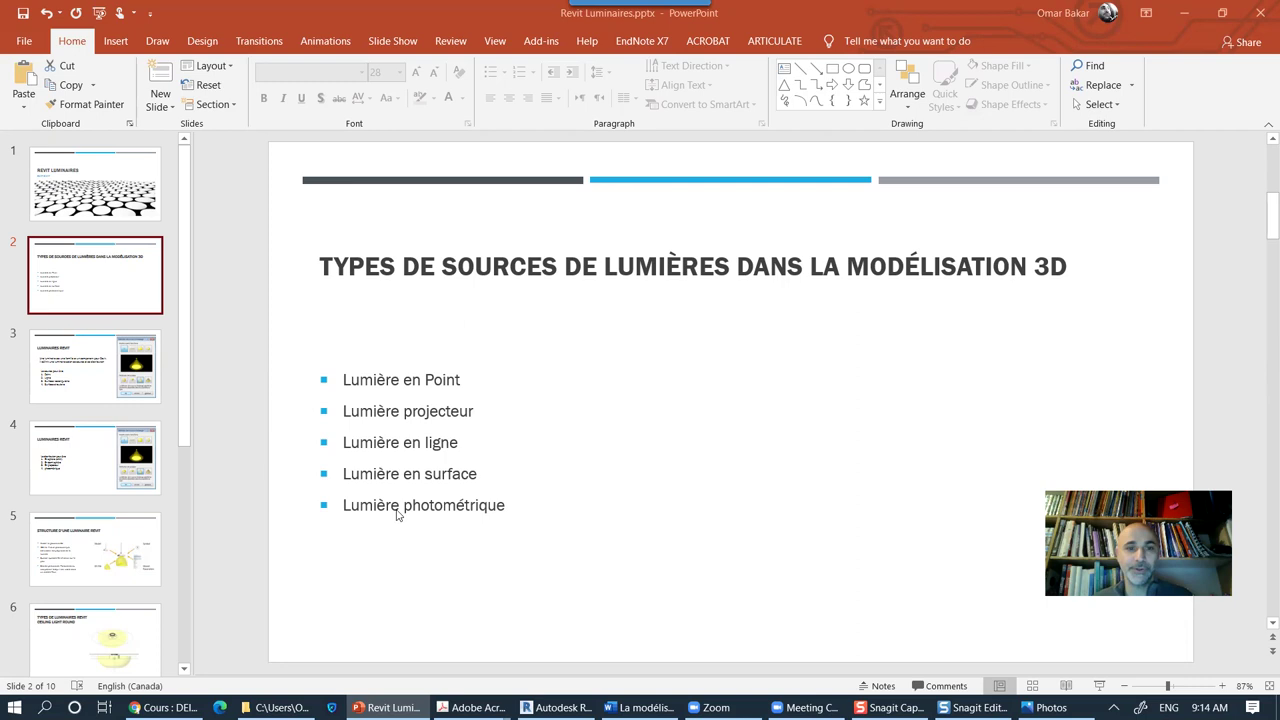
Step: Append ' IES' to slide 2's last bullet so it reads Lumière photométrique IES
left_click(523, 515)
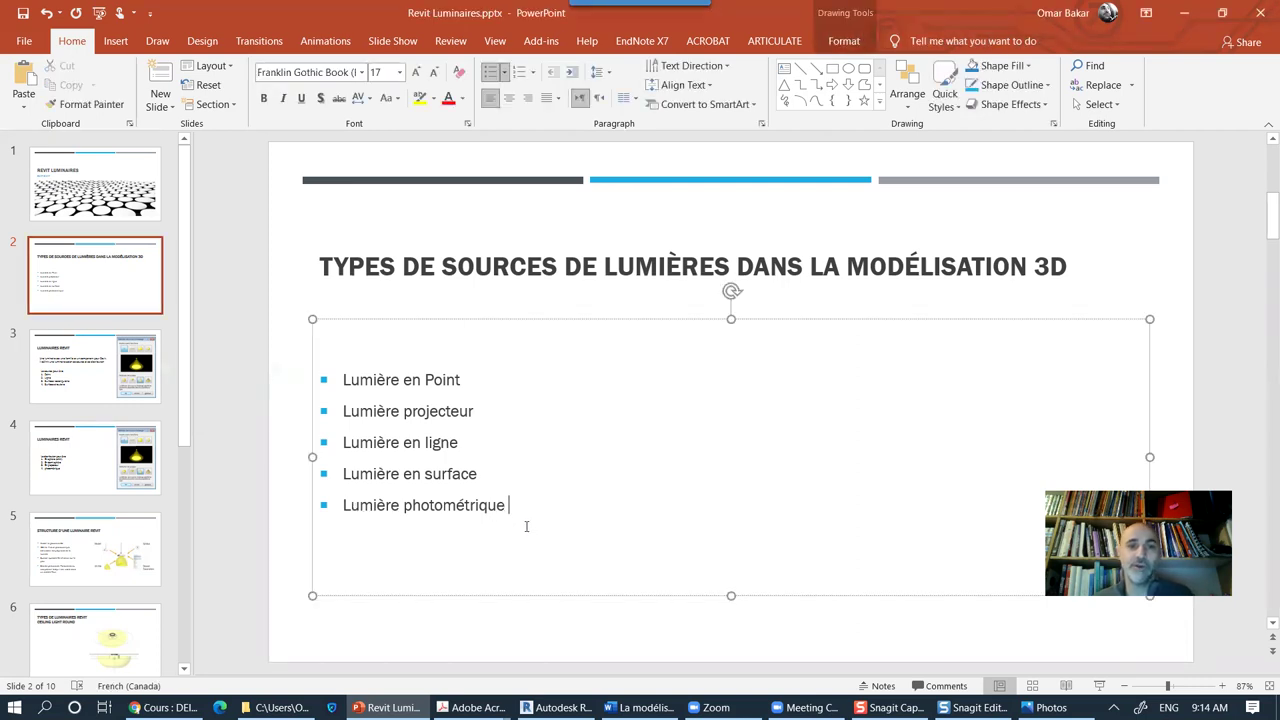
type("IES")
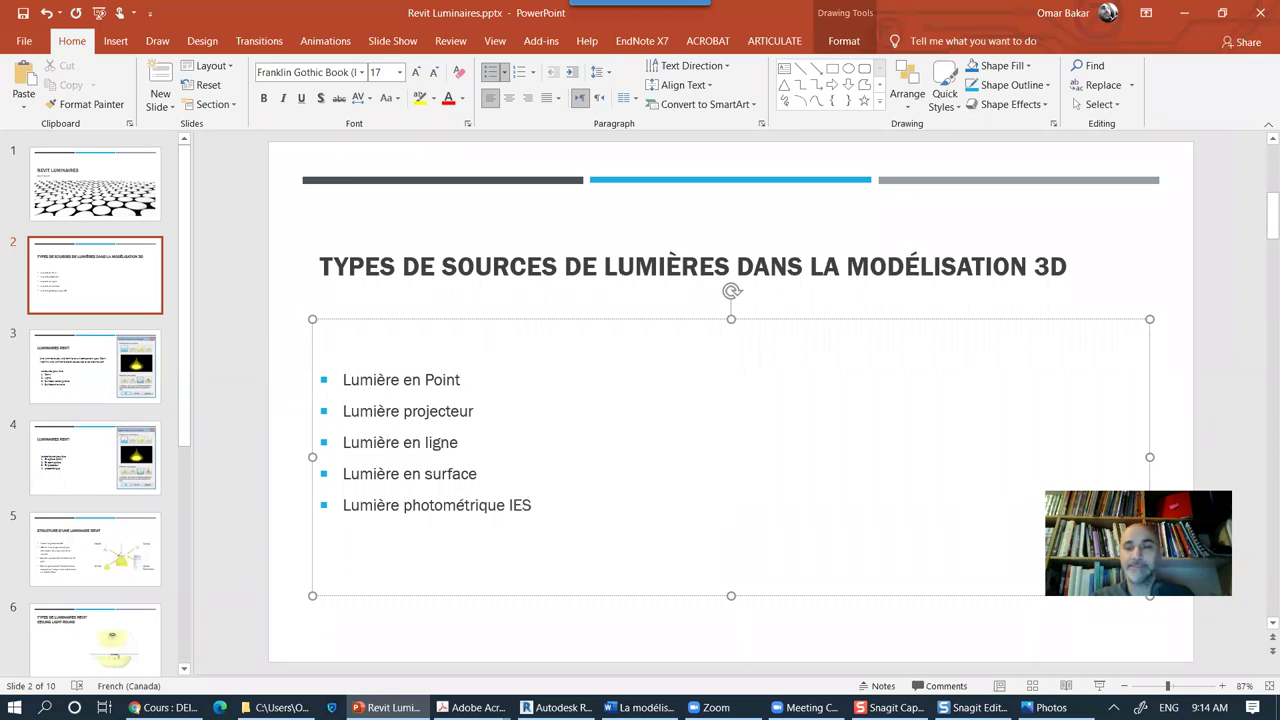
left_click(511, 630)
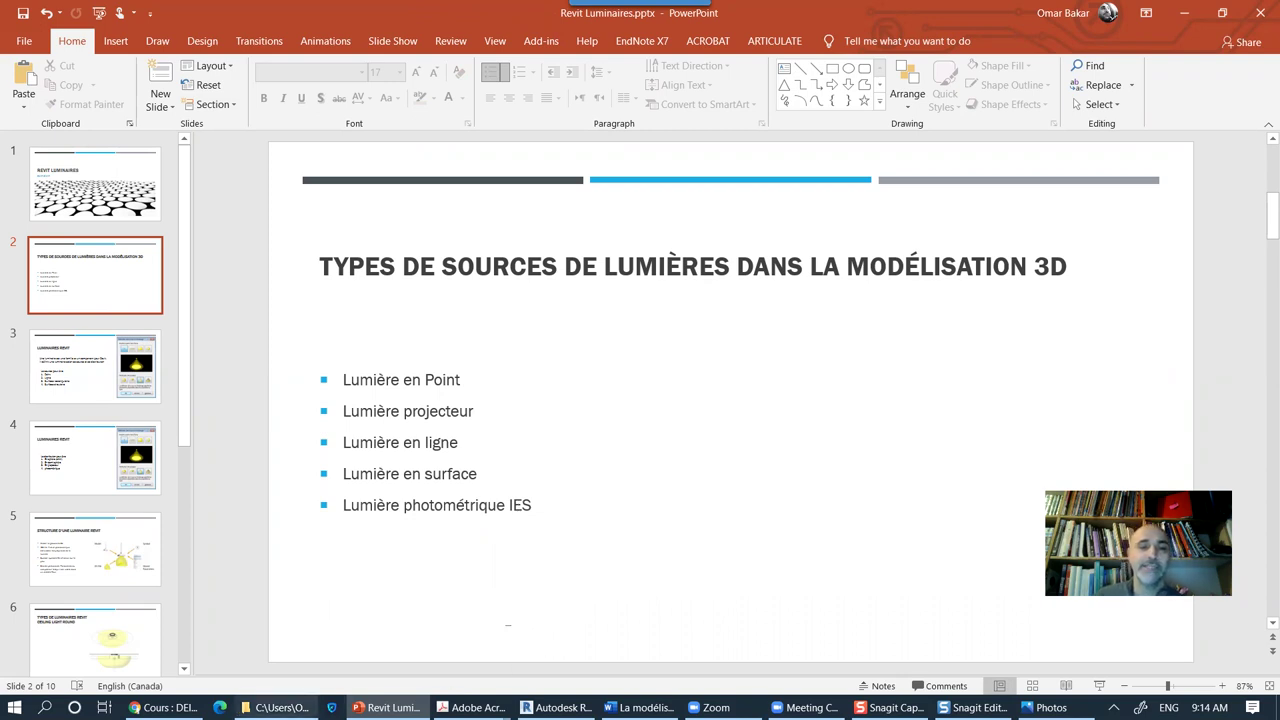
Step: Return to File Explorer and go to the OS (C:) drive
mouse_move(281, 707)
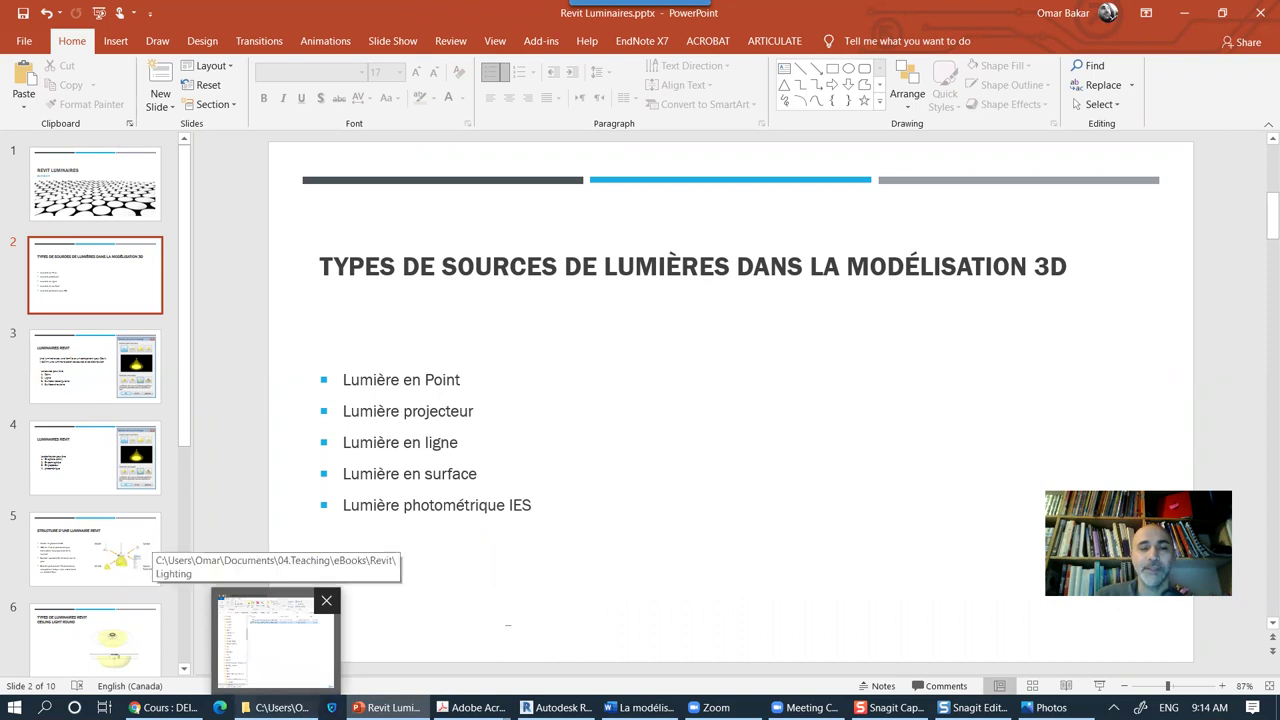
left_click(275, 640)
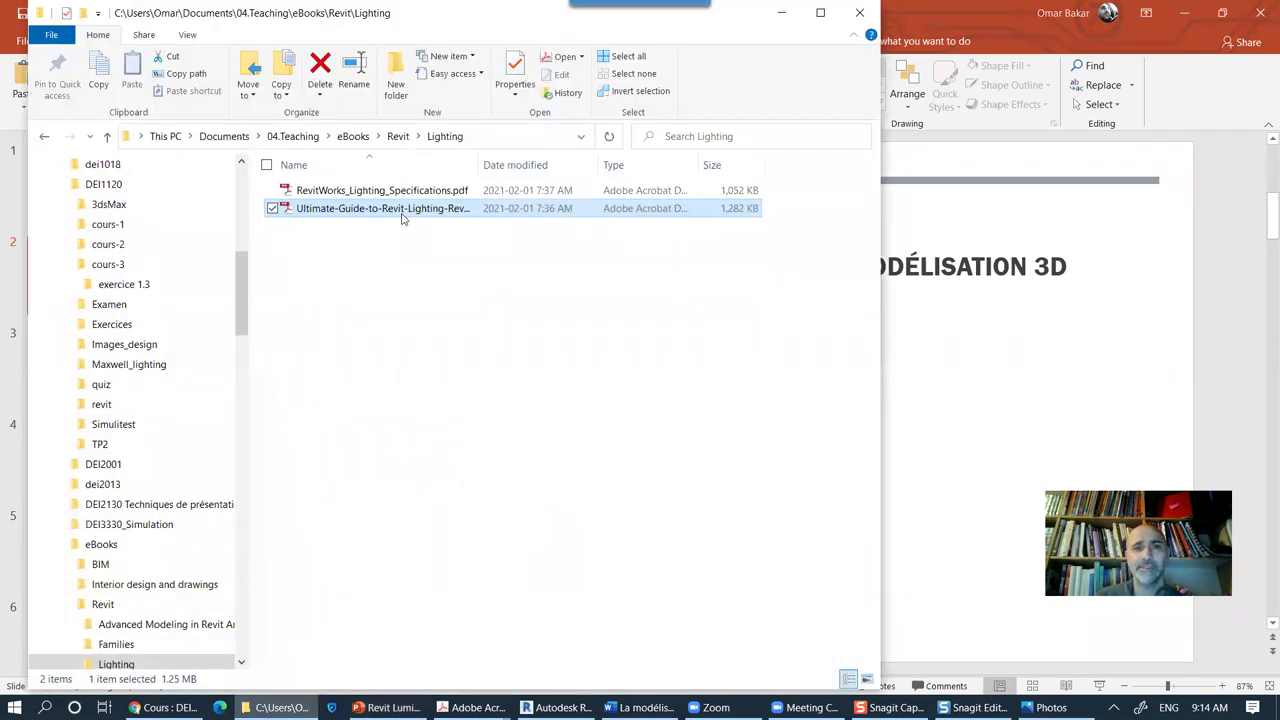
left_click(224, 136)
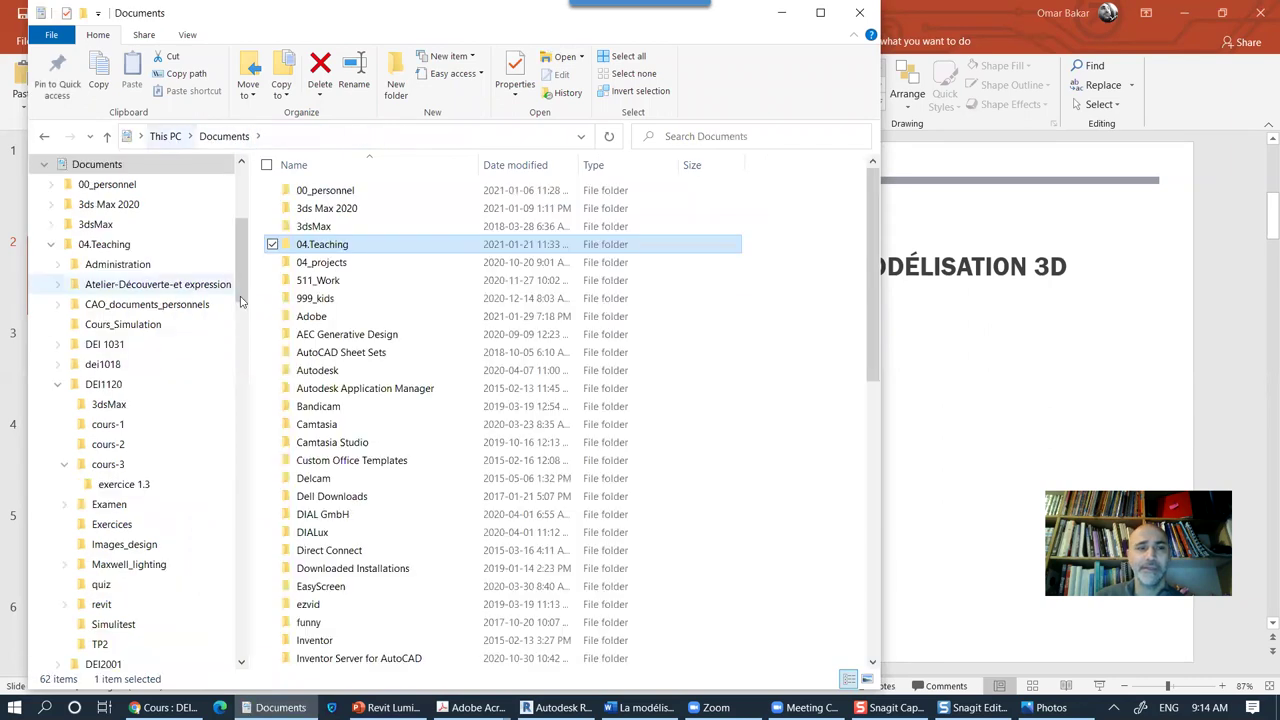
scroll(133, 355, "up", 4)
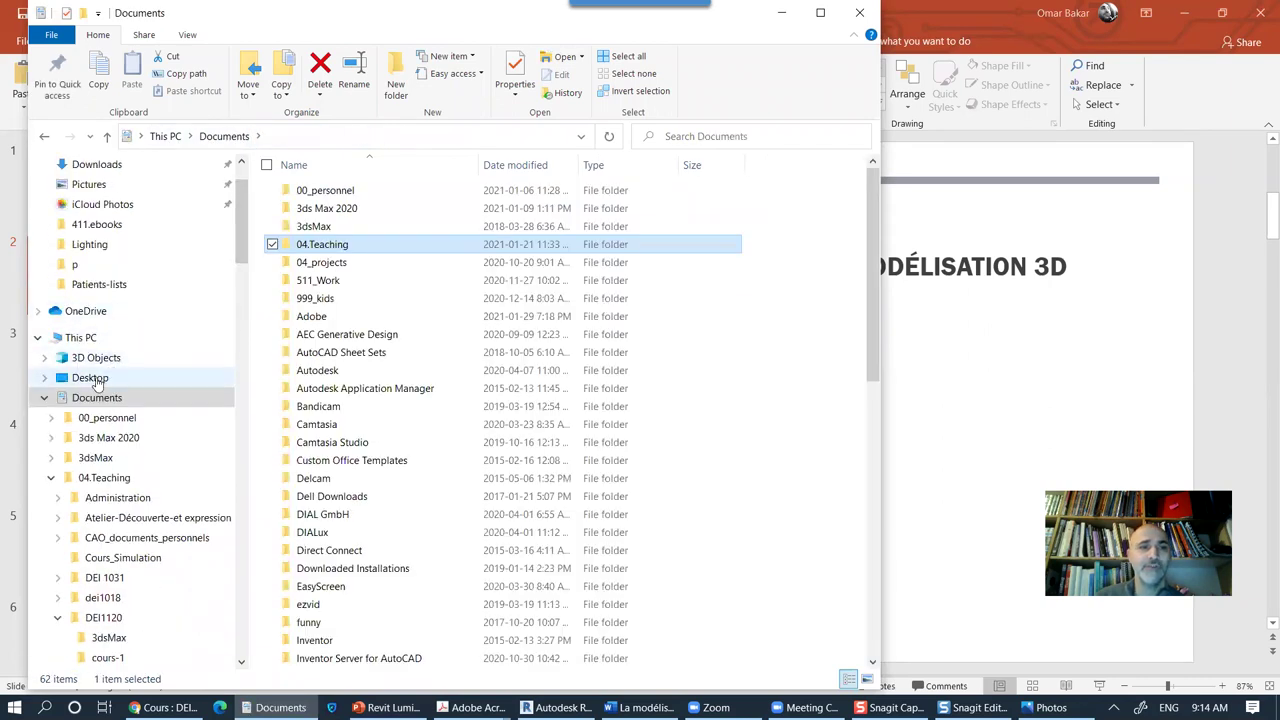
left_click(45, 400)
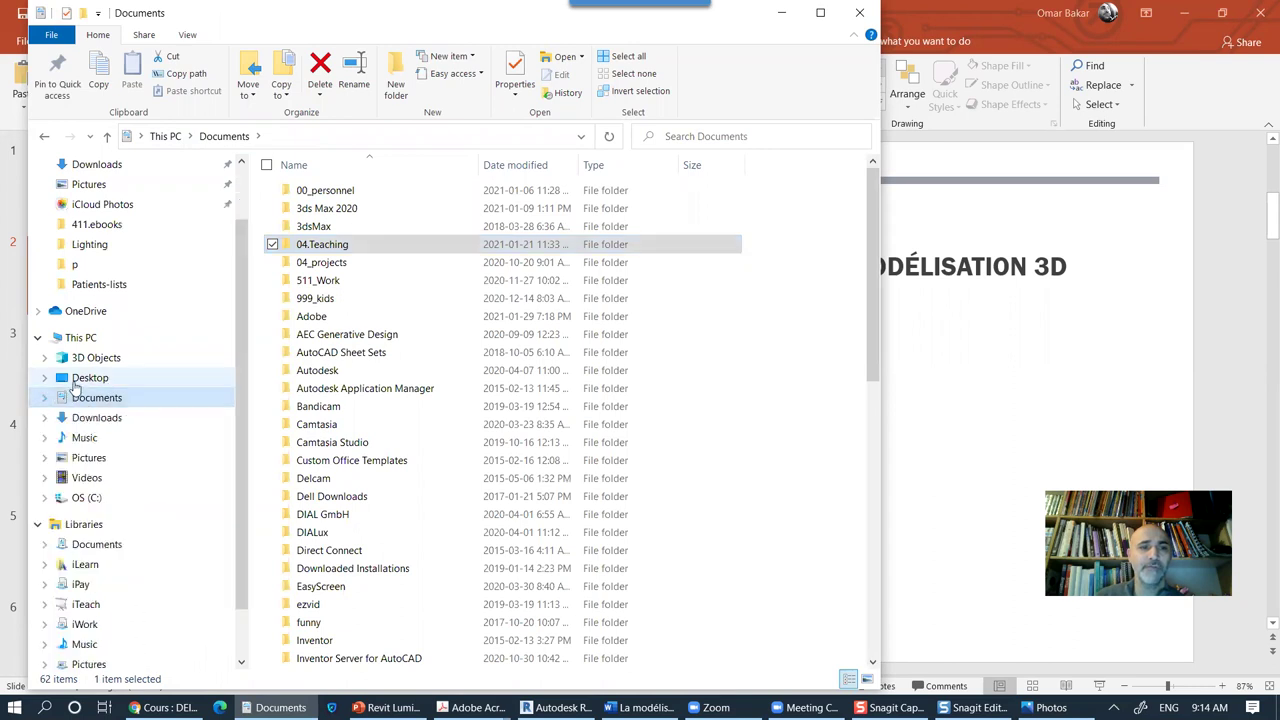
left_click(86, 476)
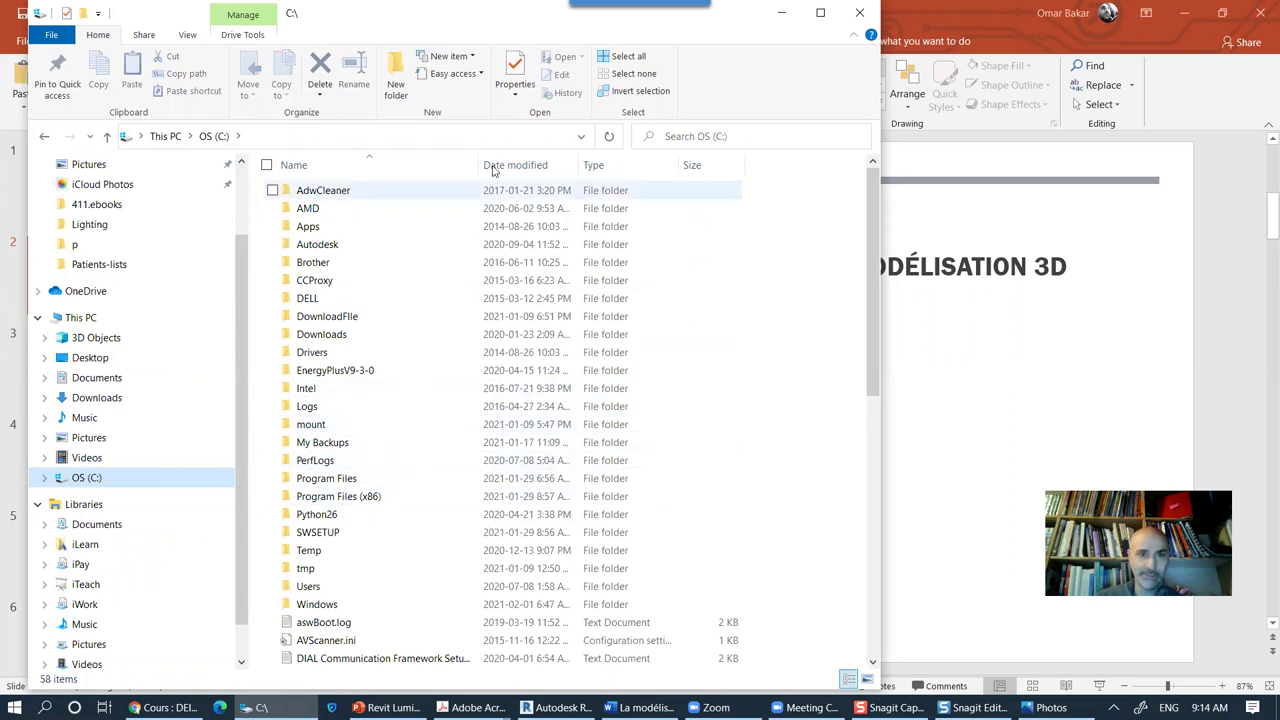
Step: Show hidden items in File Explorer and open the ProgramData folder
left_click(192, 37)
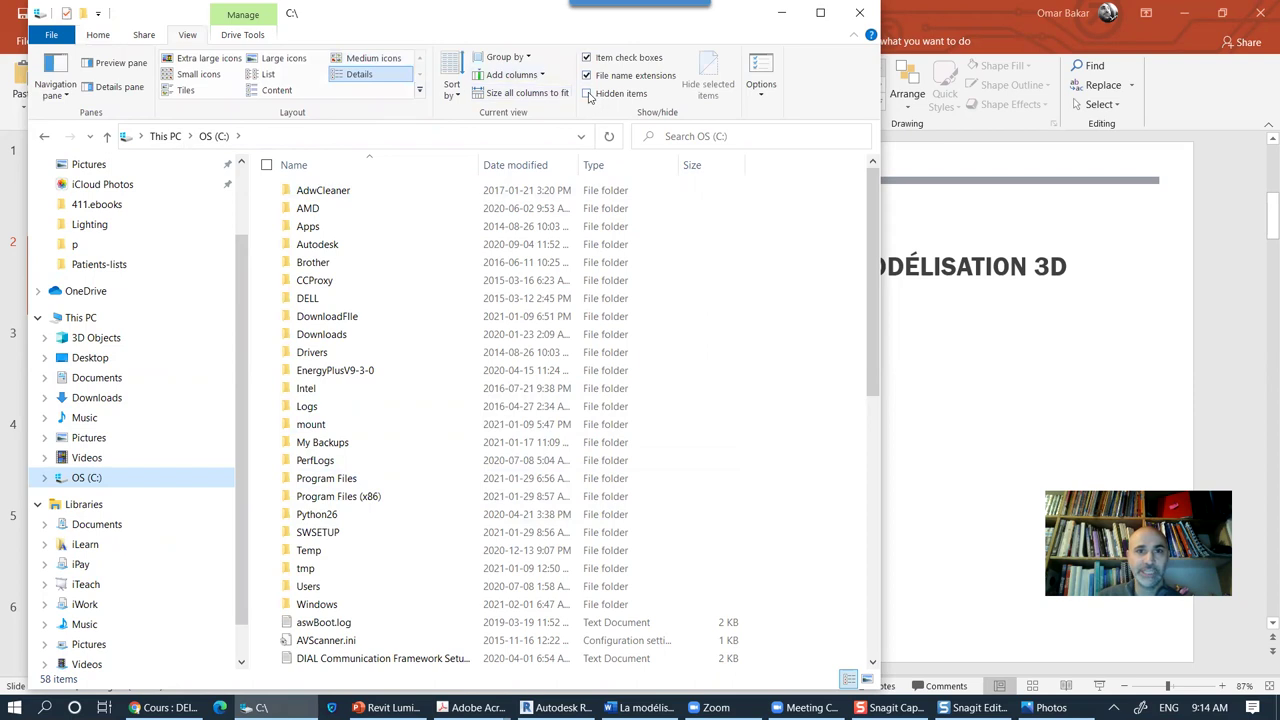
left_click(588, 93)
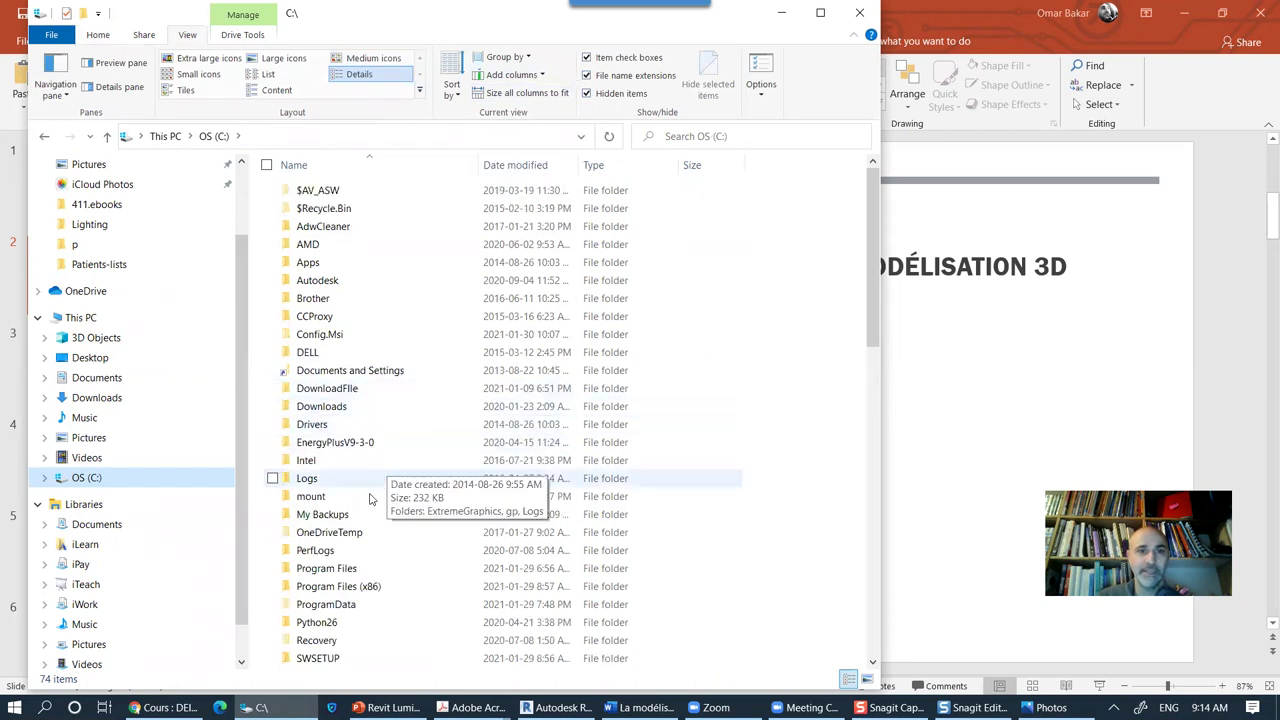
scroll(360, 520, "down", 1)
double_click(326, 553)
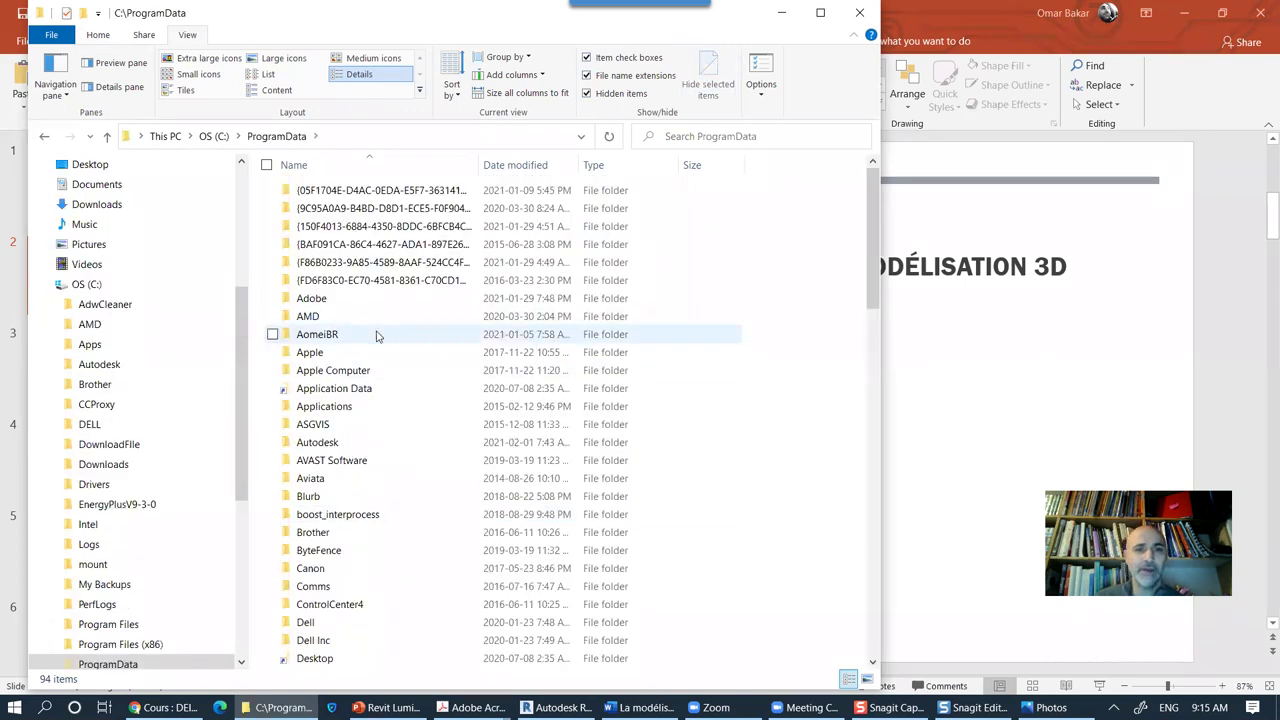
Step: Open Autodesk > RVT 2021, listing Family Templates, IES and Libraries, then return to Chrome
scroll(375, 350, "down", 1)
left_click(322, 392)
double_click(322, 392)
scroll(422, 368, "down", 7)
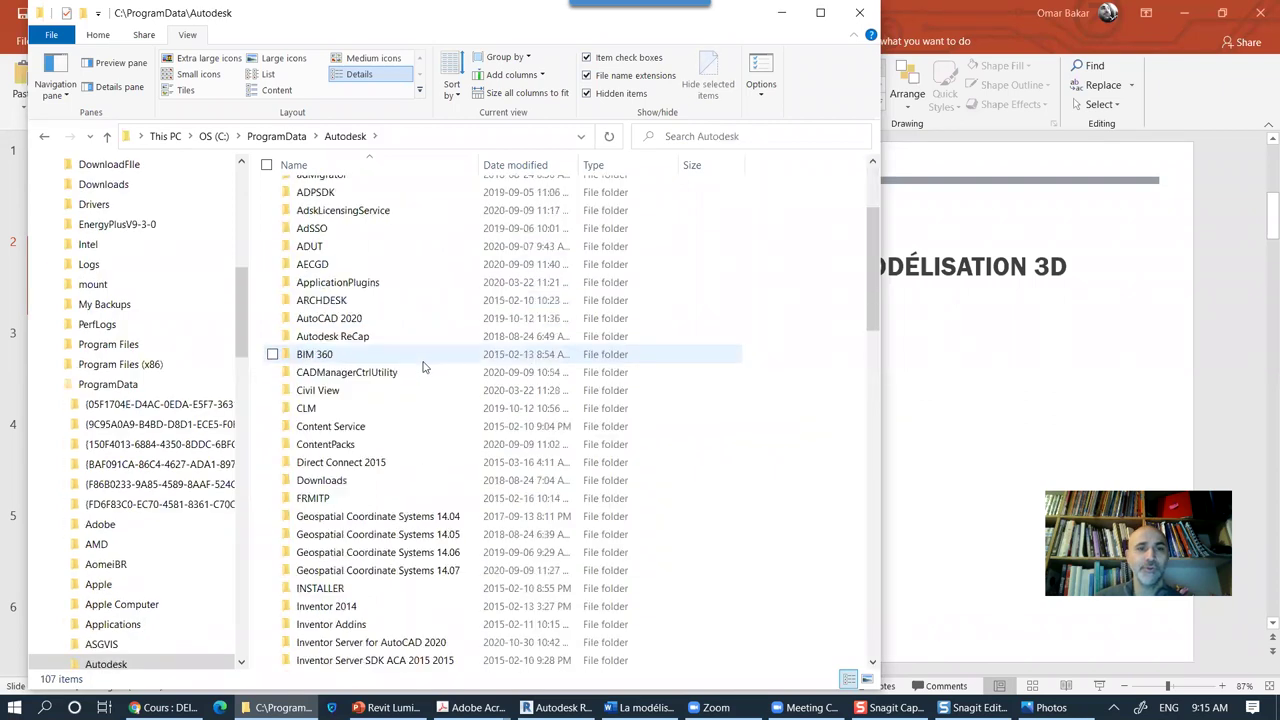
scroll(422, 368, "down", 6)
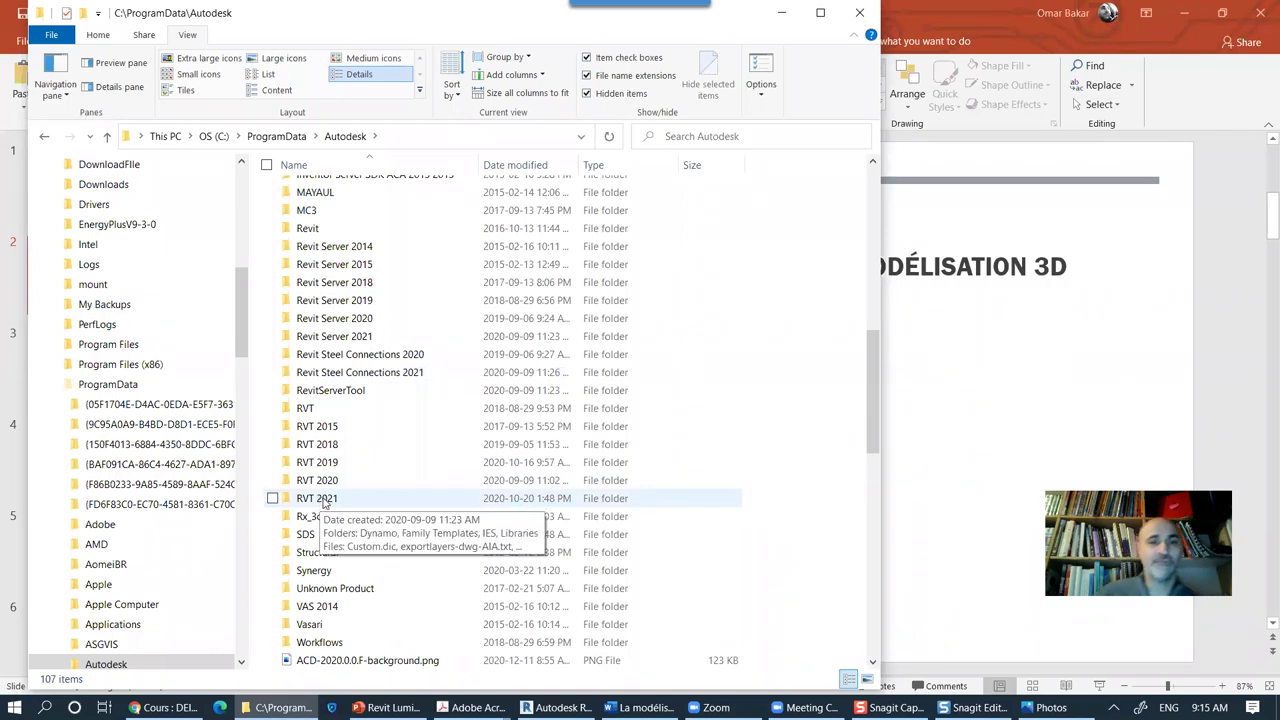
left_click(322, 502)
double_click(322, 502)
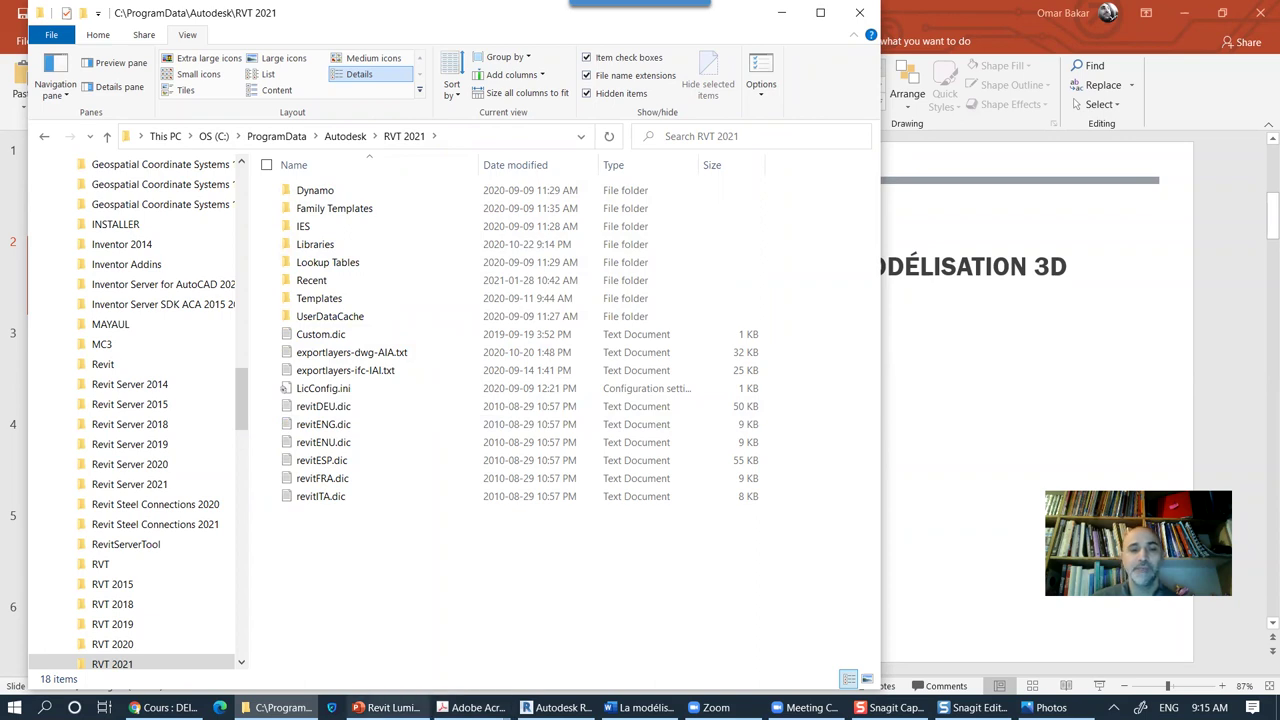
mouse_move(556, 708)
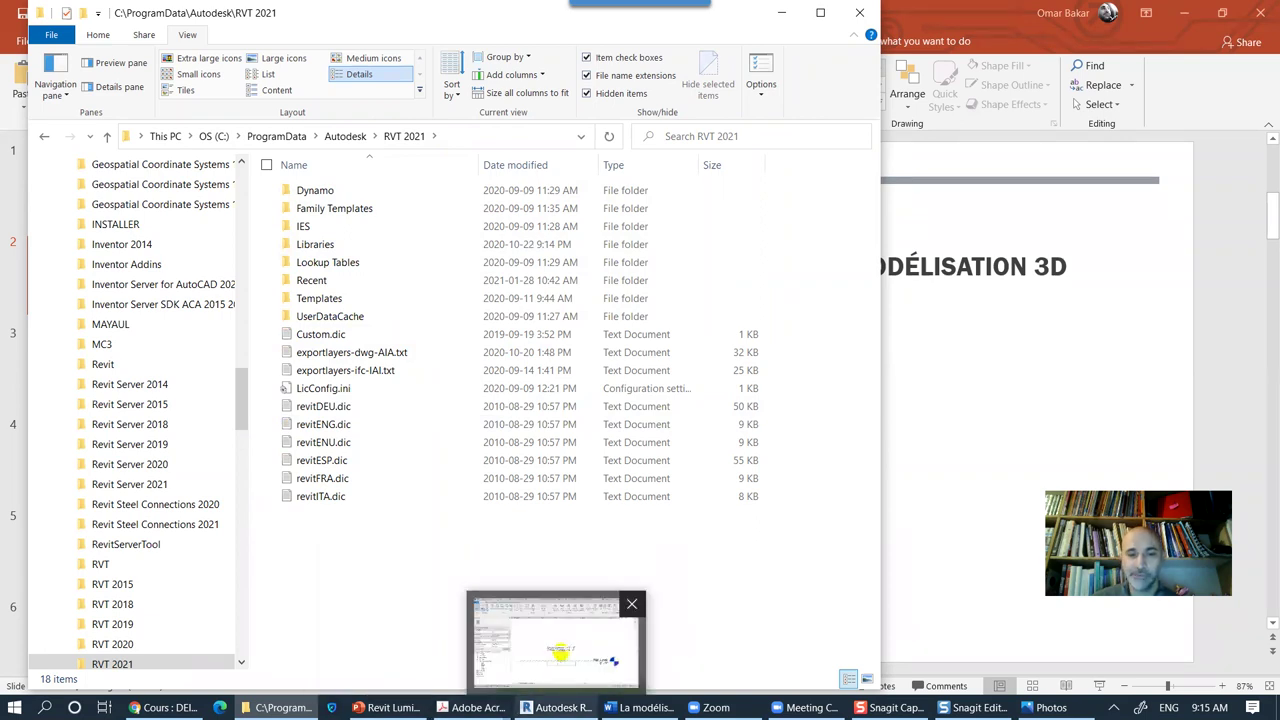
left_click(165, 708)
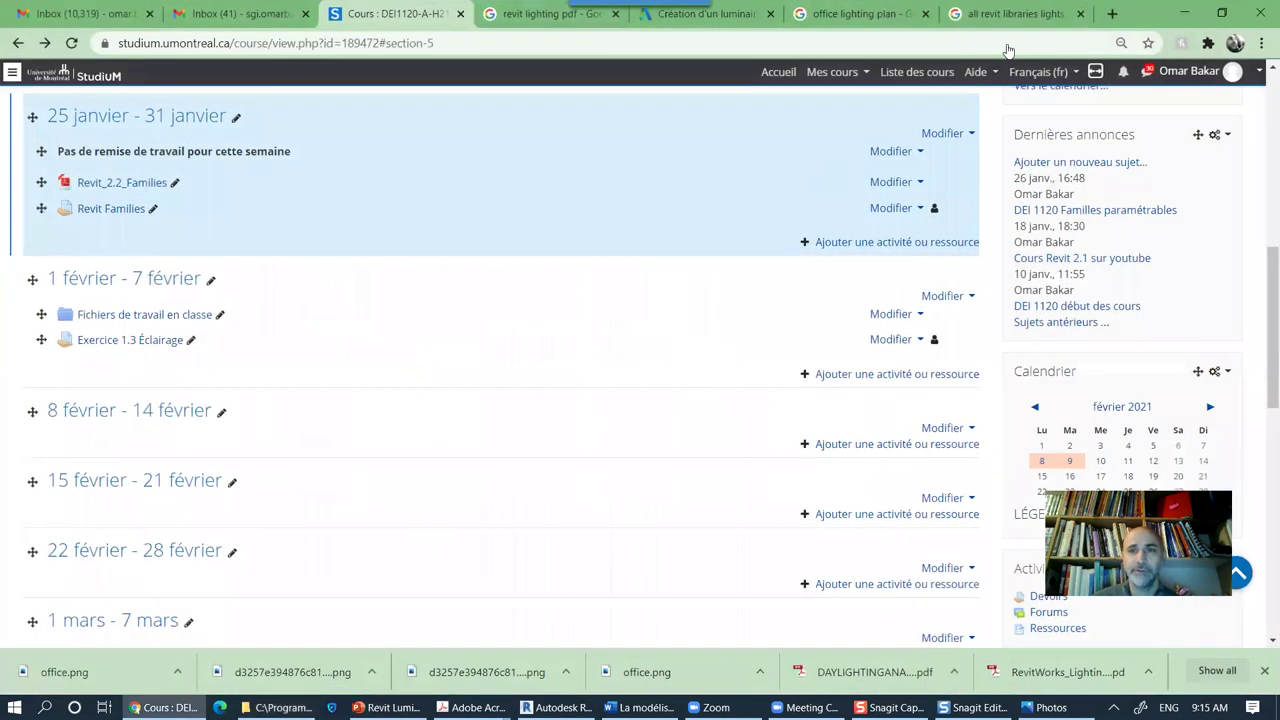
Step: Search Google for 'revit libraries download 2021' in a new tab
left_click(1112, 14)
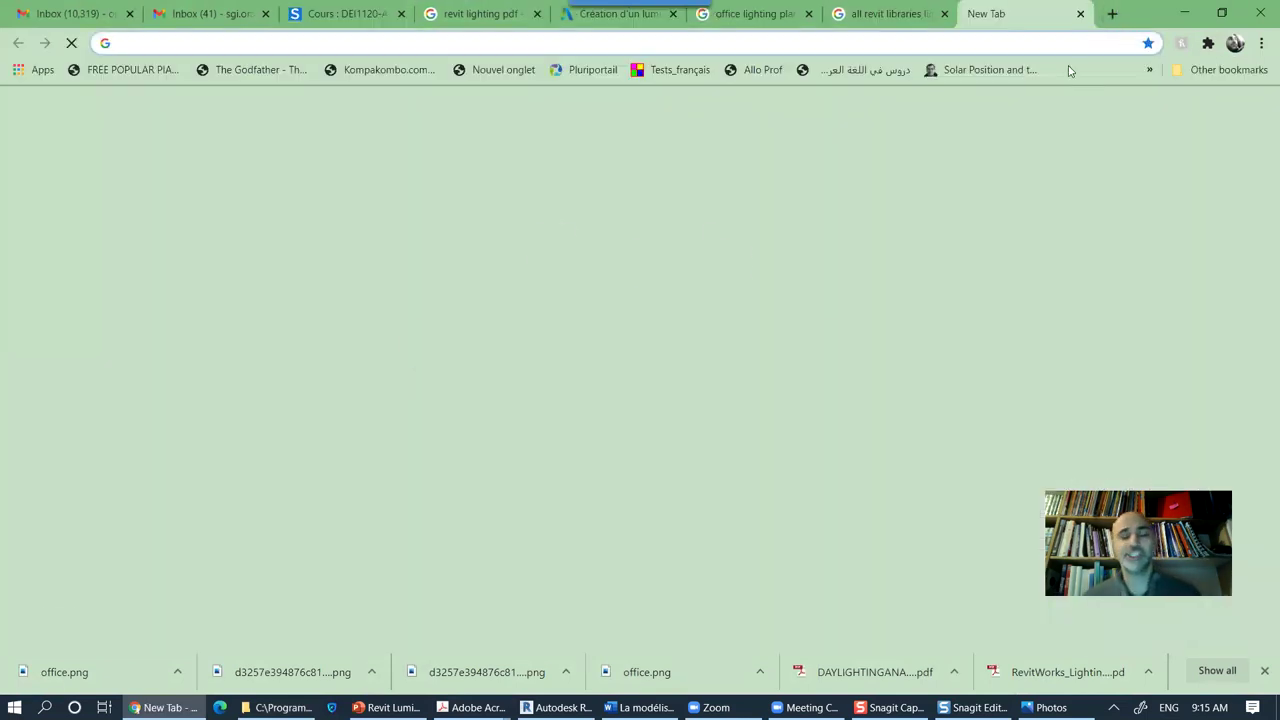
type("re")
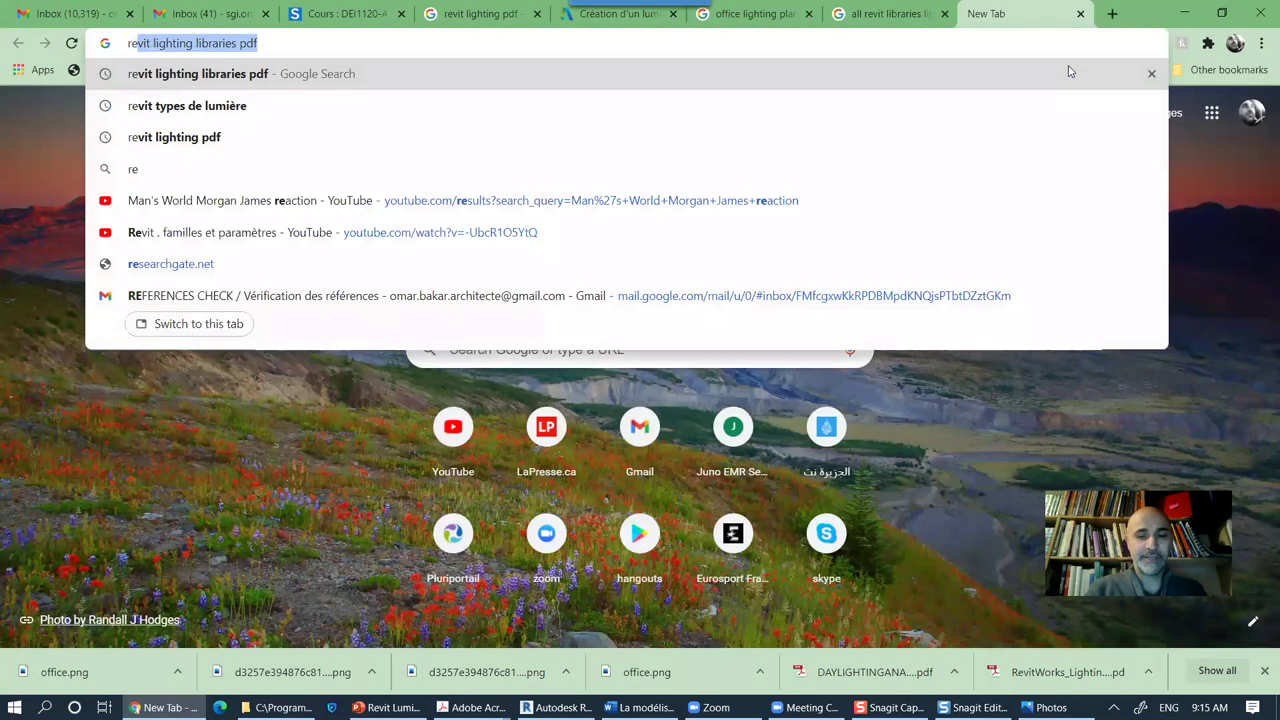
type("vit librar")
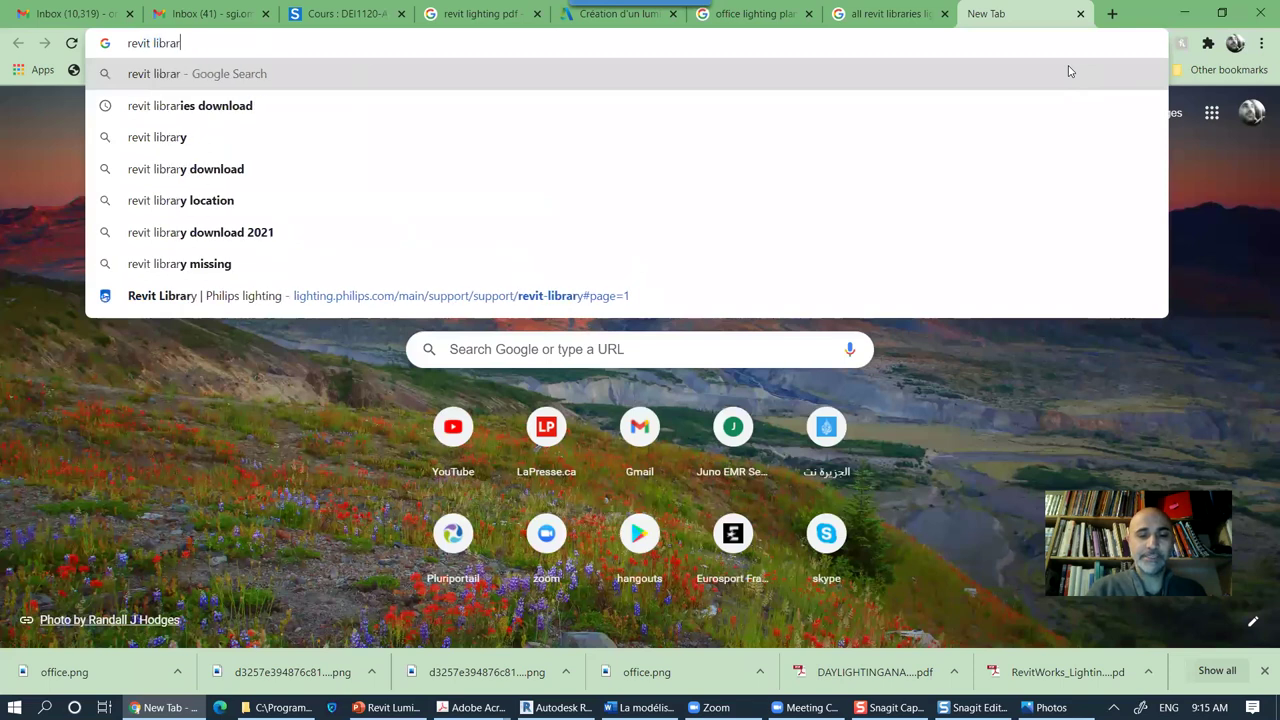
type("i")
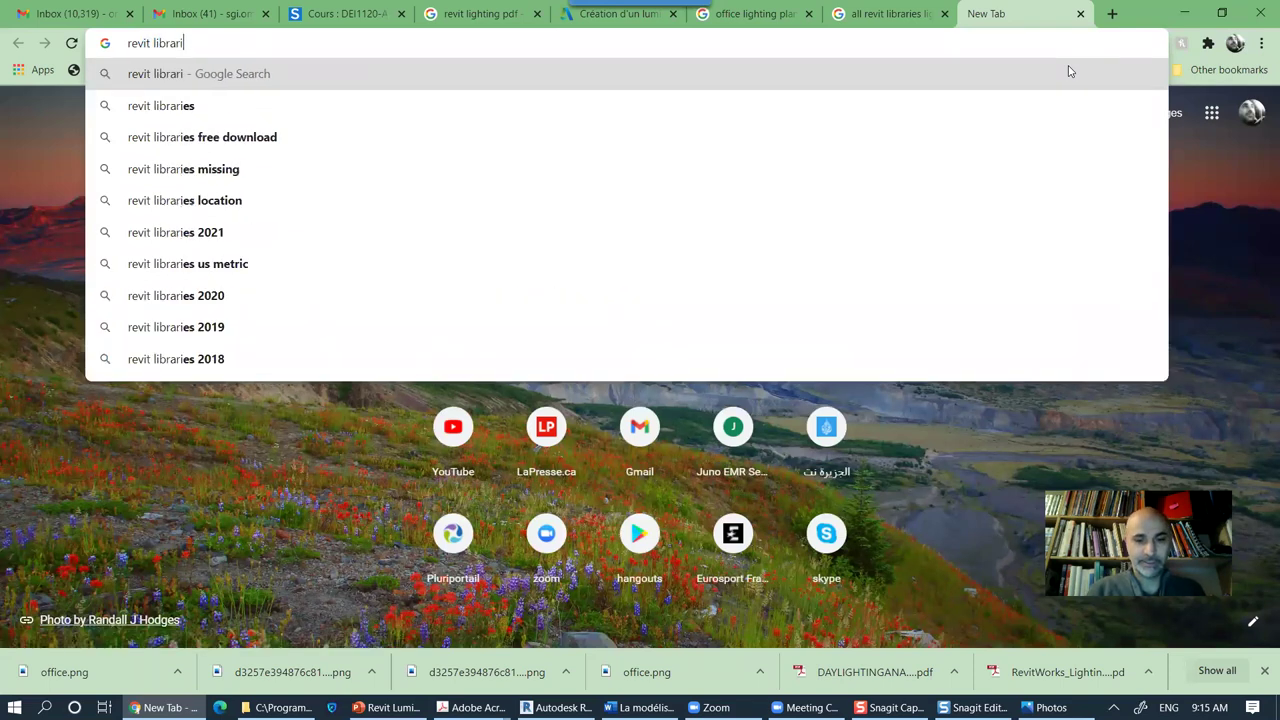
type("es down")
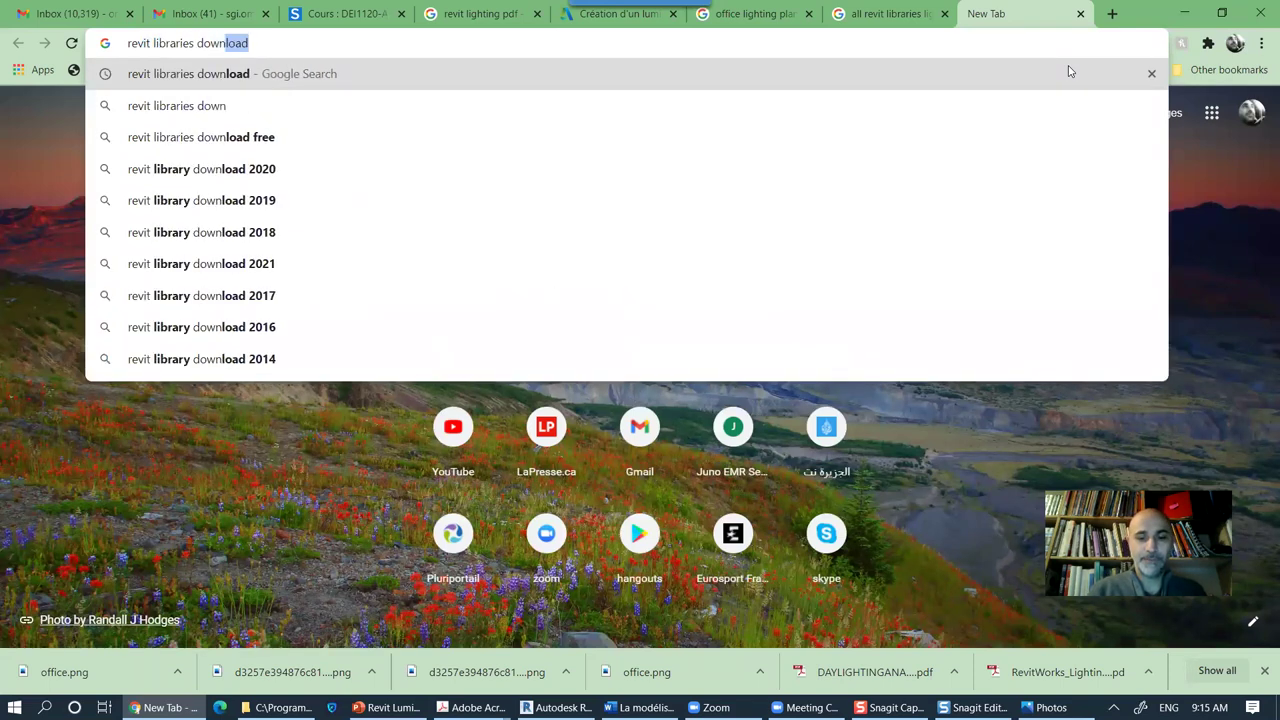
type("load 2021")
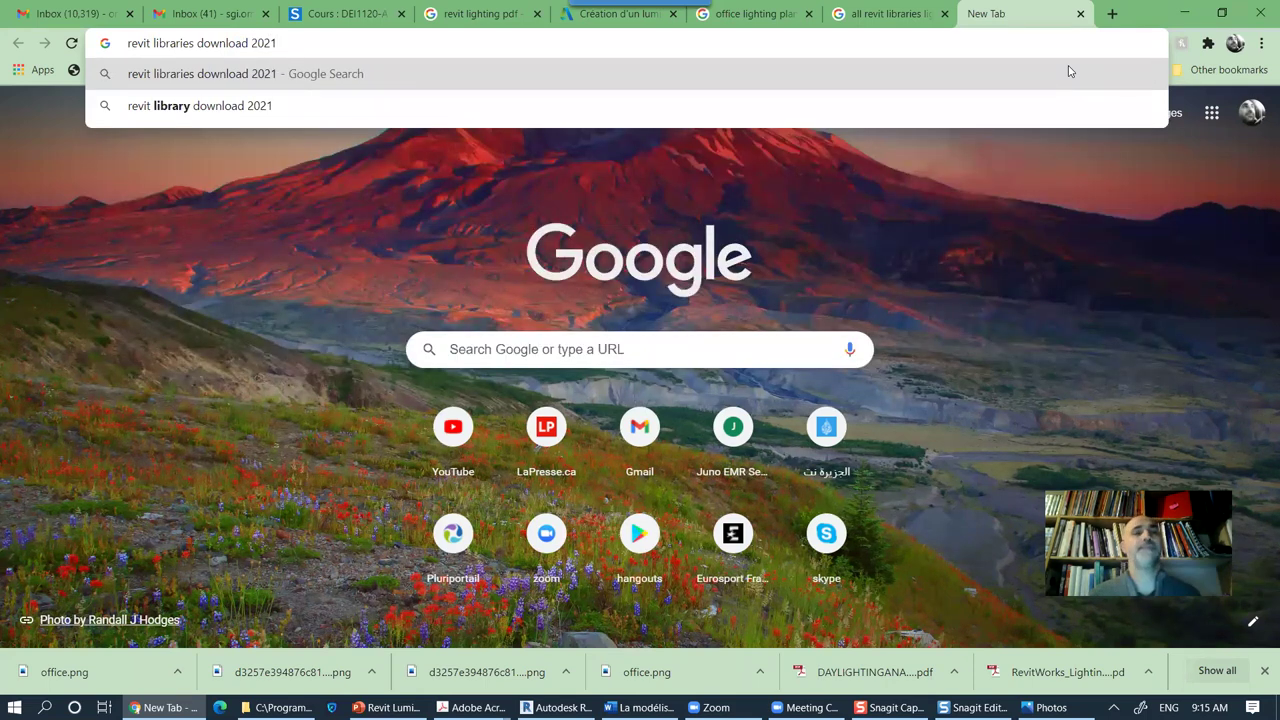
key("Return")
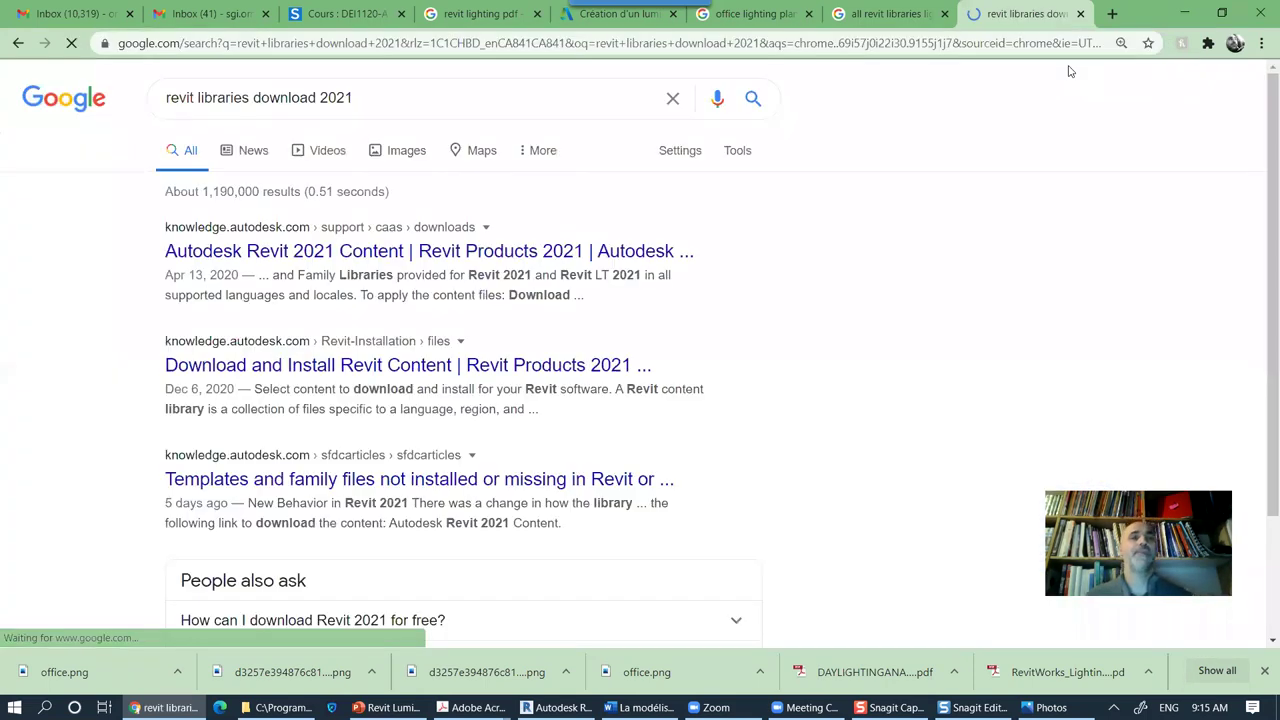
Step: Open the Autodesk Revit 2021 Content page and scroll to the per-language installers
left_click(384, 256)
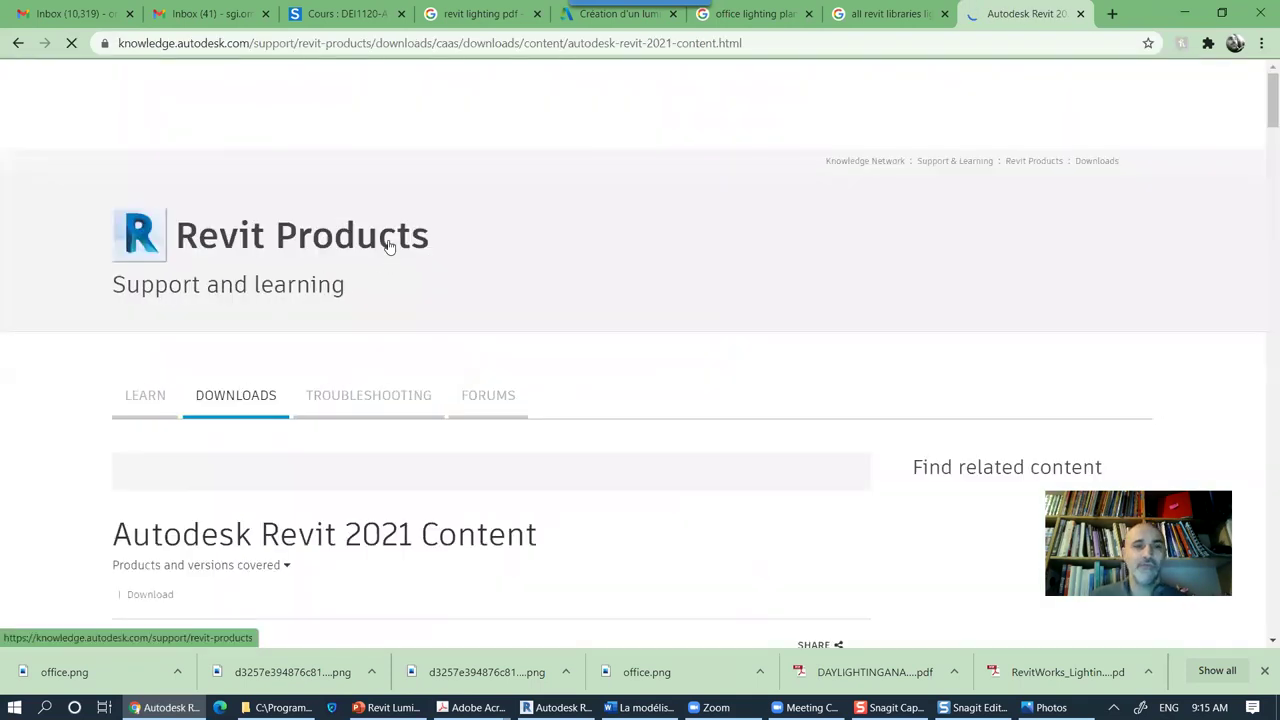
scroll(381, 255, "down", 2)
scroll(380, 254, "down", 5)
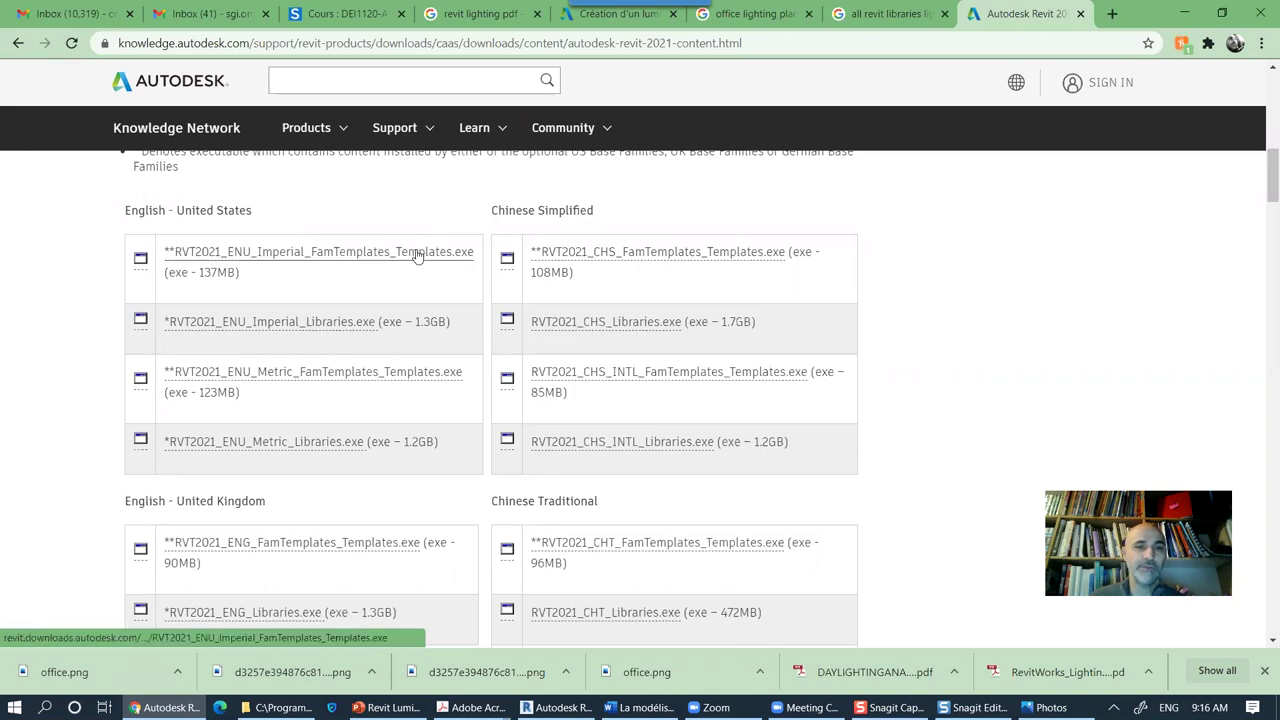
scroll(416, 260, "down", 6)
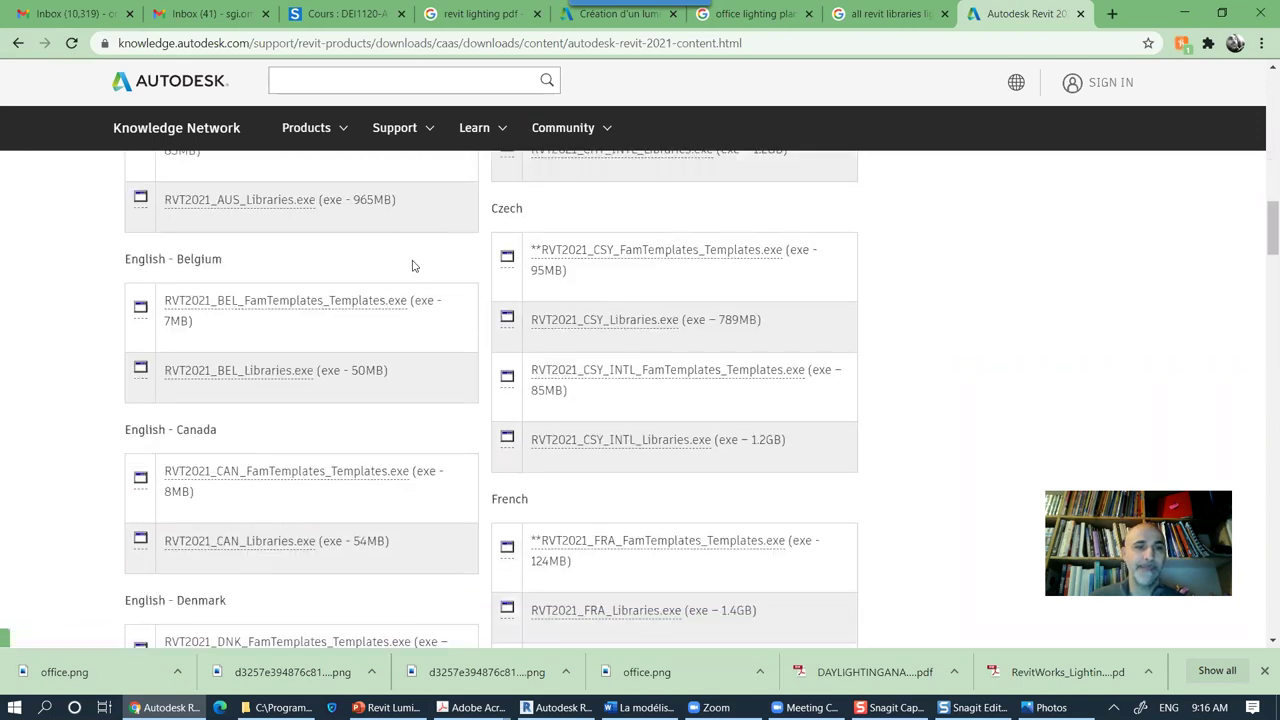
scroll(411, 266, "down", 1)
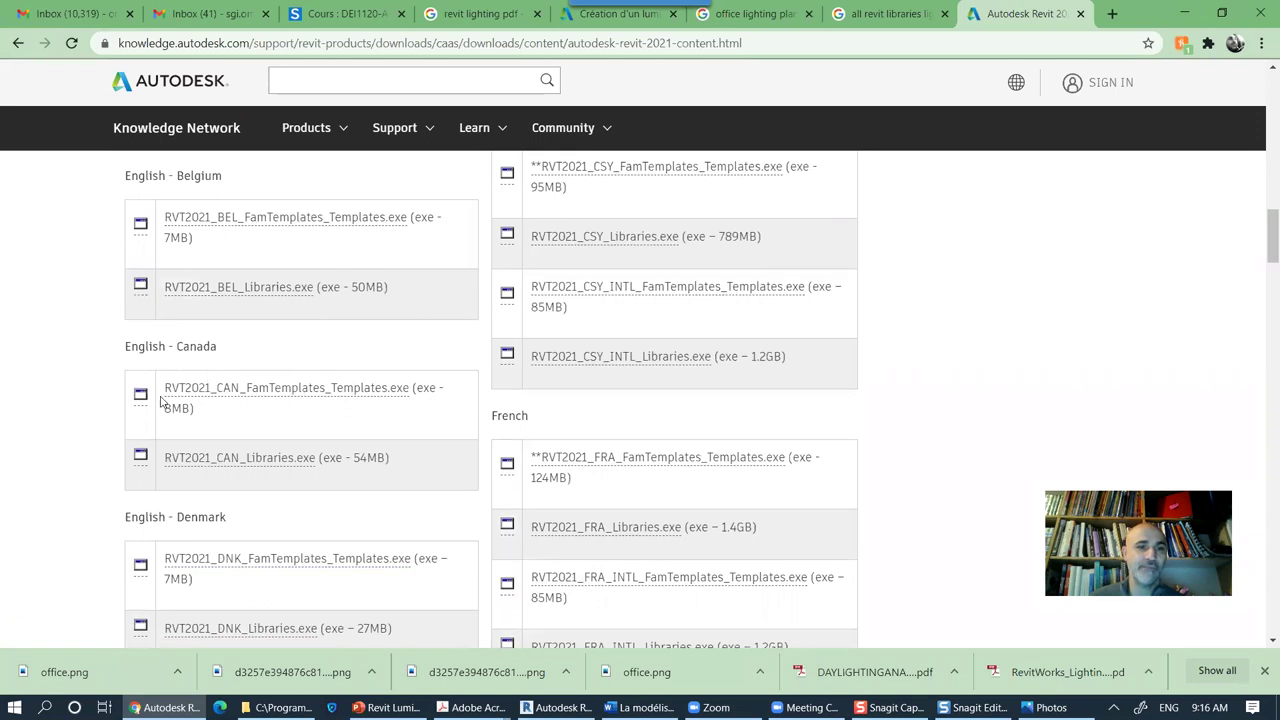
Step: Download RVT2021_CAN_Libraries.exe and scroll back up to the extraction notes
left_click(230, 457)
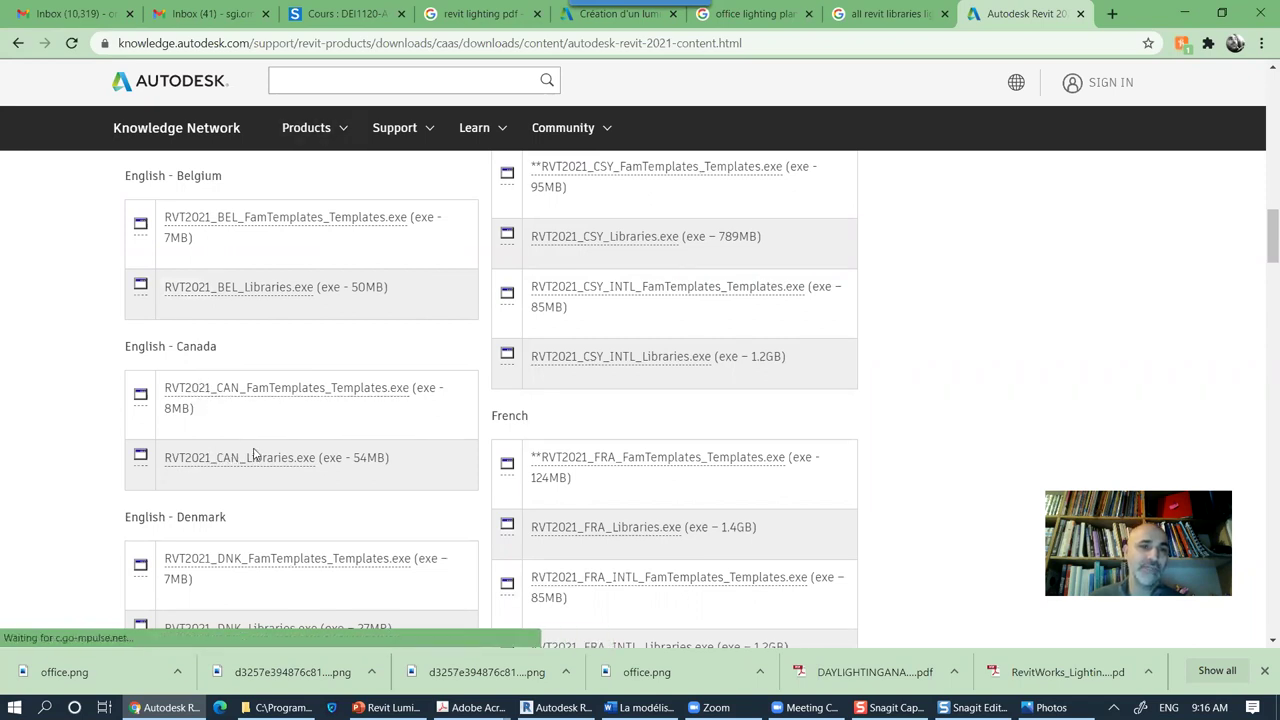
scroll(247, 415, "down", 3)
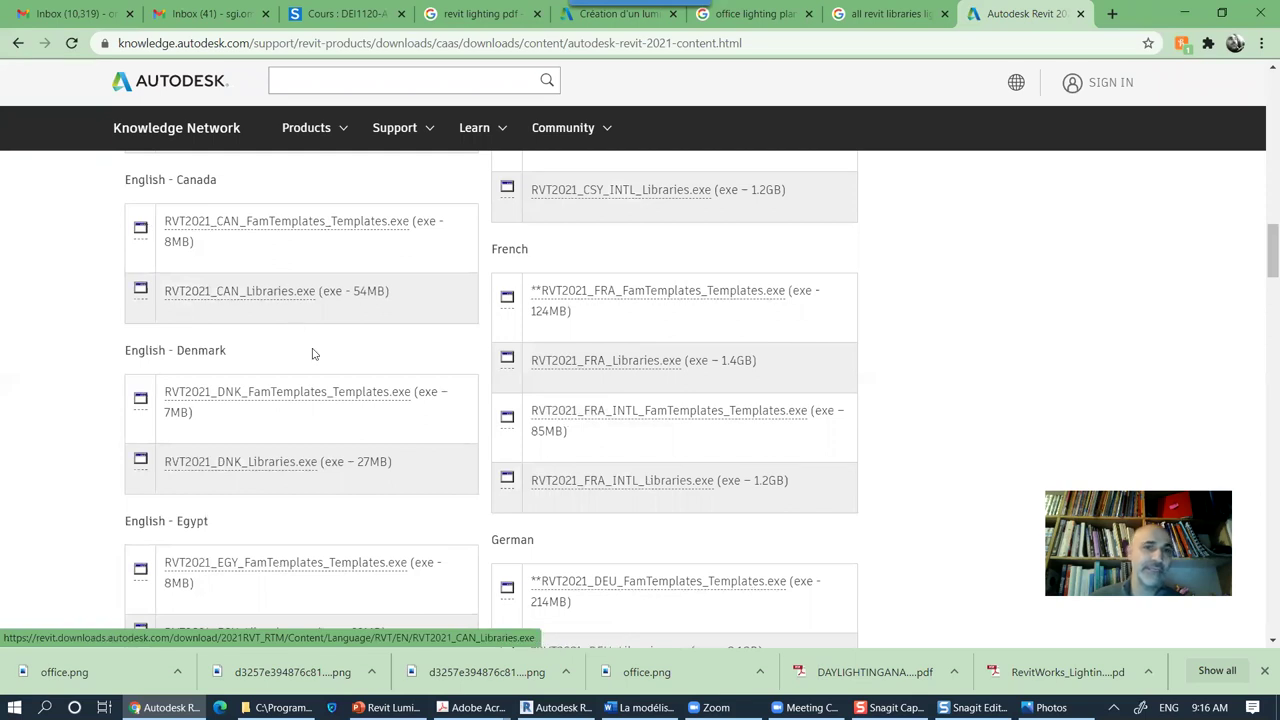
scroll(314, 352, "up", 8)
scroll(305, 377, "up", 3)
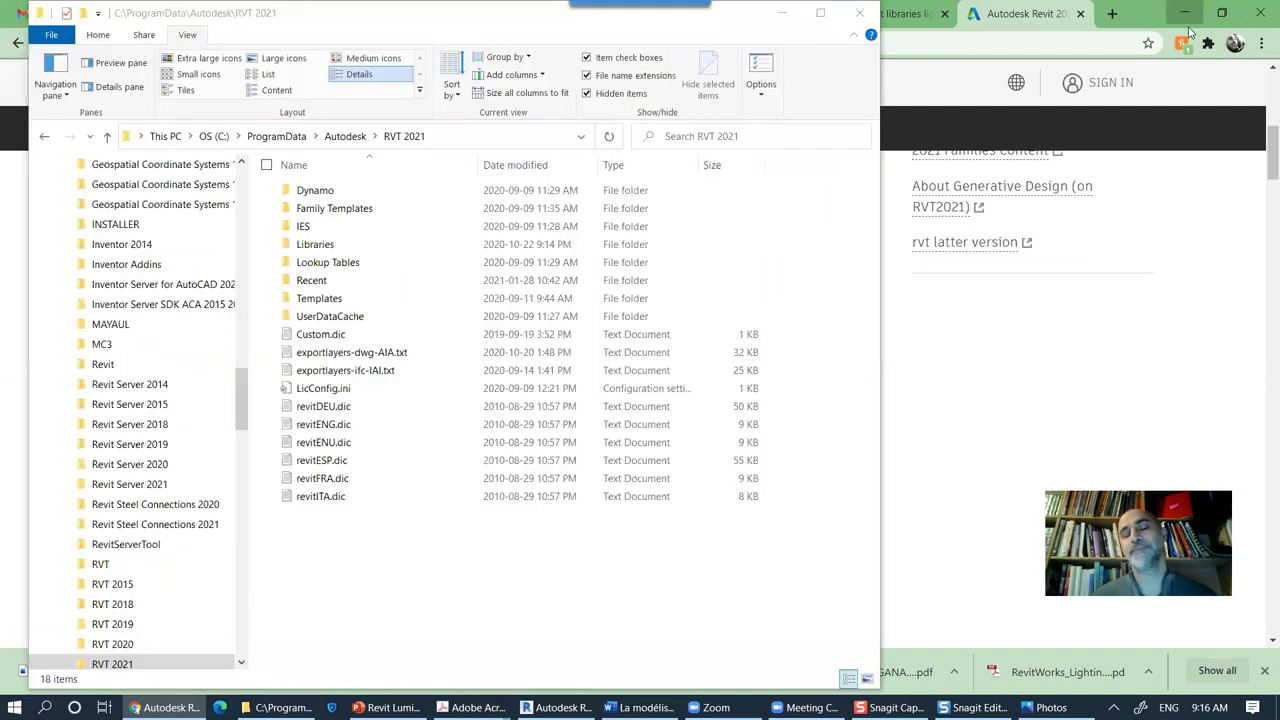
Step: Minimize Chrome and open the RVT 2021 IES folder of 141 photometric files
left_click(1188, 14)
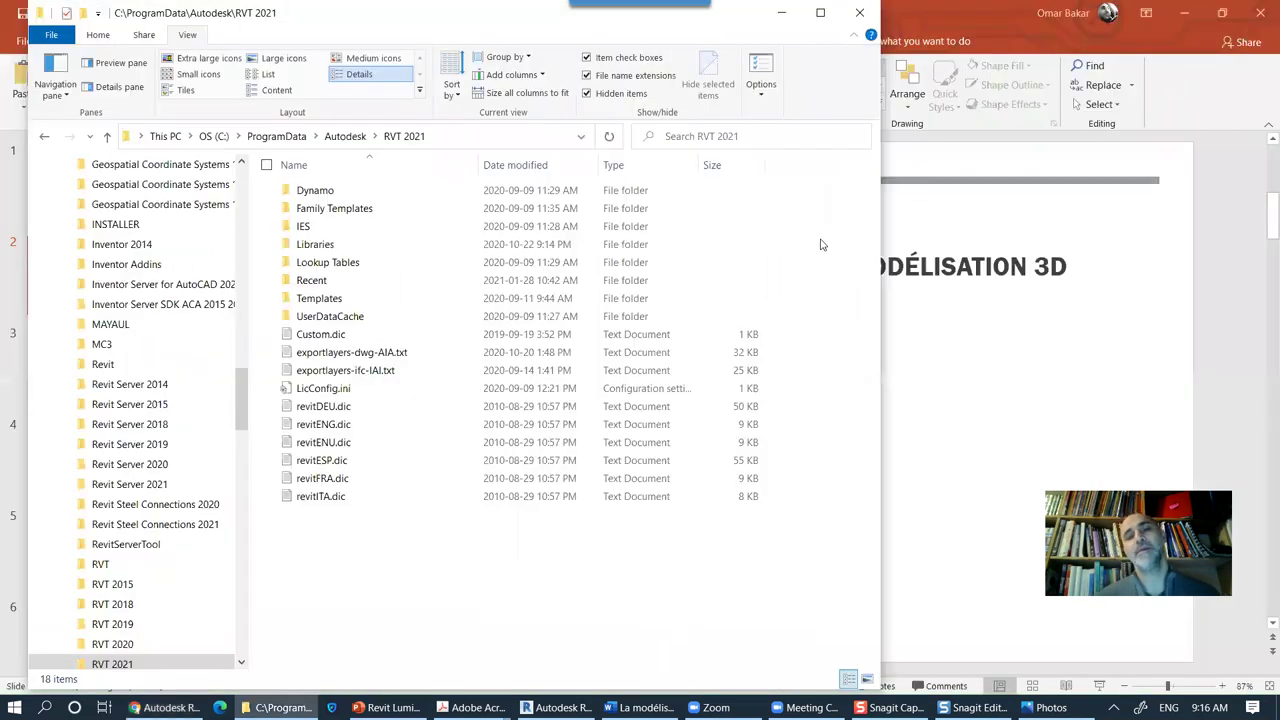
double_click(303, 229)
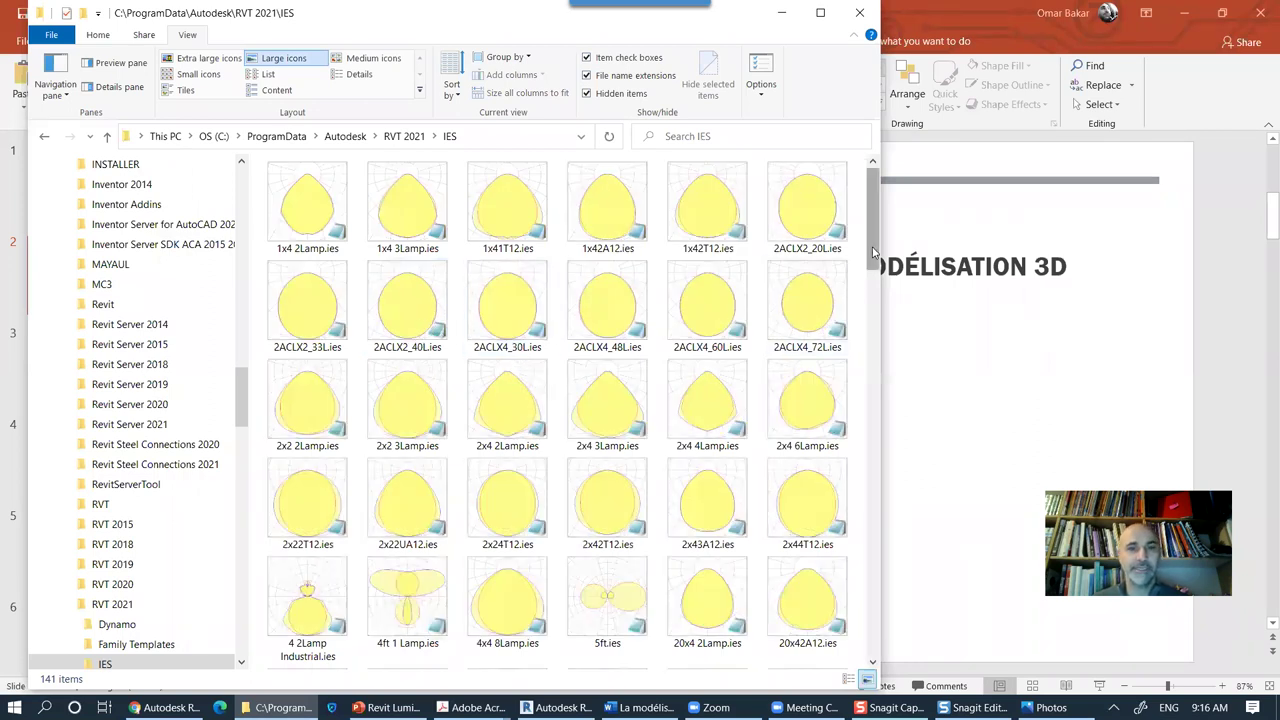
left_click_drag(874, 247, 858, 520)
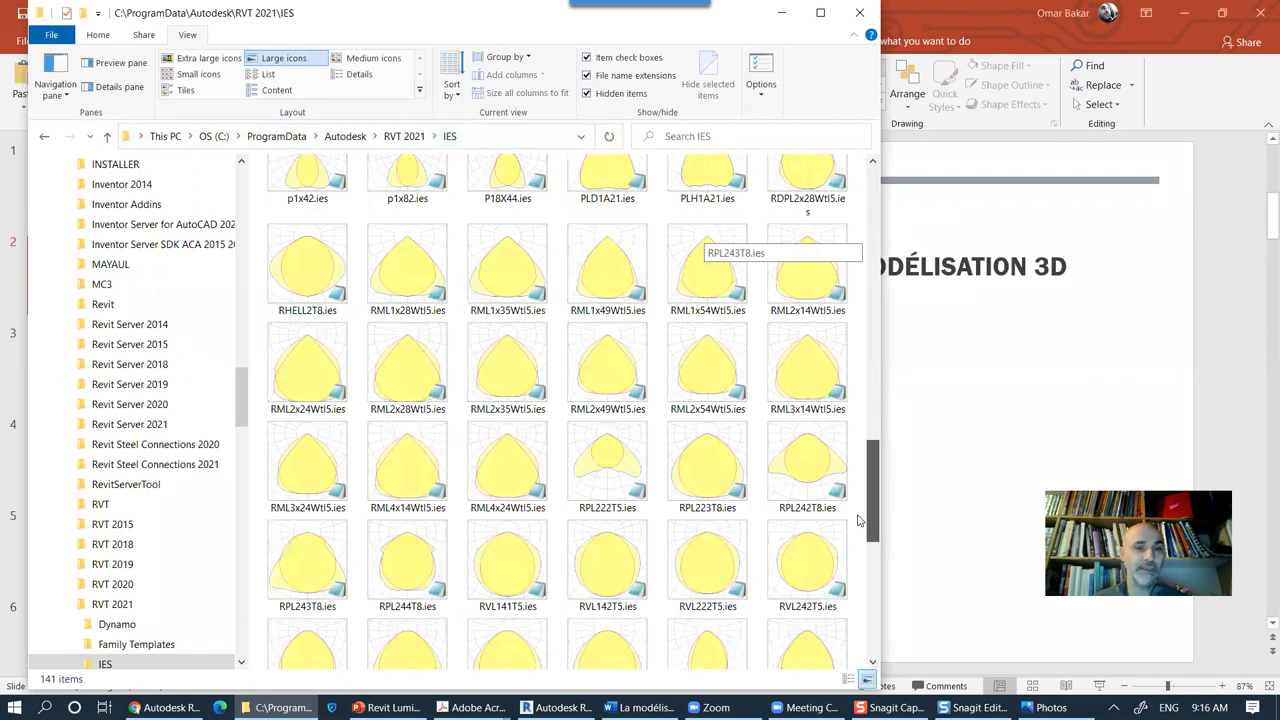
scroll(443, 327, "up", 10)
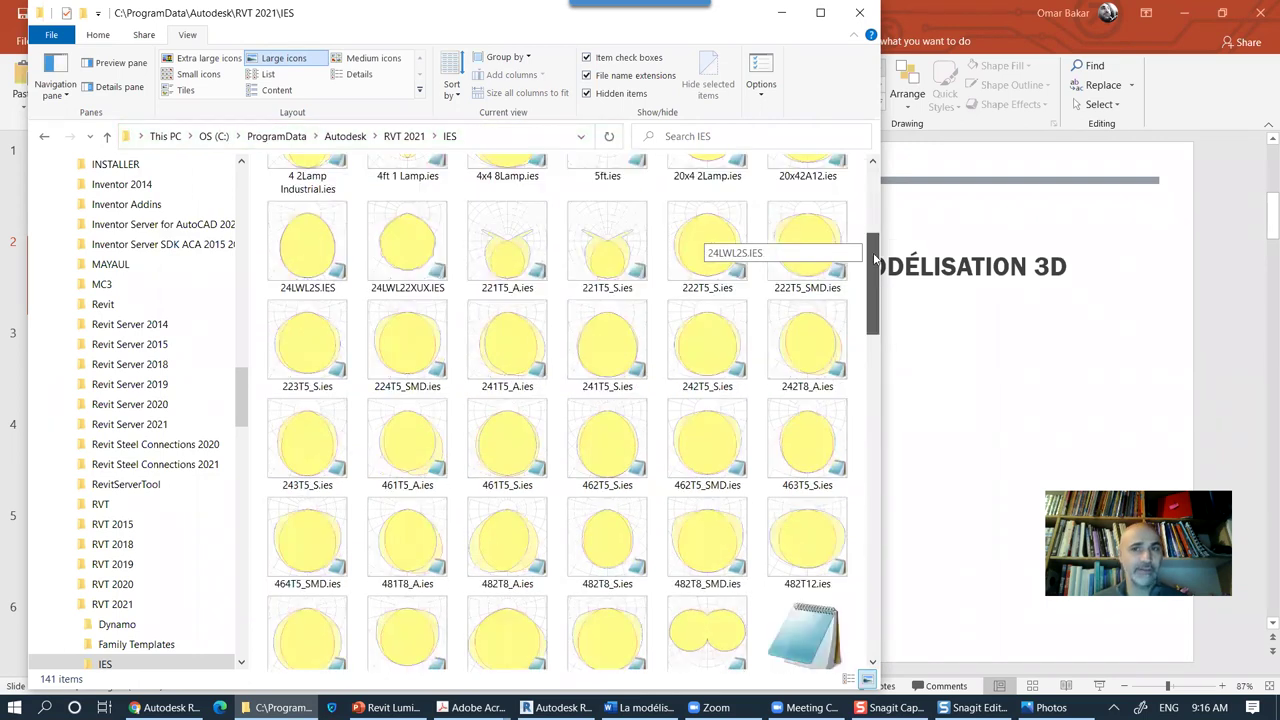
scroll(443, 327, "up", 1)
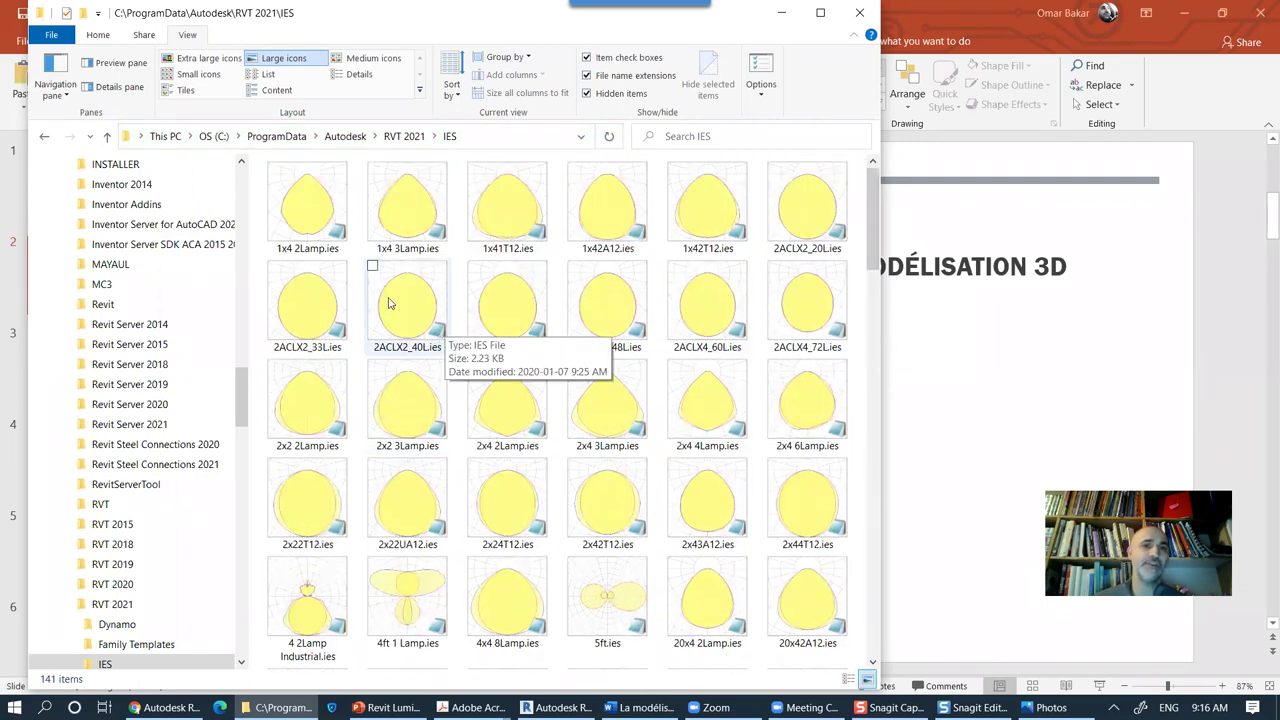
Step: Open 1x4 2Lamp.ies with WordPad
left_click(338, 229)
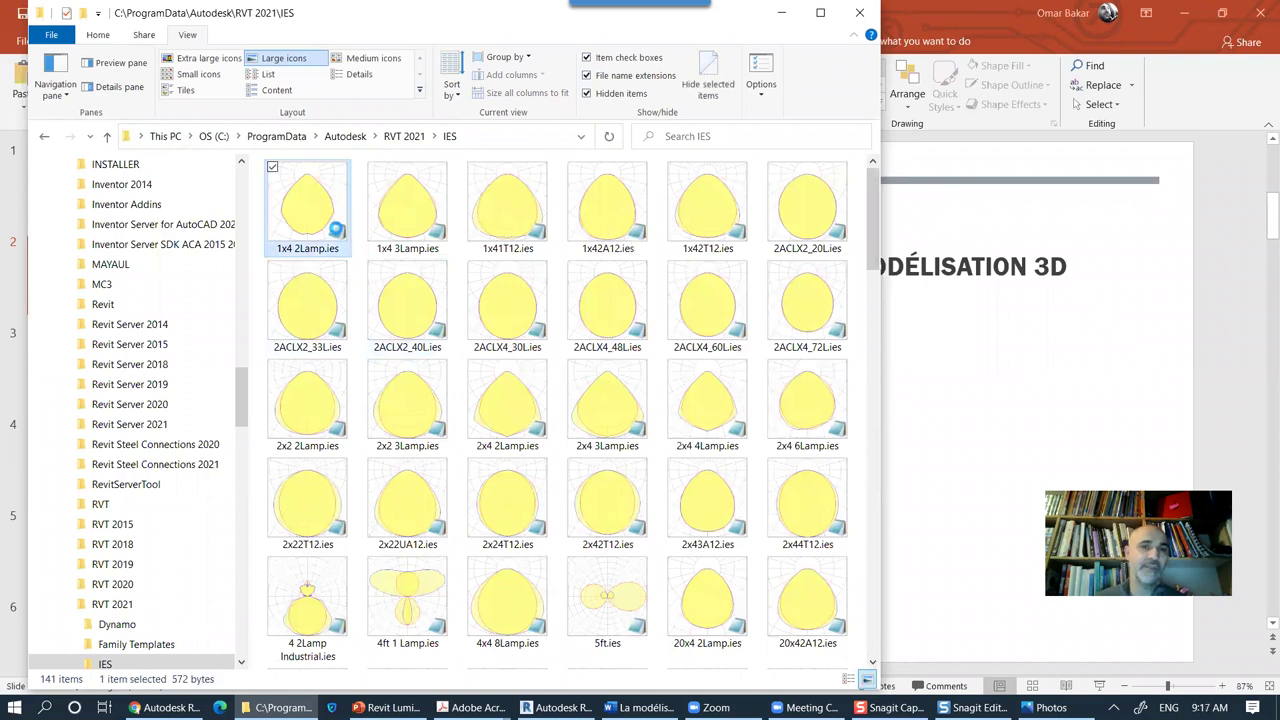
right_click(334, 238)
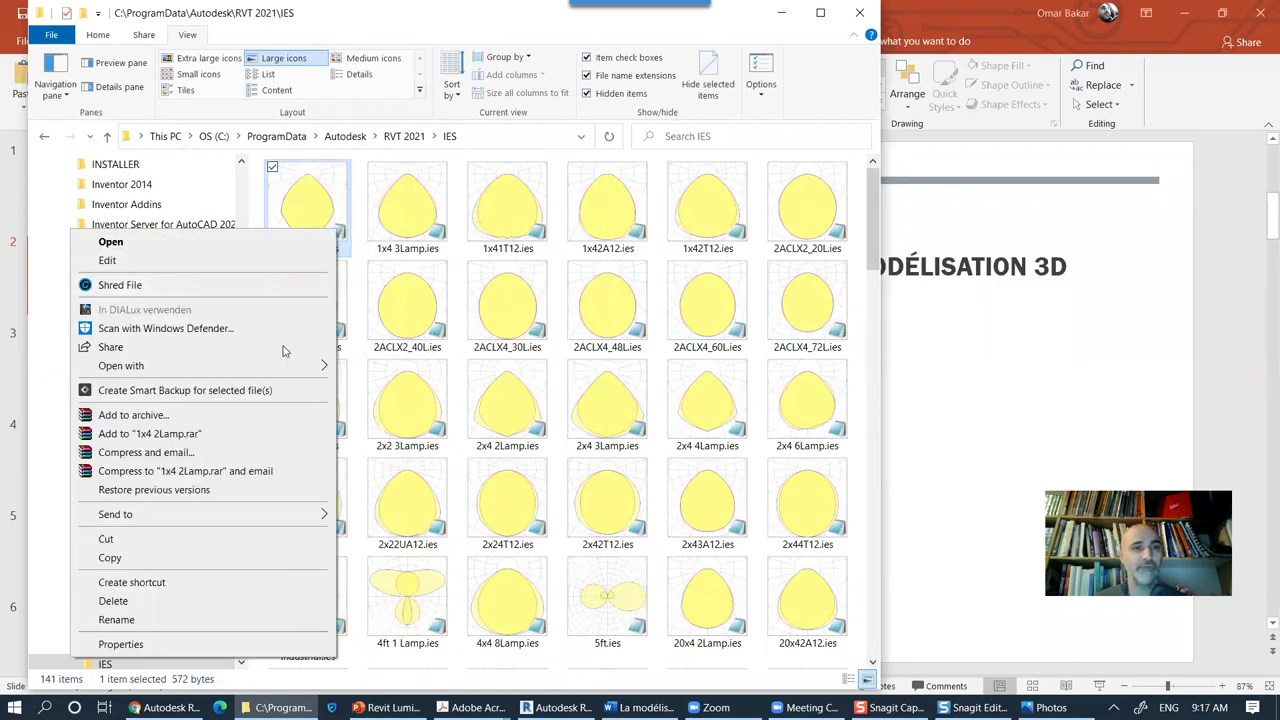
mouse_move(282, 366)
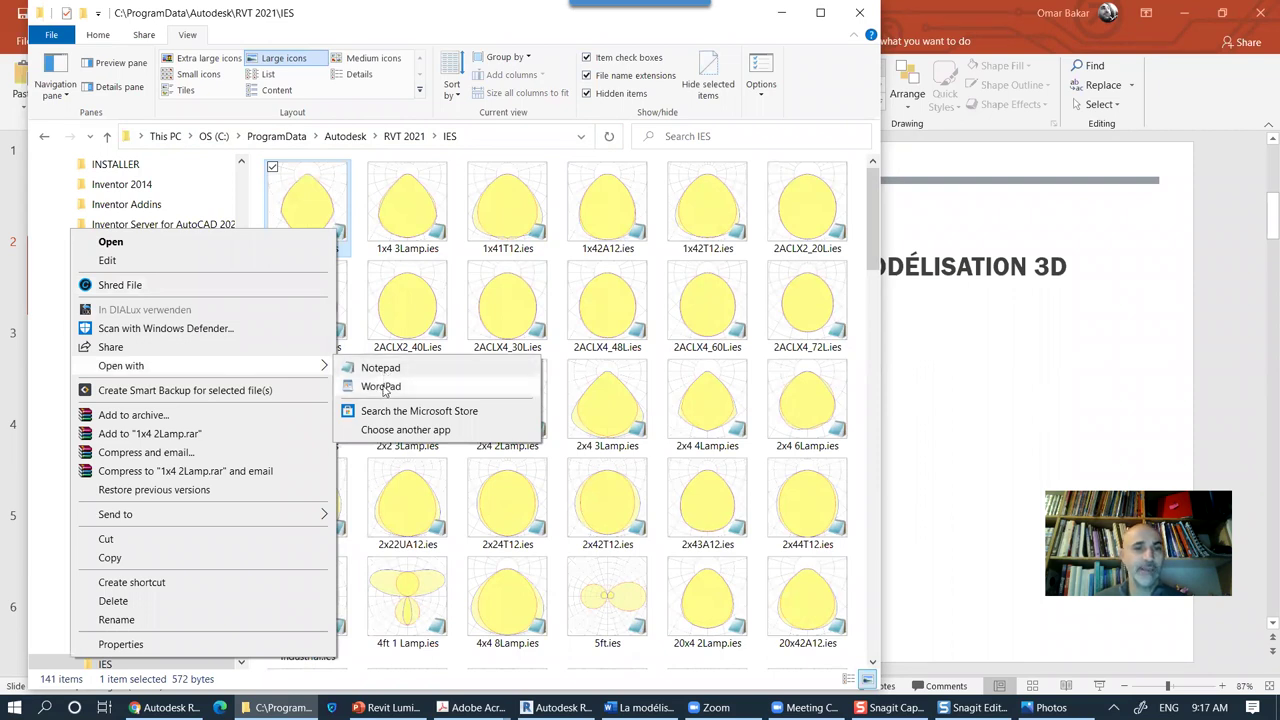
left_click(380, 367)
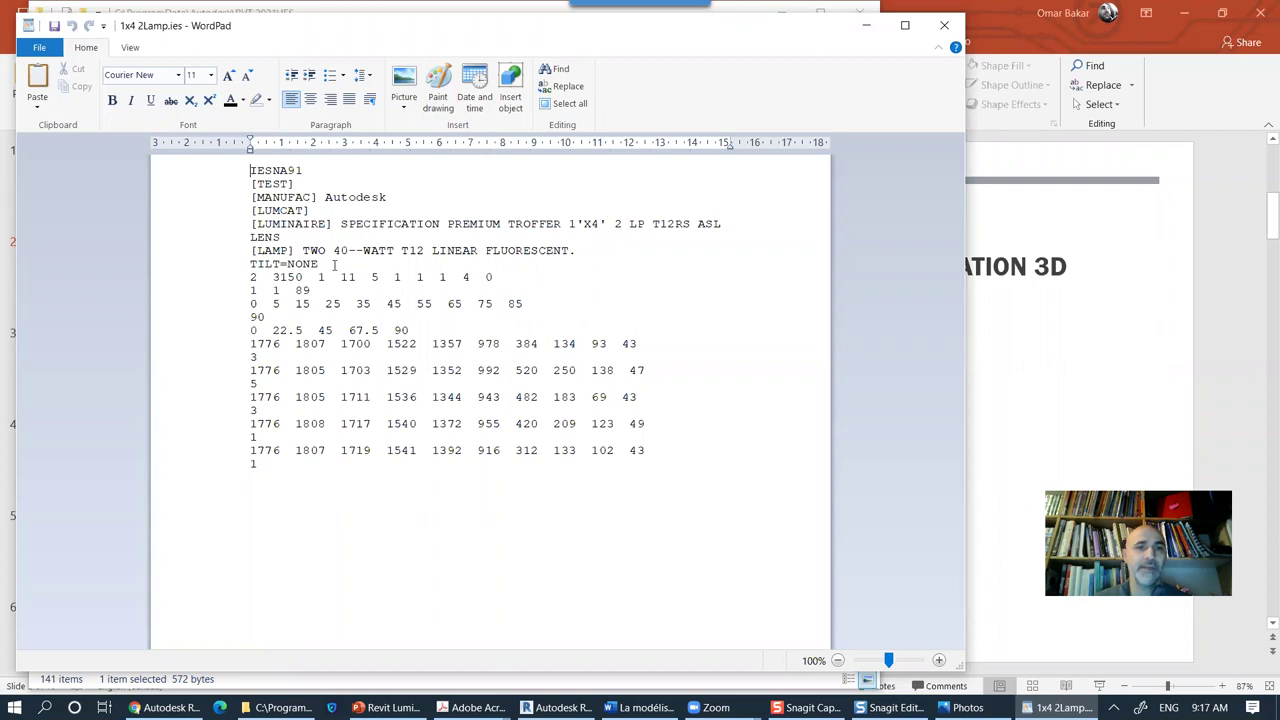
Step: Highlight LINEAR FLUORESCENT and TILT in the 1x4 2Lamp.ies data, then close WordPad
left_click_drag(336, 250, 560, 253)
key("shift+Home")
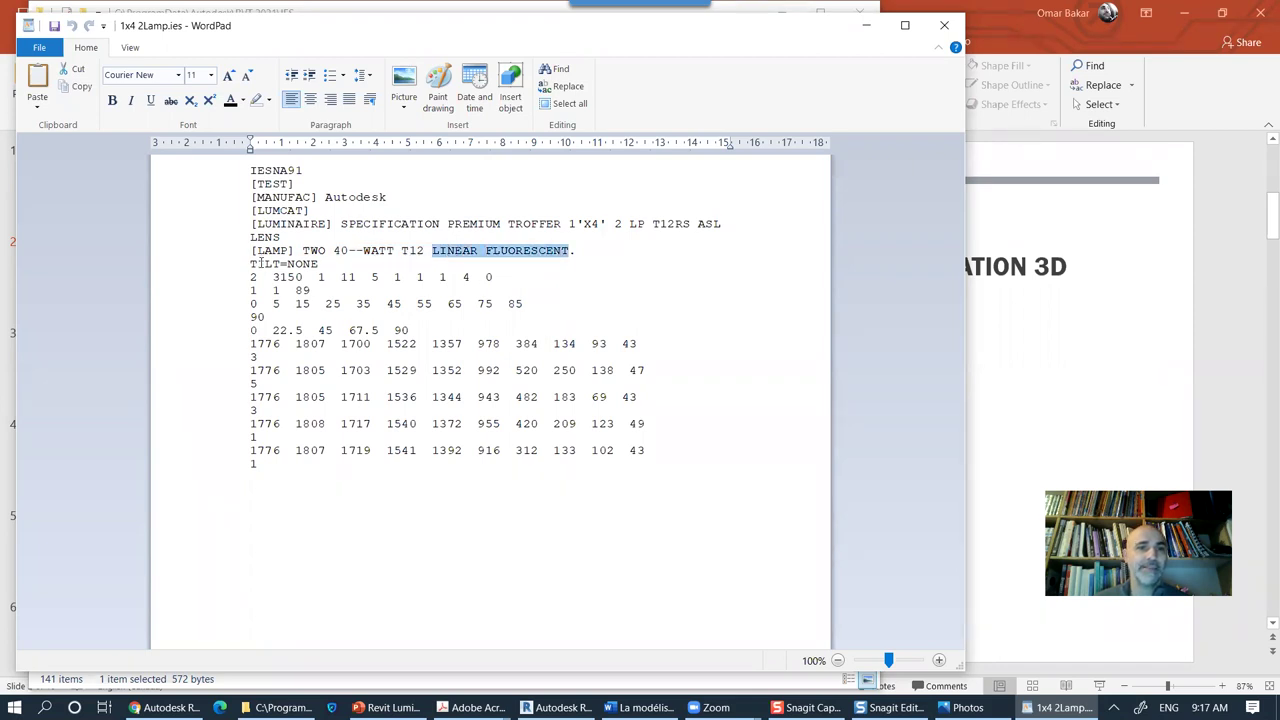
left_click_drag(258, 263, 276, 262)
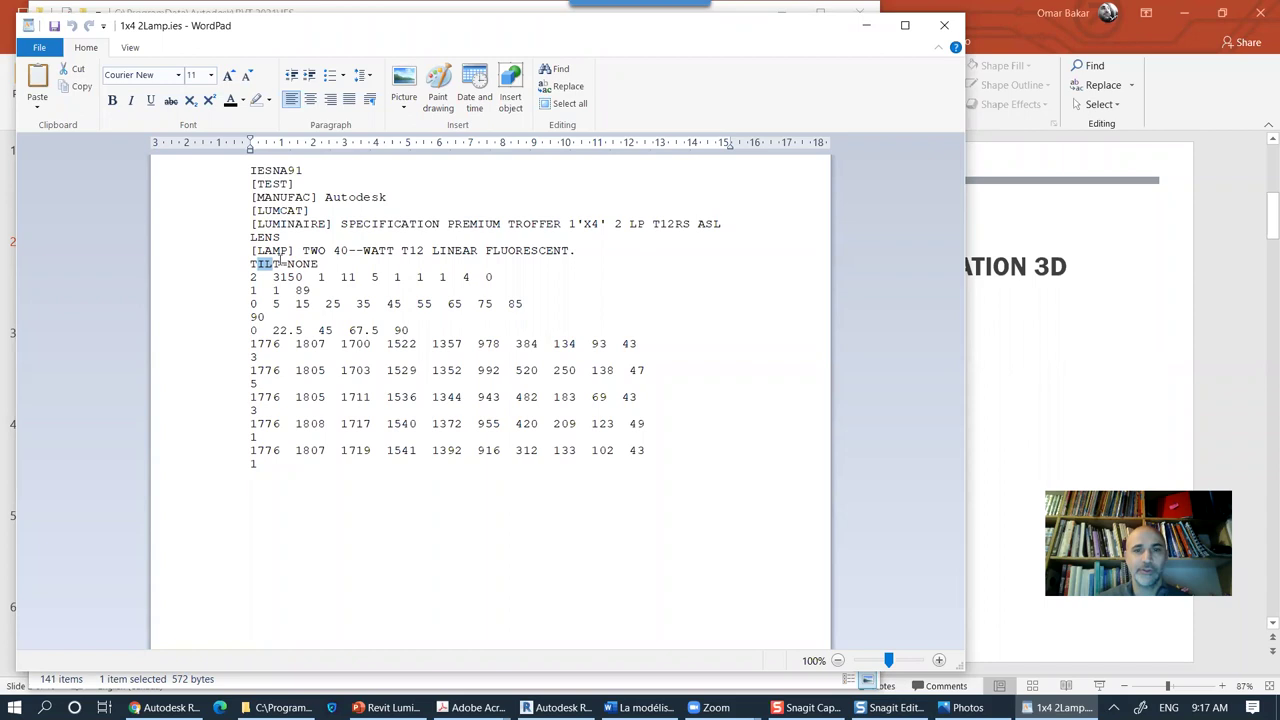
left_click(310, 290)
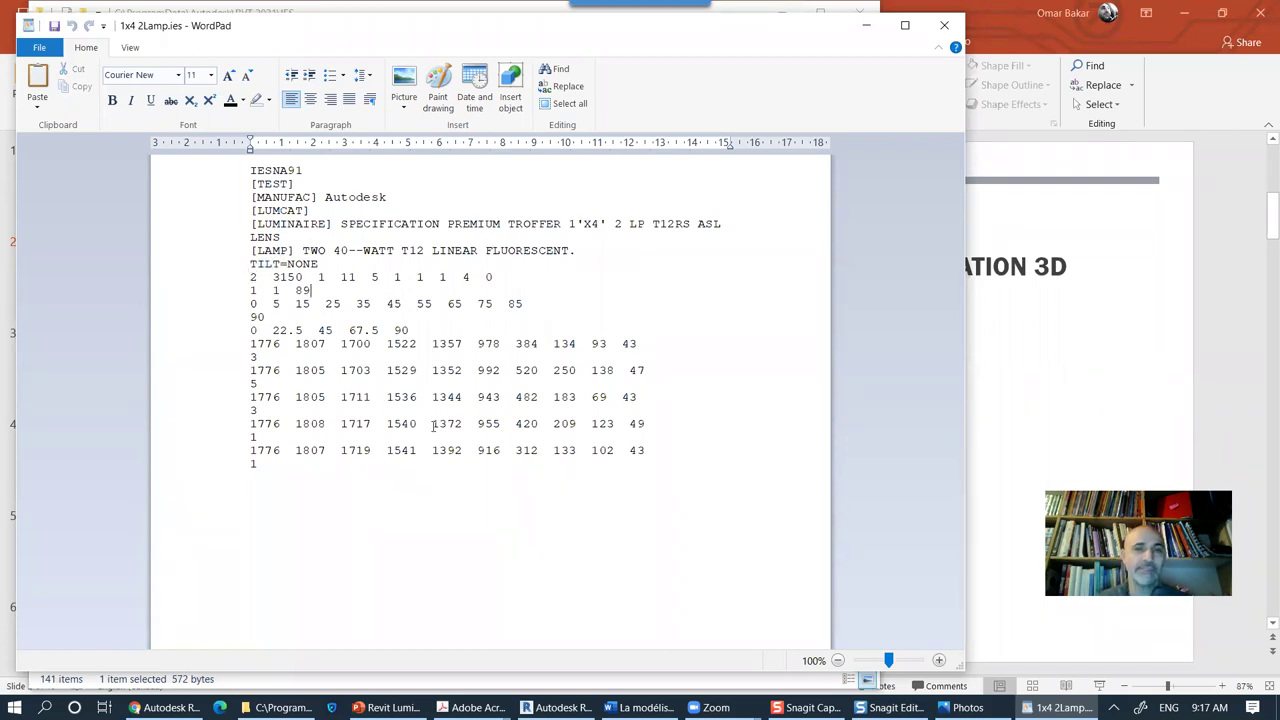
left_click(944, 25)
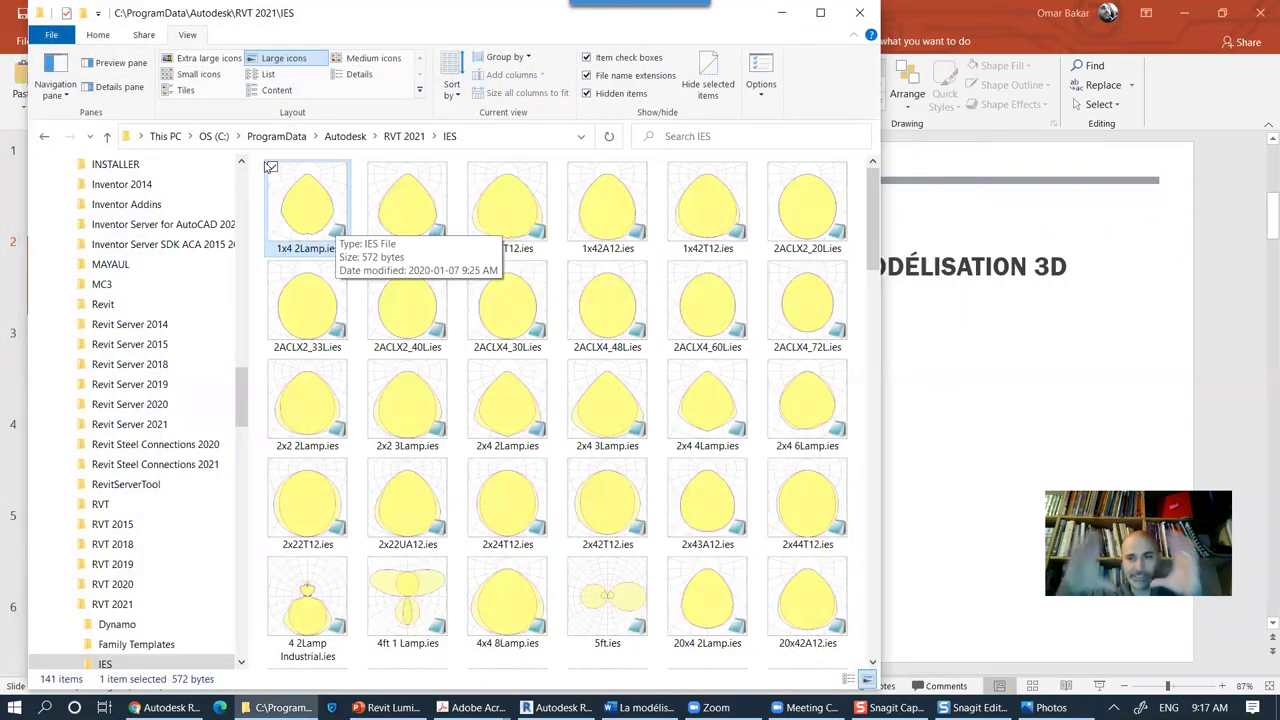
Step: Open 4ft 1 Lamp.ies in WordPad, scroll through its 4400-lumen data, then close it
left_click(410, 601)
right_click(410, 601)
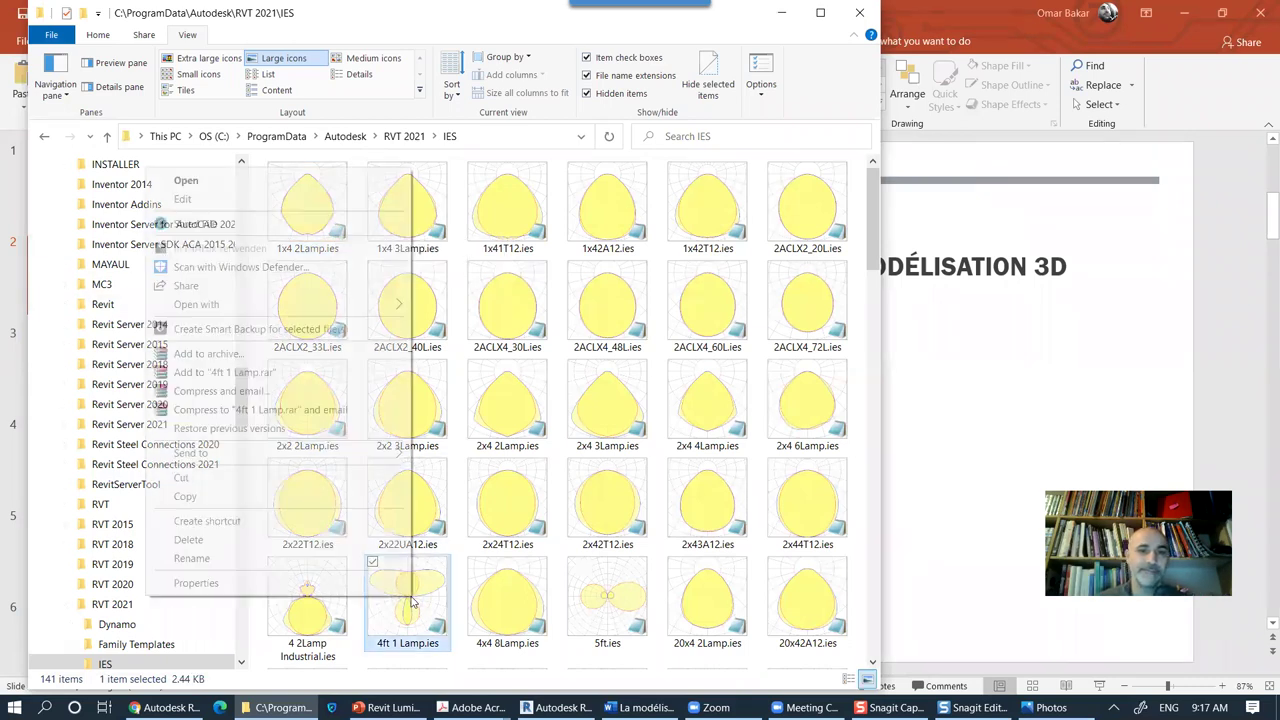
mouse_move(262, 304)
left_click(470, 321)
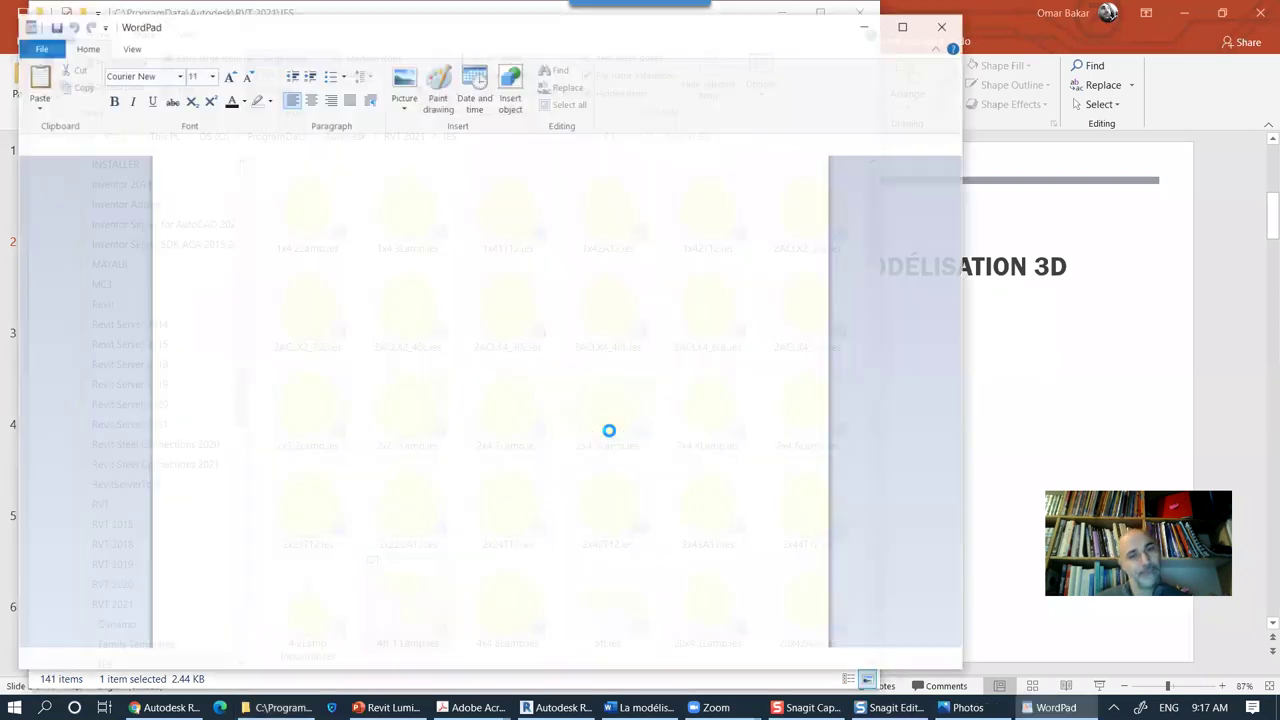
scroll(506, 301, "down", 9)
scroll(510, 320, "up", 9)
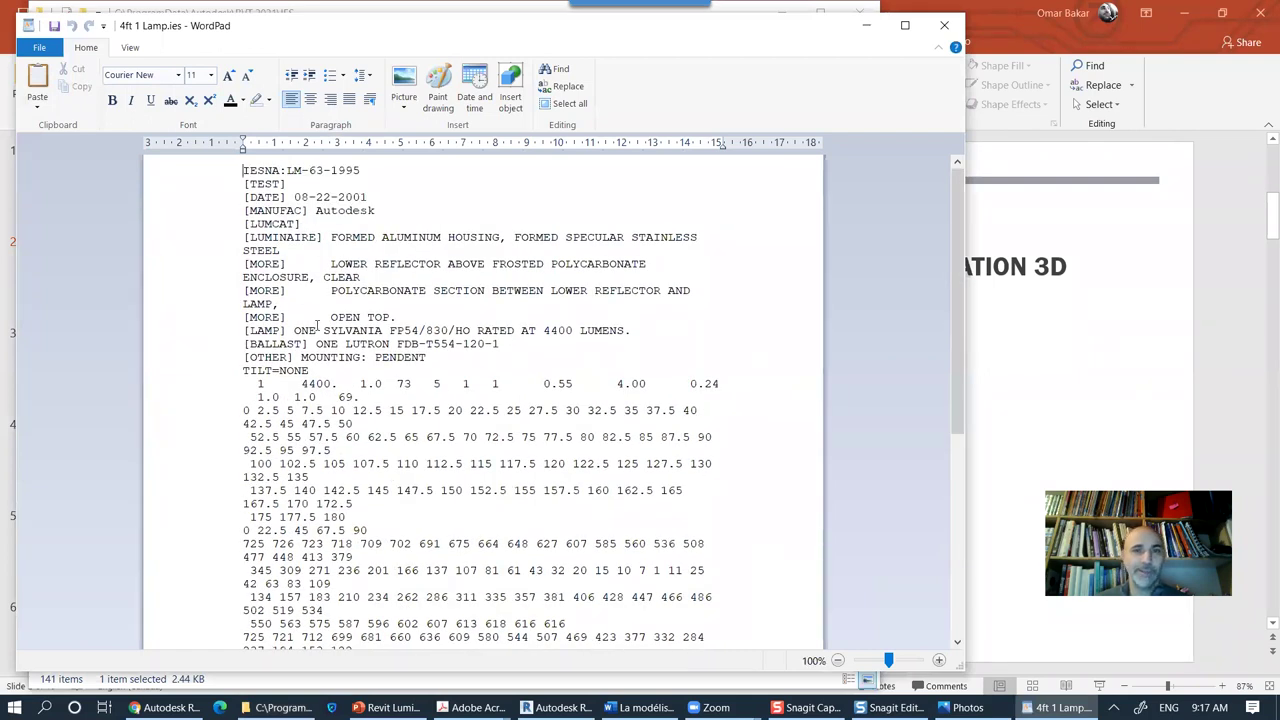
scroll(325, 352, "down", 3)
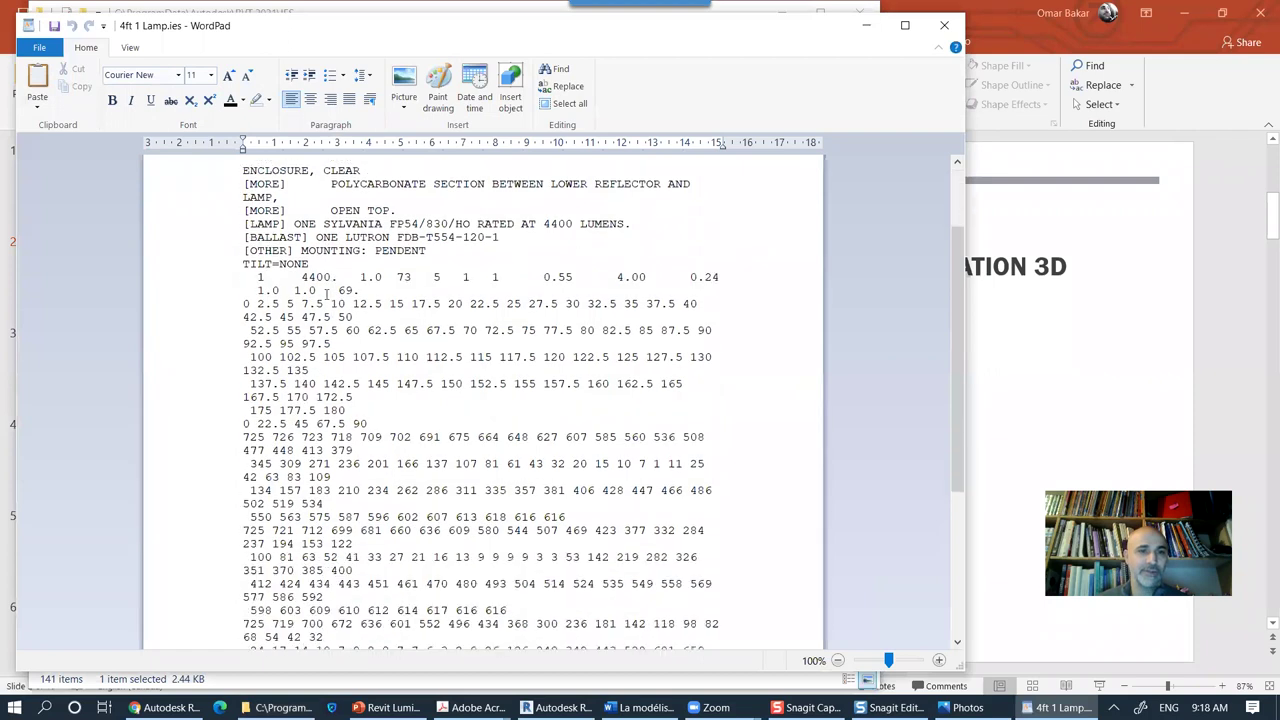
scroll(319, 495, "up", 3)
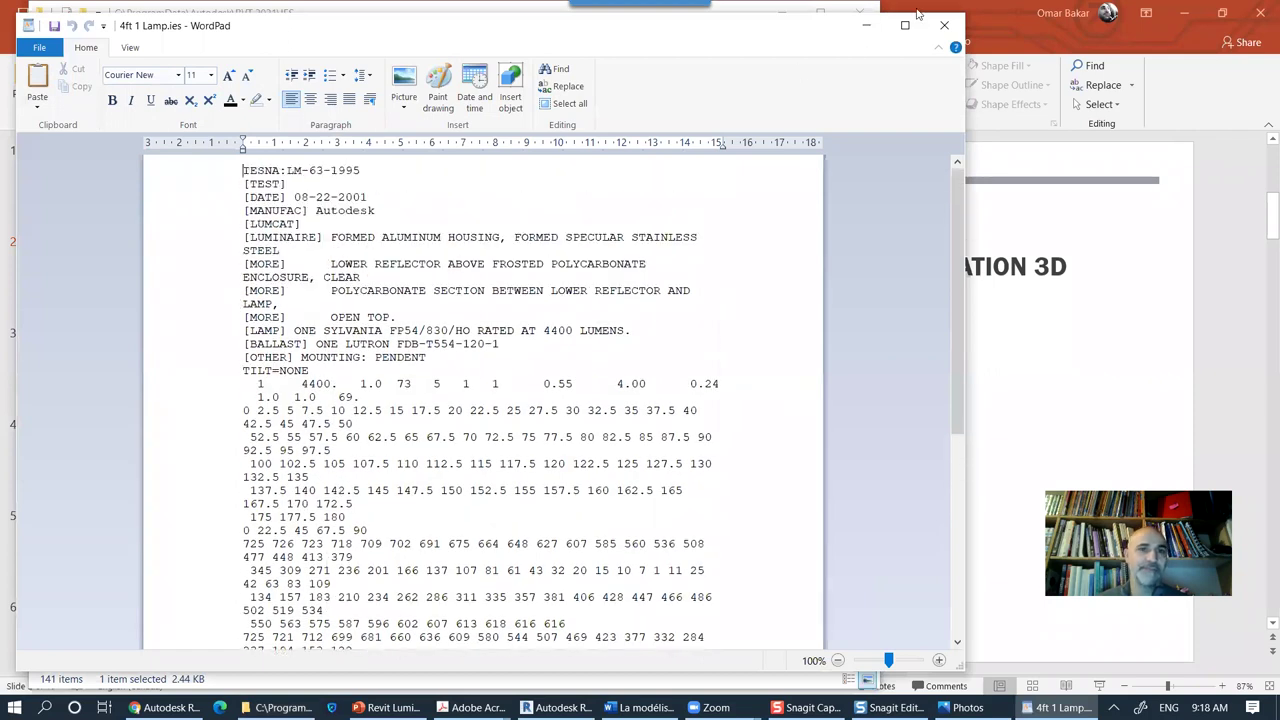
left_click(944, 25)
Step: Scroll through the IES file thumbnails and close the File Explorer window
scroll(600, 420, "down", 8)
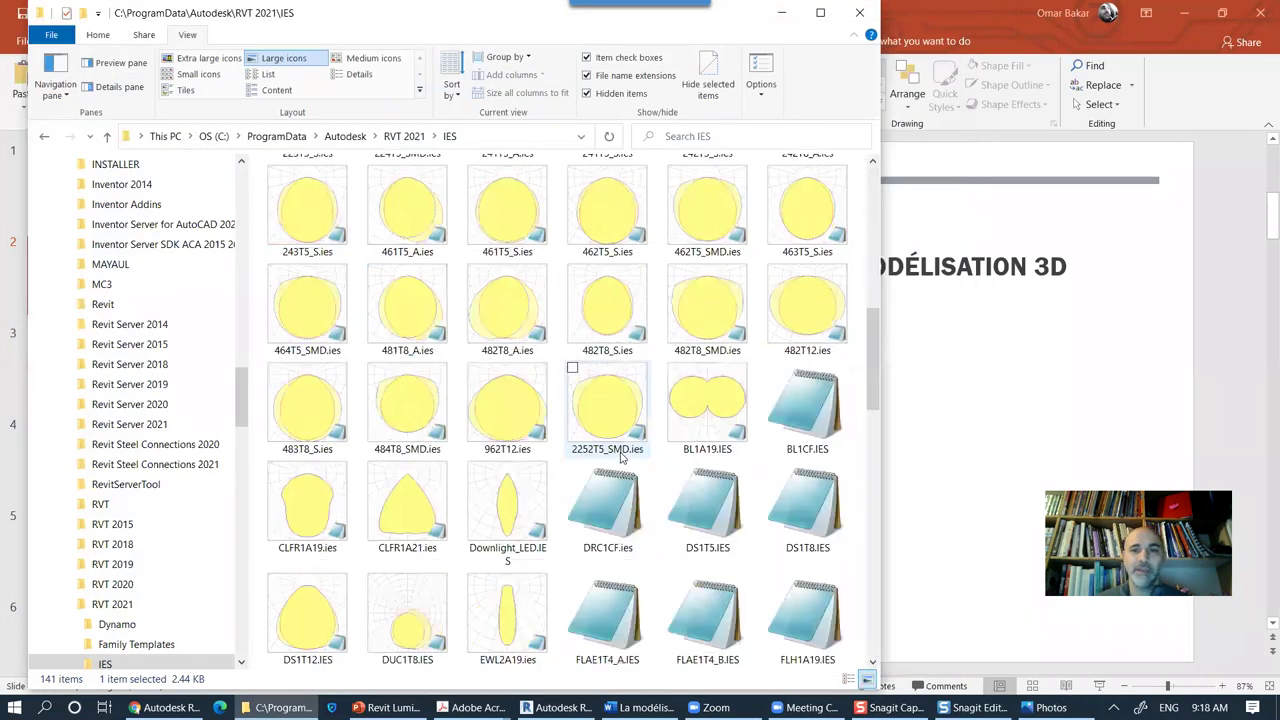
scroll(585, 349, "up", 10)
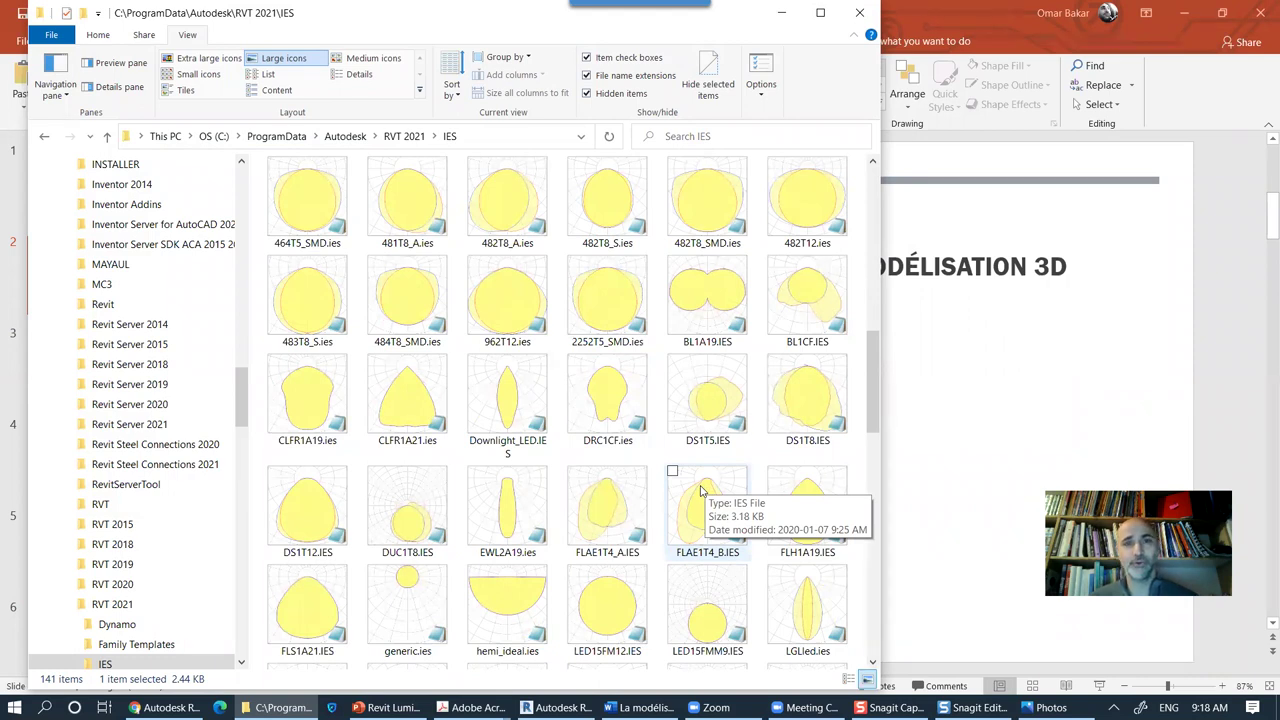
left_click(859, 17)
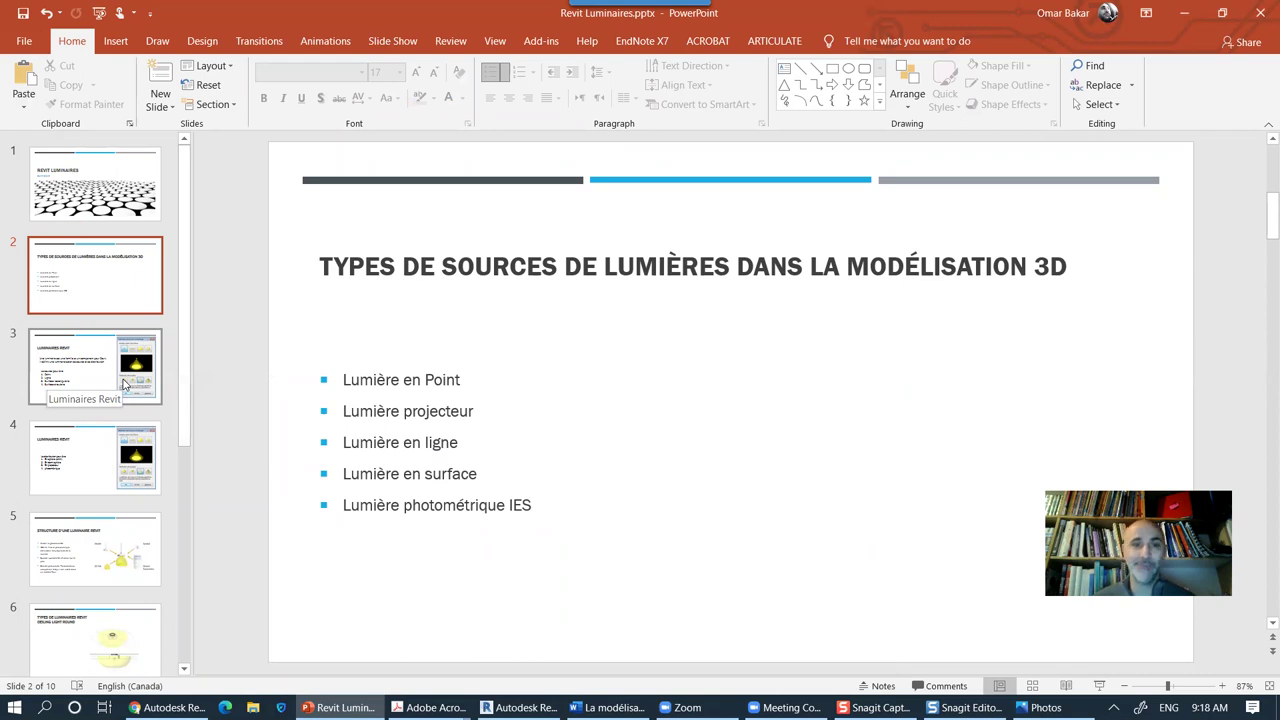
Step: Select slide 2's five light source bullets, then move to slide 3, LUMINAIRES REVIT
left_click_drag(343, 380, 543, 514)
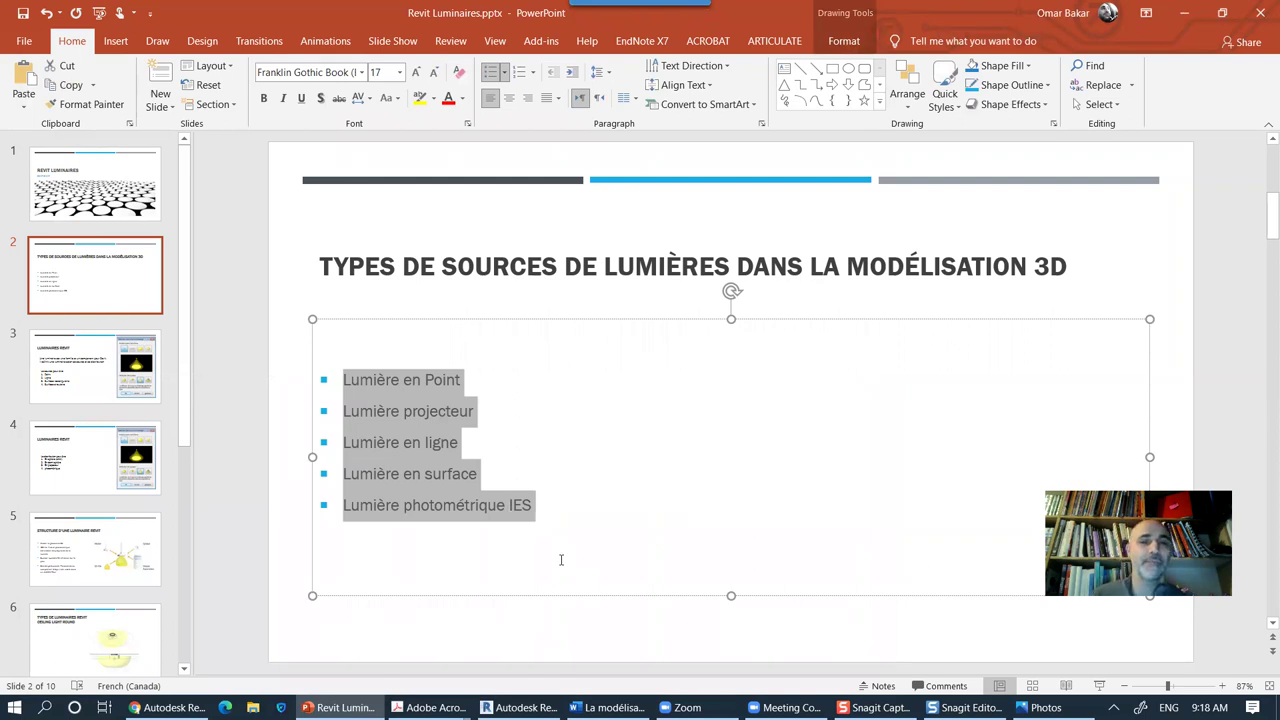
left_click(500, 634)
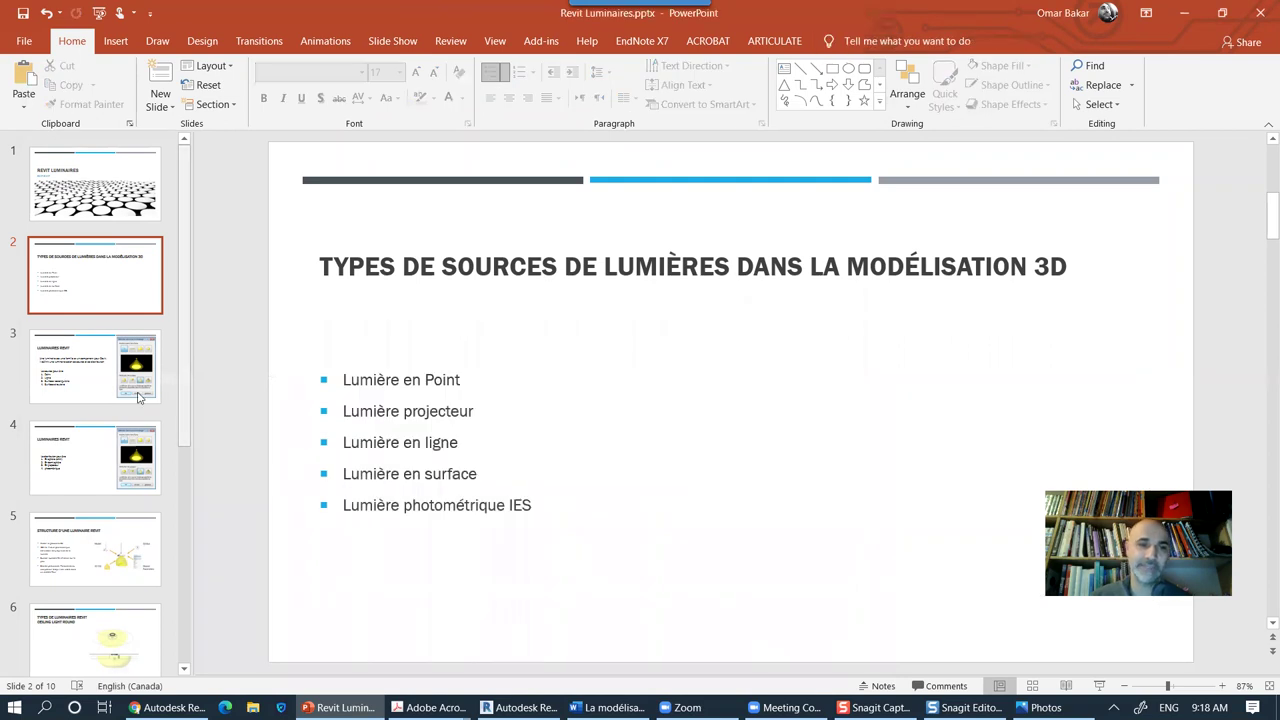
left_click(122, 388)
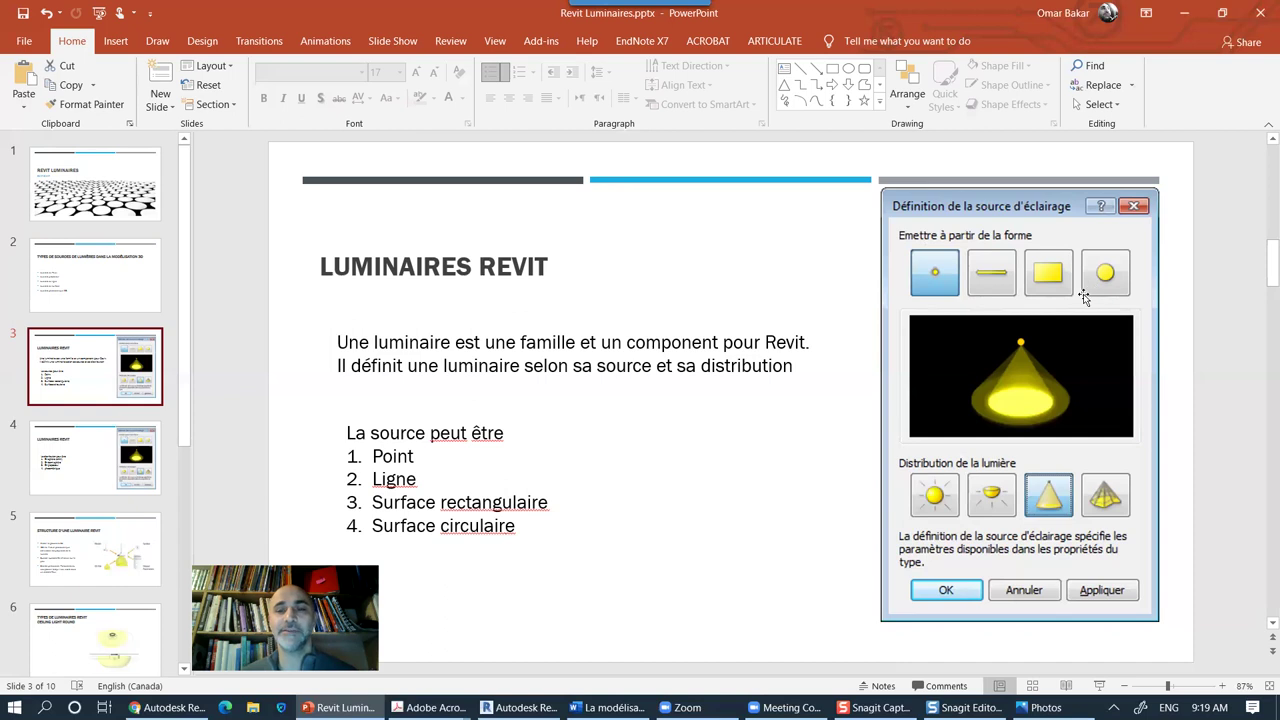
Step: Scroll to slide 4 on the four light distribution types and open File Explorer
scroll(681, 424, "down", 1)
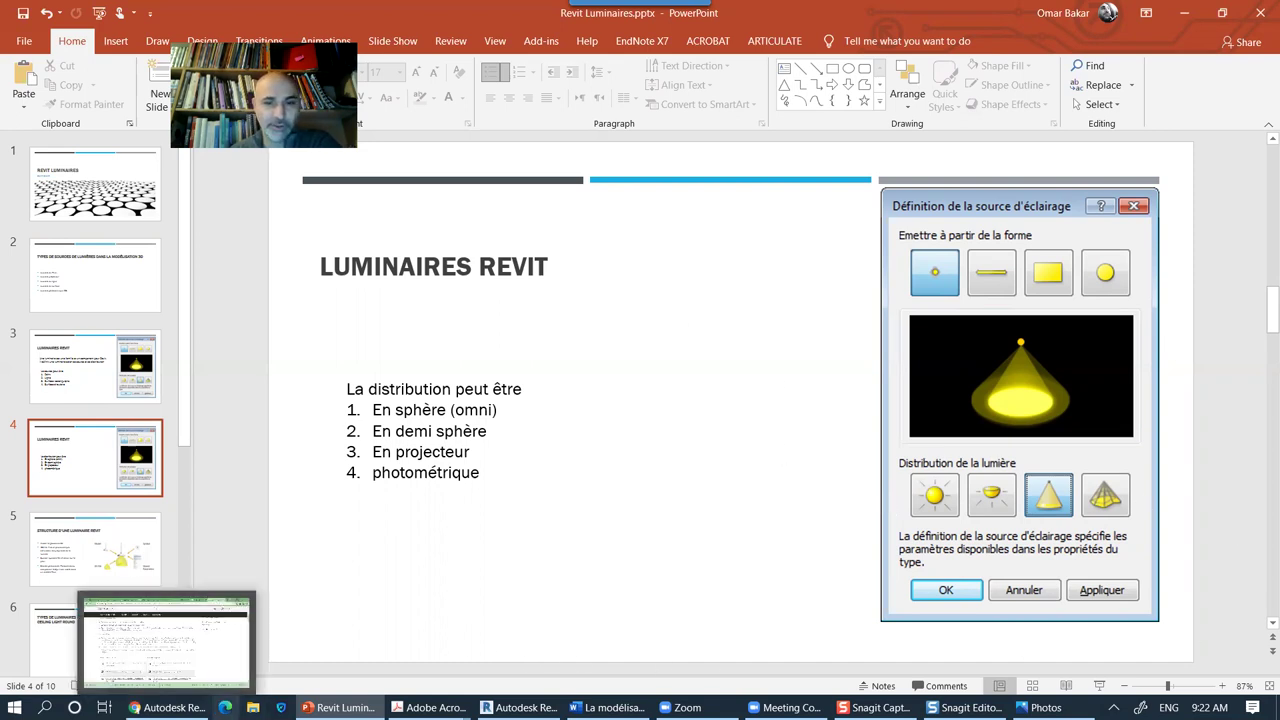
mouse_move(425, 707)
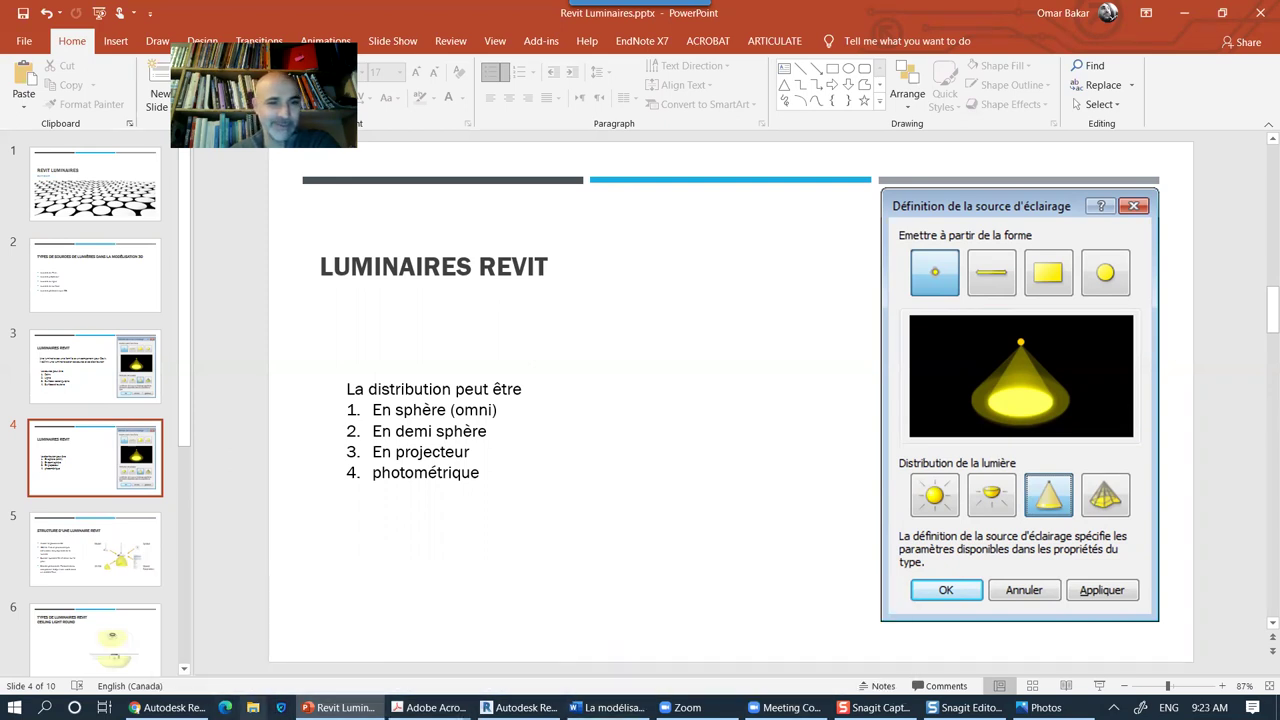
left_click(253, 707)
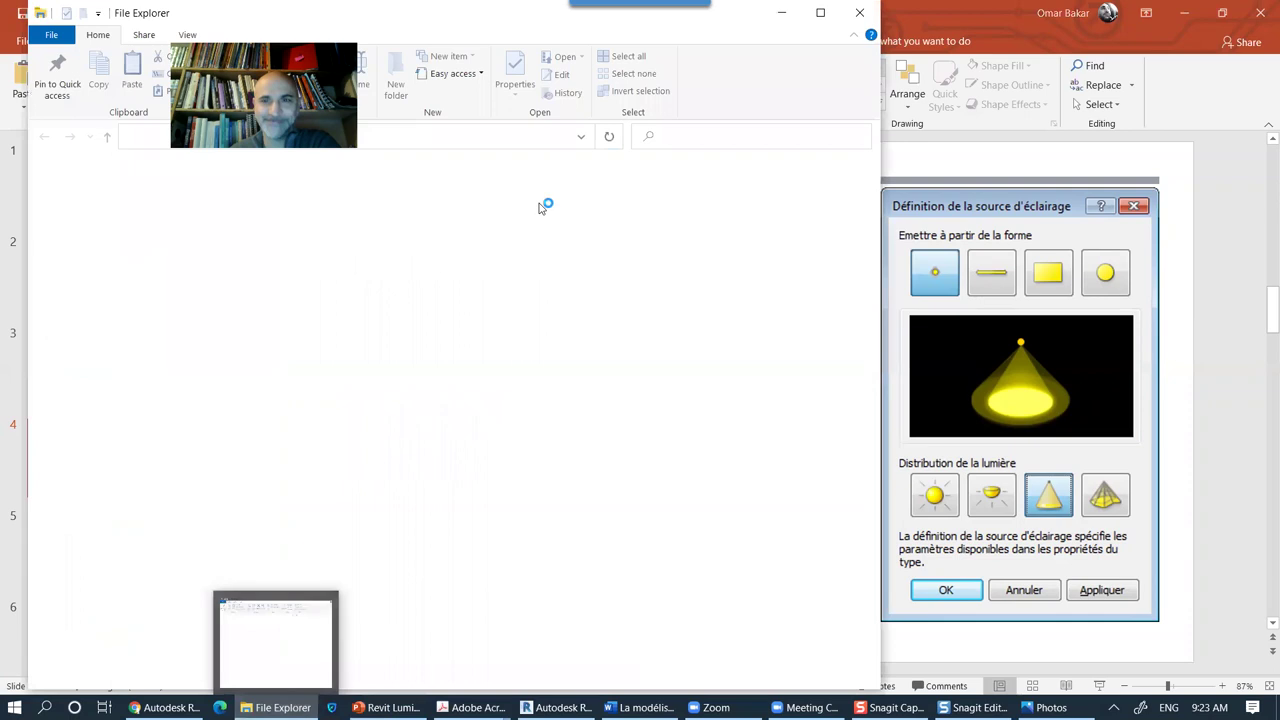
Step: Move File Explorer right, glance at the Lighting folder's two PDFs, and collapse Documents
left_click_drag(425, 25, 515, 65)
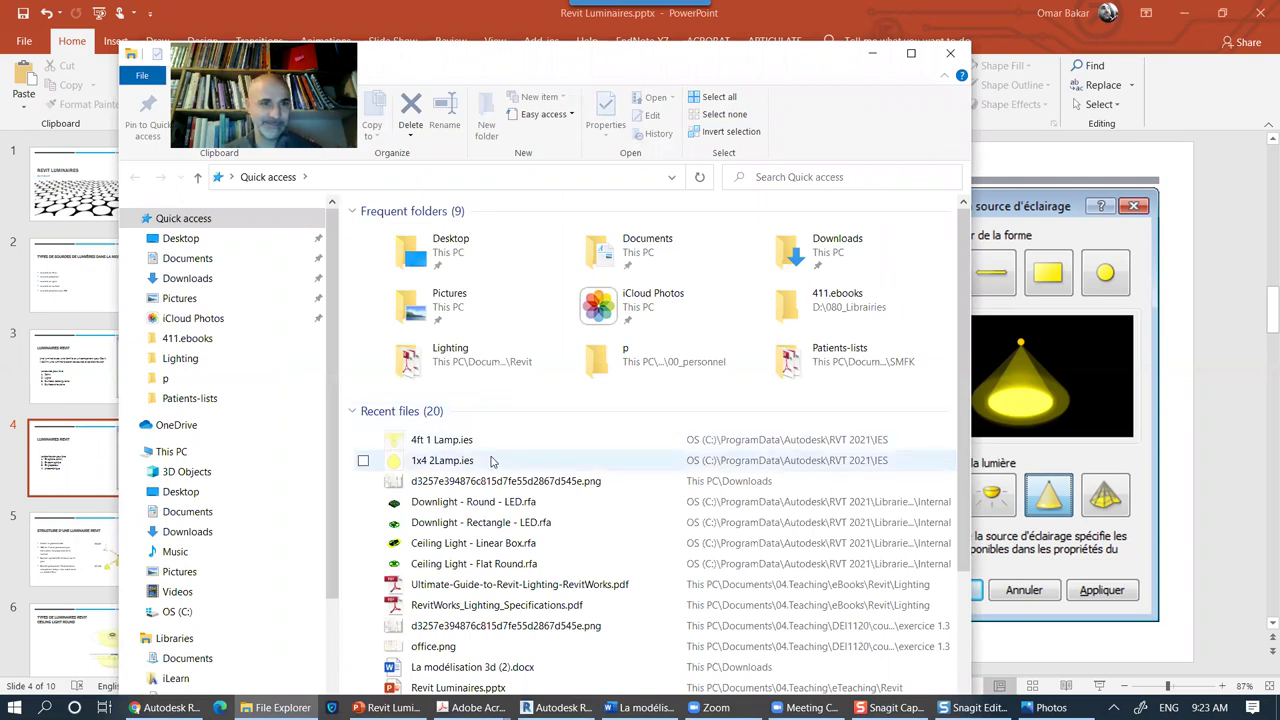
left_click(190, 360)
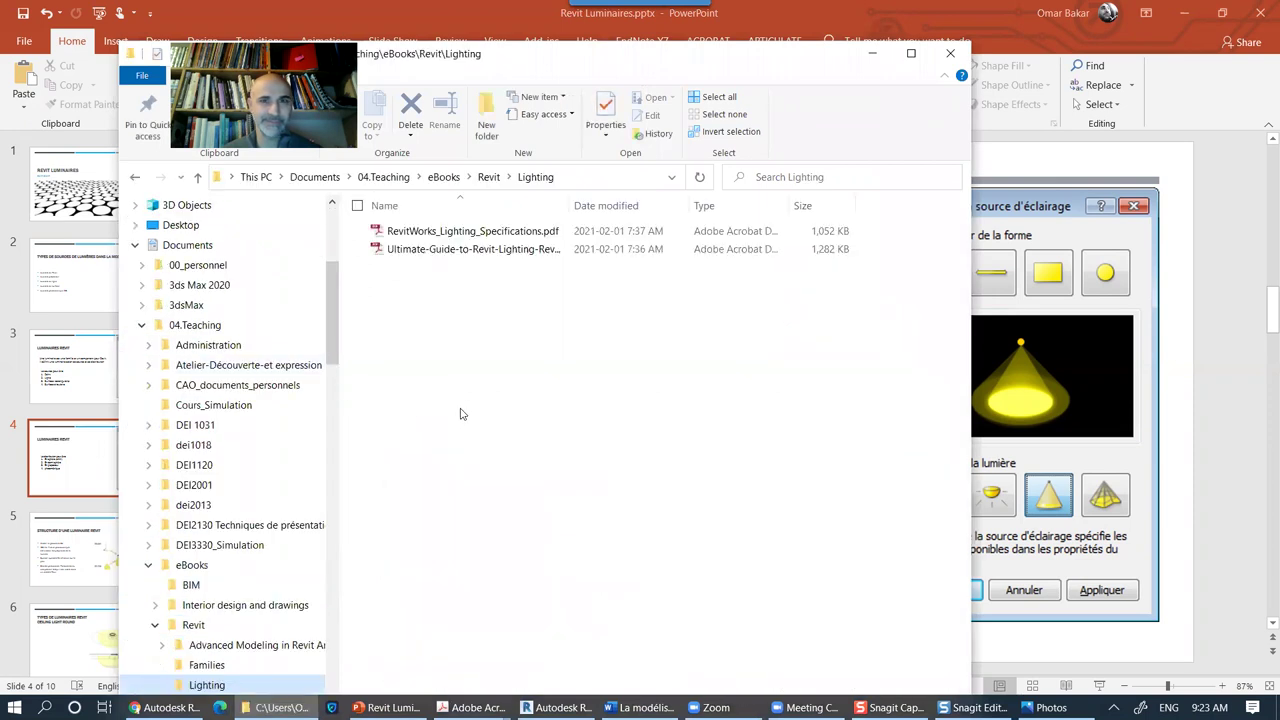
left_click_drag(329, 319, 334, 285)
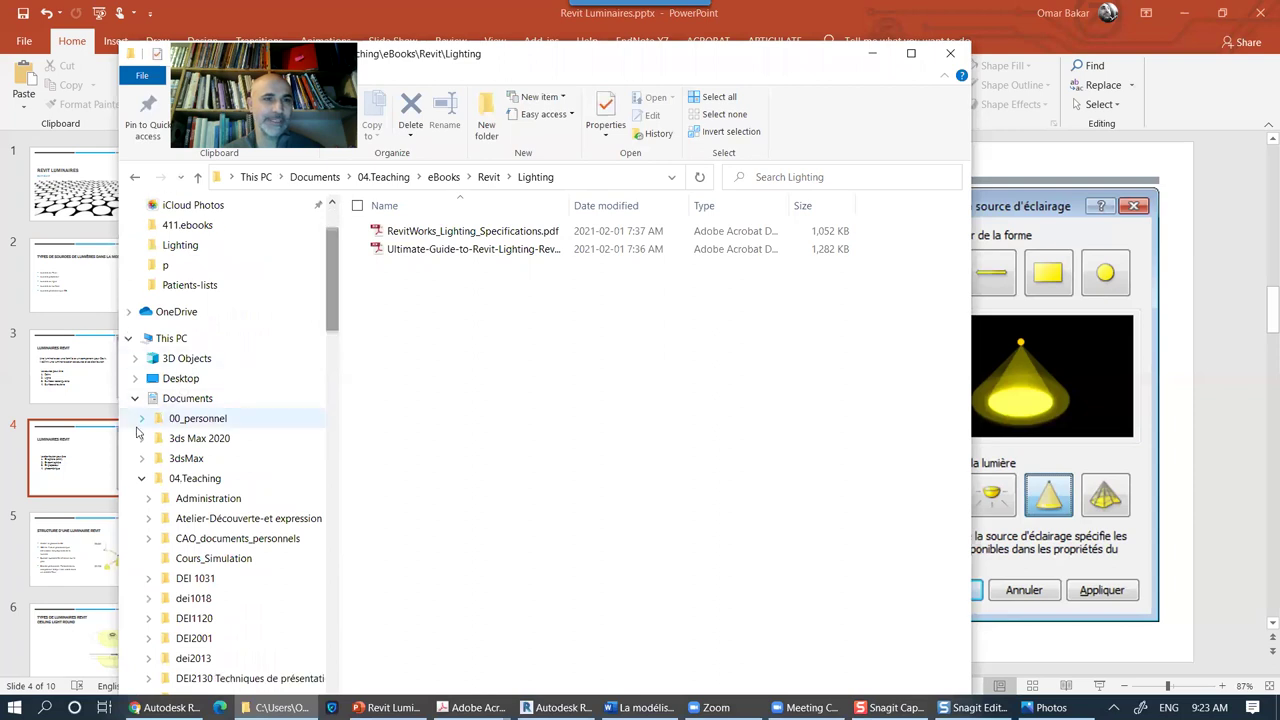
left_click(137, 401)
Step: Browse from the C: drive through ProgramData > Autodesk > RVT 2021 into the IES folder
left_click(177, 498)
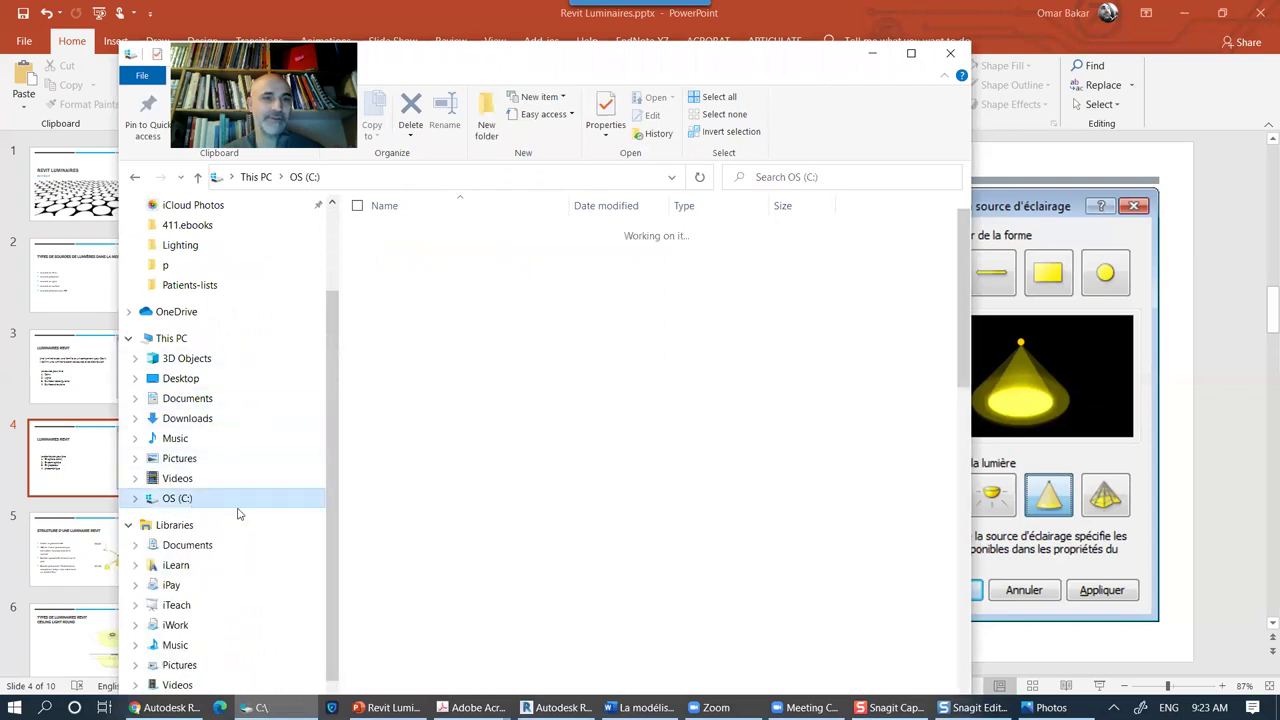
left_click(425, 647)
double_click(425, 647)
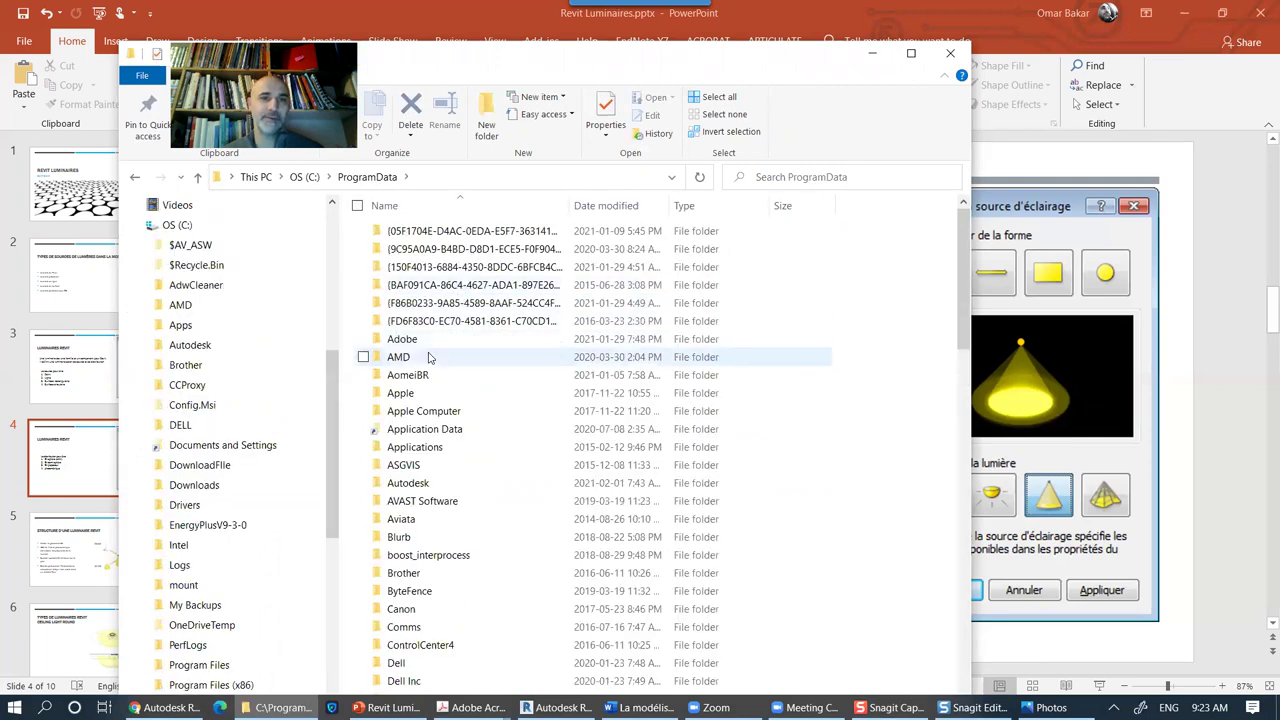
double_click(408, 483)
scroll(474, 428, "down", 8)
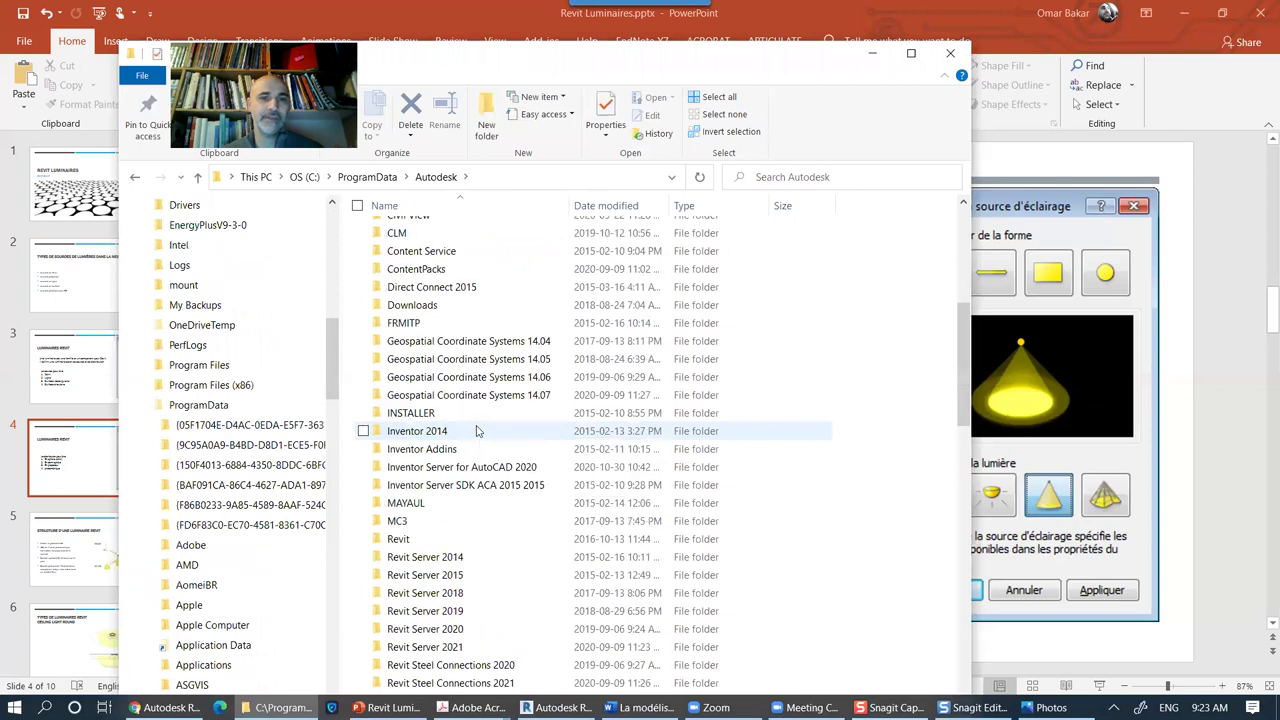
scroll(476, 430, "down", 5)
left_click(430, 538)
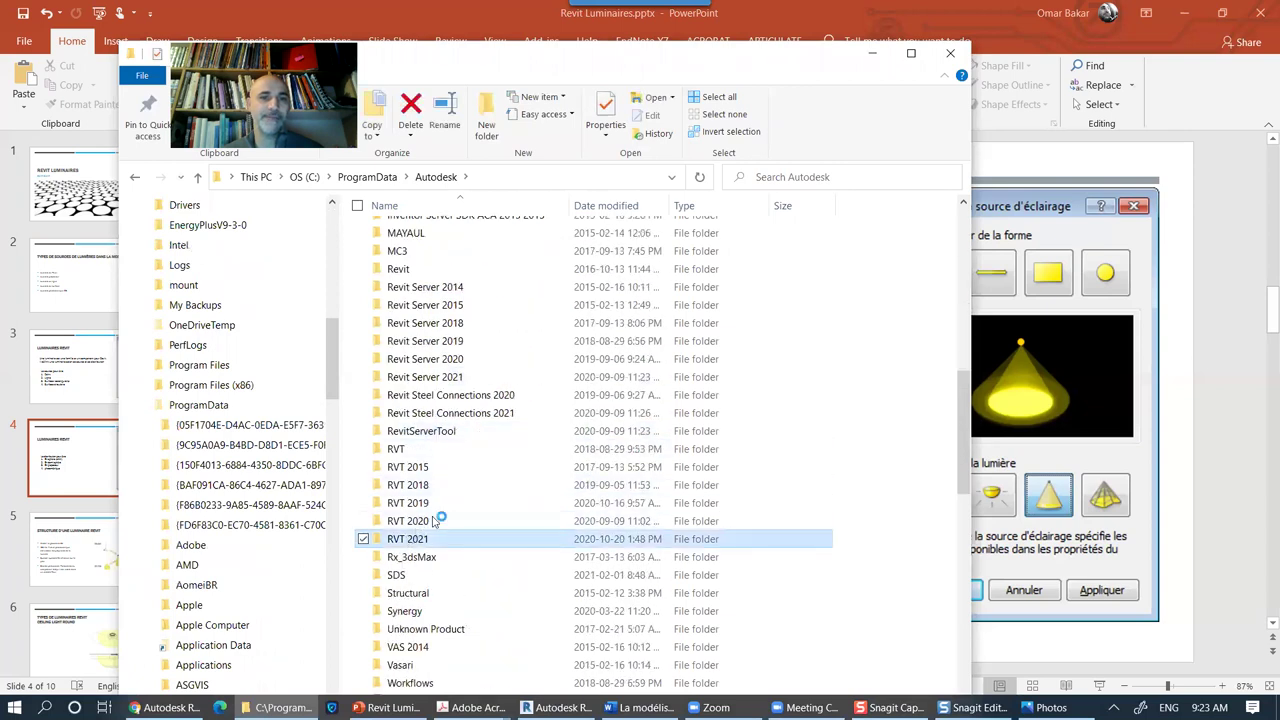
left_click(396, 268)
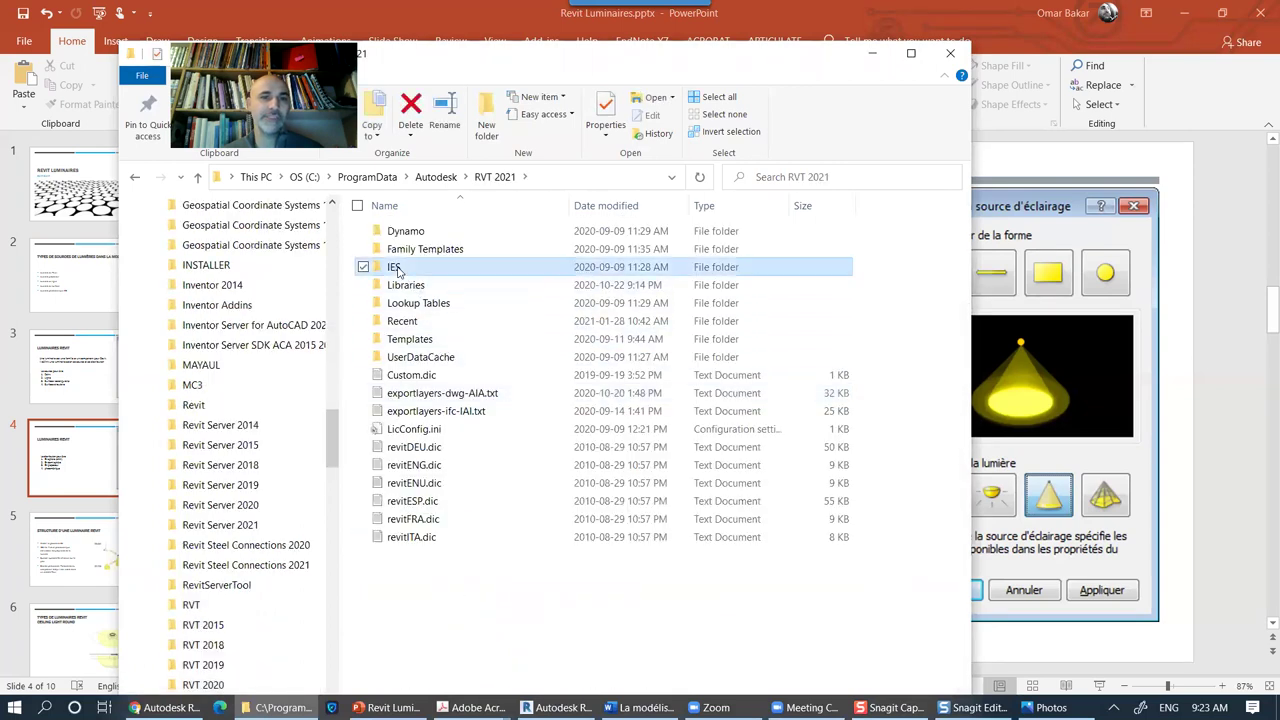
double_click(396, 268)
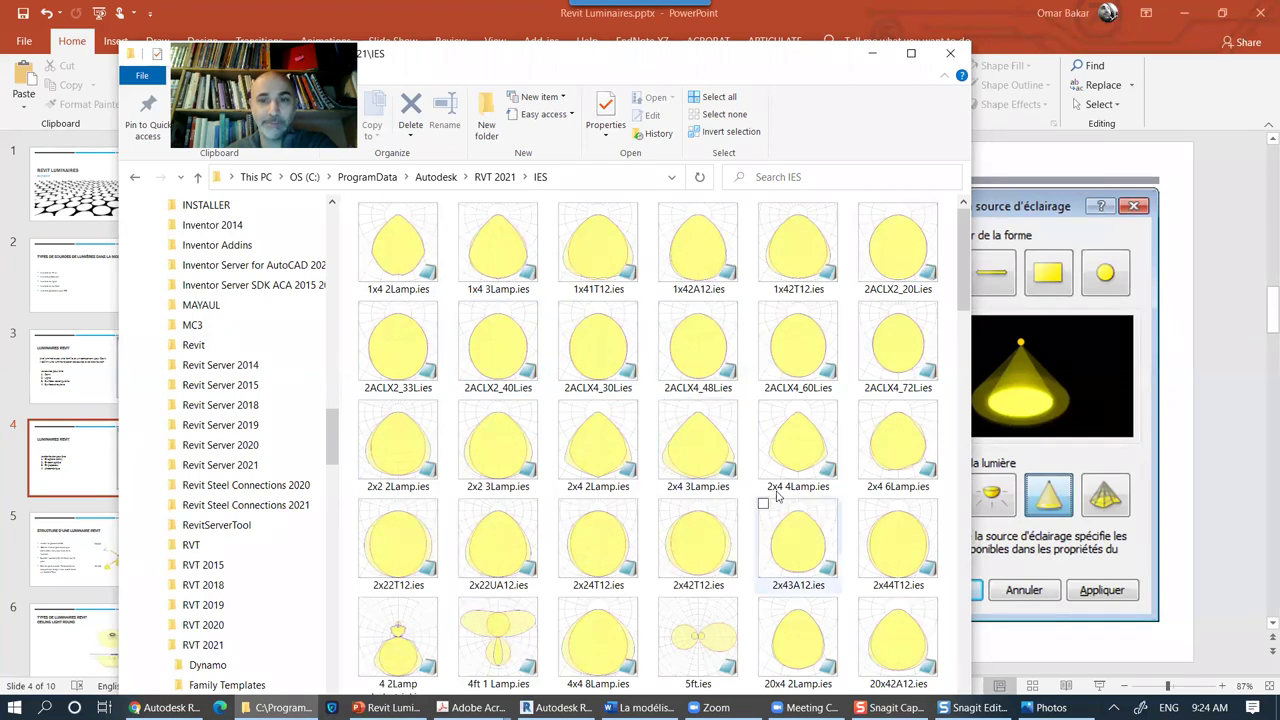
Step: Copy the IES file name 243T5_S.ies and return to the Revit 2021 content page in Chrome
left_click_drag(966, 305, 948, 398)
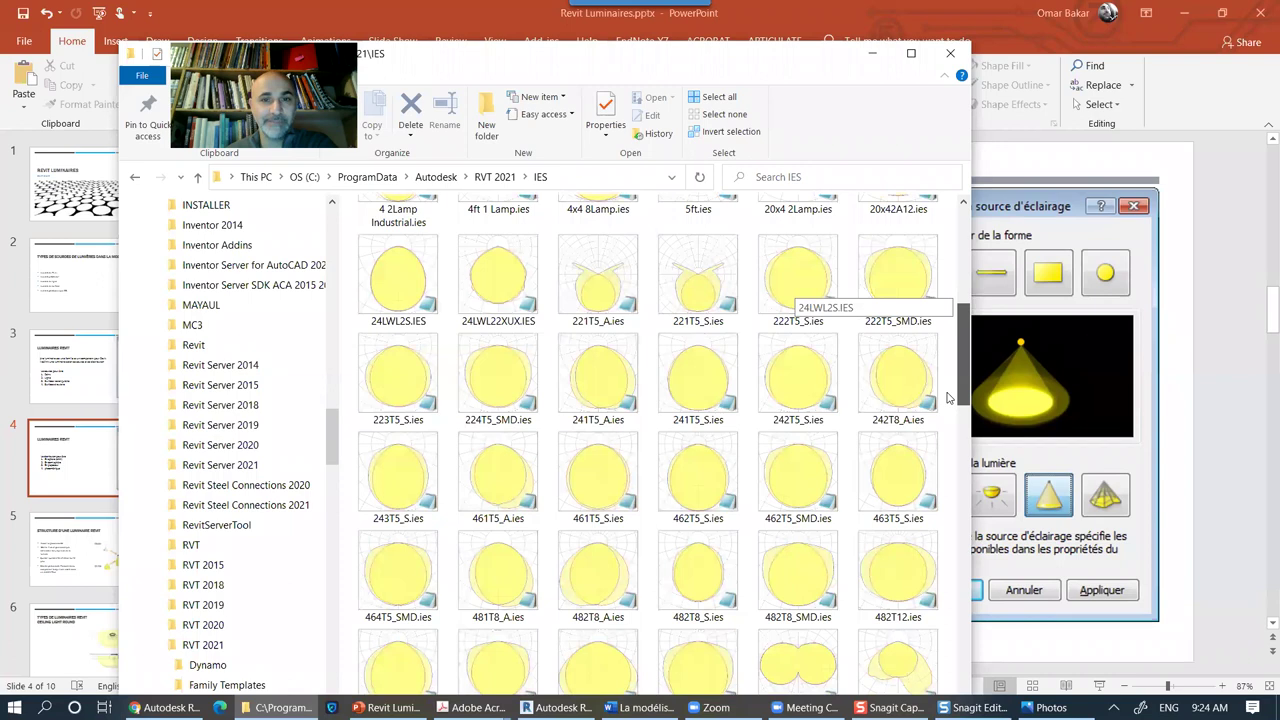
left_click_drag(948, 398, 948, 396)
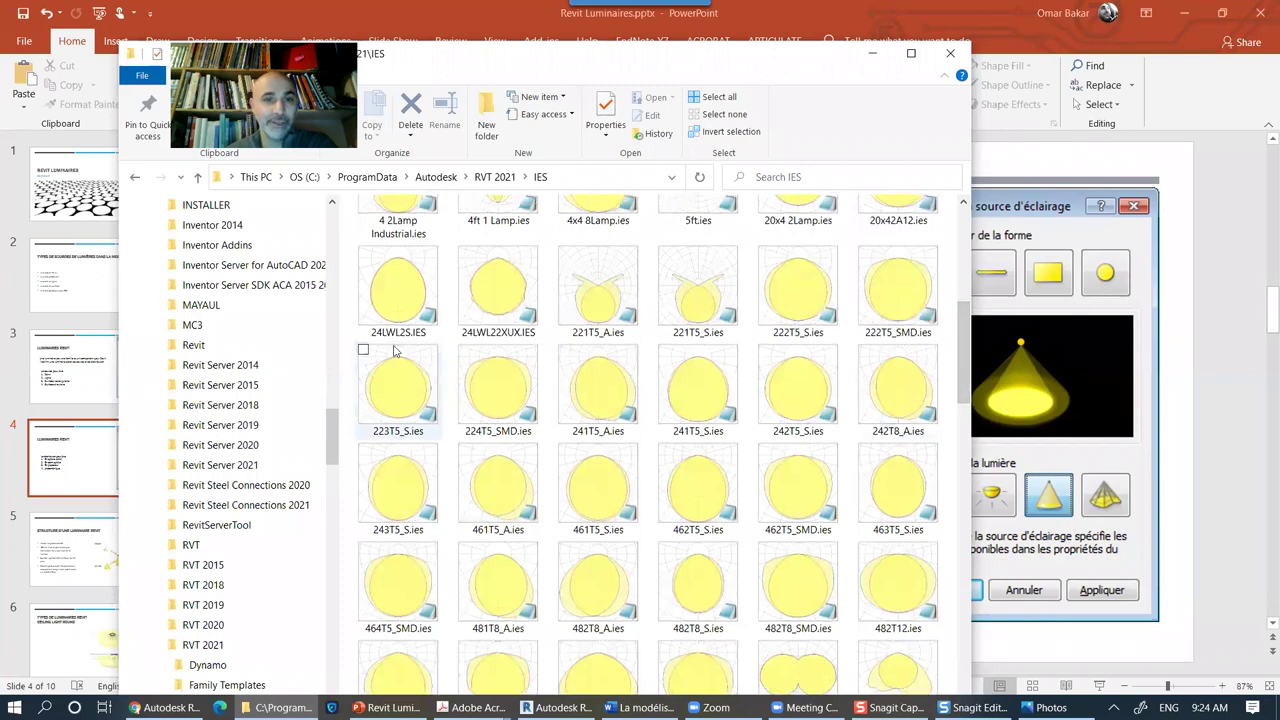
left_click(405, 535)
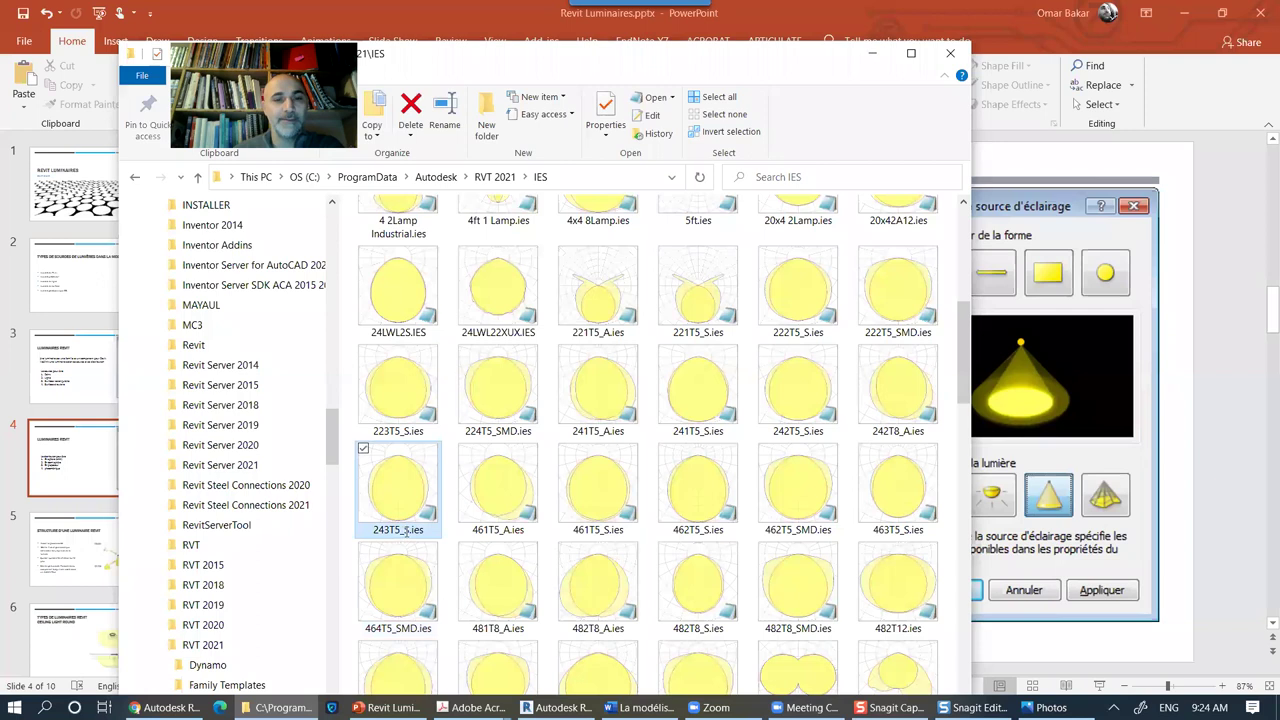
left_click(400, 531)
left_click_drag(426, 530, 361, 533)
key("ctrl+c")
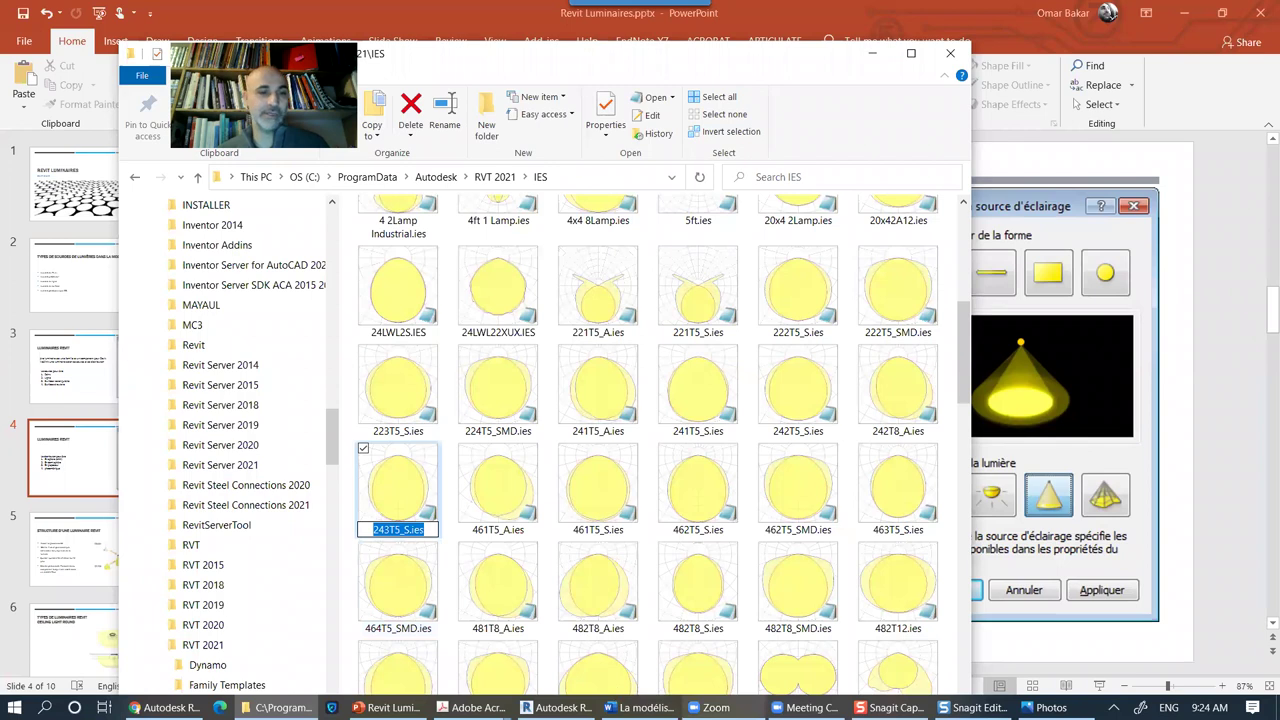
left_click(165, 707)
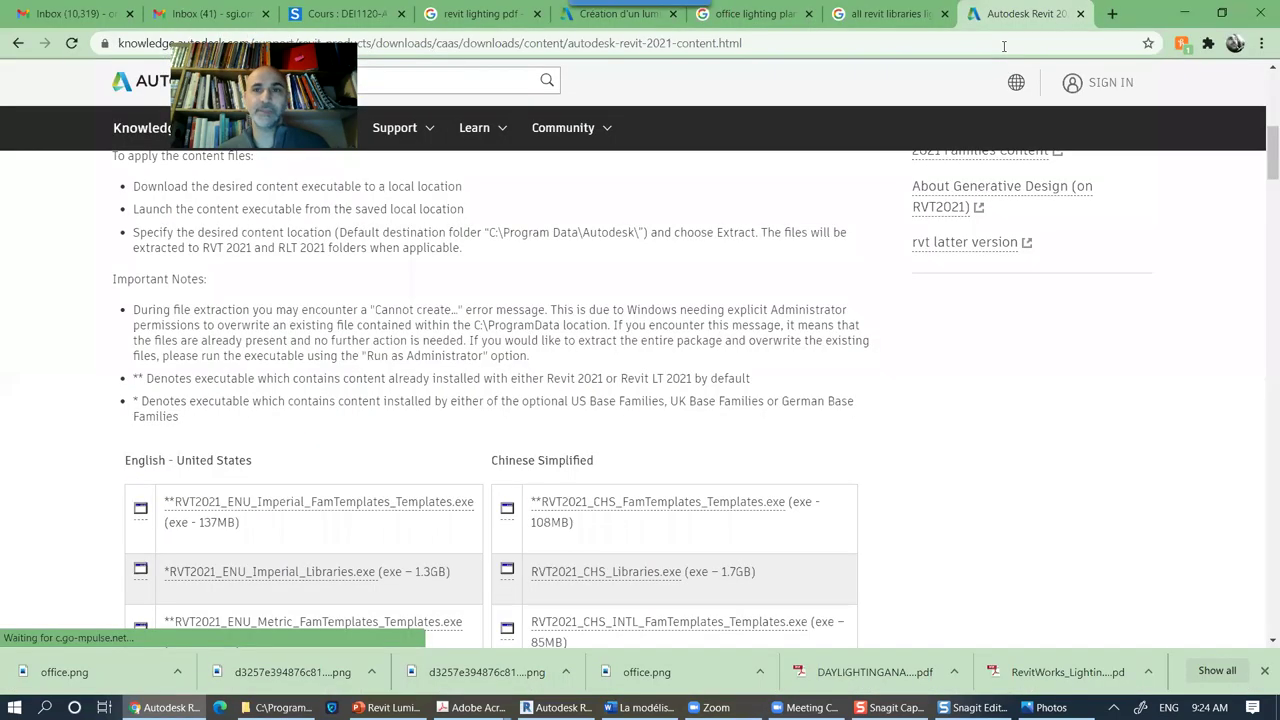
Step: In a new browser tab, bring up the kijiji montreal search results
left_click(1112, 14)
key("ctrl+v")
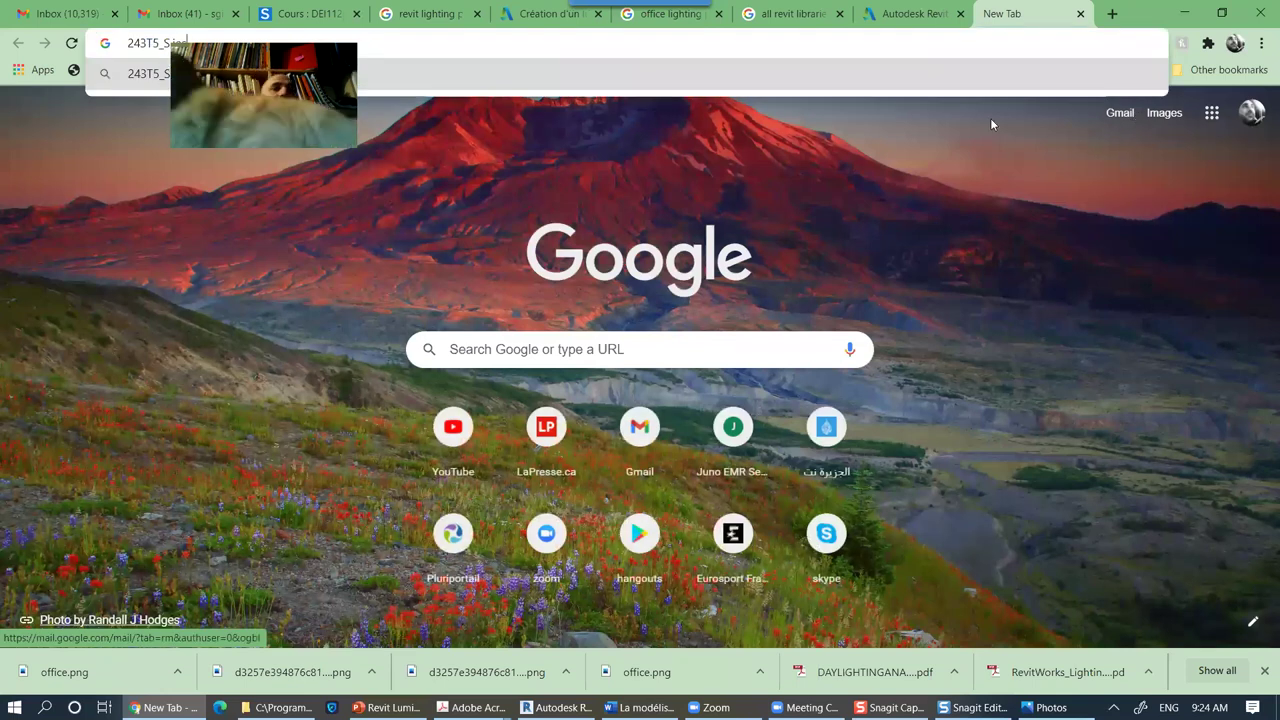
key("BackSpace")
type("k")
mouse_move(617, 5)
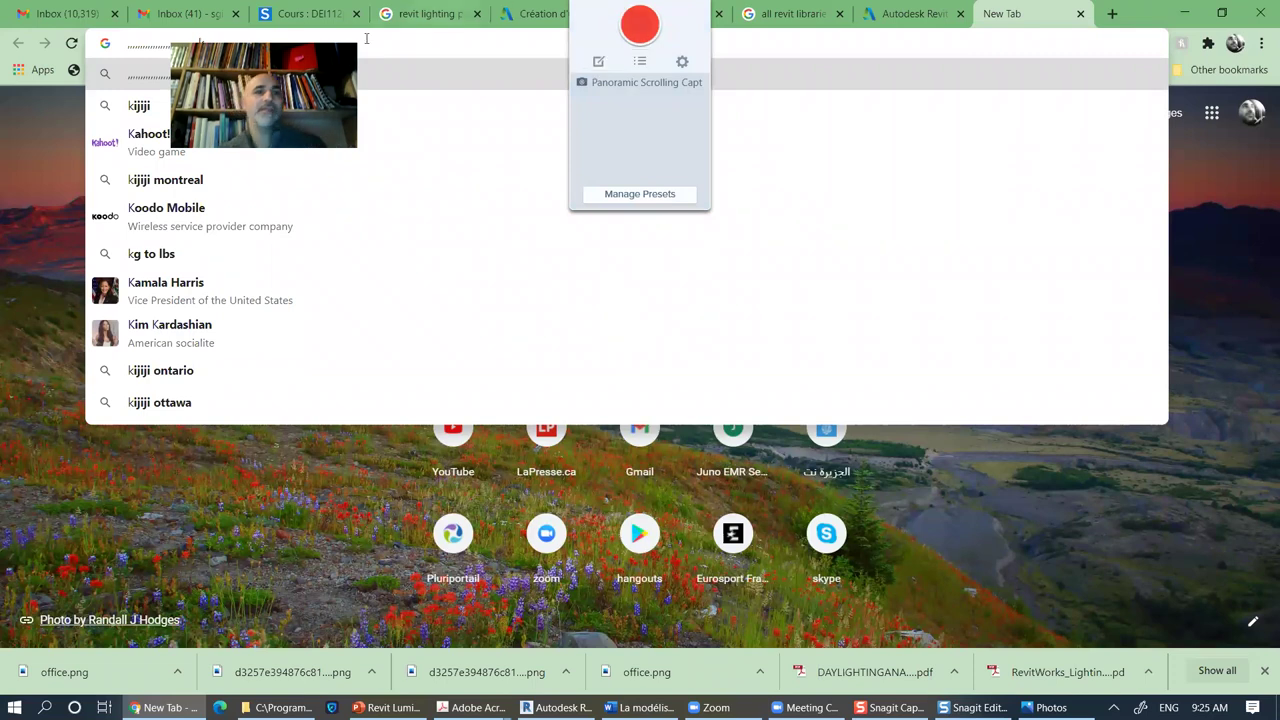
type("oodo")
left_click(427, 185)
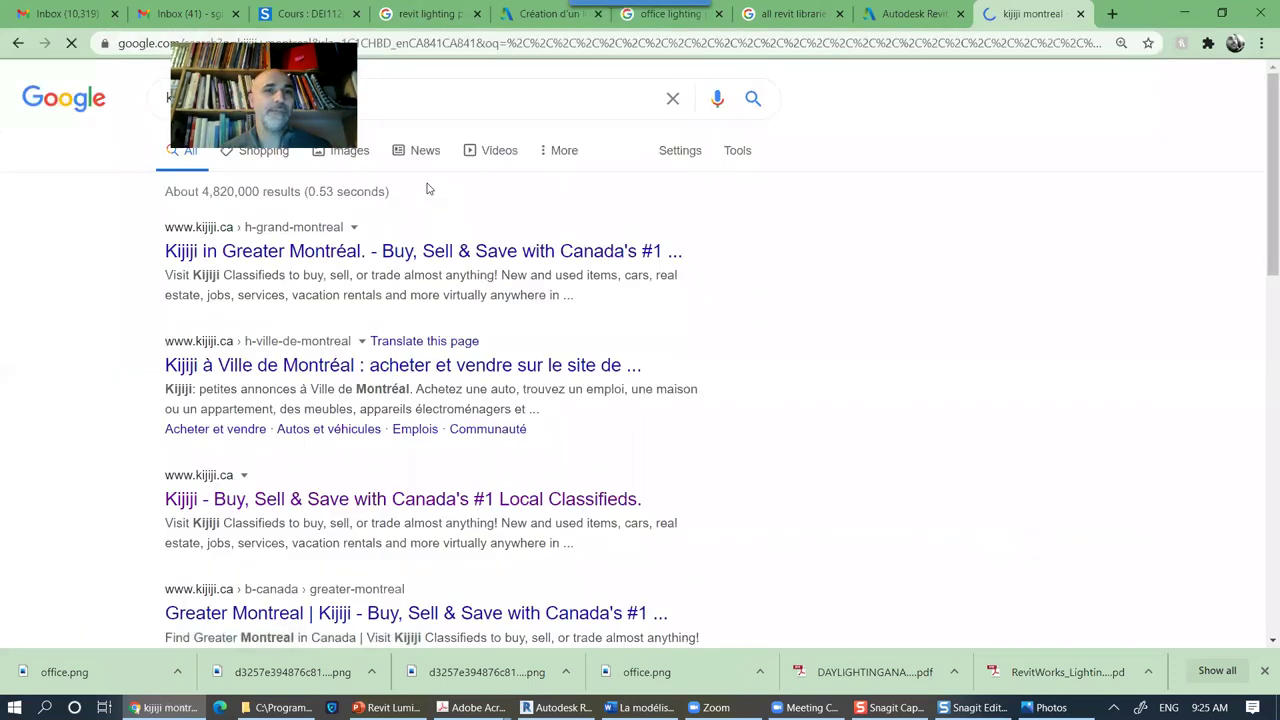
Step: Search Google for 243T5_S.ies, then for just 243T5_S, briefly checking image results
key("ctrl+a")
key("ctrl+v")
key("Return")
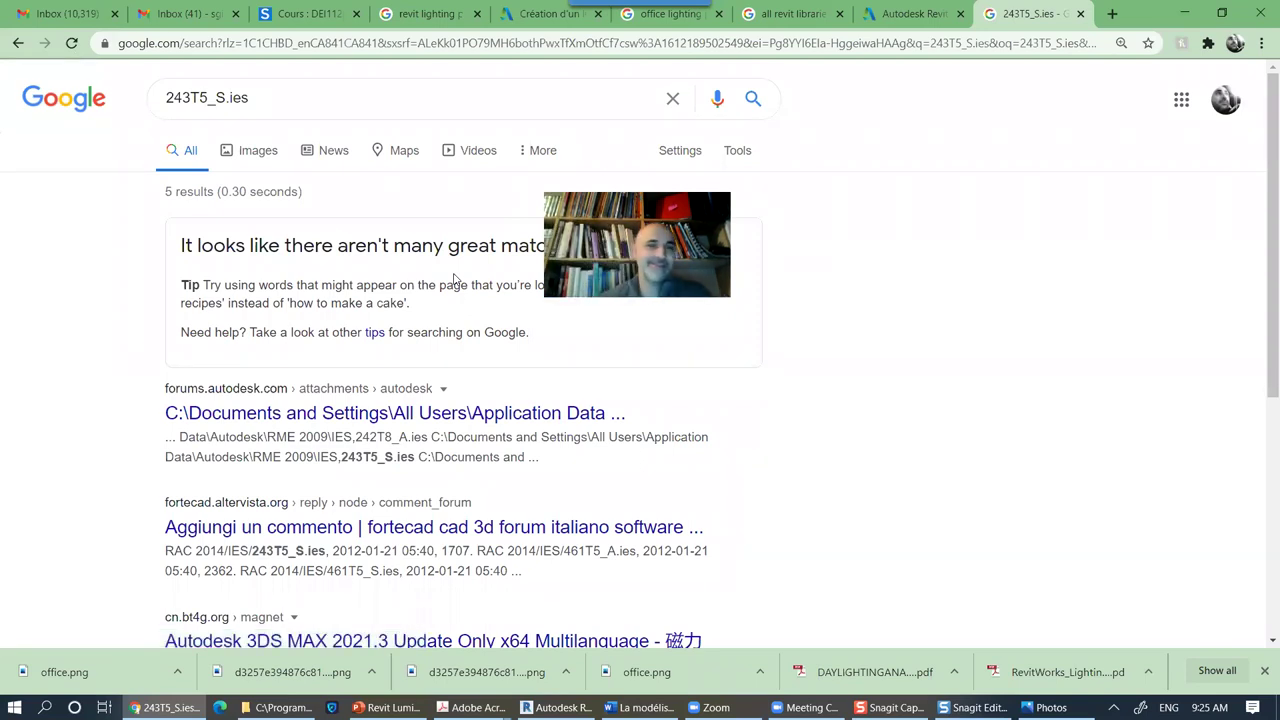
left_click(259, 154)
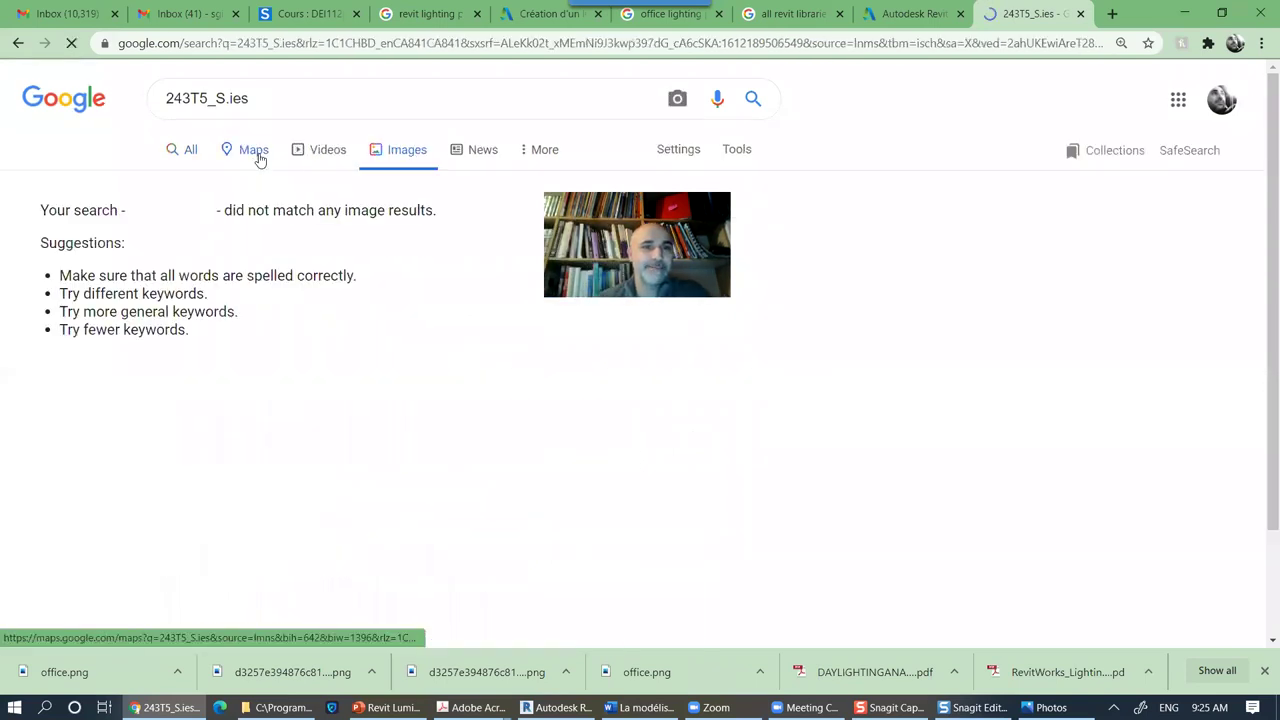
left_click_drag(260, 97, 228, 97)
key("BackSpace")
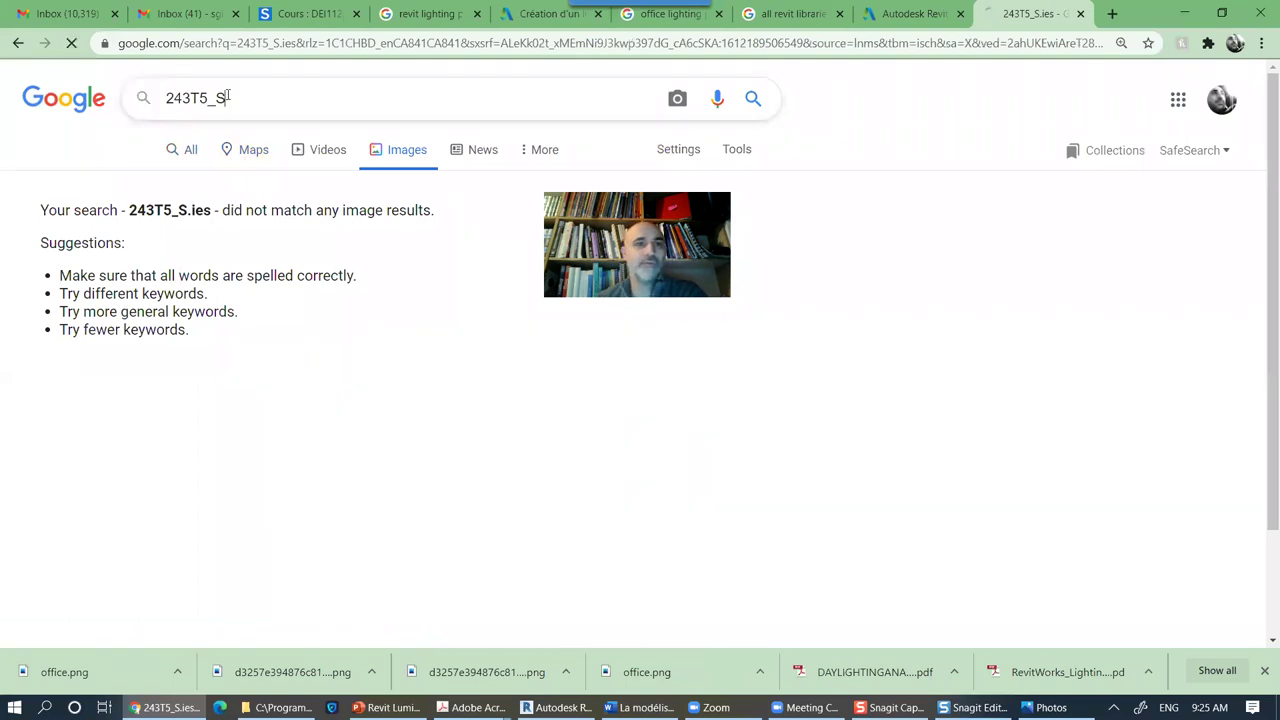
key("Return")
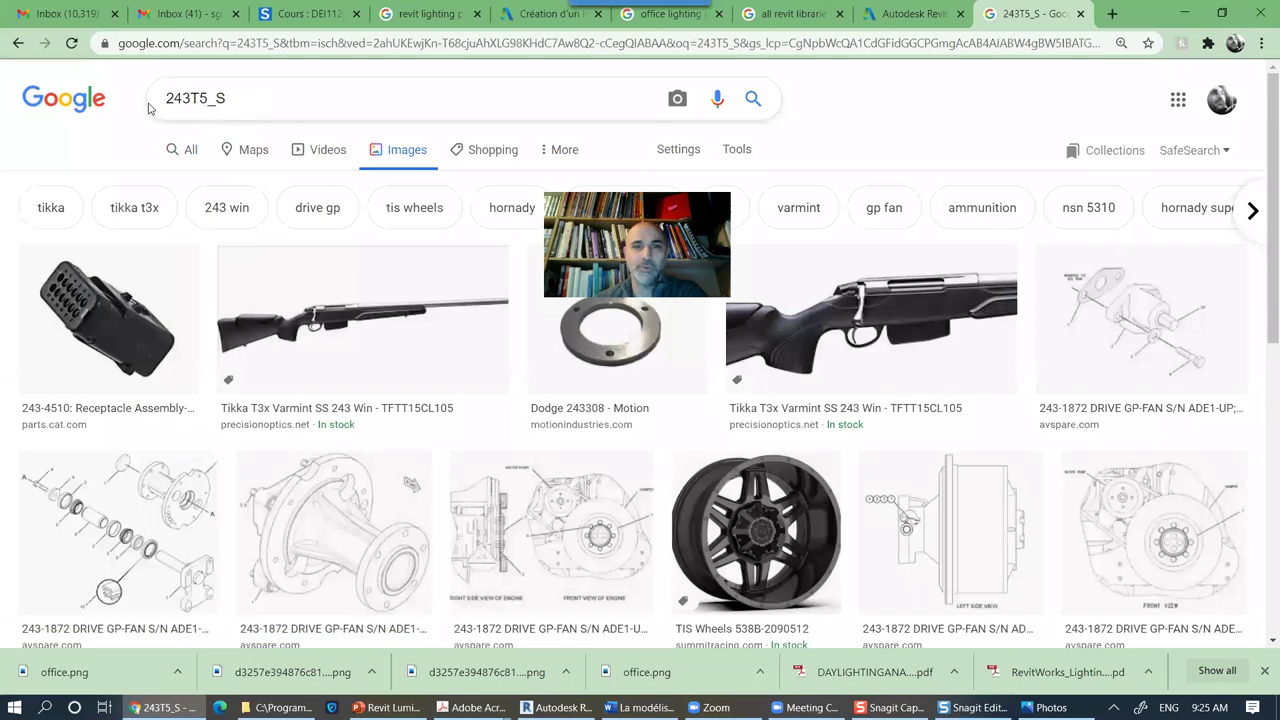
left_click(190, 152)
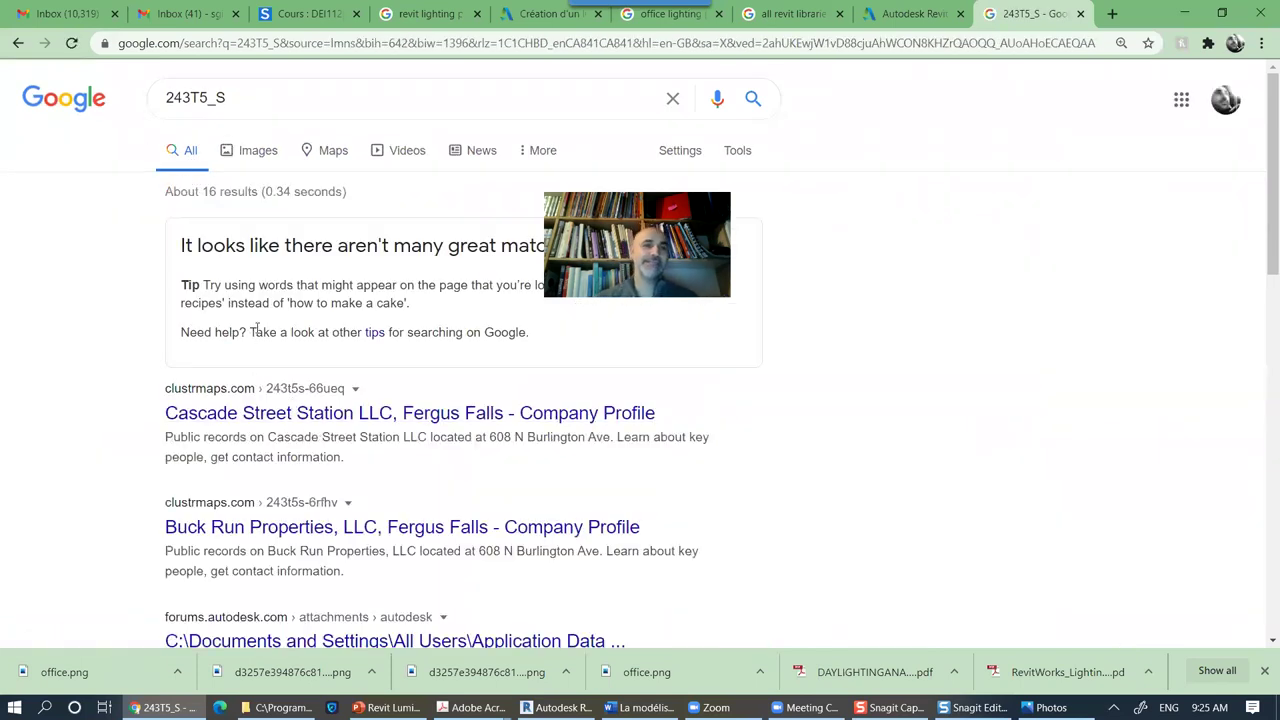
left_click_drag(240, 97, 125, 99)
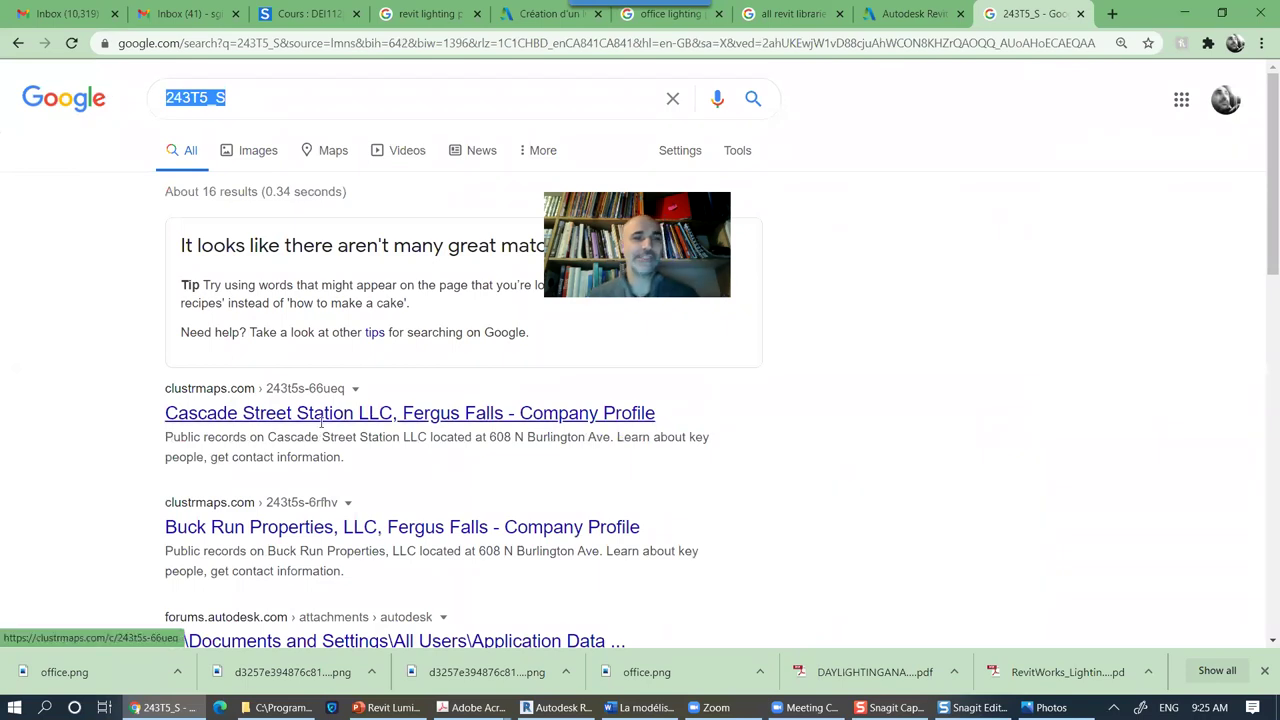
Step: Open the forums.autodesk.com result to download RMEP2009 New Content.txt, and scroll the results
scroll(210, 370, "down", 3)
left_click(234, 396)
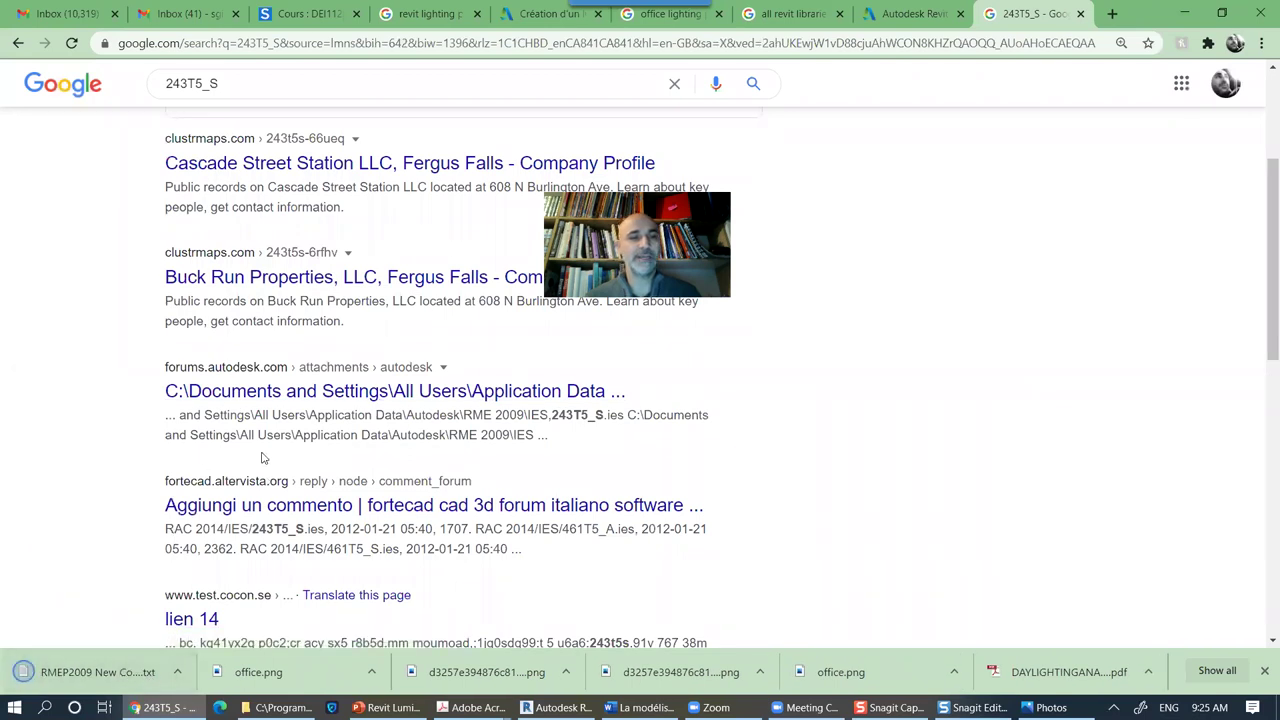
scroll(252, 482, "down", 3)
scroll(252, 482, "down", 3)
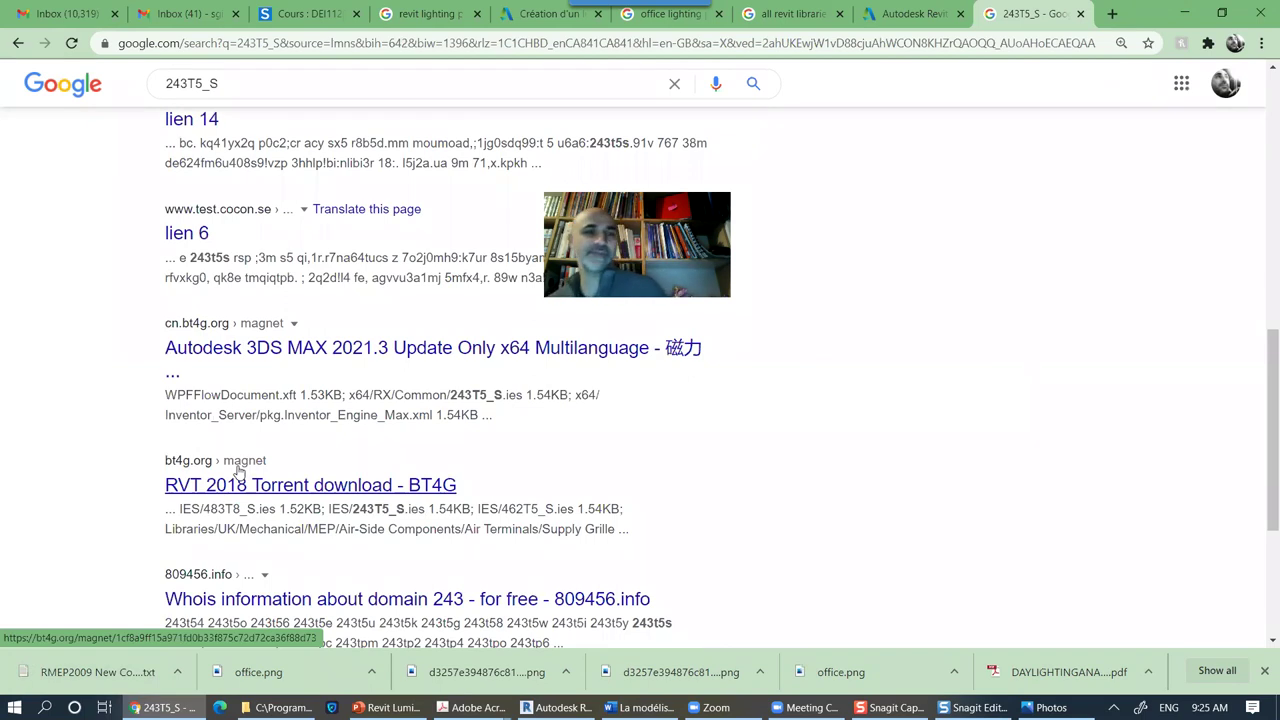
scroll(238, 470, "up", 9)
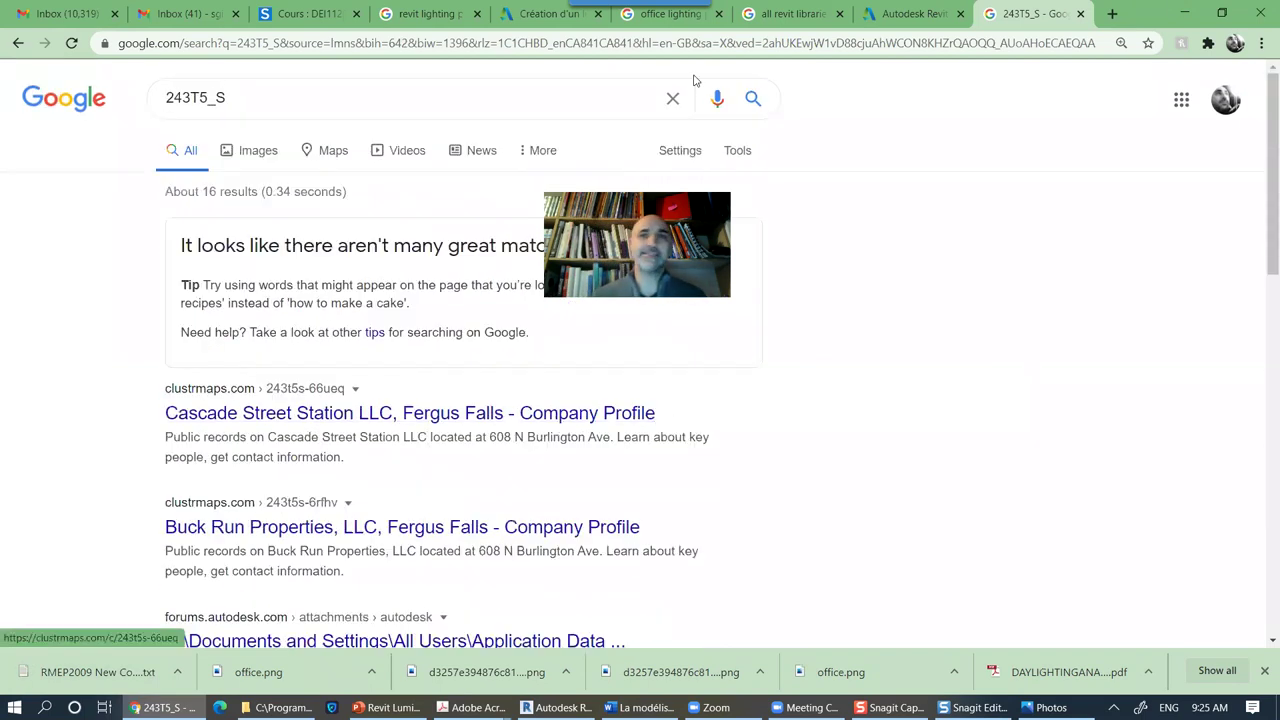
Step: Close the 243T5_S search tab, scroll through the RVT 2021 IES files, then minimize Explorer
left_click(1080, 13)
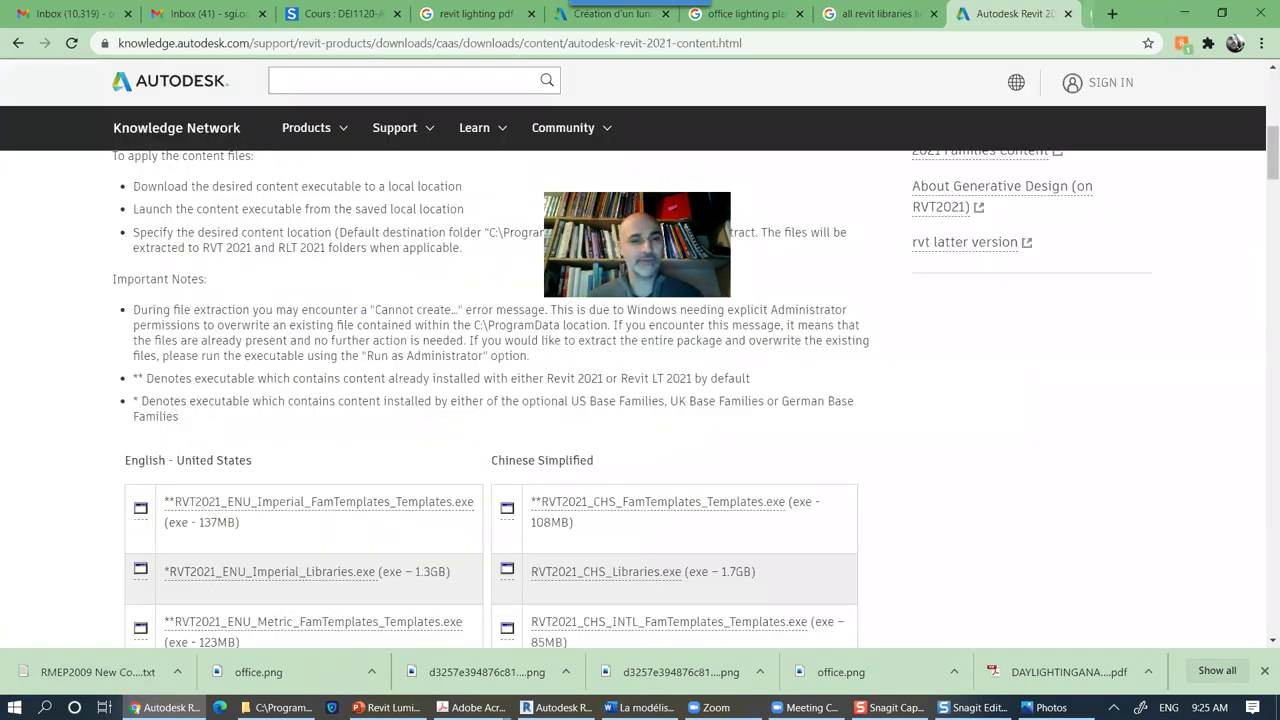
left_click(283, 707)
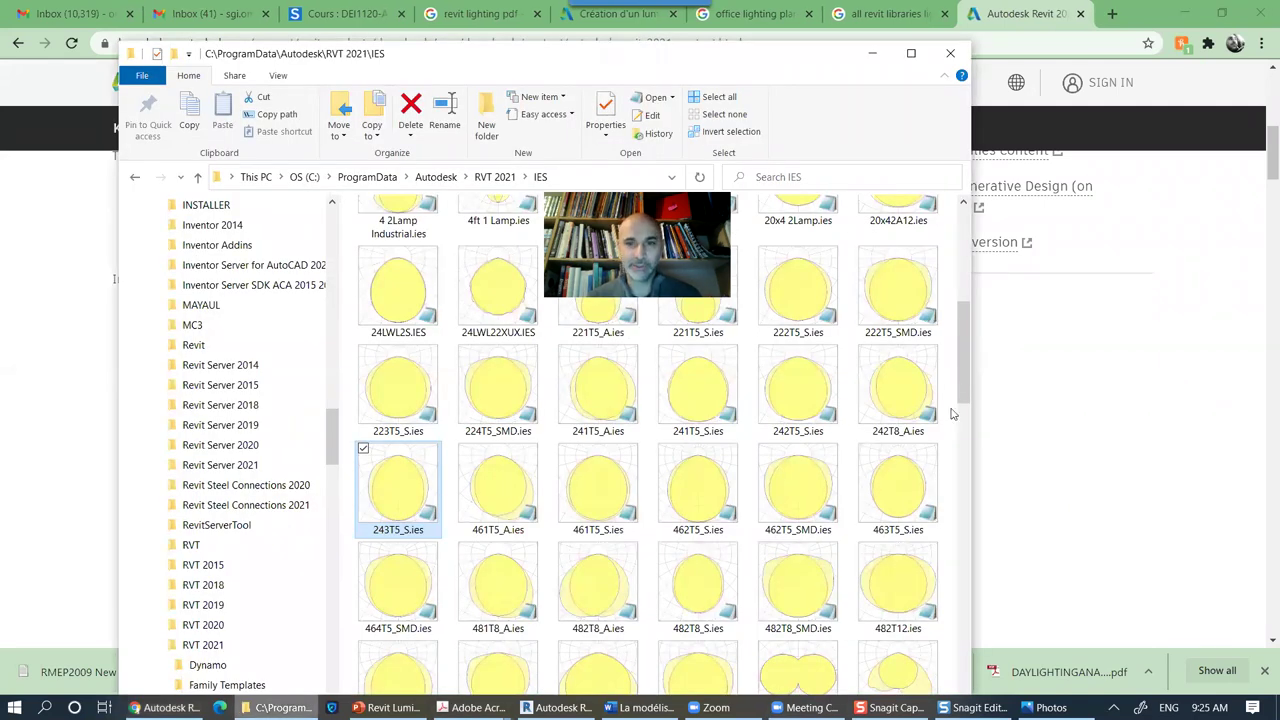
scroll(940, 420, "down", 10)
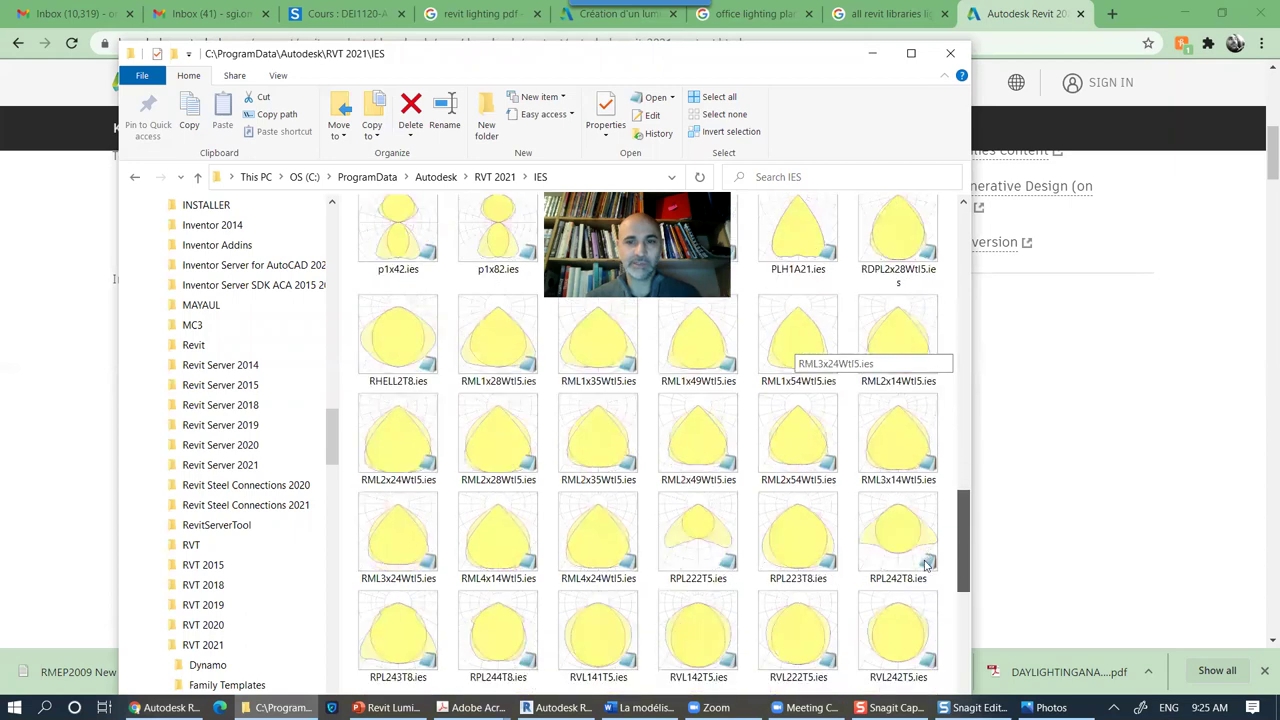
scroll(926, 585, "down", 2)
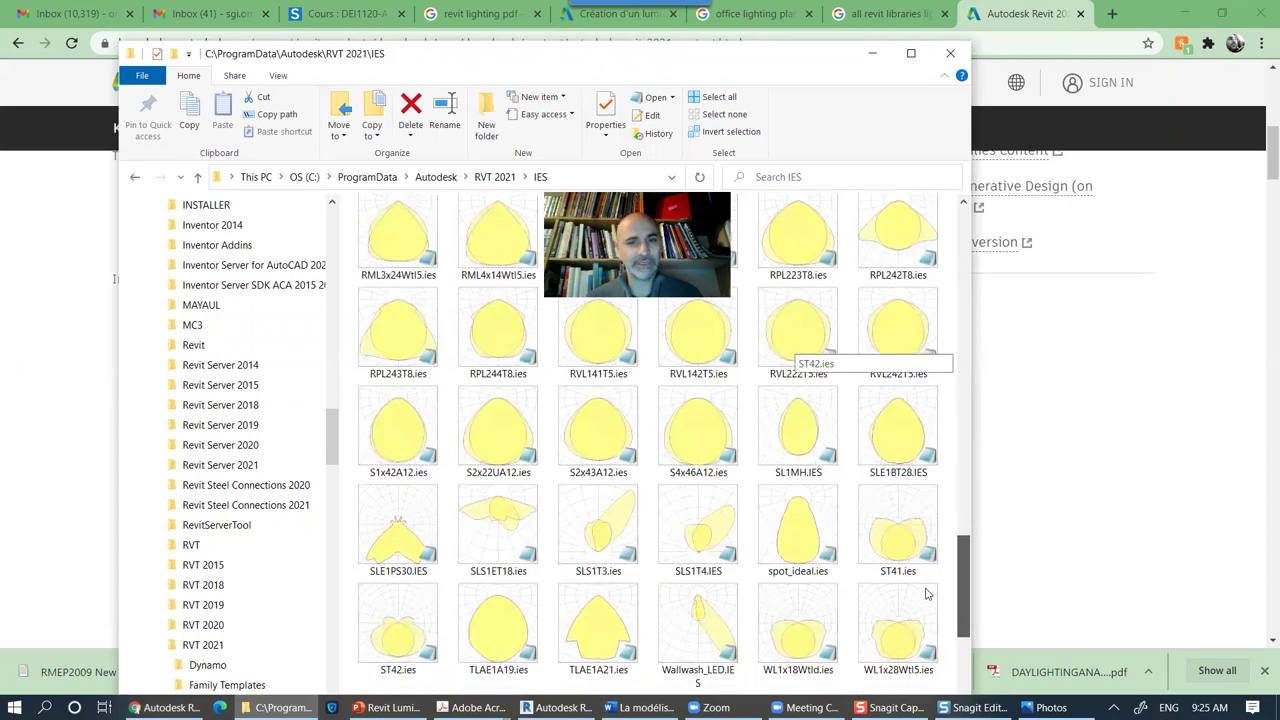
scroll(926, 605, "down", 3)
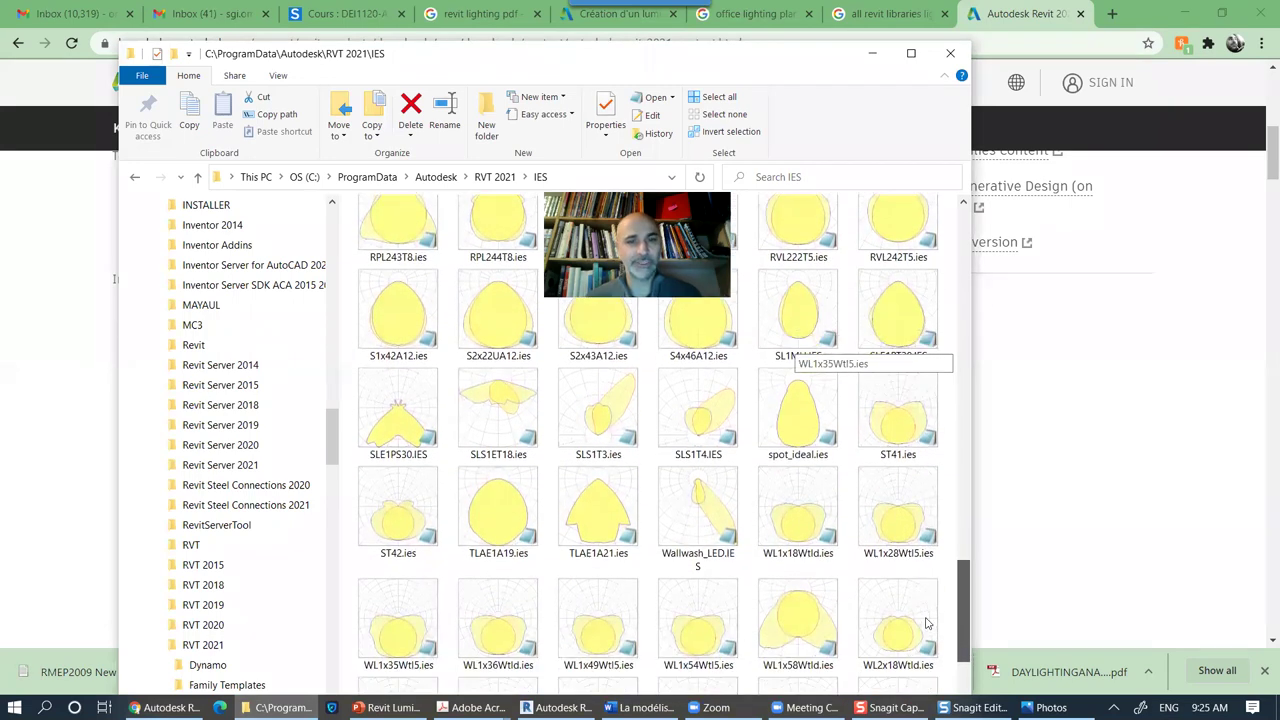
scroll(928, 660, "down", 1)
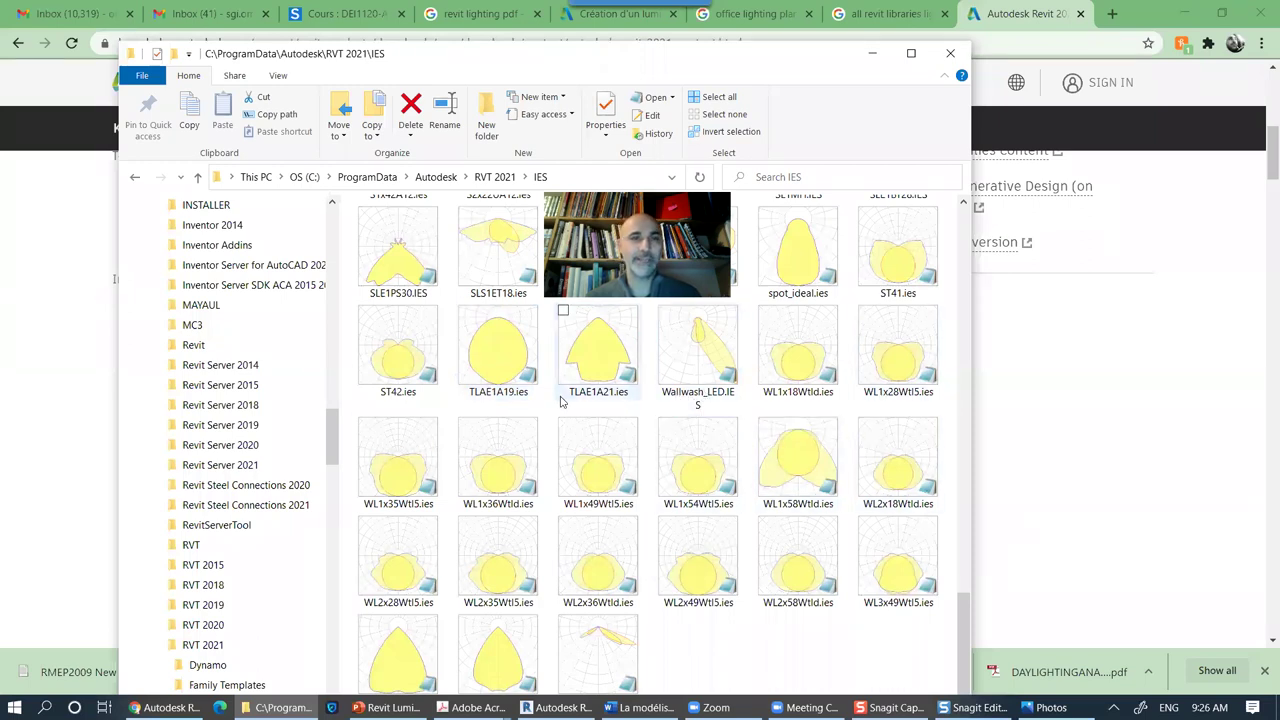
left_click(876, 54)
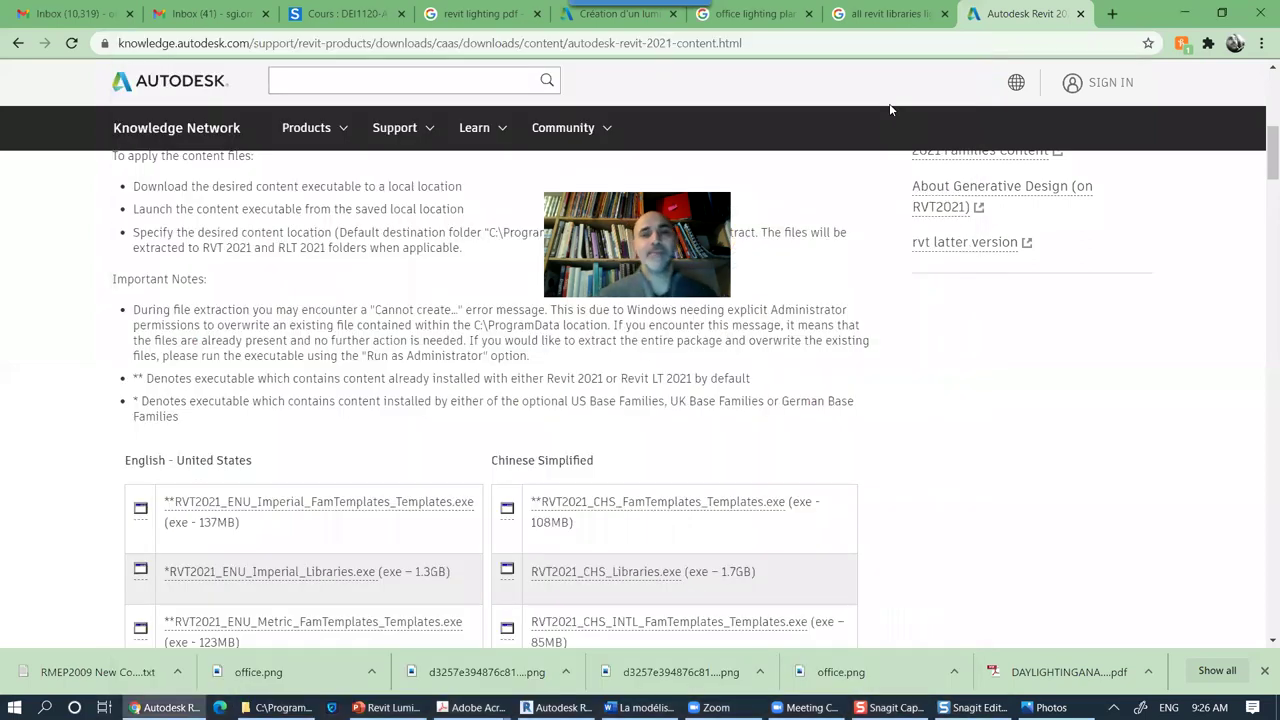
Step: Minimize Chrome and show slide 5, Structure d'une luminaire Revit, in PowerPoint
left_click(1185, 14)
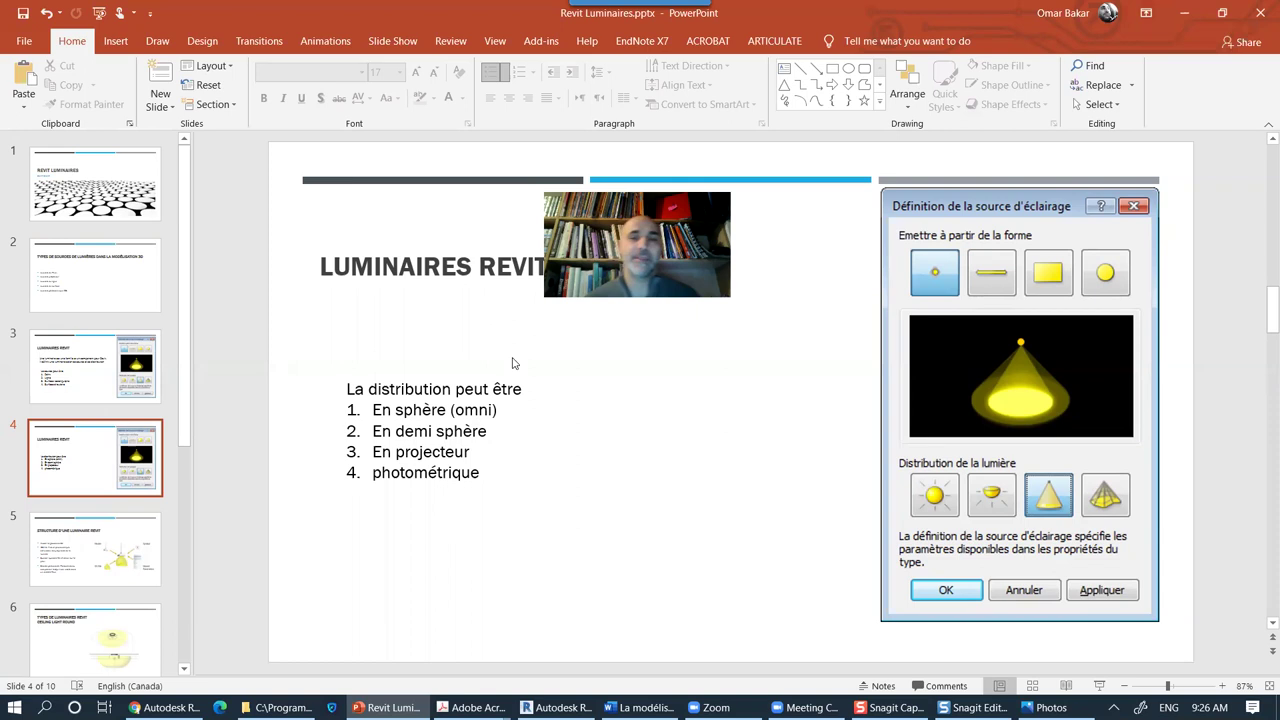
left_click(119, 549)
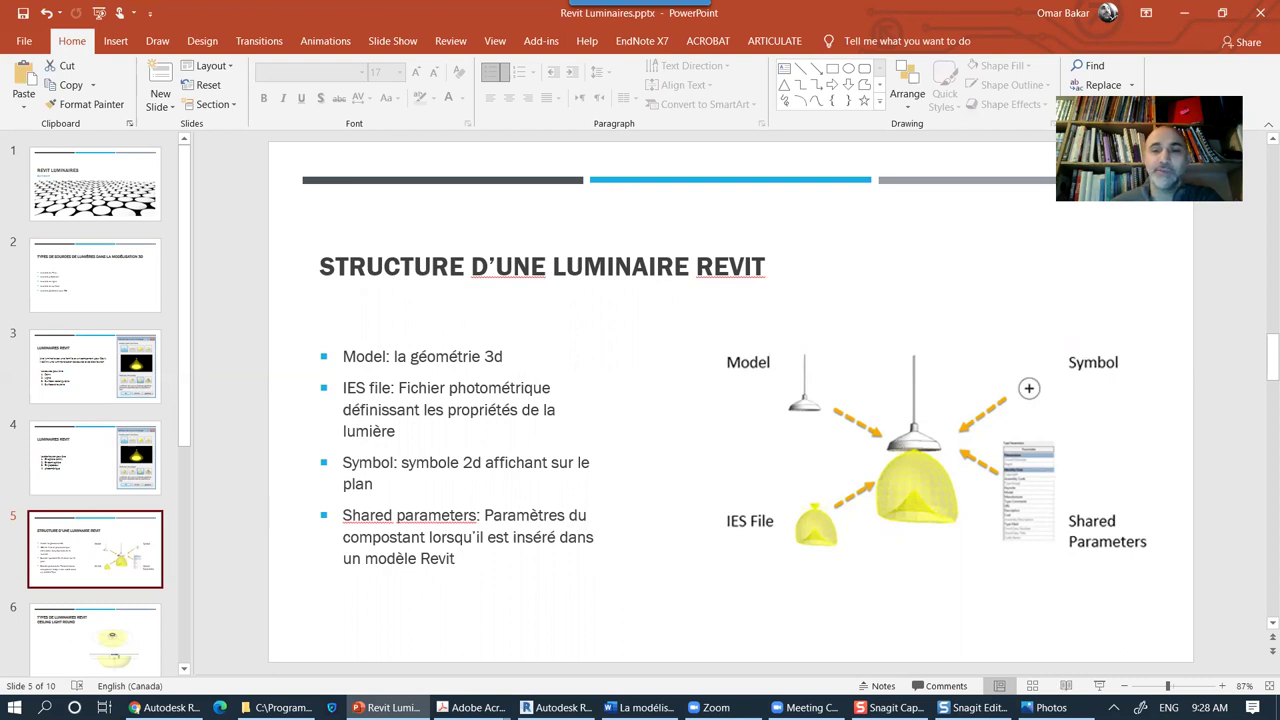
Step: Switch with Alt+Tab to the office.png lighting floor plan in Photos
key("alt+Tab")
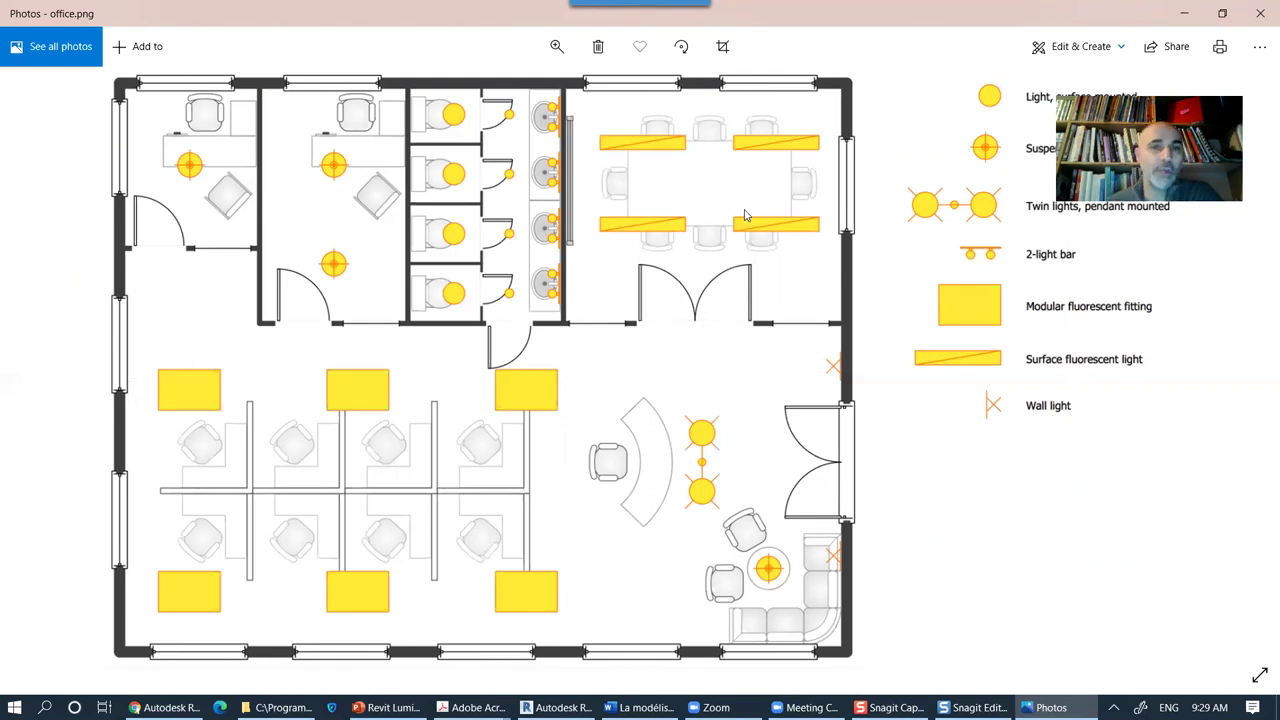
Step: Minimize the office.png floor plan to return to PowerPoint slide 5
left_click(1183, 14)
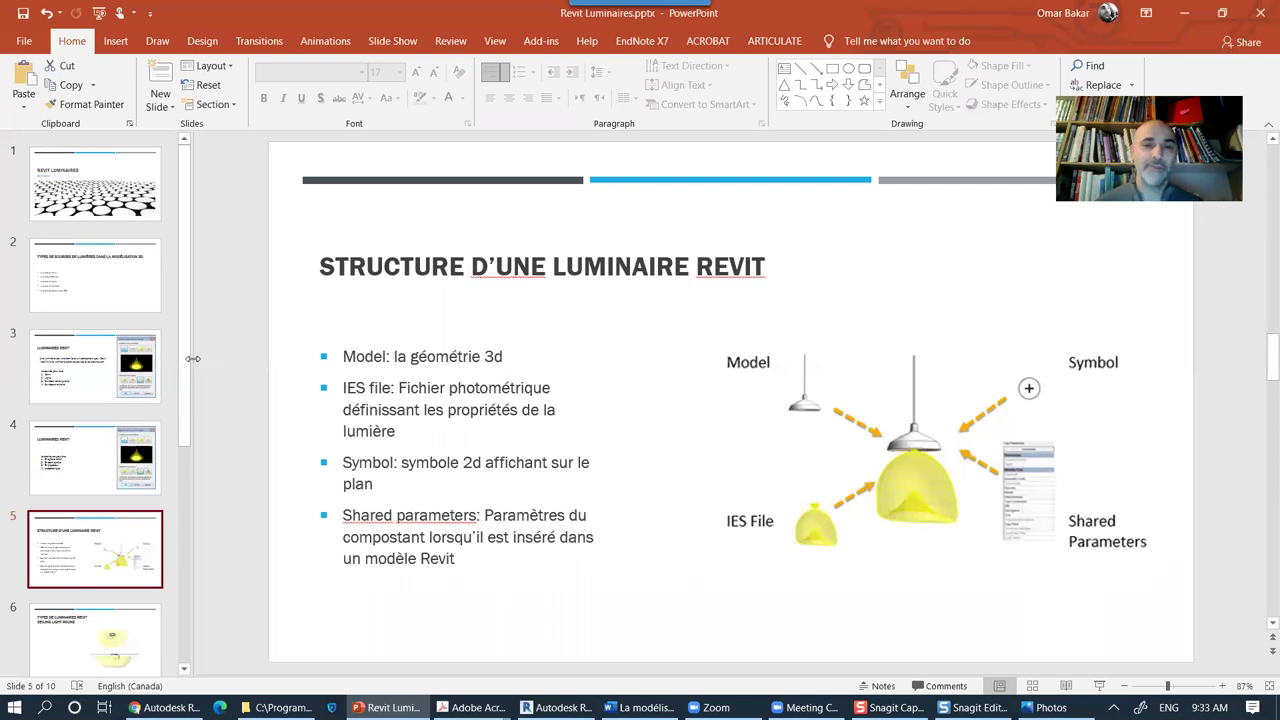
Step: Show slide 6 on the round ceiling light, highlight CEILING, then bring Revit's round downlight family forward
left_click_drag(182, 430, 165, 605)
left_click(122, 310)
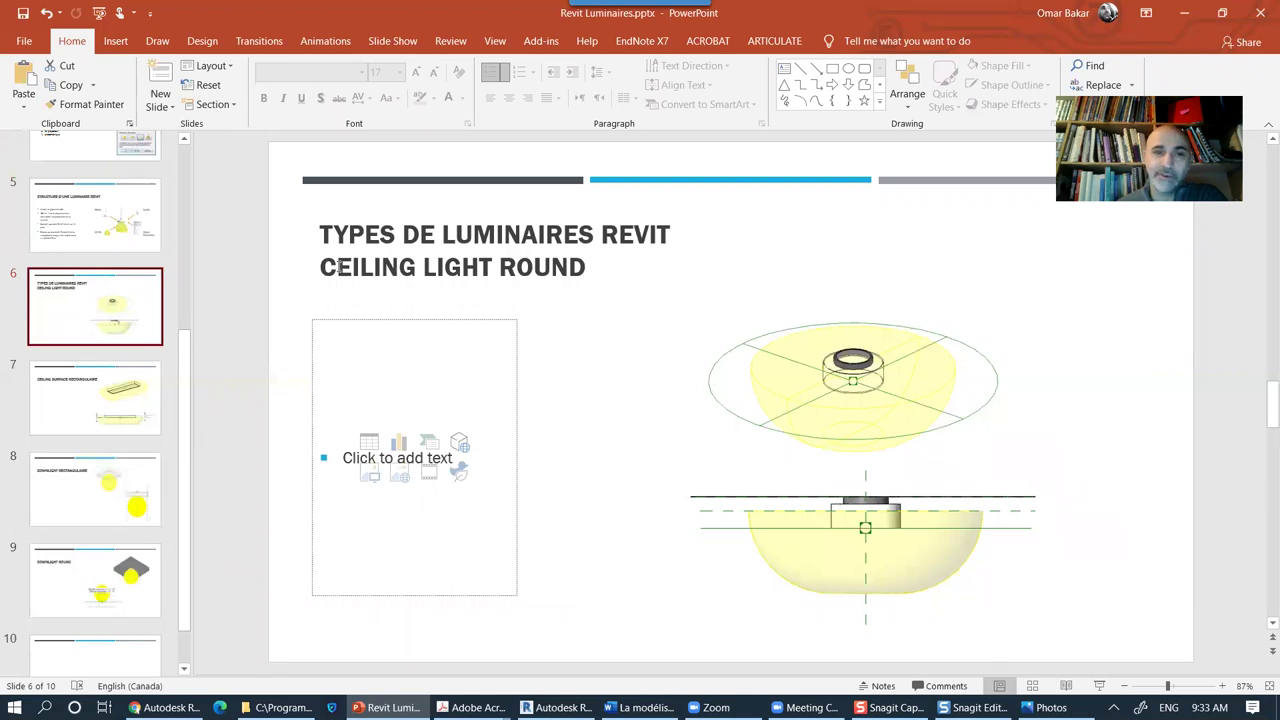
left_click_drag(322, 265, 420, 265)
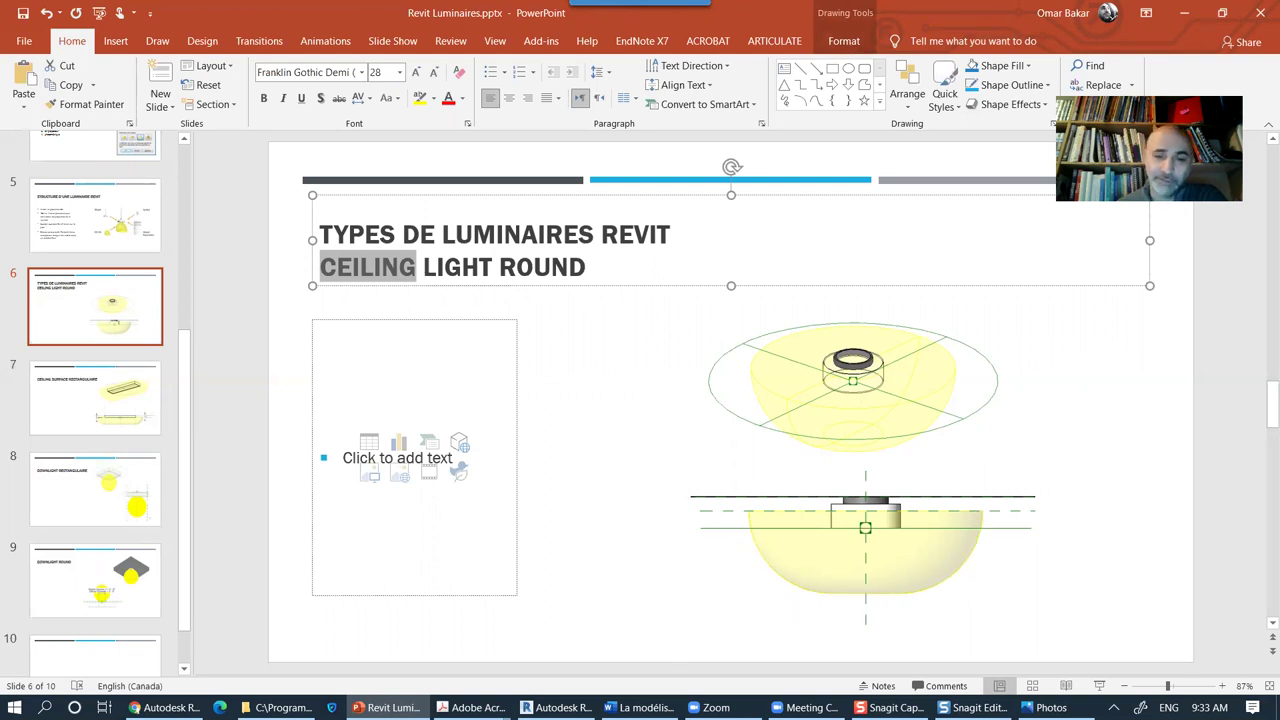
left_click(557, 707)
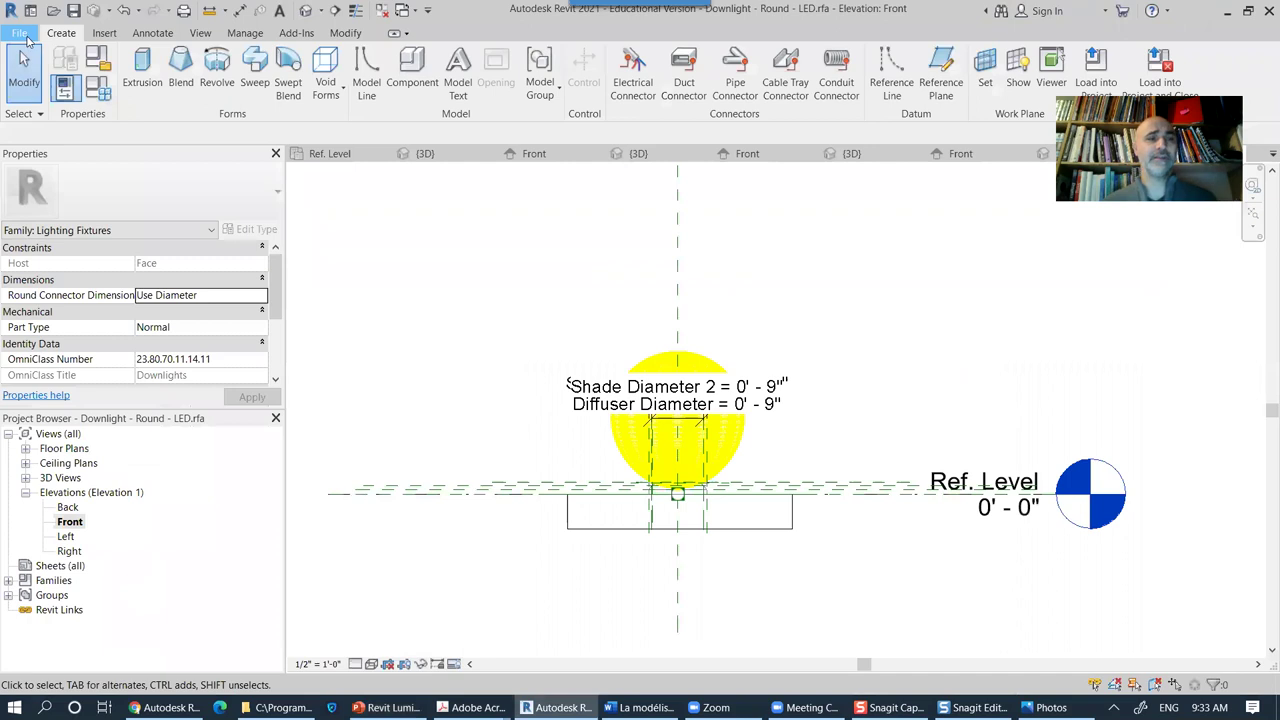
Step: Close inactive views and close the Downlight - Round - LED family without saving
left_click(20, 33)
left_click(410, 24)
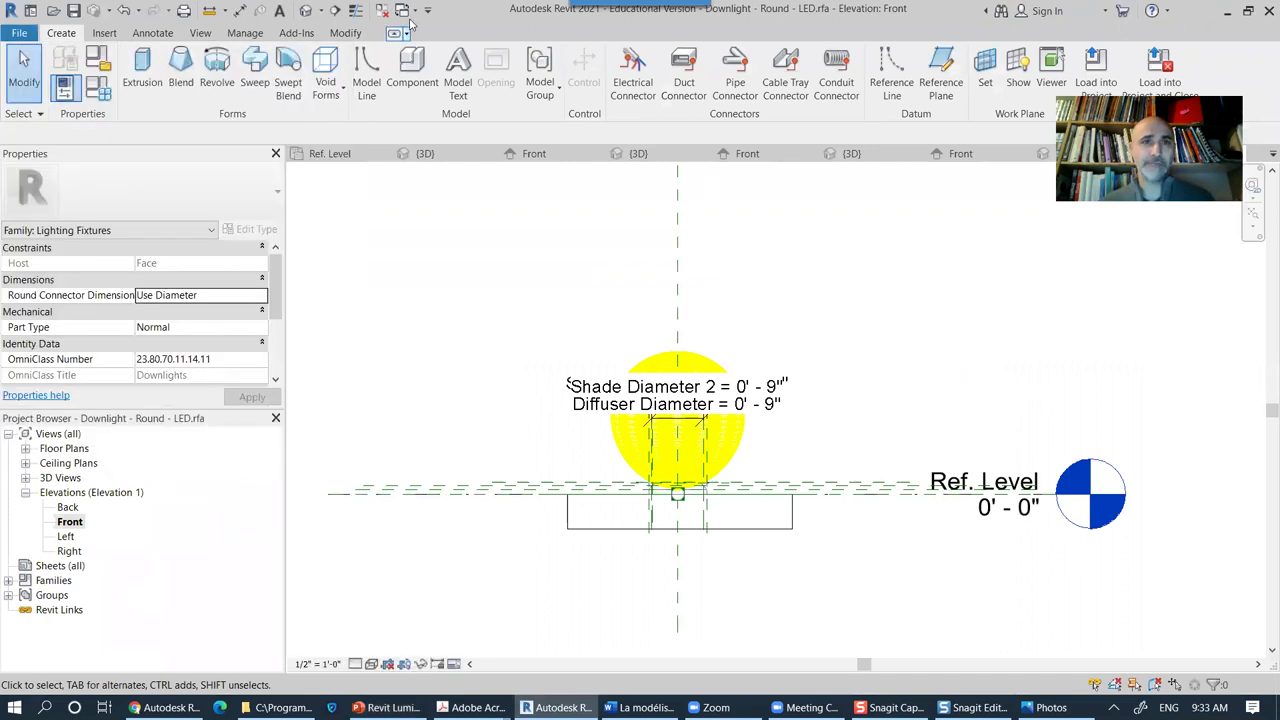
left_click(383, 10)
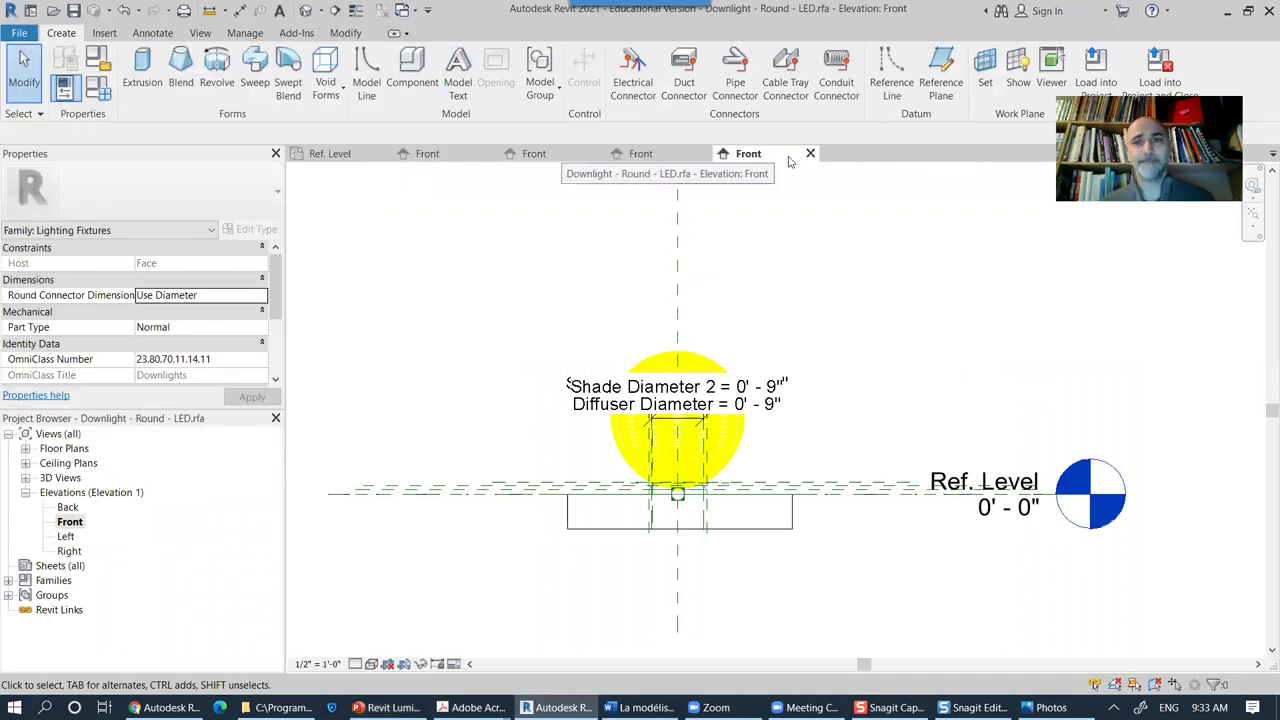
left_click(810, 153)
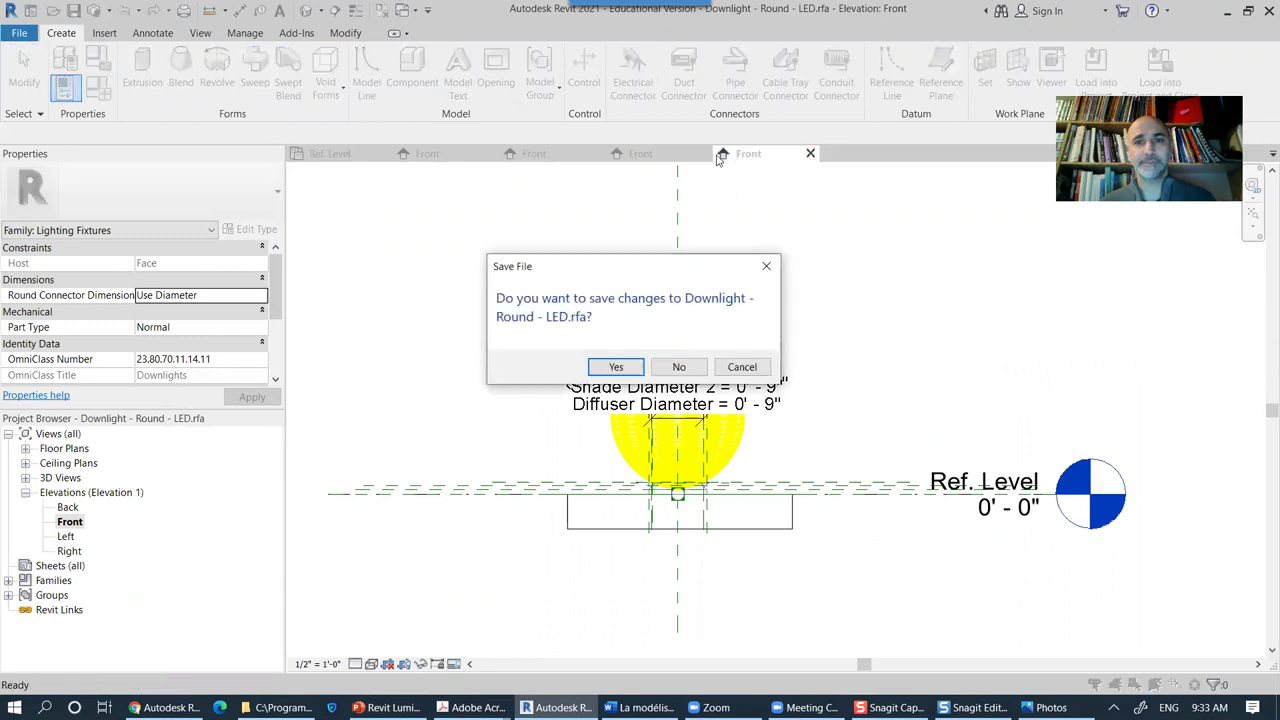
left_click(679, 367)
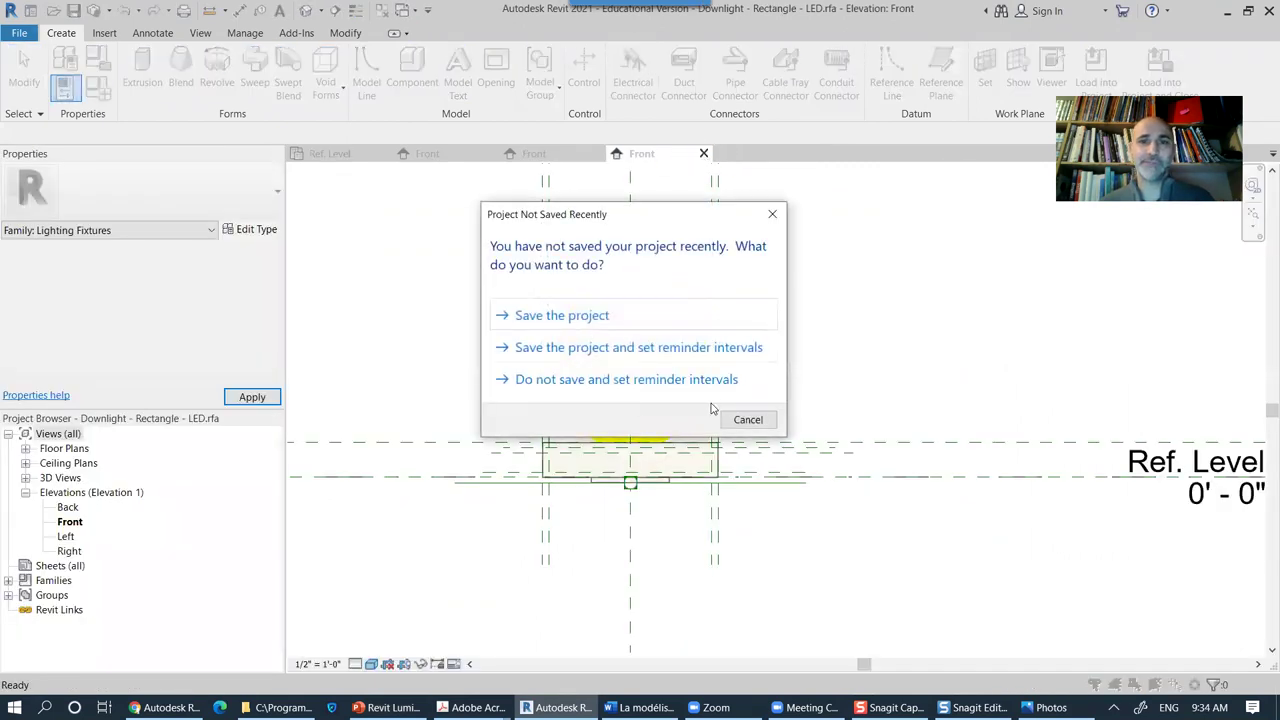
left_click(745, 420)
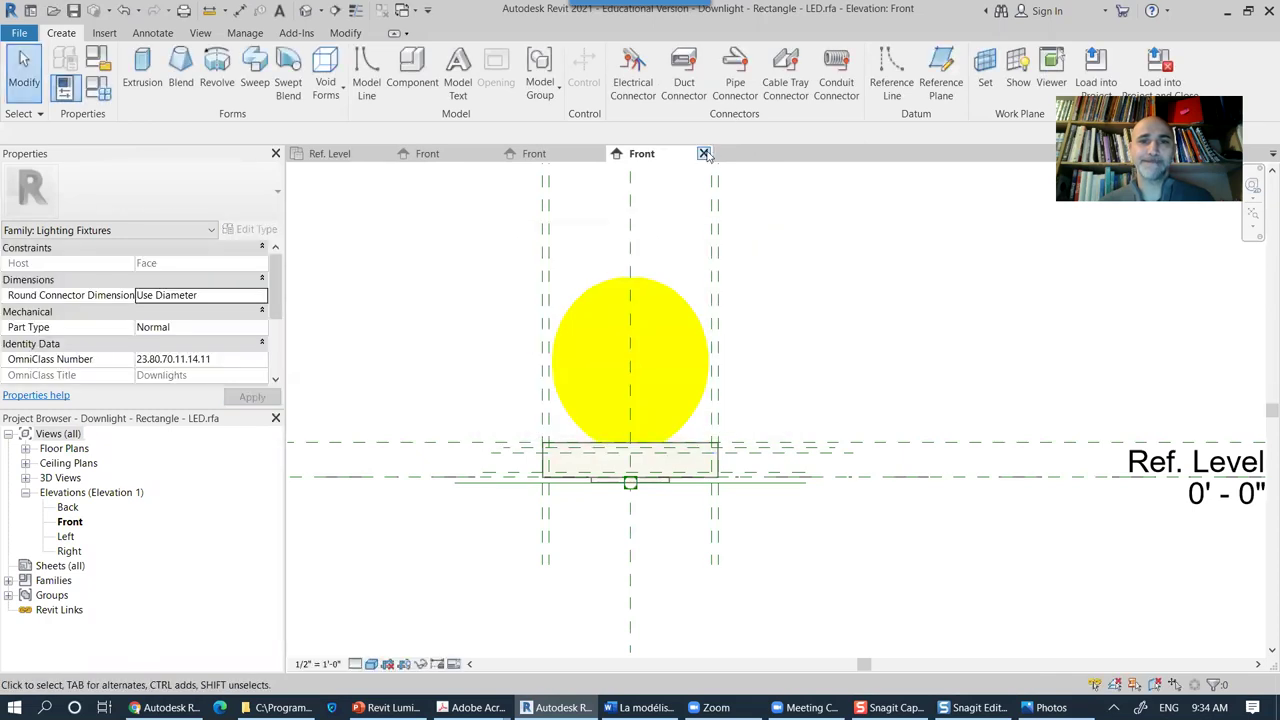
Step: Close the rectangular downlight and Linear Box families without saving
left_click(705, 154)
left_click(677, 366)
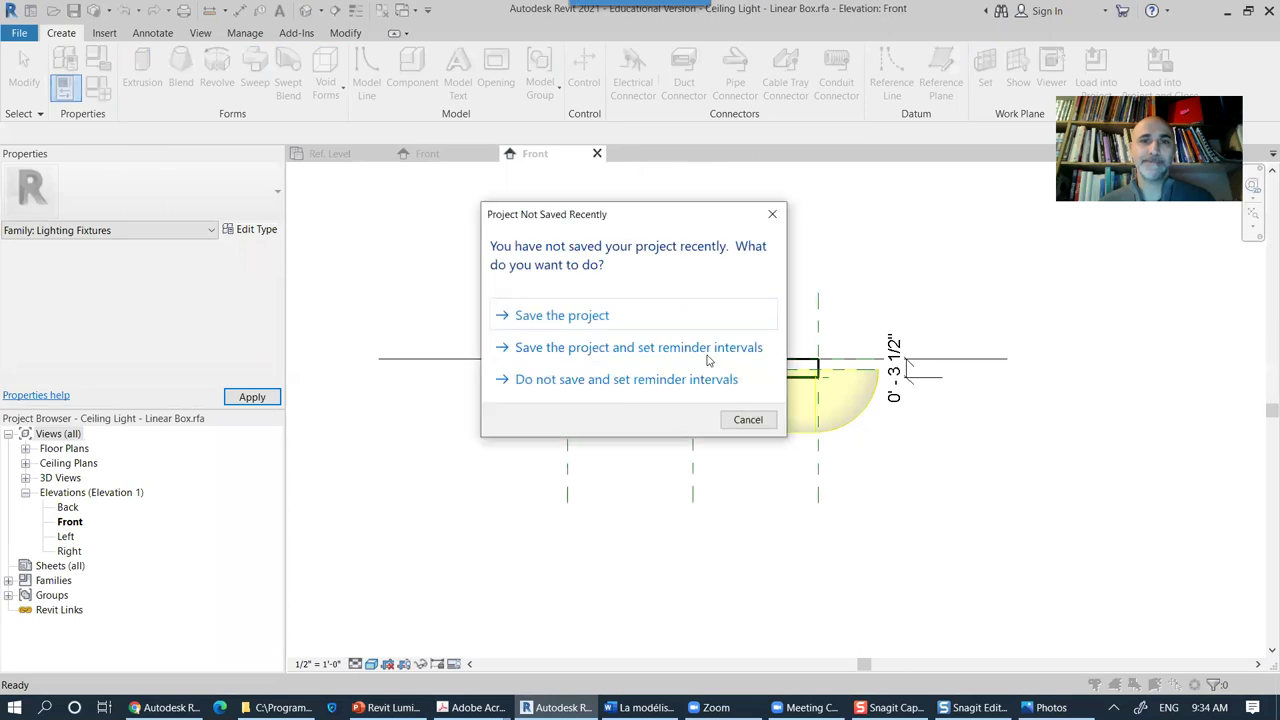
left_click(748, 420)
left_click(597, 153)
left_click(676, 367)
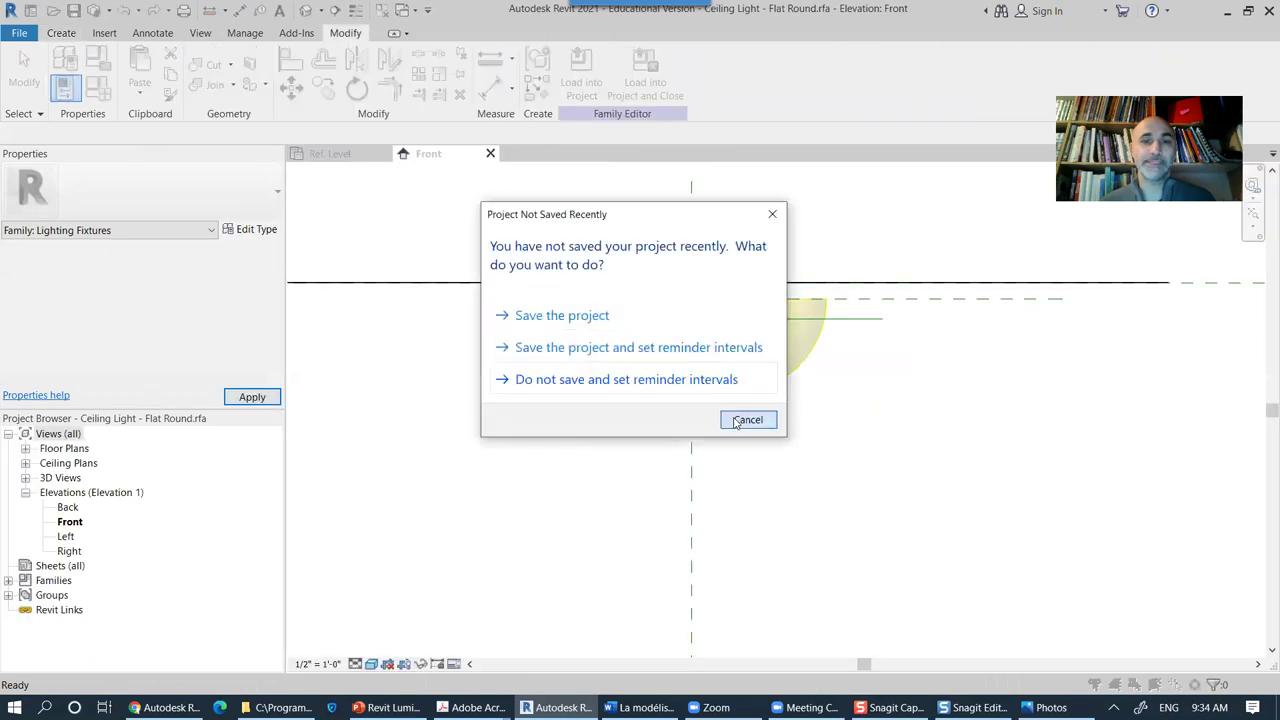
left_click(745, 420)
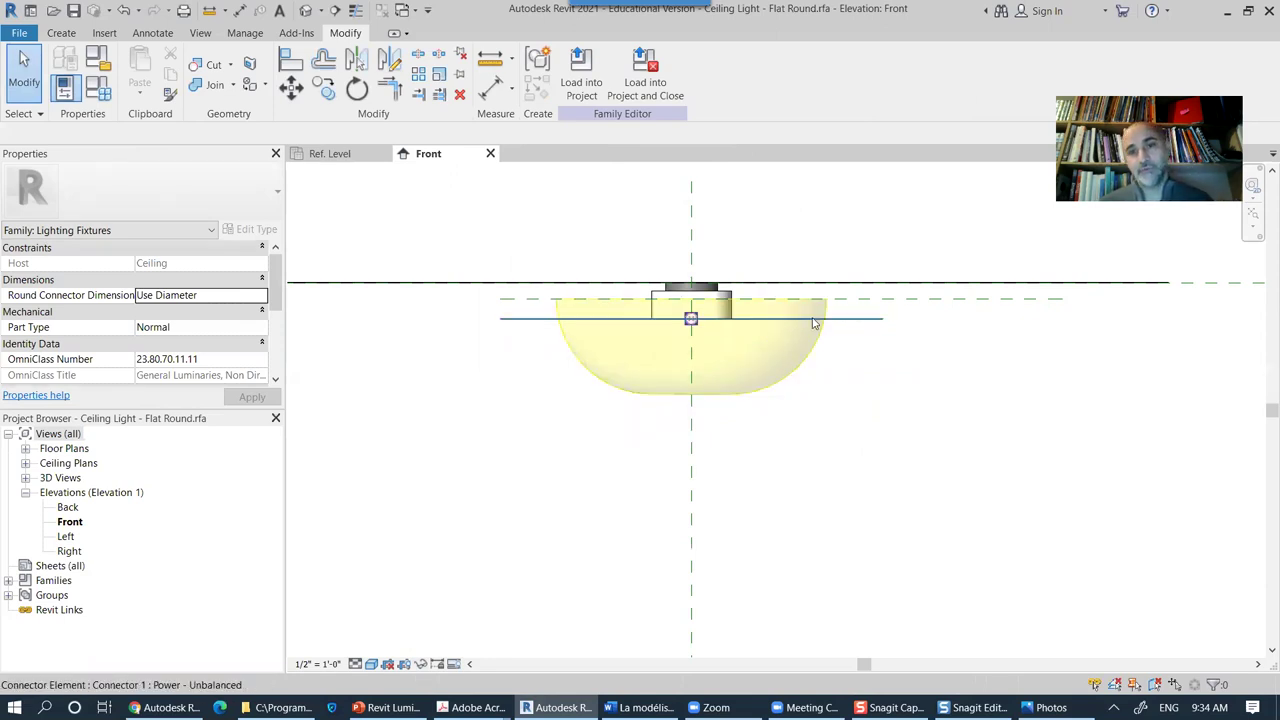
Step: Select the ceiling above the Ceiling Light - Flat Round fixture in Front elevation and reframe the view
scroll(703, 290, "up", 2)
left_click(703, 288)
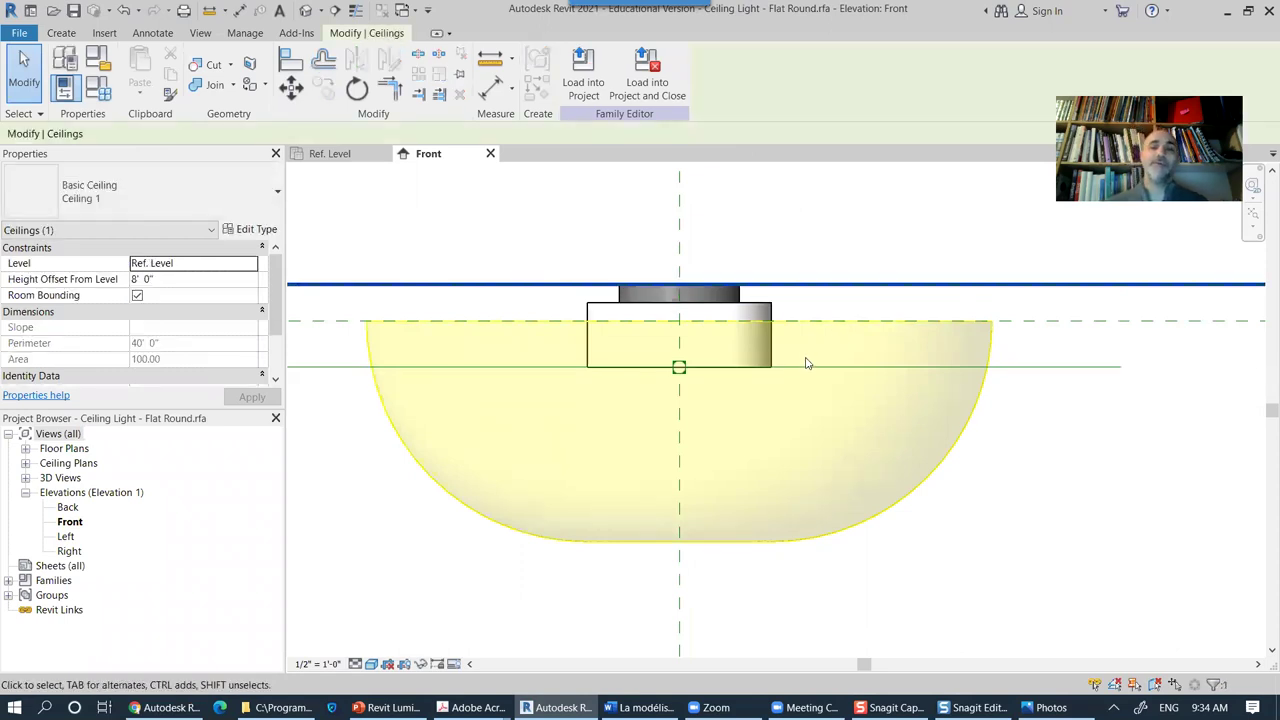
scroll(806, 366, "down", 3)
middle_click_drag(776, 371, 697, 422)
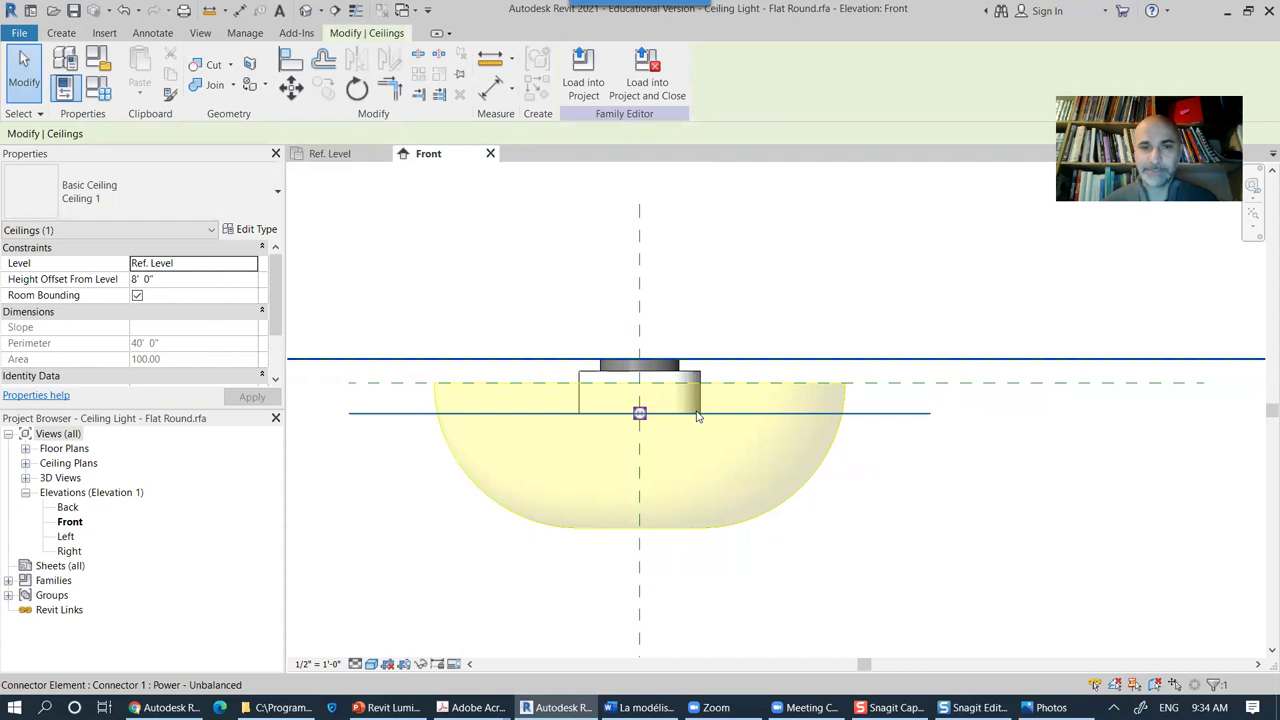
Step: Start a new family and open the English-Imperial template folder
left_click(22, 35)
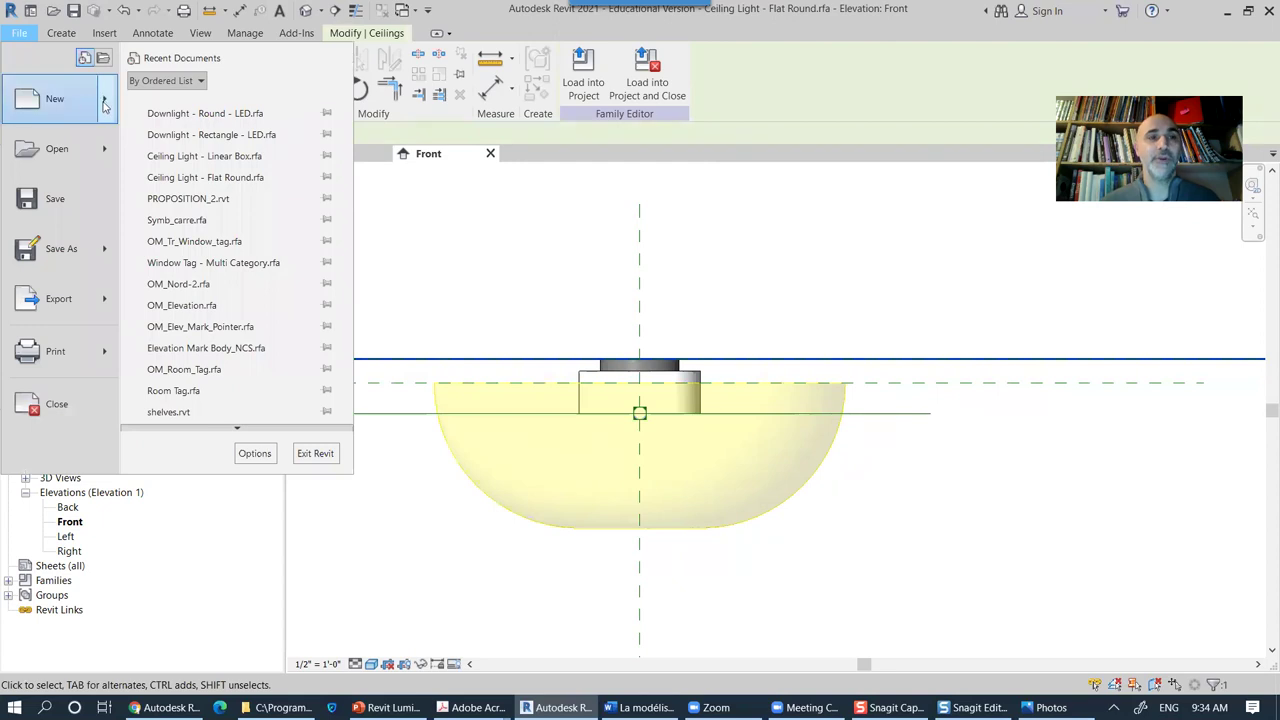
mouse_move(106, 104)
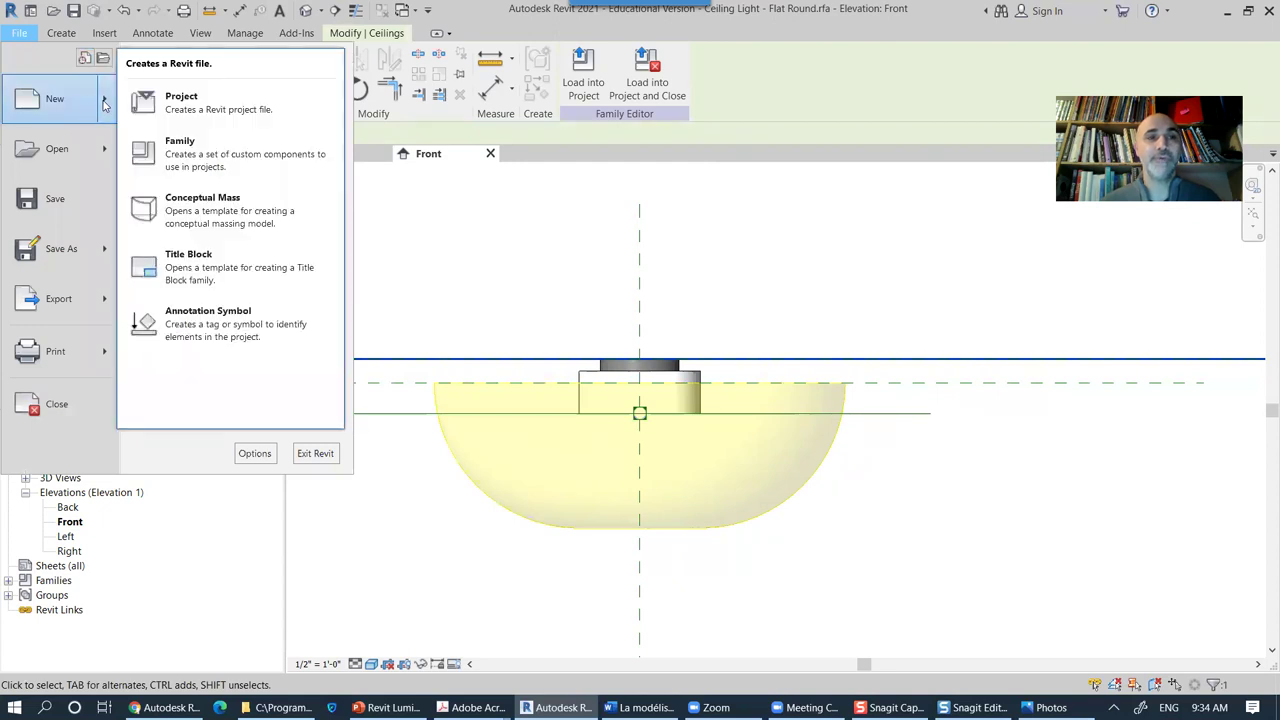
left_click(180, 158)
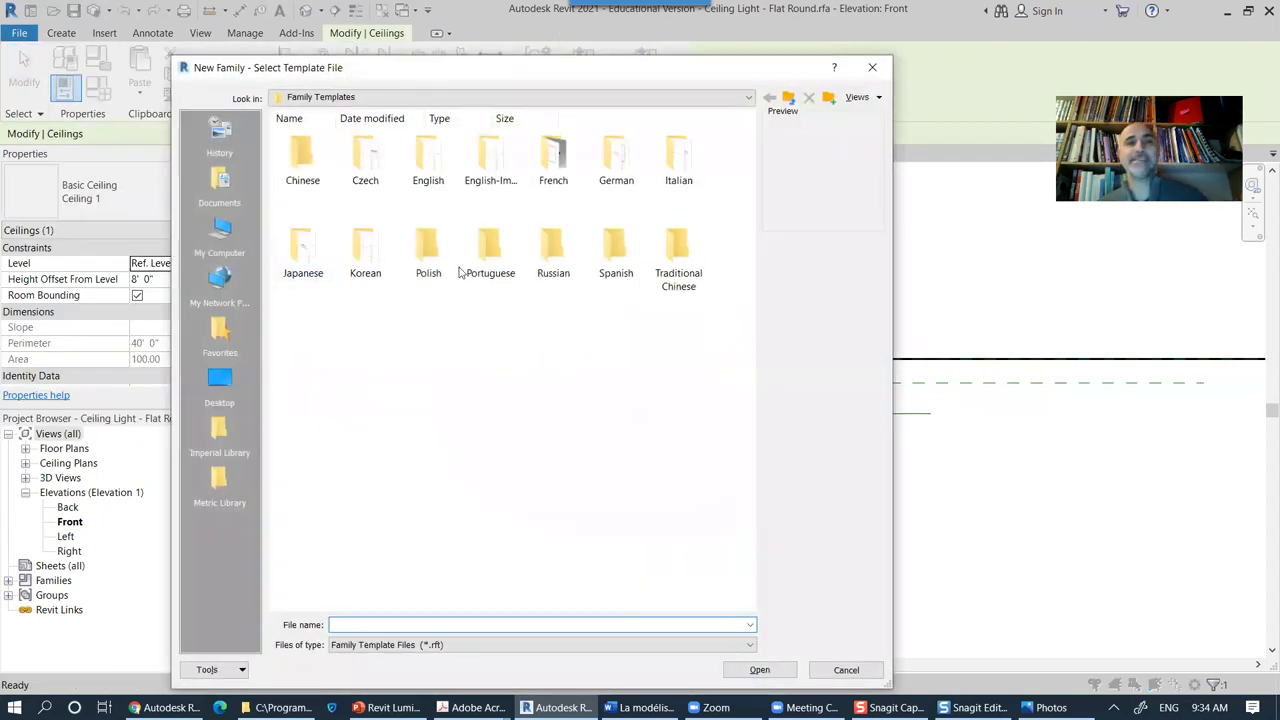
double_click(483, 160)
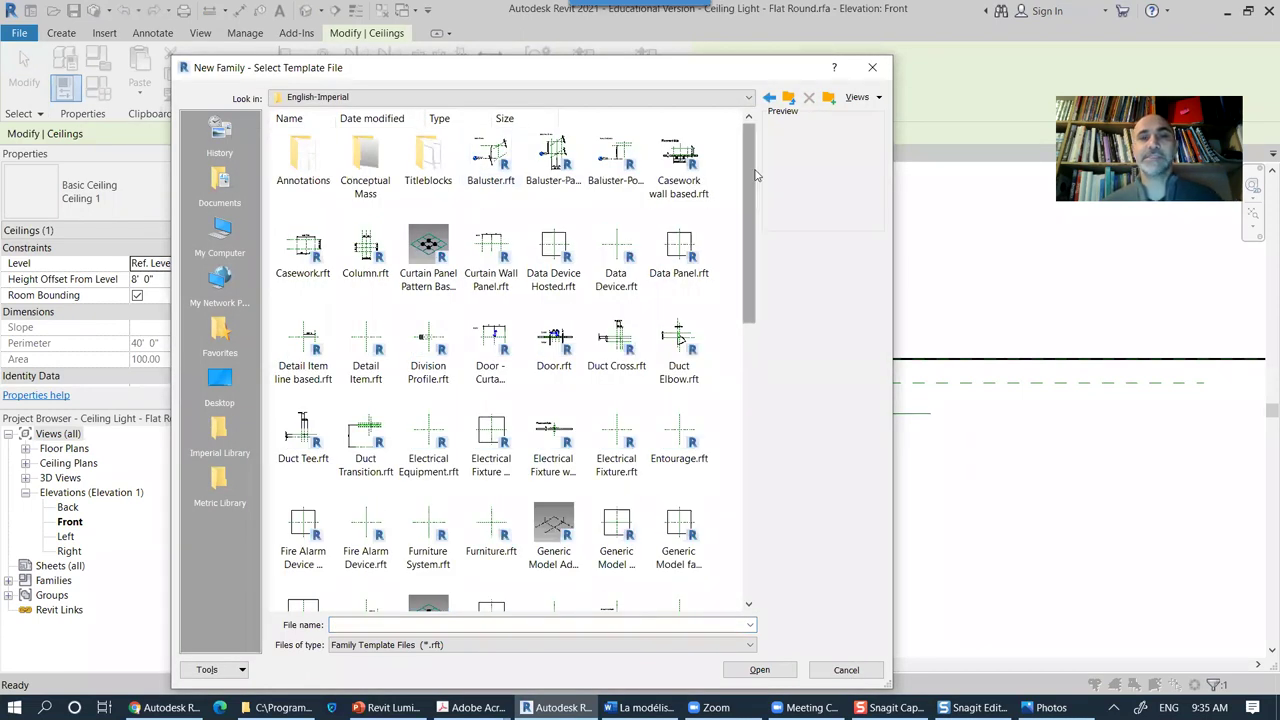
Step: Preview Generic Model wall based and the ceiling based, wall based and plain Lighting Fixture templates
left_click_drag(756, 182, 743, 282)
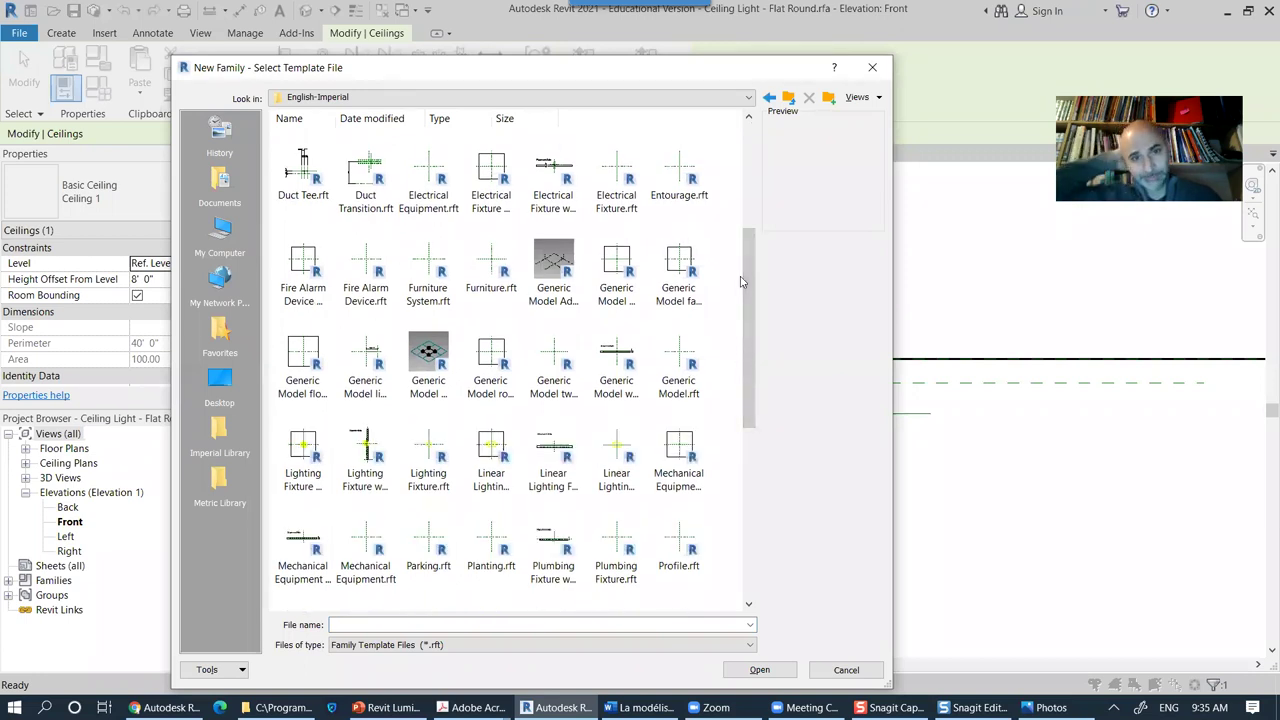
left_click(628, 360)
left_click_drag(750, 316, 752, 407)
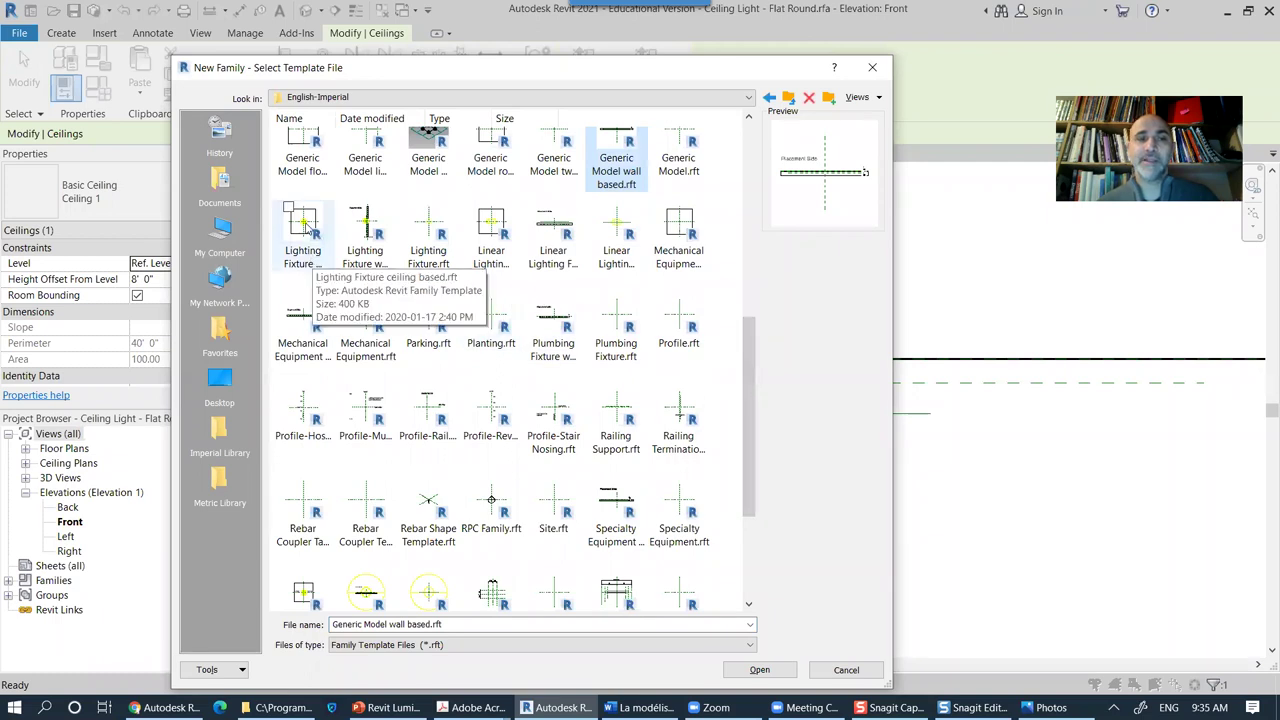
left_click(308, 228)
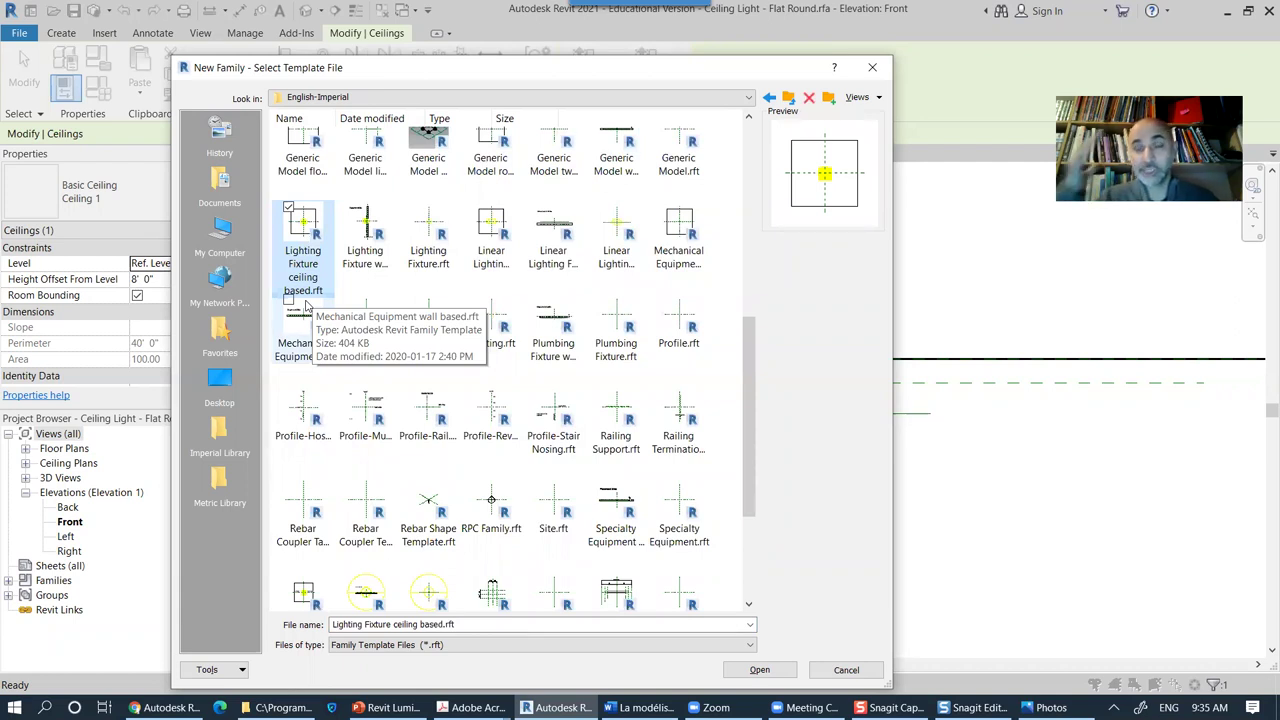
left_click(364, 250)
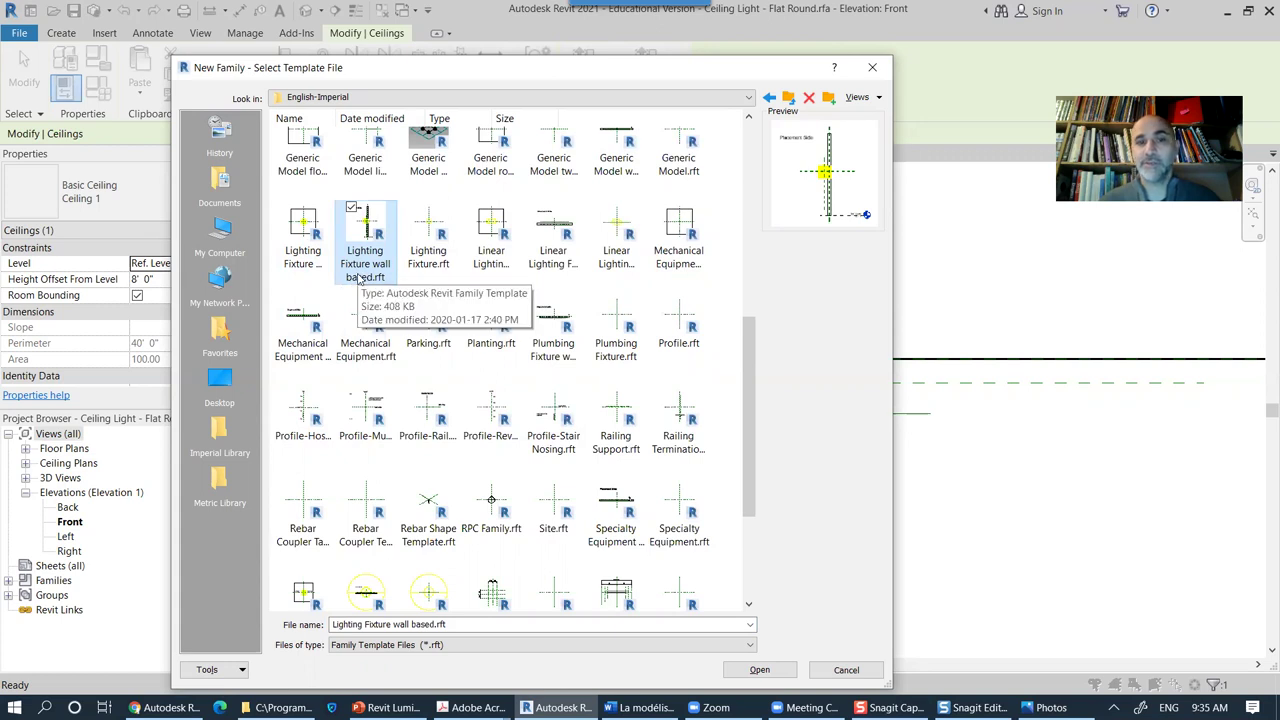
left_click(438, 262)
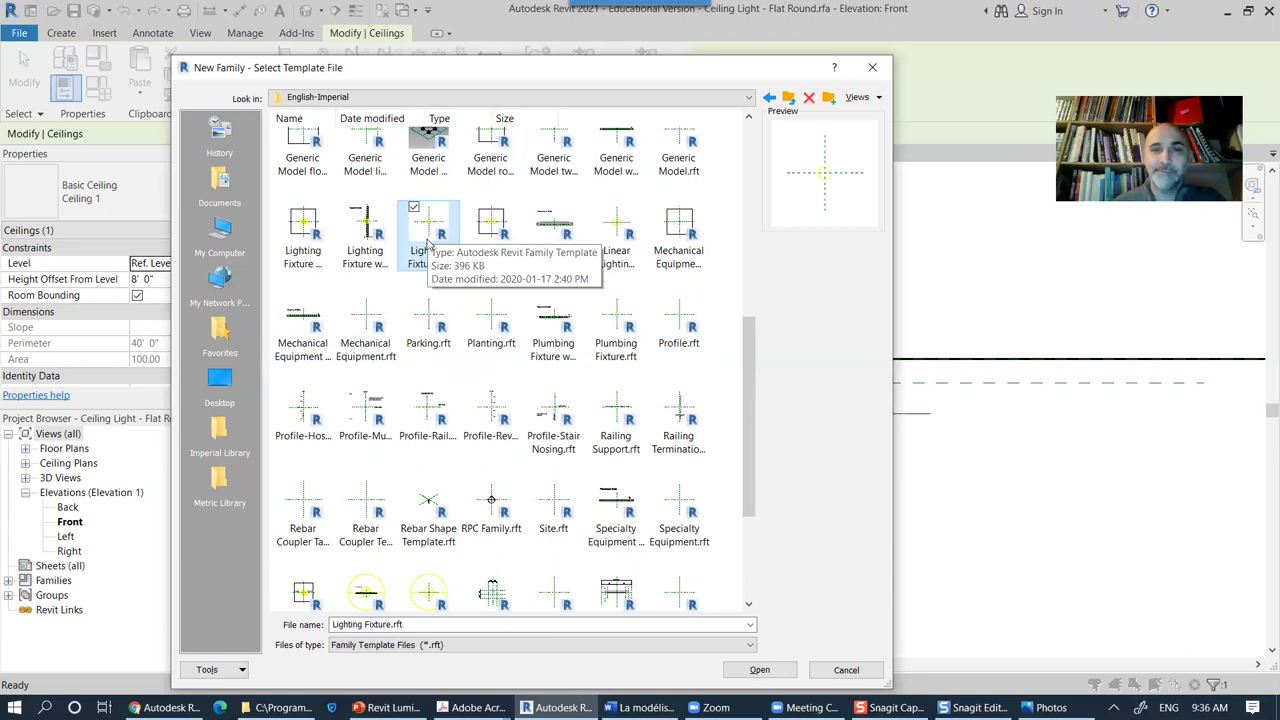
Step: Compare the Linear Lighting Fixture ceiling based, wall based and plain templates against Lighting Fixture ceiling based
left_click(493, 230)
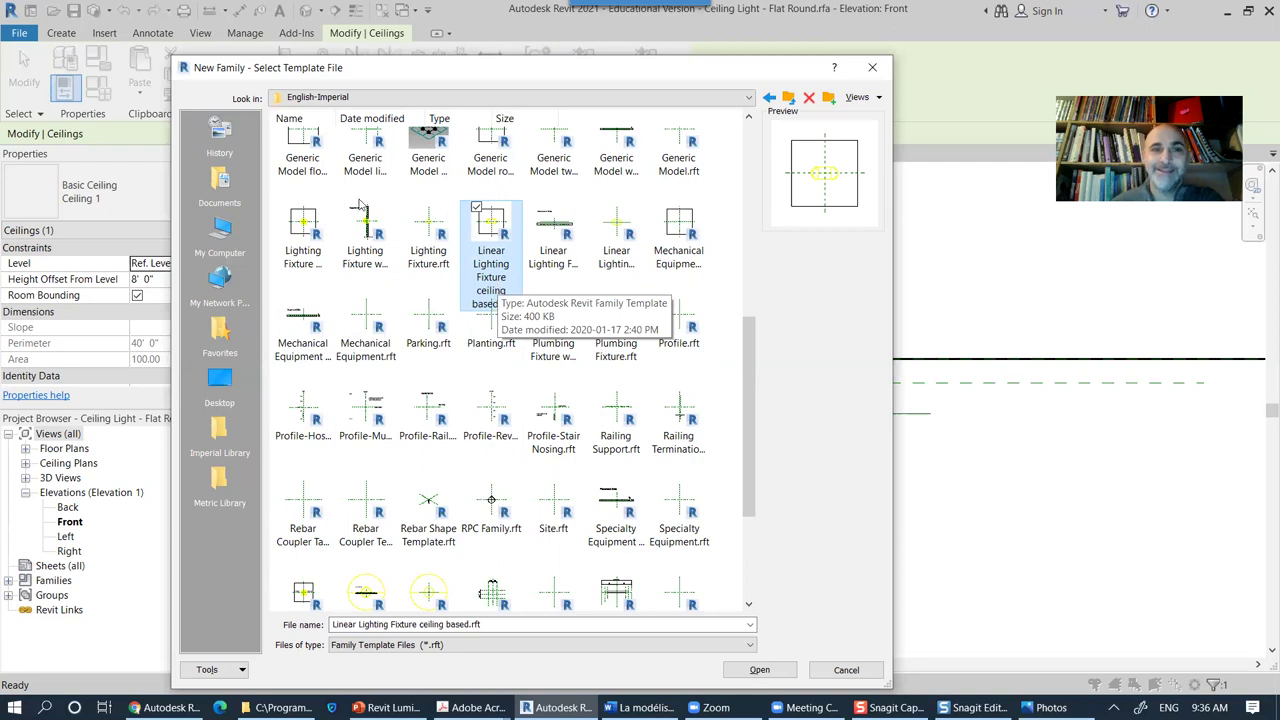
left_click(308, 256)
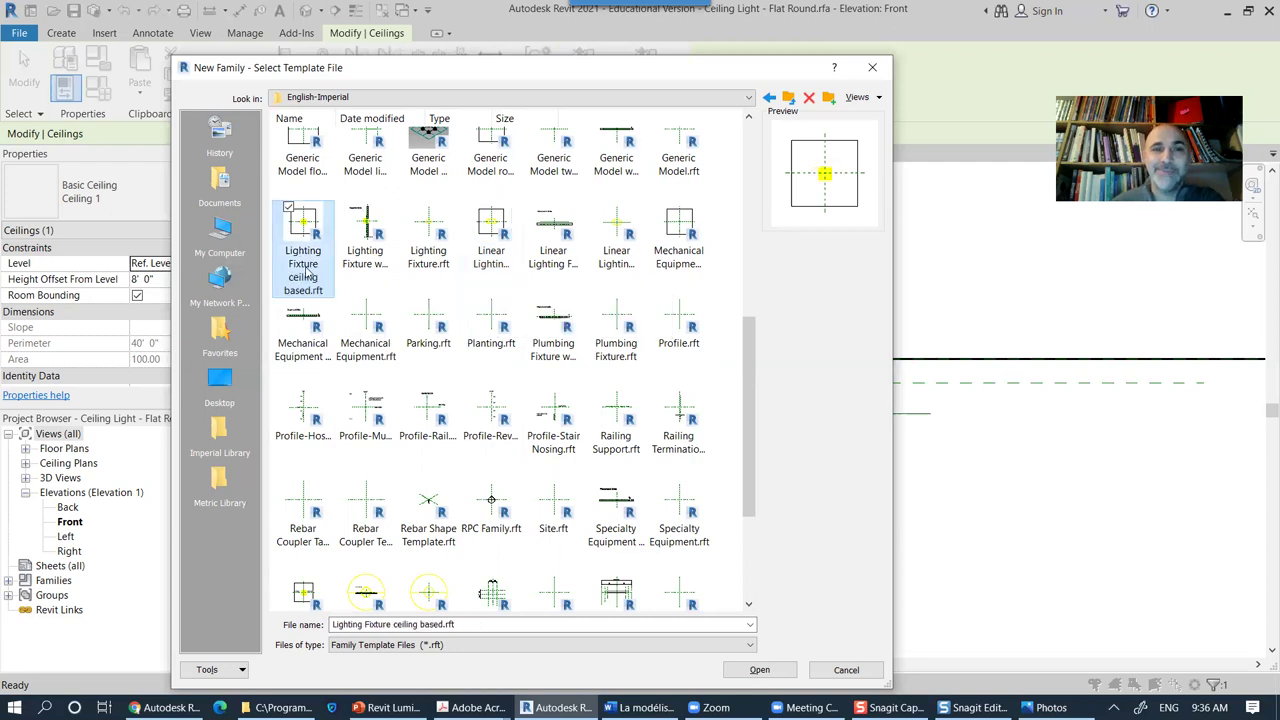
left_click(496, 240)
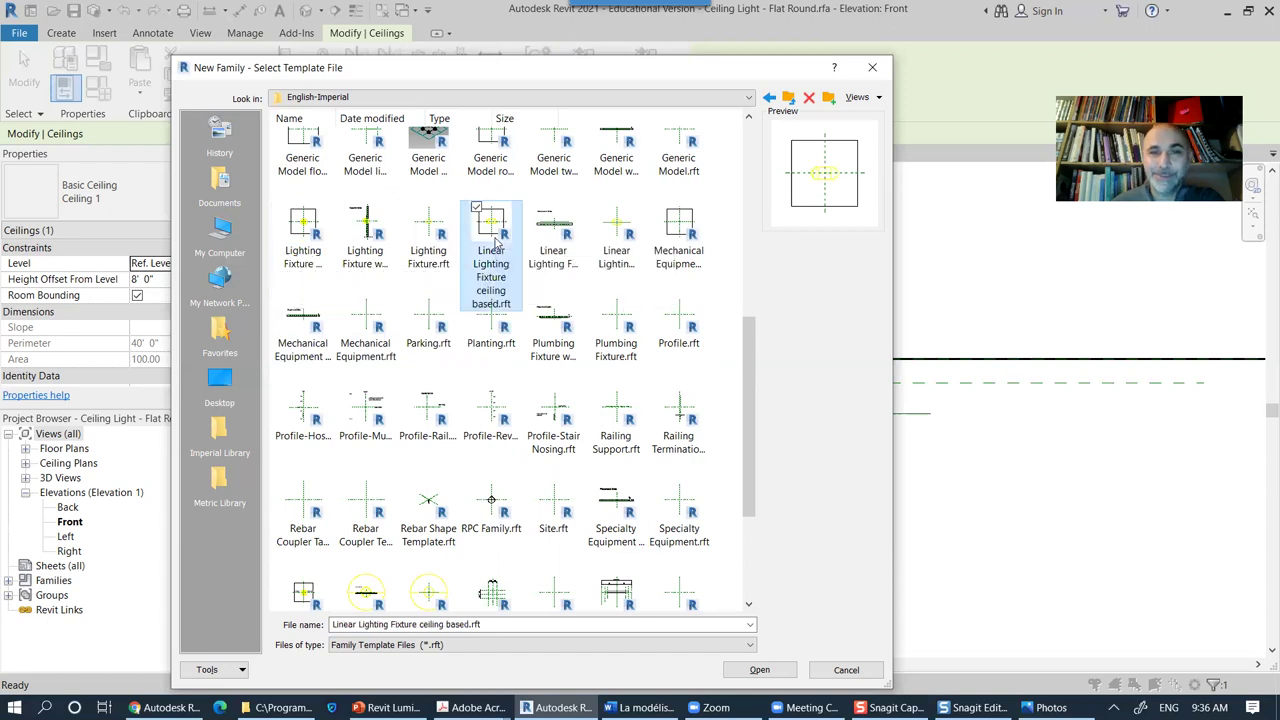
left_click(569, 282)
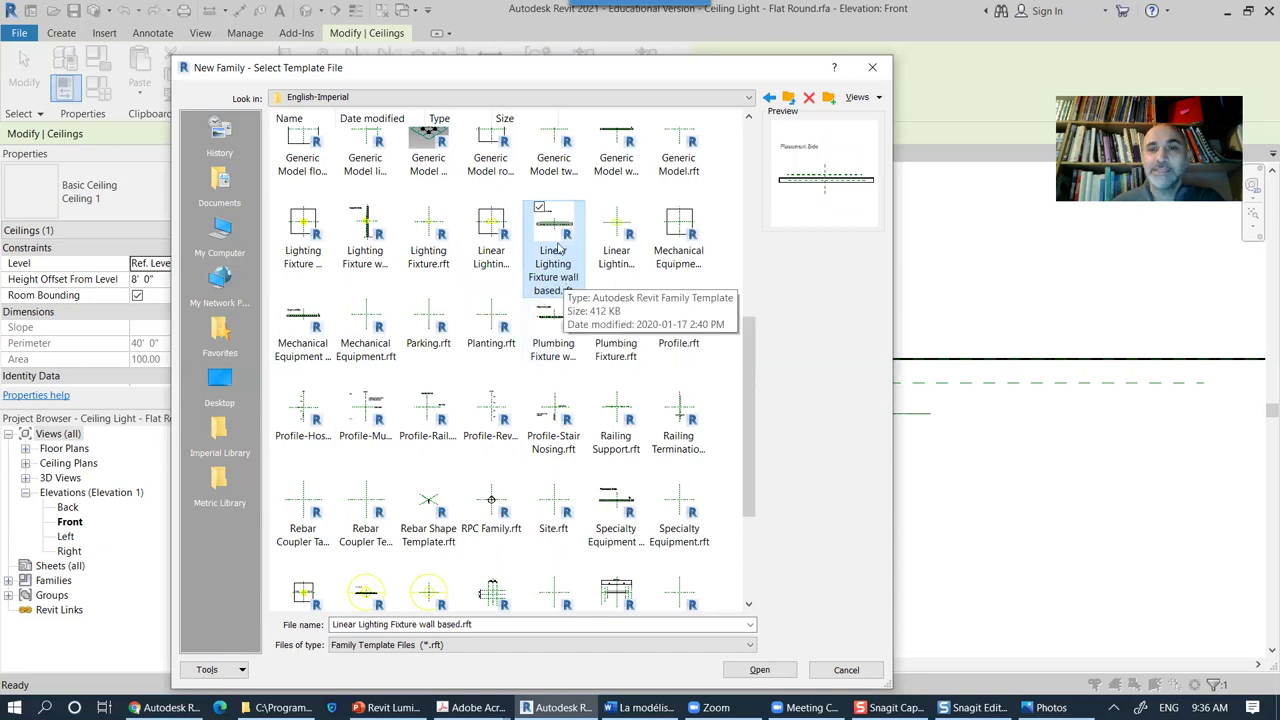
left_click(617, 250)
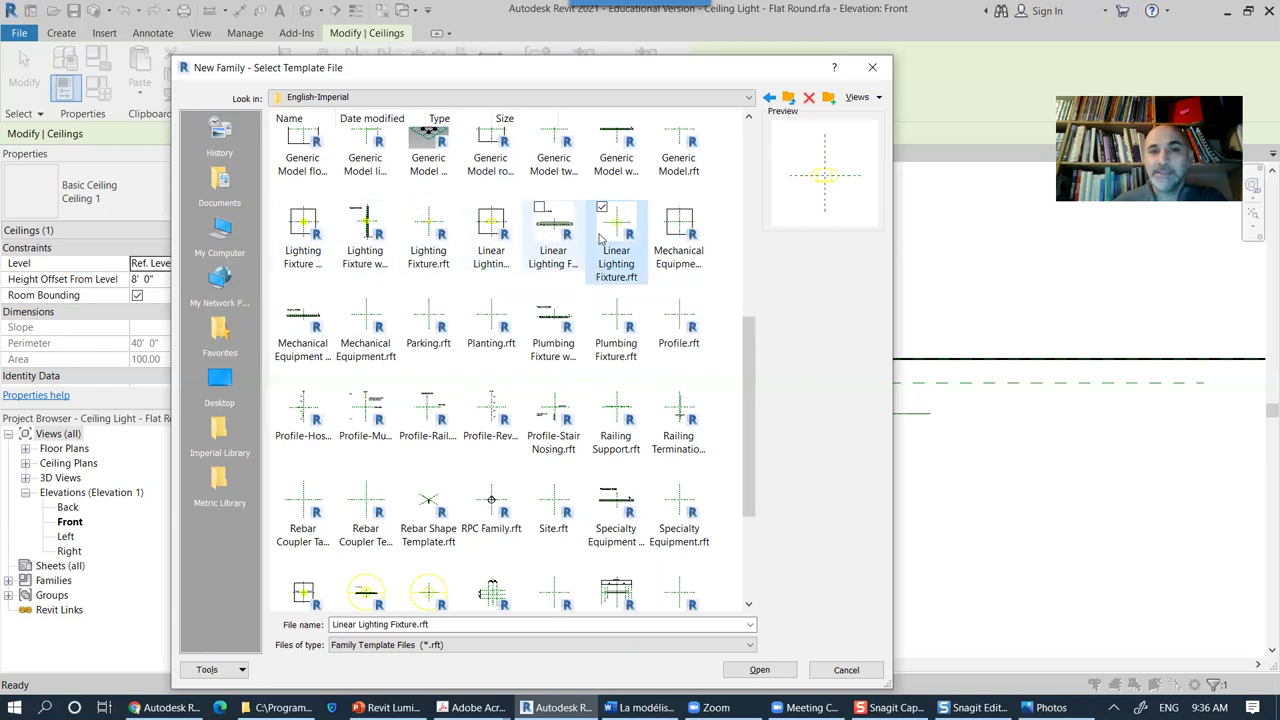
left_click_drag(752, 358, 754, 320)
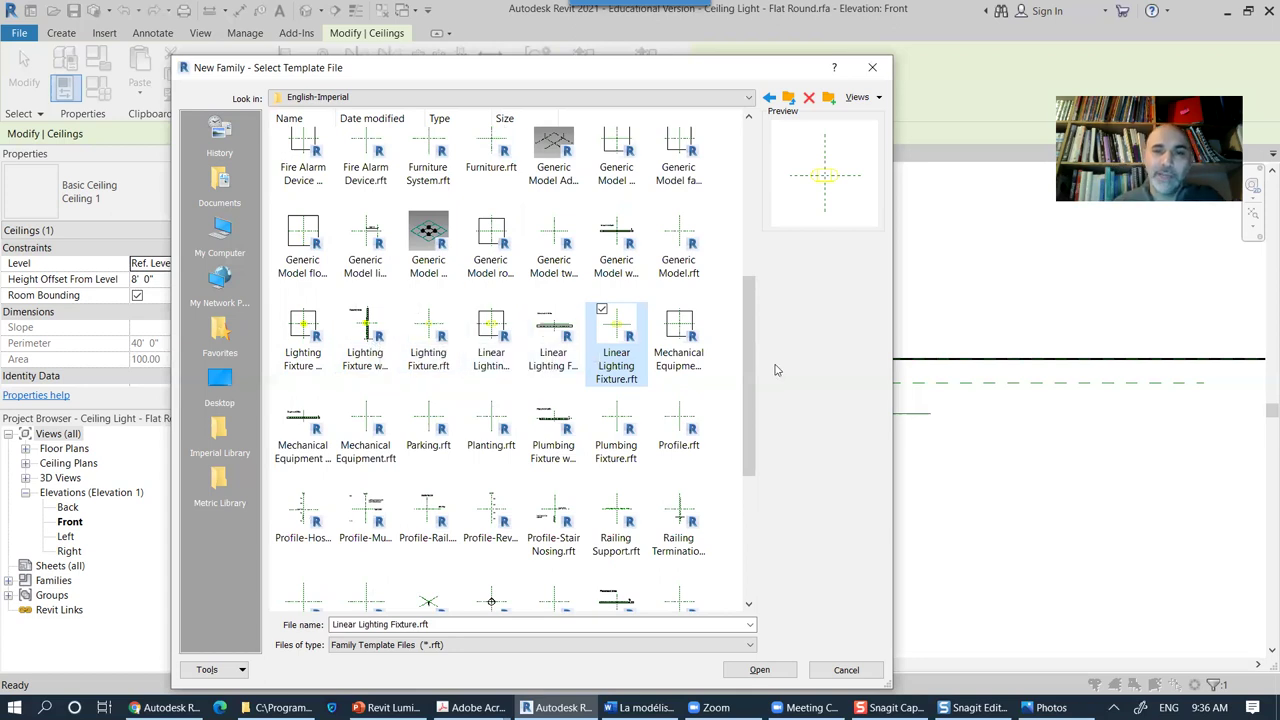
Step: Preview the Spot Lighting Fixture ceiling based, wall based and plain templates
left_click_drag(748, 390, 757, 506)
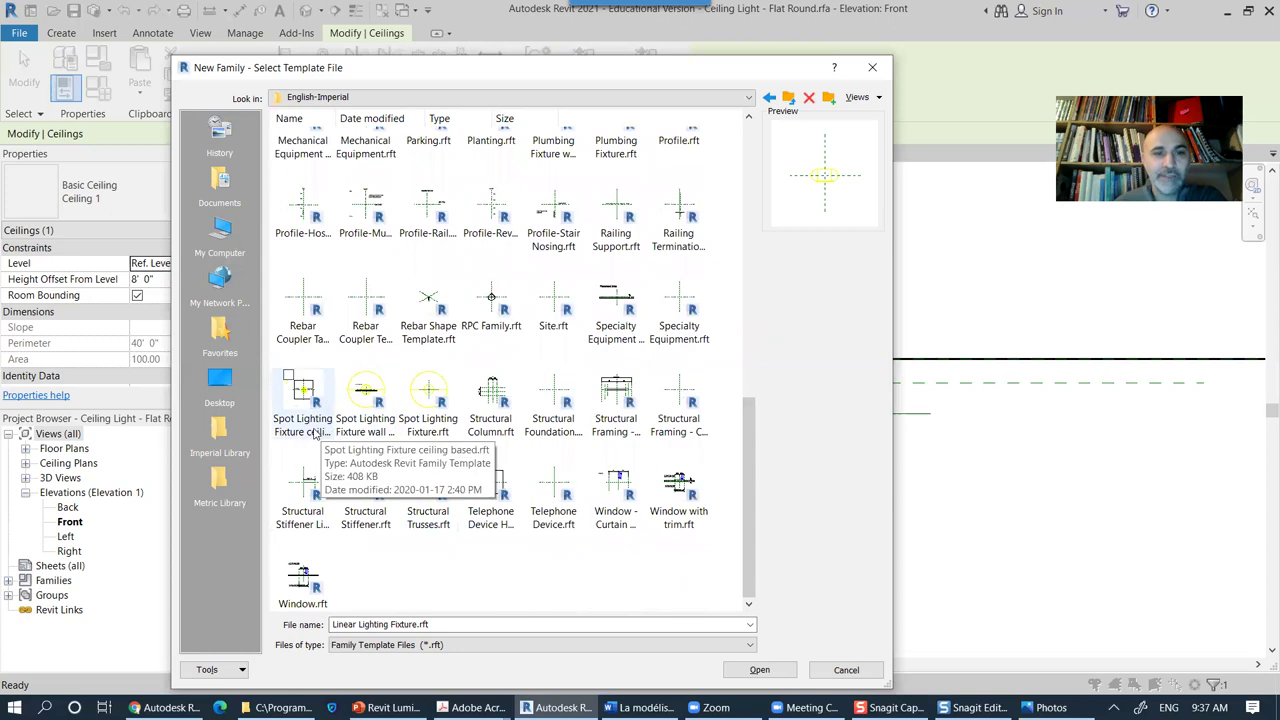
left_click(311, 430)
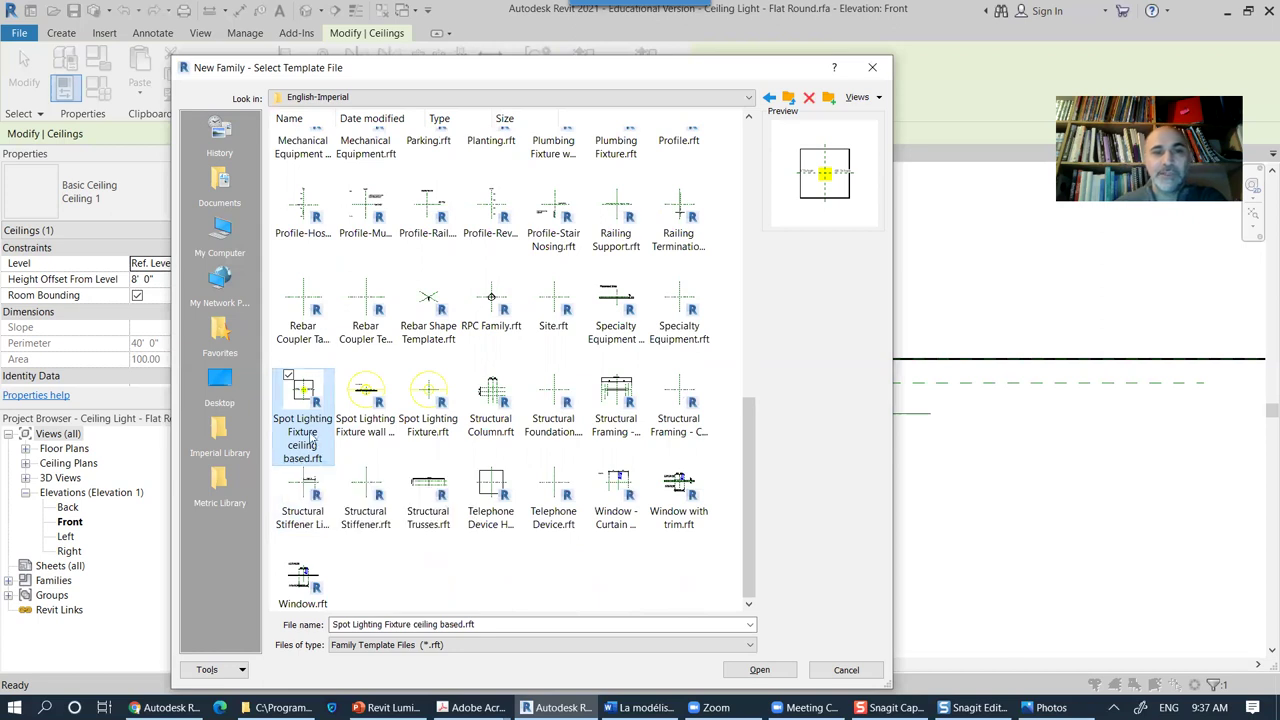
left_click(361, 431)
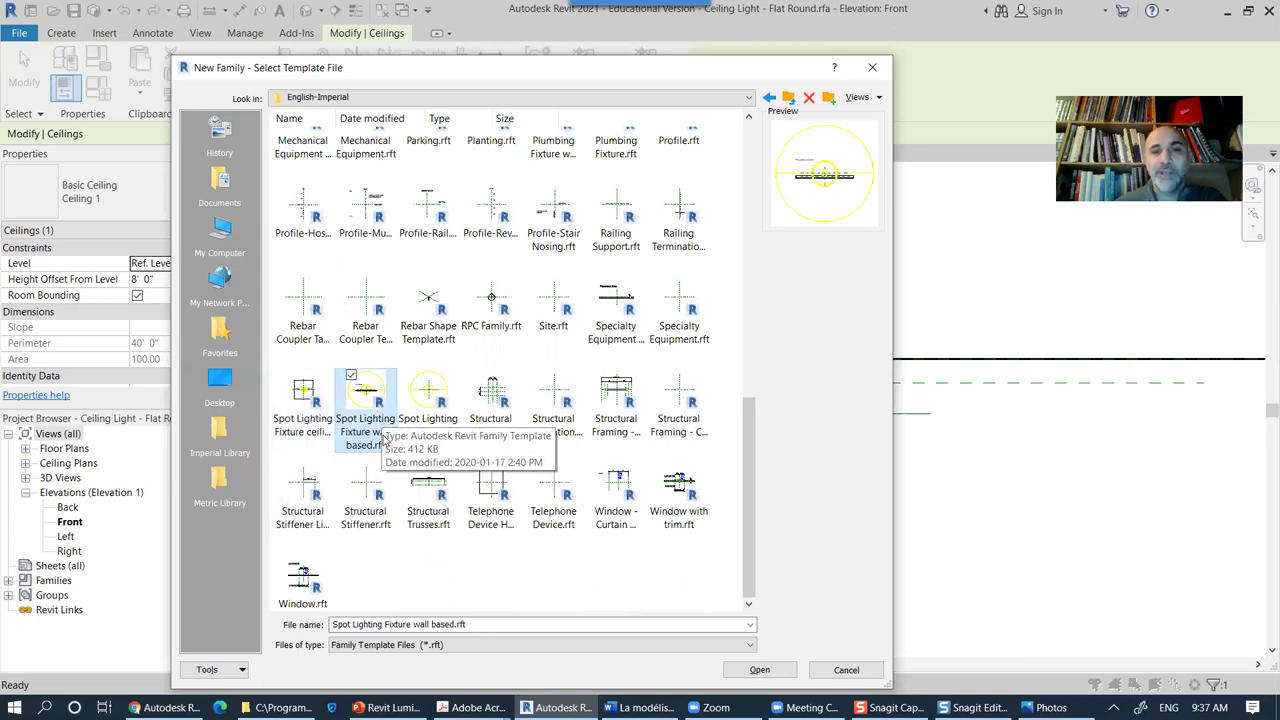
left_click(436, 398)
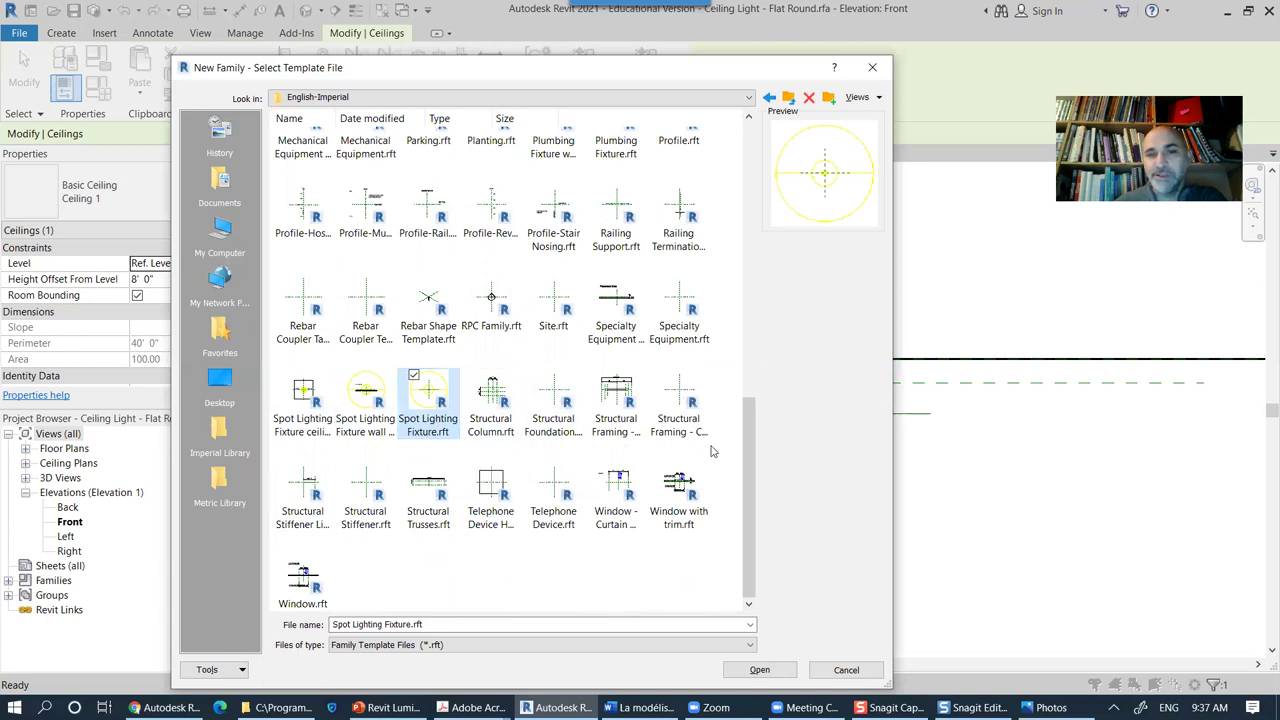
Step: Create the new family from Lighting Fixture ceiling based.rft
mouse_move(752, 457)
left_mouse_down()
mouse_move(745, 152)
mouse_move(735, 449)
left_mouse_up()
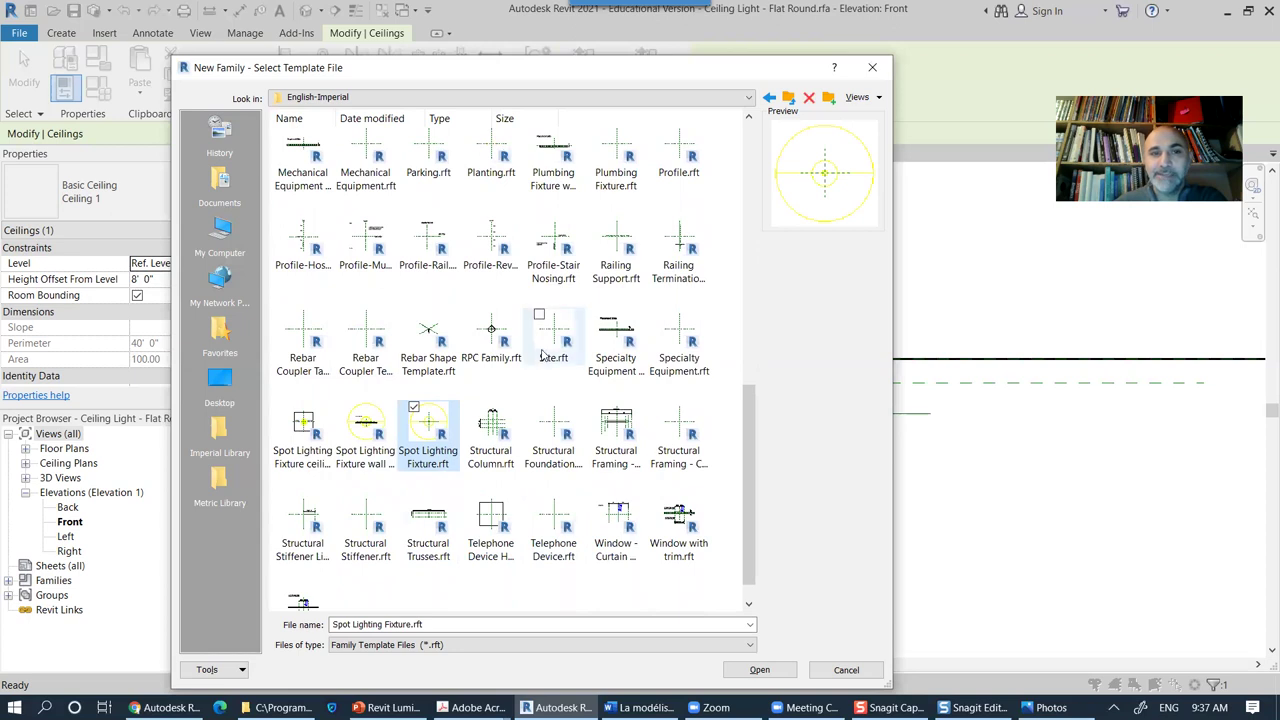
scroll(543, 355, "up", 3)
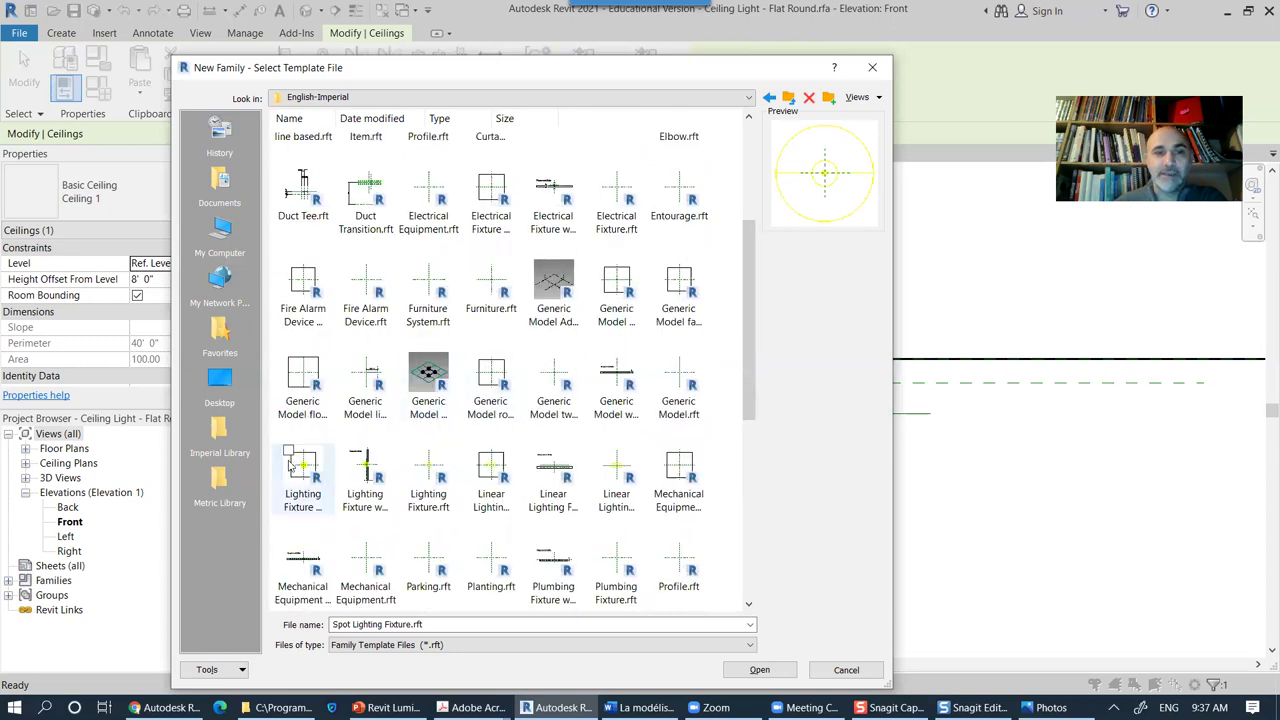
left_click(312, 476)
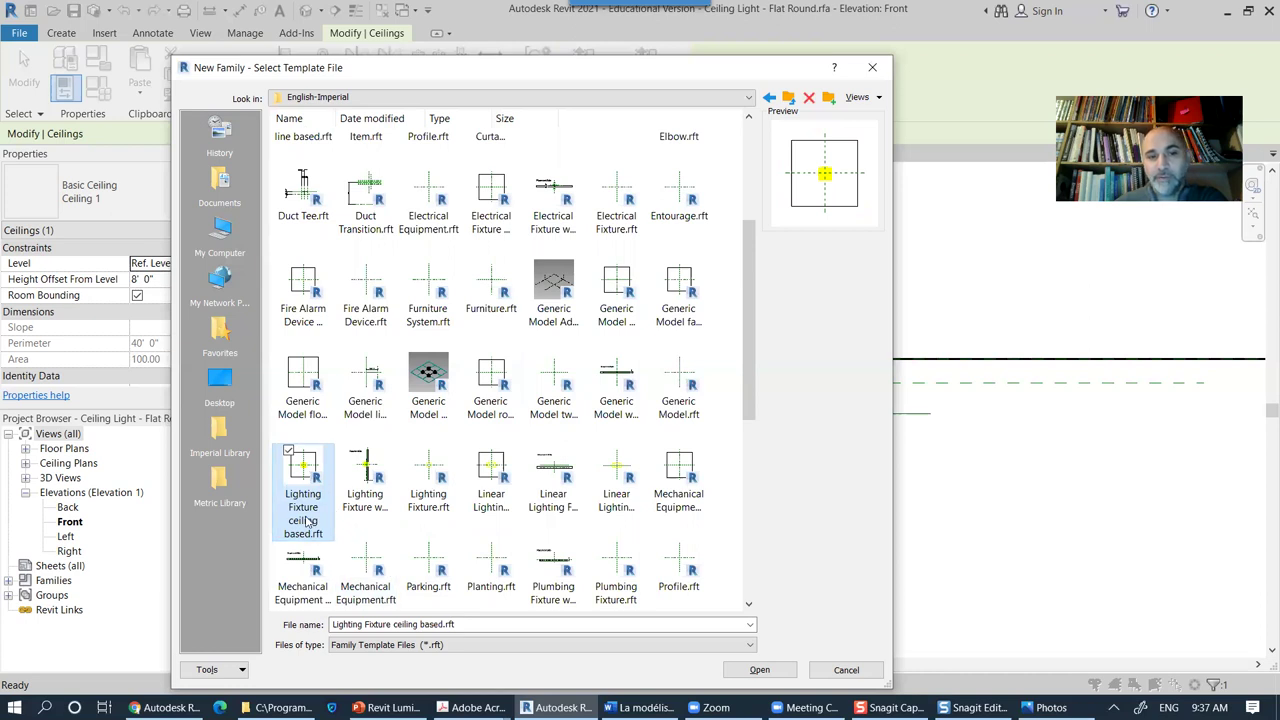
left_click(763, 670)
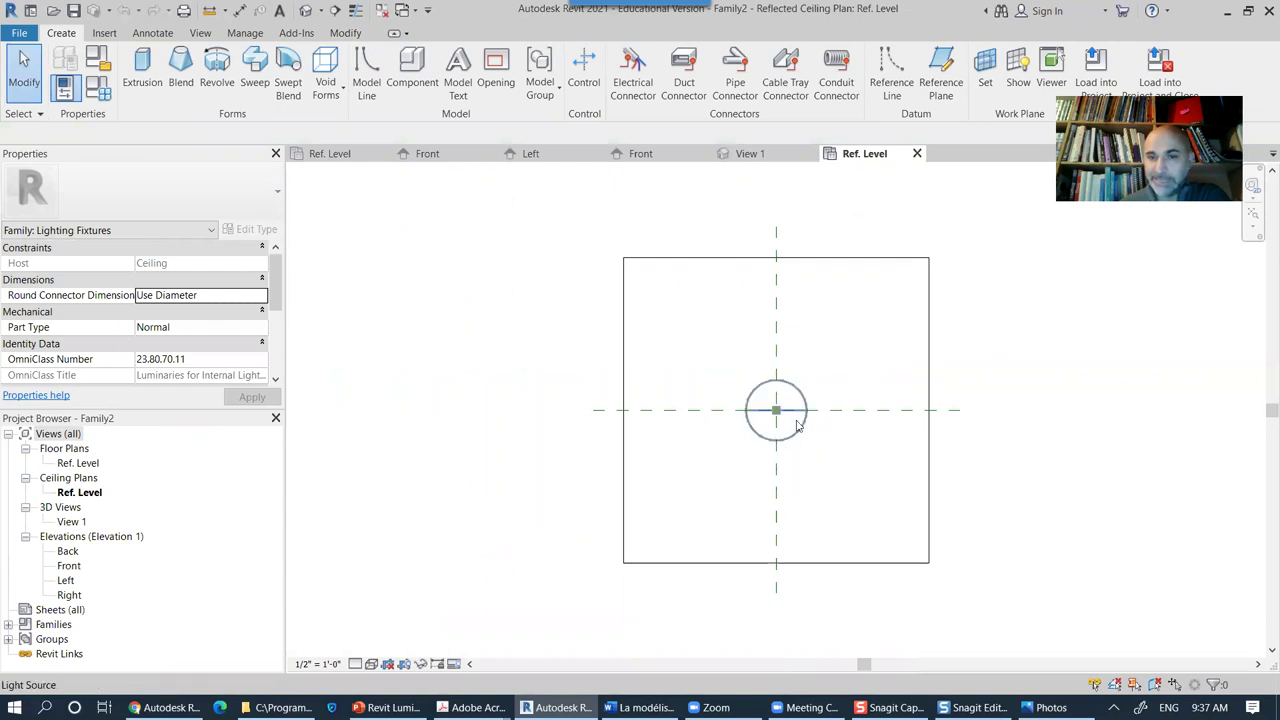
double_click(65, 580)
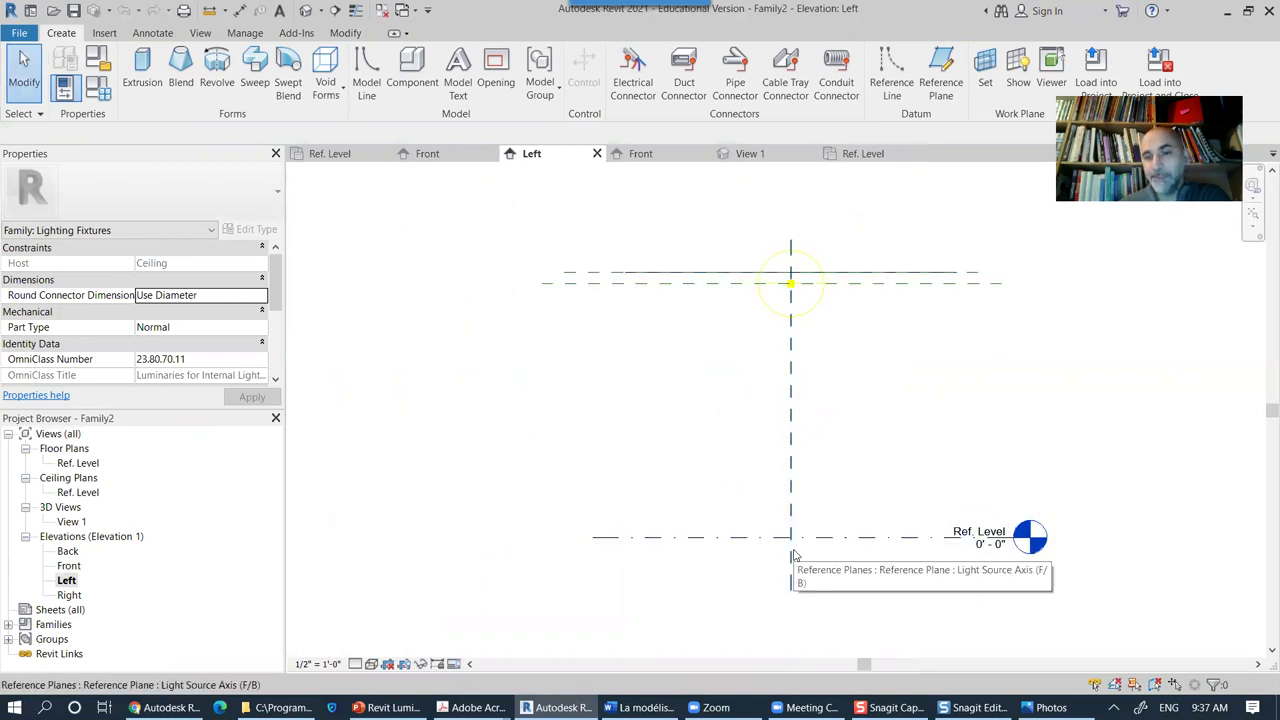
left_click(878, 277)
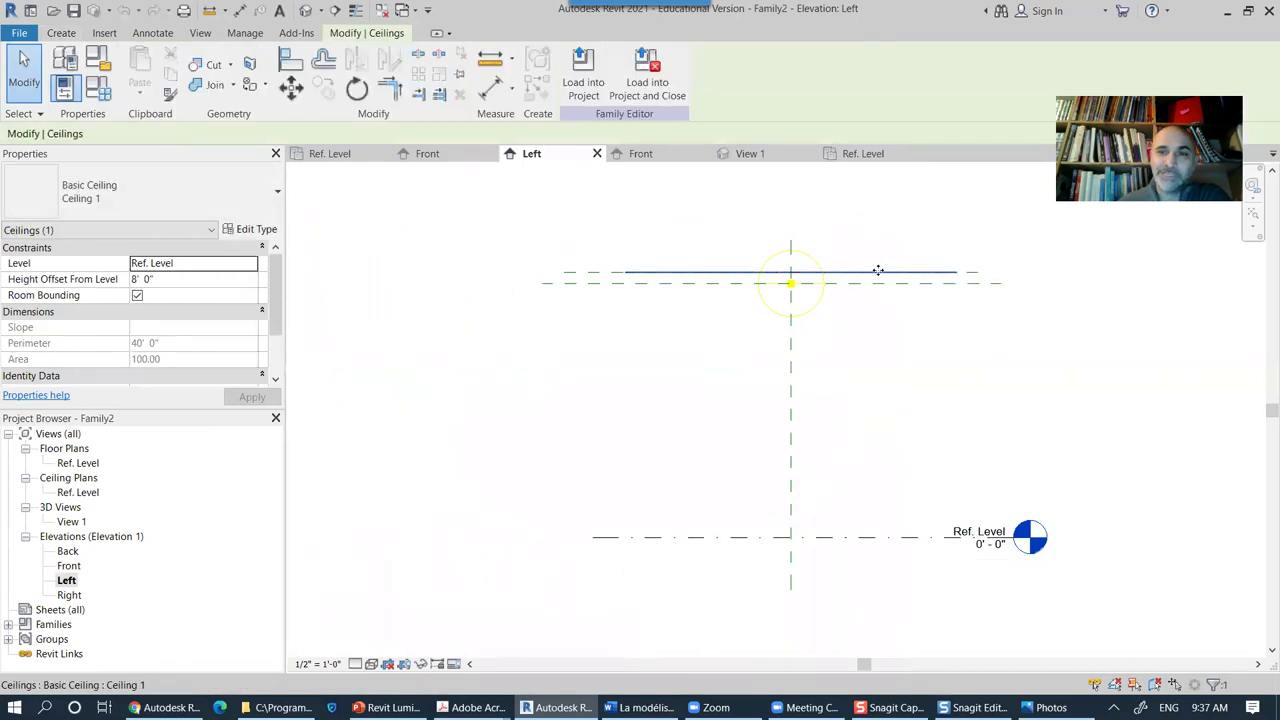
scroll(630, 267, "up", 6)
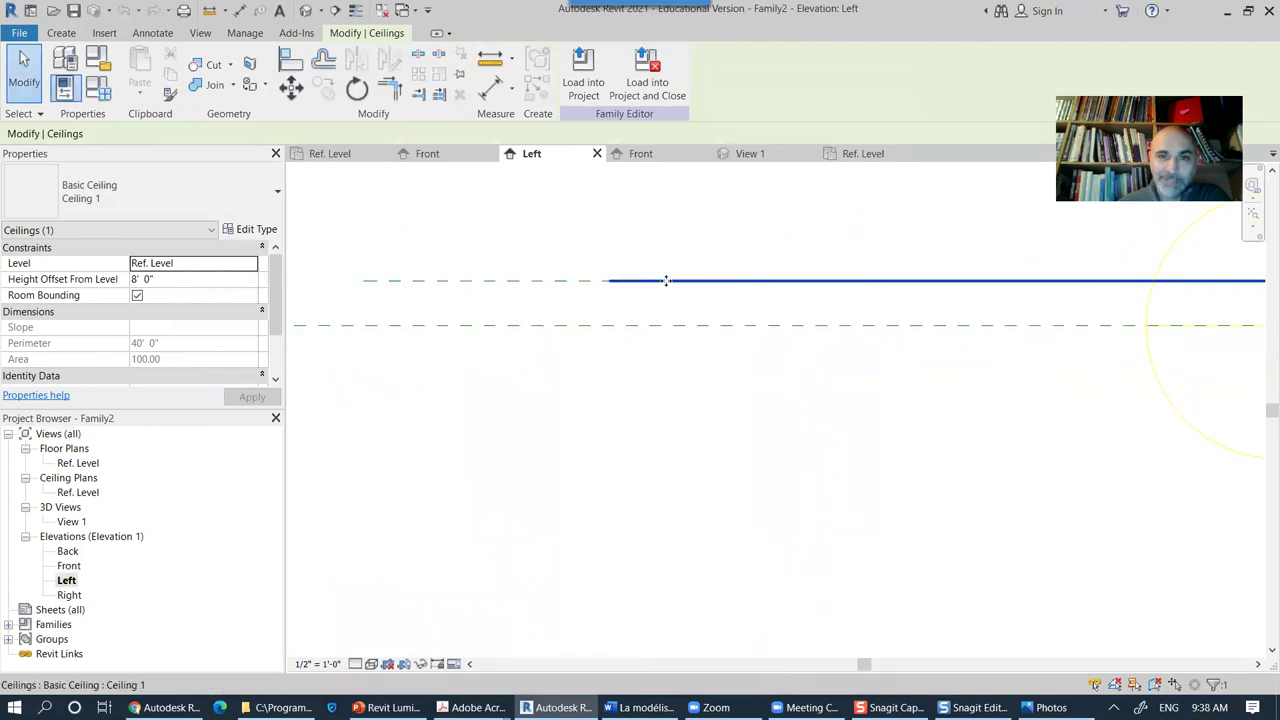
scroll(694, 366, "down", 3)
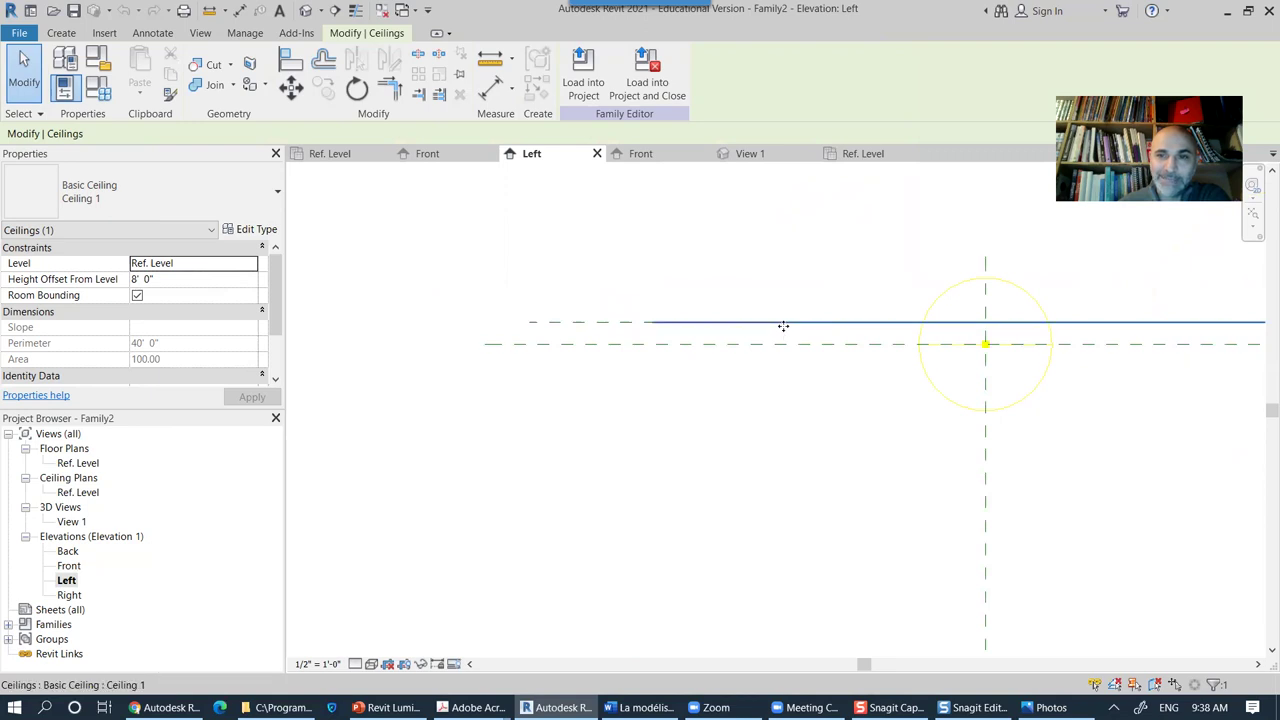
key("Escape")
left_click(289, 65)
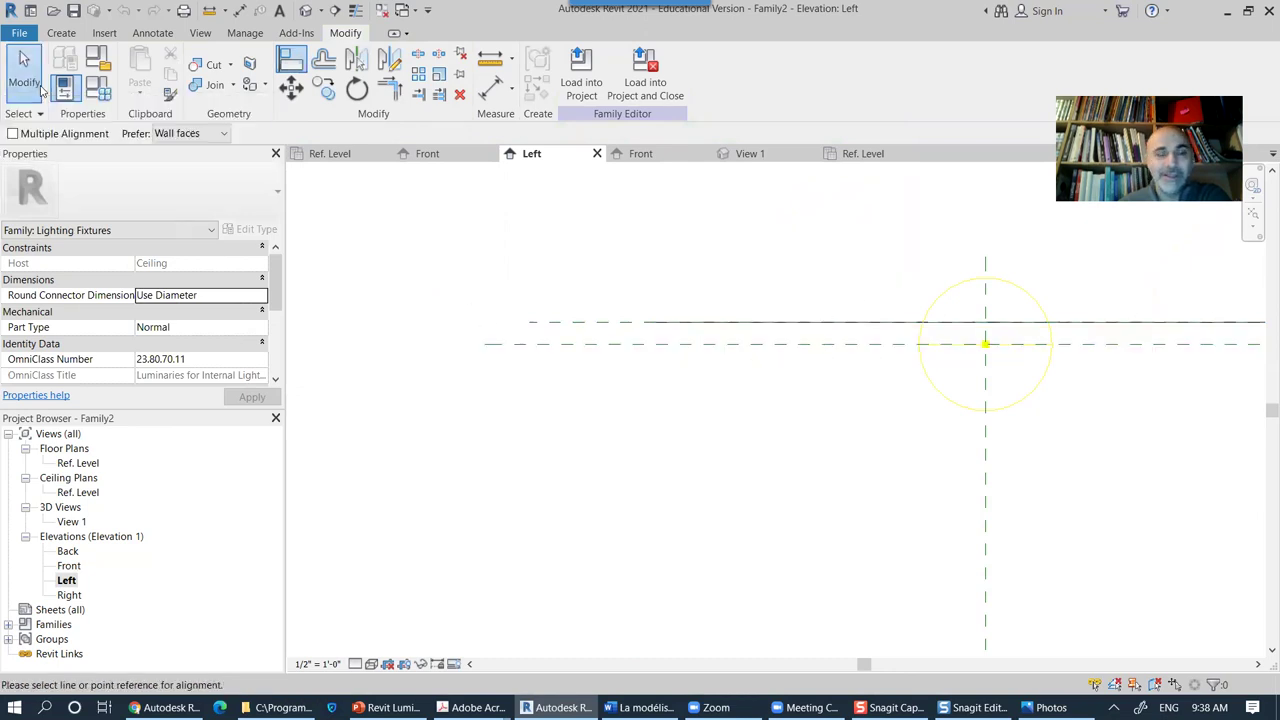
left_click(24, 72)
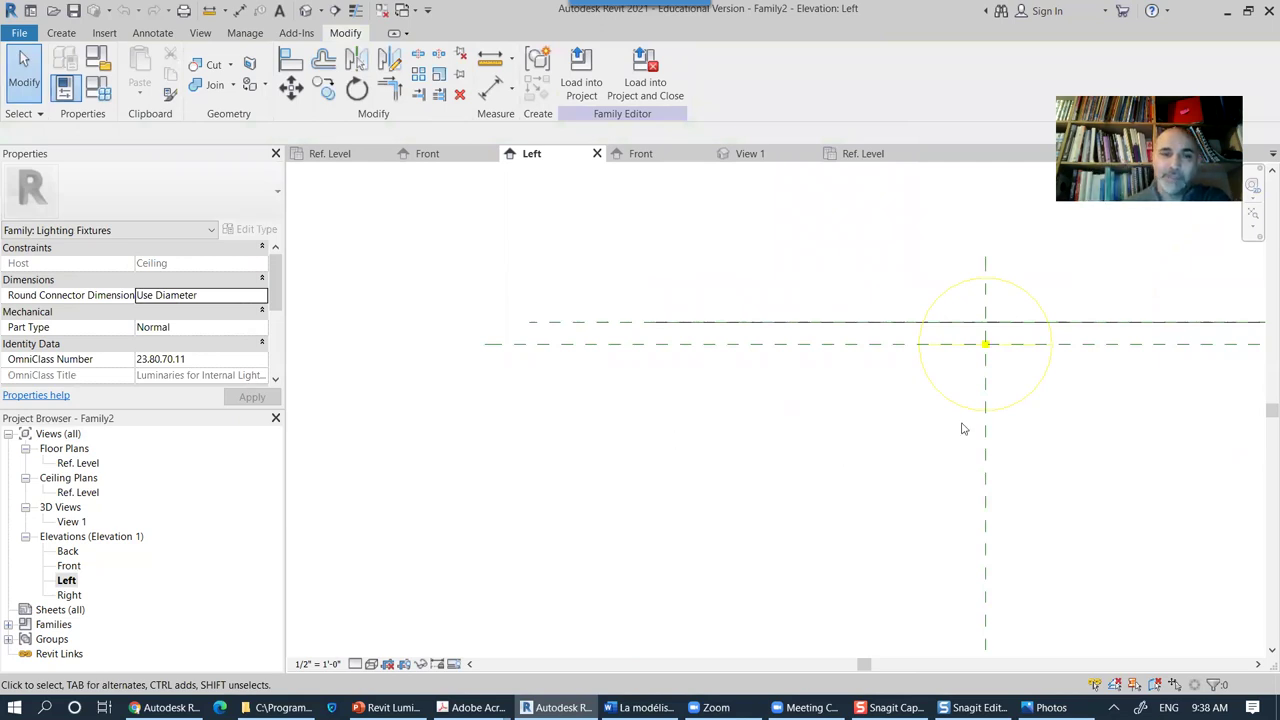
Step: Centre the light source in the Left elevation and select it
middle_click_drag(963, 483, 697, 462)
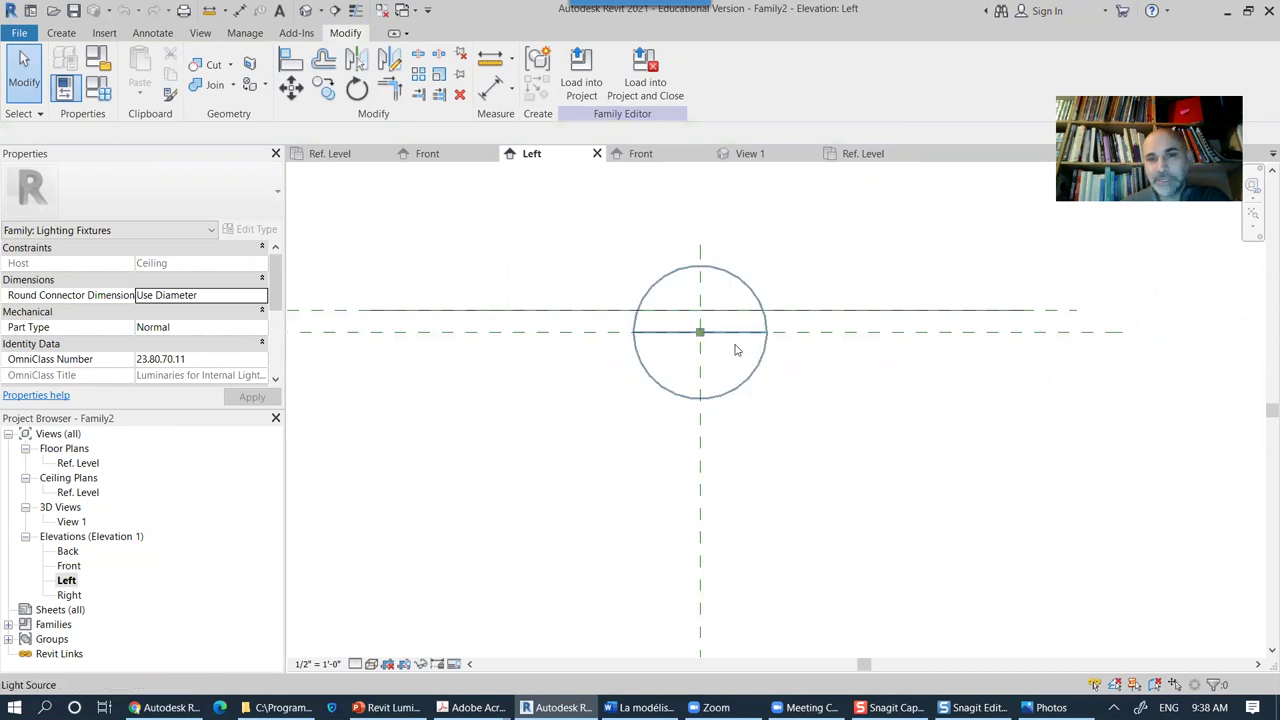
scroll(716, 318, "up", 2)
left_click(769, 263)
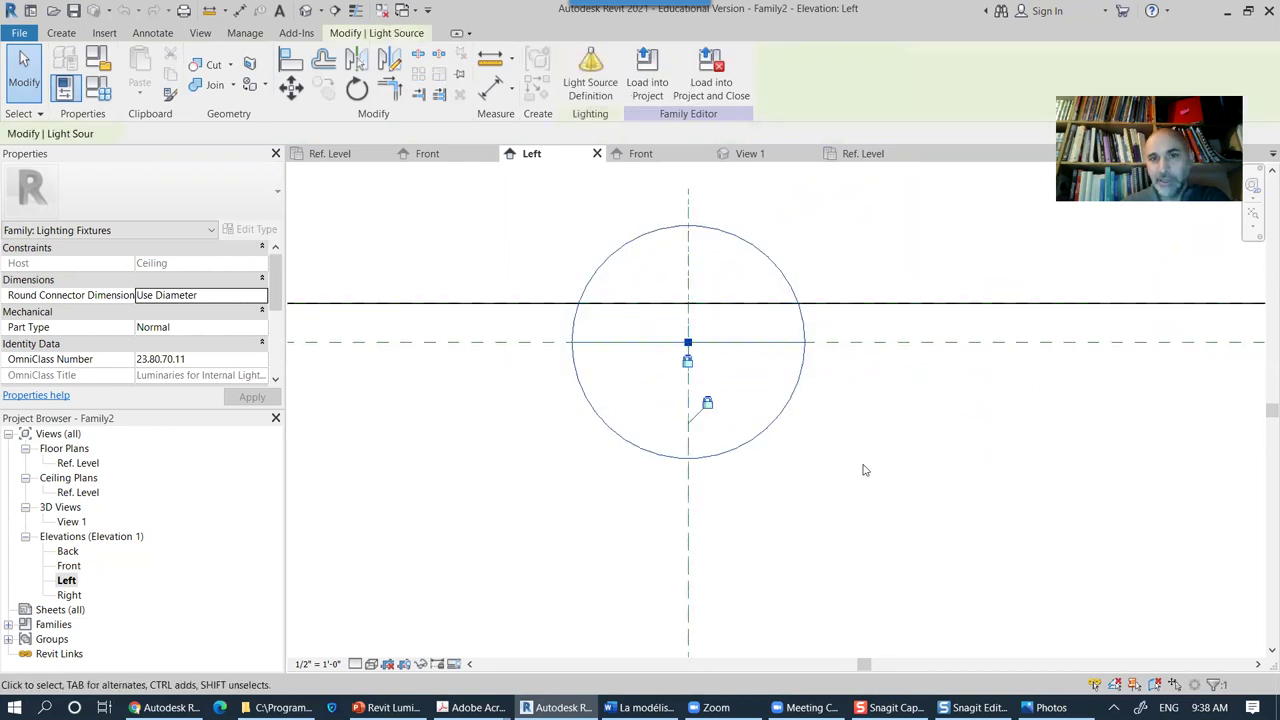
scroll(735, 416, "up", 2)
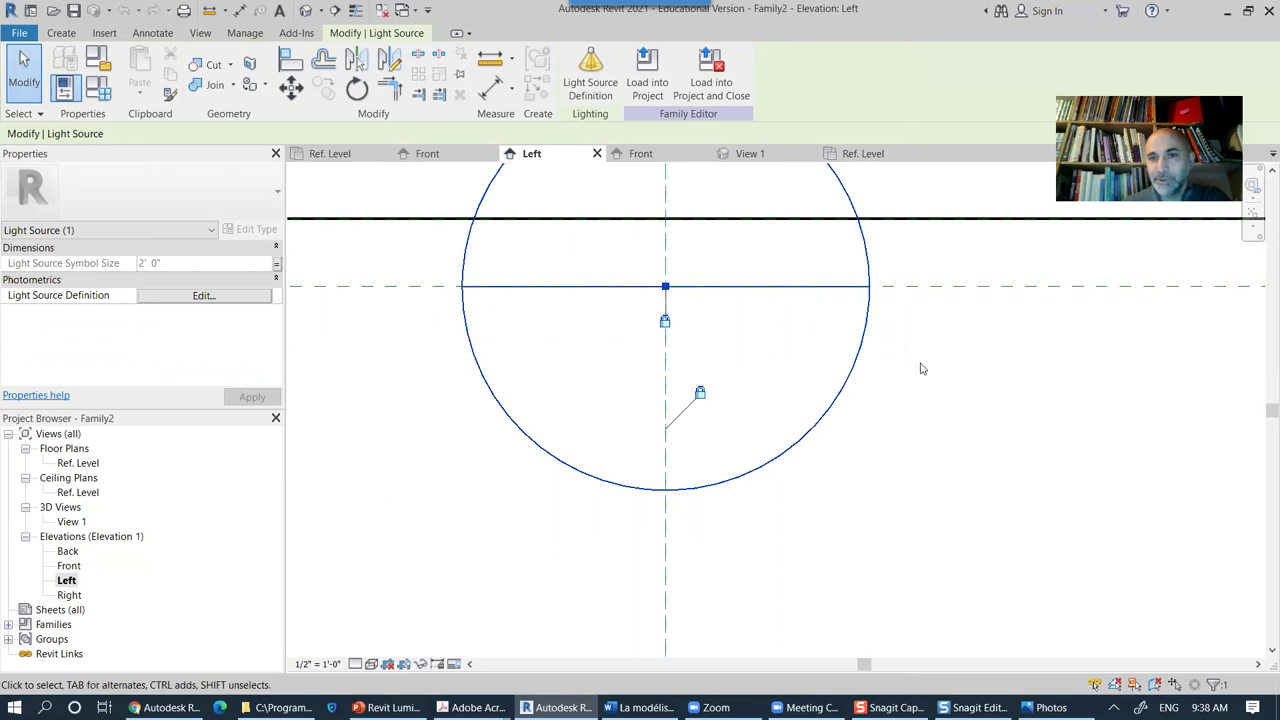
scroll(922, 370, "down", 2)
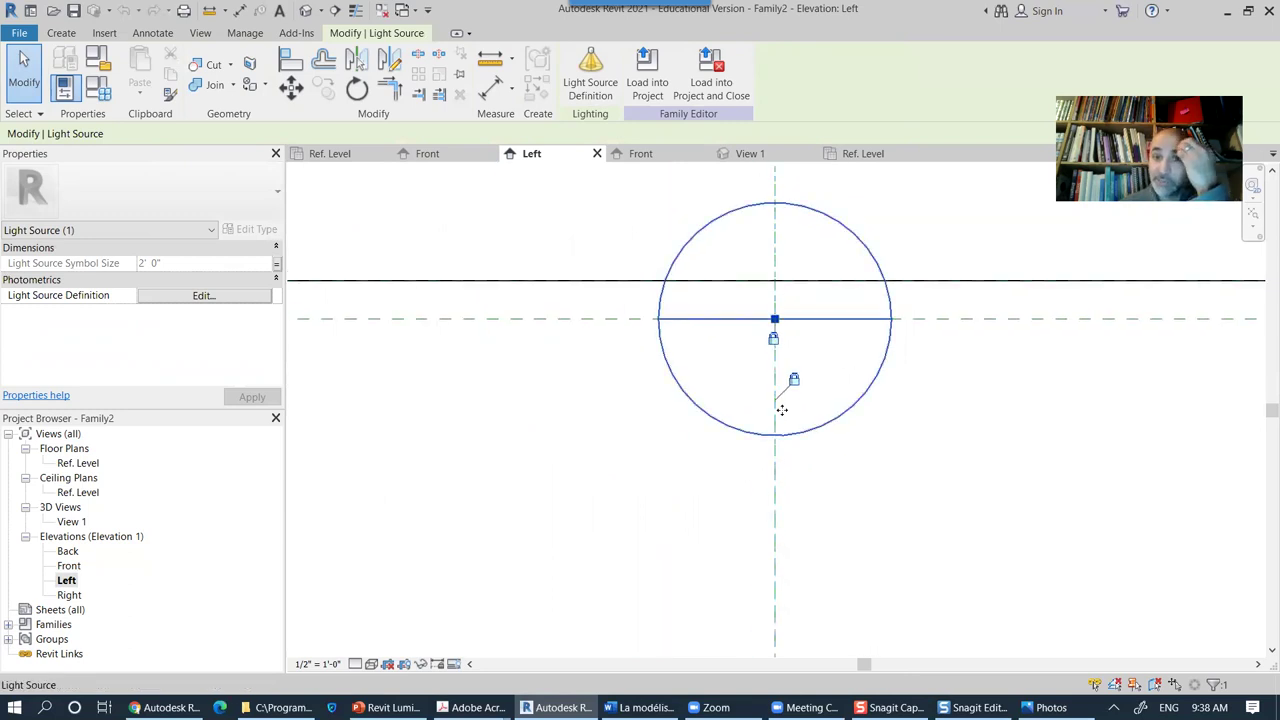
Step: Set the Light Source Elevation reference plane to 8 inches below the ceiling
left_click(1072, 320)
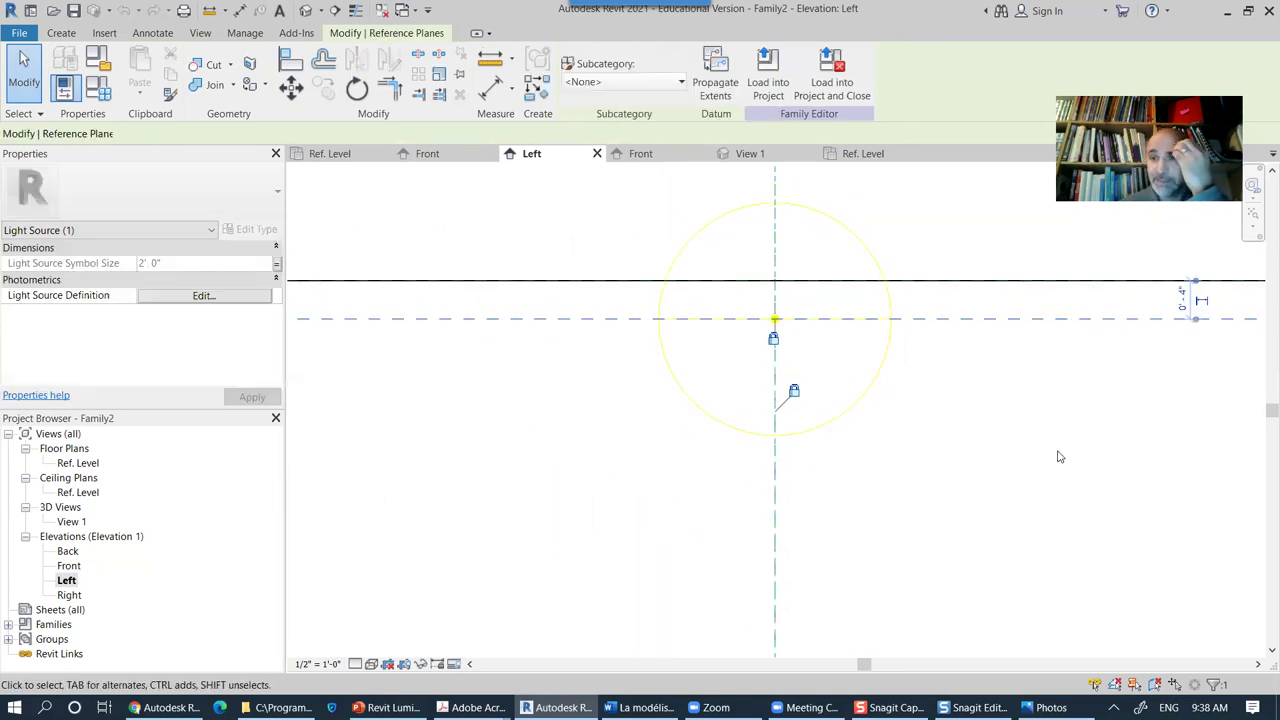
left_click(1190, 292)
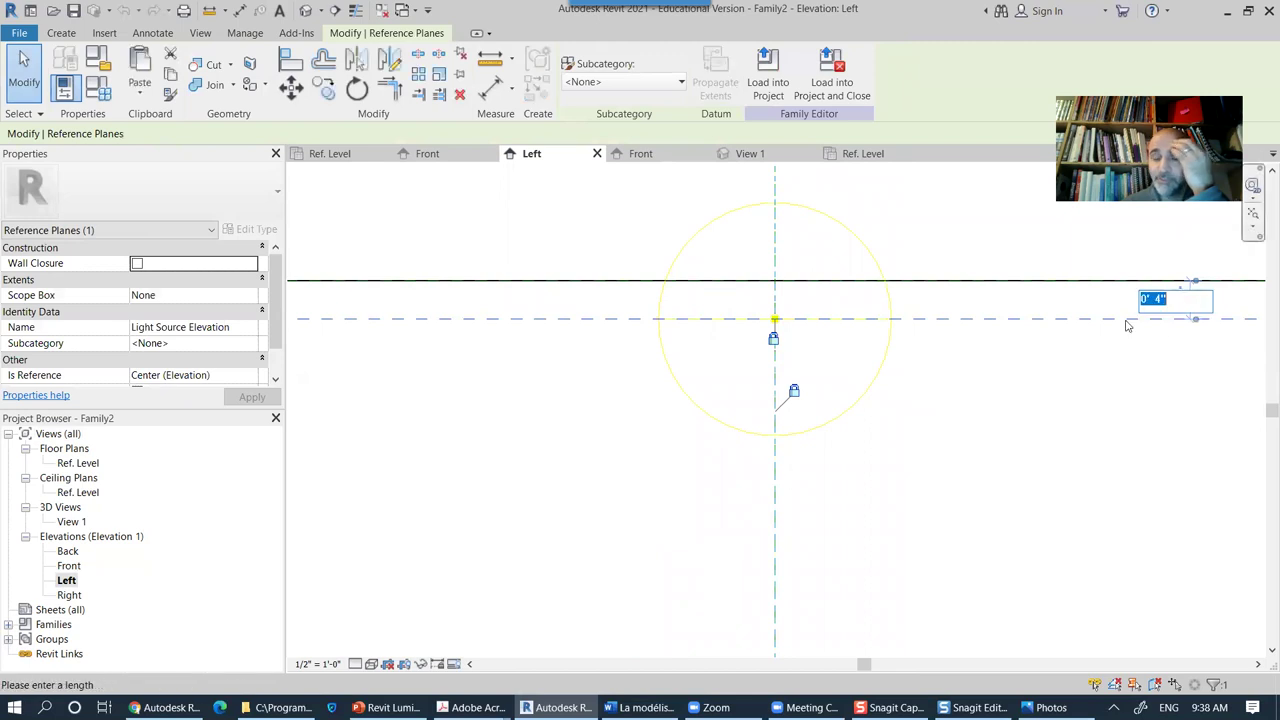
type("8")
key("Return")
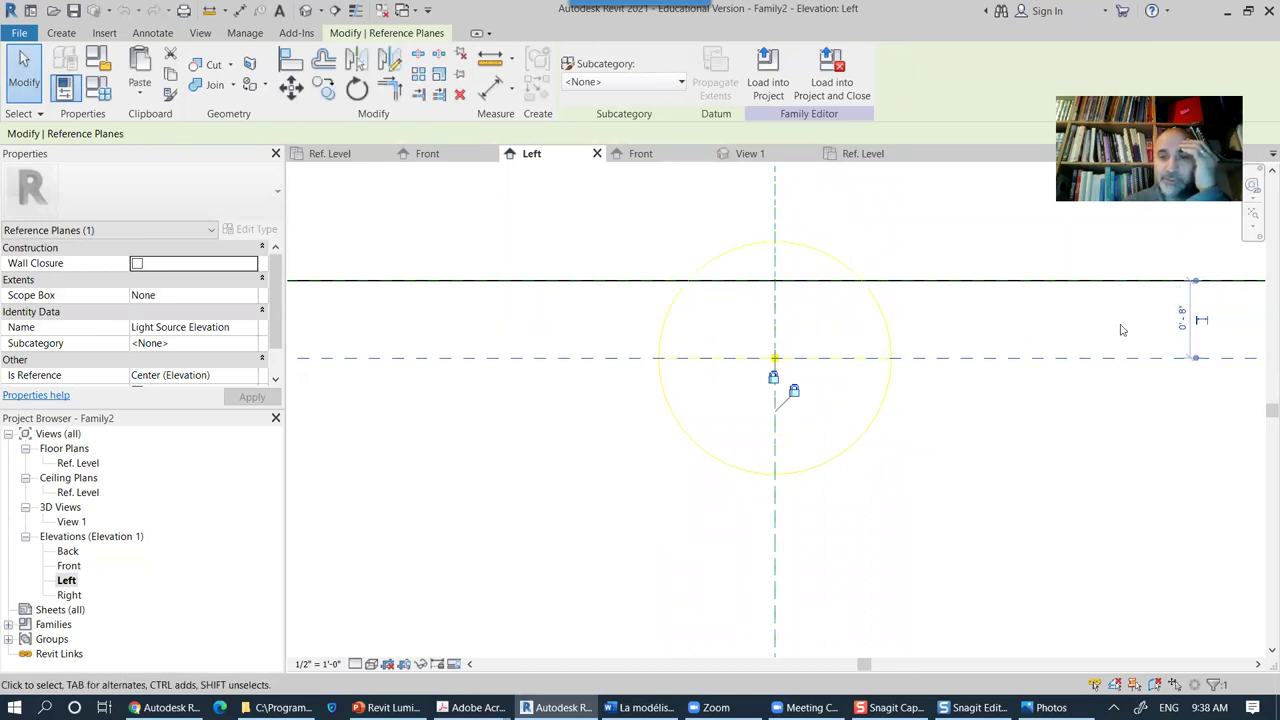
key("Escape")
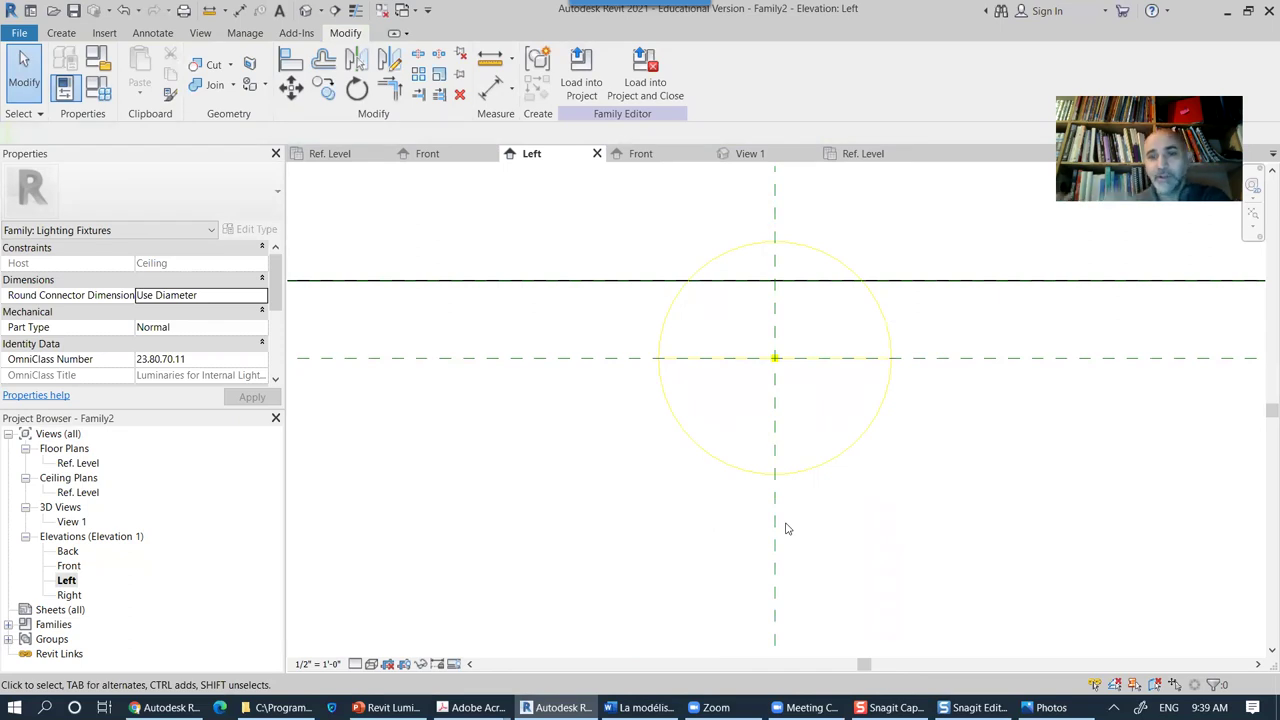
Step: Change the light source definition to a Circle emit shape with Hemispherical distribution
scroll(771, 523, "down", 5)
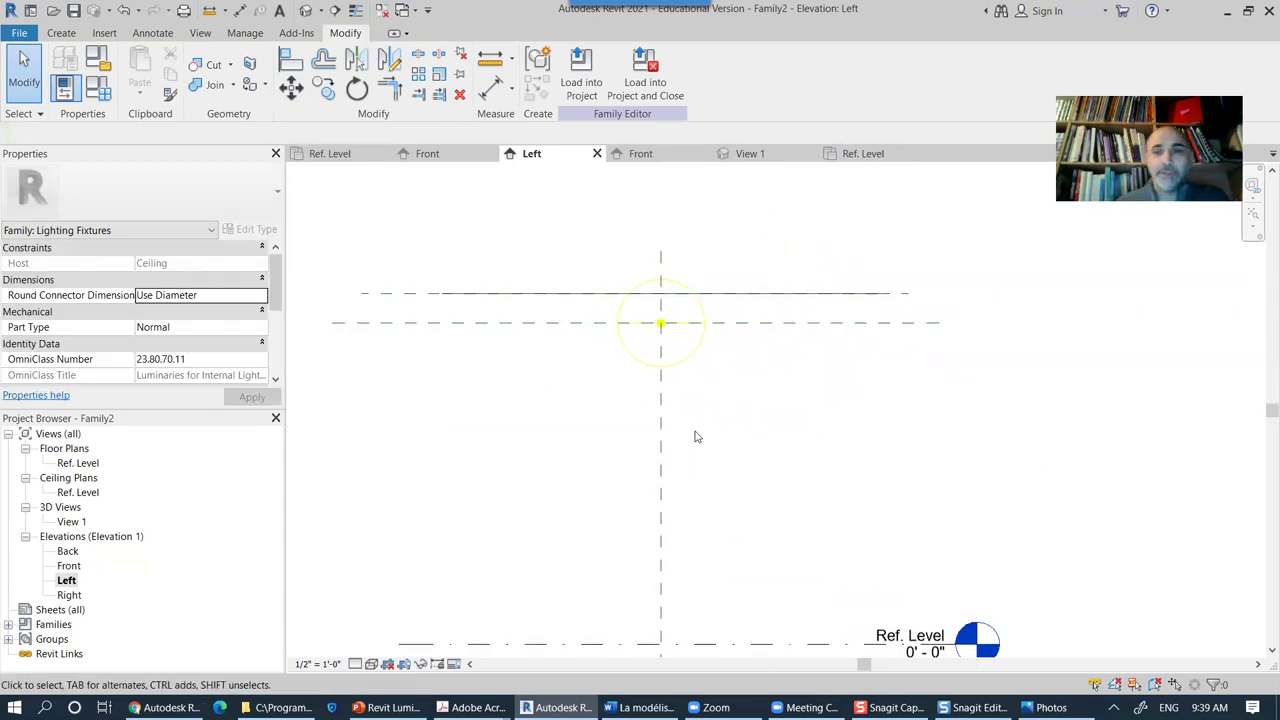
left_click(700, 396)
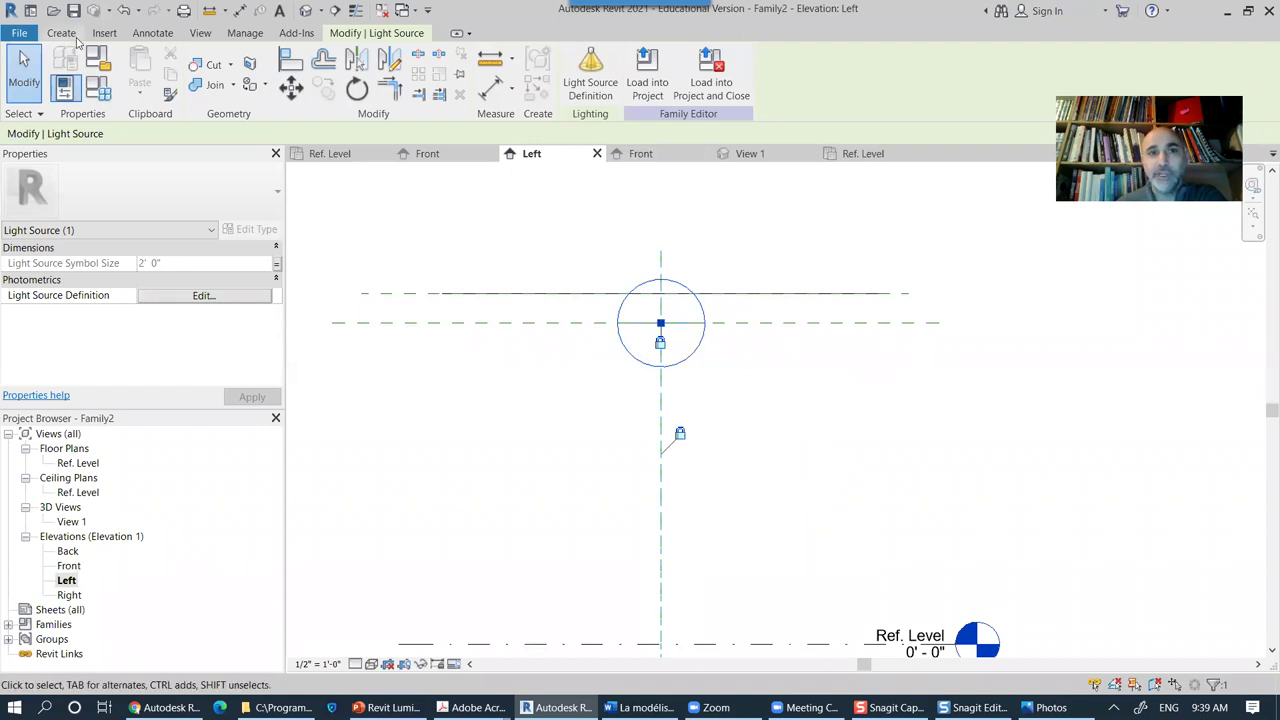
left_click(588, 93)
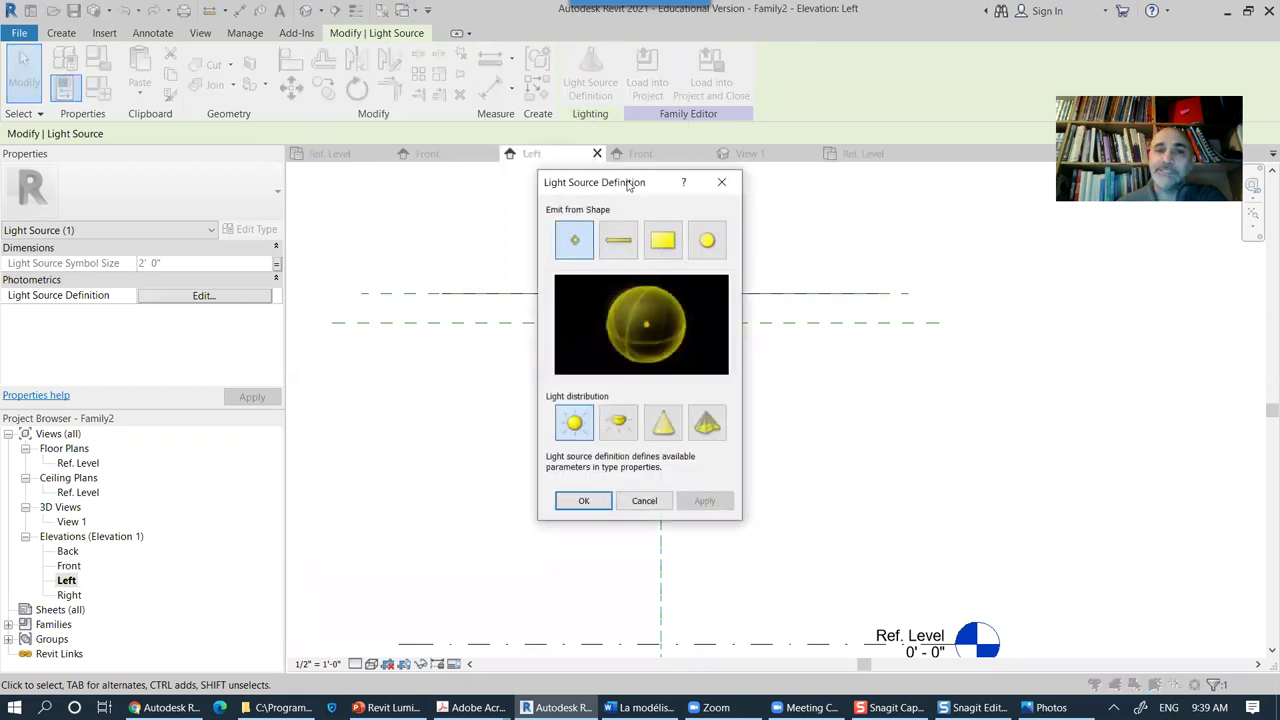
left_click_drag(631, 187, 753, 189)
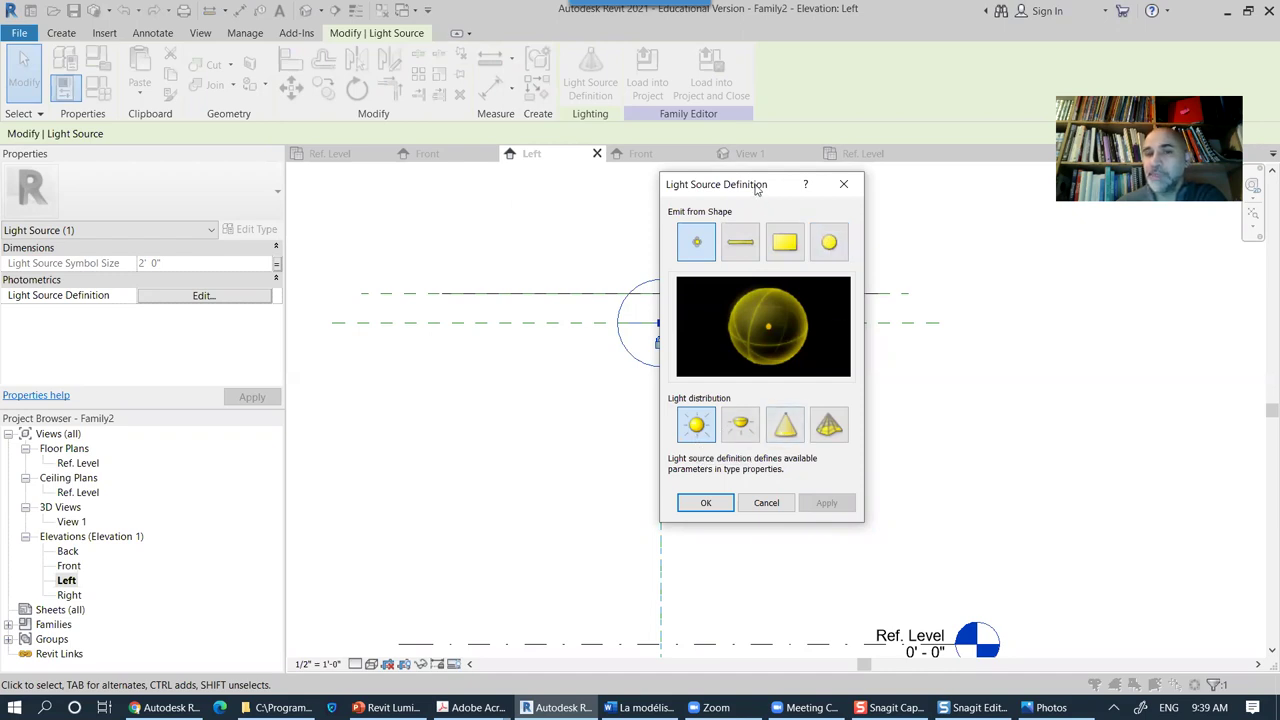
left_click_drag(775, 190, 1015, 264)
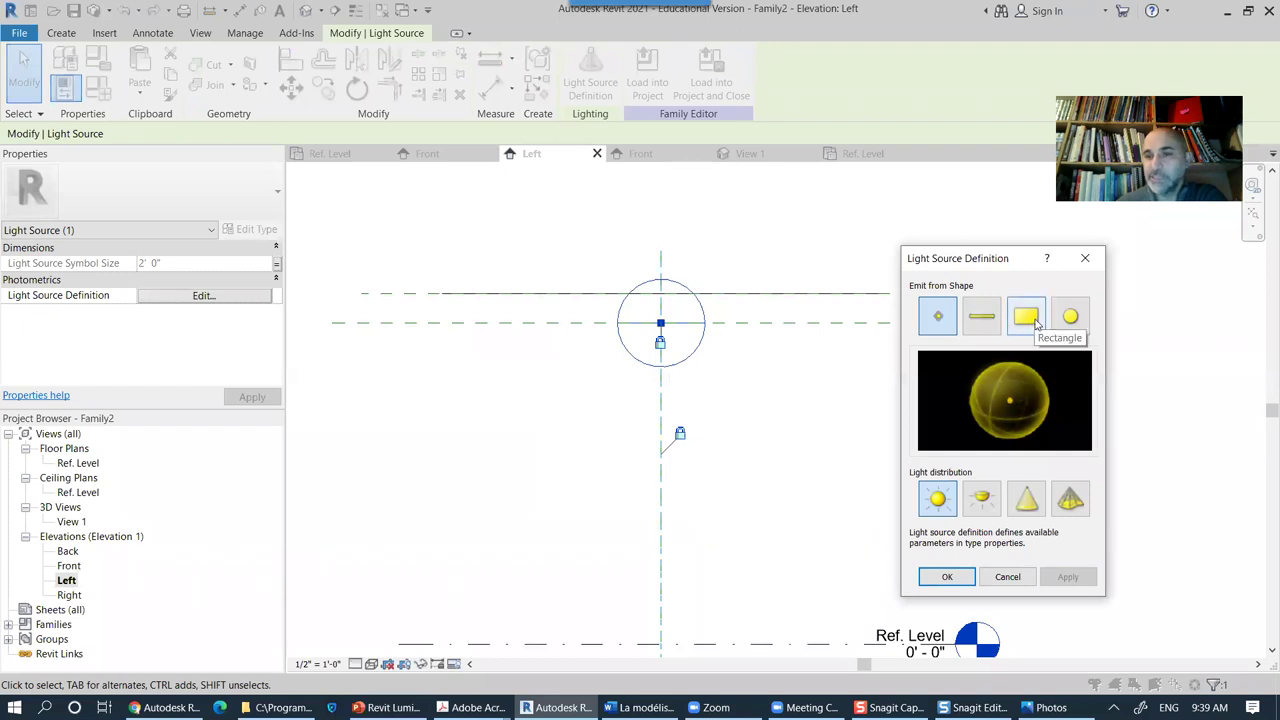
left_click(1073, 320)
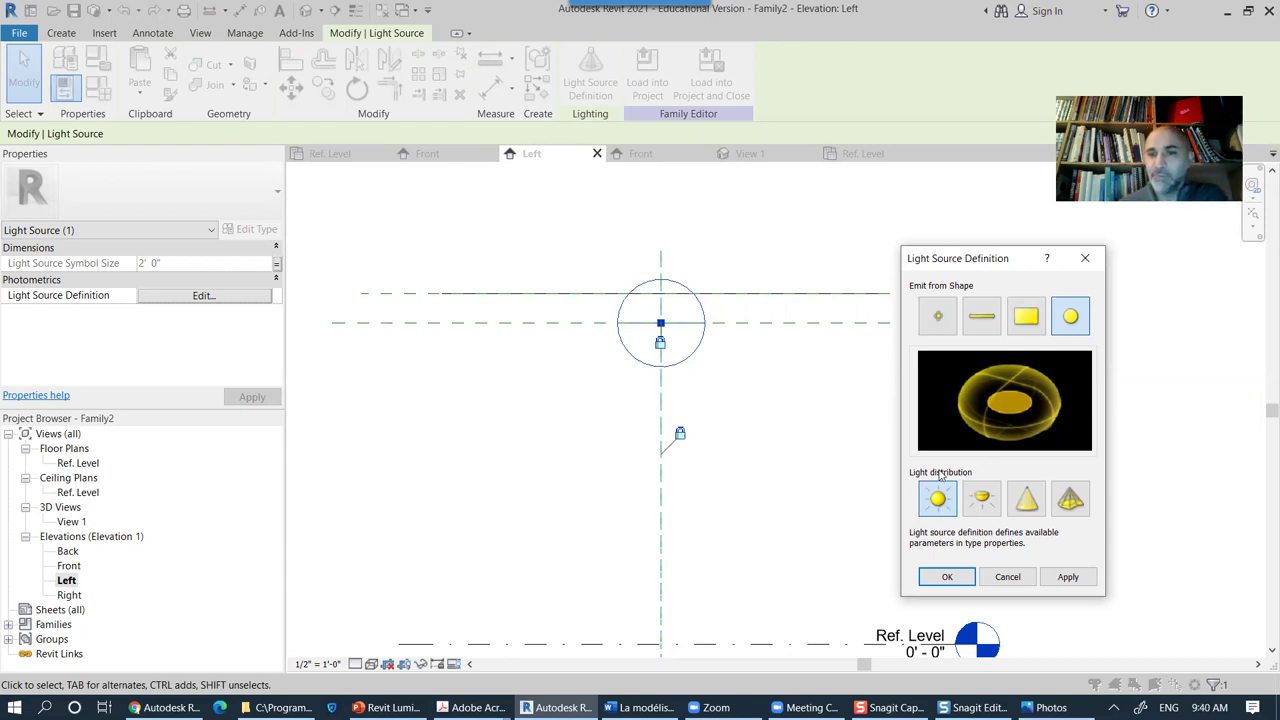
left_click(982, 505)
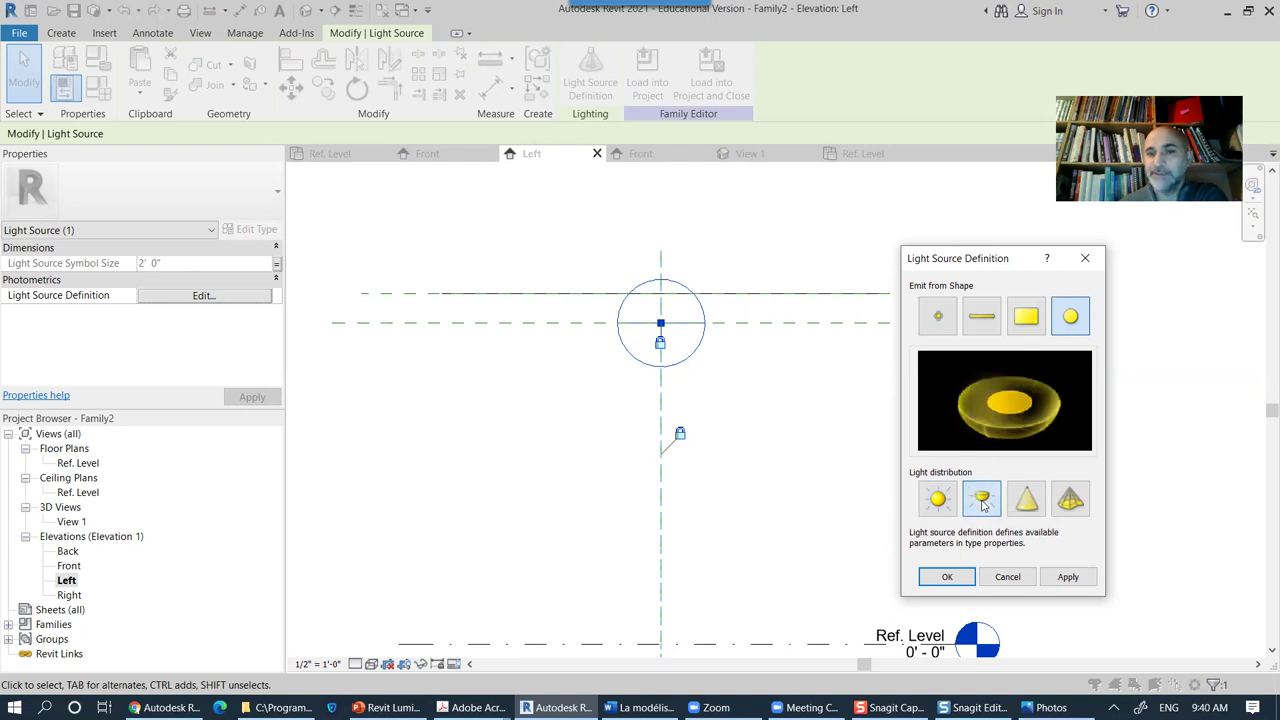
left_click(1066, 577)
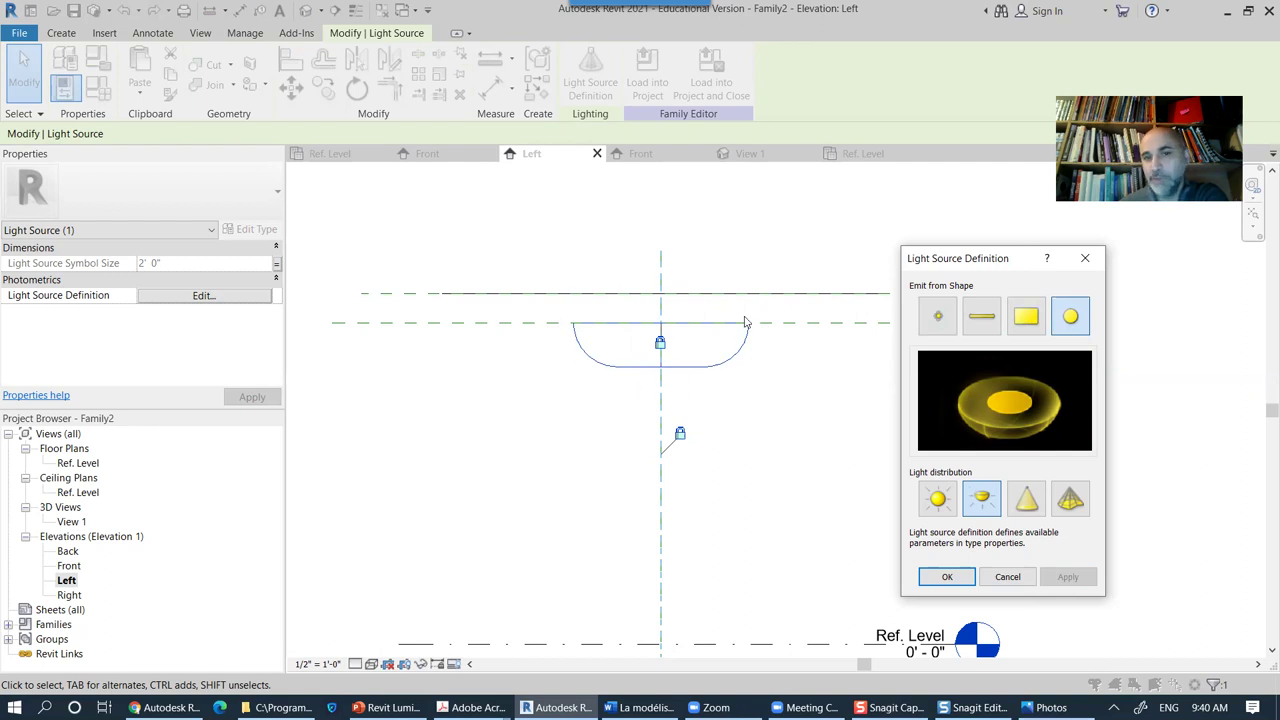
left_click(947, 577)
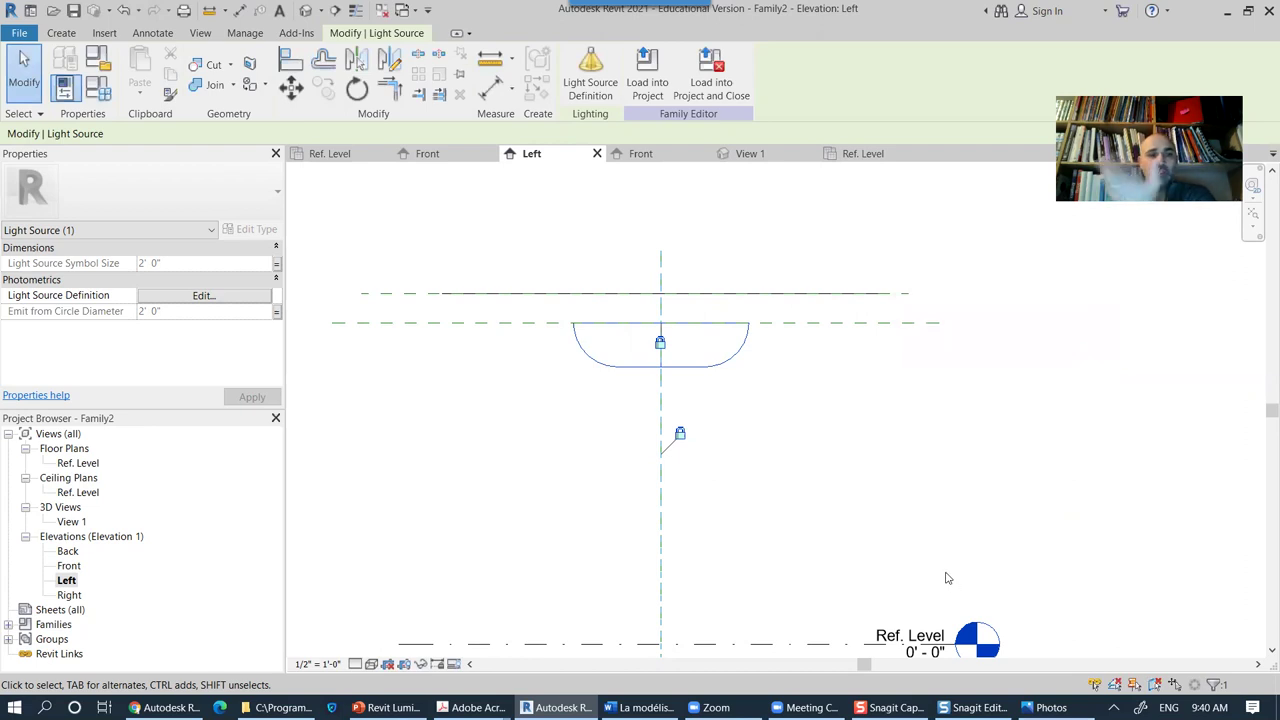
Step: Reselect the light source and review its definition settings without changes
left_click(856, 452)
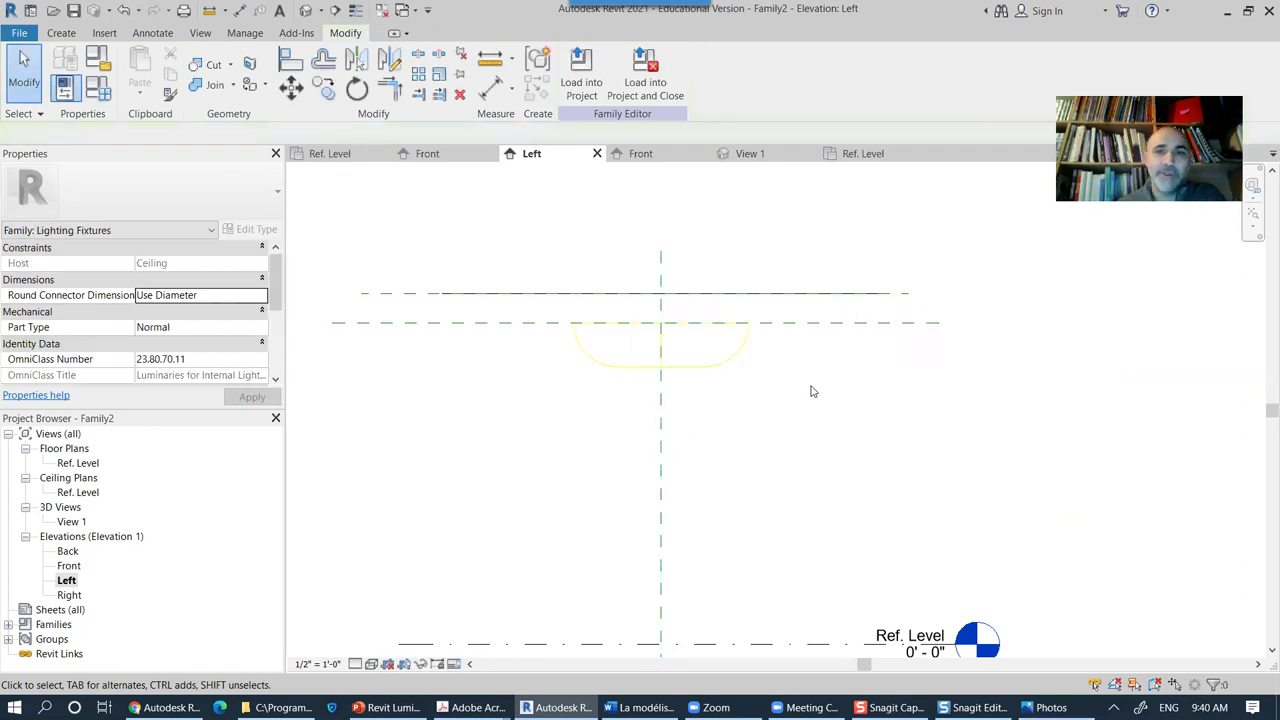
left_click(730, 363)
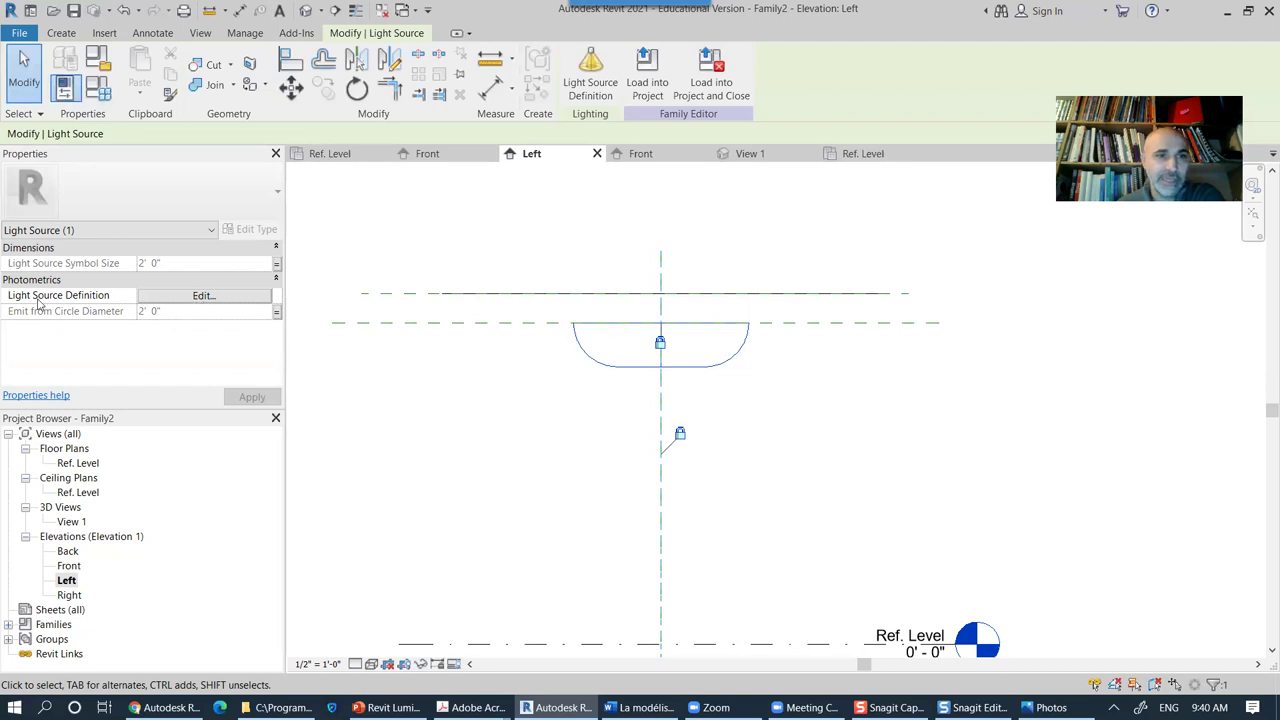
left_click(215, 296)
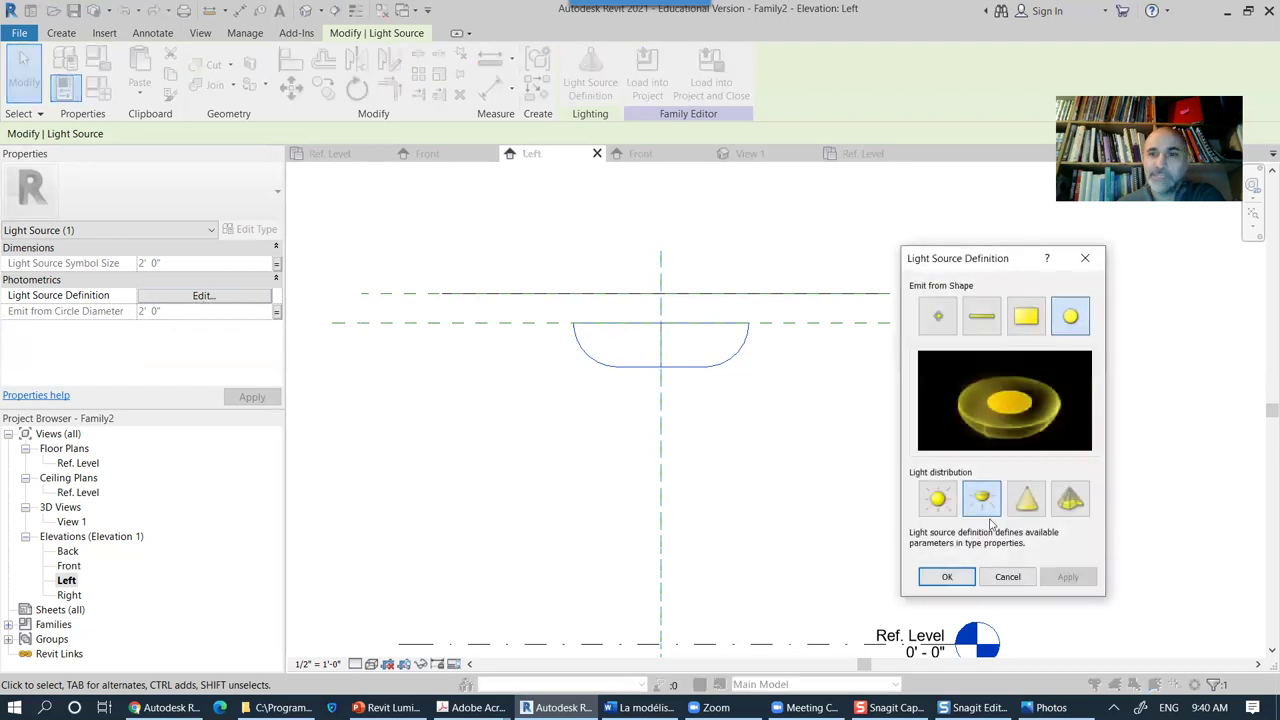
left_click(1007, 576)
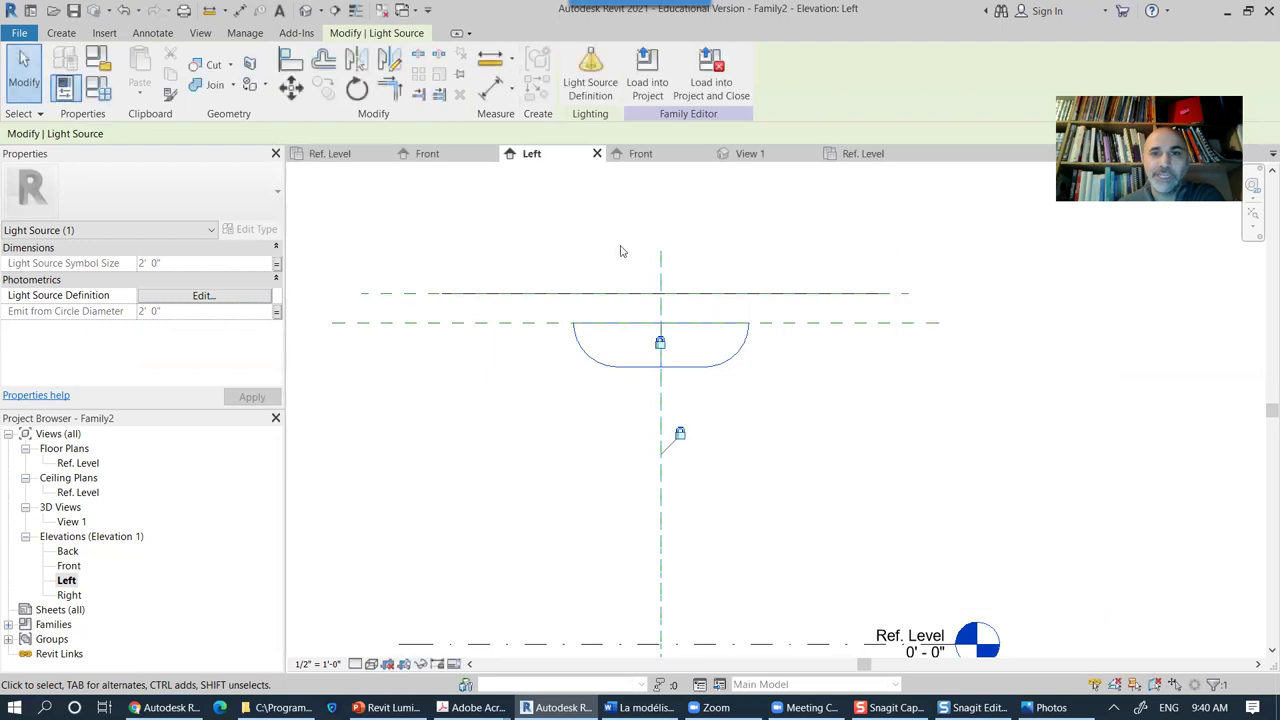
Step: Show the Ref. Level floor plan in Consistent Colors visual style
double_click(84, 465)
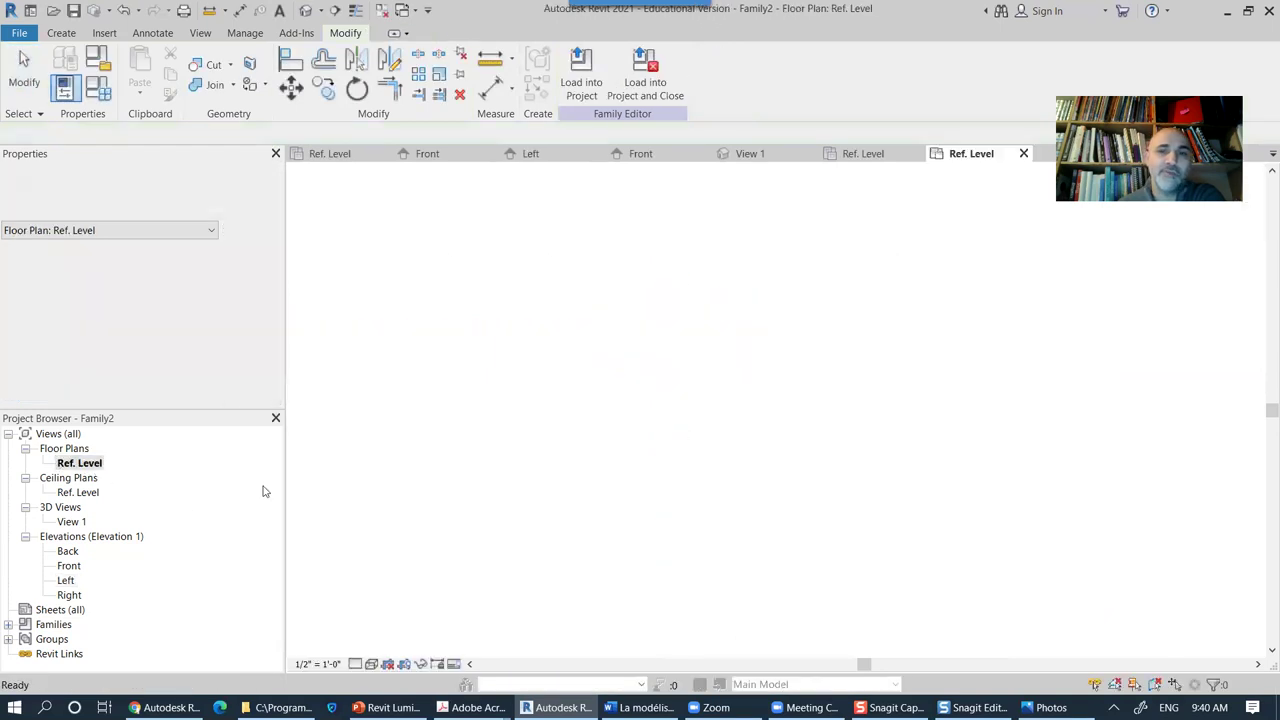
left_click(376, 666)
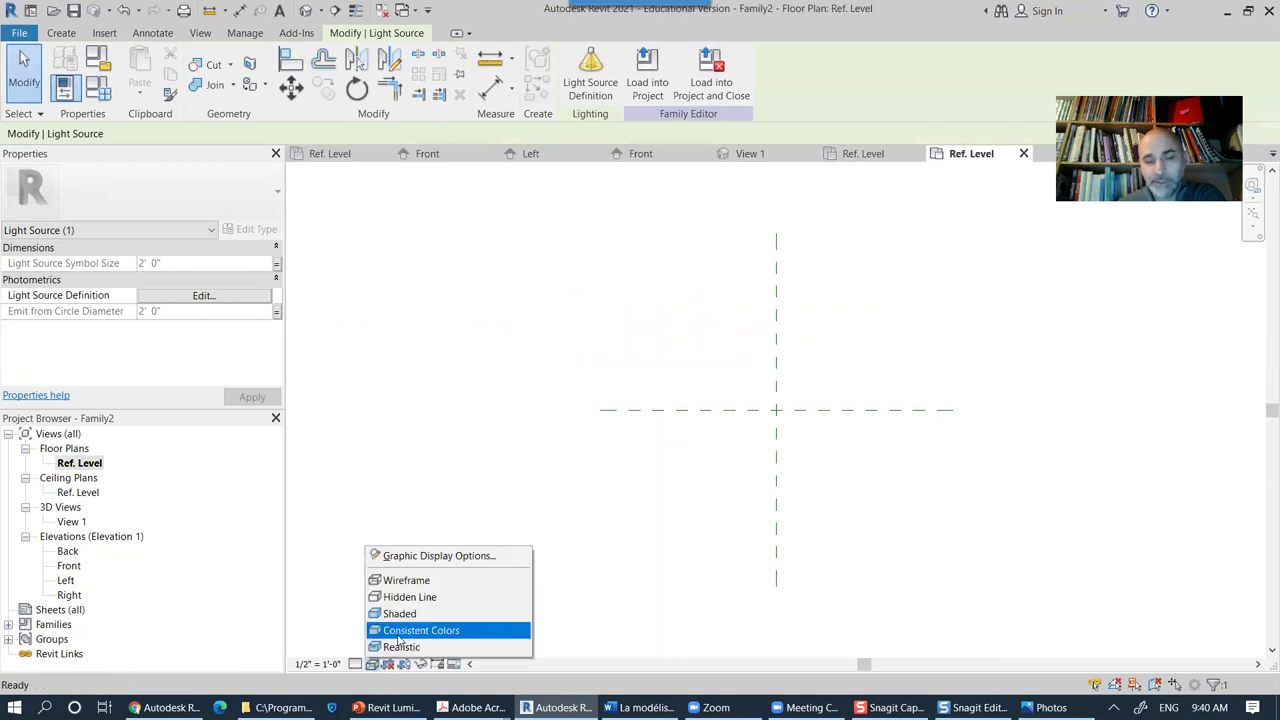
left_click(497, 629)
left_click(800, 437)
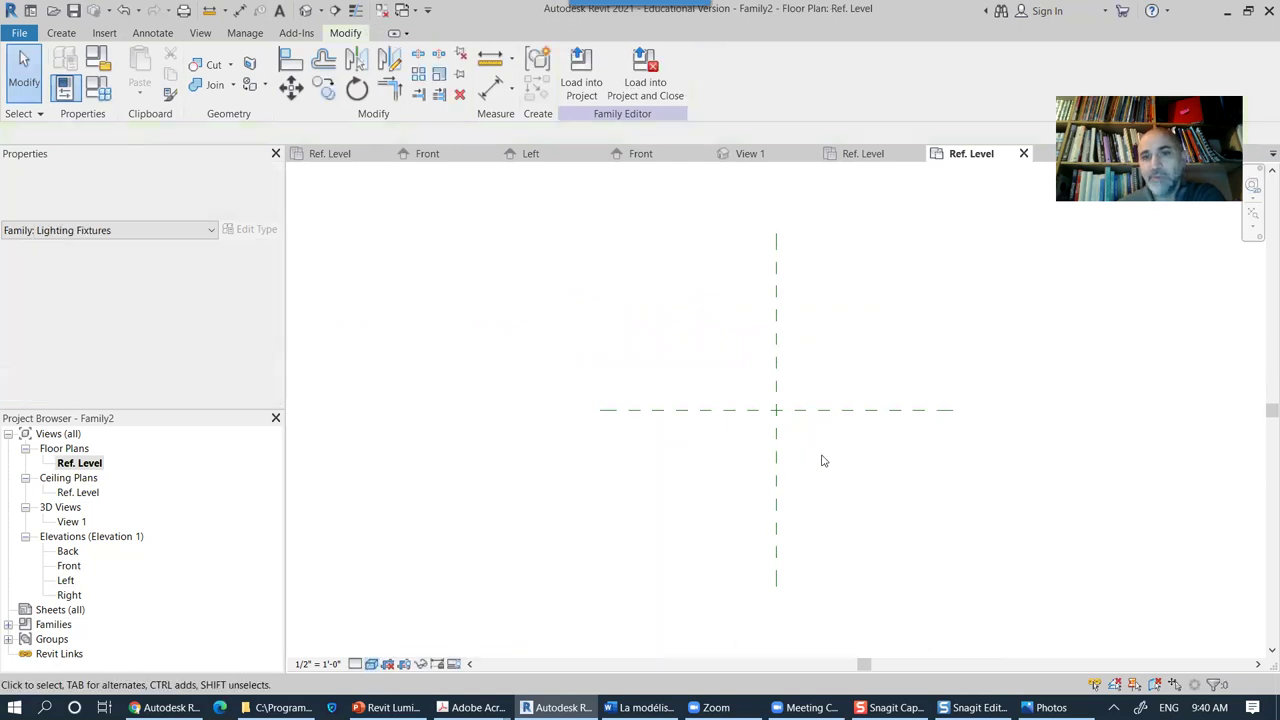
scroll(864, 531, "down", 5)
middle_click_drag(886, 509, 677, 432)
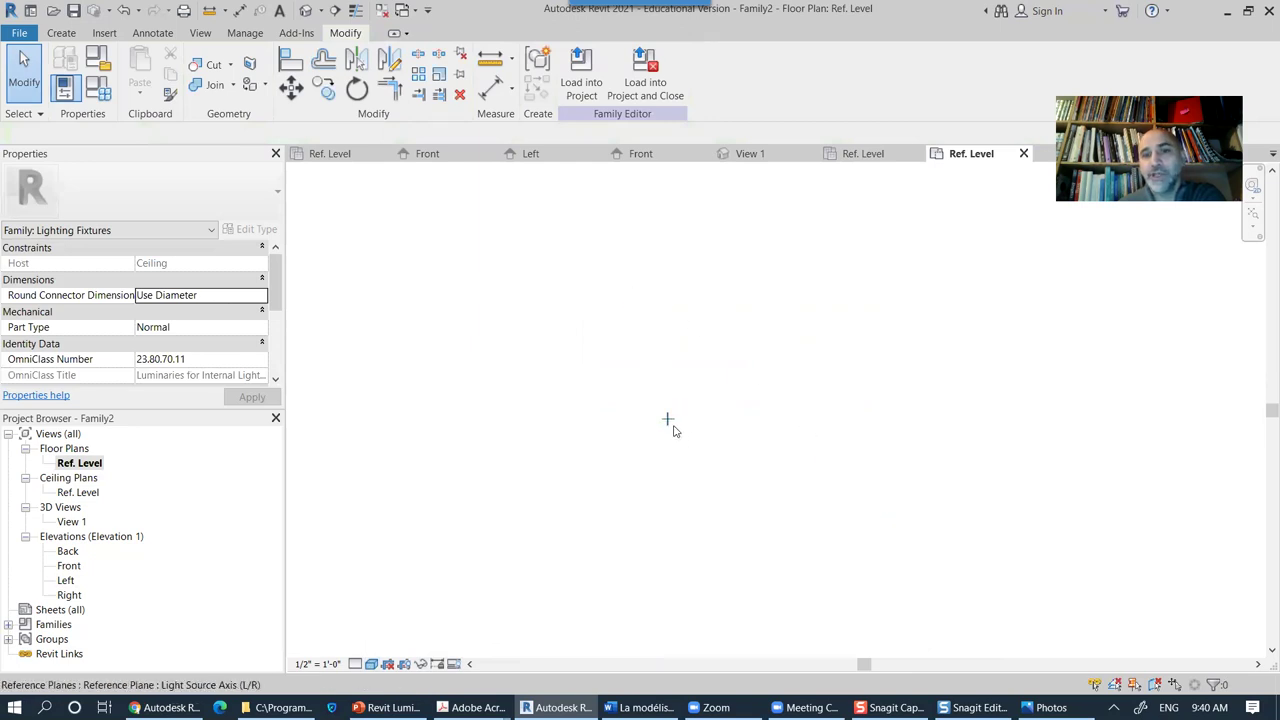
scroll(668, 427, "up", 5)
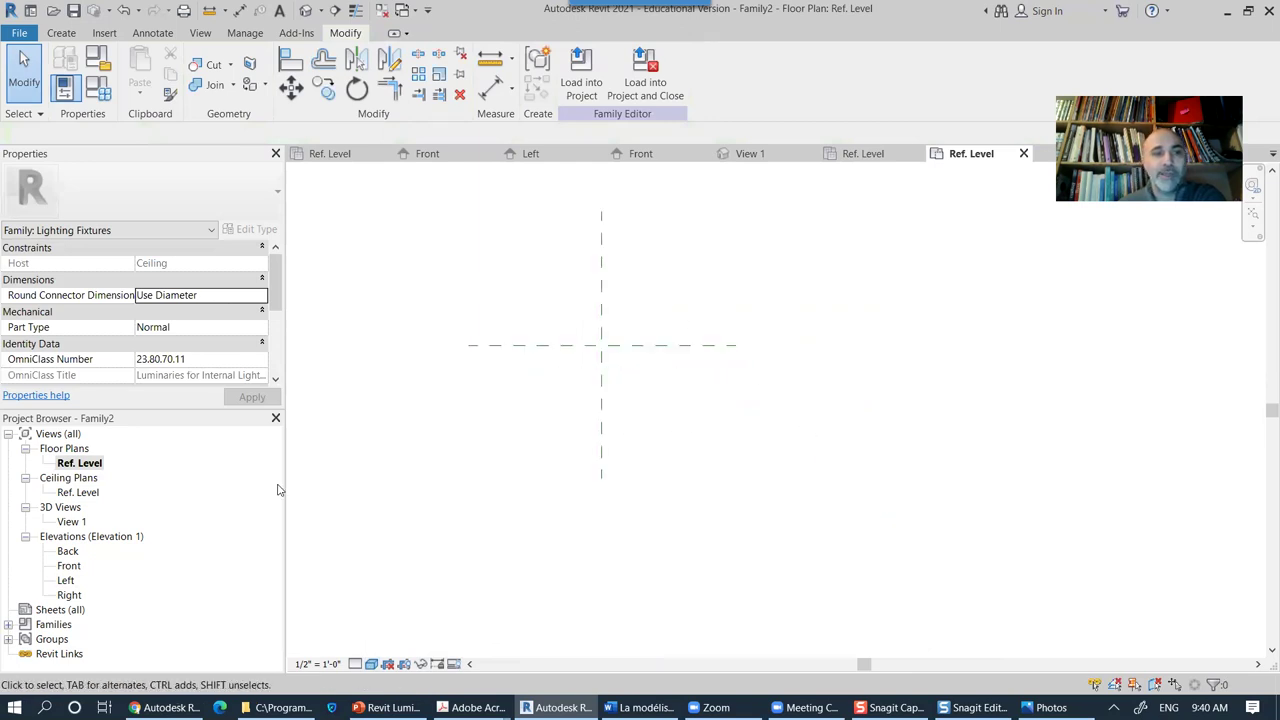
Step: Show the Ref. Level reflected ceiling plan in Consistent Colors, with the ceiling square selected
left_click(78, 493)
double_click(75, 494)
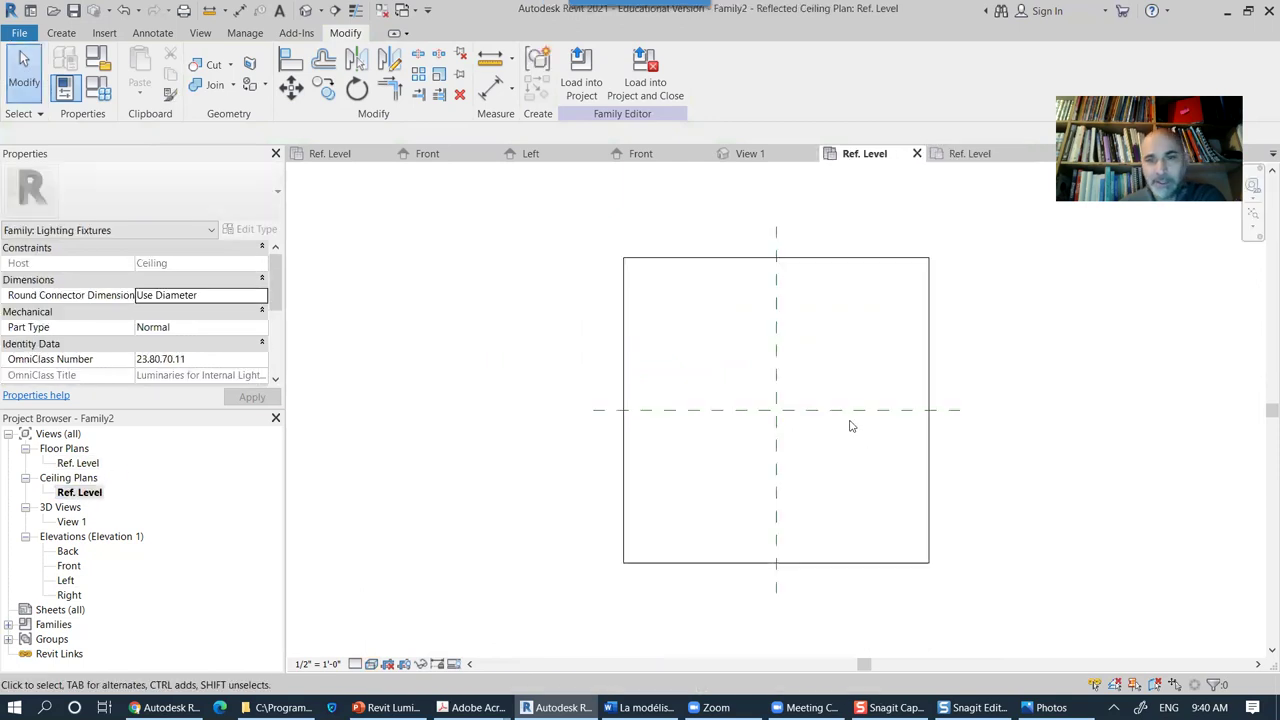
scroll(791, 468, "down", 3)
middle_click_drag(861, 472, 766, 426)
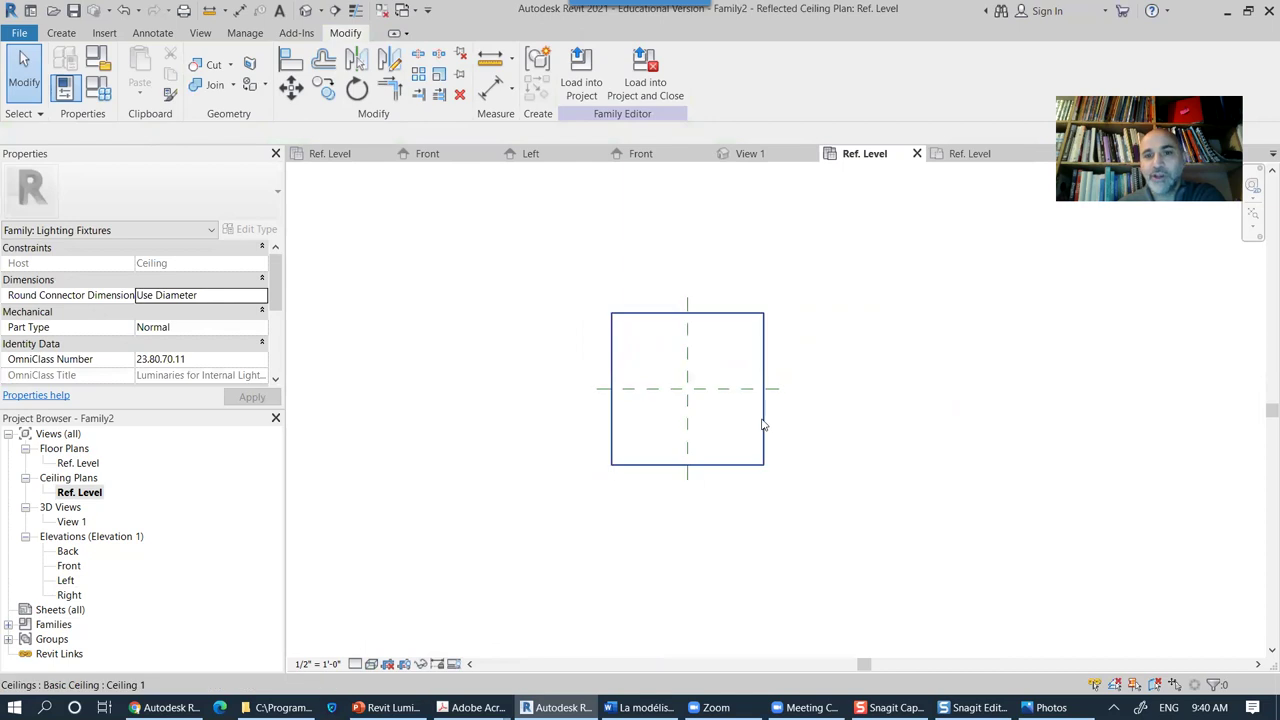
left_click(764, 427)
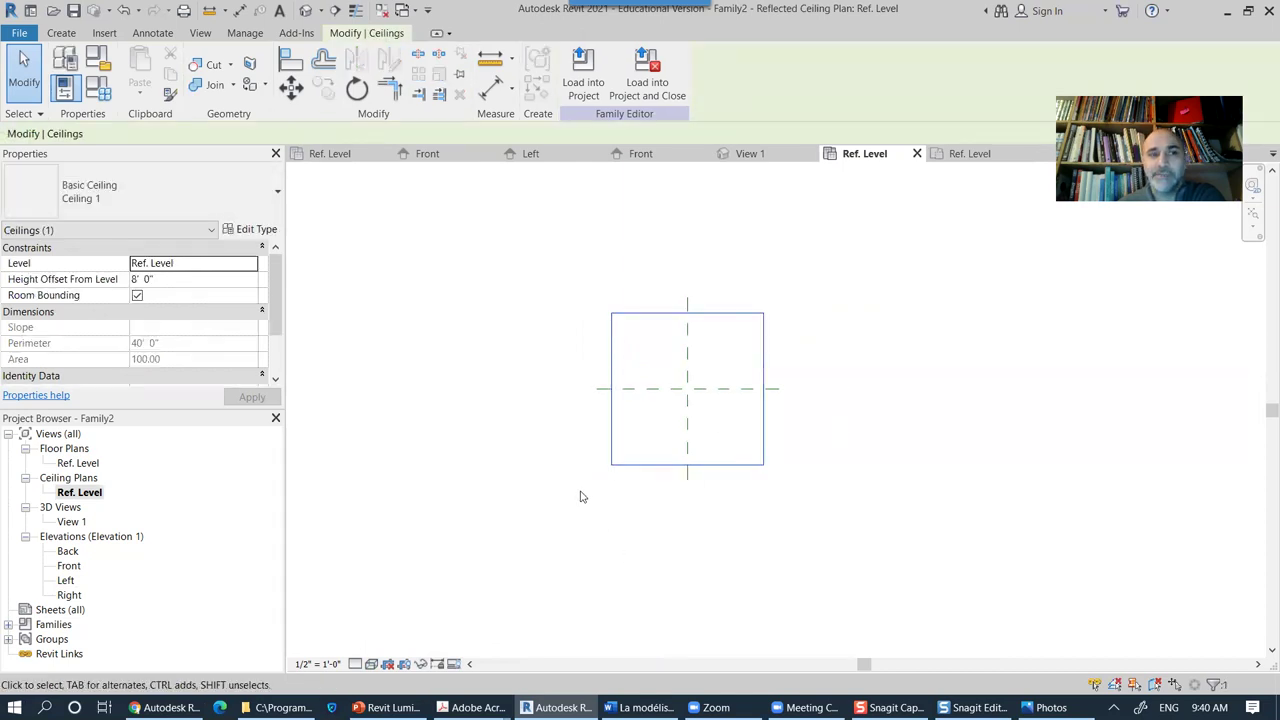
scroll(711, 409, "up", 3)
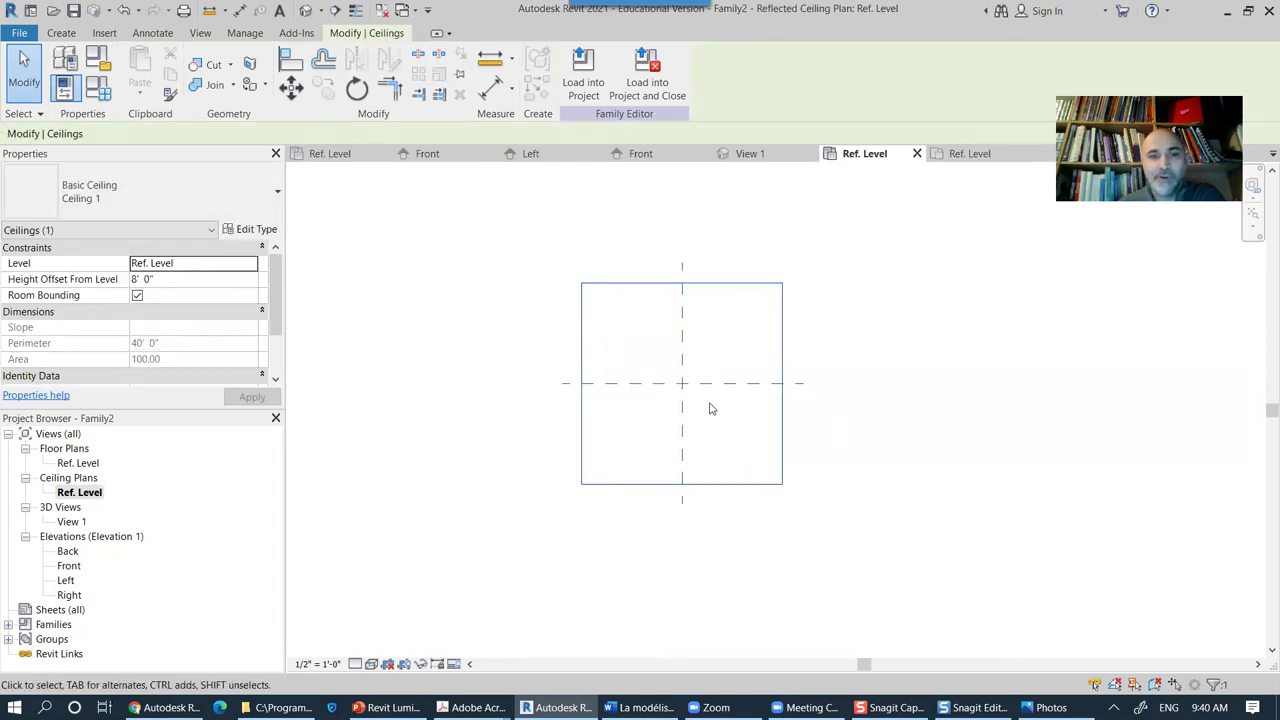
left_click(371, 664)
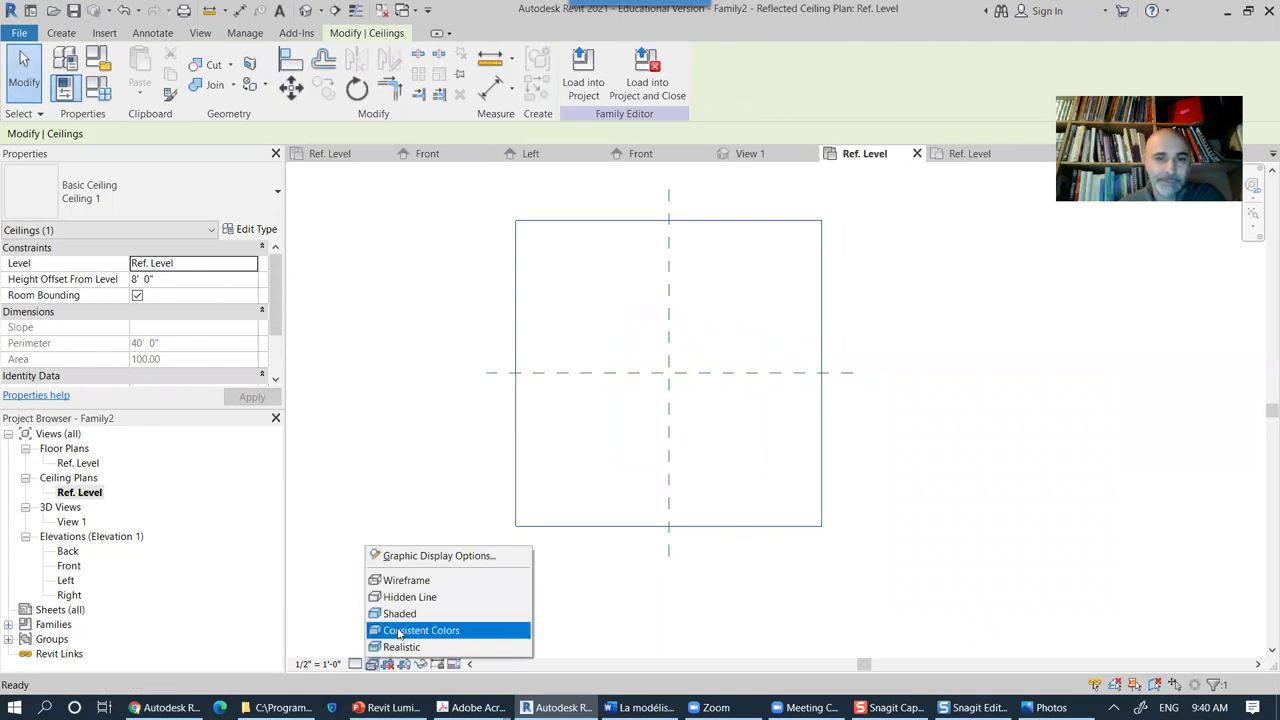
left_click(410, 630)
left_click(1066, 406)
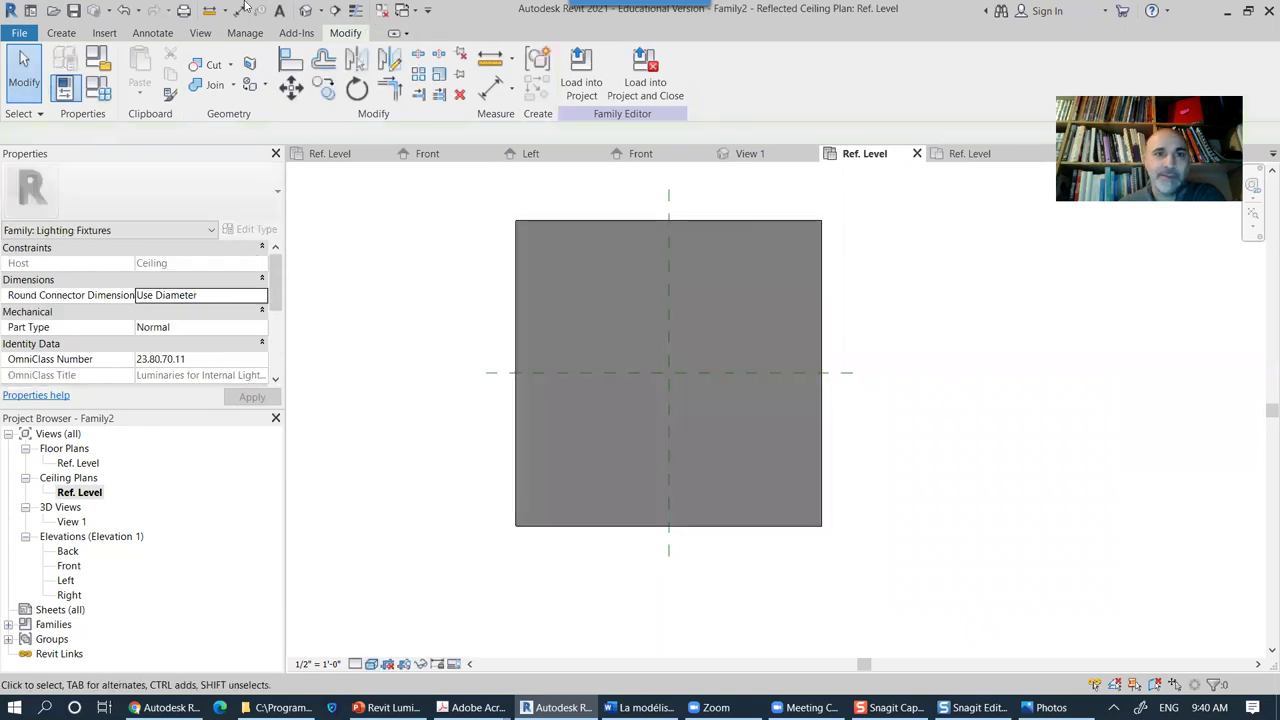
Step: Orbit the default 3D view to see the fixture under the ceiling
left_click(309, 10)
scroll(812, 445, "down", 3)
mouse_move(812, 445)
middle_mouse_down("shift")
mouse_move(838, 419)
mouse_move(843, 249)
mouse_move(814, 443)
middle_mouse_up("shift")
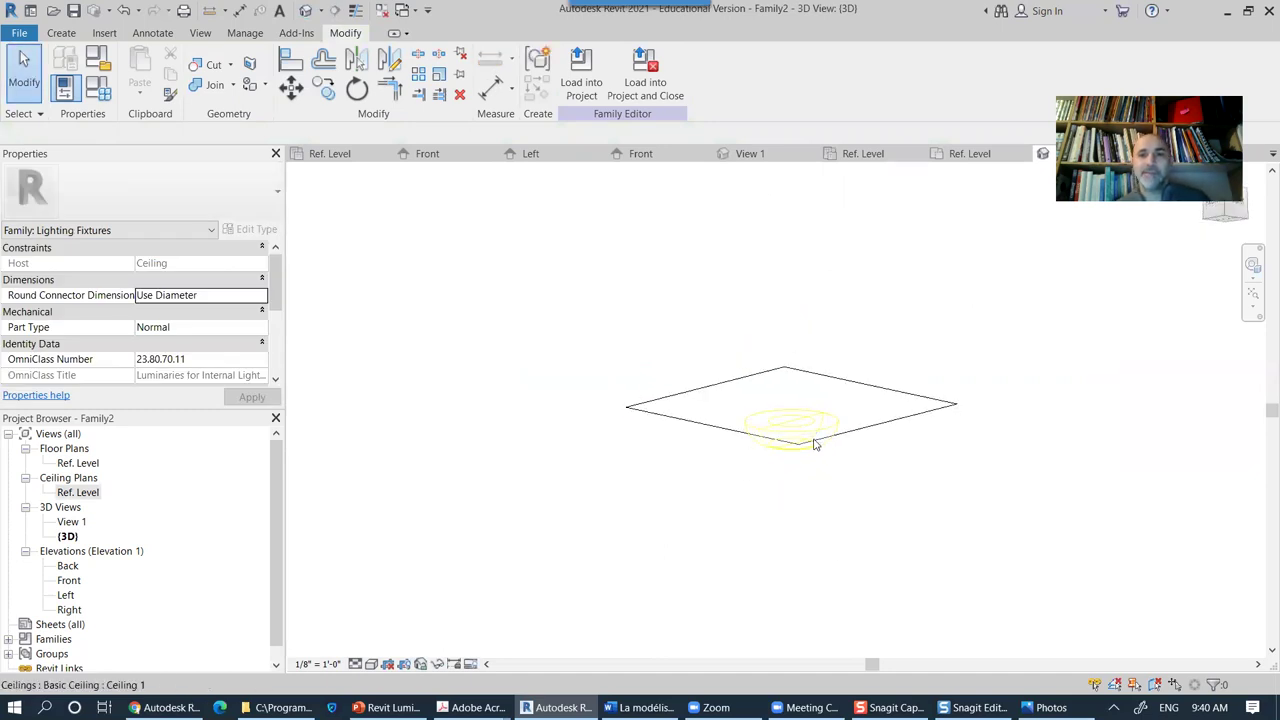
Step: In the Left elevation, set the Light Source Elevation plane to 0' 4" from the ceiling
left_click(810, 452)
middle_click_drag(914, 471, 840, 505, "shift")
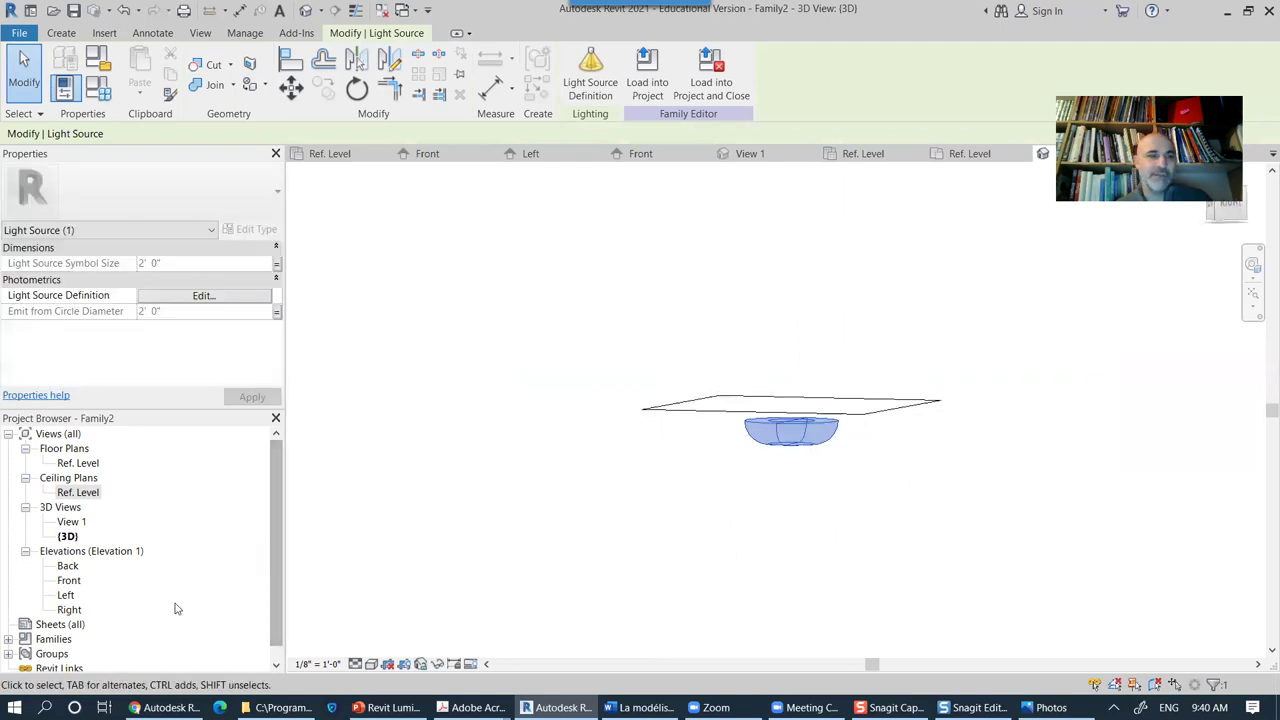
double_click(66, 596)
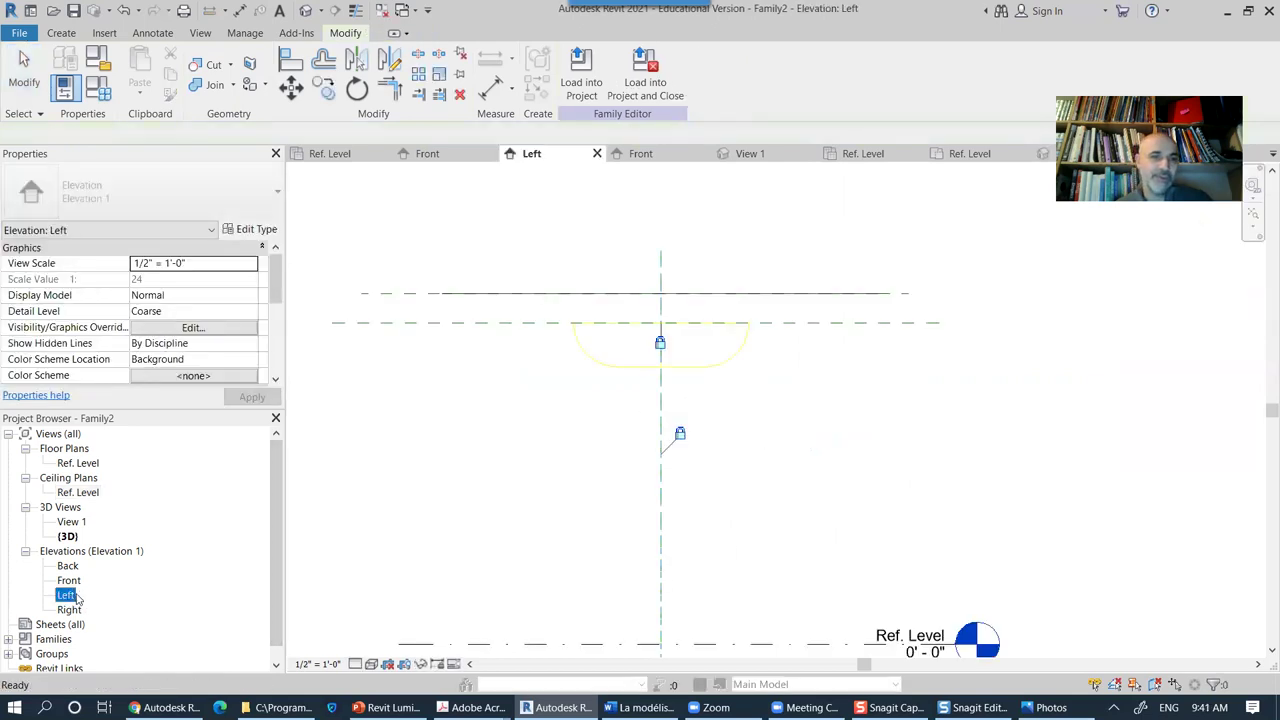
left_click(803, 323)
left_click(808, 308)
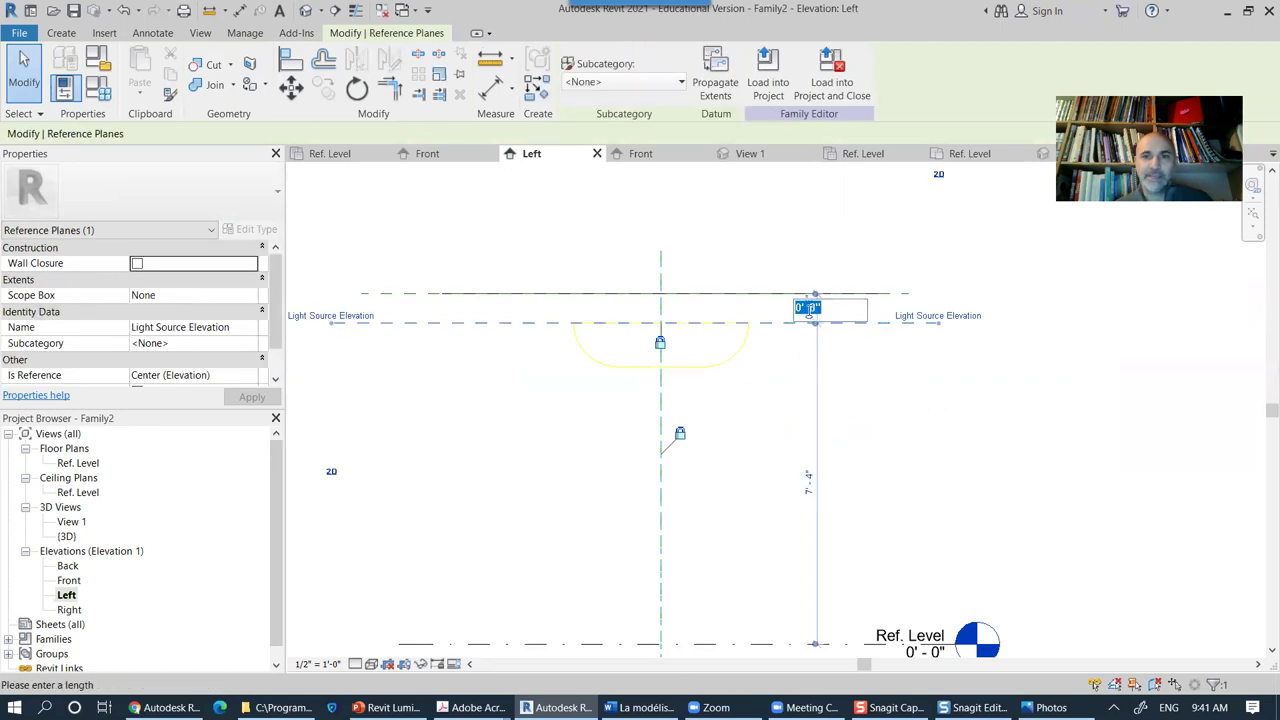
left_click(815, 309)
key("BackSpace")
type("4")
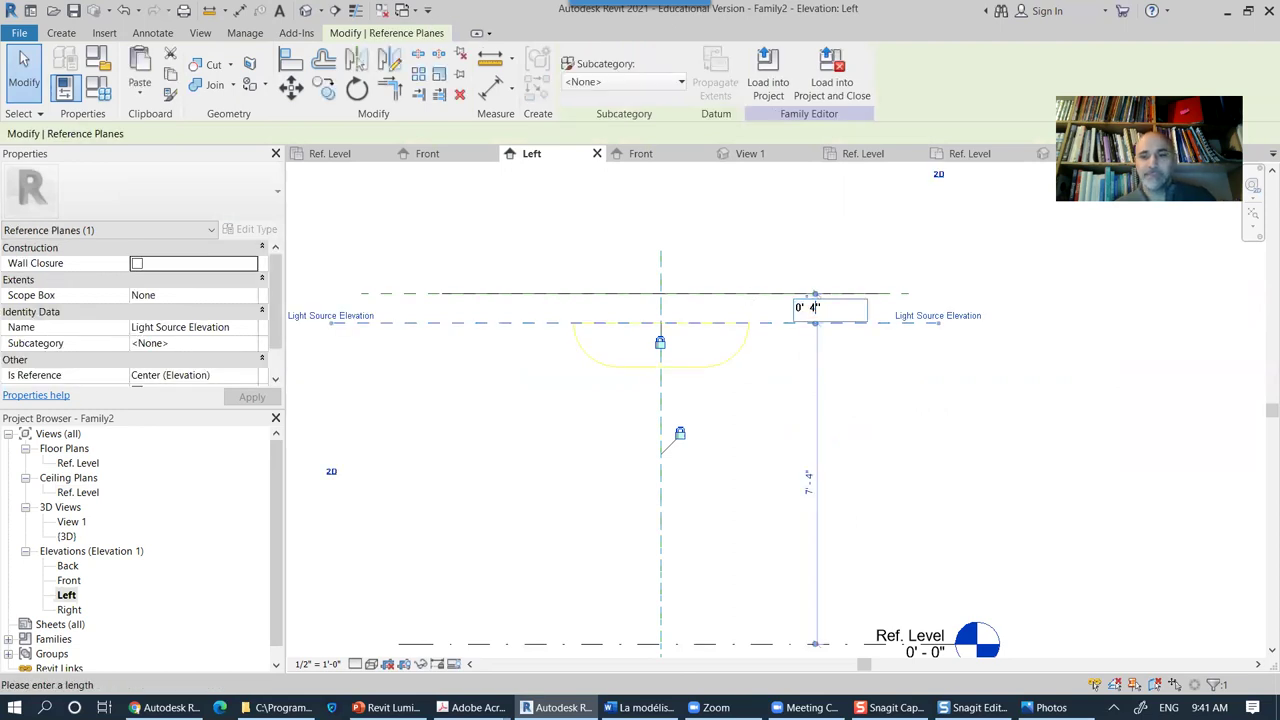
key("Return")
left_click(742, 511)
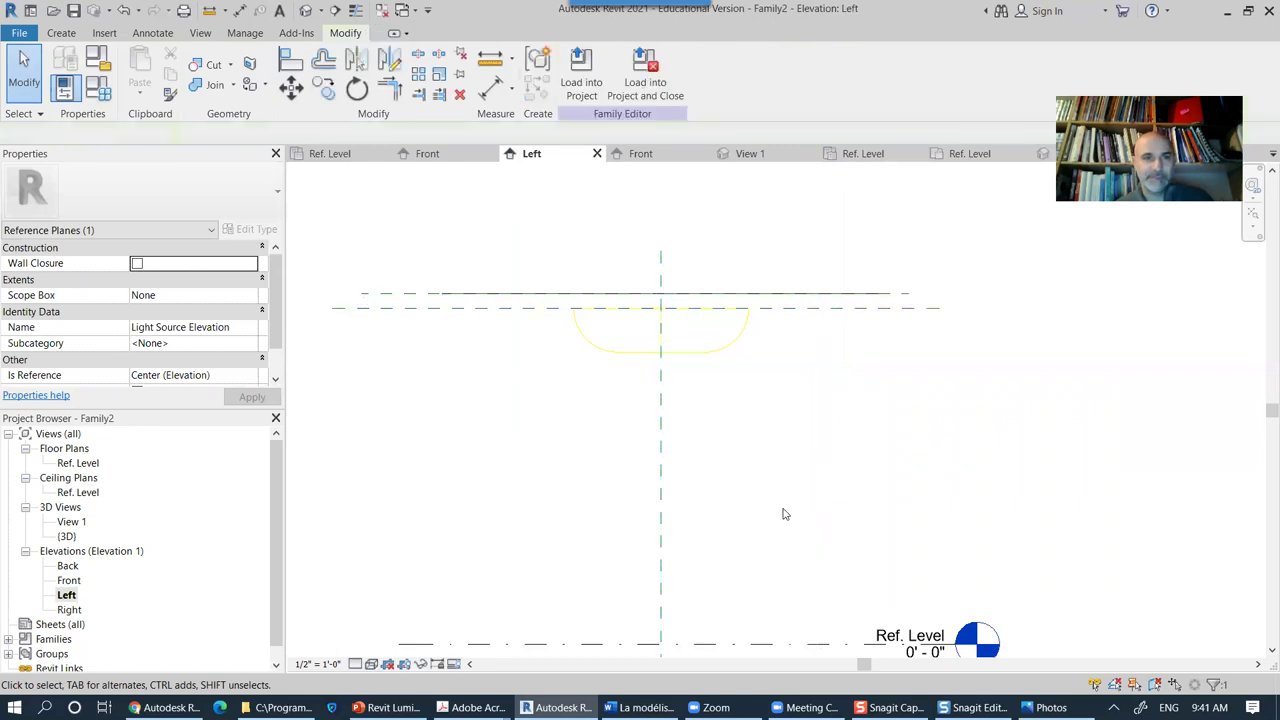
Step: Try unlocking the light source's alignment and dismiss the resulting error
left_click(705, 360)
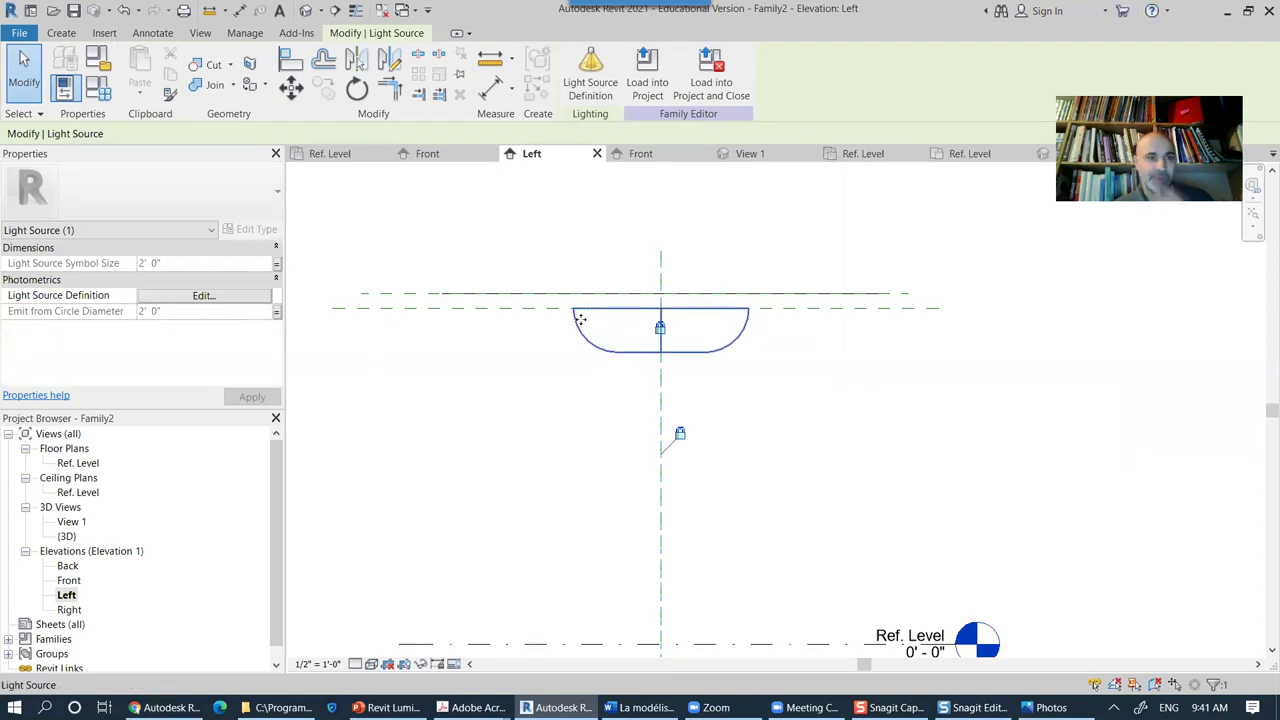
left_click(660, 328)
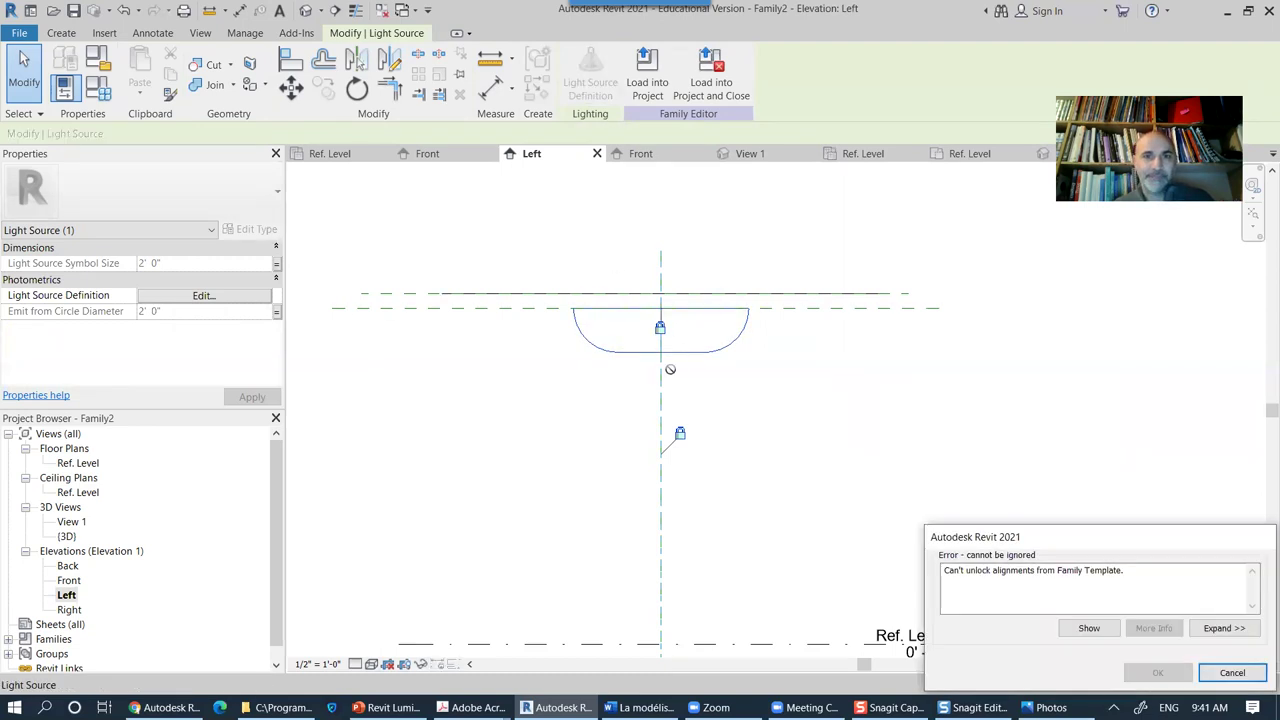
left_click(1232, 674)
left_click(808, 394)
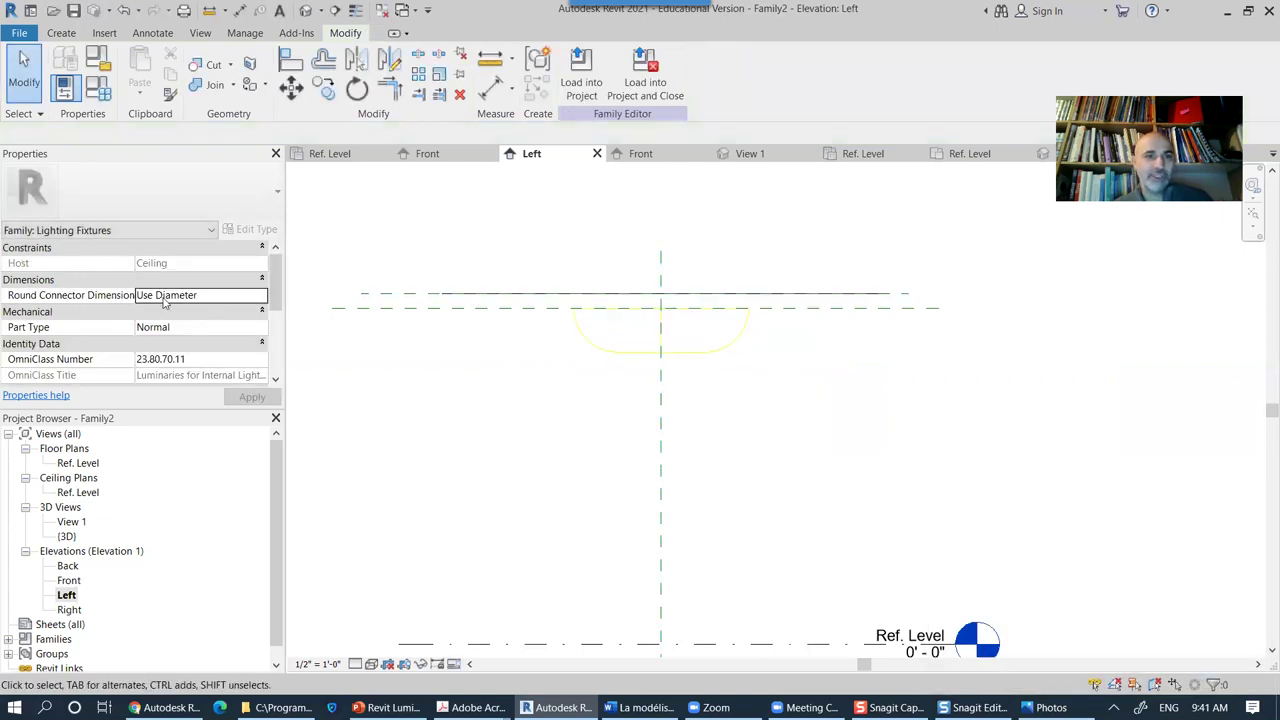
Step: Inspect the Round Connector Dimension setting in the family properties
left_click(261, 299)
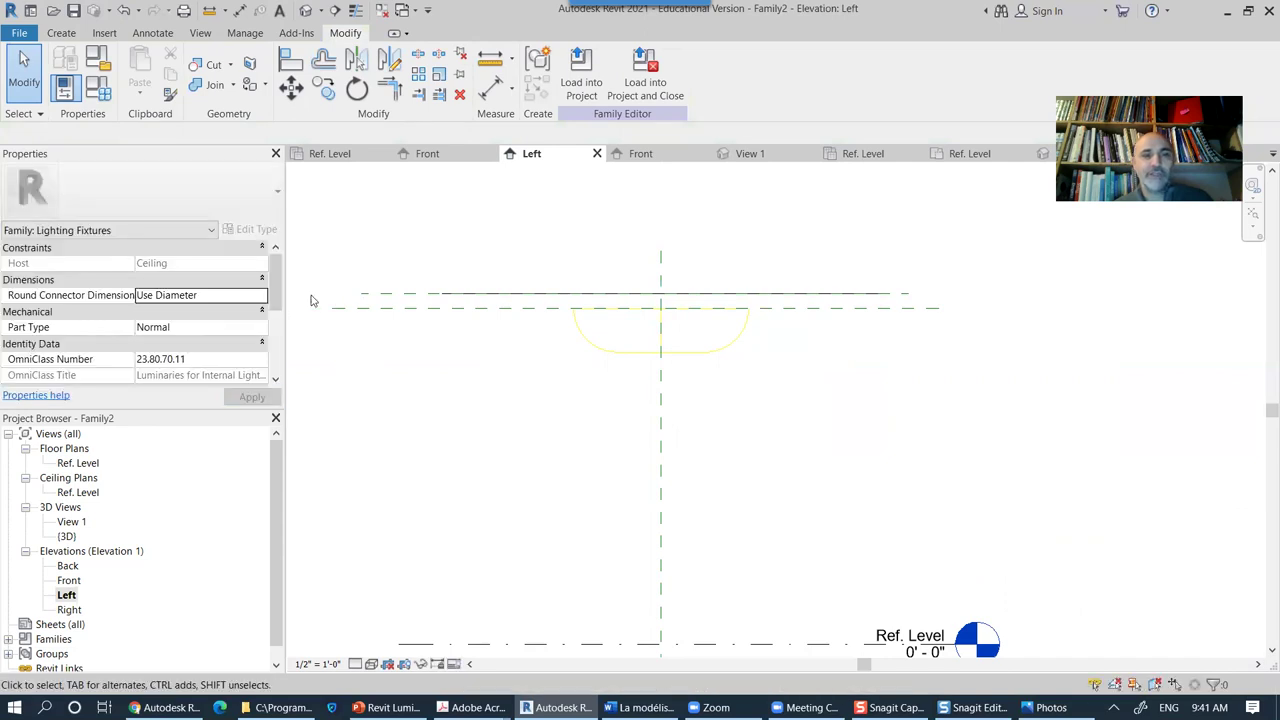
scroll(521, 389, "down", 3)
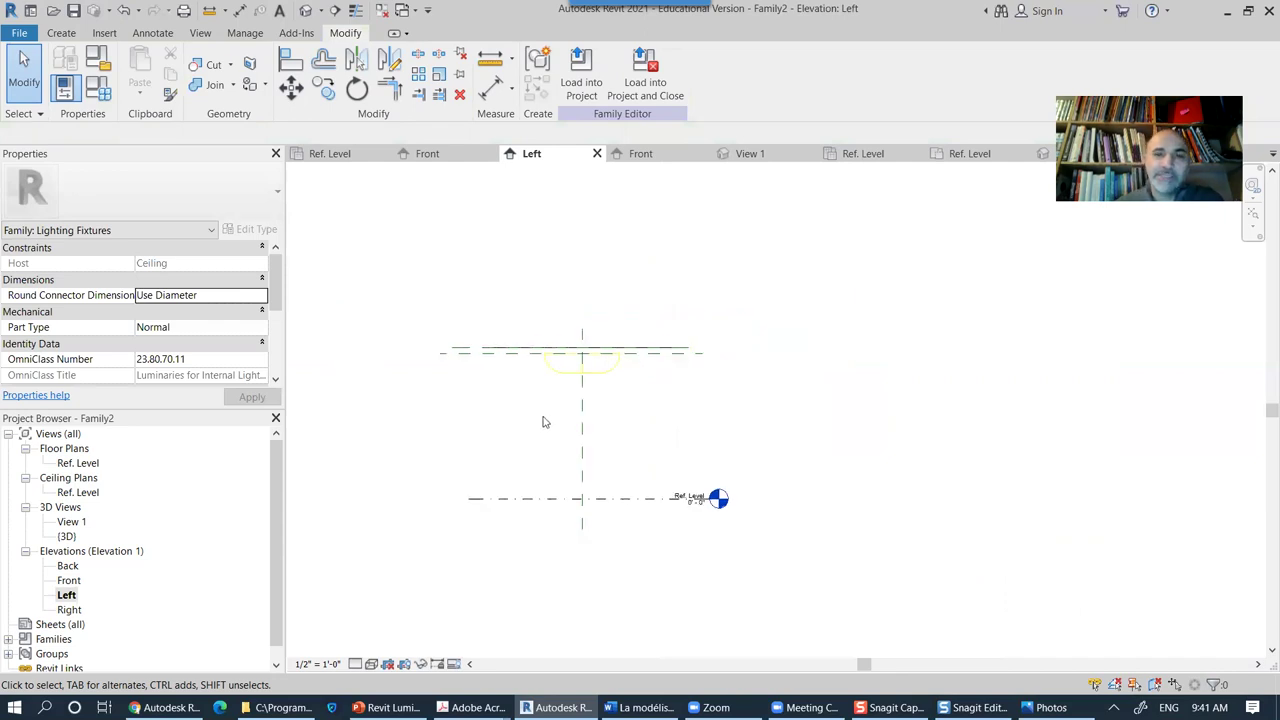
scroll(566, 355, "up", 6)
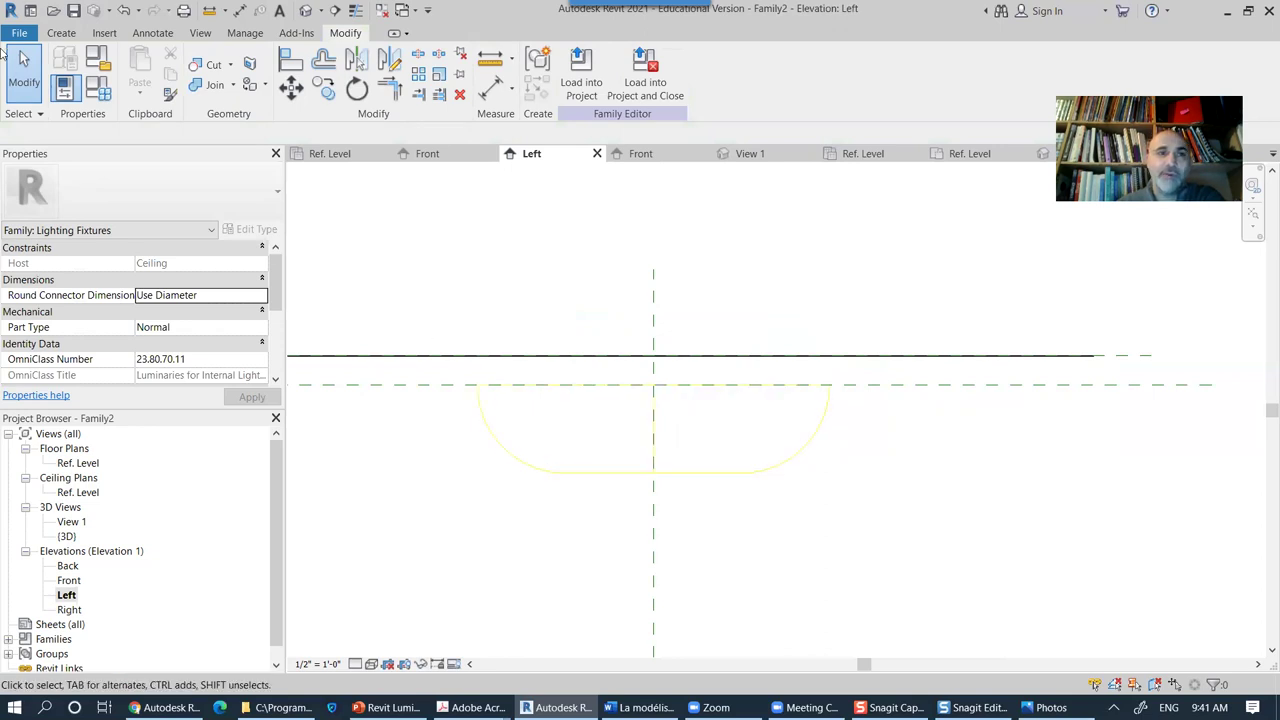
Step: Close the Left elevation and all other inactive views
left_click(59, 33)
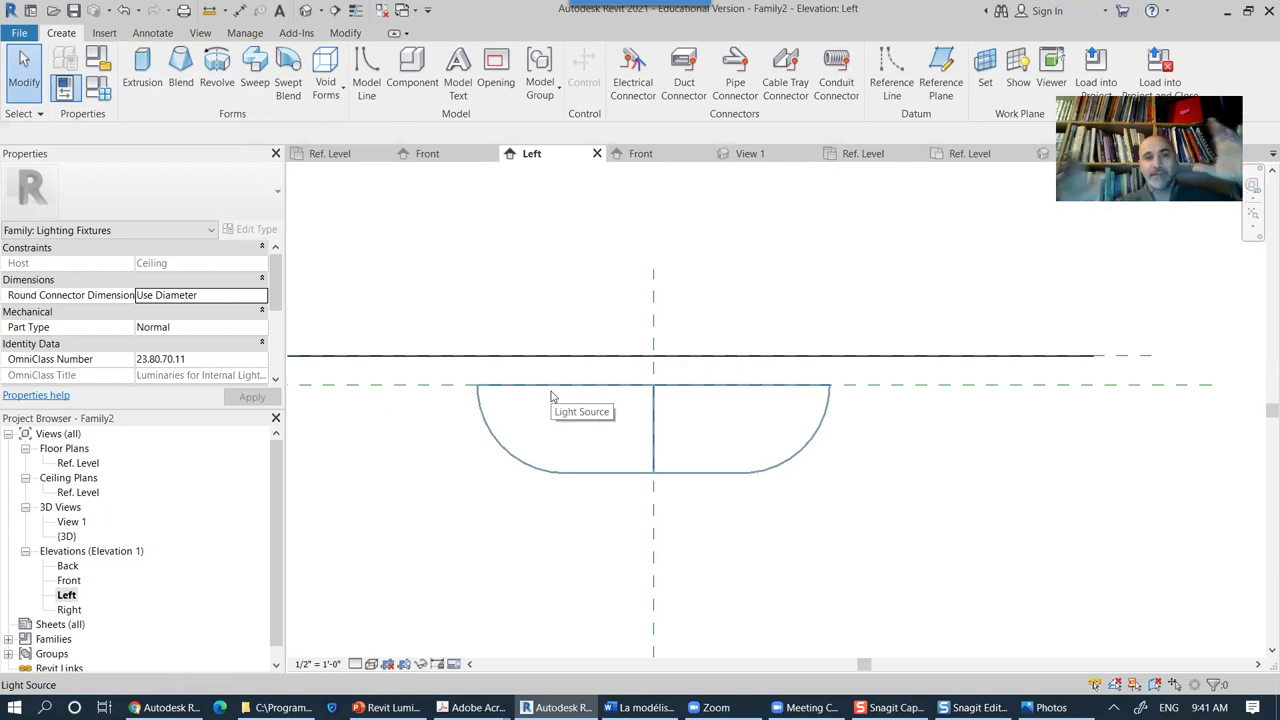
scroll(896, 396, "down", 3)
middle_click_drag(896, 398, 797, 400)
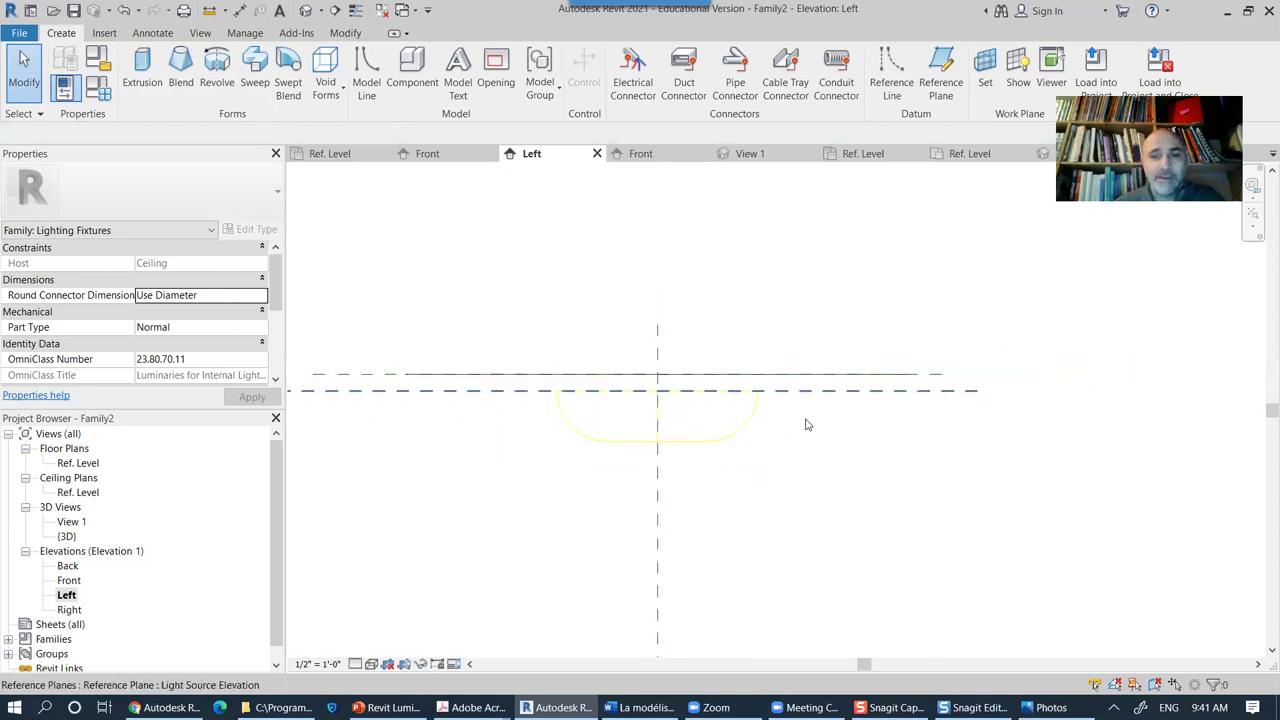
scroll(612, 430, "up", 3)
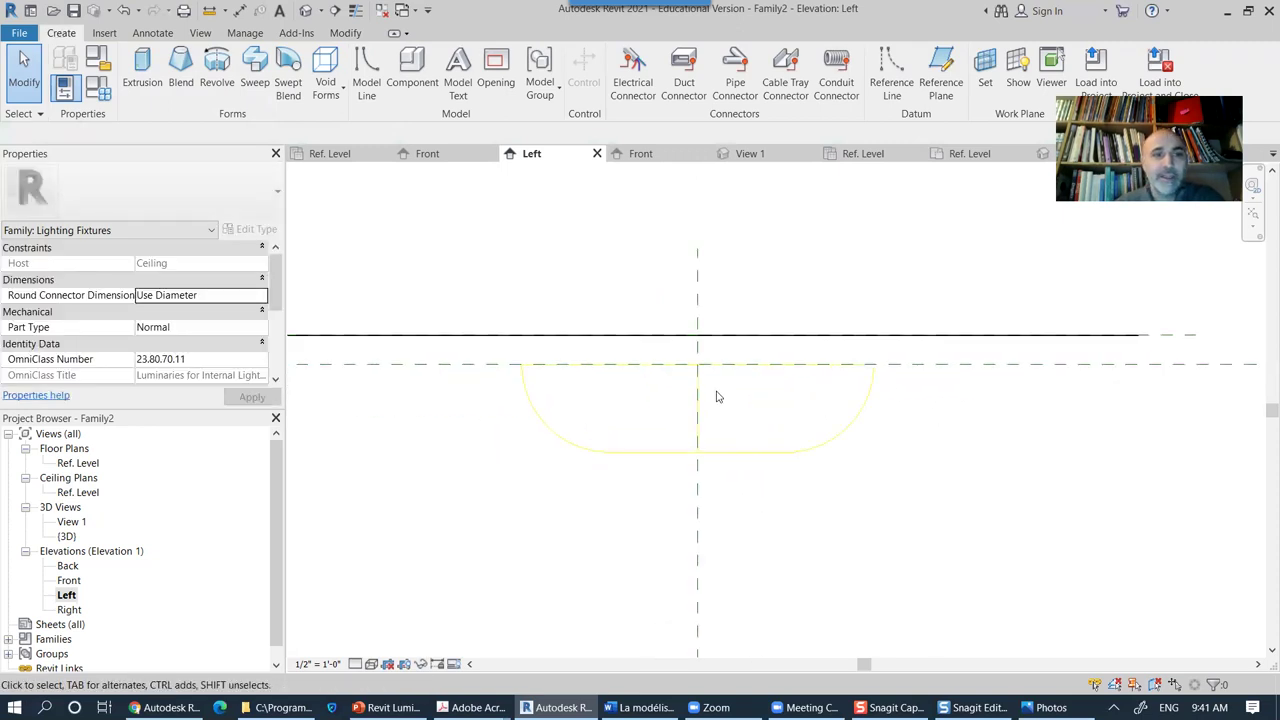
scroll(658, 426, "down", 1)
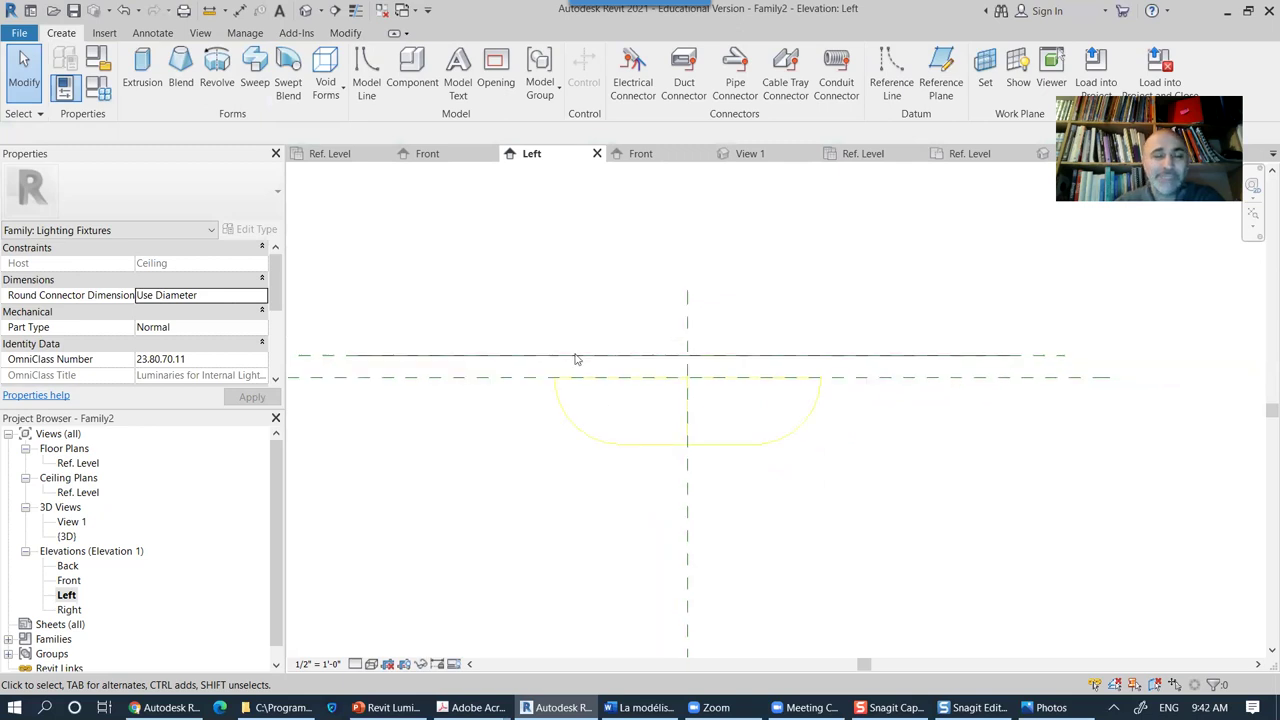
left_click(597, 155)
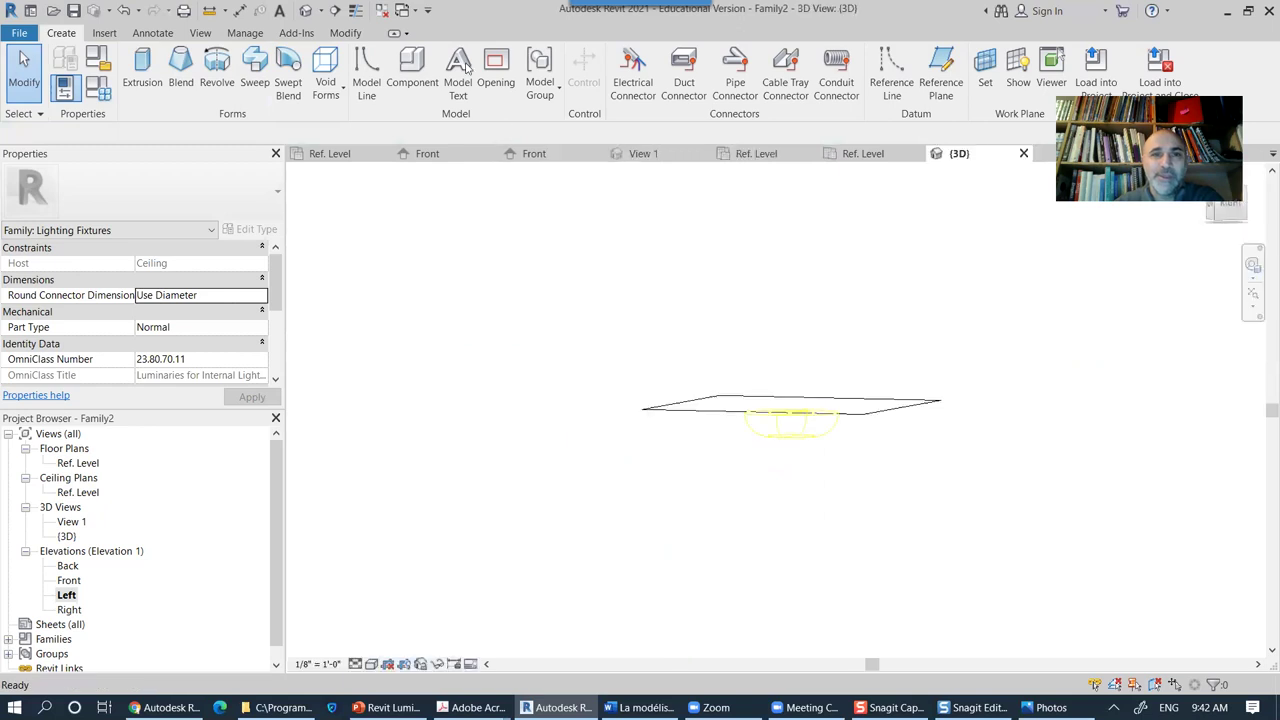
left_click(383, 11)
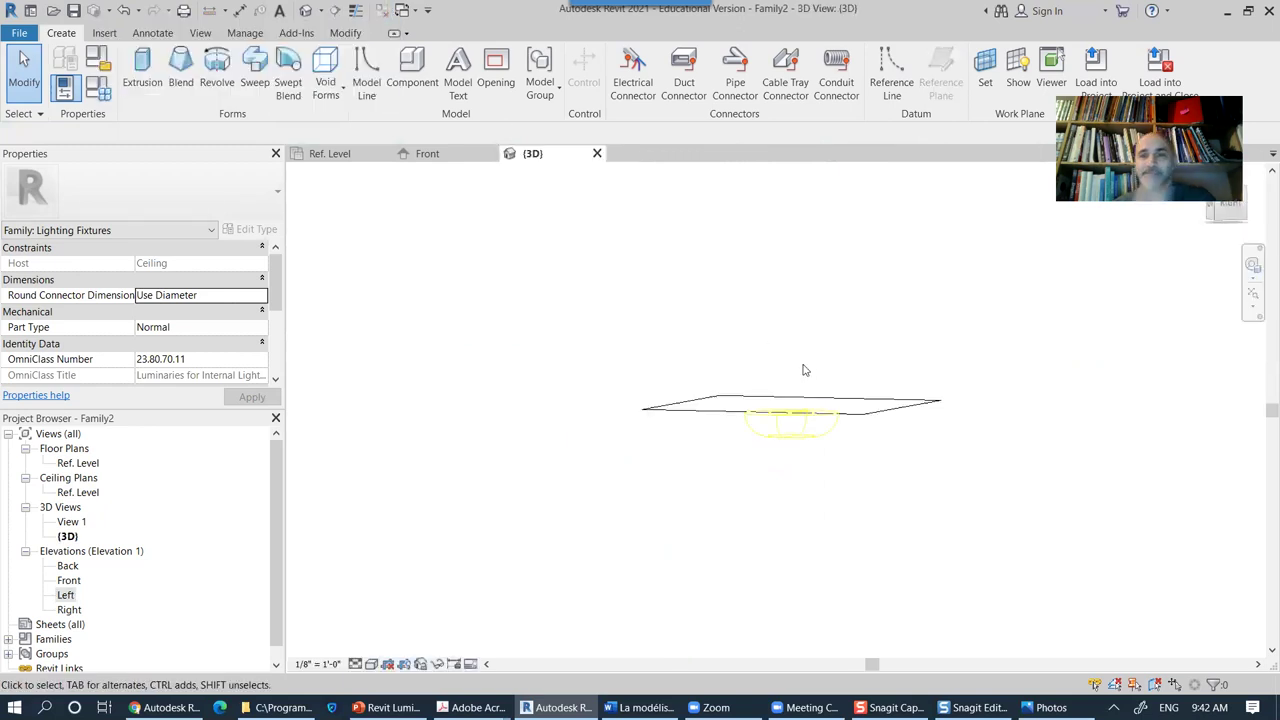
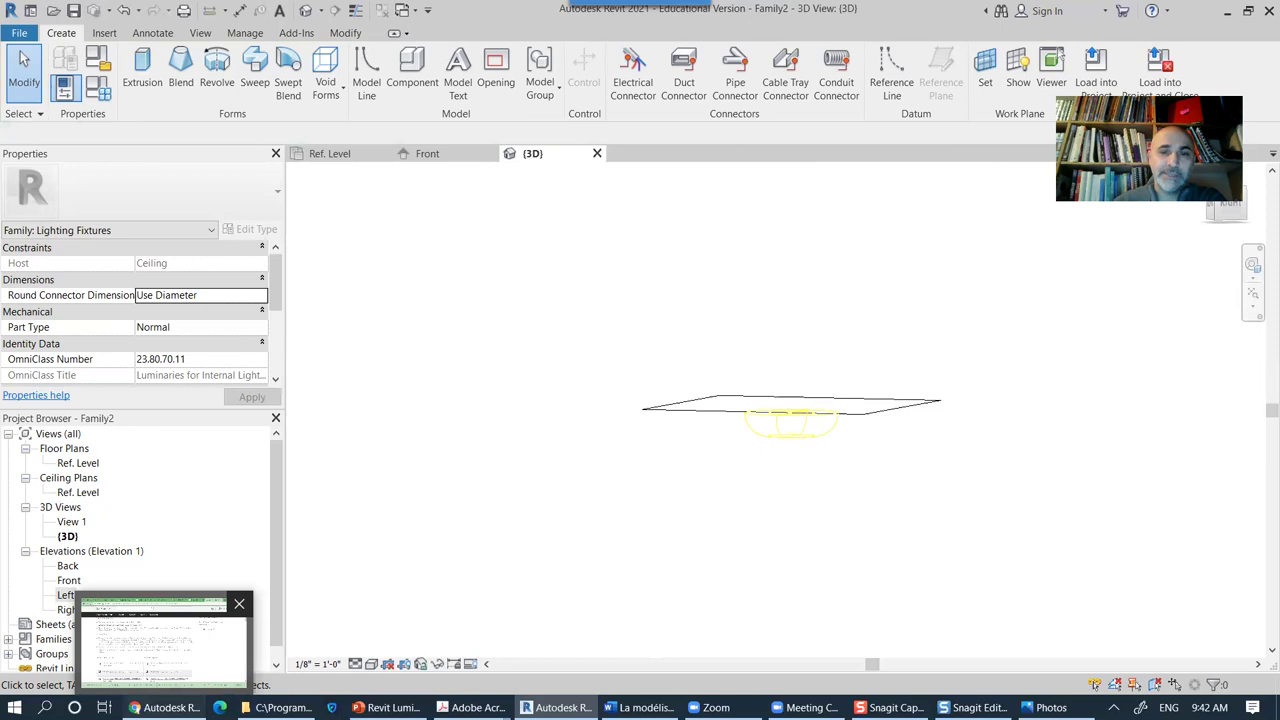
Step: Bring Chrome forward and flip through the Revit lighting search tabs back to the Revit 2021 content page
left_click(165, 707)
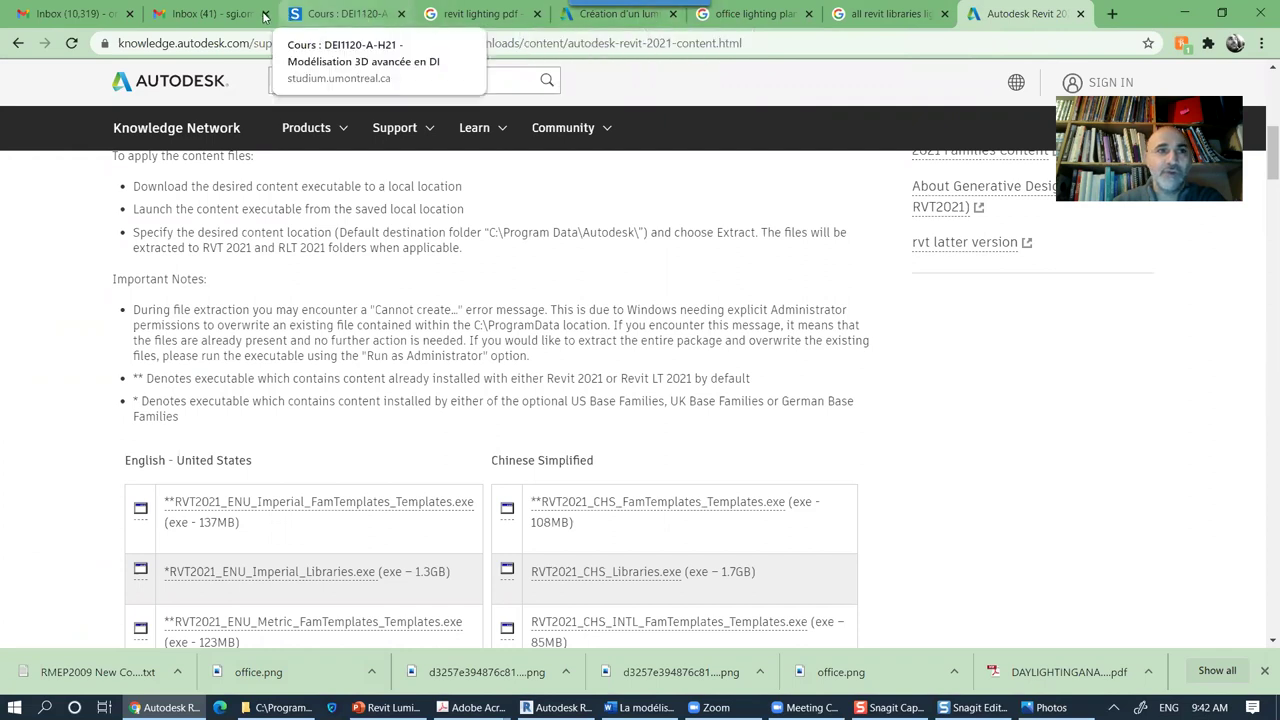
left_click(492, 18)
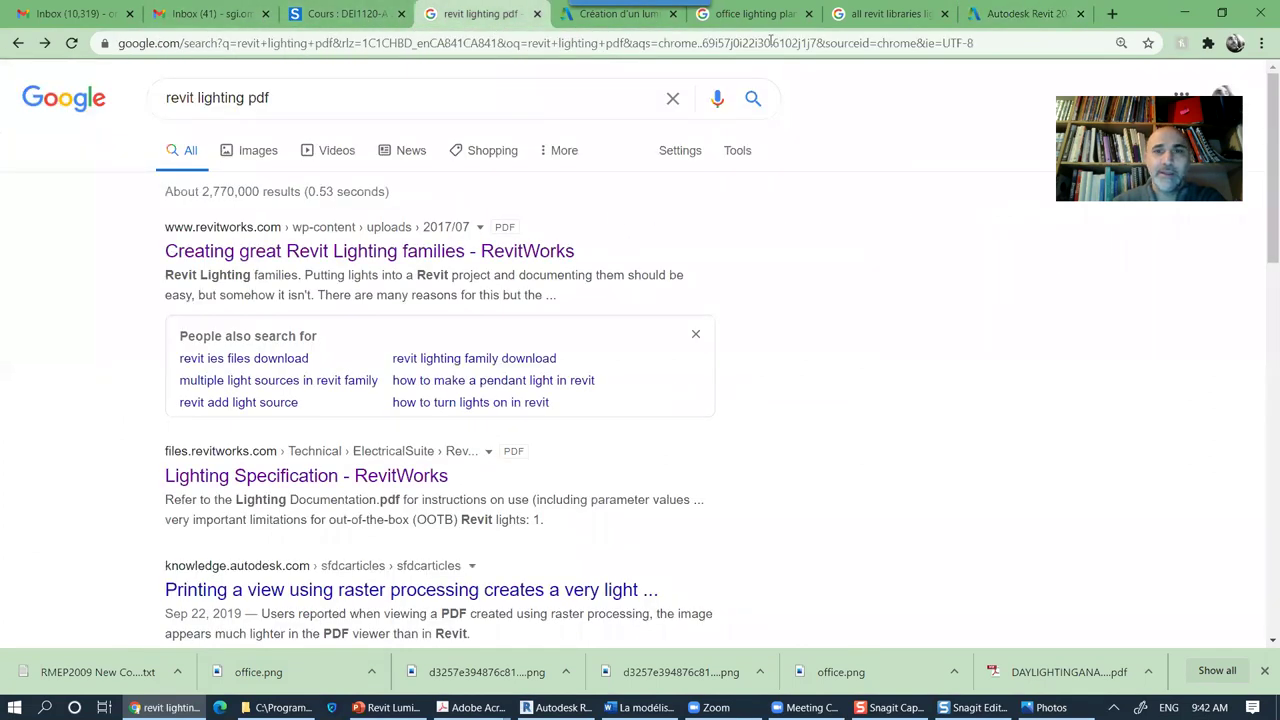
left_click(600, 24)
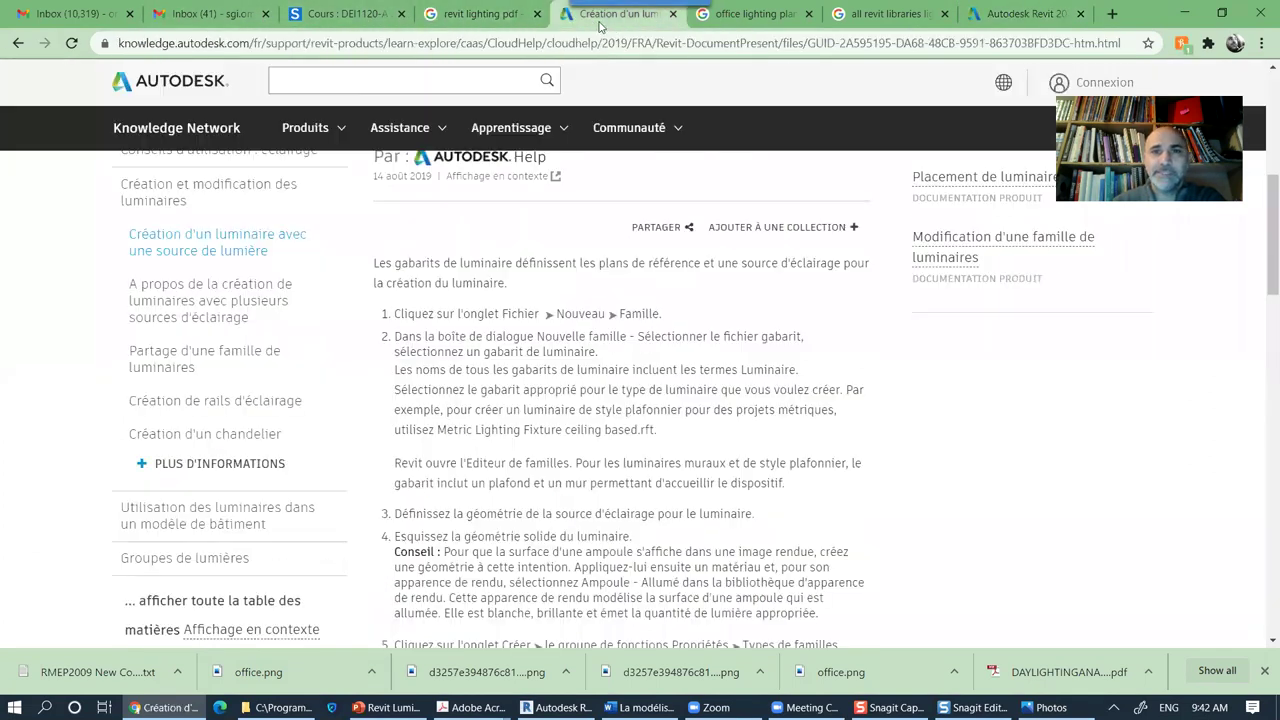
left_click(770, 16)
left_click(885, 16)
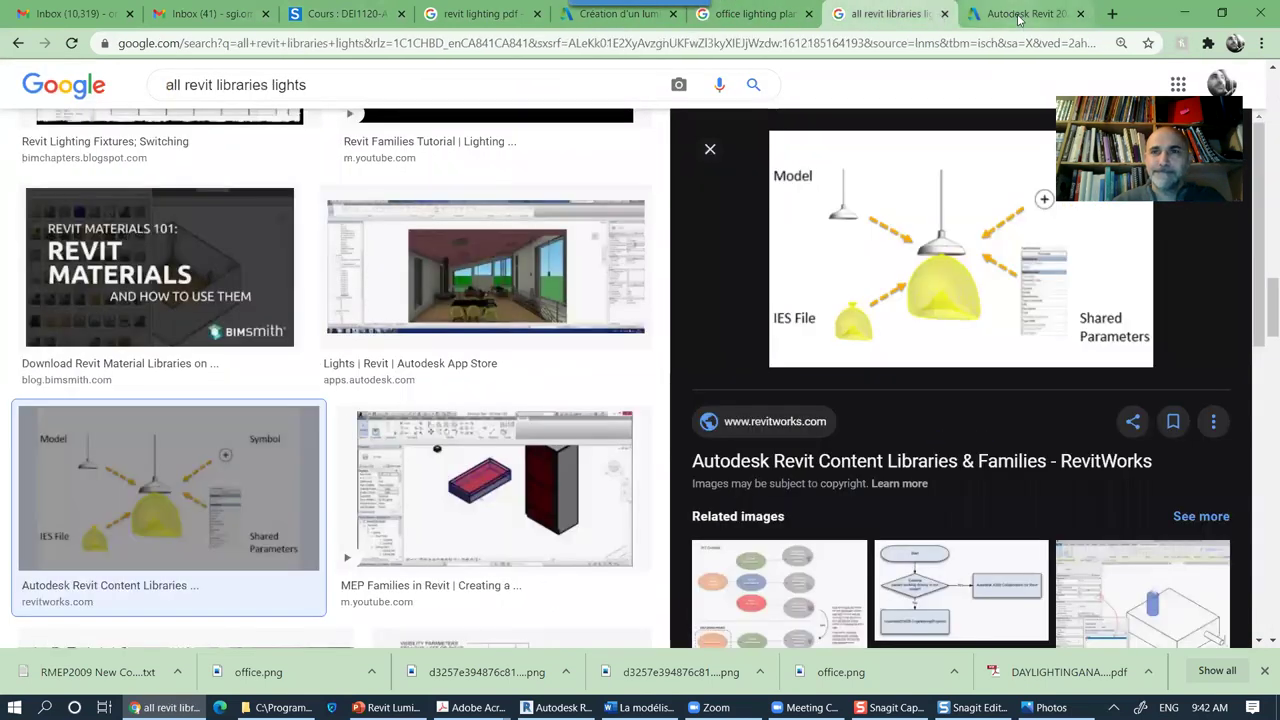
left_click(1025, 16)
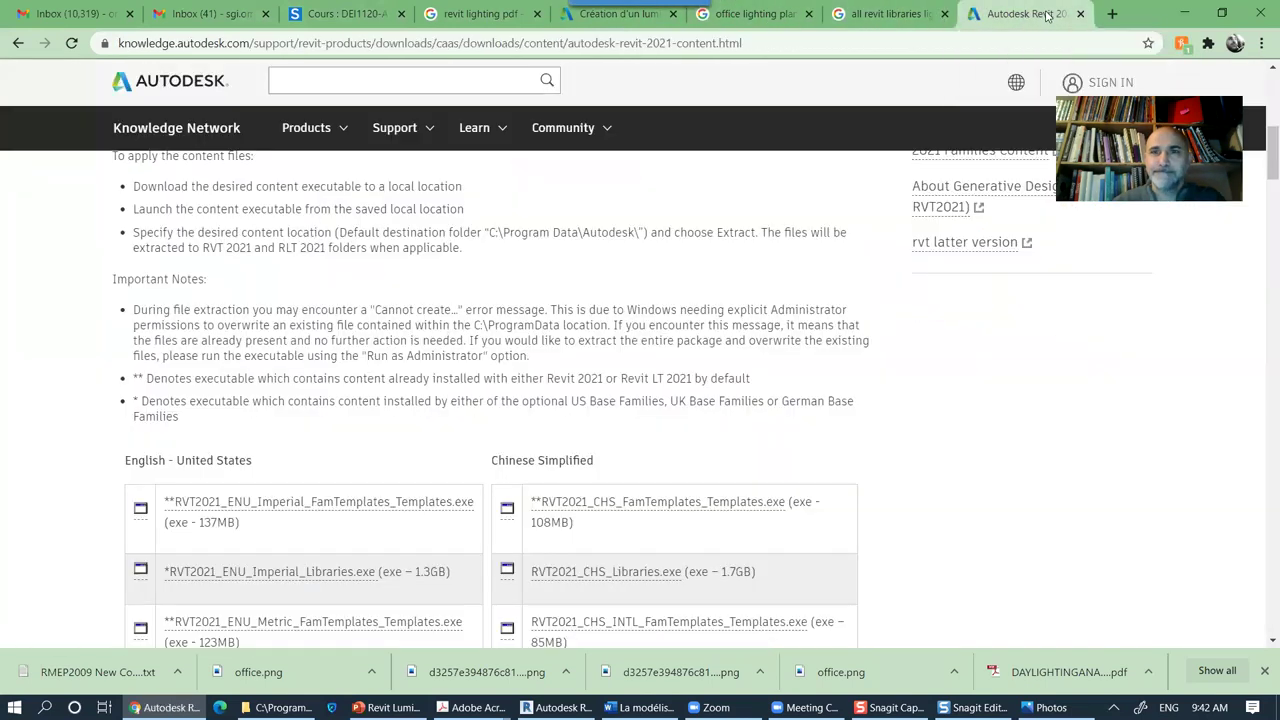
Step: Go to StudiUM, close the duplicate Inbox tab, and open last year's DEI1120-A-H20 course
left_click(310, 15)
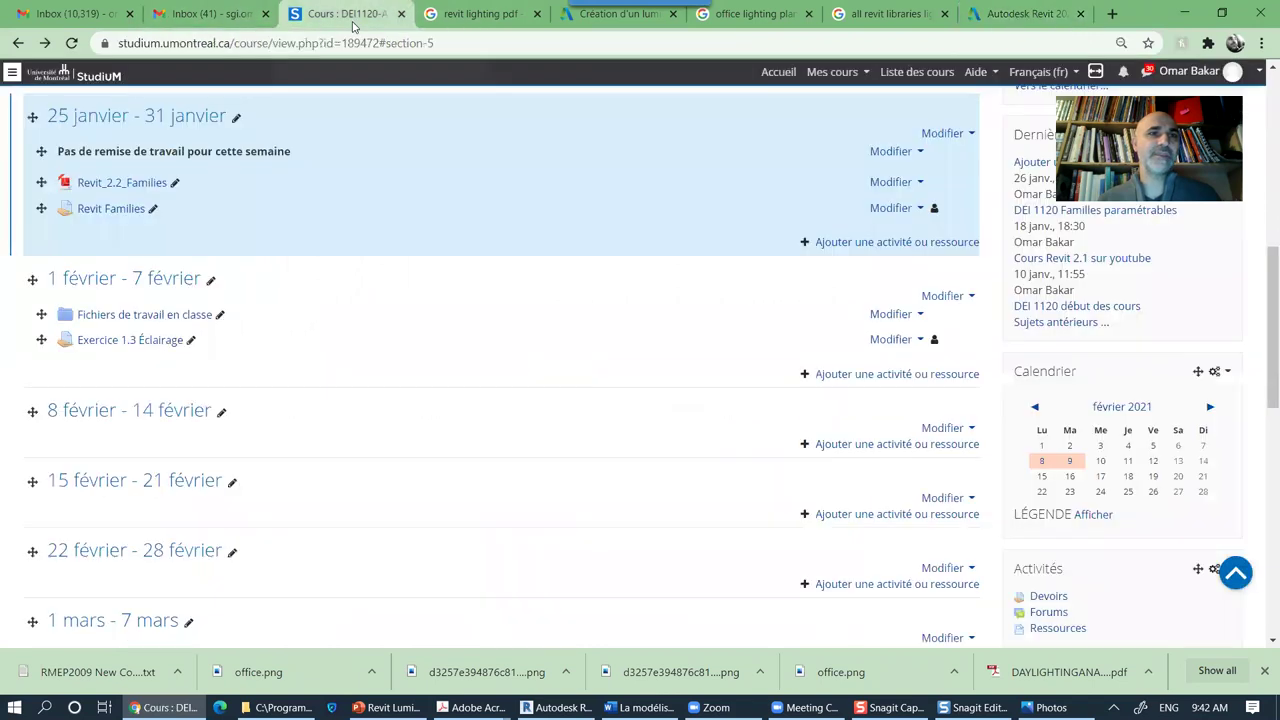
left_click(266, 14)
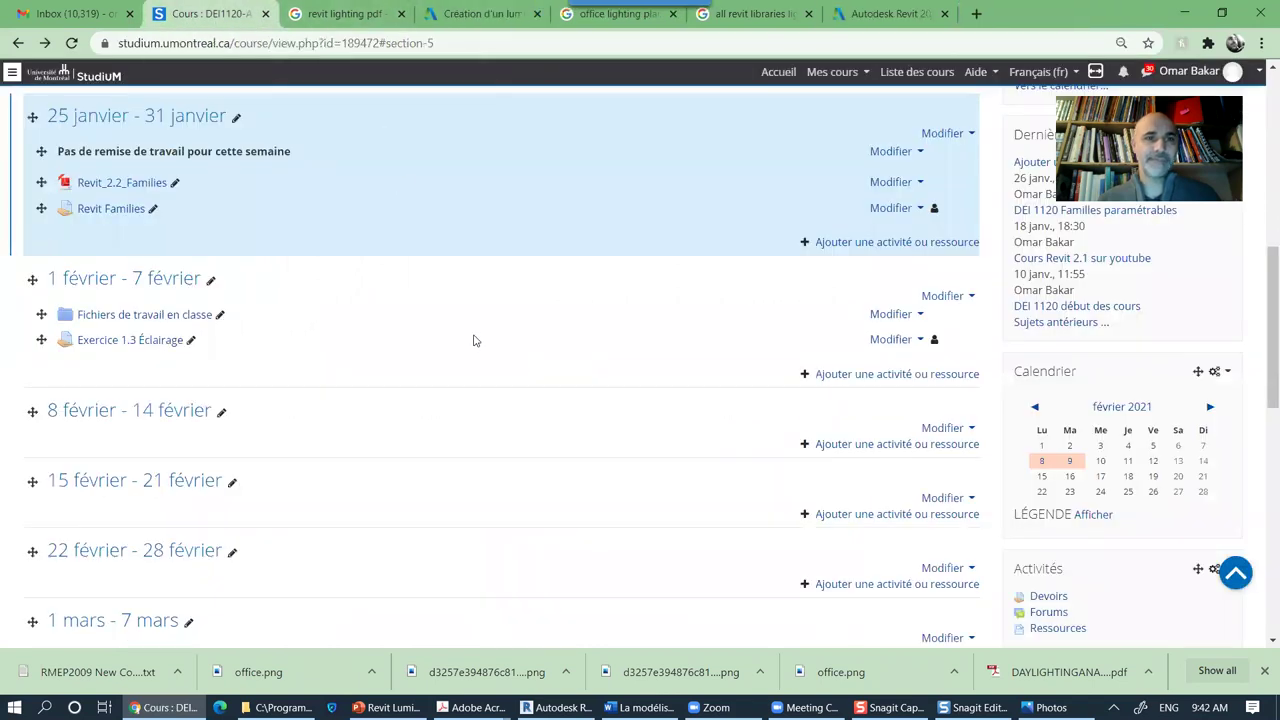
scroll(480, 335, "up", 7)
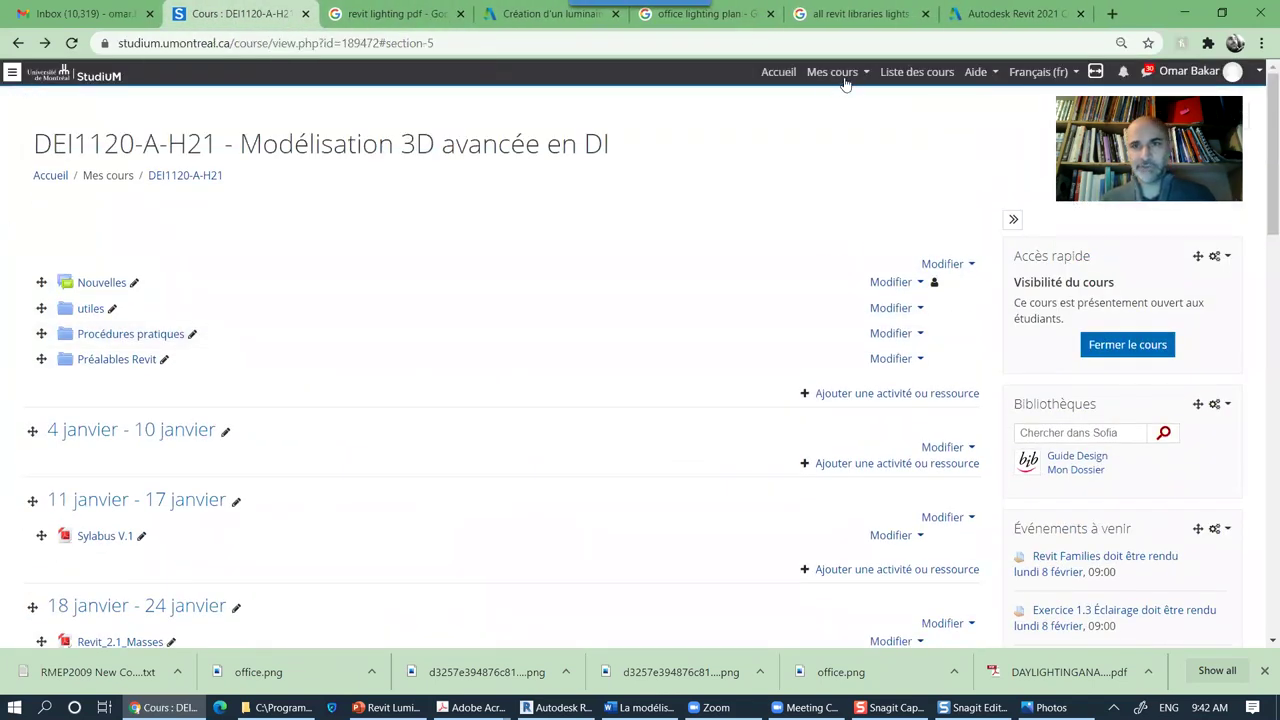
left_click(864, 80)
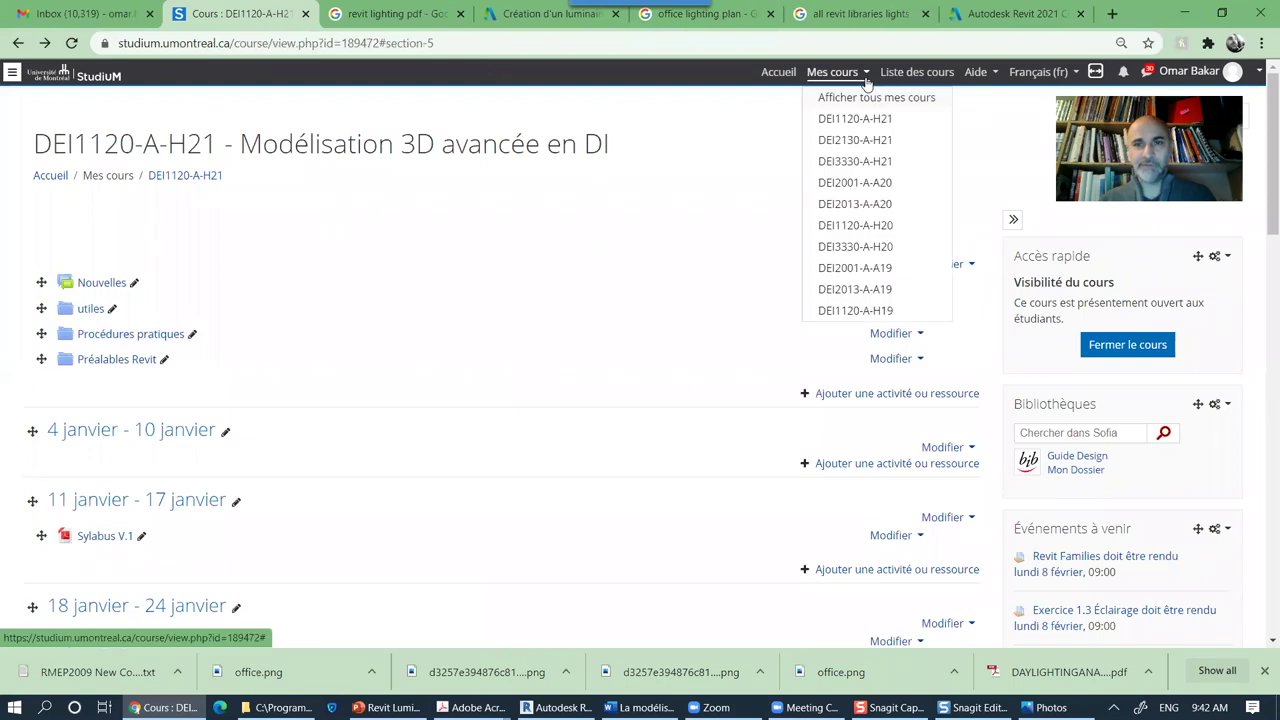
left_click(880, 232)
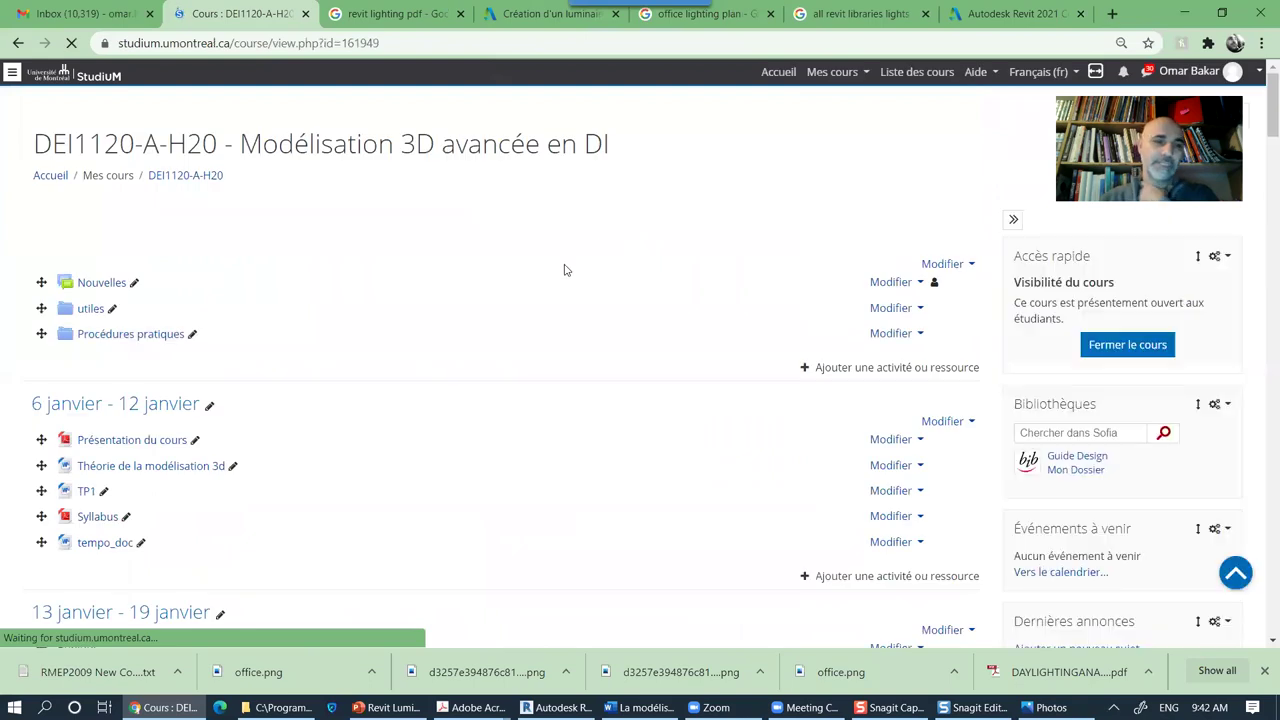
Step: Open the Philips luminaires link in a new tab and select the 'Luminaires avec IES' line
scroll(560, 280, "down", 15)
scroll(555, 293, "down", 4)
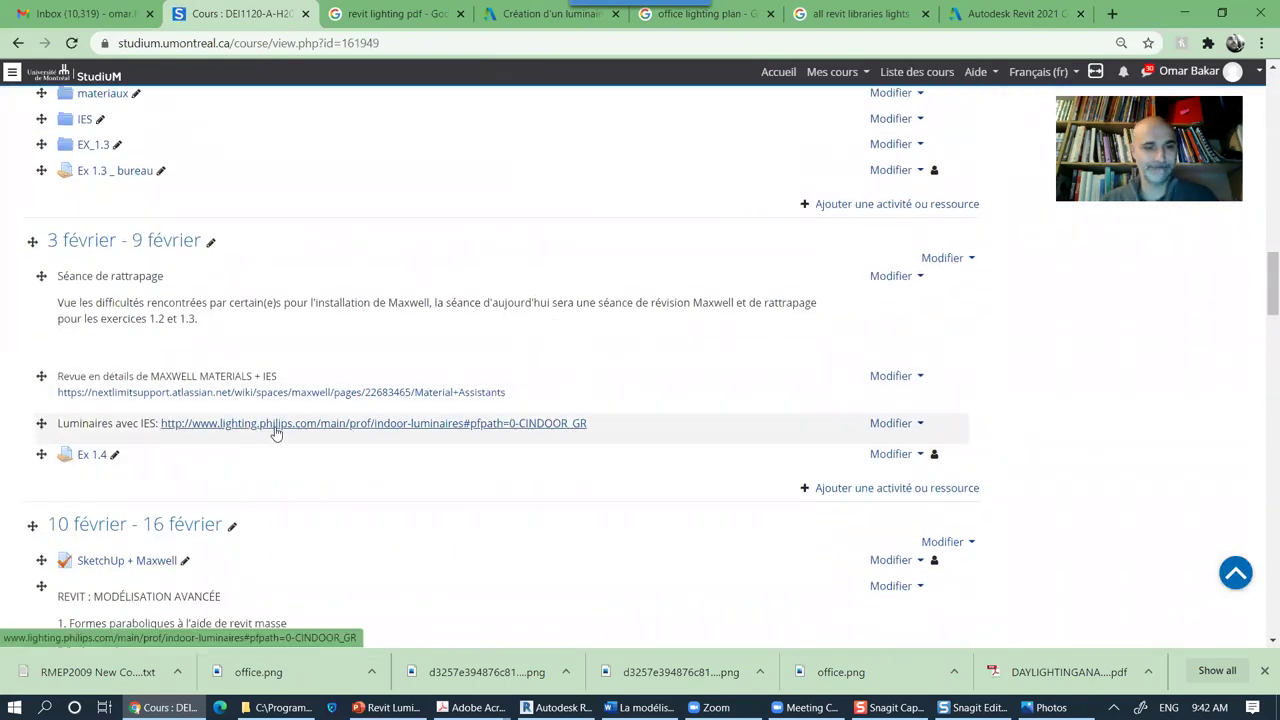
right_click(276, 432)
left_click(364, 444)
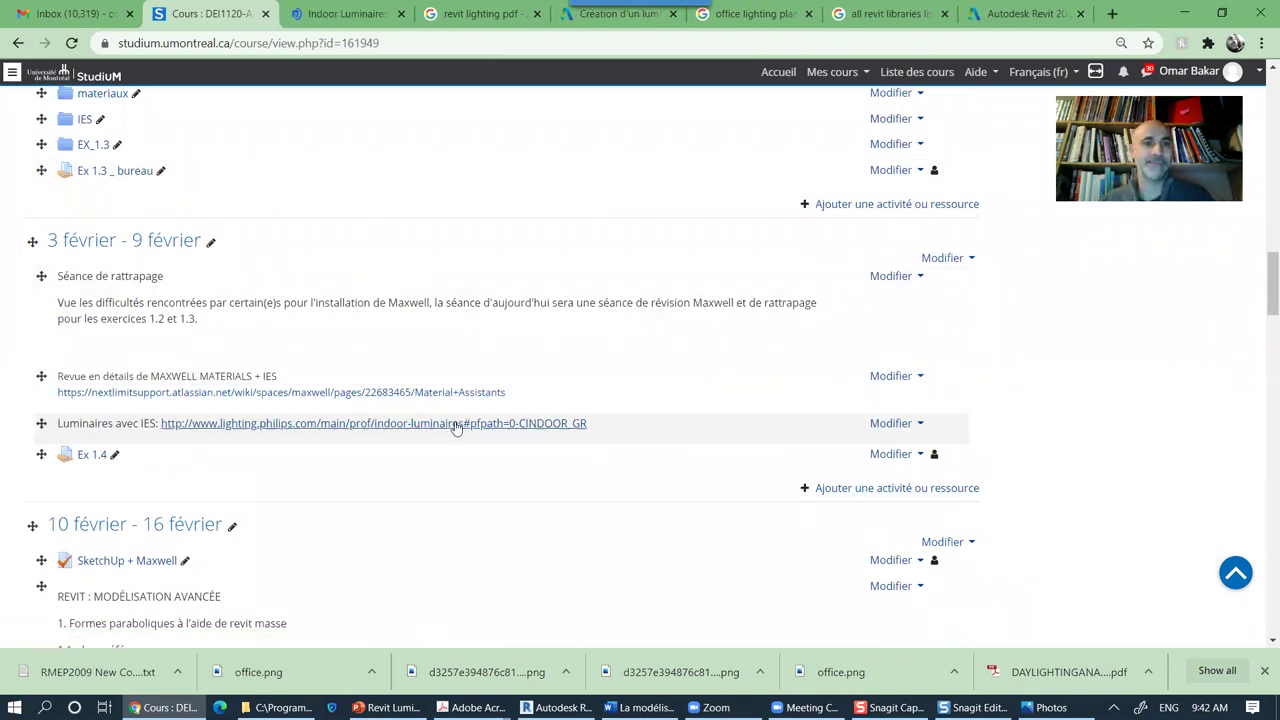
left_click_drag(591, 425, 40, 422)
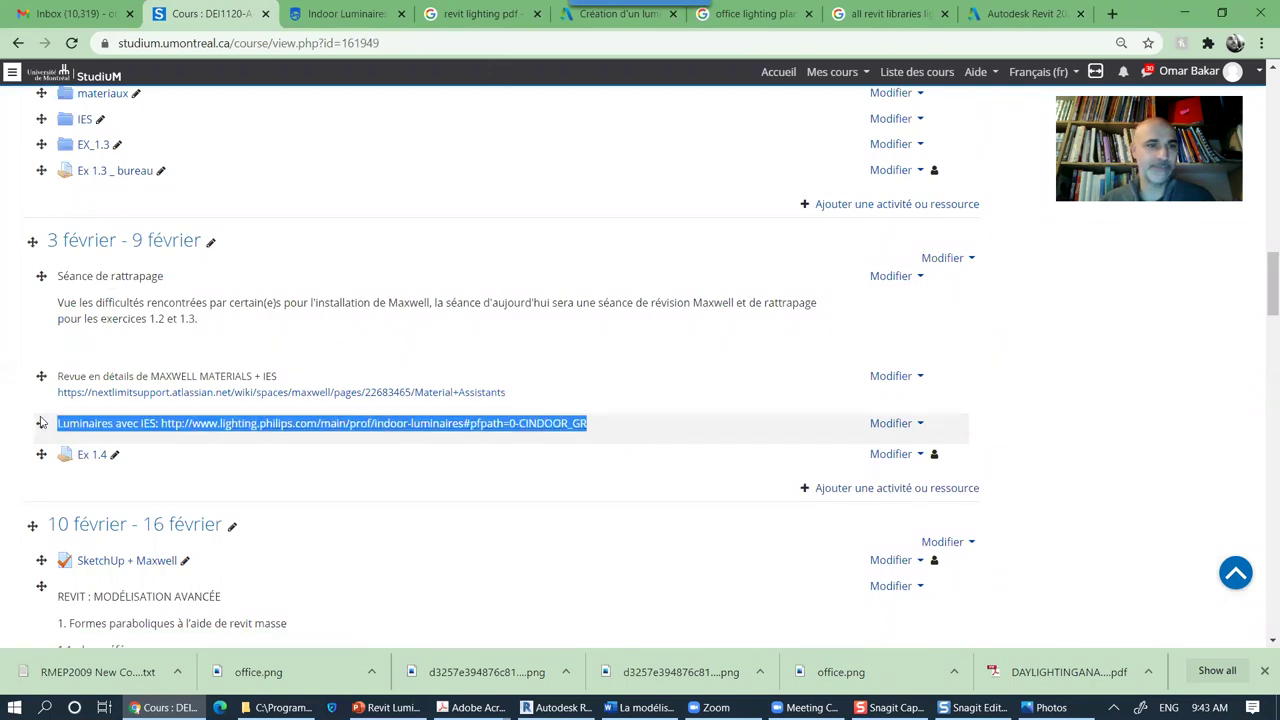
Step: In DEI1120-A-H21, add a new label resource to the 1 février – 7 février week
scroll(620, 435, "up", 20)
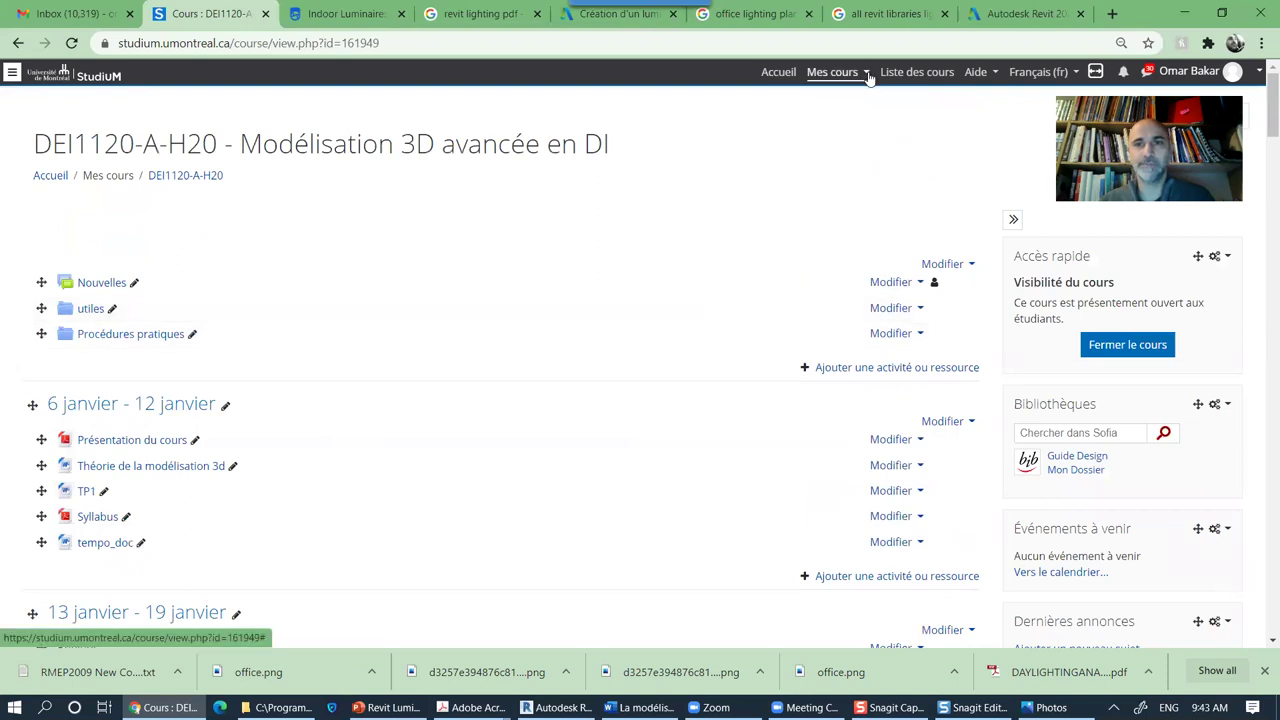
left_click(830, 72)
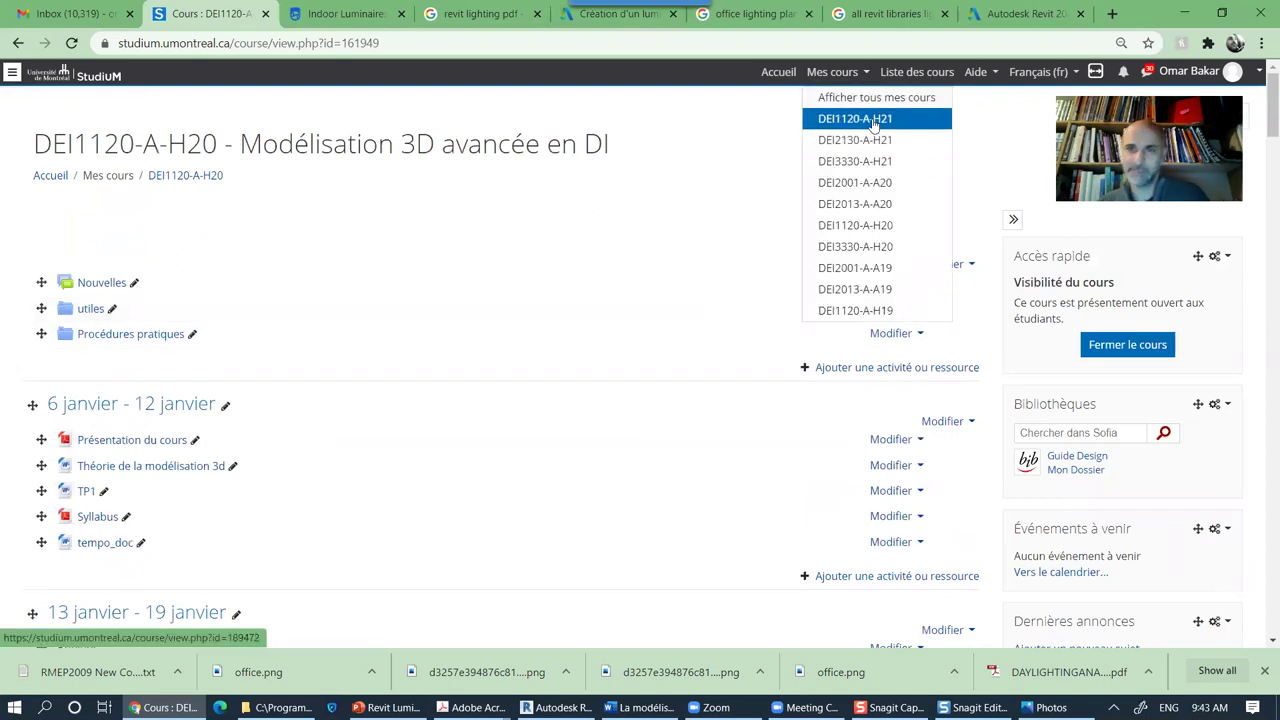
left_click(873, 120)
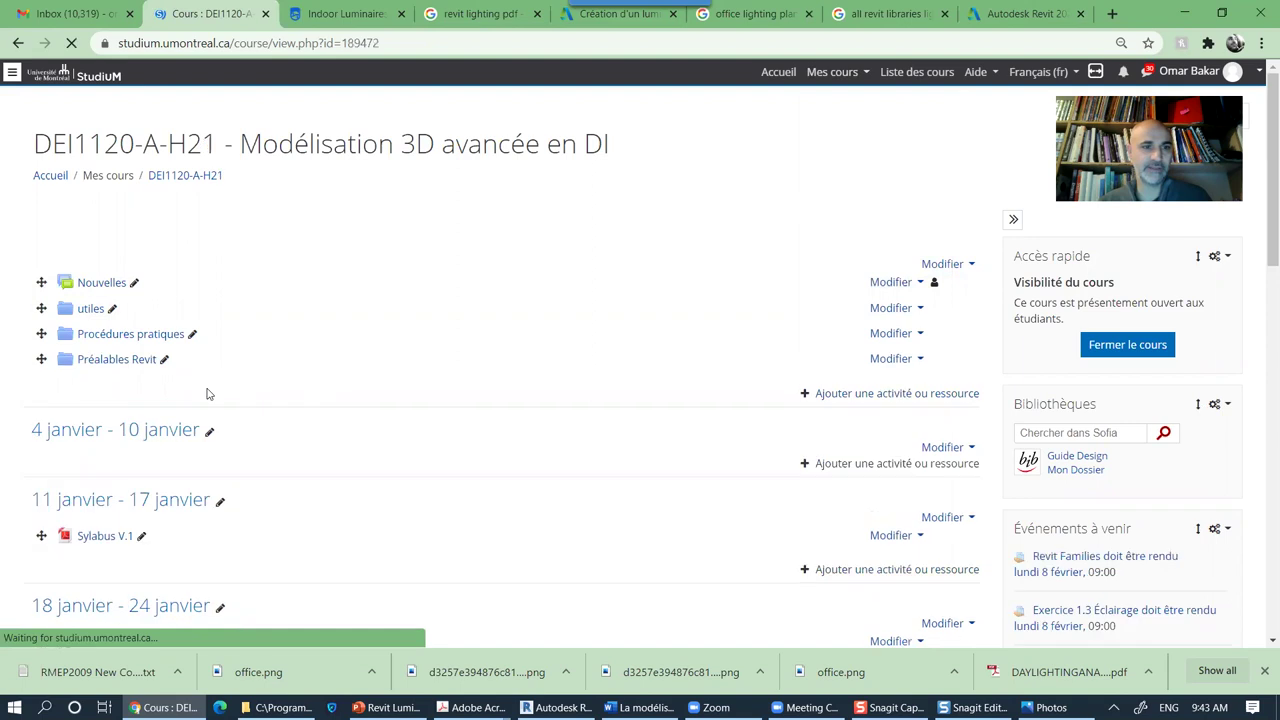
scroll(280, 371, "down", 5)
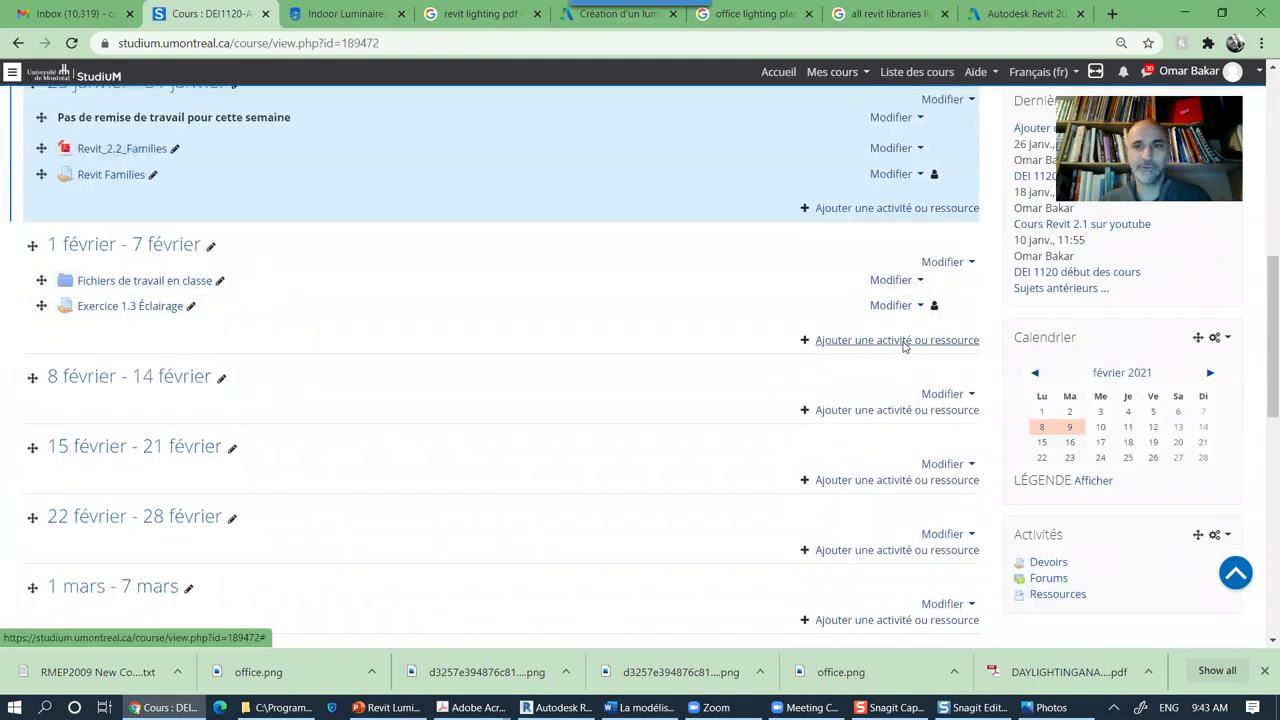
left_click(903, 342)
left_click_drag(605, 267, 605, 510)
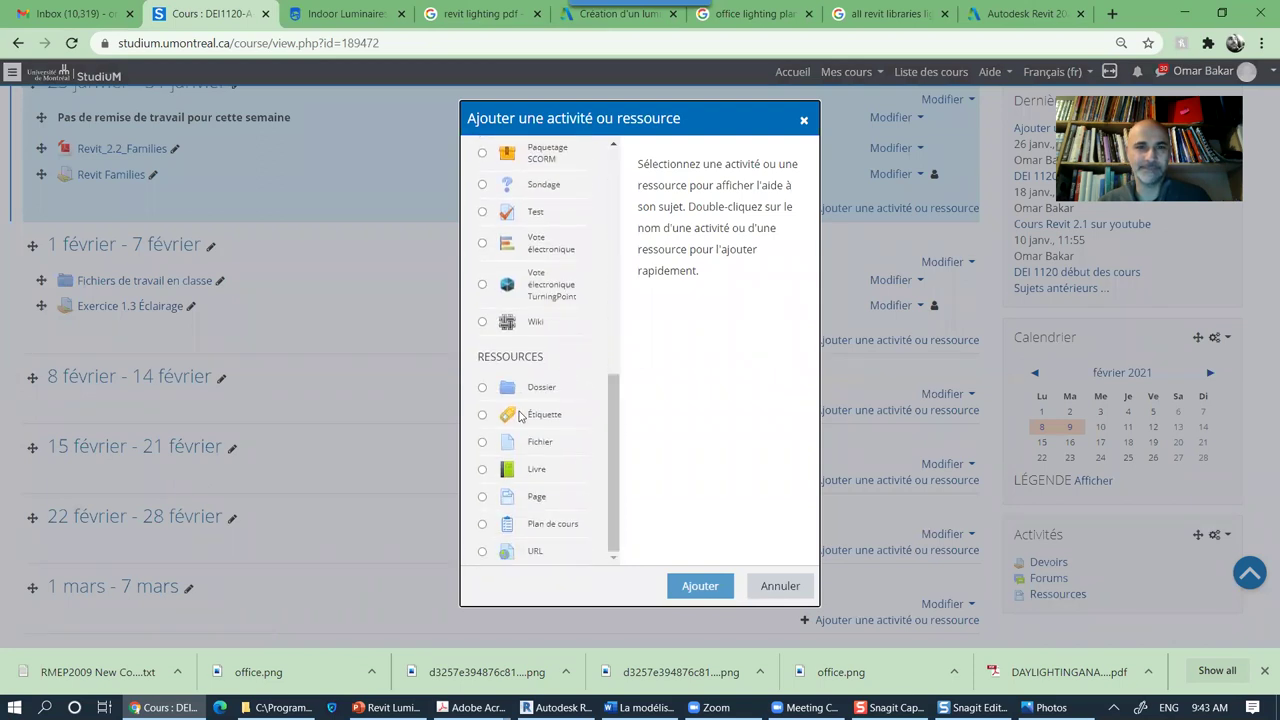
left_click(519, 416)
left_click(700, 586)
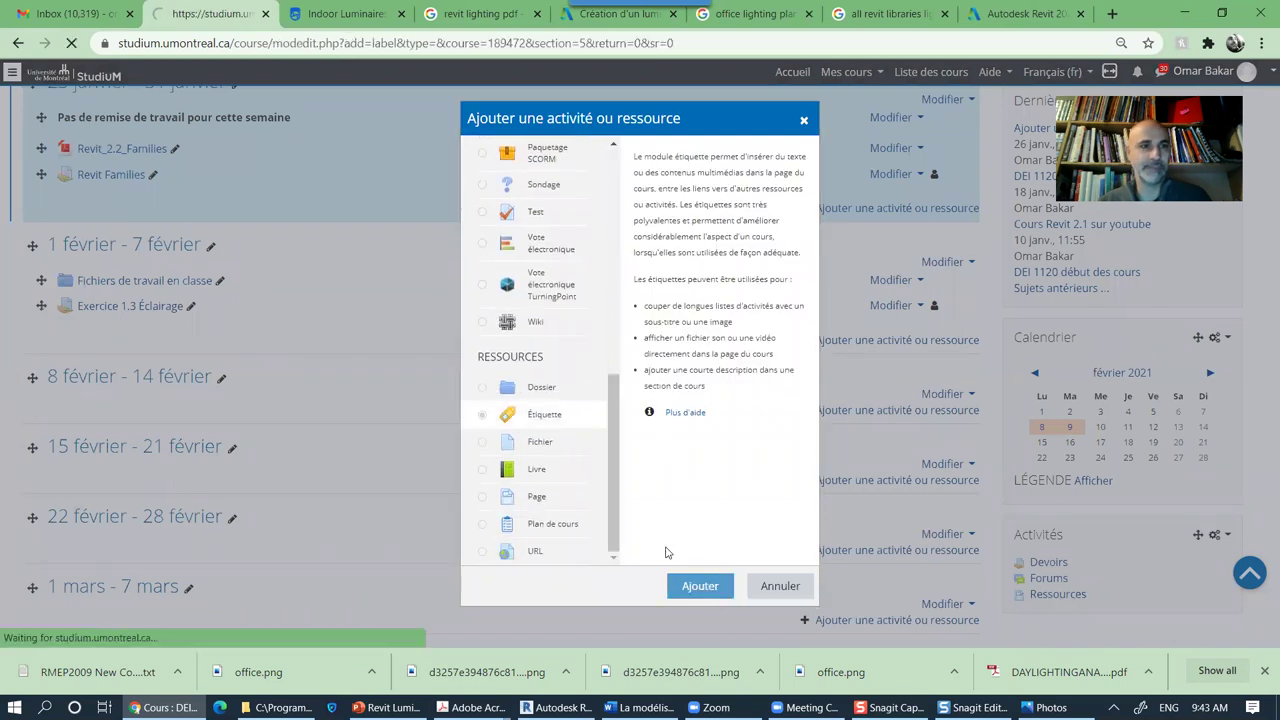
Step: Clear the empty first line of the label content and save it back to the course
left_click(386, 361)
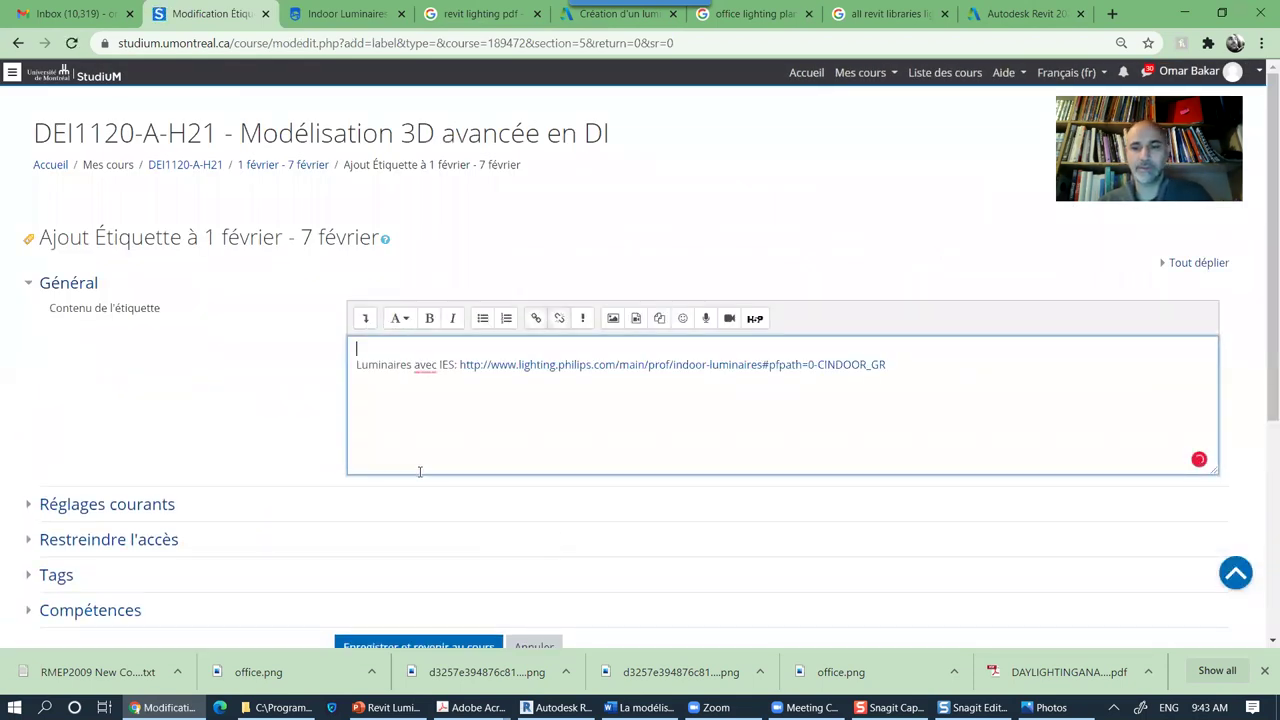
key("Delete")
scroll(423, 466, "down", 4)
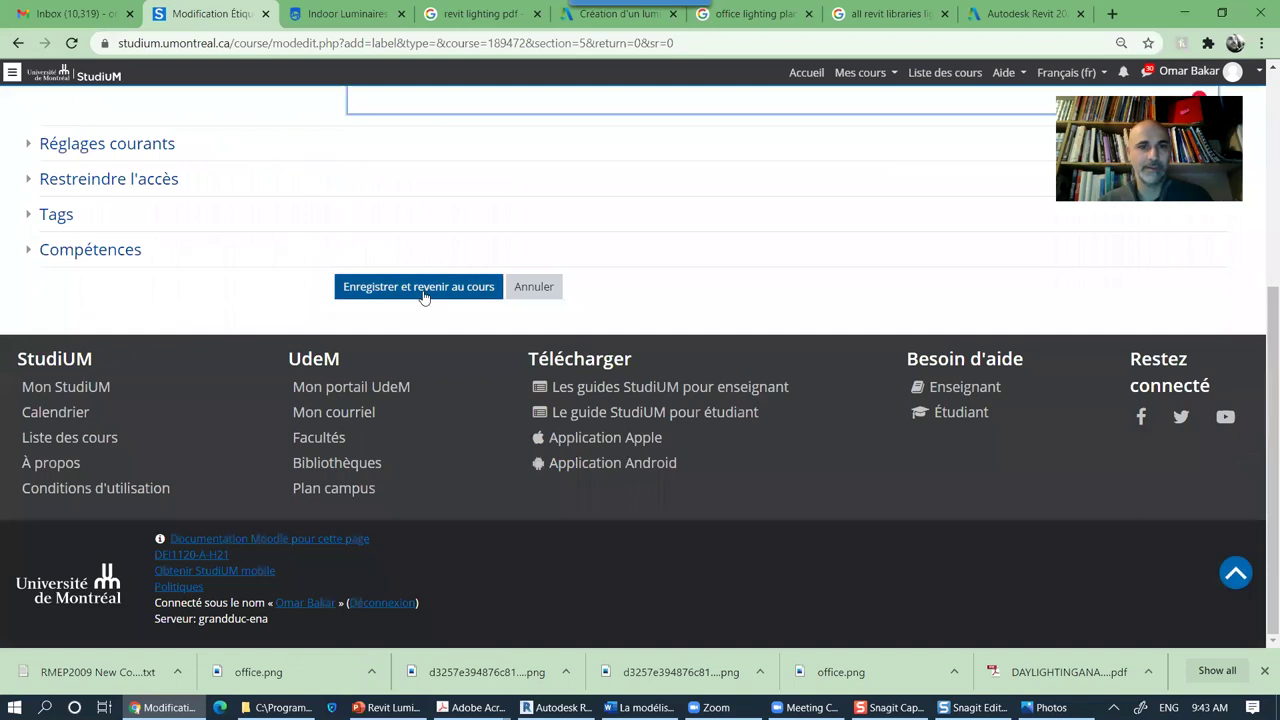
left_click(422, 290)
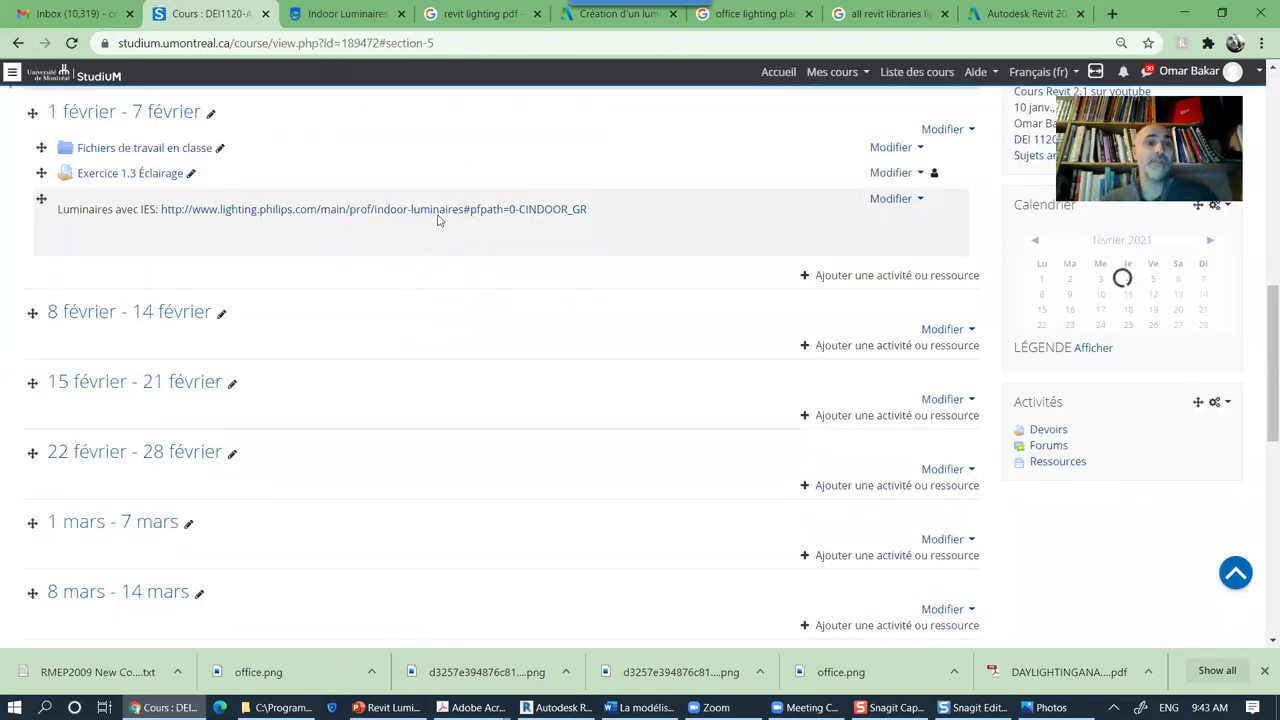
Step: Open the Philips Indoor Luminaires page and browse its categories
left_click(437, 212)
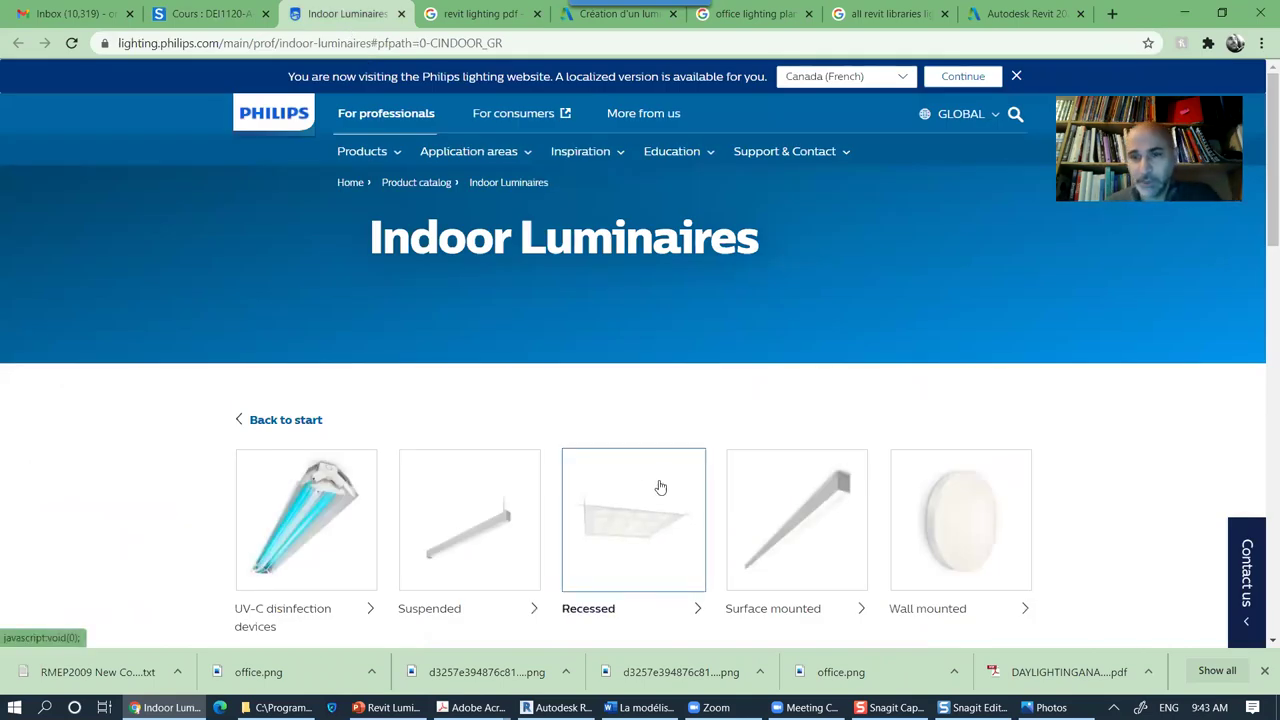
scroll(640, 454, "down", 2)
scroll(645, 445, "down", 1)
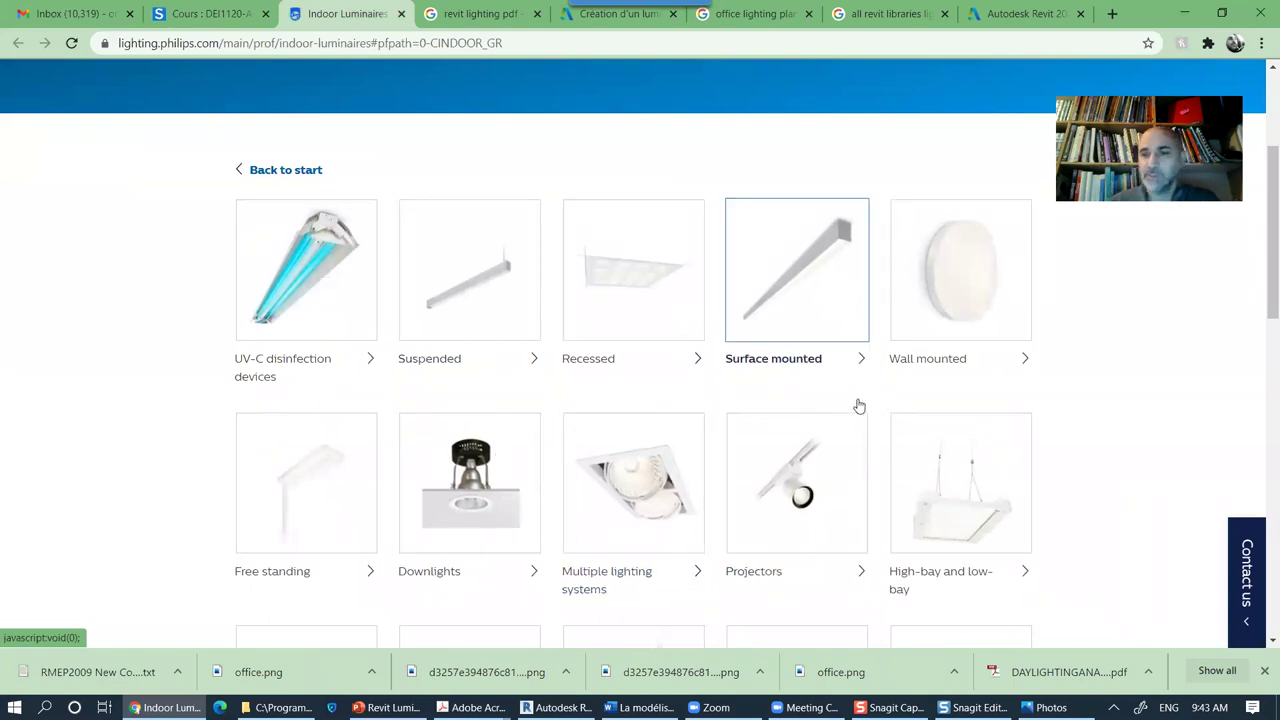
scroll(855, 407, "down", 3)
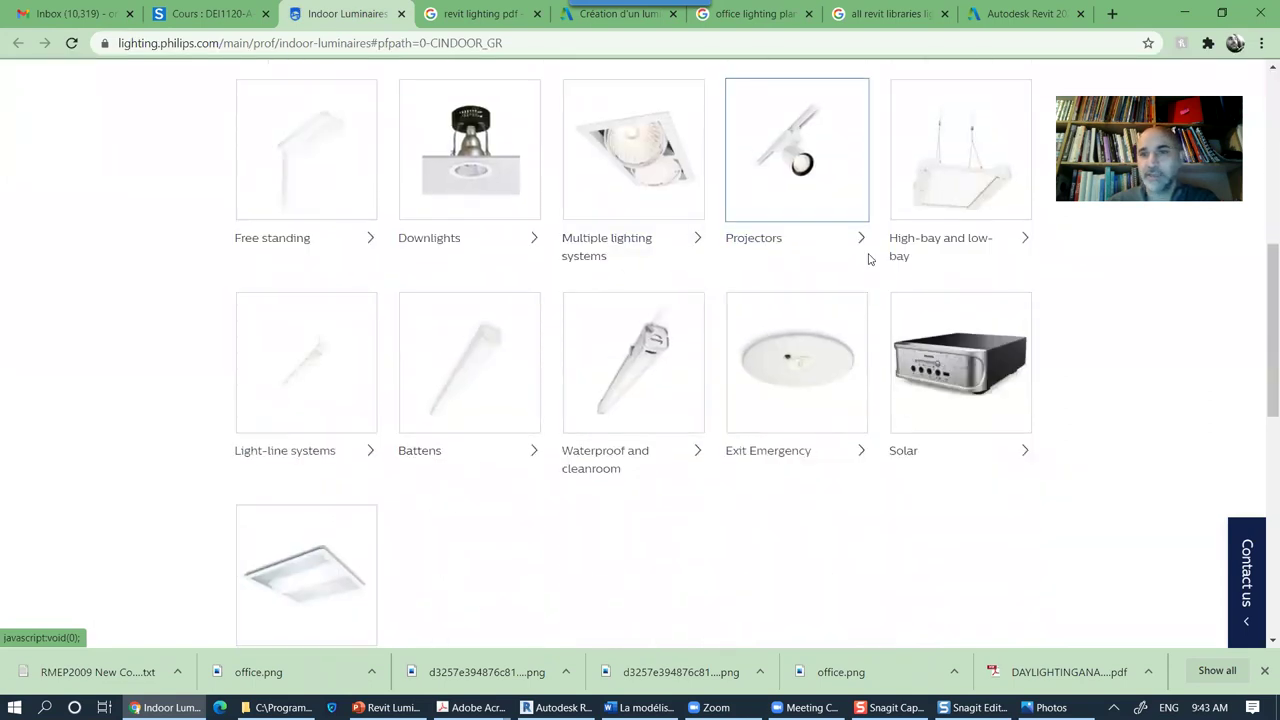
scroll(800, 355, "up", 2)
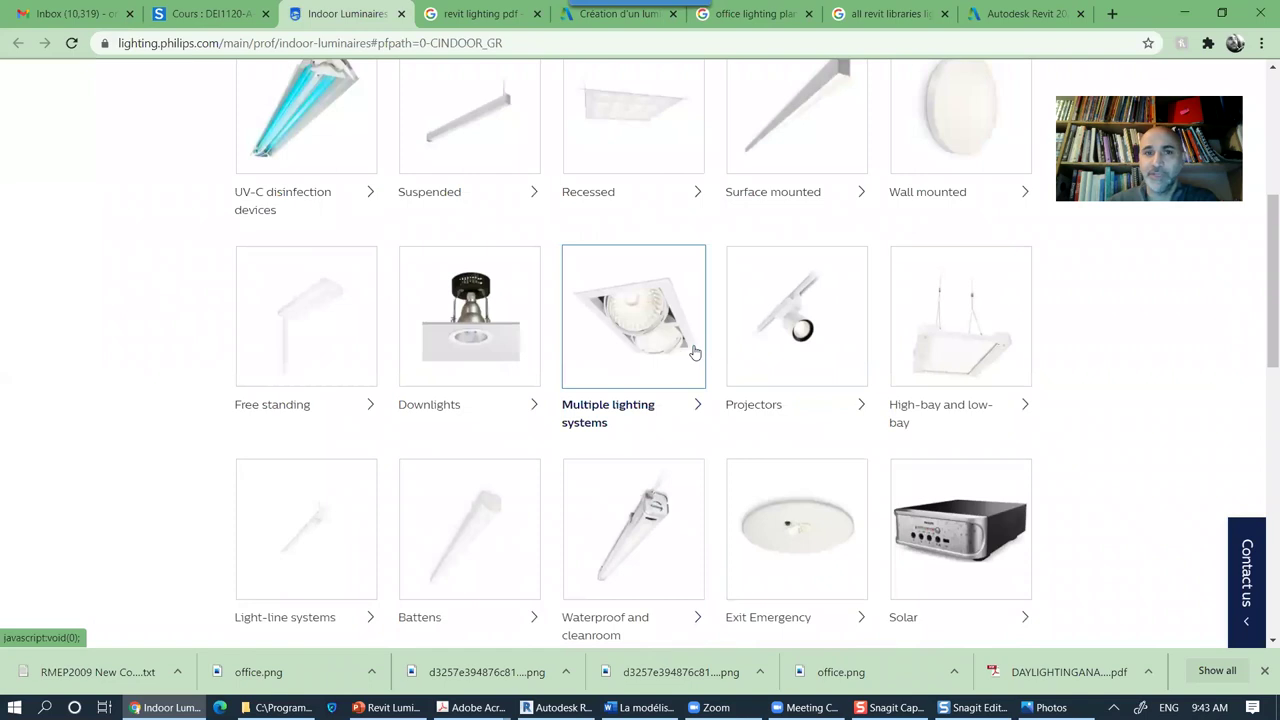
scroll(695, 352, "up", 1)
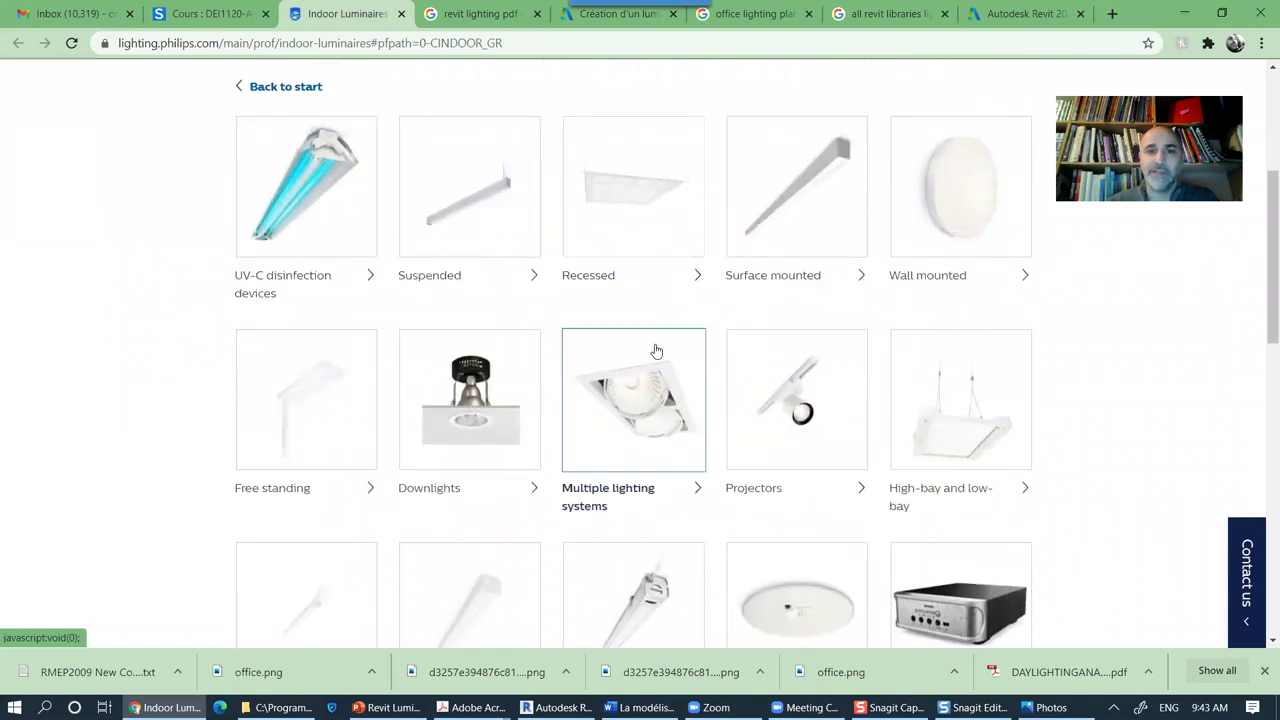
Step: Open the High-bay and low-bay category and browse its luminaire family cards
left_click(961, 441)
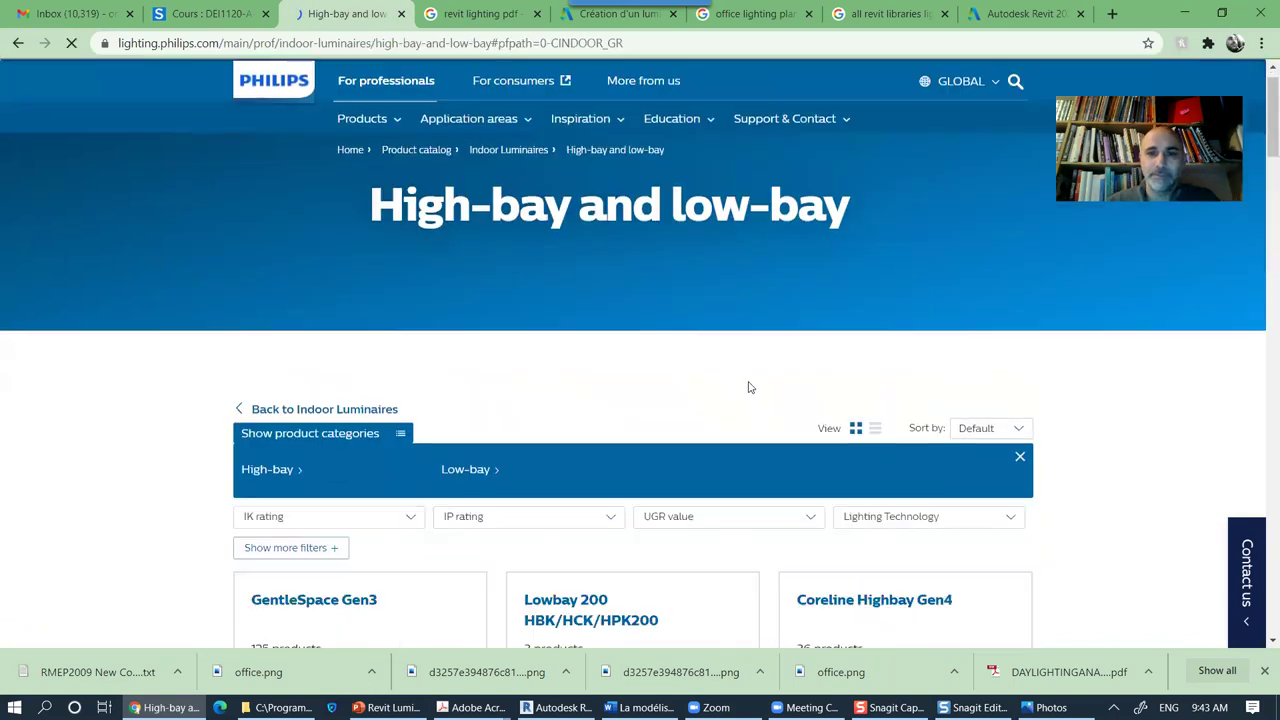
scroll(749, 386, "down", 3)
scroll(745, 358, "down", 2)
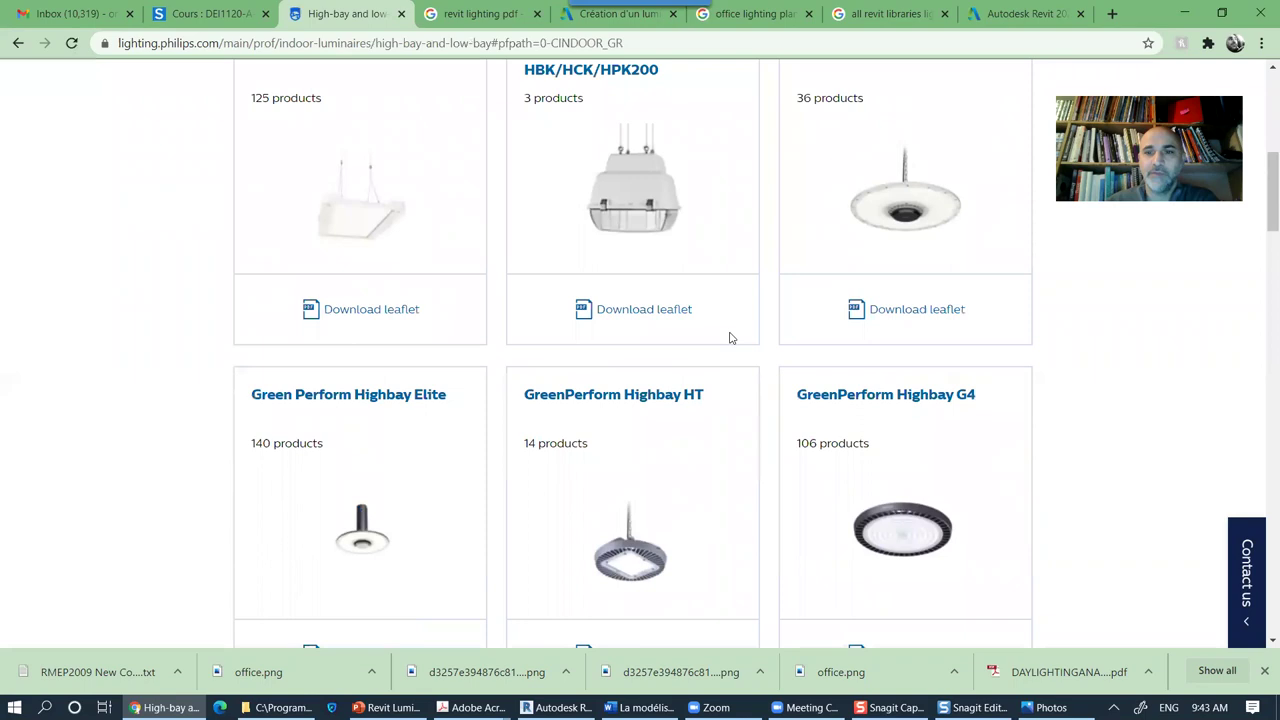
scroll(666, 282, "down", 6)
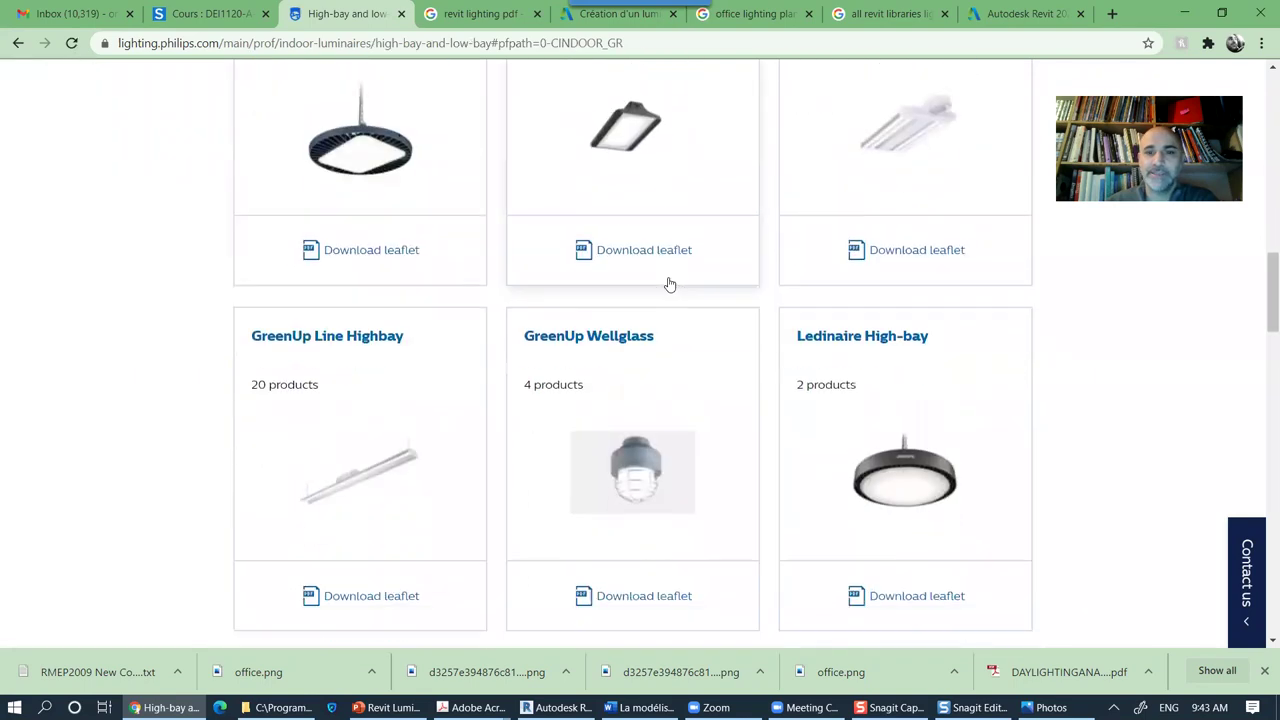
scroll(670, 285, "down", 10)
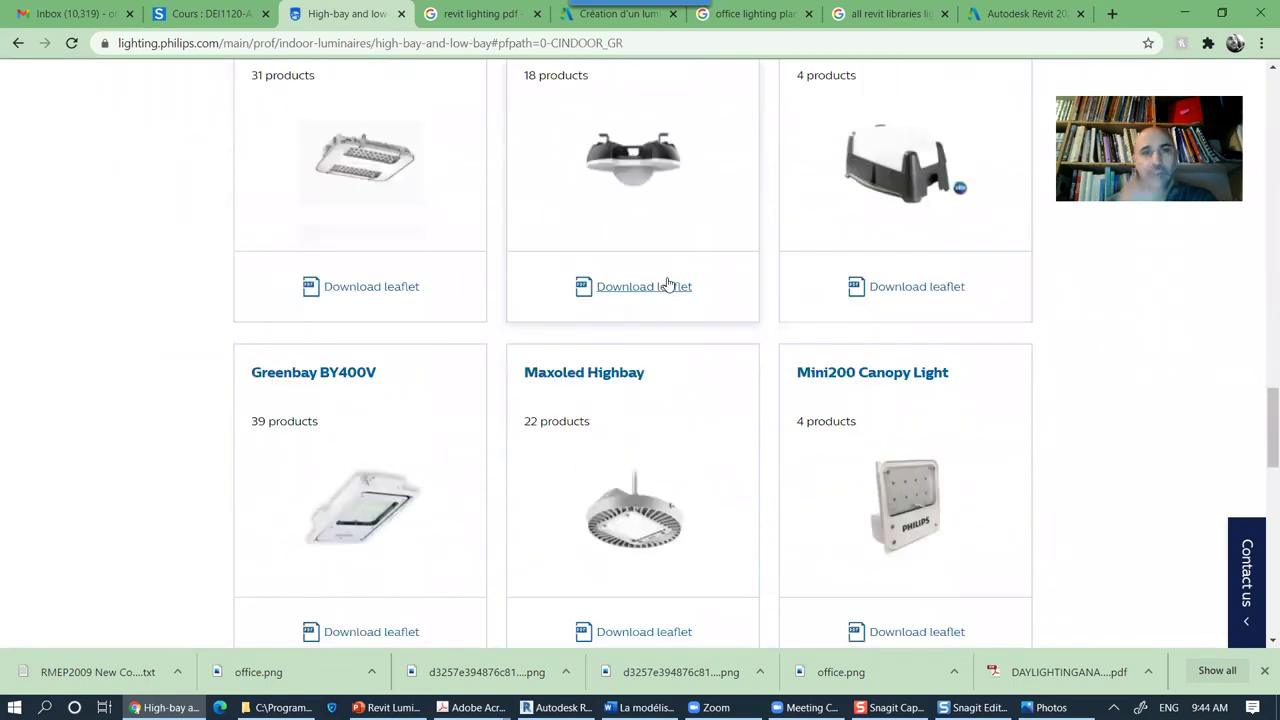
scroll(666, 288, "down", 9)
scroll(666, 291, "up", 20)
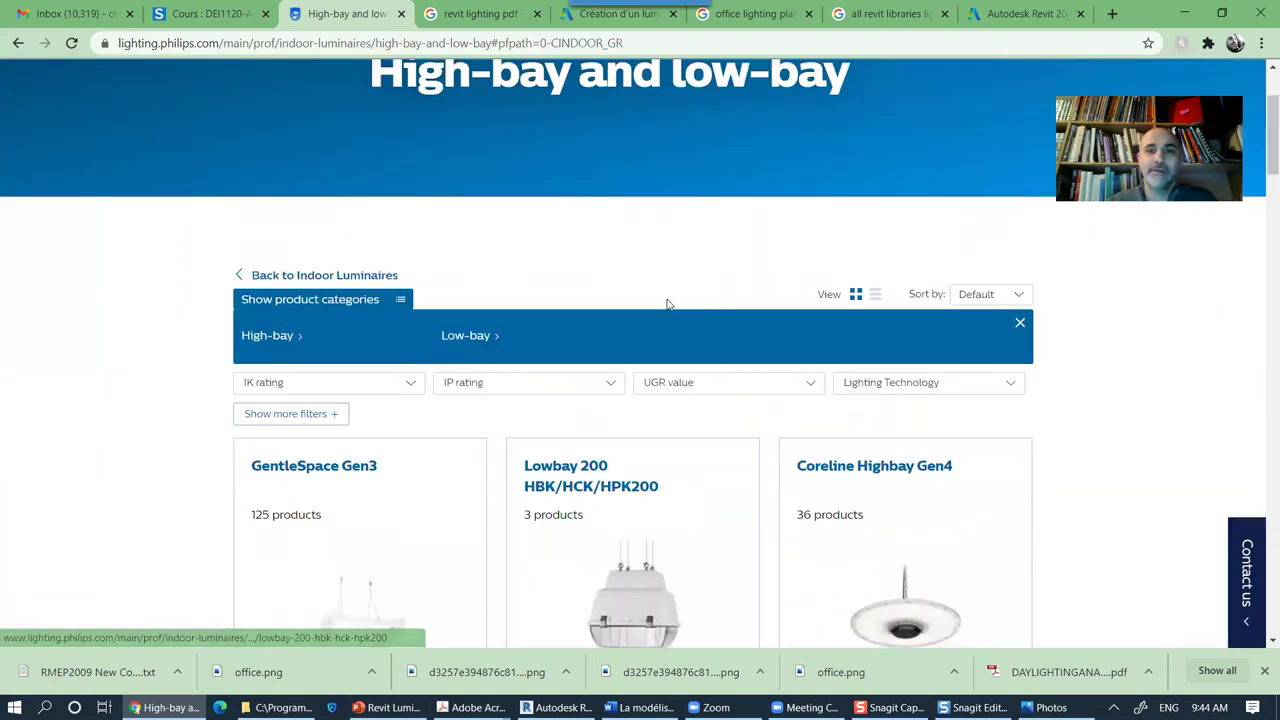
scroll(668, 304, "down", 6)
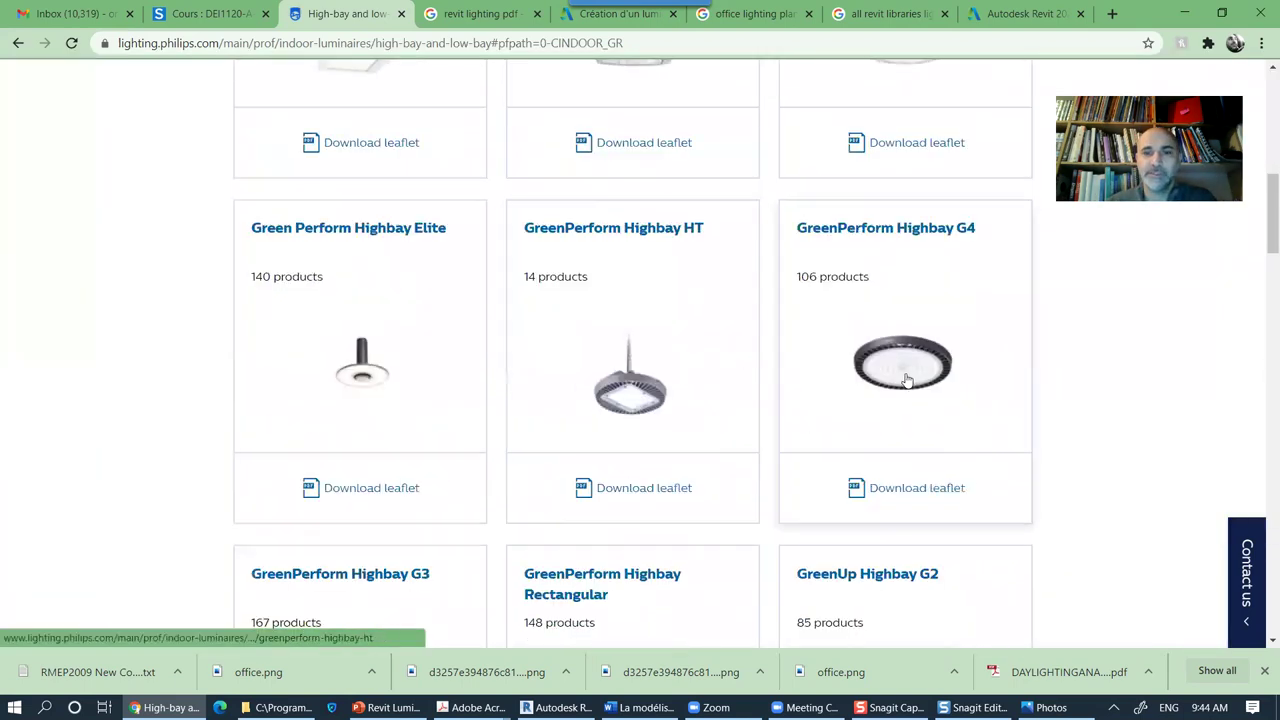
scroll(343, 277, "up", 2)
Step: Open the GentleSpace Gen3 product page and scroll through its product table
left_click(372, 231)
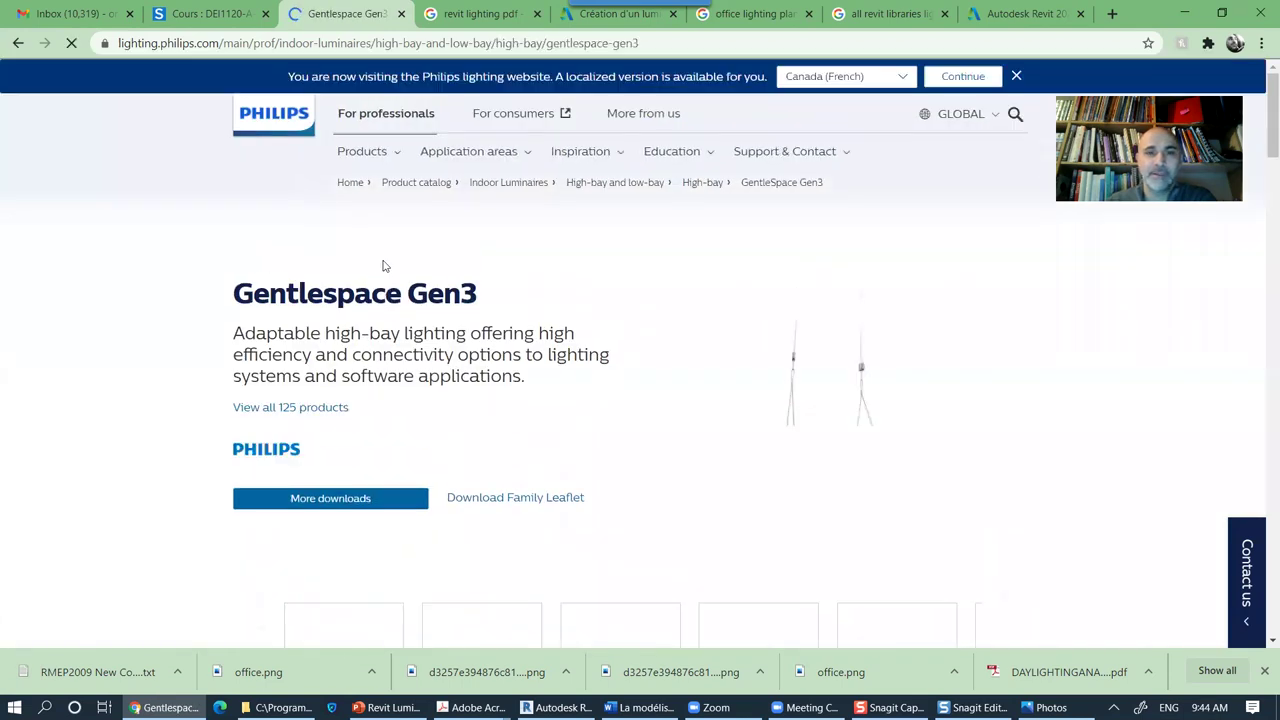
scroll(383, 267, "down", 3)
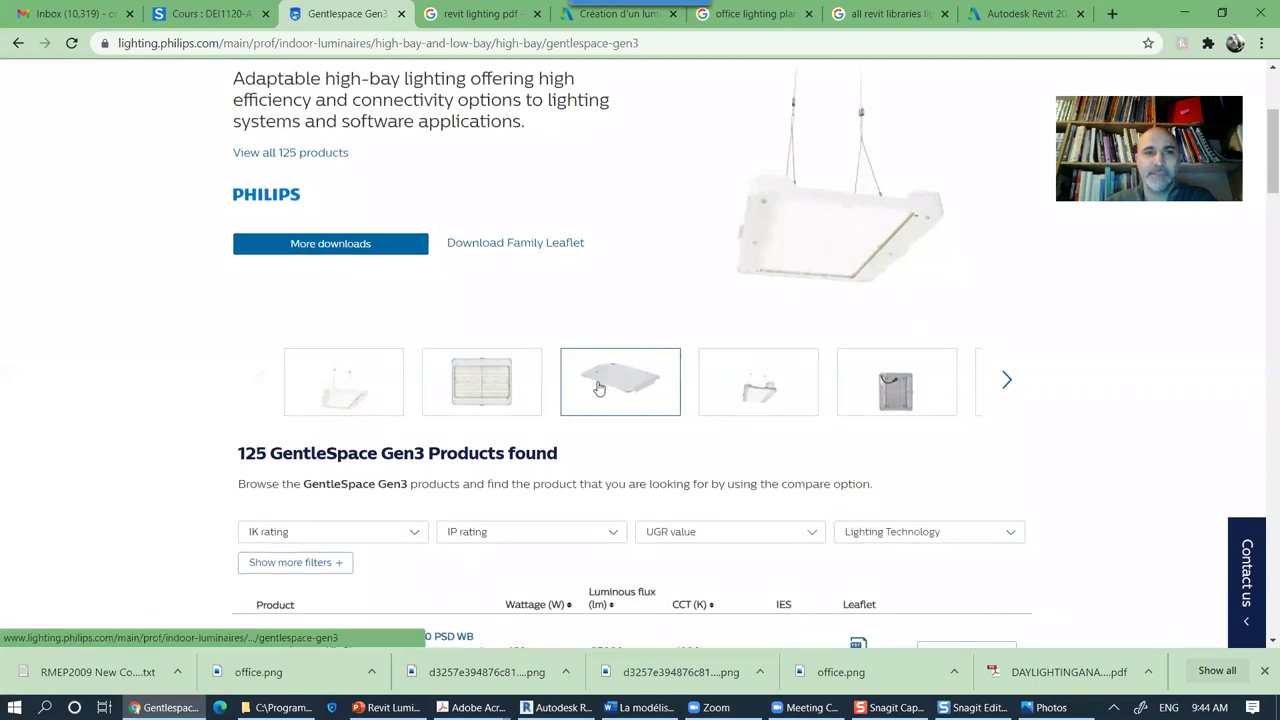
scroll(625, 396, "down", 3)
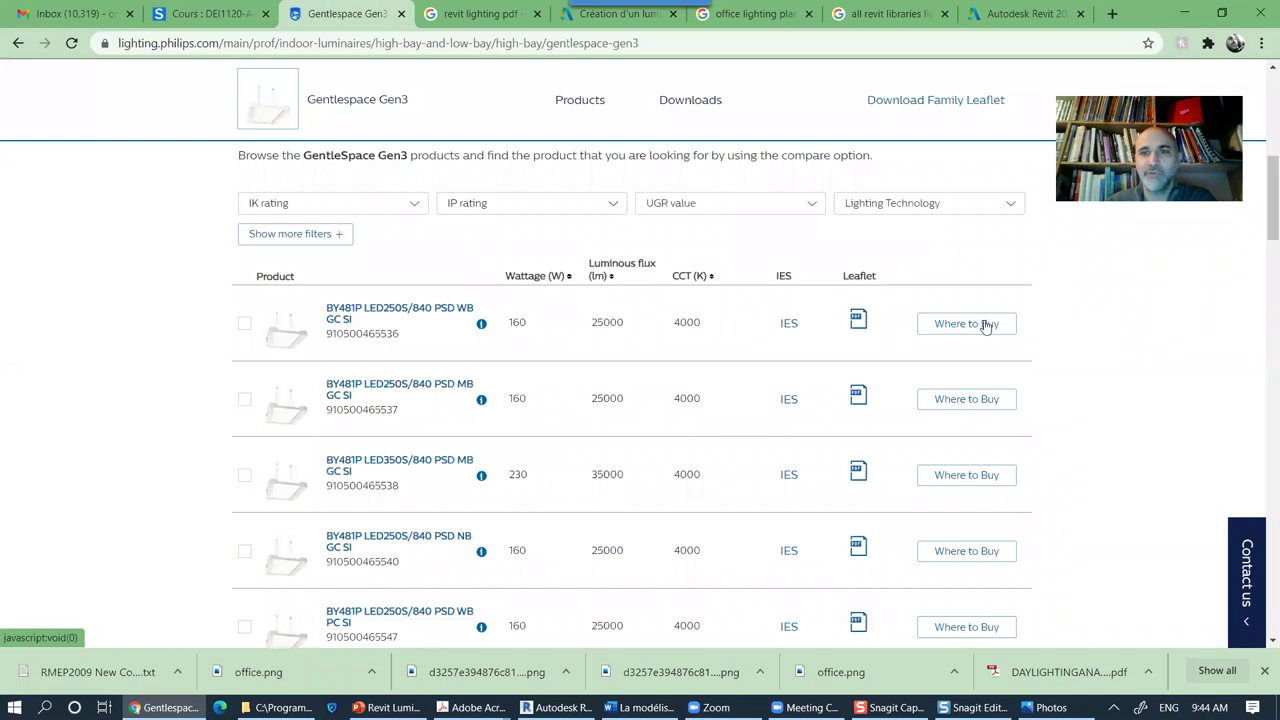
scroll(640, 378, "down", 6)
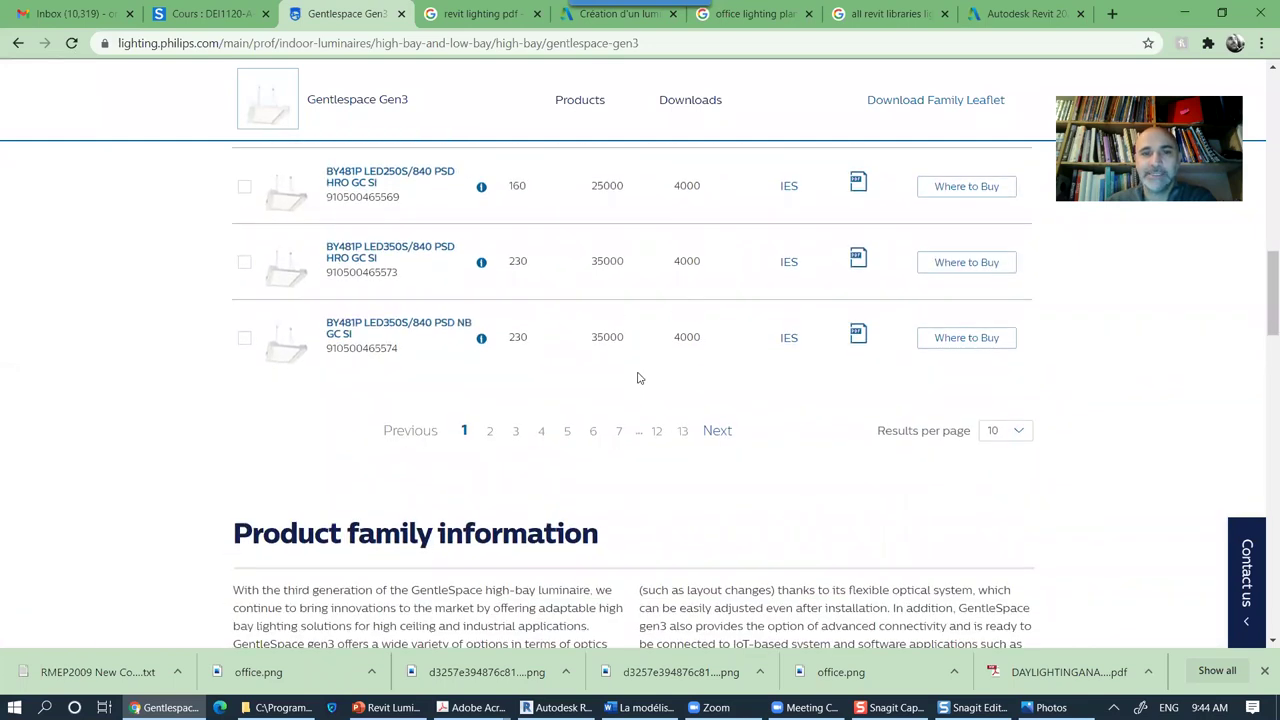
scroll(640, 378, "down", 9)
scroll(640, 378, "down", 4)
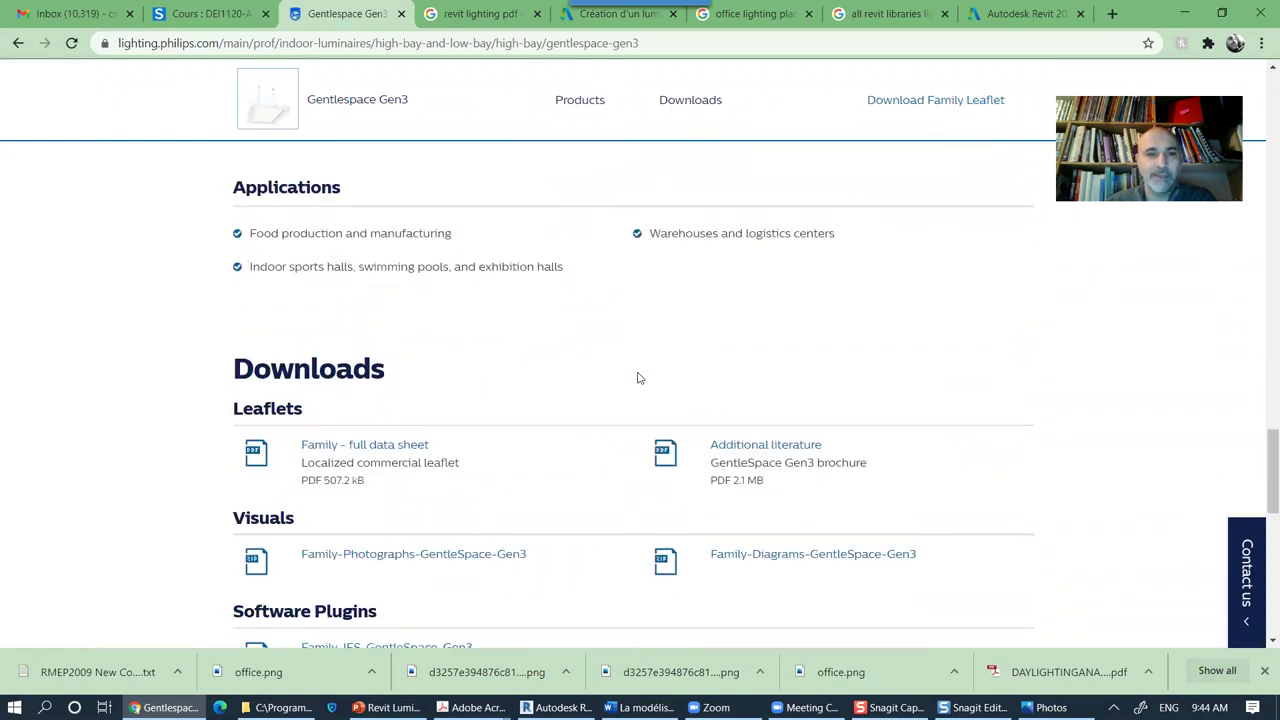
scroll(636, 379, "down", 2)
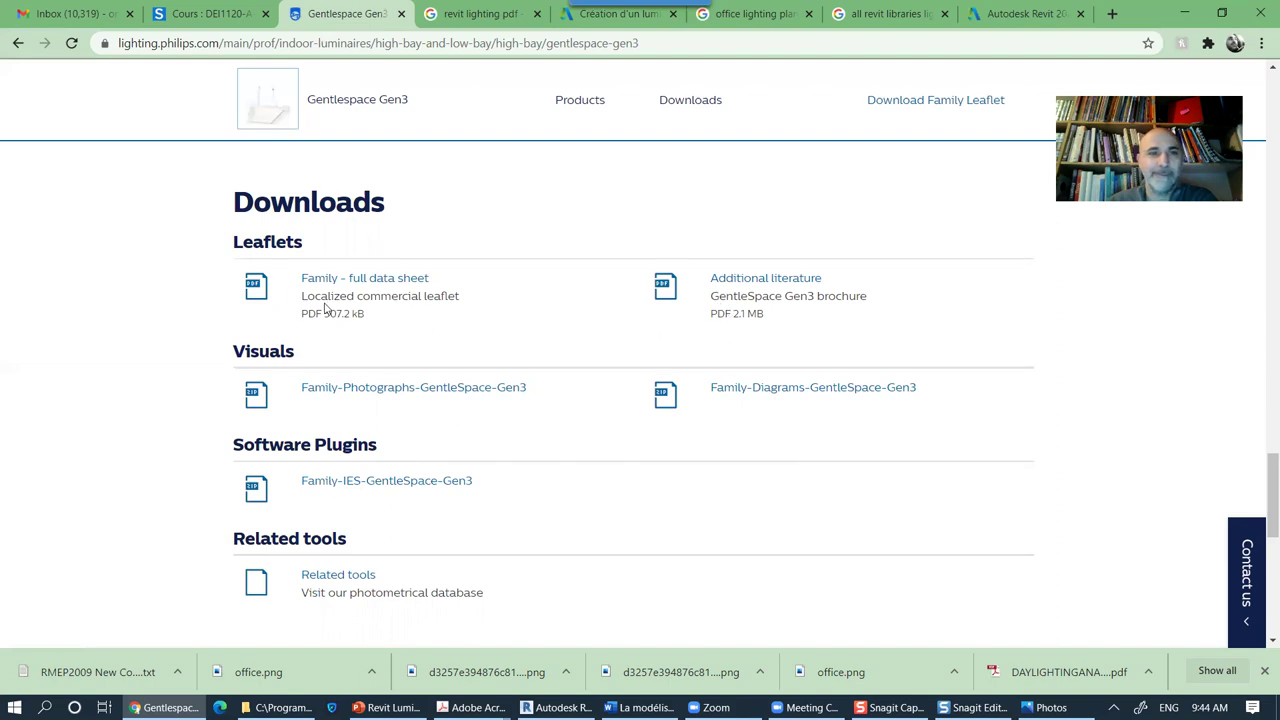
scroll(314, 346, "down", 1)
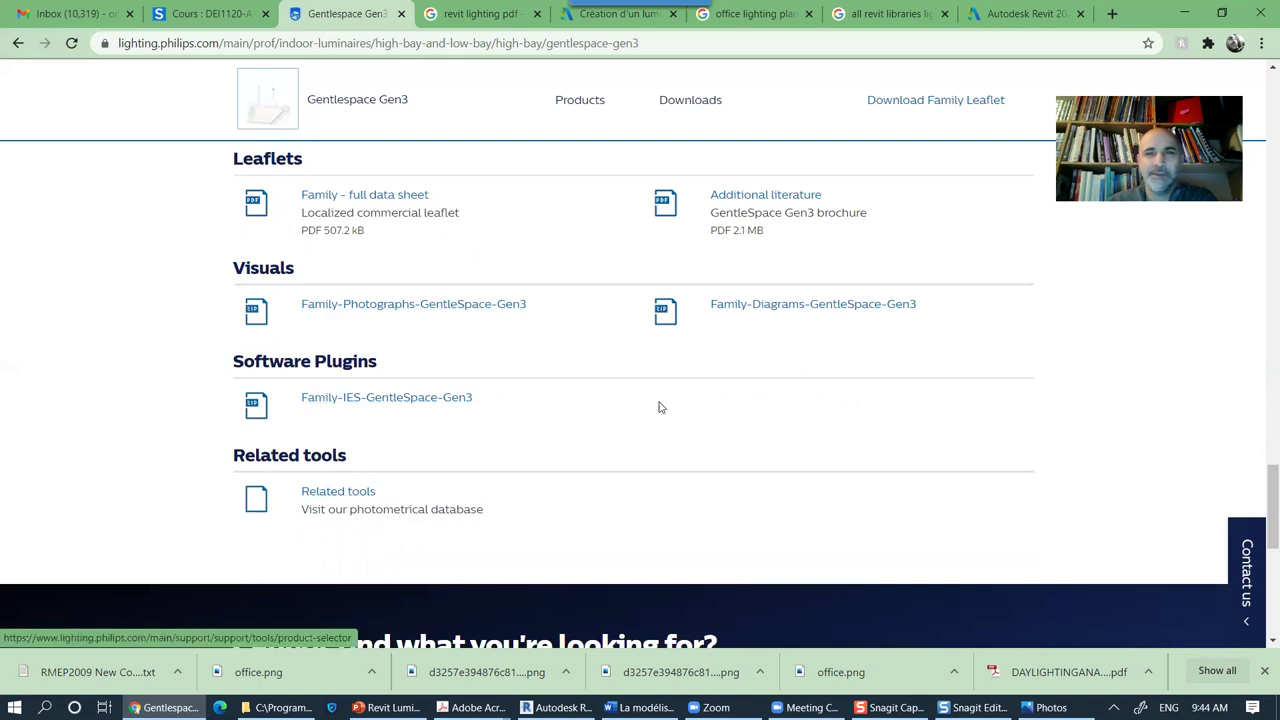
Step: Jump to the GentleSpace Gen3 Downloads section, then return to the top of the page
scroll(760, 350, "up", 5)
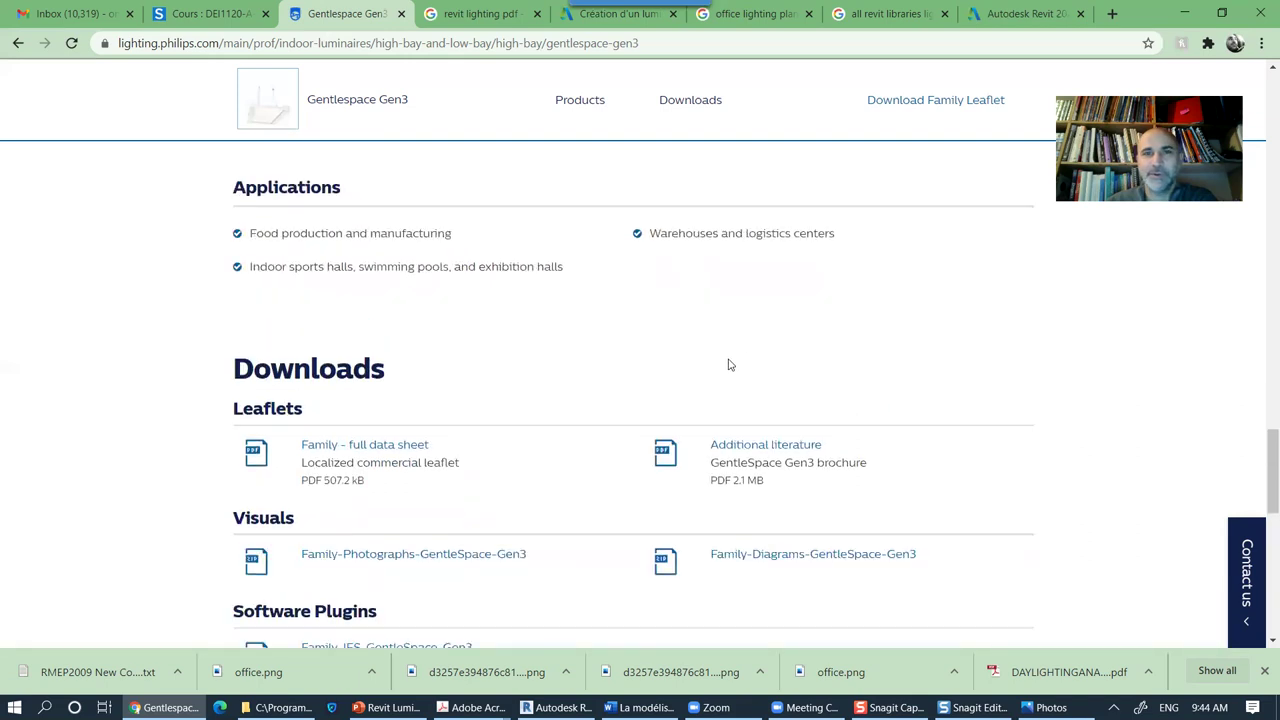
left_click(690, 100)
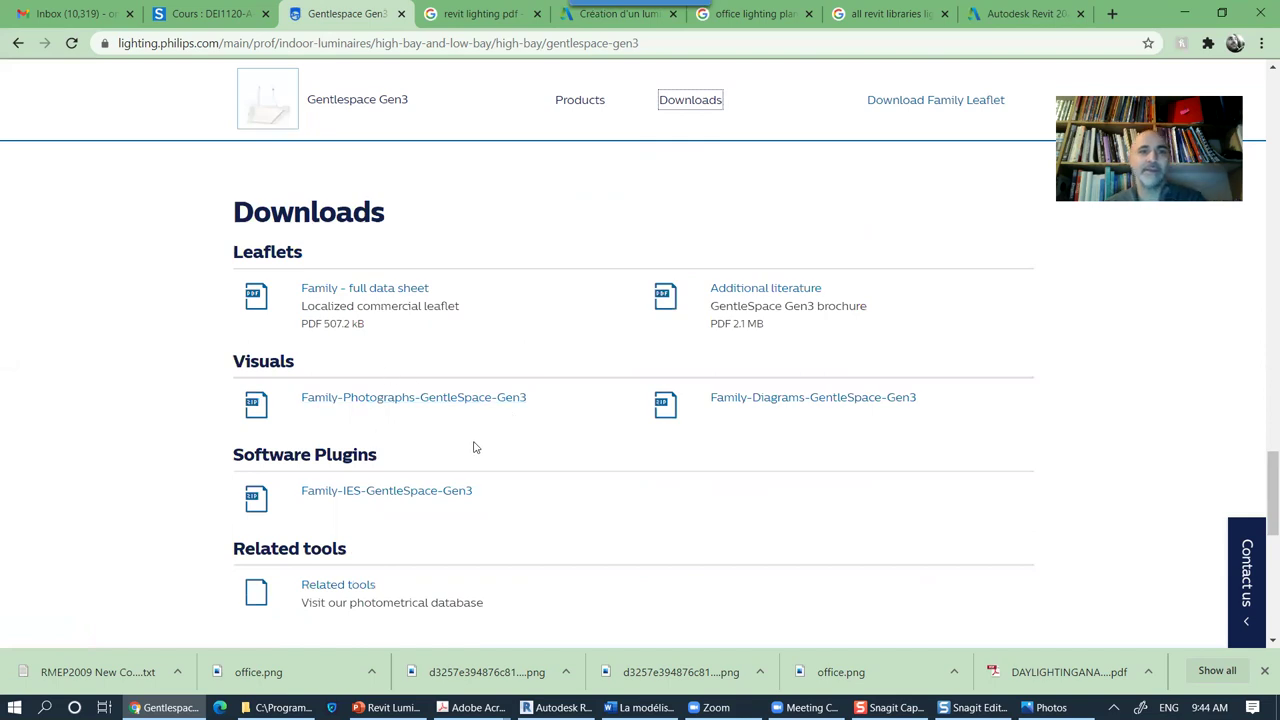
scroll(476, 446, "up", 3)
scroll(490, 451, "up", 1)
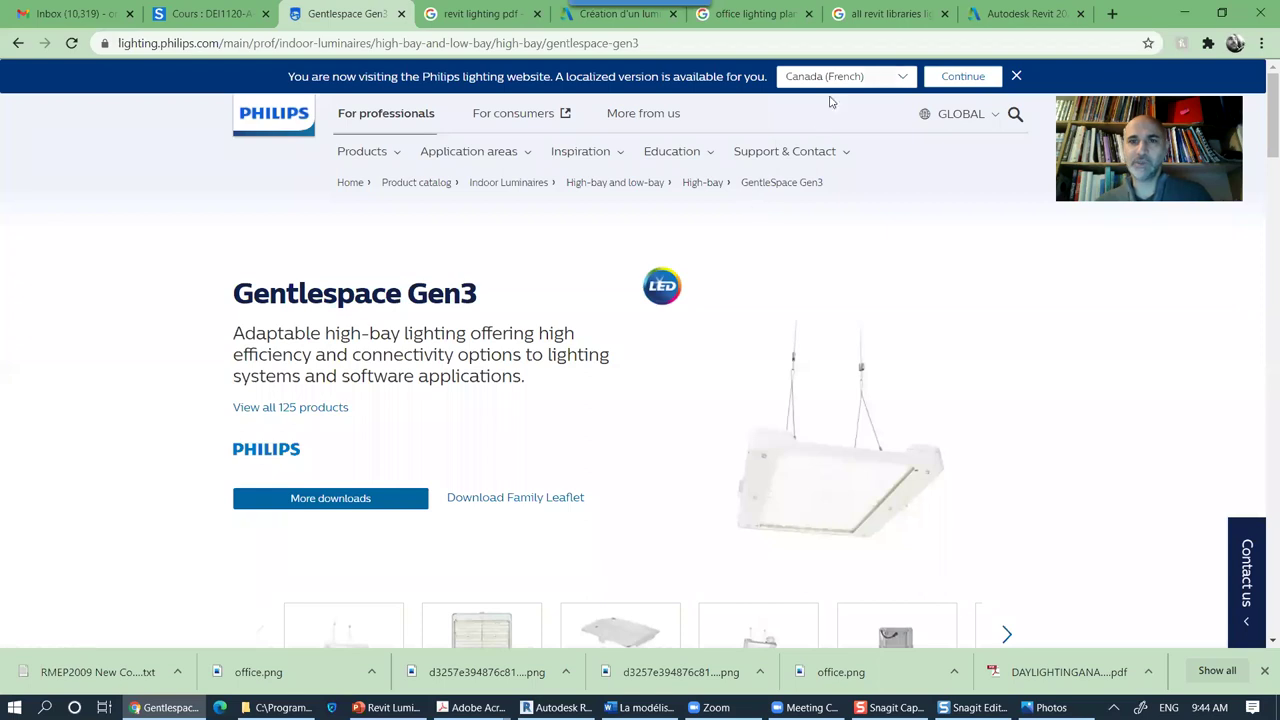
Step: View the GentleSpace Gen3 family leaflet PDF, then close it
left_click(528, 500)
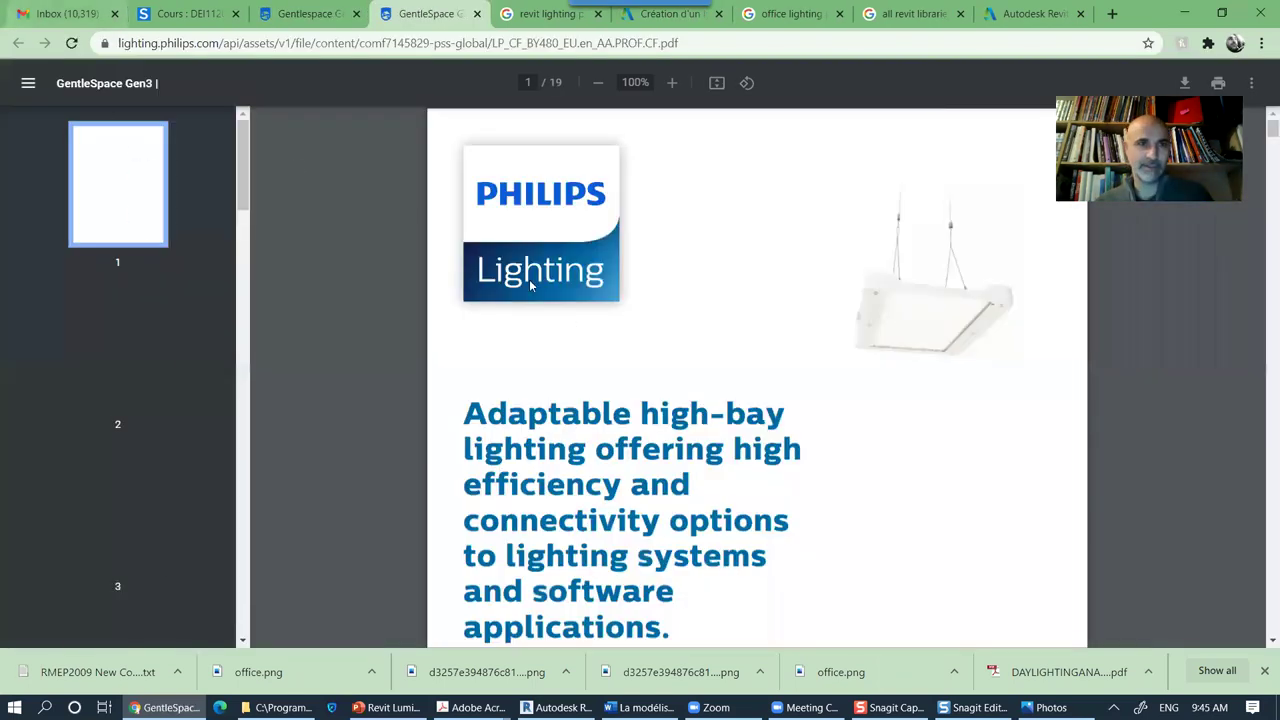
scroll(619, 332, "down", 5)
scroll(619, 332, "down", 12)
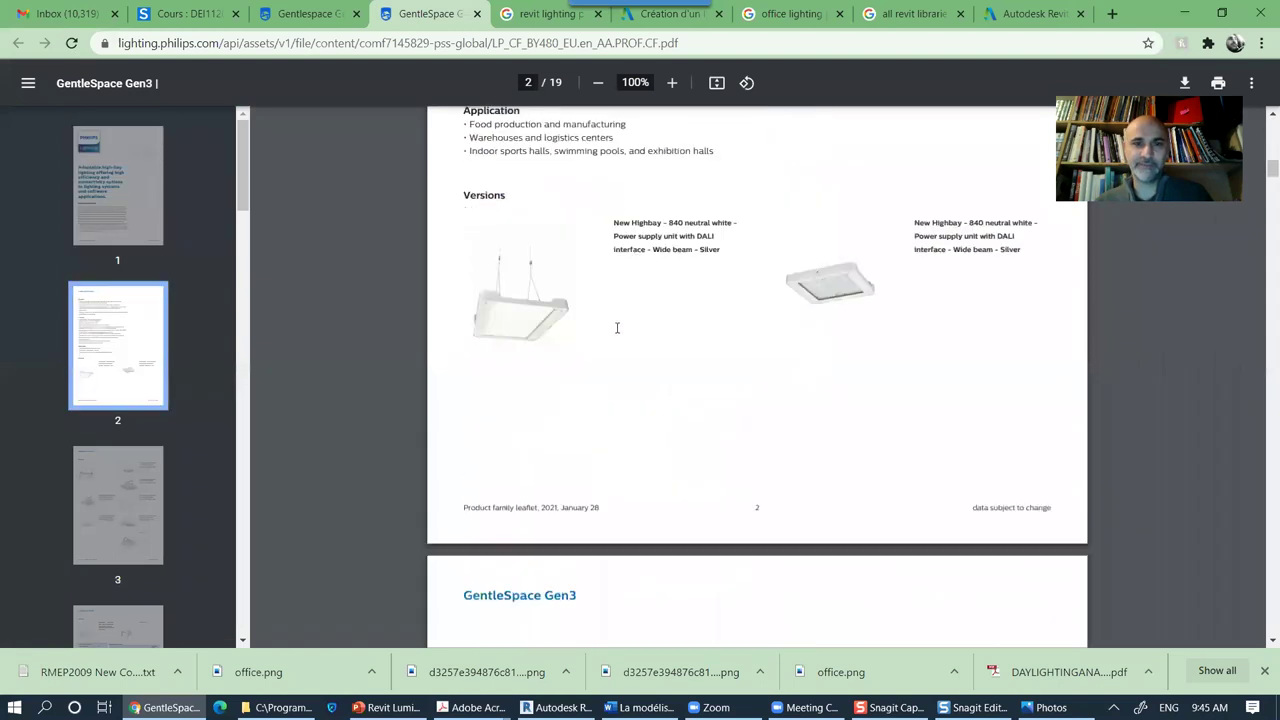
scroll(616, 335, "down", 15)
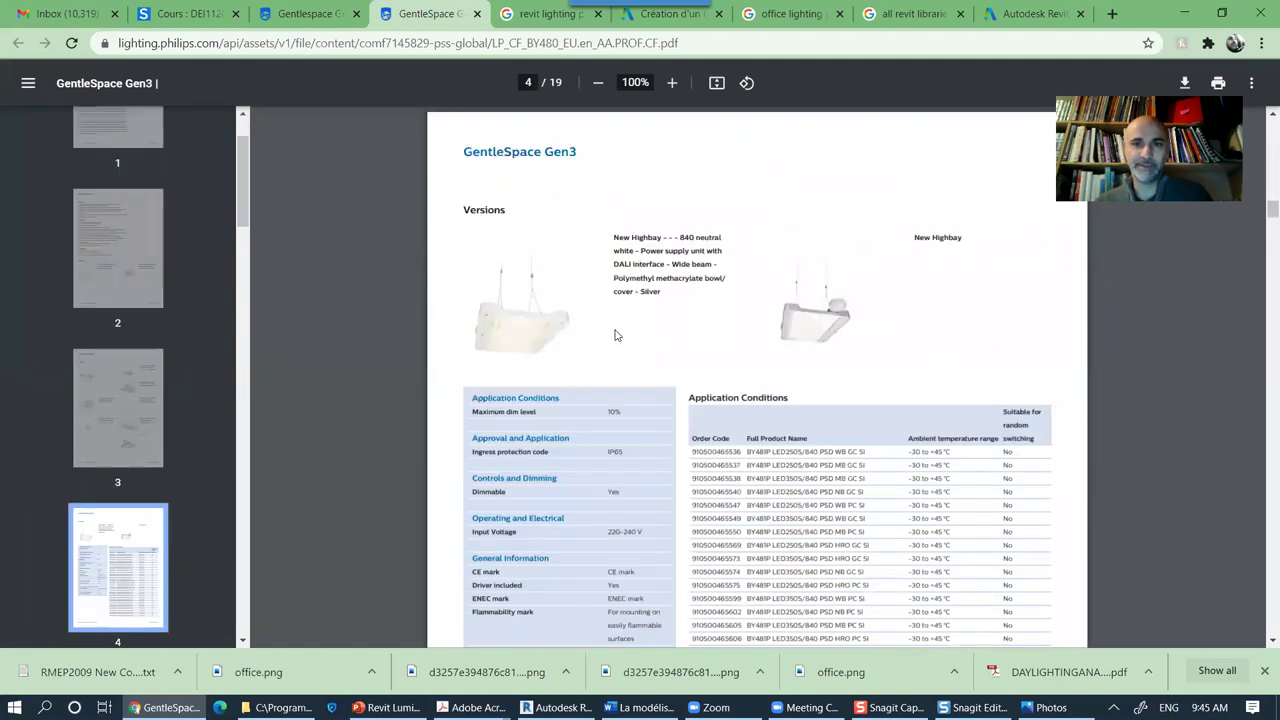
scroll(614, 329, "down", 15)
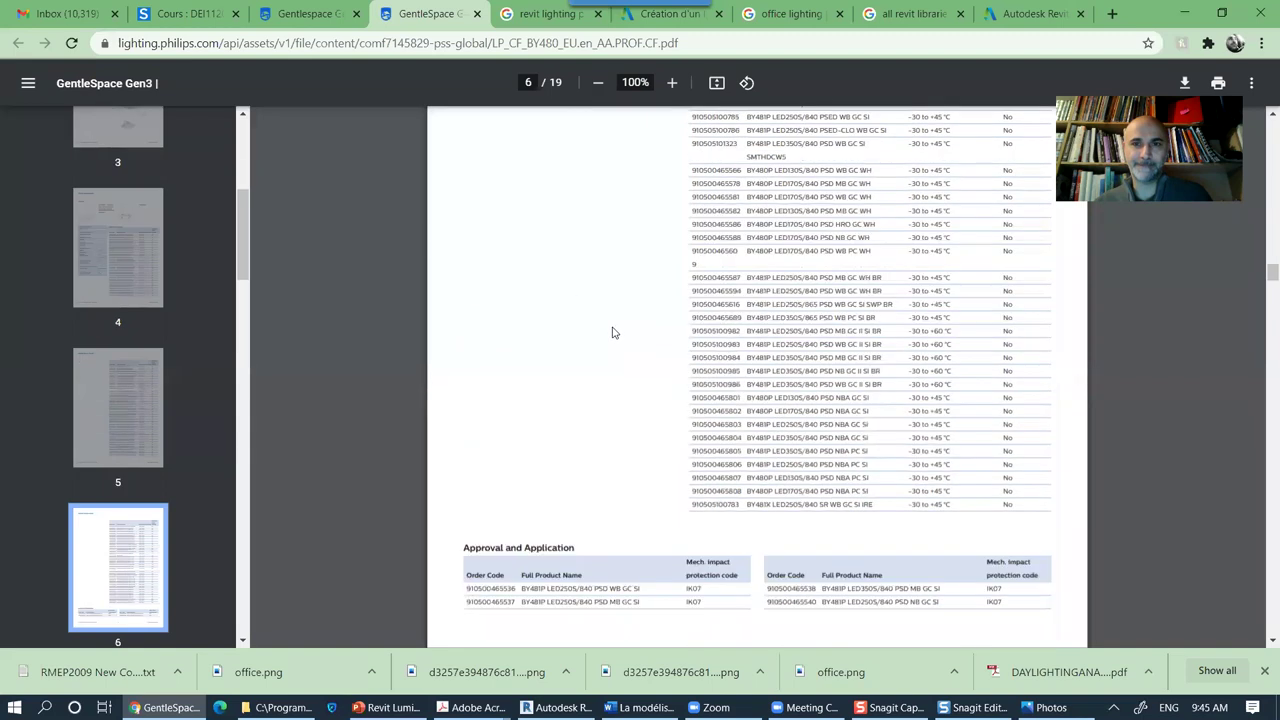
scroll(614, 327, "down", 12)
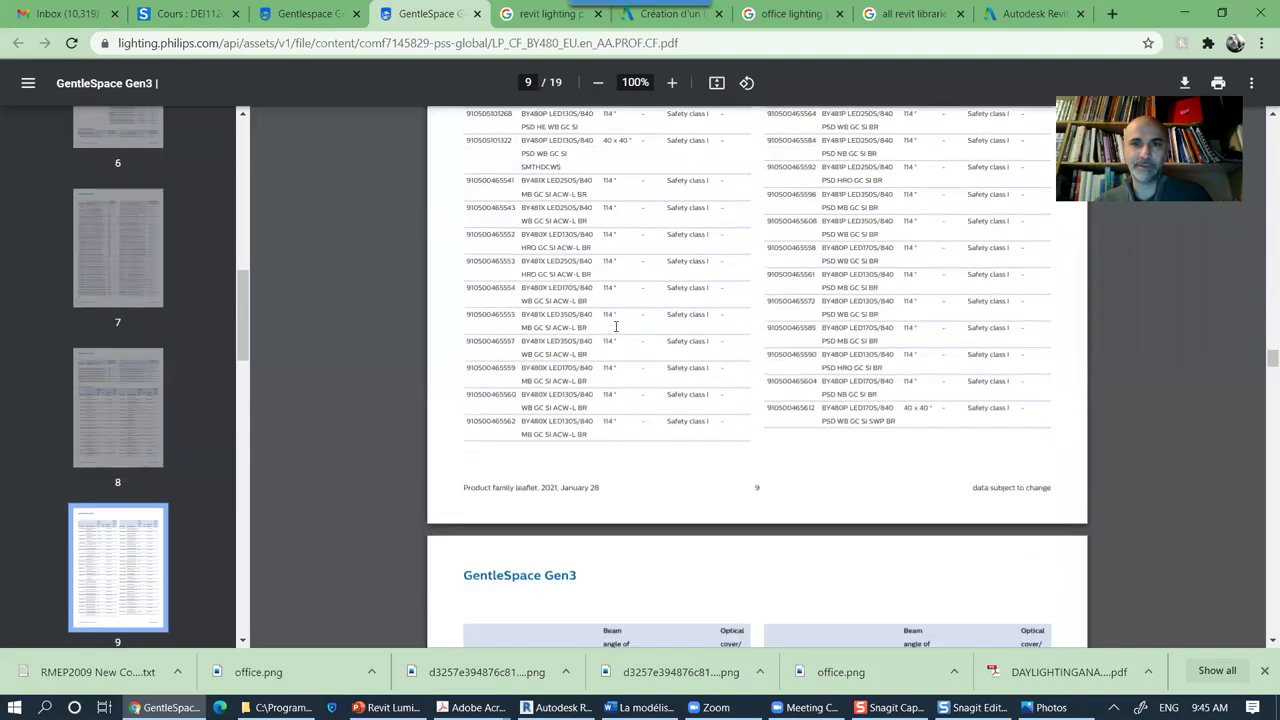
left_click(477, 14)
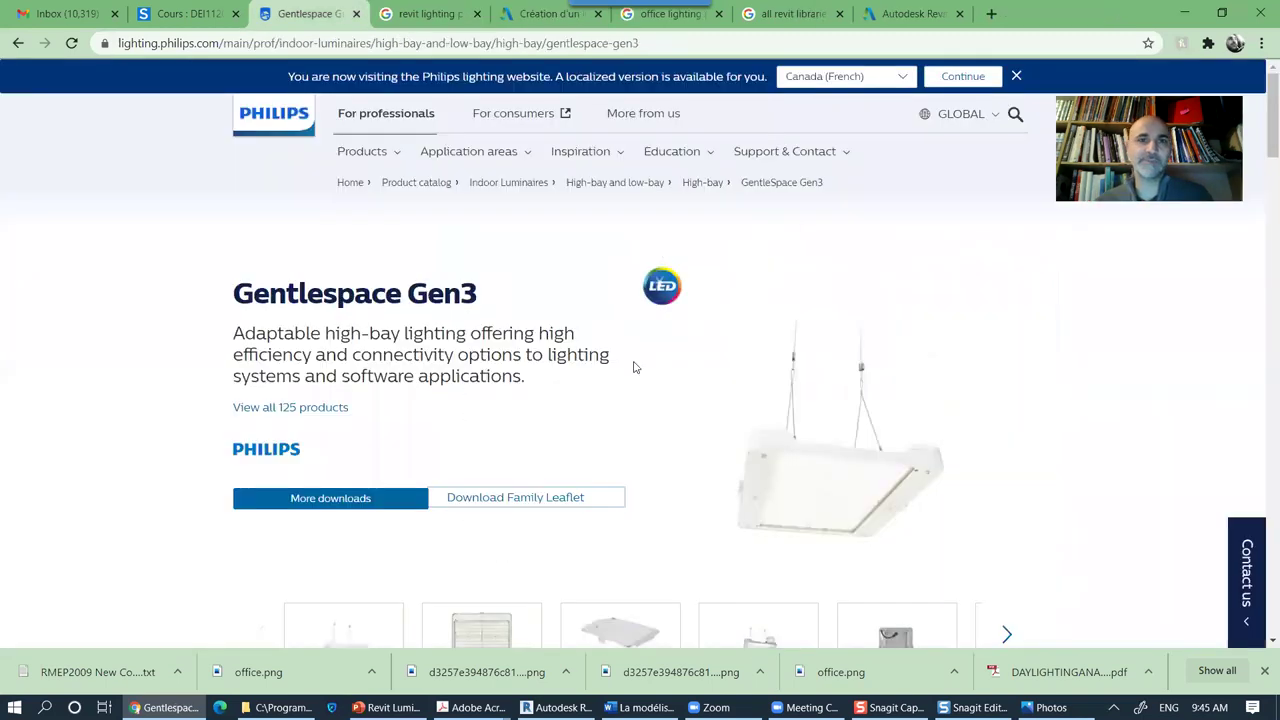
Step: Return to the High-bay and low-bay listing and reopen the GentleSpace Gen3 product page
left_click(18, 44)
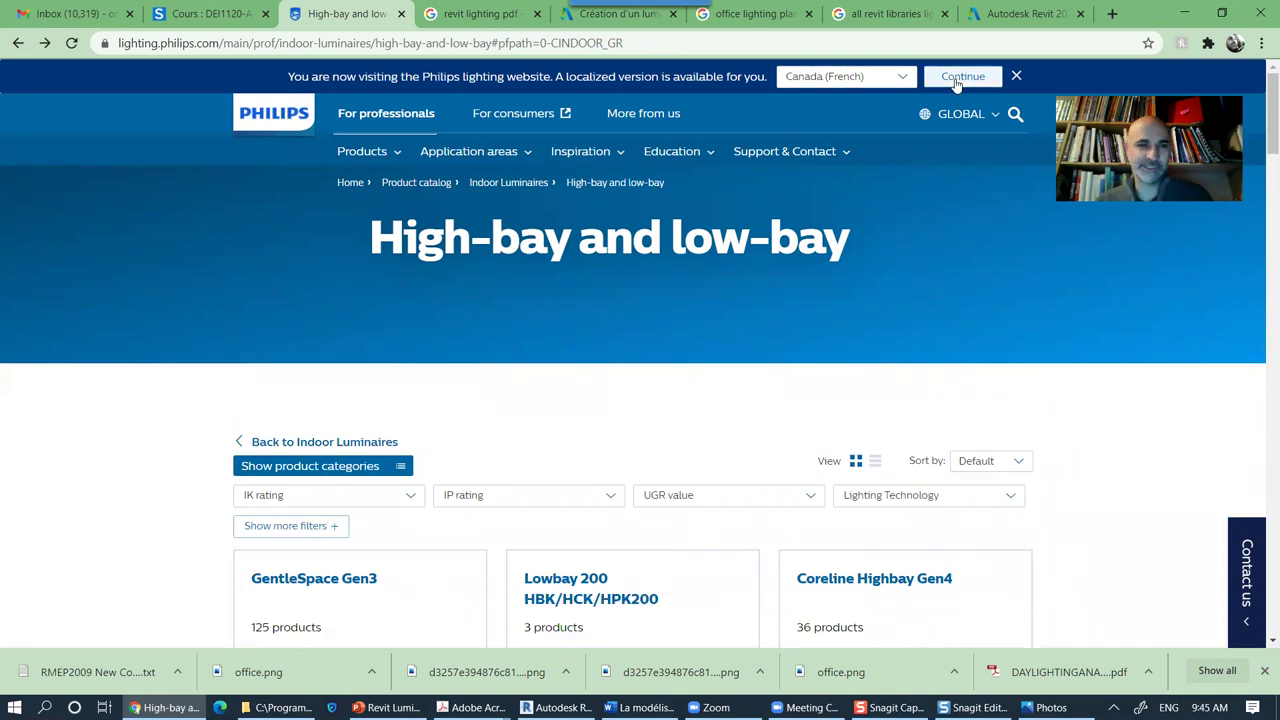
left_click(1016, 116)
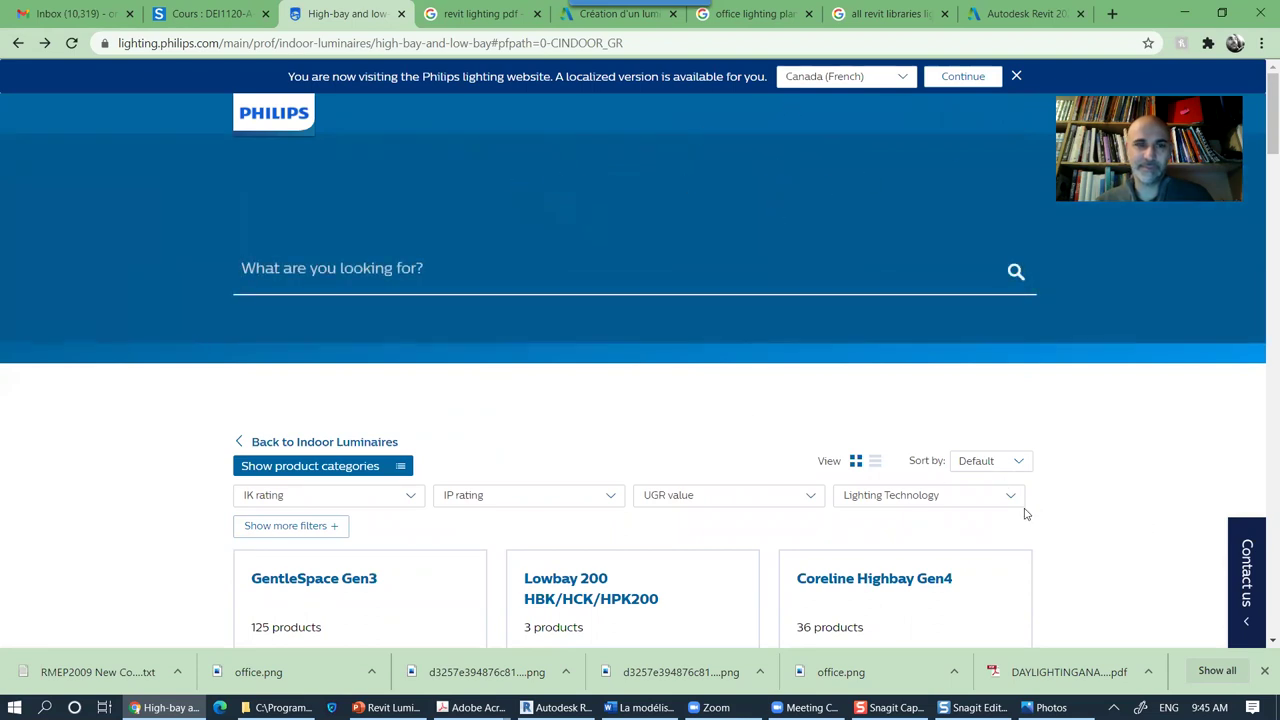
scroll(1024, 513, "down", 4)
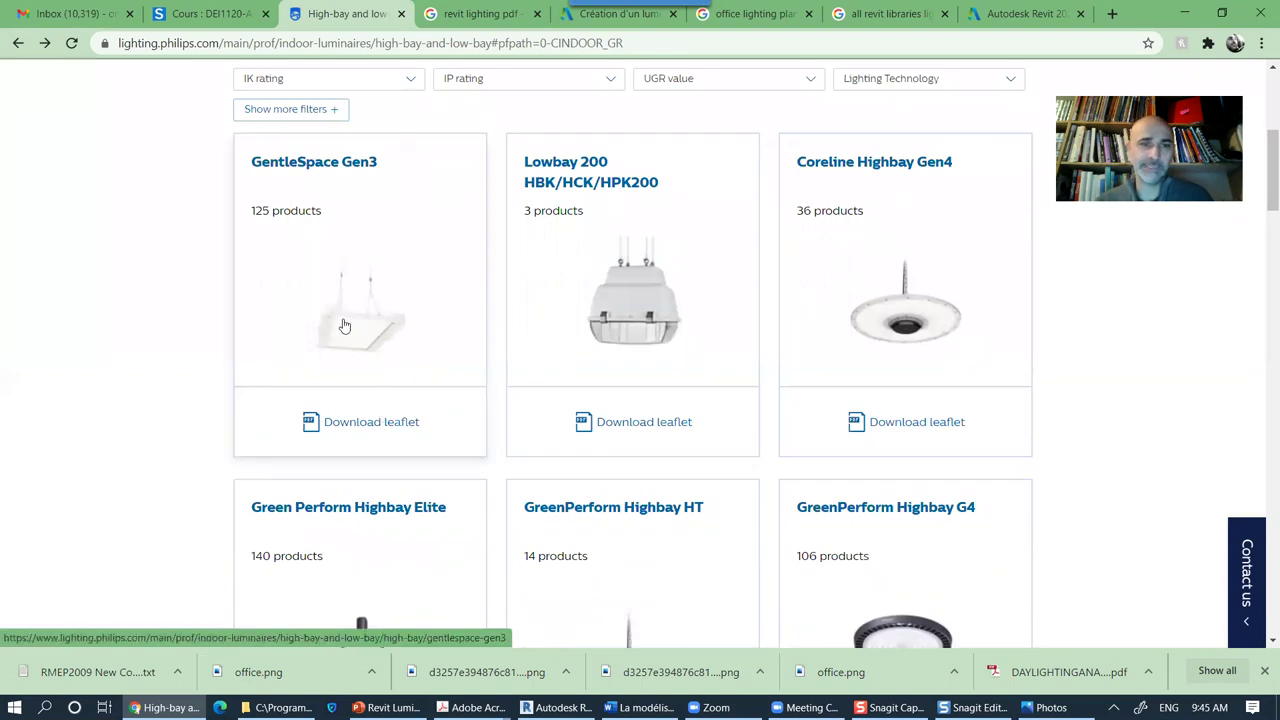
left_click(343, 326)
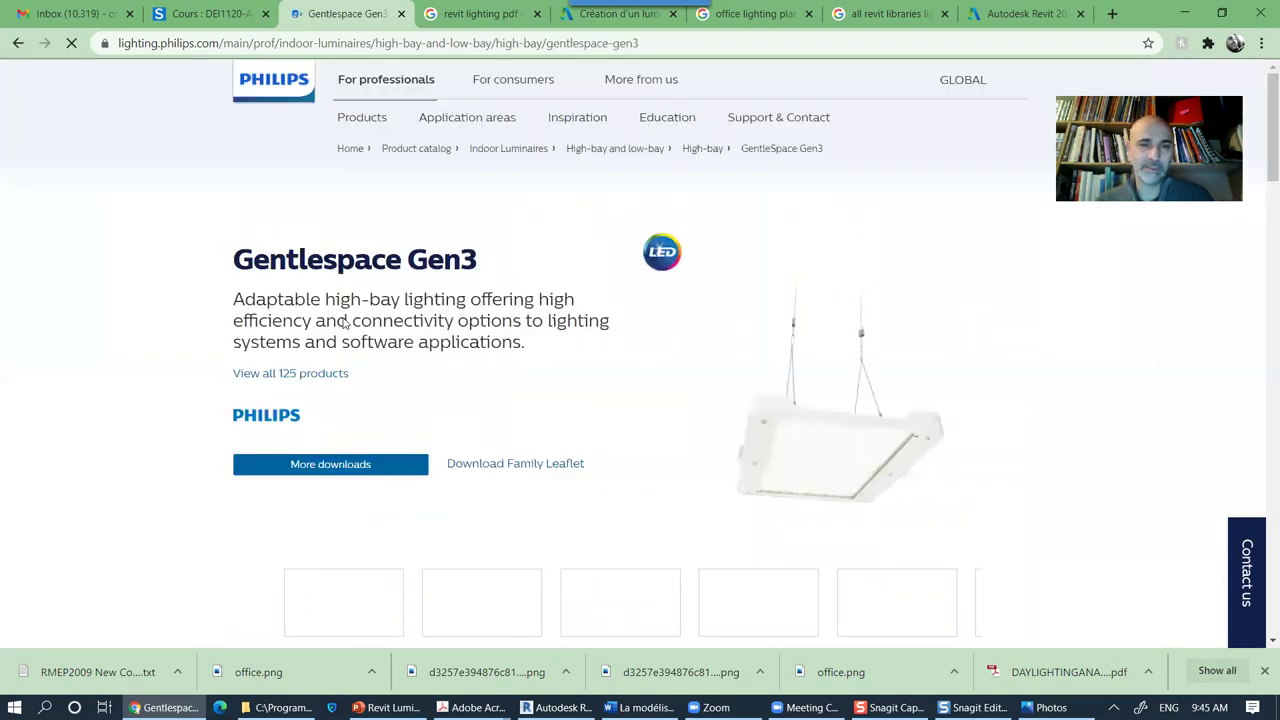
Step: Compare the BY481P variants' wattage, lumen output, 4000 K and IES files in the table
scroll(400, 348, "down", 15)
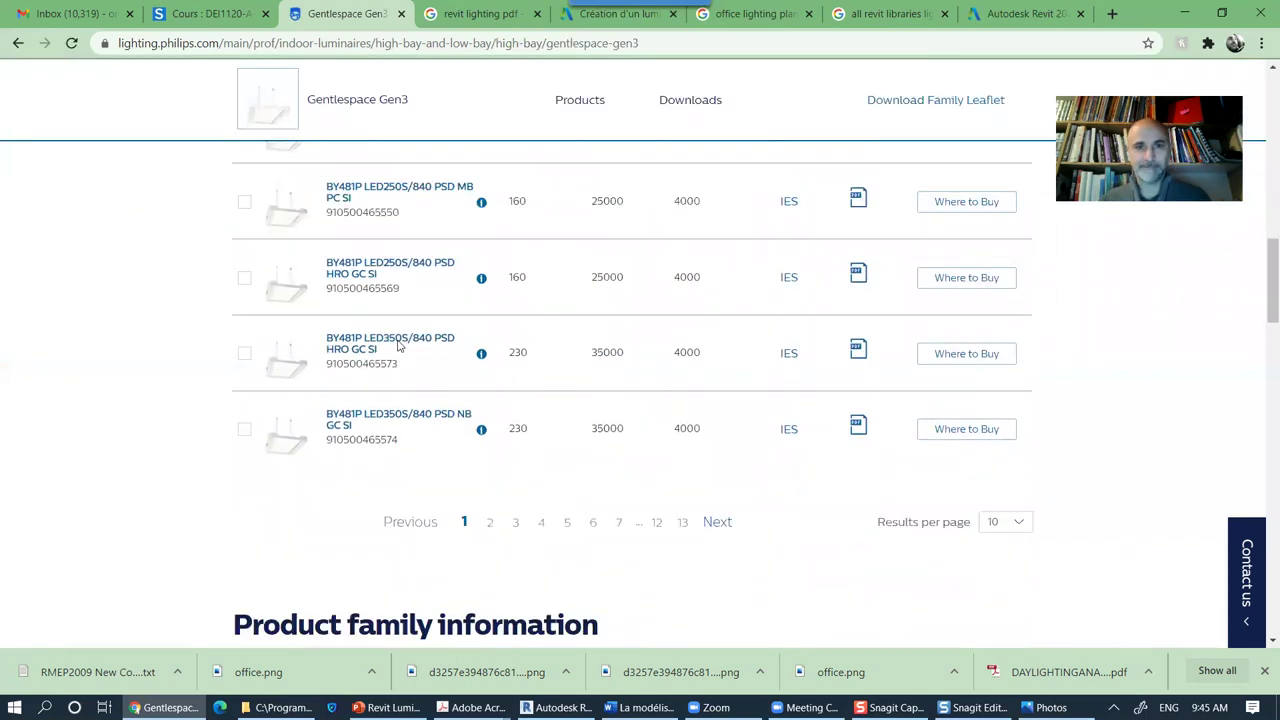
scroll(405, 345, "down", 5)
scroll(403, 341, "down", 3)
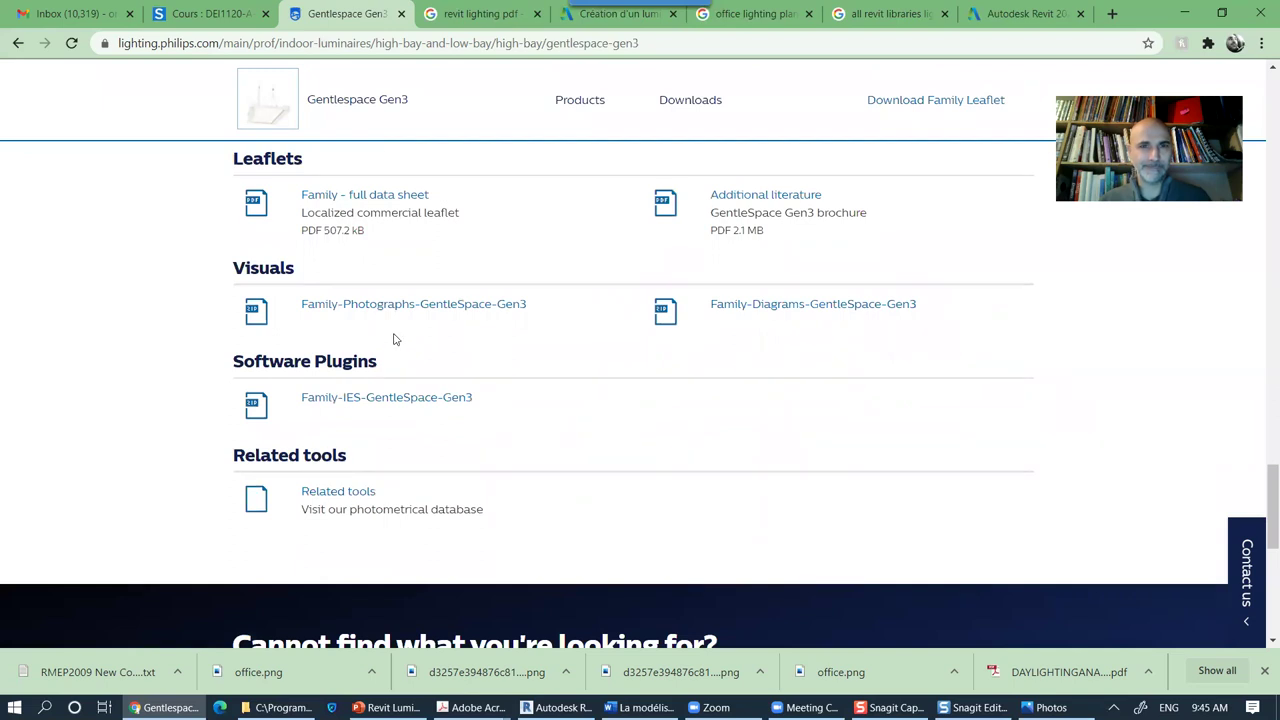
scroll(393, 339, "down", 6)
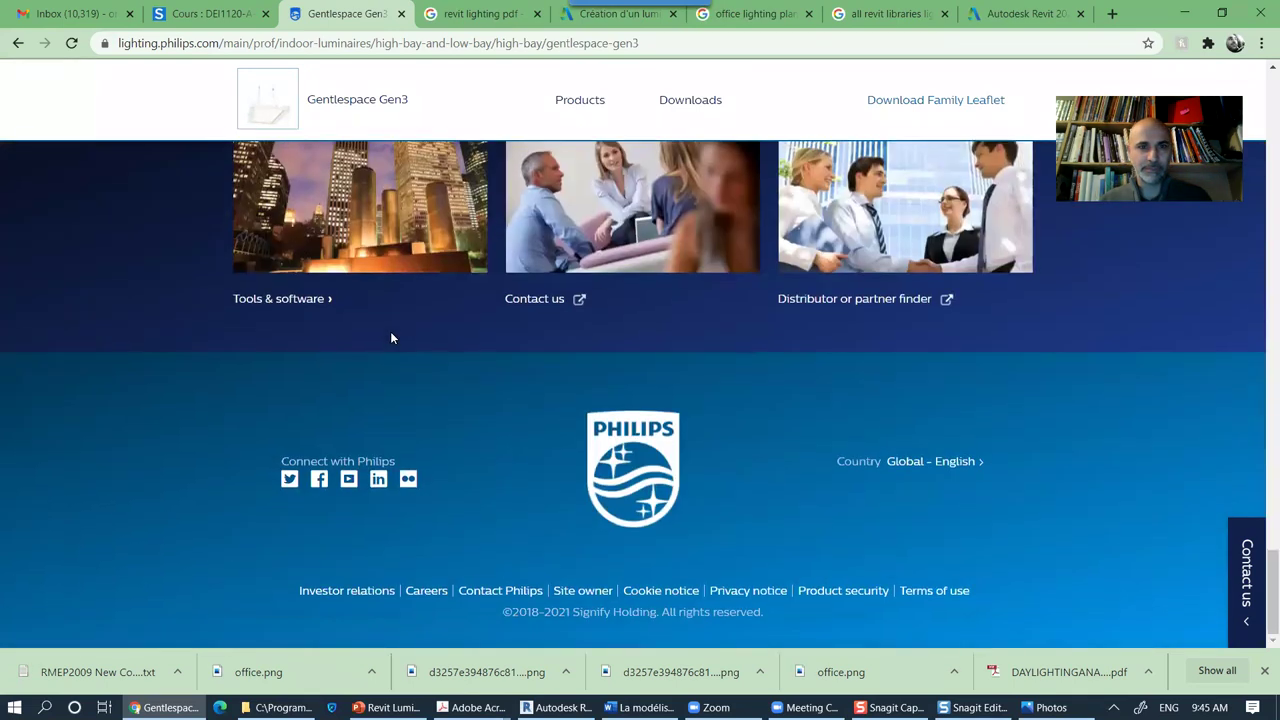
scroll(393, 336, "up", 3)
scroll(393, 336, "up", 15)
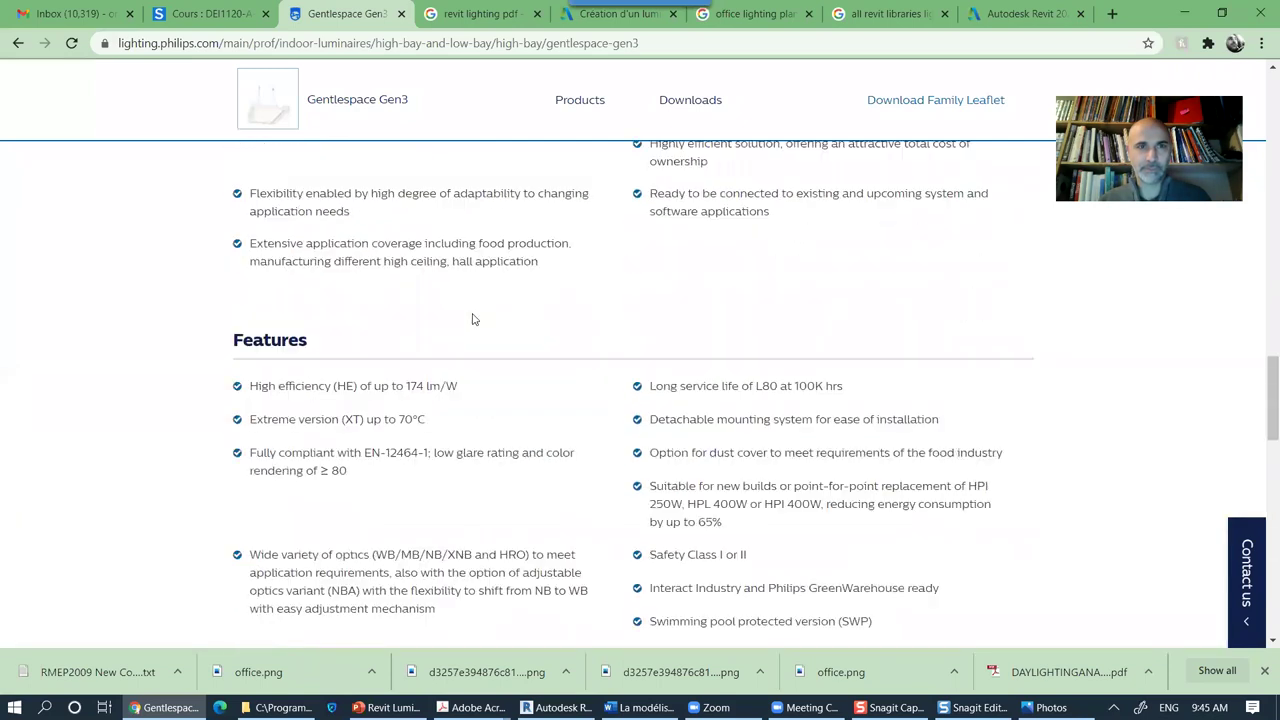
scroll(480, 330, "up", 8)
scroll(480, 331, "down", 5)
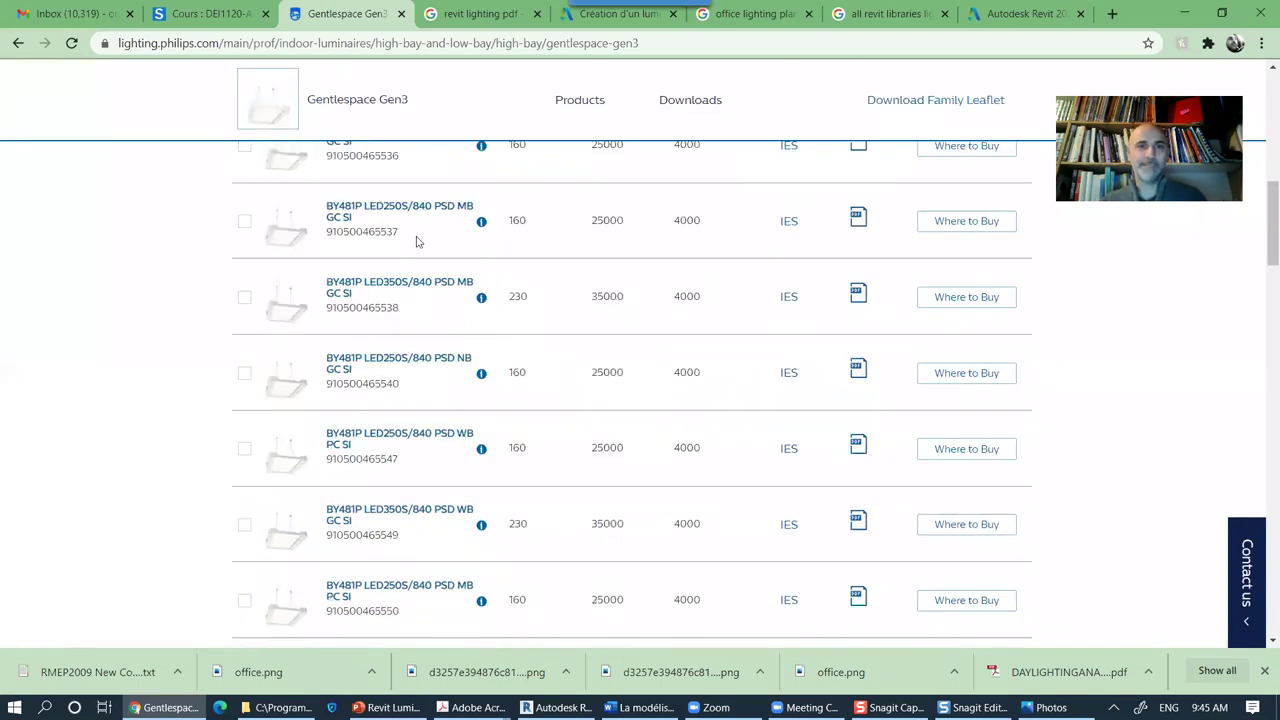
Step: Open BY481P LED250S/840 PSD MB GC SI and review its specifications and IES, ULD, Relux, LDT downloads
left_click(408, 213)
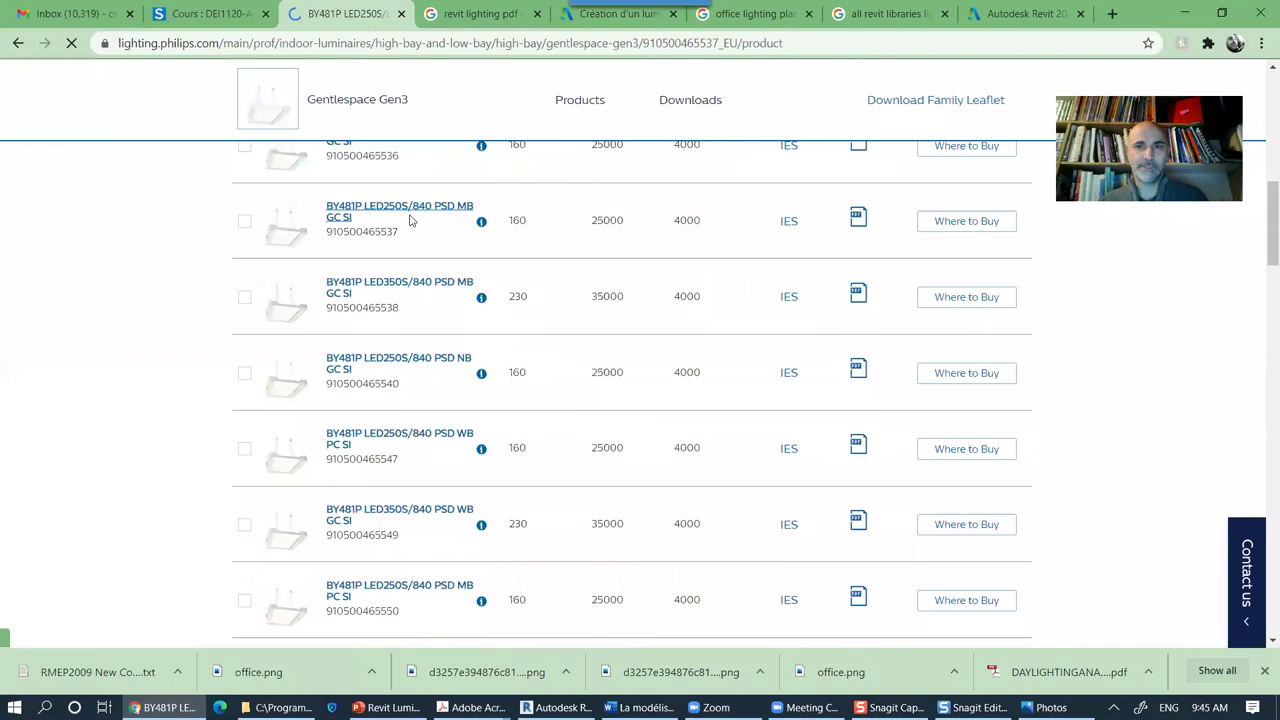
scroll(415, 250, "down", 20)
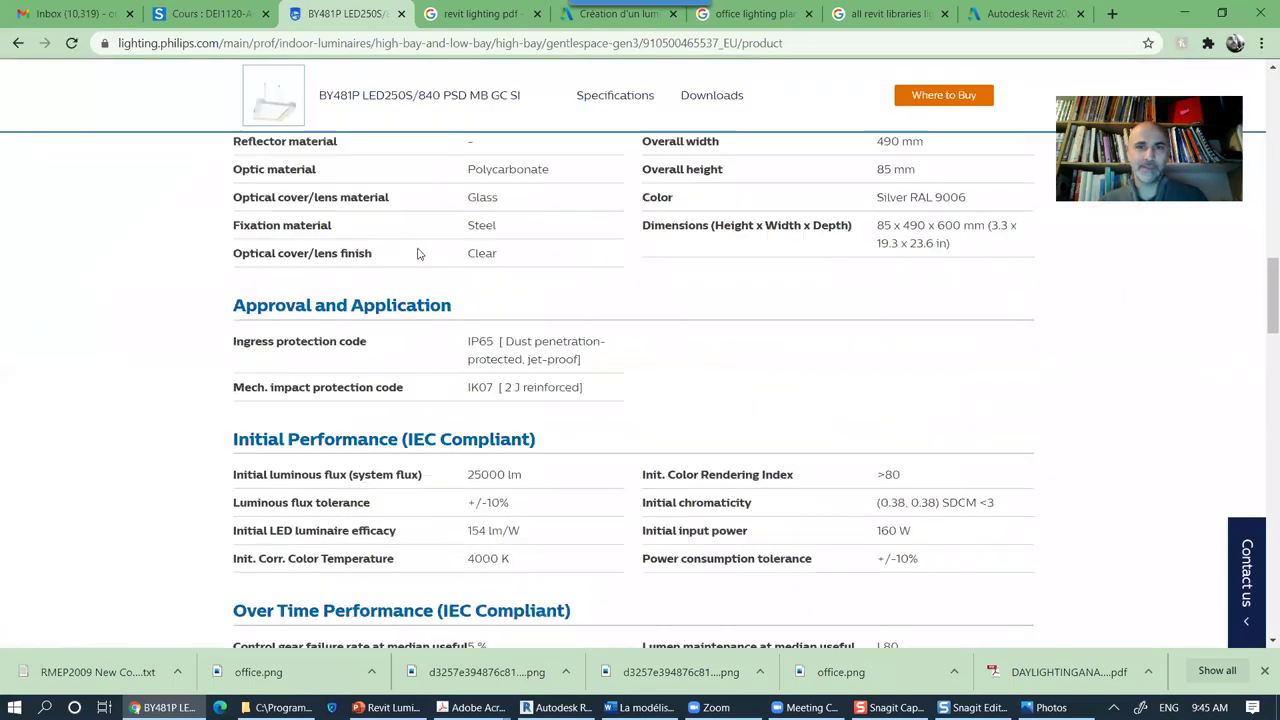
scroll(418, 252, "down", 4)
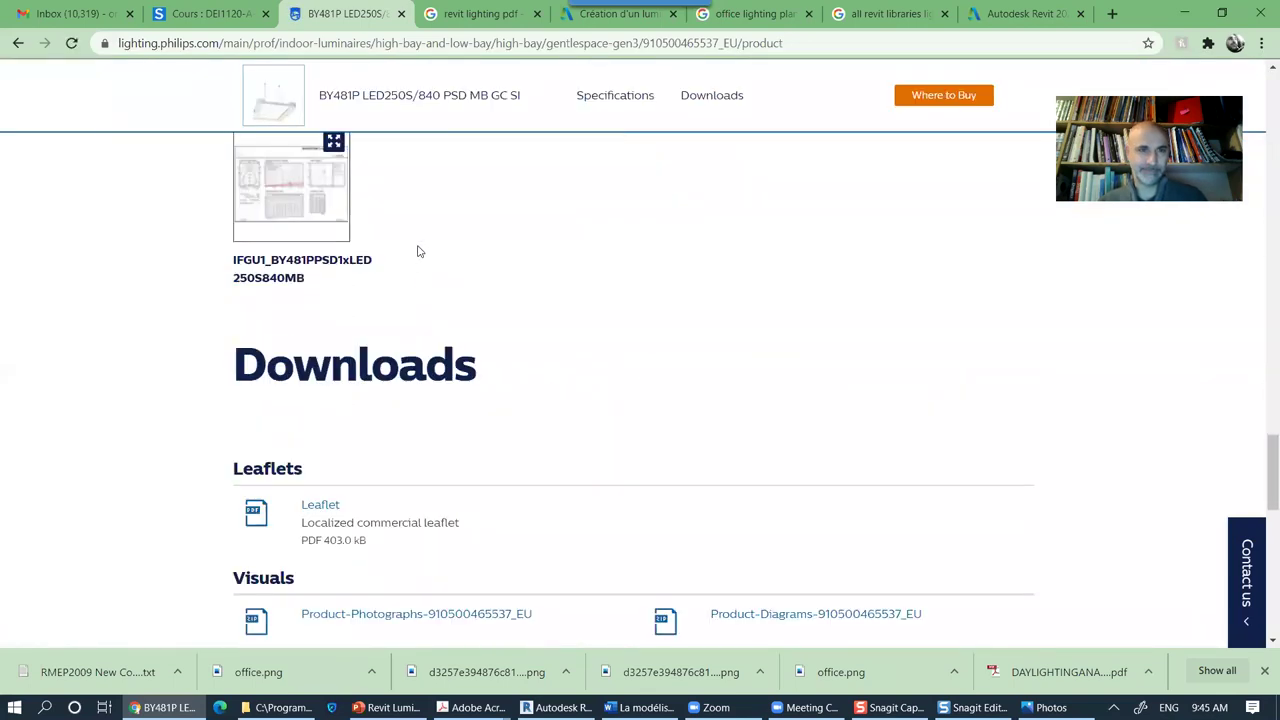
scroll(478, 190, "up", 4)
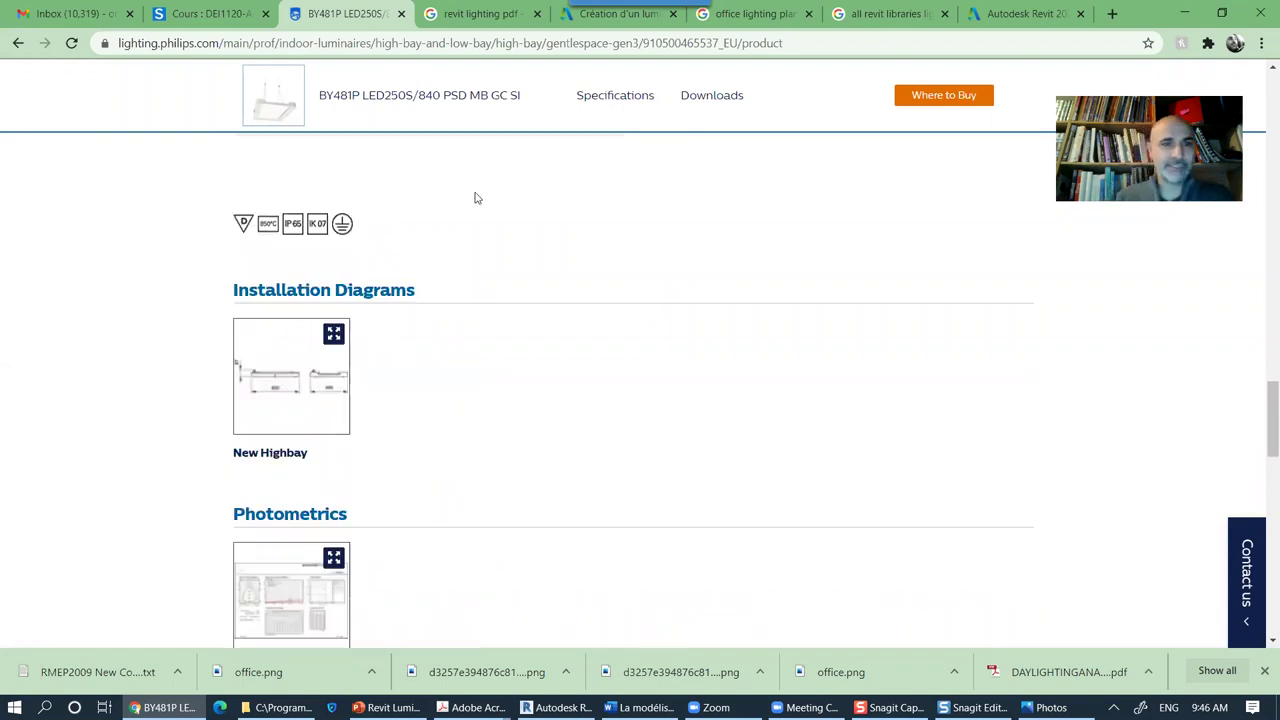
scroll(470, 211, "up", 10)
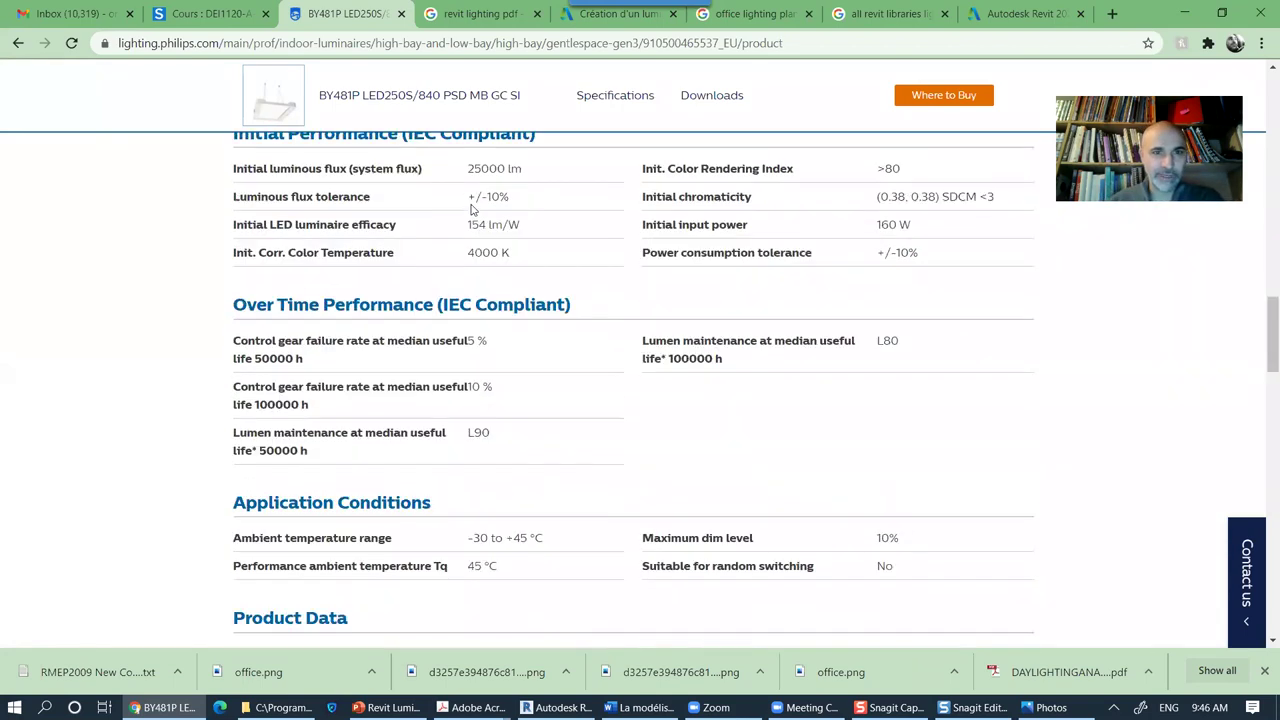
scroll(472, 205, "up", 11)
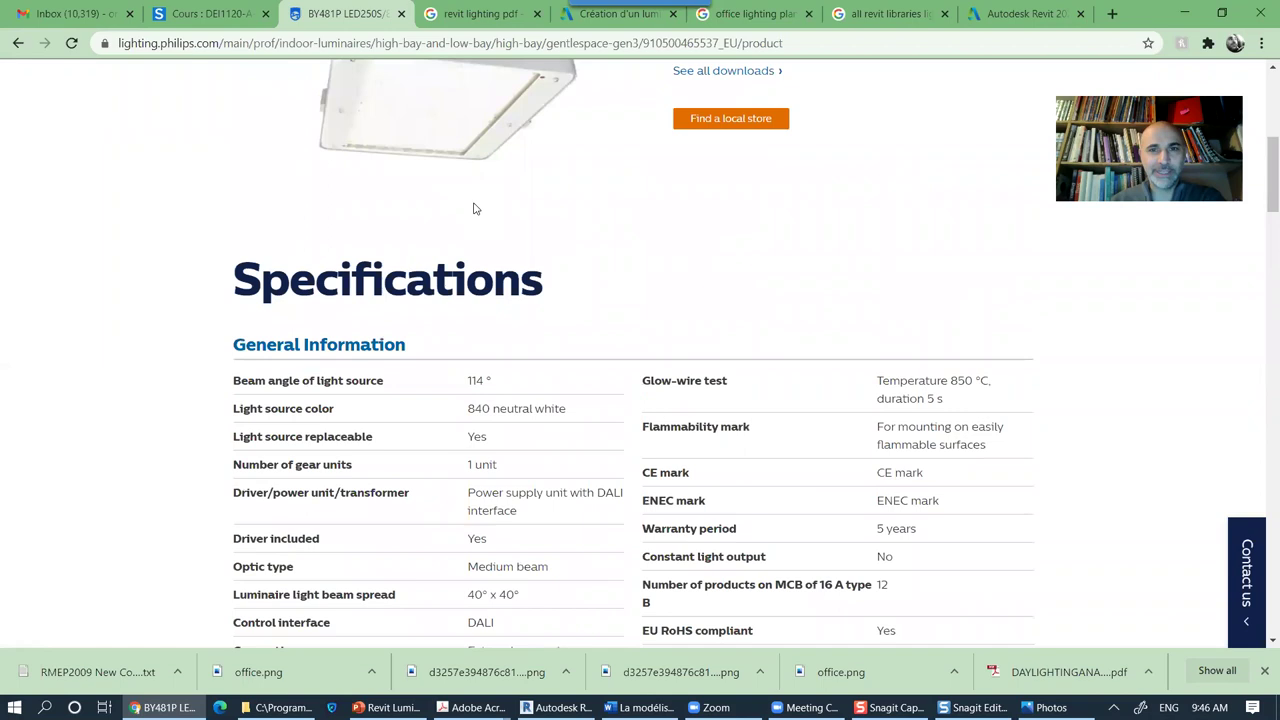
scroll(476, 205, "down", 20)
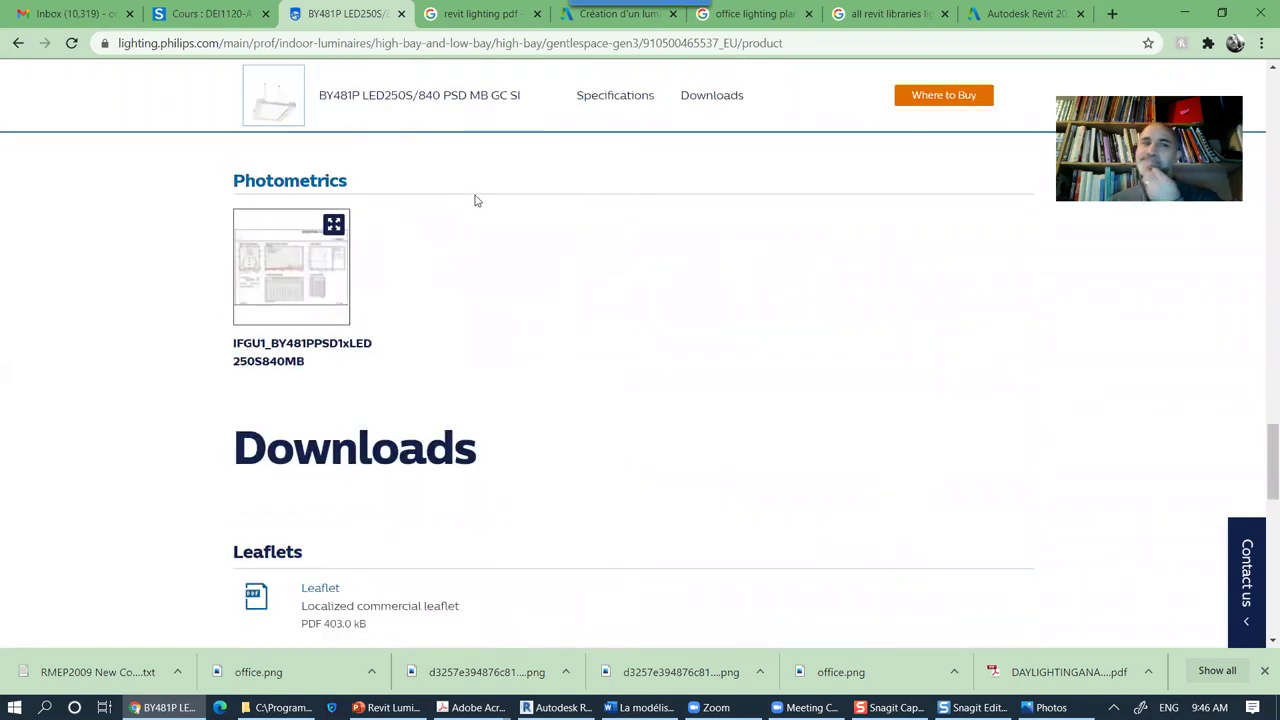
scroll(476, 201, "down", 1)
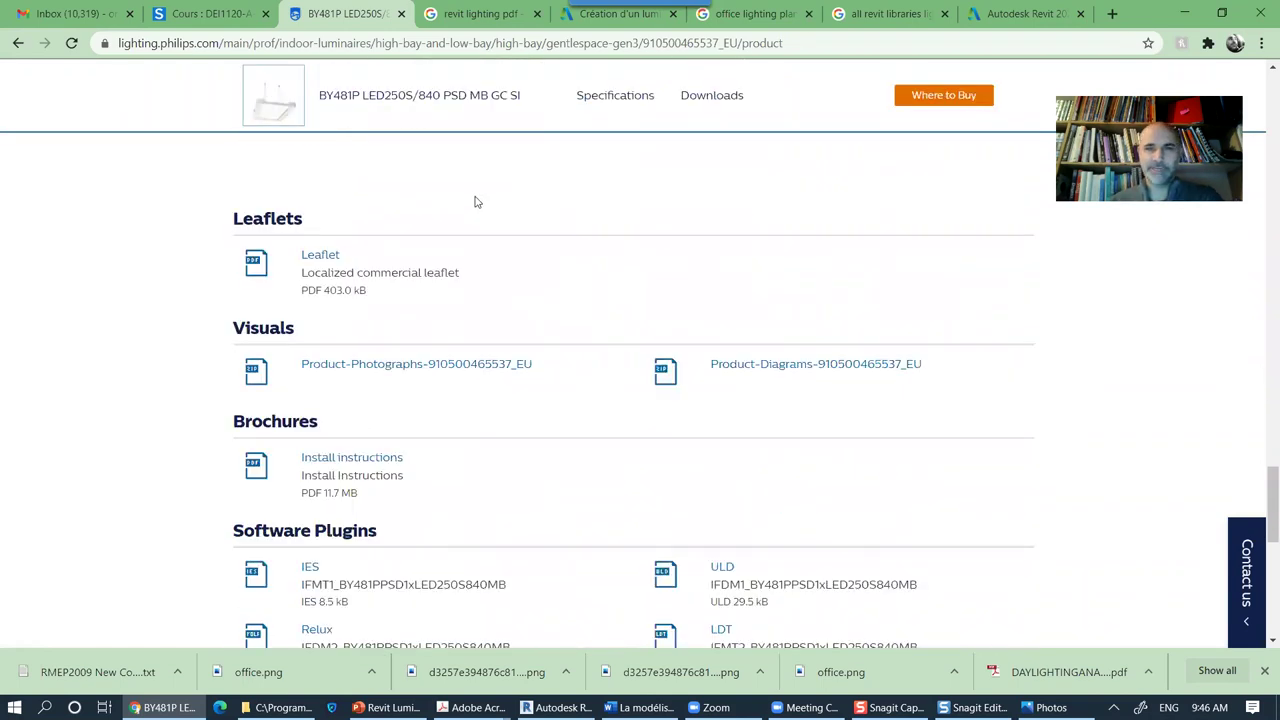
scroll(476, 202, "down", 2)
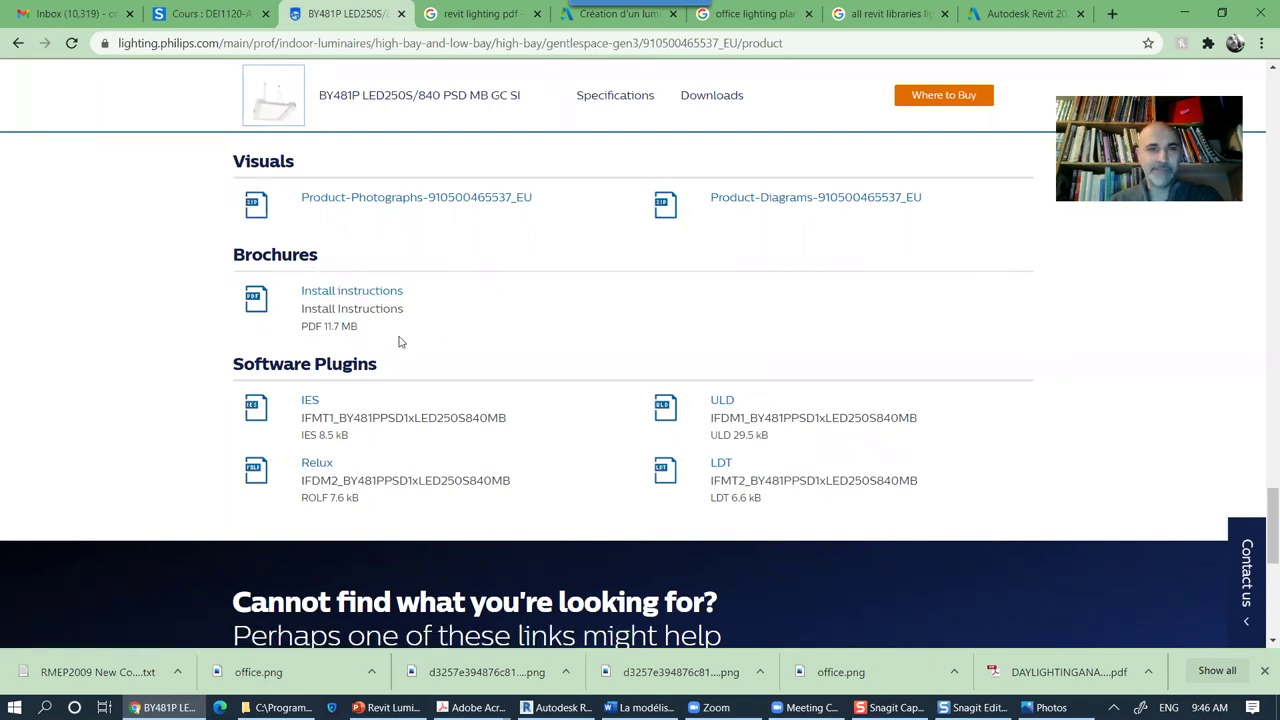
scroll(398, 342, "up", 3)
scroll(309, 354, "up", 4)
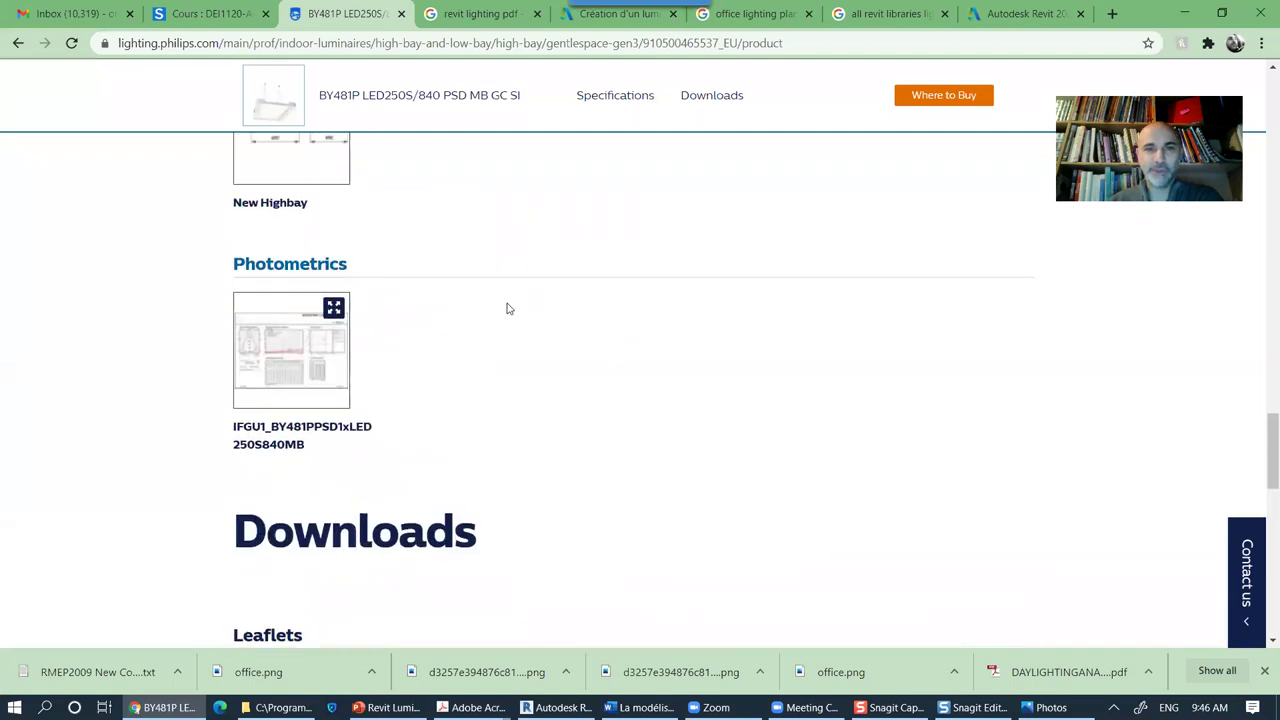
scroll(493, 331, "up", 20)
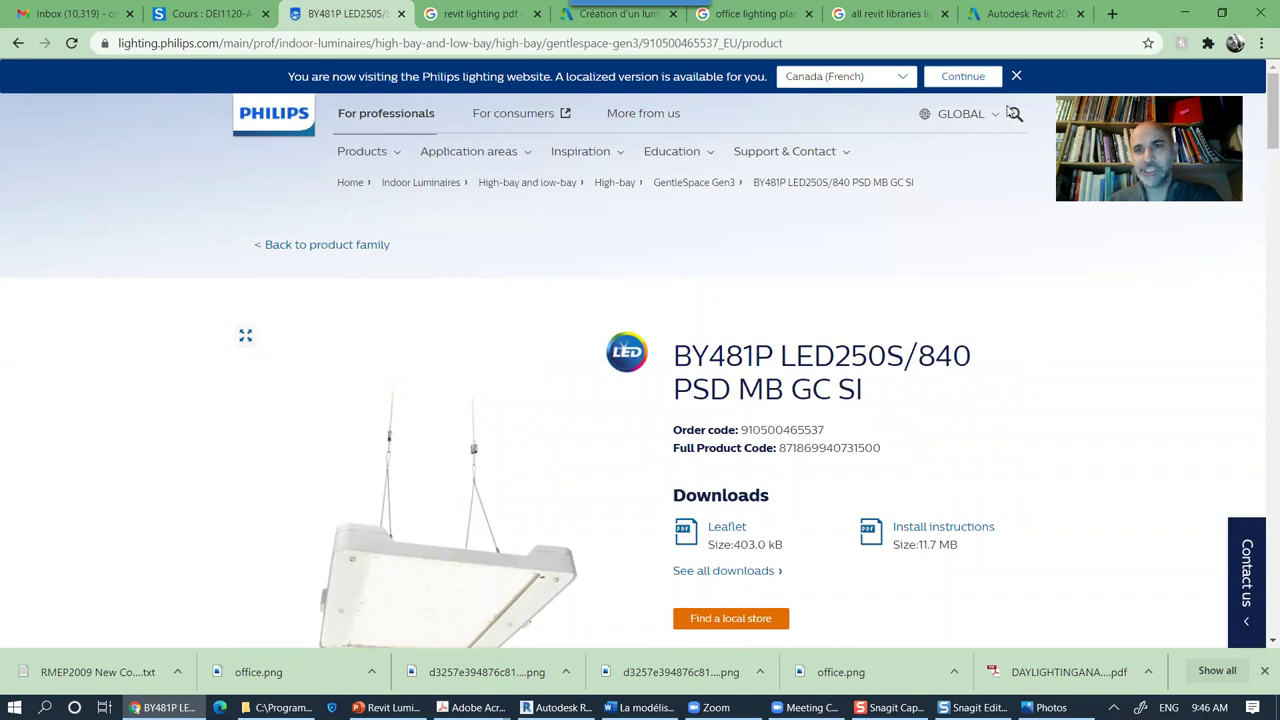
Step: Search the Philips site for 'bim' and browse the Revit Library results
left_click(1014, 117)
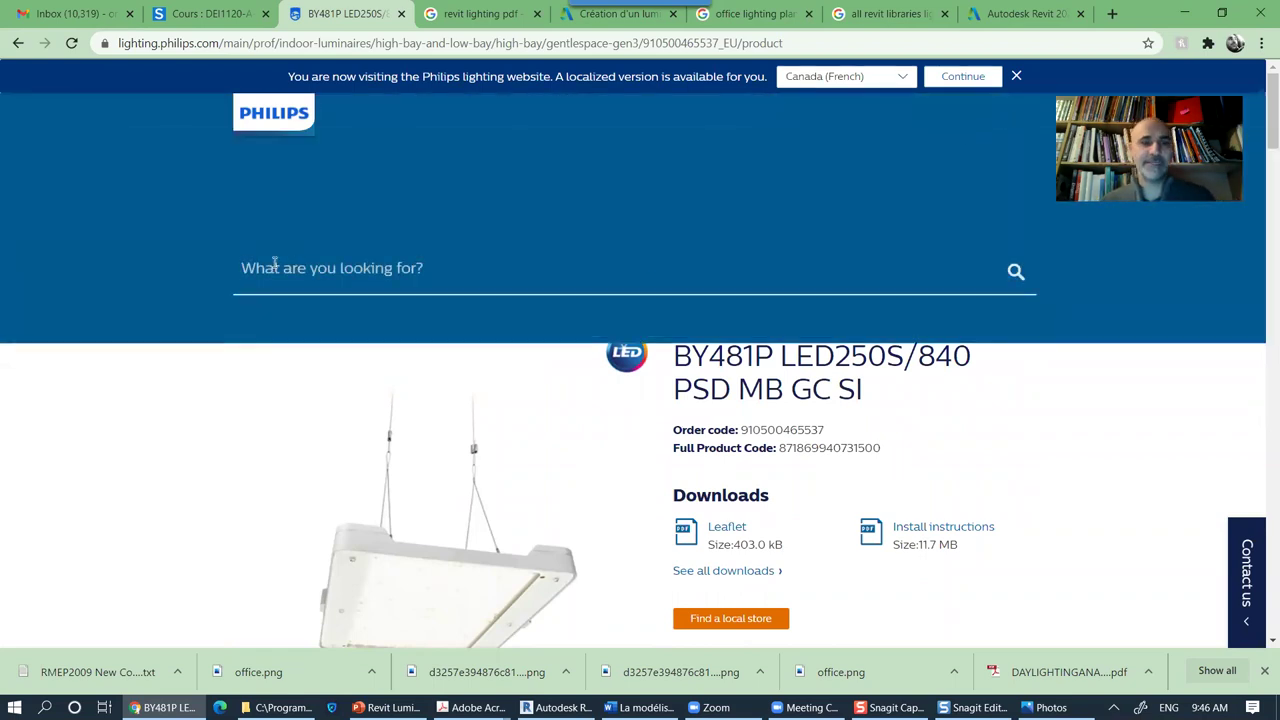
type("bim")
key("Return")
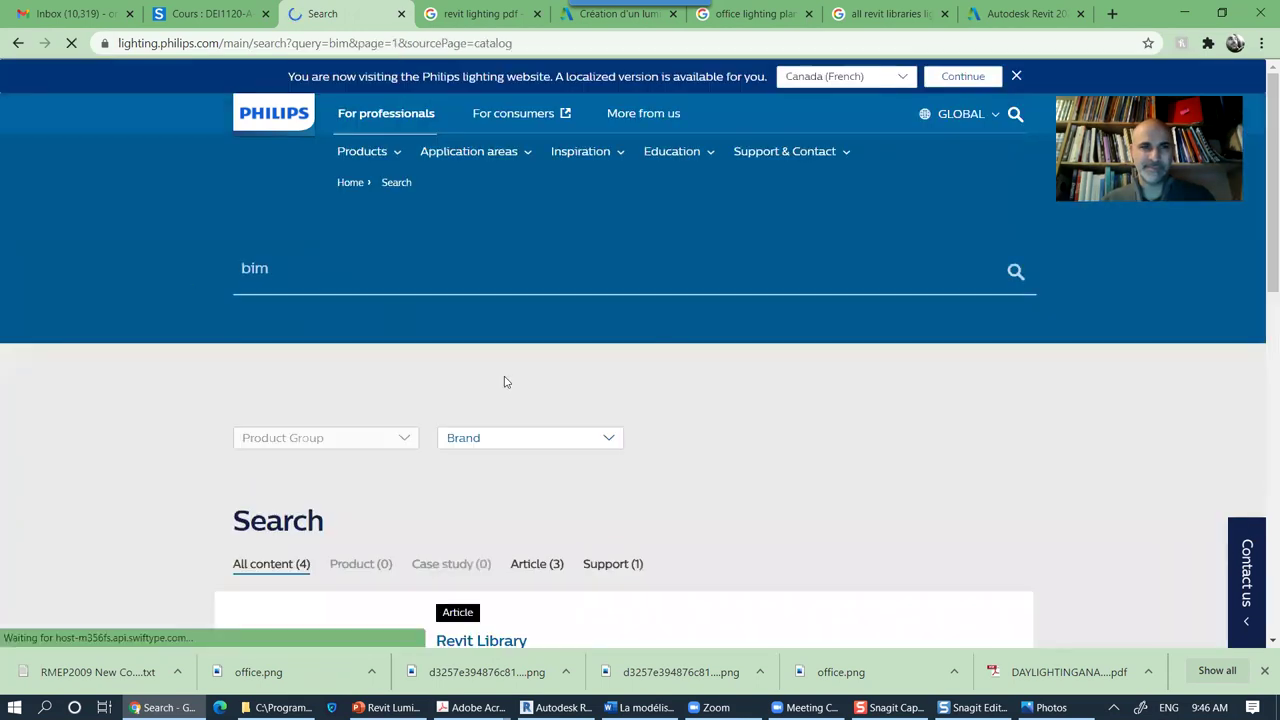
scroll(480, 377, "down", 3)
scroll(520, 387, "down", 1)
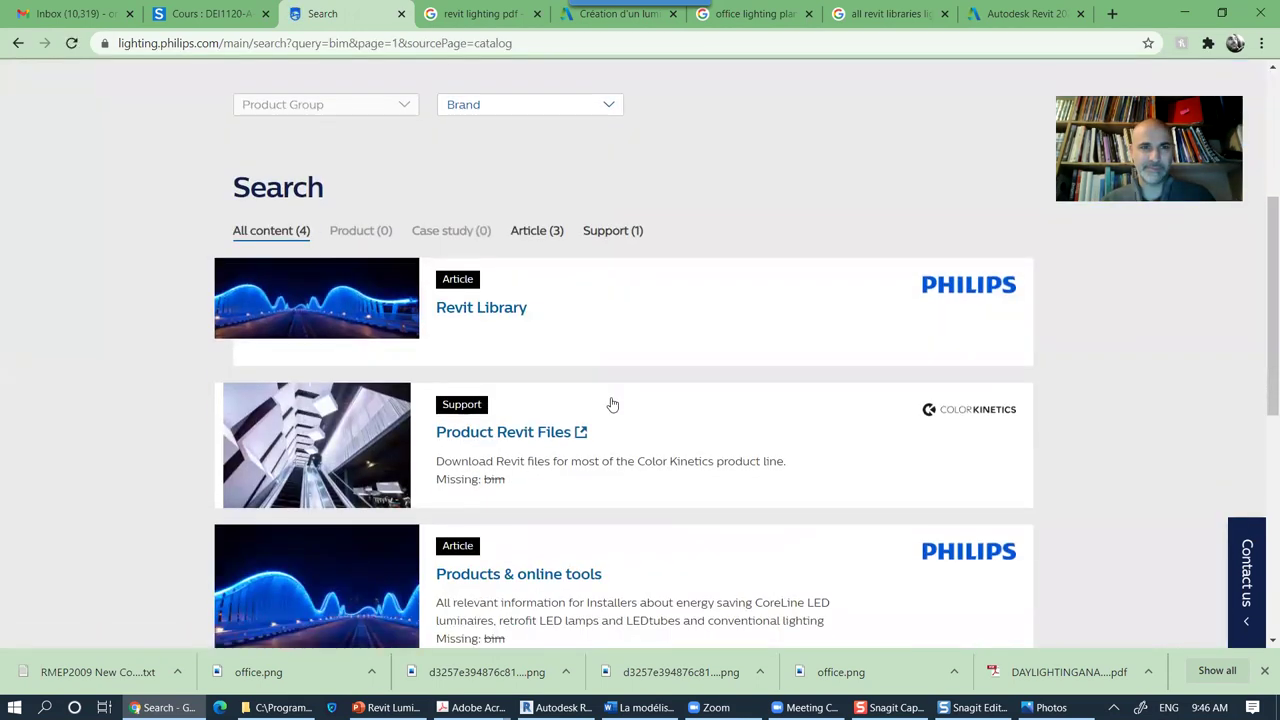
scroll(535, 360, "down", 3)
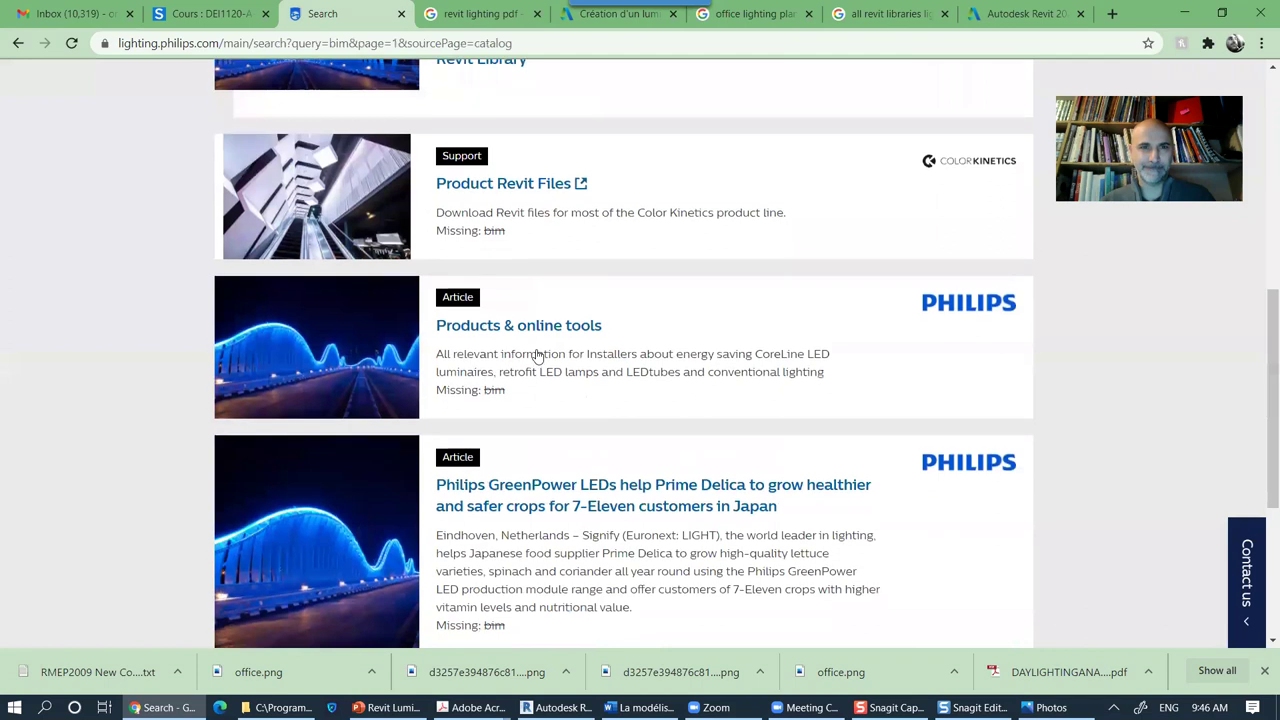
scroll(534, 360, "up", 4)
scroll(585, 397, "down", 6)
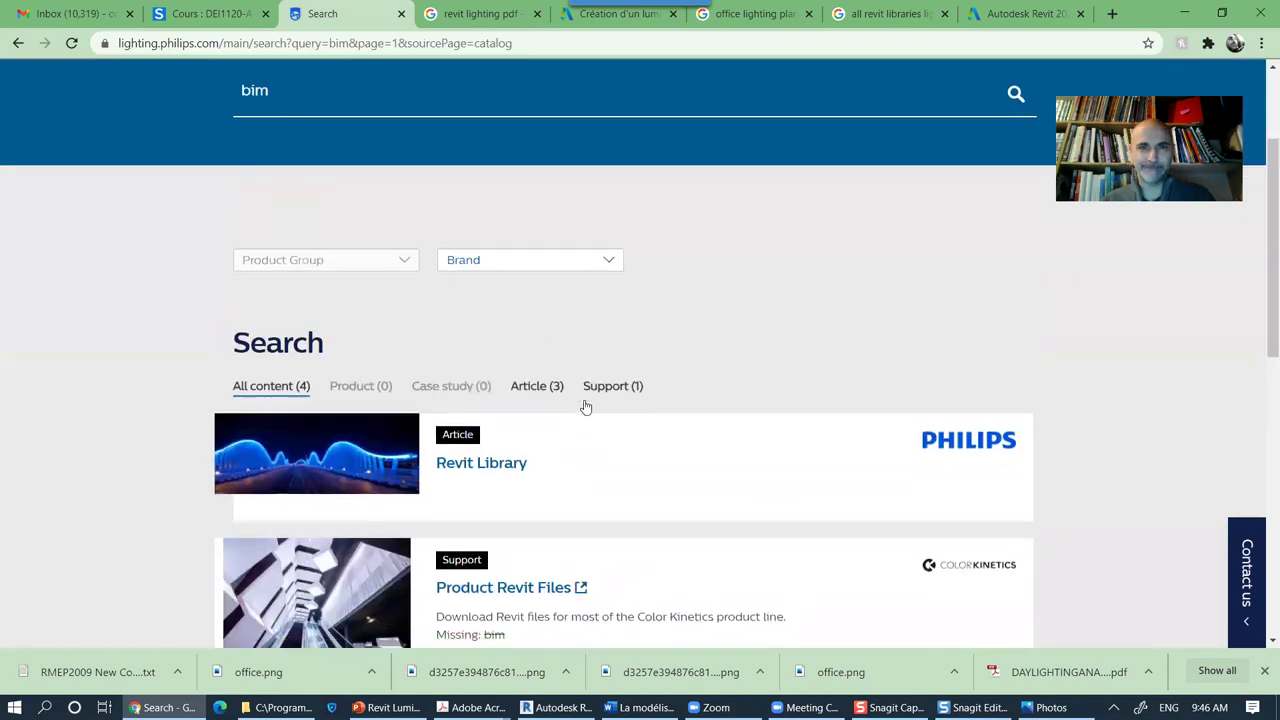
scroll(582, 397, "up", 7)
scroll(584, 400, "up", 2)
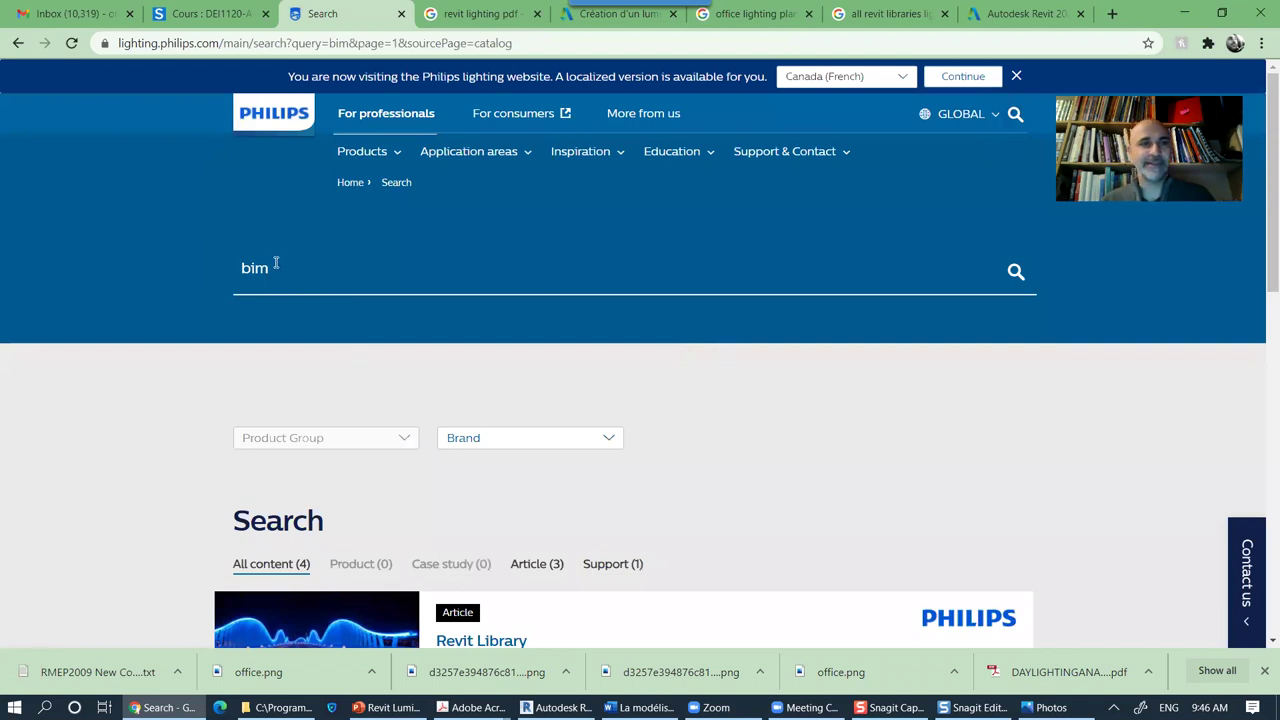
Step: Replace the query with 'revit download' and run the search
left_click_drag(276, 263, 152, 255)
type("revit download")
key("Return")
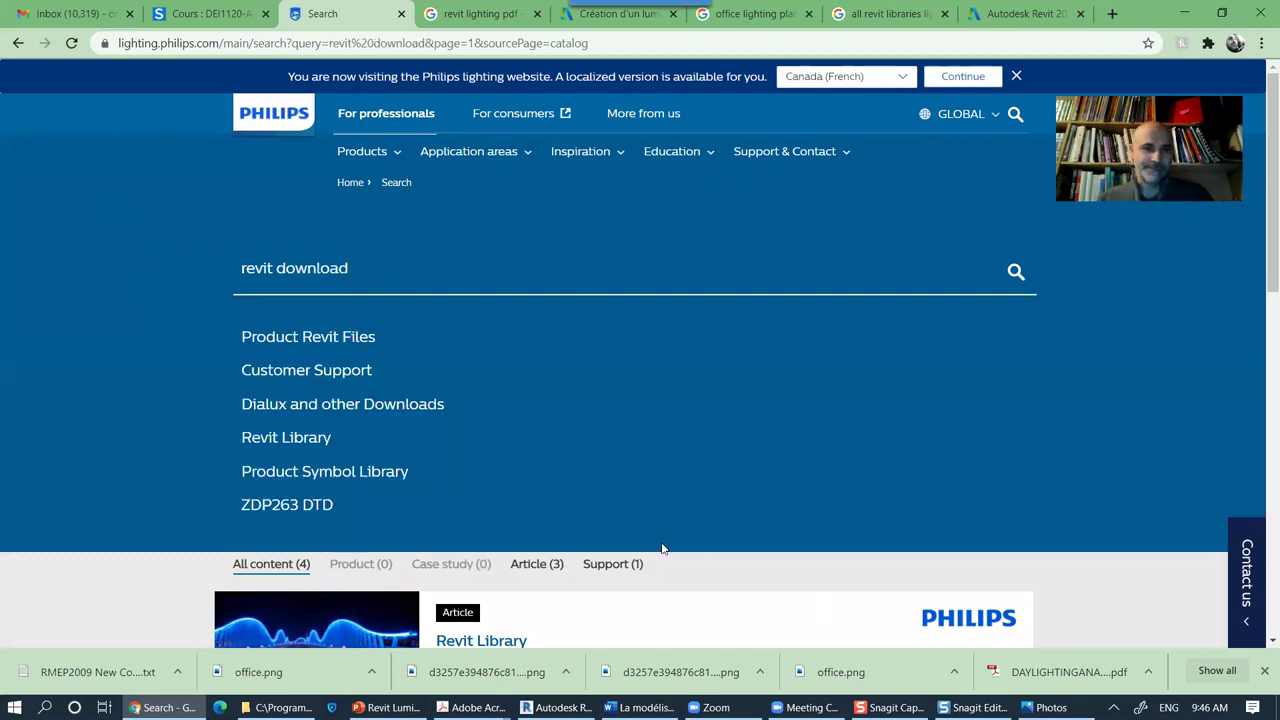
Step: Open the Product Revit Files page, accept cookies, and browse the Luminaire Revit Files table
left_click(320, 344)
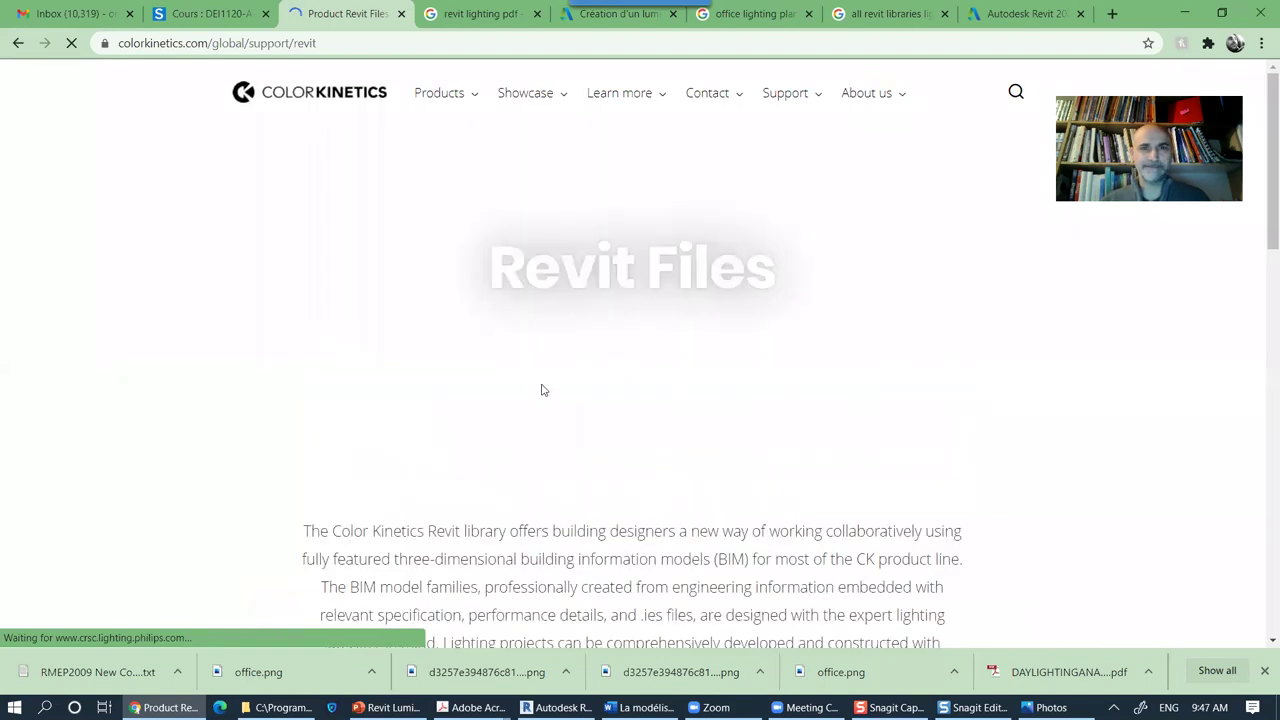
scroll(541, 389, "down", 4)
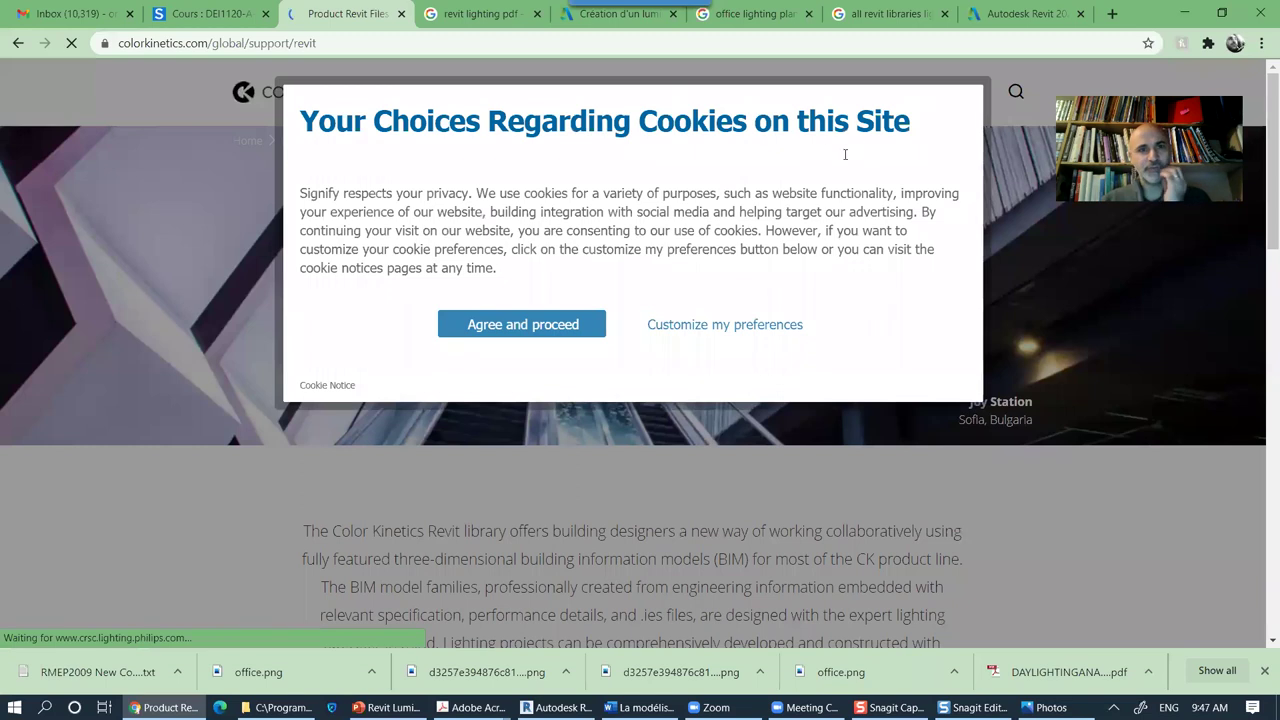
left_click(564, 328)
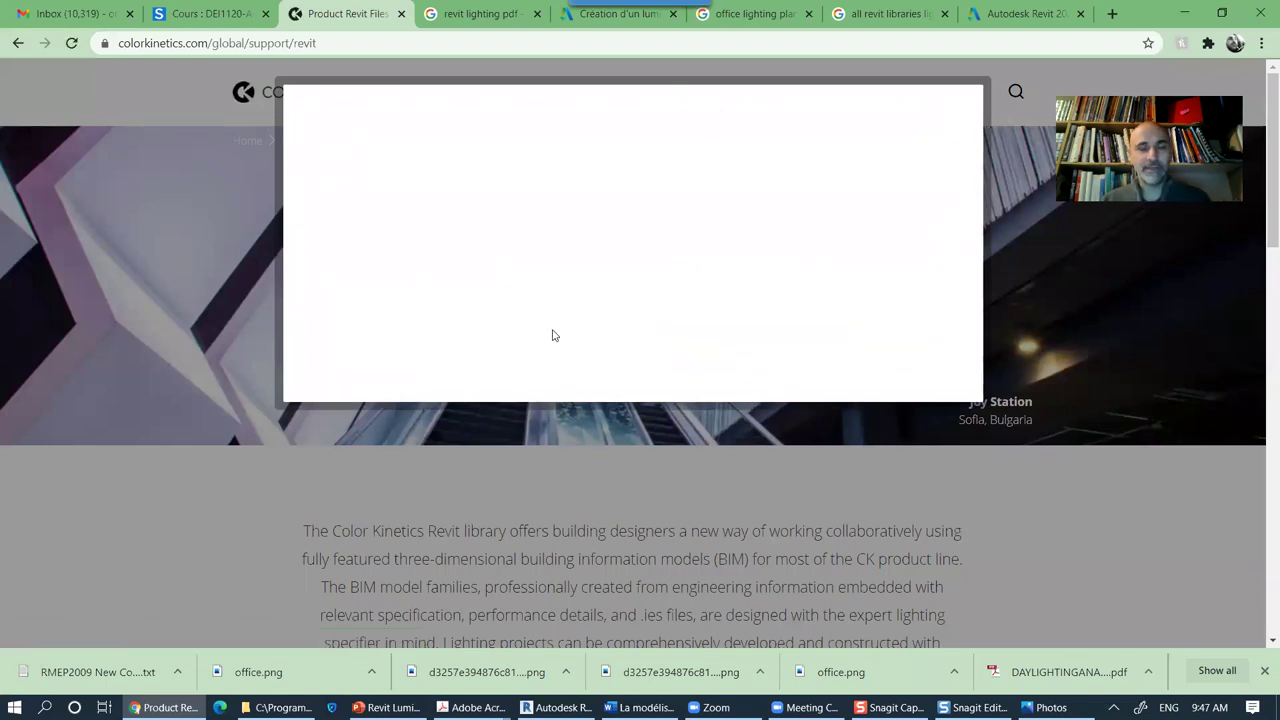
scroll(583, 380, "down", 7)
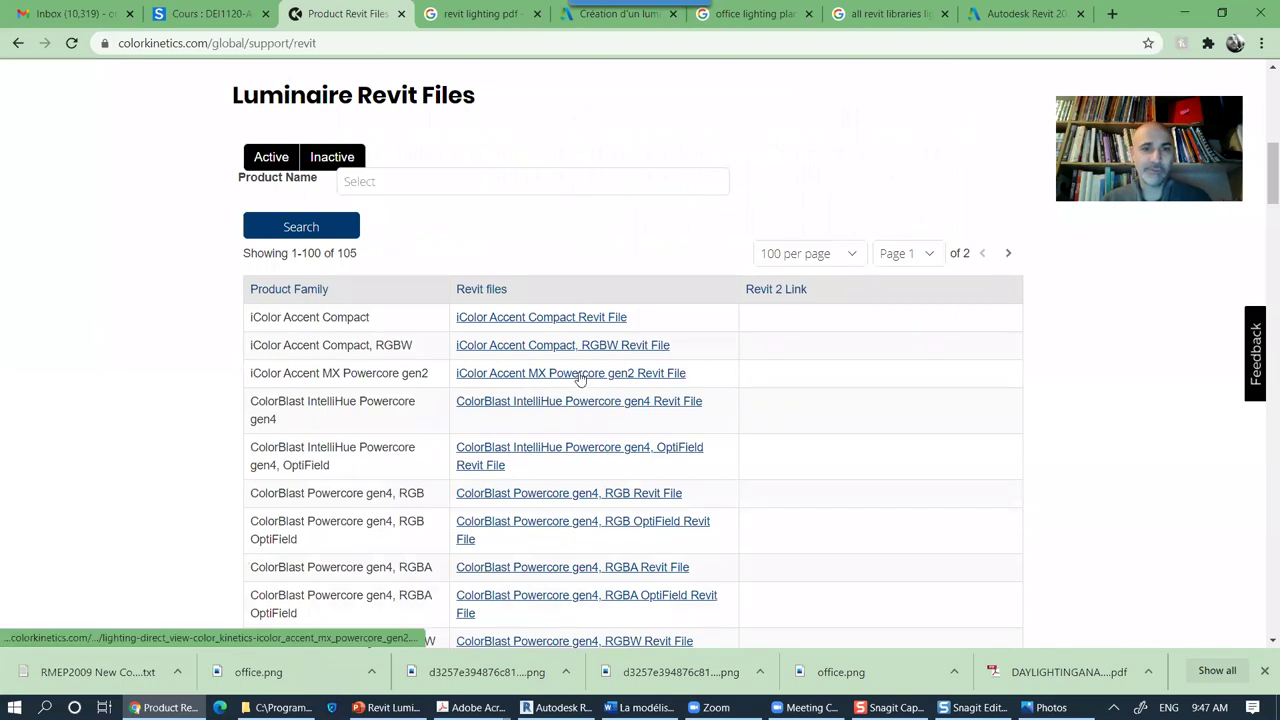
scroll(578, 378, "down", 11)
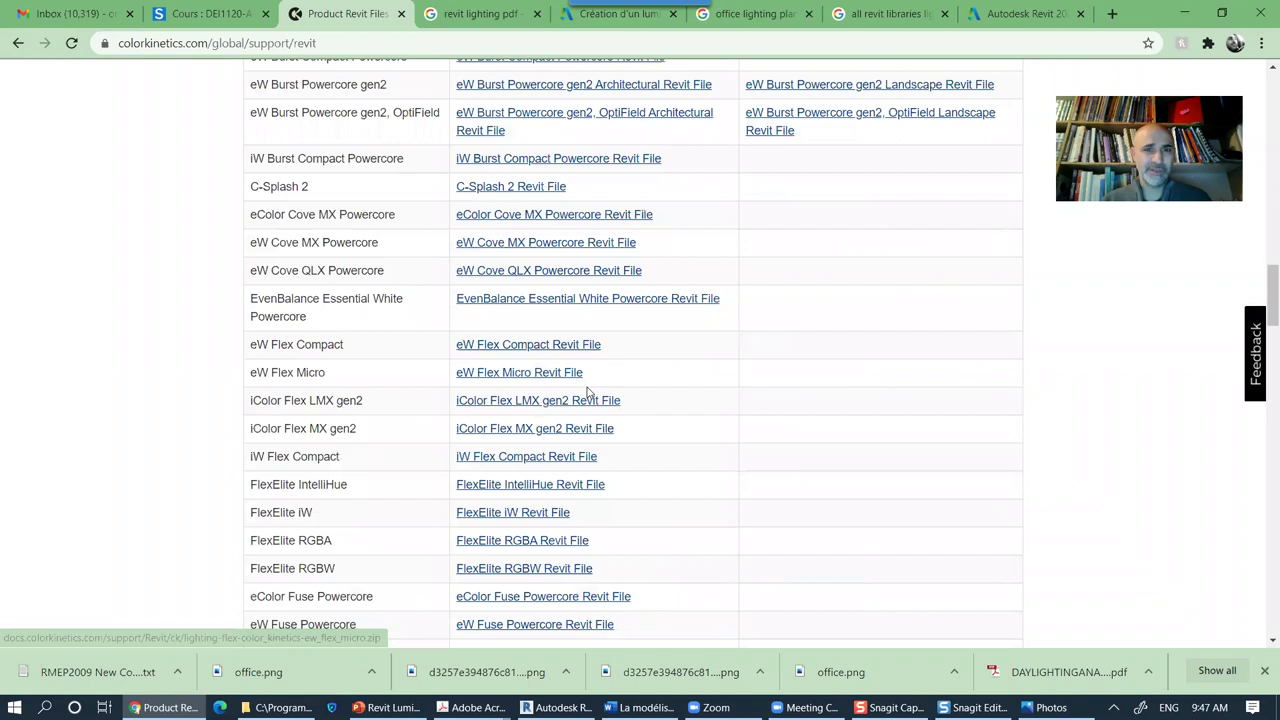
scroll(589, 391, "up", 12)
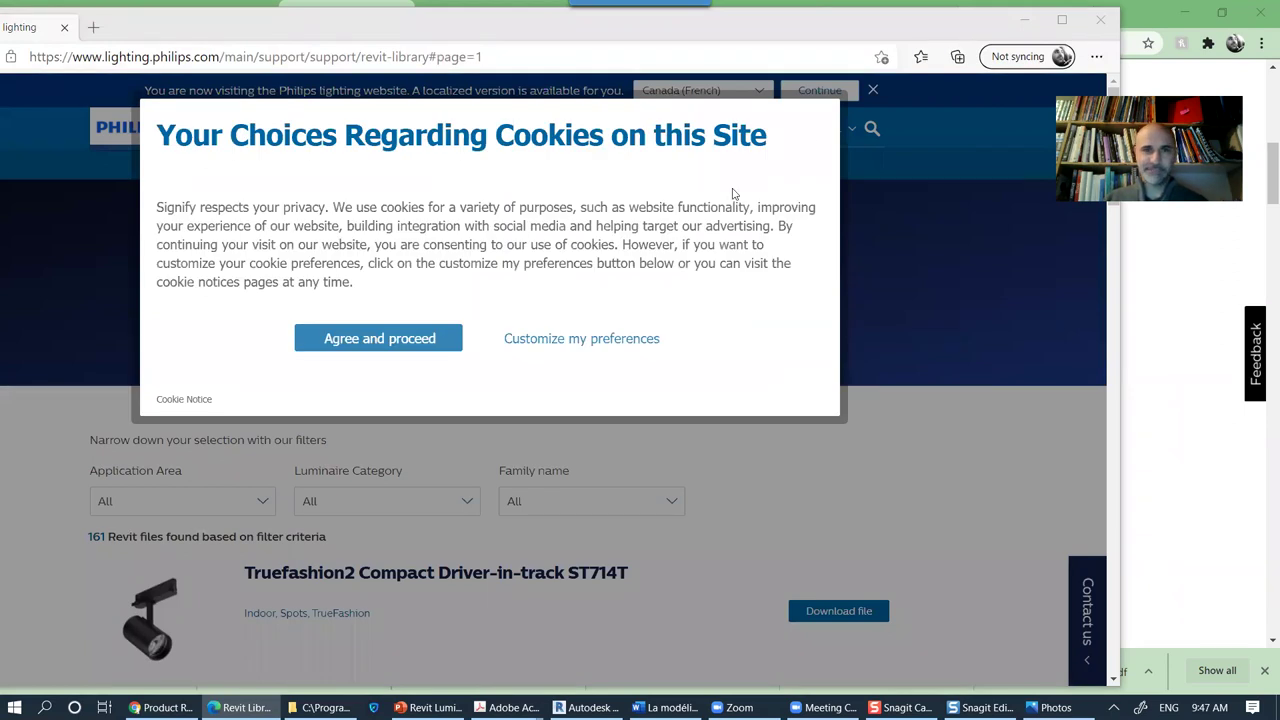
Step: Accept cookies on the Philips Revit Library and browse its results, including page 6
left_click(435, 342)
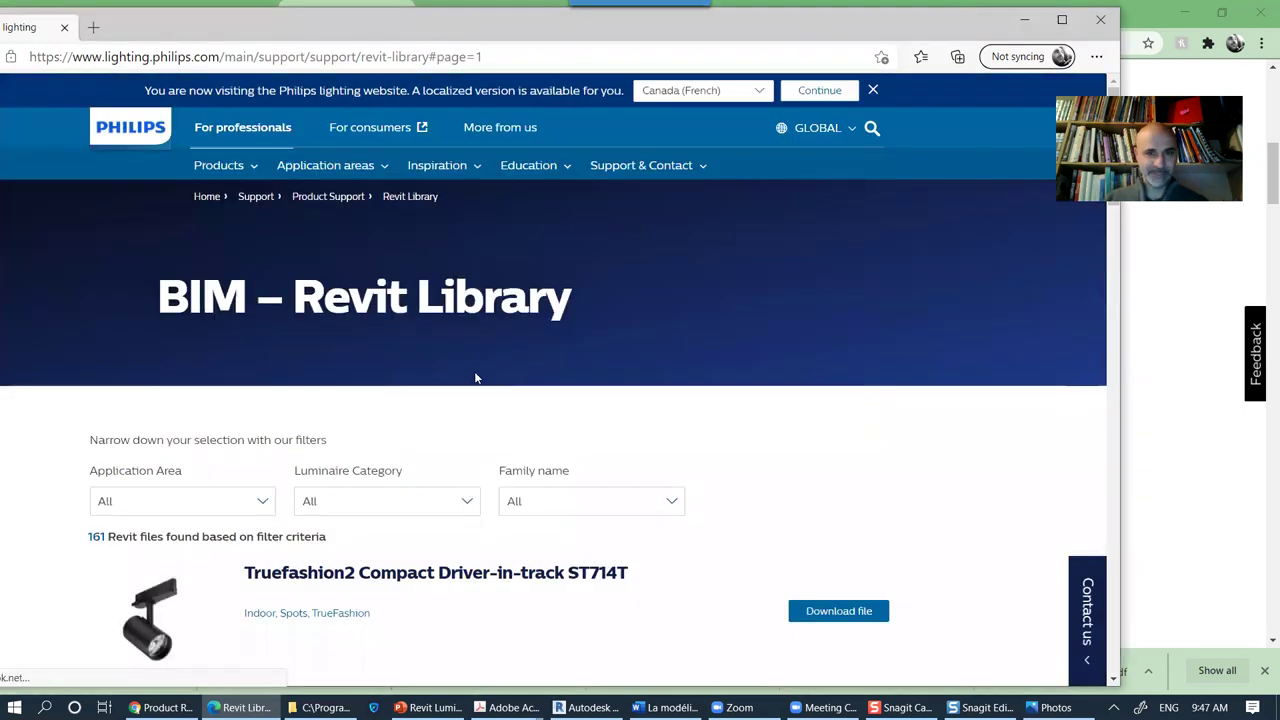
scroll(478, 378, "down", 5)
scroll(491, 421, "up", 5)
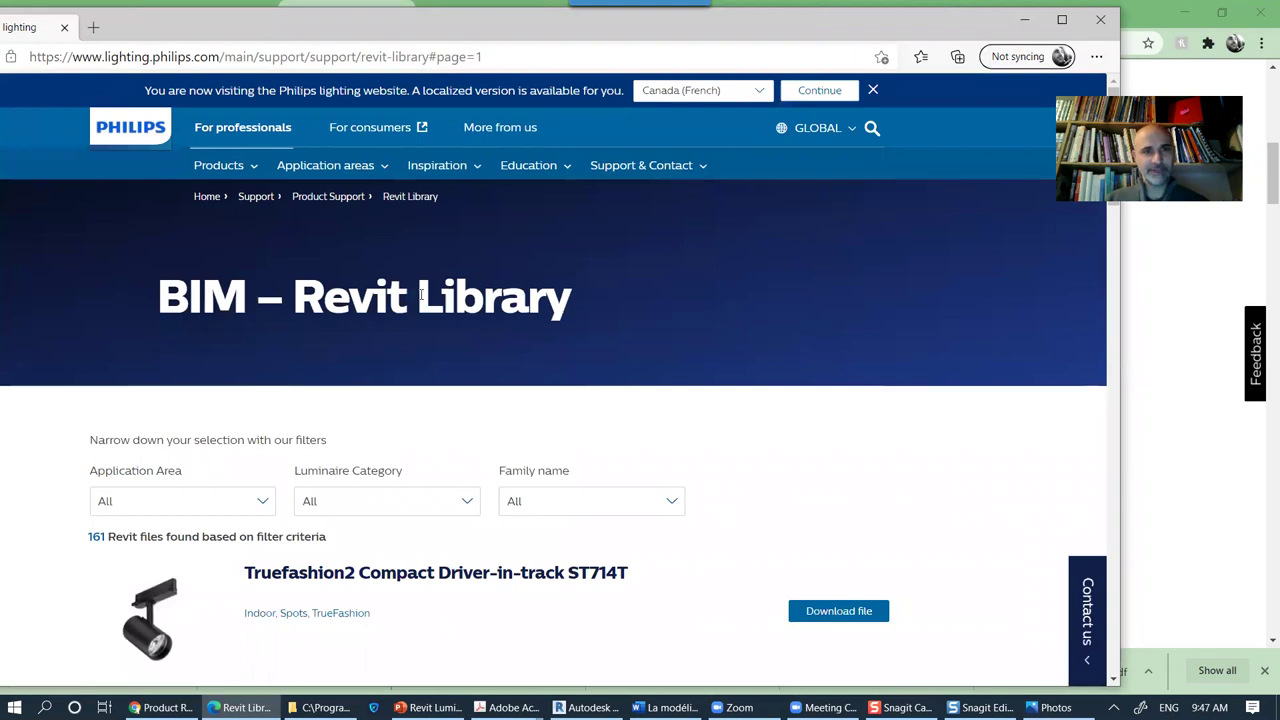
scroll(591, 458, "down", 12)
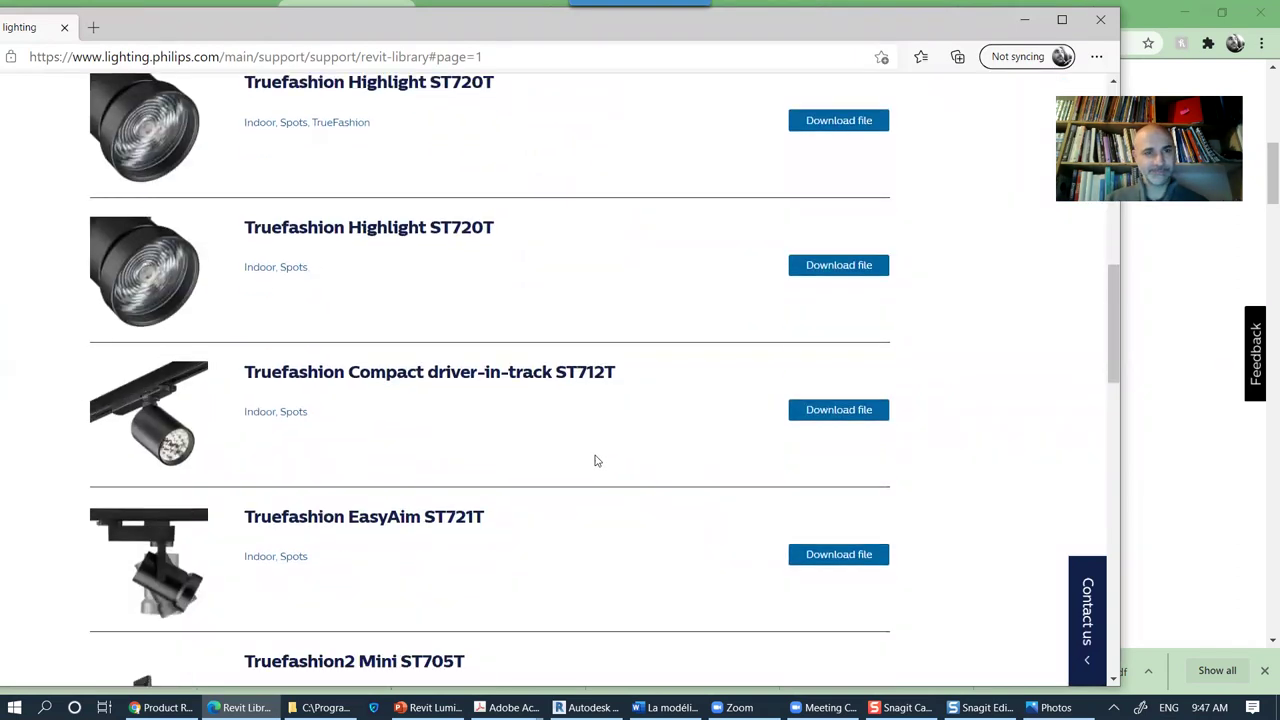
scroll(590, 458, "down", 4)
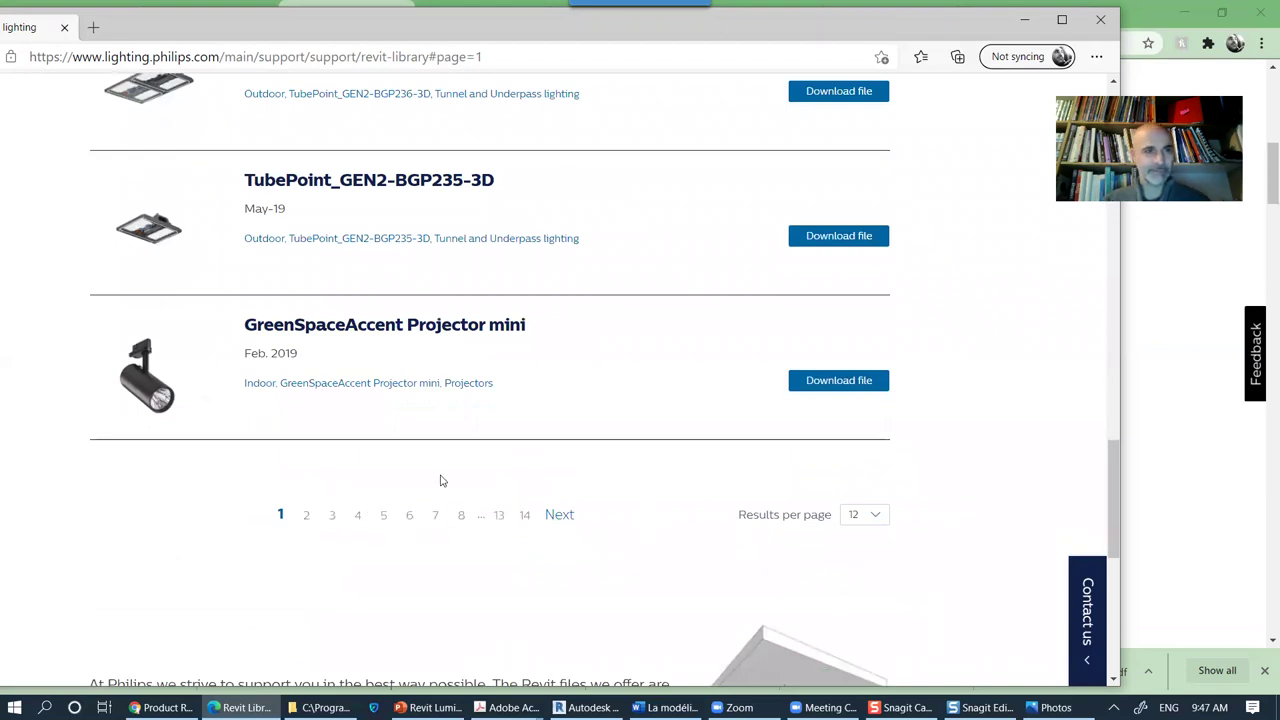
scroll(440, 481, "up", 3)
scroll(443, 483, "down", 4)
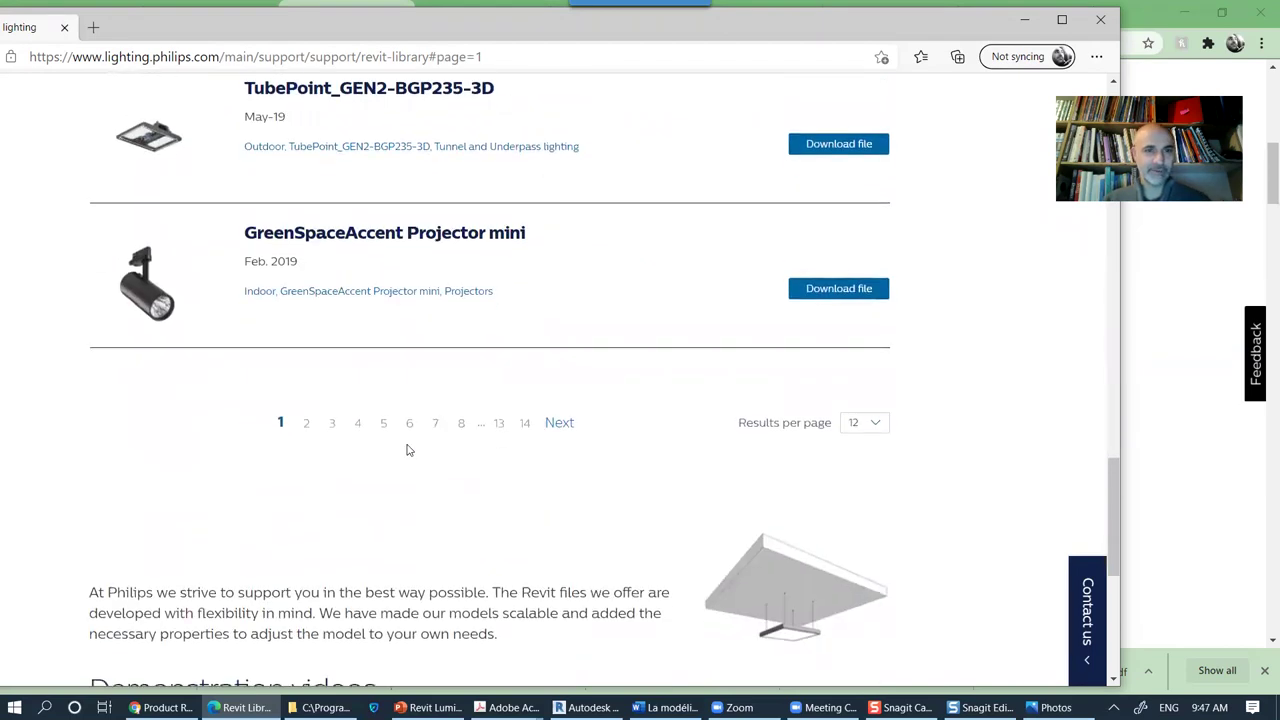
left_click(409, 424)
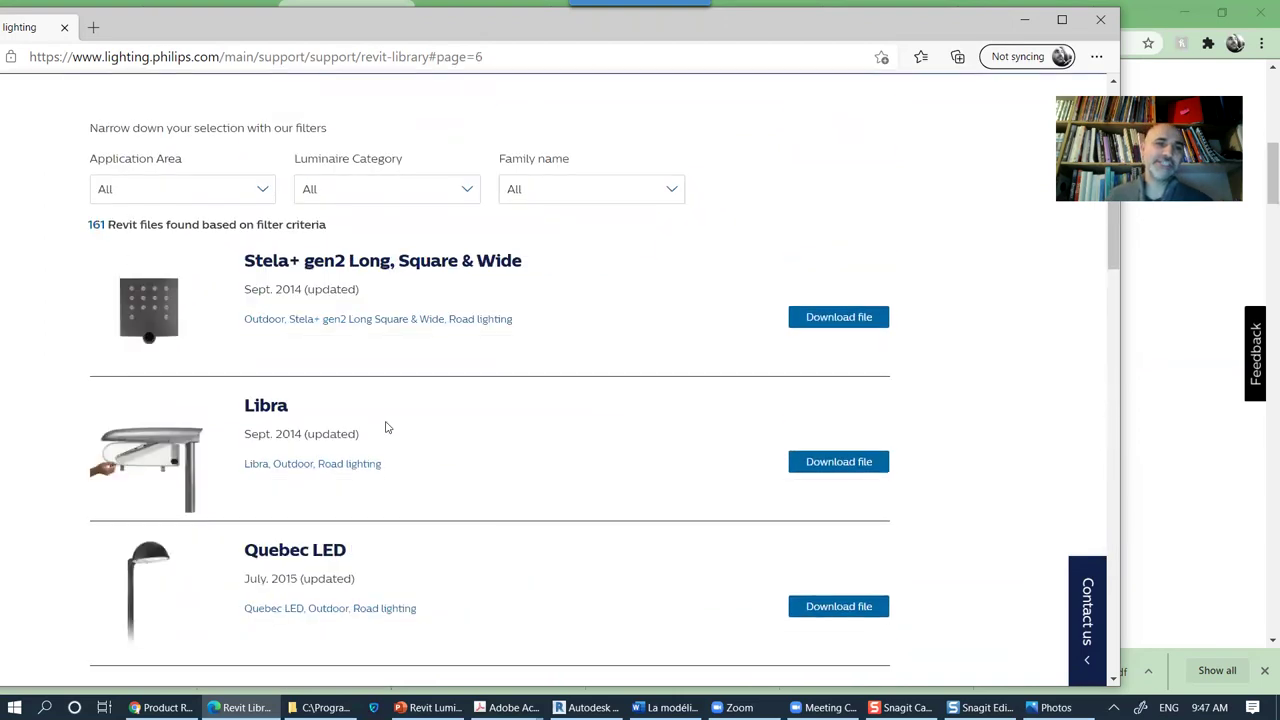
scroll(387, 427, "down", 6)
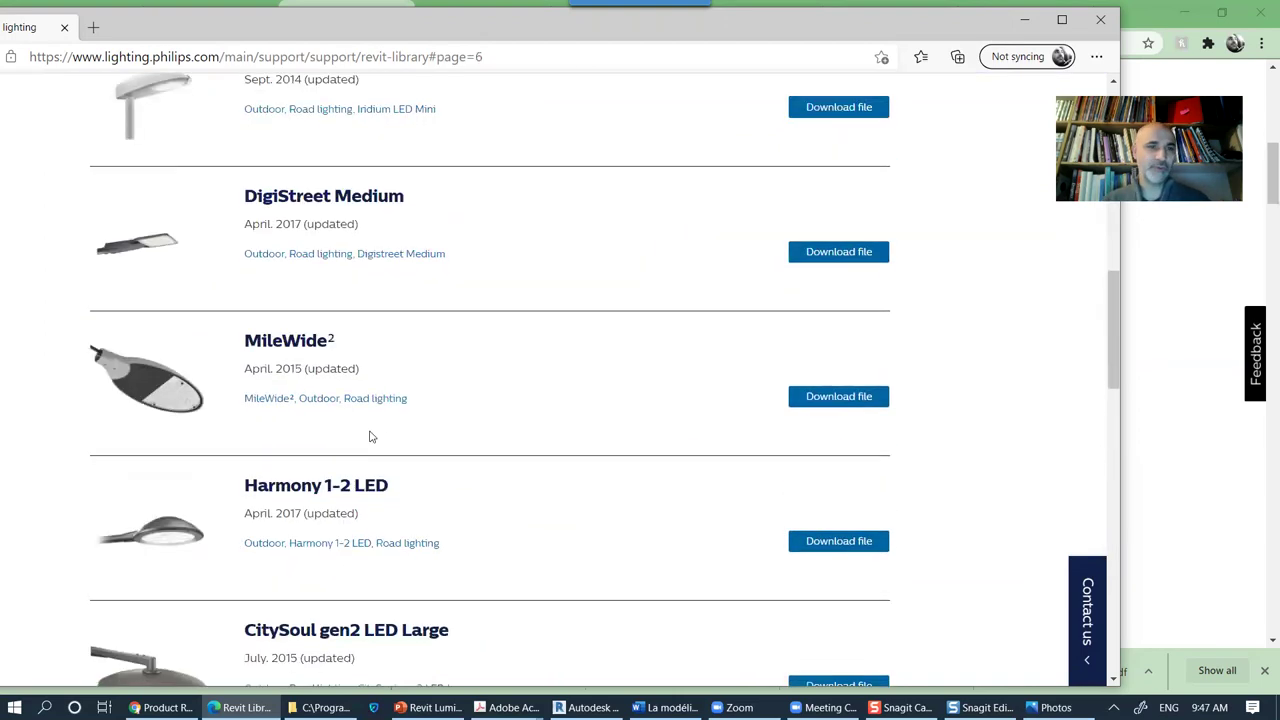
scroll(369, 426, "down", 10)
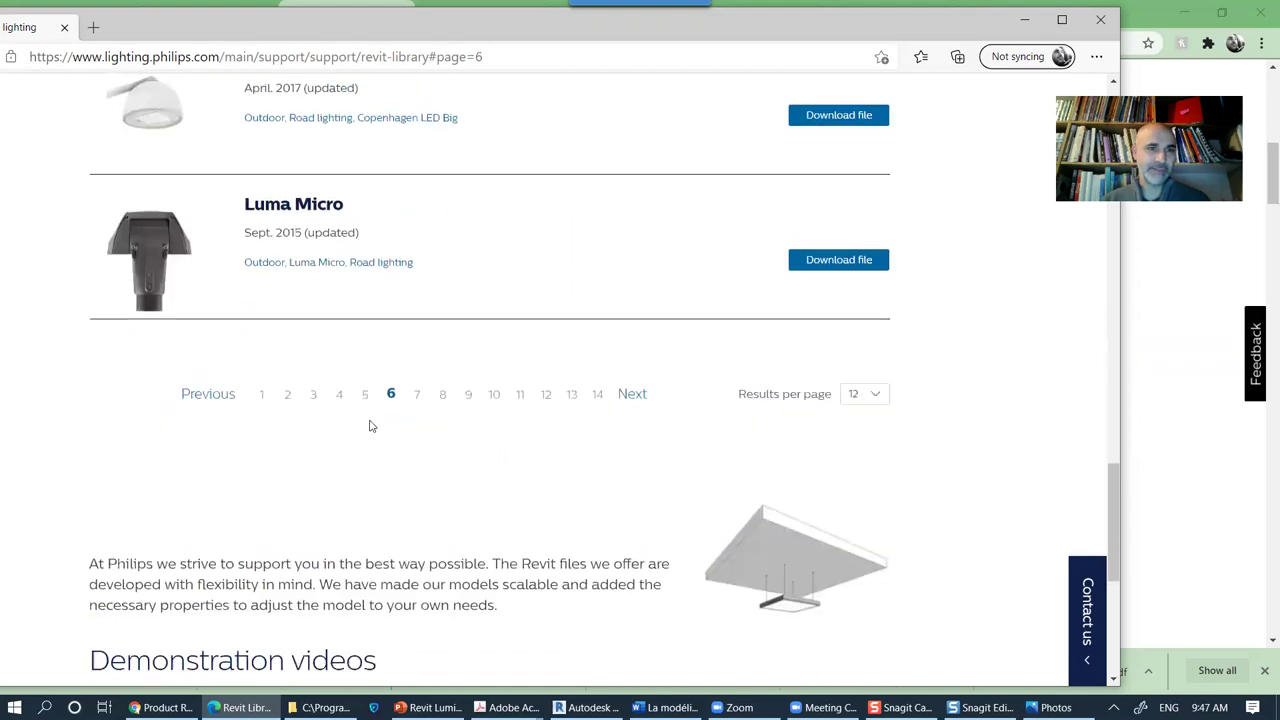
Step: Download the SlimBlend Square, suspended Revit zip from page 2 and move the window right
left_click(289, 207)
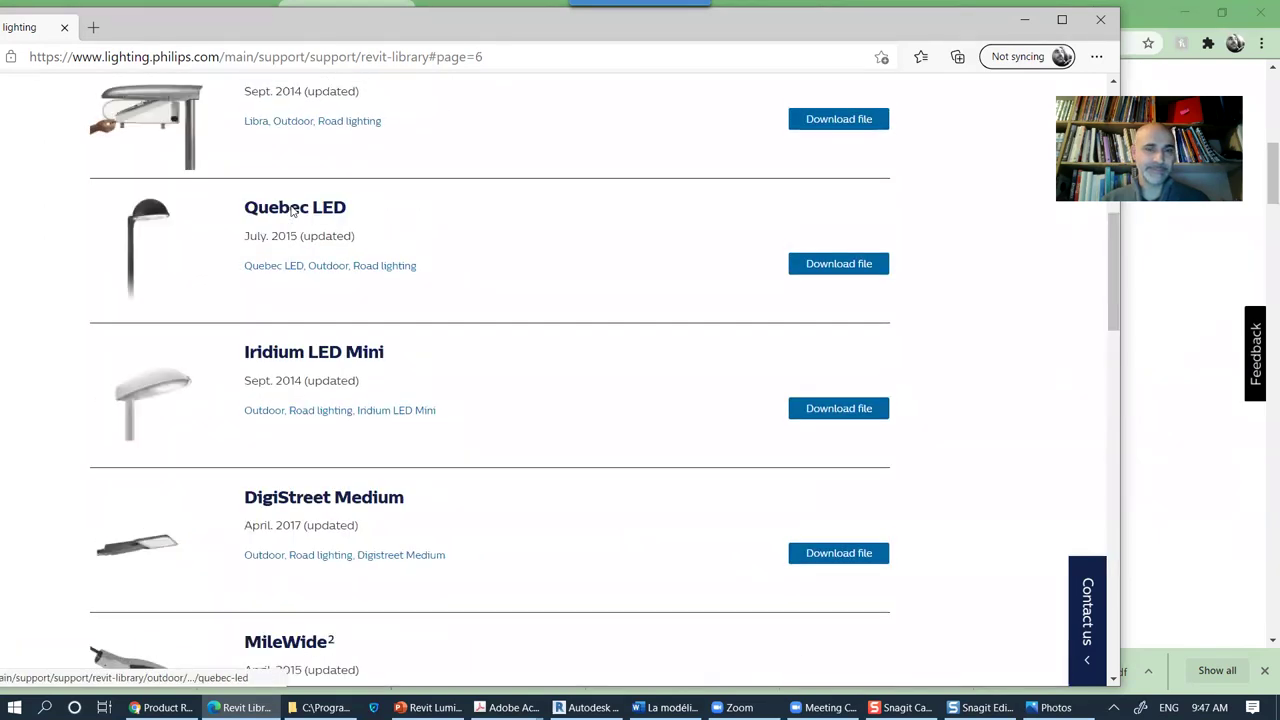
scroll(295, 213, "down", 2)
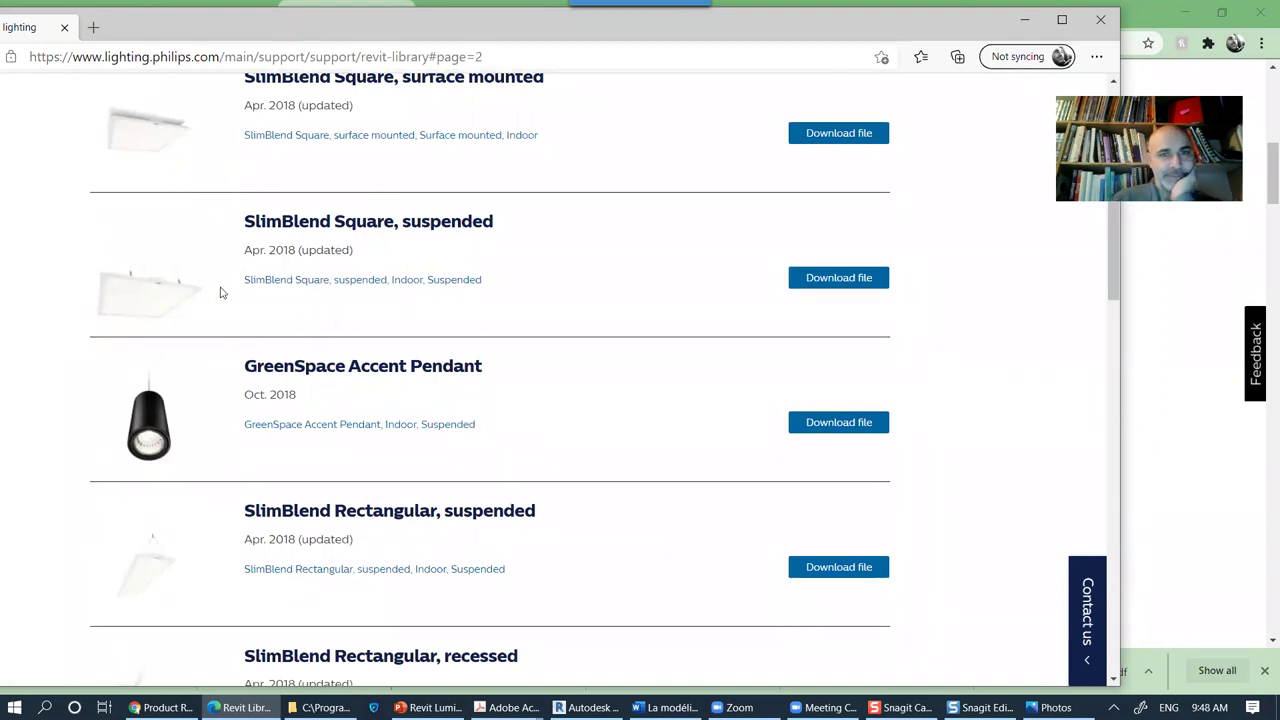
left_click(342, 230)
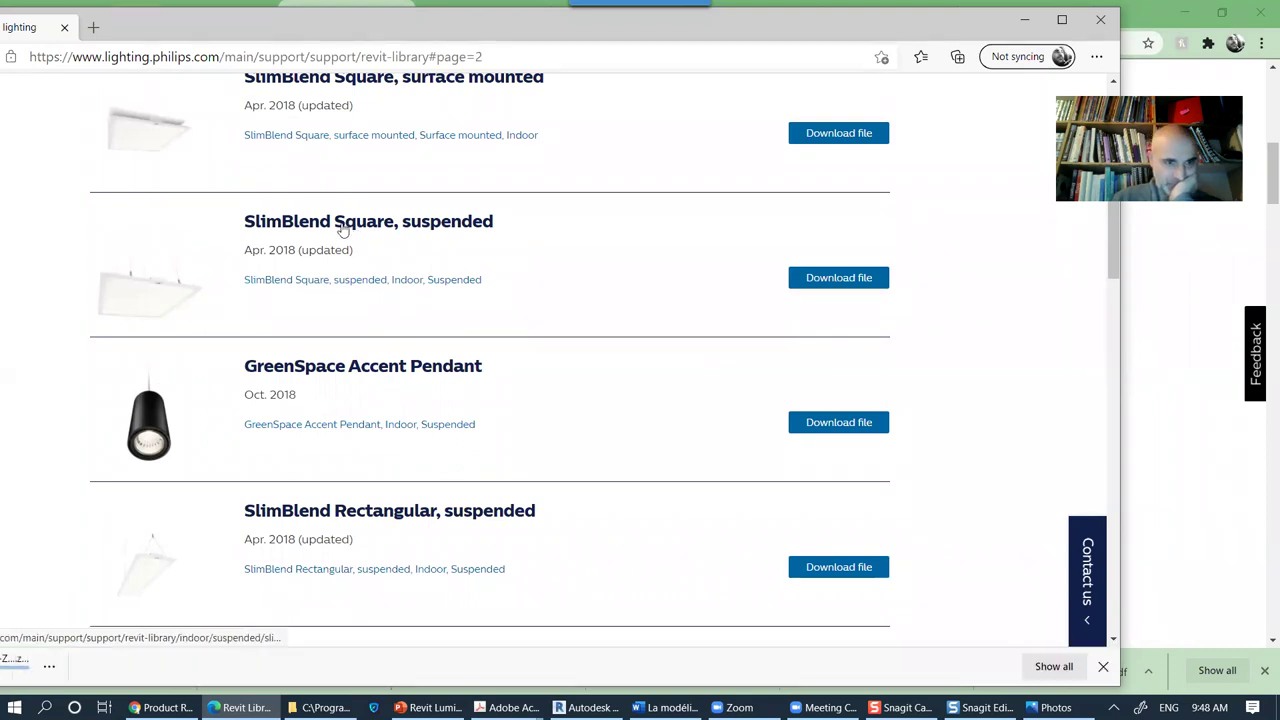
left_click_drag(481, 31, 684, 28)
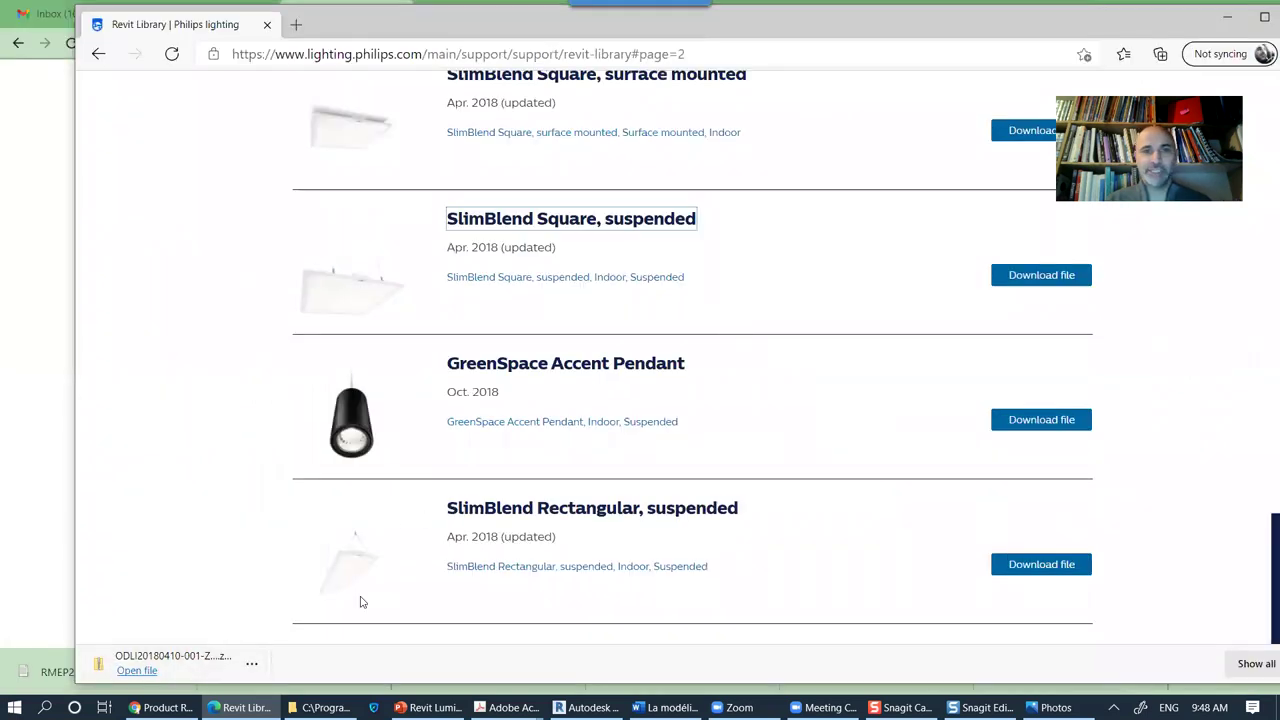
Step: Open the downloaded zip and its SlimBlend Suspended Square folder
left_click(136, 670)
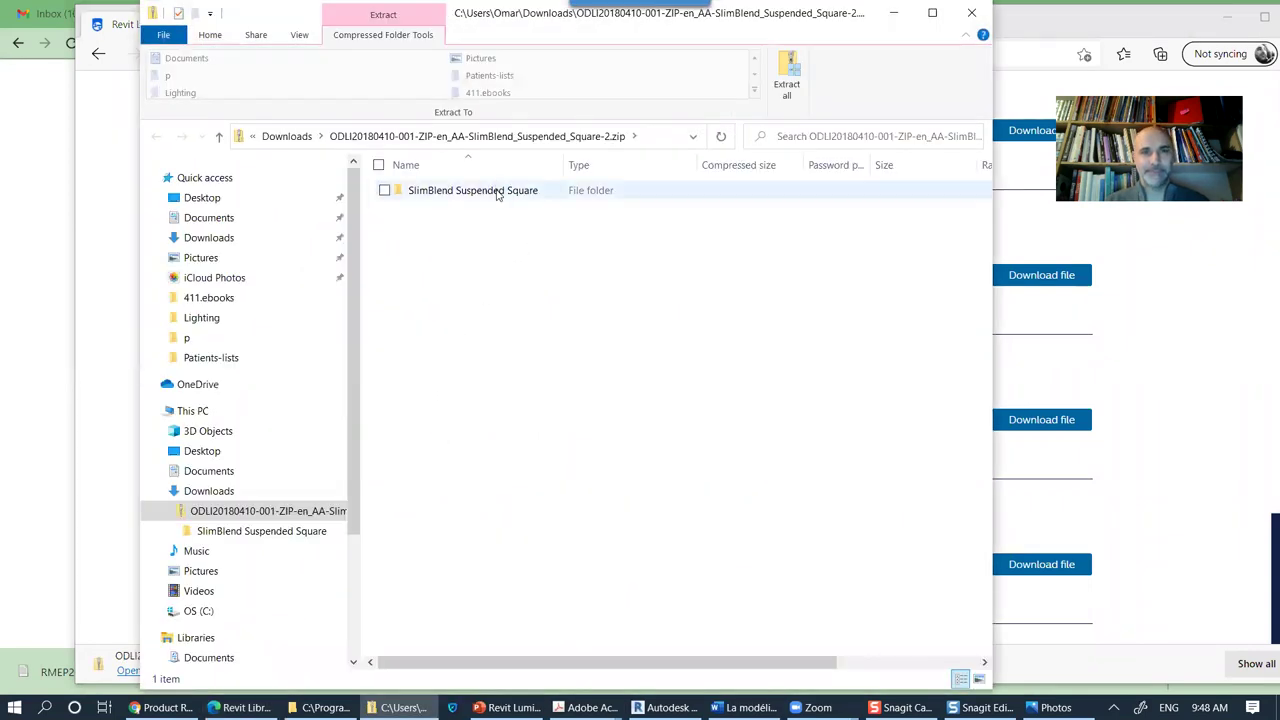
left_click(497, 193)
double_click(508, 201)
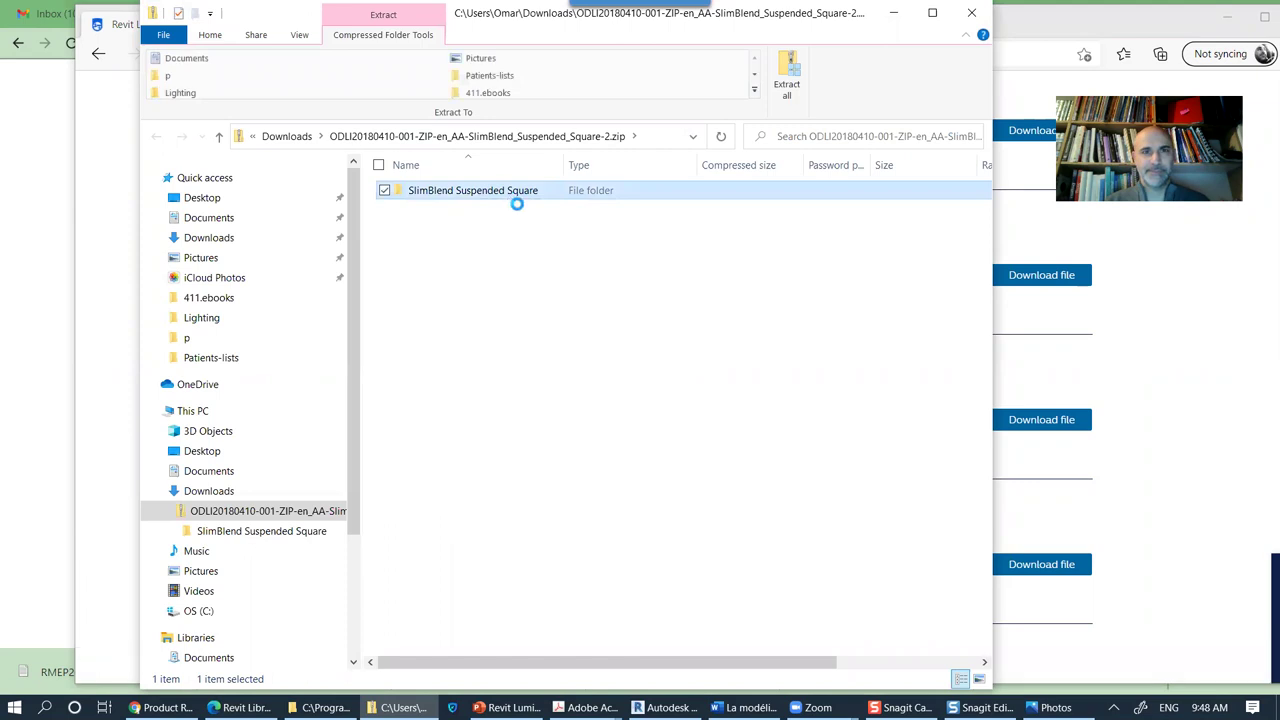
Step: Widen the Name column and open the SP400C_W60L60-3D .rfa family in Revit
left_click_drag(560, 165, 795, 178)
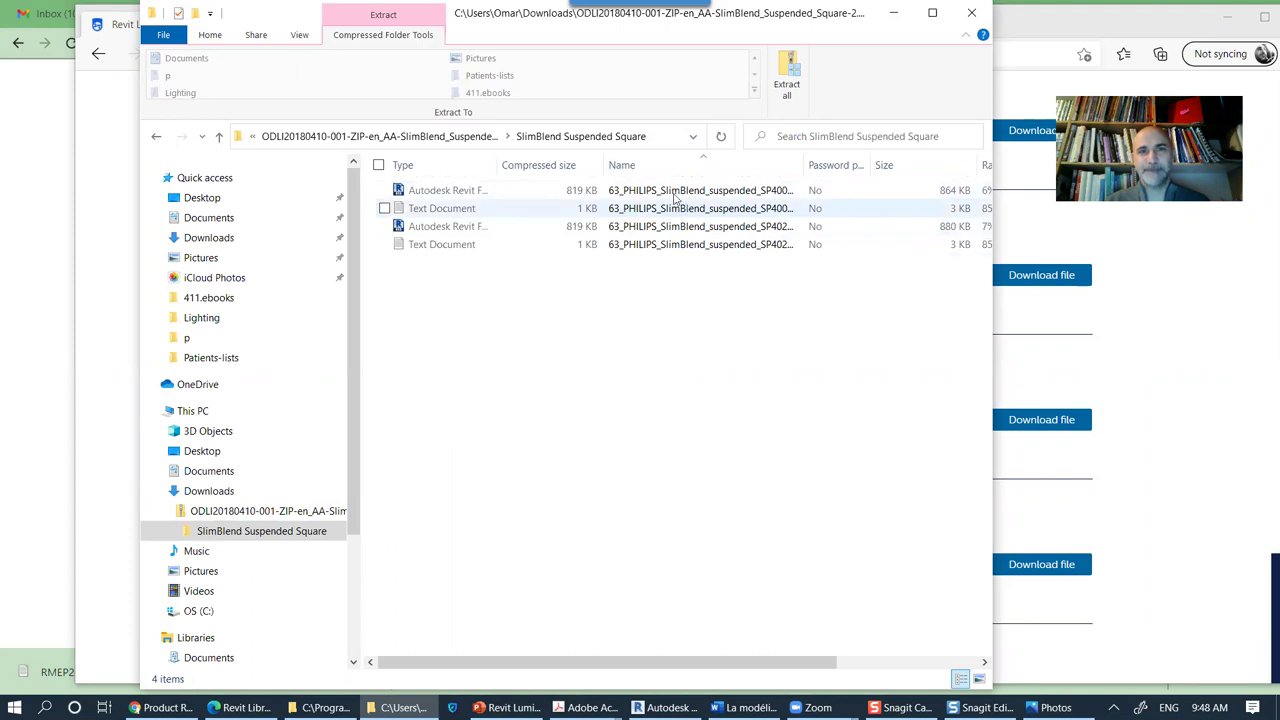
left_click_drag(660, 165, 395, 166)
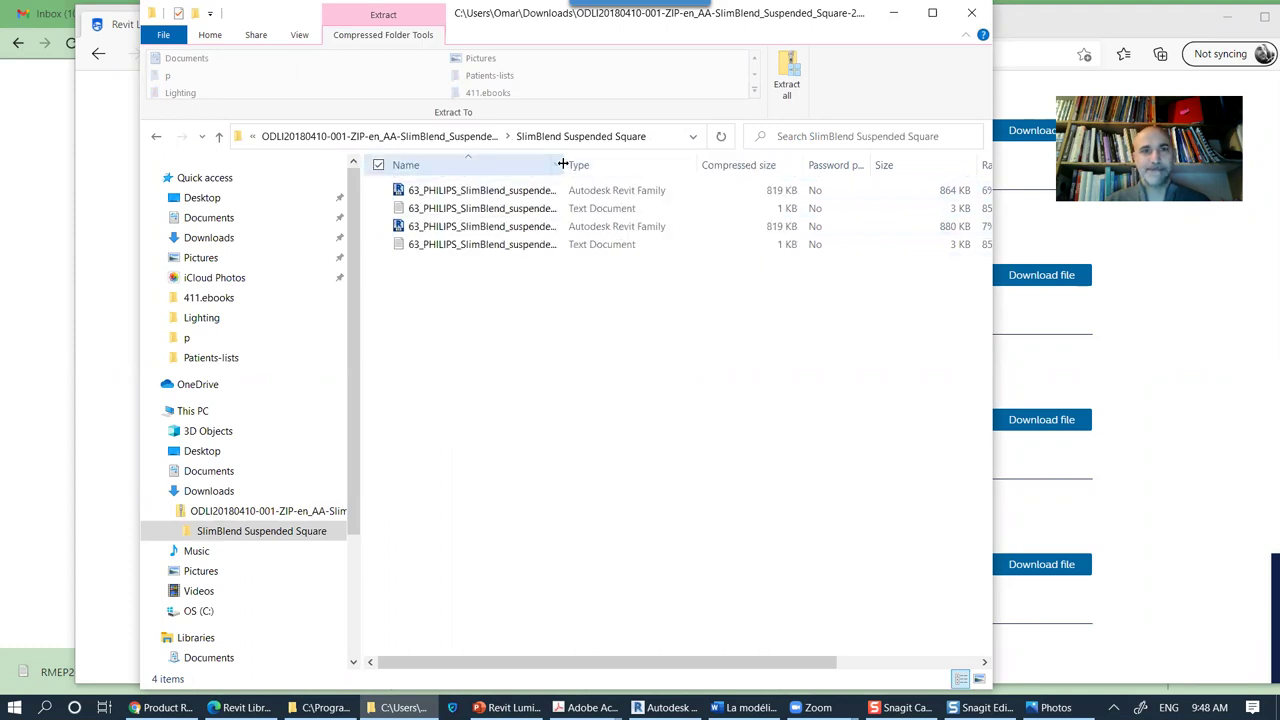
left_click_drag(563, 166, 742, 166)
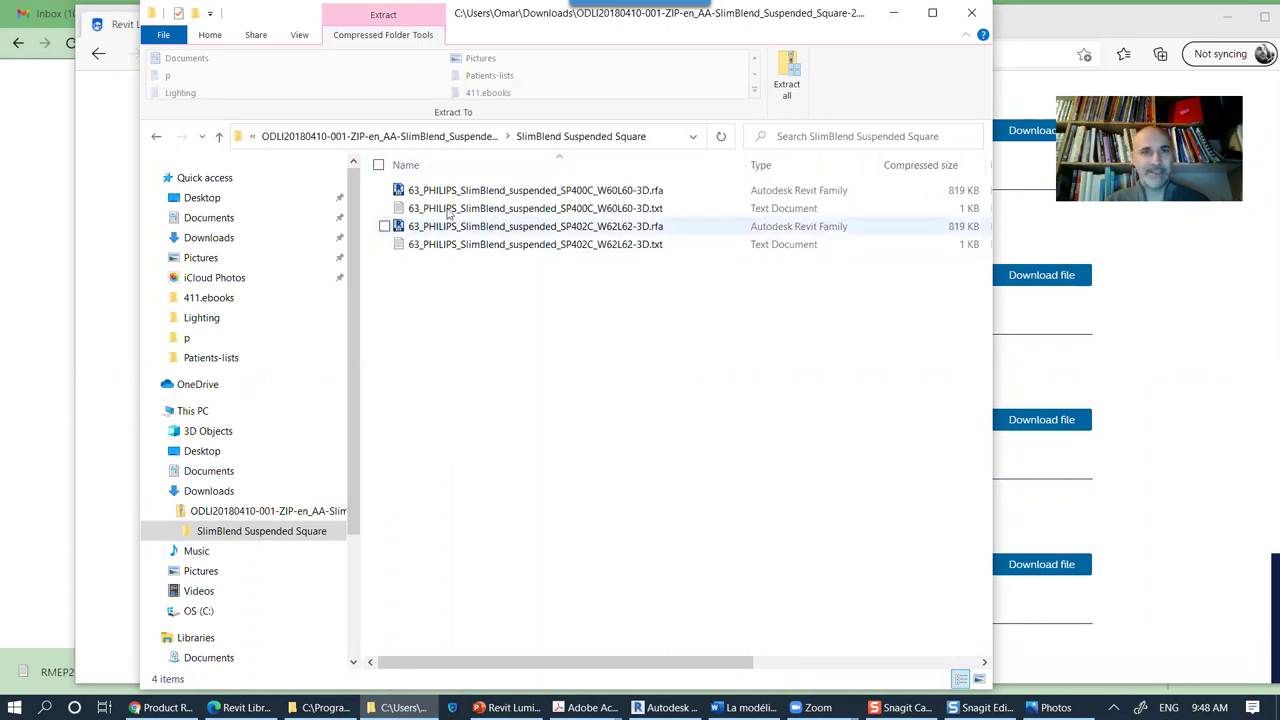
left_click(455, 195)
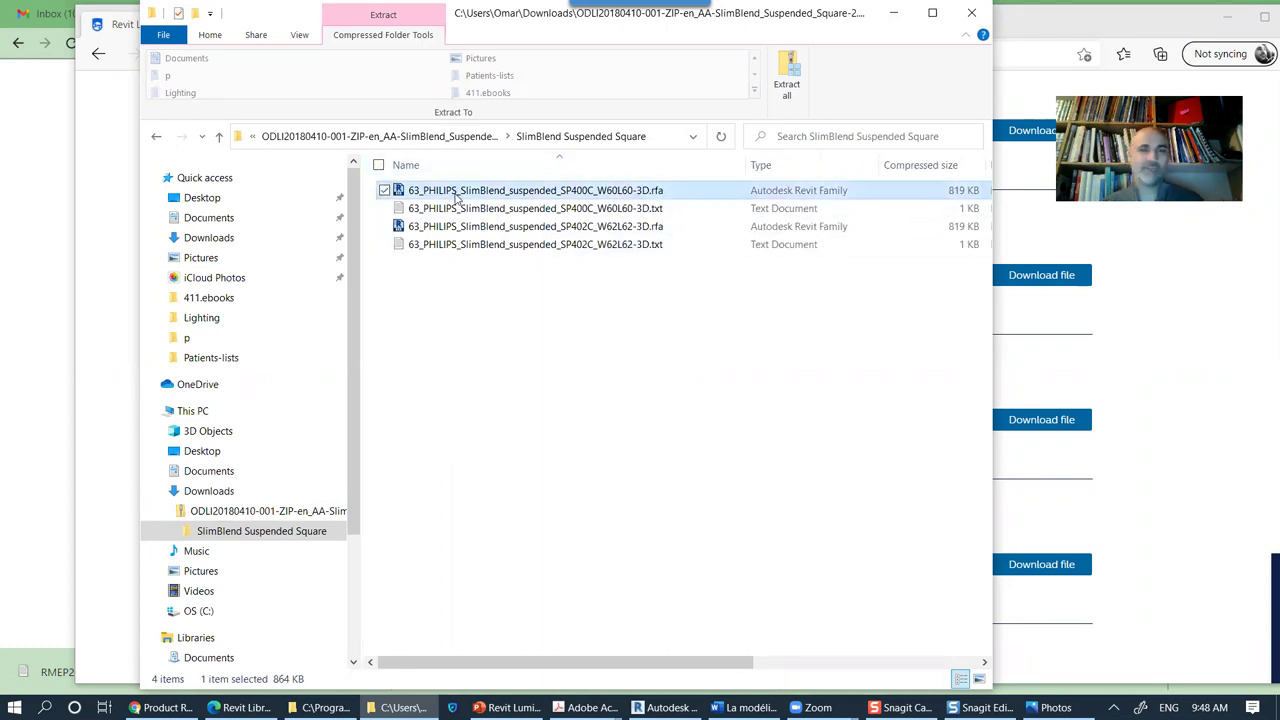
double_click(459, 195)
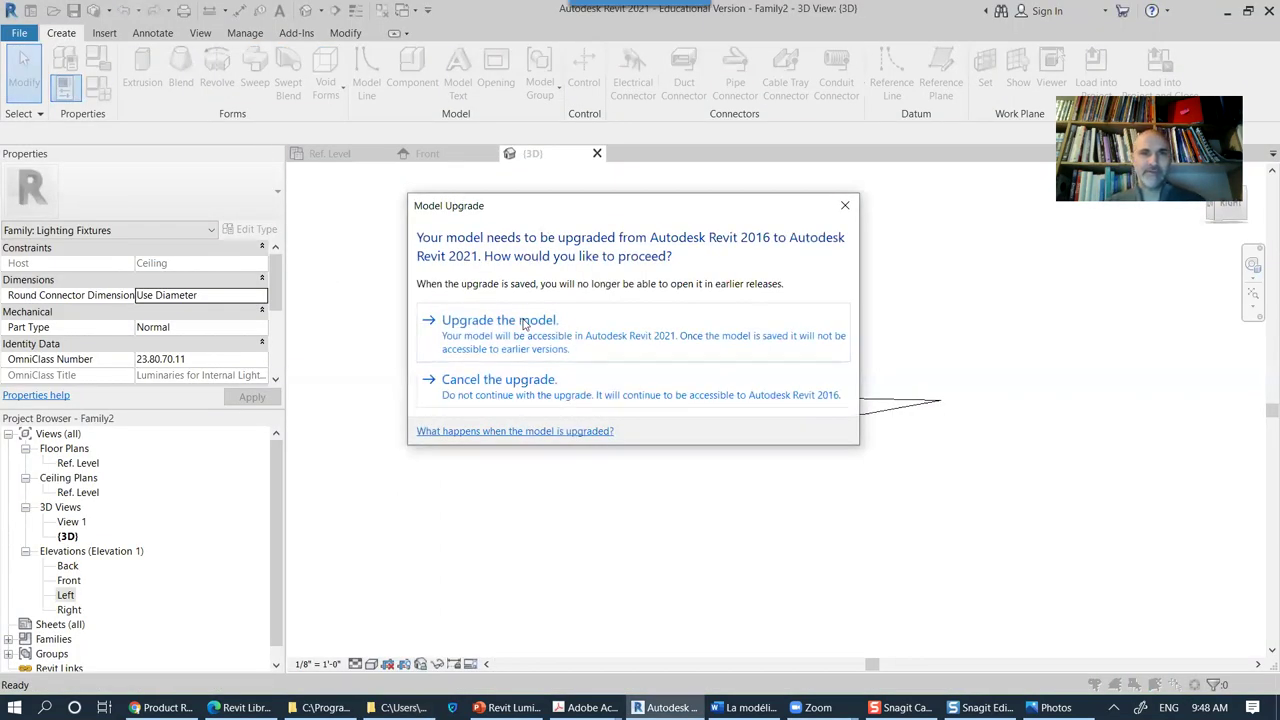
Step: Upgrade the SlimBlend family to Revit 2021 and orbit it with Thin Lines turned on
left_click(510, 320)
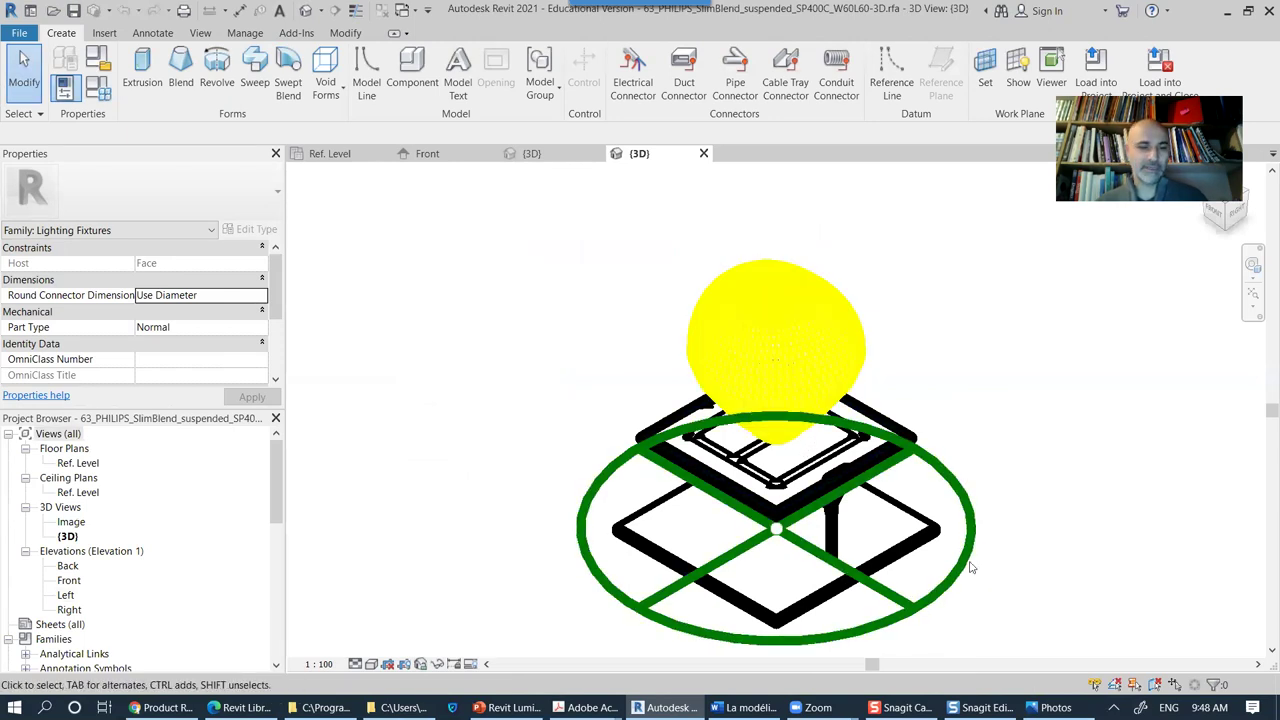
middle_click_drag(903, 571, 733, 398, "shift")
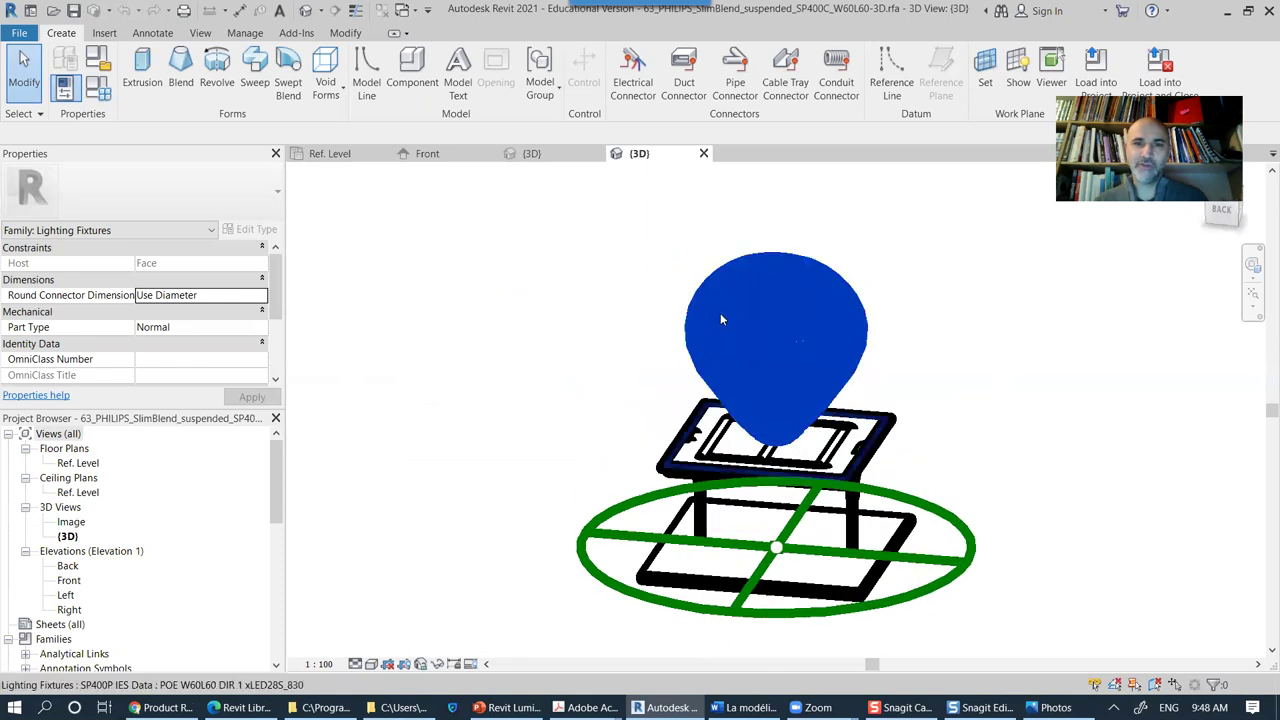
middle_click_drag(798, 580, 698, 472)
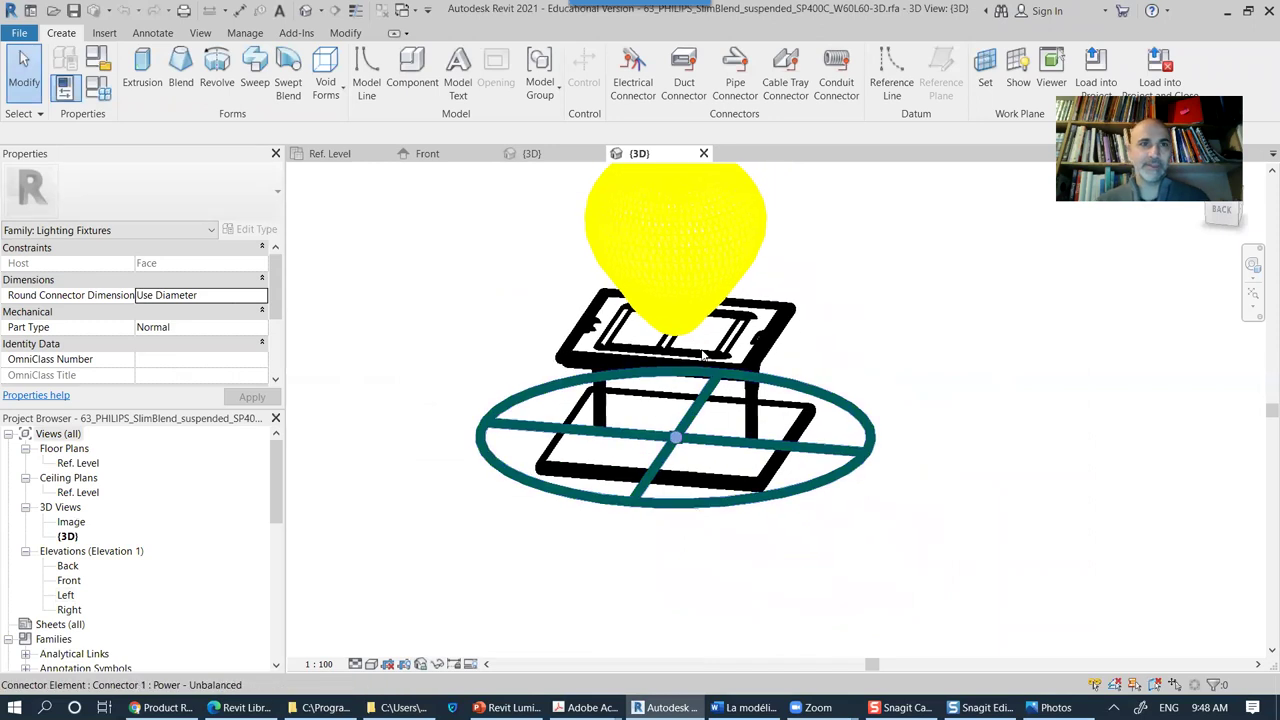
left_click(356, 10)
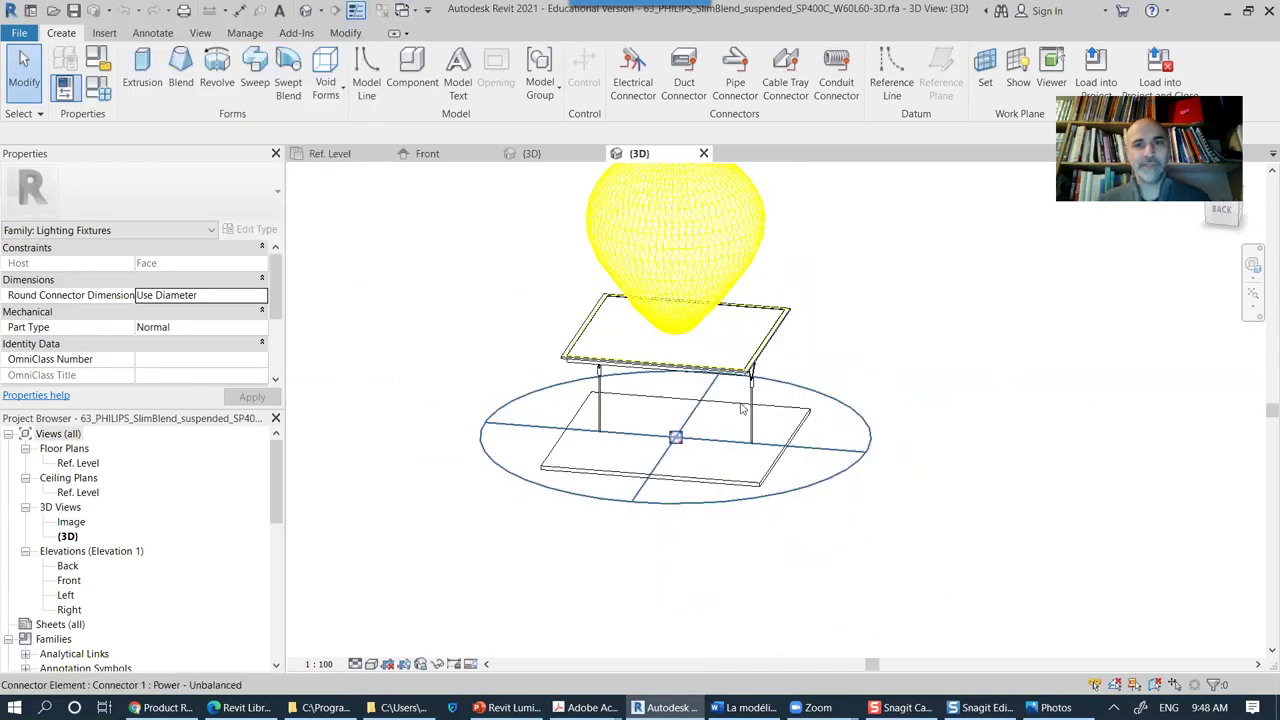
middle_click_drag(777, 491, 777, 409, "shift")
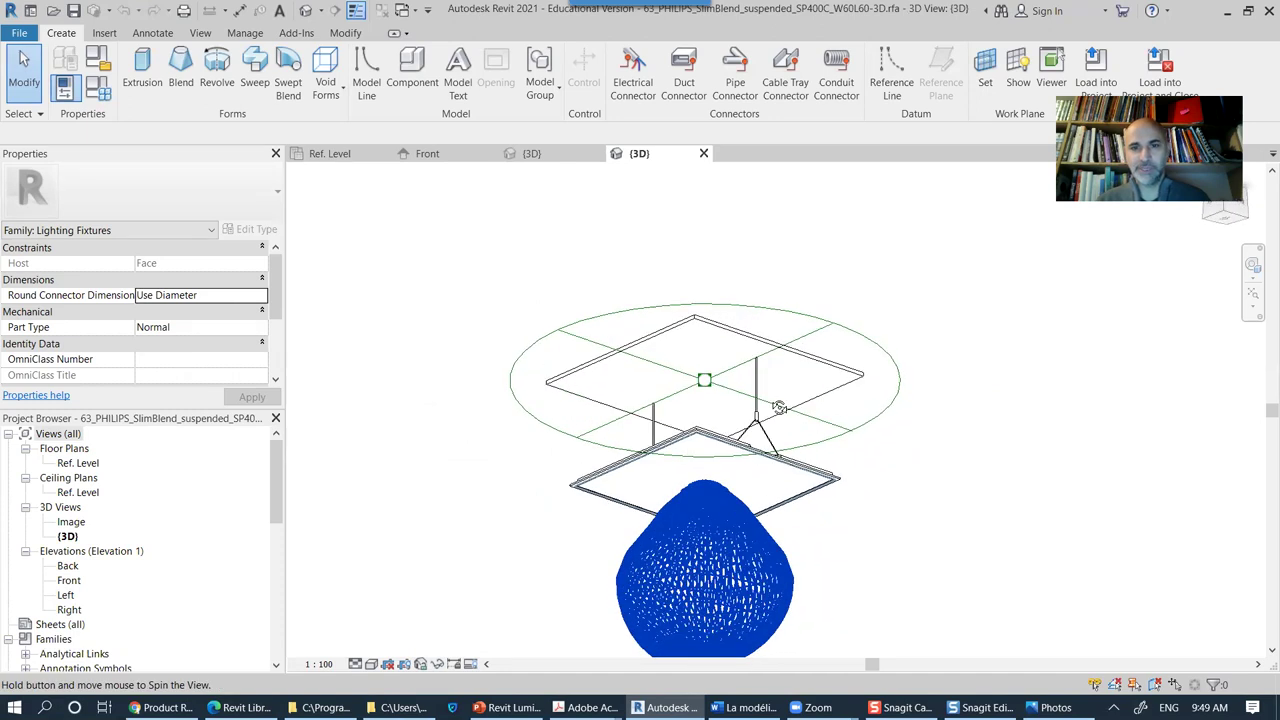
Step: Set the visual style to Consistent Colors and orbit to inspect the fixture's plates
left_click(371, 664)
left_click(410, 626)
middle_click_drag(877, 555, 903, 503, "shift")
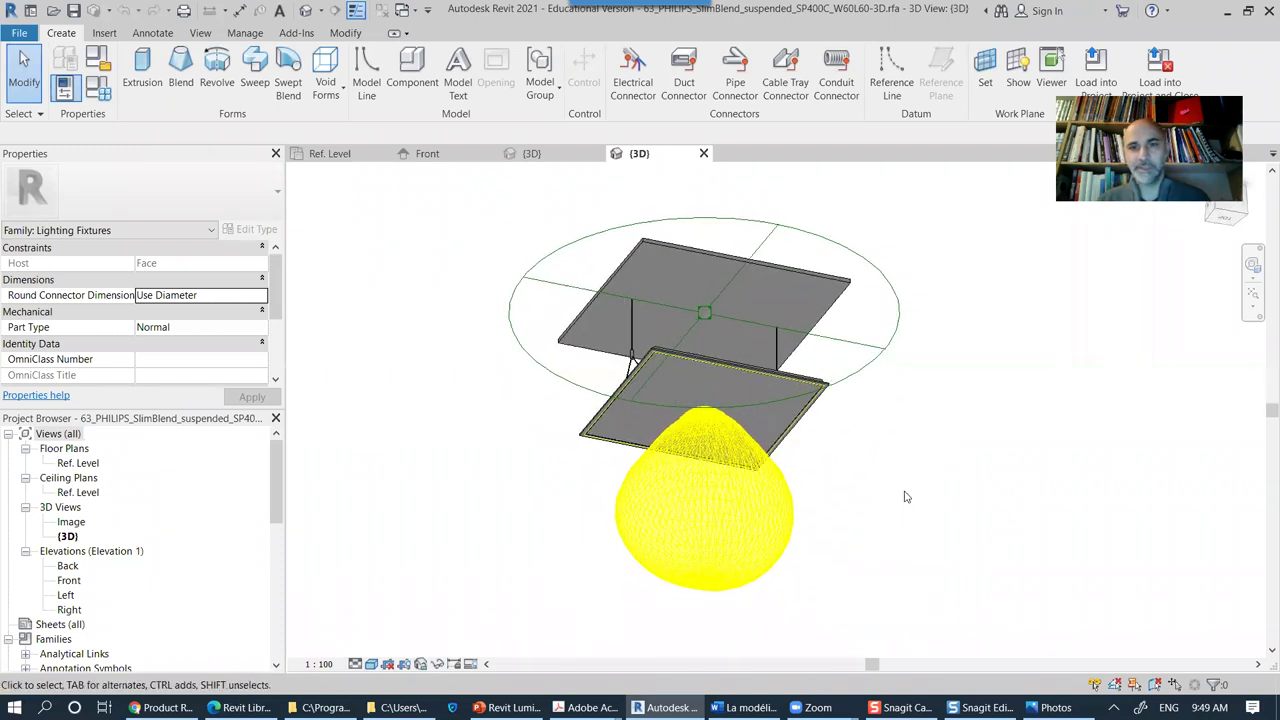
left_click(810, 303)
key("Escape")
middle_click_drag(682, 364, 781, 302, "shift")
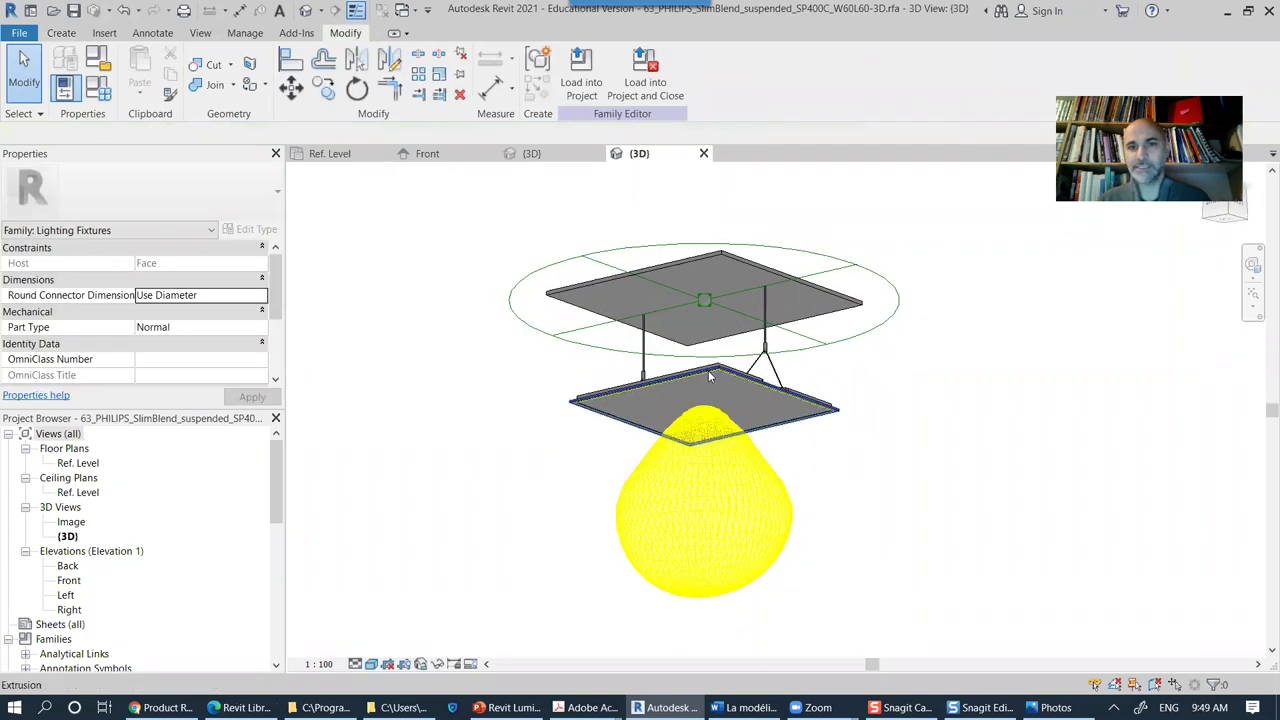
middle_click_drag(671, 417, 697, 497, "shift")
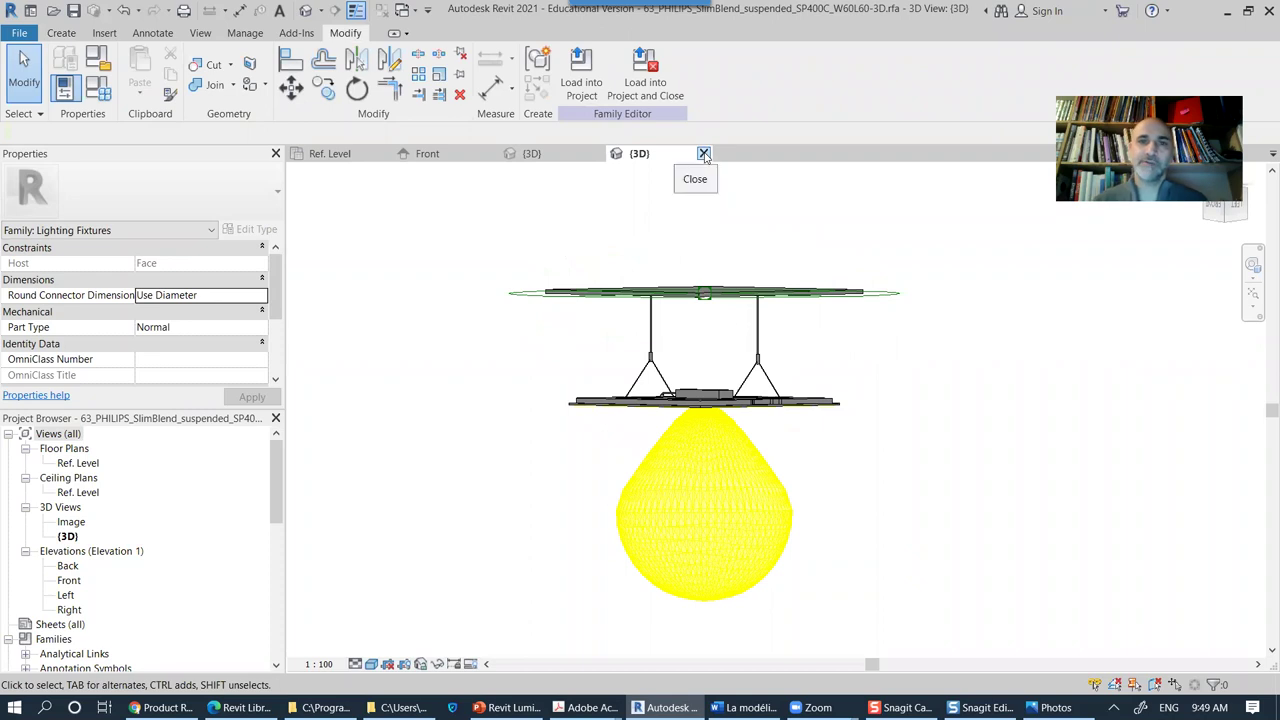
Step: Close the family's 3D view without saving and return to Chrome
left_click(704, 154)
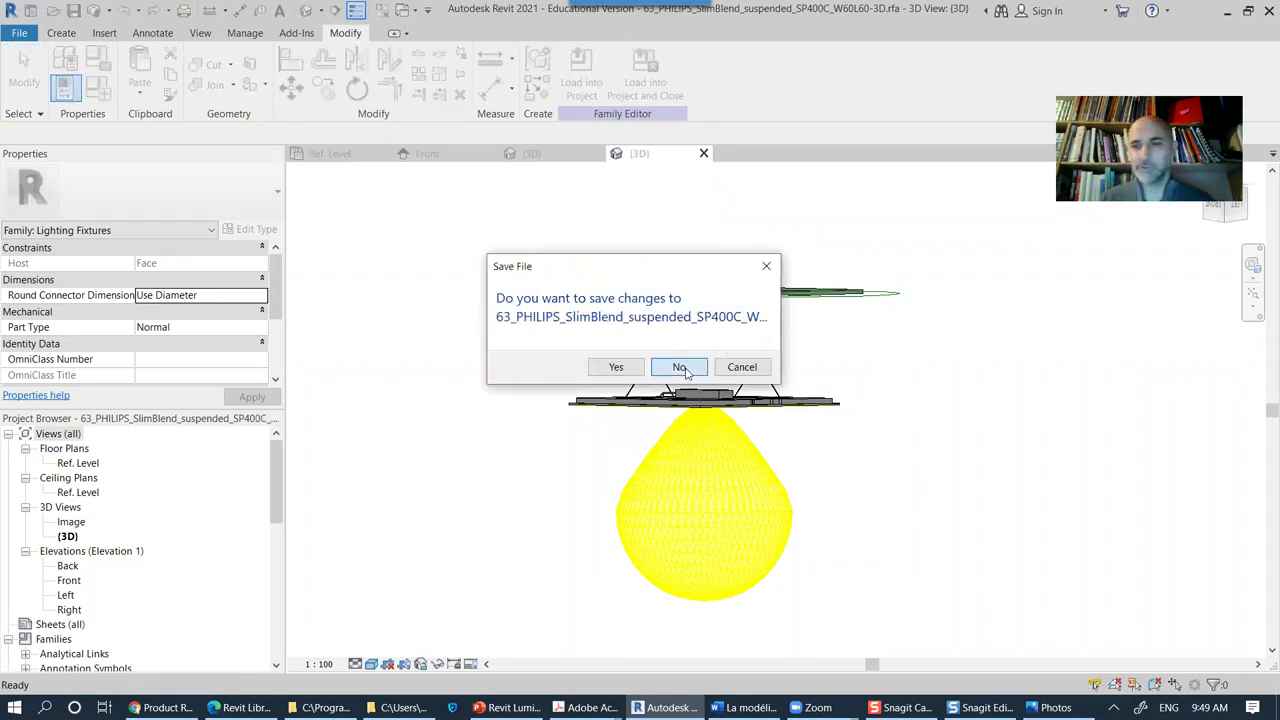
left_click(688, 373)
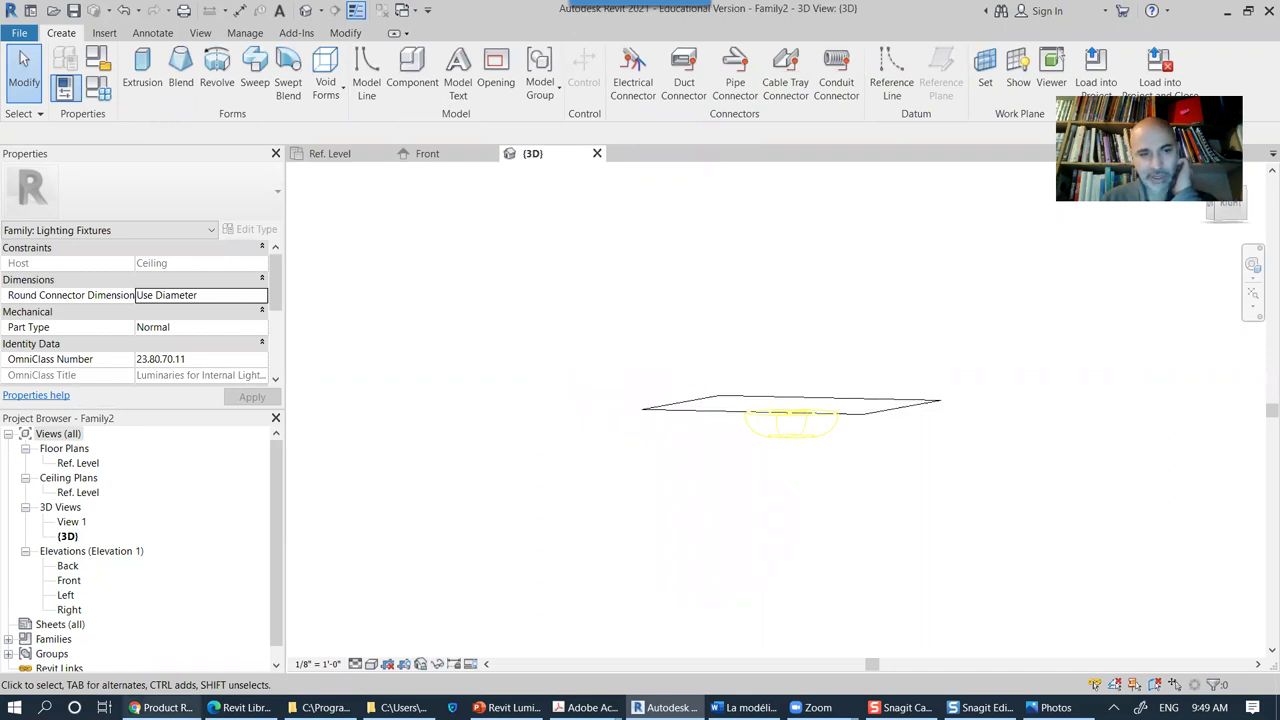
left_click(160, 707)
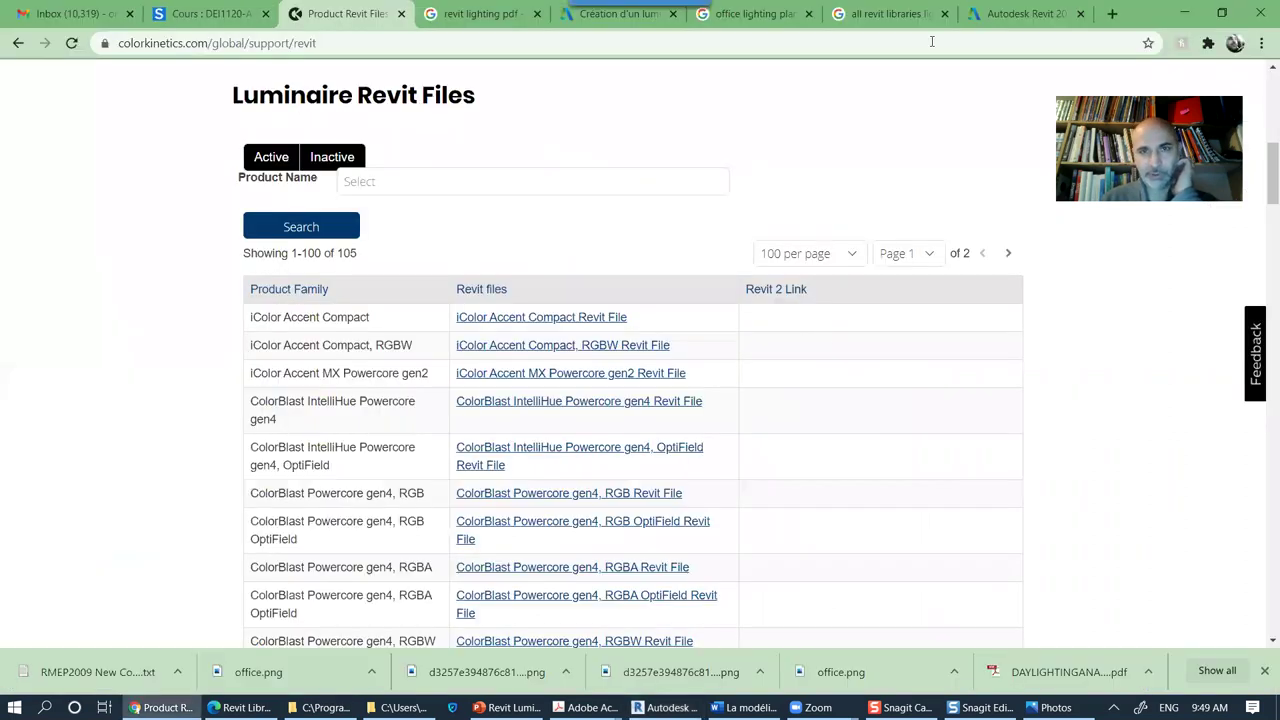
Step: Go to bimobject.com in a new tab and filter products to the Lighting category
left_click(1112, 14)
type("bi")
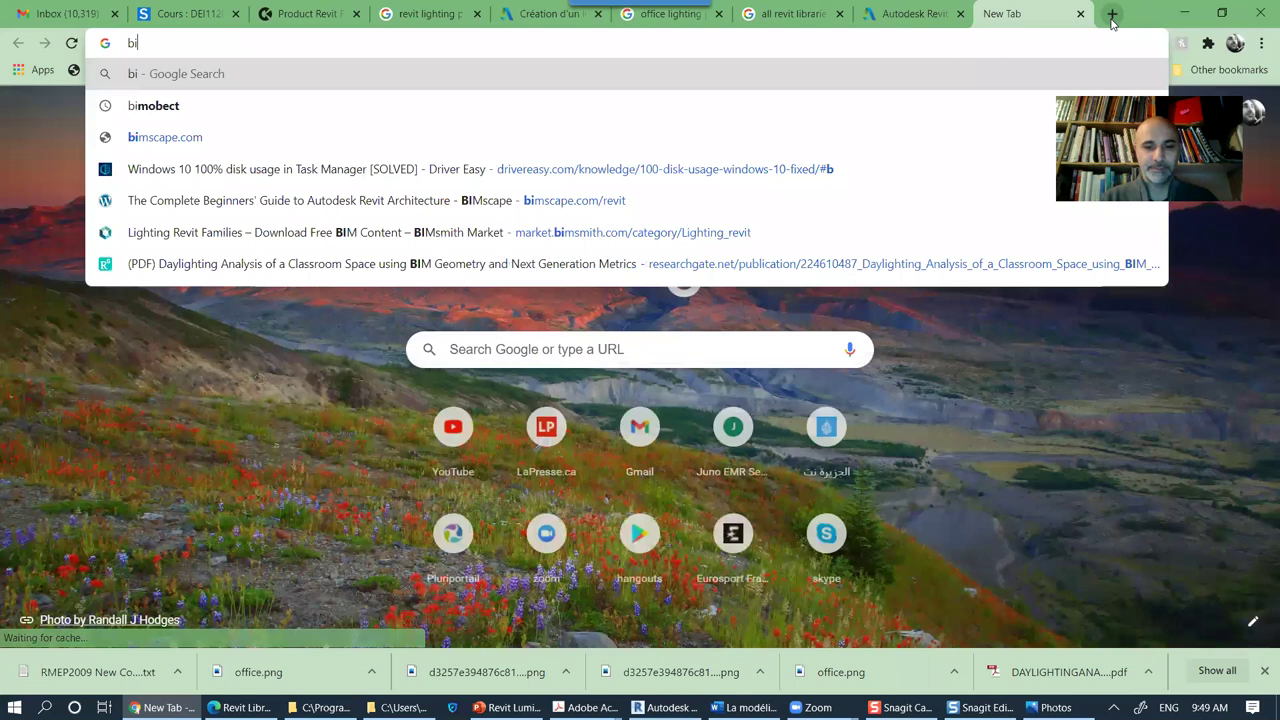
type("mobject")
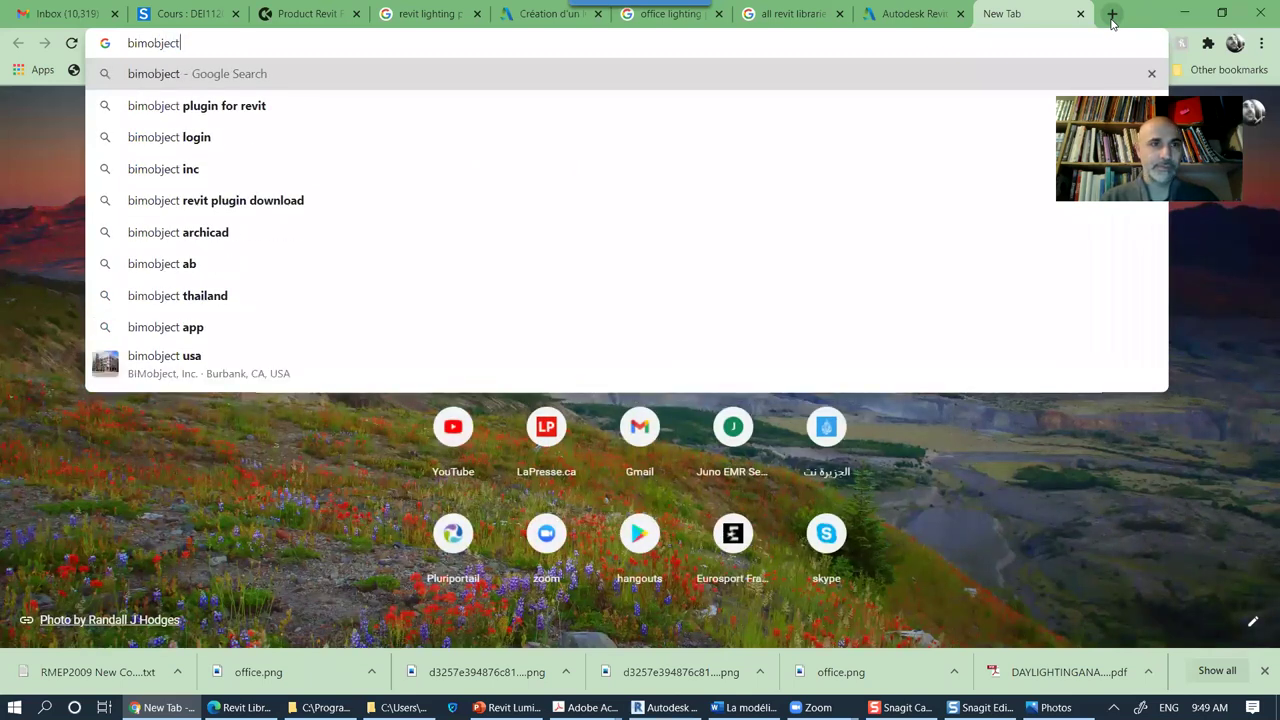
type(".com")
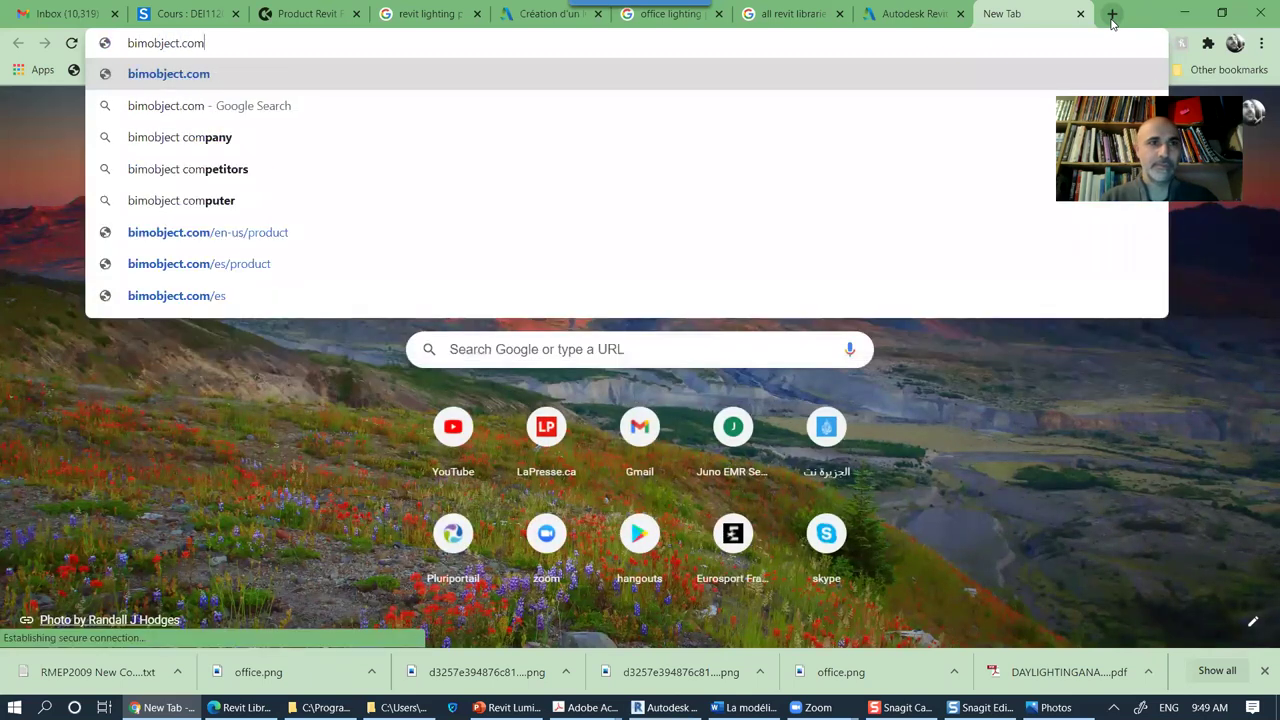
key("Return")
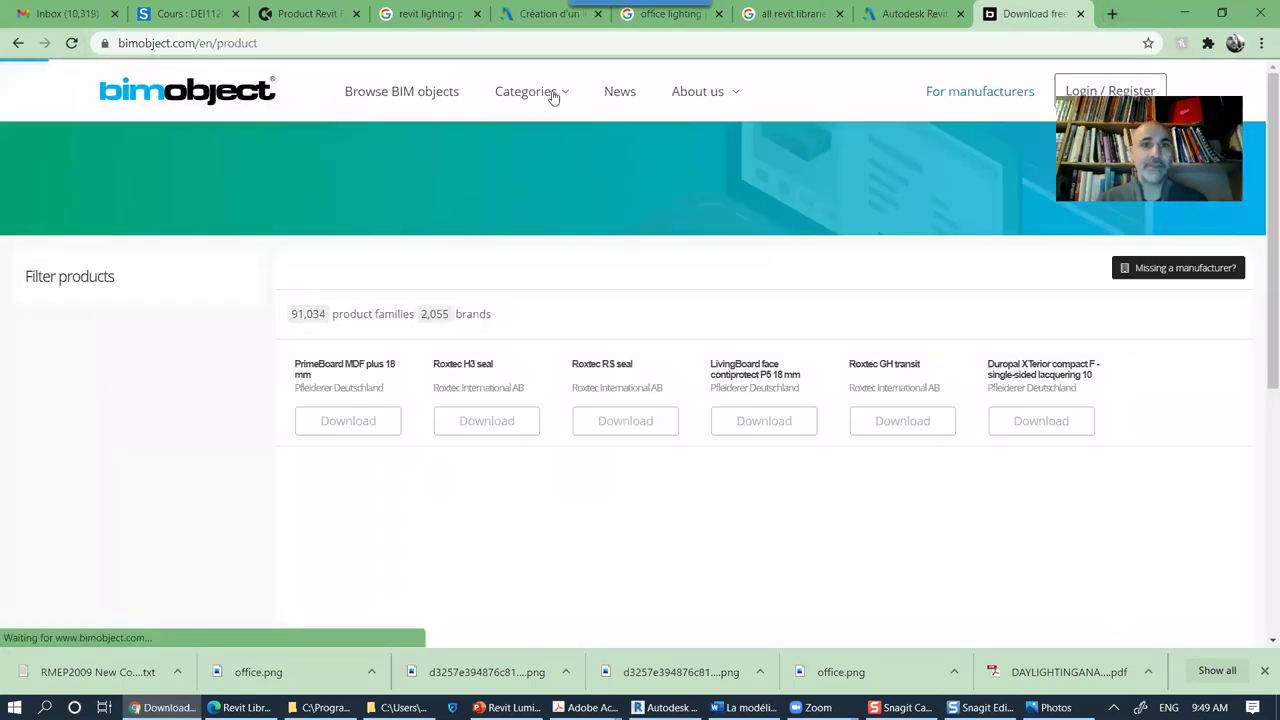
left_click(566, 100)
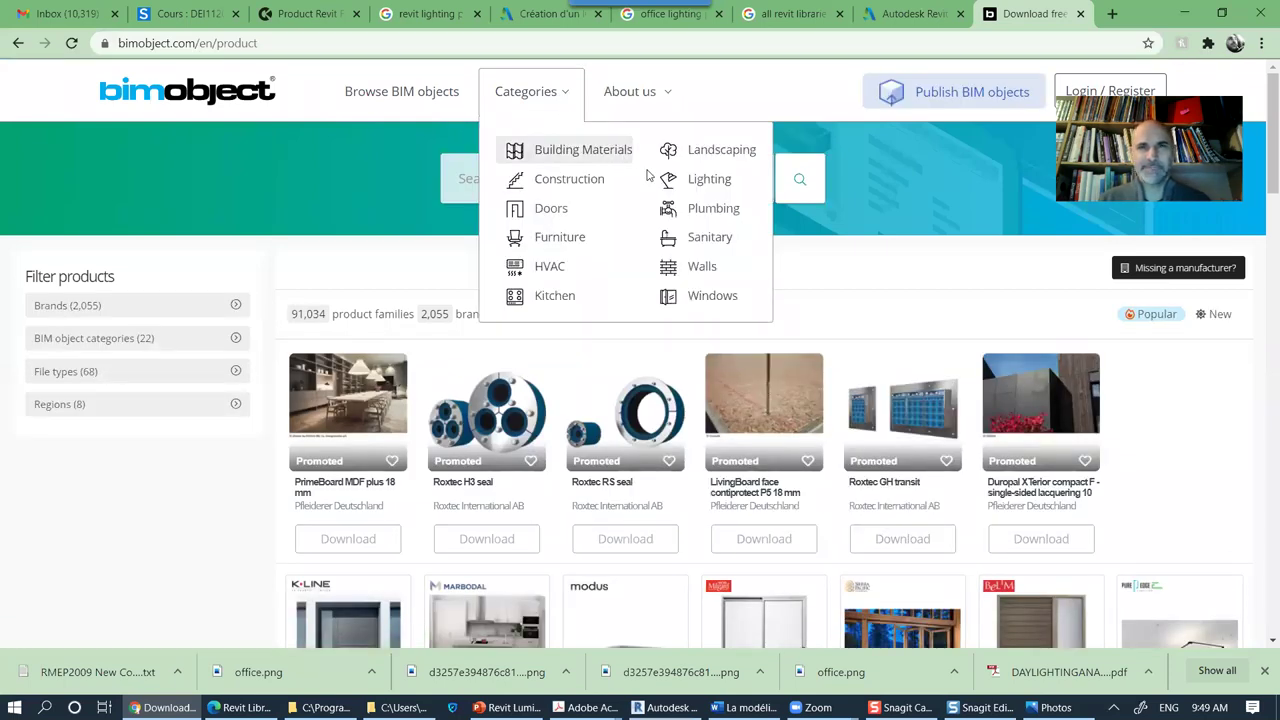
left_click(700, 180)
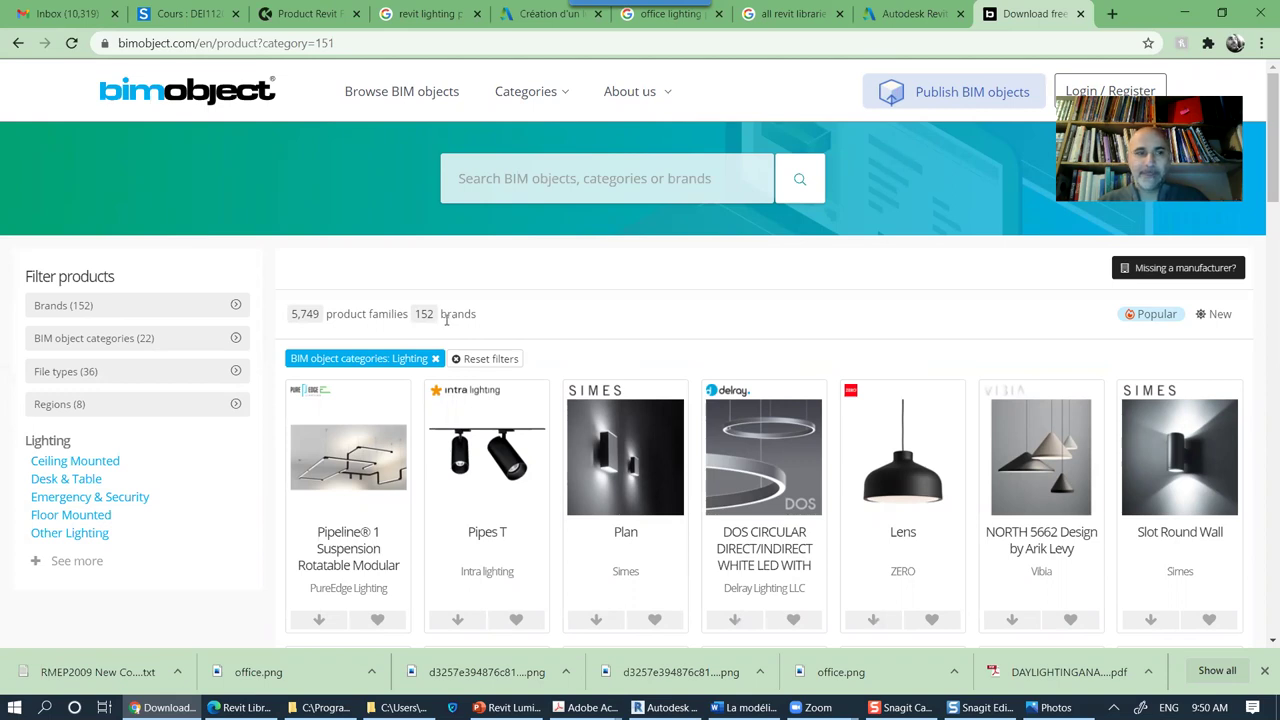
Step: Scroll the lighting grid and open the UNO CHANDELIERS product page
scroll(395, 336, "down", 1)
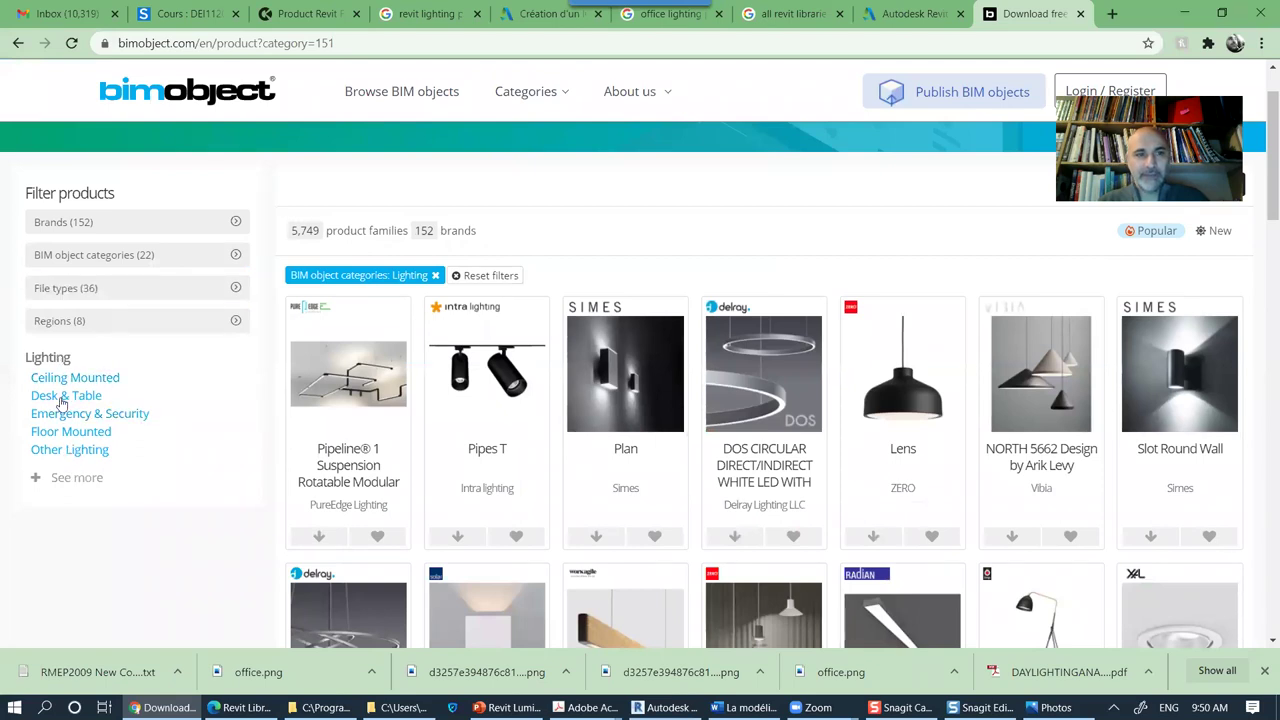
scroll(127, 460, "down", 2)
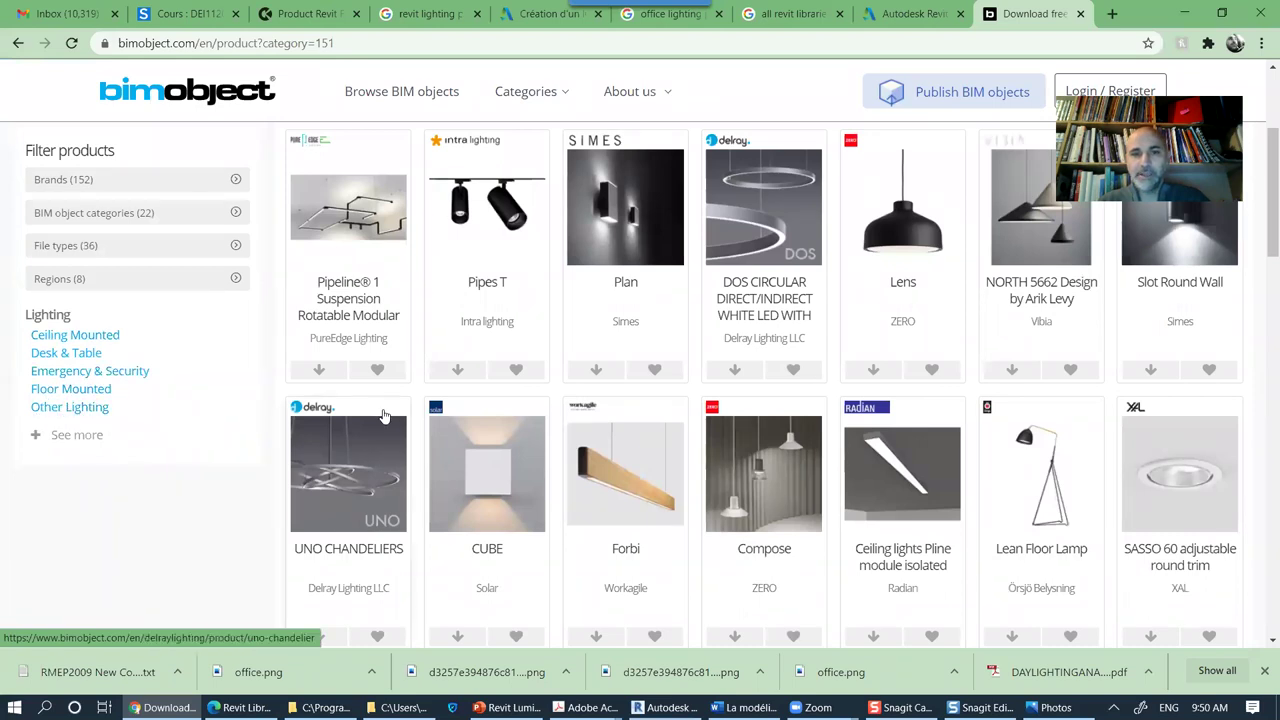
scroll(605, 455, "down", 2)
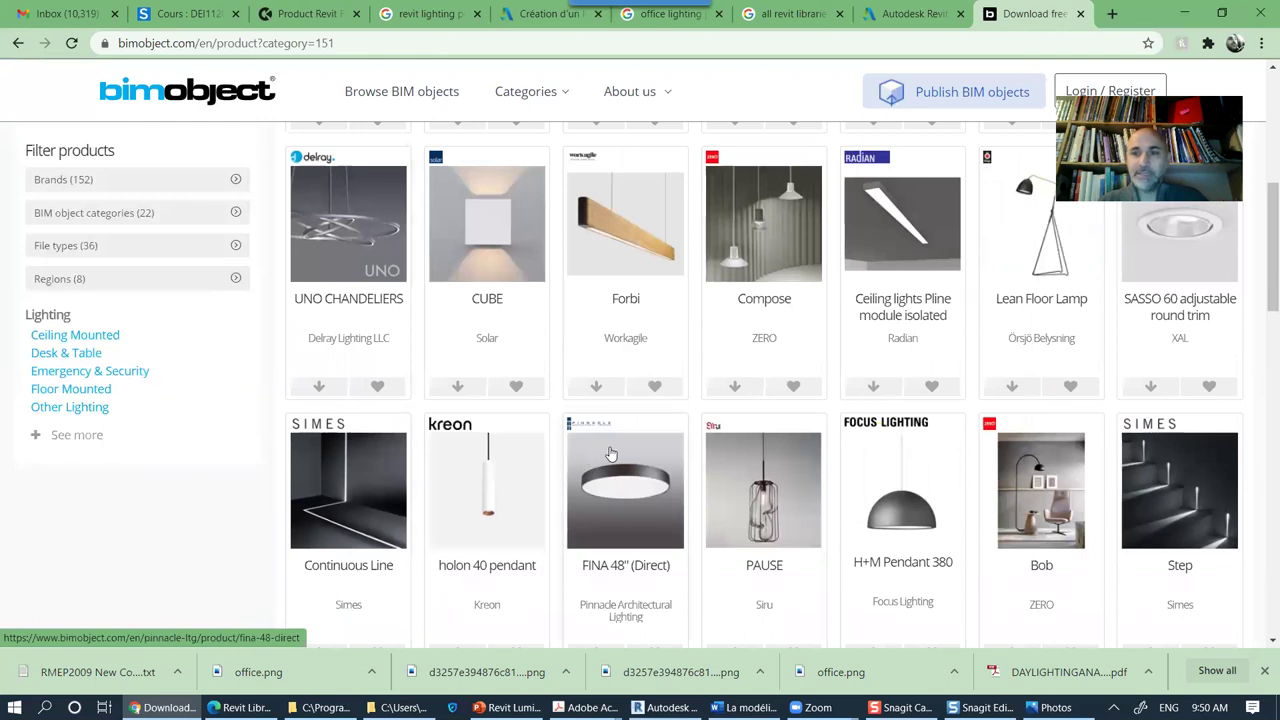
scroll(610, 455, "down", 2)
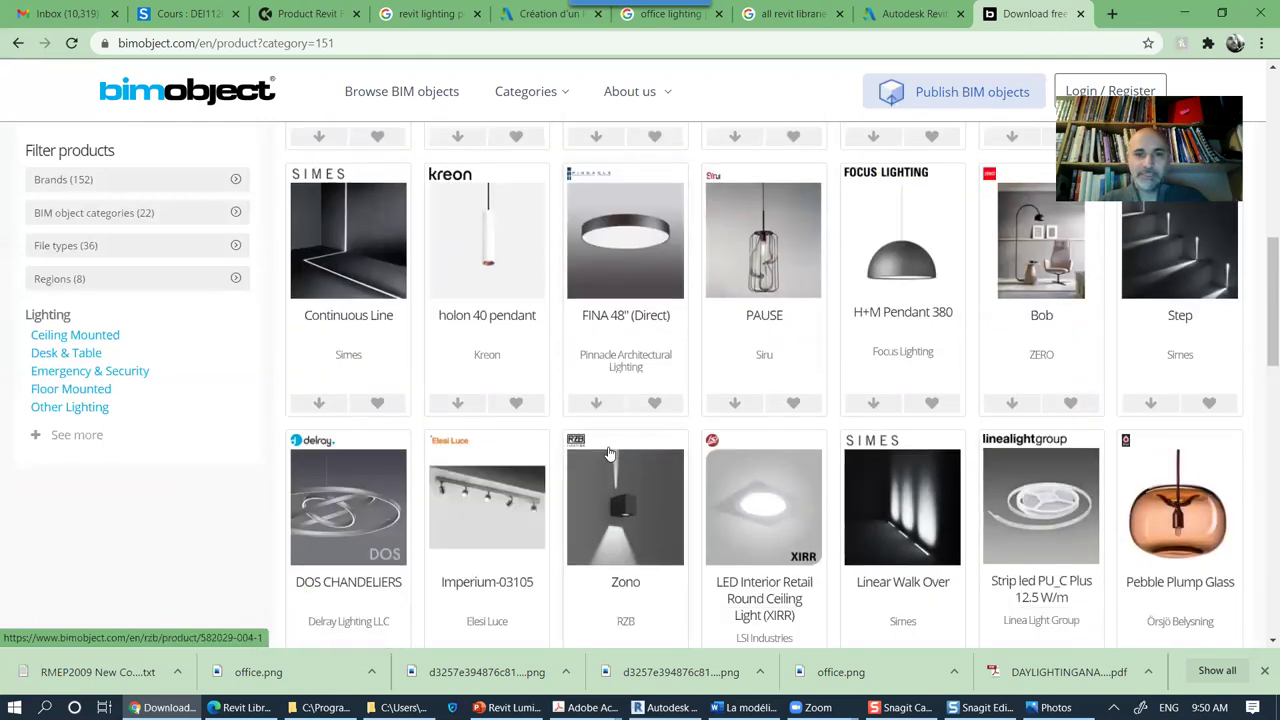
scroll(608, 455, "down", 3)
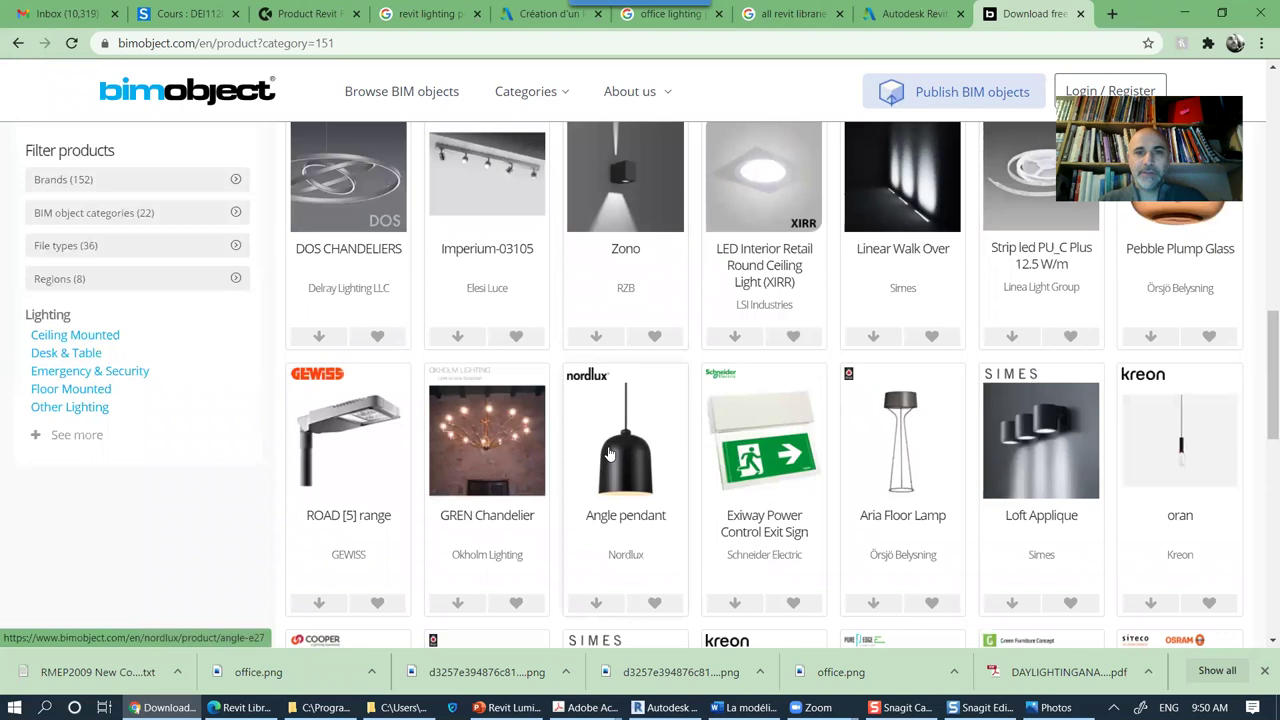
scroll(608, 454, "down", 2)
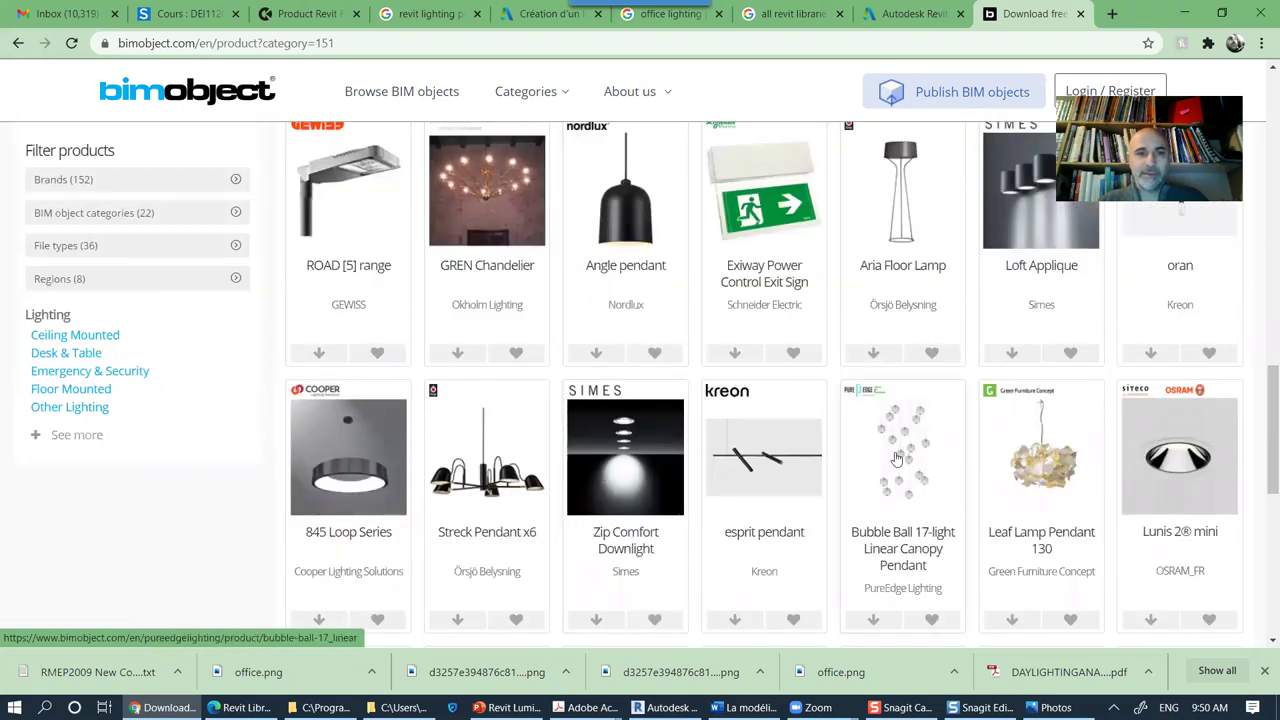
scroll(890, 462, "up", 8)
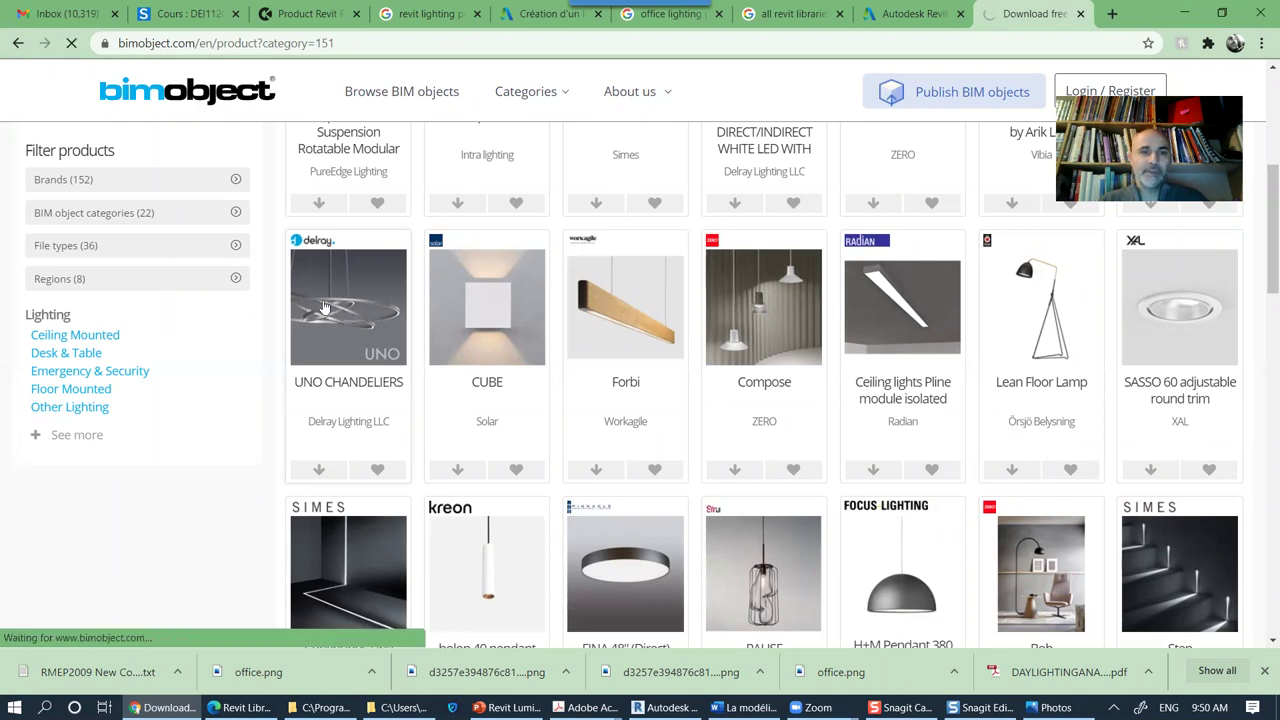
left_click(344, 315)
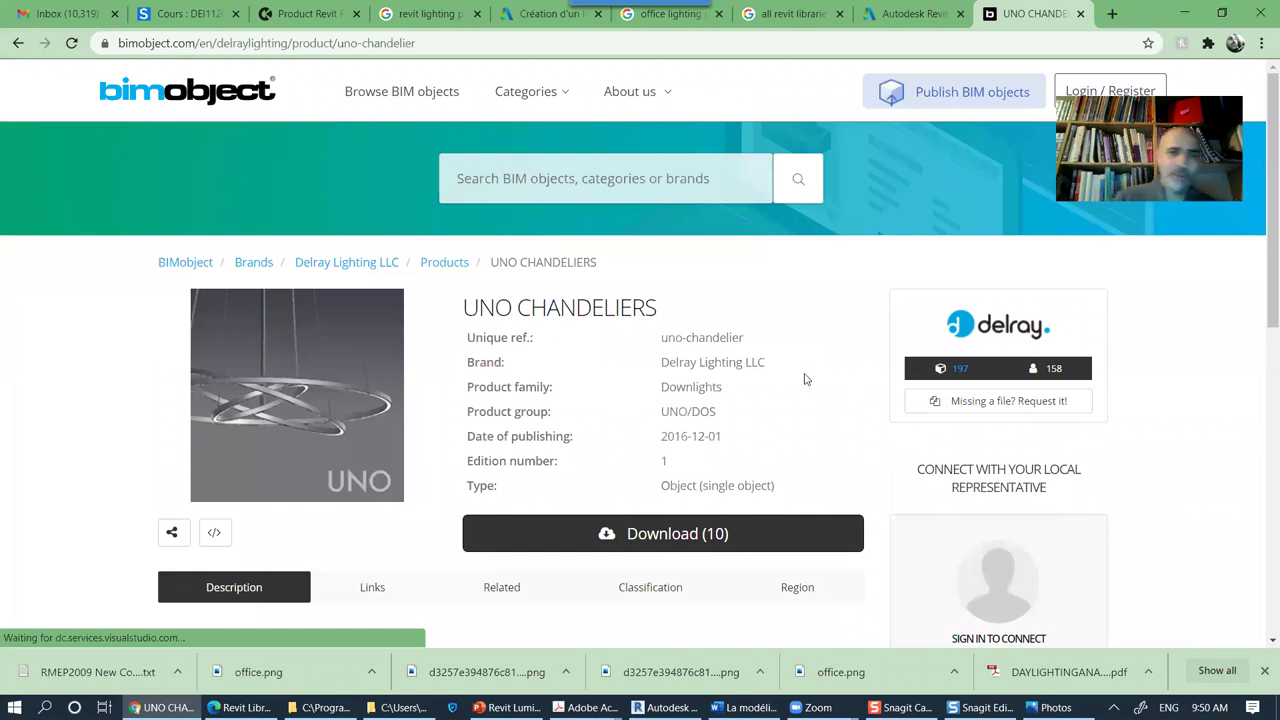
Step: Show the Uno Chandelier's Download (10) list of PDF and Revit files
scroll(606, 423, "down", 1)
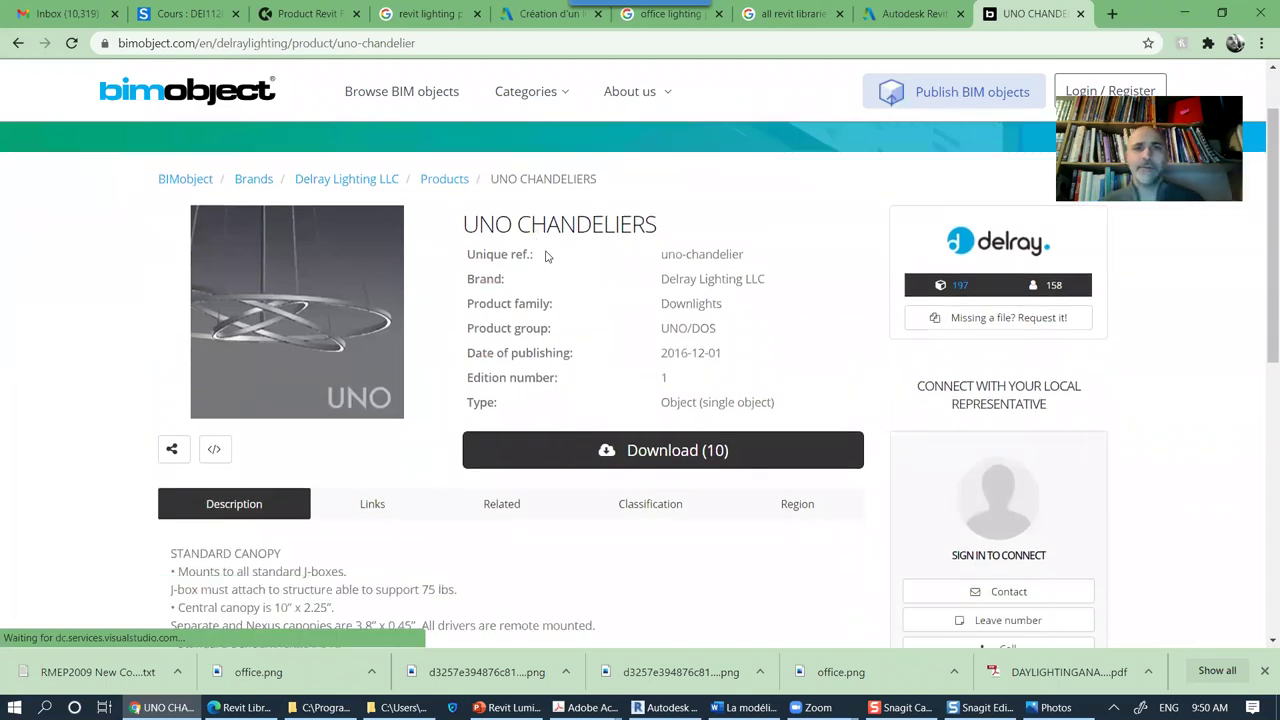
scroll(563, 286, "down", 5)
scroll(620, 370, "up", 3)
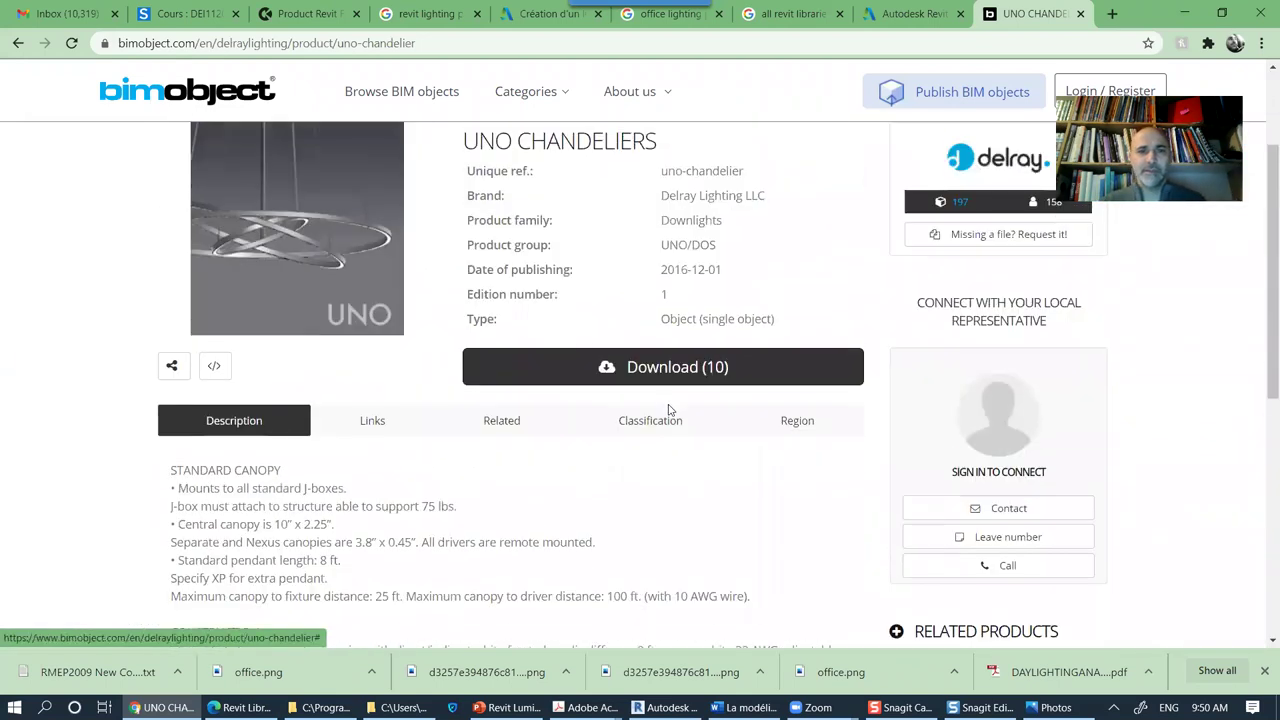
left_click(609, 367)
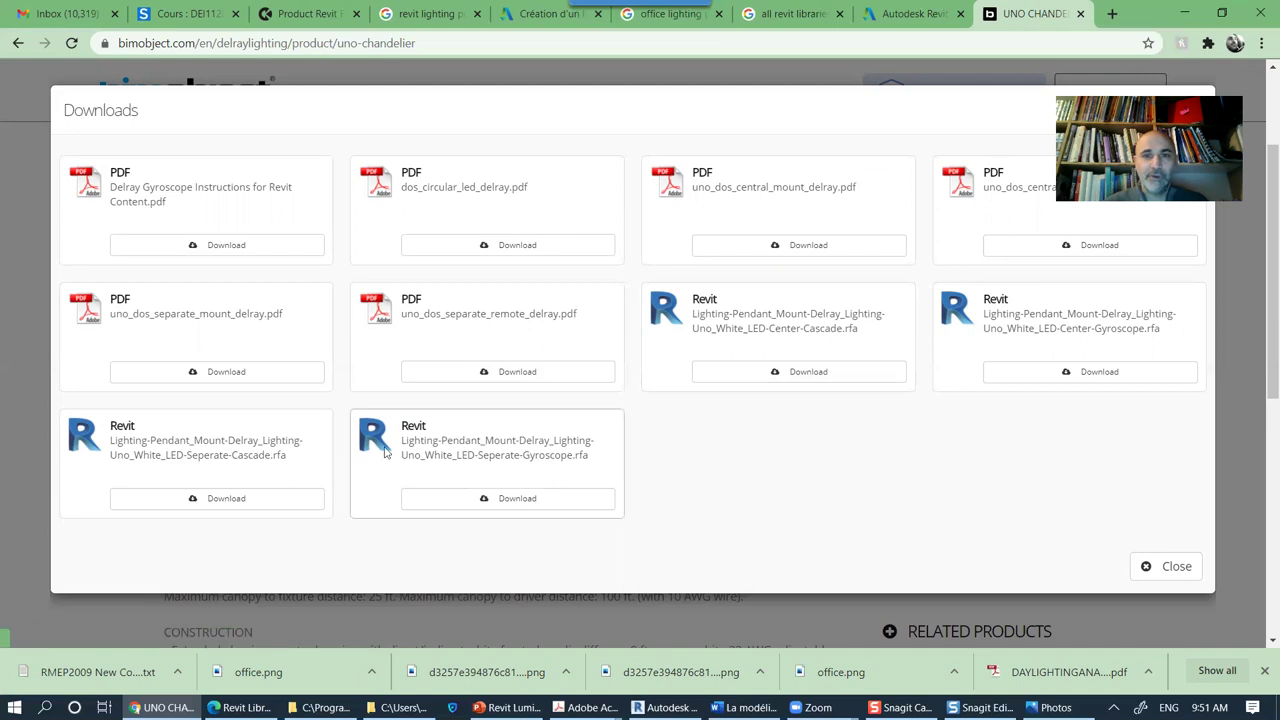
Step: Log in to BIMobject and download the Uno_White_LED-Center-Cascade .rfa family
left_click(797, 373)
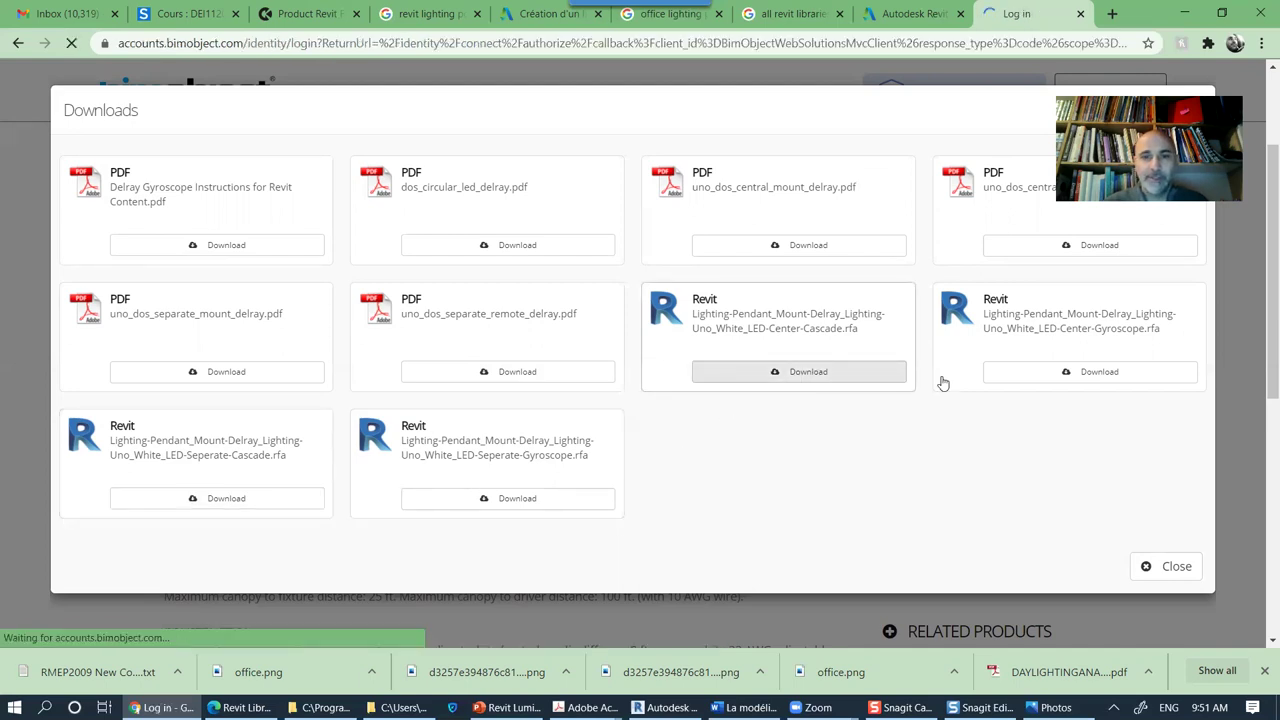
left_click(528, 240)
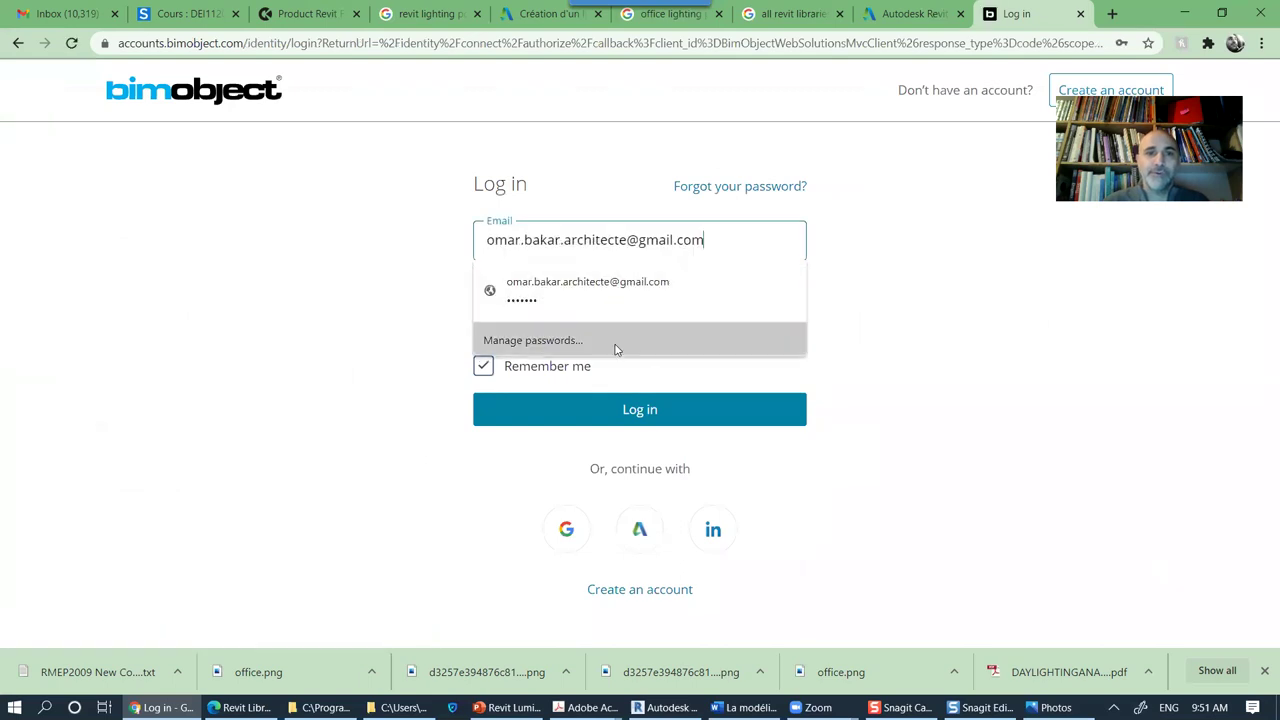
left_click(650, 412)
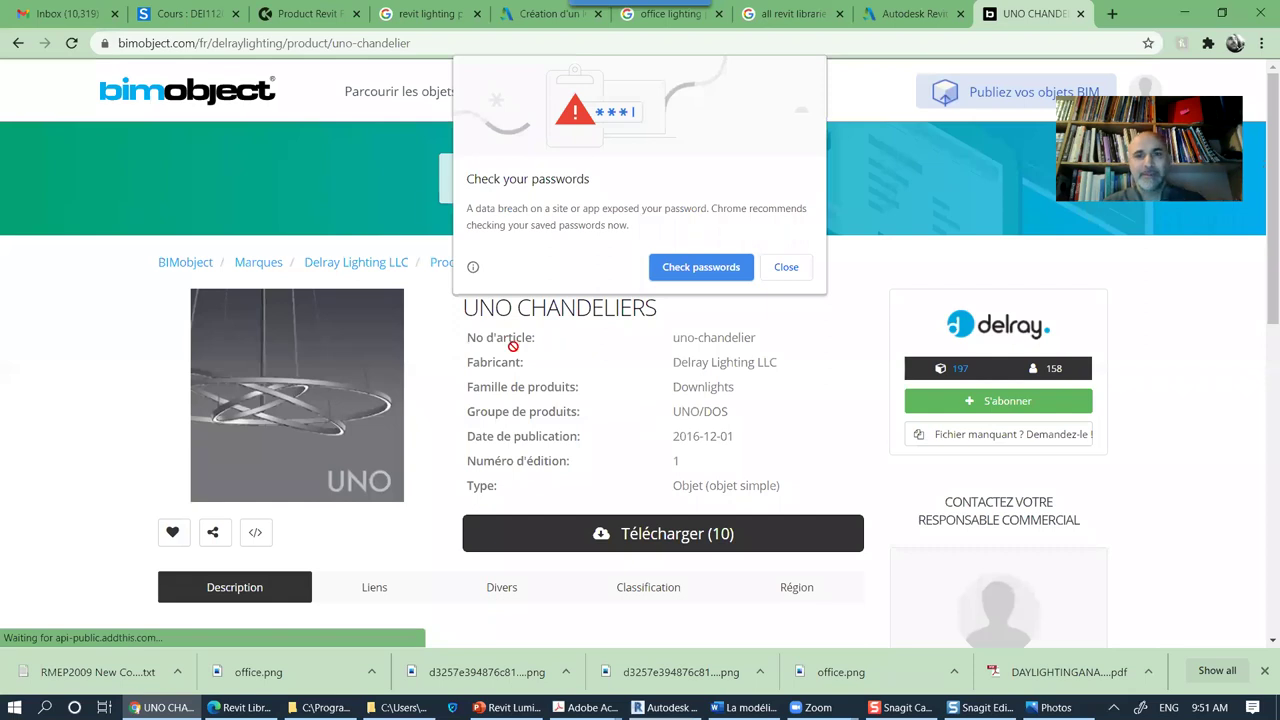
left_click(797, 268)
left_click(706, 538)
left_click(790, 371)
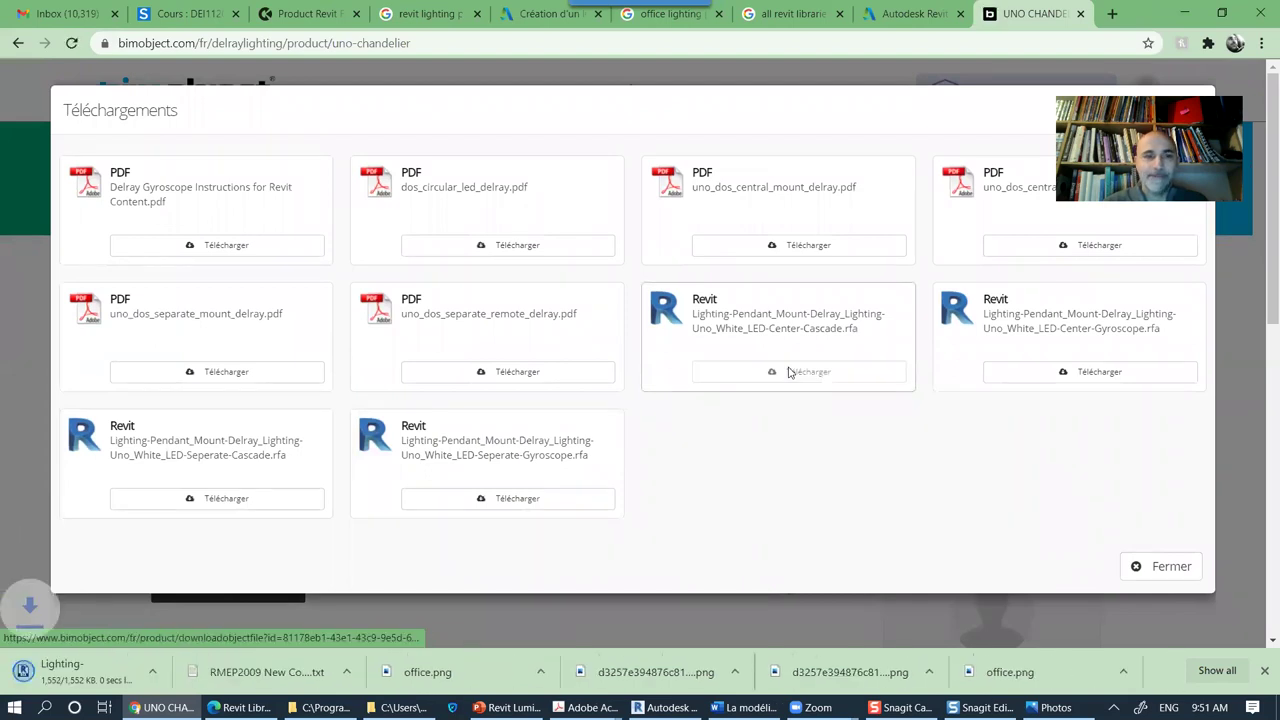
Step: Show the download in its folder and turn off hidden items in File Explorer
left_click(177, 672)
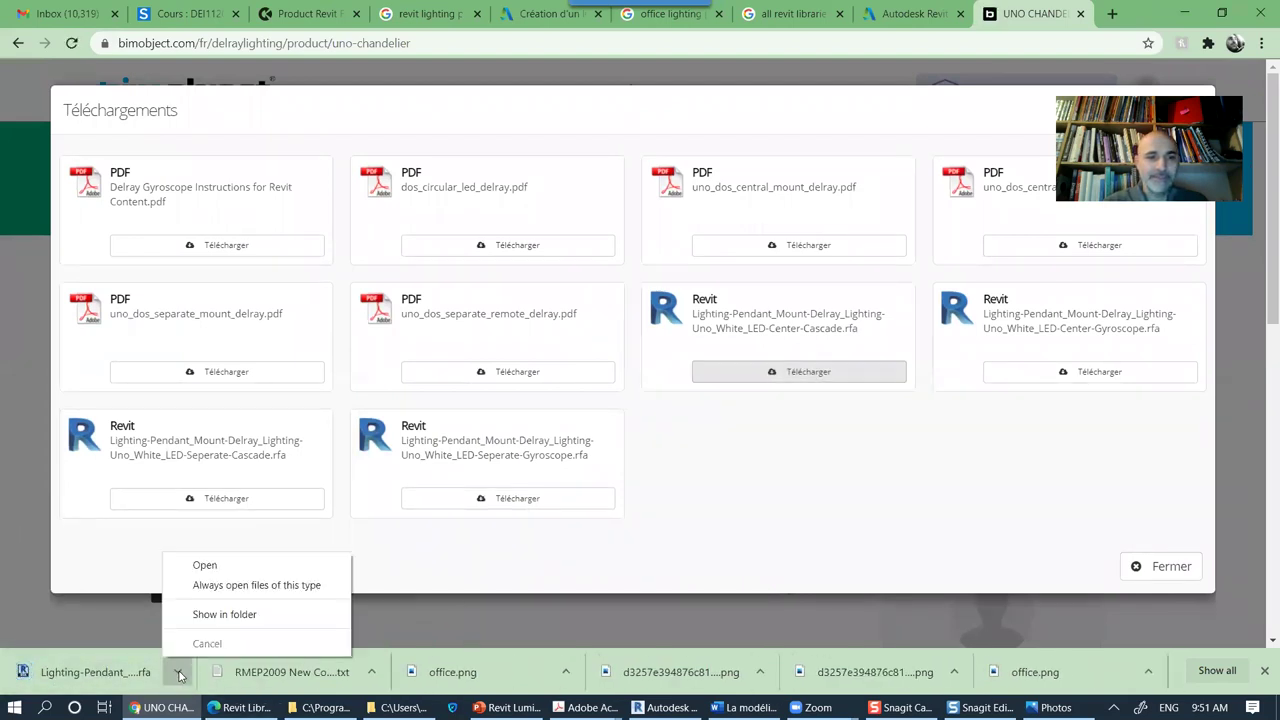
left_click(226, 616)
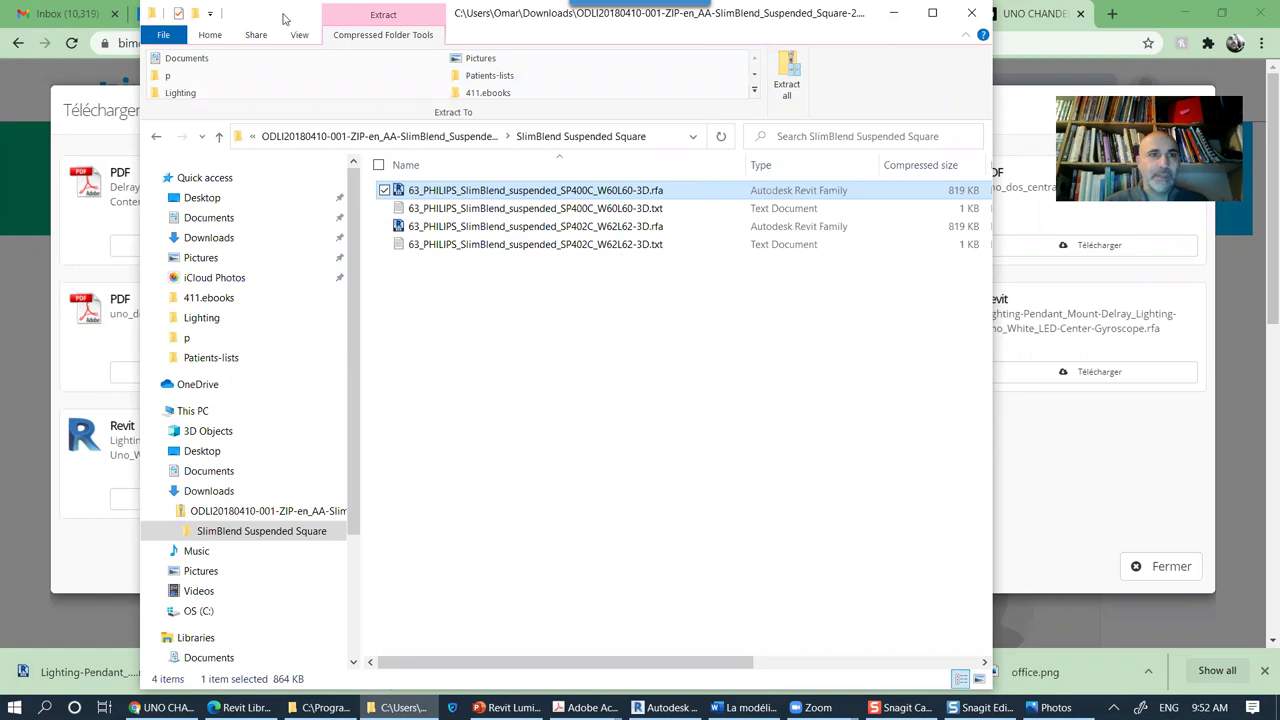
left_click_drag(284, 17, 322, 97)
left_click(336, 117)
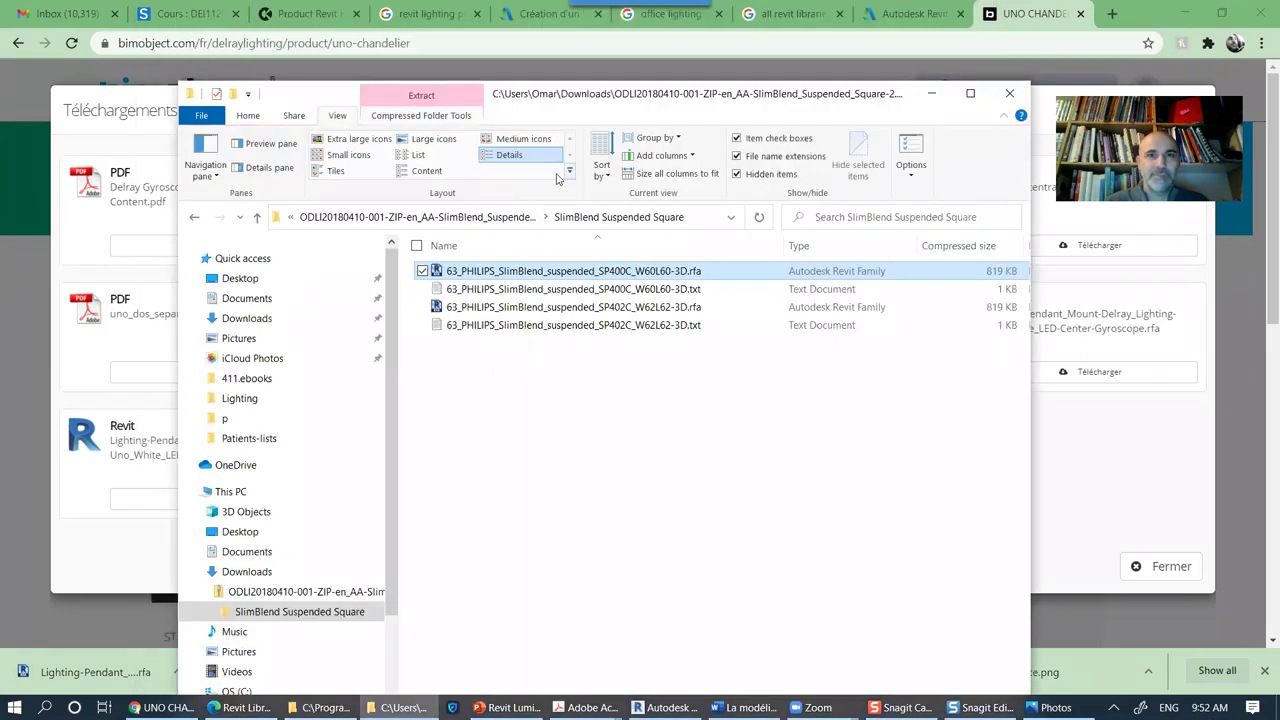
left_click(737, 175)
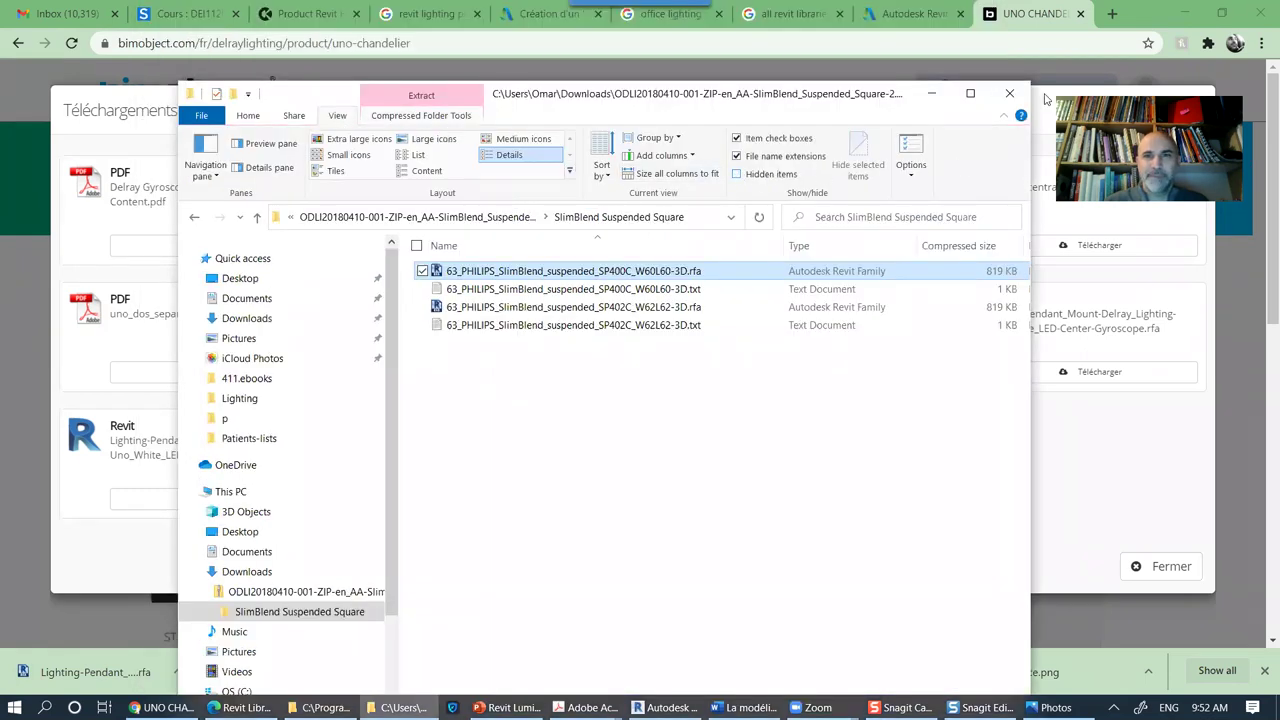
left_click(930, 94)
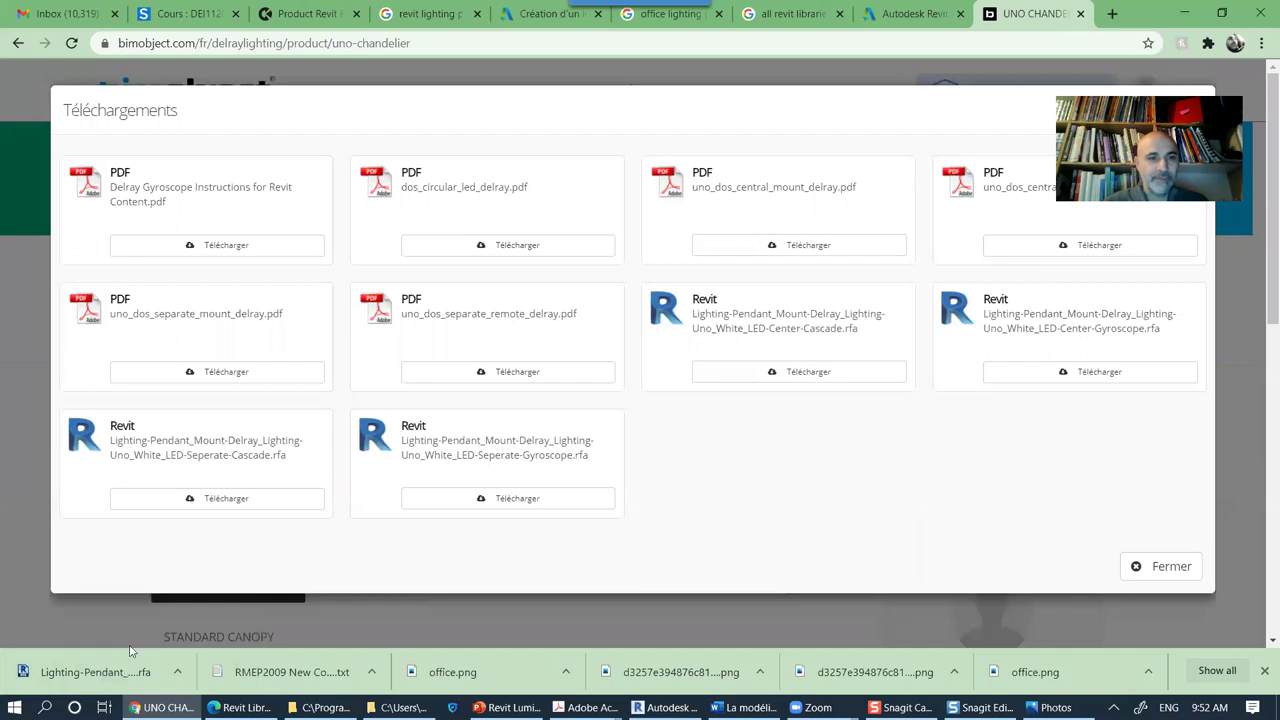
Step: Cut the Center-Cascade .rfa file from the Downloads folder for moving
left_click(177, 672)
left_click(224, 614)
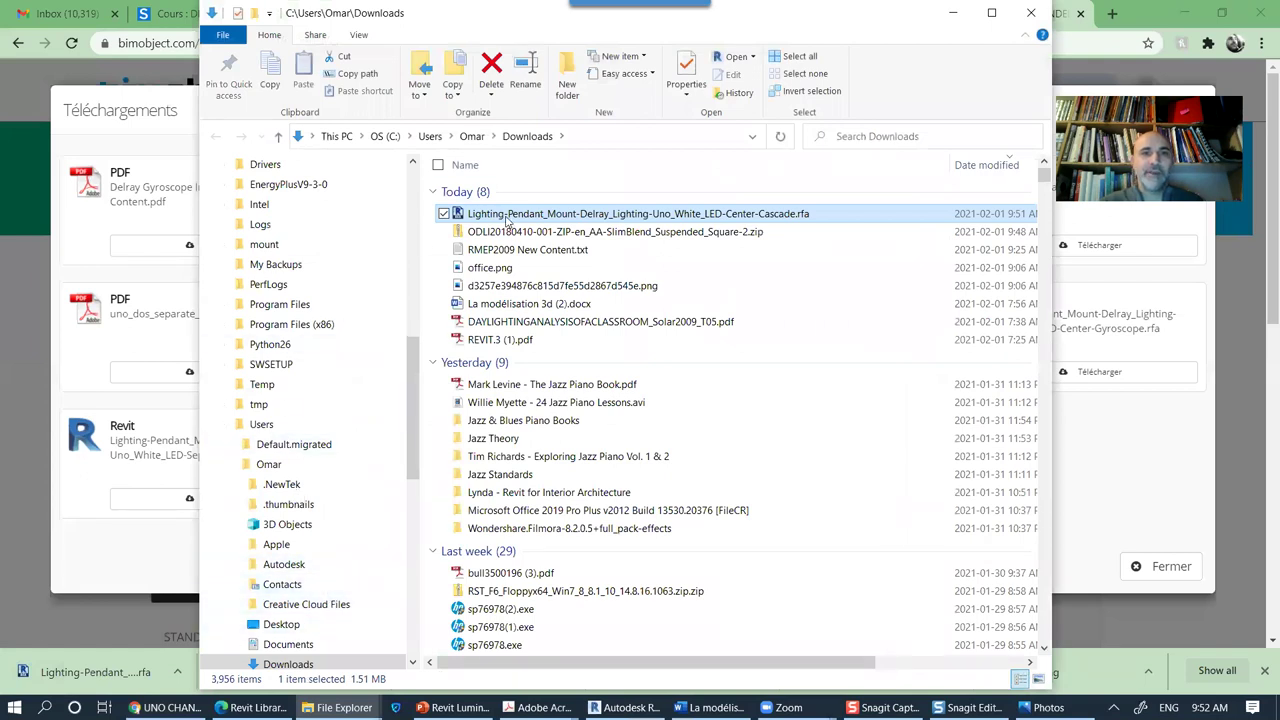
right_click(506, 221)
left_click(75, 515)
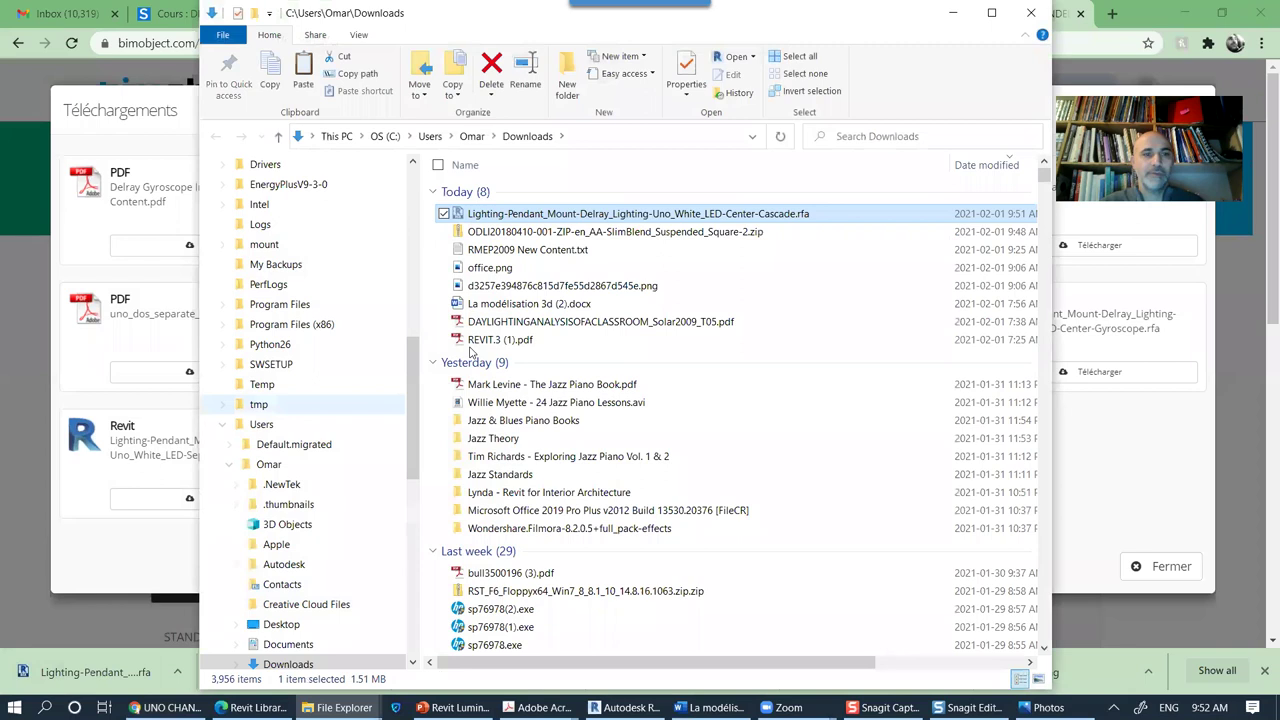
left_click(953, 12)
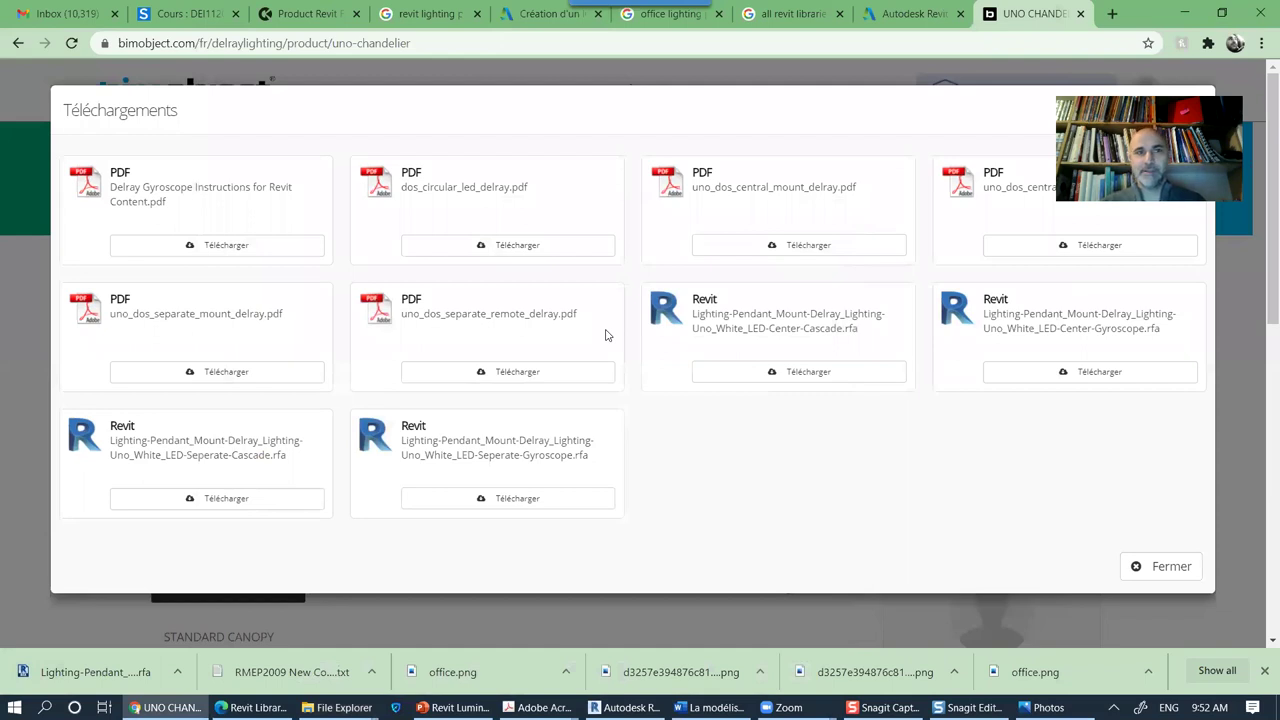
Step: In Revit's Open dialog, browse to Lighting > Architectural > Internal and refresh the listing
key("alt+Tab")
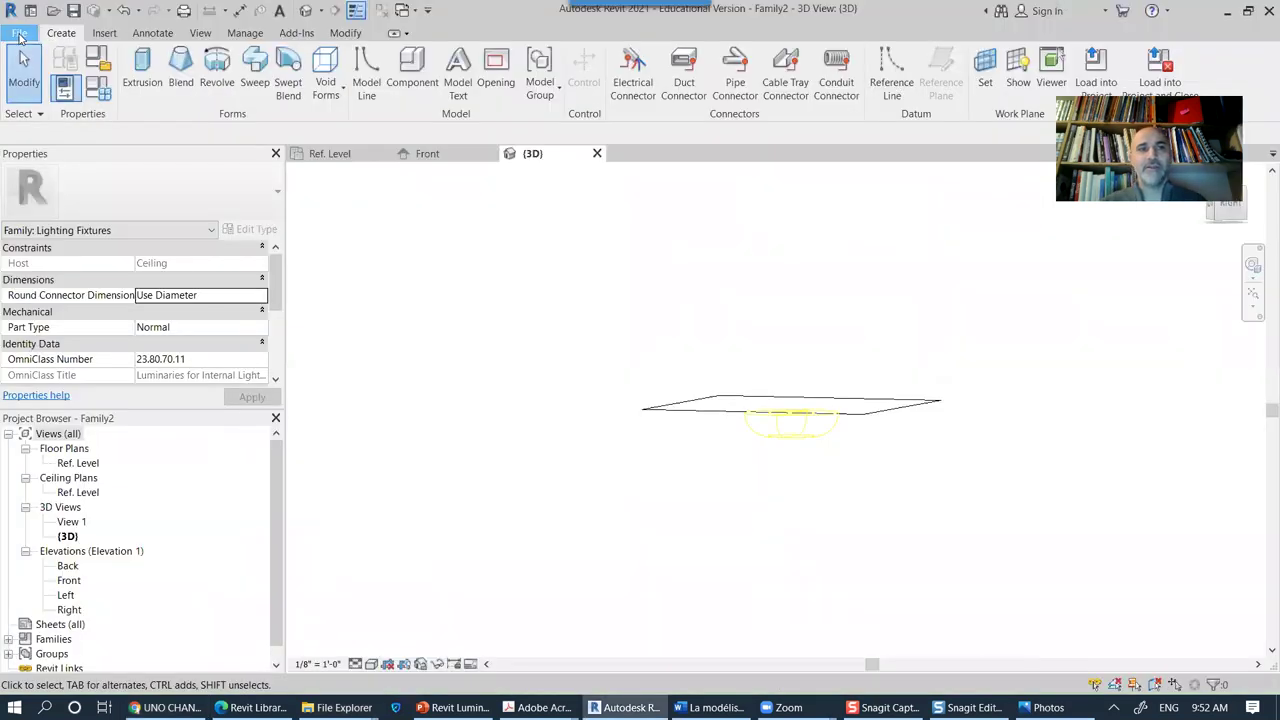
left_click(18, 36)
mouse_move(109, 160)
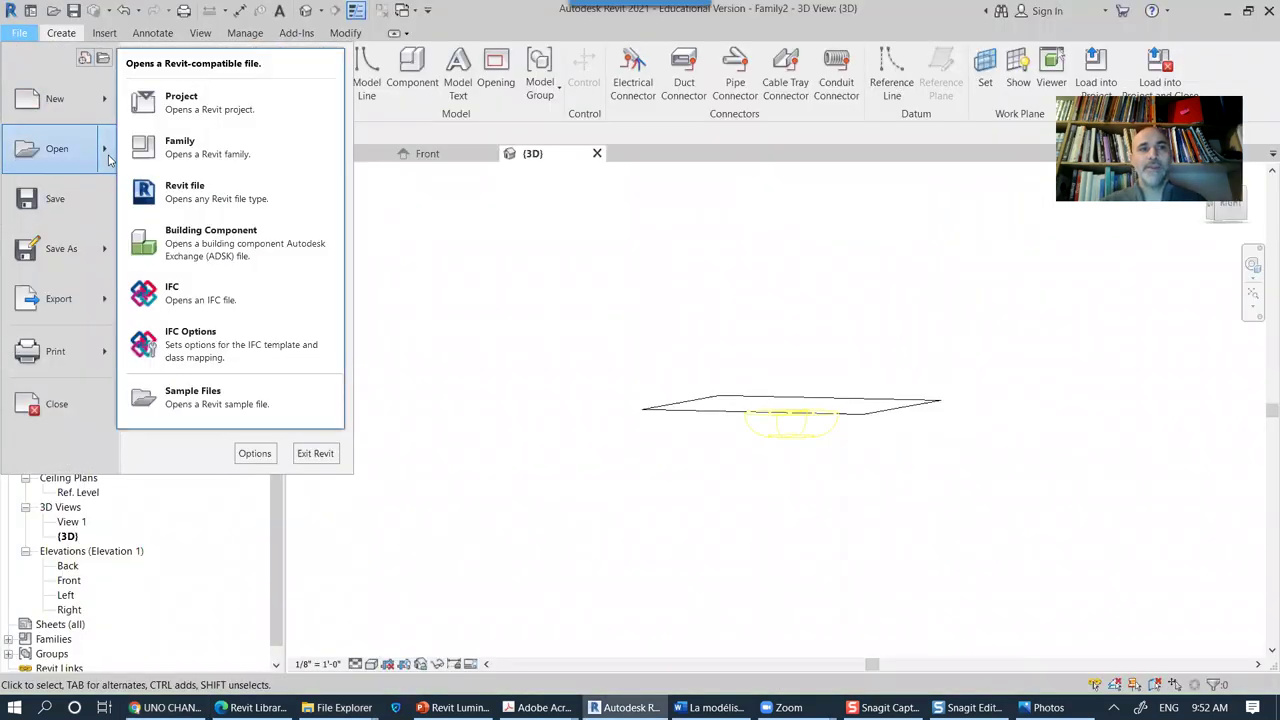
left_click(199, 150)
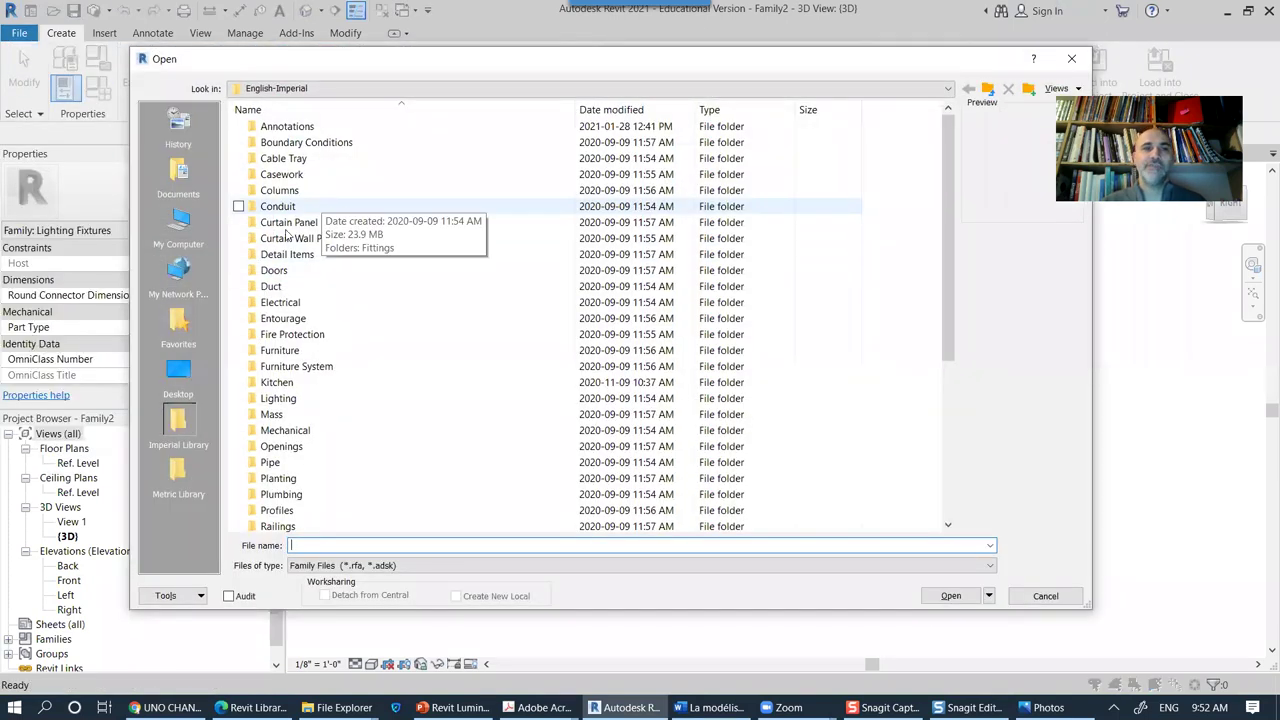
left_click(282, 398)
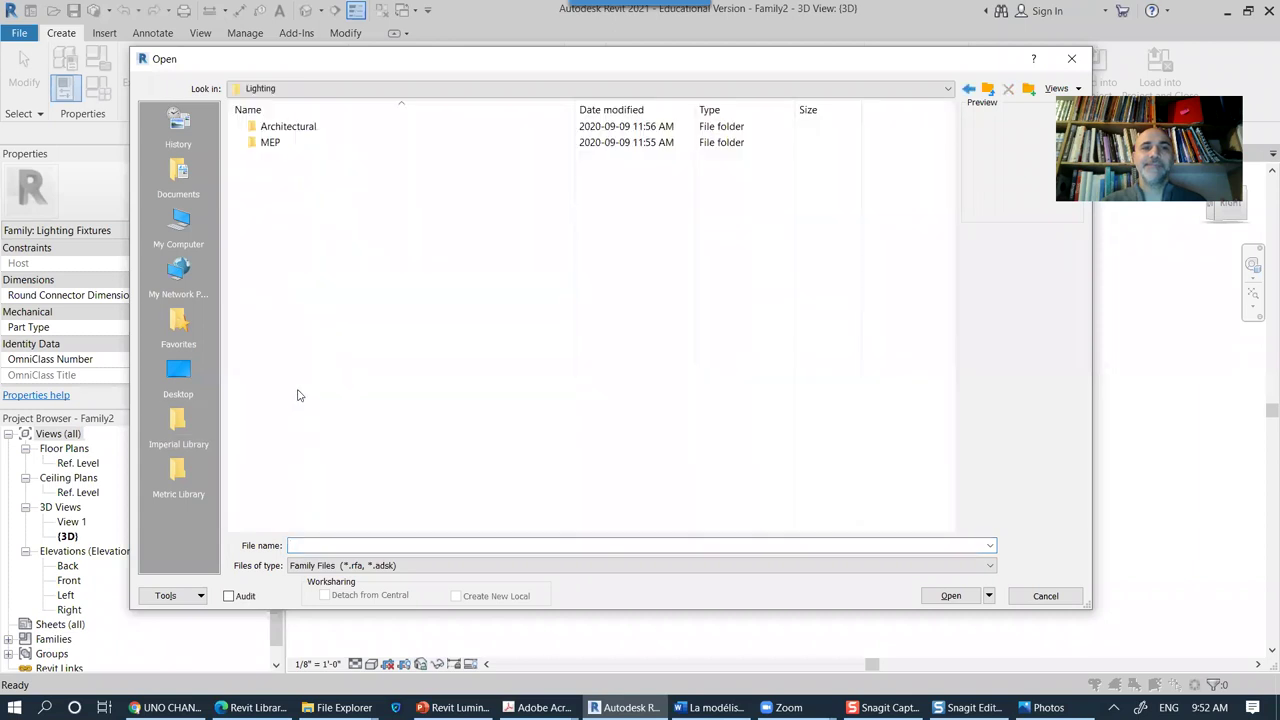
double_click(280, 127)
double_click(277, 142)
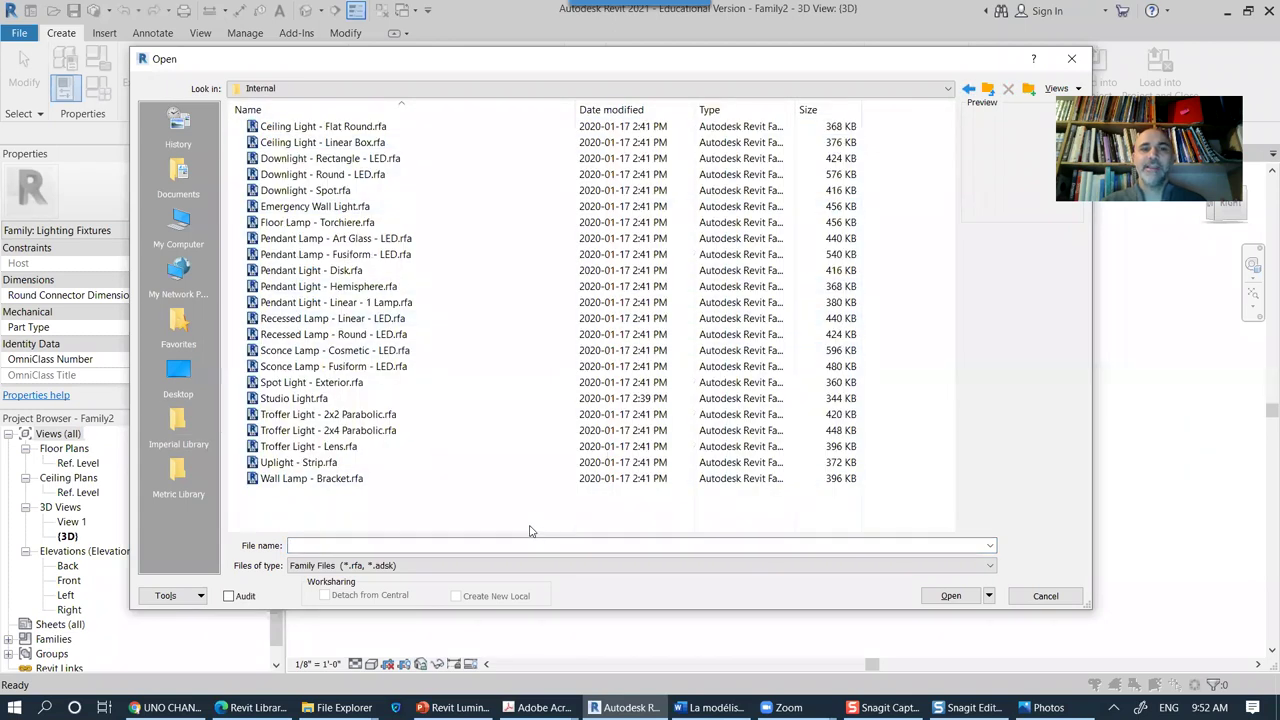
right_click(343, 507)
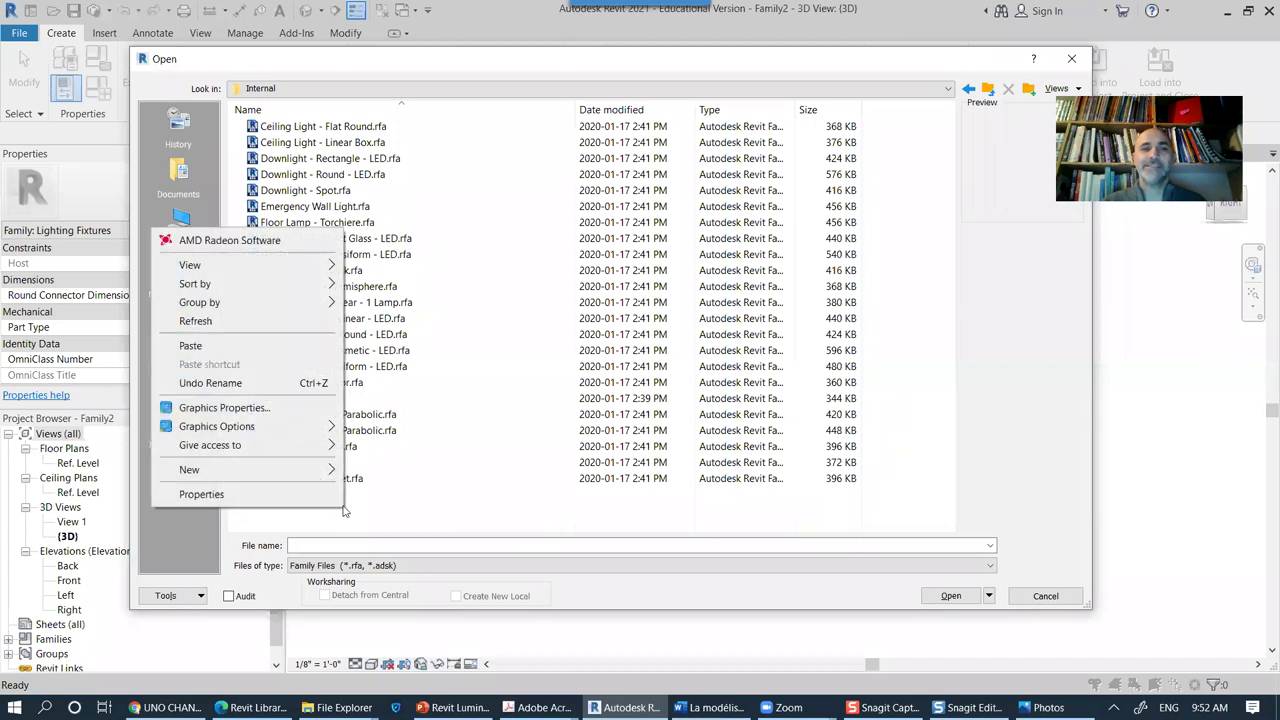
left_click(200, 325)
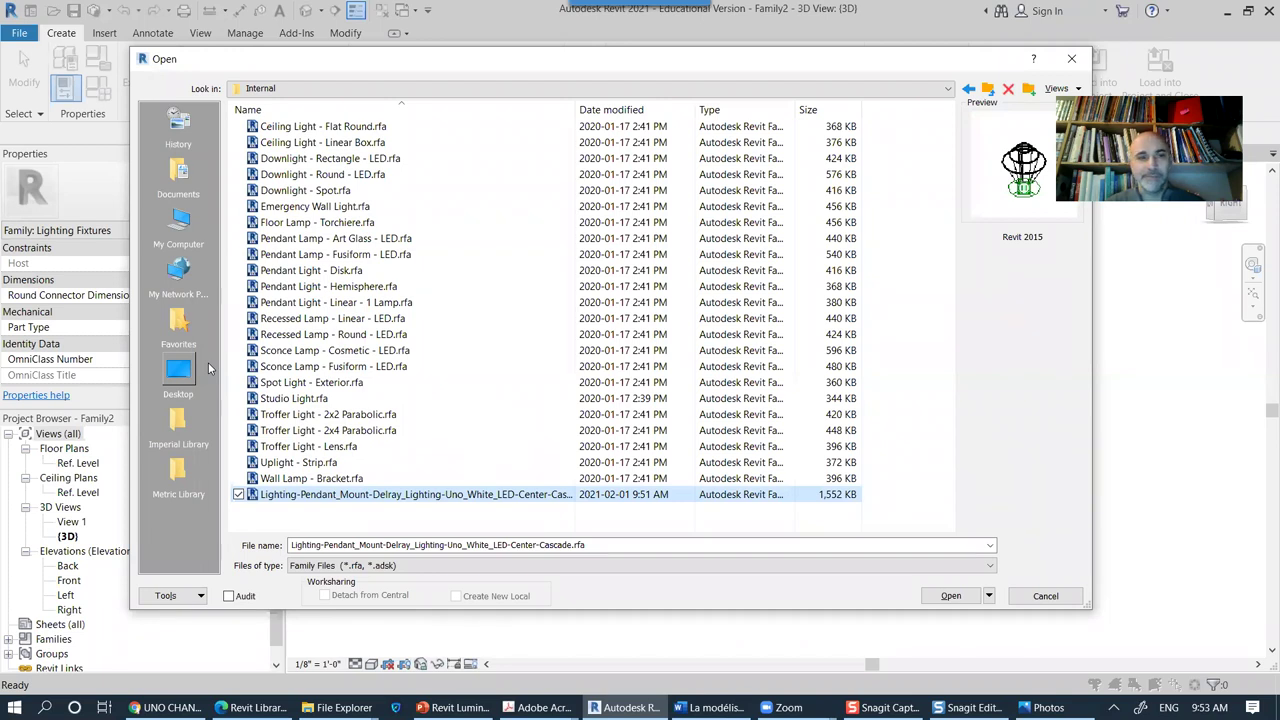
Step: Cut the downloaded Uno pendant .rfa and switch to the Documents folder
double_click(326, 494)
right_click(326, 494)
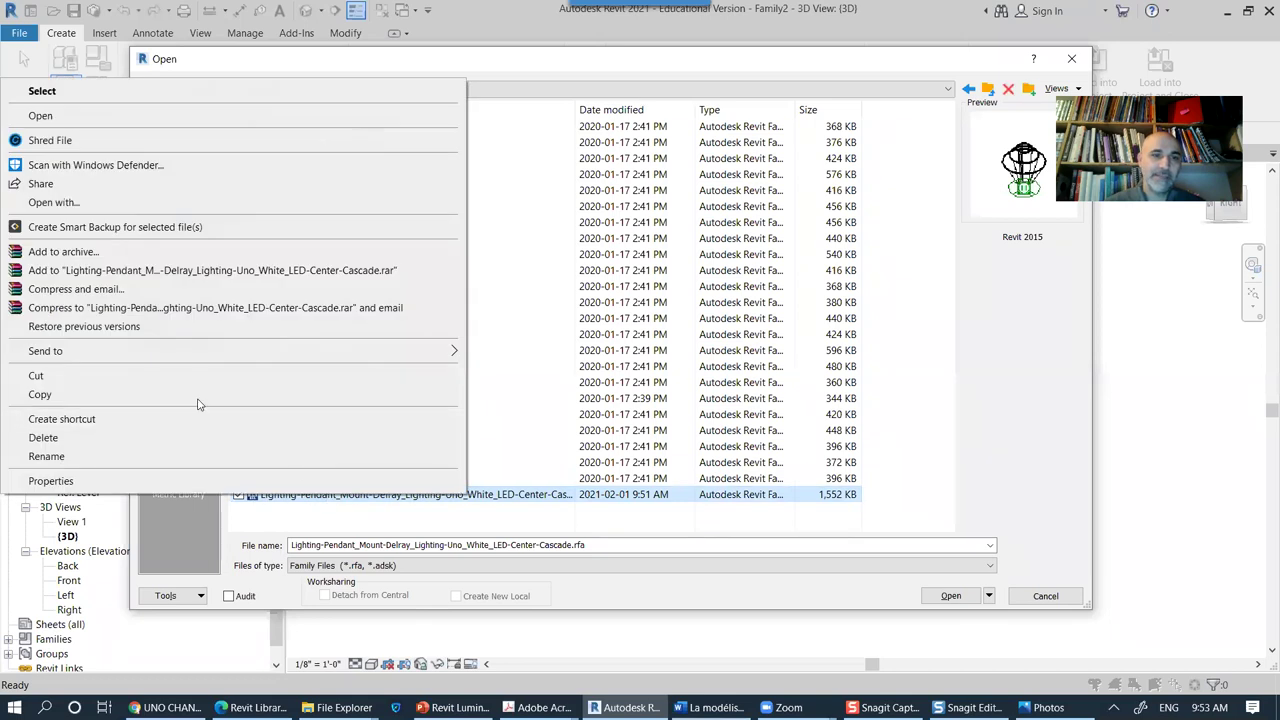
left_click(102, 376)
left_click(178, 178)
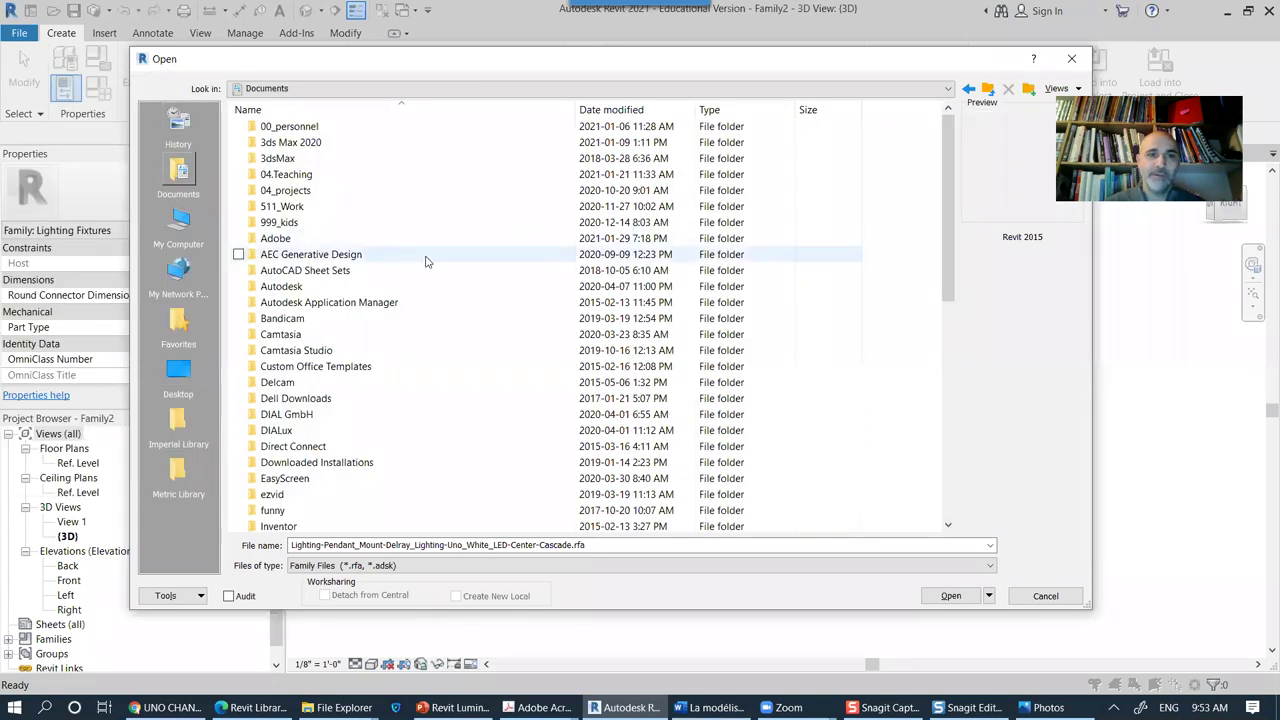
Step: Create a new folder named Lighting in 04.Teaching > eTeaching > Revit_Libraries
double_click(285, 176)
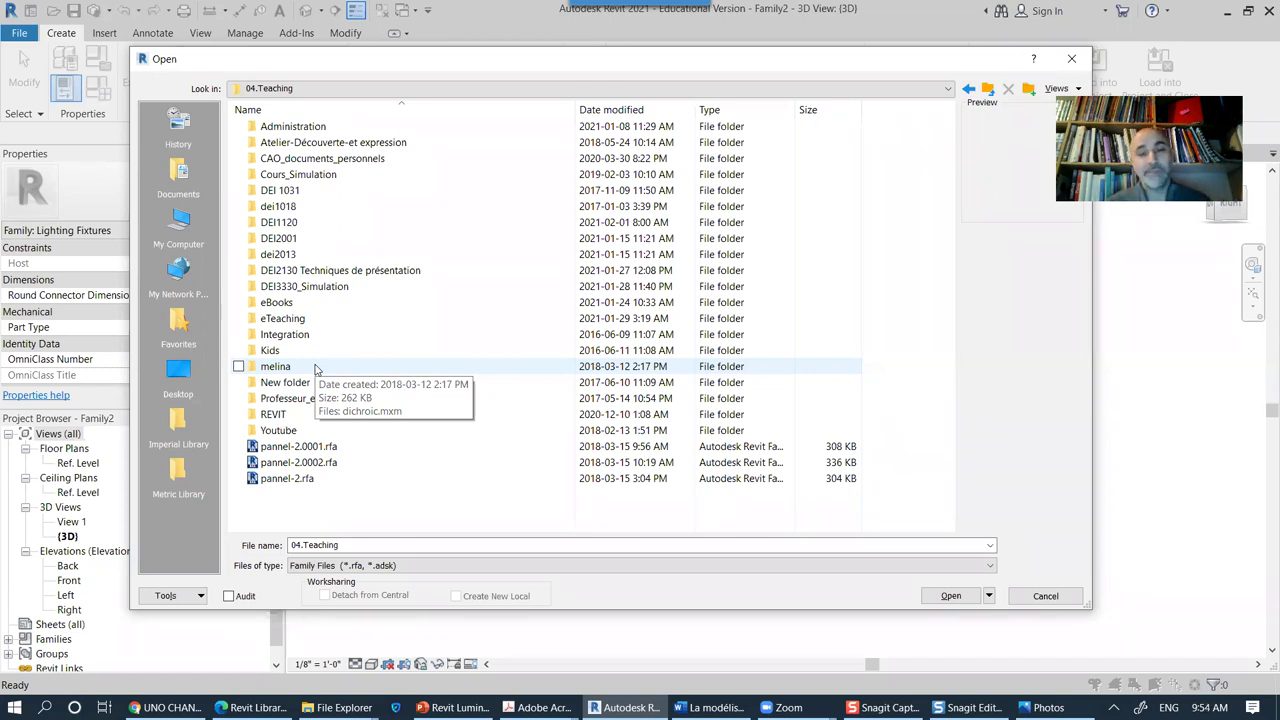
double_click(285, 319)
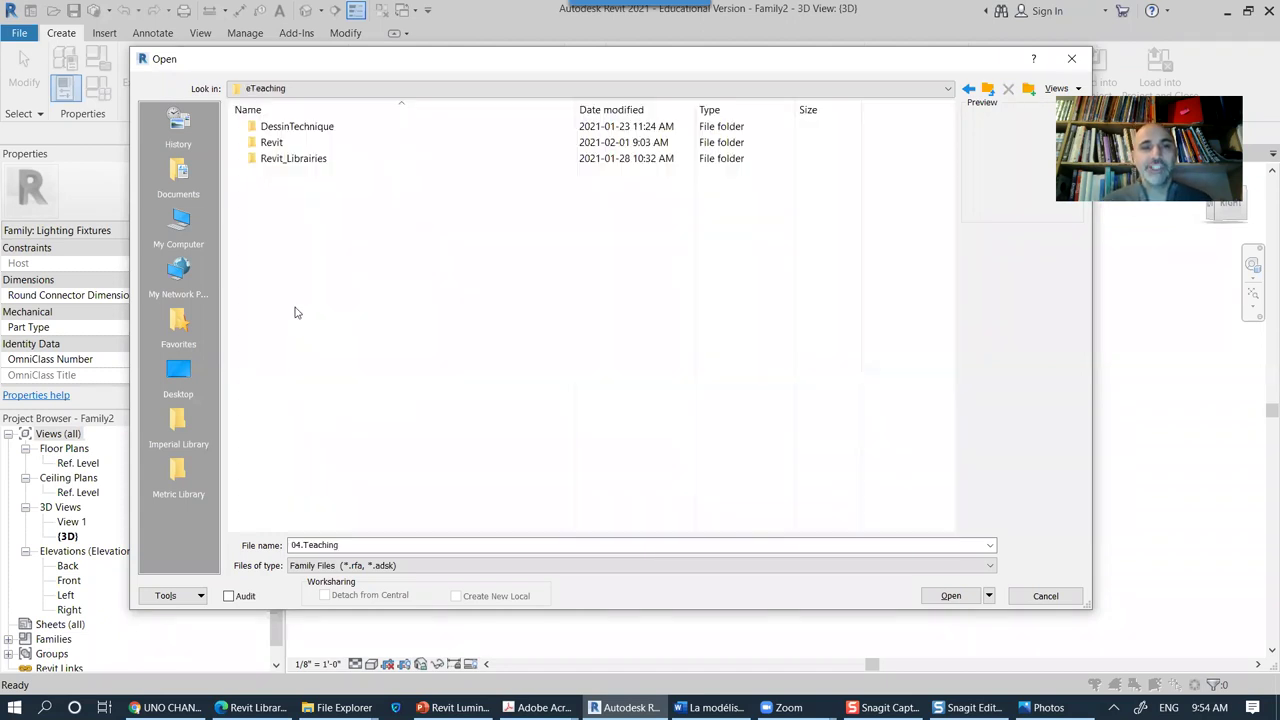
double_click(287, 161)
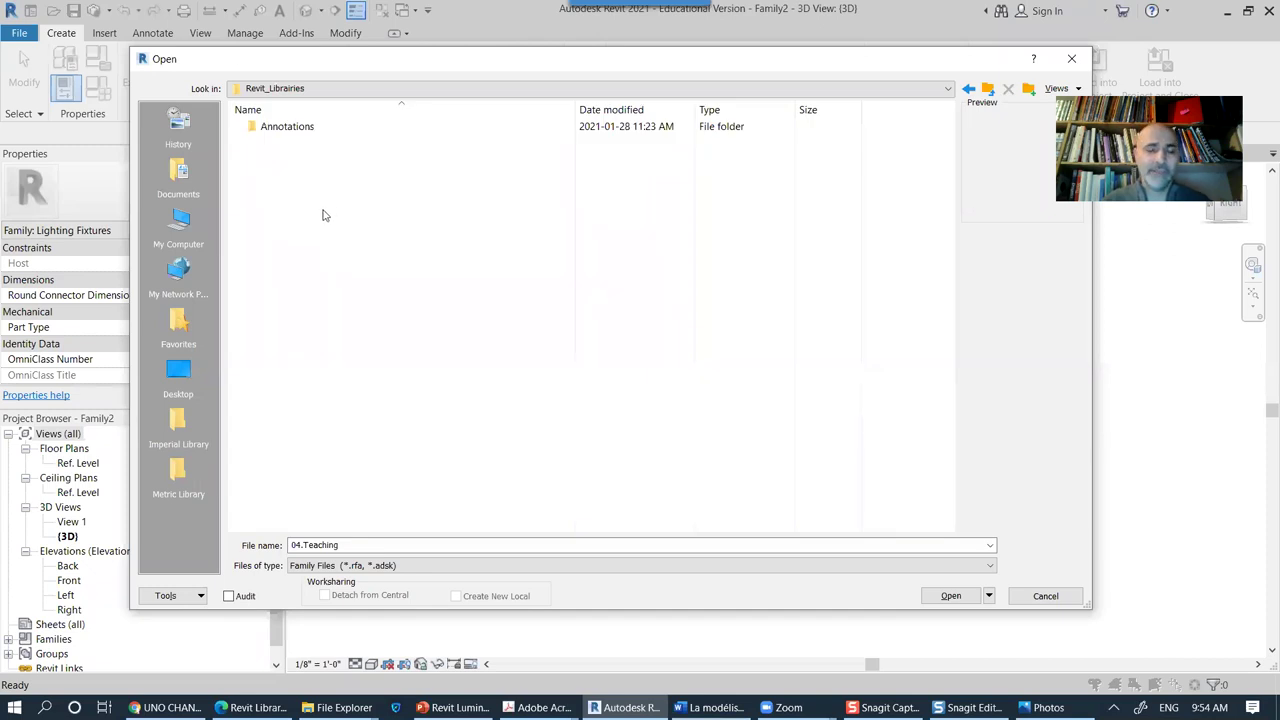
right_click(323, 211)
mouse_move(250, 422)
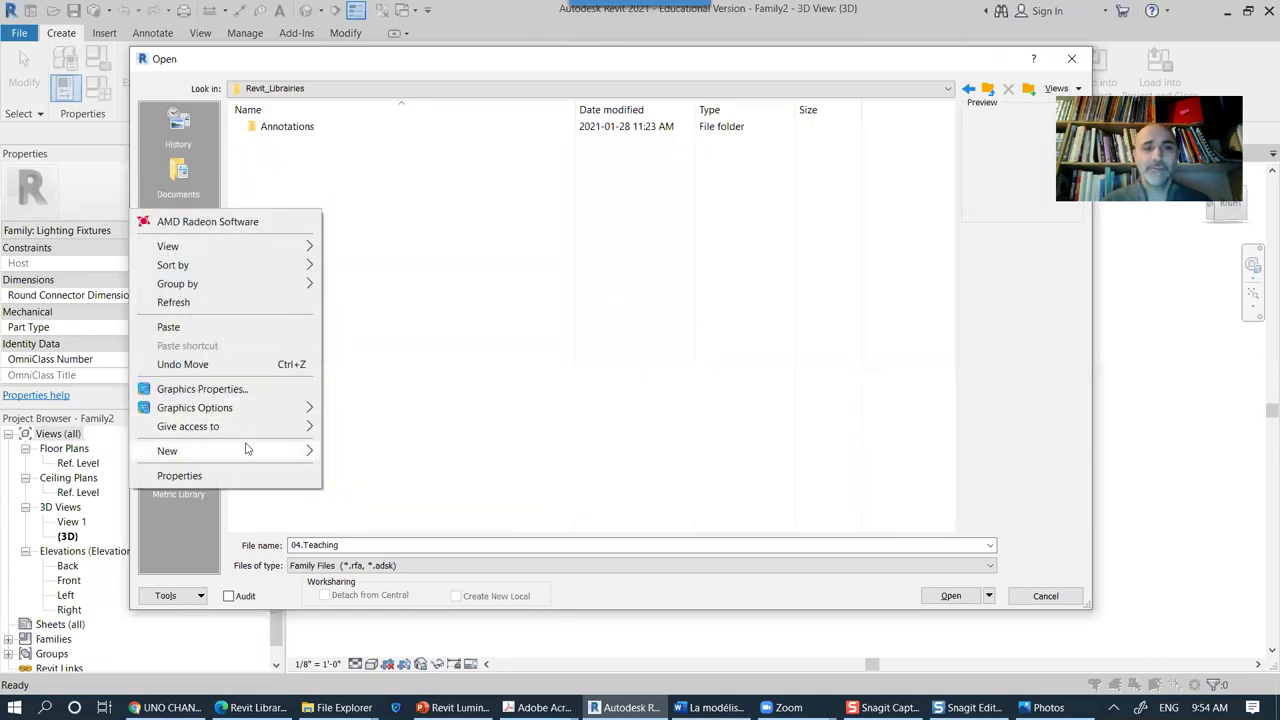
mouse_move(246, 450)
left_click(411, 450)
type("Lighting")
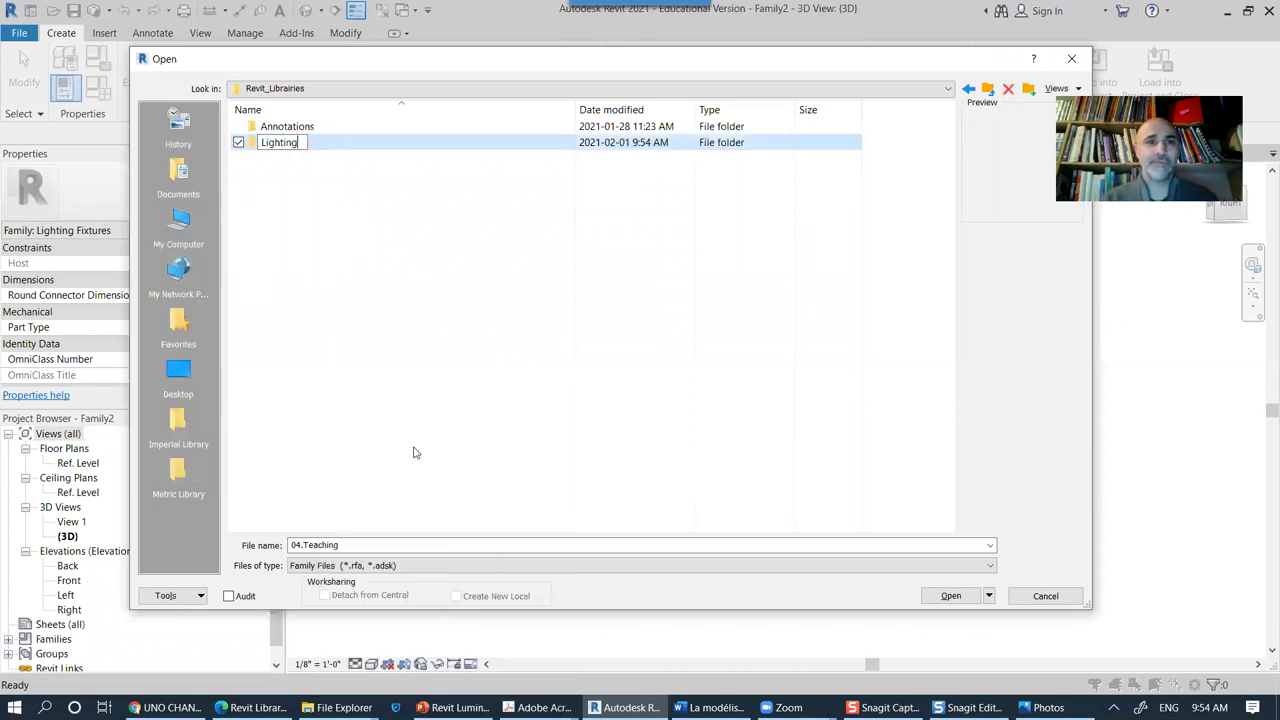
key("Return")
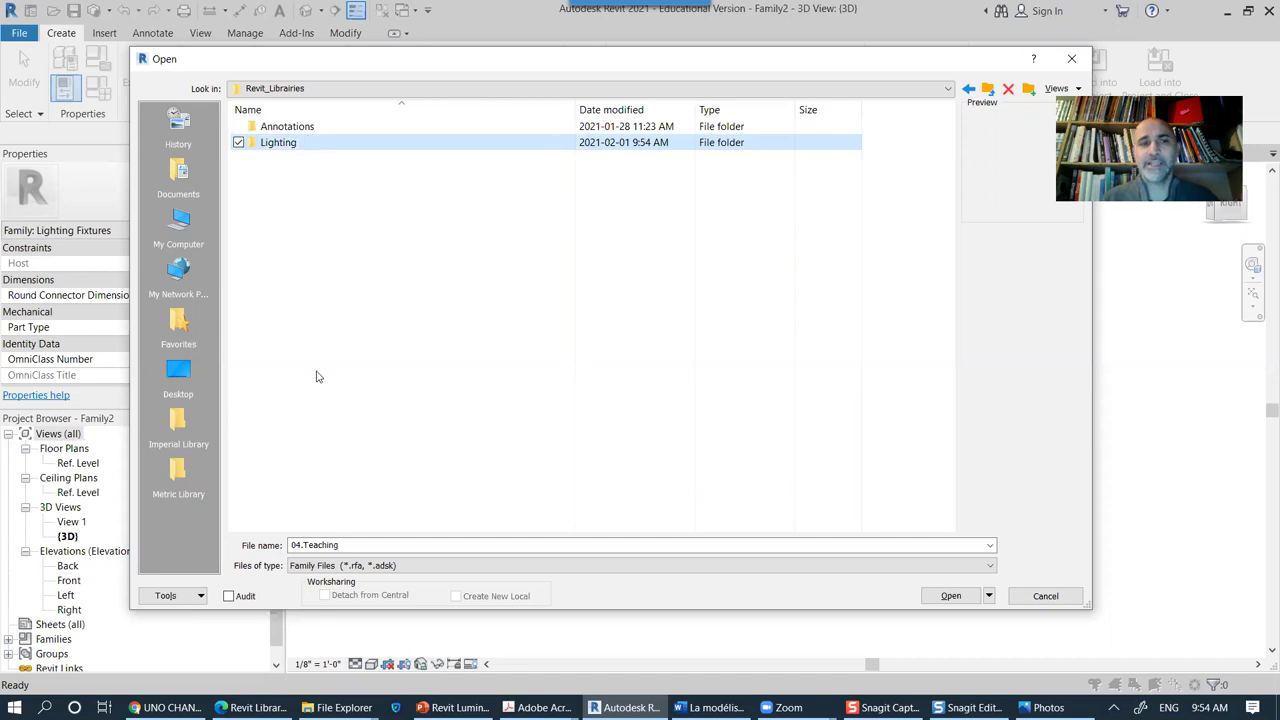
left_click(306, 183)
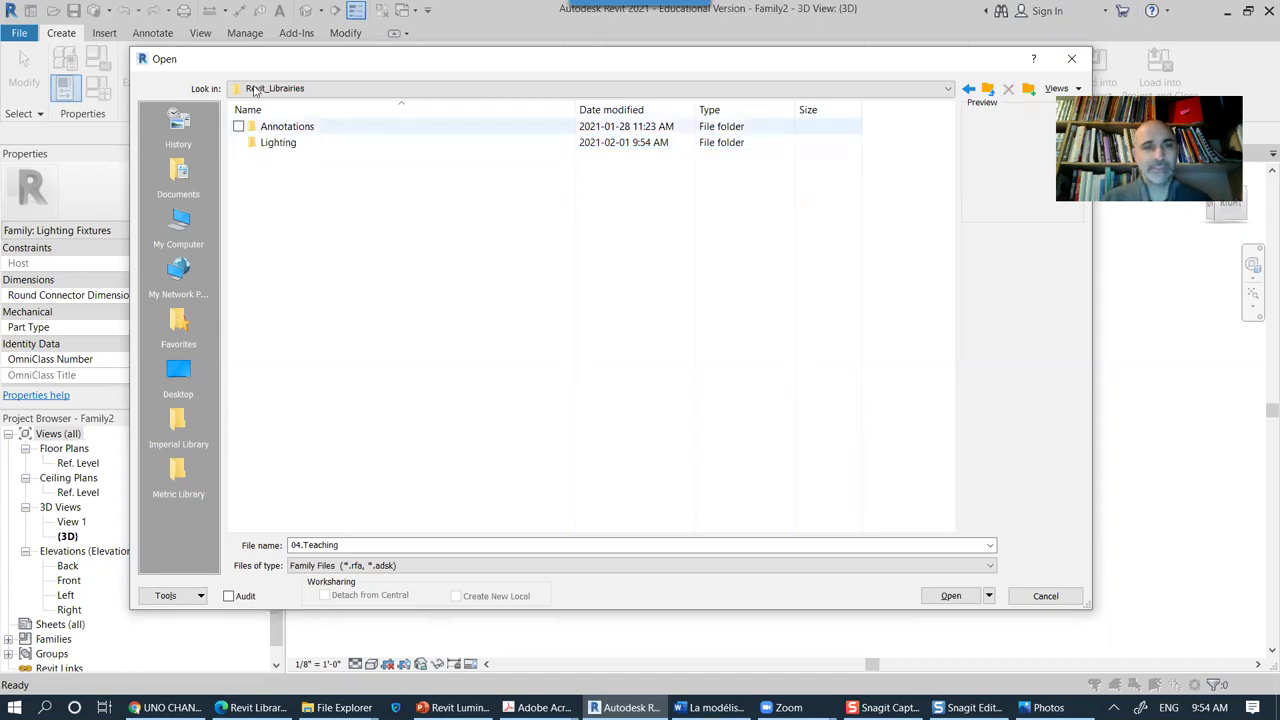
Step: Open the Lighting folder and paste the Uno pendant family into it
left_click(271, 145)
double_click(271, 145)
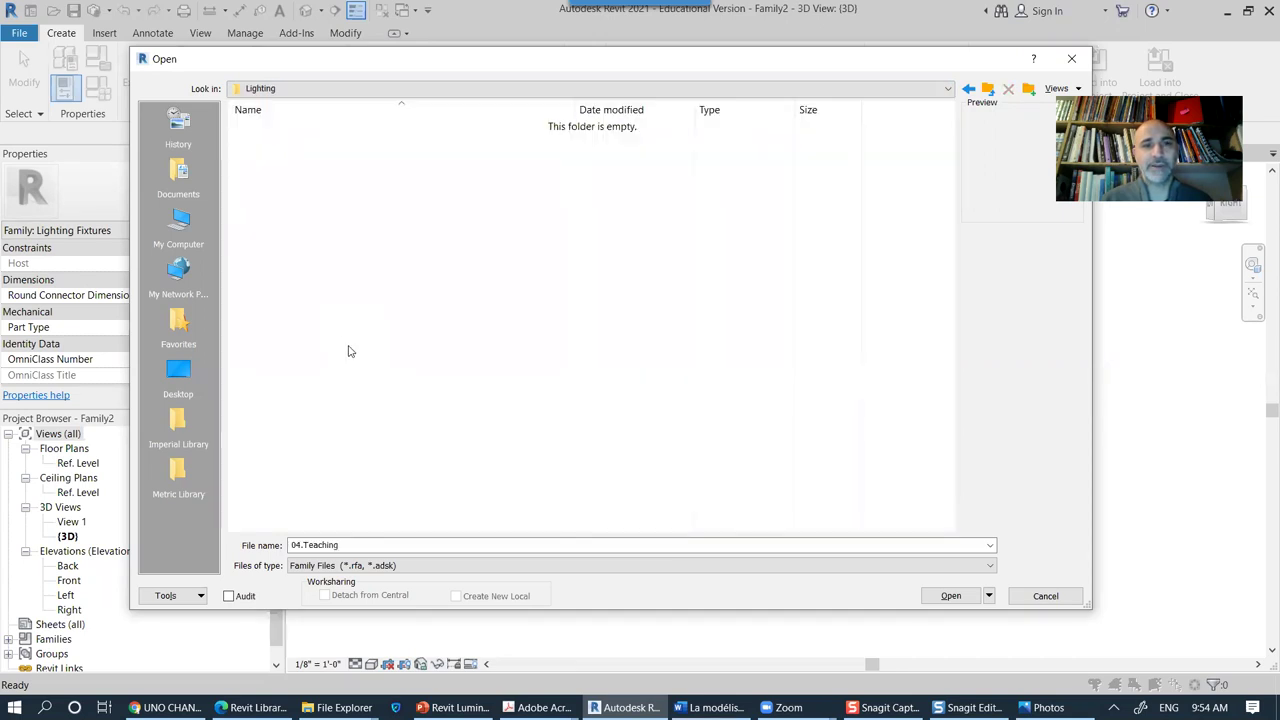
right_click(355, 236)
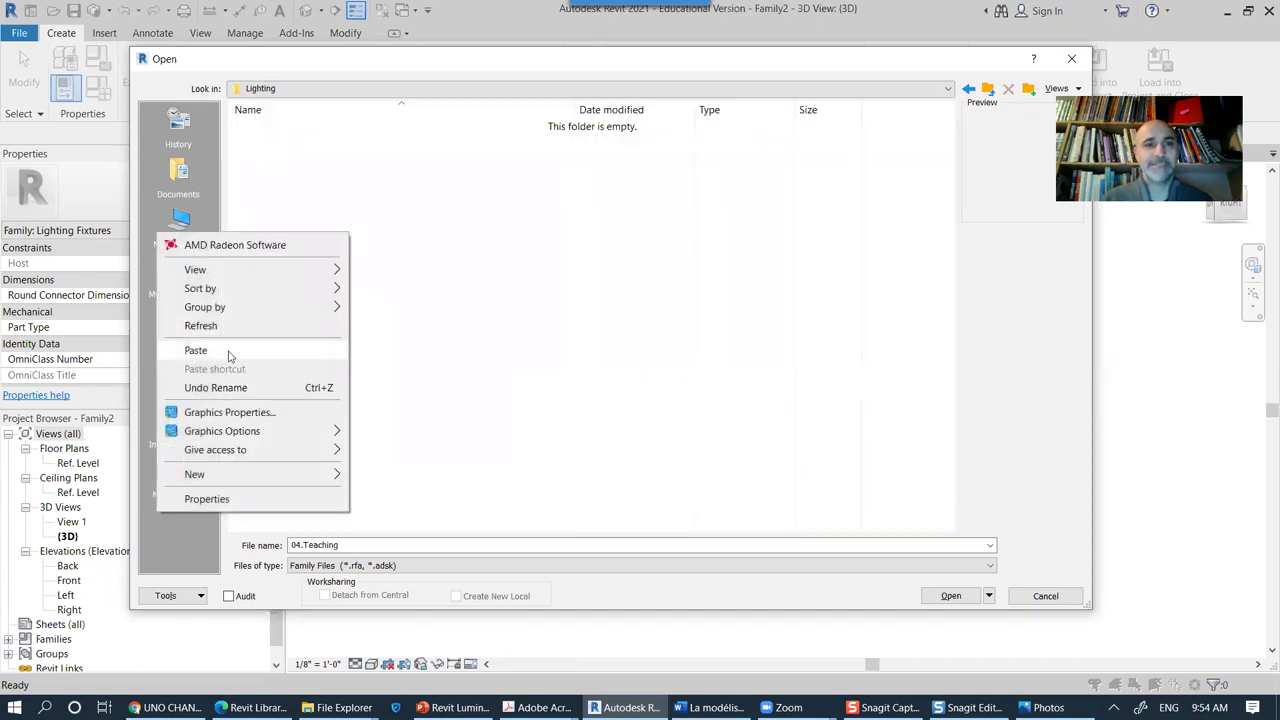
left_click(236, 349)
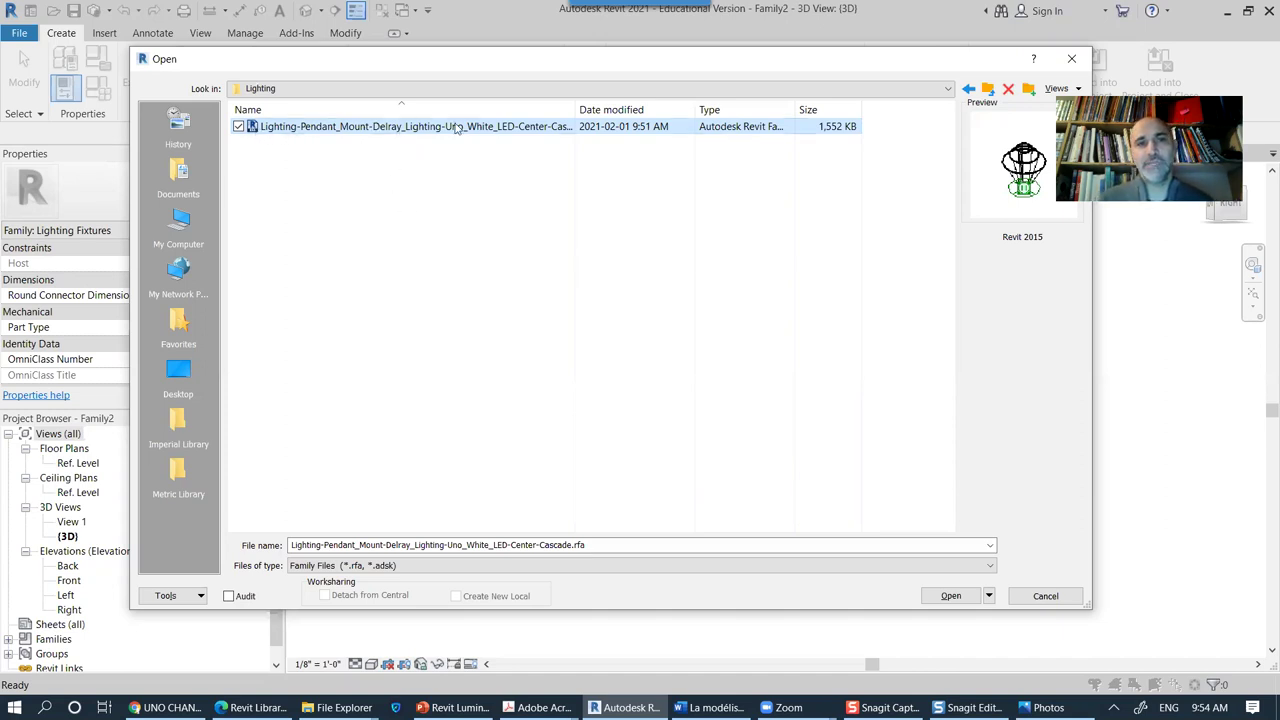
Step: Widen the Name column and prefix the pendant family's file name with A+_
left_click_drag(575, 109, 745, 101)
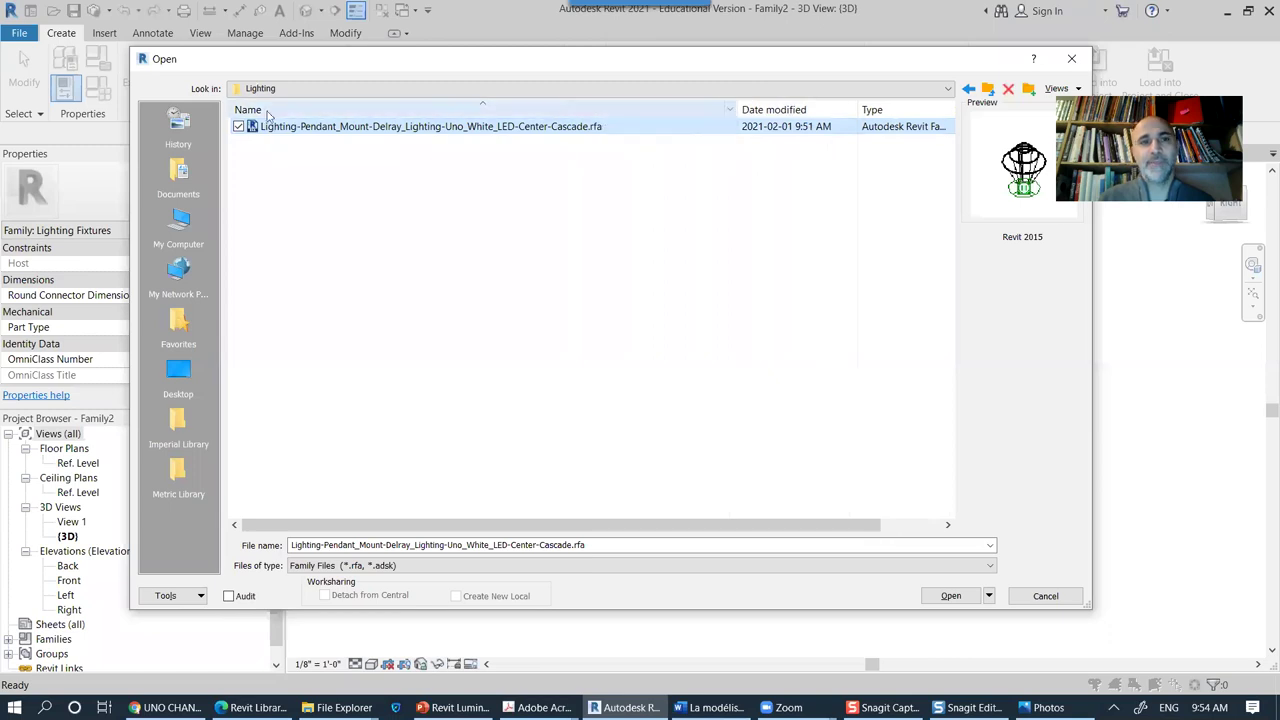
left_click(588, 130)
left_click(588, 128)
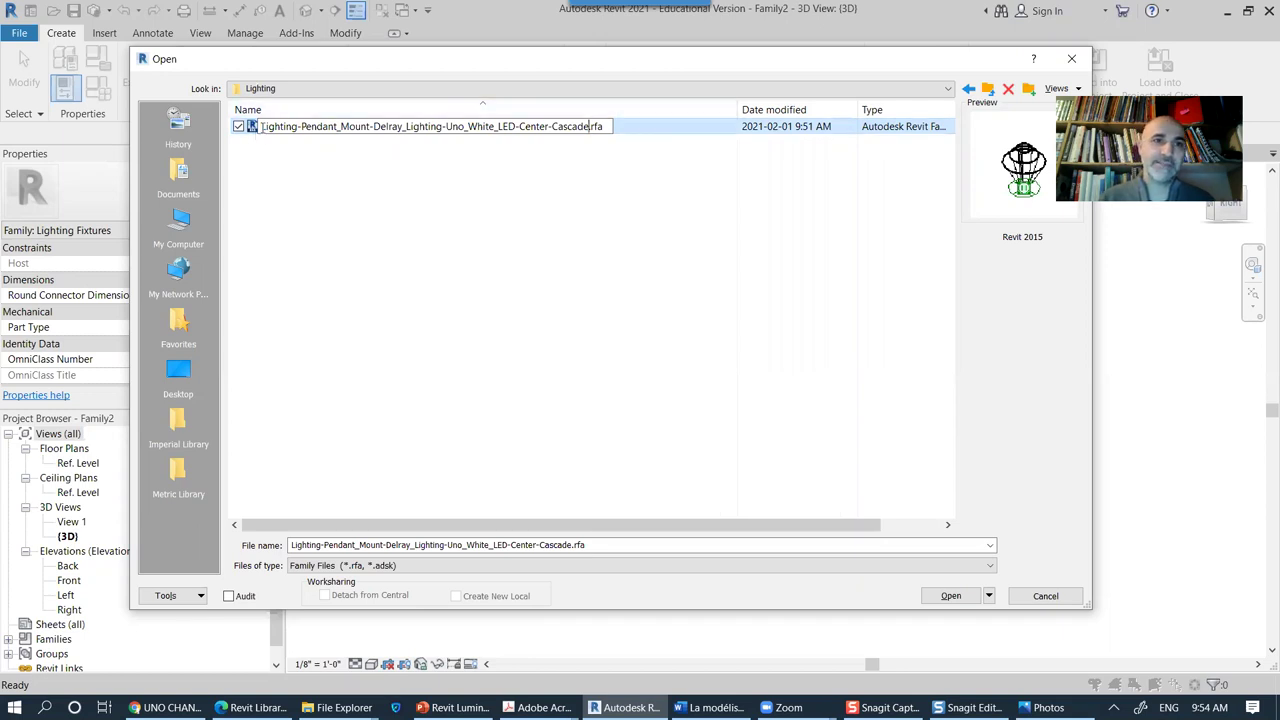
type("OK_")
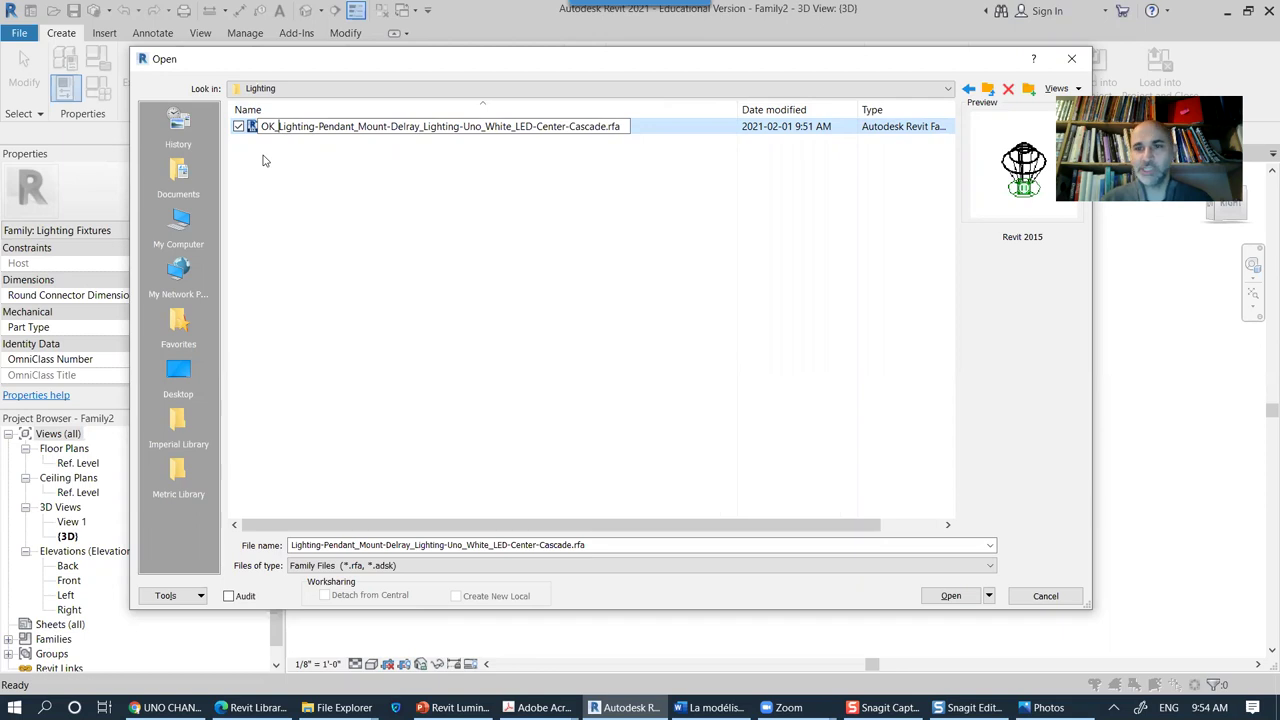
key("BackSpace")
key("BackSpace")
key("BackSpace")
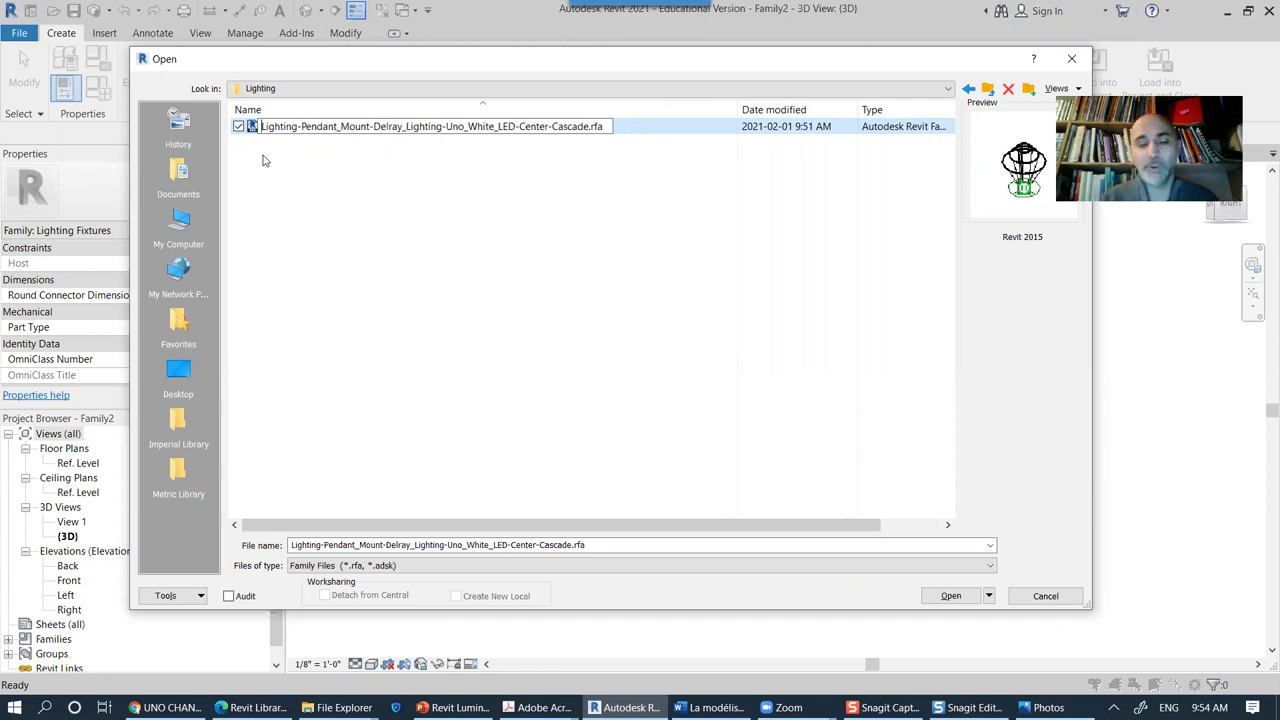
type("A+")
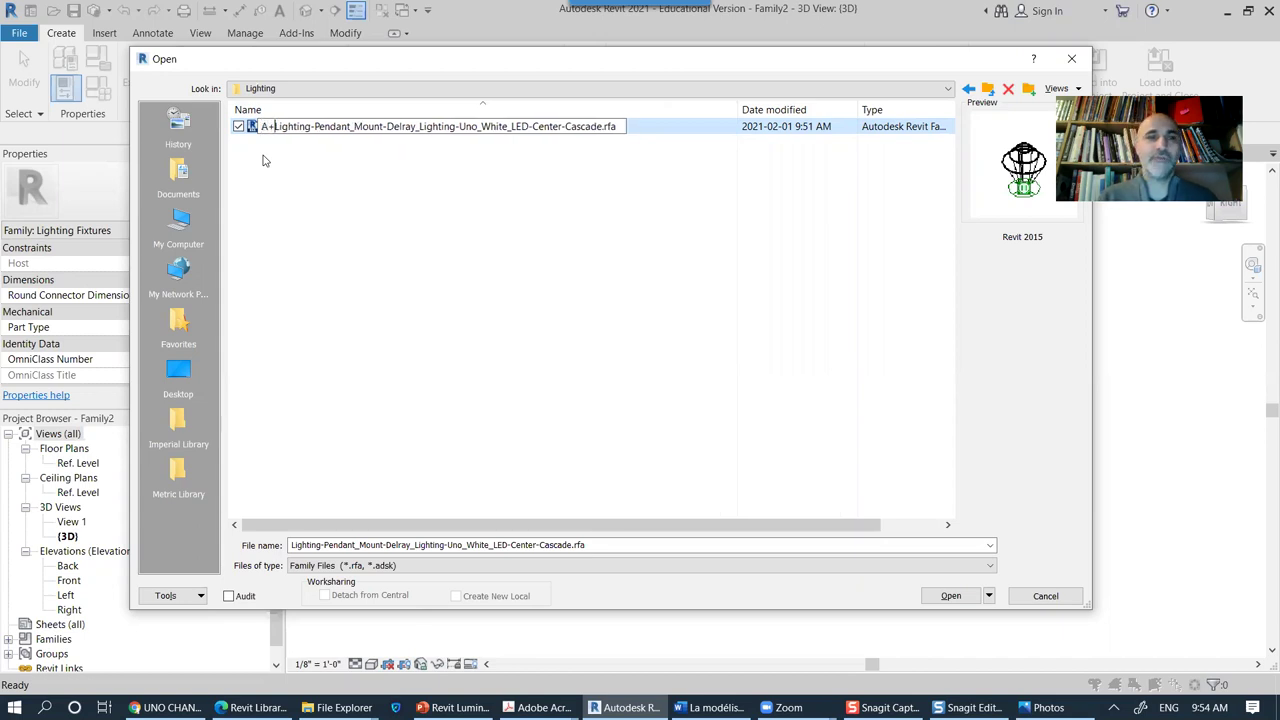
type("_")
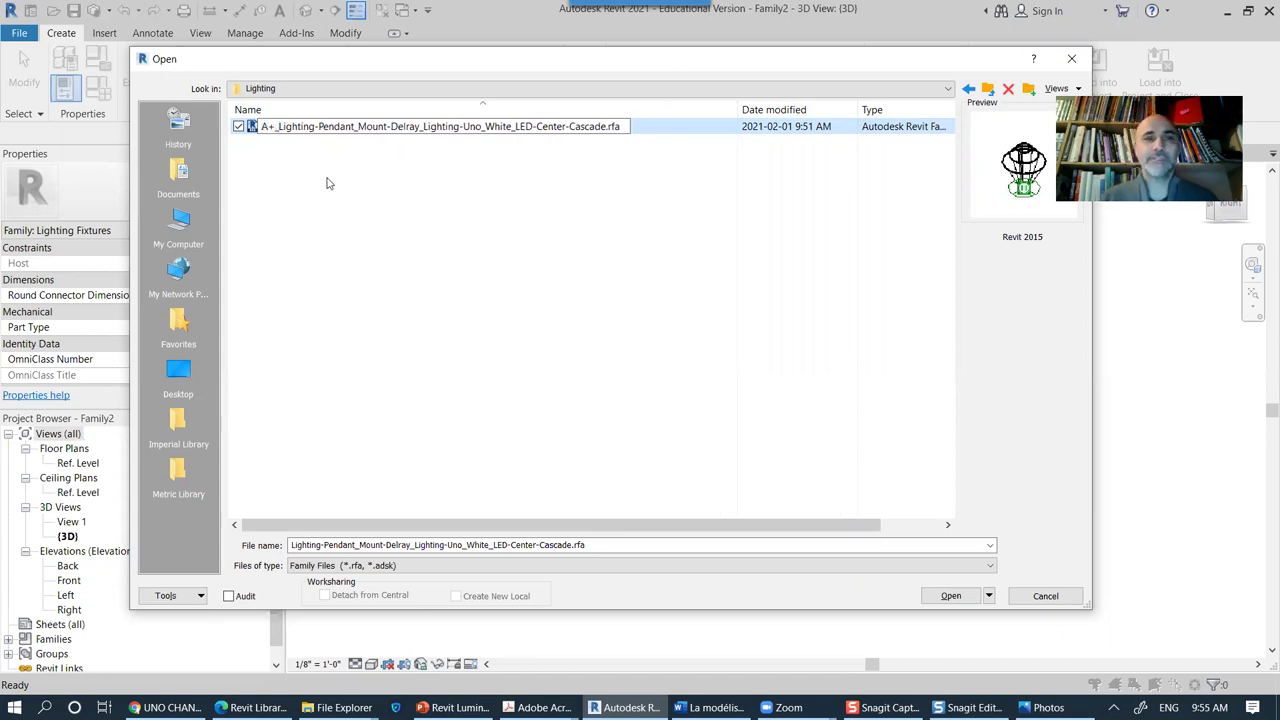
key("Return")
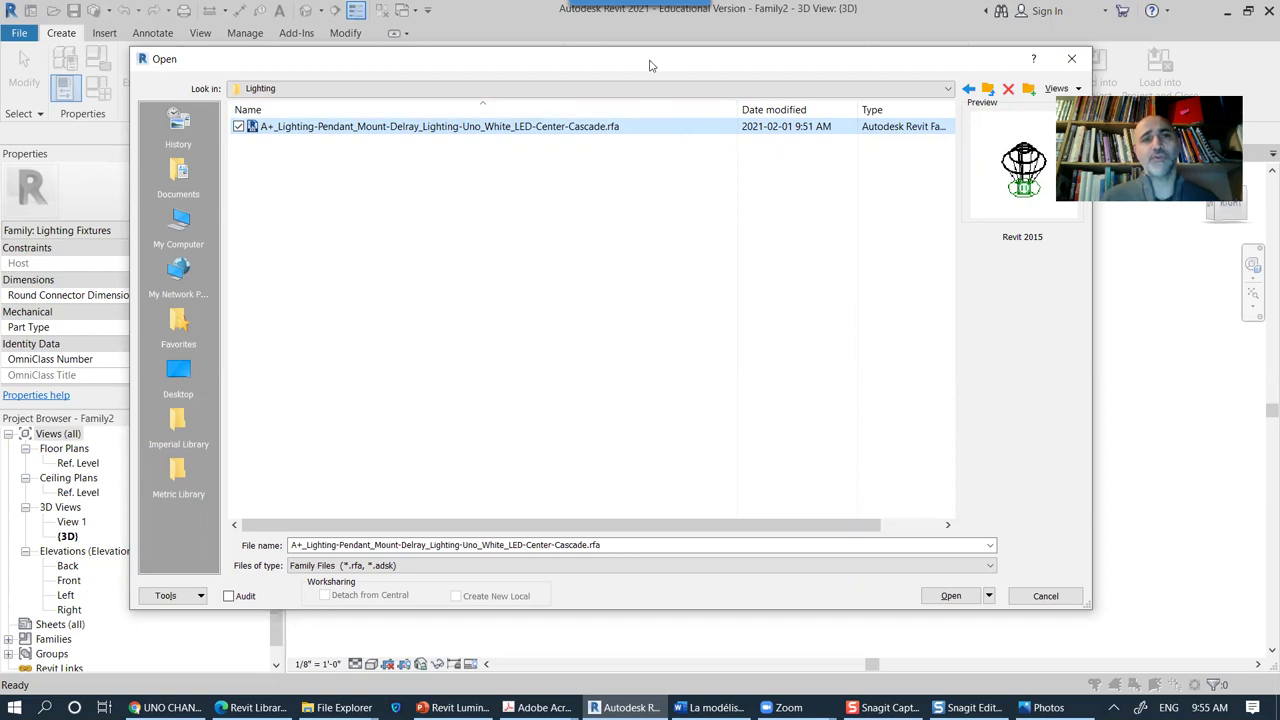
left_click_drag(649, 66, 593, 70)
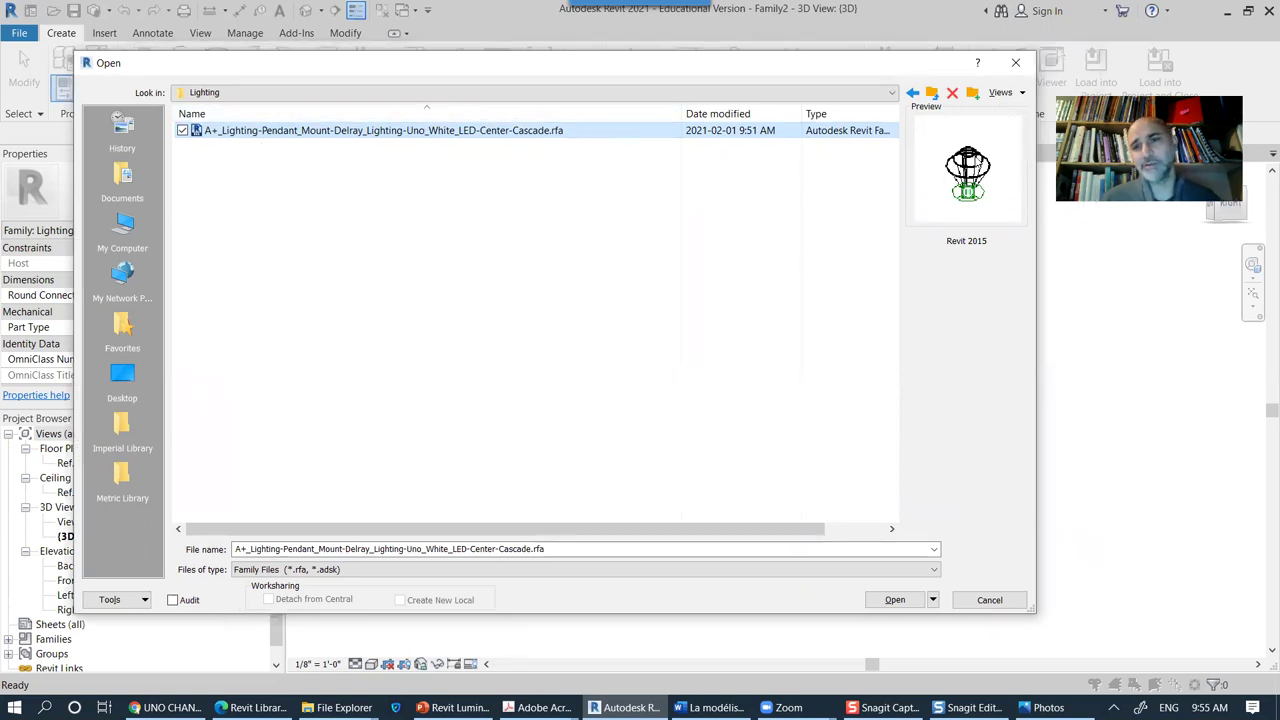
Step: Cancel Revit's Open dialog without opening a file
left_click(975, 604)
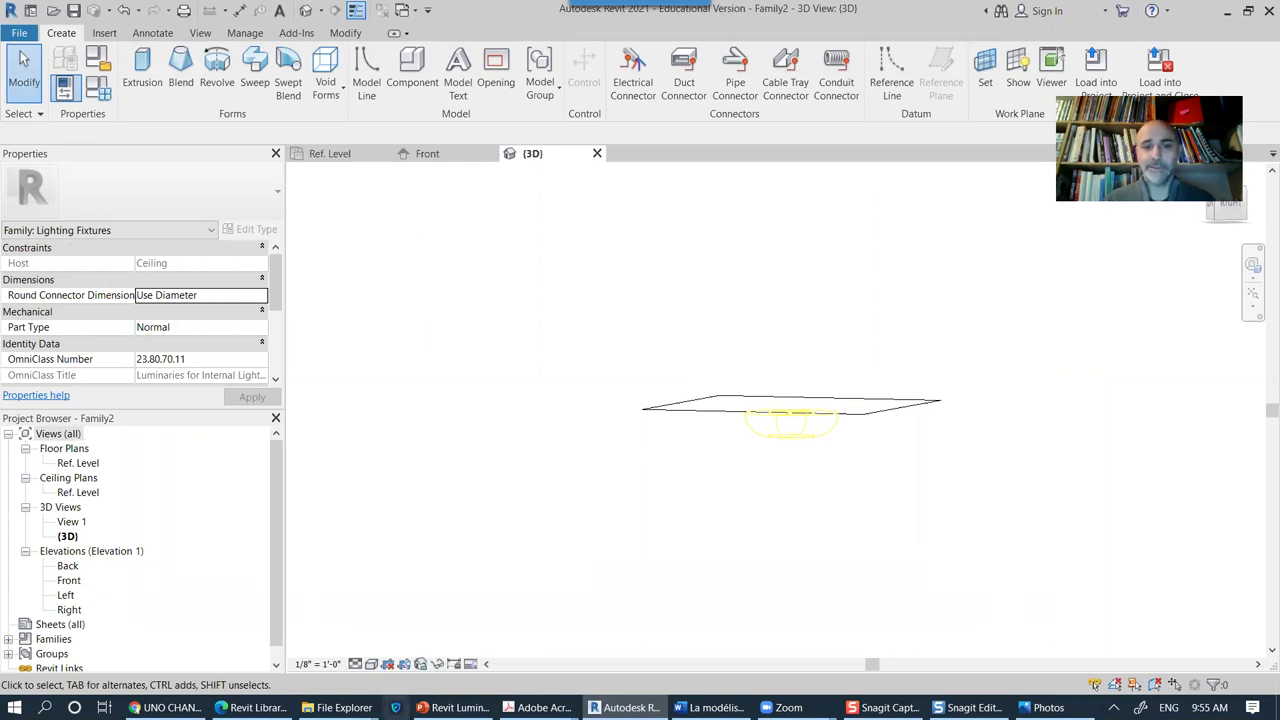
Step: Back in Chrome, close the Uno Chandelier downloads list and search BIMobject for 'philips'
mouse_move(450, 707)
mouse_move(165, 707)
left_click(343, 625)
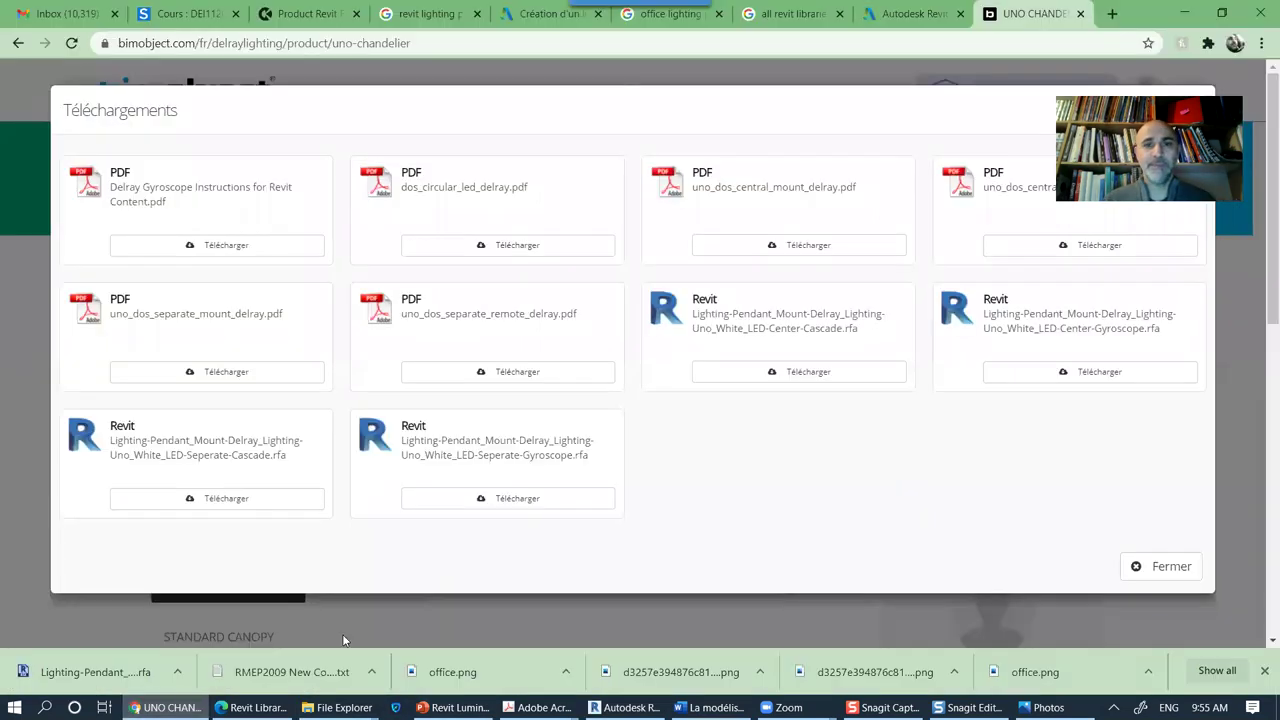
left_click(1178, 570)
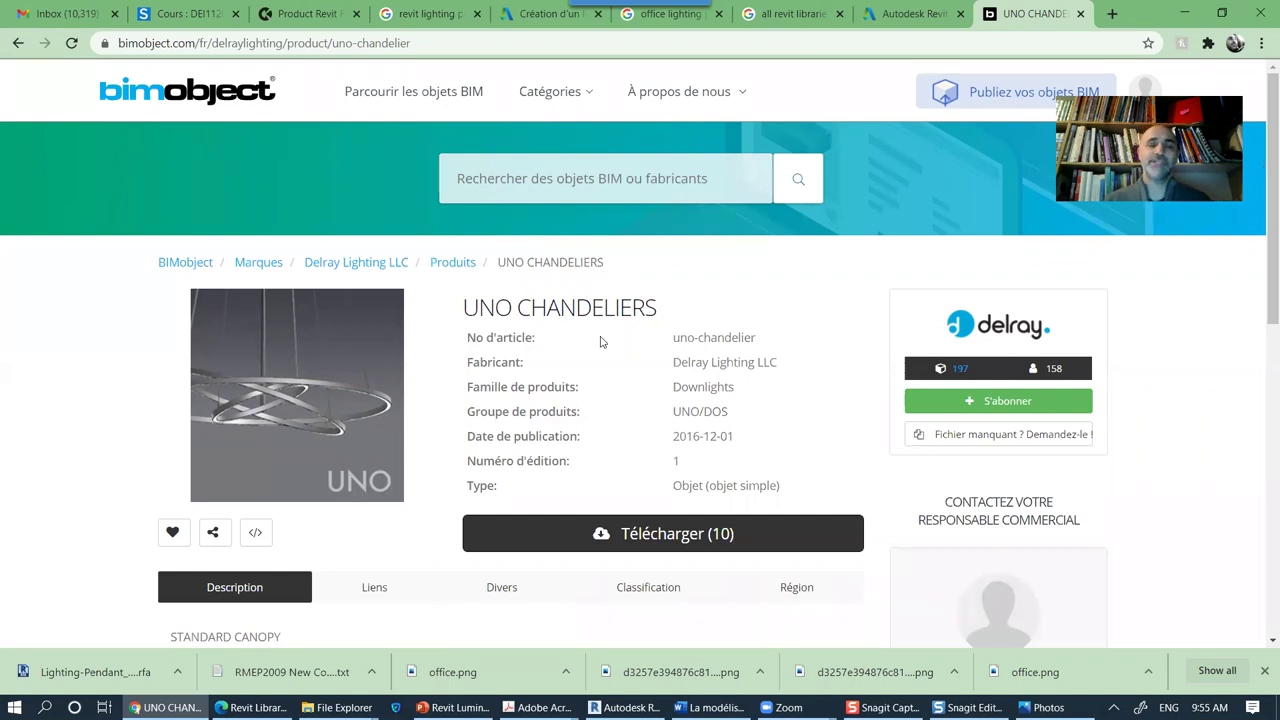
left_click(571, 175)
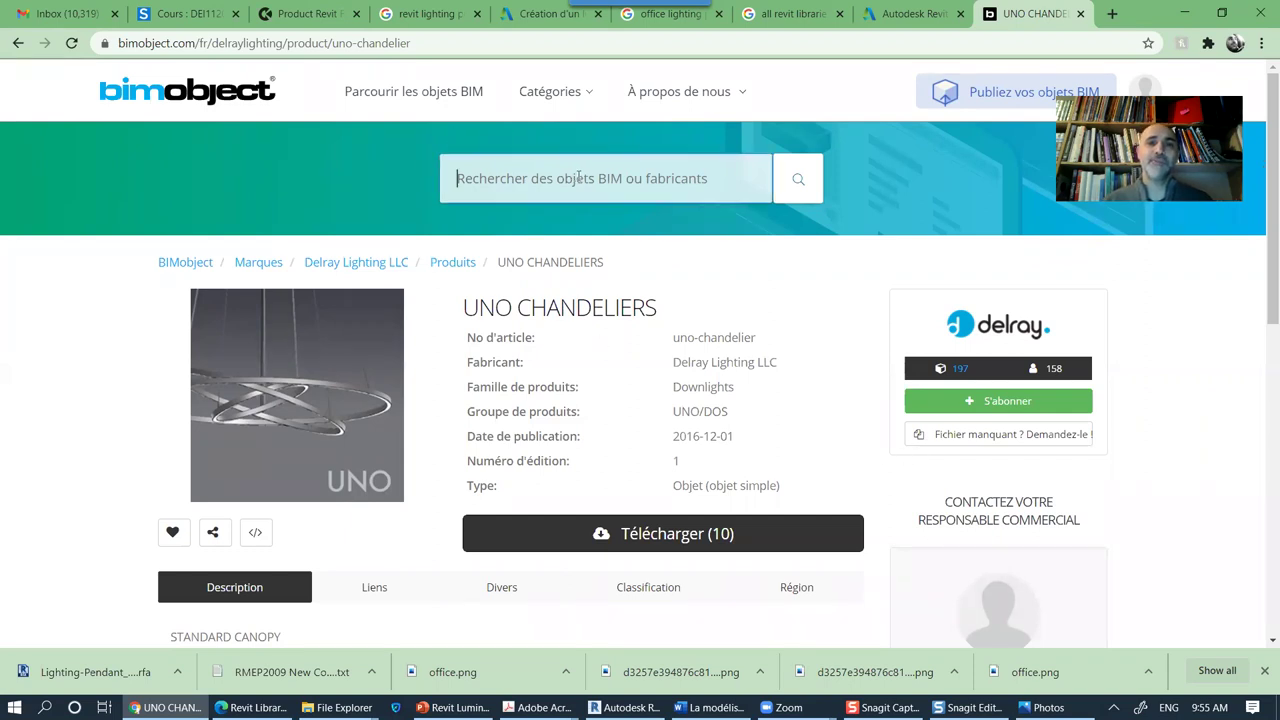
type("philips")
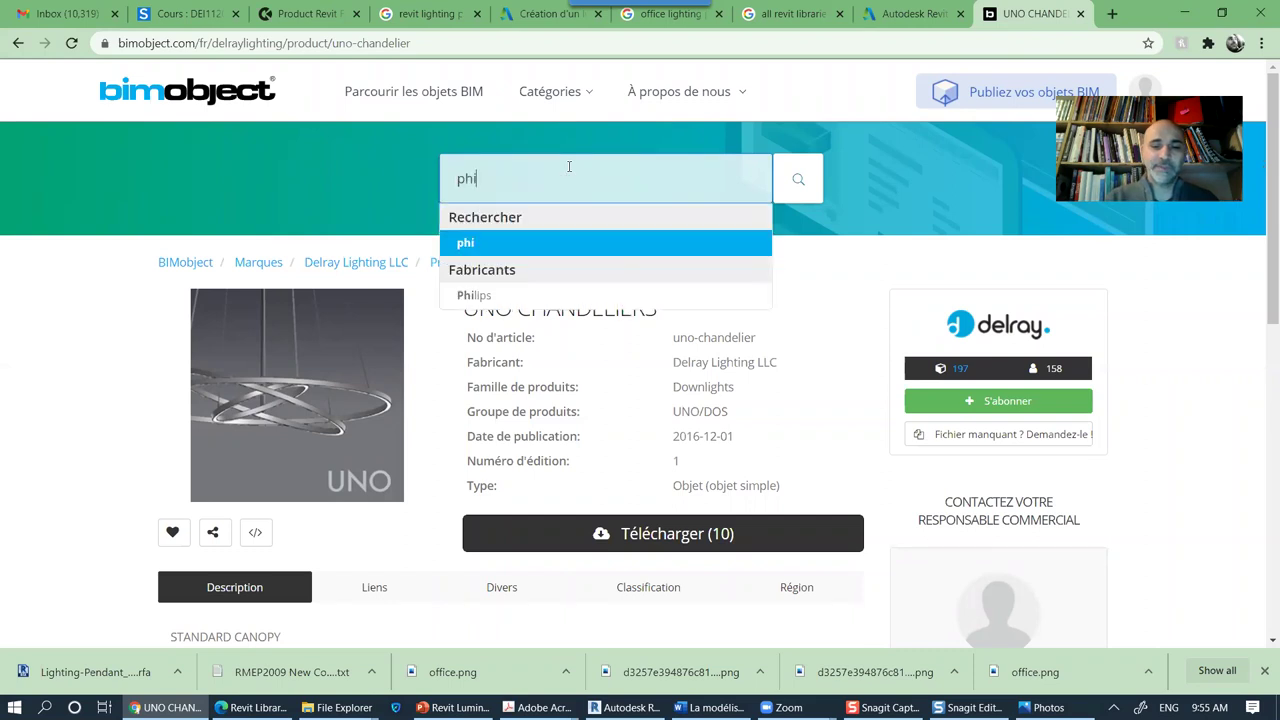
key("Return")
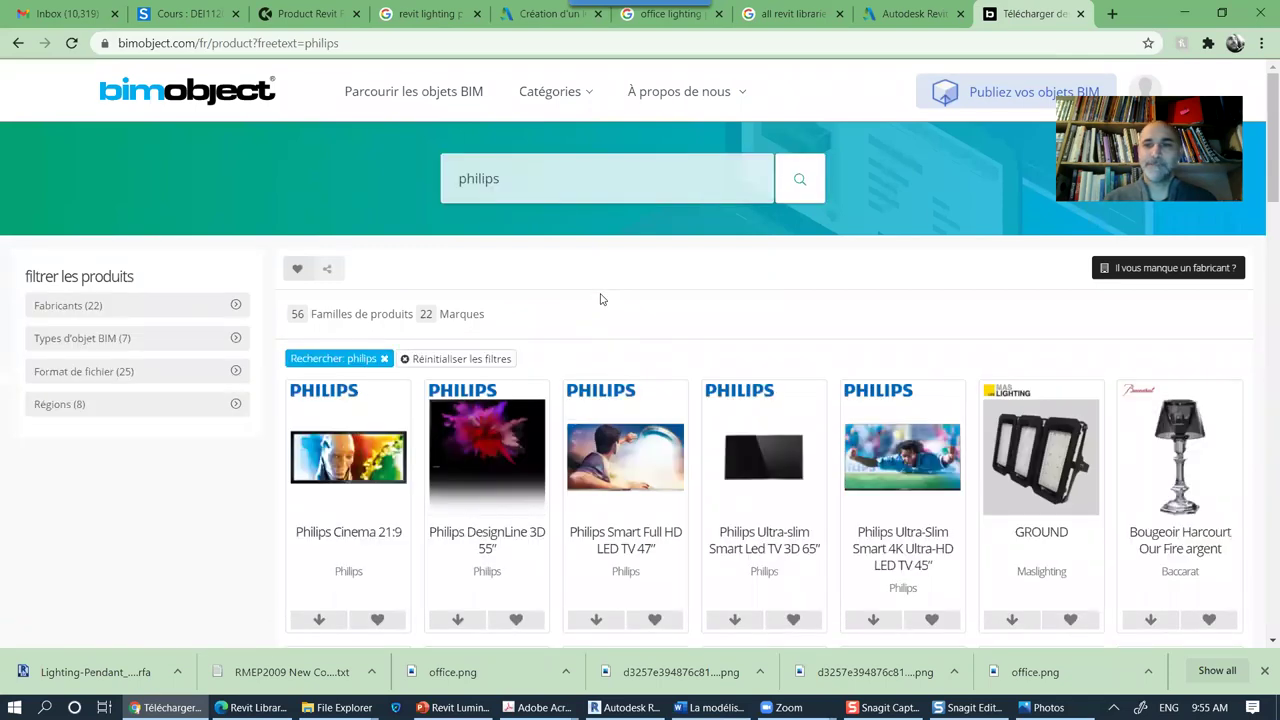
Step: Scroll through the 56 Philips product results, then erase 'philips' from the search box
scroll(600, 296, "down", 3)
scroll(1022, 390, "up", 2)
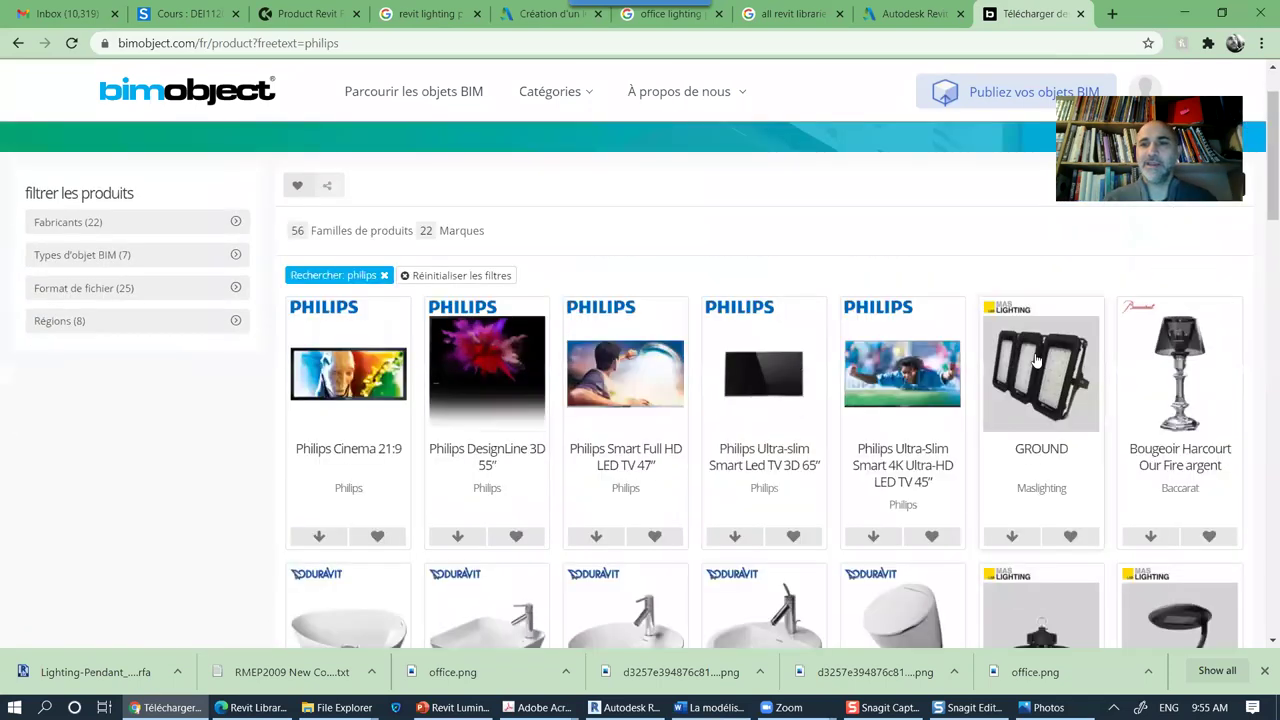
scroll(800, 443, "down", 9)
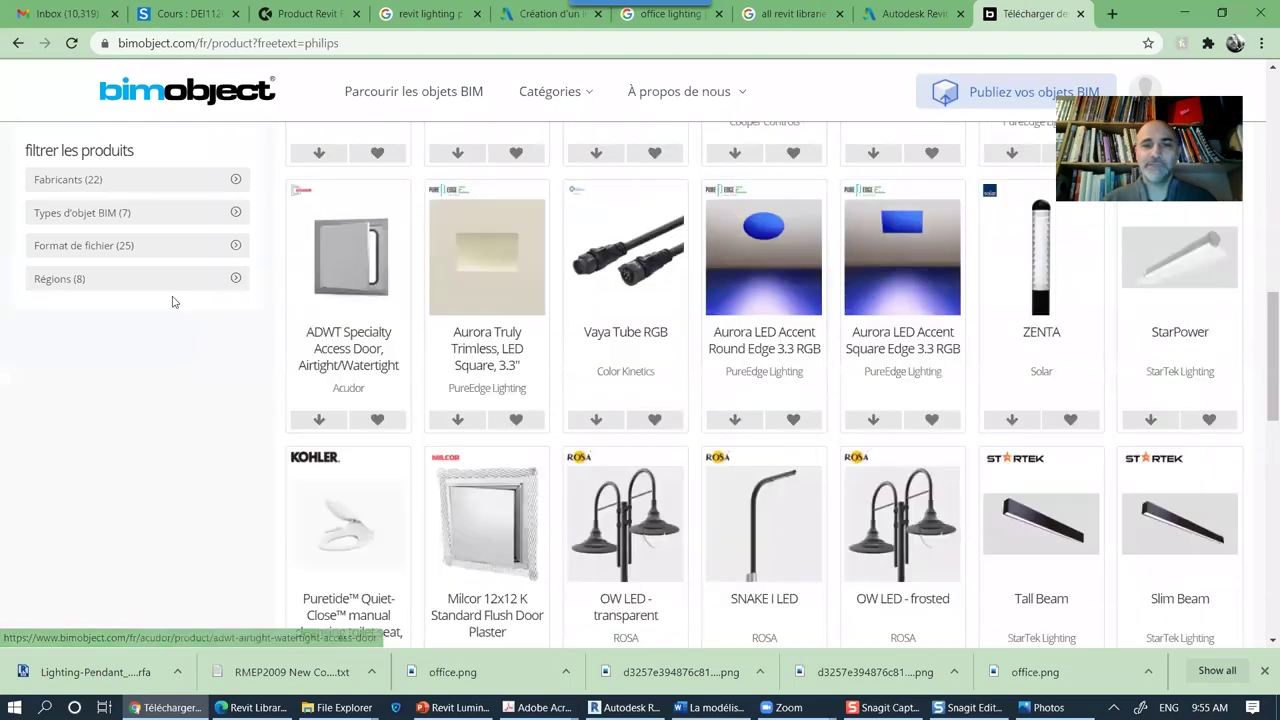
scroll(606, 366, "down", 4)
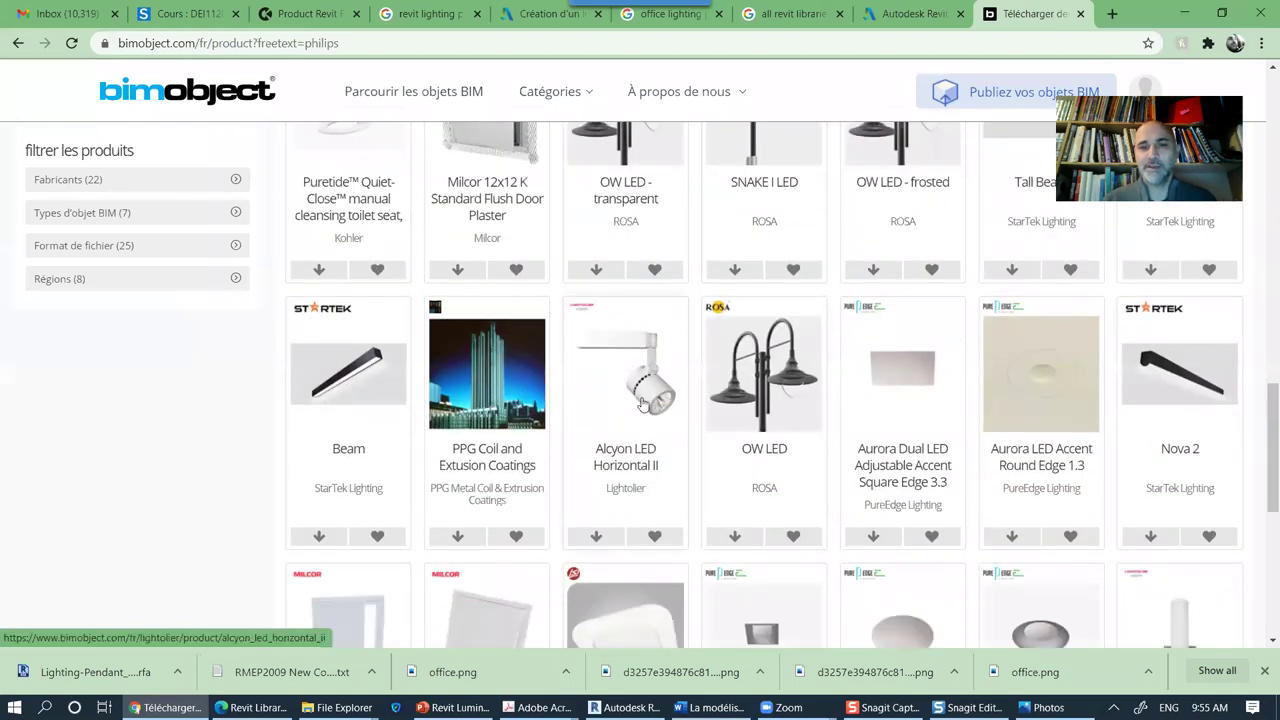
scroll(900, 462, "down", 1)
scroll(1020, 423, "down", 5)
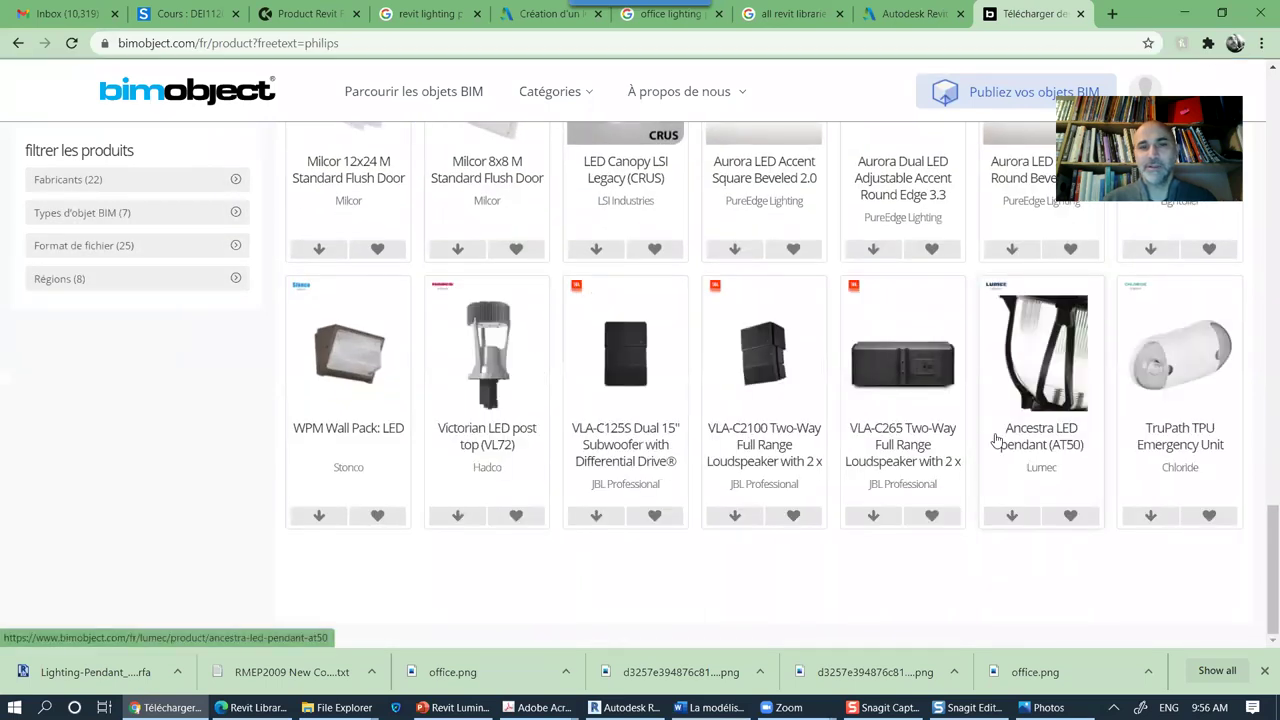
scroll(885, 435, "up", 5)
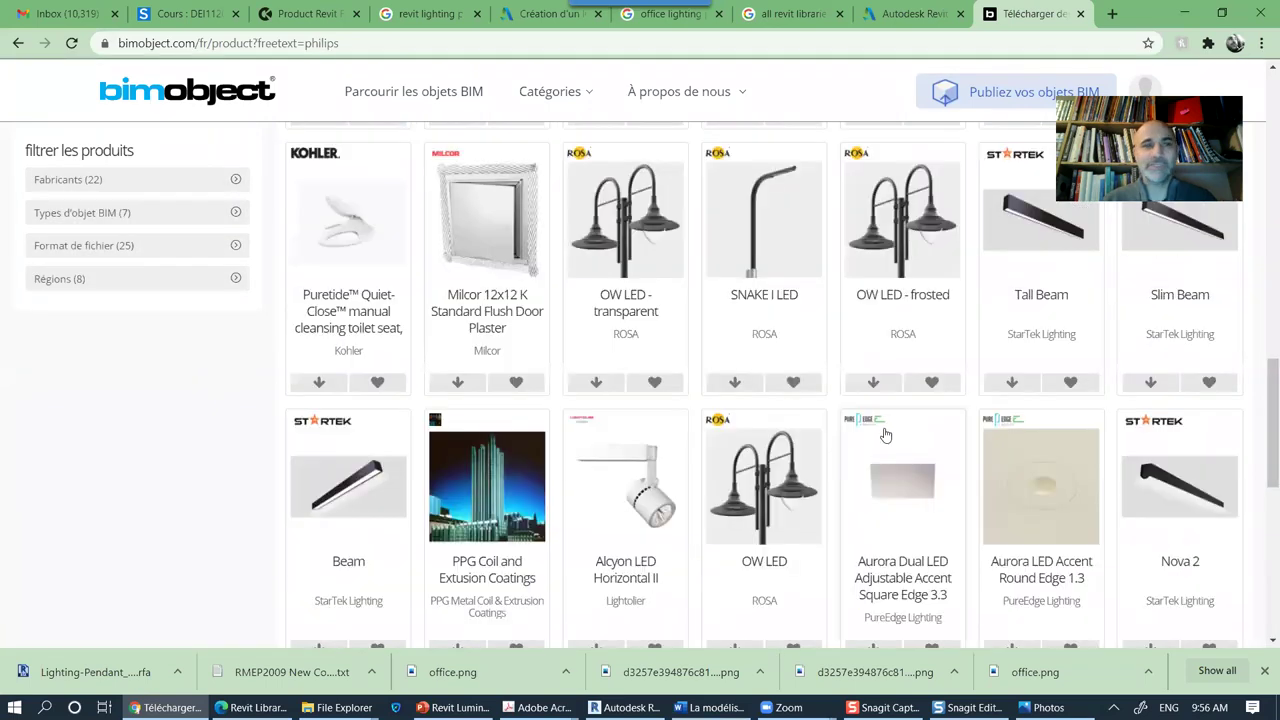
scroll(885, 435, "up", 8)
double_click(523, 179)
key("BackSpace")
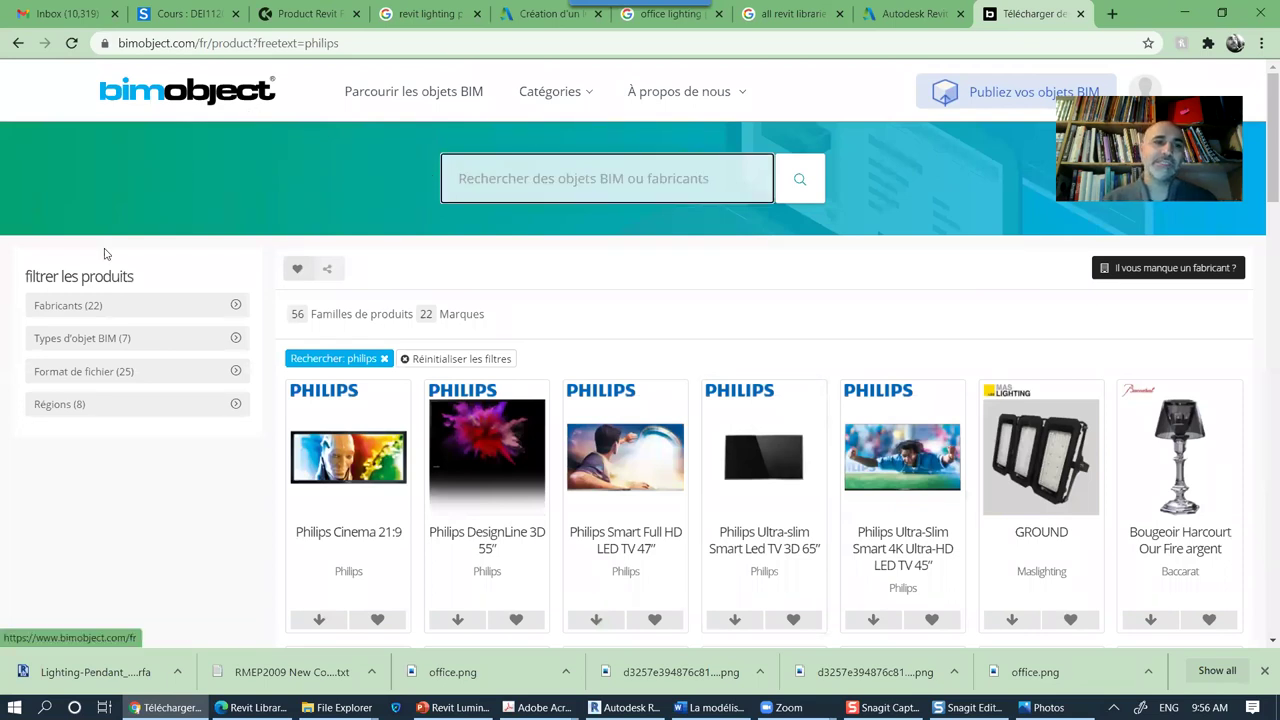
Step: From Catégories > Eclairage, open Workagile Forbi and download its Lighting_Ceilingmounted_Workagile_Forbi.rfa family
left_click(572, 100)
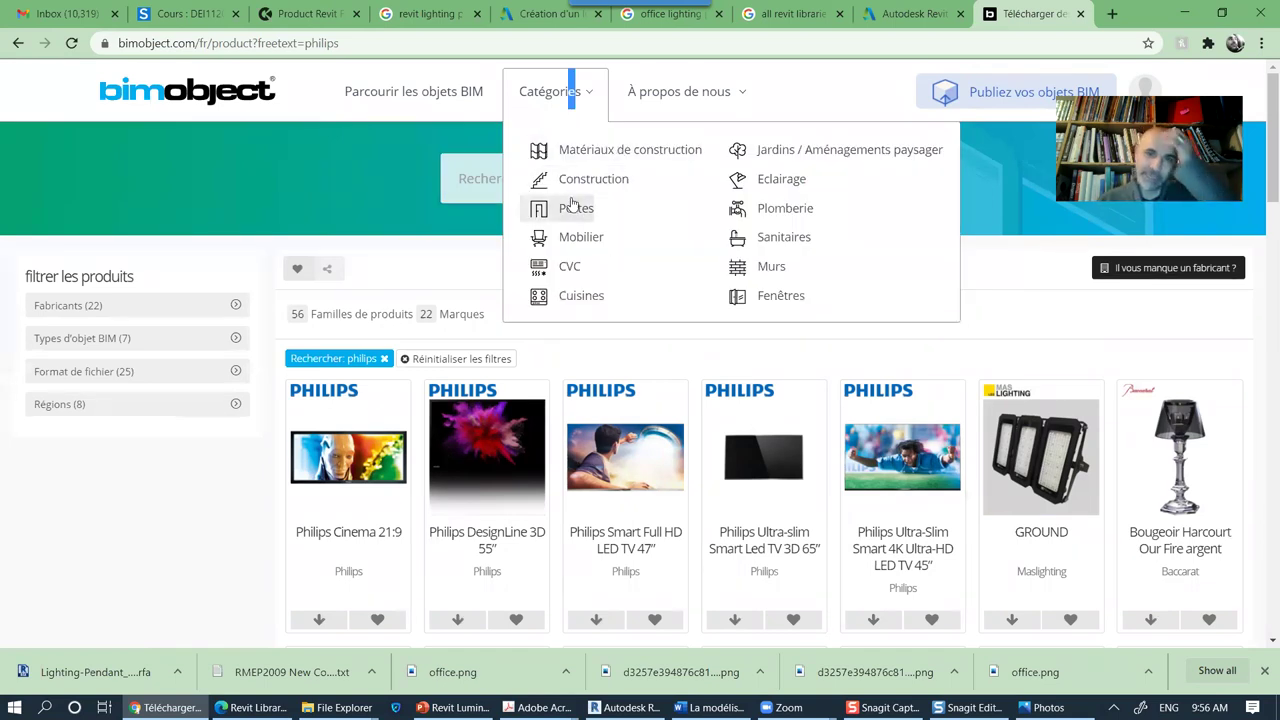
left_click(788, 182)
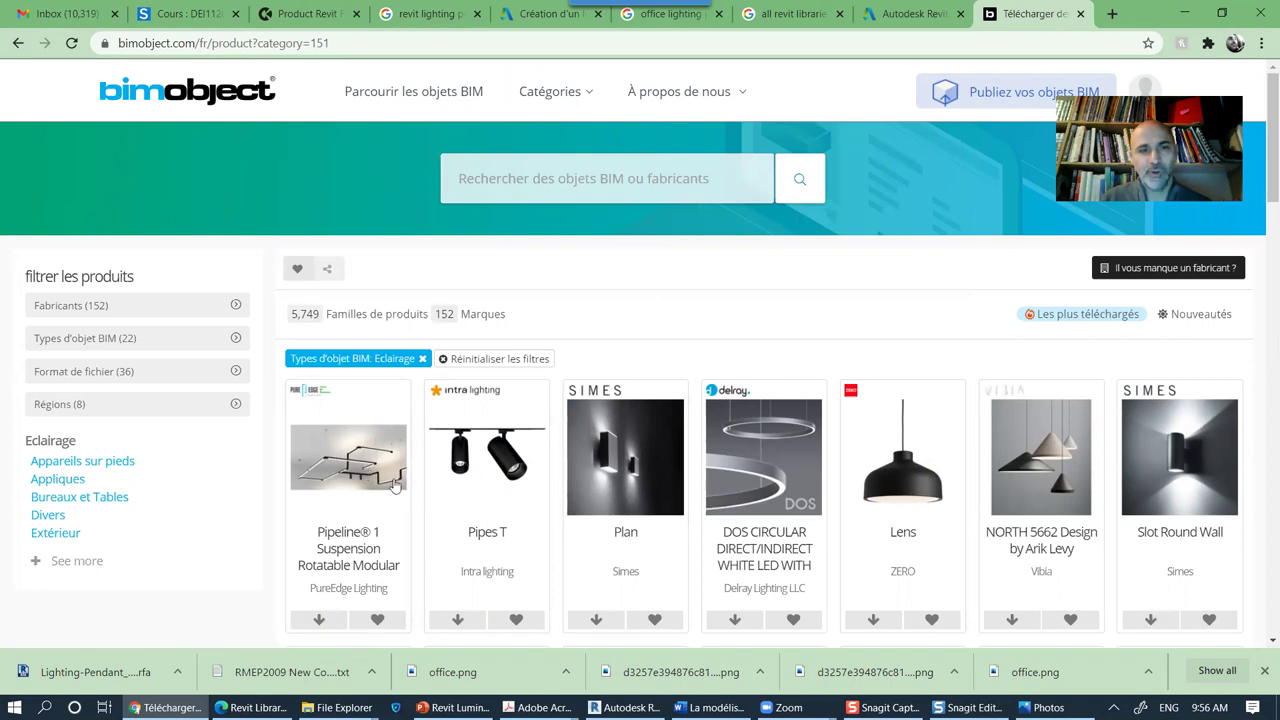
scroll(350, 467, "down", 2)
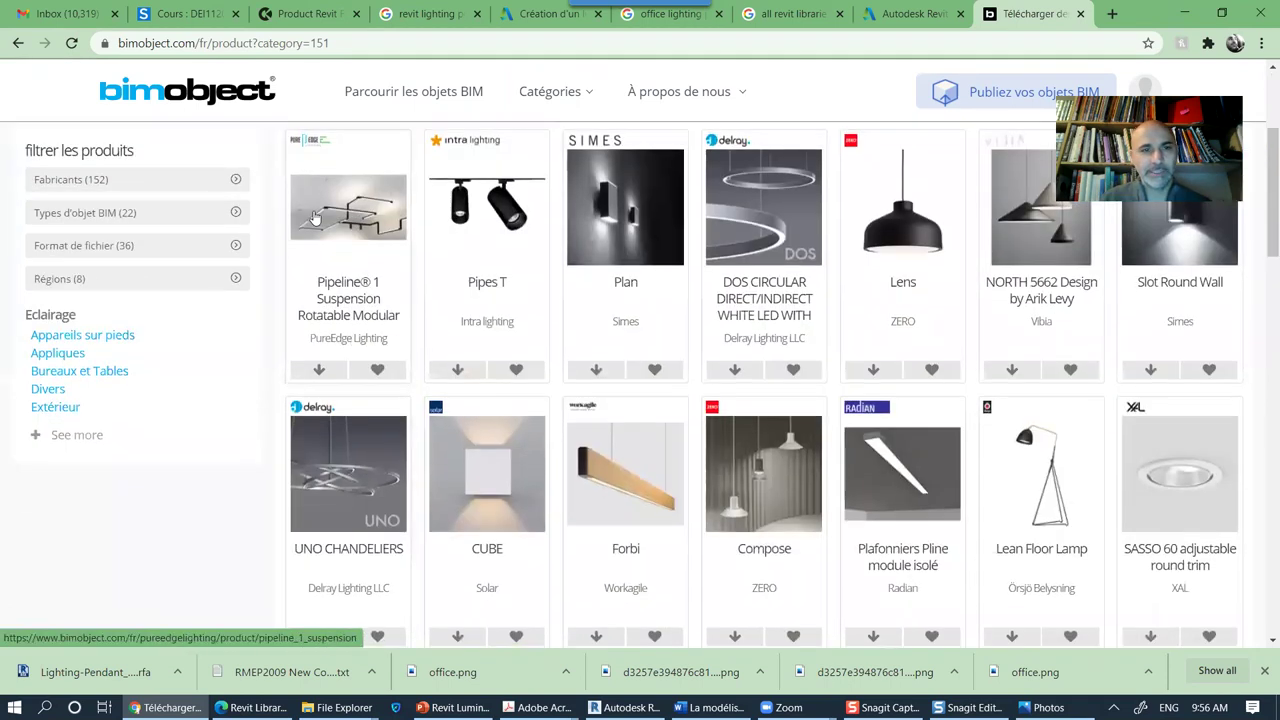
left_click(650, 497)
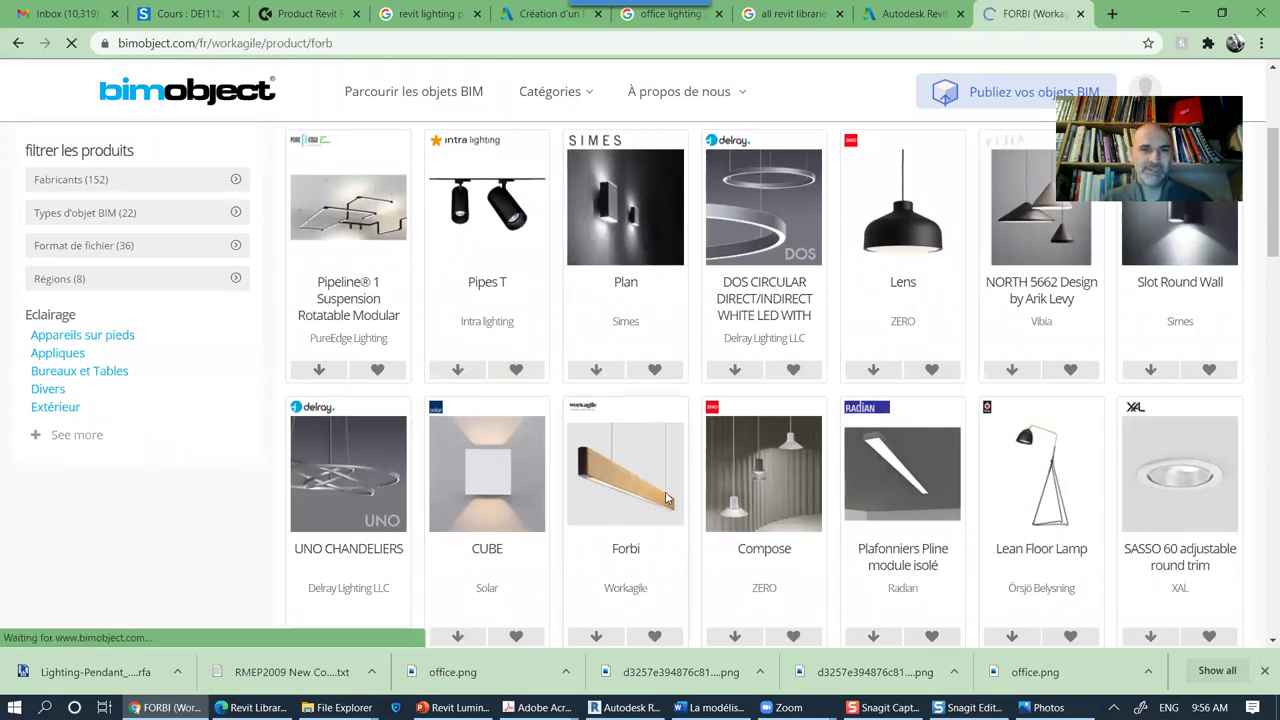
scroll(452, 408, "down", 2)
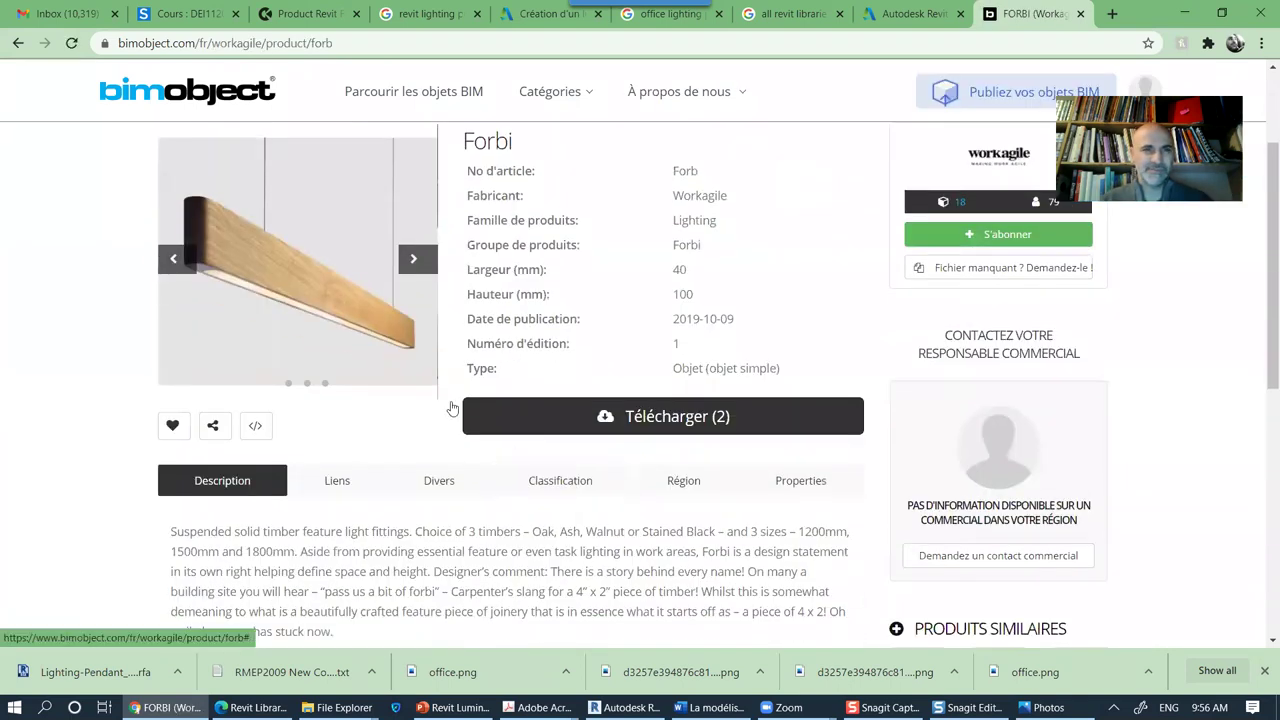
left_click(711, 421)
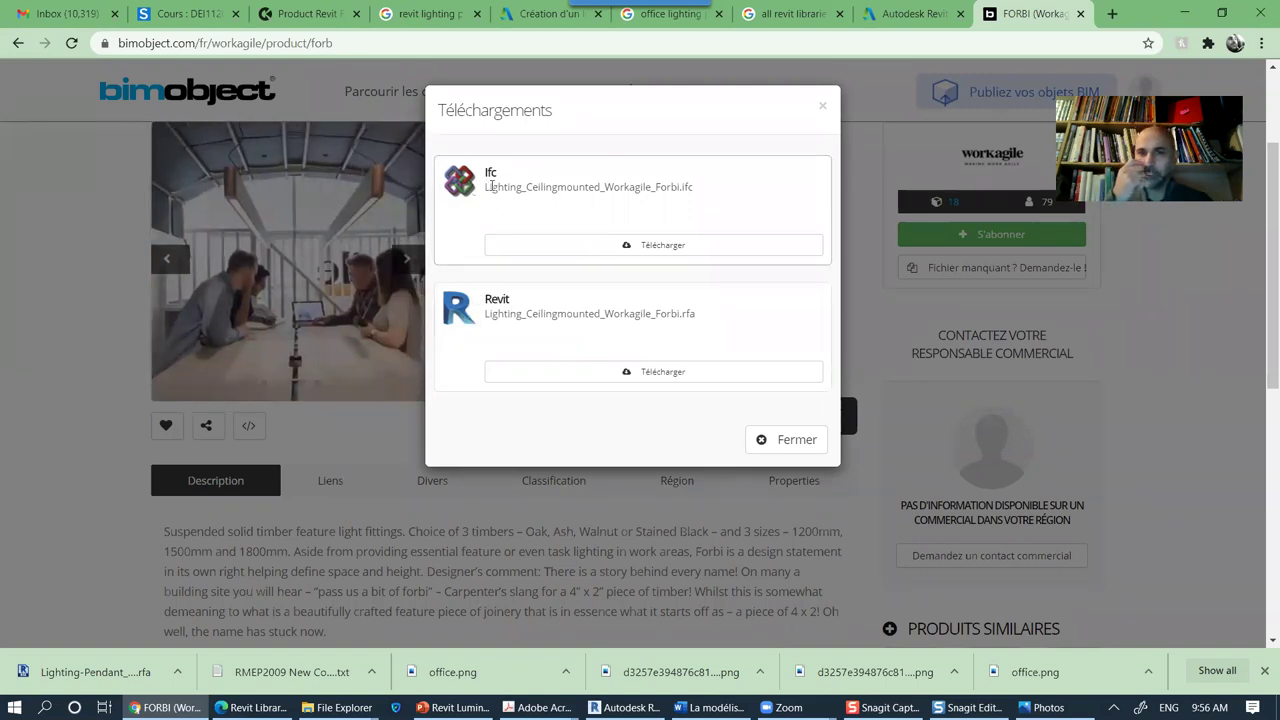
left_click(651, 372)
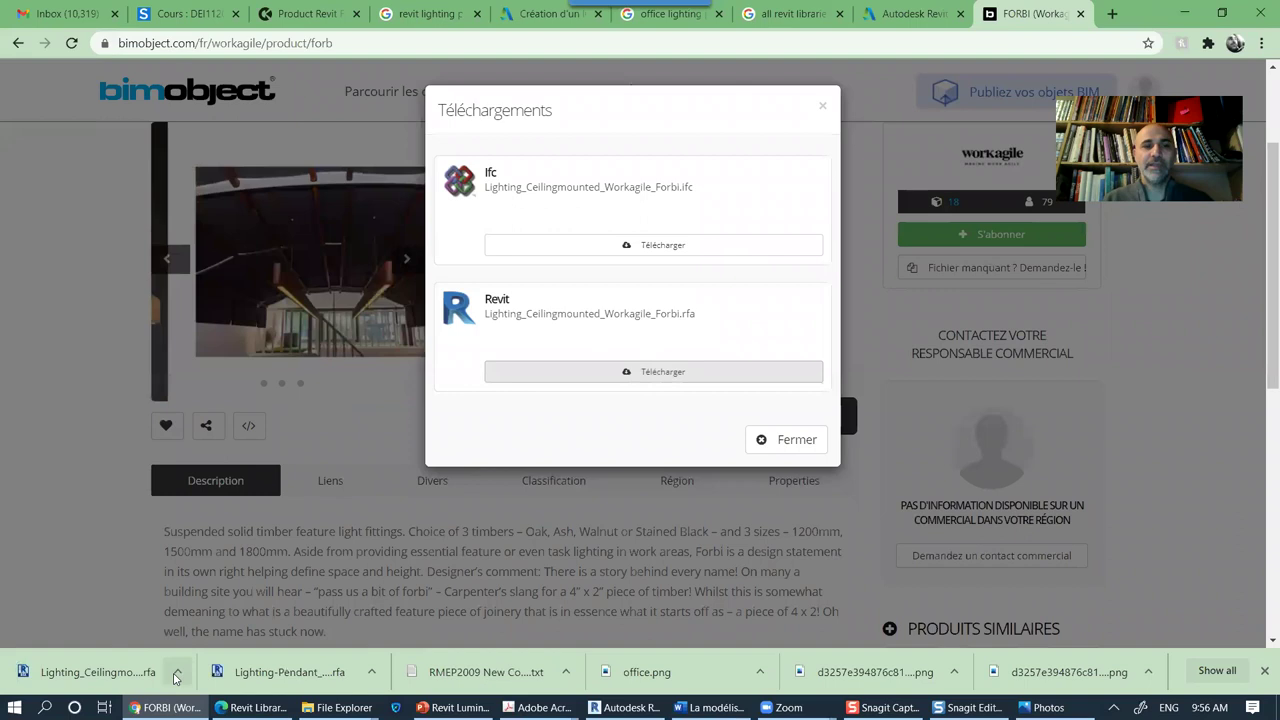
Step: Locate the downloaded Forbi .rfa file in its folder and cut it
left_click(178, 677)
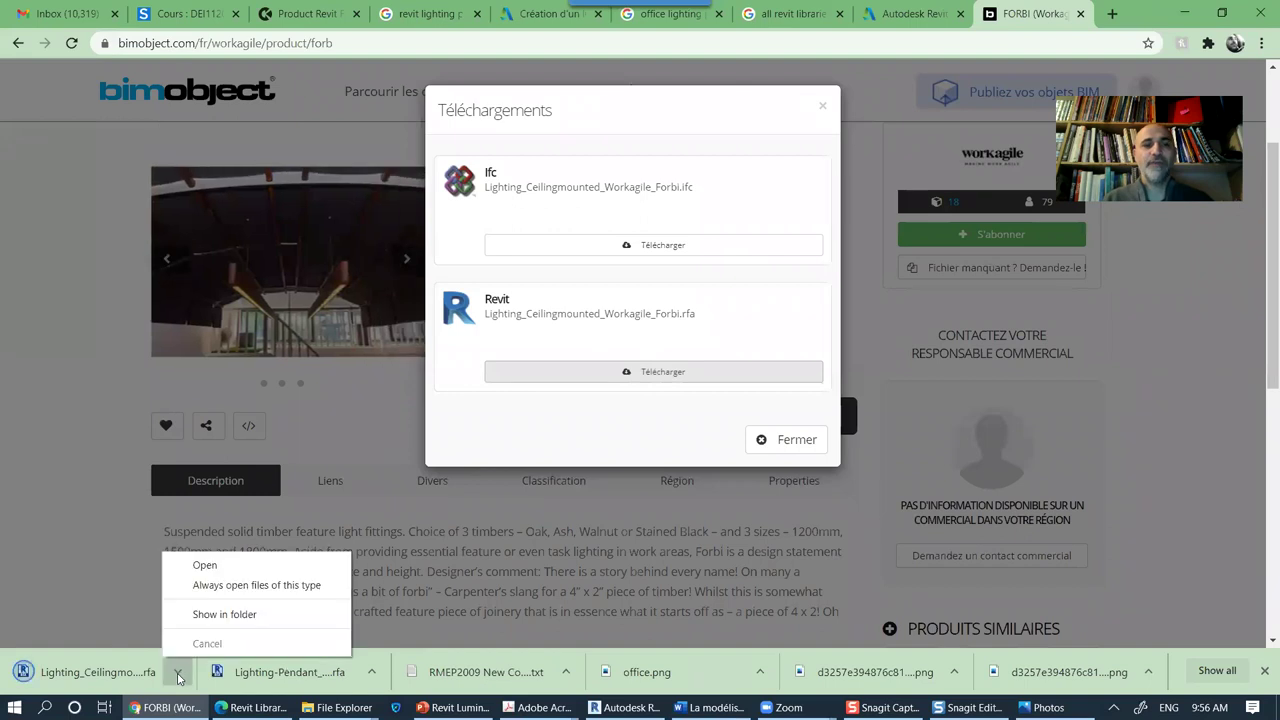
left_click(228, 619)
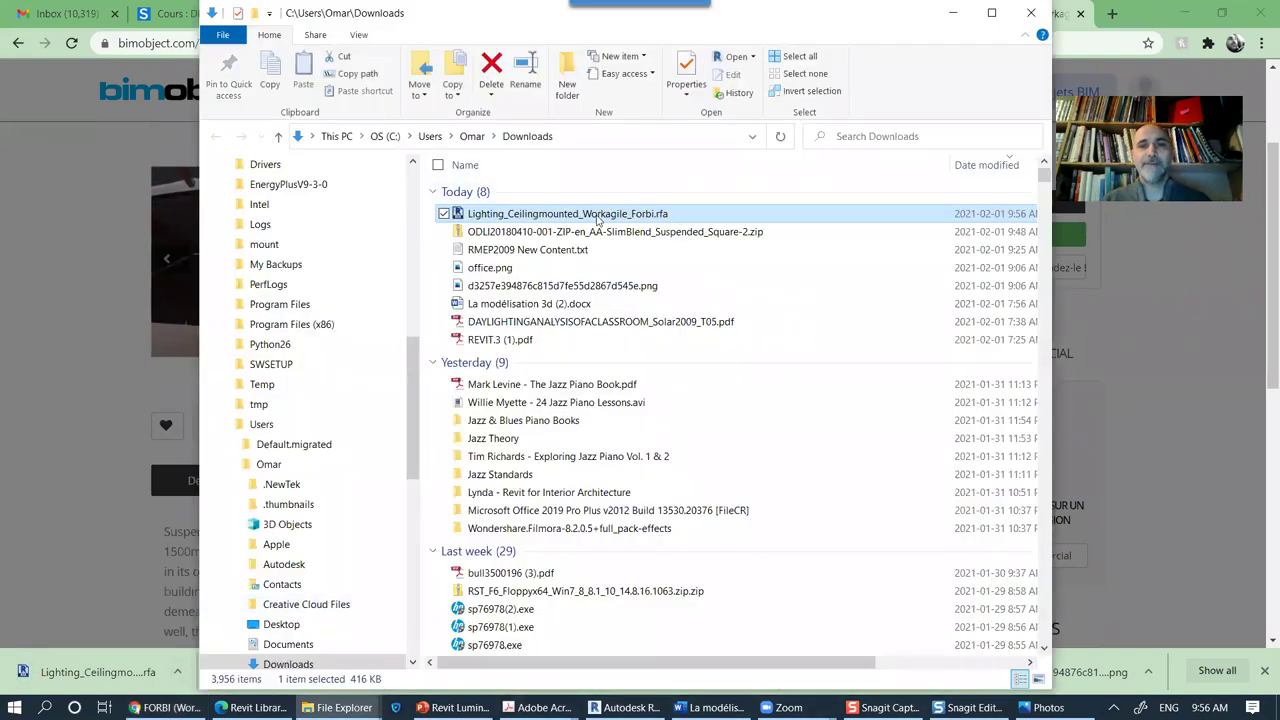
right_click(598, 218)
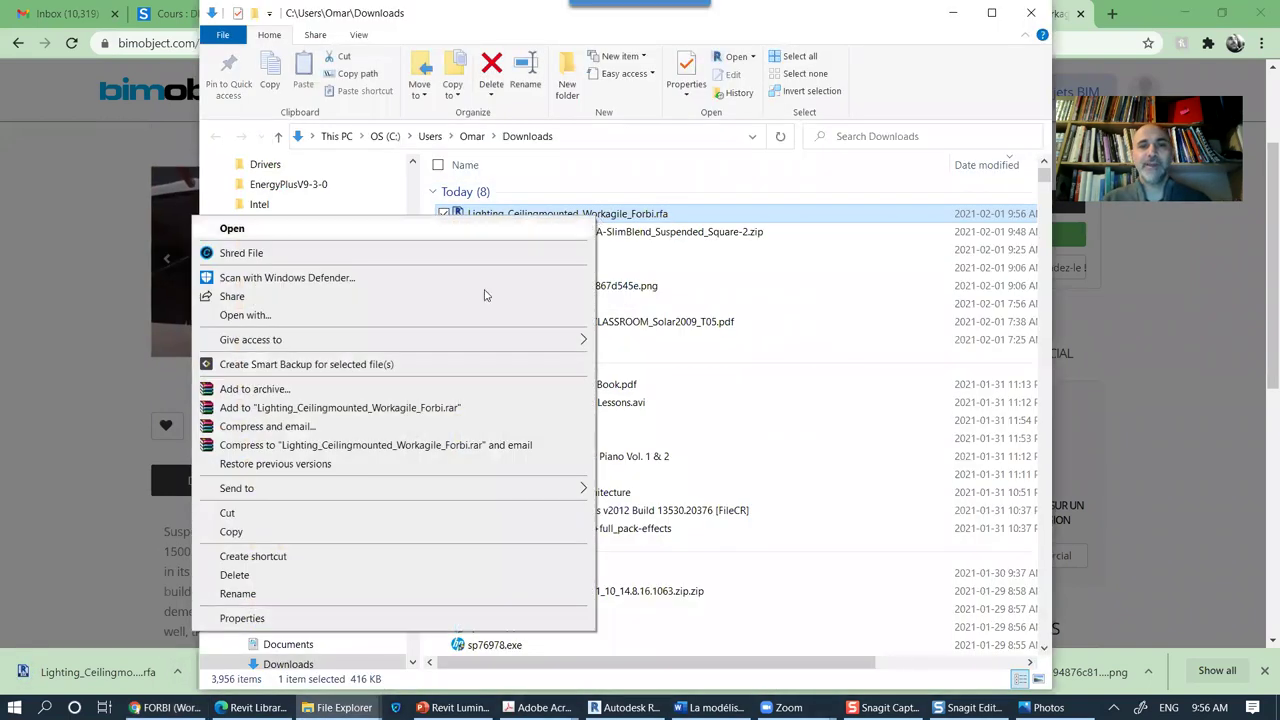
left_click(228, 513)
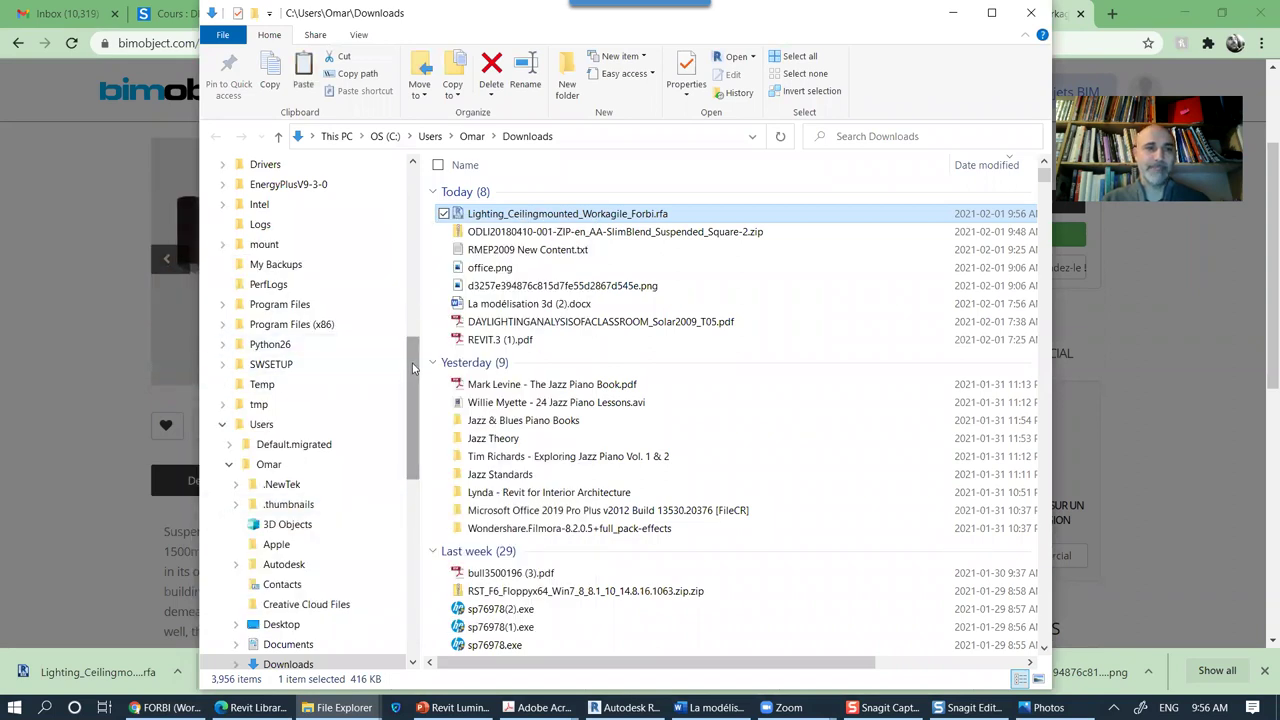
Step: Navigate File Explorer to 04.Teaching\eTeaching\Revit_Librairies
left_click_drag(413, 364, 420, 252)
scroll(420, 252, "up", 1)
scroll(420, 252, "up", 2)
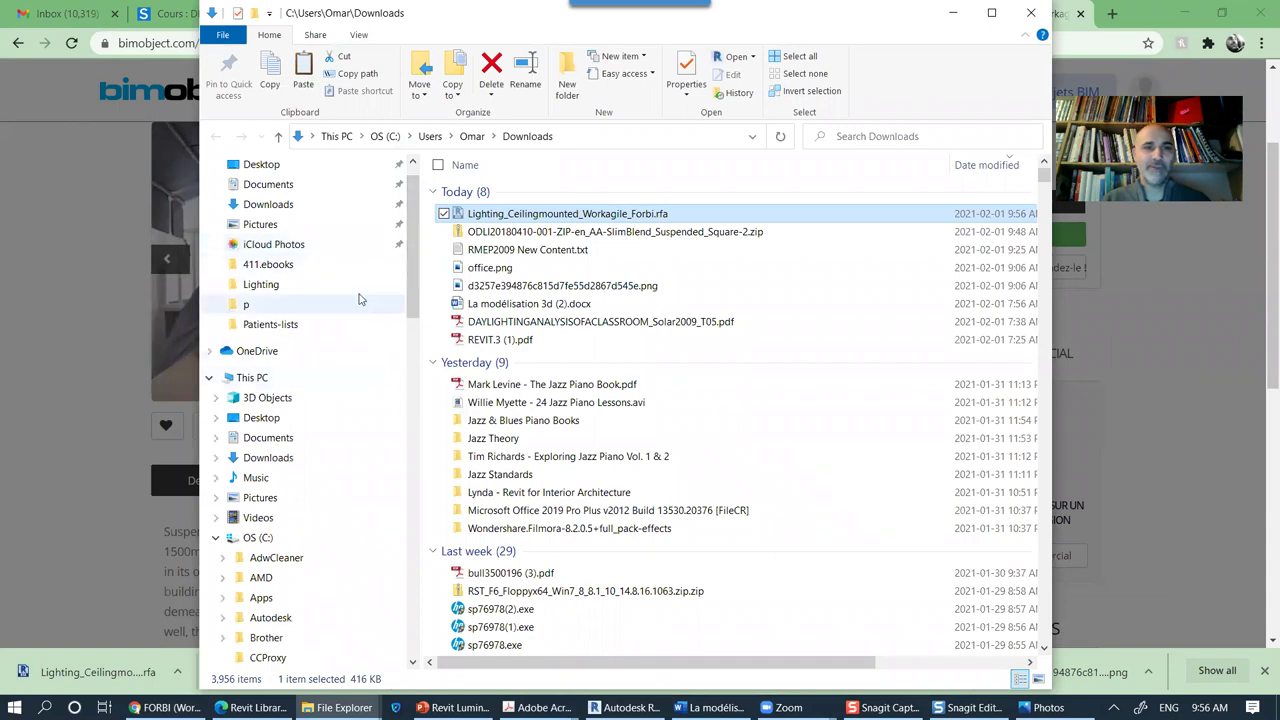
left_click(260, 284)
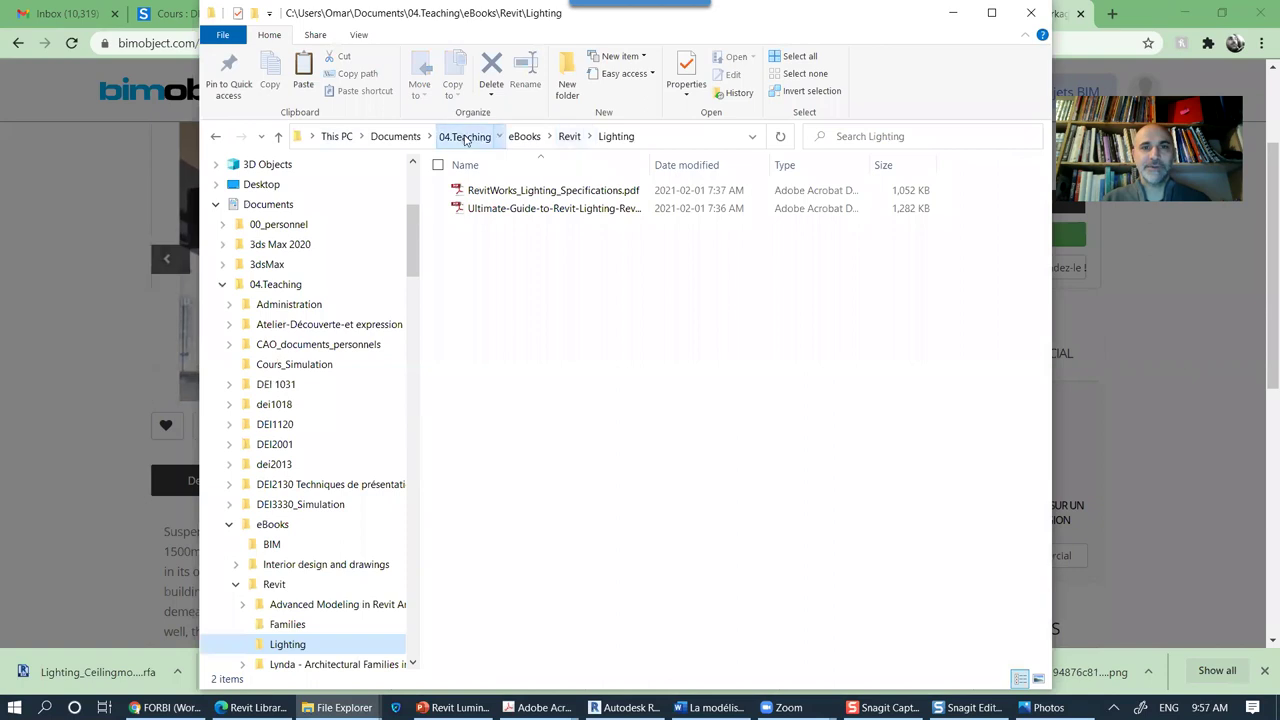
left_click(466, 136)
left_click(491, 408)
double_click(491, 410)
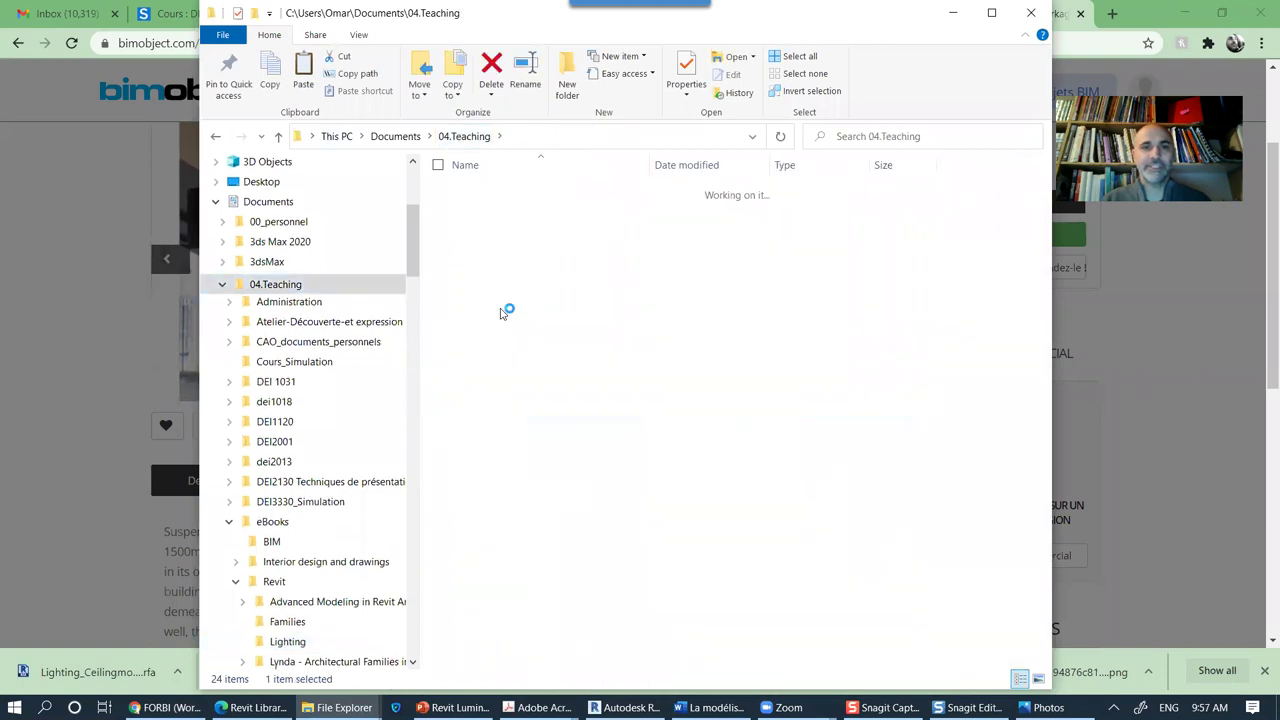
left_click(490, 228)
double_click(490, 228)
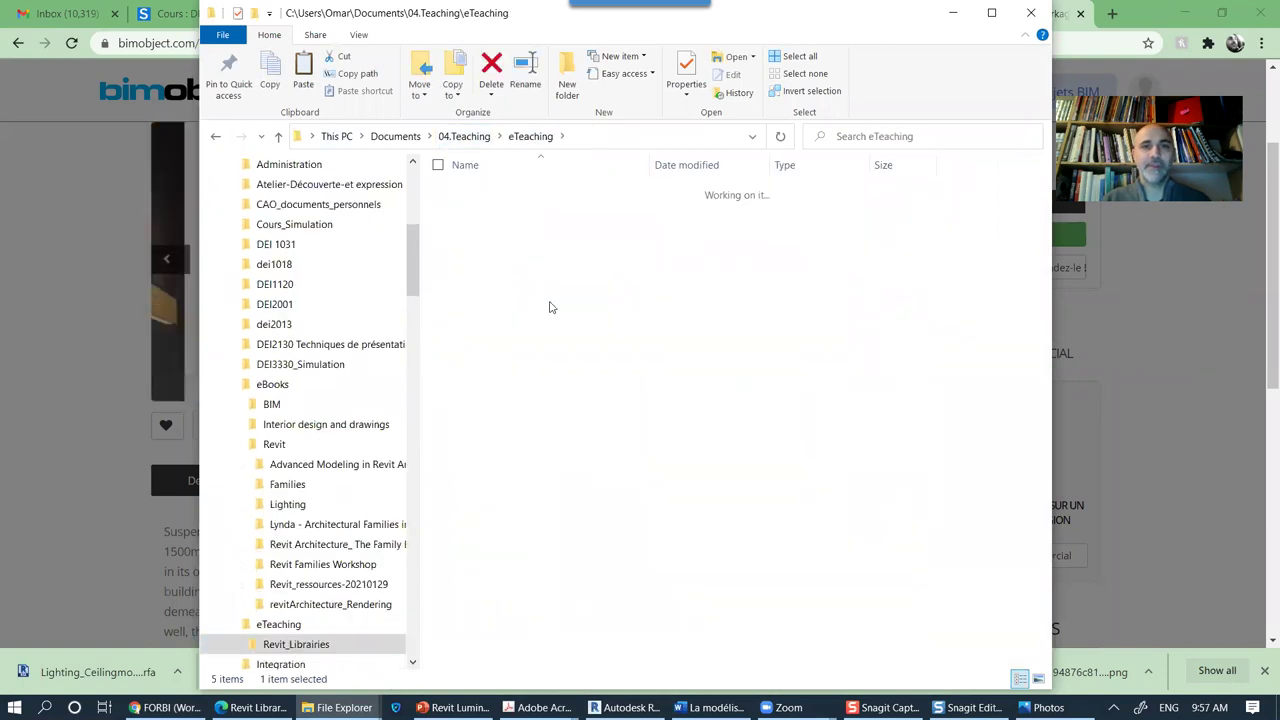
Step: Paste the Forbi family into the Lighting folder and close the browser's downloads list
double_click(485, 209)
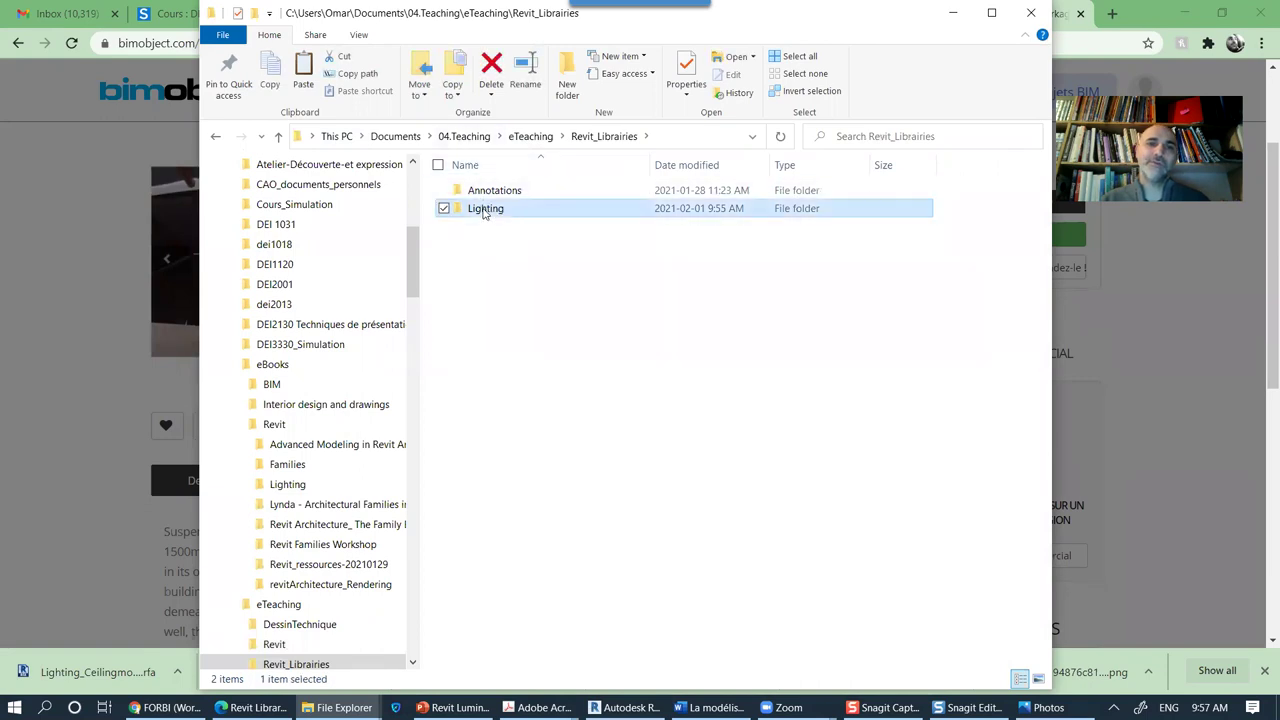
right_click(490, 302)
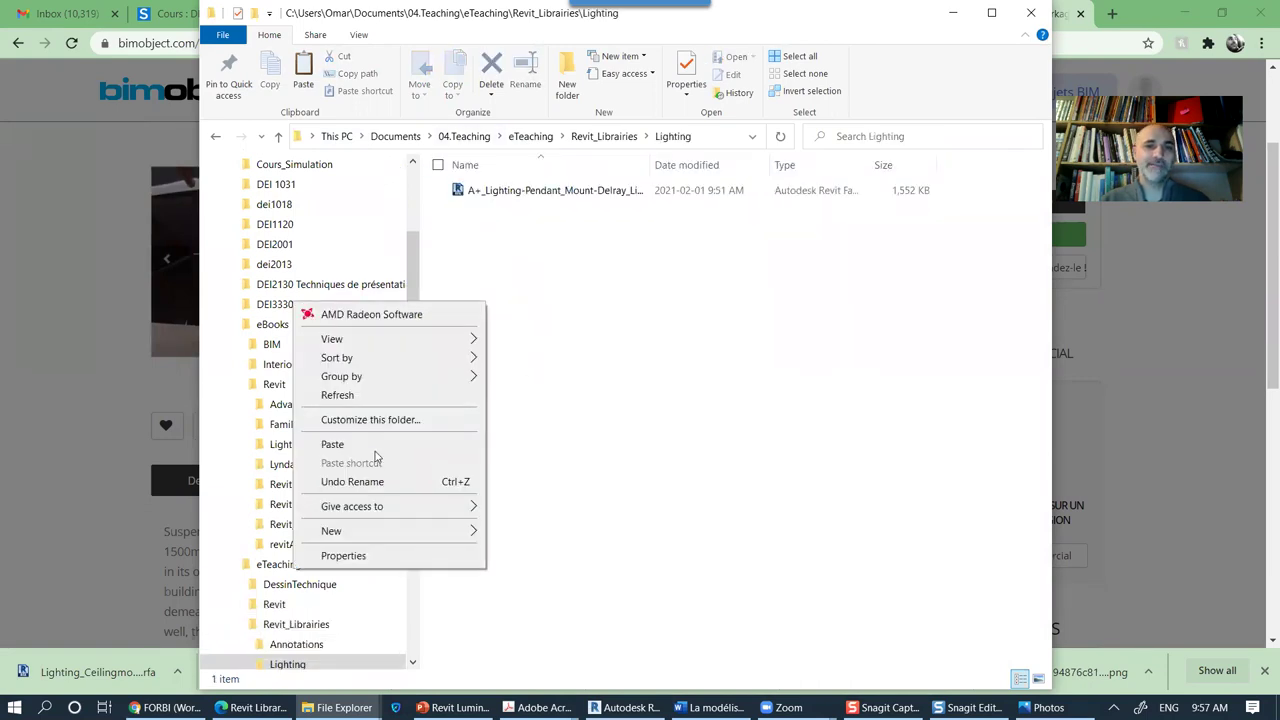
key("Escape")
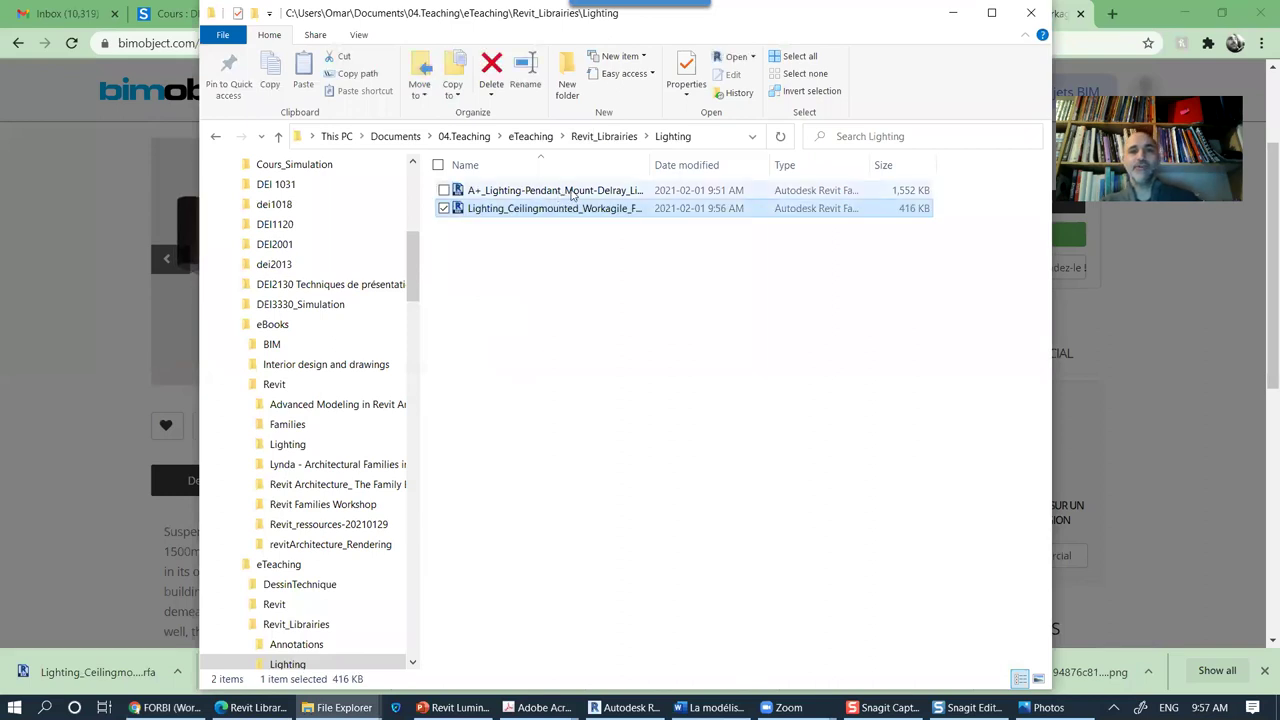
left_click(953, 13)
left_click(788, 450)
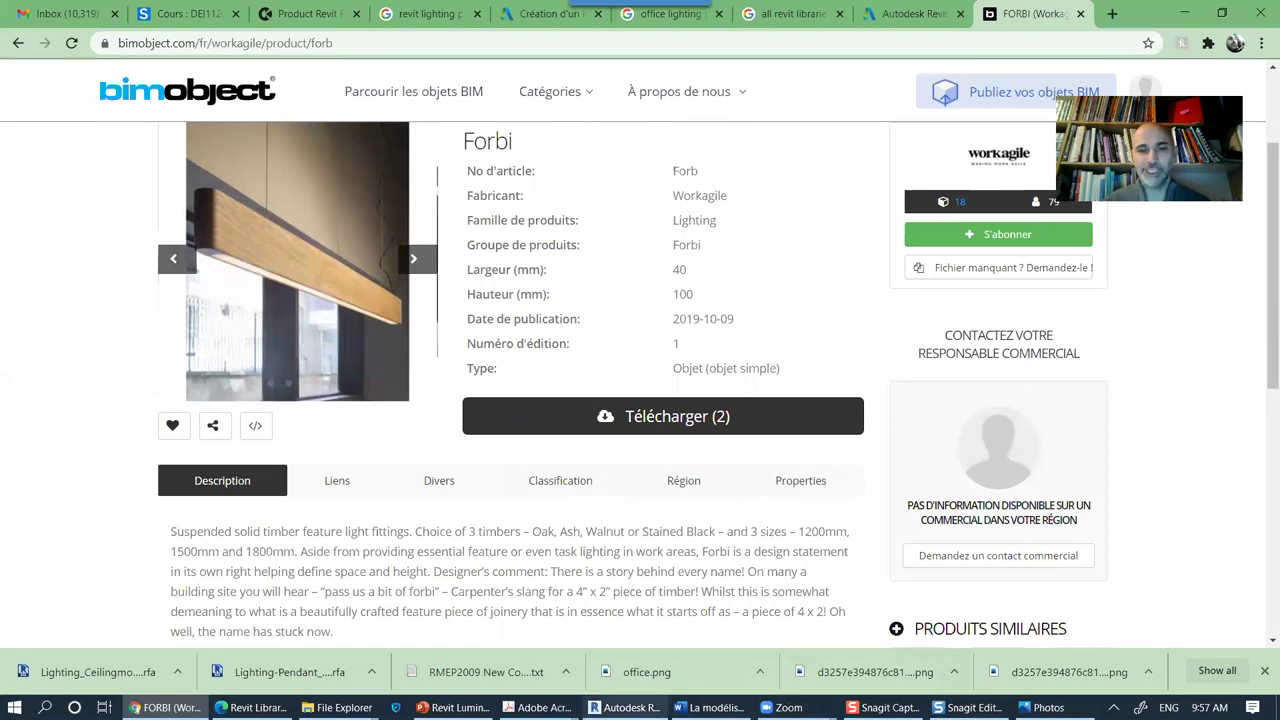
Step: Switch to Revit to view the ceiling-hosted lighting family Family2 in 3D
left_click(625, 707)
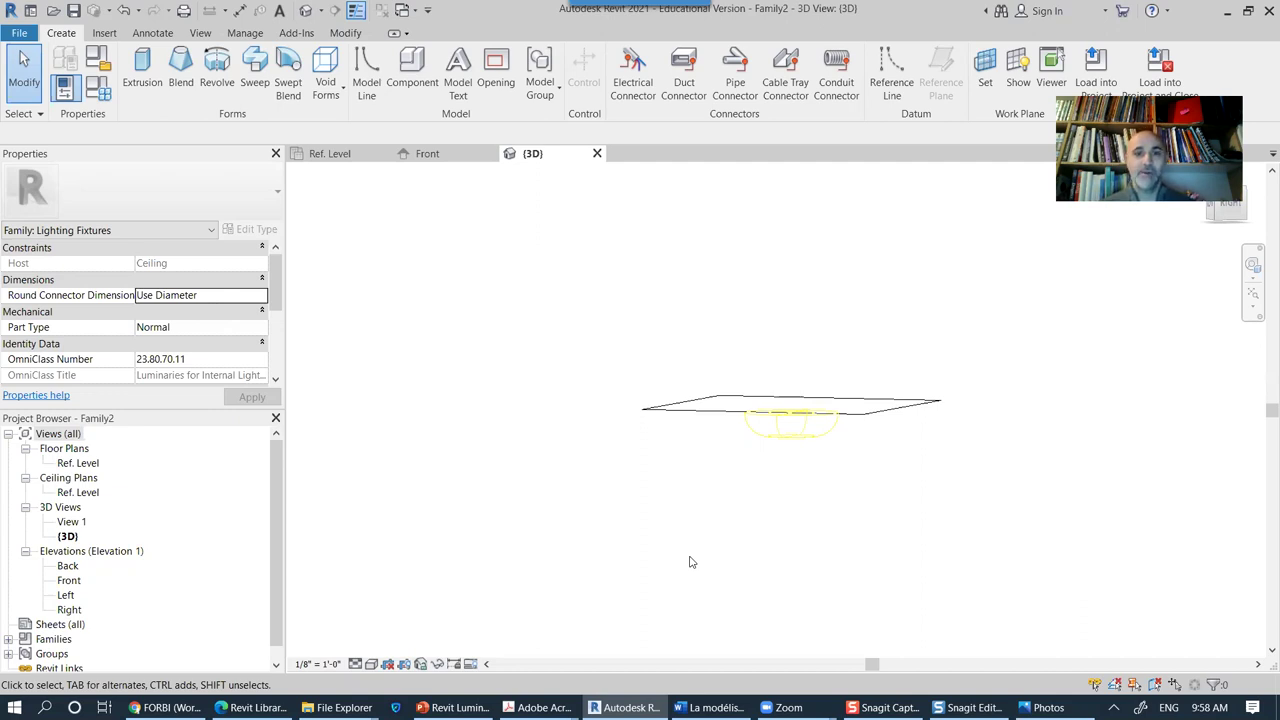
Step: Leave the family and return to Revit's Home page listing PROPOSITION_2 and shelves
mouse_move(338, 707)
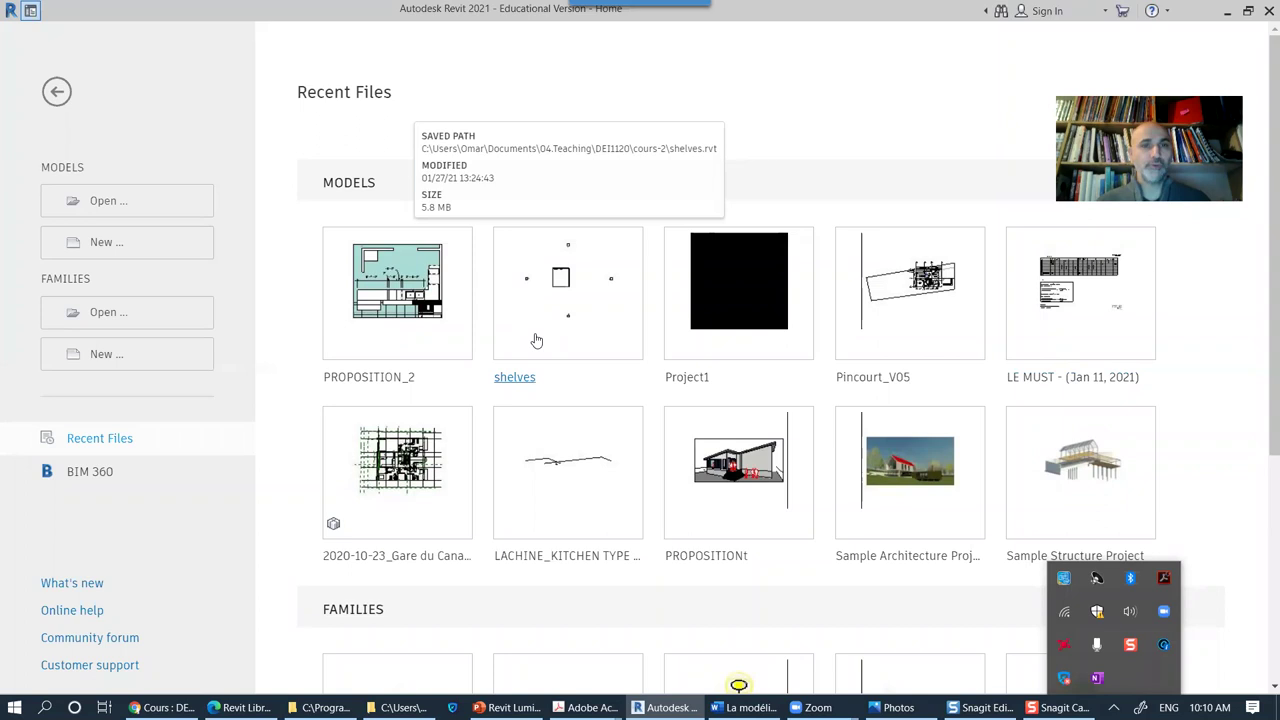
Step: Create a new project, Project1, from the Imperial-Architectural Template
left_click(120, 249)
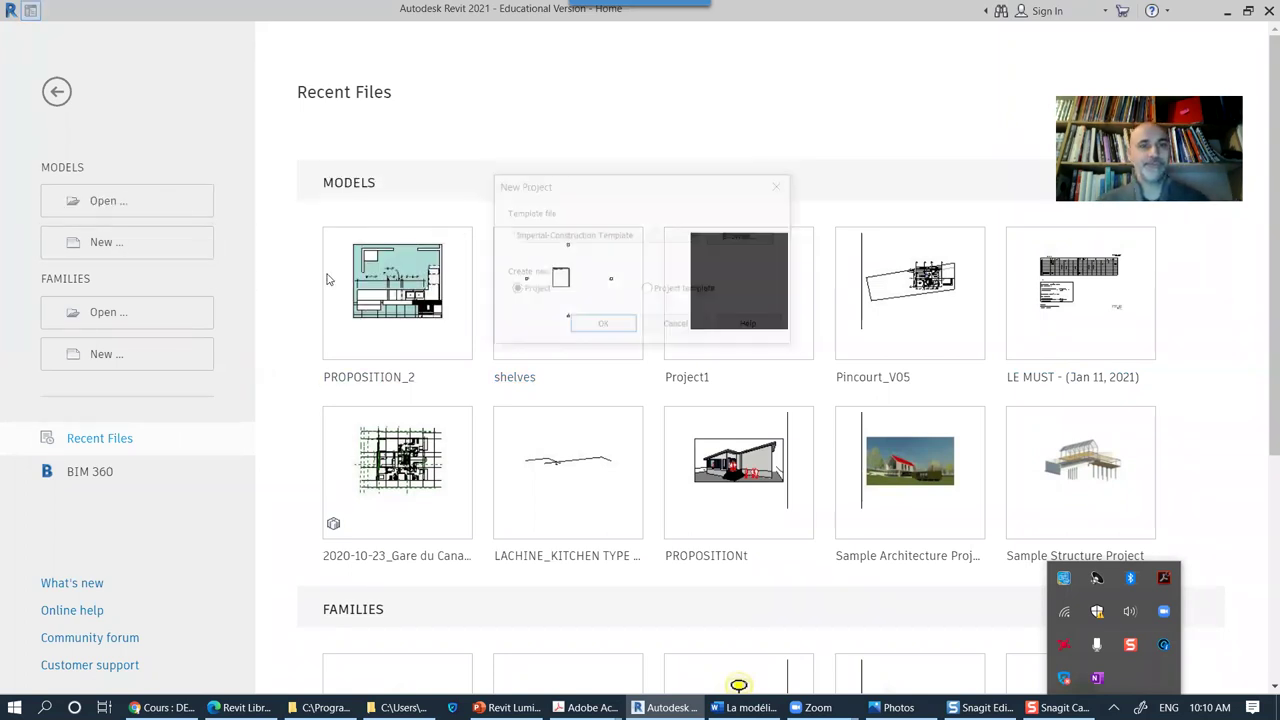
left_click(690, 236)
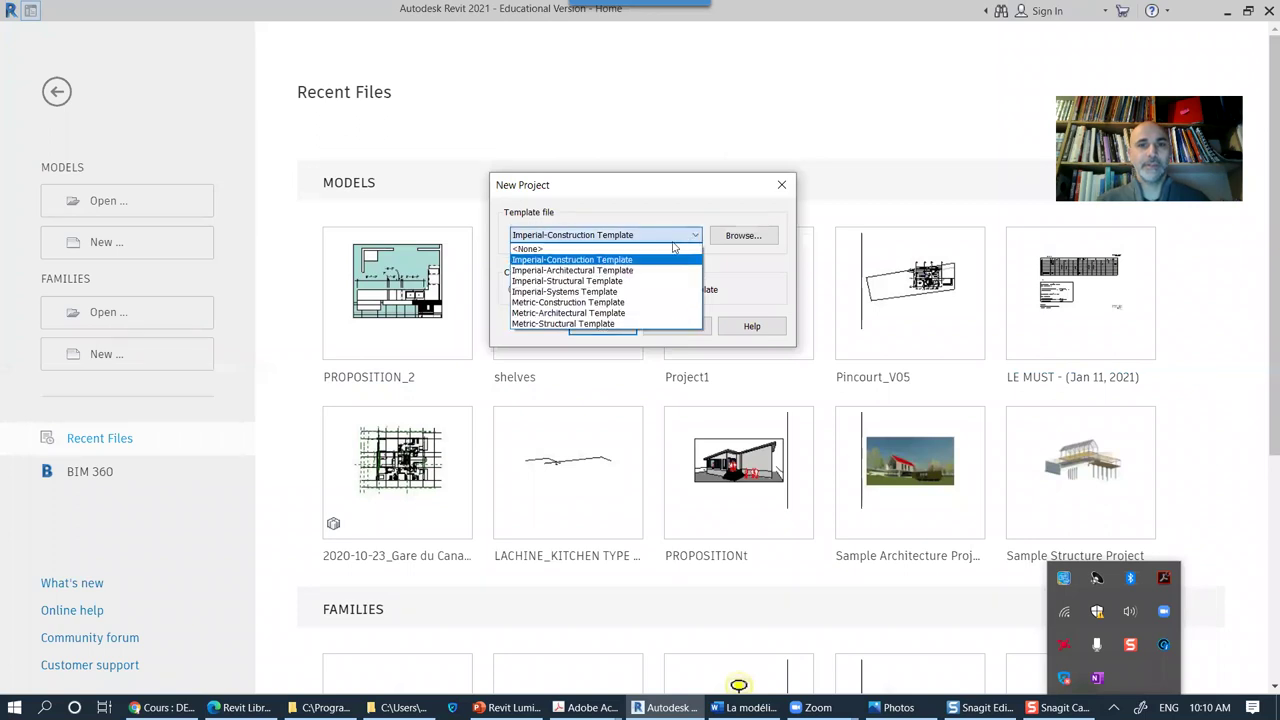
left_click(623, 272)
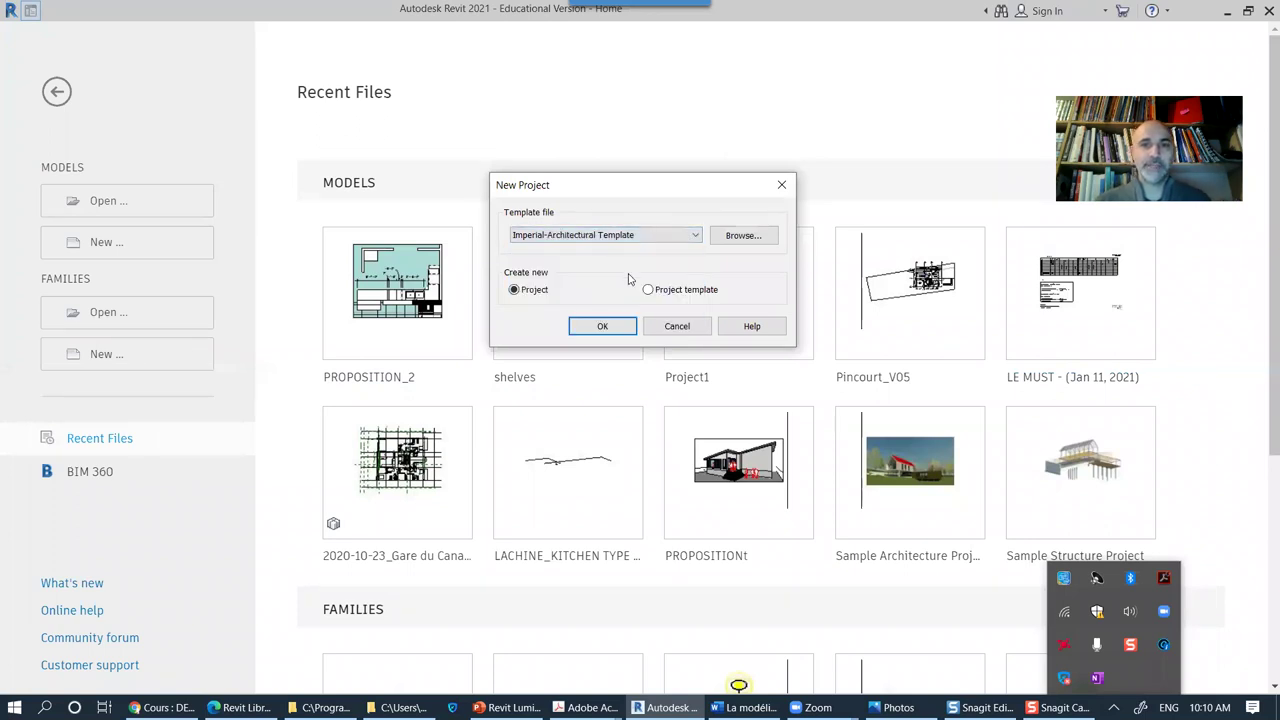
left_click(601, 329)
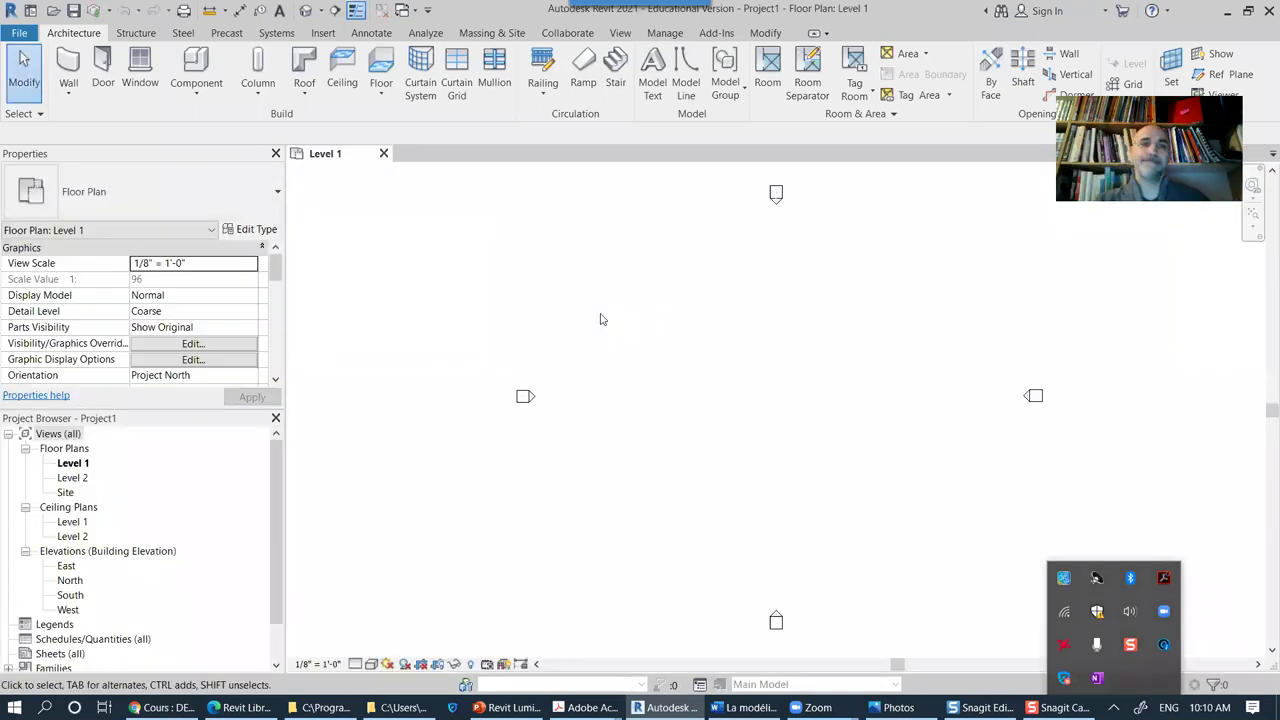
Step: Pan the empty Level 1 plan left and show the Insert tab's linking and import tools
middle_click_drag(727, 395, 620, 390)
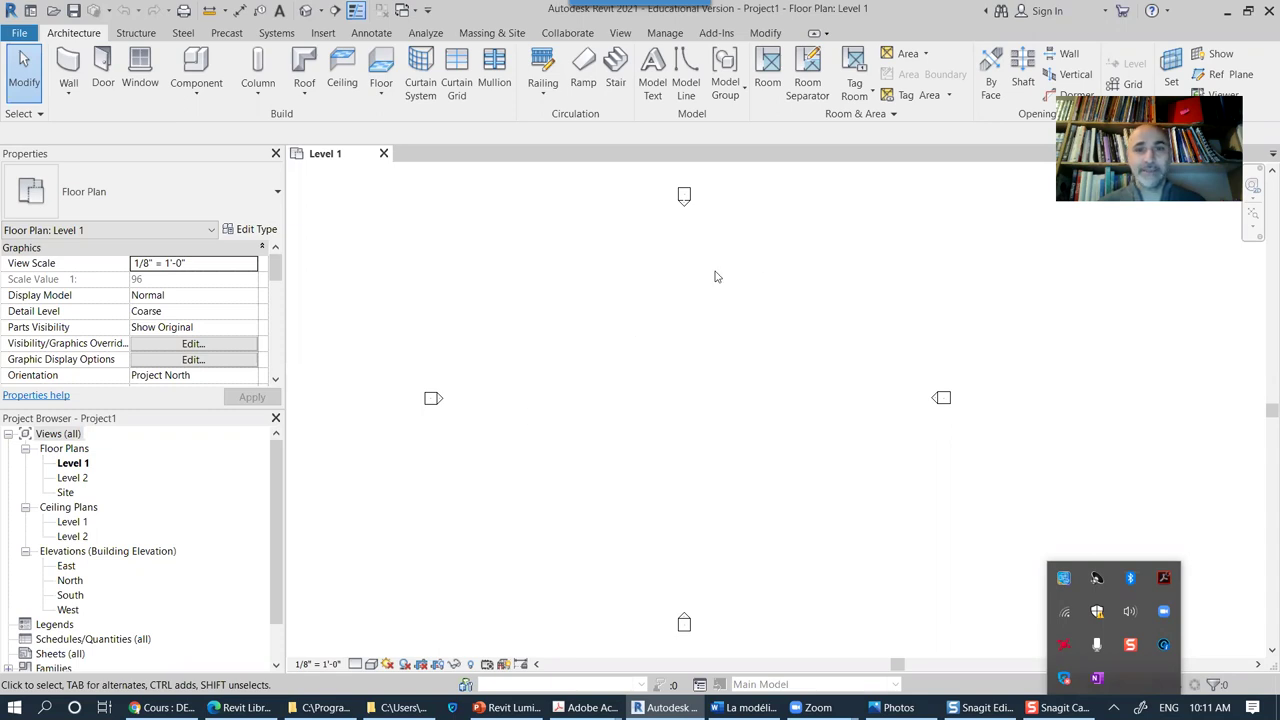
left_click(323, 34)
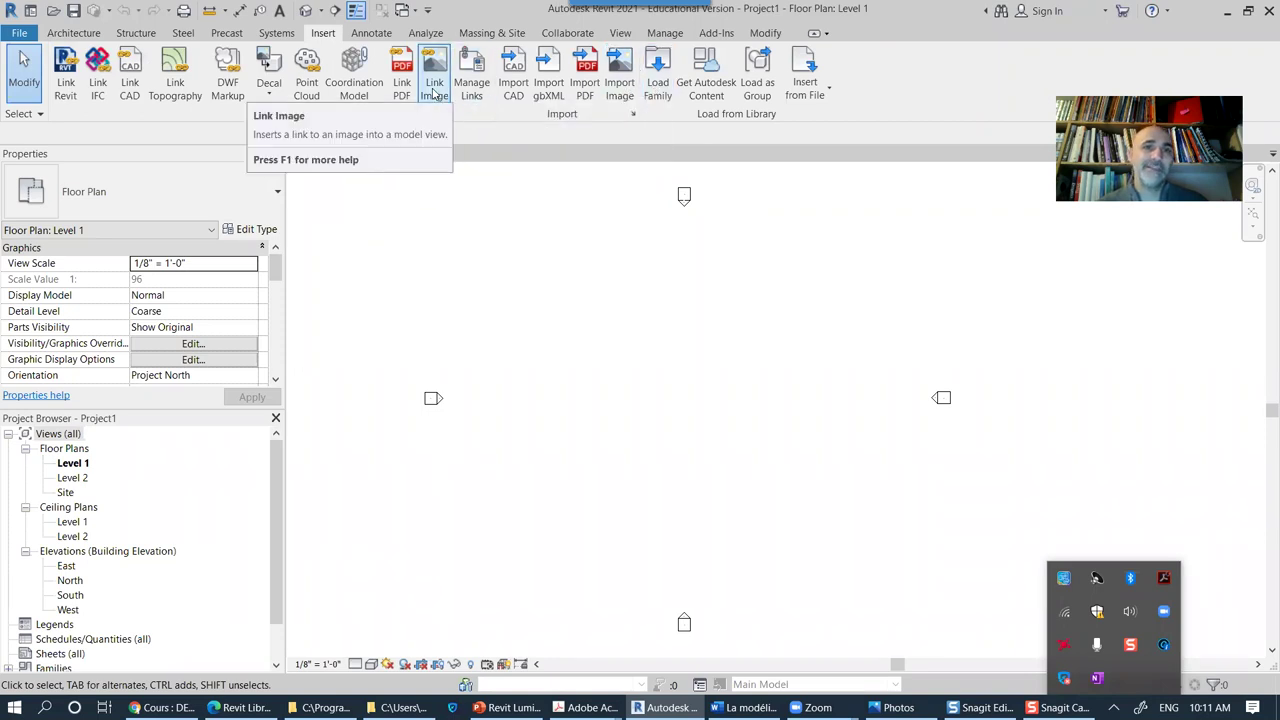
Step: Import office.png from 04.Teaching\DEI1120\cours-3\exercice 1.3 as an image
left_click(619, 82)
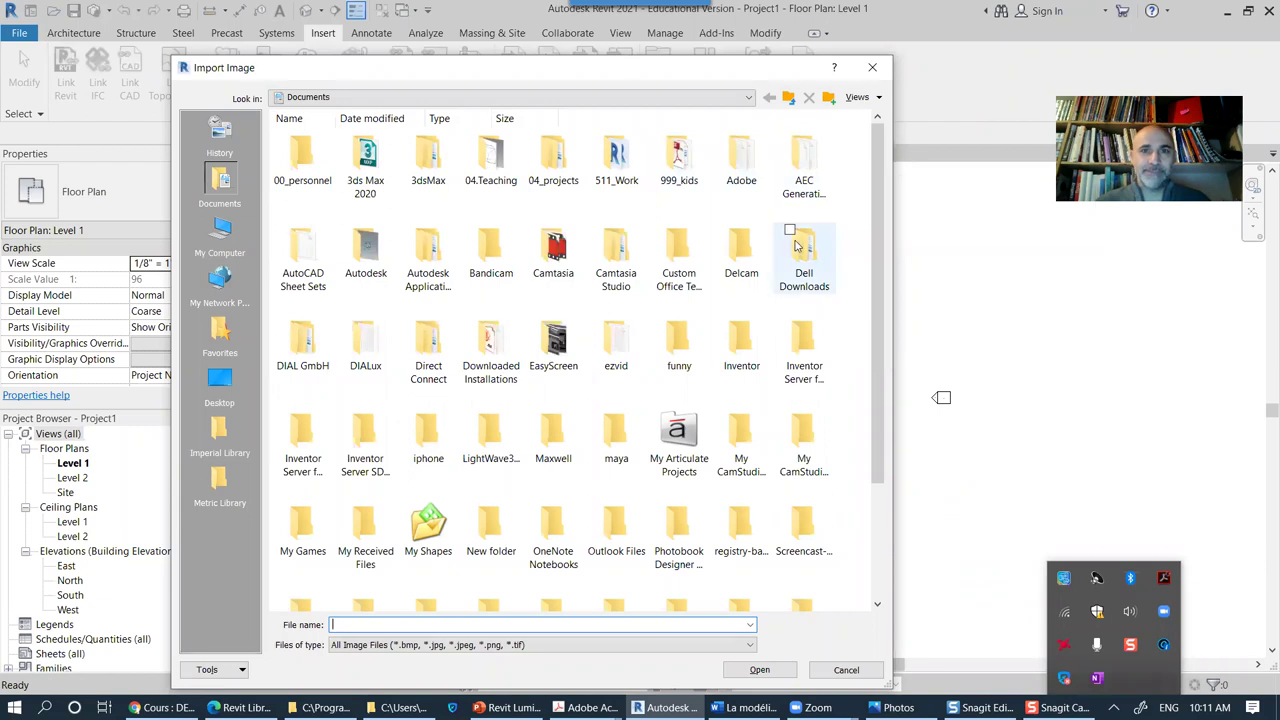
double_click(496, 165)
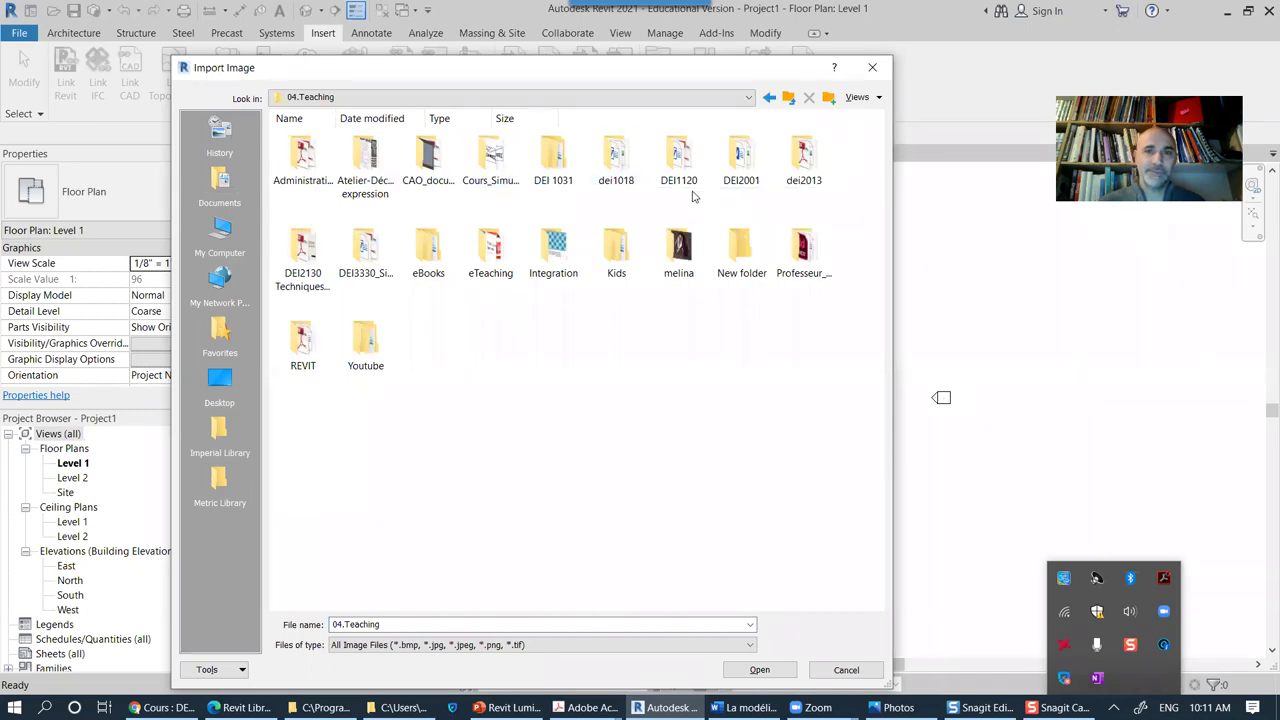
double_click(678, 165)
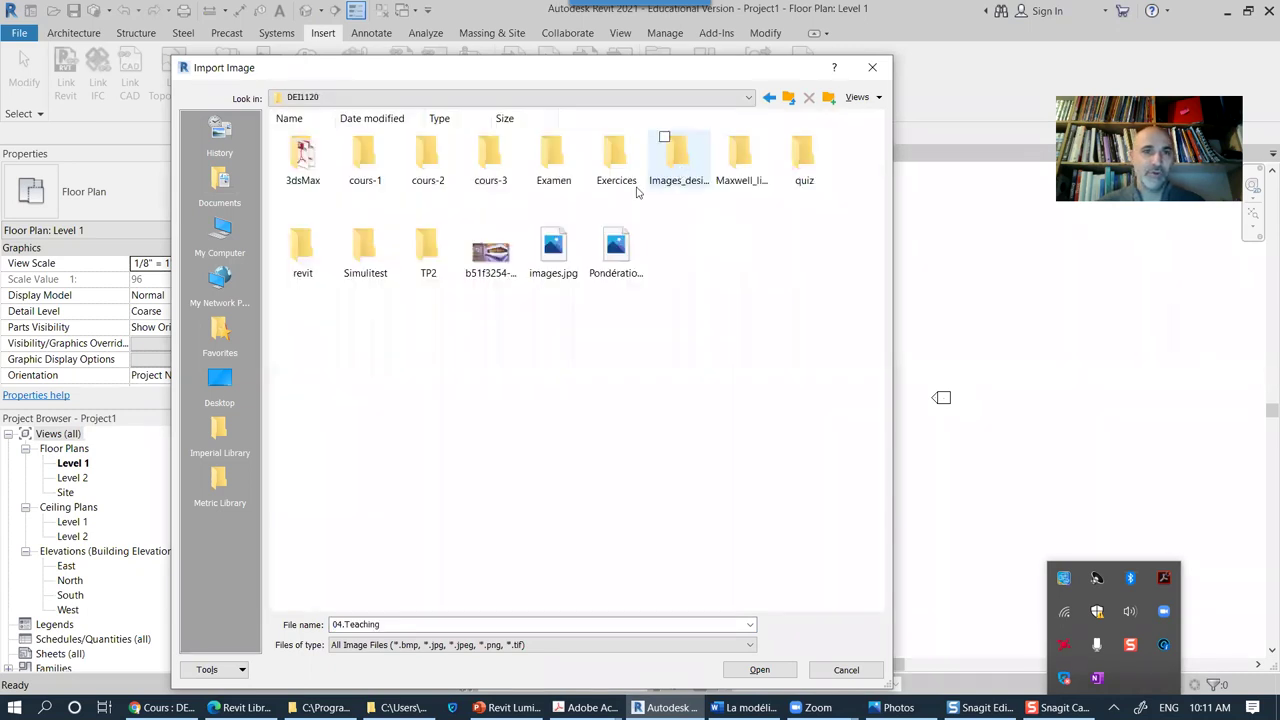
double_click(496, 160)
double_click(303, 158)
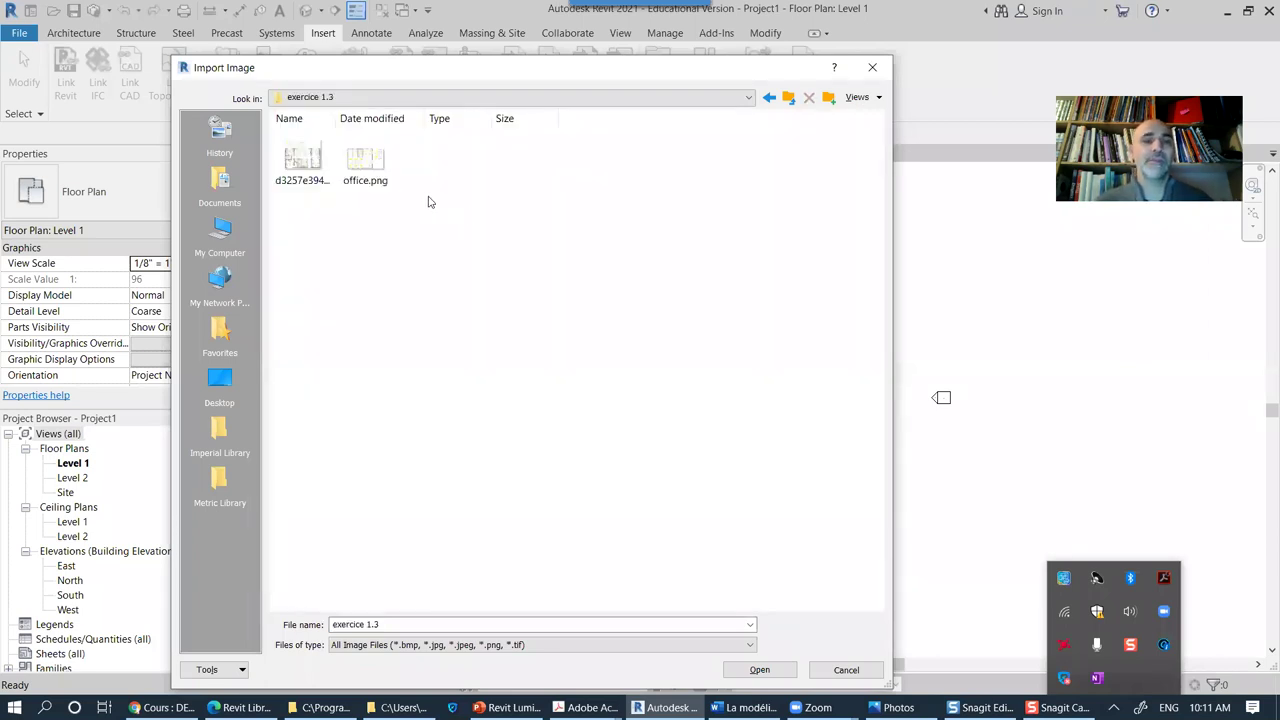
double_click(365, 160)
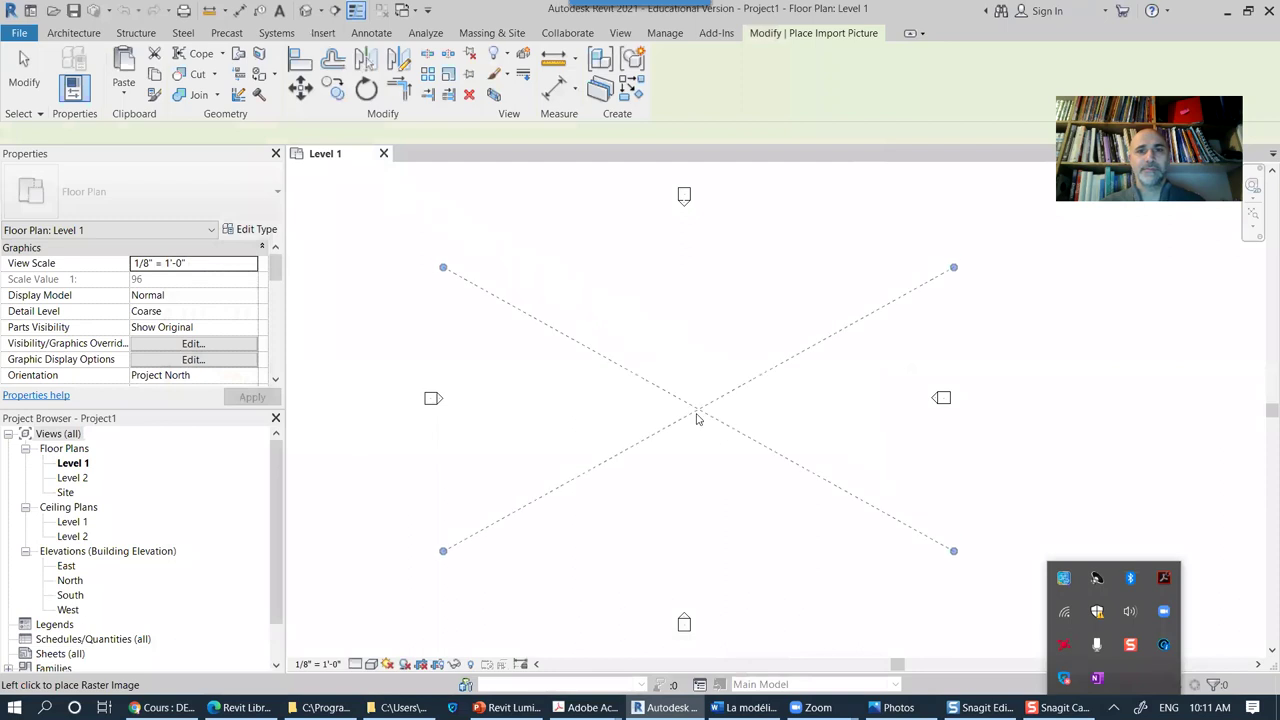
Step: Place the office.png image on Level 1, deselect it, and zoom in
left_click(700, 413)
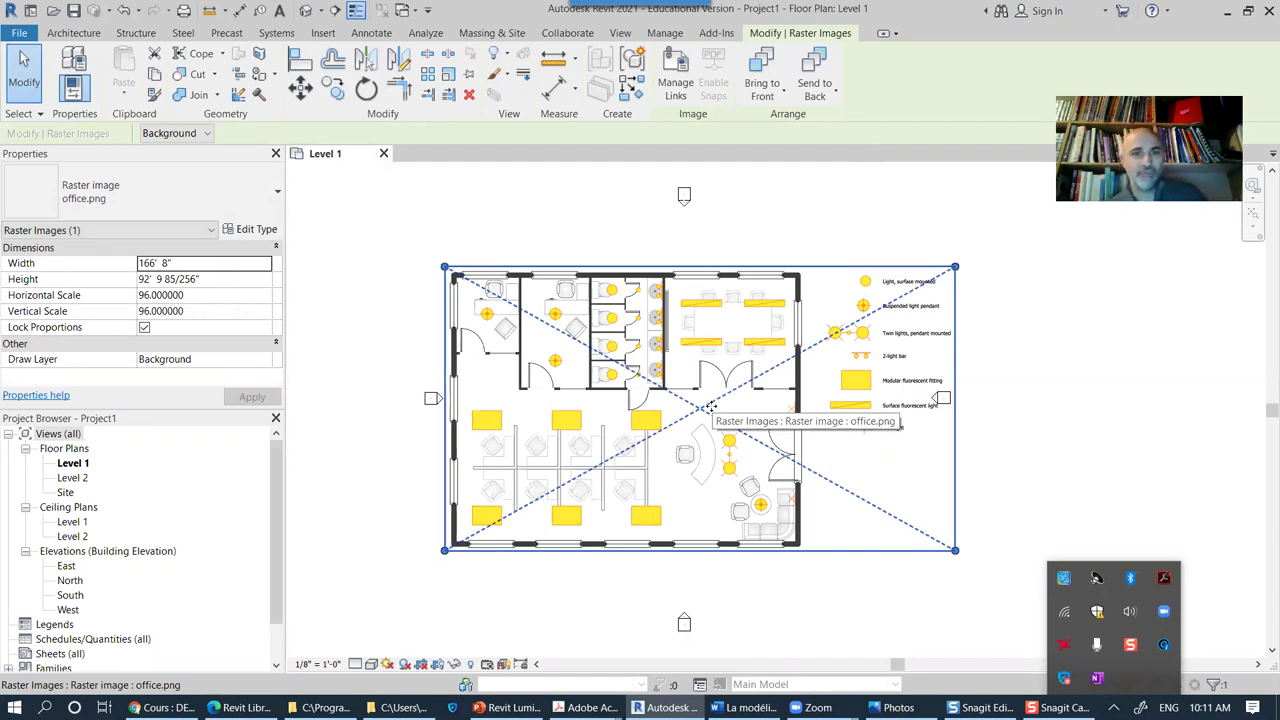
left_click(975, 444)
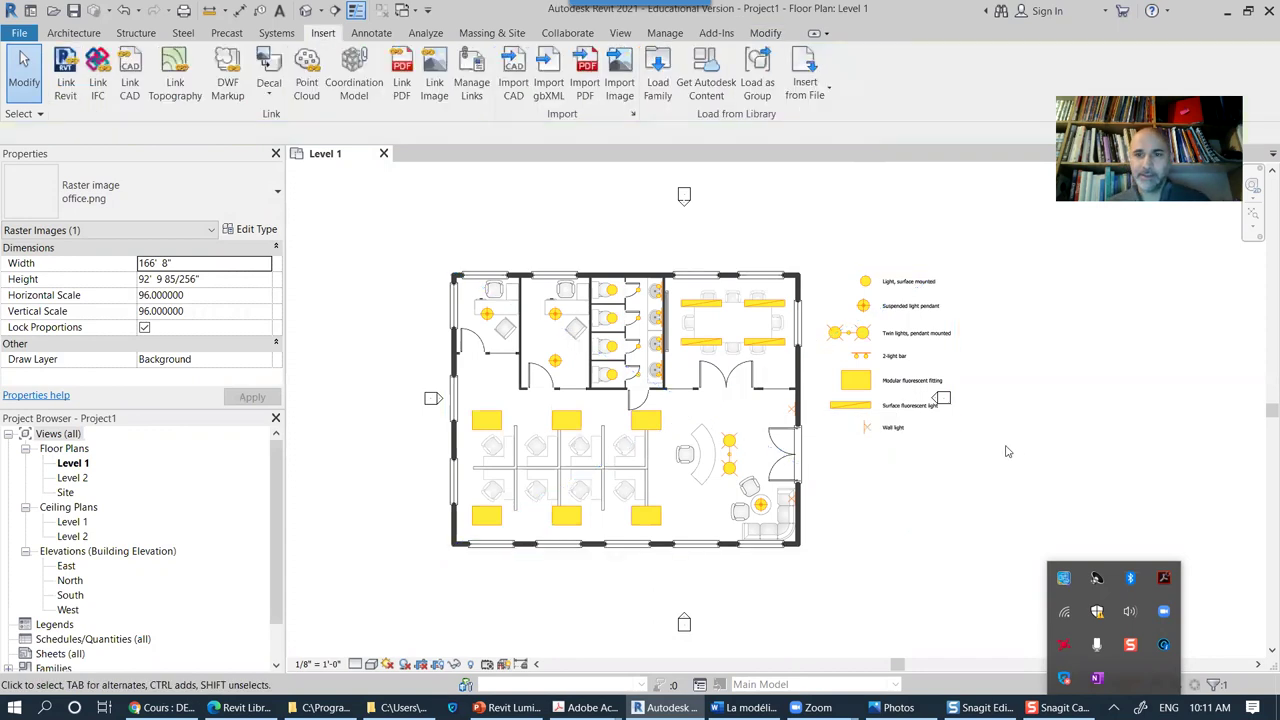
scroll(795, 468, "up", 3)
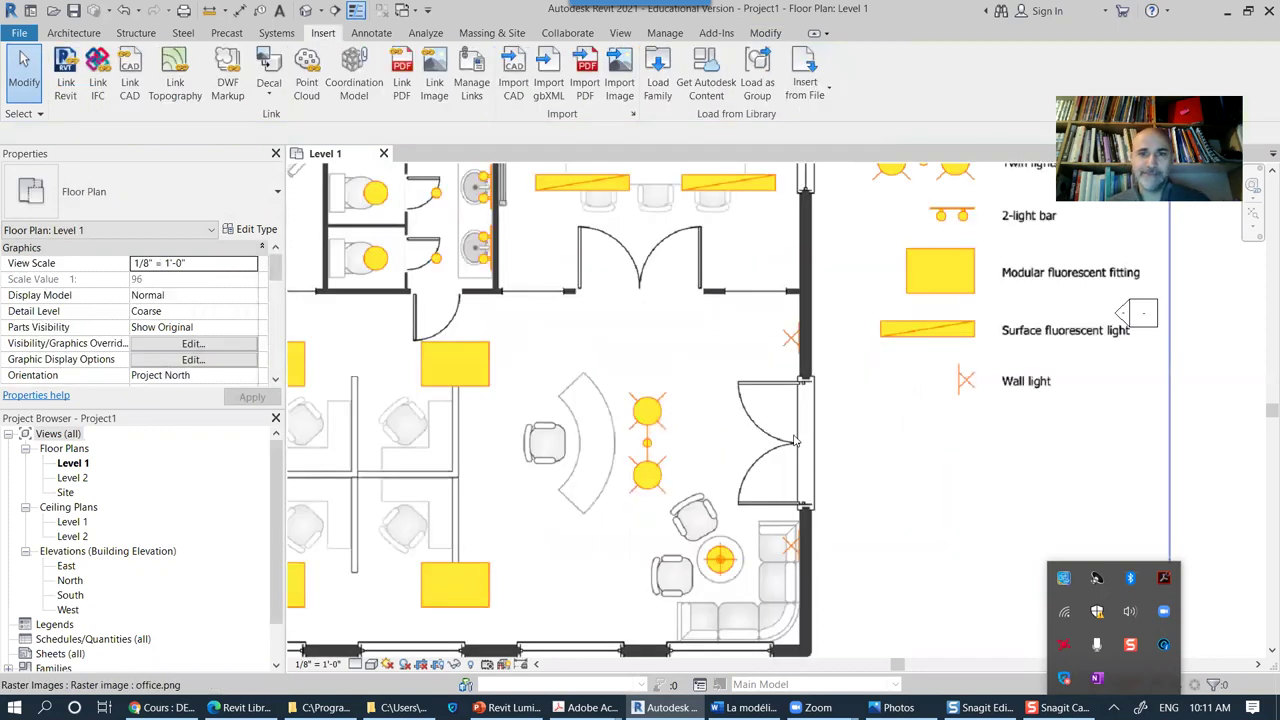
scroll(795, 440, "up", 2)
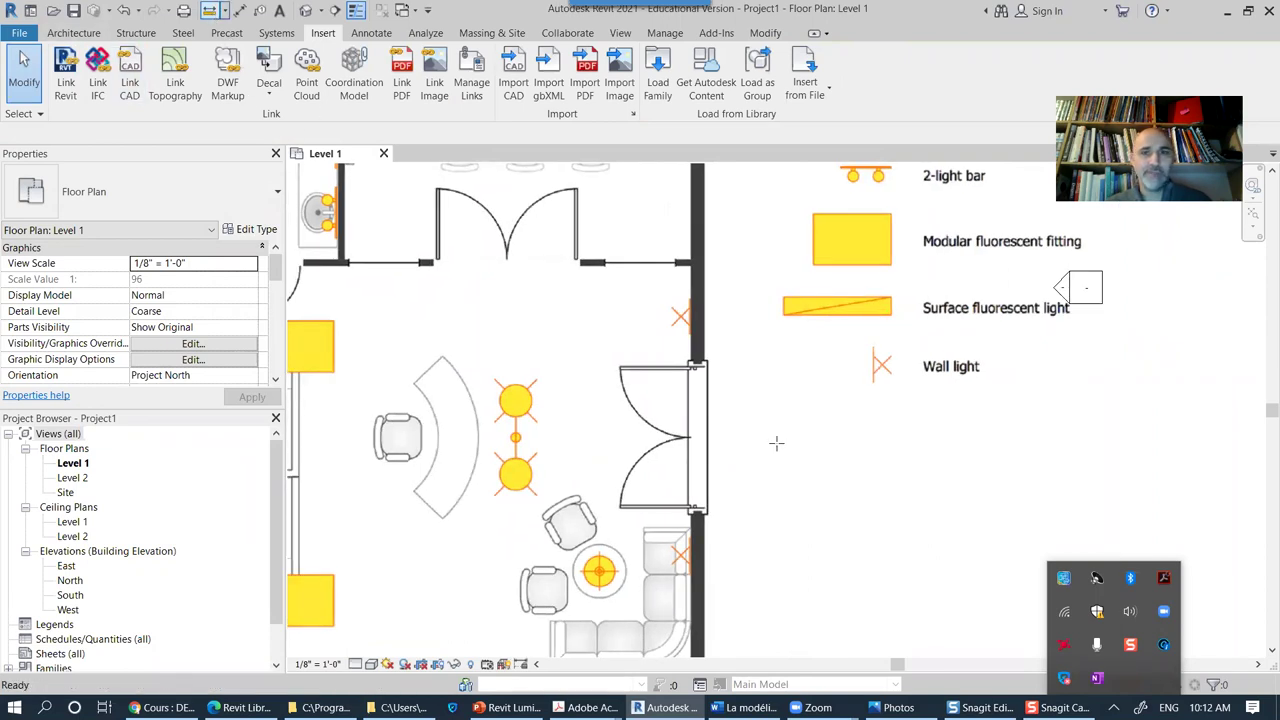
Step: Measure the right-hand door at about 17'-2", then frame the whole plan
left_click(210, 10)
left_click(702, 507)
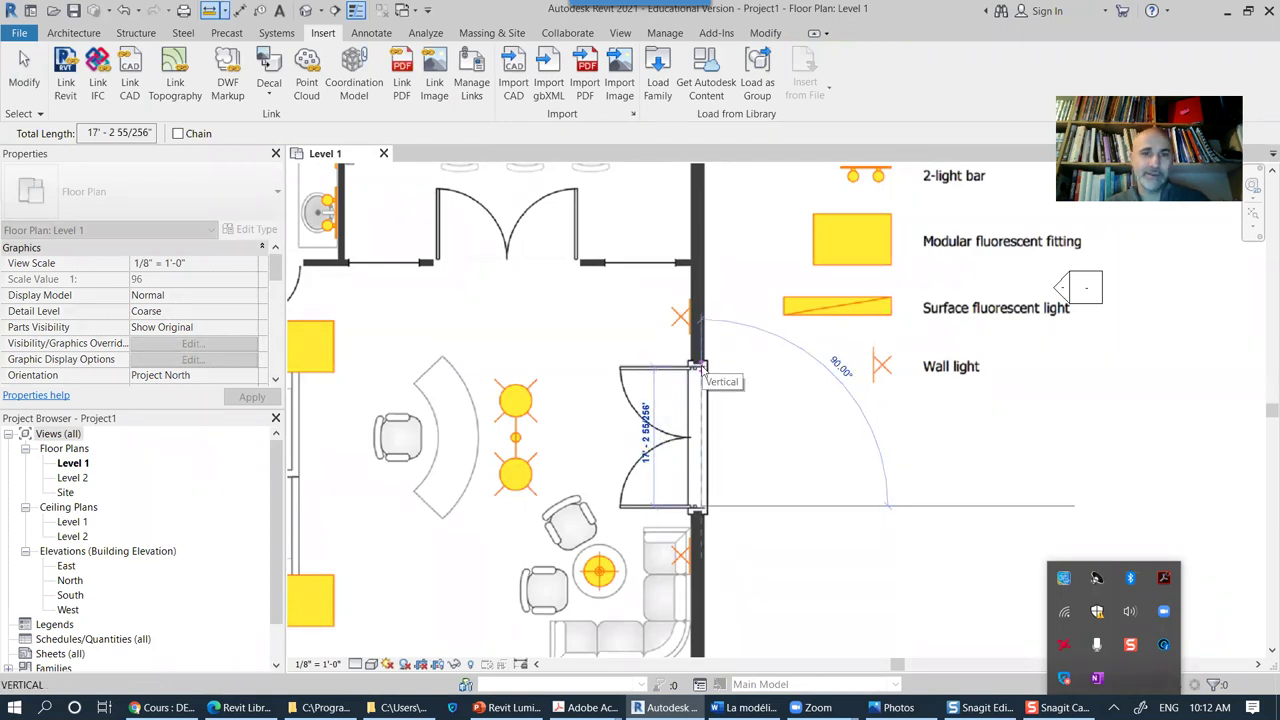
key("Escape")
key("Escape")
scroll(783, 430, "down", 4)
middle_click_drag(753, 488, 788, 470)
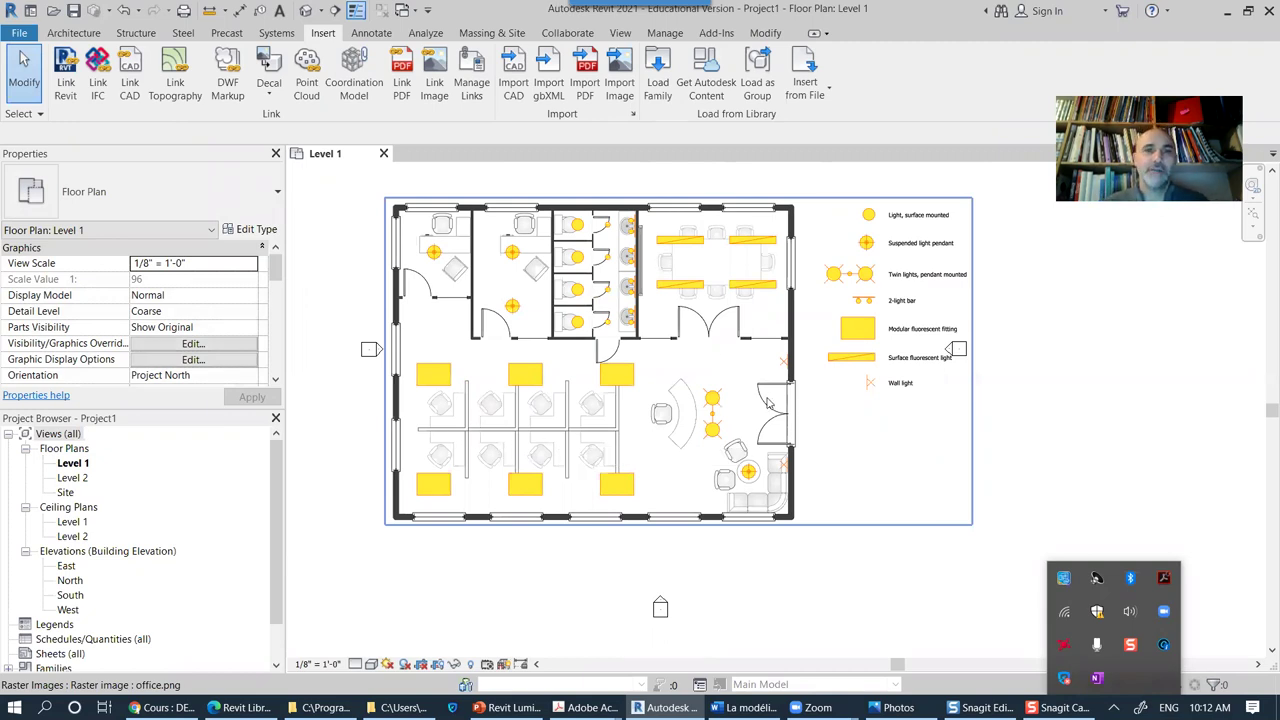
Step: Scale the office.png image from the door's wall ends so the door spans 6'-0"
left_click(765, 33)
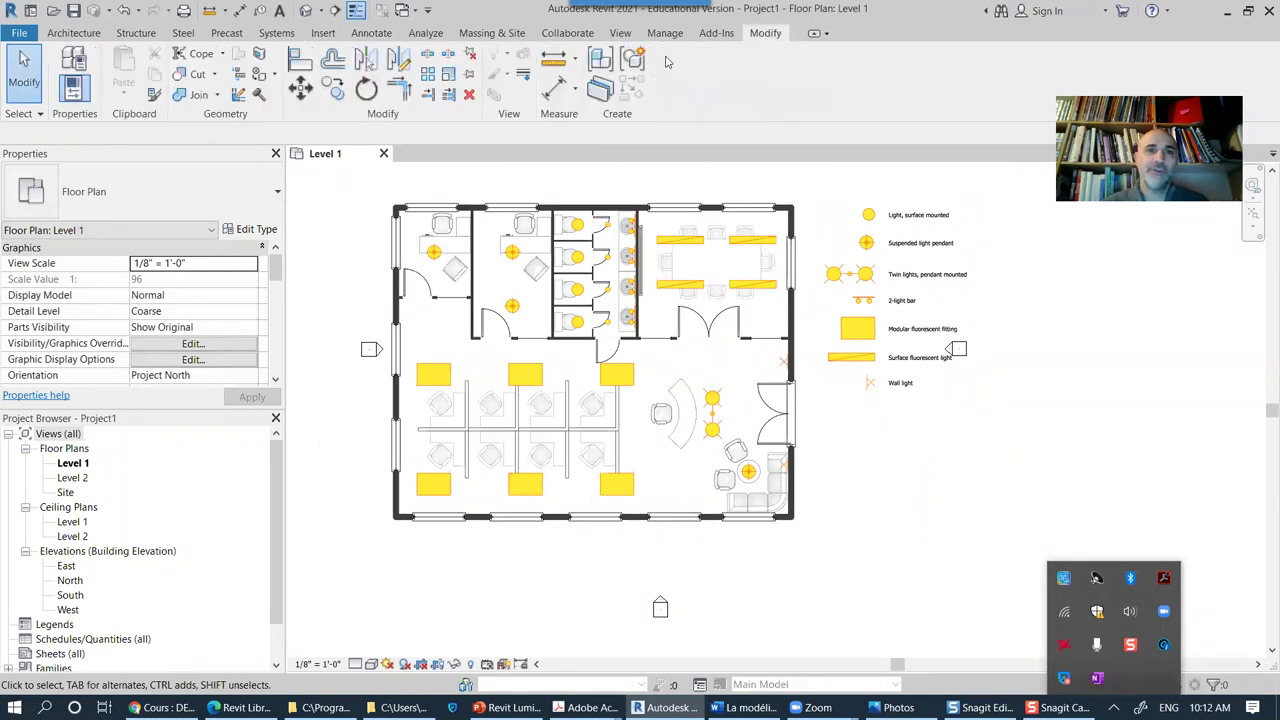
left_click(692, 272)
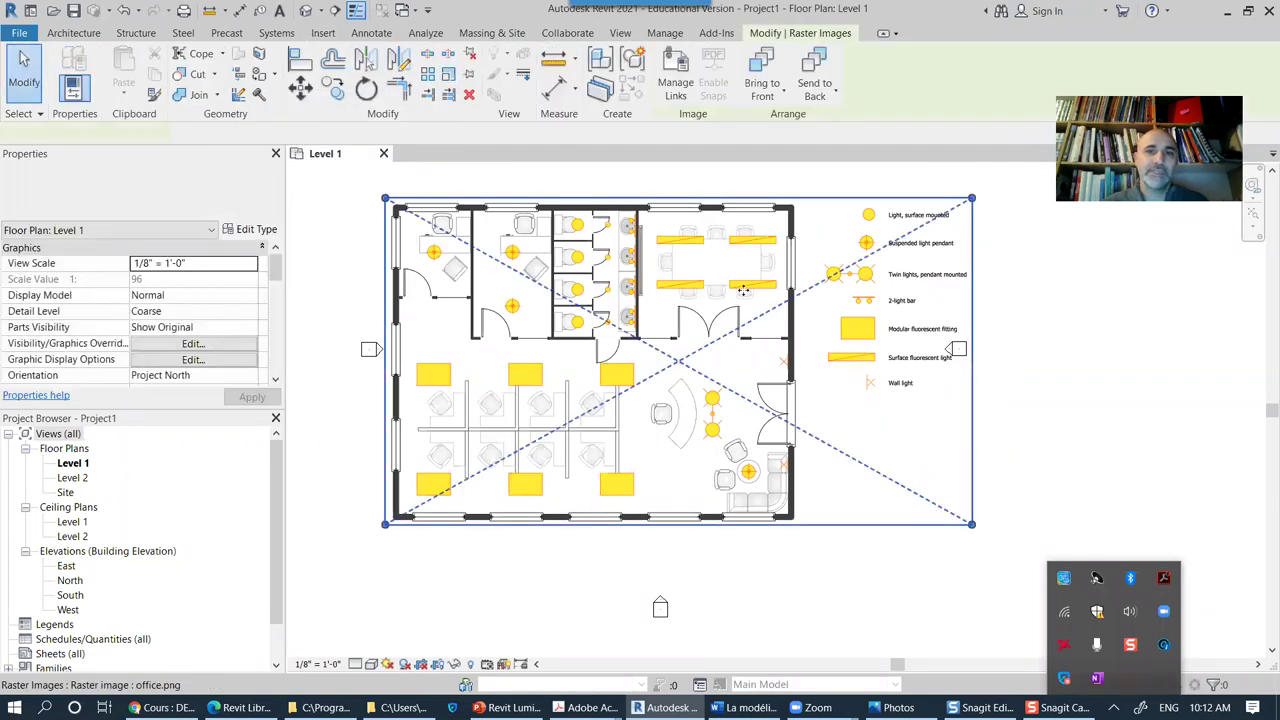
scroll(803, 429, "up", 5)
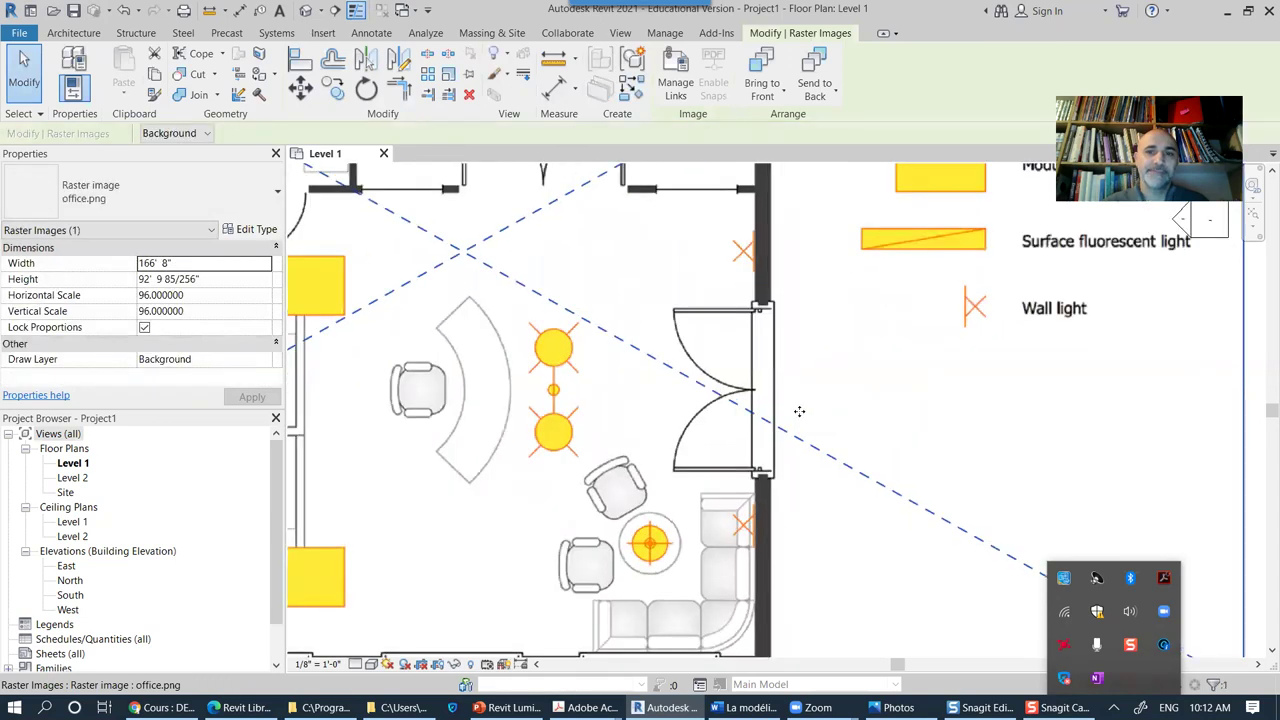
scroll(747, 333, "up", 3)
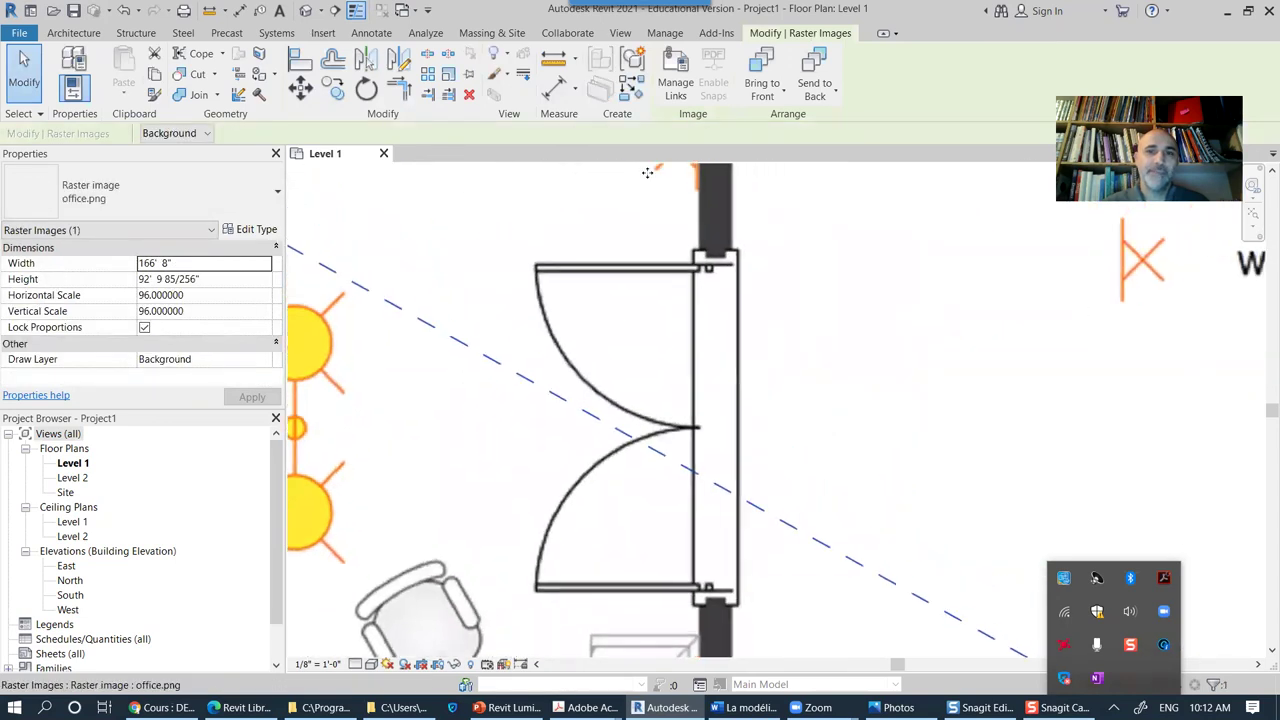
left_click(447, 74)
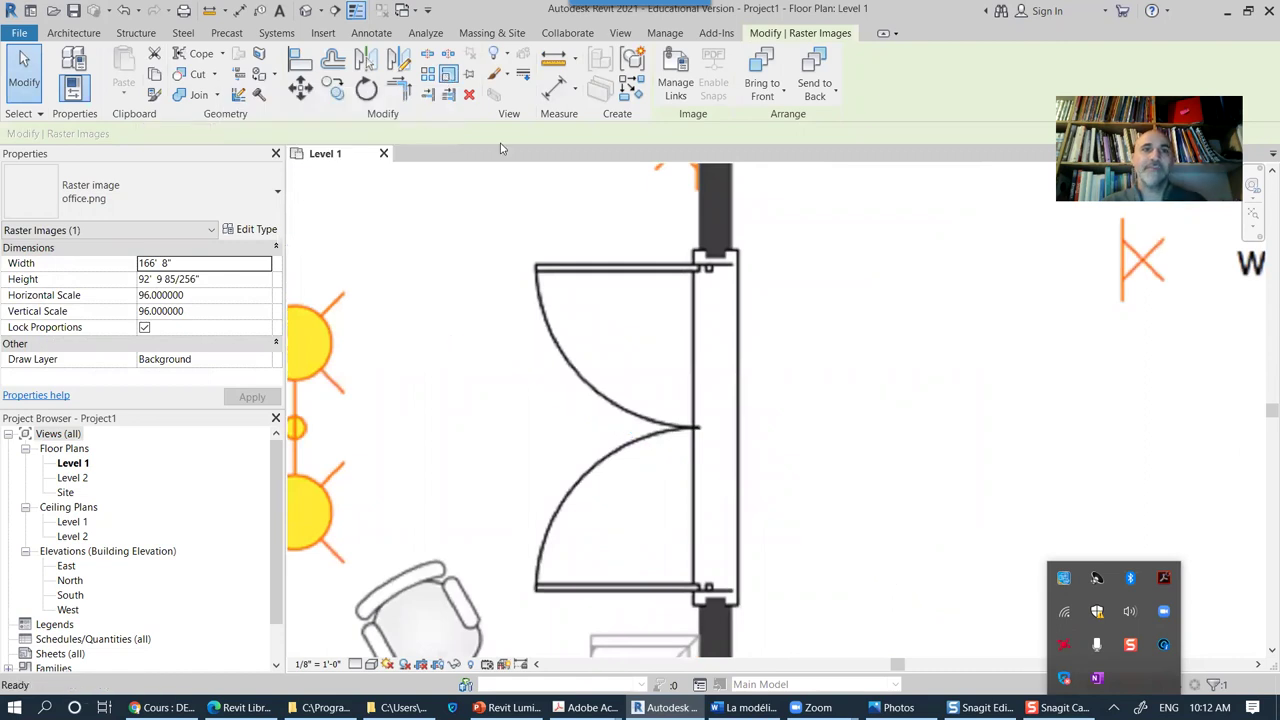
left_click(723, 592)
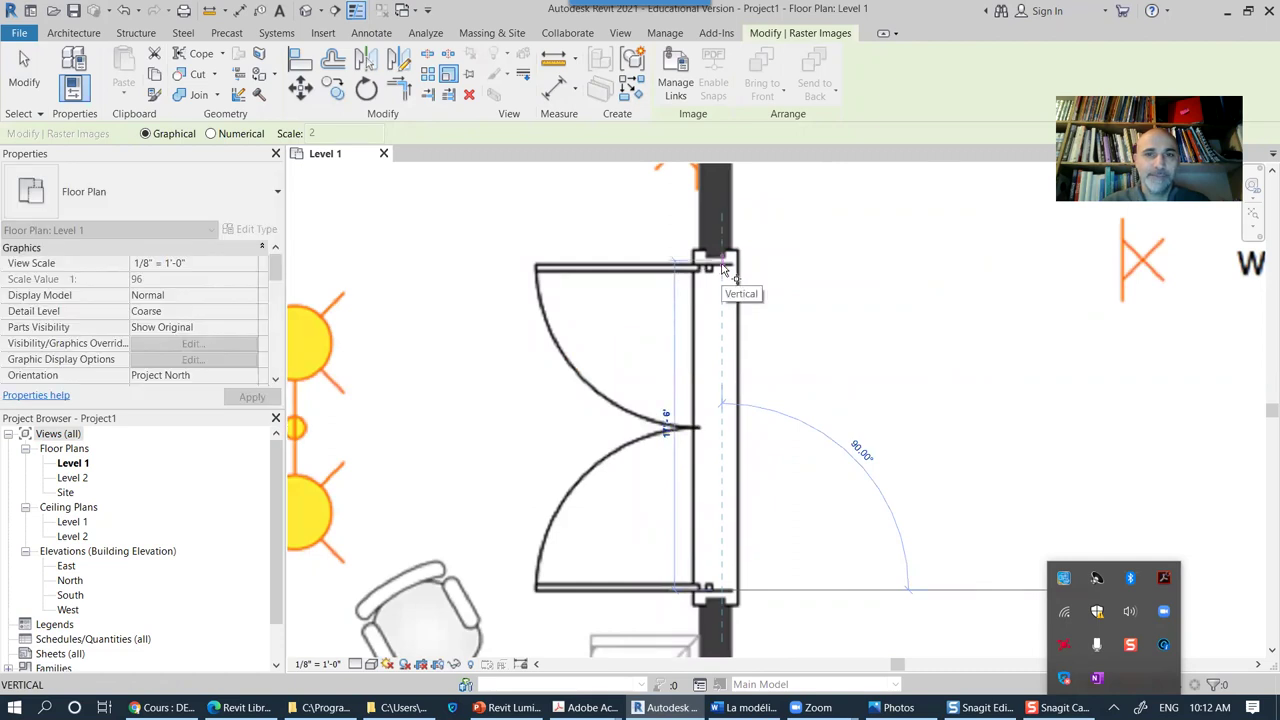
scroll(724, 270, "up", 3)
scroll(723, 270, "up", 2)
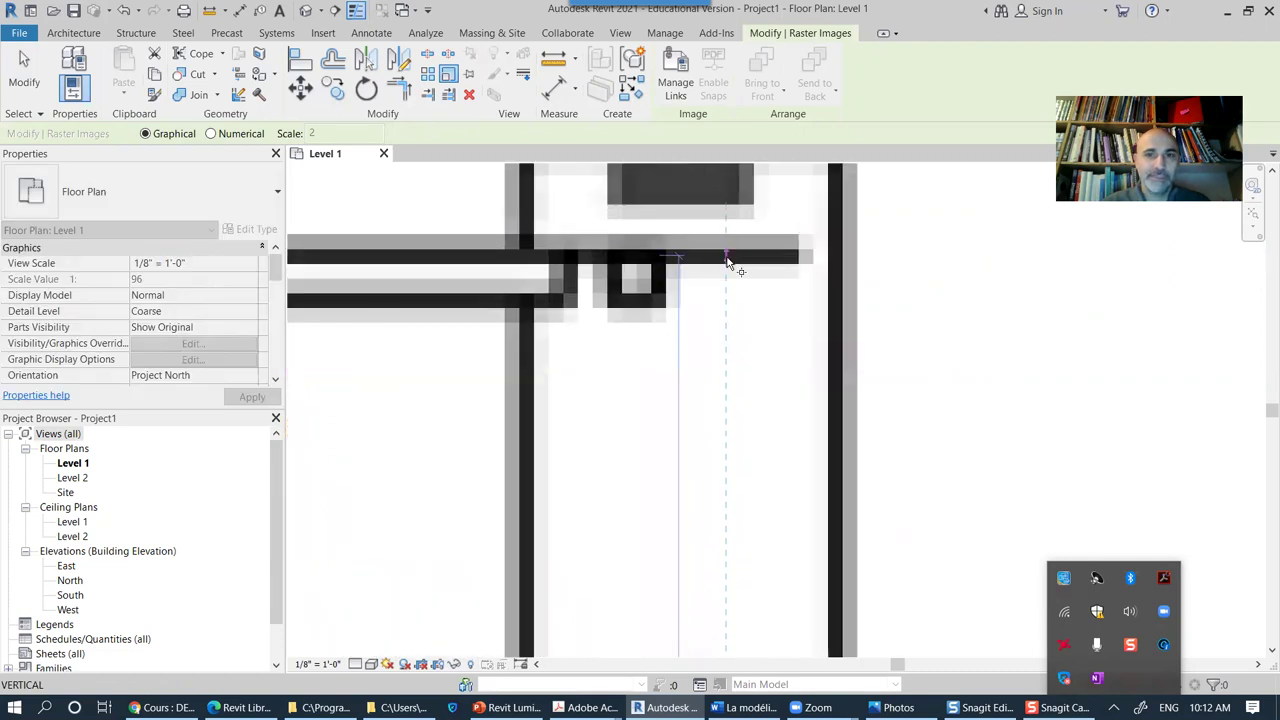
left_click(727, 262)
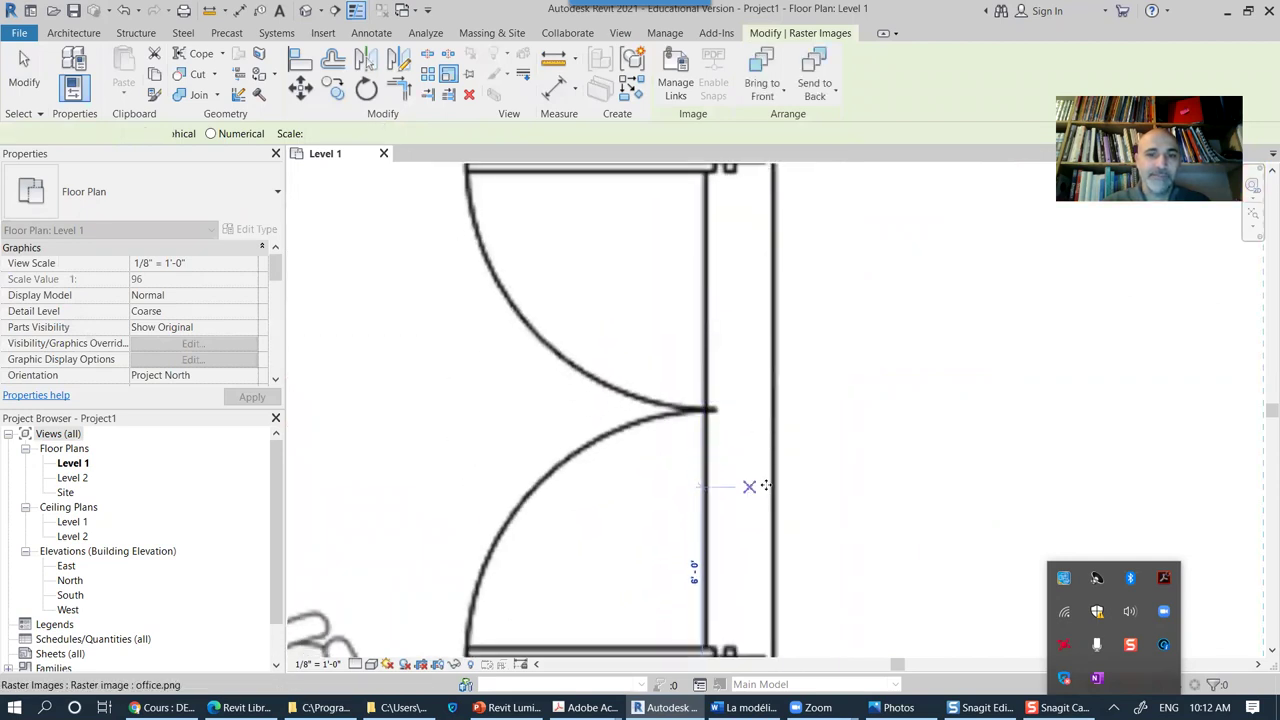
left_click(750, 487)
Step: Bring the right-hand doors into view and start an Annotate aligned dimension
middle_click_drag(822, 618, 886, 365)
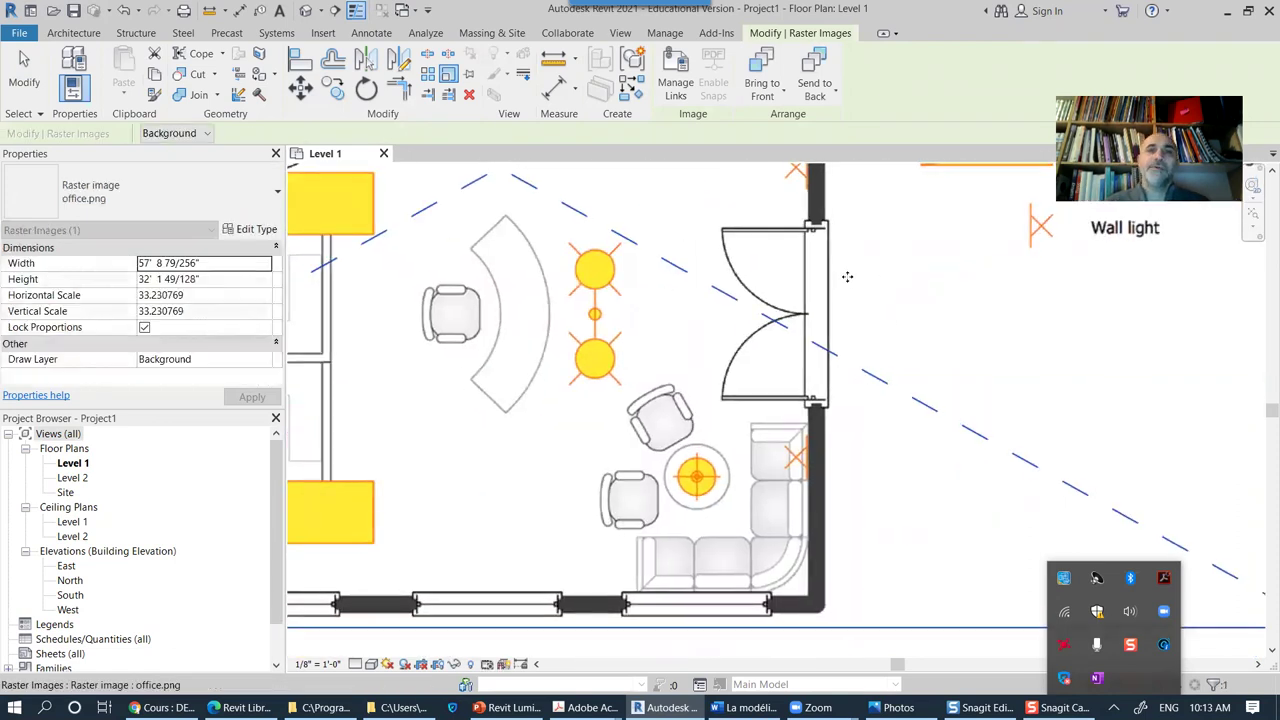
scroll(837, 280, "up", 3)
middle_click_drag(826, 289, 718, 420)
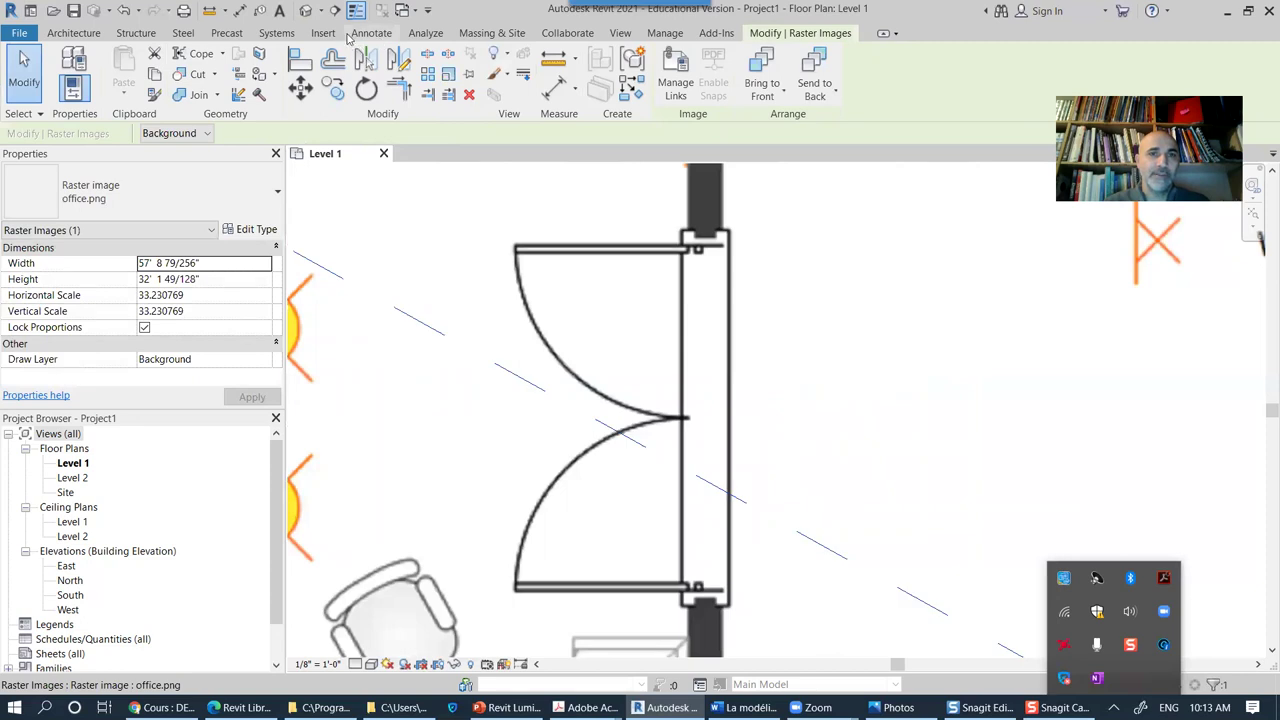
left_click(371, 33)
left_click(63, 62)
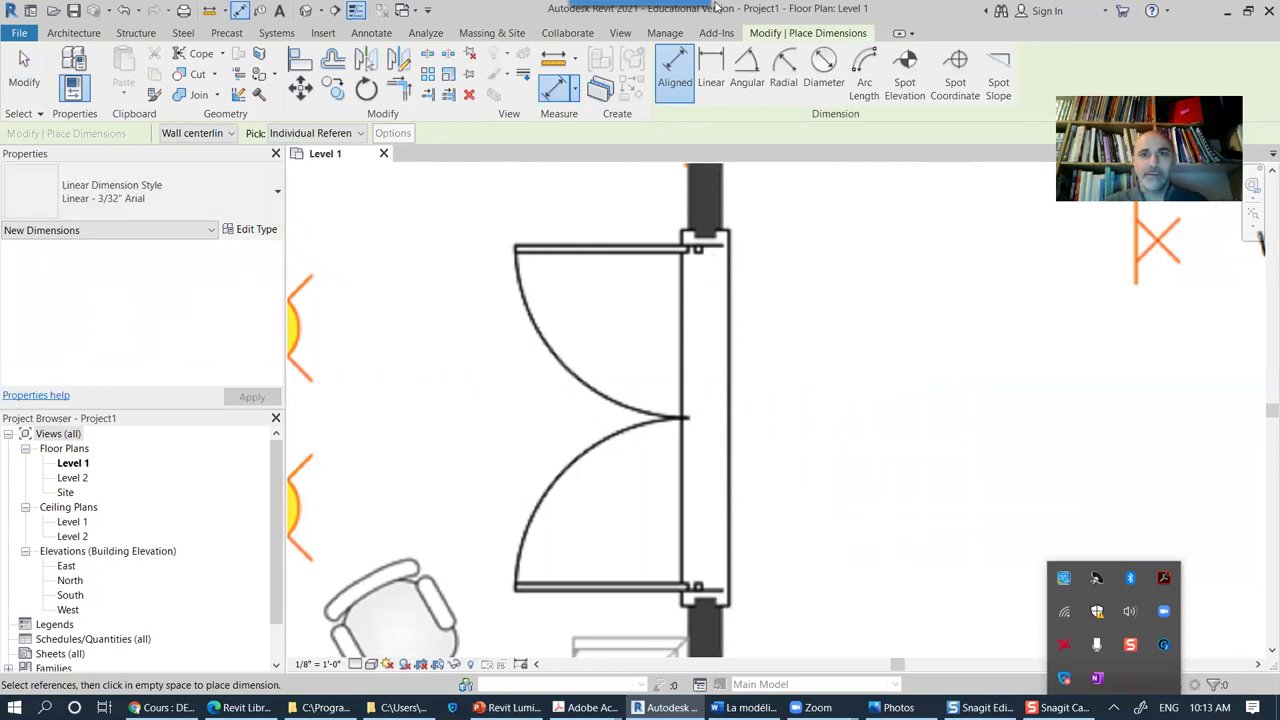
Step: Cancel the aligned dimension and switch to the linear dimension tool
key("Escape")
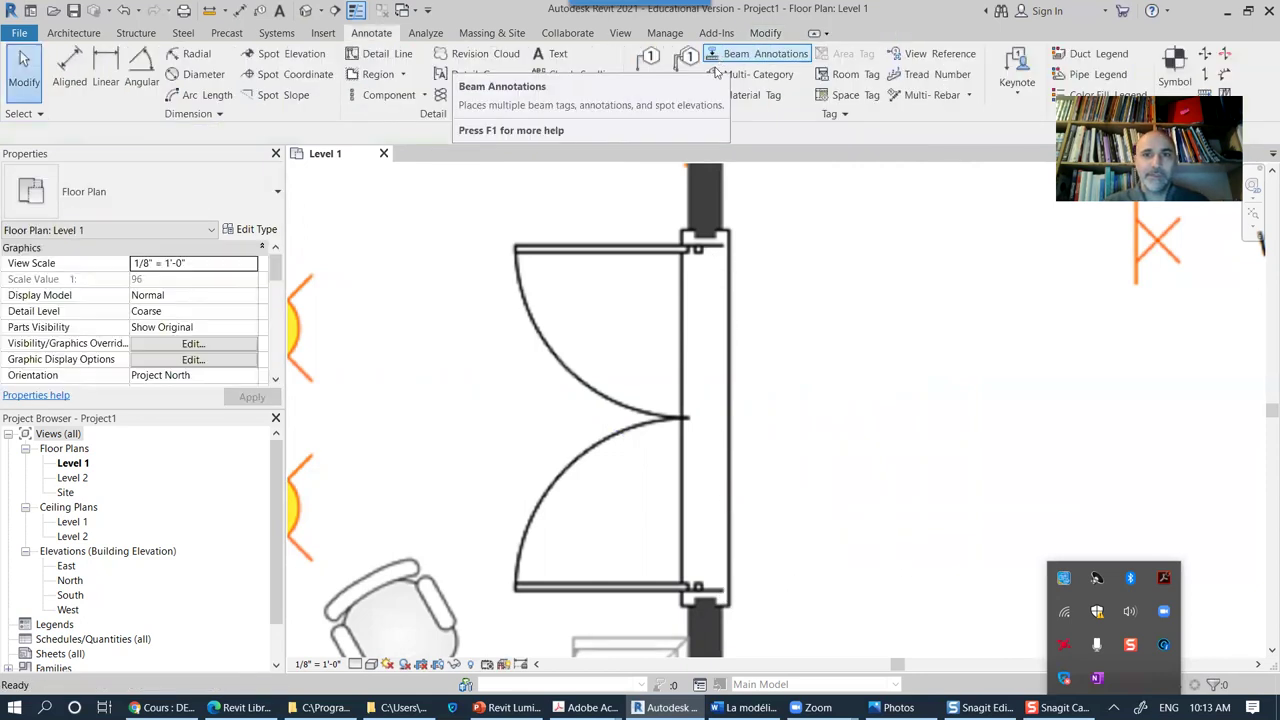
left_click(105, 65)
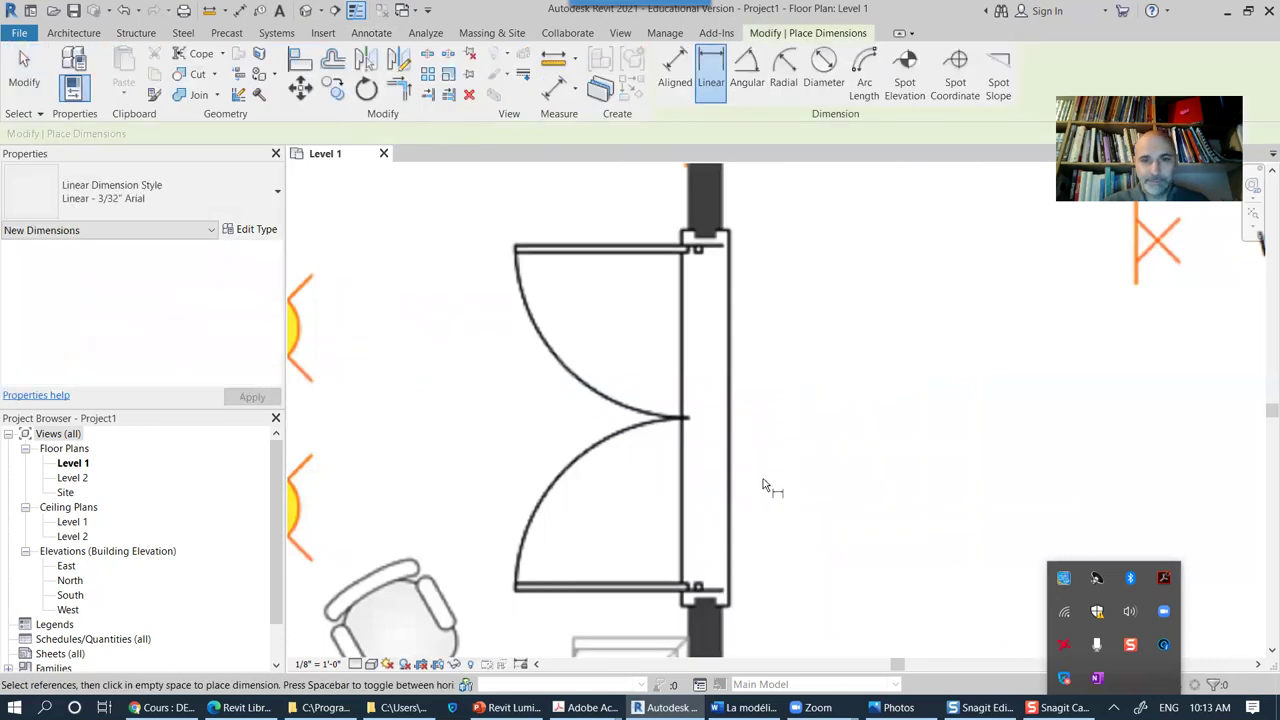
scroll(820, 346, "down", 3)
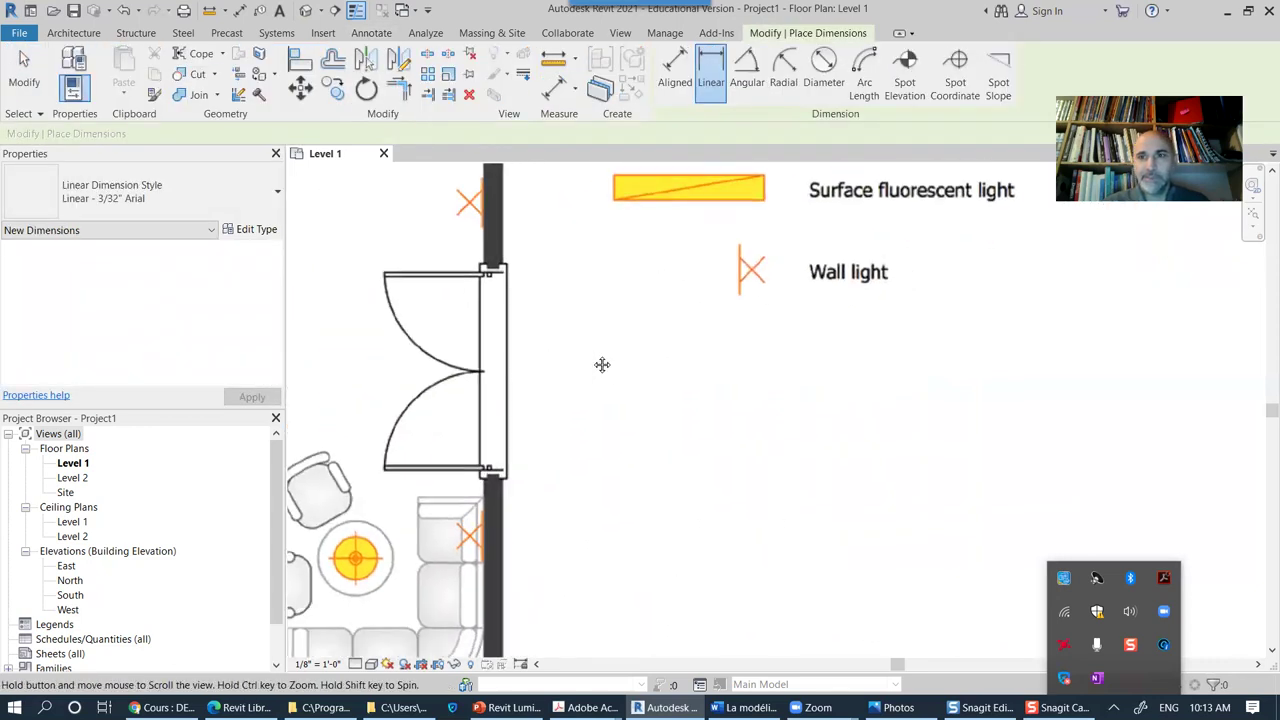
scroll(677, 430, "down", 2)
scroll(677, 430, "down", 2)
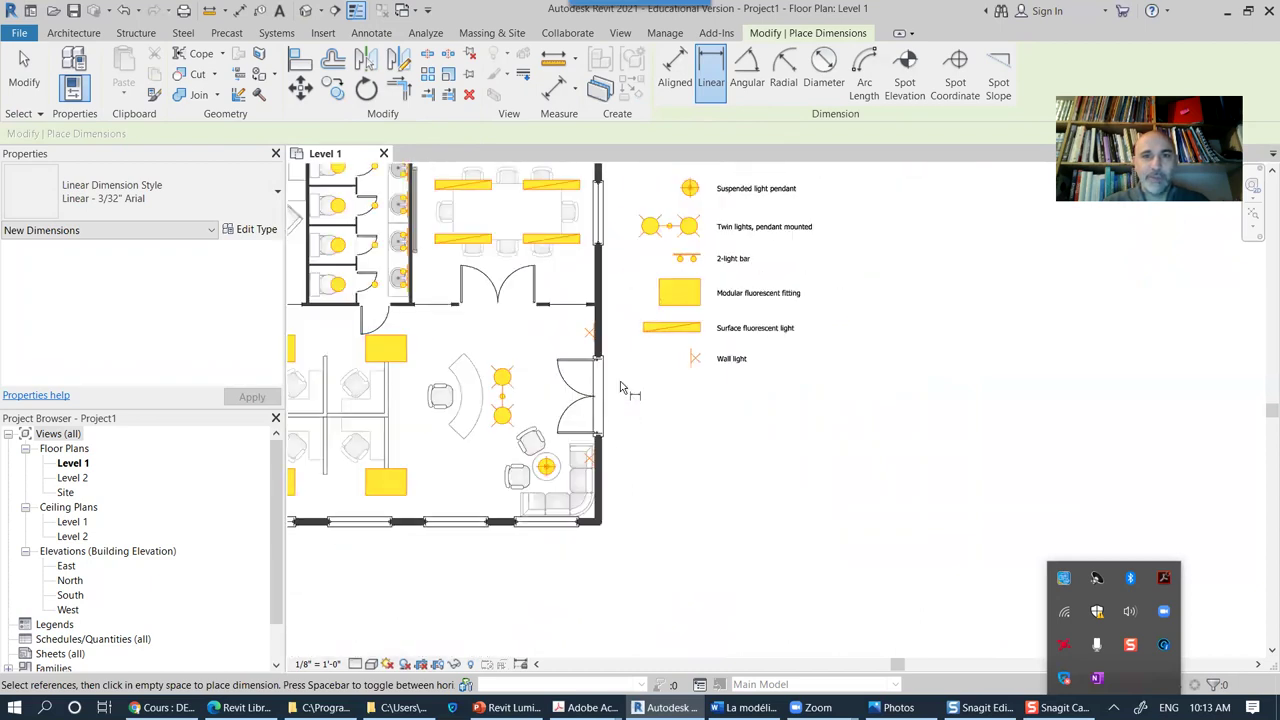
scroll(575, 383, "up", 2)
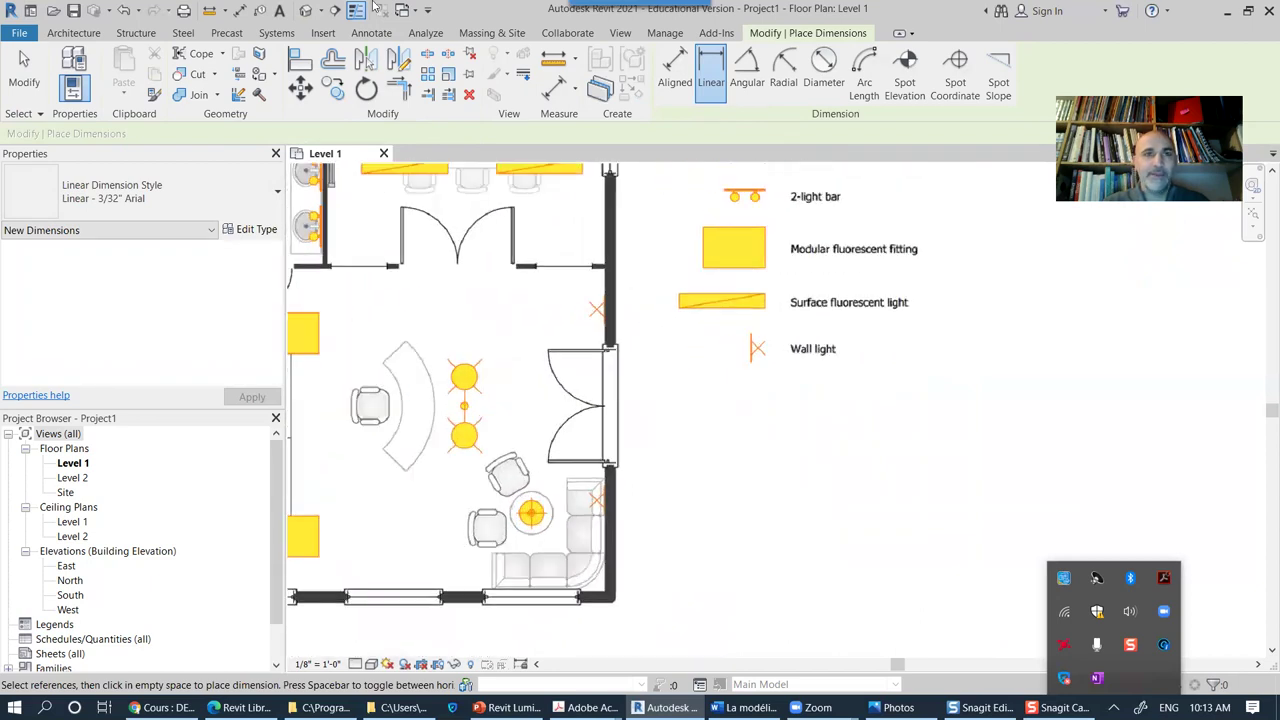
Step: Measure the double door opening at about 5'-11 49/64", then exit measuring
left_click(210, 10)
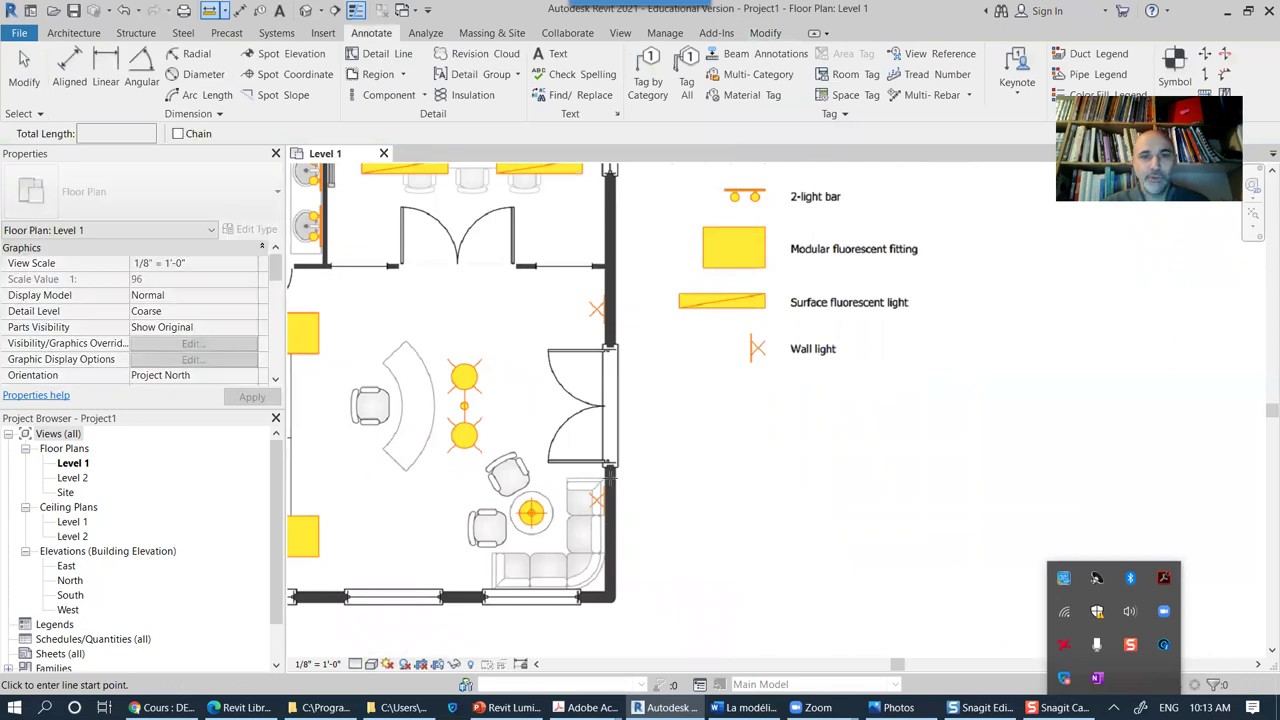
scroll(608, 470, "up", 6)
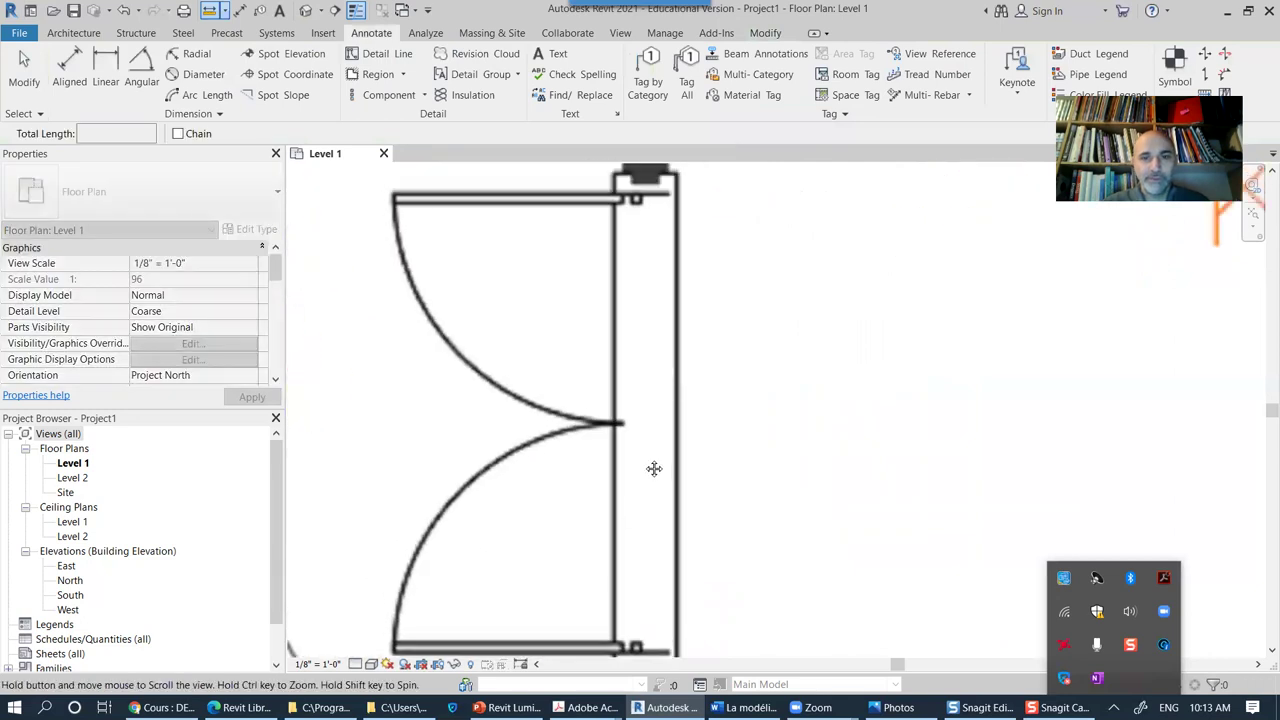
left_click(654, 645)
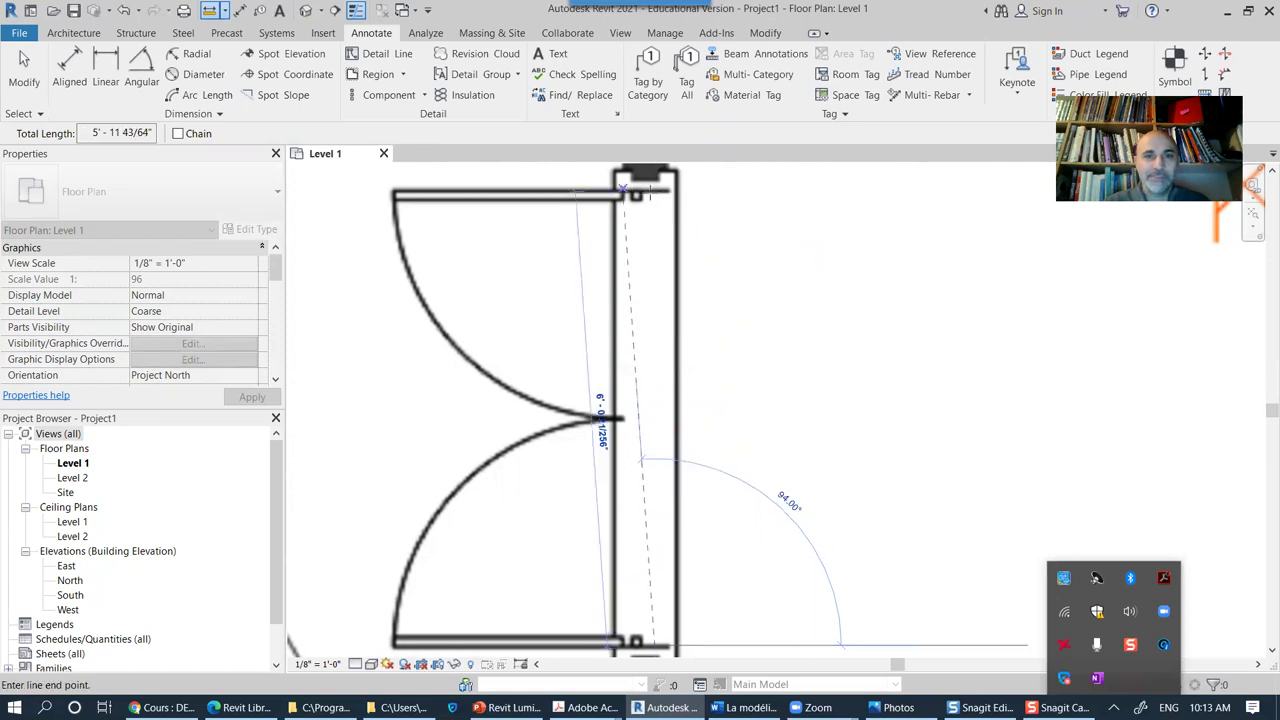
scroll(655, 190, "up", 4)
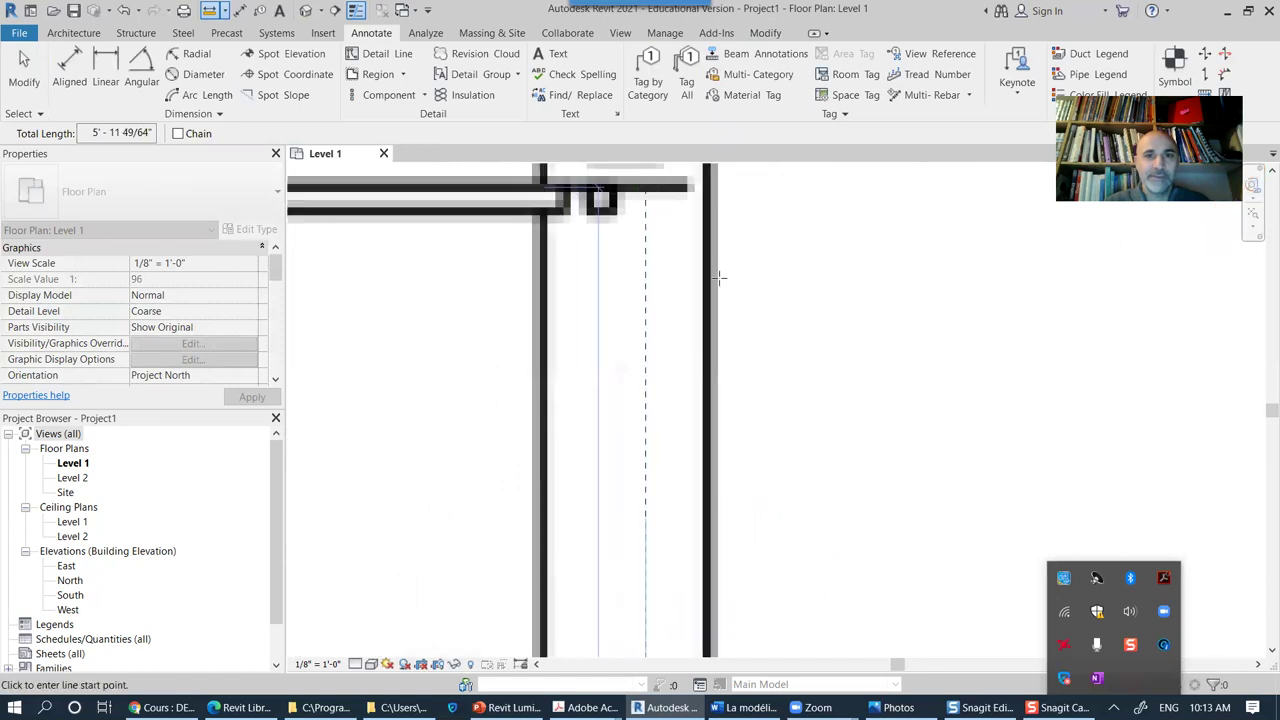
scroll(718, 295, "down", 3)
middle_click_drag(771, 466, 740, 459)
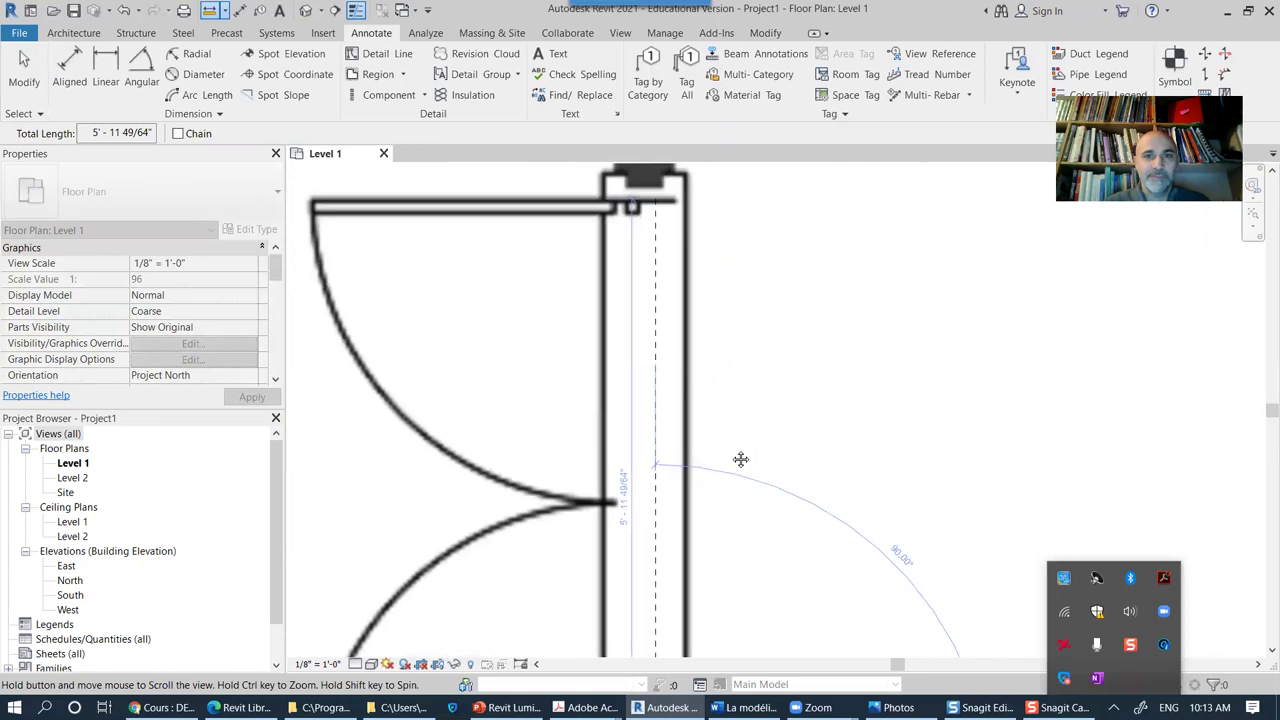
scroll(740, 459, "down", 4)
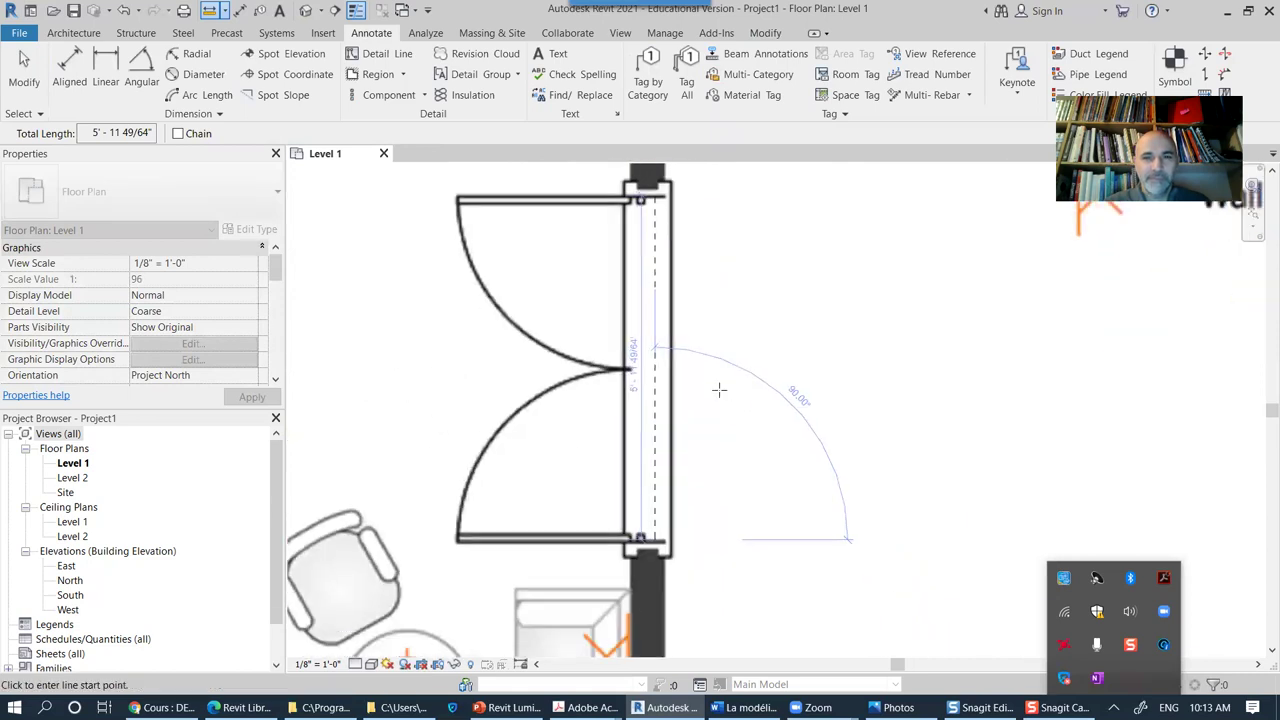
scroll(624, 407, "up", 2)
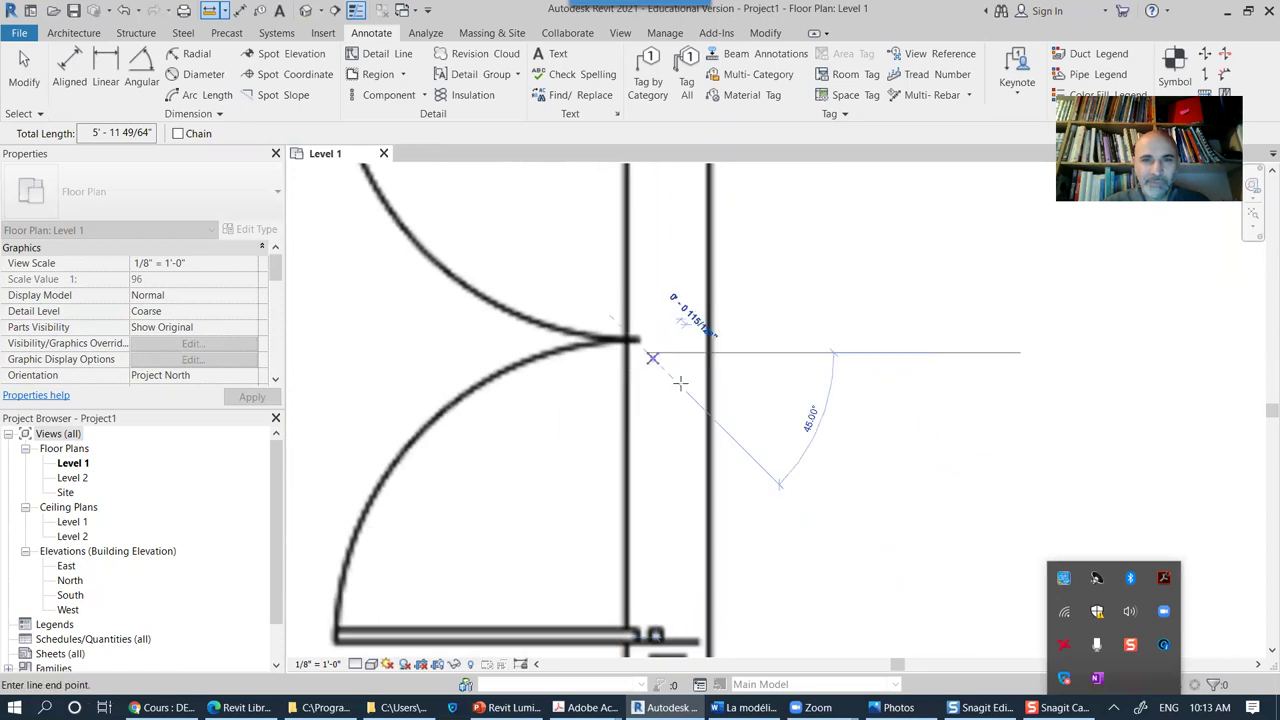
key("Escape")
key("Escape")
Step: Measure a distance from a cubicle wall corner on the office plan
scroll(856, 357, "down", 4)
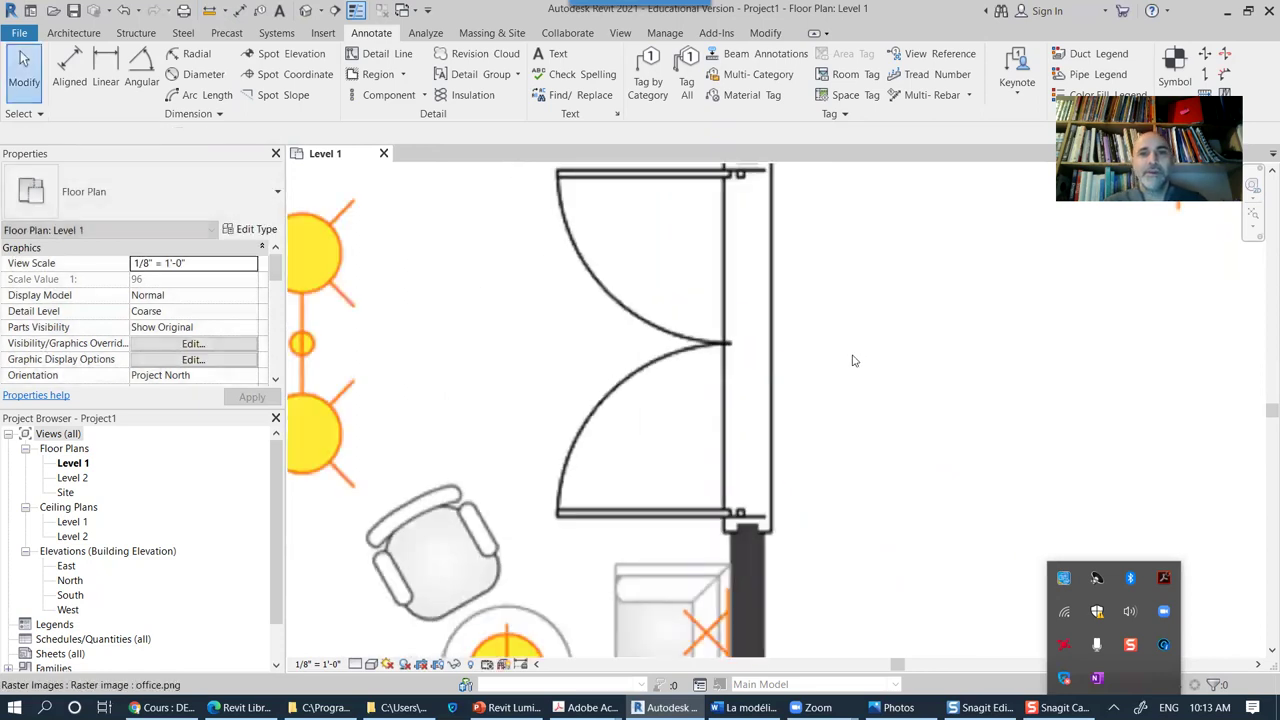
middle_click_drag(857, 429, 657, 523)
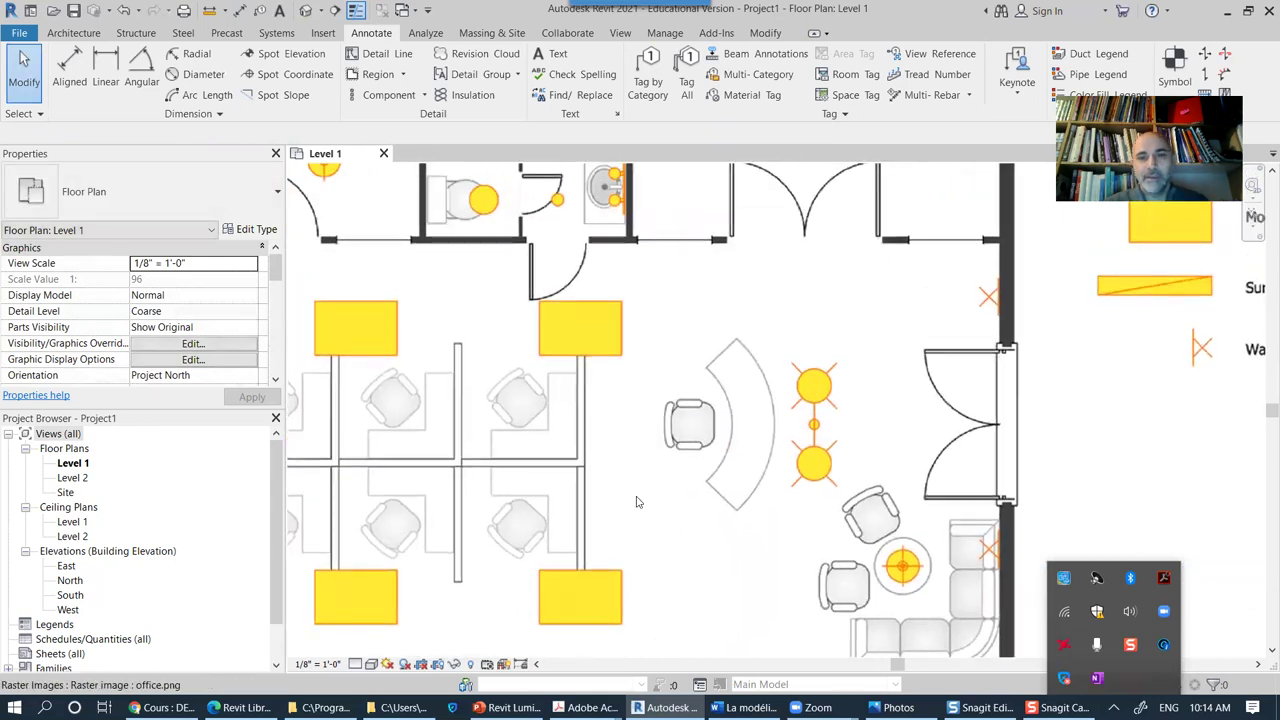
scroll(485, 433, "up", 3)
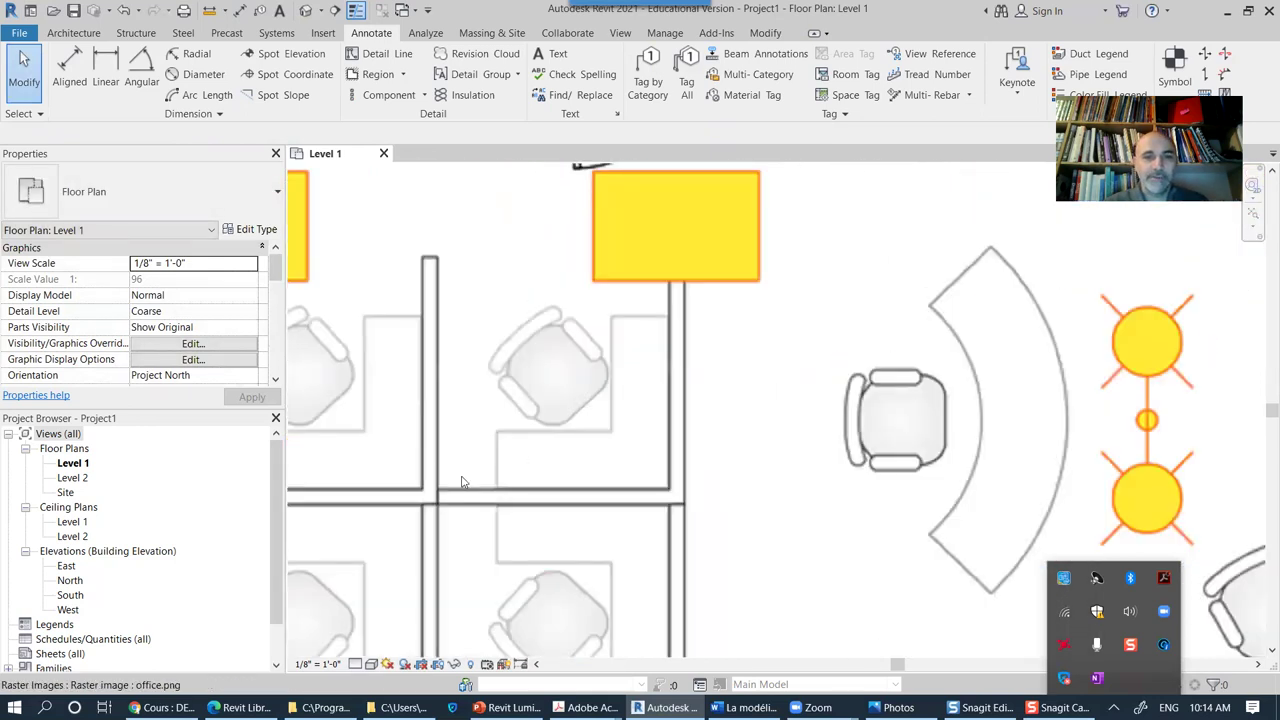
scroll(514, 420, "up", 3)
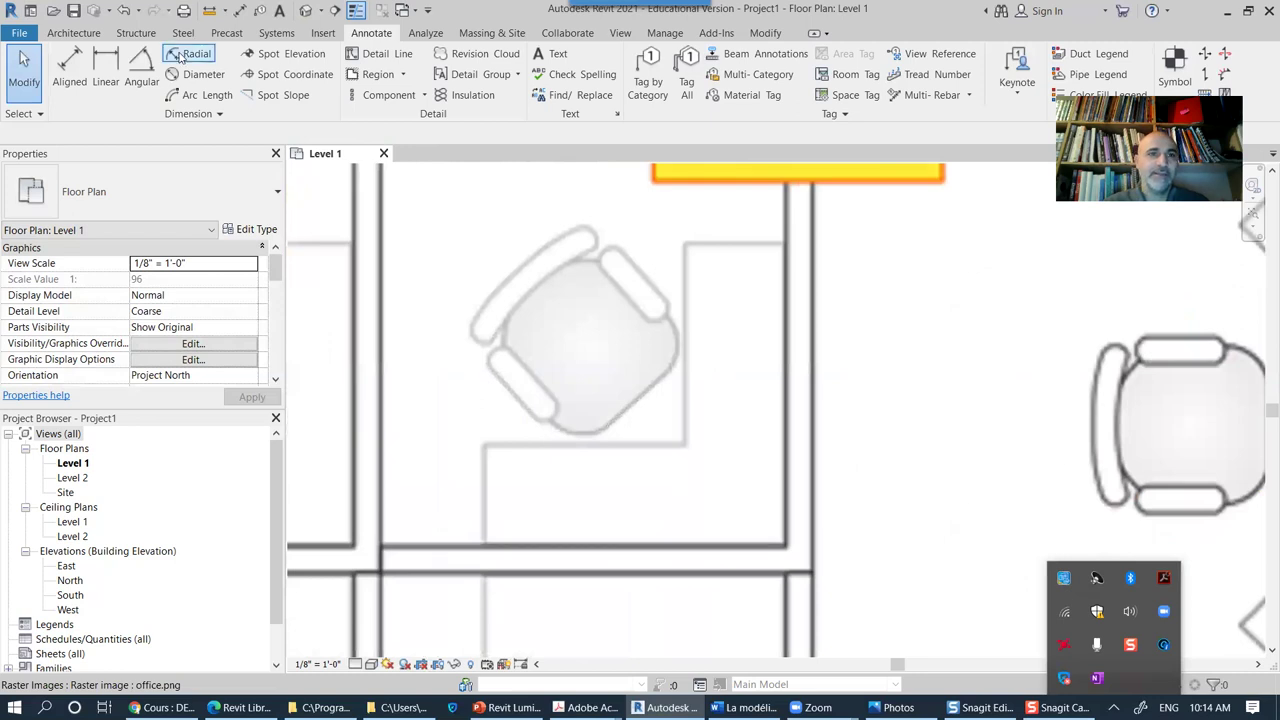
left_click(209, 10)
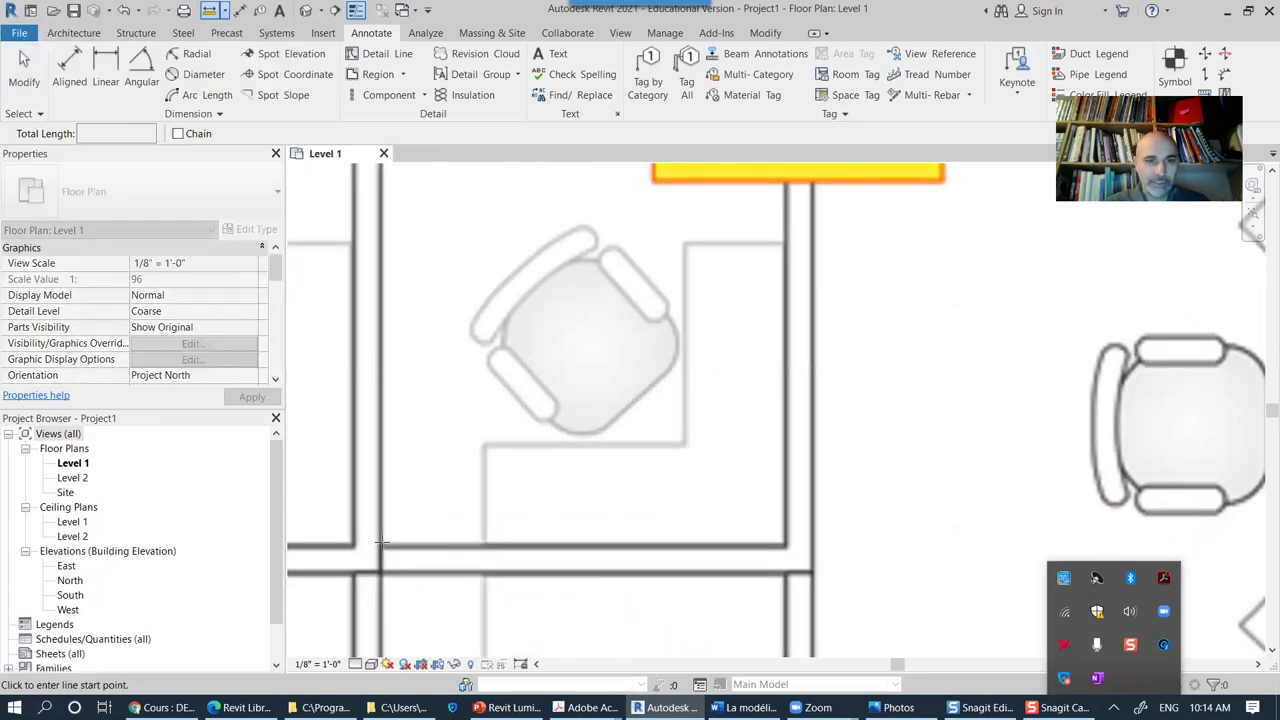
left_click(380, 541)
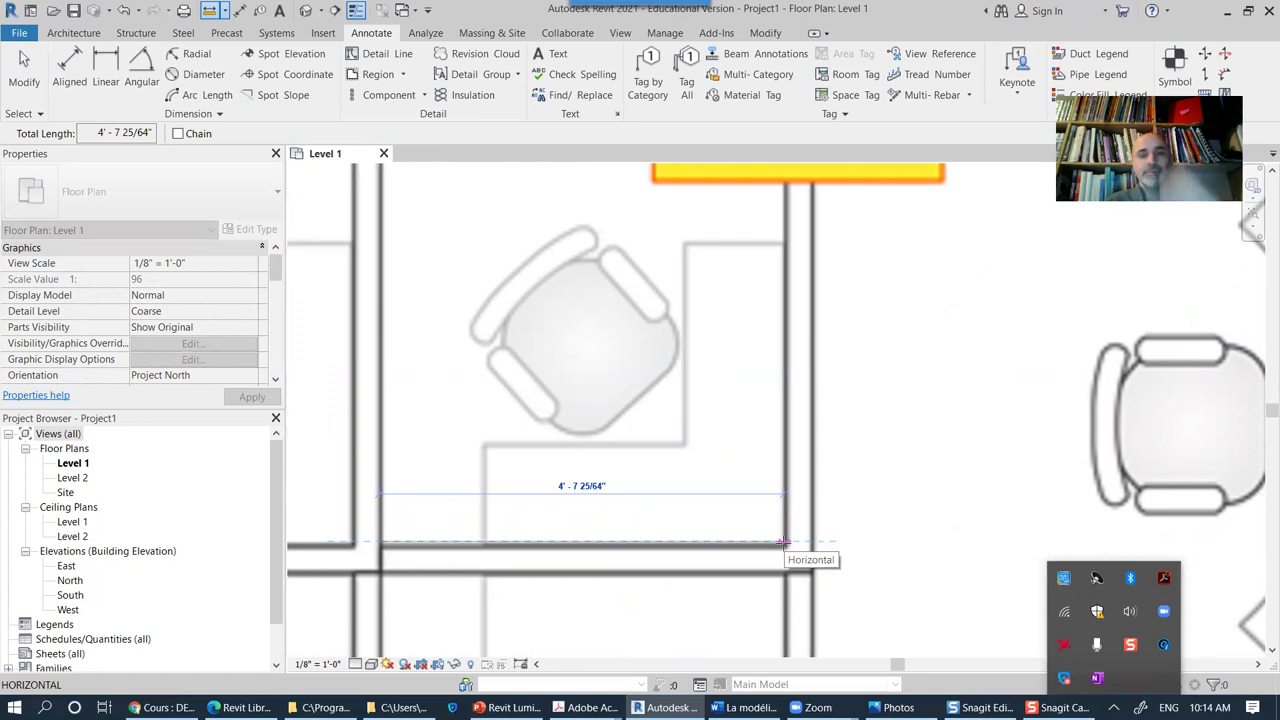
key("Escape")
key("Escape")
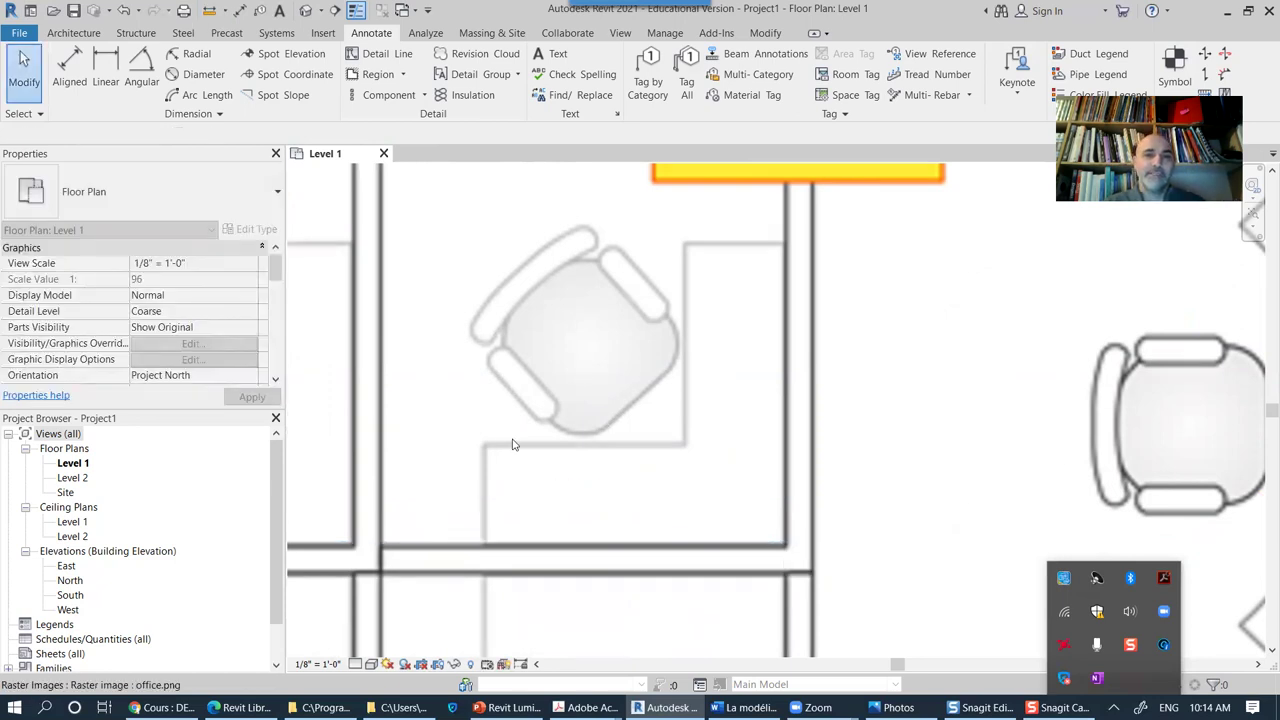
Step: Shift to the top-left offices and measure across an office door
scroll(512, 444, "down", 5)
scroll(632, 530, "up", 3)
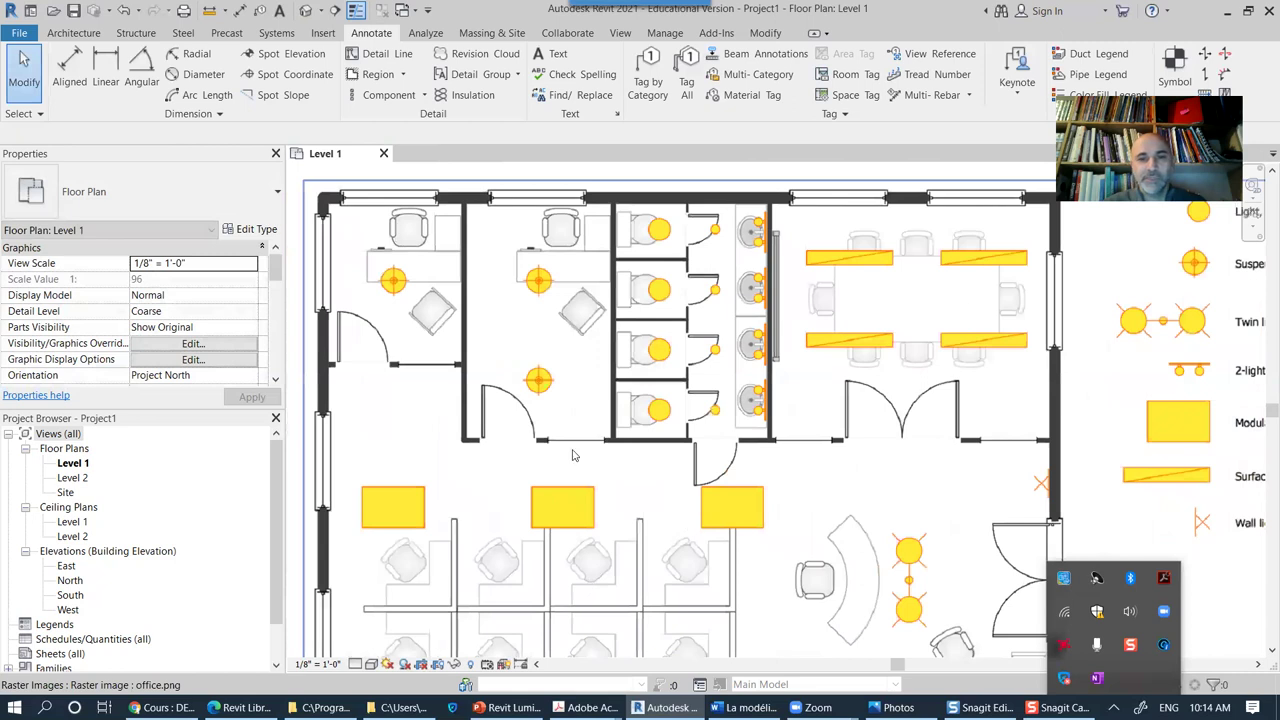
scroll(335, 336, "up", 3)
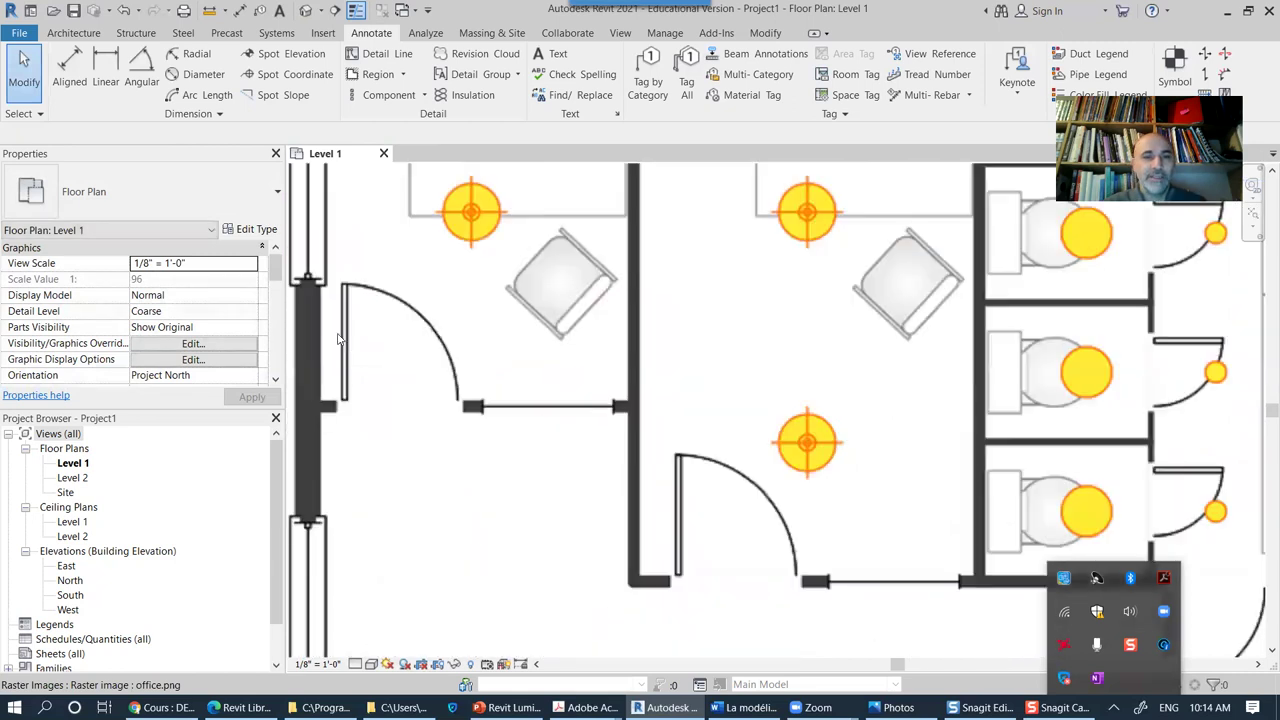
middle_click_drag(417, 371, 570, 575)
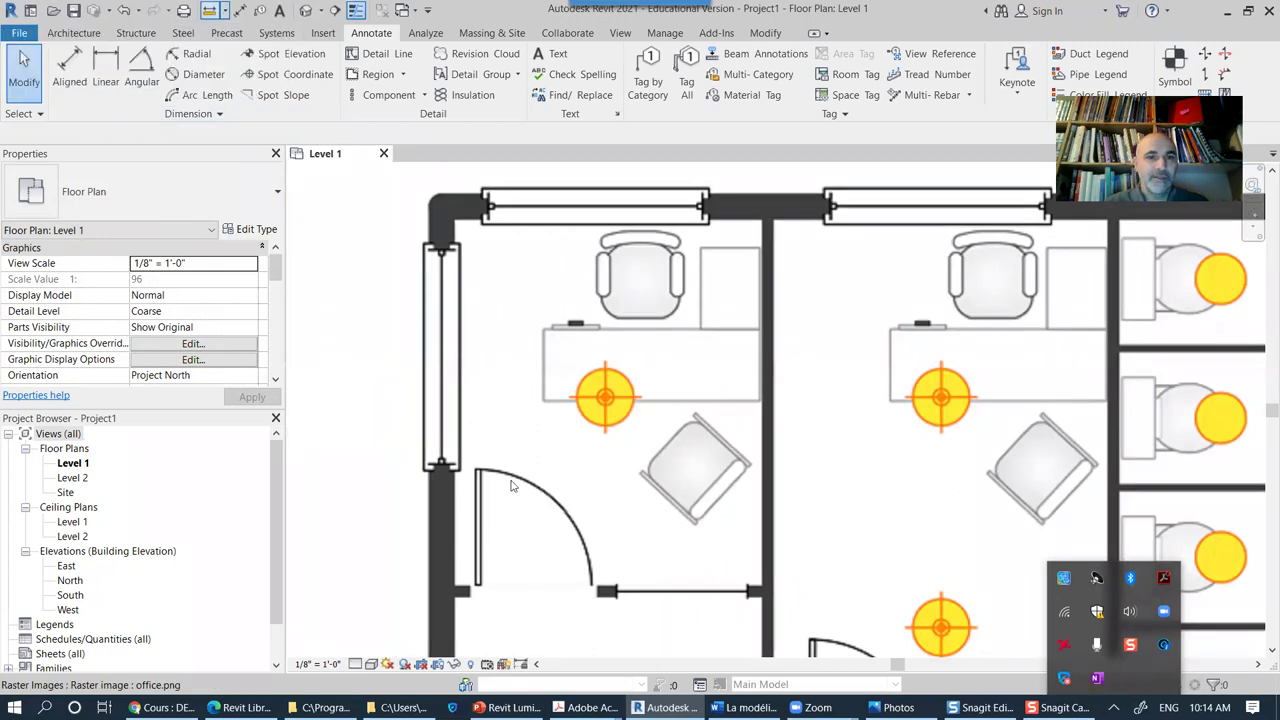
left_click(453, 587)
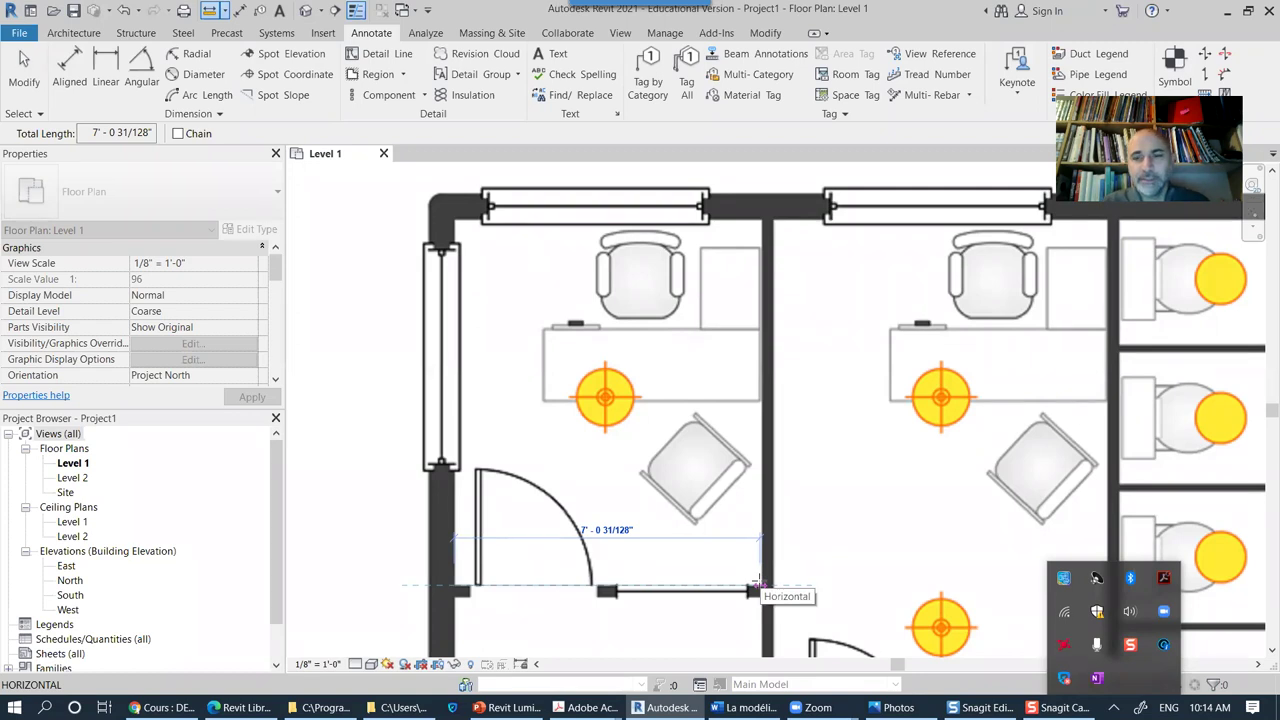
key("Escape")
key("Escape")
Step: Measure the double door opening from the wall, then leave measuring mode
scroll(790, 565, "down", 3)
middle_click_drag(806, 560, 638, 347)
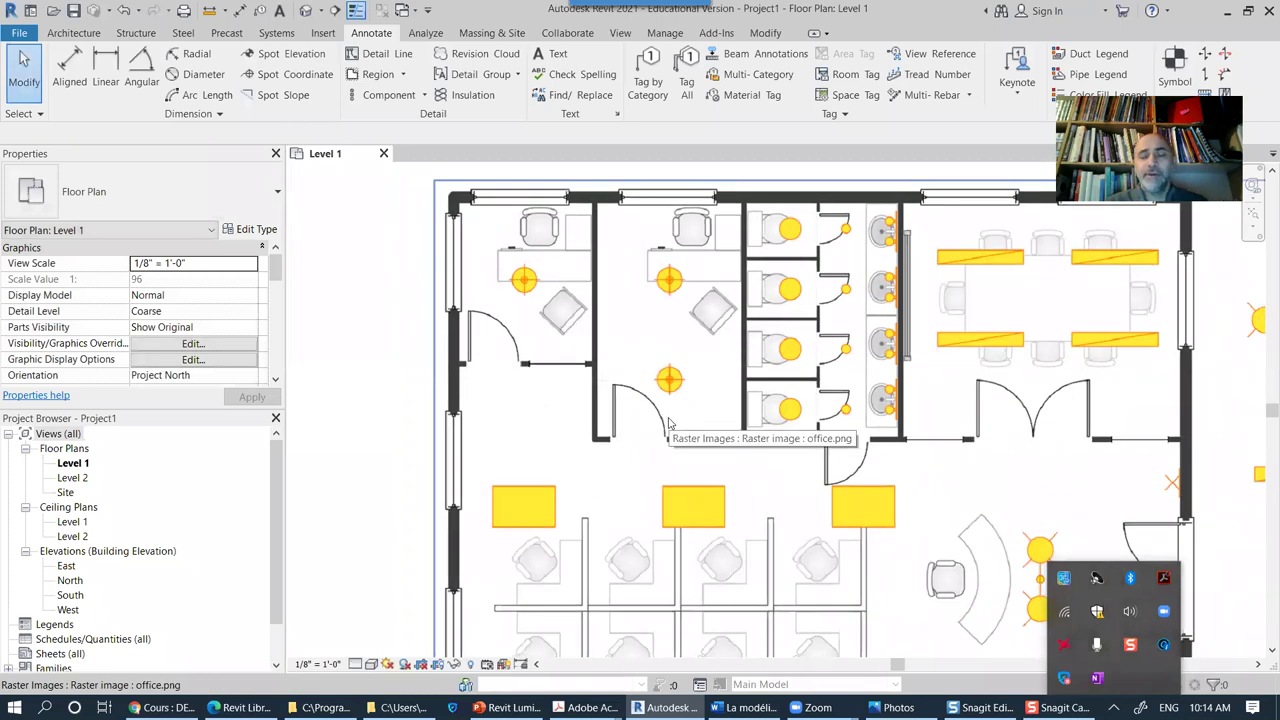
scroll(885, 480, "up", 5)
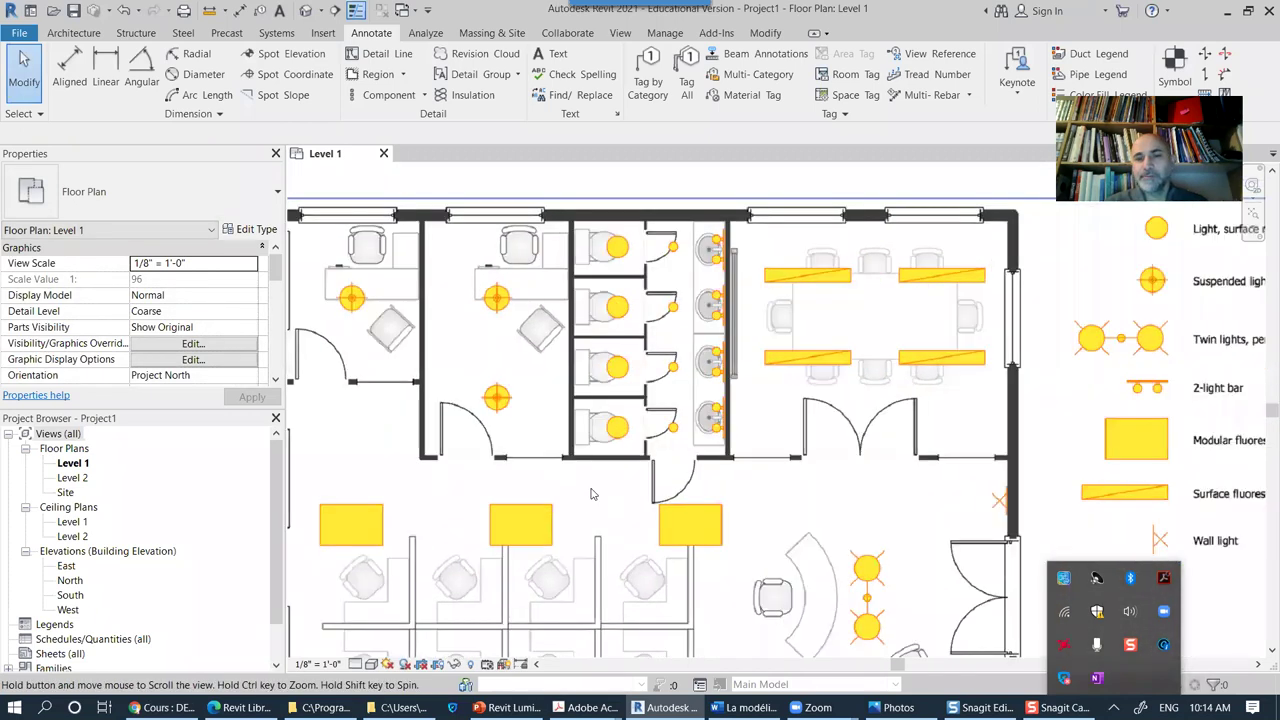
scroll(623, 450, "down", 2)
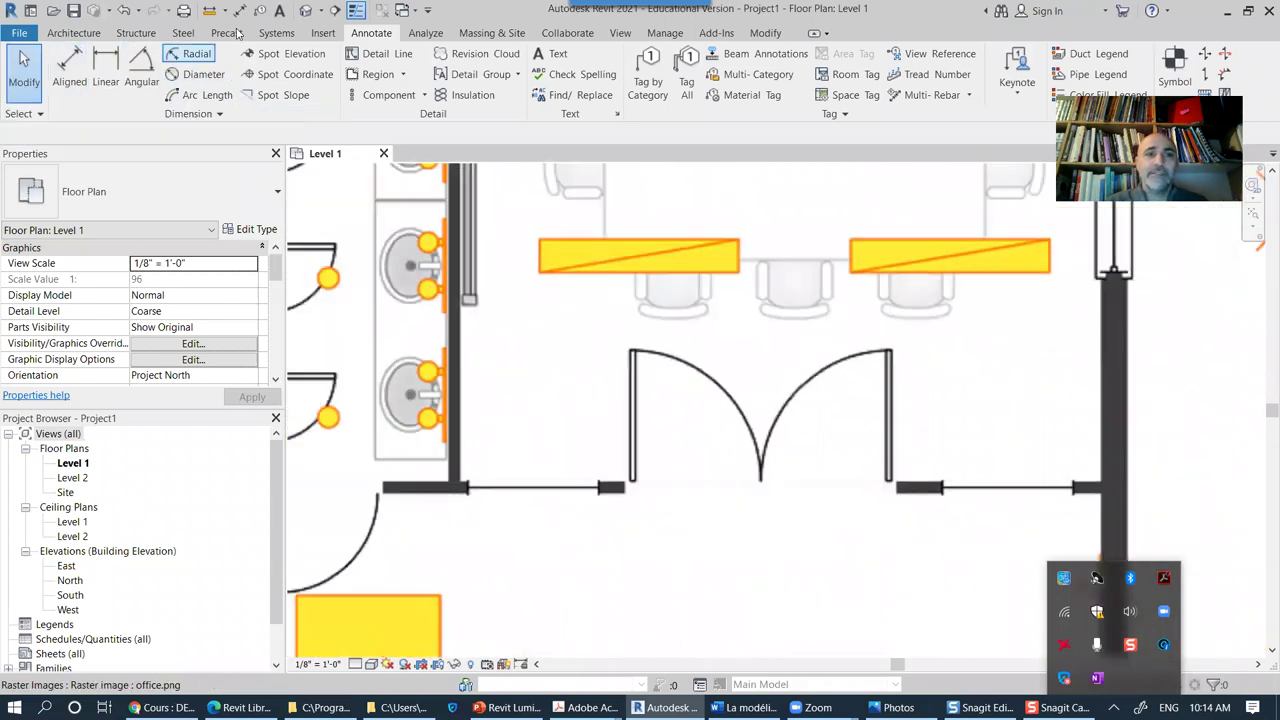
left_click(211, 11)
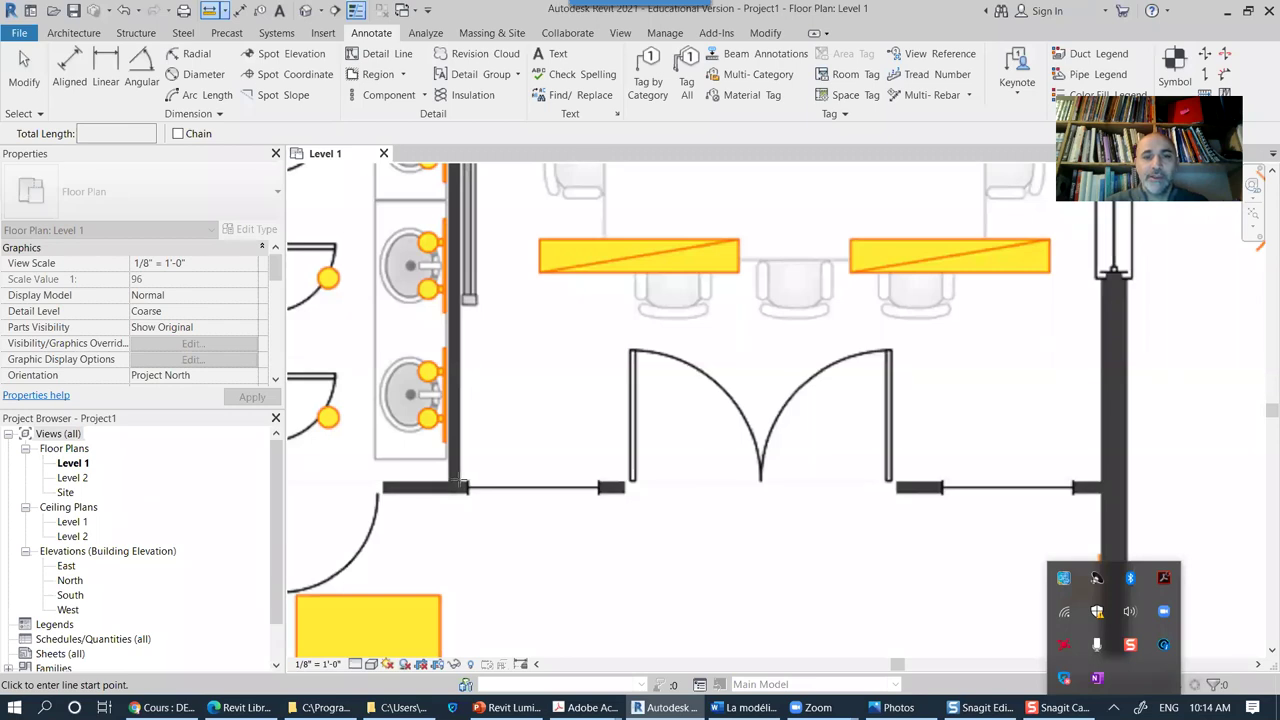
left_click(458, 433)
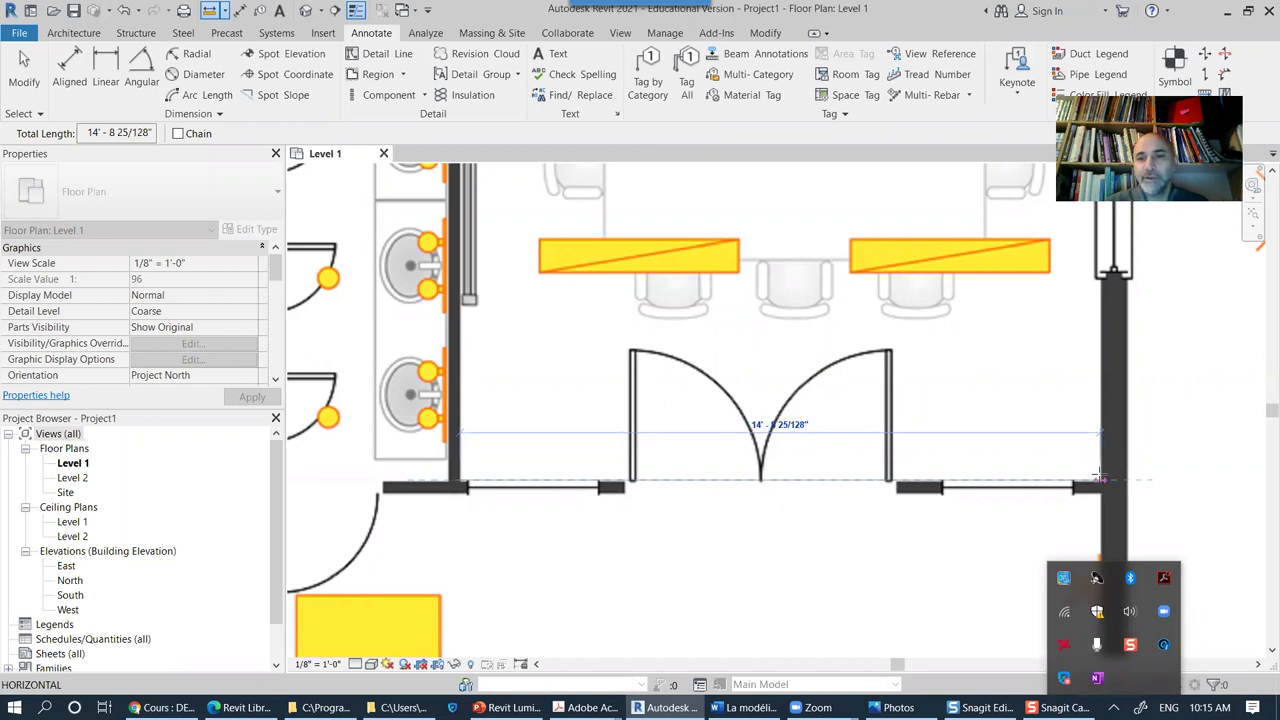
scroll(1100, 477, "up", 2)
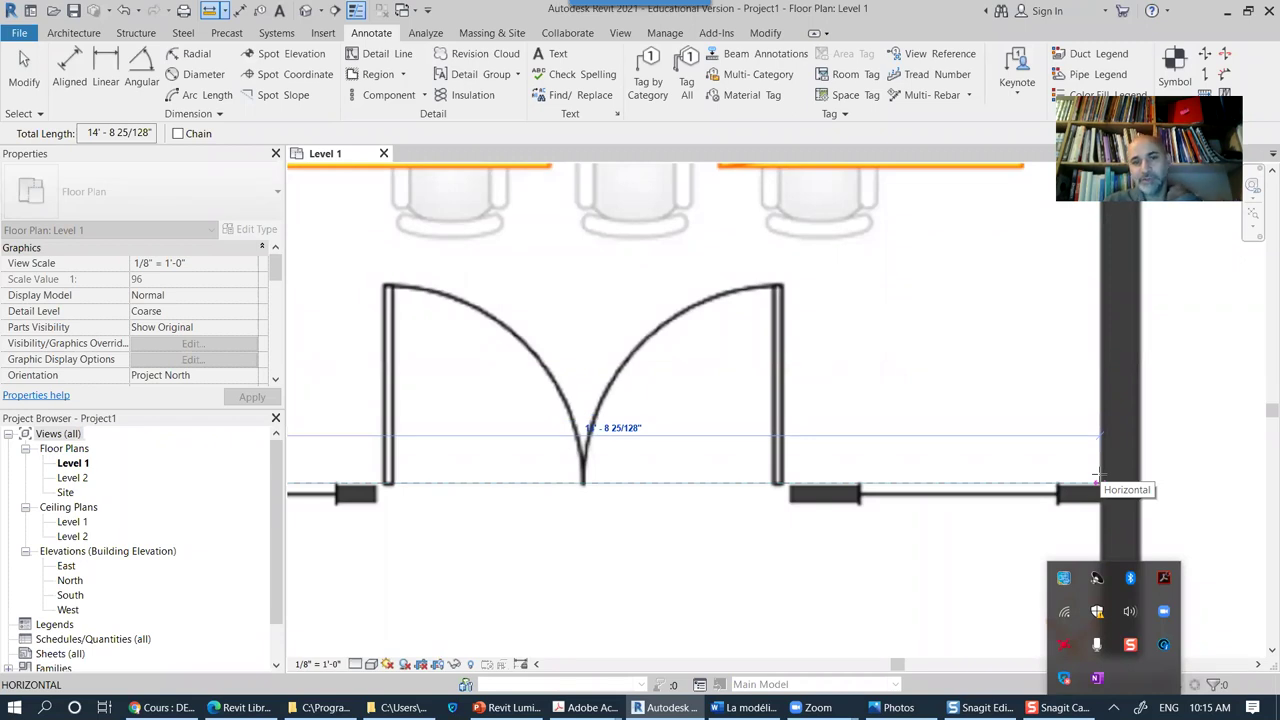
scroll(1100, 477, "down", 3)
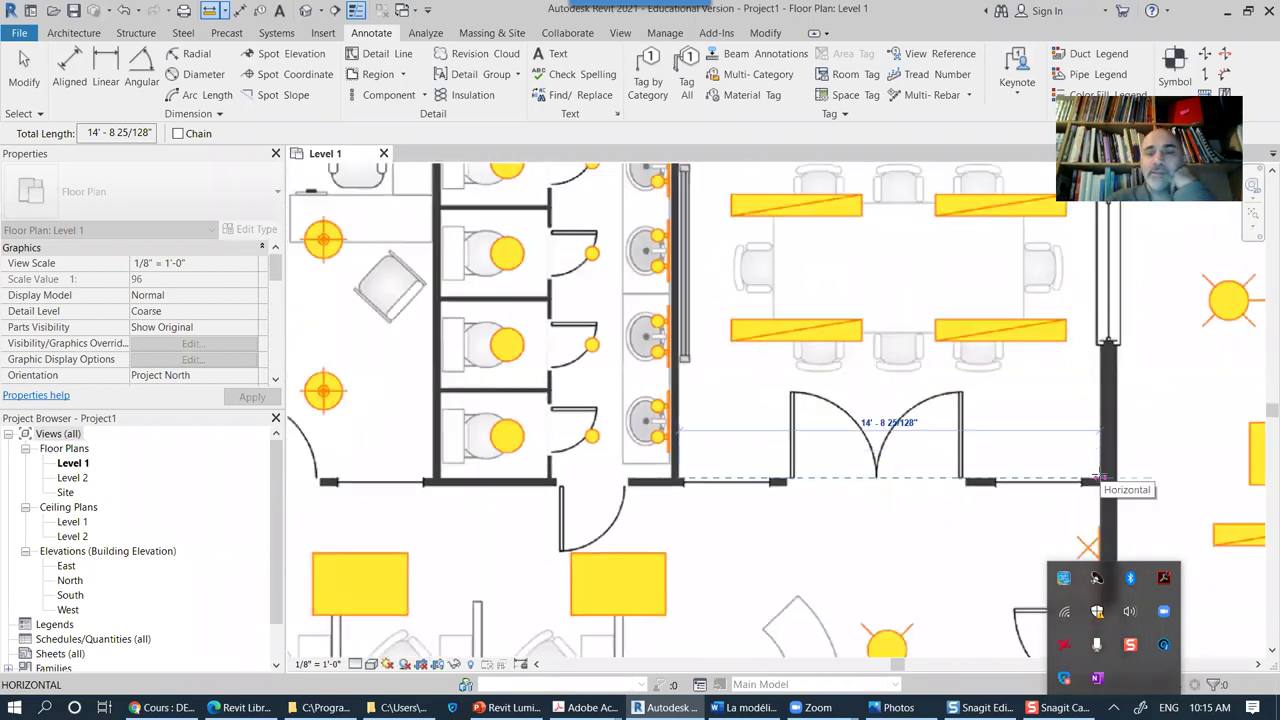
key("Escape")
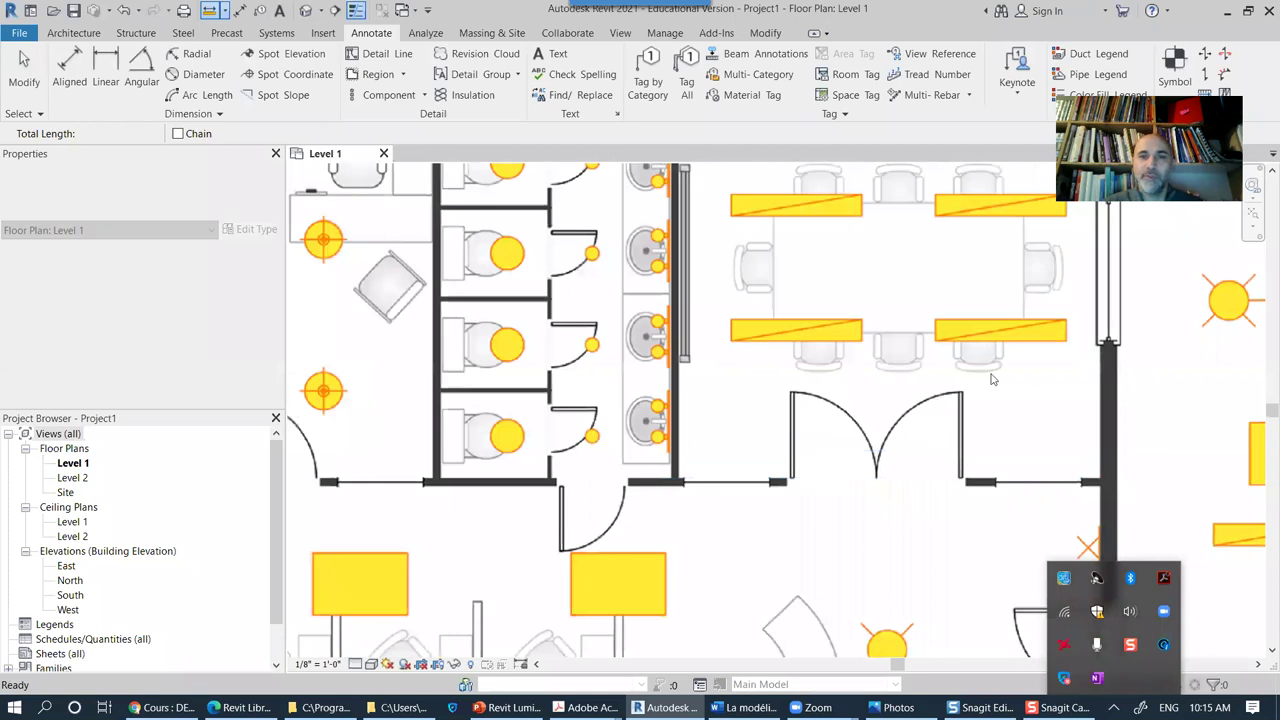
key("Escape")
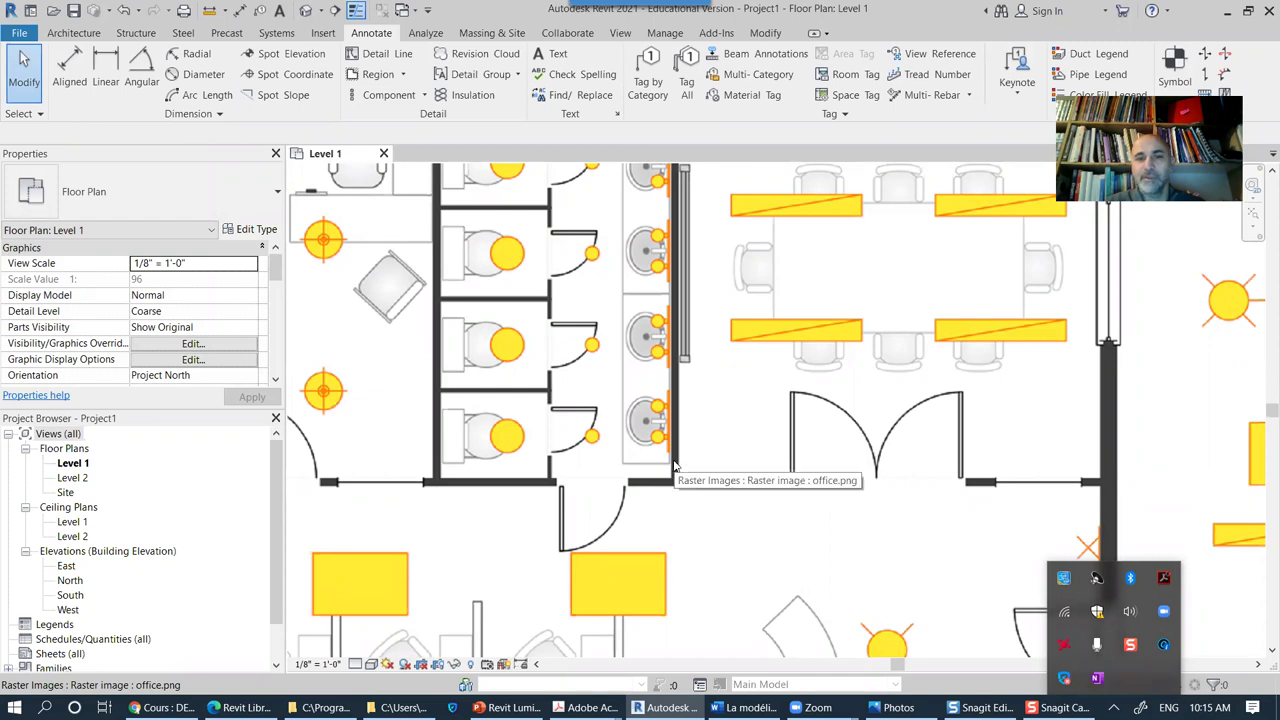
Step: Zoom out so the whole office plan and its fixture legend fit the view
scroll(992, 460, "down", 3)
middle_click_drag(880, 400, 754, 350)
scroll(760, 380, "down", 2)
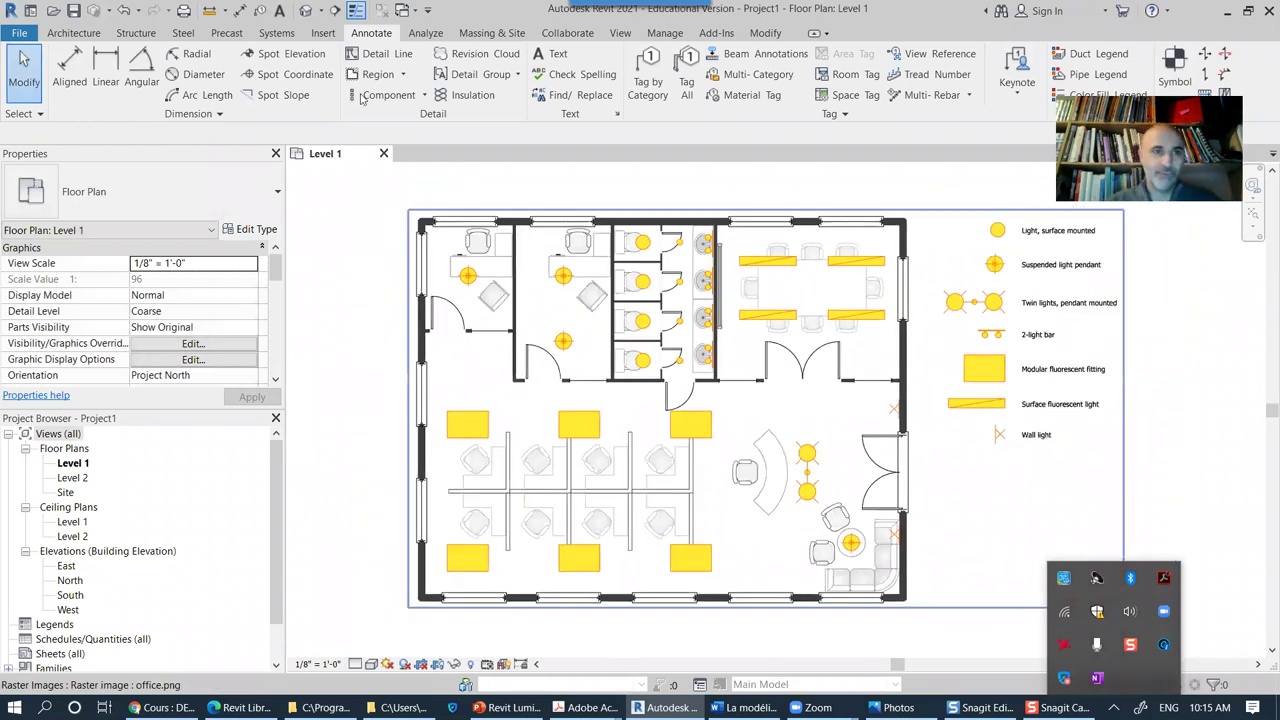
Step: Pin the office.png raster image on Level 1 and confirm it is locked in place
left_click(52, 33)
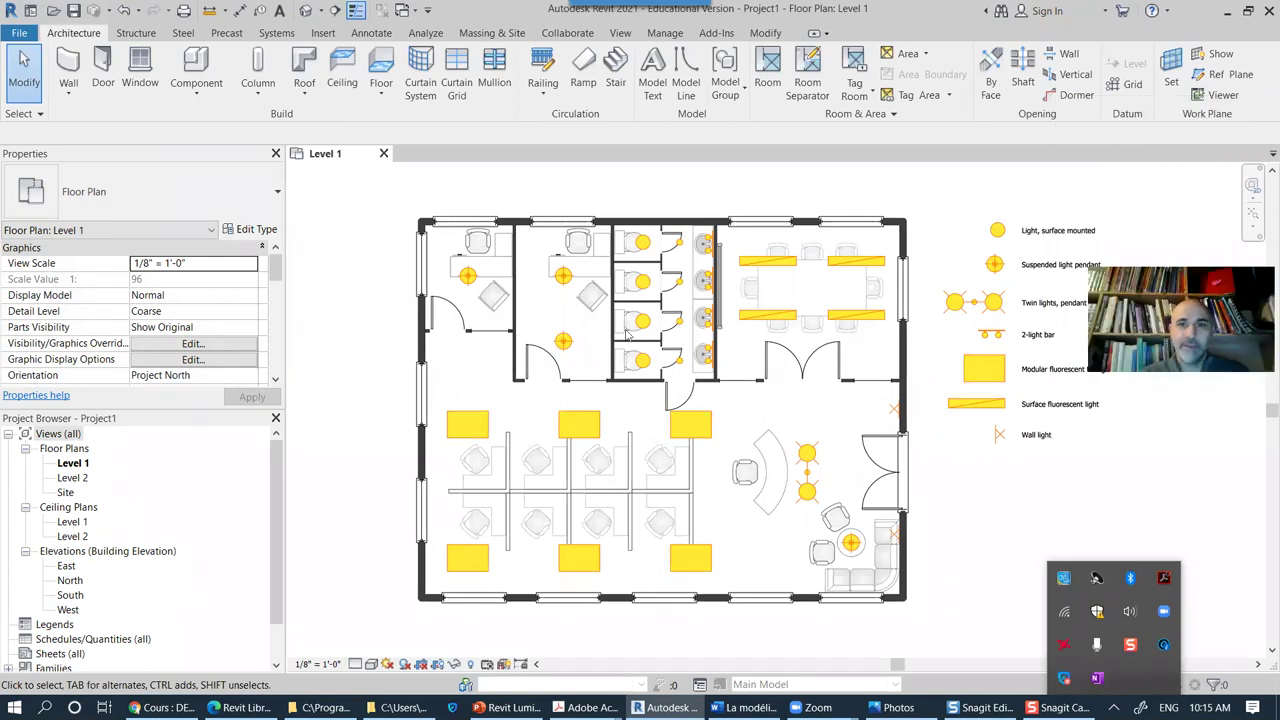
left_click(686, 348)
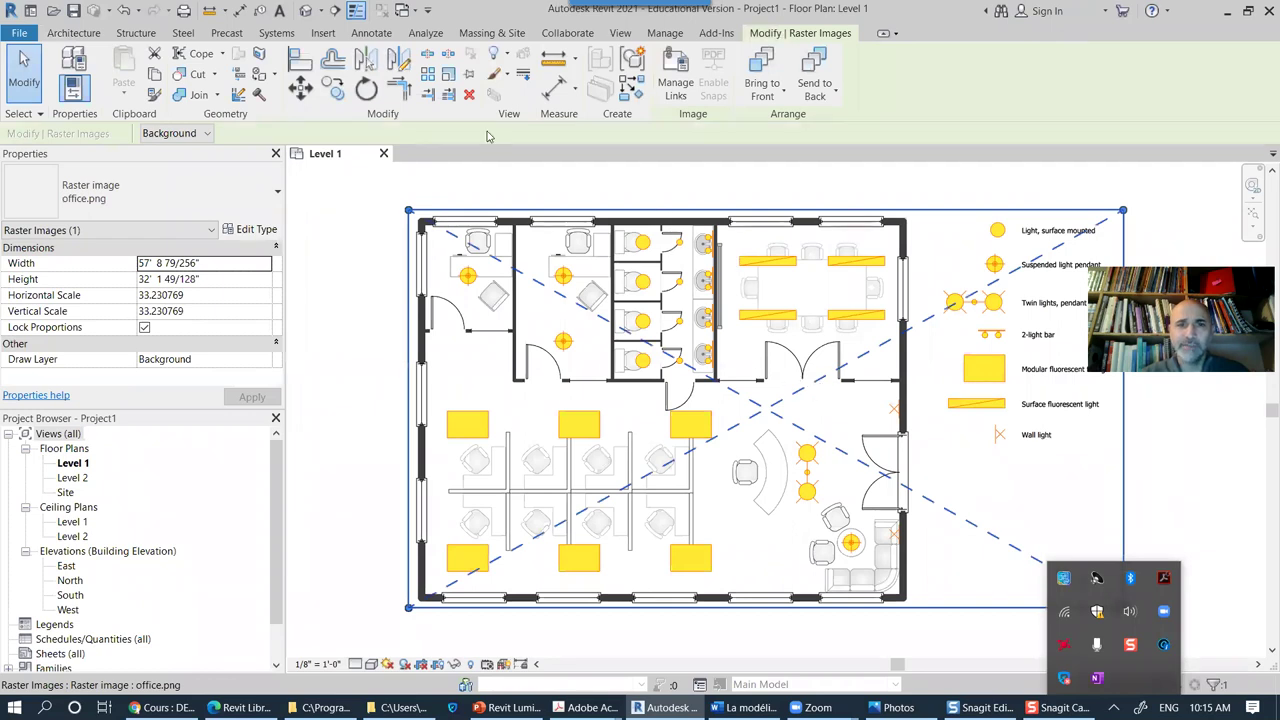
left_click(470, 76)
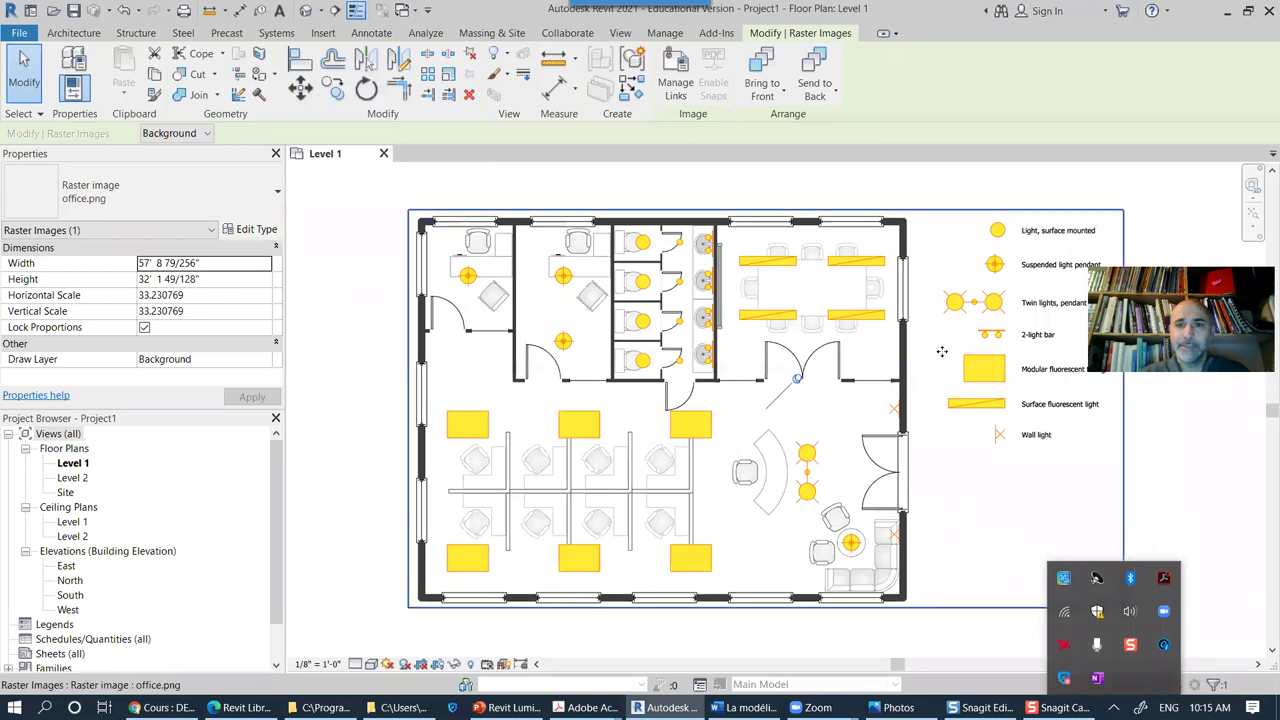
left_click(880, 320)
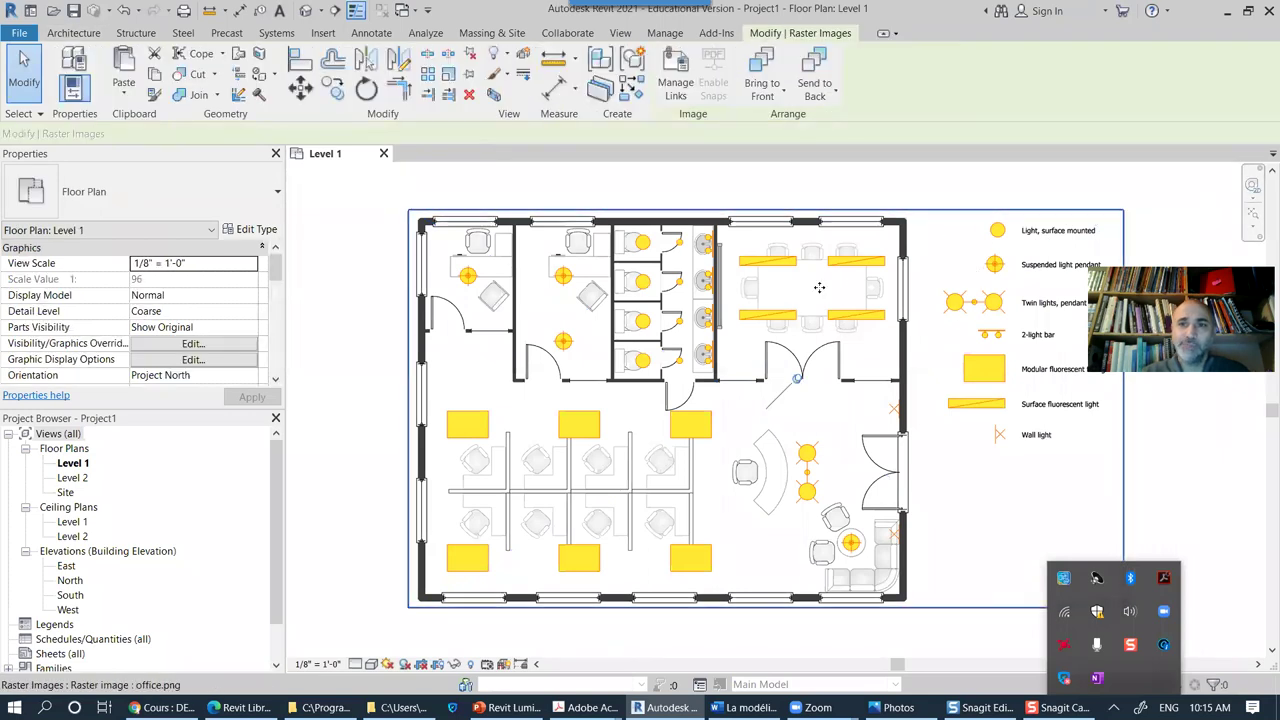
left_click(806, 394)
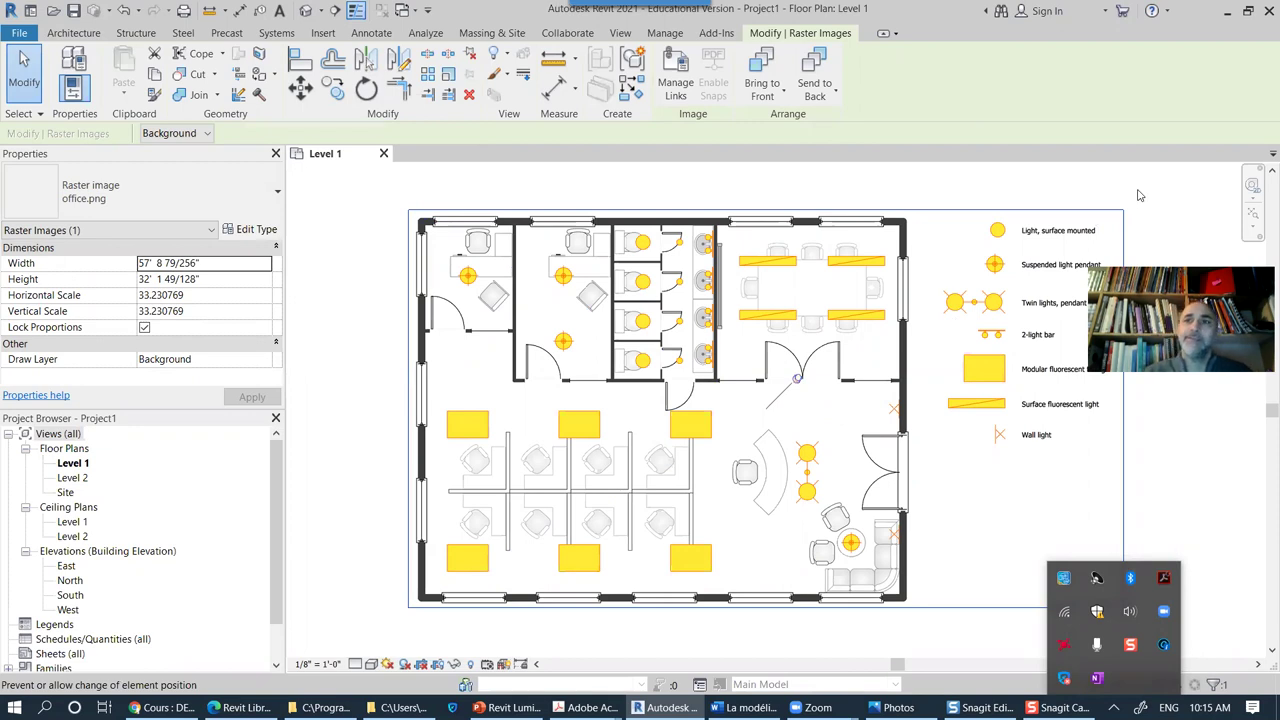
key("Escape")
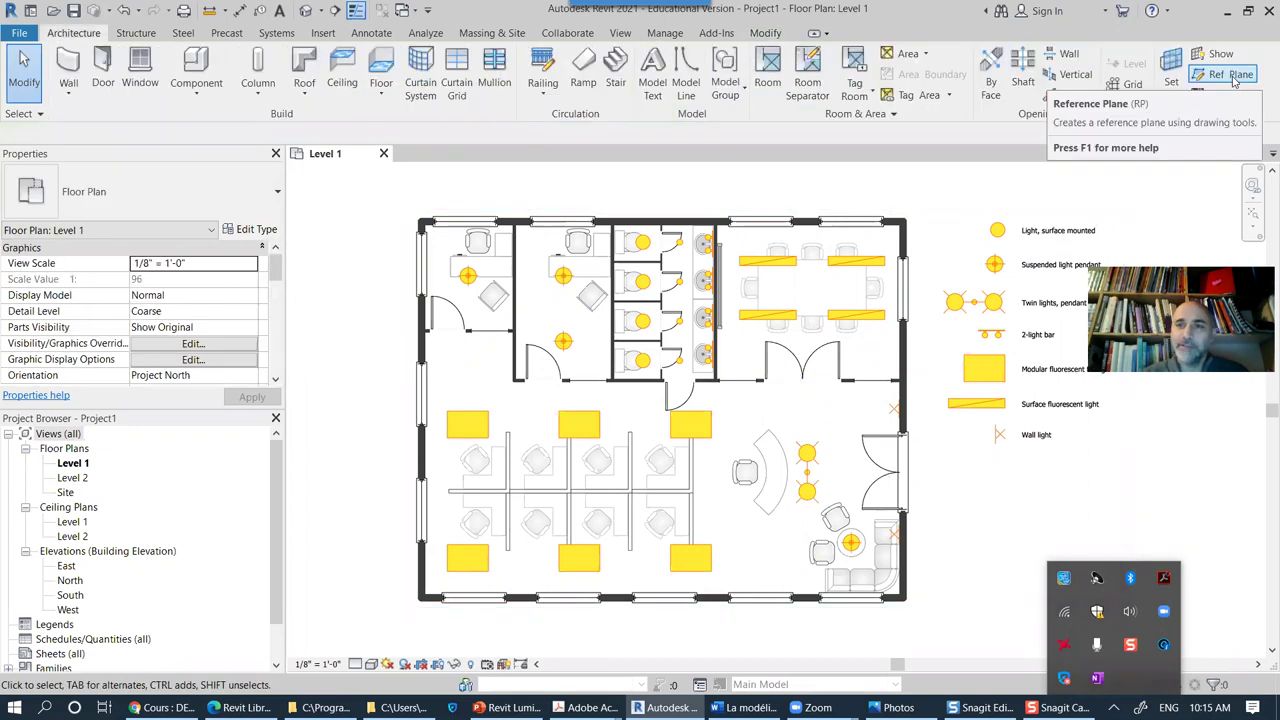
Step: Draw a vertical reference plane from the lower-left wall corner up past the plan's top
left_click(1233, 79)
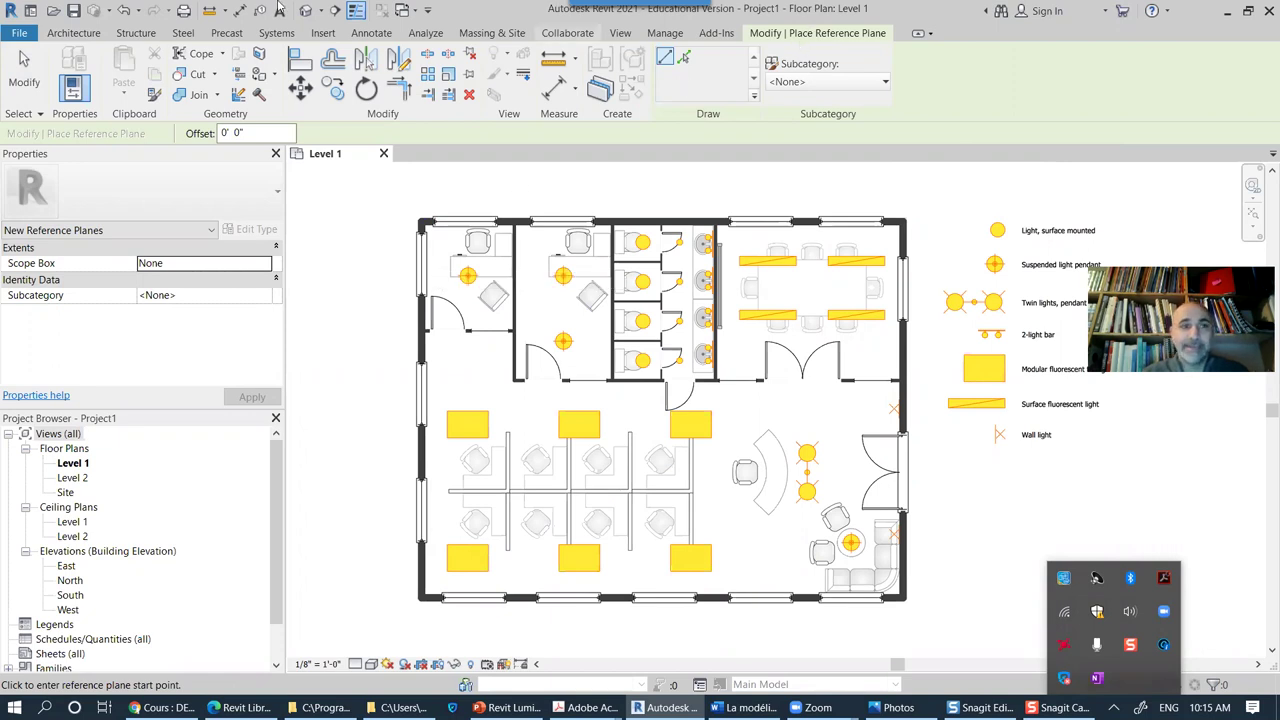
key("Escape")
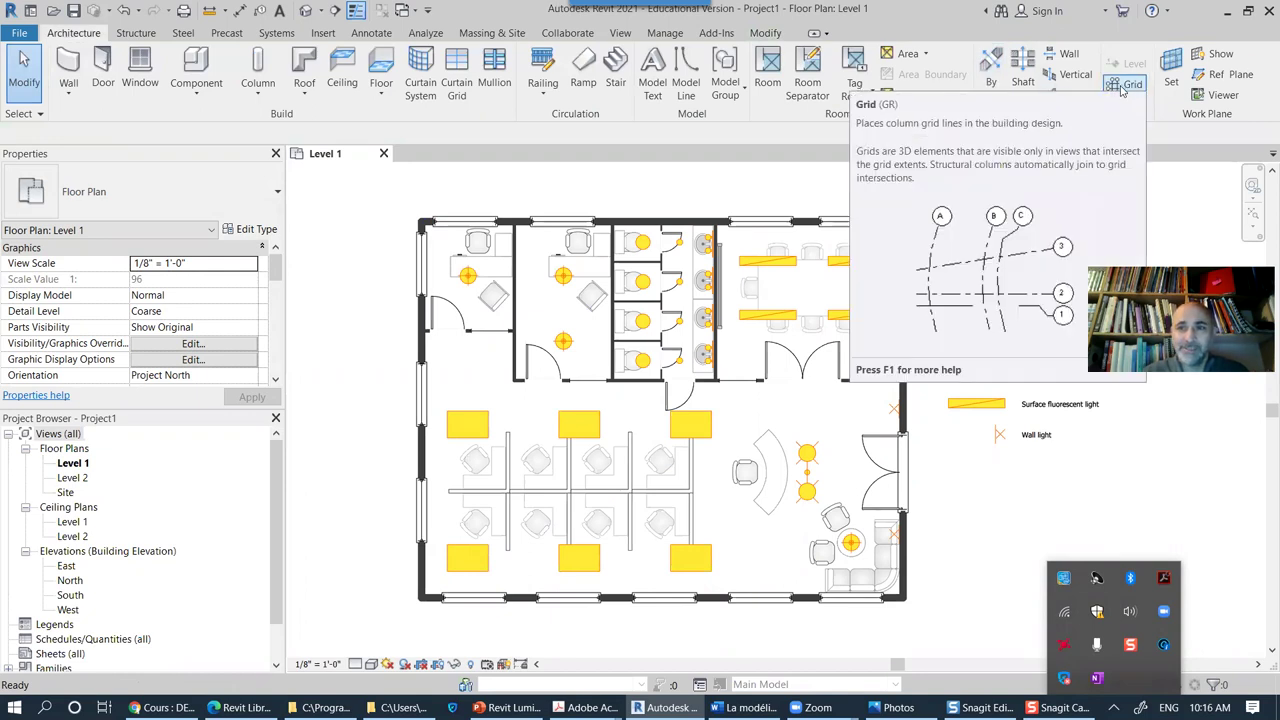
left_click(1230, 74)
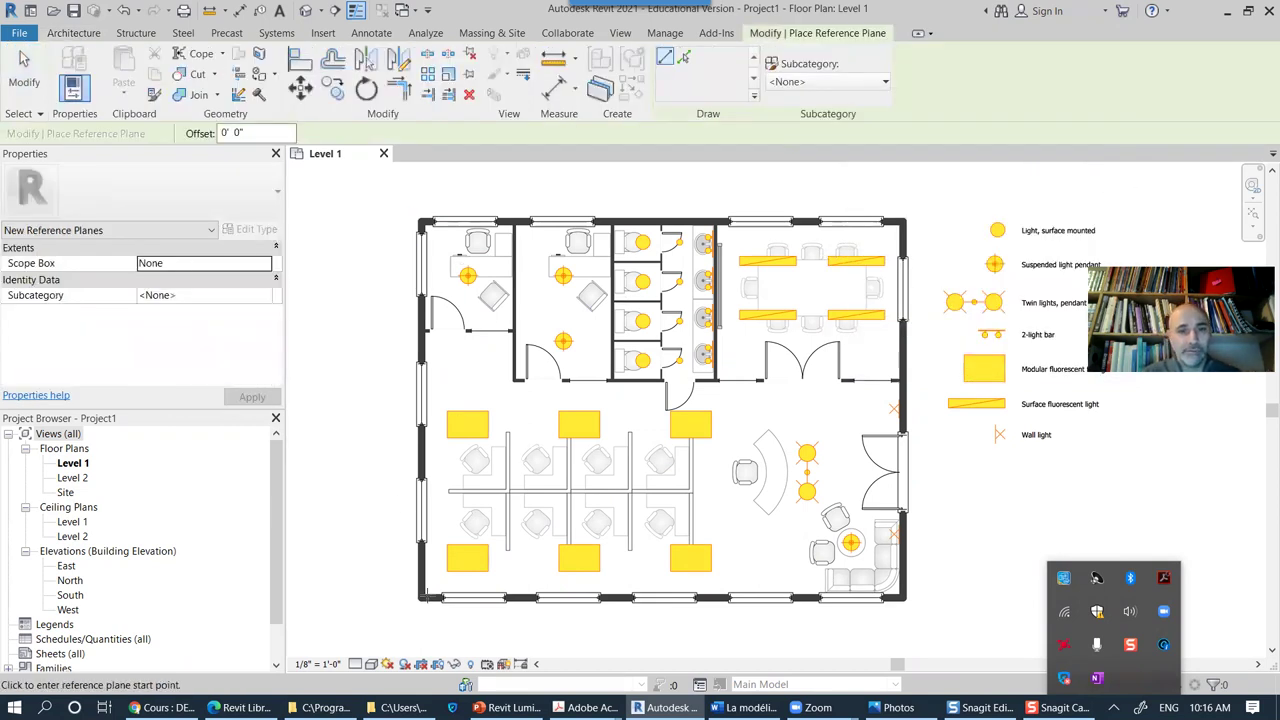
scroll(420, 592, "up", 4)
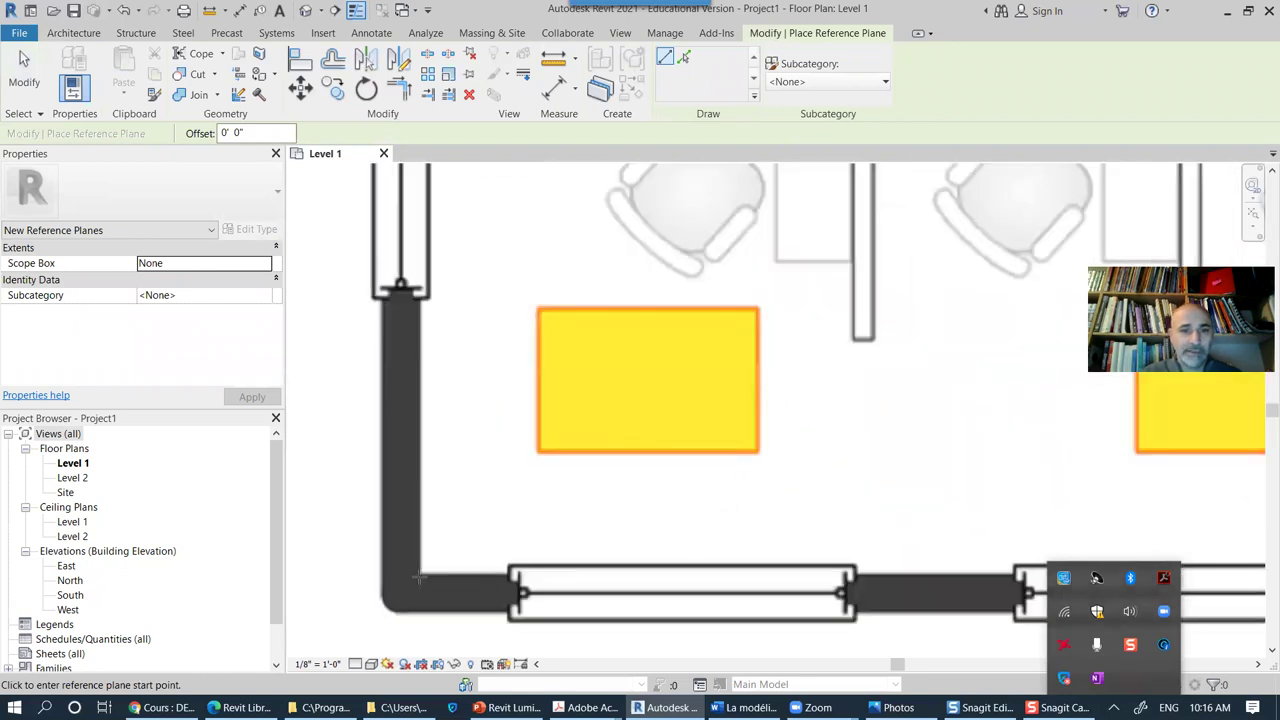
left_click(420, 578)
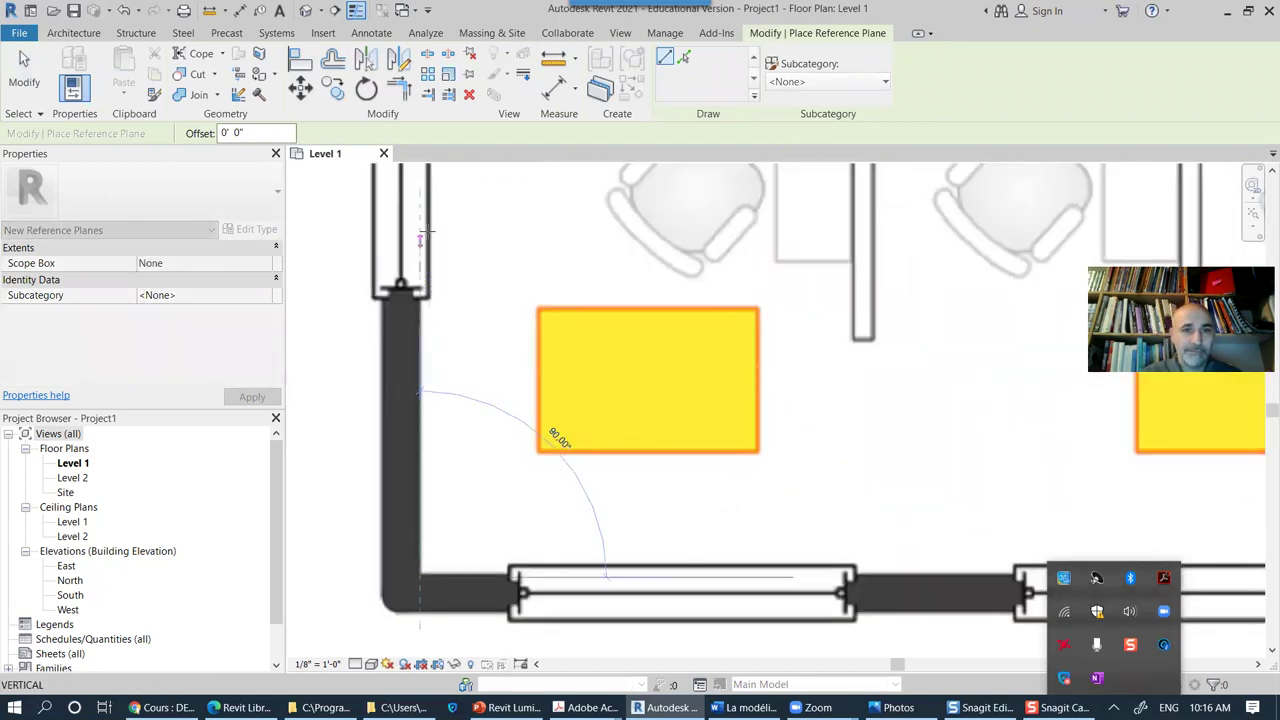
scroll(421, 210, "down", 5)
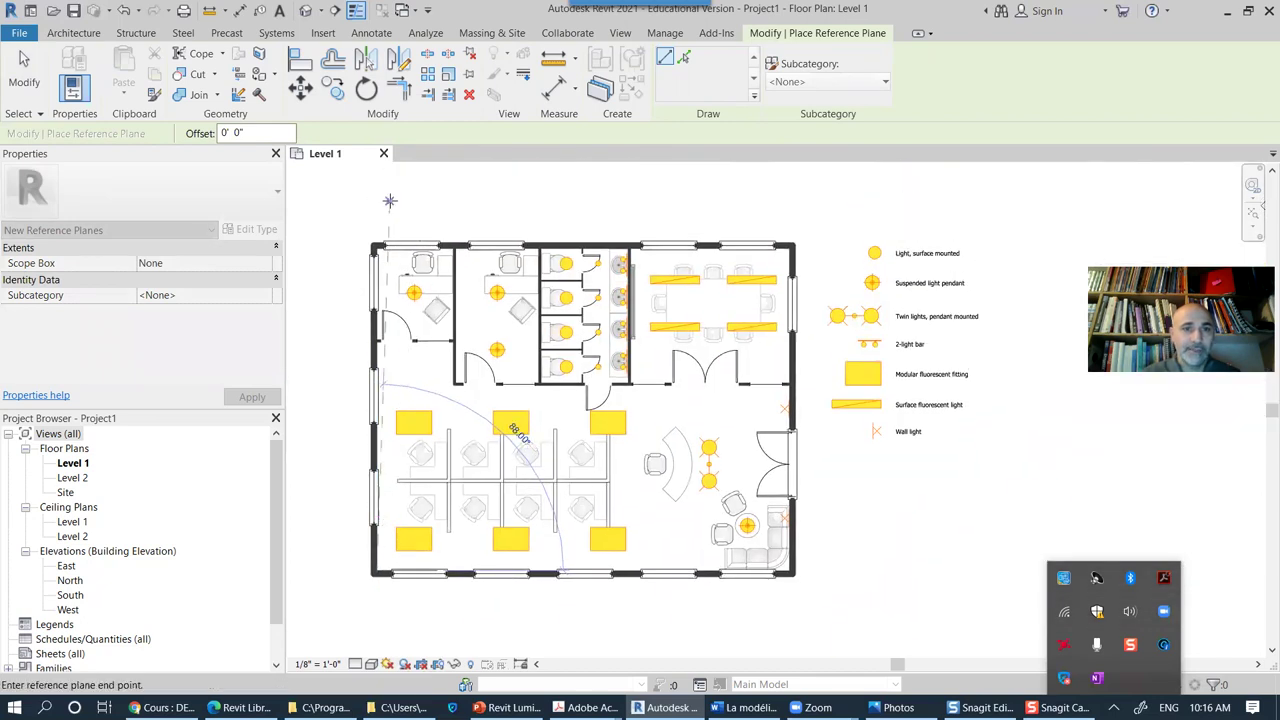
left_click(376, 186)
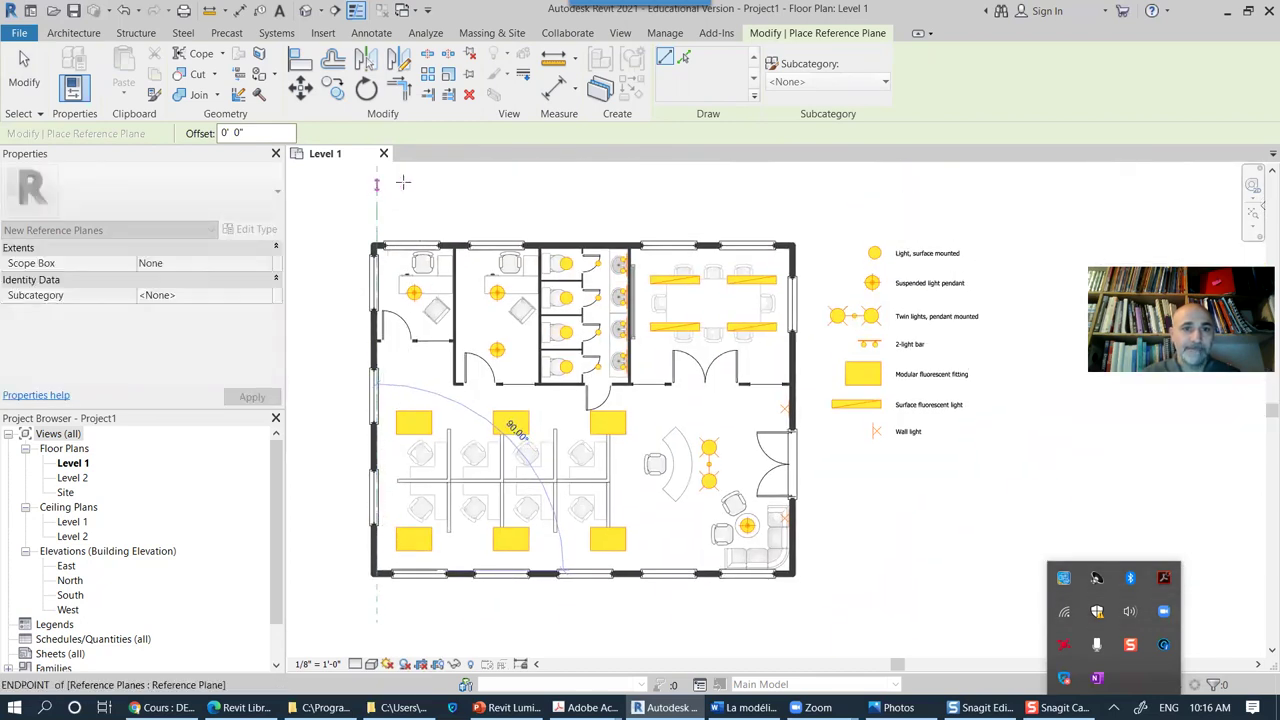
Step: Extend the new reference plane's bottom end down below the plan
left_click(24, 72)
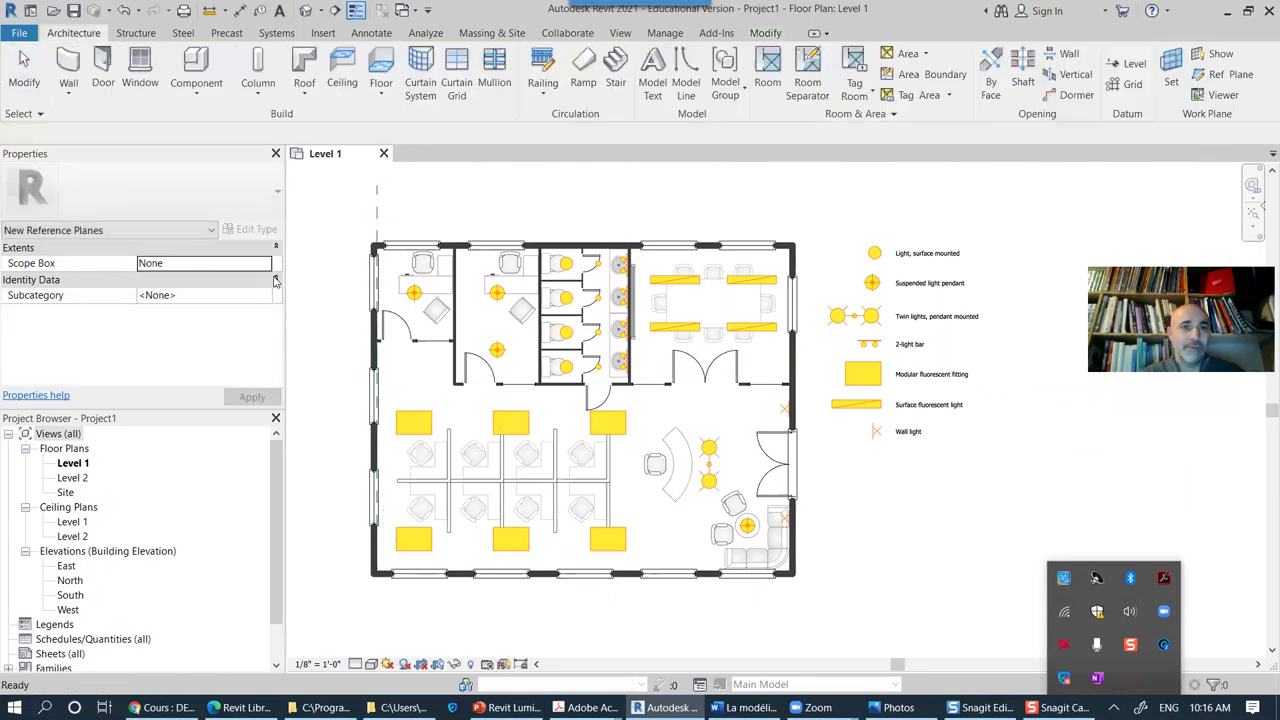
left_click(377, 378)
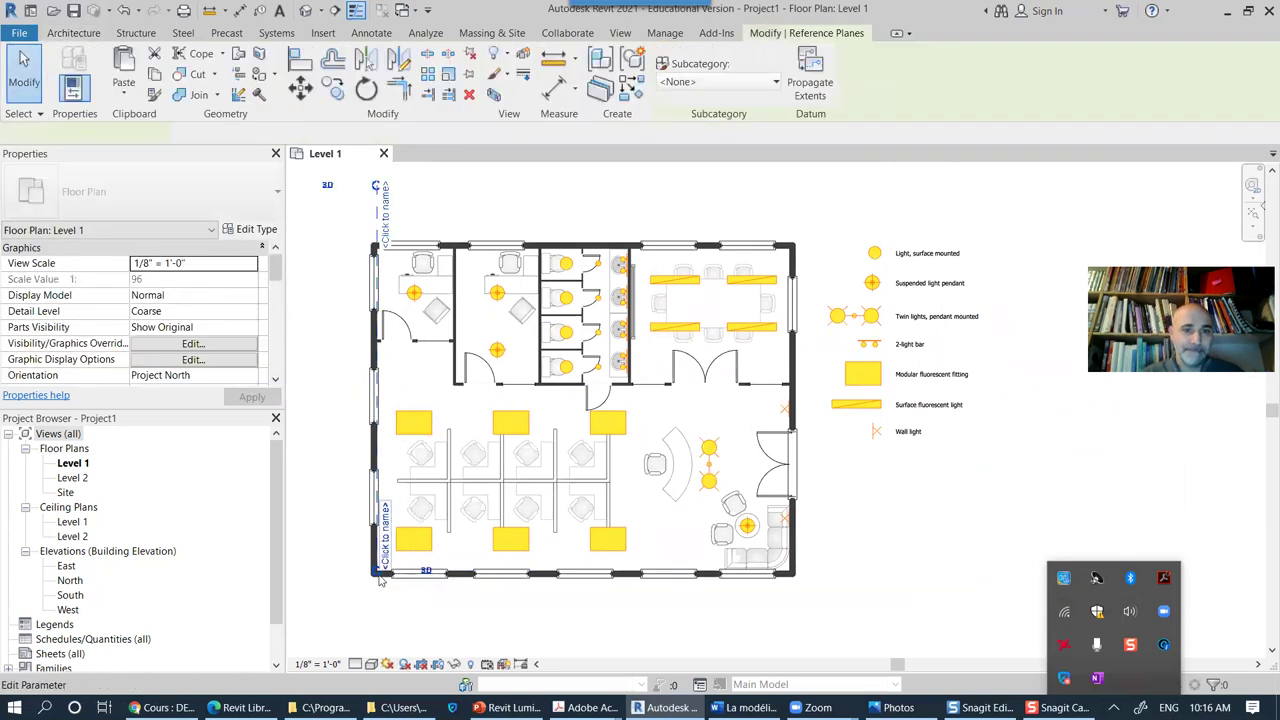
left_click_drag(377, 580, 376, 633)
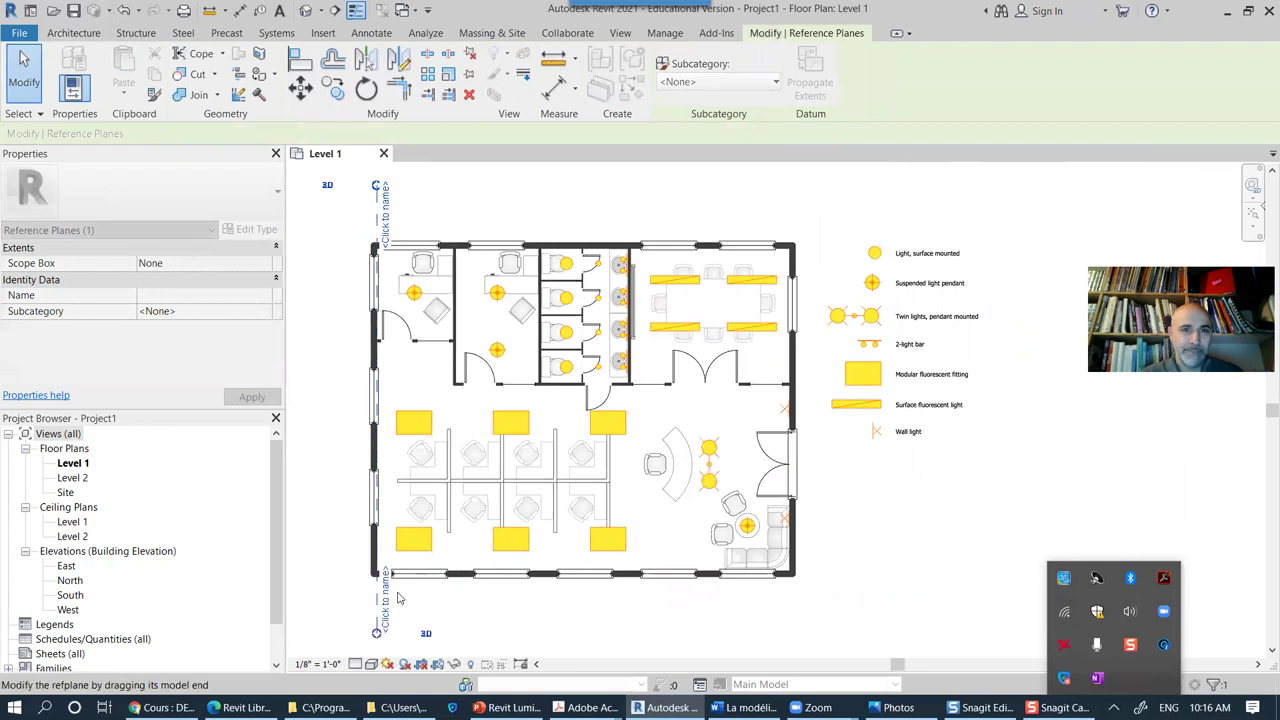
left_click(694, 620)
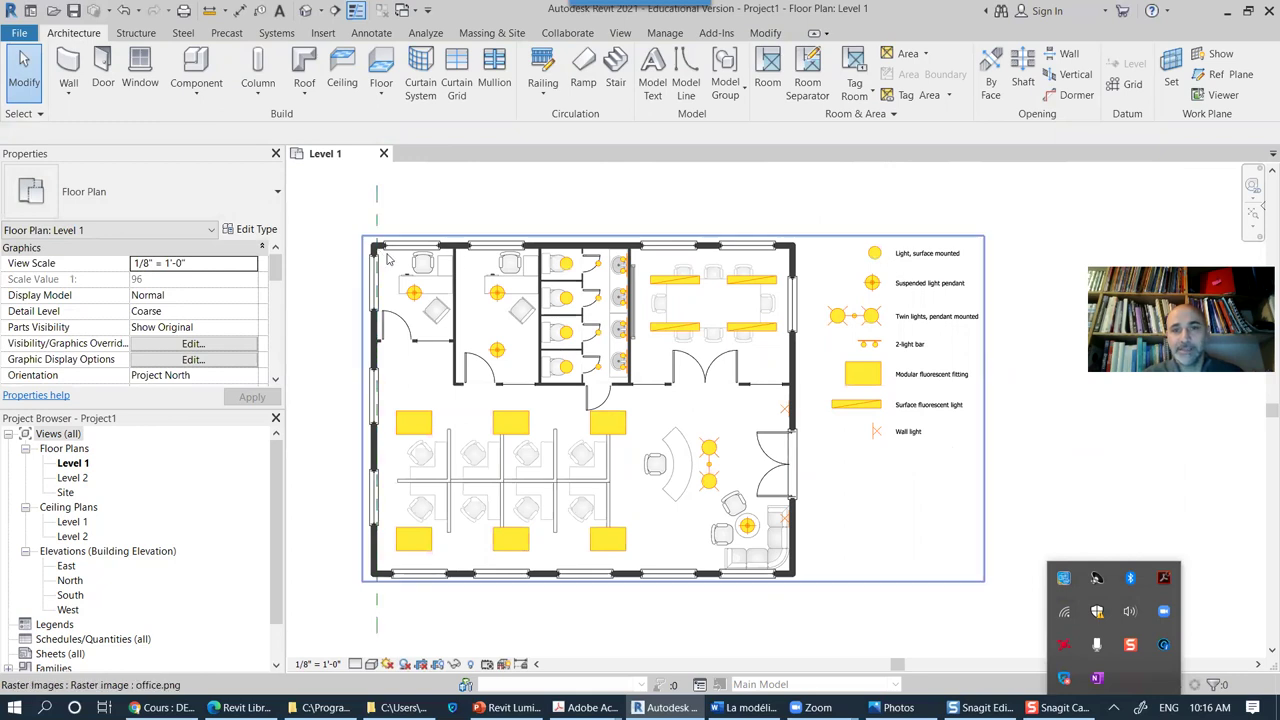
Step: Try the Modify Offset tool's distance setting, then cancel it
scroll(392, 219, "up", 4)
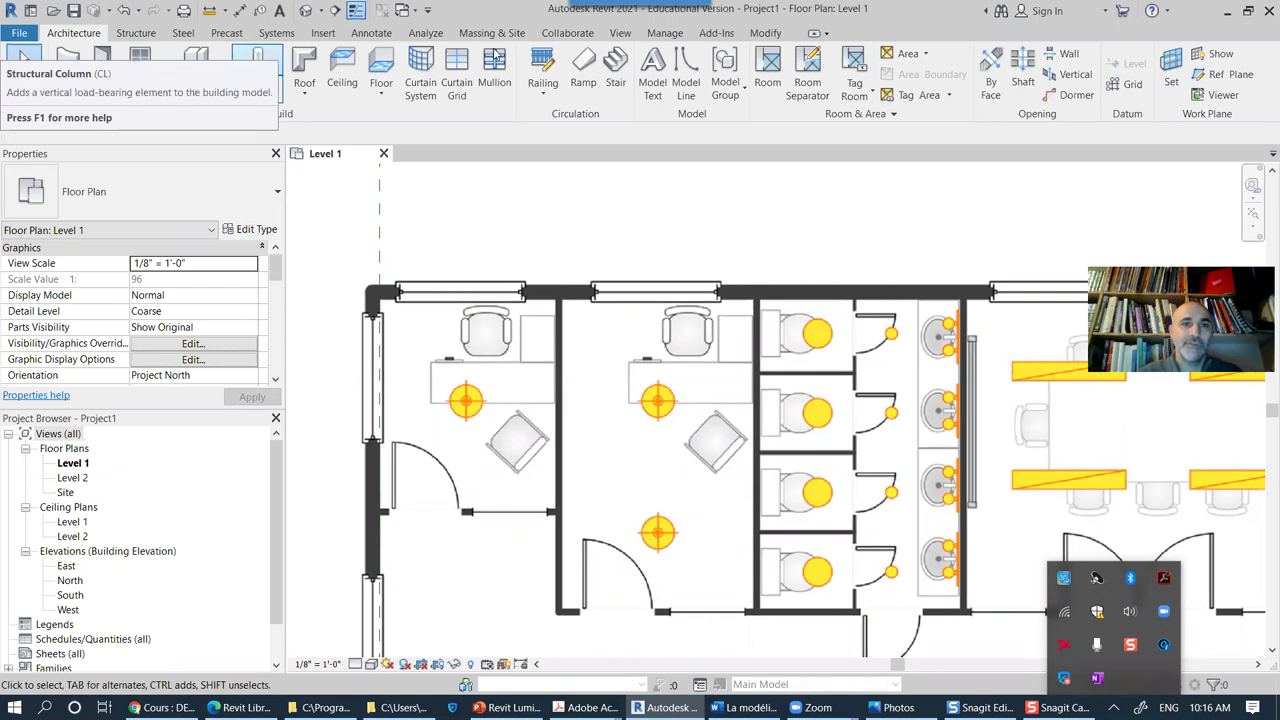
left_click(766, 33)
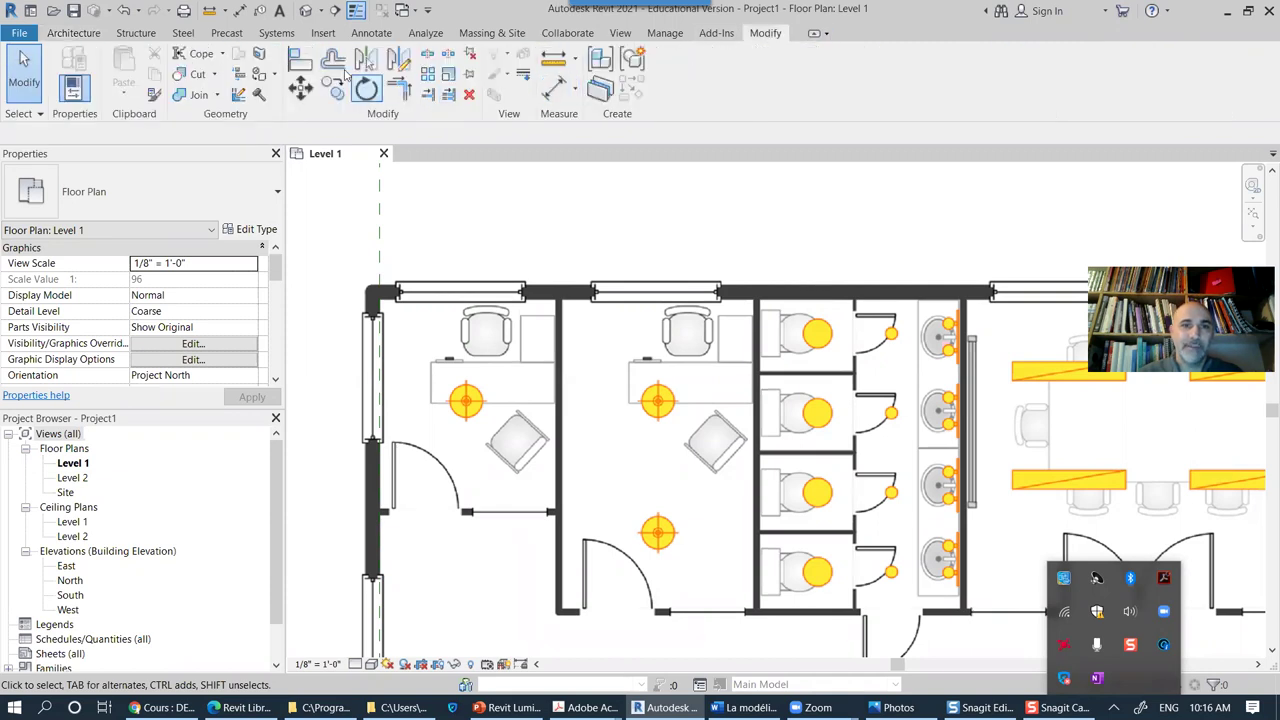
left_click(336, 63)
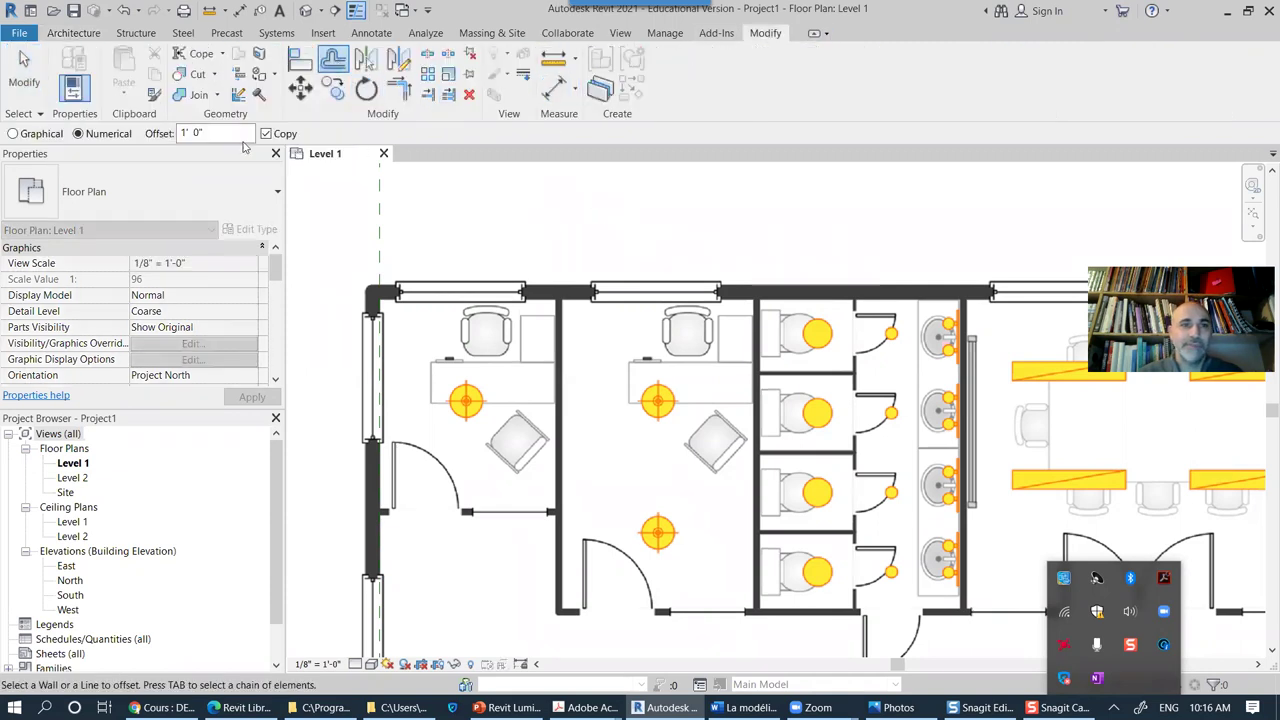
double_click(184, 133)
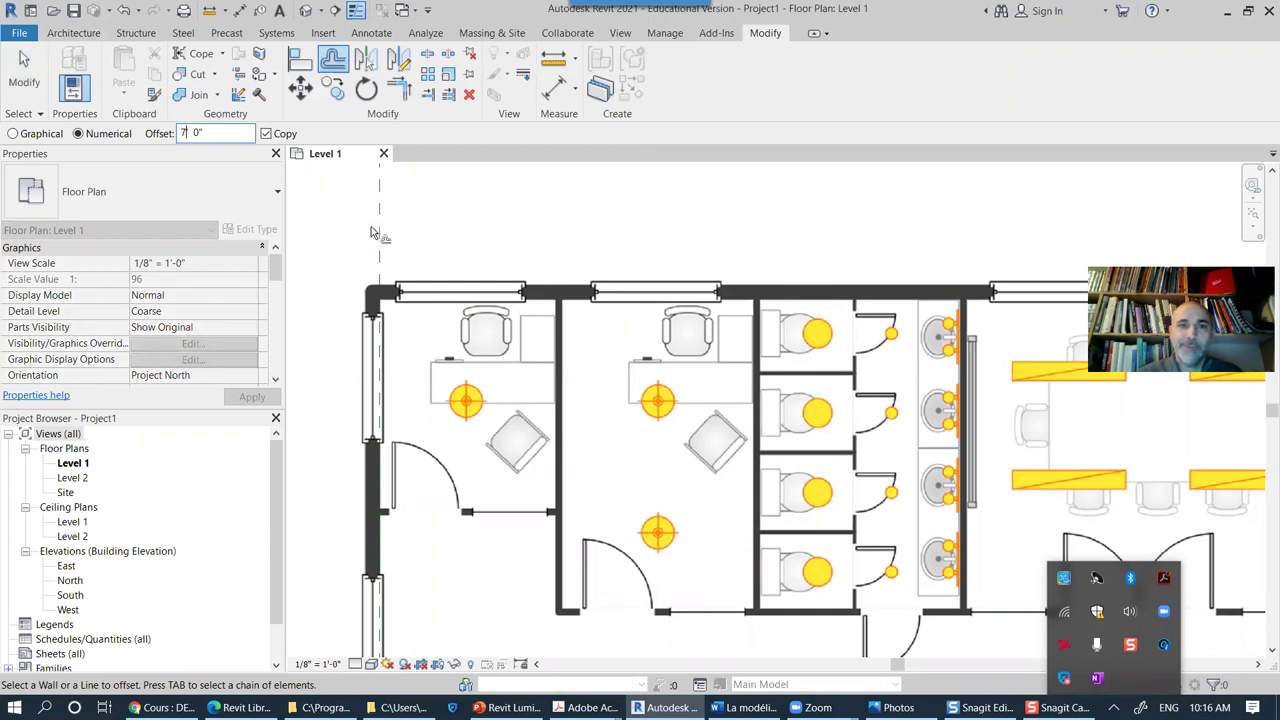
left_click(22, 62)
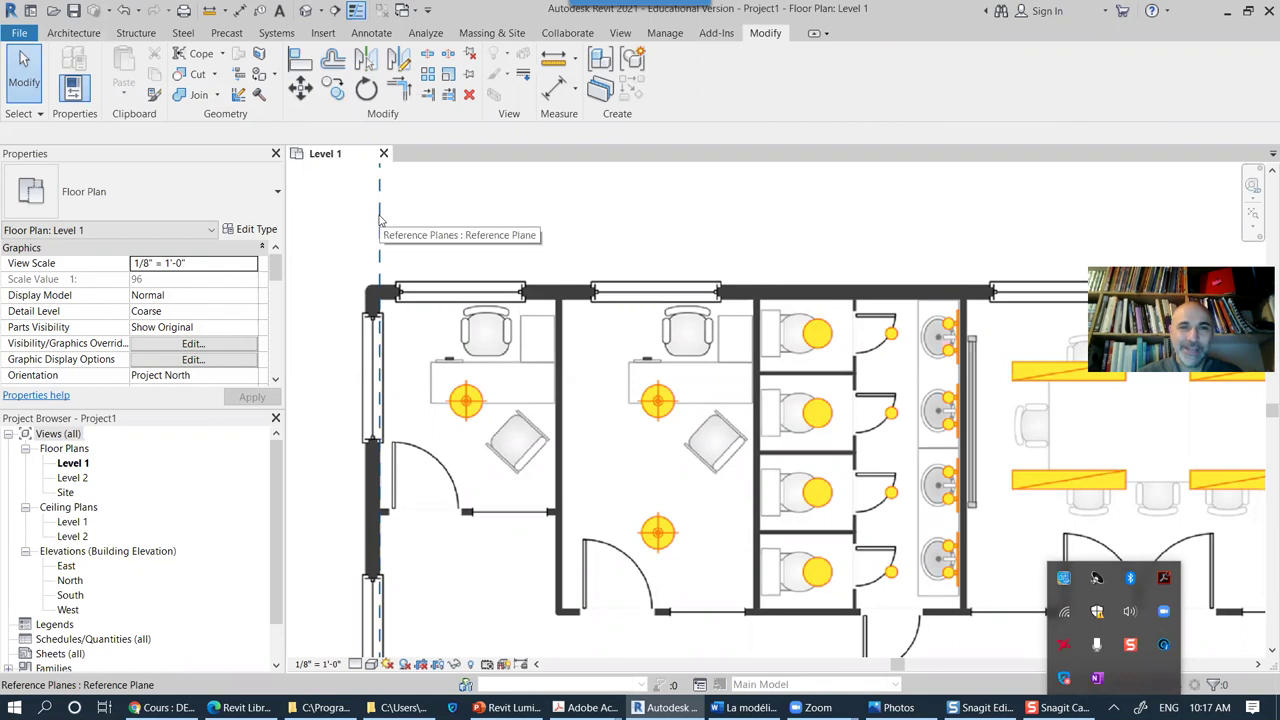
Step: Create a similar reference plane with a 7' 0" offset using Pick Lines
left_click(379, 218)
right_click(379, 218)
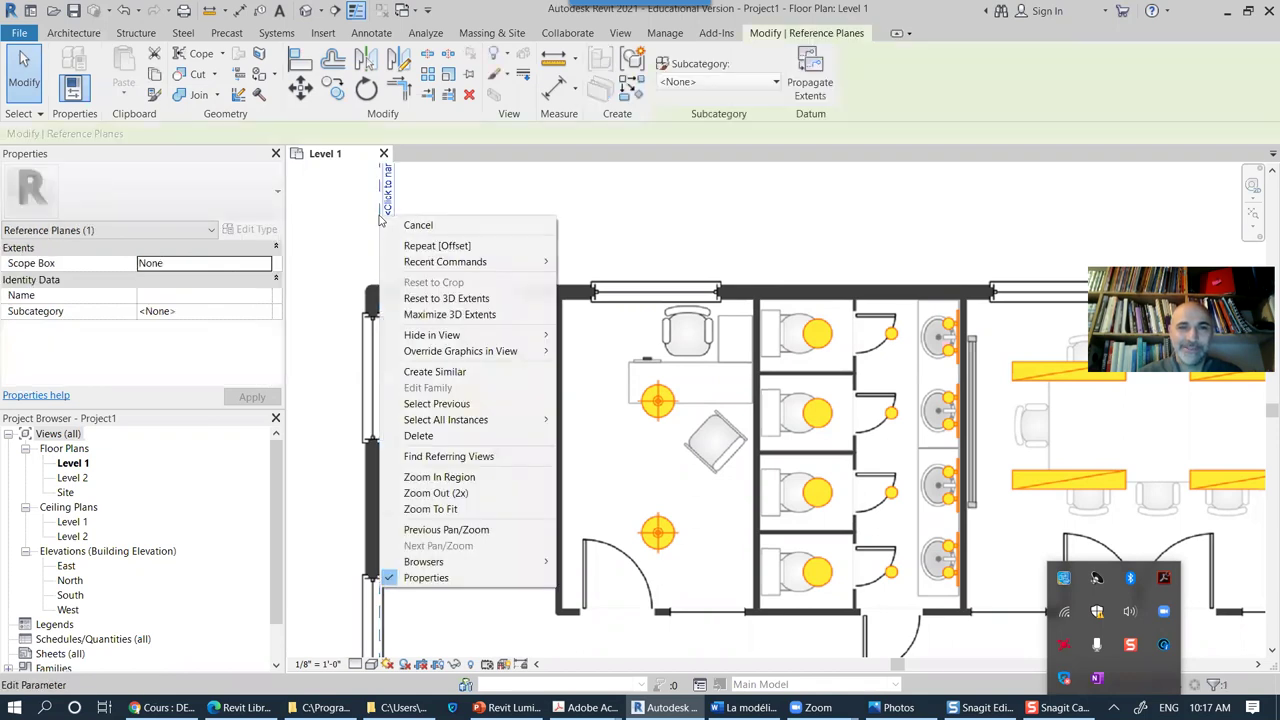
left_click(435, 371)
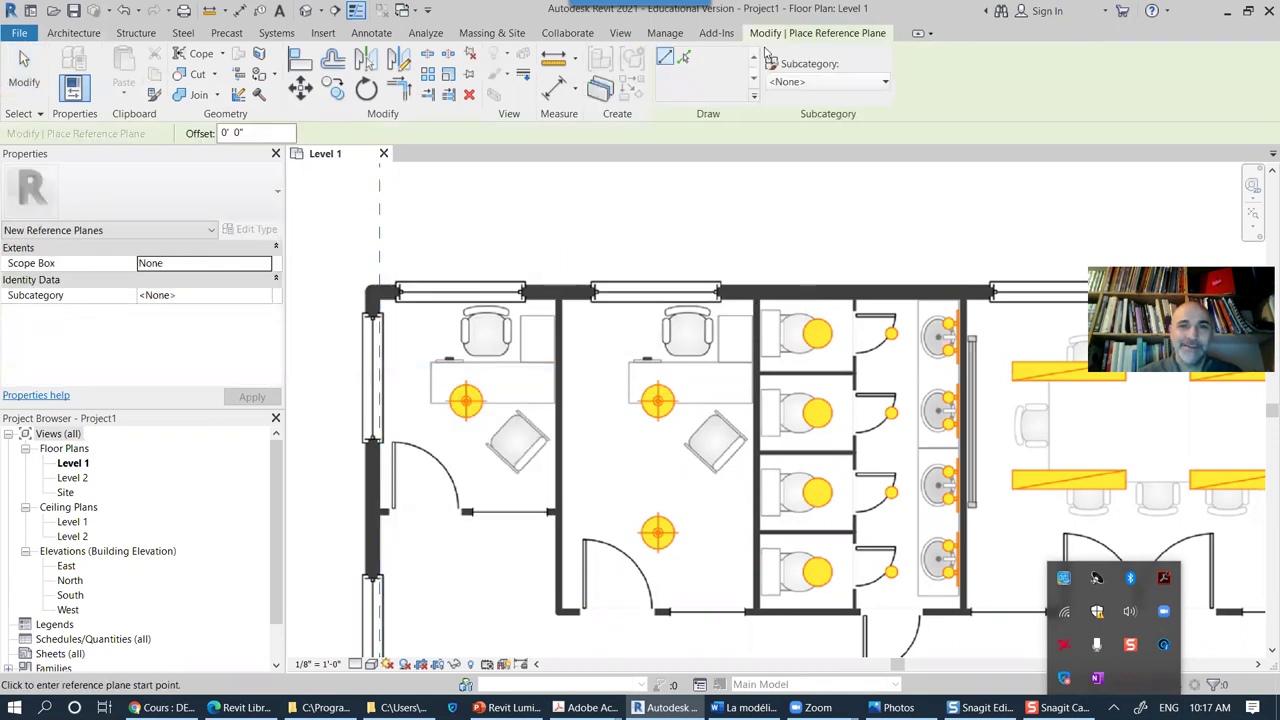
double_click(224, 133)
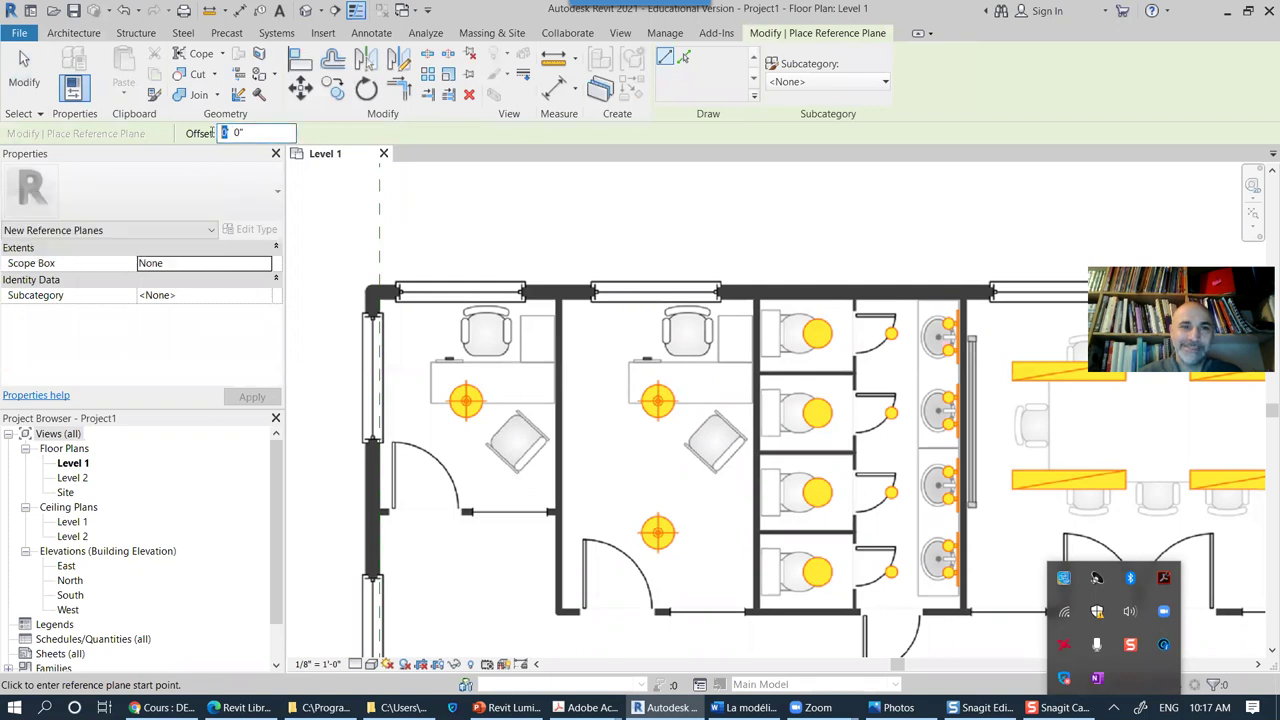
type("7")
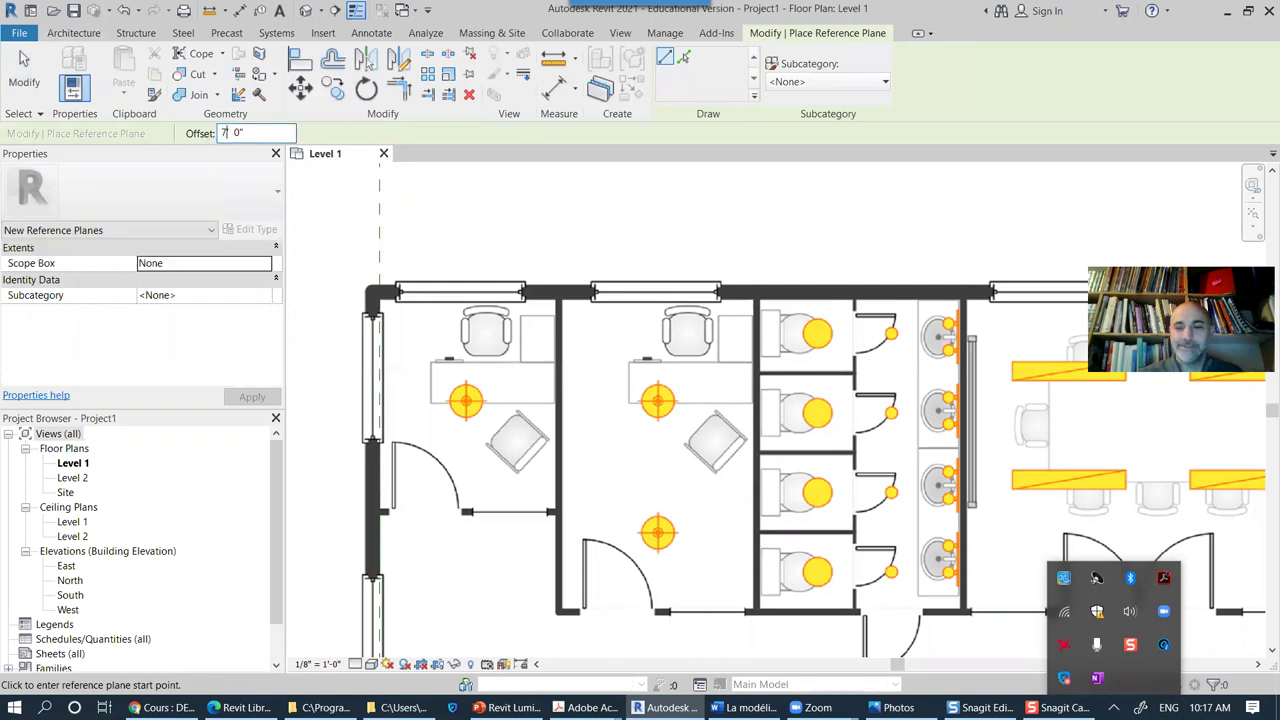
left_click(685, 60)
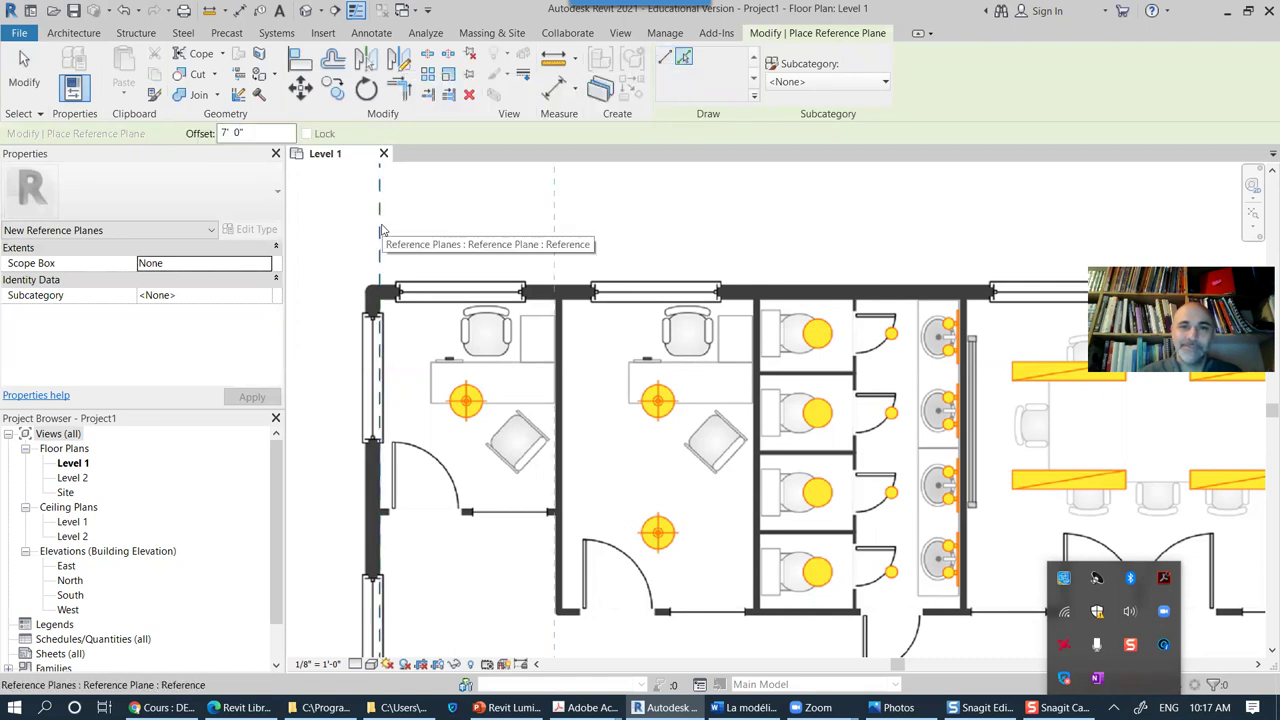
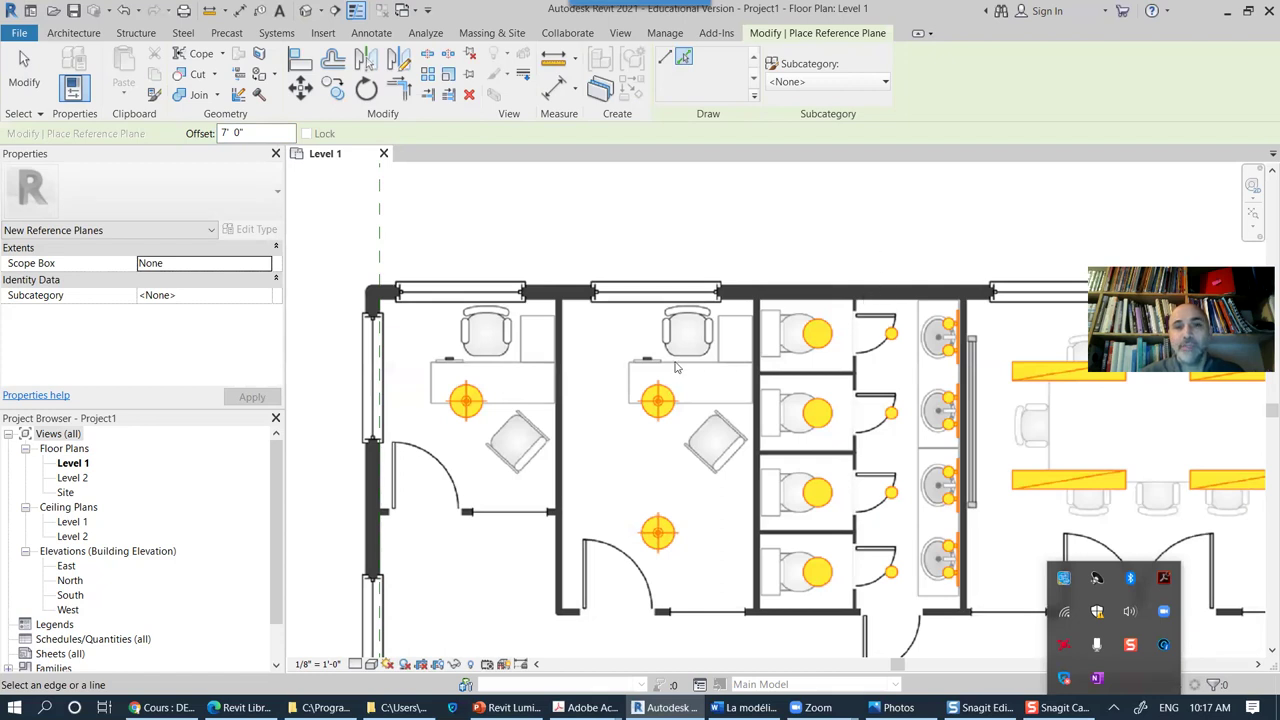
Step: Add a reference plane offset 7' 2 1/2" from the first, along the wall between the first two offices
scroll(676, 366, "down", 3)
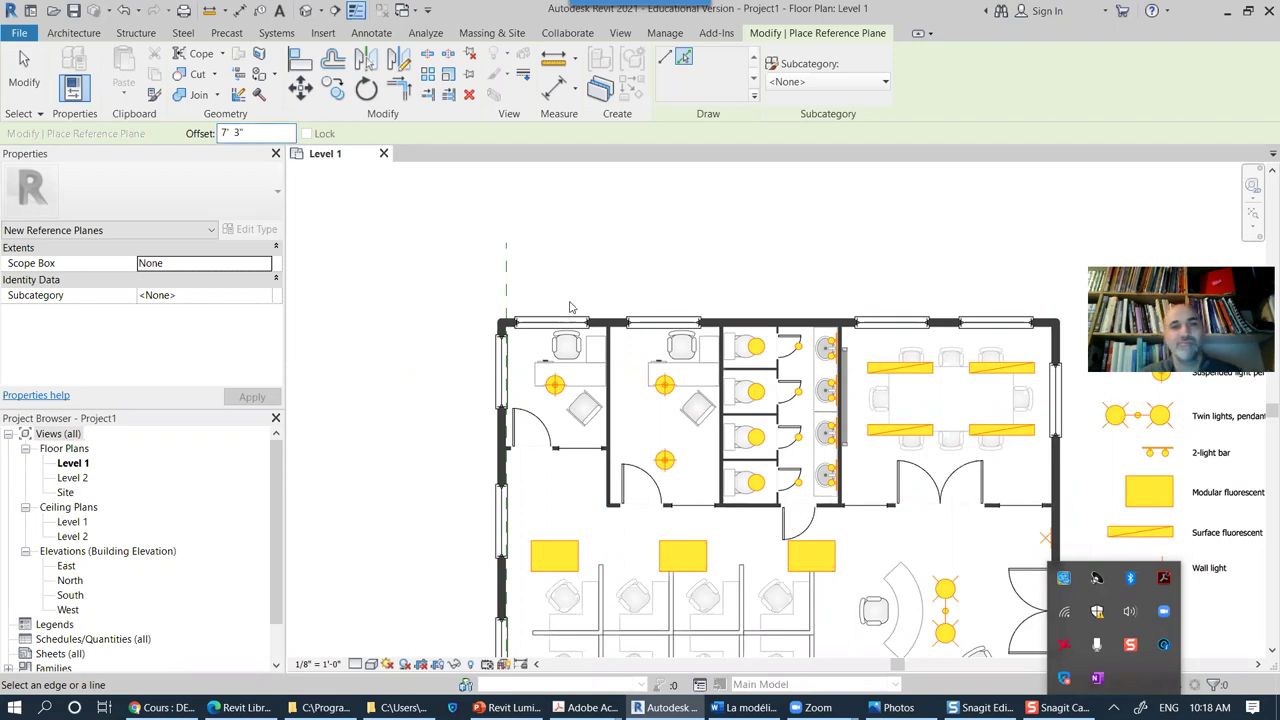
scroll(559, 315, "up", 2)
scroll(474, 274, "up", 2)
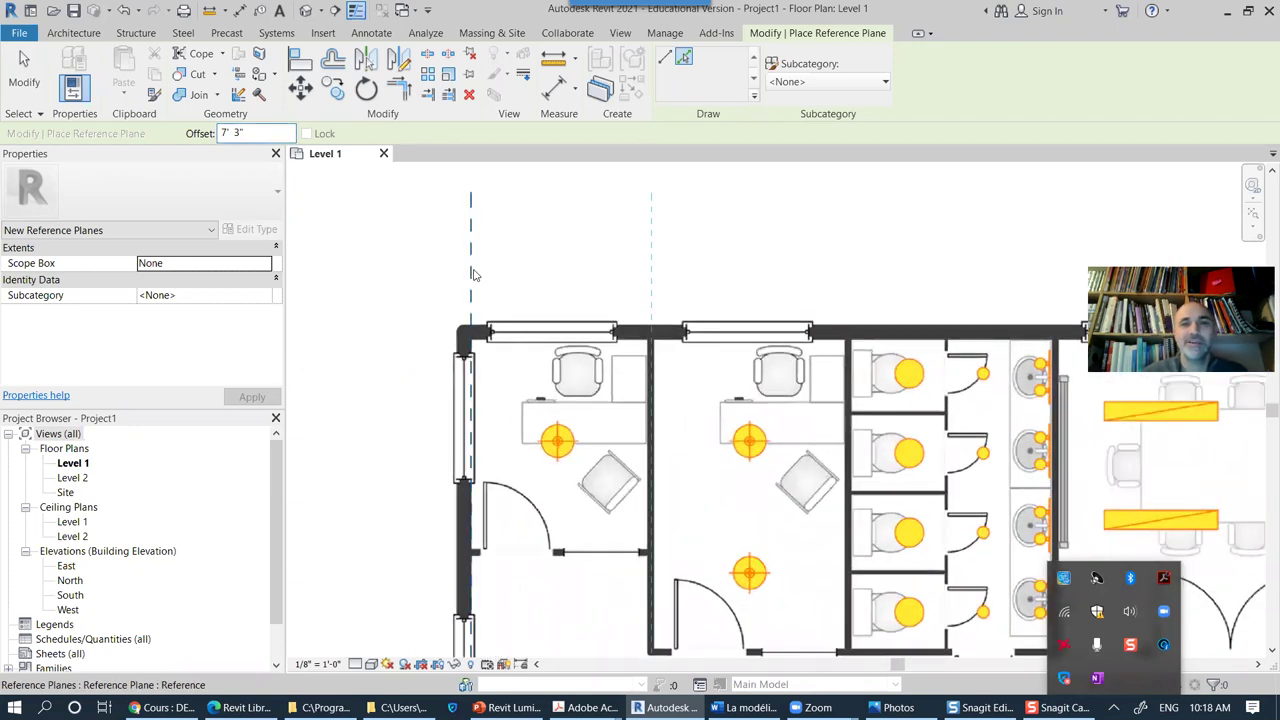
double_click(236, 133)
left_click(237, 133)
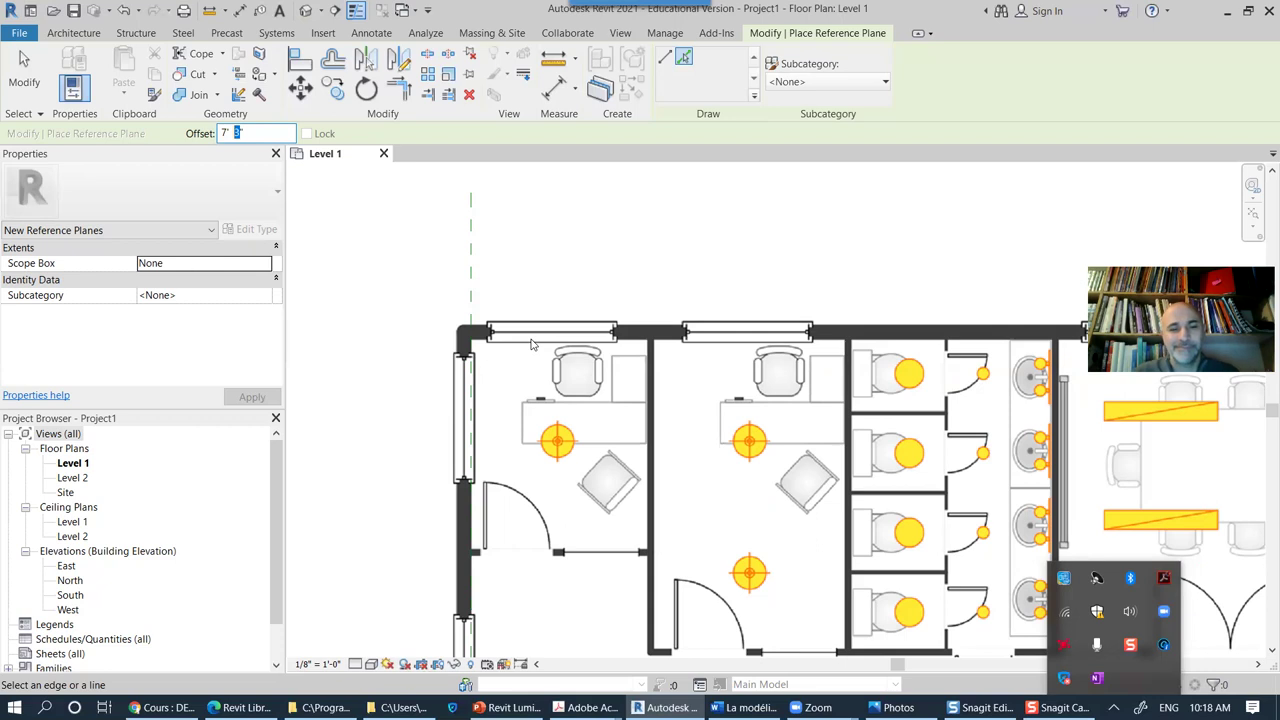
key("Return")
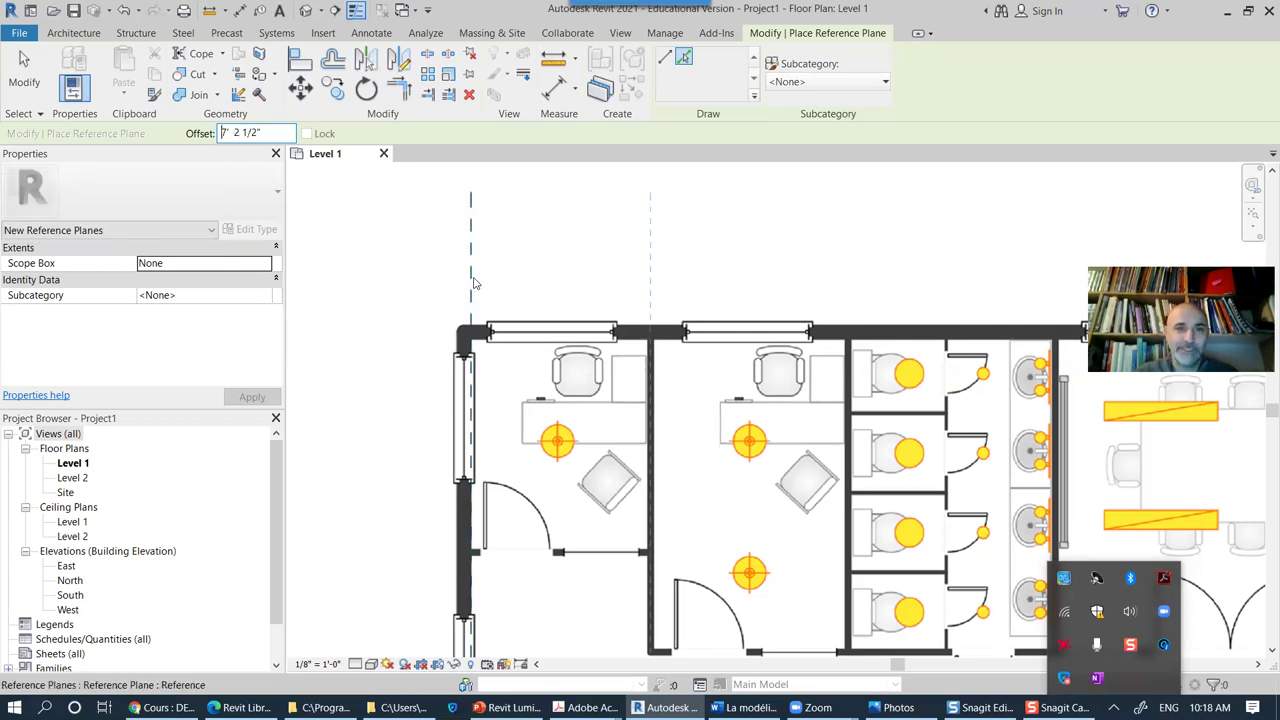
left_click(472, 286)
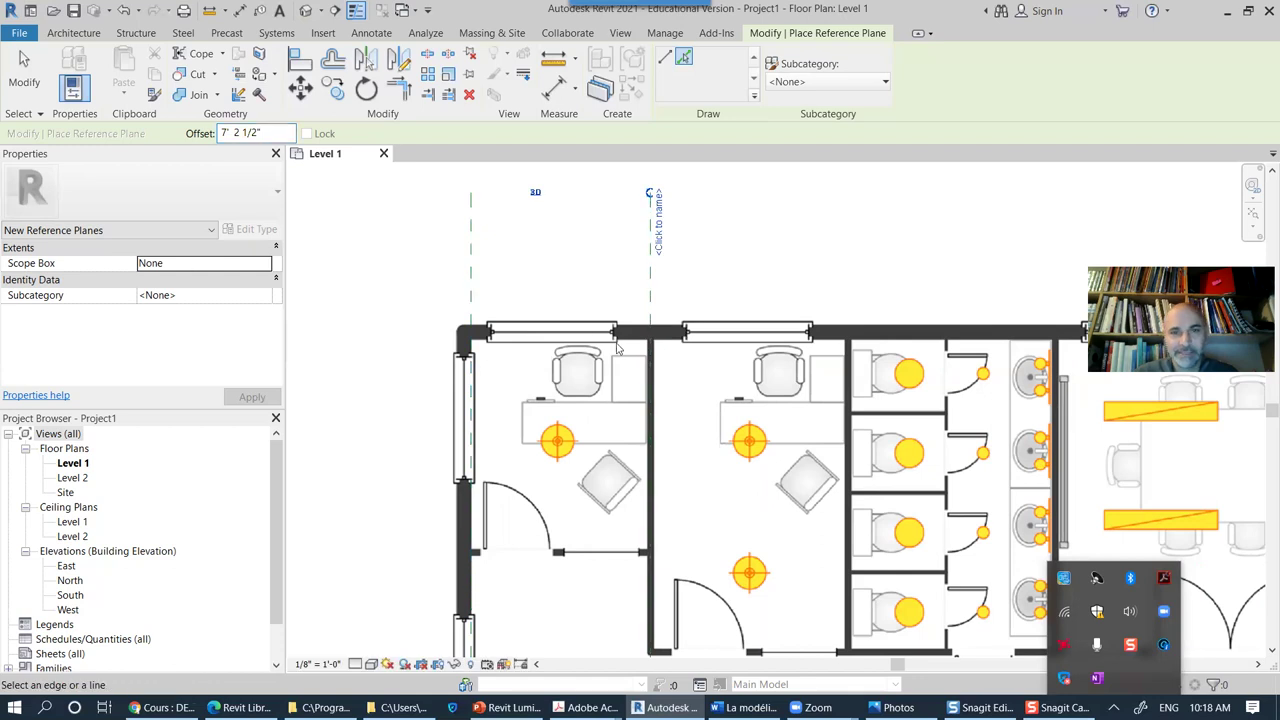
scroll(614, 336, "up", 4)
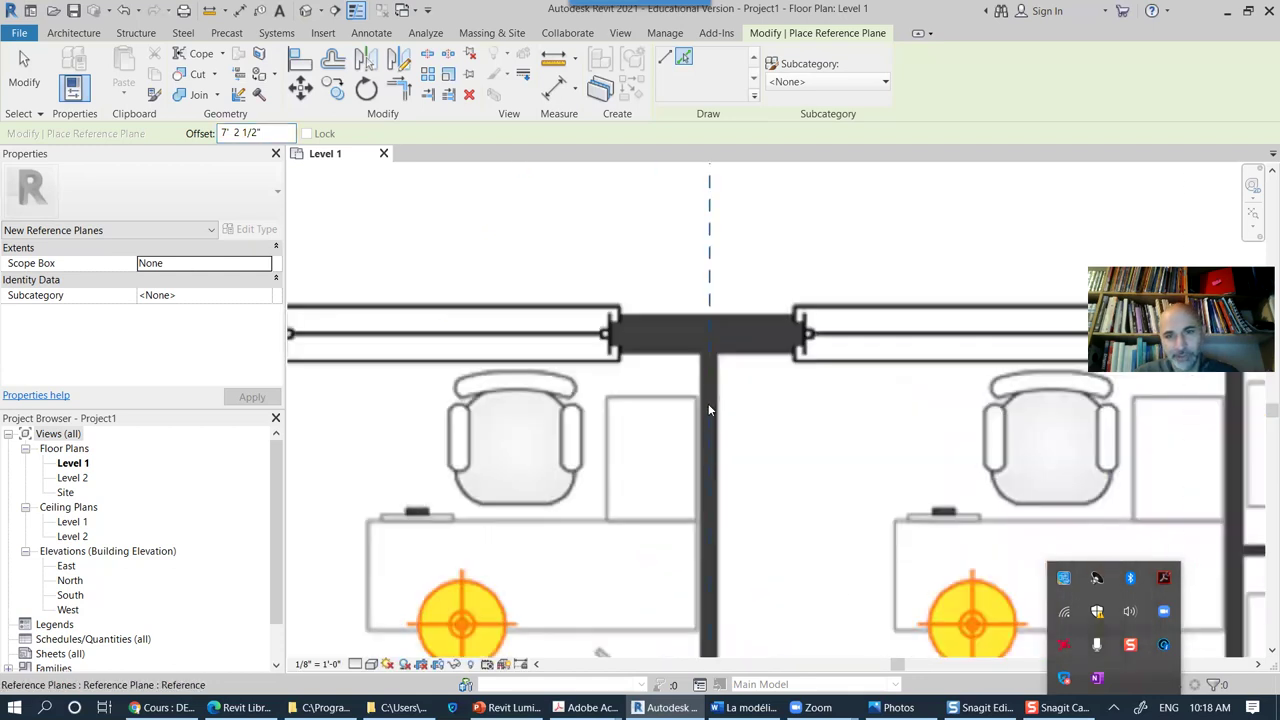
scroll(673, 385, "down", 2)
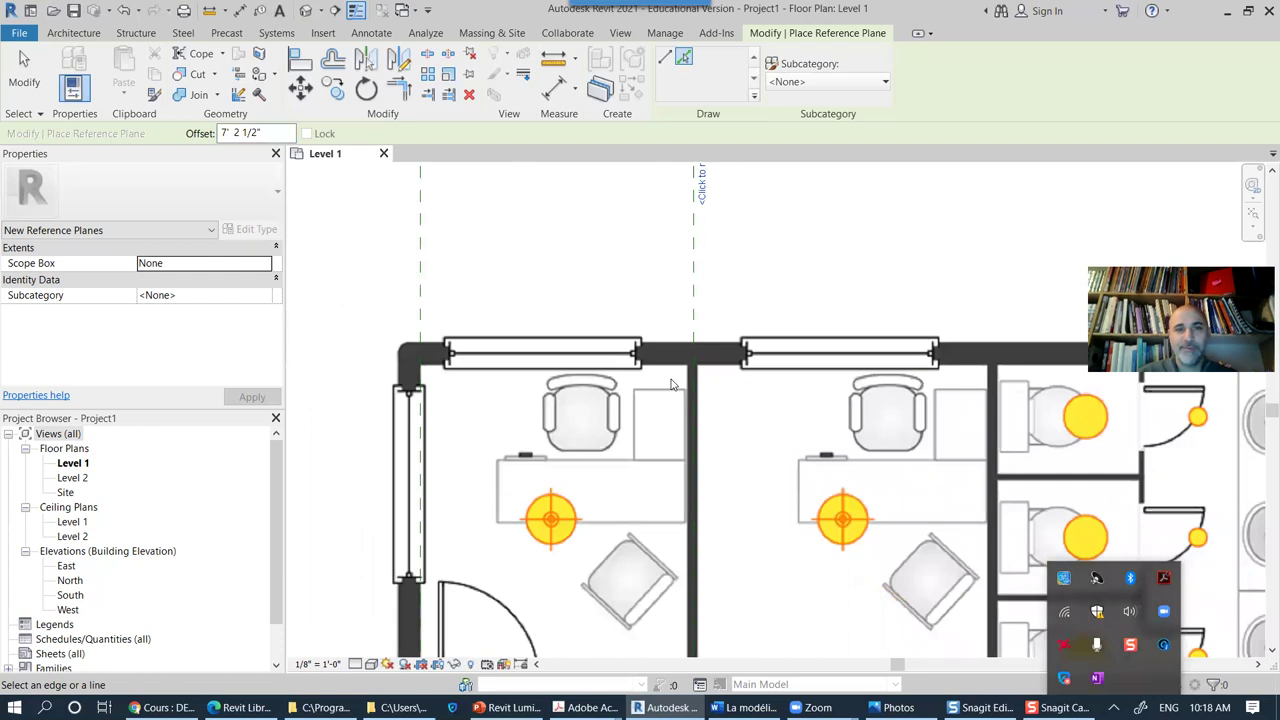
scroll(673, 385, "down", 2)
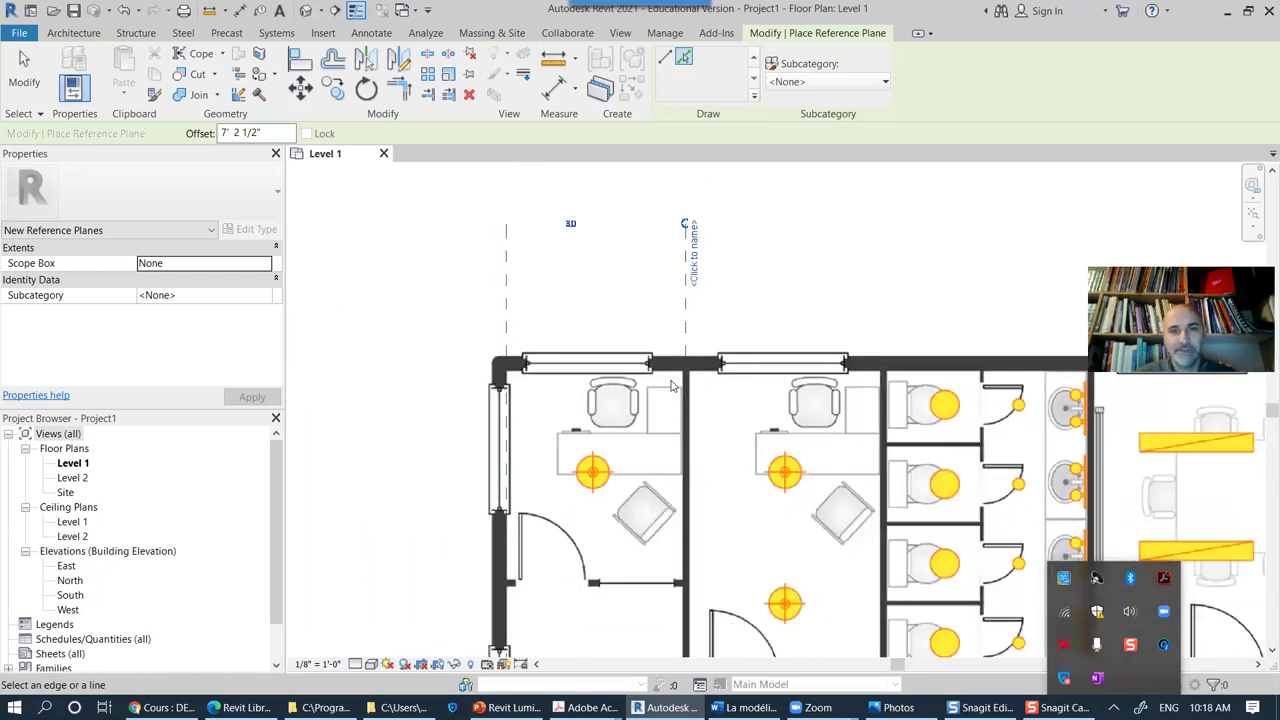
middle_click_drag(676, 390, 580, 362)
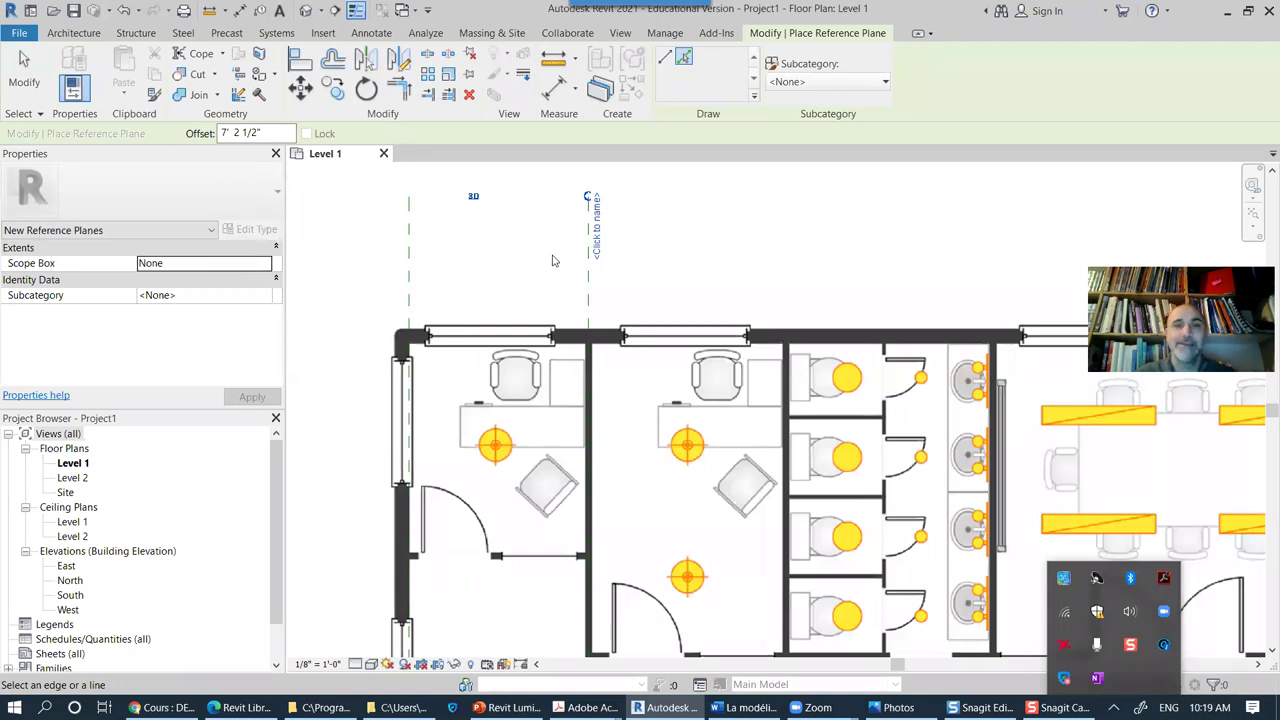
key("Escape")
key("Escape")
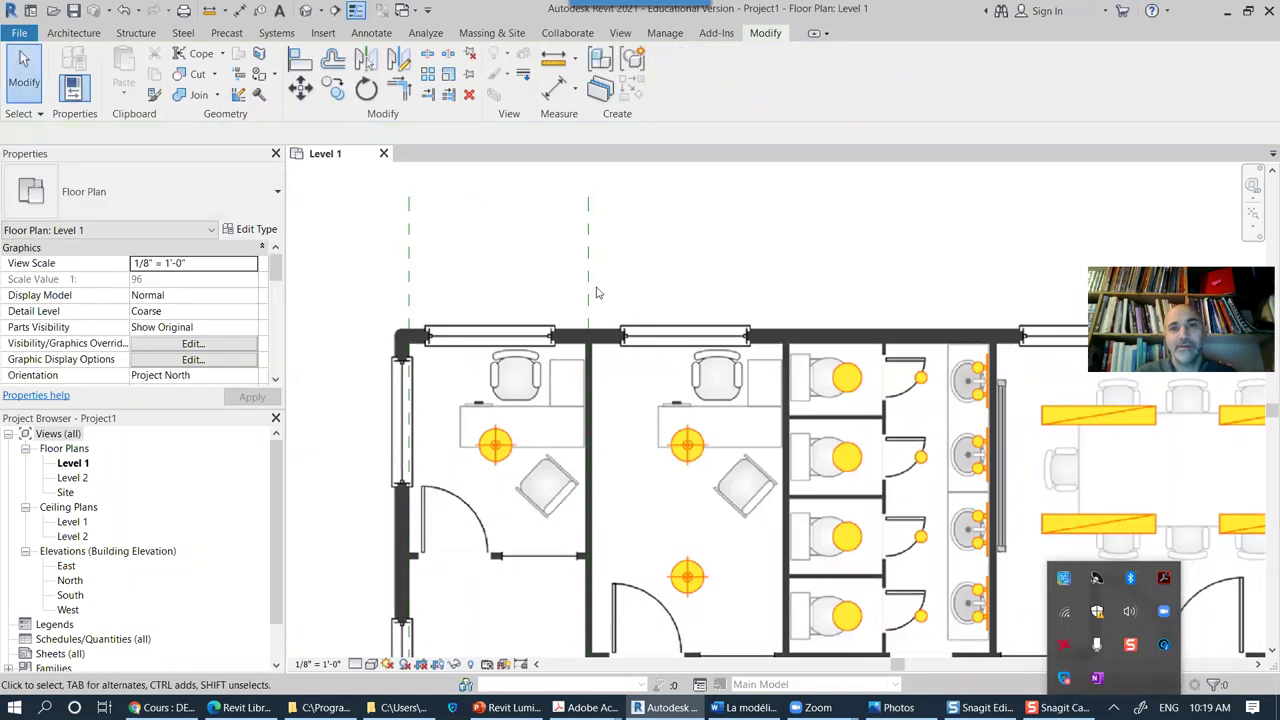
Step: Select the new plane and measure the office interior width as 7' 10 81/128"
left_click(590, 289)
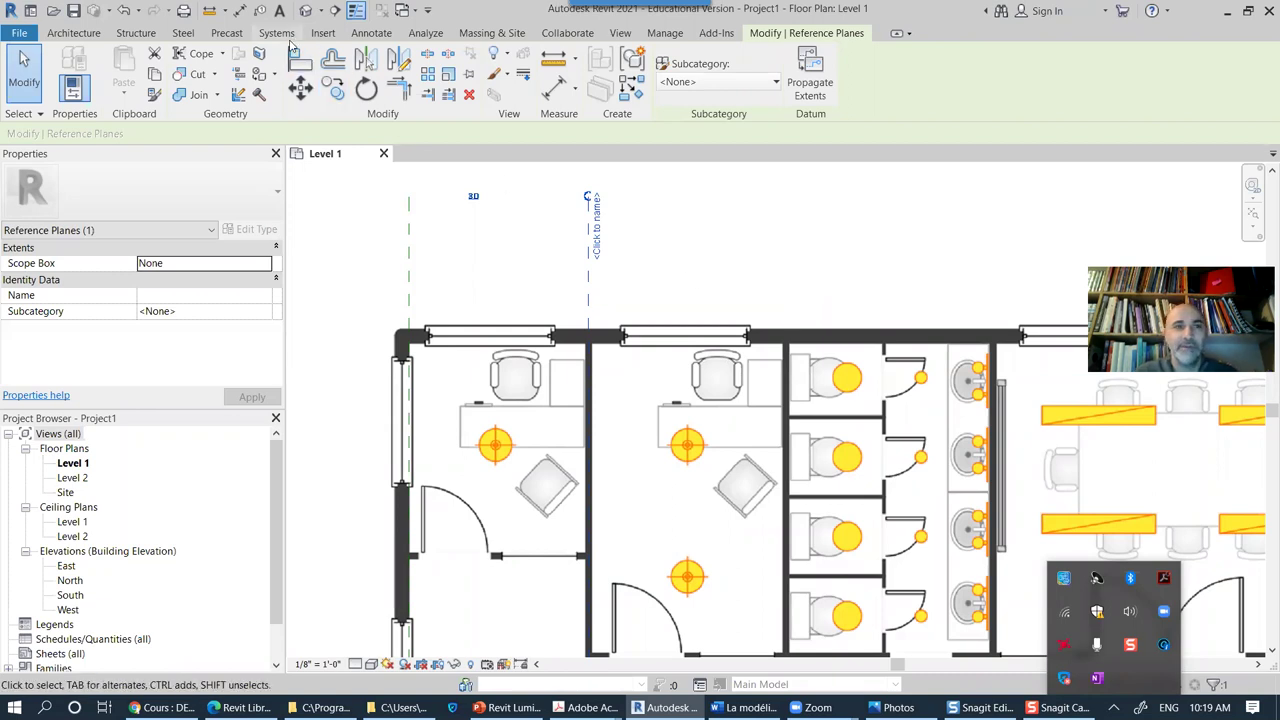
key("Escape")
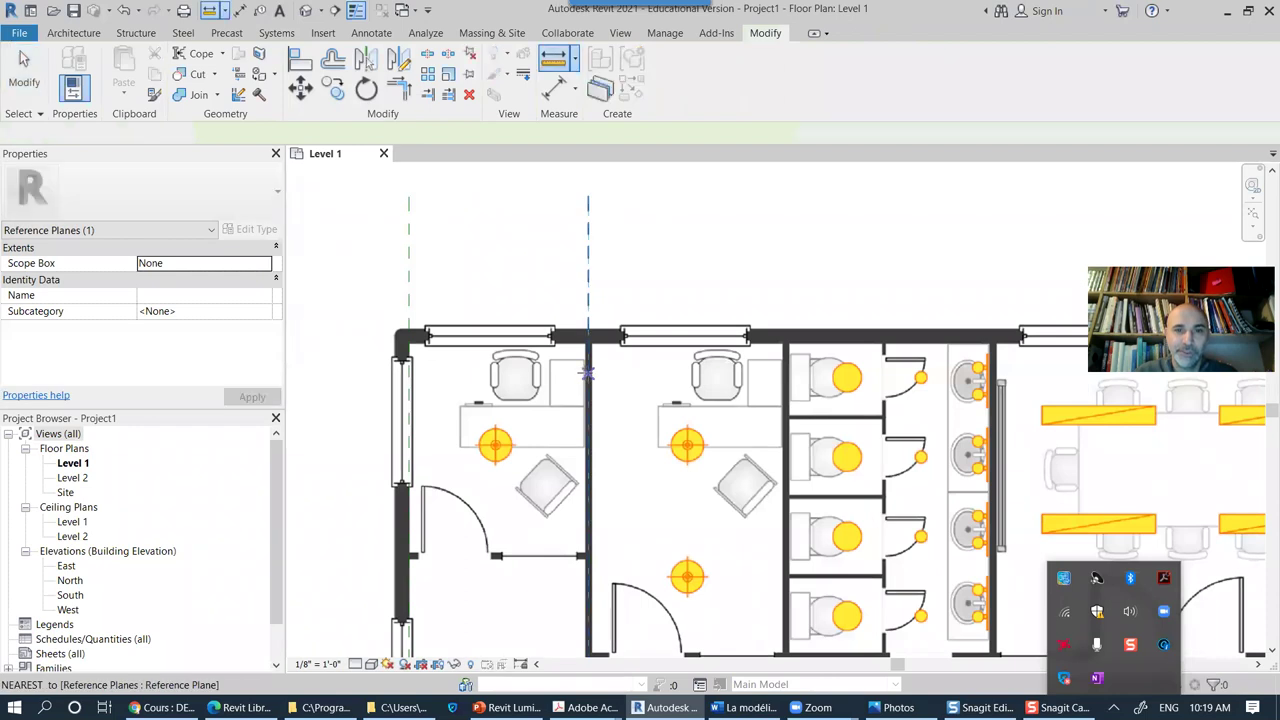
key("m")
key("e")
left_click(592, 375)
scroll(785, 380, "up", 3)
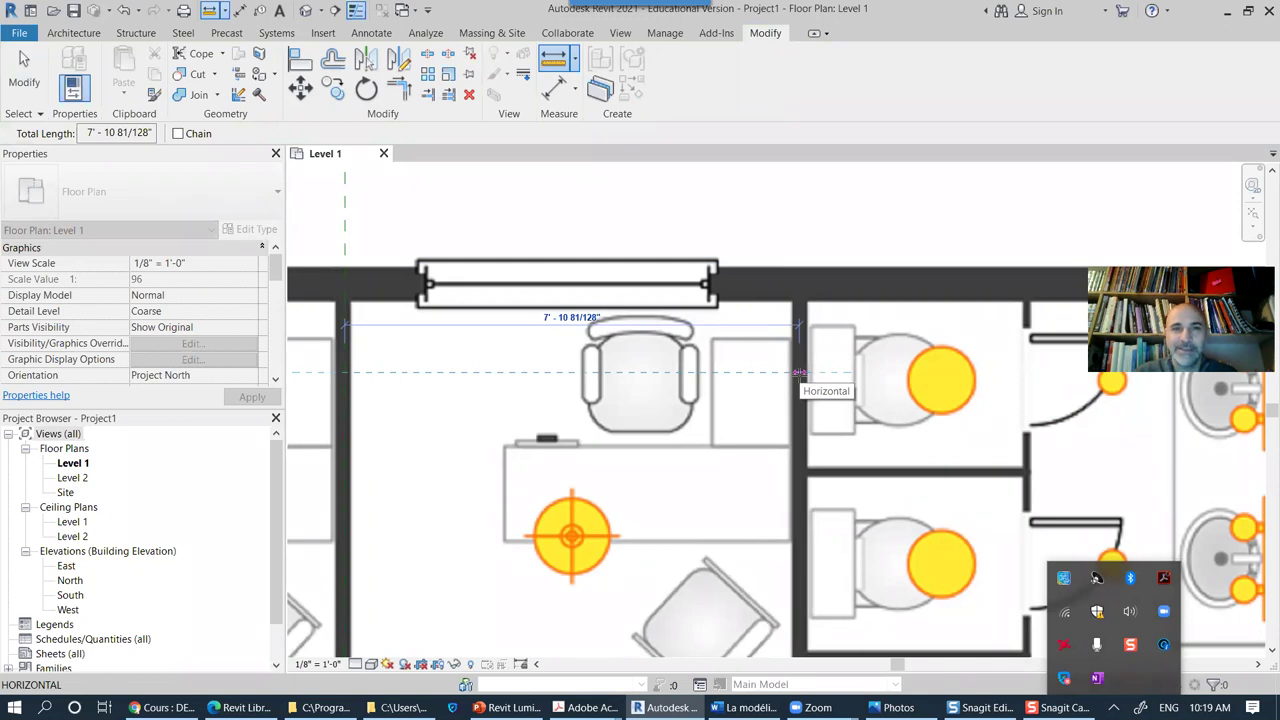
key("Escape")
key("Escape")
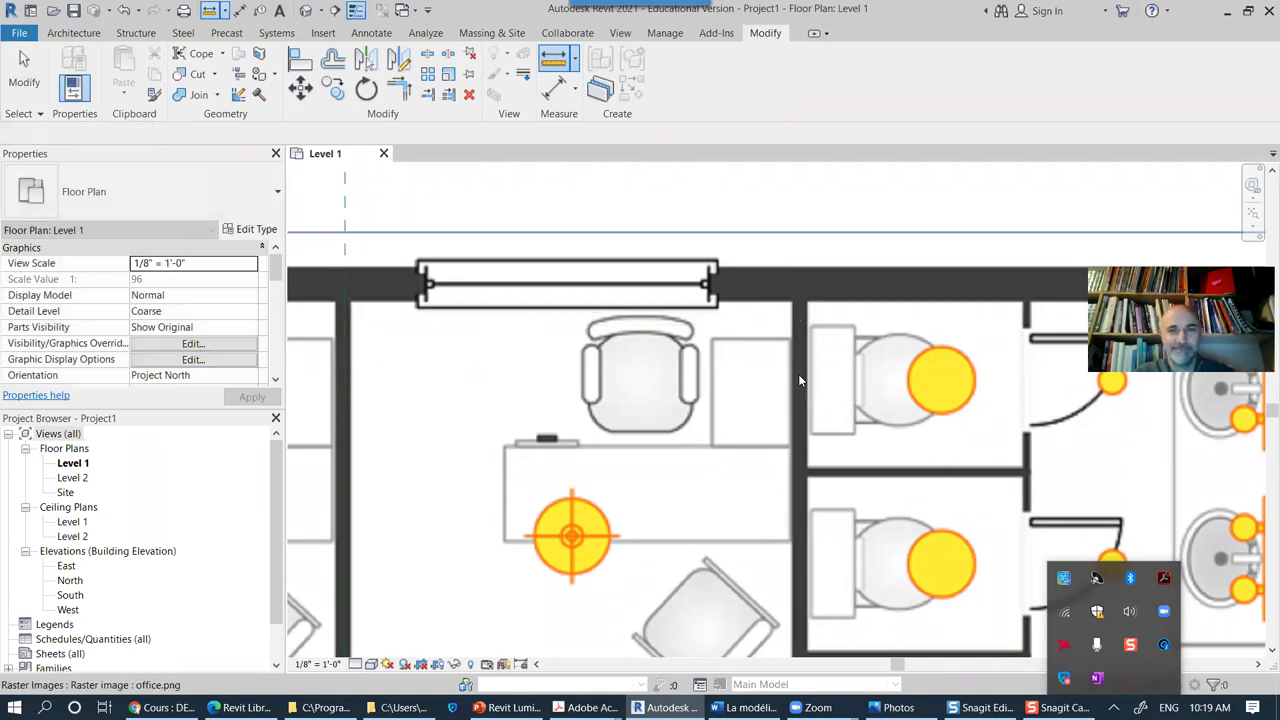
Step: Restart reference plane placement from the existing plane with Create Similar
scroll(740, 398, "down", 4)
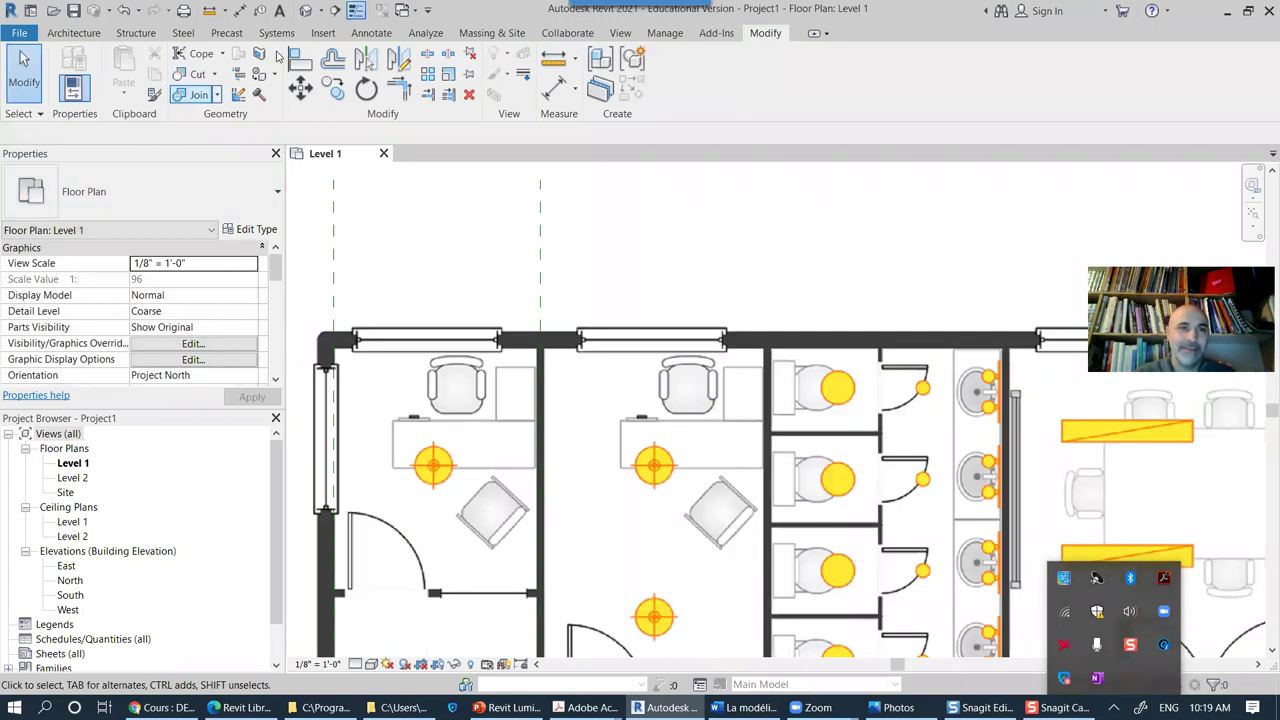
right_click(538, 234)
left_click(587, 391)
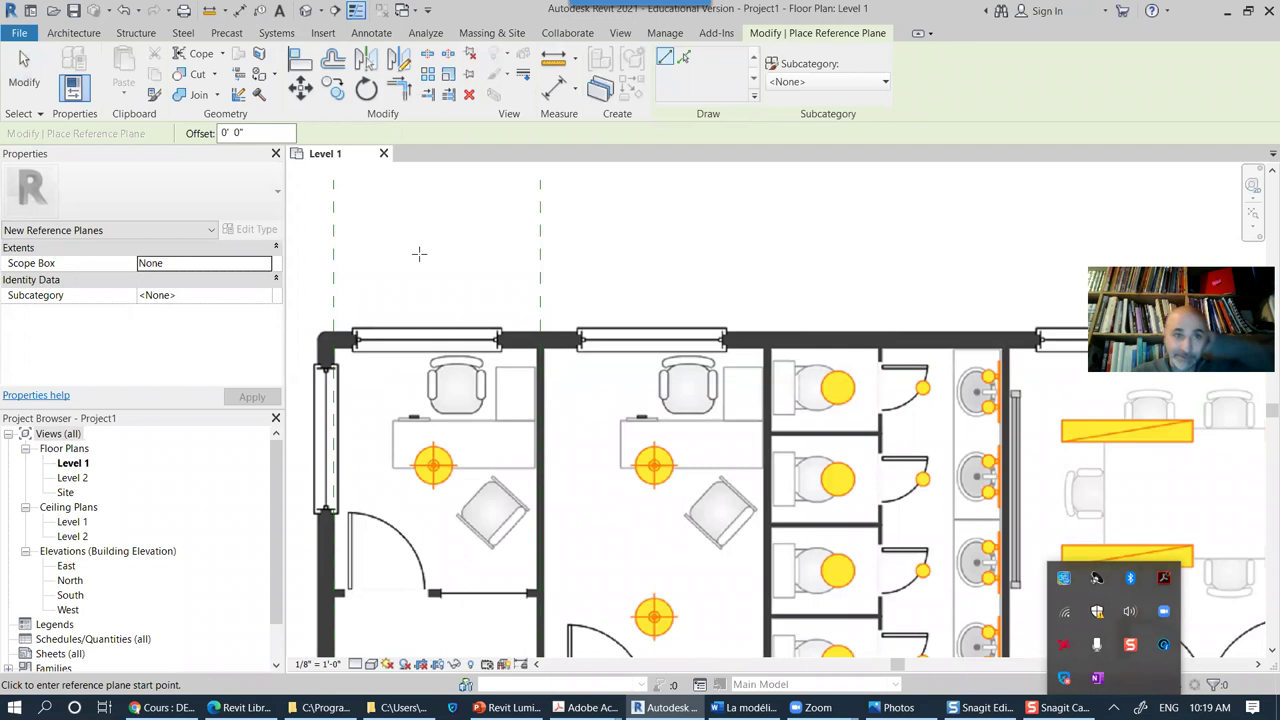
Step: Add a reference plane 7' 11" from the second plane
double_click(223, 133)
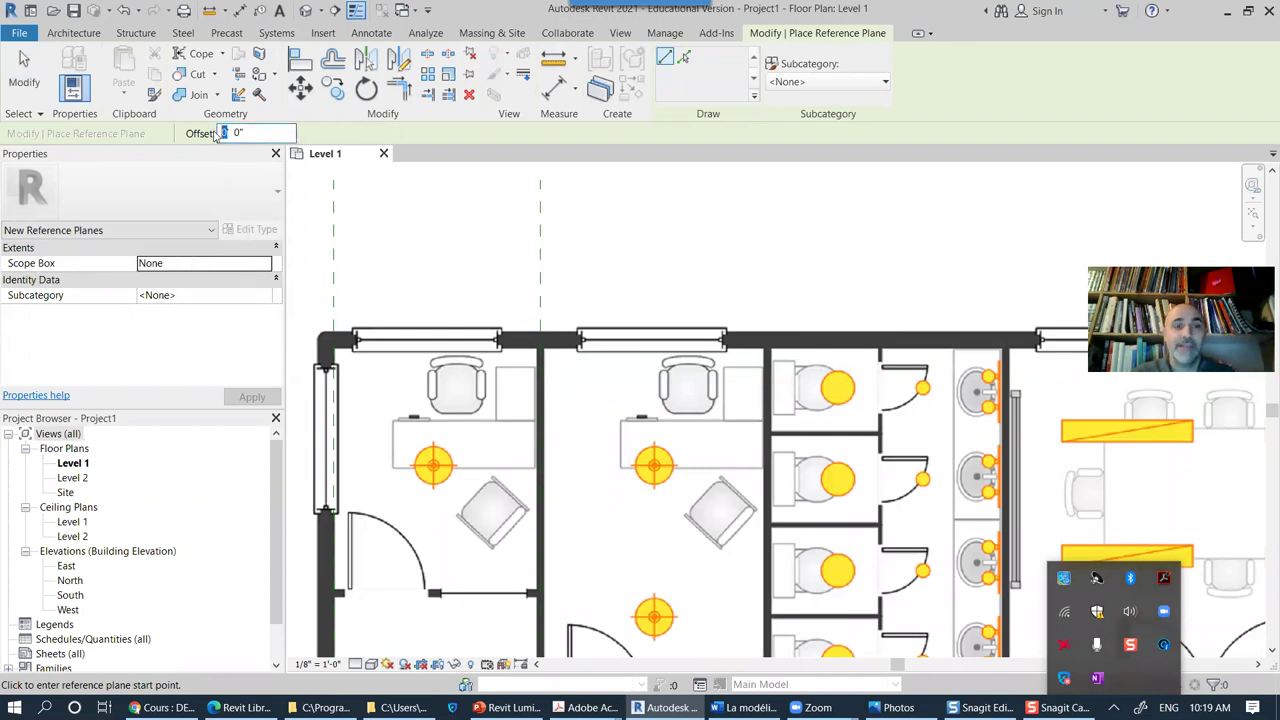
type("7' 1")
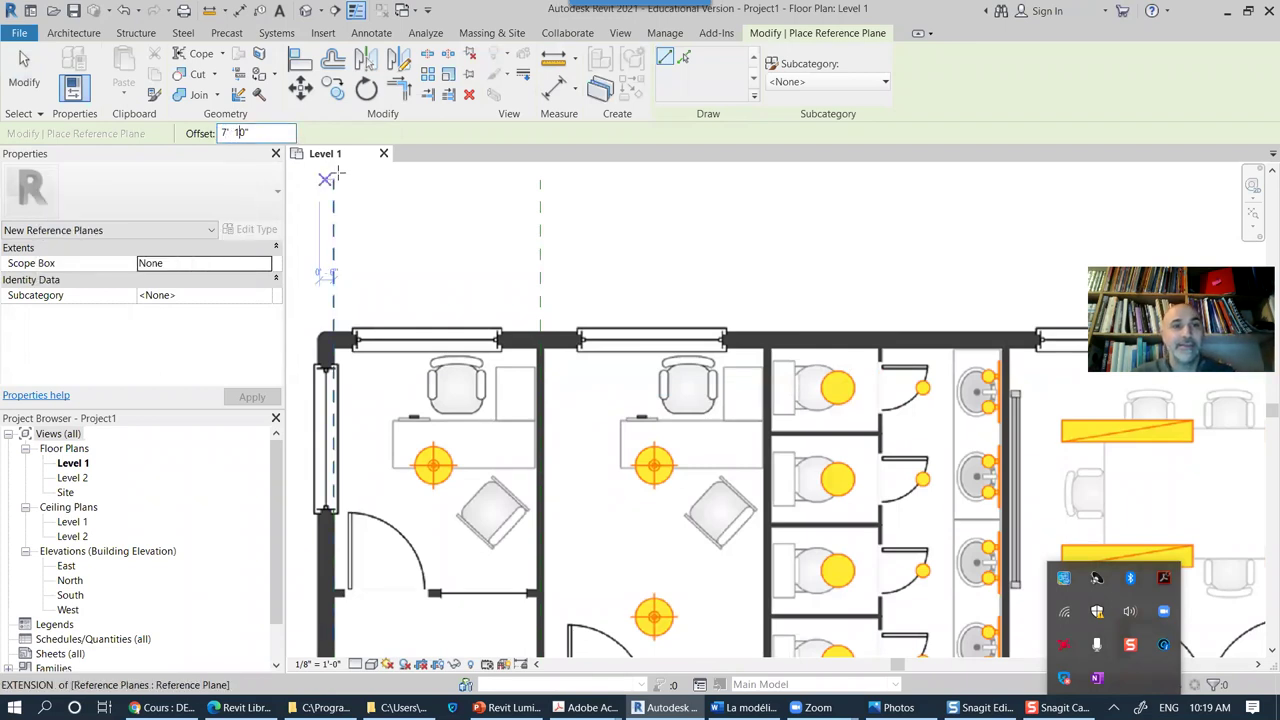
left_click(684, 57)
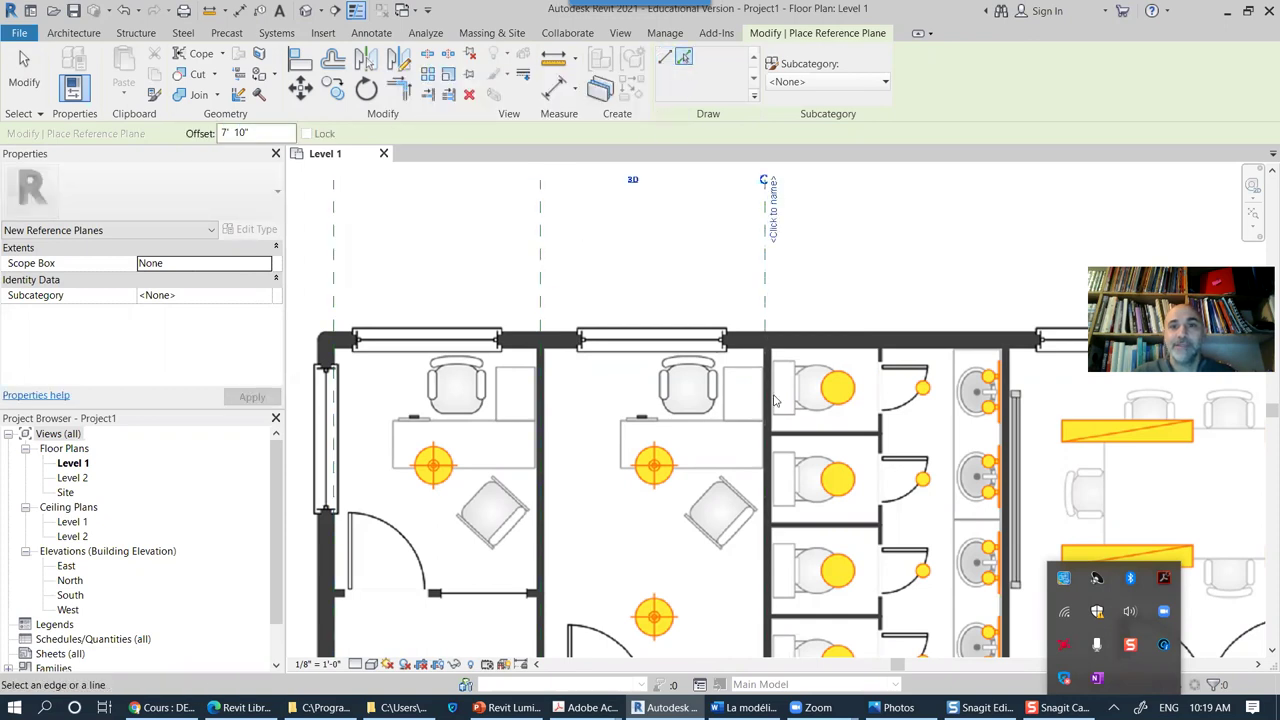
scroll(760, 392, "up", 2)
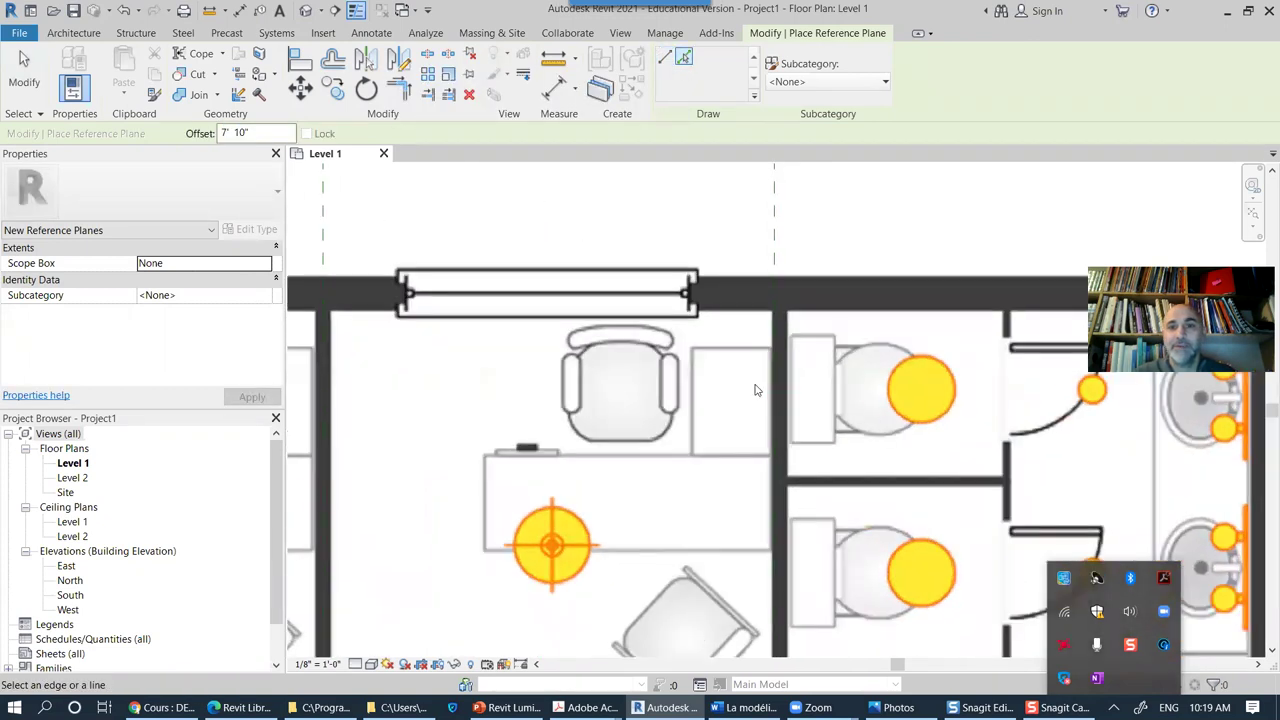
scroll(755, 390, "down", 1)
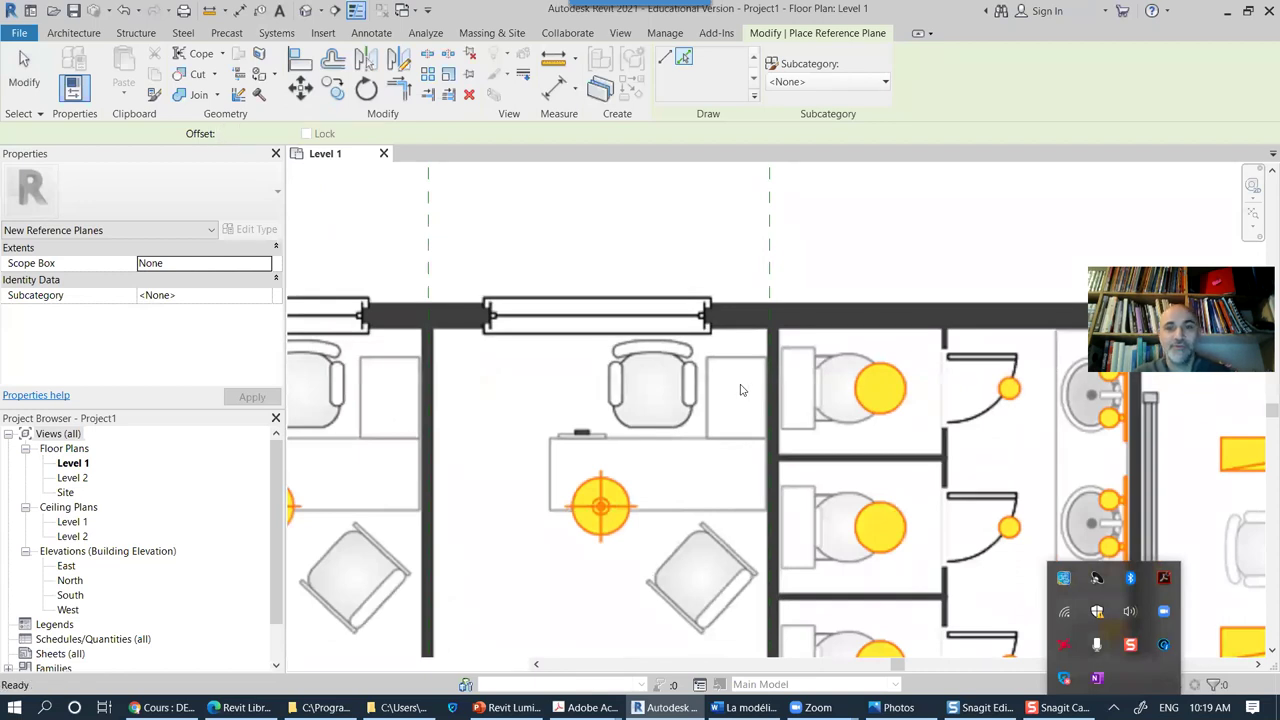
scroll(740, 388, "down", 1)
left_click(238, 133)
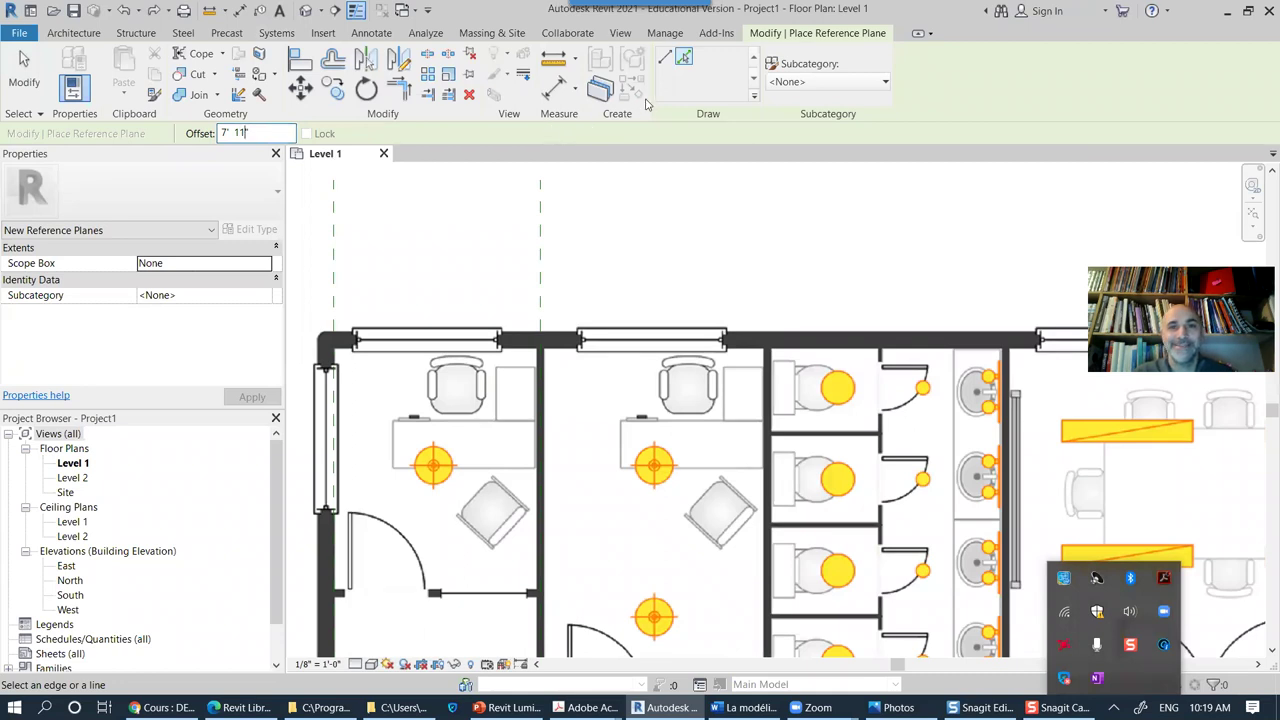
left_click(543, 253)
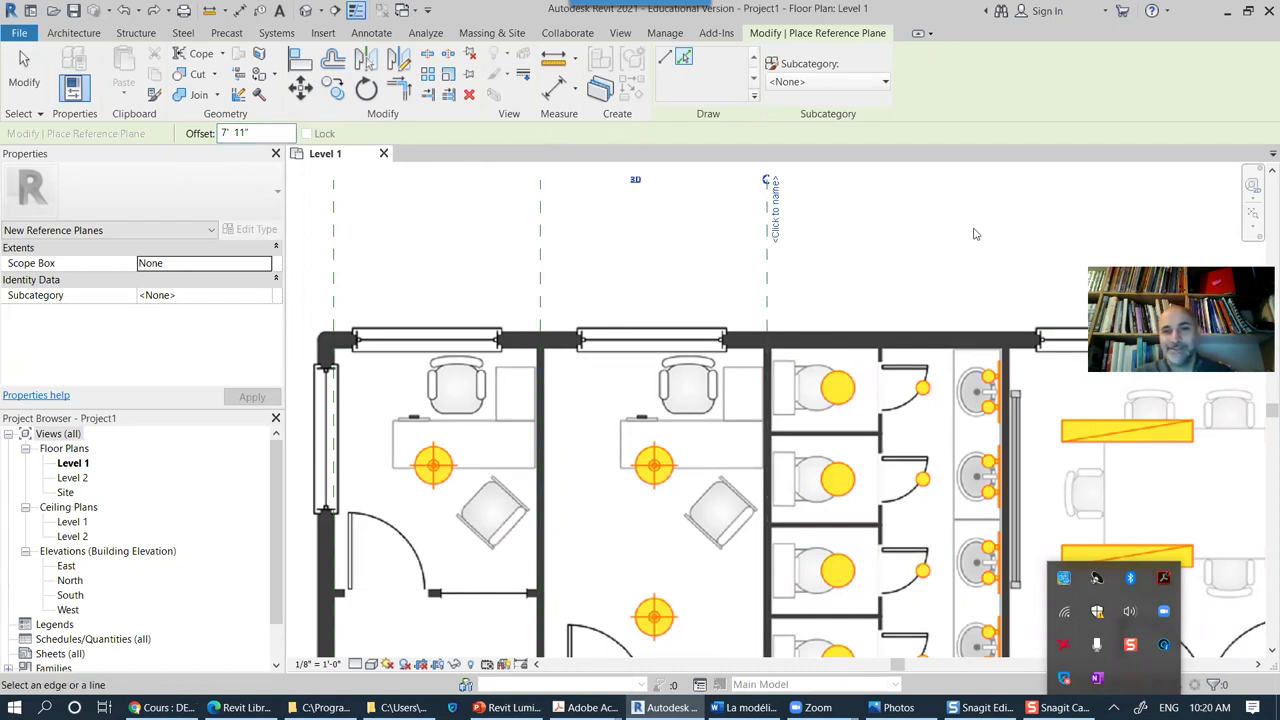
Step: Add another plane 8' 4" further right at the restroom wall, toward the conference room
middle_click_drag(883, 283, 656, 271)
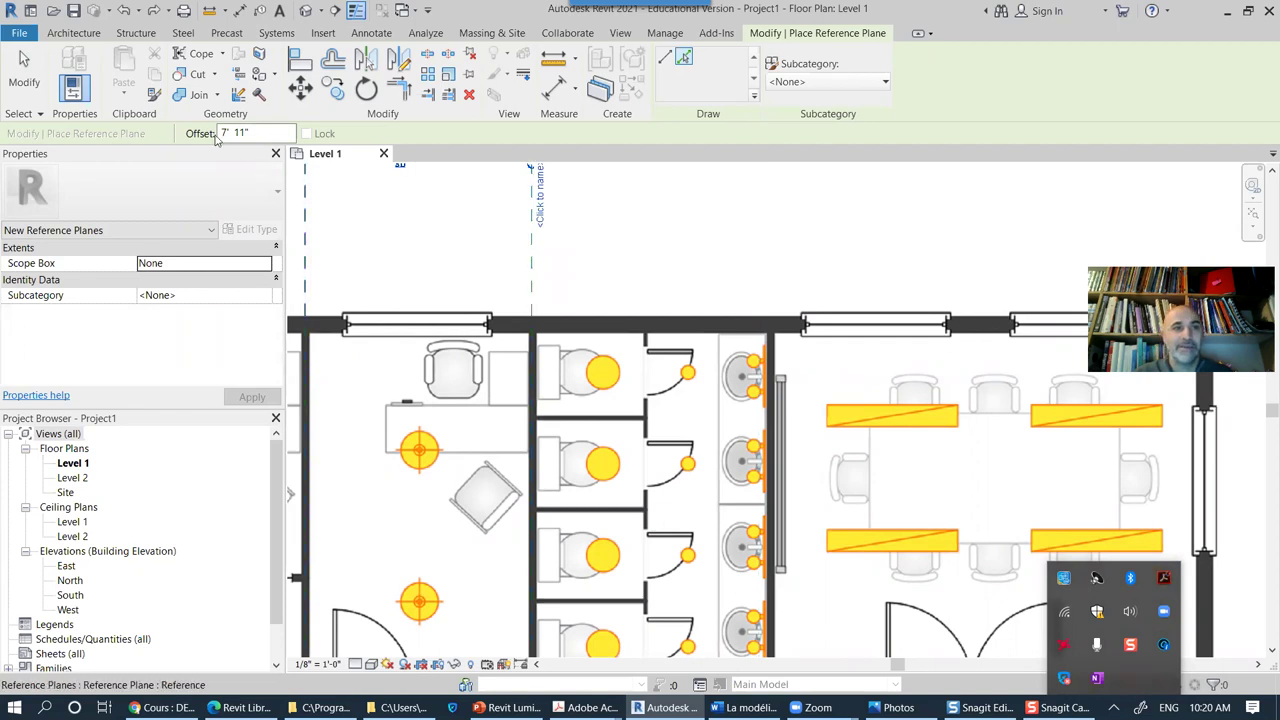
type("8")
type("3")
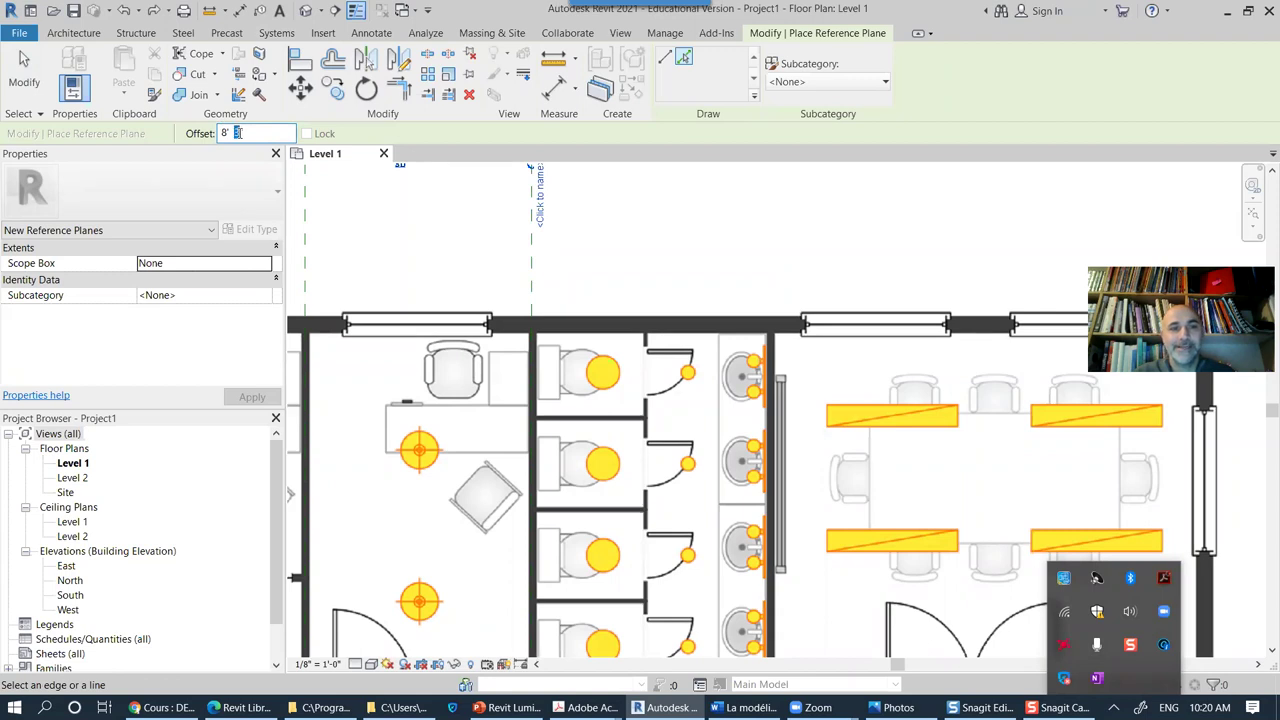
type("4")
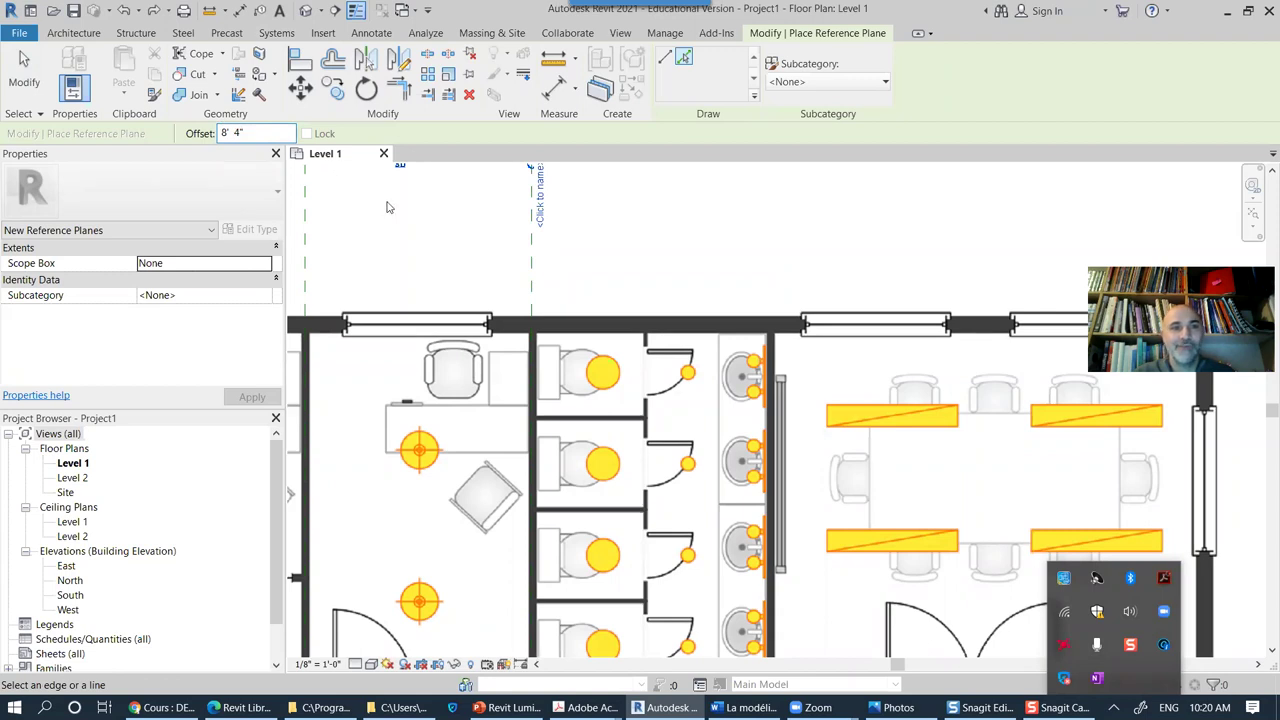
left_click(534, 268)
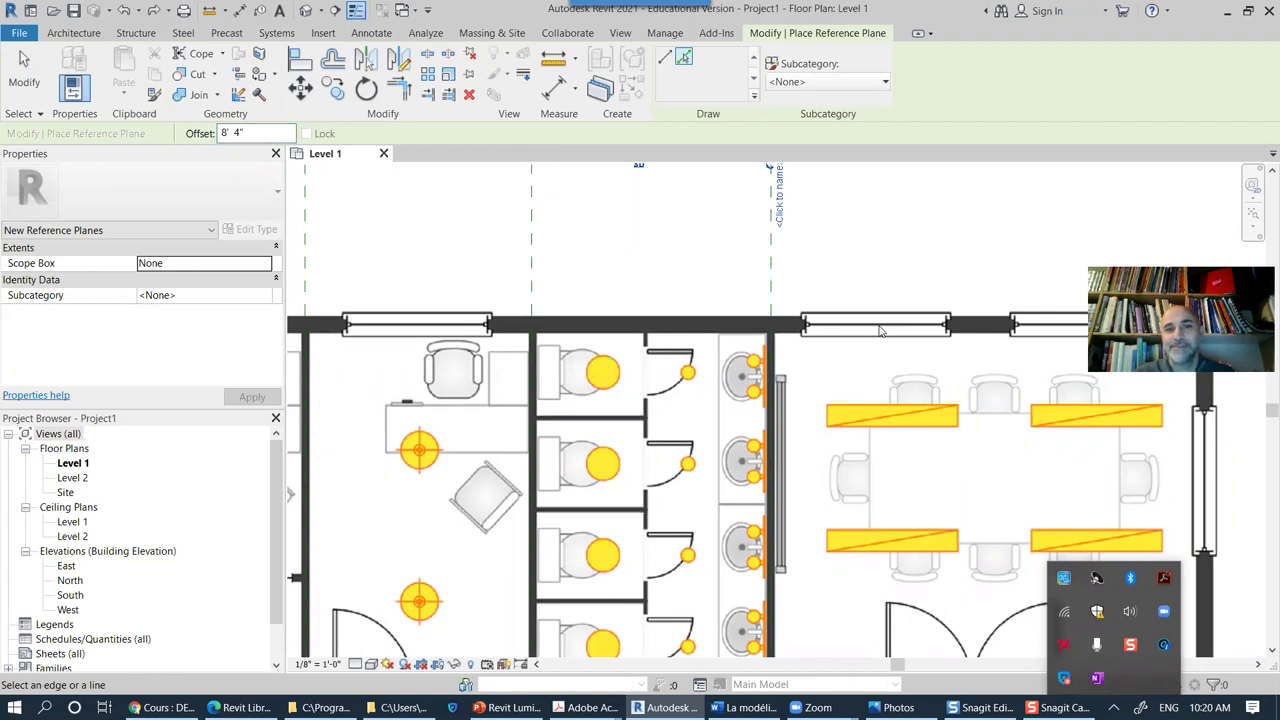
scroll(880, 330, "down", 2)
middle_click_drag(886, 340, 655, 348)
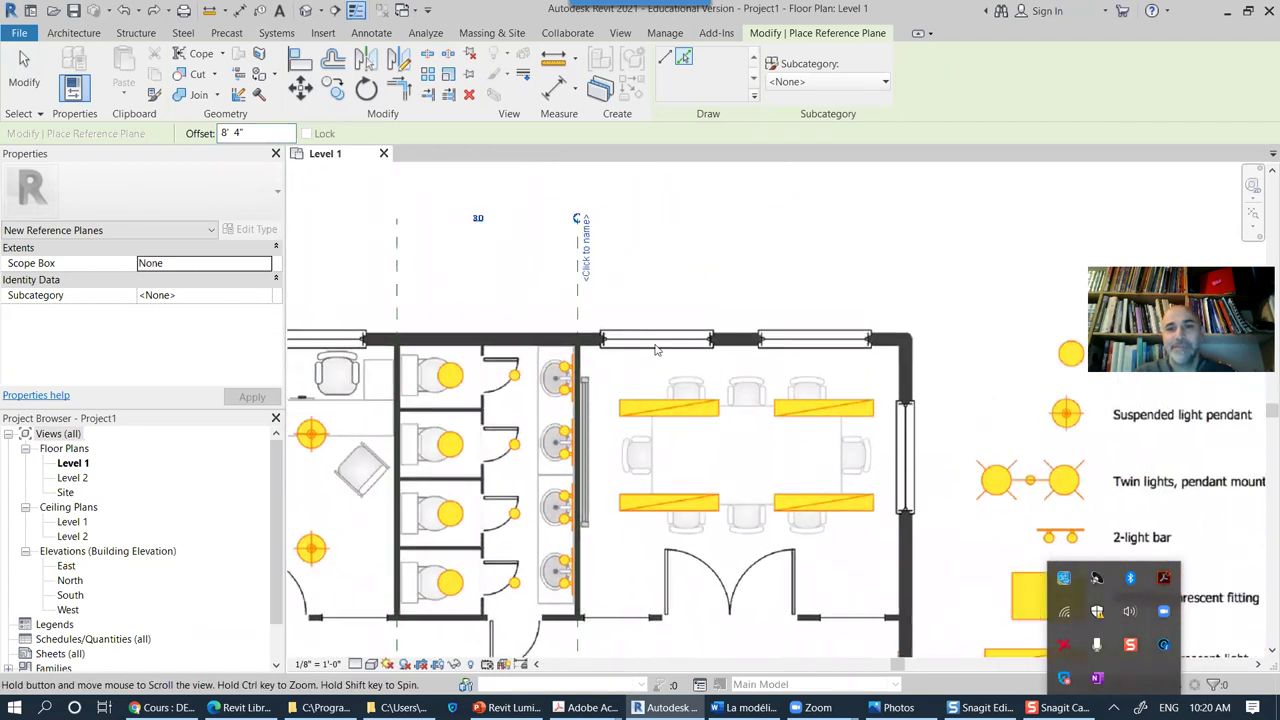
scroll(655, 348, "up", 3)
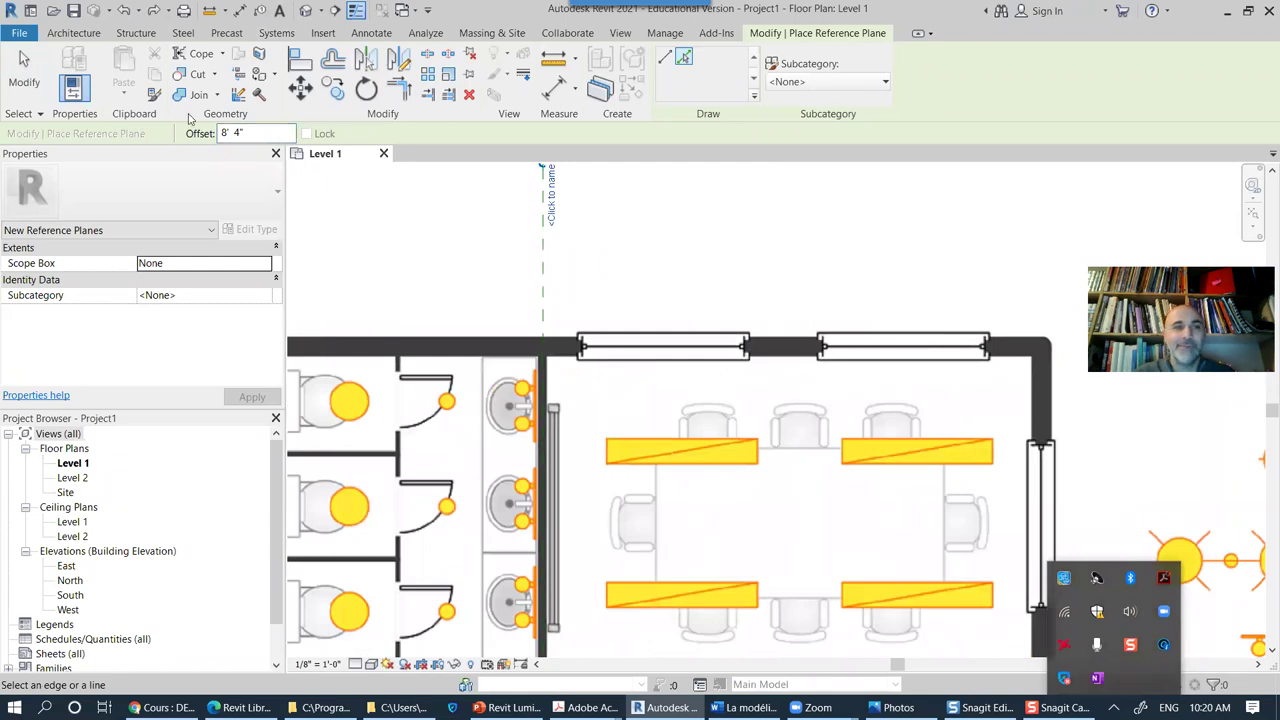
double_click(238, 133)
Step: Add a reference plane 14' 10" from the last one, at the conference room's far wall
type("15")
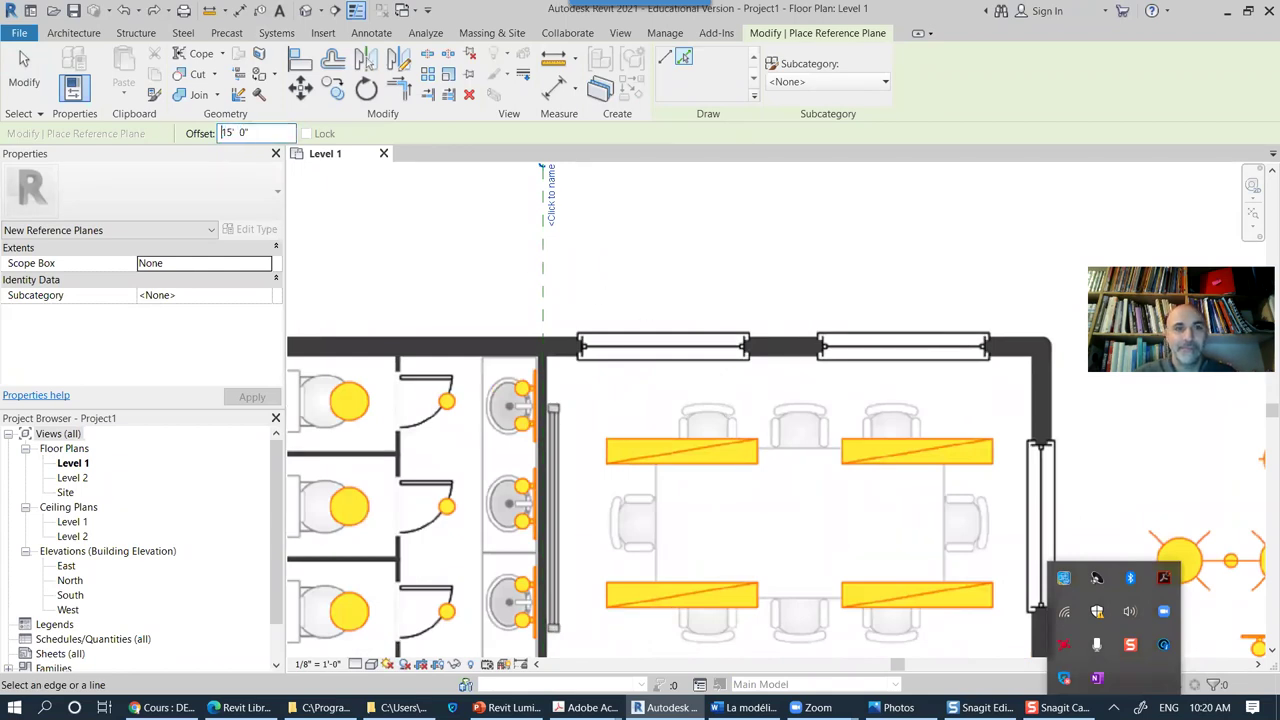
left_click(548, 290)
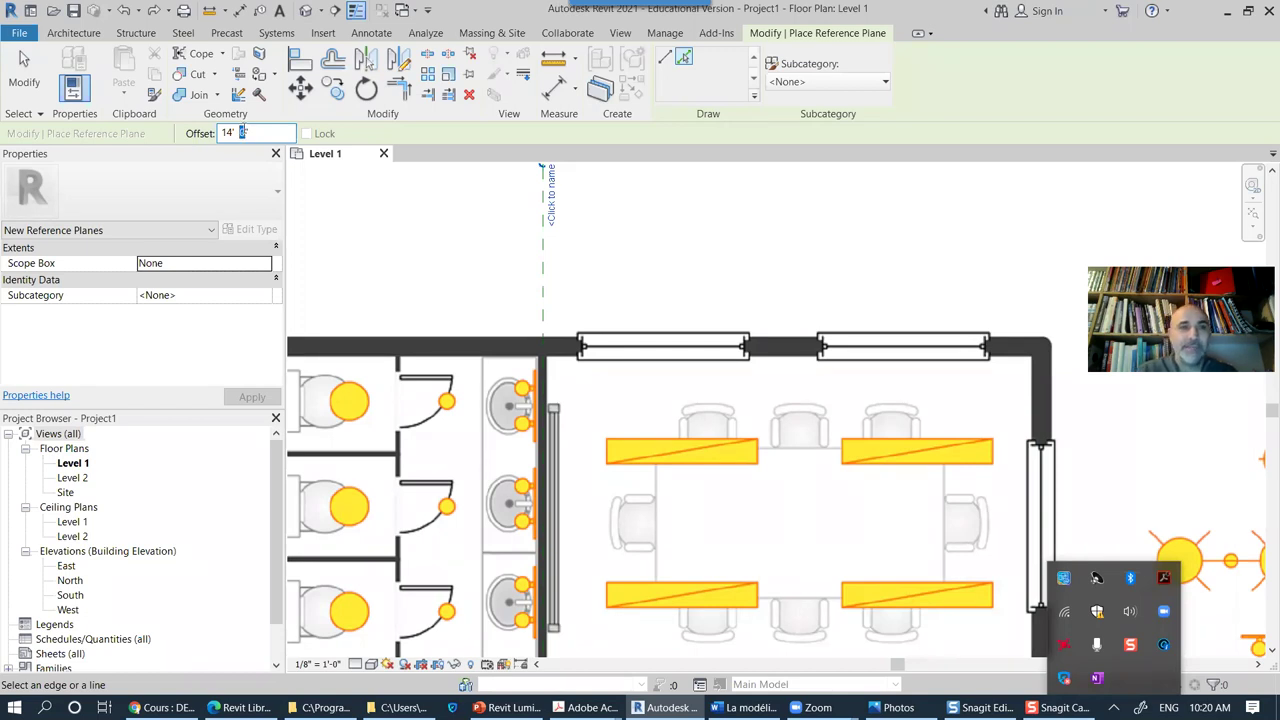
left_click(545, 283)
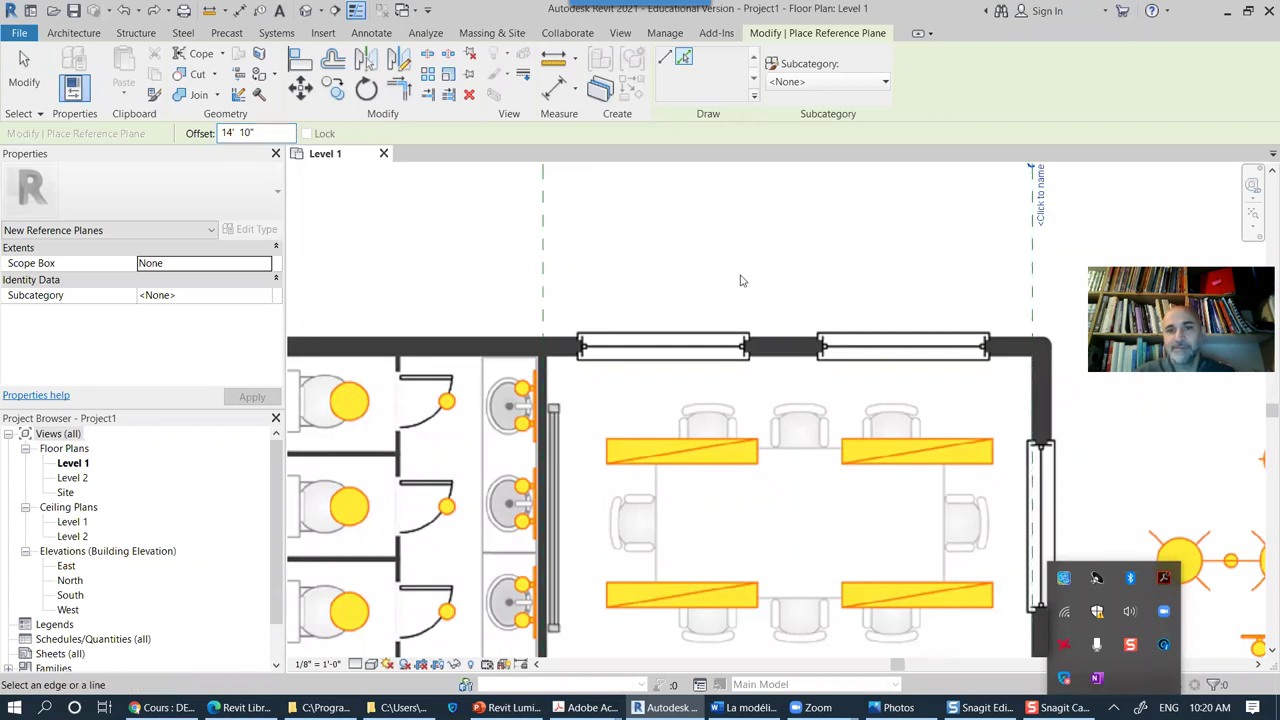
scroll(740, 280, "down", 3)
middle_click_drag(776, 325, 956, 305)
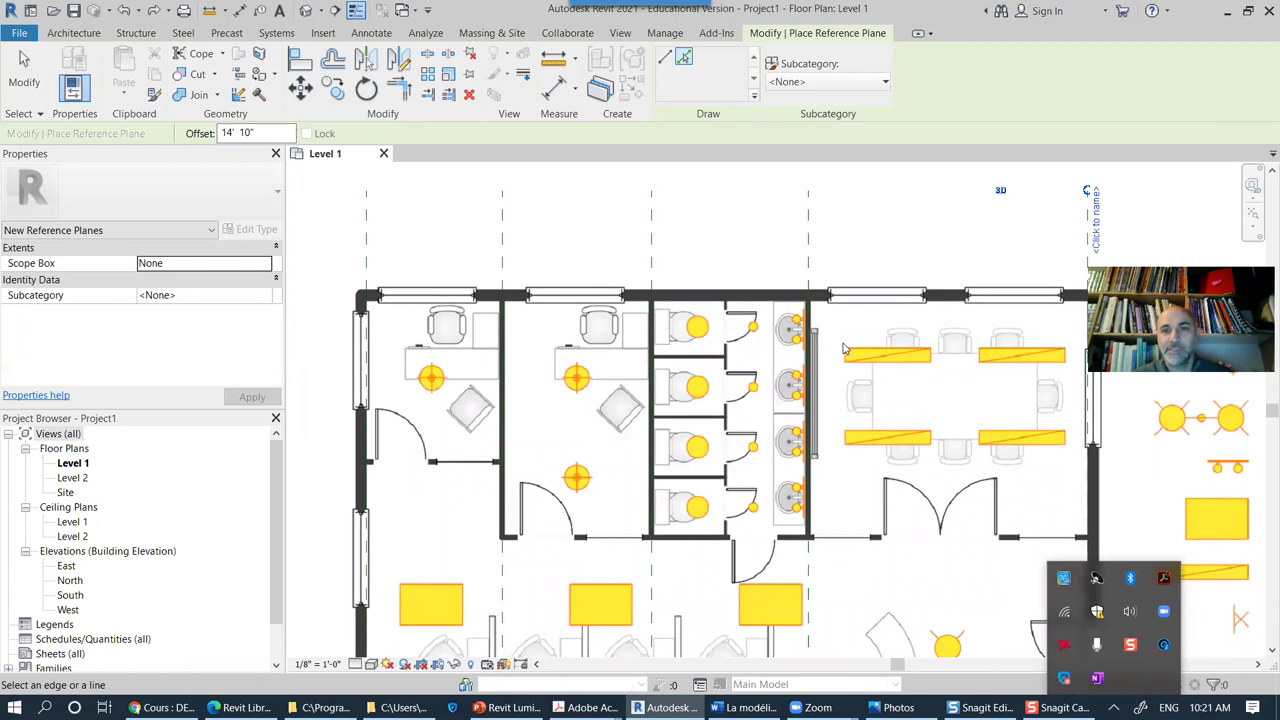
middle_click_drag(829, 354, 771, 338)
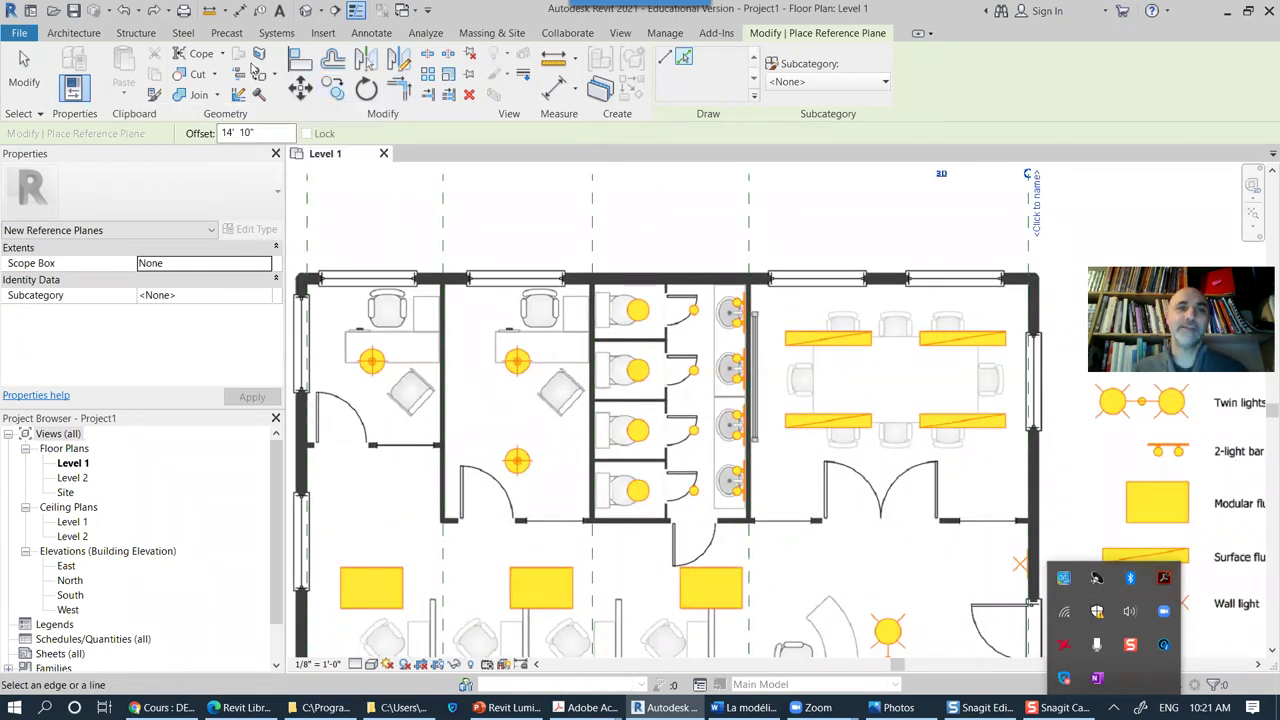
Step: Trace a first horizontal reference plane along the top wall's inner face
left_click(73, 33)
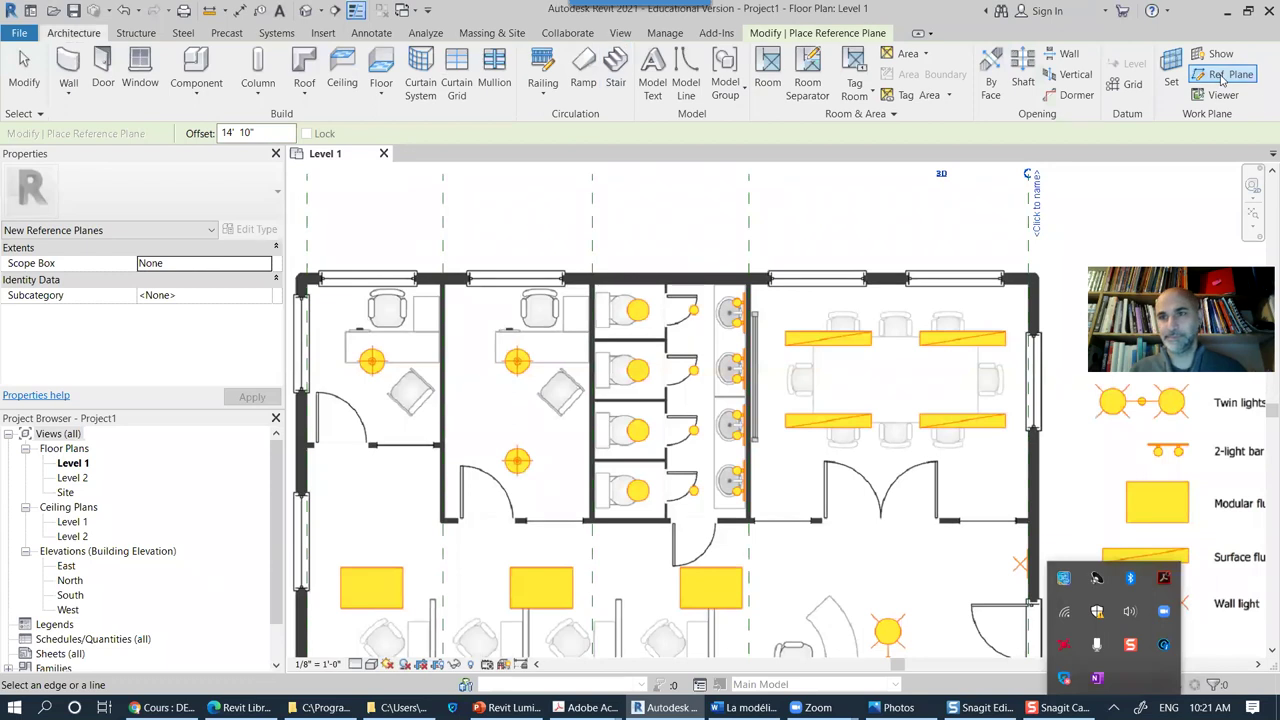
middle_click_drag(356, 293, 426, 289)
left_click(806, 34)
left_click(663, 56)
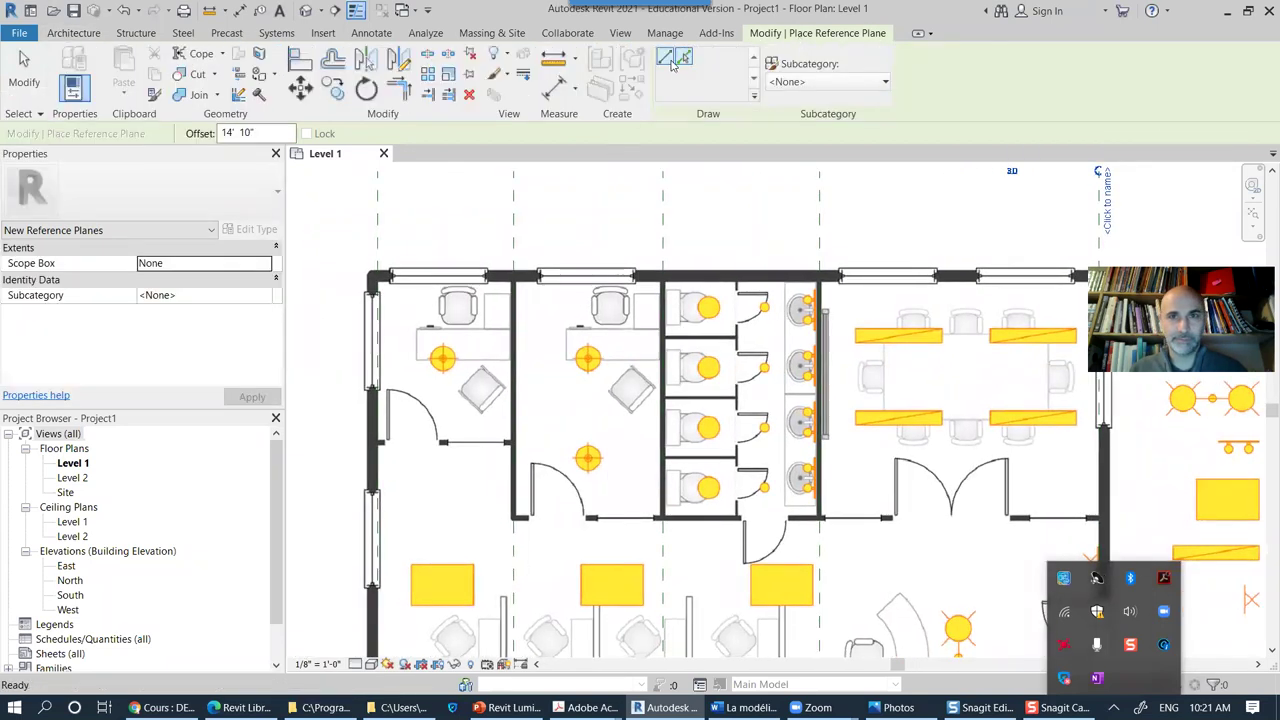
scroll(372, 287, "up", 5)
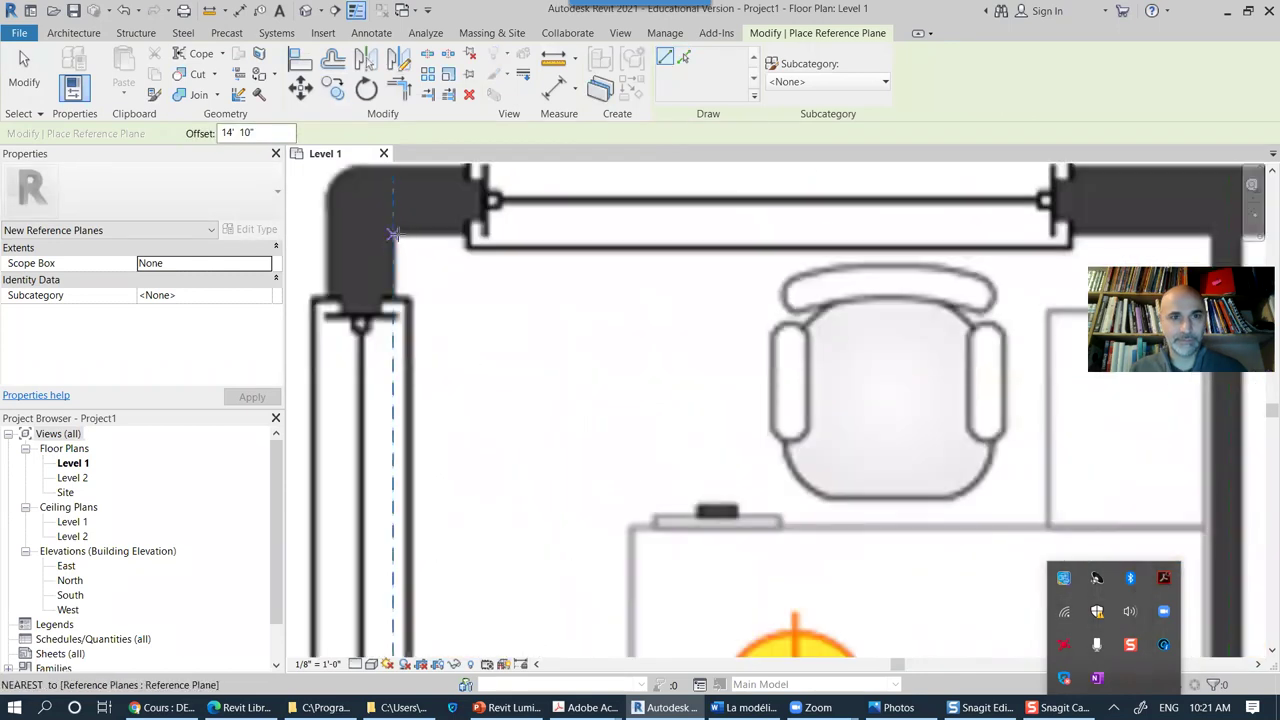
left_click(393, 234)
scroll(677, 286, "down", 5)
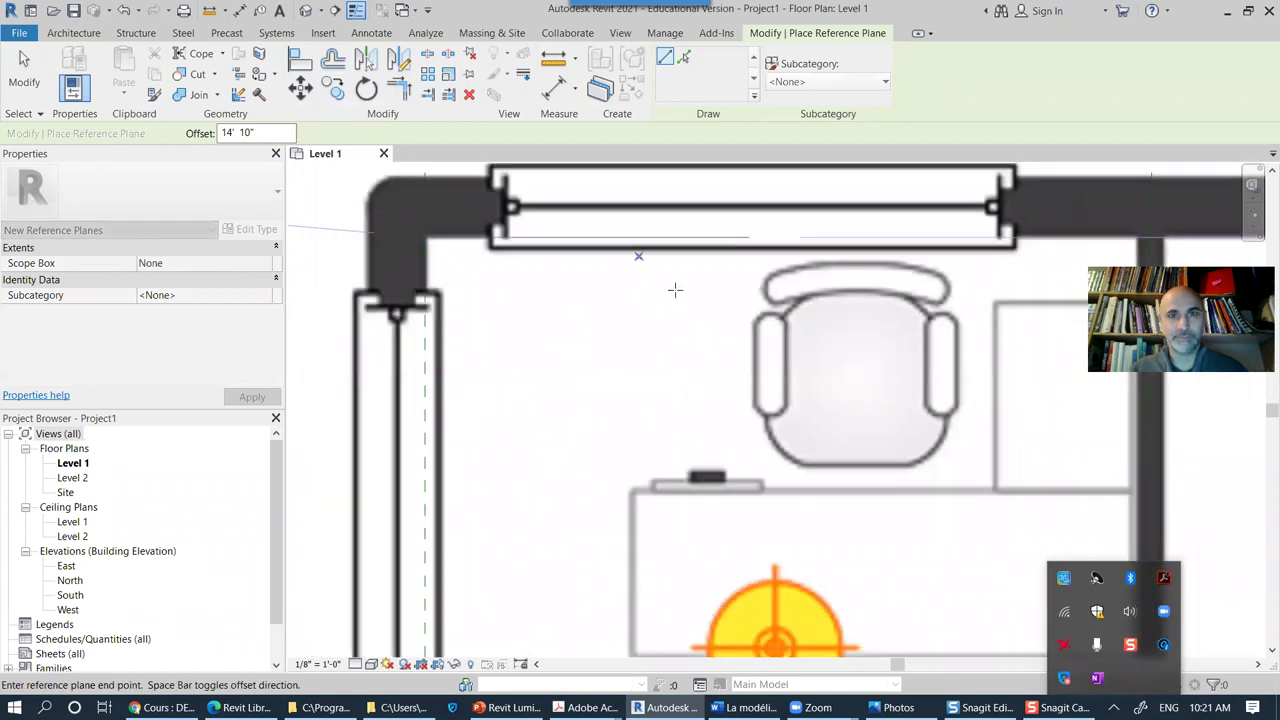
scroll(824, 330, "down", 5)
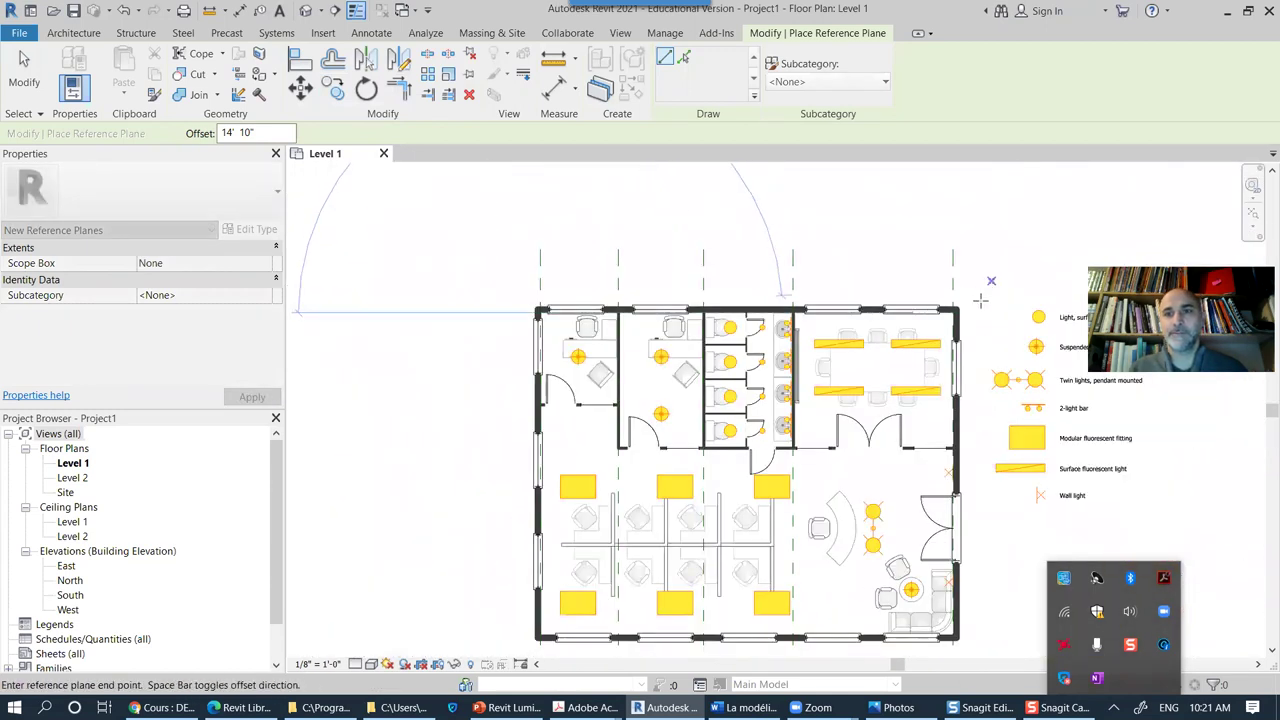
left_click(990, 312)
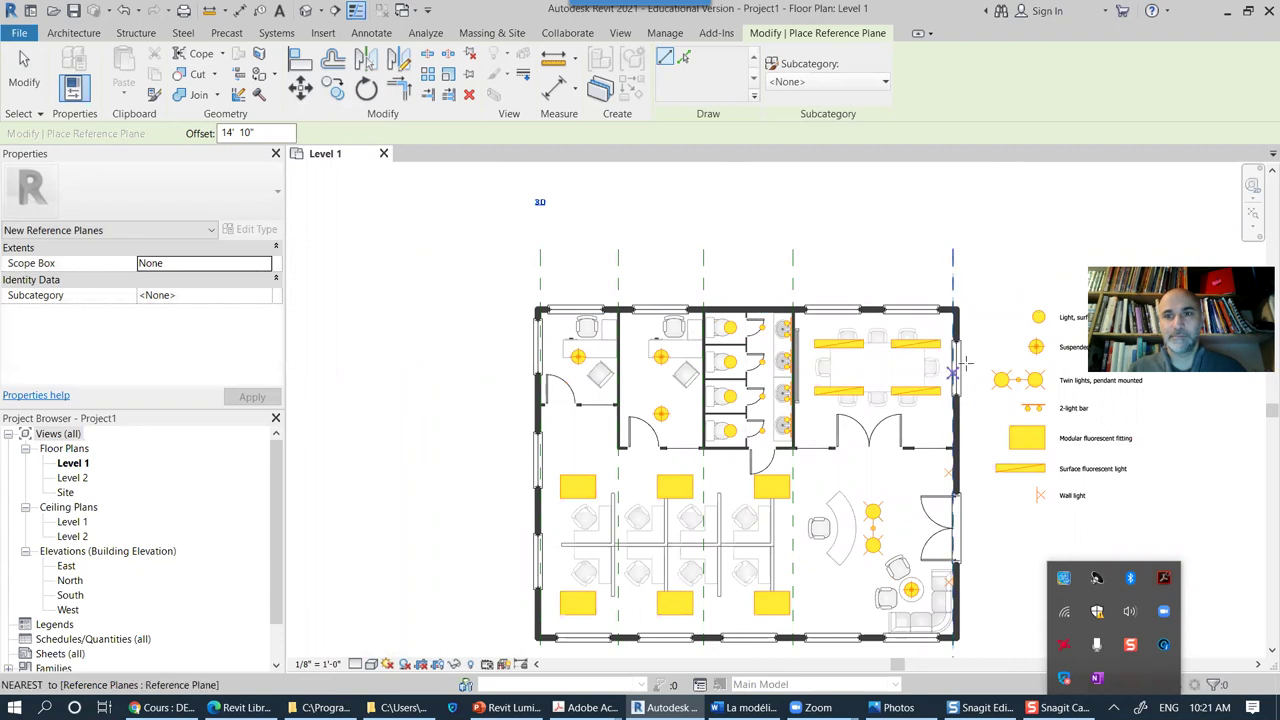
left_click(24, 68)
Step: Open the traced floor-plan image's shortcut menu, then dismiss it and clear the selection
left_click(1005, 330)
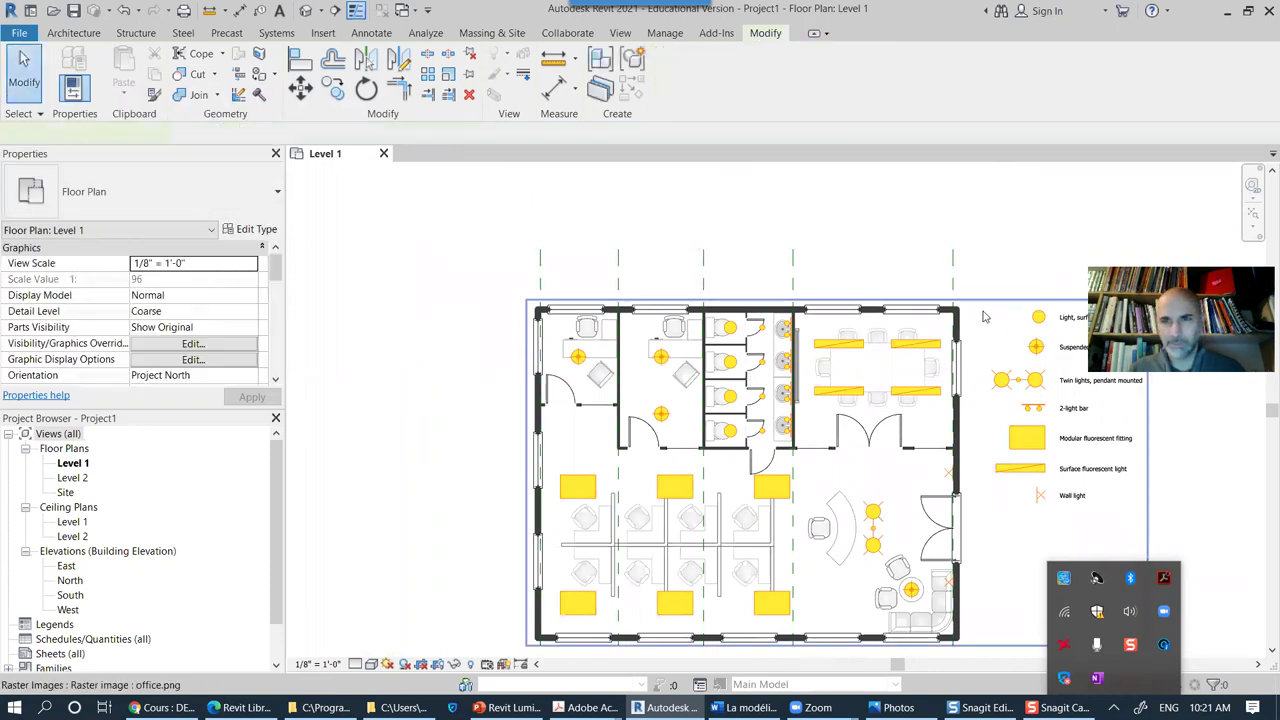
right_click(1030, 462)
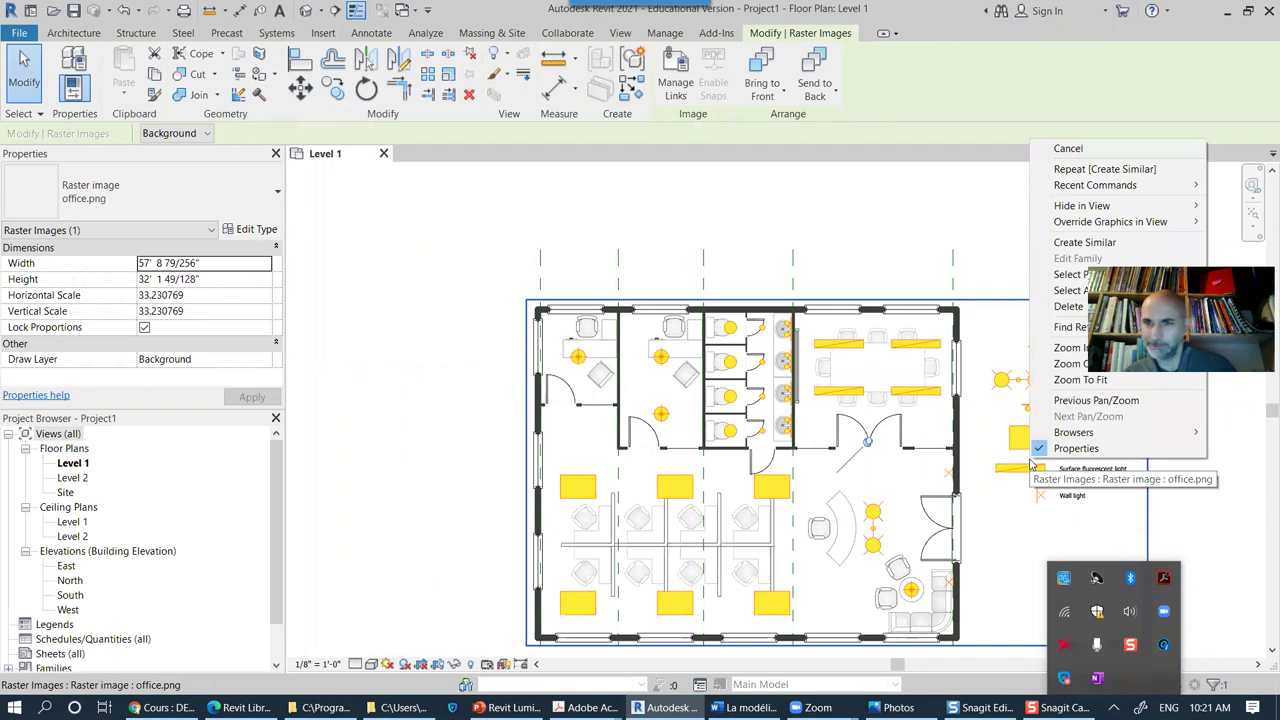
mouse_move(1116, 220)
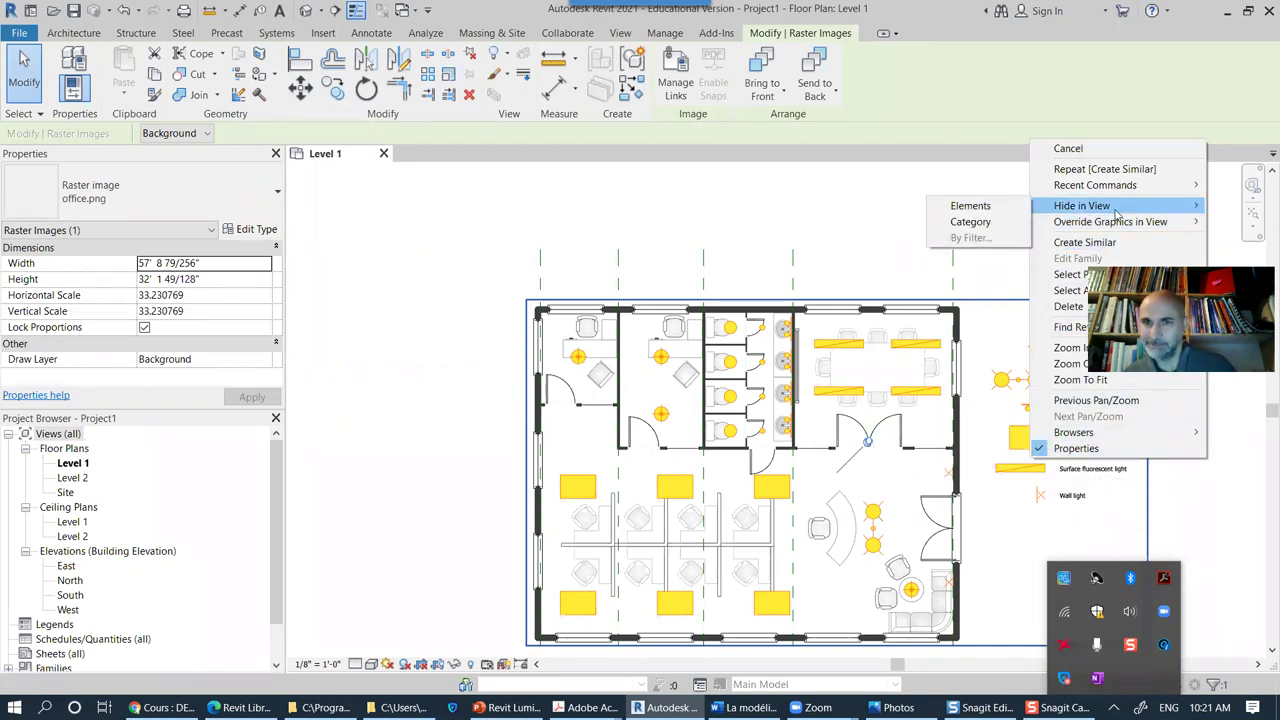
key("Escape")
key("Escape")
key("Escape")
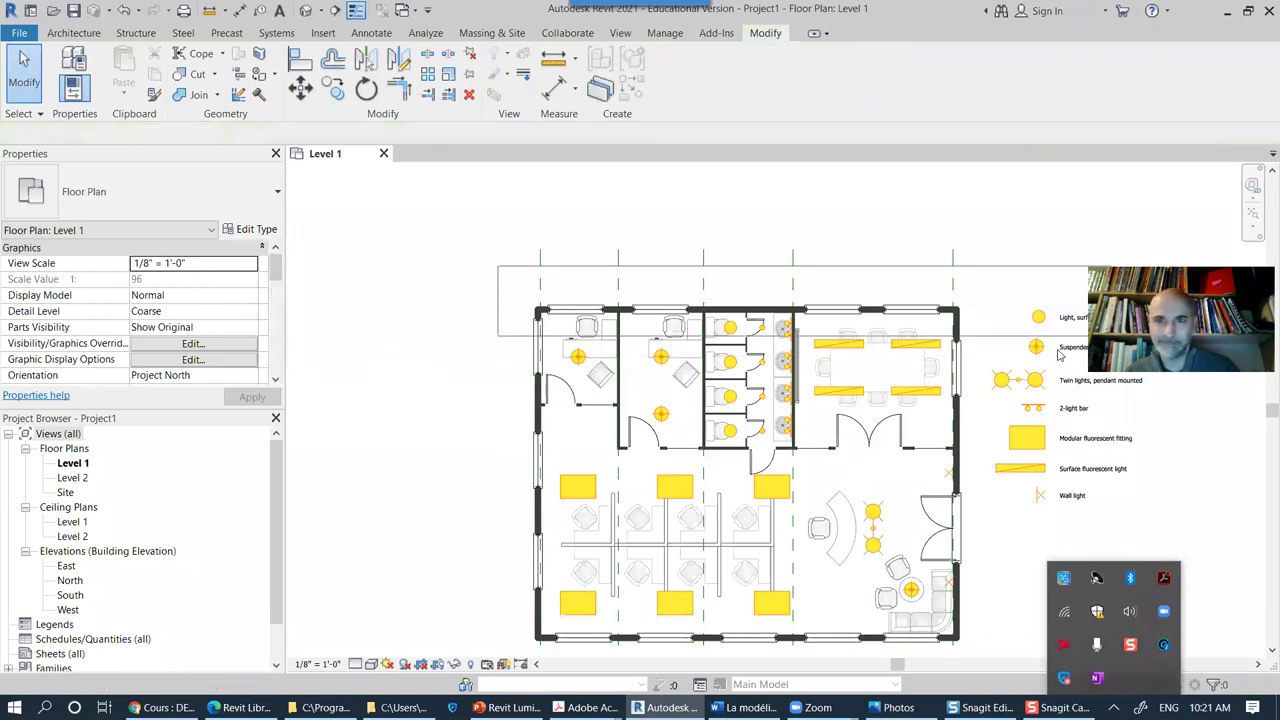
Step: Redraw the reference plane from the top-left wall corner to the building's top-right corner
scroll(950, 340, "up", 2)
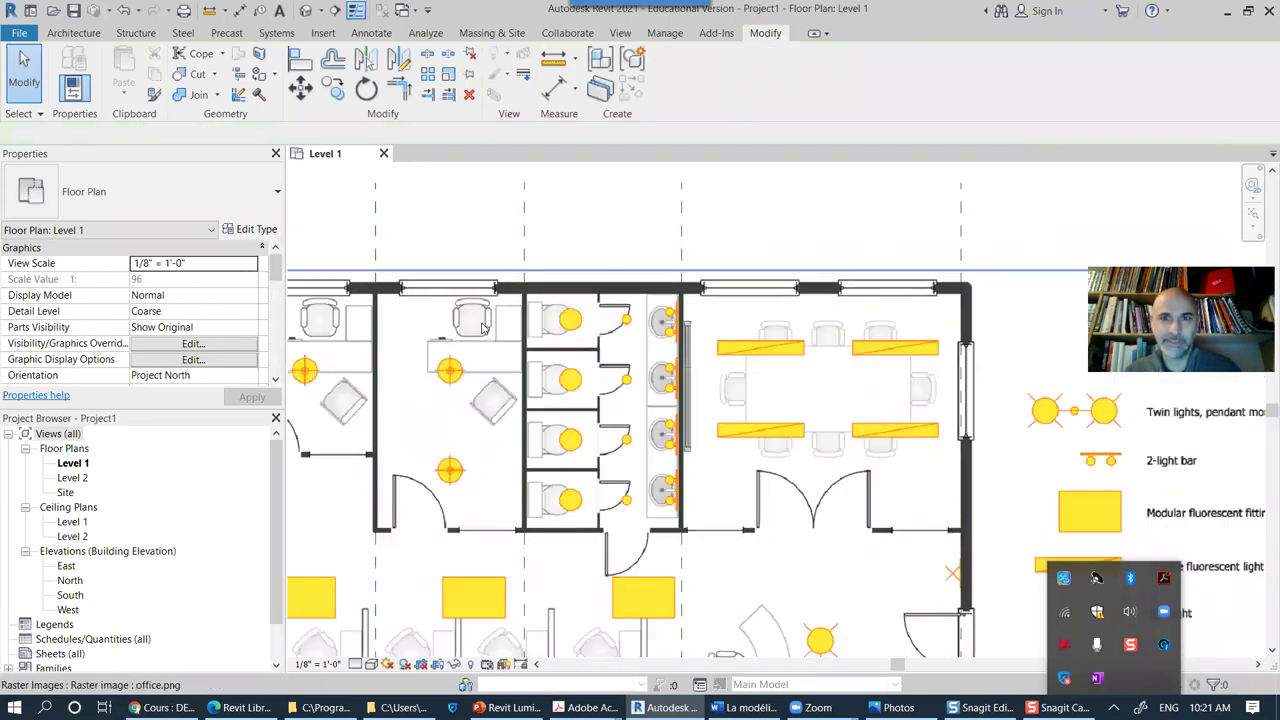
scroll(483, 328, "up", 1)
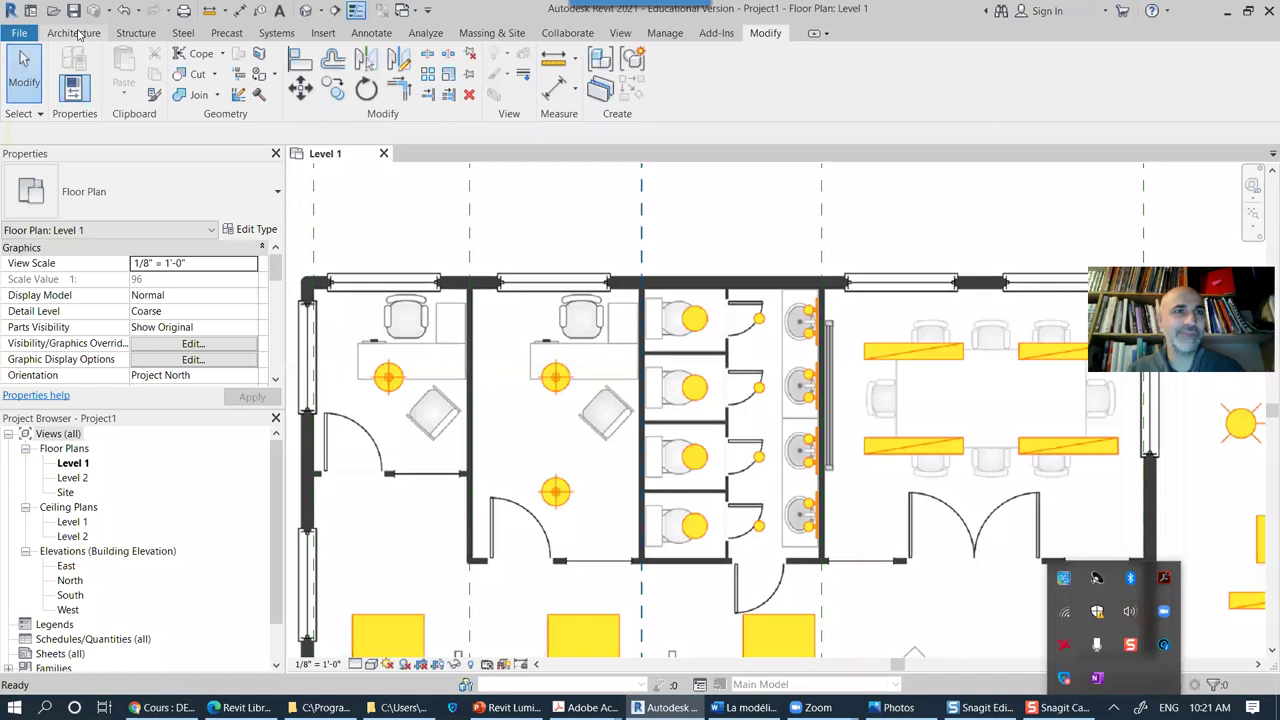
left_click(79, 35)
left_click(1214, 76)
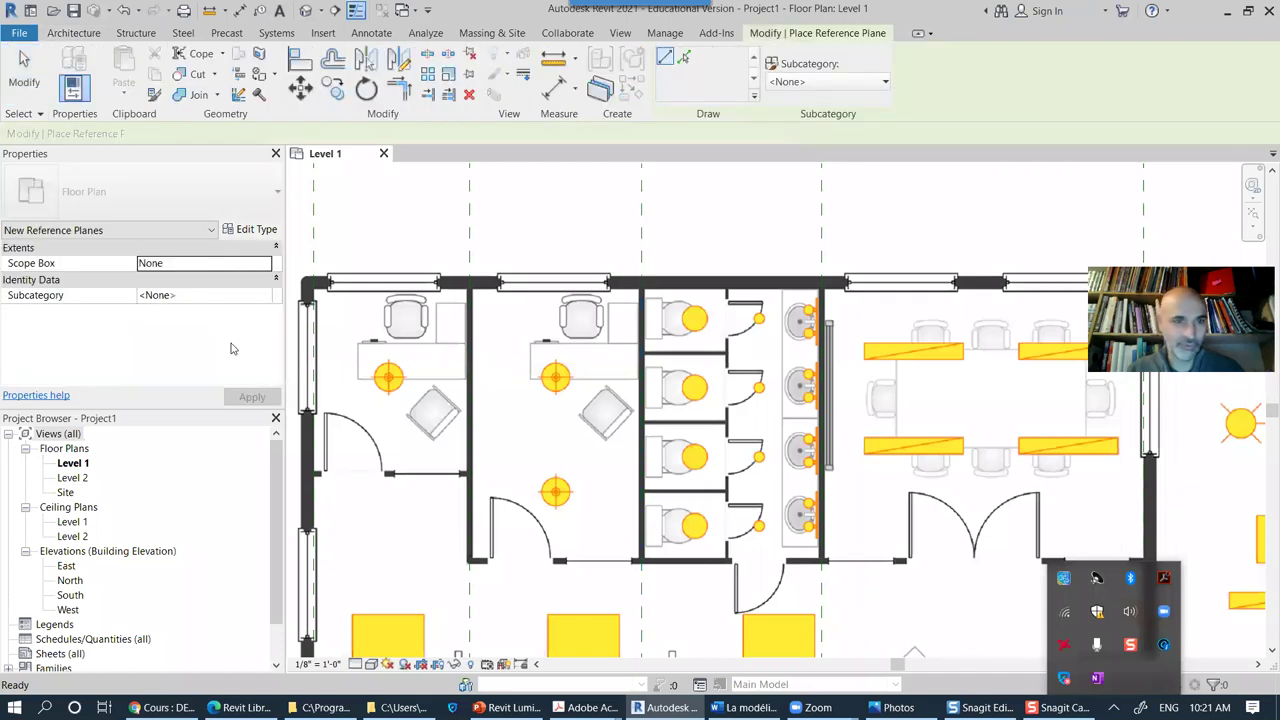
left_click(313, 287)
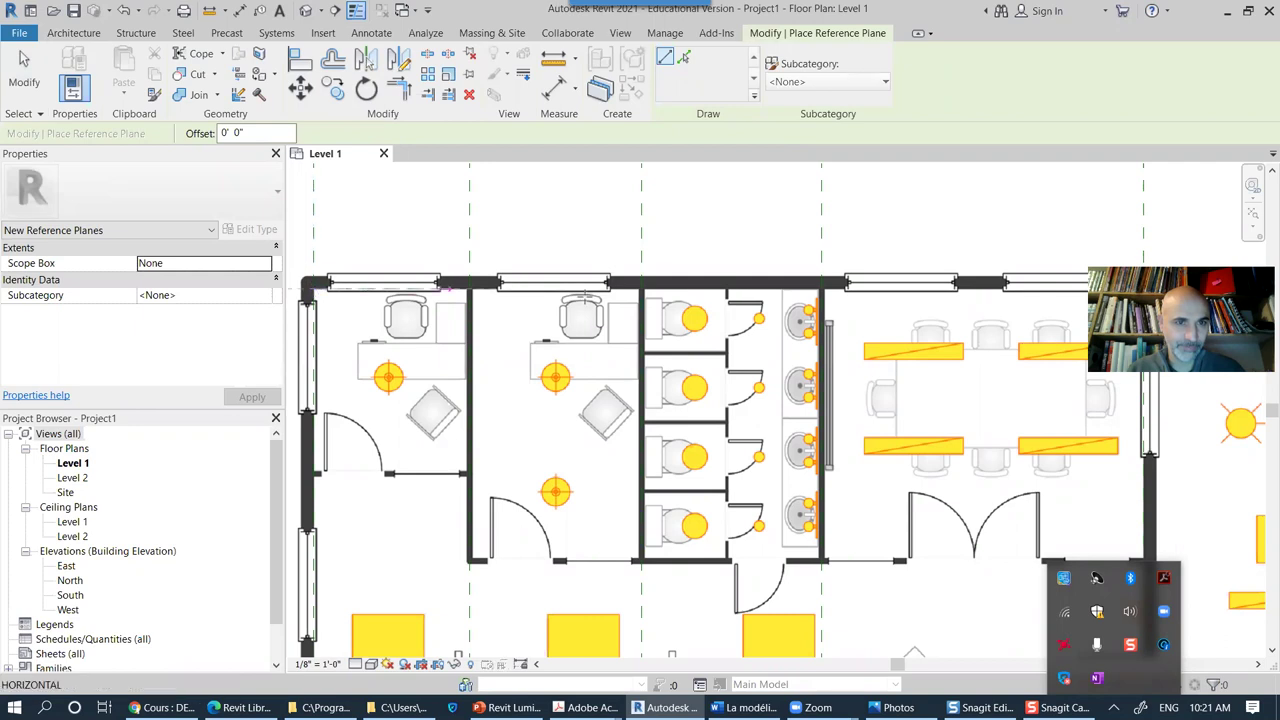
scroll(866, 283, "down", 2)
middle_click_drag(940, 302, 627, 304)
left_click(741, 305)
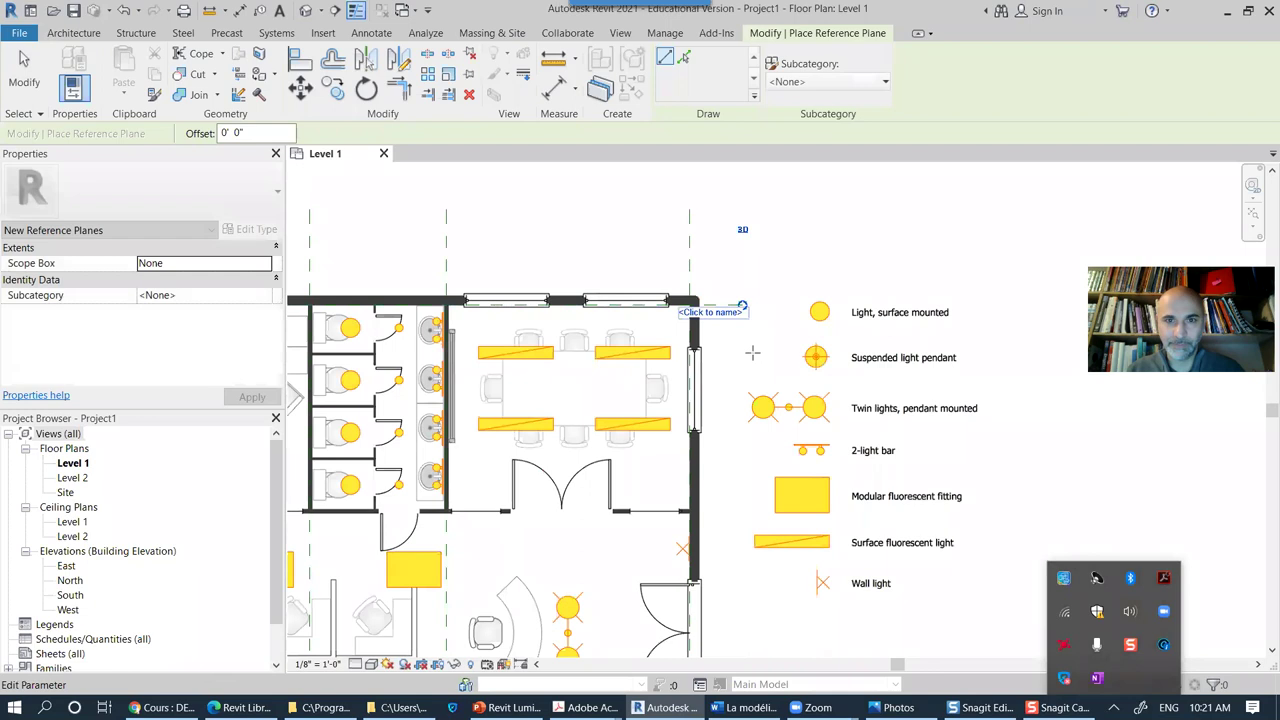
middle_click_drag(600, 440, 940, 440)
scroll(445, 282, "up", 5)
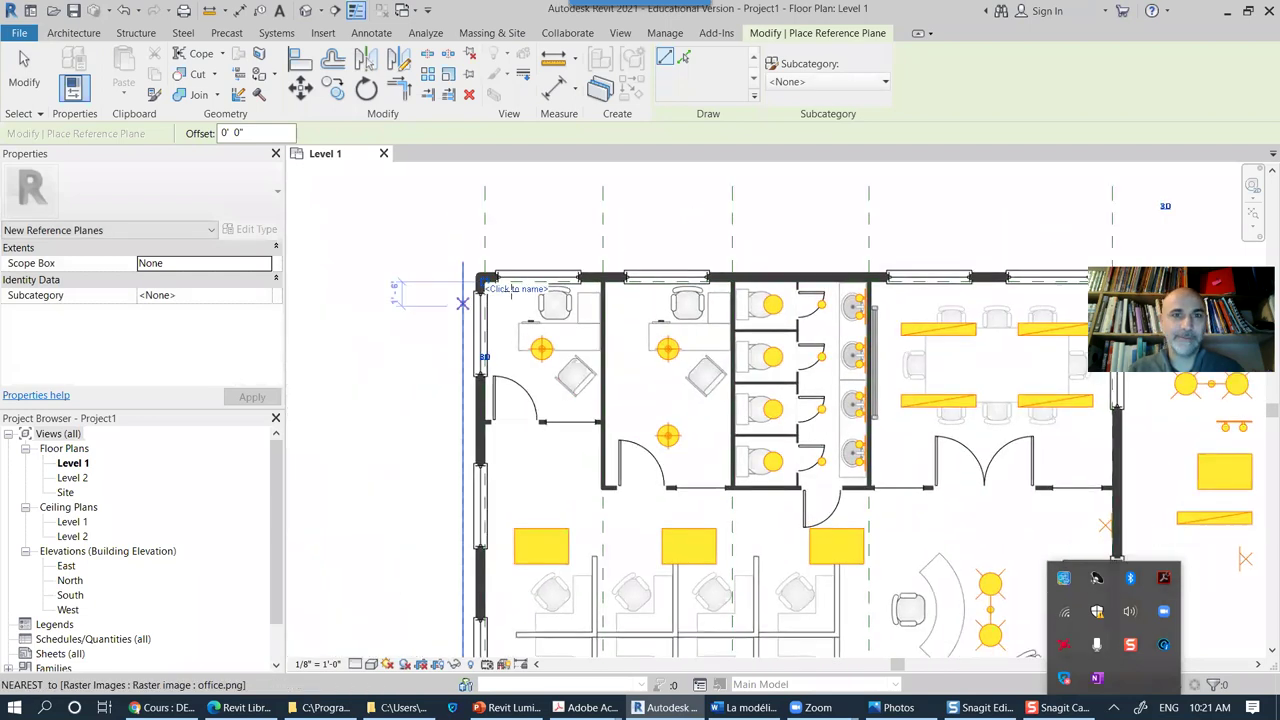
scroll(438, 276, "up", 3)
key("Escape")
key("Escape")
Step: Extend the new reference plane's left end out past the left exterior wall
left_click(631, 297)
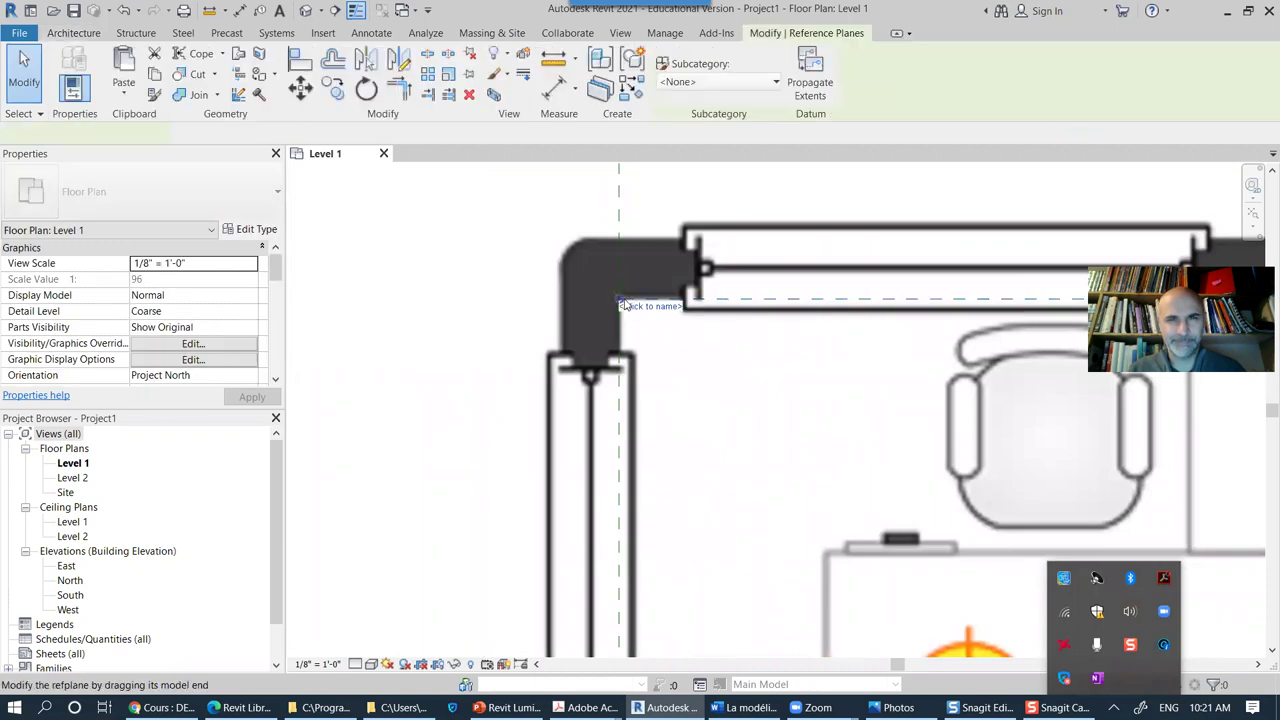
left_click_drag(518, 298, 338, 300)
scroll(489, 424, "down", 3)
middle_click_drag(694, 491, 644, 310)
scroll(699, 388, "down", 1)
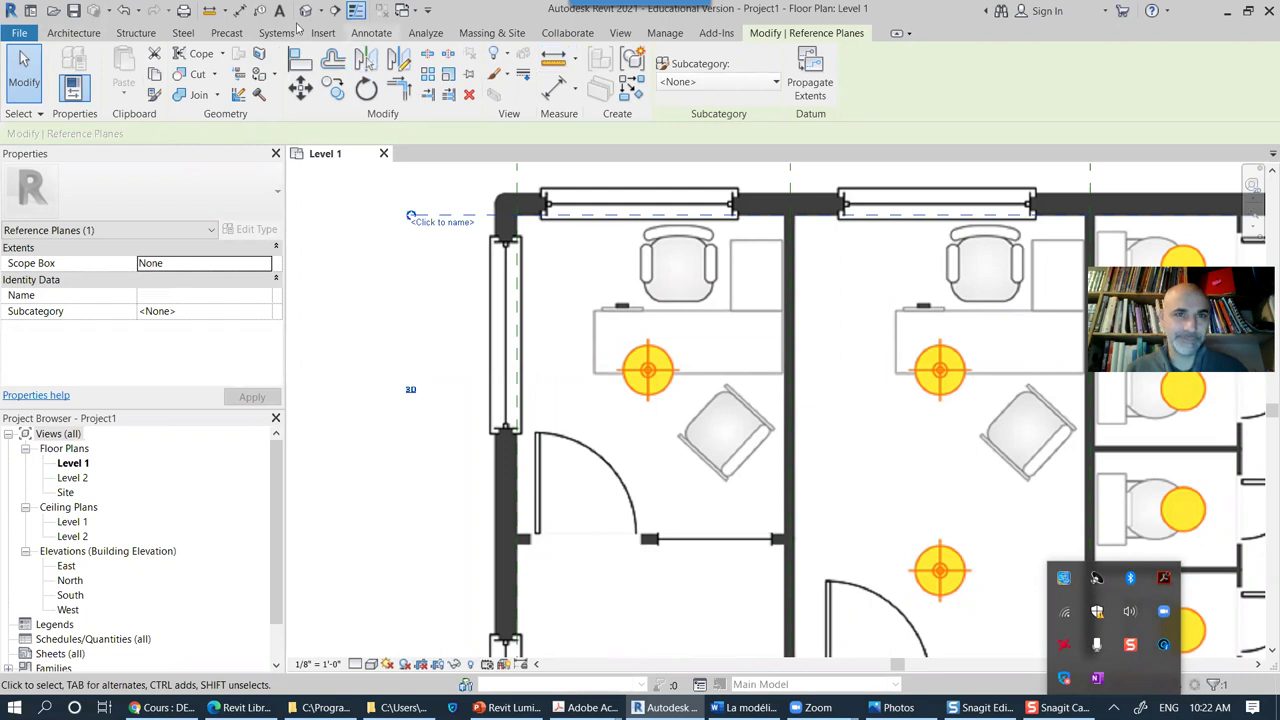
Step: Measure the office wall down from its top
key("Escape")
key("m")
key("e")
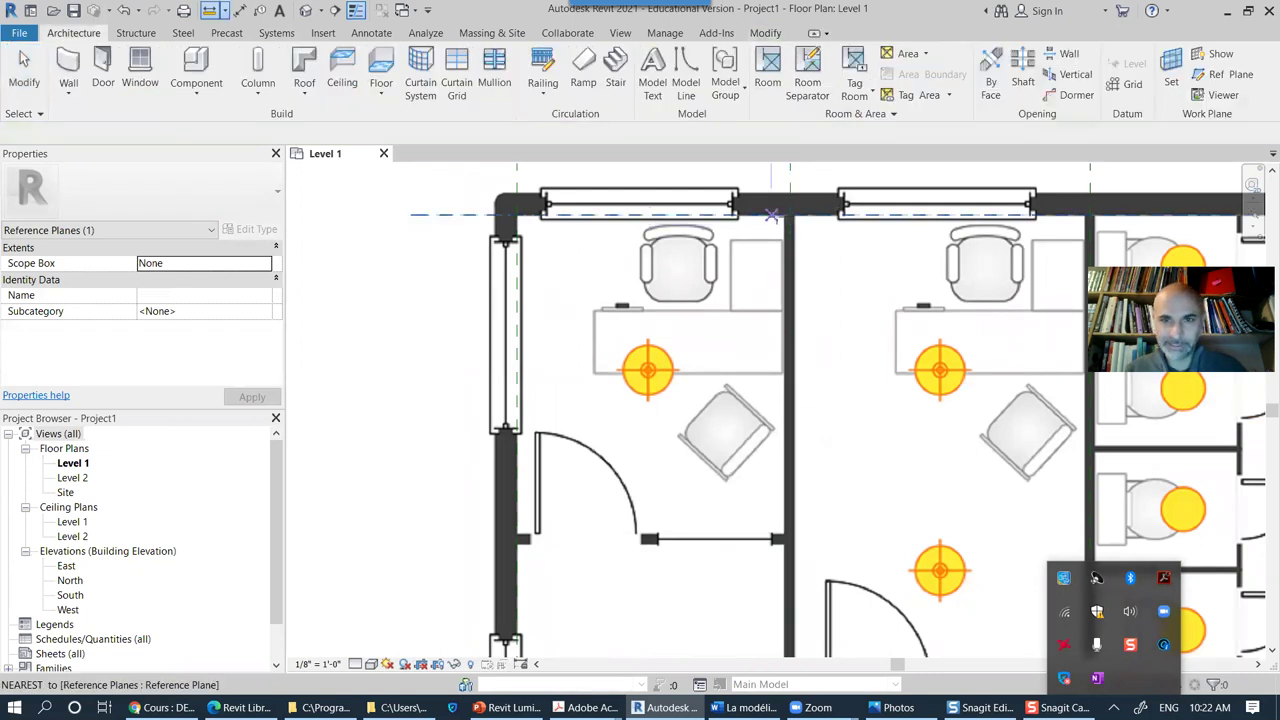
left_click(779, 215)
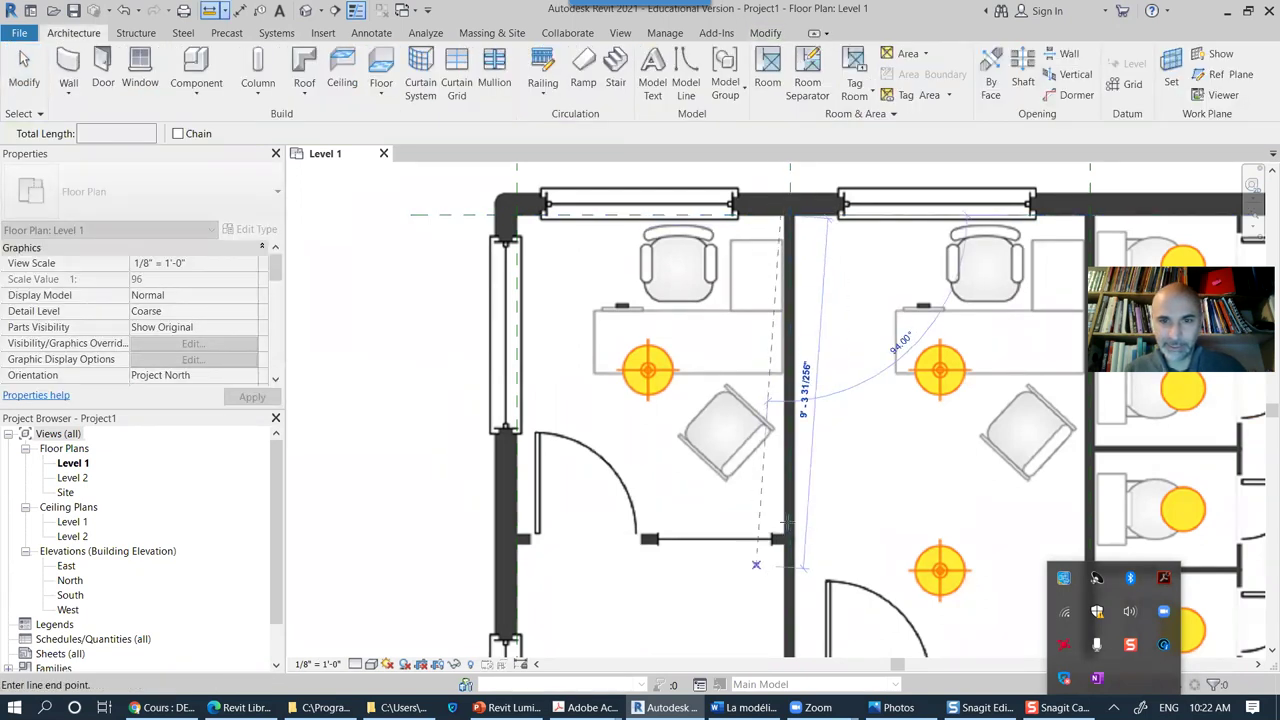
scroll(781, 545, "up", 5)
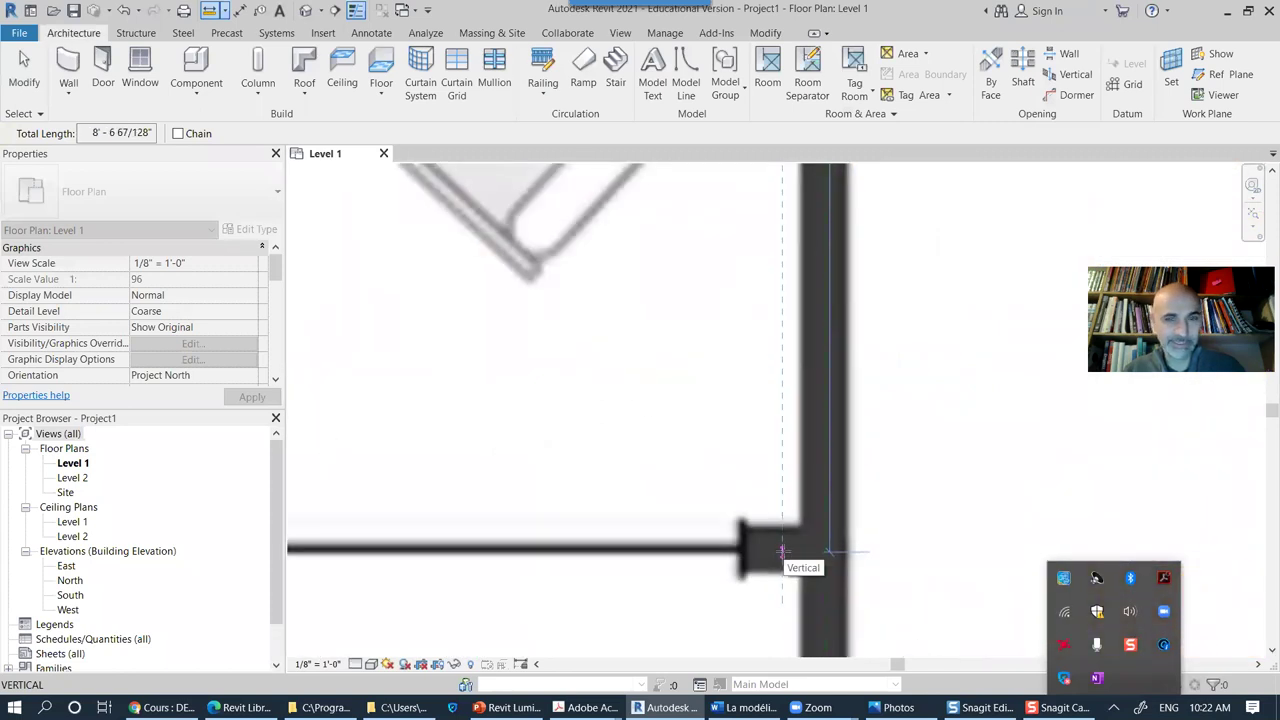
key("Escape")
key("Escape")
scroll(734, 414, "down", 4)
scroll(569, 421, "up", 1)
middle_click_drag(696, 370, 685, 459)
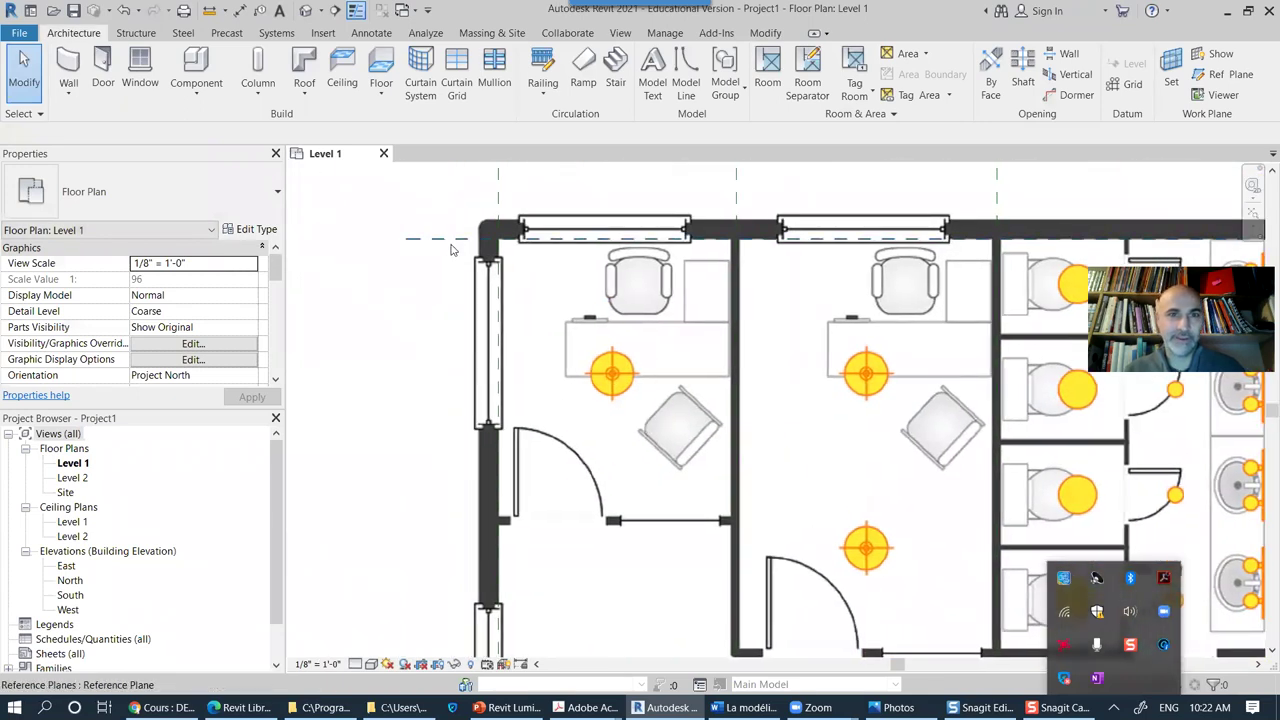
Step: Add a reference plane 8' 6" below the top wall plane, using Create Similar with Pick Lines
left_click(455, 241)
right_click(455, 241)
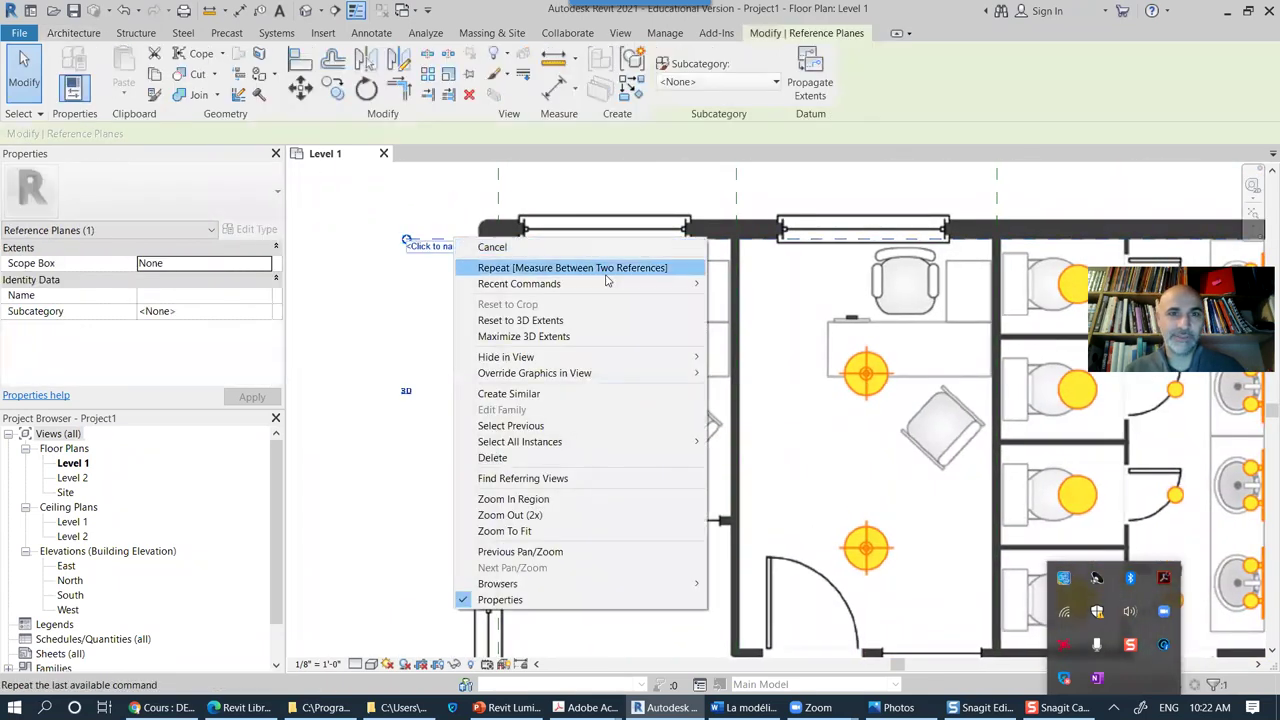
left_click(512, 396)
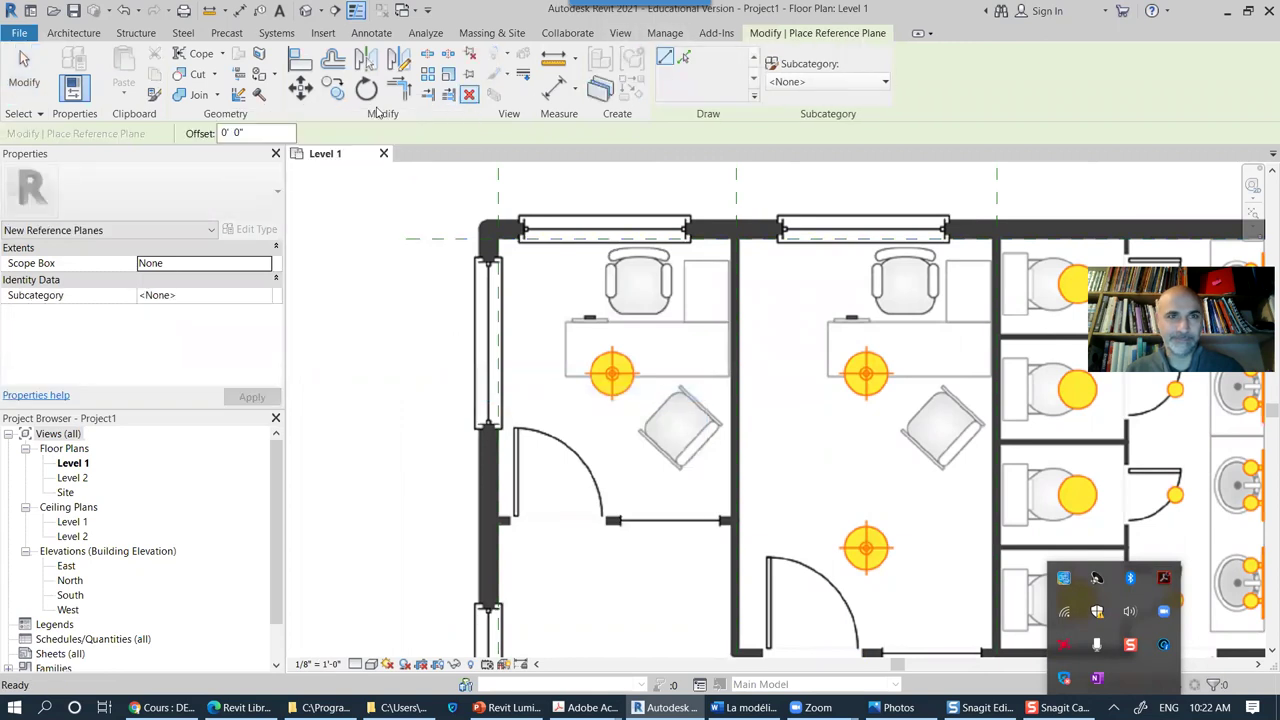
left_click(684, 57)
left_click(225, 133)
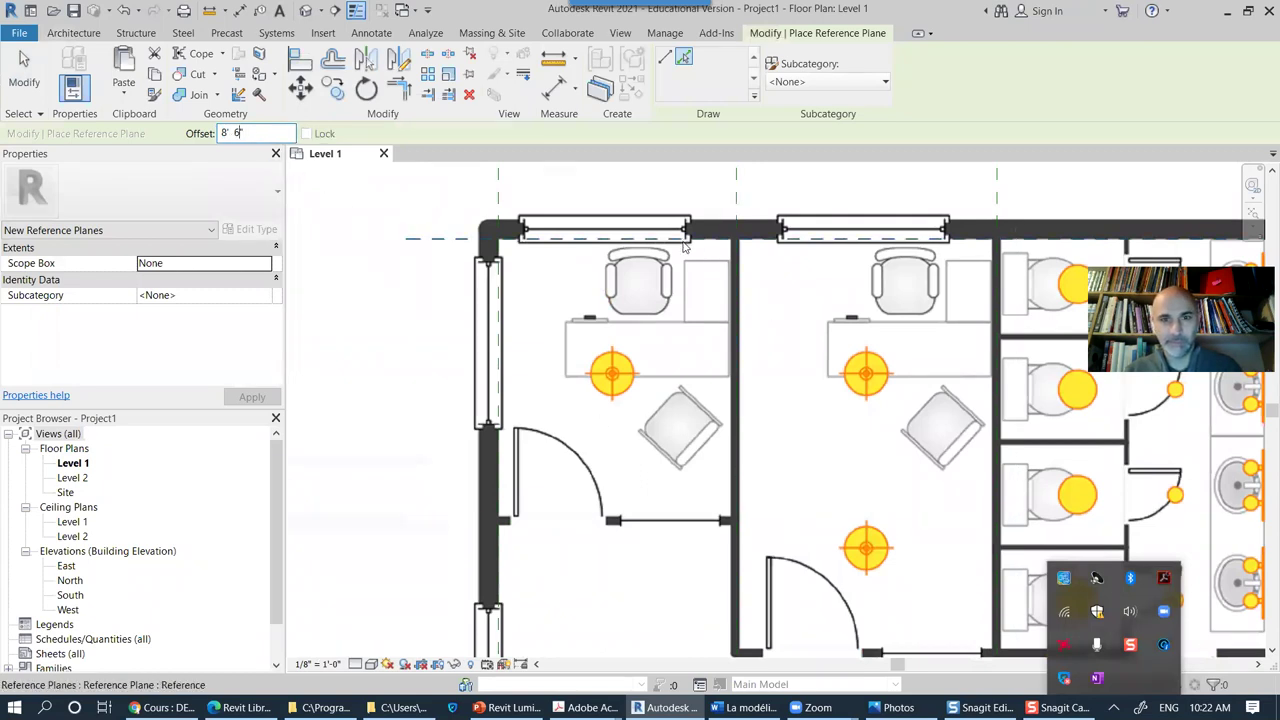
left_click(686, 245)
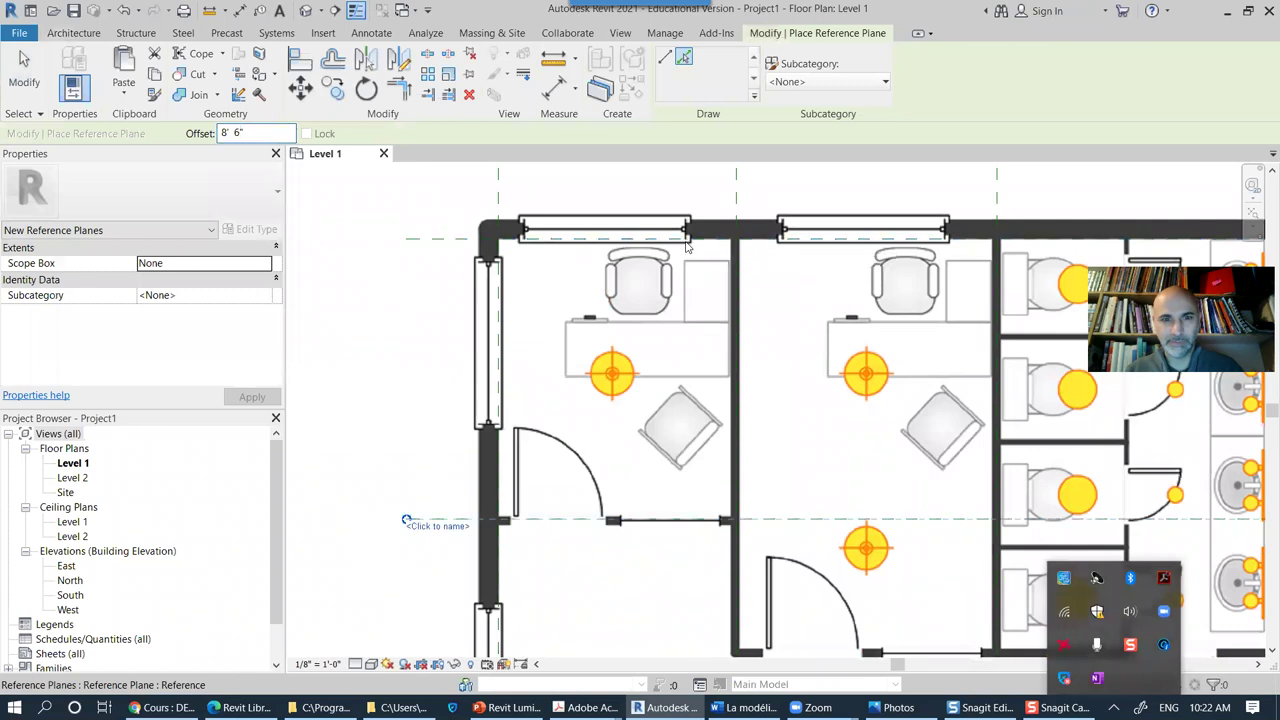
middle_click_drag(851, 420, 683, 384)
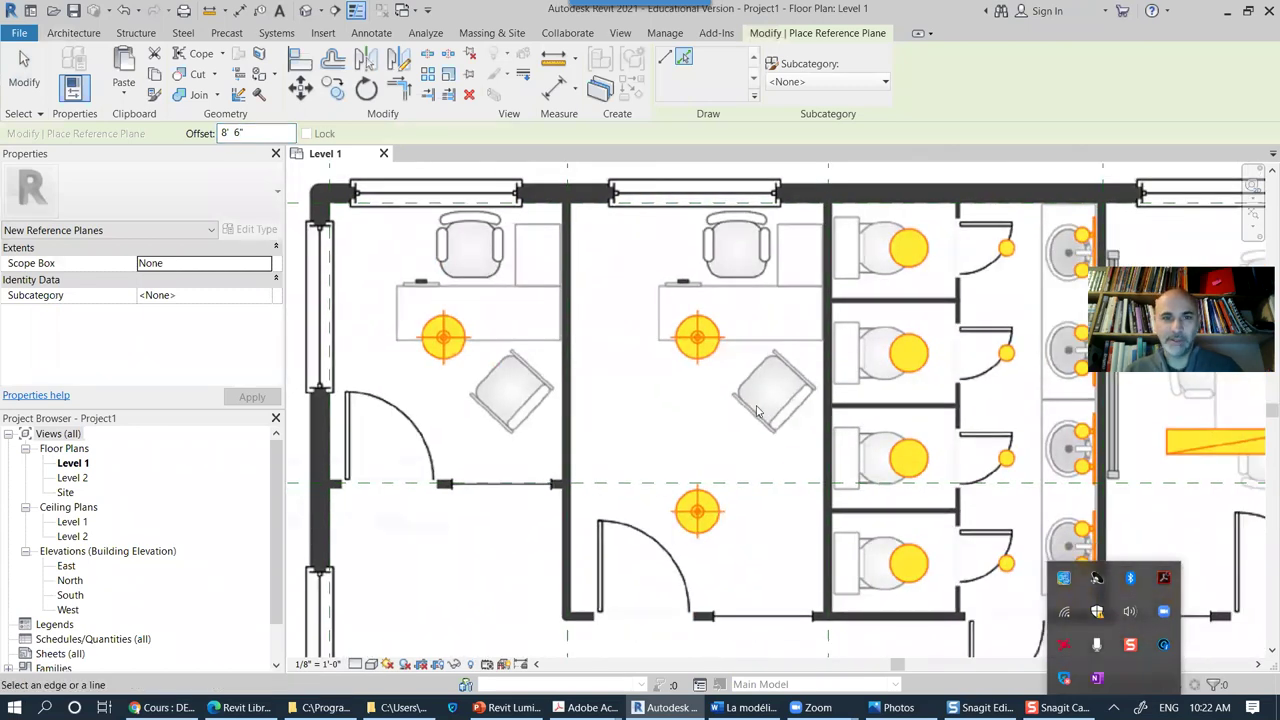
scroll(803, 356, "up", 3)
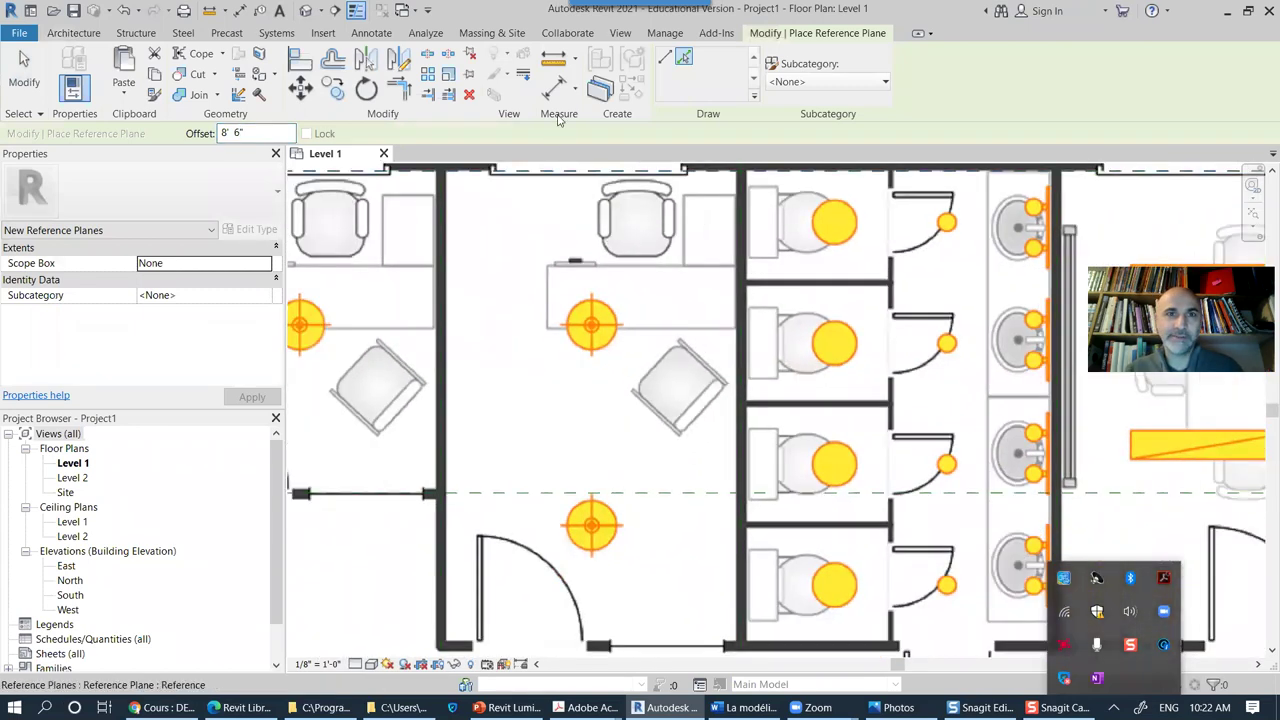
Step: Measure the spacing down to the new reference plane to confirm it
left_click(553, 63)
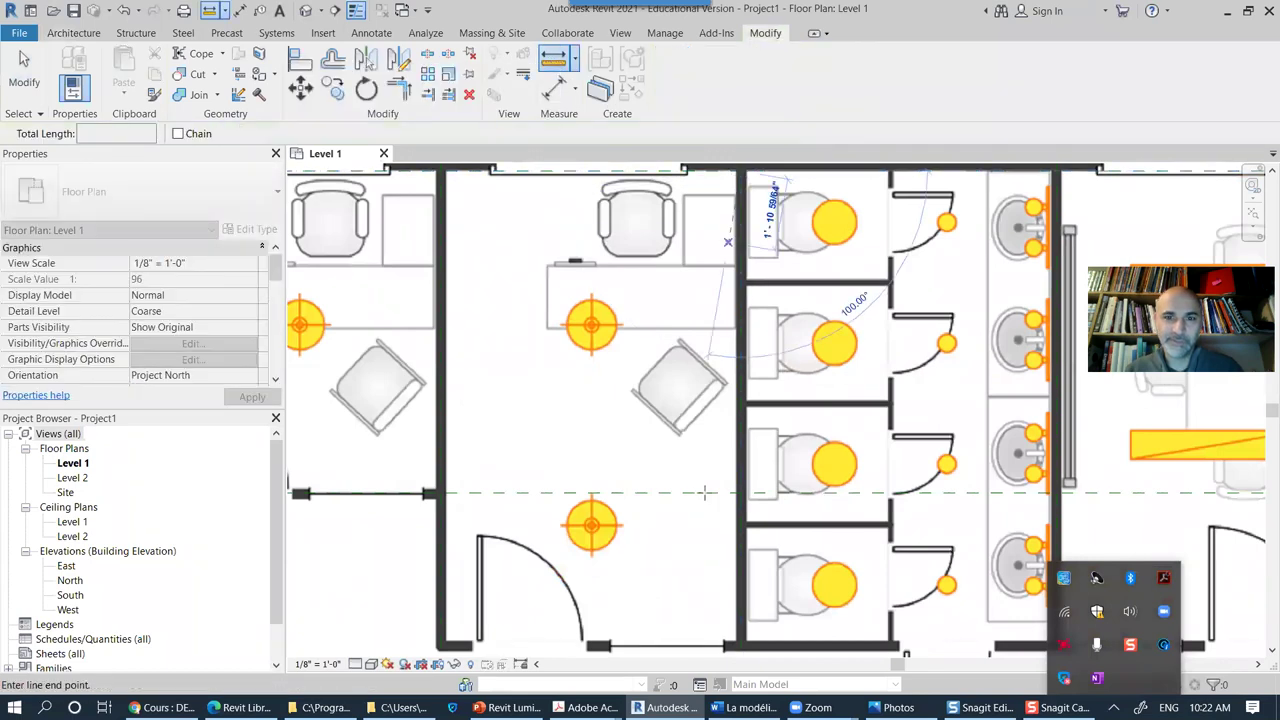
left_click(740, 172)
scroll(735, 648, "up", 5)
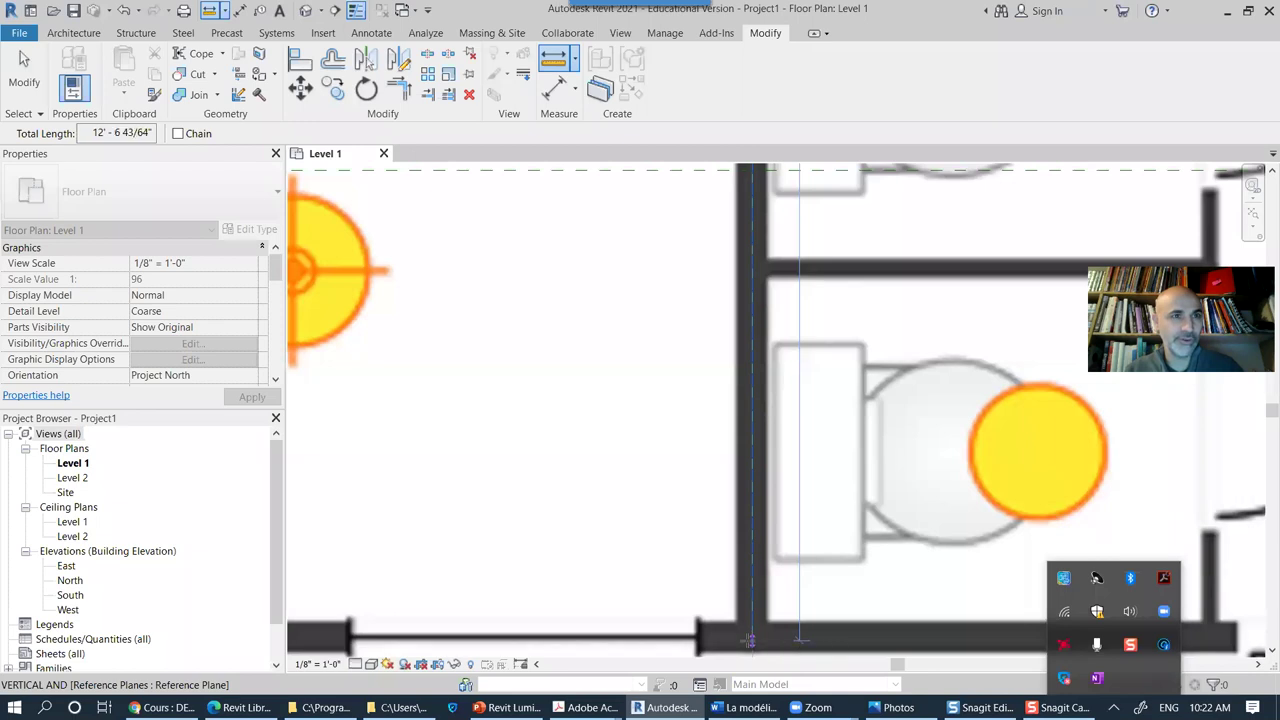
key("Escape")
key("Escape")
scroll(746, 462, "down", 5)
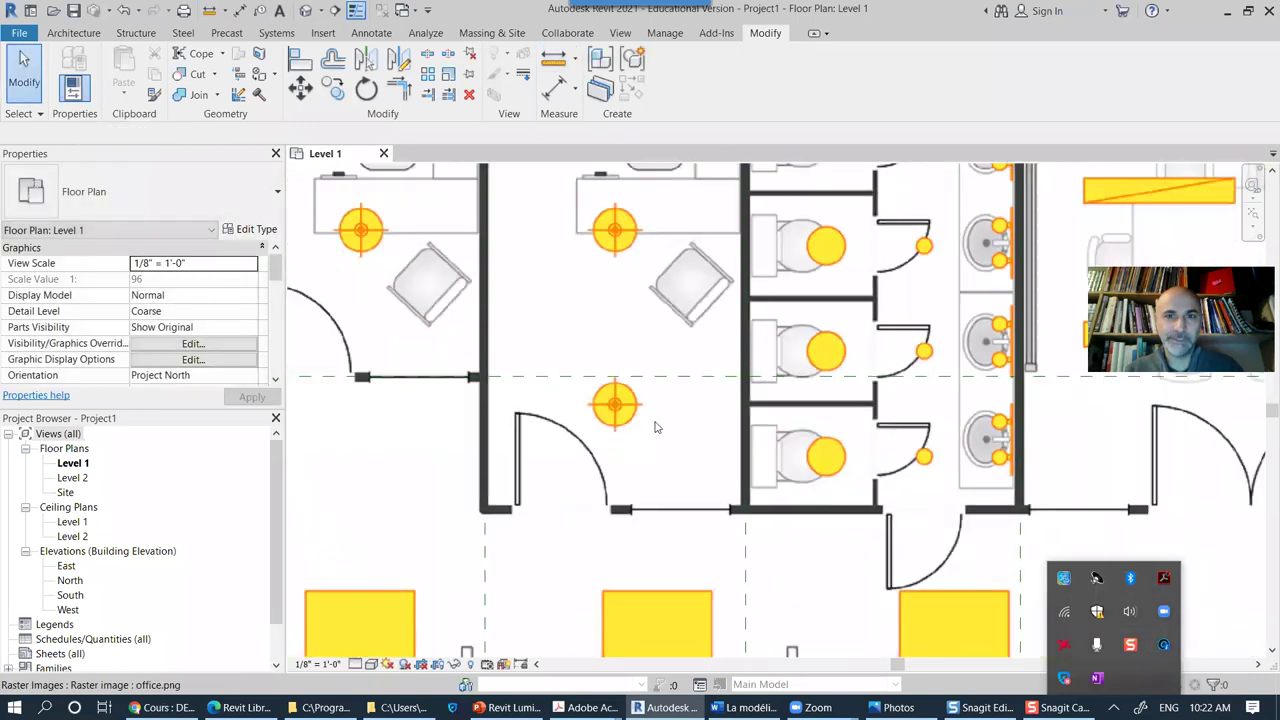
scroll(675, 478, "down", 1)
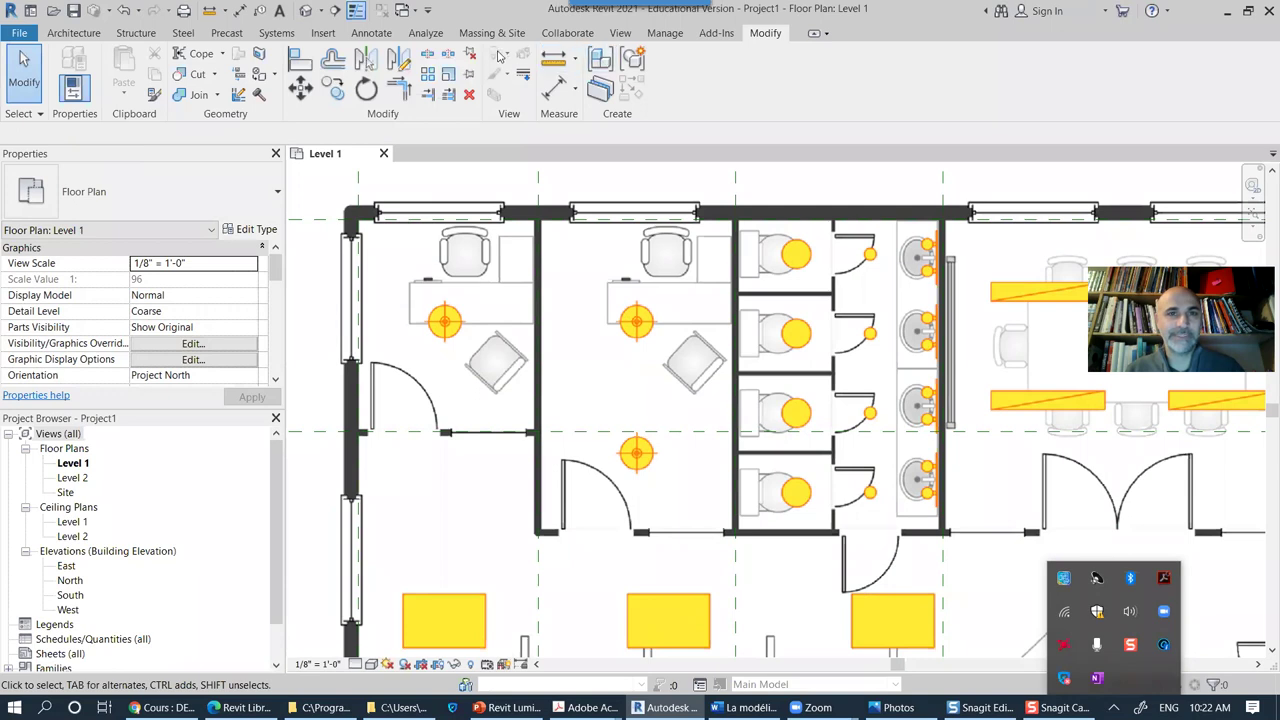
Step: Add a reference plane 12' 6" below the top wall line, along the offices' bottom wall
left_click(73, 33)
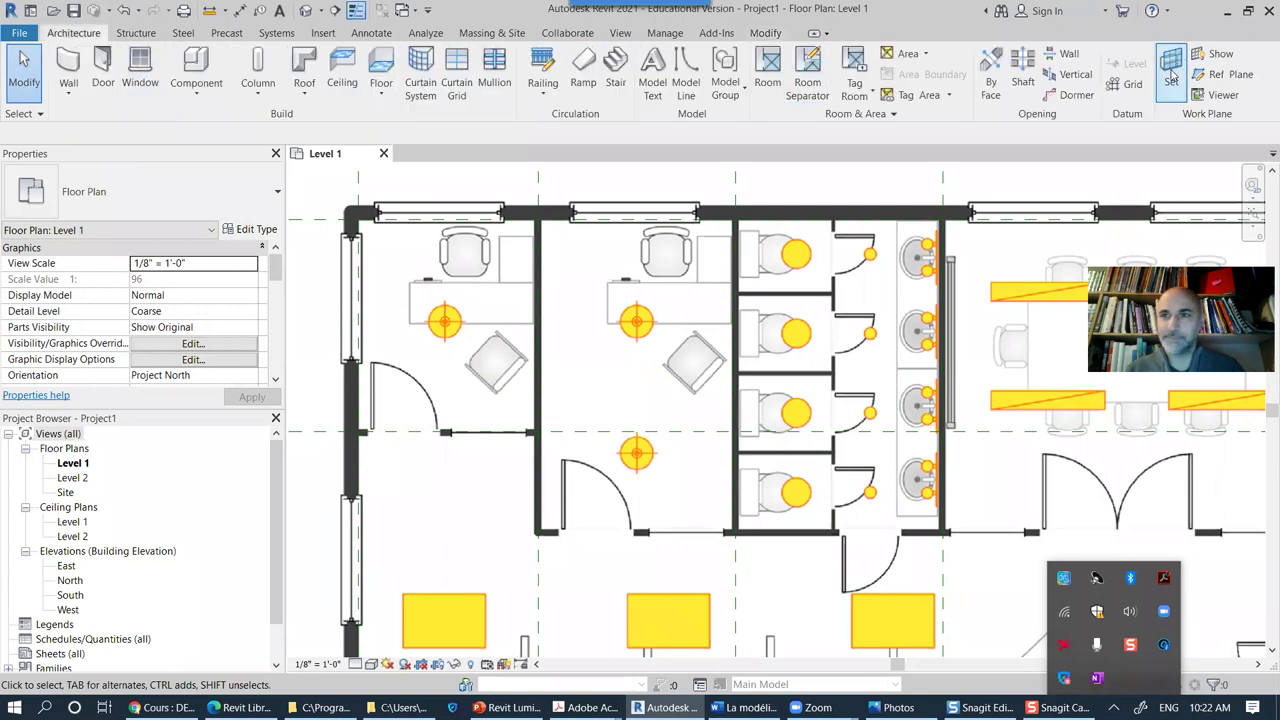
left_click(1222, 75)
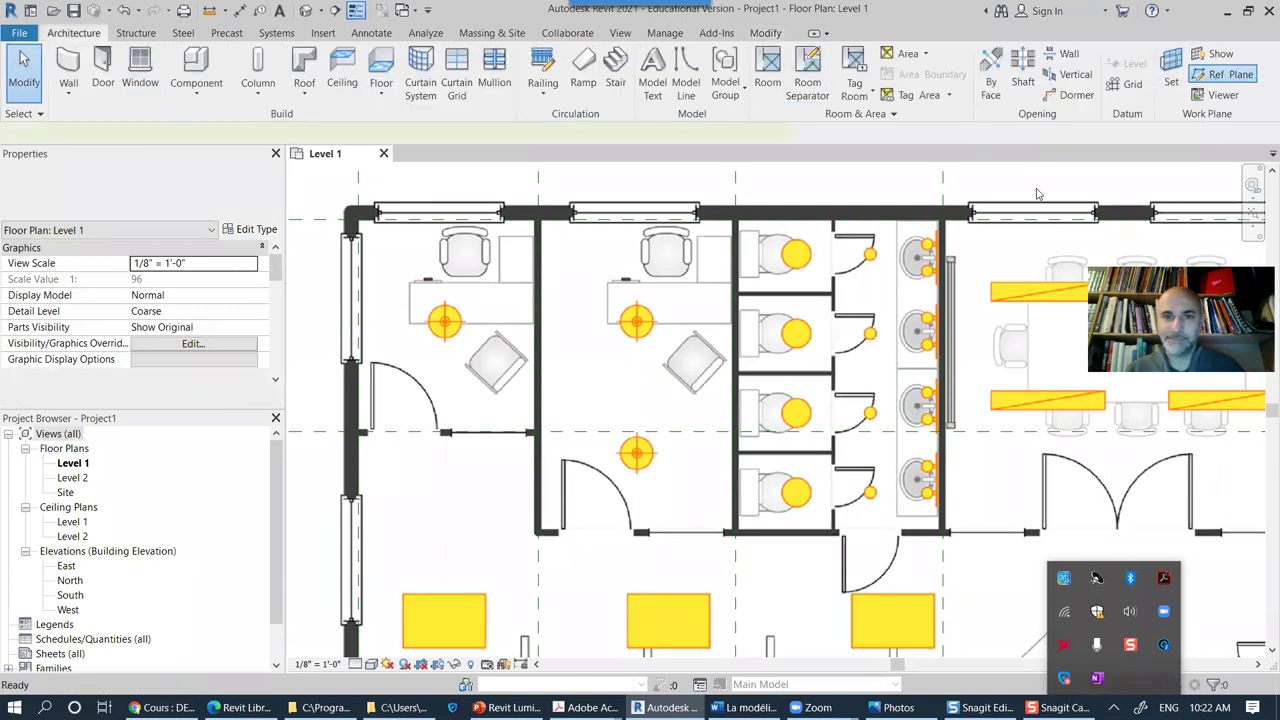
double_click(225, 133)
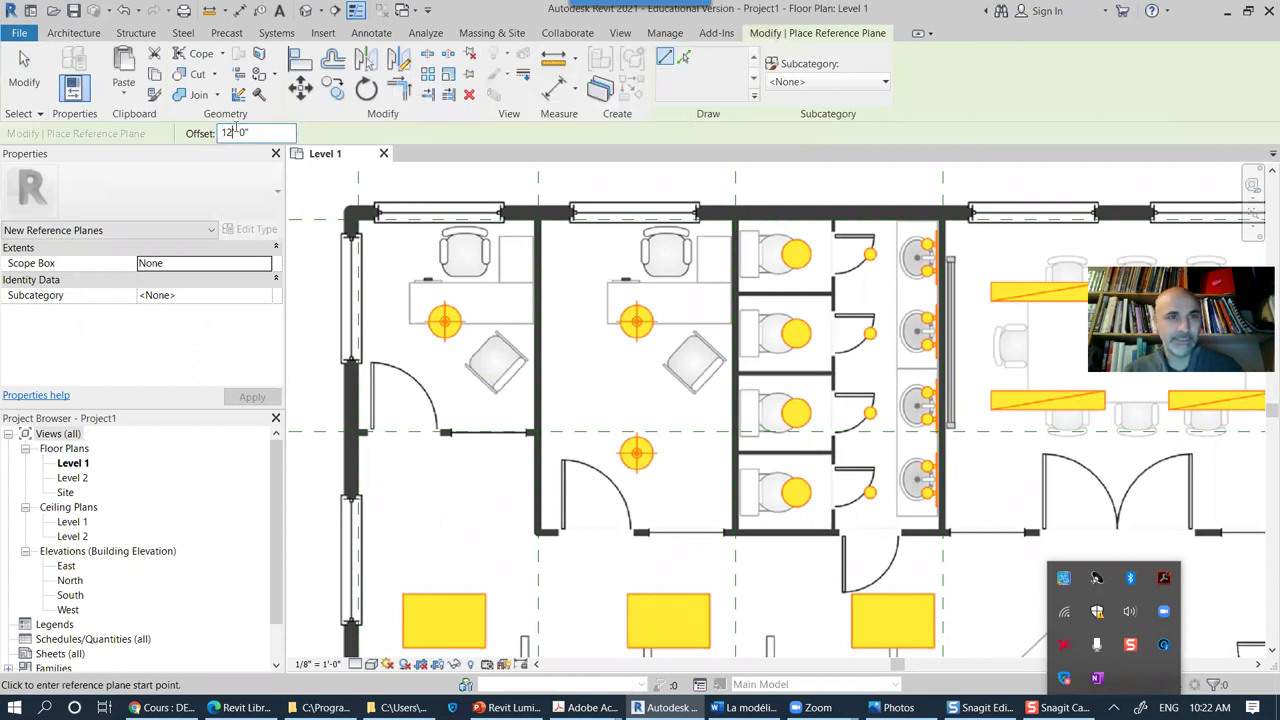
type("6")
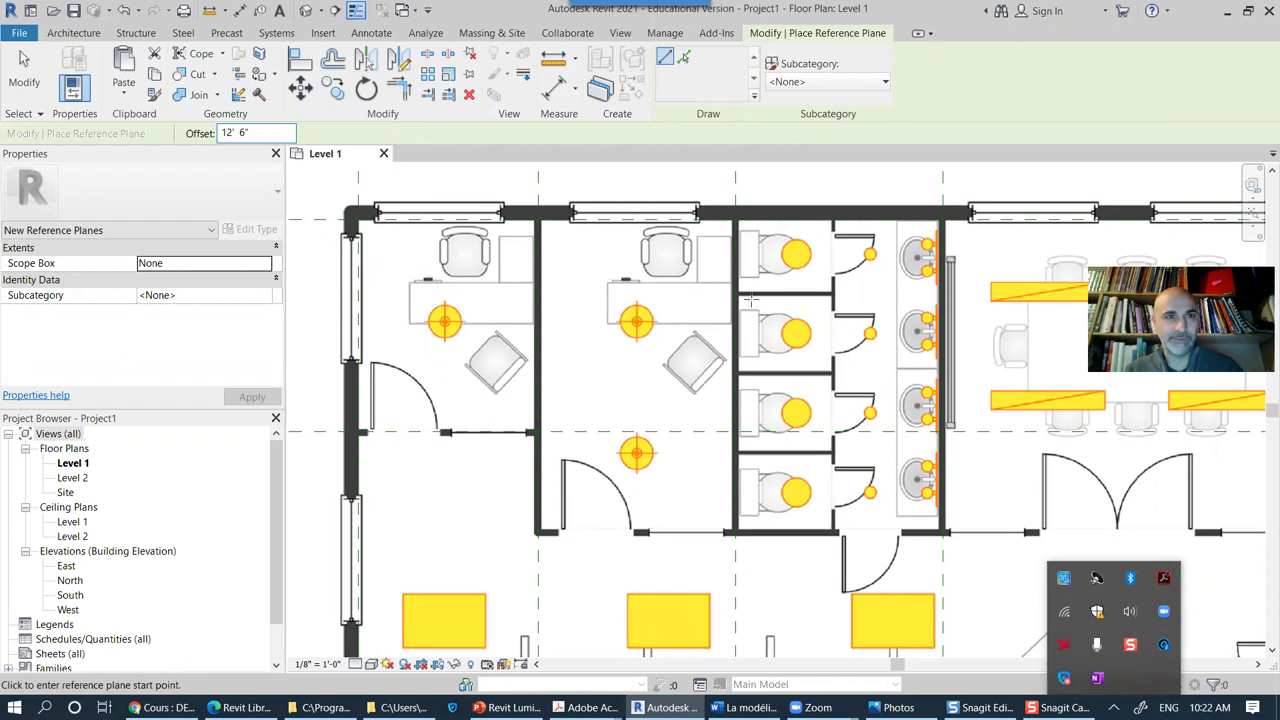
left_click(689, 57)
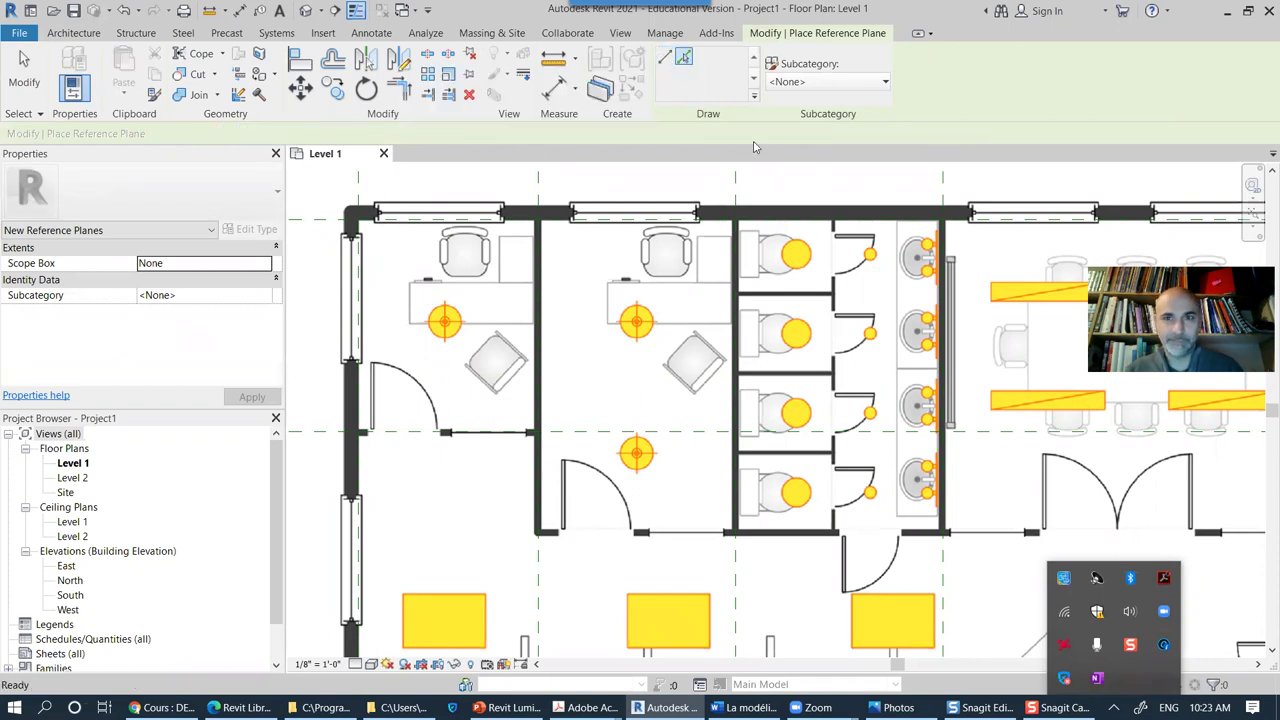
left_click(760, 228)
Step: Finish placing reference planes and recentre the whole plan in the view
scroll(872, 375, "down", 2)
scroll(800, 372, "up", 3)
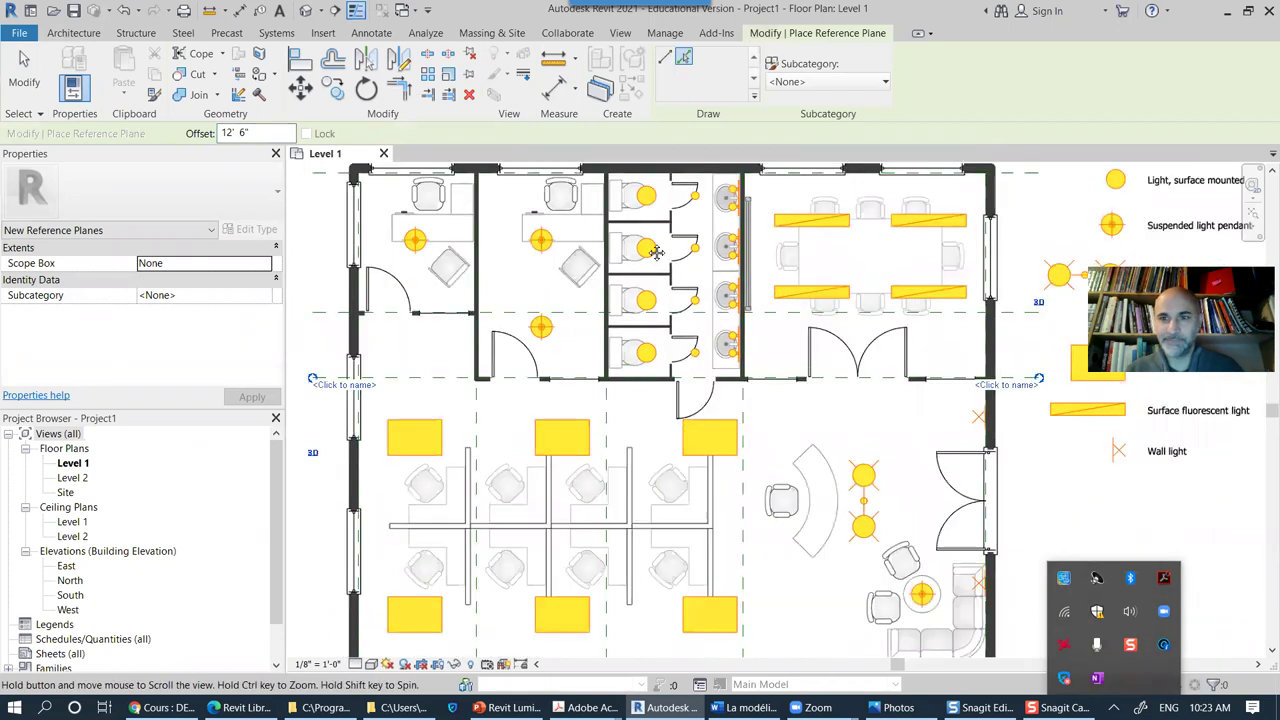
middle_click_drag(800, 372, 760, 340)
scroll(727, 370, "up", 1)
middle_click_drag(680, 346, 829, 376)
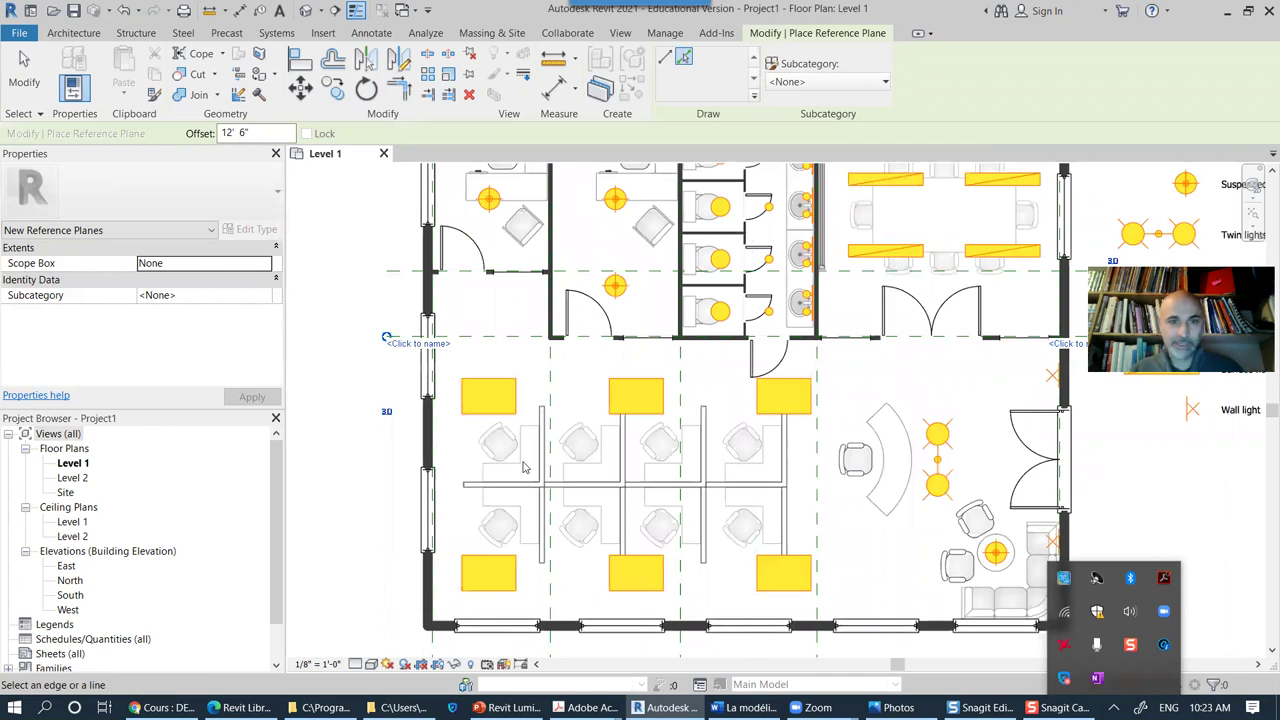
left_click(25, 75)
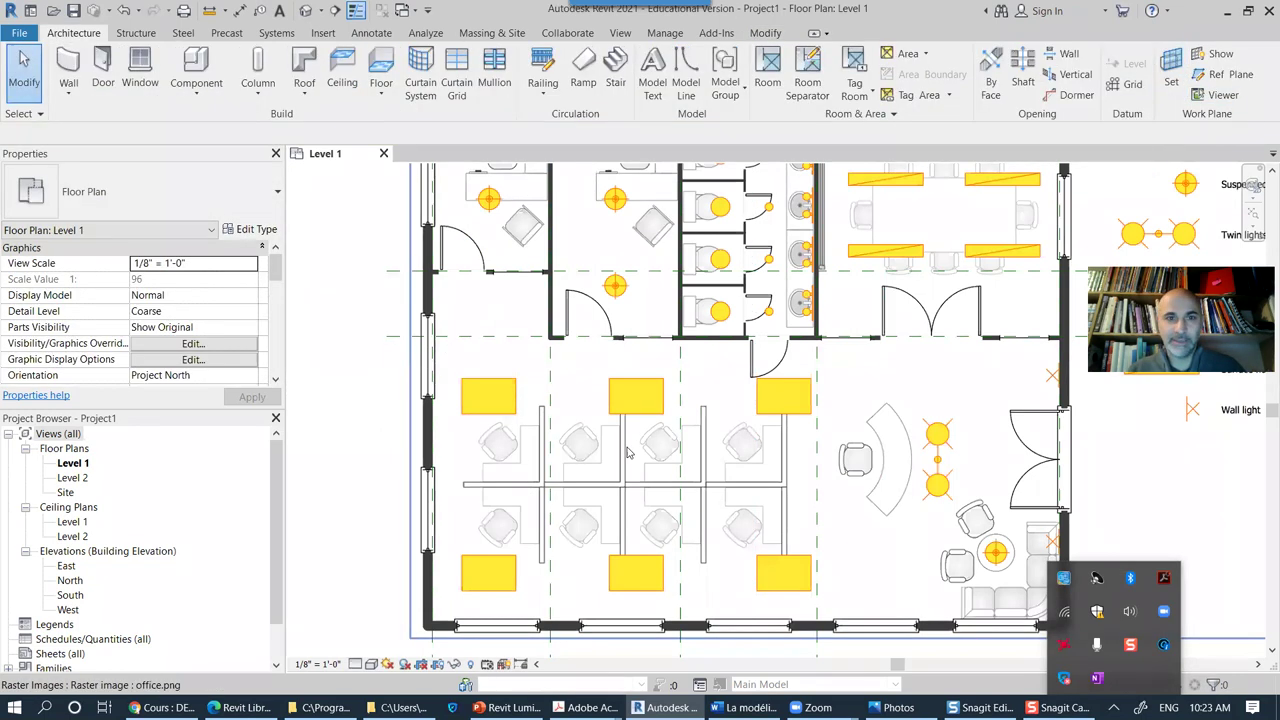
scroll(540, 428, "down", 2)
scroll(540, 428, "down", 1)
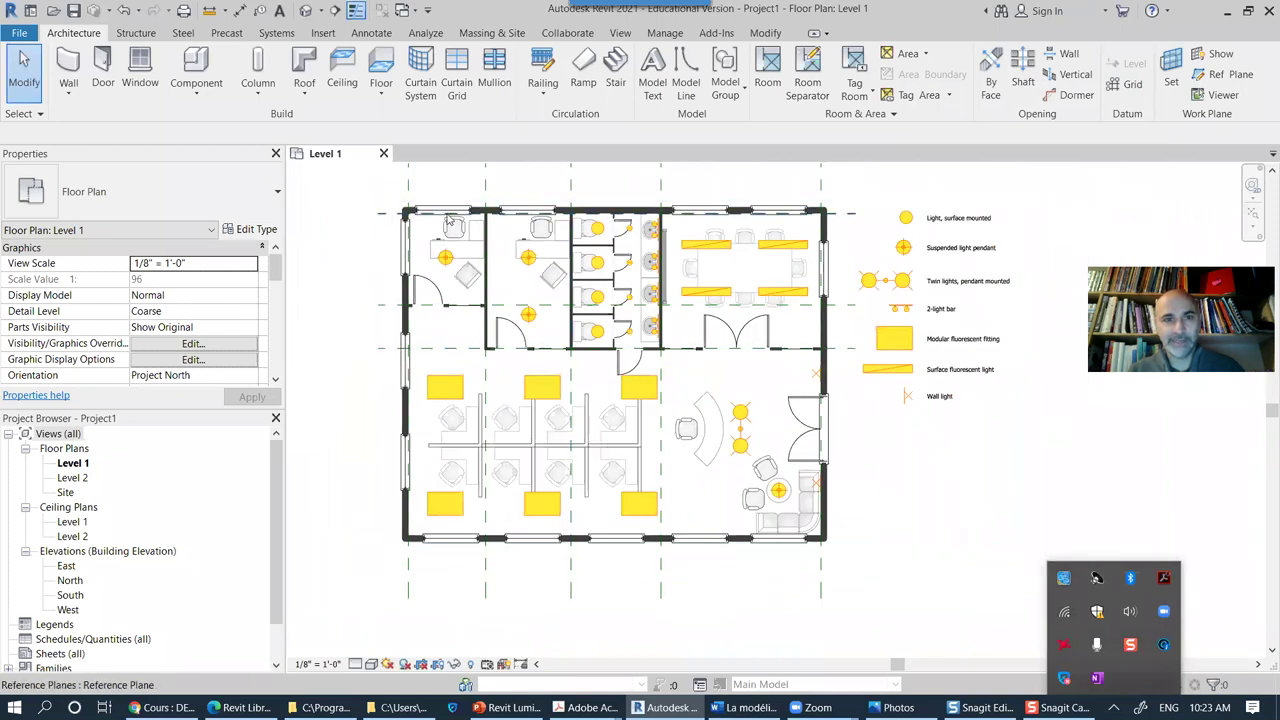
scroll(430, 542, "up", 2)
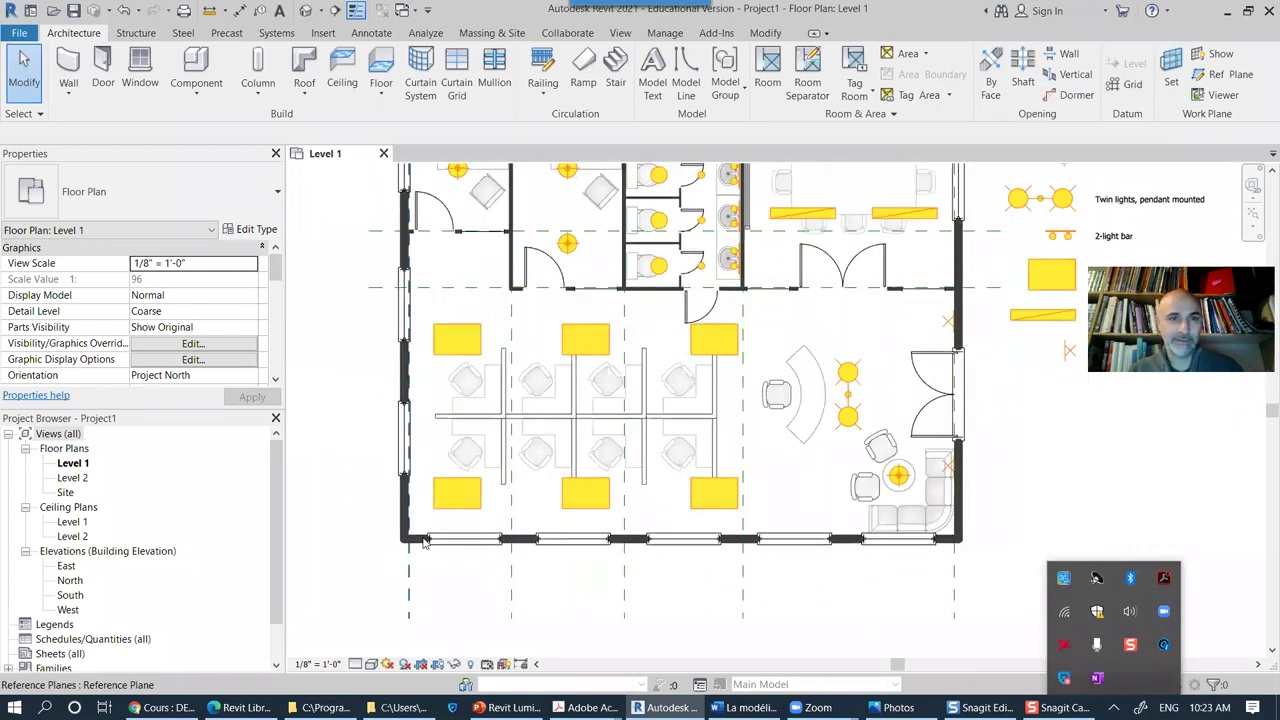
middle_click_drag(477, 517, 501, 556)
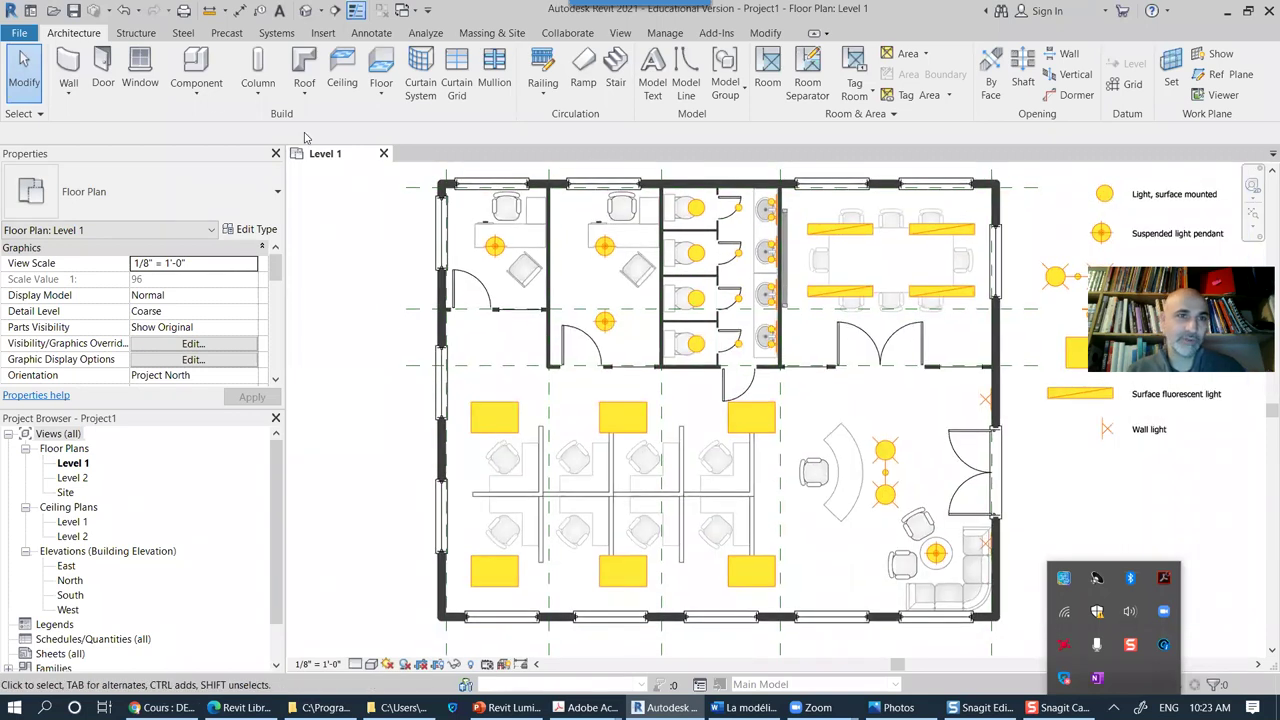
Step: Measure the left exterior wall's thickness down from the top-left corner
left_click(210, 10)
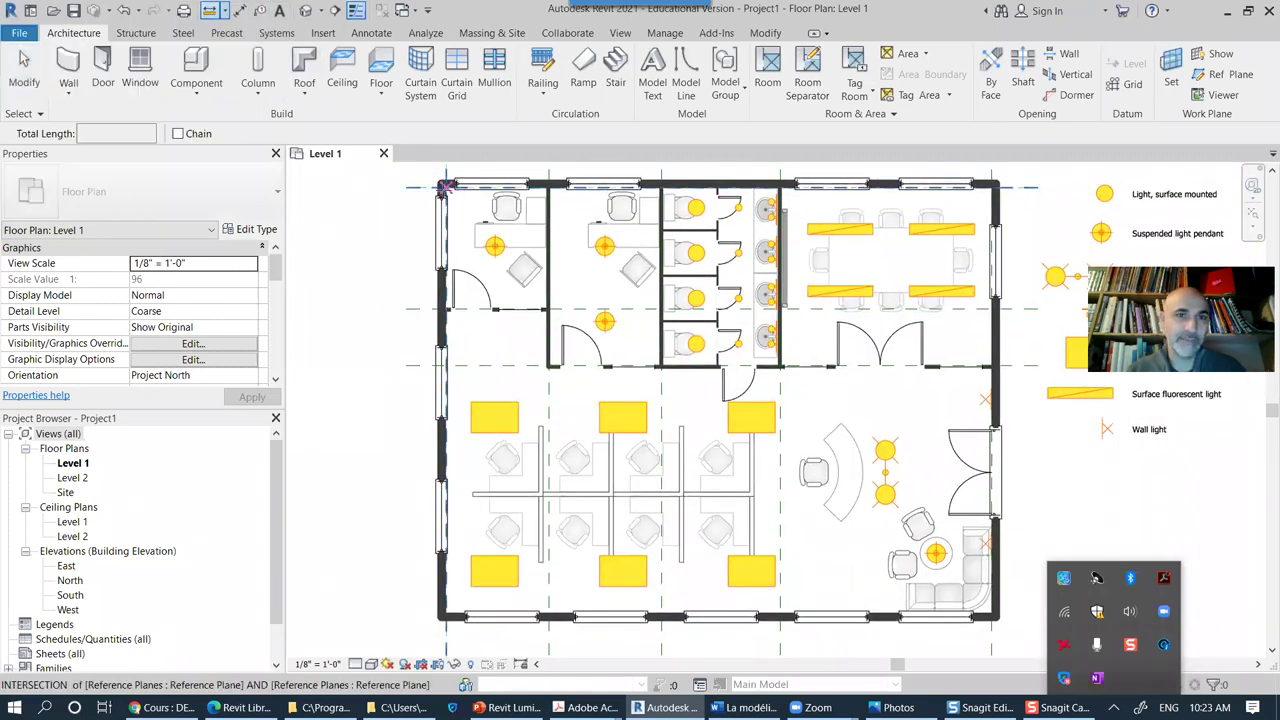
left_click(446, 182)
scroll(446, 627, "up", 5)
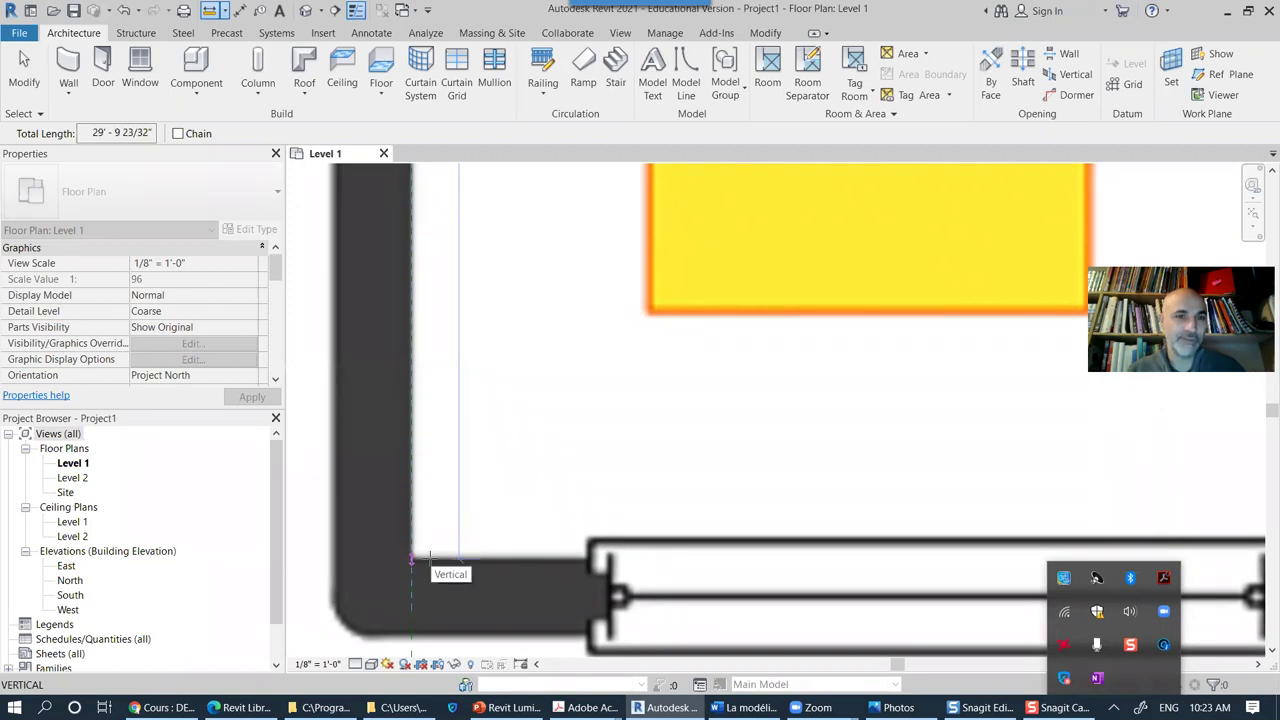
key("Escape")
key("Escape")
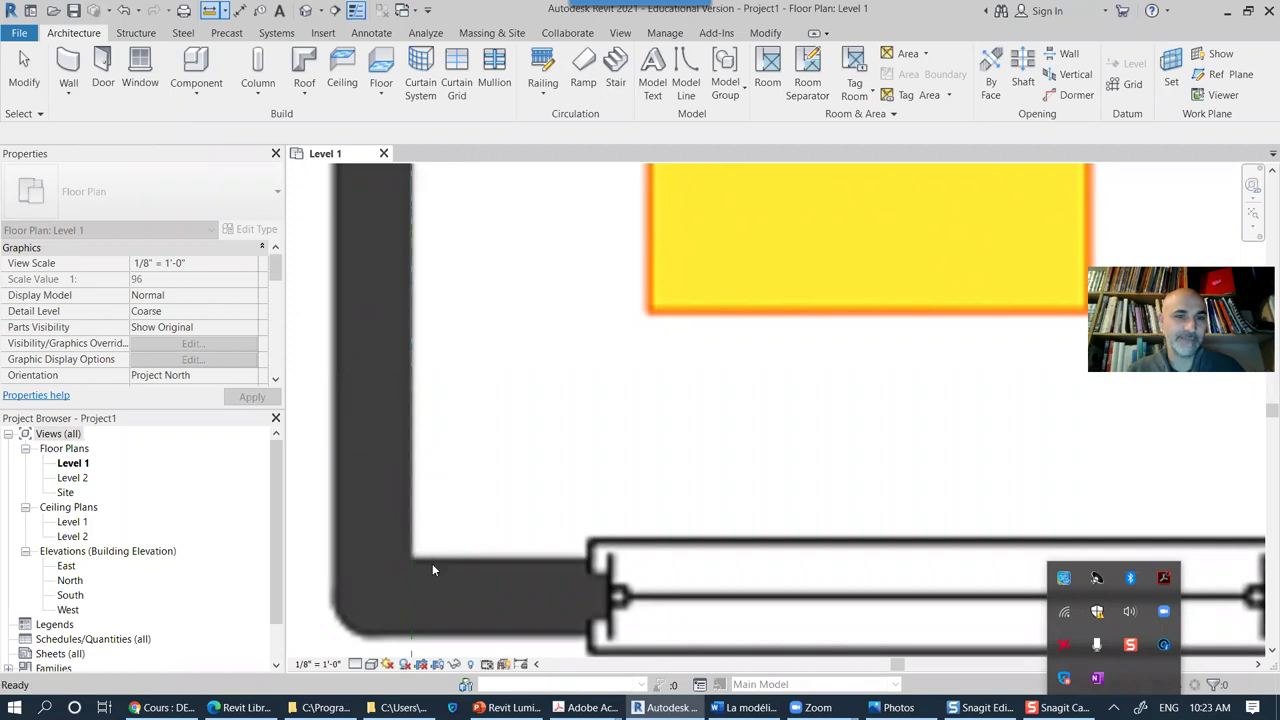
scroll(600, 338, "down", 6)
scroll(600, 335, "down", 3)
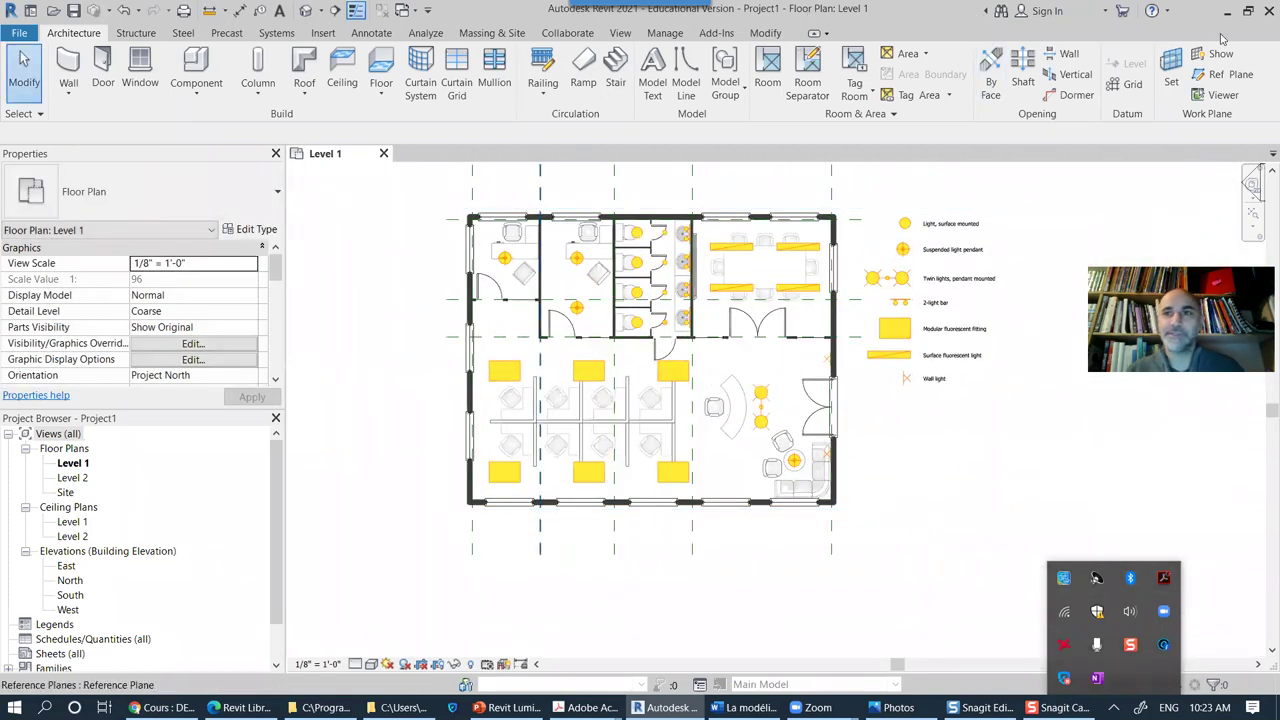
Step: Place an offset reference plane along the plan's bottom wall by picking its line
left_click(1226, 74)
left_click(683, 57)
double_click(230, 133)
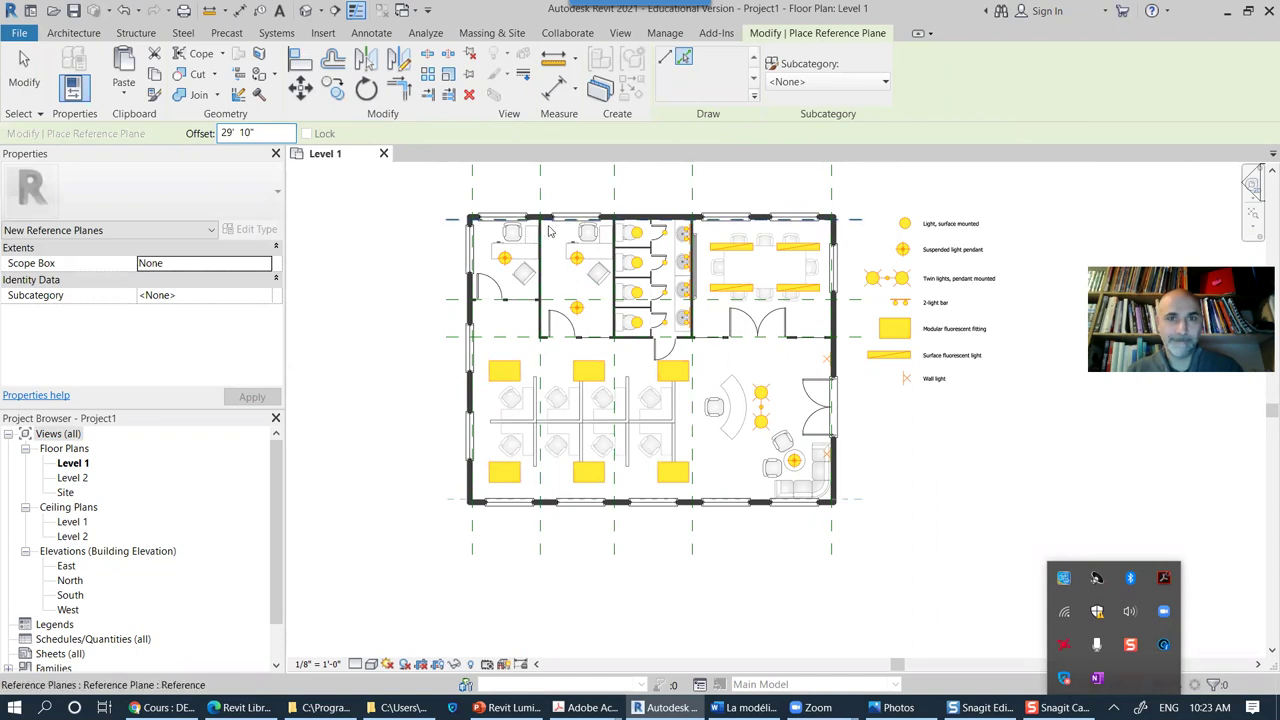
left_click(508, 220)
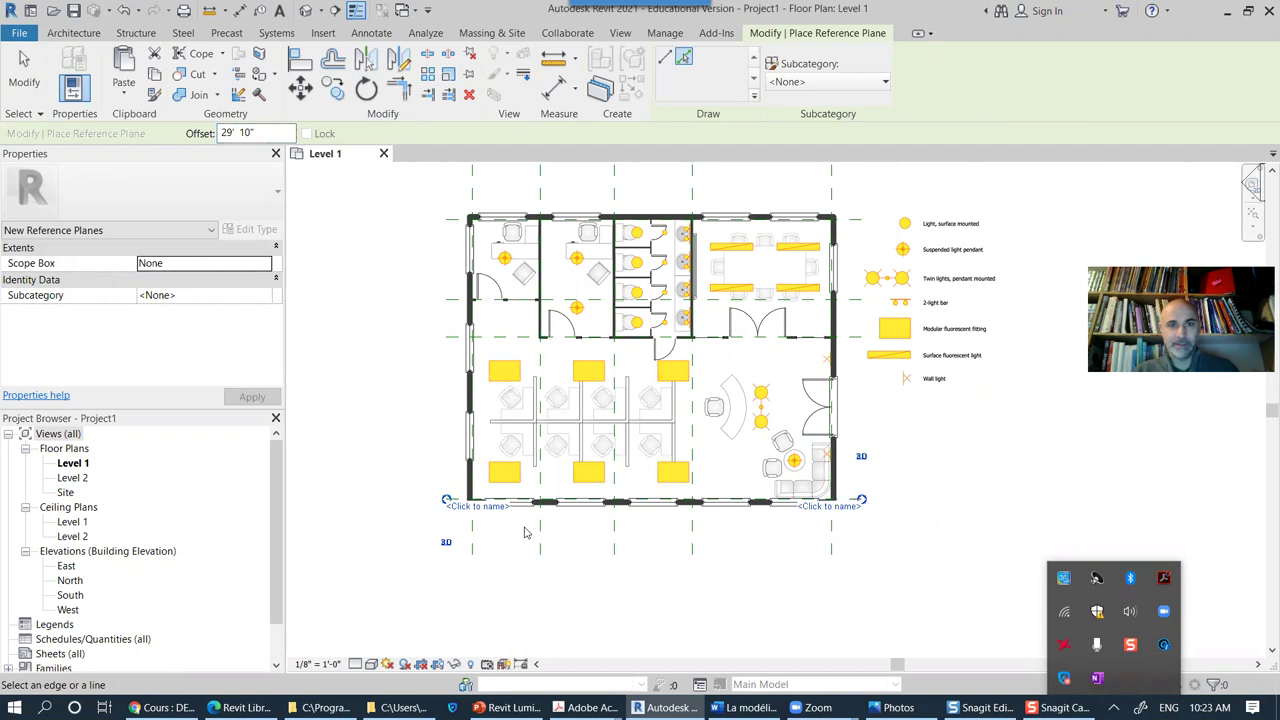
scroll(531, 533, "up", 3)
middle_click_drag(563, 551, 584, 568)
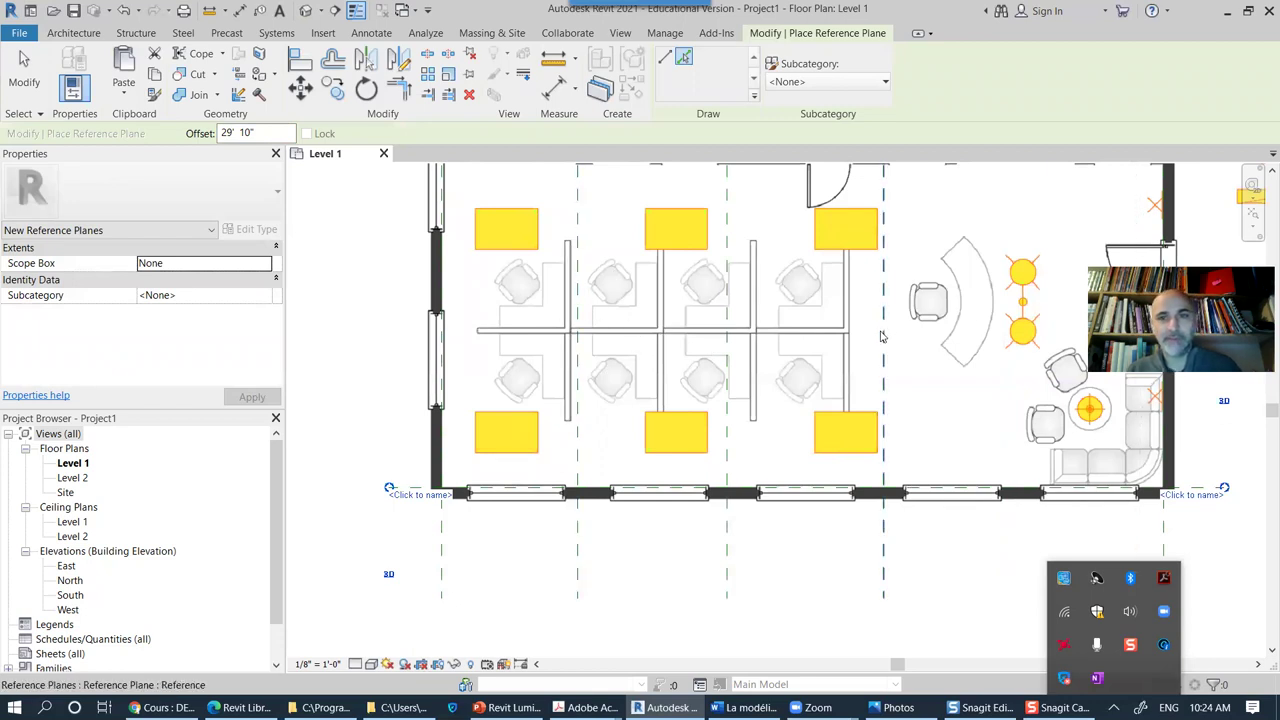
scroll(686, 559, "down", 4)
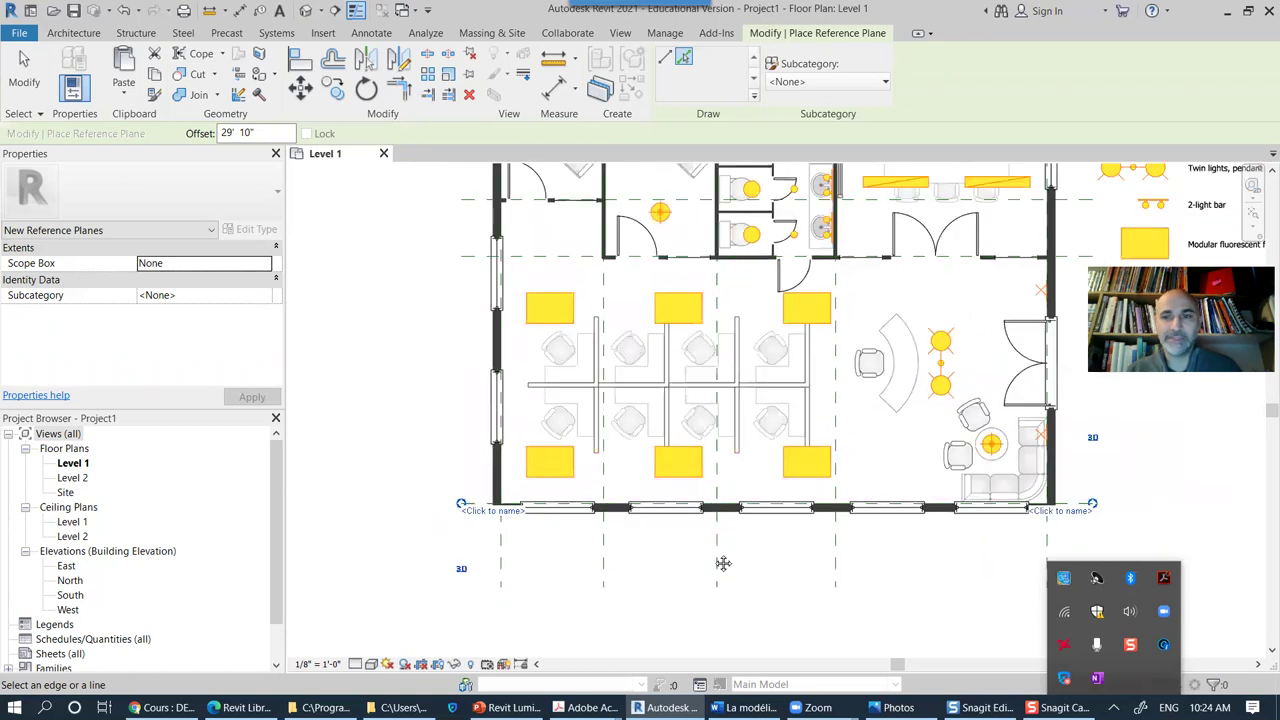
scroll(697, 448, "down", 3)
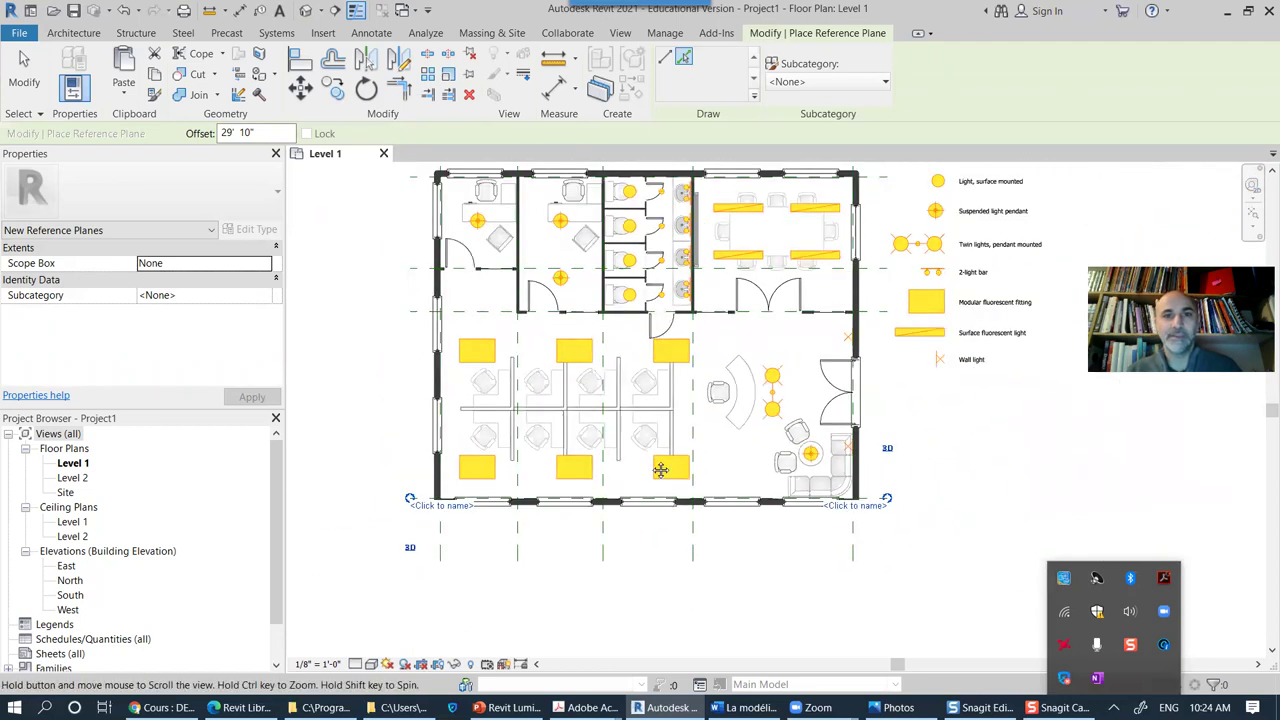
scroll(620, 398, "up", 5)
scroll(620, 398, "up", 4)
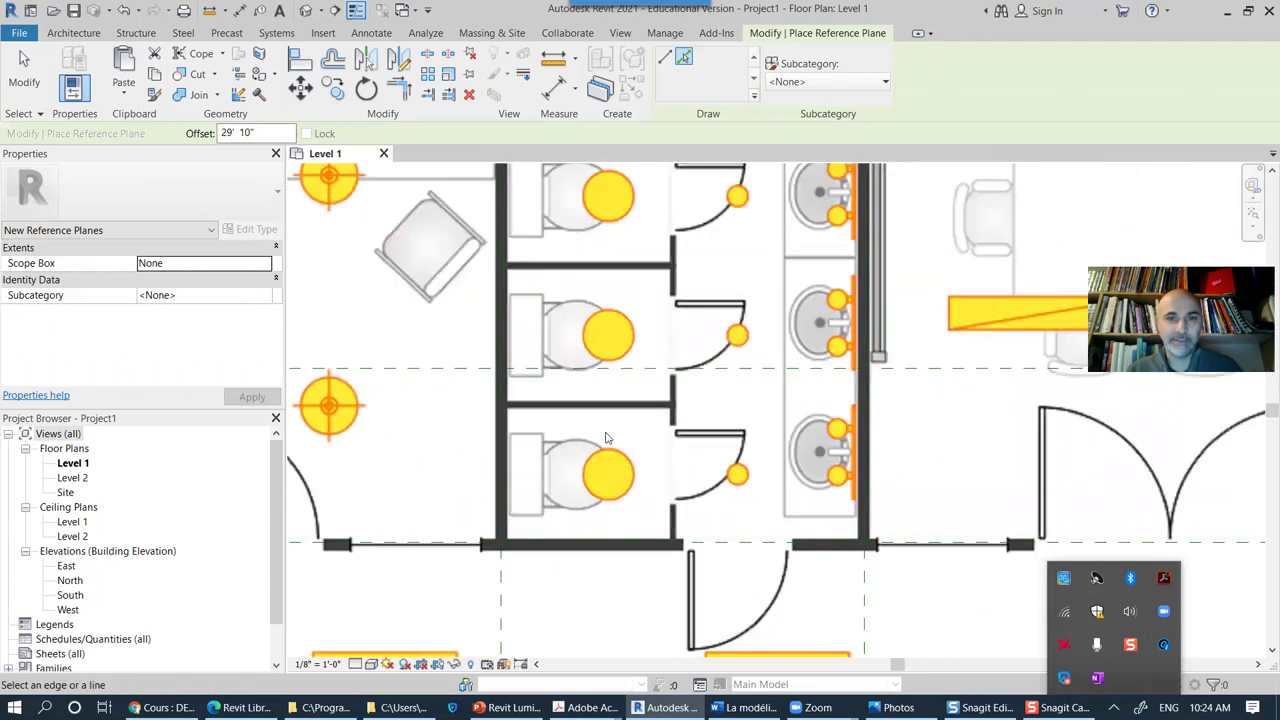
scroll(640, 440, "up", 1)
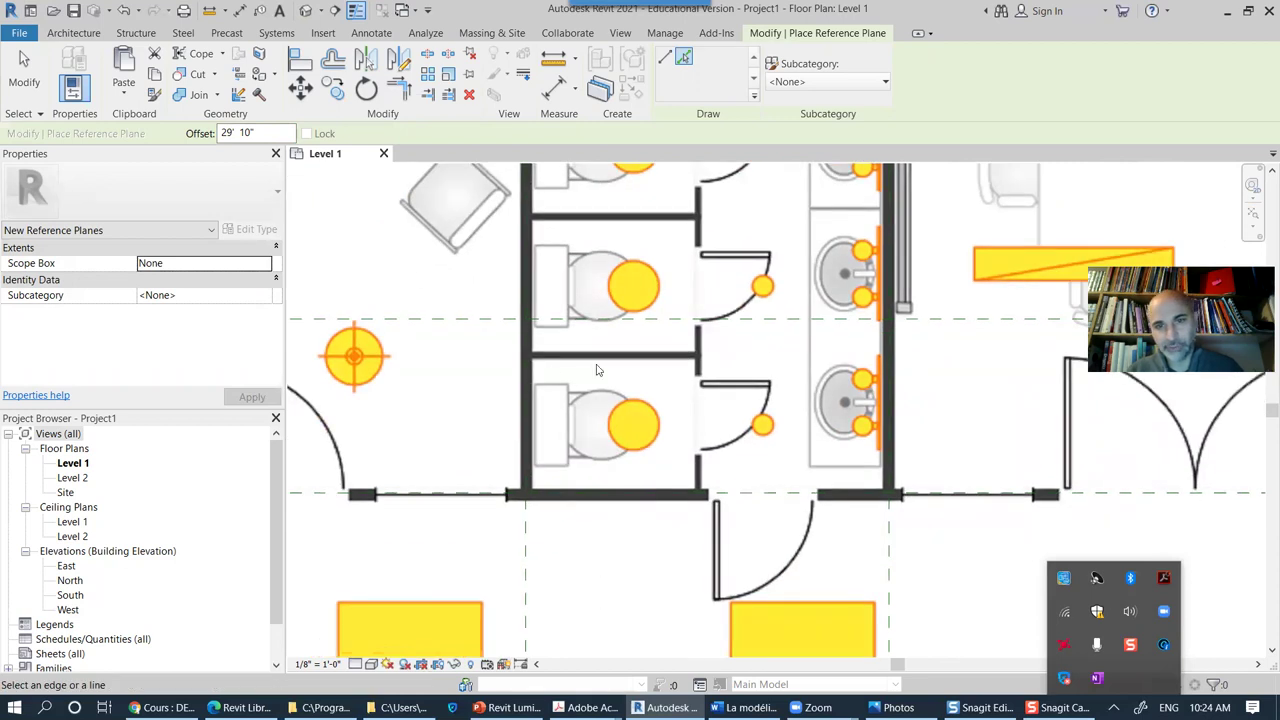
Step: Measure from the reference-plane intersection, then start the Wall tool with WA
middle_click_drag(634, 383, 629, 454)
scroll(631, 344, "down", 2)
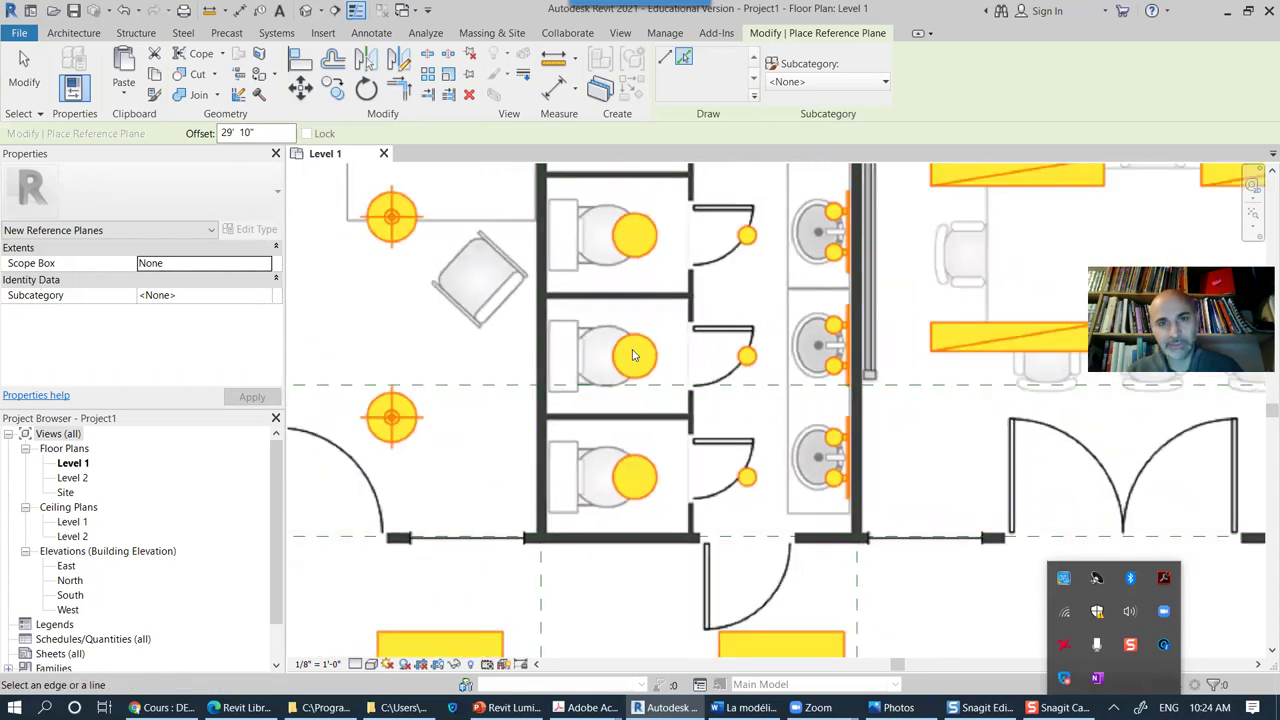
scroll(632, 361, "down", 2)
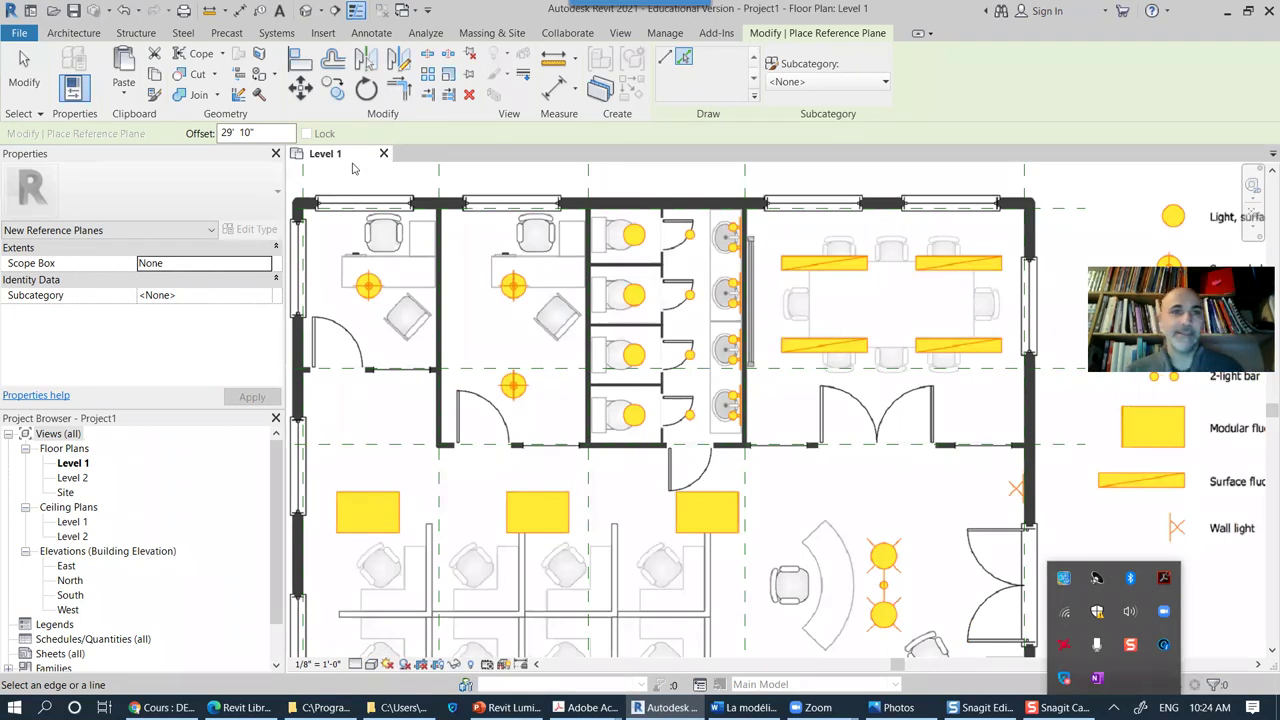
scroll(453, 268, "up", 6)
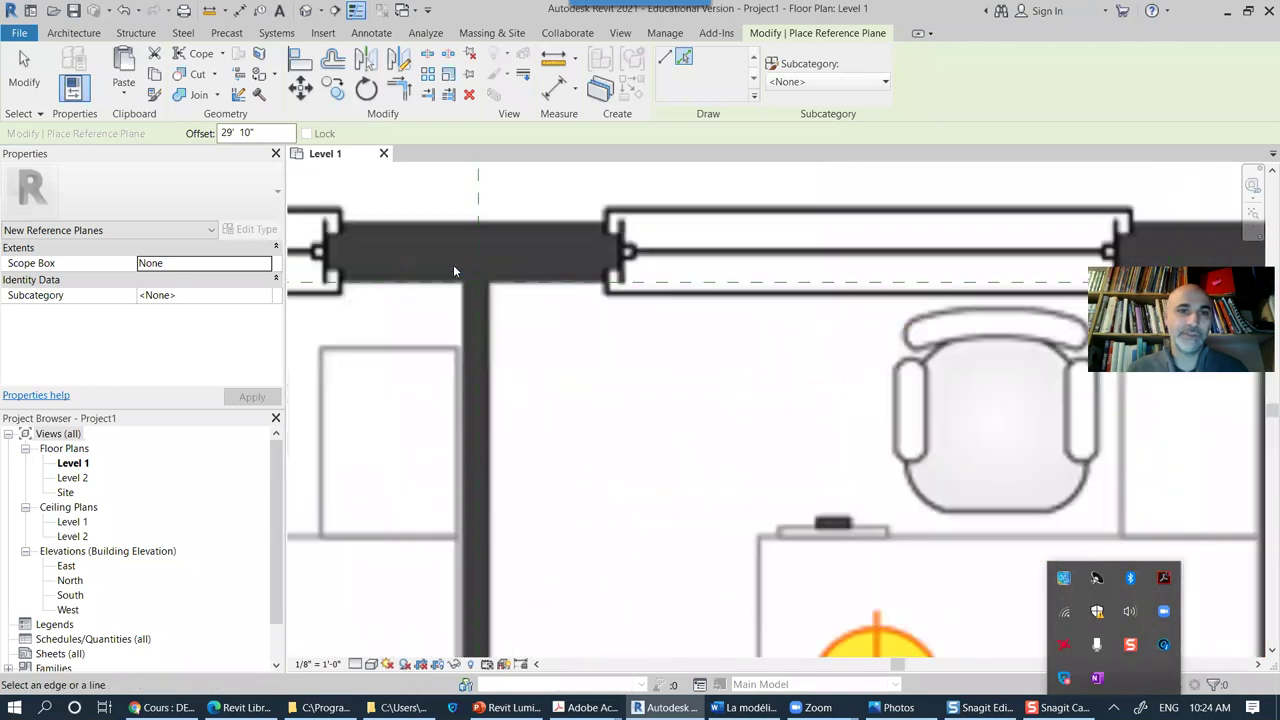
scroll(458, 264, "up", 3)
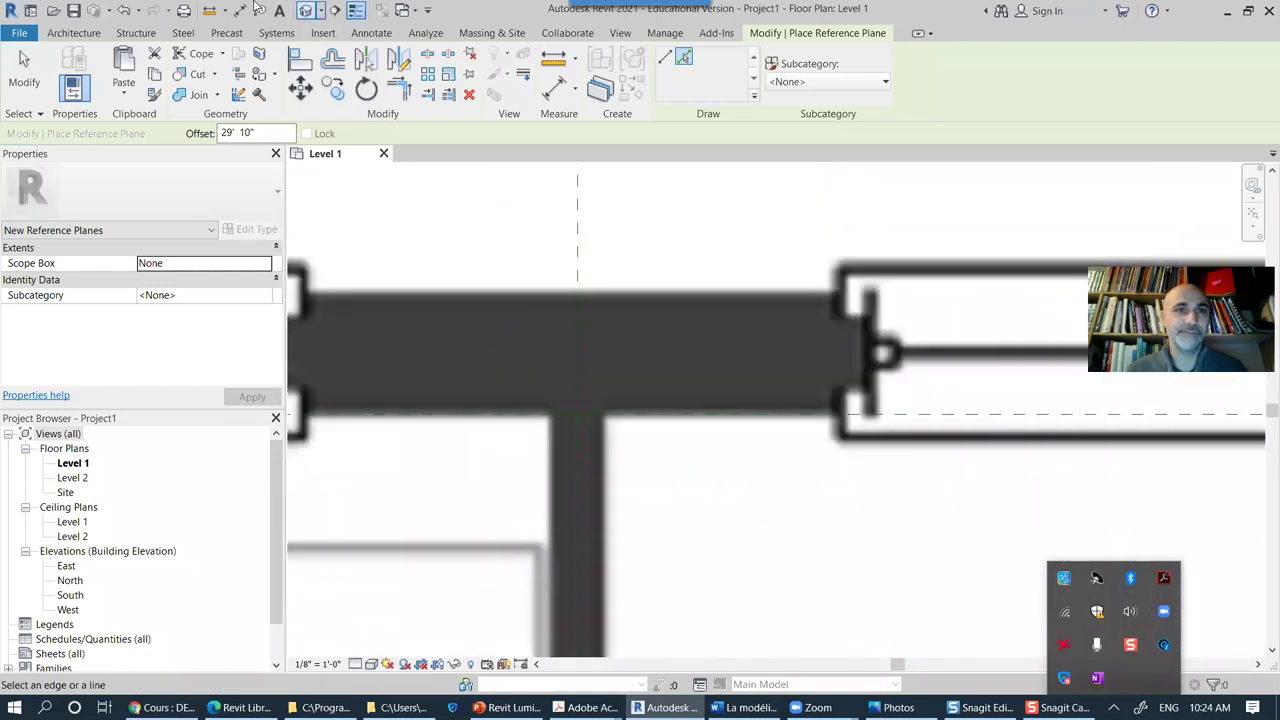
left_click(210, 10)
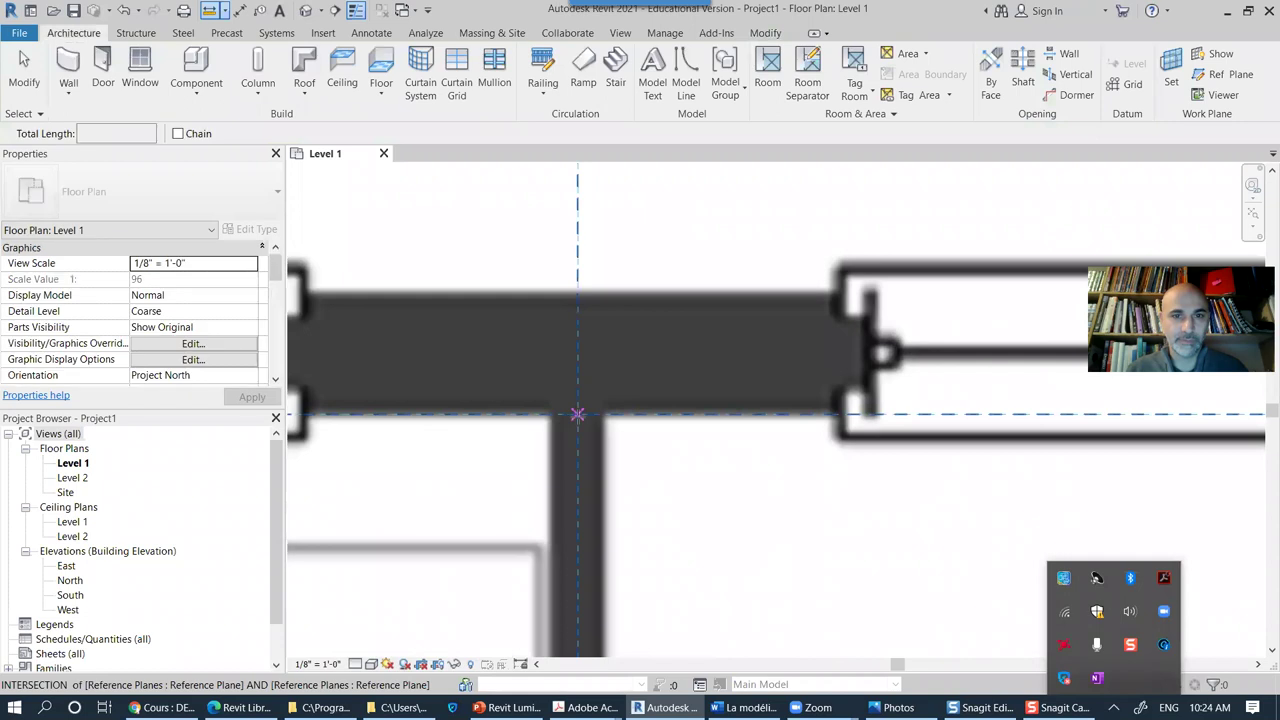
left_click(577, 414)
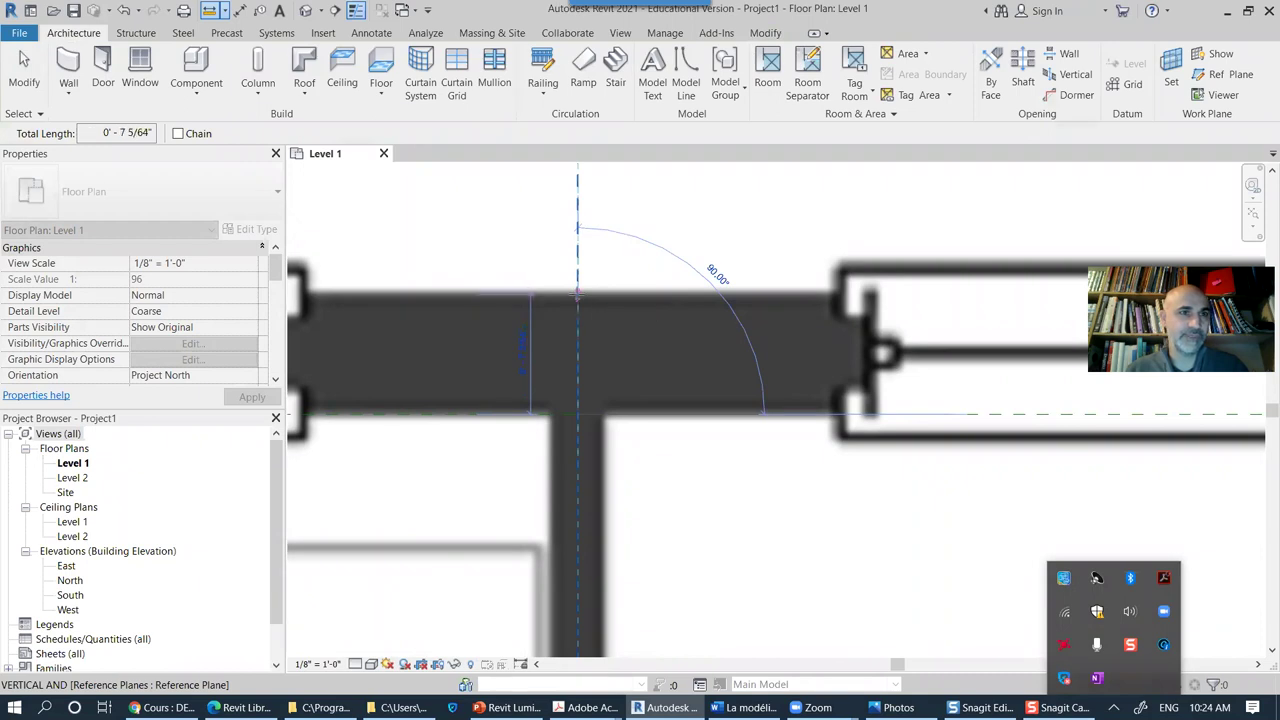
key("Escape")
key("Escape")
scroll(688, 346, "down", 5)
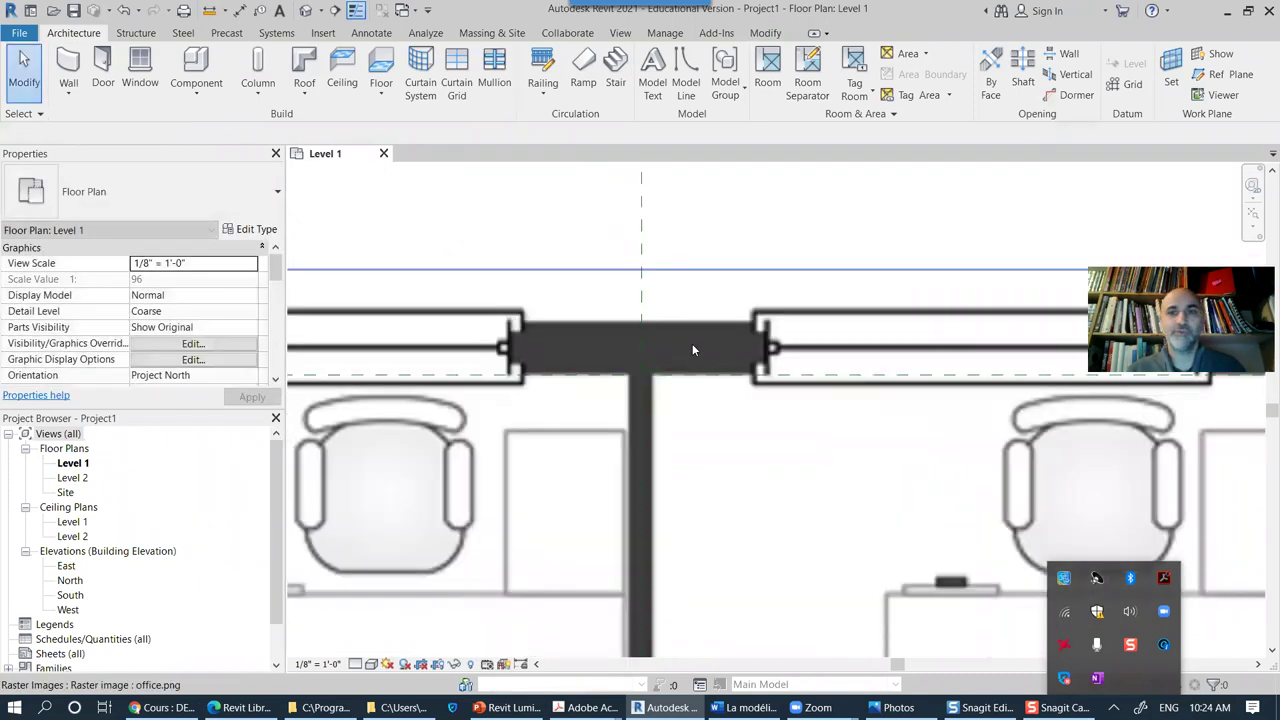
middle_click_drag(673, 420, 654, 332)
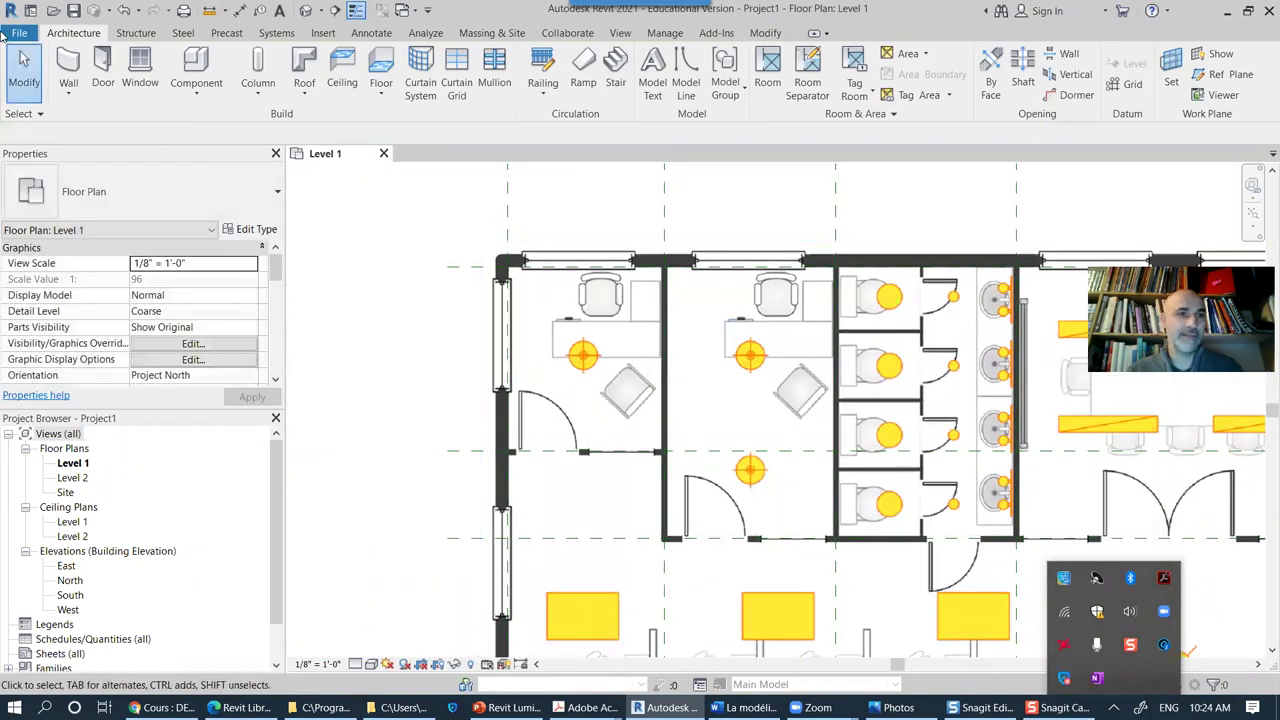
key("w")
key("a")
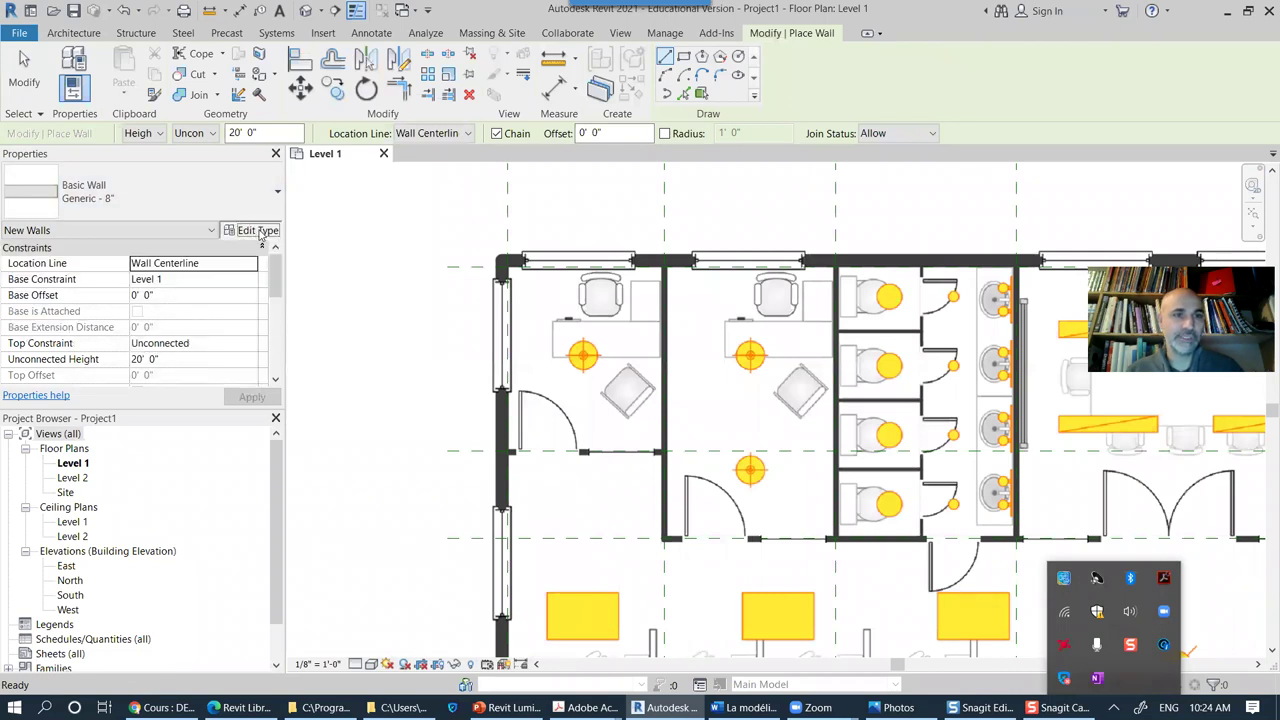
Step: Duplicate the Generic - 8" wall type under the name Ex3_mur_7"
left_click(277, 249)
left_click(252, 229)
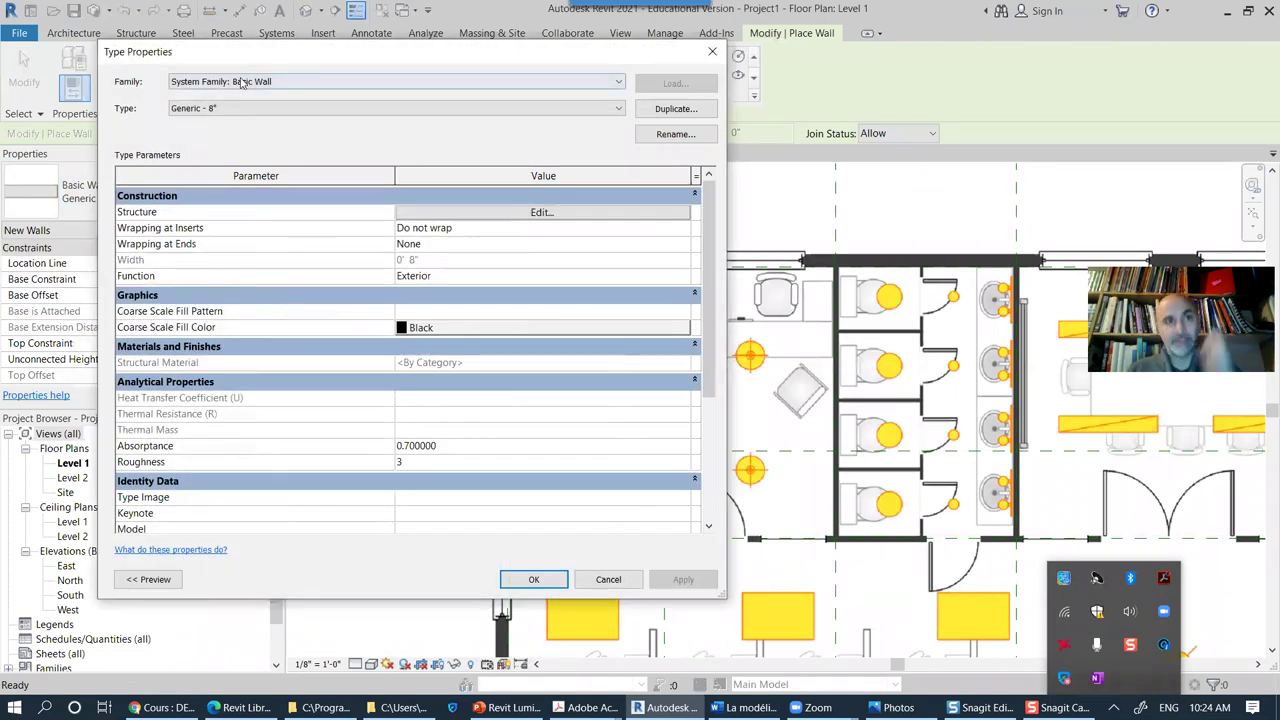
left_click_drag(257, 63, 359, 99)
left_click(765, 145)
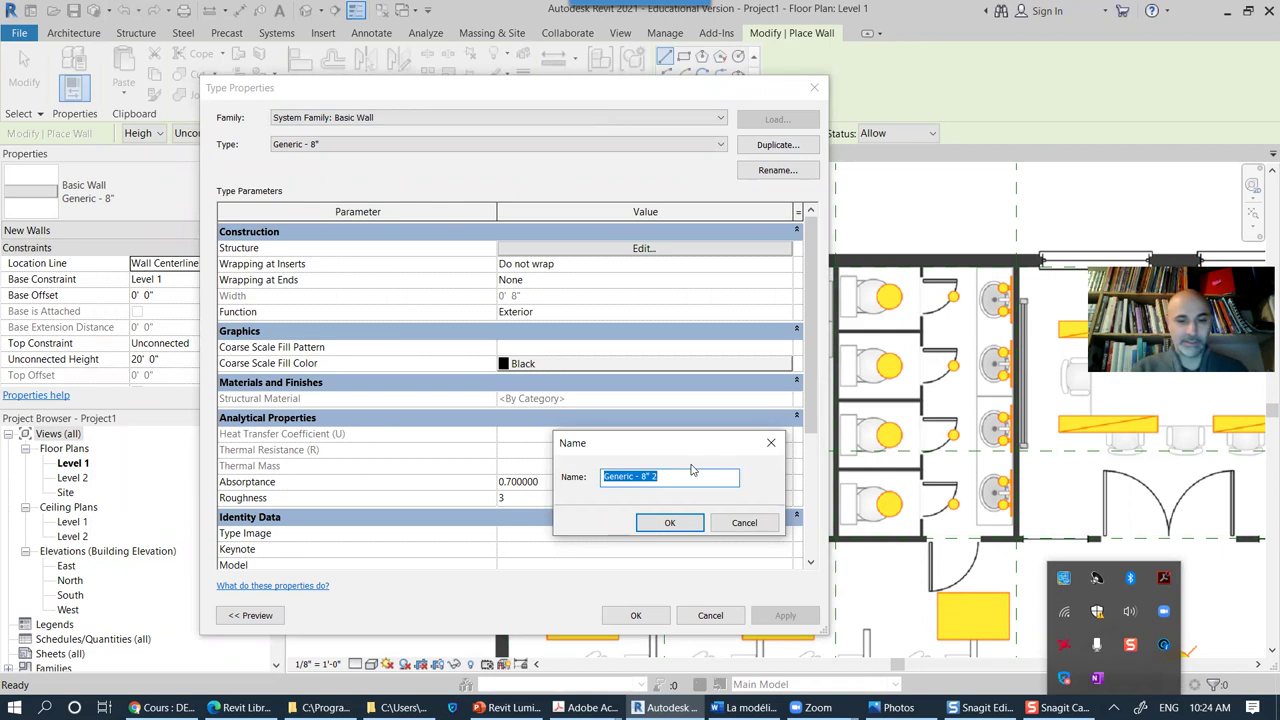
type("Ex3_")
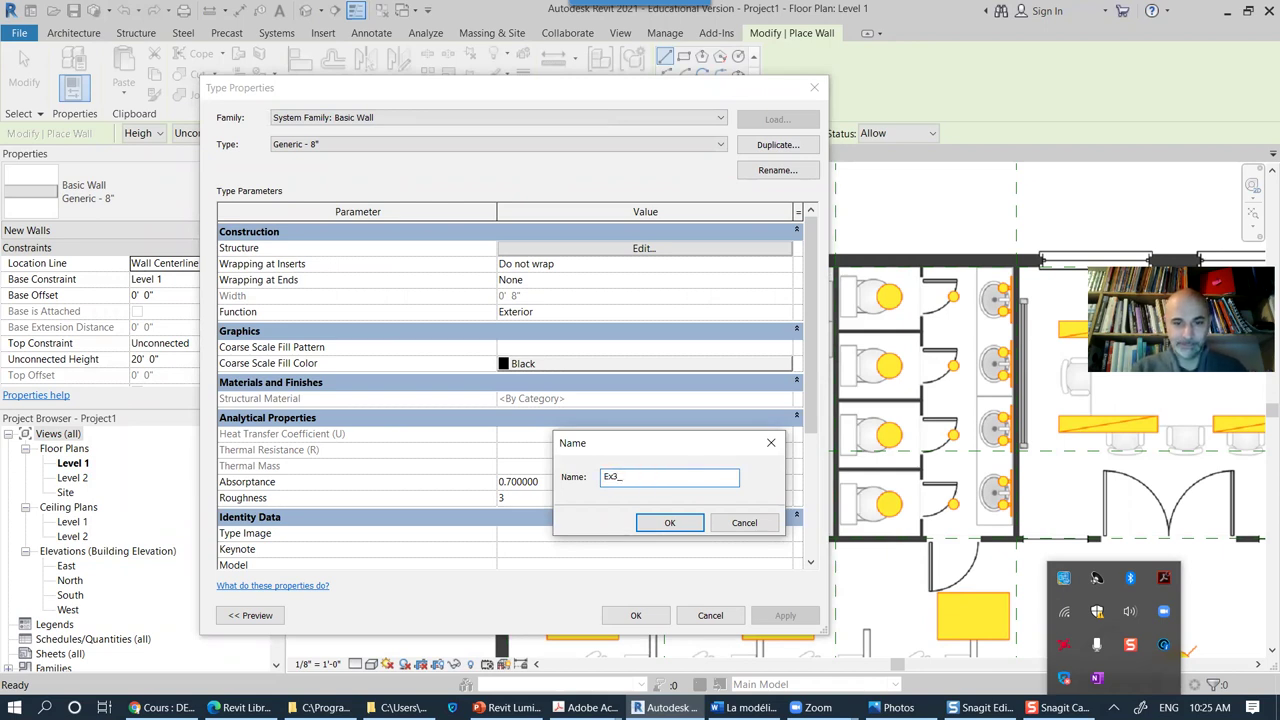
type("ur_7\"")
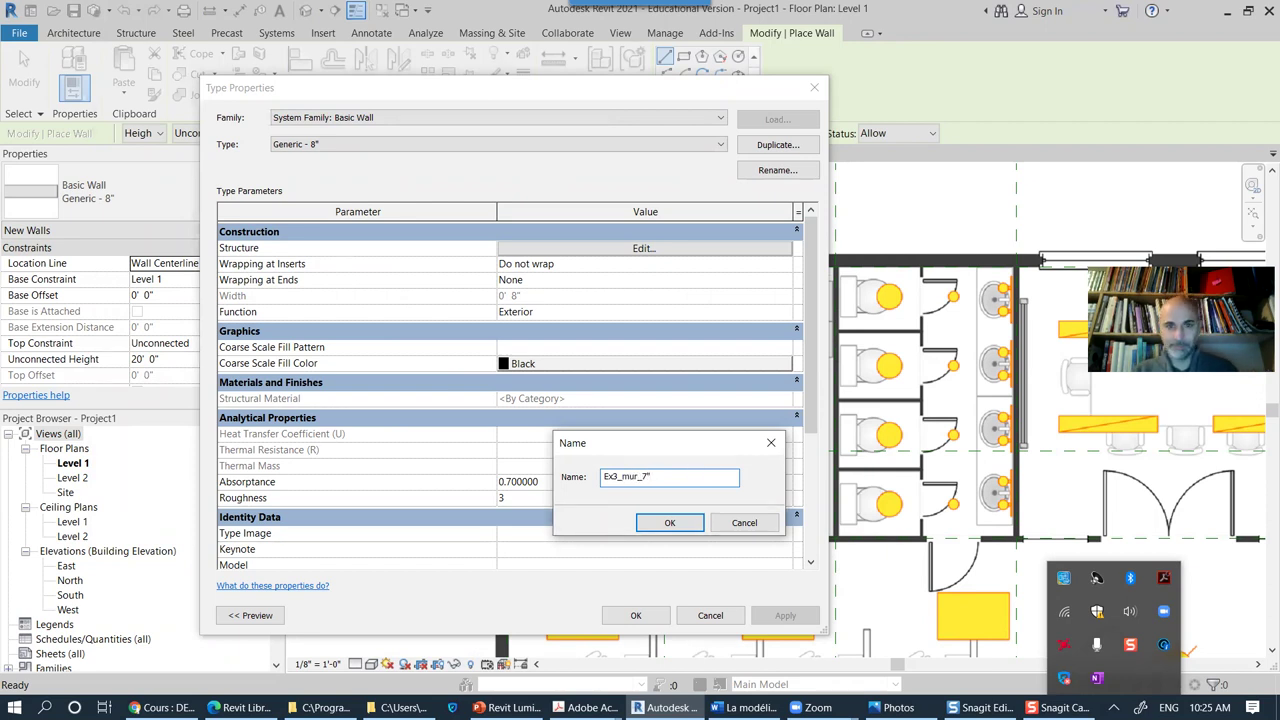
key("Return")
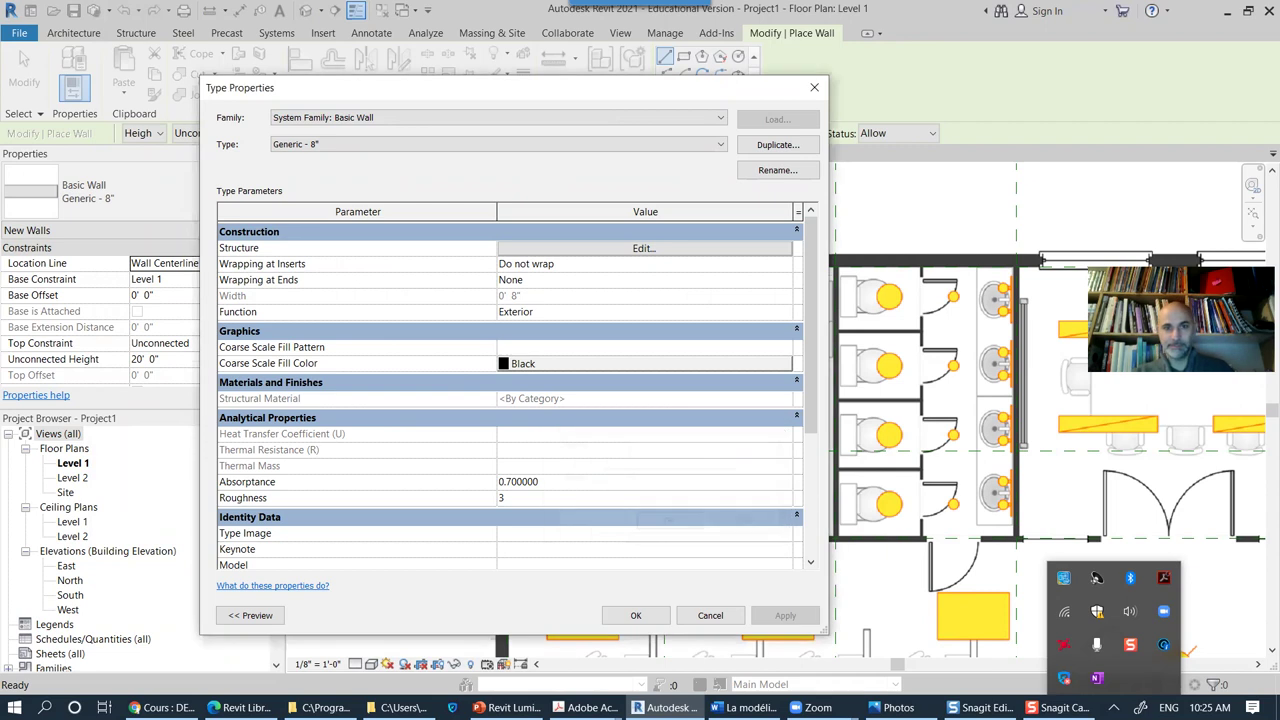
Step: Set its structure layer to 0' 7" and its coarse-scale fill to Solid fill
left_click(634, 251)
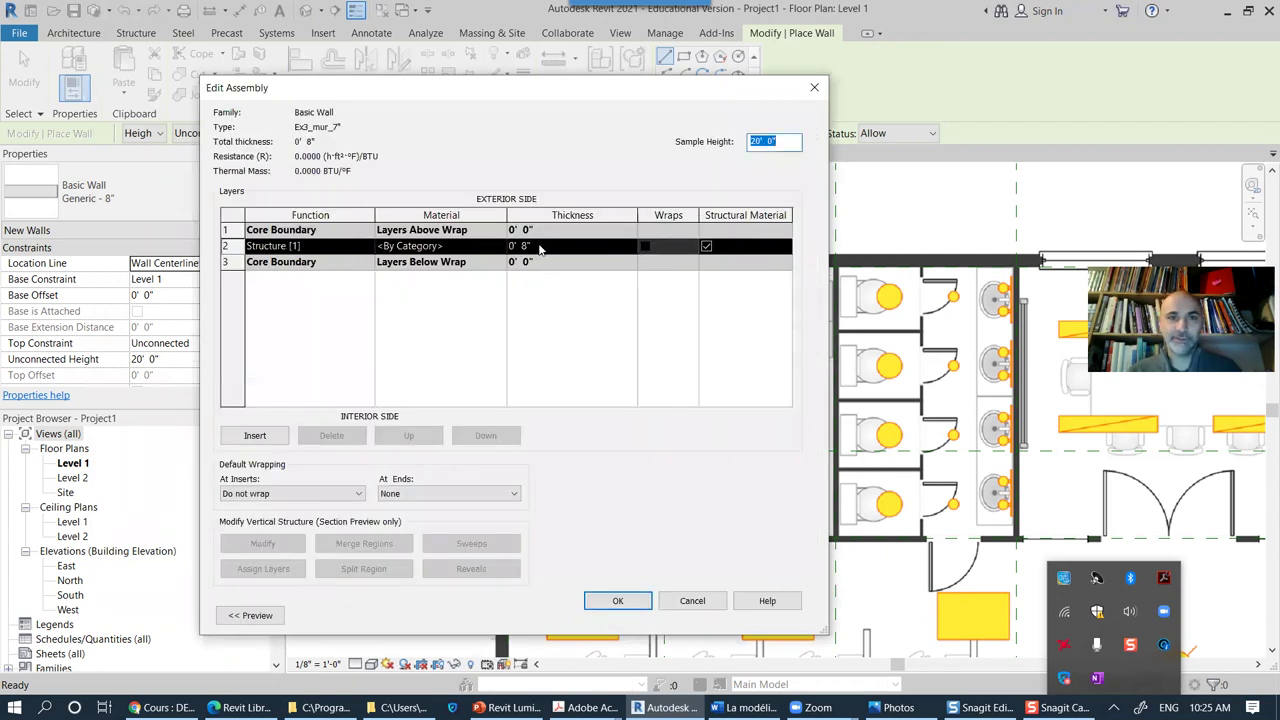
left_click(525, 246)
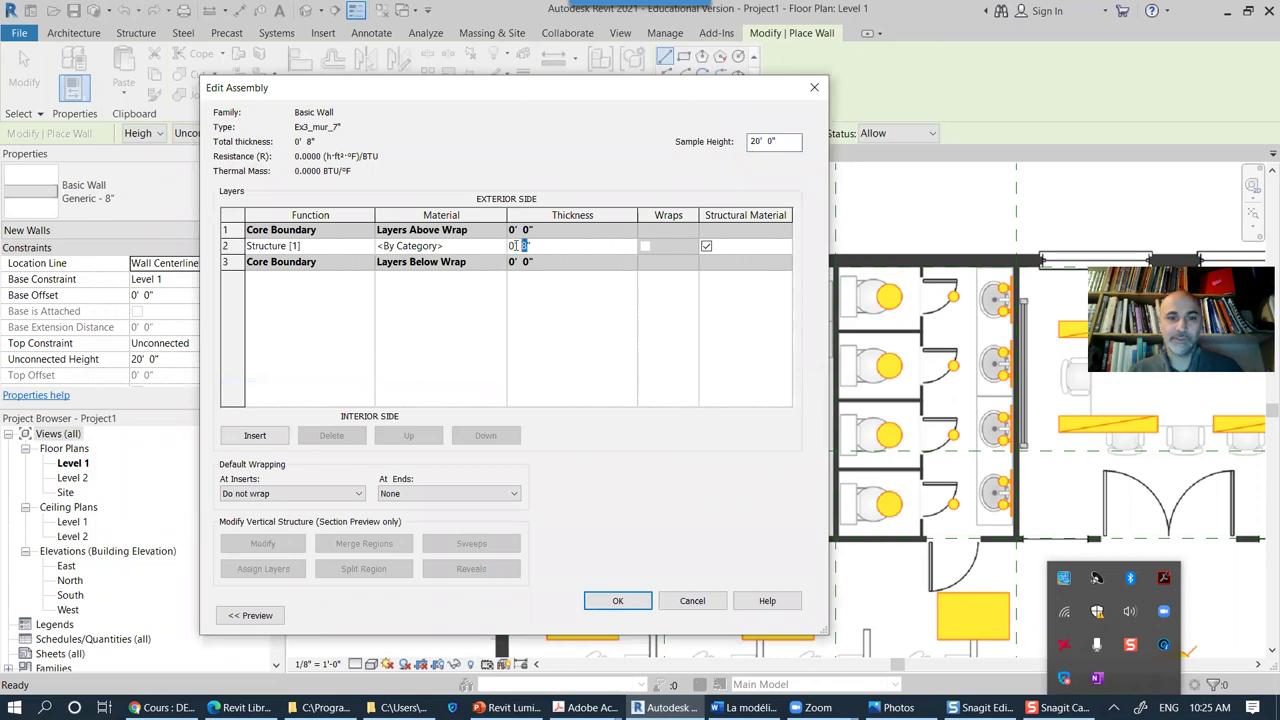
left_click(617, 600)
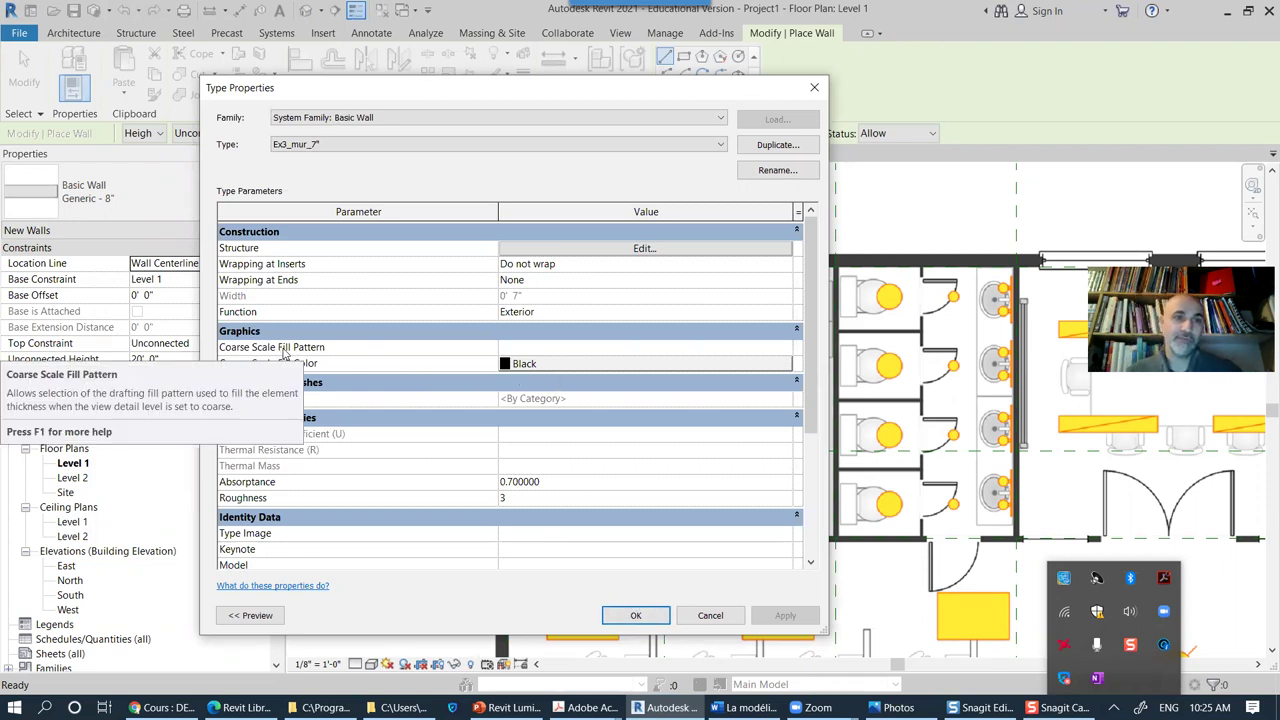
left_click(550, 350)
left_click(553, 347)
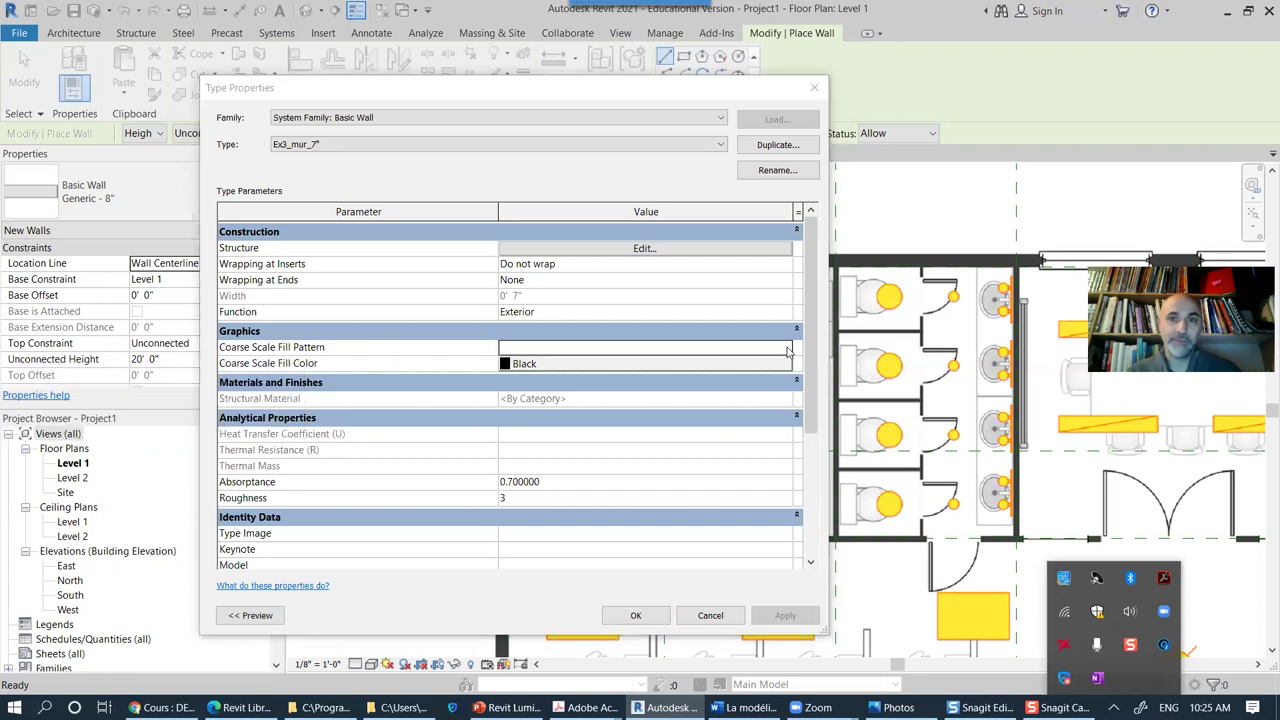
left_click(549, 336)
left_click(524, 522)
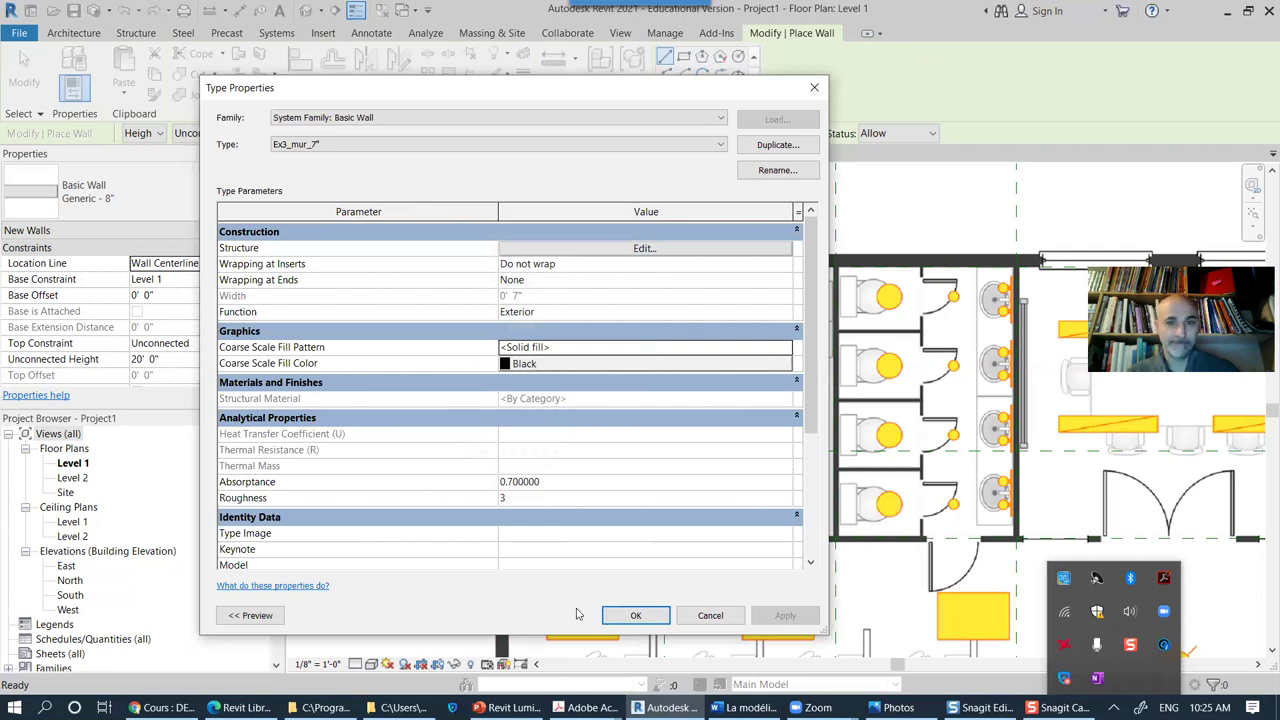
left_click(638, 615)
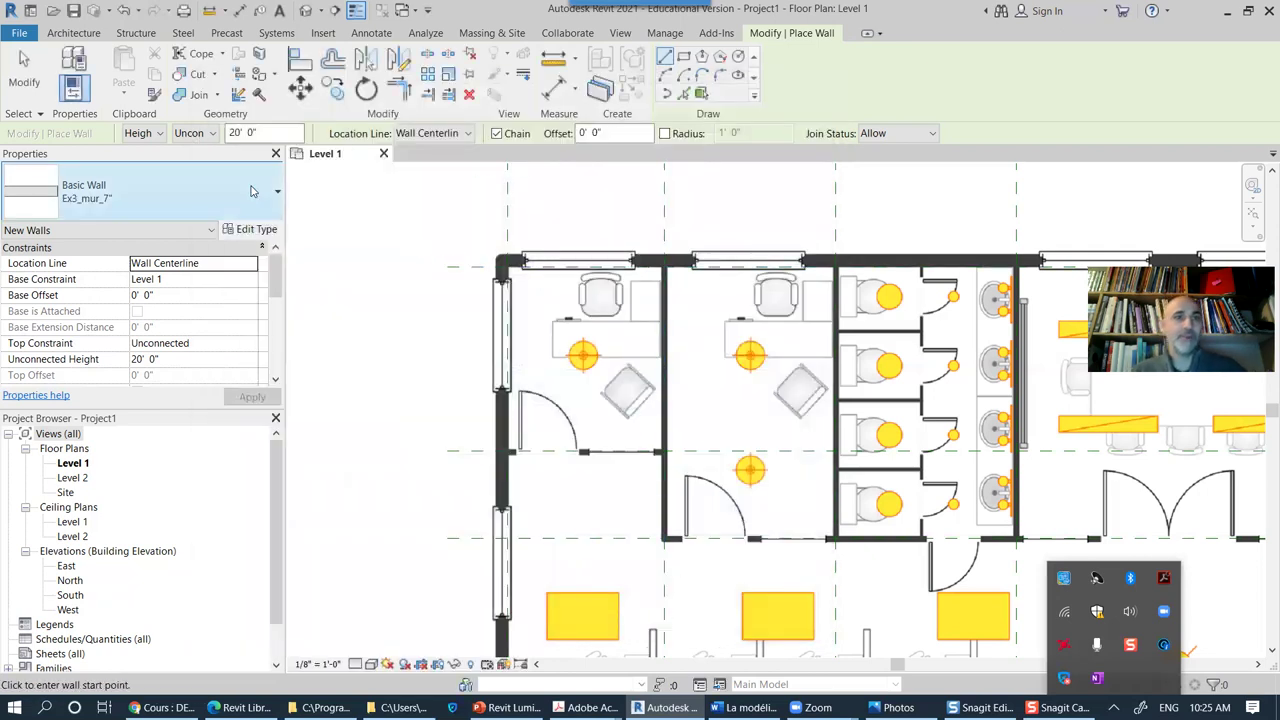
Step: Set wall Height to Level 2 and Location Line to Finish Face: Interior
left_click(200, 133)
left_click(198, 164)
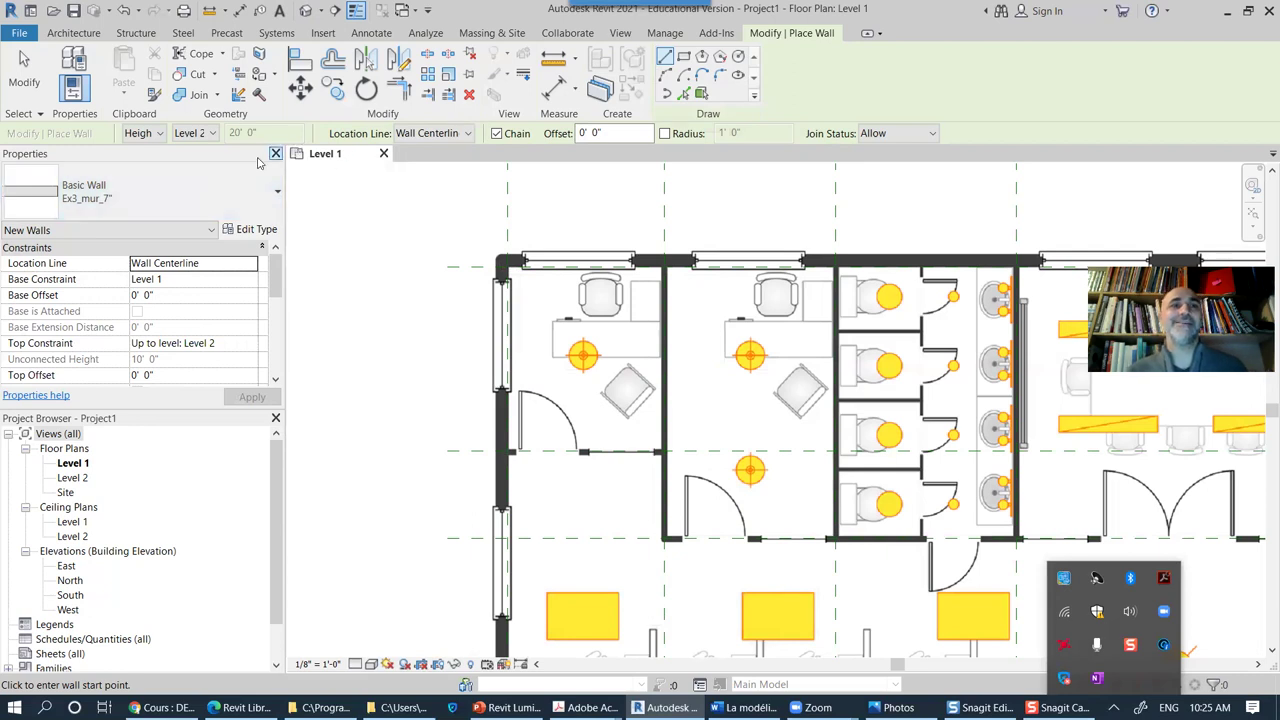
left_click(470, 135)
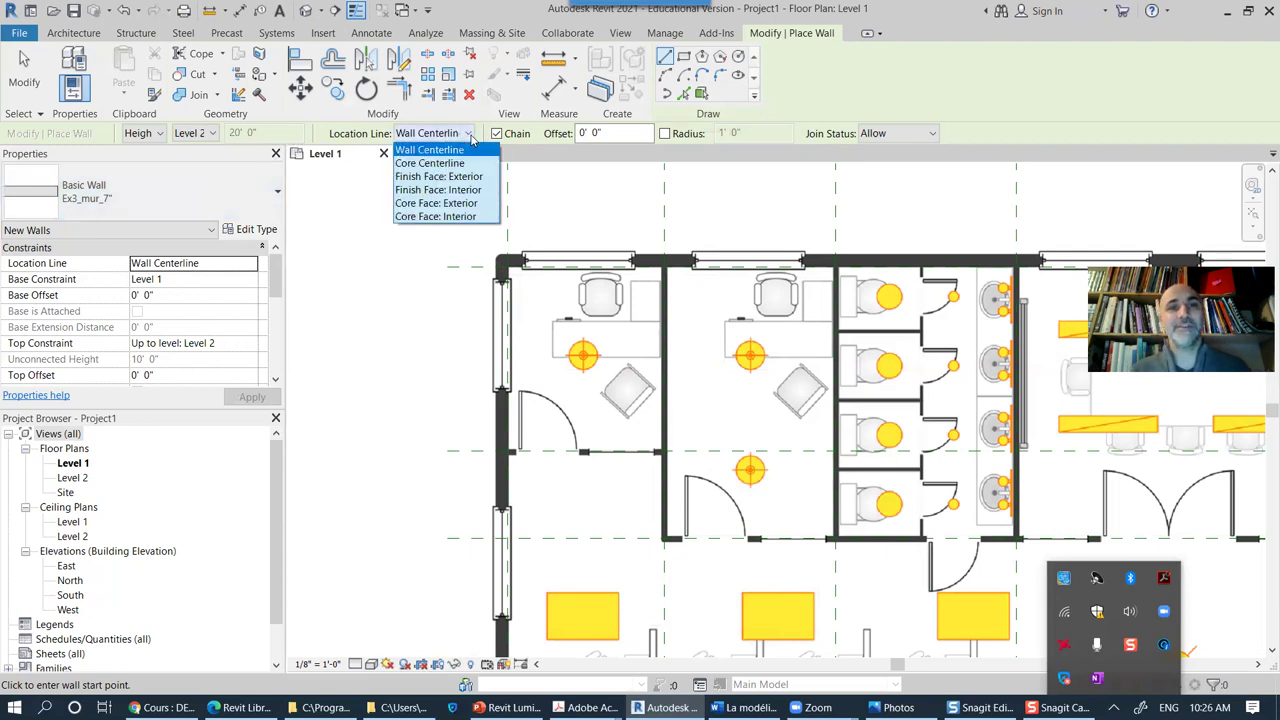
left_click(457, 190)
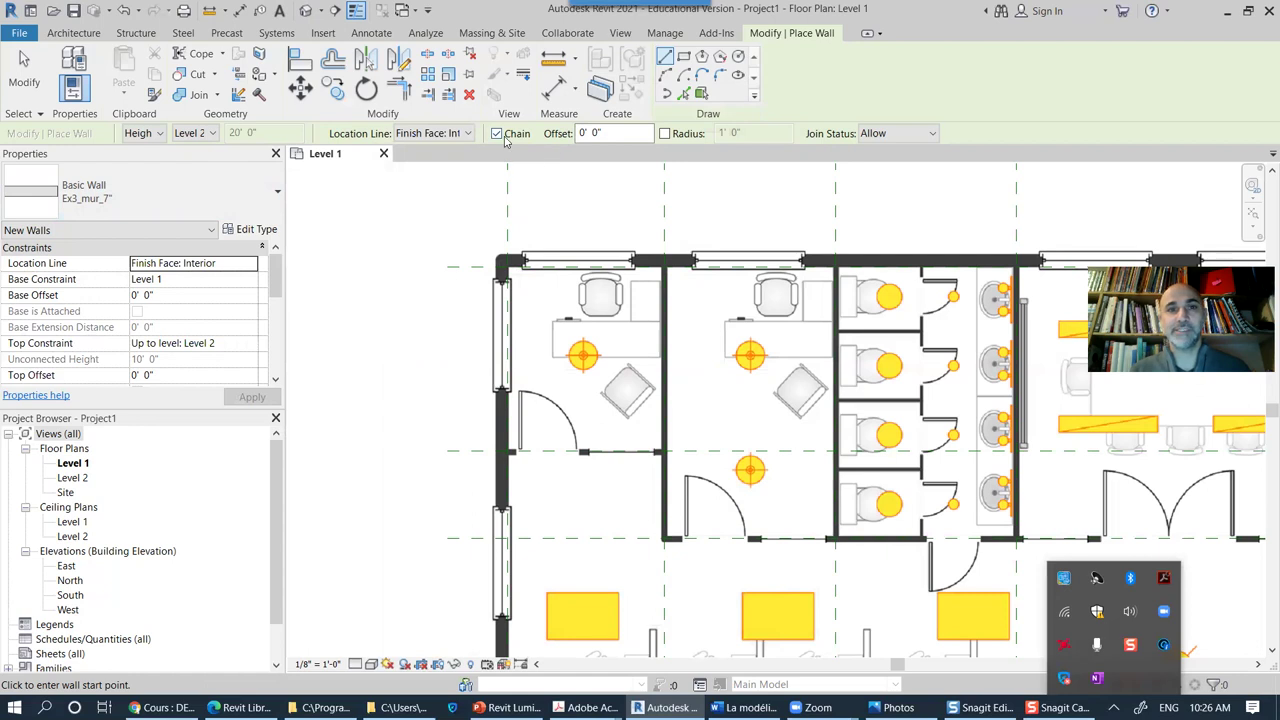
Step: Start an Ex3_mur_7" wall at the bottom corner intersection
scroll(543, 192, "down", 1)
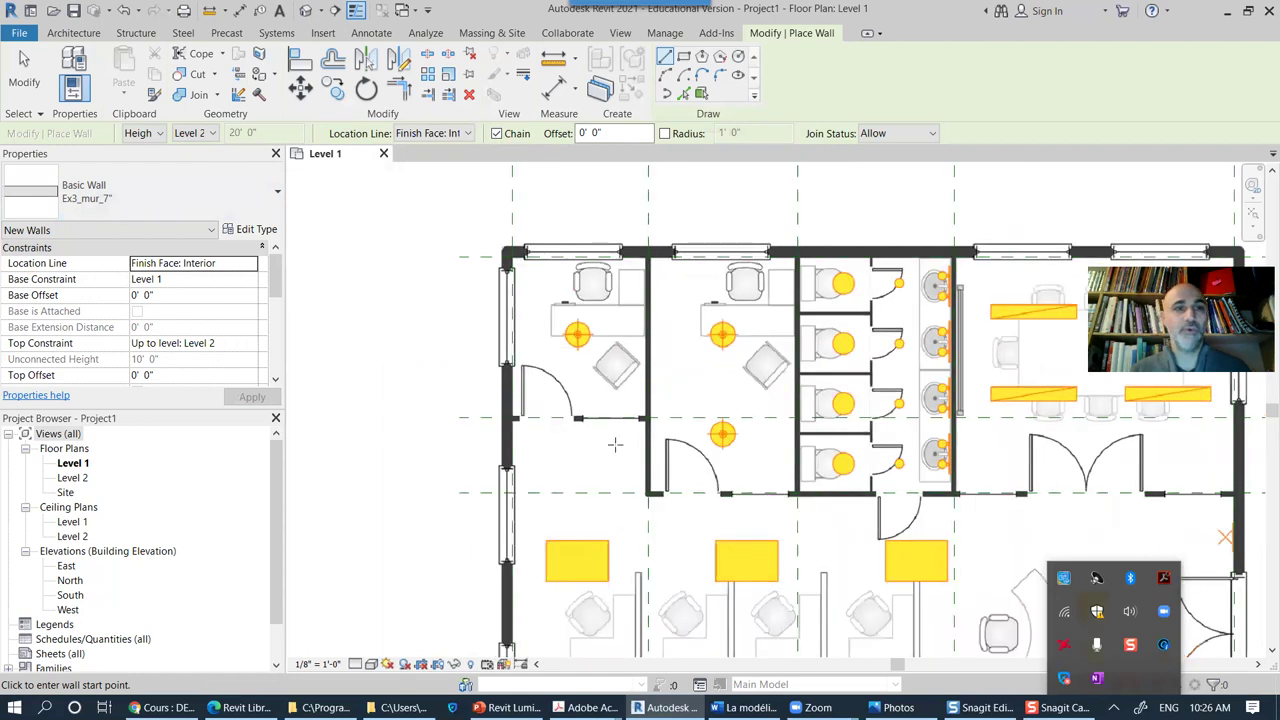
scroll(586, 371, "down", 5)
middle_click_drag(606, 420, 648, 243)
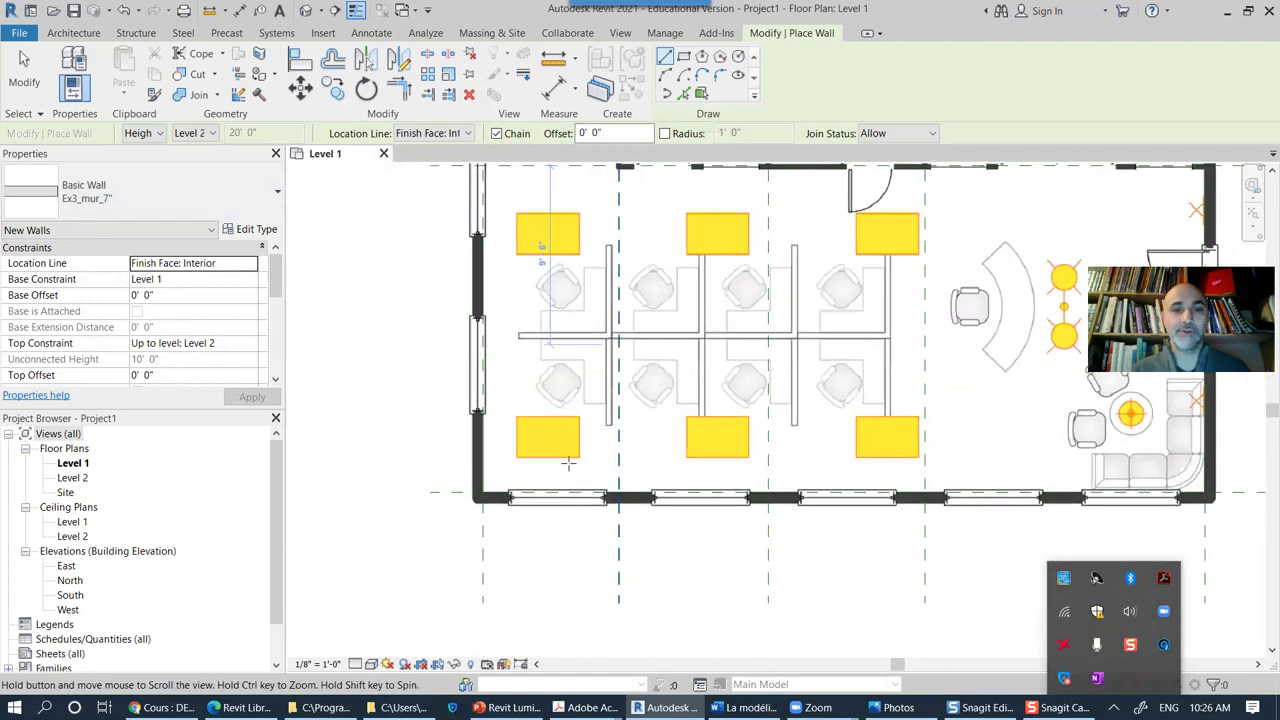
left_click(483, 492)
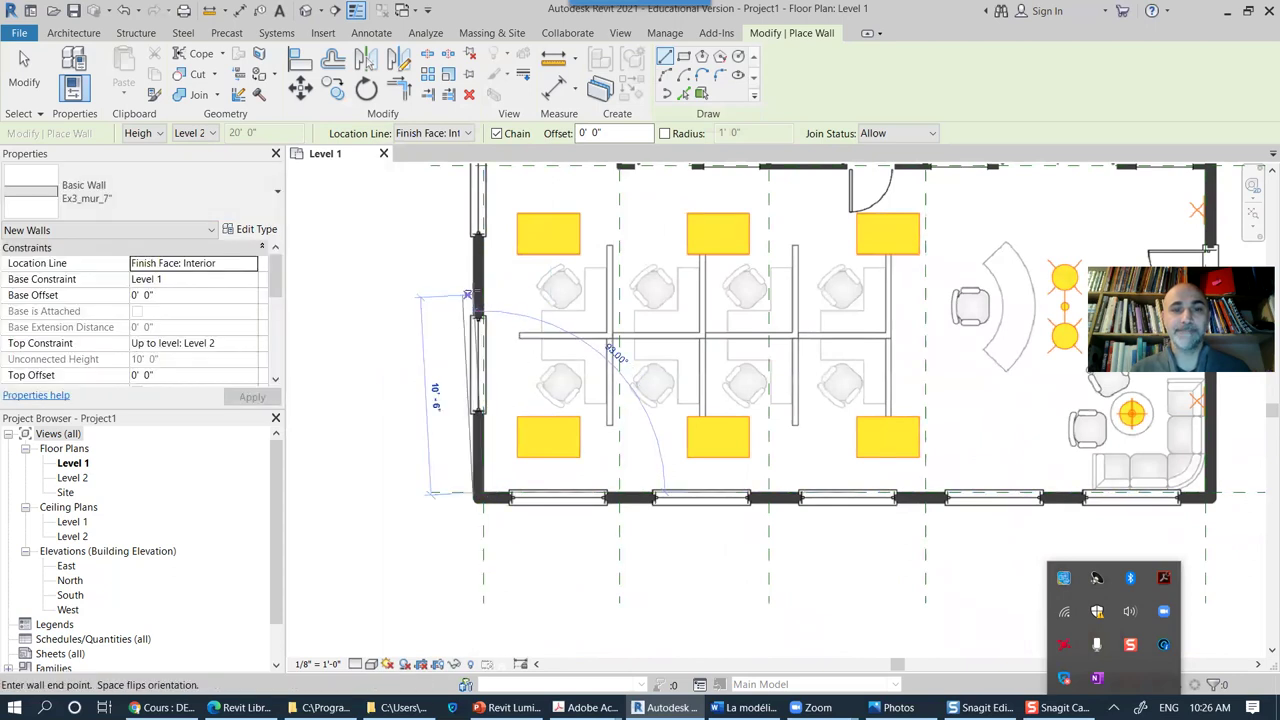
Step: Run the bottom wall back to the bottom-left building corner to close the loop
scroll(510, 300, "down", 3)
middle_click_drag(520, 320, 545, 550)
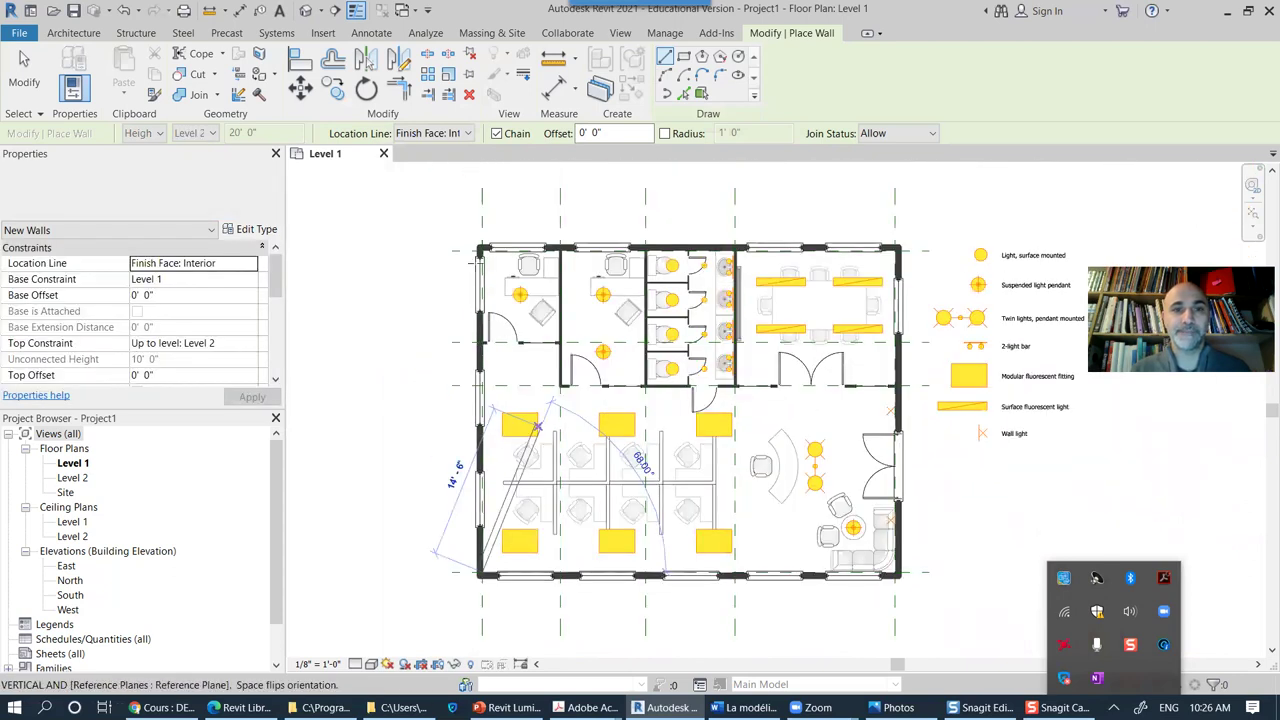
scroll(472, 272, "up", 5)
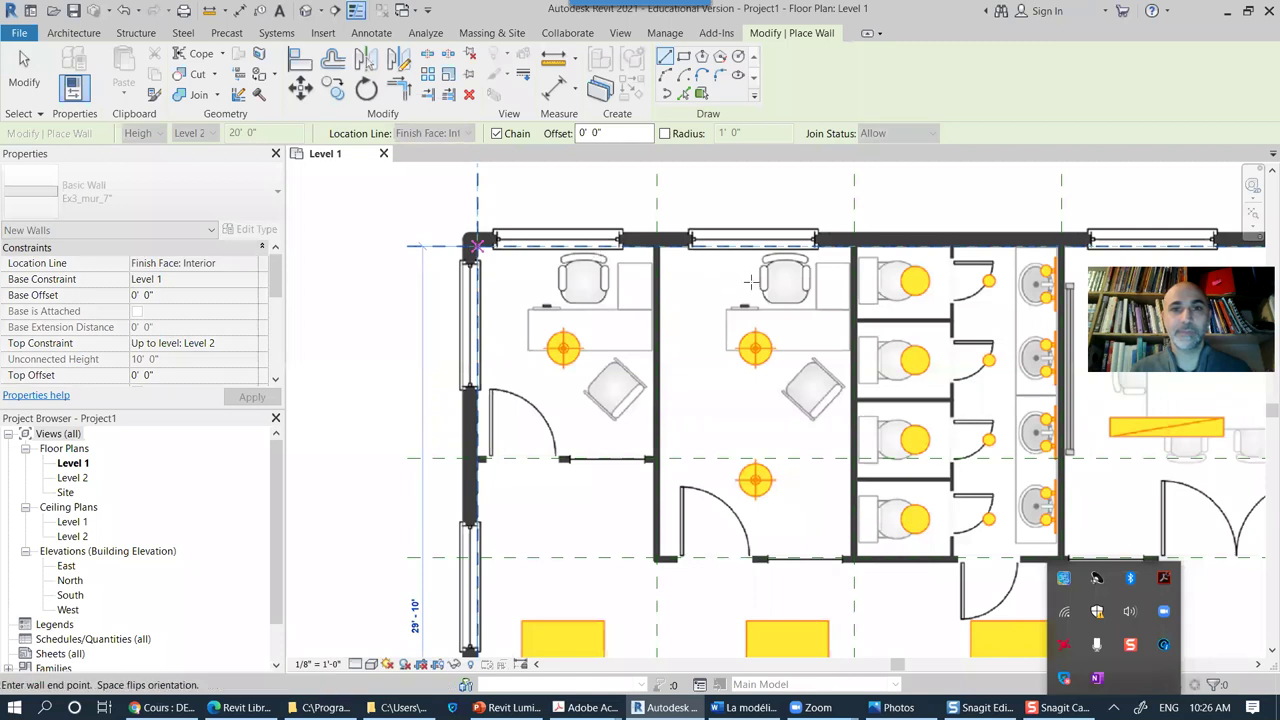
scroll(707, 286, "down", 3)
middle_click_drag(774, 328, 391, 334)
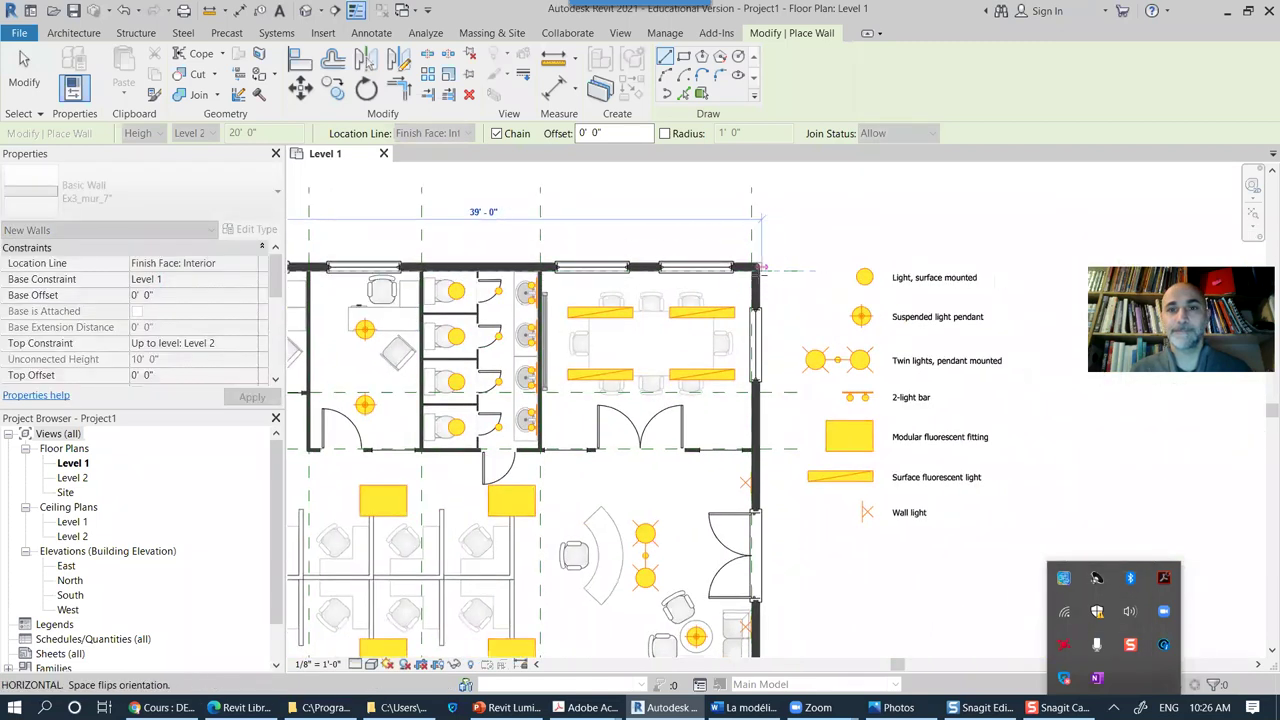
scroll(750, 274, "down", 4)
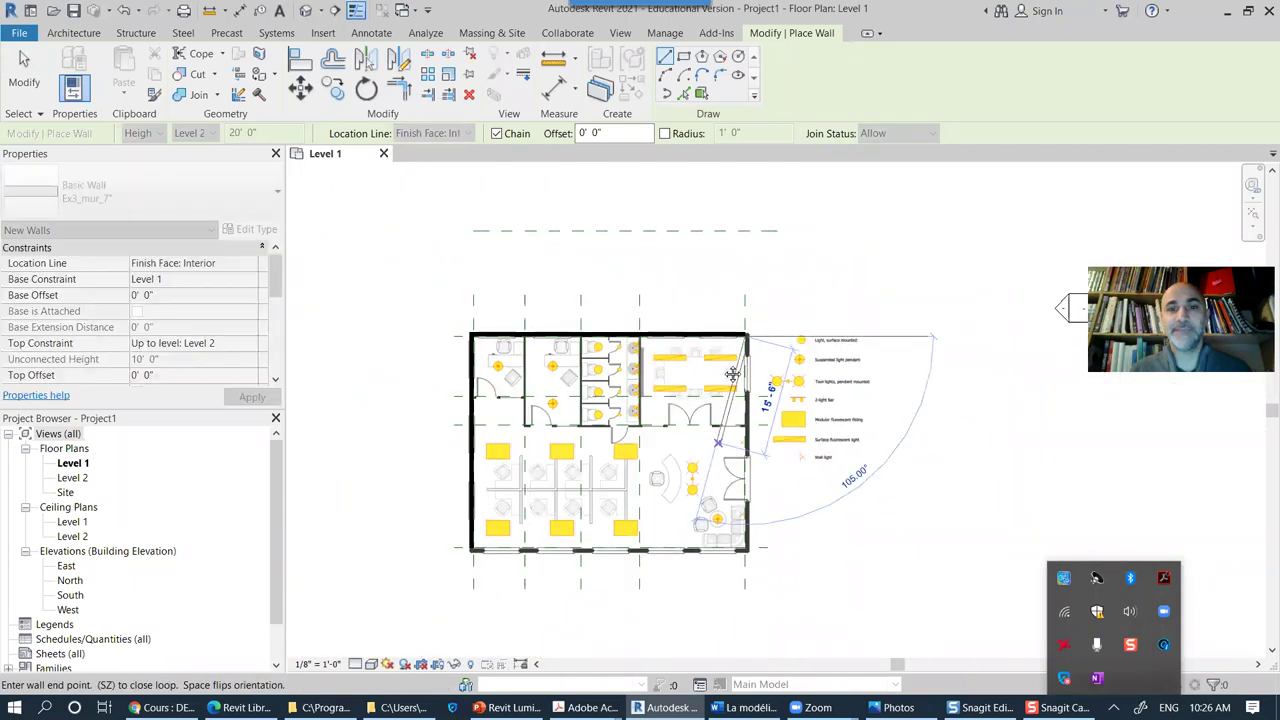
scroll(733, 432, "up", 4)
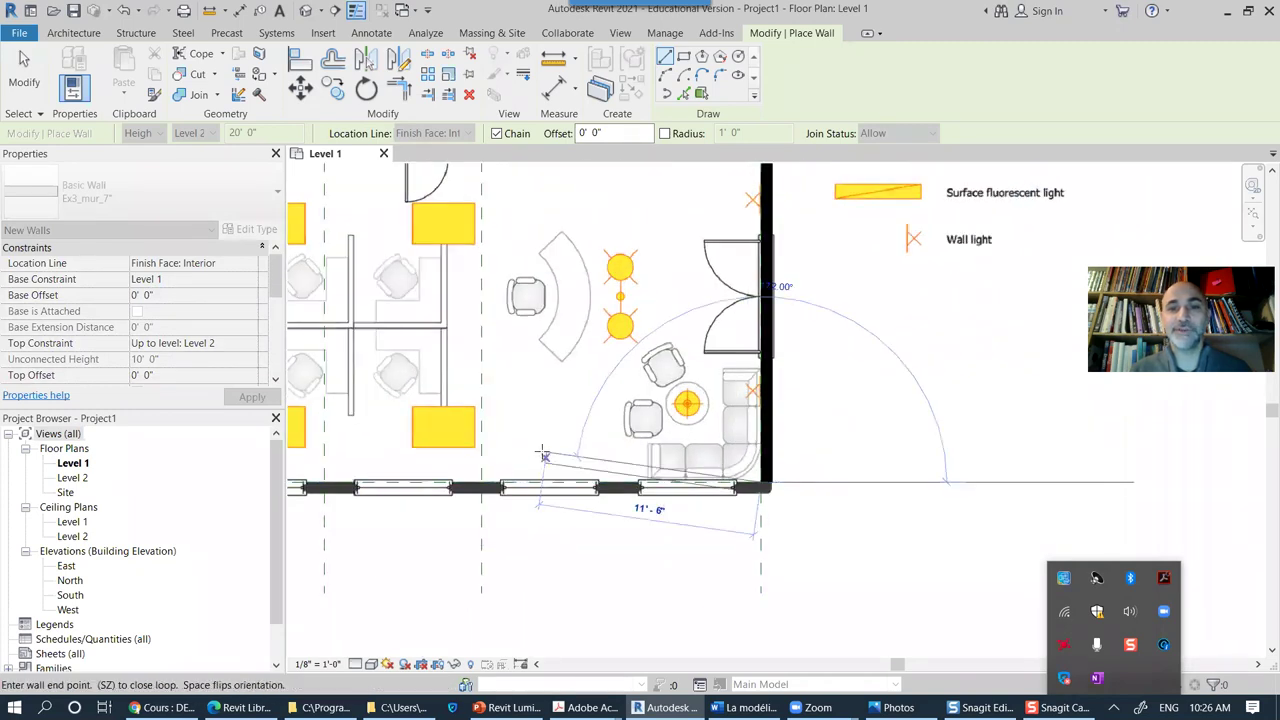
scroll(800, 450, "down", 3)
middle_click_drag(802, 462, 1106, 462)
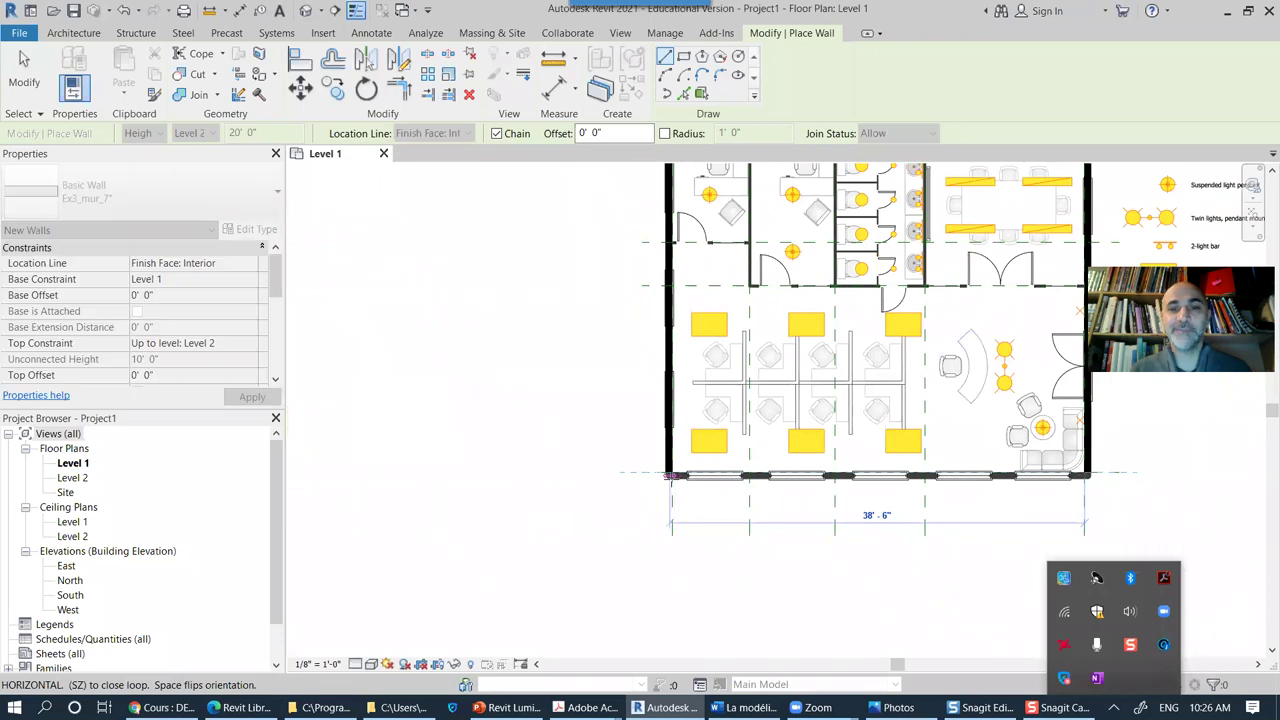
scroll(668, 465, "up", 3)
left_click(670, 460)
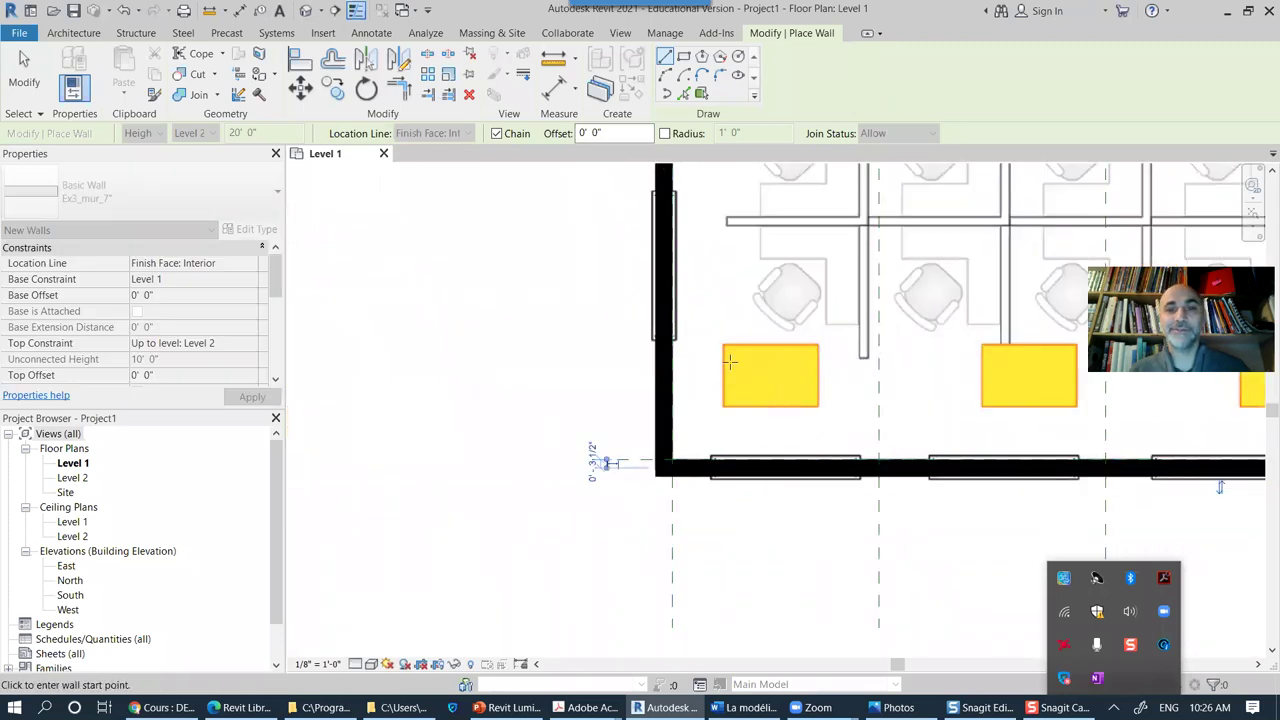
scroll(831, 325, "down", 3)
middle_click_drag(666, 457, 674, 421)
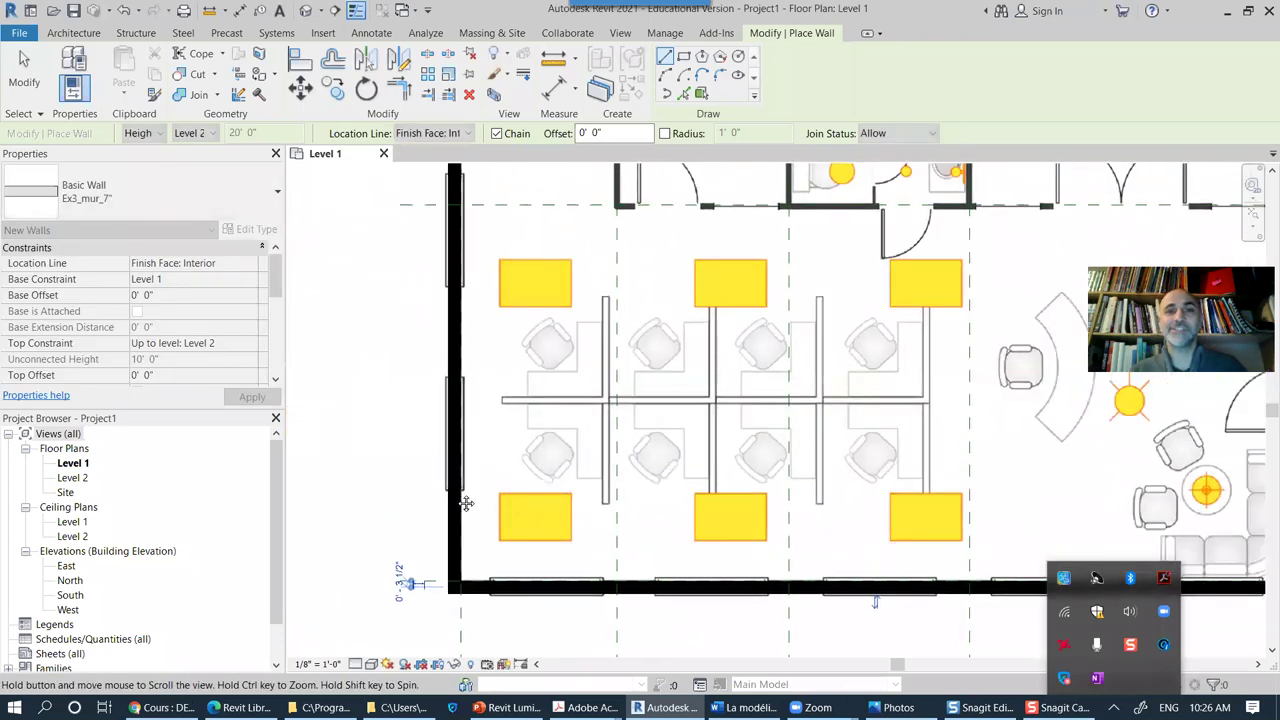
scroll(674, 421, "up", 1)
scroll(674, 421, "down", 2)
middle_click_drag(784, 445, 786, 417)
scroll(783, 418, "up", 1)
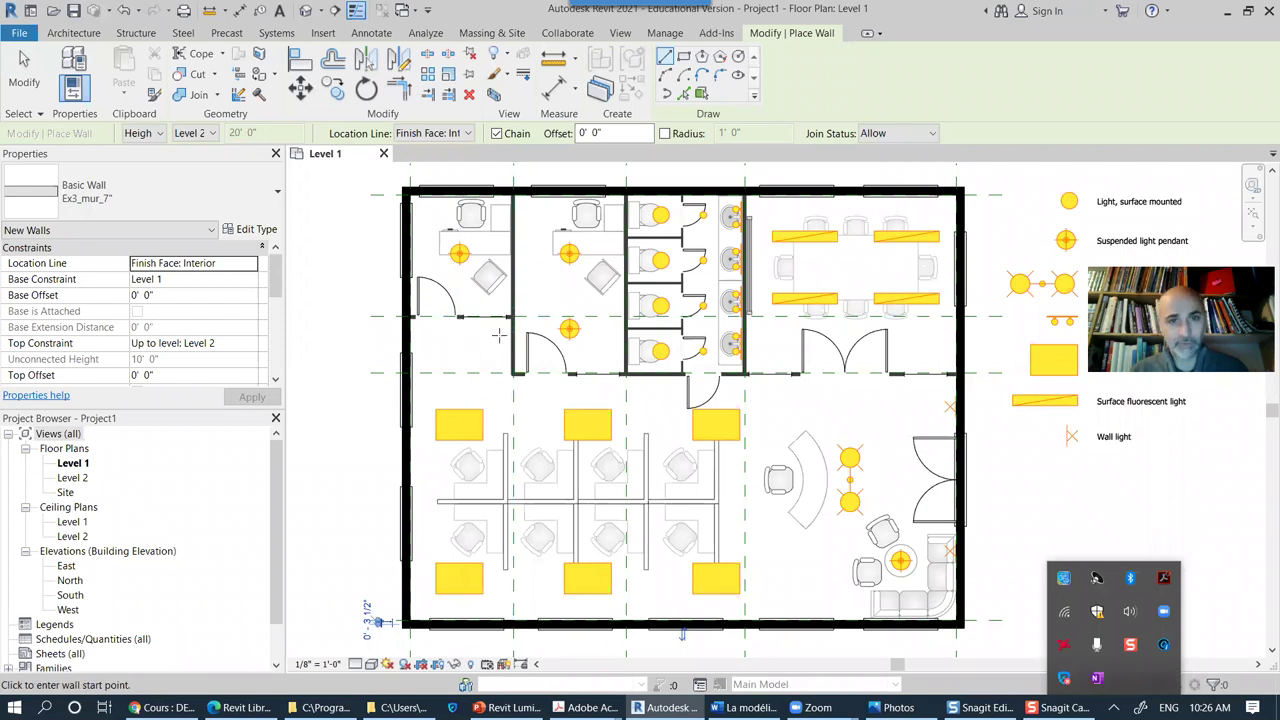
scroll(505, 320, "up", 10)
scroll(472, 238, "up", 3)
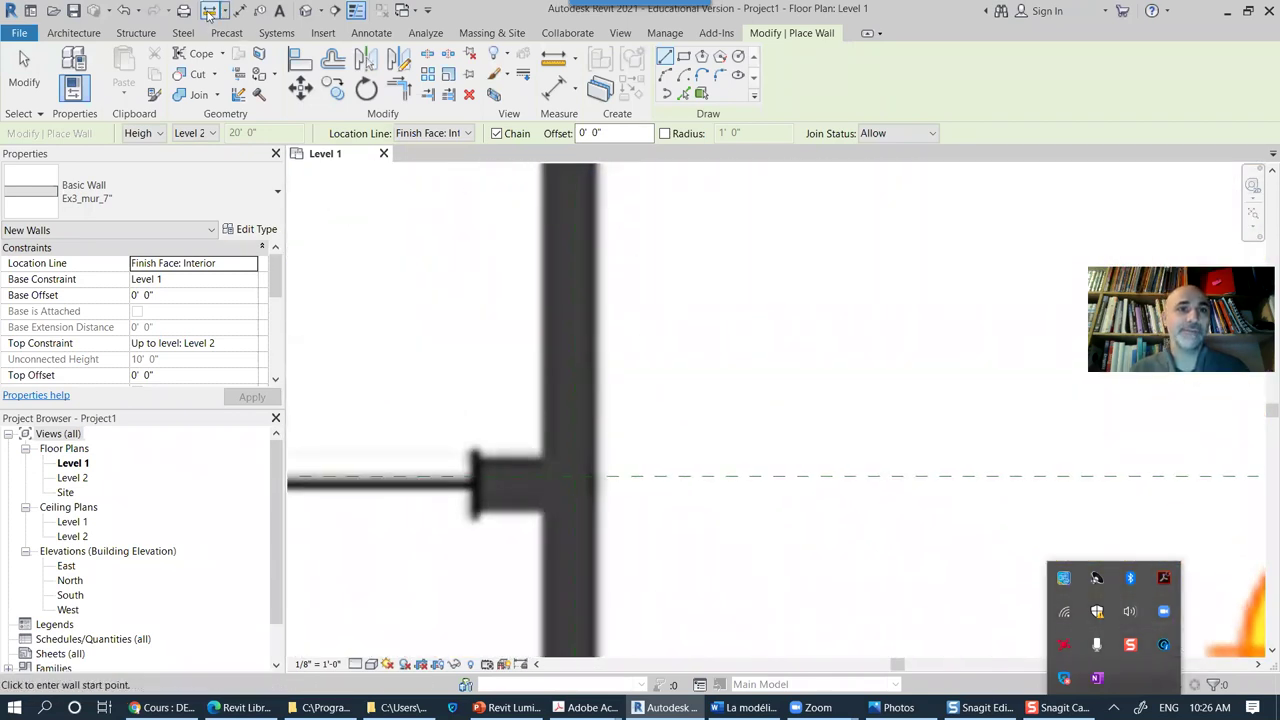
Step: Cancel a started measurement and pan to the offices and toilets
left_click(210, 10)
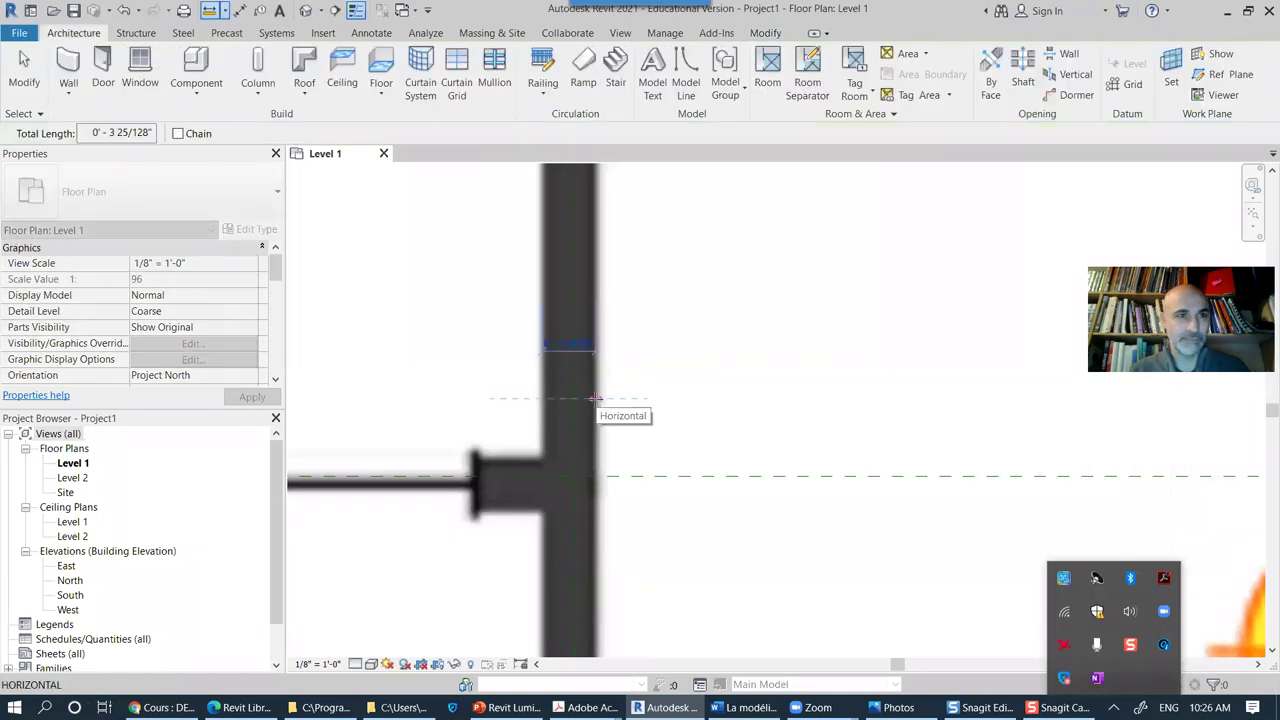
key("Escape")
key("Escape")
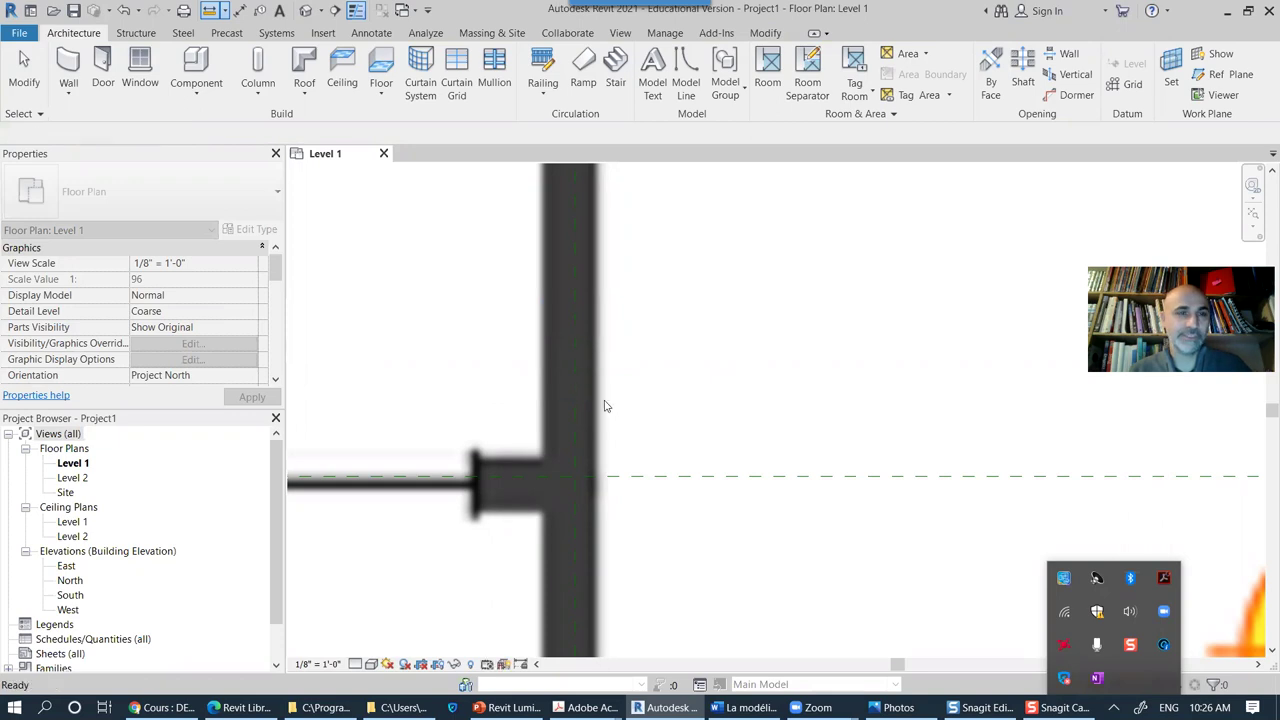
scroll(720, 376, "down", 6)
scroll(715, 379, "down", 1)
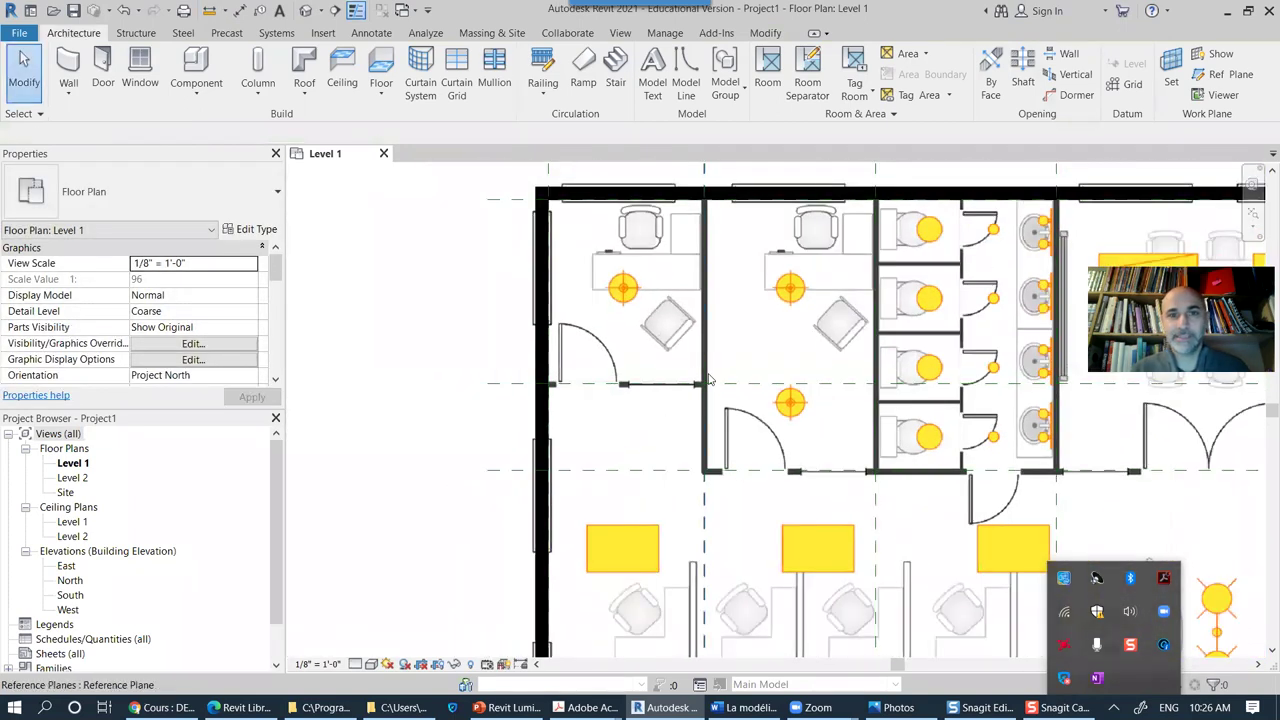
middle_click_drag(720, 478, 661, 492)
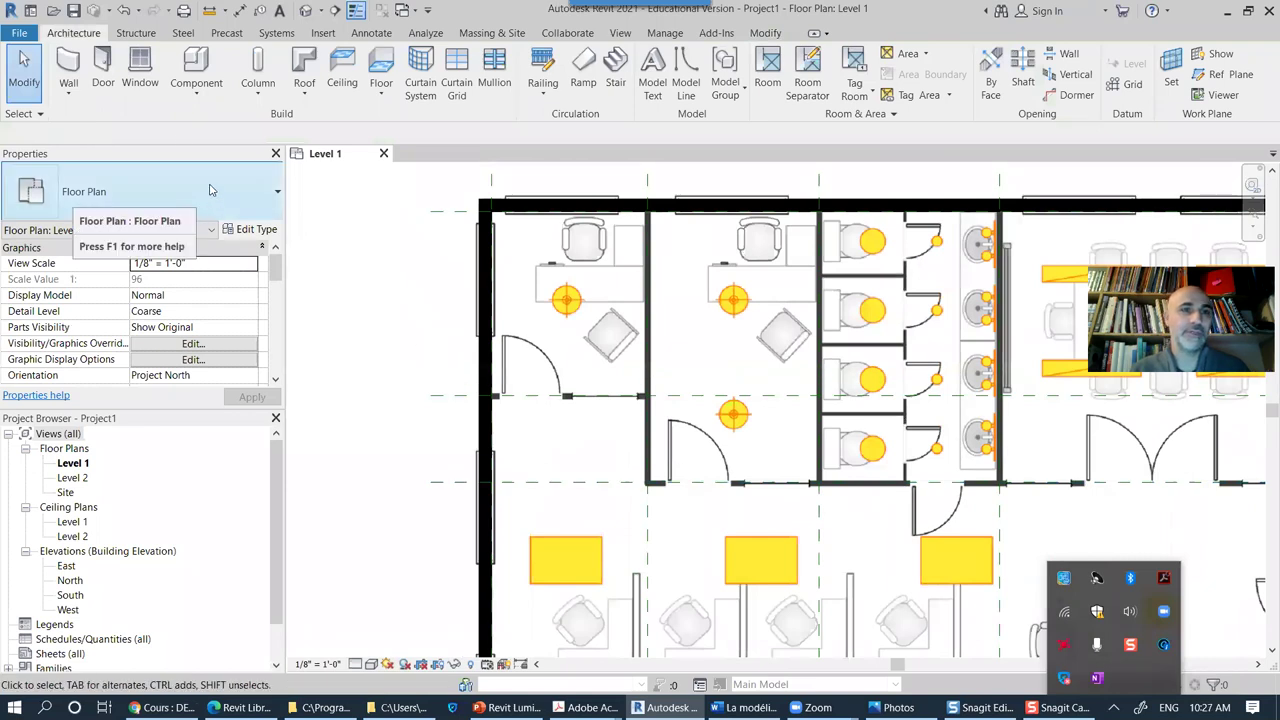
Step: Restart the Wall tool with Ex3_mur_7" and duplicate that type from its type properties
left_click(68, 68)
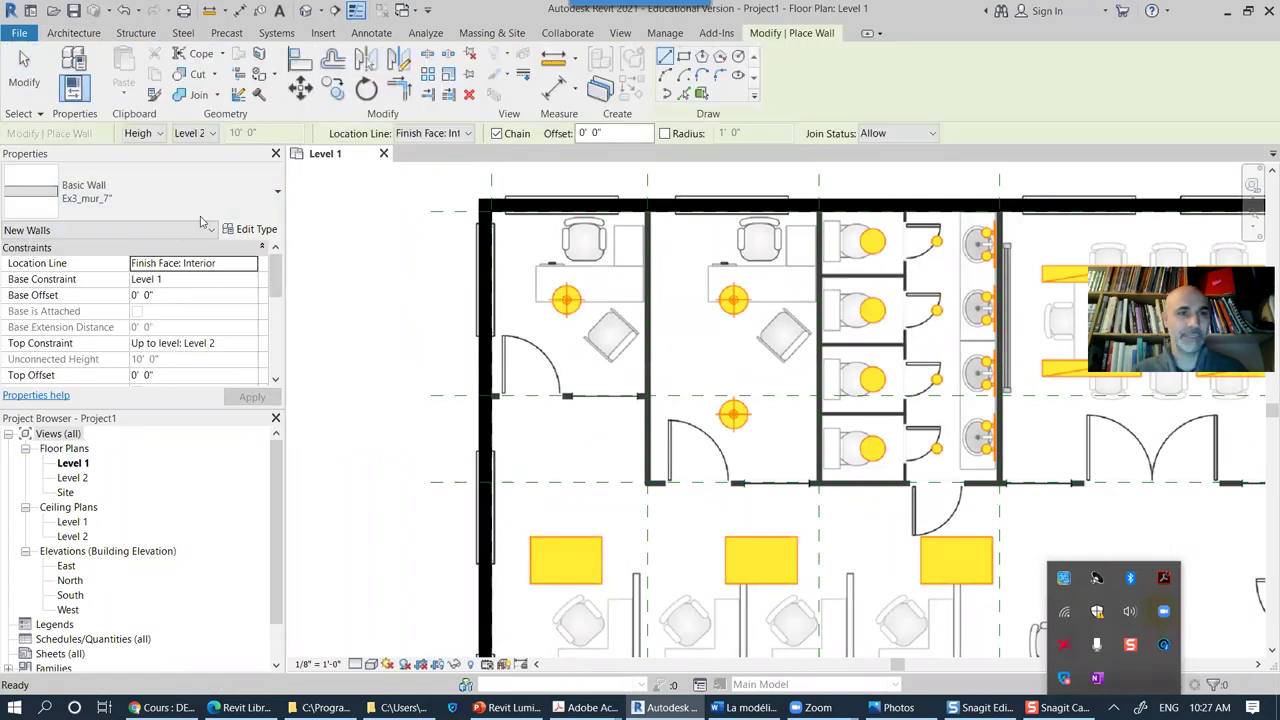
left_click(257, 210)
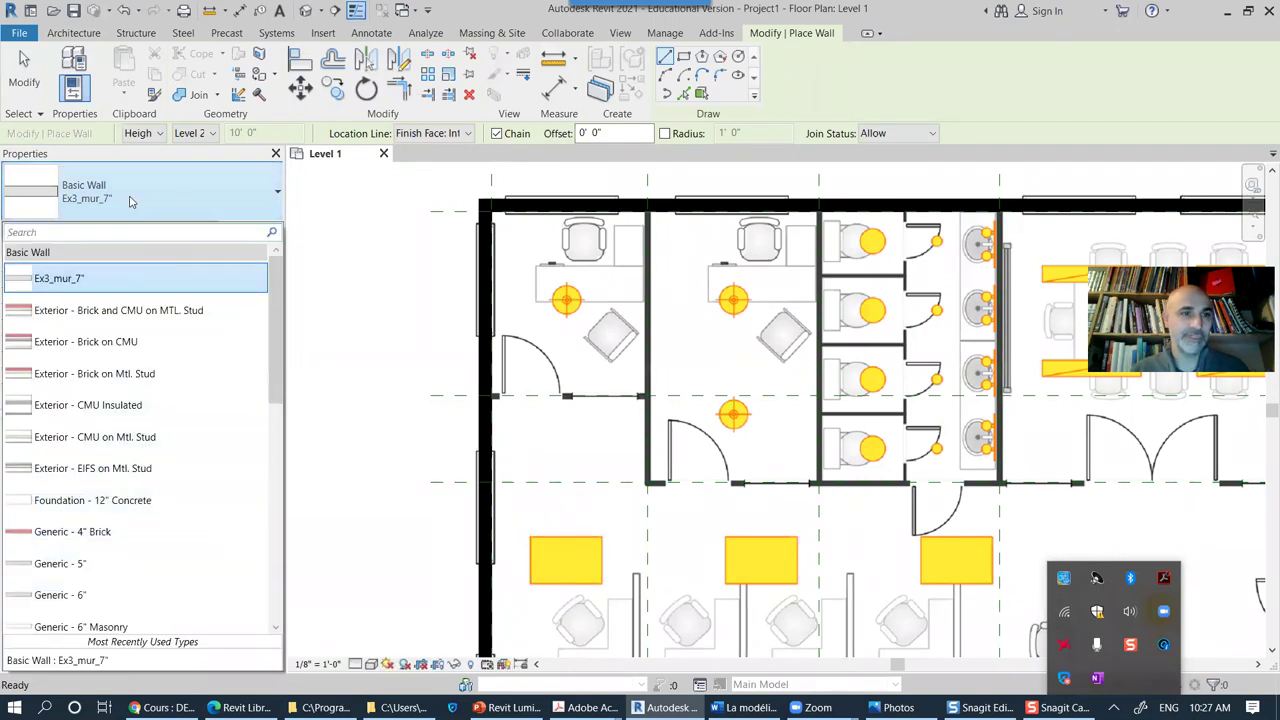
left_click(250, 200)
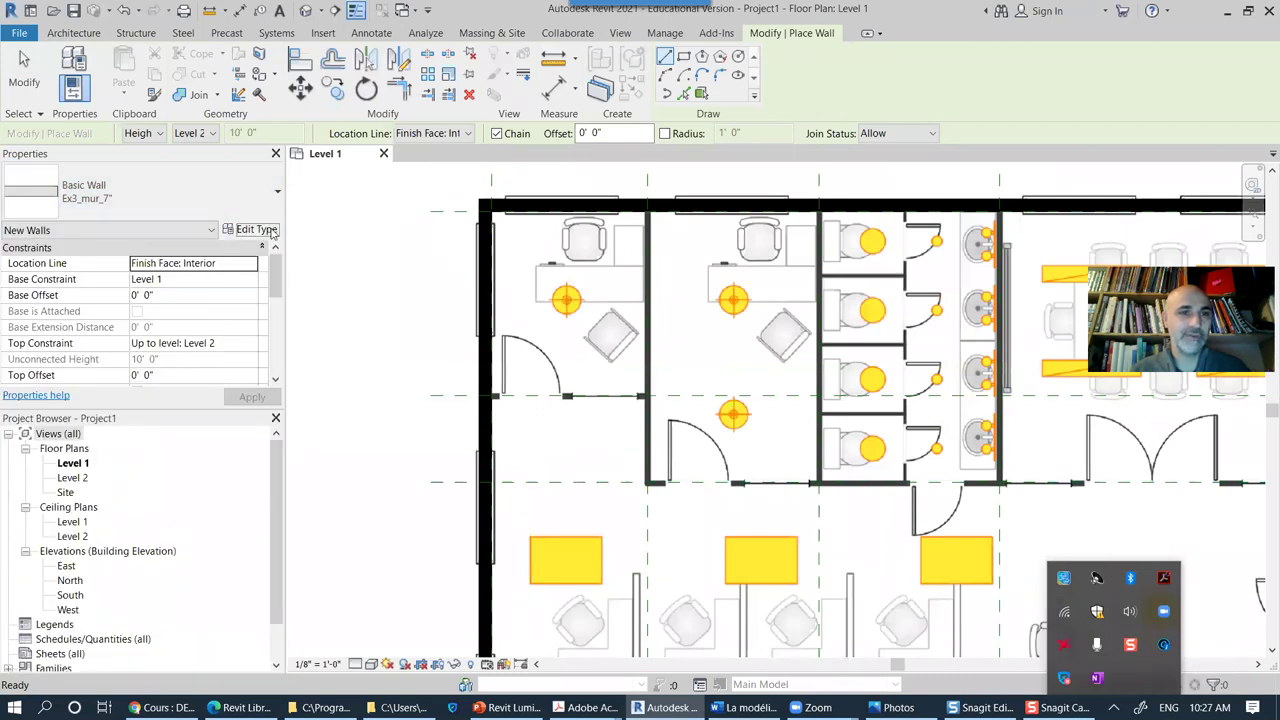
left_click(258, 232)
left_click(760, 146)
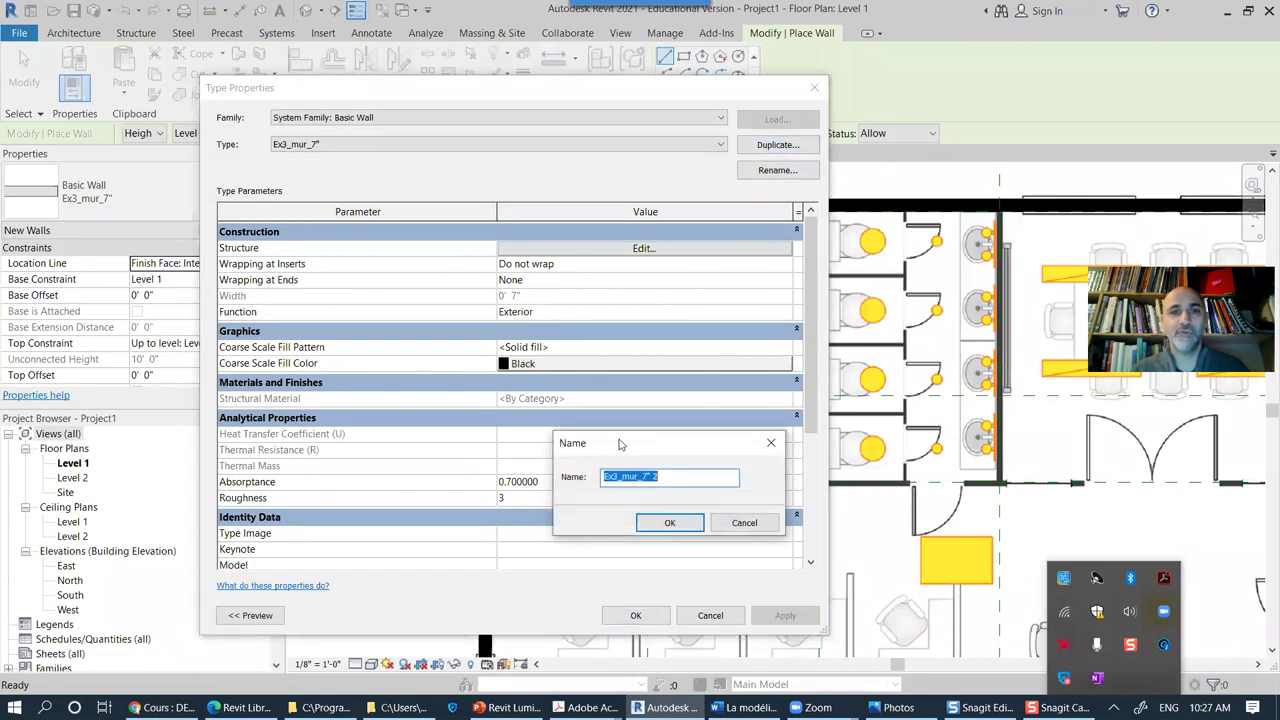
Step: Name the duplicate Ex3_mur_4" and give its structure layer a 0' 4" thickness
left_click(644, 477)
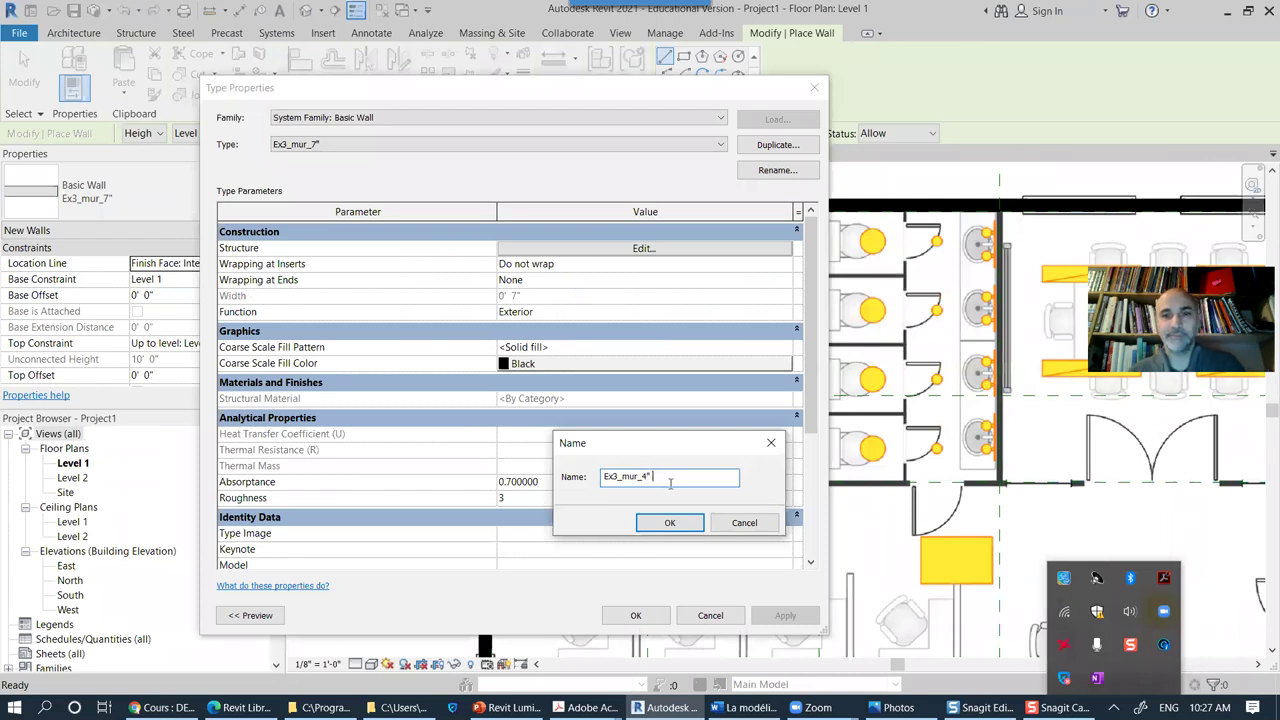
left_click(668, 524)
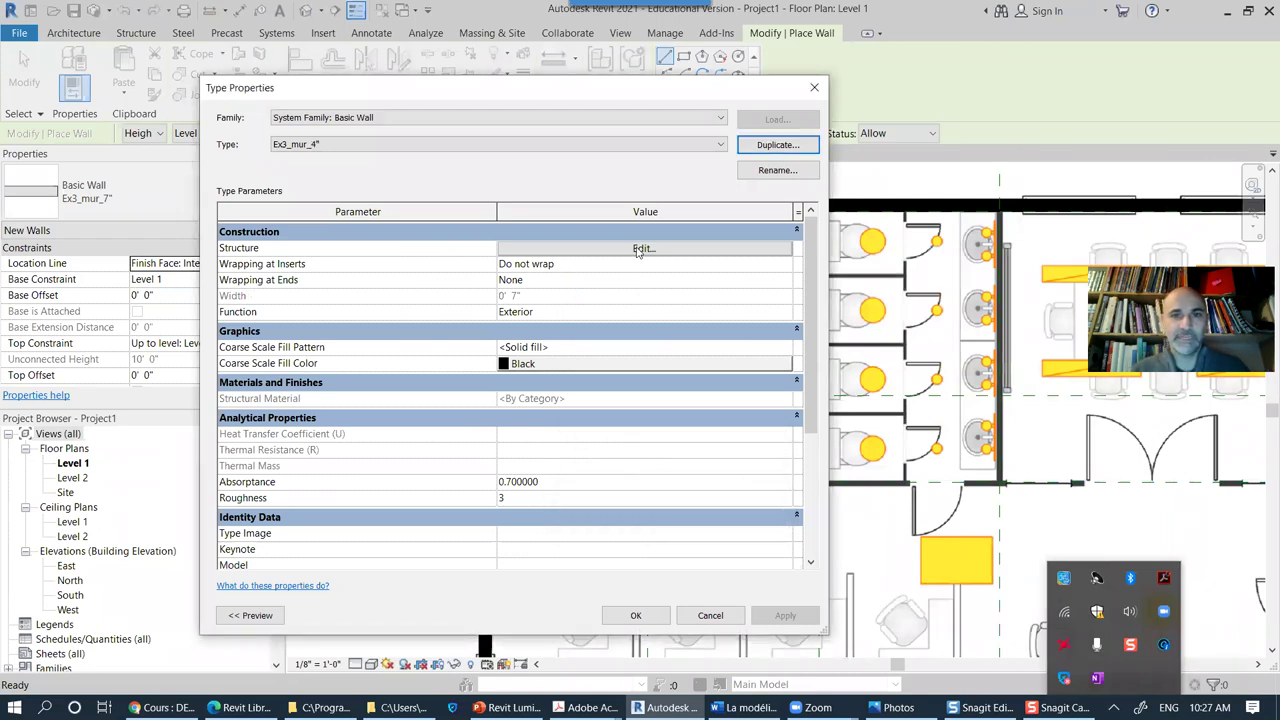
left_click(640, 250)
left_click(521, 246)
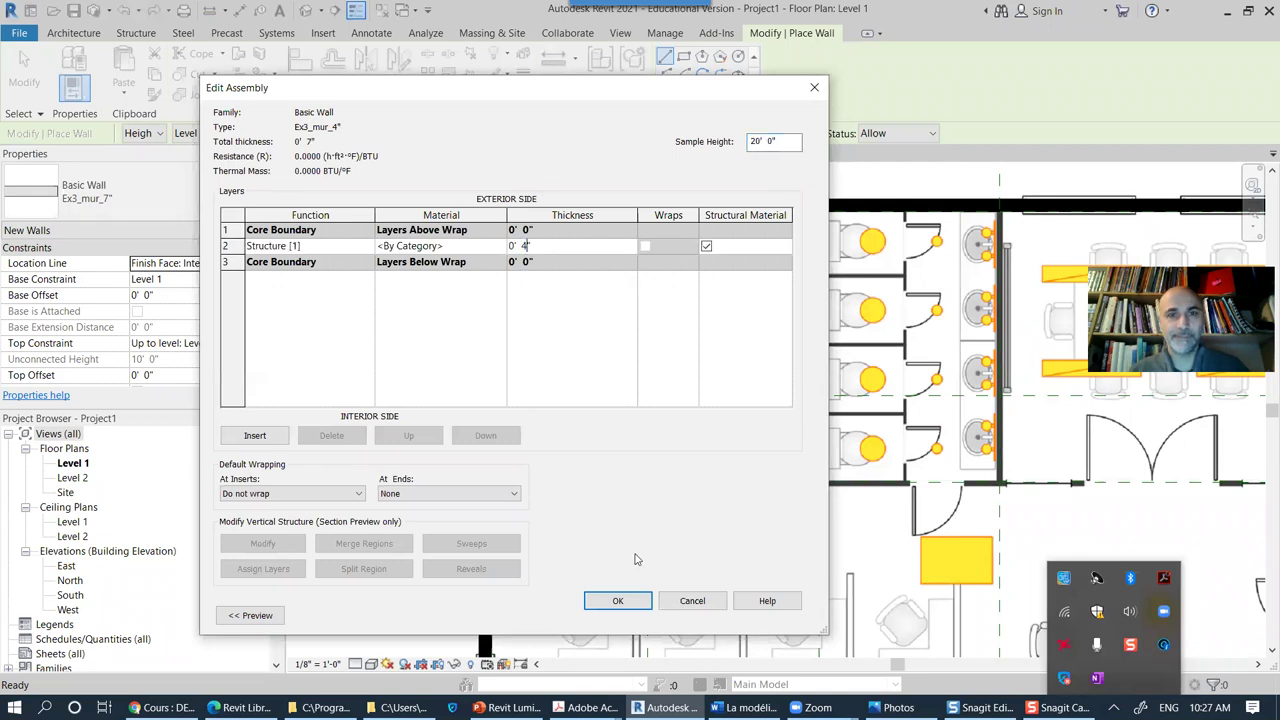
left_click(635, 604)
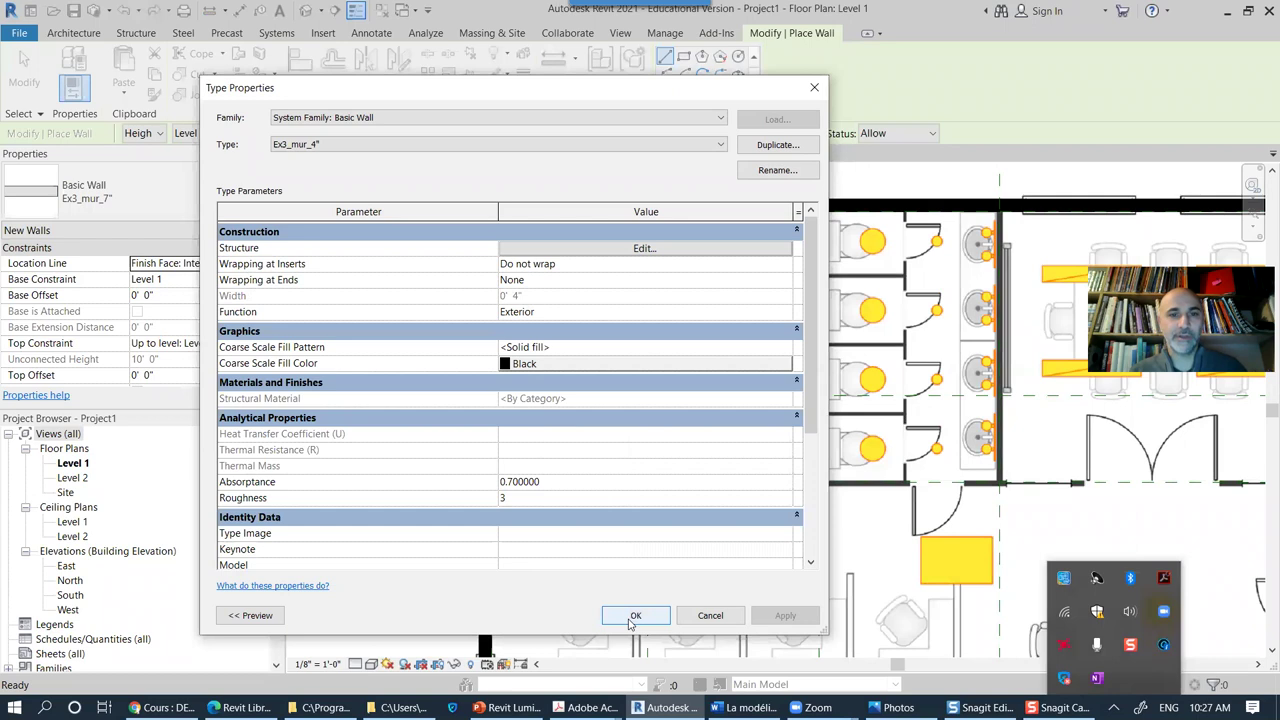
left_click(635, 614)
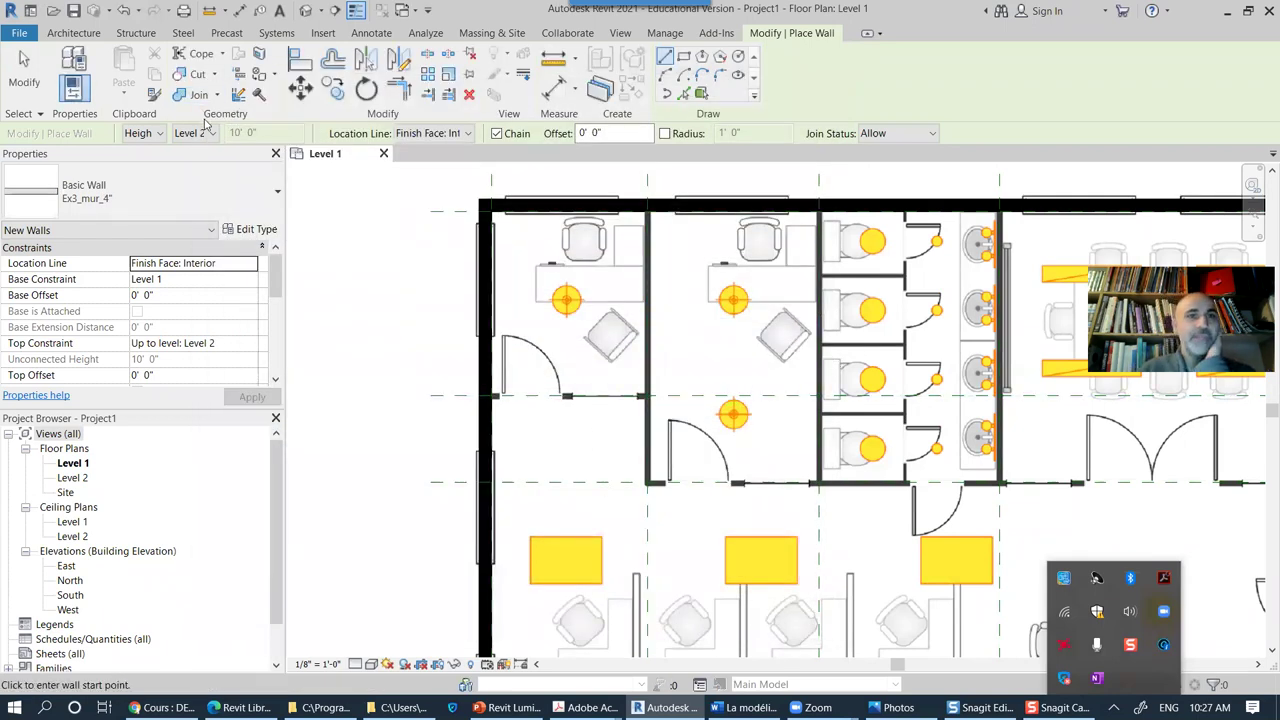
Step: Switch to centerline placement and draw a partition down from the top wall, then right along the bottom
left_click(467, 135)
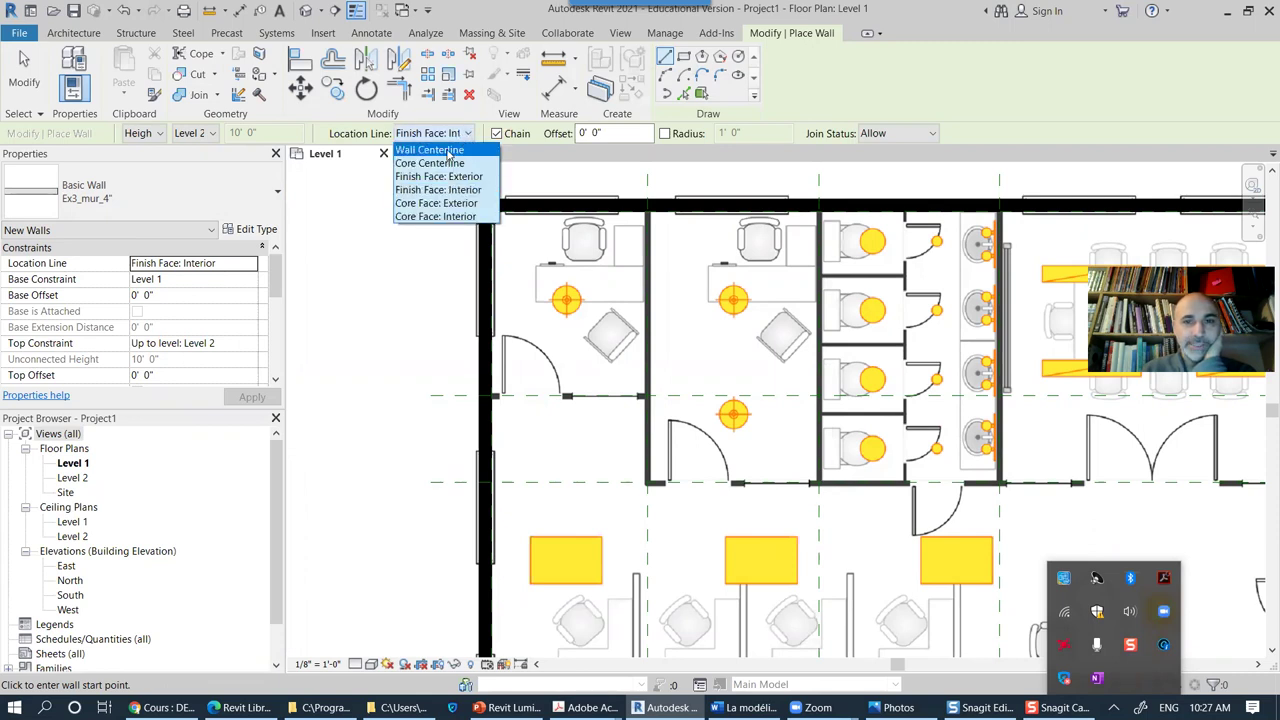
left_click(450, 151)
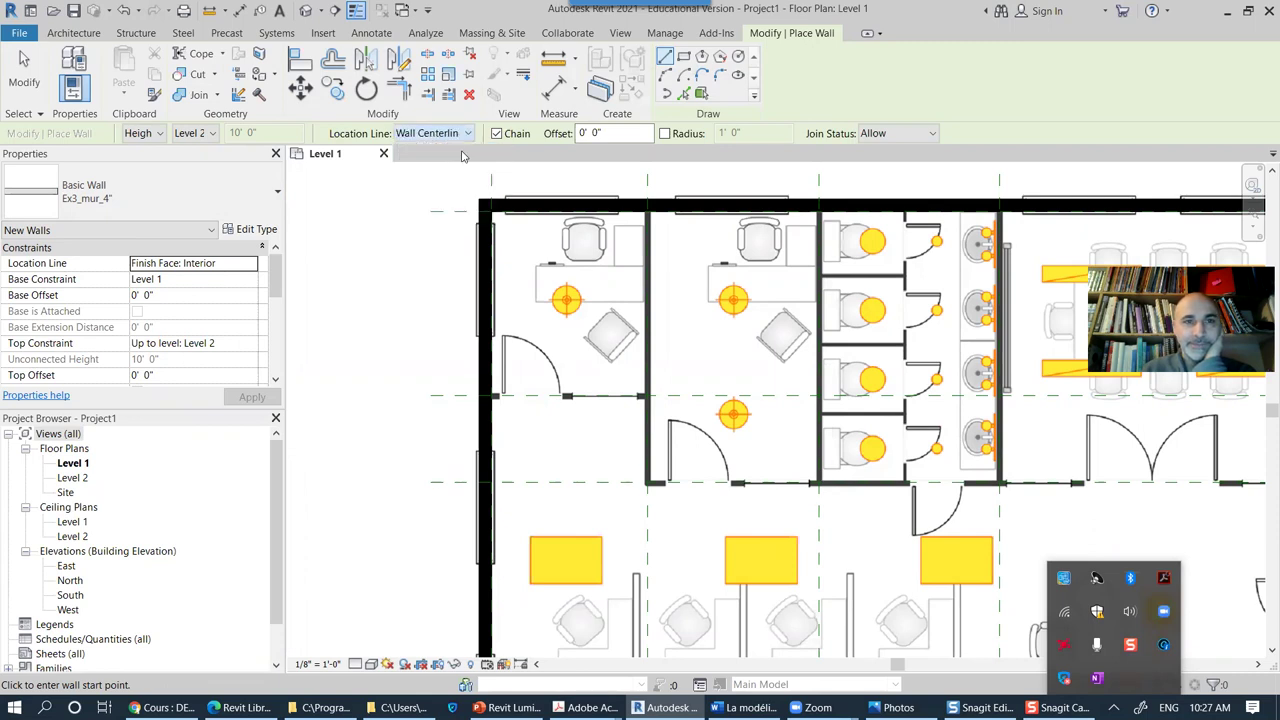
middle_click_drag(767, 375, 556, 396)
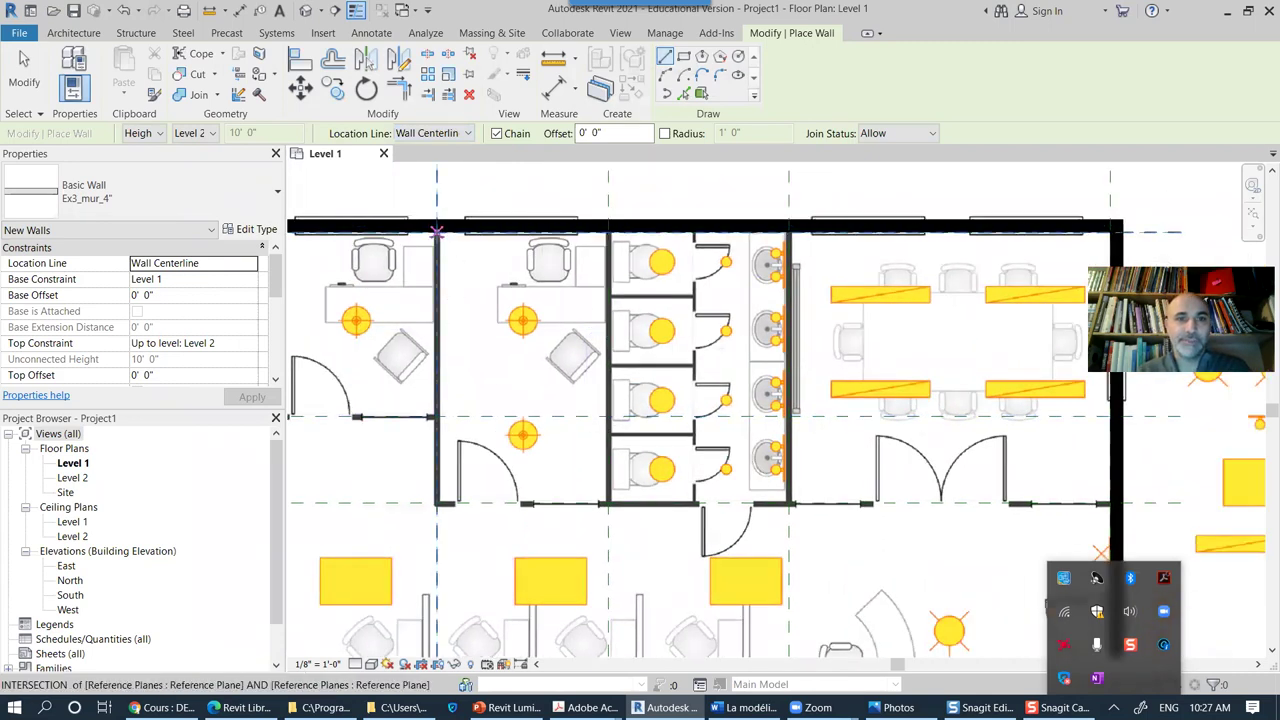
left_click(436, 232)
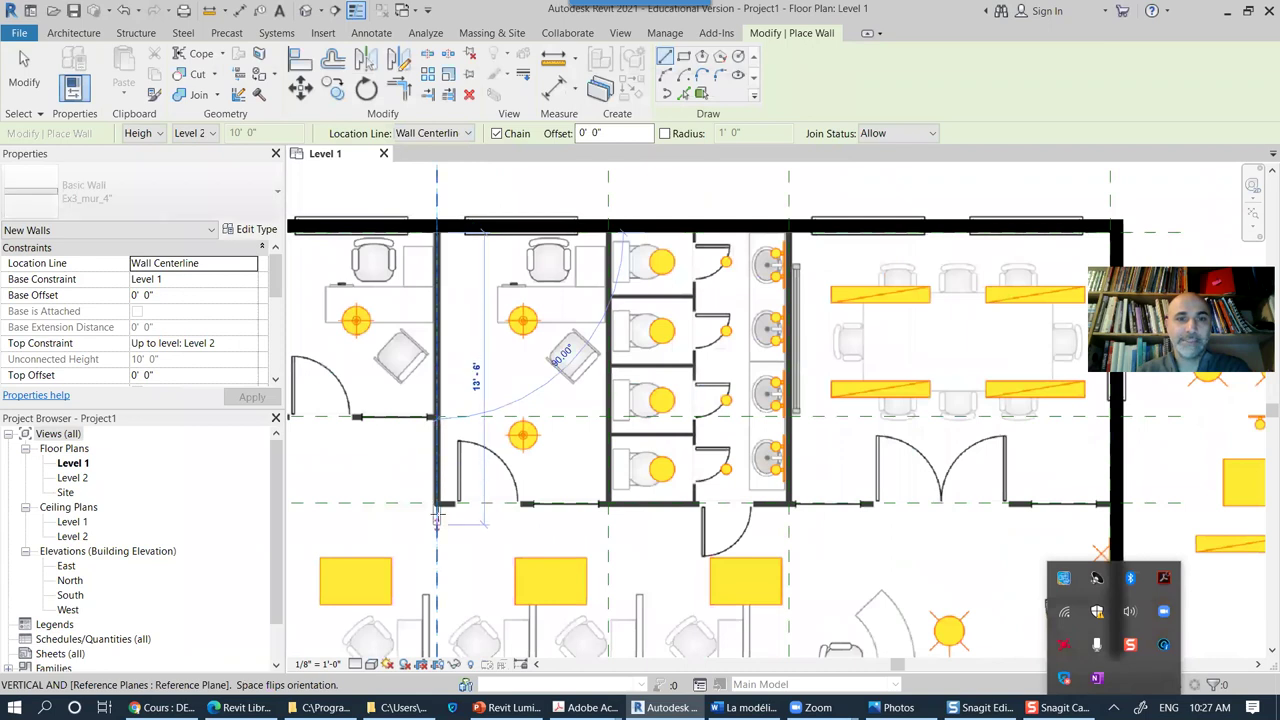
left_click(436, 503)
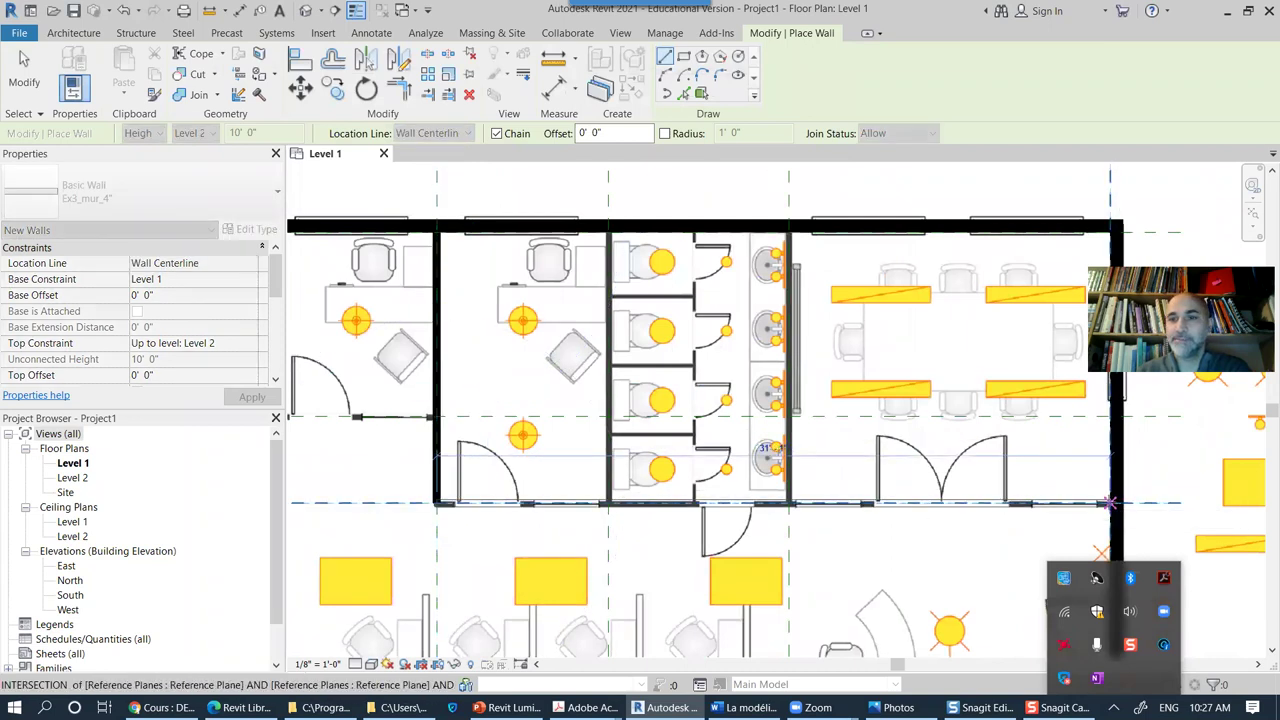
left_click(1113, 503)
key("Escape")
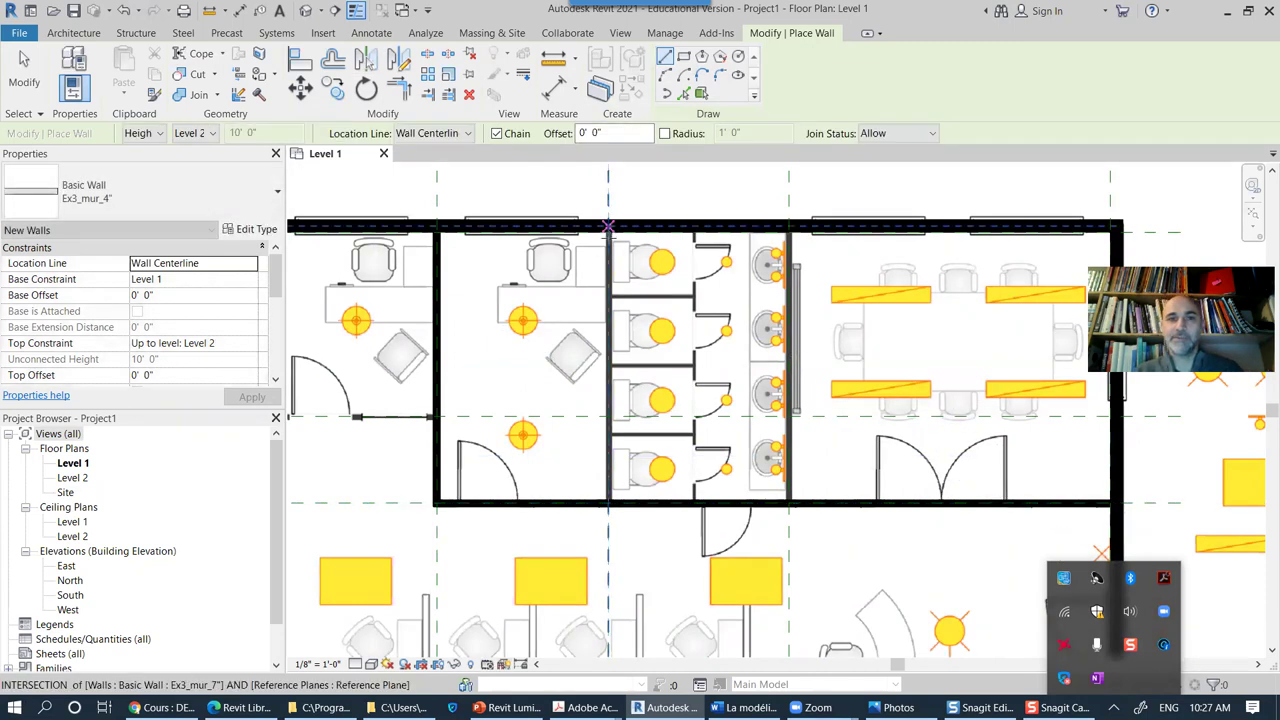
Step: Draw two vertical partitions from top to bottom wall, left of the toilets and beside the sinks
left_click(607, 230)
left_click(607, 498)
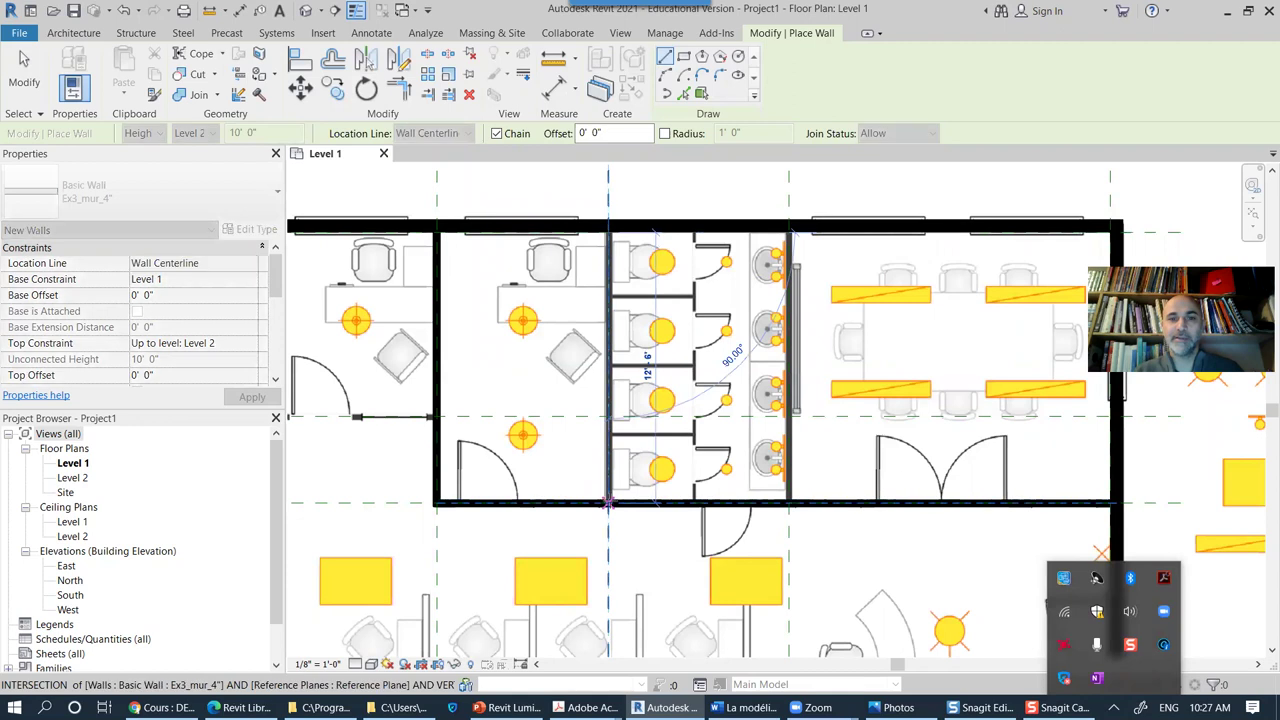
key("Escape")
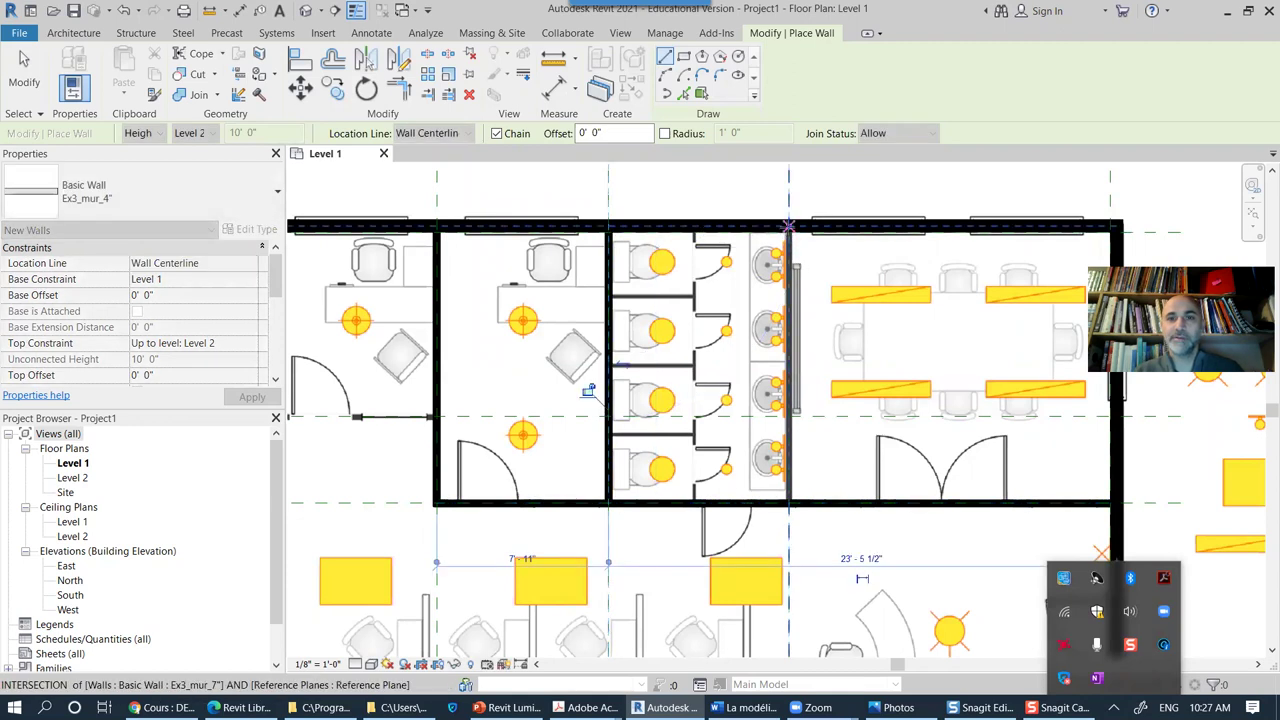
left_click(790, 229)
left_click(790, 500)
key("Escape")
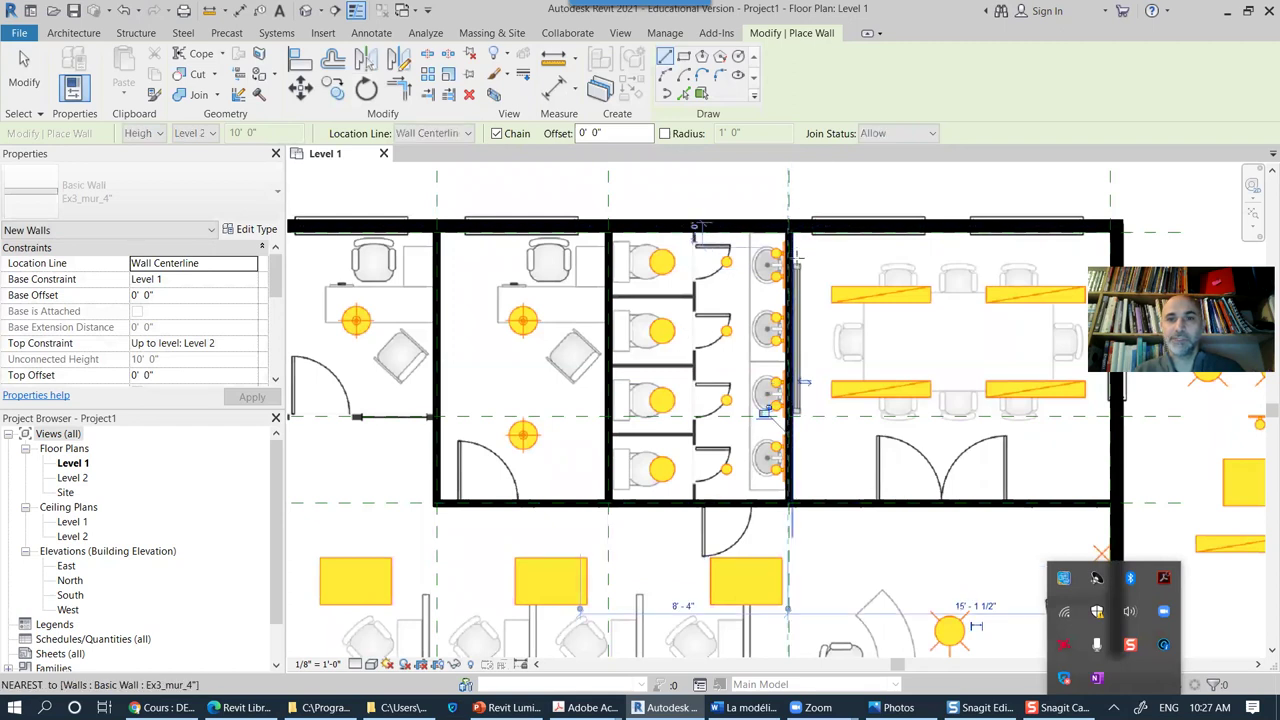
Step: Draw a 7' 2 1/2" wall from the partition intersection to the left exterior wall
scroll(797, 256, "up", 5)
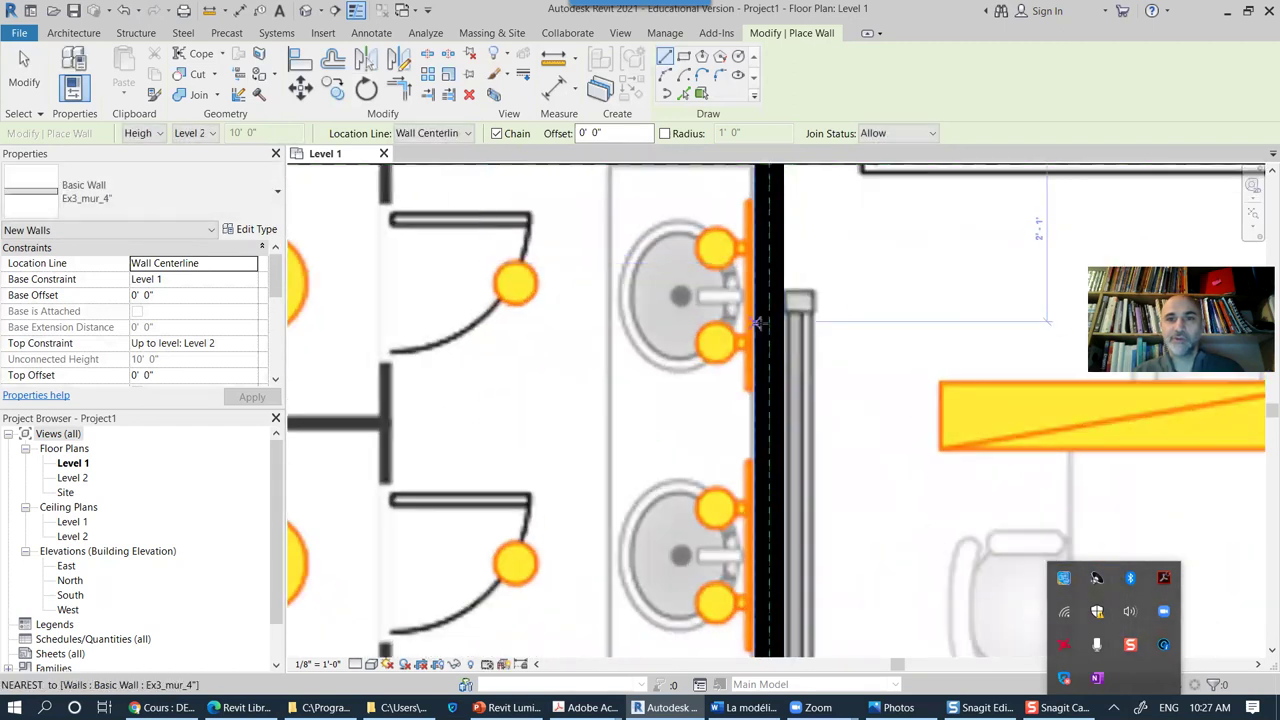
scroll(740, 525, "down", 3)
middle_click_drag(563, 368, 640, 342)
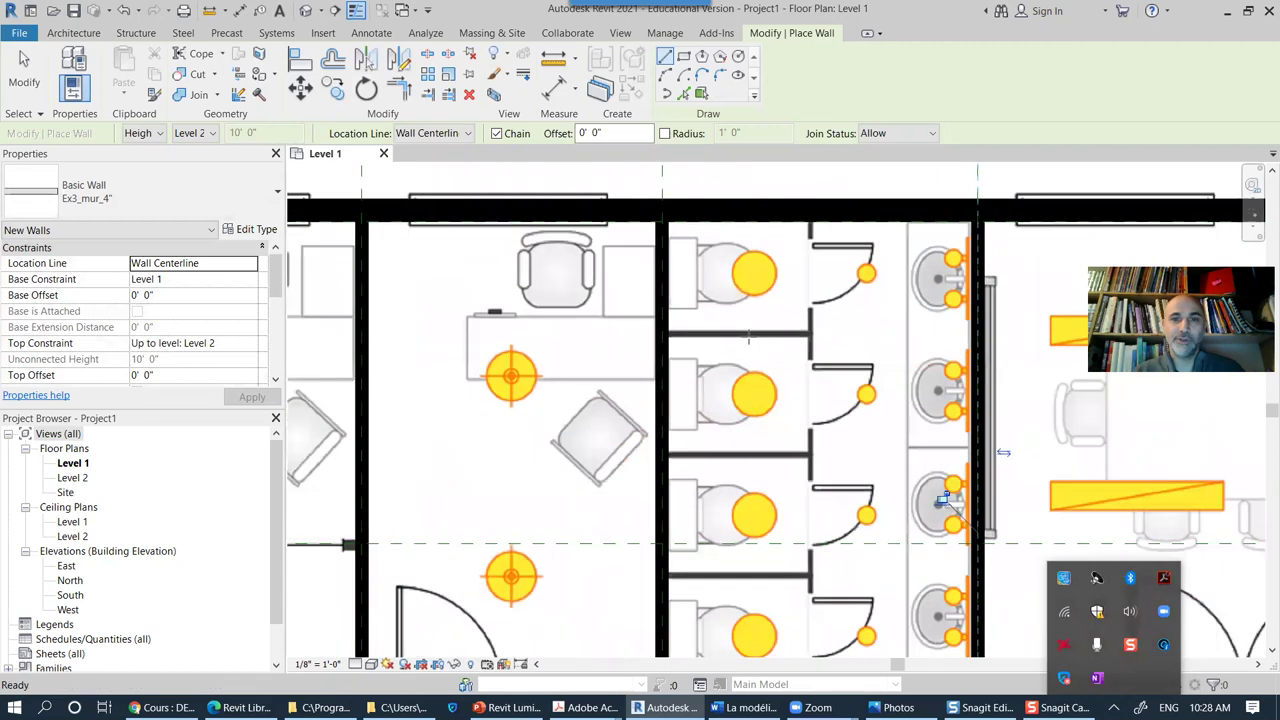
middle_click_drag(543, 400, 838, 360)
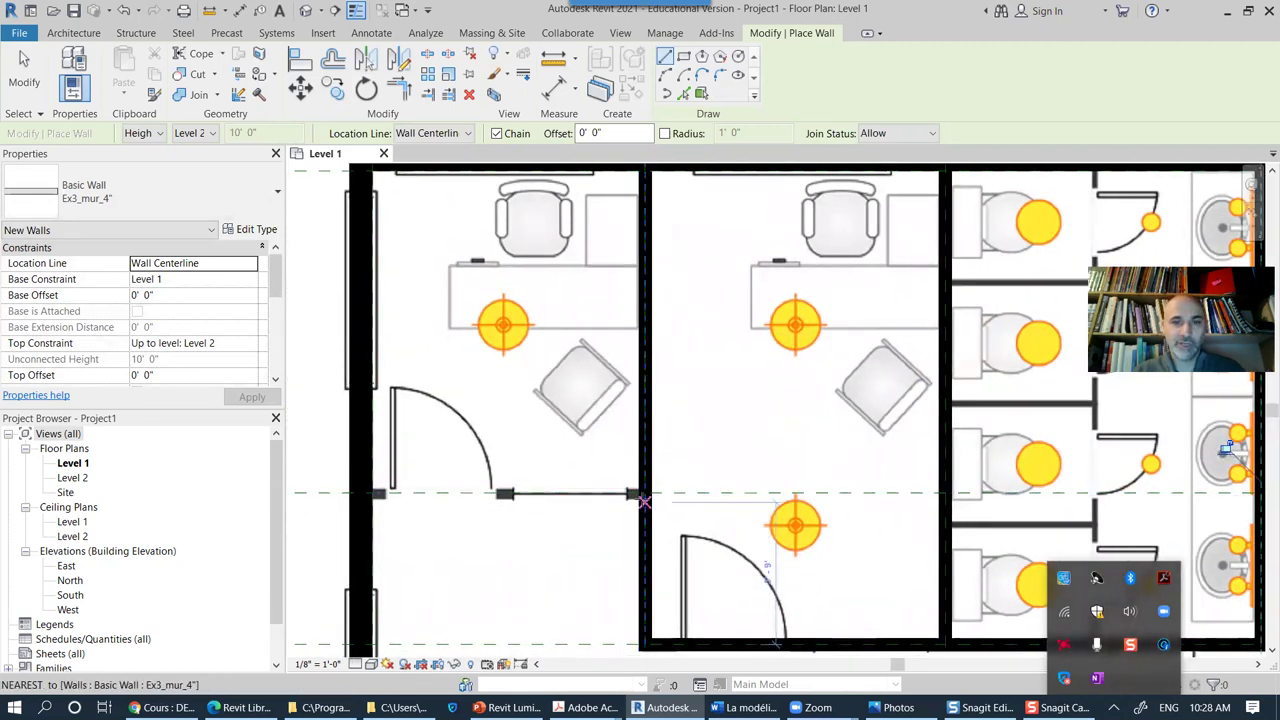
left_click(641, 493)
left_click(366, 493)
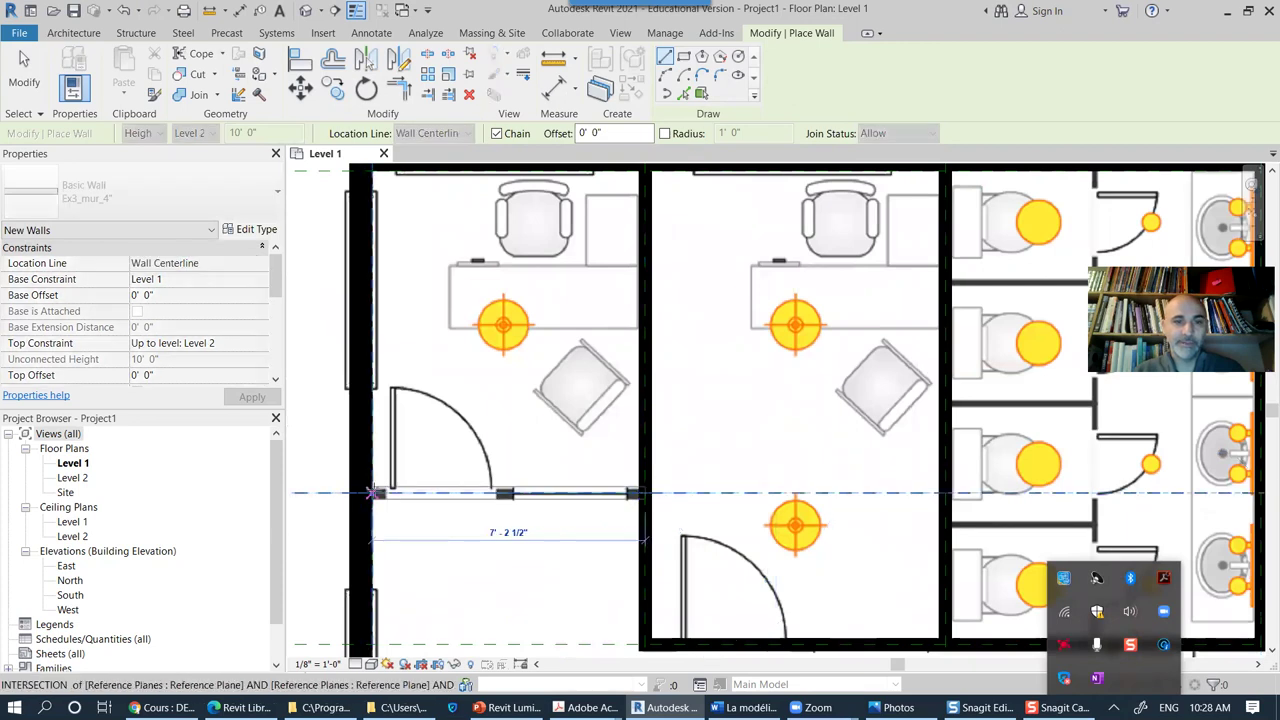
key("Escape")
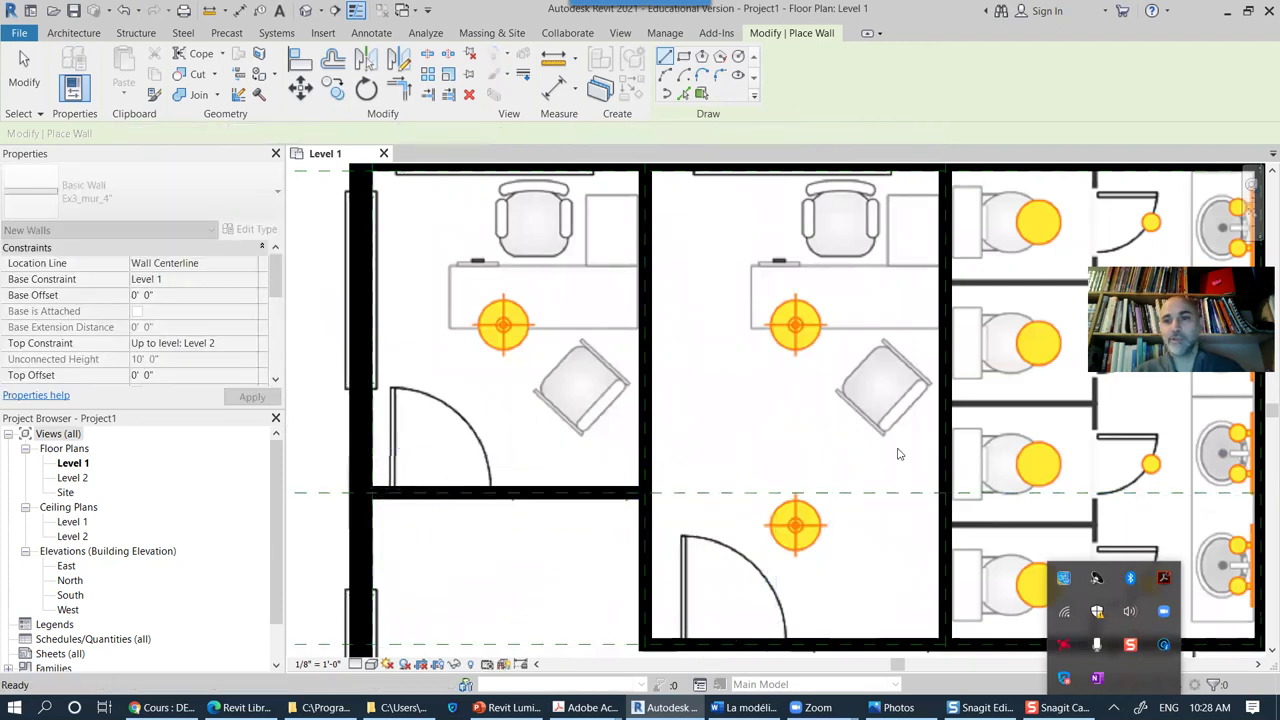
scroll(900, 450, "down", 2)
middle_click_drag(905, 448, 651, 414)
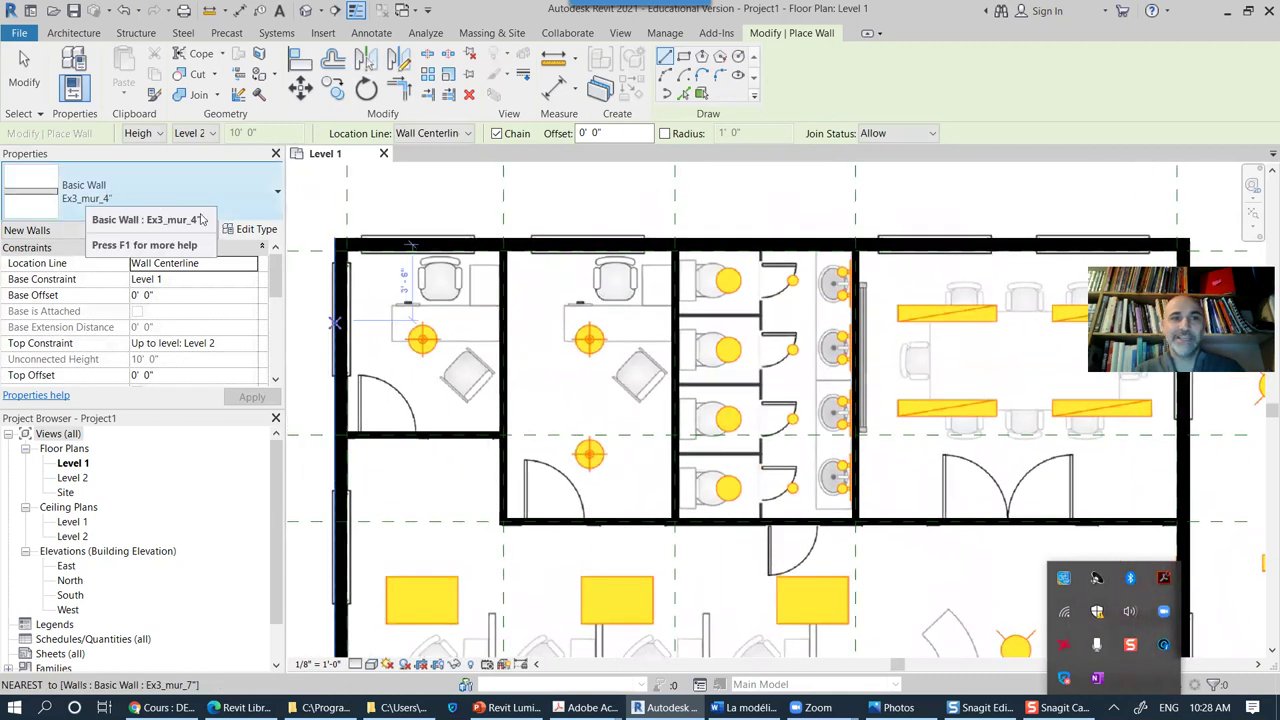
Step: Change the Ex3_mur_4" structure layer thickness from 0' 4" to 0' 3 1/2"
left_click(252, 229)
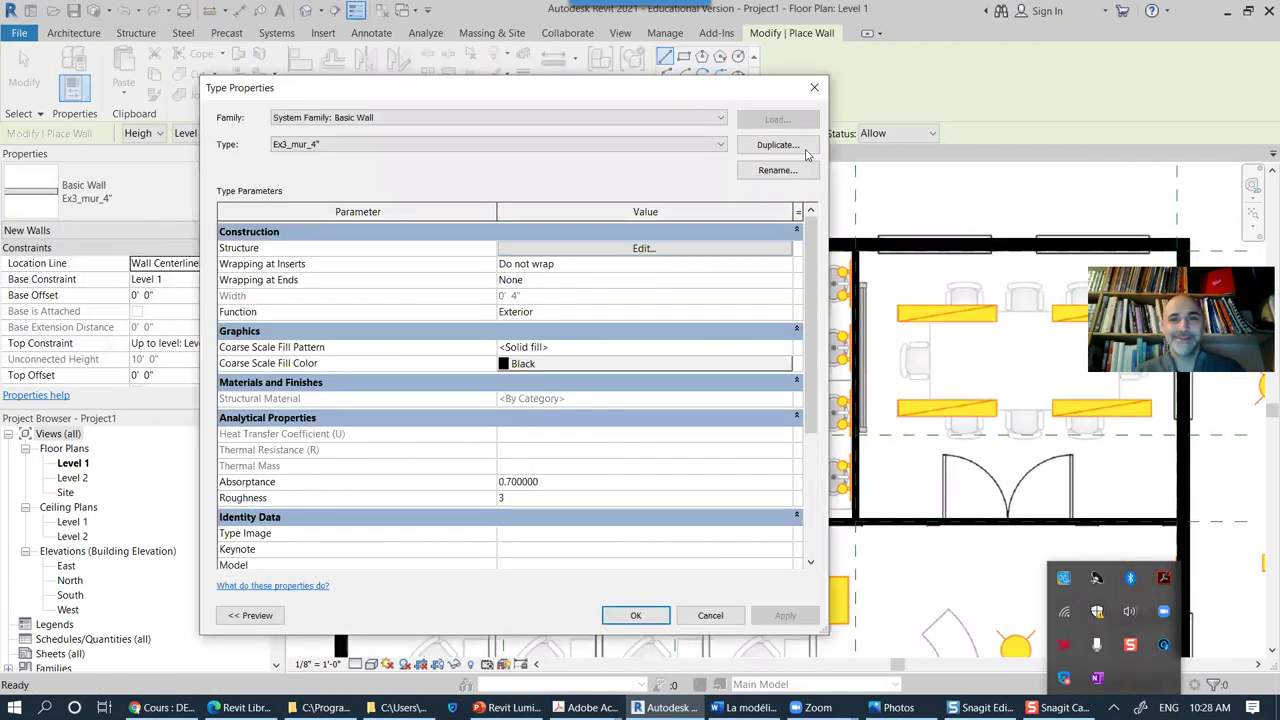
left_click(696, 250)
left_click(525, 245)
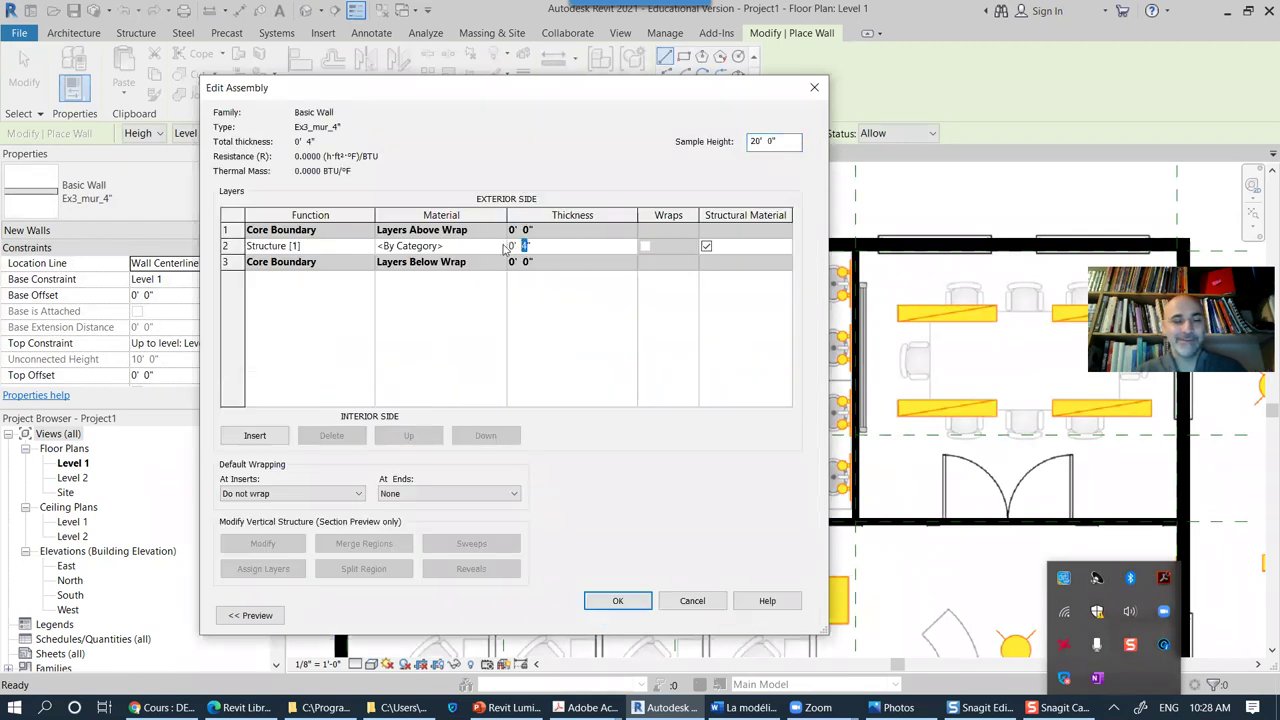
type("1/2")
key("Tab")
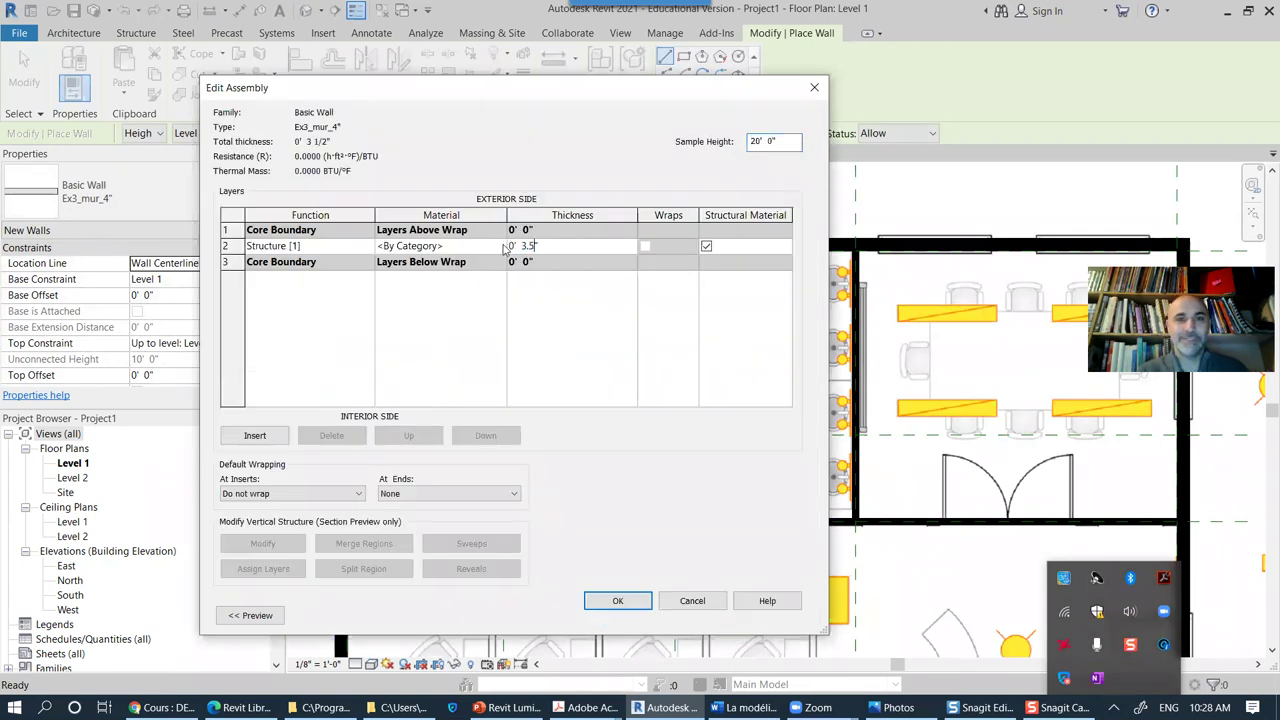
left_click(619, 602)
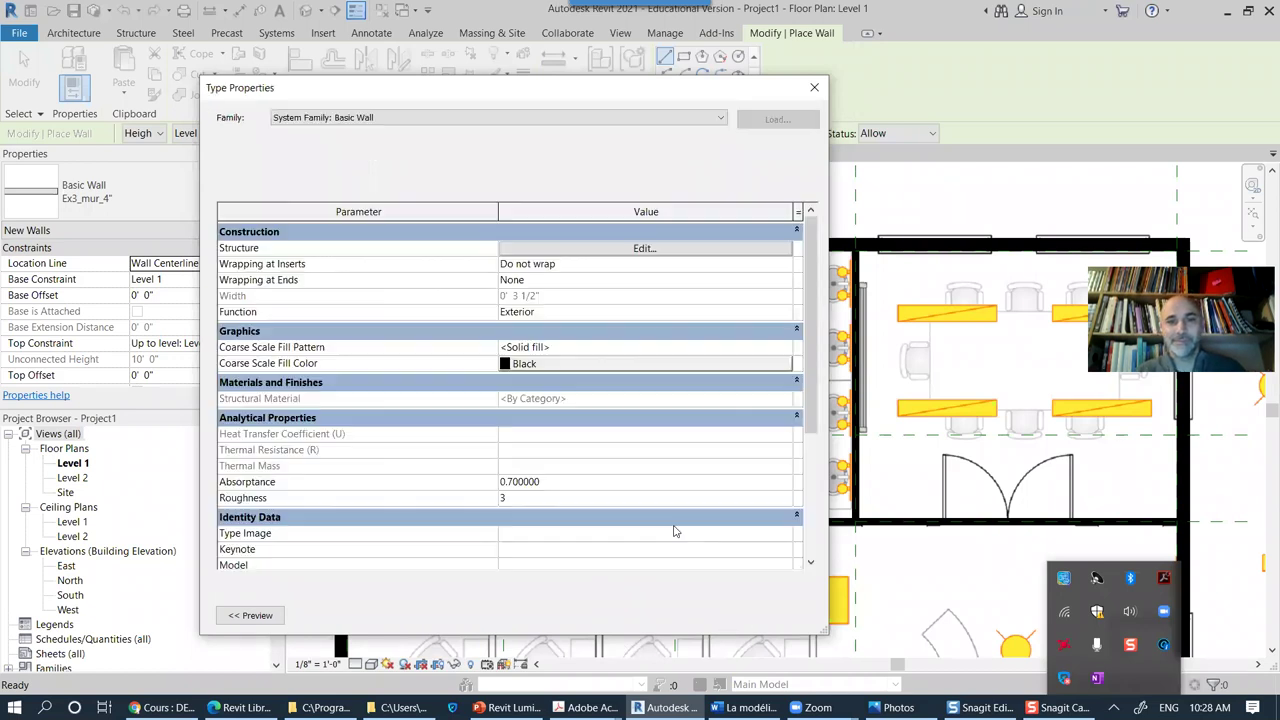
left_click(638, 613)
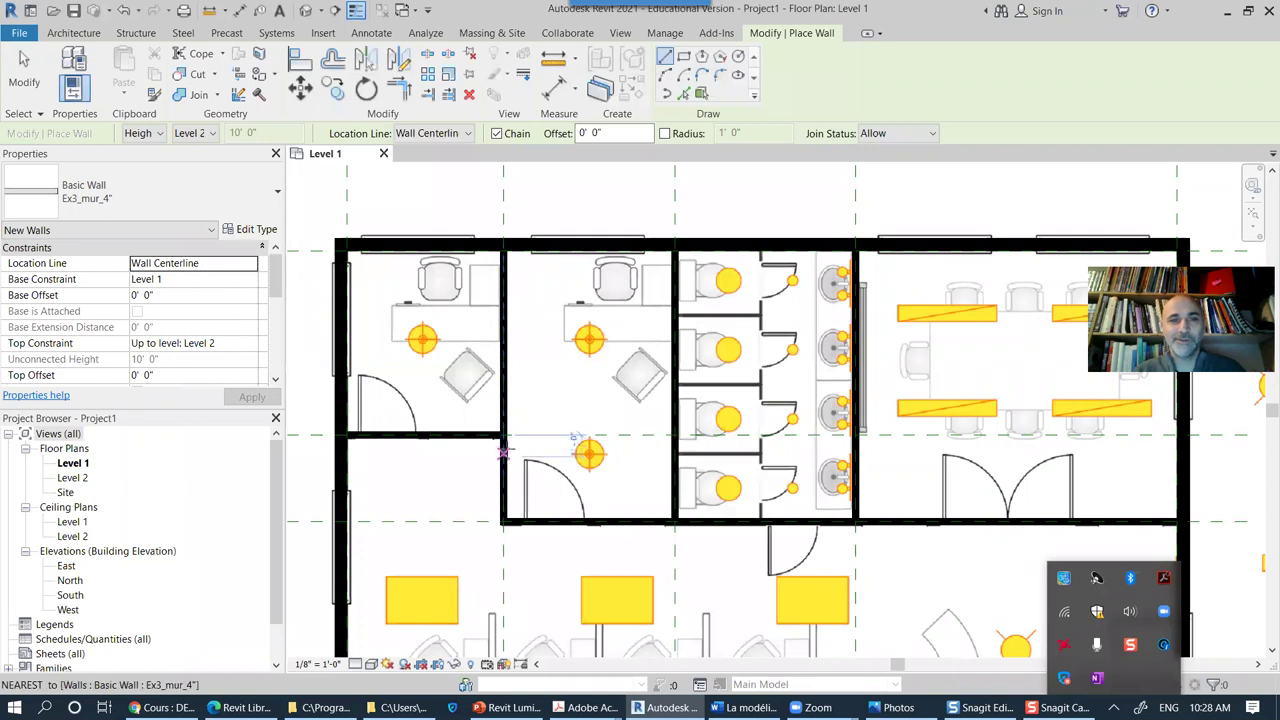
Step: Exit wall placement and check the top-office partition's type settings without changing them
scroll(555, 458, "up", 5)
key("Escape")
key("Escape")
left_click(548, 347)
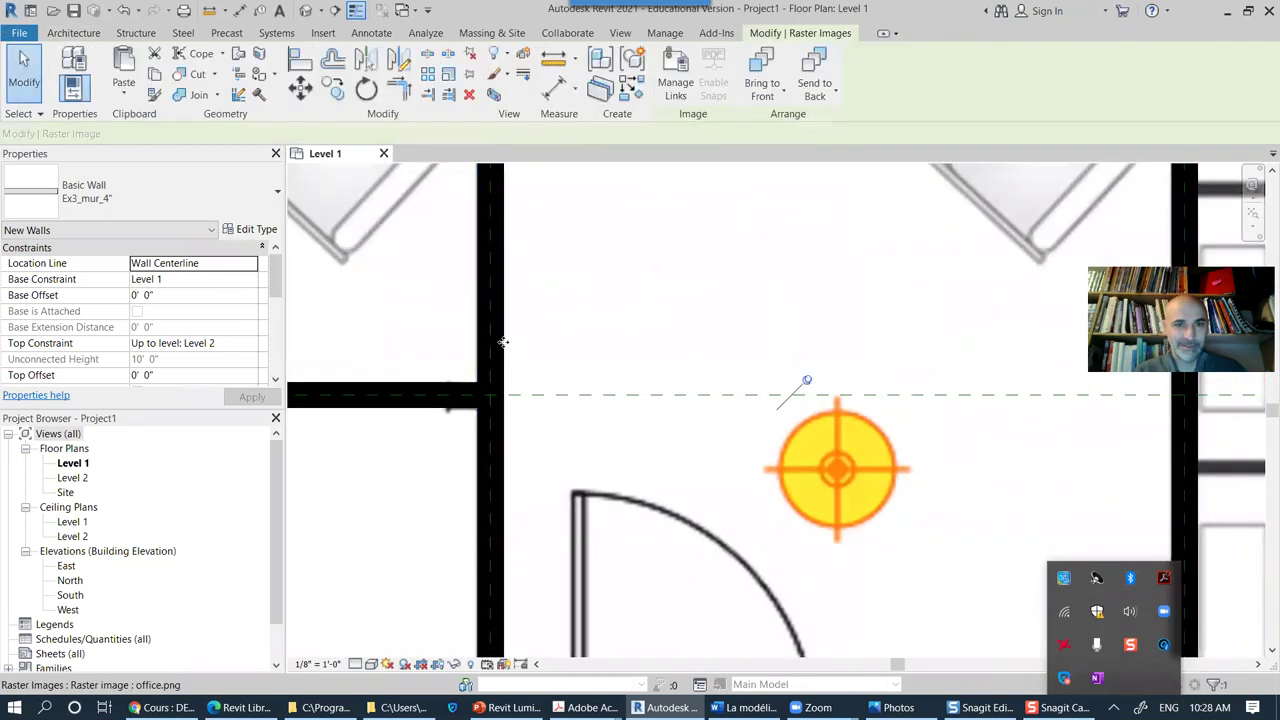
scroll(473, 381, "down", 3)
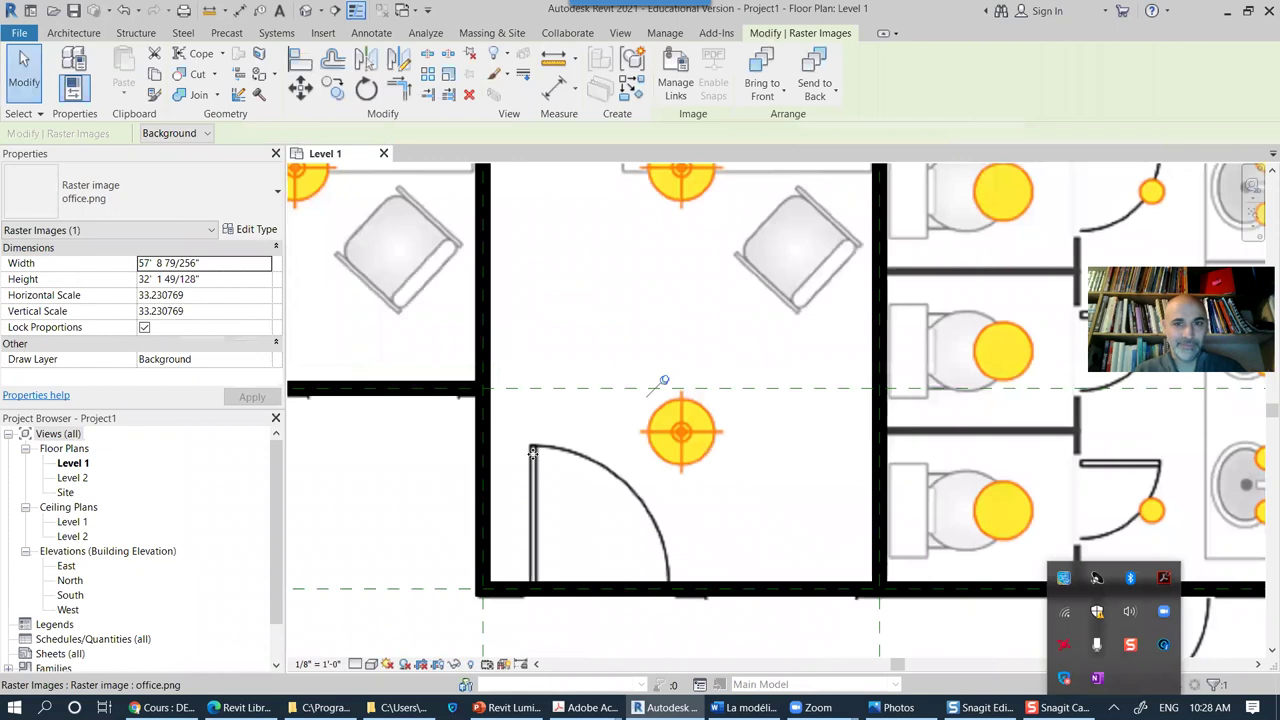
scroll(546, 475, "down", 3)
left_click(566, 274)
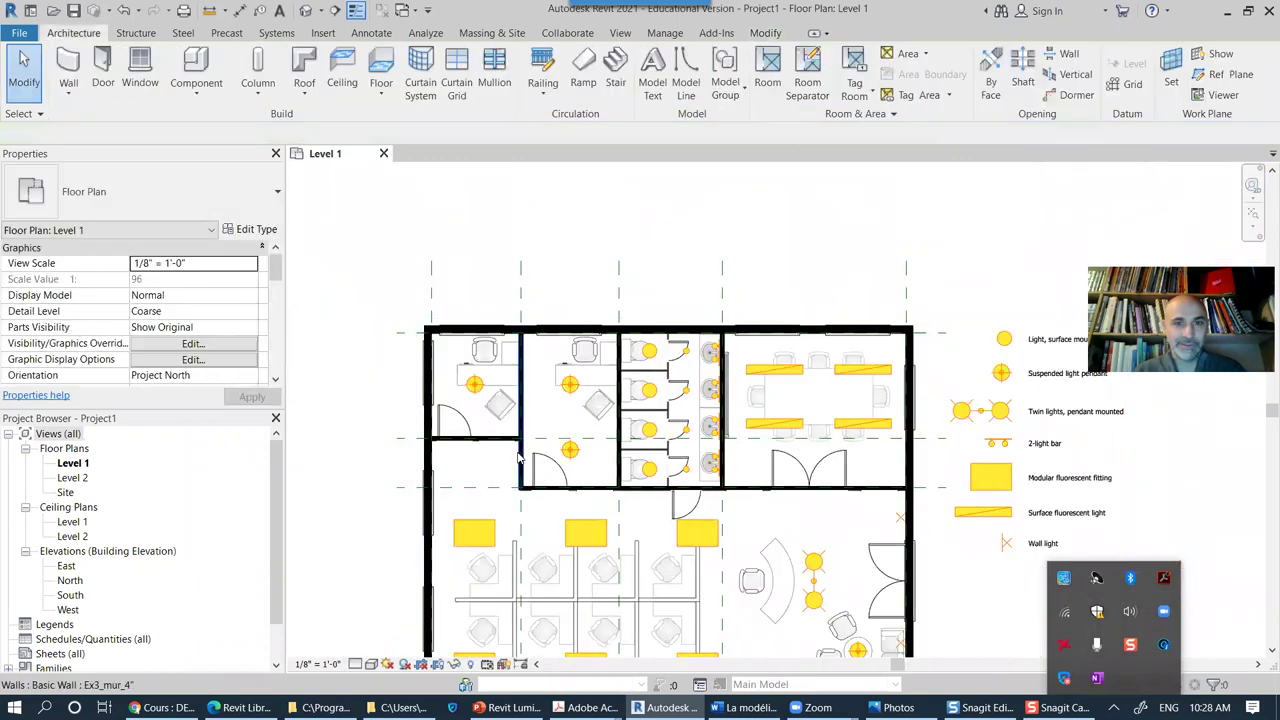
left_click(517, 453)
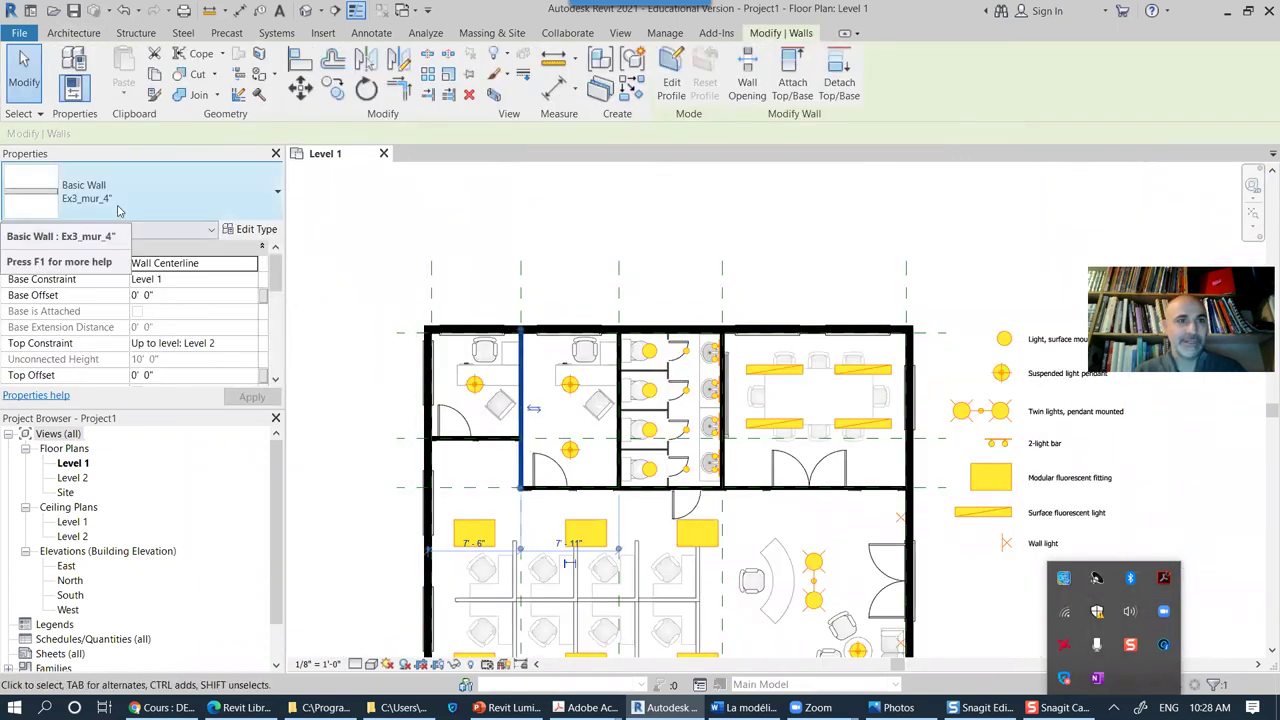
left_click(250, 230)
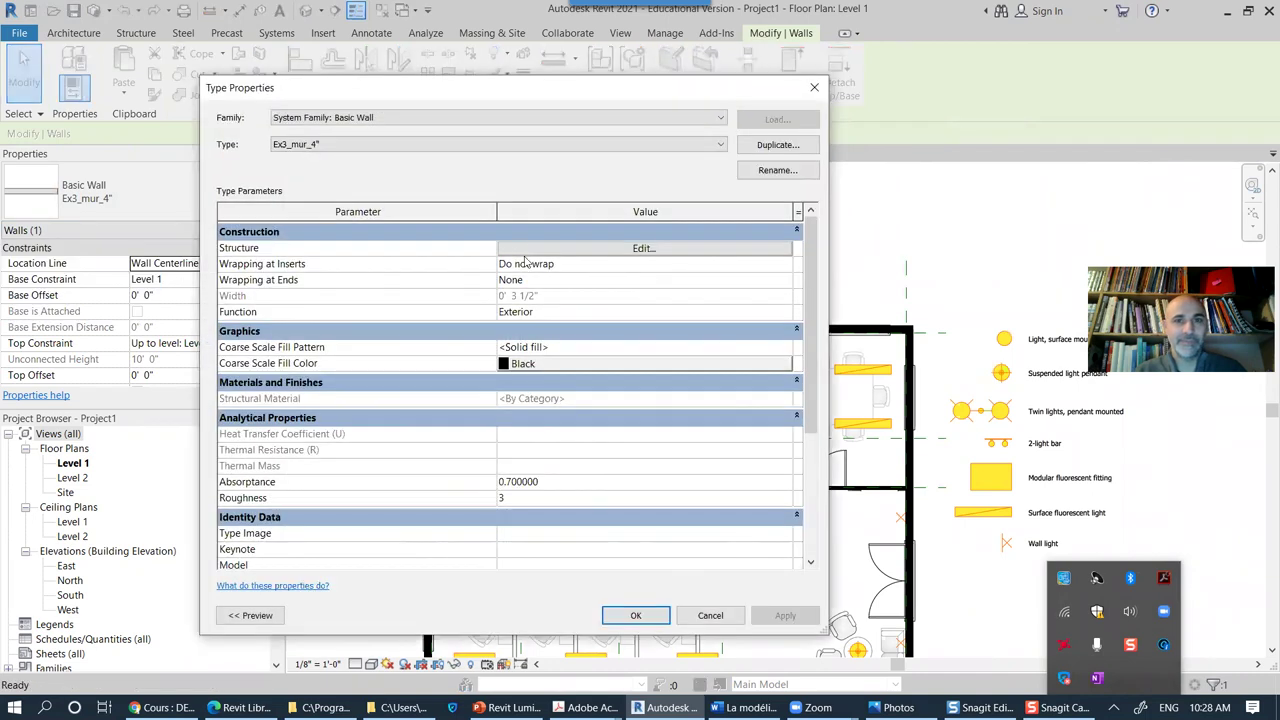
left_click(710, 615)
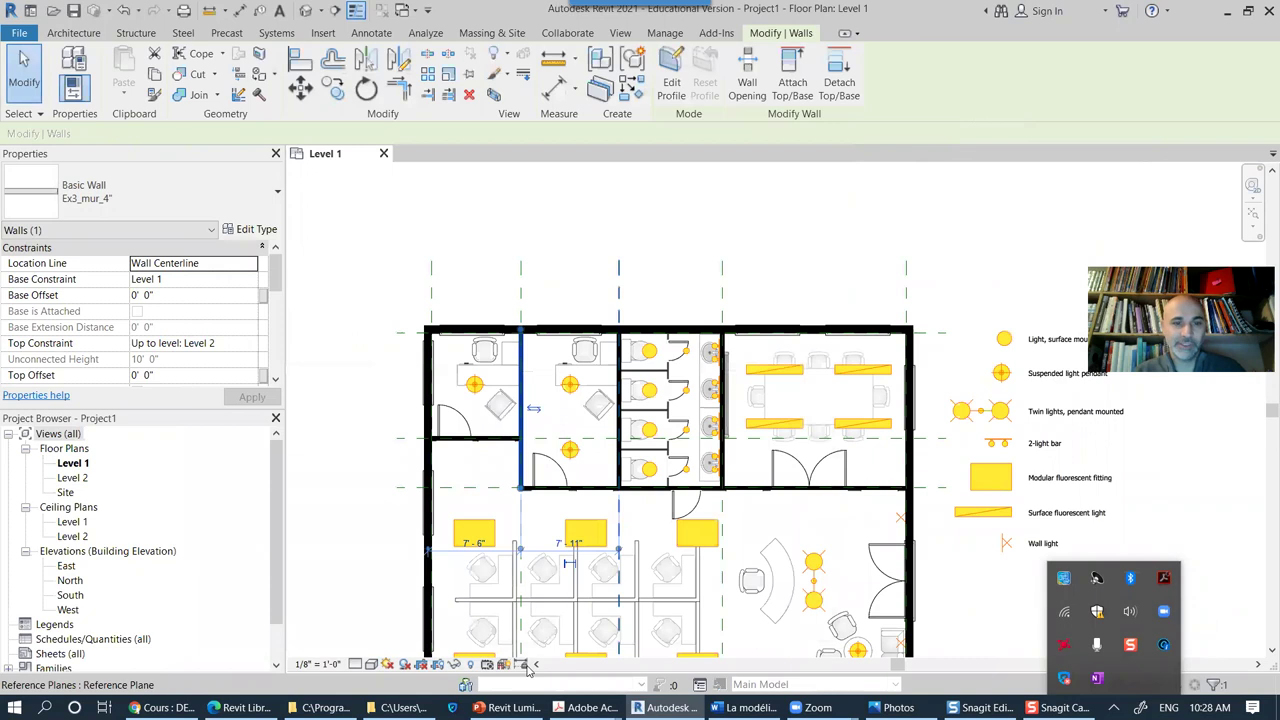
Step: Set the view to Hidden Line visual style and Medium detail level
left_click(370, 665)
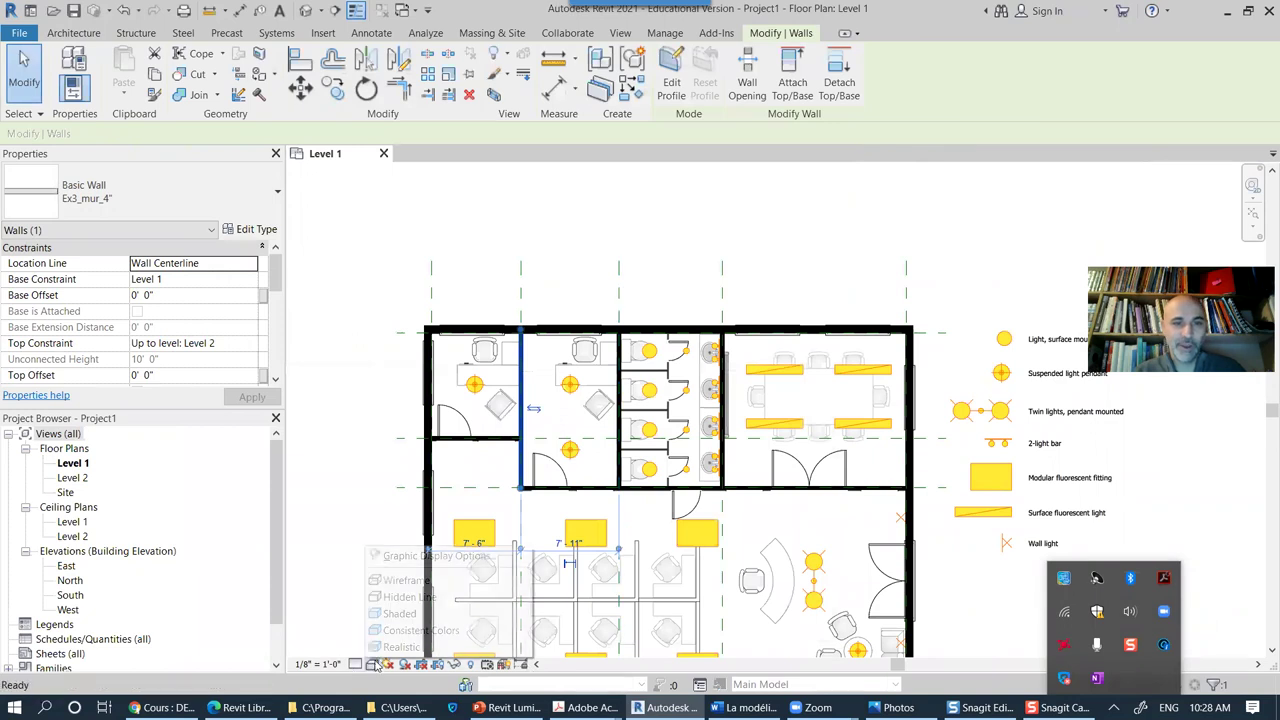
left_click(400, 588)
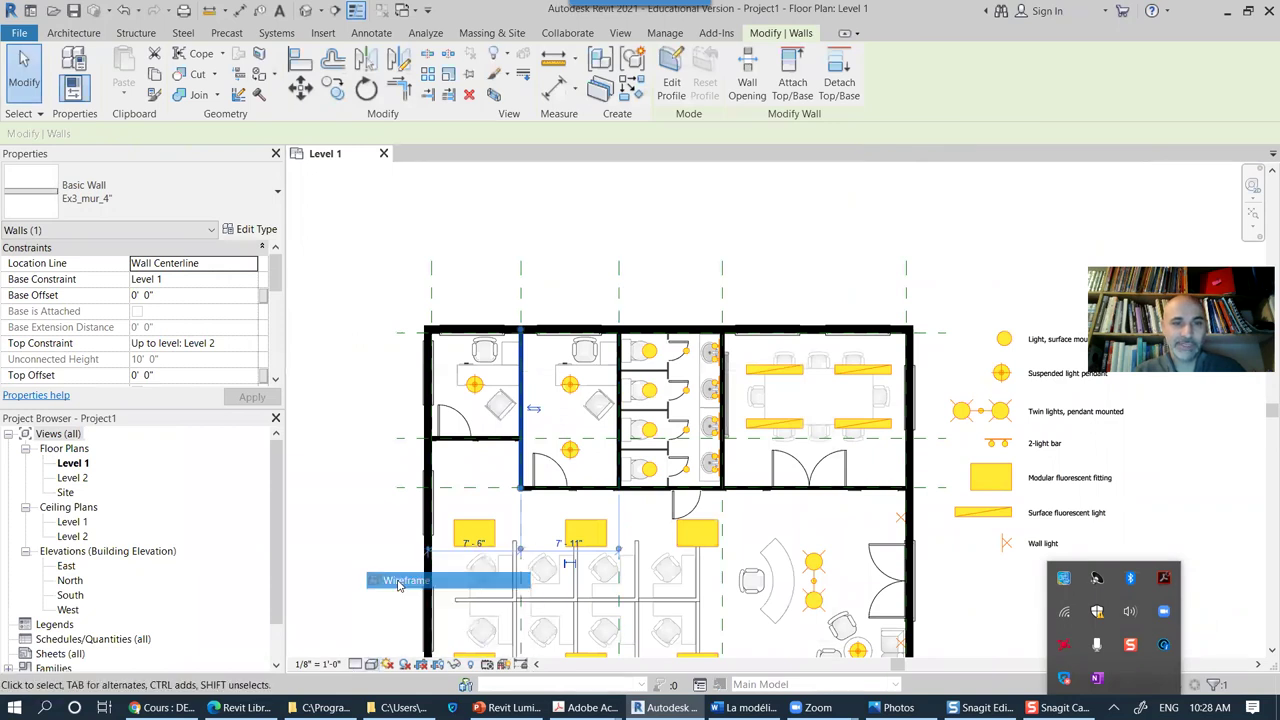
left_click(355, 664)
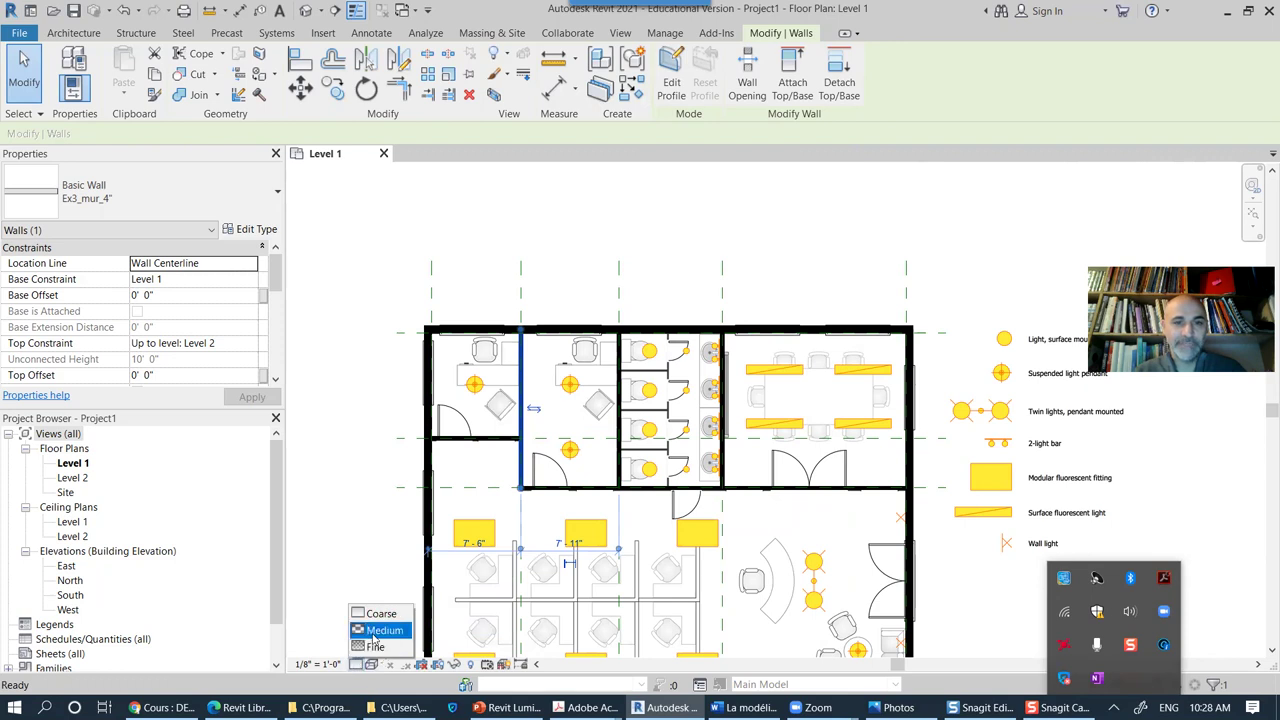
left_click(382, 630)
Step: Clear the wall selection, pan the plan toward the partitions, and close the floor plan type settings unchanged
key("Escape")
scroll(445, 340, "up", 3)
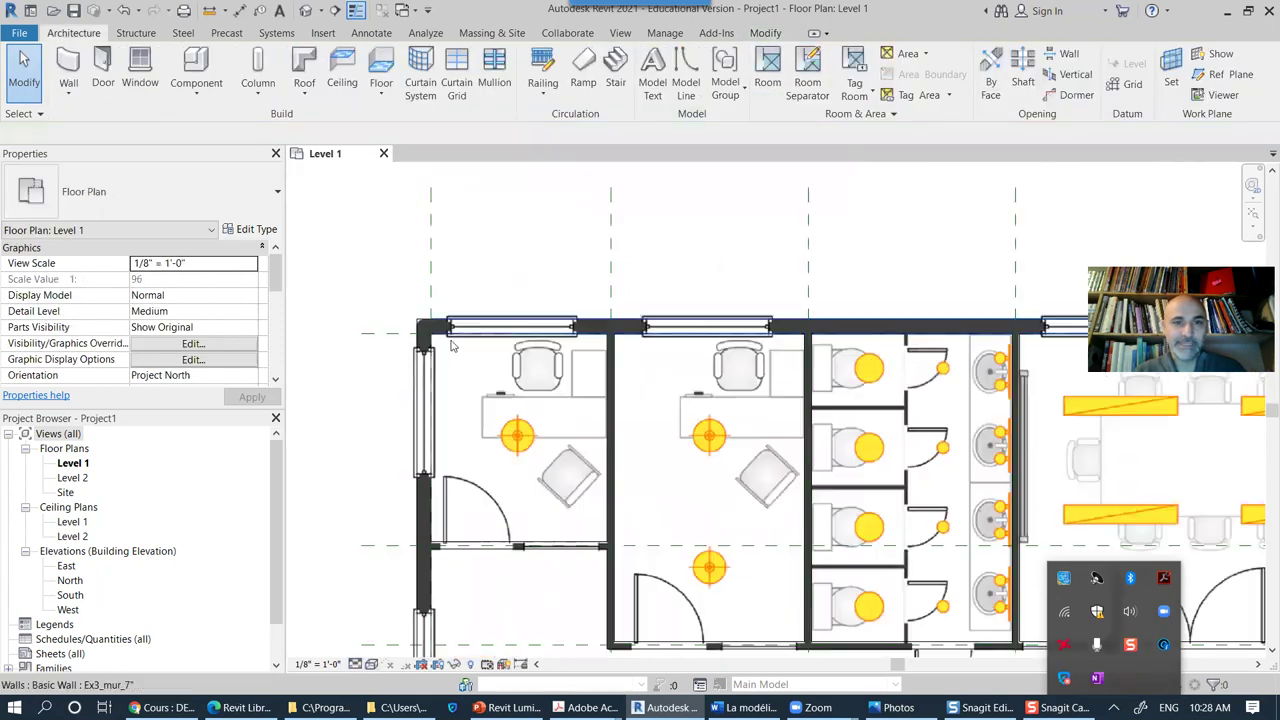
scroll(452, 346, "up", 2)
middle_click_drag(784, 488, 589, 451)
middle_click_drag(1010, 452, 930, 422)
scroll(930, 422, "up", 3)
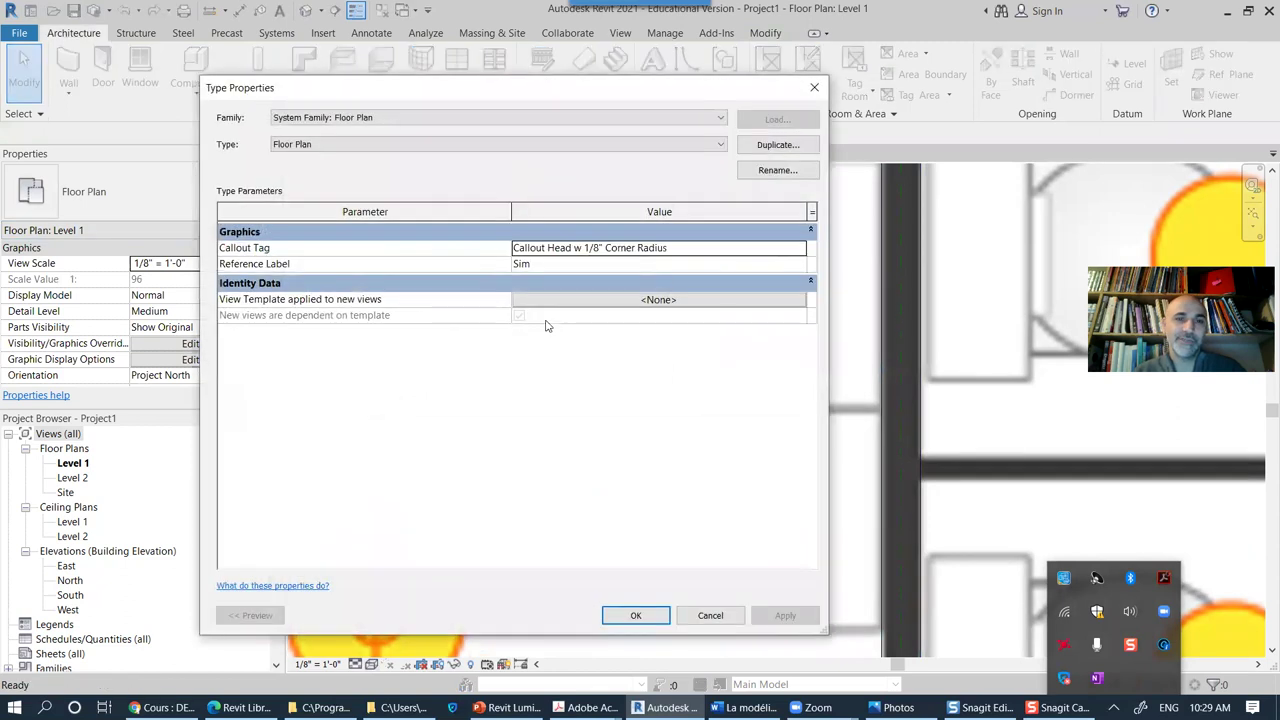
left_click(712, 615)
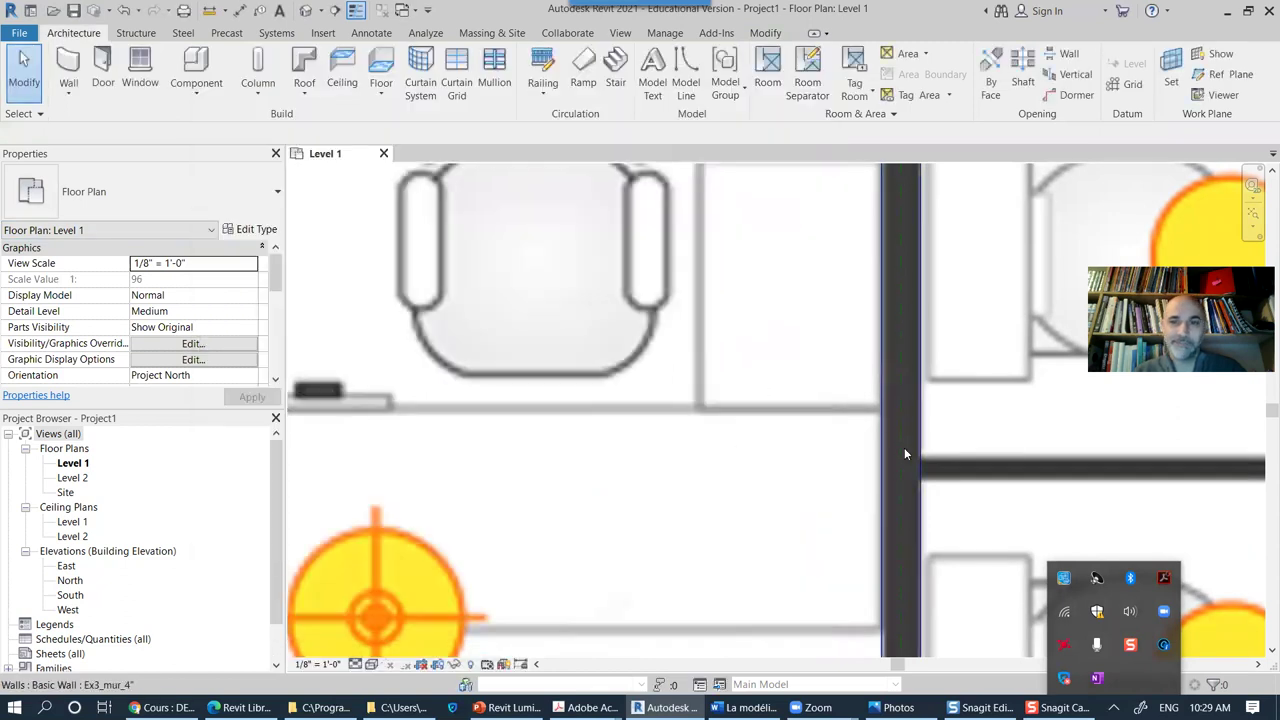
Step: Set the partition wall type's structure layer to 0' 3" and begin renaming it Ex3_mur_3"
left_click(922, 434)
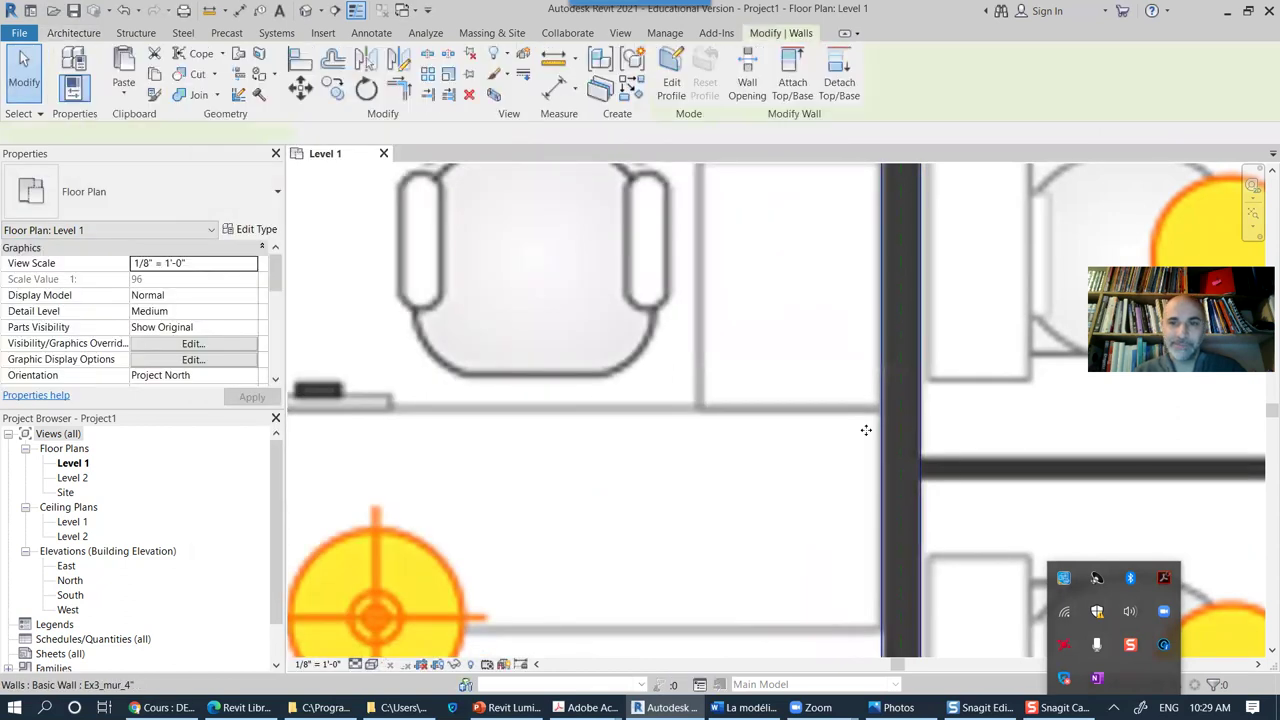
left_click(257, 229)
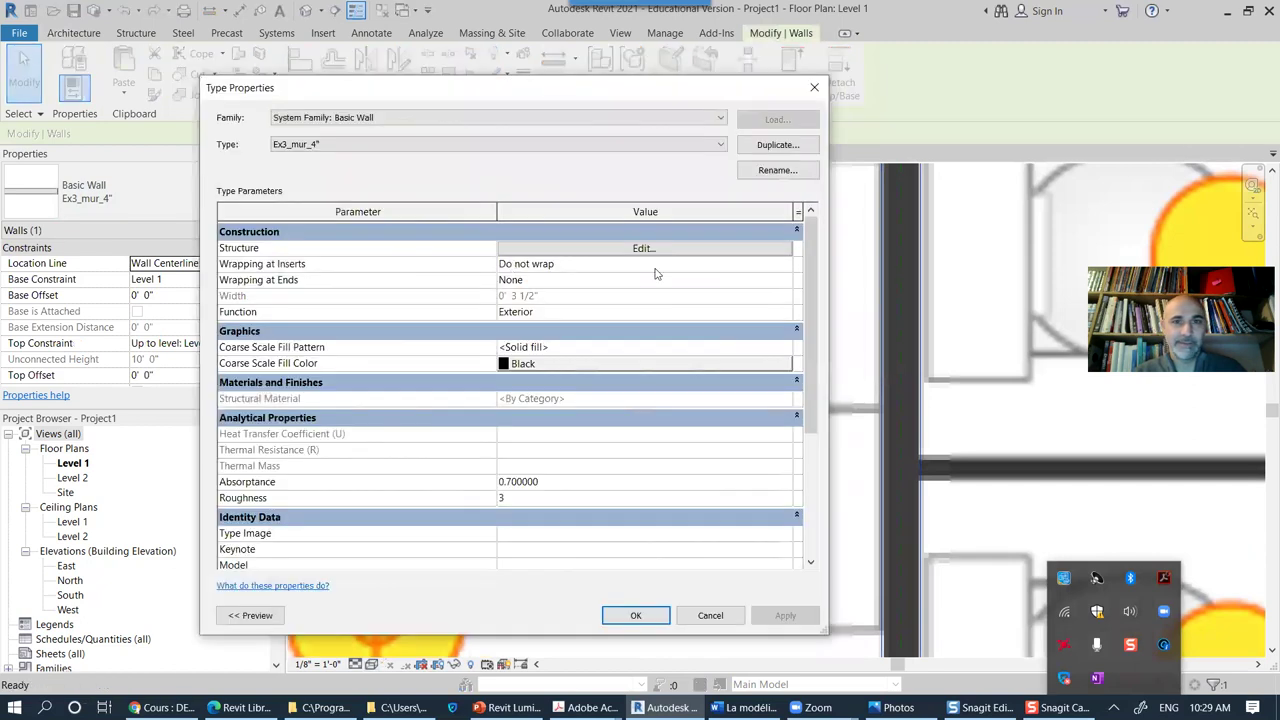
left_click(677, 251)
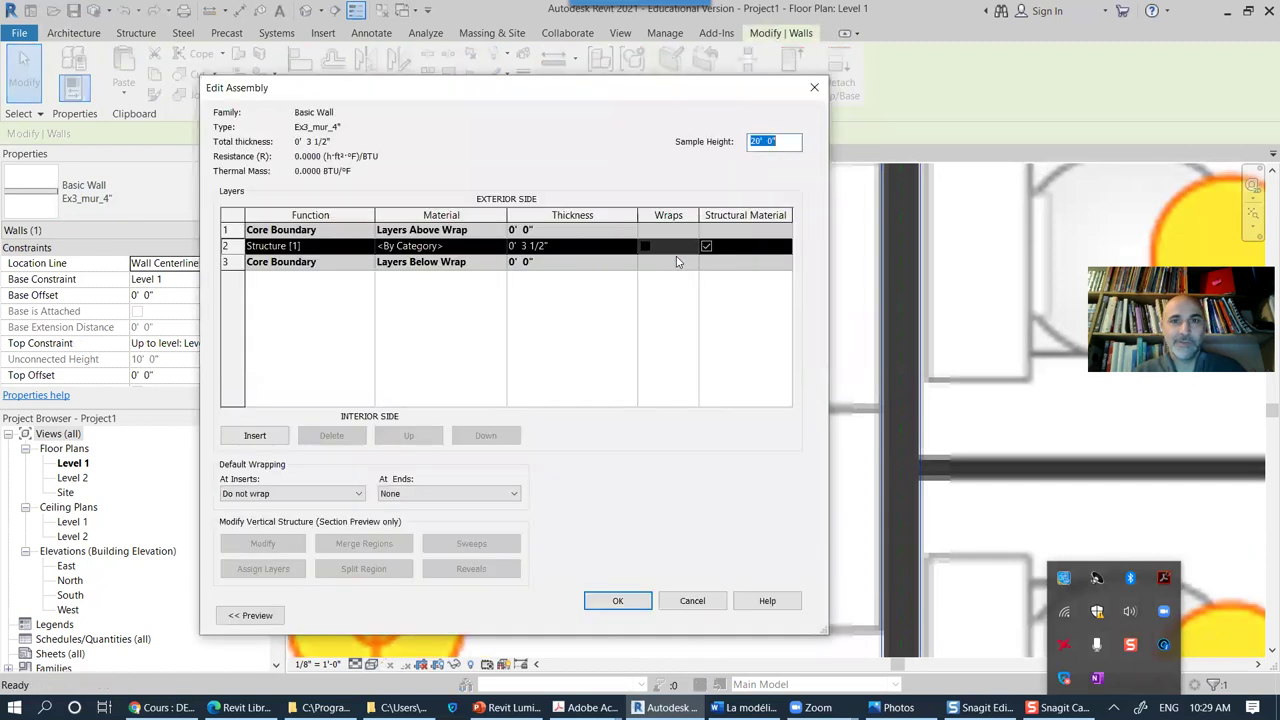
left_click(530, 248)
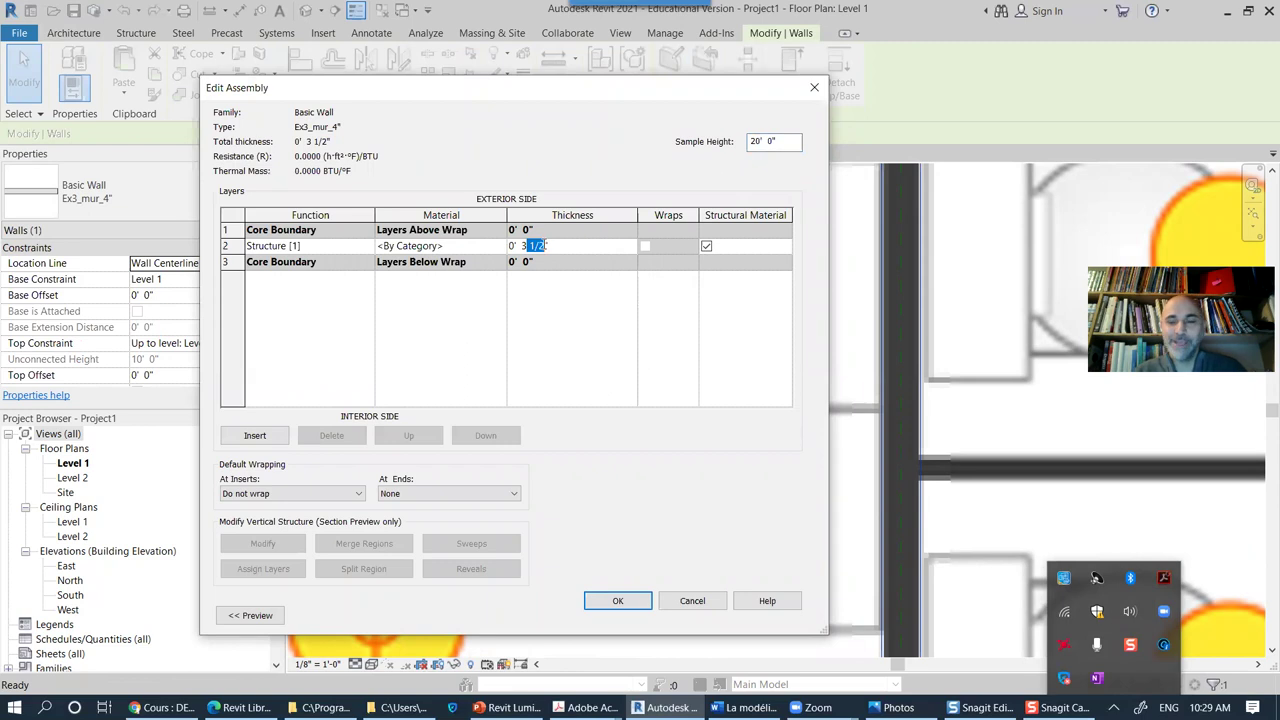
left_click(618, 601)
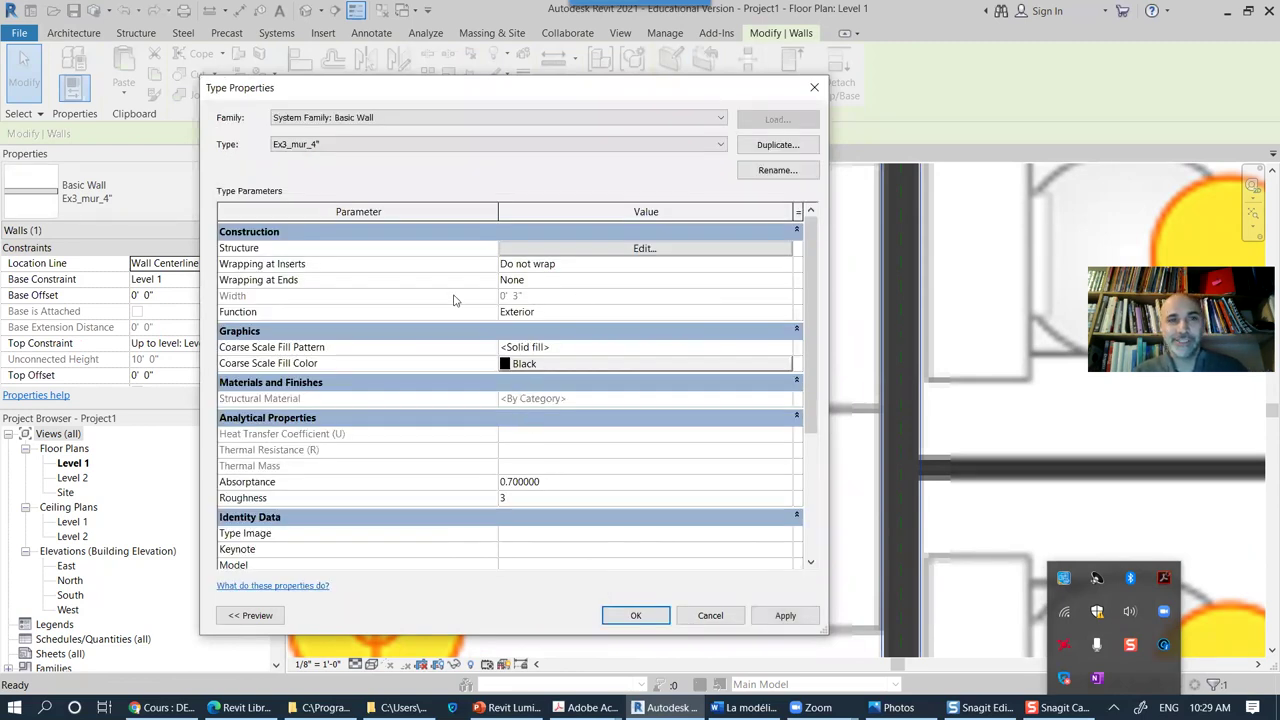
left_click(777, 170)
left_click(510, 364)
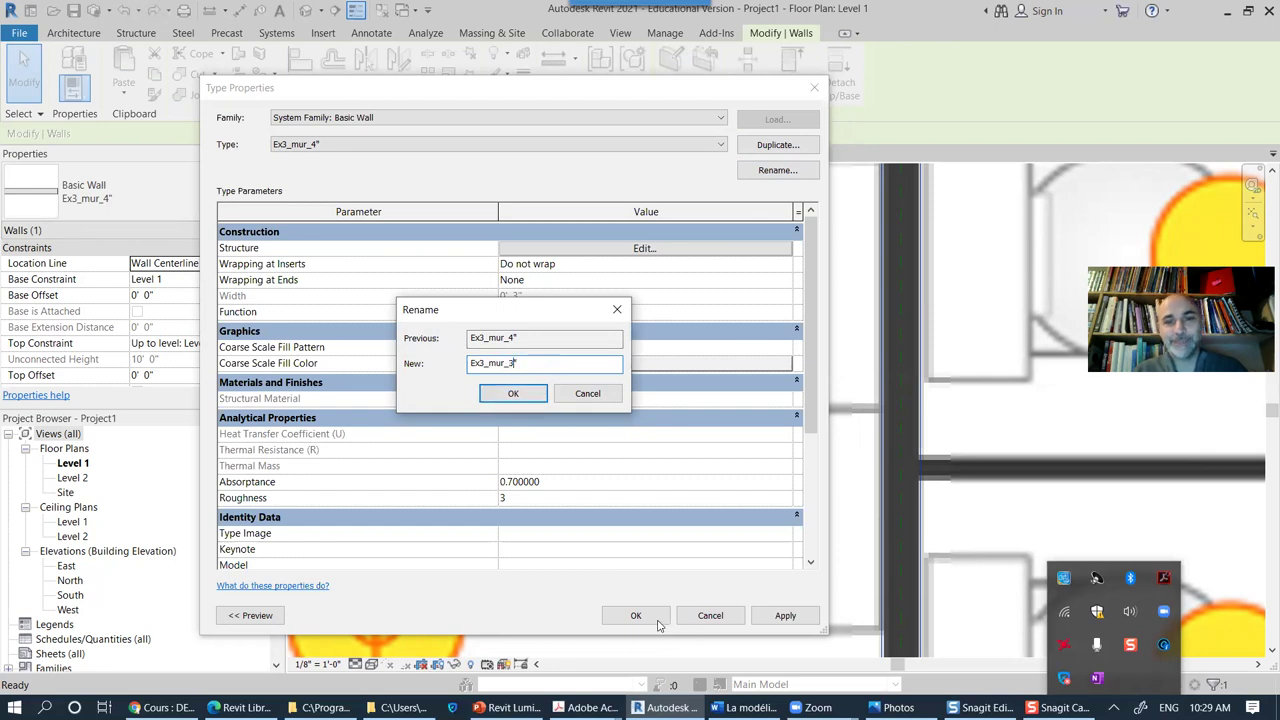
left_click(513, 393)
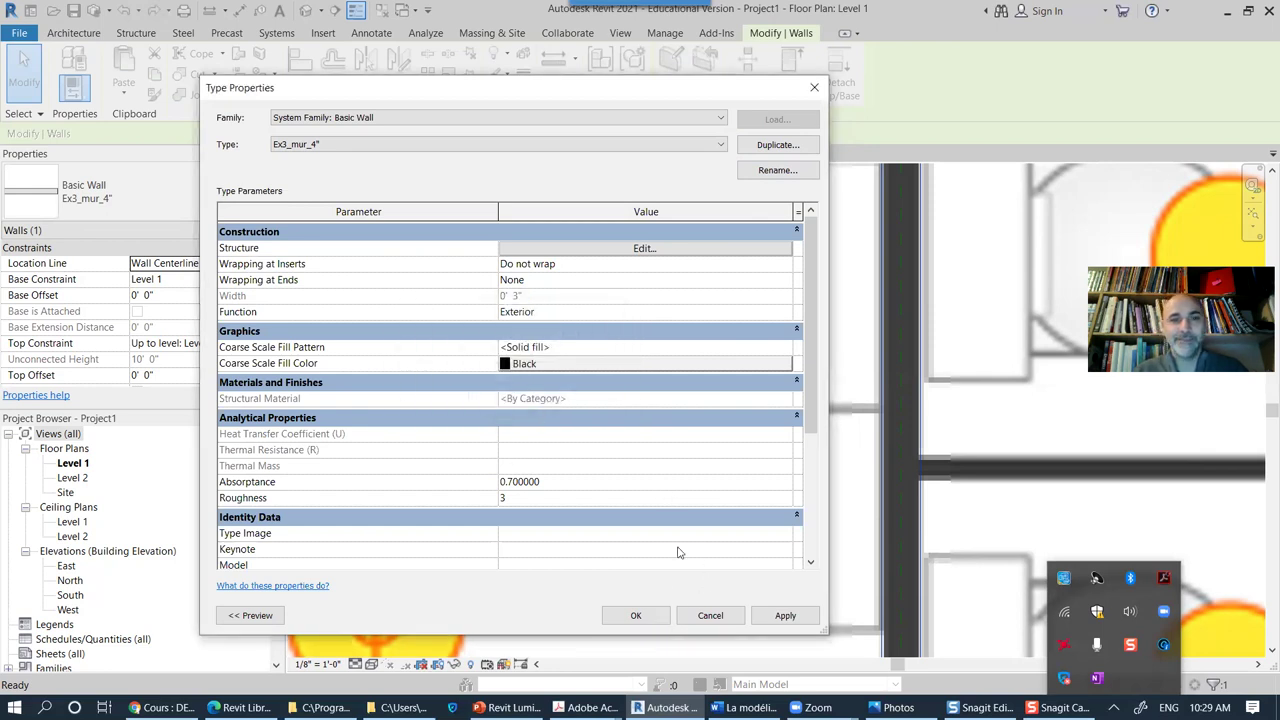
left_click(633, 615)
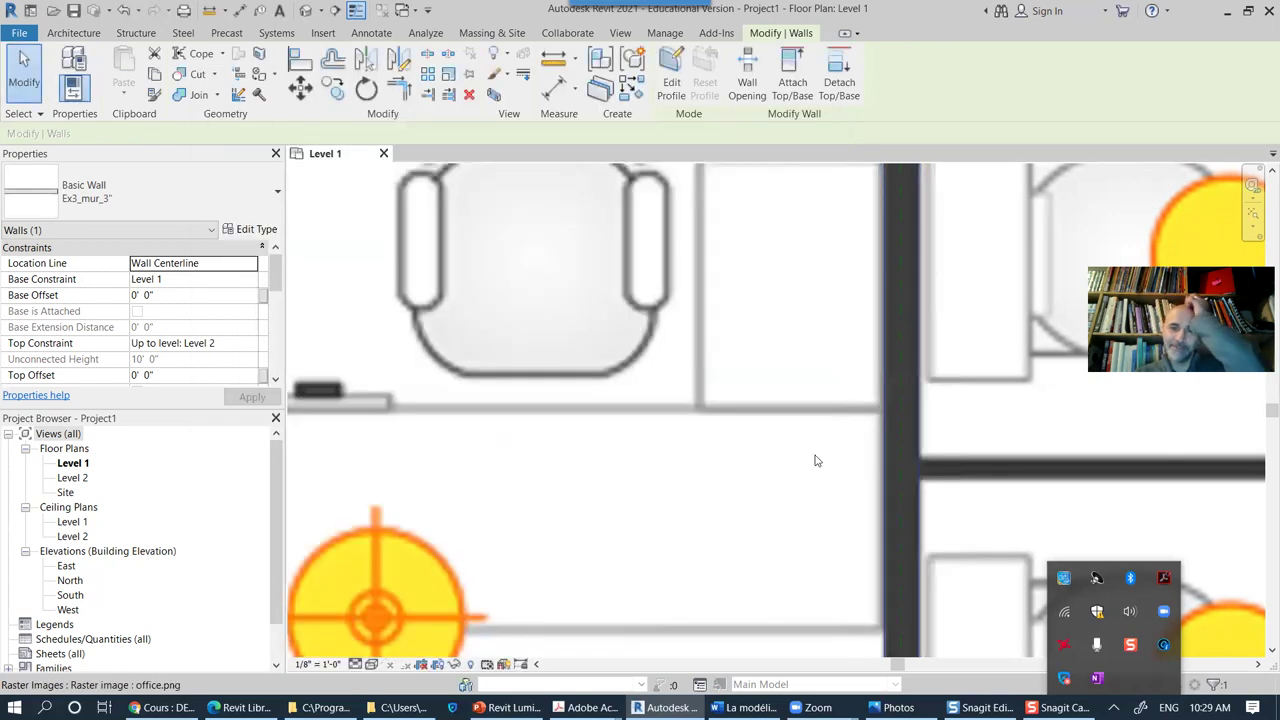
scroll(805, 452, "down", 4)
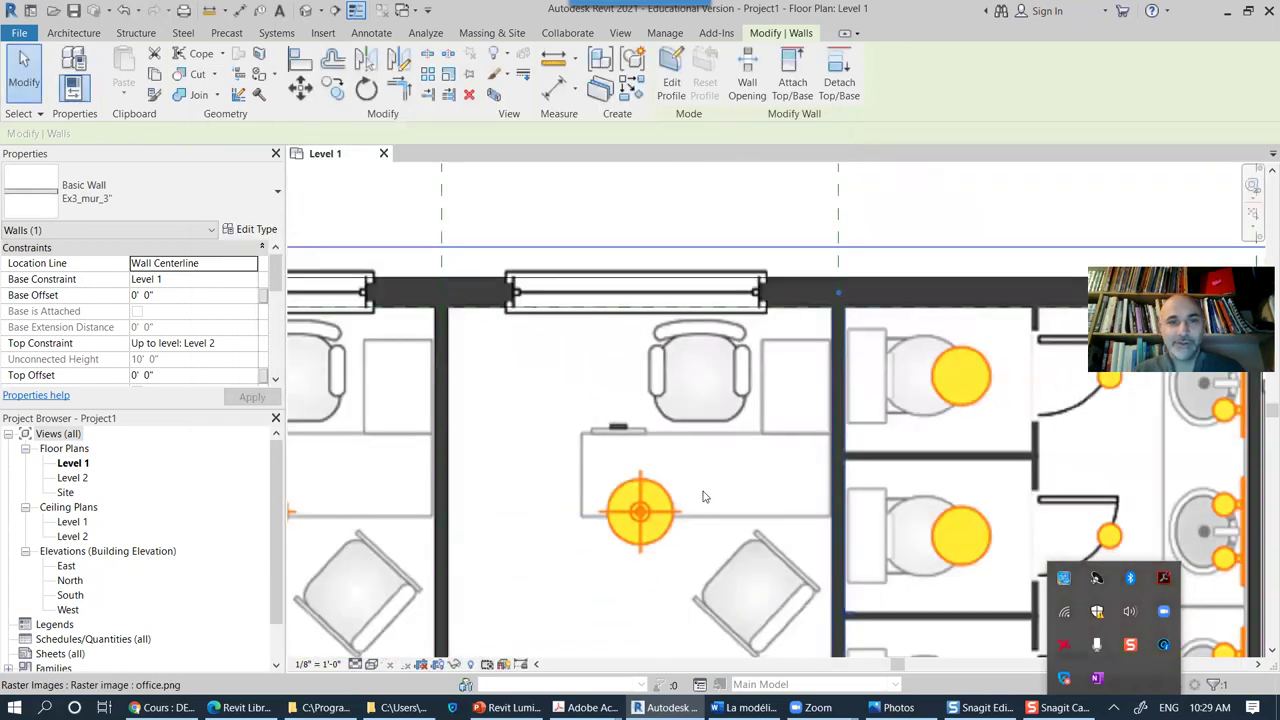
middle_click_drag(732, 413, 758, 305)
scroll(657, 477, "up", 5)
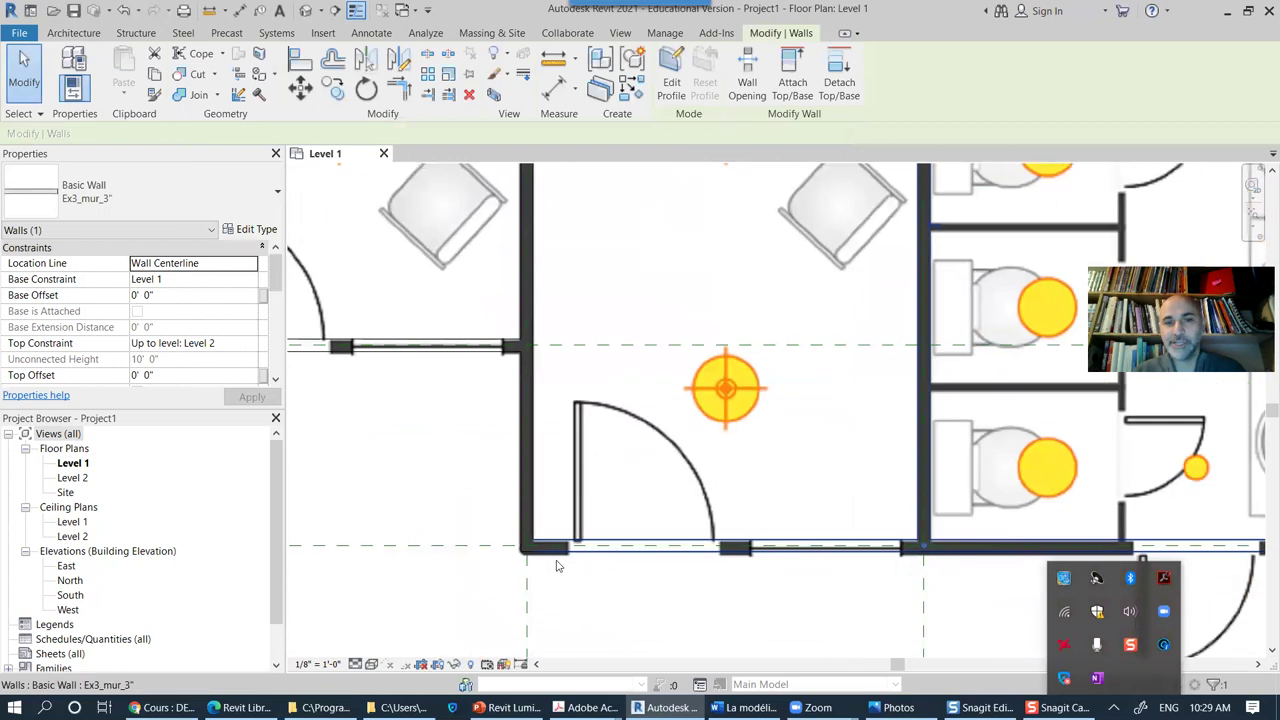
scroll(530, 555, "up", 3)
scroll(482, 436, "down", 6)
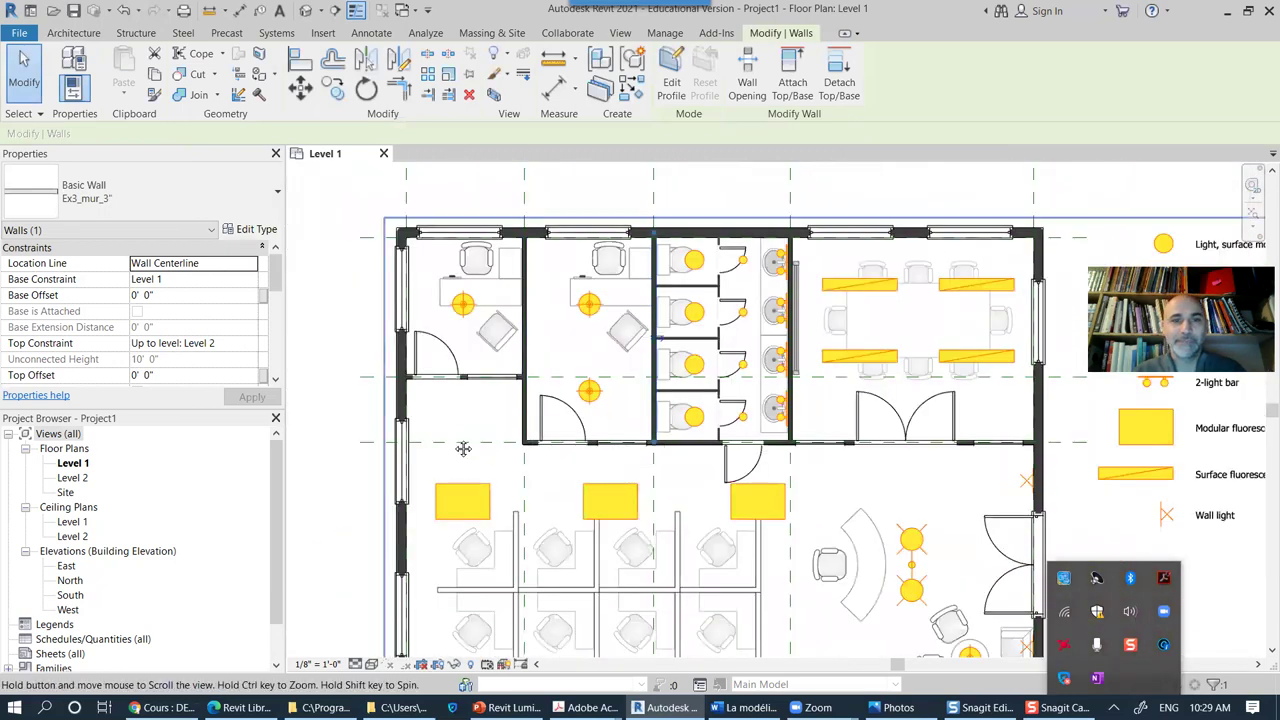
scroll(463, 448, "down", 5, "ctrl")
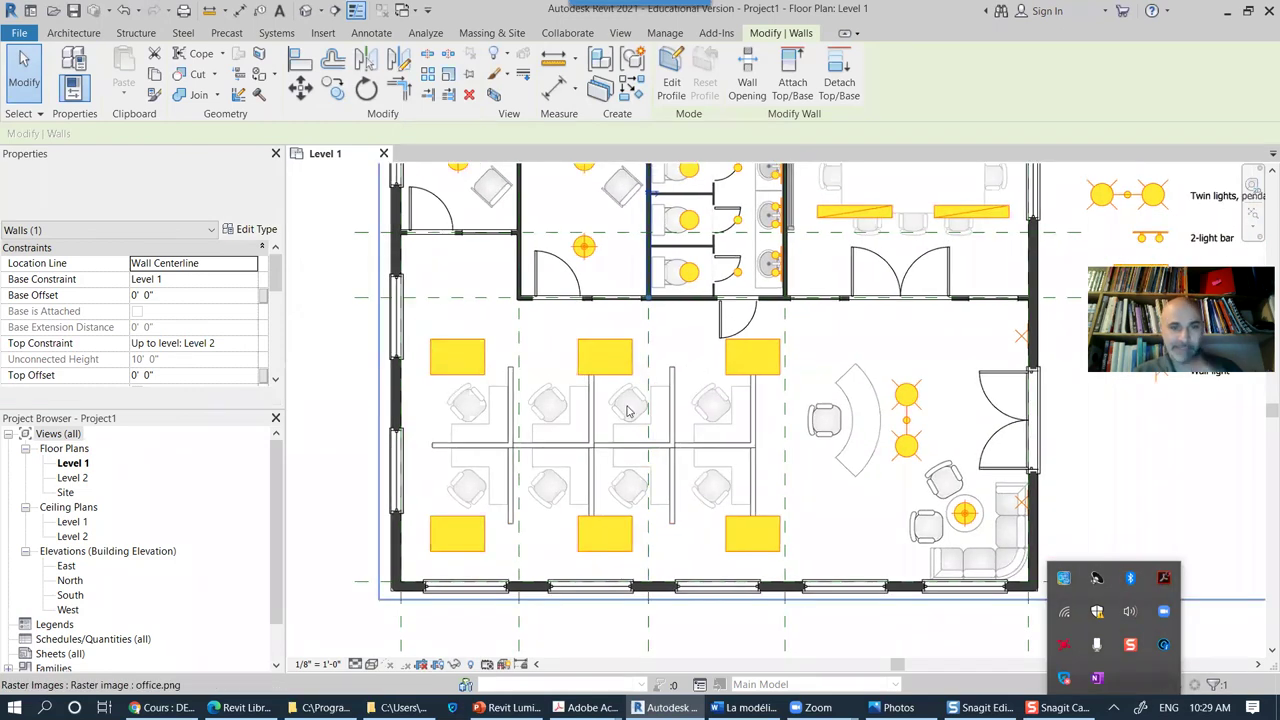
scroll(520, 530, "up", 3, "ctrl")
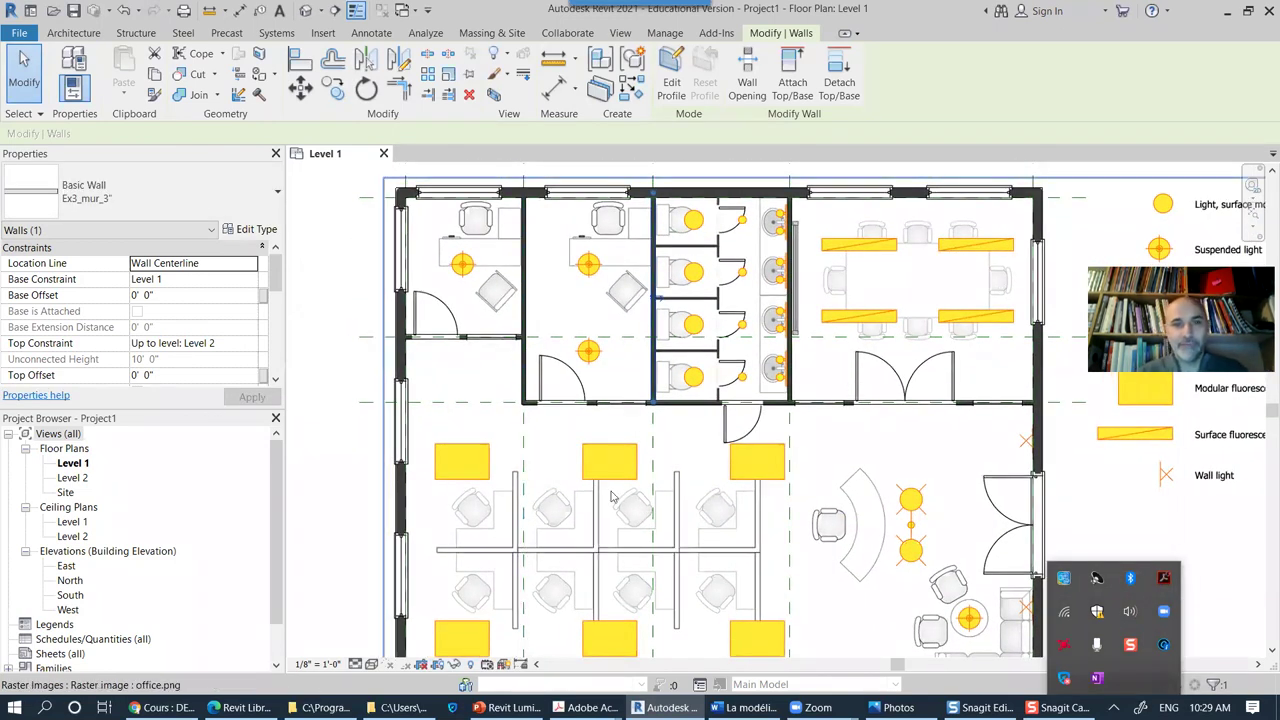
scroll(590, 520, "down", 3, "ctrl")
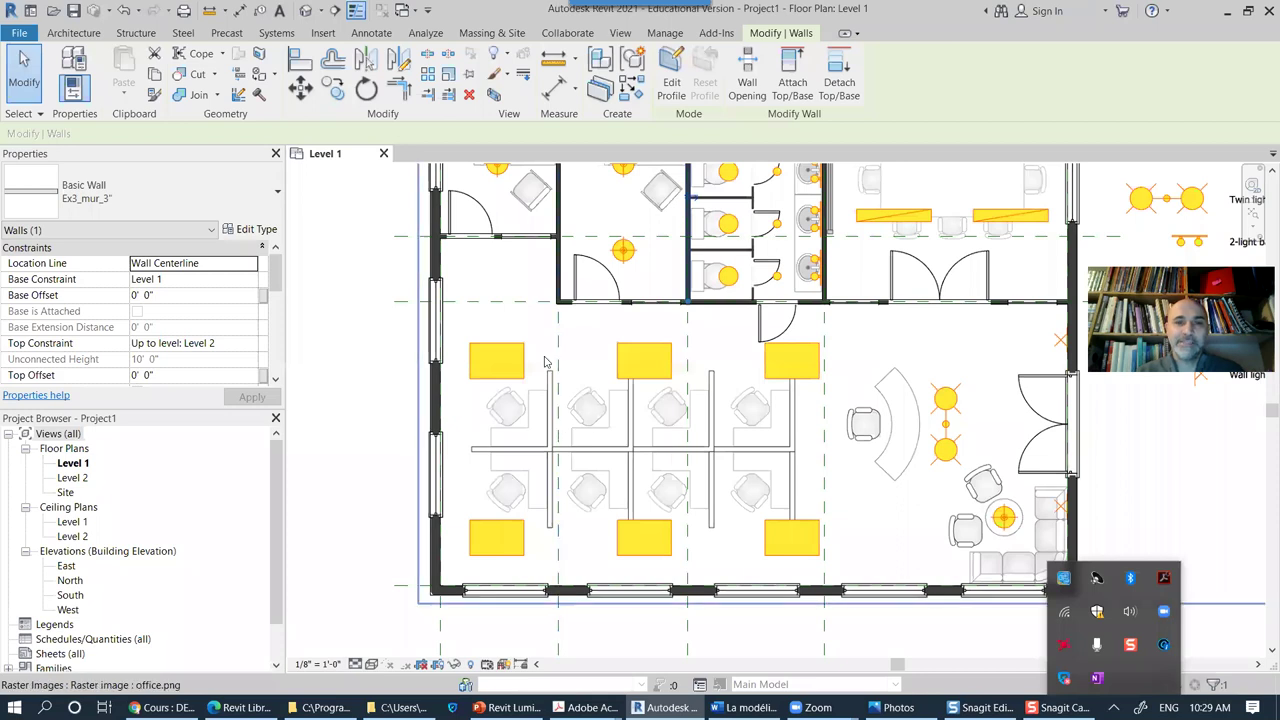
scroll(560, 415, "up", 3)
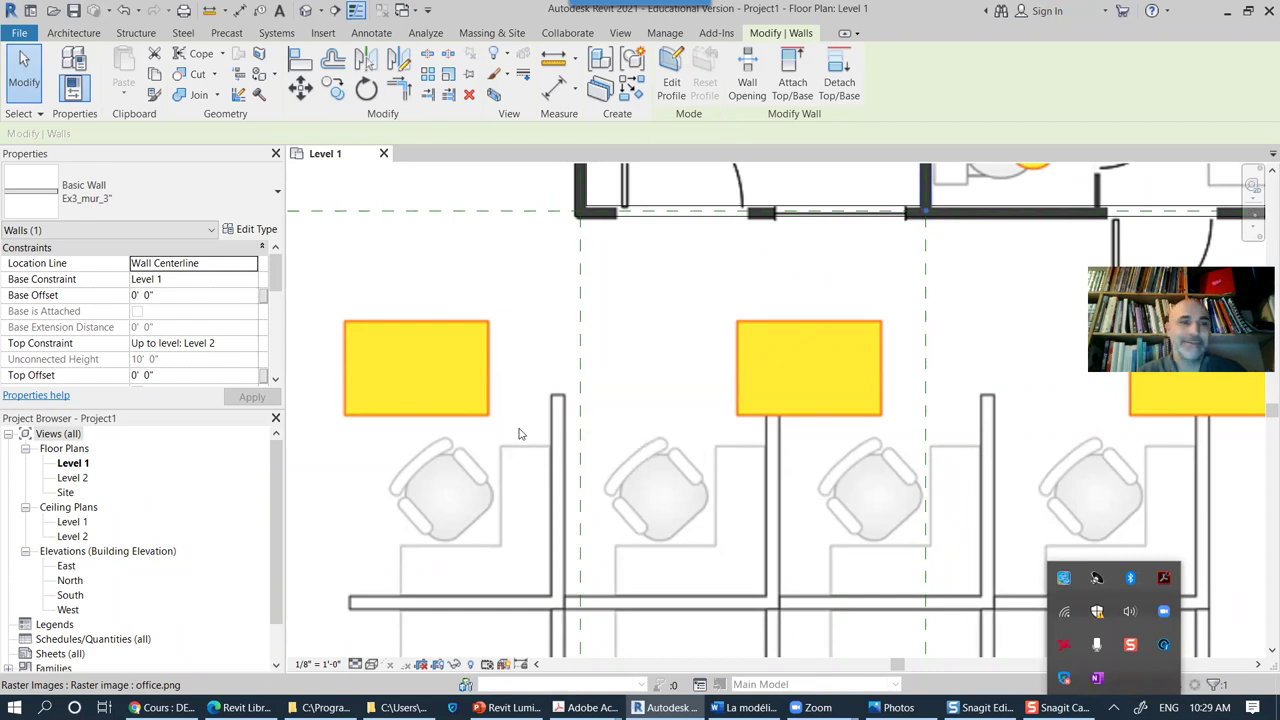
scroll(517, 431, "down", 1)
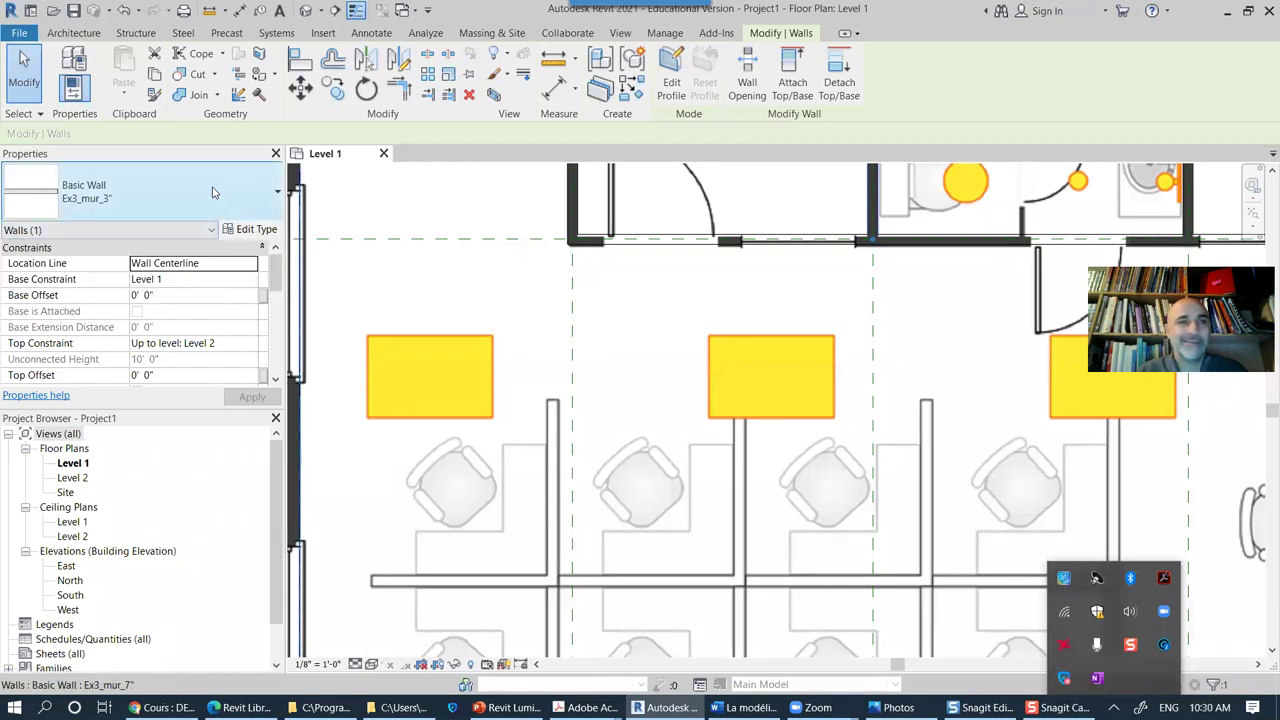
Step: Start a wall with an Unconnected top constraint and 4' 0" height
left_click(66, 32)
left_click(63, 72)
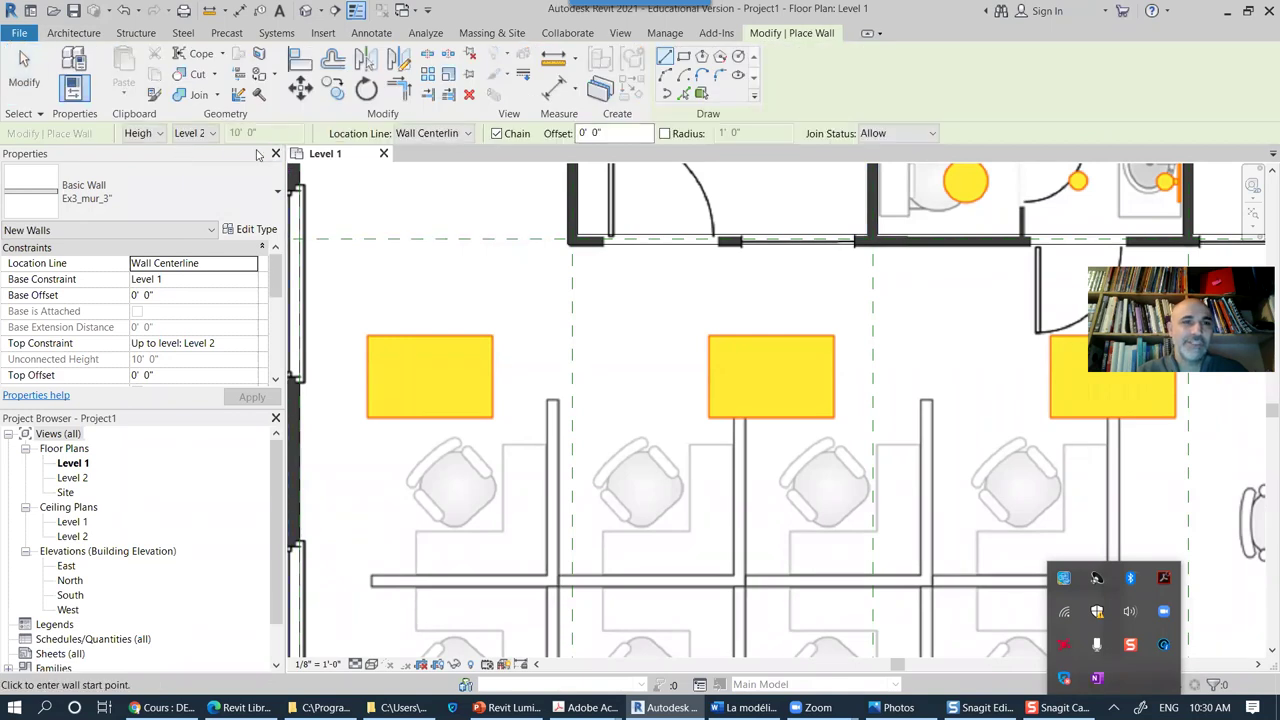
mouse_move(272, 292)
left_mouse_down()
mouse_move(275, 320)
mouse_move(275, 298)
left_mouse_up()
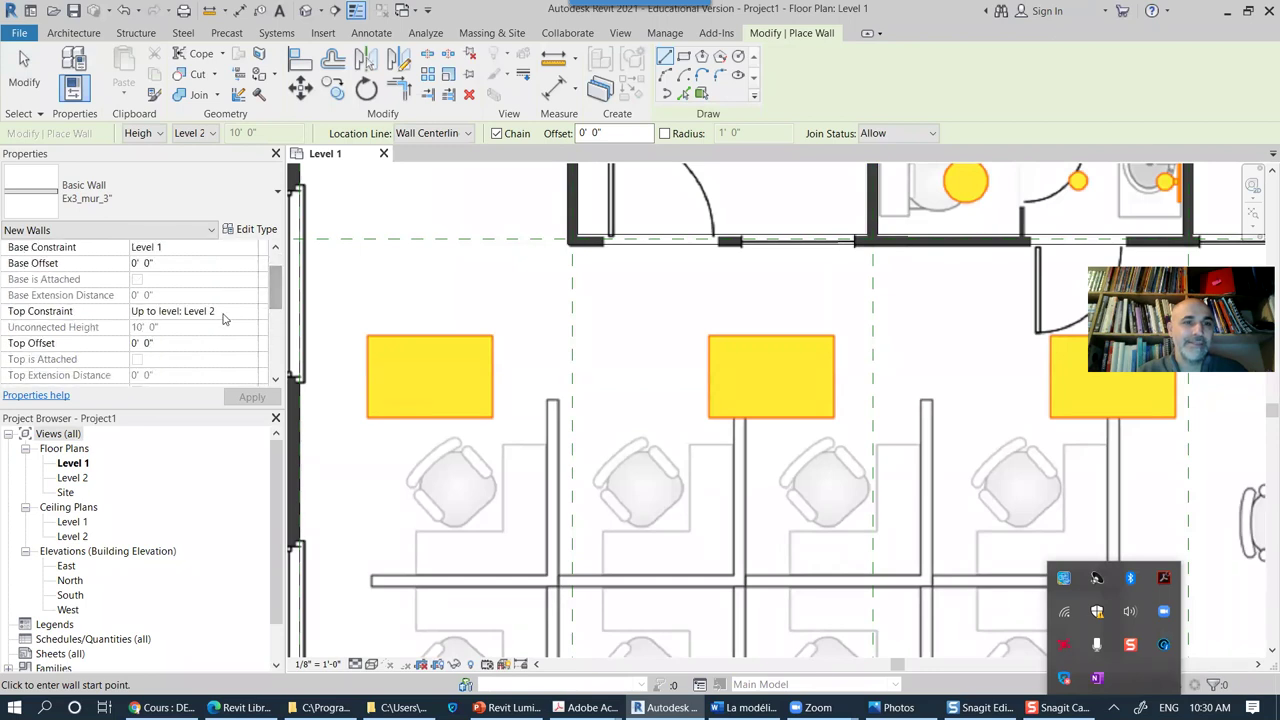
left_click(224, 314)
left_click(252, 311)
left_click(192, 327)
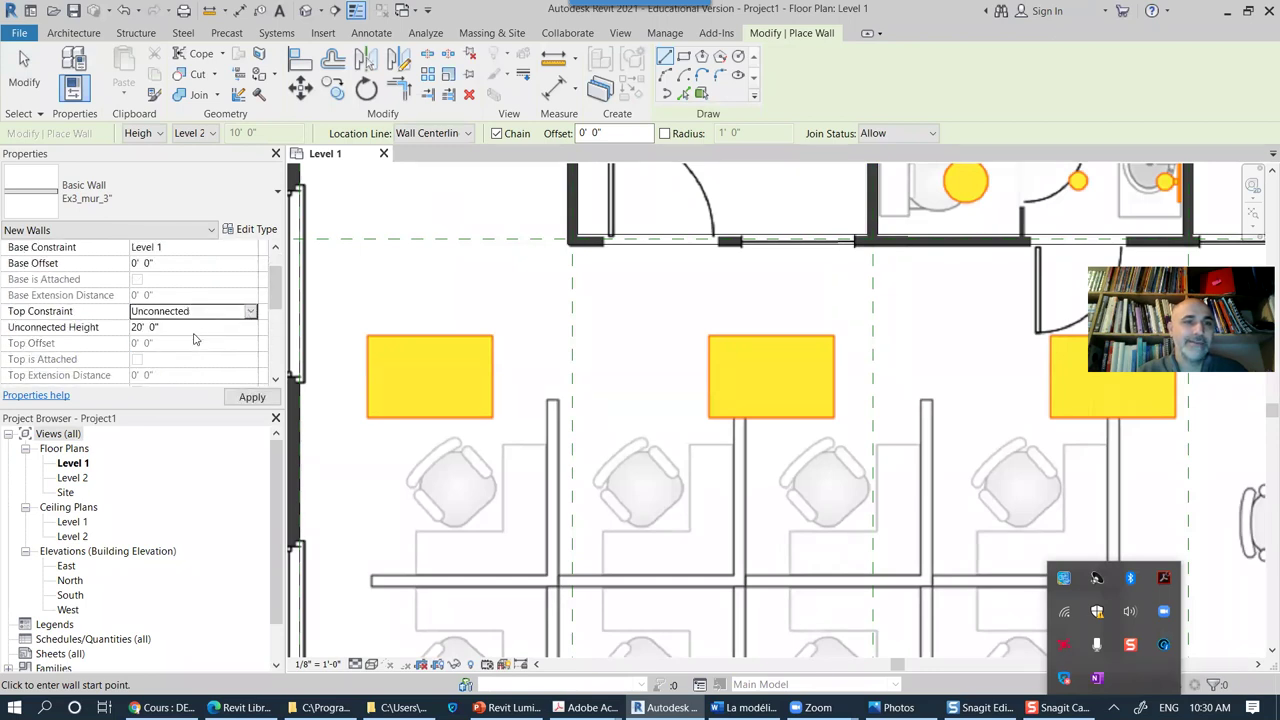
left_click(141, 328)
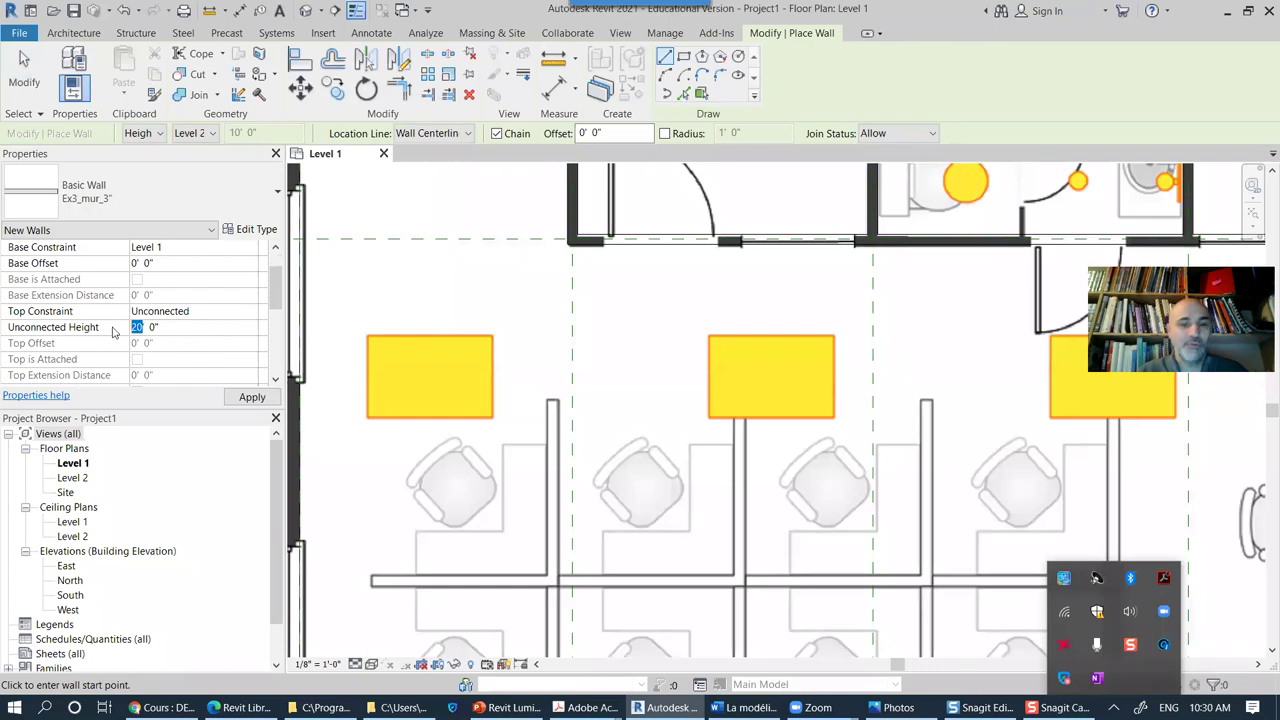
type("4")
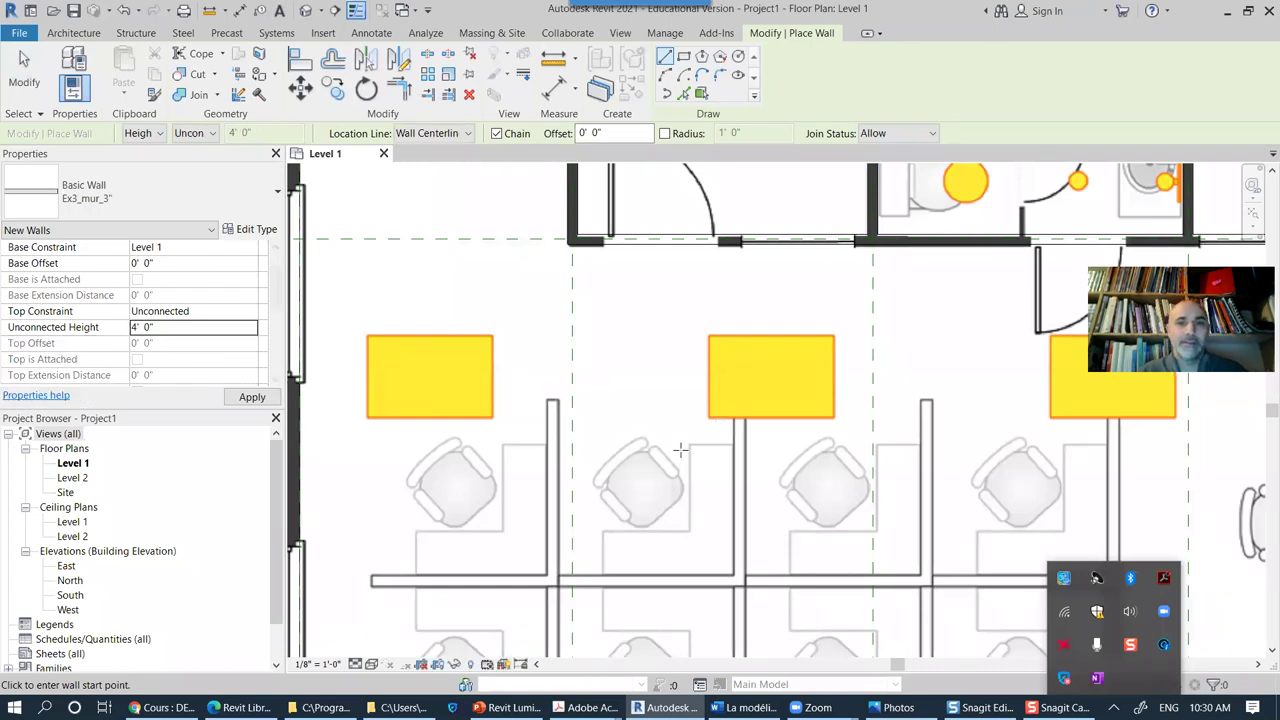
scroll(597, 424, "down", 1)
scroll(590, 410, "down", 2)
middle_click_drag(568, 334, 565, 271)
scroll(545, 340, "up", 4)
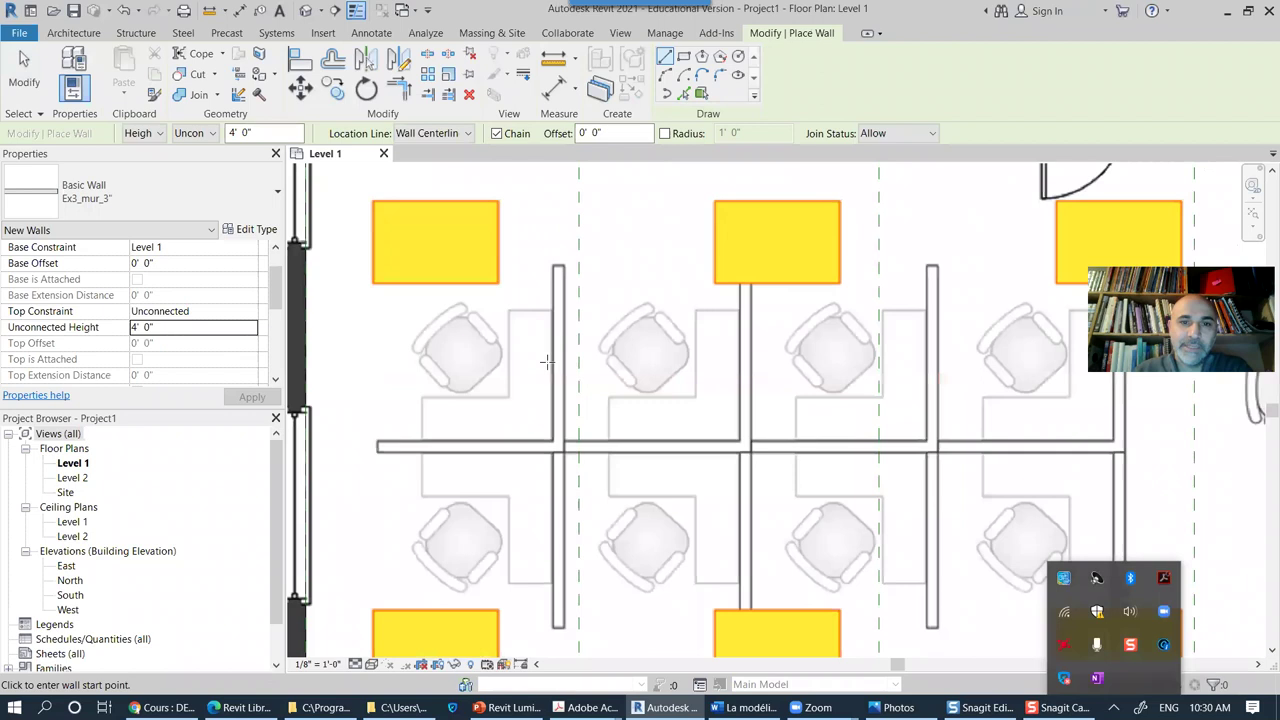
Step: Draw the wall by its exterior finish face from the partition's top end to its bottom end
left_click(465, 138)
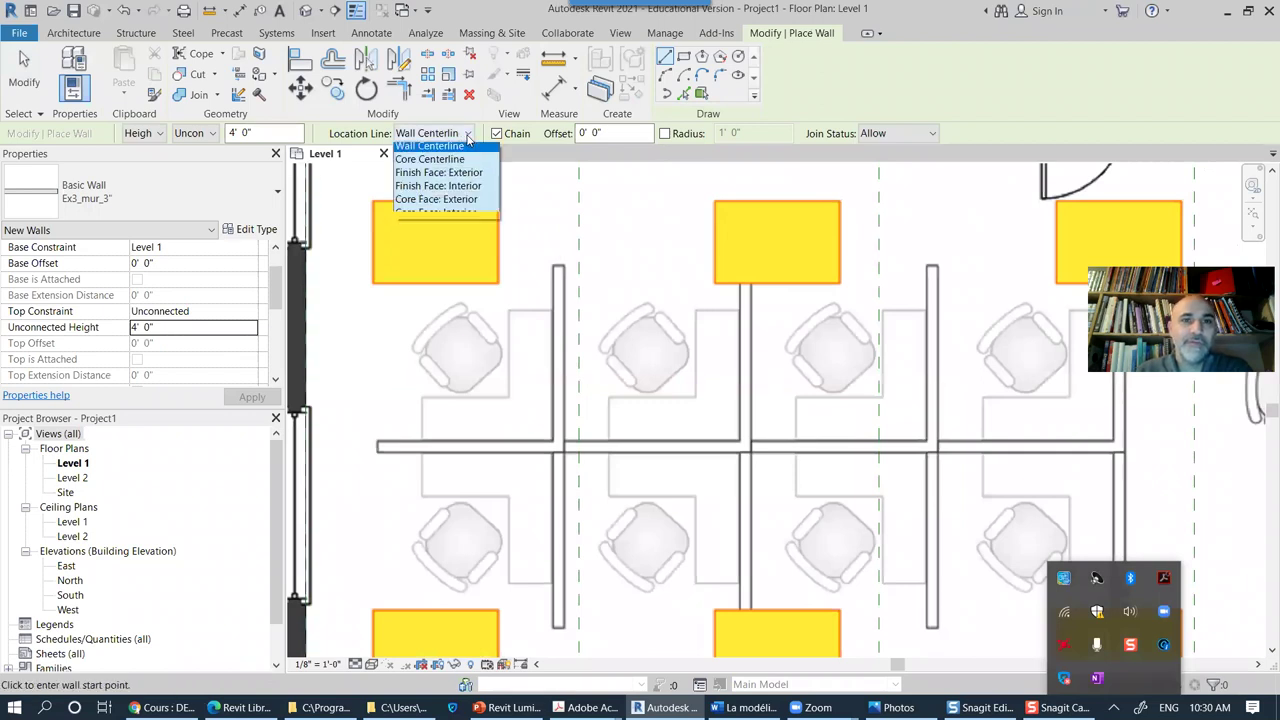
left_click(445, 176)
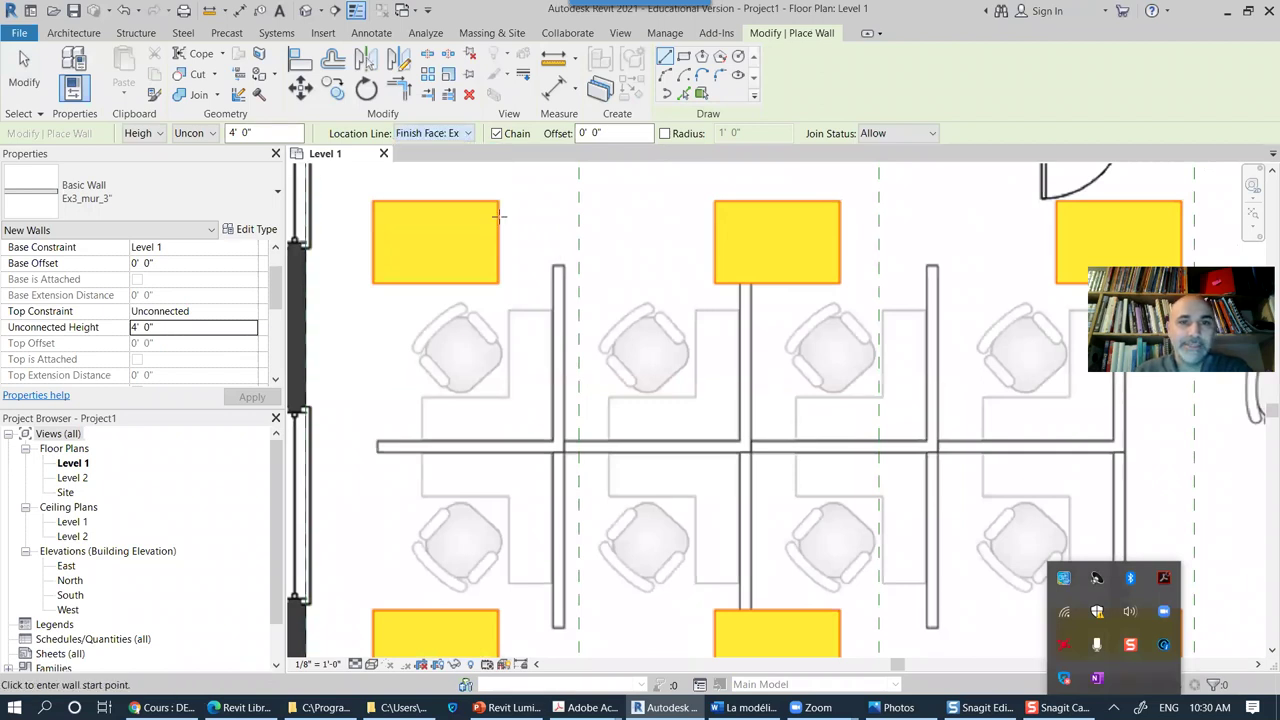
left_click(562, 265)
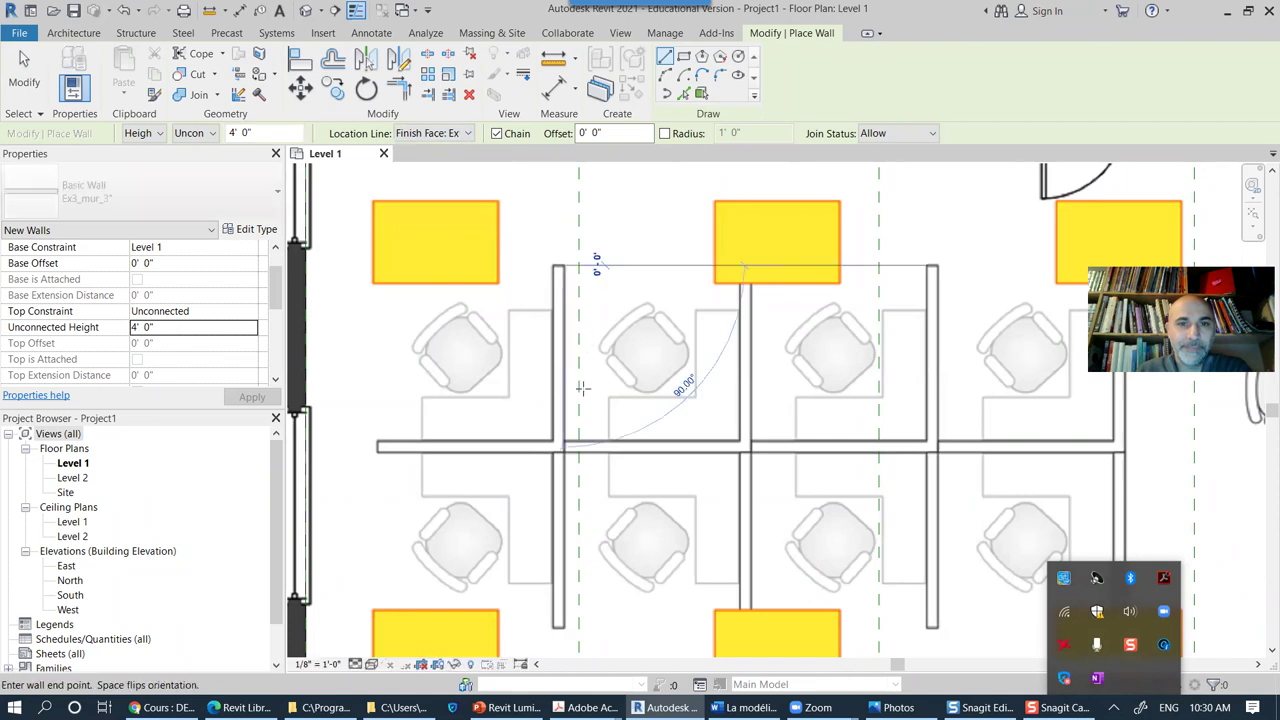
left_click(564, 628)
key("Escape")
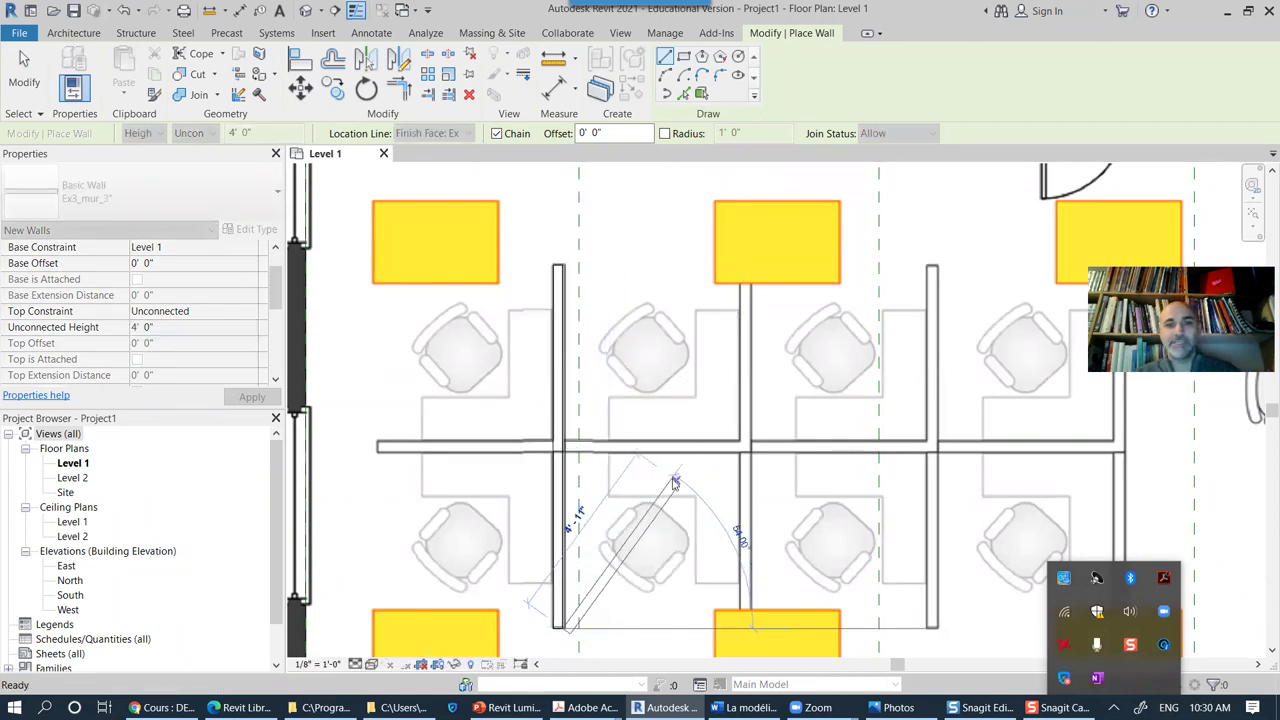
middle_click_drag(707, 382, 603, 380)
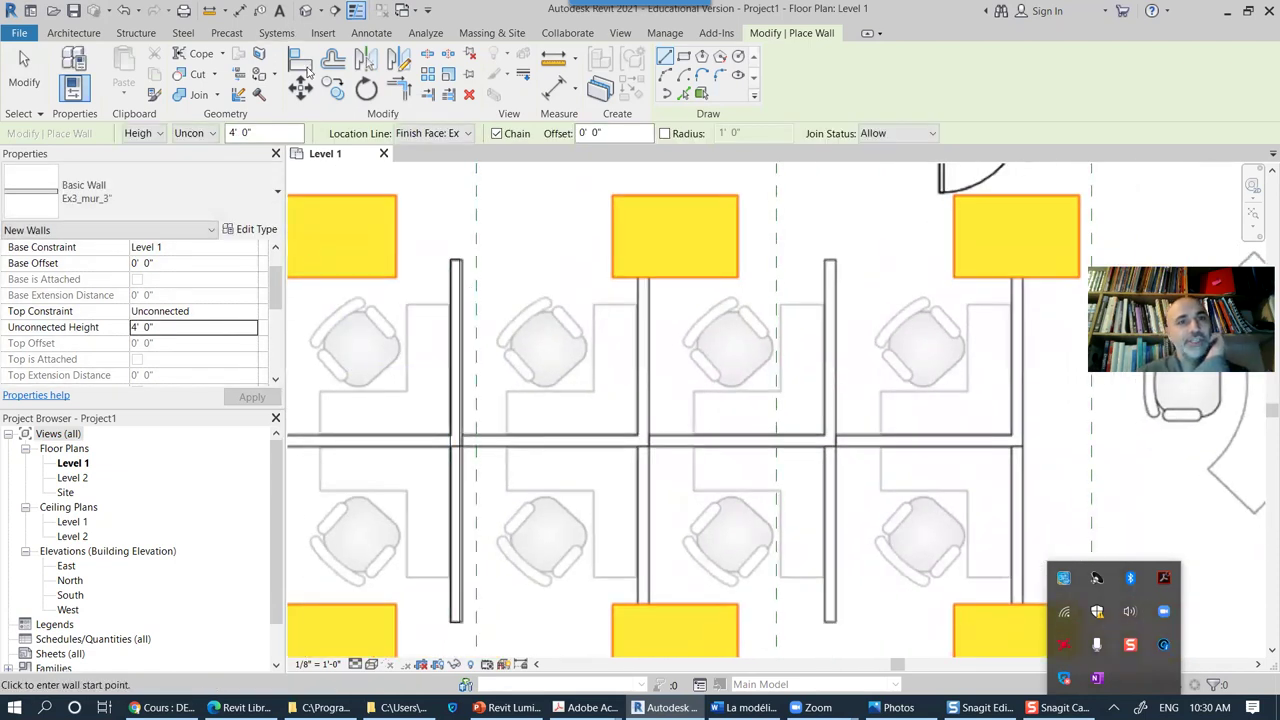
Step: Measure the distance between two adjacent cubicle partition walls with ME
key("Escape")
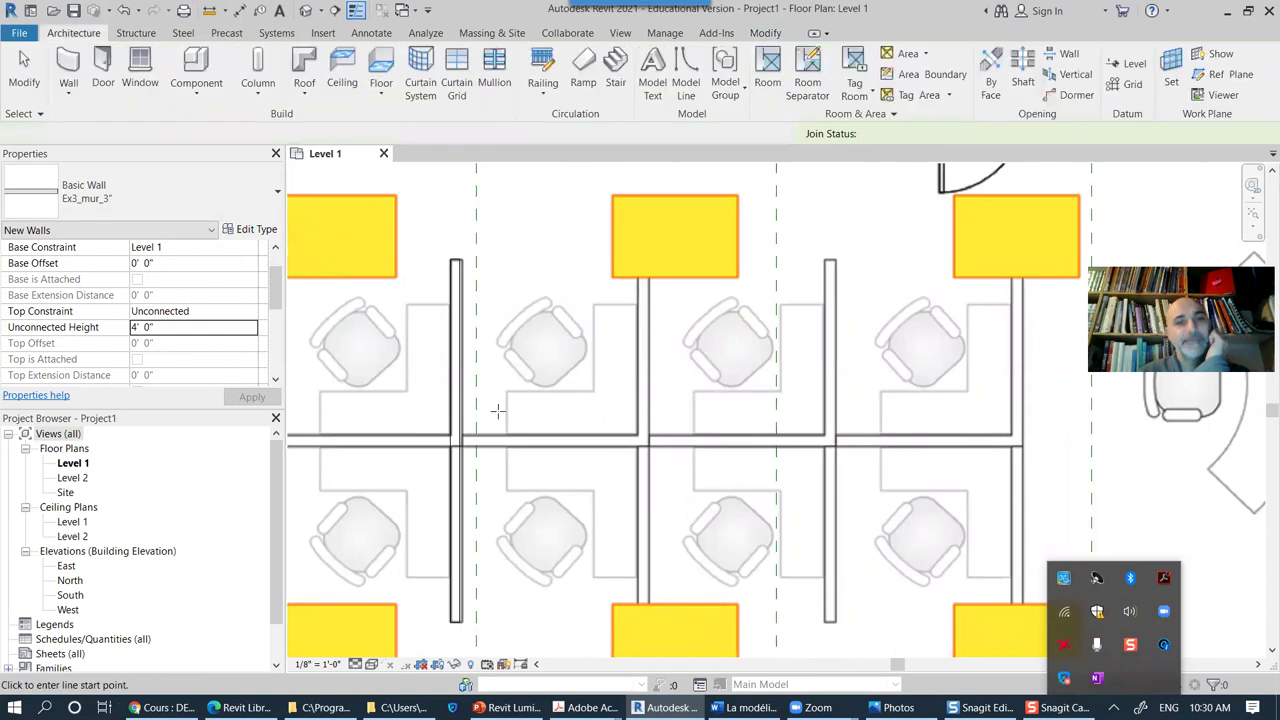
key("m")
key("e")
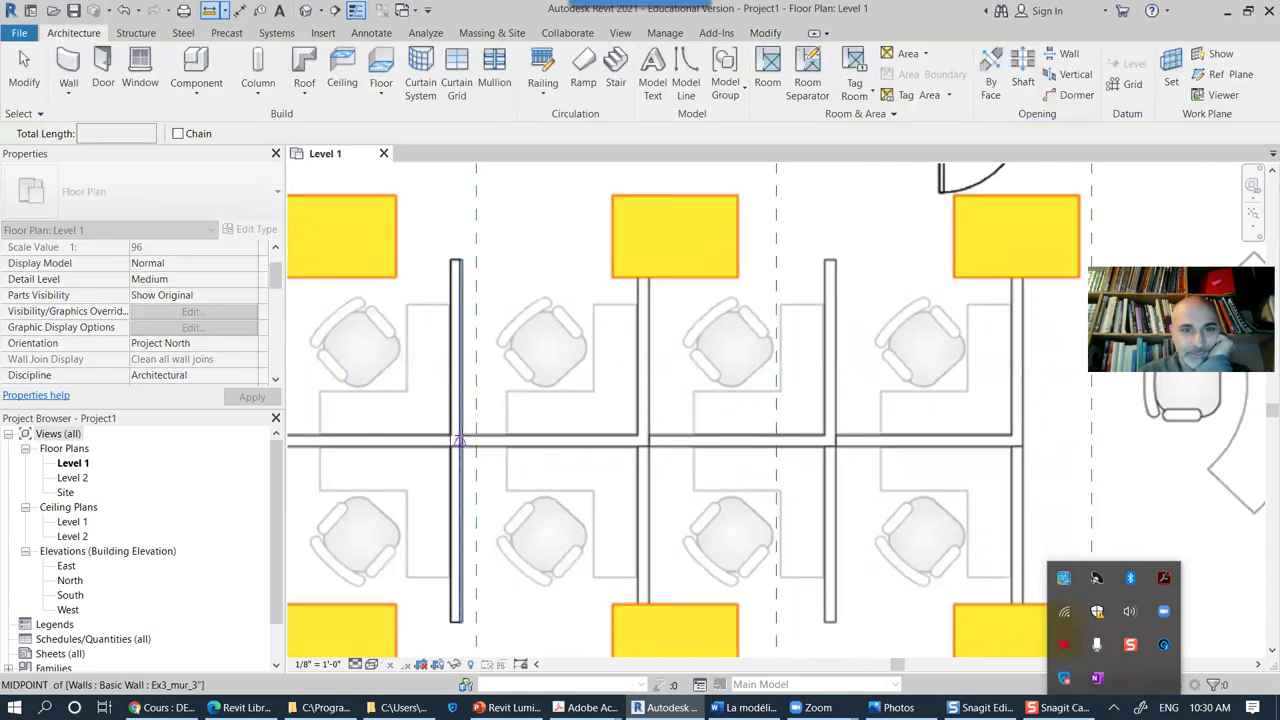
left_click(458, 440)
left_click(641, 440)
scroll(641, 440, "up", 1)
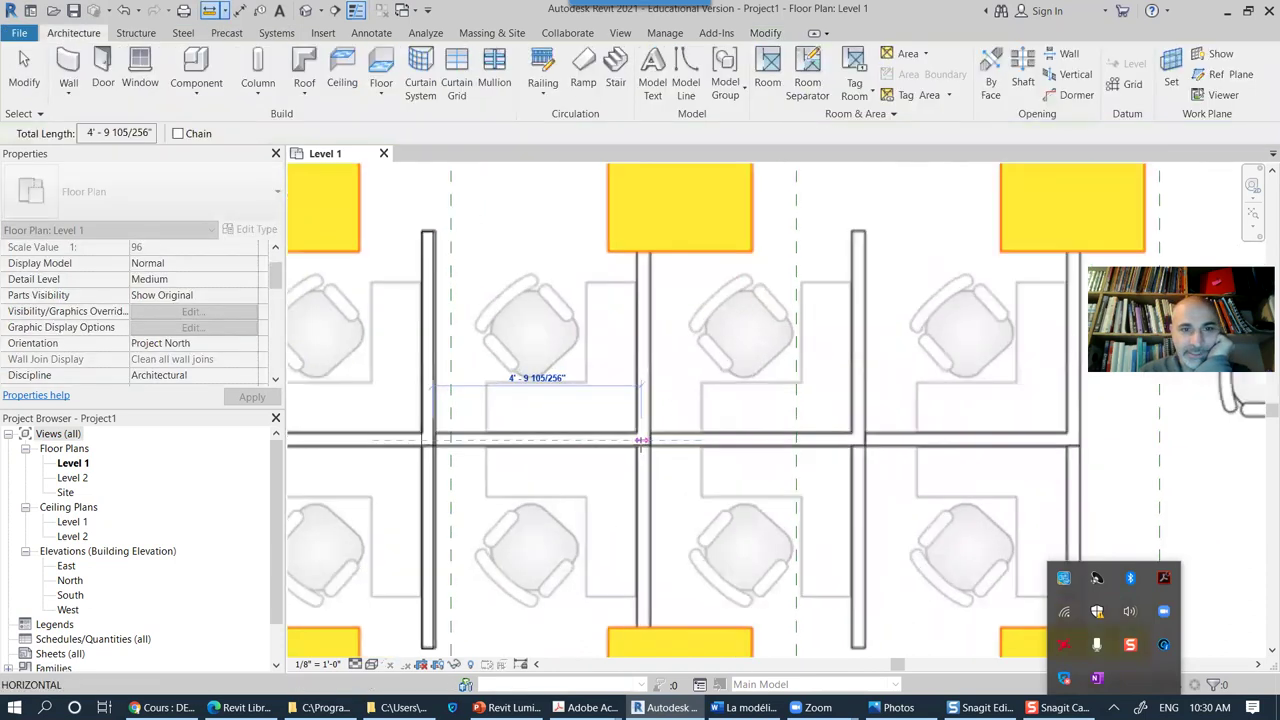
scroll(641, 440, "up", 2)
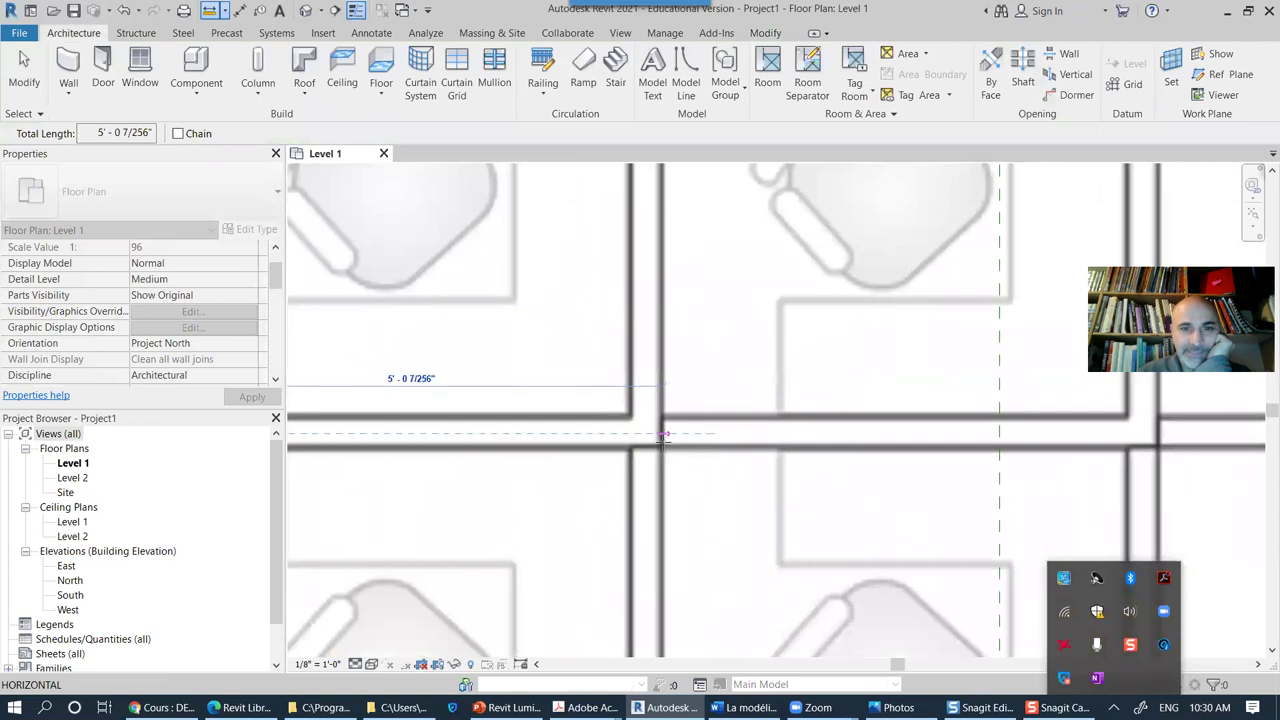
key("Escape")
key("Escape")
scroll(632, 428, "down", 3)
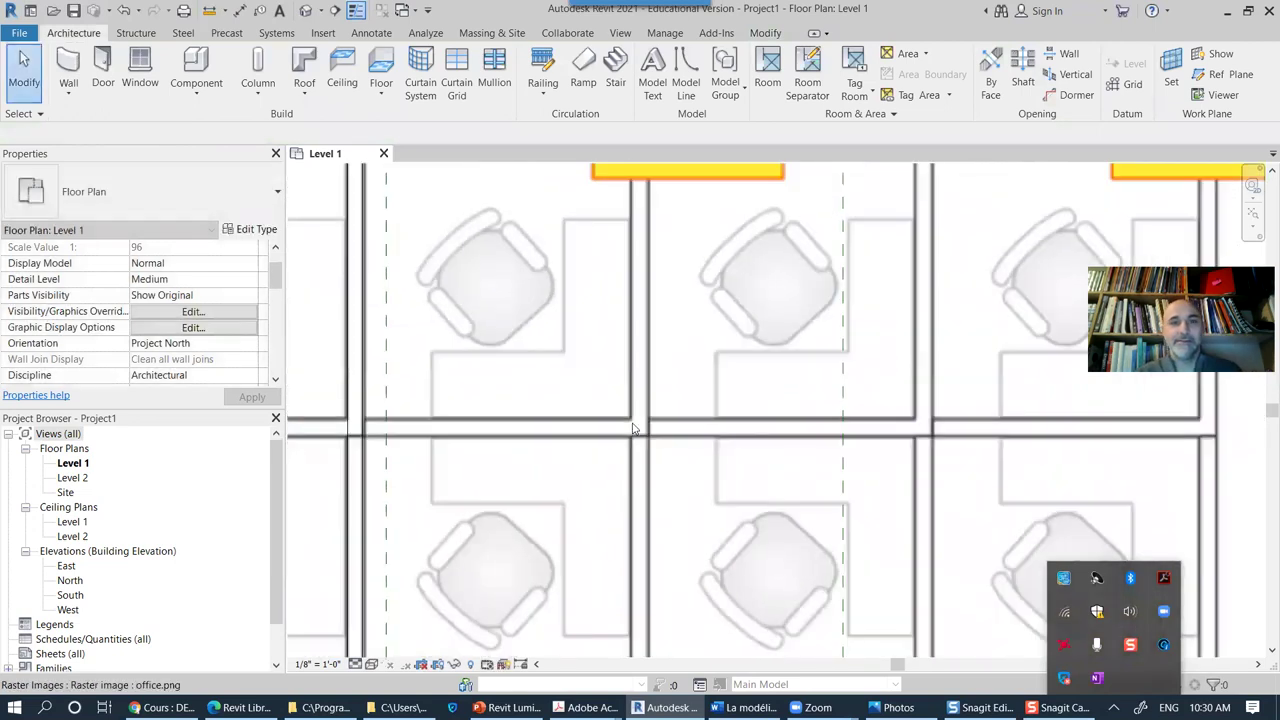
scroll(632, 428, "down", 3)
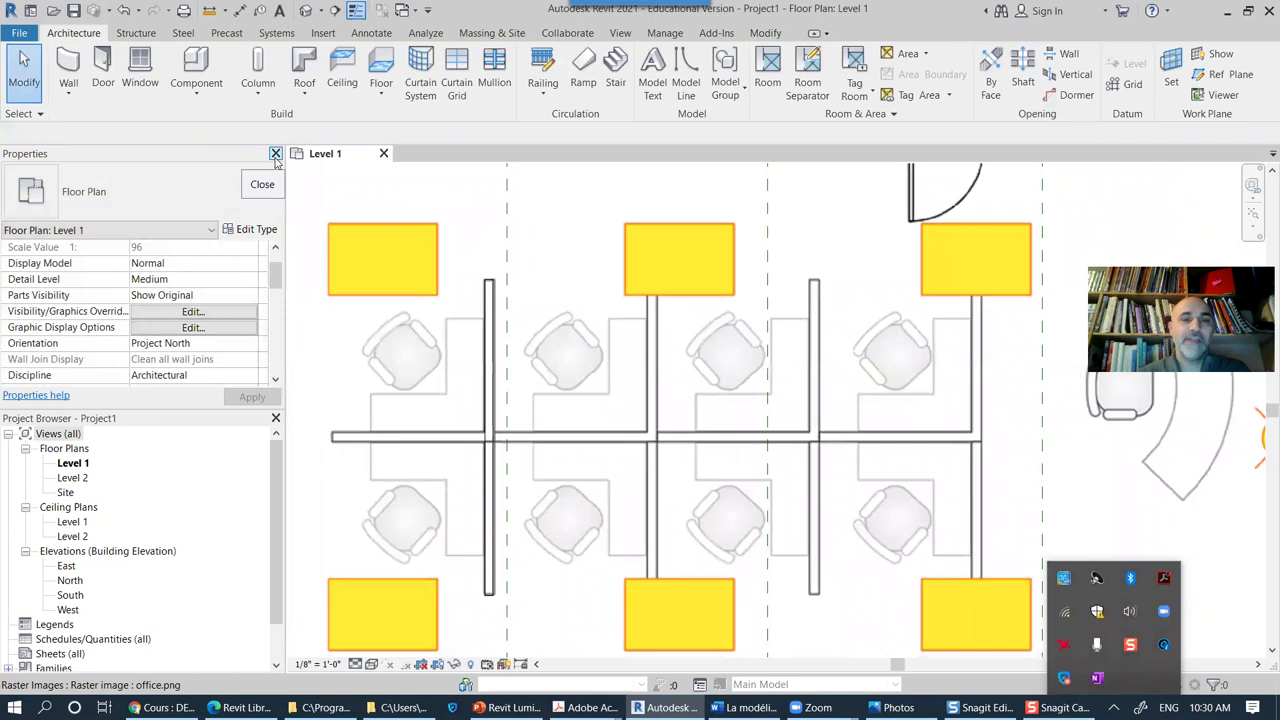
Step: Offset-copy three vertical cubicle partitions about 4' 11" to the right
left_click(766, 33)
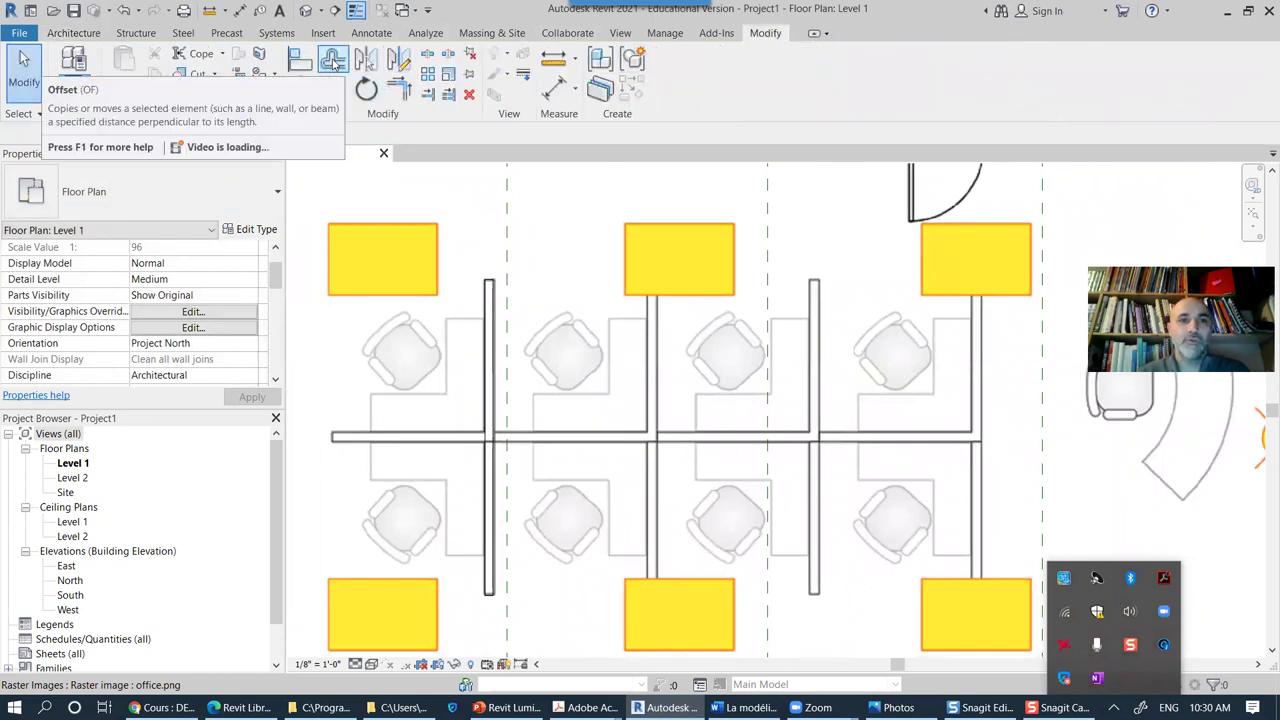
left_click(333, 60)
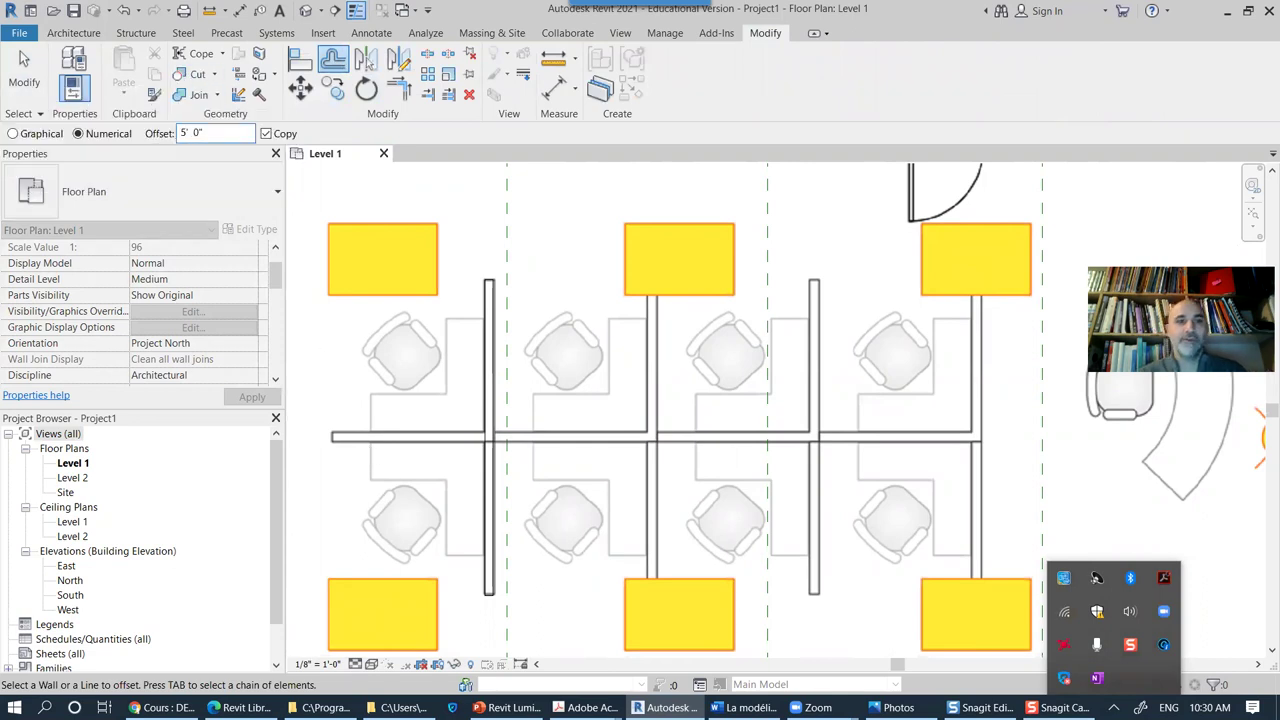
left_click(490, 384)
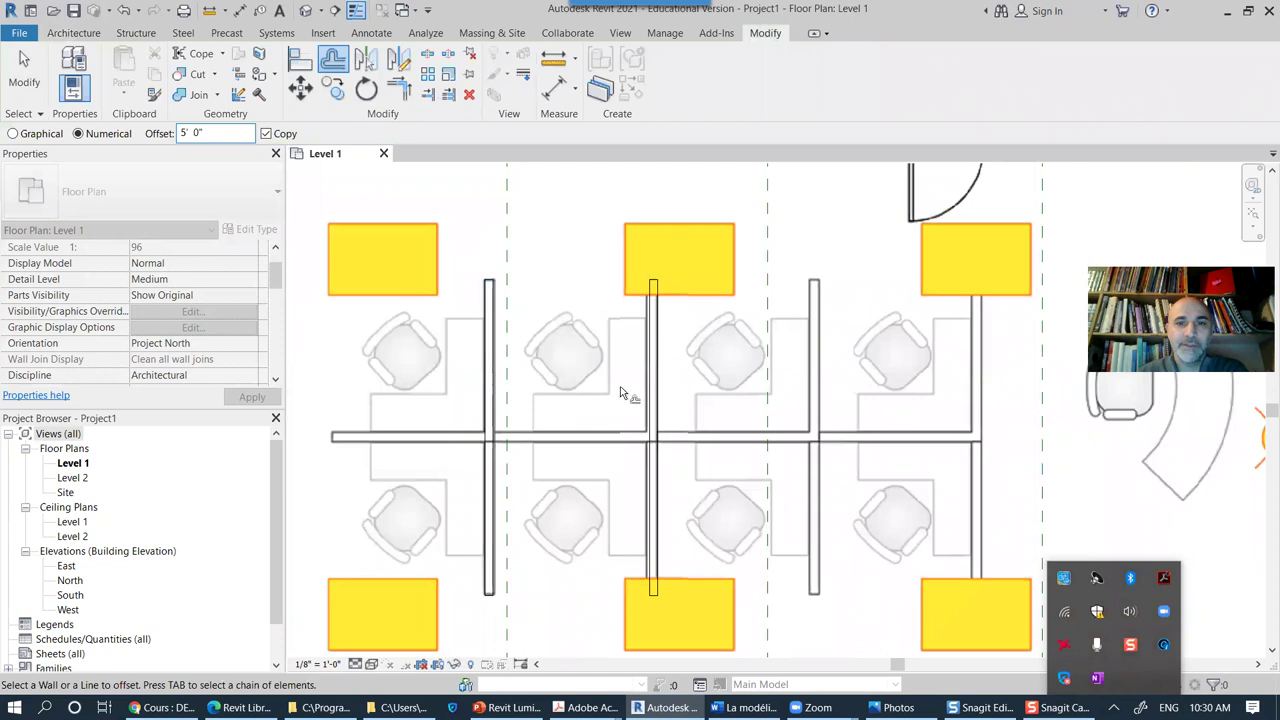
left_click(655, 398)
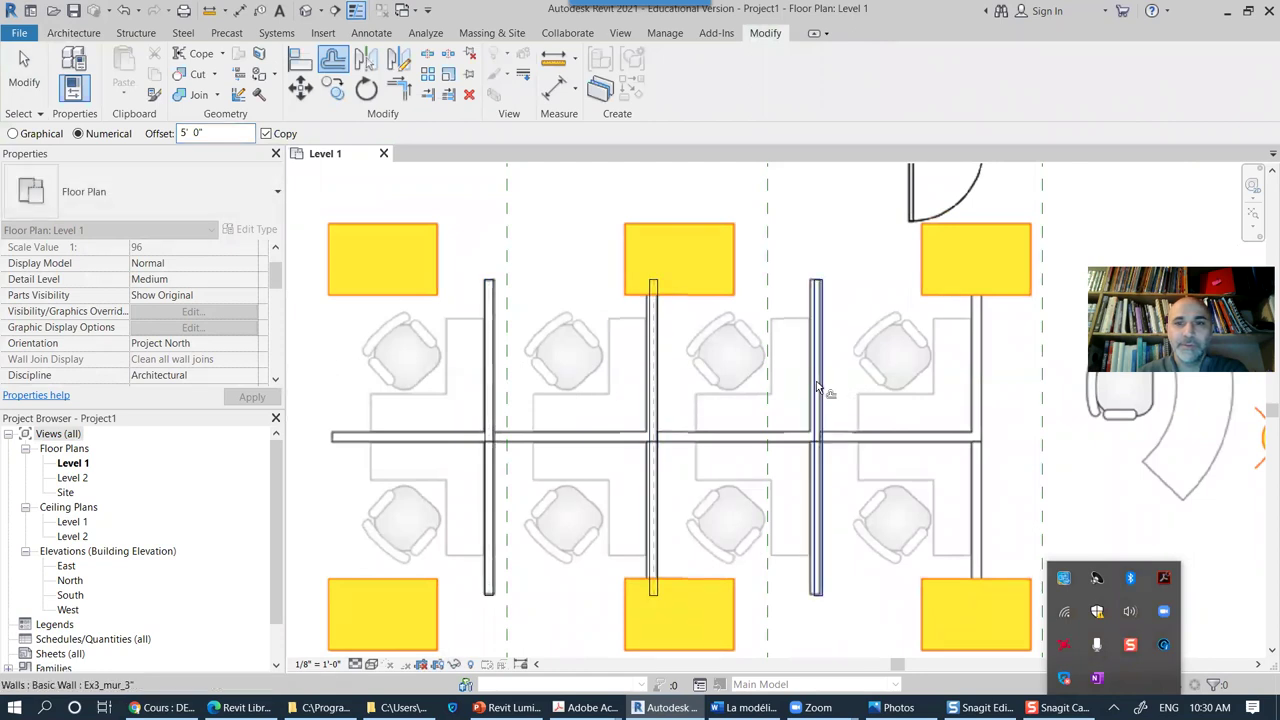
left_click(823, 390)
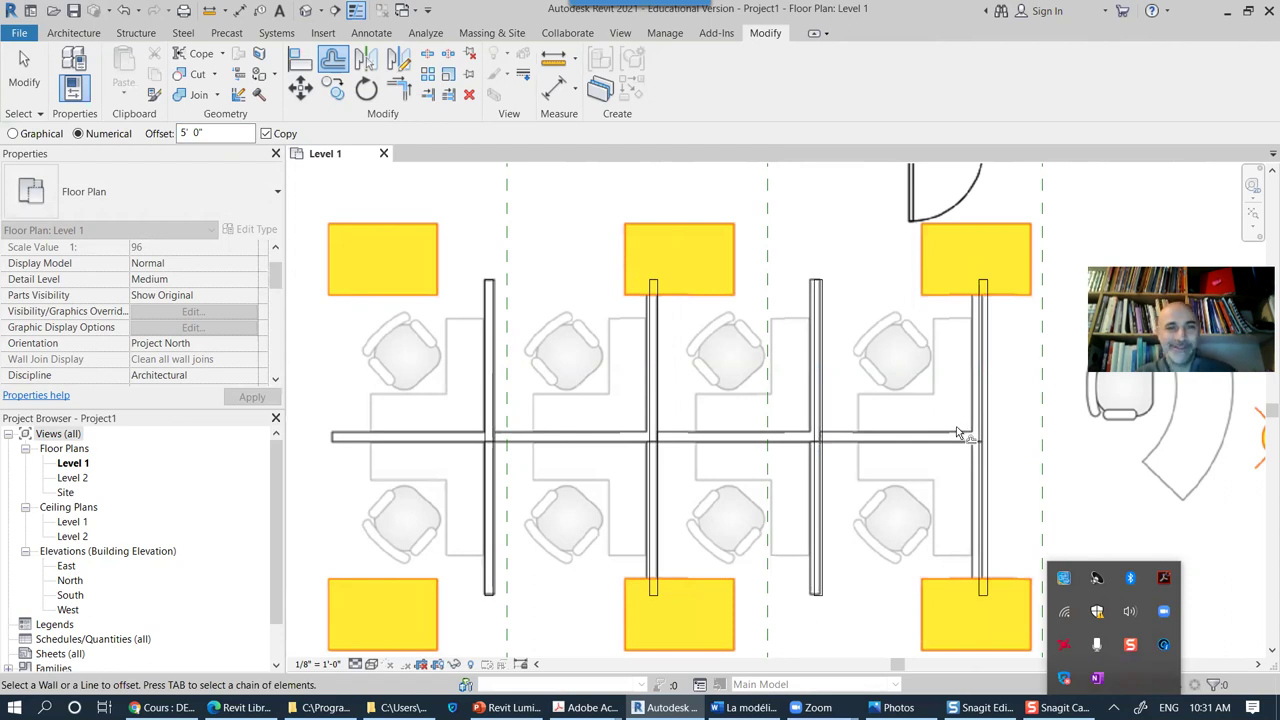
scroll(905, 452, "down", 4)
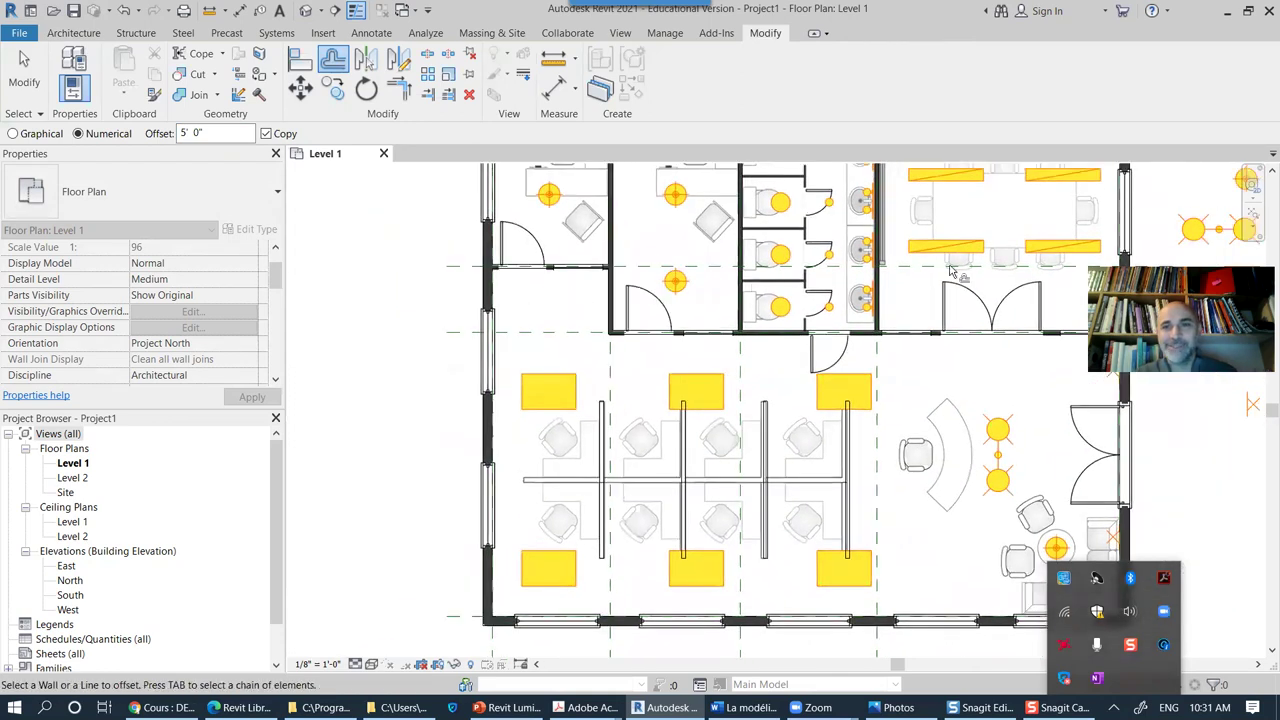
scroll(845, 355, "down", 3)
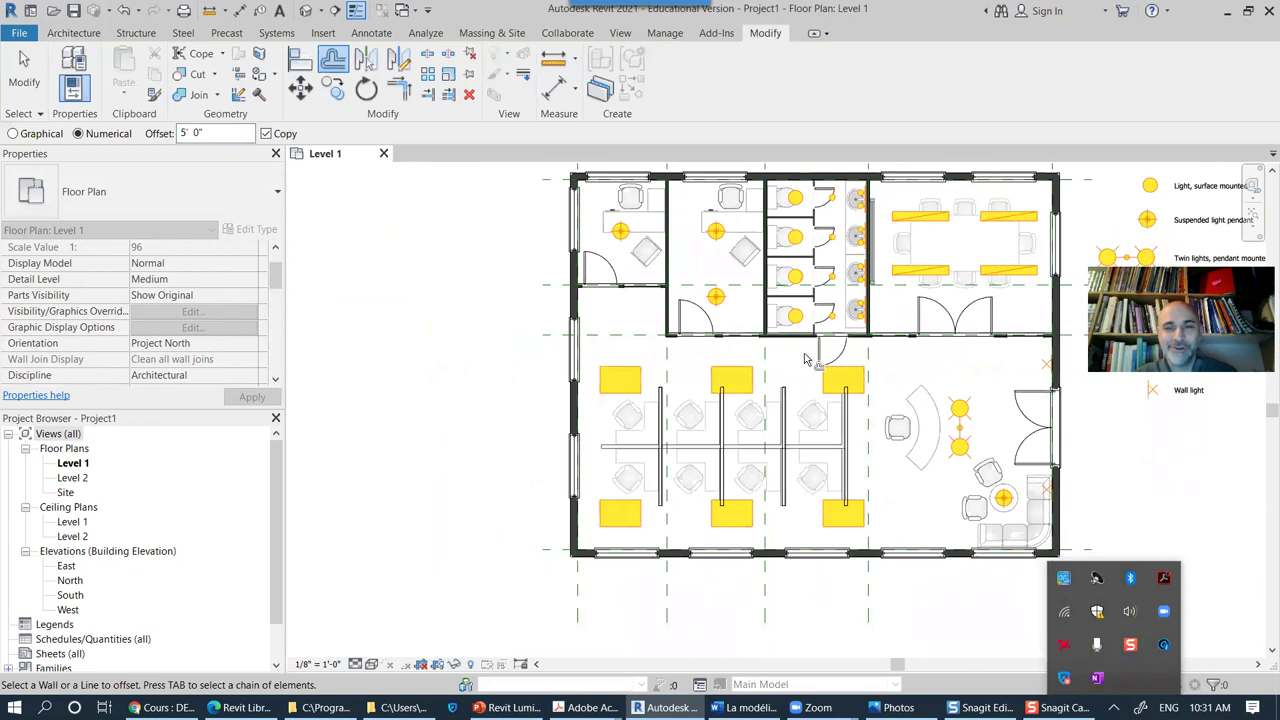
scroll(760, 465, "up", 5)
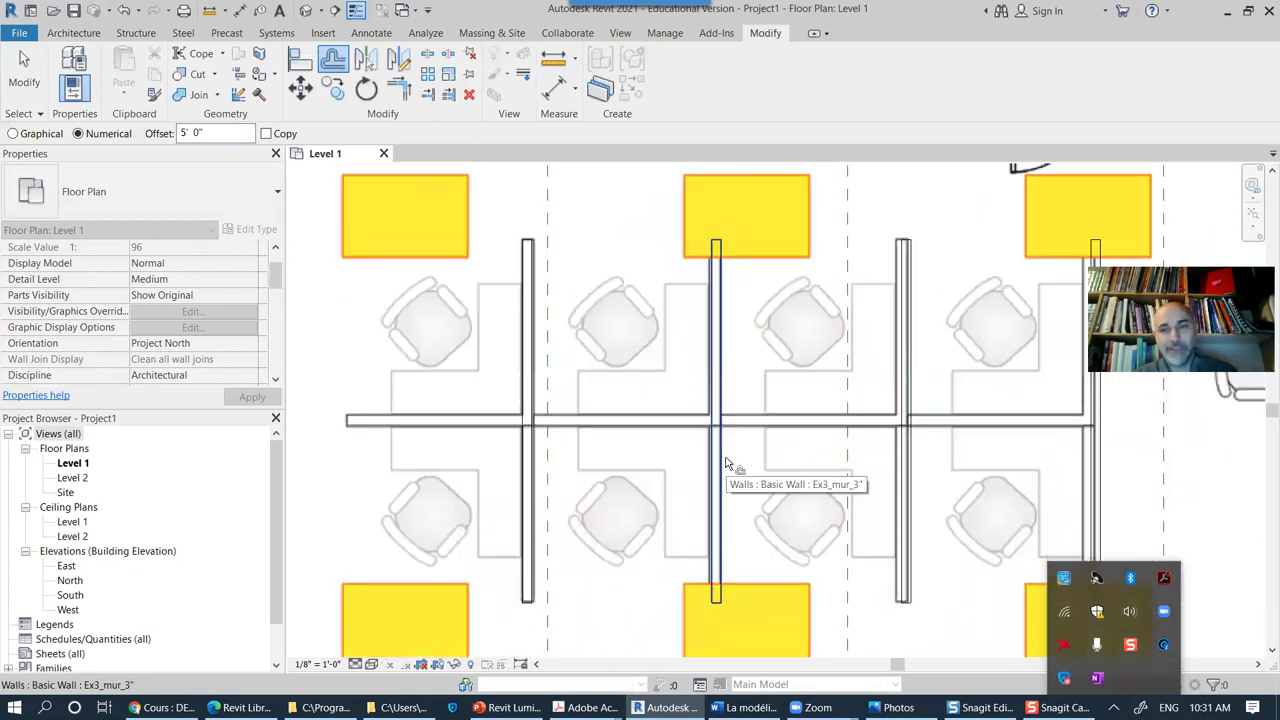
scroll(727, 463, "down", 1)
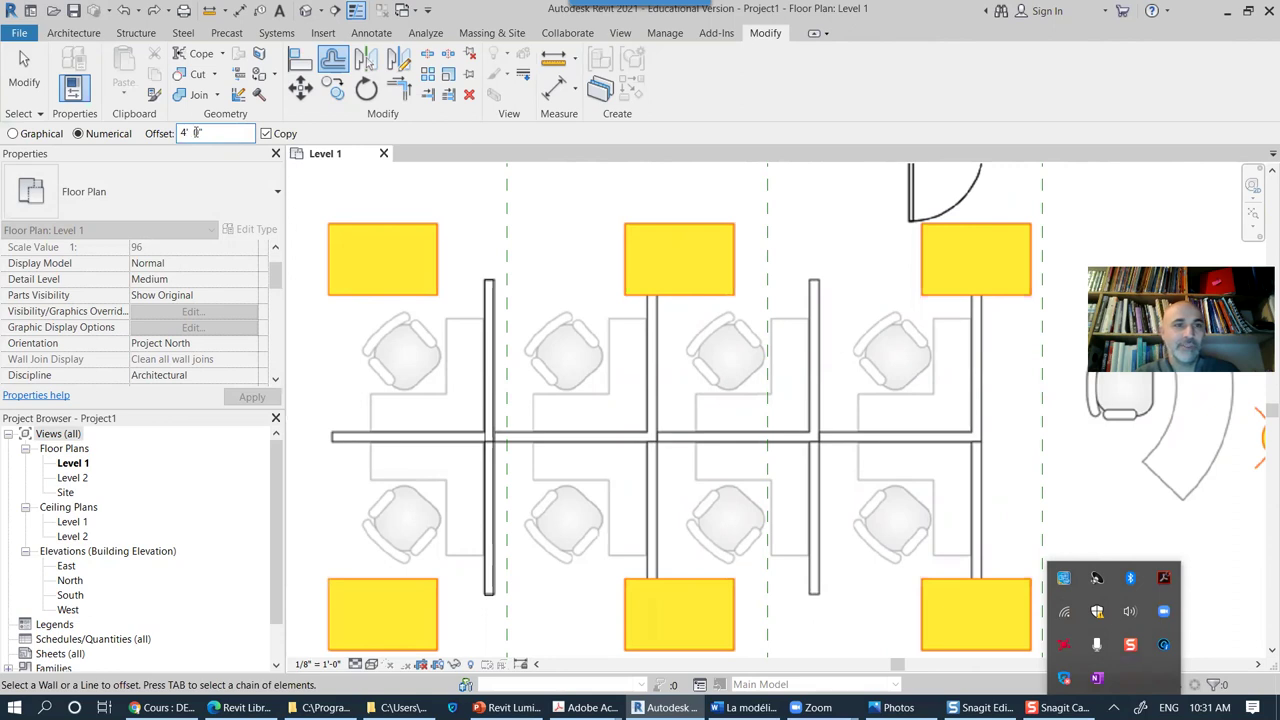
Step: Offset-copy five more vertical partitions 4' 11" rightward, then return to Modify
left_click(506, 350)
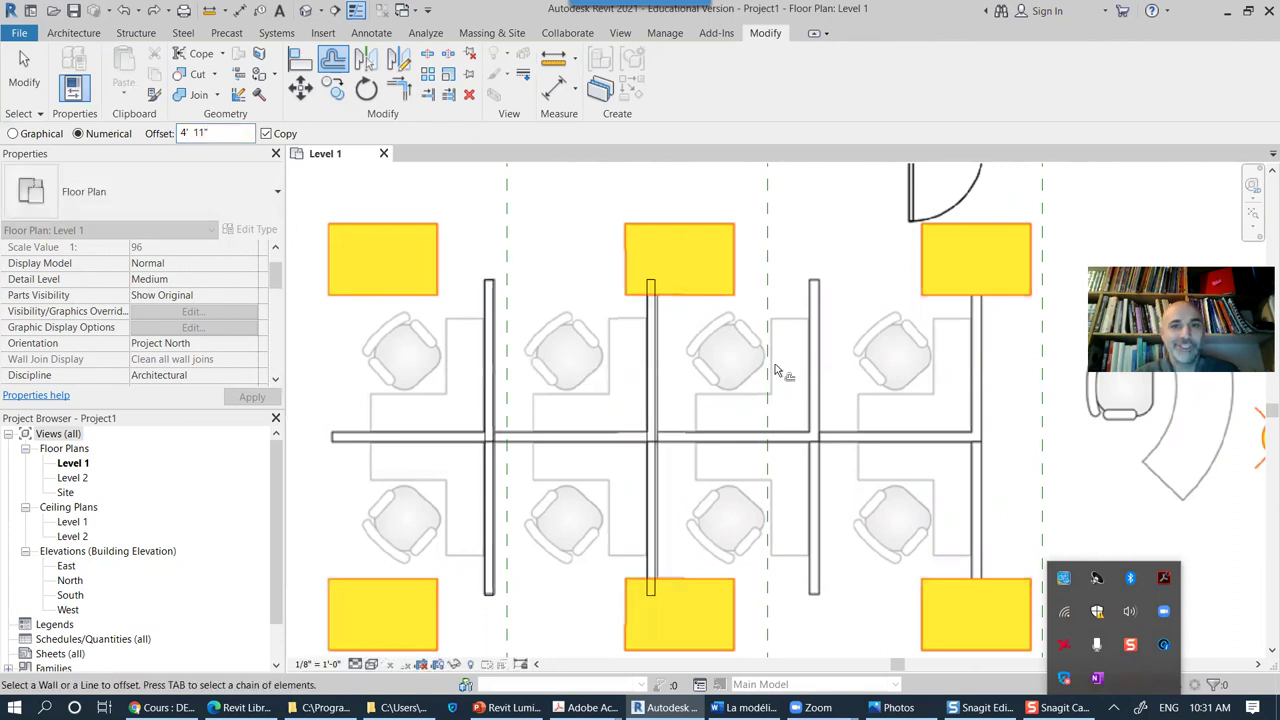
left_click(668, 375)
left_click(830, 380)
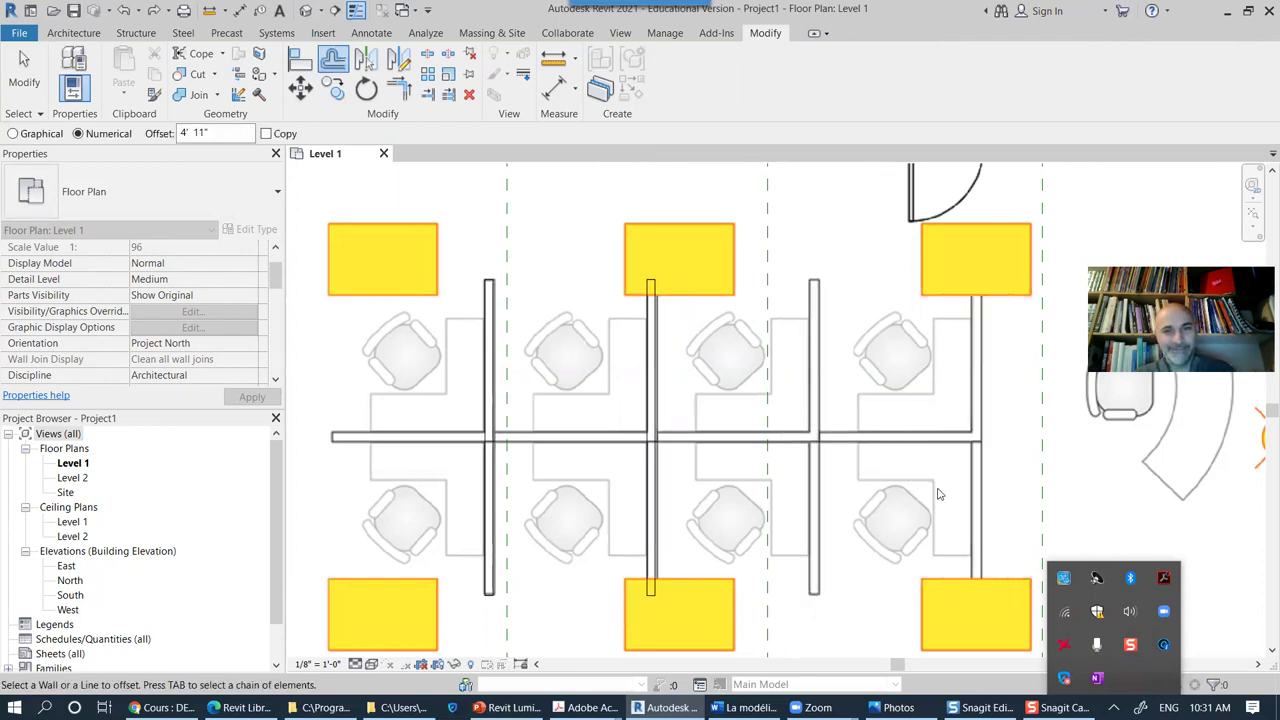
left_click(490, 385)
left_click(812, 395)
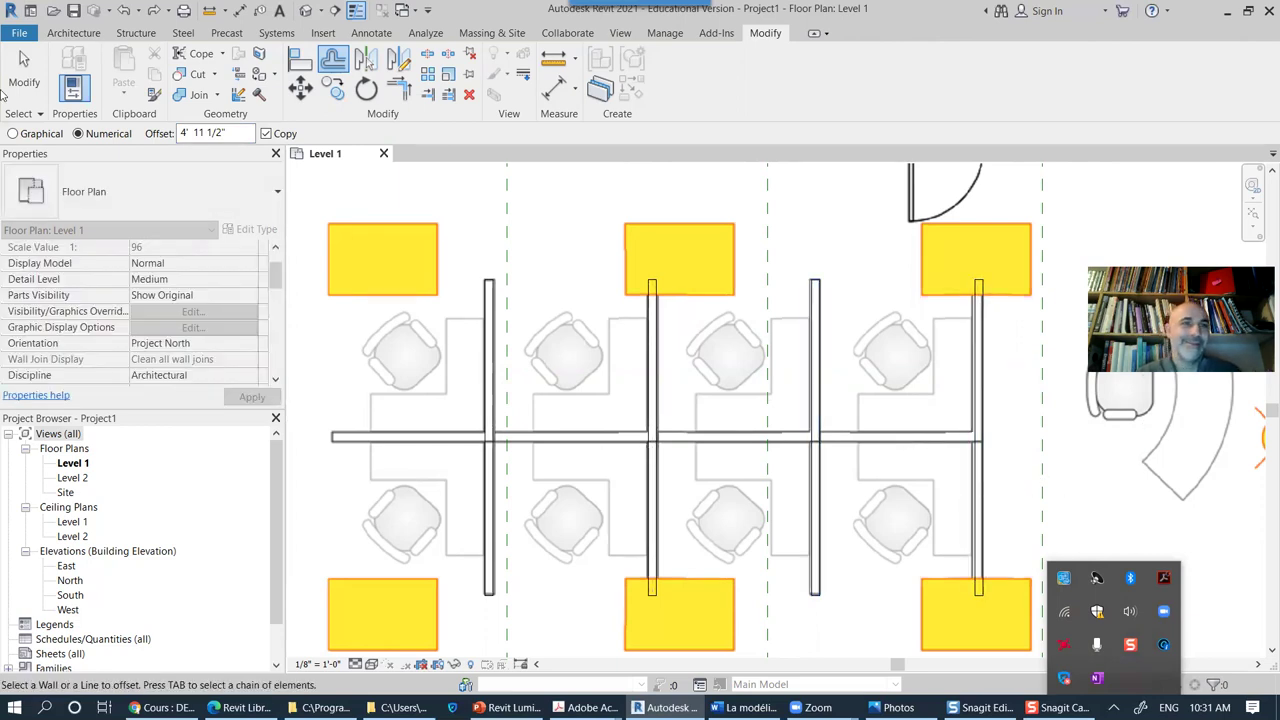
left_click(28, 60)
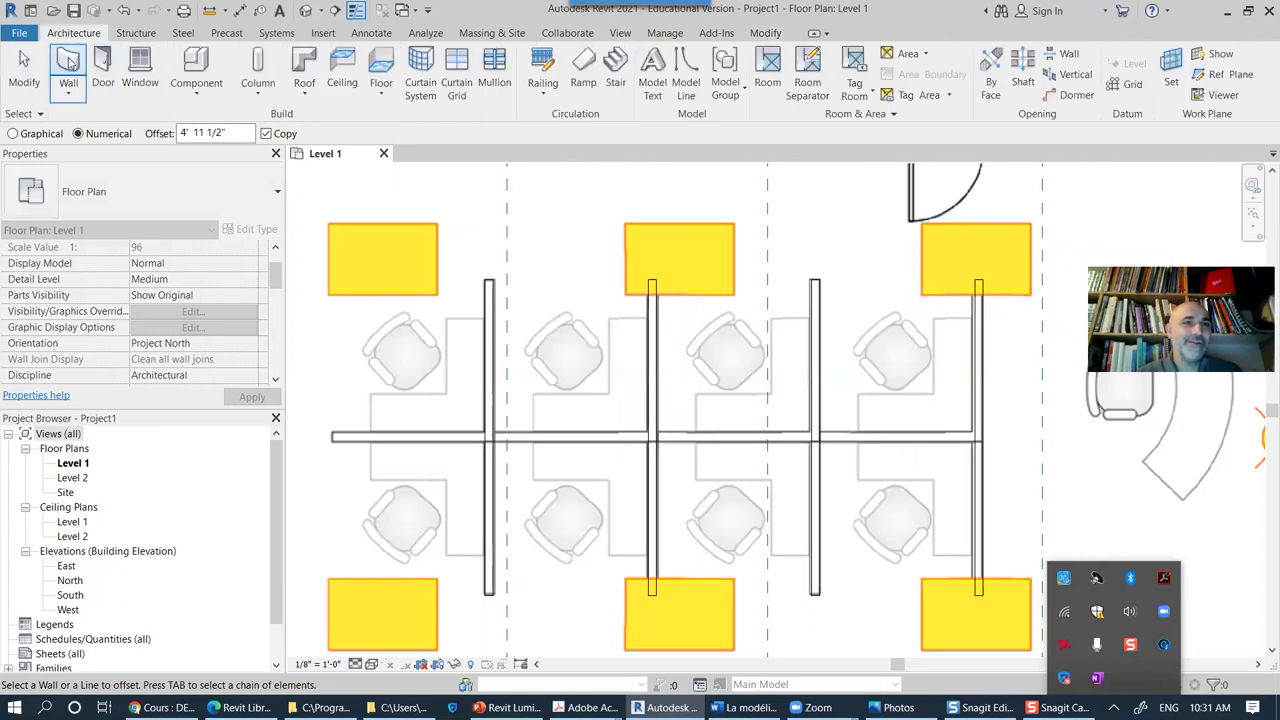
Step: Cancel a started wall without placing it and switch to the default 3D view
left_click(106, 55)
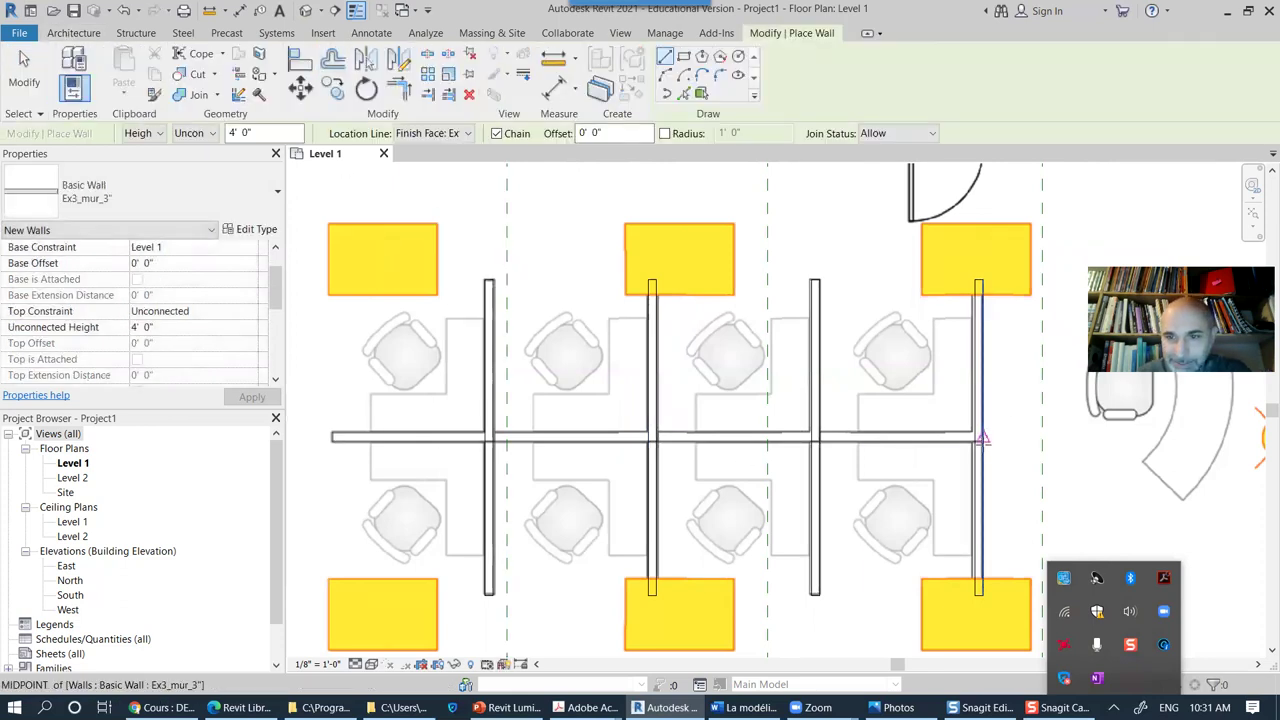
left_click(331, 438)
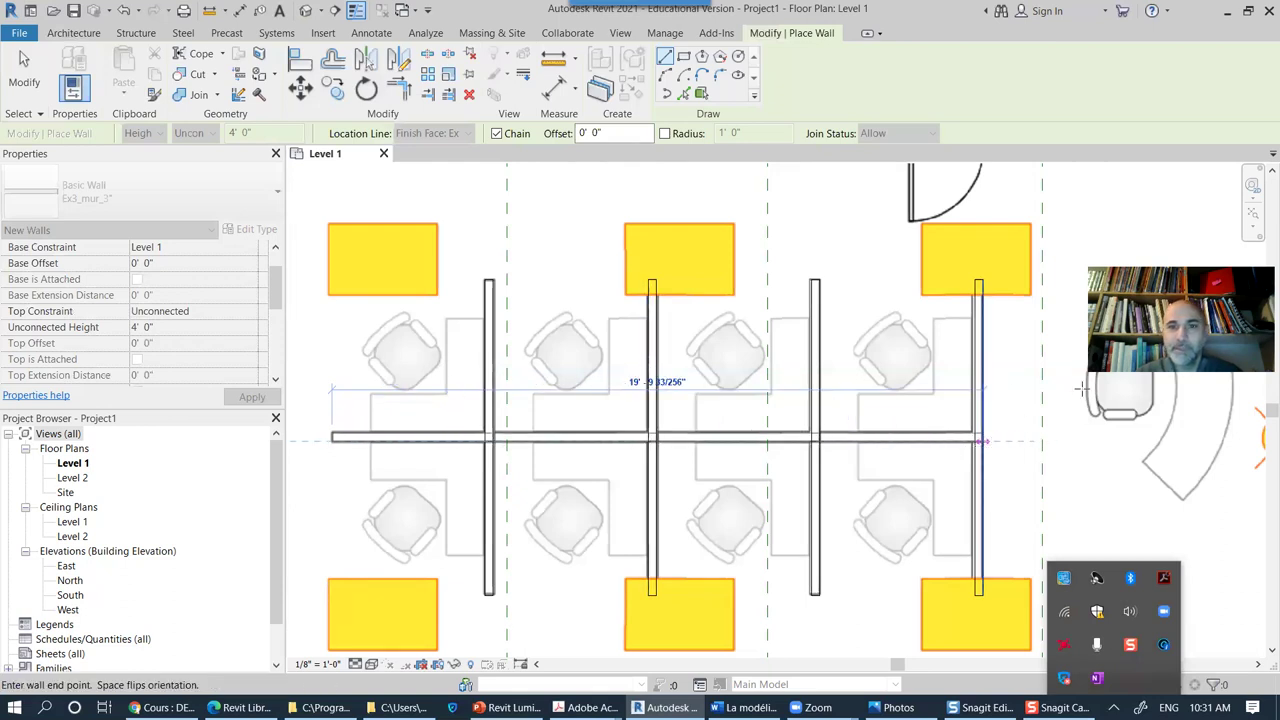
left_click(24, 75)
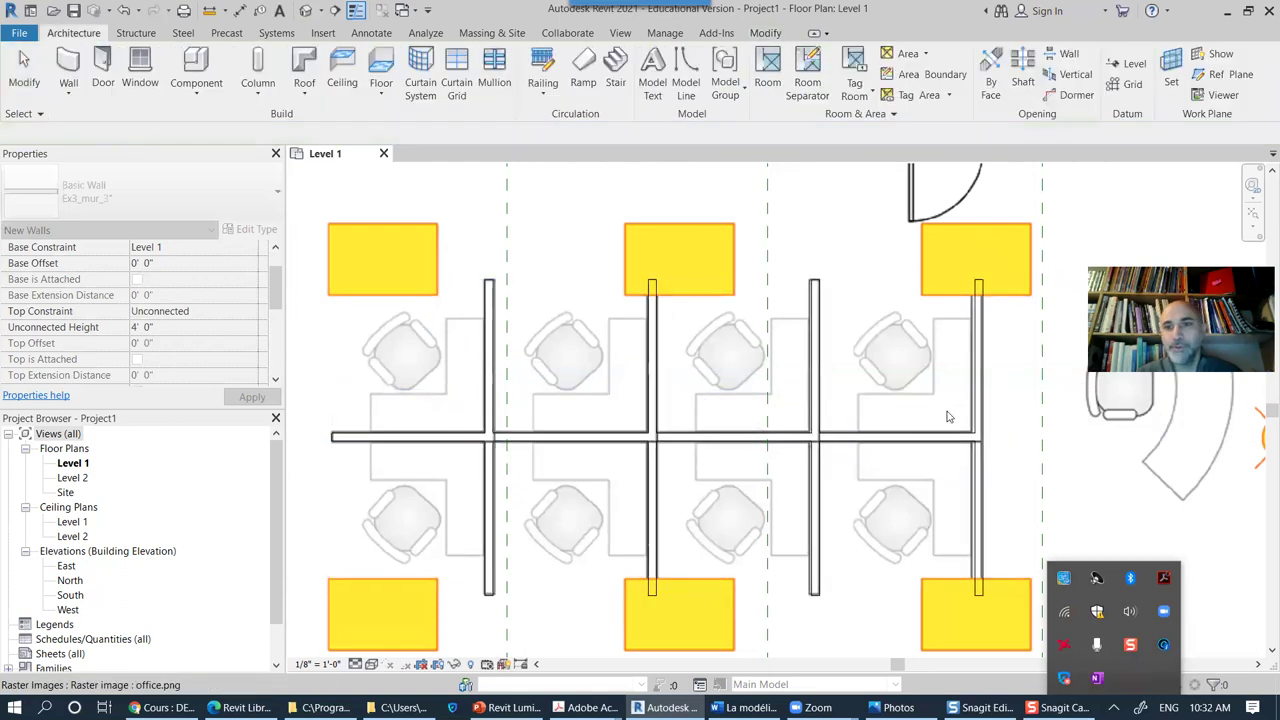
scroll(938, 432, "down", 3)
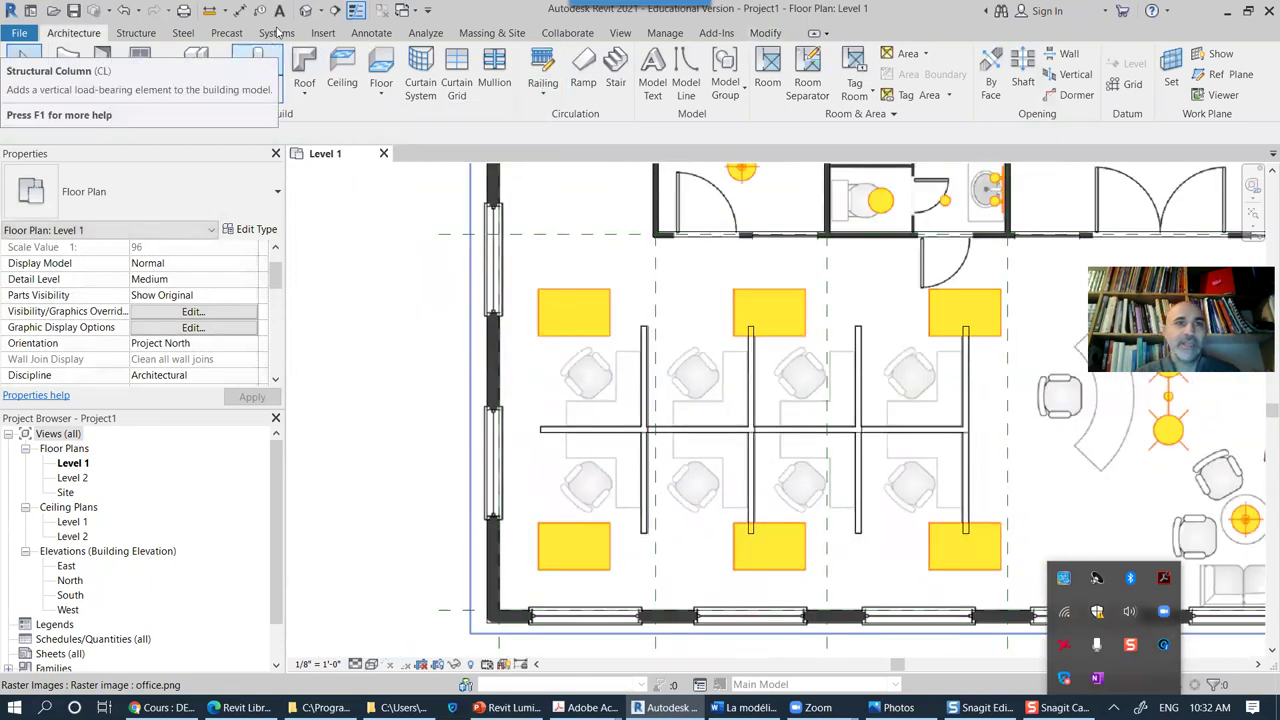
left_click(305, 10)
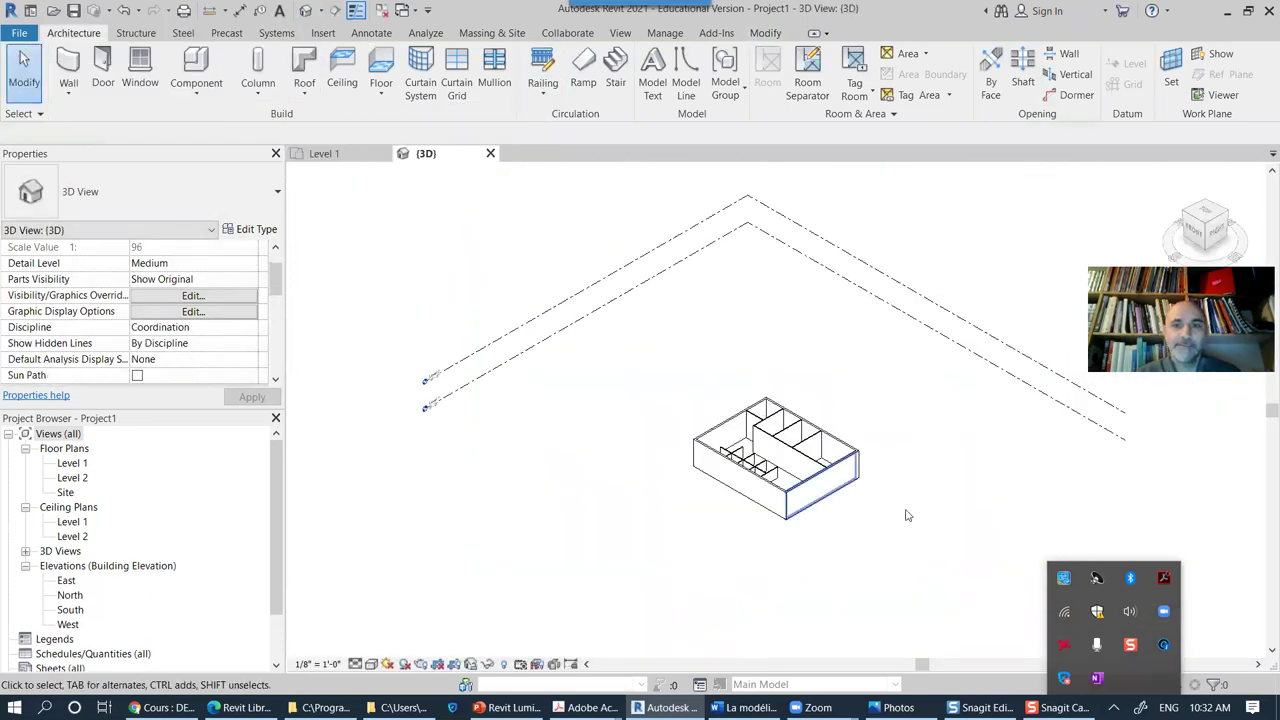
Step: Orbit the 3D model to check the partitions, then return to Level 1 showing the whole building
scroll(784, 464, "up", 4)
scroll(784, 464, "up", 2)
middle_click_drag(803, 506, 690, 440, "shift")
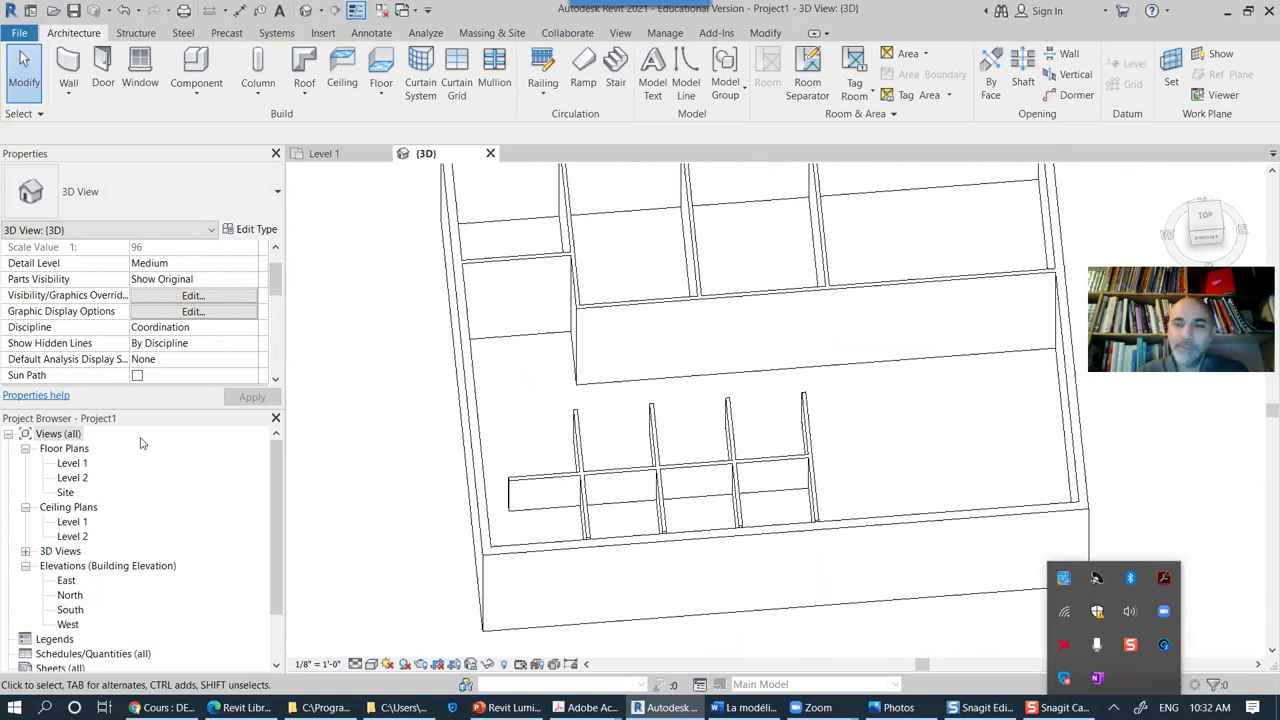
double_click(72, 463)
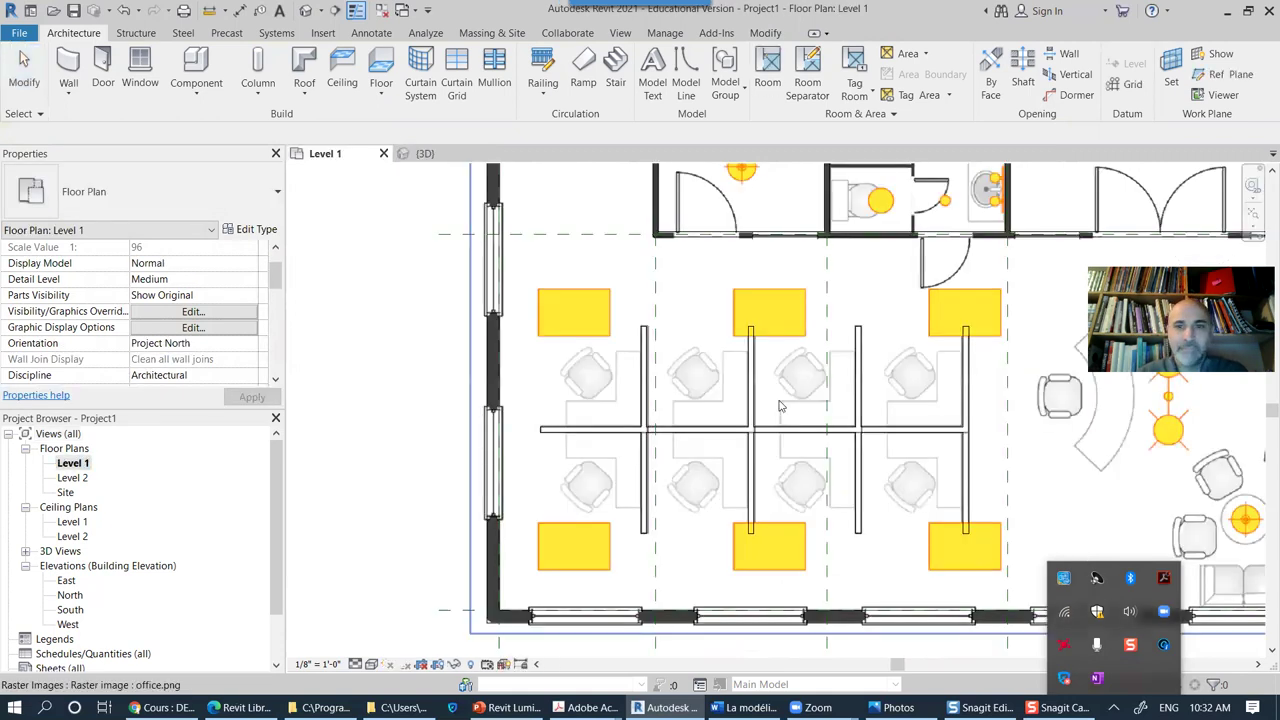
middle_click_drag(808, 400, 557, 405)
scroll(613, 404, "down", 2)
scroll(625, 362, "down", 1)
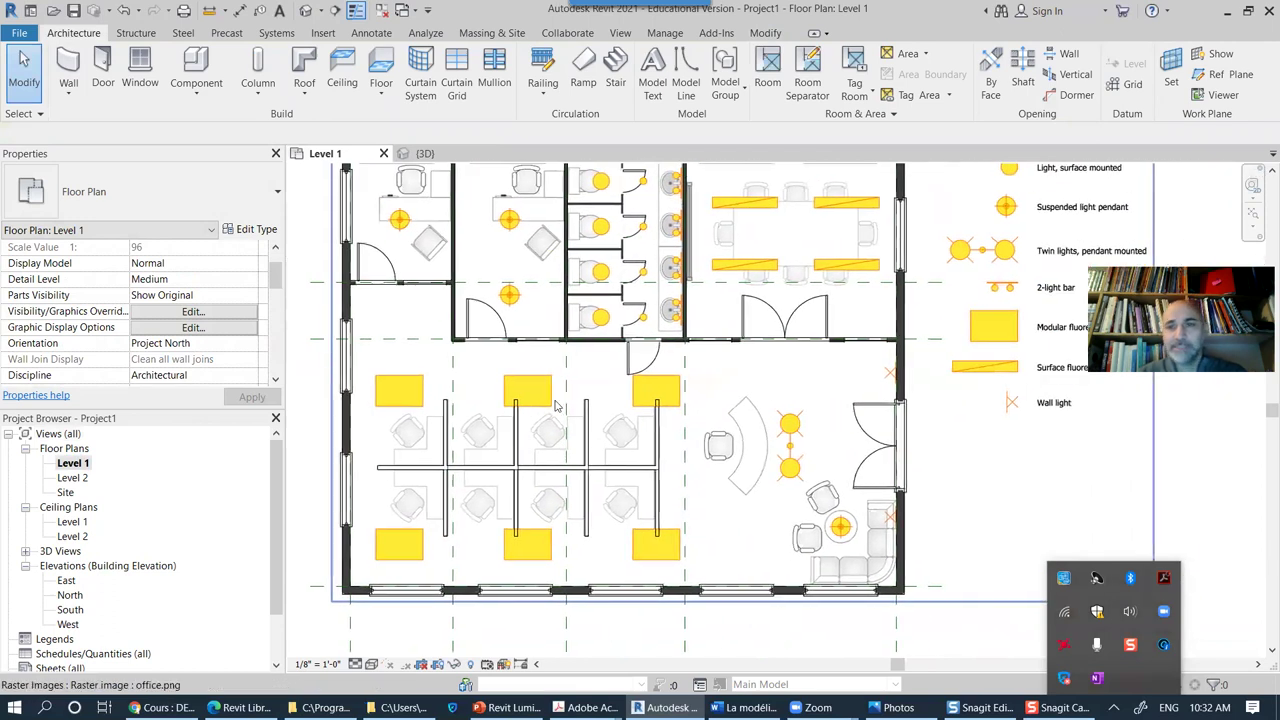
scroll(774, 407, "down", 1)
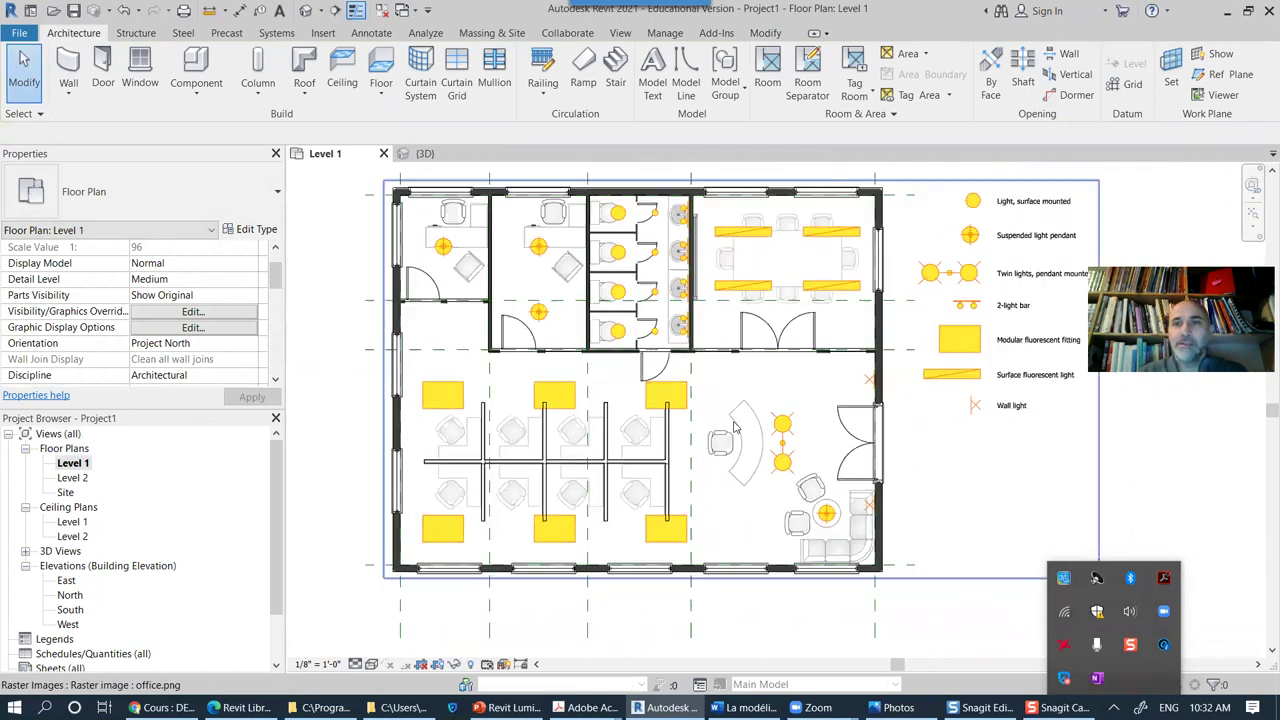
middle_click_drag(774, 407, 729, 434)
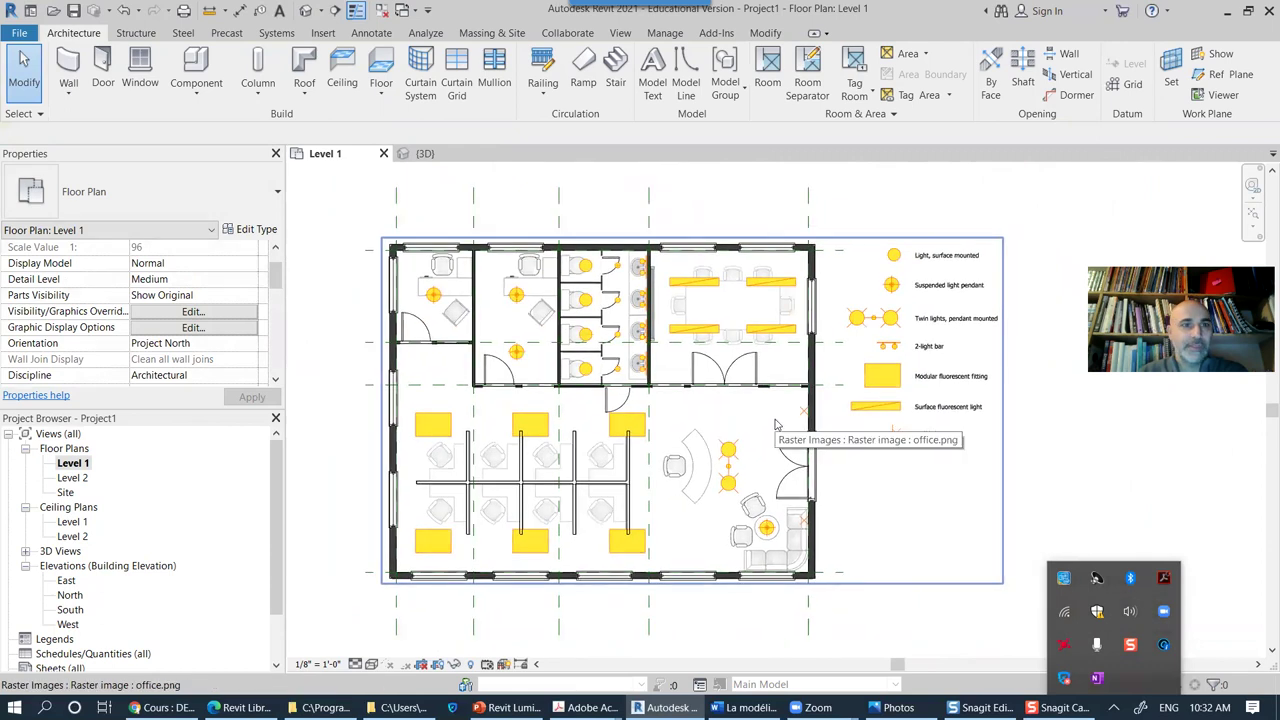
left_click(953, 354)
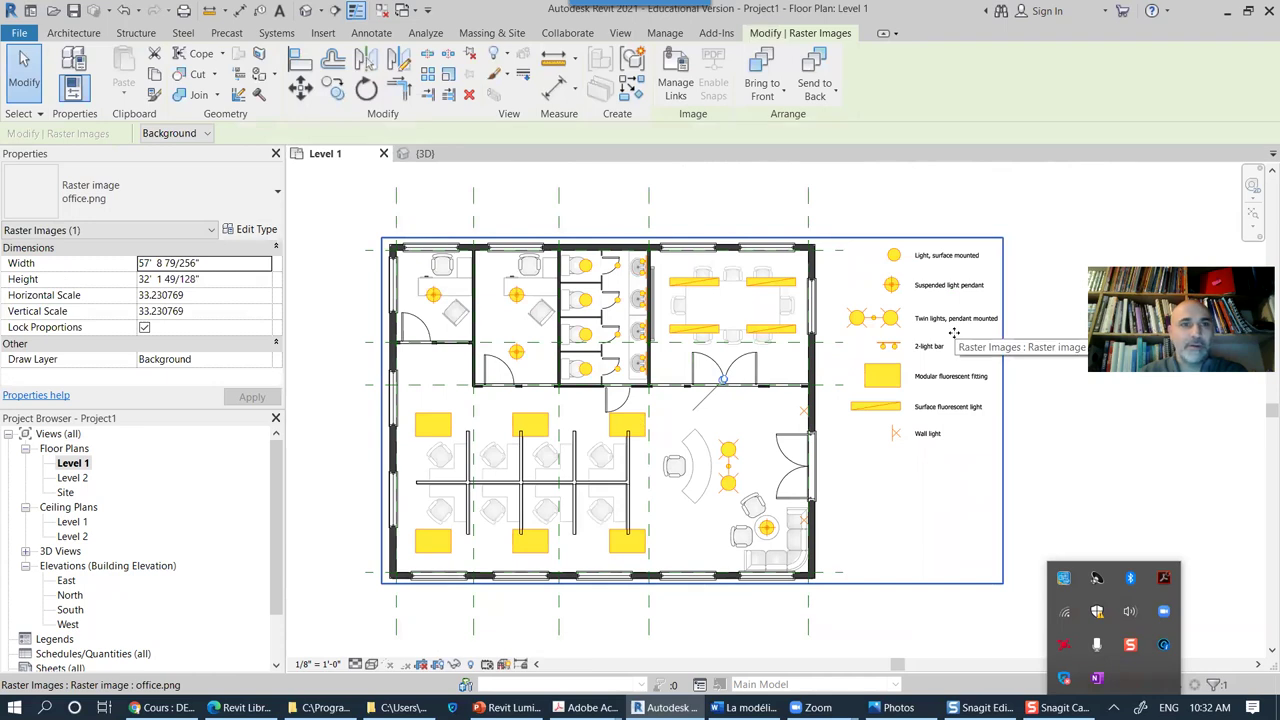
left_click(206, 134)
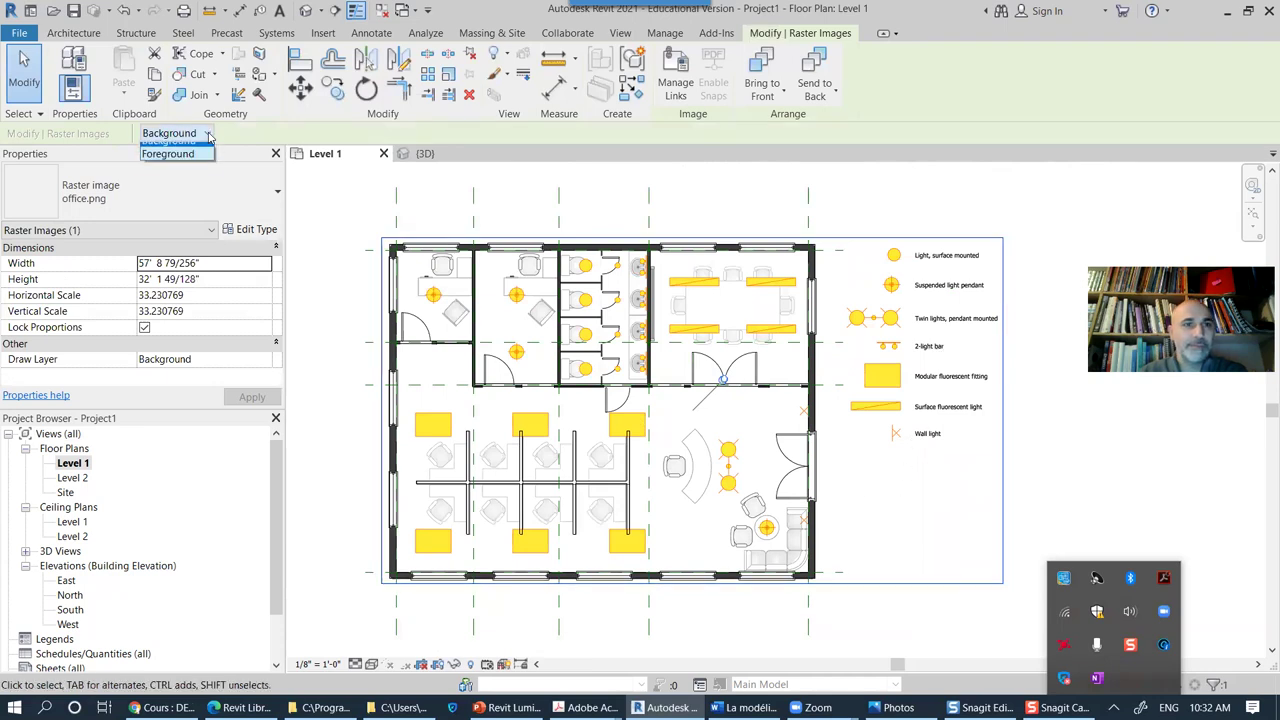
left_click(180, 151)
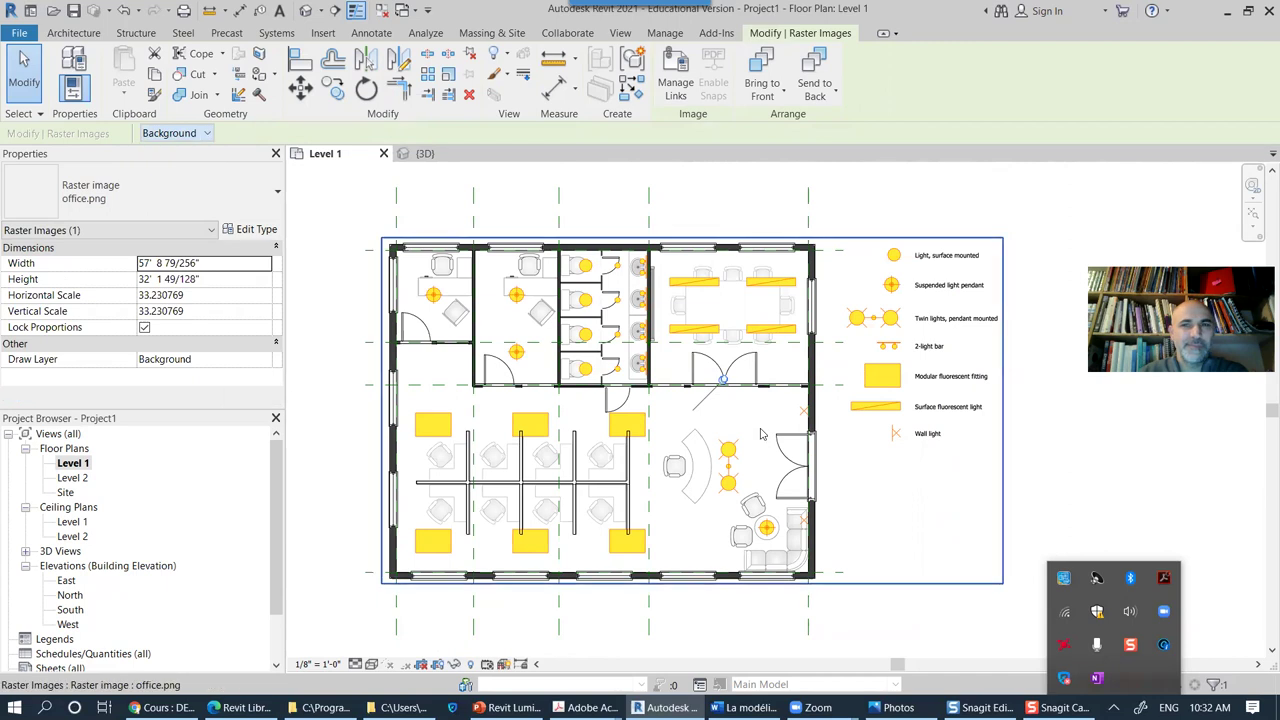
left_click(772, 628)
scroll(421, 586, "up", 5)
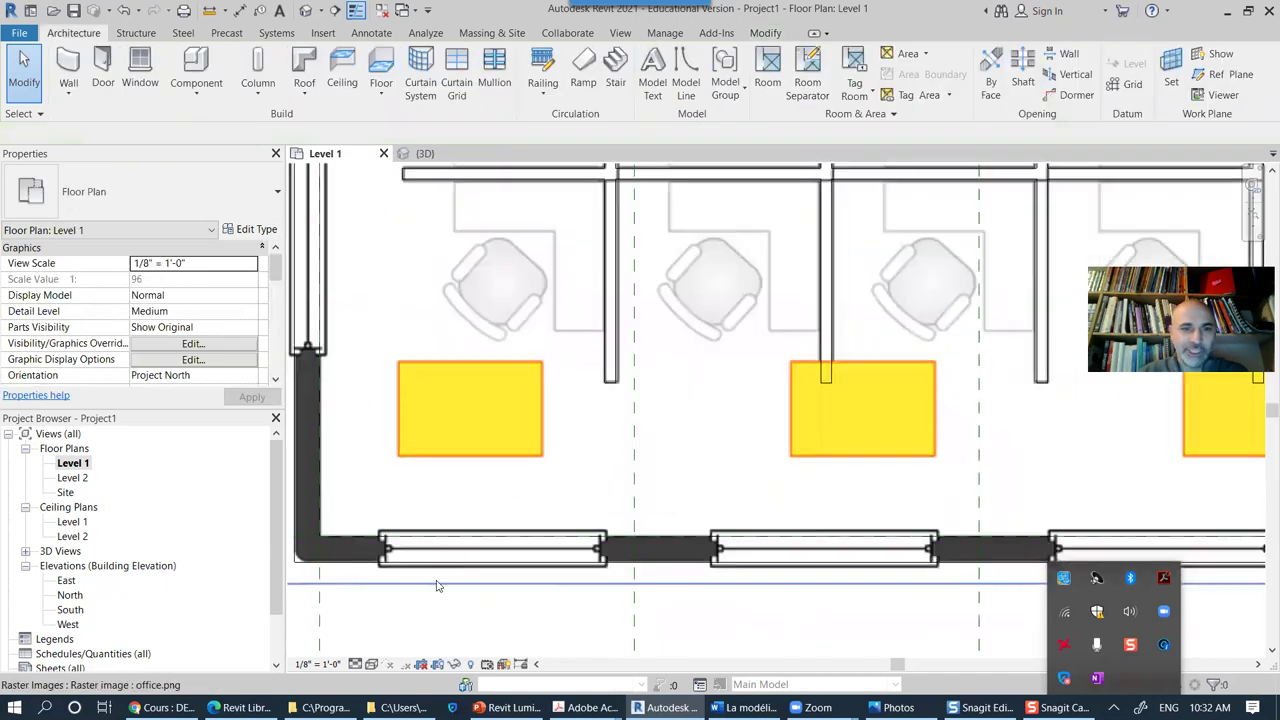
middle_click_drag(600, 525, 690, 487)
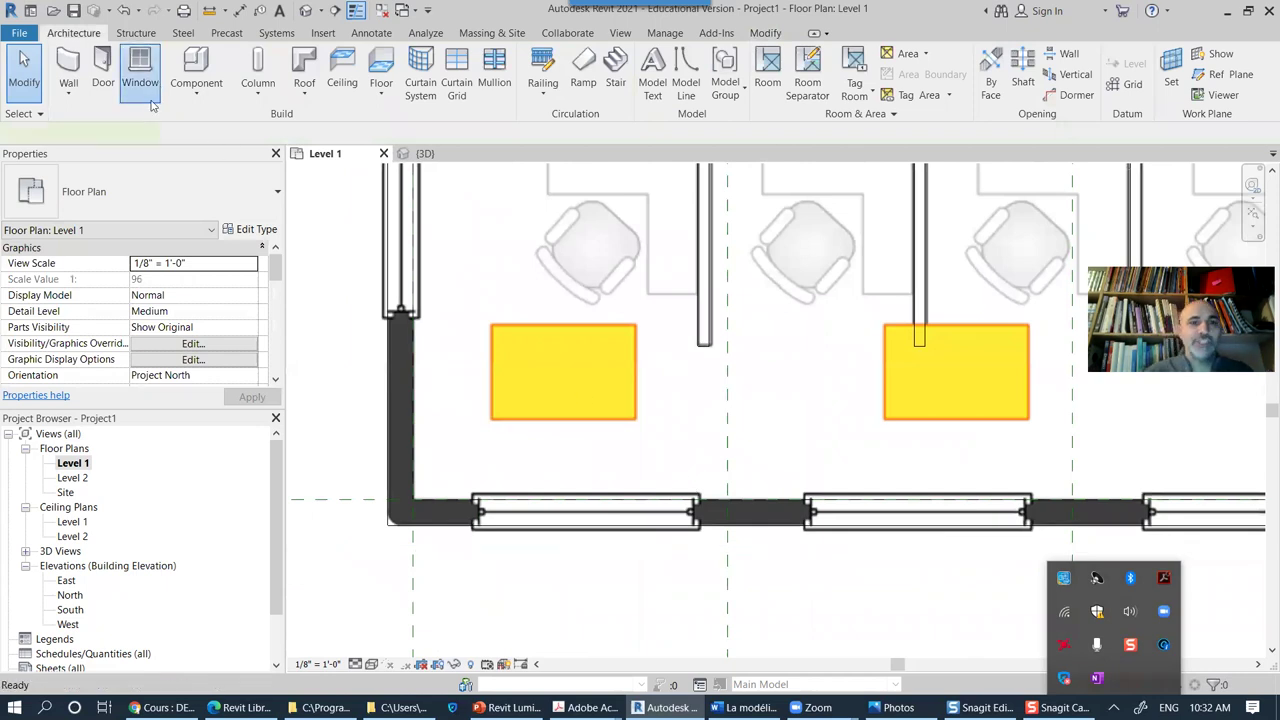
Step: Start the Window tool, view its types, and measure the existing window's width
left_click(140, 70)
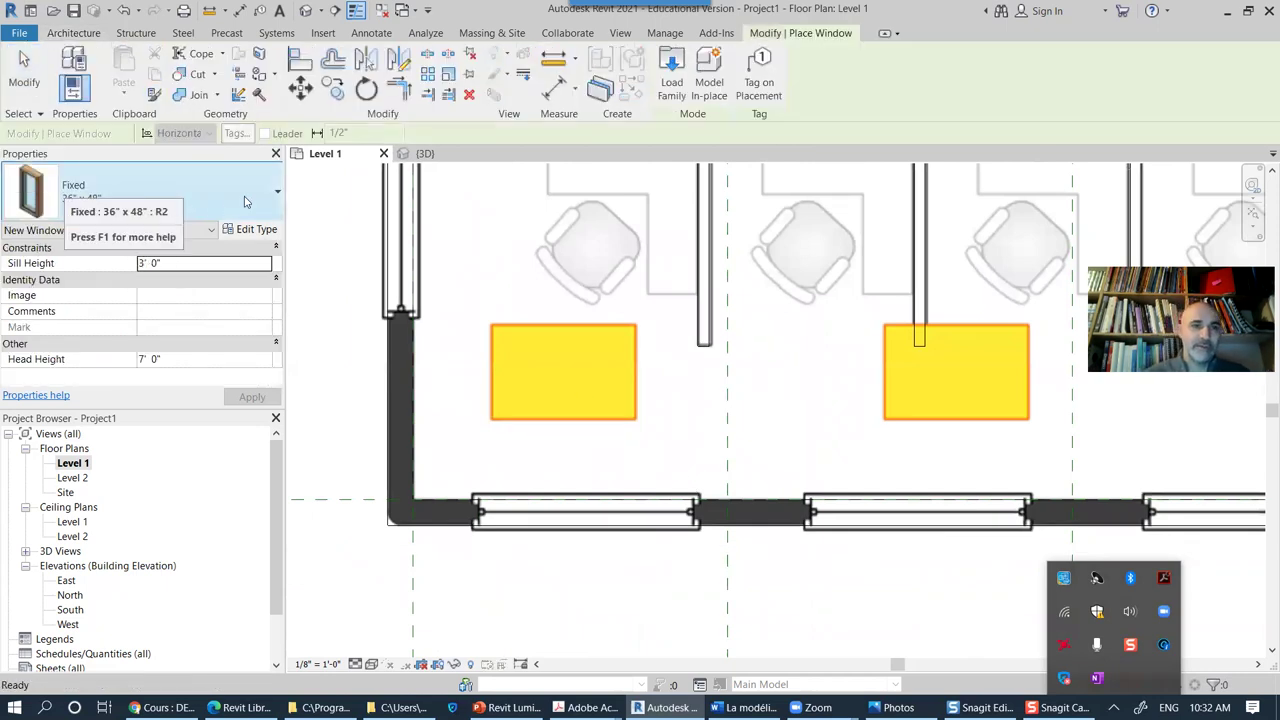
left_click(240, 199)
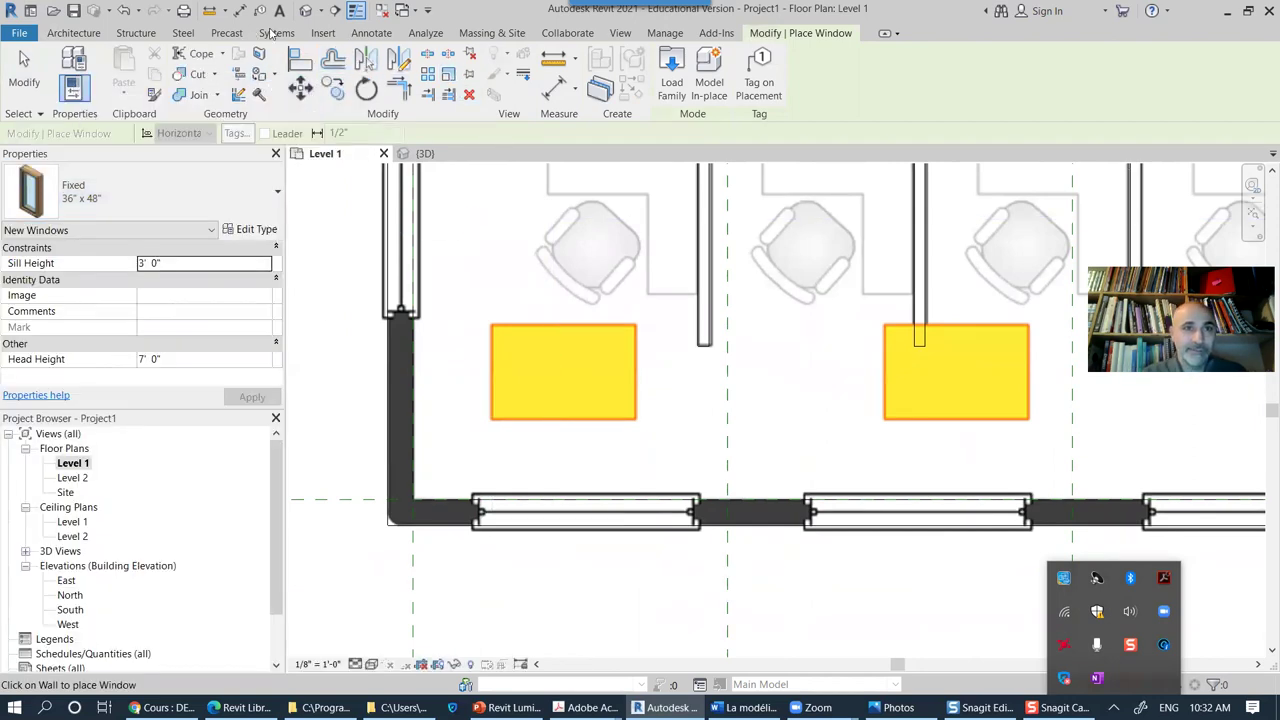
left_click(239, 10)
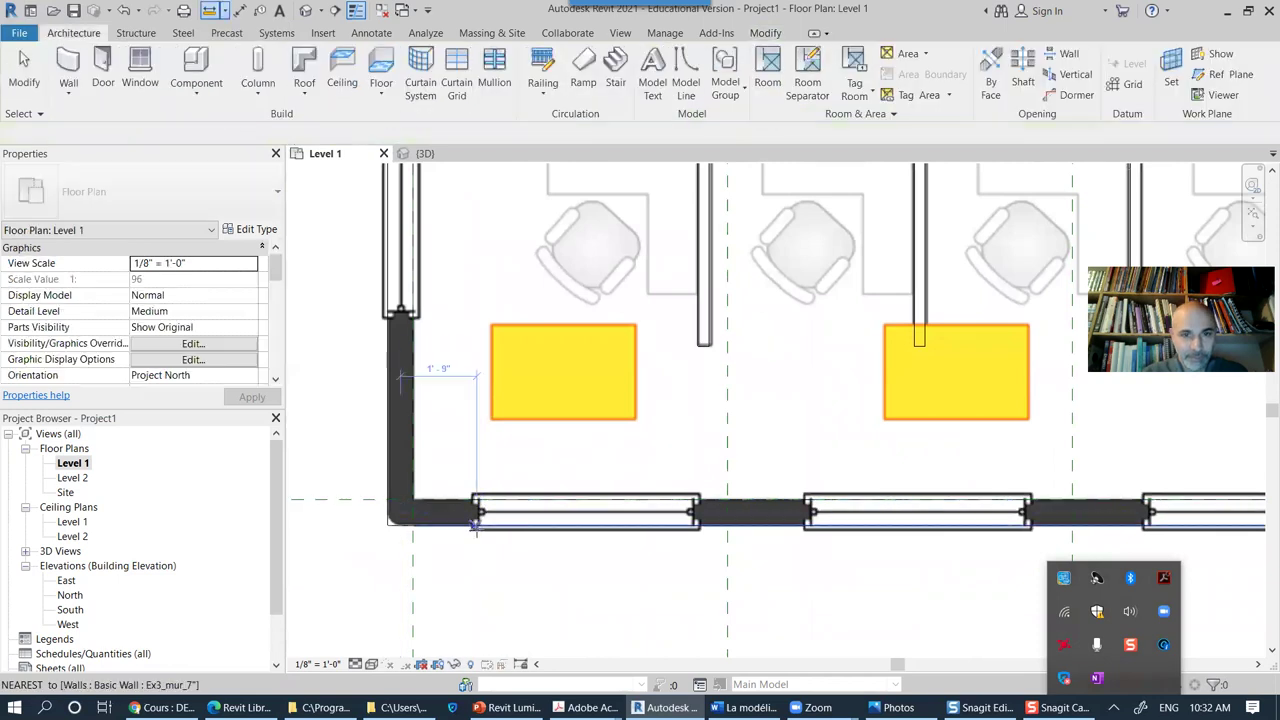
left_click(697, 524)
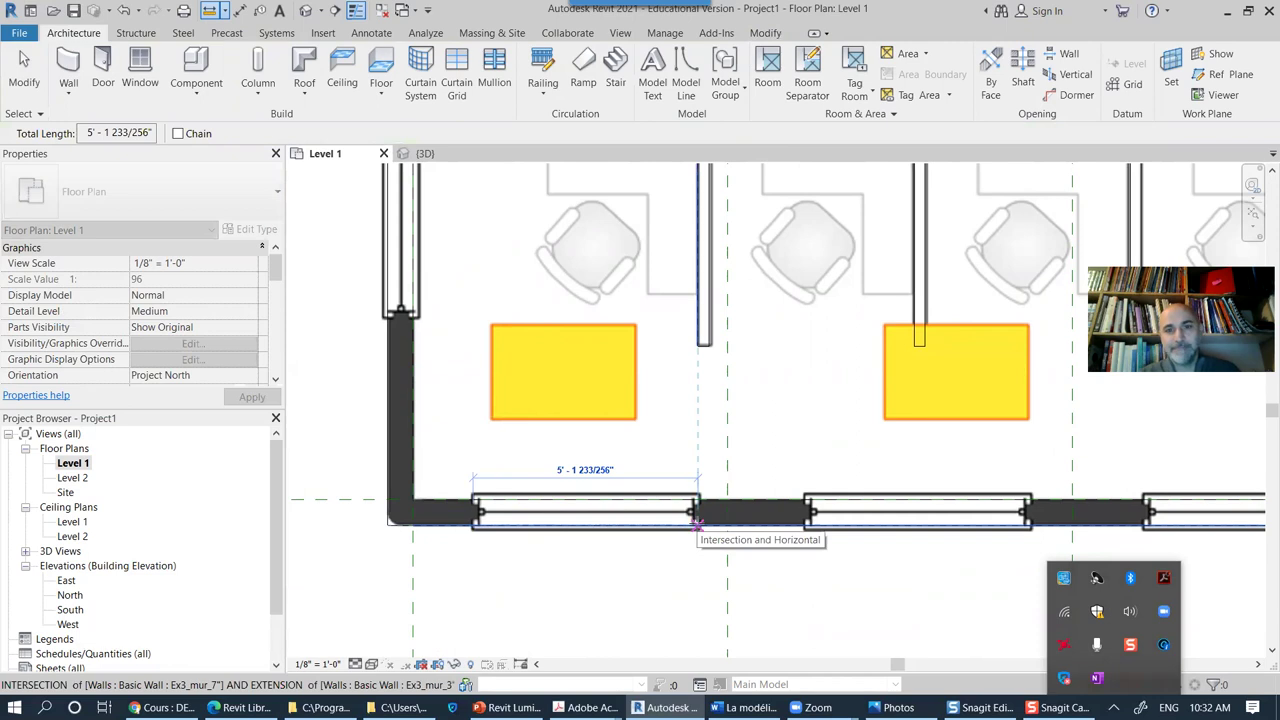
key("Escape")
key("Escape")
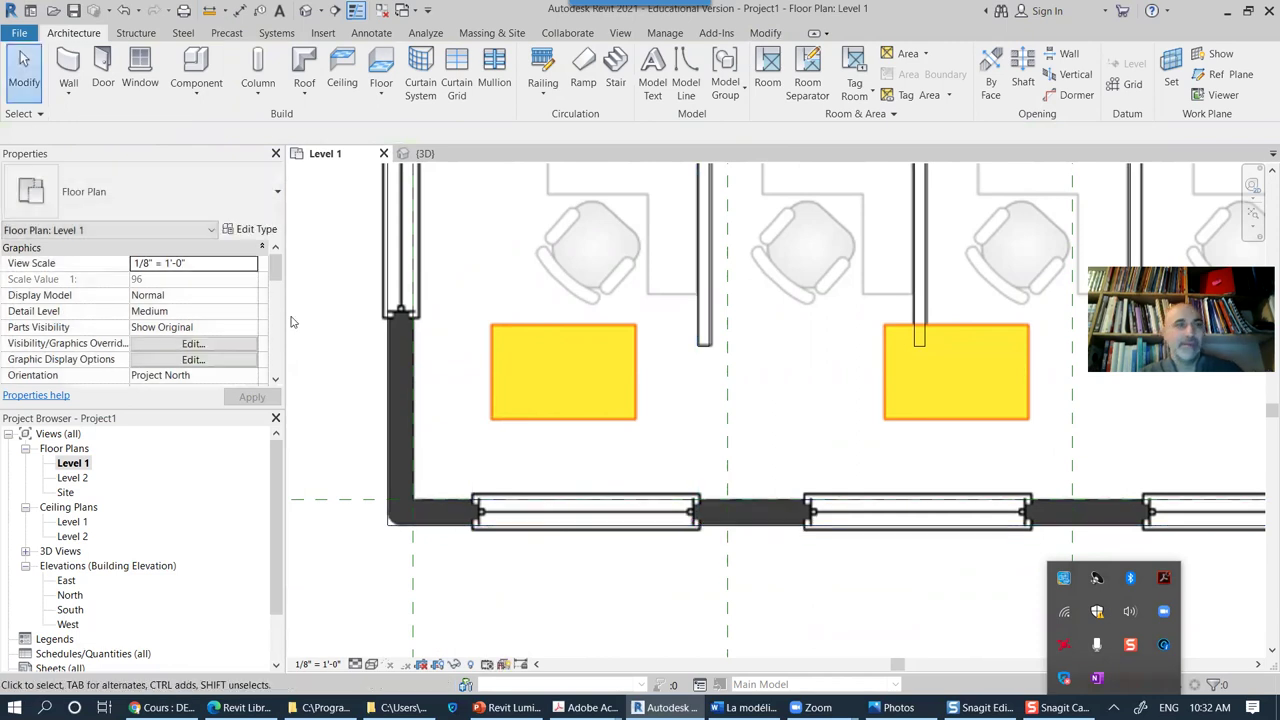
Step: Resume window placement with WN and review the Fixed window sizes such as 36" x 48"
key("w")
key("n")
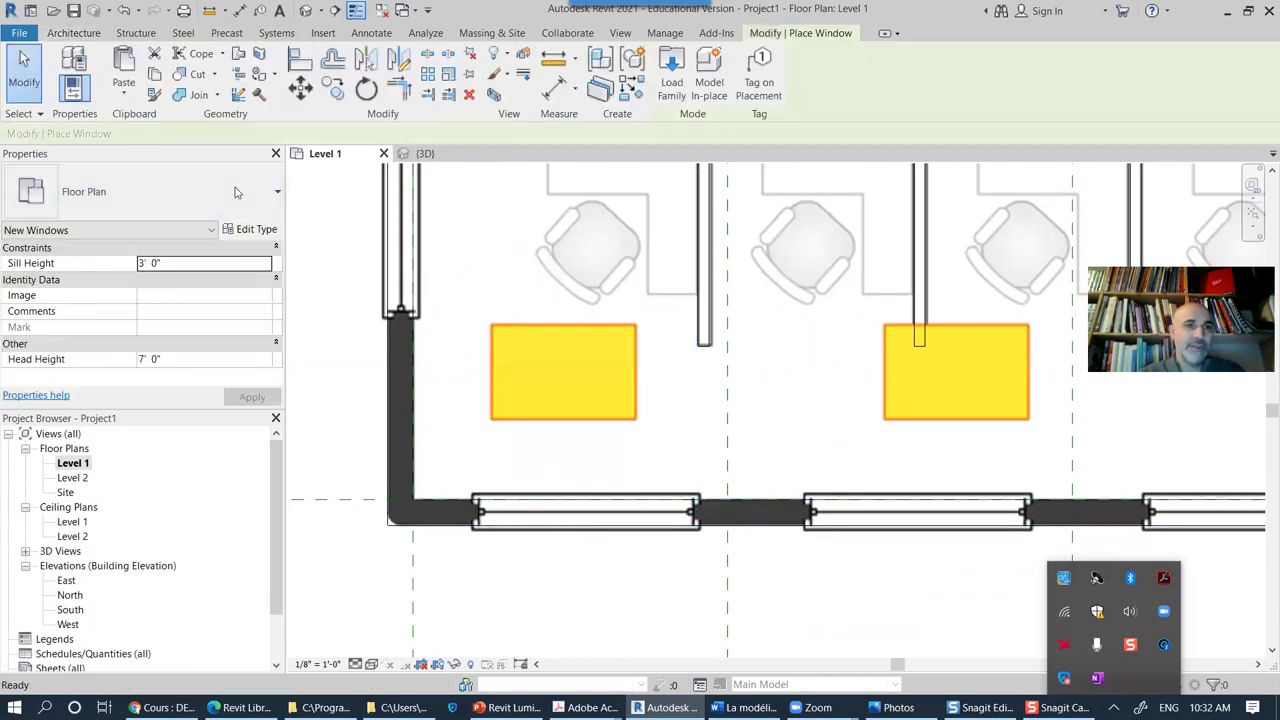
left_click(252, 200)
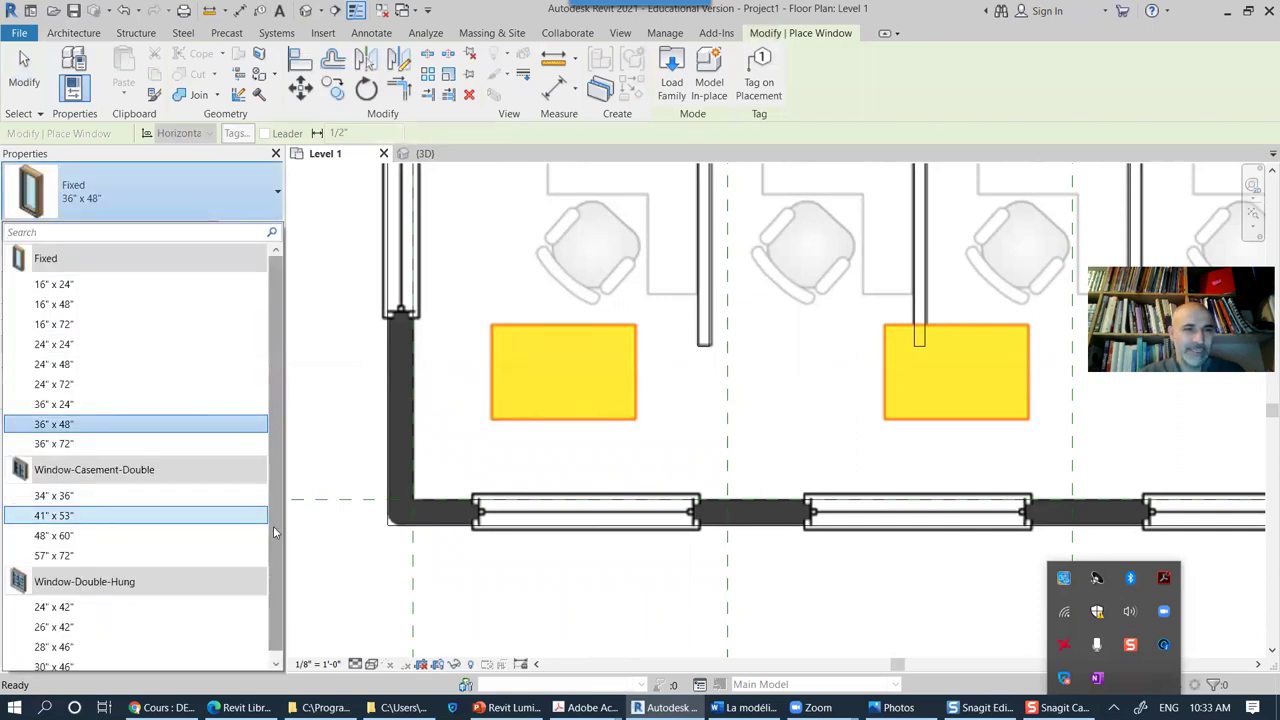
scroll(274, 552, "down", 1)
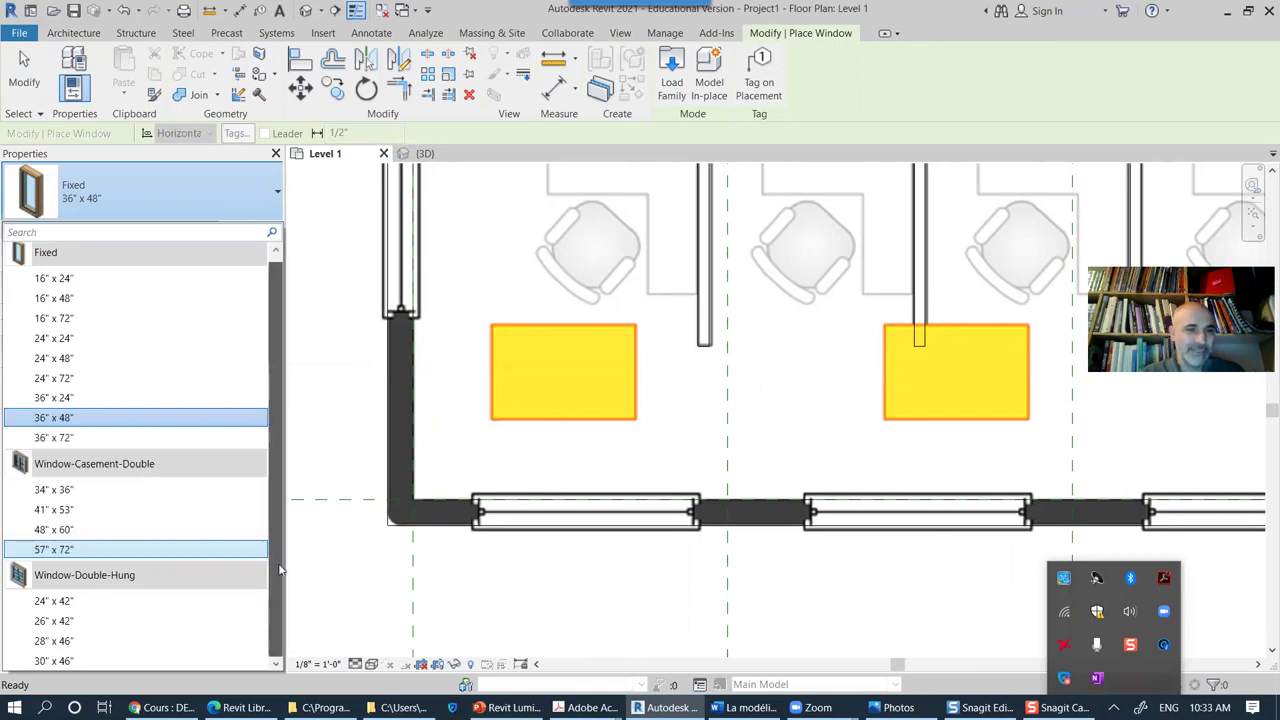
mouse_move(66, 443)
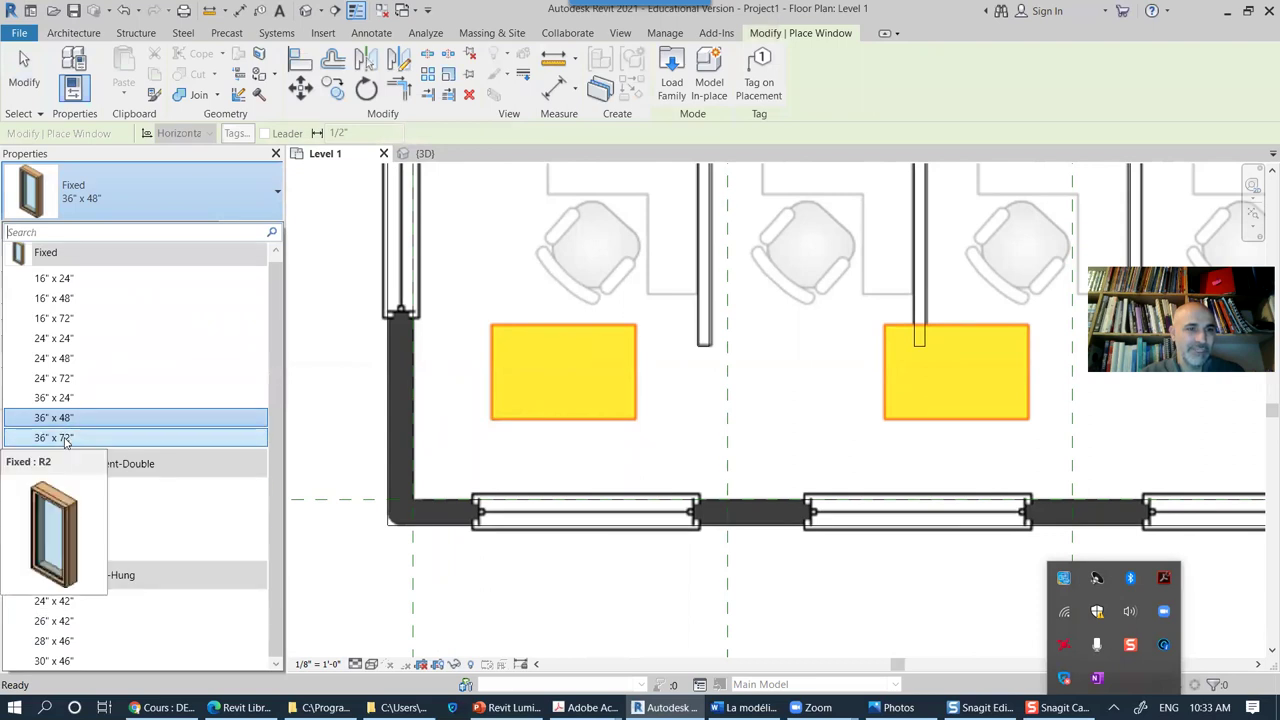
mouse_move(80, 285)
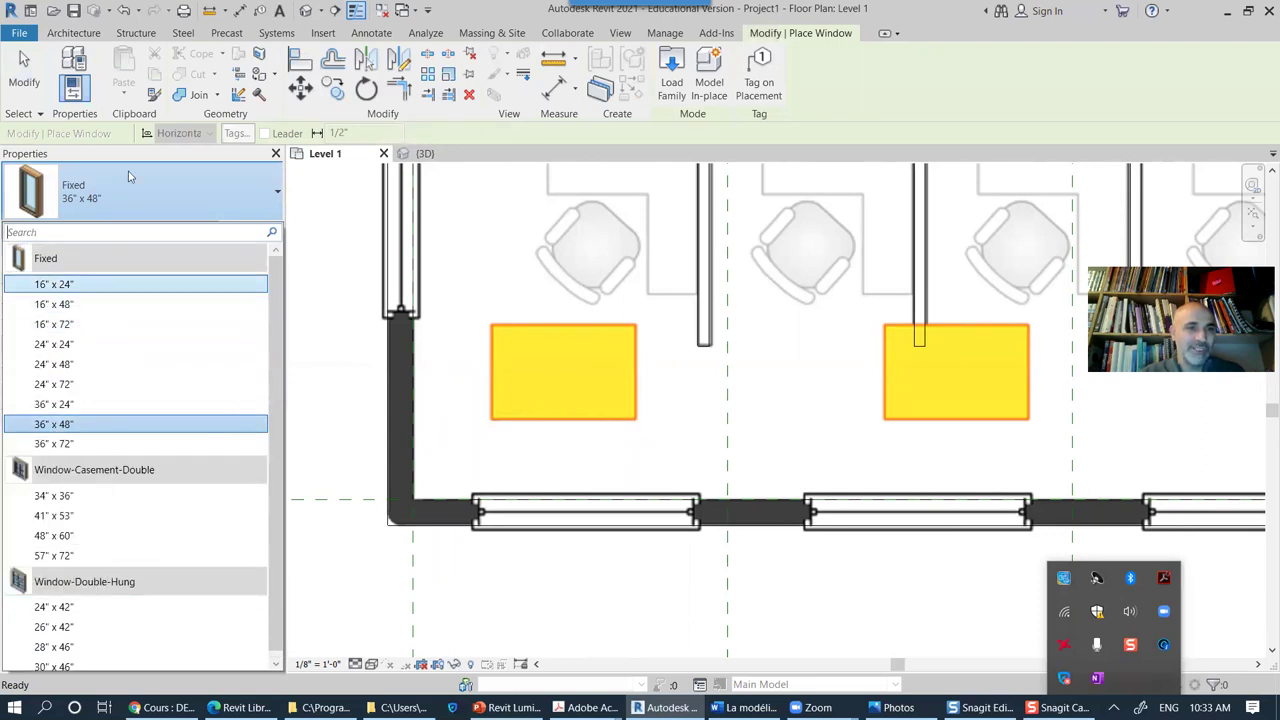
Step: Load Instance-Window-Fixed.rfa from the Windows family library folder
left_click(671, 75)
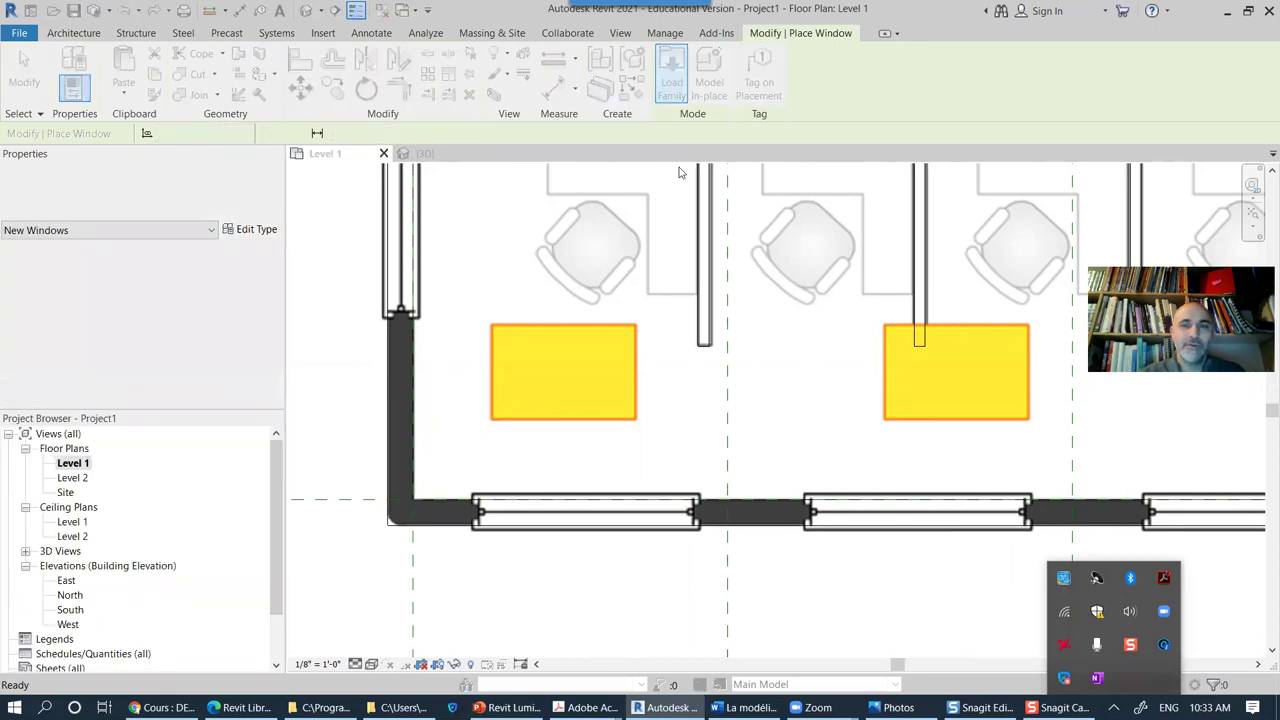
scroll(731, 358, "down", 1)
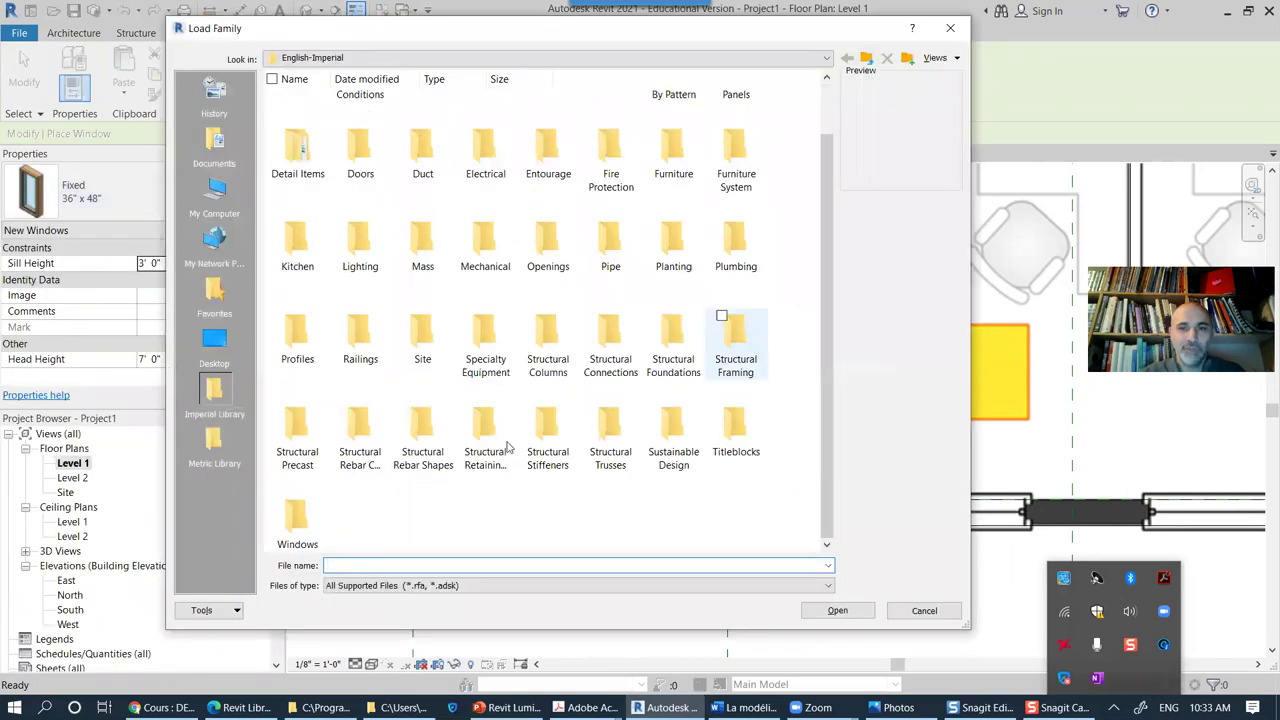
double_click(295, 505)
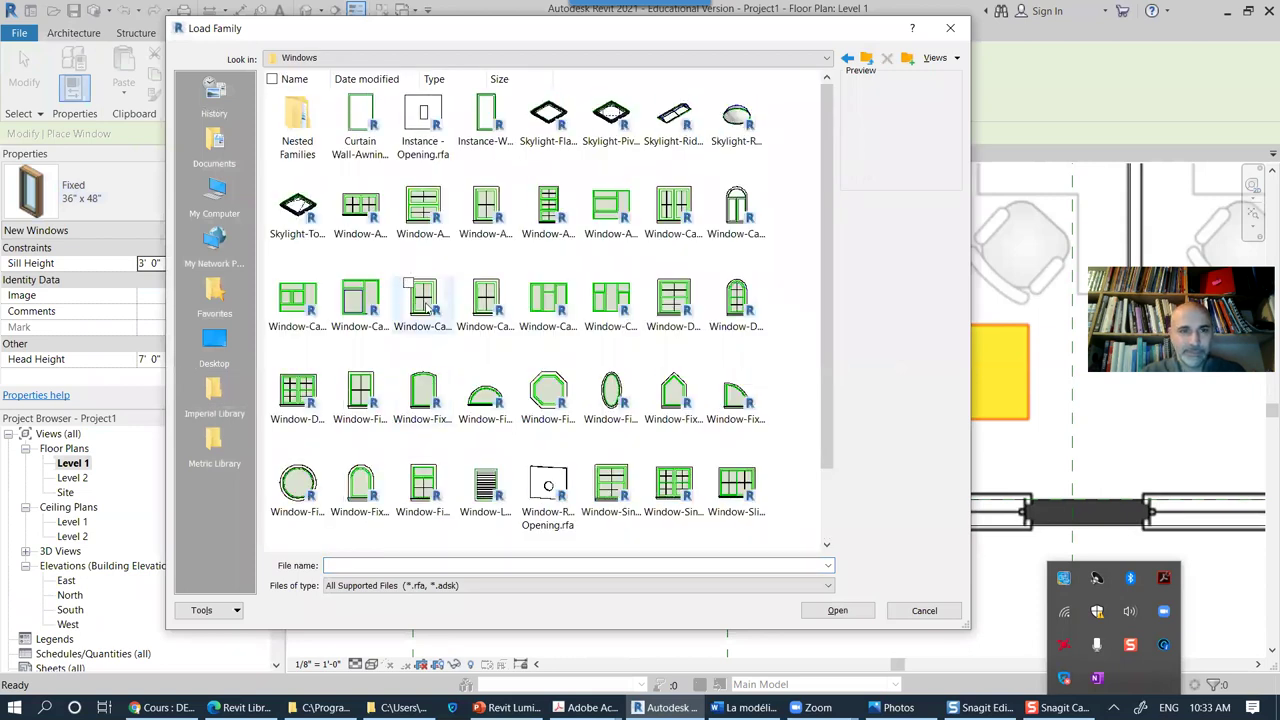
mouse_move(822, 388)
left_mouse_down()
mouse_move(825, 424)
mouse_move(826, 388)
left_mouse_up()
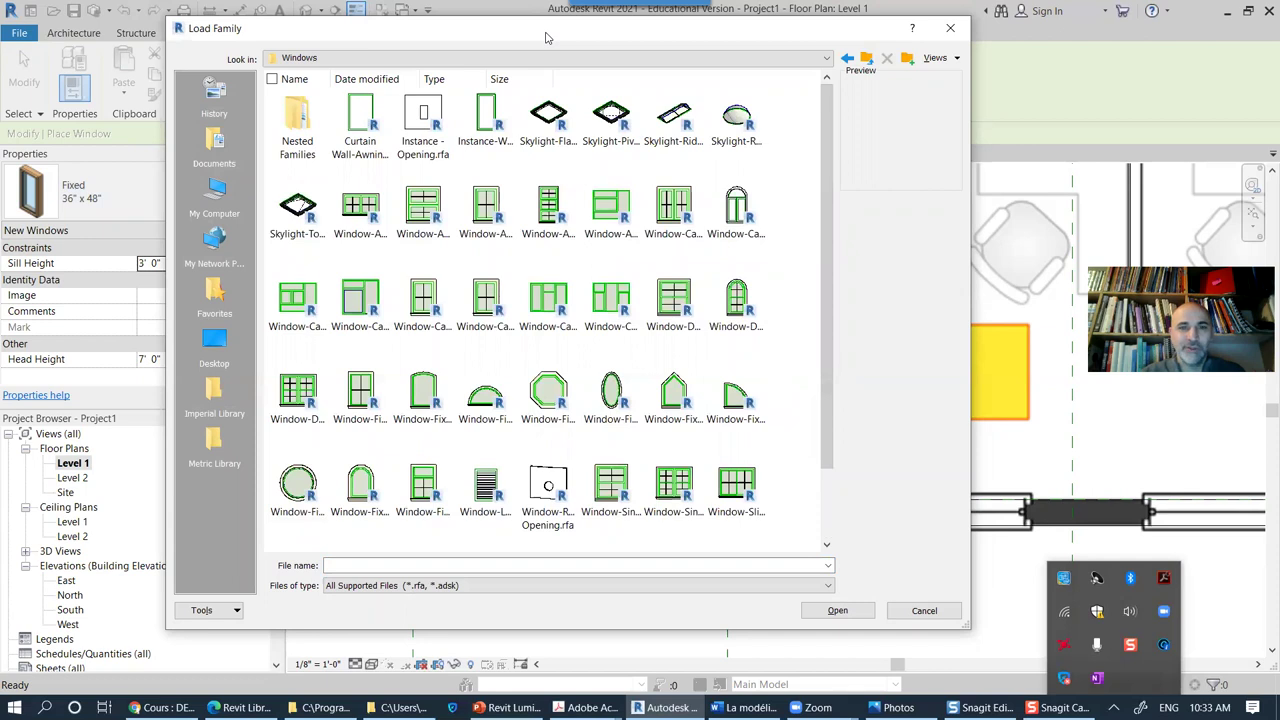
left_click_drag(545, 37, 543, 83)
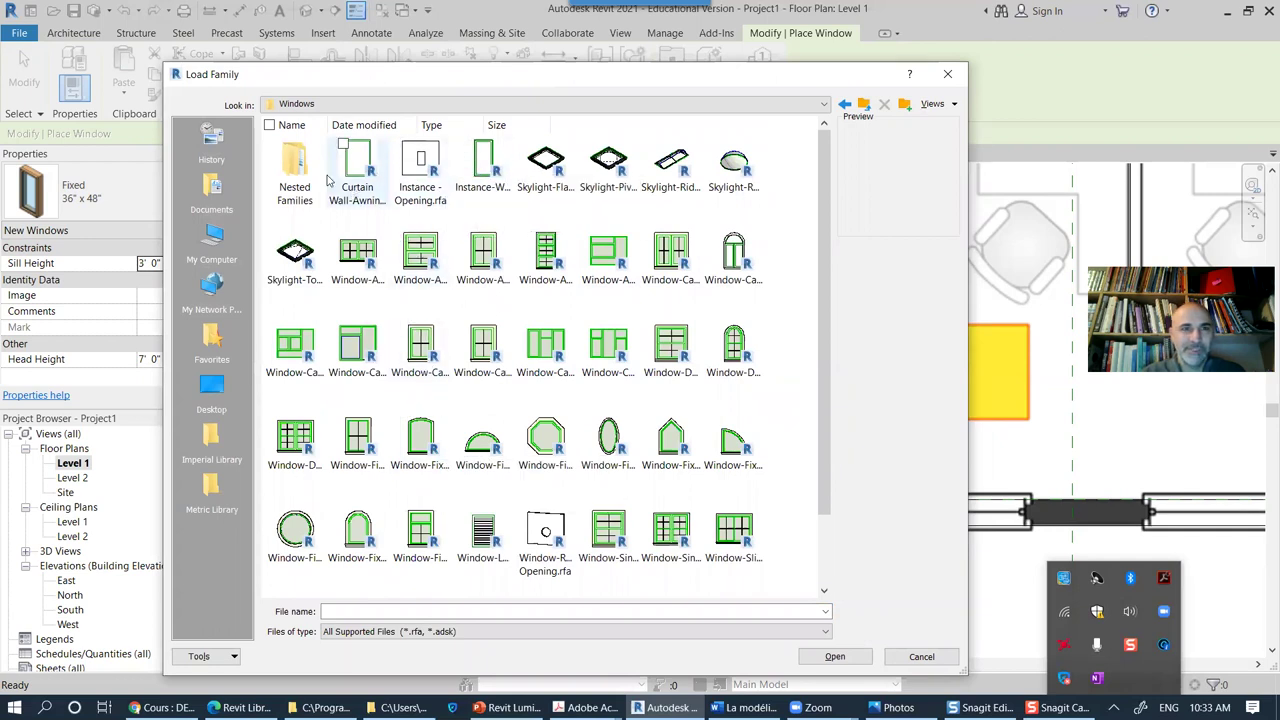
double_click(294, 165)
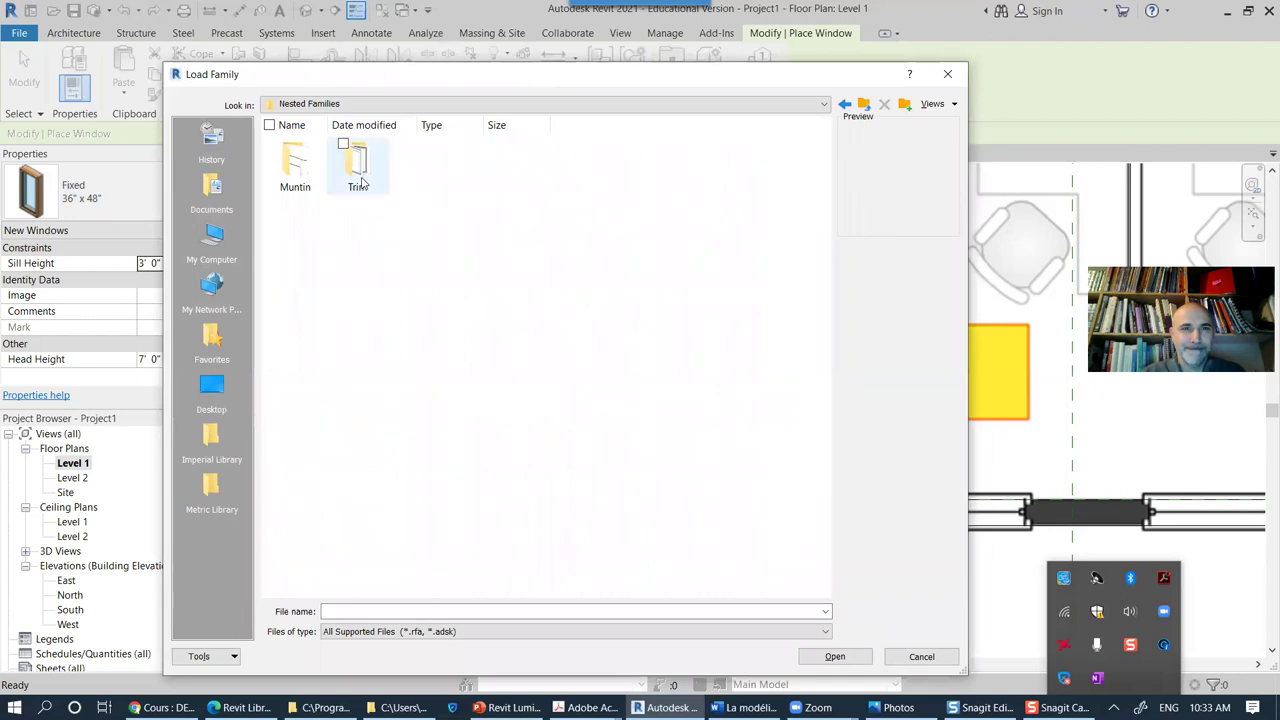
left_click(864, 105)
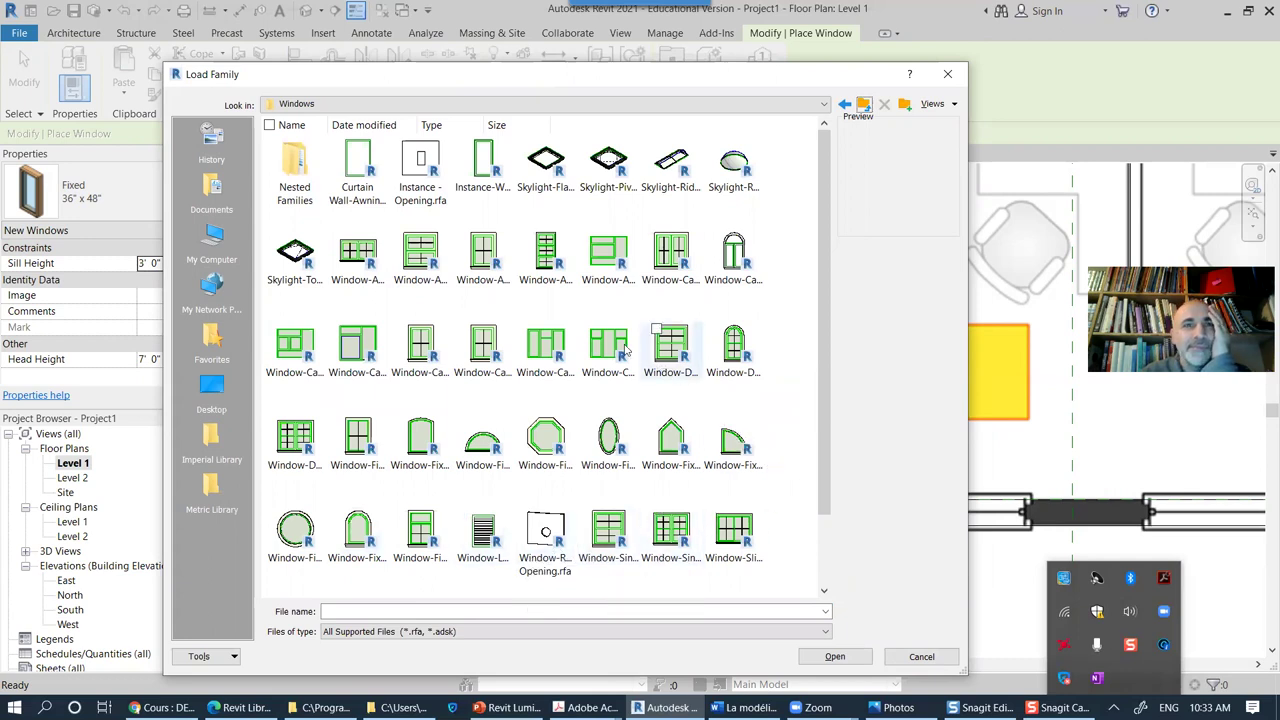
left_click(486, 163)
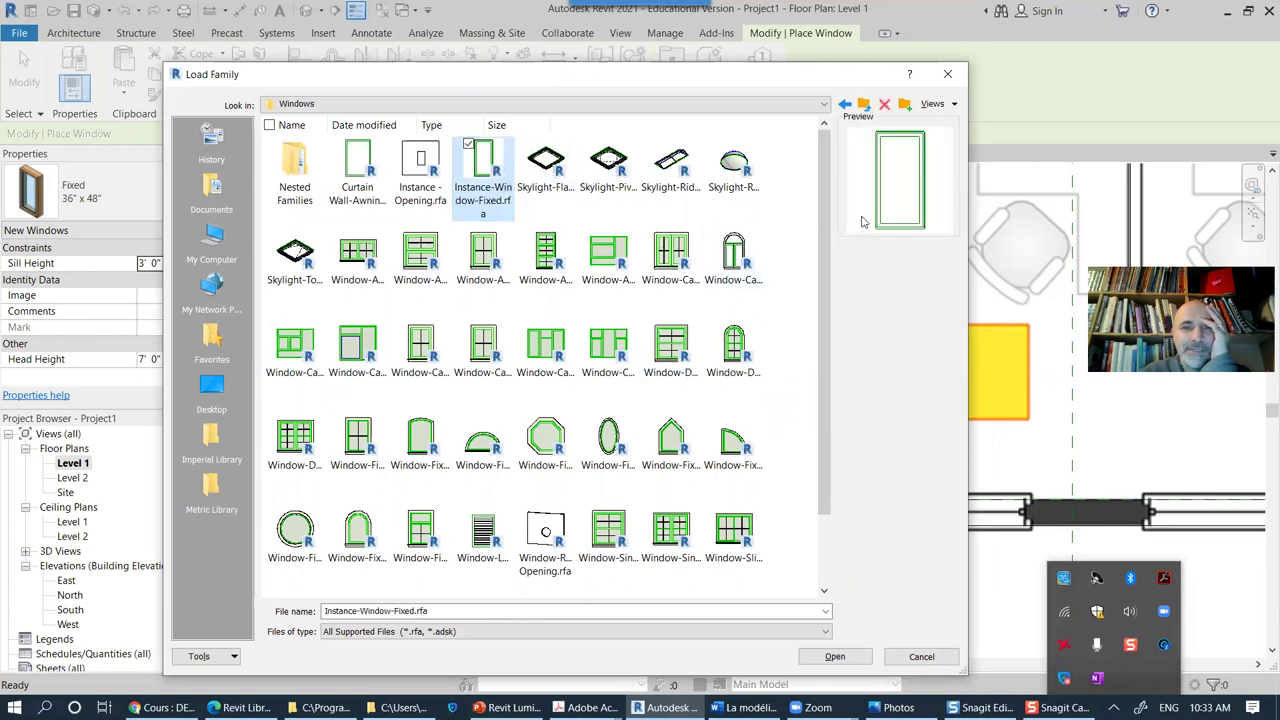
left_click(833, 657)
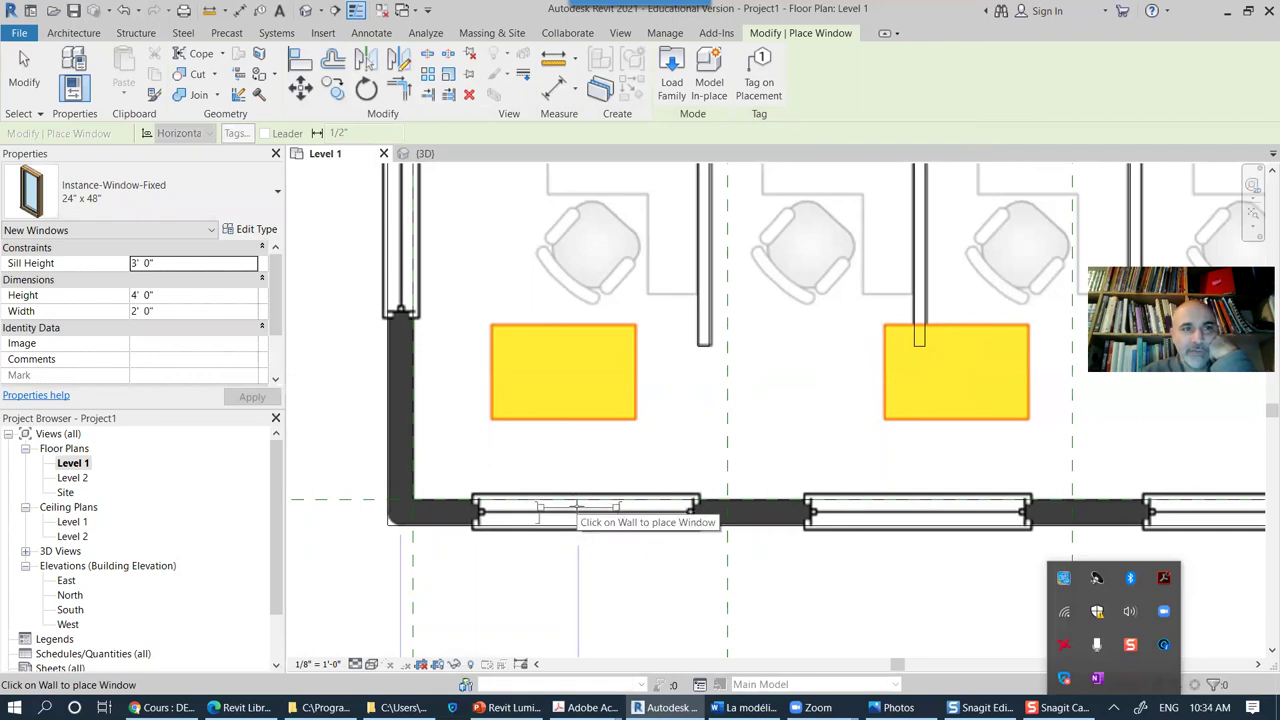
Step: Place an Instance-Window-Fixed window in the bottom exterior wall
left_click(578, 508)
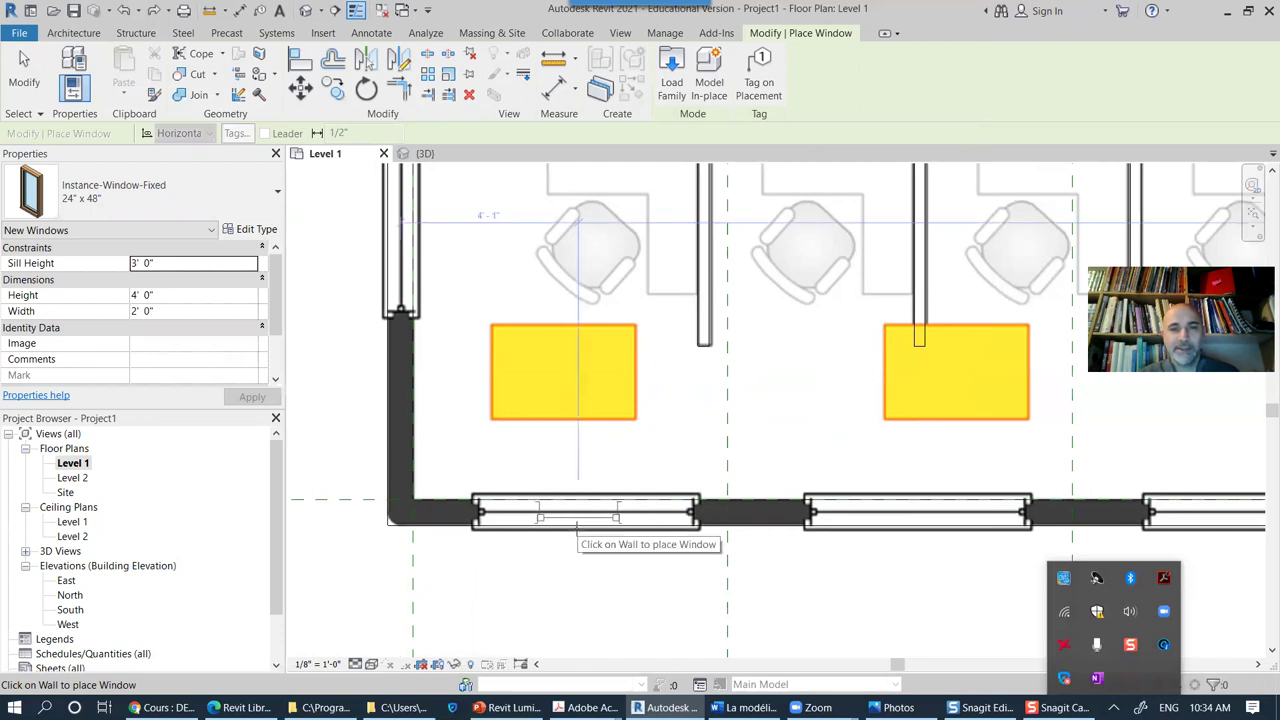
left_click(577, 520)
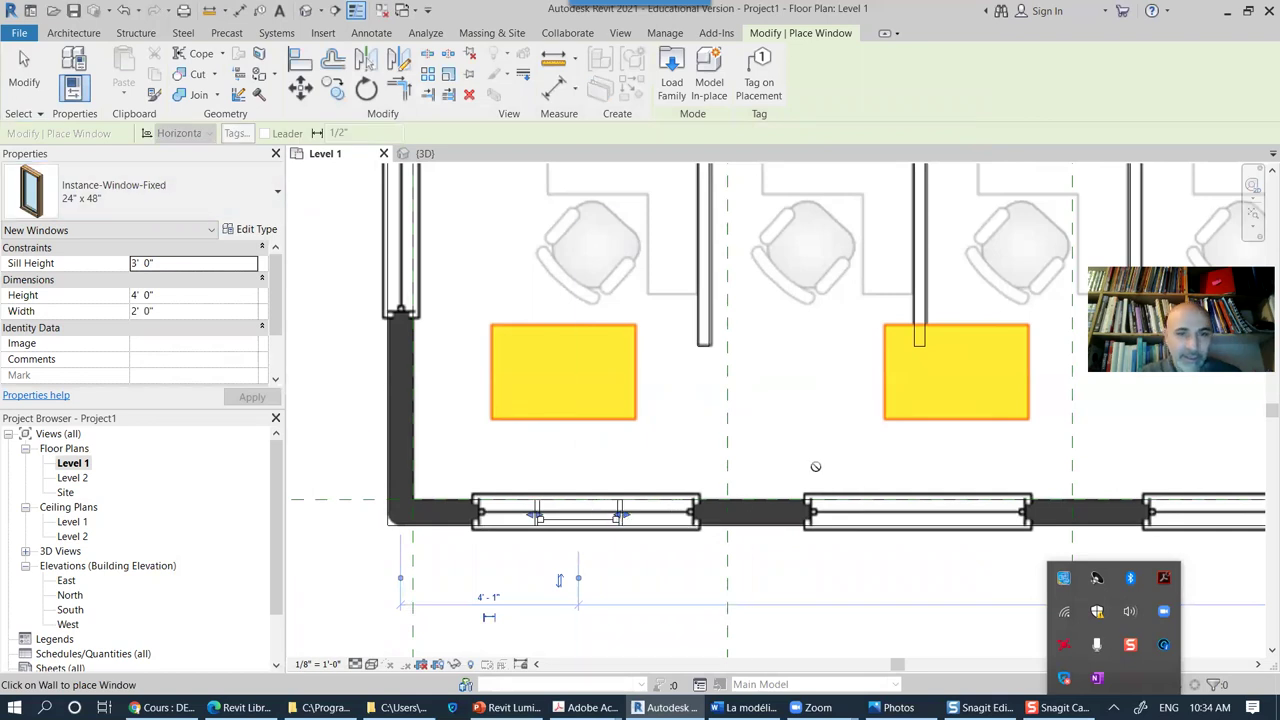
scroll(575, 510, "up", 3)
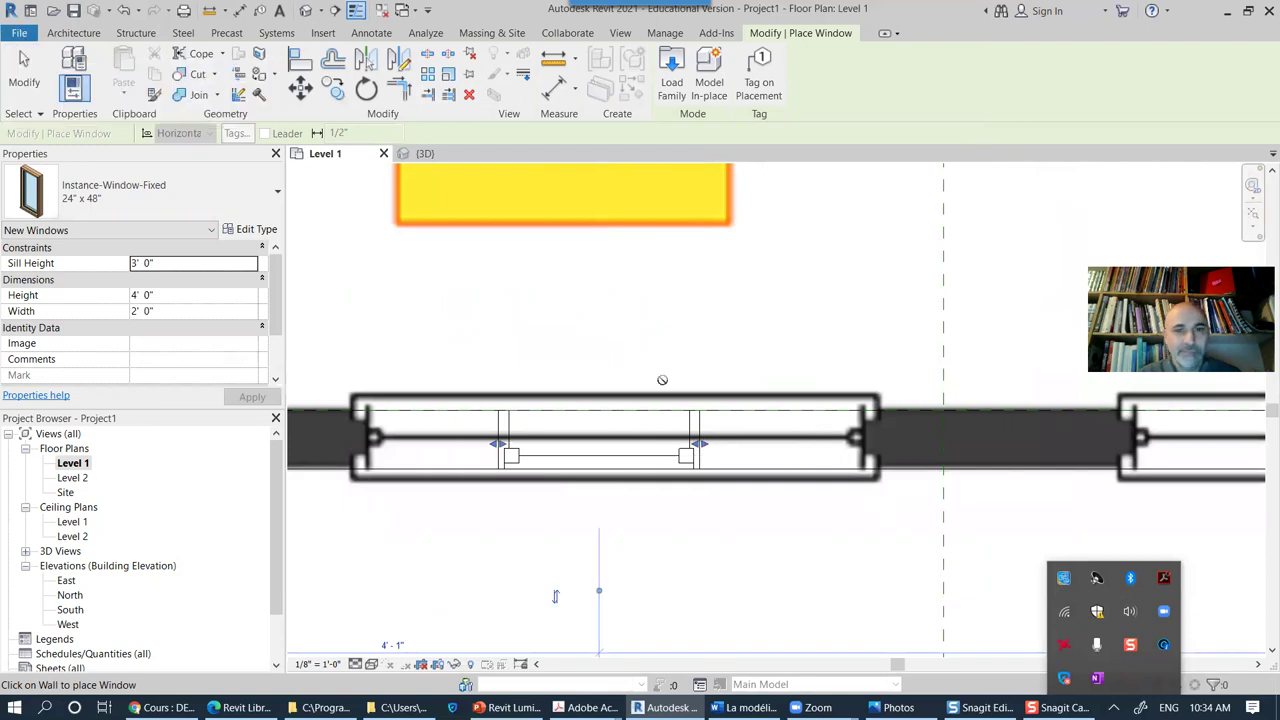
left_click(100, 37)
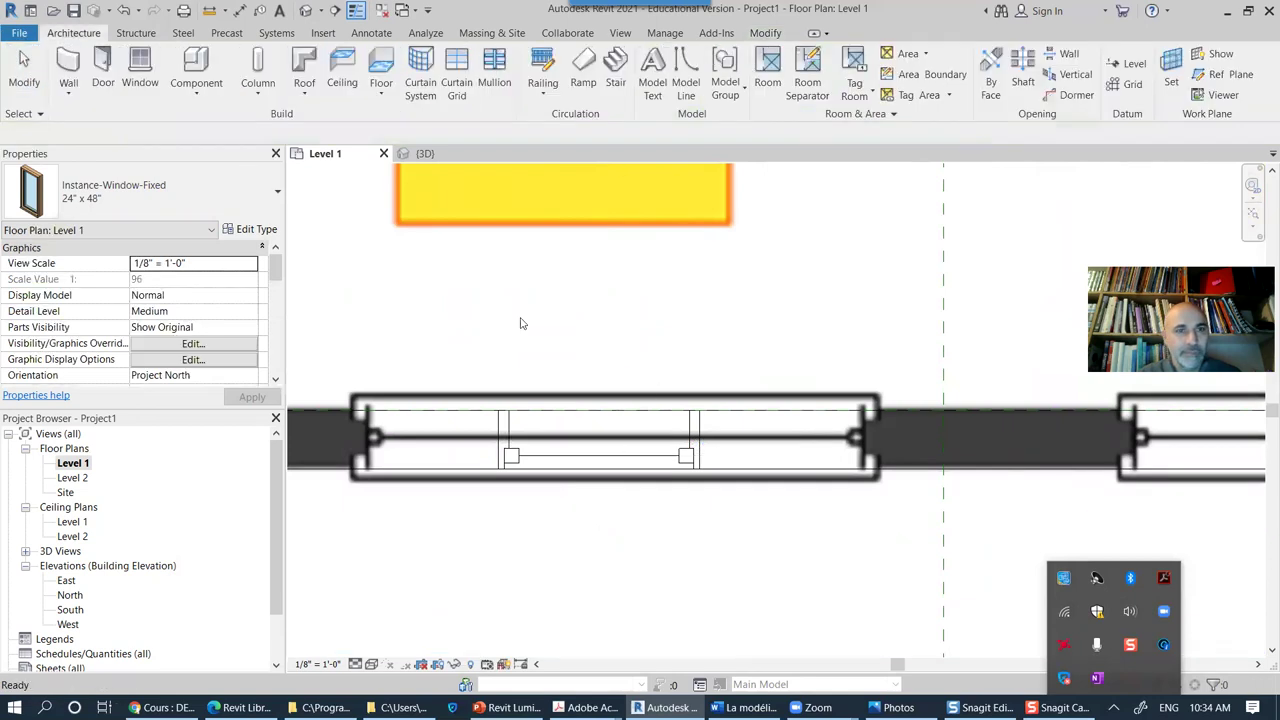
Step: Stretch the window's ends to fill the opening at 5' 1 167/256" and open its type properties
left_click(643, 458)
left_click_drag(643, 458, 765, 446)
left_click_drag(856, 440, 868, 442)
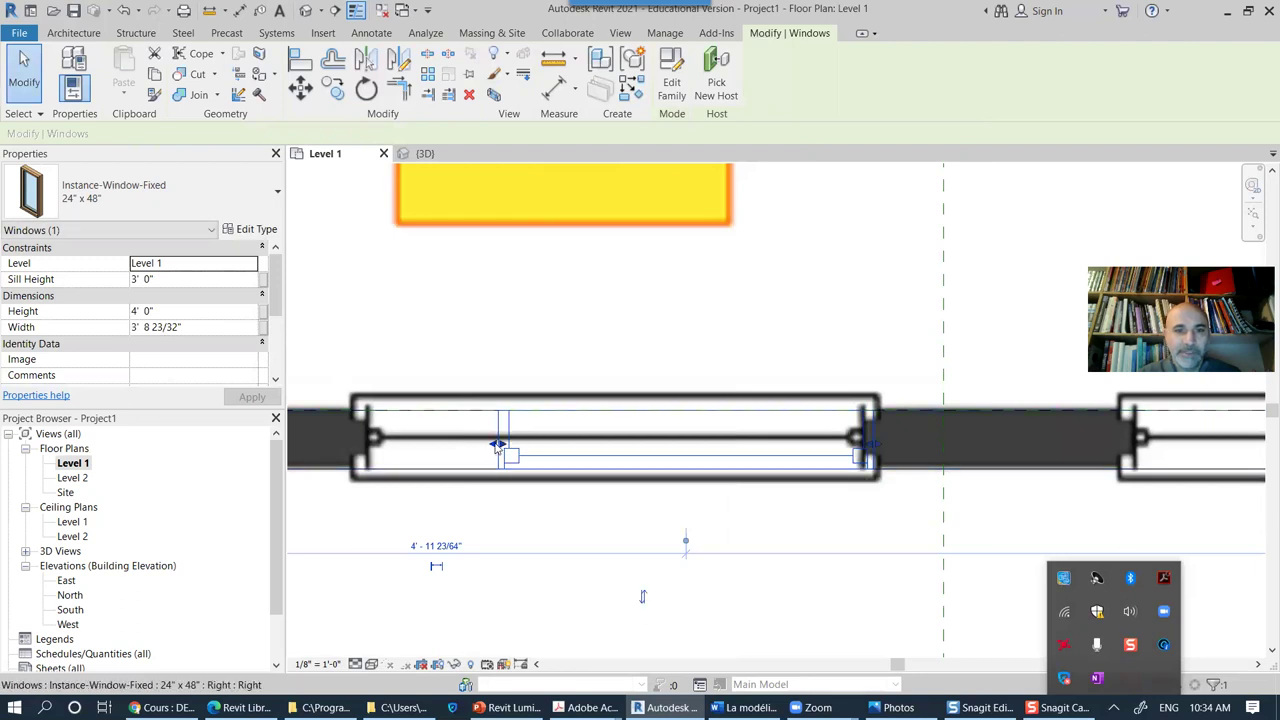
left_click_drag(497, 445, 473, 445)
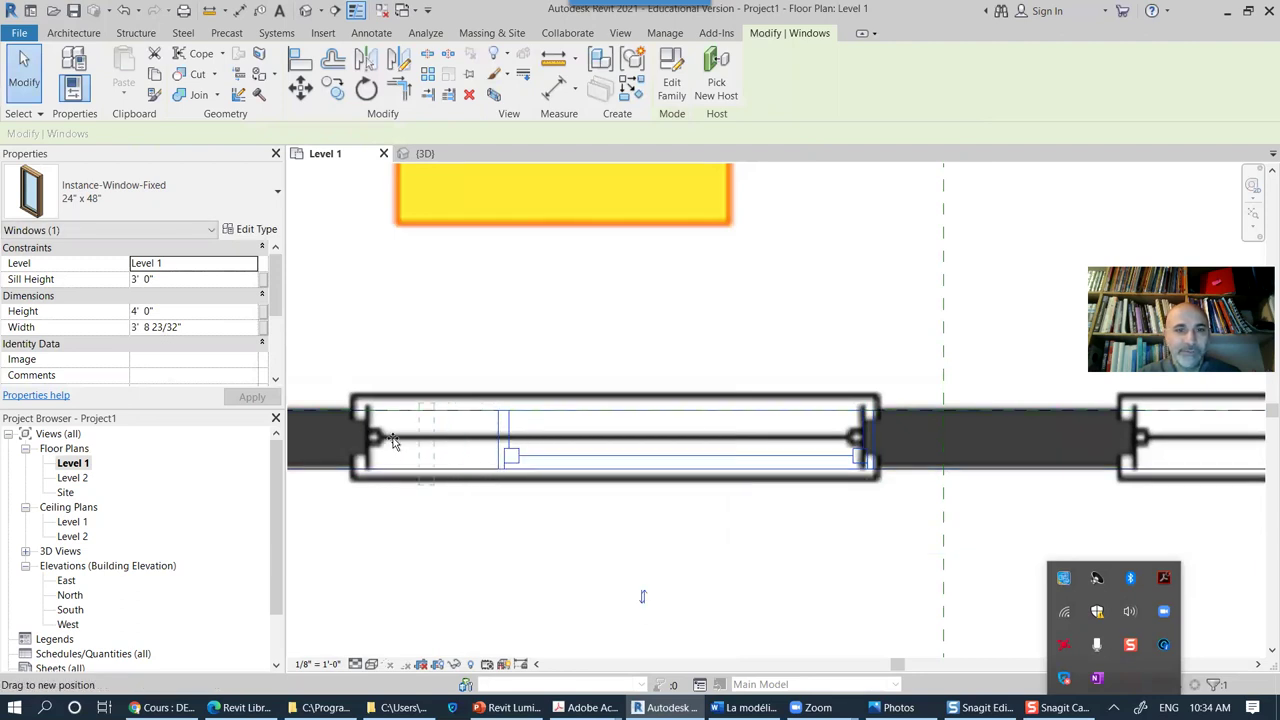
left_click_drag(364, 445, 355, 439)
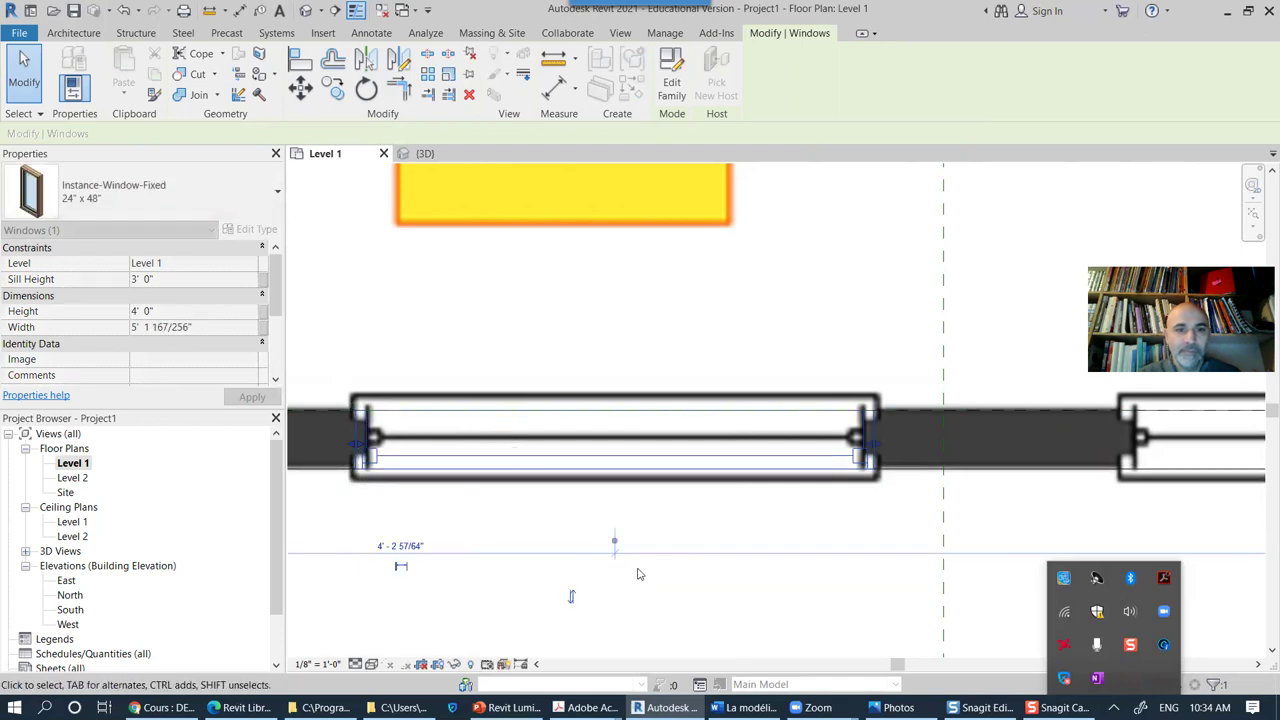
left_click(758, 603)
left_click(739, 457)
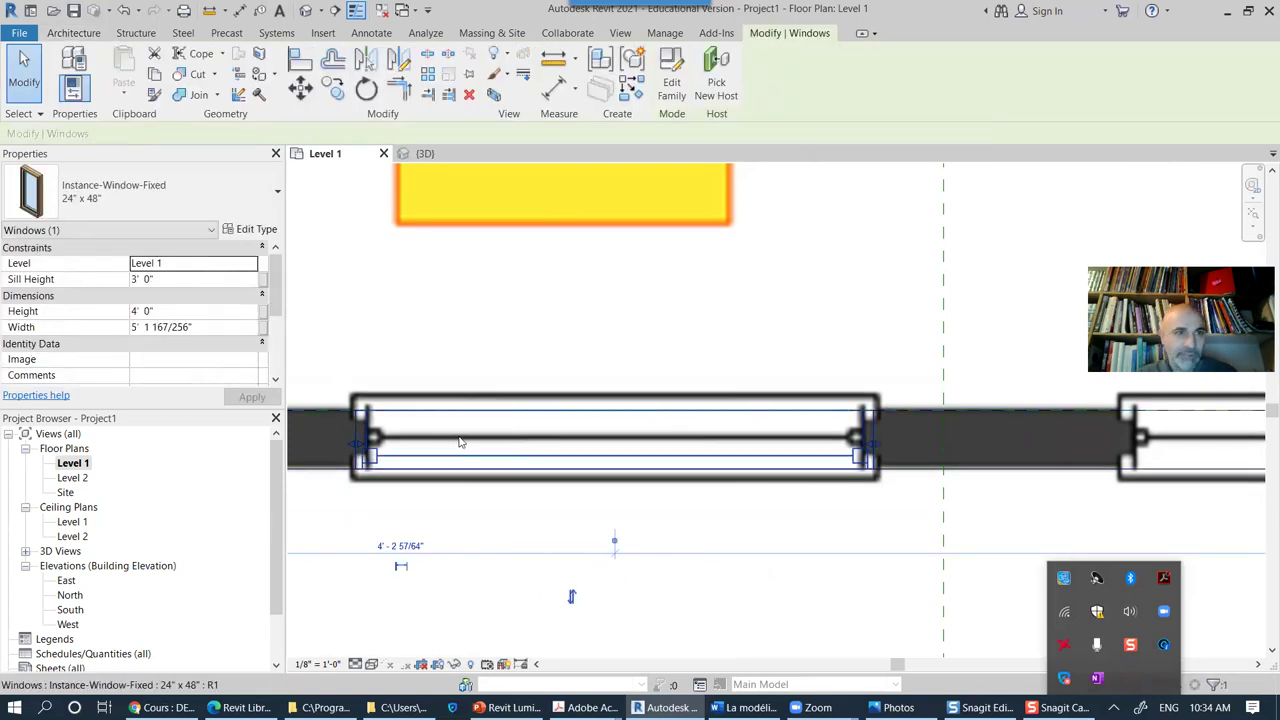
left_click(257, 229)
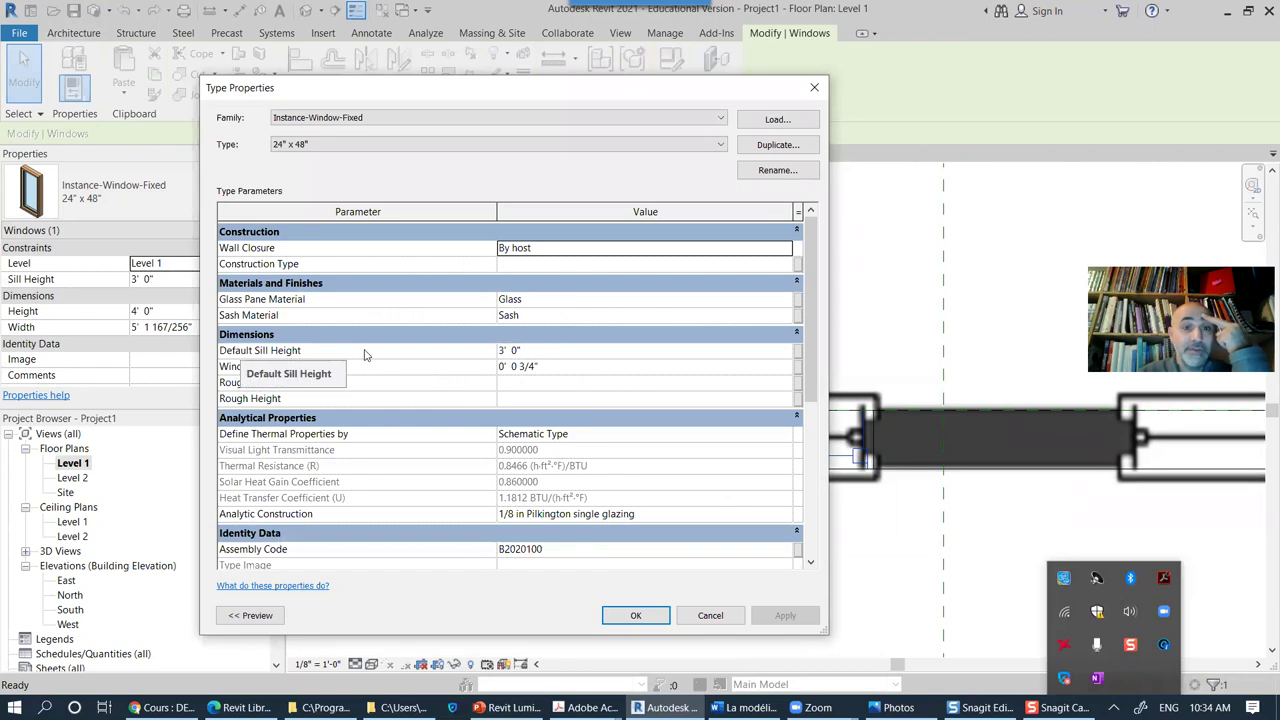
Step: Set the Instance-Window-Fixed 24" x 48" type's Rough Width to 60 (5' 0")
left_click_drag(800, 318, 793, 291)
left_click(520, 383)
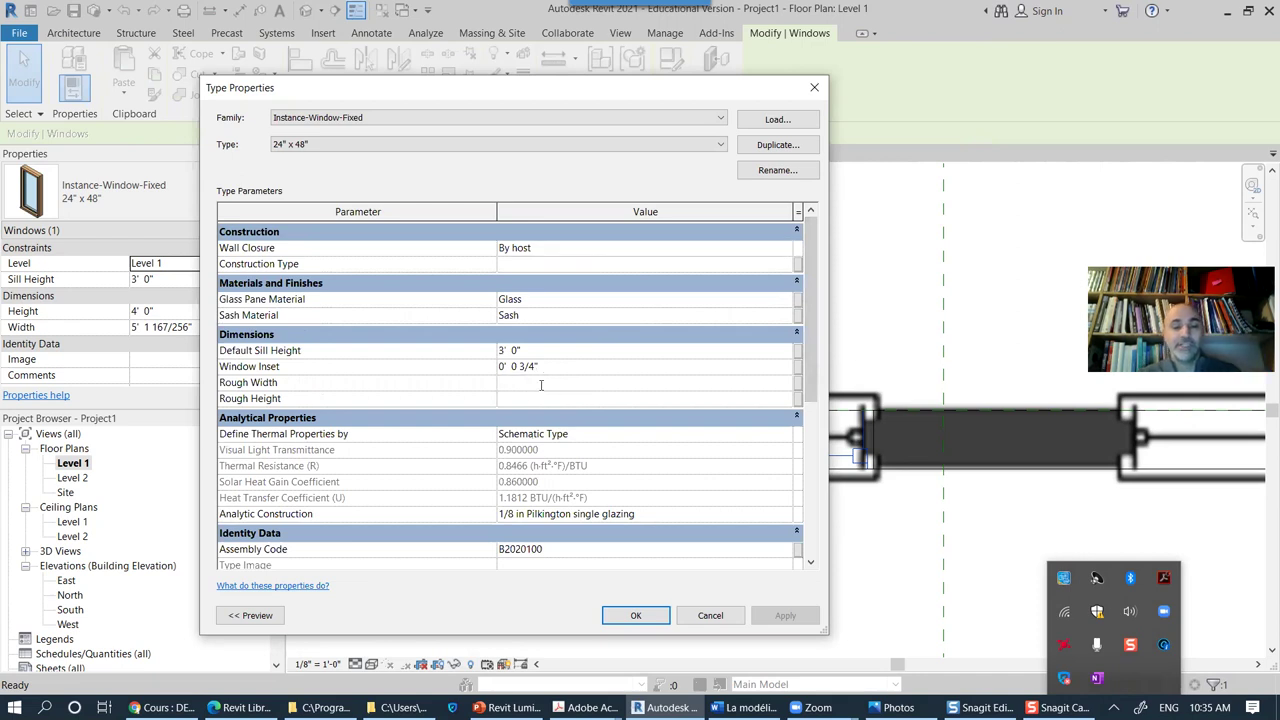
type("60")
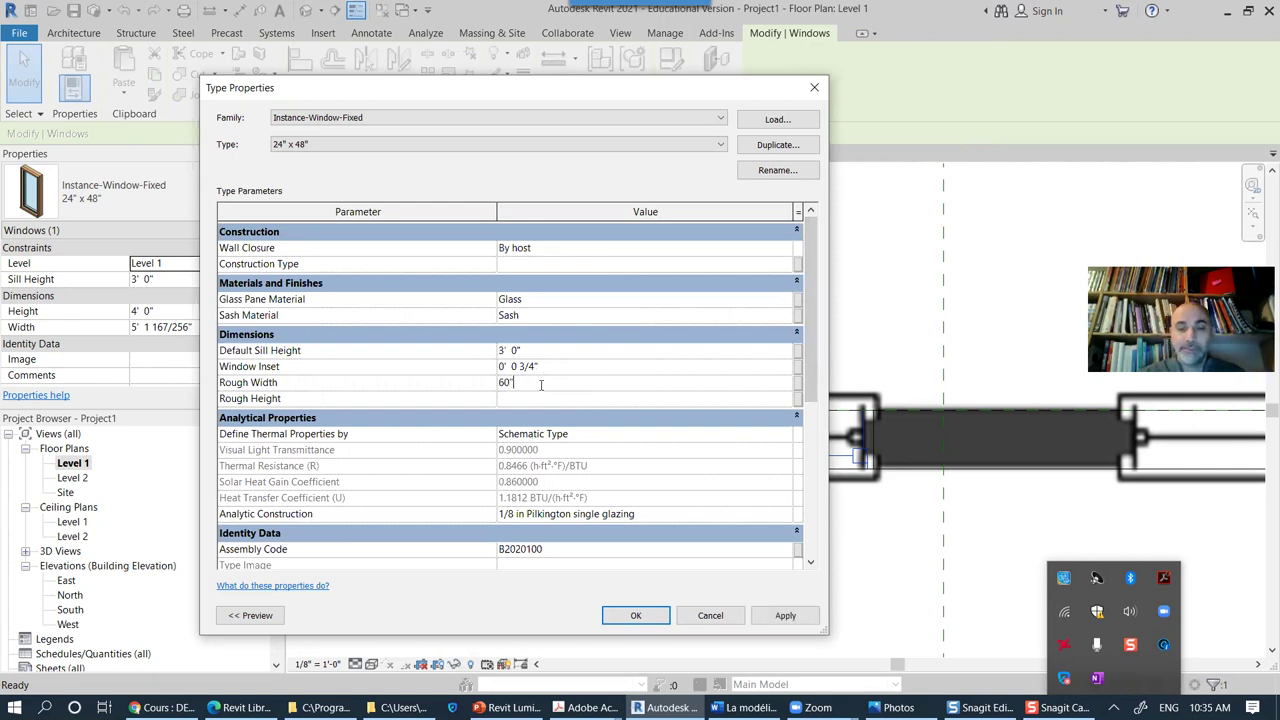
key("Return")
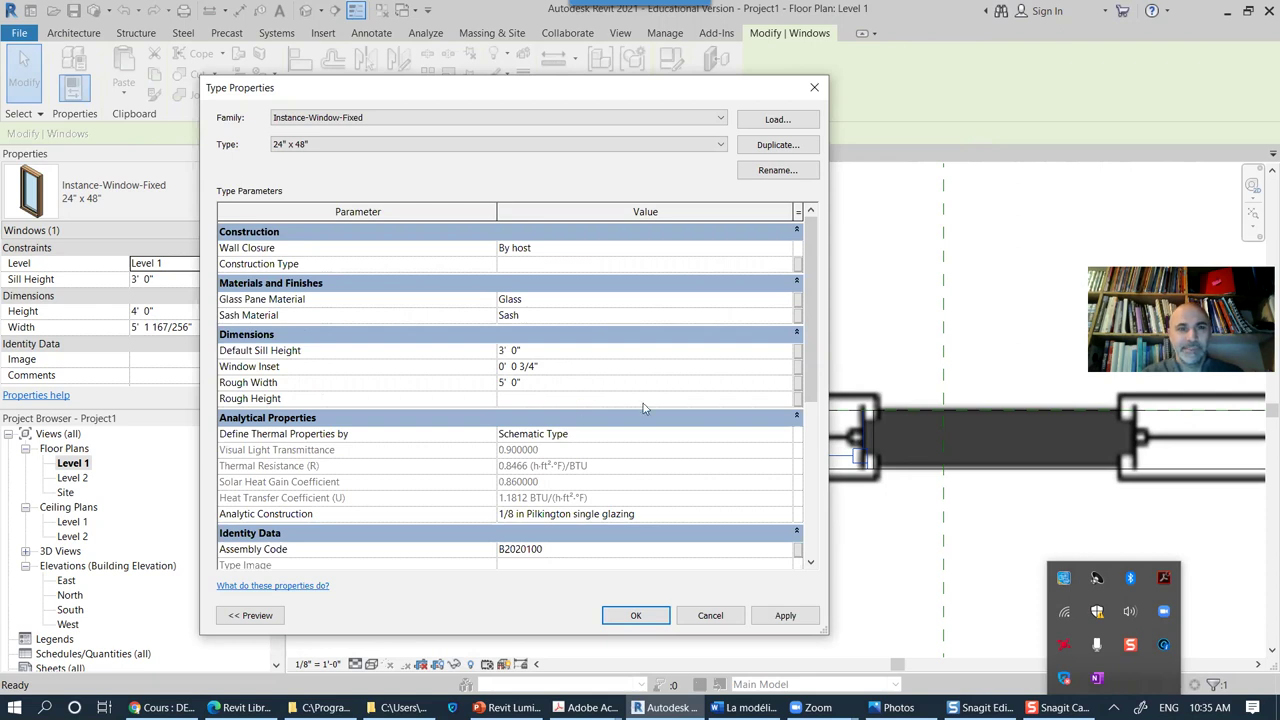
left_click(515, 399)
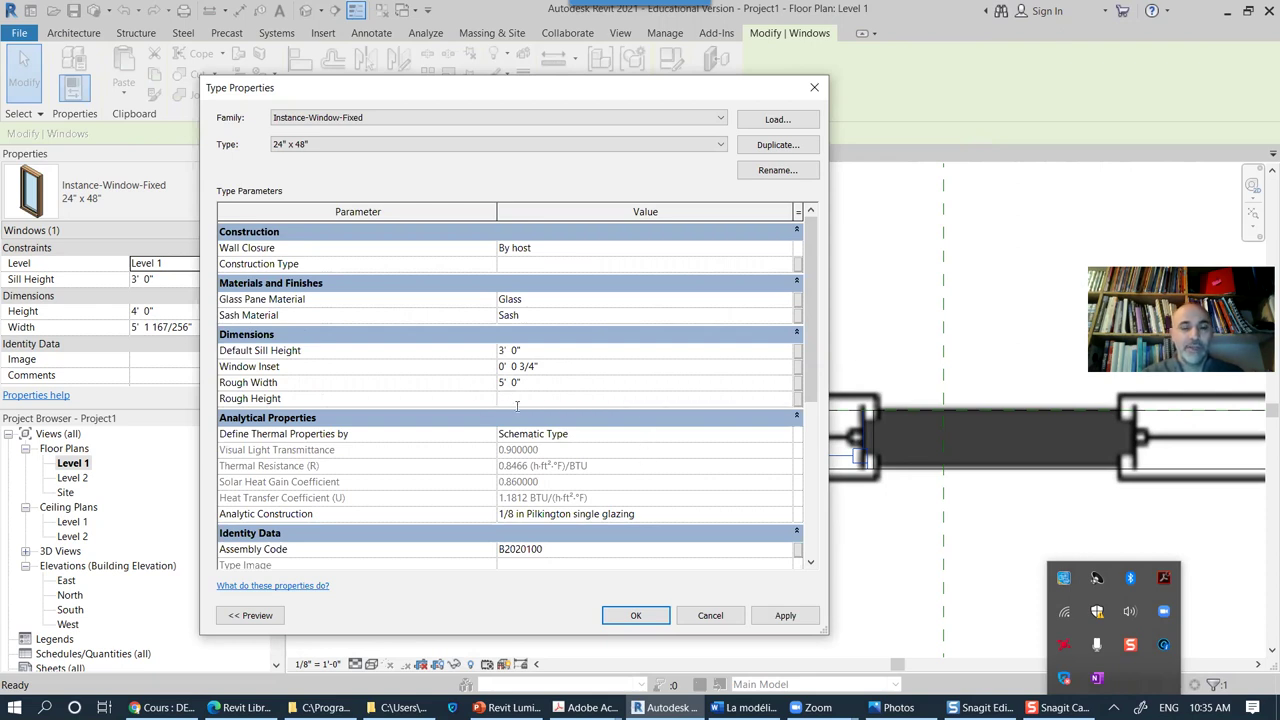
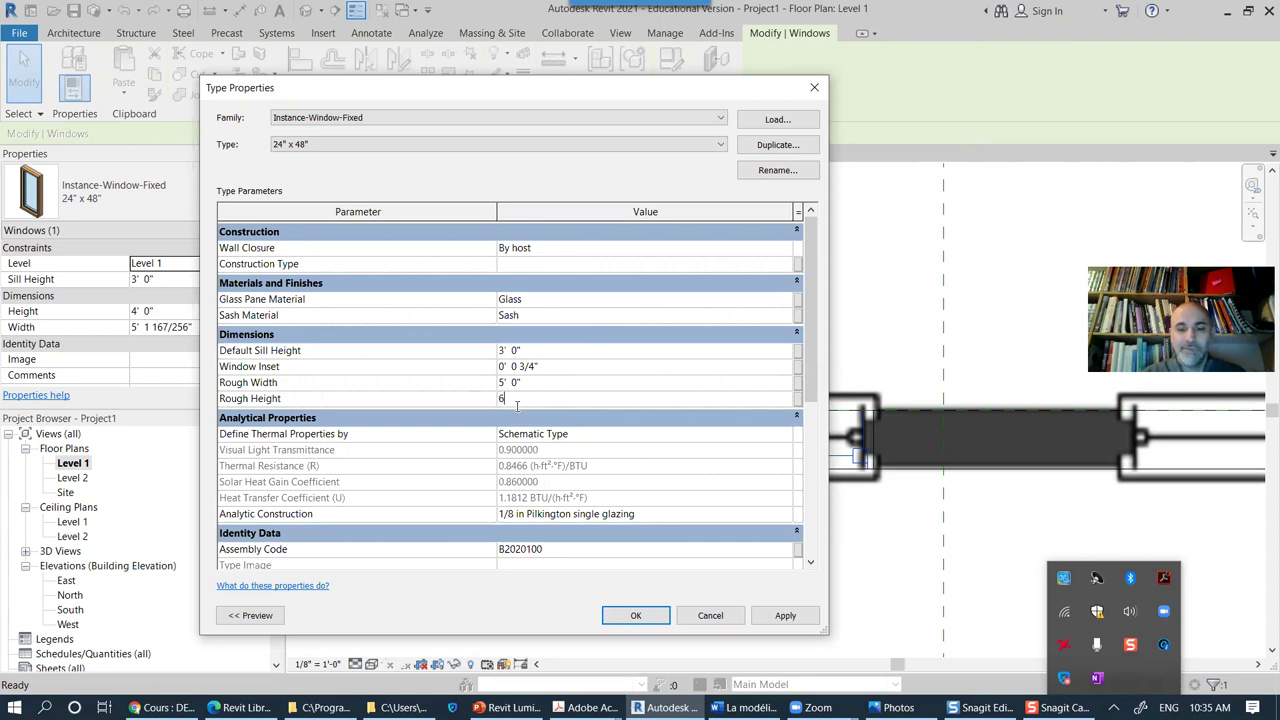
Step: Commit the 6' 0" rough height and 1' 0" sill height for the Fixed 24" x 48" window type
key("Return")
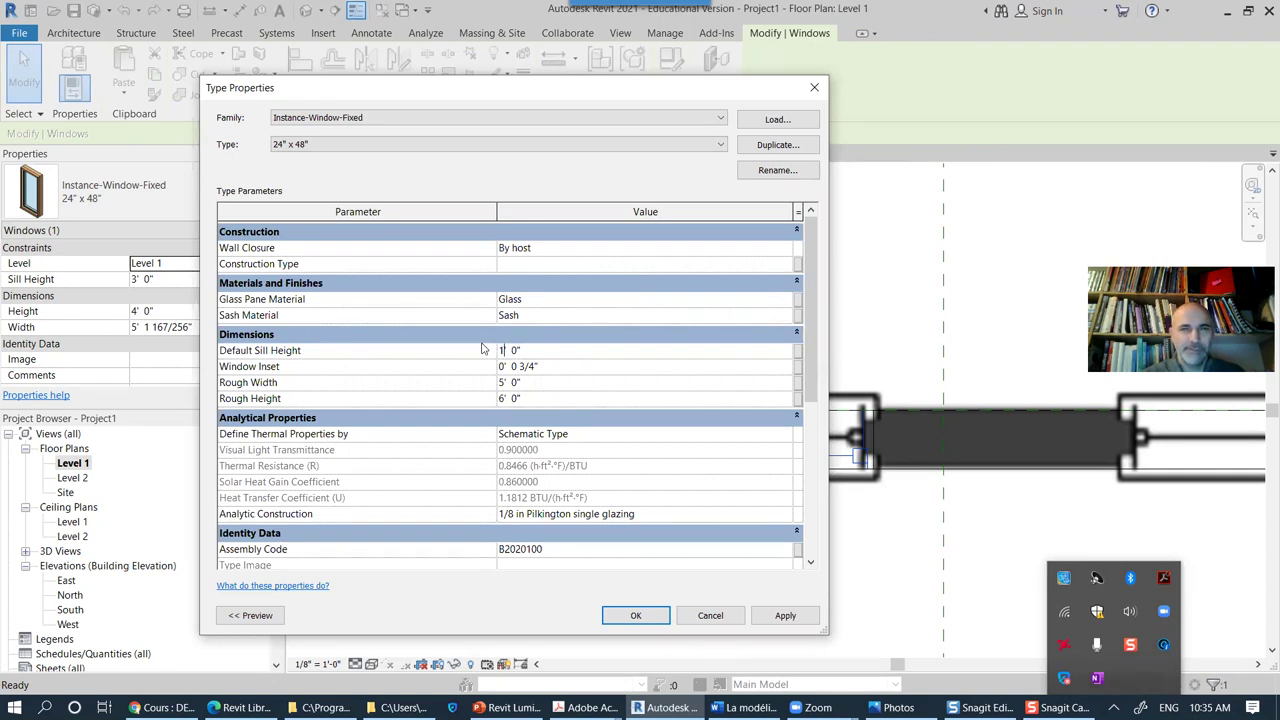
left_click(636, 615)
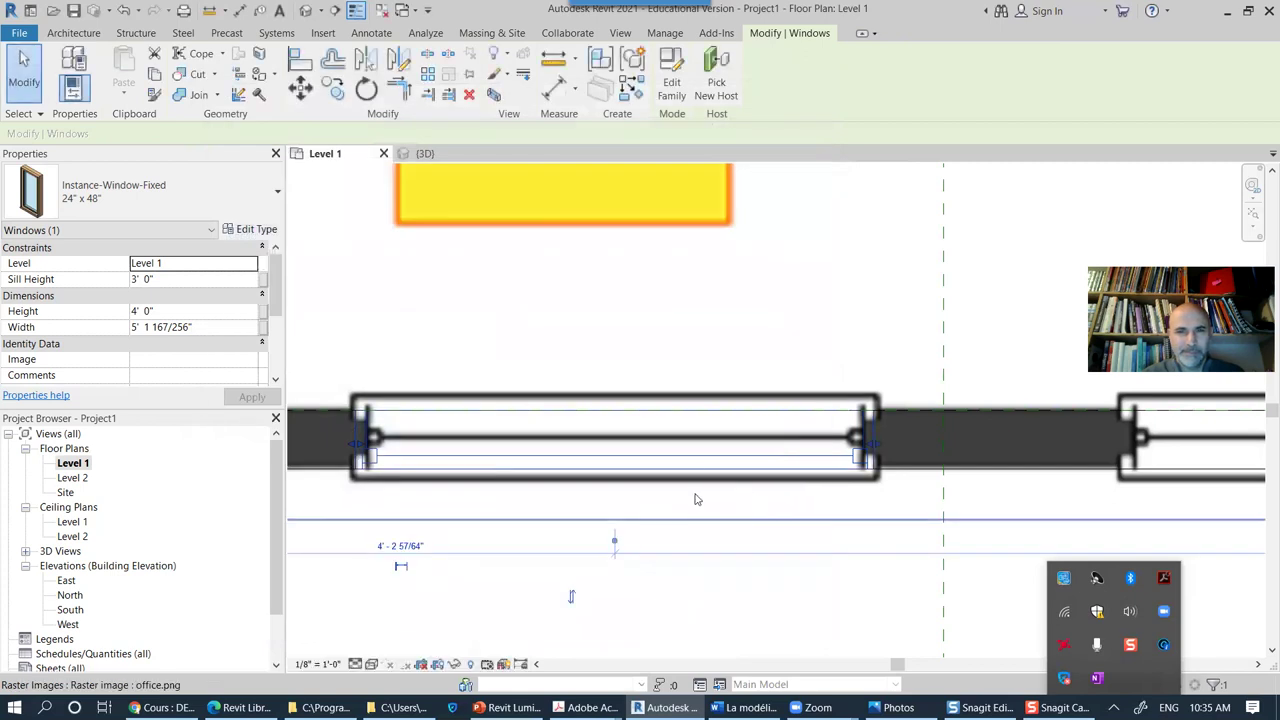
Step: Switch to the default 3D view and select the fixed window in the front wall
key("Escape")
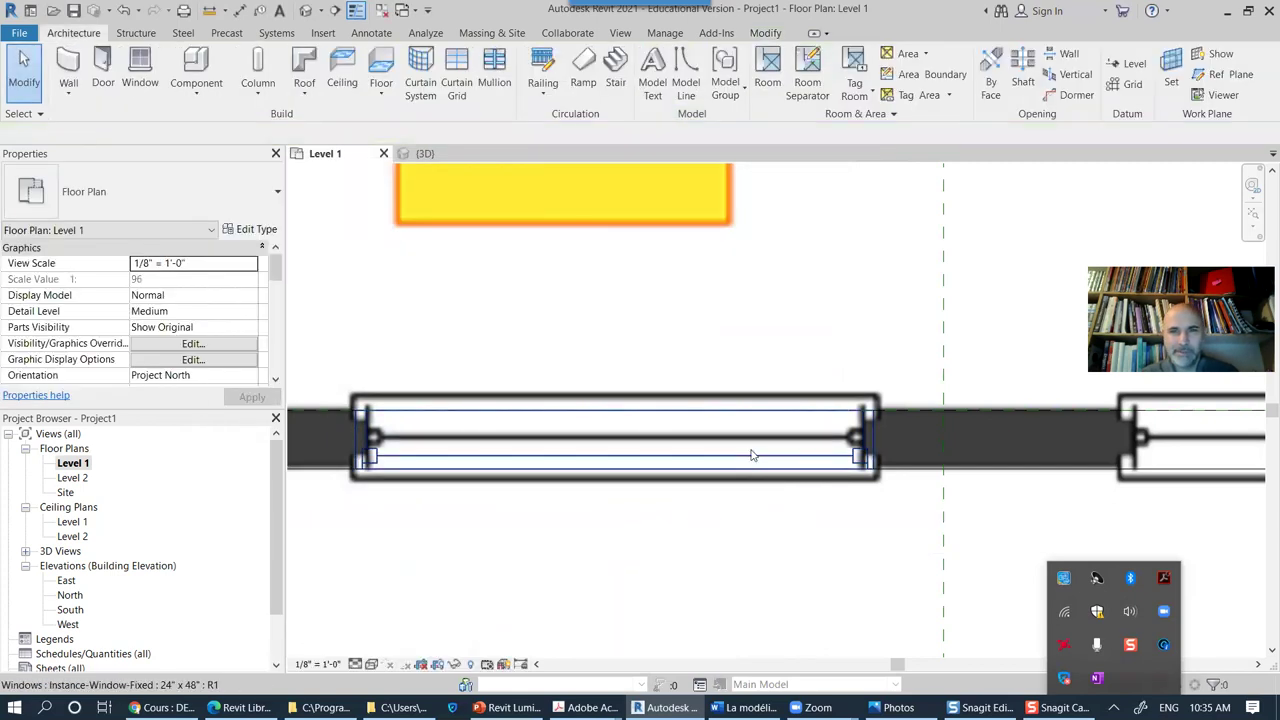
left_click(757, 453)
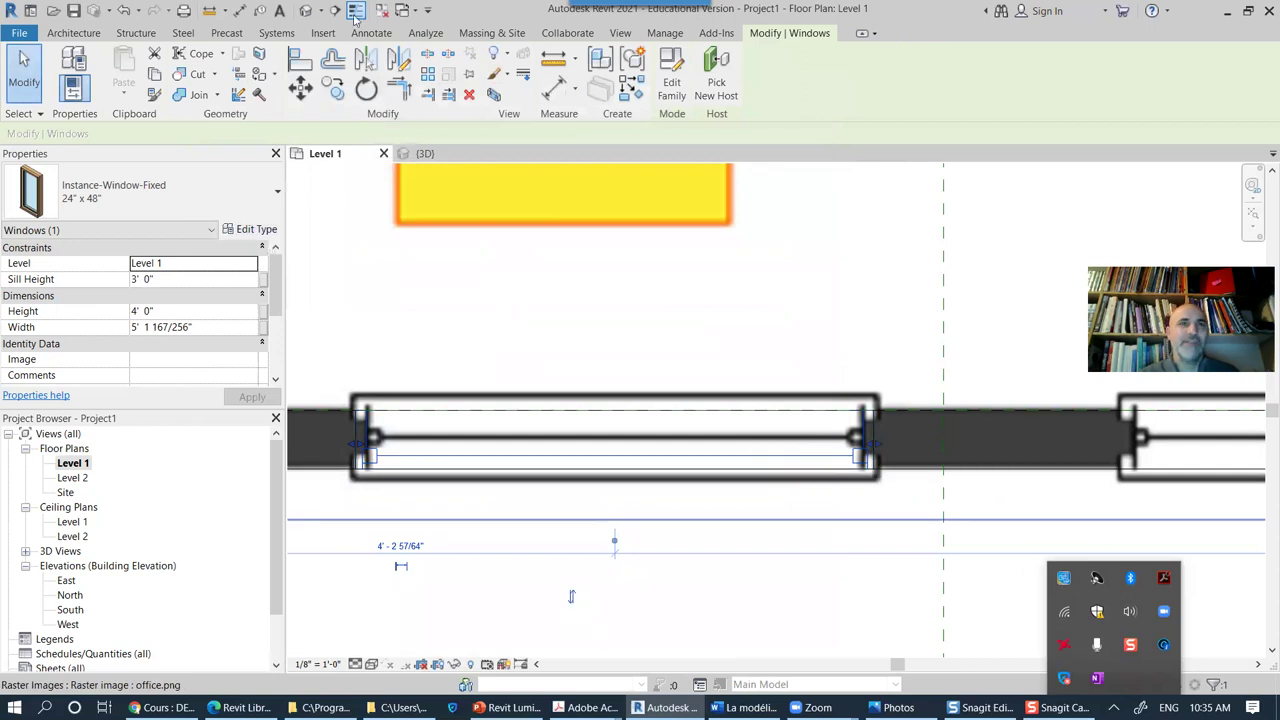
left_click(357, 10)
key("Escape")
middle_click_drag(624, 533, 743, 531, "shift")
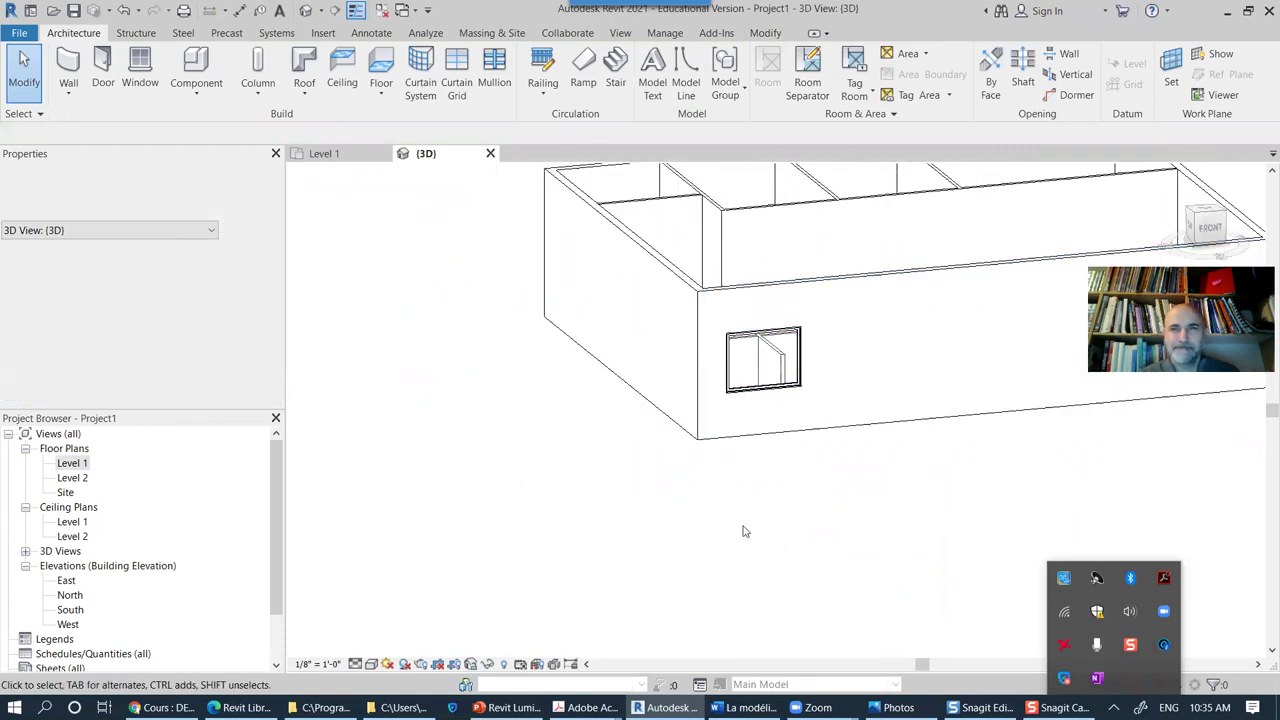
left_click(749, 393)
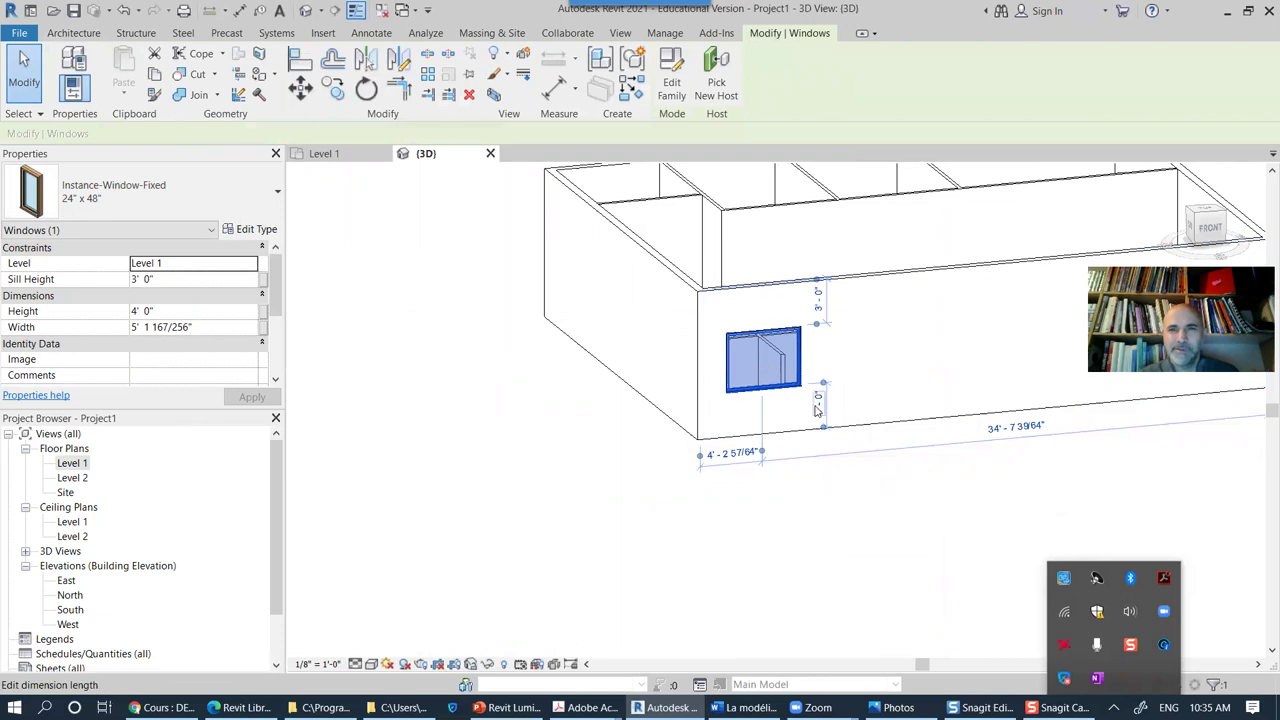
Step: Review the window's type properties without changes, then delete the window
left_click(248, 230)
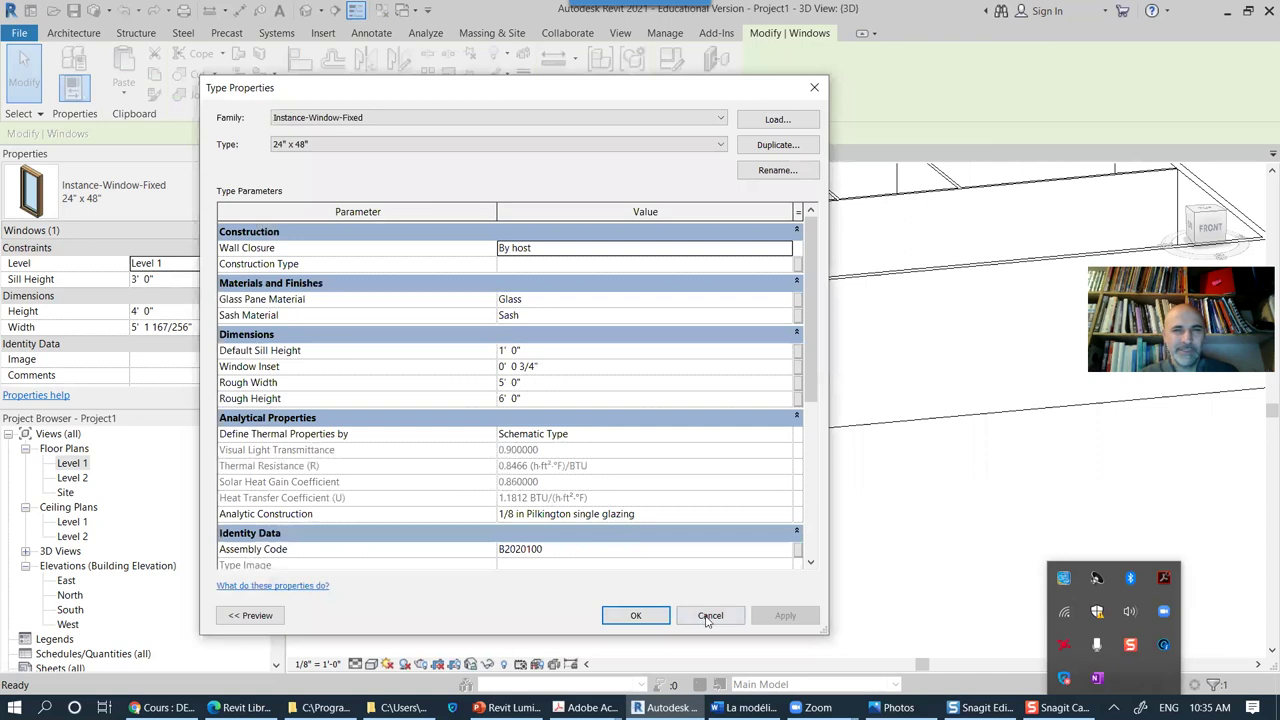
scroll(621, 445, "down", 4)
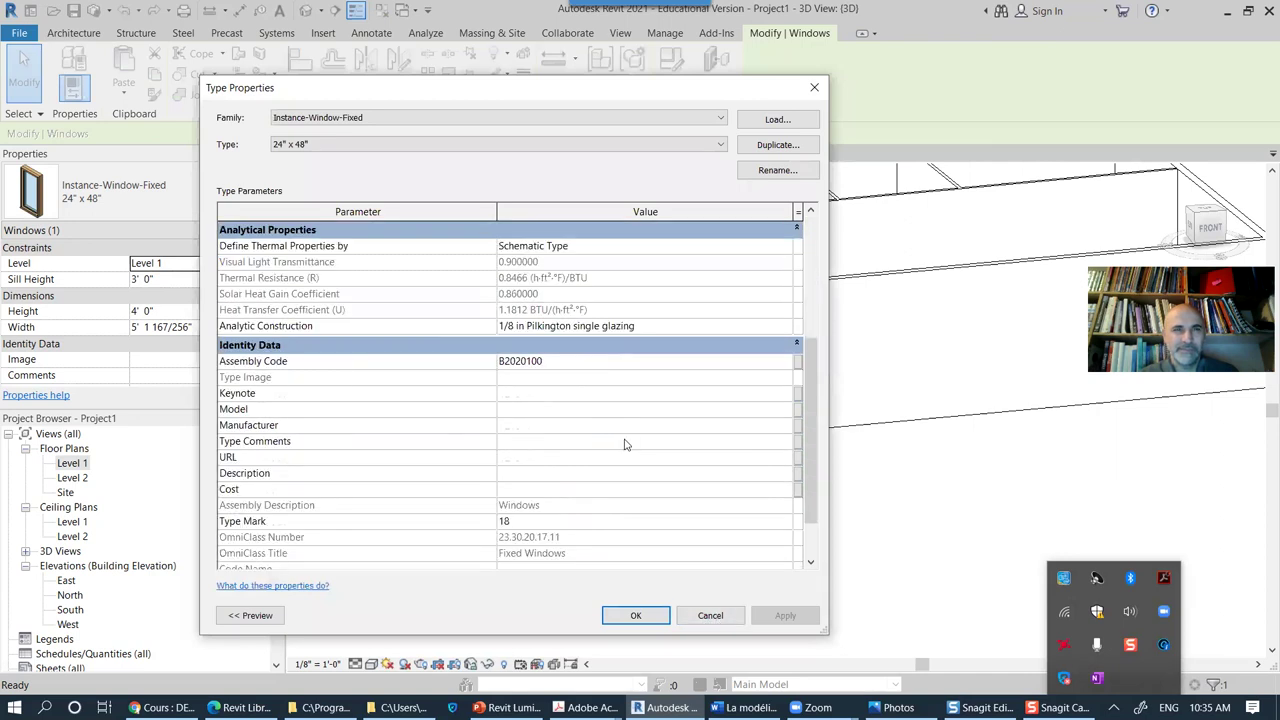
scroll(625, 445, "down", 1)
scroll(630, 441, "up", 5)
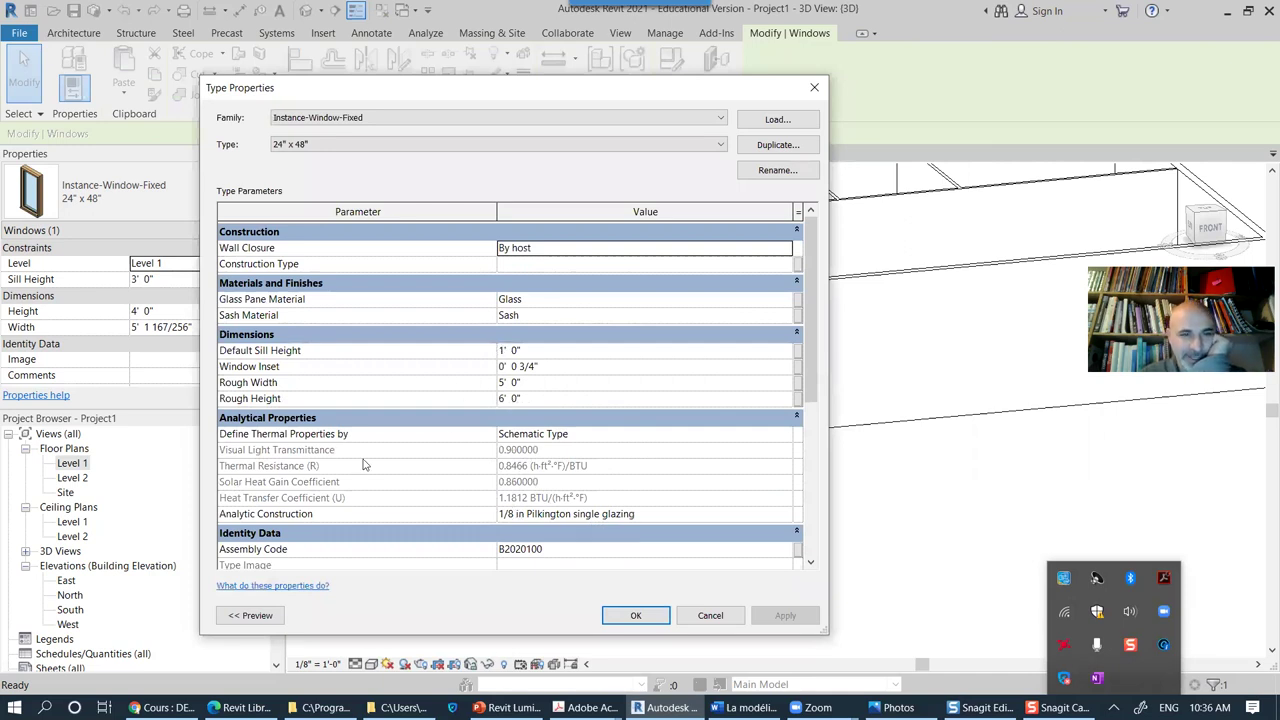
left_click(250, 615)
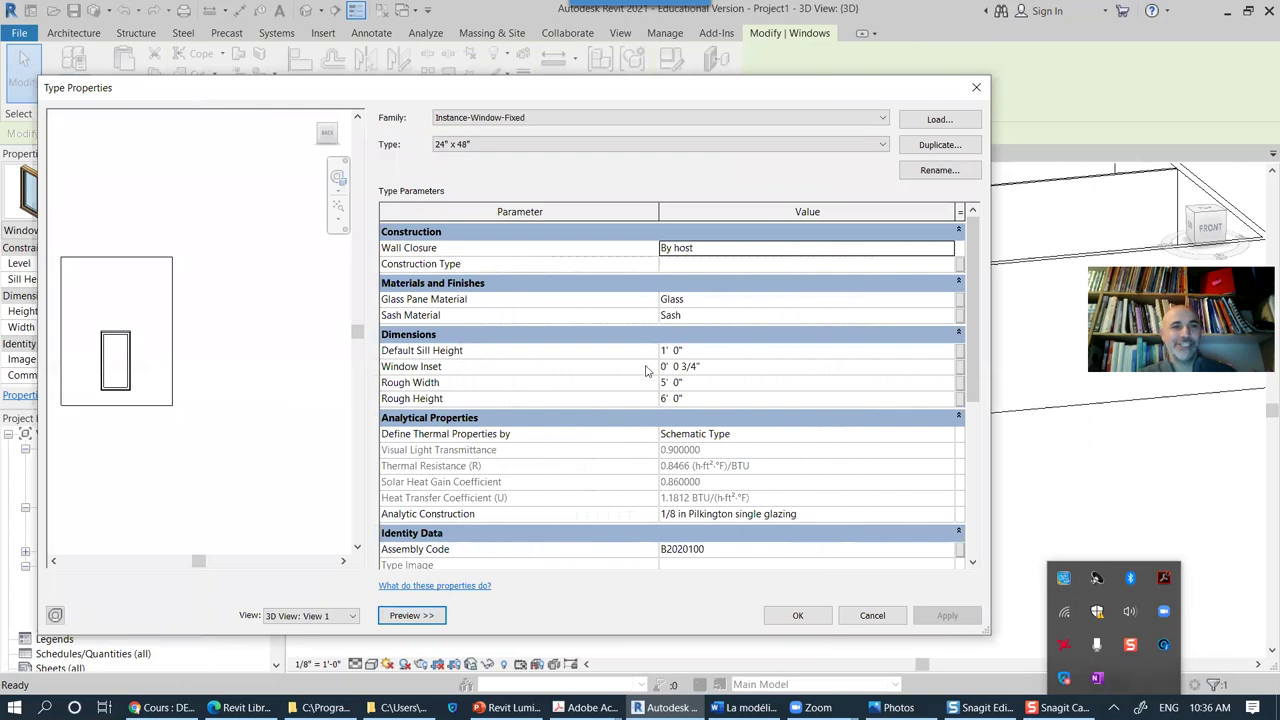
left_click(872, 615)
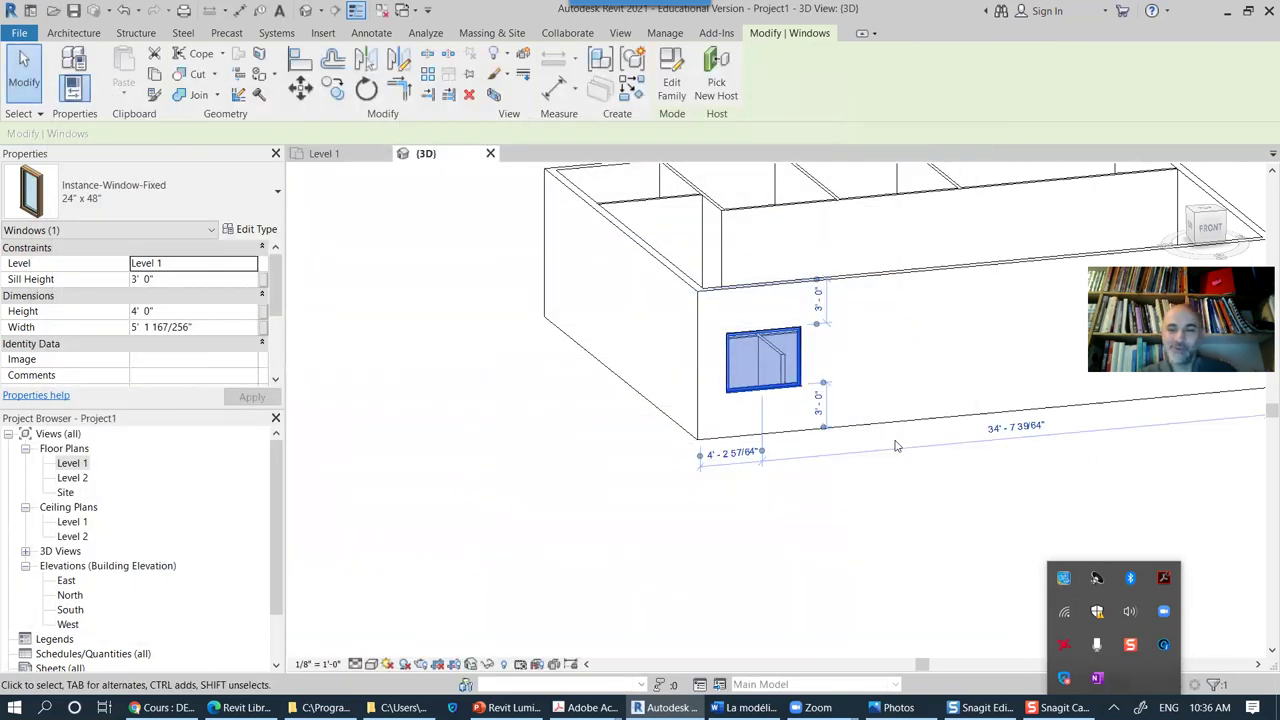
key("Delete")
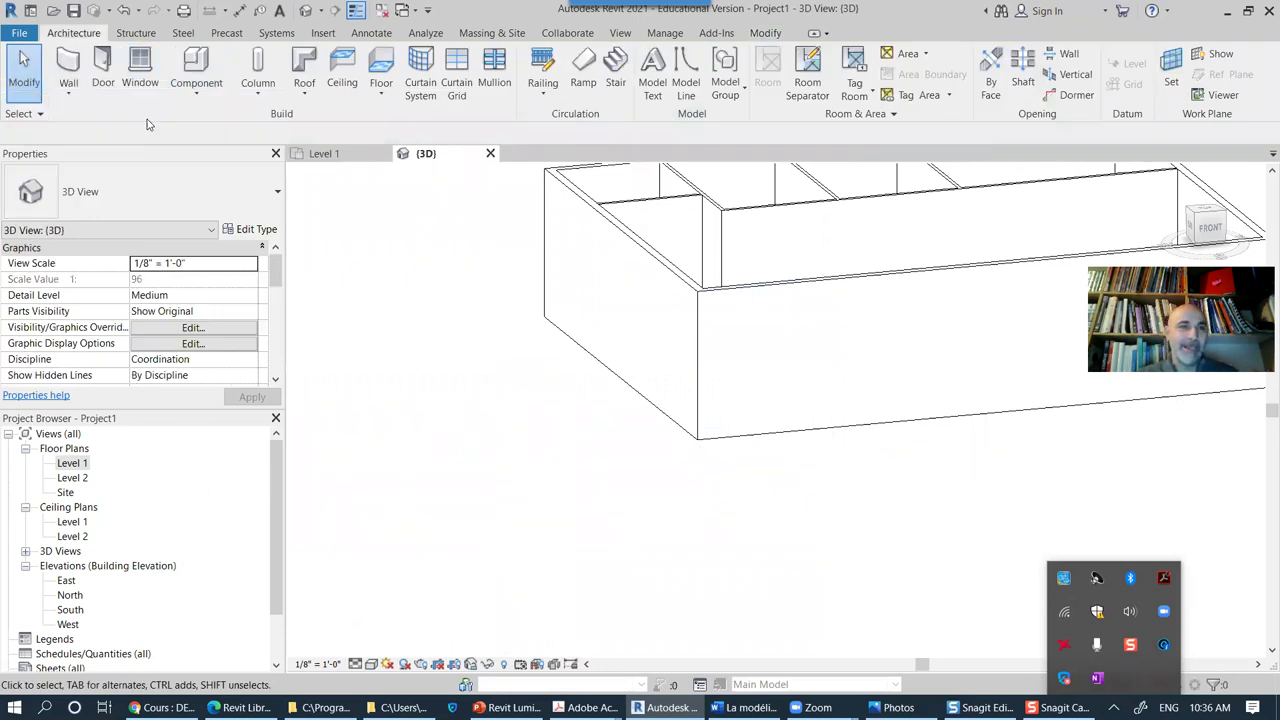
Step: Place a new window in the front wall of the Level 1 plan
double_click(74, 465)
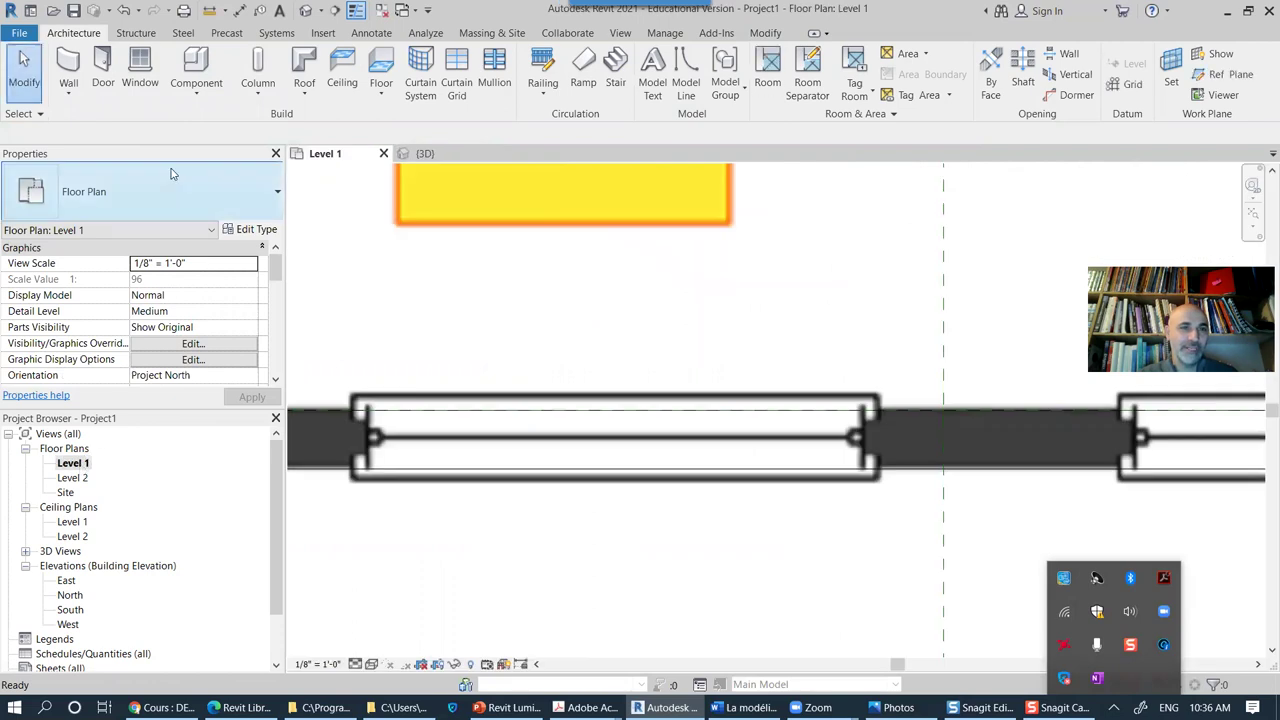
left_click(140, 68)
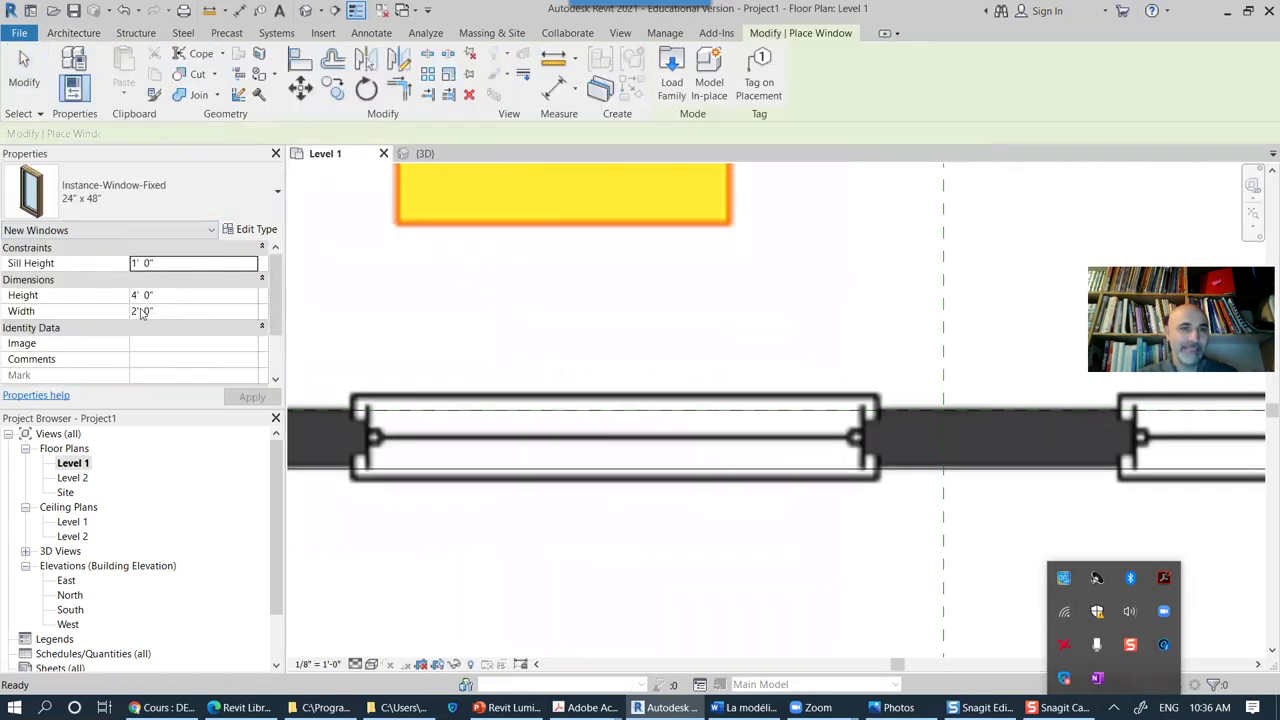
left_click(607, 467)
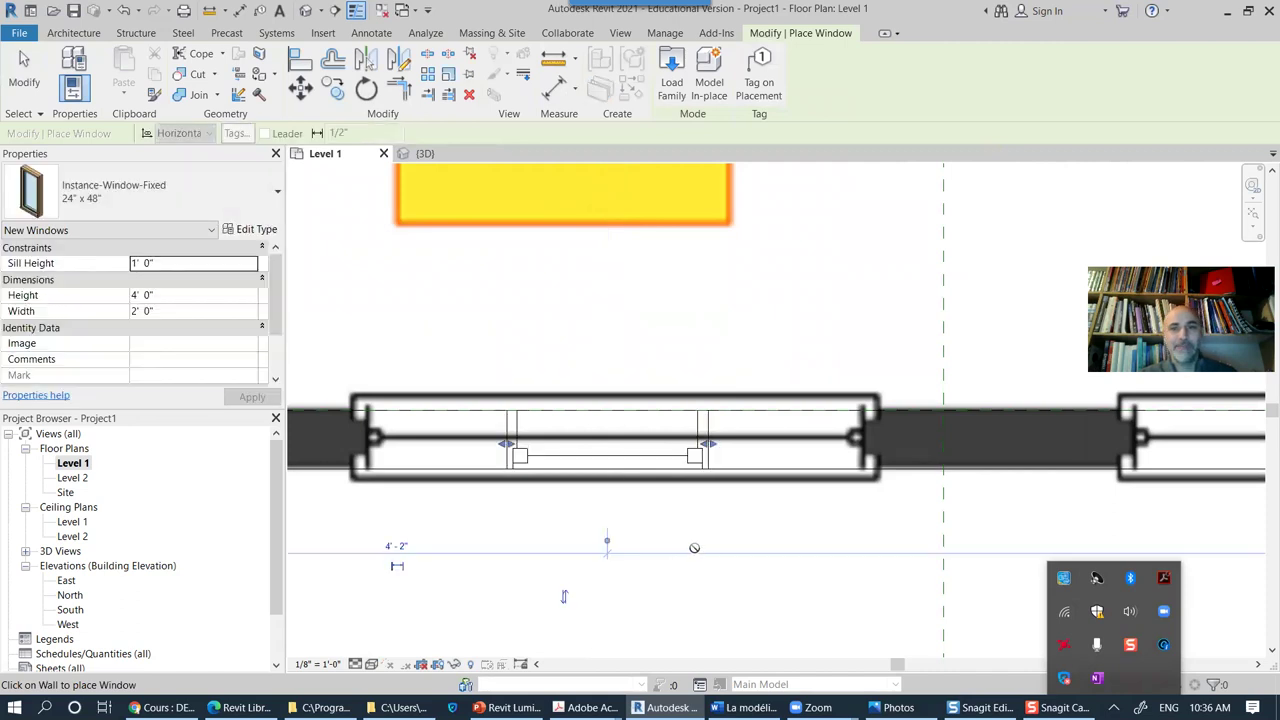
Step: Inspect the new window's type properties and close them without changes
left_click(252, 230)
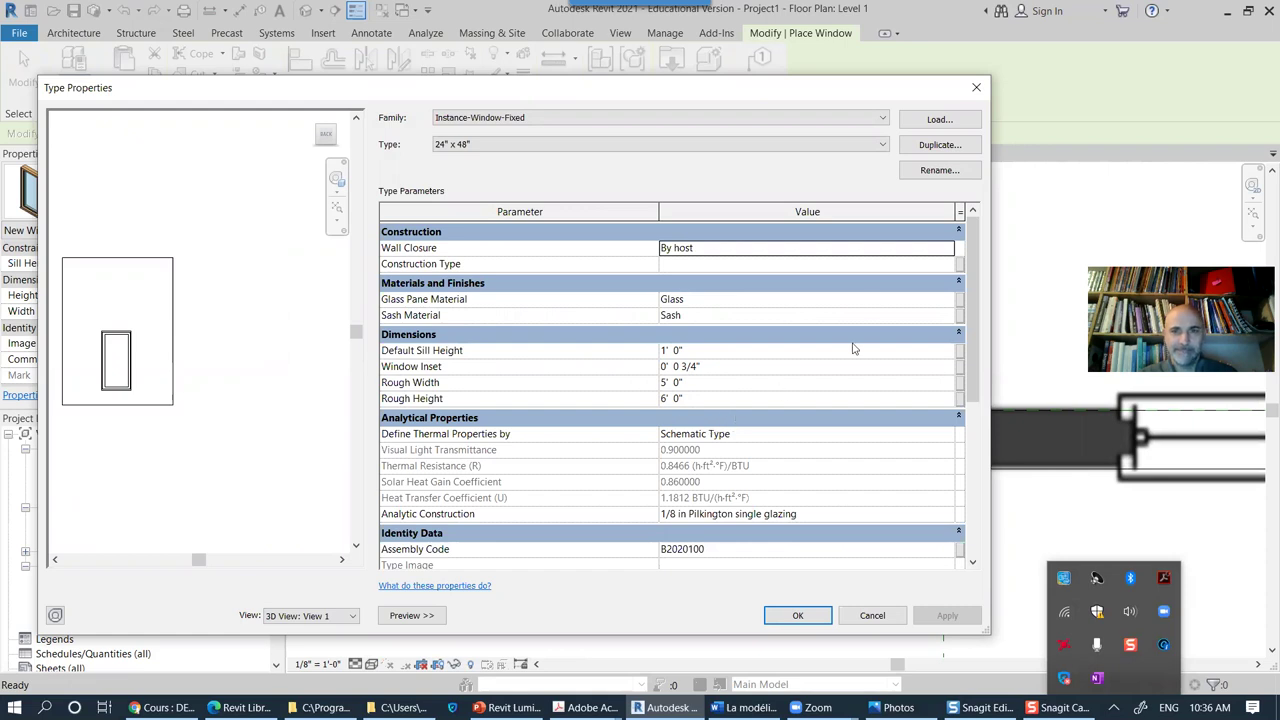
scroll(800, 360, "down", 4)
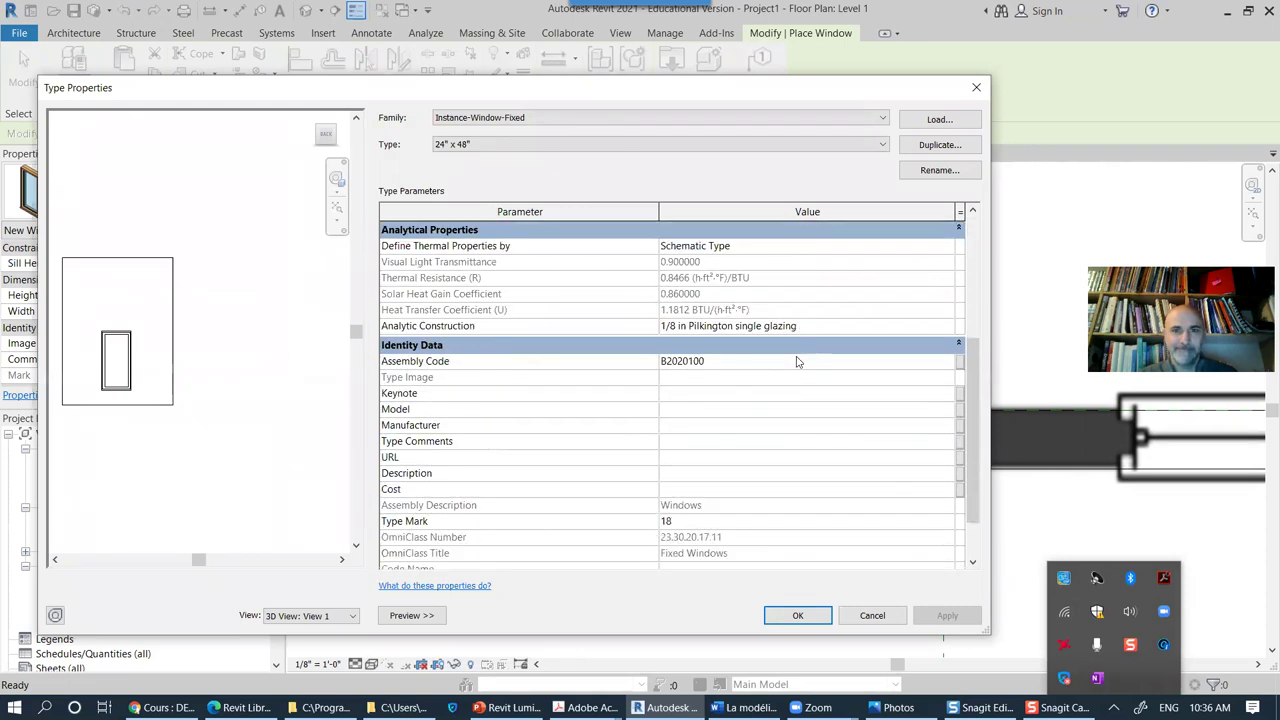
scroll(797, 362, "down", 2)
scroll(797, 363, "up", 5)
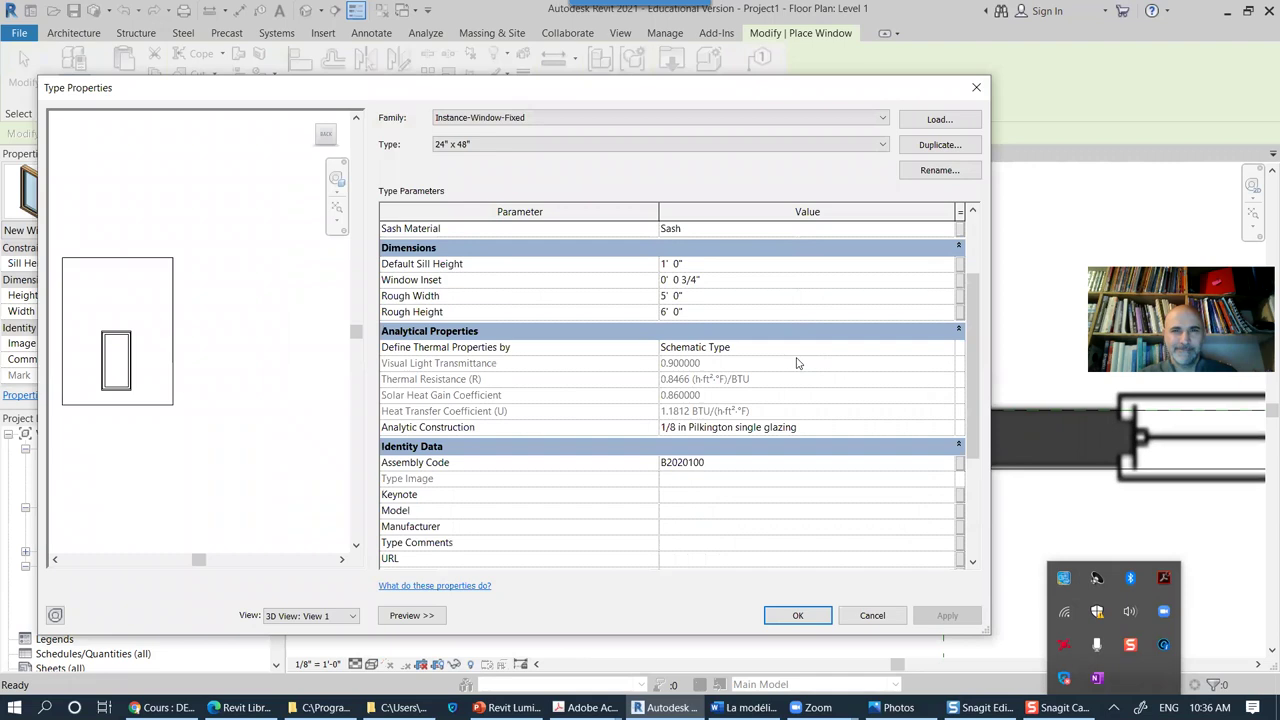
scroll(797, 363, "up", 3)
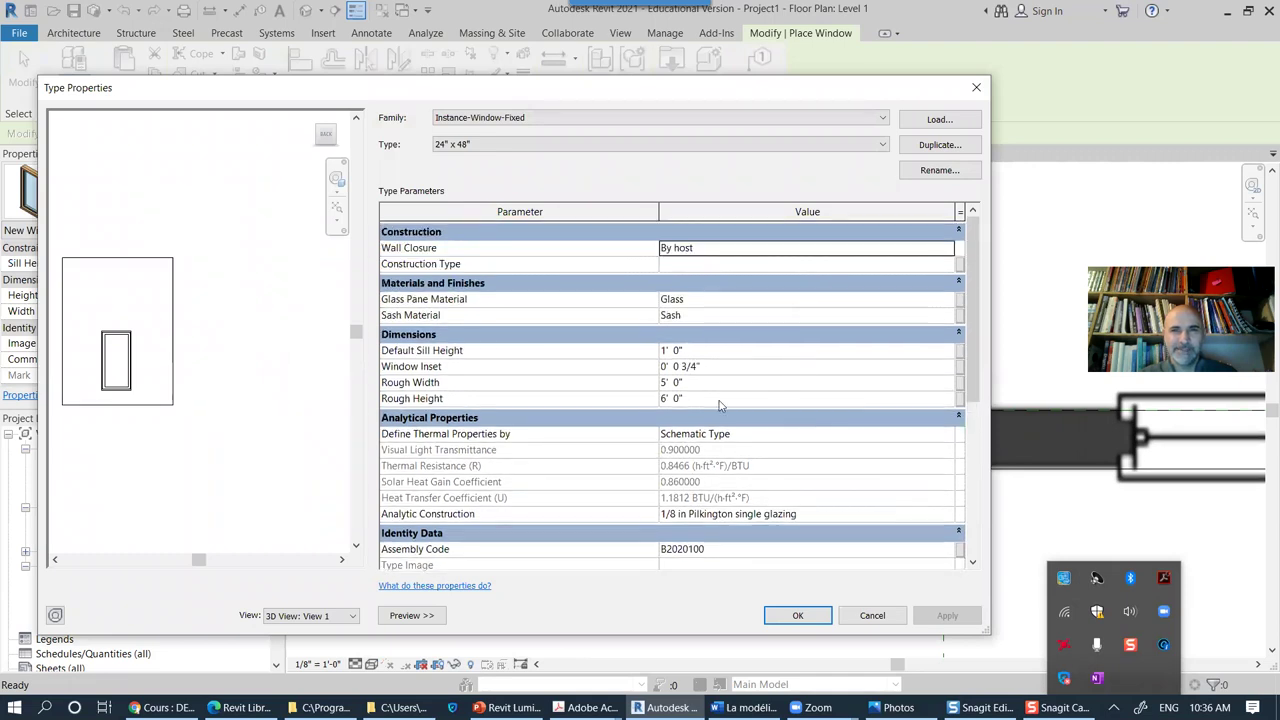
left_click(884, 616)
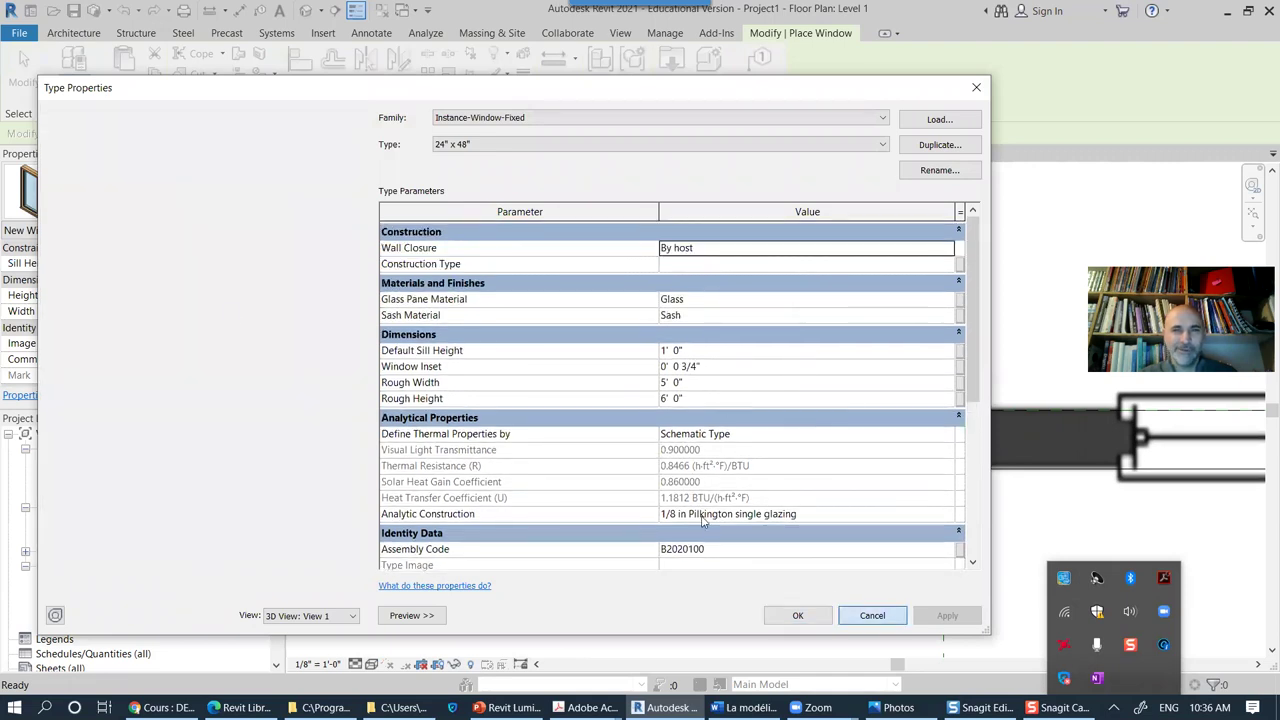
scroll(200, 318, "down", 1)
scroll(200, 318, "up", 1)
Step: Set the window's height to 6' and head height to 7' in Properties
left_click(133, 295)
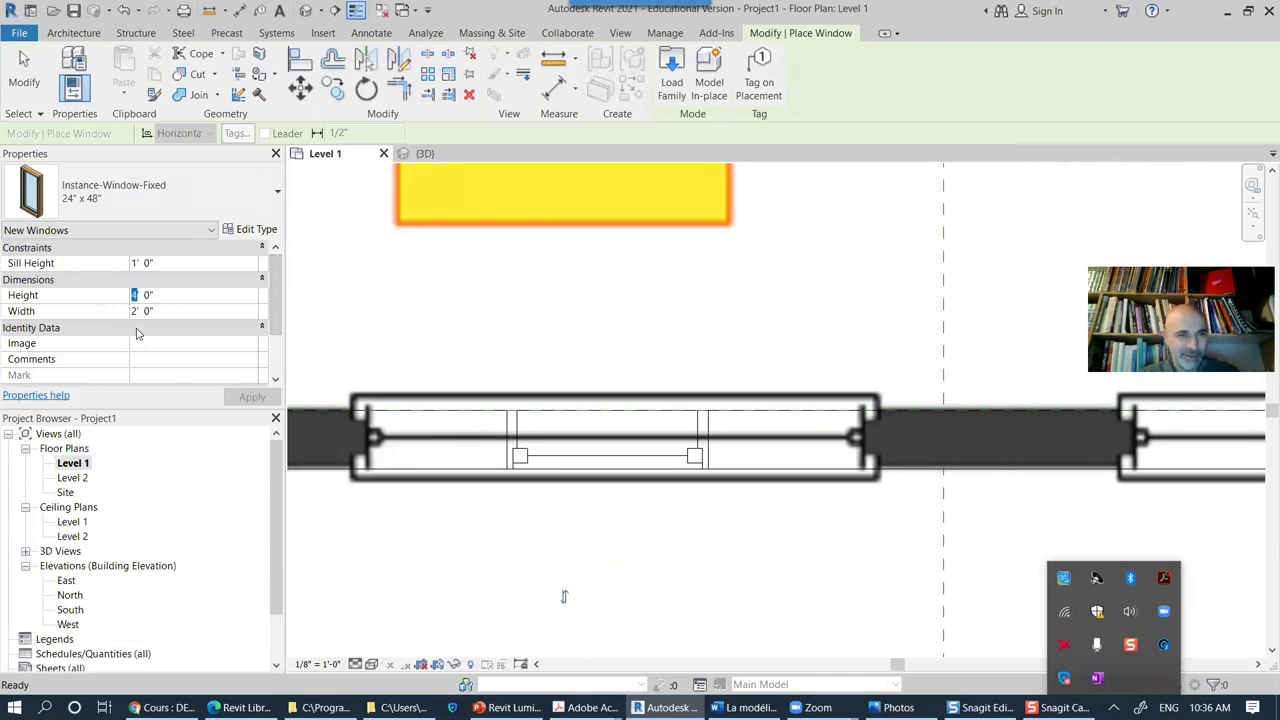
type("6")
left_click(135, 311)
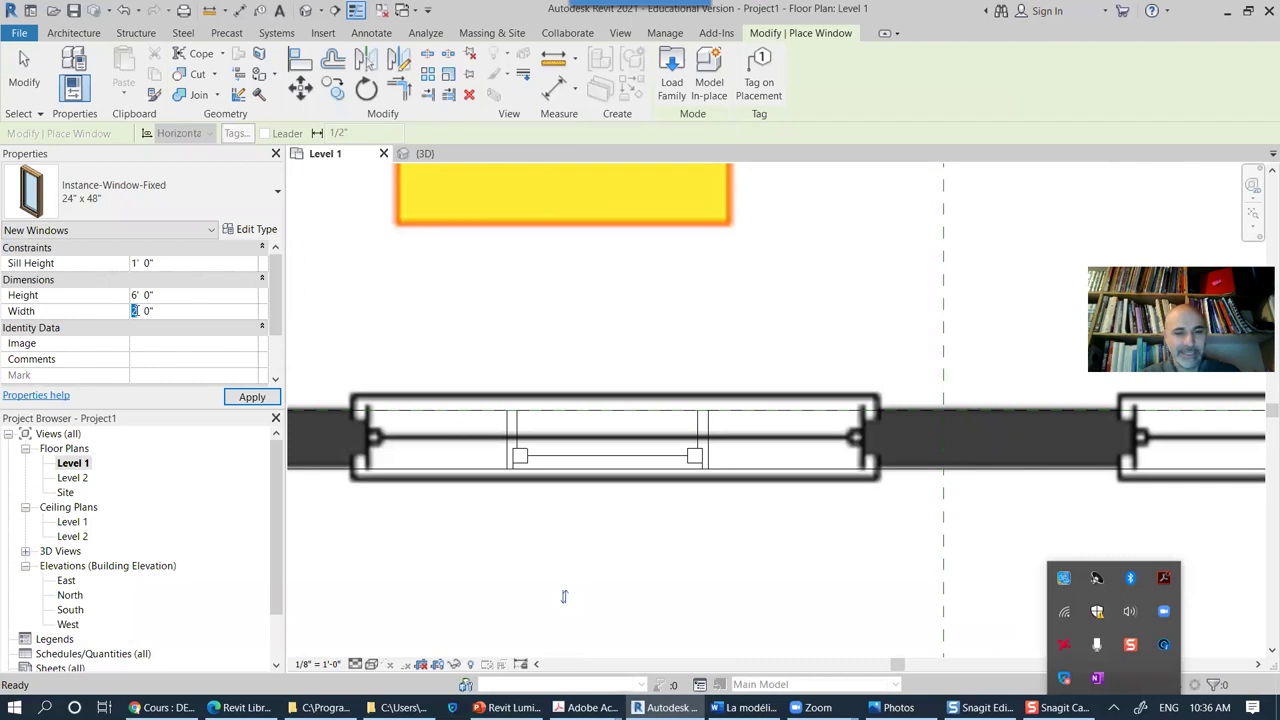
left_click(179, 296)
left_click(252, 396)
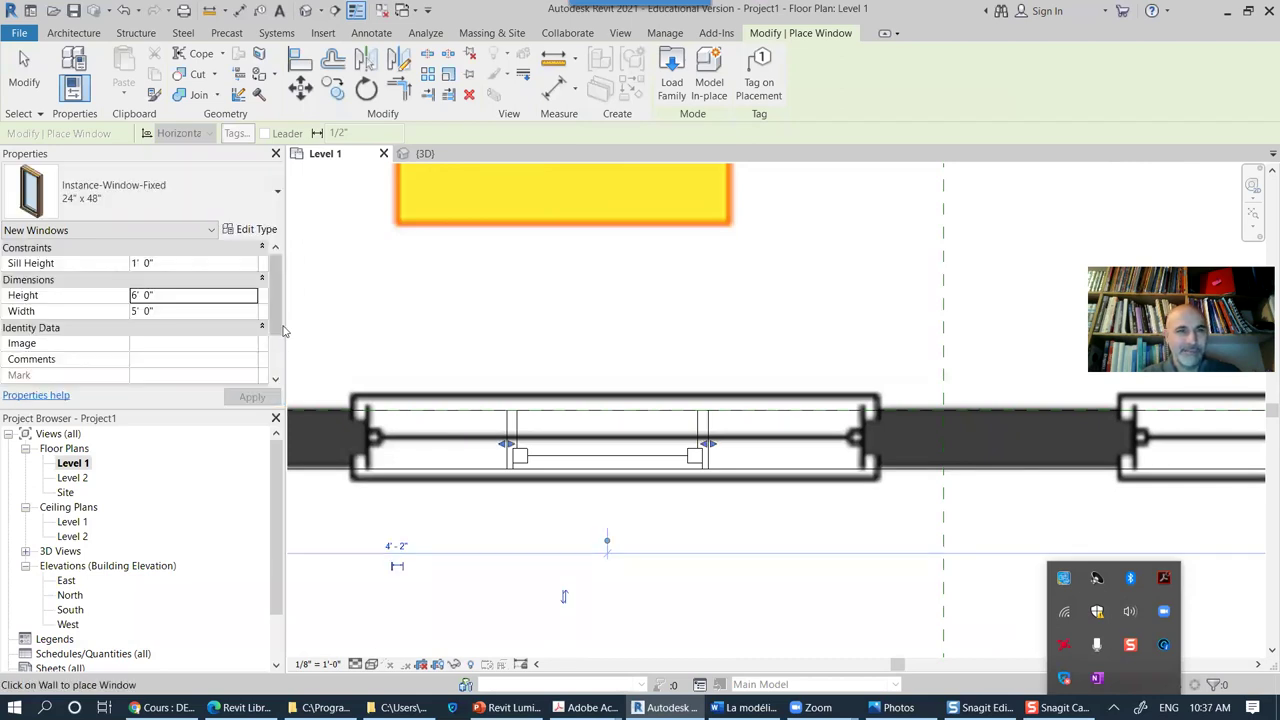
scroll(280, 335, "down", 2)
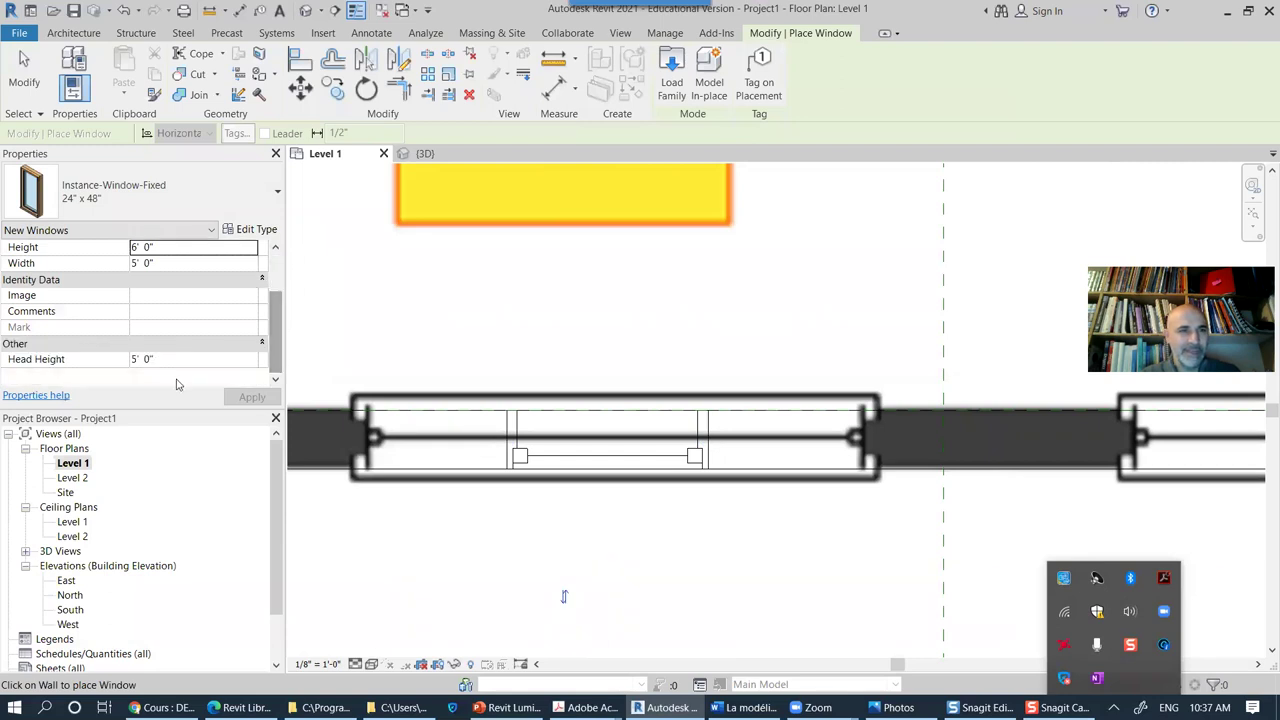
left_click(137, 362)
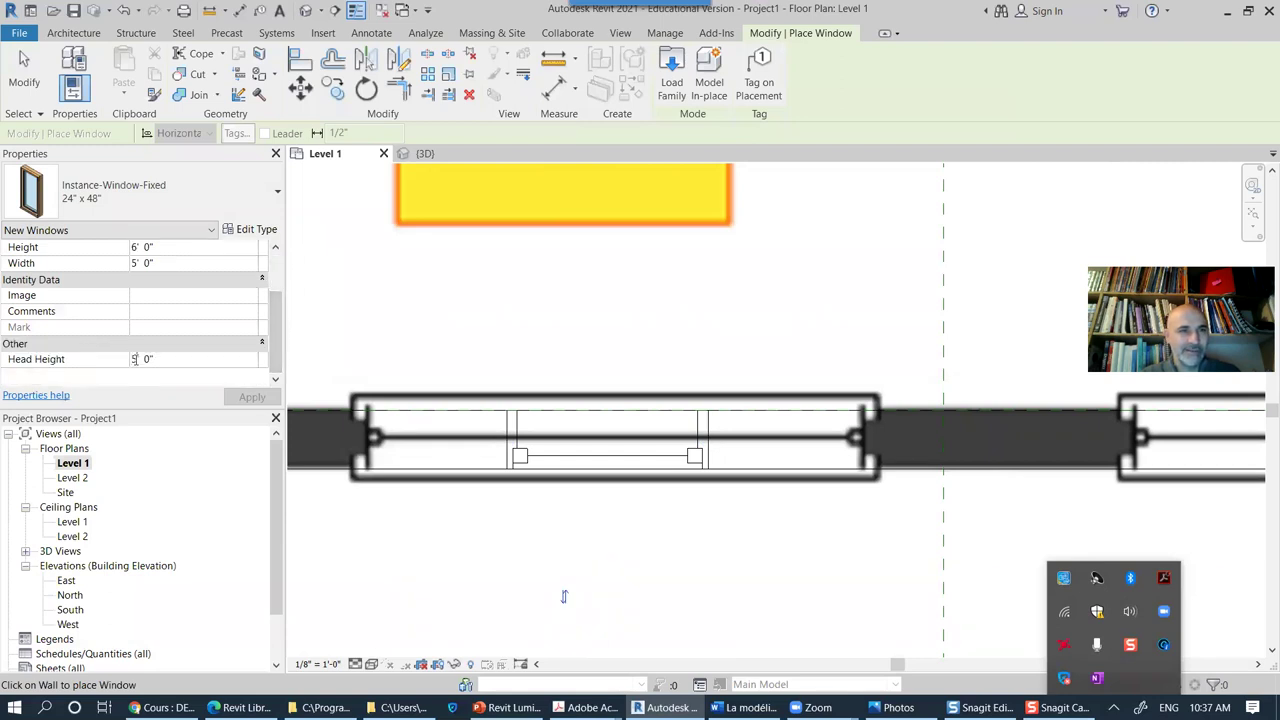
type("7")
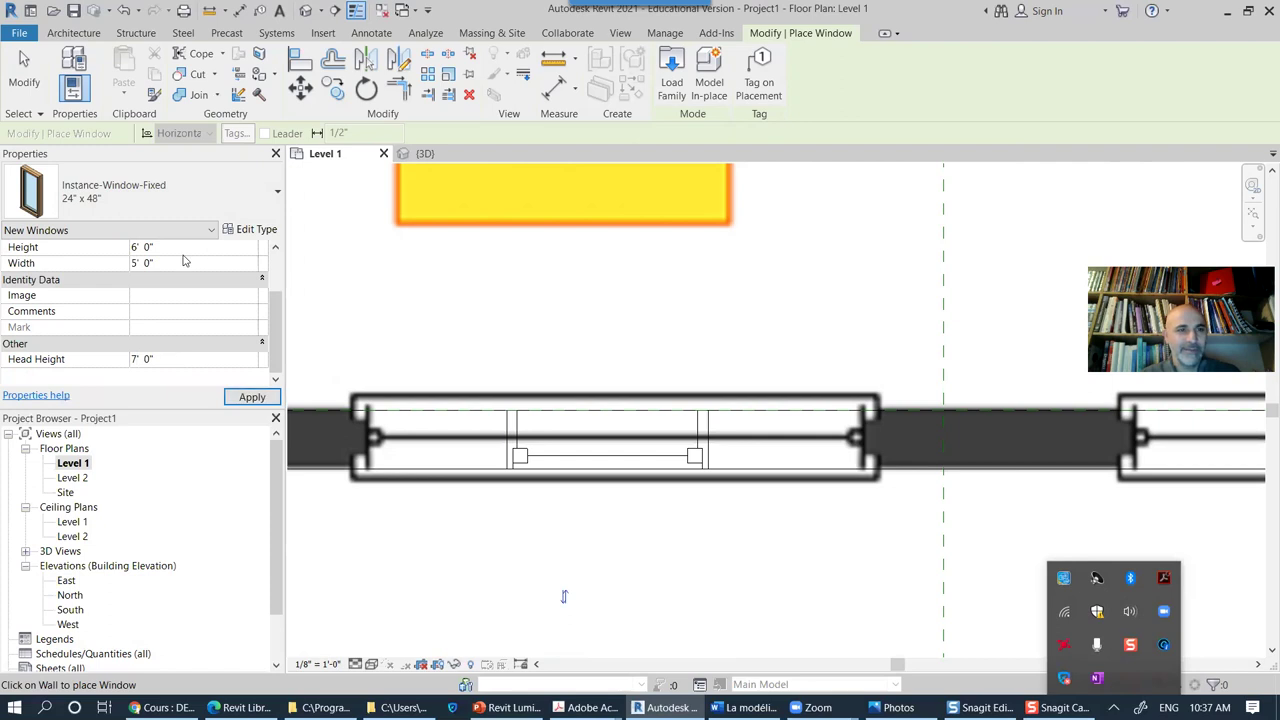
left_click(141, 263)
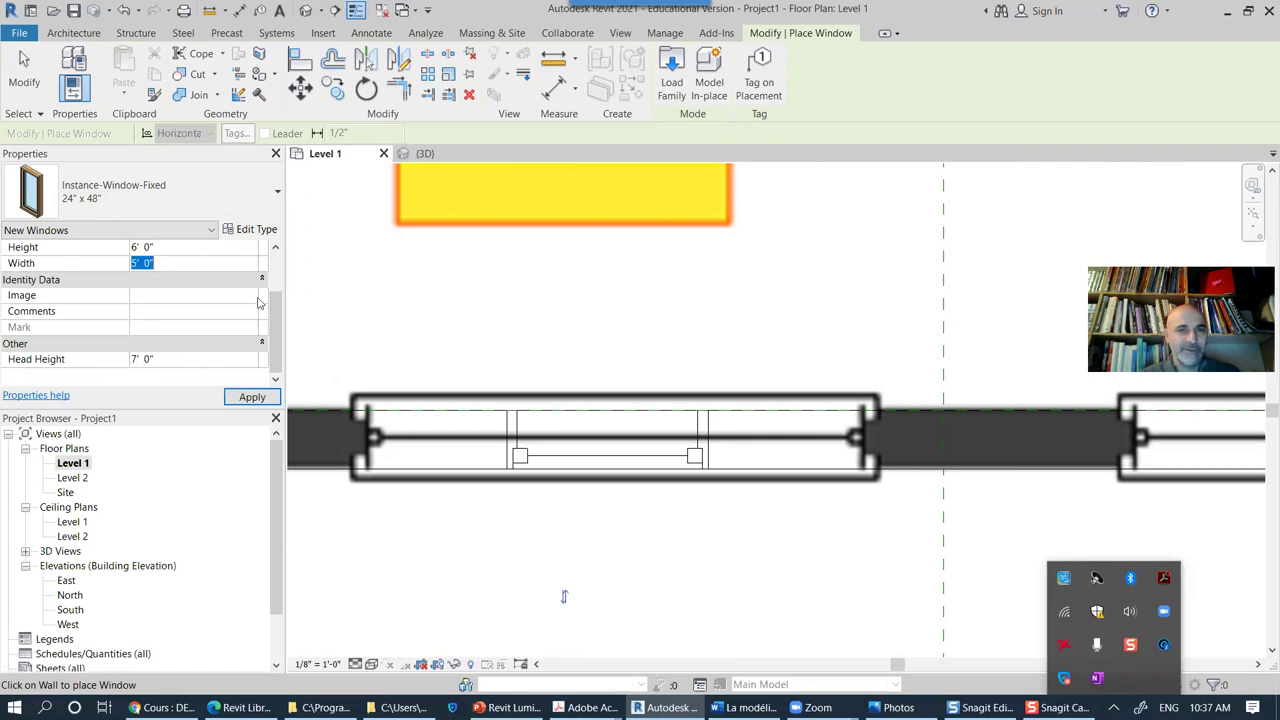
left_click(306, 10)
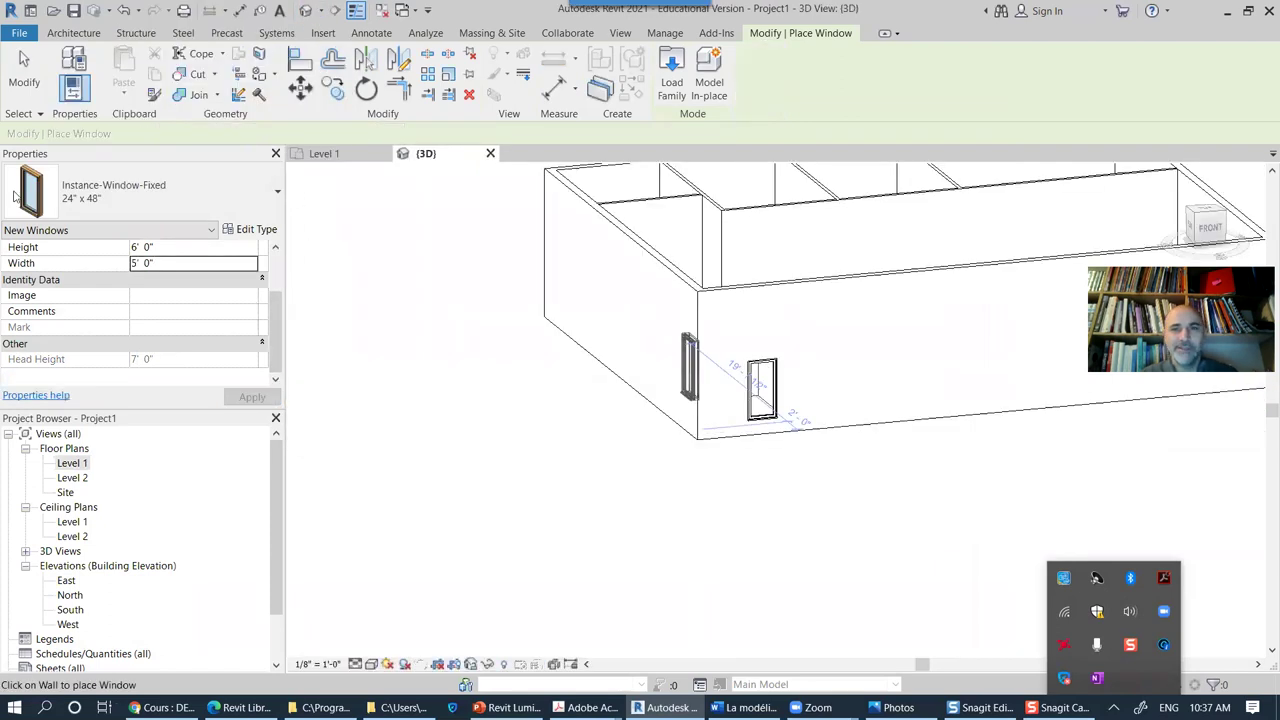
Step: Resize the front-wall window to 6' 0" high and 5' 0" wide, then return to Level 1
key("Escape")
key("Escape")
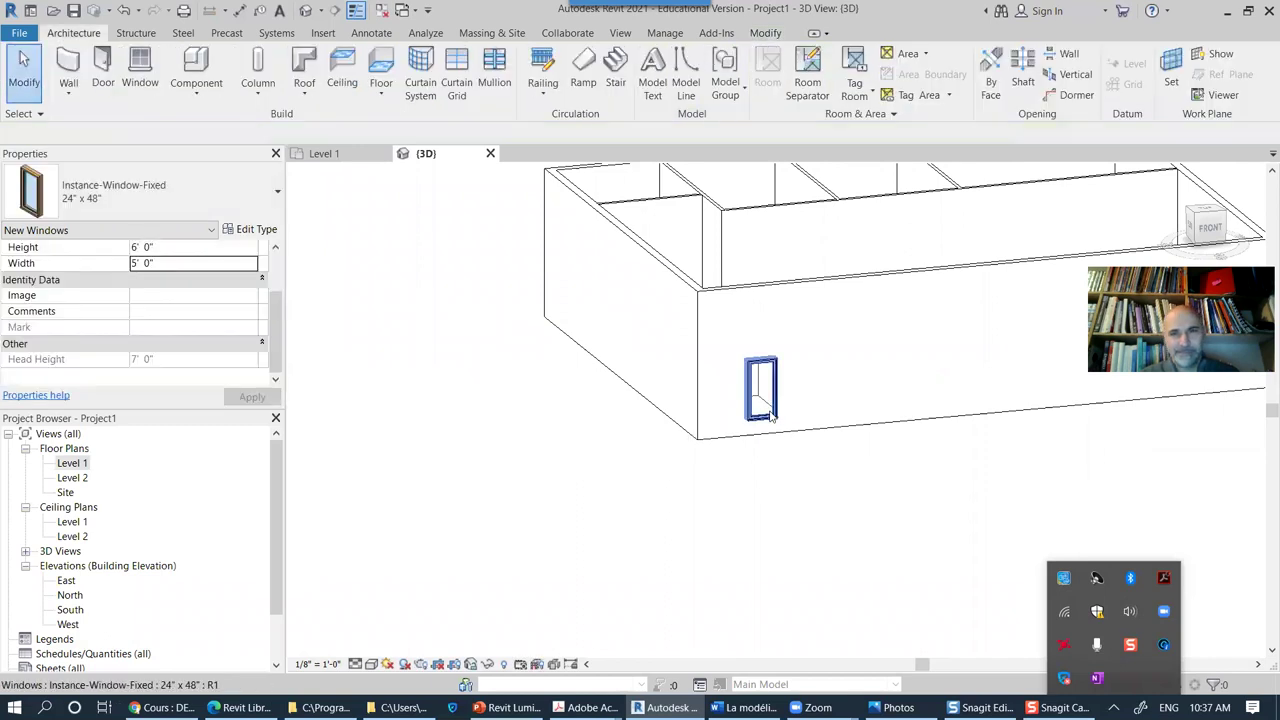
left_click(761, 392)
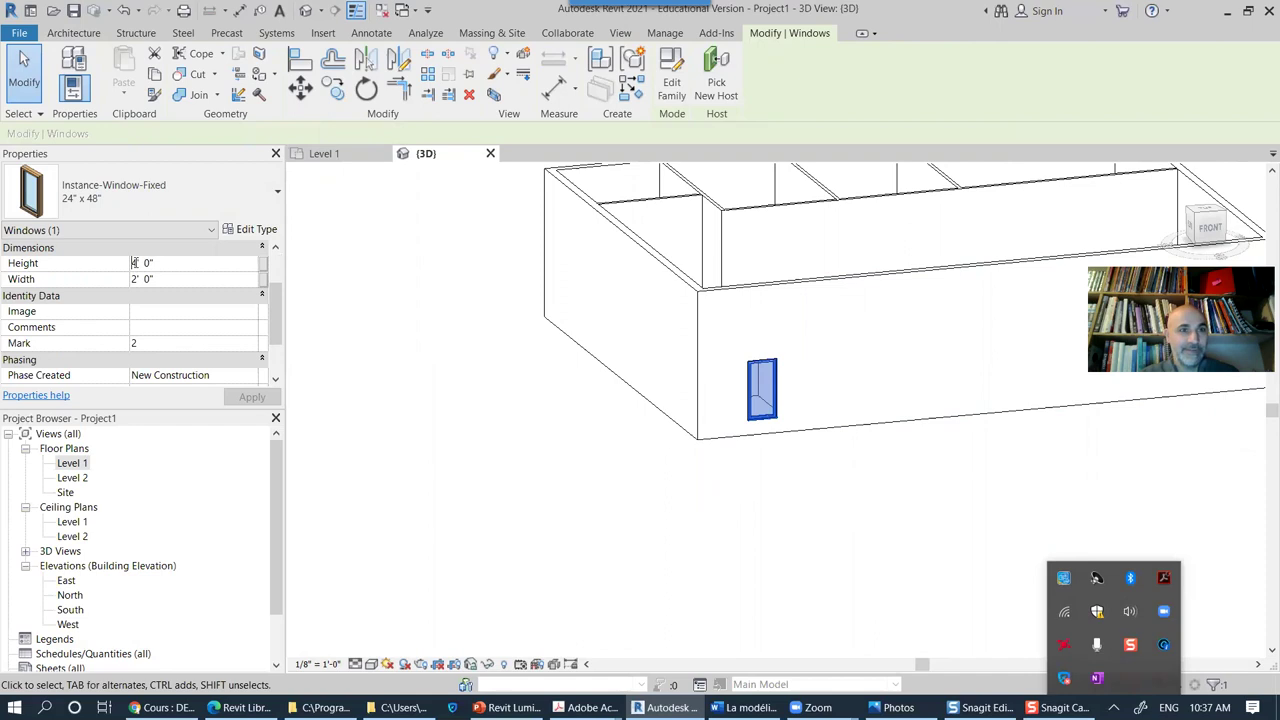
type("6")
left_click(135, 280)
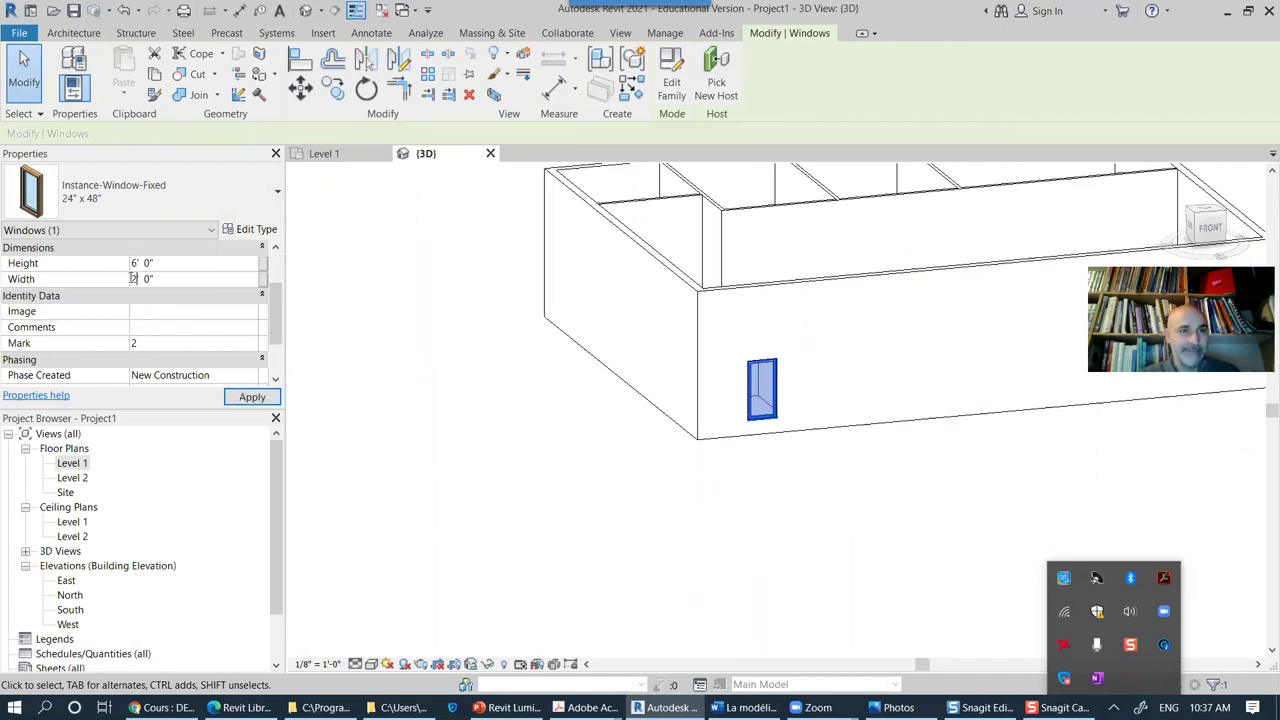
type("5")
scroll(279, 310, "down", 2)
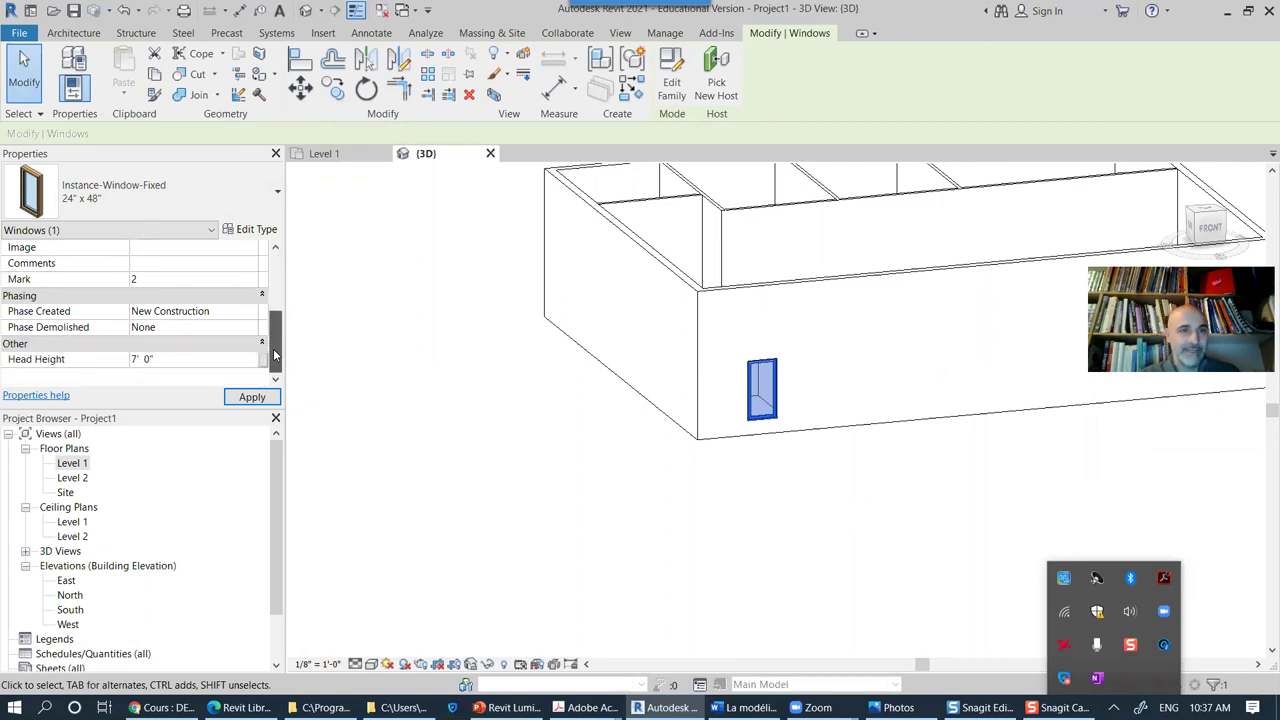
left_click(269, 399)
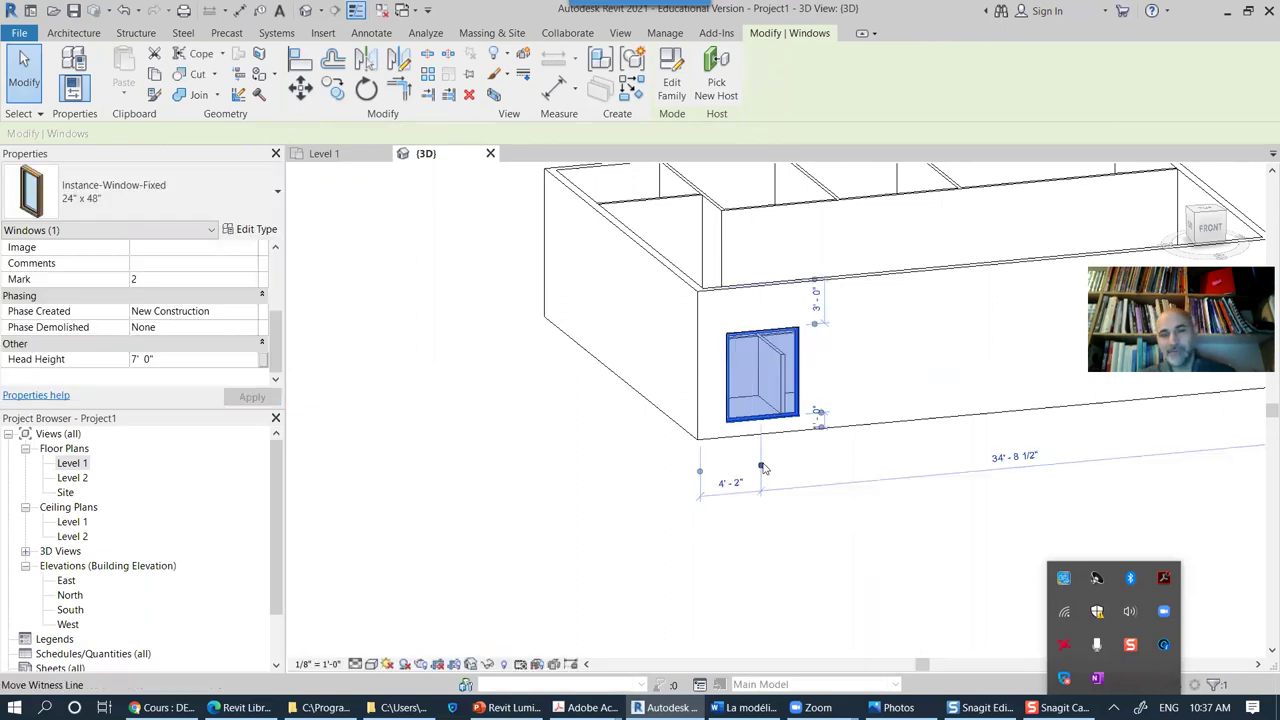
middle_click_drag(809, 451, 887, 482, "shift")
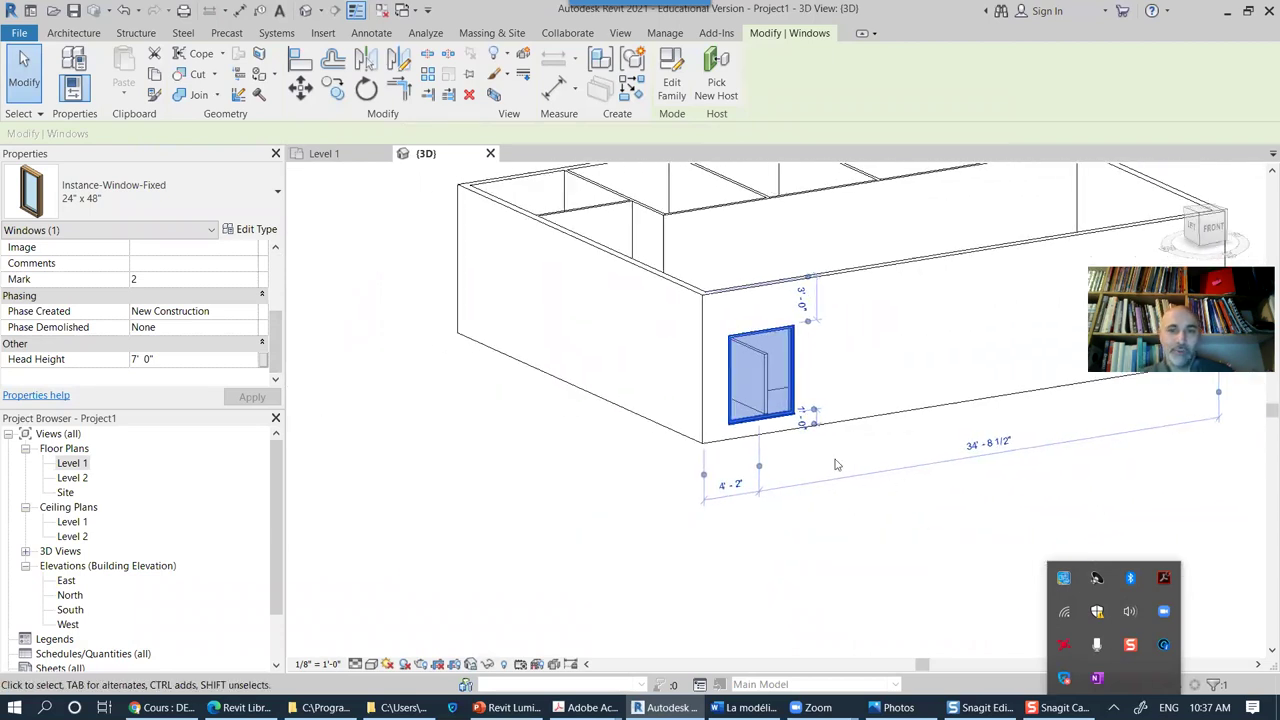
double_click(72, 464)
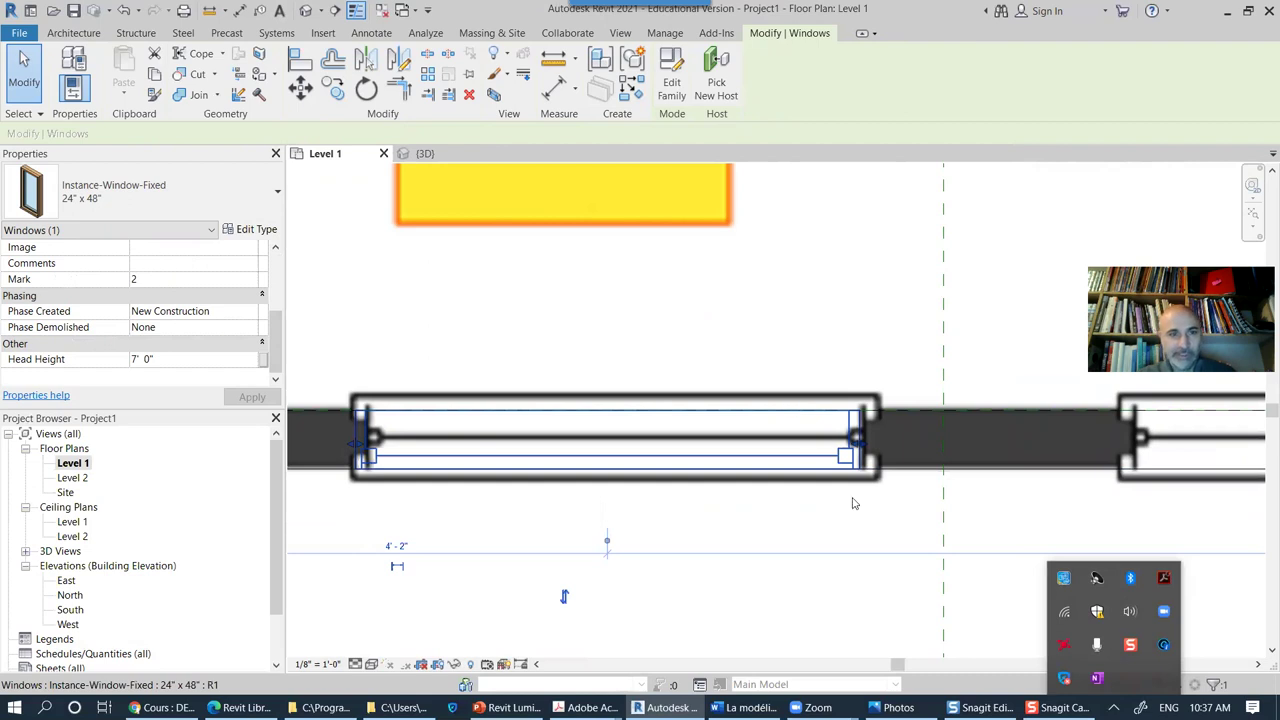
Step: Change the window's temporary dimension from the corner to 4' 4"
scroll(755, 594, "down", 3)
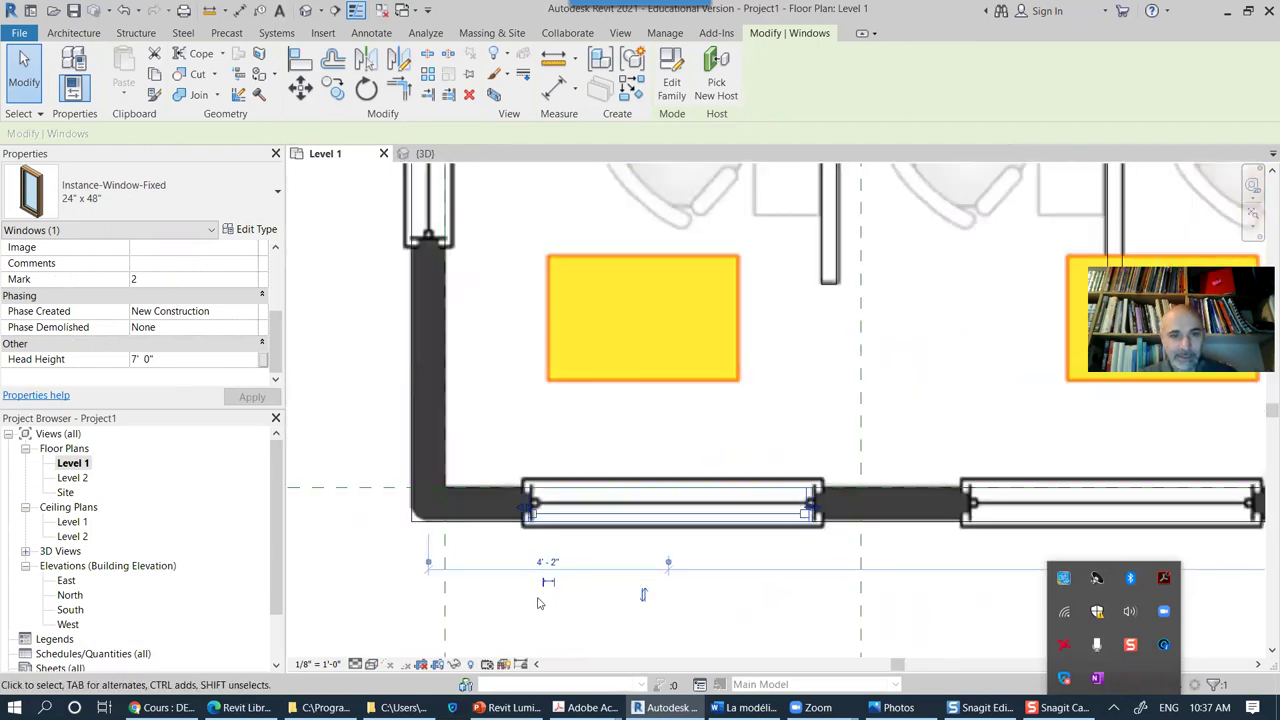
scroll(538, 603, "up", 2)
scroll(586, 600, "up", 2)
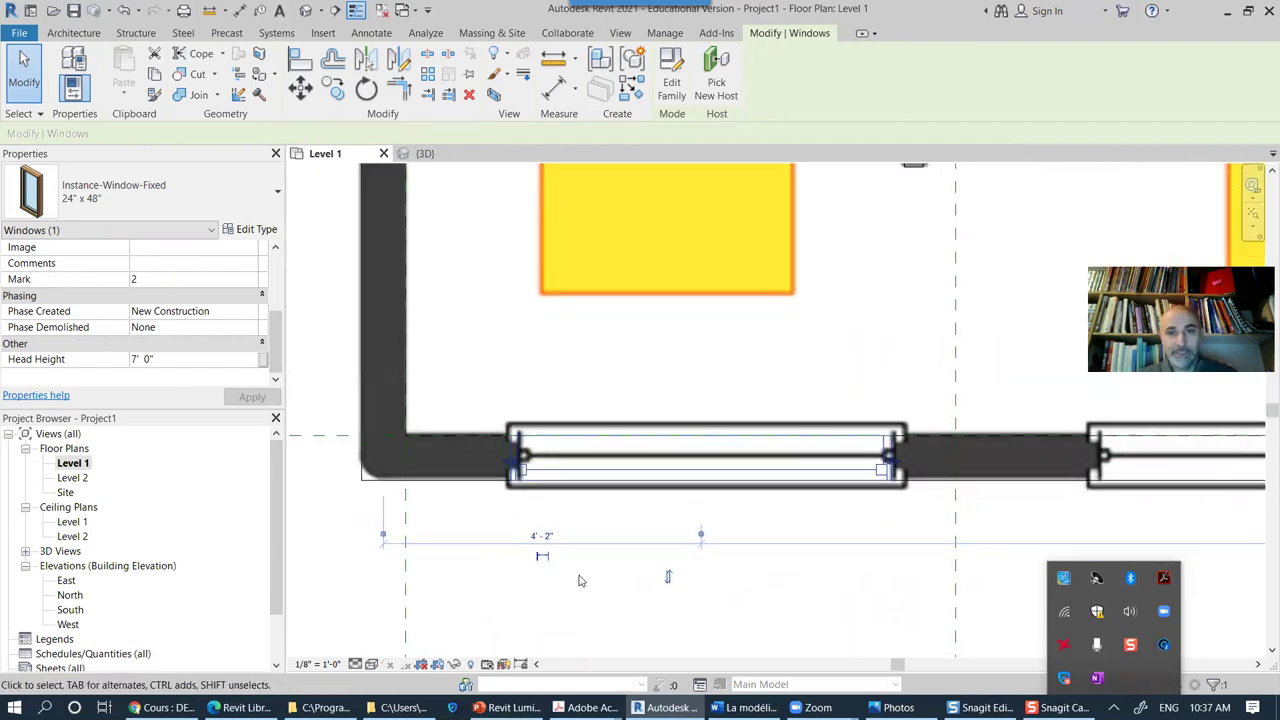
scroll(578, 580, "up", 1)
left_click(532, 526)
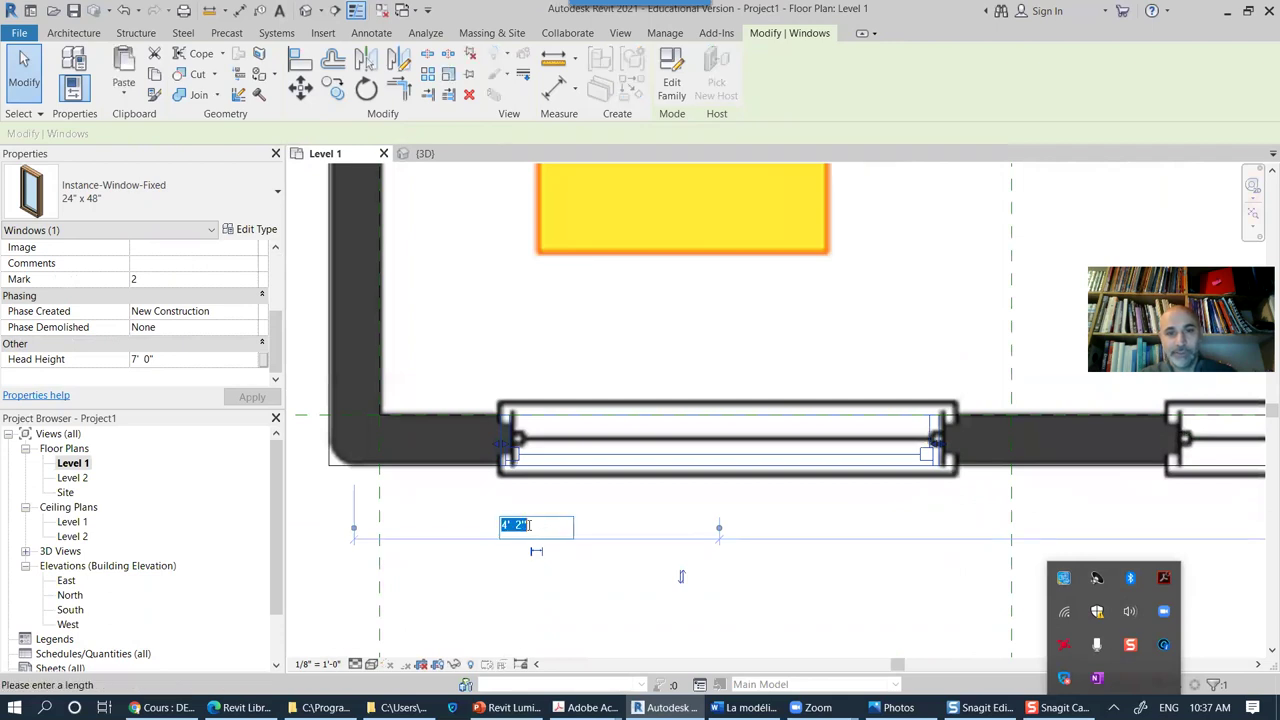
left_click(519, 523)
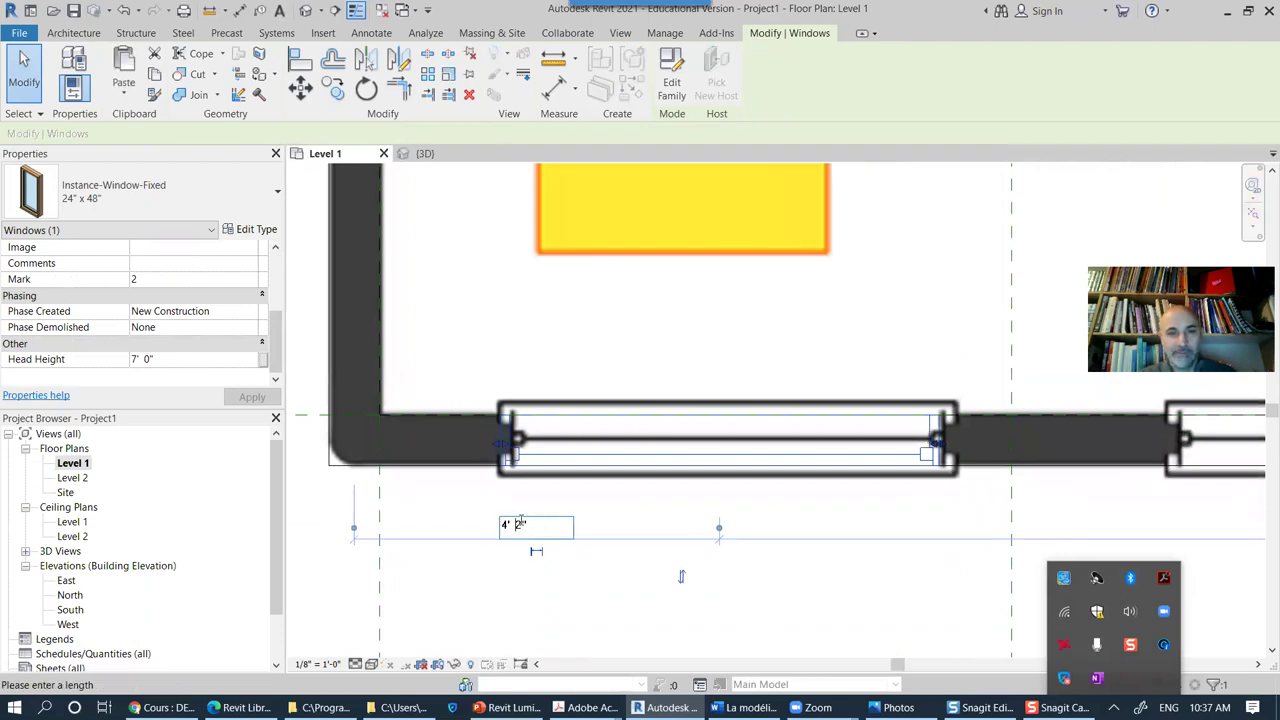
type("4")
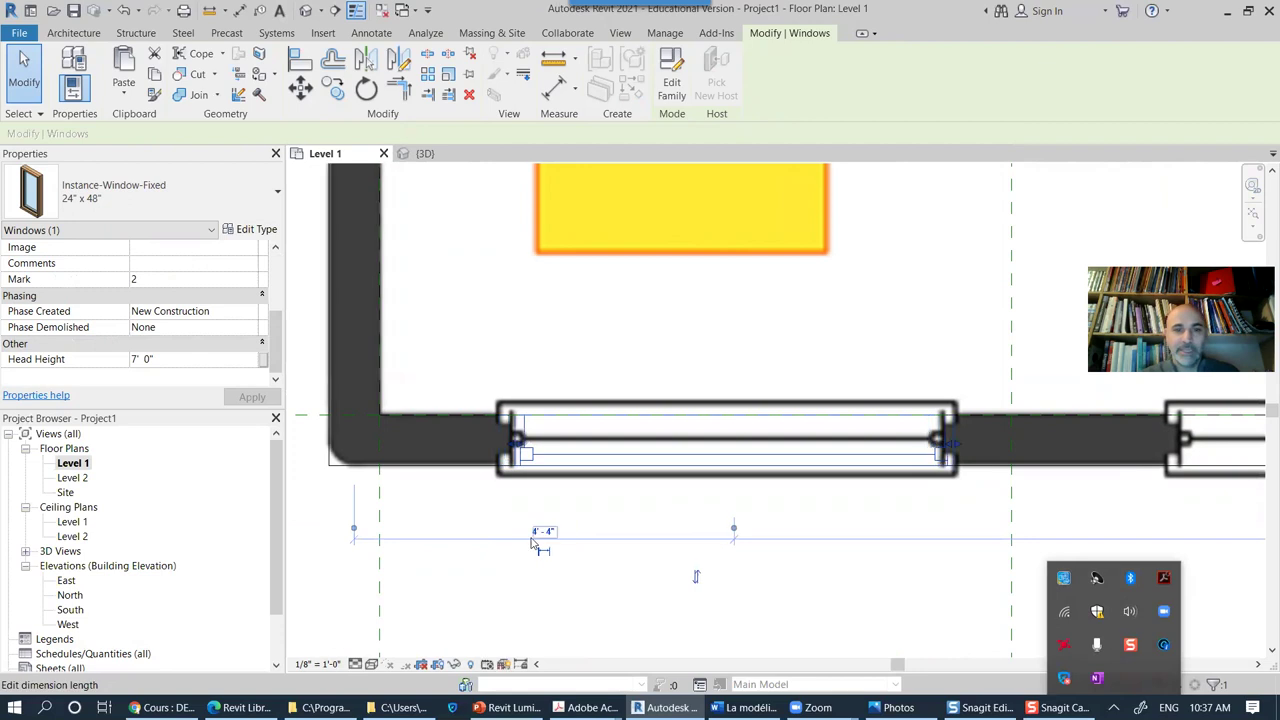
key("Return")
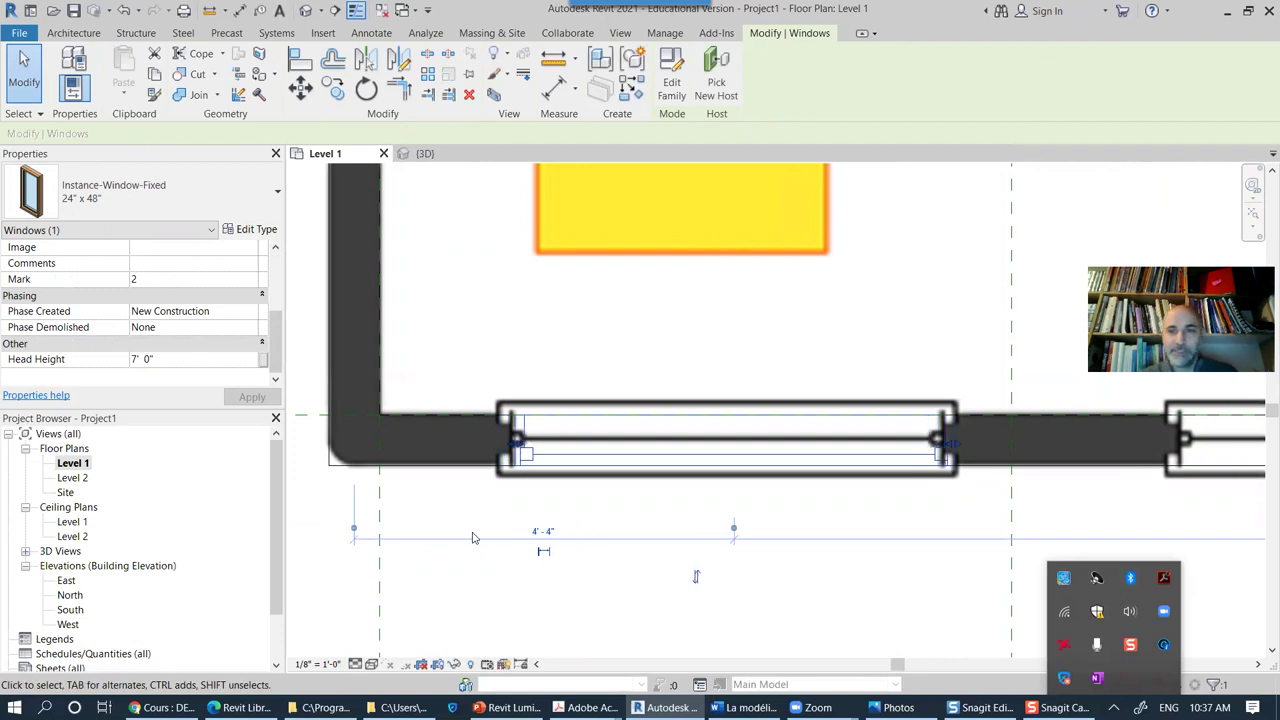
Step: Correct the window's distance from the corner to 4' 3" and view the whole bottom wall
left_click(556, 532)
left_click(521, 524)
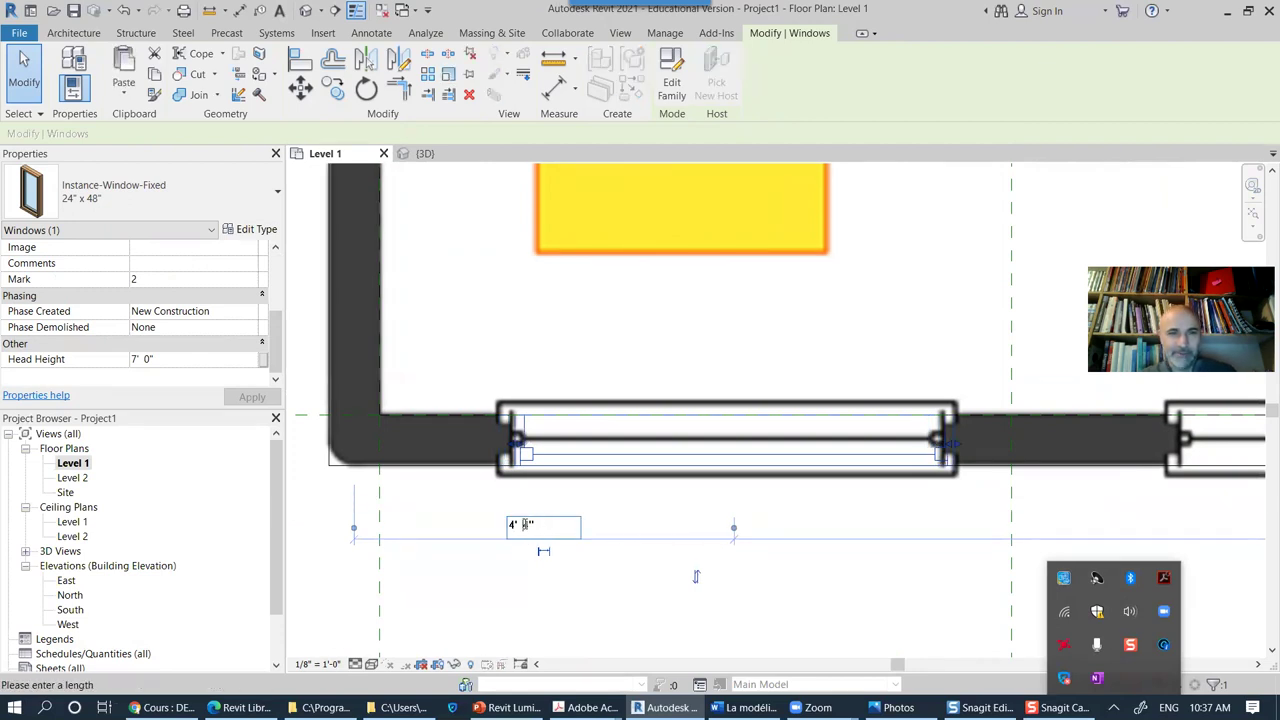
type("3")
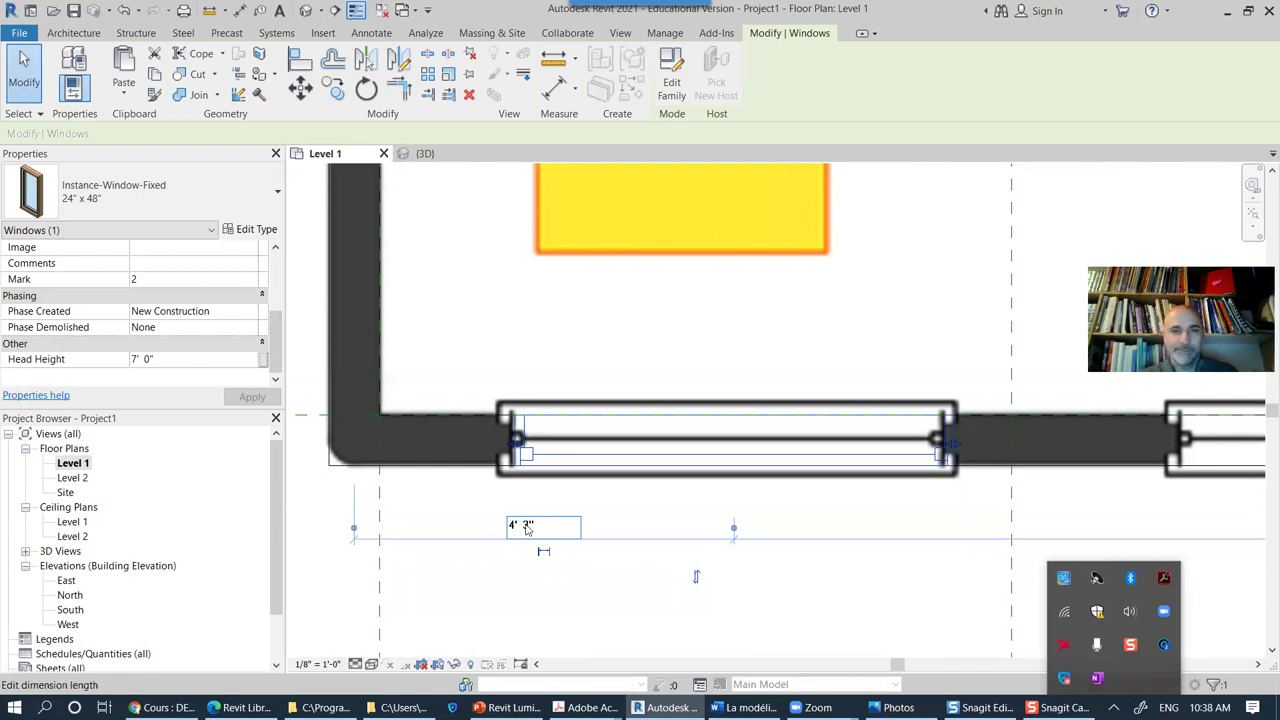
key("Return")
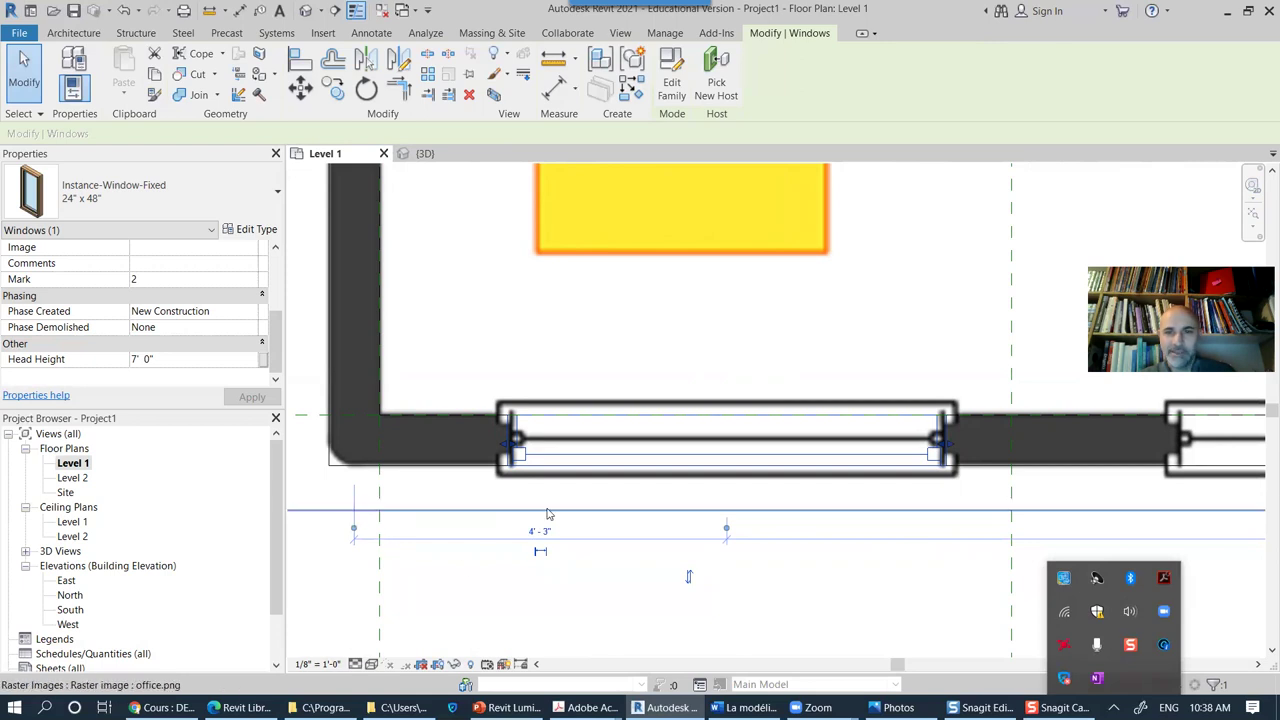
scroll(816, 627, "down", 4)
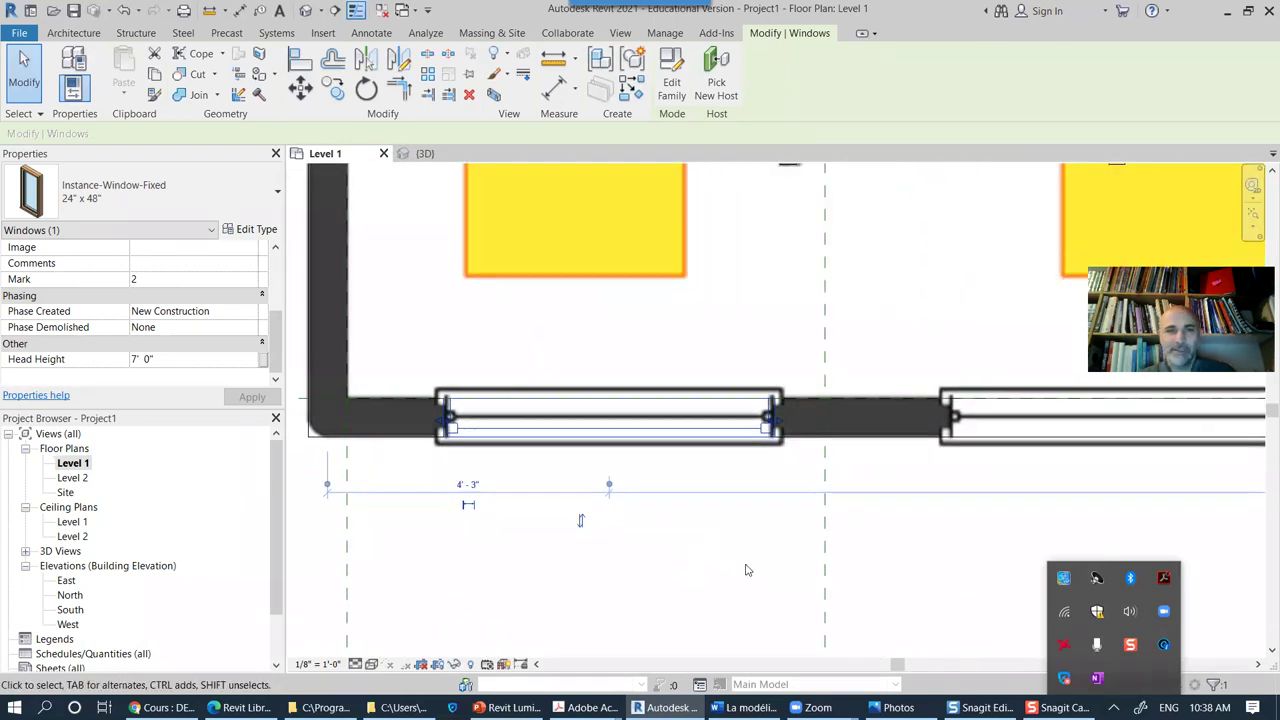
scroll(763, 567, "down", 5)
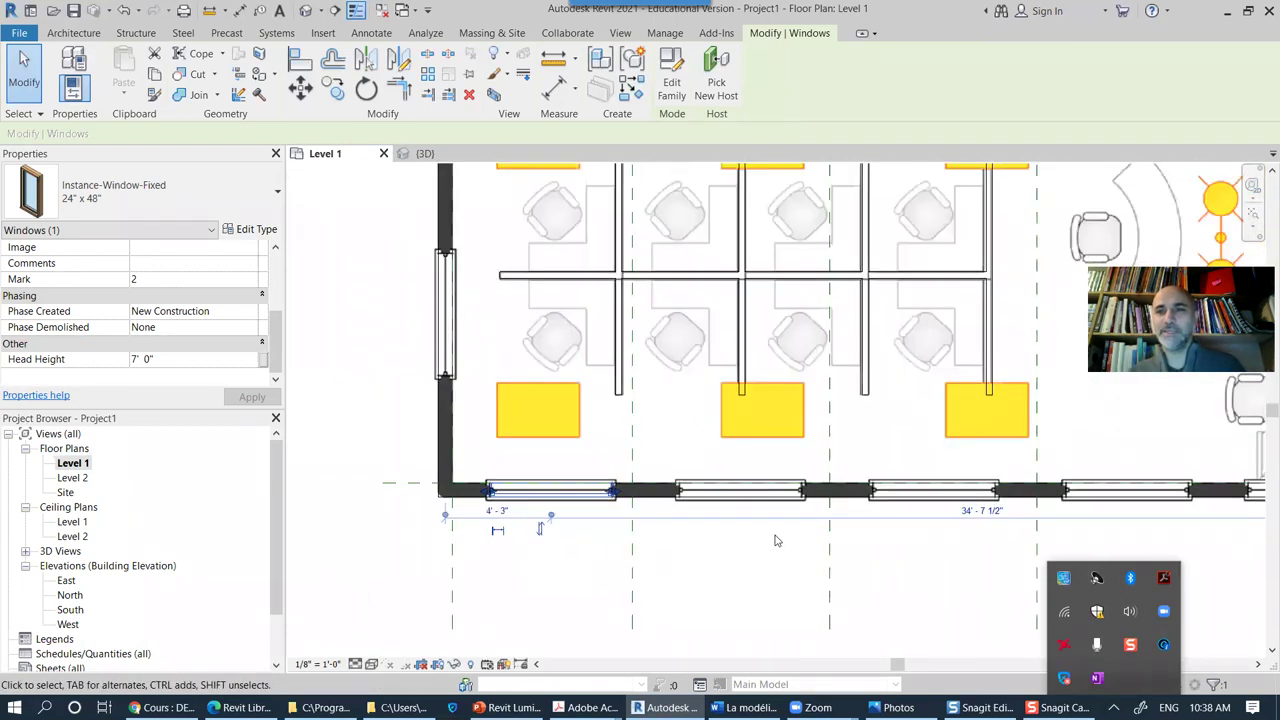
middle_click_drag(820, 561, 689, 503)
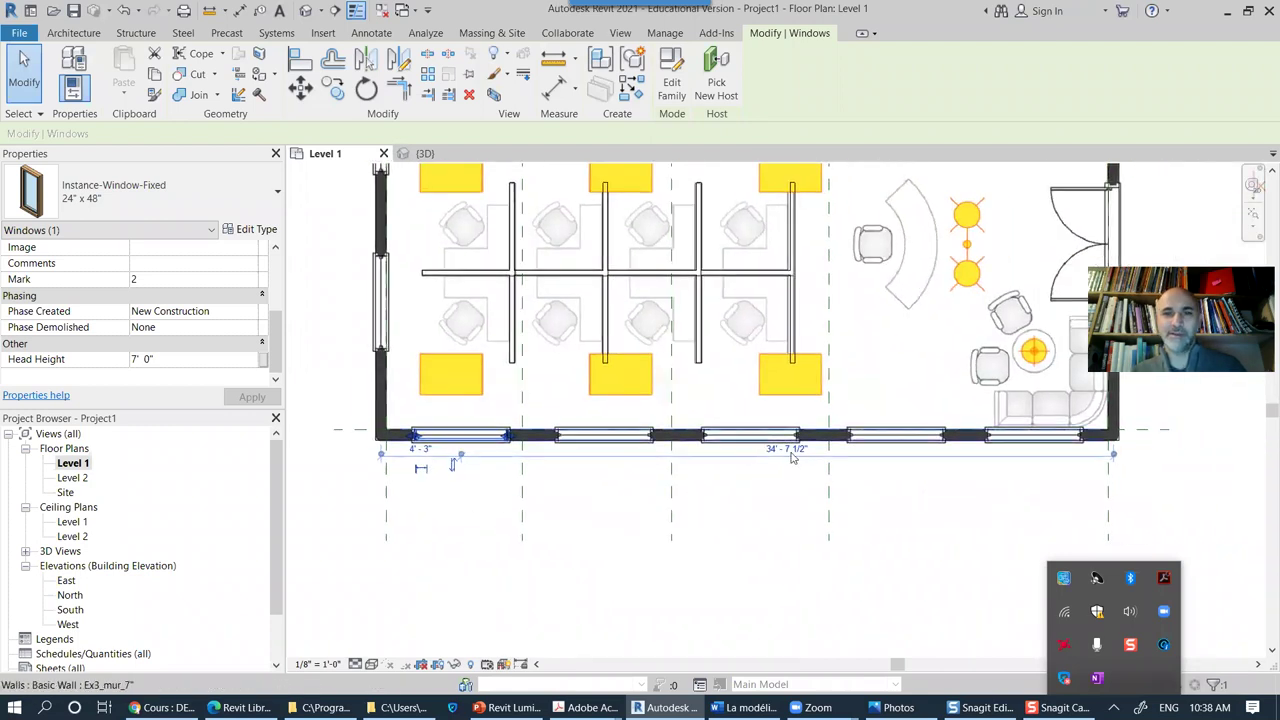
Step: Start an array of the window, picking the start point at the window's end
left_click(427, 74)
scroll(424, 494, "up", 3)
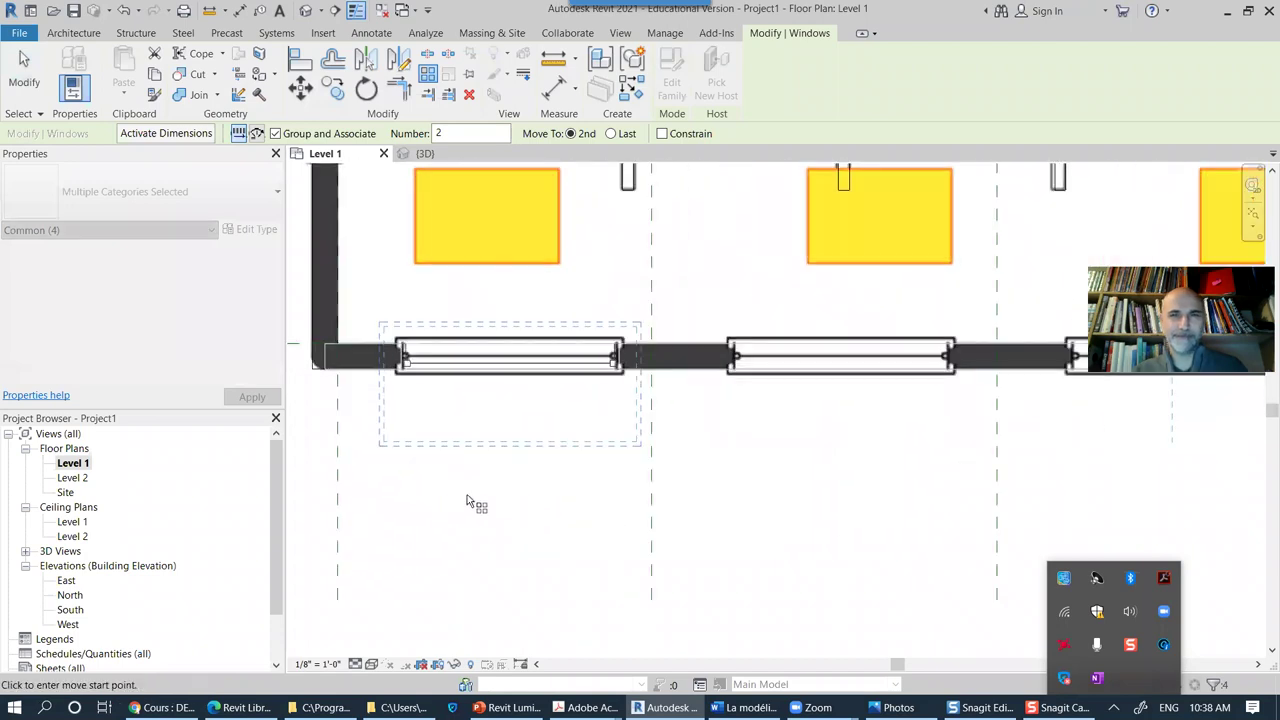
scroll(403, 394, "up", 3)
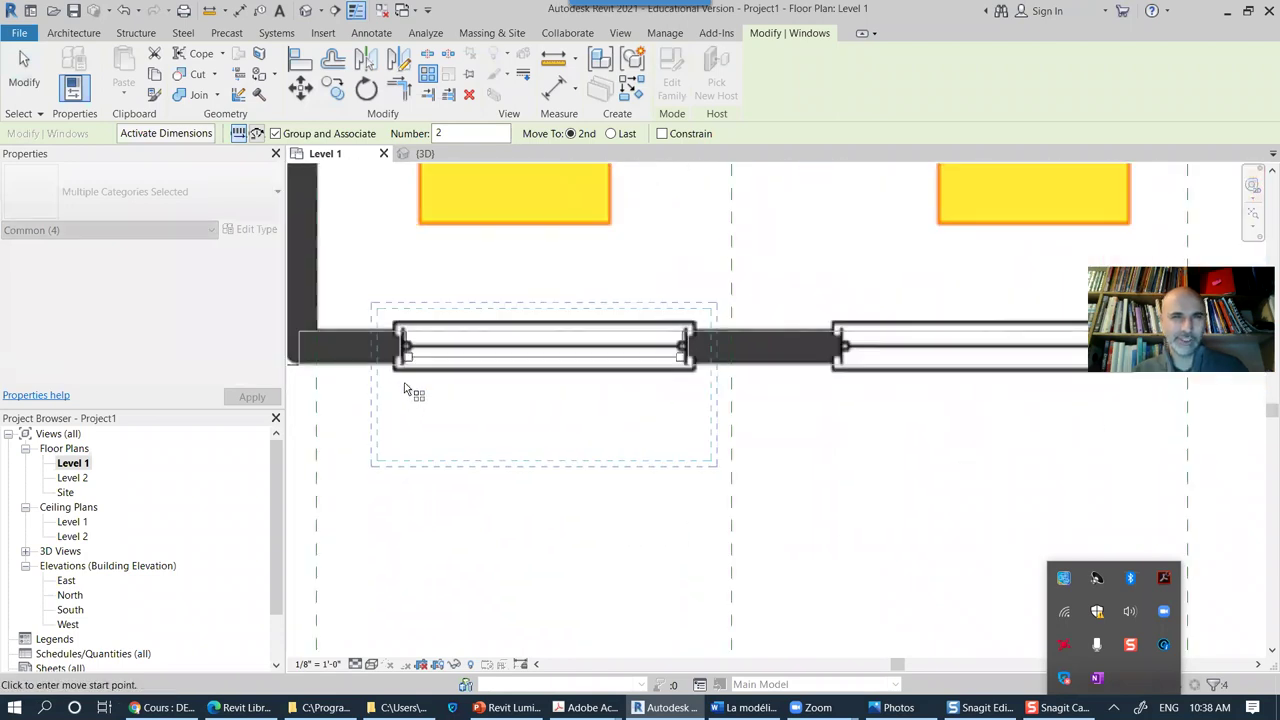
left_click(399, 363)
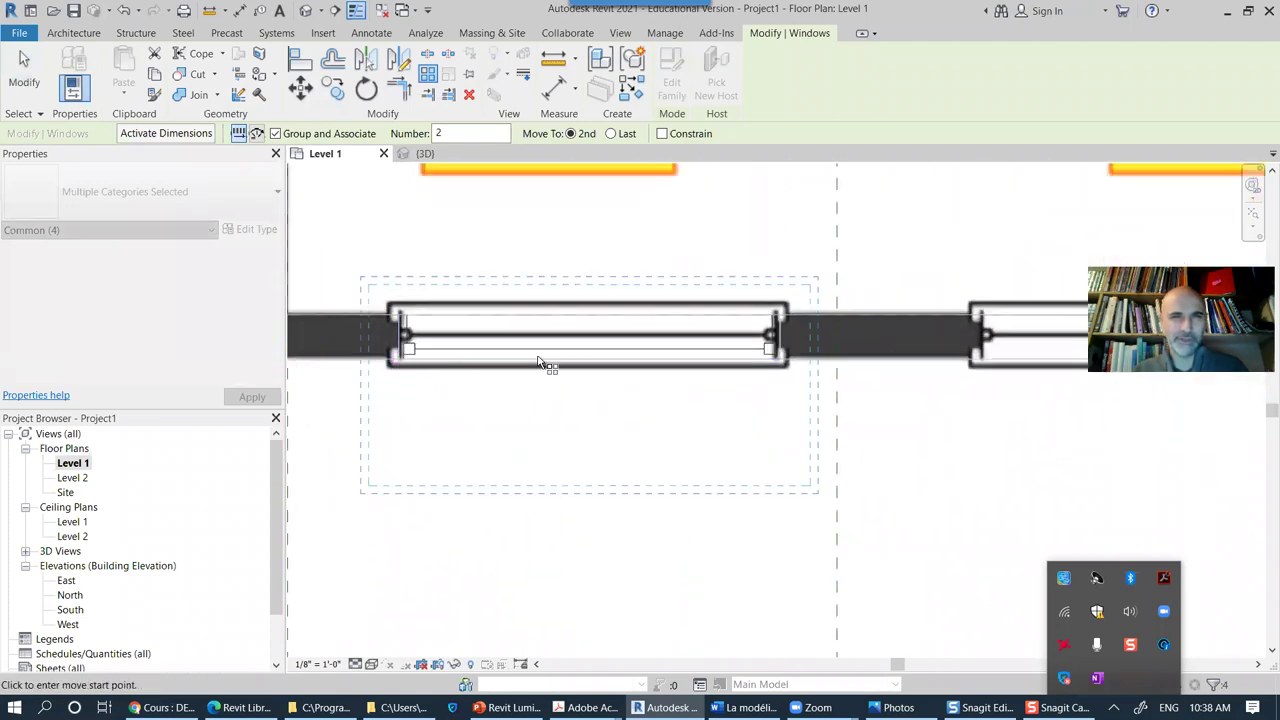
left_click(399, 363)
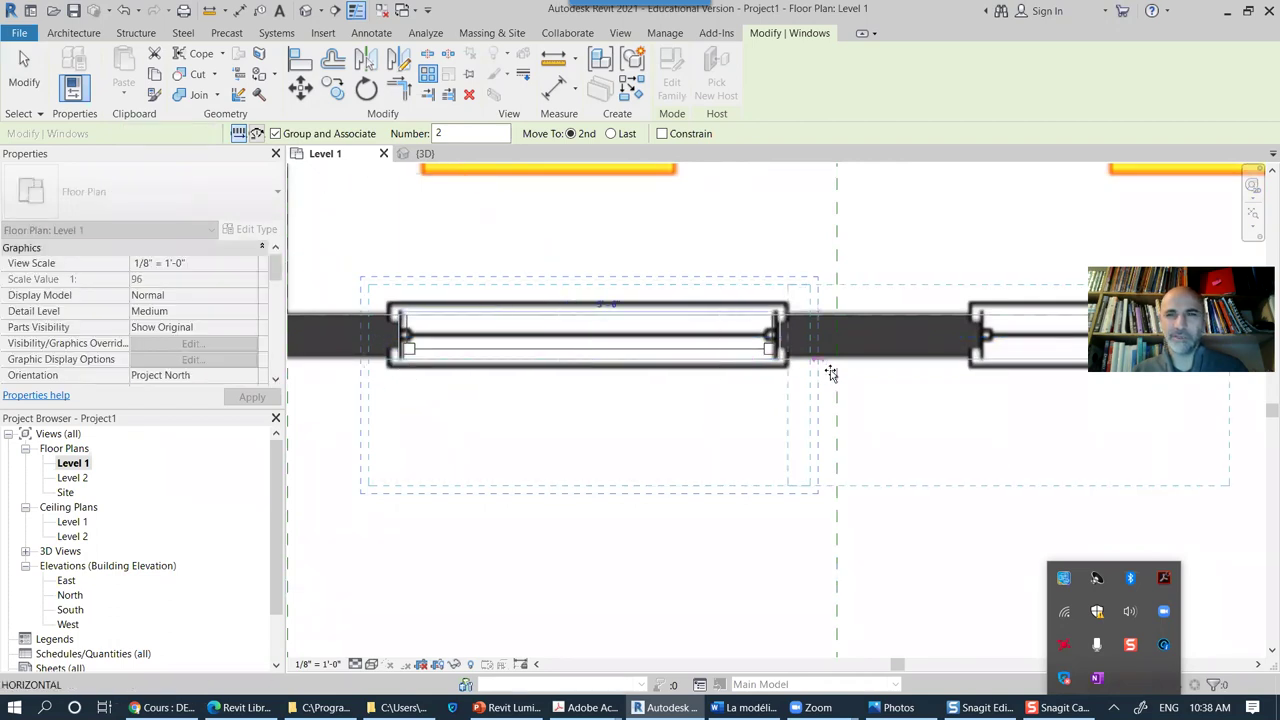
scroll(870, 398, "down", 2)
middle_click_drag(820, 410, 672, 432)
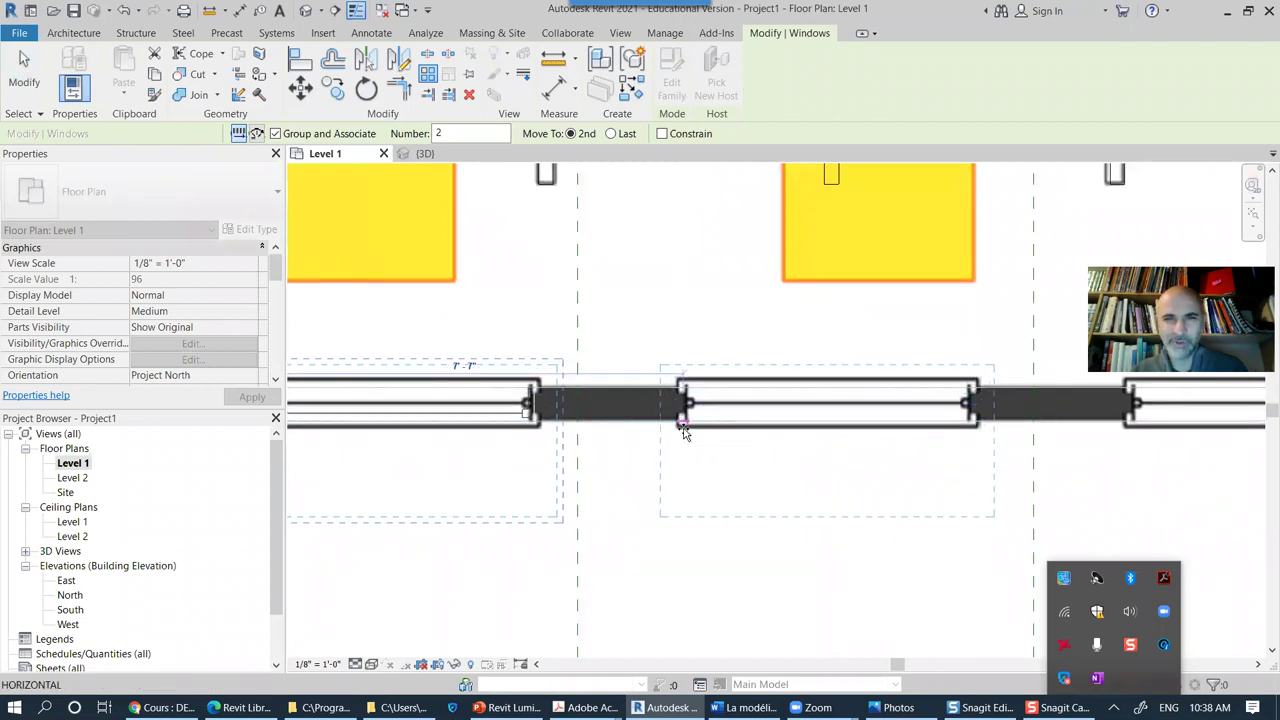
Step: Pick the next window position and set the array count to 5
scroll(685, 430, "up", 2)
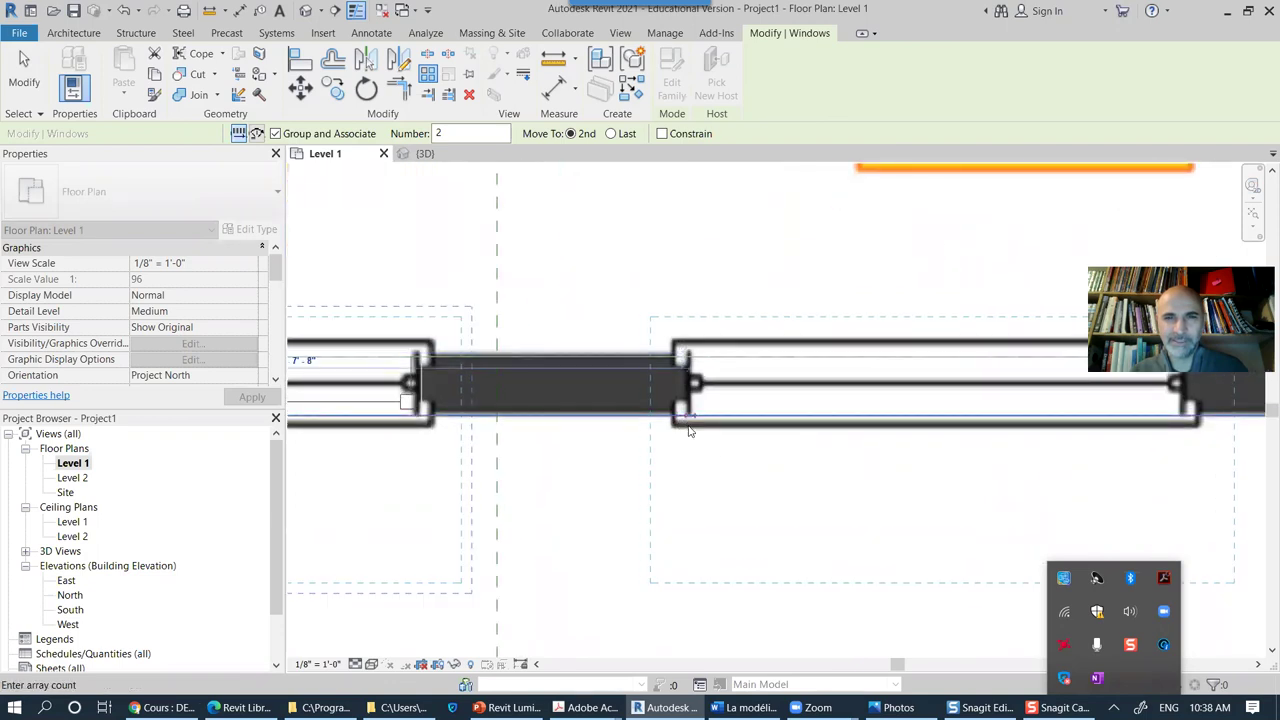
left_click(792, 551)
scroll(800, 545, "down", 2)
middle_click_drag(812, 542, 674, 538)
scroll(741, 553, "down", 1)
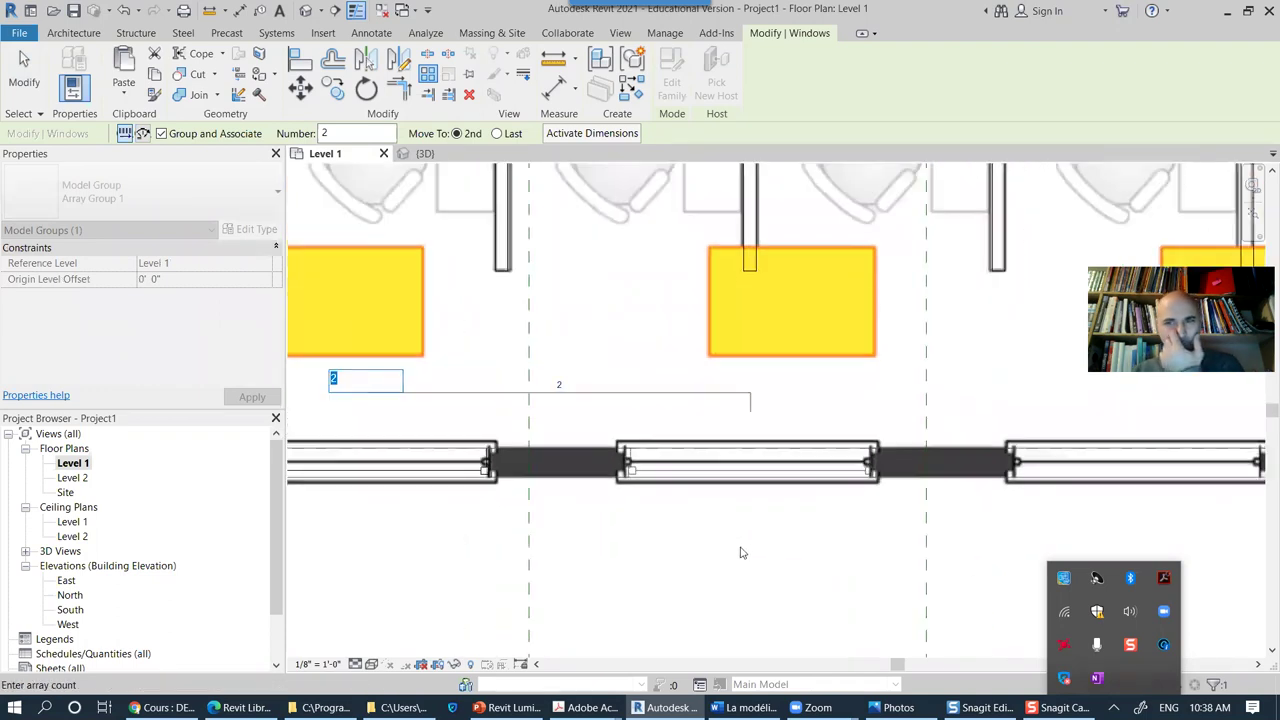
scroll(680, 571, "down", 2)
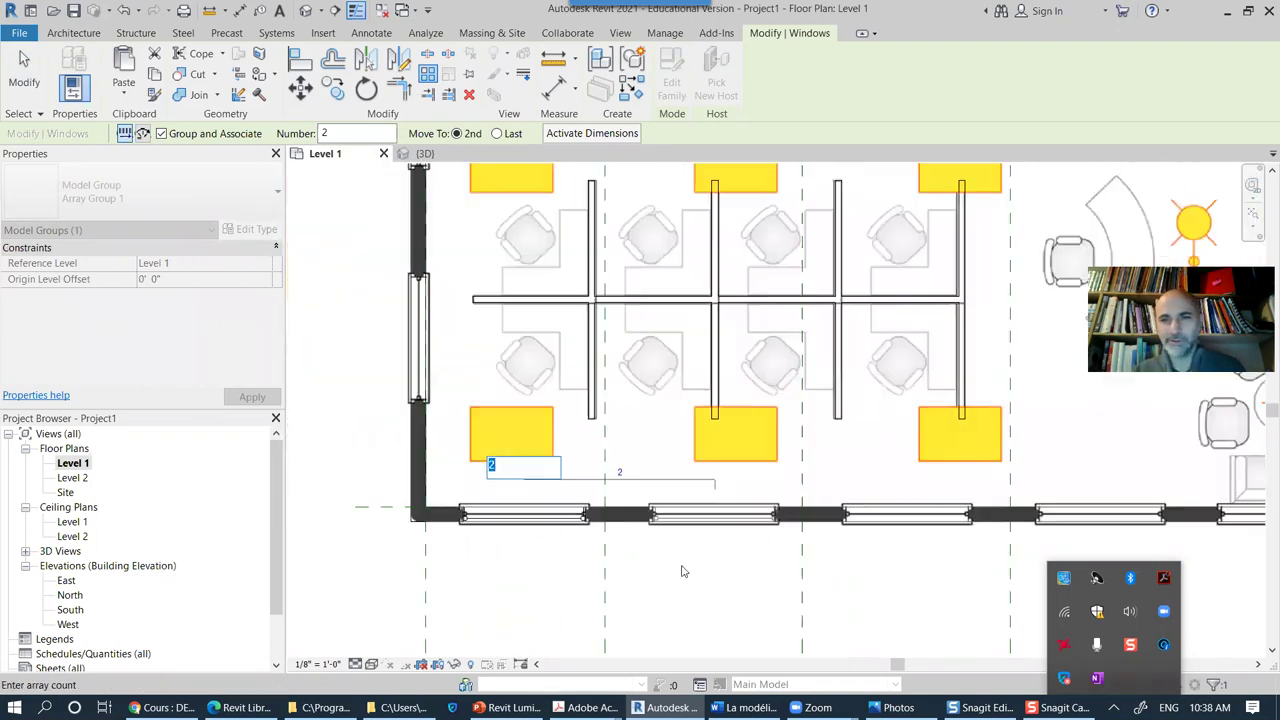
scroll(680, 568, "up", 1)
middle_click_drag(682, 570, 594, 571)
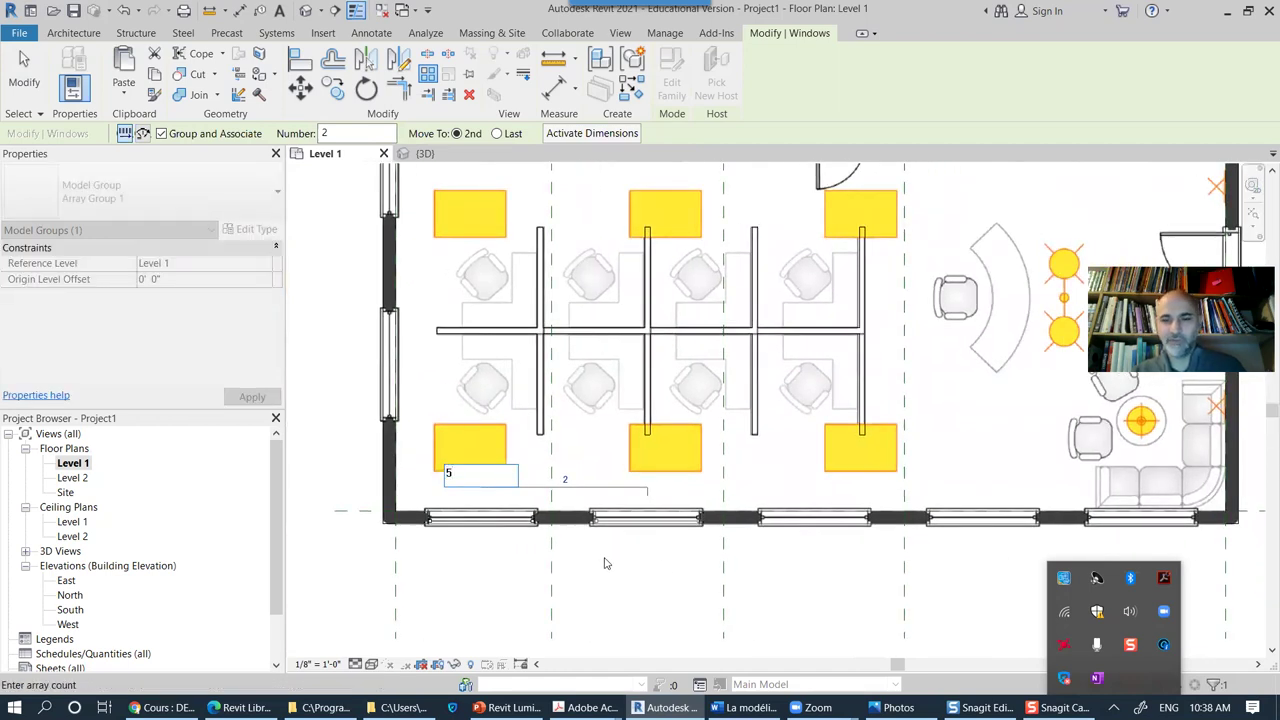
key("Return")
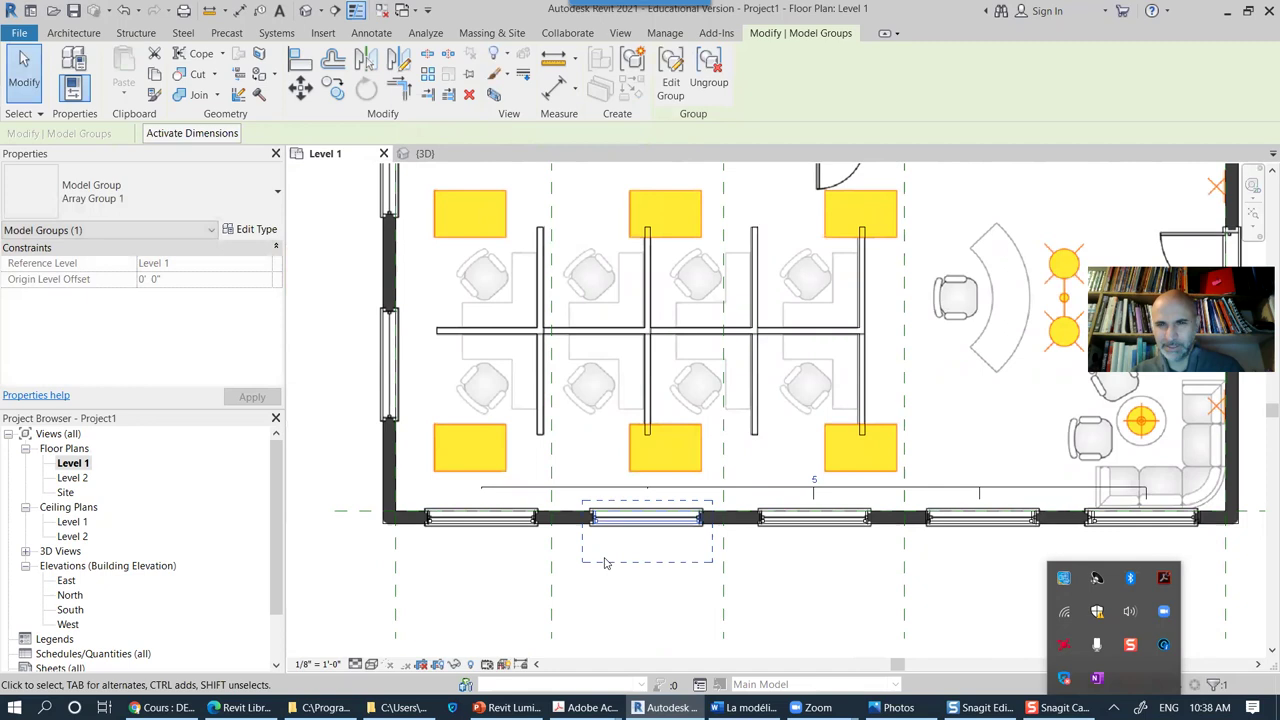
Step: Drag Array Group 1 along the bottom wall to adjust its position
scroll(648, 545, "up", 3)
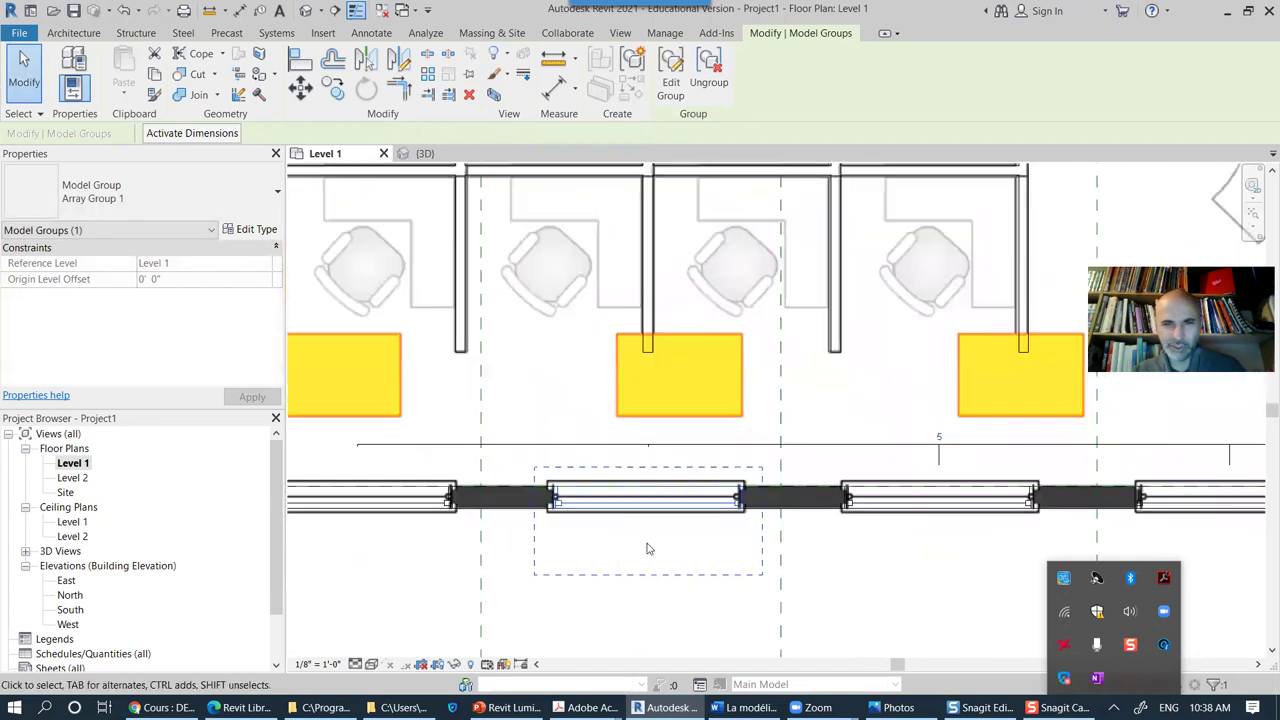
scroll(651, 543, "up", 2)
scroll(751, 503, "up", 1)
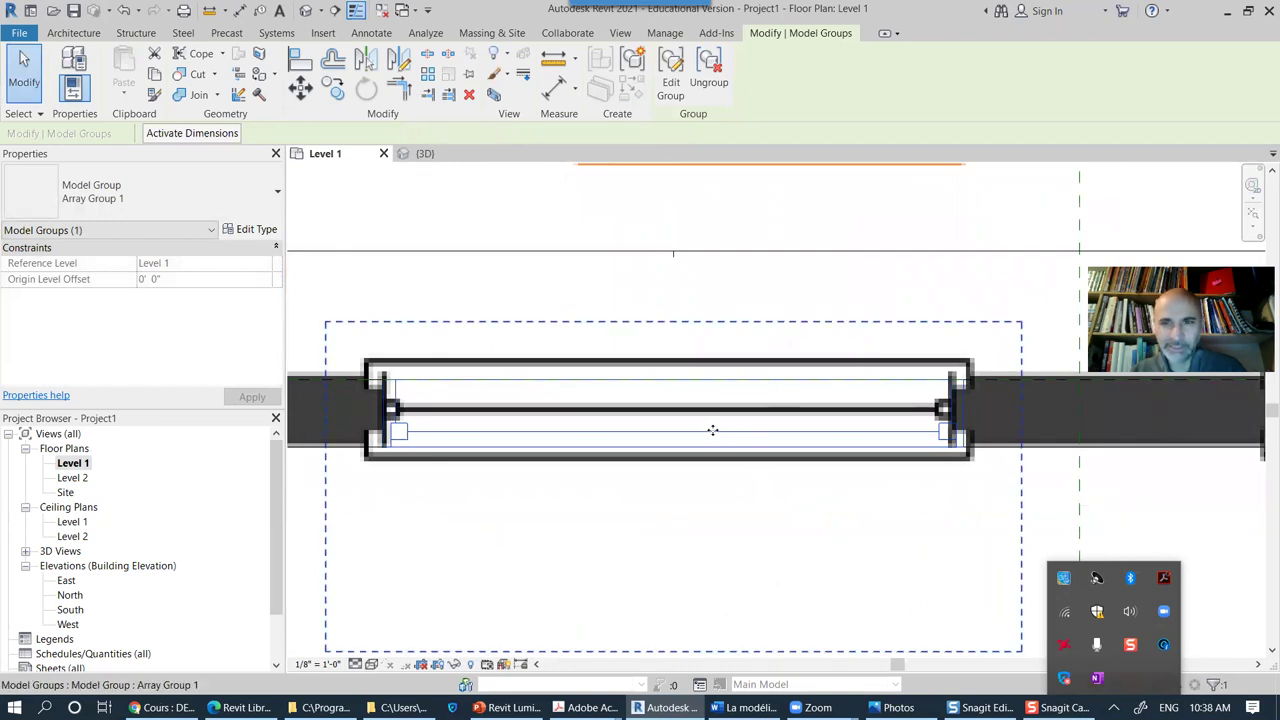
mouse_move(712, 430)
left_mouse_down()
mouse_move(700, 431)
mouse_move(718, 430)
left_mouse_up()
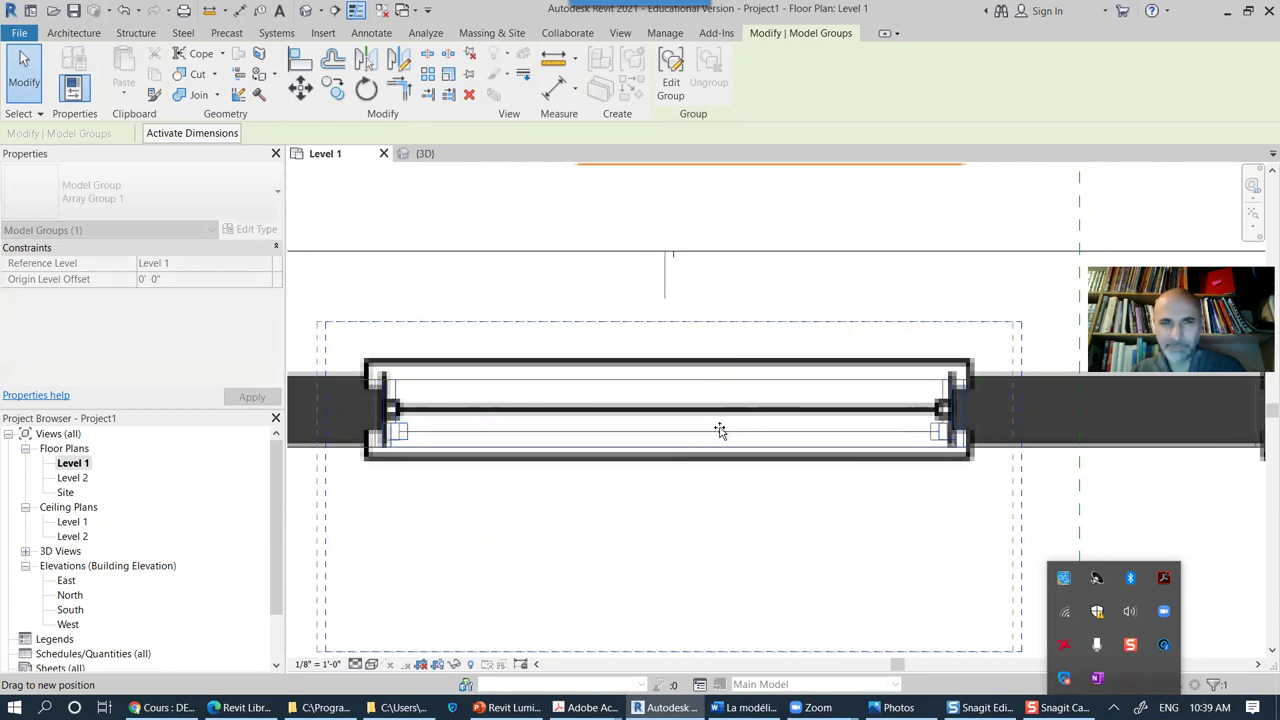
left_click_drag(722, 429, 723, 427)
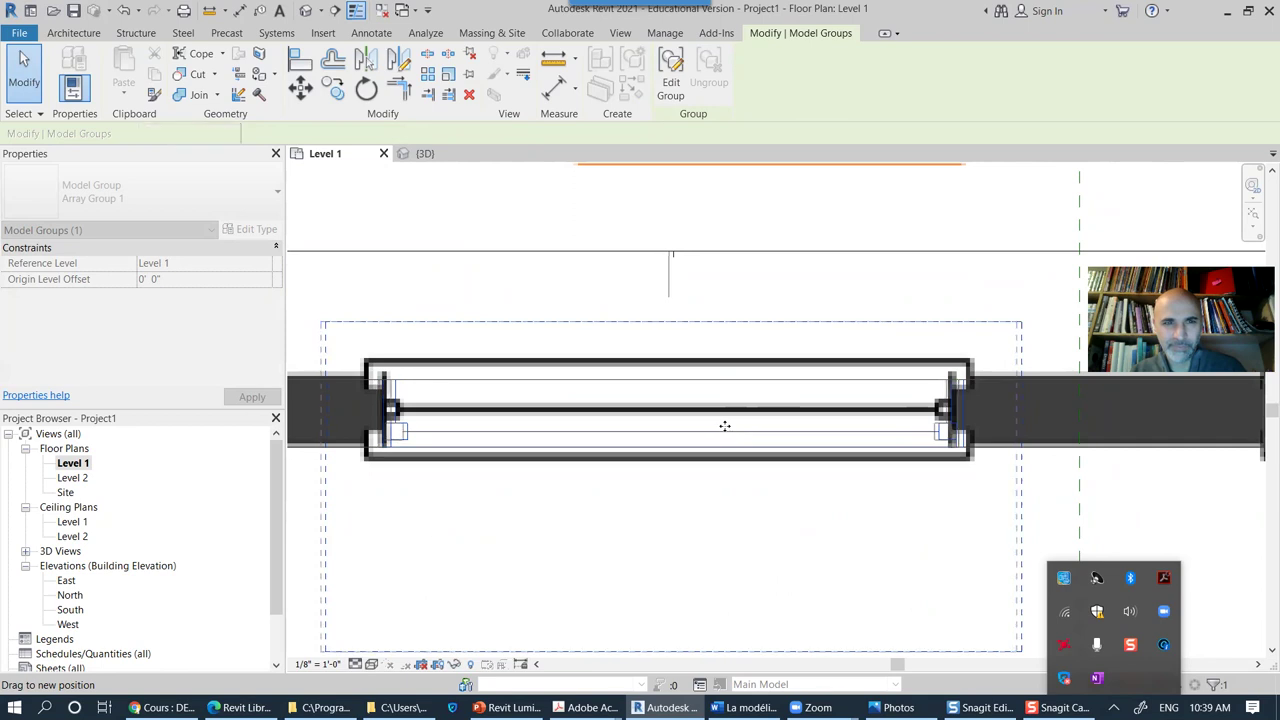
scroll(750, 547, "down", 2)
scroll(750, 547, "down", 2)
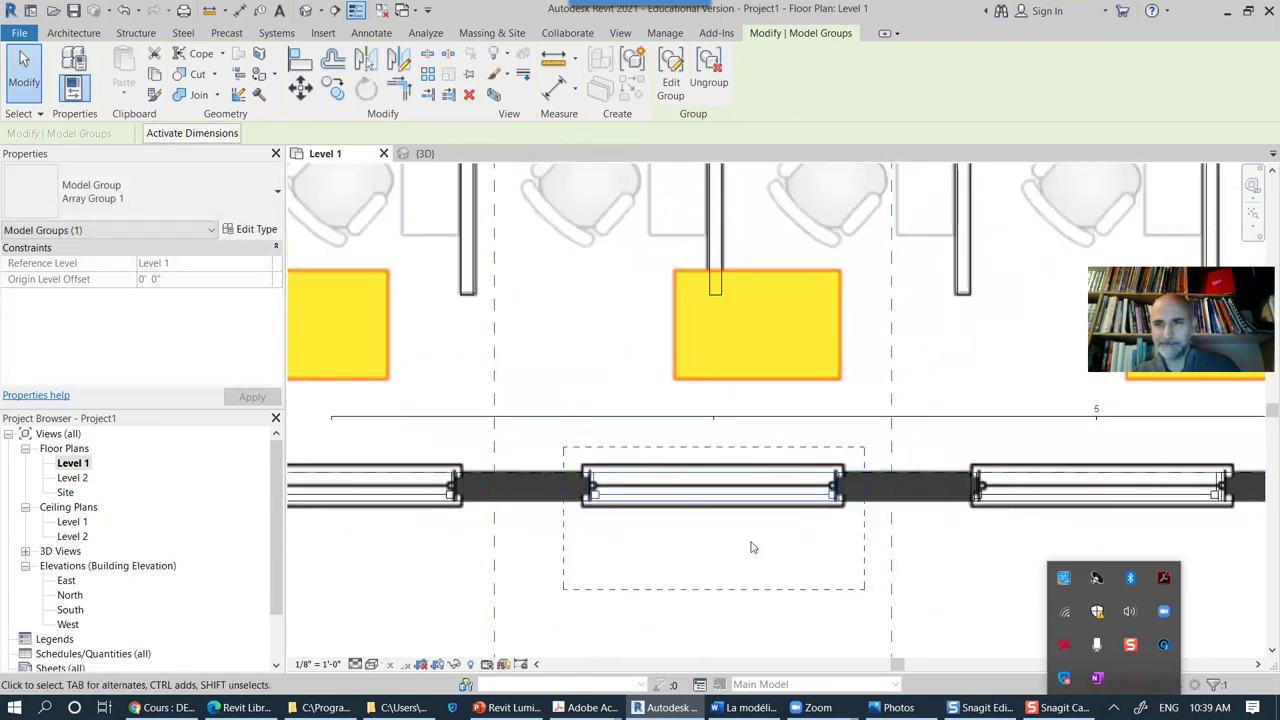
mouse_move(757, 556)
middle_mouse_down()
mouse_move(751, 537)
mouse_move(723, 531)
mouse_move(760, 533)
middle_mouse_up()
scroll(653, 477, "up", 3)
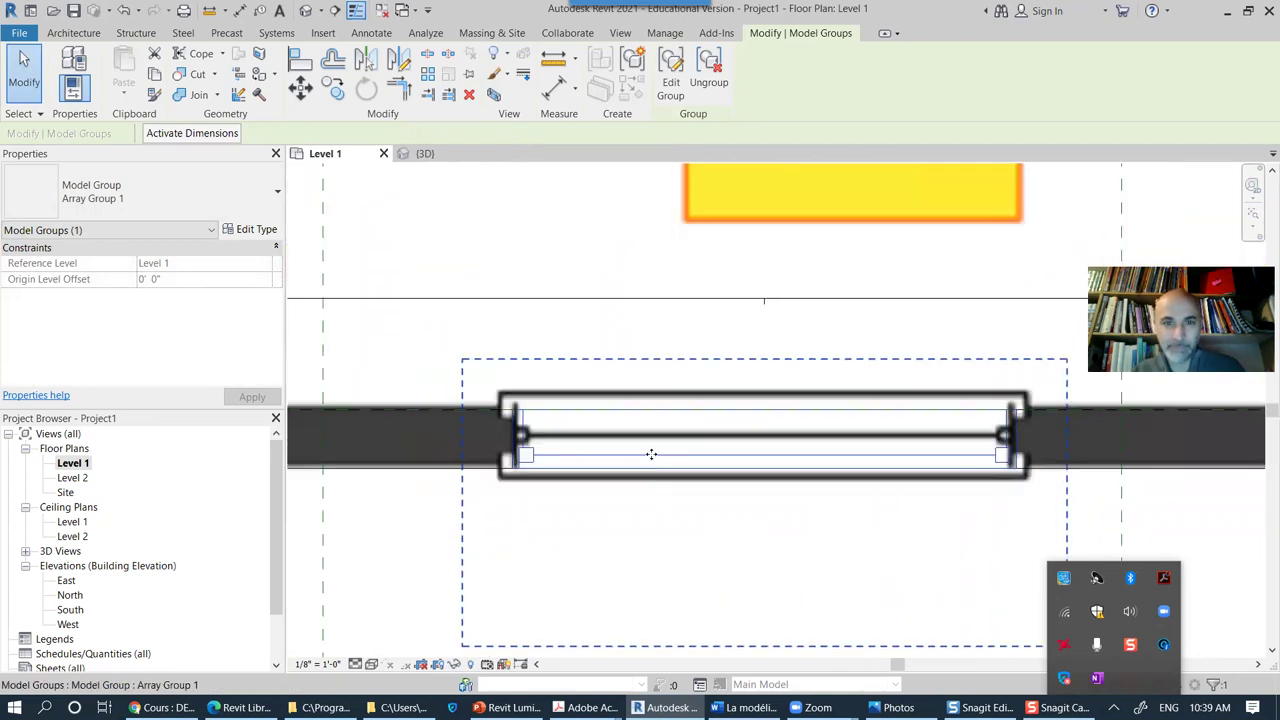
scroll(714, 531, "down", 3)
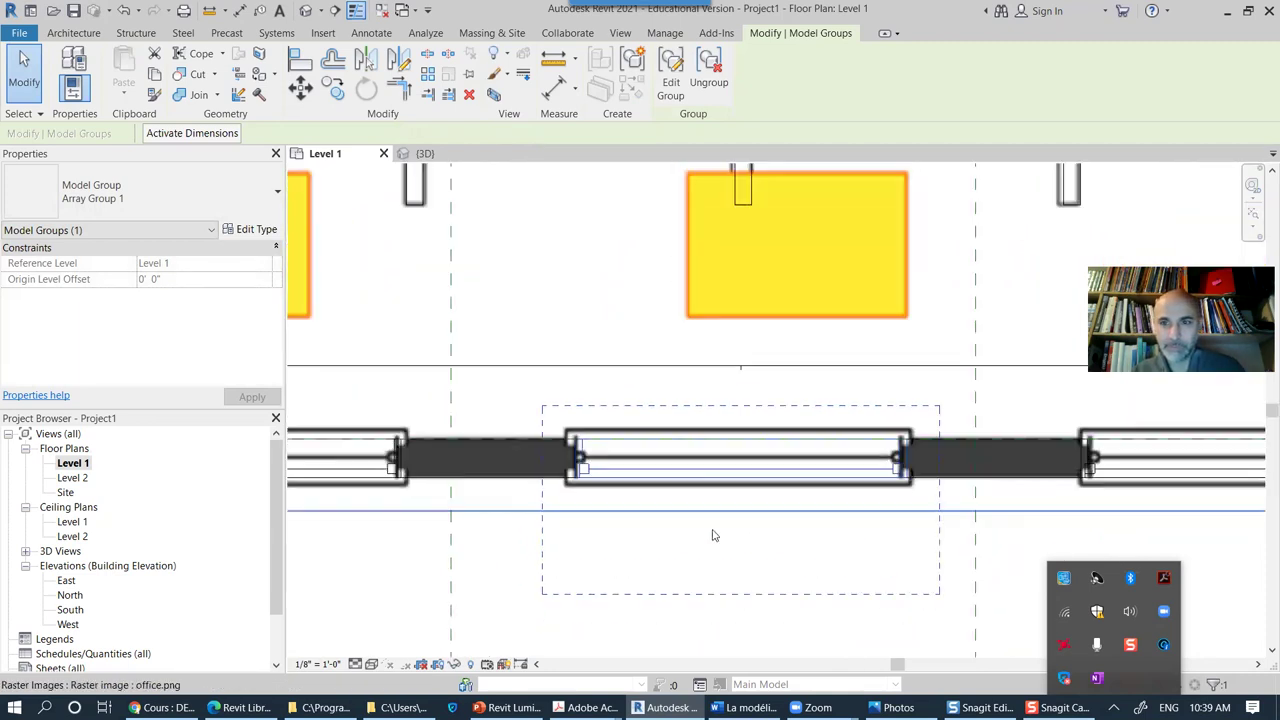
middle_click_drag(677, 564, 608, 534)
scroll(529, 537, "down", 2)
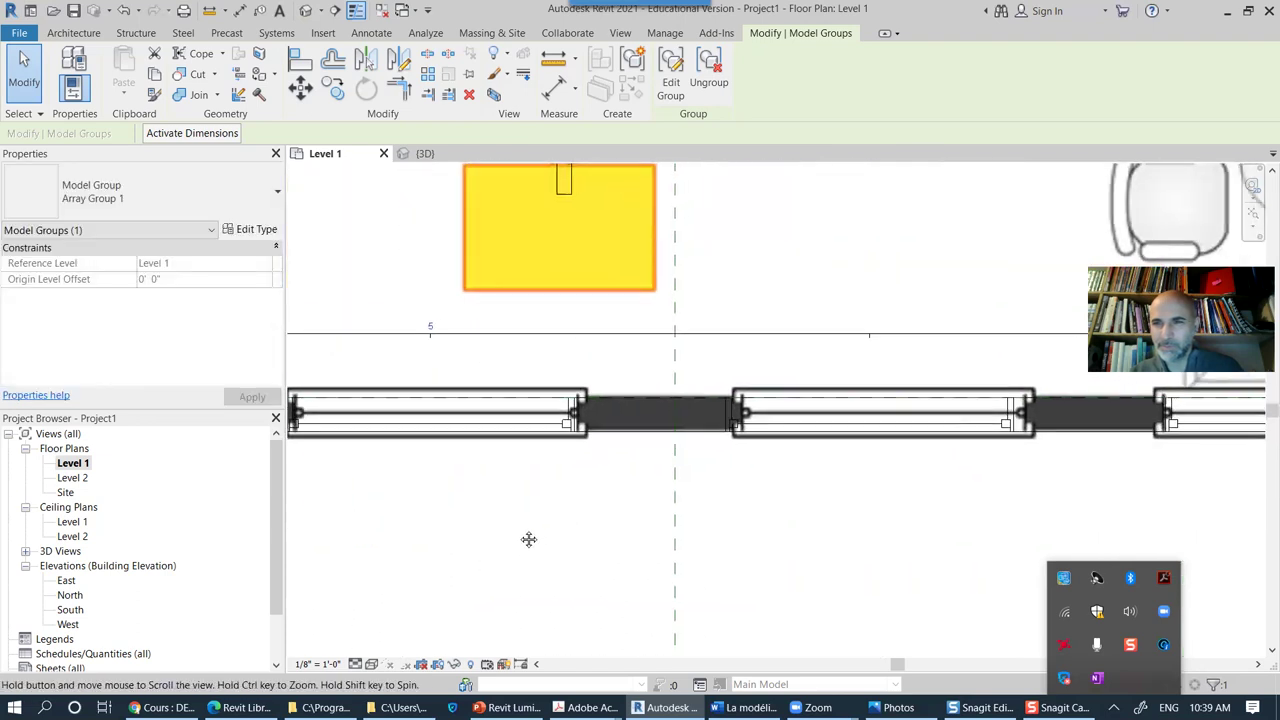
scroll(573, 530, "down", 1)
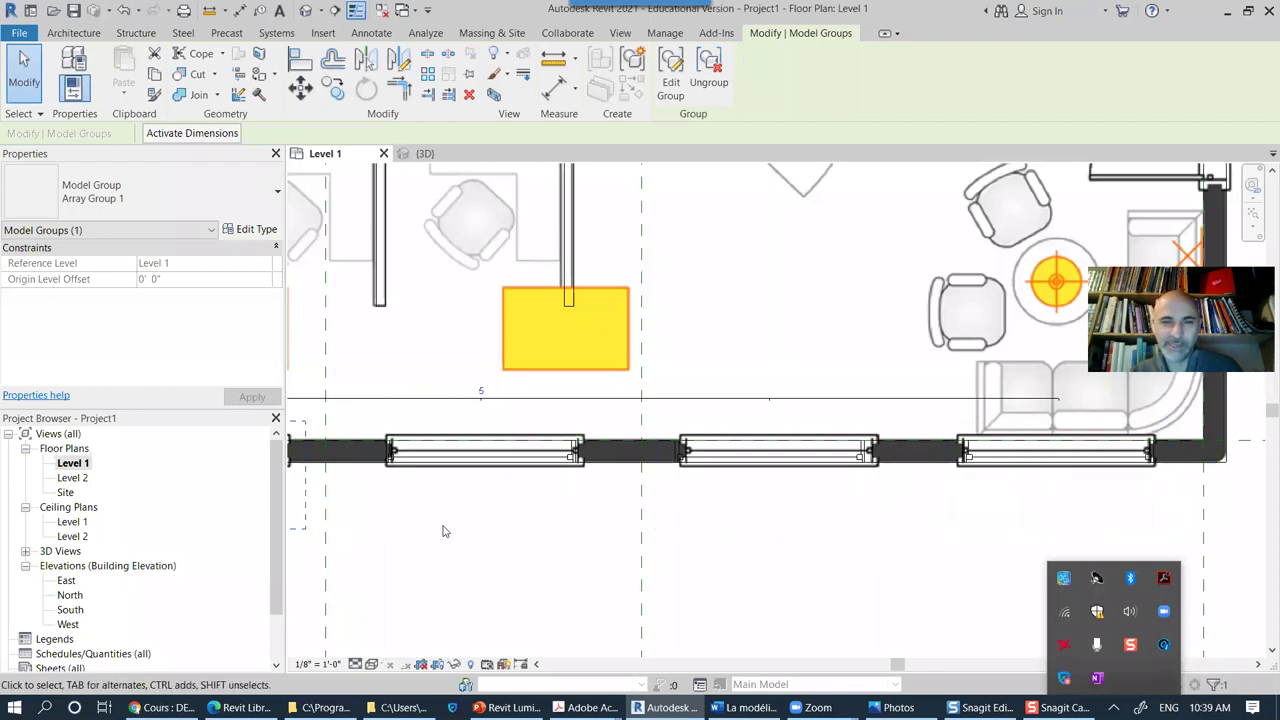
scroll(445, 531, "down", 5)
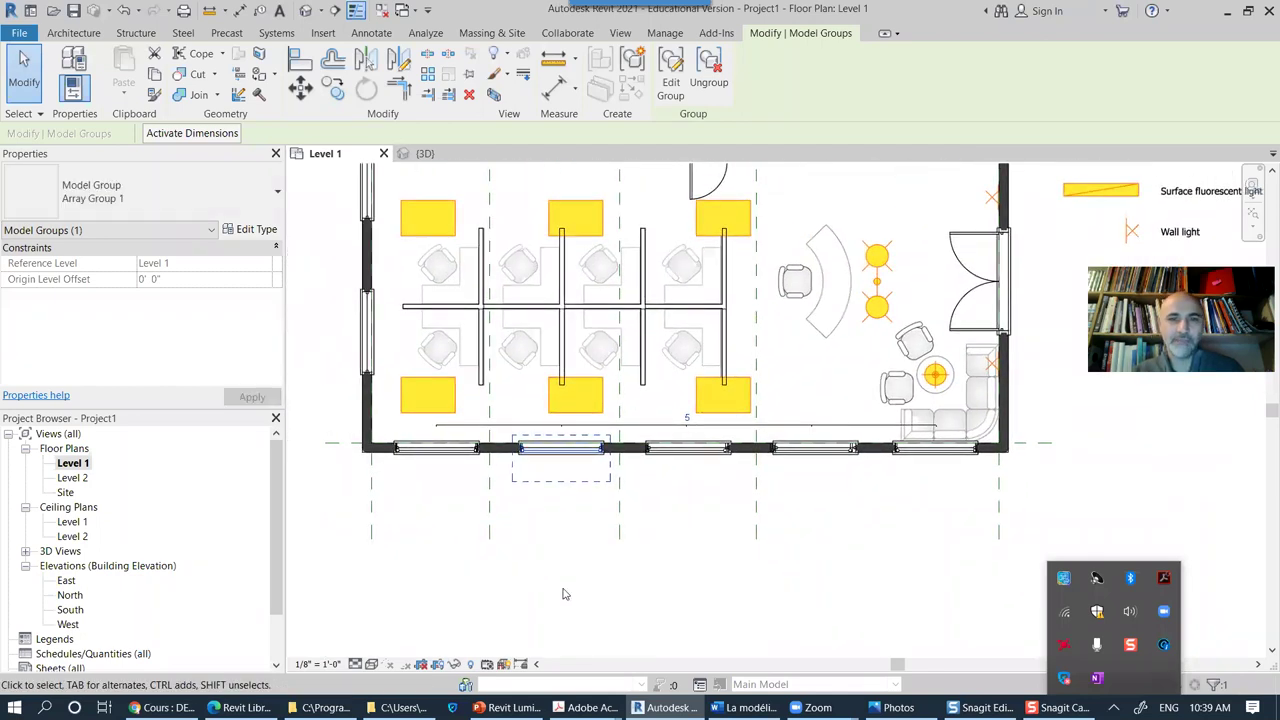
Step: Nudge the array group slightly along the wall, then reselect it
left_click(531, 595)
scroll(680, 452, "up", 4)
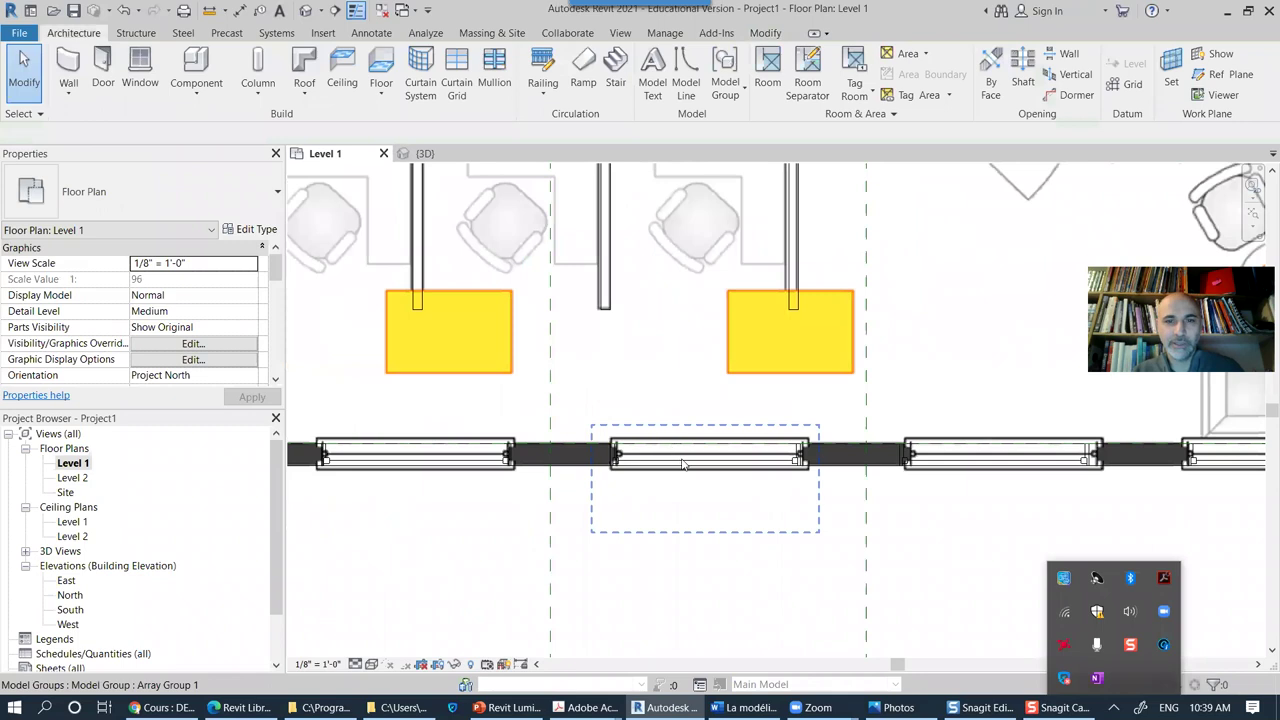
scroll(683, 463, "up", 3)
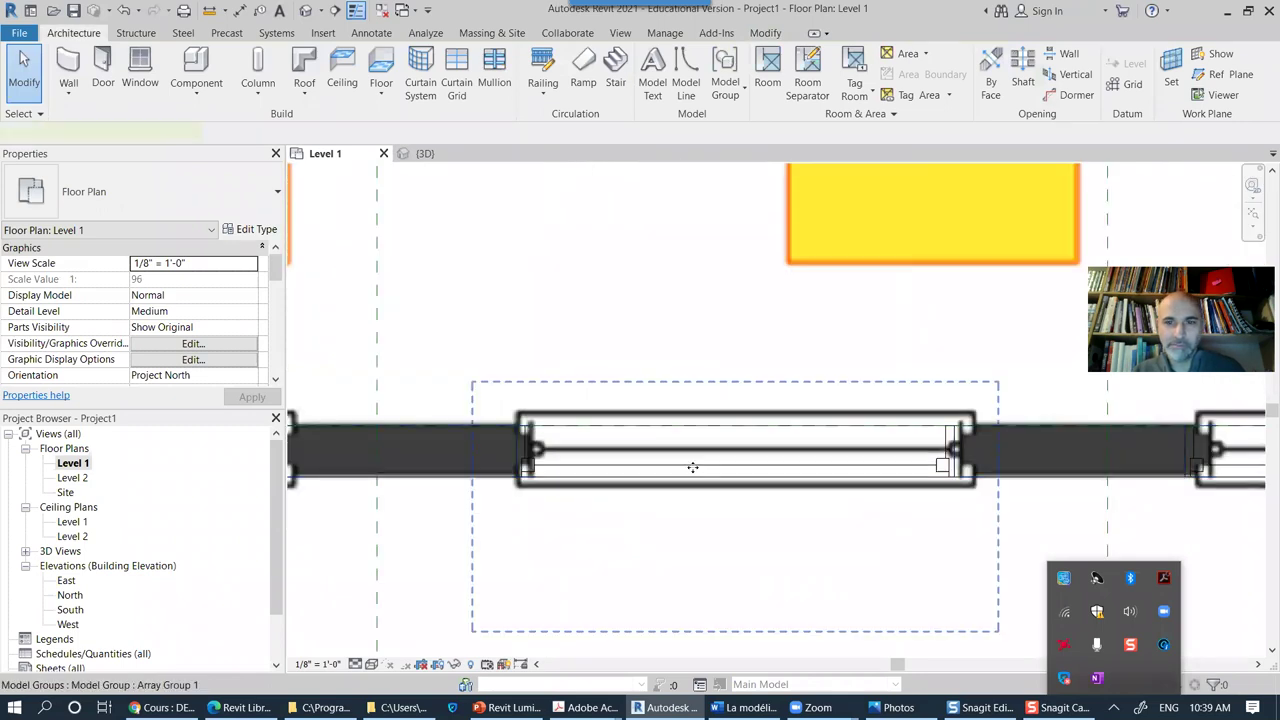
left_click(692, 467)
left_click_drag(711, 462, 700, 463)
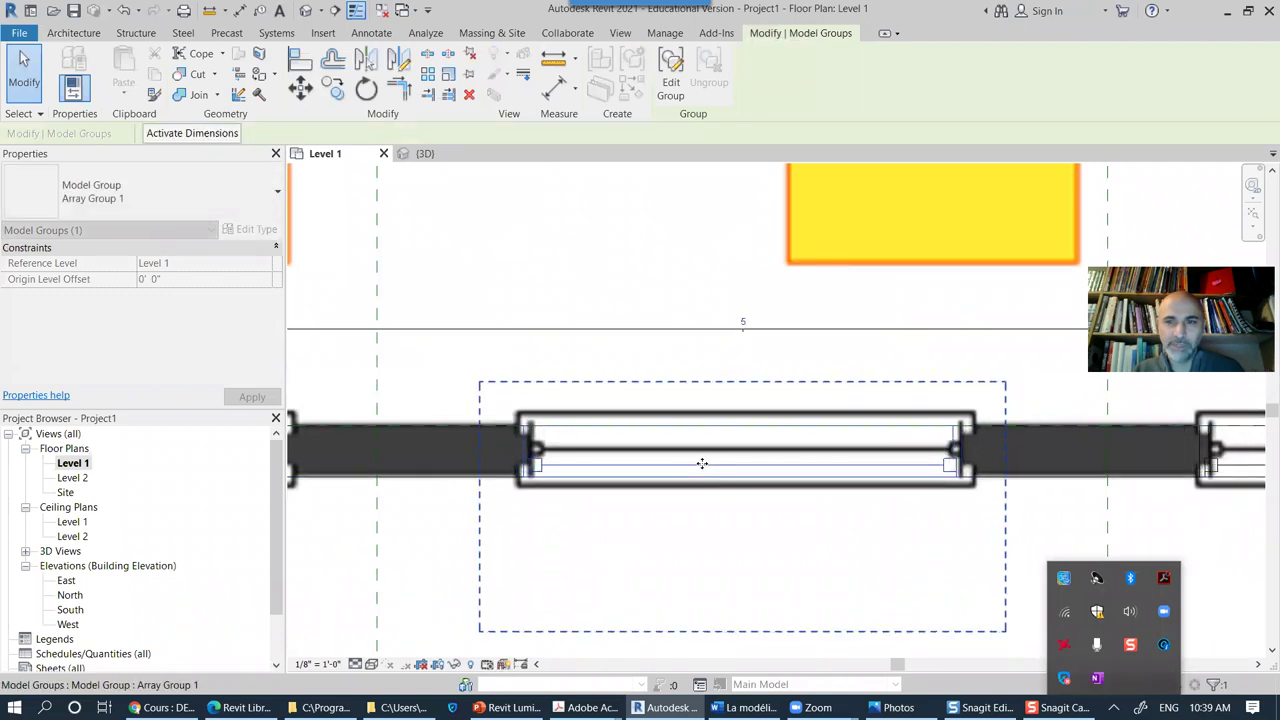
scroll(711, 551, "down", 5)
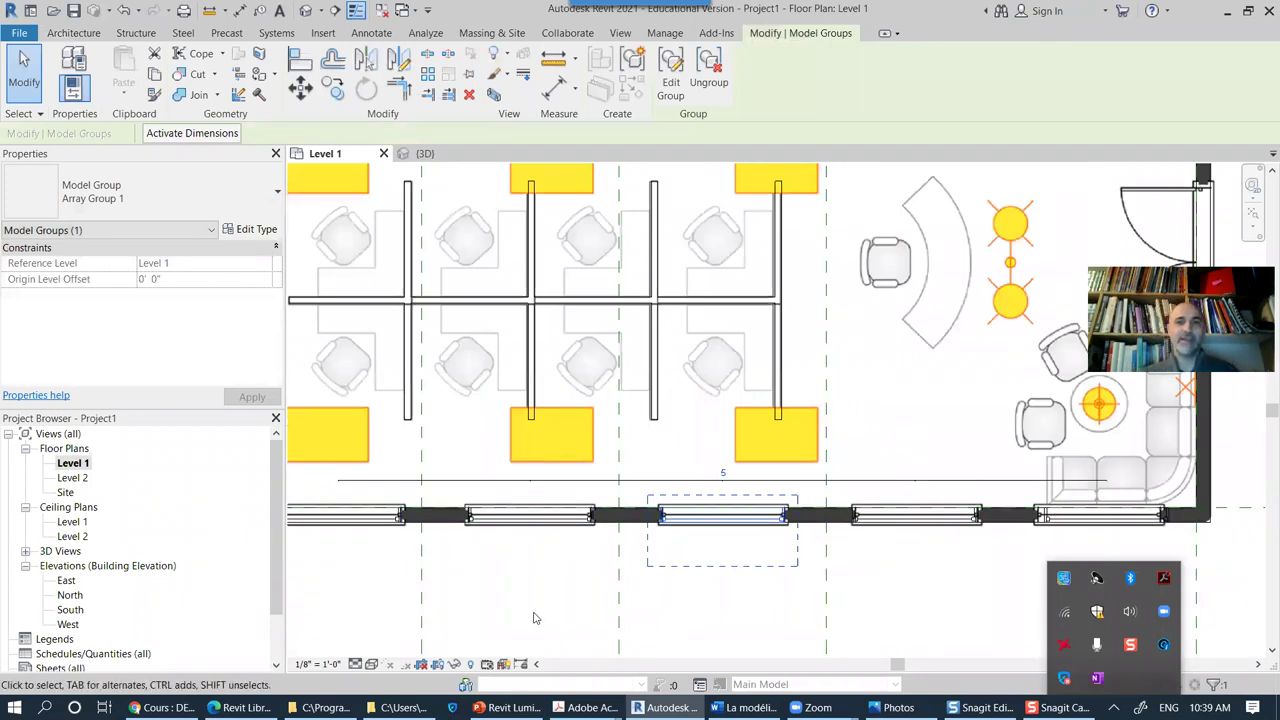
left_click(540, 608)
scroll(634, 580, "down", 3)
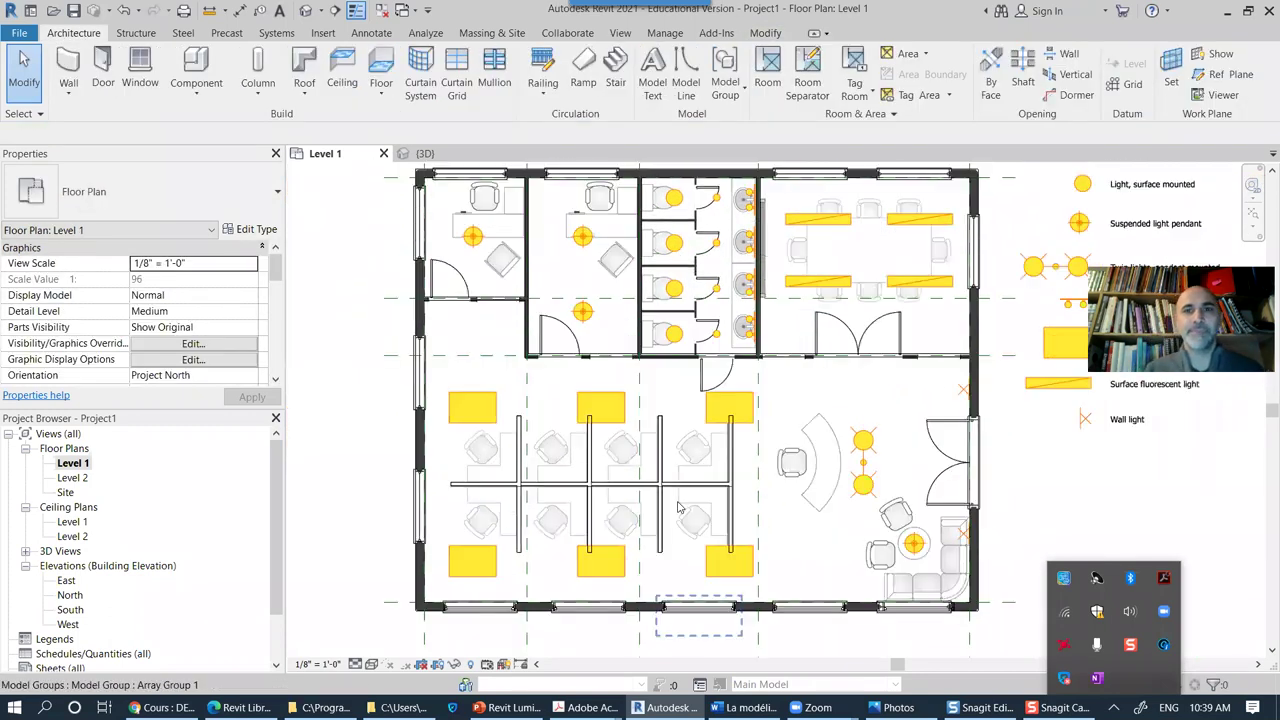
middle_click_drag(481, 609, 552, 484)
left_click(517, 641)
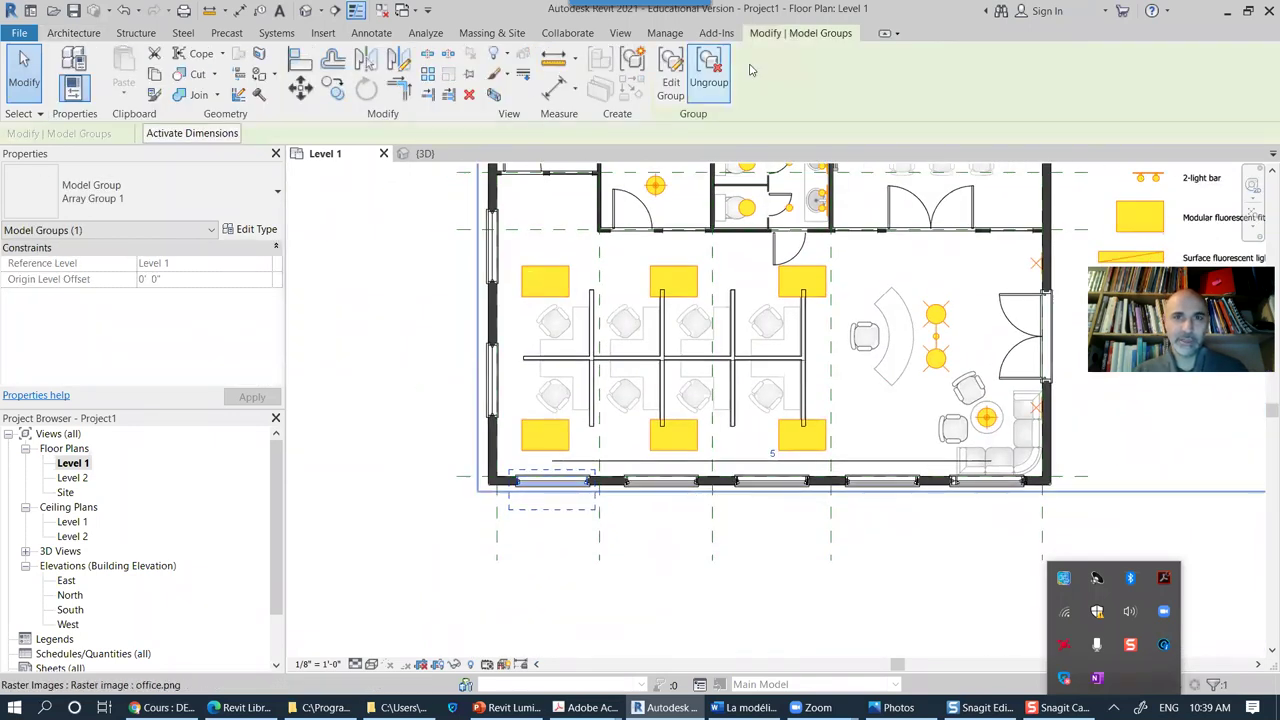
Step: Ungroup the bottom-wall window array and select one of its windows
left_click(705, 65)
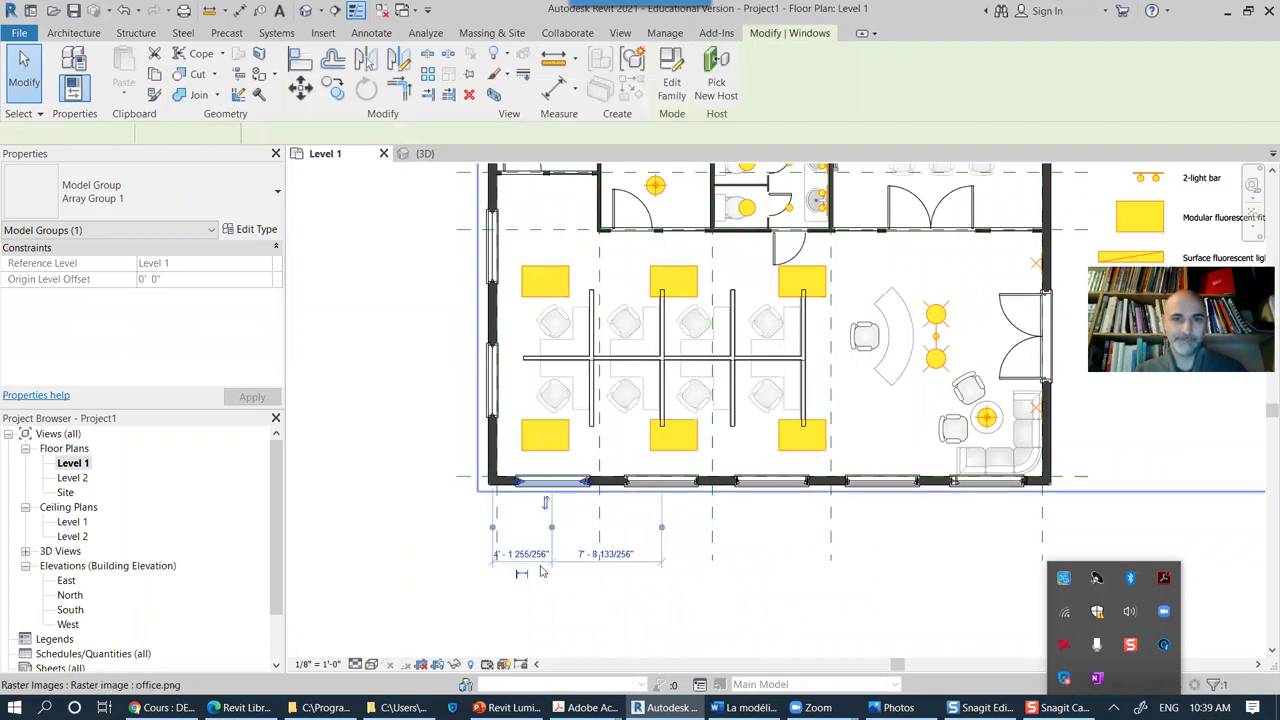
left_click(614, 594)
left_click(548, 482)
Step: Place a similar 24" x 48" fixed window in the upper-left office's top wall
right_click(548, 482)
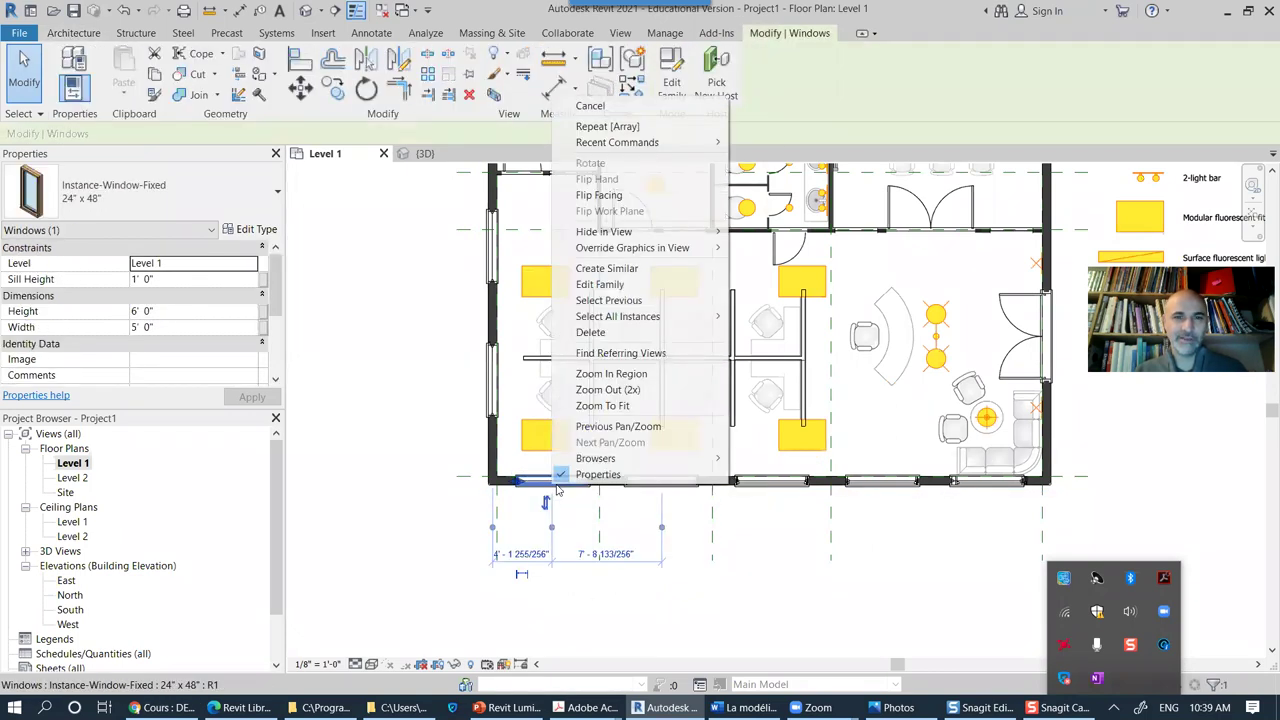
left_click(620, 270)
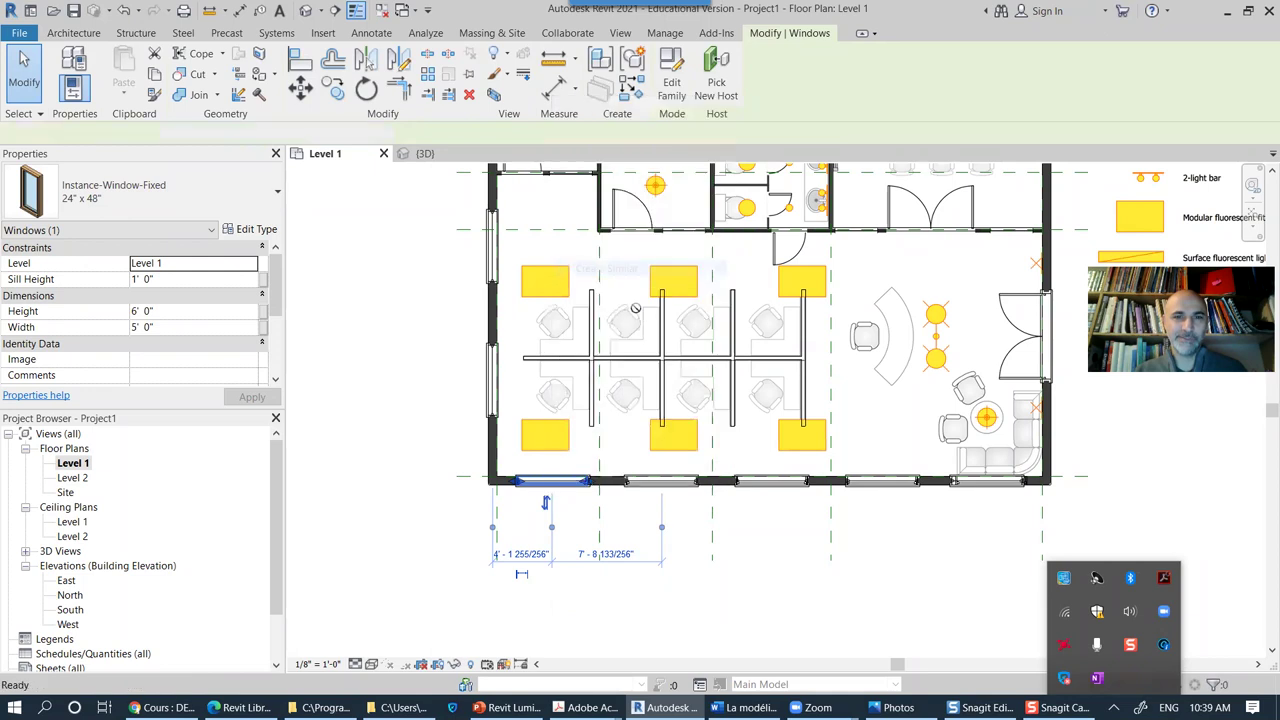
middle_click_drag(629, 286, 582, 426)
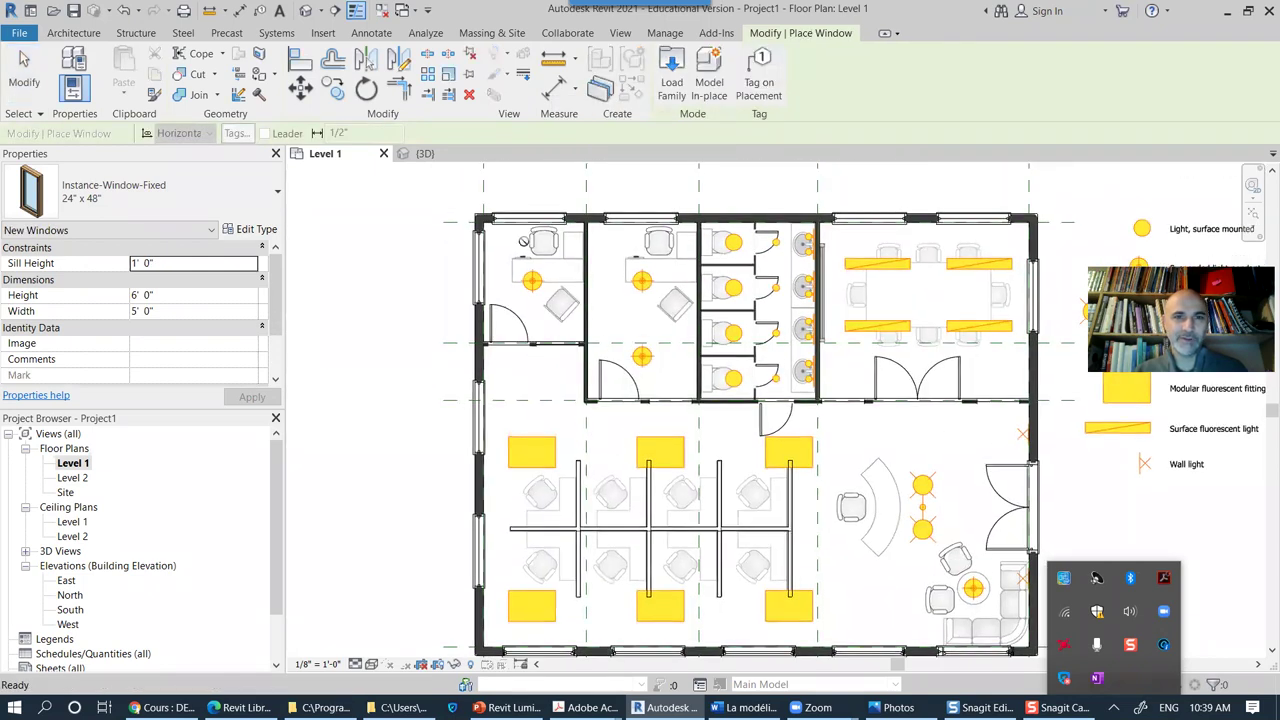
scroll(524, 222, "up", 5)
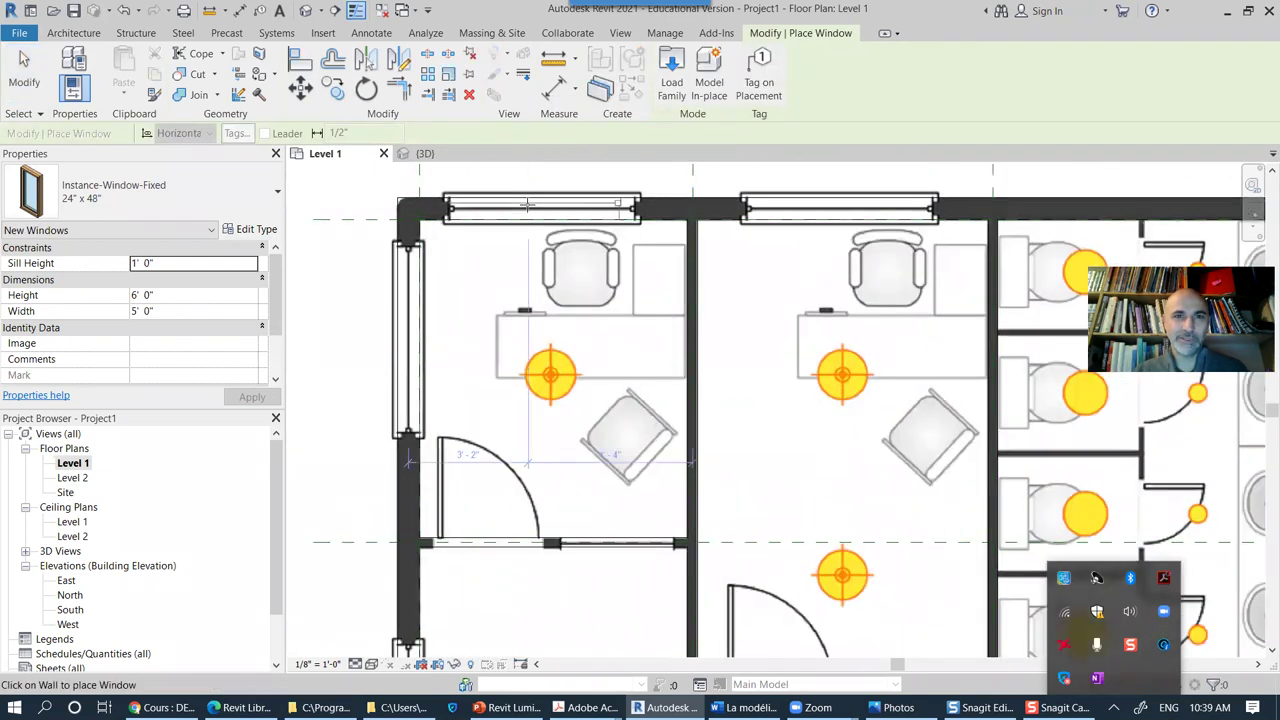
middle_click_drag(546, 335, 560, 406)
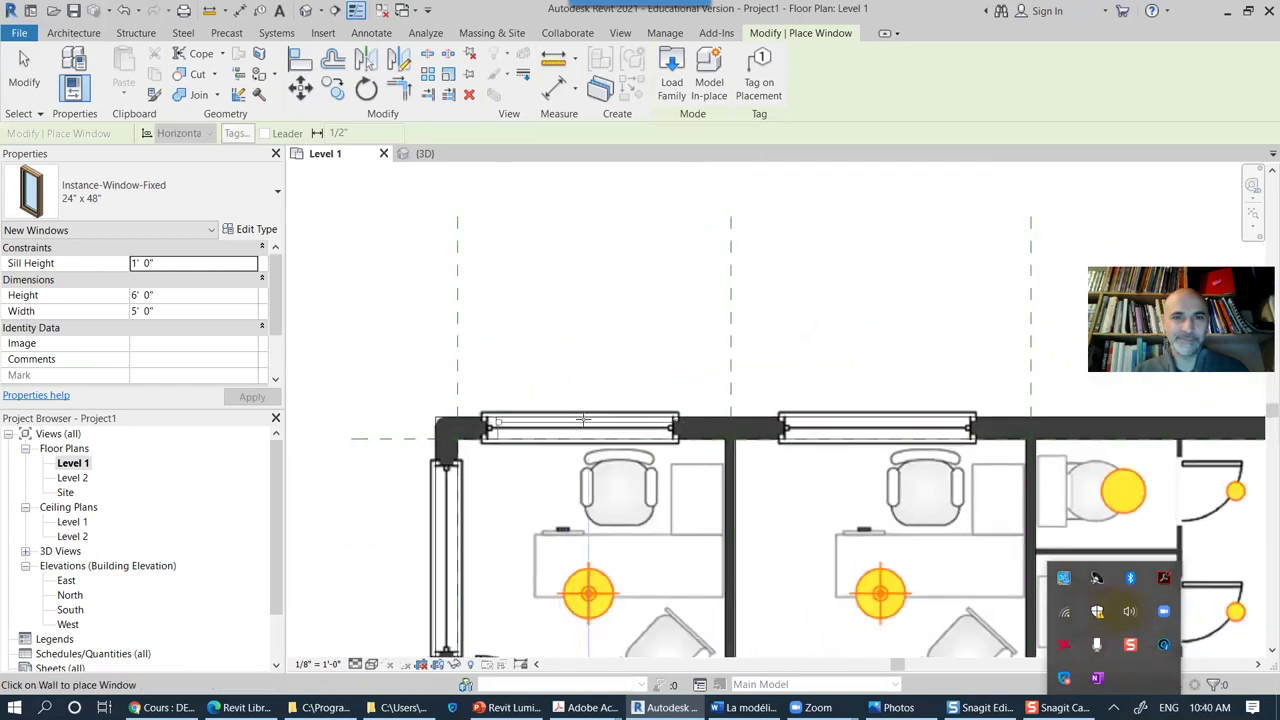
left_click(578, 422)
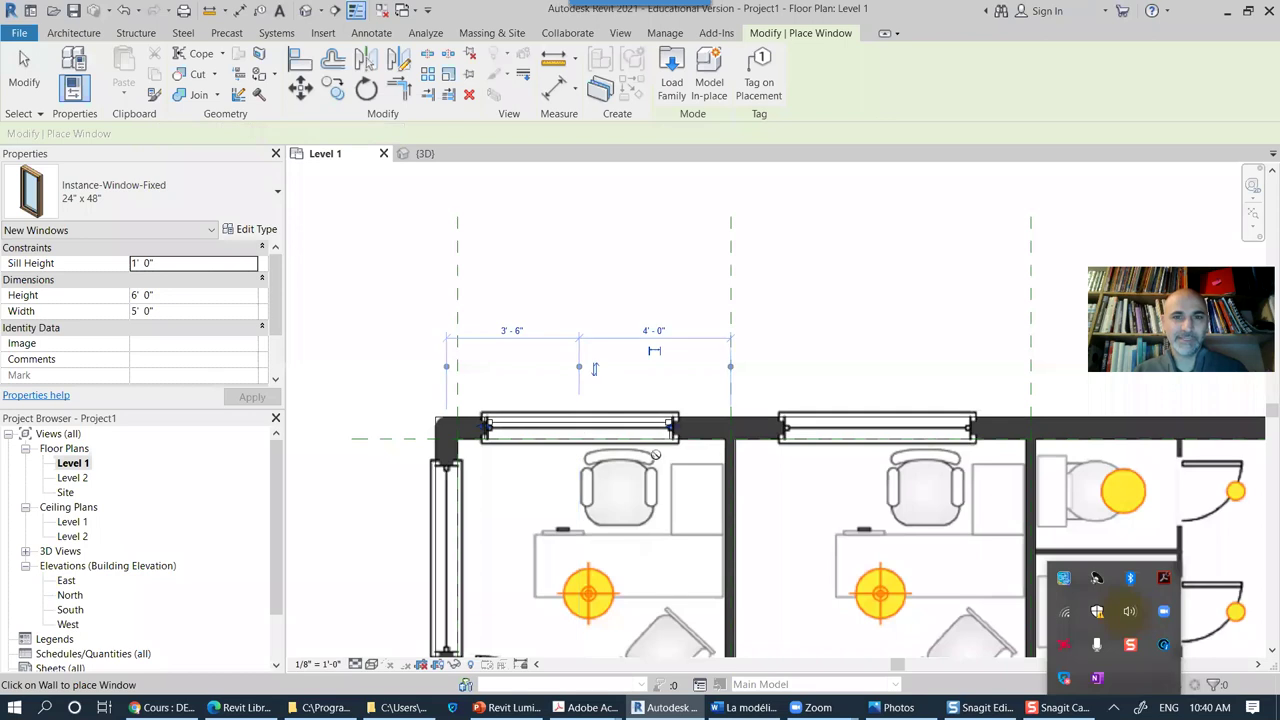
Step: Array the new top-wall window with a count of 2, spaced to the next window
left_click(24, 70)
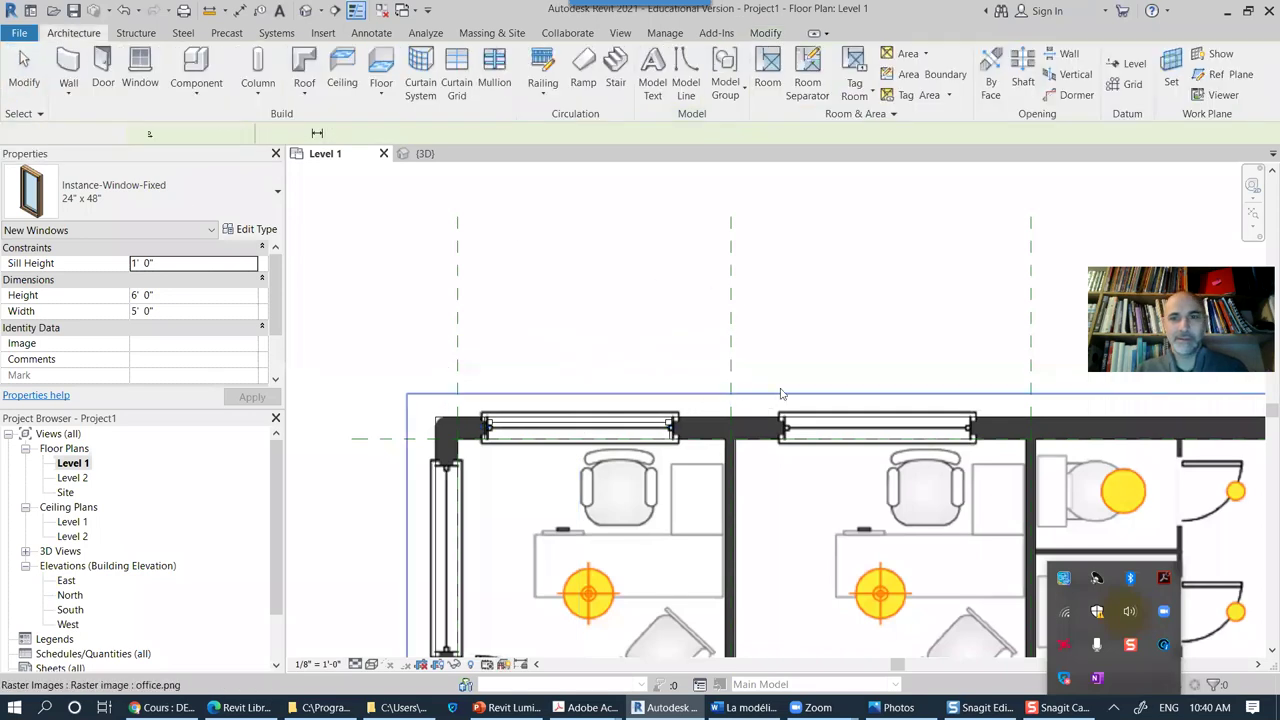
left_click(631, 427)
scroll(623, 428, "down", 4)
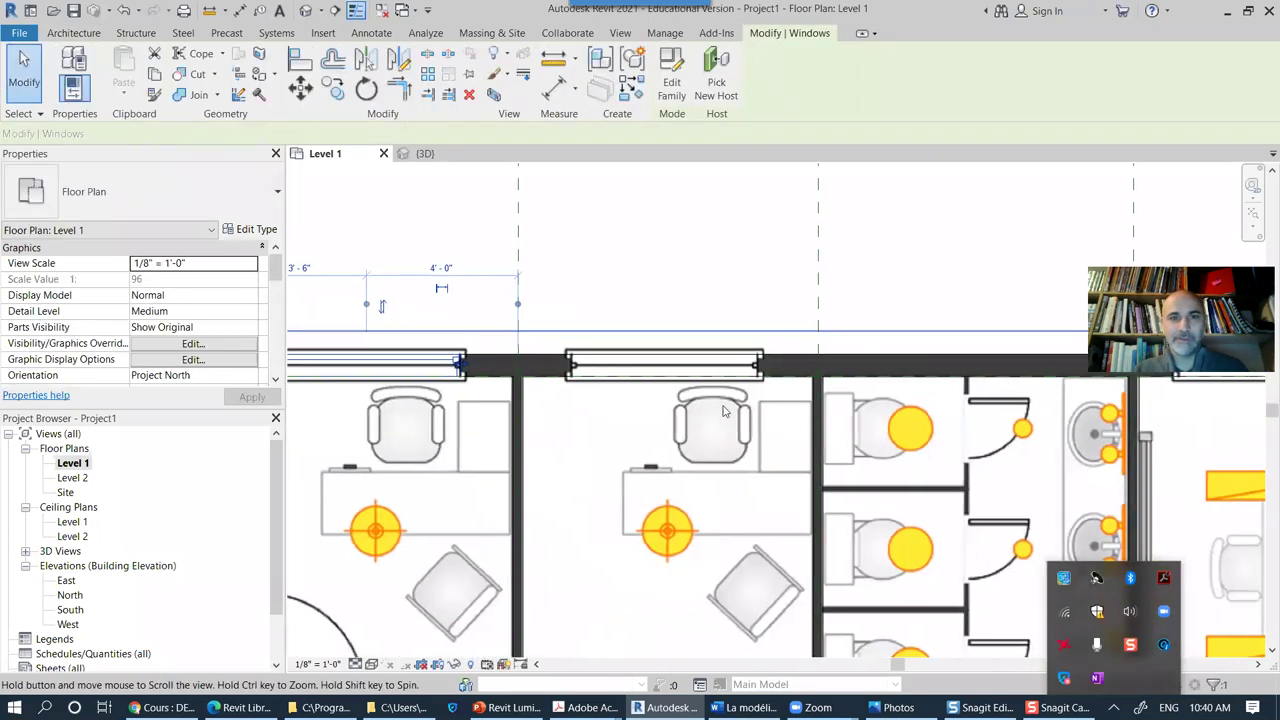
left_click(427, 77)
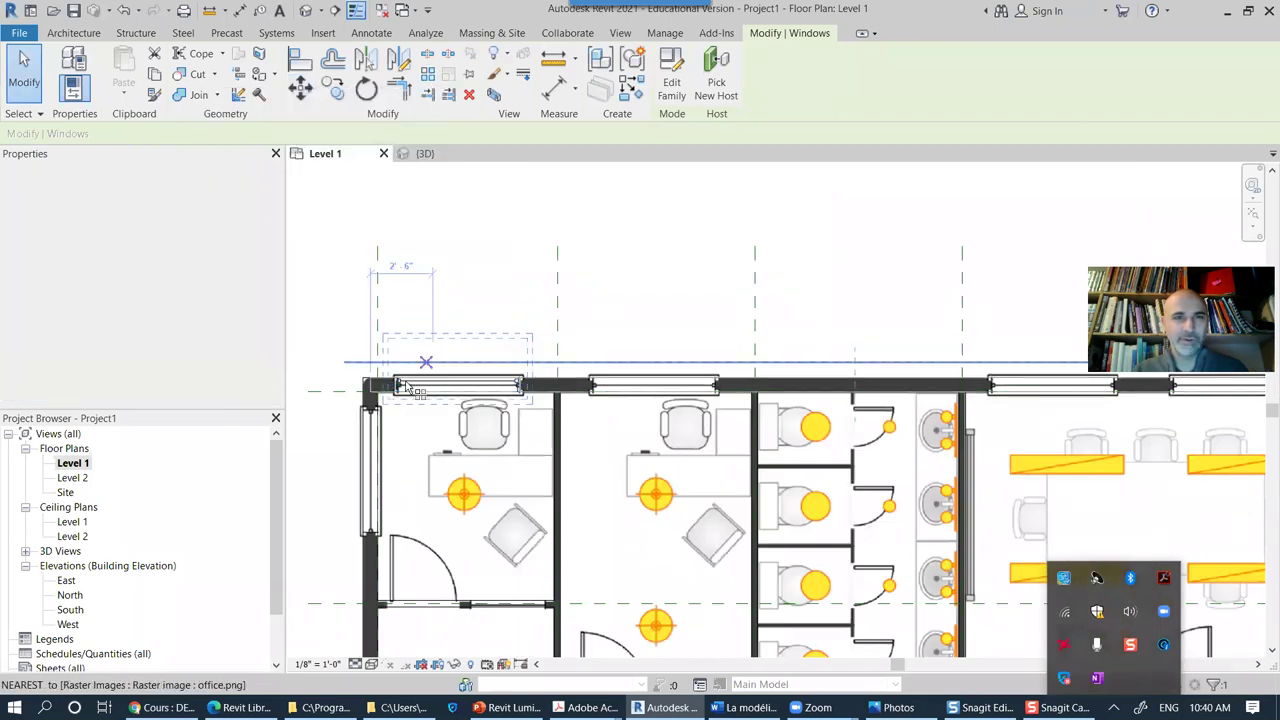
scroll(400, 388, "up", 2)
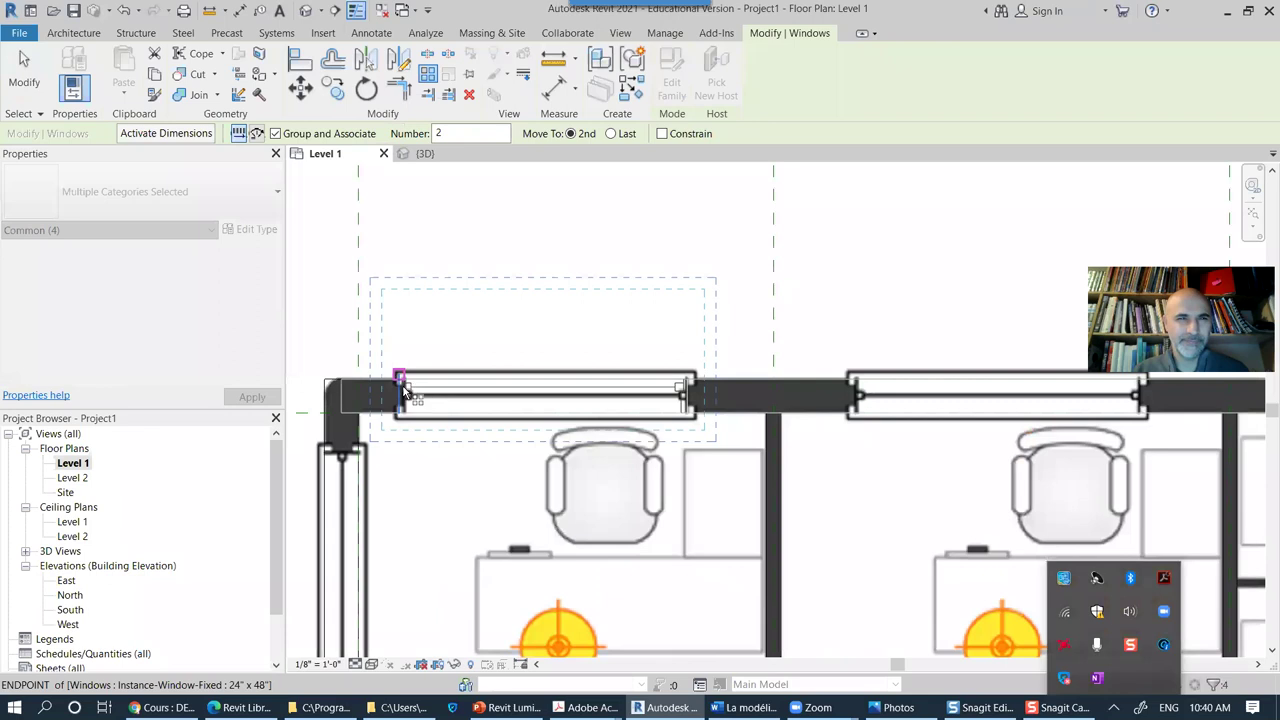
left_click(401, 386)
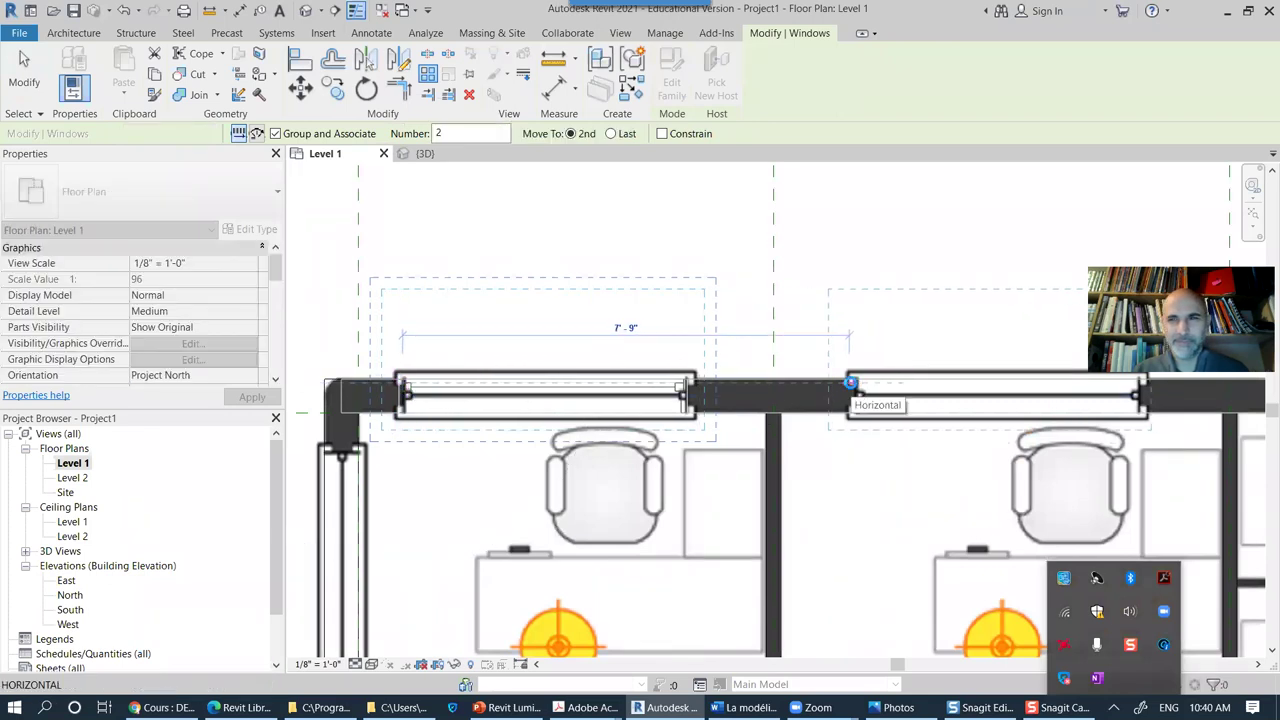
left_click(850, 383)
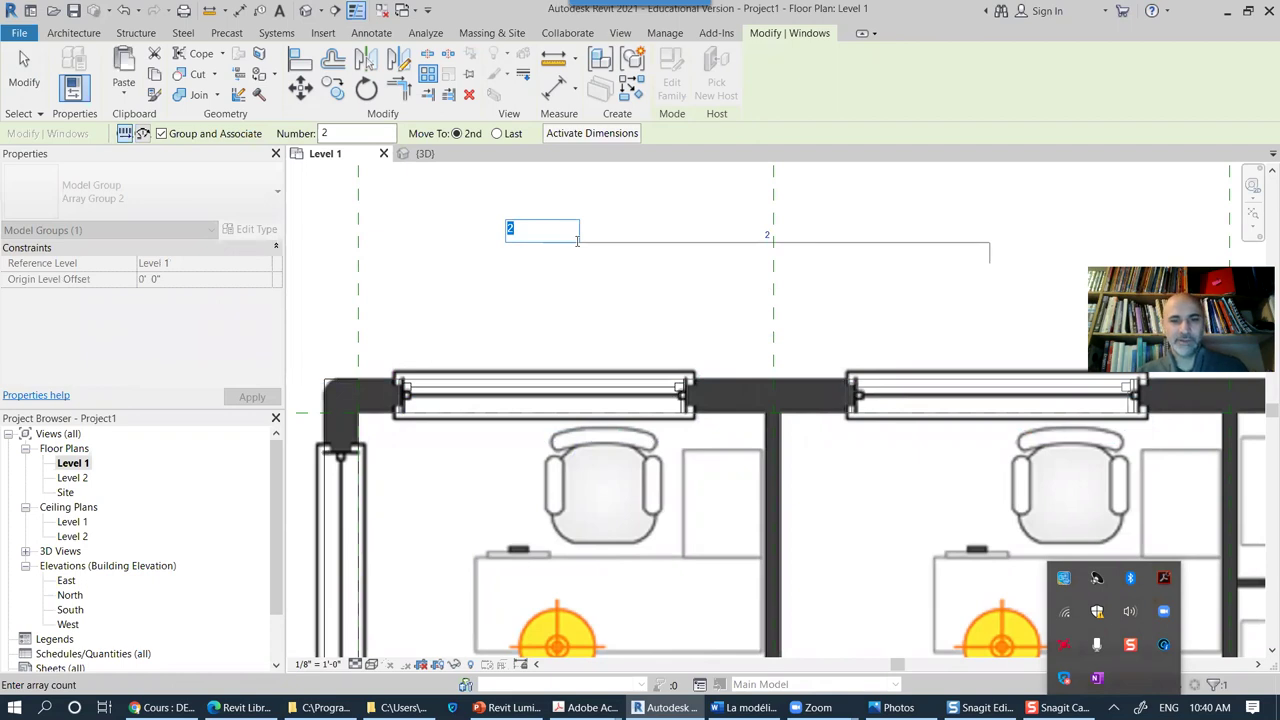
key("Return")
Step: Pan along the top wall toward the conference room and select the arrayed windows
scroll(714, 386, "down", 2)
middle_click_drag(714, 386, 534, 386)
middle_click_drag(428, 418, 276, 414)
middle_click_drag(957, 476, 712, 472)
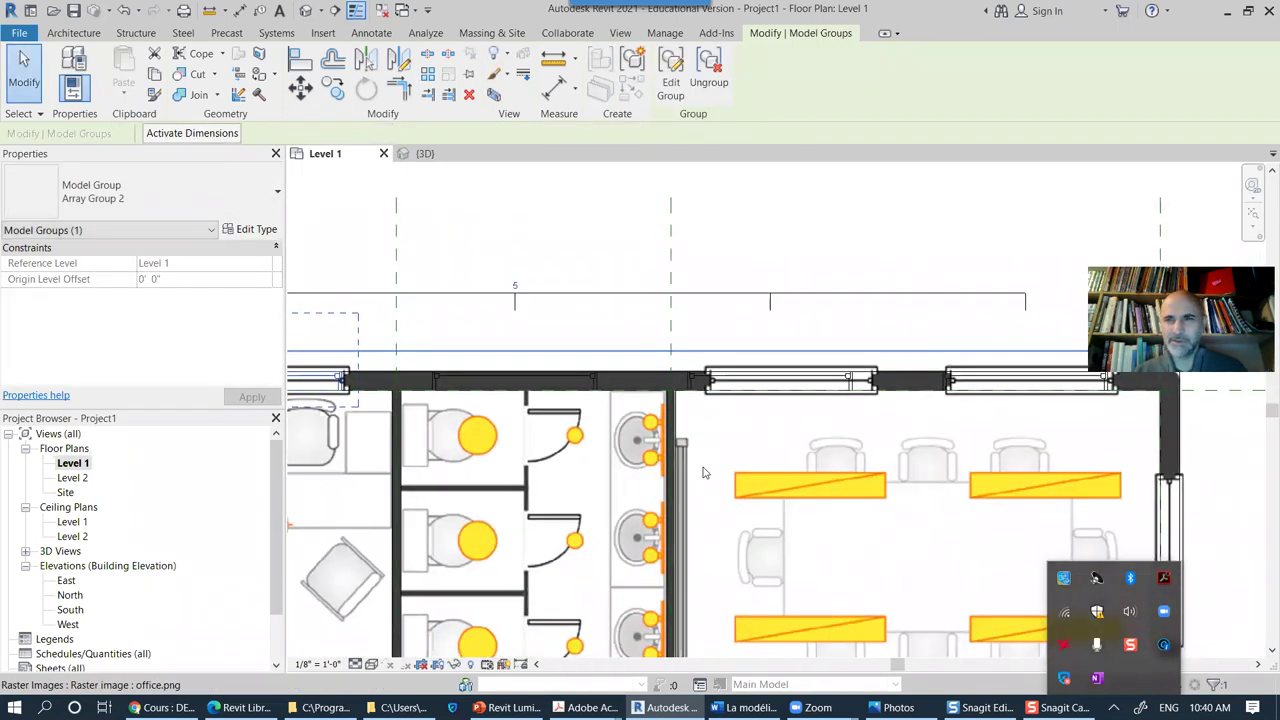
scroll(710, 470, "down", 2)
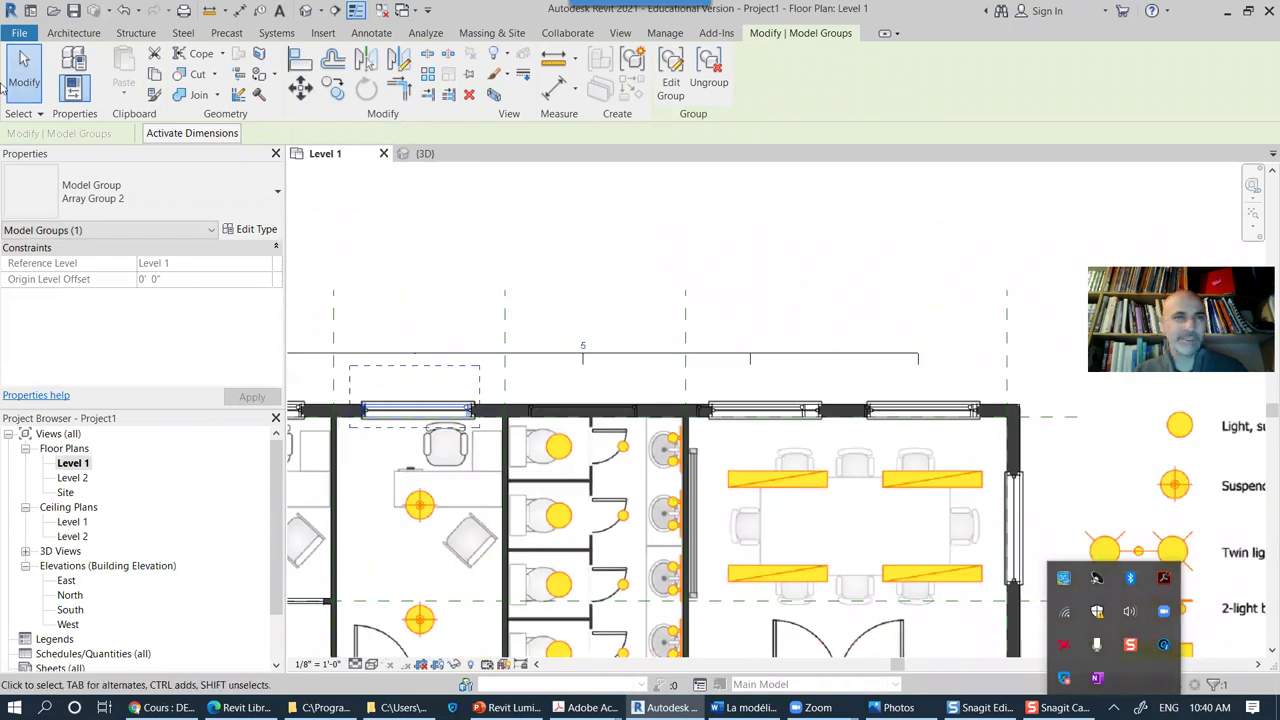
left_click(24, 75)
middle_click_drag(664, 299, 634, 297)
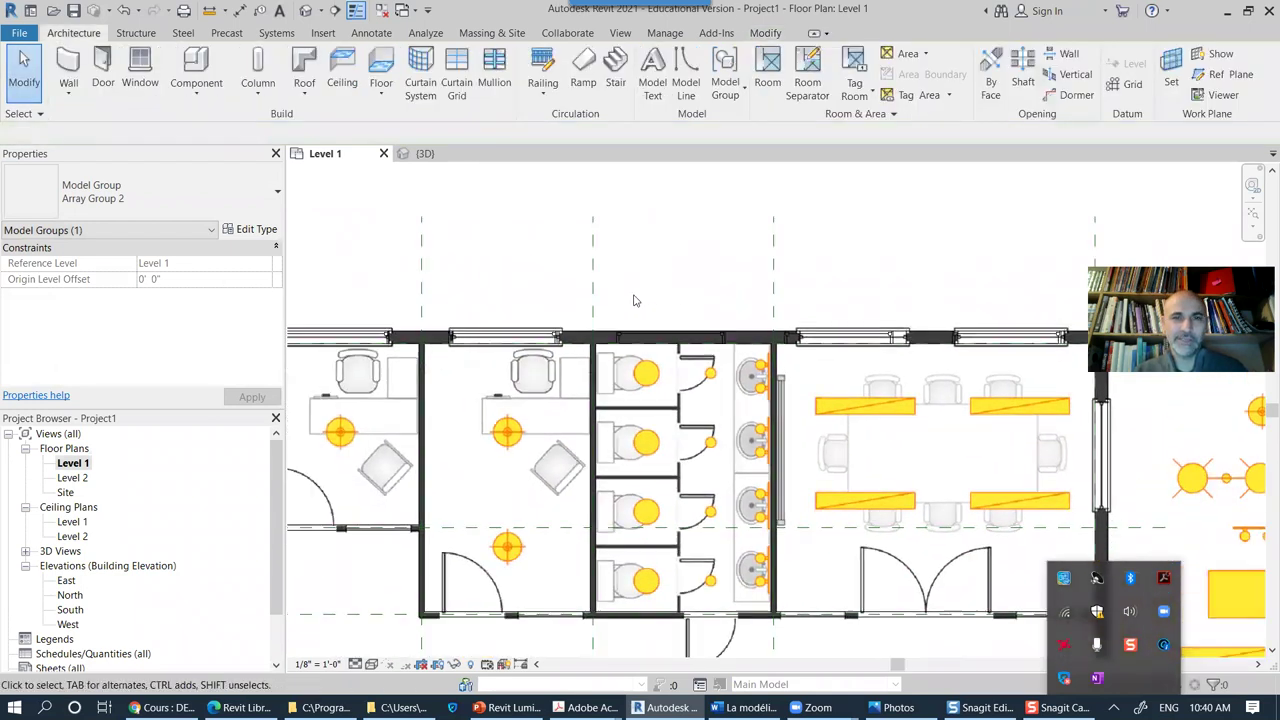
left_click(535, 345)
scroll(668, 265, "down", 2)
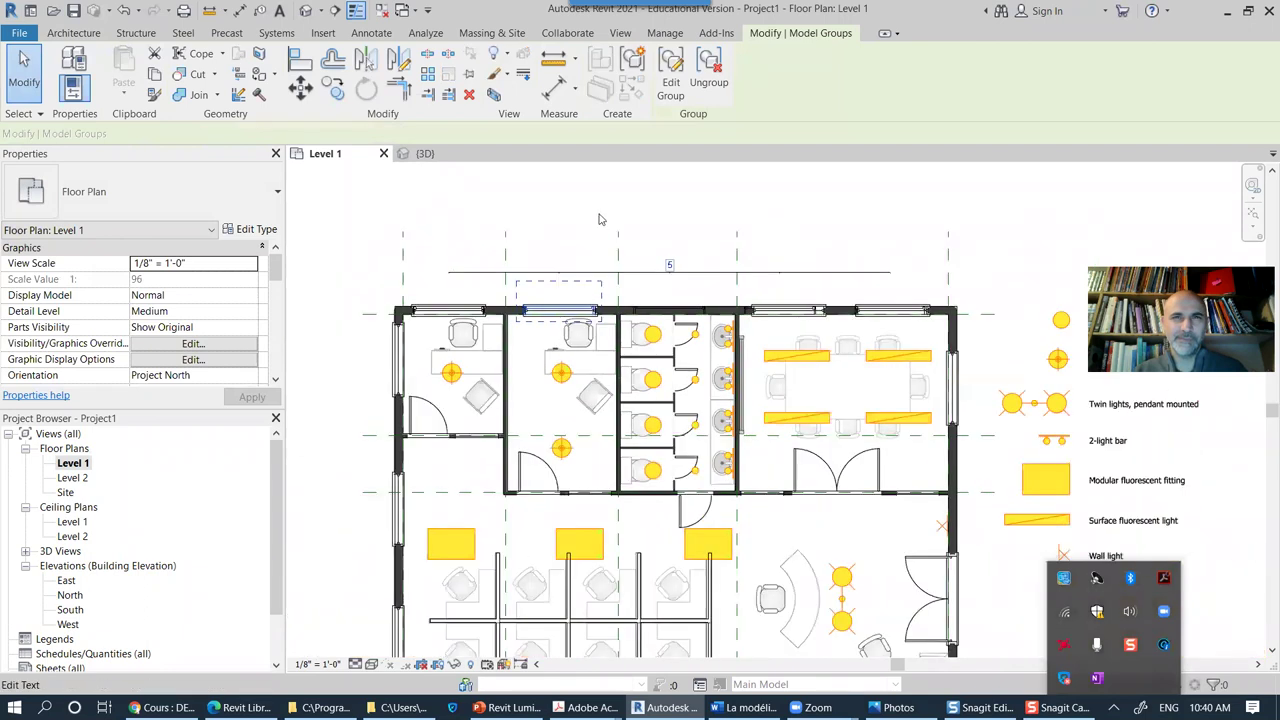
left_click(445, 233)
left_click_drag(383, 231, 1000, 354)
left_click(785, 181)
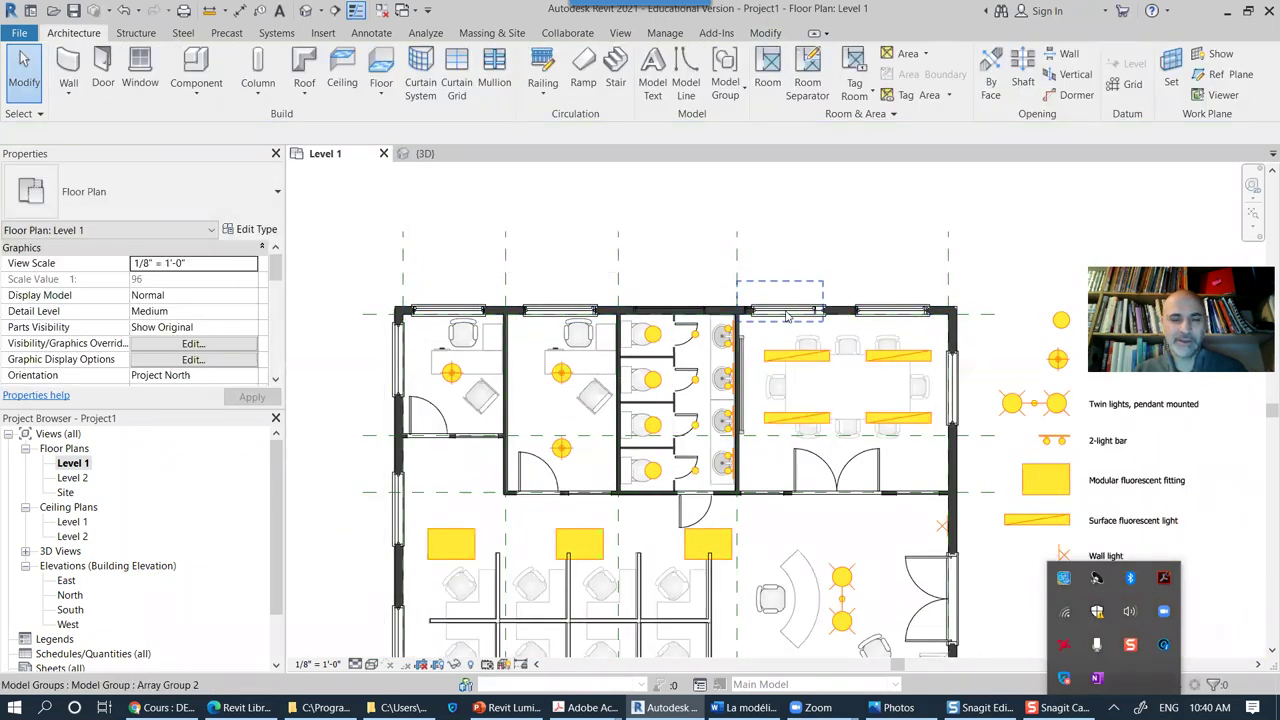
Step: Tab-cycle the pick to Array Group 2, select it and ungroup it
key("Tab")
key("Tab")
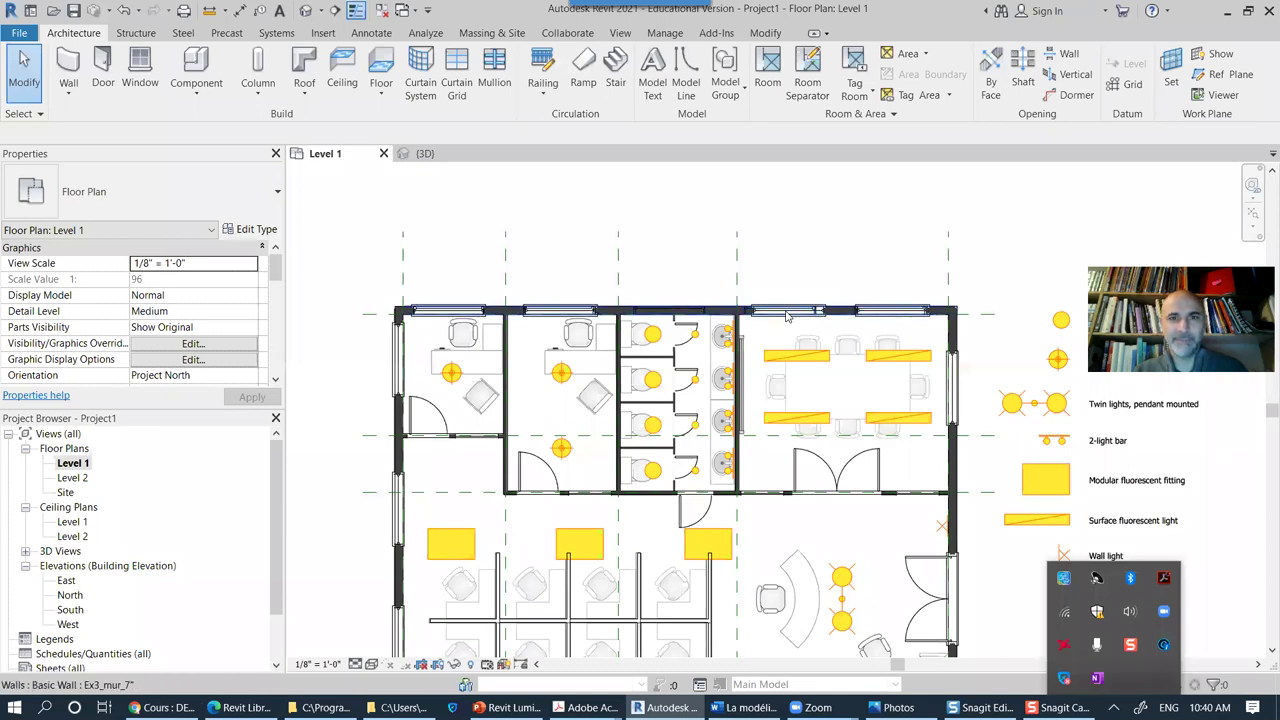
left_click(787, 316)
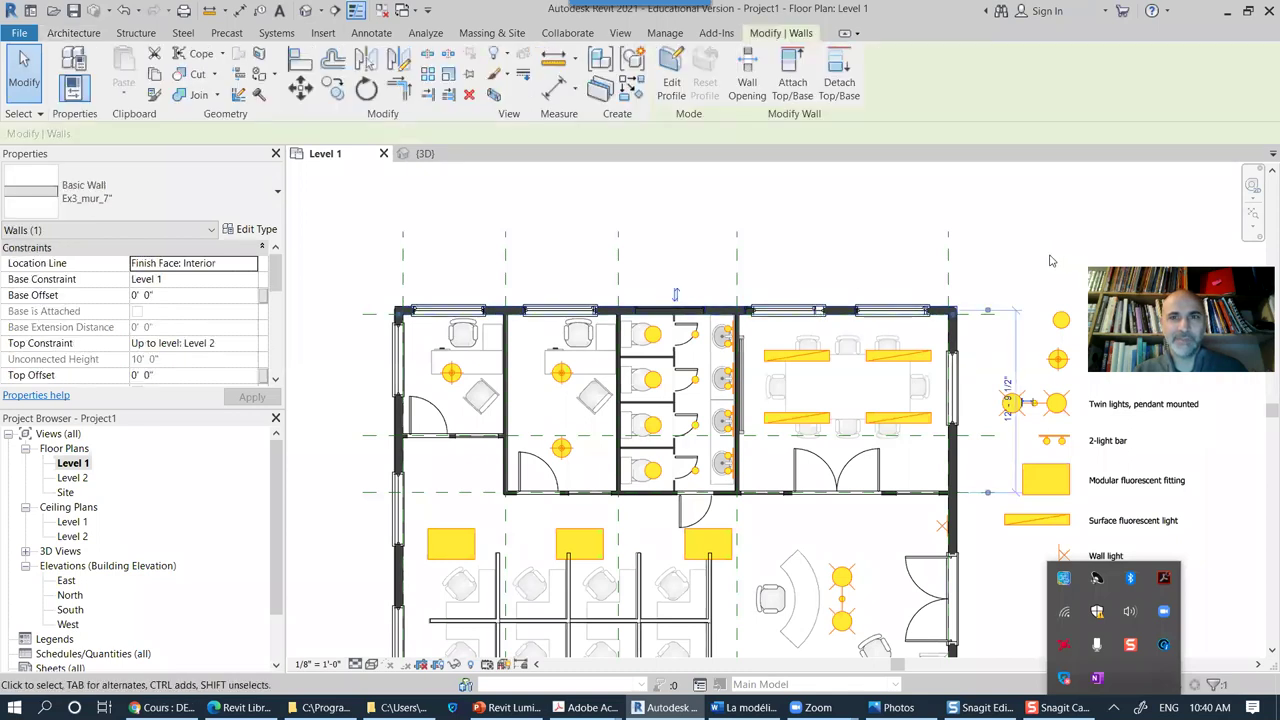
left_click(903, 233)
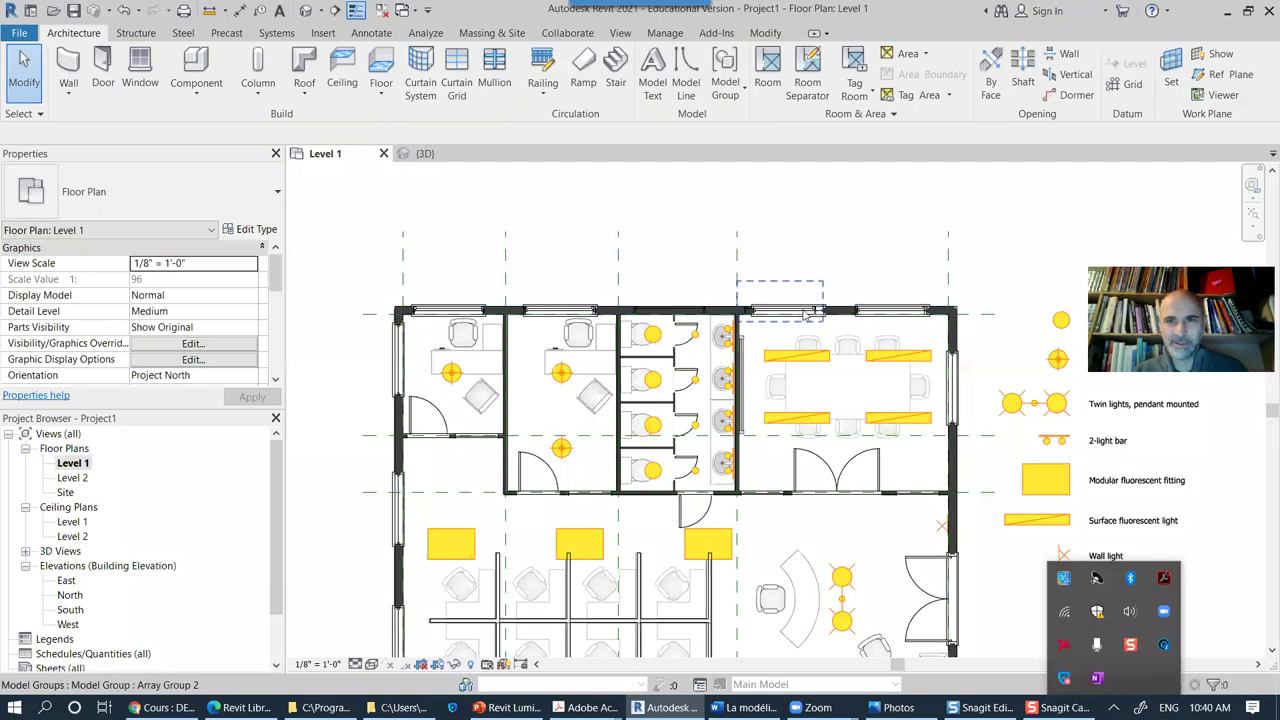
key("Tab")
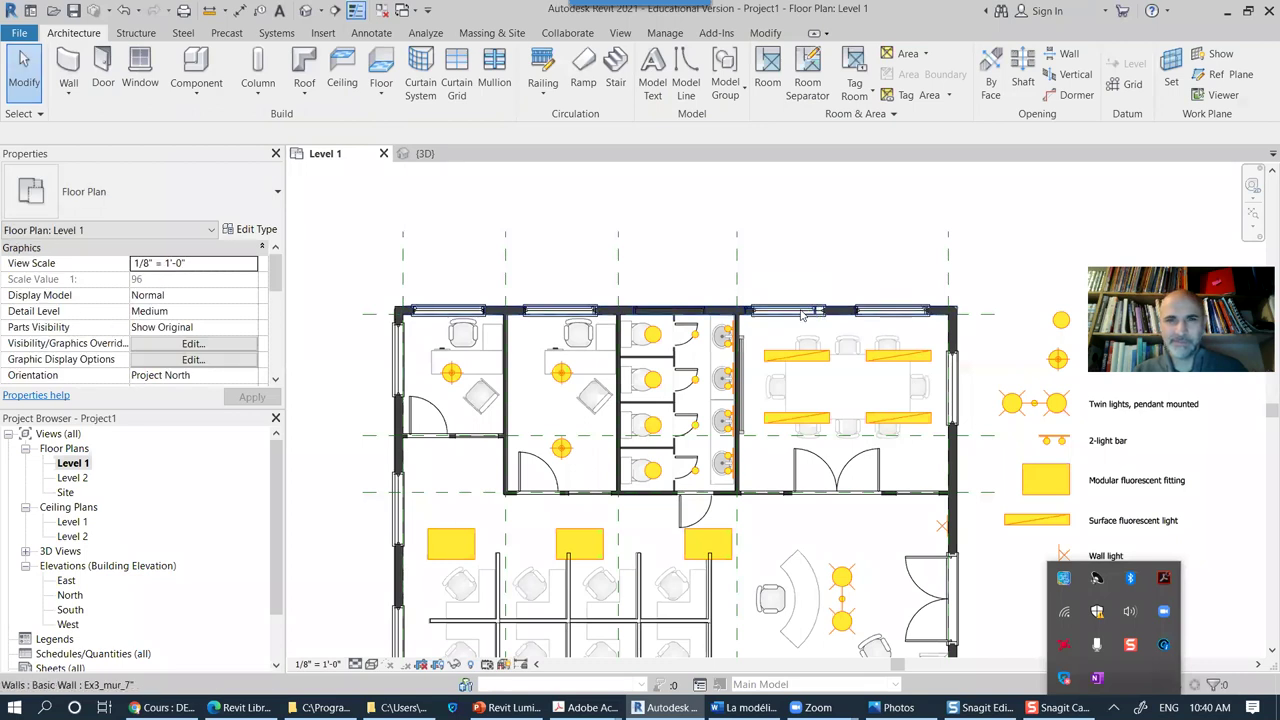
key("Tab")
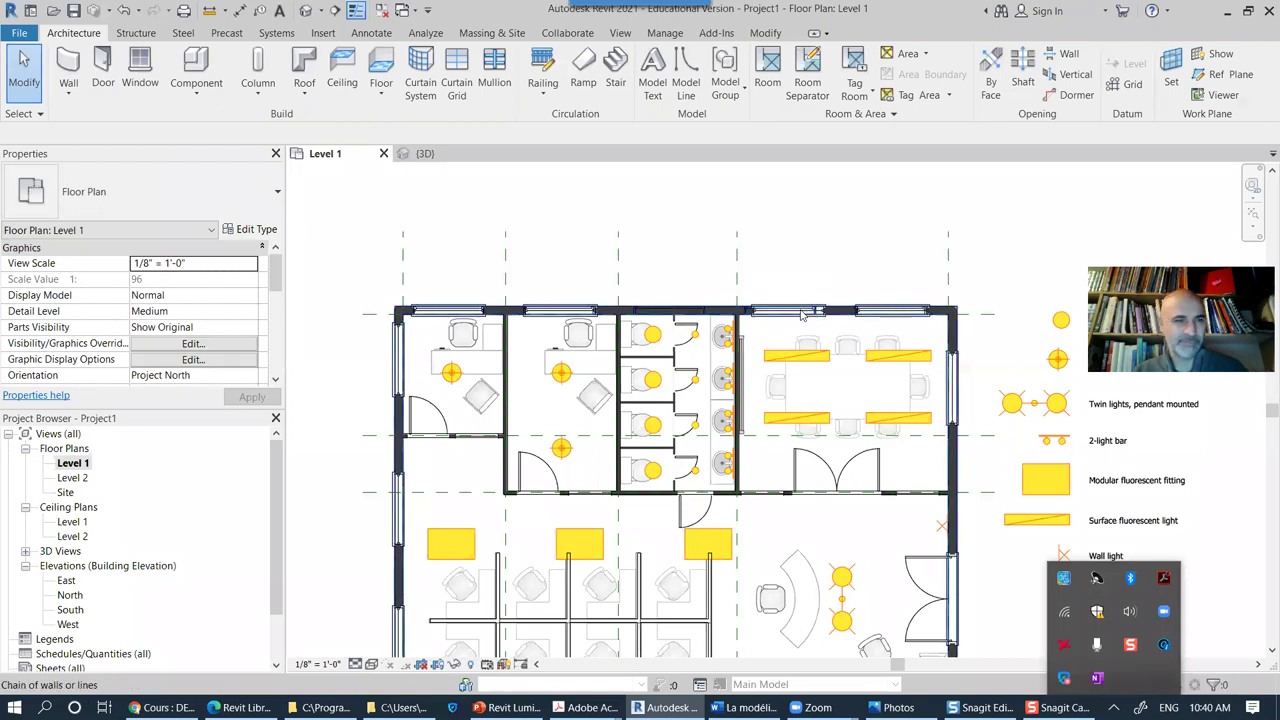
key("Tab")
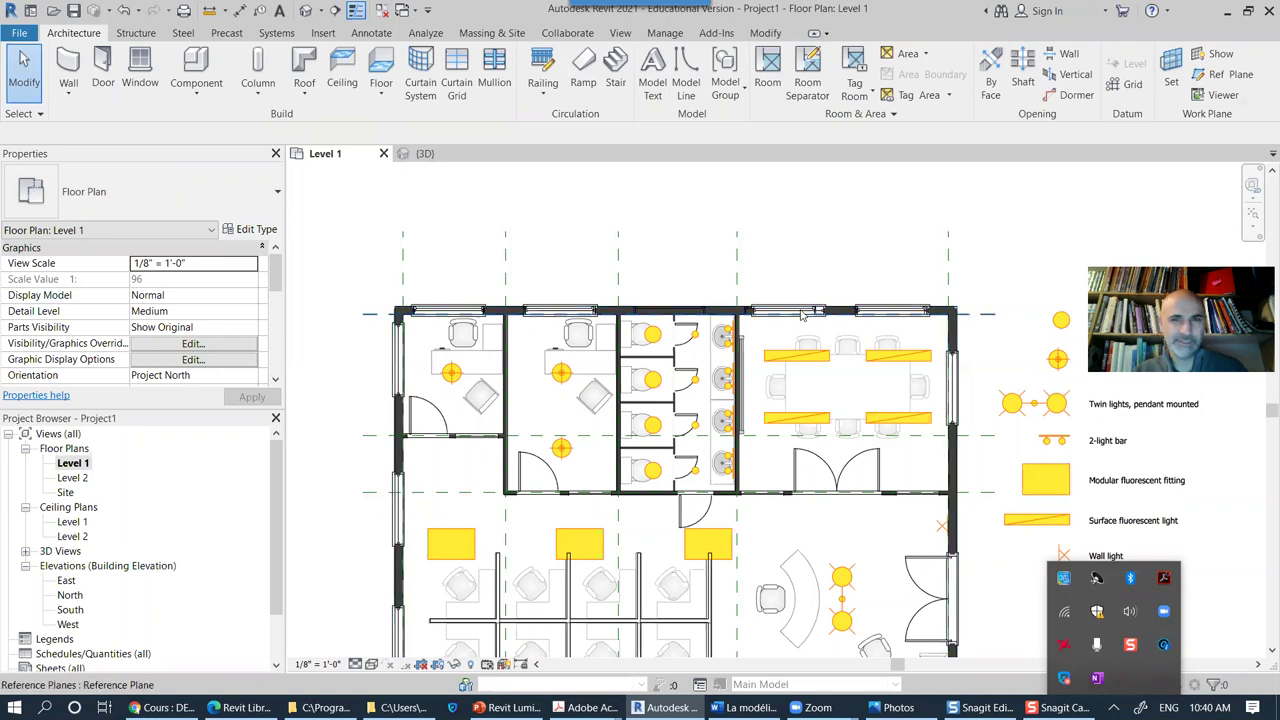
key("Tab")
key("Tab")
left_click(805, 315)
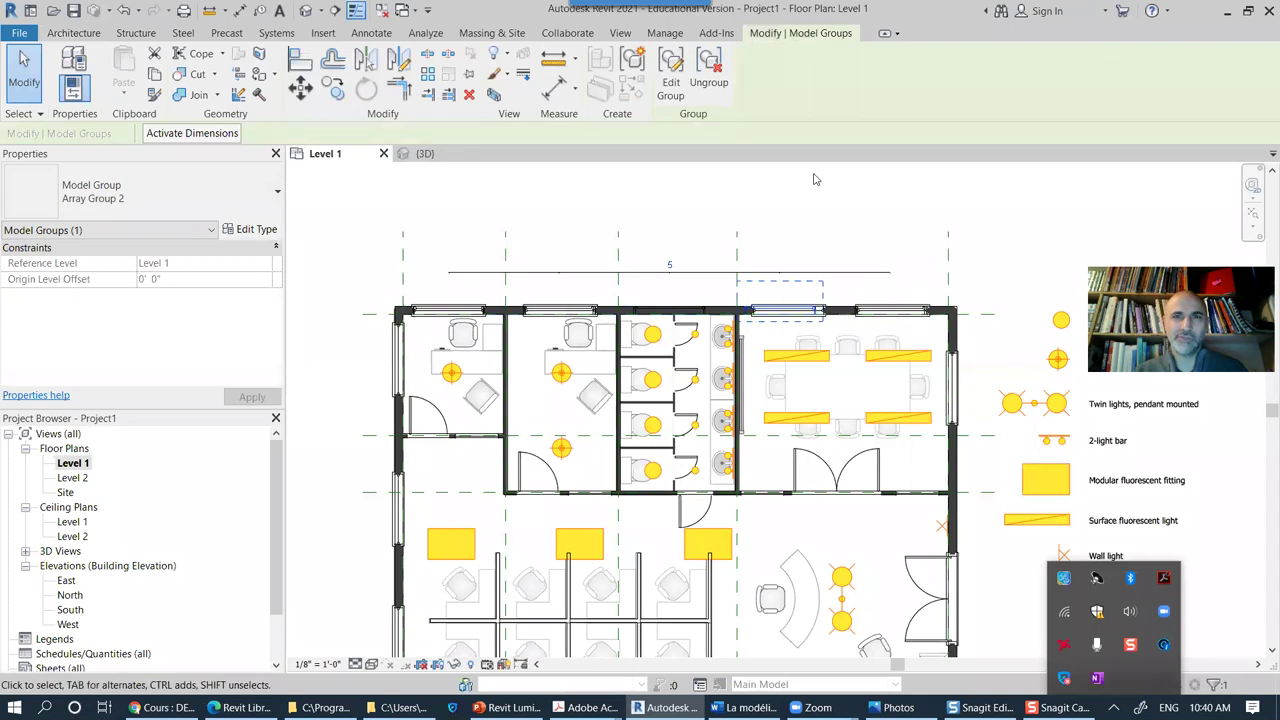
left_click(707, 64)
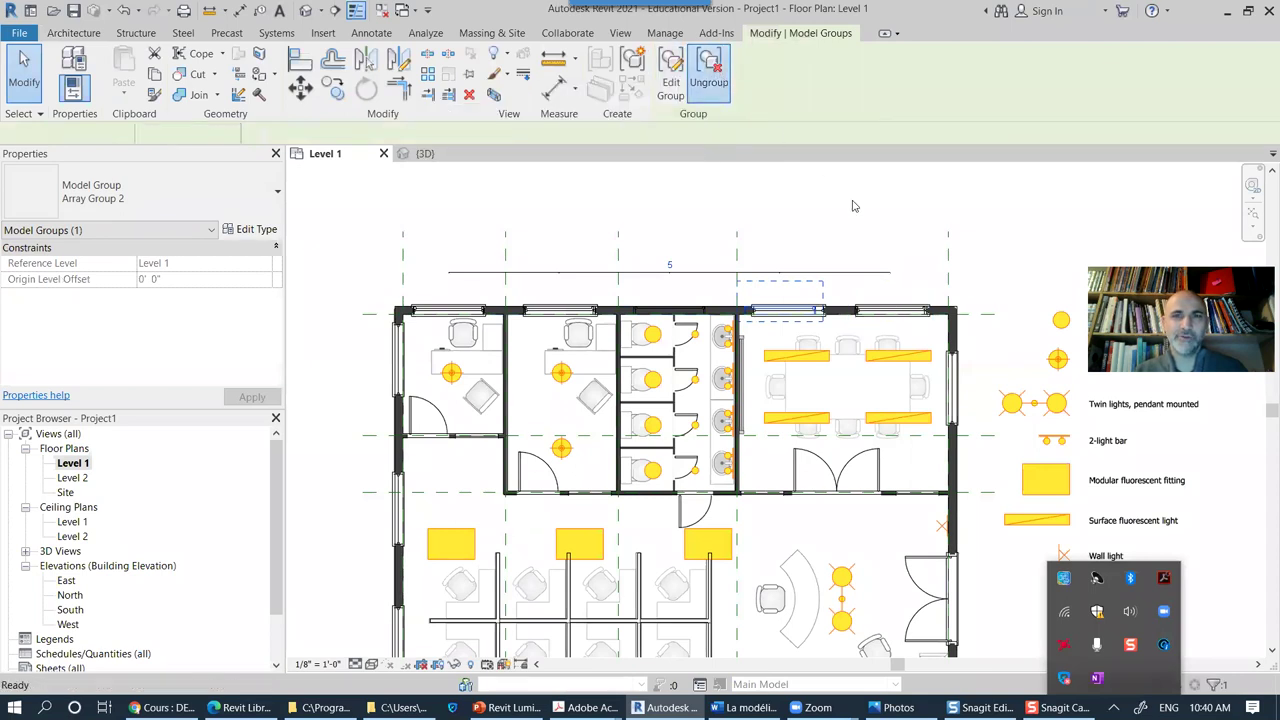
key("Escape")
Step: Ungroup Array Group 2 again to release the remaining window, then clear the selection
key("Tab")
left_click(881, 330)
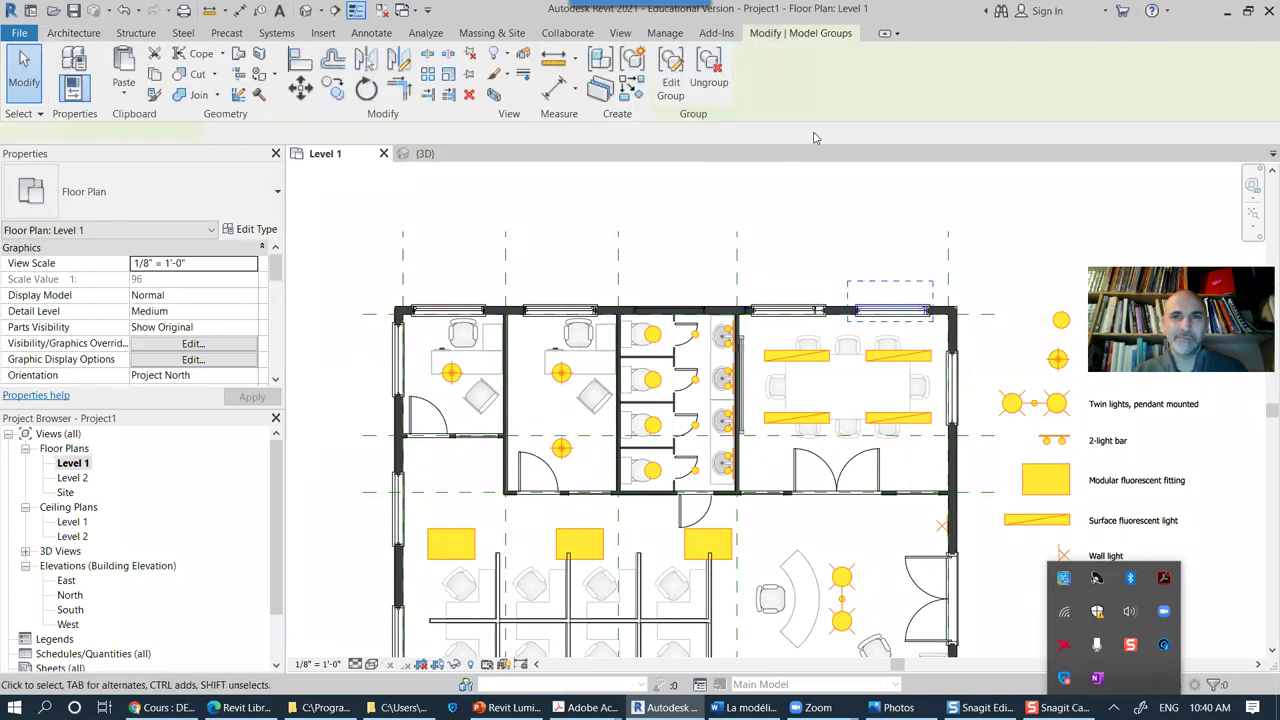
left_click(707, 64)
key("Escape")
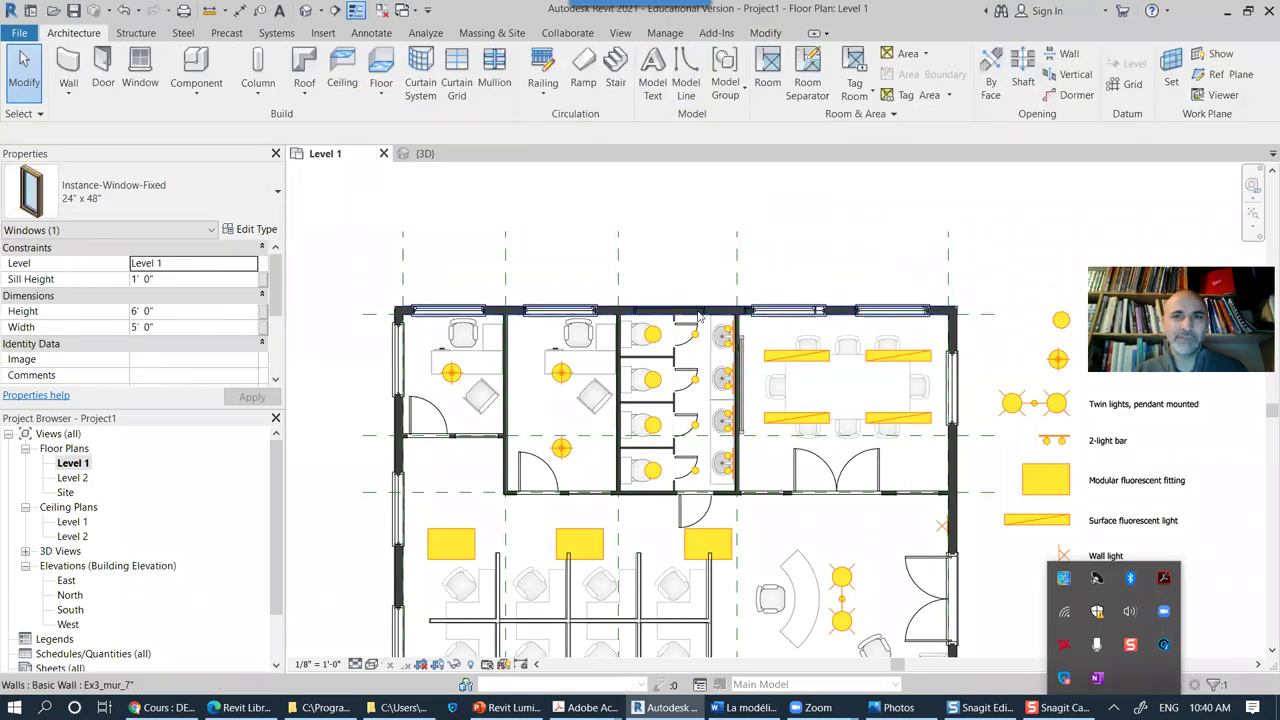
key("Tab")
left_click(690, 312)
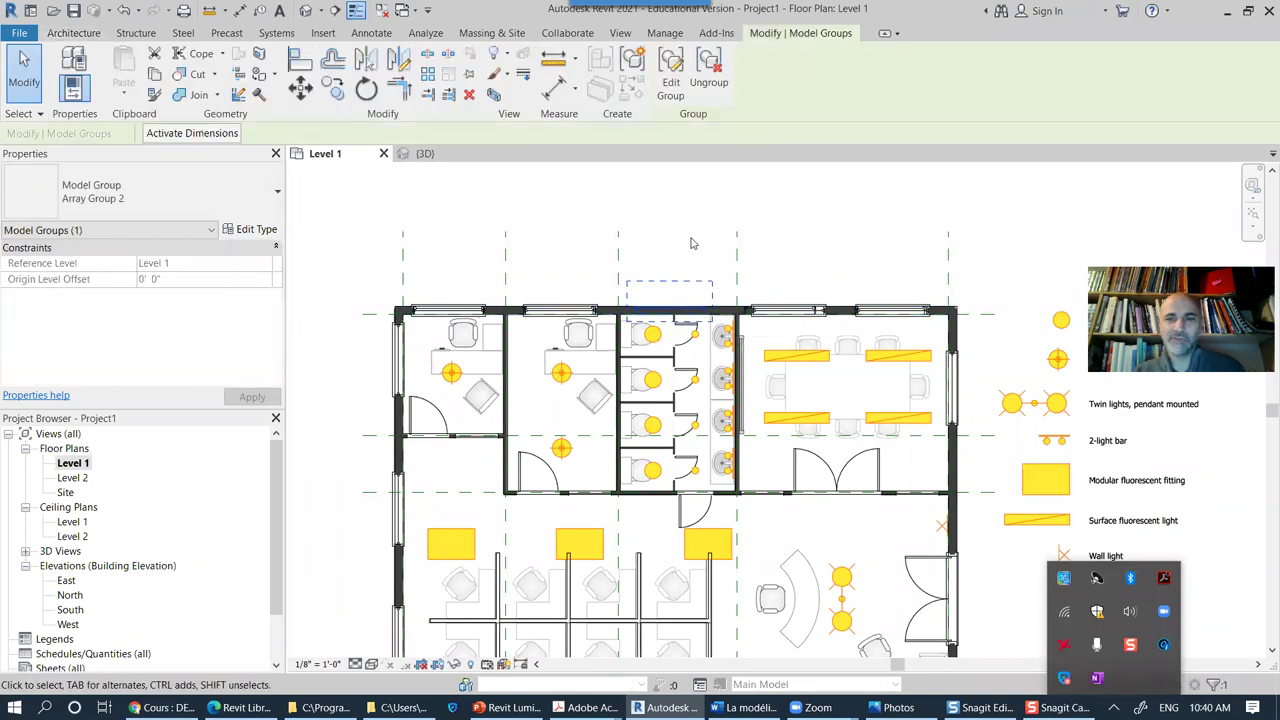
key("Escape")
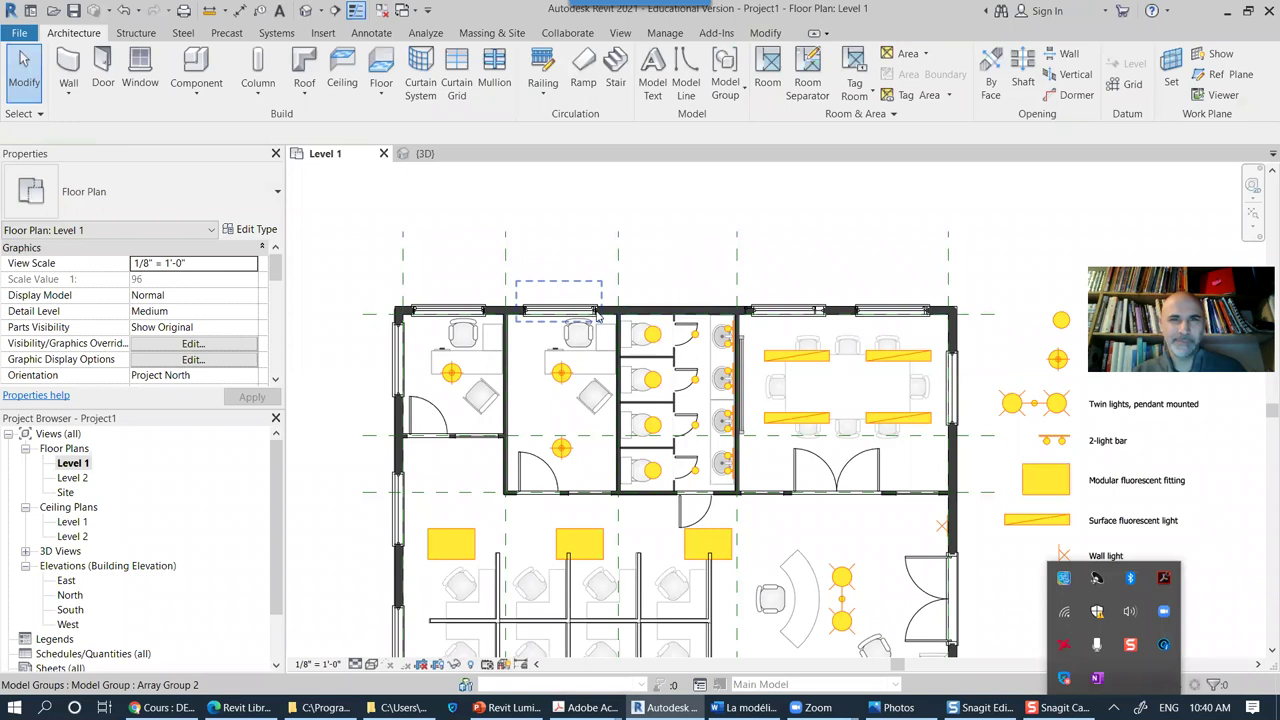
scroll(690, 310, "up", 5)
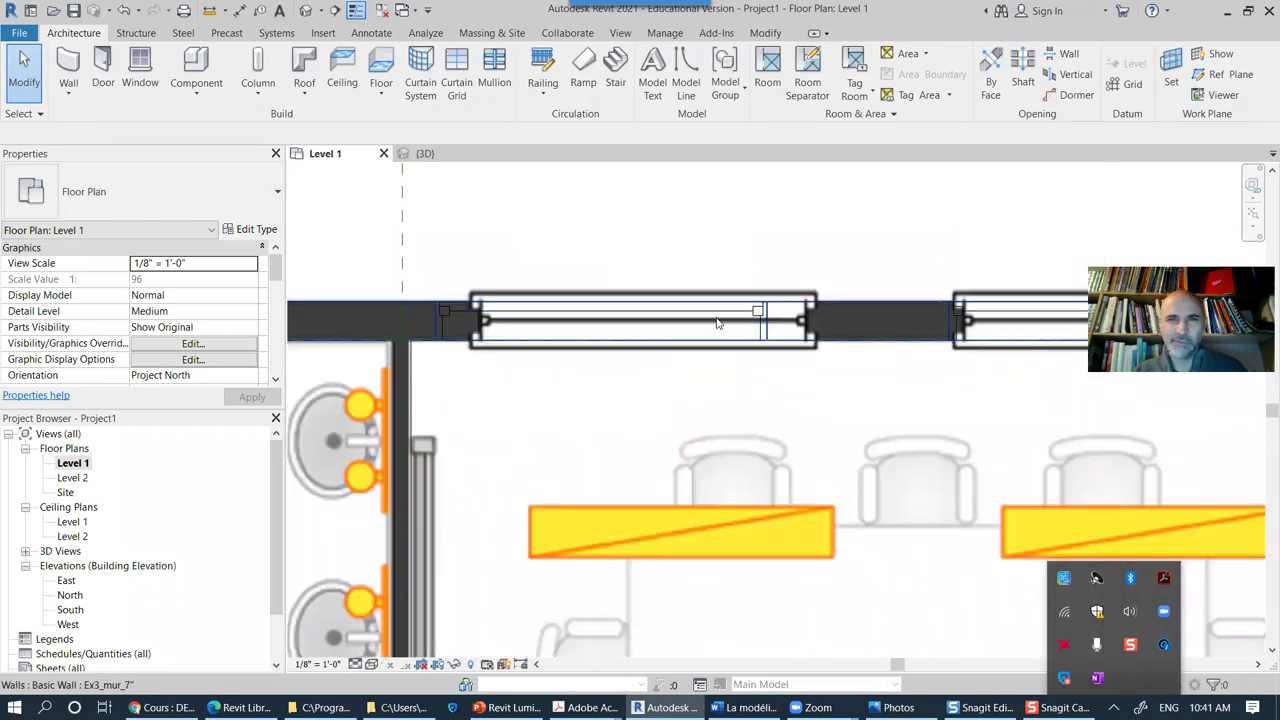
Step: Slide the top-wall window right to sit at 3'-8" spacing
left_click(737, 309)
left_click_drag(735, 308, 762, 311)
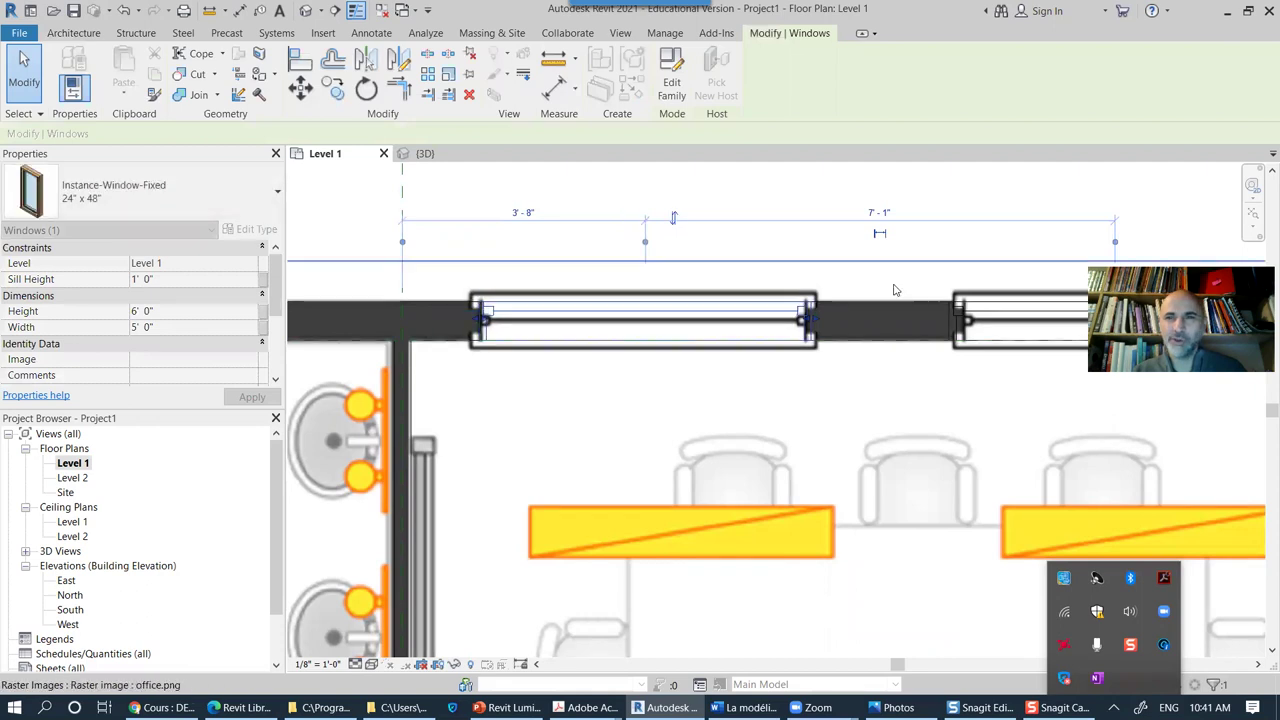
middle_click_drag(967, 252, 659, 287)
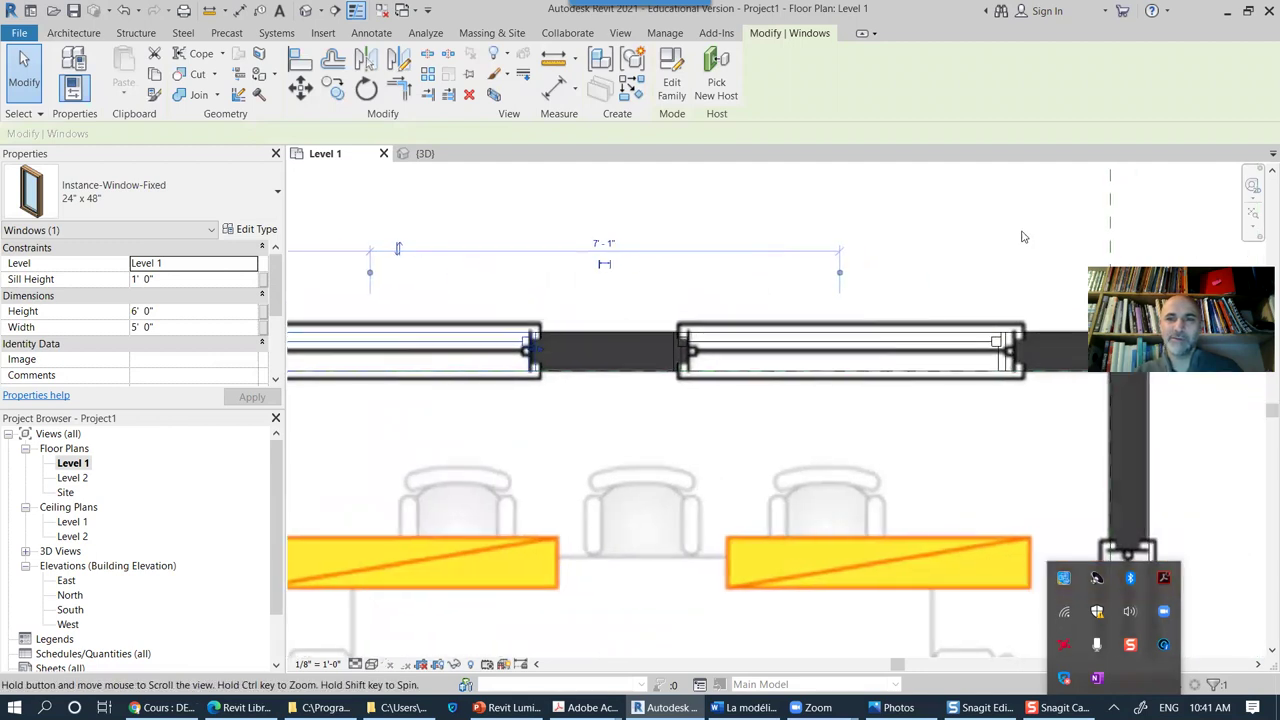
left_click(1022, 237)
Step: Move the neighbouring meeting-room window, setting its spacing to 7'-3"
left_click(862, 340)
mouse_move(862, 340)
left_mouse_down()
mouse_move(888, 341)
mouse_move(876, 343)
left_mouse_up()
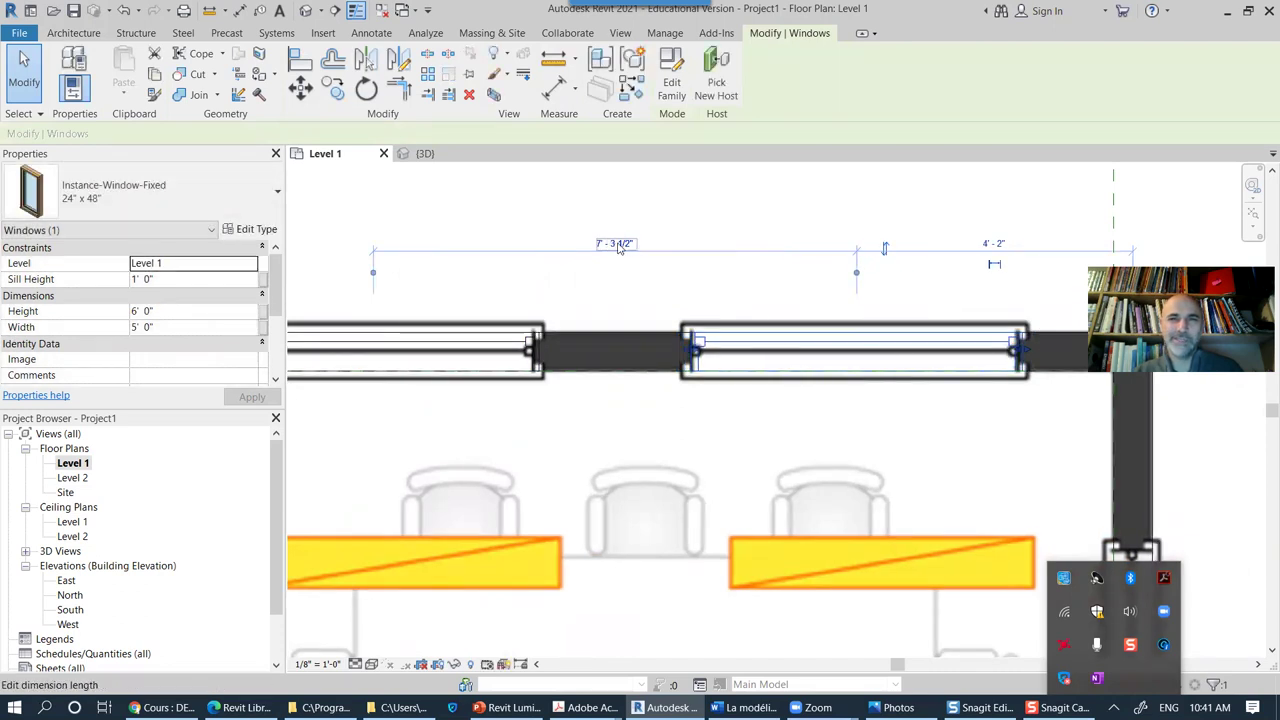
left_click(616, 244)
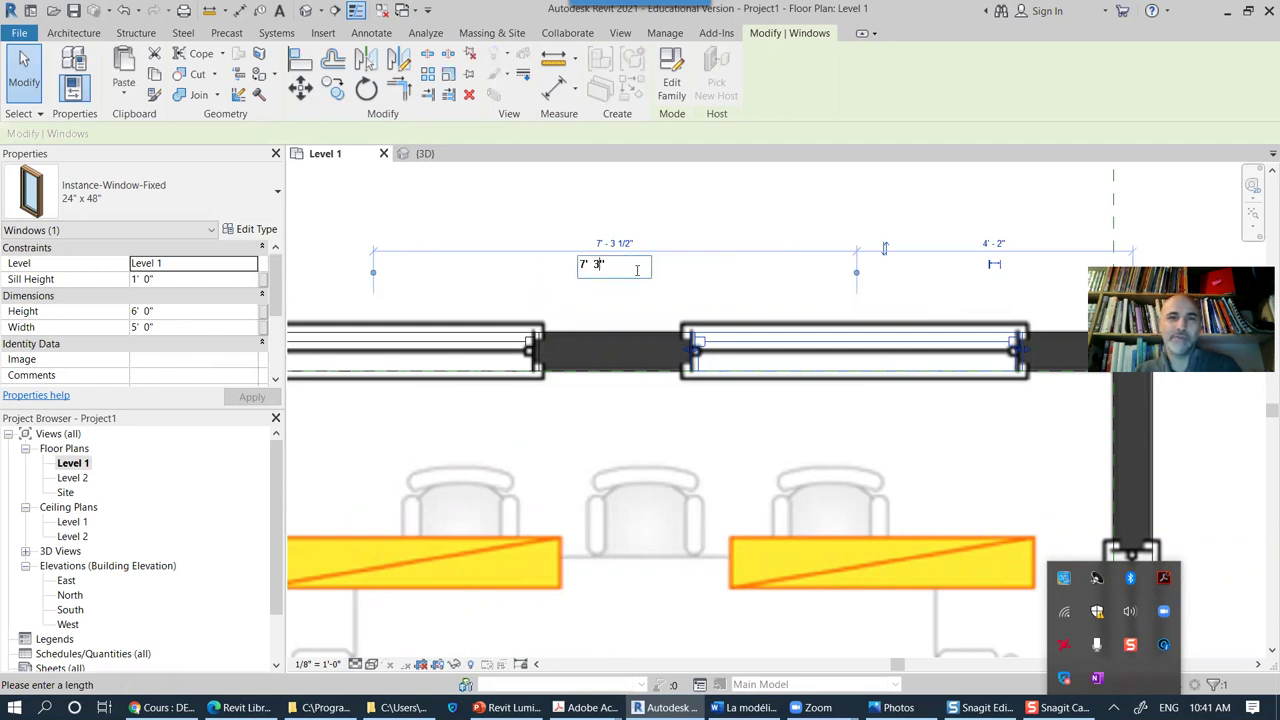
key("Return")
key("Escape")
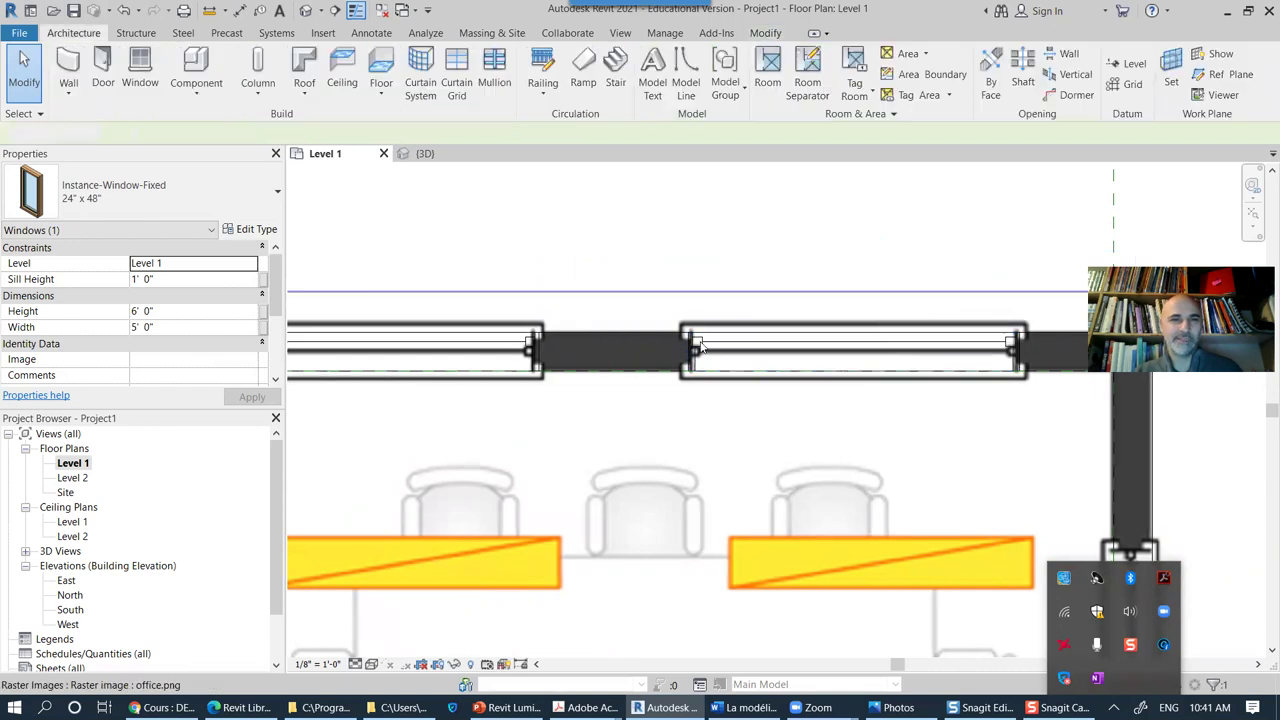
Step: Pan to the lower rooms and use Create Similar on the top-wall window
scroll(702, 375, "down", 3)
scroll(702, 375, "down", 2)
middle_click_drag(400, 360, 863, 315)
middle_click_drag(555, 587, 577, 458)
scroll(588, 437, "down", 2)
scroll(691, 503, "down", 2)
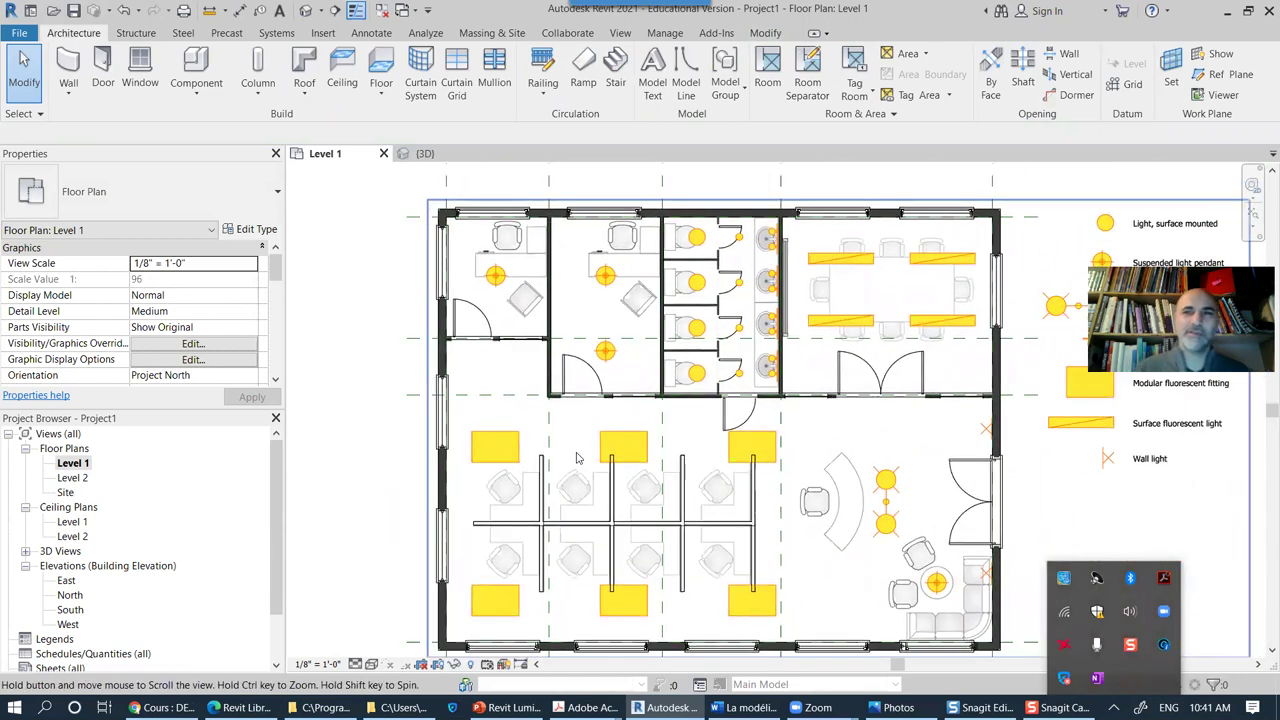
right_click(482, 216)
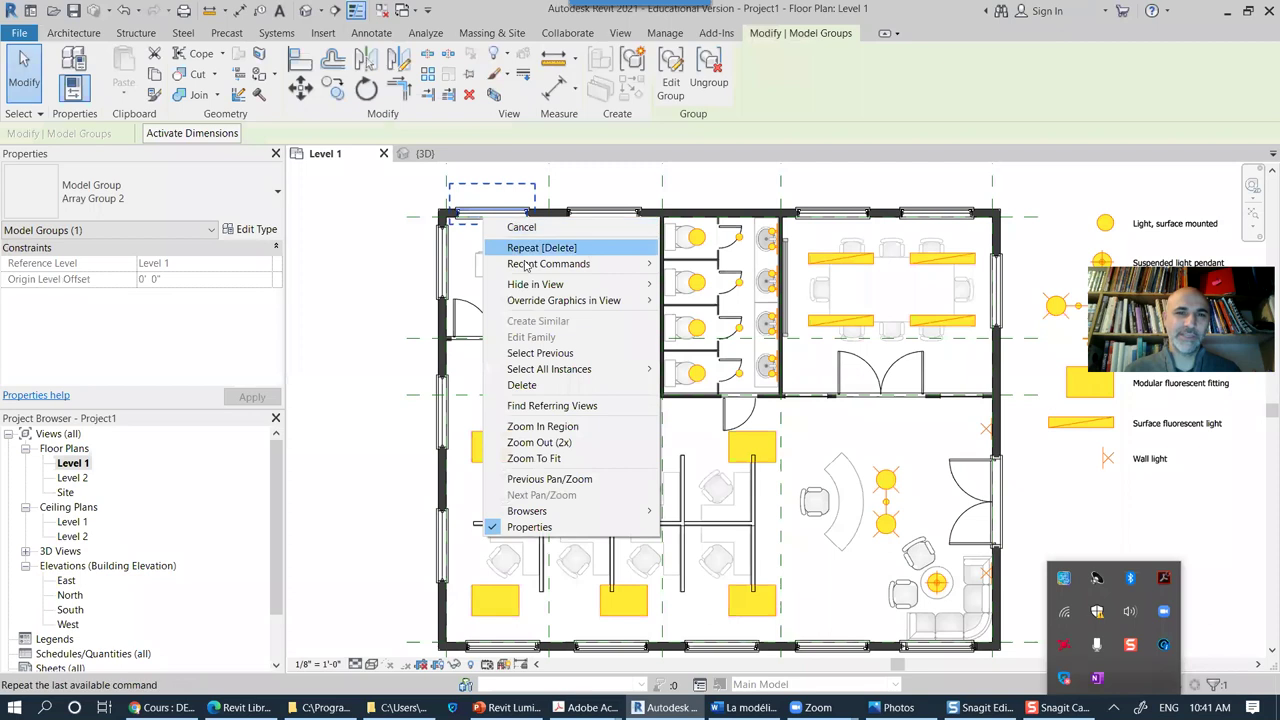
left_click(746, 187)
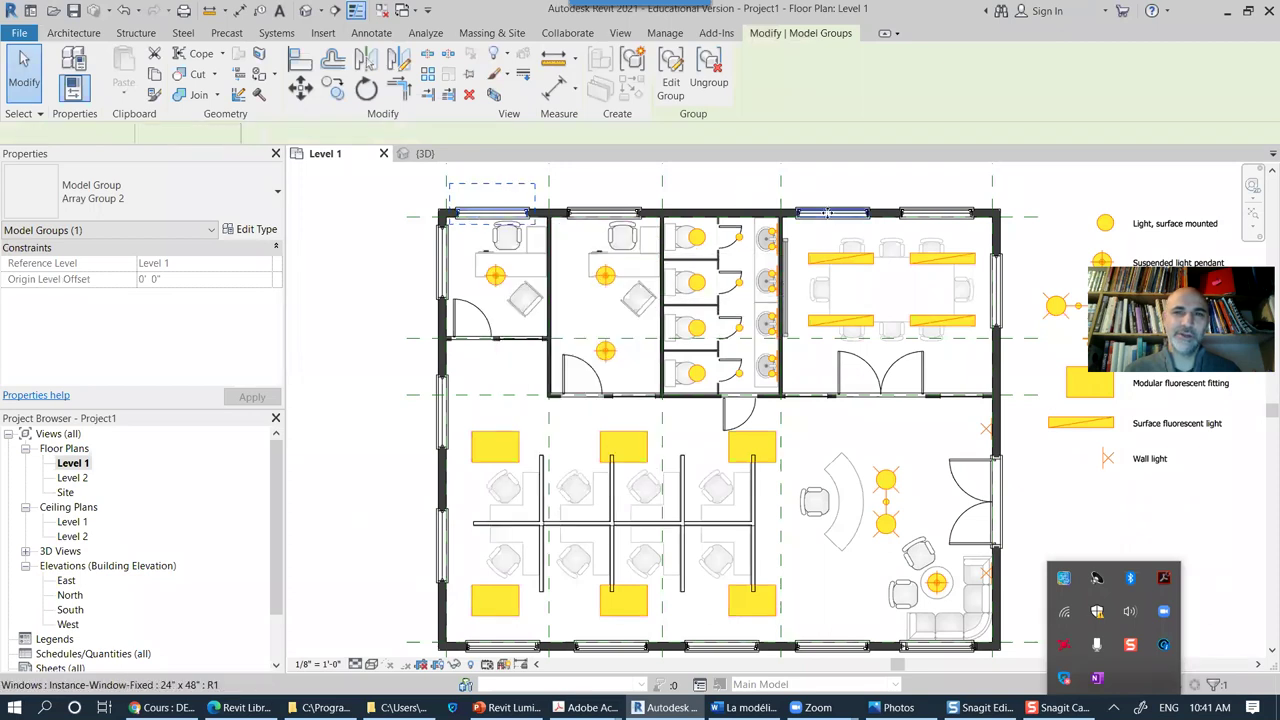
left_click(828, 212)
right_click(828, 212)
left_click(883, 385)
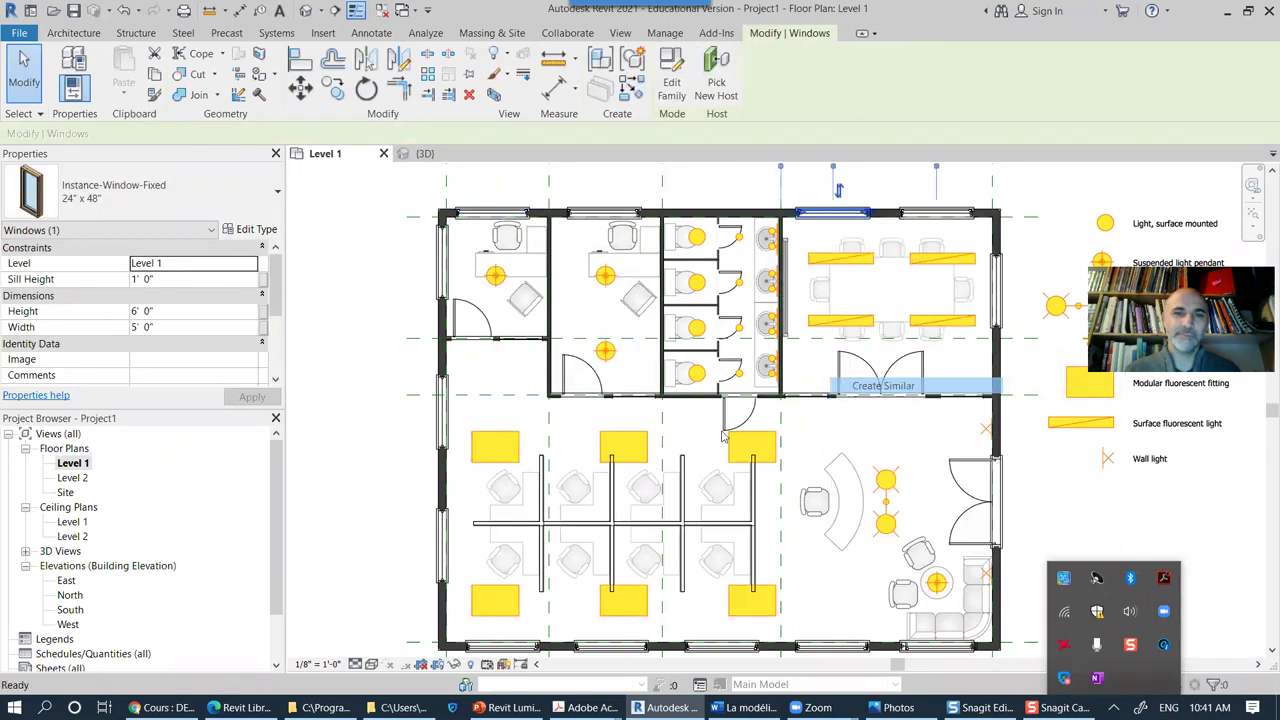
Step: Place a fixed 24" x 48" window in the conference room's right wall and finish placement
scroll(436, 555, "up", 4)
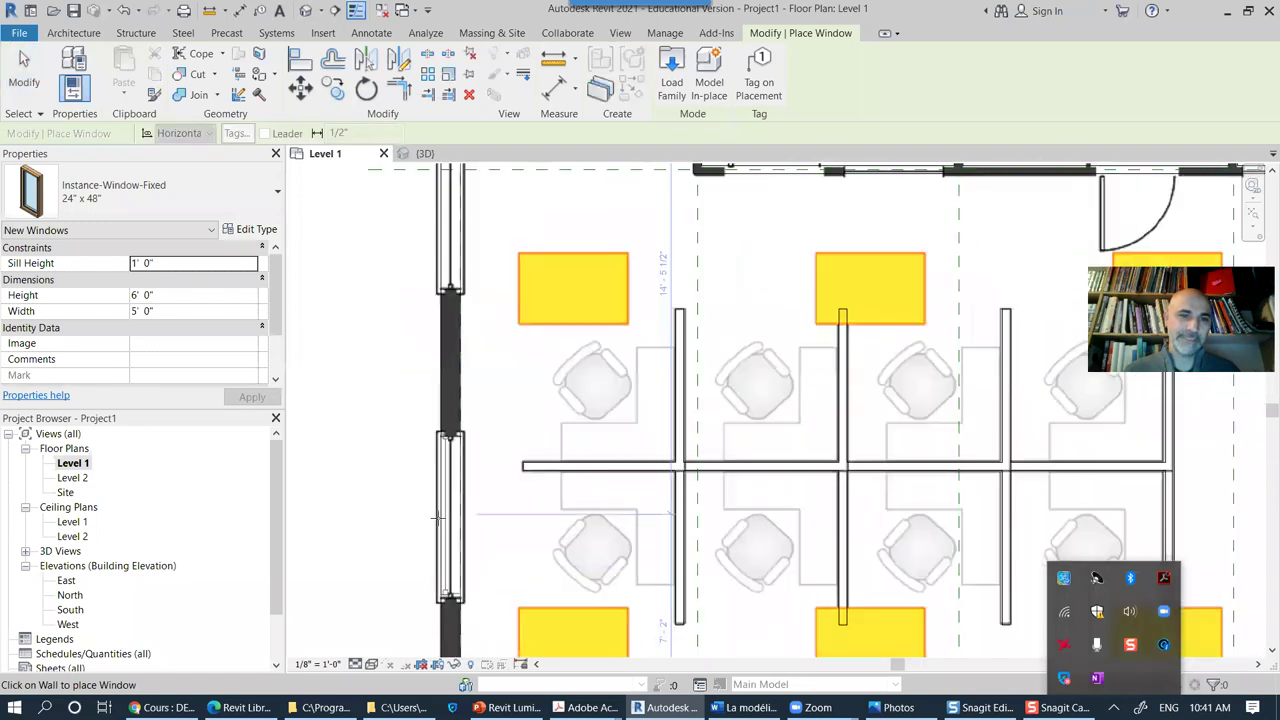
scroll(443, 517, "up", 3)
middle_click_drag(454, 526, 507, 468)
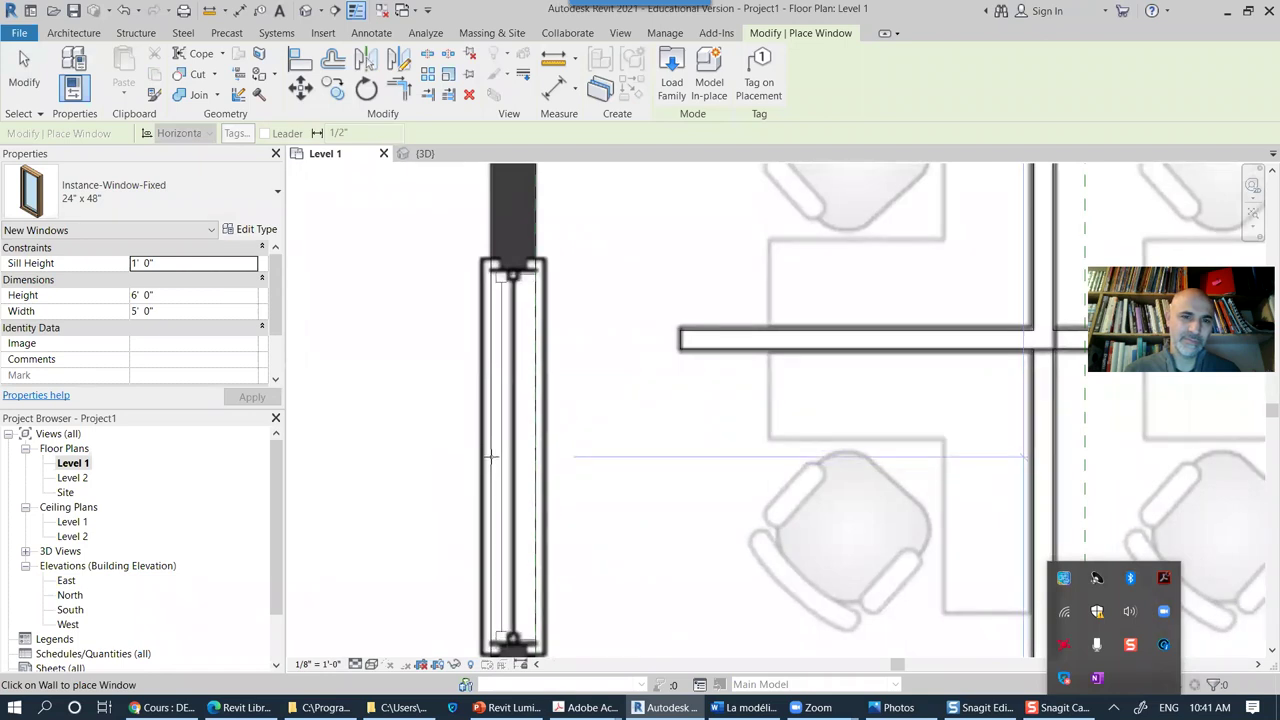
middle_click_drag(712, 450, 617, 422)
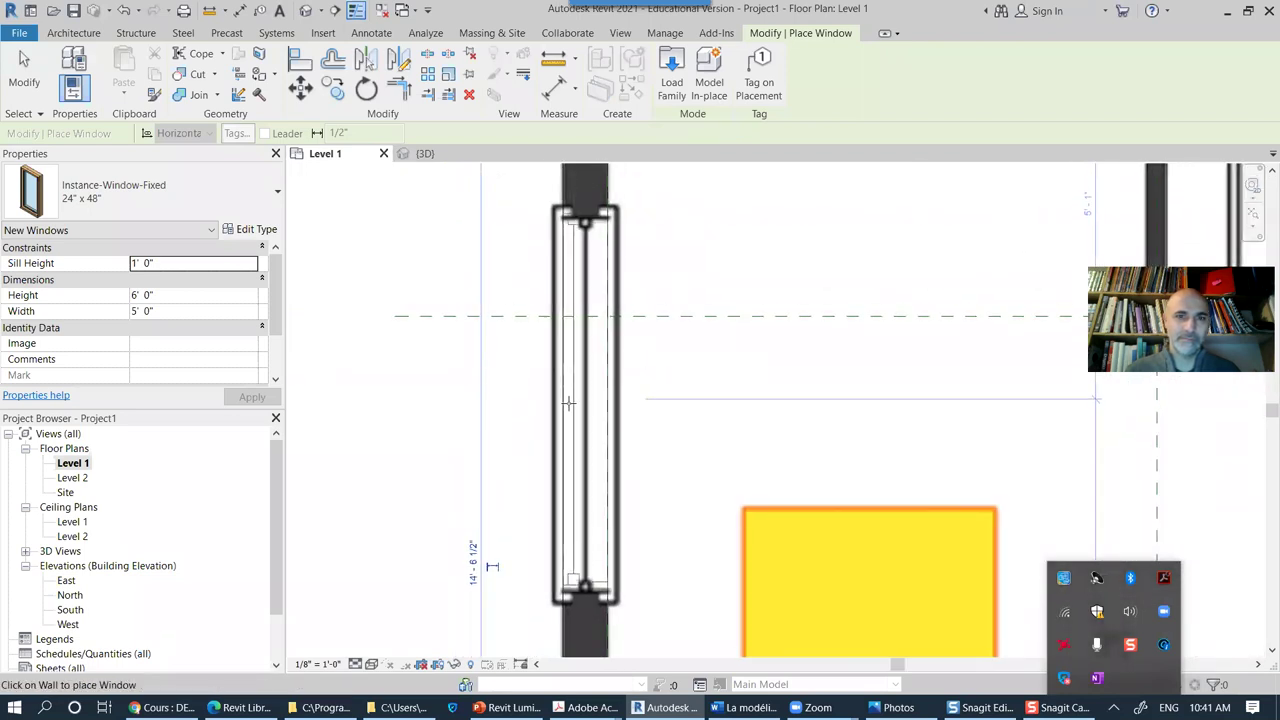
scroll(749, 286, "down", 5)
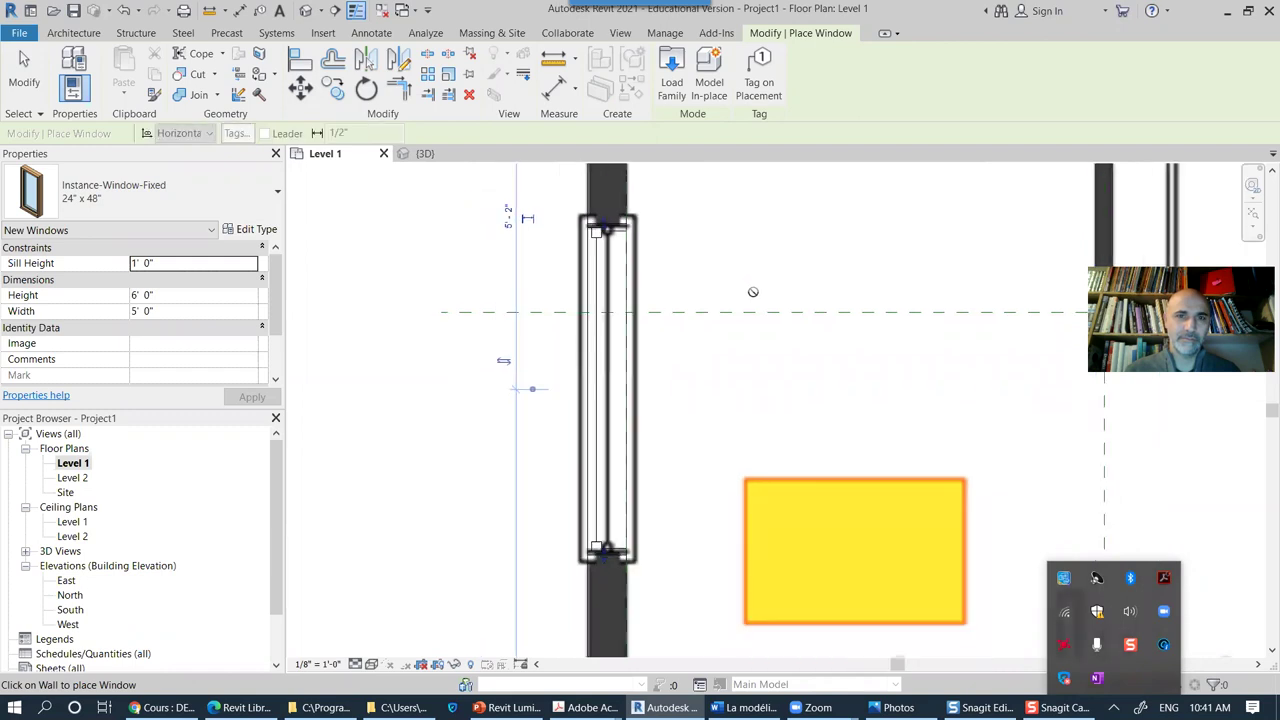
middle_click_drag(751, 329, 677, 572)
scroll(628, 370, "up", 4)
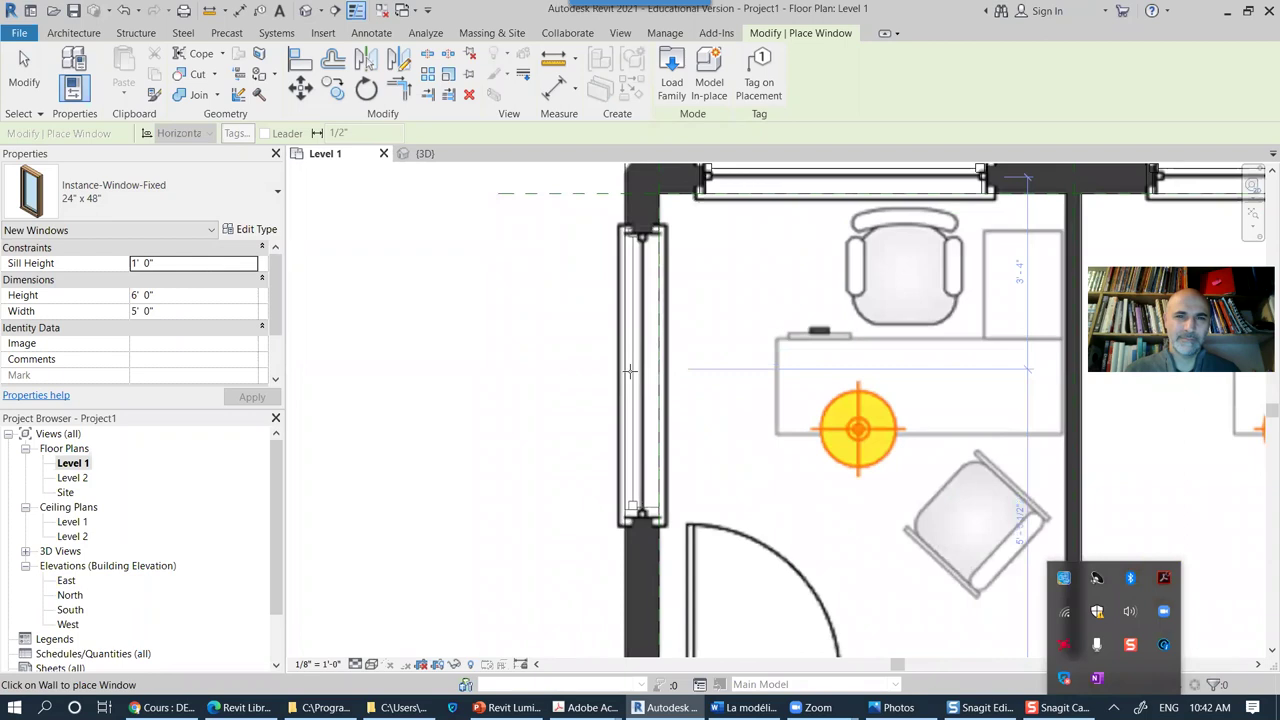
scroll(631, 373, "down", 6)
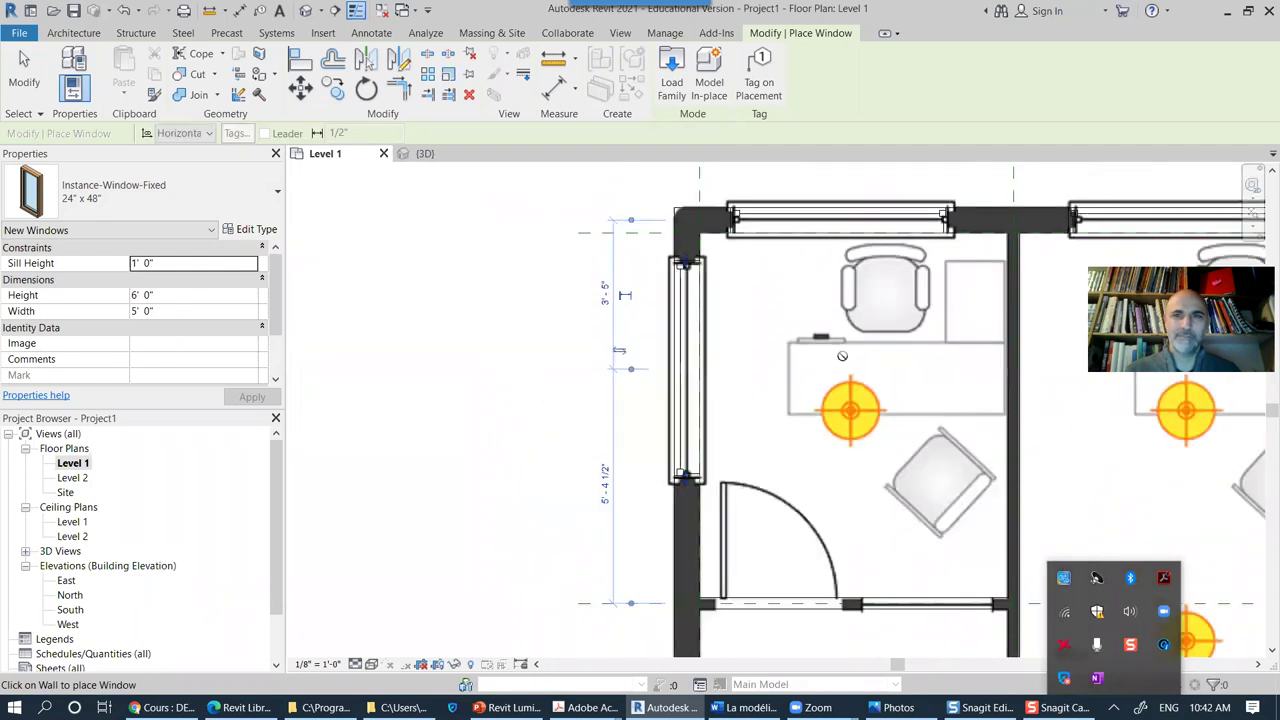
middle_click_drag(660, 420, 782, 425)
scroll(770, 405, "up", 5)
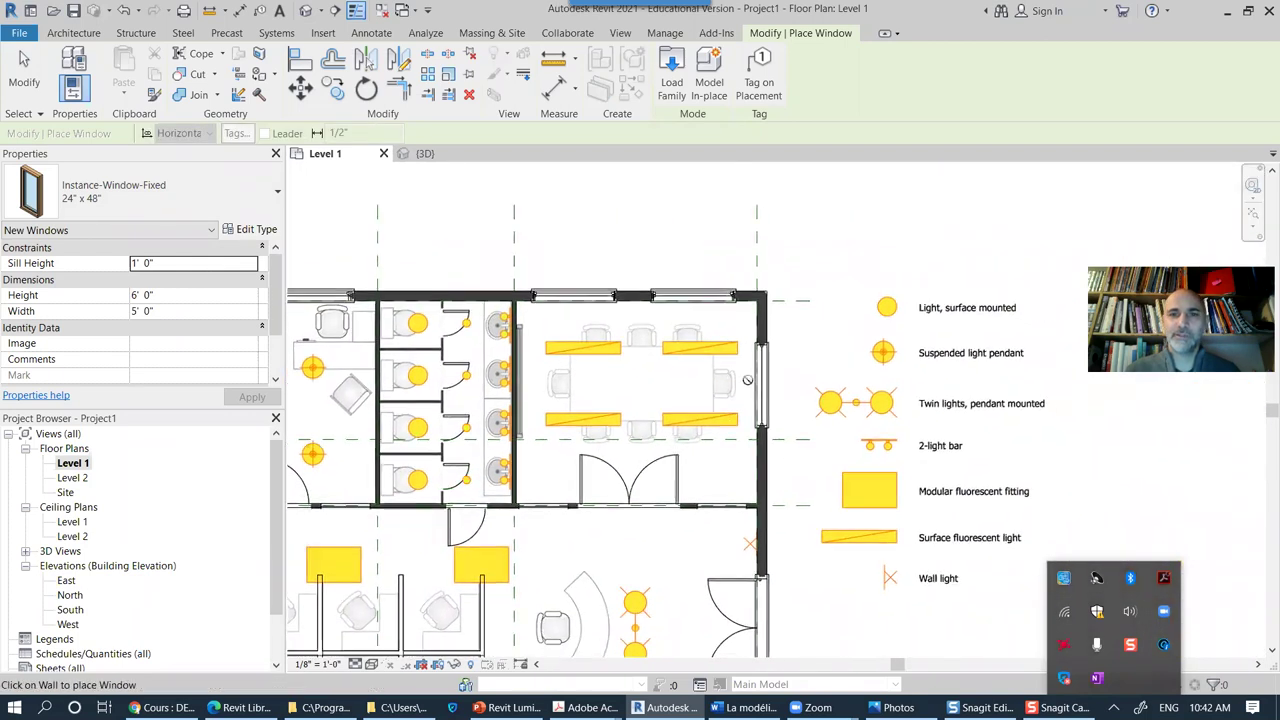
scroll(760, 395, "up", 1)
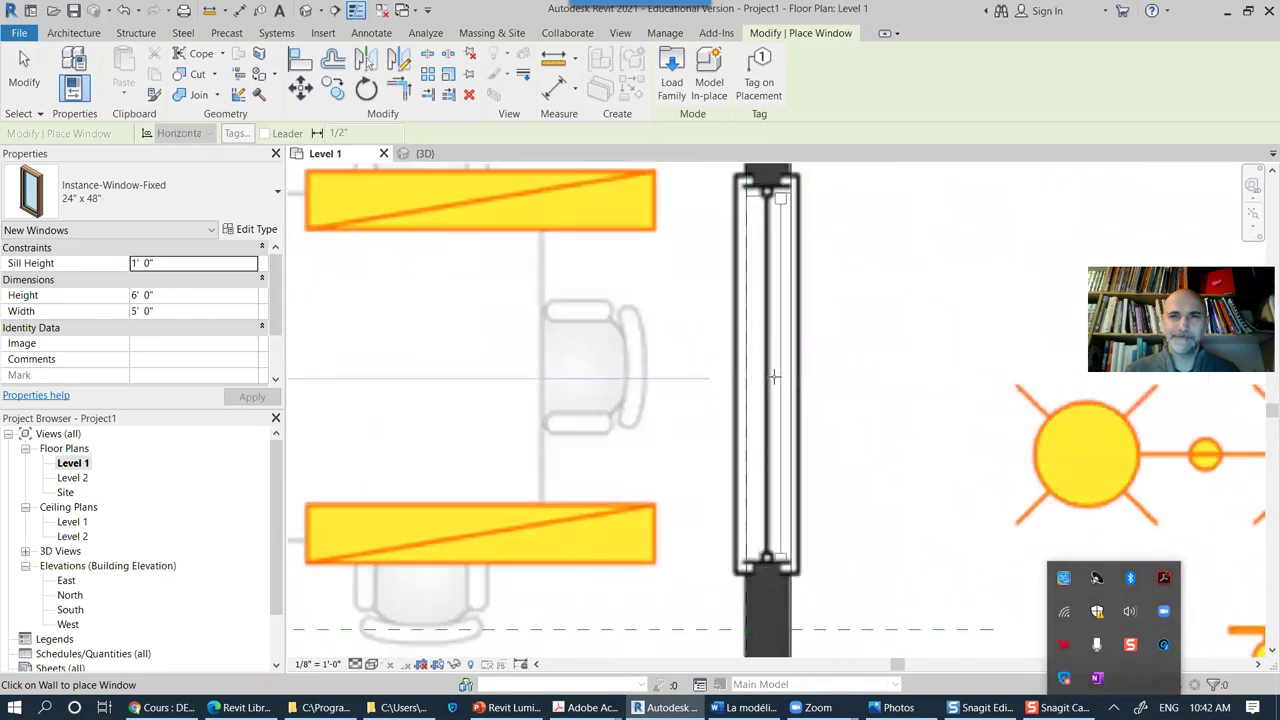
left_click(775, 372)
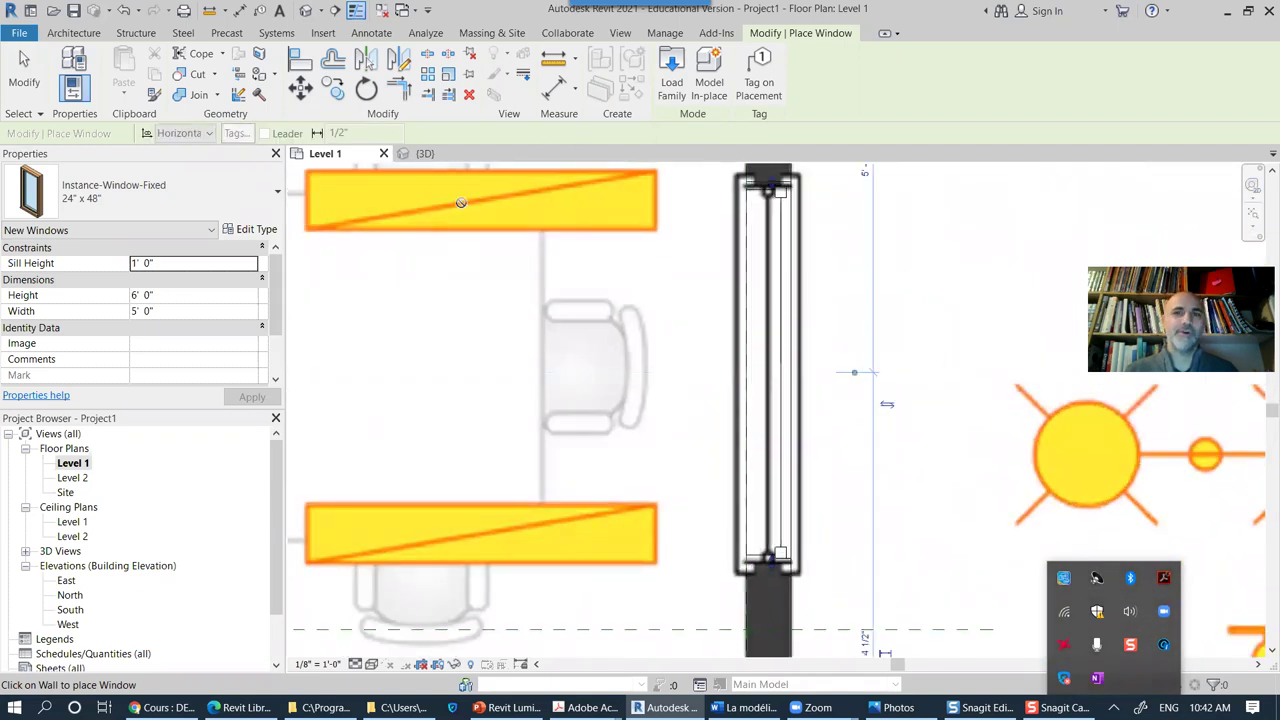
left_click(18, 82)
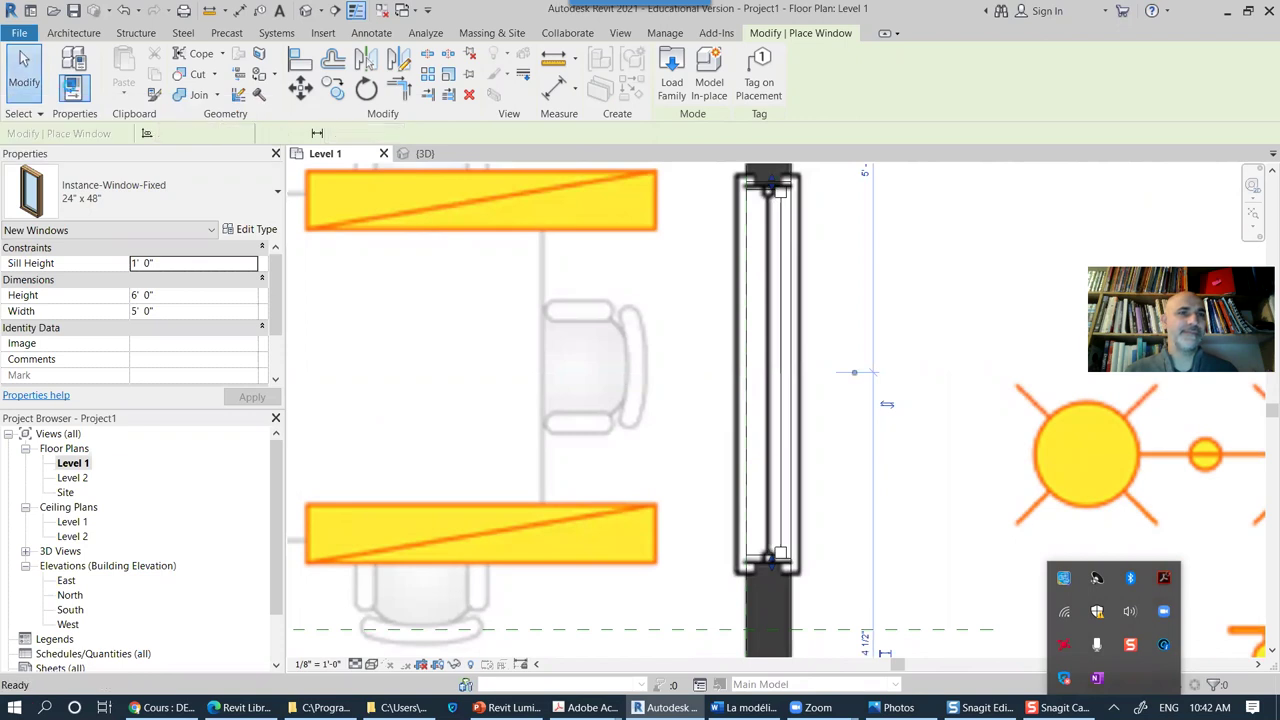
Step: Save the project as ex1.3.rvt from the save reminder
left_click(604, 317)
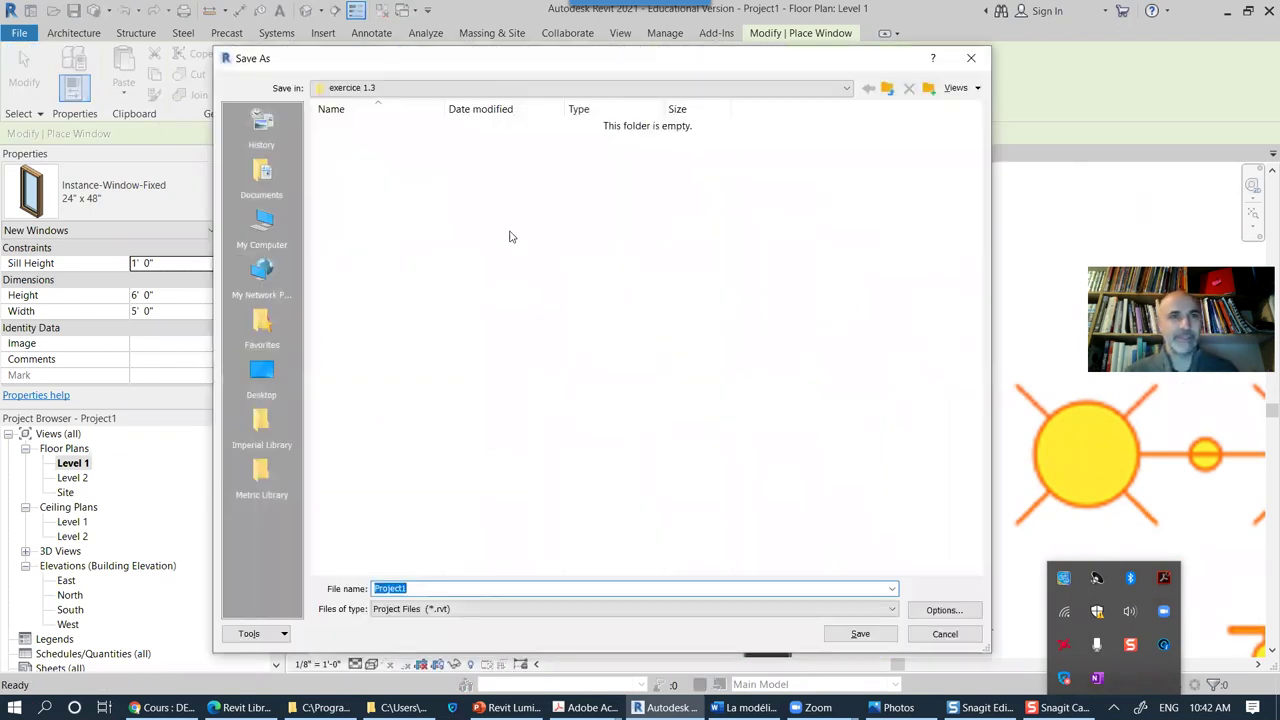
type("ex")
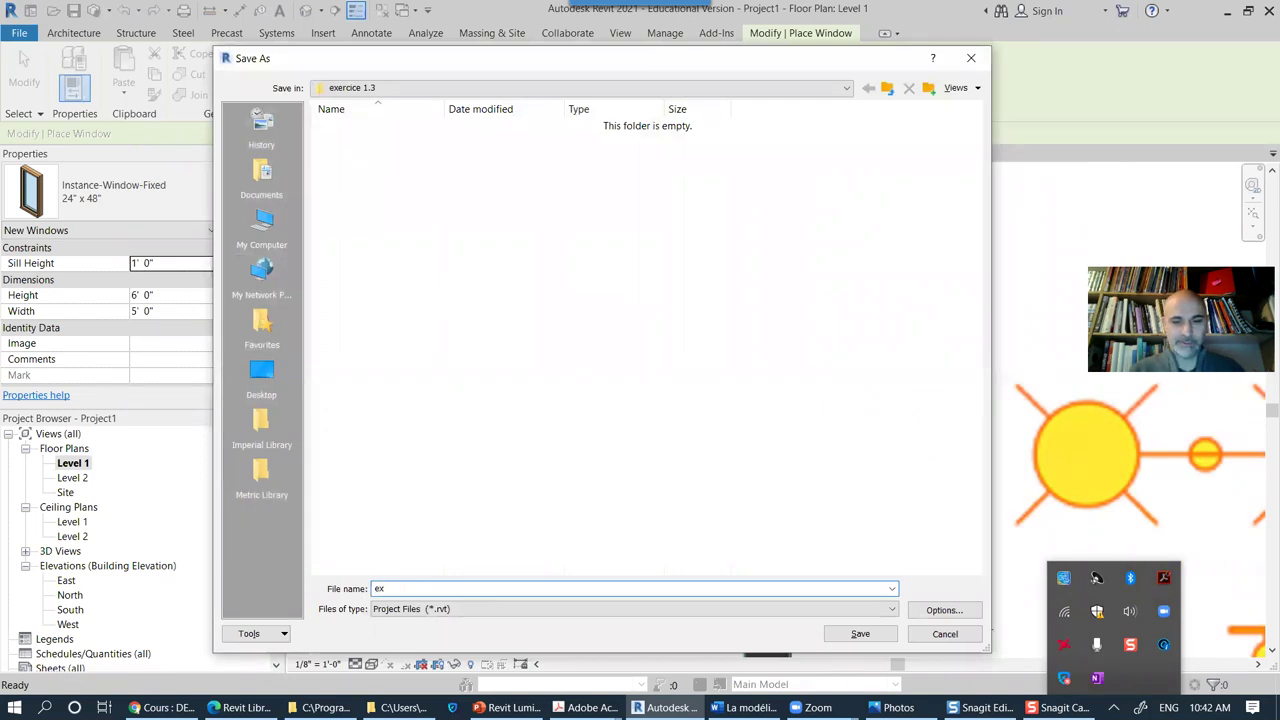
type("1.3")
key("Return")
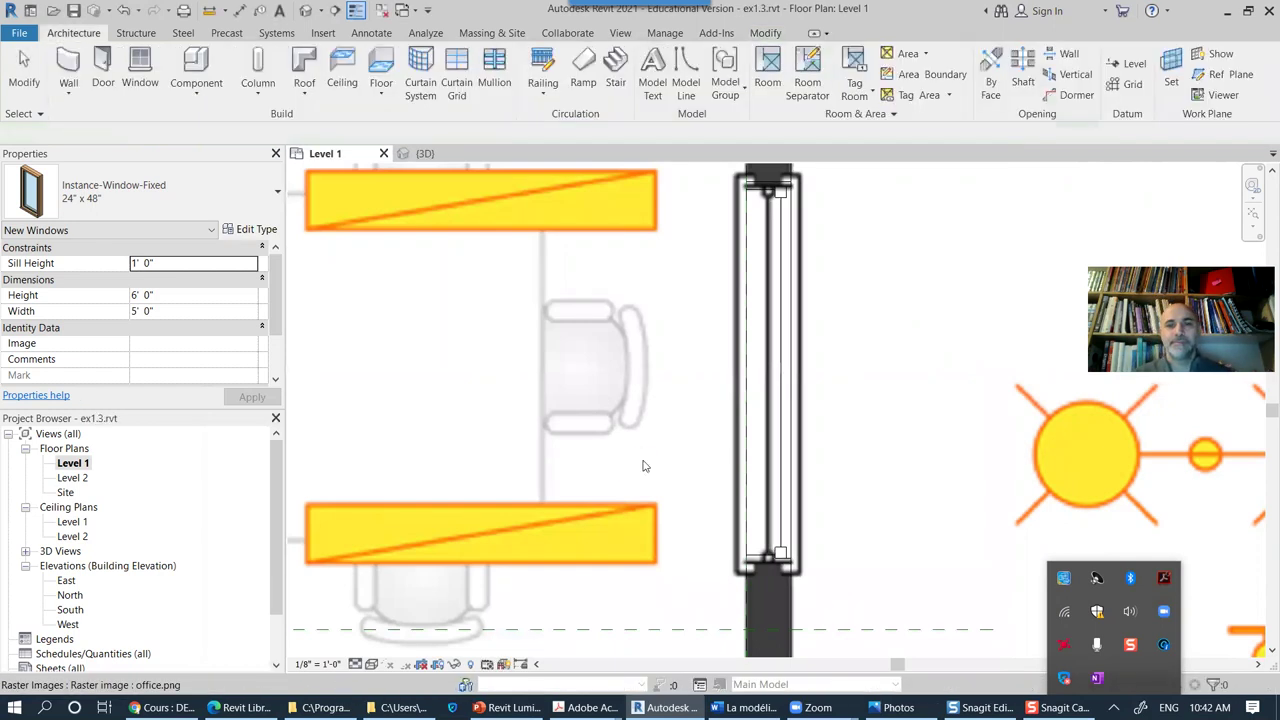
scroll(644, 466, "down", 6)
middle_click_drag(734, 454, 842, 440)
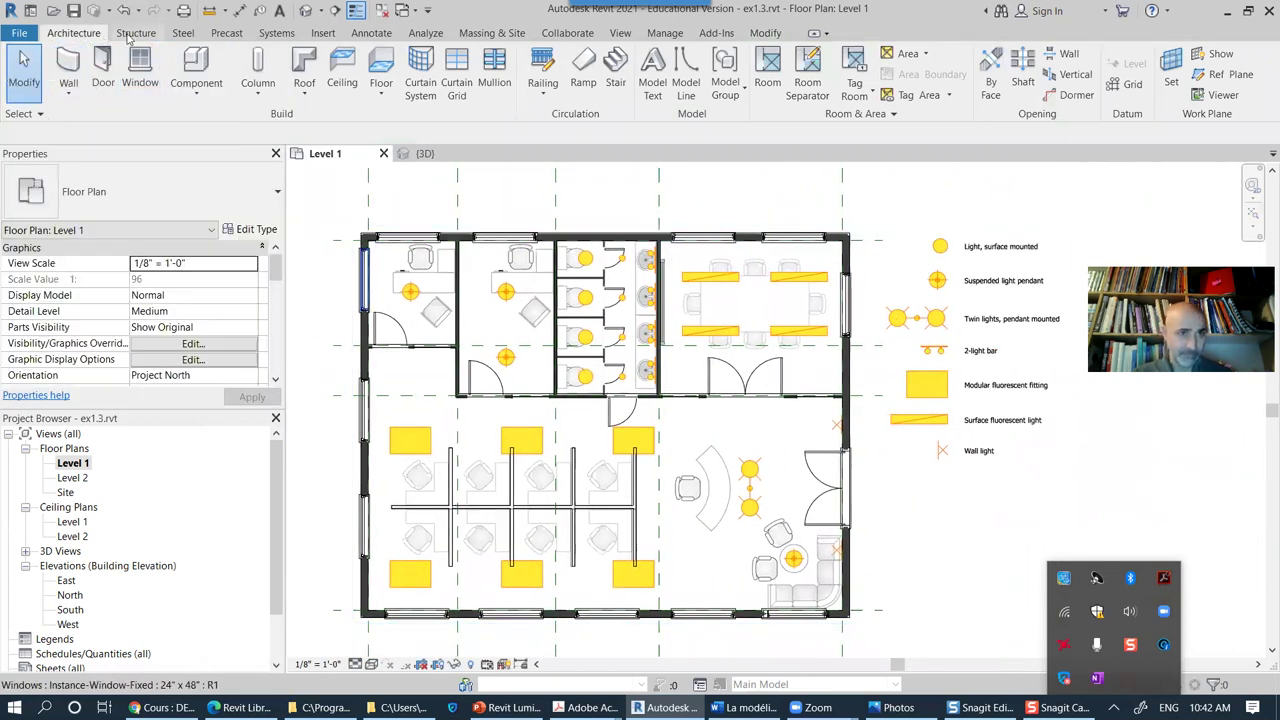
Step: Start the Door tool, check the Single-Flush 36" x 84" type list, and open Load Family
left_click(103, 68)
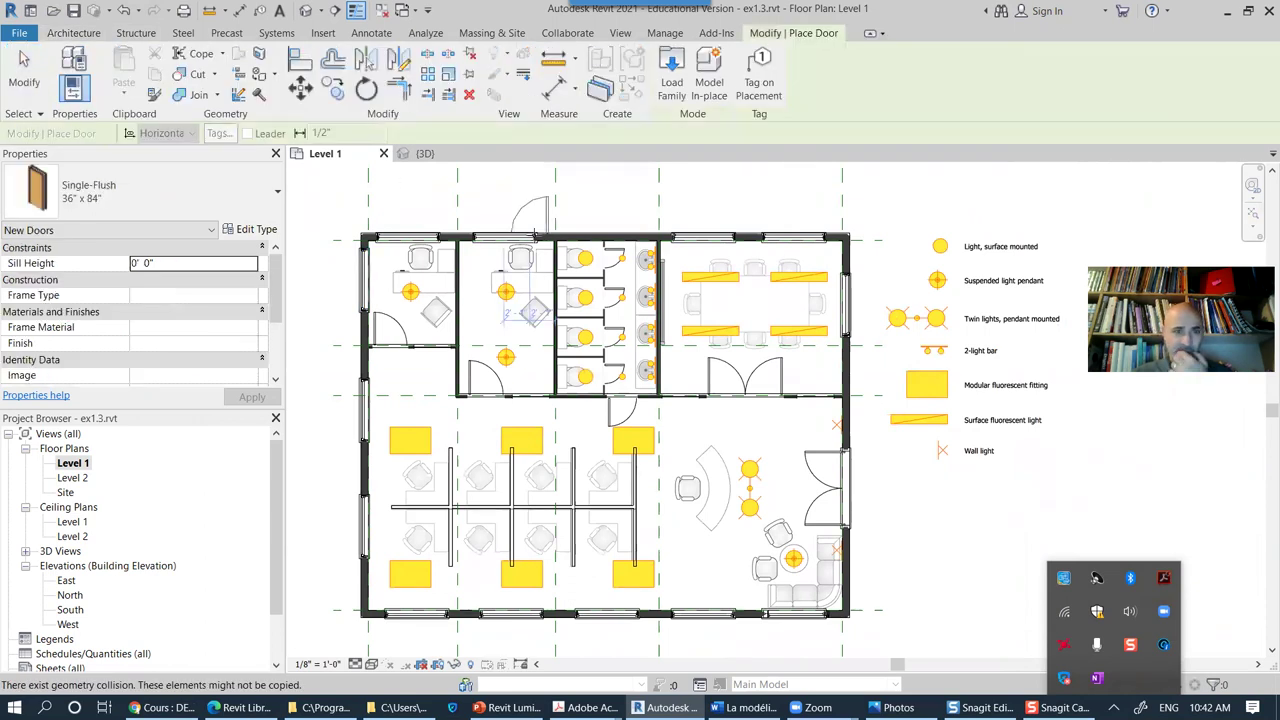
left_click(137, 216)
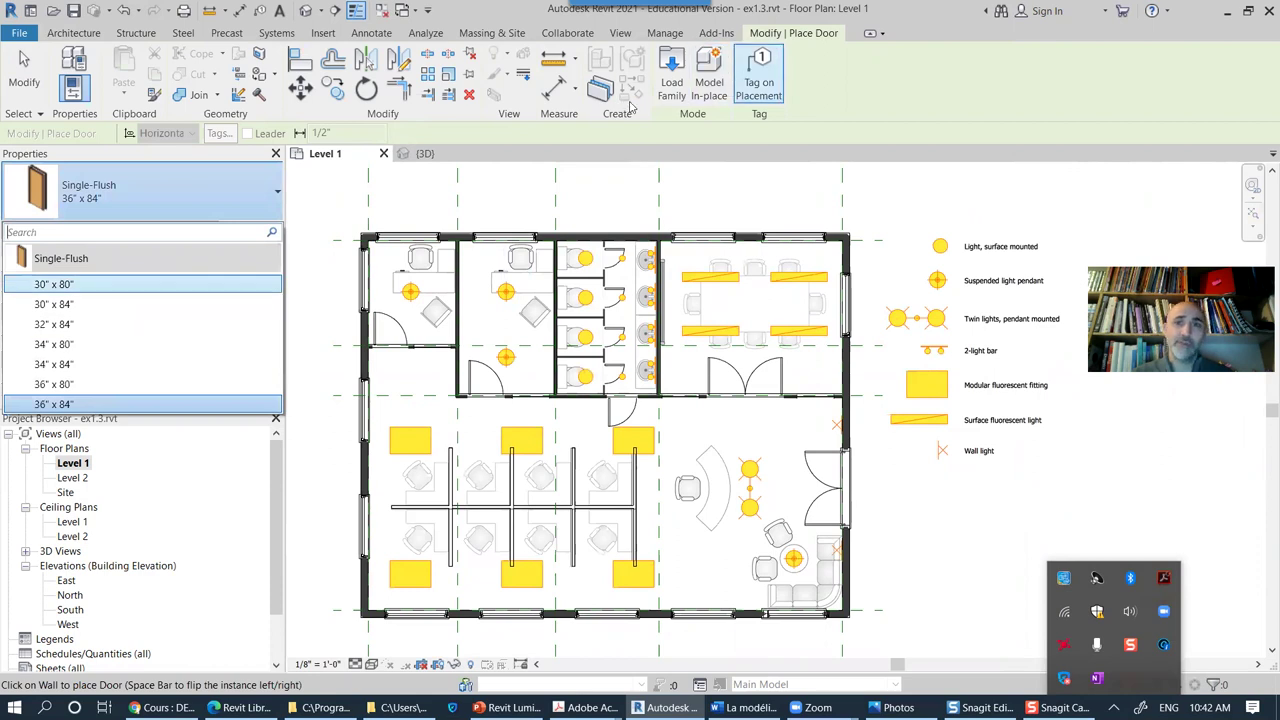
left_click(671, 68)
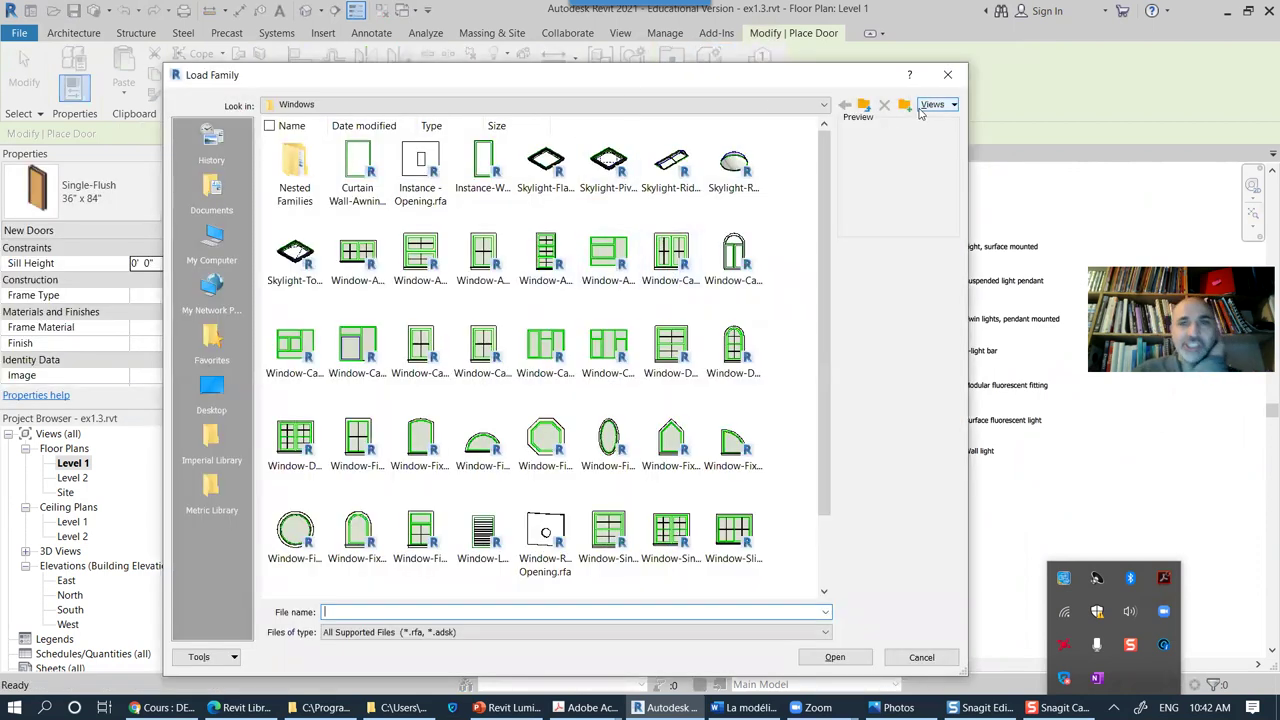
Step: Browse to Doors > Commercial and open Door-Passage-Single-Full_Lite.rfa
left_click(864, 104)
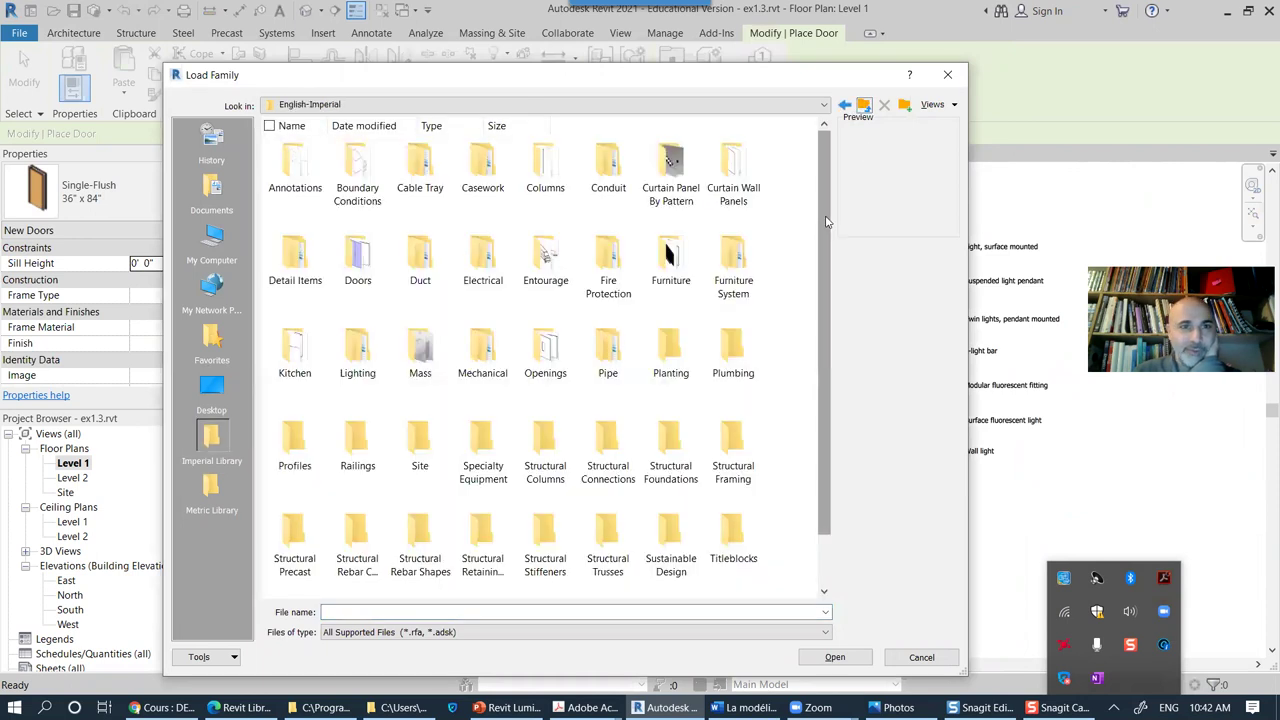
left_click_drag(827, 221, 827, 224)
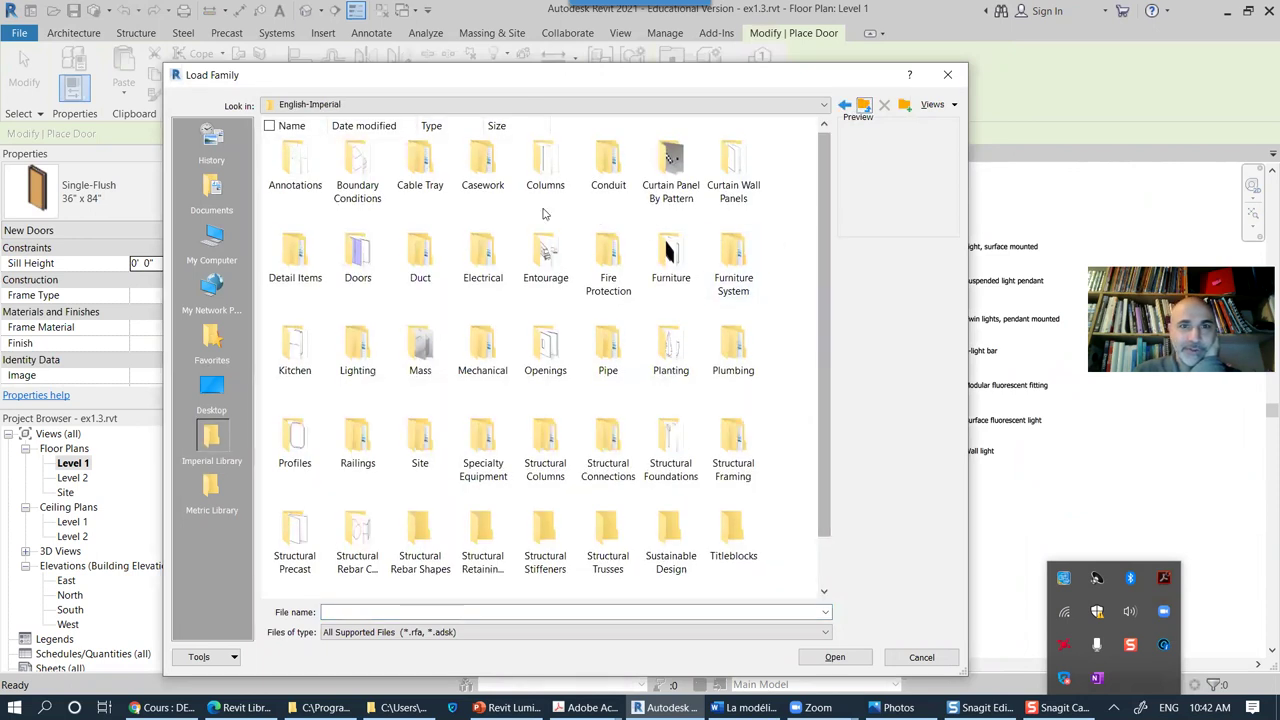
double_click(367, 268)
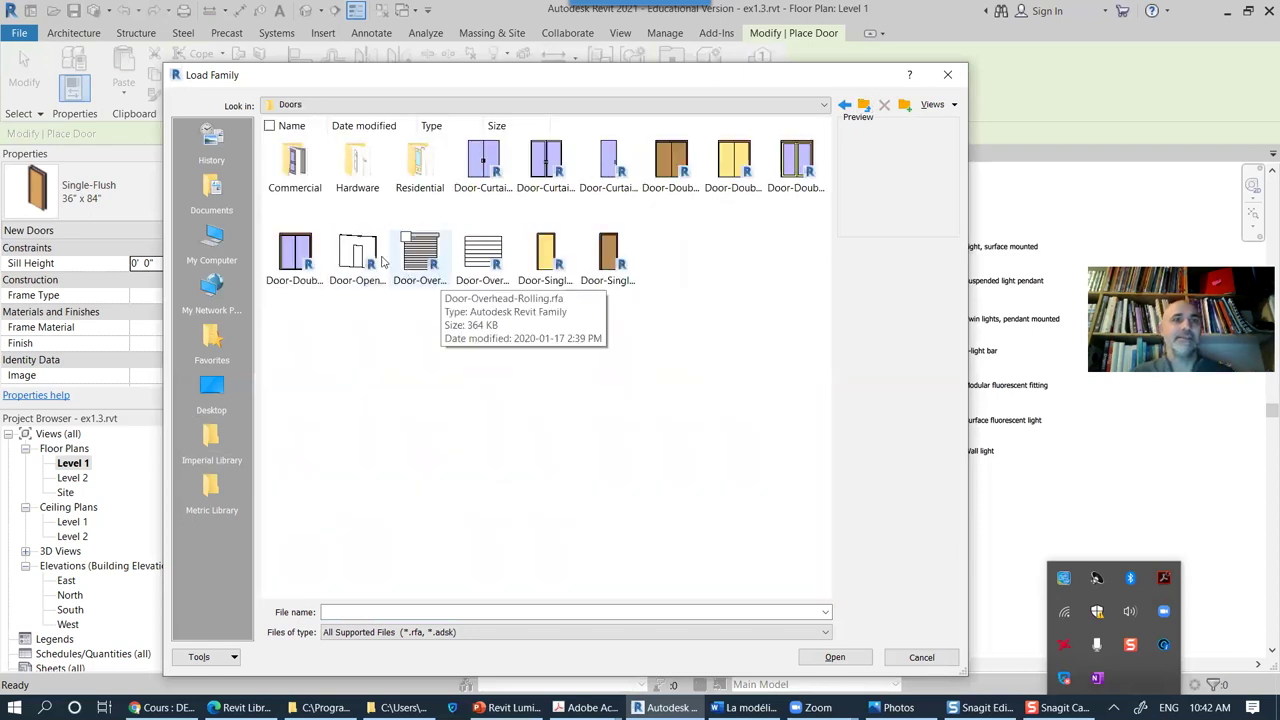
double_click(300, 168)
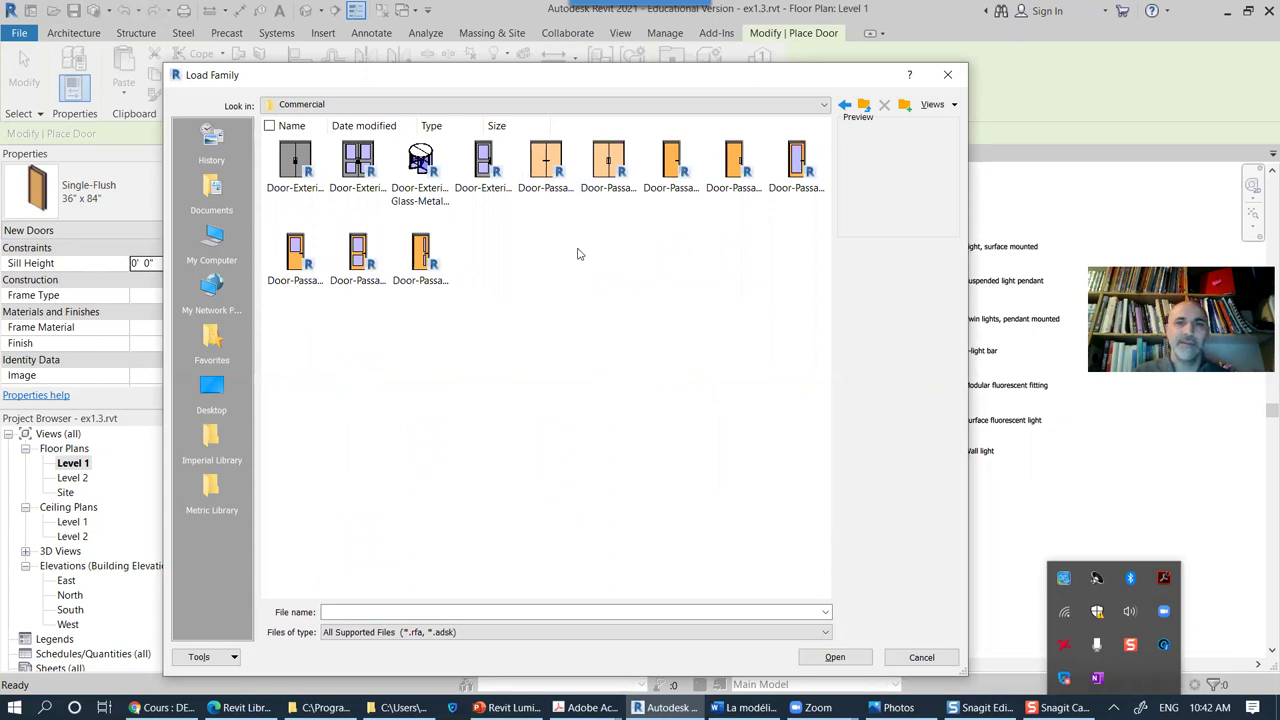
left_click(796, 167)
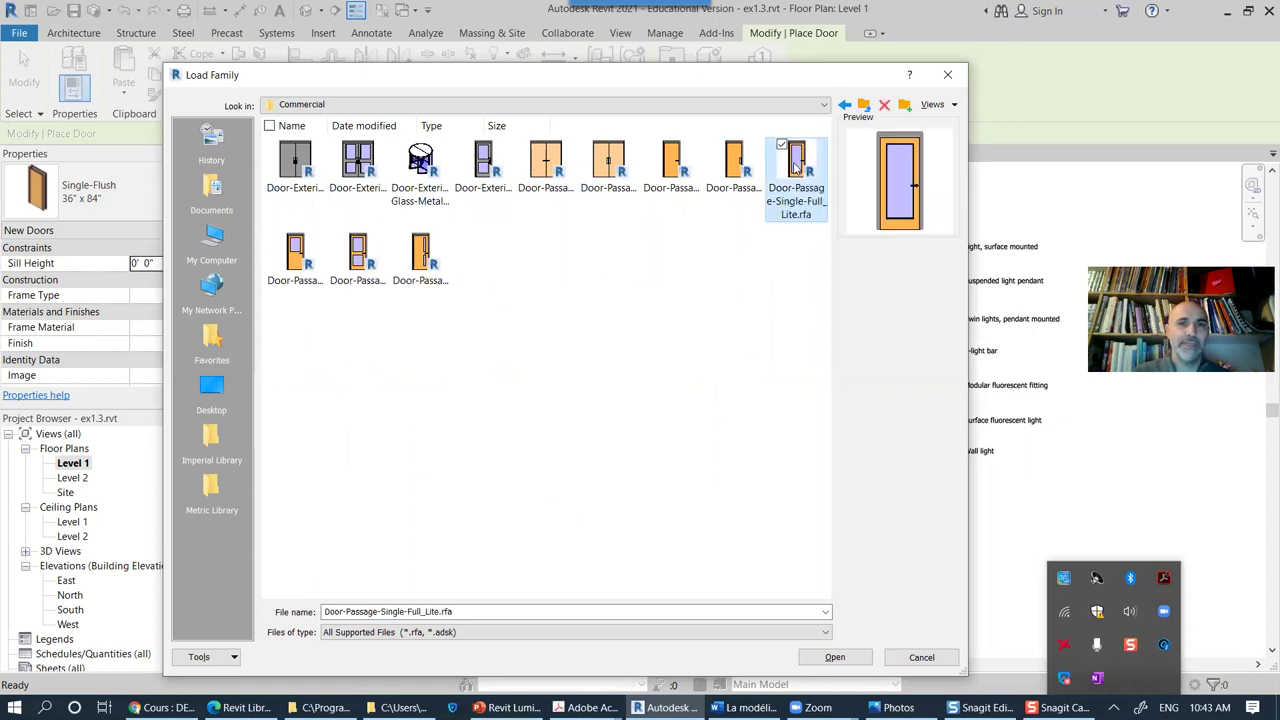
left_click(830, 657)
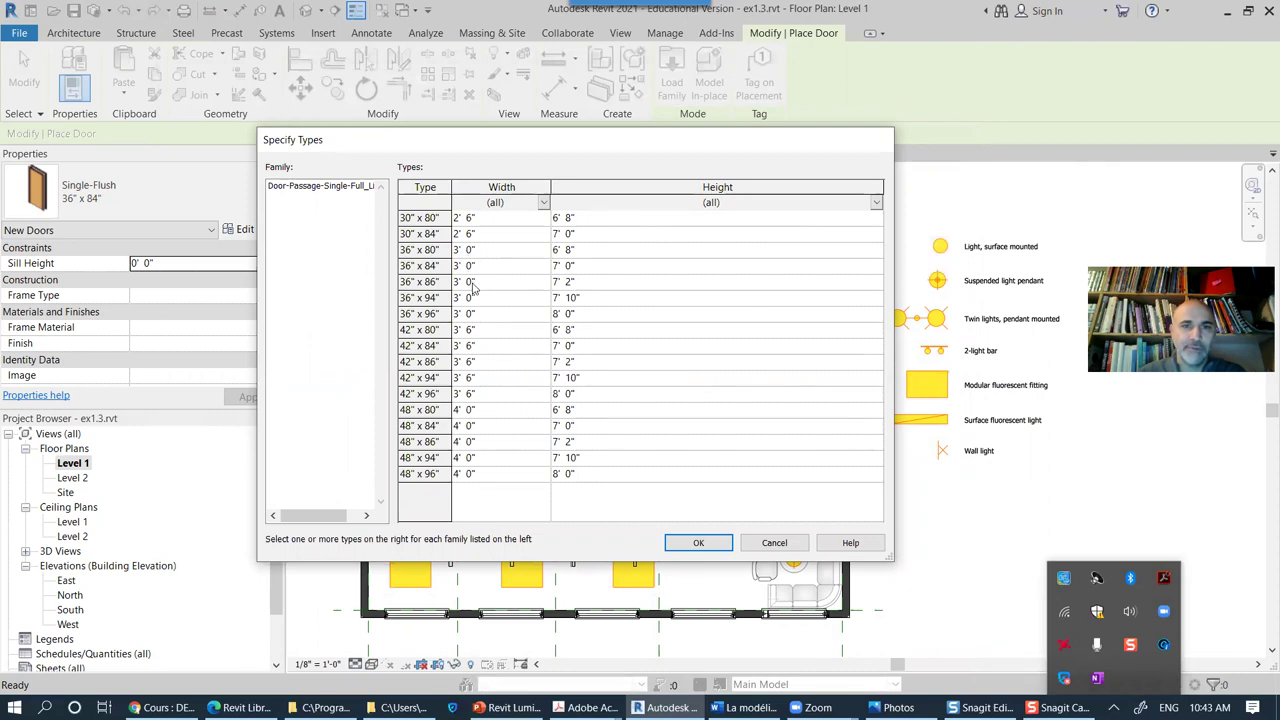
Step: Load the 36" x 86" size of Door-Passage-Single-Full_Lite
left_click(428, 282)
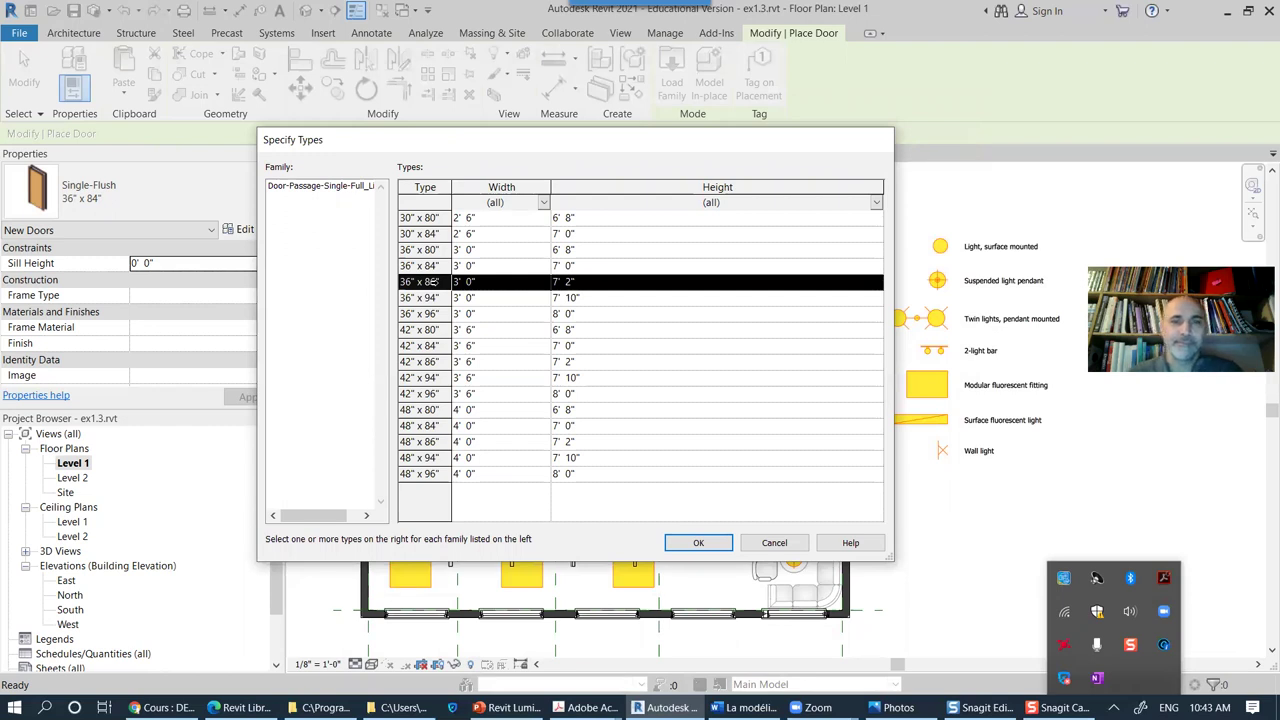
left_click(700, 543)
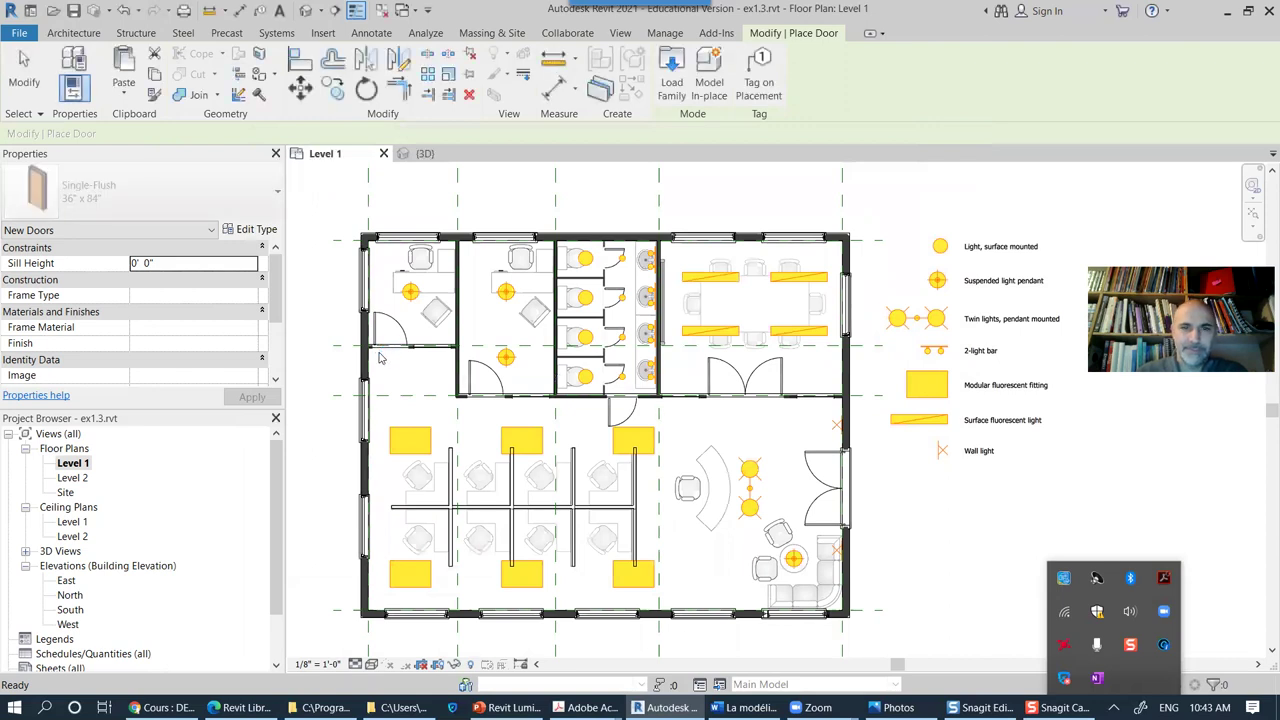
Step: Flip the door's swing and place it in the top-left office's bottom wall
scroll(388, 350, "up", 4)
scroll(392, 350, "up", 3)
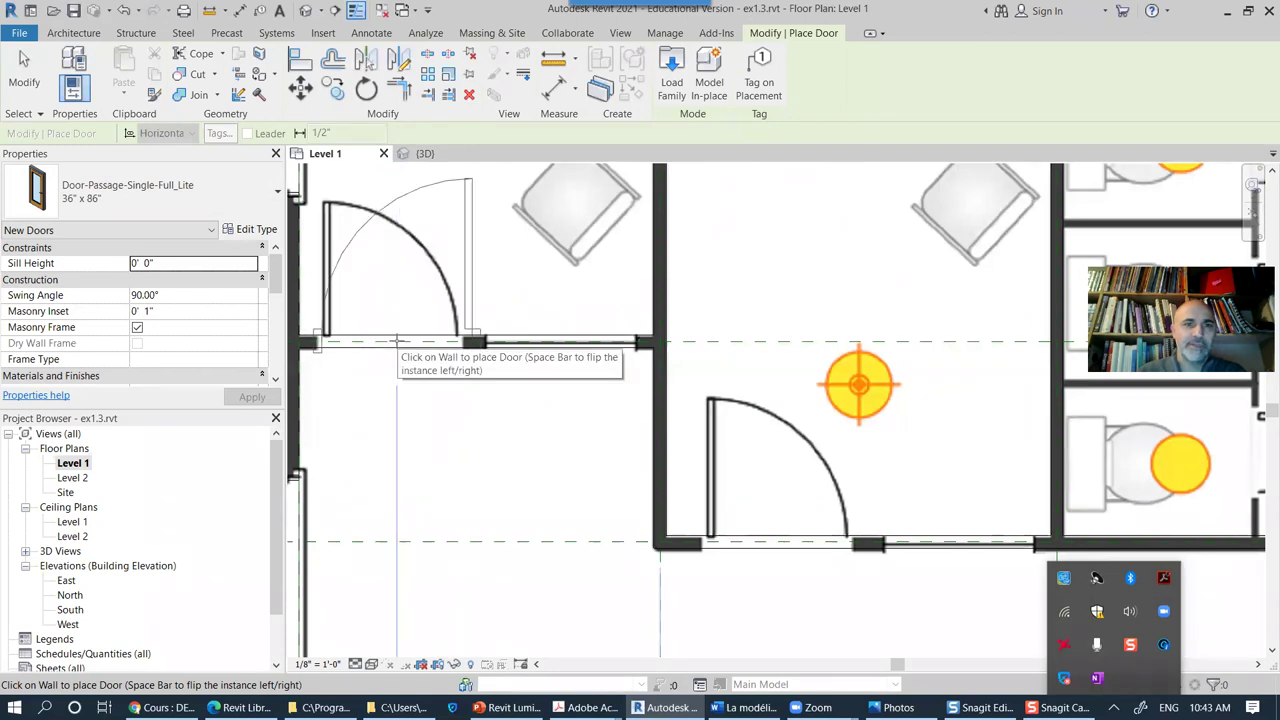
key("space")
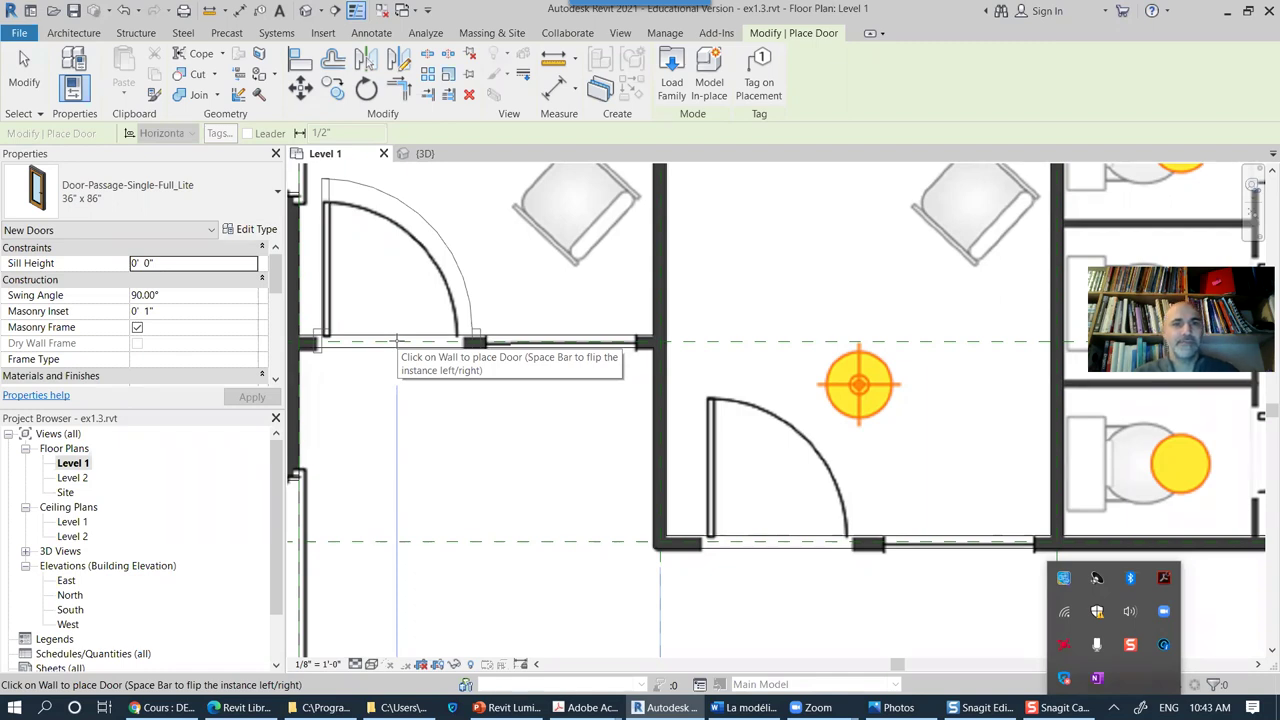
left_click(397, 341)
key("Escape")
key("Escape")
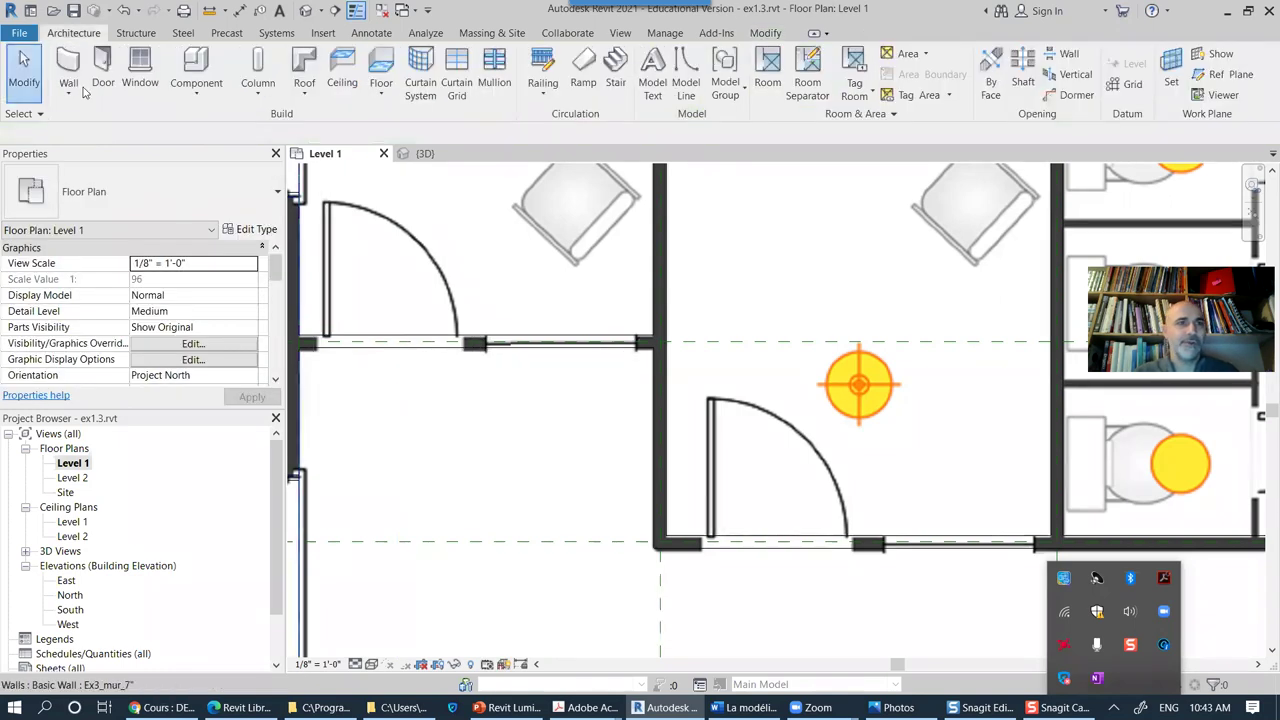
Step: Repeat the Door tool and load the 30" x 84" Door-Passage-Single-Full_Lite size
key("Return")
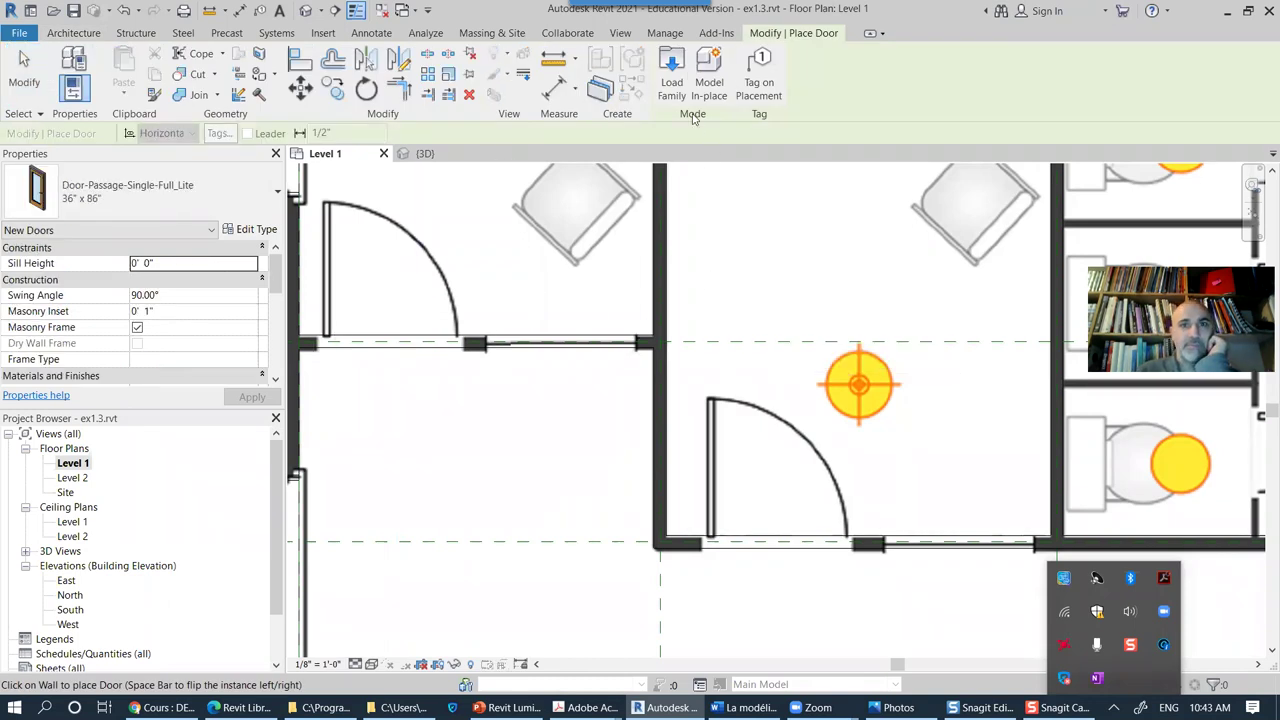
left_click(672, 68)
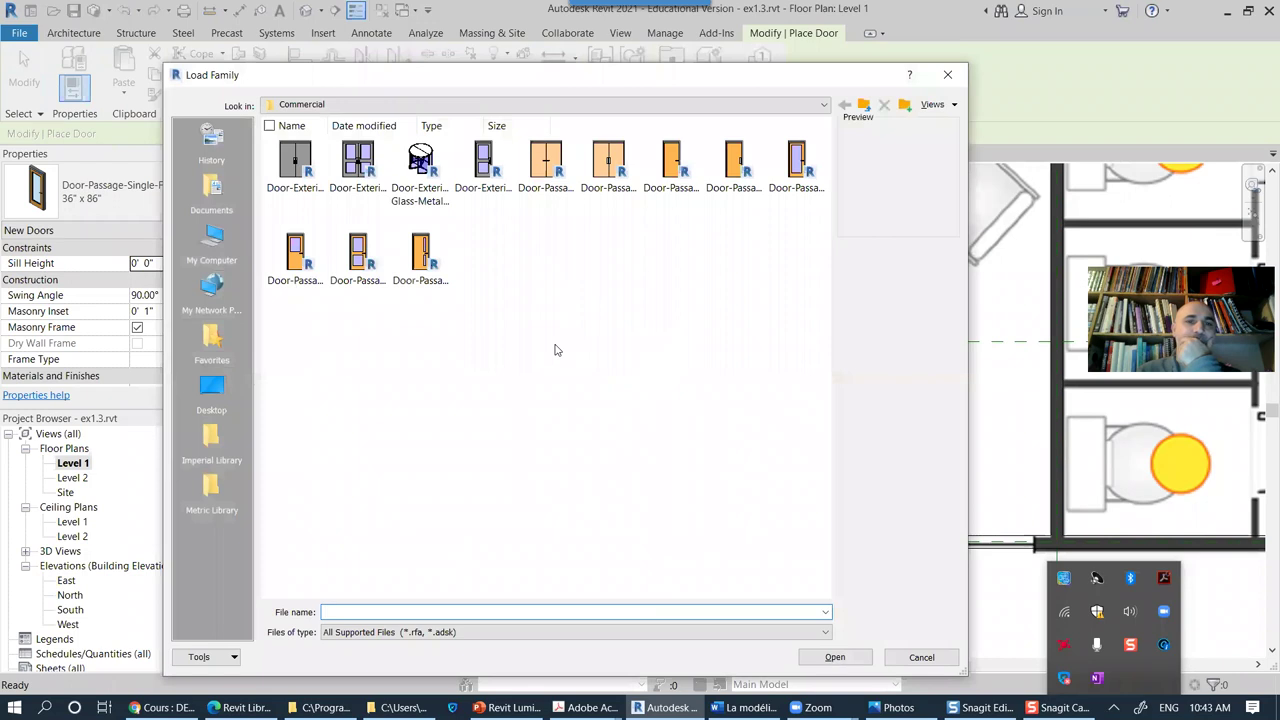
left_click(796, 162)
left_click(845, 658)
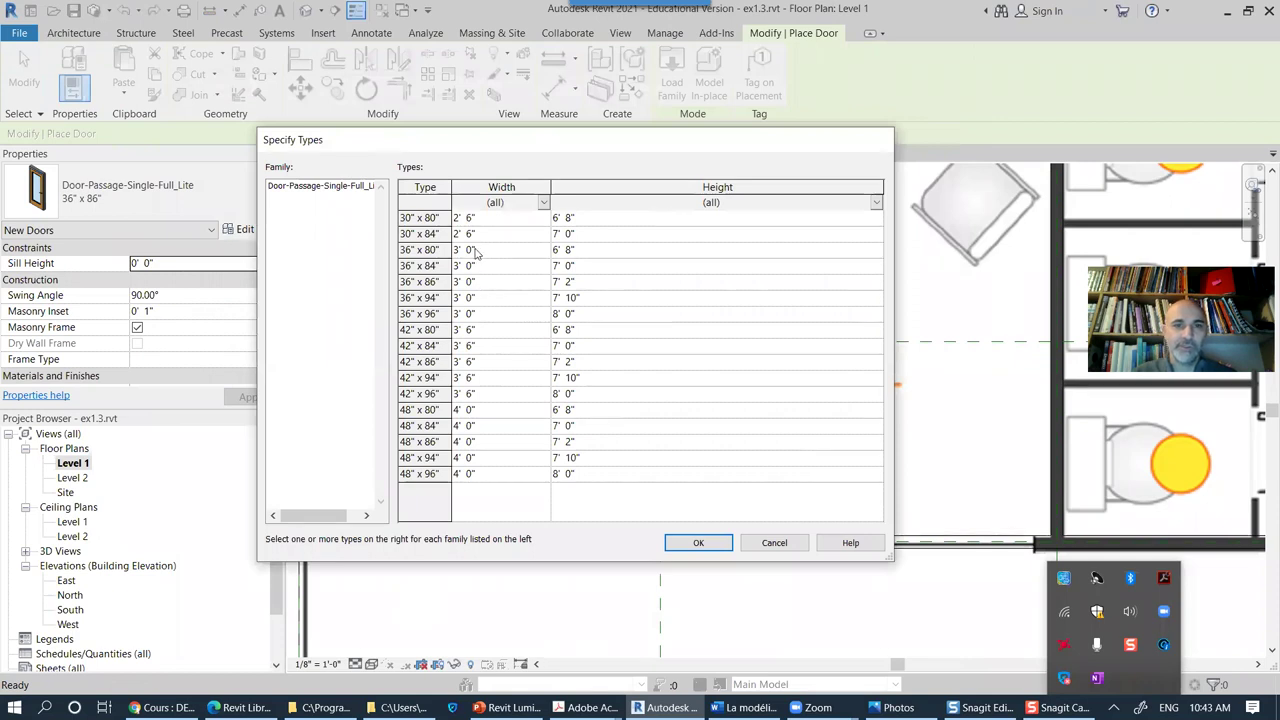
left_click(414, 233)
left_click(701, 545)
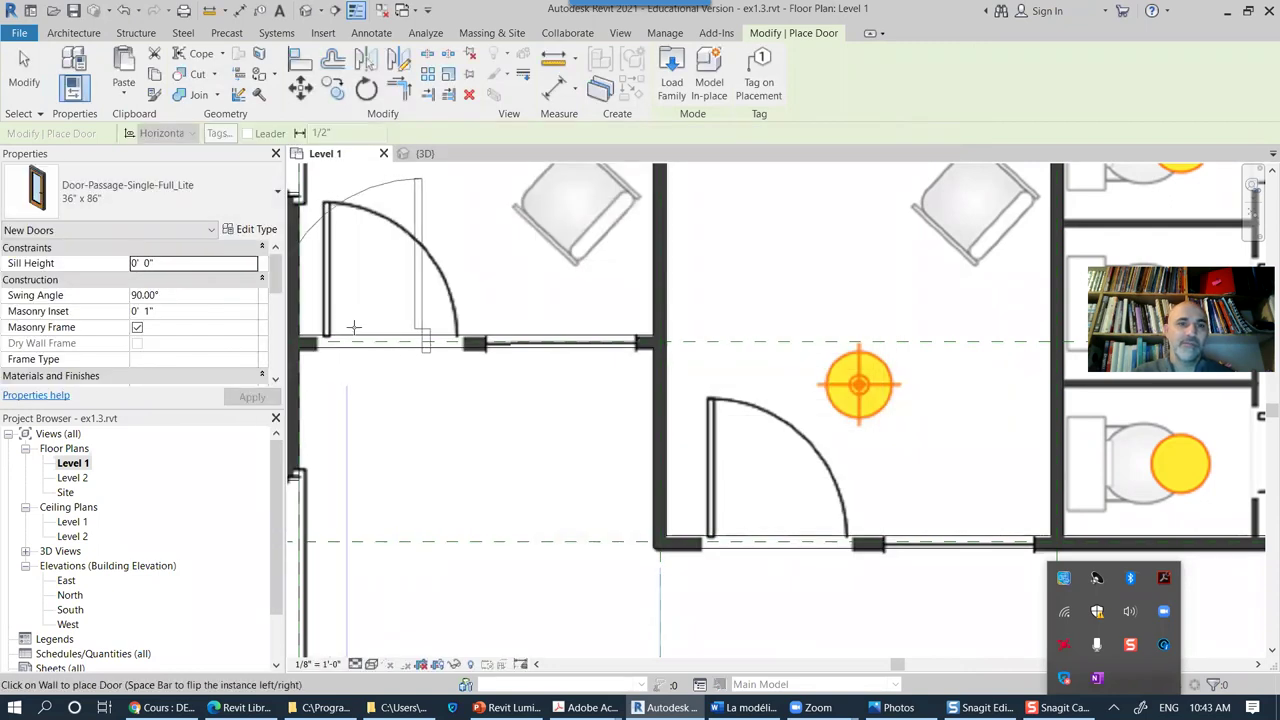
Step: Switch to the 30" x 84" door type and place it in the upper-left office wall
middle_click_drag(397, 334, 543, 350)
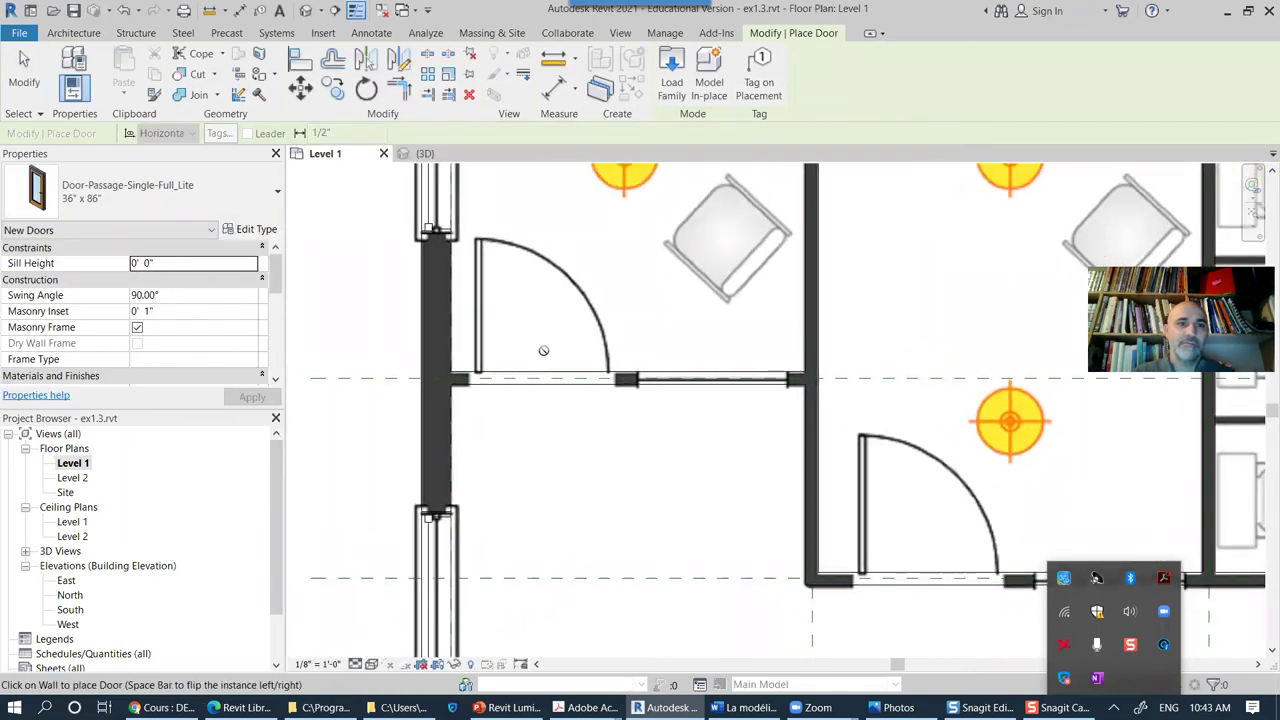
left_click(231, 213)
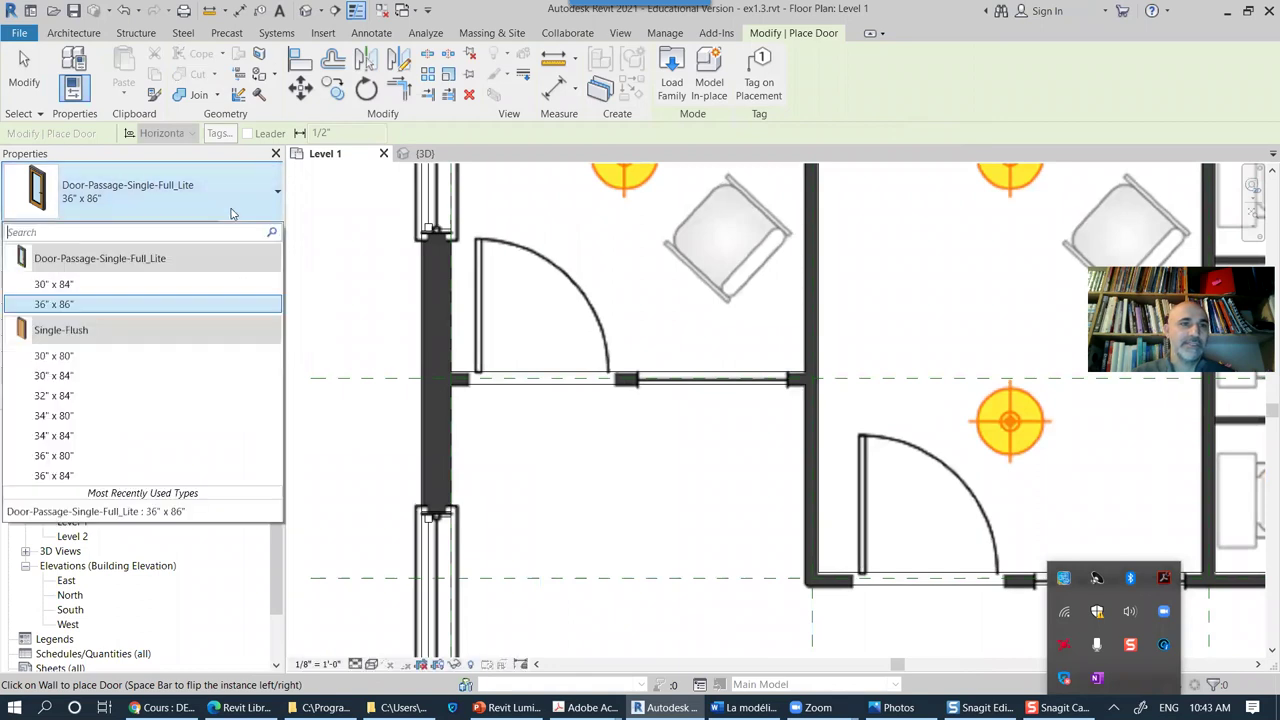
left_click(89, 287)
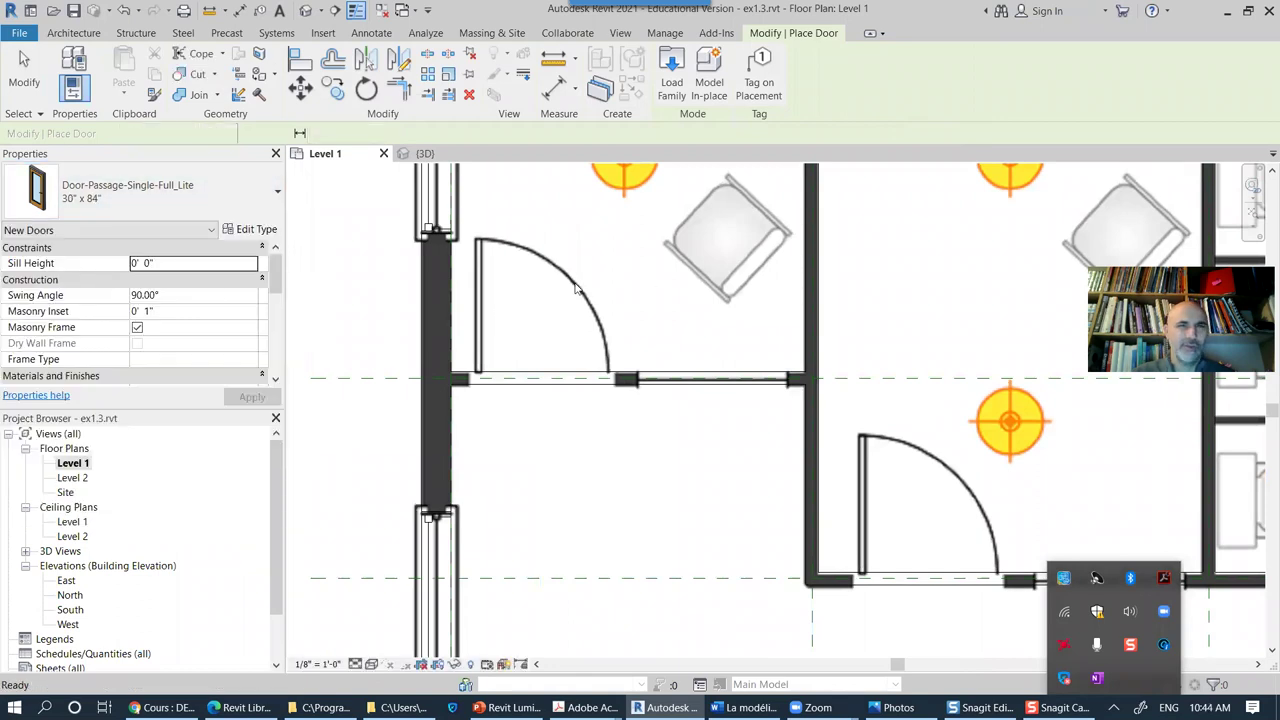
left_click(540, 366)
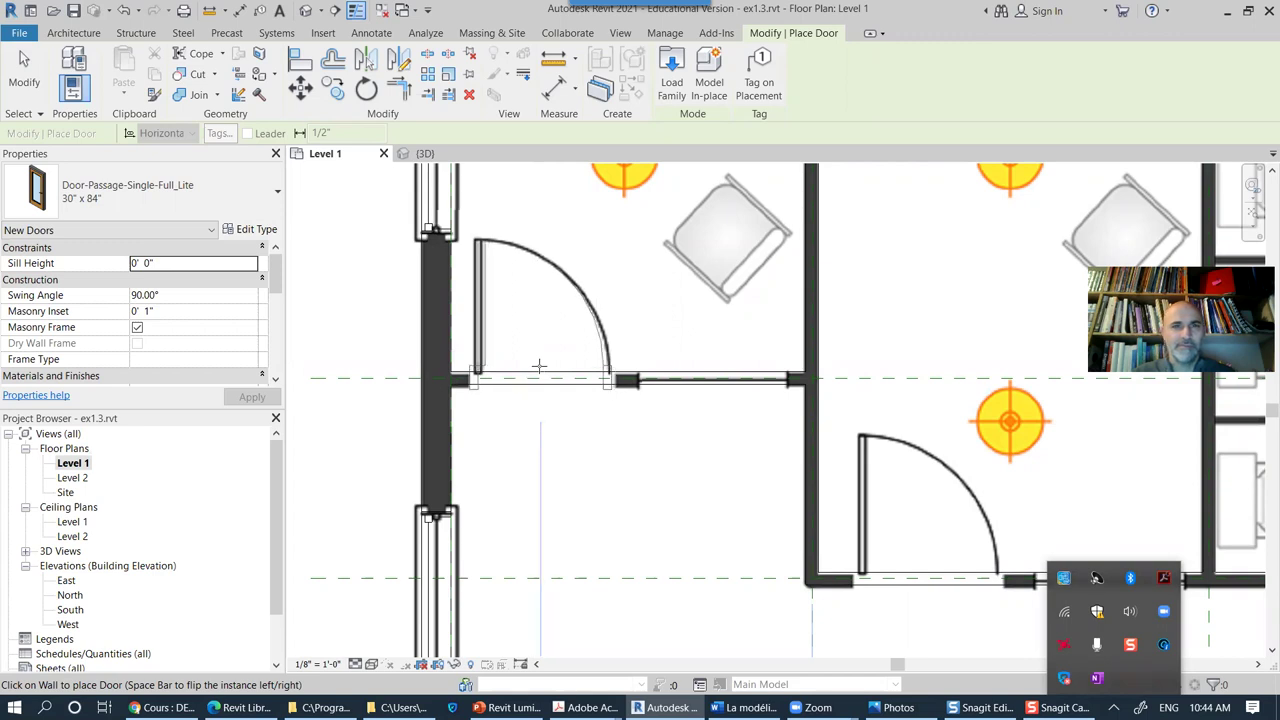
left_click(539, 366)
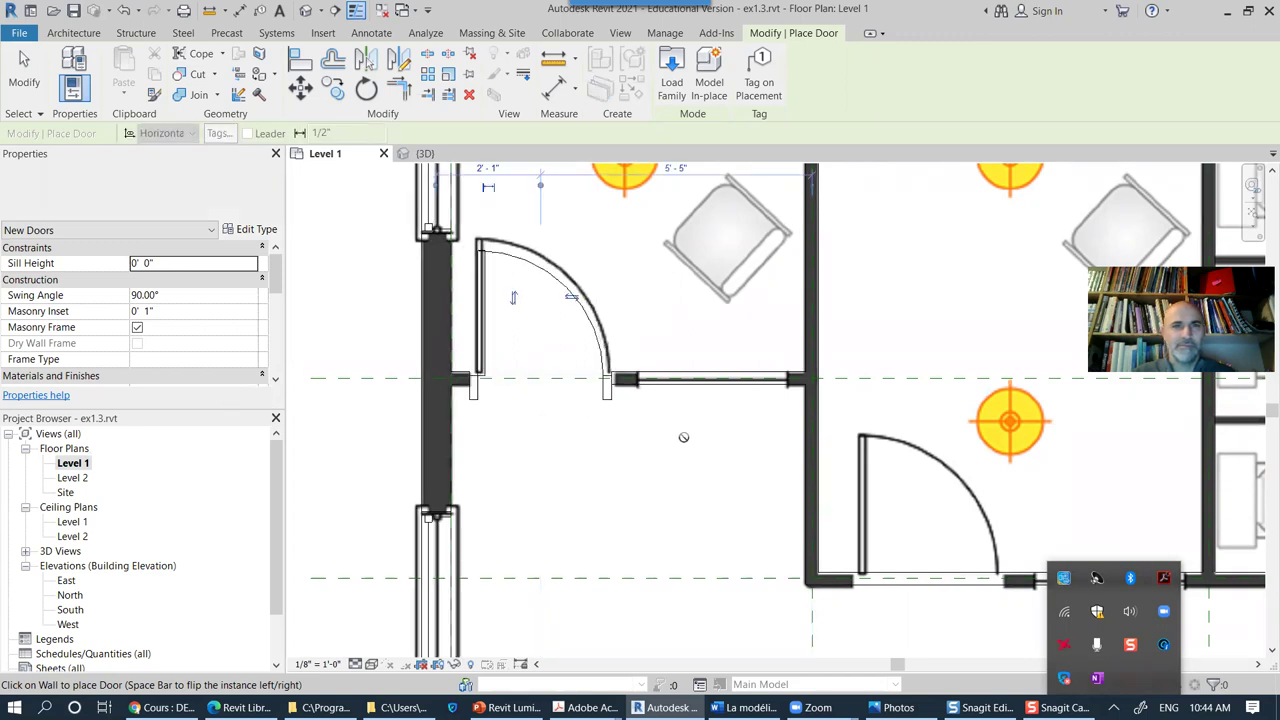
Step: Place another full-lite door in the lower wall and finish door placement
scroll(612, 393, "up", 4)
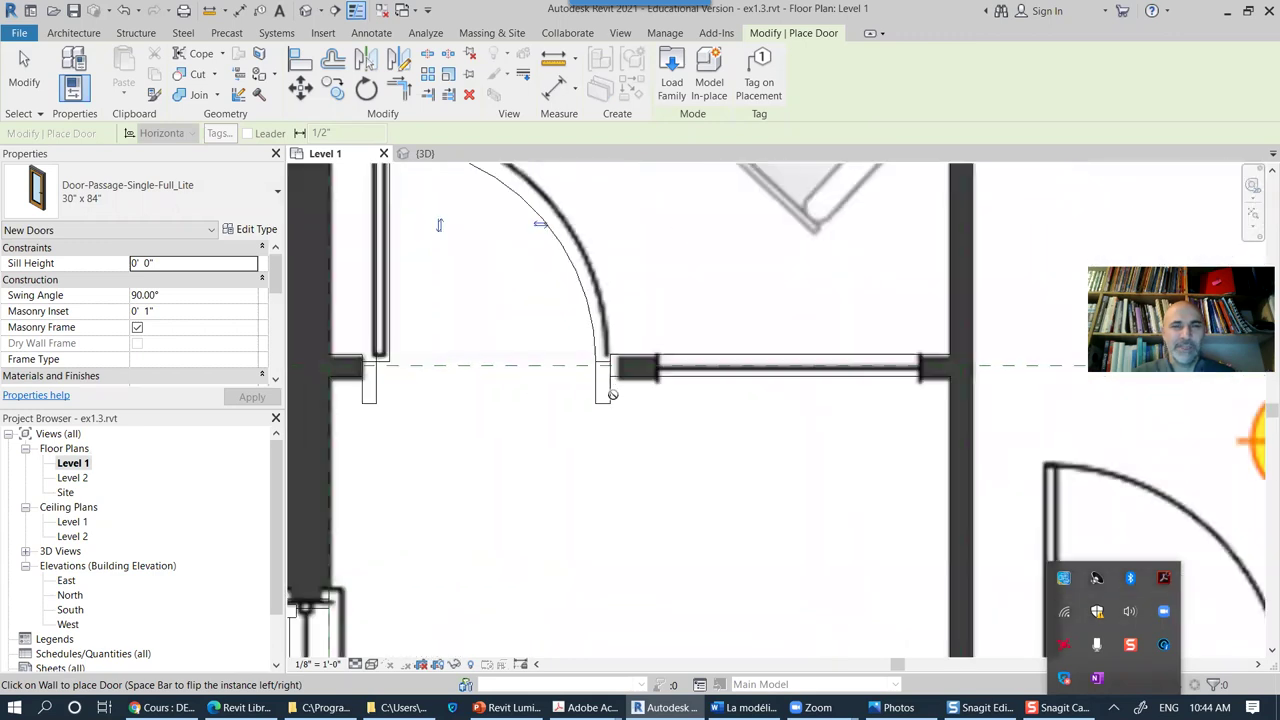
scroll(639, 394, "down", 4)
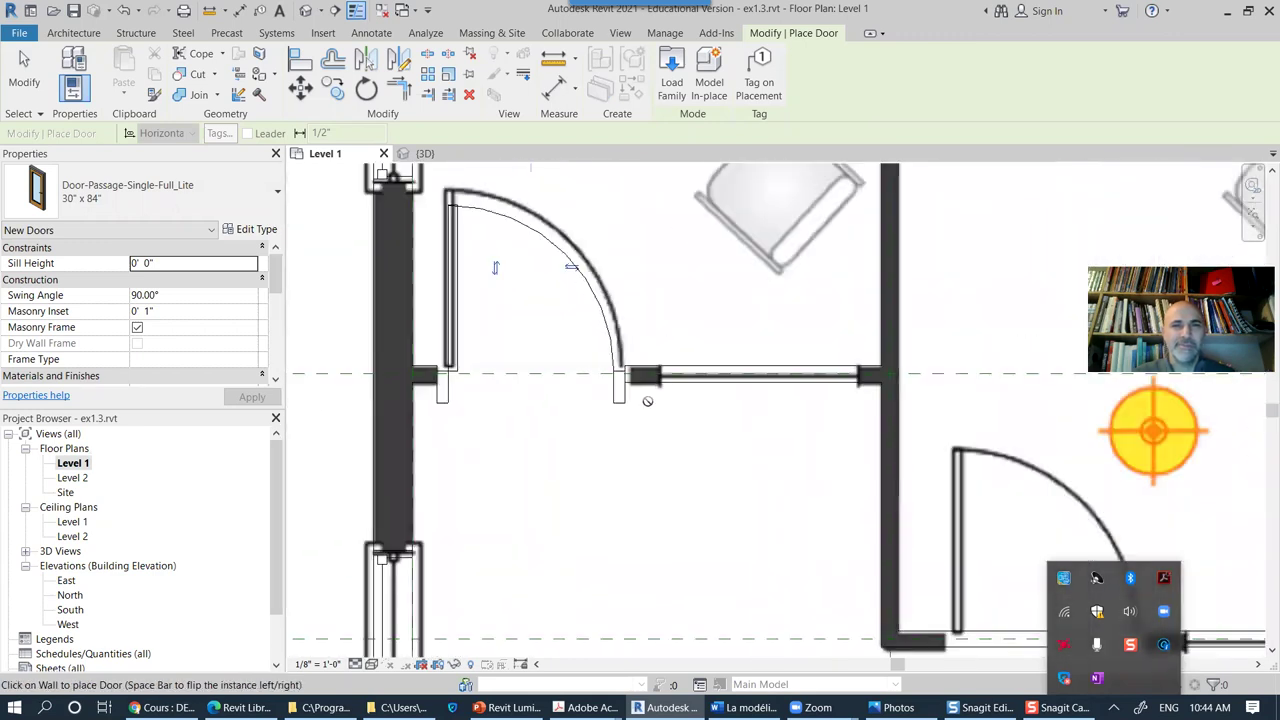
middle_click_drag(723, 451, 568, 450)
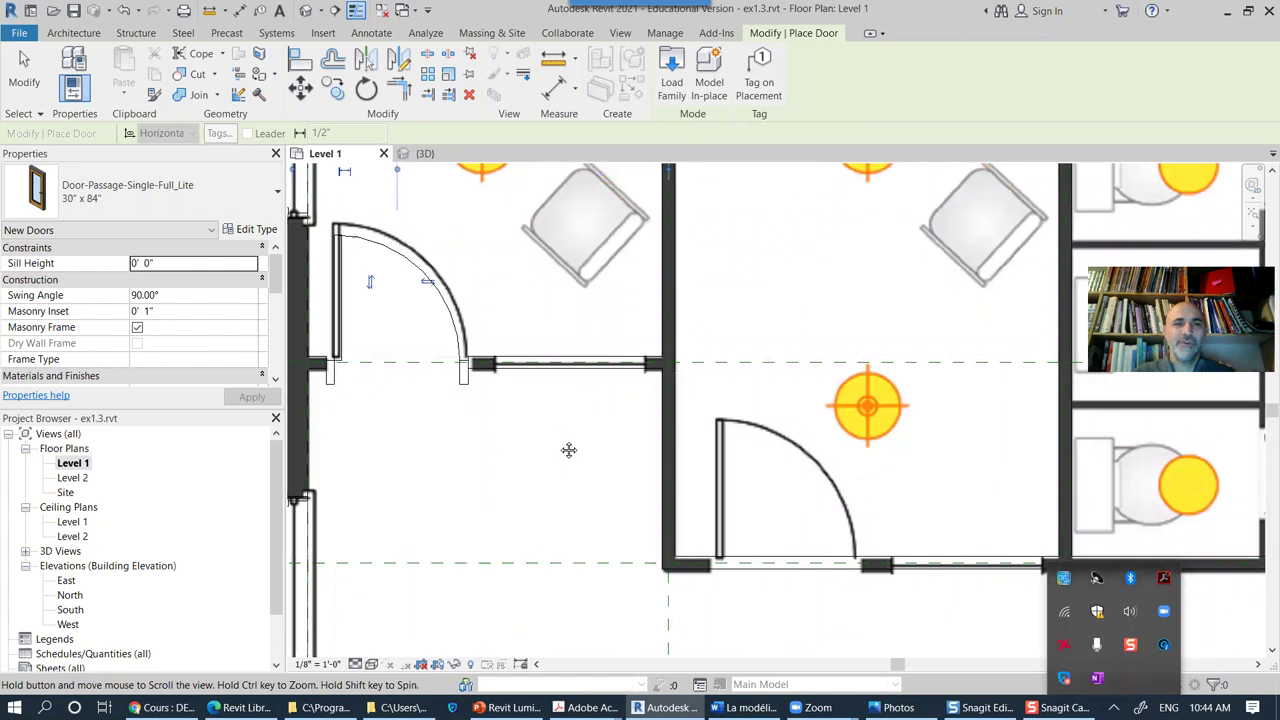
left_click(785, 551)
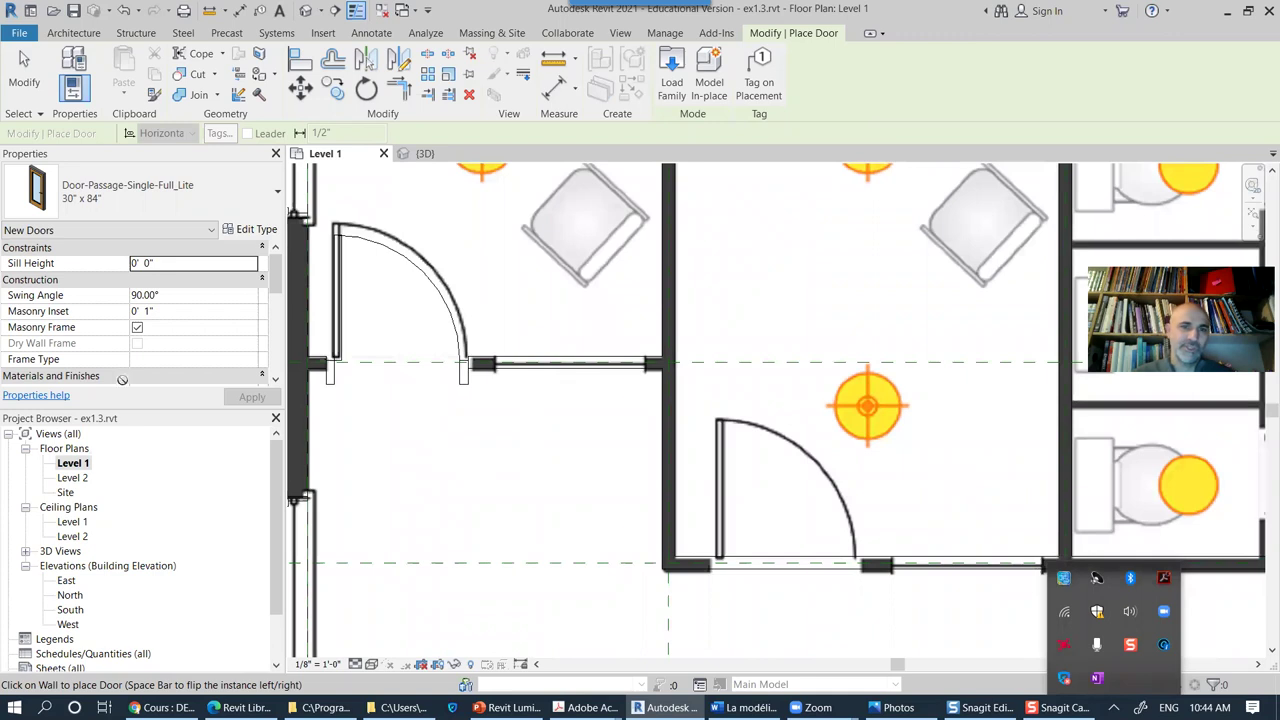
left_click(24, 72)
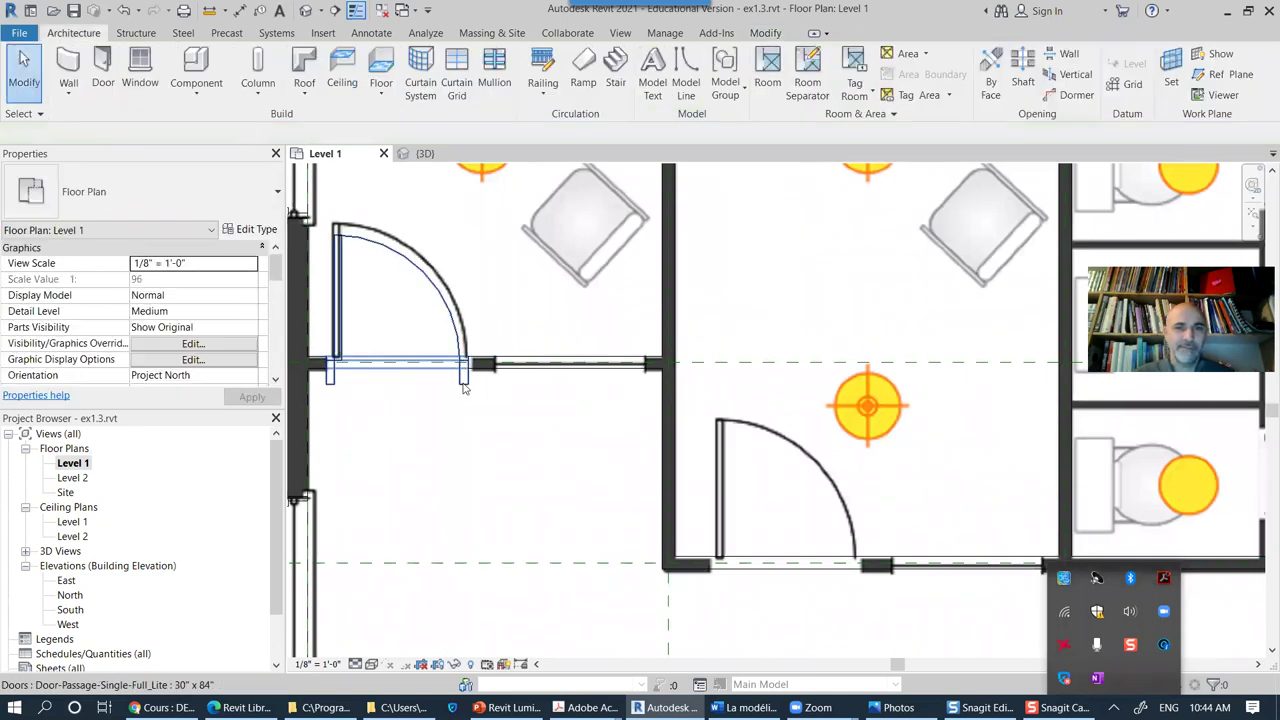
Step: Find and select the upper-left full-lite passage door in the 3D view
left_click(460, 330)
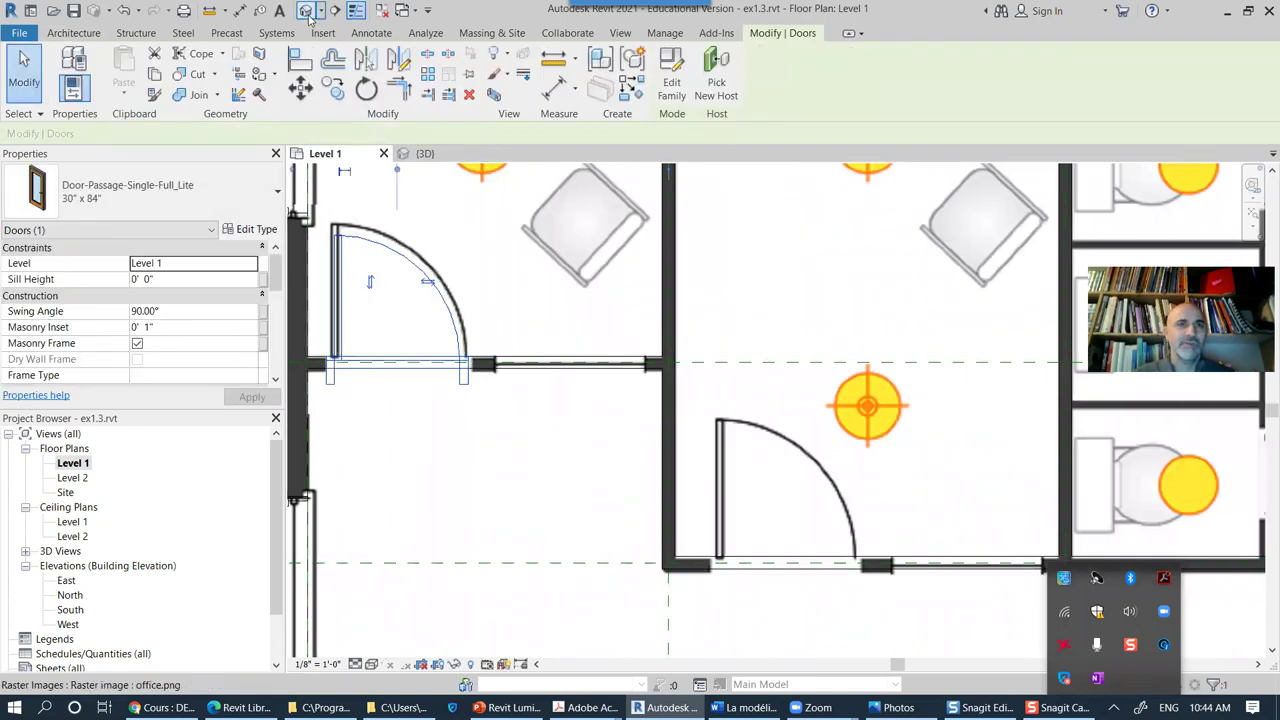
left_click(306, 10)
middle_click_drag(500, 460, 579, 546, "shift")
scroll(613, 525, "up", 6)
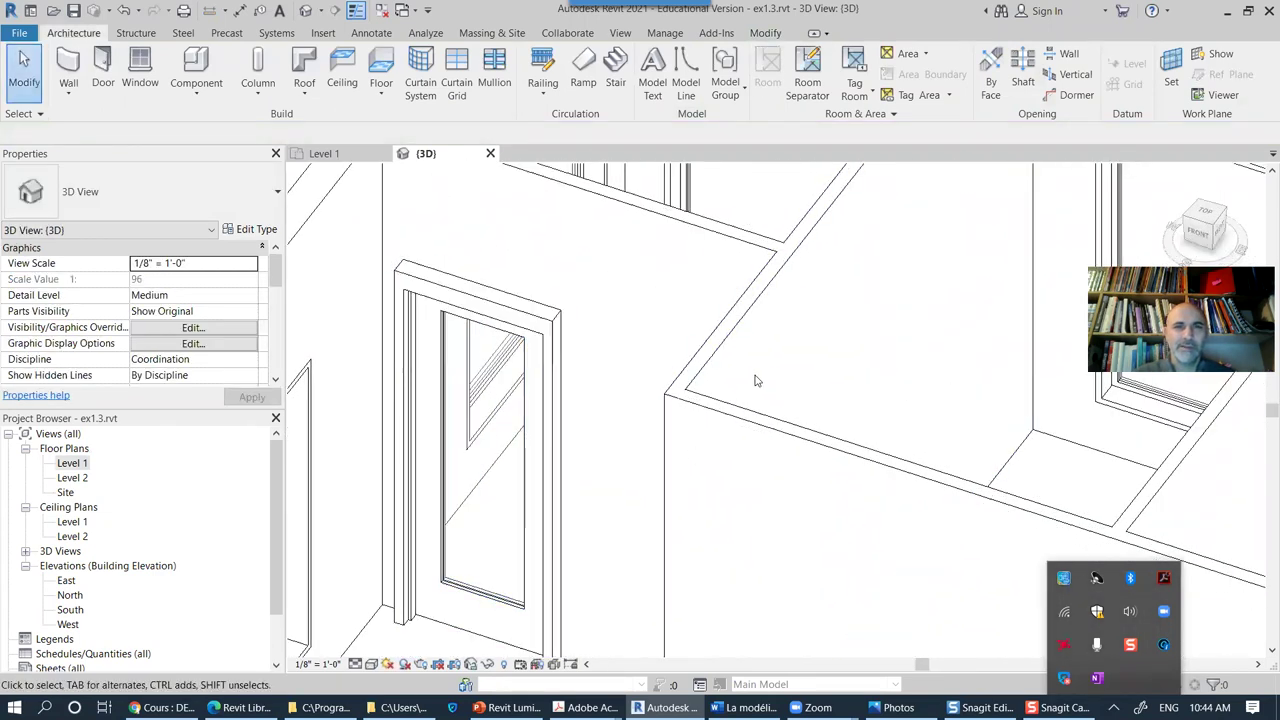
left_click(546, 318)
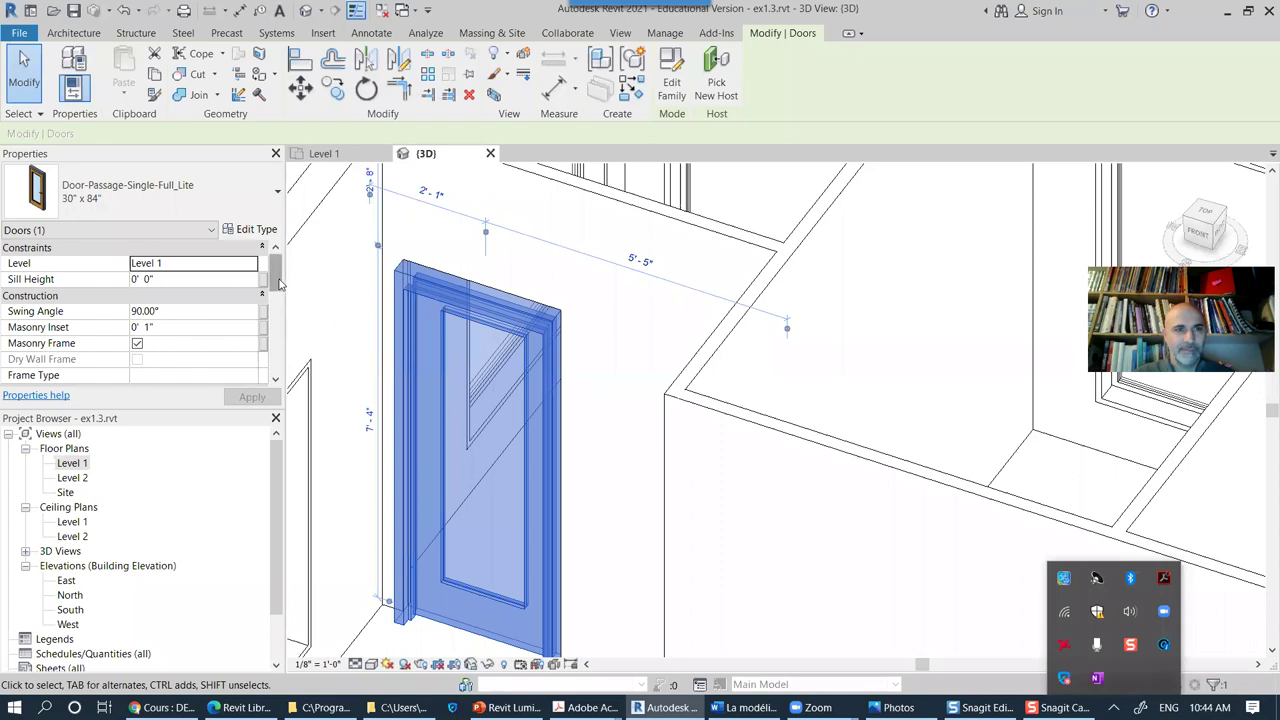
left_click_drag(281, 286, 281, 296)
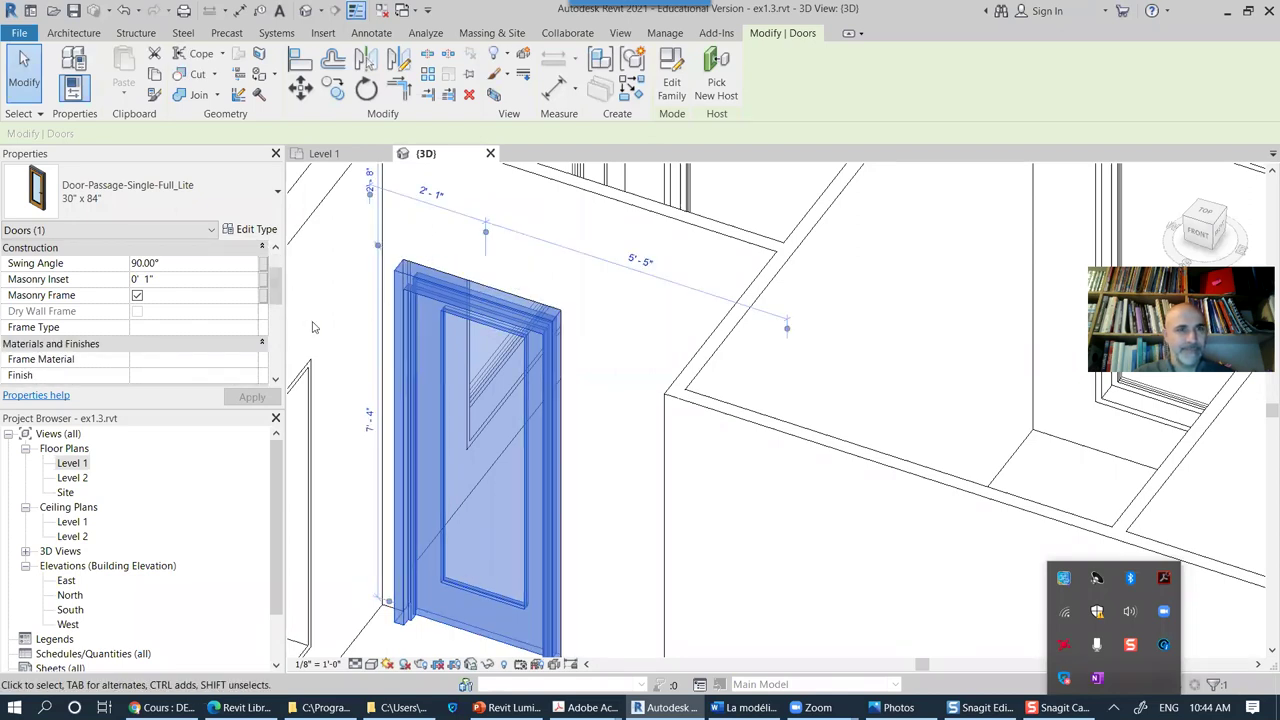
scroll(276, 279, "up", 1)
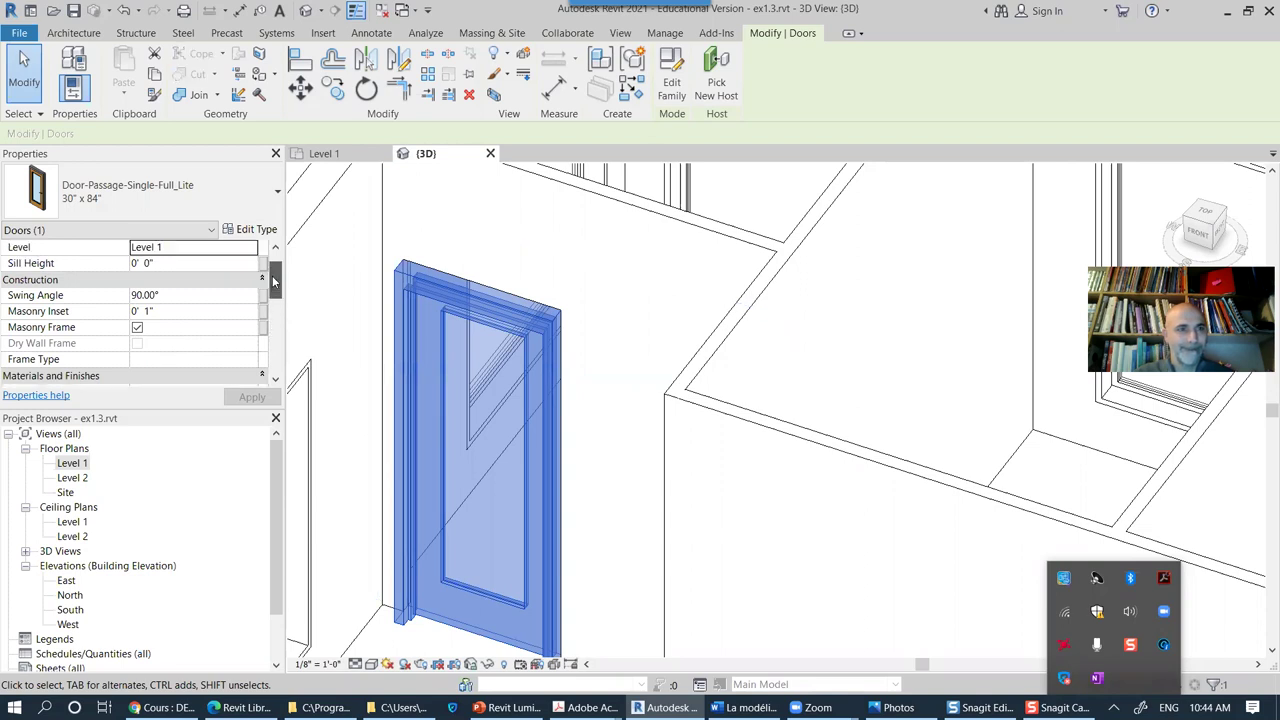
mouse_move(276, 279)
left_mouse_down()
mouse_move(279, 342)
mouse_move(283, 268)
mouse_move(288, 300)
left_mouse_up()
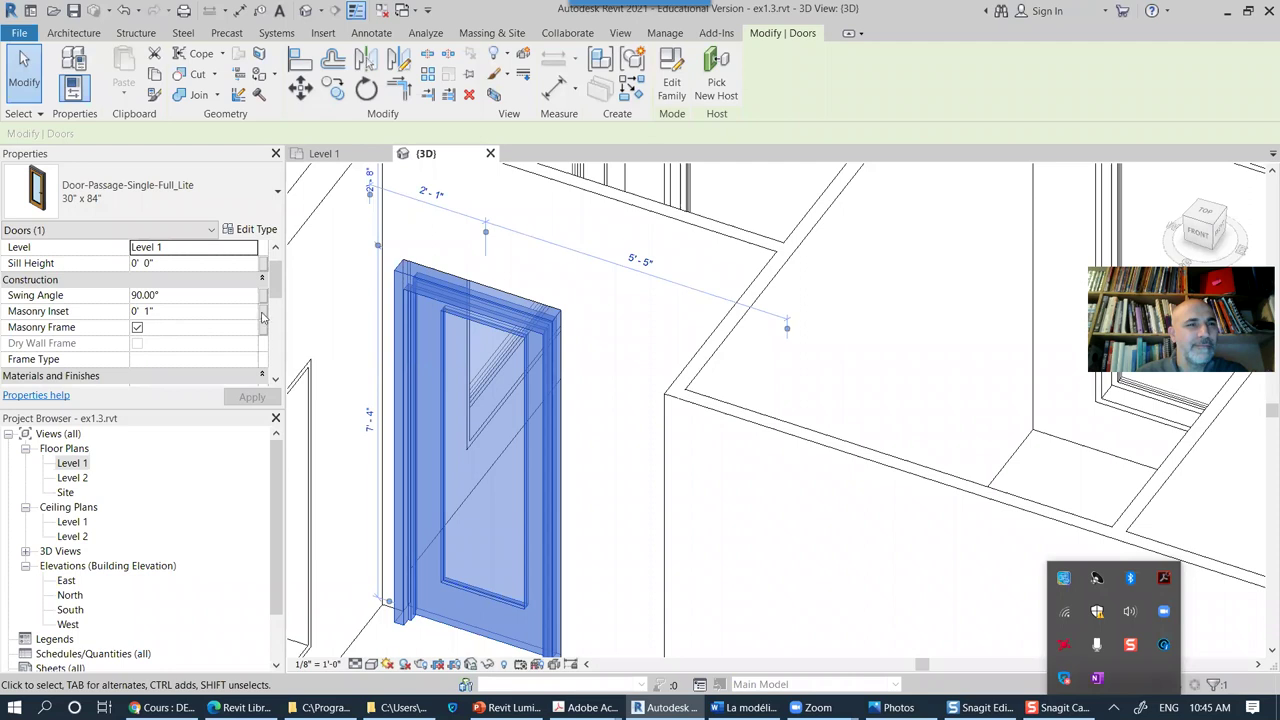
scroll(277, 302, "down", 3)
scroll(277, 302, "up", 1)
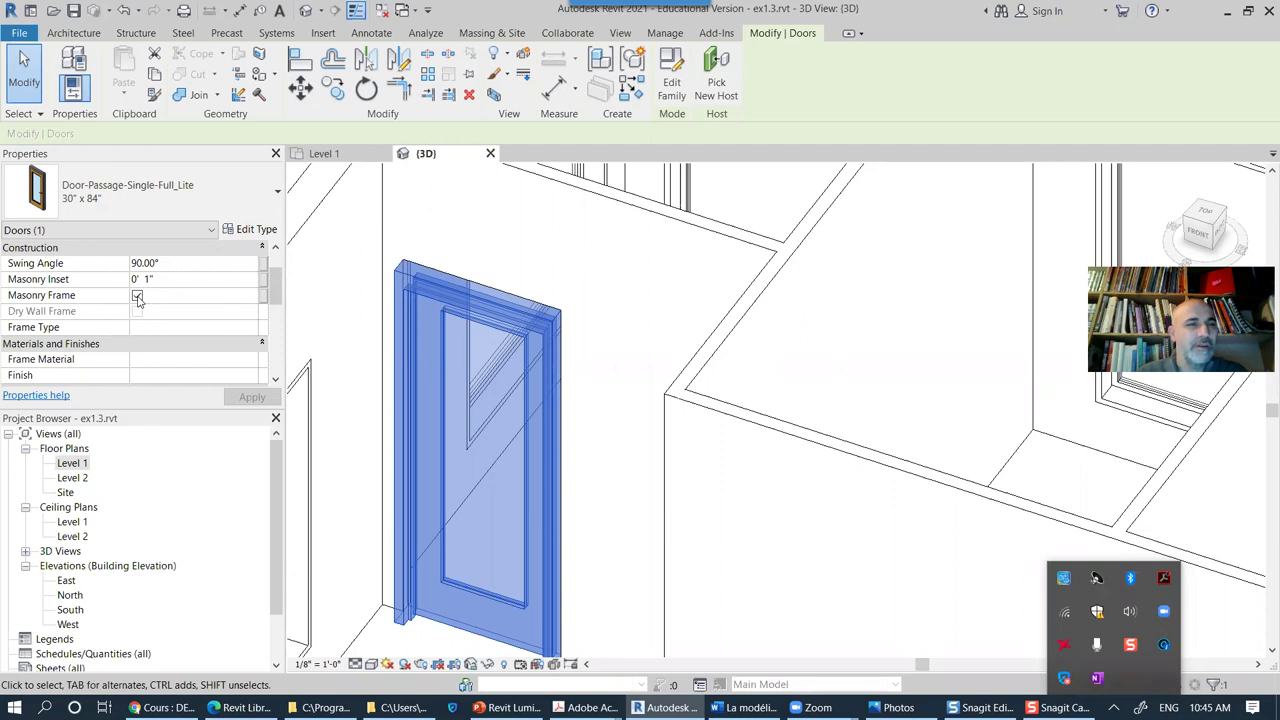
Step: Turn off Masonry Frame on the full-lite passage door and apply it
left_click(150, 296)
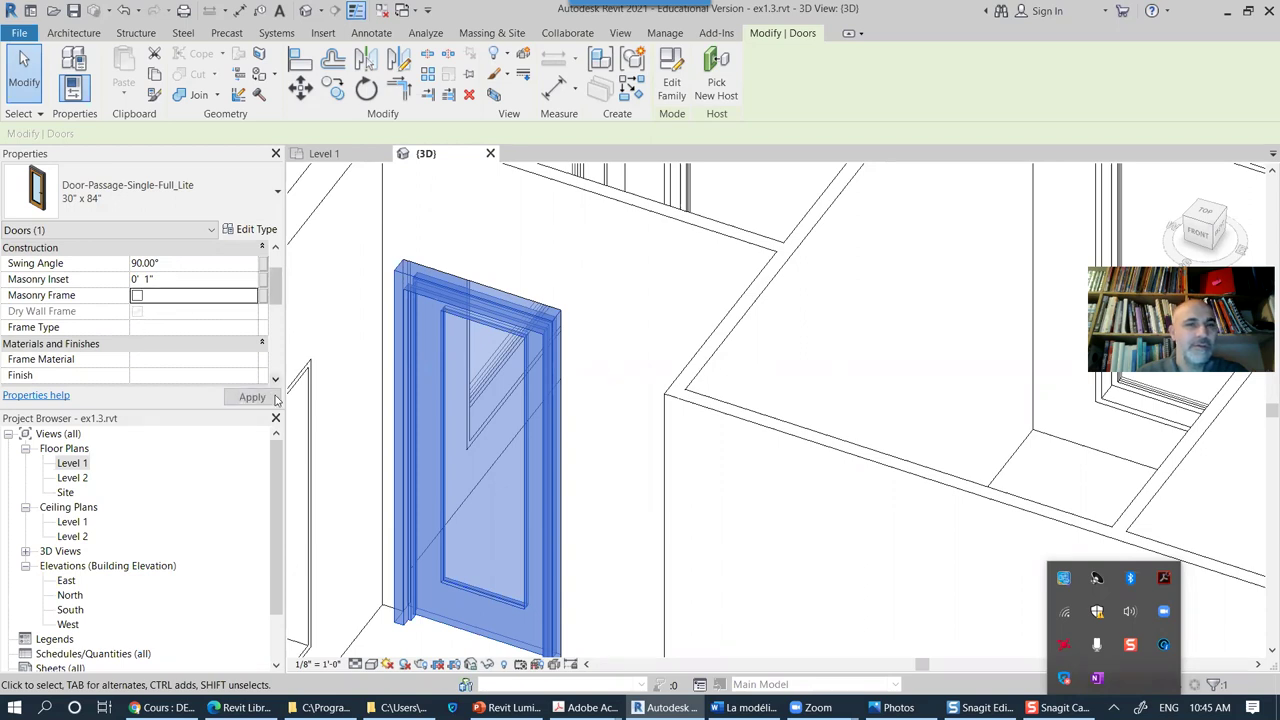
left_click(252, 398)
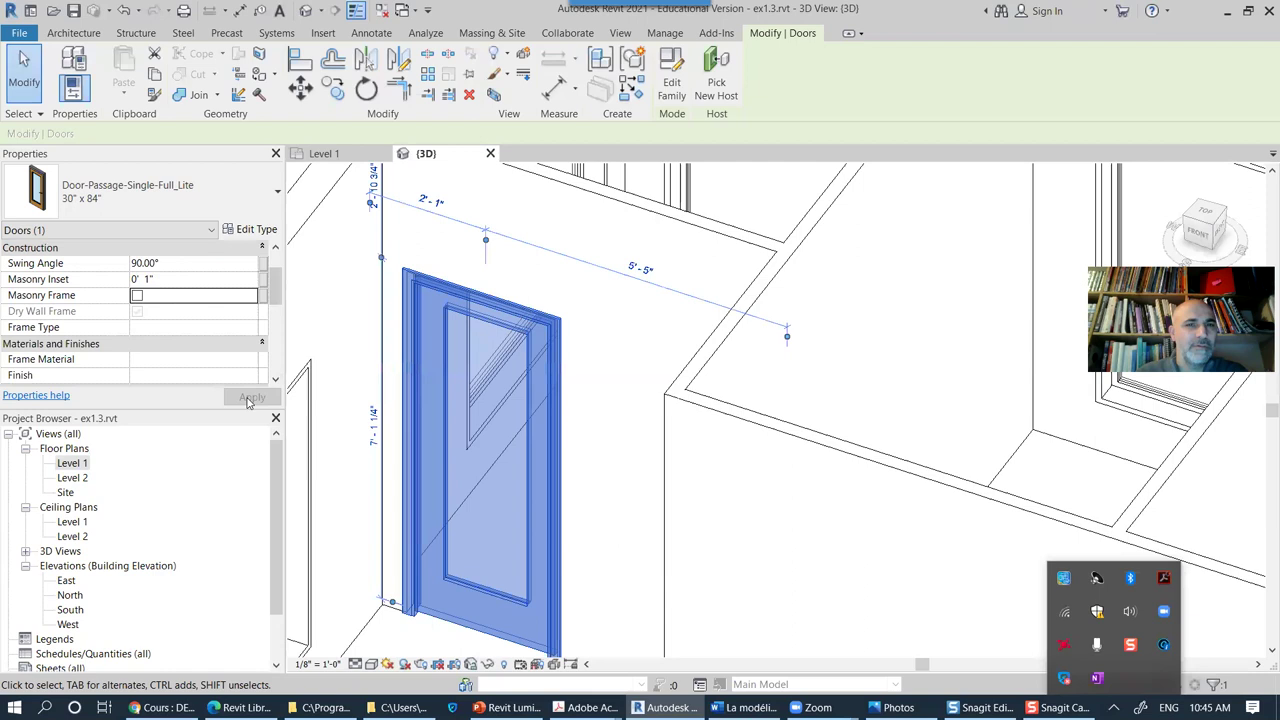
middle_click_drag(603, 369, 597, 419, "shift")
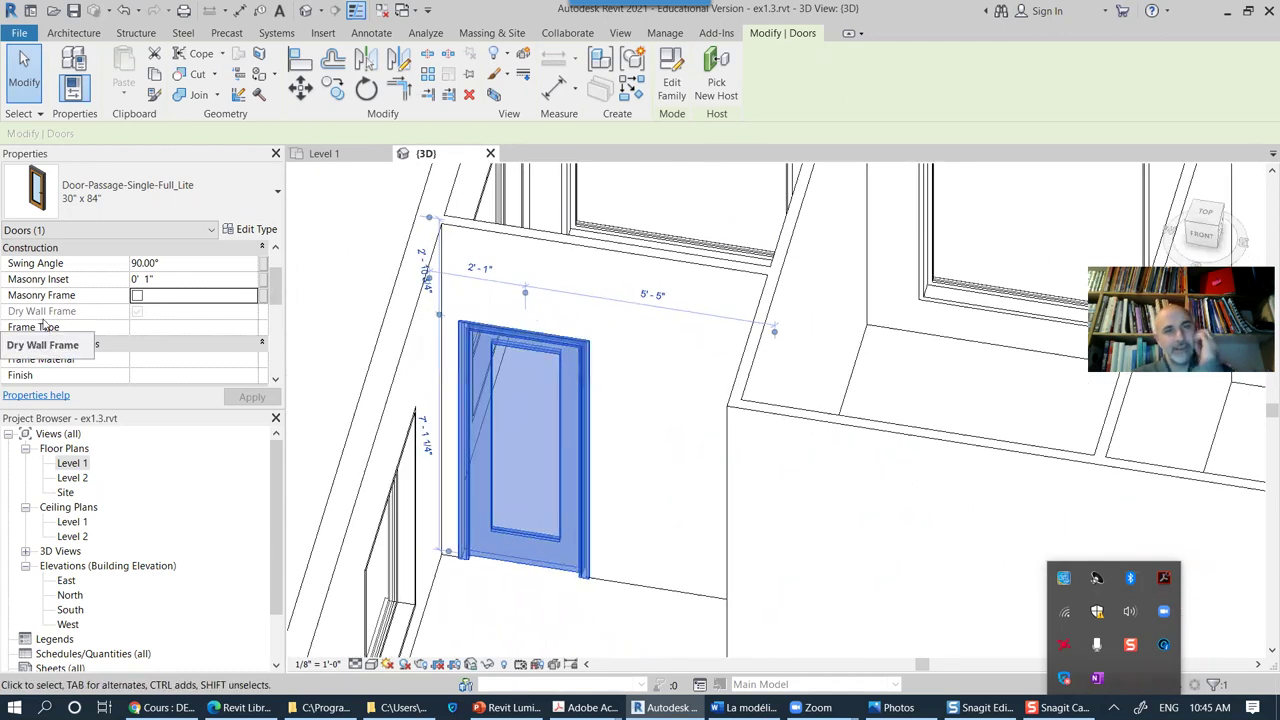
left_click(336, 264)
middle_click_drag(574, 371, 591, 320, "shift")
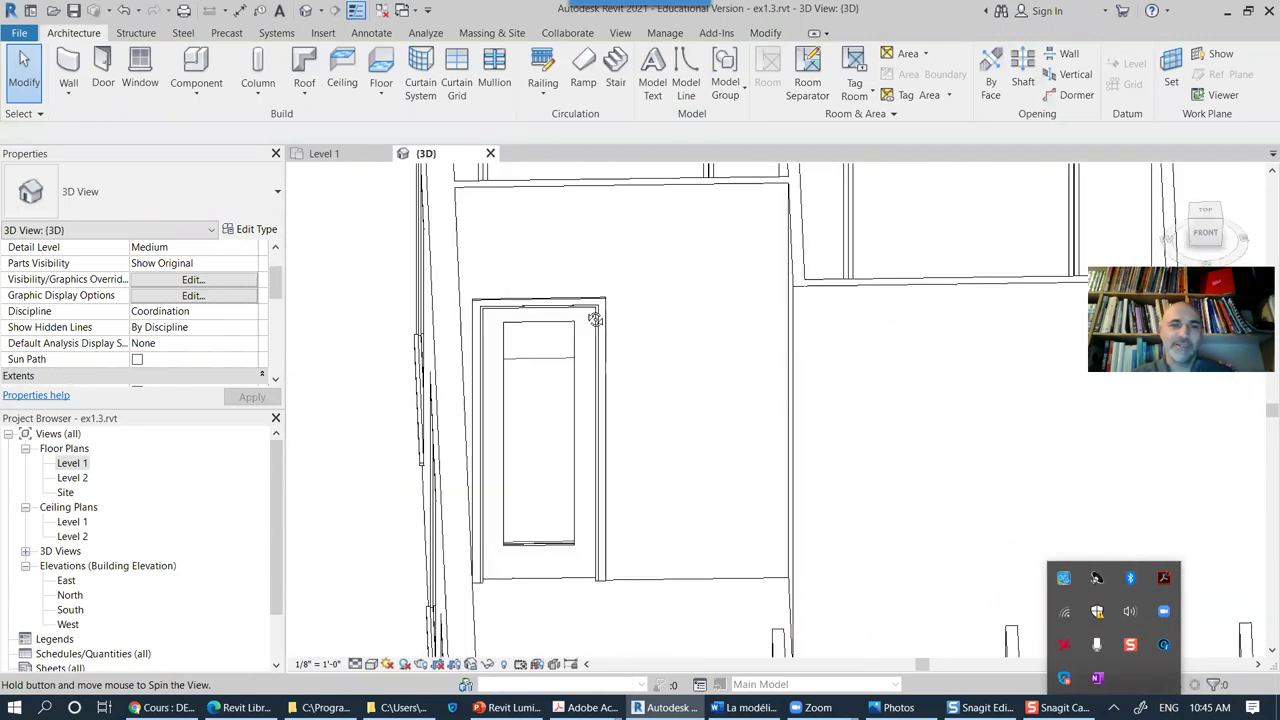
Step: Set the 3D view's detail level to Fine so the door handles show
mouse_move(513, 438)
middle_mouse_down("shift")
mouse_move(571, 437)
mouse_move(501, 453)
middle_mouse_up("shift")
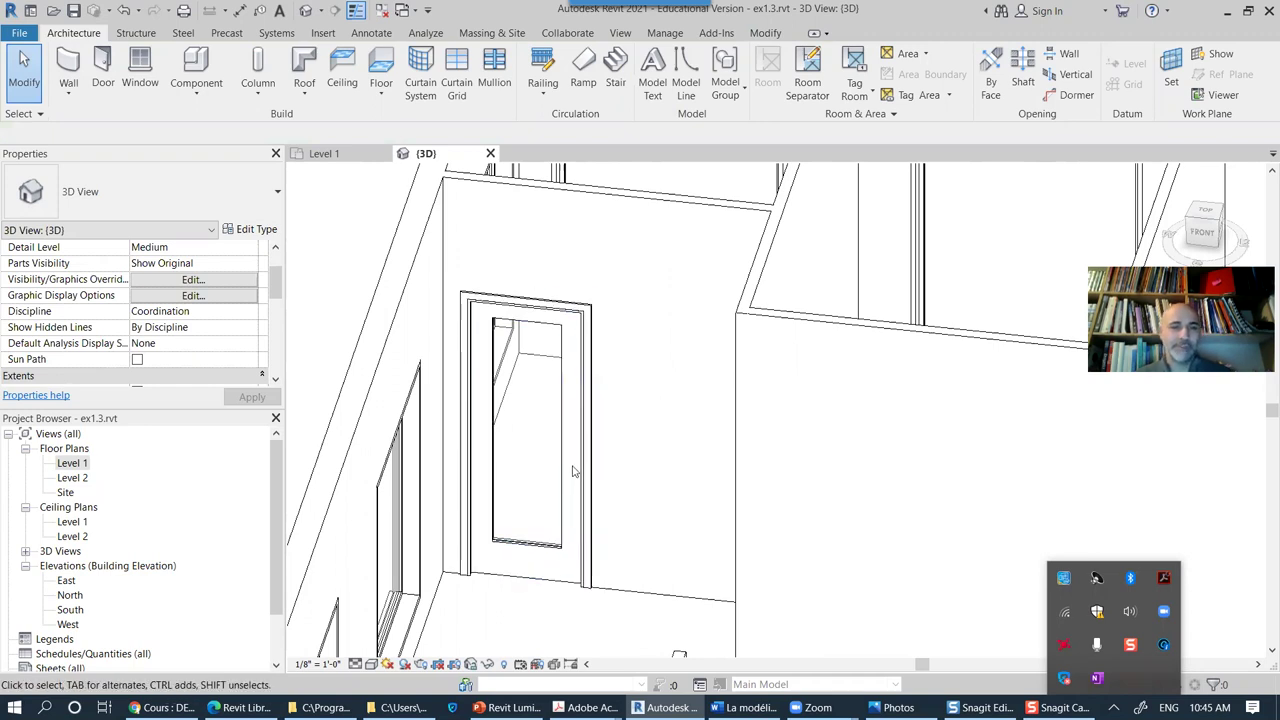
left_click(355, 663)
left_click(375, 647)
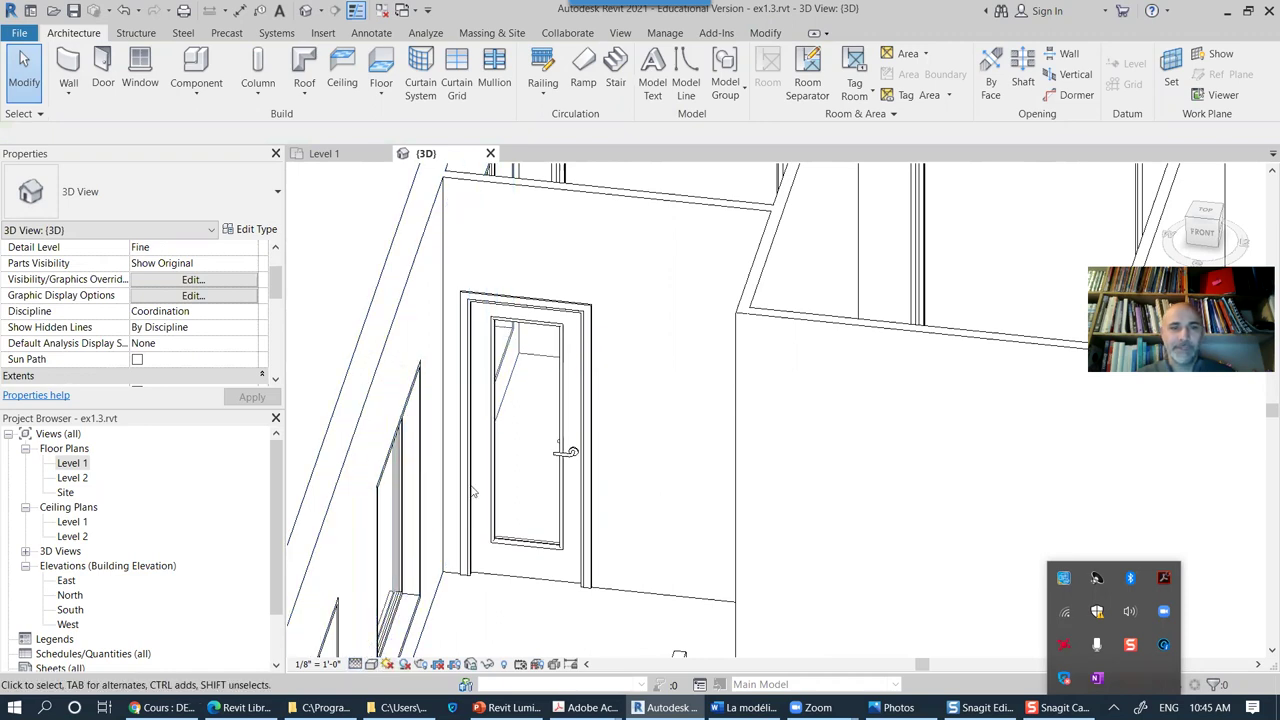
Step: Orbit around the door to check it, then return to the Level 1 floor plan
middle_click_drag(605, 513, 657, 434, "shift")
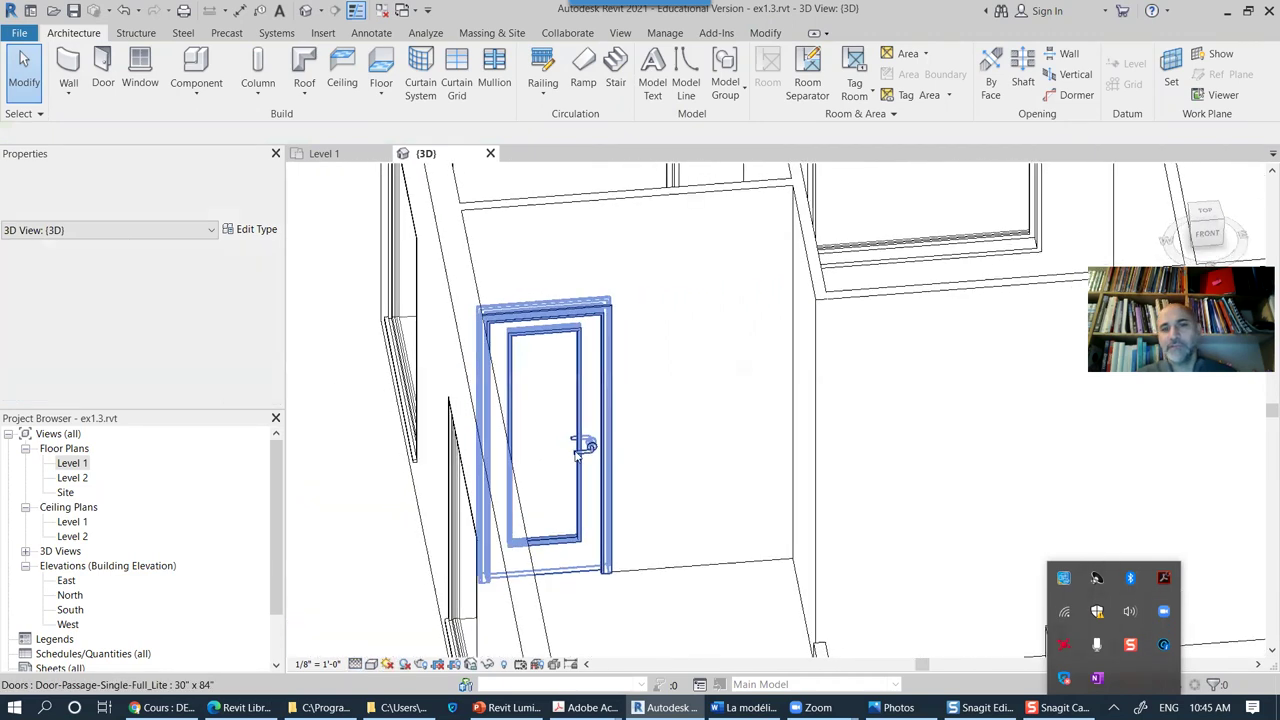
scroll(666, 437, "down", 2)
middle_click_drag(732, 490, 557, 352, "shift")
middle_click_drag(655, 350, 620, 460, "shift")
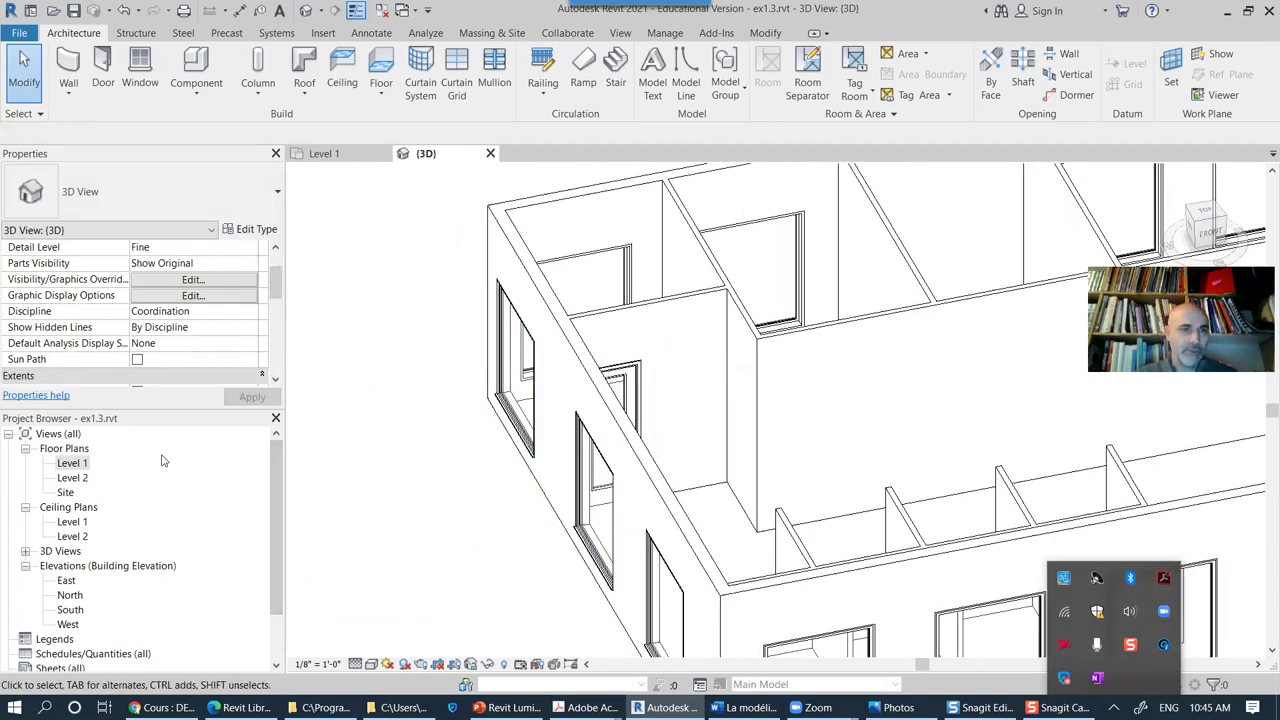
double_click(72, 465)
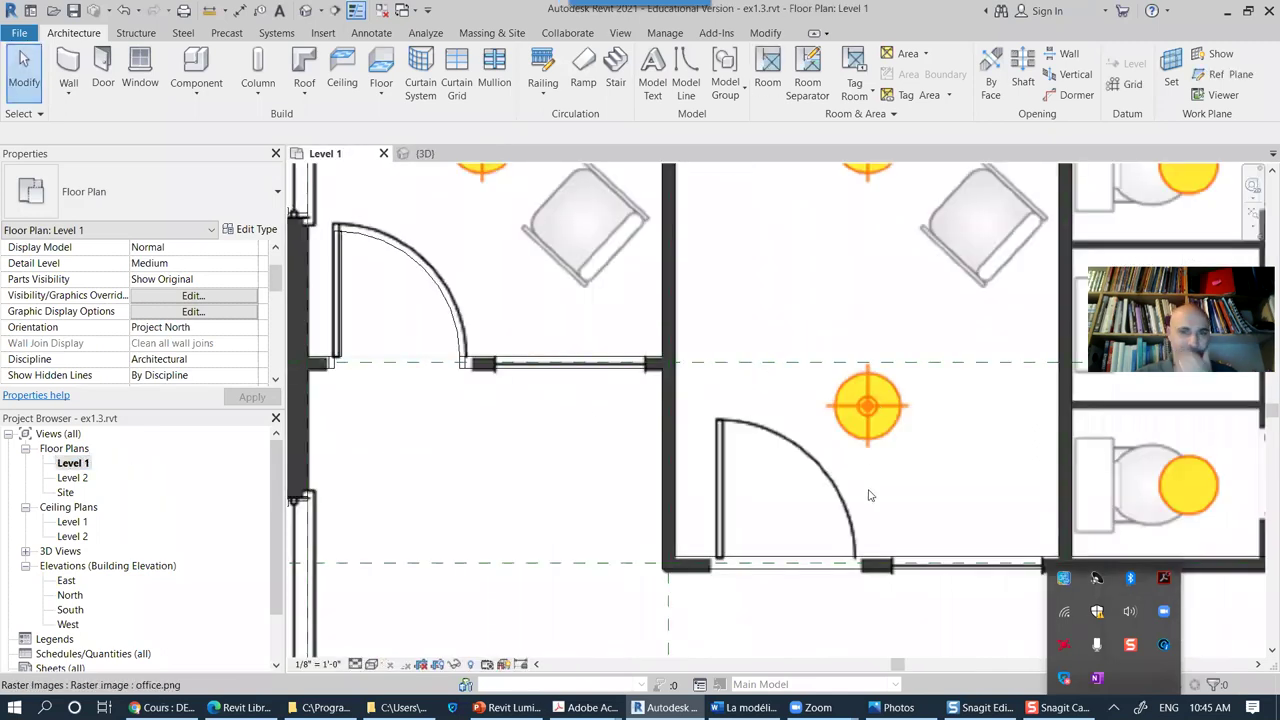
middle_click_drag(712, 482, 594, 462)
scroll(598, 525, "up", 3)
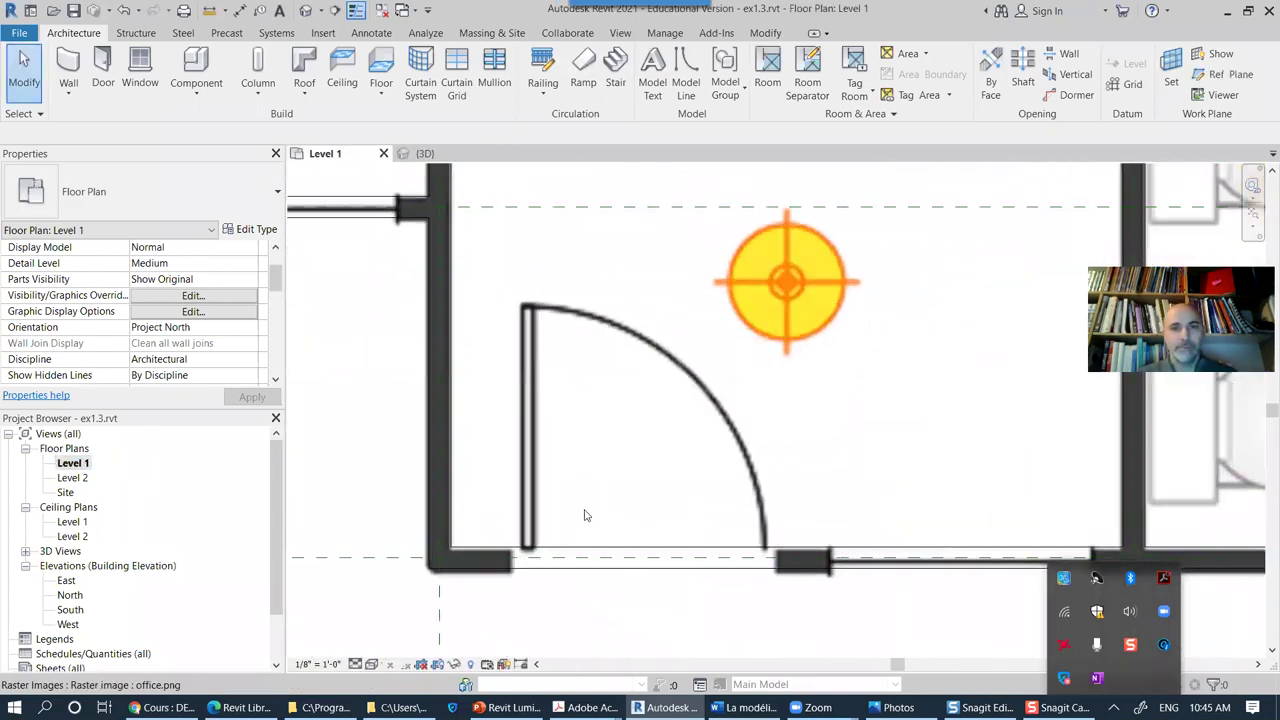
left_click(102, 70)
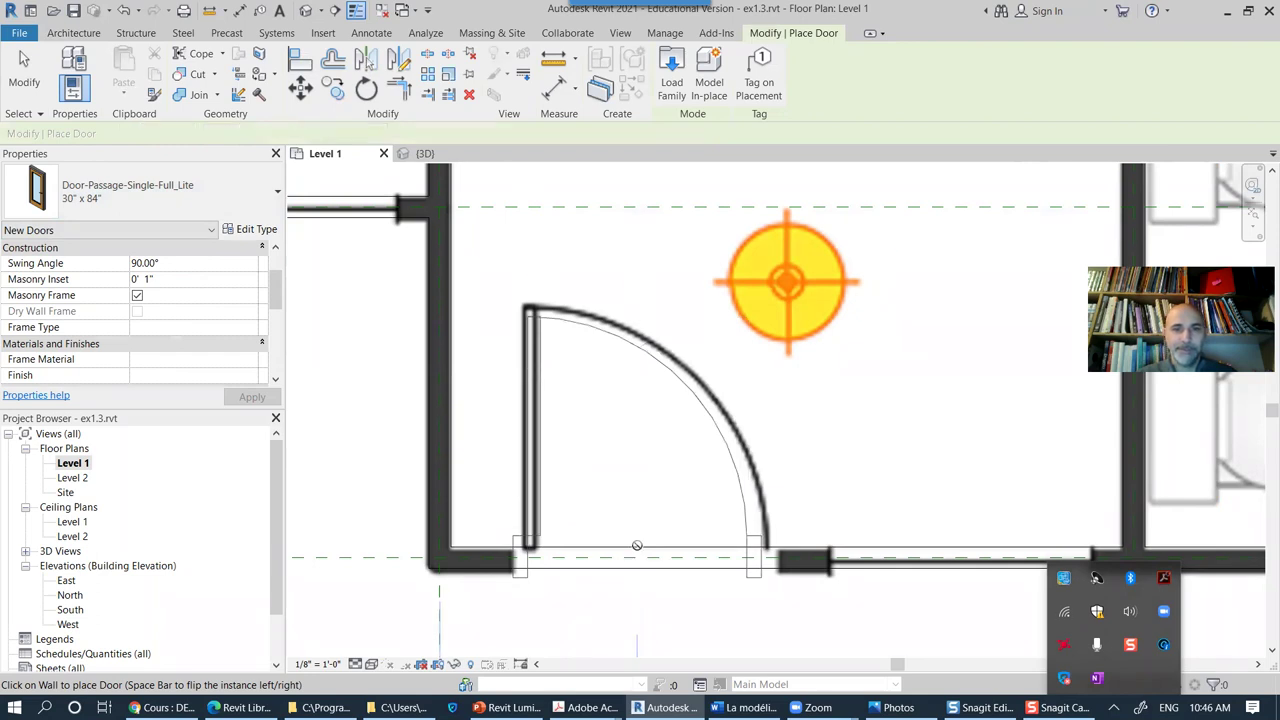
left_click(638, 545)
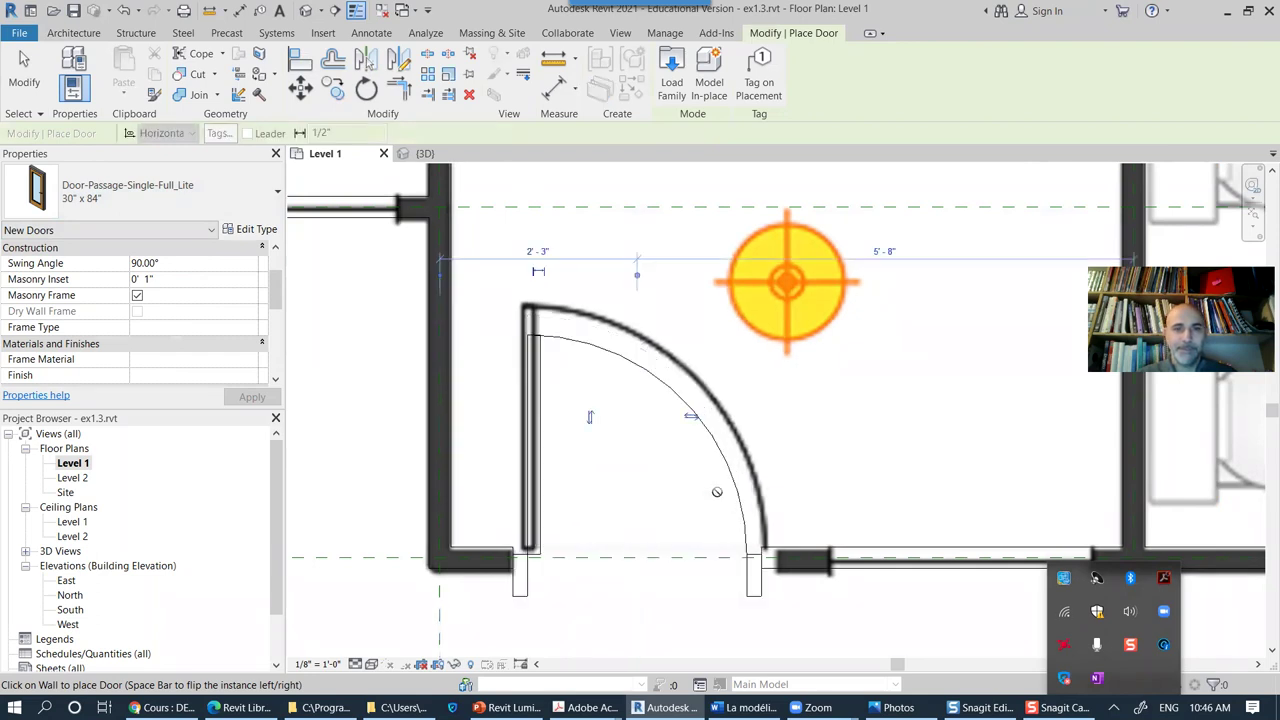
left_click(137, 297)
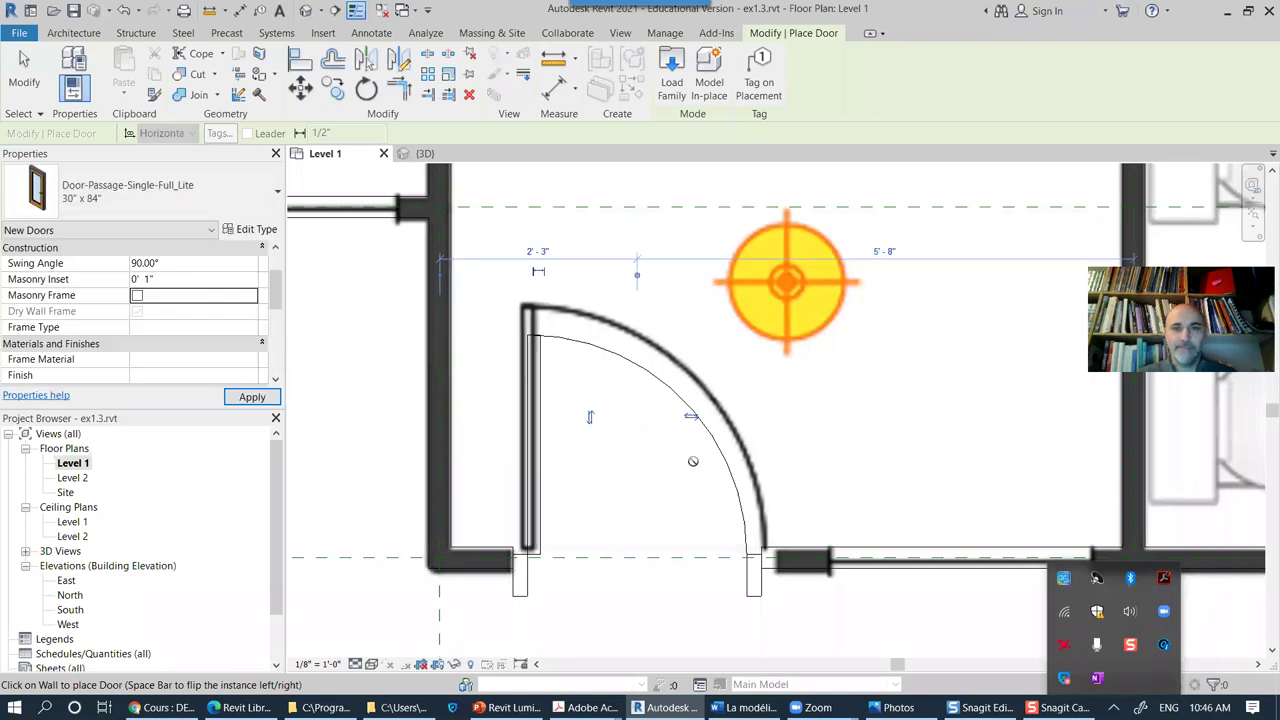
scroll(694, 460, "down", 2)
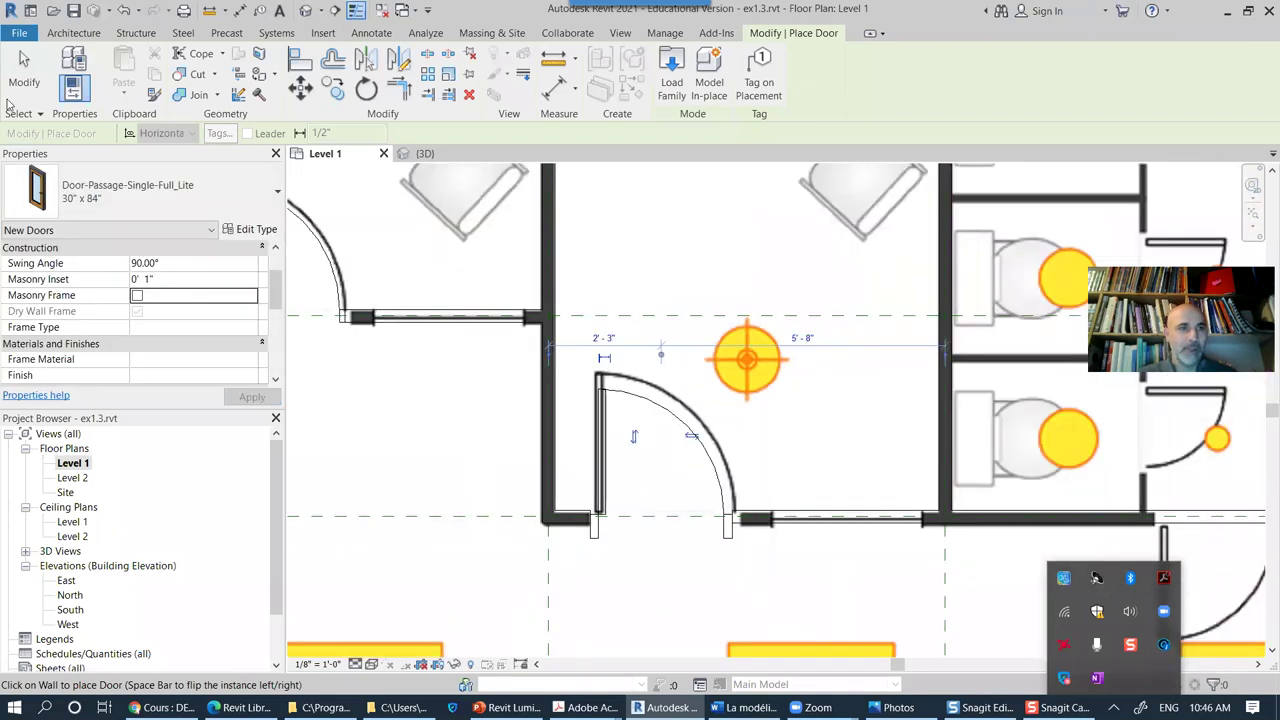
left_click(24, 72)
left_click(601, 421)
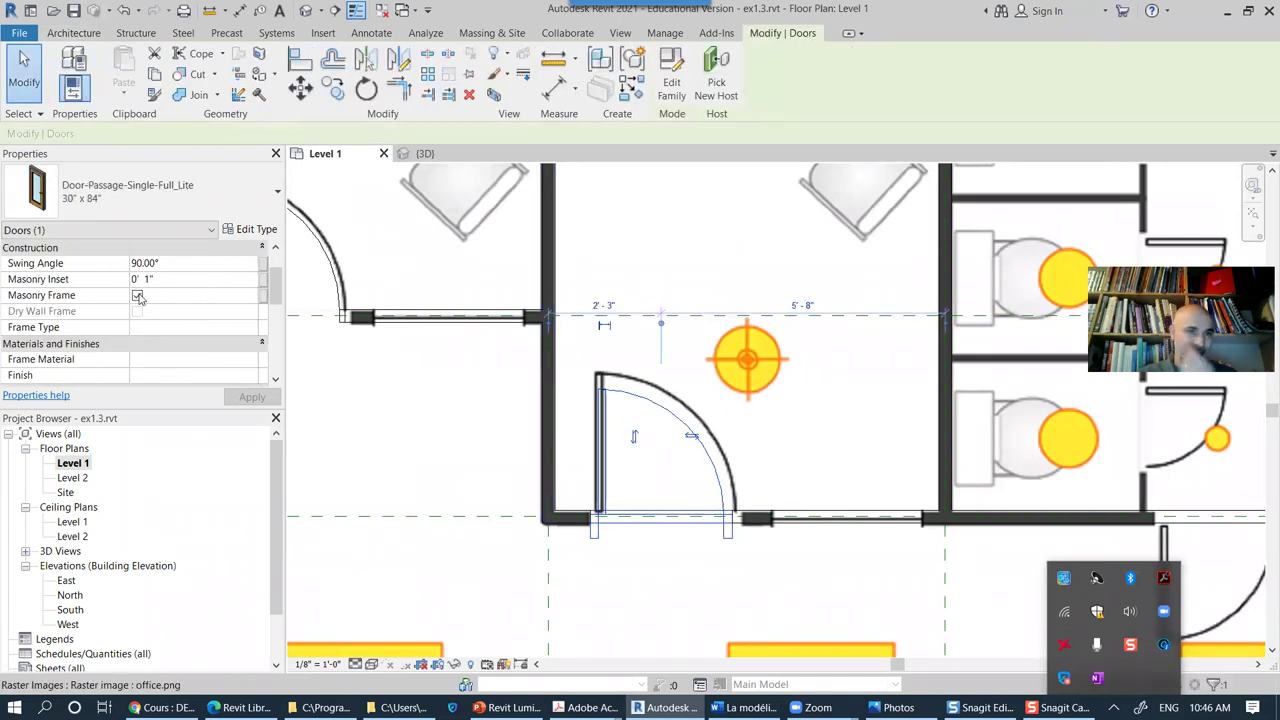
left_click(677, 577)
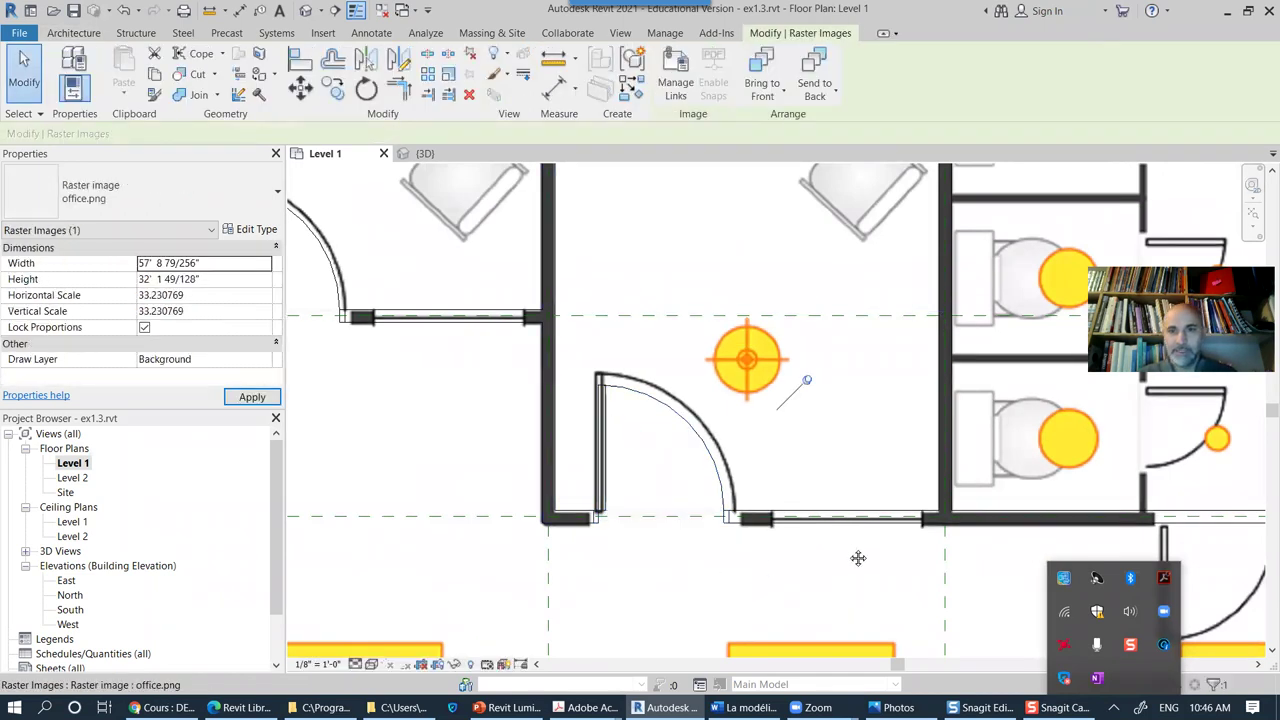
middle_click_drag(858, 557, 797, 555)
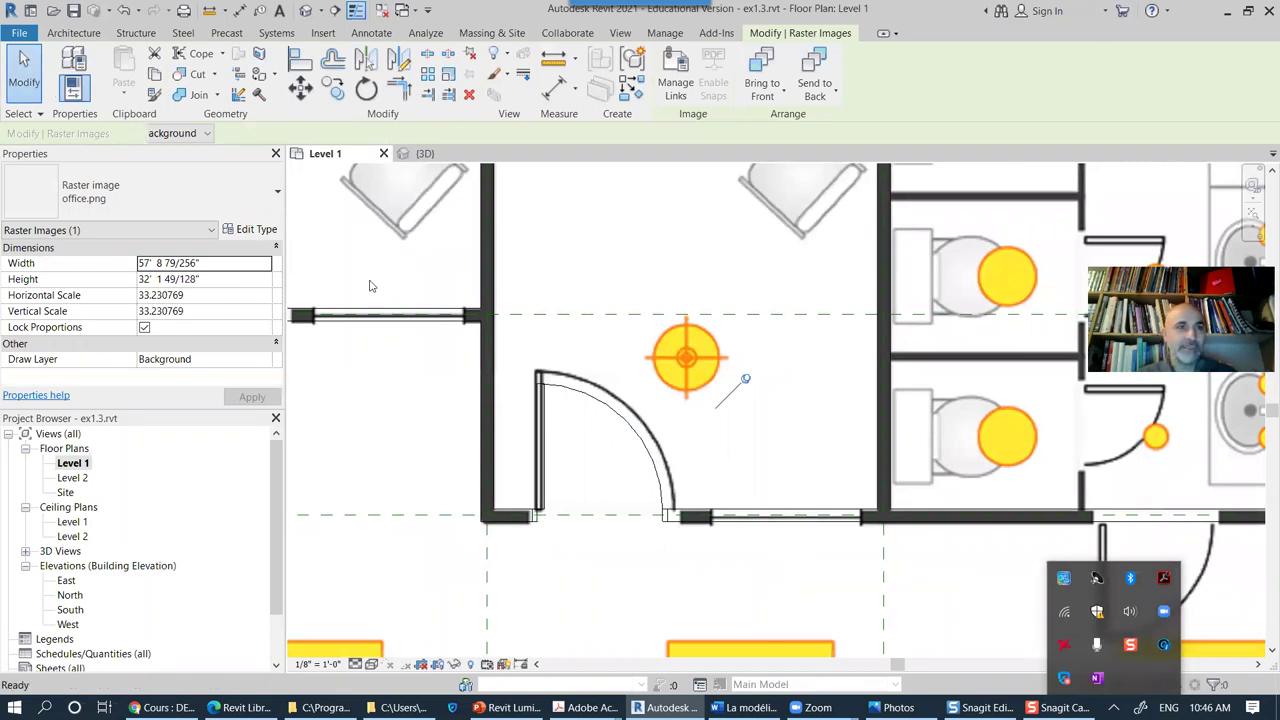
key("ctrl+c")
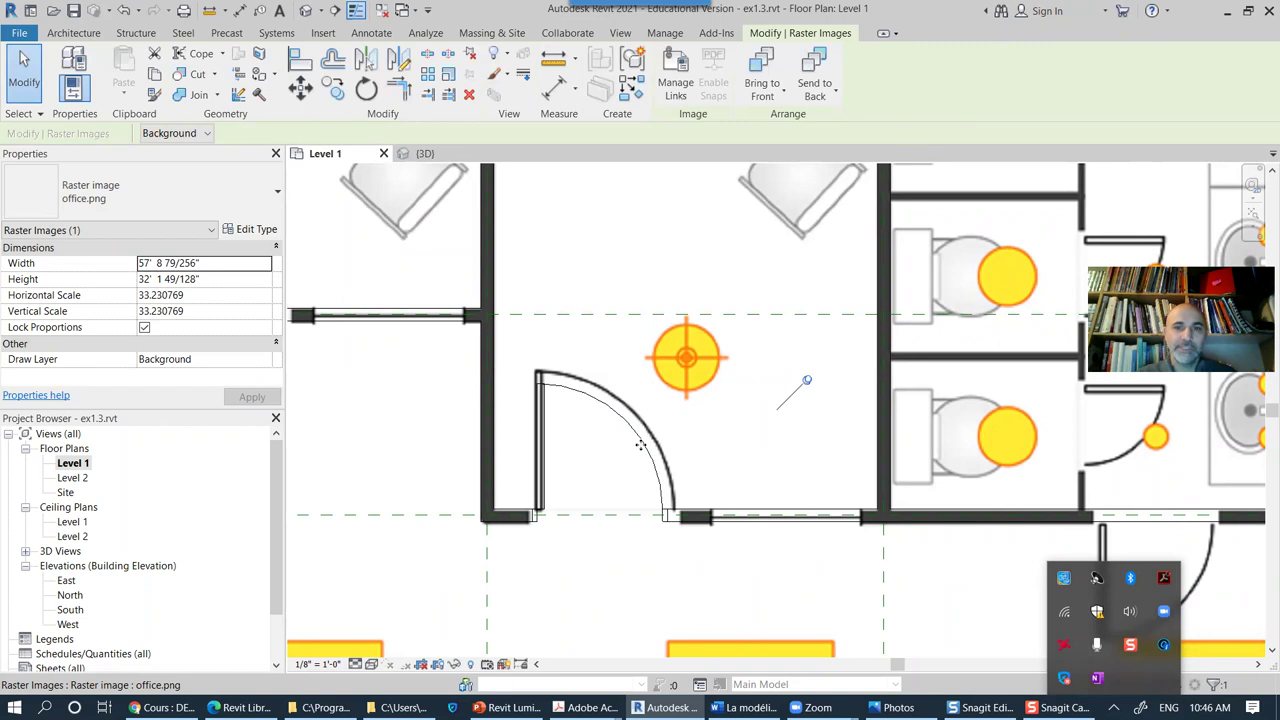
left_click_drag(806, 380, 621, 519)
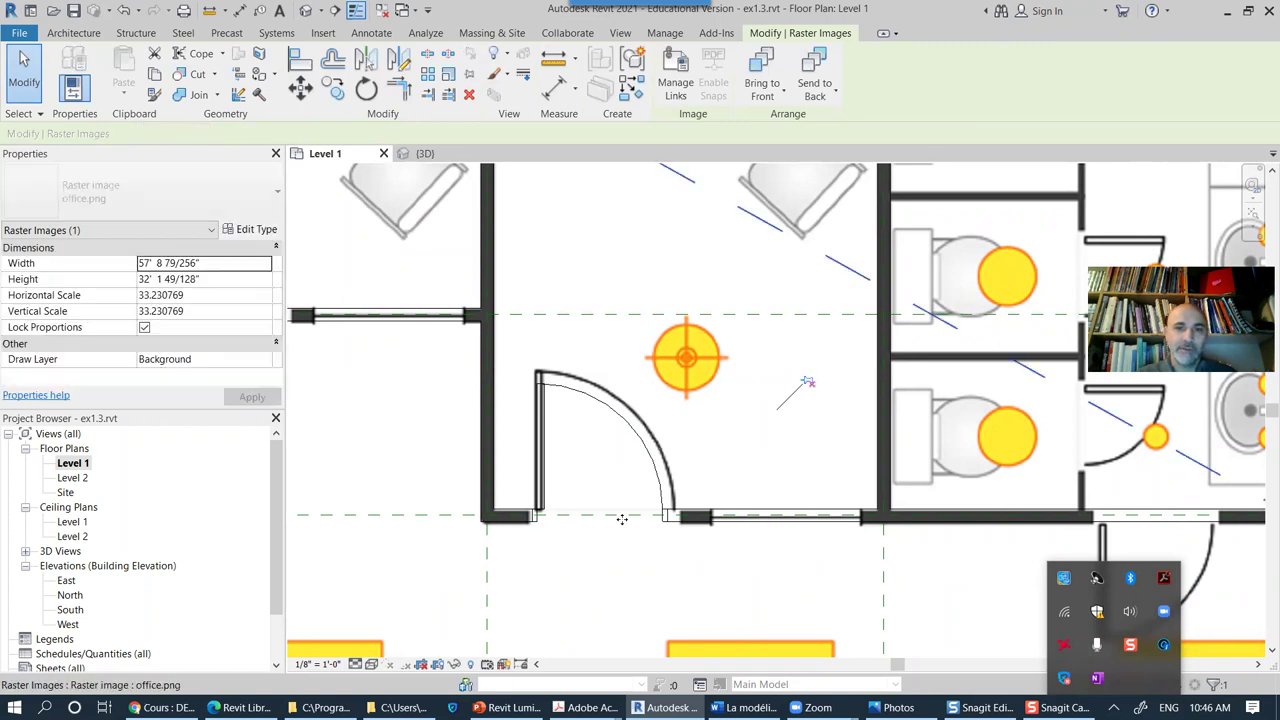
key("Escape")
left_click(632, 437)
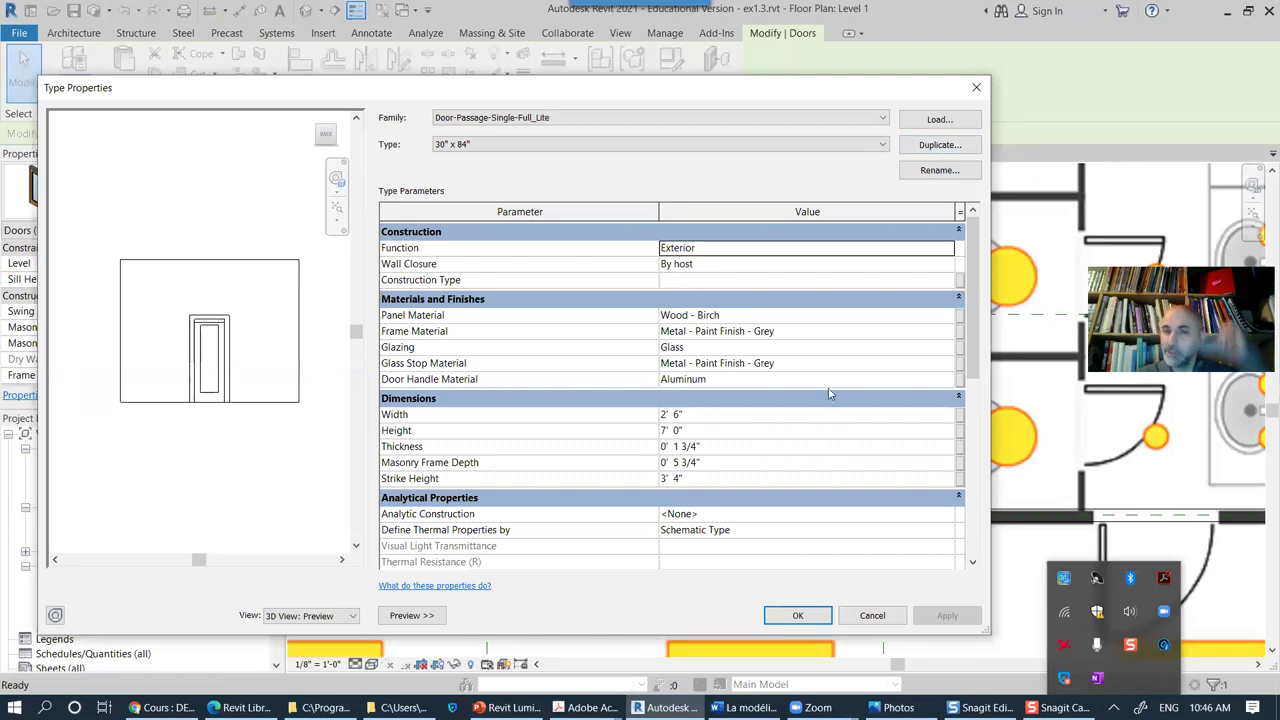
Step: Duplicate the full-lite door type as 32" x 84" 2 with a width of 2' 8"
left_click(940, 145)
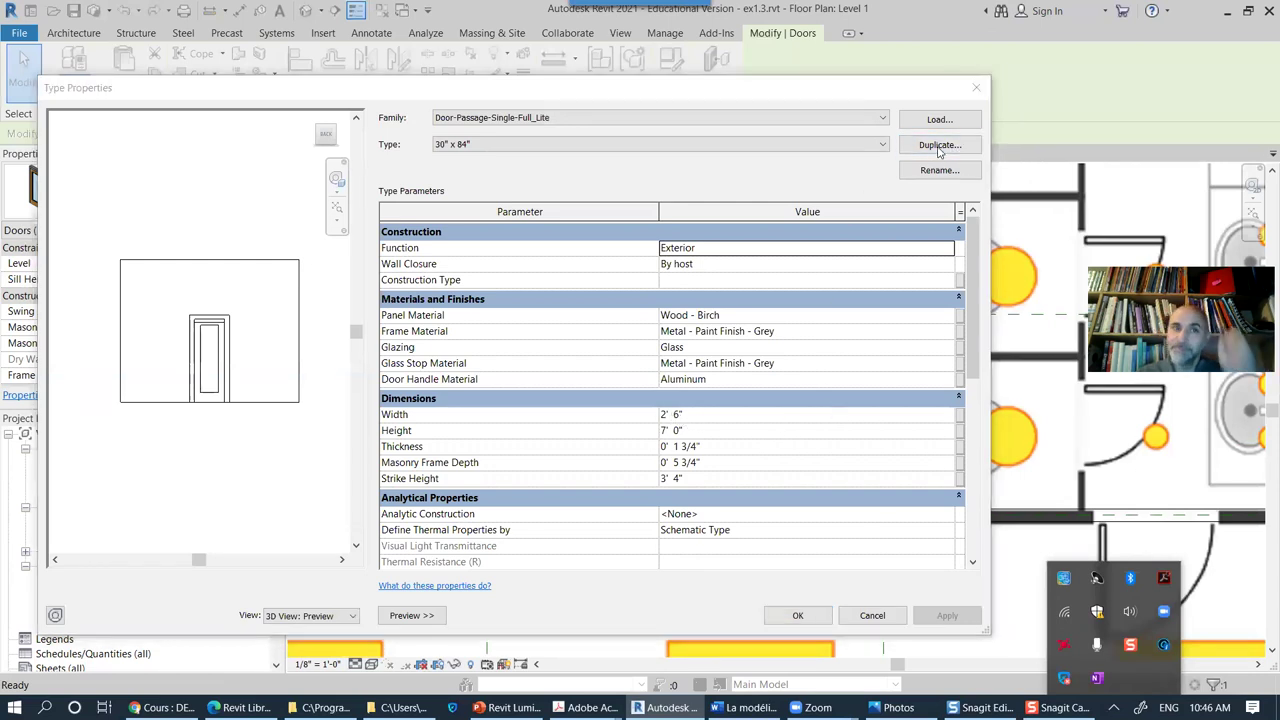
left_click(610, 476)
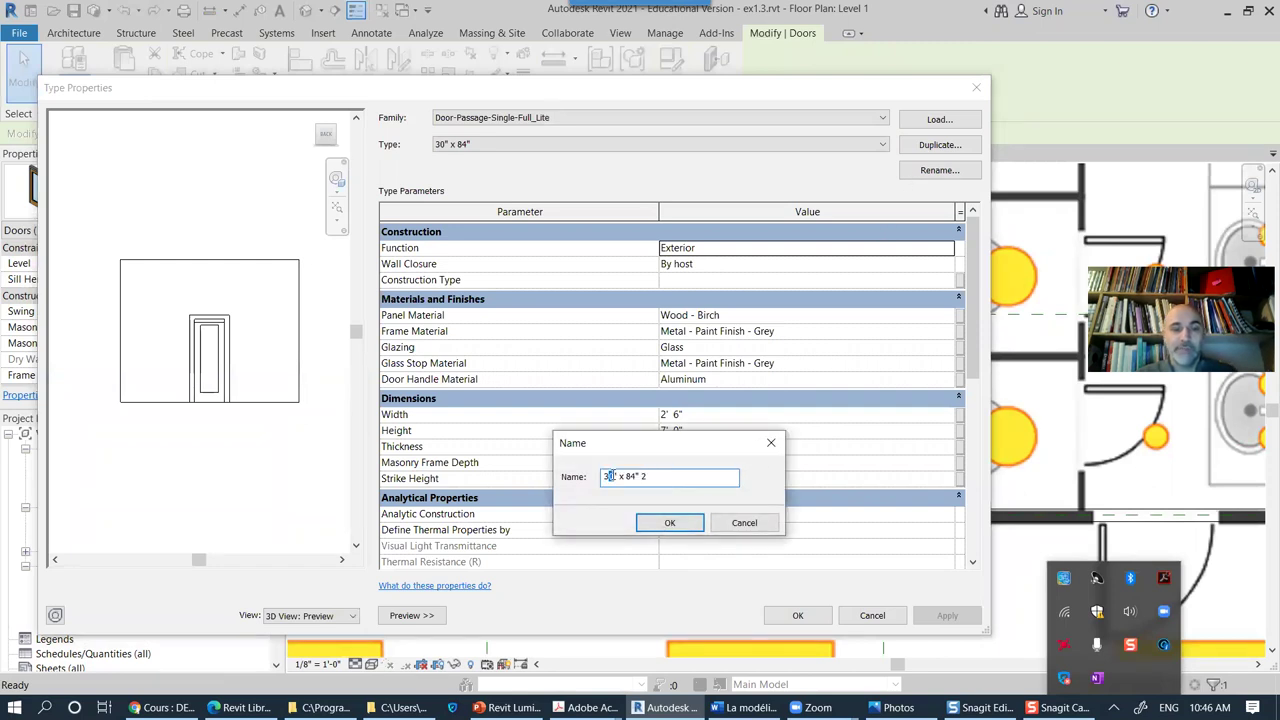
type("2")
left_click(651, 520)
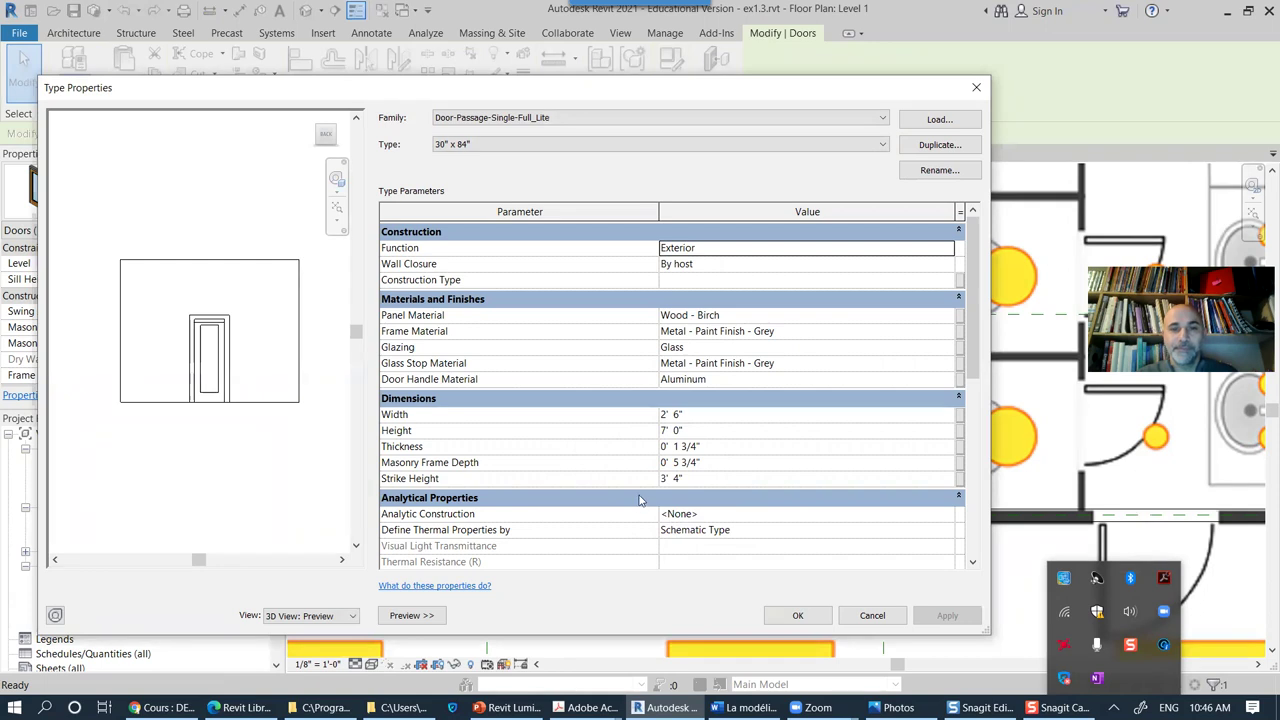
left_click(676, 415)
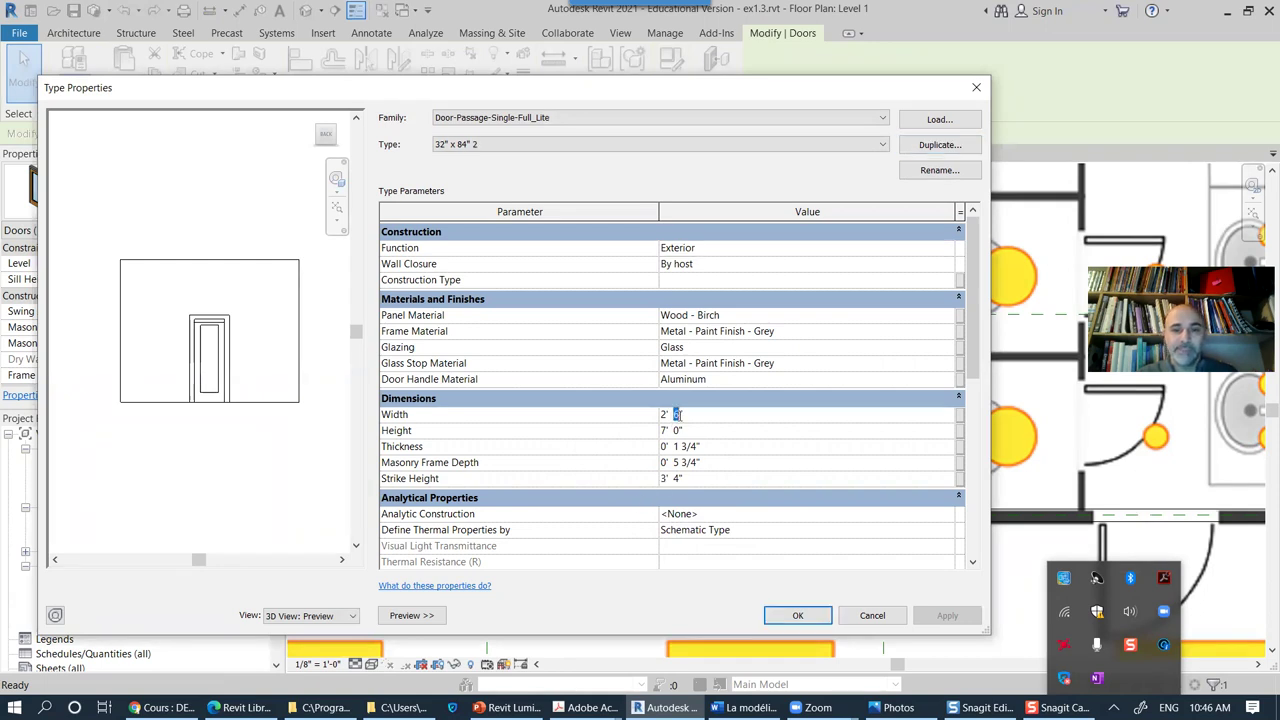
left_click(797, 615)
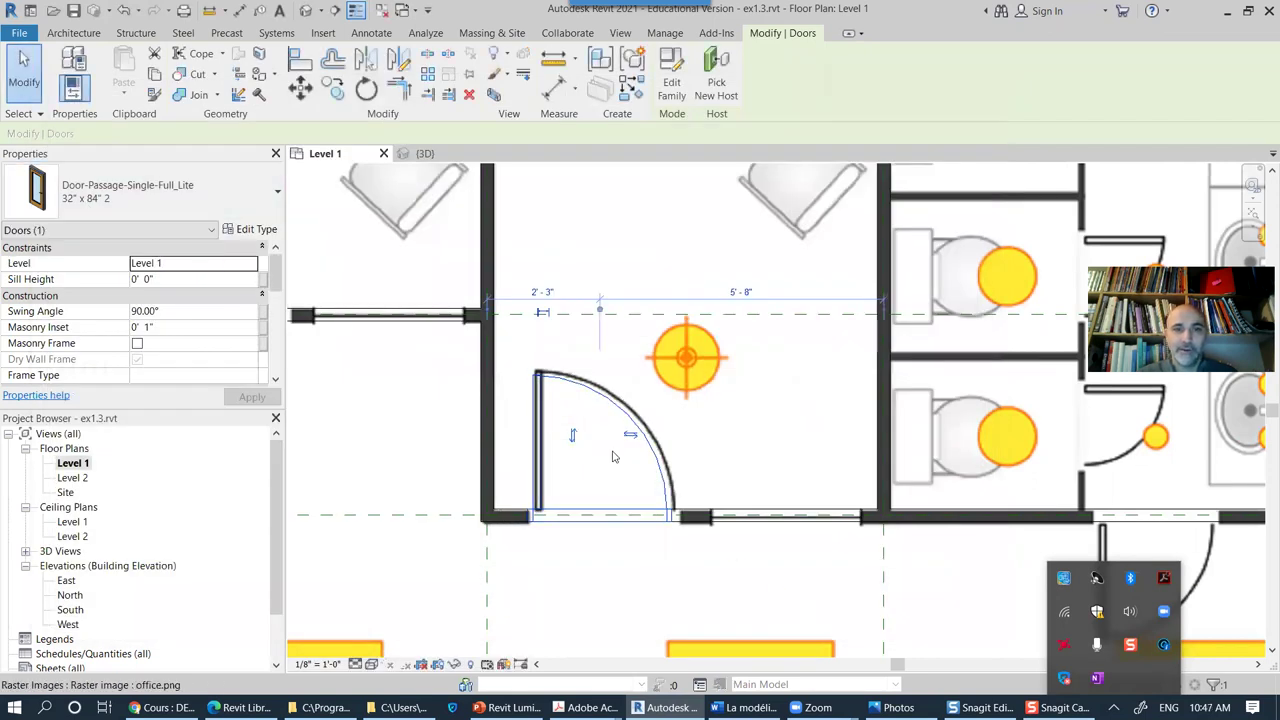
Step: Change the left office door to type 32" x 84" 2
scroll(430, 460, "down", 3)
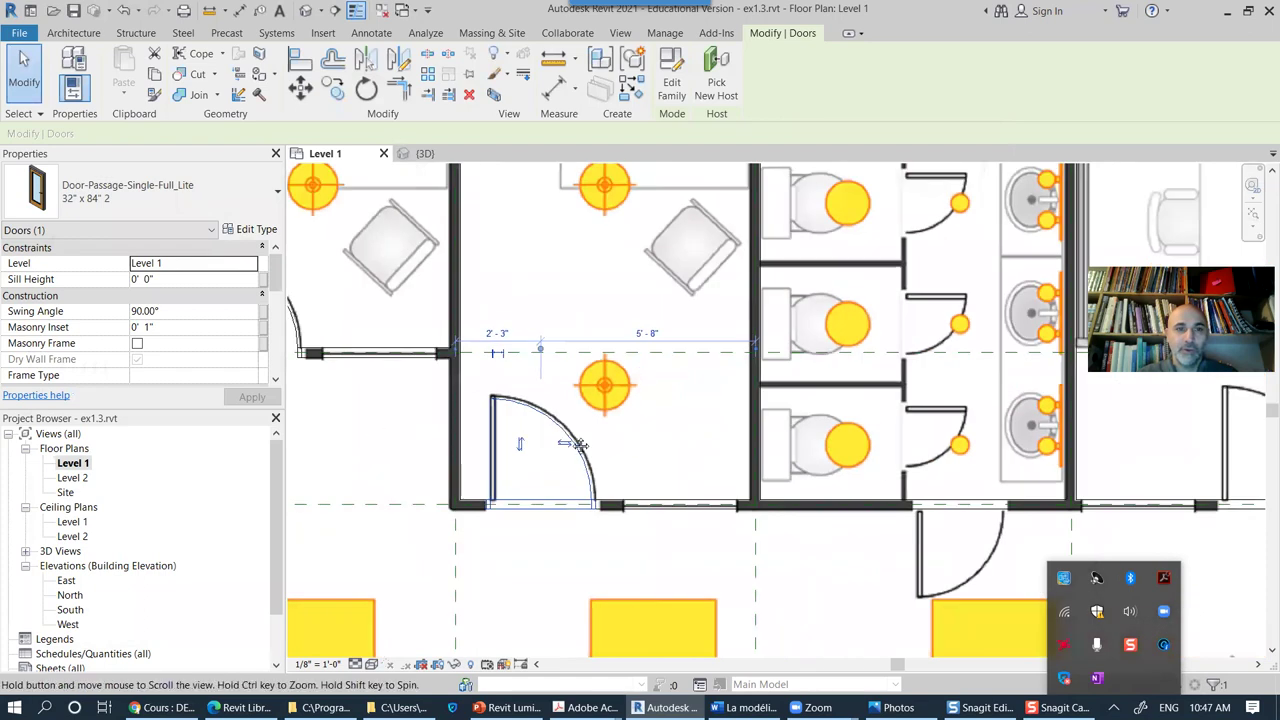
scroll(505, 368, "up", 2)
left_click(467, 280)
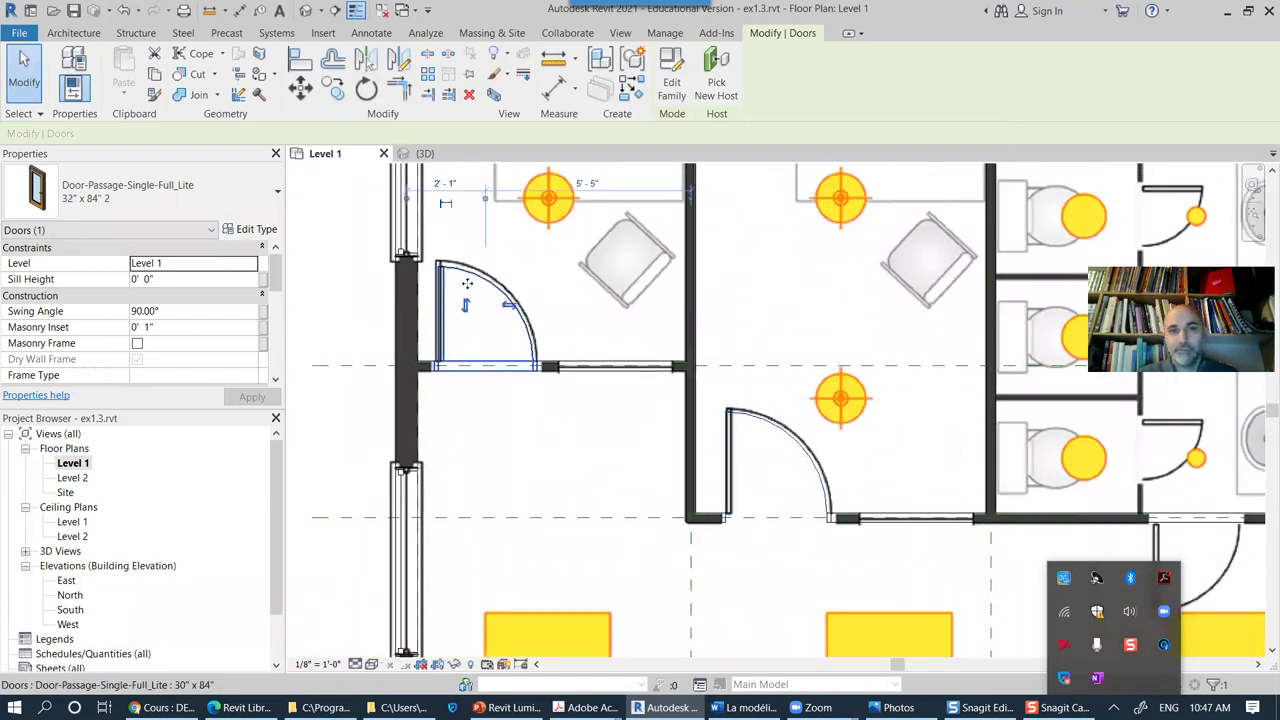
left_click(208, 208)
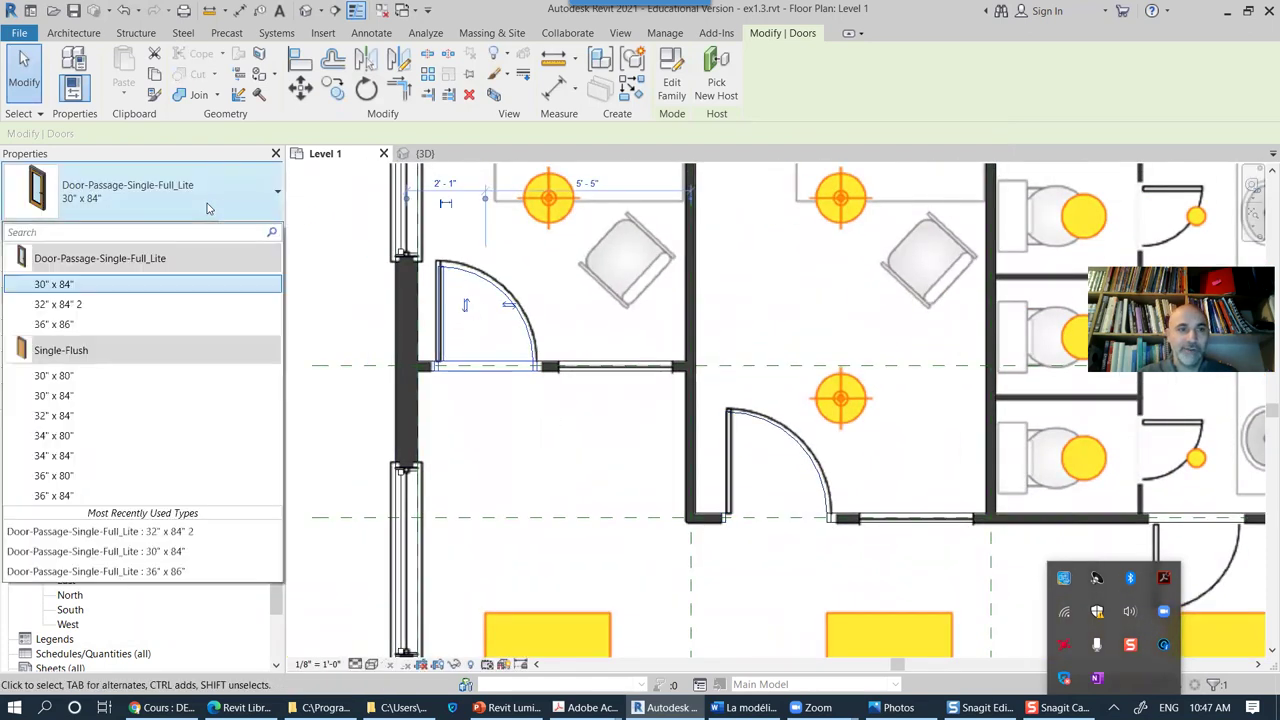
left_click(73, 308)
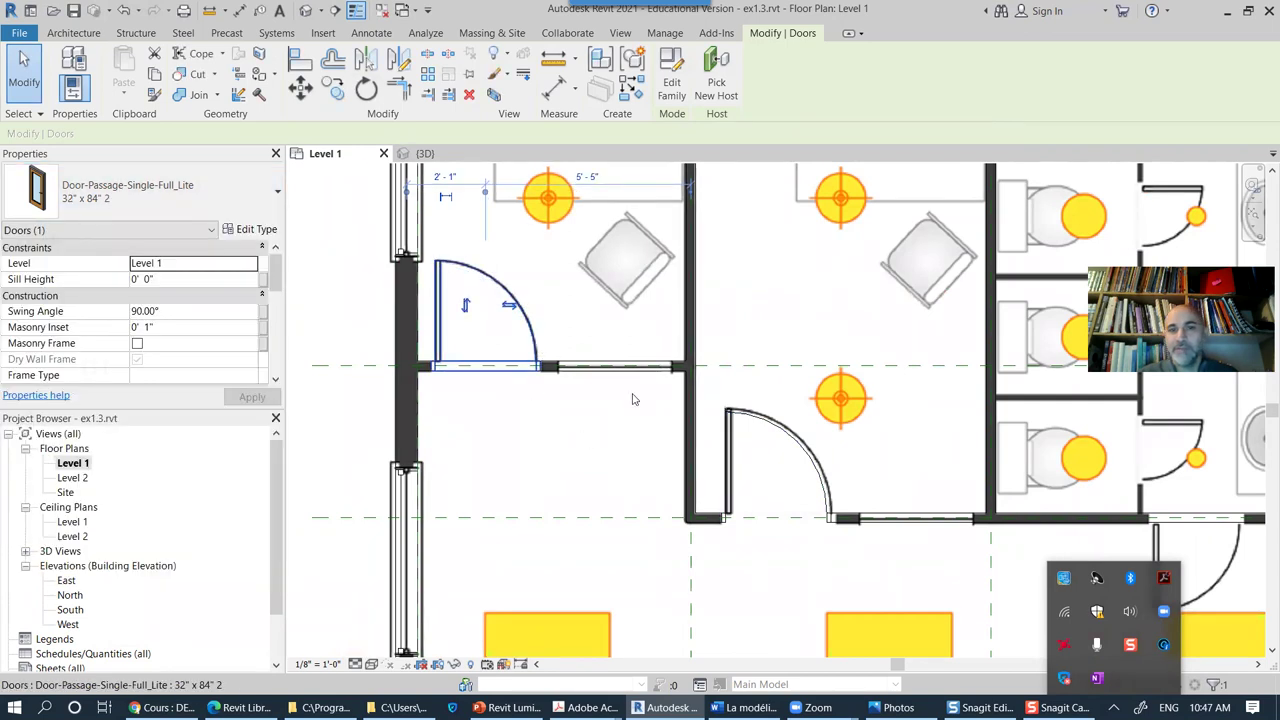
Step: Place a new full-lite passage door in the wall below the washrooms
middle_click_drag(749, 513, 514, 480)
middle_click_drag(829, 463, 666, 480)
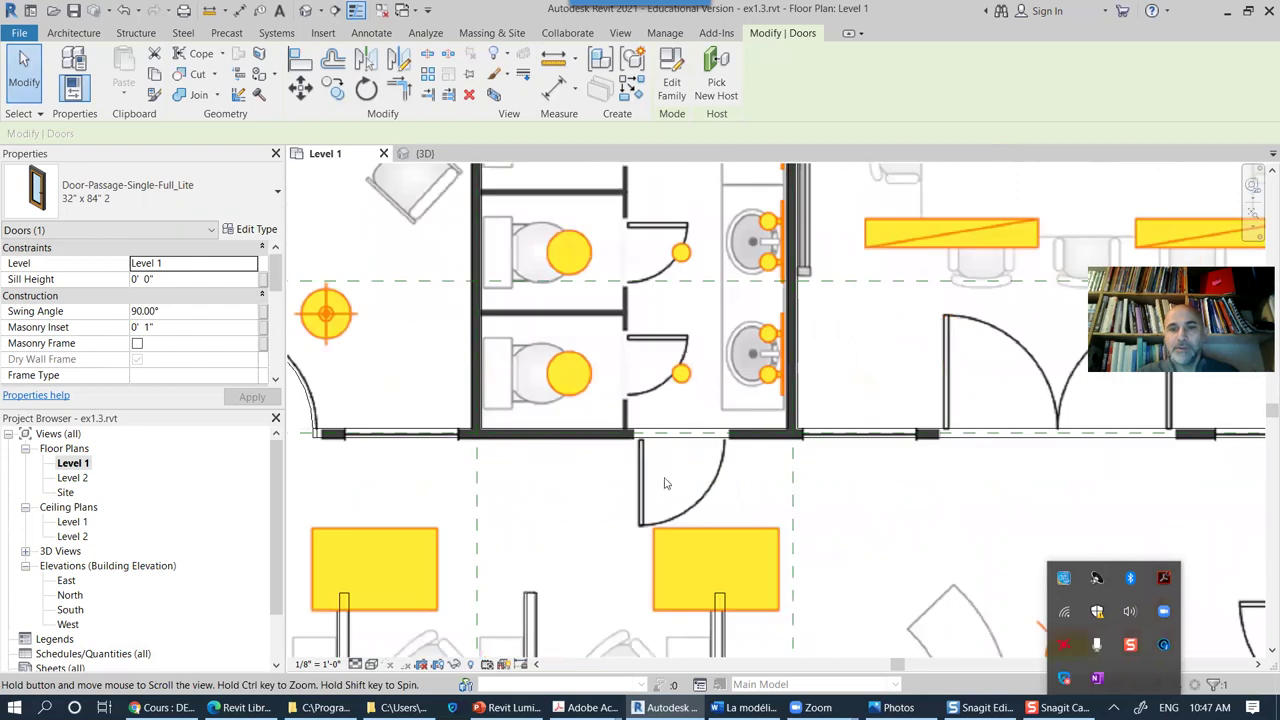
scroll(664, 482, "up", 5)
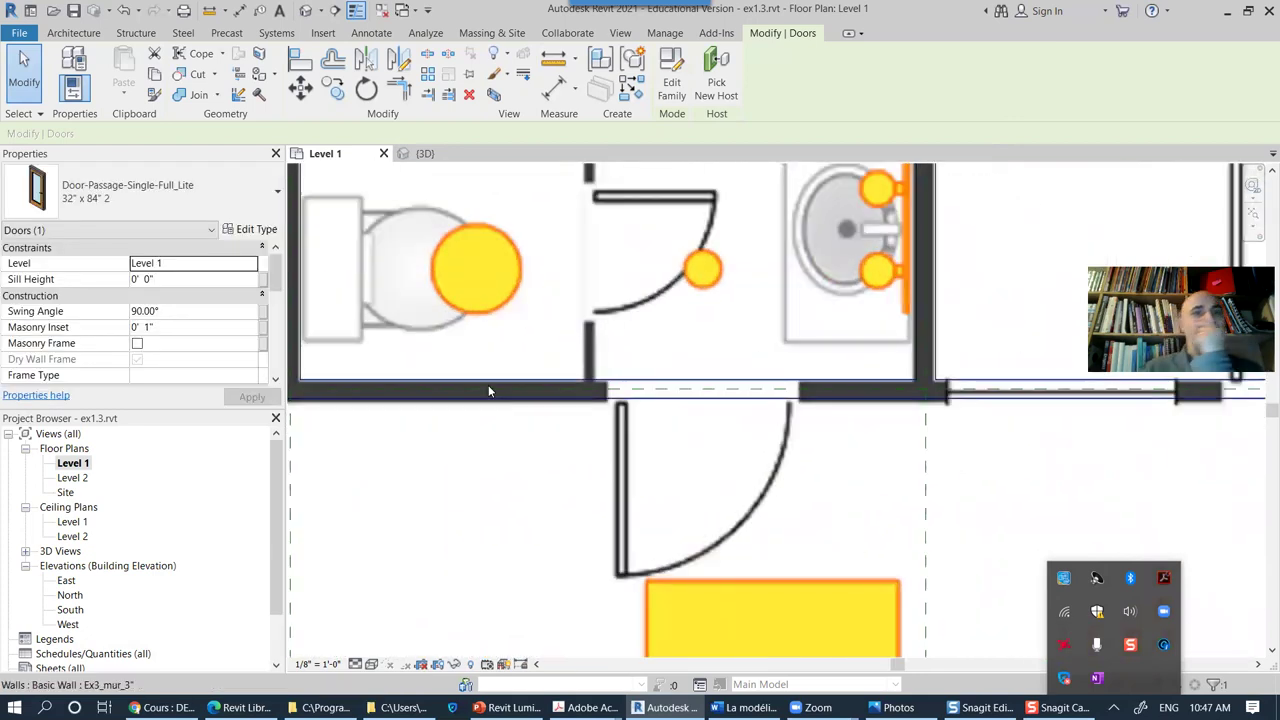
left_click(73, 33)
left_click(103, 57)
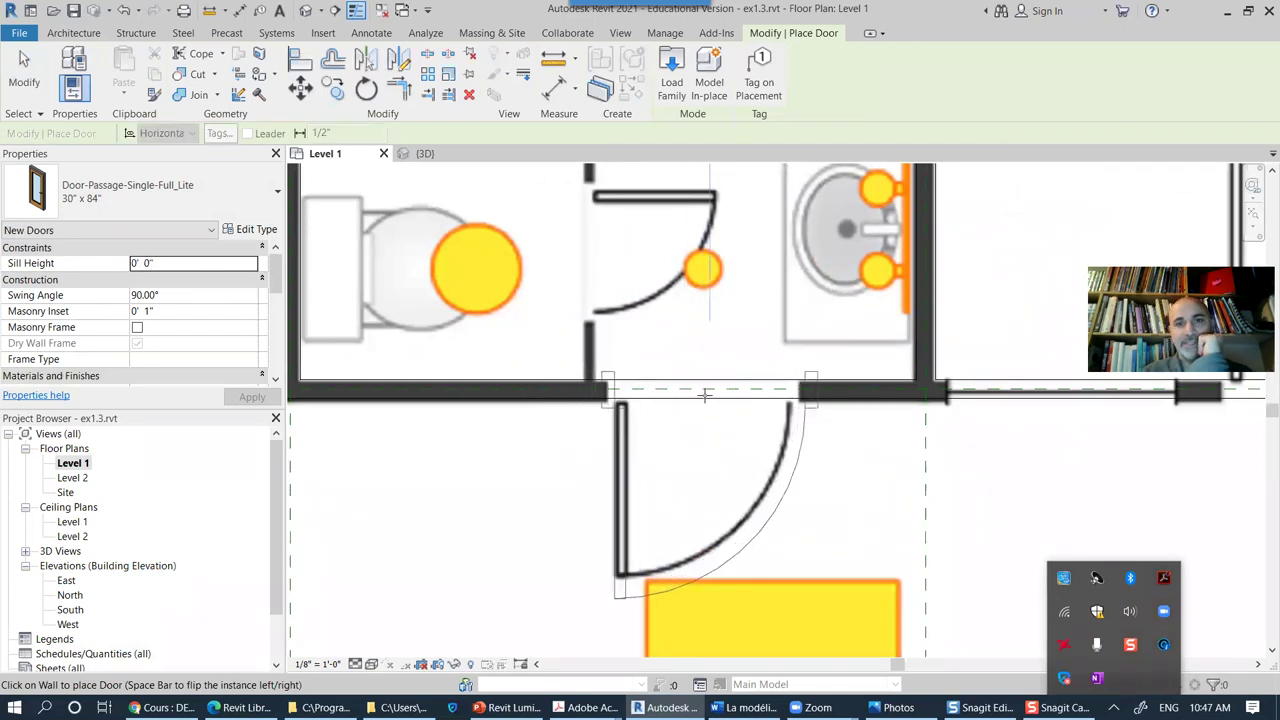
left_click(703, 395)
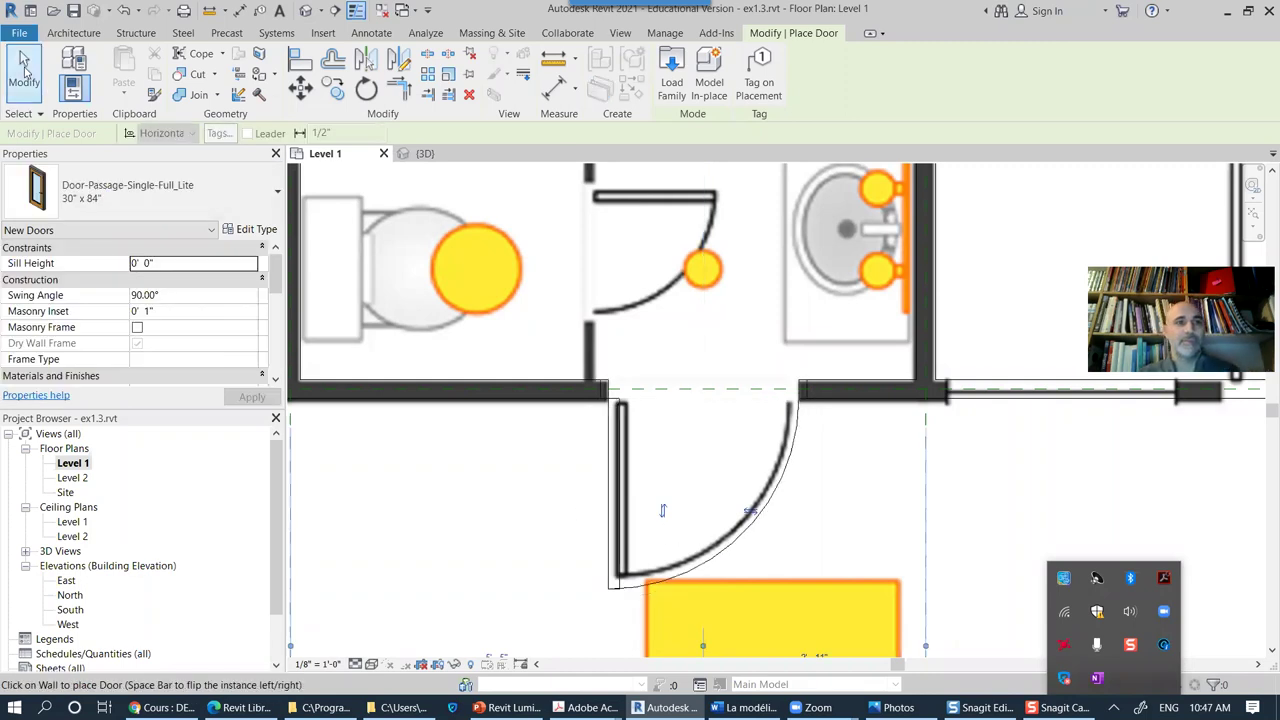
left_click(25, 62)
middle_click_drag(797, 445, 677, 500)
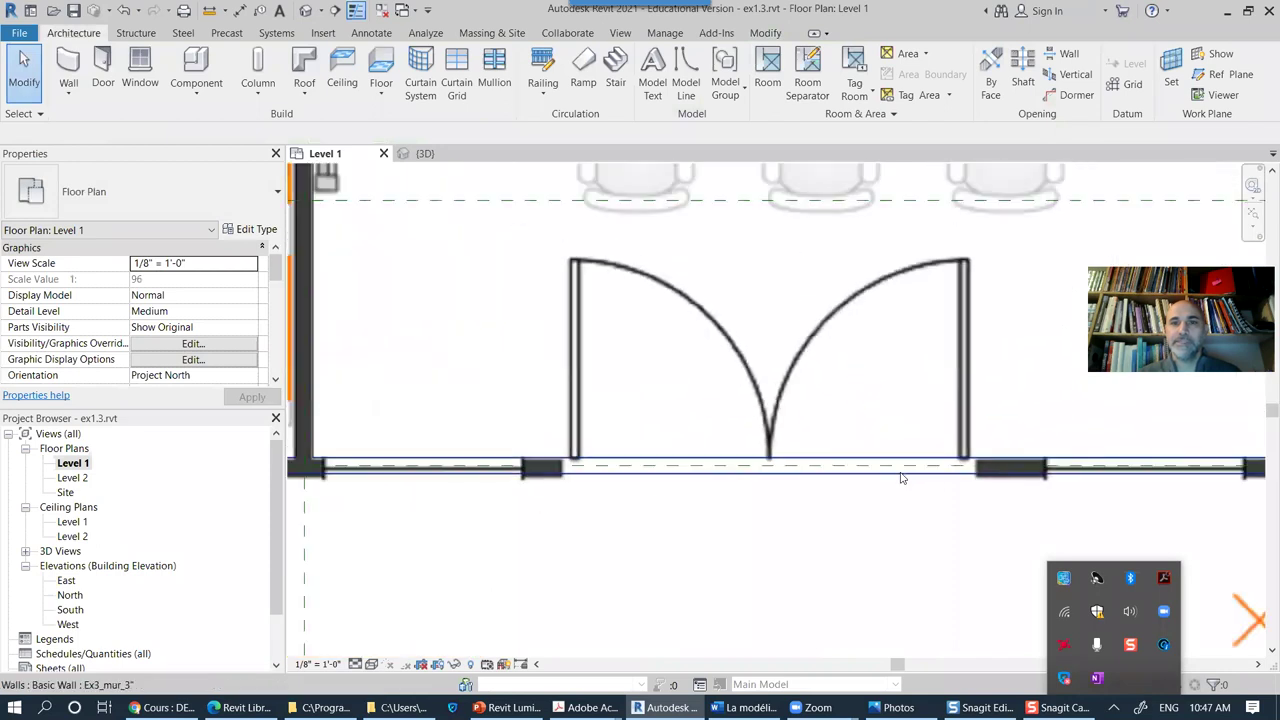
scroll(900, 478, "down", 3)
middle_click_drag(888, 500, 812, 497)
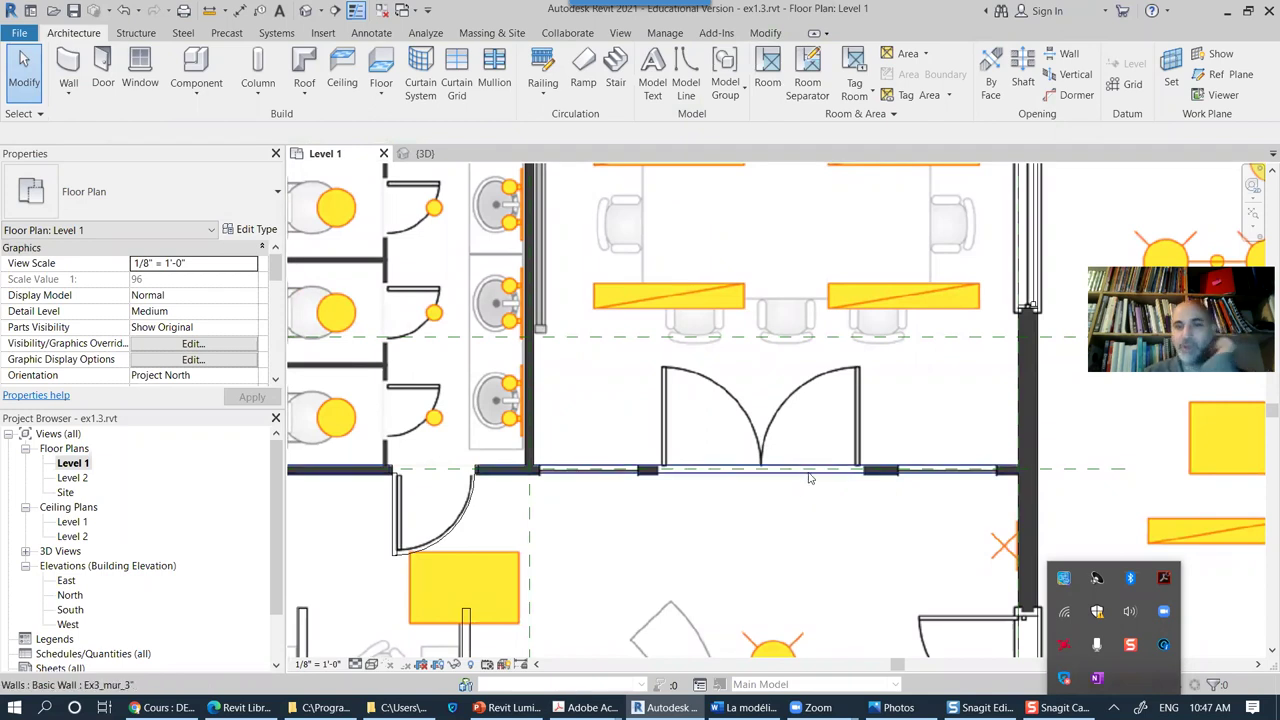
scroll(766, 282, "down", 2)
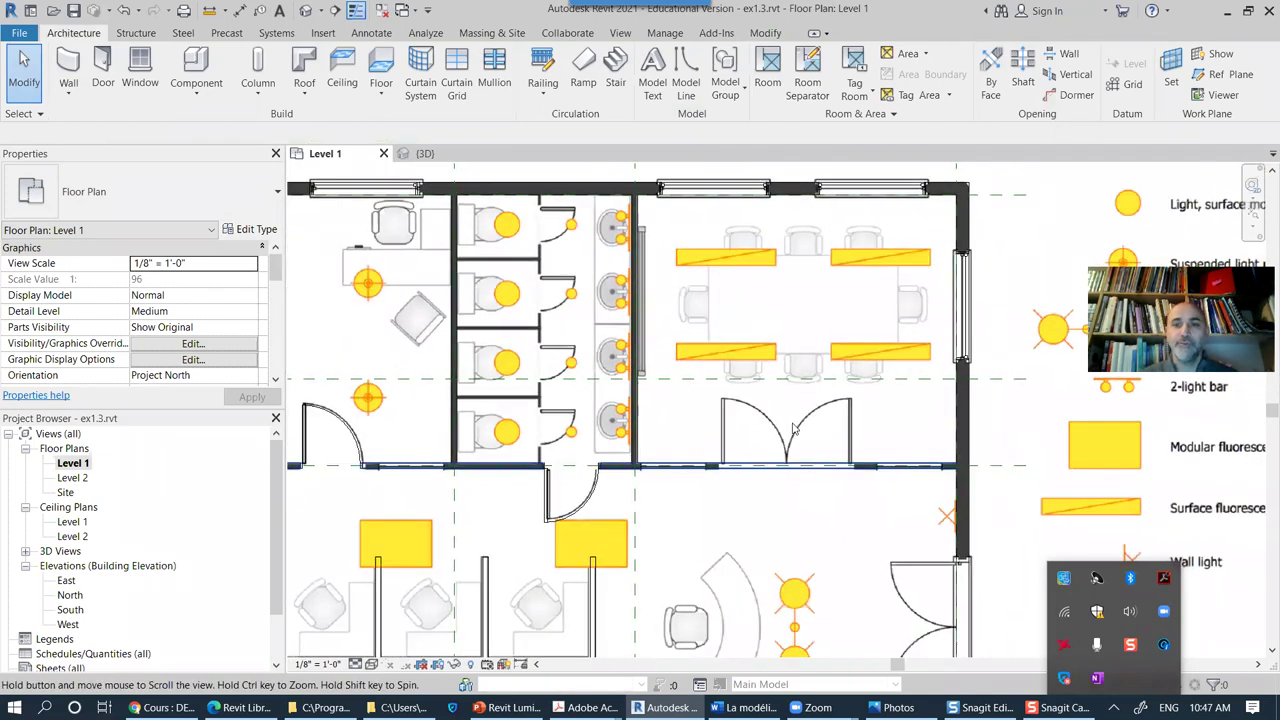
Step: Load the Commercial Door-Exterior-Double-Two_Lite family with its 84" x 84" type
left_click(103, 62)
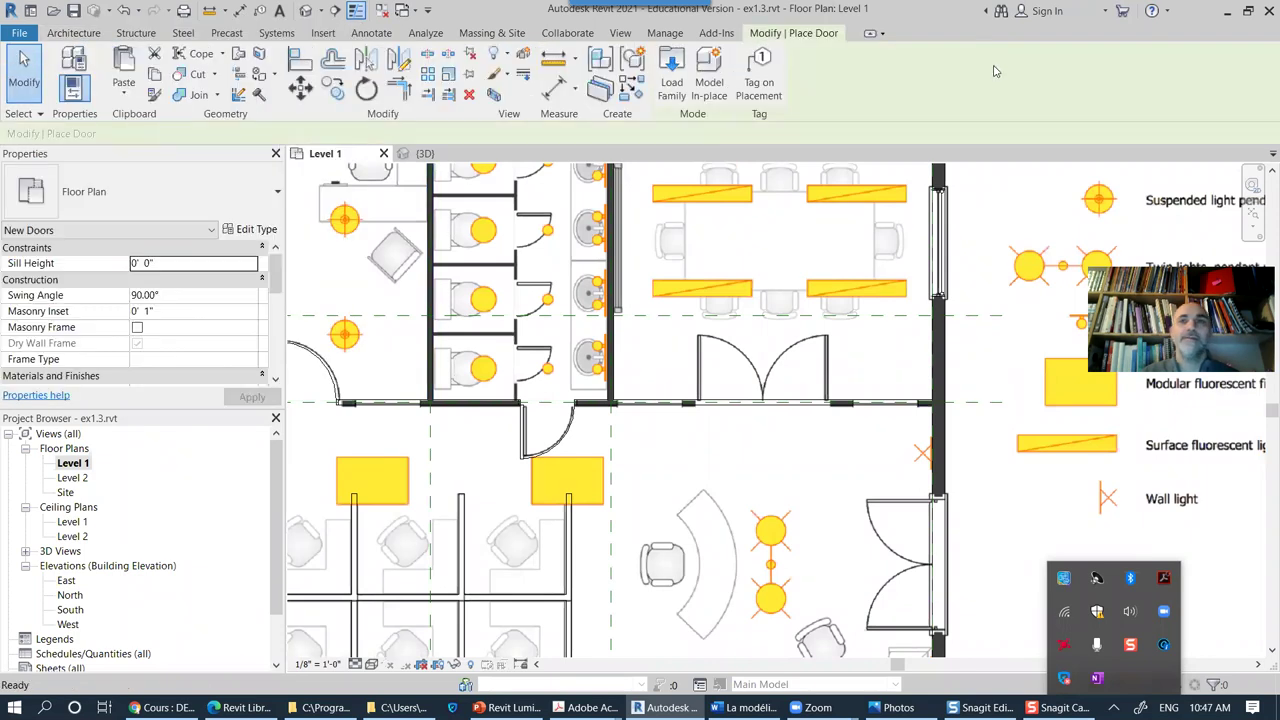
left_click(671, 88)
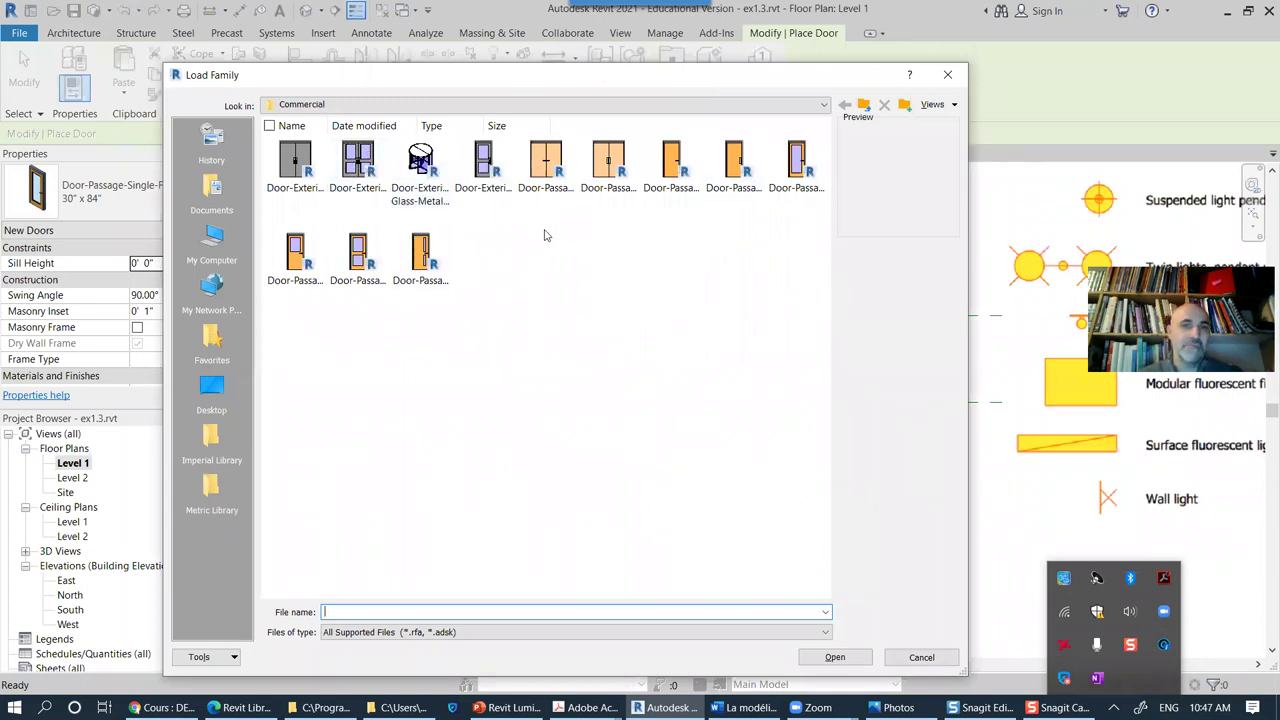
left_click(357, 165)
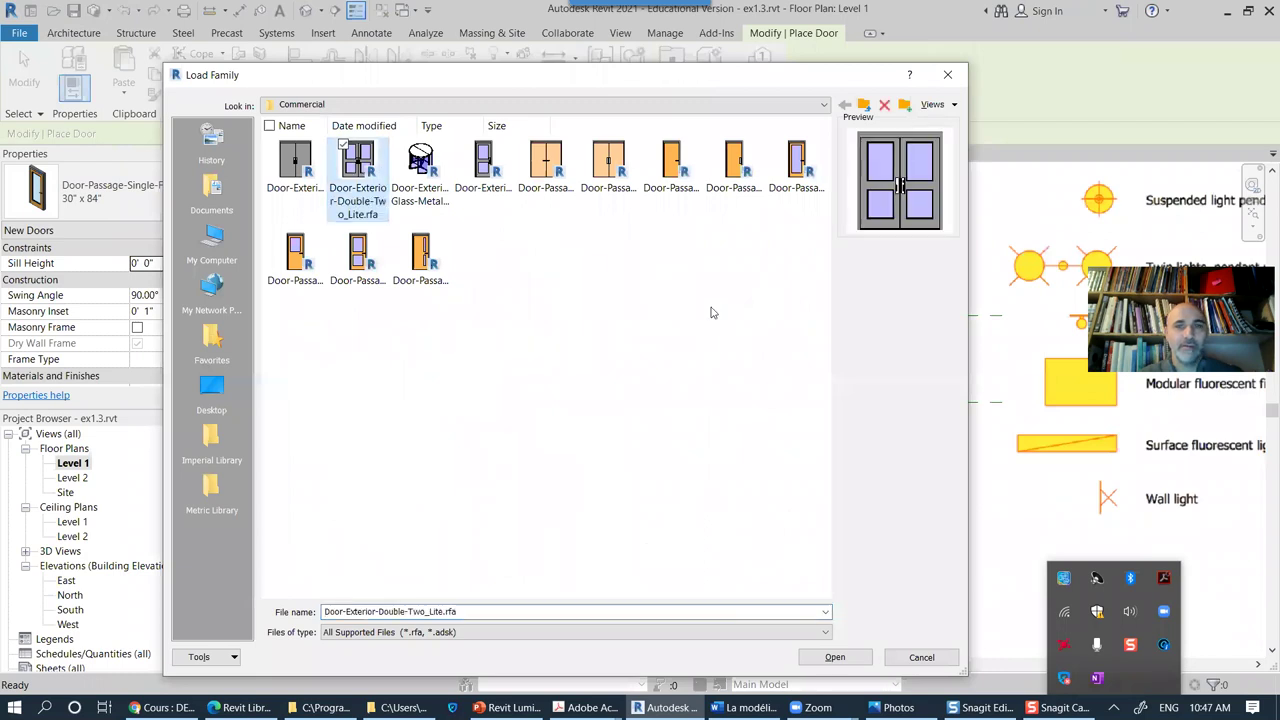
left_click(855, 658)
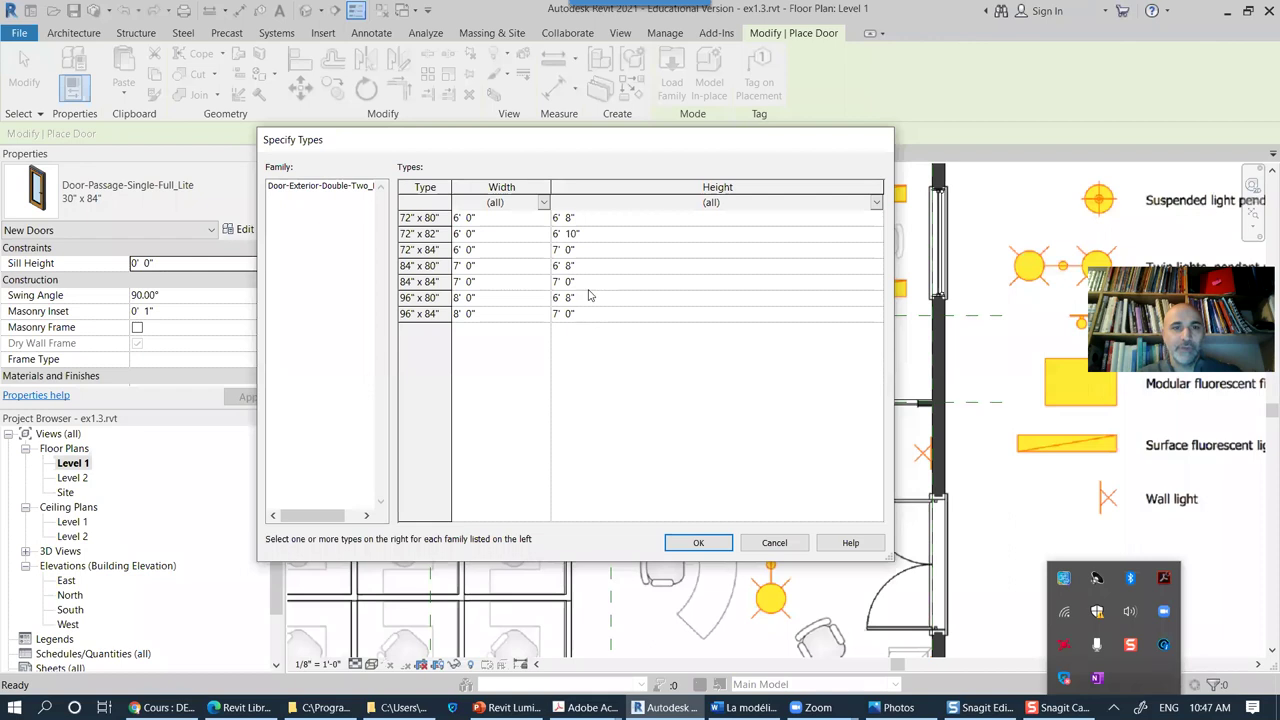
left_click(463, 284)
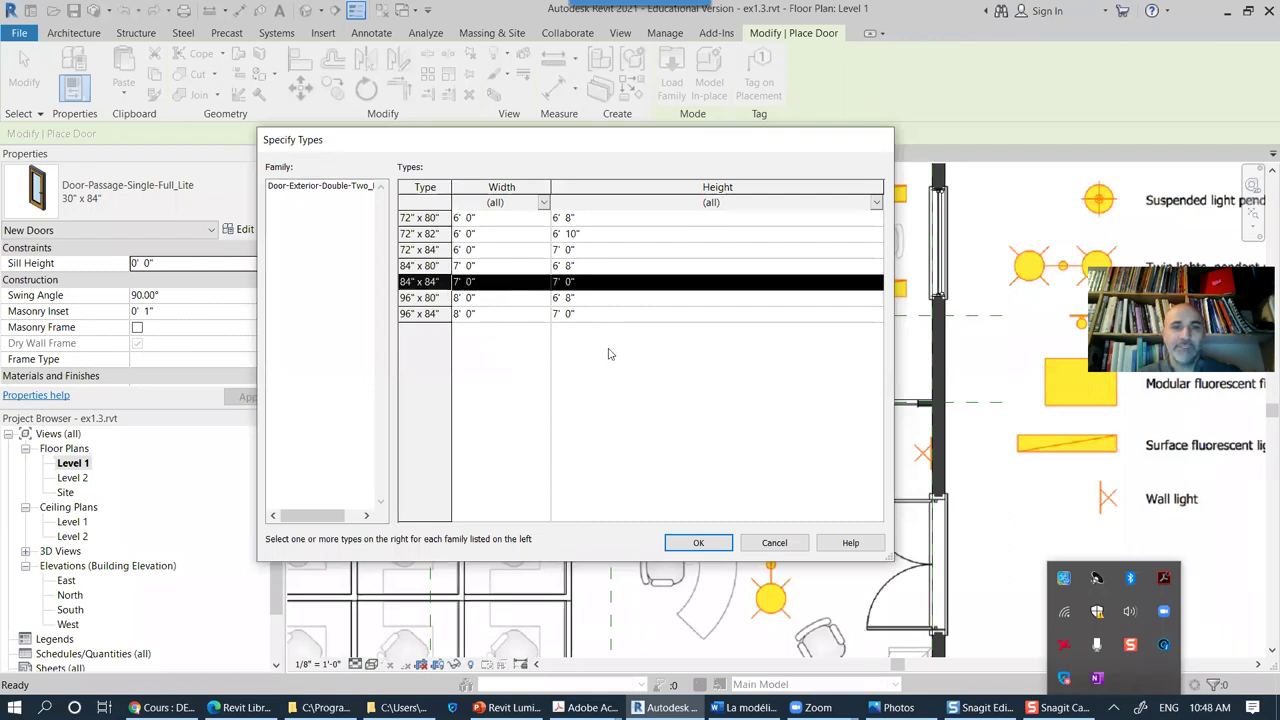
left_click(698, 542)
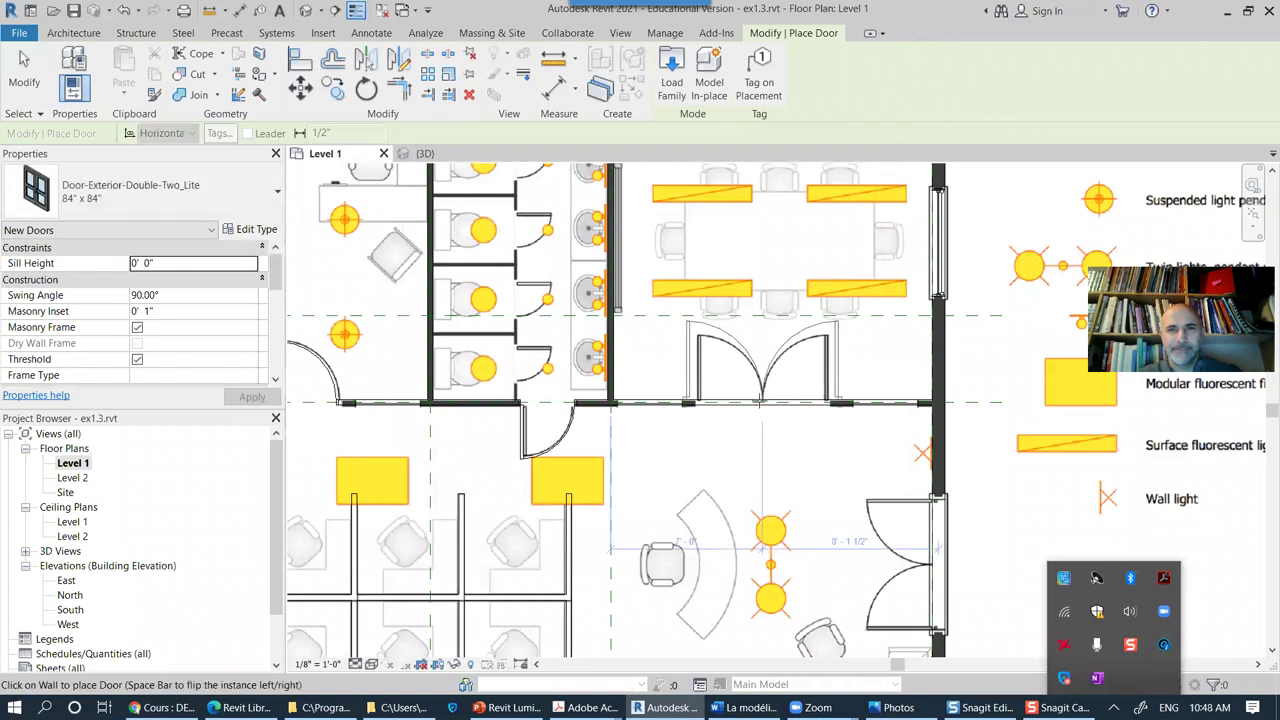
Step: Stop door placement and check the double door just placed in the Level 1 wall
scroll(762, 402, "up", 1)
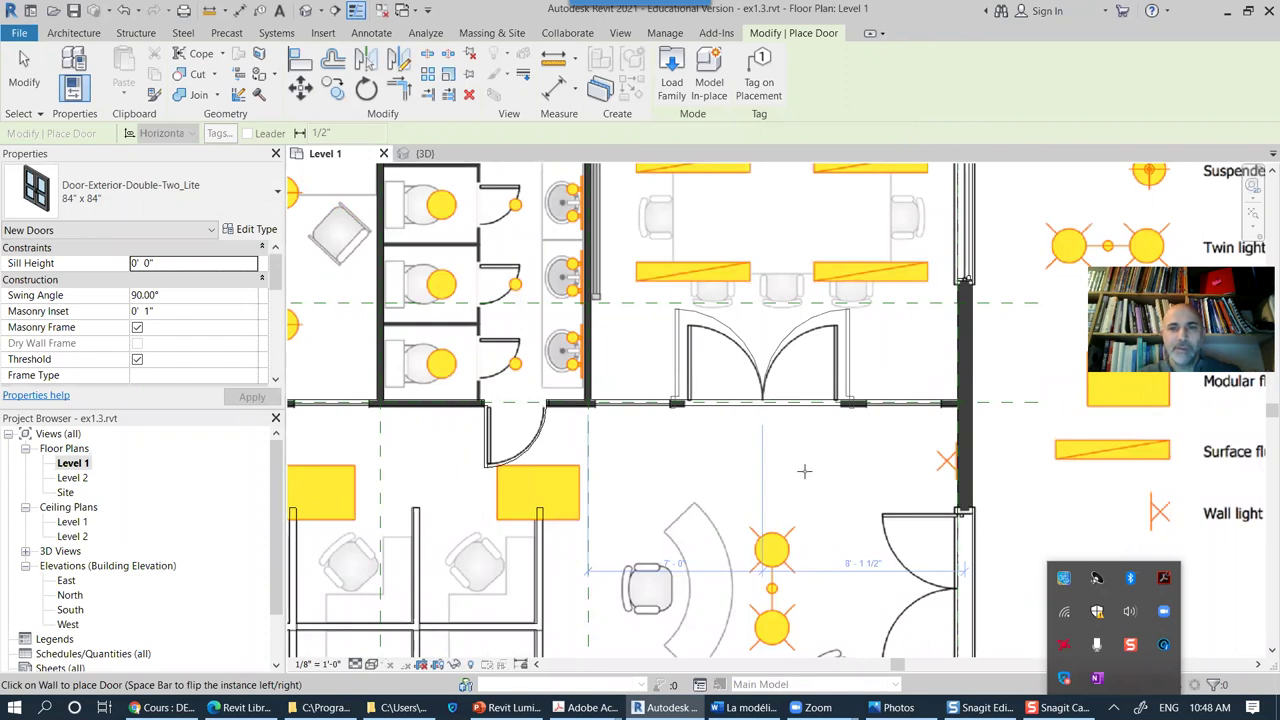
scroll(804, 470, "down", 1)
middle_click_drag(695, 420, 483, 314)
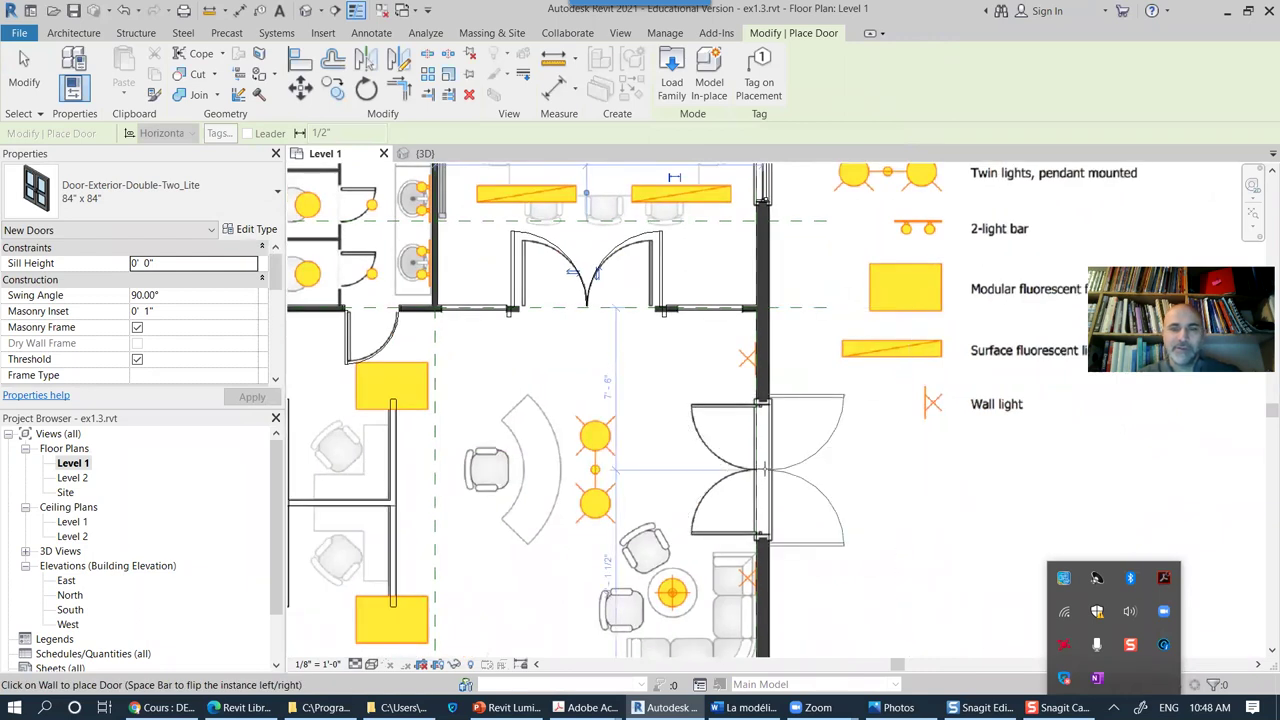
key("Escape")
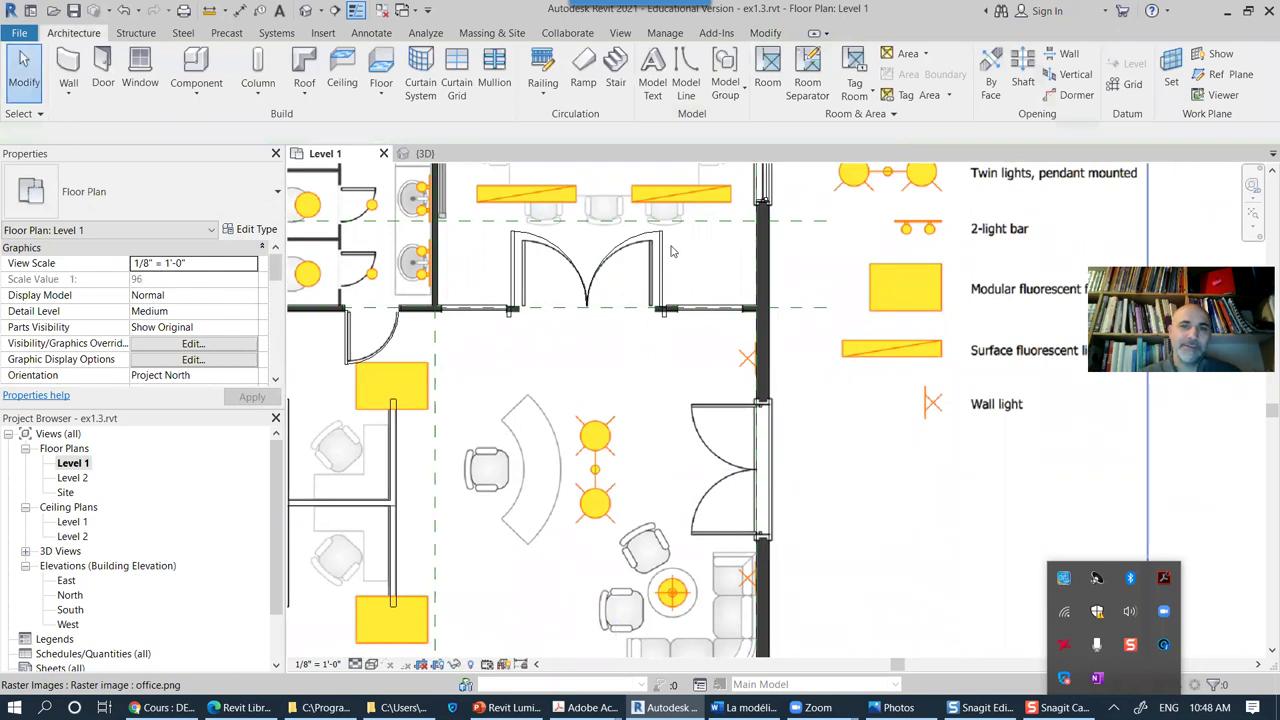
left_click(665, 253)
key("Escape")
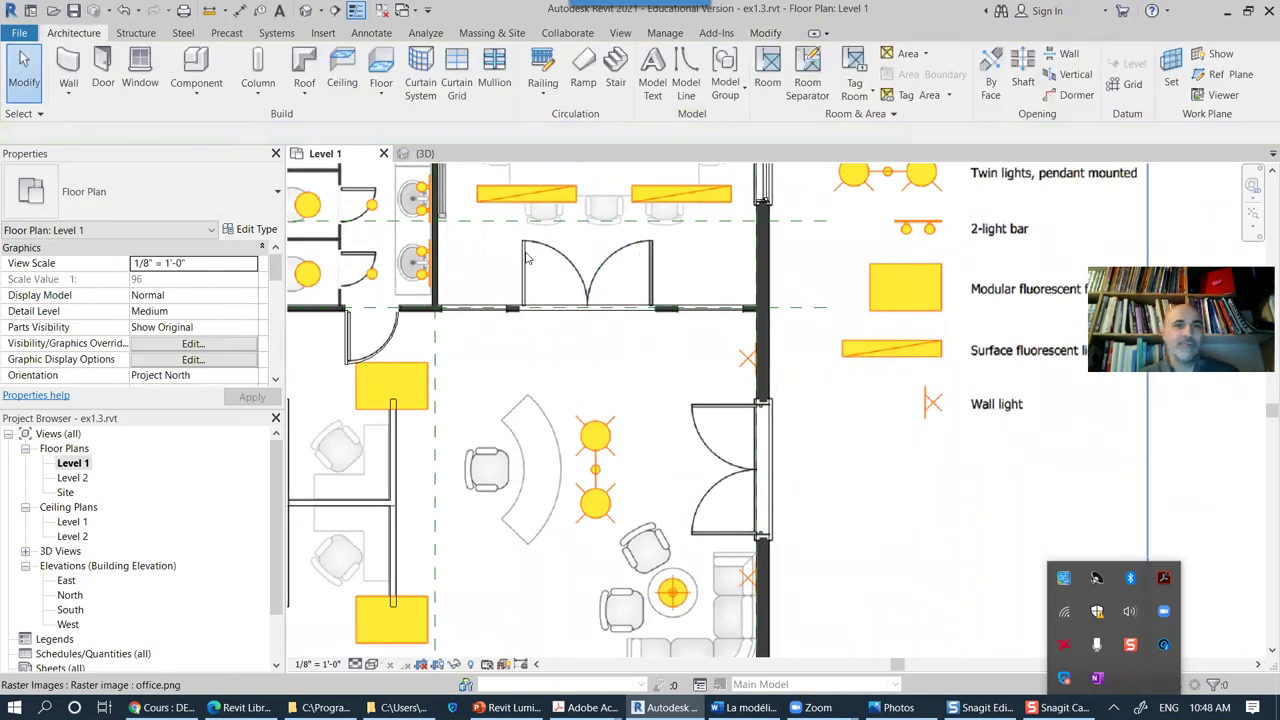
Step: Load Door-Exterior-Double-Two_Lite again, this time with its 72" x 84" type
left_click(103, 70)
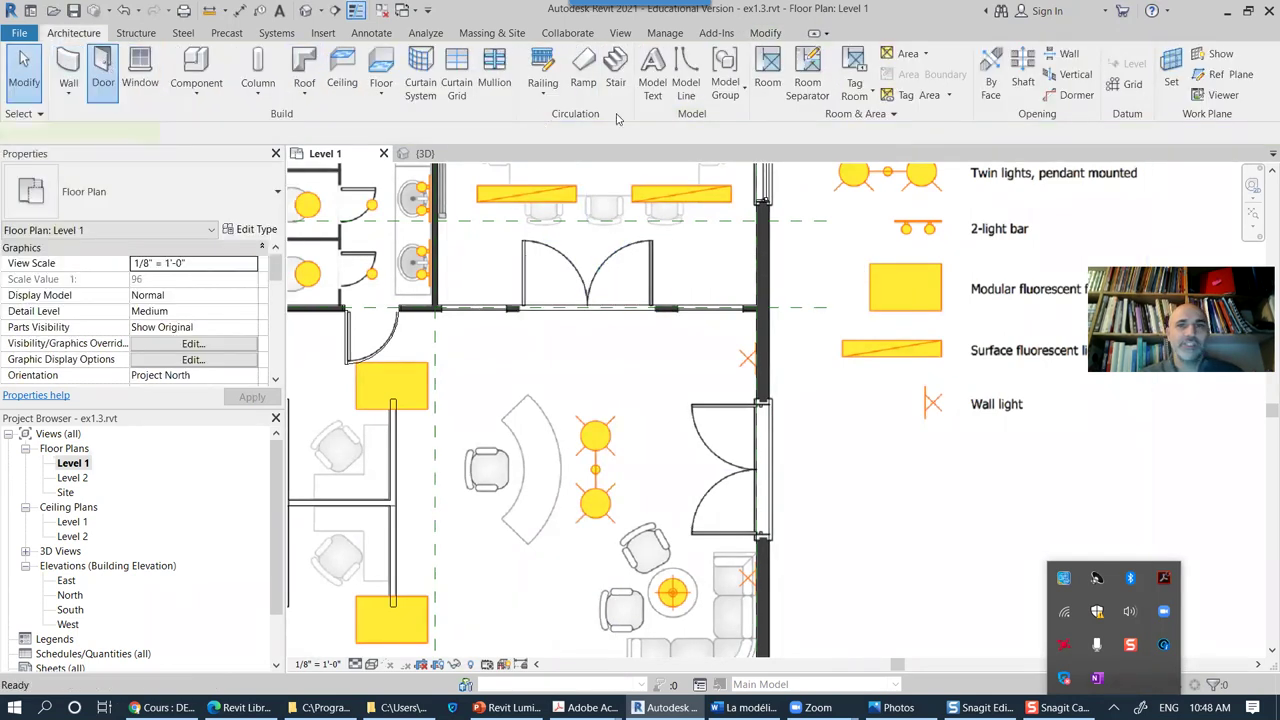
left_click(670, 80)
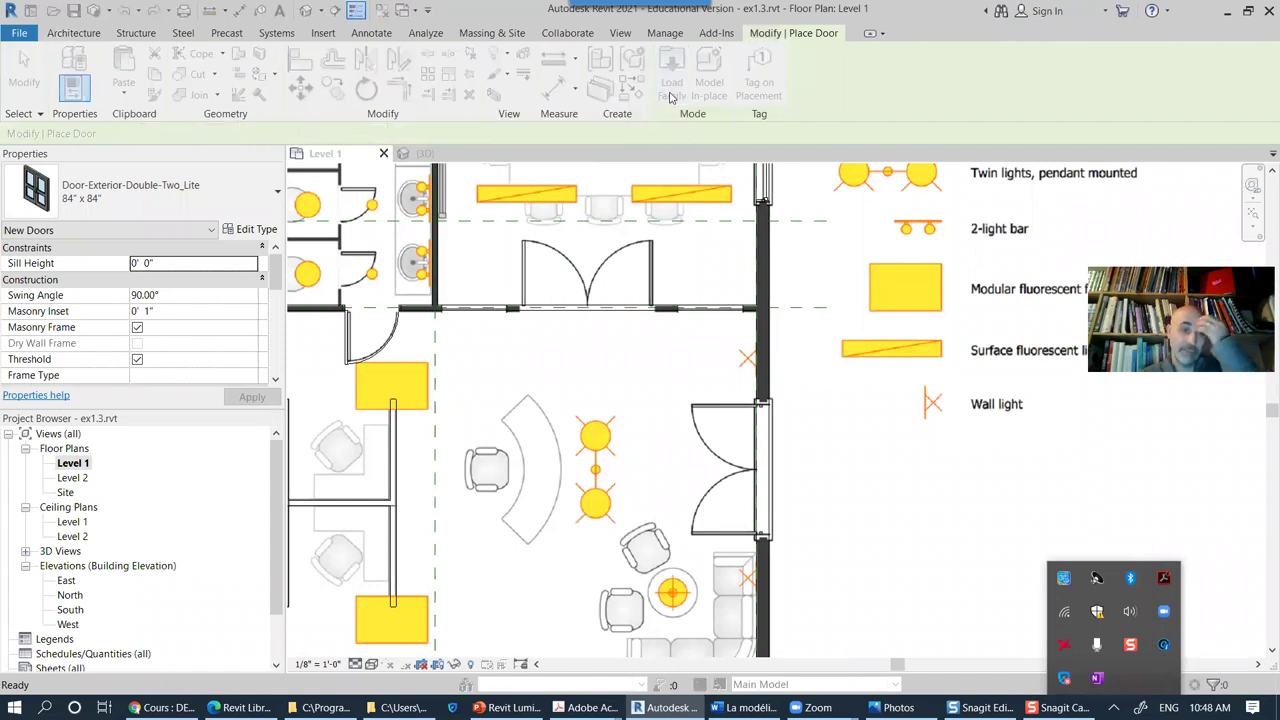
left_click(357, 160)
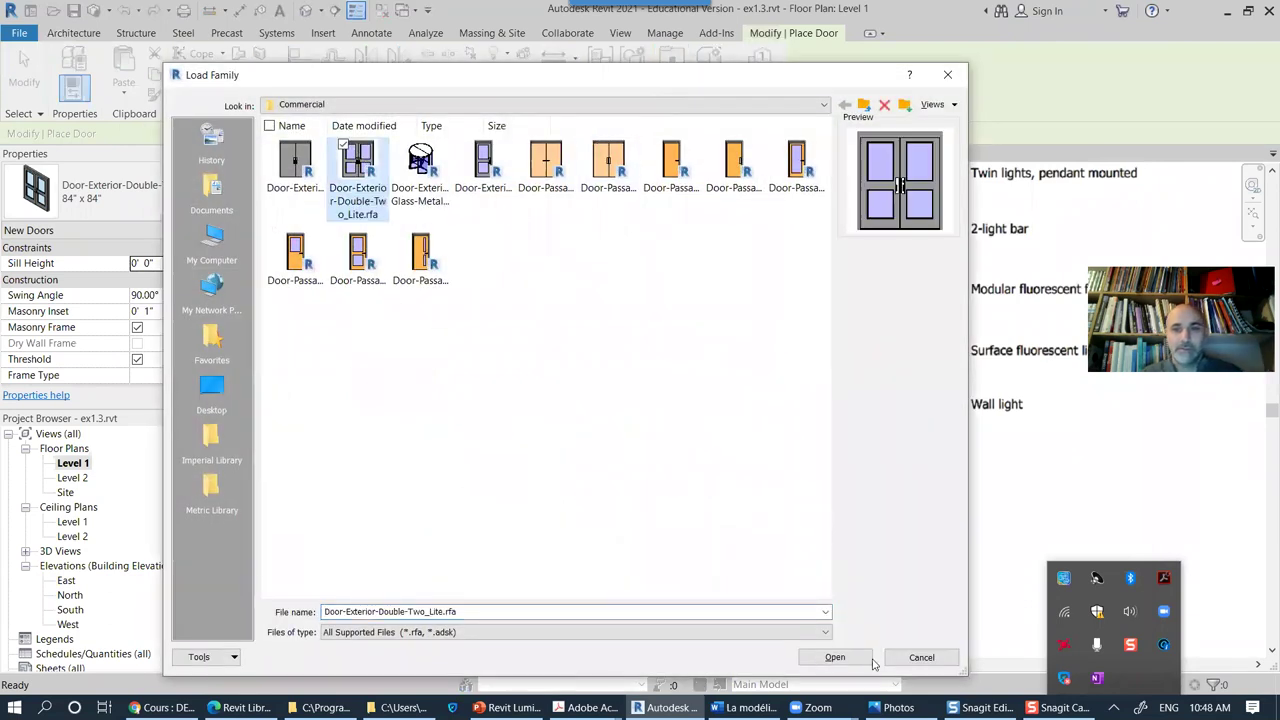
left_click(835, 657)
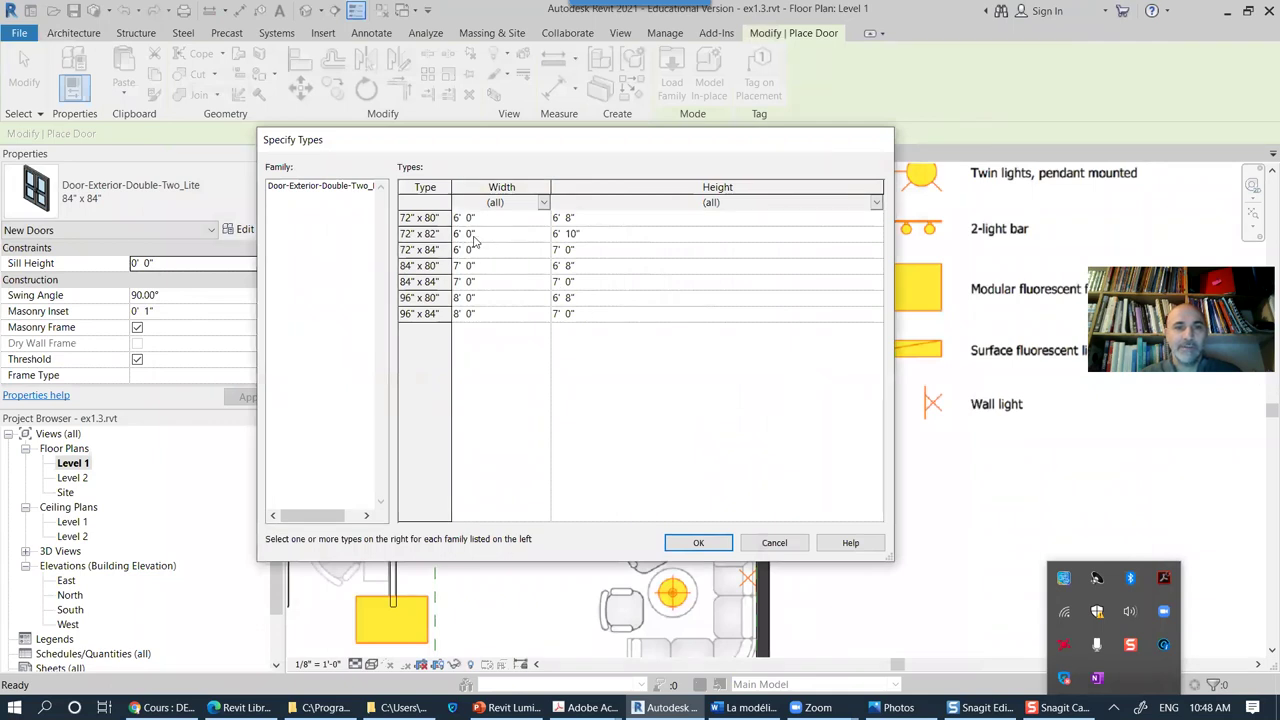
left_click(466, 251)
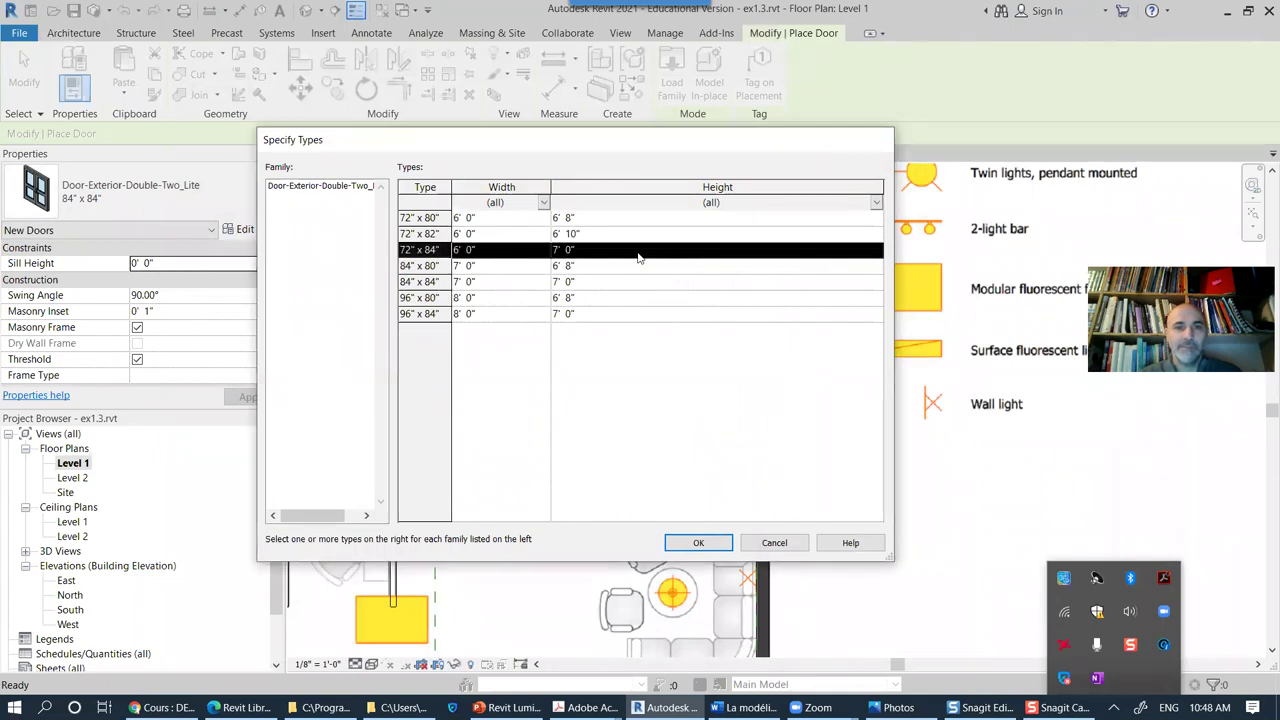
left_click(728, 545)
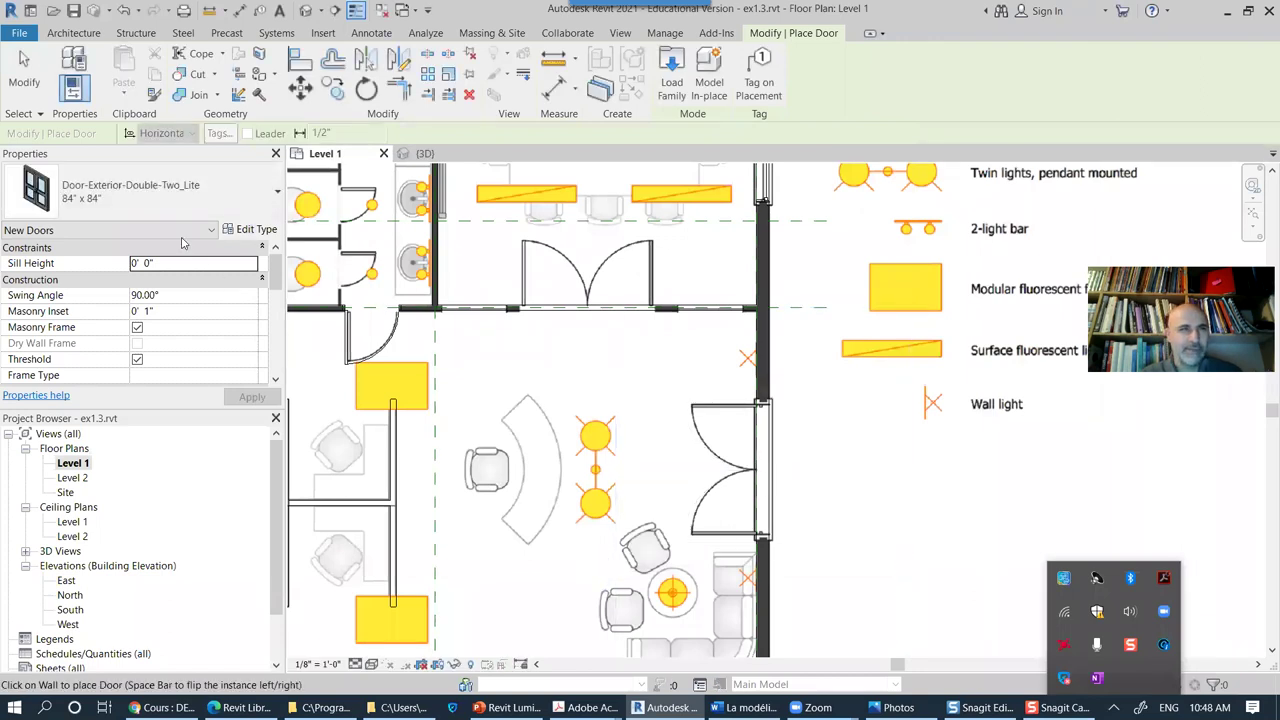
Step: Place 72" x 84" double two-lite doors in the reception's right and top walls
left_click(167, 200)
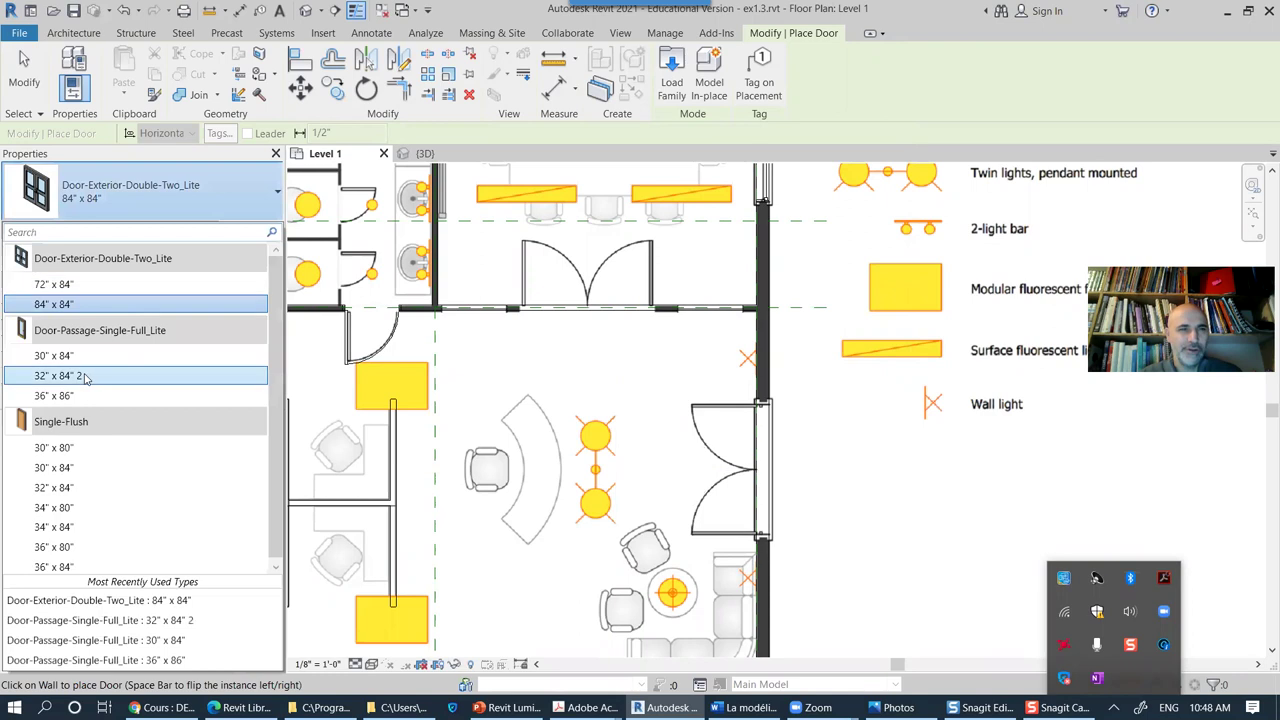
left_click(60, 284)
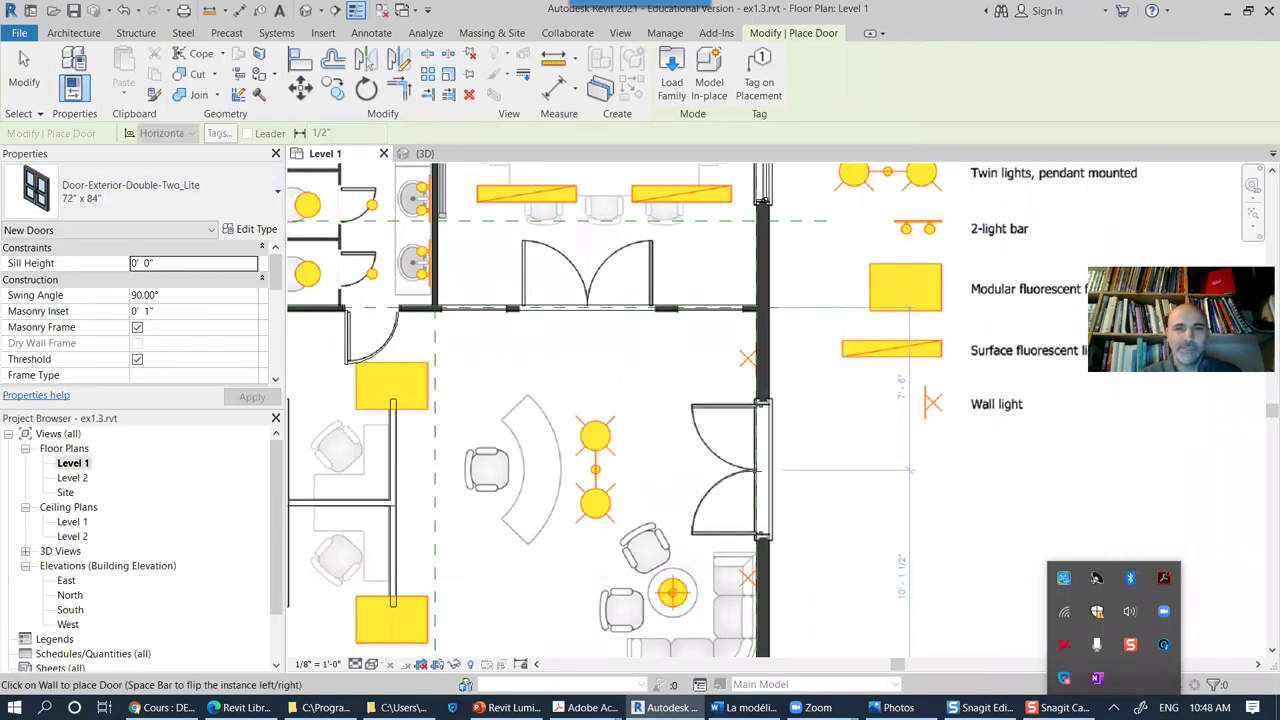
left_click(762, 460)
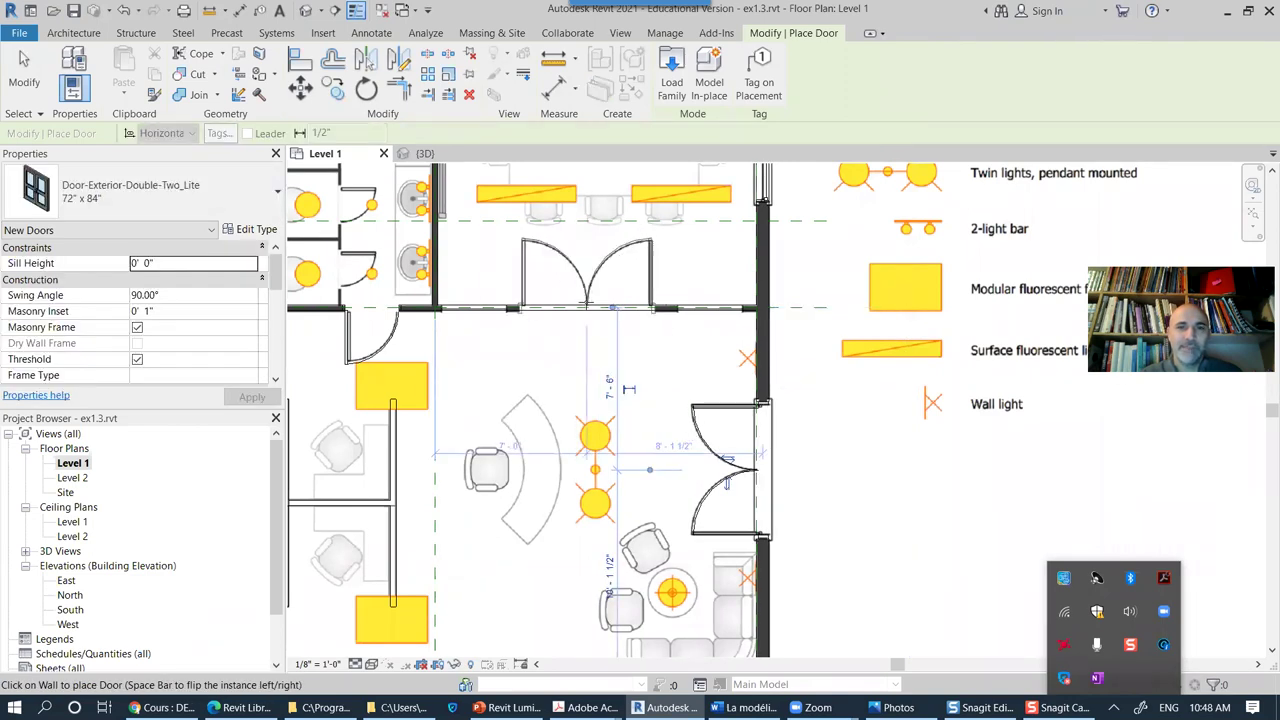
left_click(605, 311)
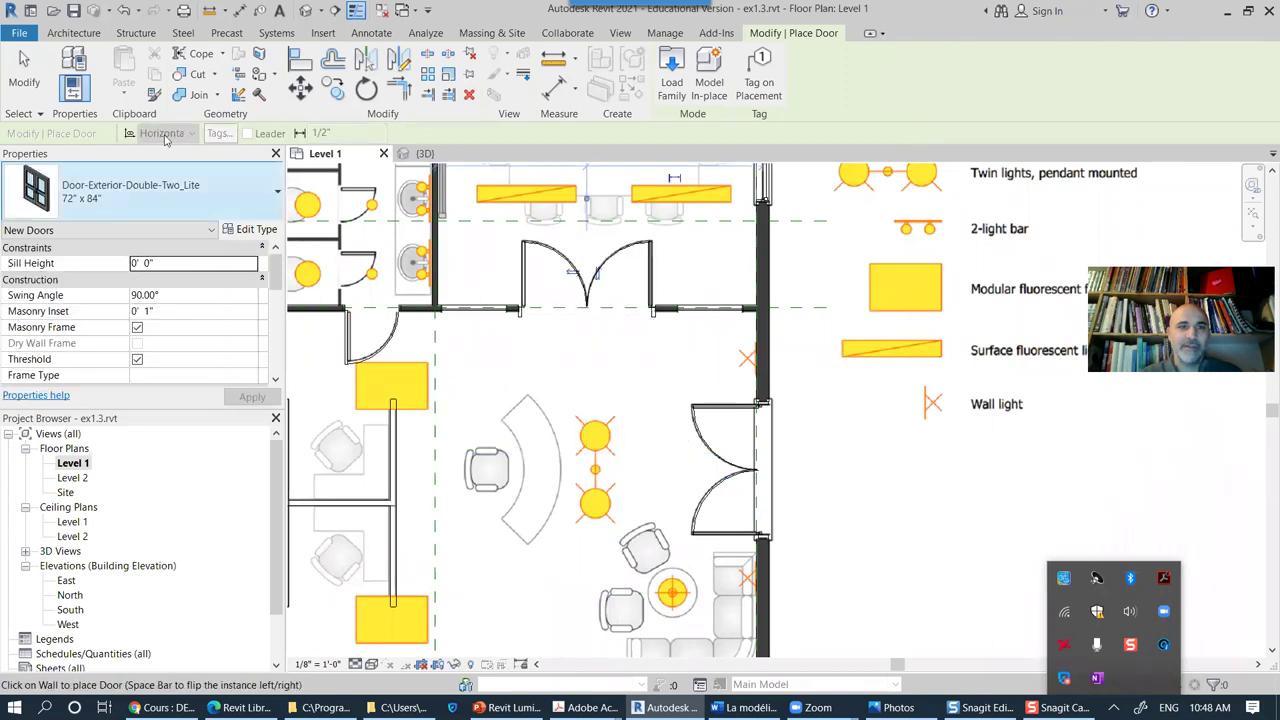
left_click(25, 70)
Step: Turn off Masonry Frame on both new double doors
left_click(643, 312)
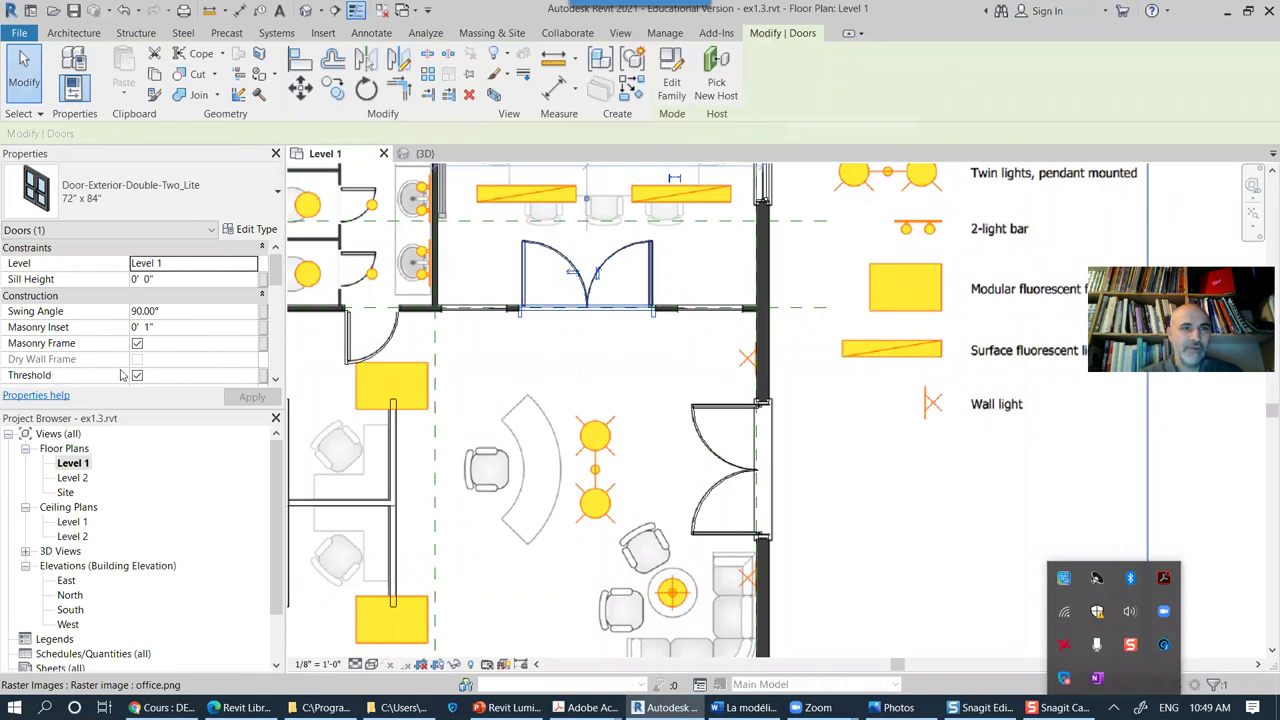
left_click(137, 344)
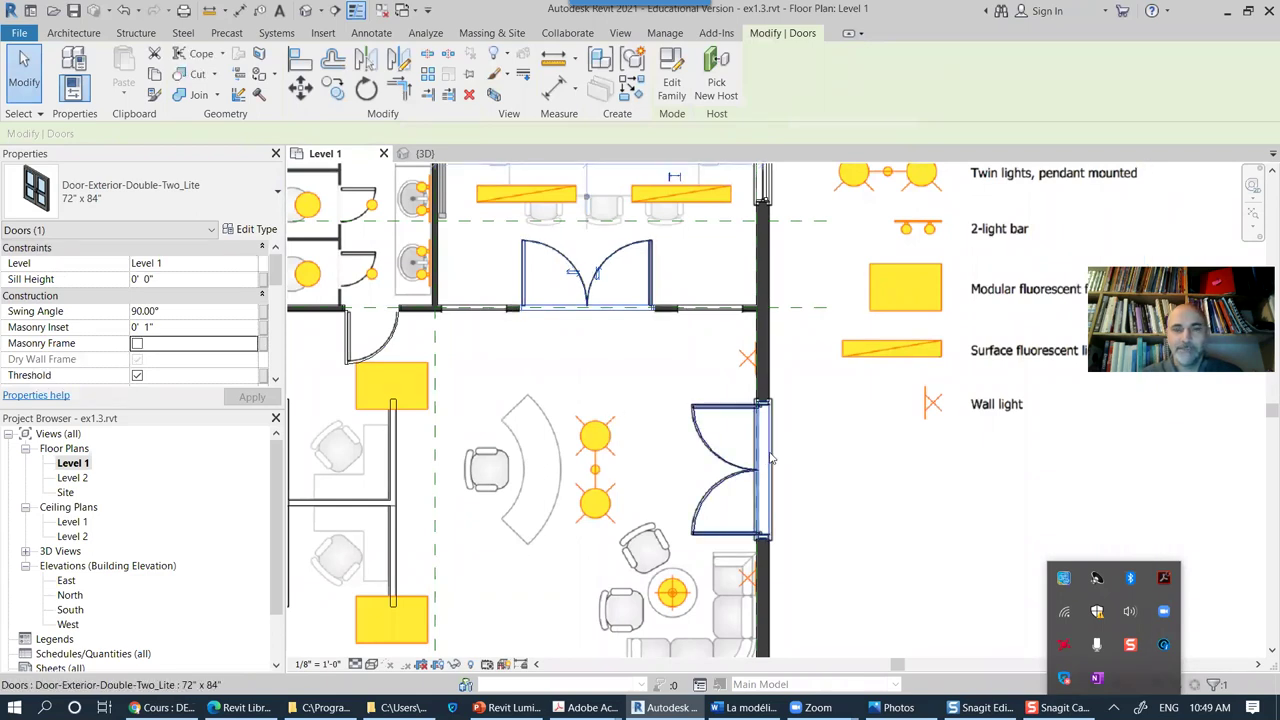
left_click(1210, 446)
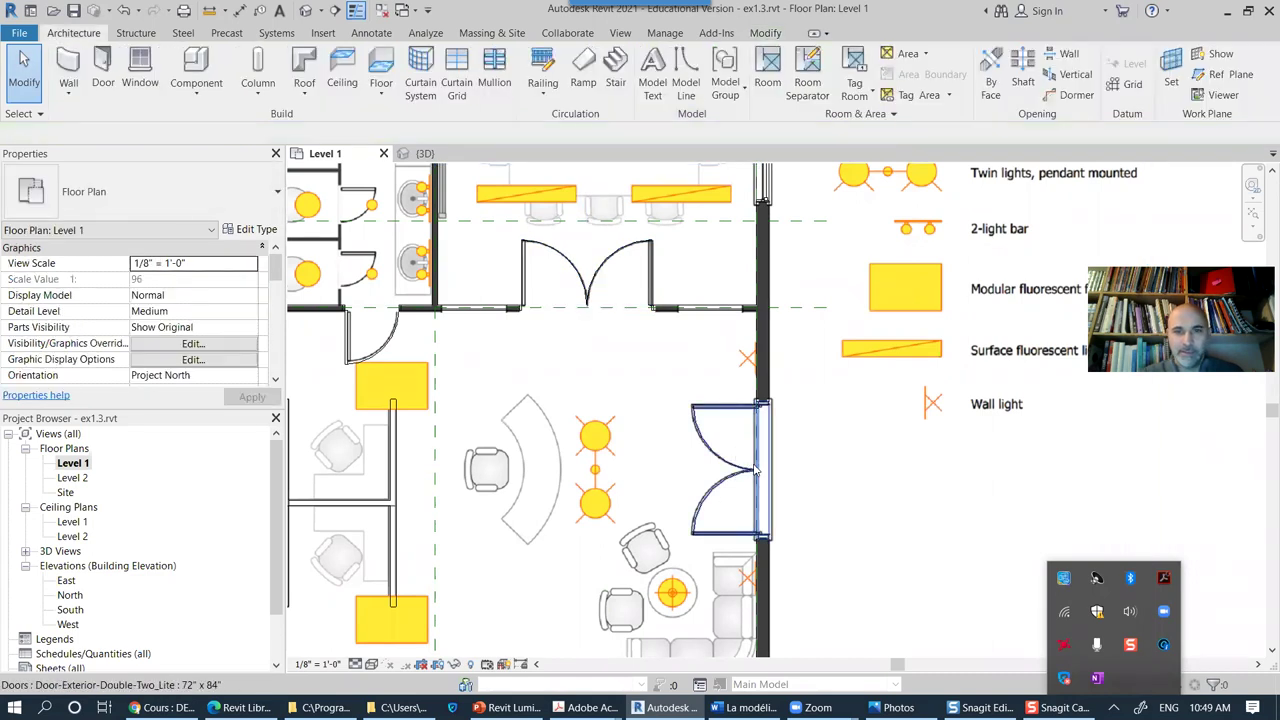
left_click(757, 470)
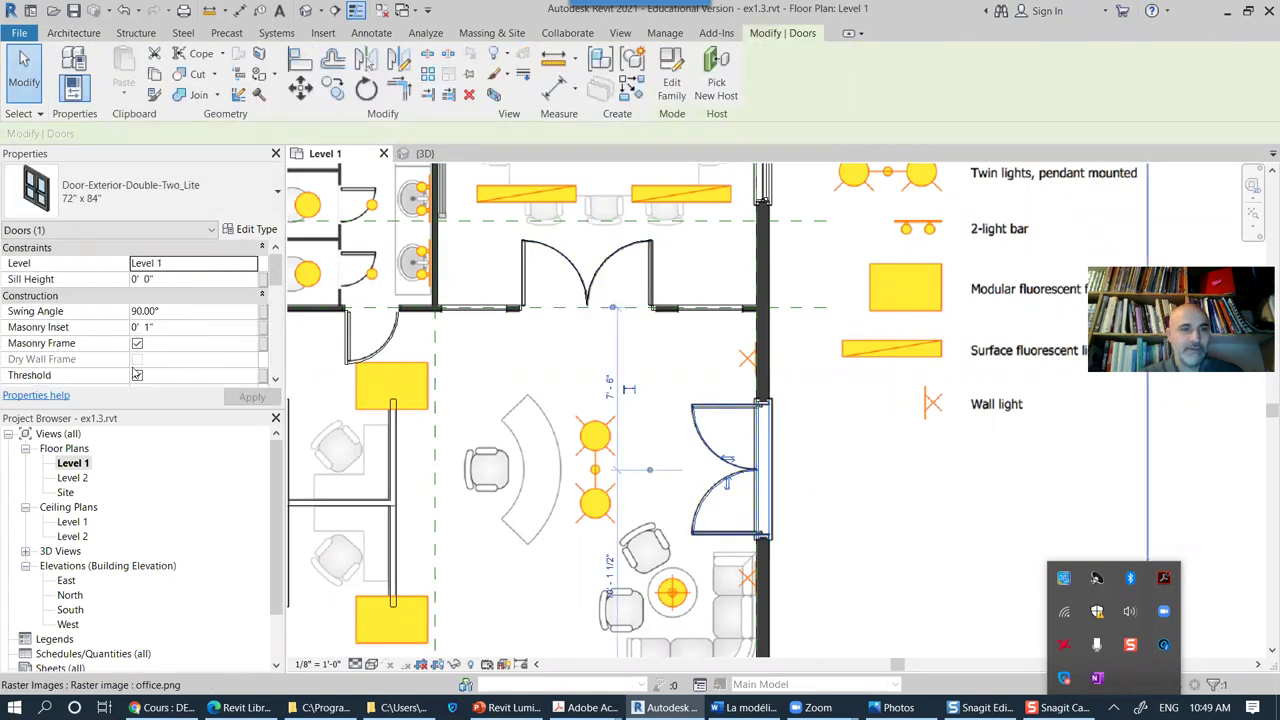
left_click(137, 344)
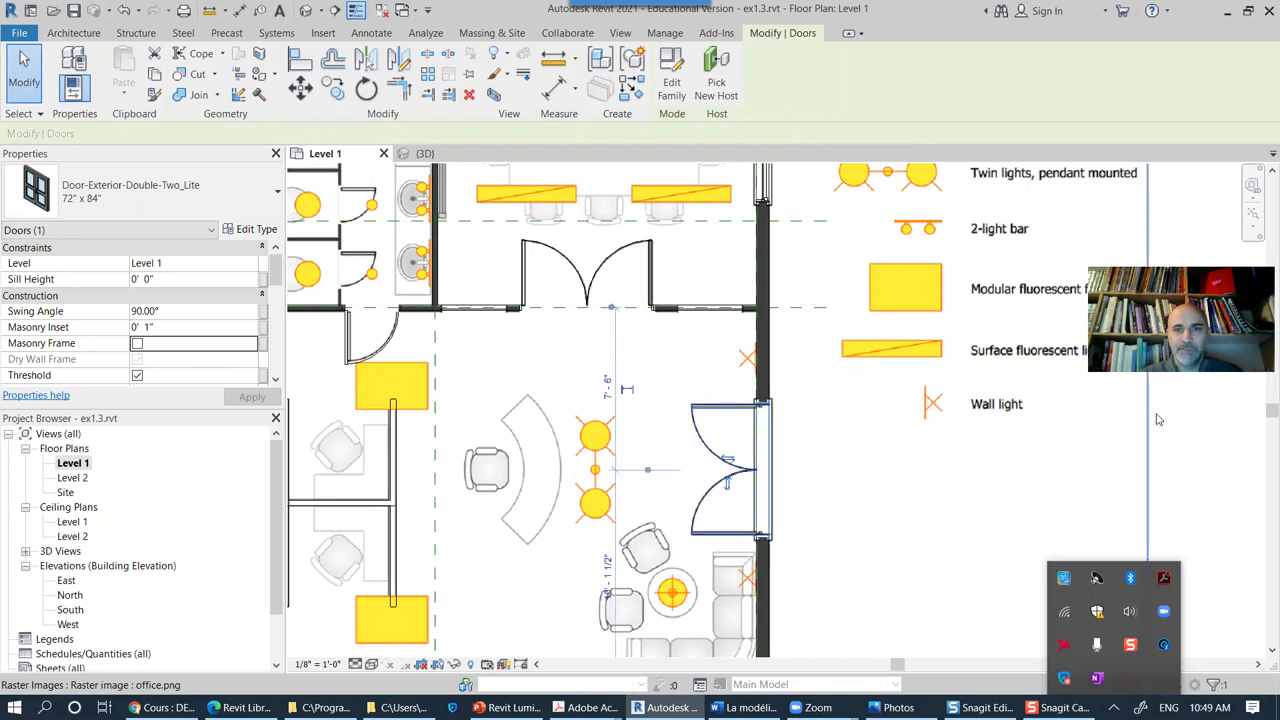
left_click(1210, 444)
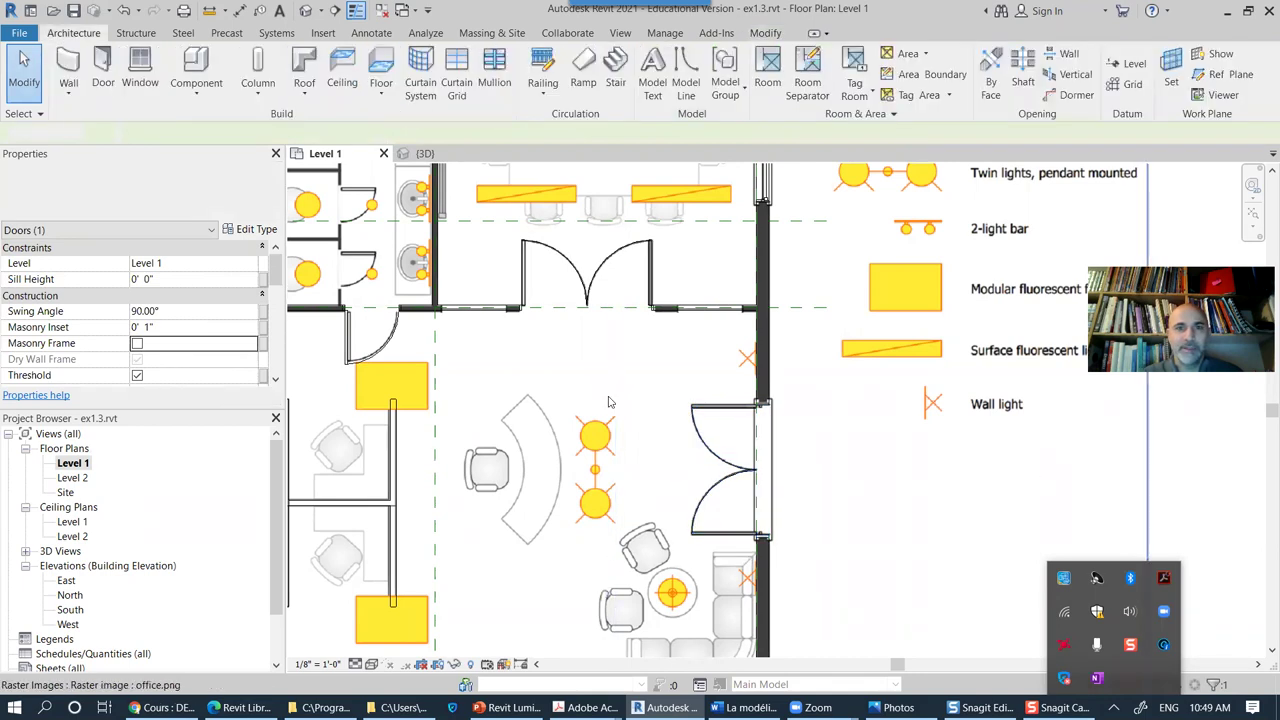
Step: Fit the whole plan in view, then switch to the default 3D view
scroll(640, 420, "down", 4)
middle_click(778, 472)
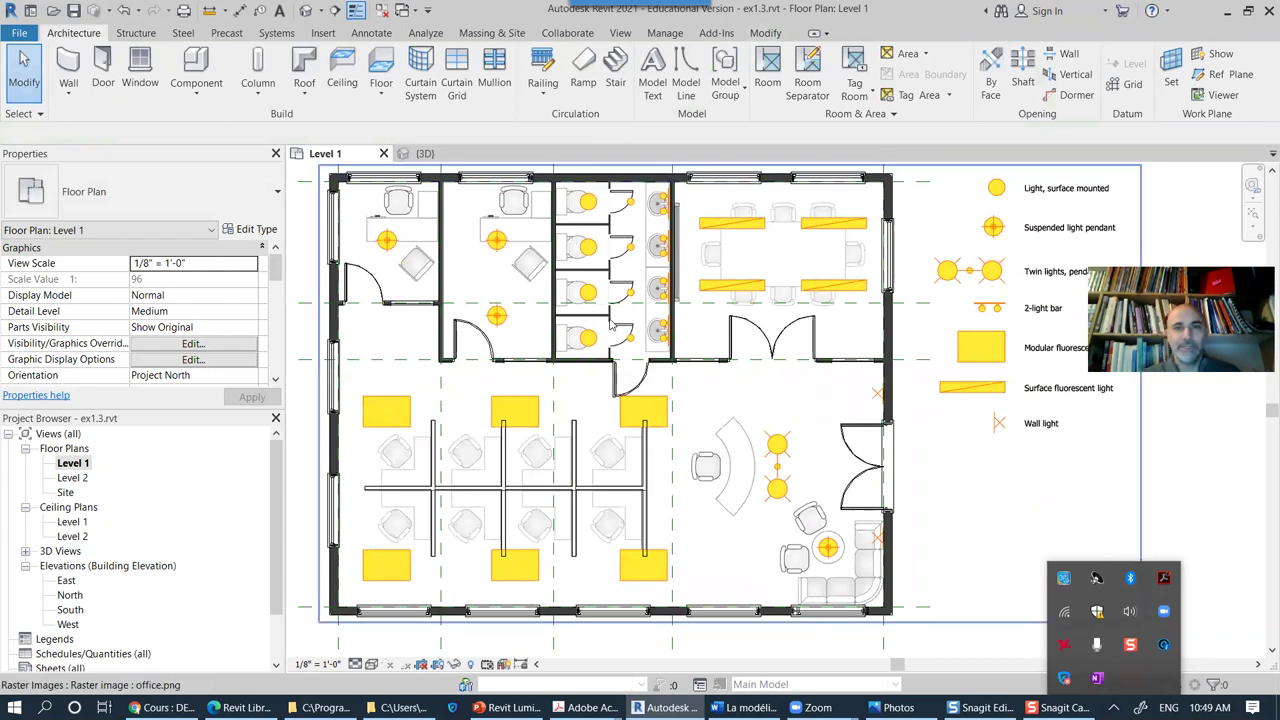
scroll(614, 336, "up", 2)
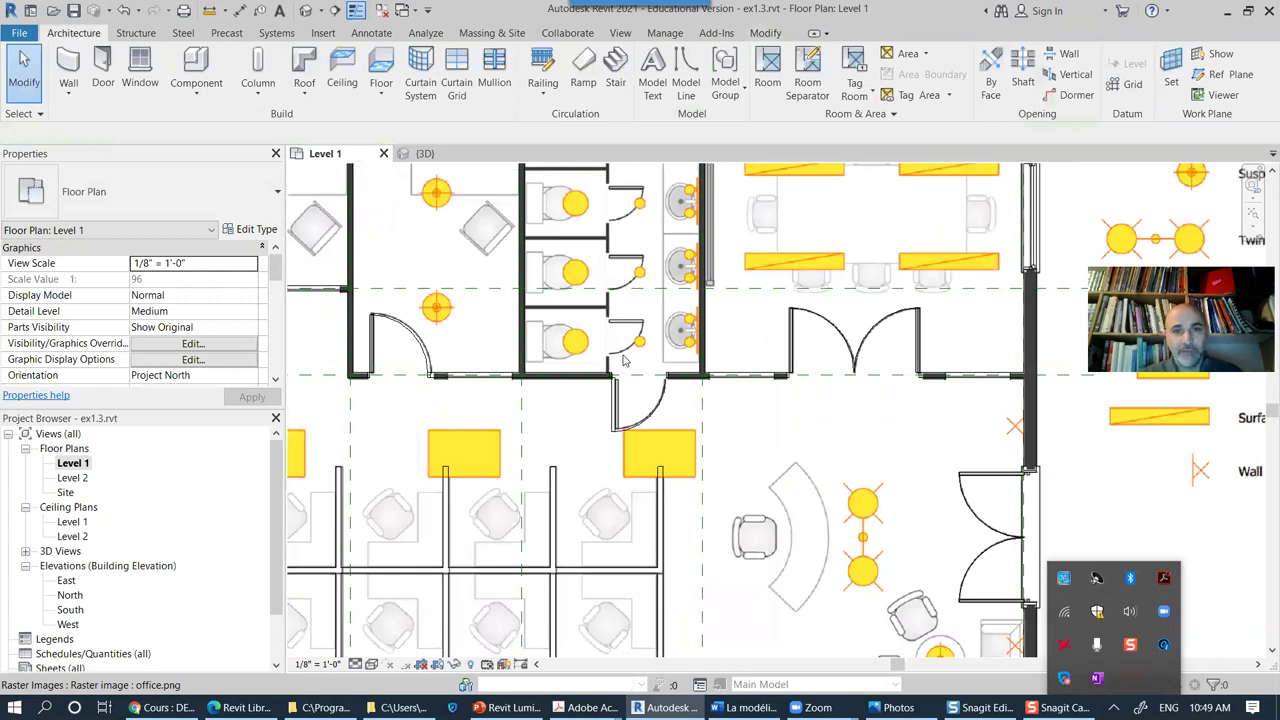
scroll(622, 360, "down", 2)
middle_click_drag(718, 337, 662, 343)
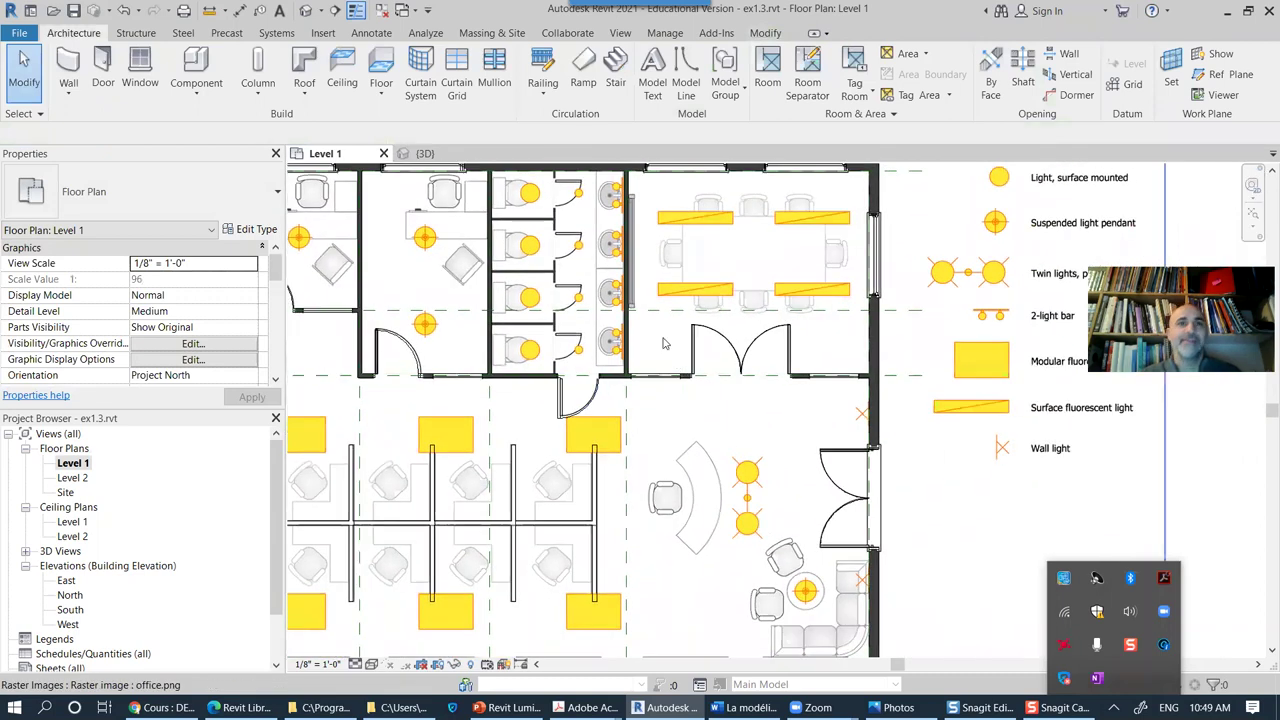
left_click(335, 12)
middle_click_drag(895, 382, 966, 400, "shift")
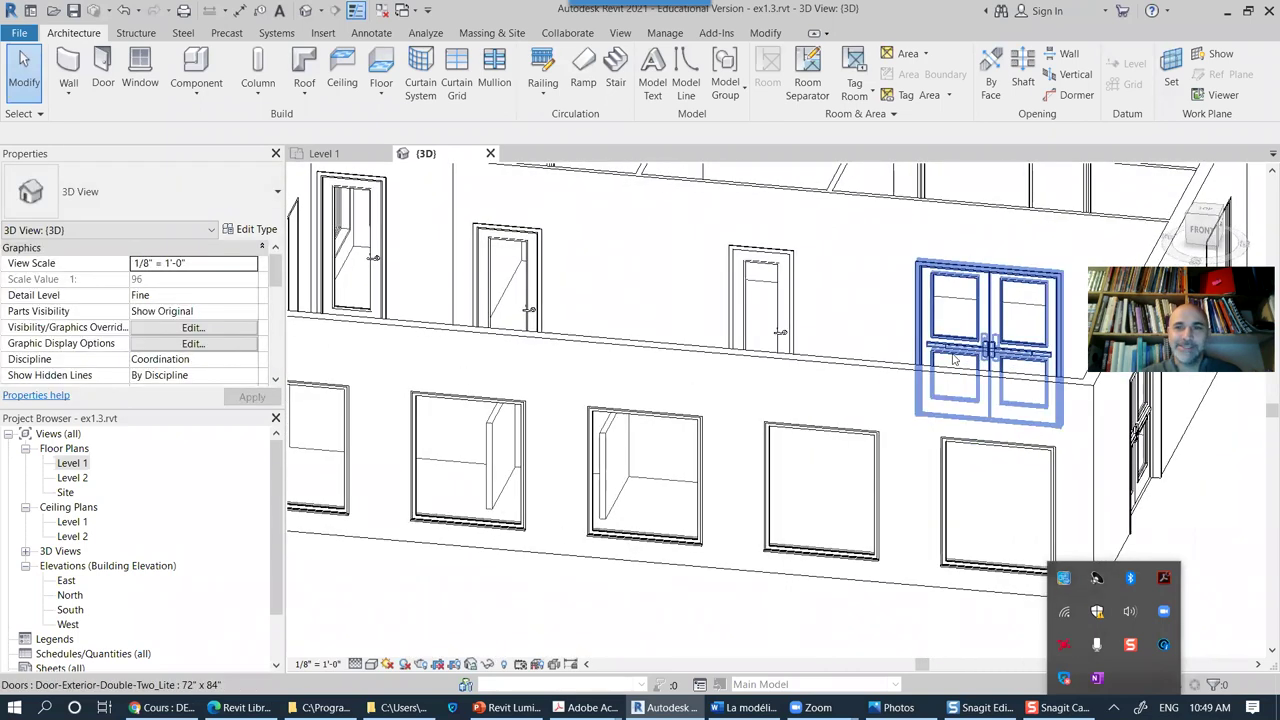
middle_click_drag(600, 349, 985, 568, "shift")
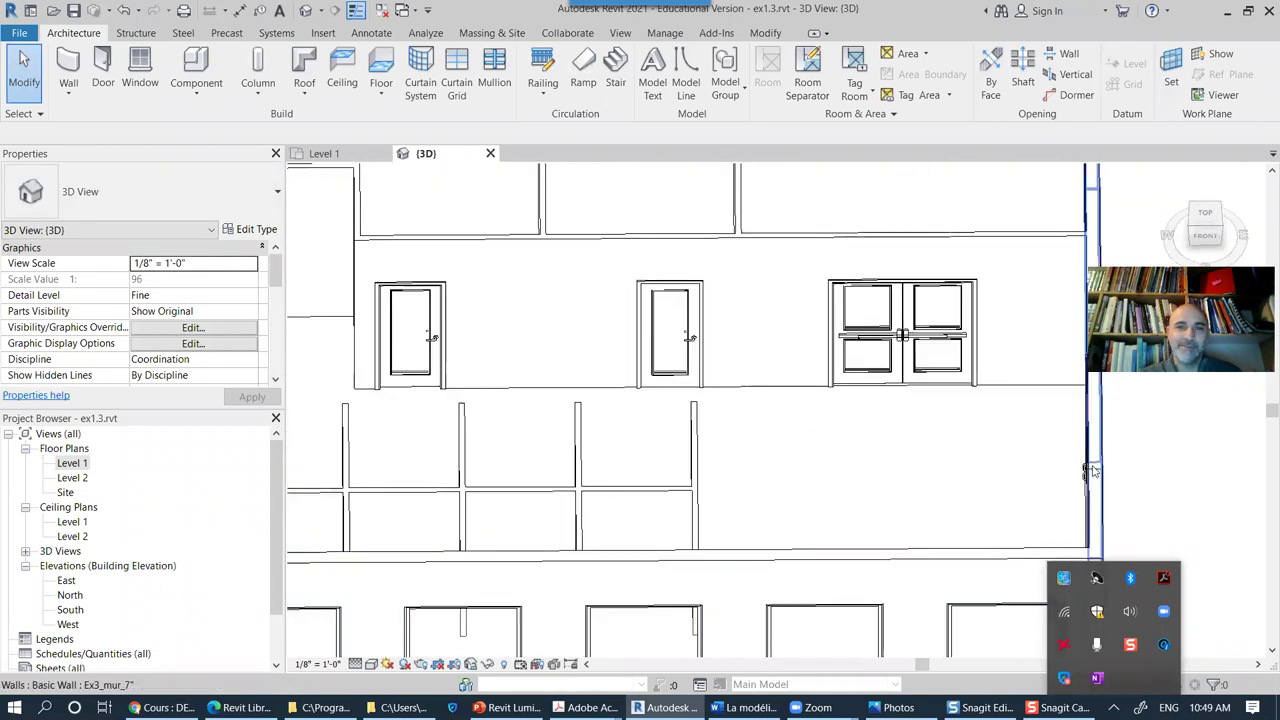
middle_click_drag(943, 486, 924, 402, "shift")
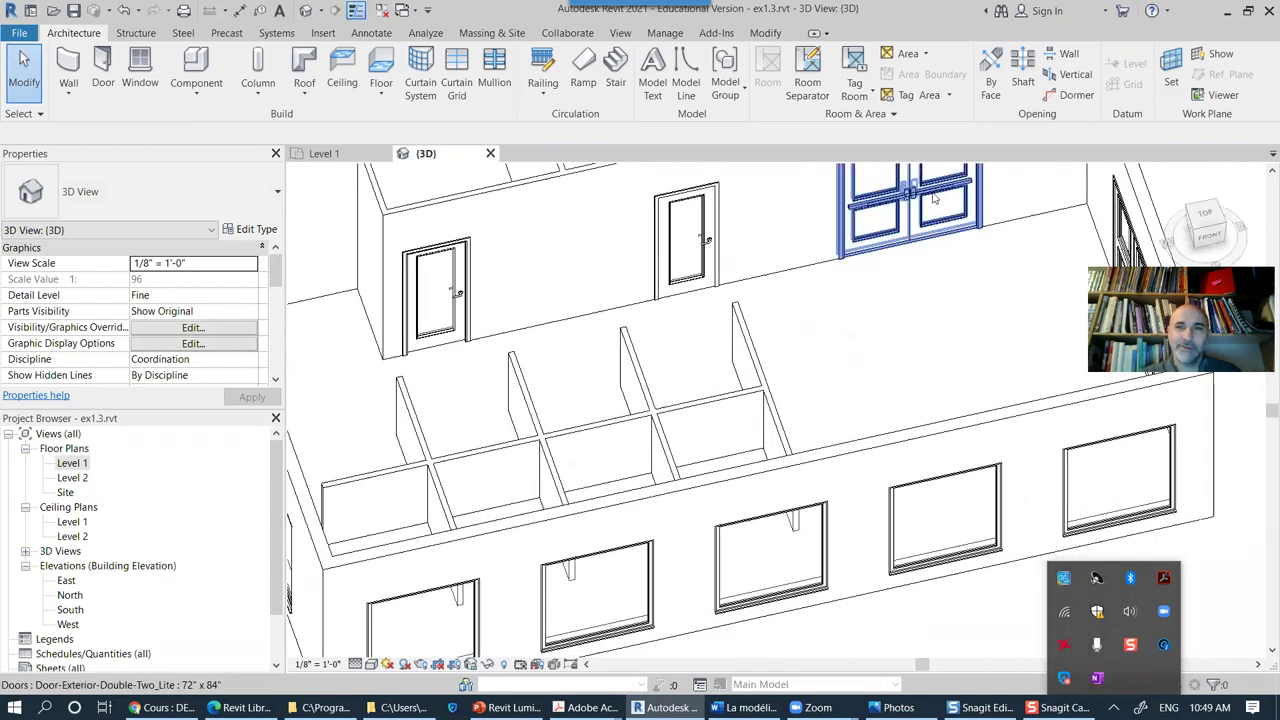
scroll(705, 340, "down", 2)
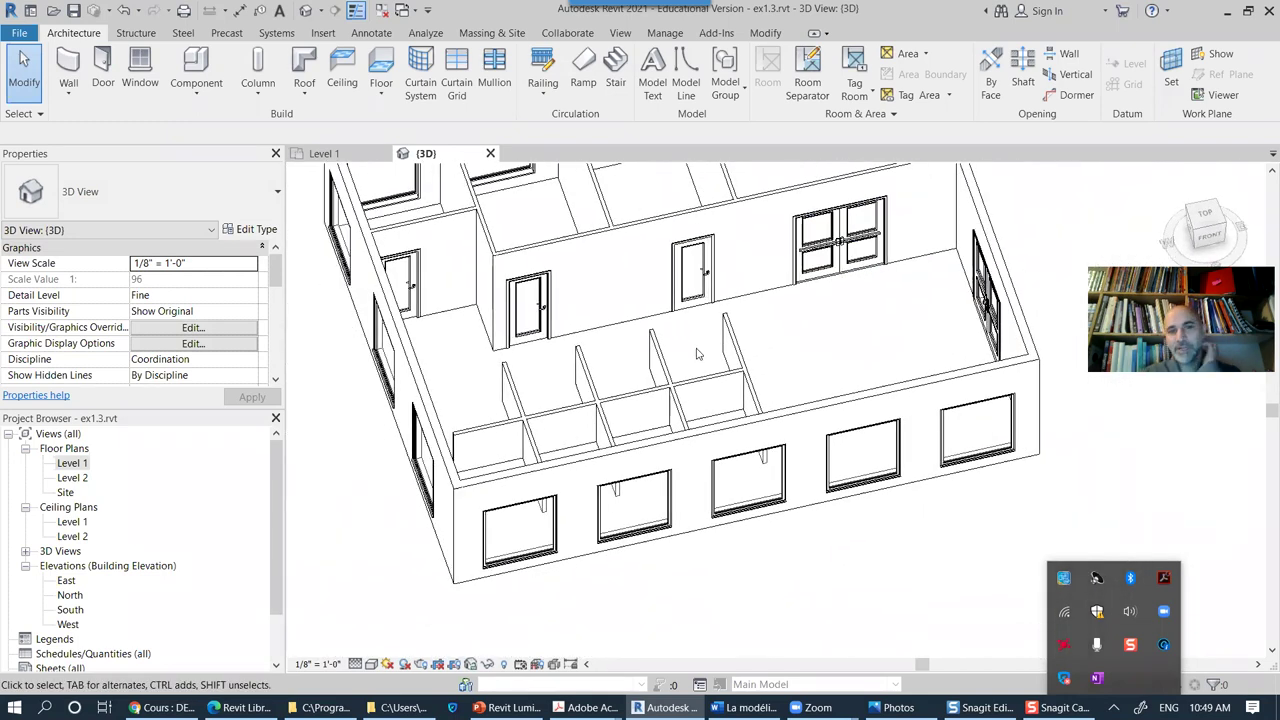
middle_click_drag(535, 460, 667, 535, "shift")
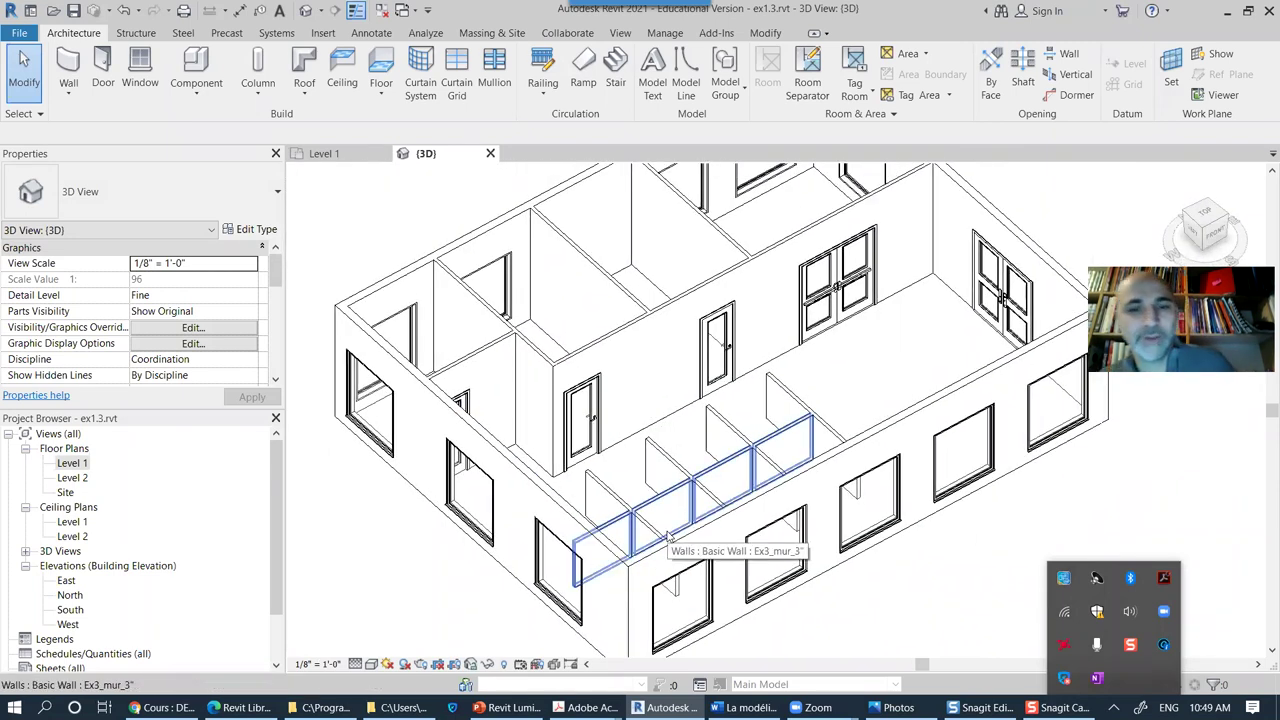
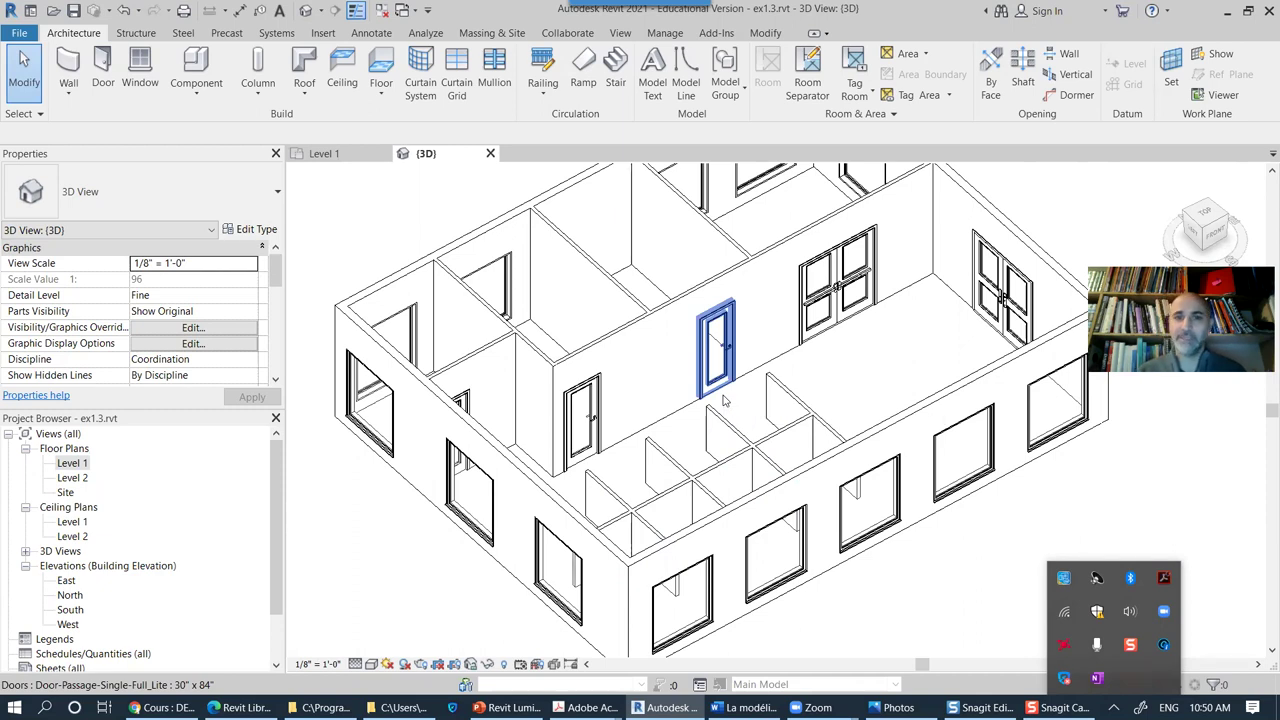
Step: Open the Level 1 floor plan and zoom to show the office.png underlay and lighting legend
scroll(738, 430, "down", 2)
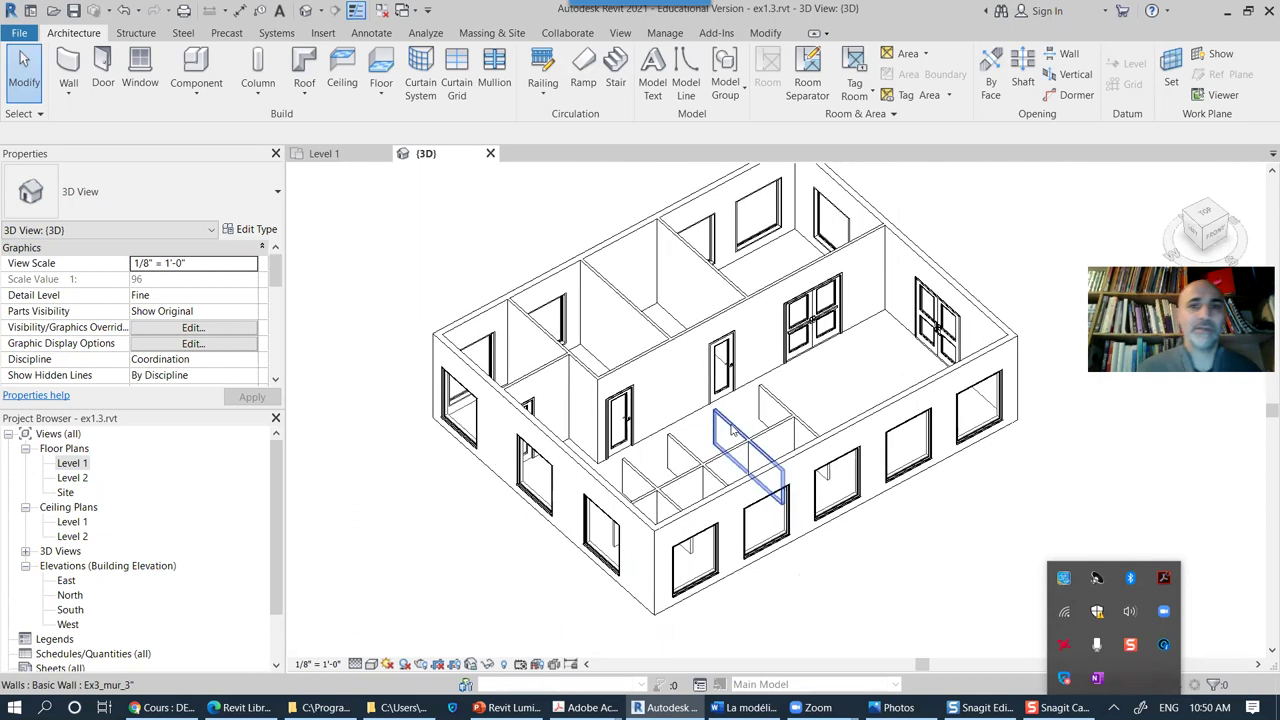
middle_click_drag(740, 432, 586, 508)
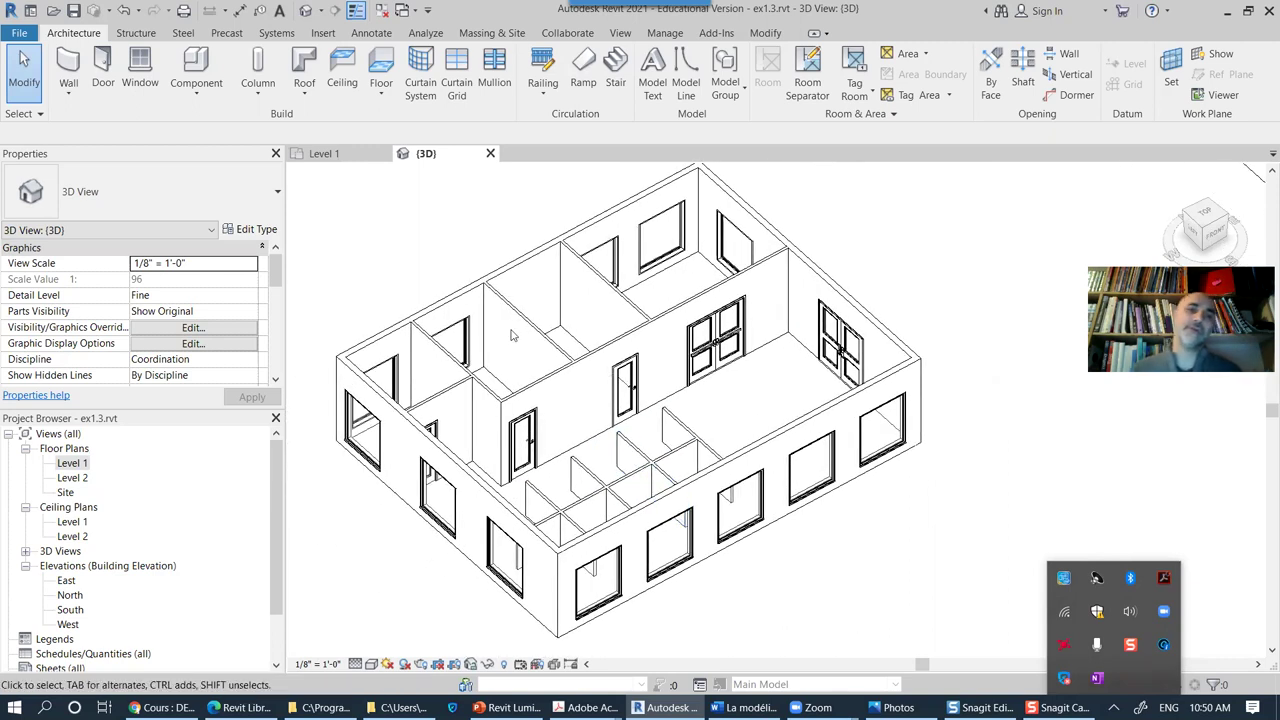
double_click(70, 463)
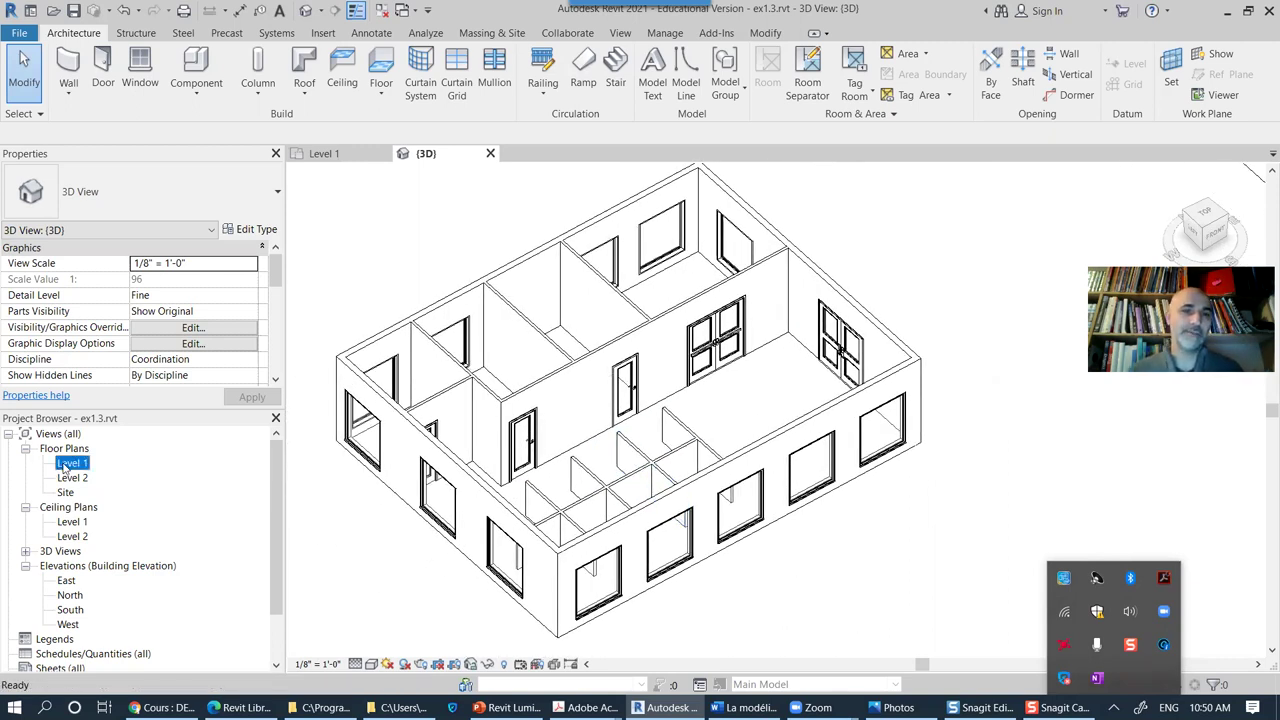
scroll(767, 360, "up", 3)
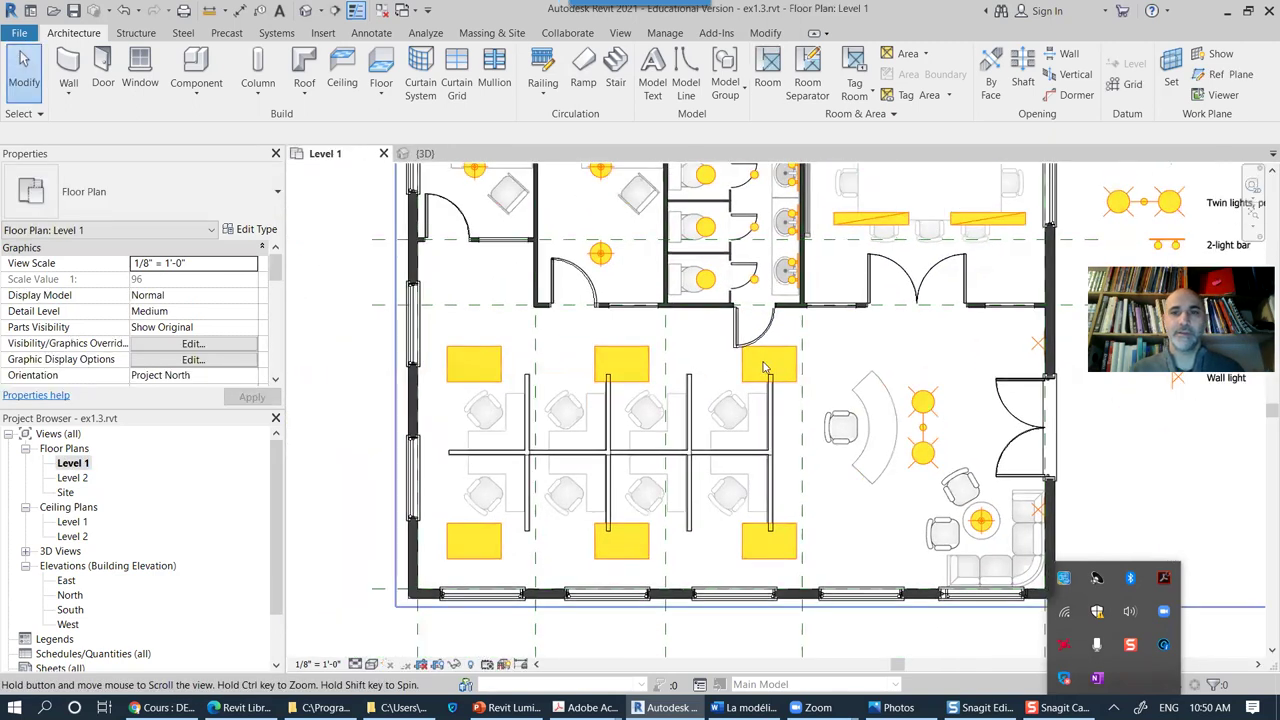
scroll(765, 368, "down", 3)
left_click(895, 518)
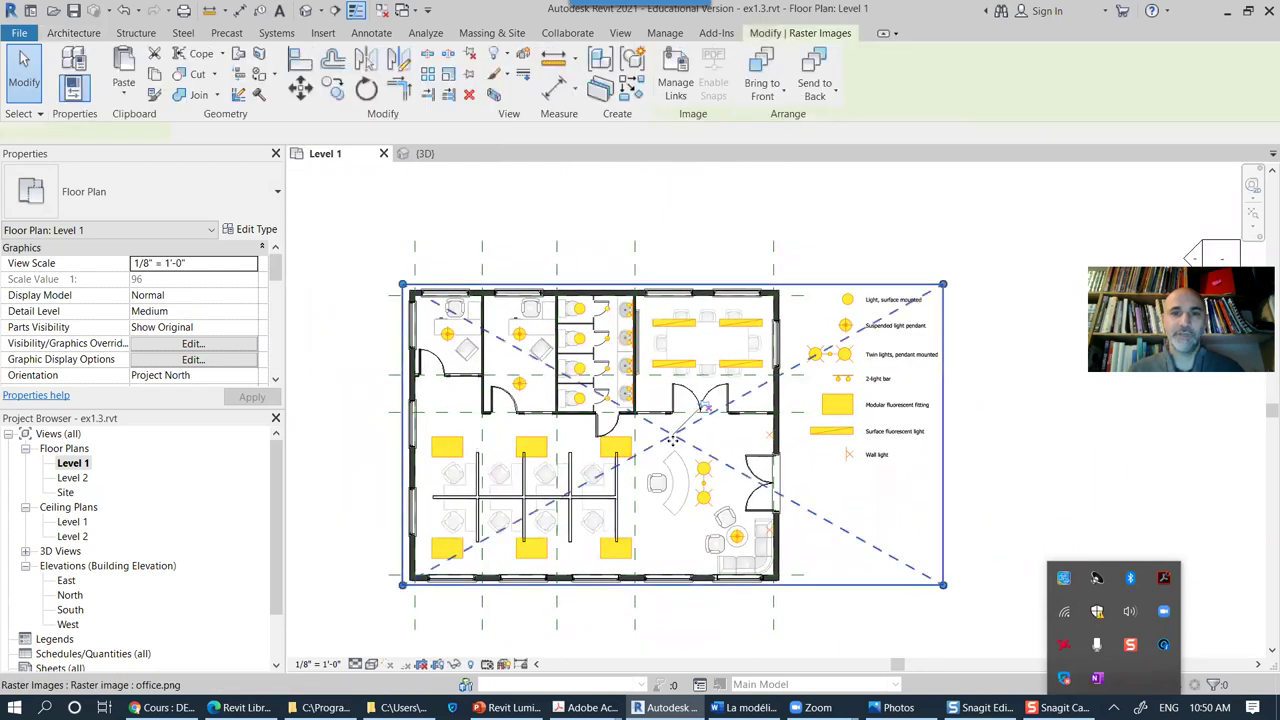
left_click(1029, 397)
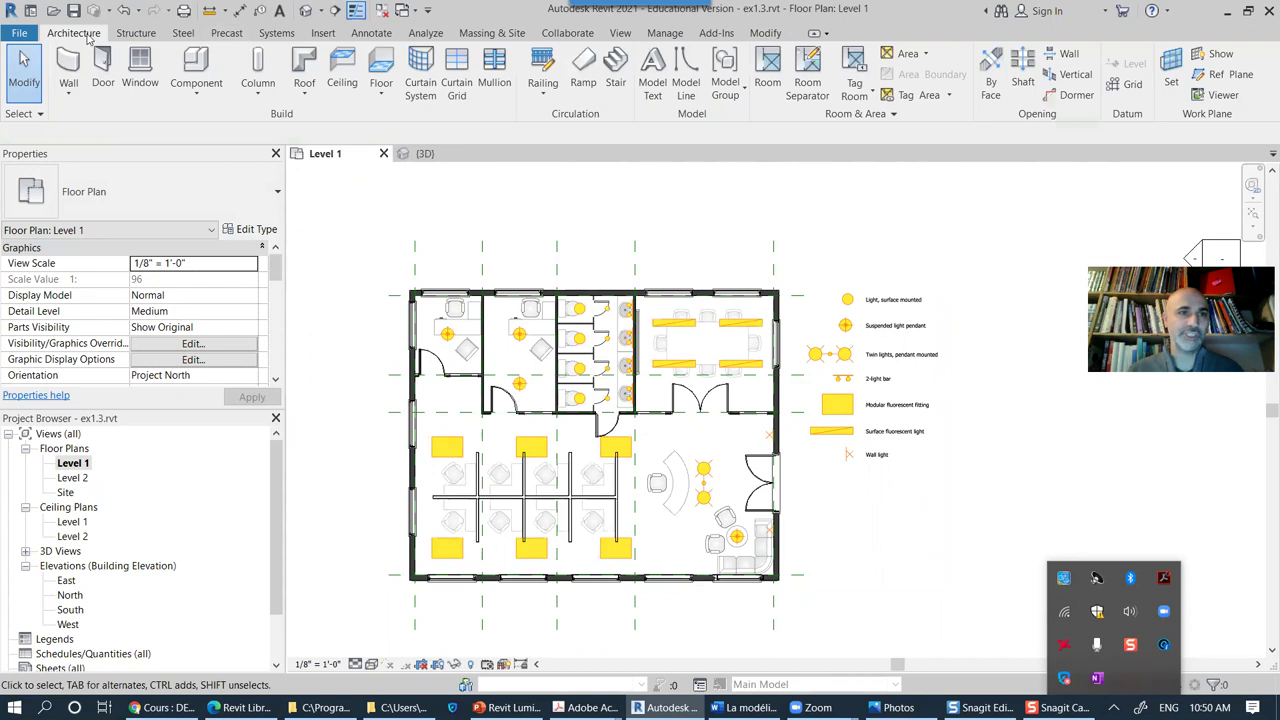
Step: Create a Generic 12" floor as a rectangle spanning the building's opposite corners
left_click(381, 68)
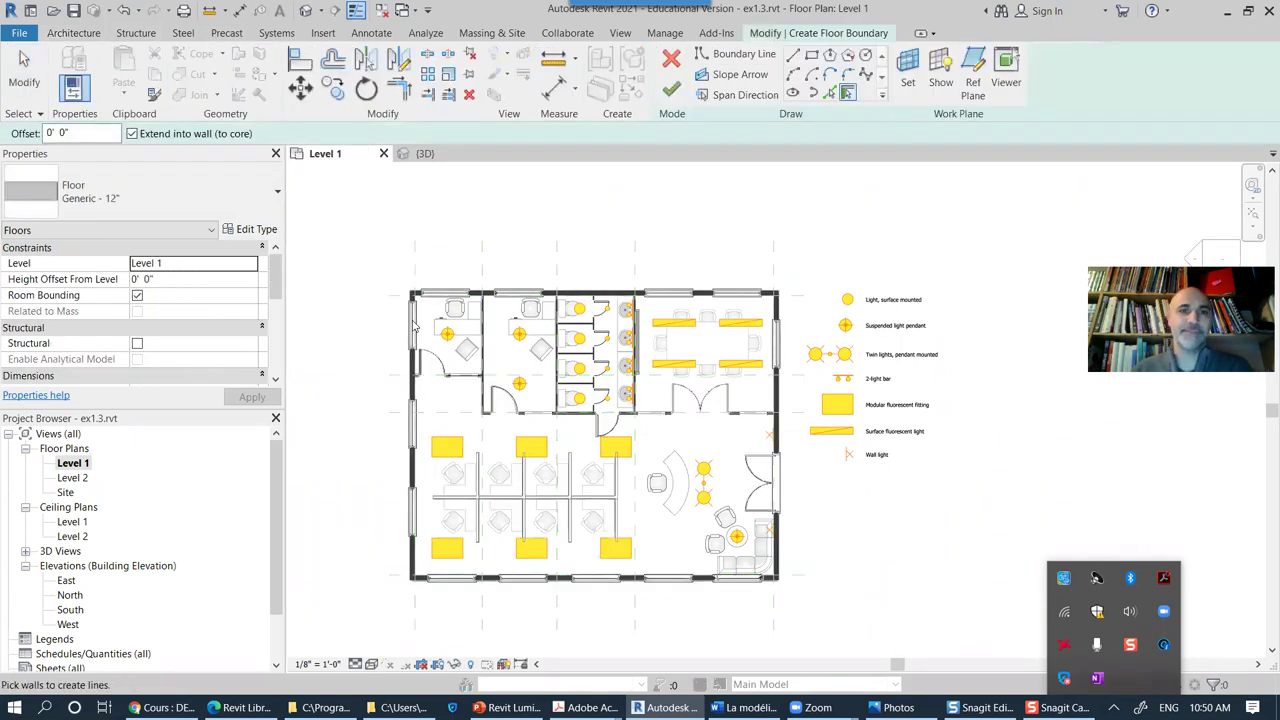
scroll(450, 340, "up", 3)
scroll(519, 268, "down", 1)
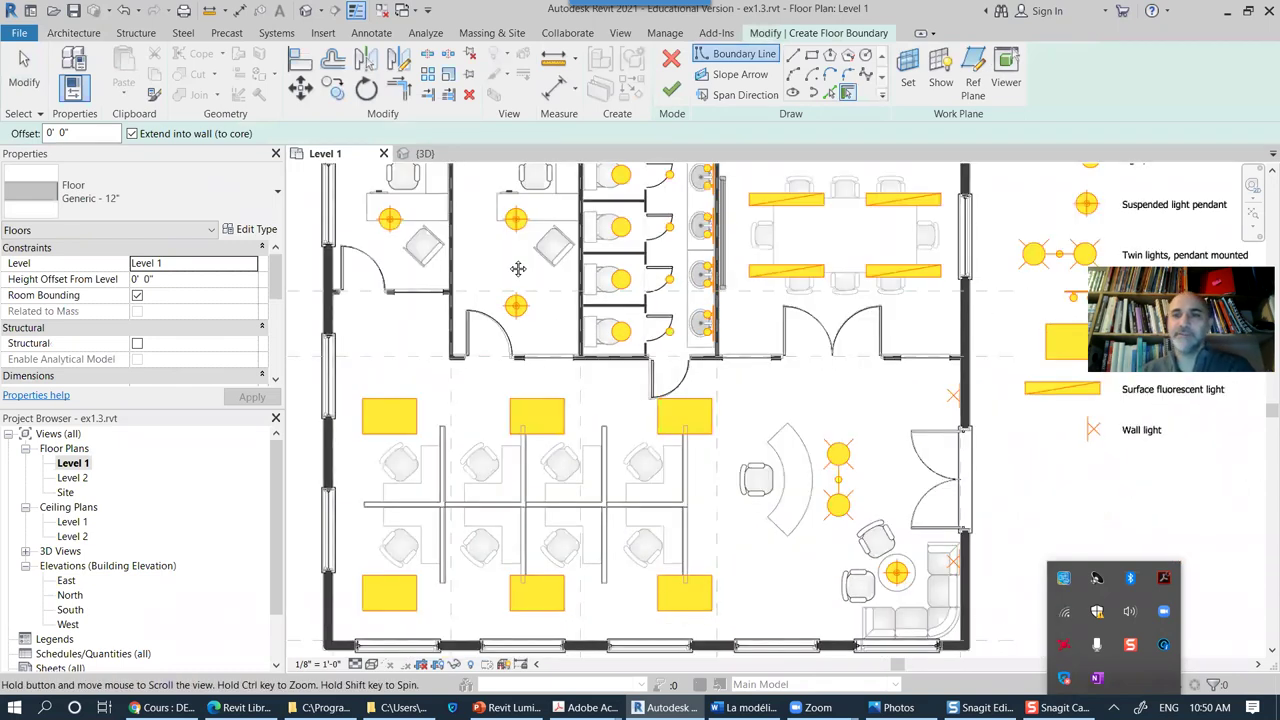
scroll(555, 293, "up", 1)
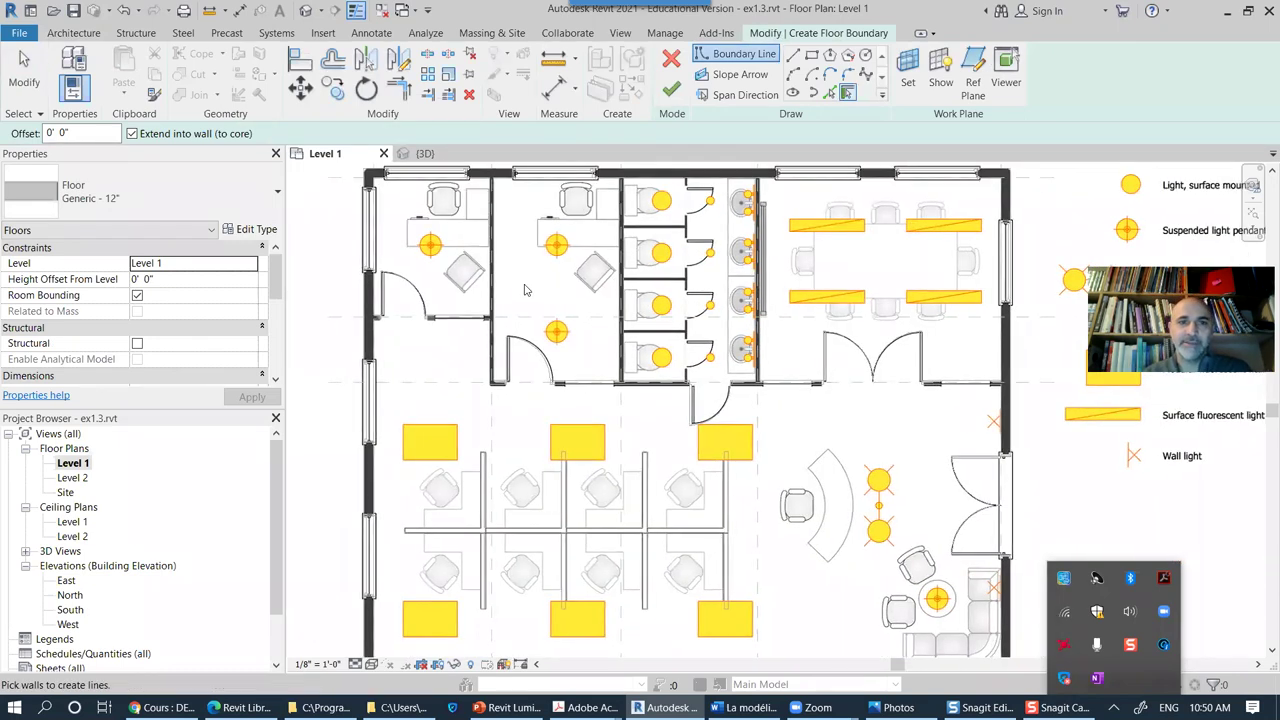
scroll(530, 292, "down", 3)
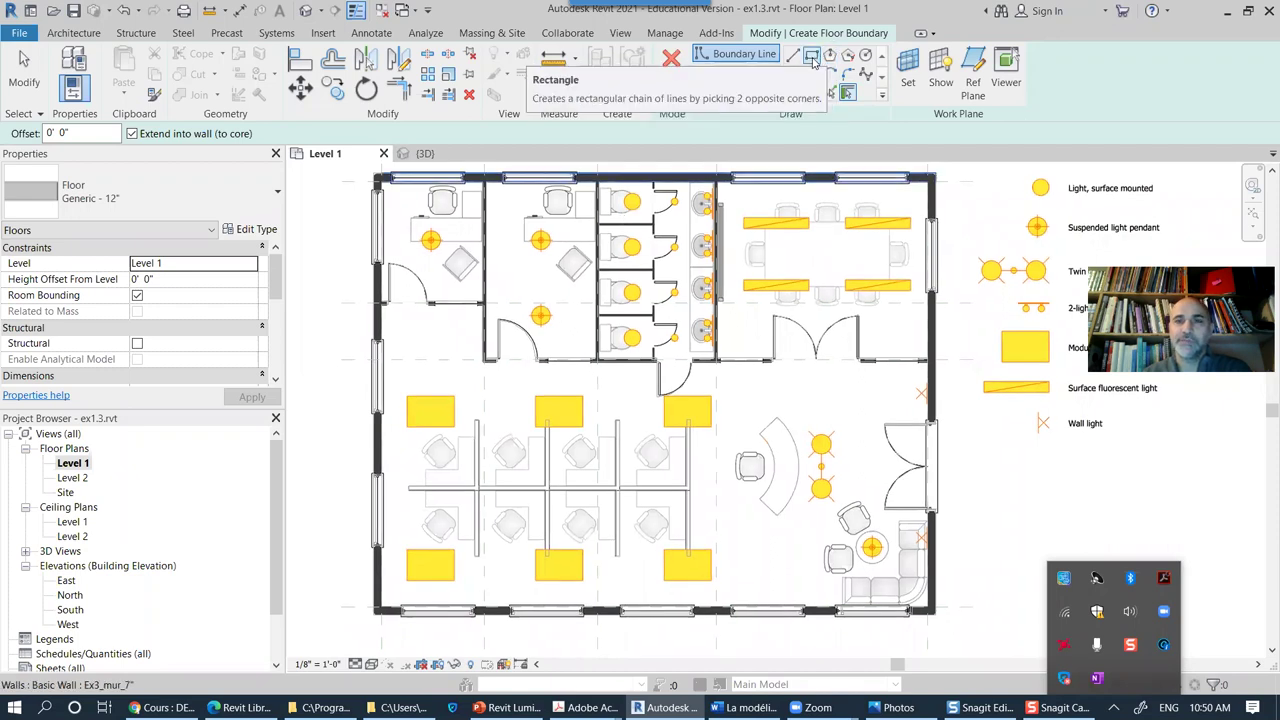
left_click(811, 56)
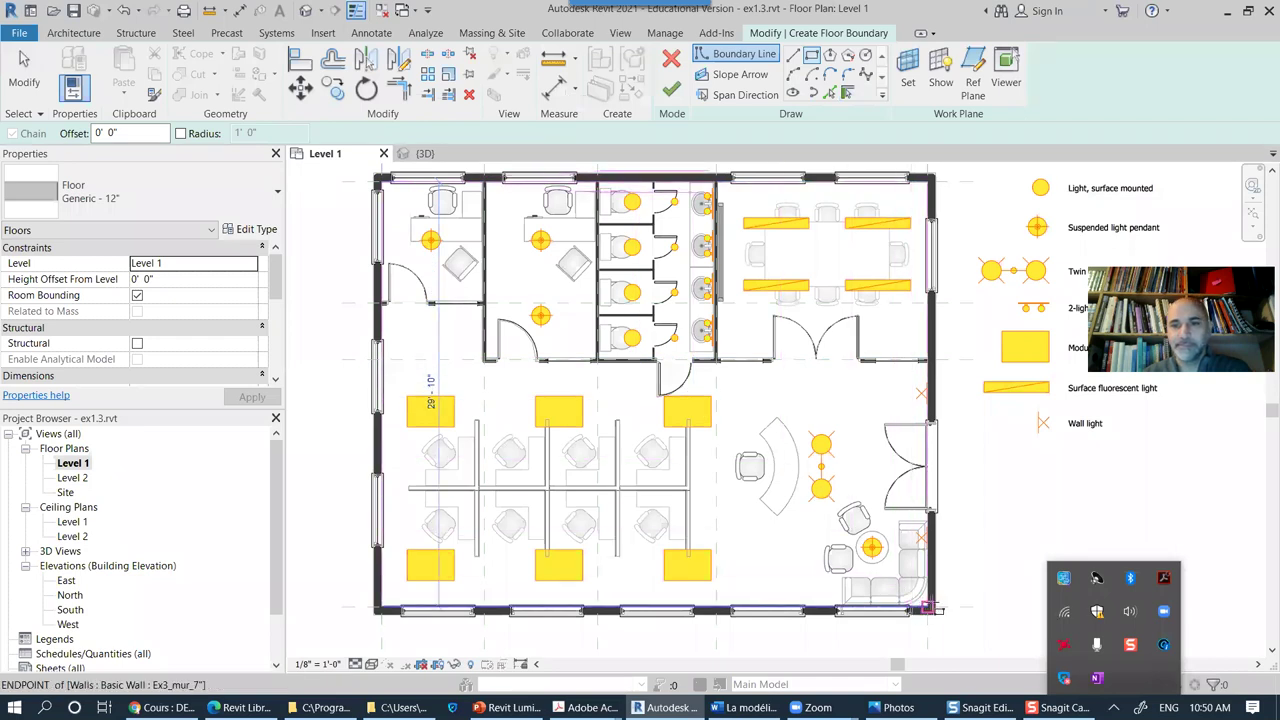
left_click(928, 607)
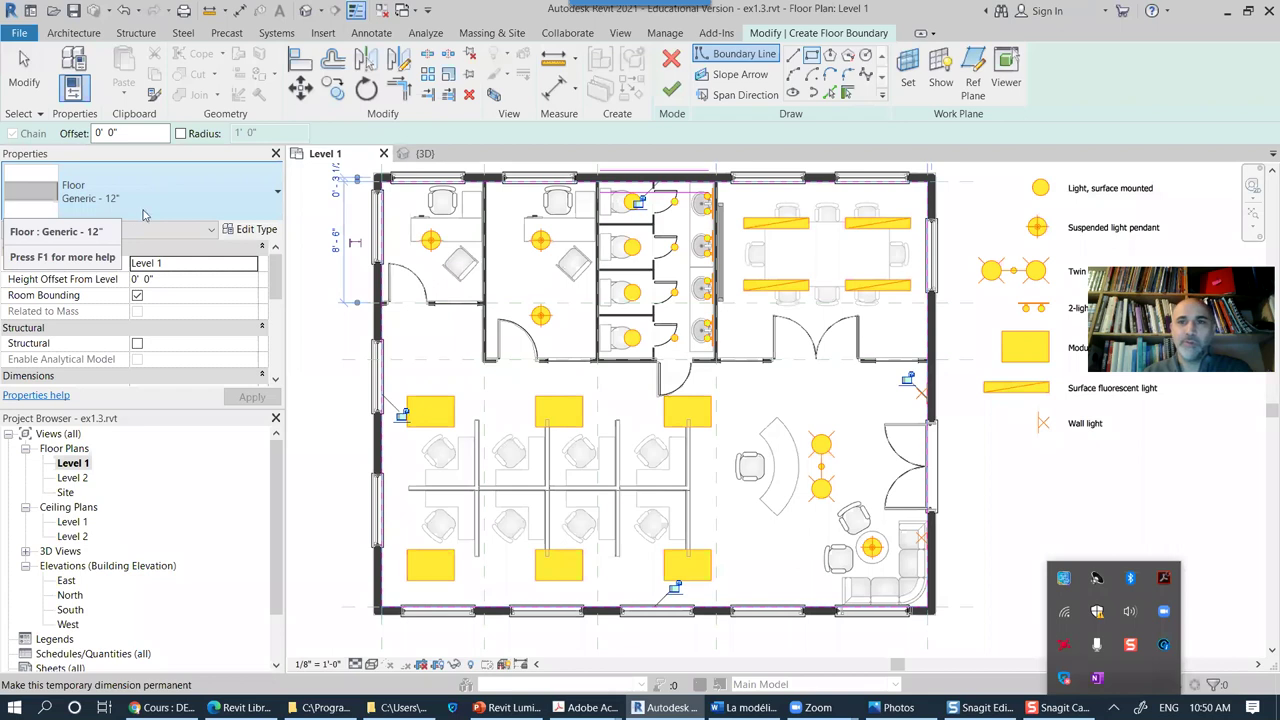
left_click(671, 89)
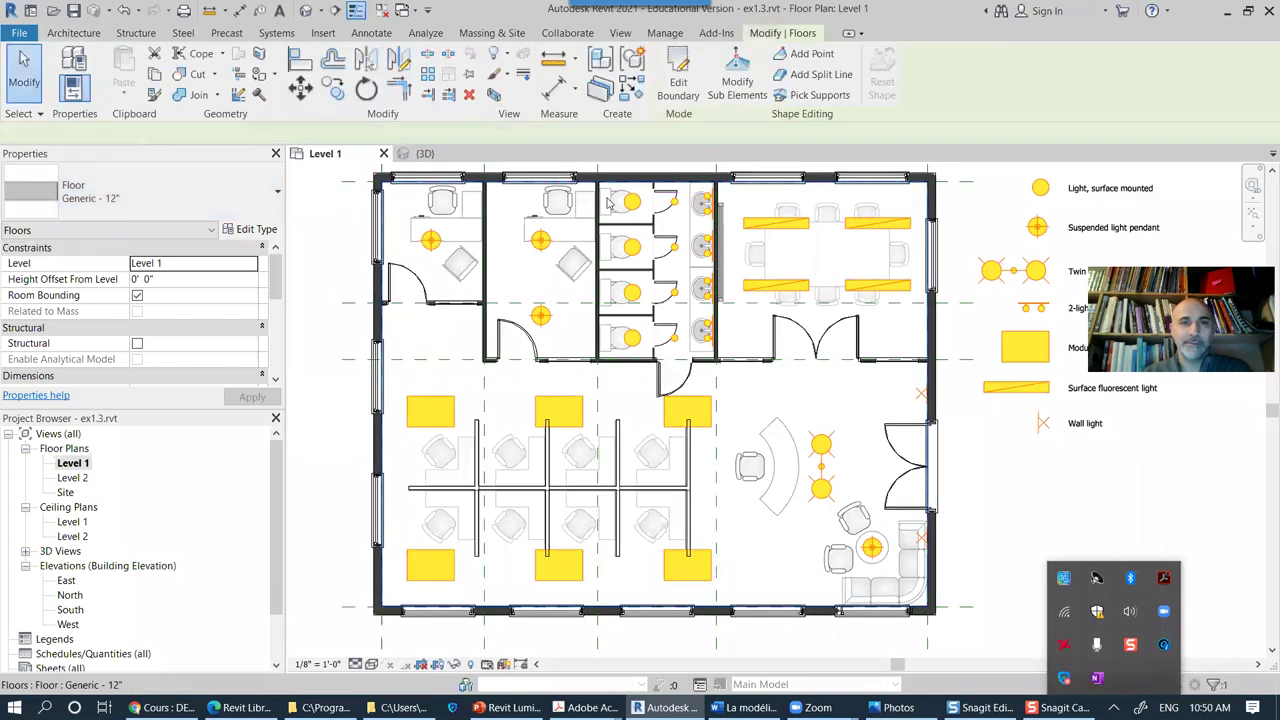
left_click(1227, 487)
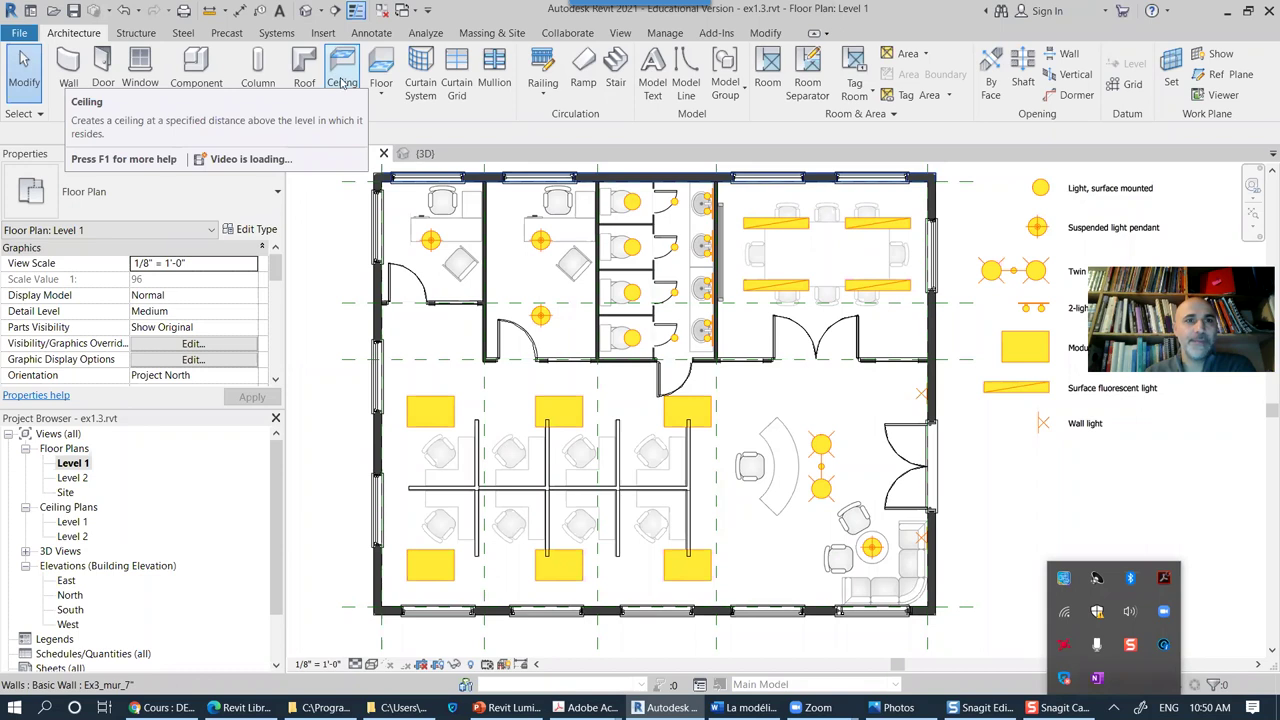
Step: Start sketching a 2' x 4' ACT ceiling at 8' offset, rectangle from the top-left wall corner
left_click(343, 83)
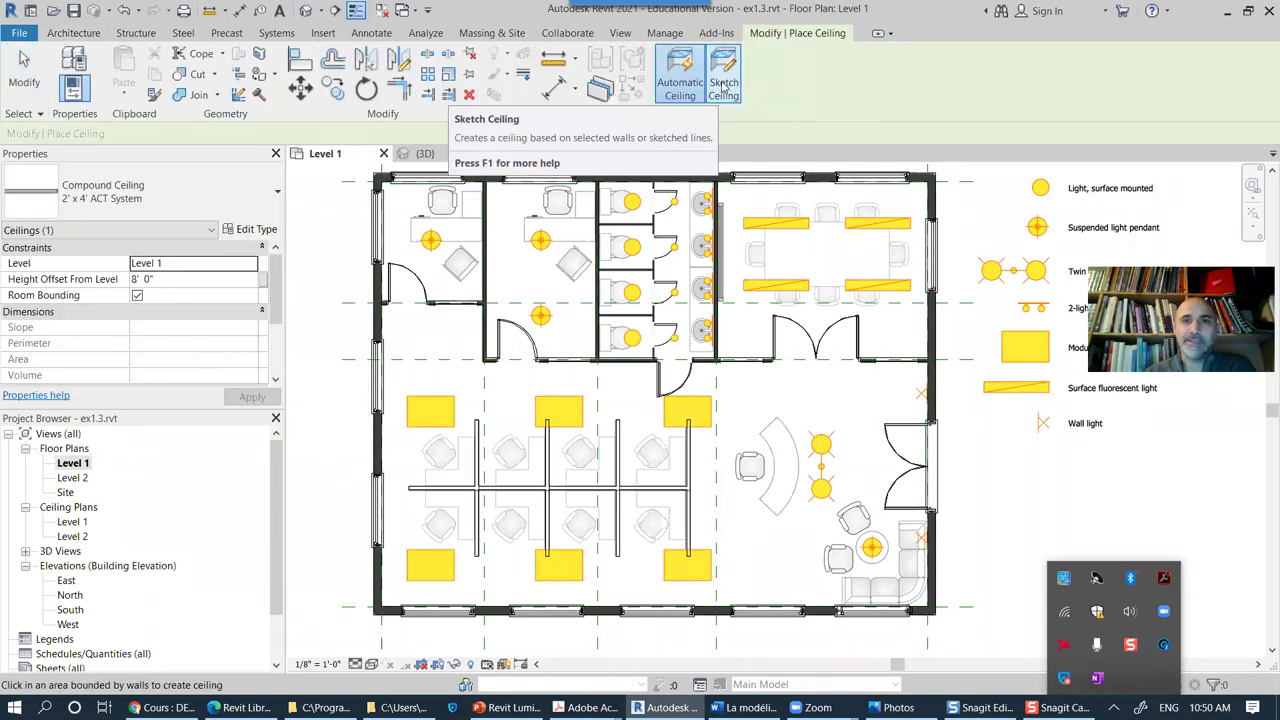
left_click(723, 82)
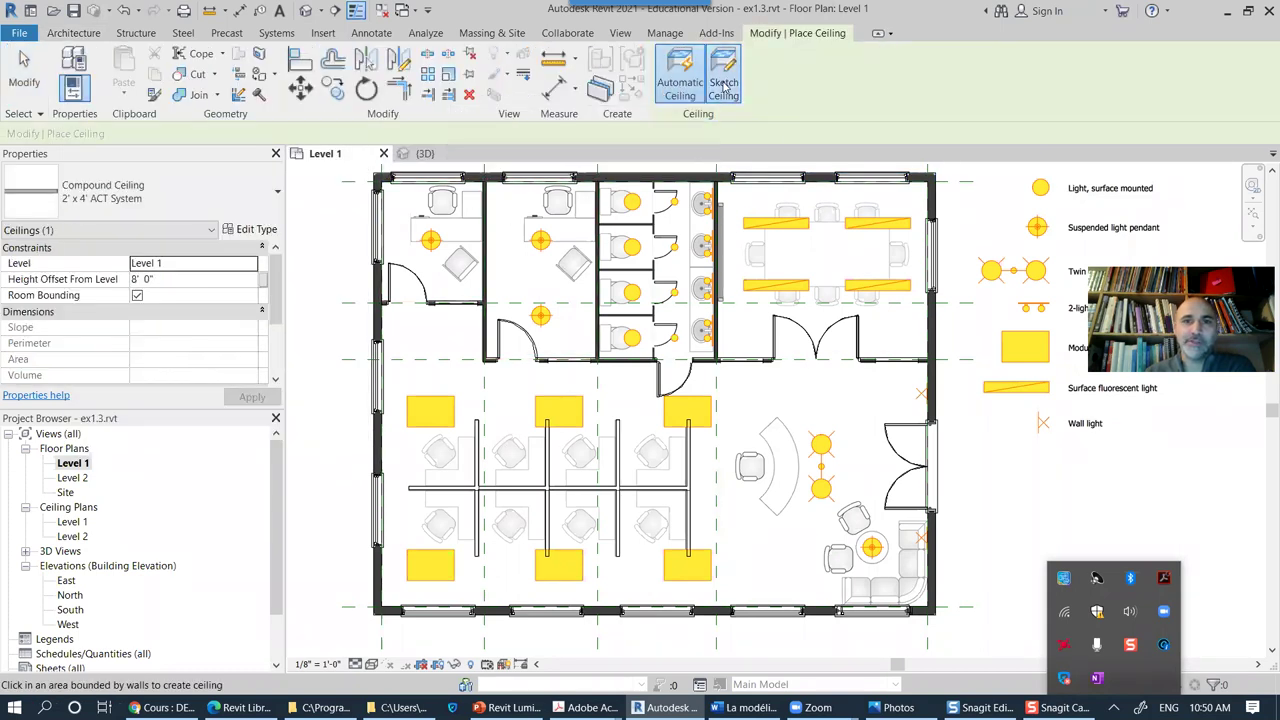
left_click(134, 279)
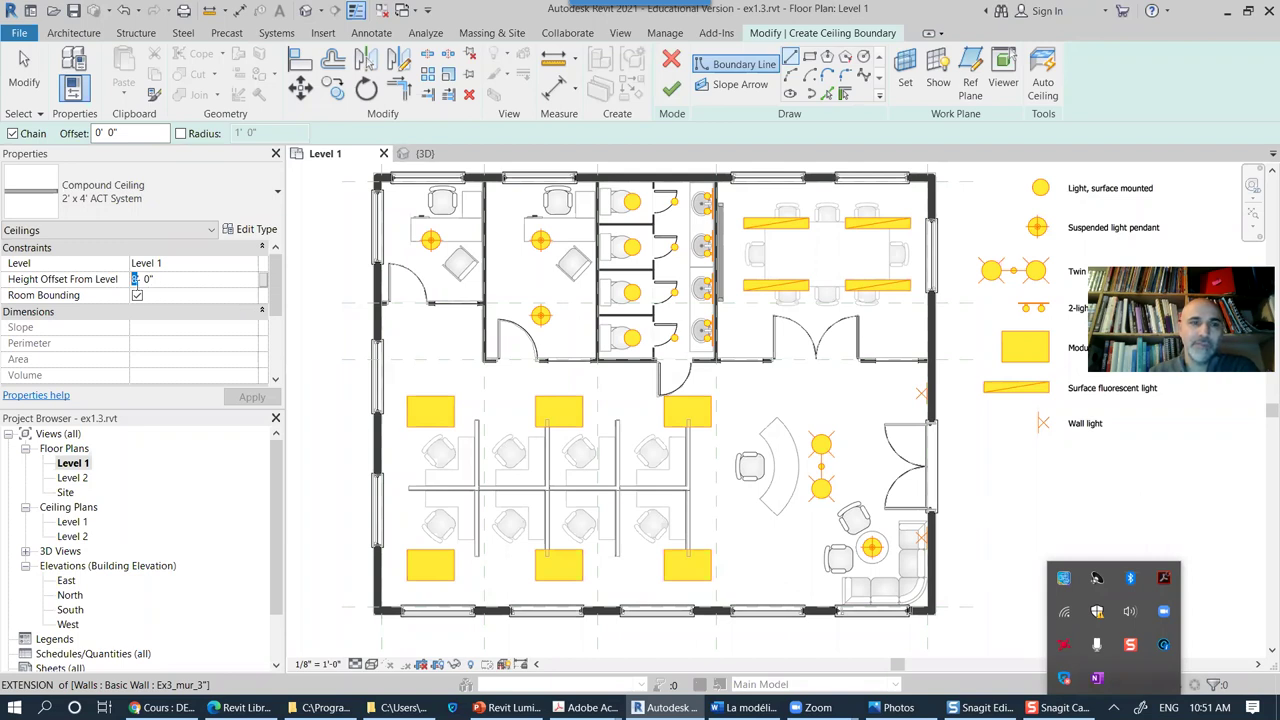
type("8")
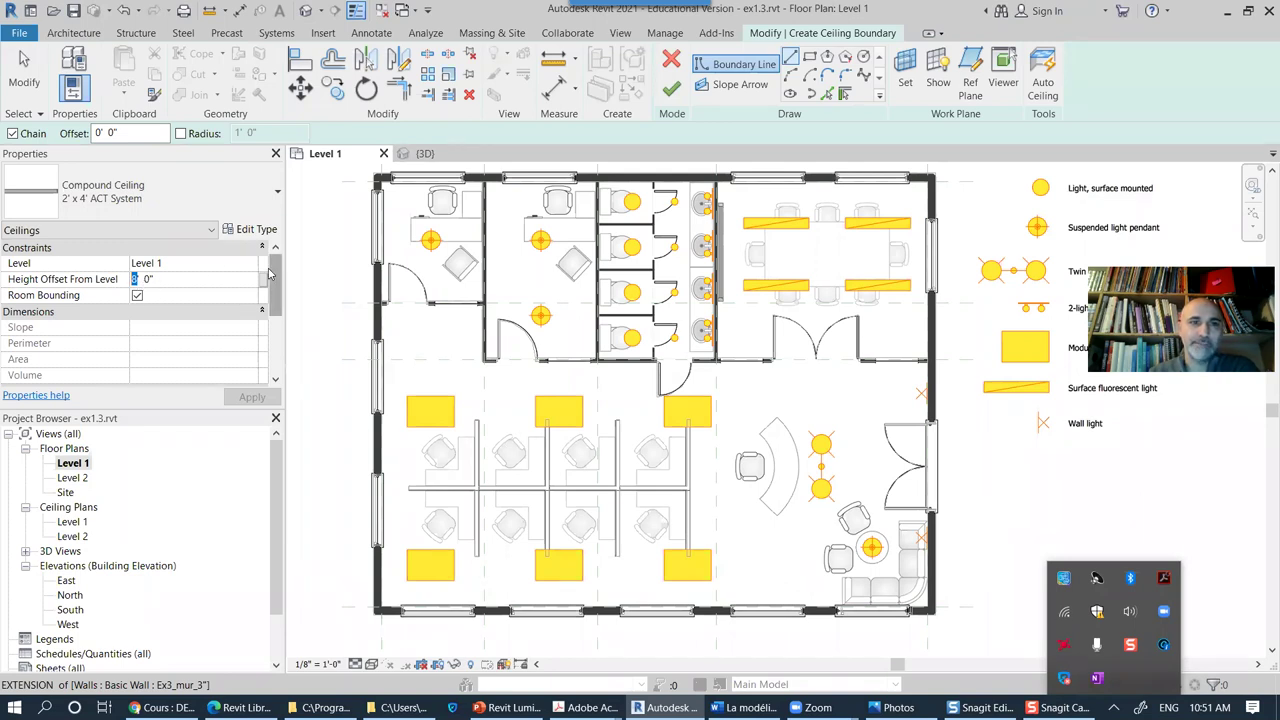
left_click(809, 57)
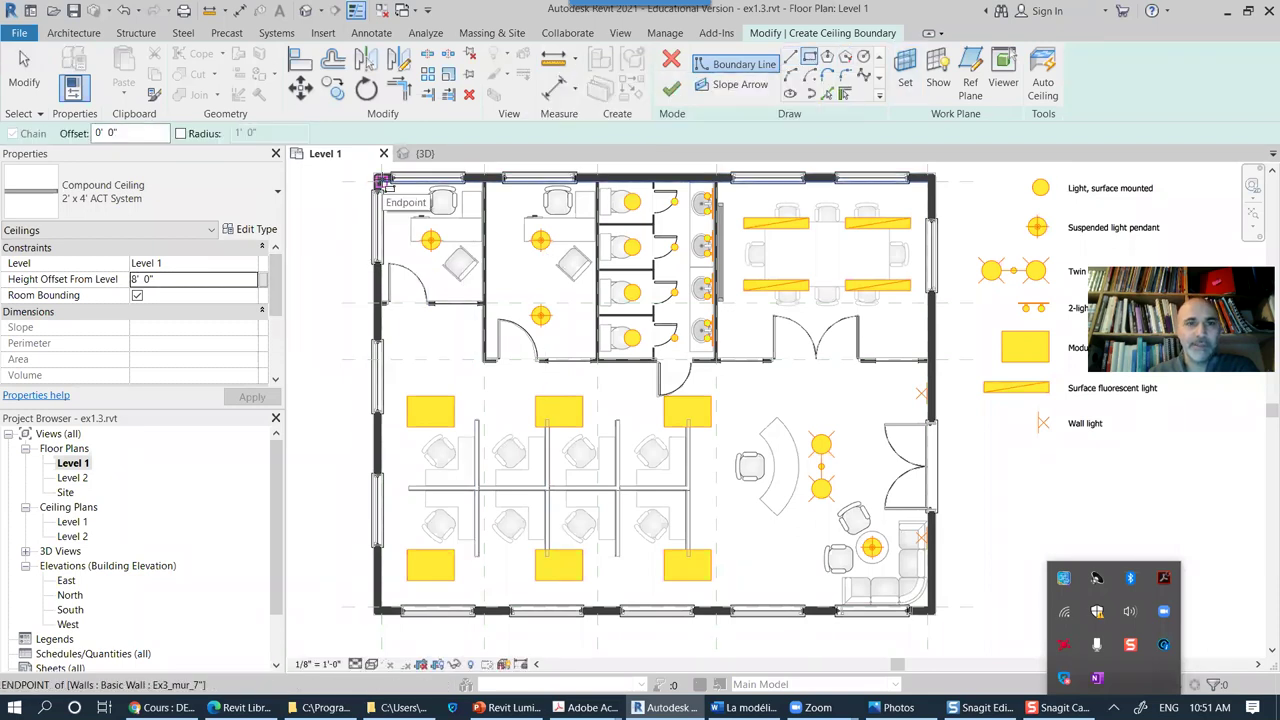
left_click(381, 181)
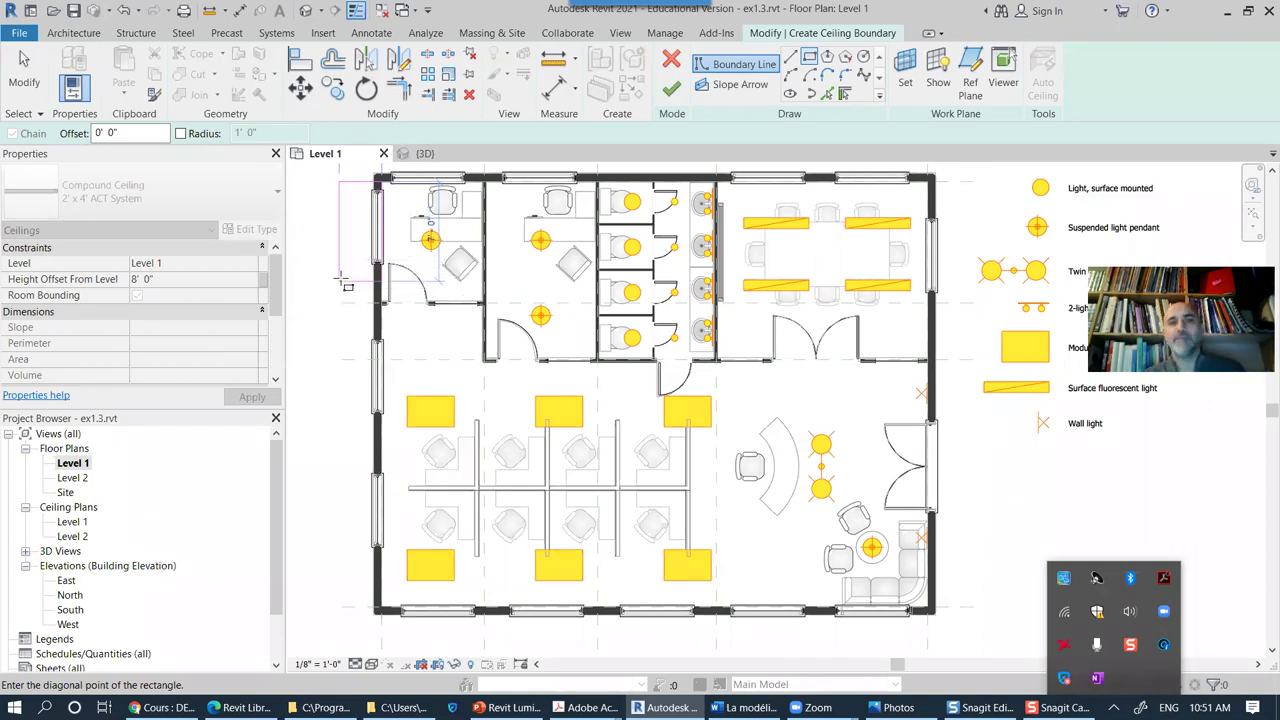
Step: Redraw the ceiling boundary as lines along the bottom, left and top walls down to the wall corner
key("Escape")
key("Escape")
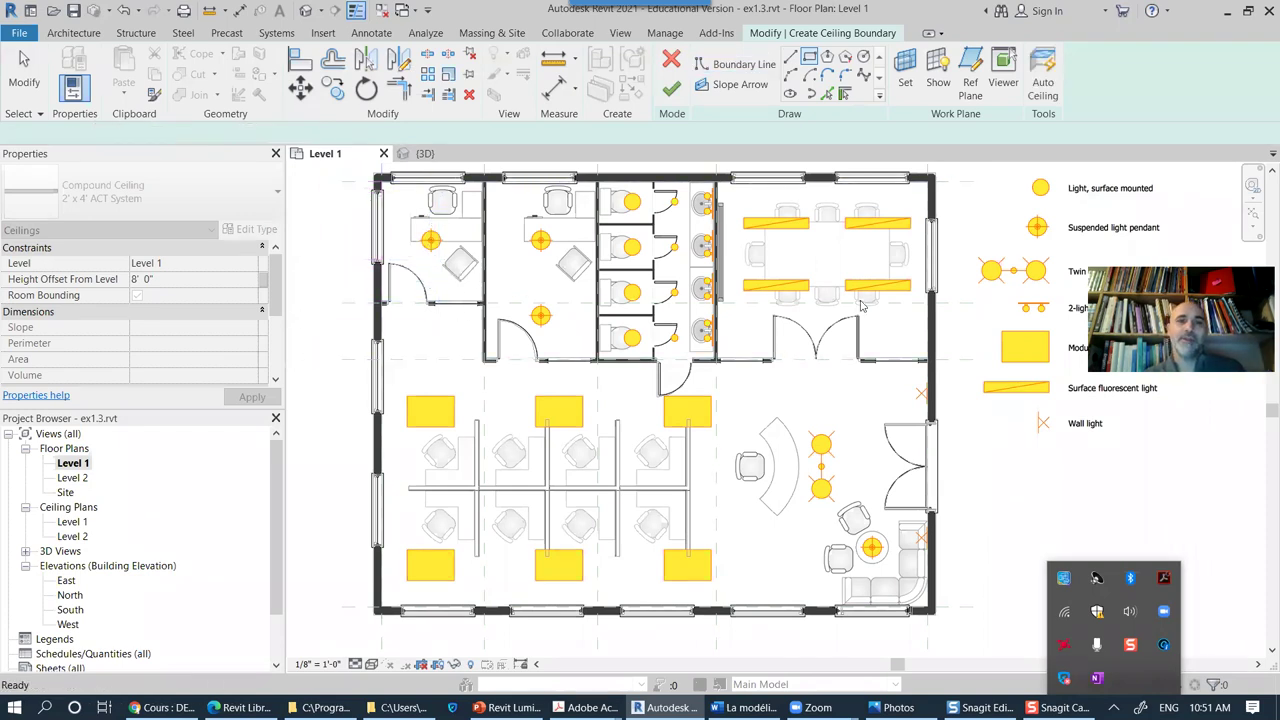
key("Return")
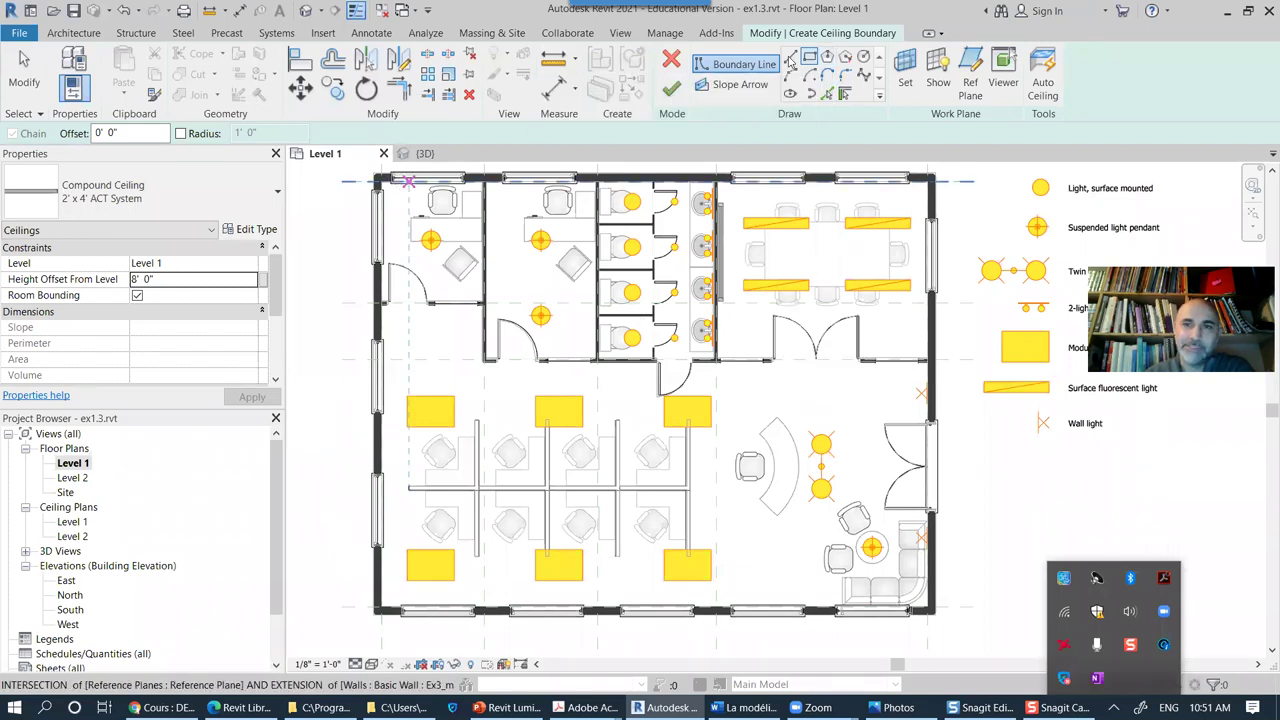
left_click(792, 62)
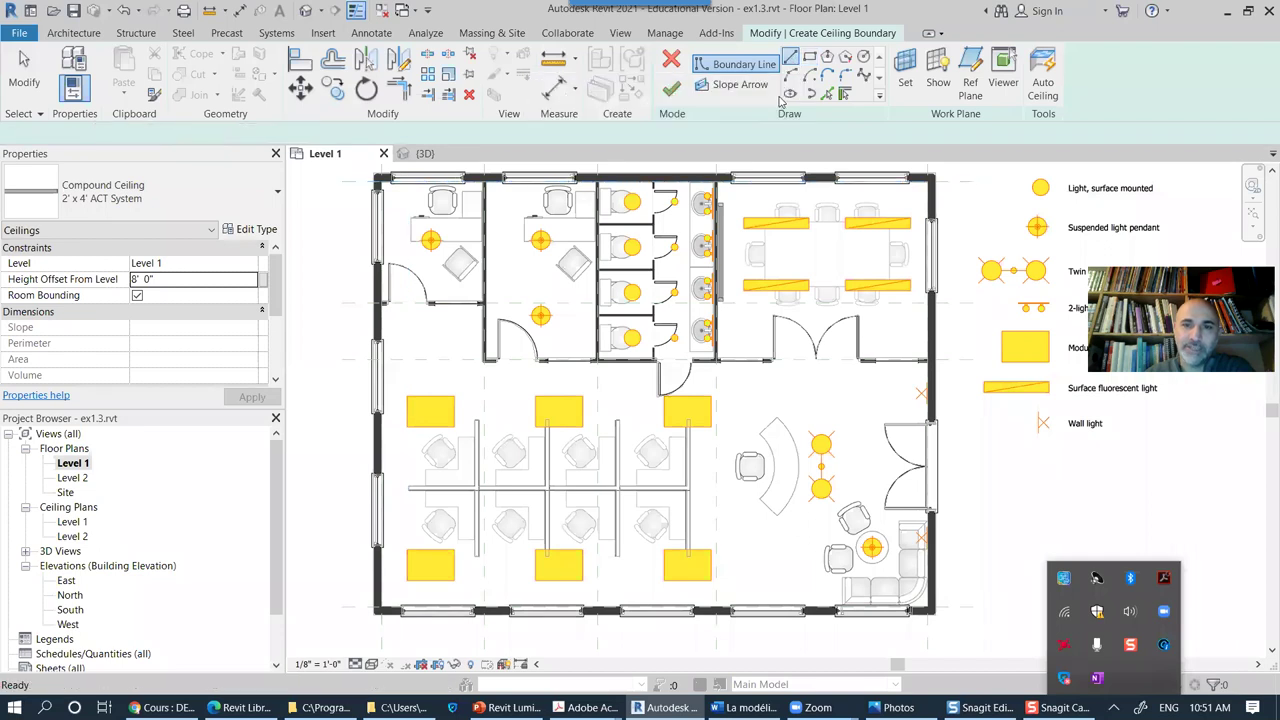
left_click(931, 607)
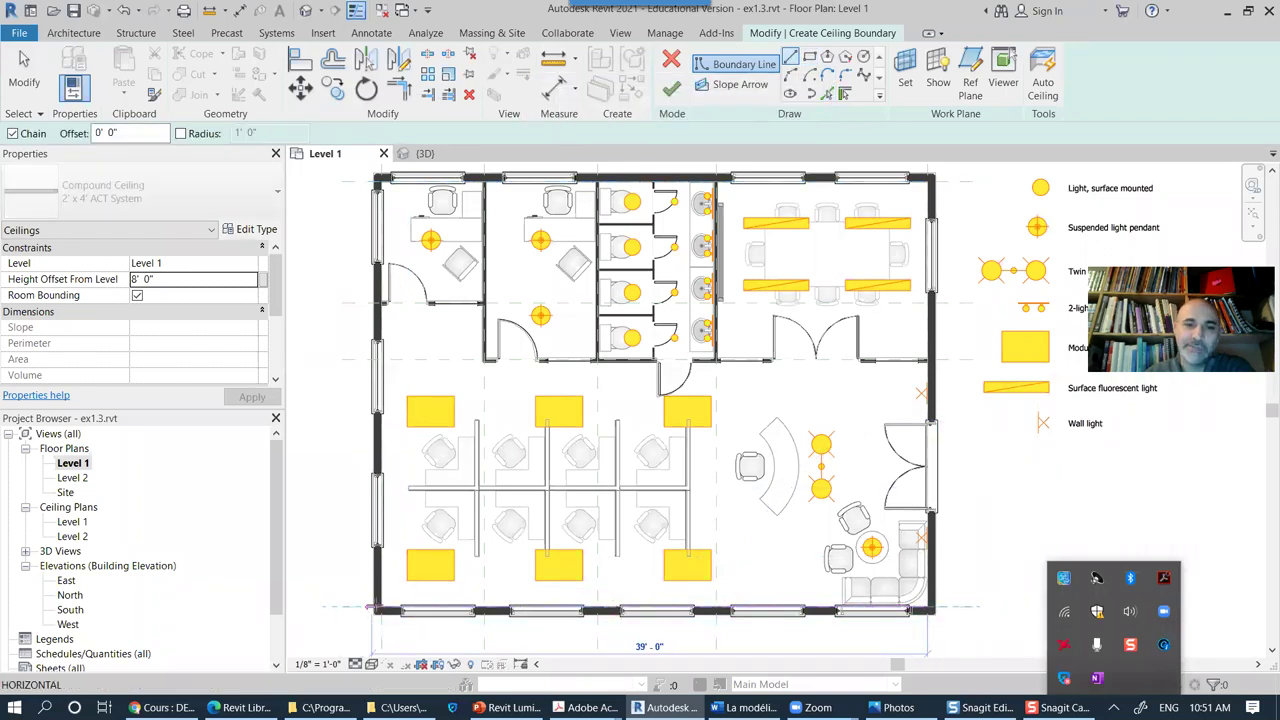
left_click(380, 607)
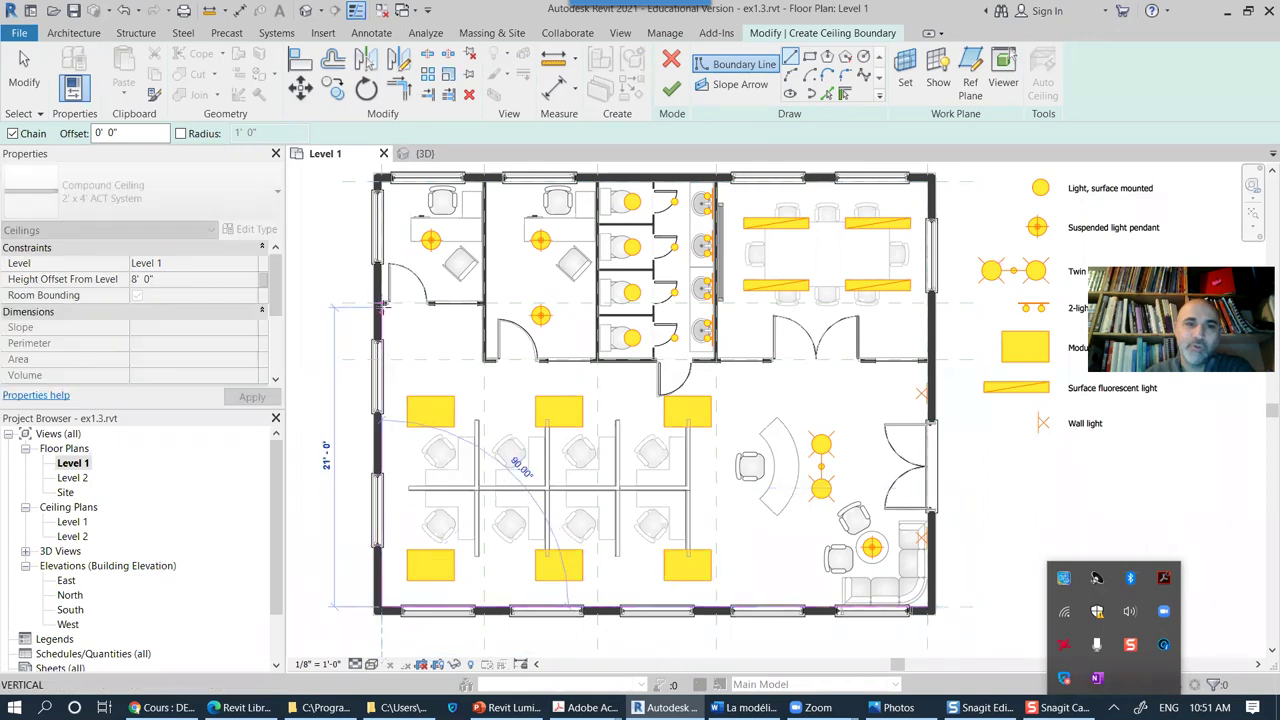
scroll(381, 307, "up", 5)
left_click(385, 283)
scroll(651, 300, "down", 4)
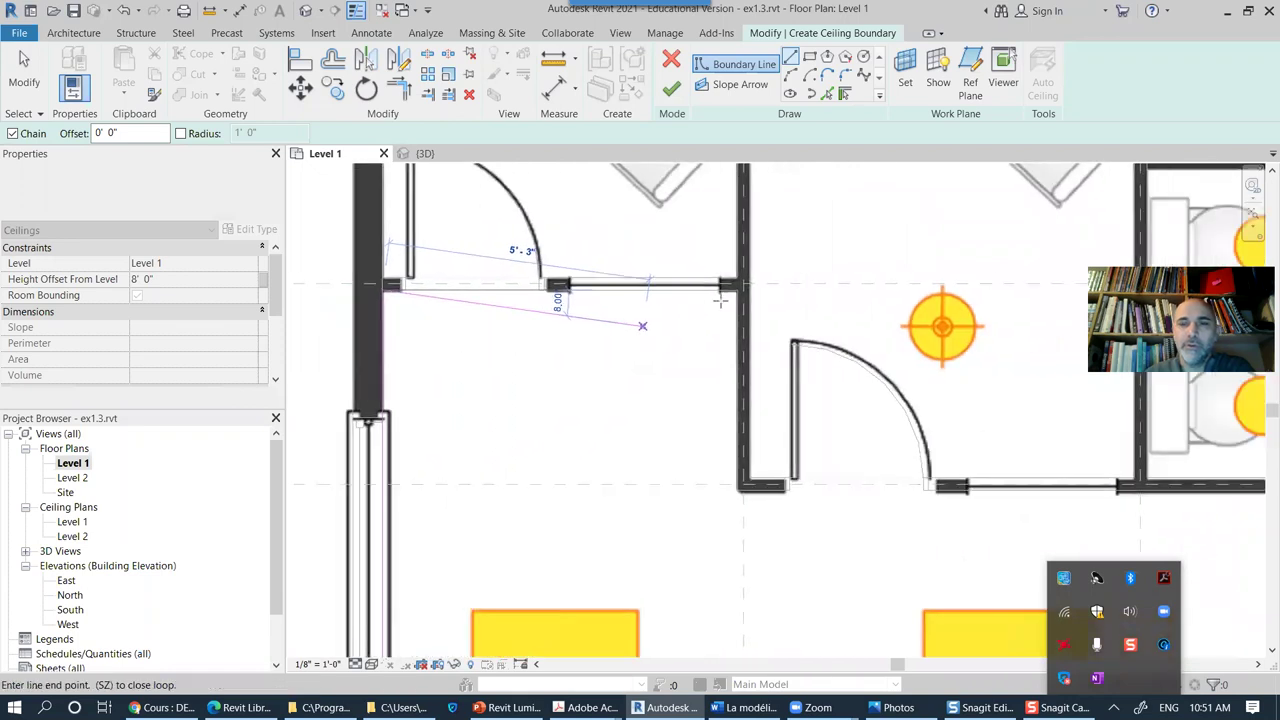
left_click(733, 288)
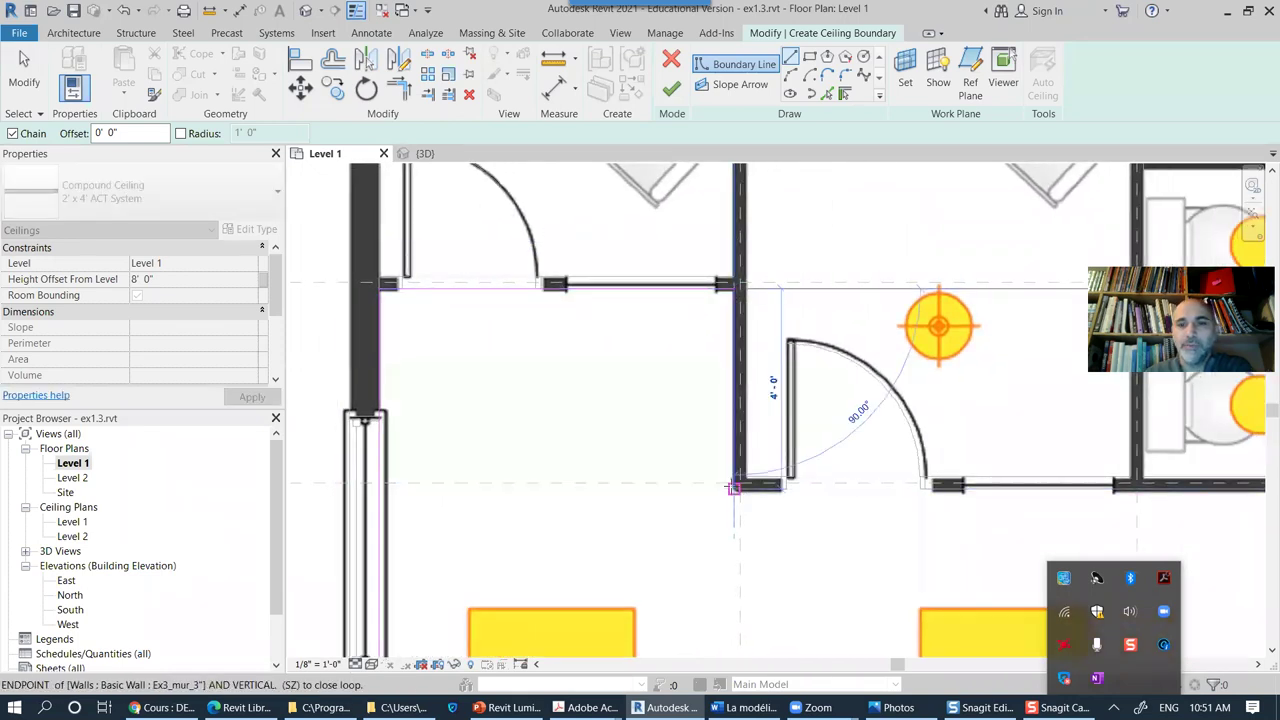
left_click(739, 485)
Step: Continue the boundary past the toilets and meeting room to the bottom-right corner and finish the ceiling
scroll(867, 521, "down", 3)
middle_click_drag(871, 524, 560, 500)
middle_click_drag(937, 489, 480, 445)
left_click(867, 426)
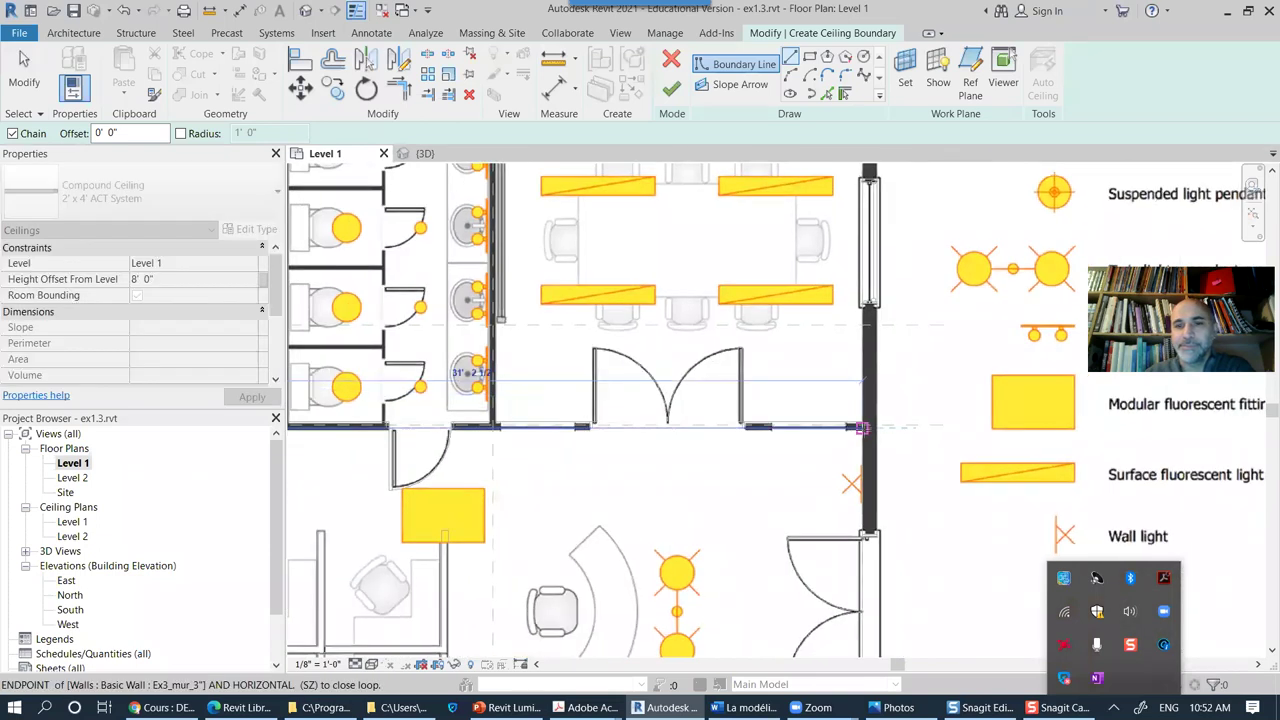
scroll(737, 485, "down", 3)
middle_click_drag(737, 485, 623, 317)
scroll(630, 520, "up", 4)
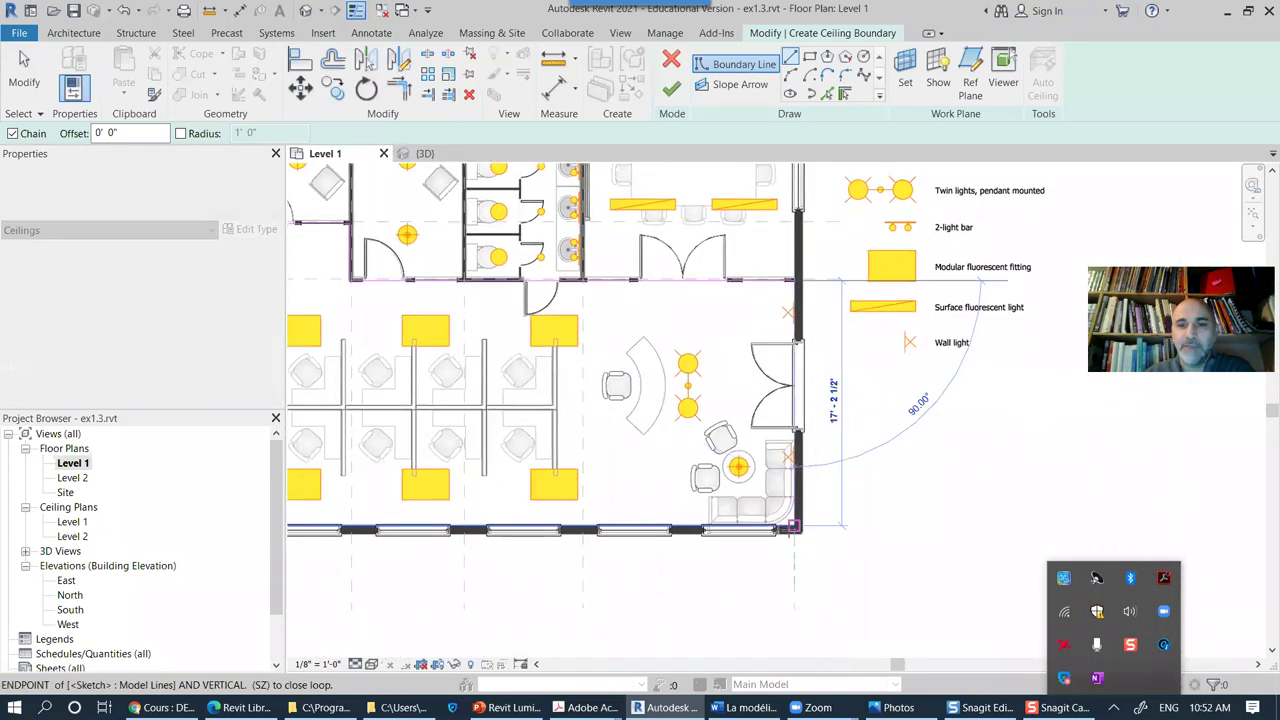
left_click(800, 520)
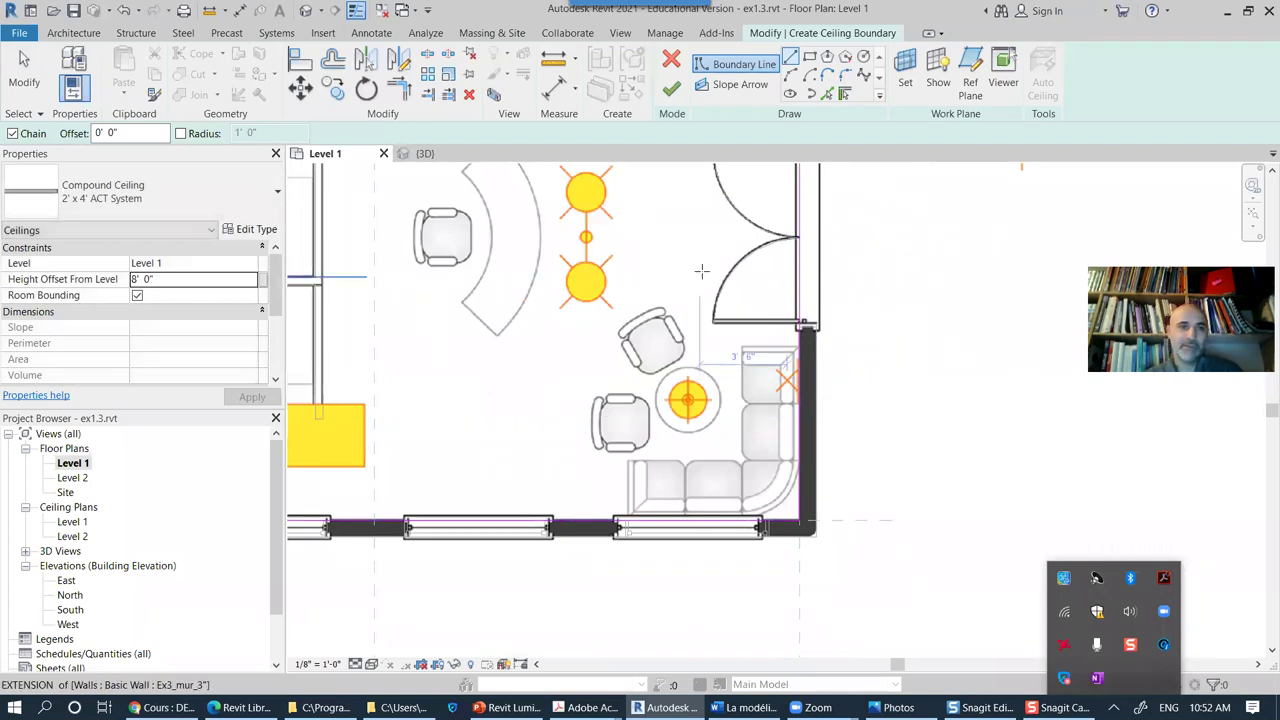
scroll(702, 270, "down", 2)
middle_click_drag(694, 326, 908, 385)
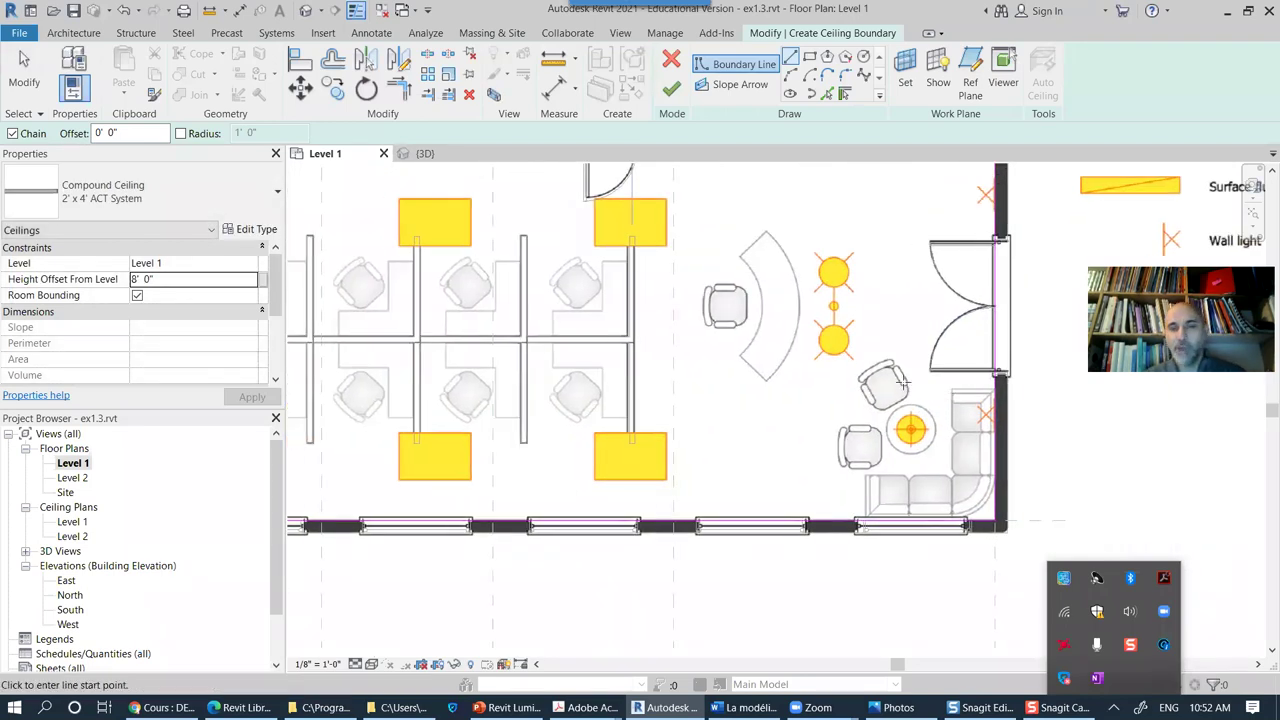
scroll(784, 414, "down", 3)
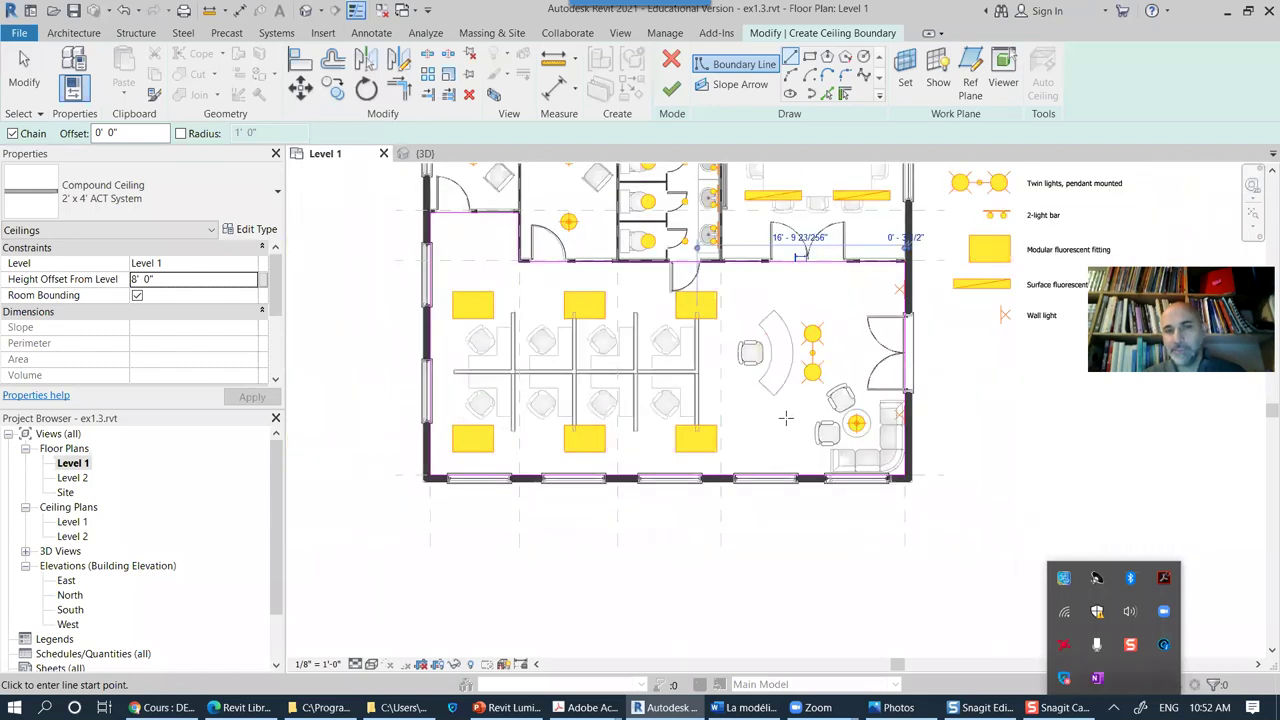
middle_click_drag(770, 425, 706, 477)
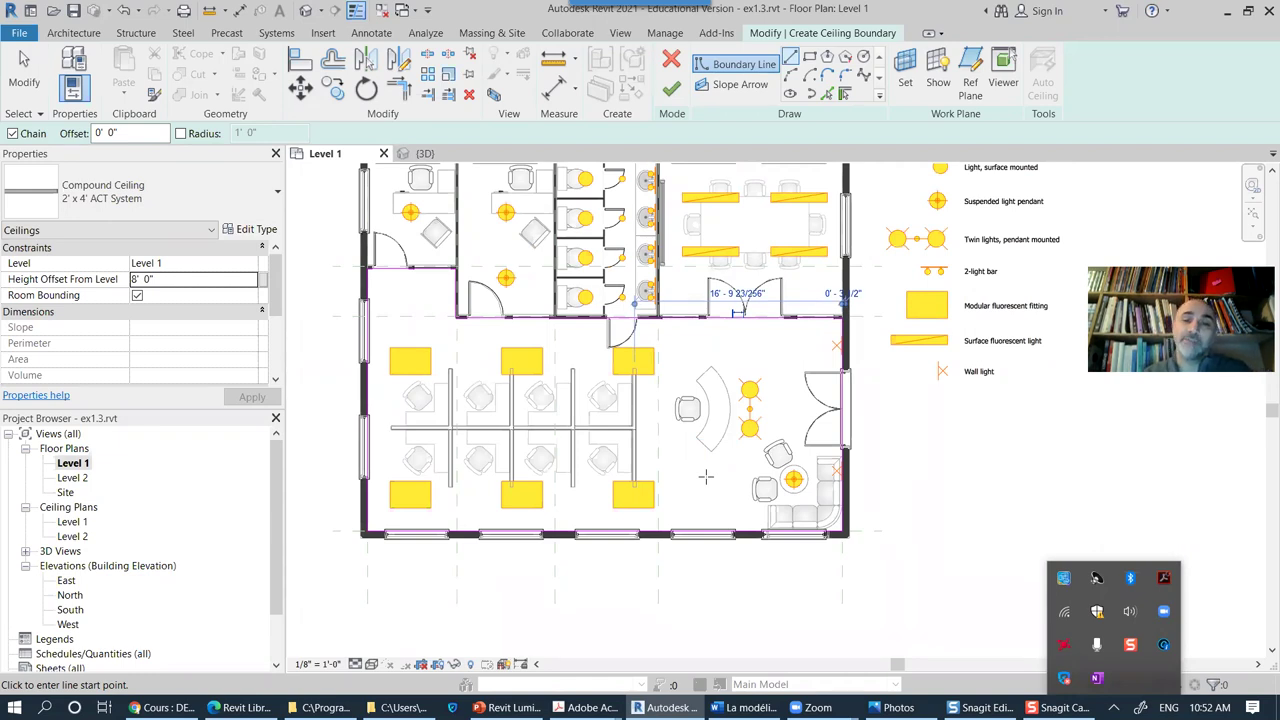
left_click(671, 91)
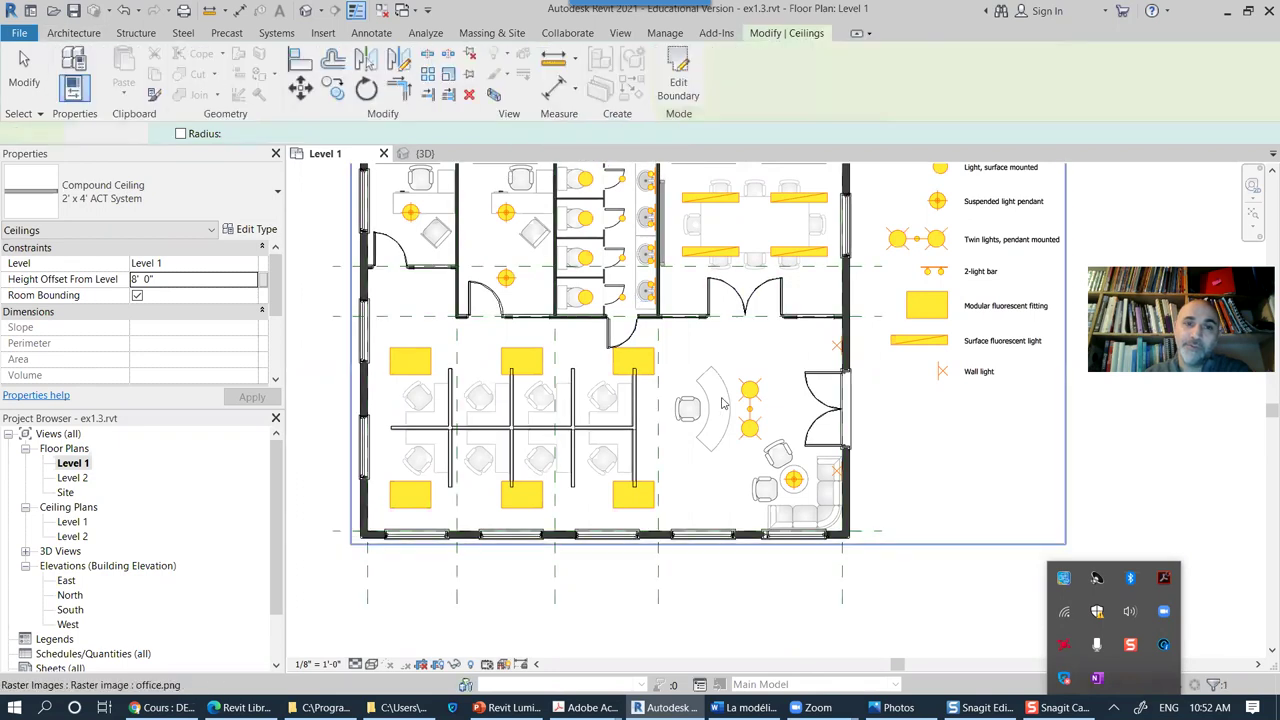
Step: Sketch a rectangular 2' x 4' ACT ceiling boundary between the conference room's opposite corners
middle_click_drag(714, 259, 597, 375)
scroll(597, 375, "up", 2)
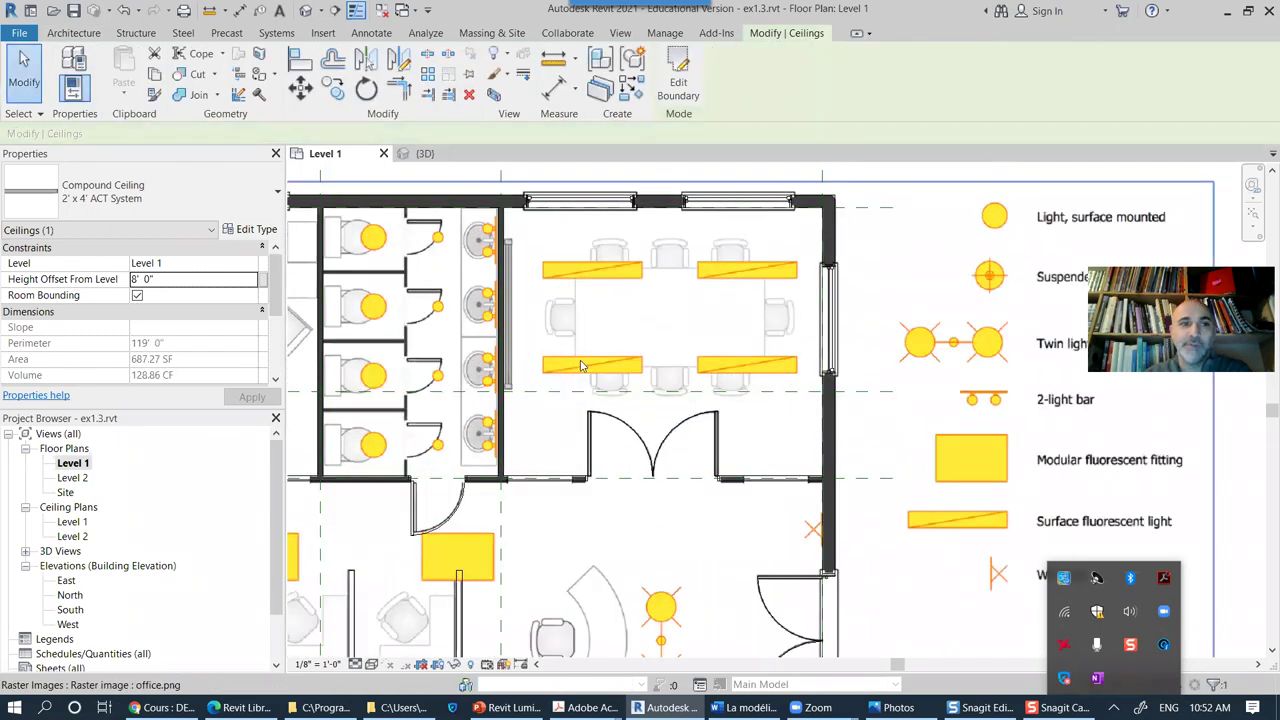
scroll(581, 366, "up", 1)
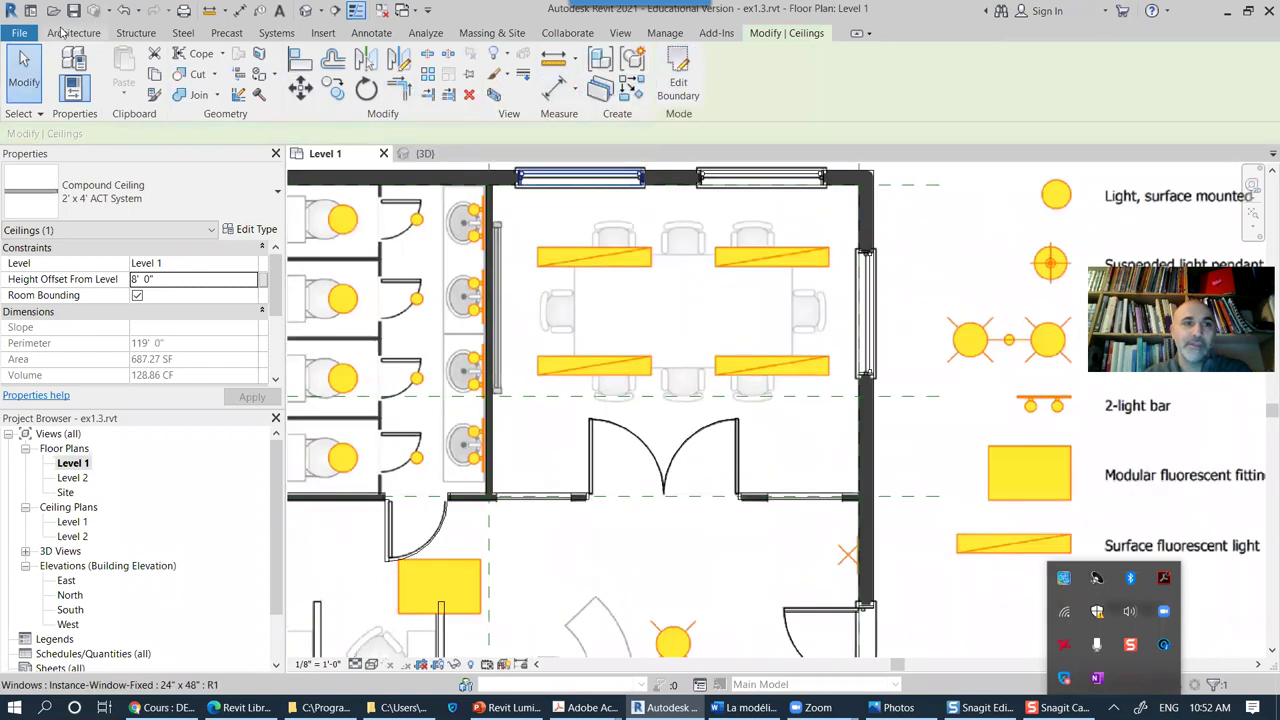
left_click(68, 32)
left_click(345, 68)
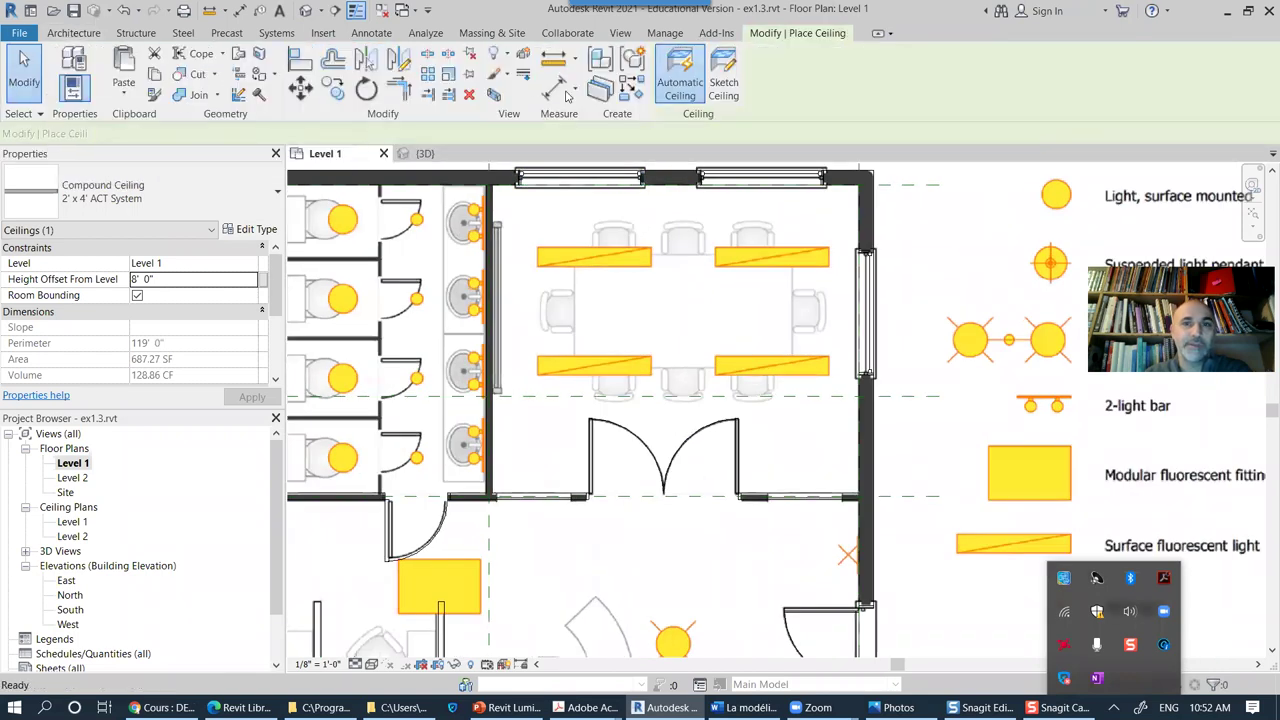
left_click(716, 83)
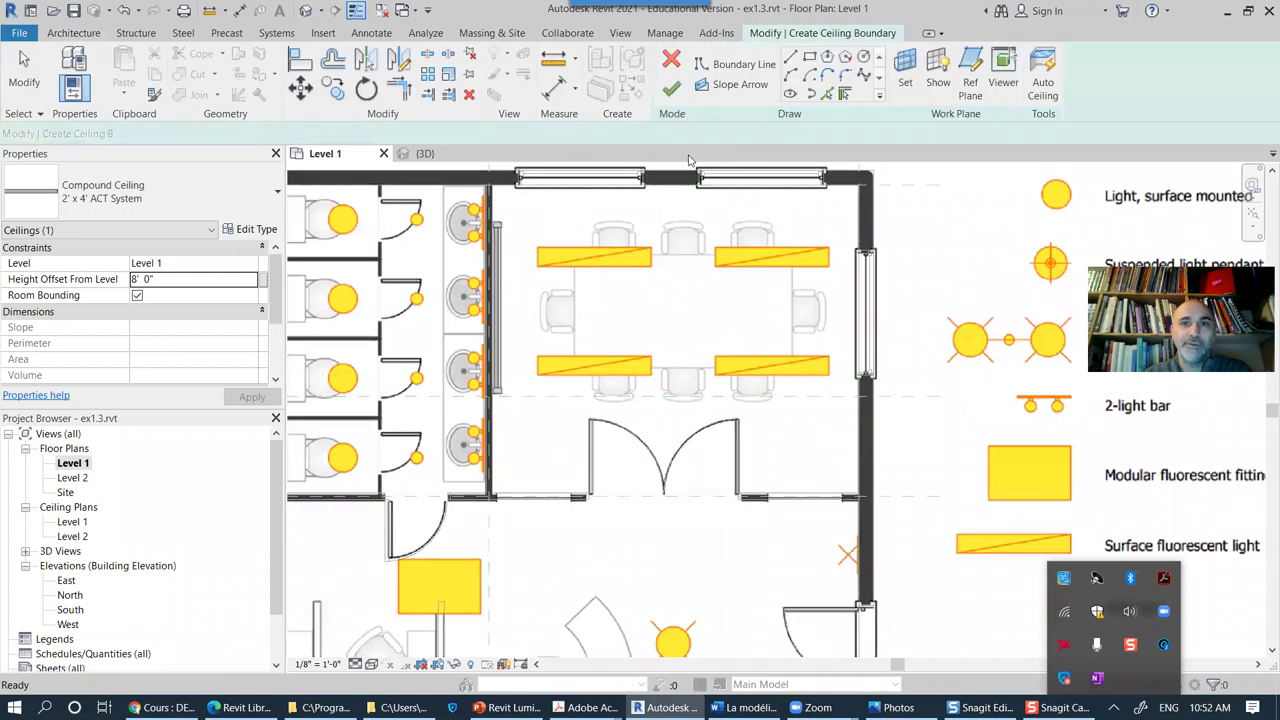
left_click(810, 57)
left_click(494, 205)
scroll(492, 192, "up", 4)
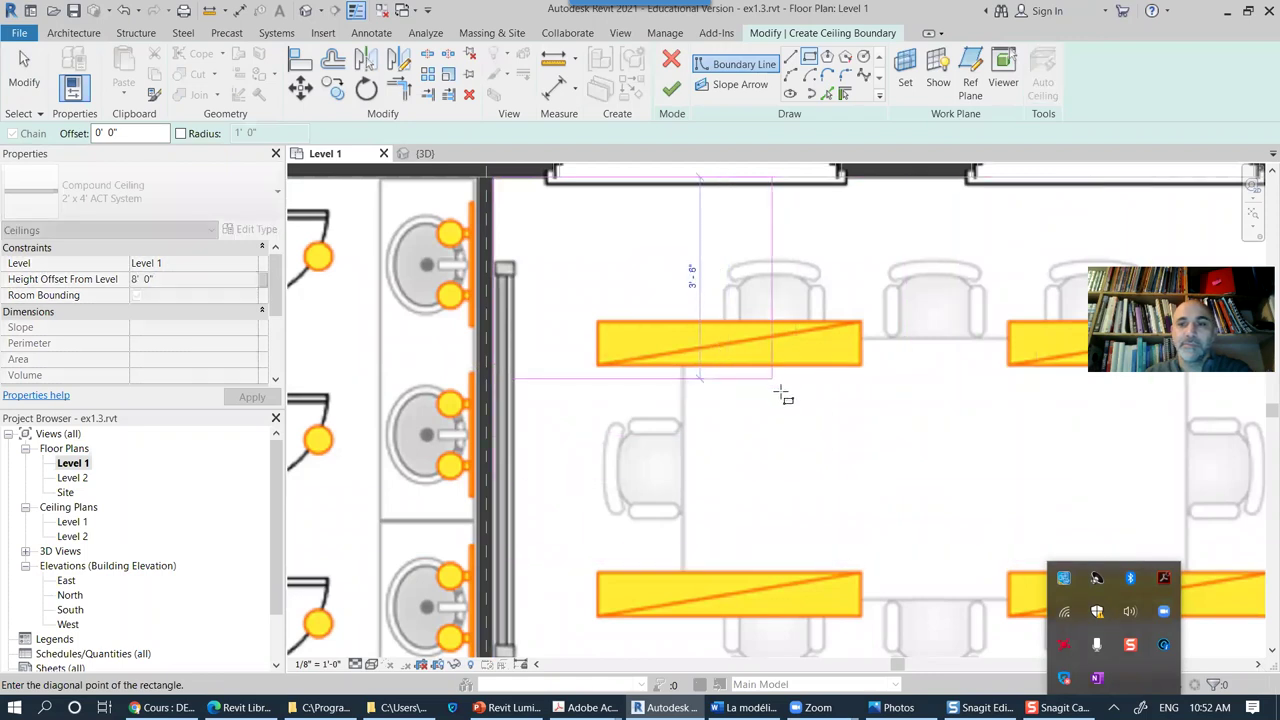
scroll(812, 420, "down", 4)
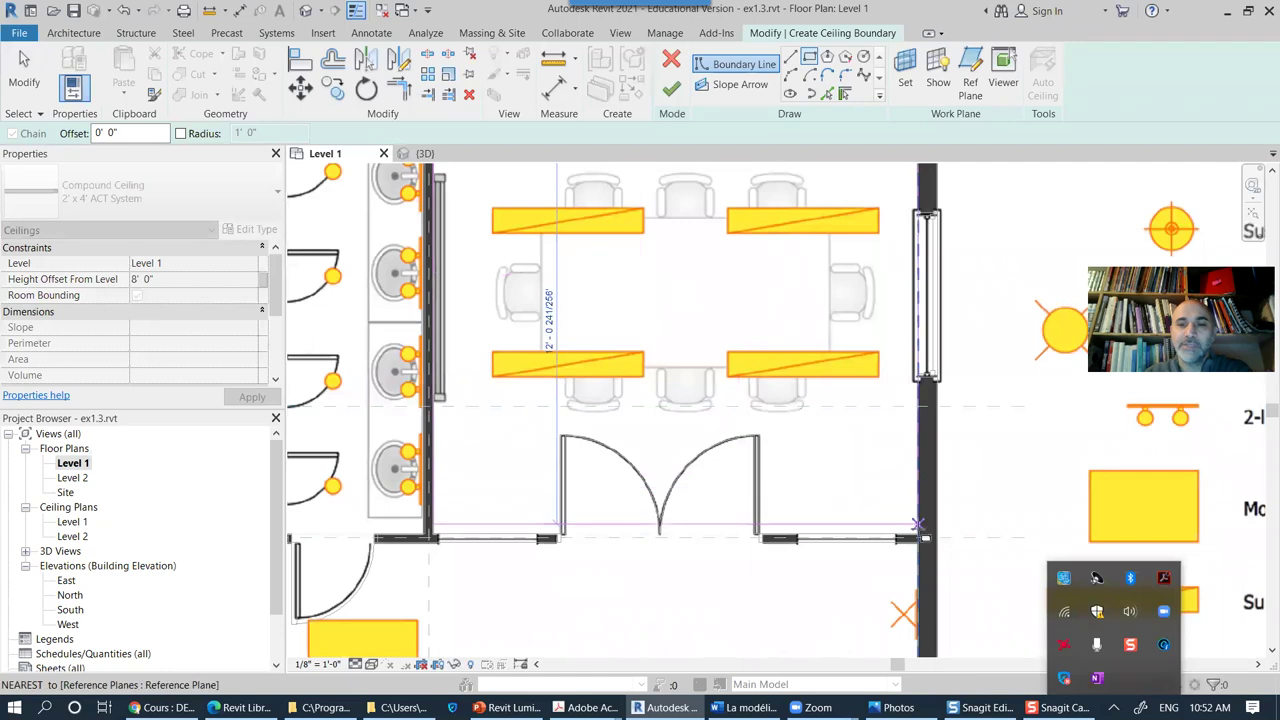
scroll(920, 537, "up", 3)
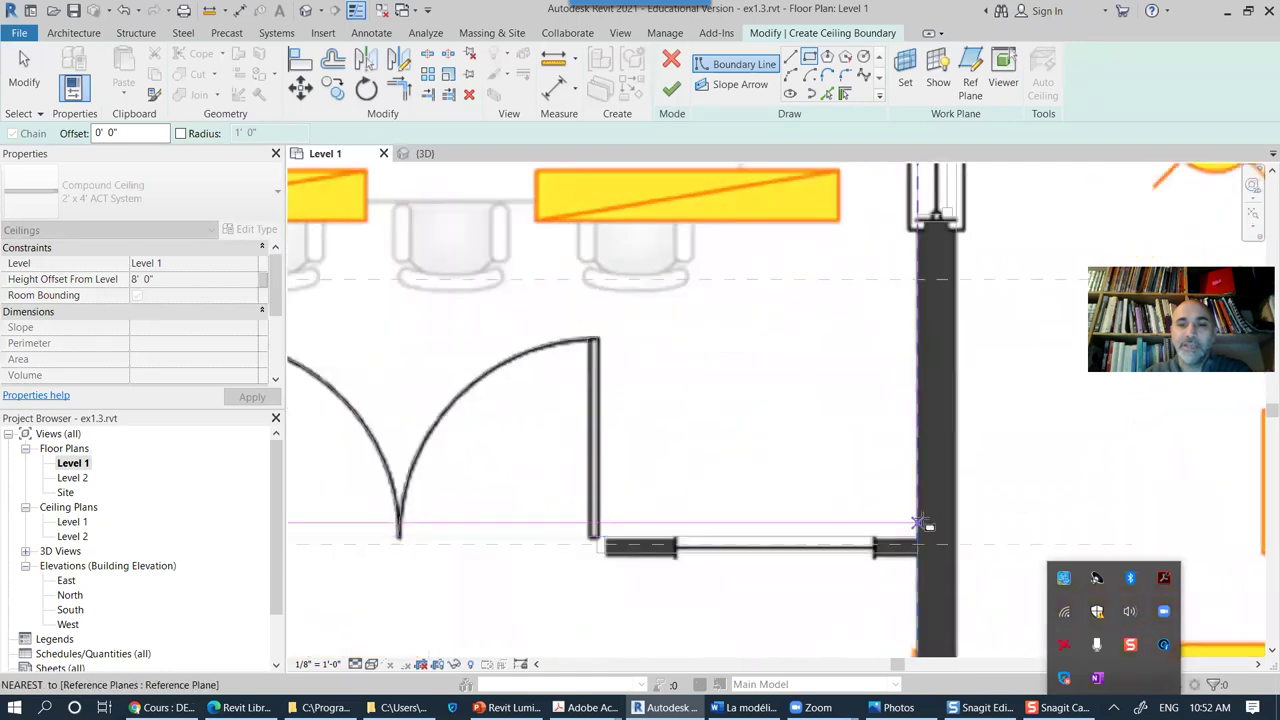
left_click(920, 537)
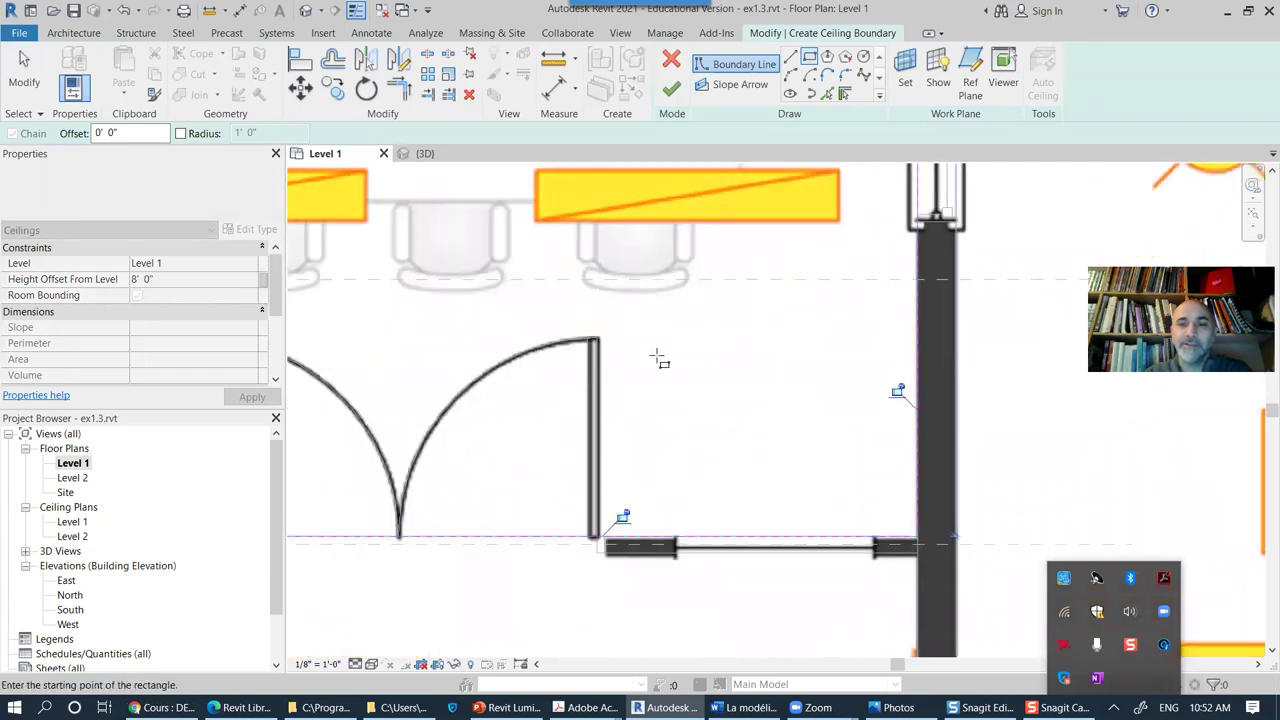
scroll(610, 430, "down", 3)
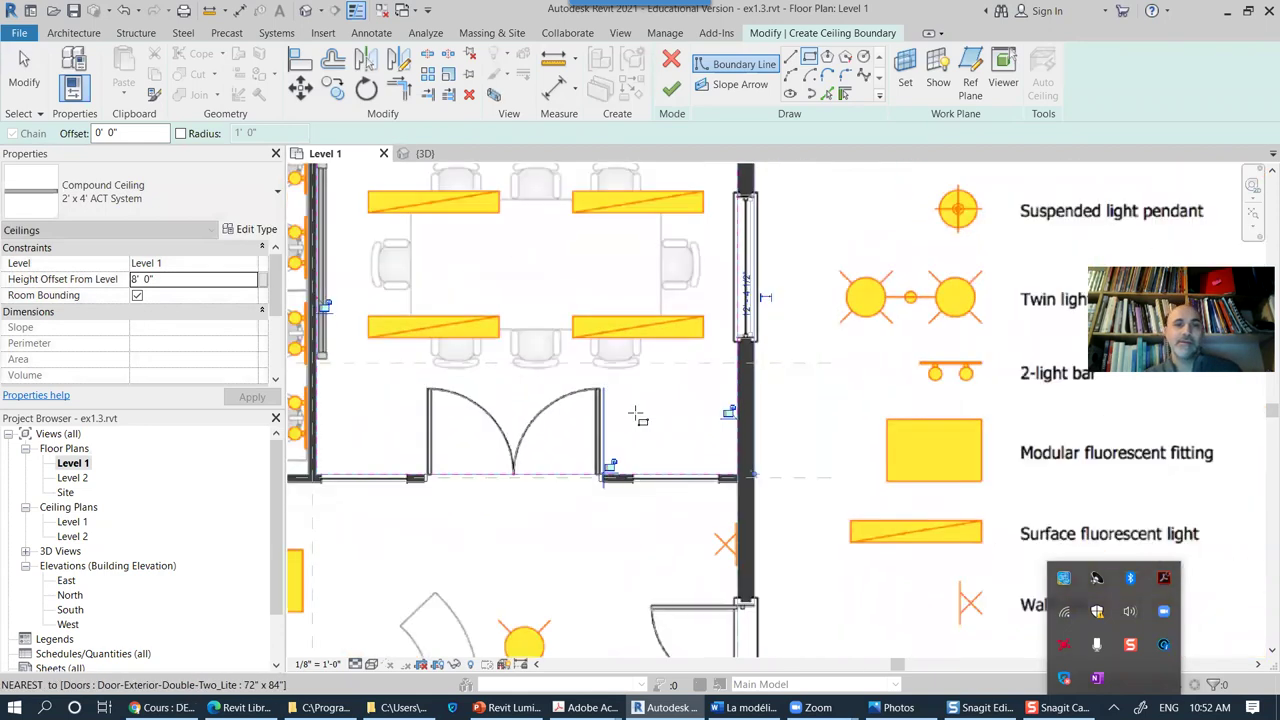
scroll(637, 418, "down", 2)
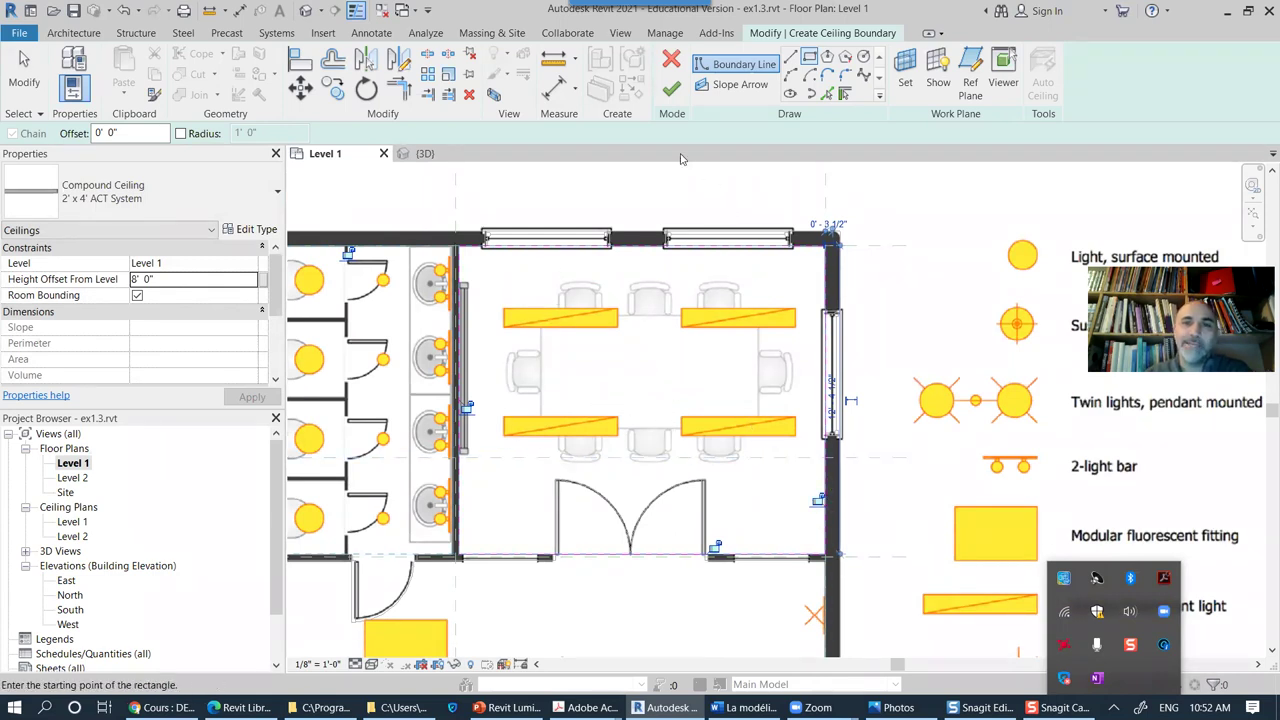
Step: Finish the conference room ceiling and begin a new ceiling sketch at the washroom wall
left_click(671, 90)
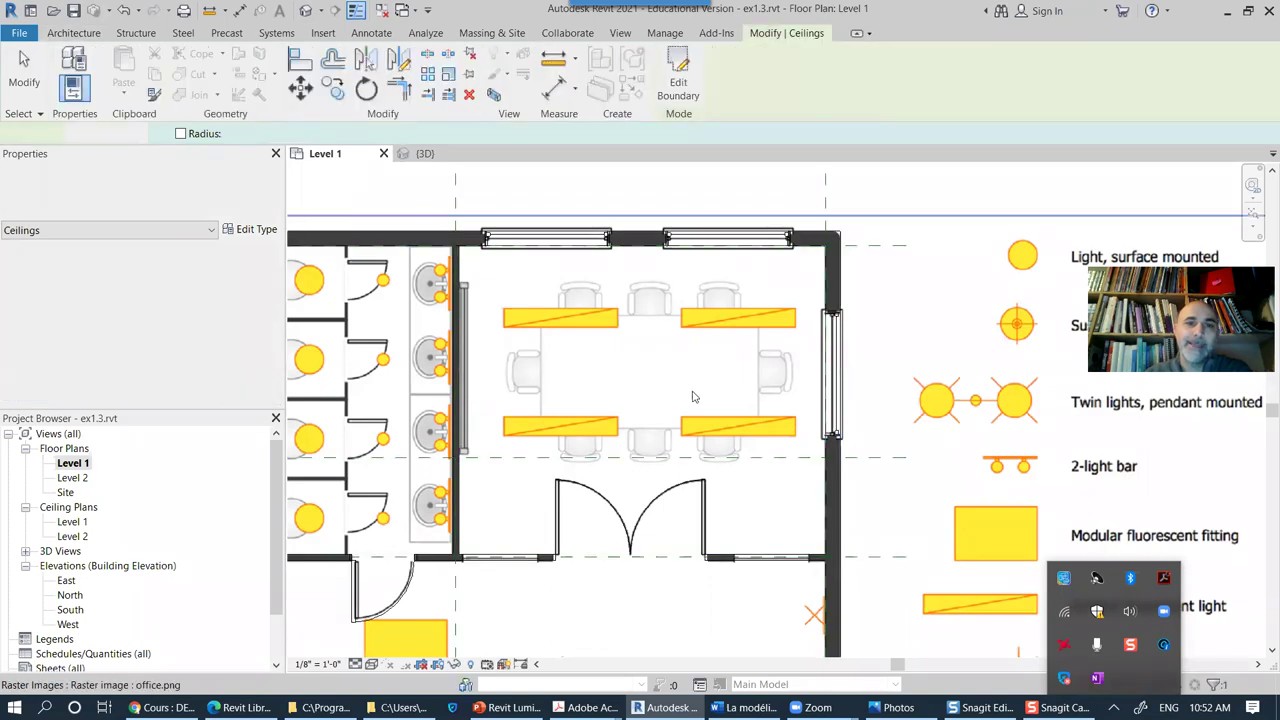
scroll(646, 412, "up", 3)
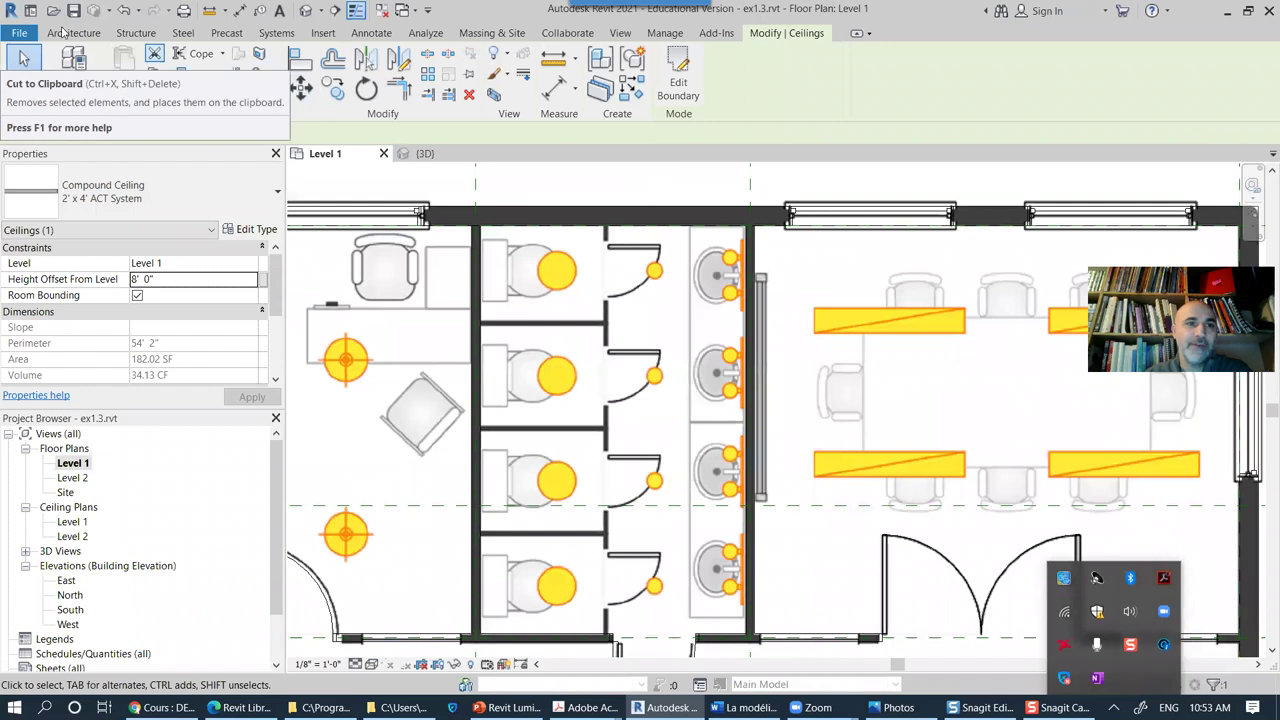
left_click(80, 33)
left_click(343, 68)
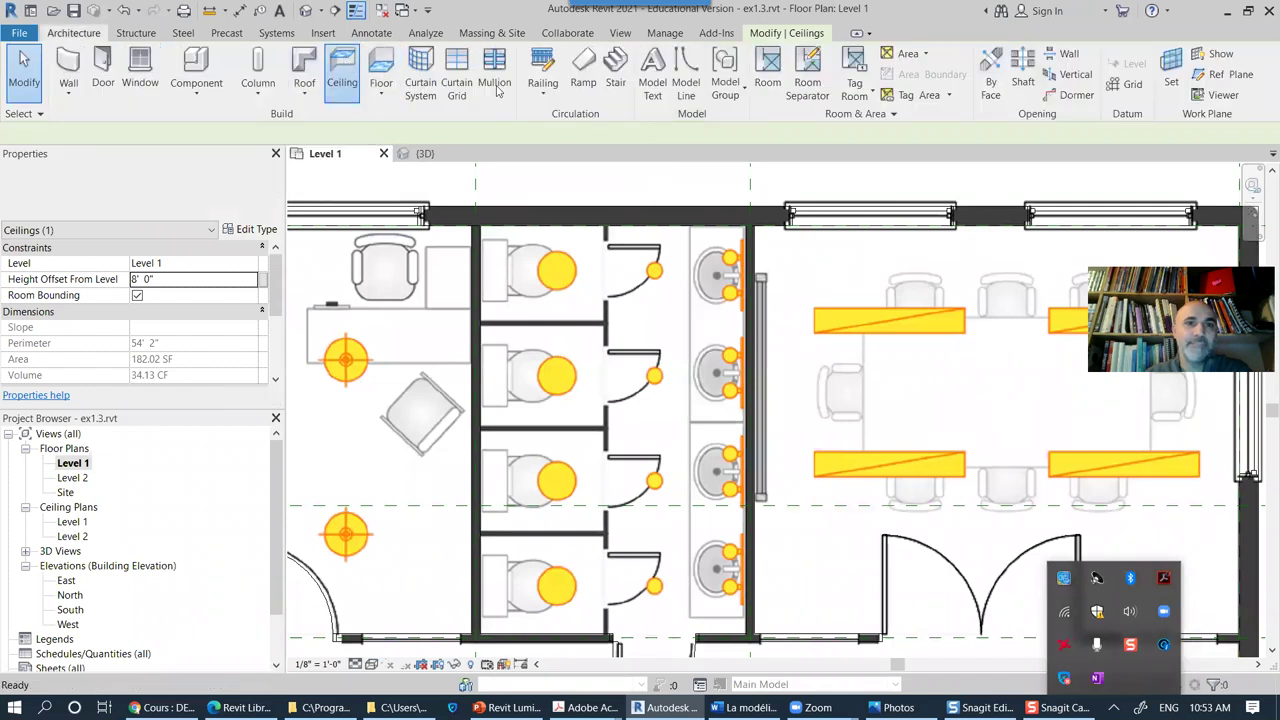
left_click(720, 68)
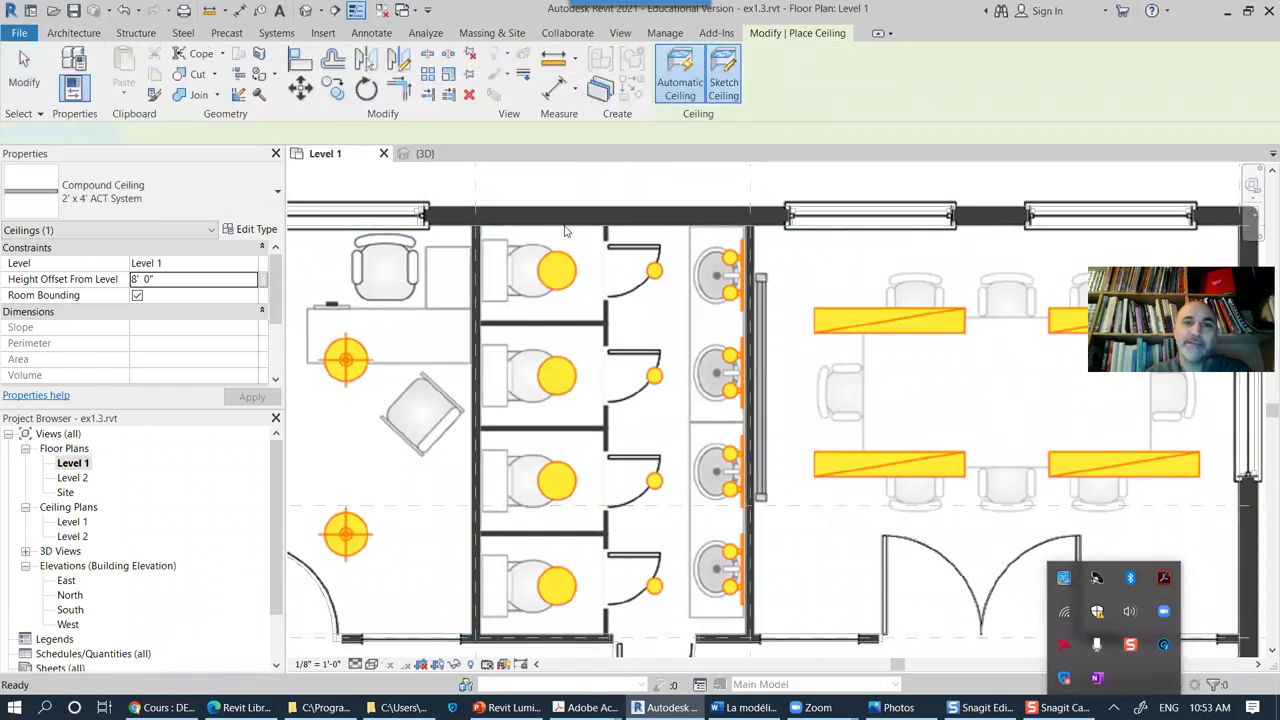
left_click(480, 226)
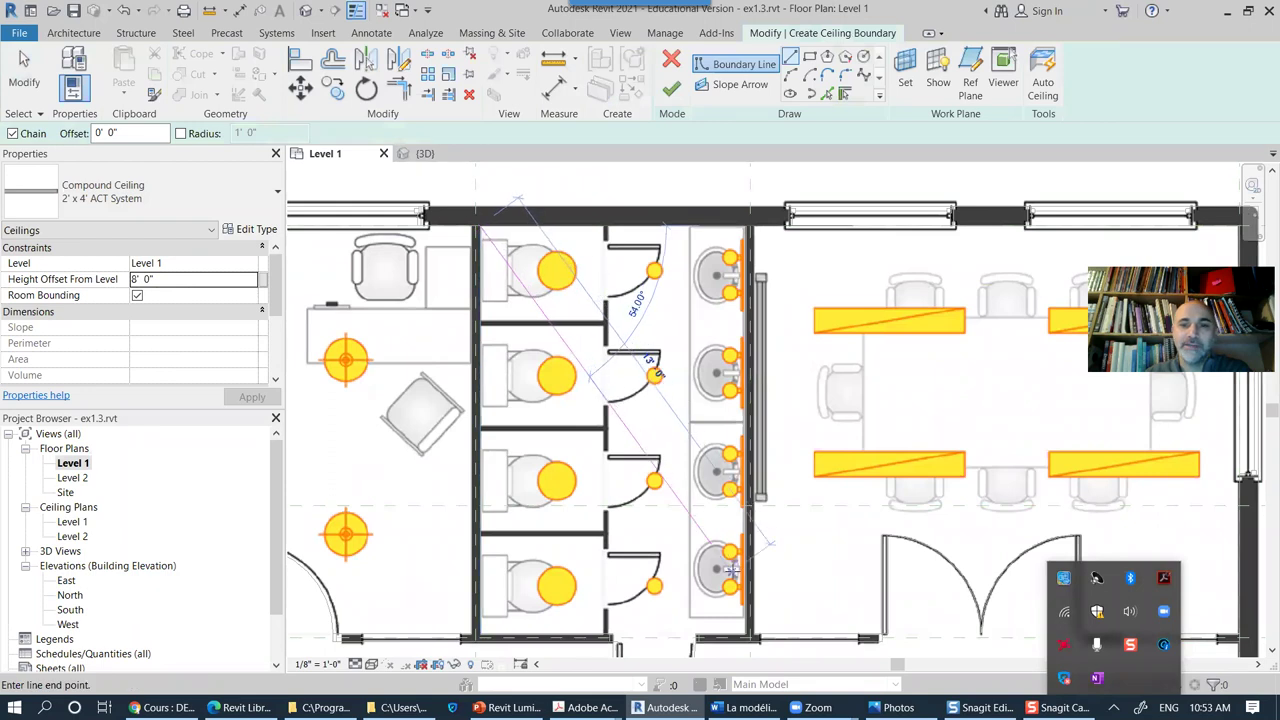
key("Escape")
key("Escape")
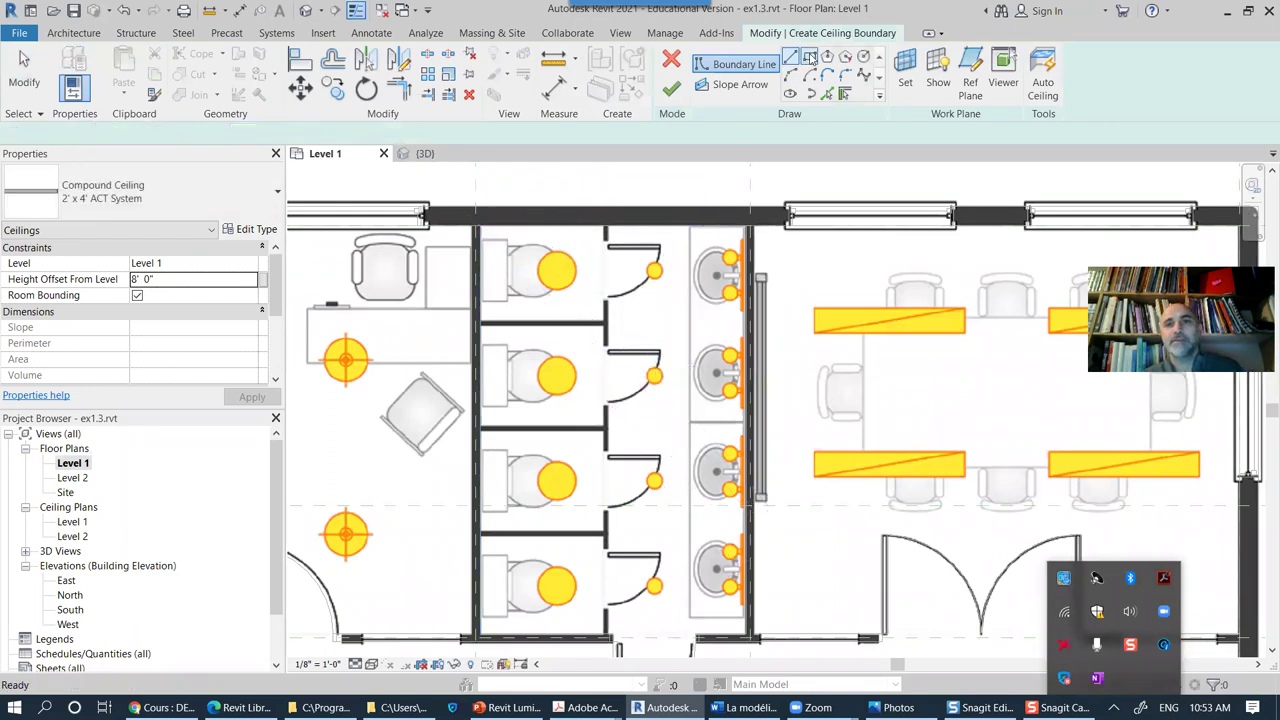
Step: Draw a rectangle around the washrooms and finish their 100 SF ceiling
left_click(793, 57)
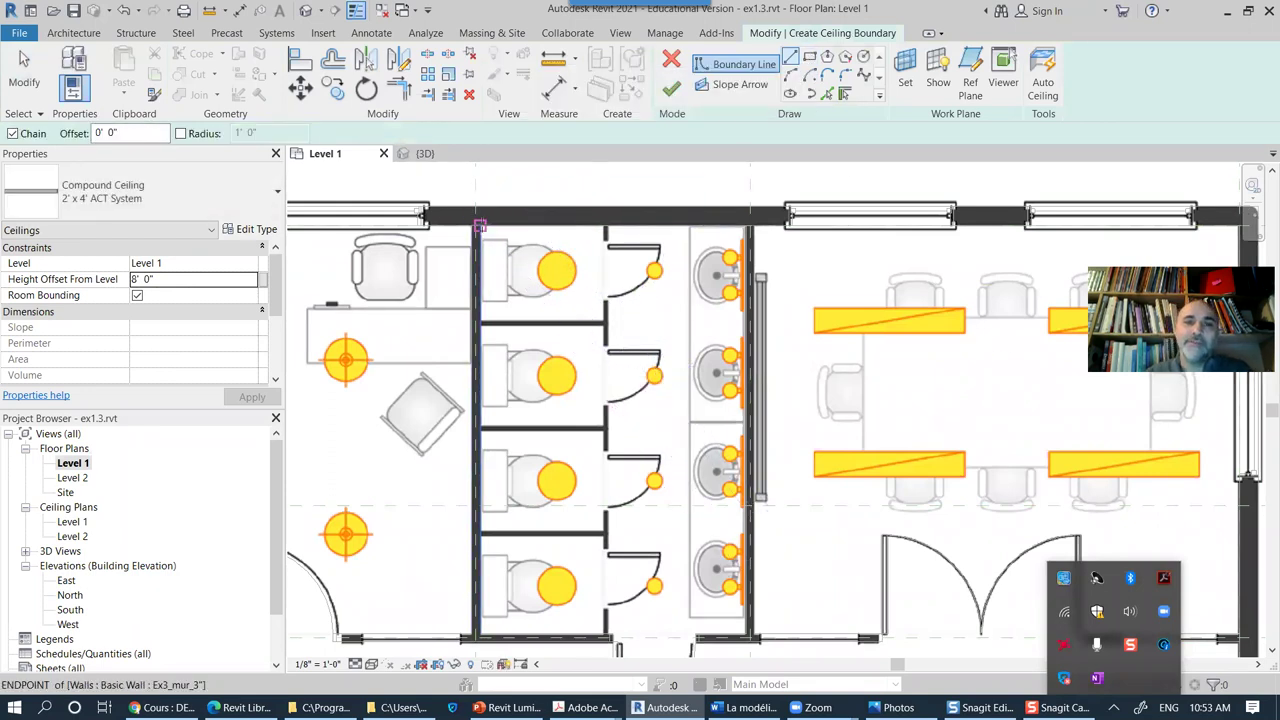
left_click(480, 226)
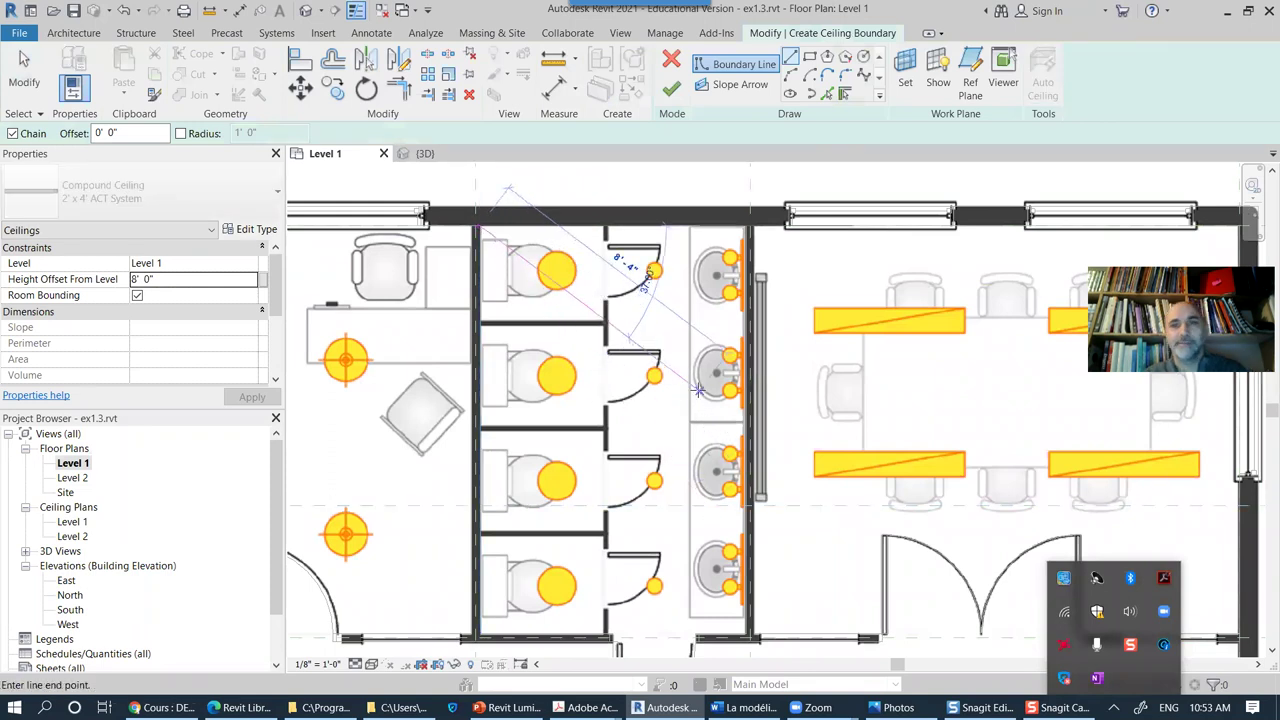
key("Escape")
key("Escape")
left_click(808, 59)
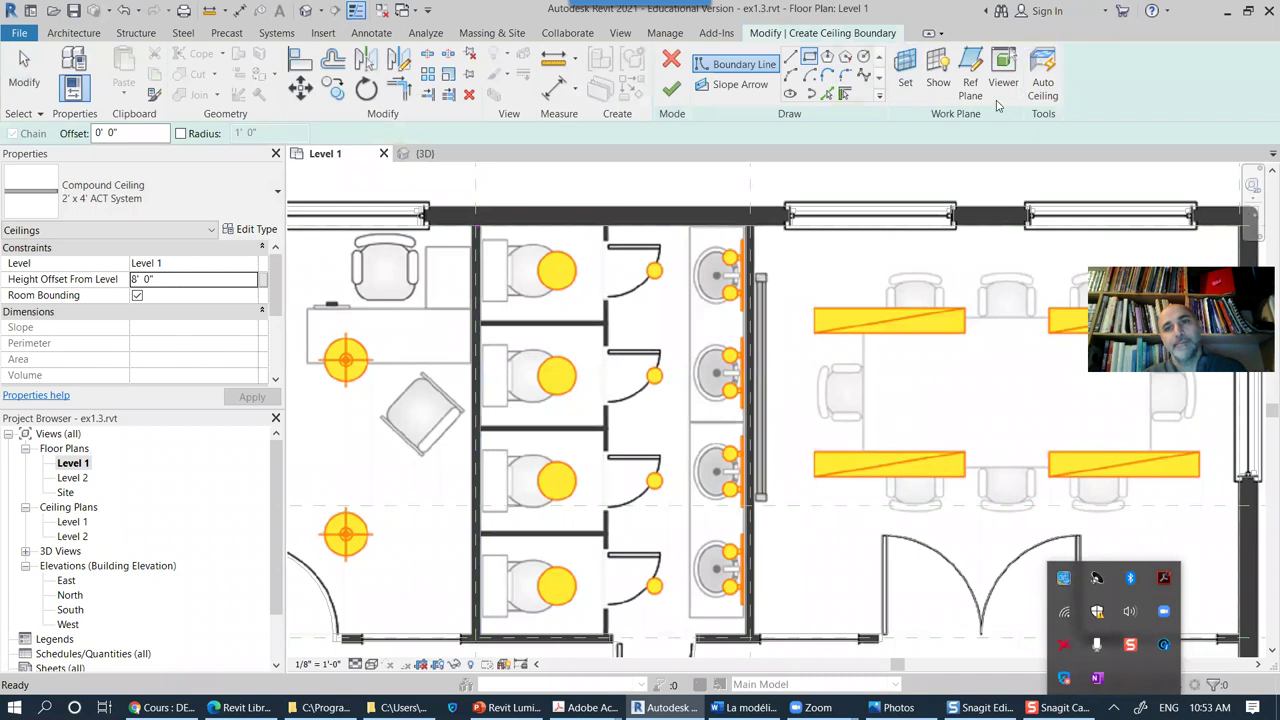
left_click(480, 226)
left_click(749, 636)
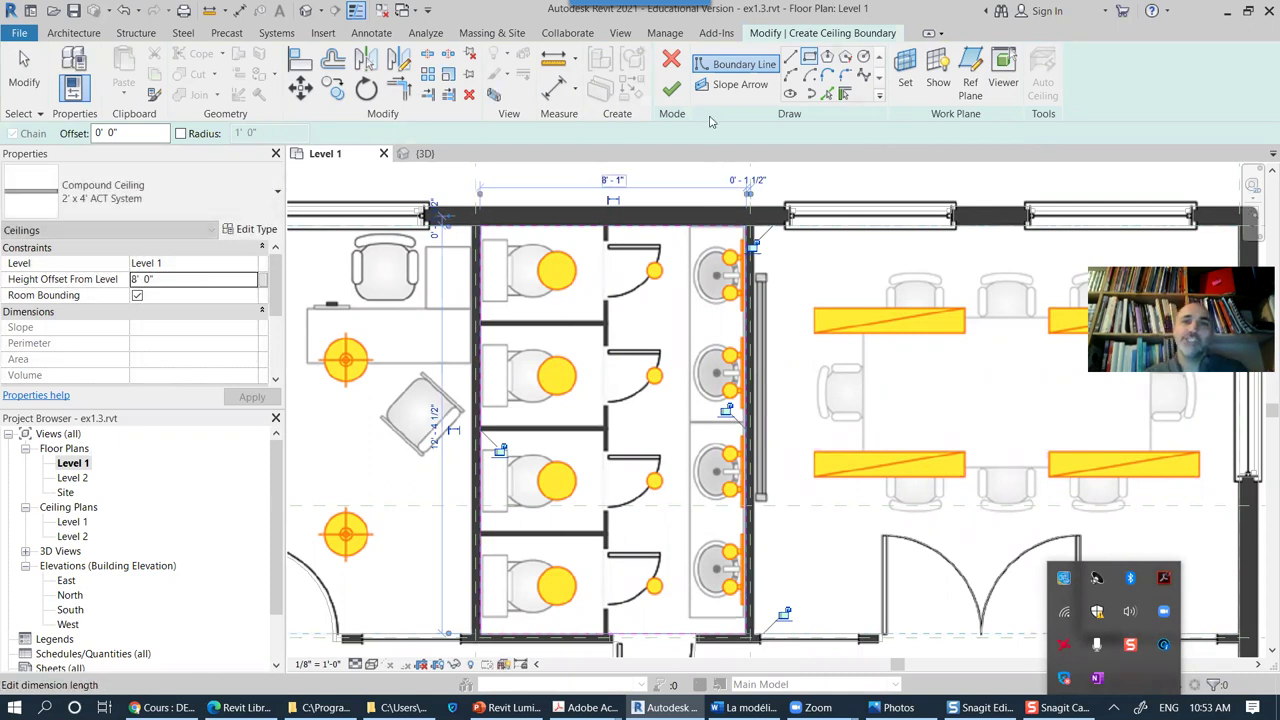
left_click(673, 91)
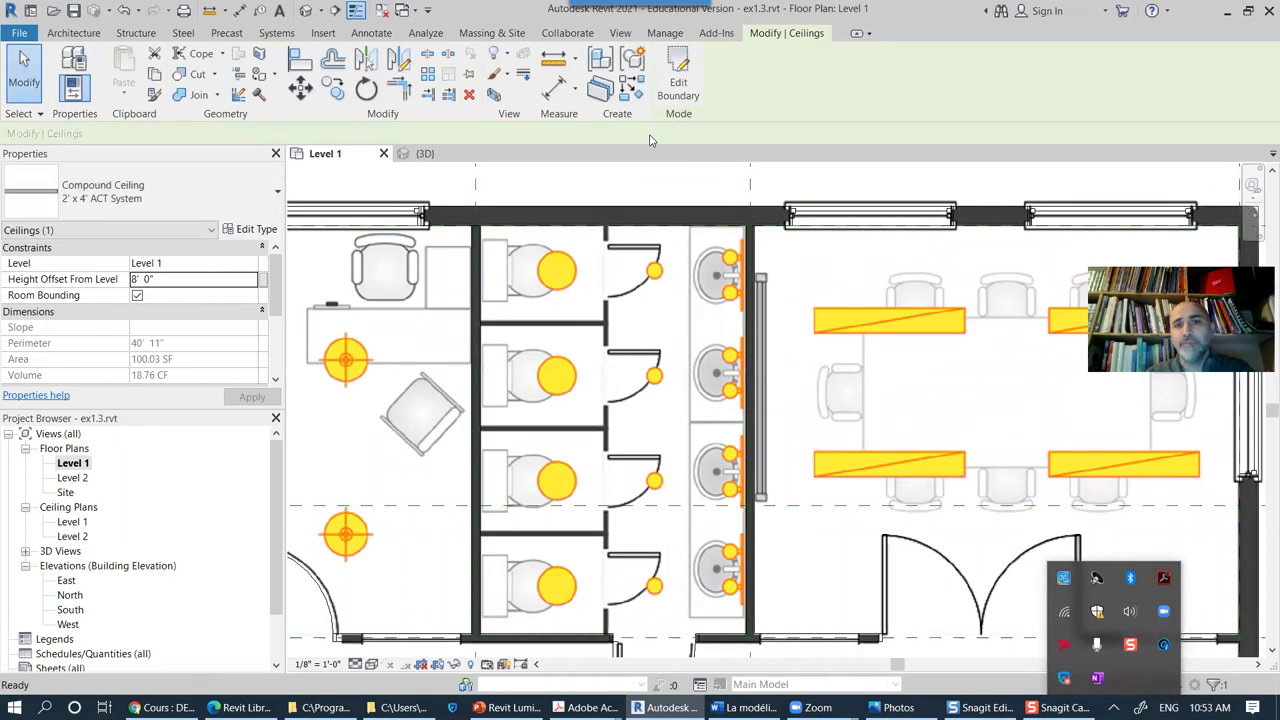
Step: Sketch a rectangular 2' x 4' ACT ceiling between the middle office's wall corners (94.88 SF)
middle_click_drag(540, 358, 762, 350)
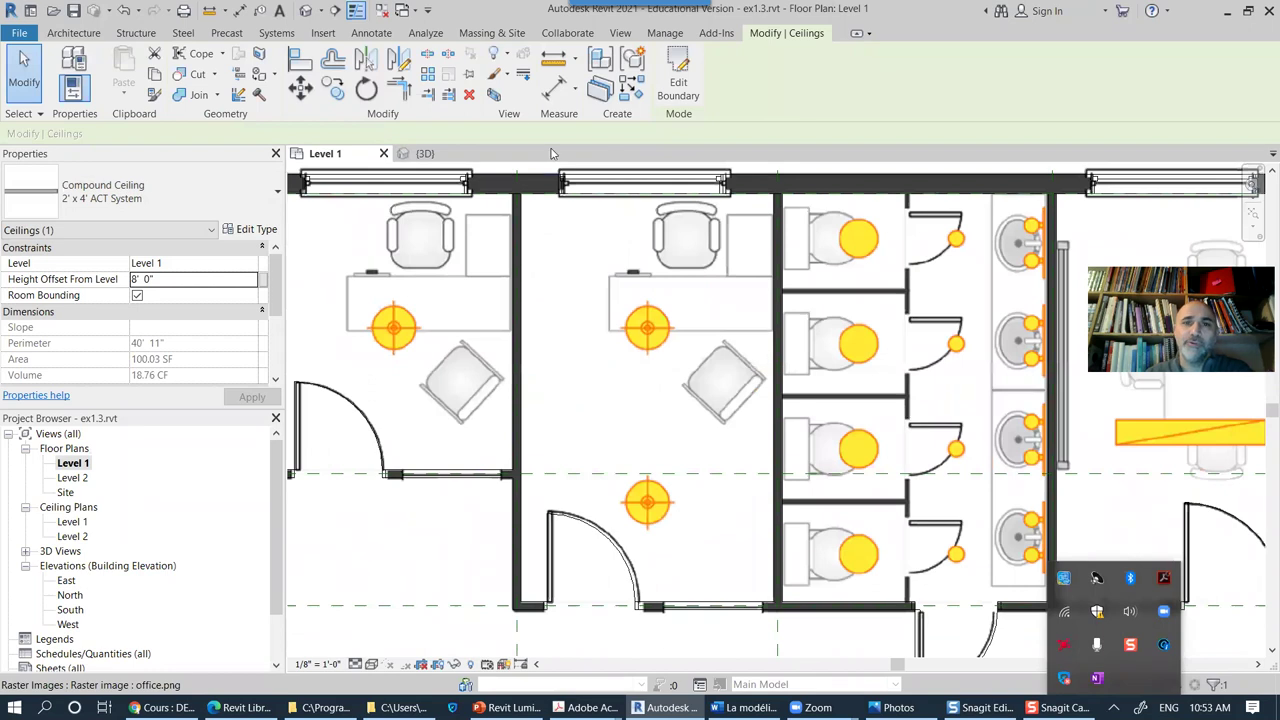
left_click(73, 33)
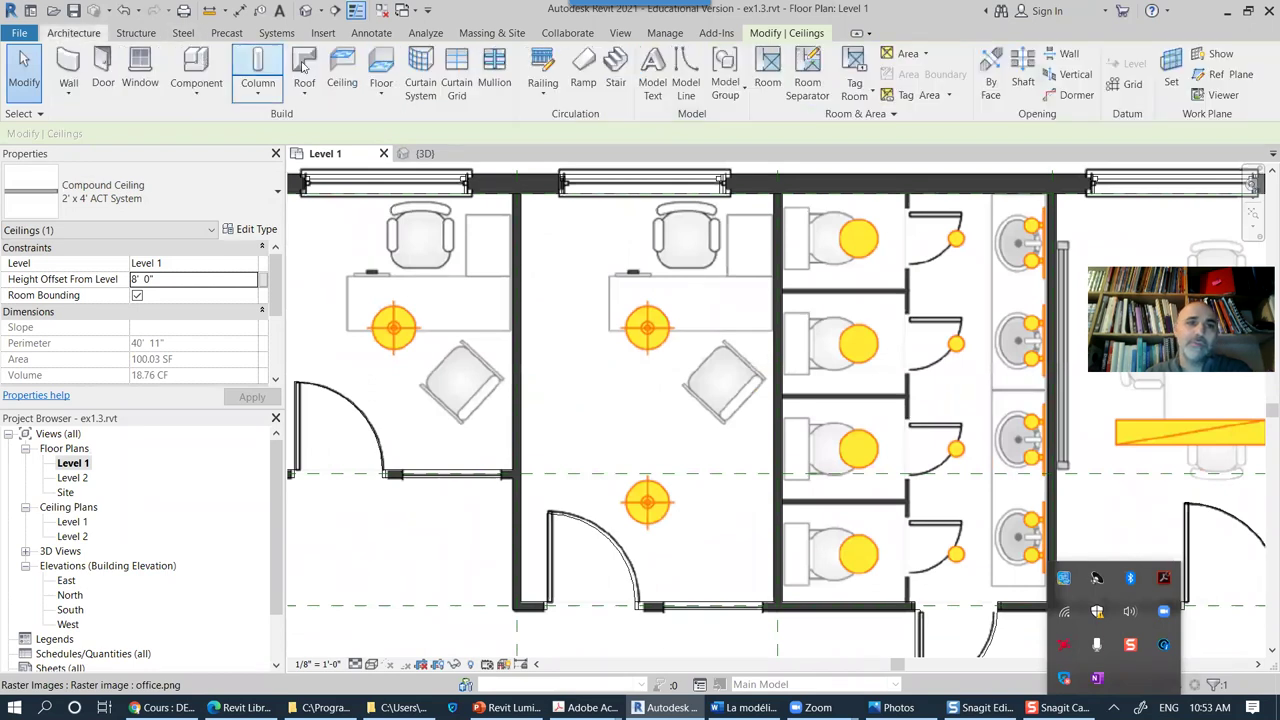
left_click(350, 74)
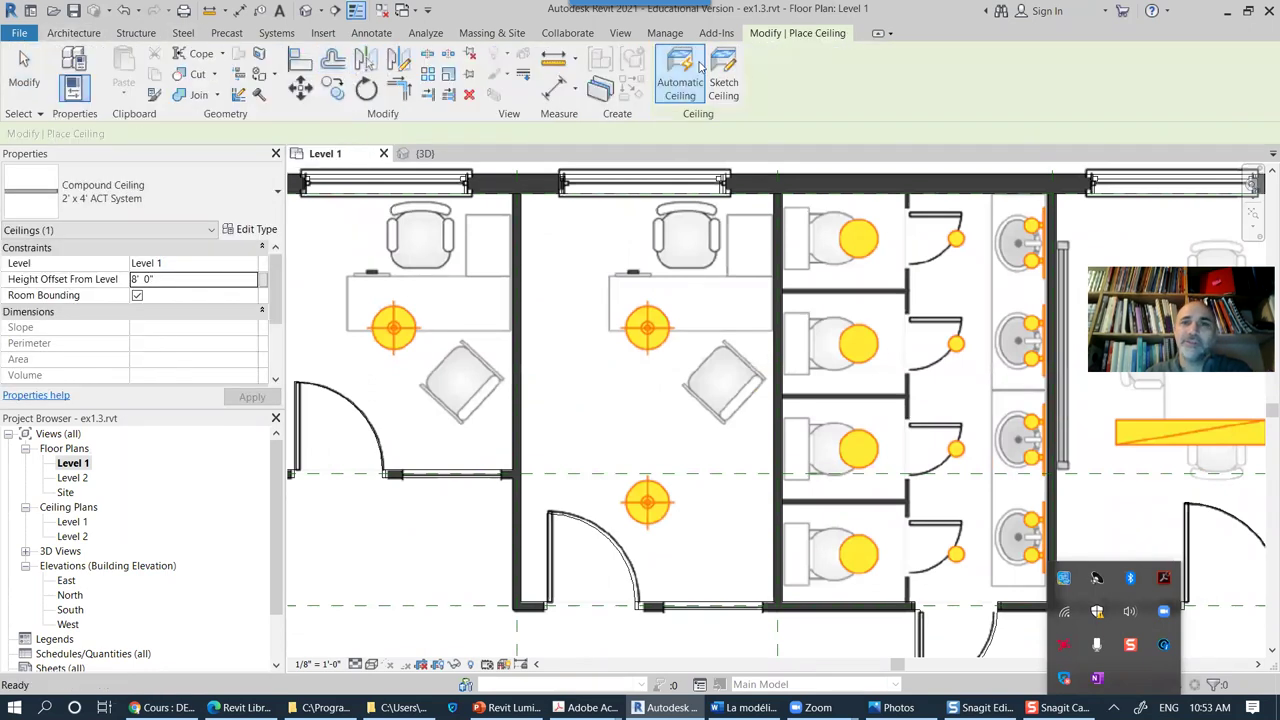
left_click(737, 90)
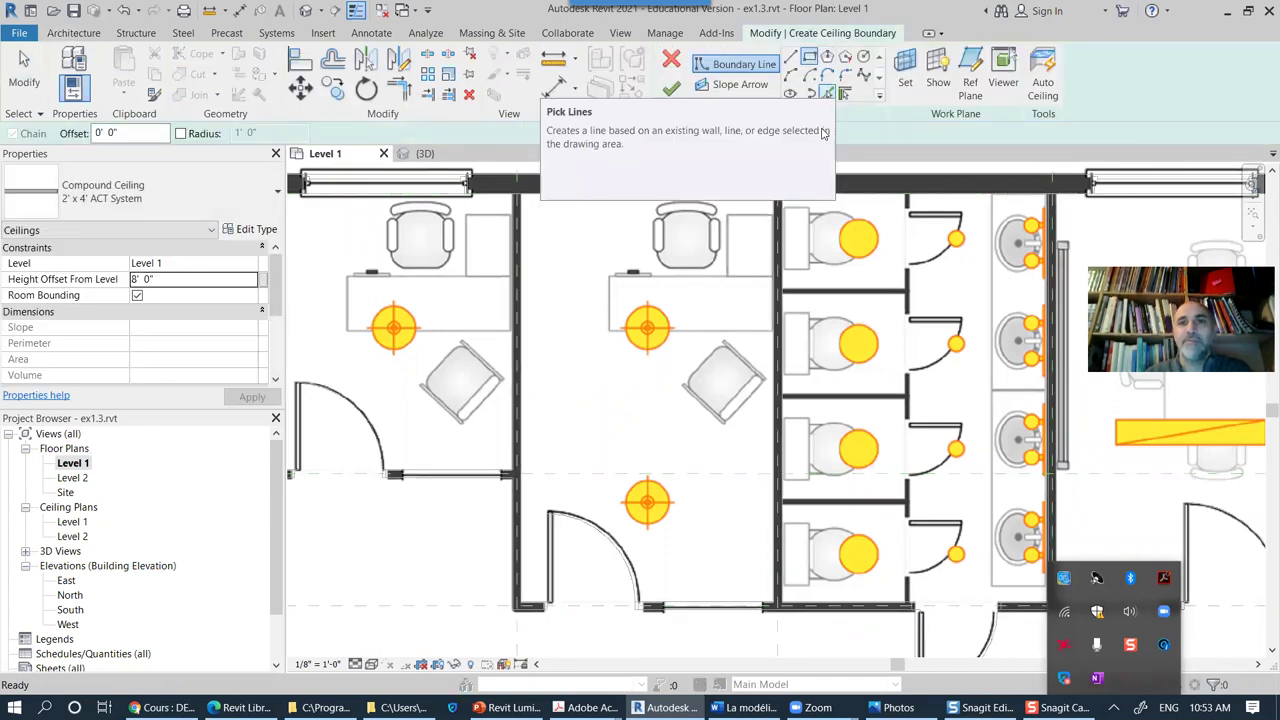
left_click(809, 57)
left_click(537, 216)
left_click(771, 597)
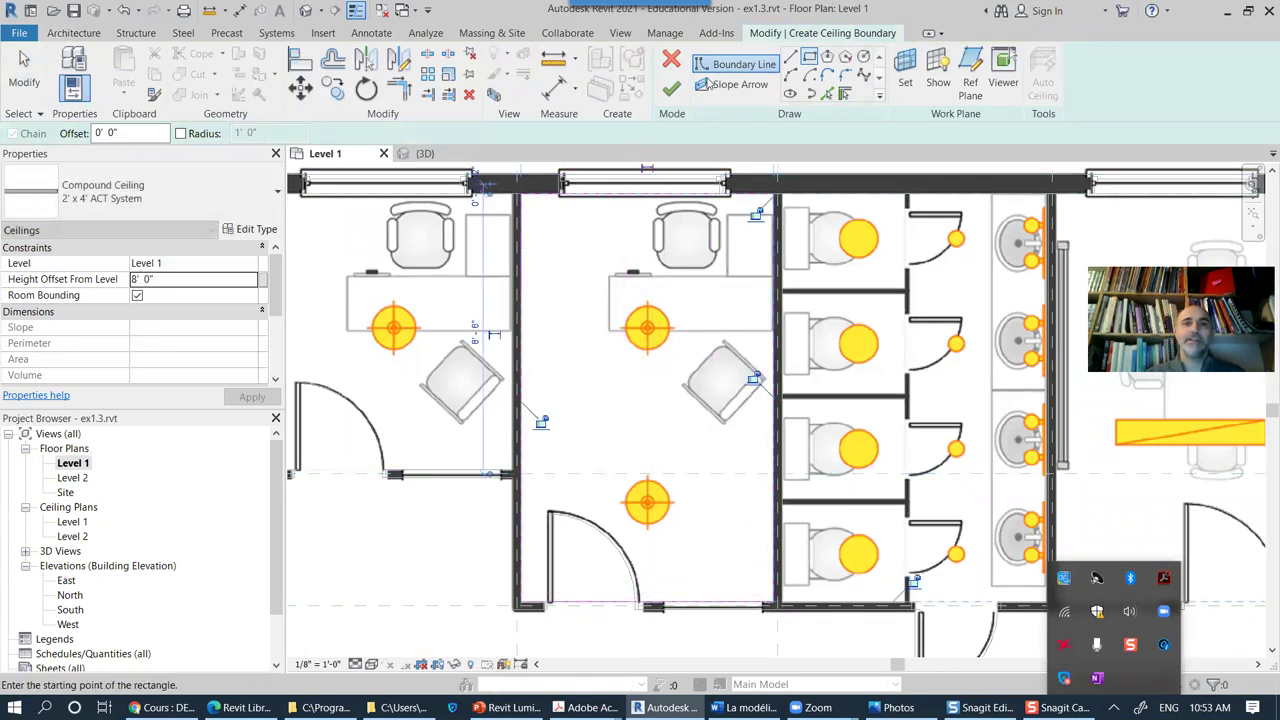
left_click(671, 89)
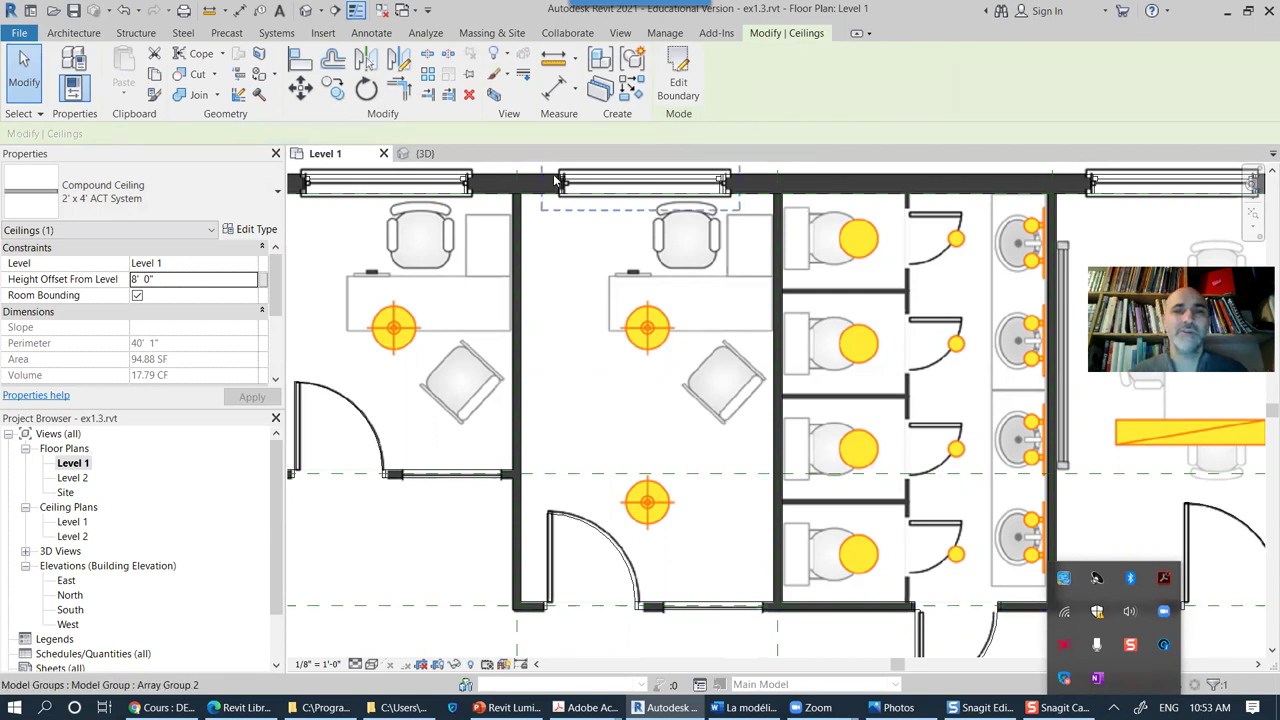
Step: Draw a rectangular 2' x 4' ACT ceiling corner to corner inside the top-left office (59.32 SF)
middle_click_drag(486, 451, 624, 463)
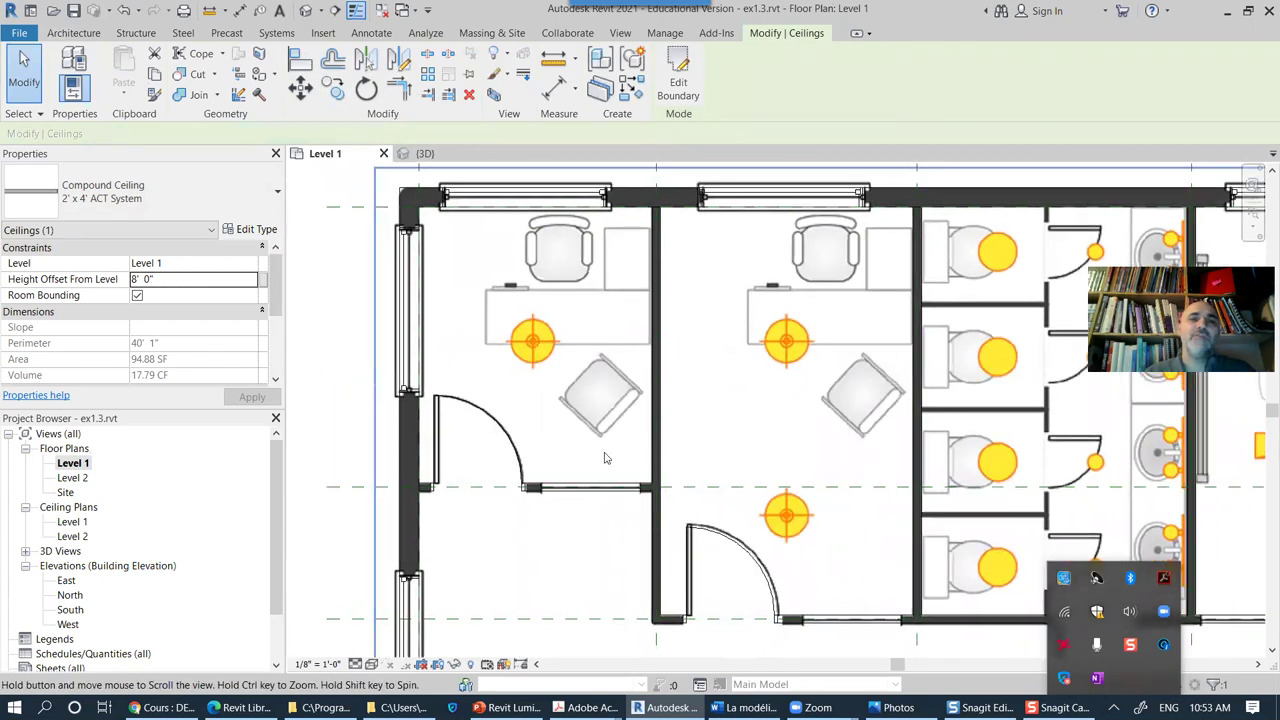
left_click(73, 33)
left_click(343, 72)
left_click(723, 78)
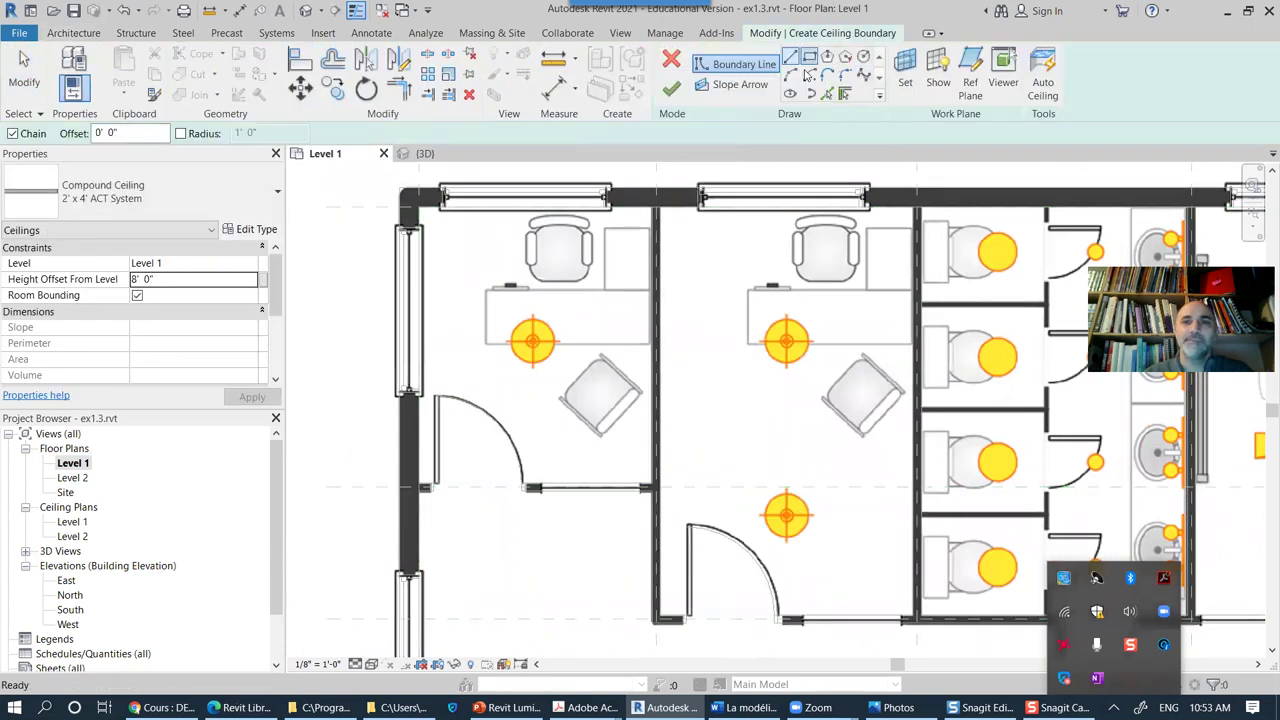
left_click(810, 57)
left_click(418, 208)
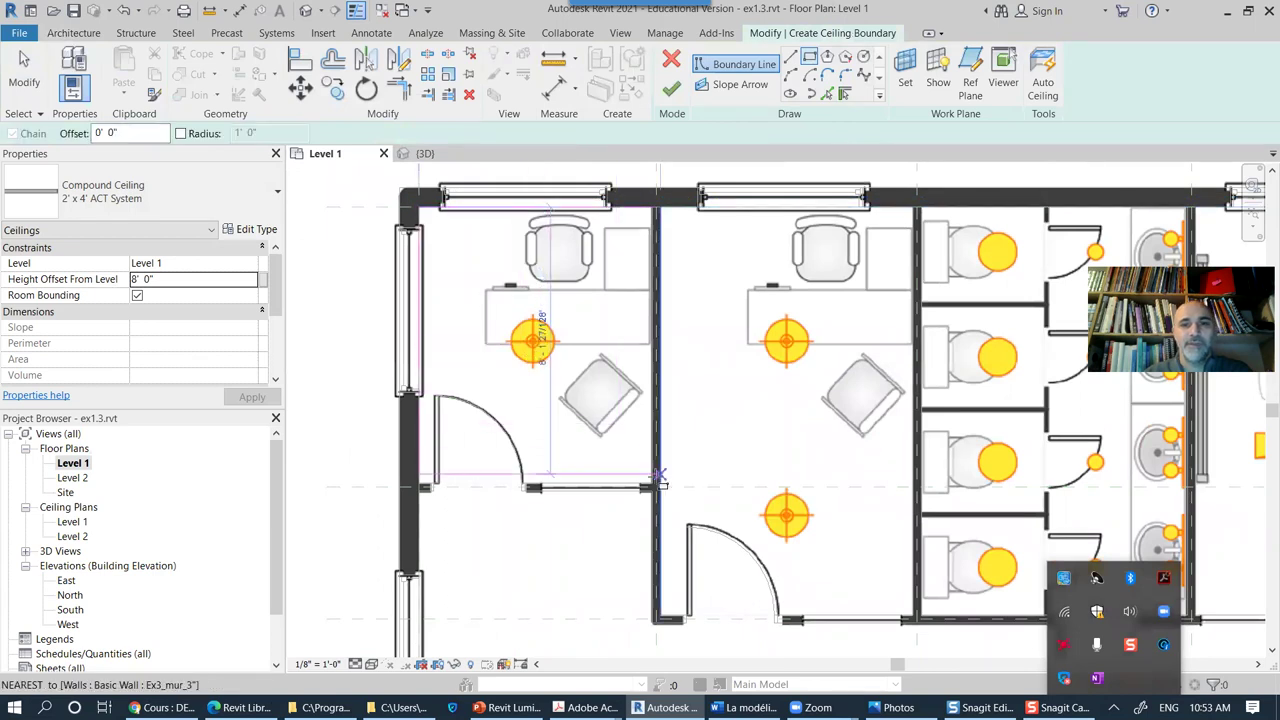
left_click(653, 487)
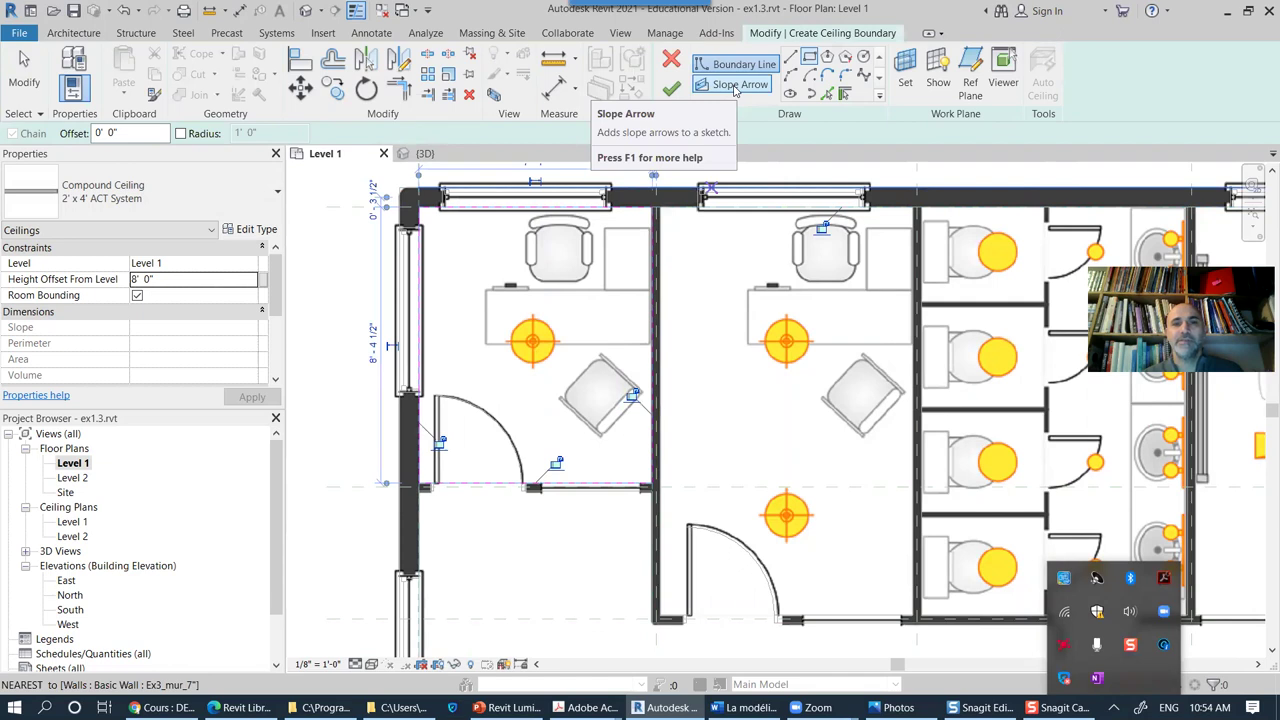
left_click(671, 88)
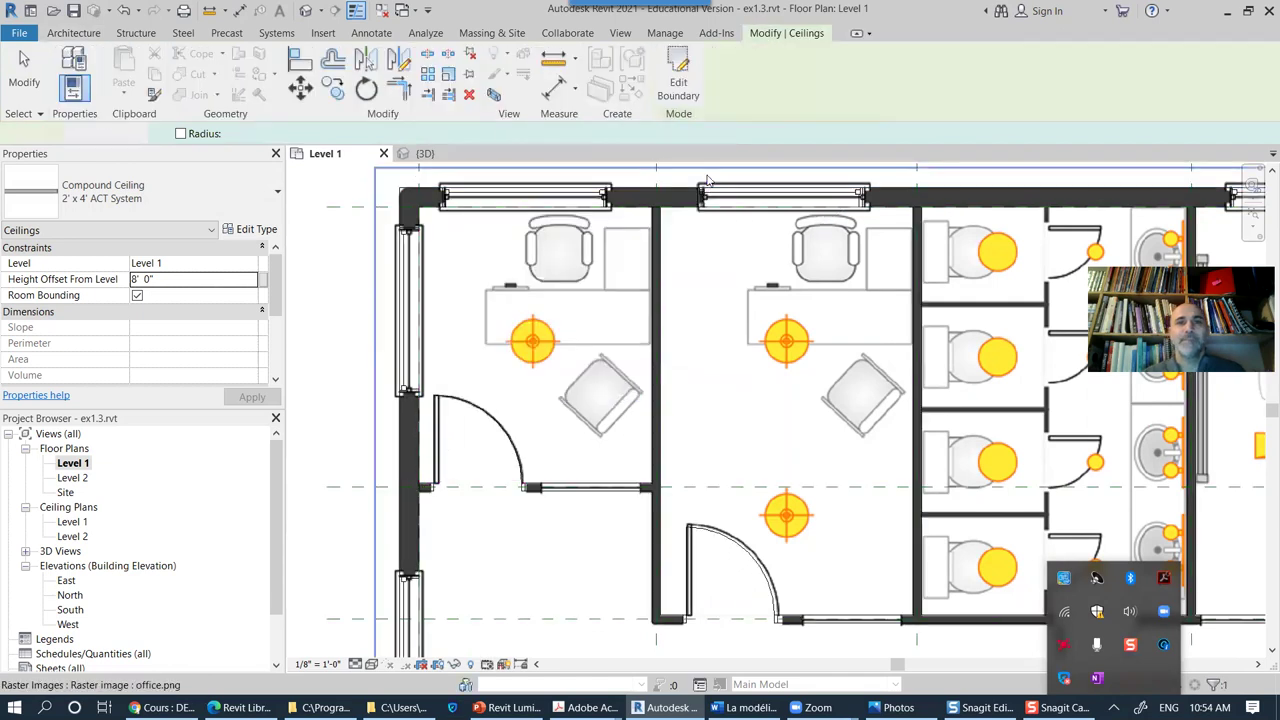
scroll(690, 385, "down", 2)
middle_click_drag(708, 382, 498, 282)
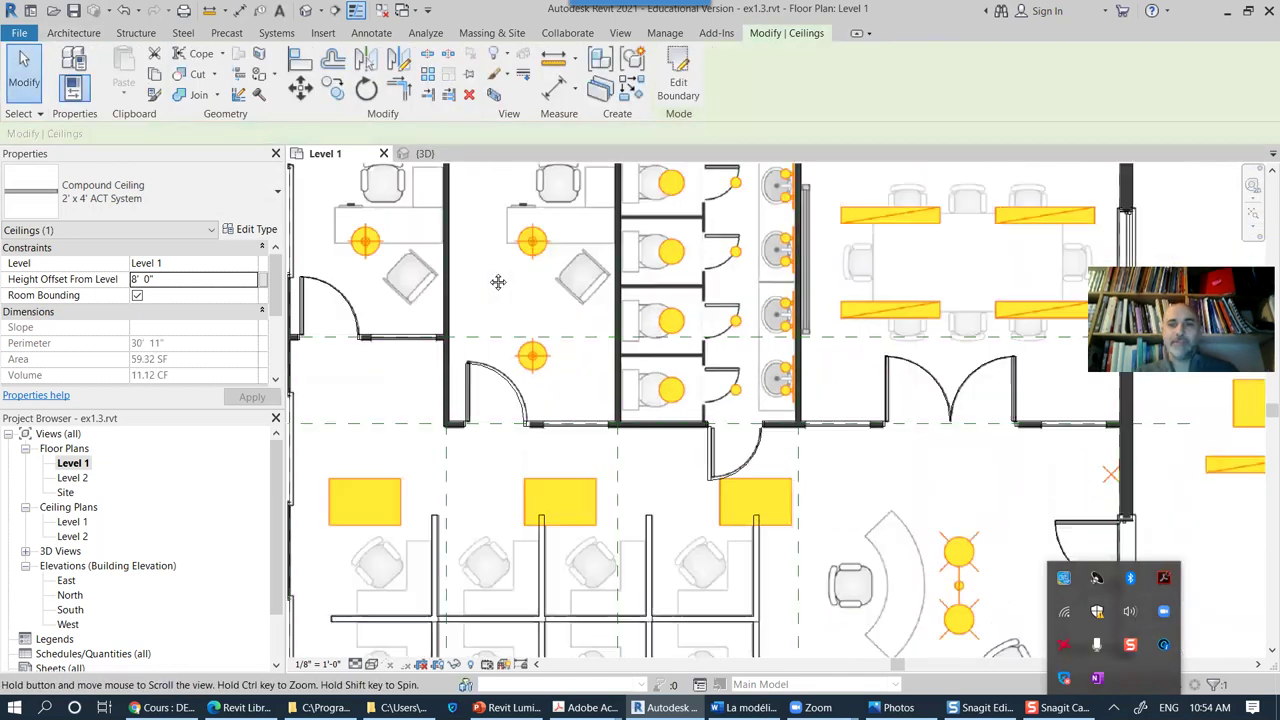
scroll(598, 348, "down", 1)
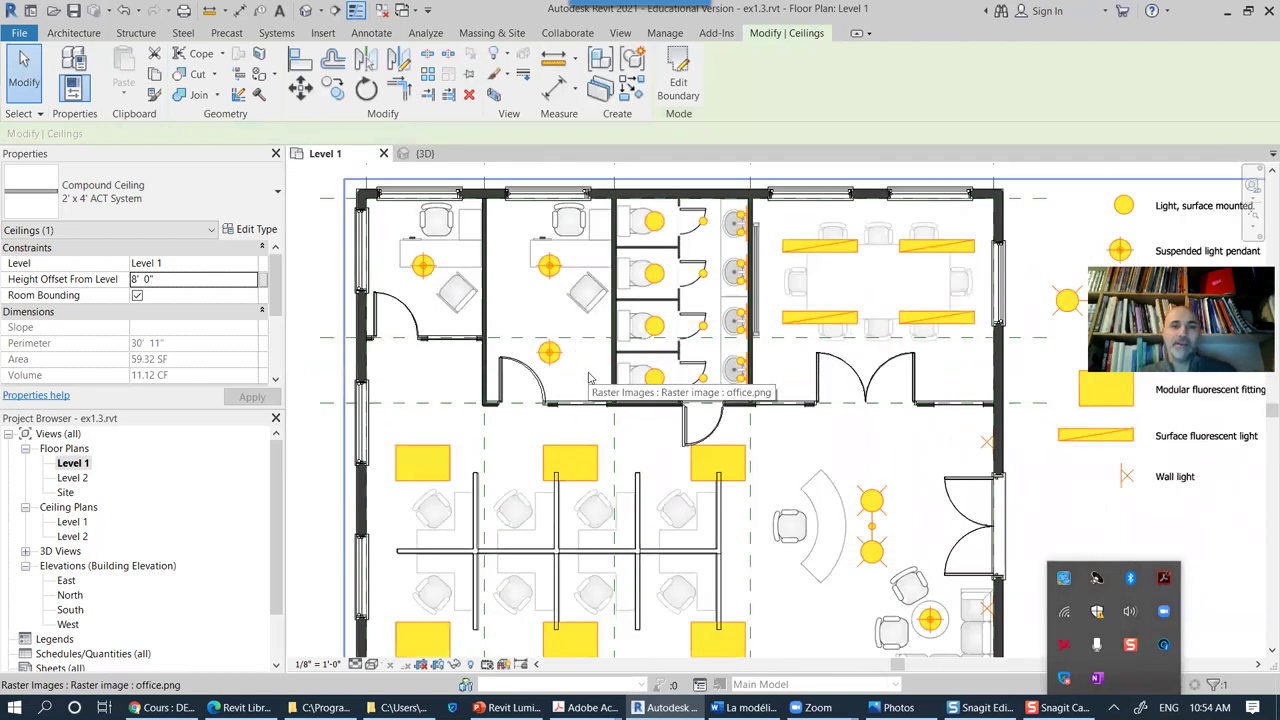
middle_click_drag(616, 380, 638, 326)
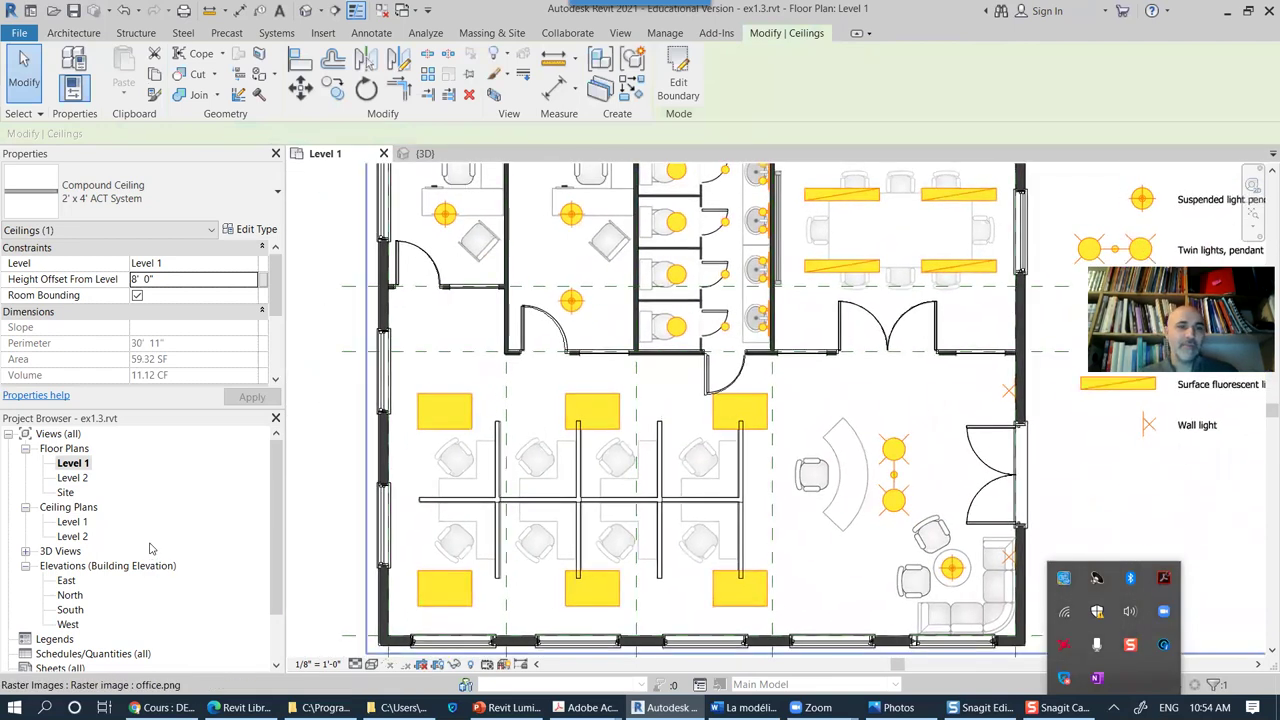
Step: Open the Level 1 reflected ceiling plan and check the open-office ceiling's type list
double_click(72, 523)
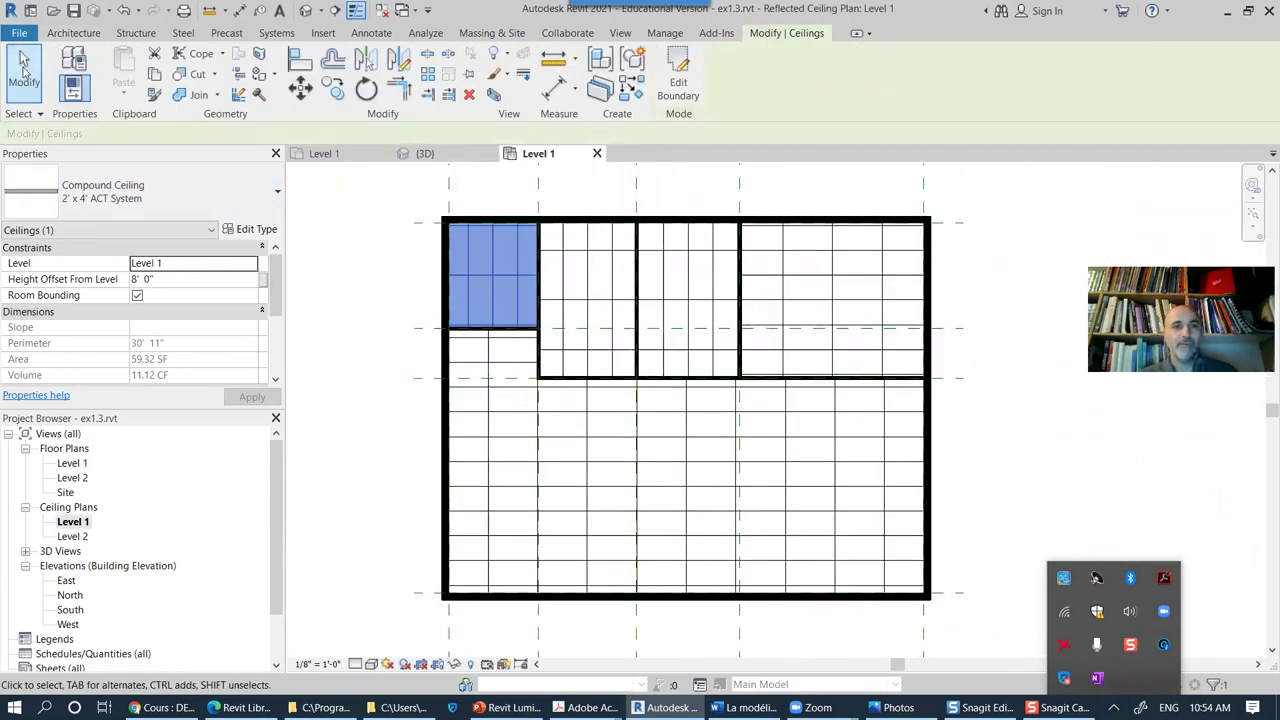
key("Escape")
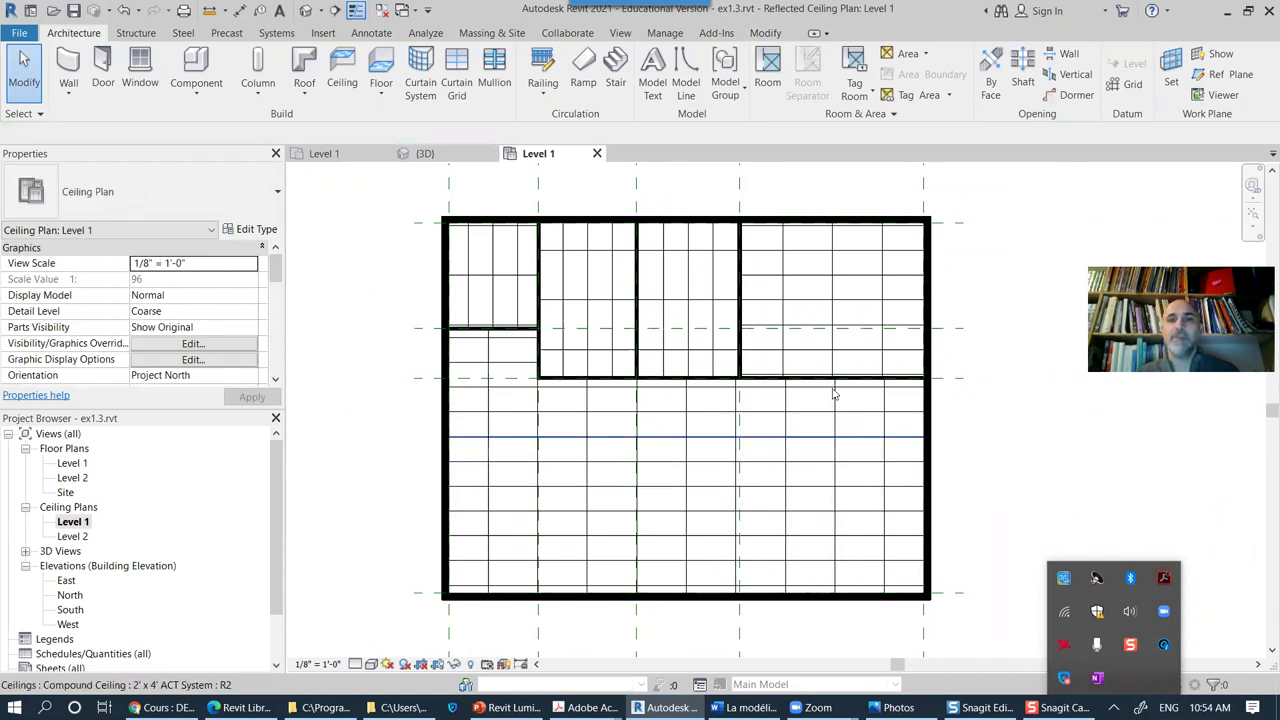
left_click(836, 483)
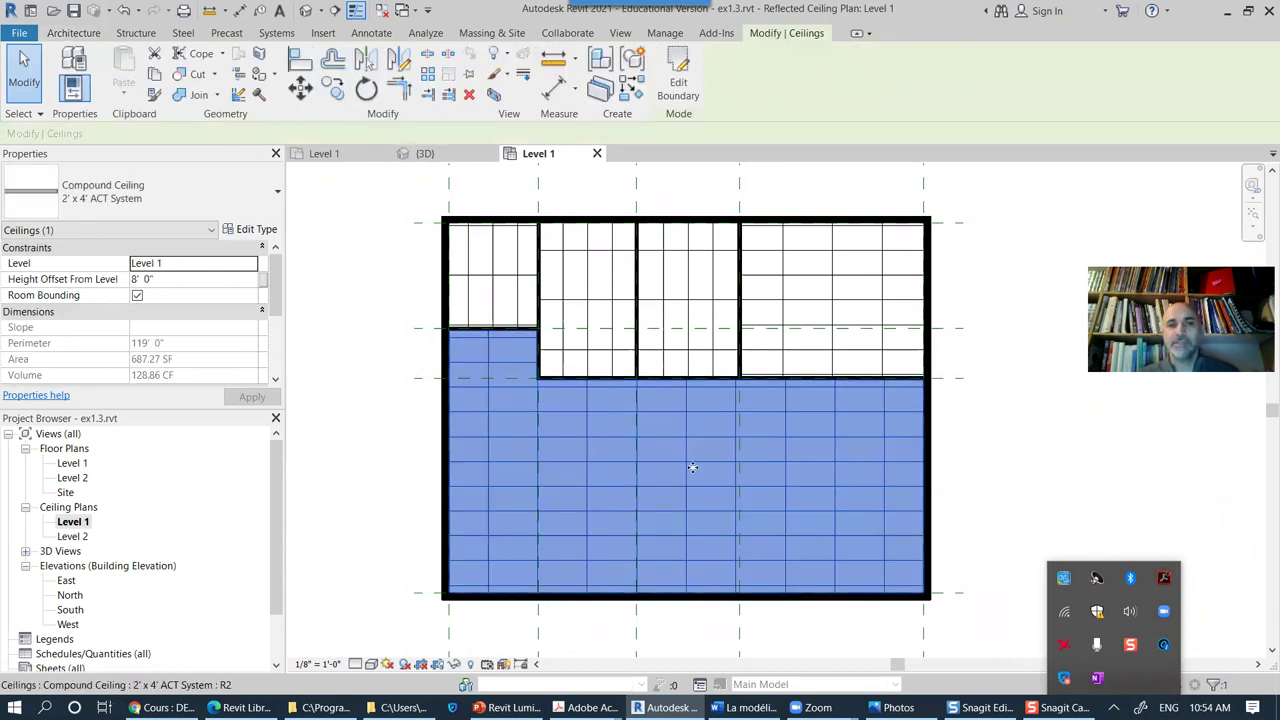
left_click(249, 191)
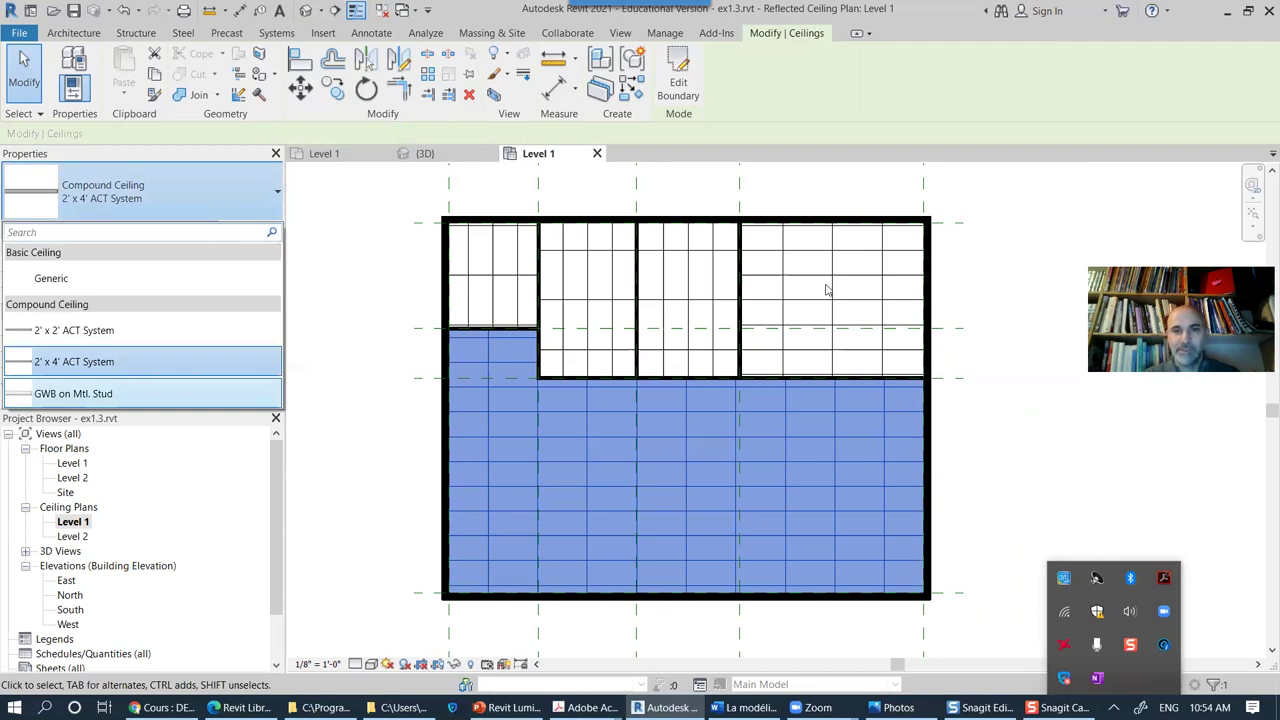
left_click(995, 363)
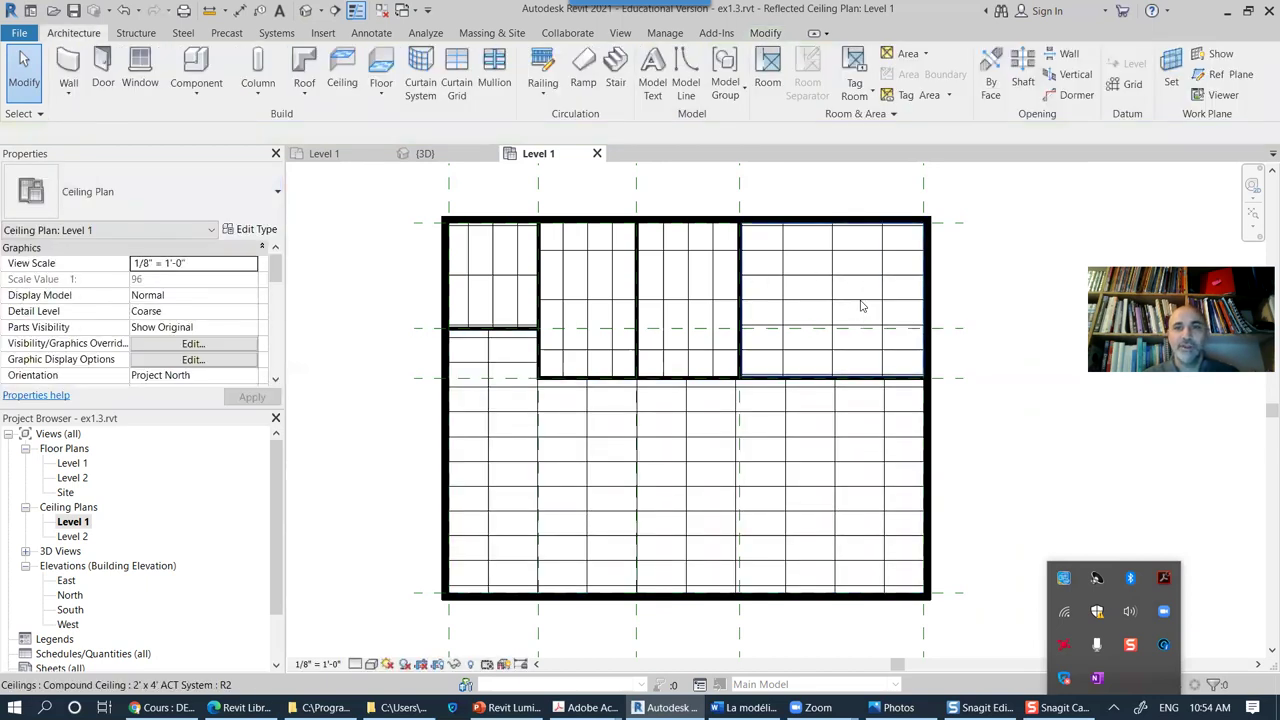
Step: Change the upper-right ceiling to the 2' x 2' ACT System type
left_click(862, 306)
left_click(165, 210)
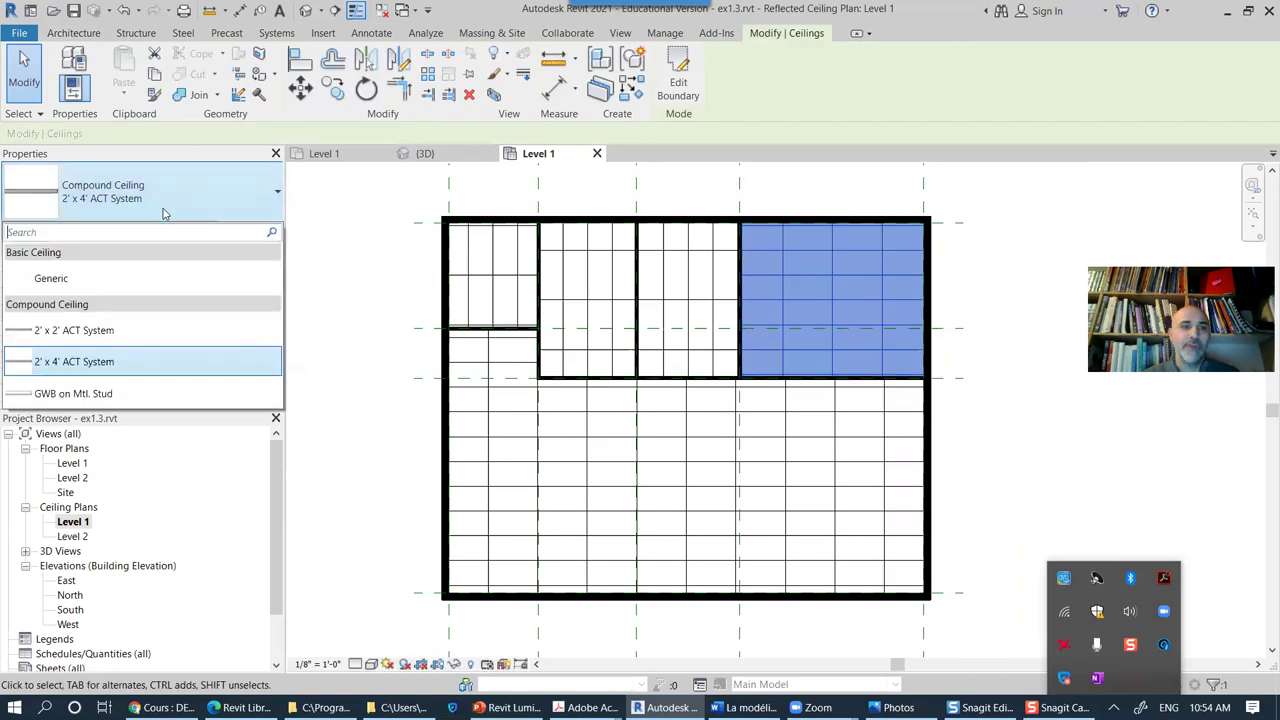
left_click(74, 330)
left_click(1008, 437)
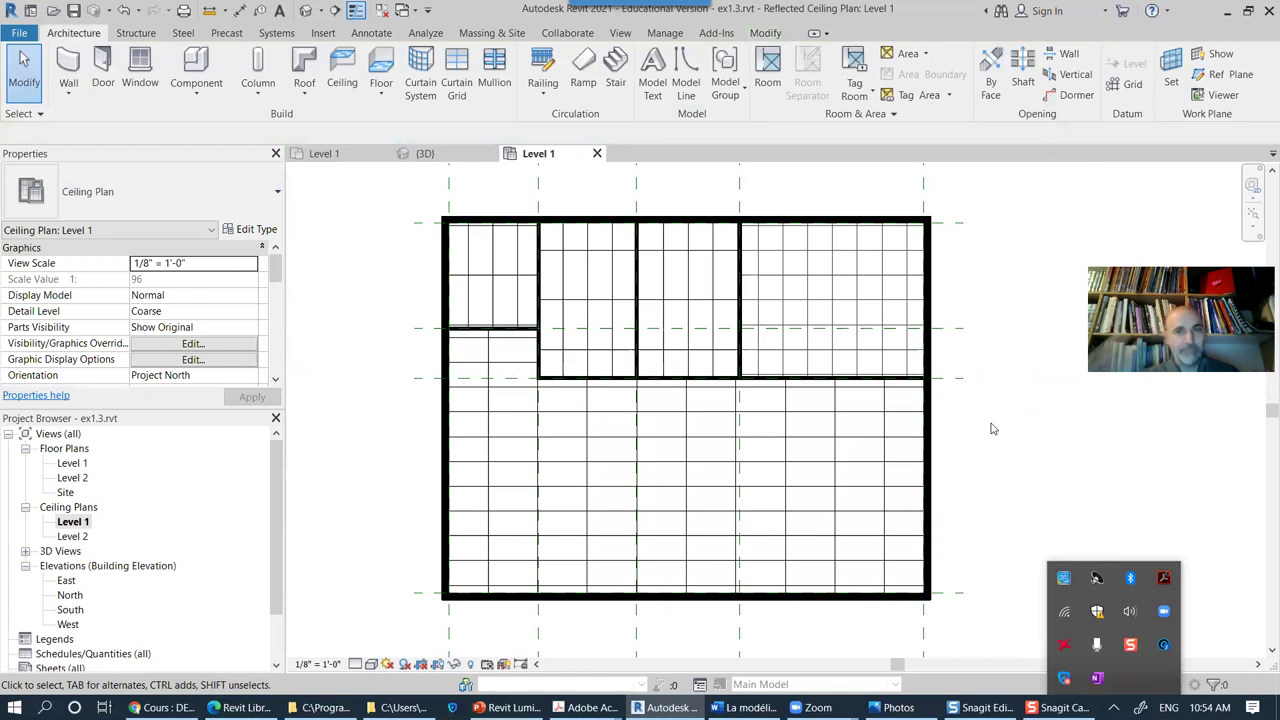
Step: Change the washroom ceiling type to GWB on Mtl. Stud
left_click(695, 301)
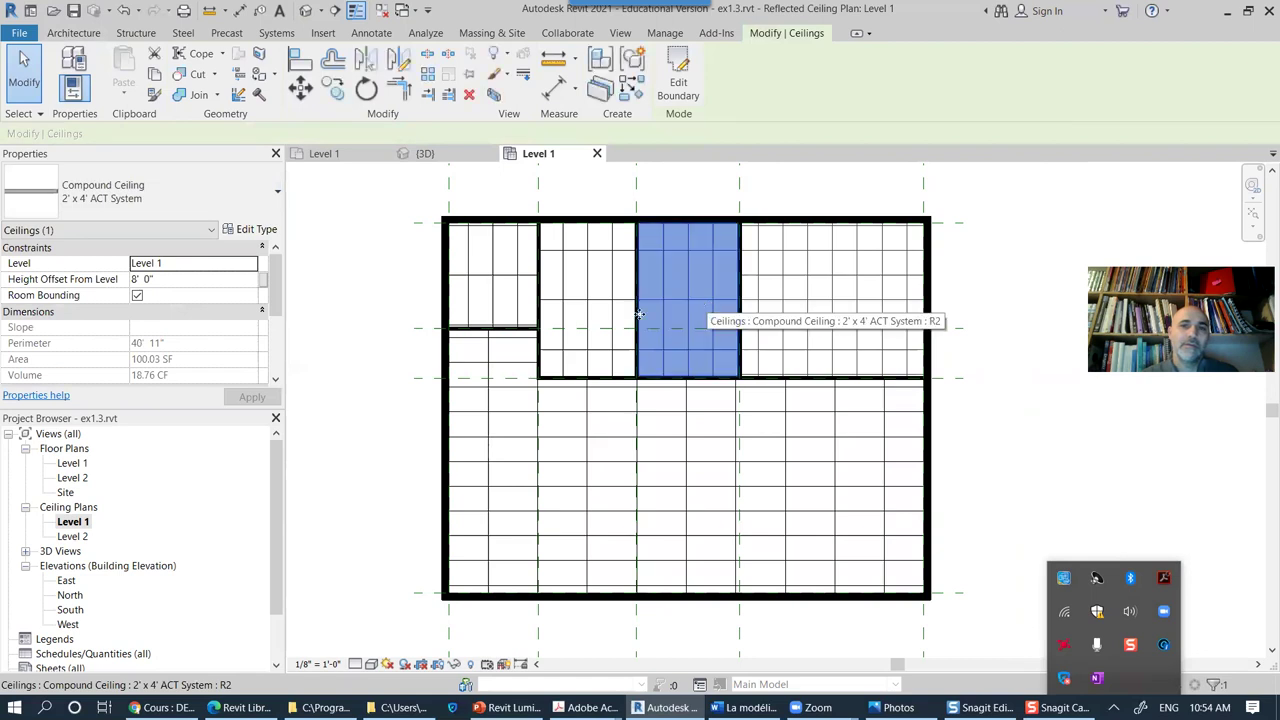
left_click(210, 205)
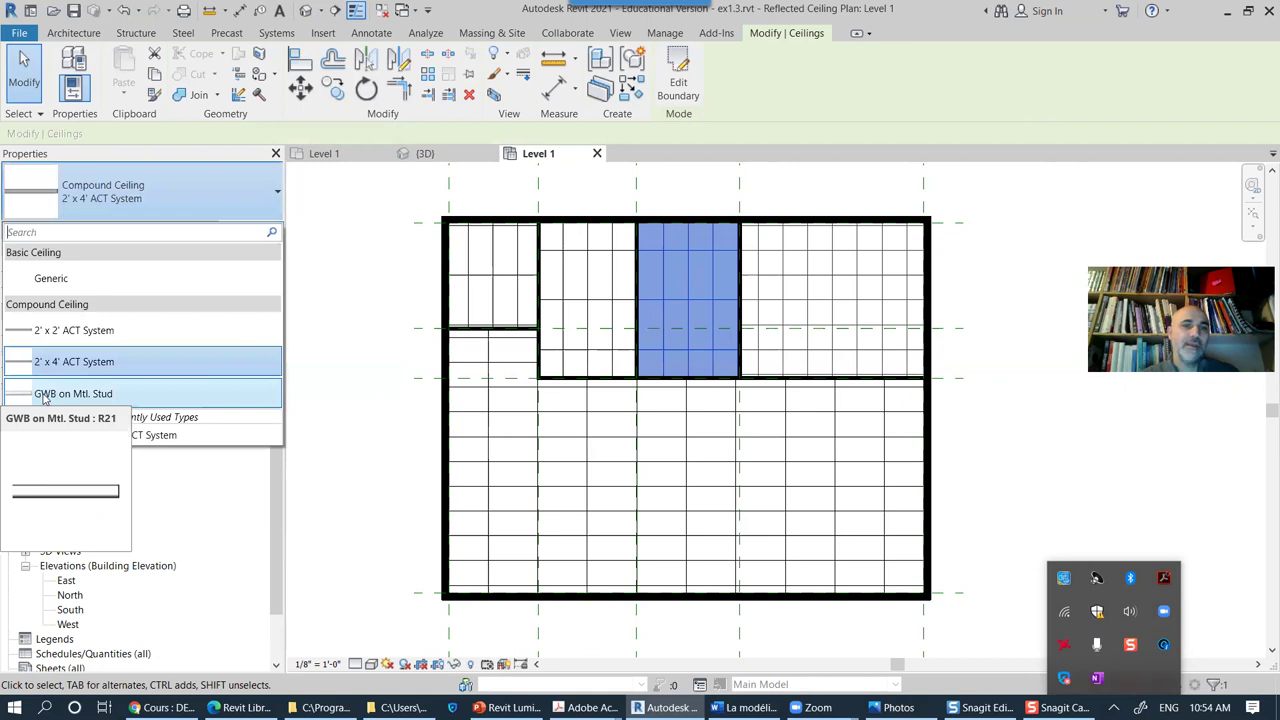
left_click(52, 396)
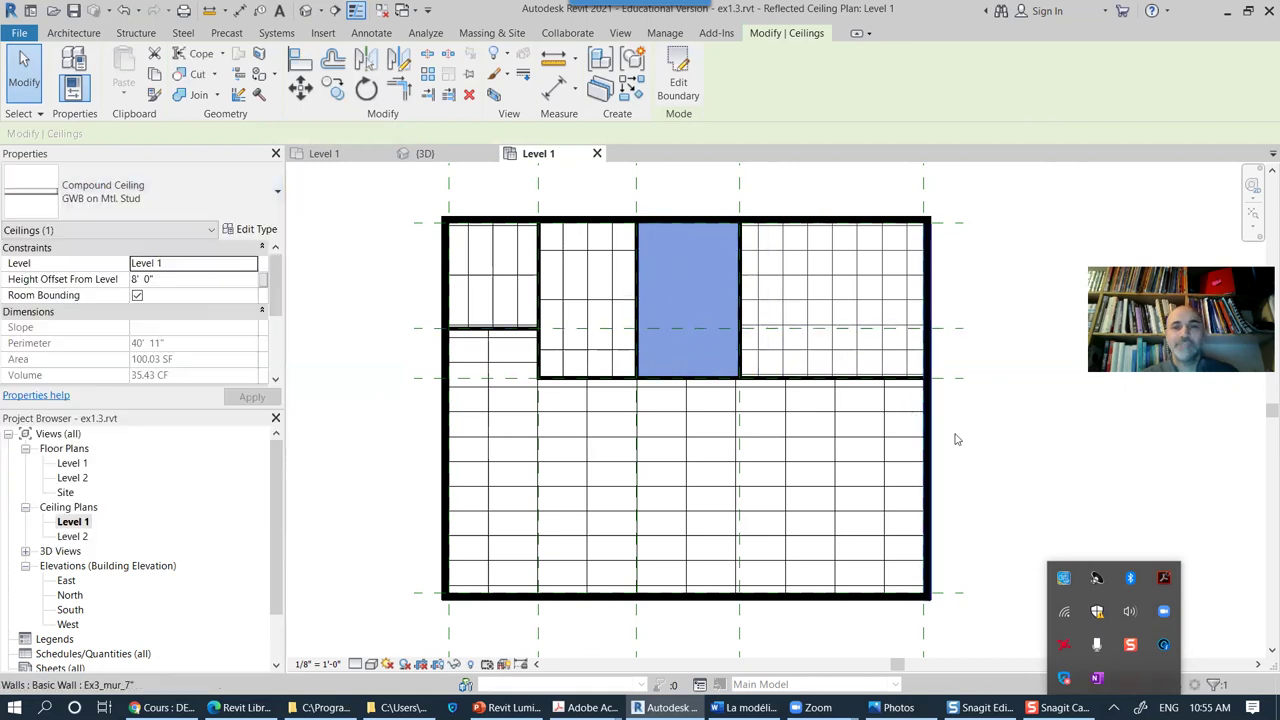
left_click(985, 432)
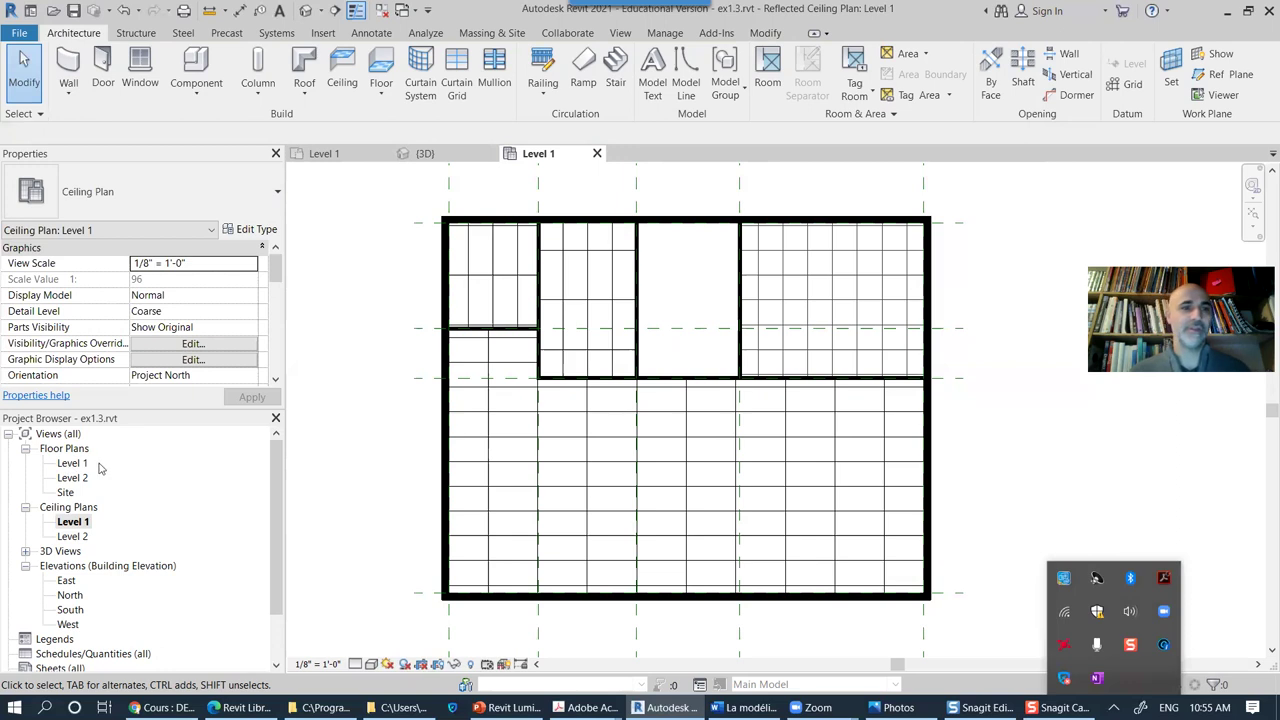
Step: Return to the Level 1 floor plan and center the office underlay with its light fixtures
double_click(86, 465)
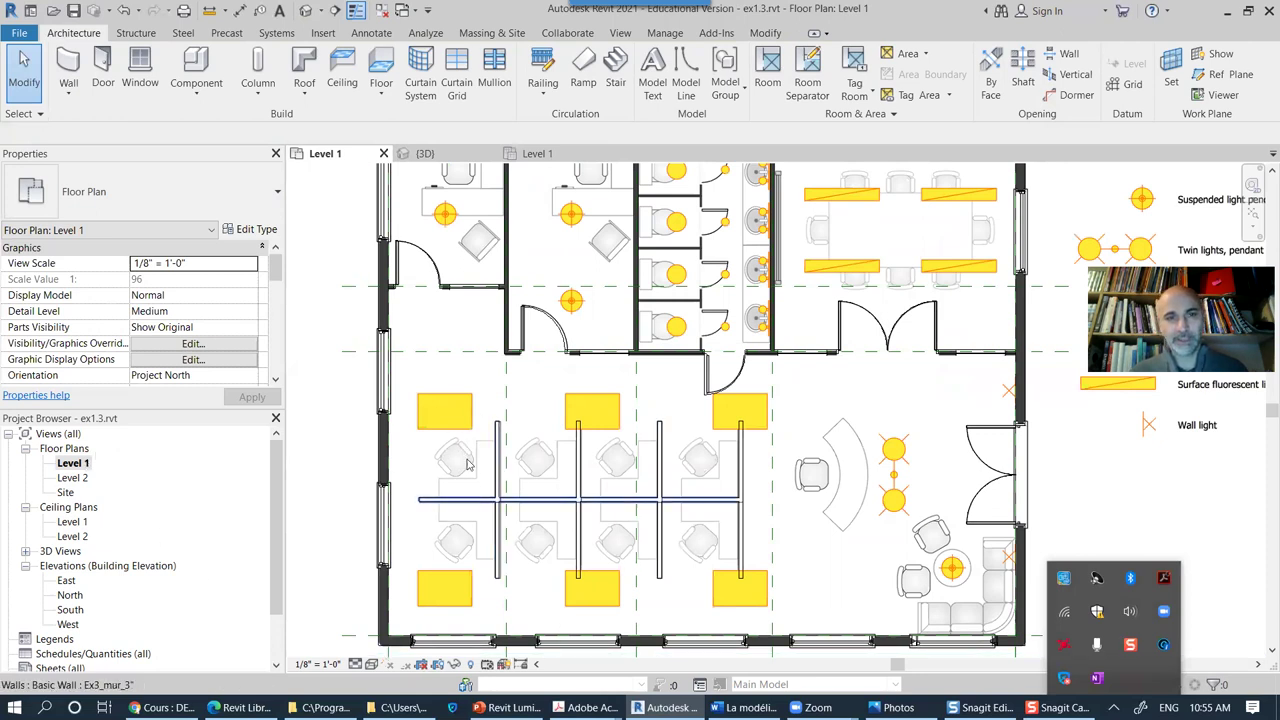
middle_click_drag(536, 299, 549, 380)
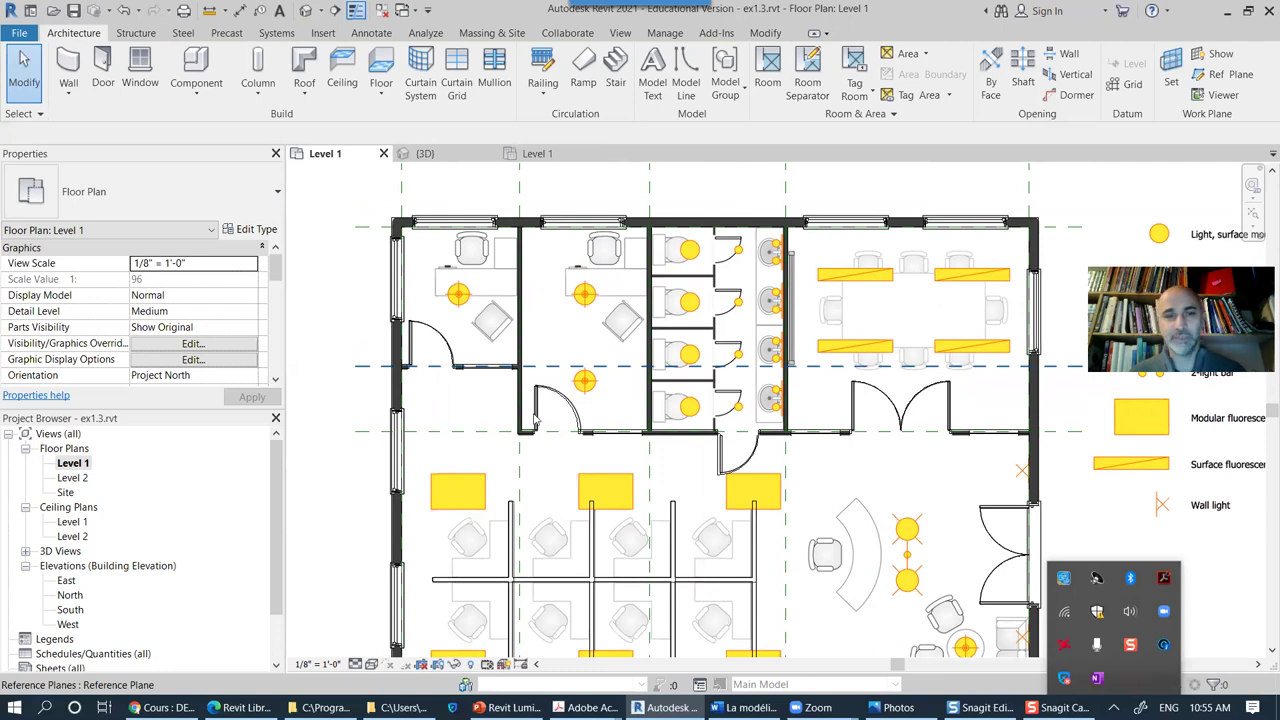
scroll(568, 460, "down", 2)
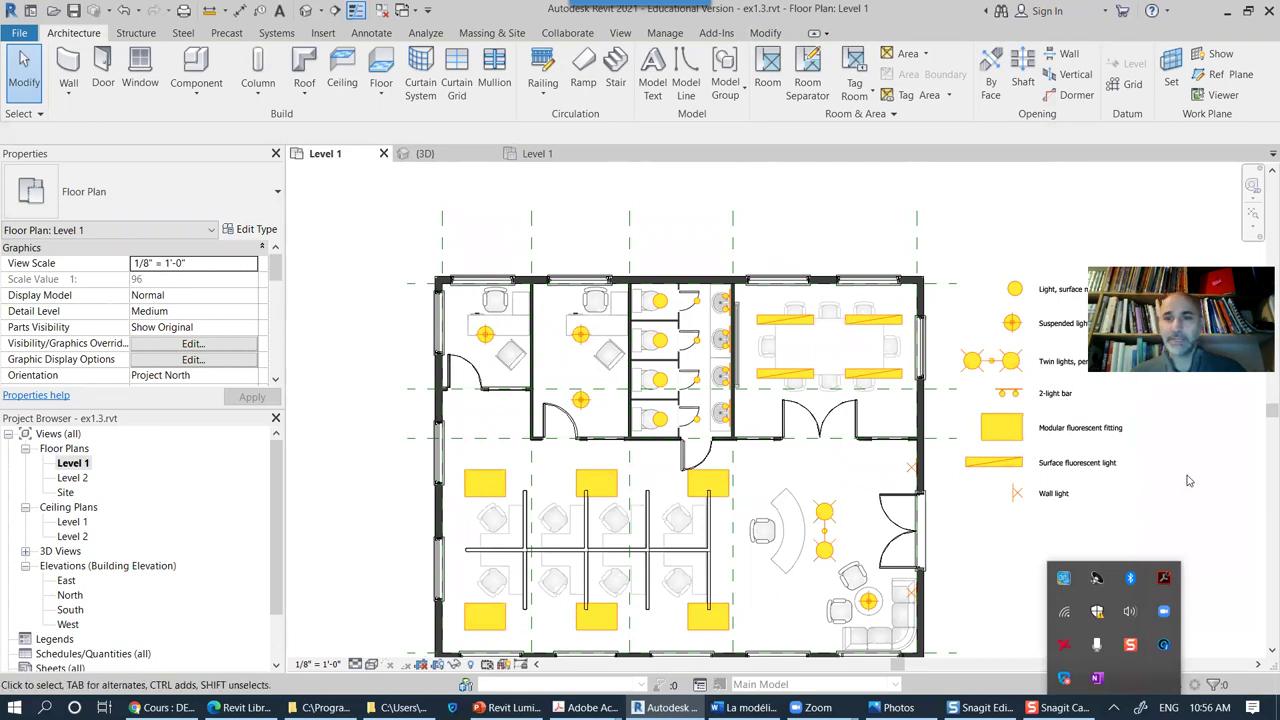
middle_click_drag(925, 463, 830, 405)
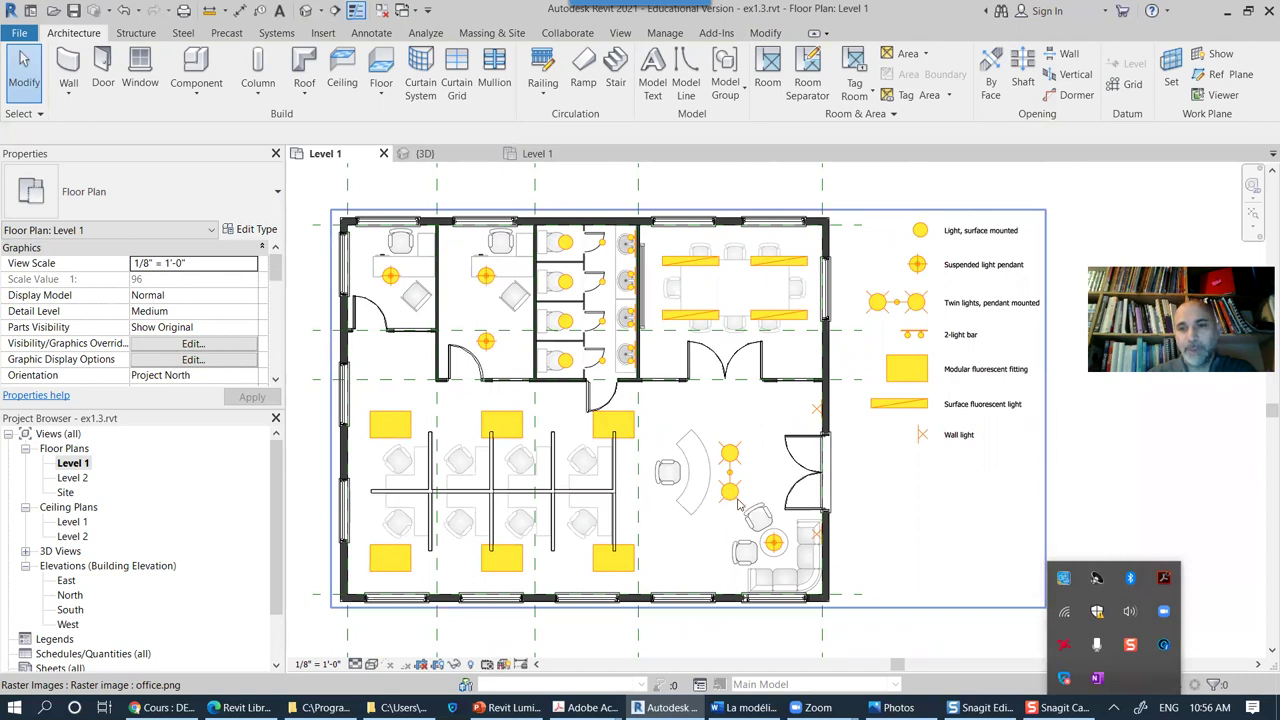
scroll(630, 568, "up", 5)
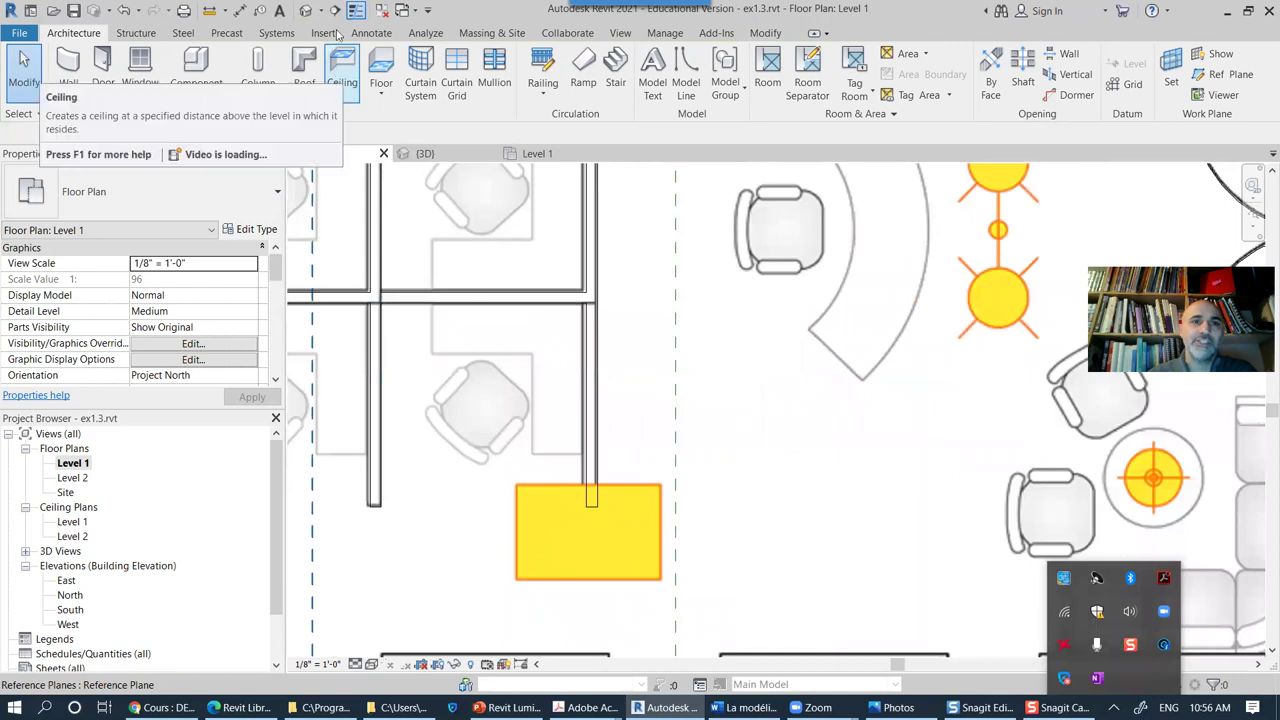
left_click(213, 12)
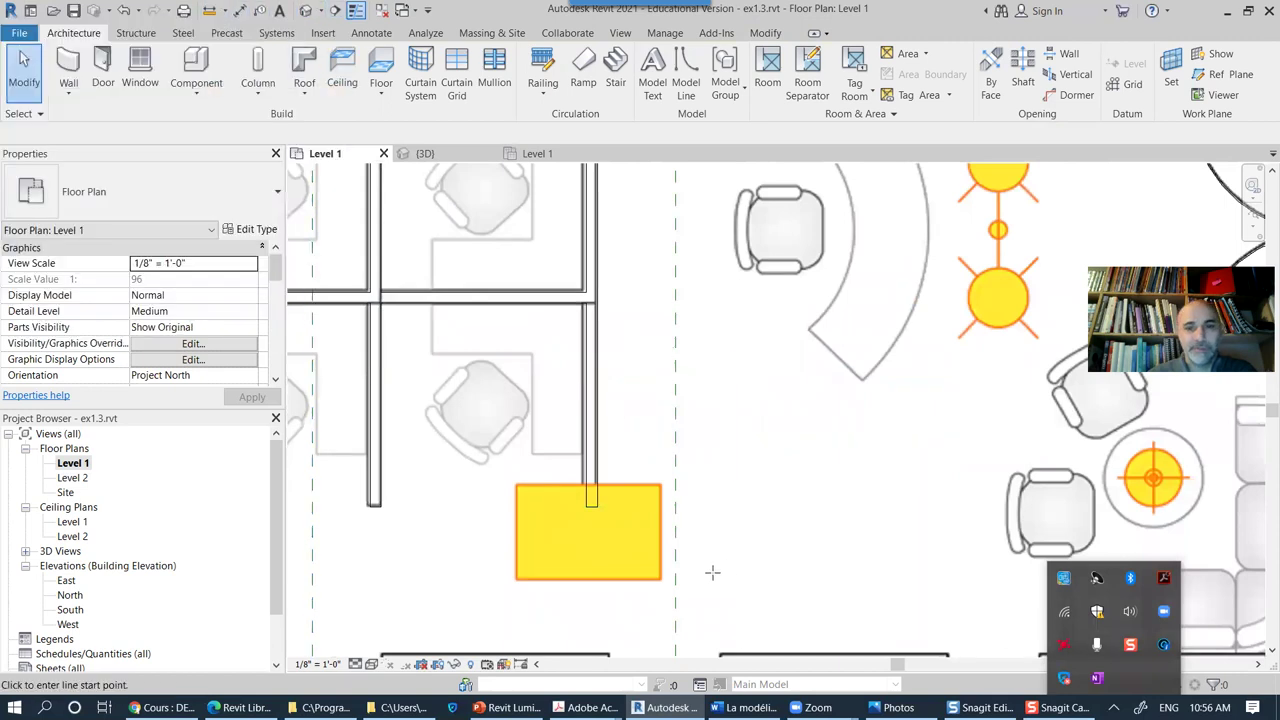
left_click(659, 578)
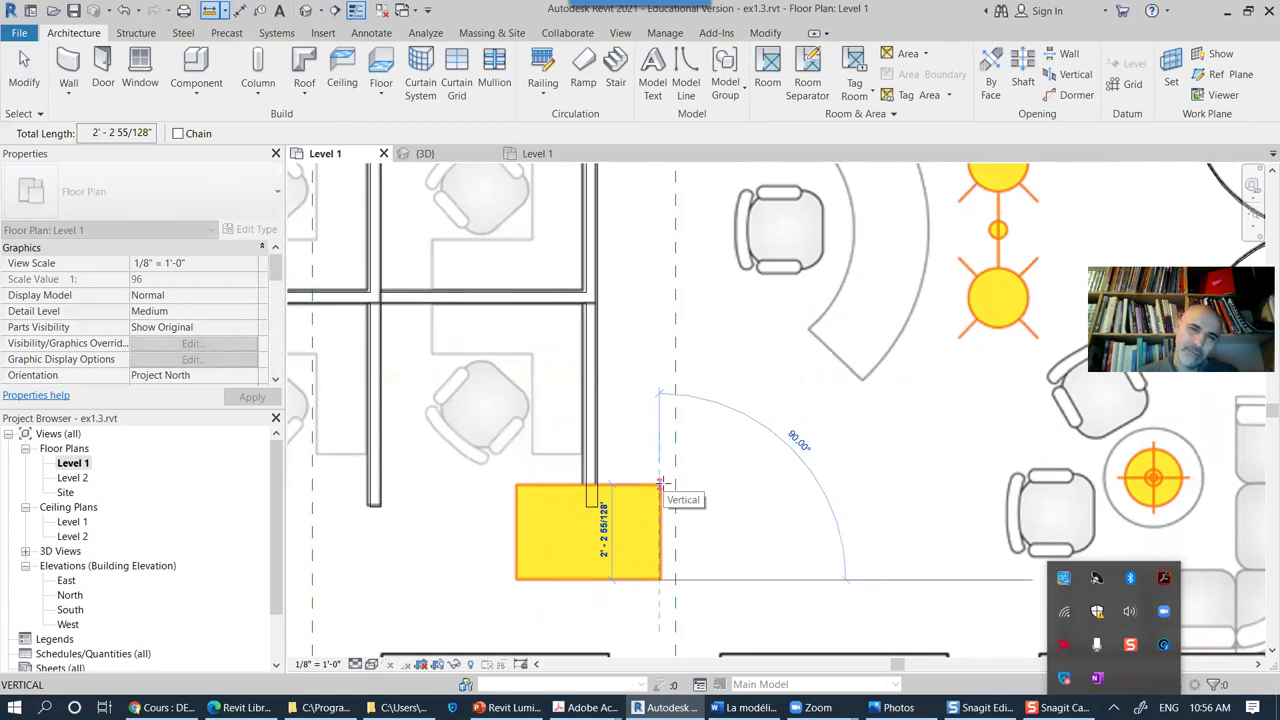
key("Escape")
key("Escape")
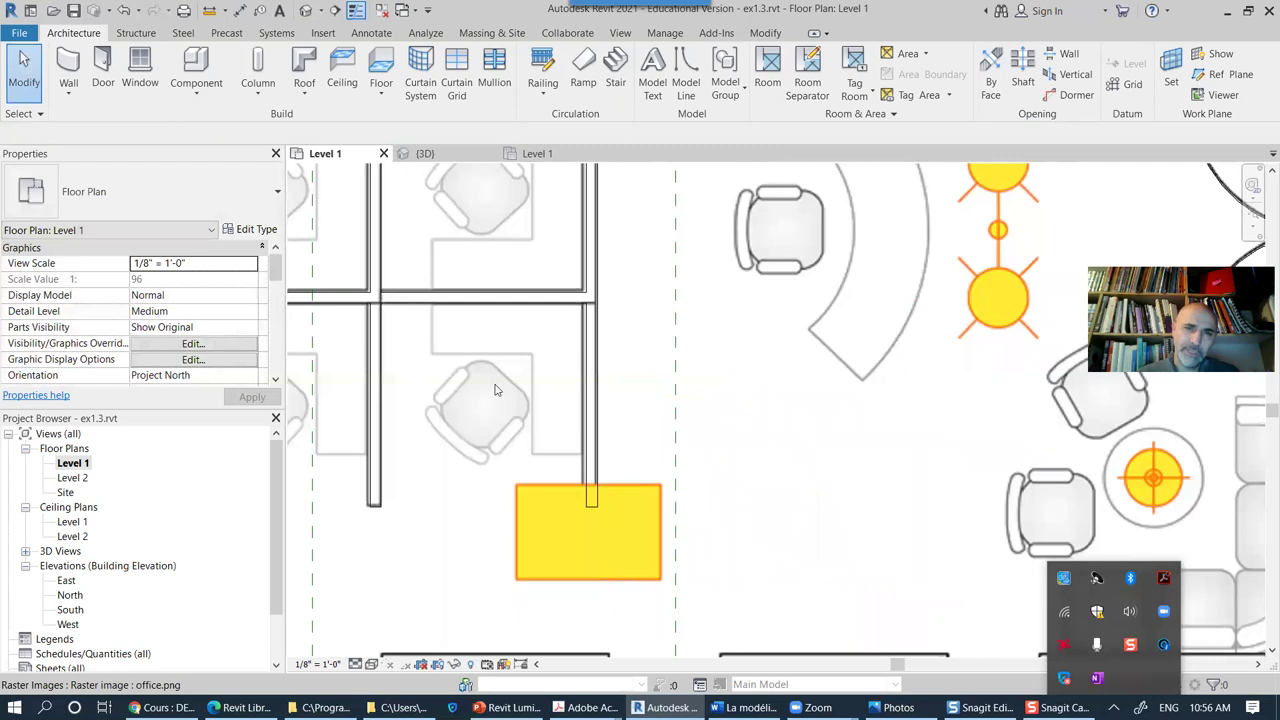
left_click(210, 10)
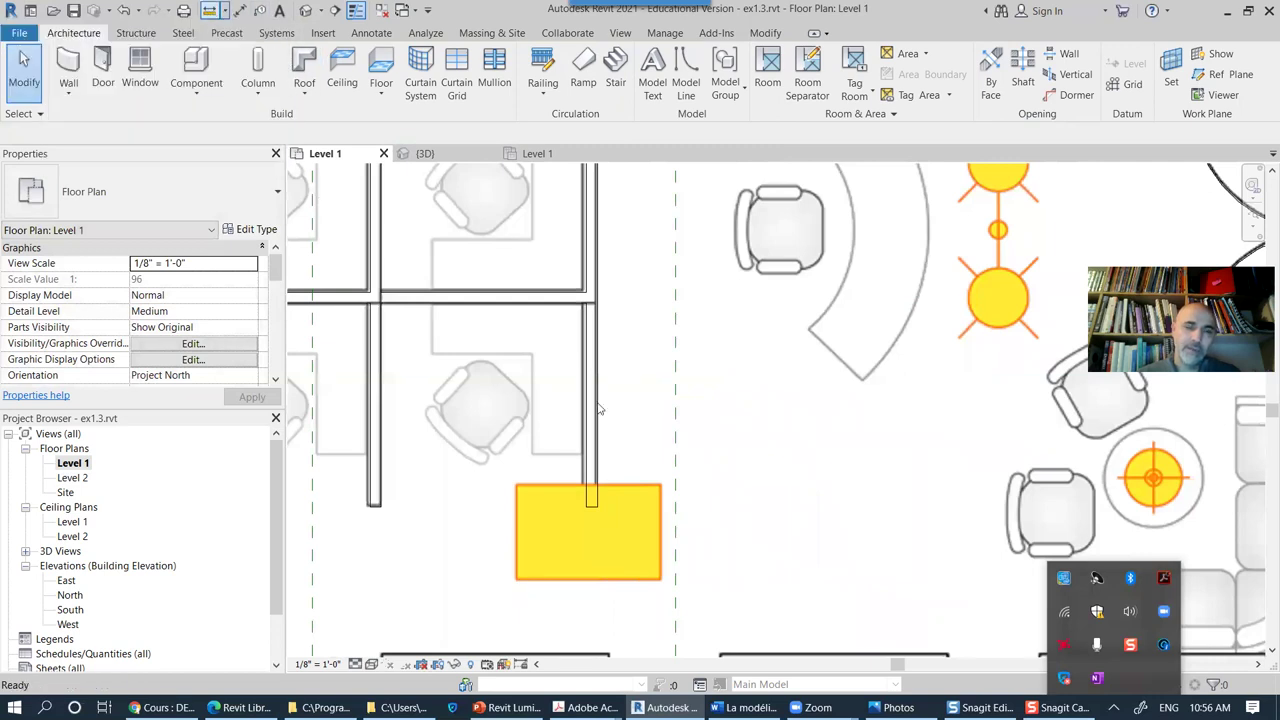
left_click(516, 577)
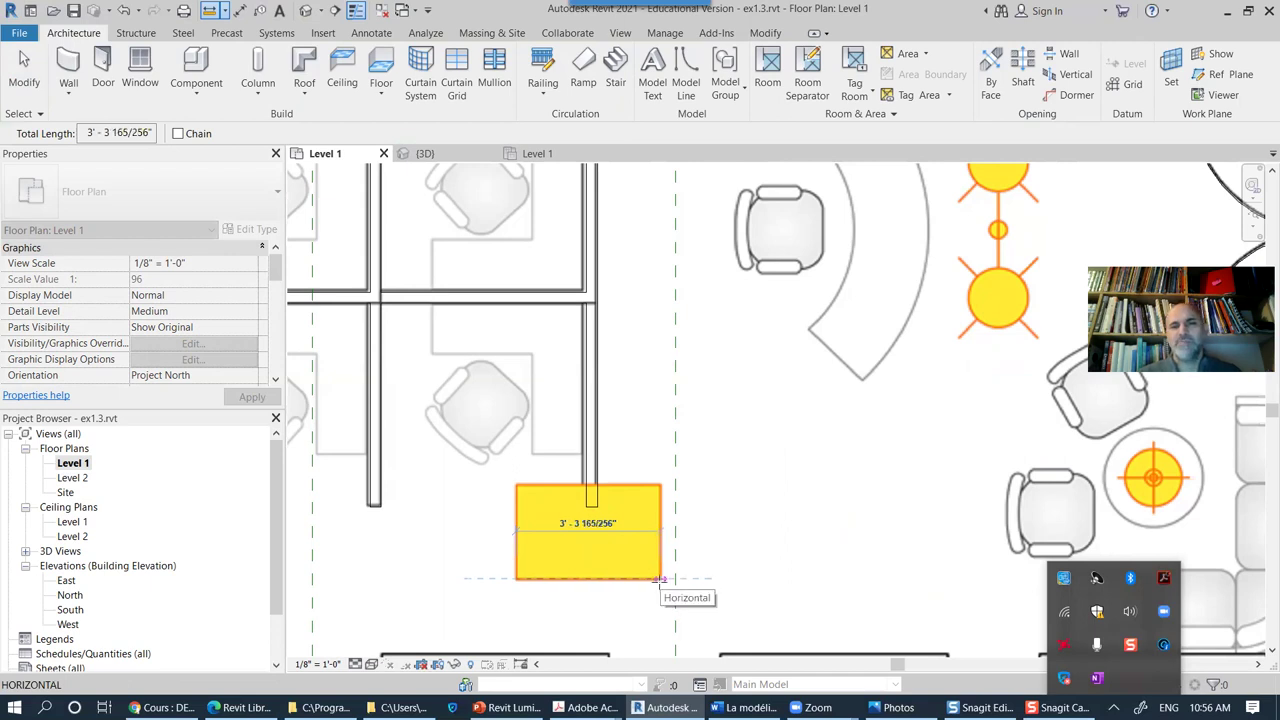
key("Escape")
key("Escape")
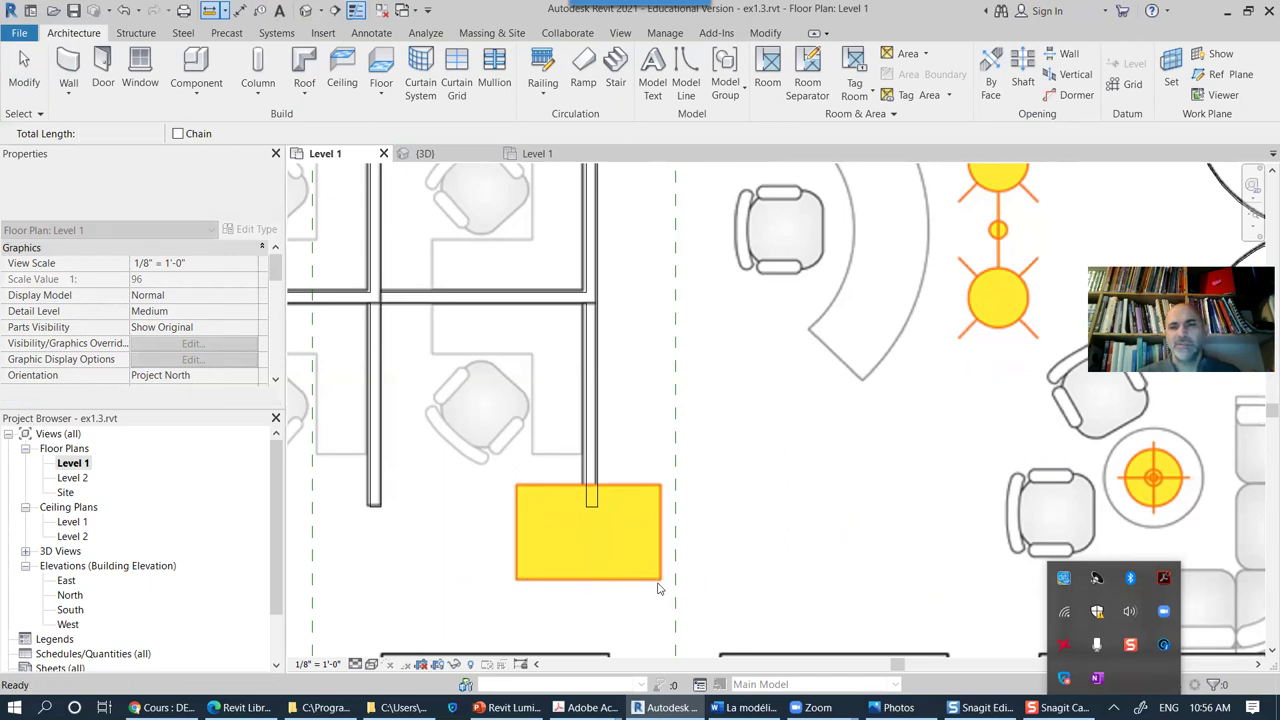
scroll(657, 580, "down", 3)
middle_click_drag(739, 564, 787, 538)
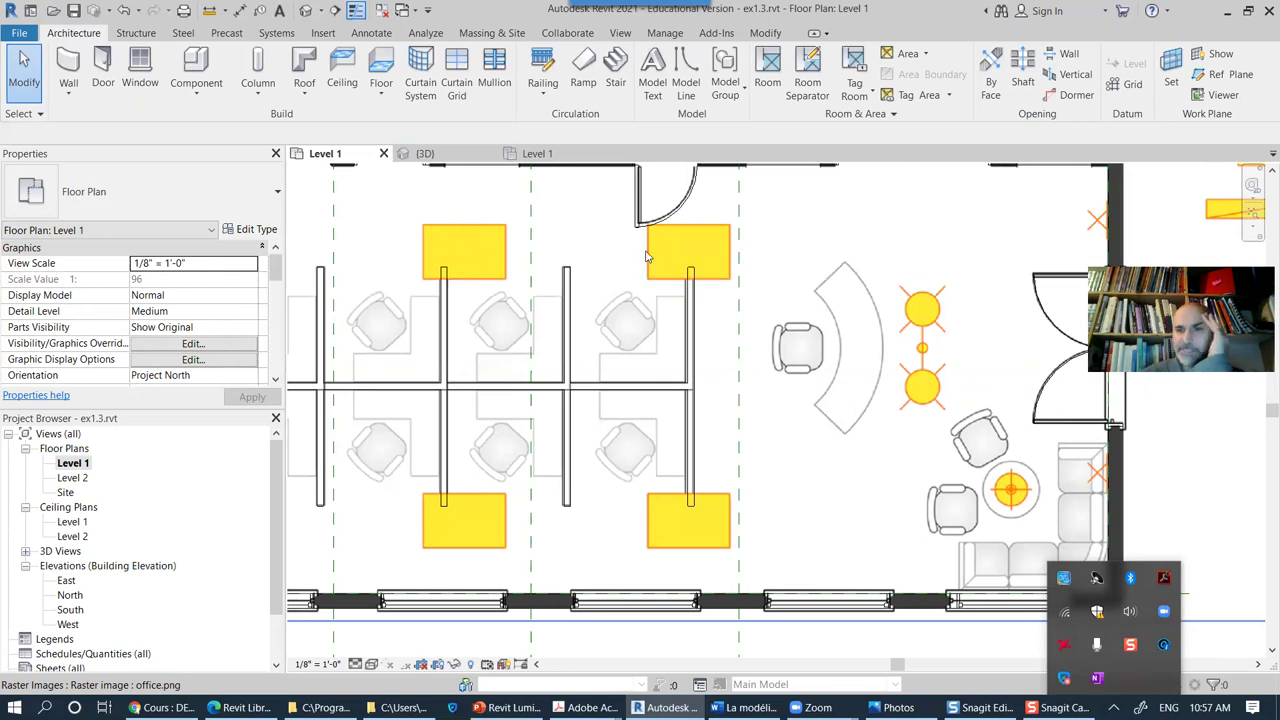
scroll(760, 420, "down", 1)
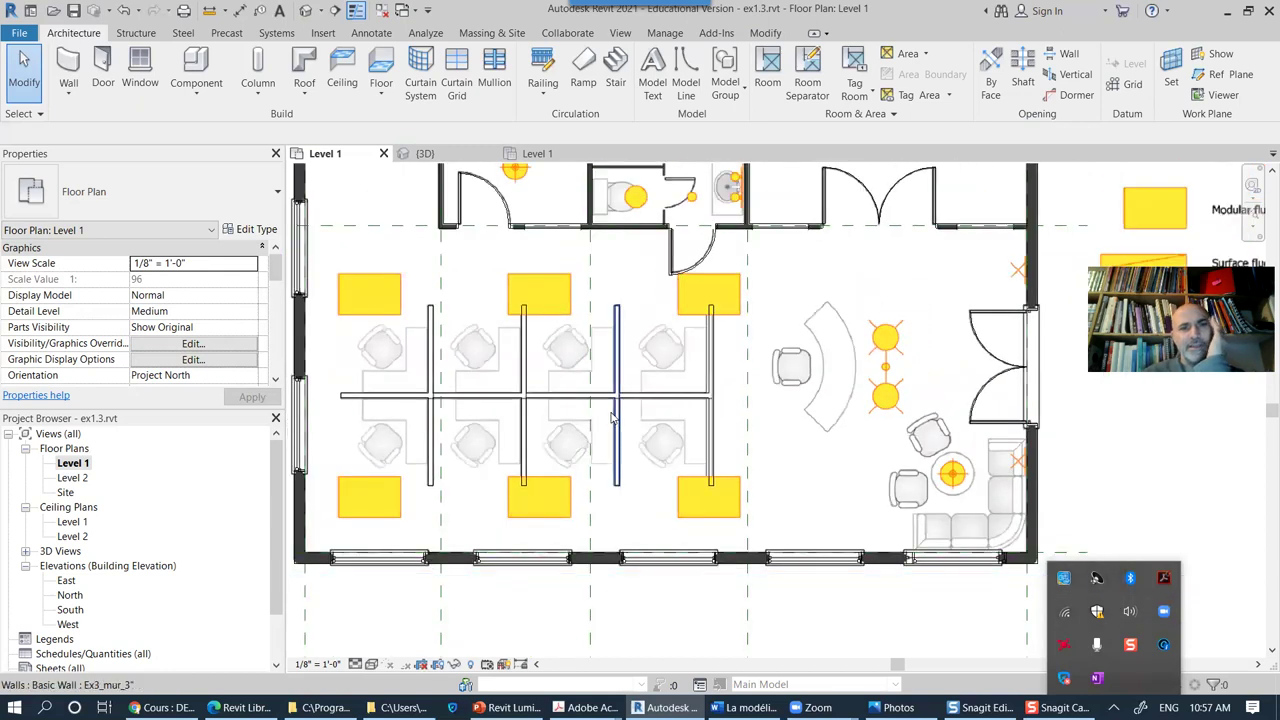
middle_click_drag(646, 428, 610, 545)
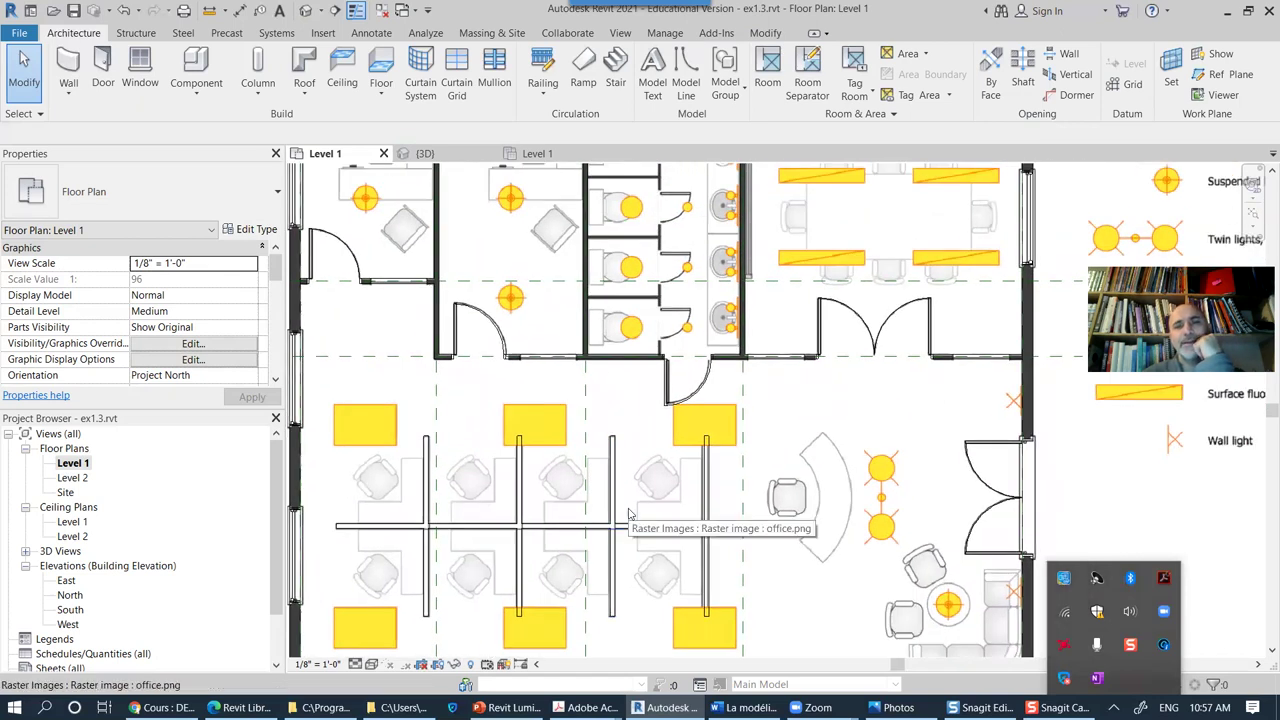
middle_click_drag(902, 219, 775, 333)
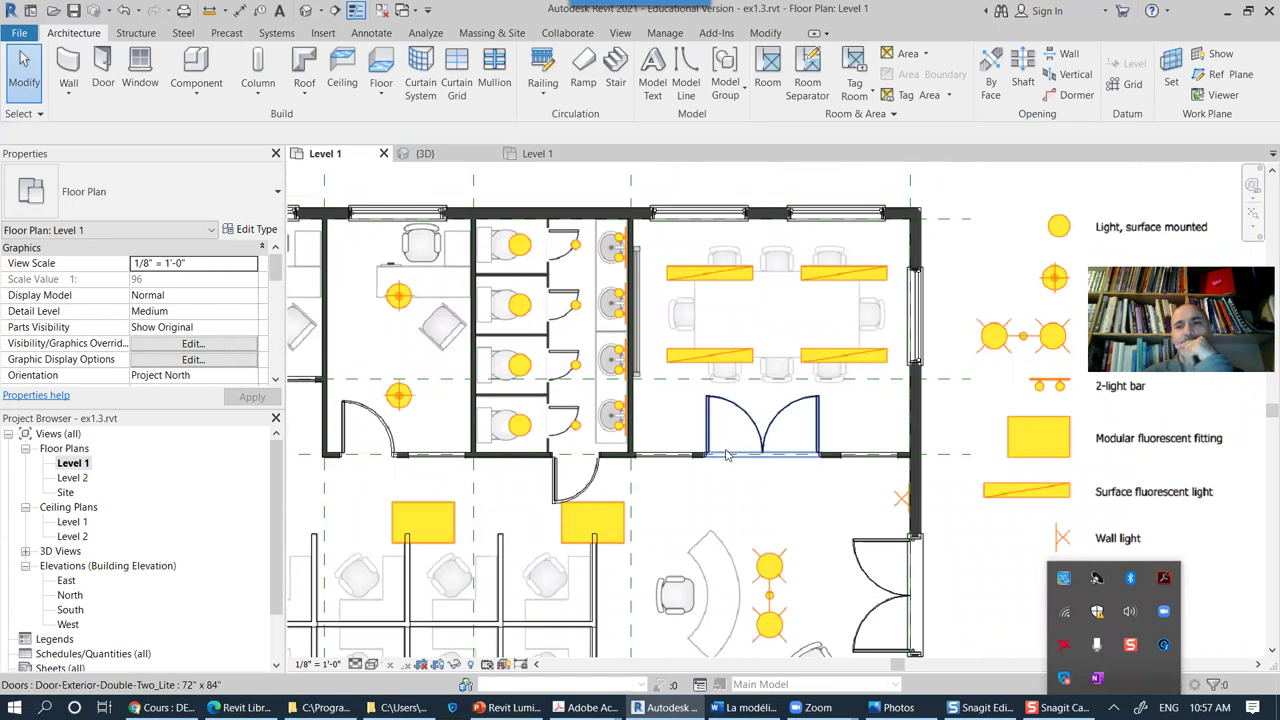
middle_click_drag(752, 417, 787, 321)
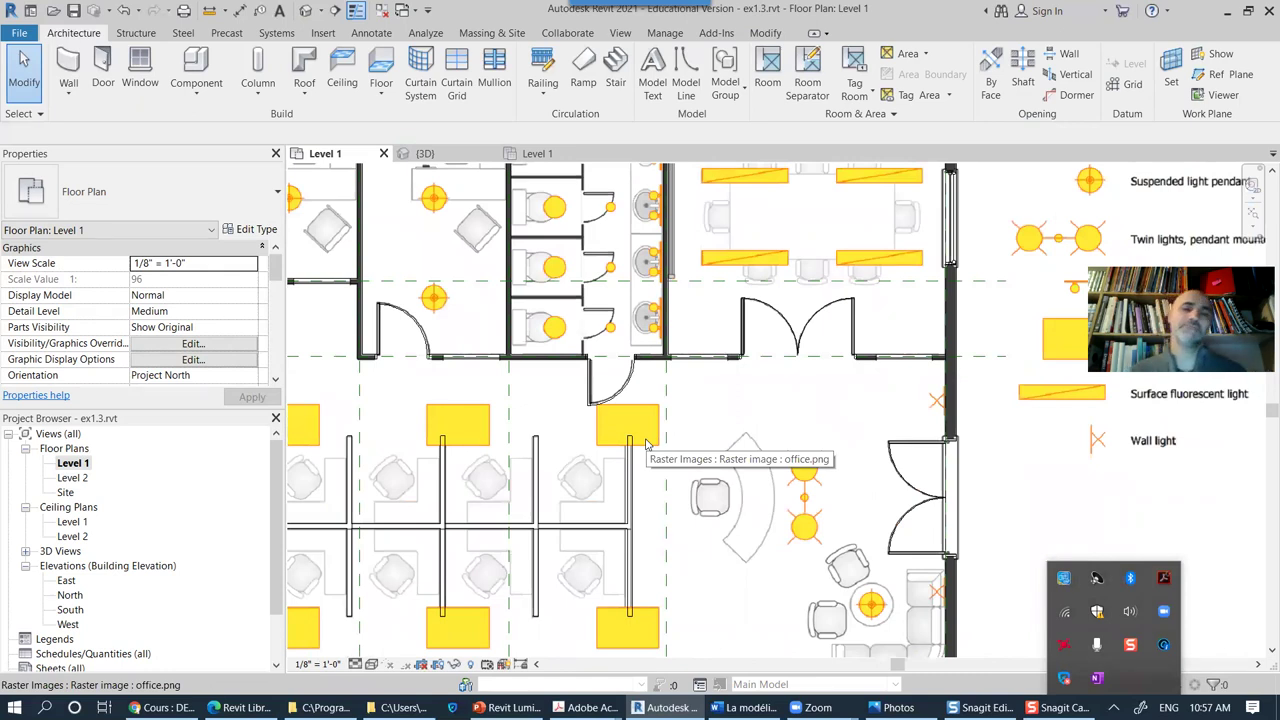
scroll(648, 446, "down", 3)
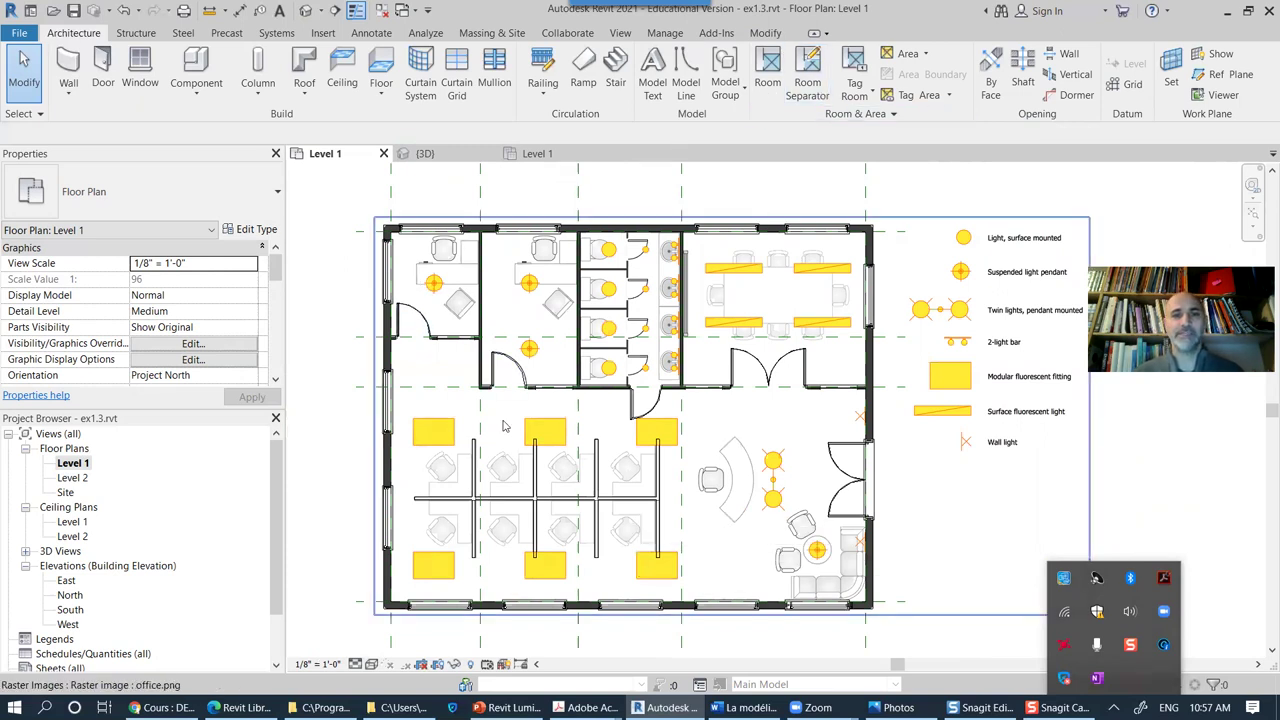
scroll(505, 427, "up", 3)
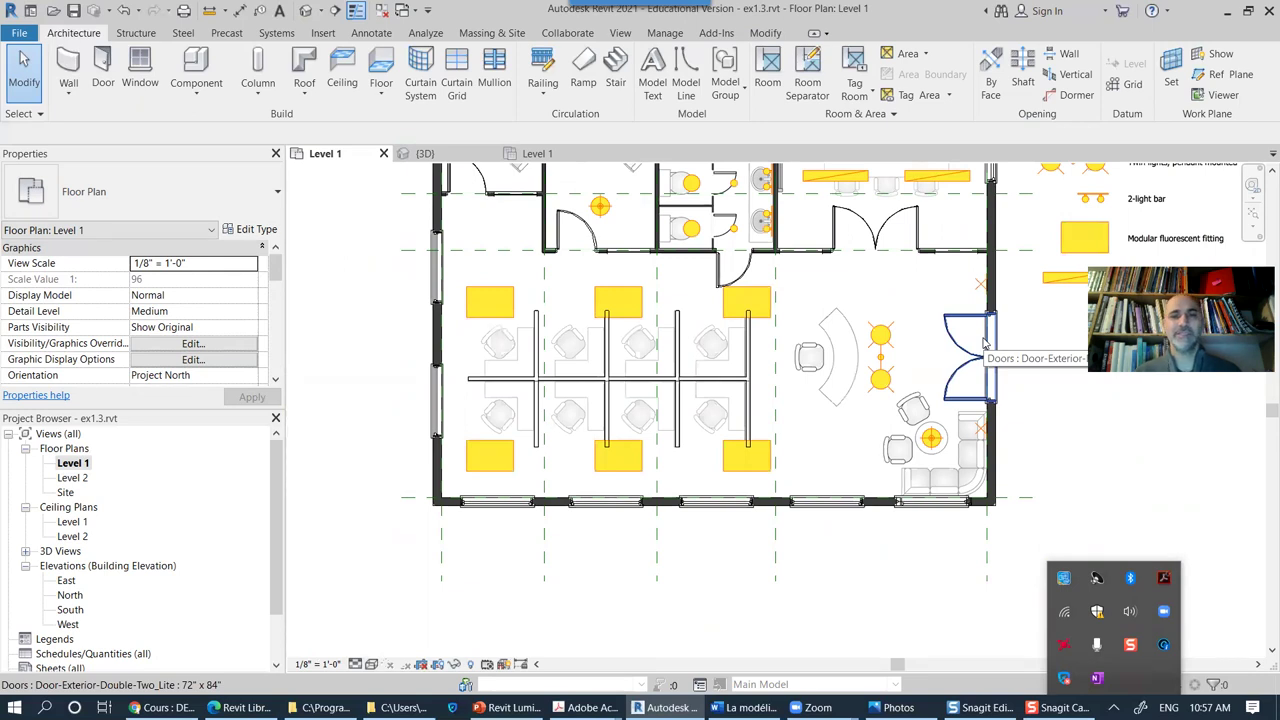
Step: Draw a horizontal model line across the lower row of light fixtures
left_click(686, 94)
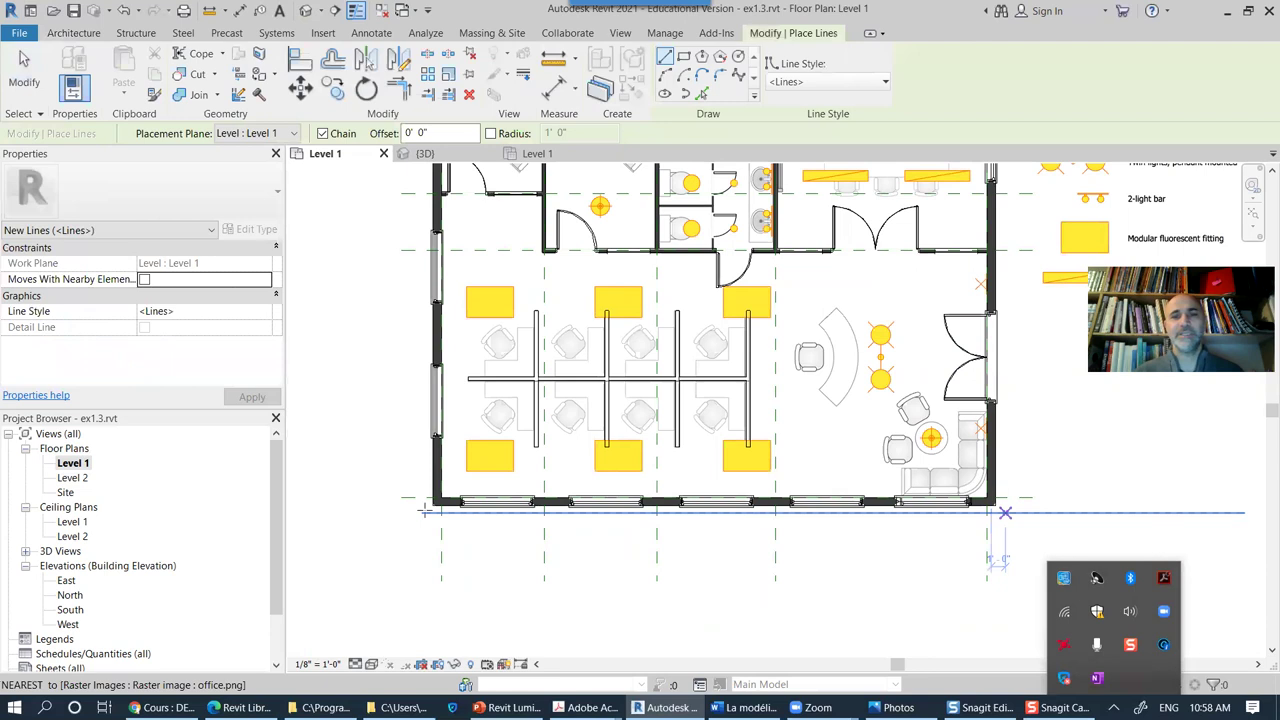
left_click(772, 466)
left_click(310, 465)
key("Escape")
scroll(680, 488, "up", 4)
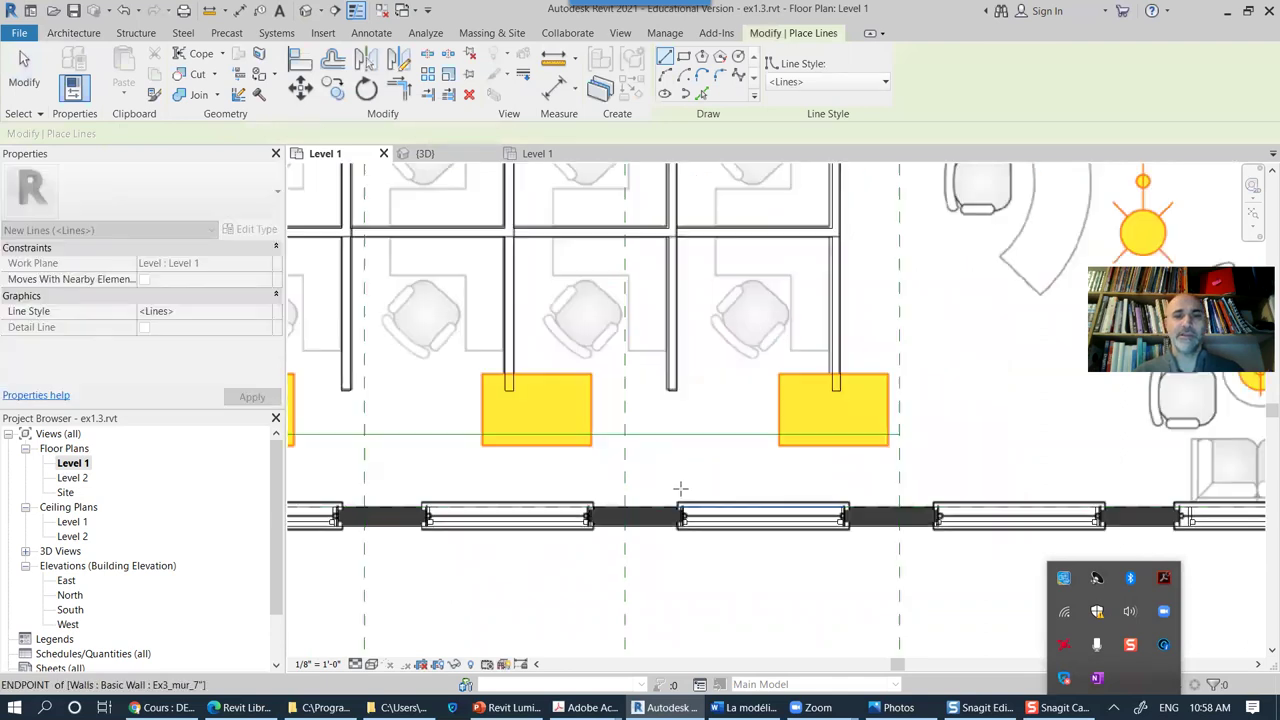
left_click(24, 70)
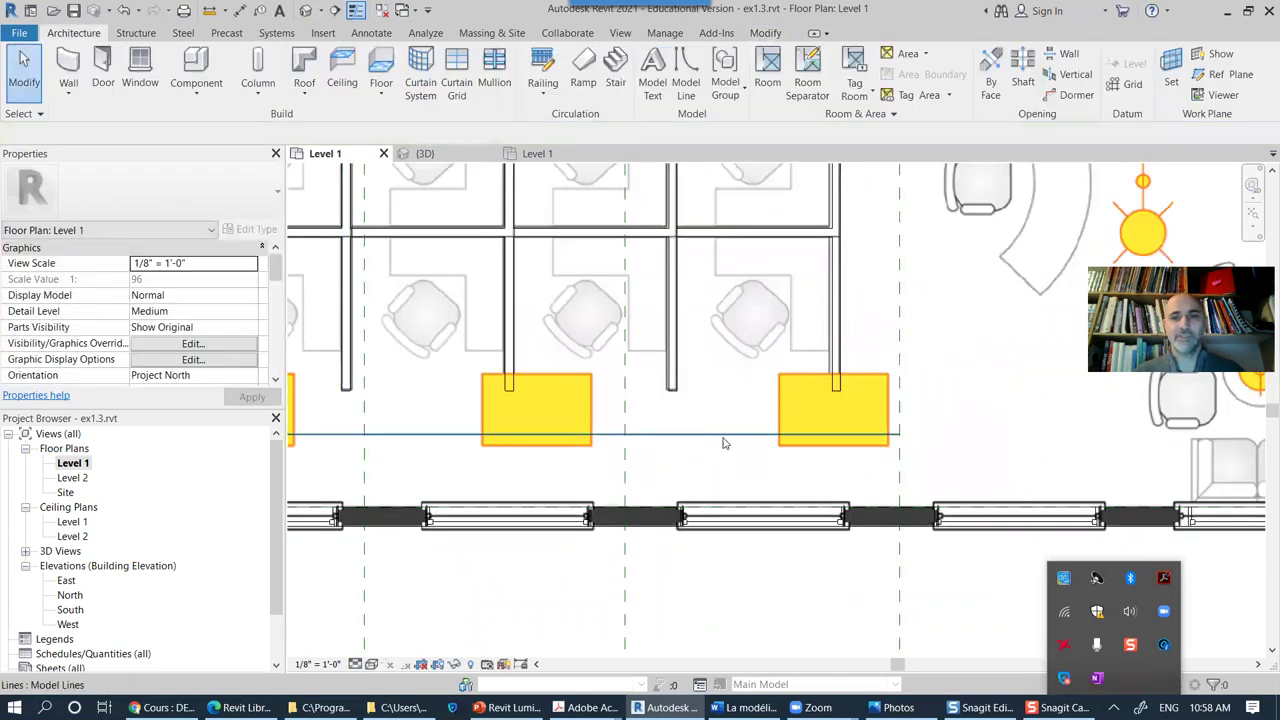
Step: Move the 31' 6" model line down onto the fixtures' bottom edge
left_click(729, 436)
mouse_move(731, 437)
left_mouse_down()
mouse_move(737, 461)
mouse_move(741, 445)
left_mouse_up()
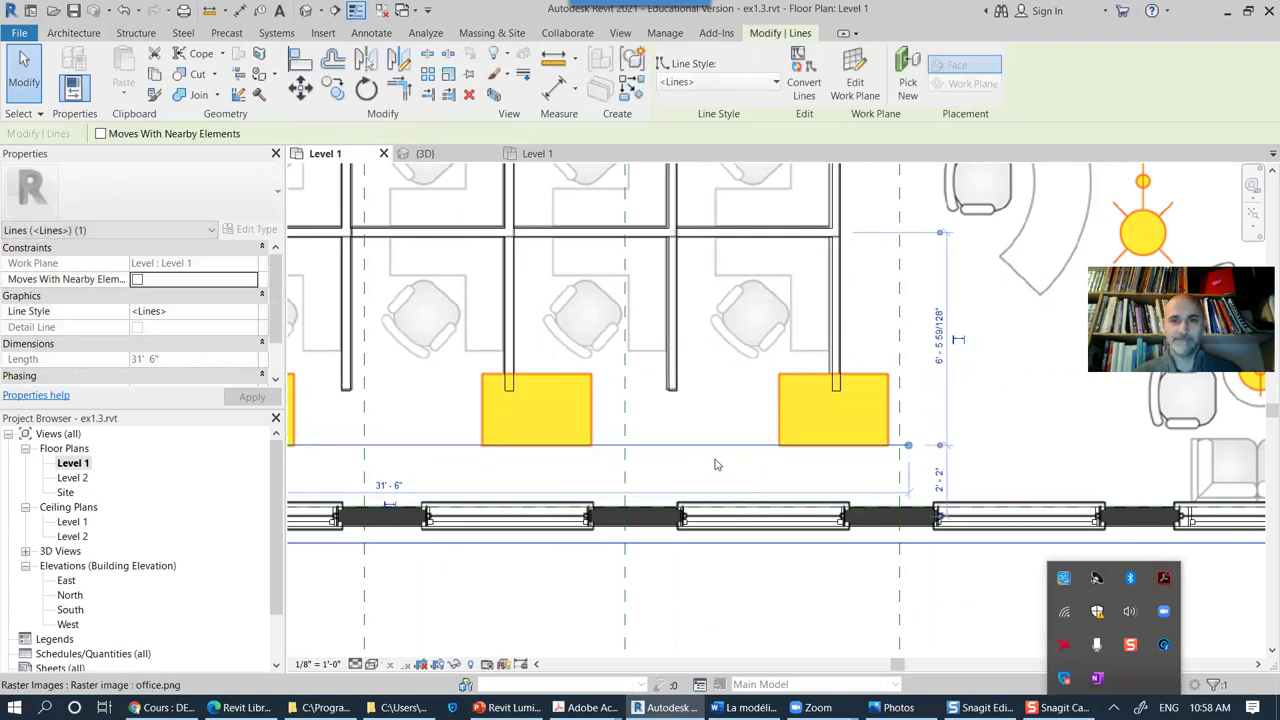
key("o")
key("f")
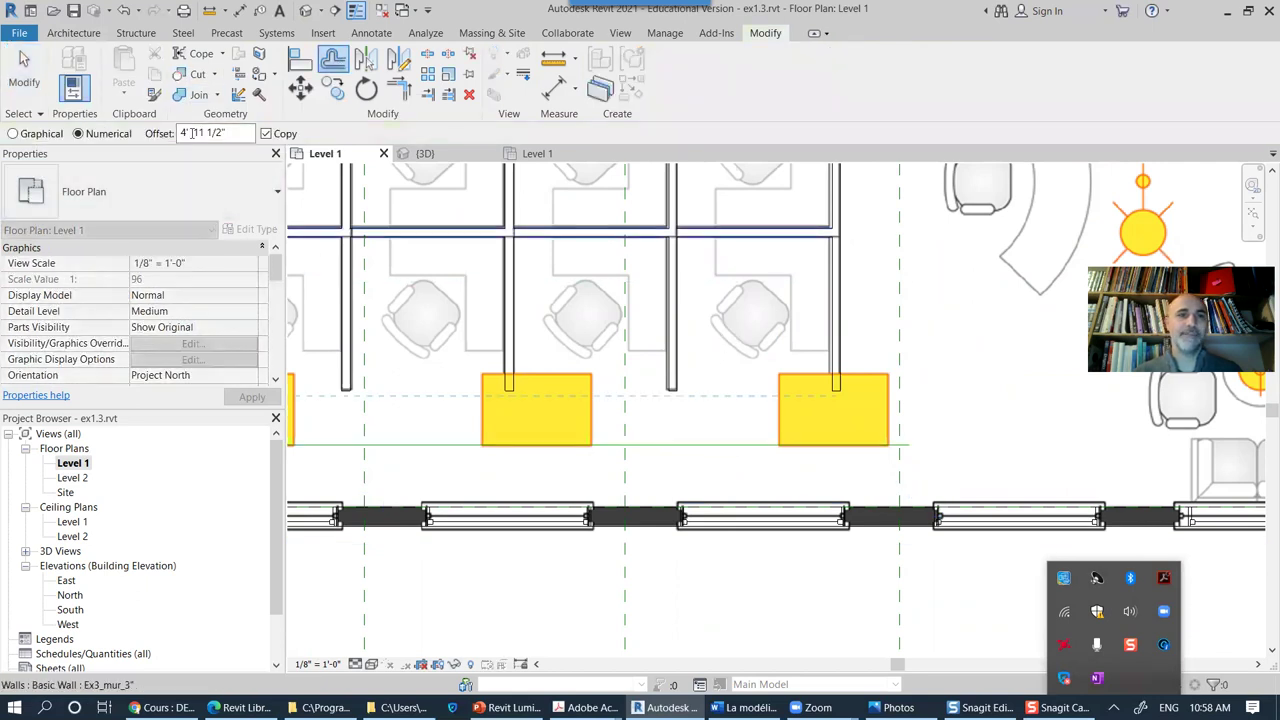
Step: Offset a copy of the model line 2' 3" above it, along the fixtures' top edge
left_click(183, 133)
type("3' ")
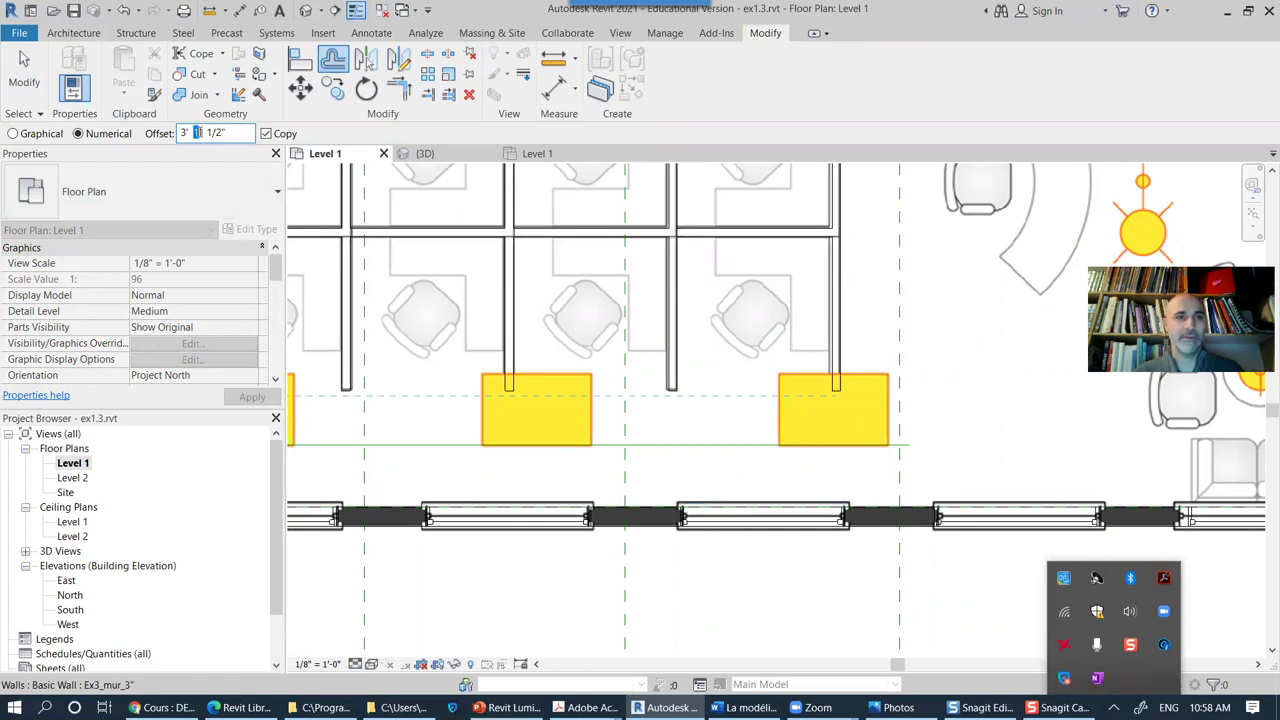
type("3")
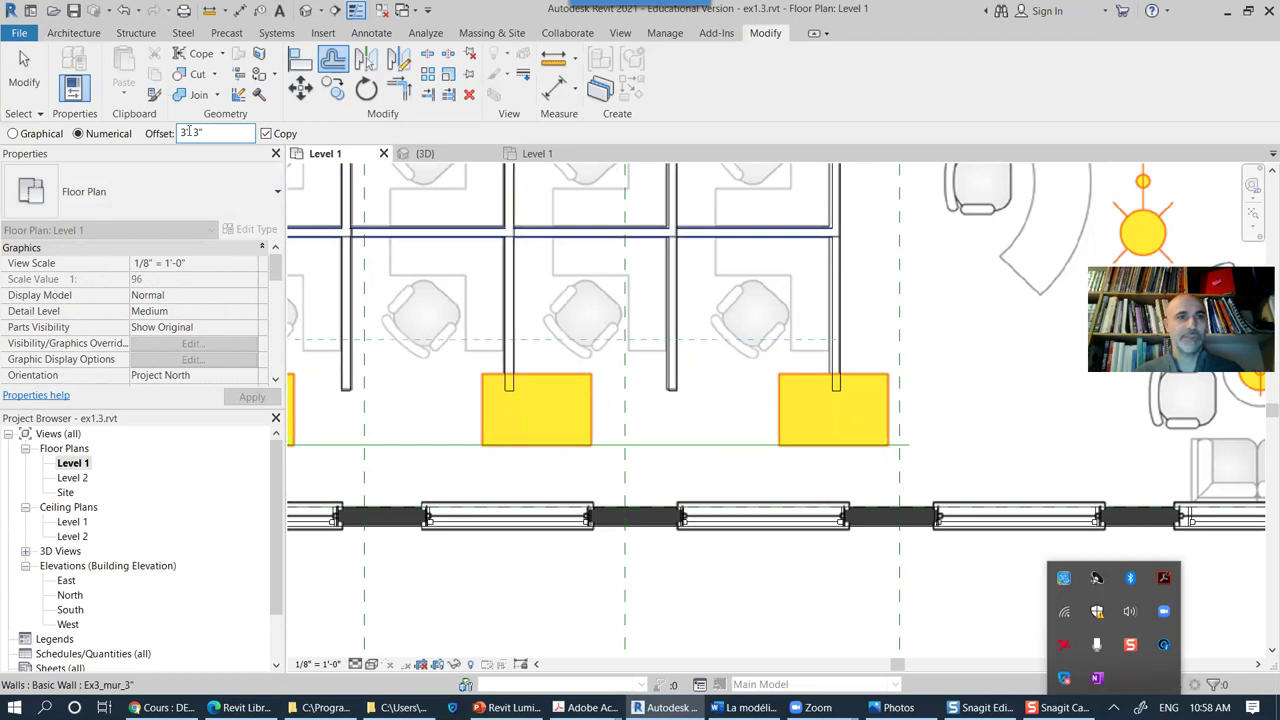
type("2")
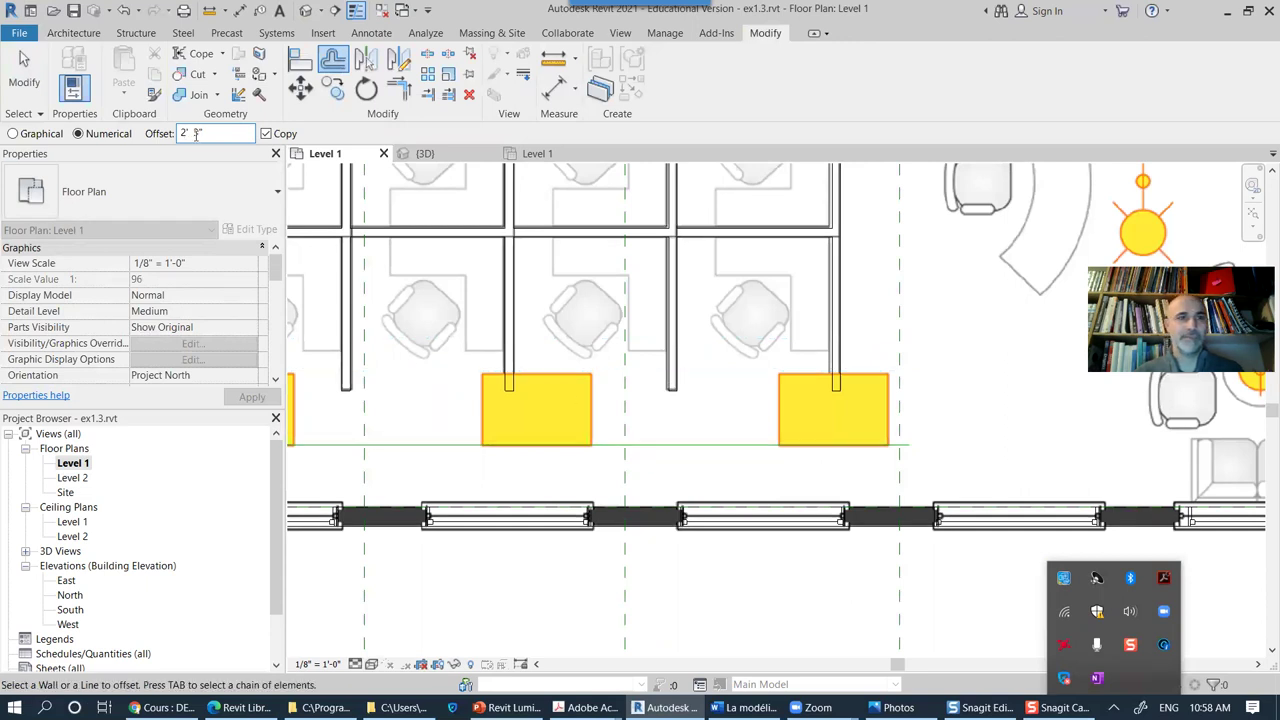
left_click(657, 444)
scroll(894, 340, "down", 2)
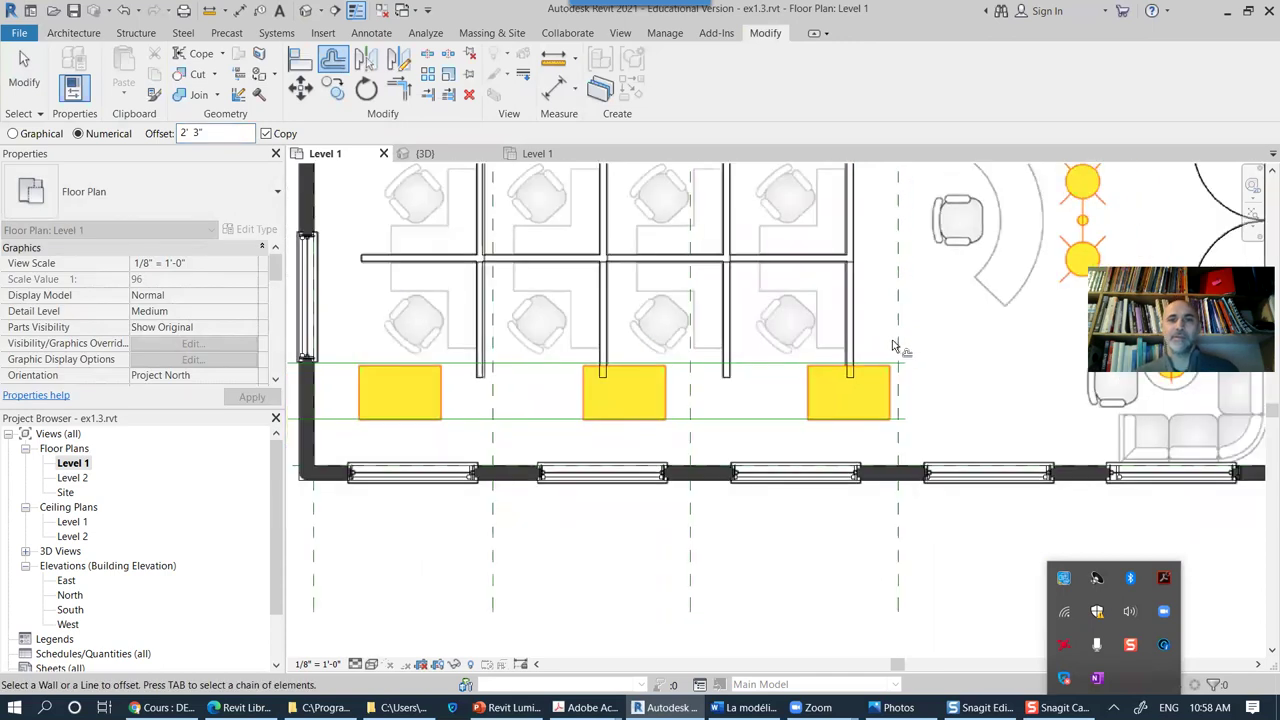
key("Escape")
scroll(894, 353, "down", 2)
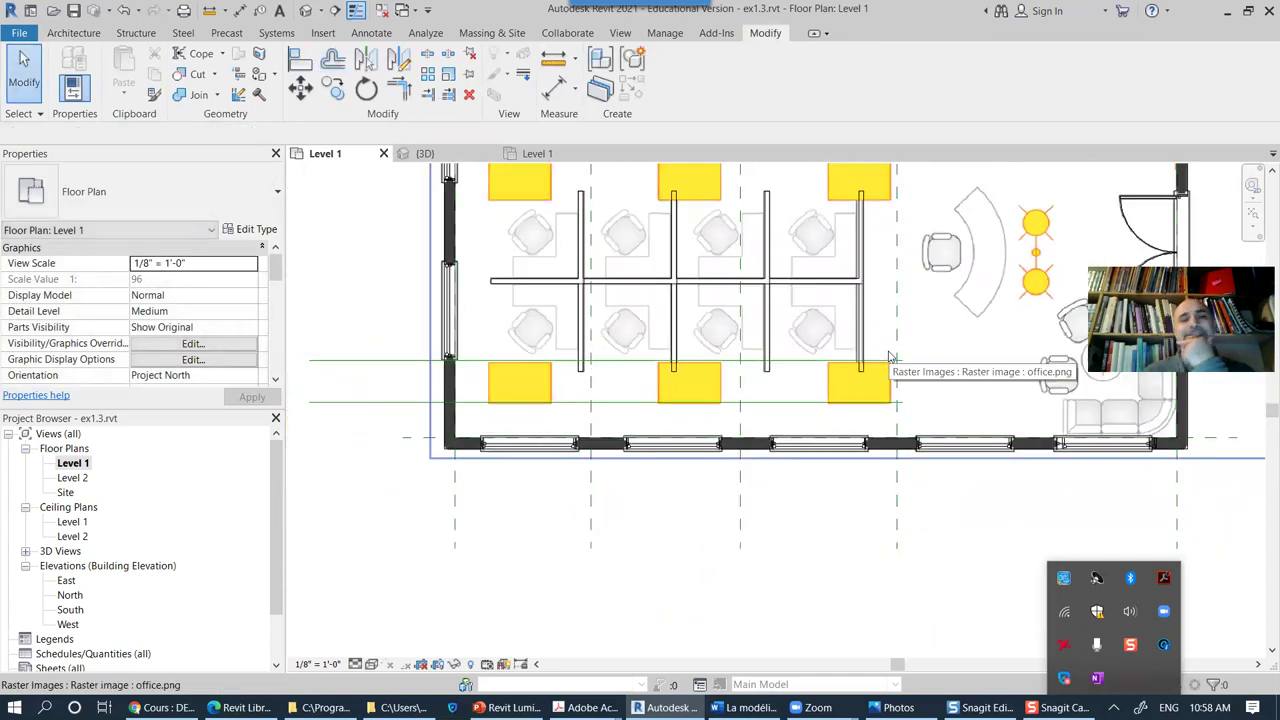
middle_click_drag(887, 357, 763, 468)
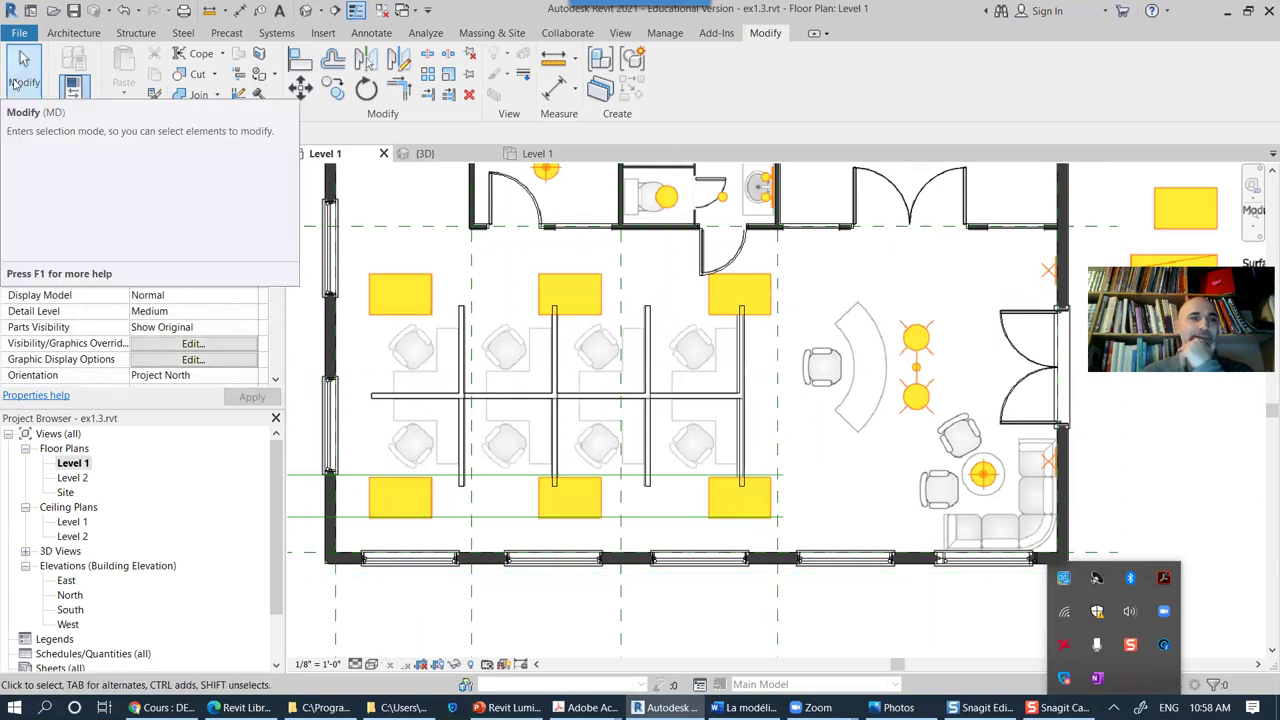
Step: Mirror-copy both model lines about the central cubicle partition onto the upper fixture row
left_click(485, 517)
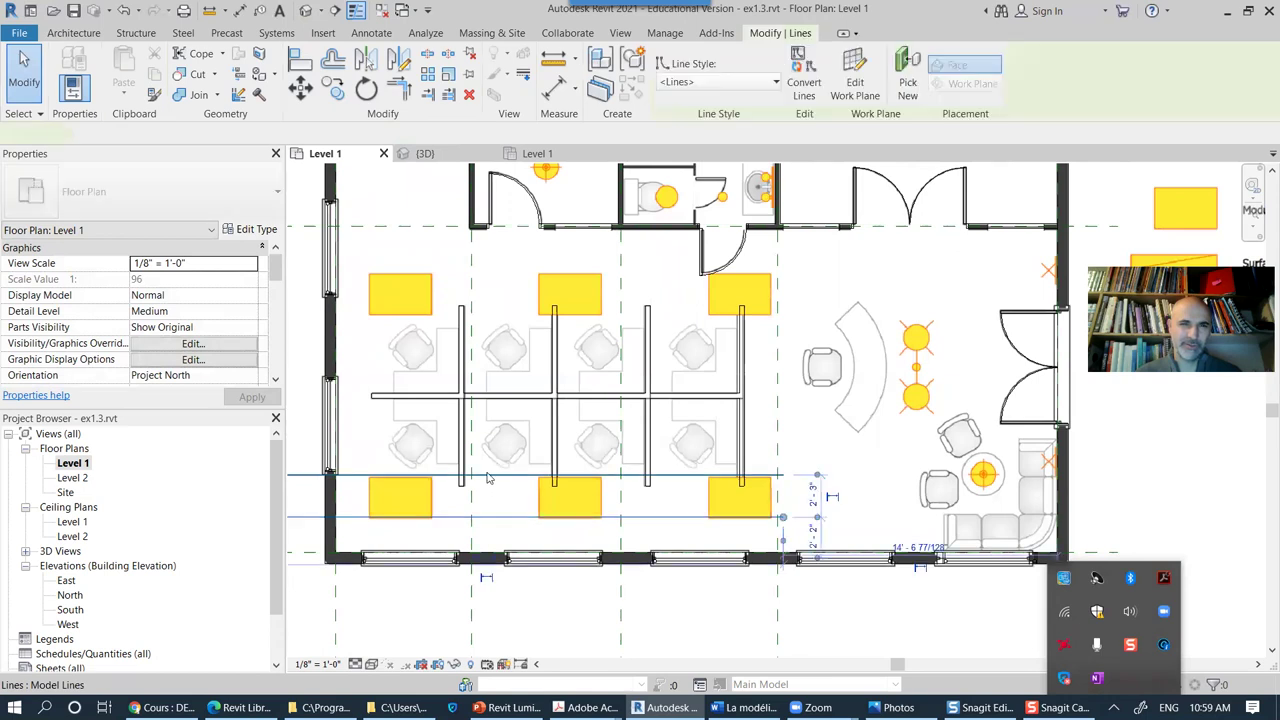
left_click(651, 383, "ctrl")
middle_click_drag(655, 383, 730, 403)
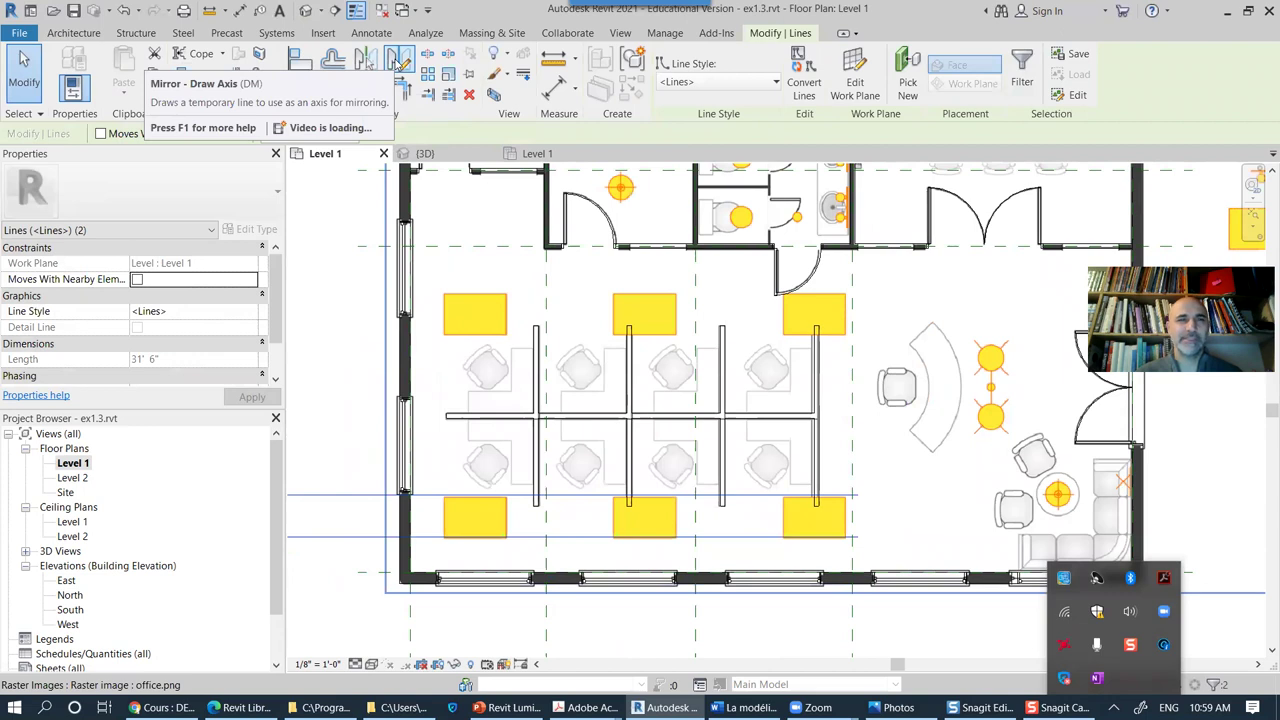
left_click(397, 60)
scroll(447, 416, "up", 4)
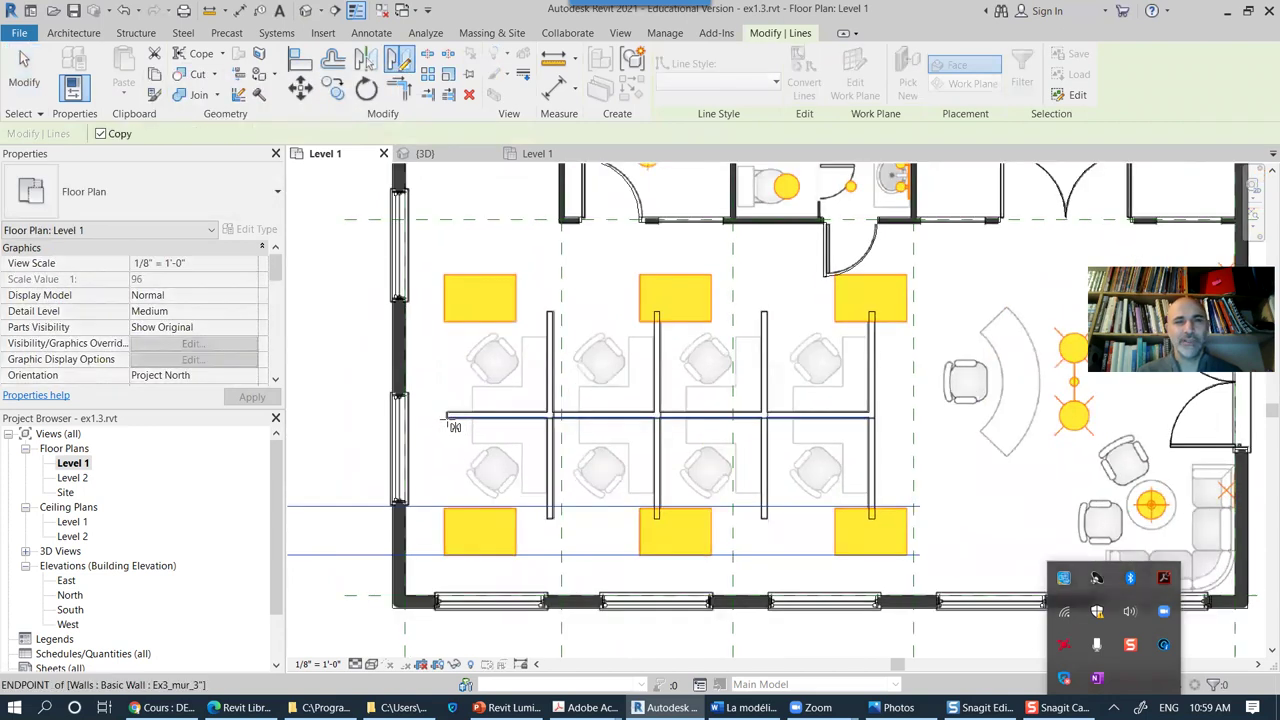
scroll(447, 416, "up", 2)
left_click(443, 406)
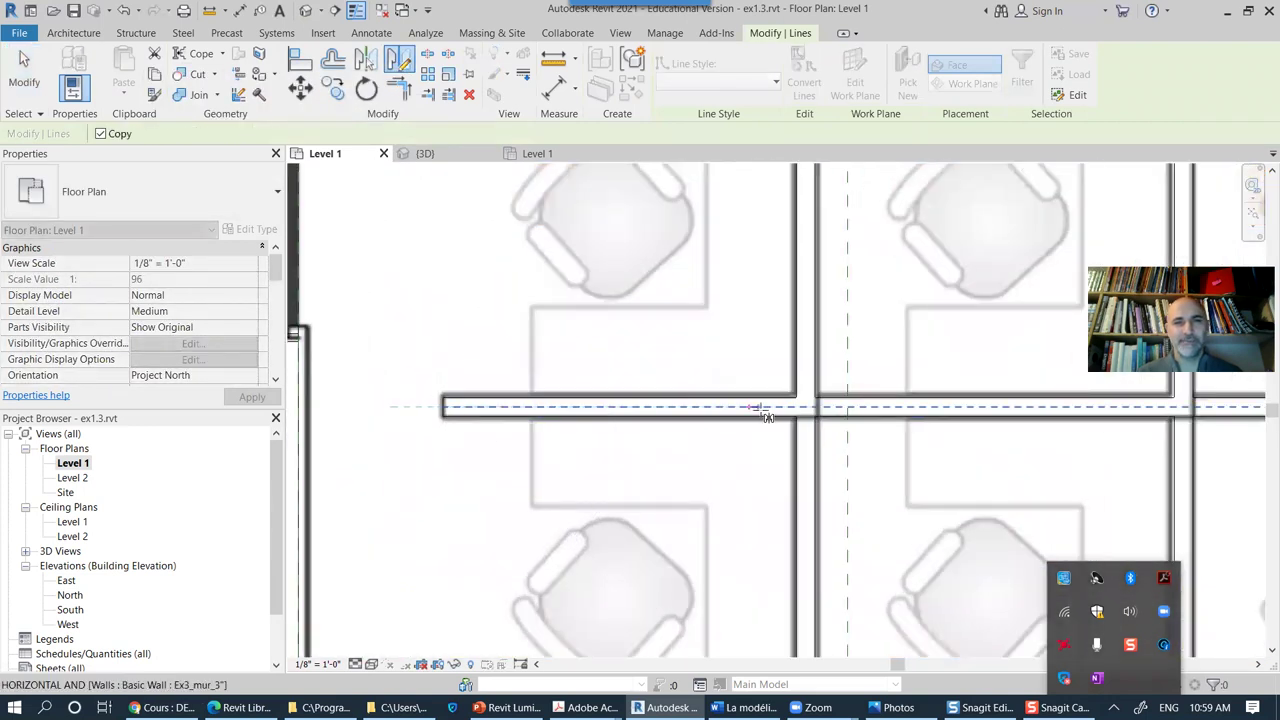
scroll(790, 410, "down", 3)
left_click(815, 410)
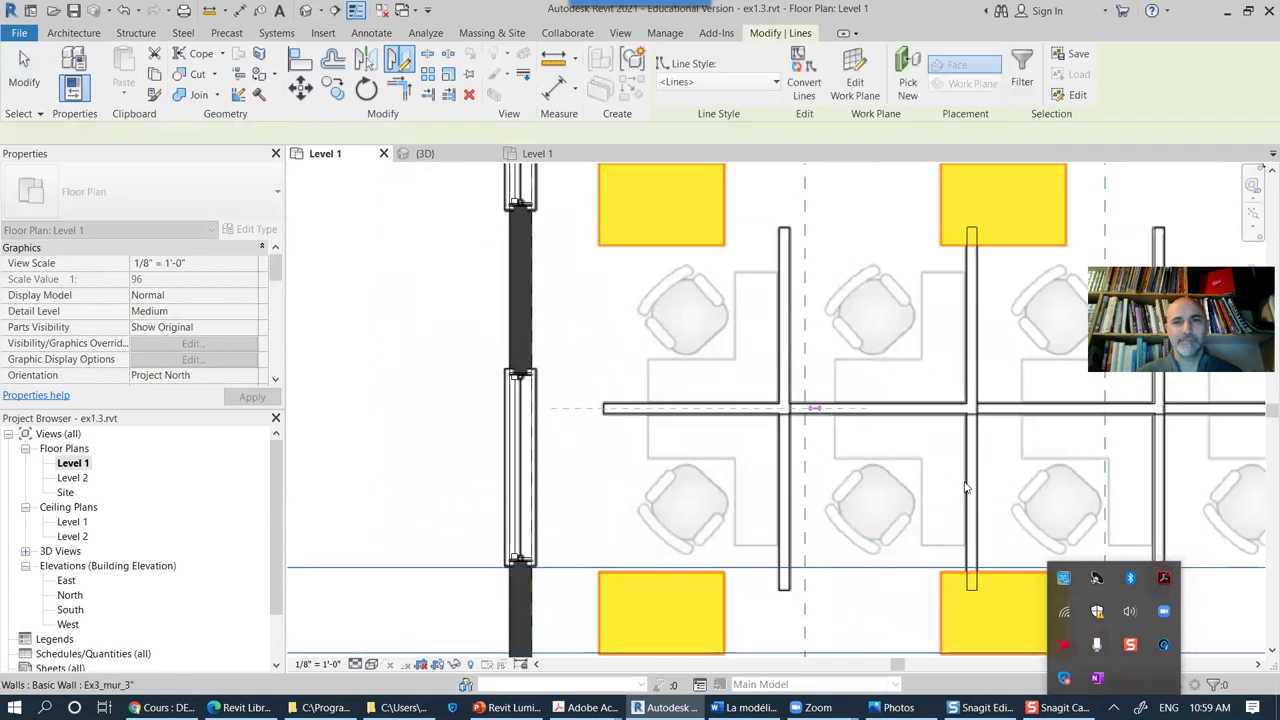
scroll(645, 503, "down", 3)
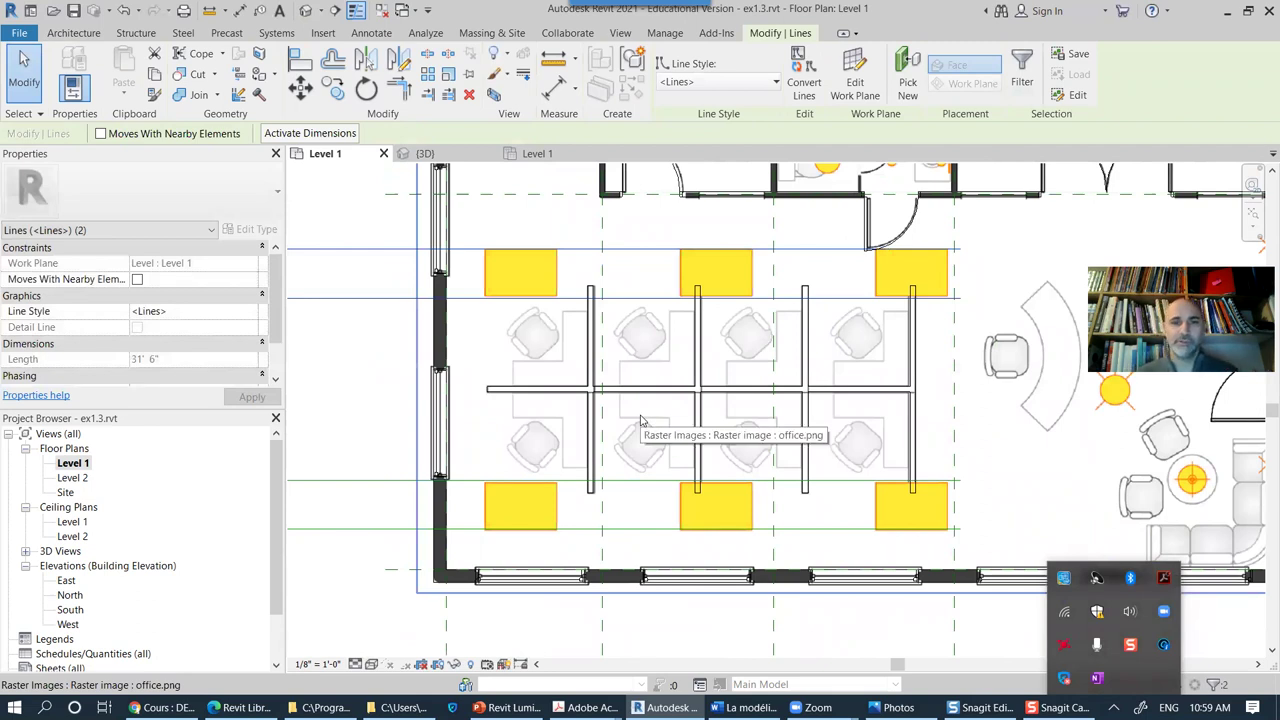
scroll(641, 420, "down", 1)
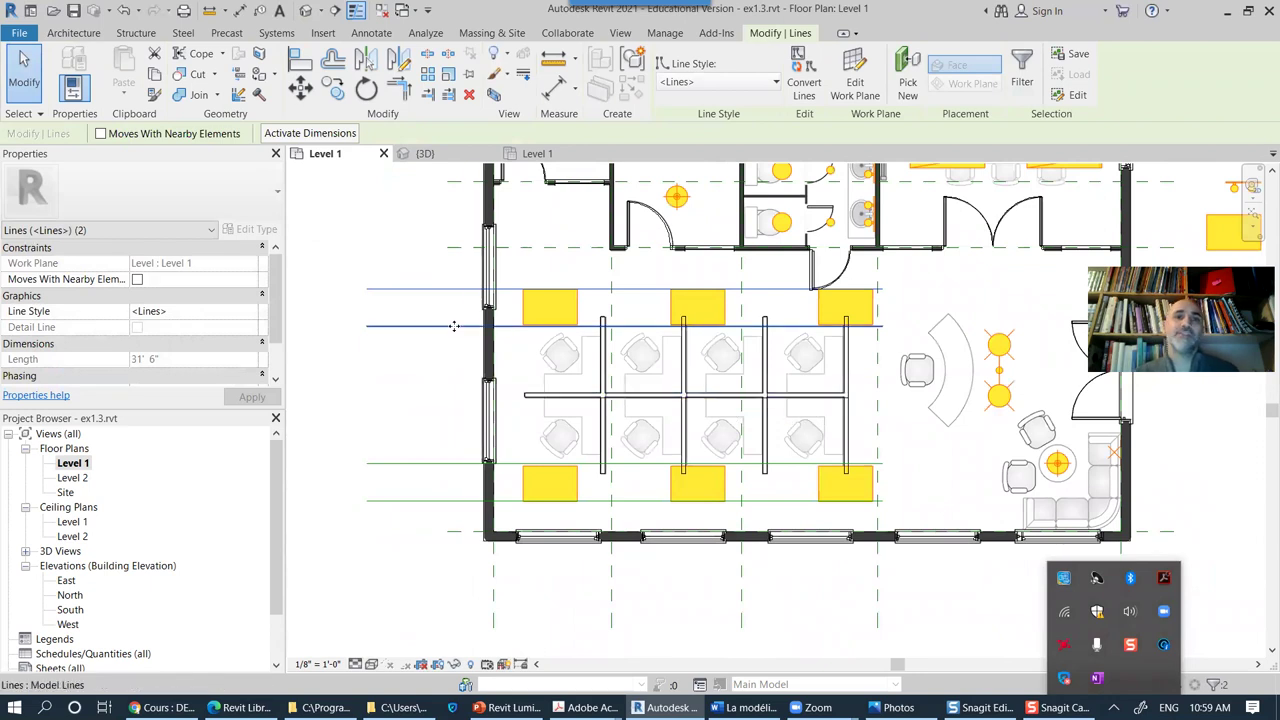
left_click(72, 34)
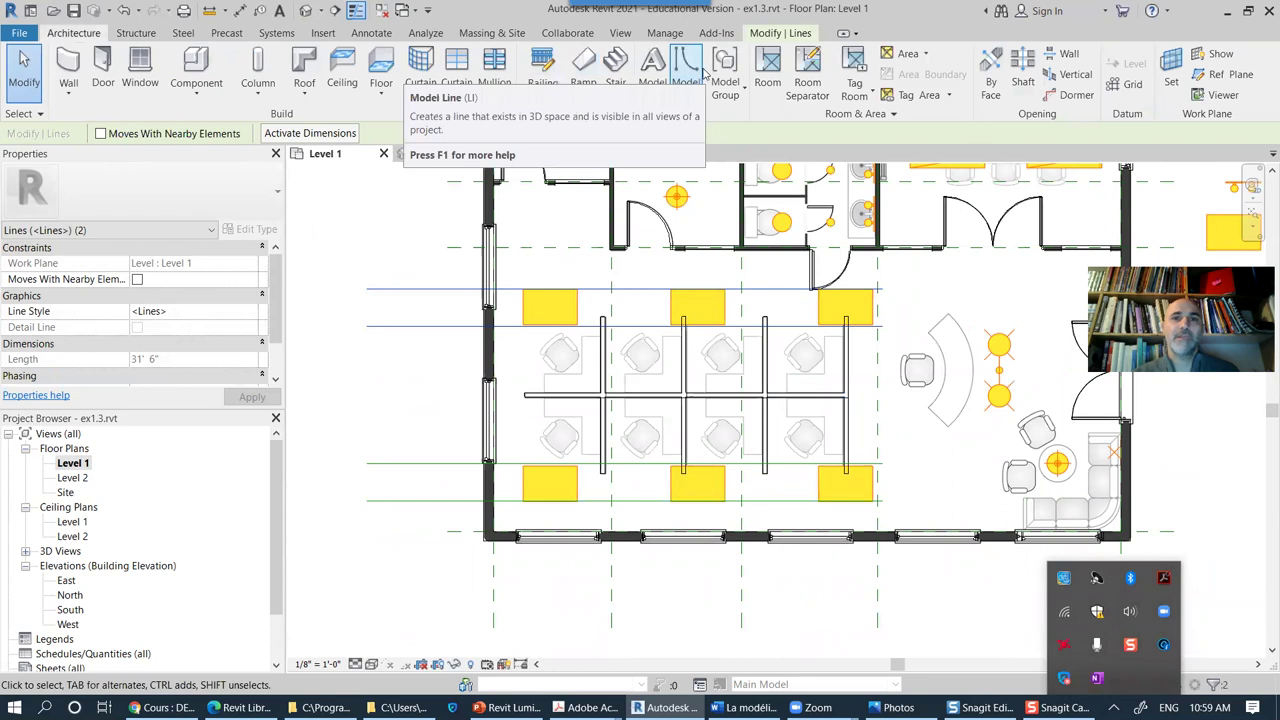
Step: Open Ceiling Plans > Level 1 from the Project Browser
left_click(686, 66)
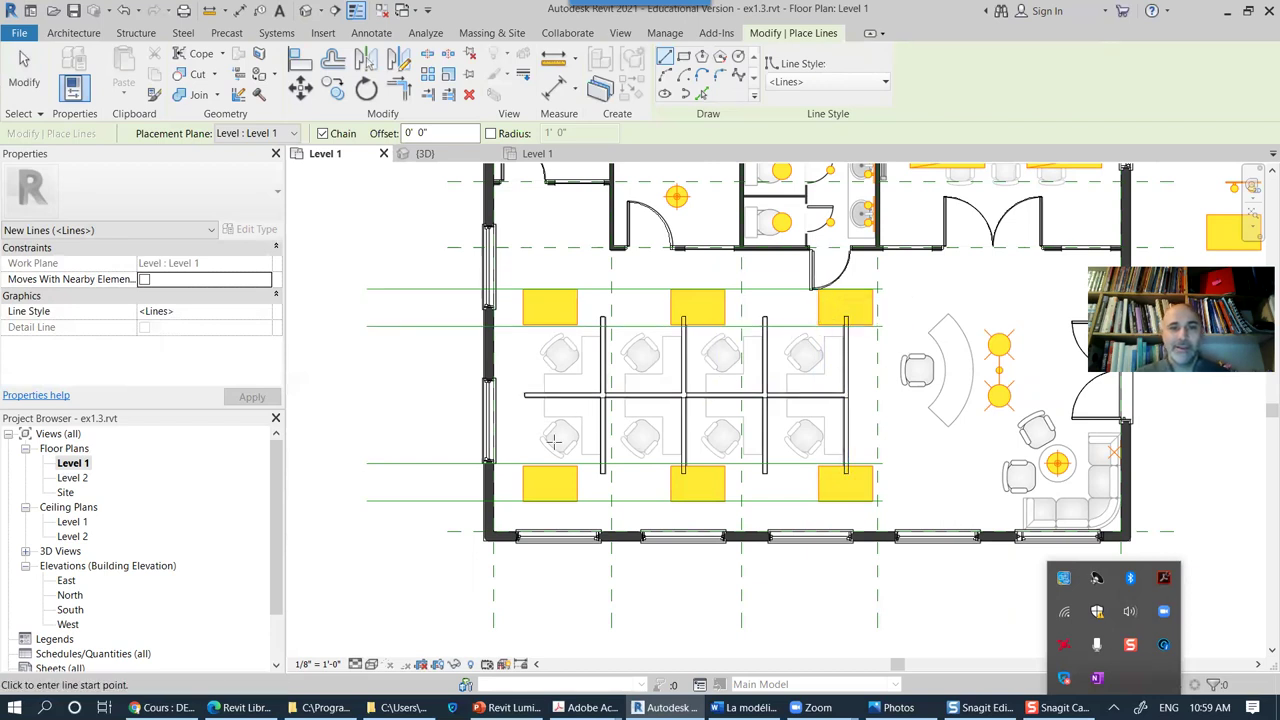
scroll(554, 443, "up", 1)
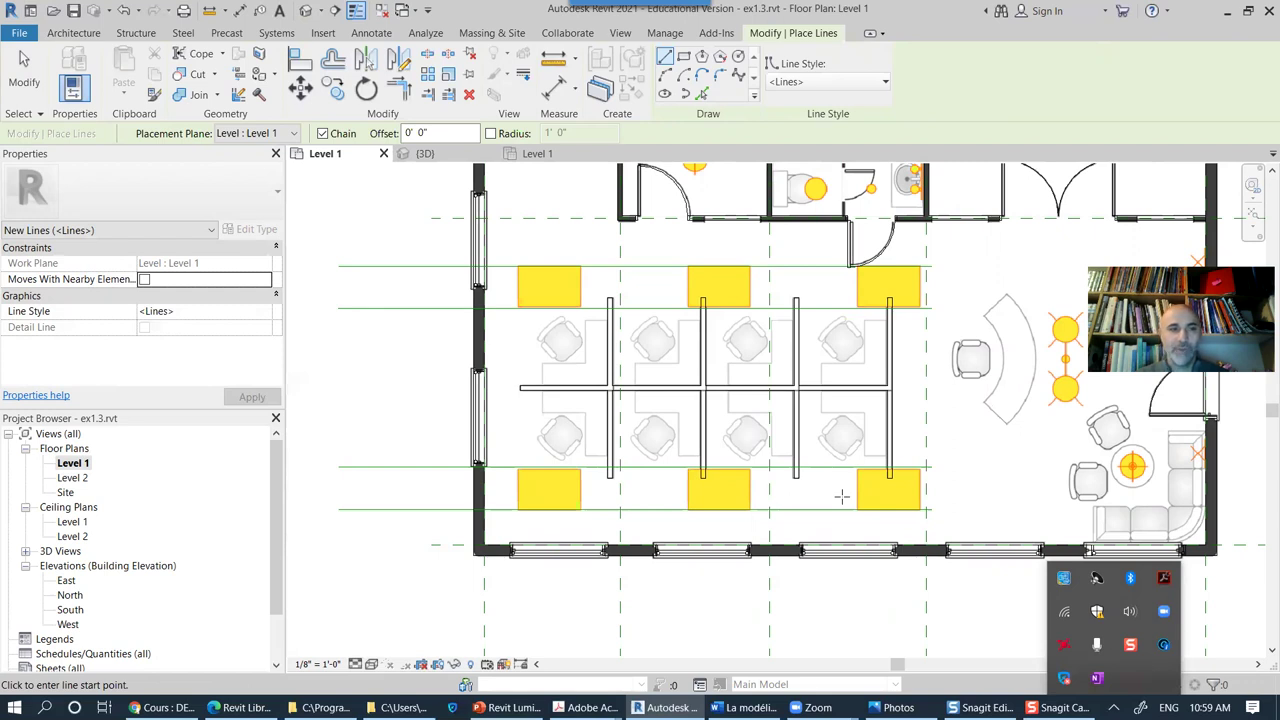
double_click(72, 522)
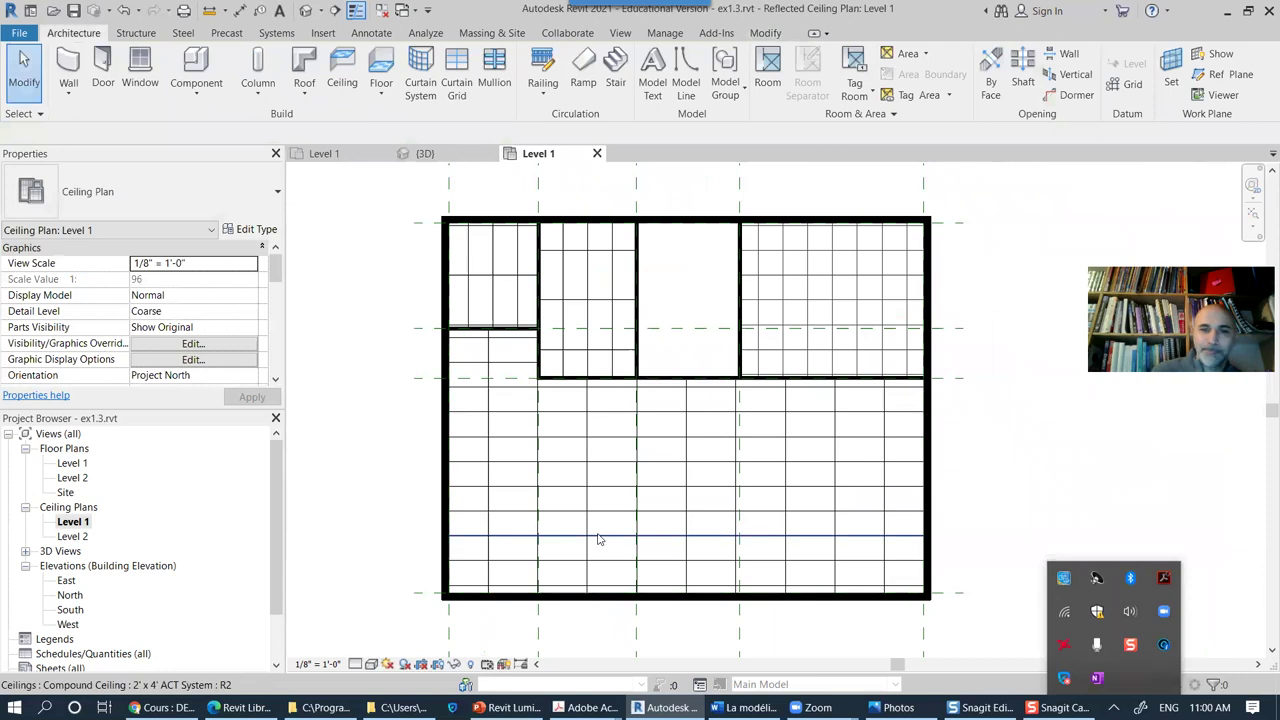
scroll(598, 540, "up", 2)
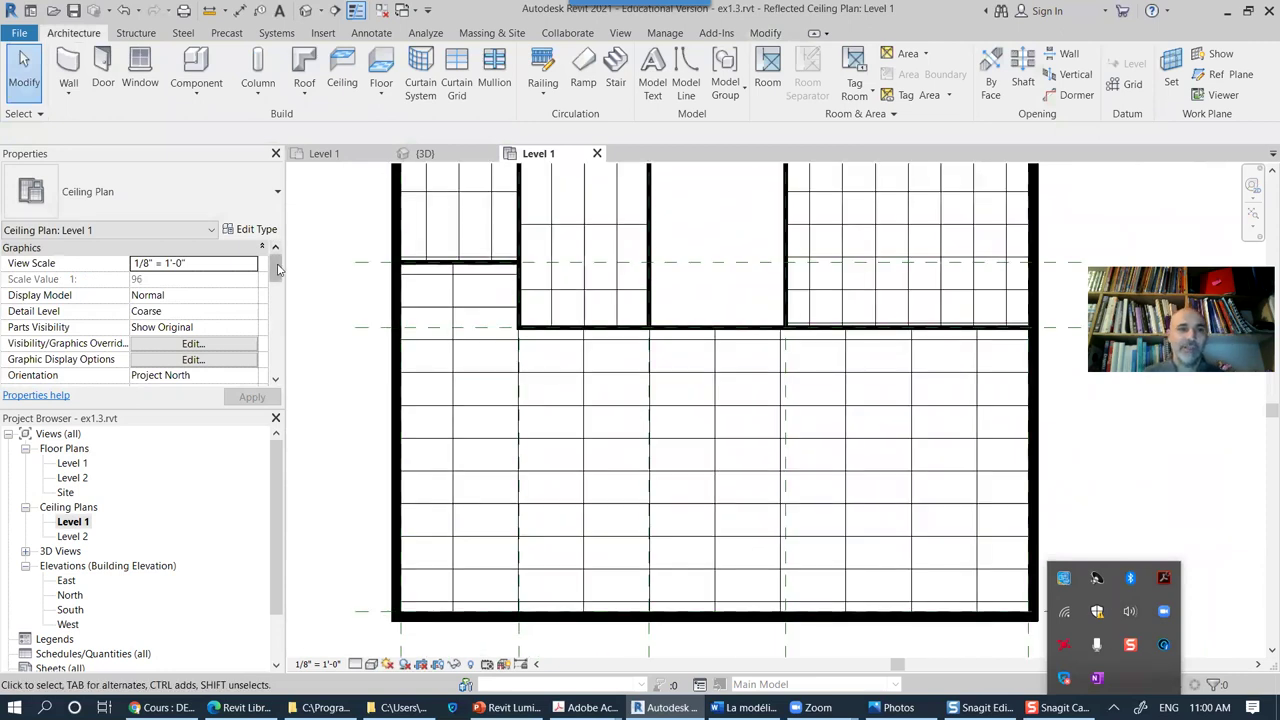
scroll(278, 268, "down", 3)
left_click(240, 312)
left_click(251, 312)
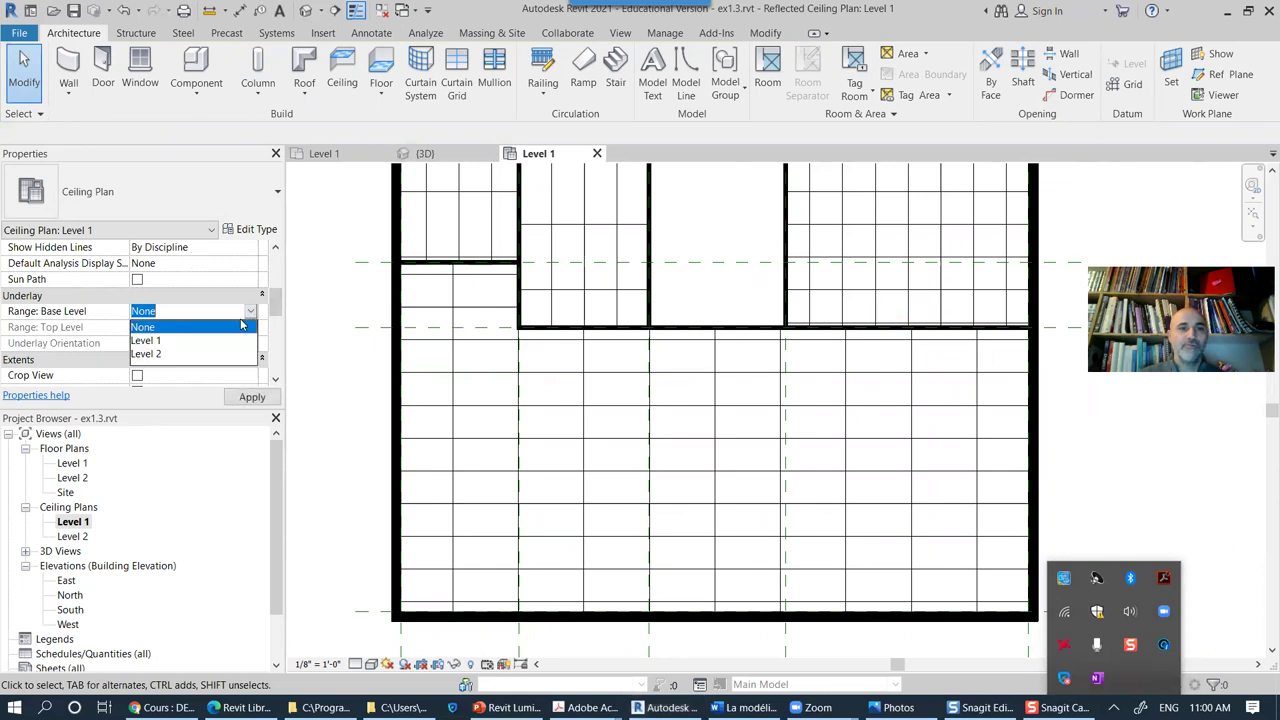
left_click(160, 341)
left_click(252, 397)
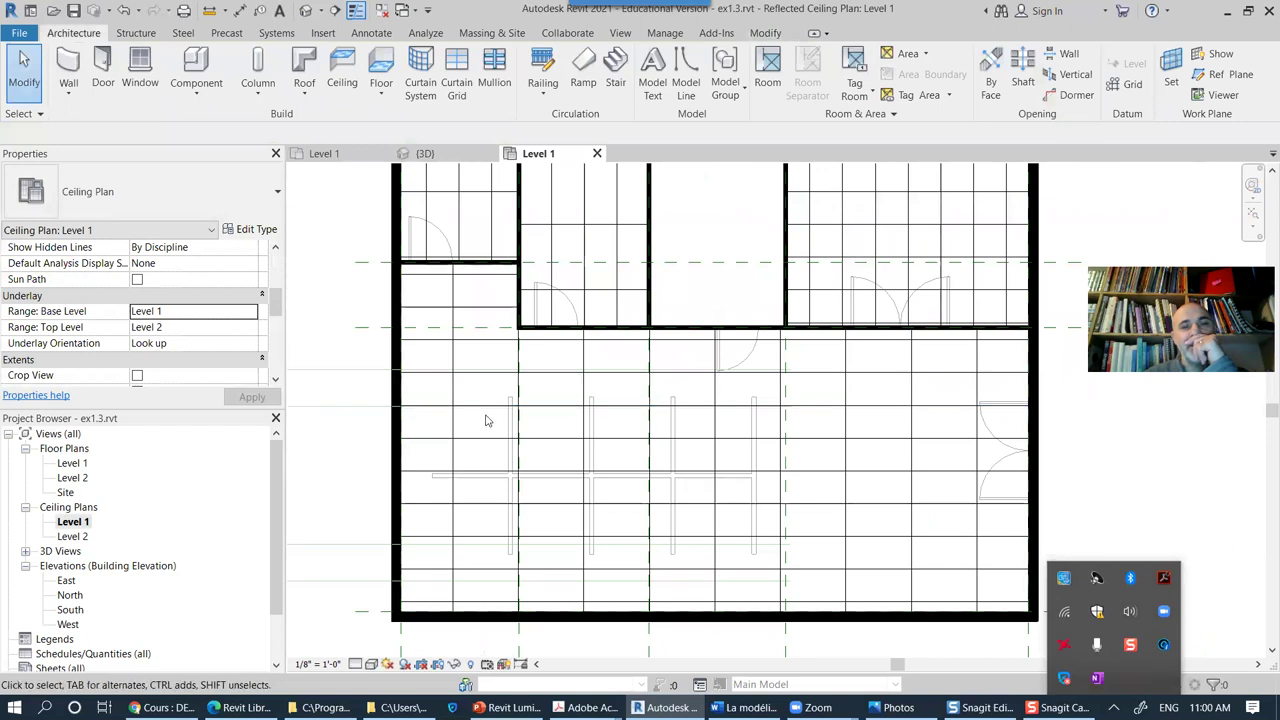
scroll(494, 414, "up", 1)
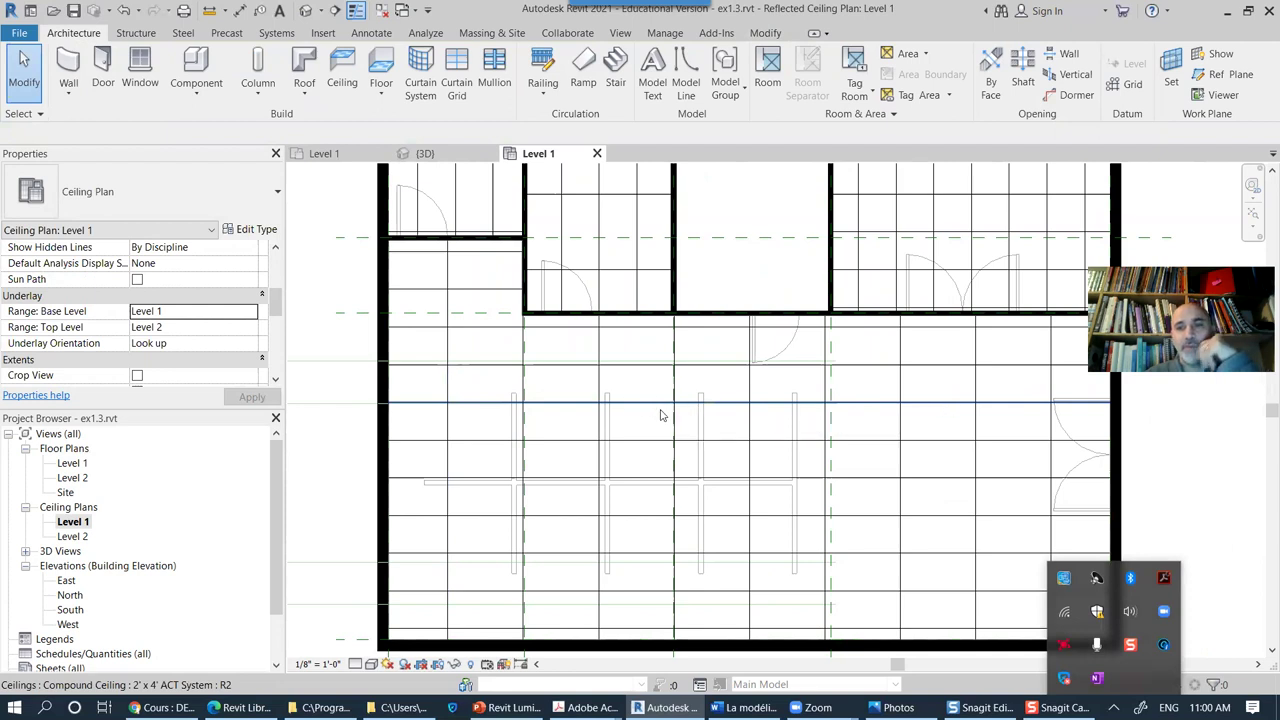
Step: Select the office ceiling and drag its 2' x 4' grid left and down
left_click(614, 421)
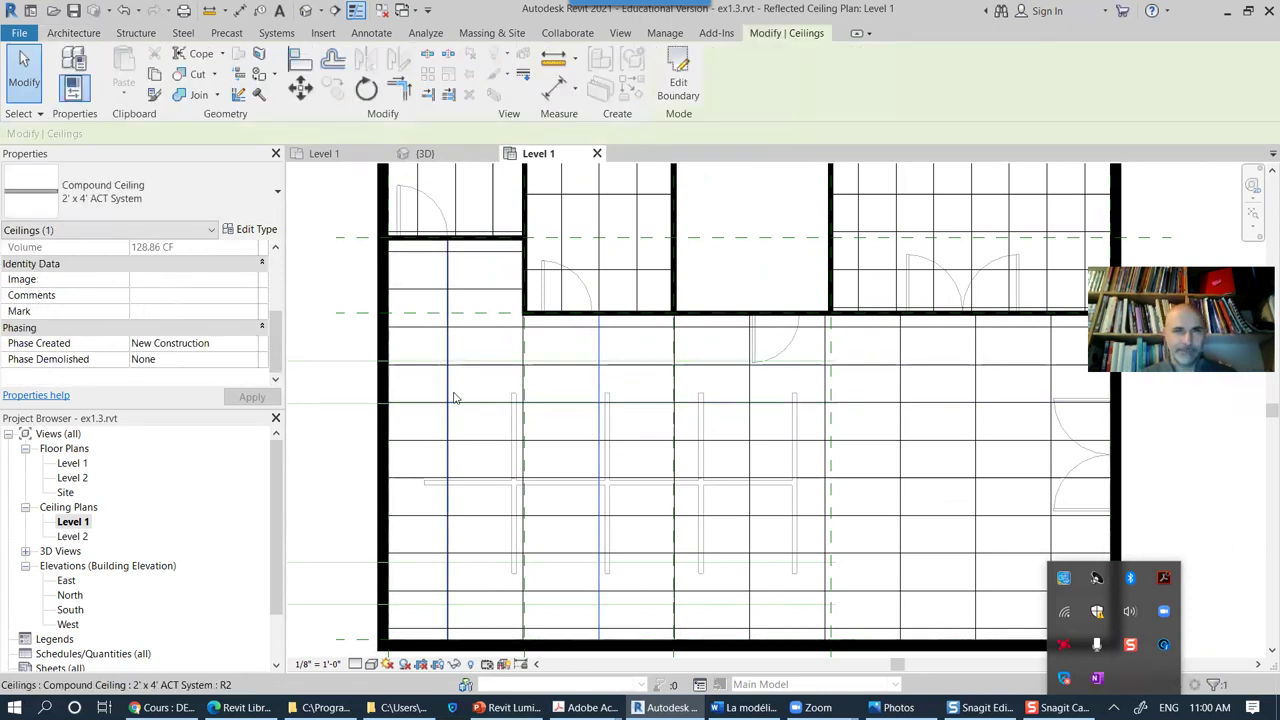
left_click_drag(441, 379, 400, 375)
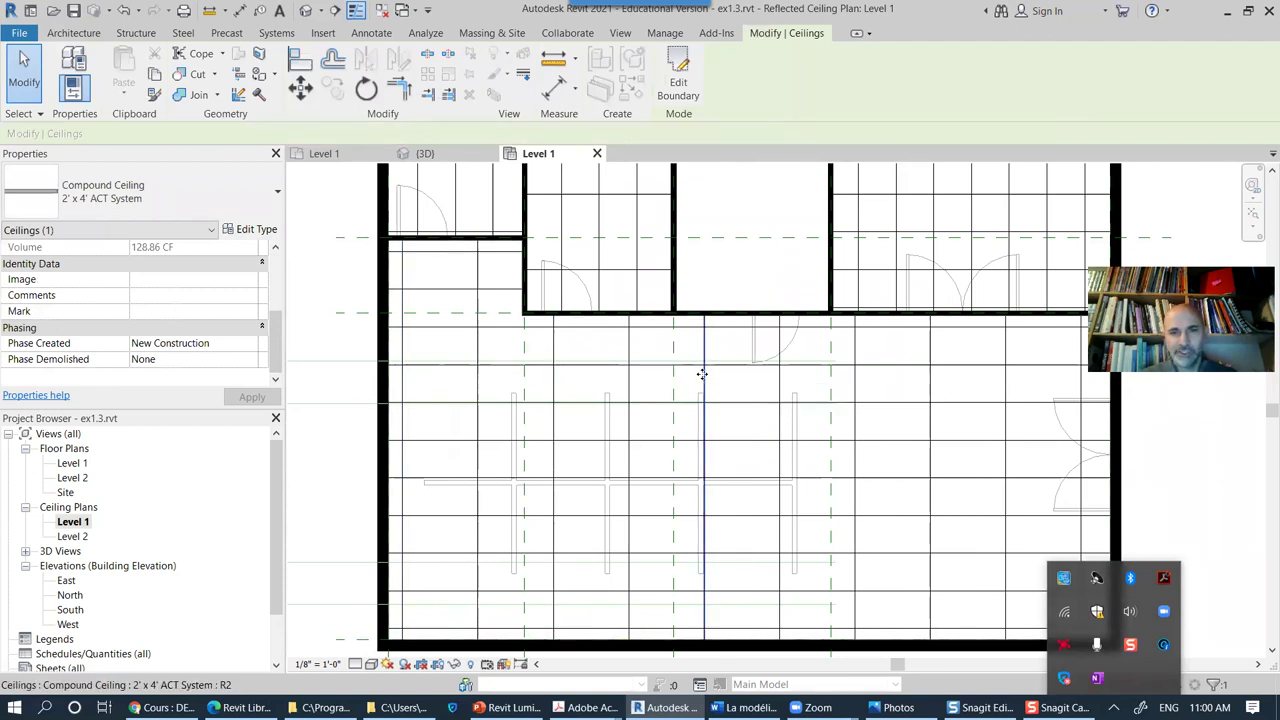
left_click_drag(726, 374, 628, 397)
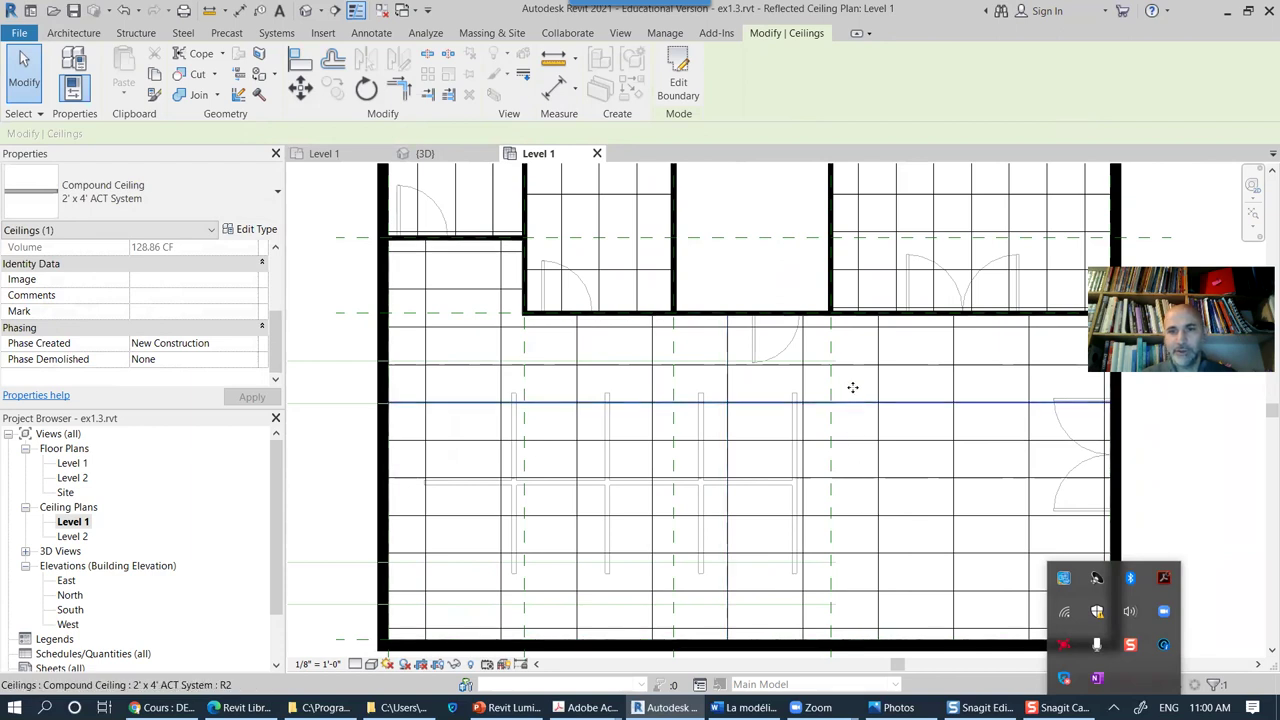
left_click_drag(856, 381, 857, 486)
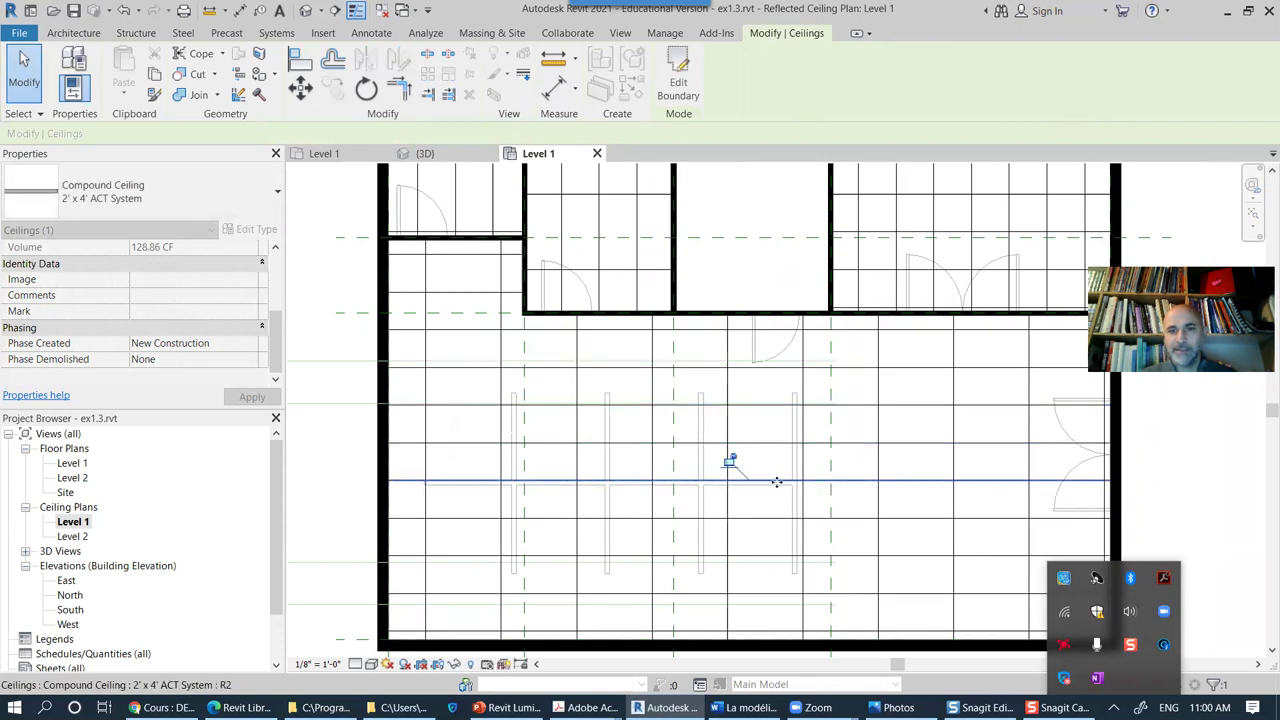
scroll(778, 481, "up", 3)
scroll(799, 505, "up", 2)
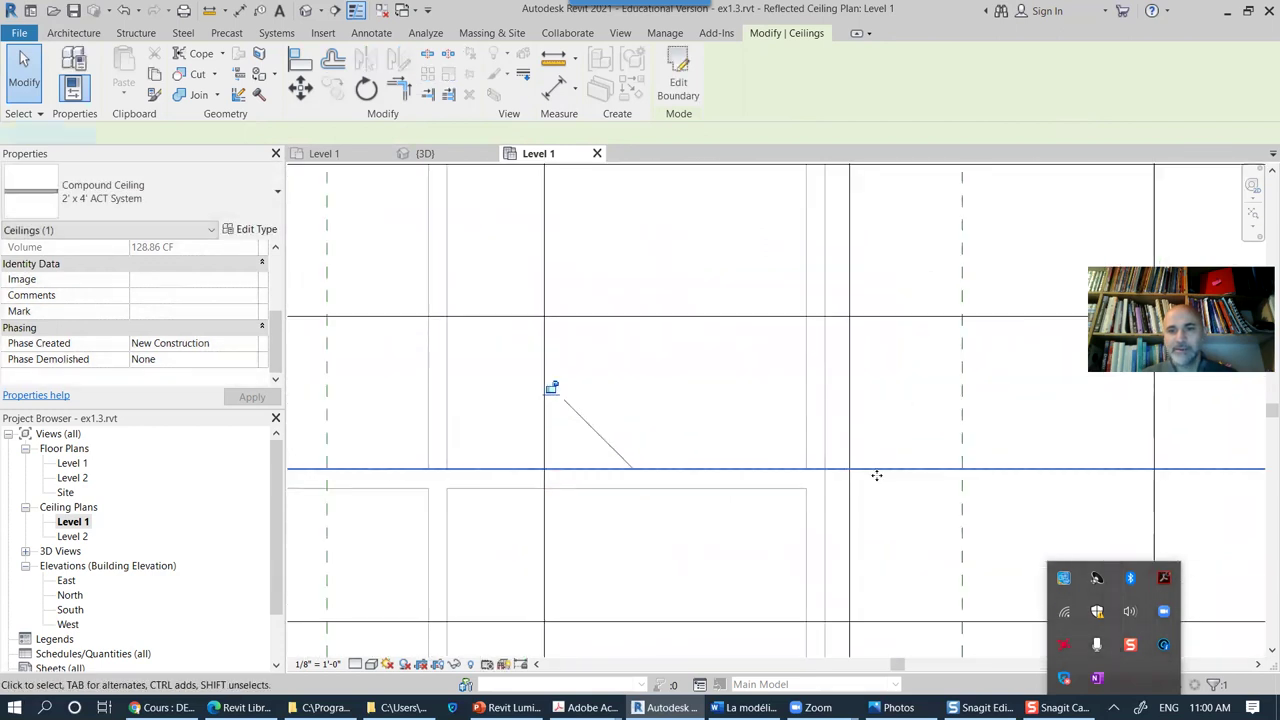
Step: Reselect the ceiling and nudge the grid slightly left and down to align with the fixtures
double_click(877, 478)
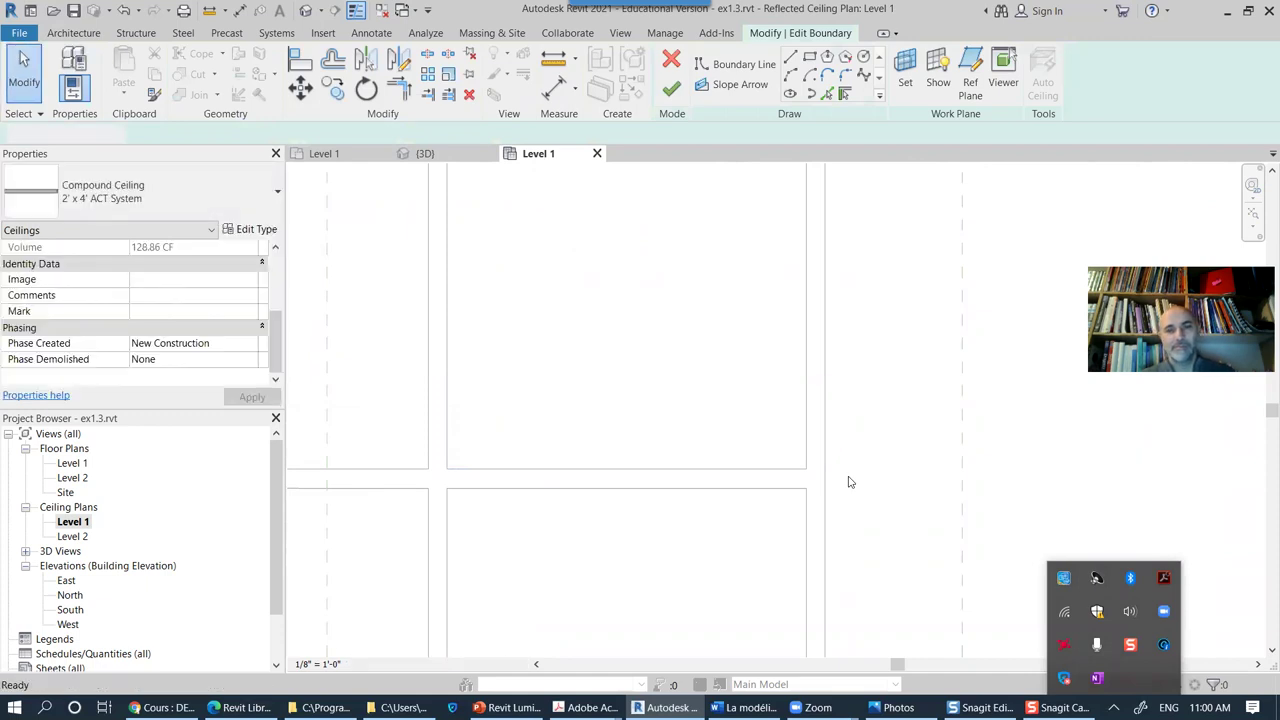
key("Escape")
left_click(874, 467)
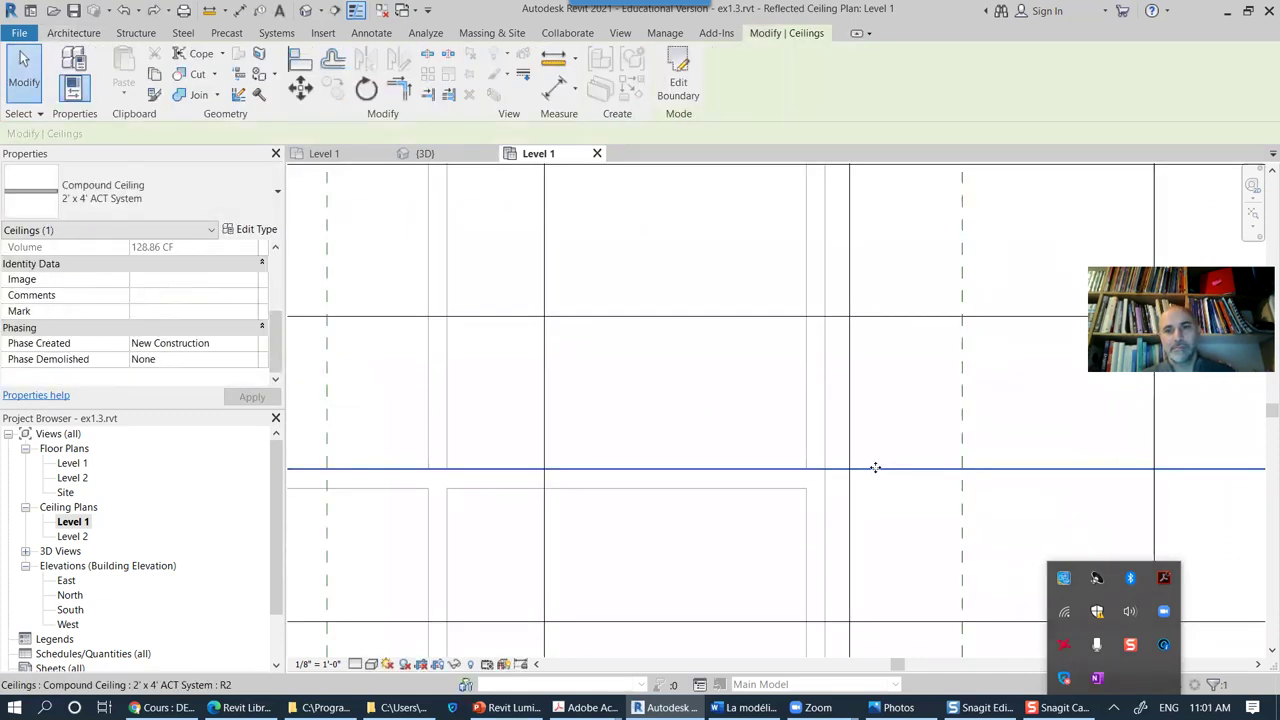
mouse_move(872, 481)
left_mouse_down()
mouse_move(815, 481)
mouse_move(866, 484)
left_mouse_up()
scroll(830, 487, "up", 4)
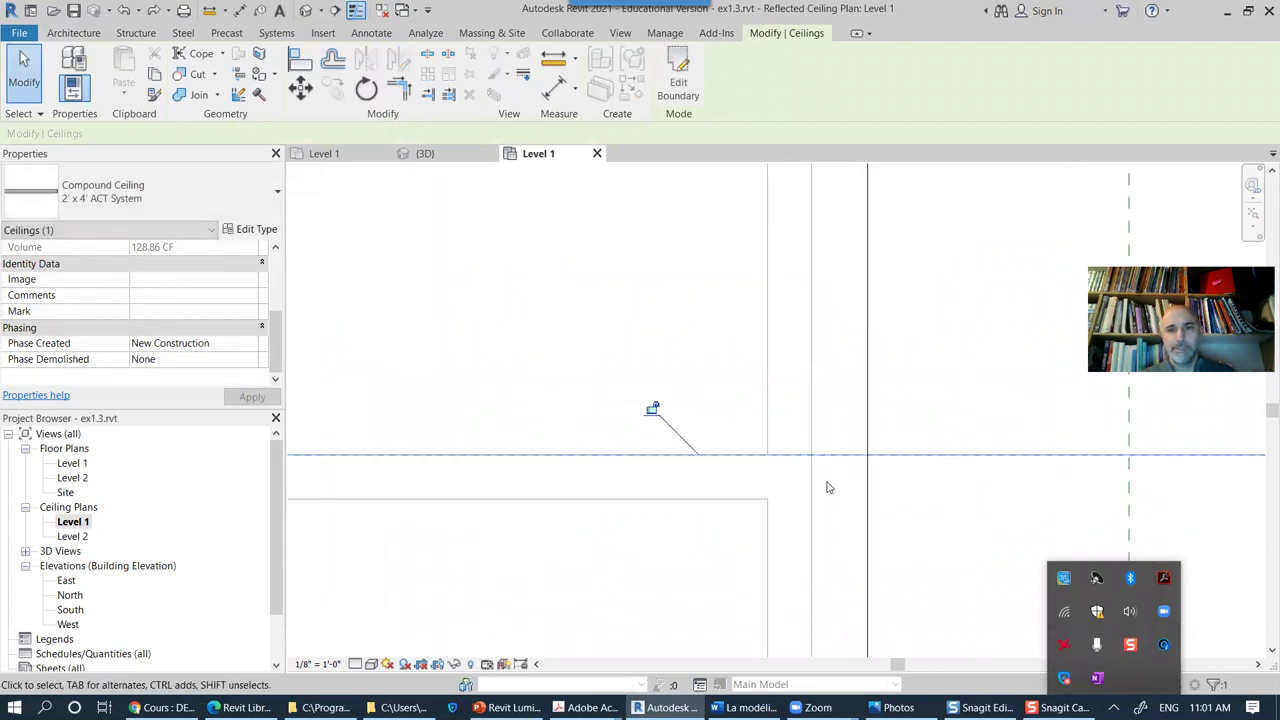
left_click_drag(832, 428, 840, 470)
scroll(857, 429, "down", 5)
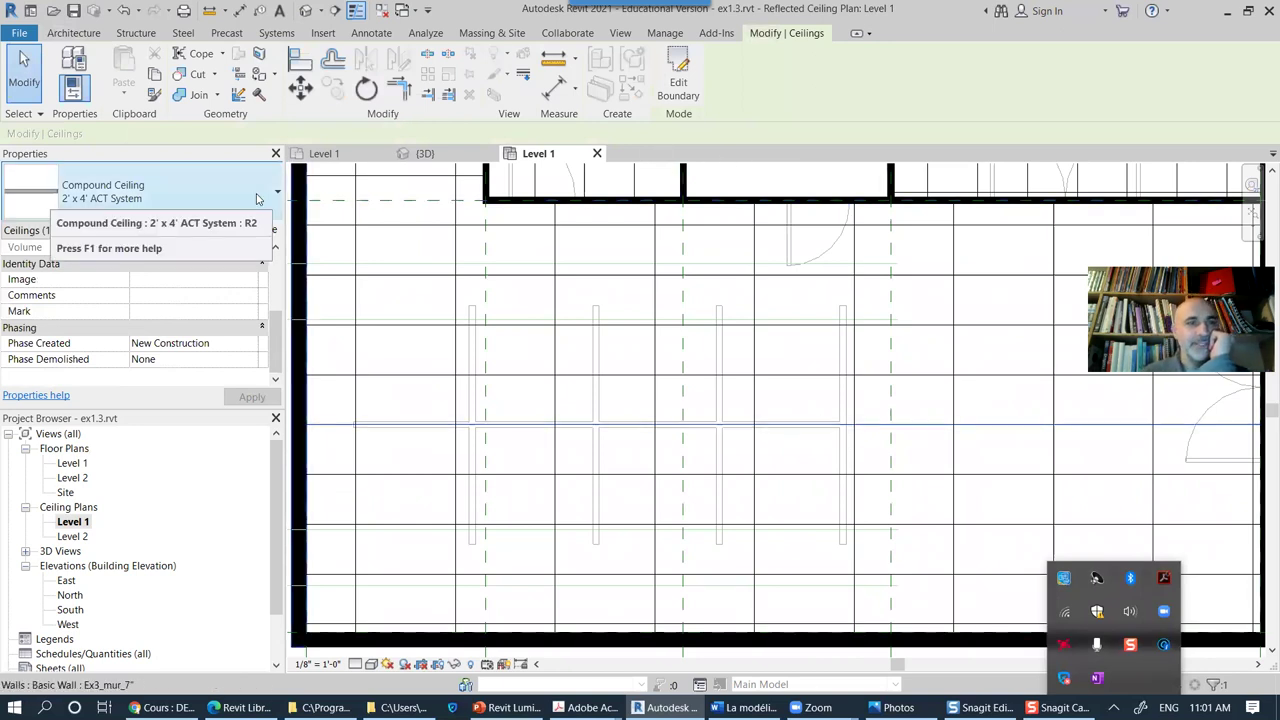
left_click(140, 192)
left_click(70, 330)
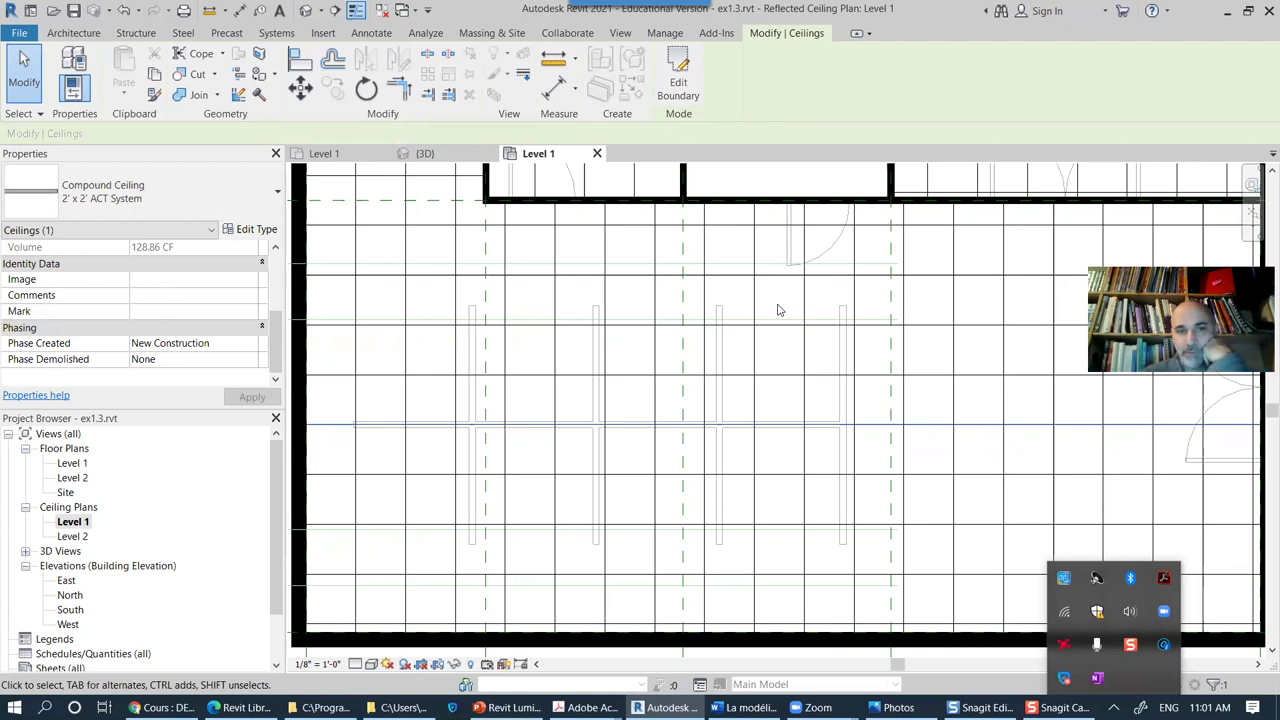
middle_click_drag(391, 580, 437, 521)
scroll(437, 521, "up", 4)
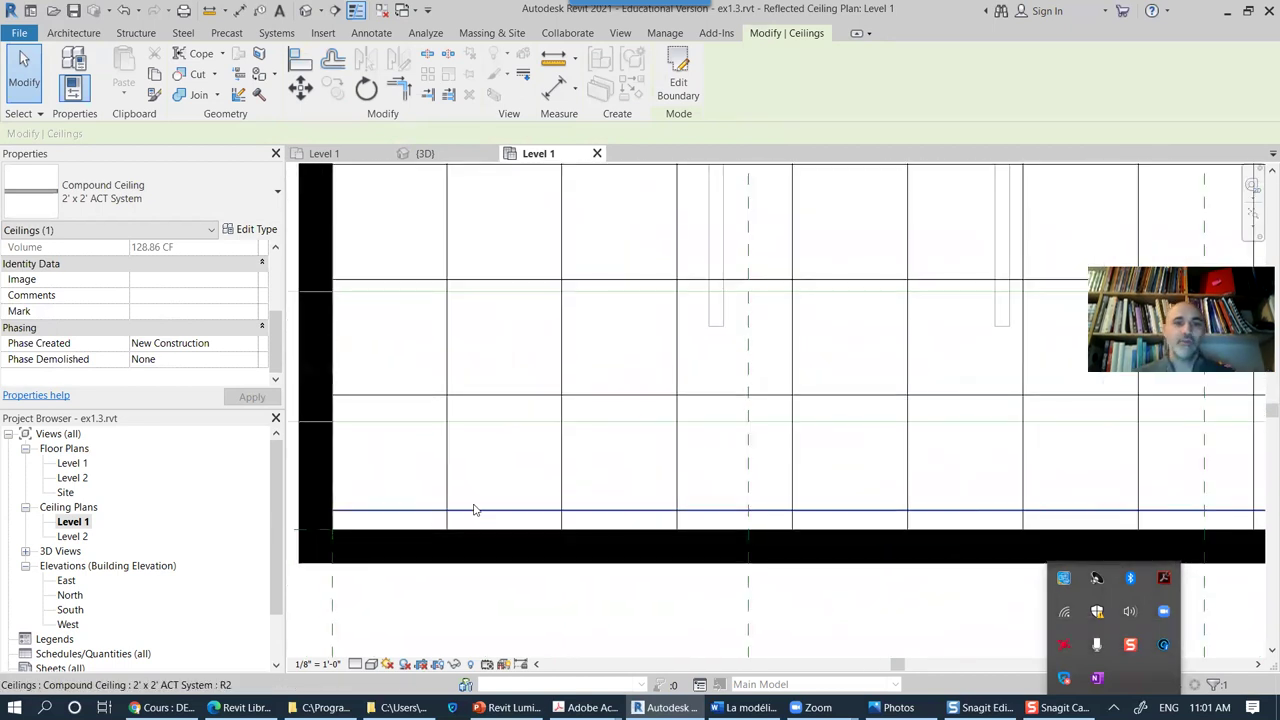
scroll(491, 434, "down", 5)
middle_click_drag(777, 371, 732, 538)
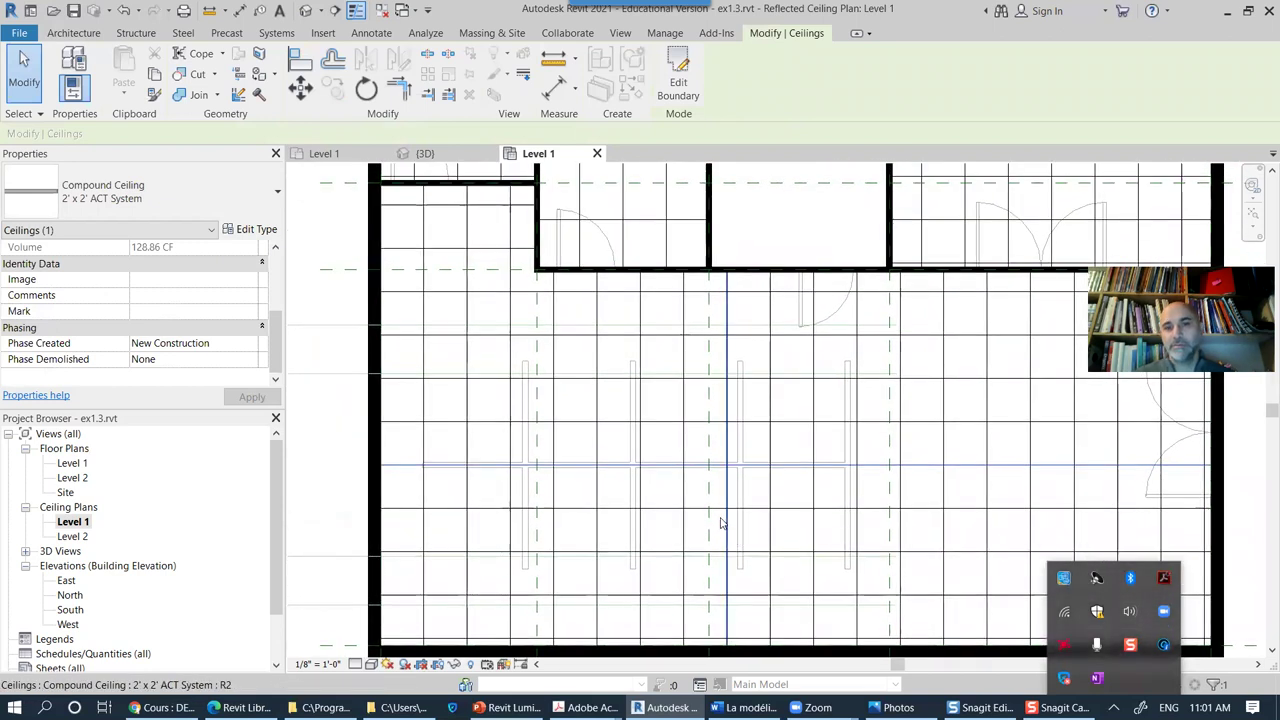
left_click(230, 213)
Step: Switch the office ceiling back to the Compound Ceiling 2' x 4' ACT System type
left_click(90, 364)
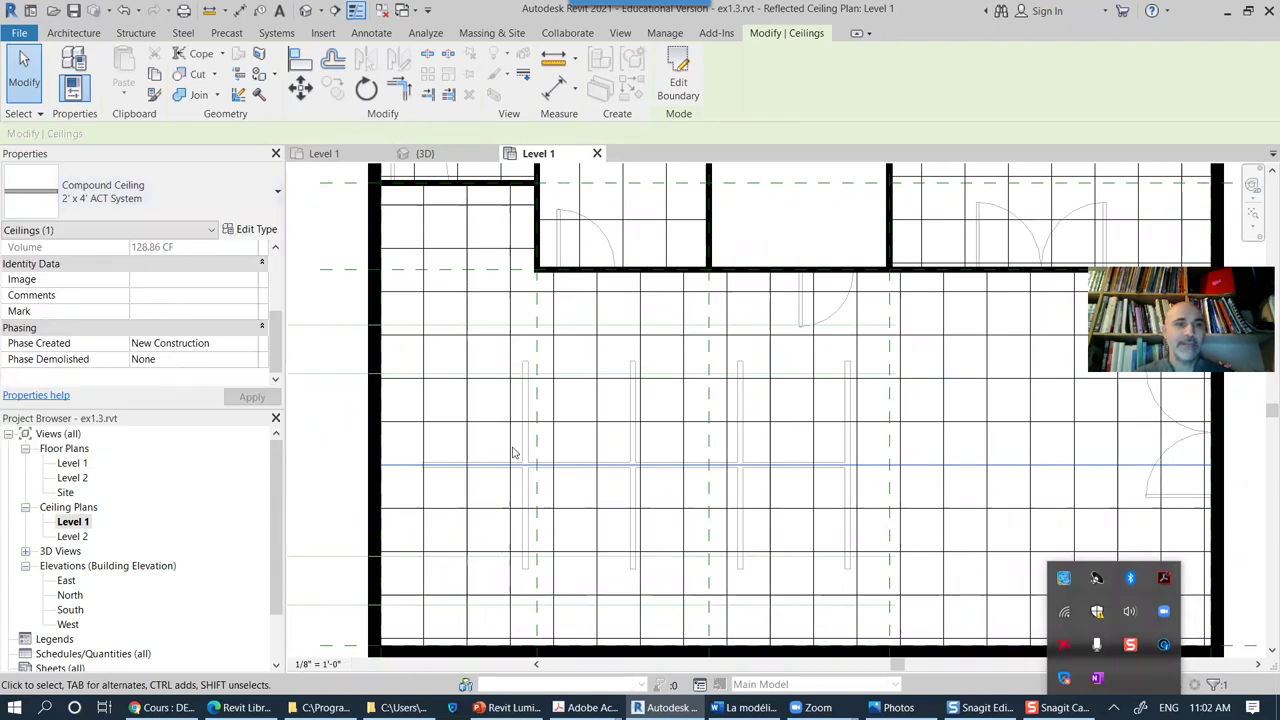
middle_click_drag(911, 423, 820, 420)
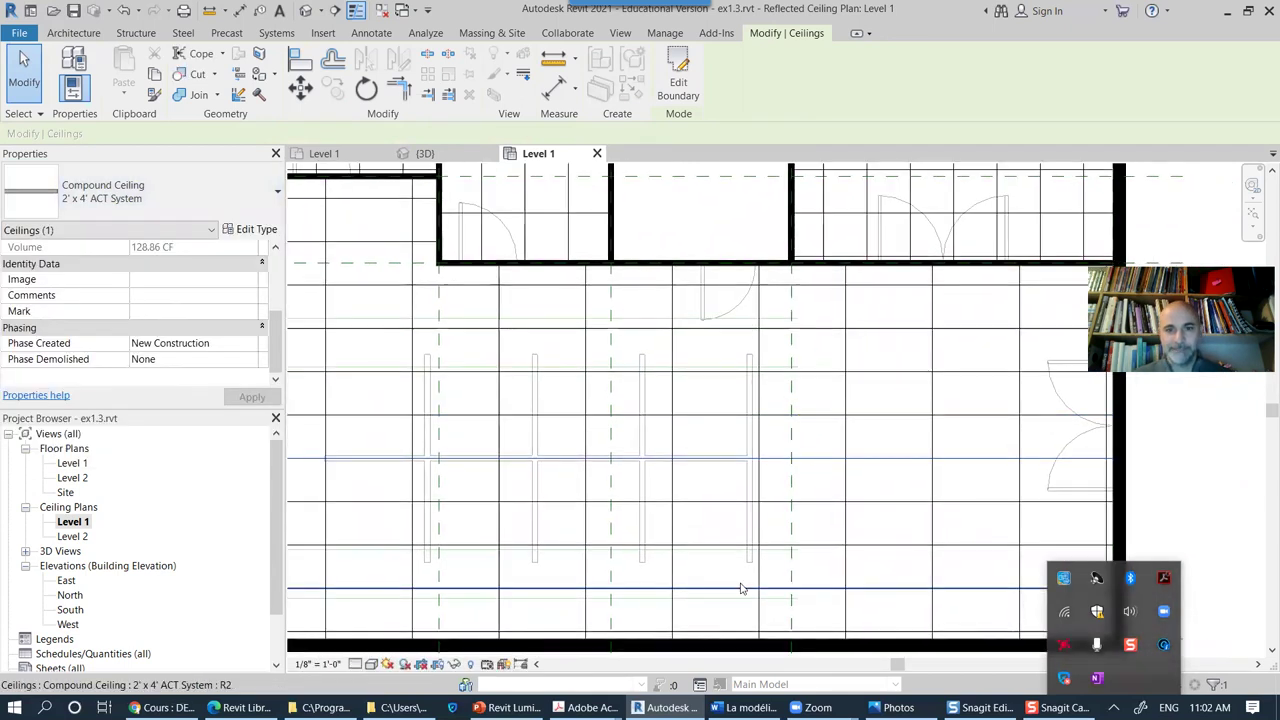
middle_click_drag(743, 589, 773, 426)
scroll(773, 426, "up", 5)
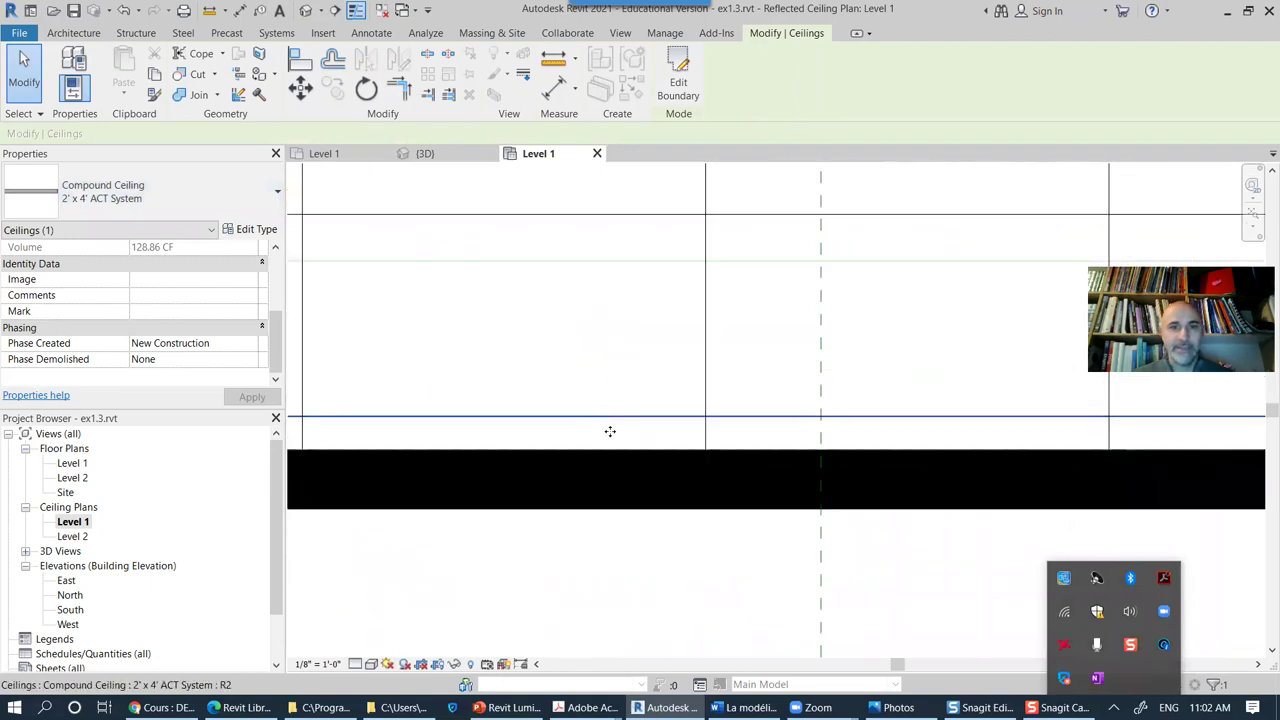
key("a")
key("l")
key("Escape")
scroll(703, 382, "down", 4)
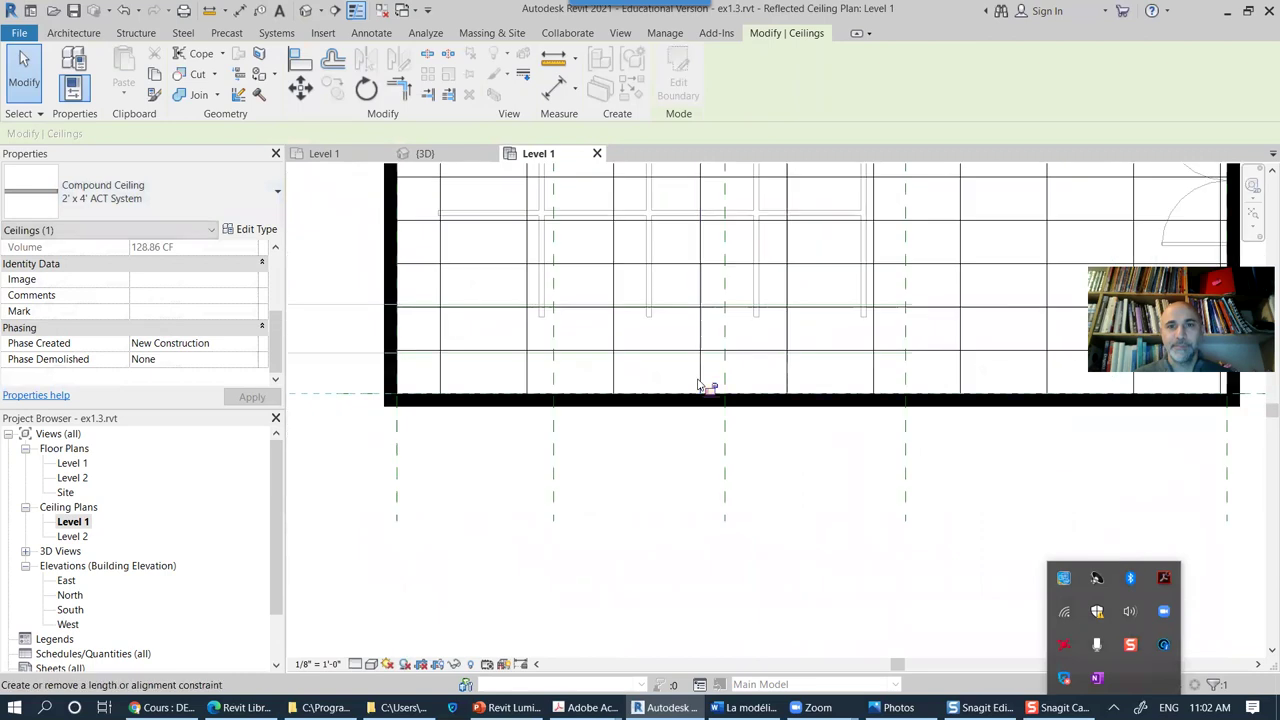
Step: Align the ceiling's right edge to the right wall's inside face and lock it
middle_click_drag(706, 382, 686, 517)
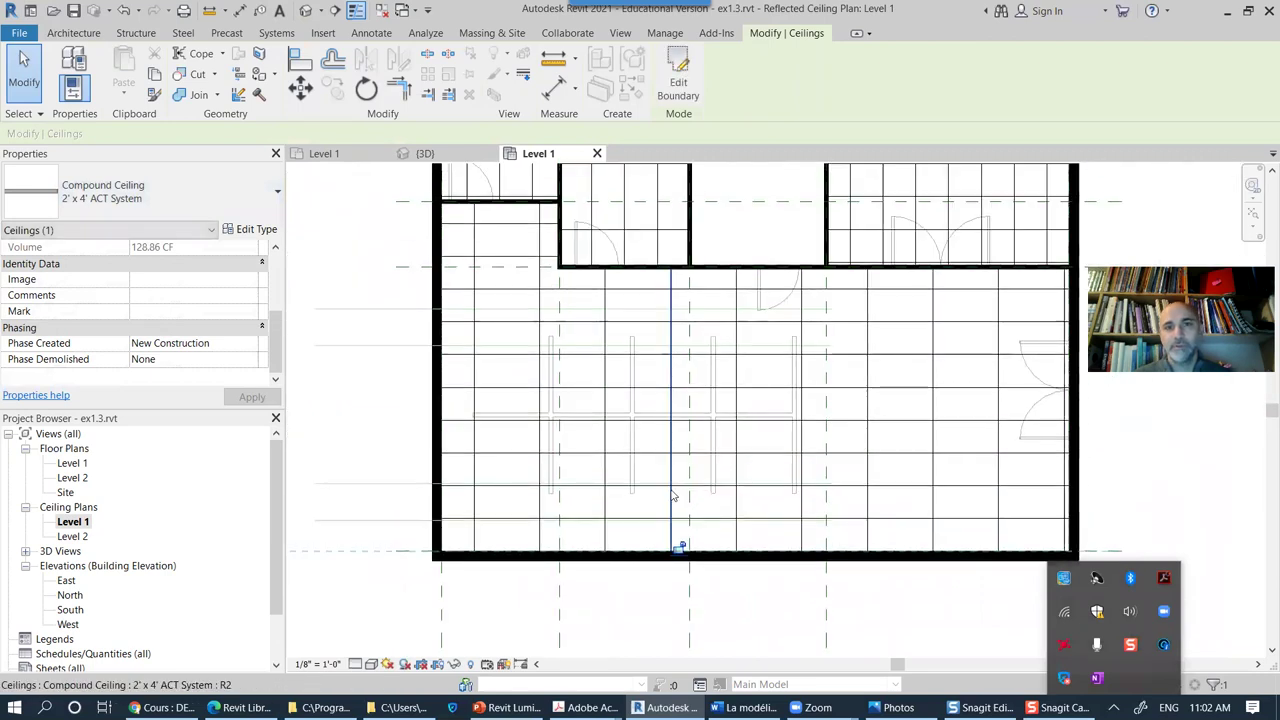
middle_click_drag(986, 449, 671, 443)
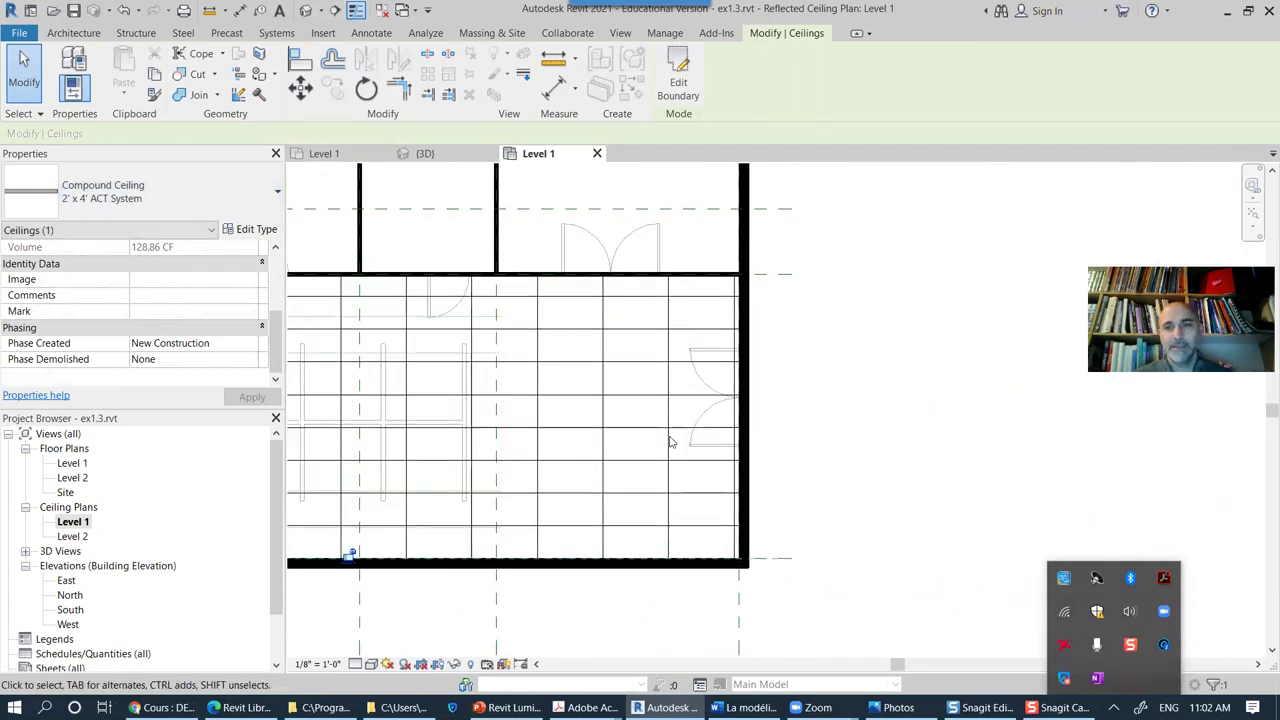
scroll(726, 319, "up", 2)
scroll(726, 319, "up", 3)
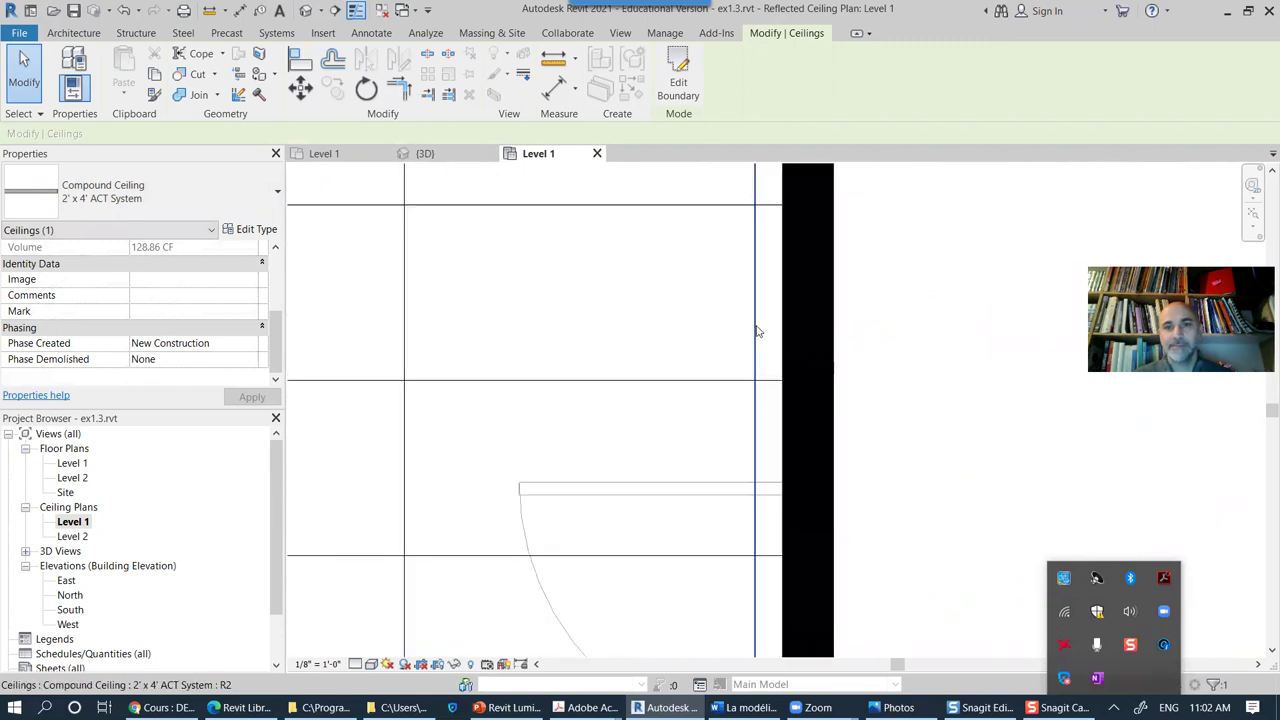
left_click(784, 327)
left_click(755, 360)
scroll(690, 394, "down", 3)
scroll(663, 407, "down", 2)
middle_click_drag(566, 420, 911, 383)
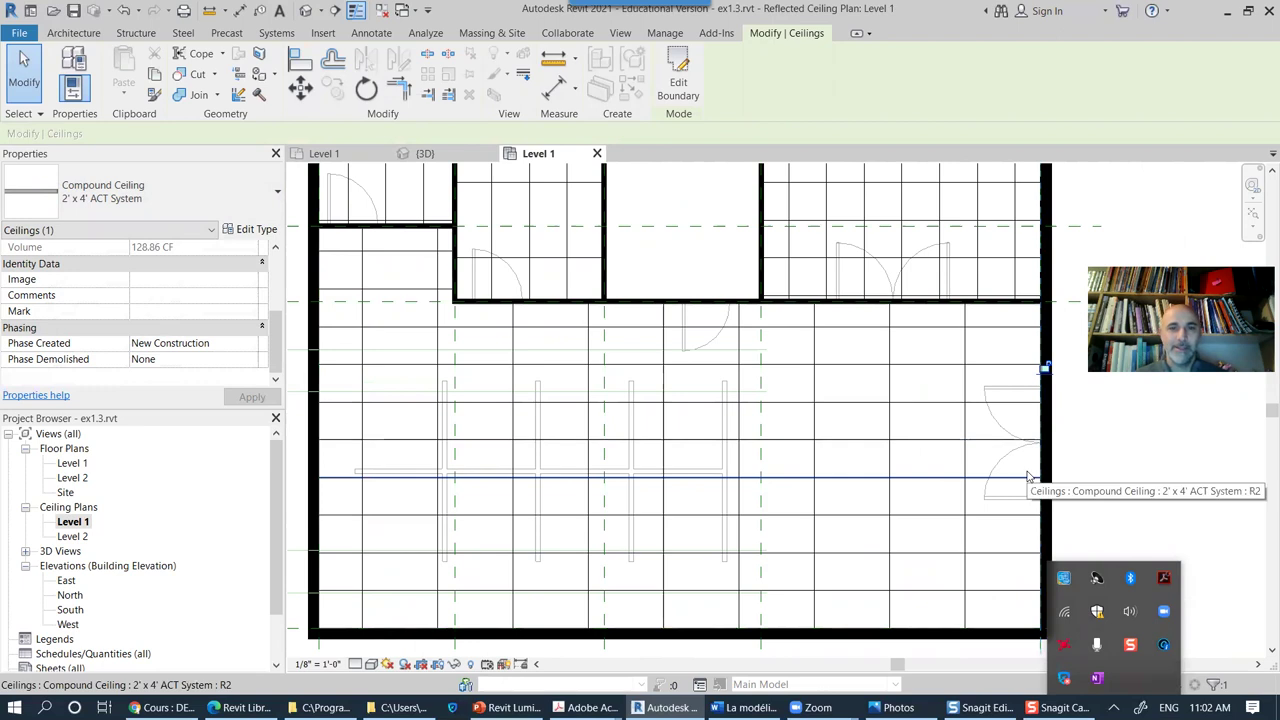
middle_click_drag(483, 535, 731, 515)
left_click(540, 375)
scroll(738, 369, "up", 4)
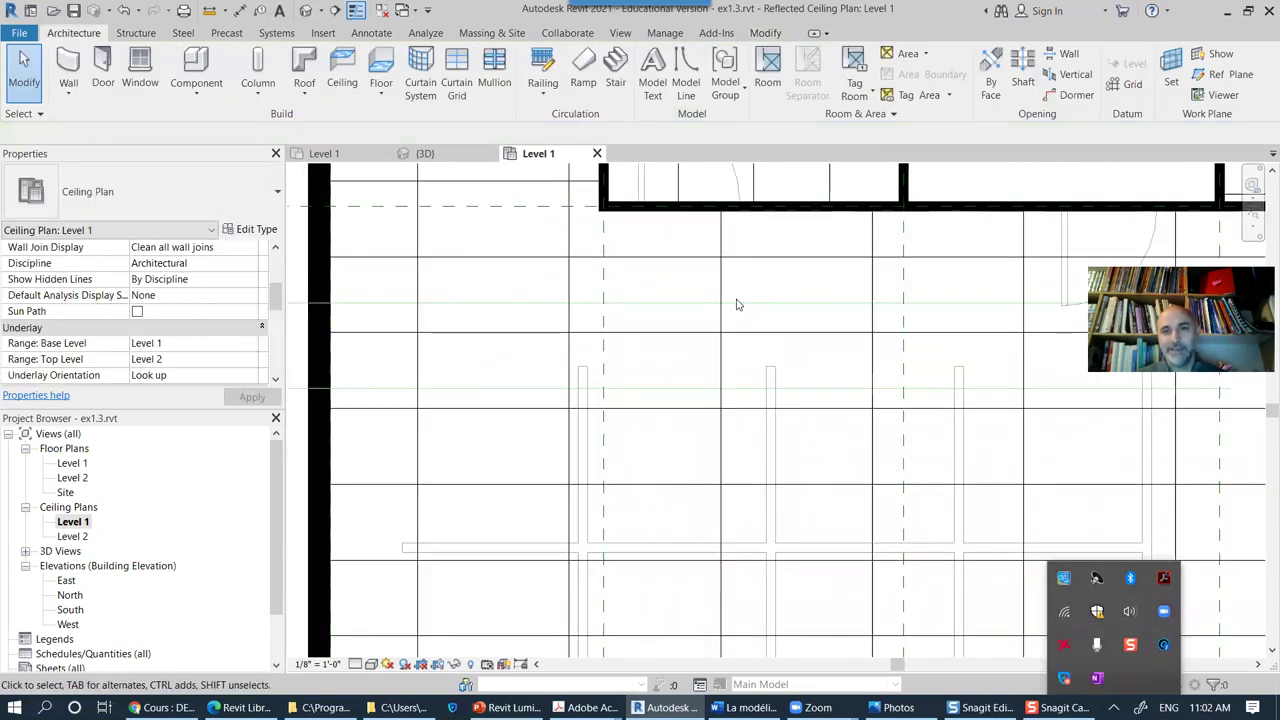
scroll(745, 450, "down", 4)
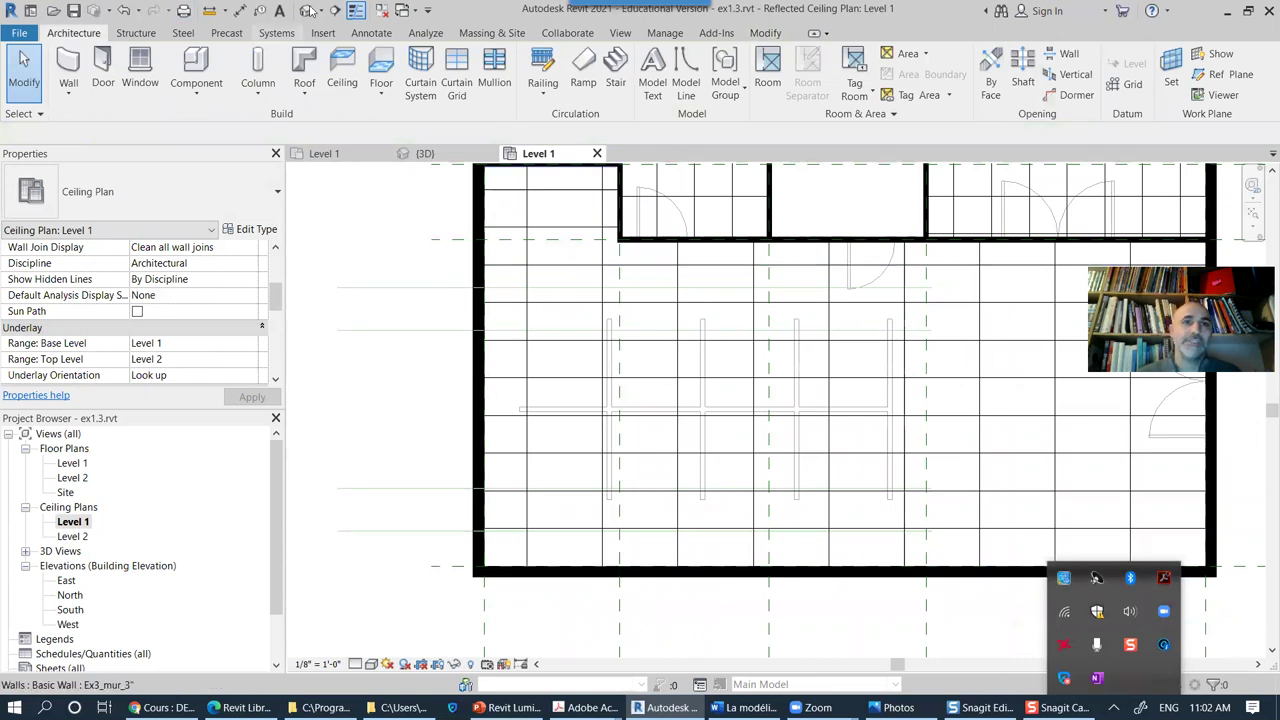
Step: Browse Load Family to the English-Imperial Lighting > Architectural > Internal folder
left_click(199, 78)
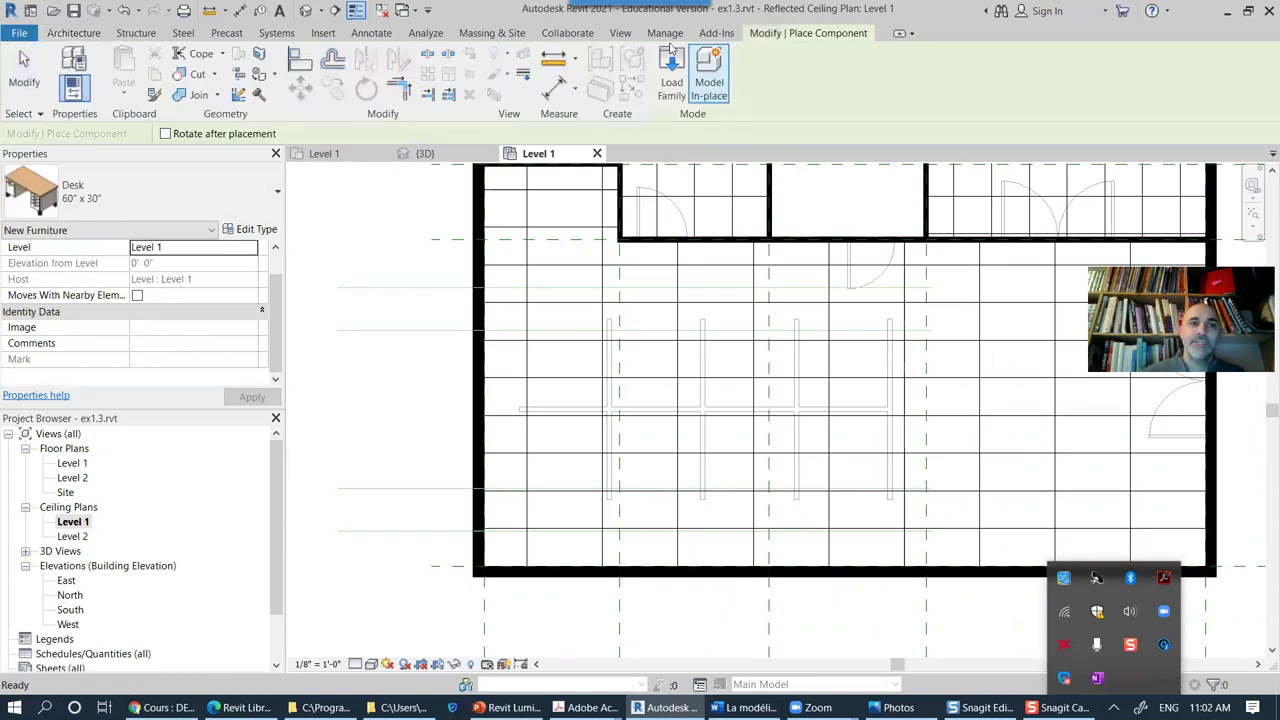
left_click(672, 77)
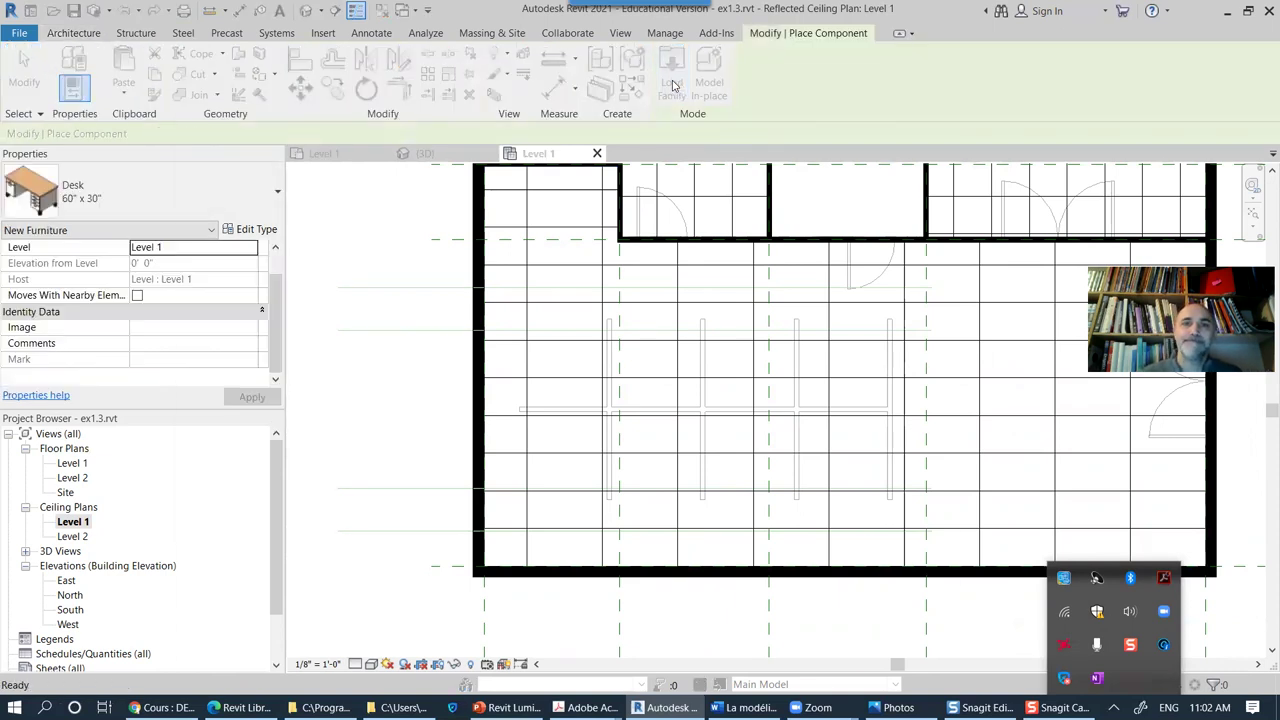
left_click(574, 105)
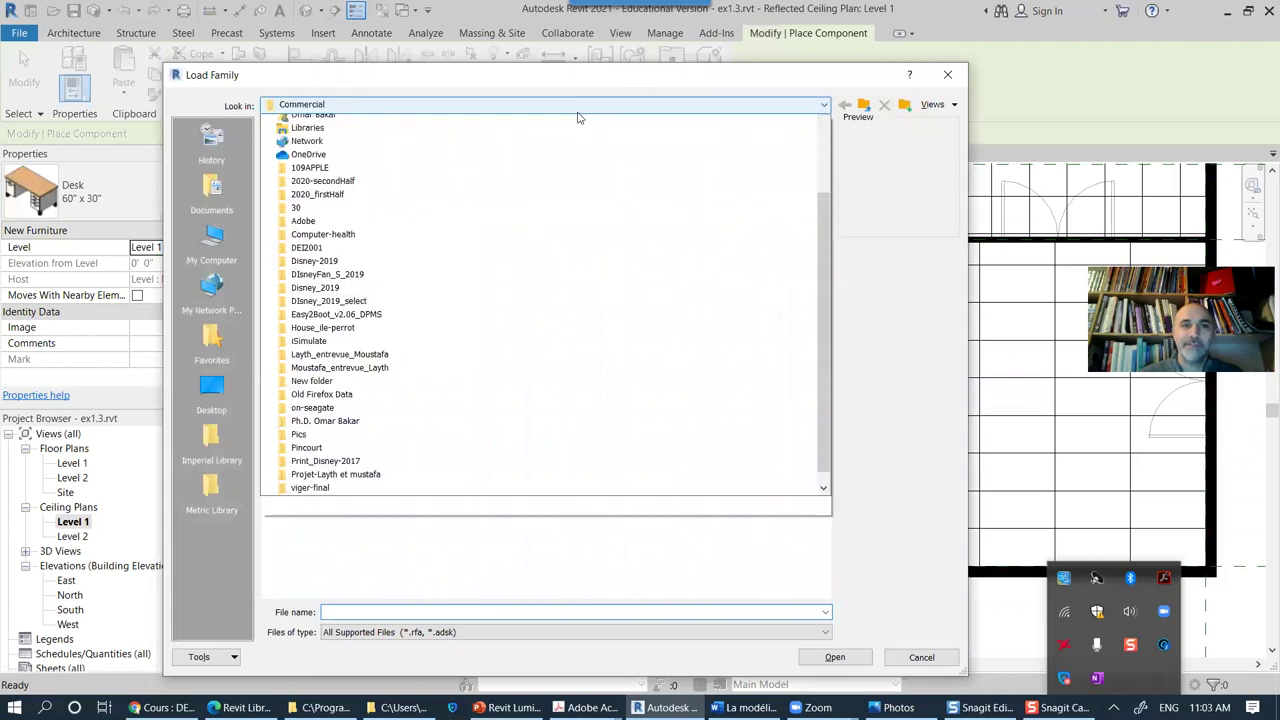
scroll(392, 218, "up", 3)
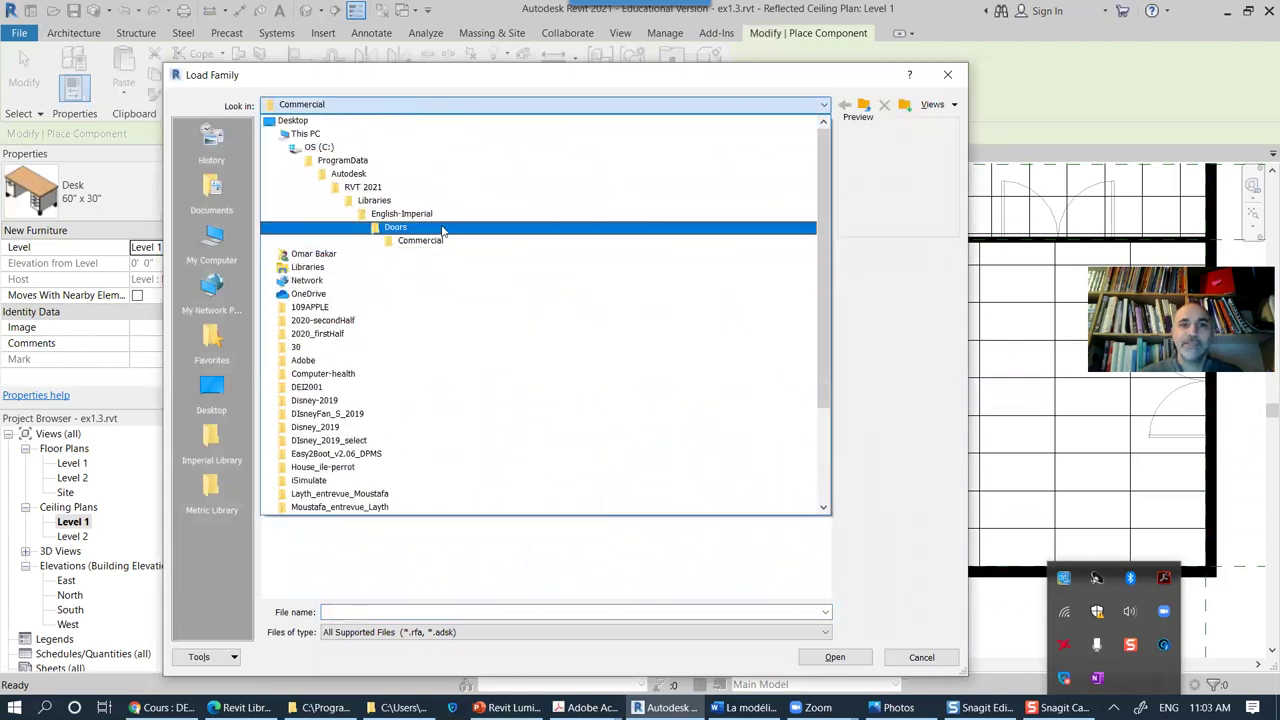
left_click(405, 214)
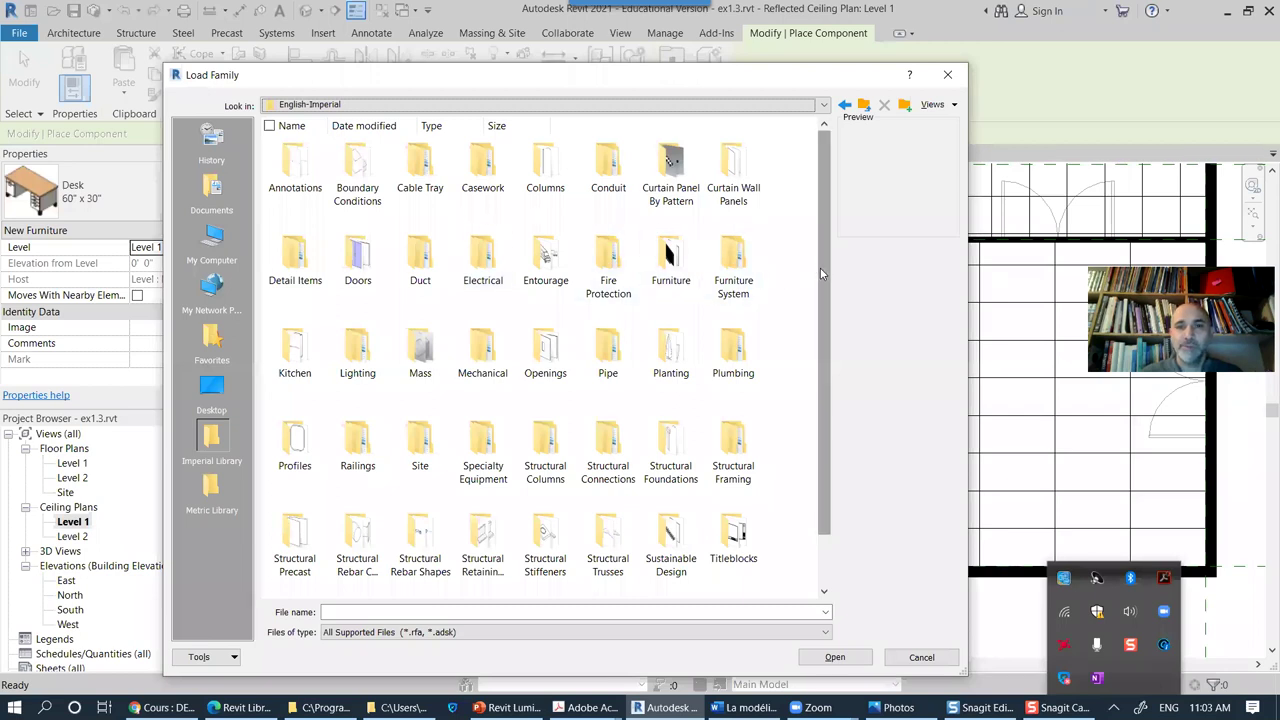
left_click_drag(821, 268, 821, 278)
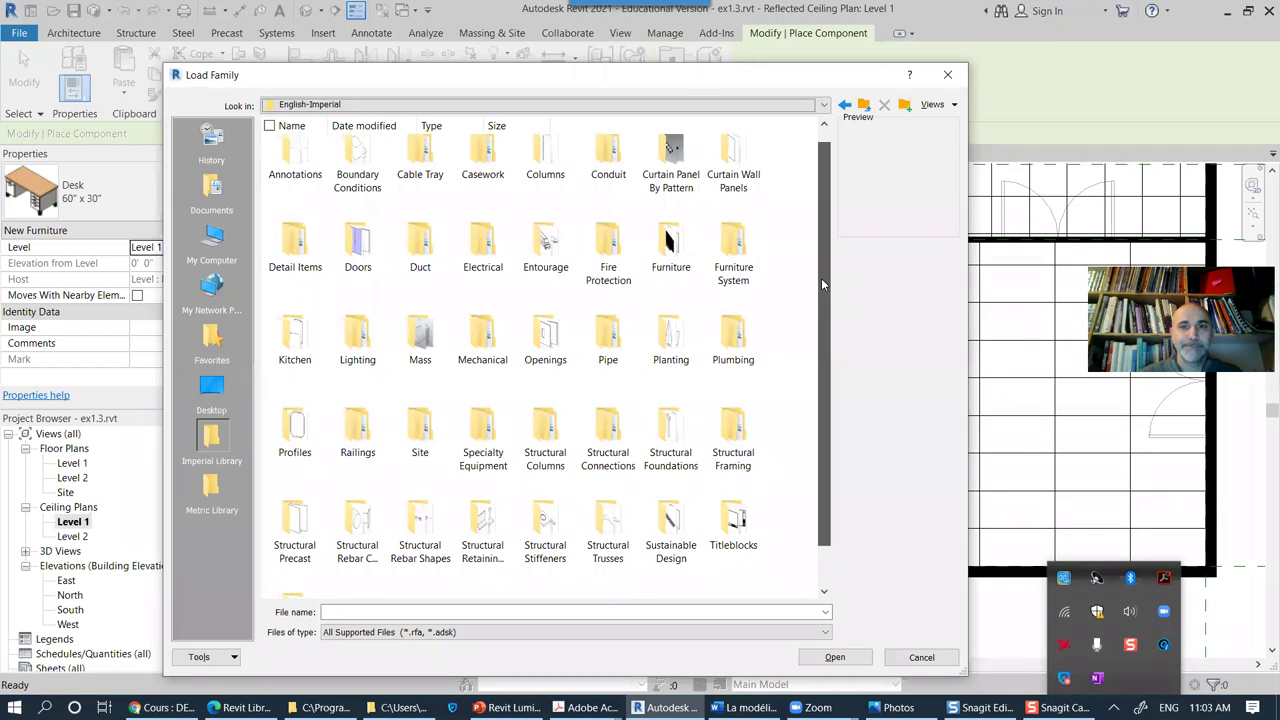
double_click(357, 338)
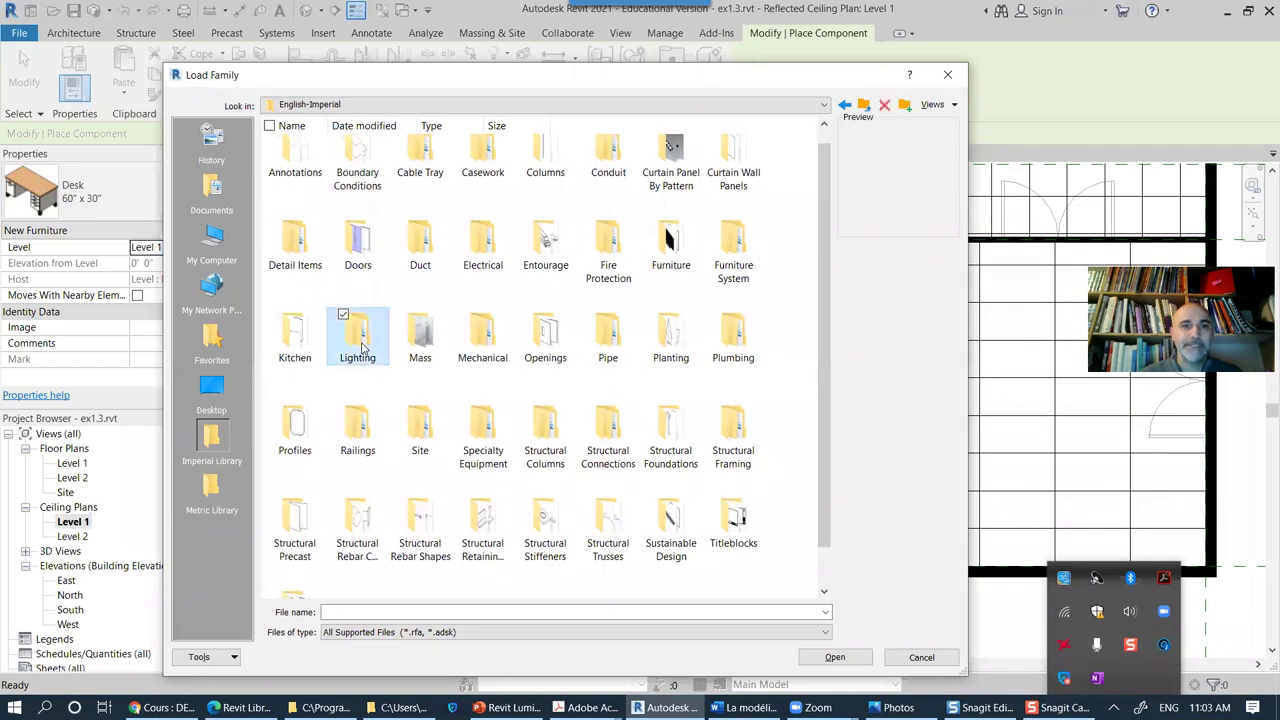
double_click(294, 165)
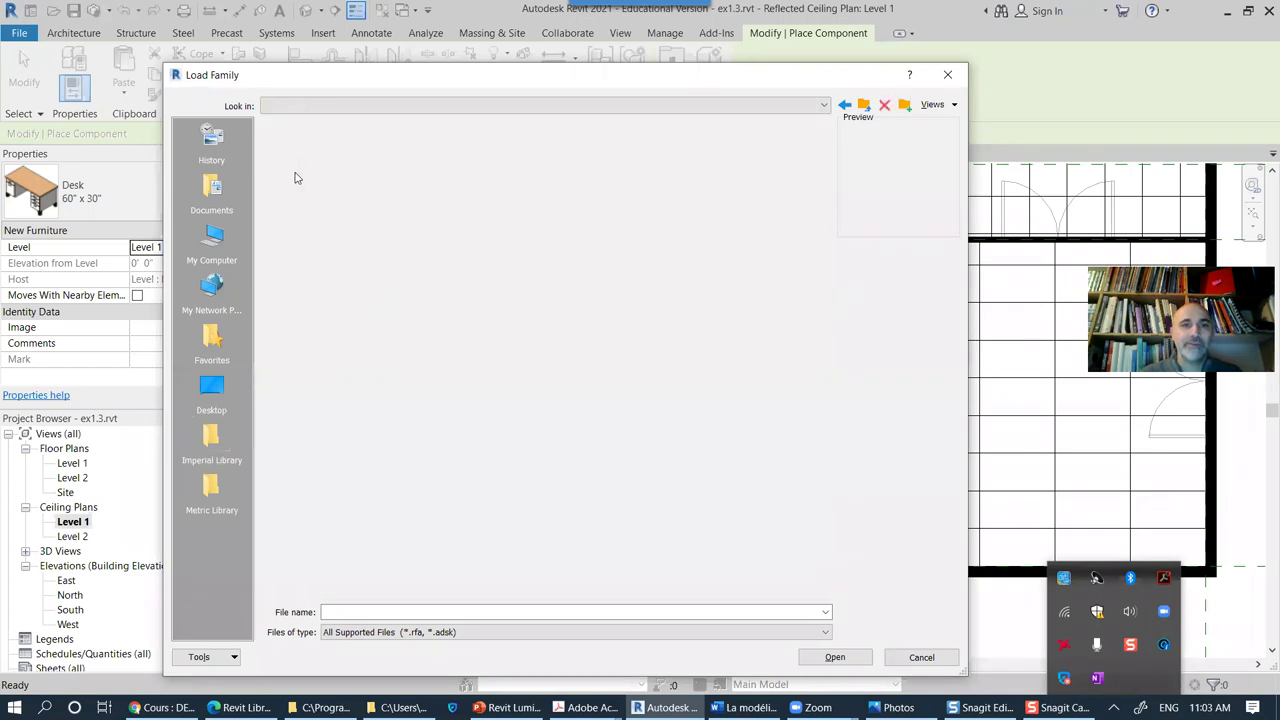
double_click(357, 163)
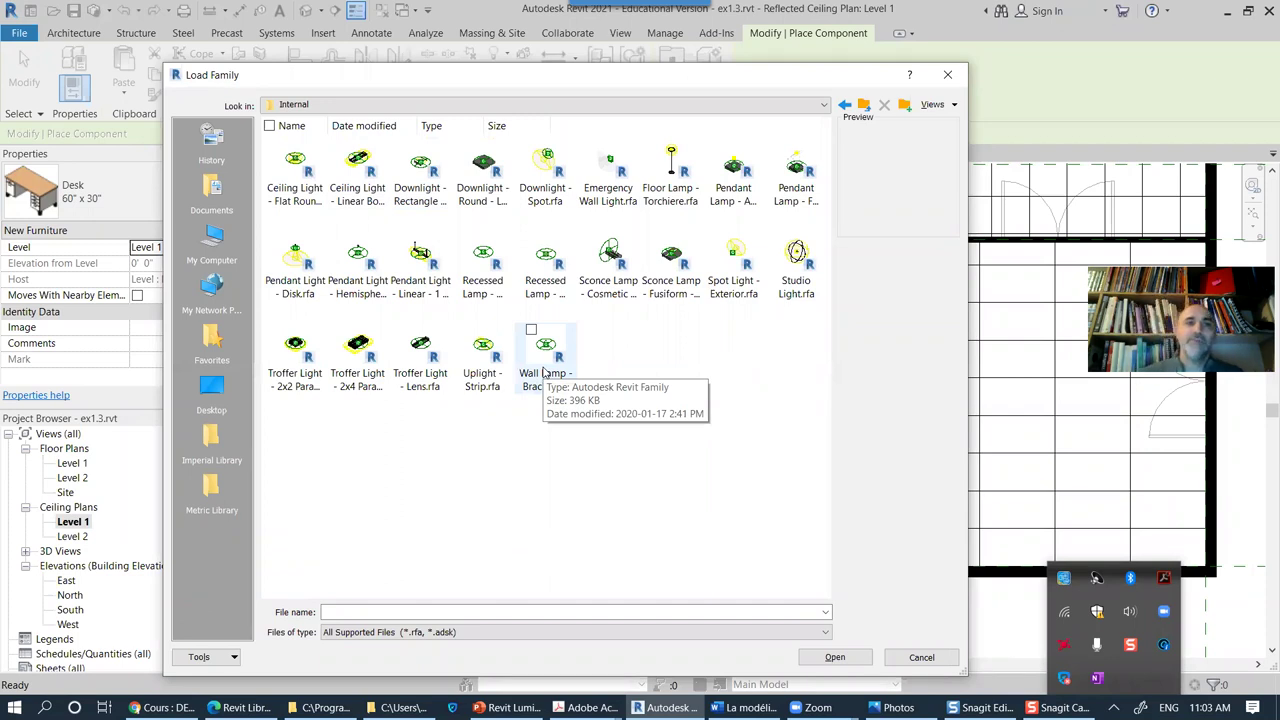
Step: Preview Ceiling Light - Flat Round, Linear Box and Downlight - Rectangle - LED, keeping thumbnail view
left_click(290, 192)
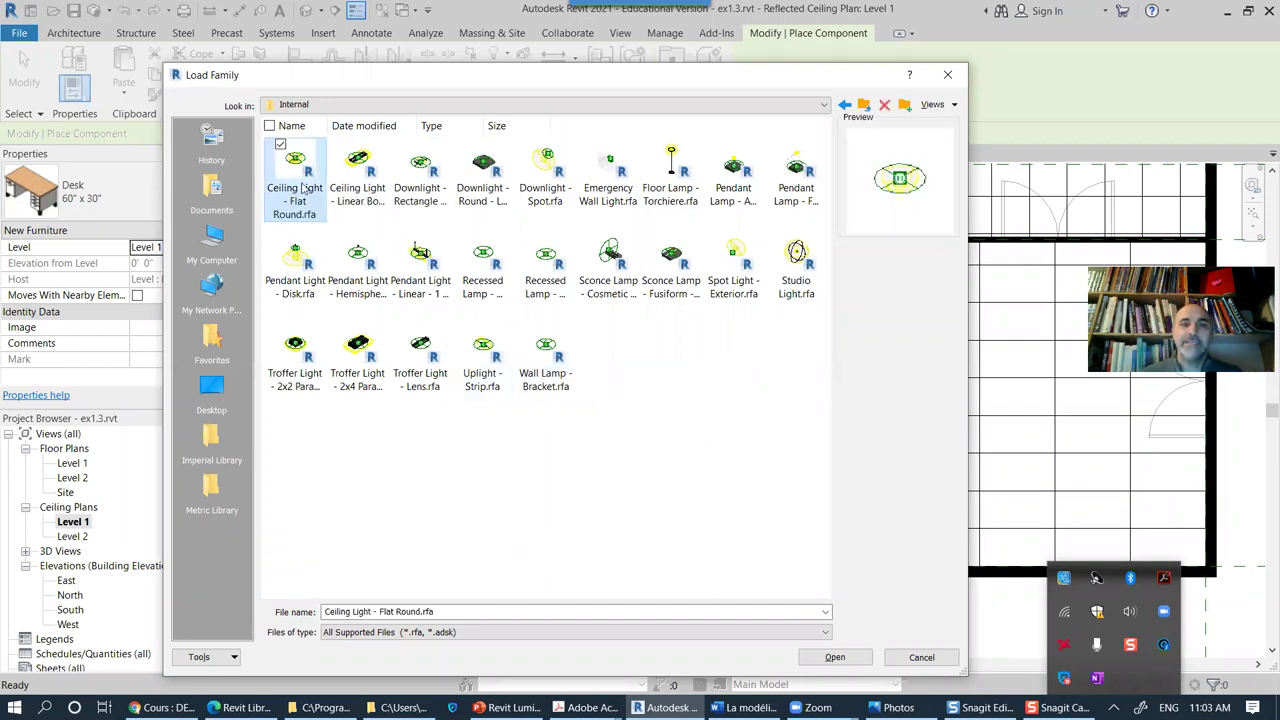
left_click(383, 190)
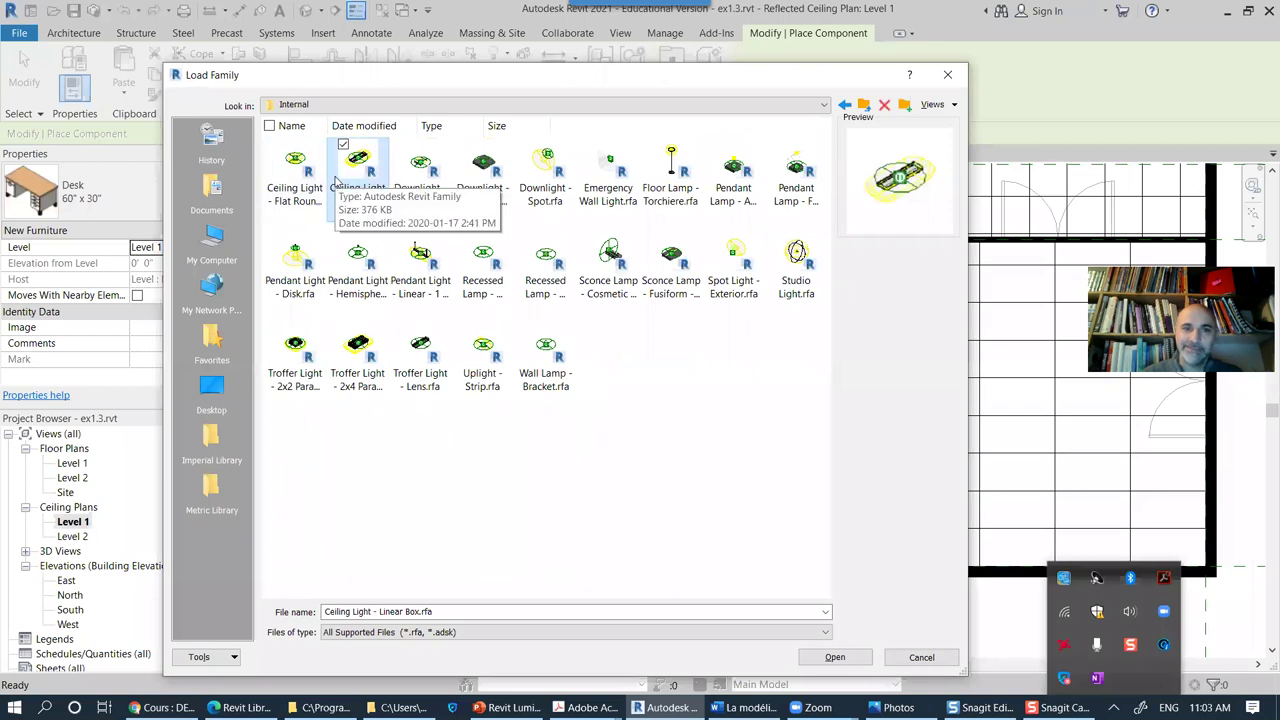
left_click(420, 190)
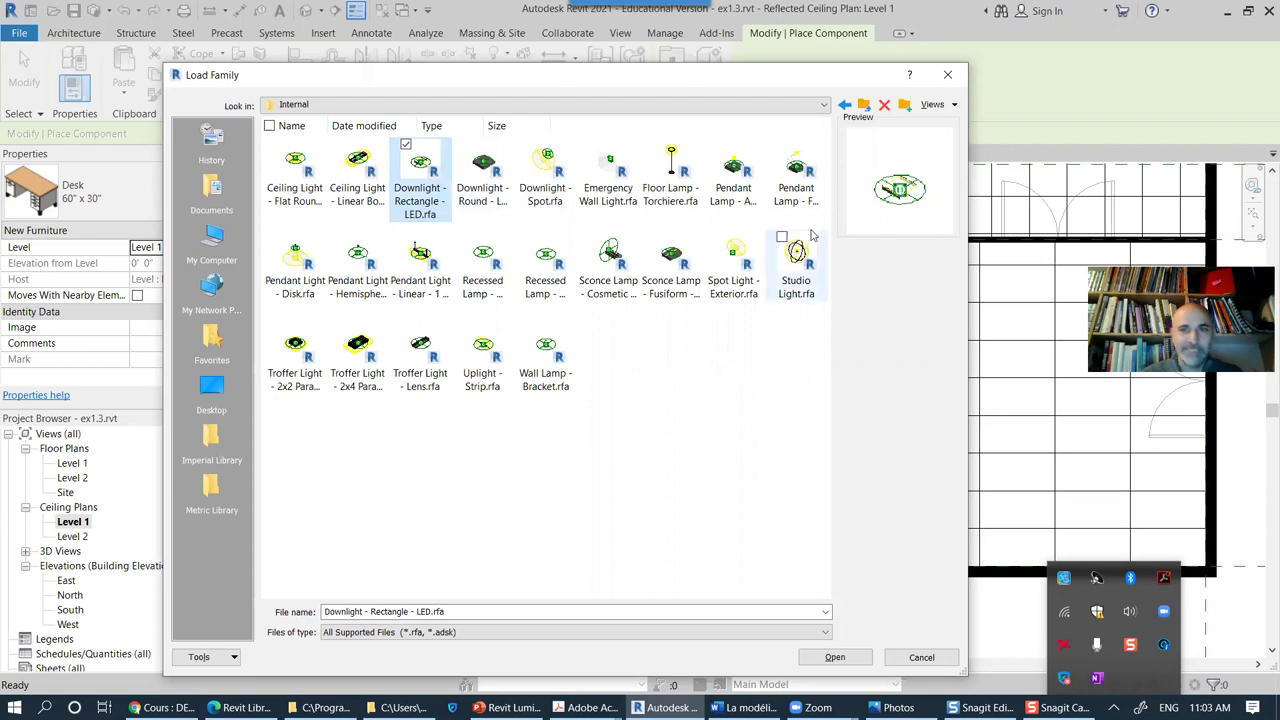
left_click(953, 105)
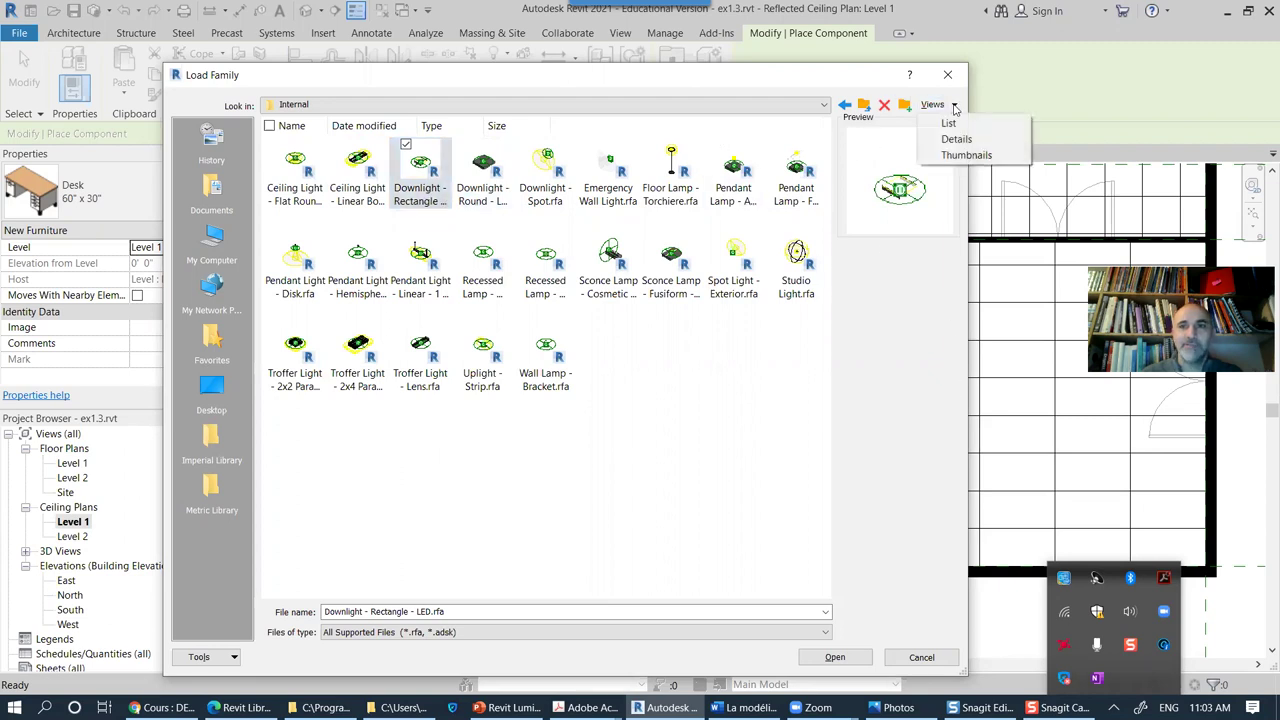
left_click(966, 155)
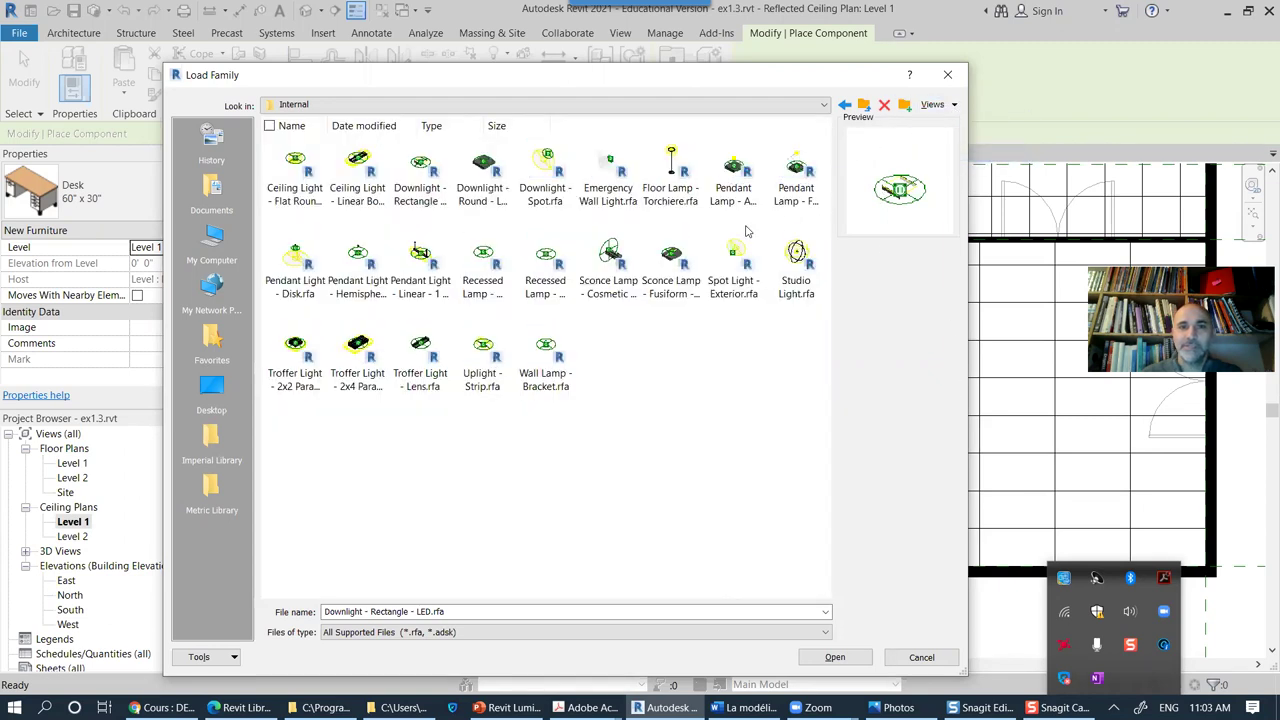
left_click(228, 662)
mouse_move(231, 665)
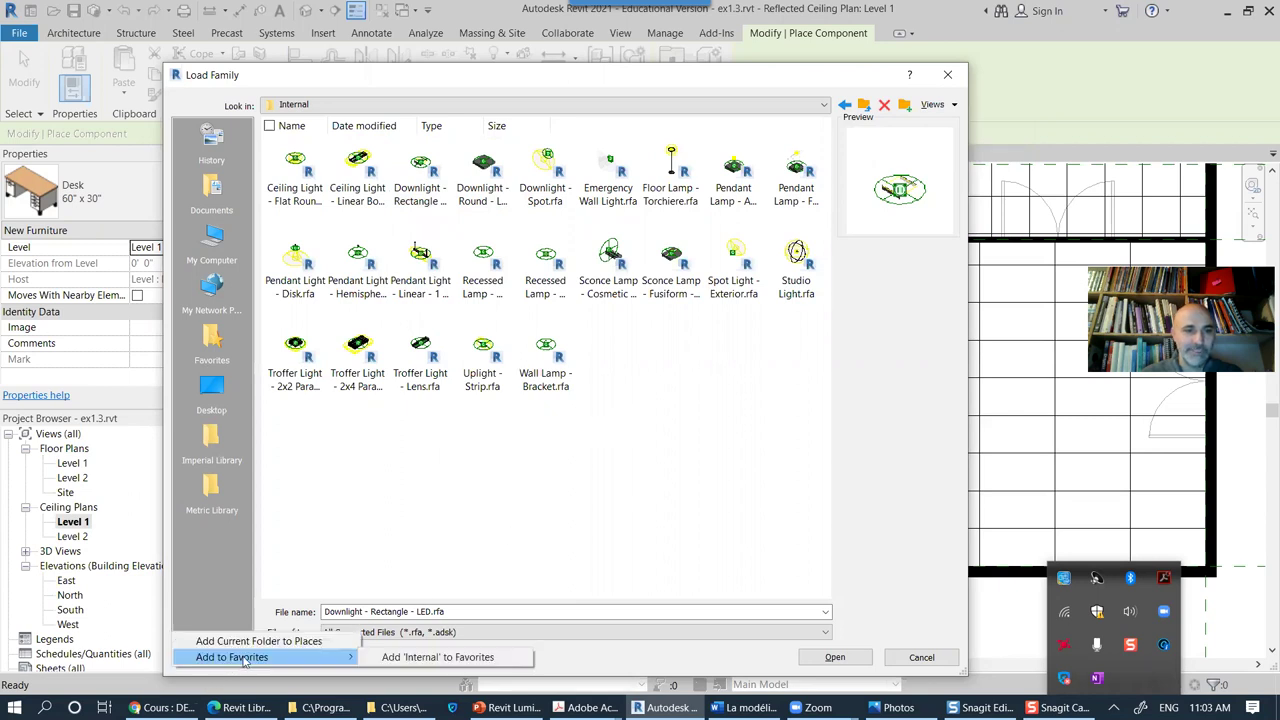
left_click(458, 531)
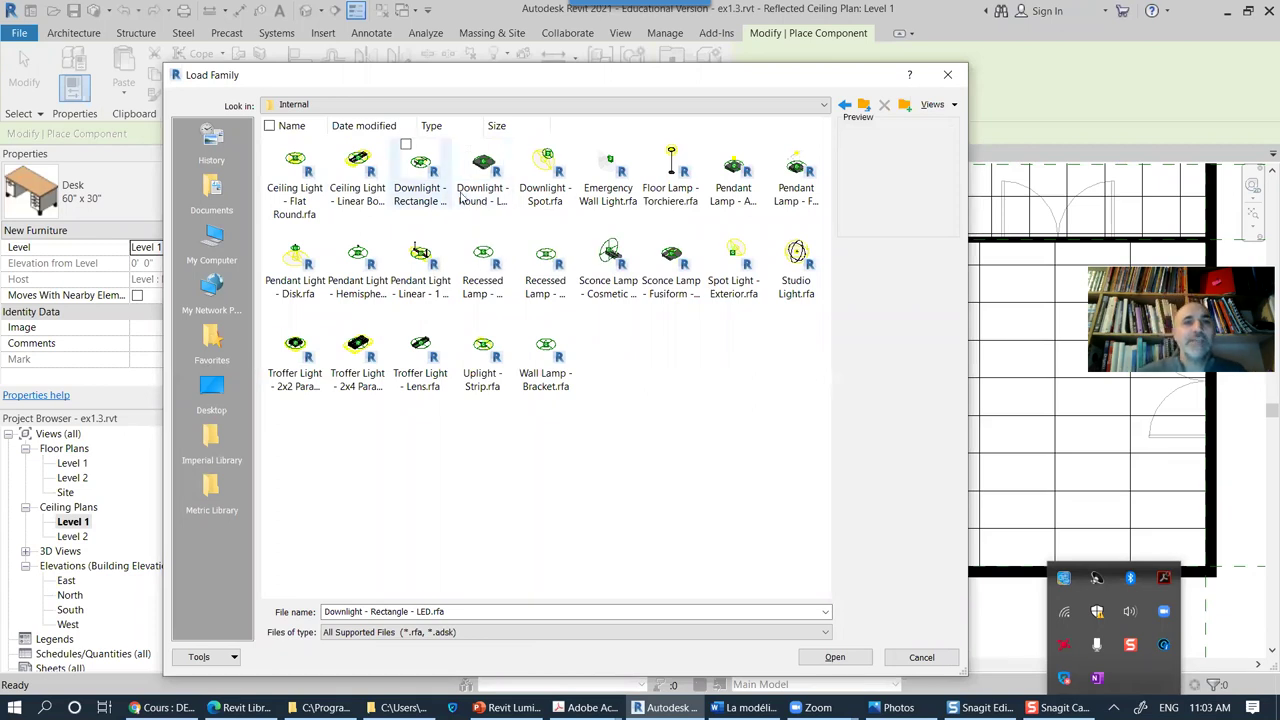
Step: Preview the downlight, emergency, floor lamp, pendant, recessed and studio light families
left_click(424, 203)
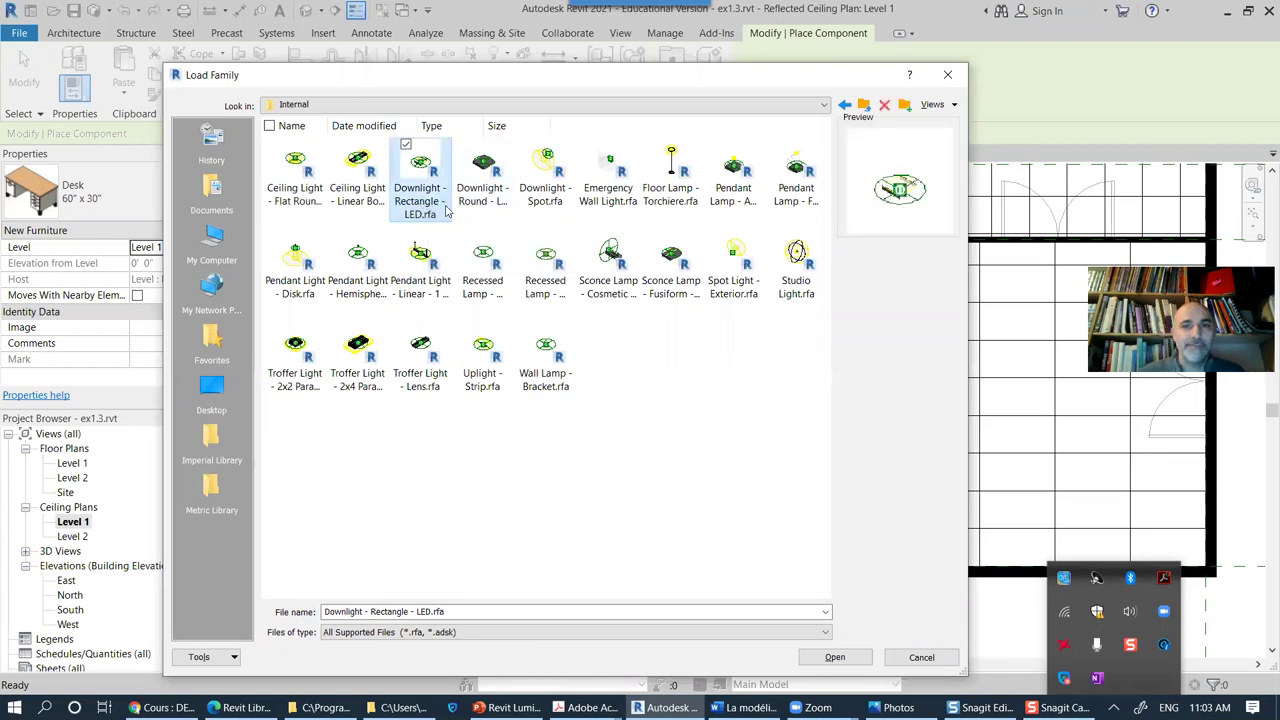
left_click(487, 194)
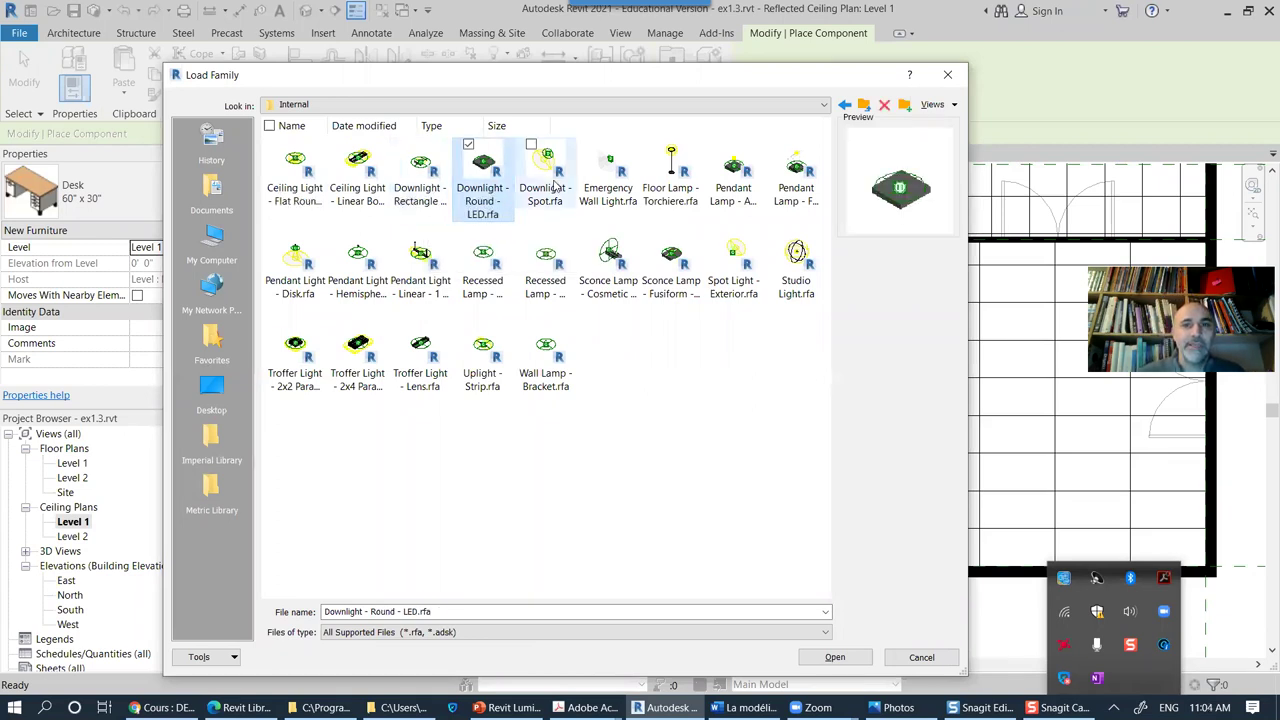
left_click(555, 192)
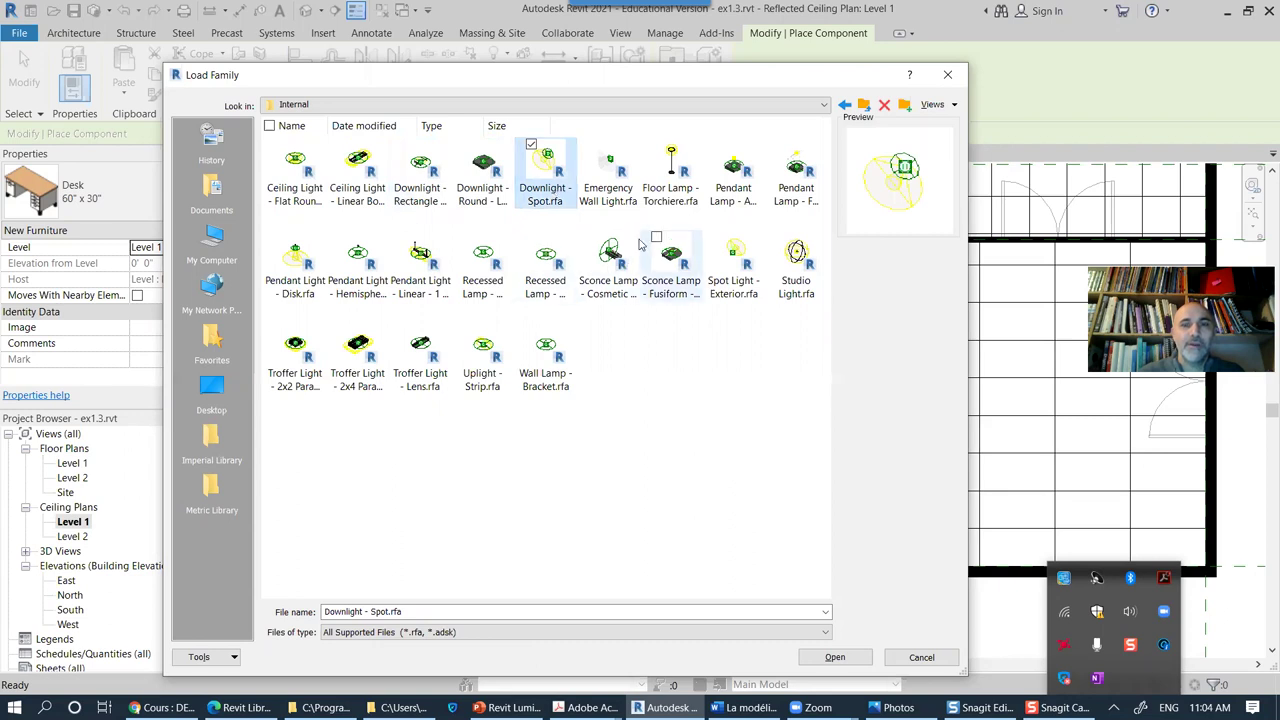
left_click(608, 192)
left_click(676, 196)
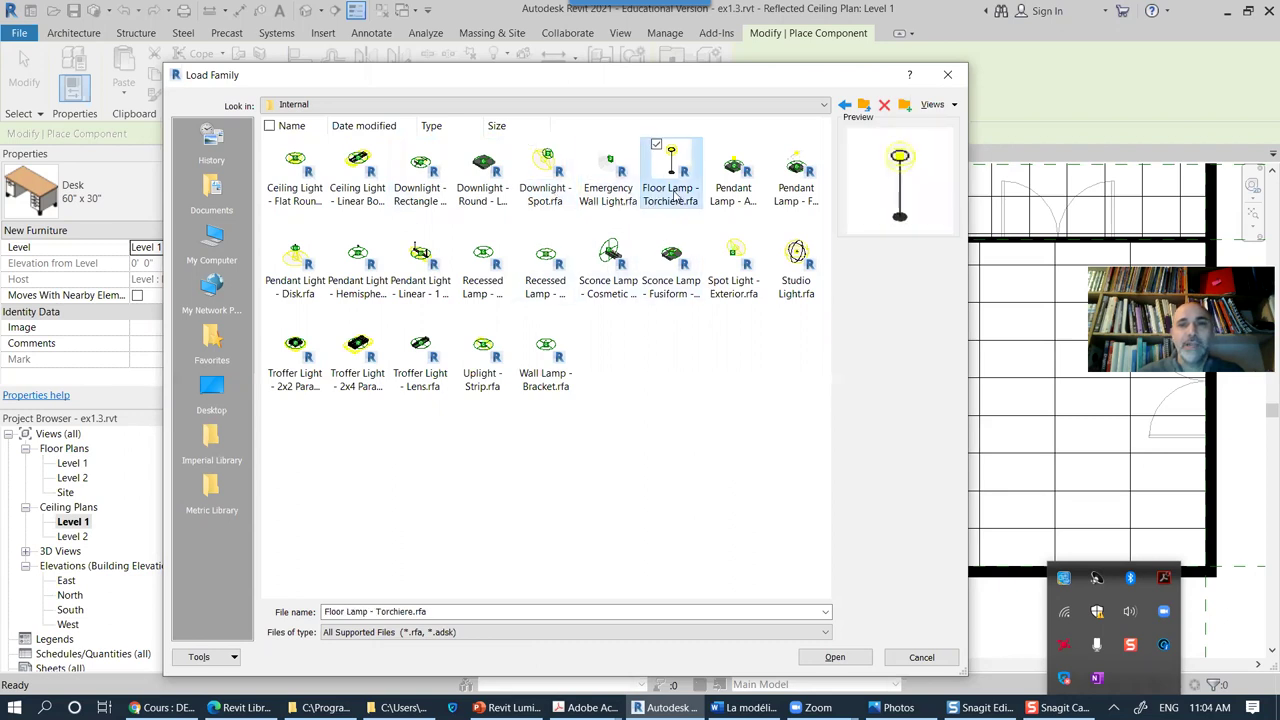
left_click(736, 193)
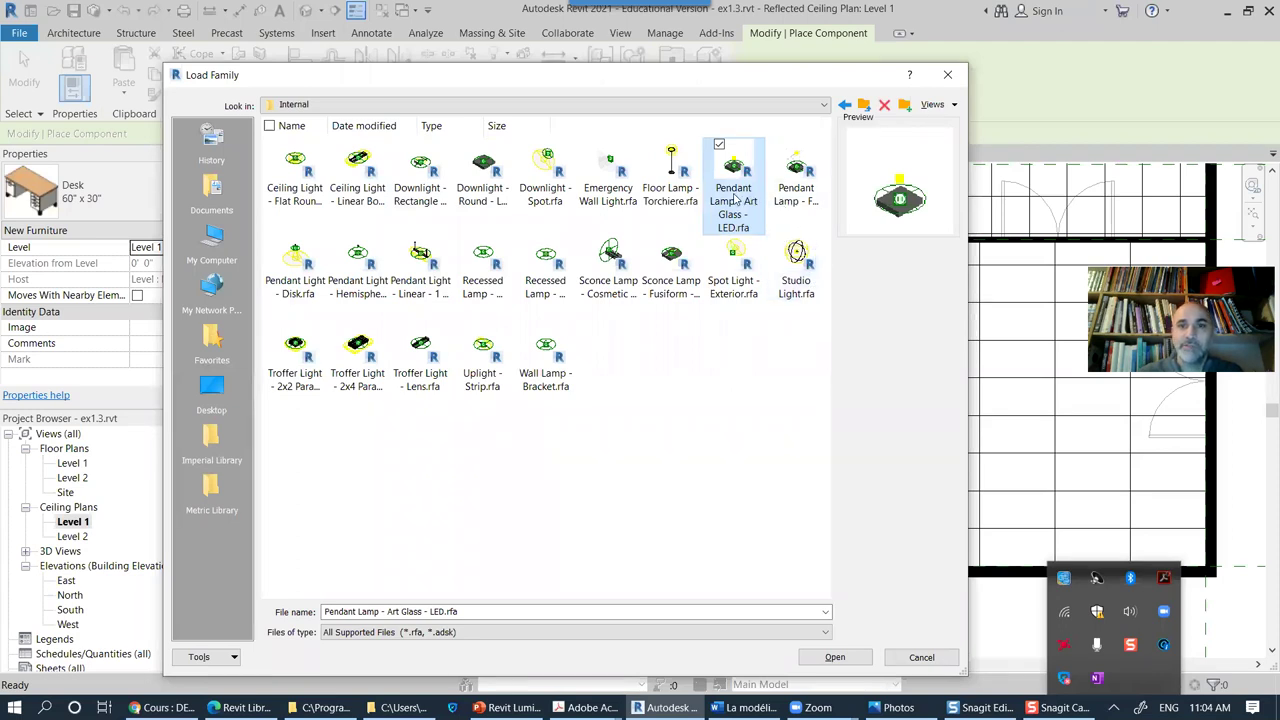
left_click(814, 209)
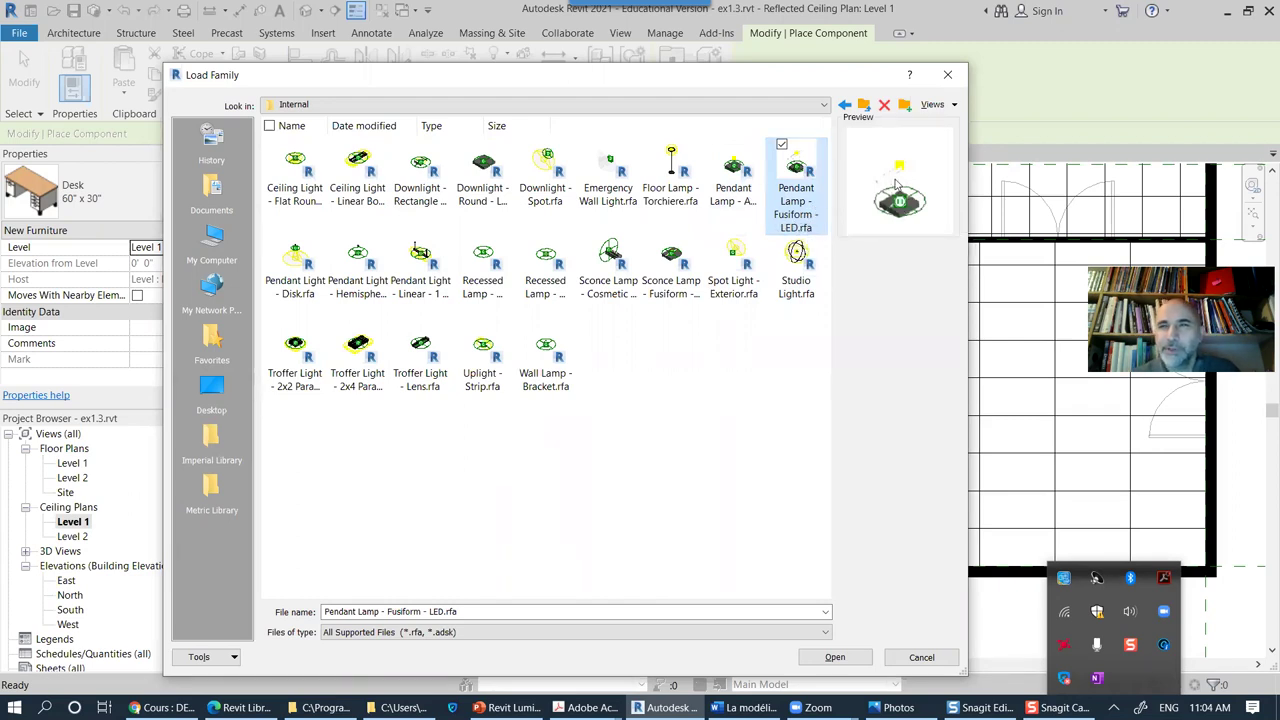
left_click(299, 288)
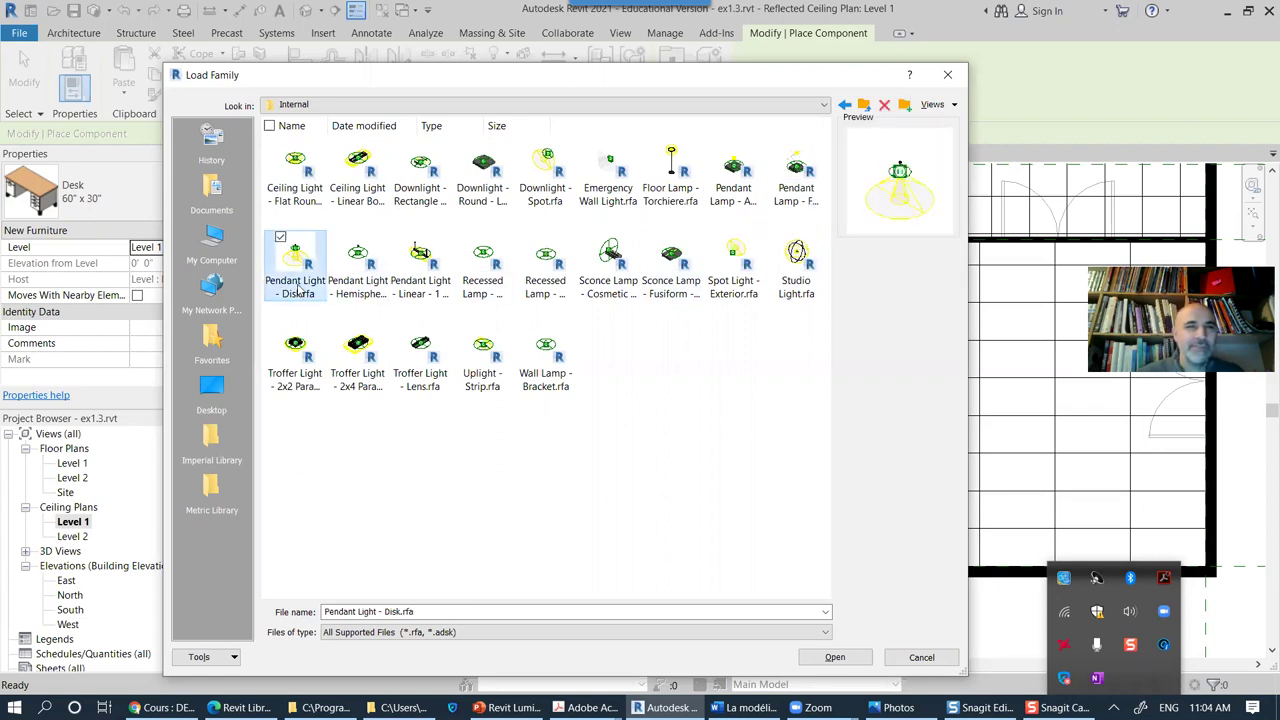
left_click(360, 291)
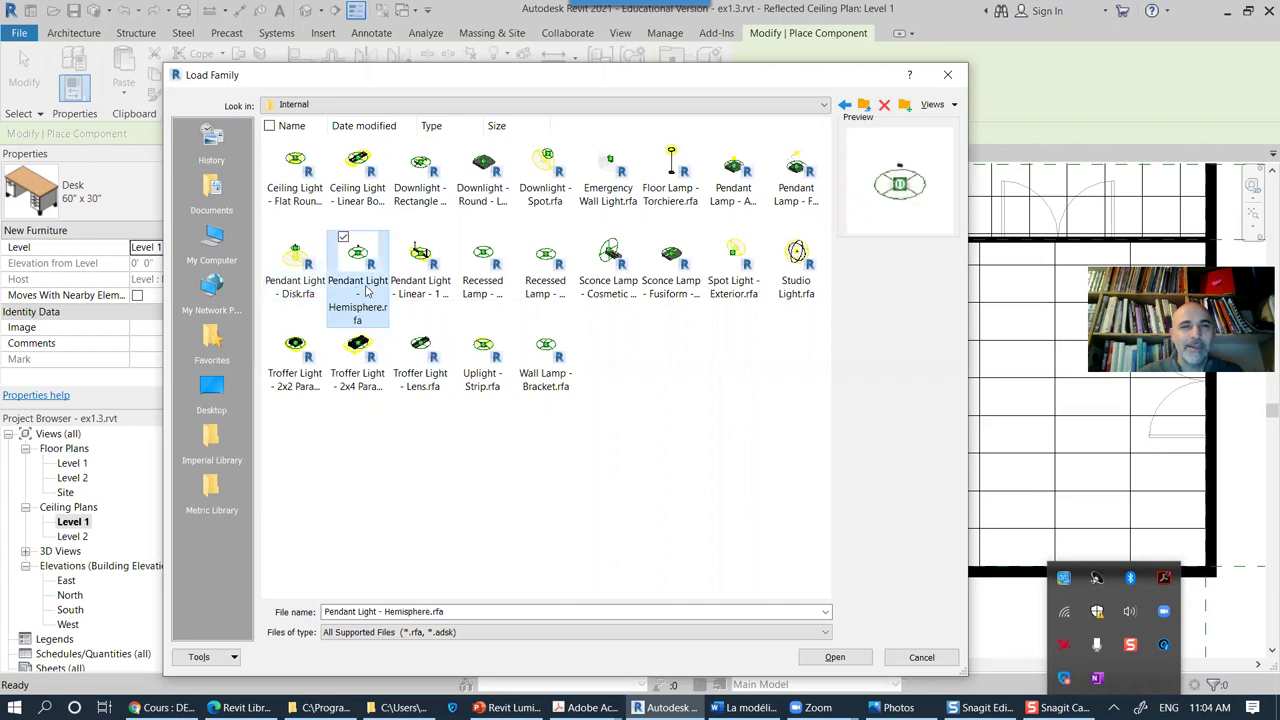
left_click(427, 268)
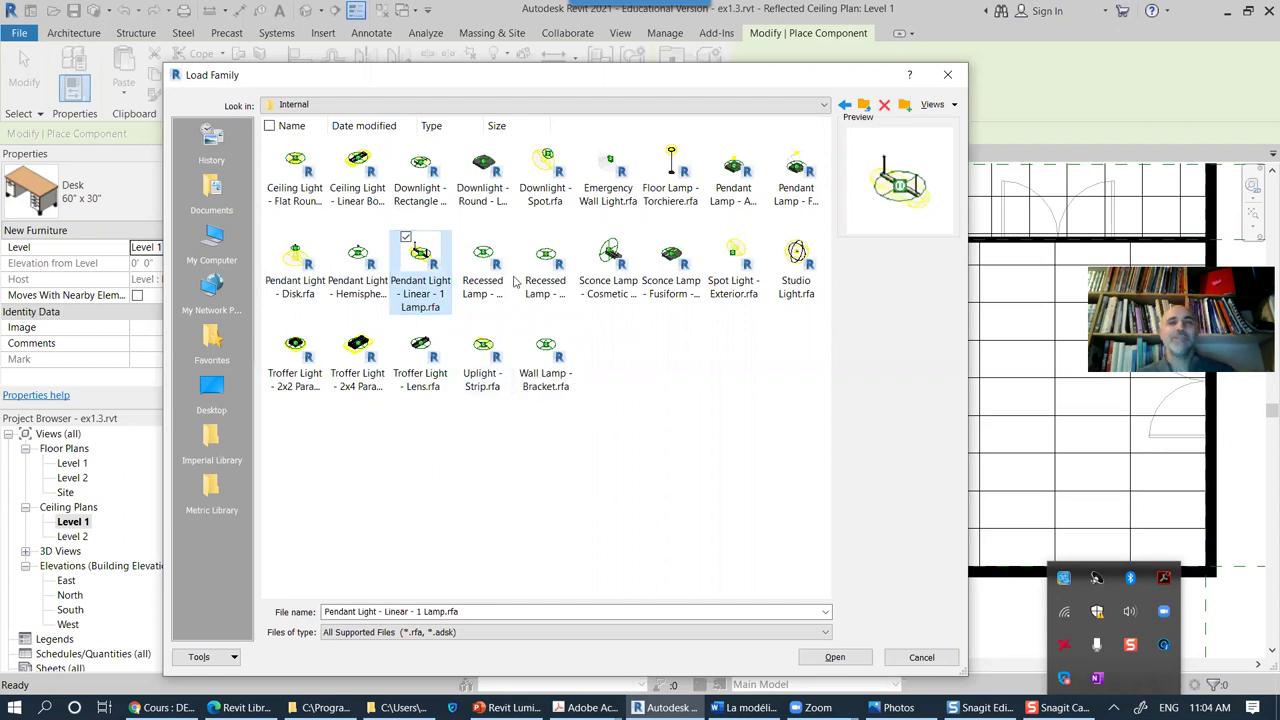
left_click(481, 290)
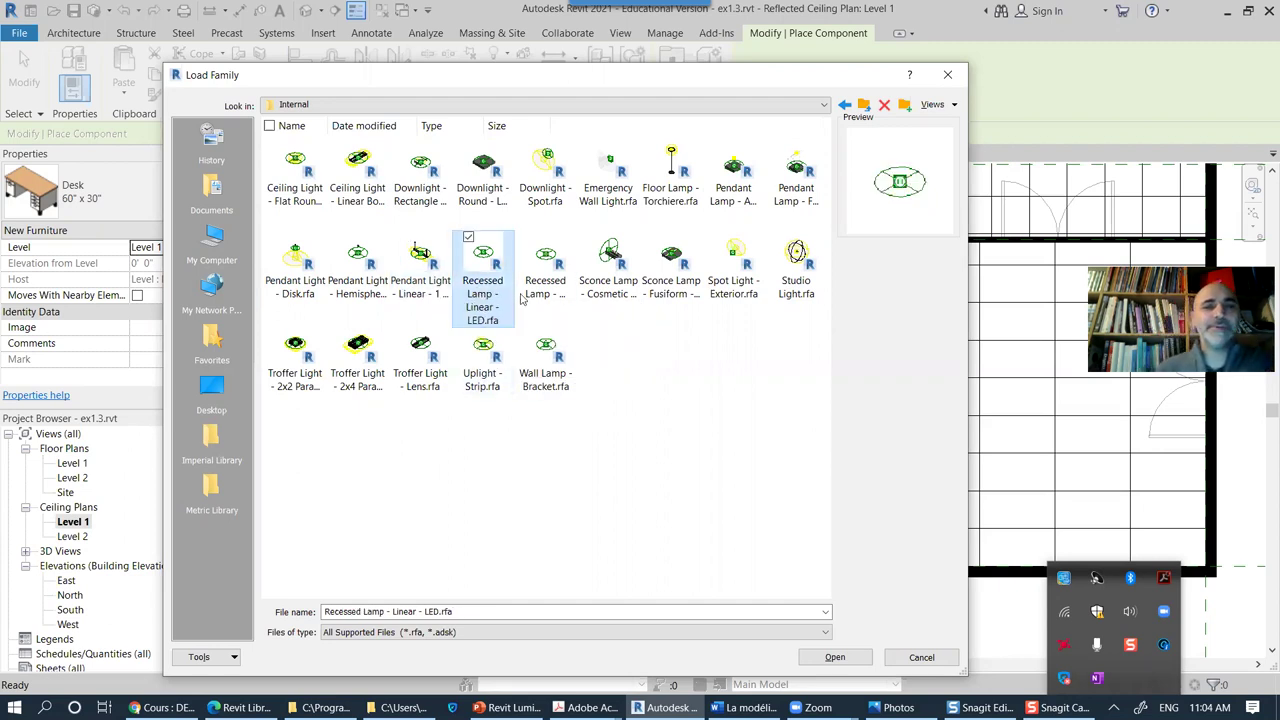
left_click(548, 287)
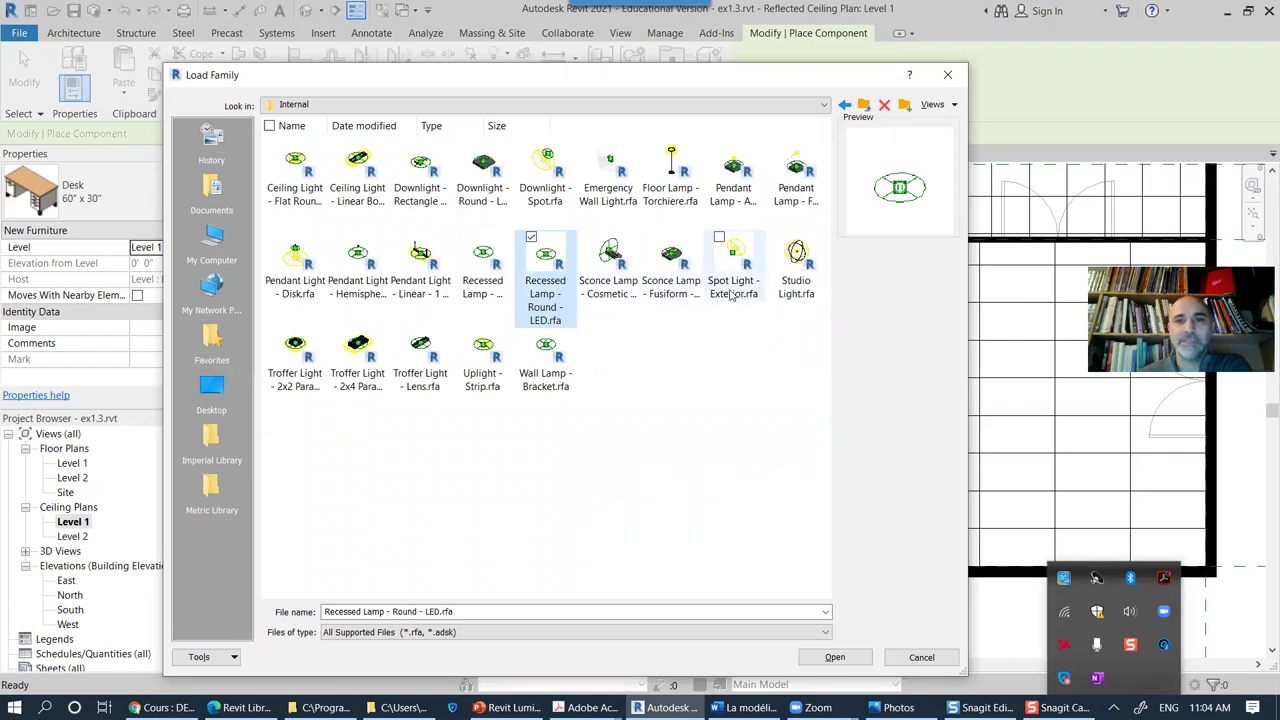
left_click(797, 282)
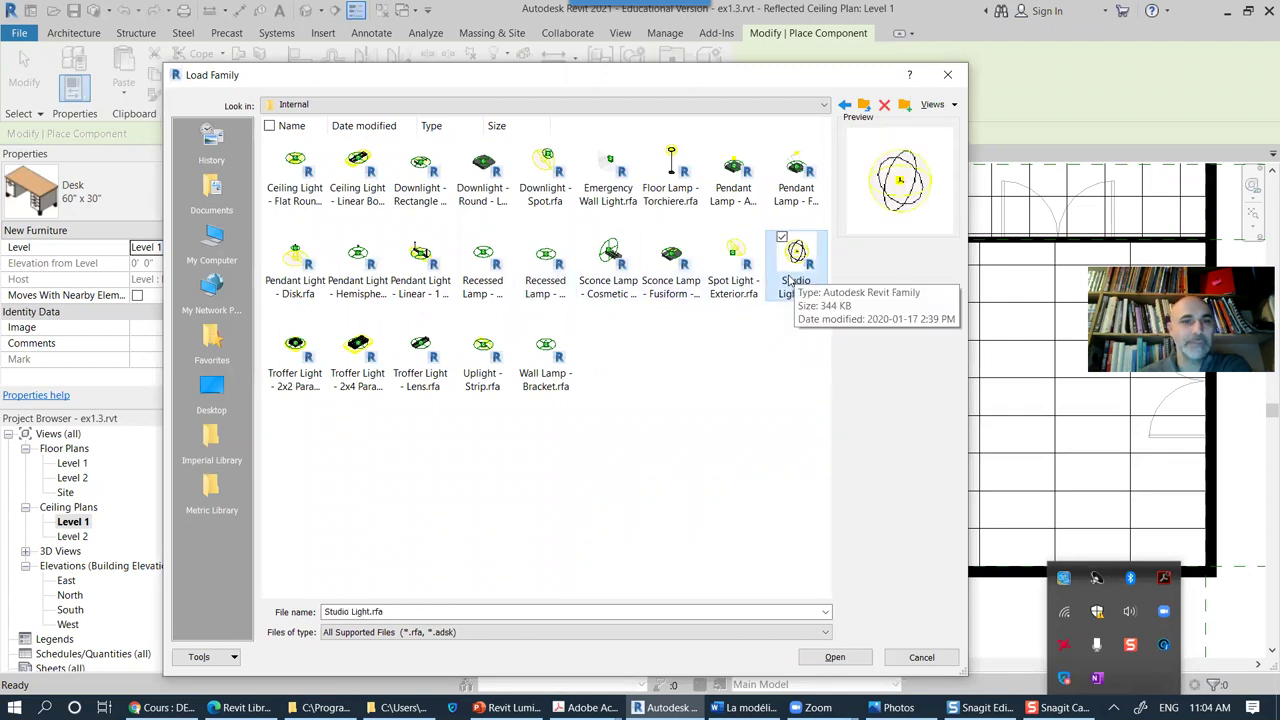
Step: Compare the troffer, uplight and wall lamp families, then select Ceiling Light - Flat Round.rfa
left_click(431, 350)
left_click(366, 349)
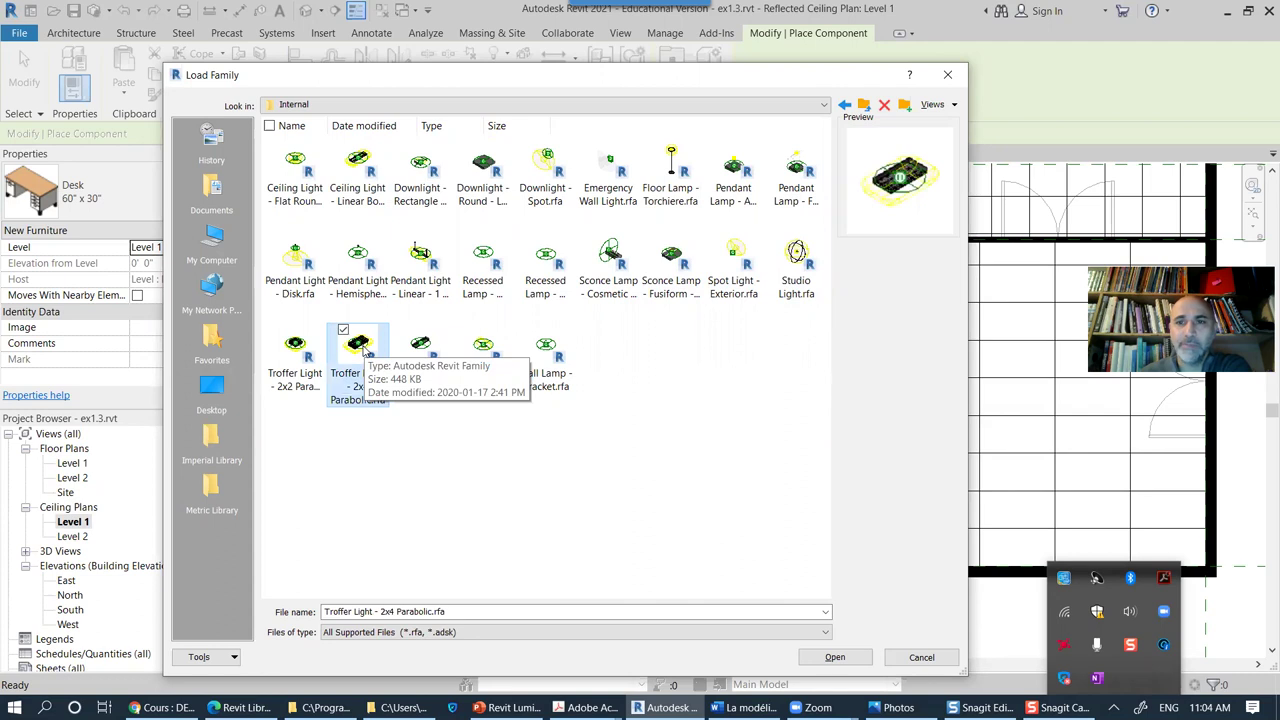
left_click(294, 352)
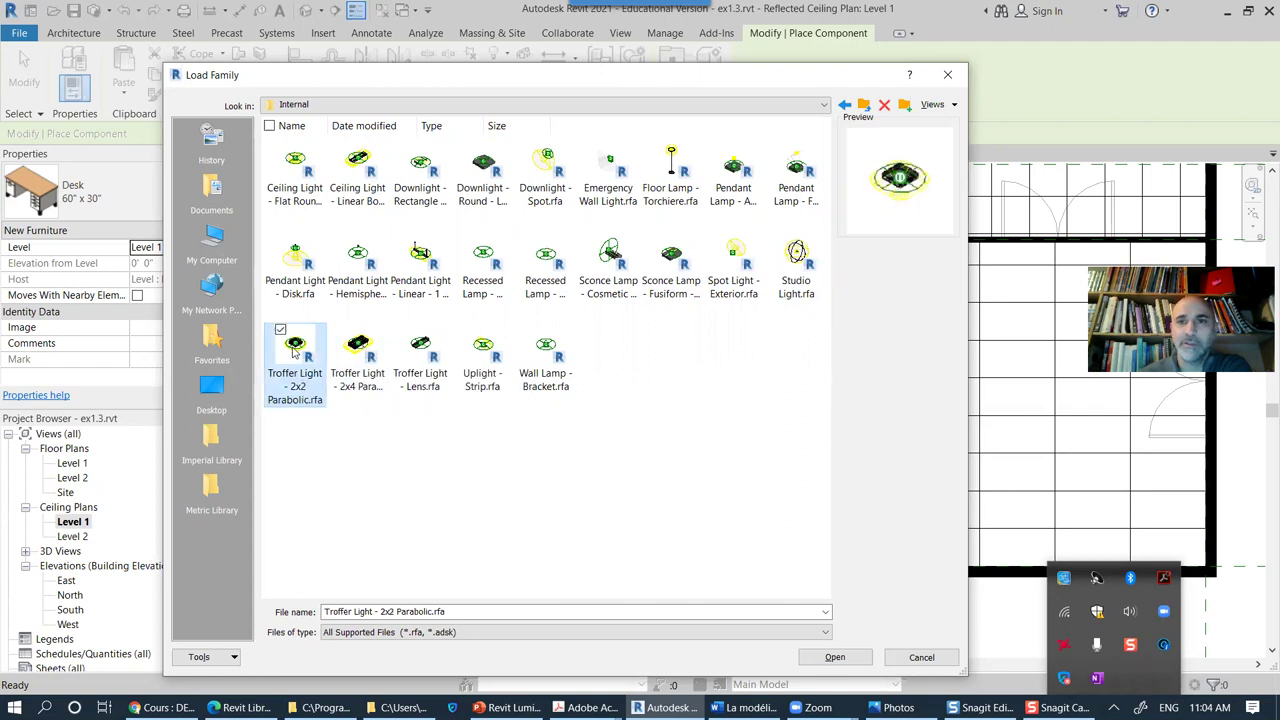
left_click(358, 348)
left_click(422, 346)
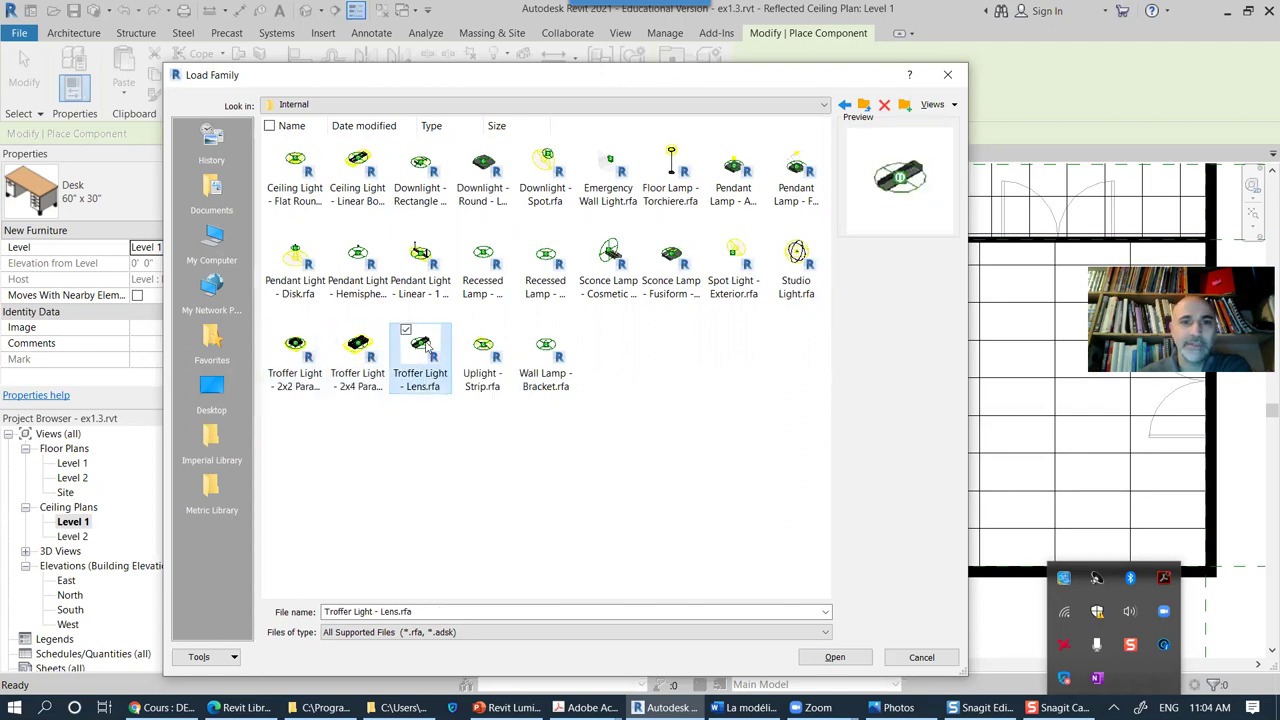
left_click(481, 359)
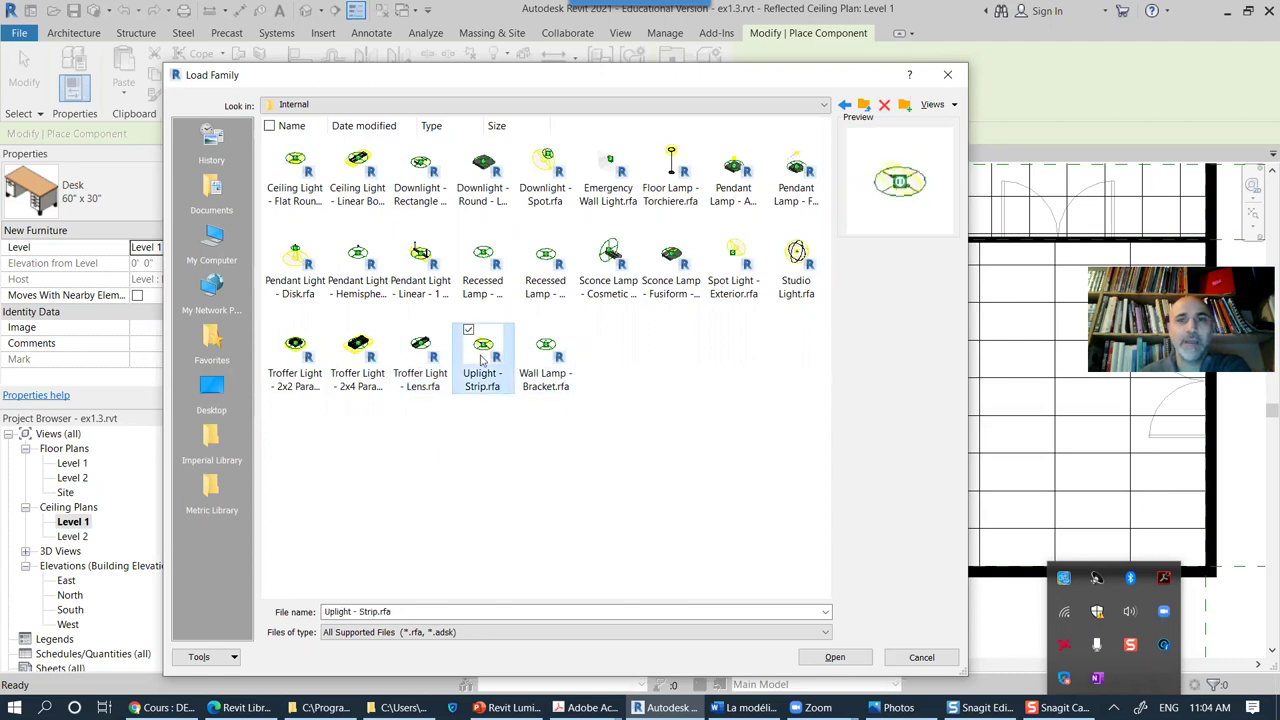
left_click(546, 358)
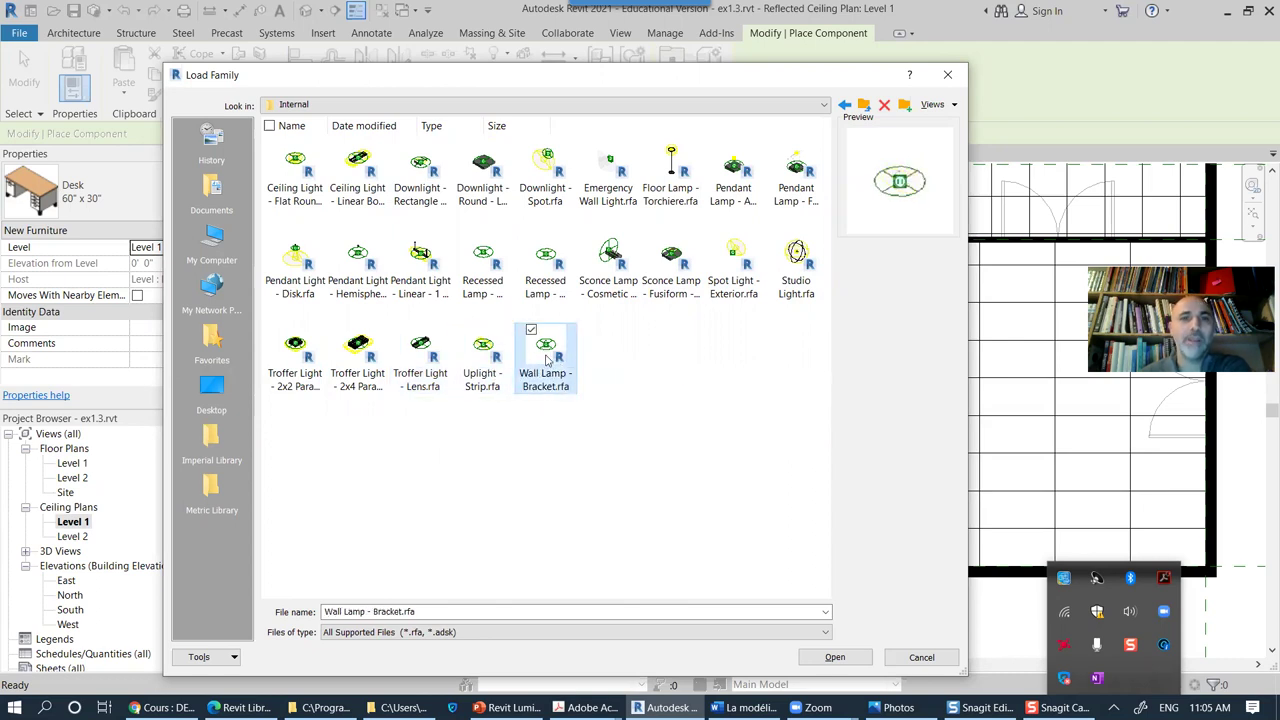
left_click(297, 165)
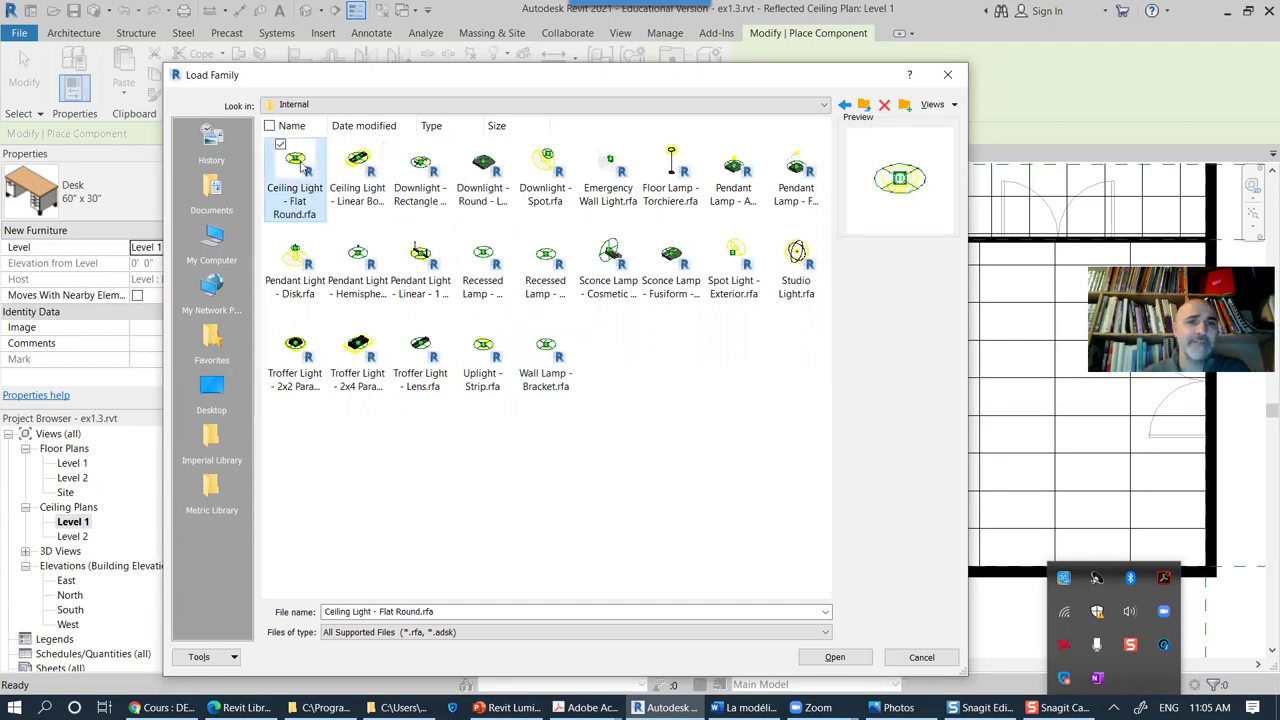
Step: Load Ceiling Light - Flat Round and place one fixture in the small middle room
left_click(845, 659)
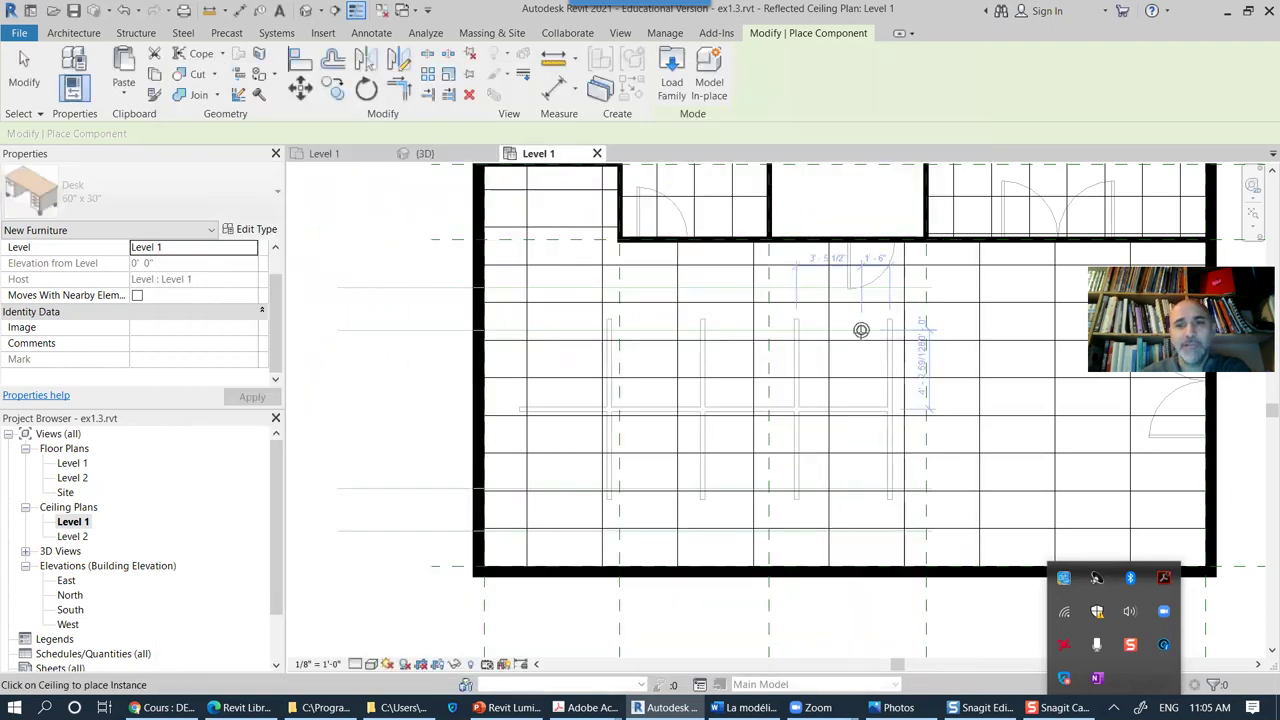
scroll(757, 377, "up", 2)
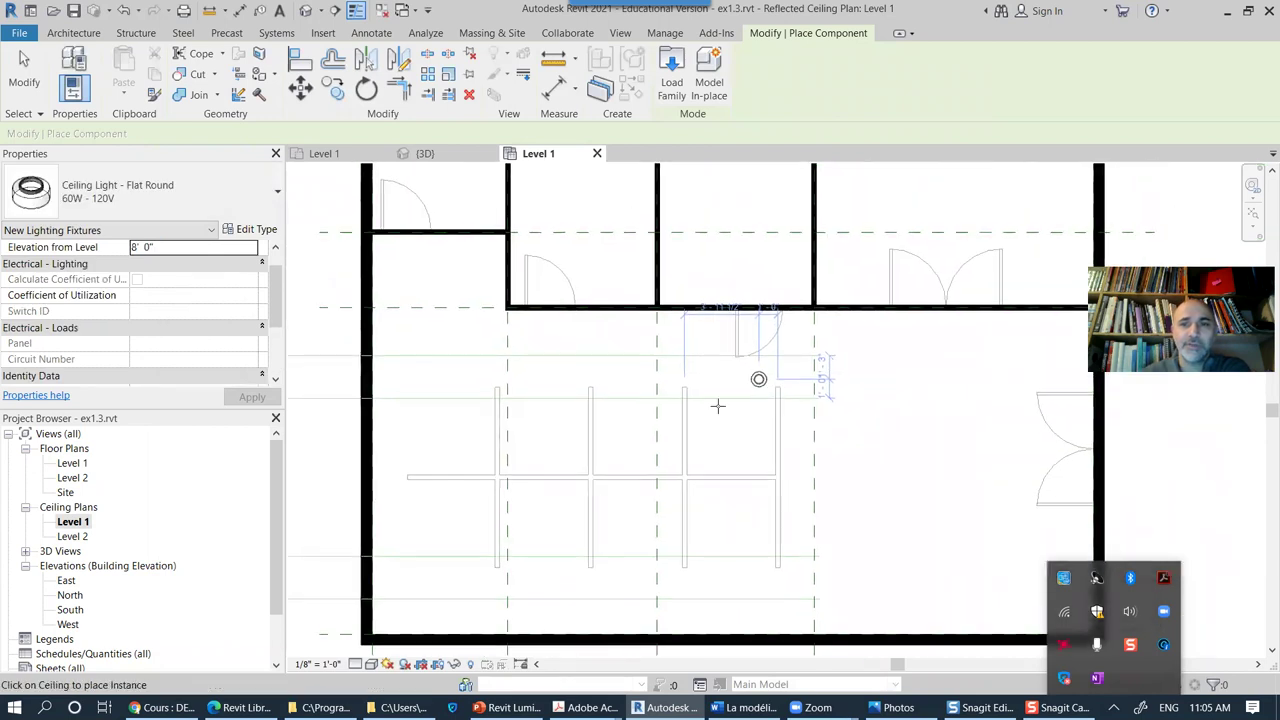
scroll(700, 357, "down", 2)
middle_click_drag(722, 262, 697, 384)
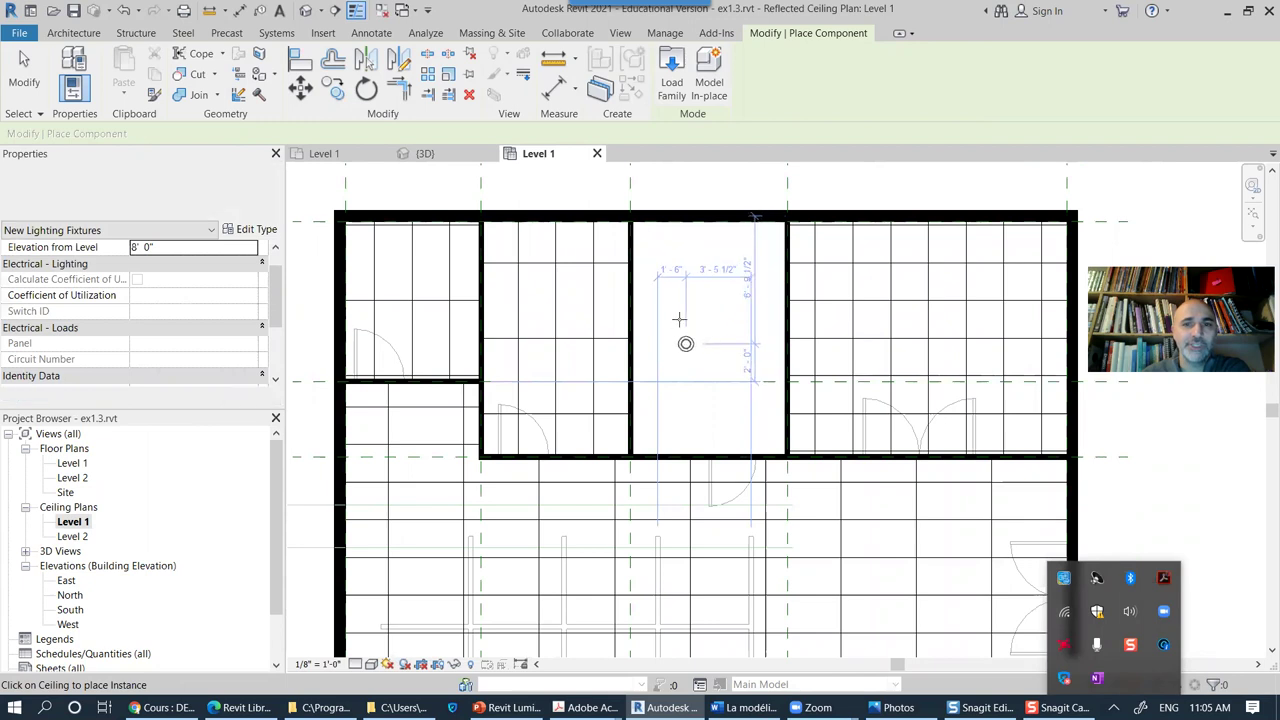
left_click(676, 419)
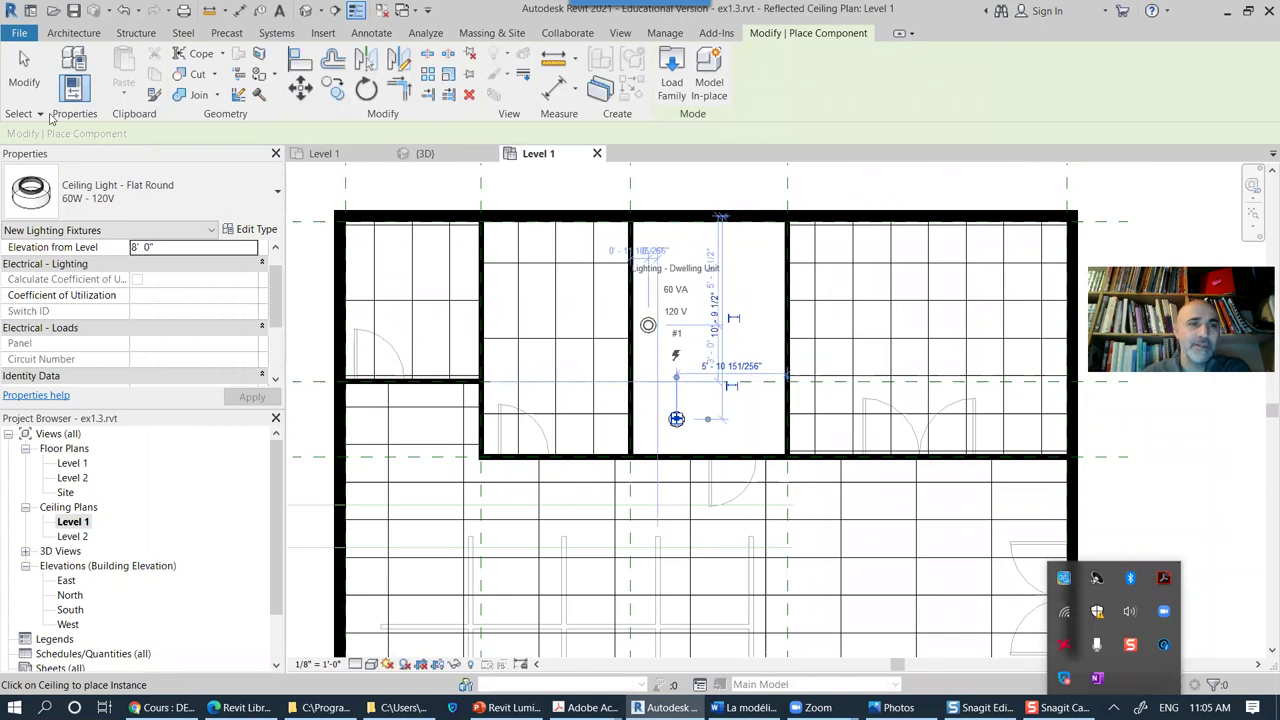
left_click(24, 75)
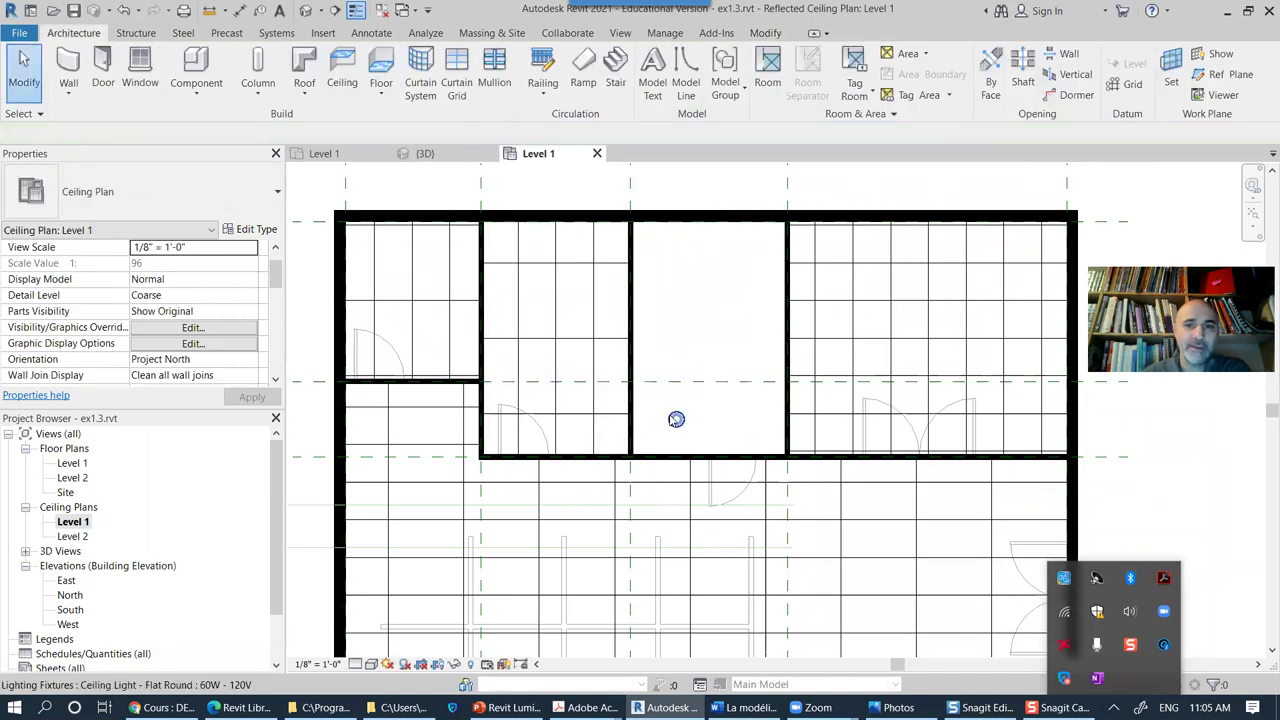
scroll(677, 415, "up", 5)
scroll(680, 430, "down", 5)
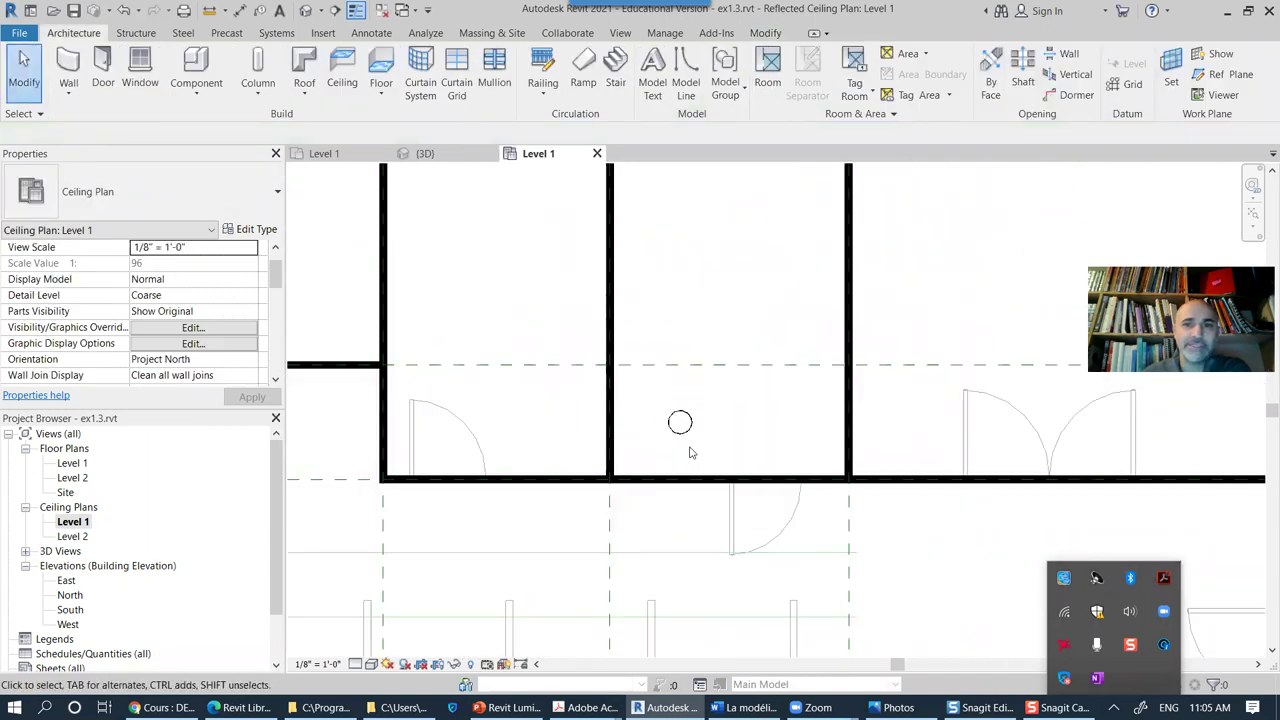
Step: Check the Level 1 floor plan's lighting, then return to the Level 1 reflected ceiling plan
double_click(72, 465)
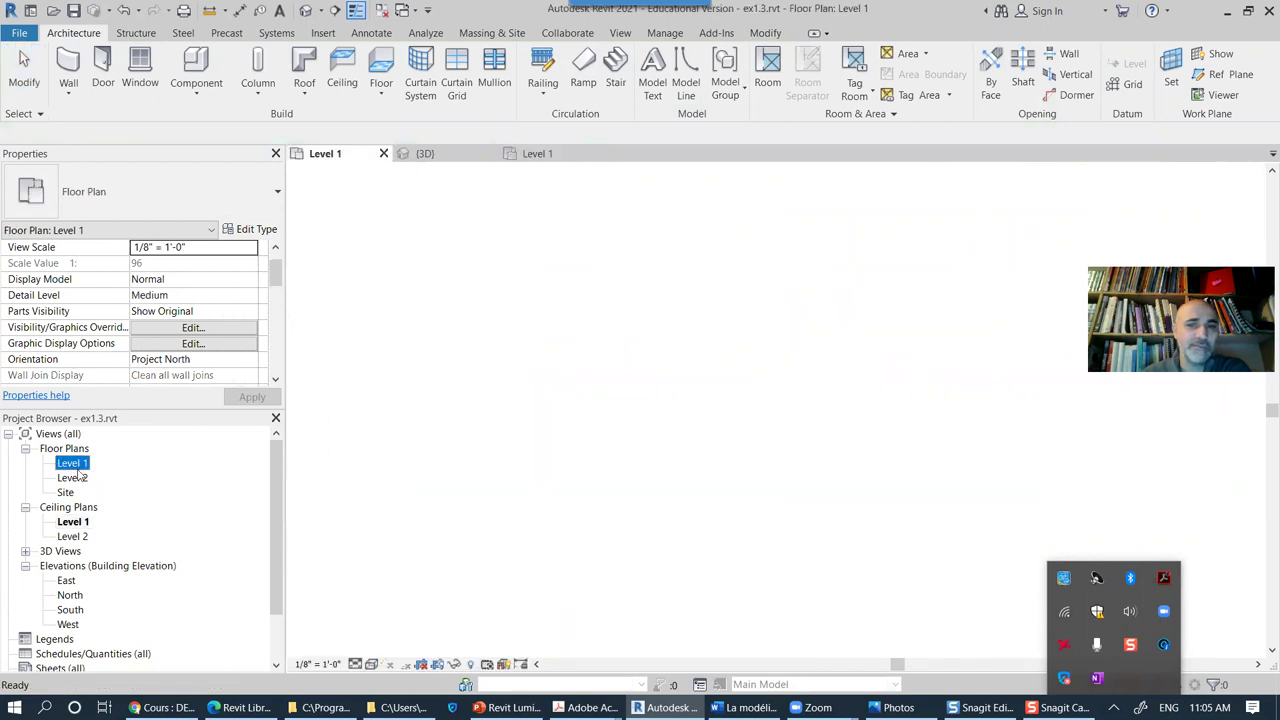
scroll(700, 420, "up", 3)
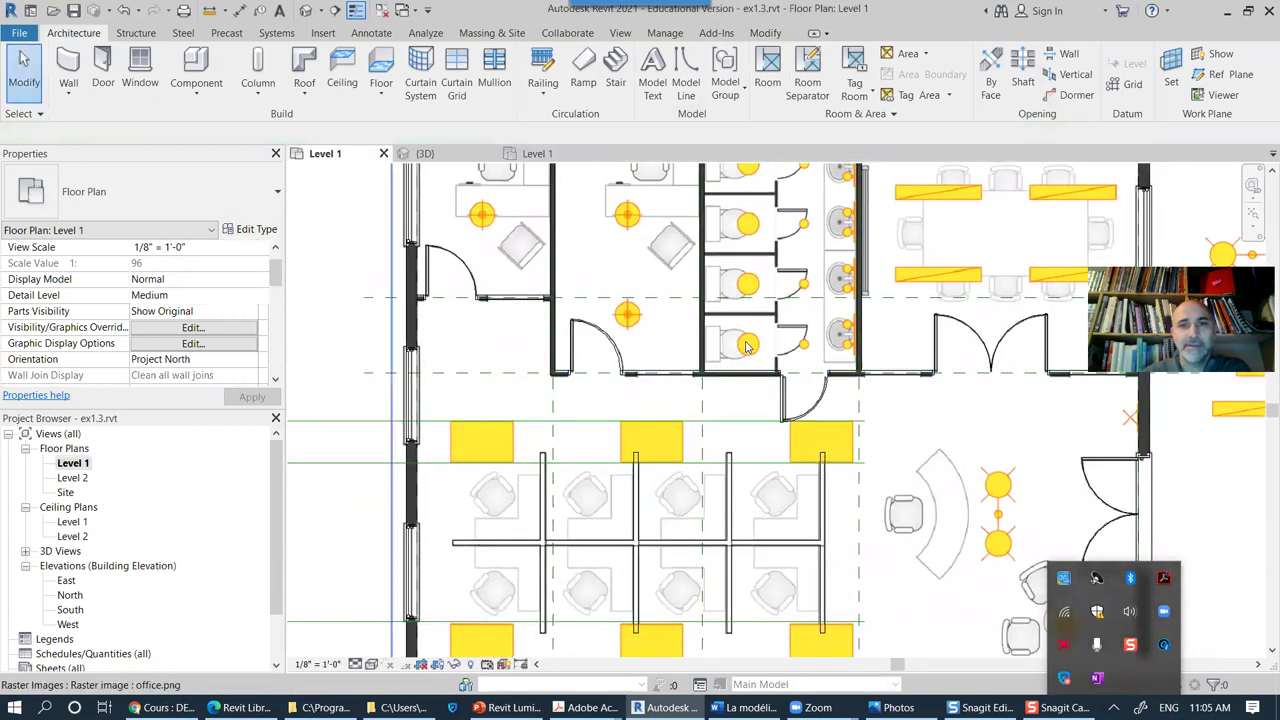
middle_click_drag(618, 318, 648, 378)
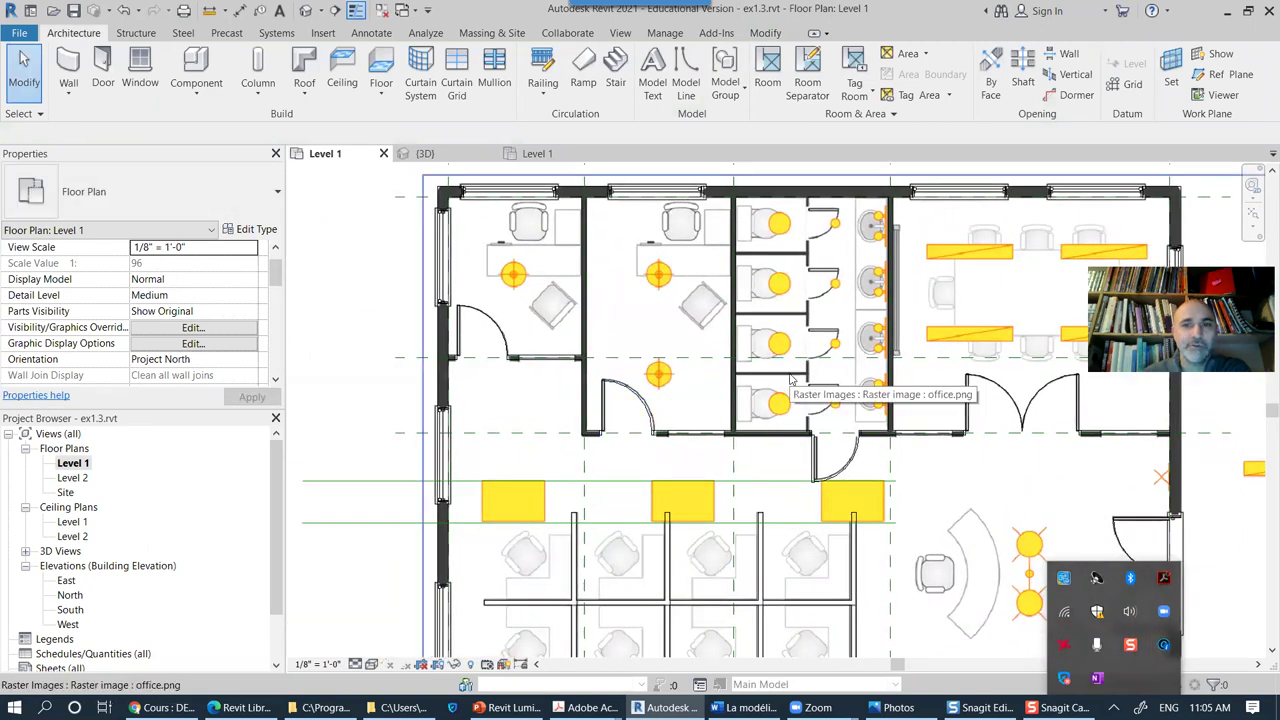
double_click(72, 523)
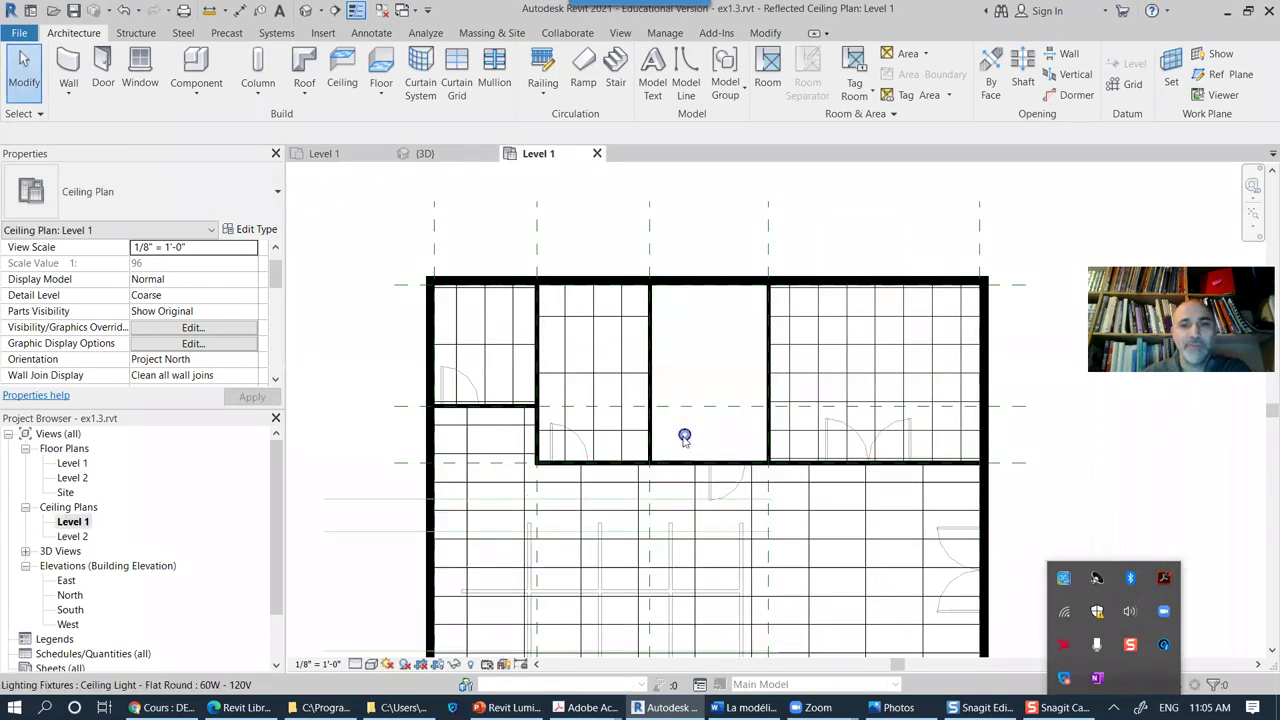
scroll(684, 437, "up", 2)
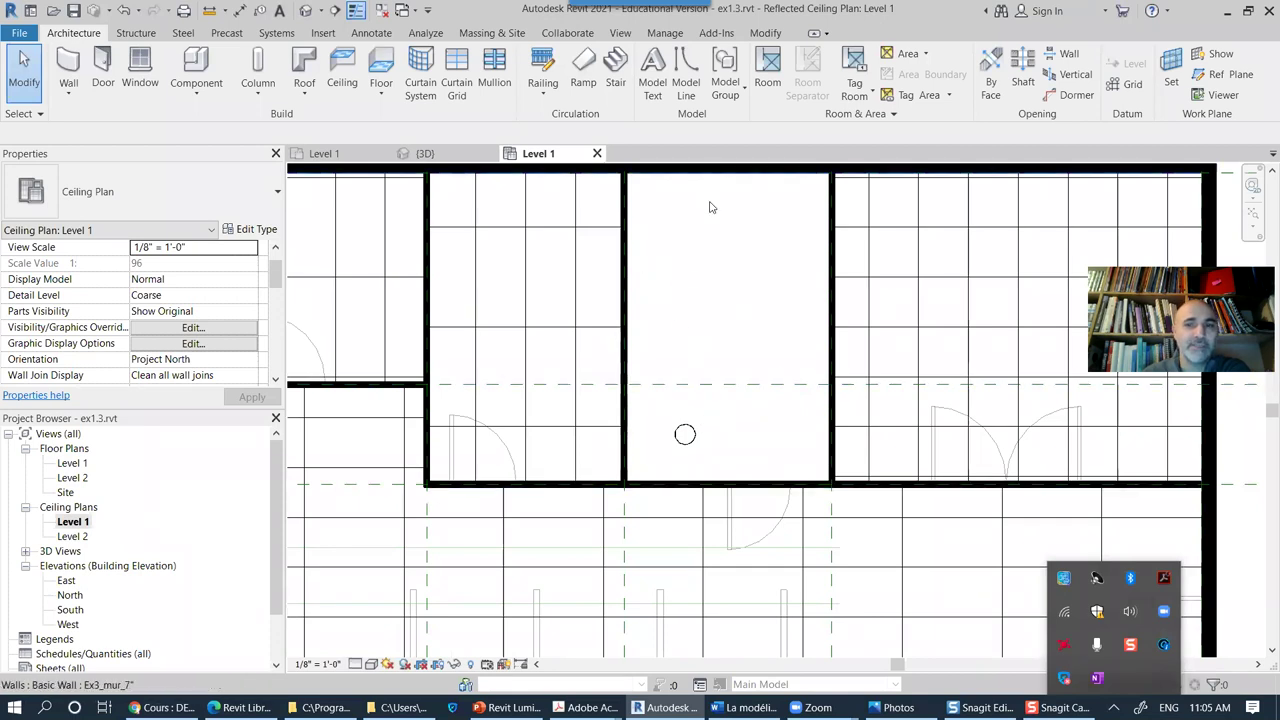
scroll(700, 340, "down", 2)
scroll(860, 435, "up", 3)
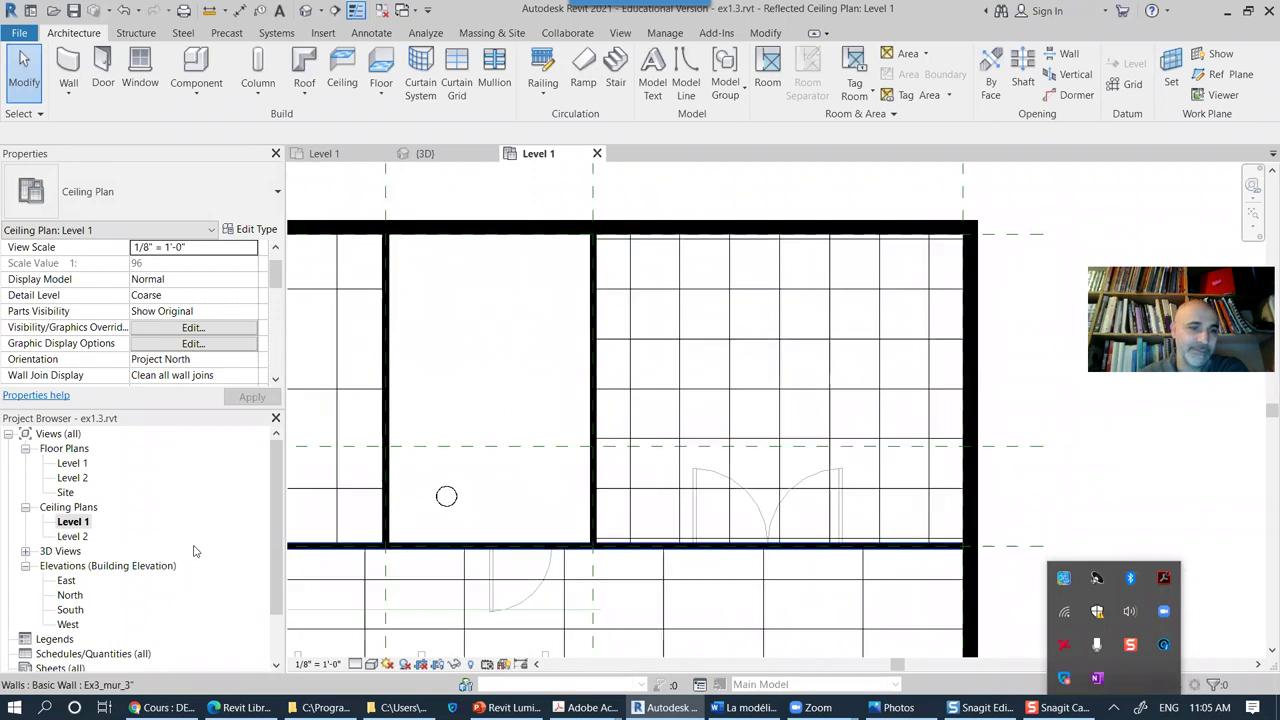
double_click(71, 463)
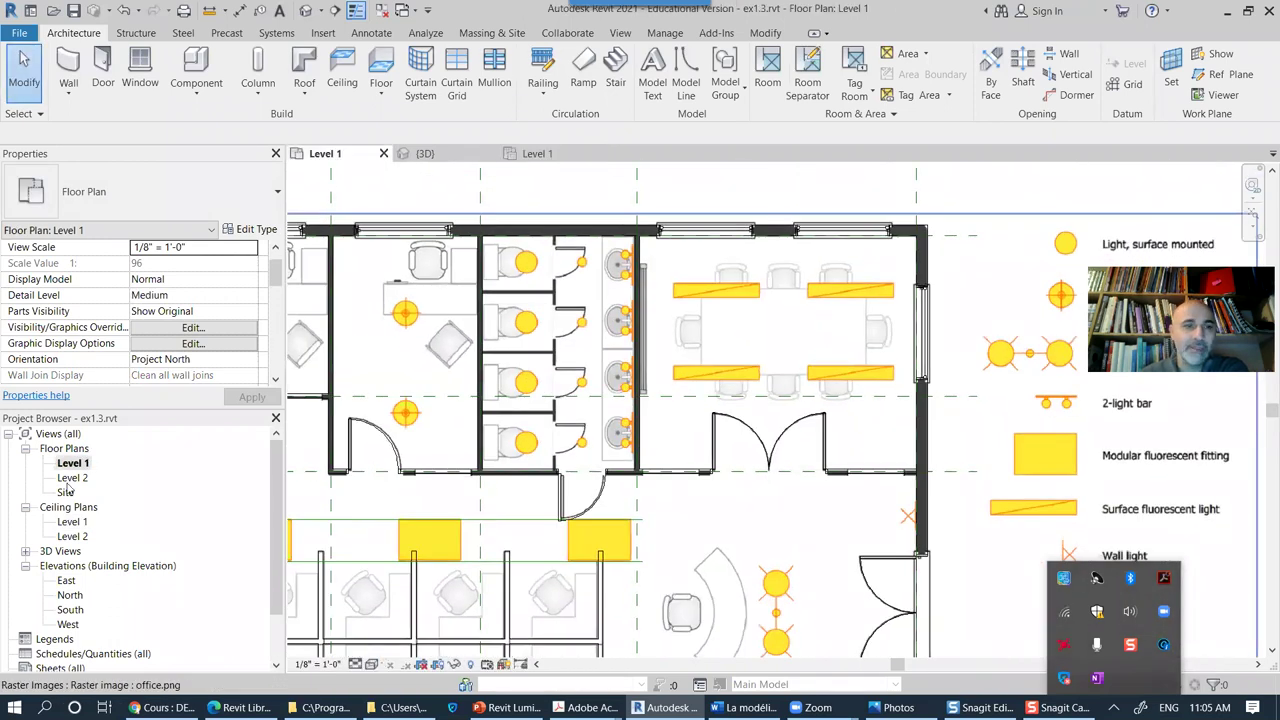
double_click(70, 522)
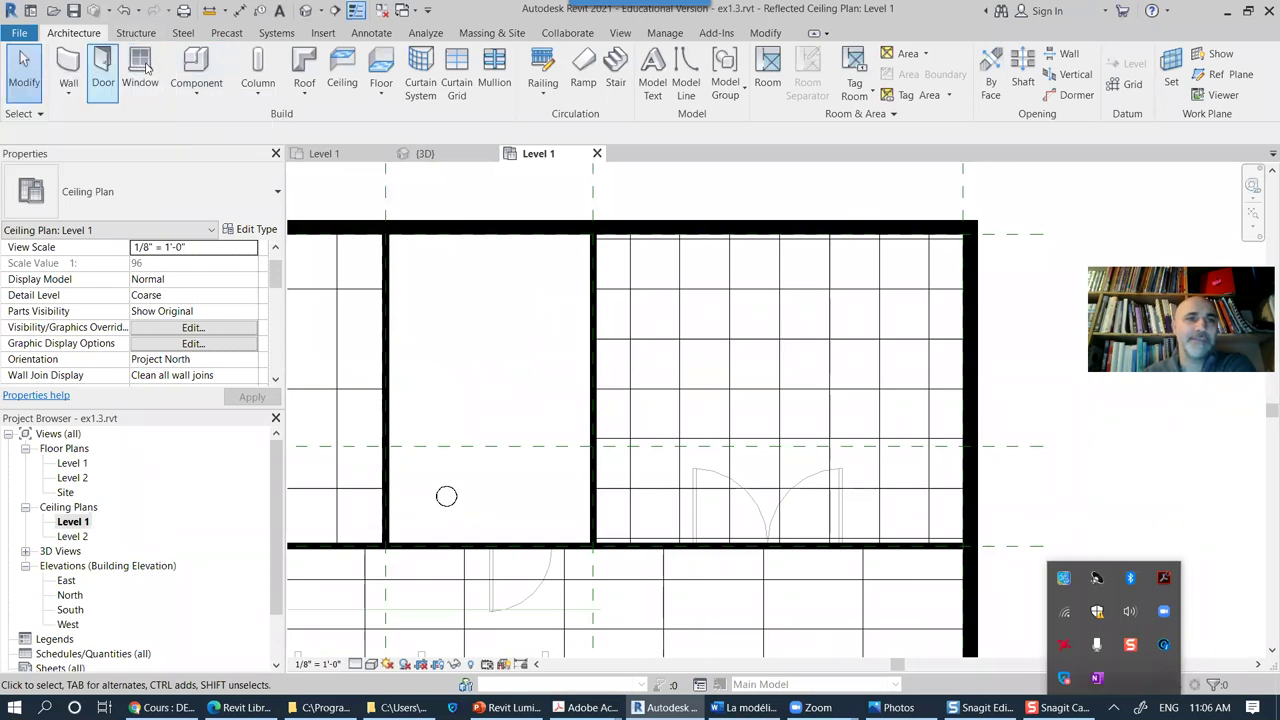
Step: Start a lighting Component's Load Family browser and jump to the Documents folder
left_click(196, 62)
left_click(673, 64)
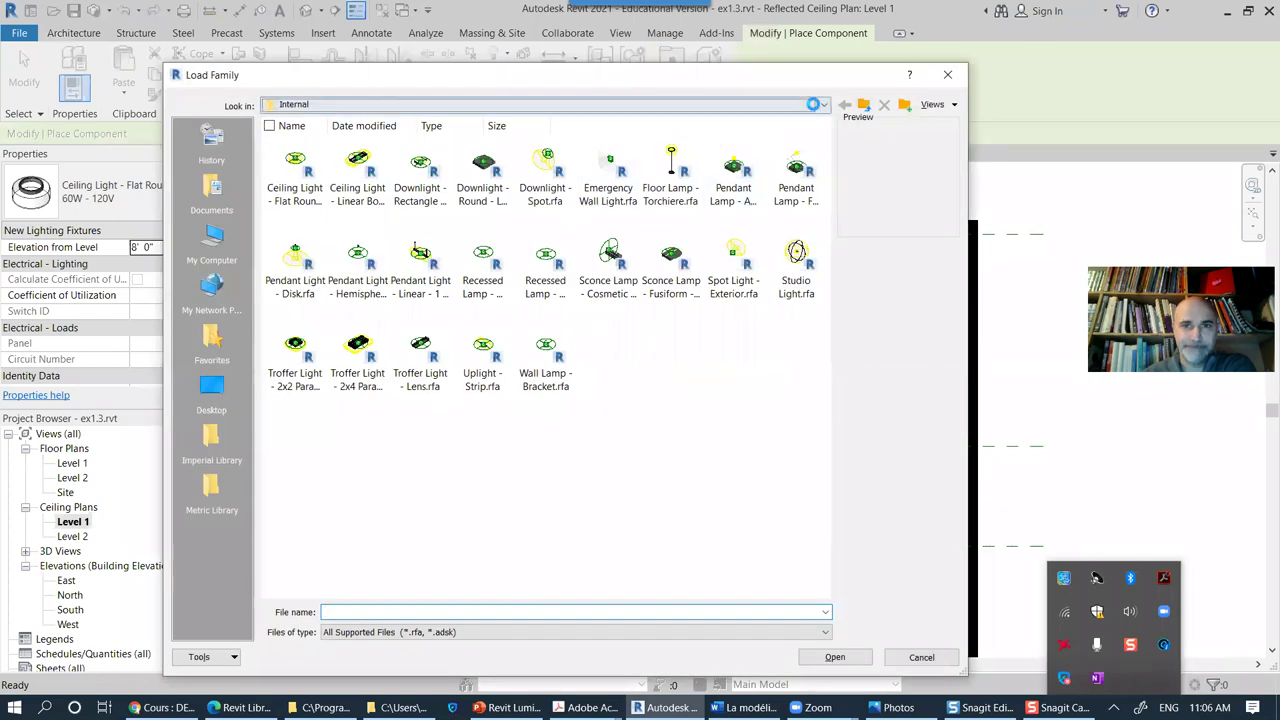
left_click(822, 105)
scroll(388, 238, "up", 3)
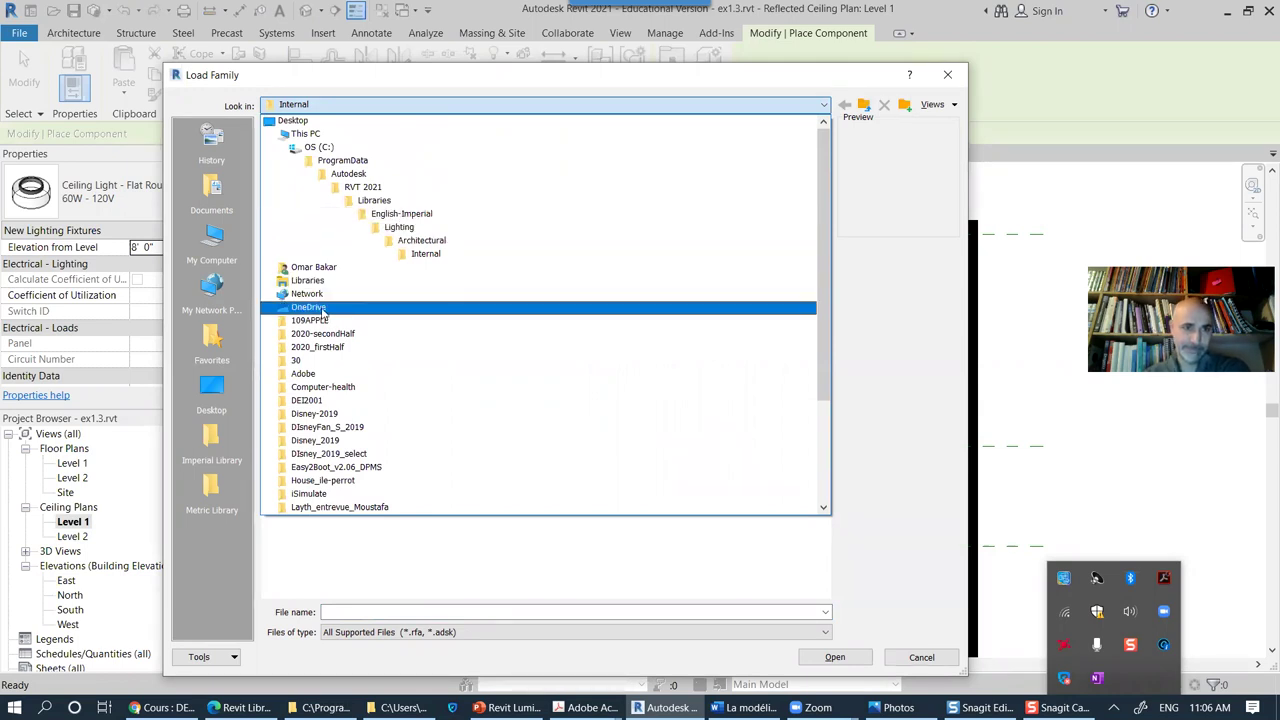
left_click(383, 255)
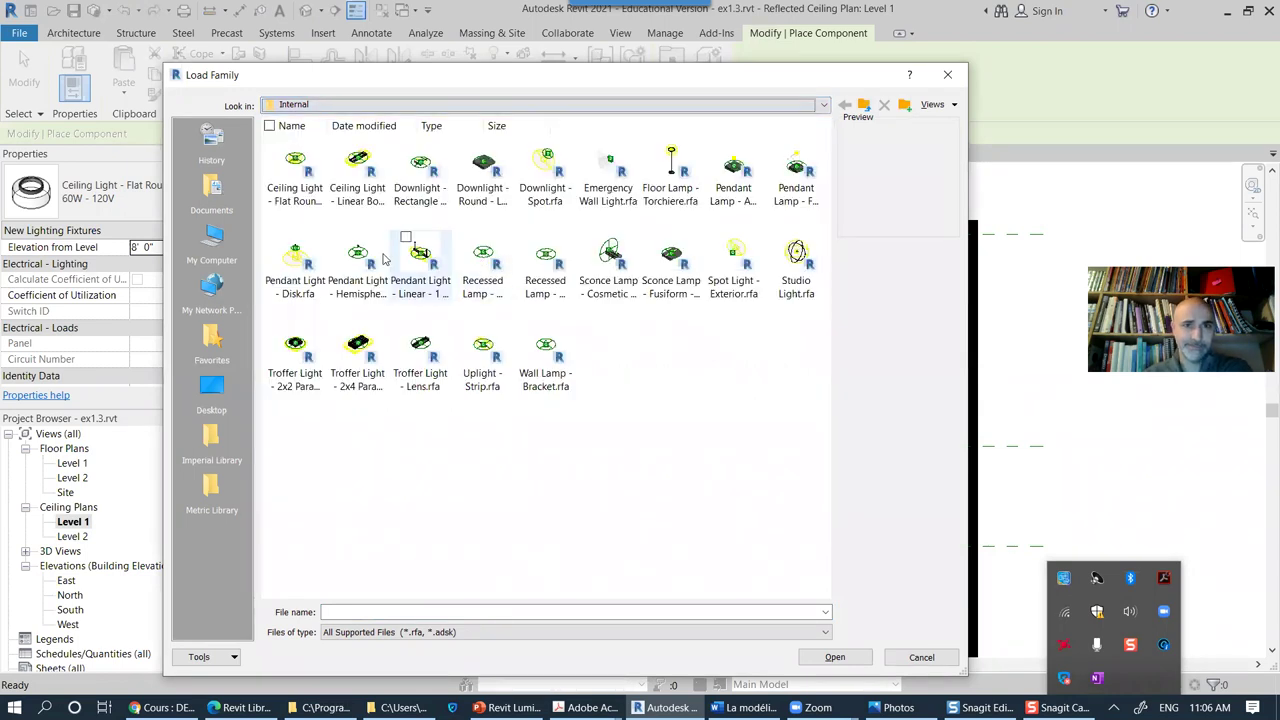
left_click(216, 196)
Step: Load the Workagile .rfa from 04.Teaching > eTeaching > Revit_Librairies > Lighting
double_click(483, 165)
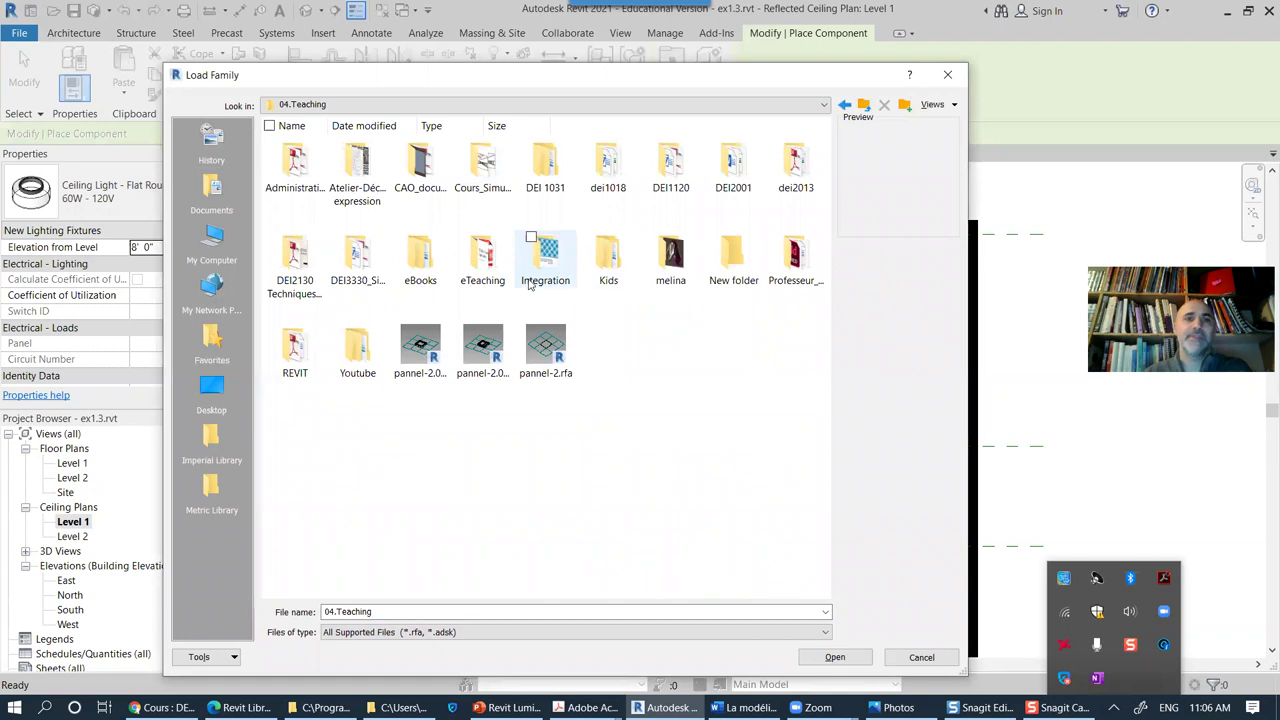
left_click(495, 262)
double_click(495, 262)
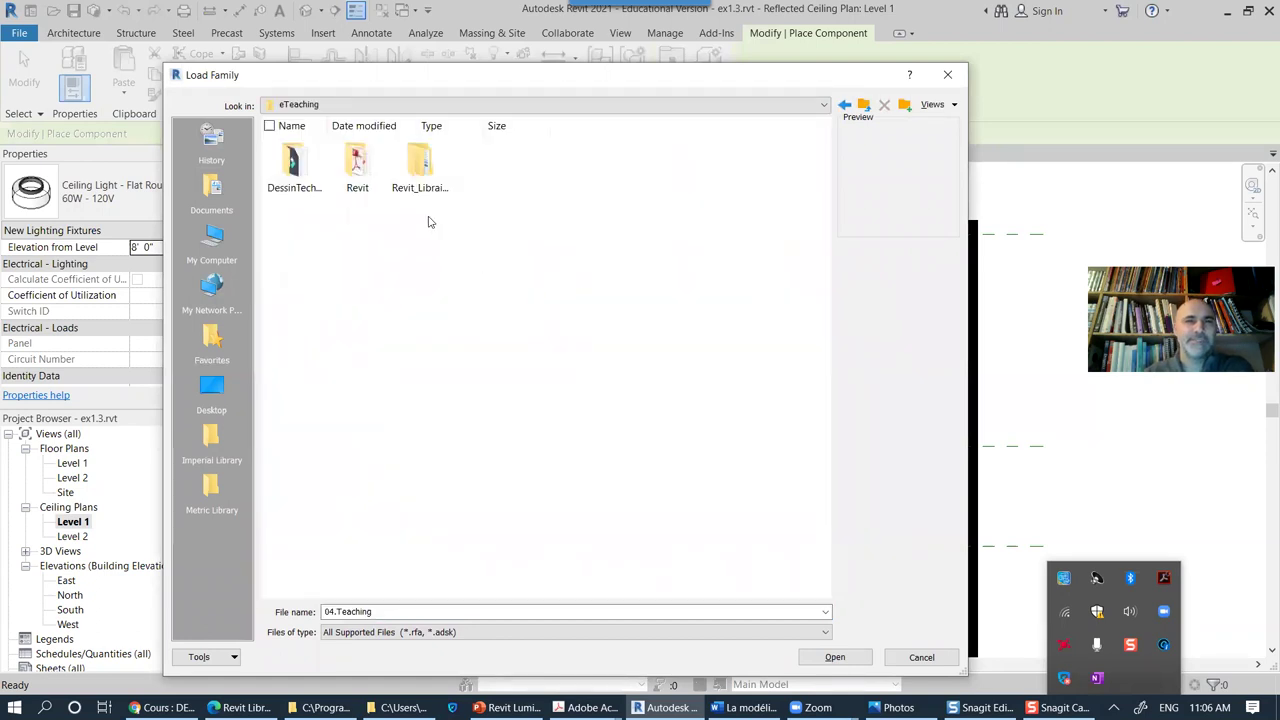
left_click(421, 170)
double_click(421, 170)
double_click(360, 168)
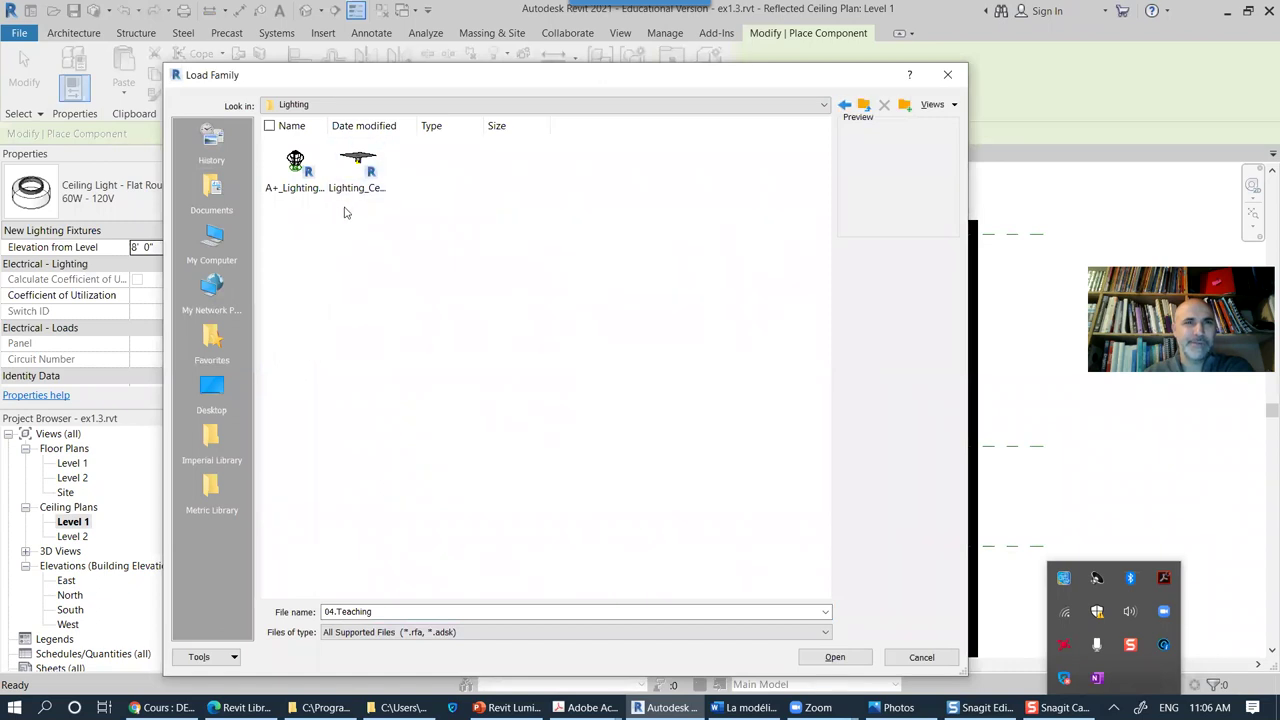
left_click(362, 170)
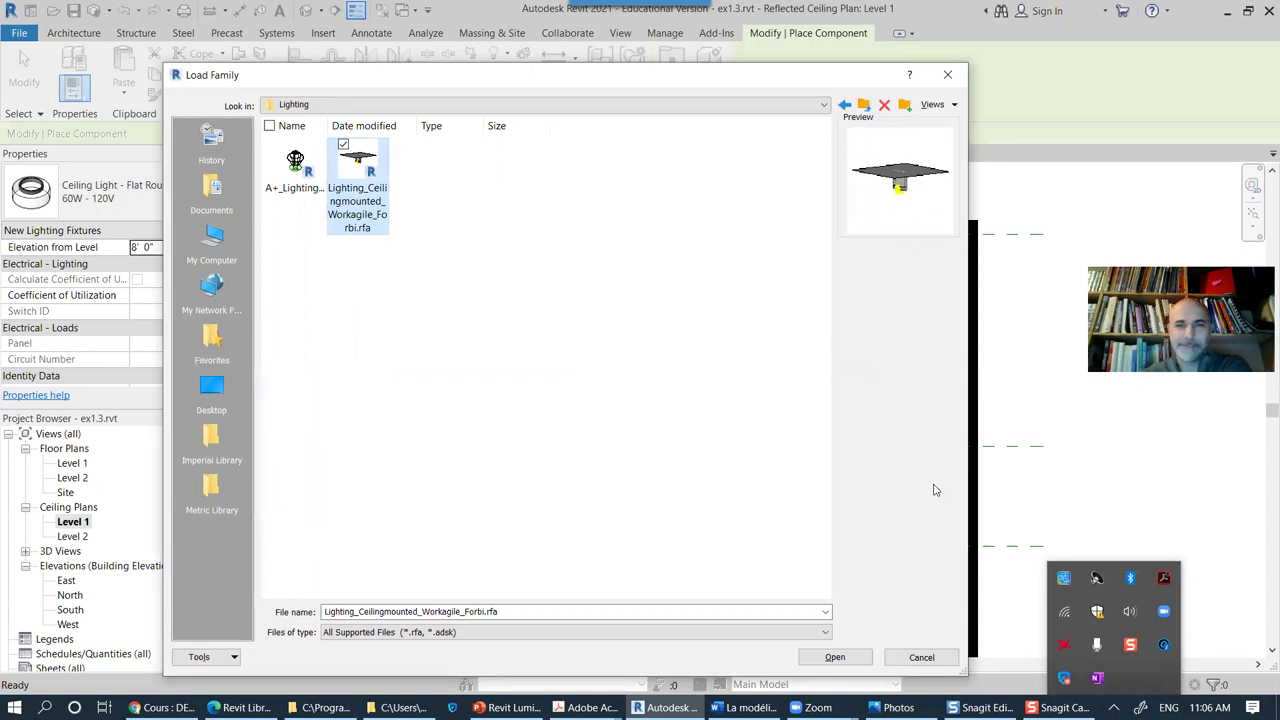
left_click(852, 655)
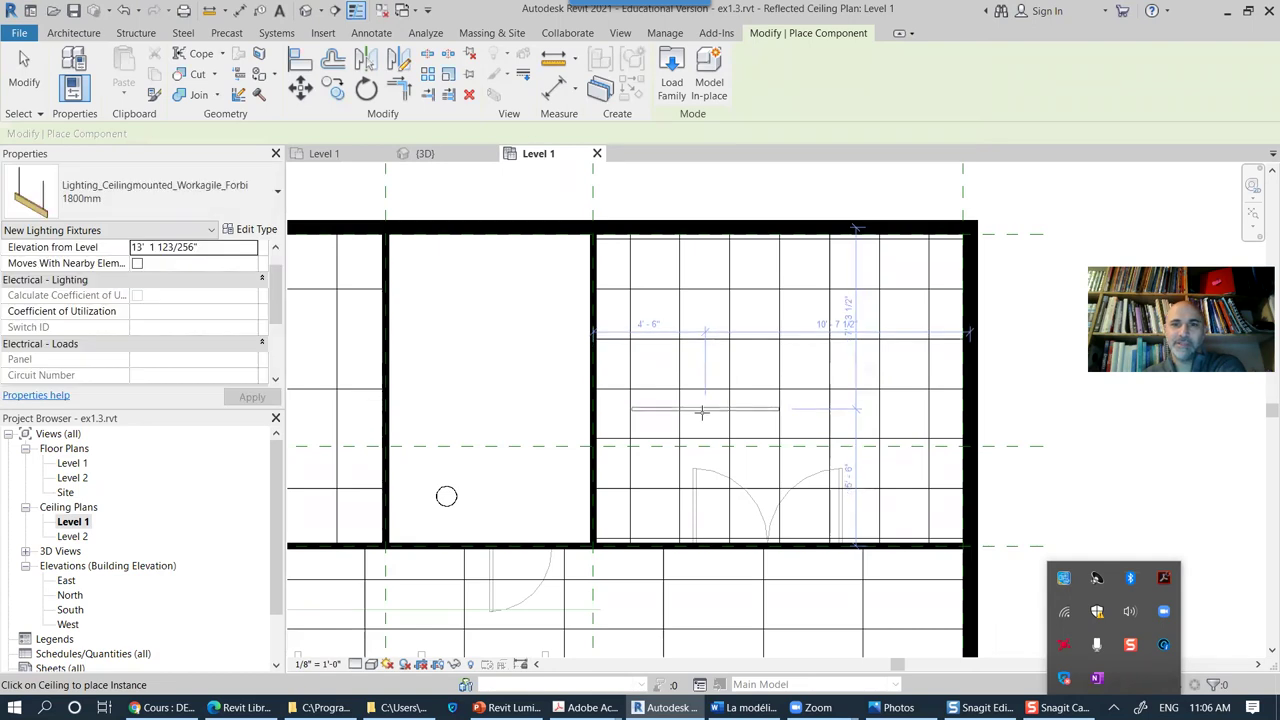
Step: Place one Workagile Forbi 1800mm linear light on the ceiling grid above the double doors
scroll(705, 410, "up", 3)
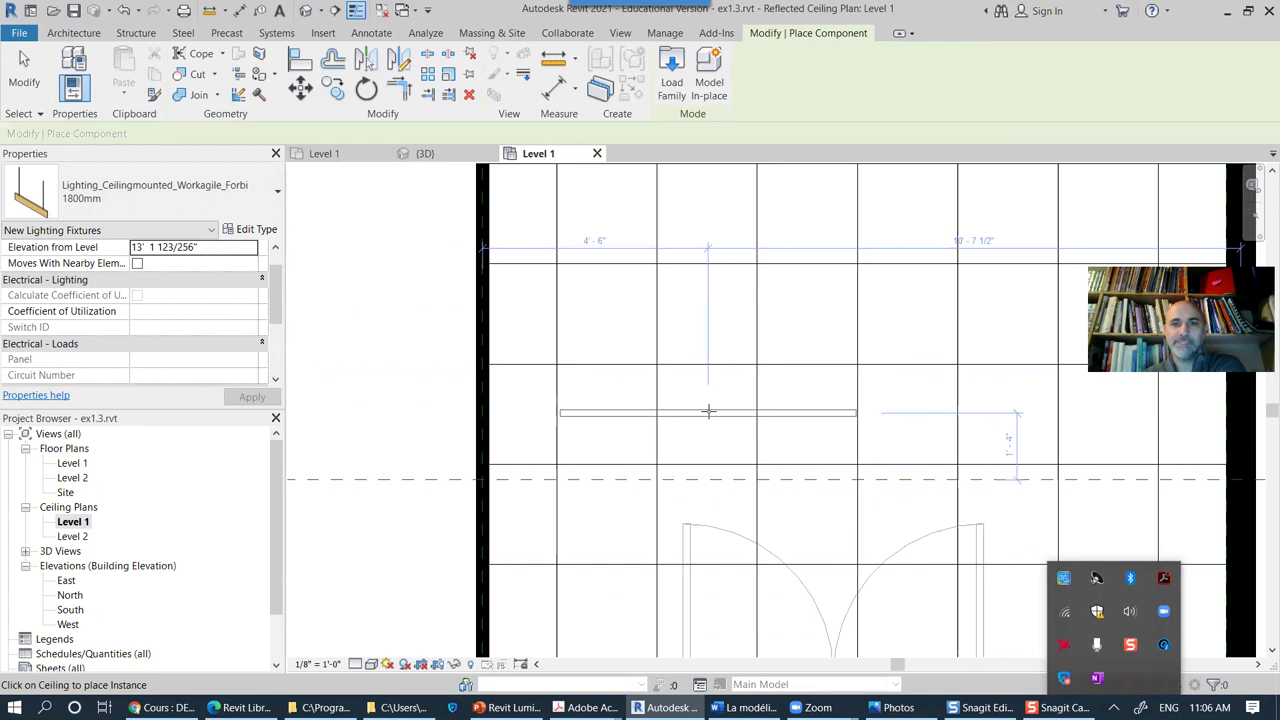
left_click(708, 412)
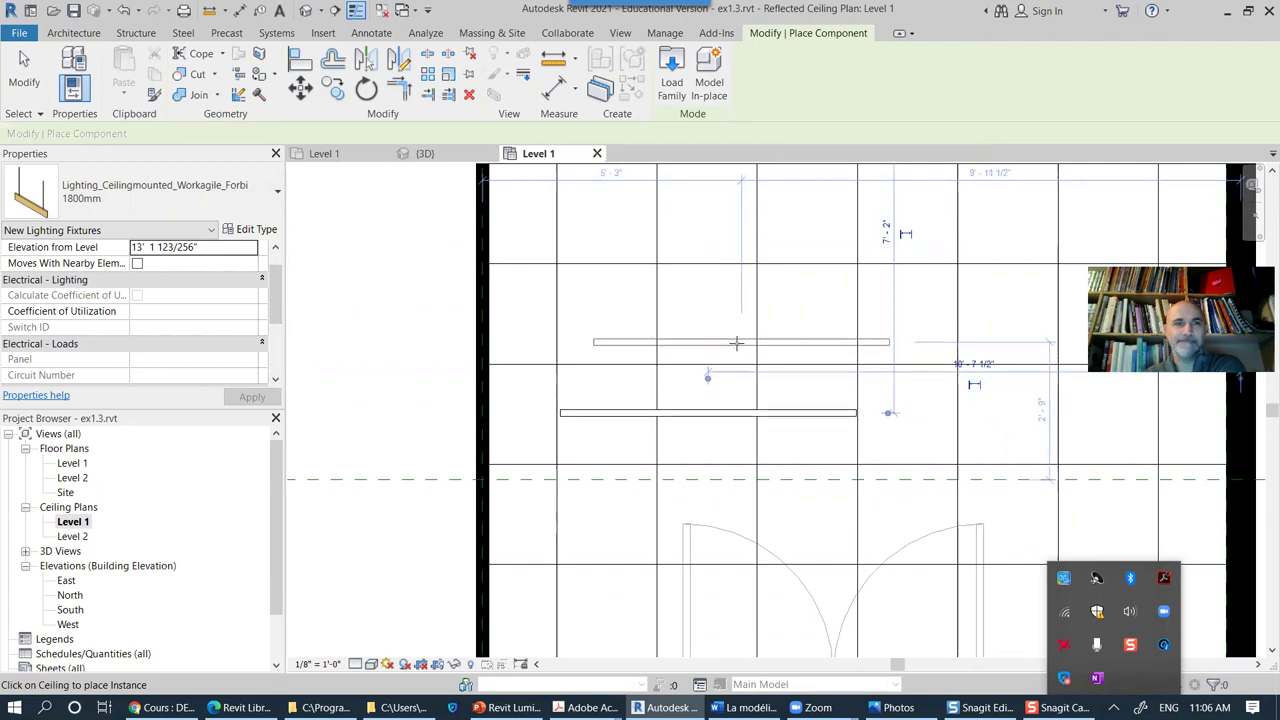
middle_click_drag(709, 294, 607, 311)
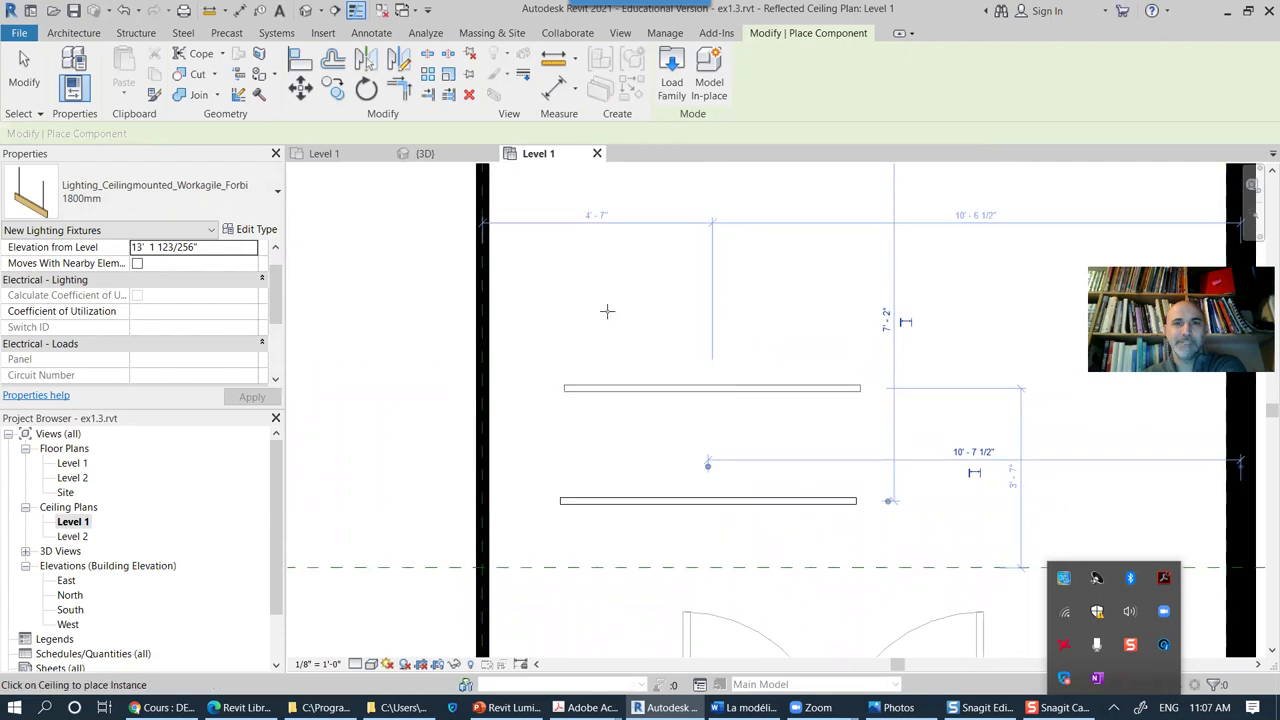
Step: Stop placing fixtures and open the Level 1 floor plan
key("Escape")
key("Escape")
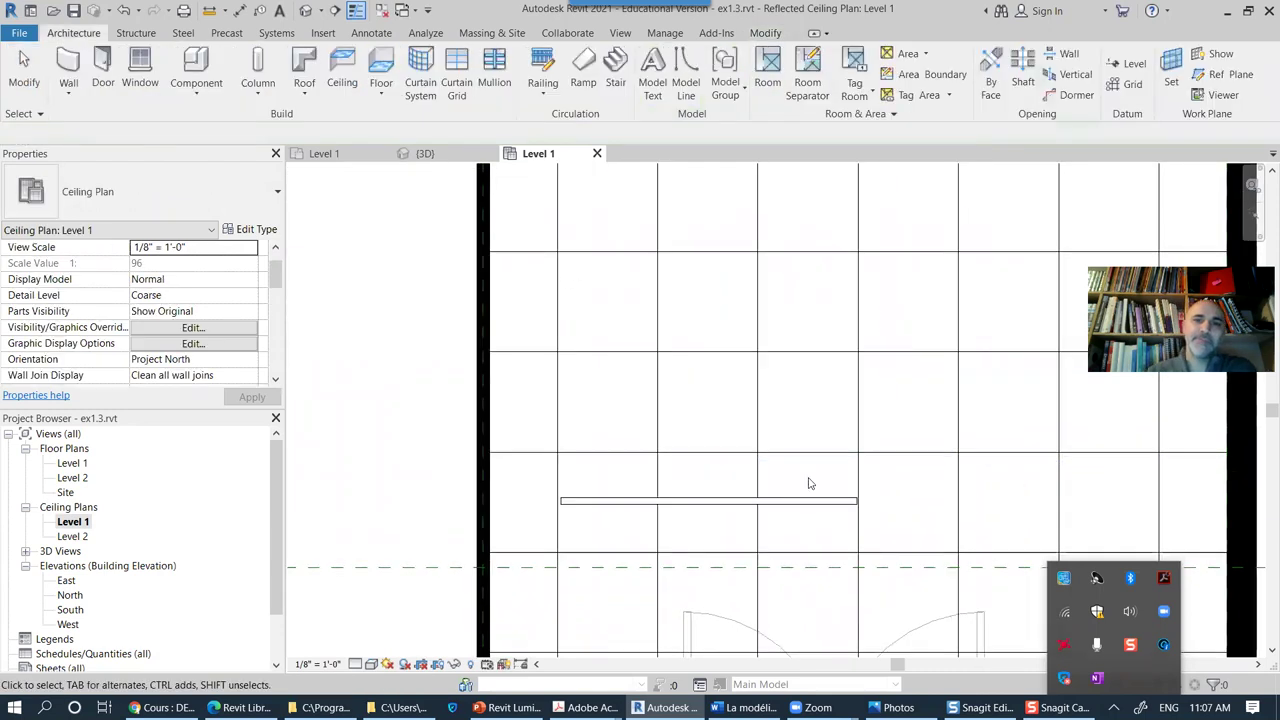
scroll(796, 484, "down", 2)
scroll(796, 484, "down", 1)
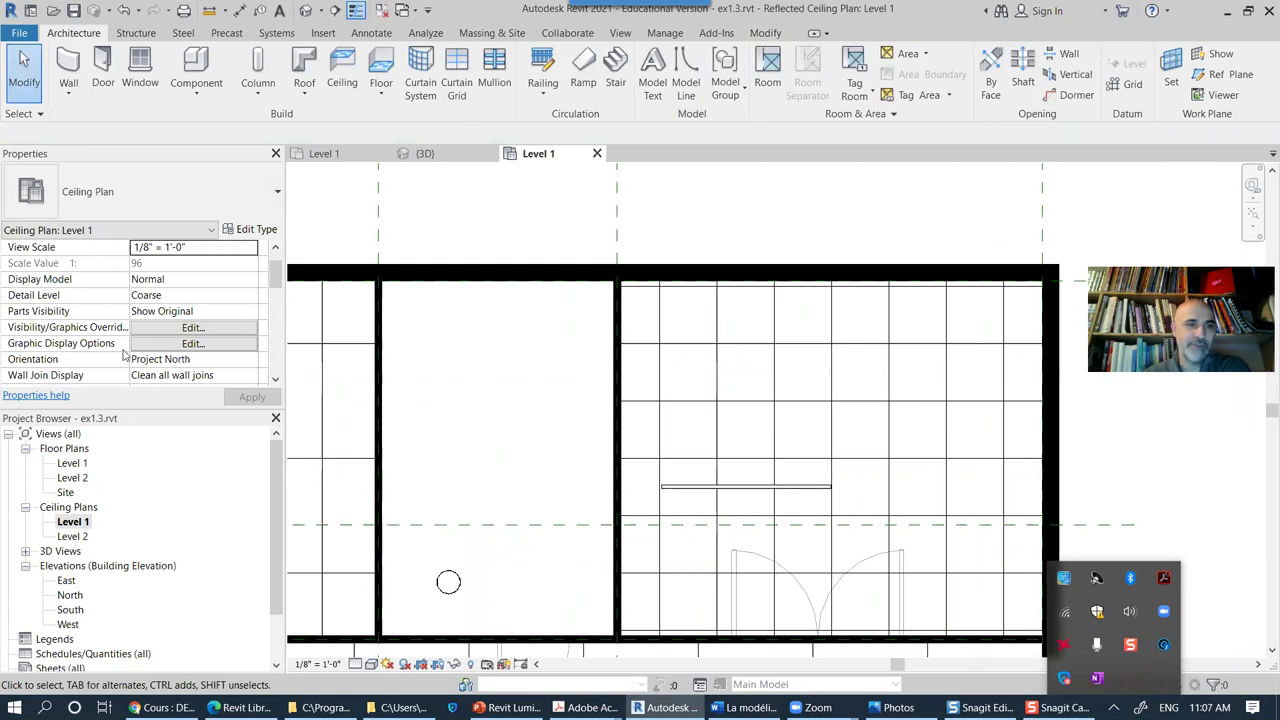
left_click(621, 34)
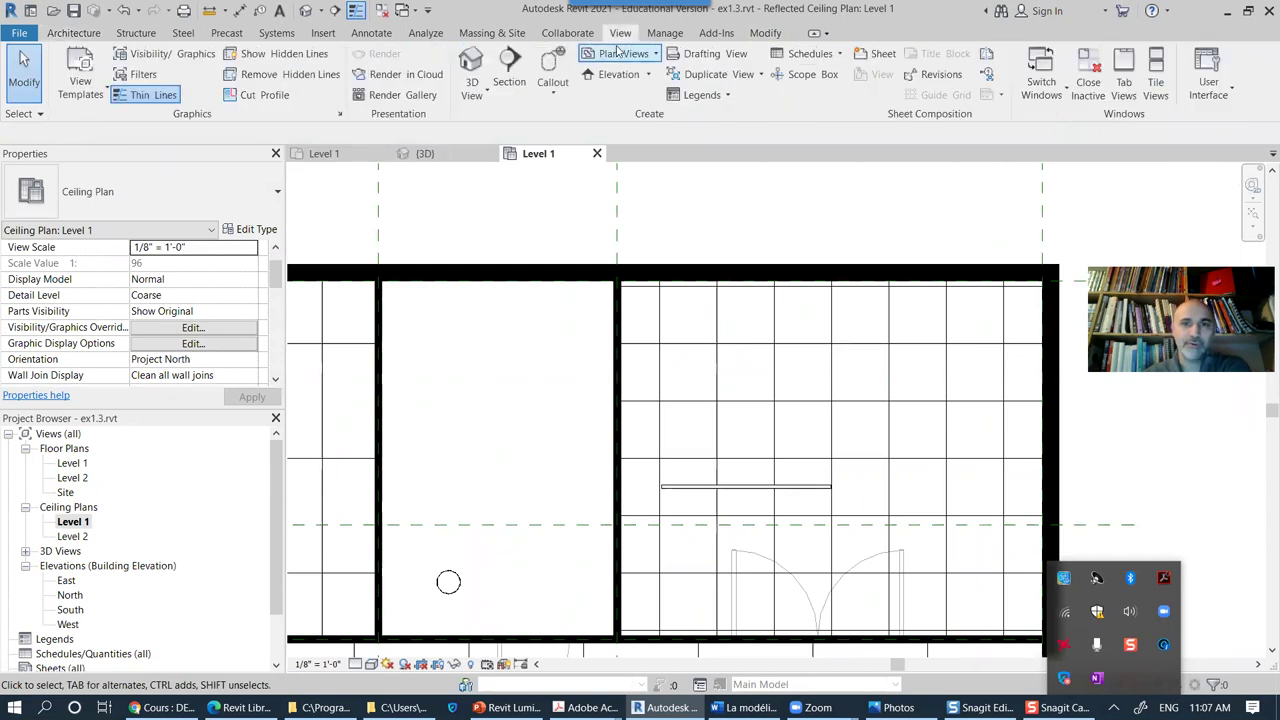
double_click(72, 464)
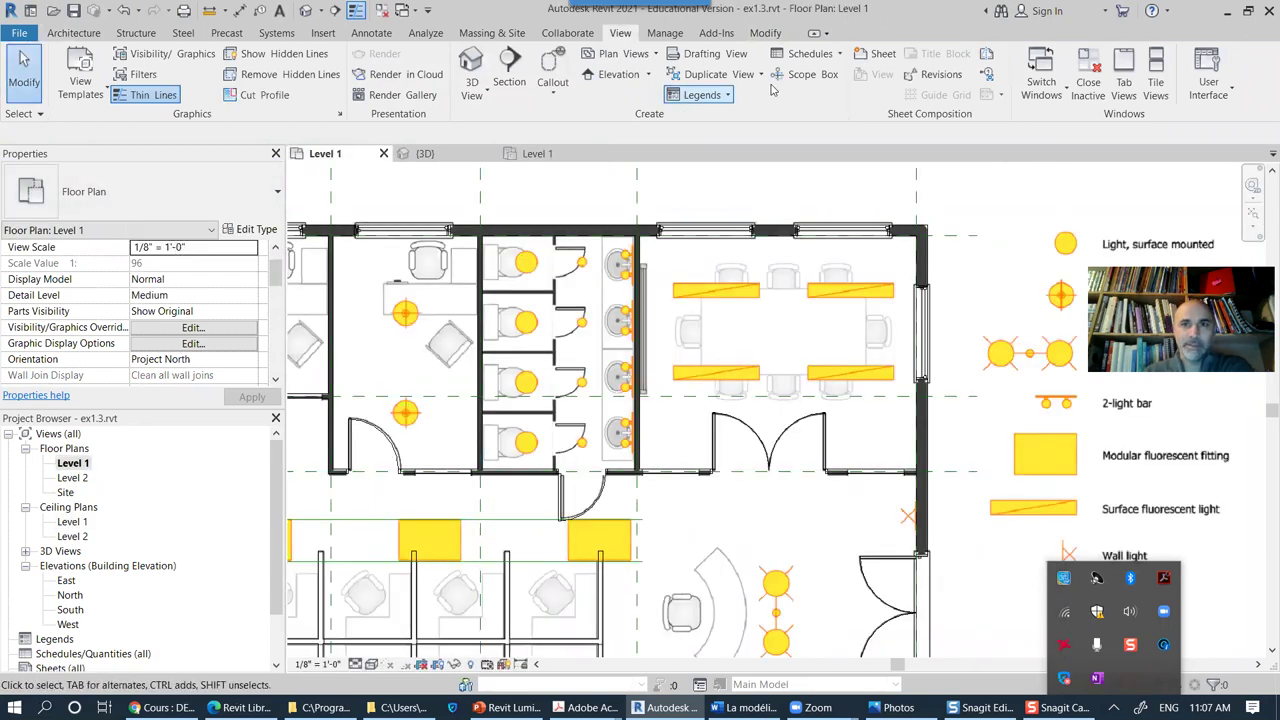
Step: Create camera view 3D View 1 with its eye in the conference room, aimed at the doors
left_click(472, 96)
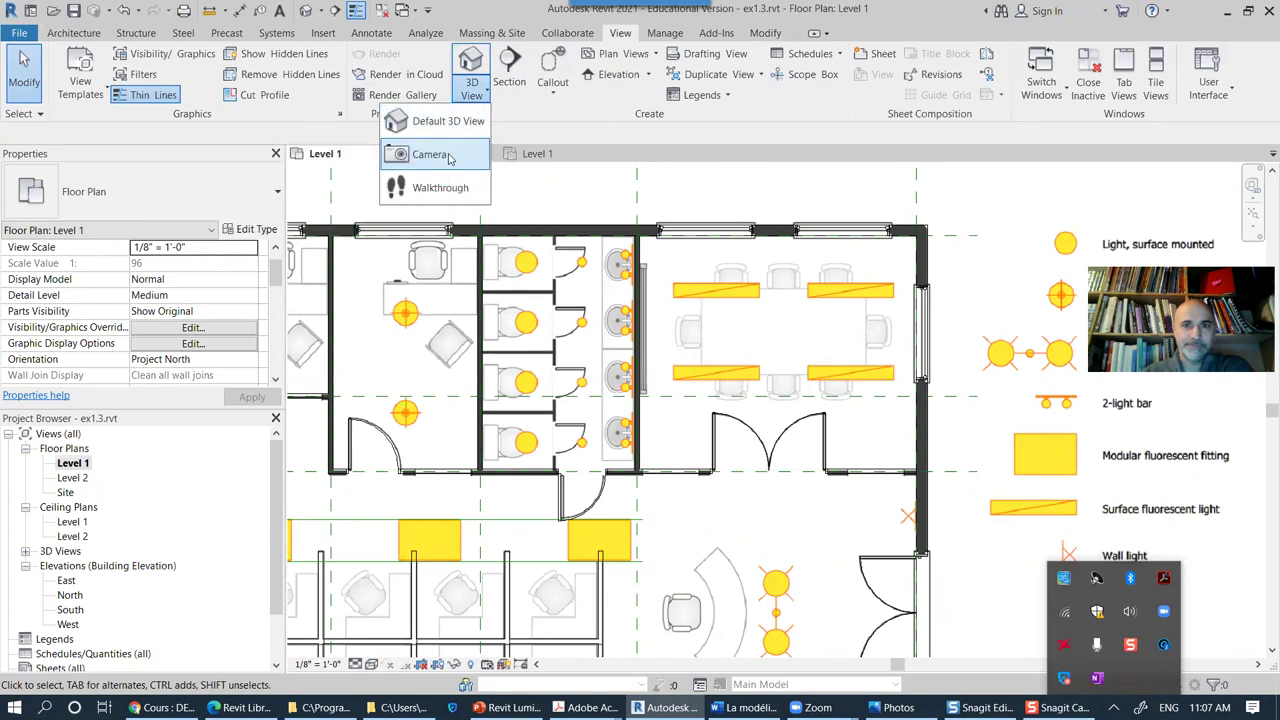
left_click(430, 158)
left_click(902, 248)
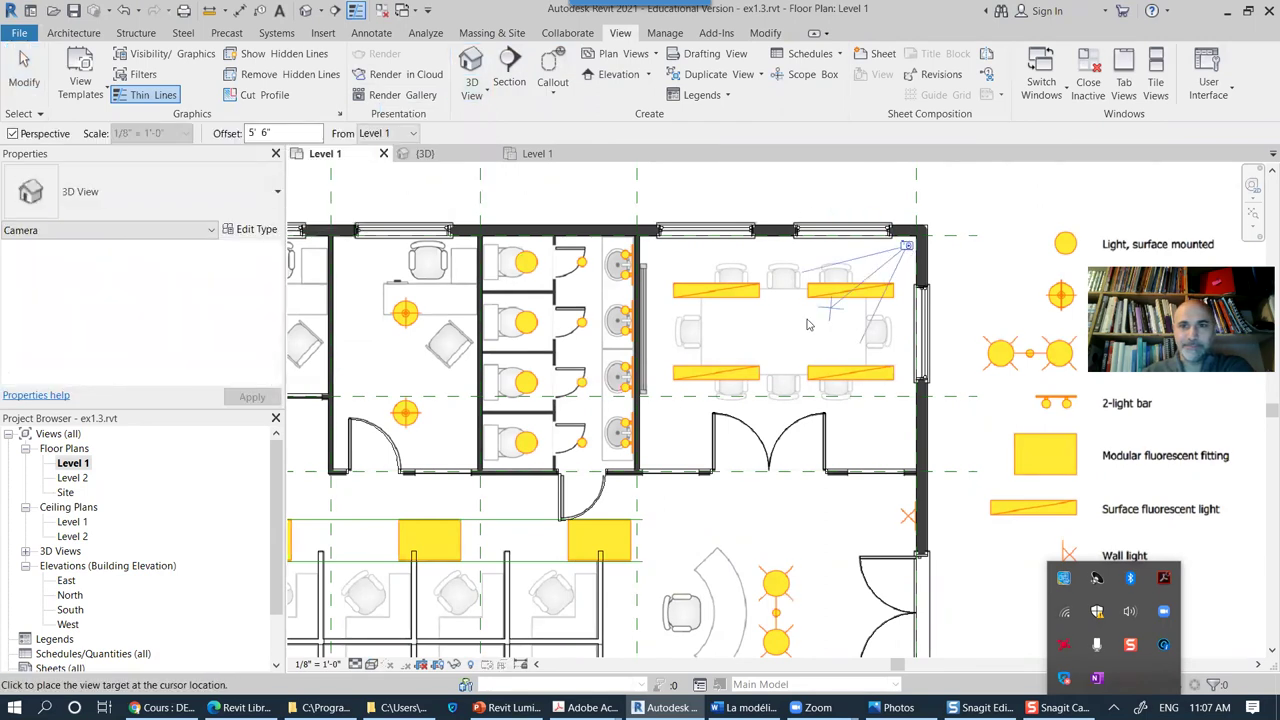
left_click(764, 372)
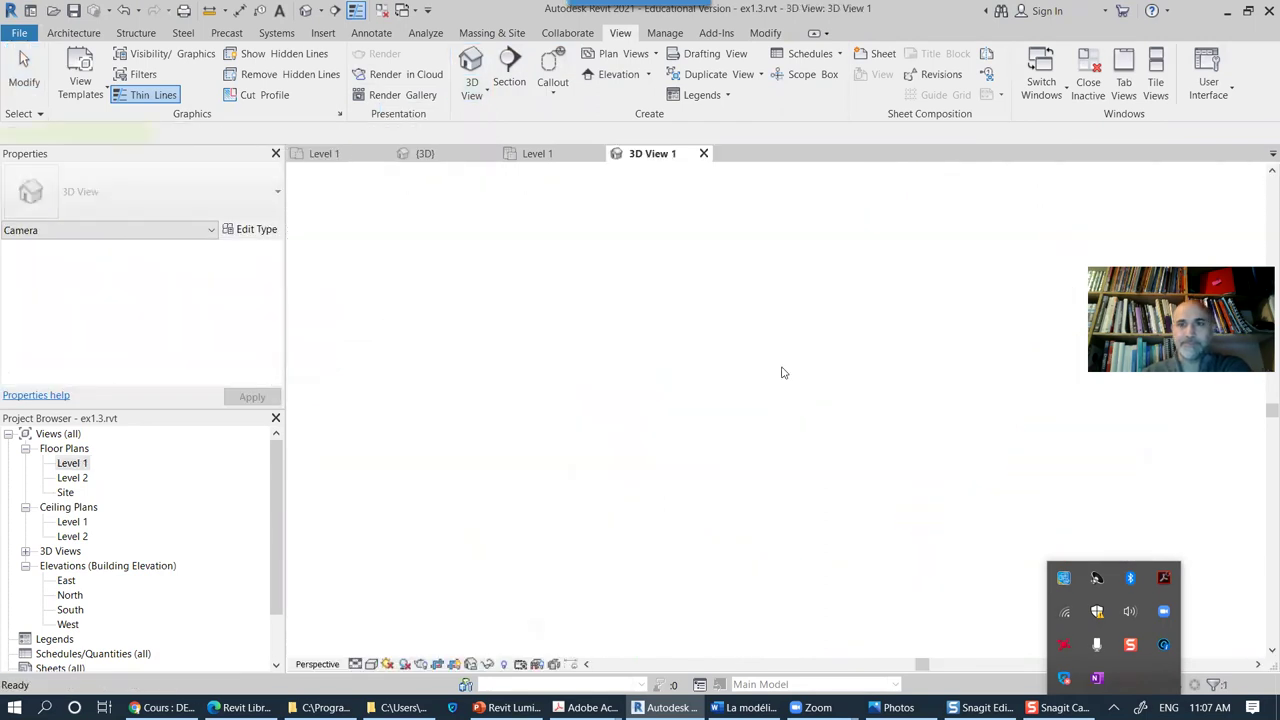
scroll(806, 451, "down", 2)
Step: Enlarge the 3D View 1 crop region on all sides to show ceiling, doors and floor
middle_click_drag(806, 451, 688, 402)
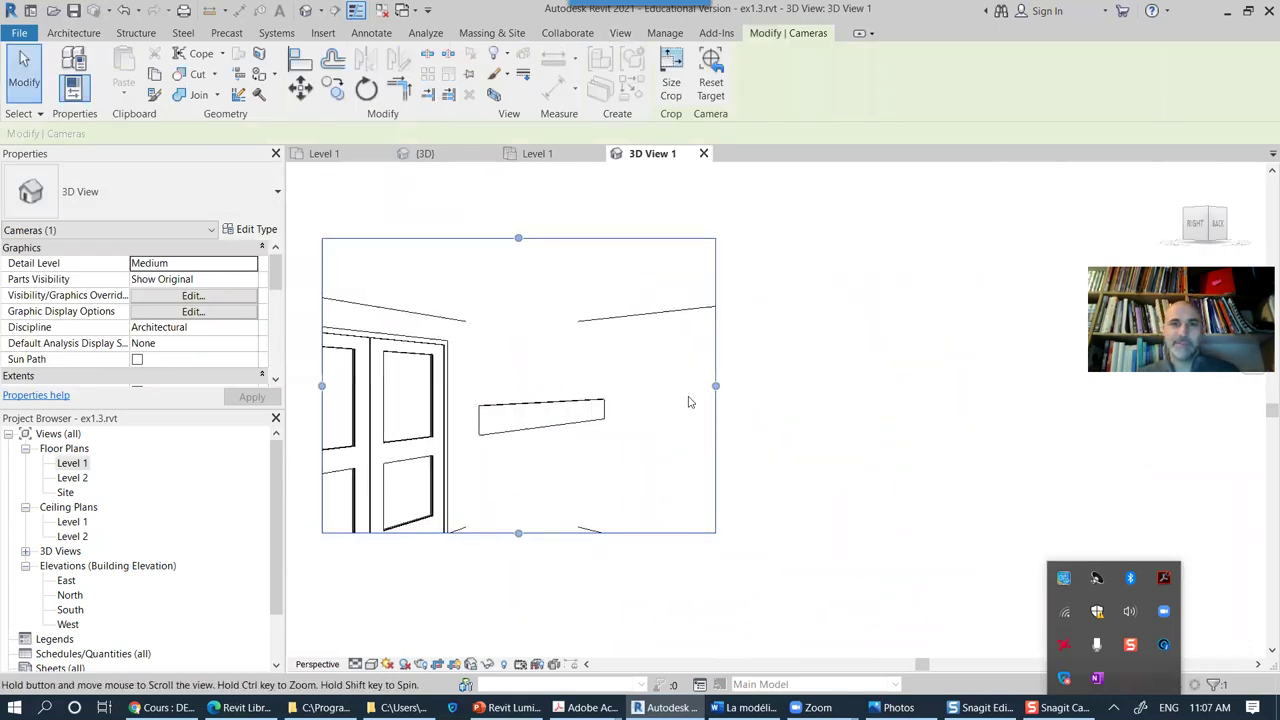
left_click_drag(716, 386, 938, 385)
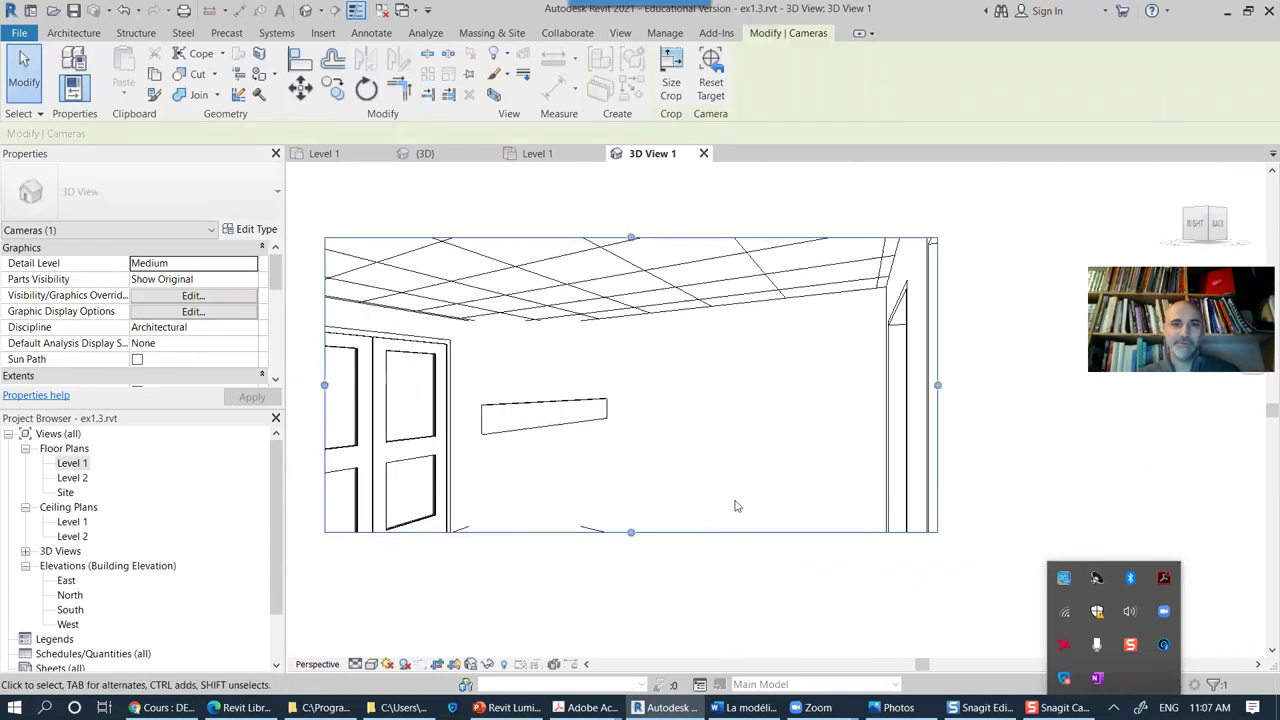
left_click_drag(601, 533, 690, 645)
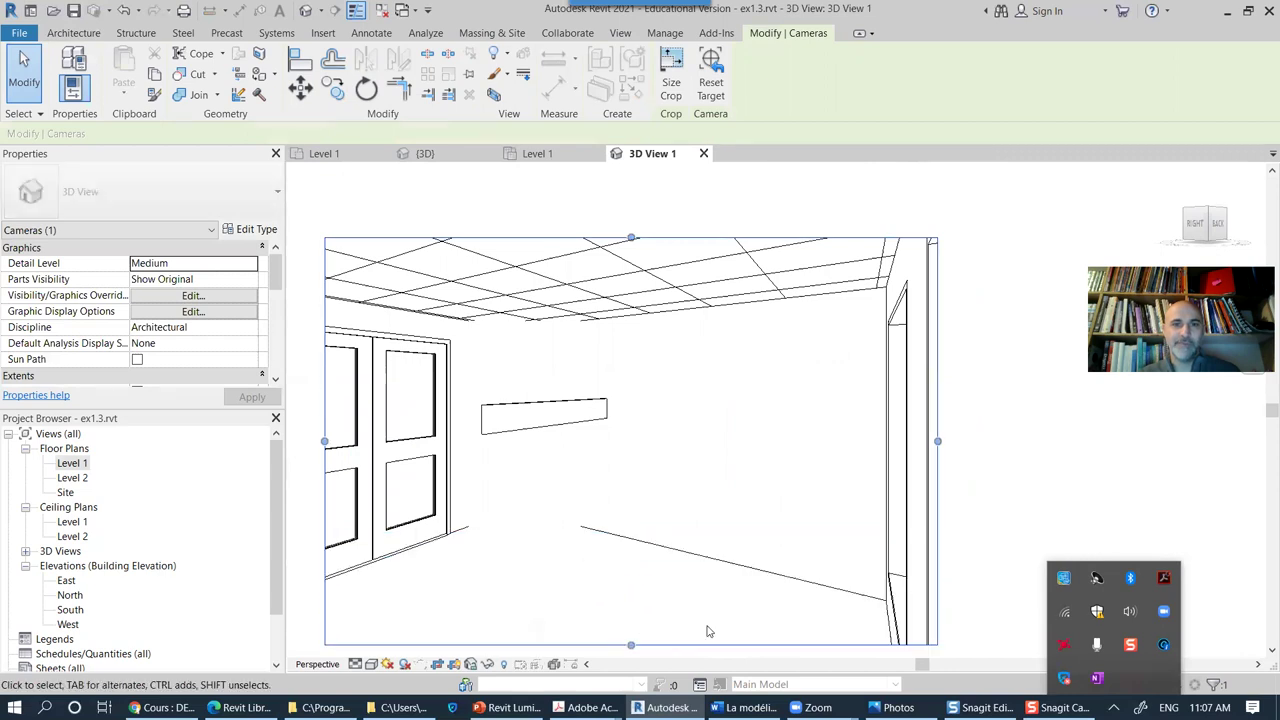
left_click_drag(629, 308, 629, 190)
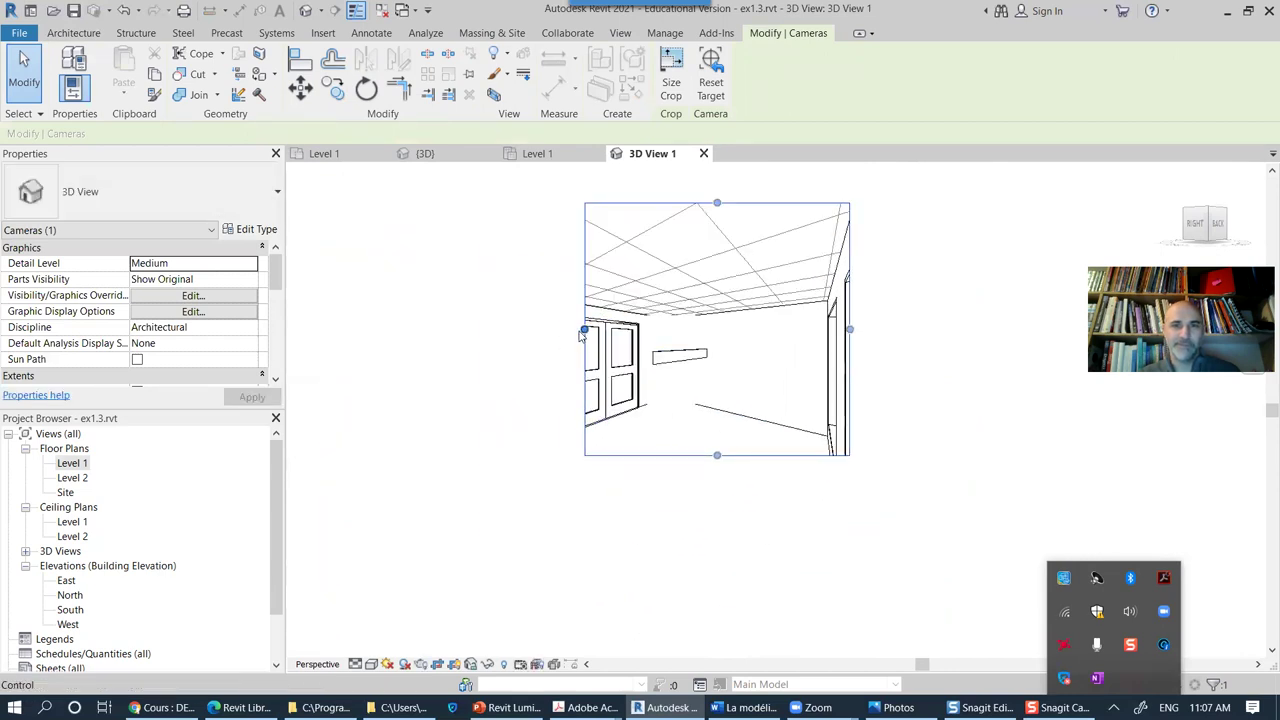
left_click_drag(561, 330, 486, 330)
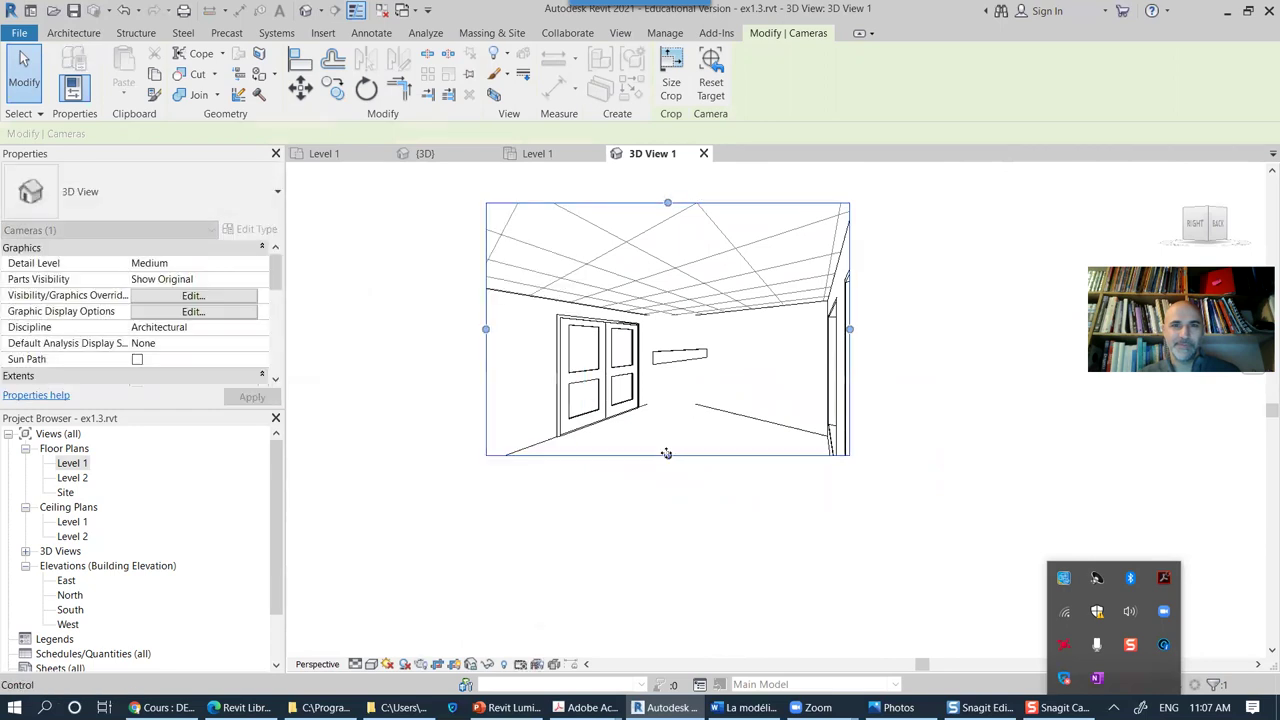
left_click_drag(667, 455, 706, 515)
left_click(695, 358)
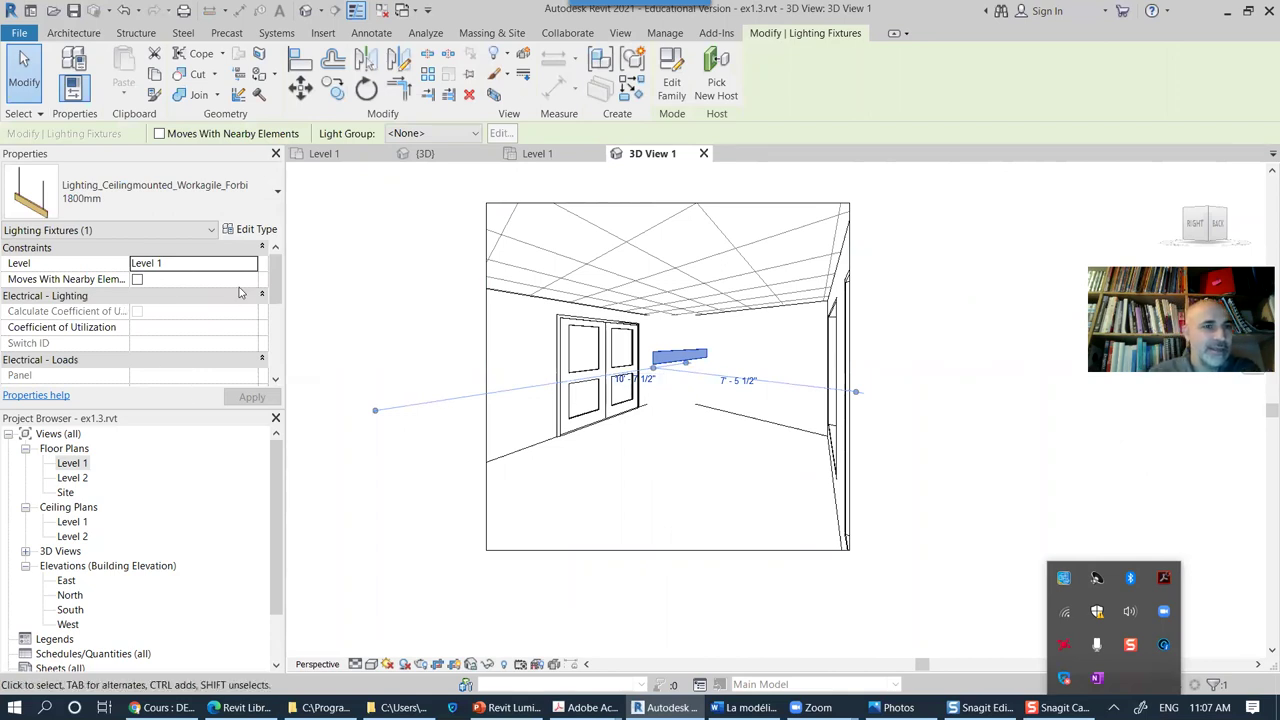
mouse_move(276, 280)
left_mouse_down()
mouse_move(279, 354)
mouse_move(279, 262)
left_mouse_up()
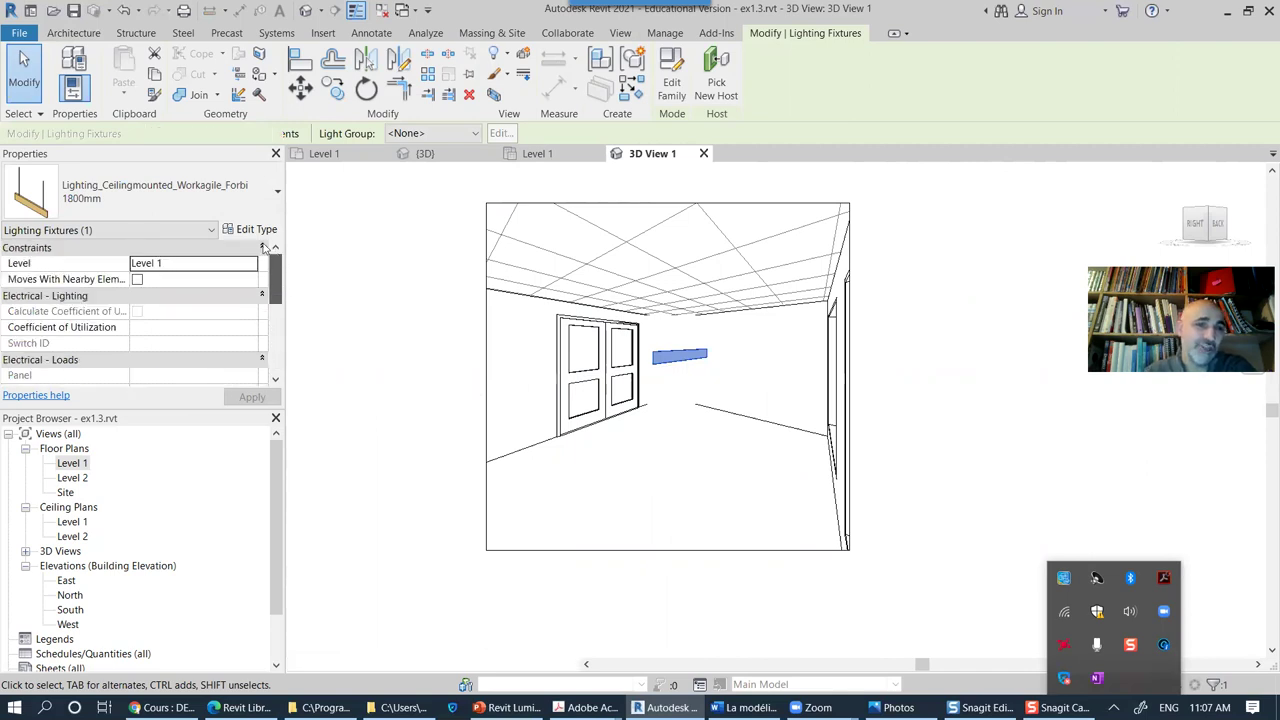
left_click(256, 230)
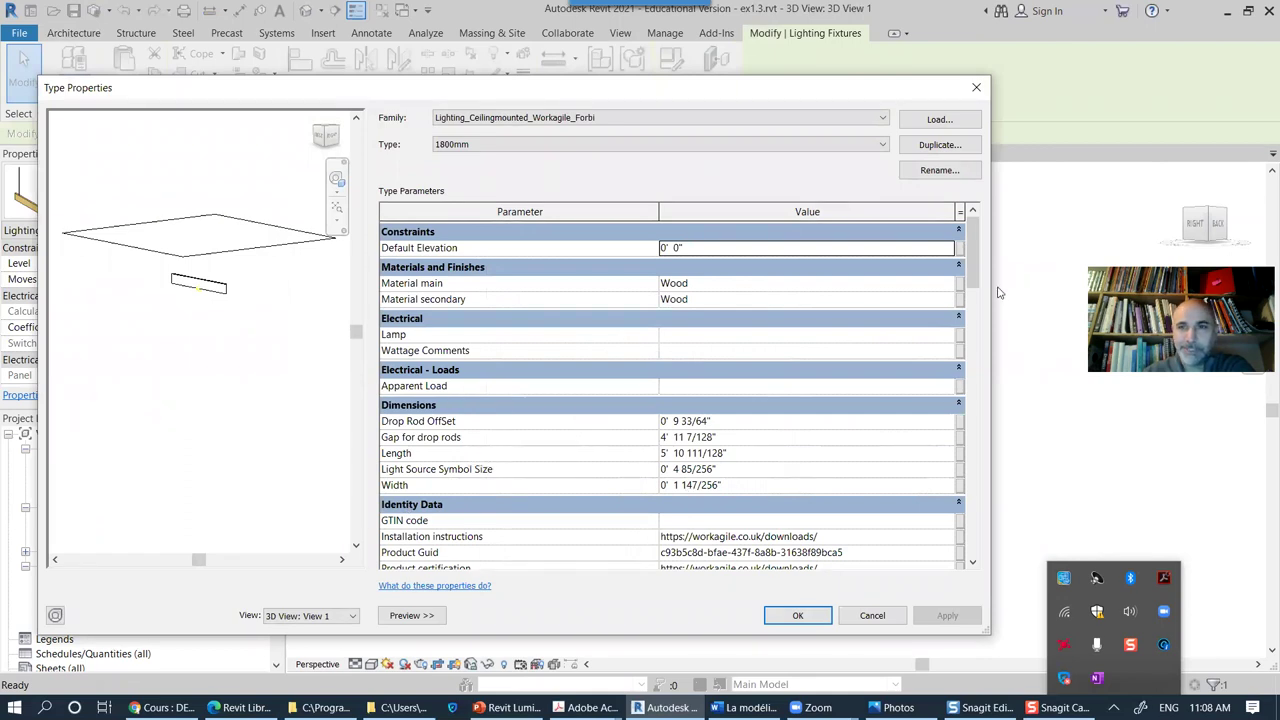
left_click_drag(981, 277, 986, 467)
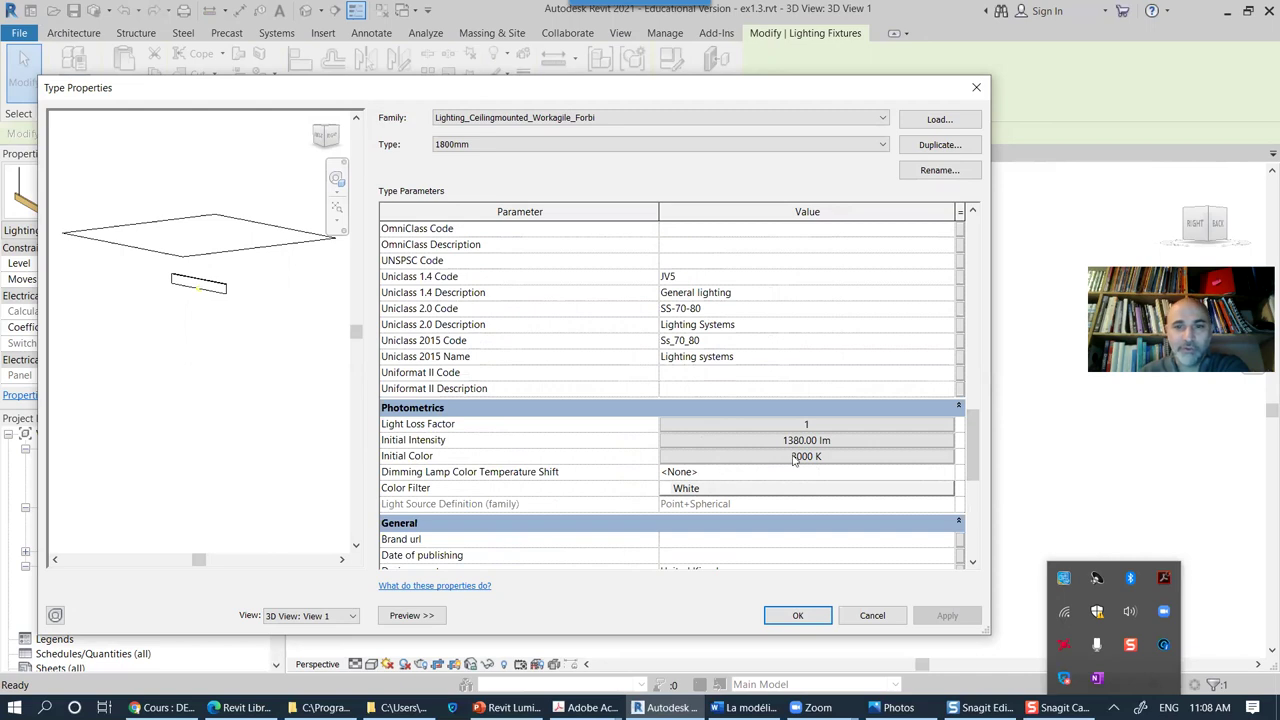
left_click_drag(966, 410, 981, 521)
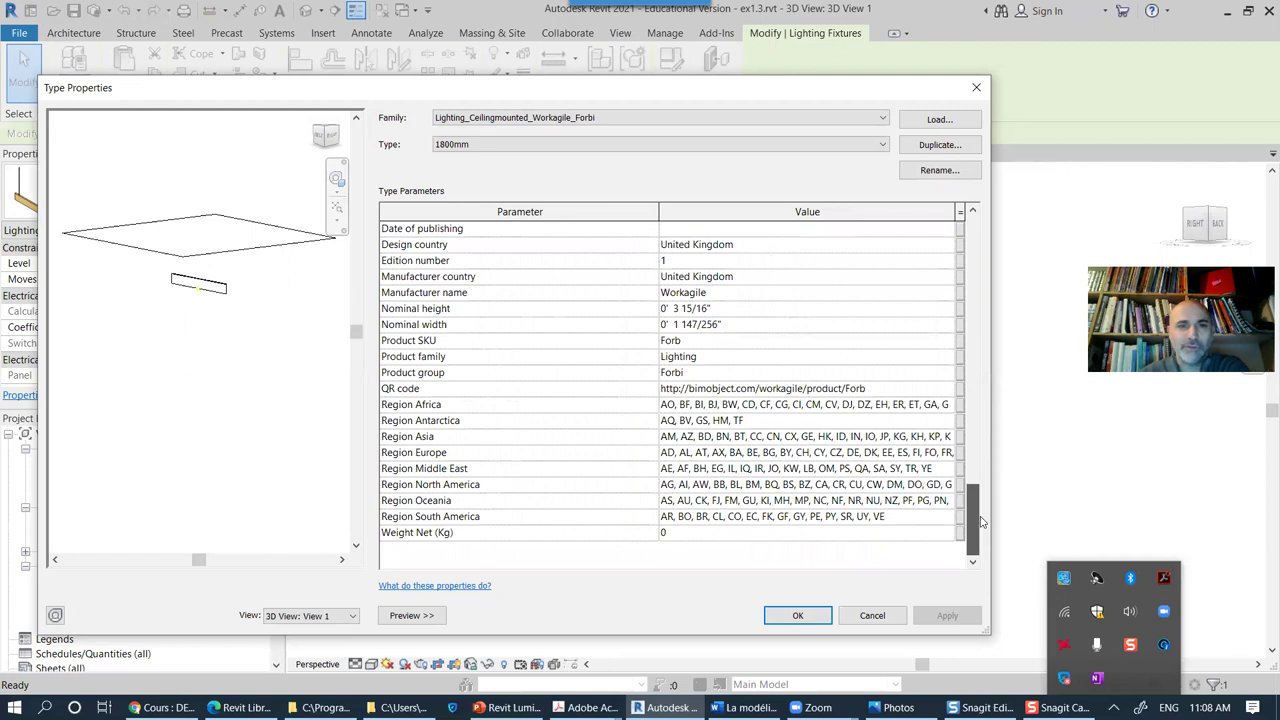
left_click_drag(981, 521, 998, 226)
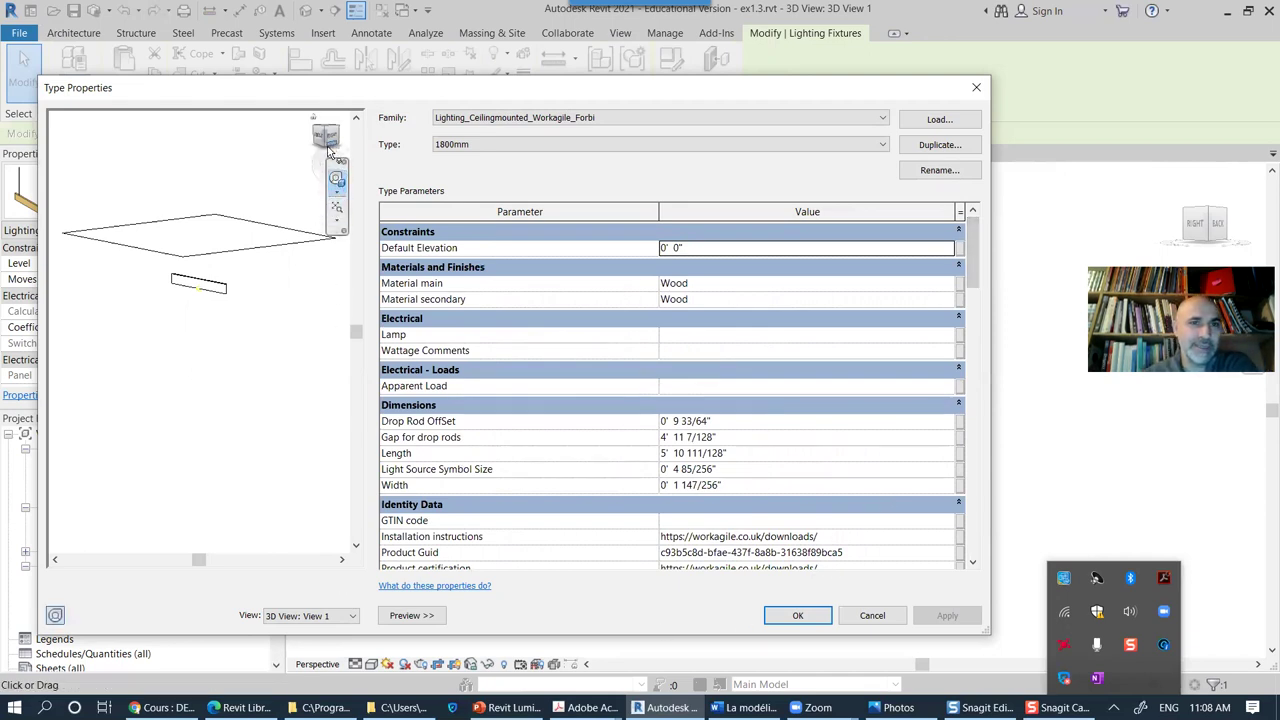
mouse_move(328, 138)
left_mouse_down()
mouse_move(277, 531)
mouse_move(210, 540)
mouse_move(200, 137)
mouse_move(246, 523)
mouse_move(314, 526)
mouse_move(285, 518)
left_mouse_up()
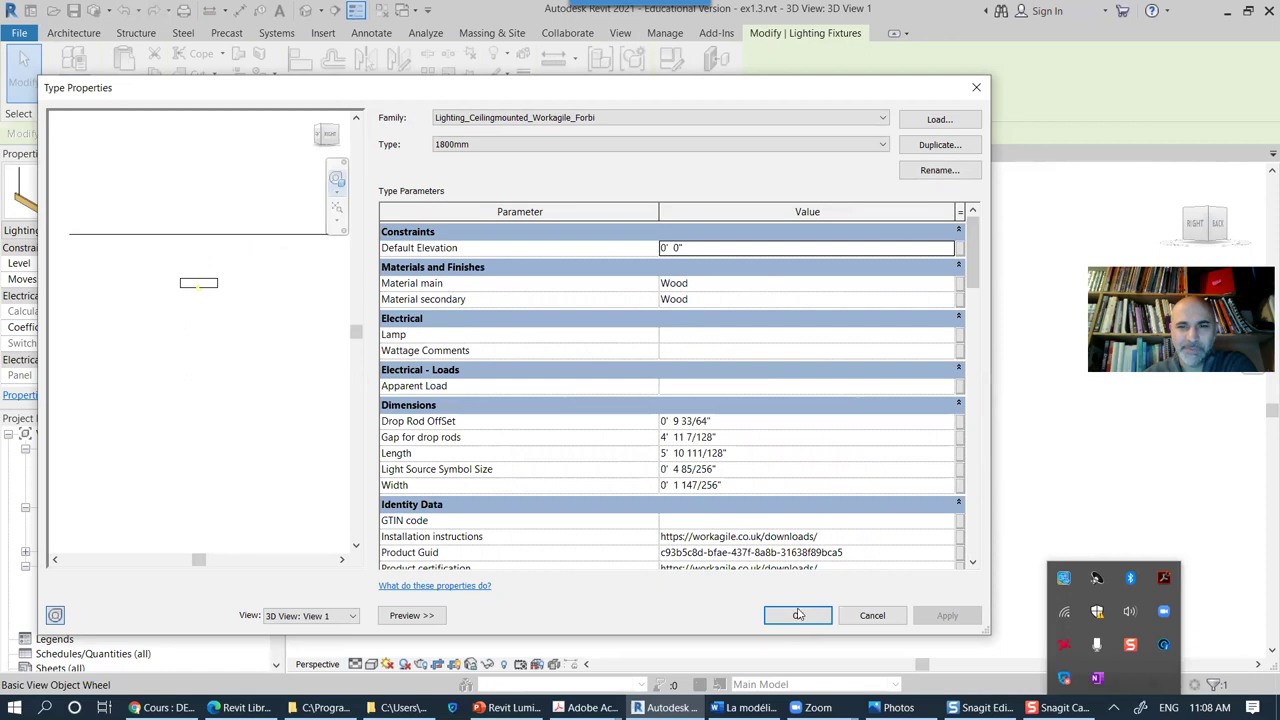
left_click(798, 615)
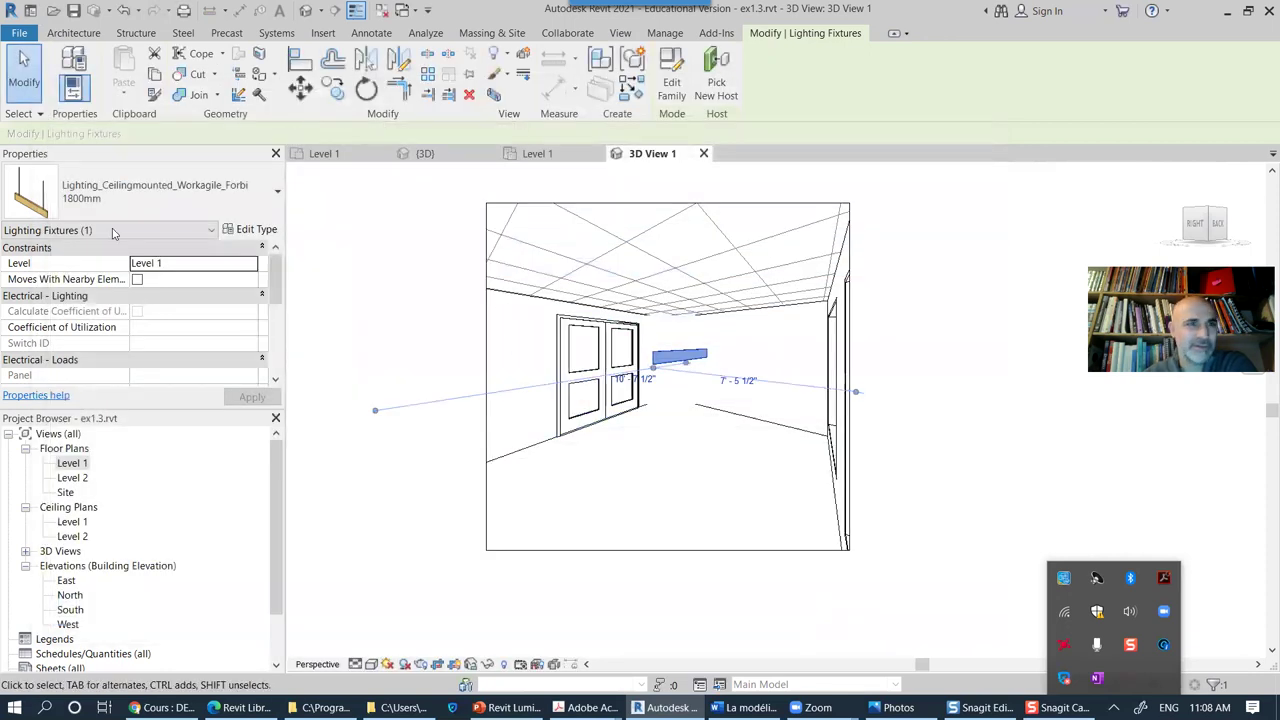
mouse_move(276, 278)
left_mouse_down()
mouse_move(282, 340)
mouse_move(275, 272)
left_mouse_up()
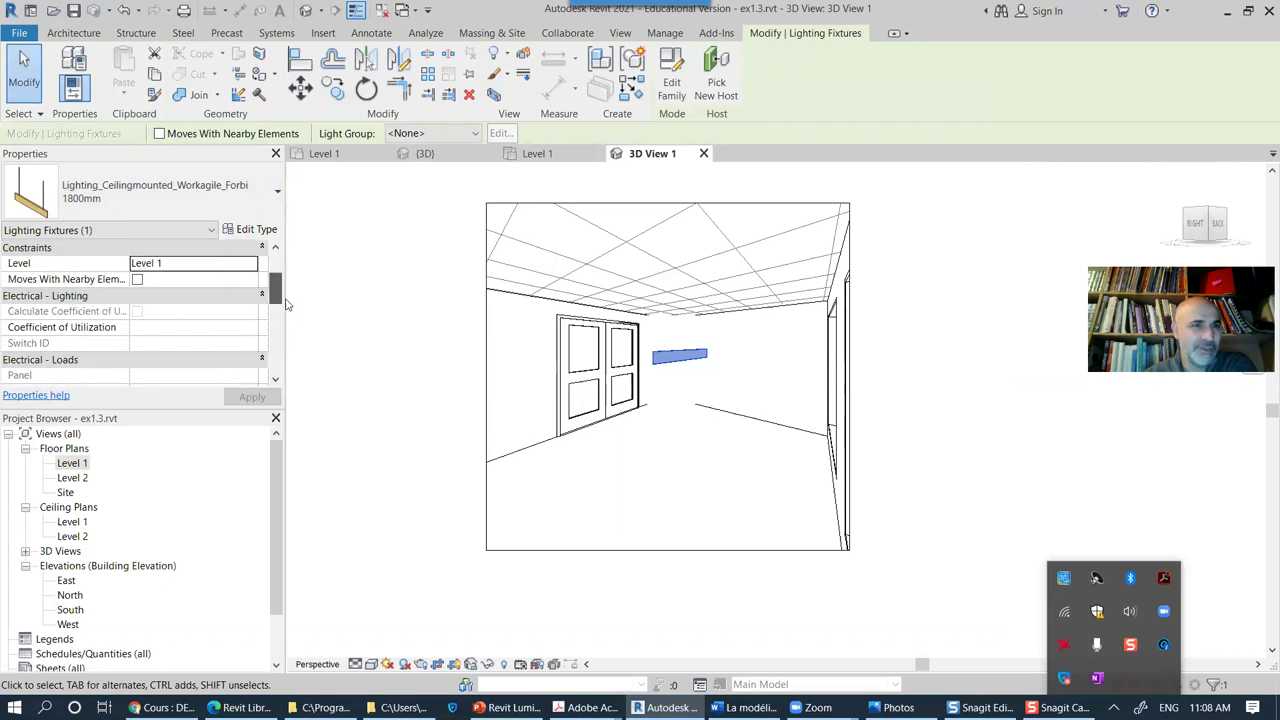
scroll(272, 330, "down", 4)
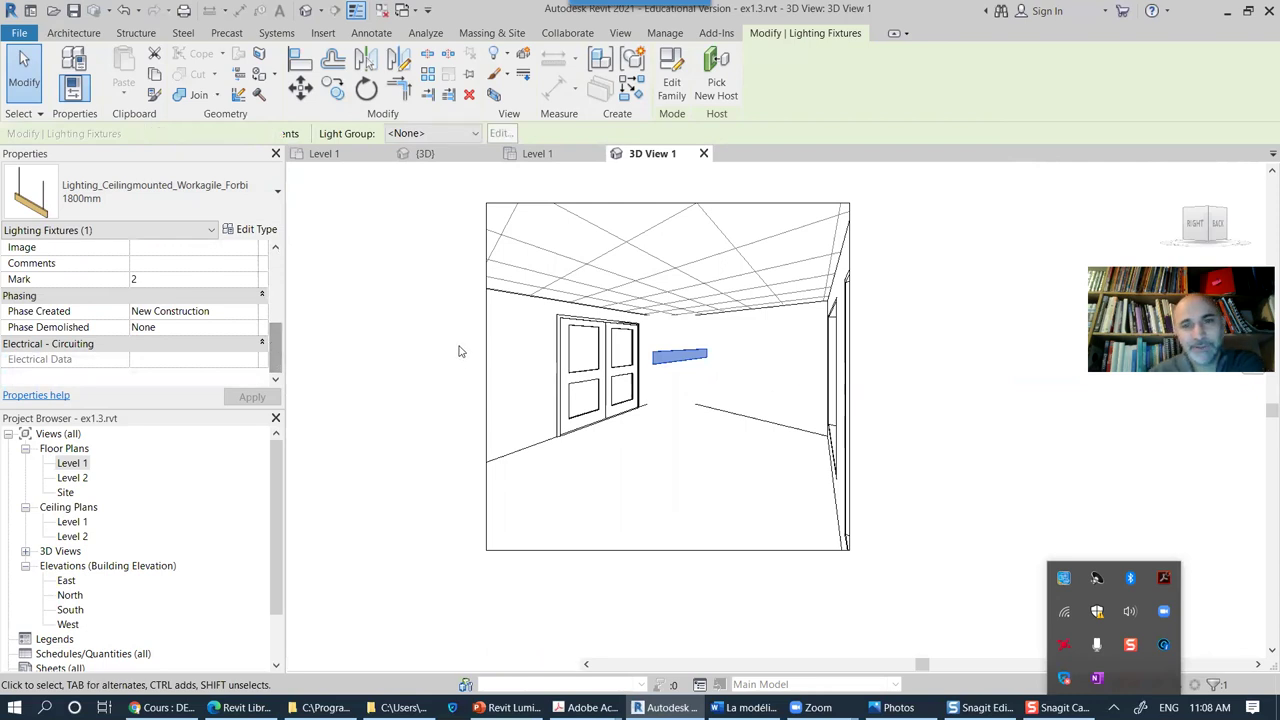
scroll(686, 435, "up", 3)
scroll(684, 432, "down", 2)
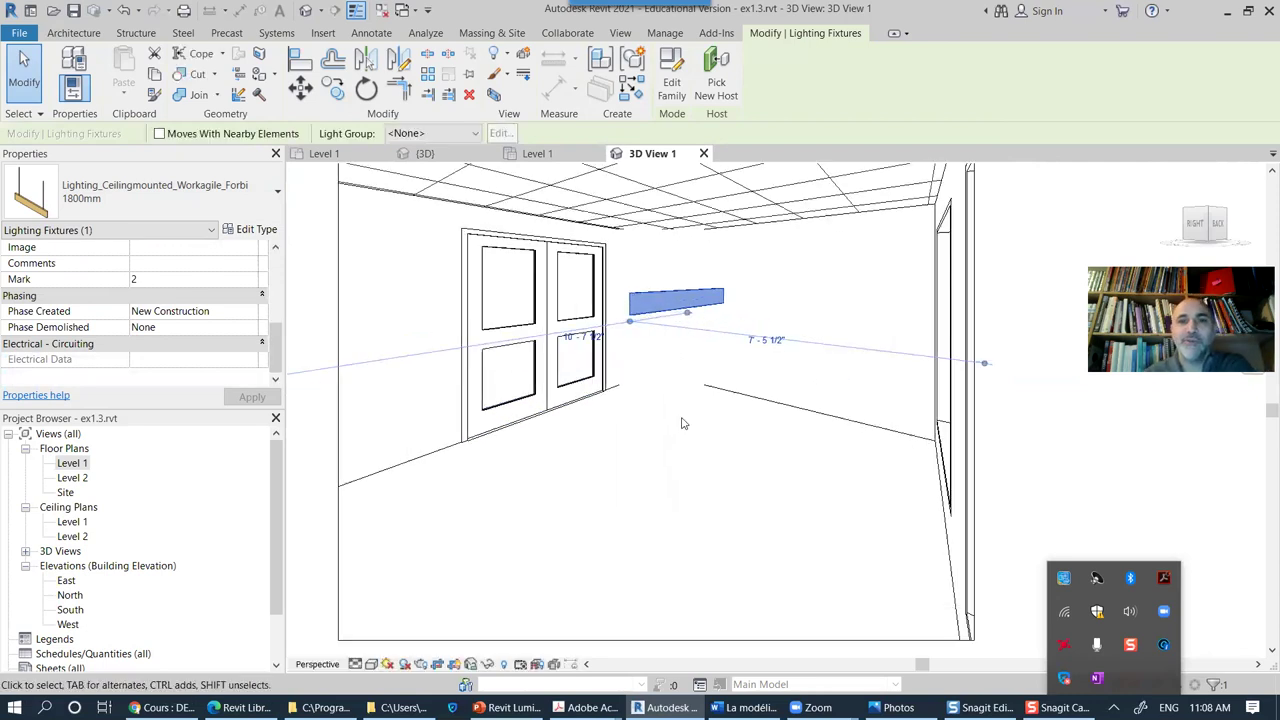
middle_click_drag(680, 423, 706, 469)
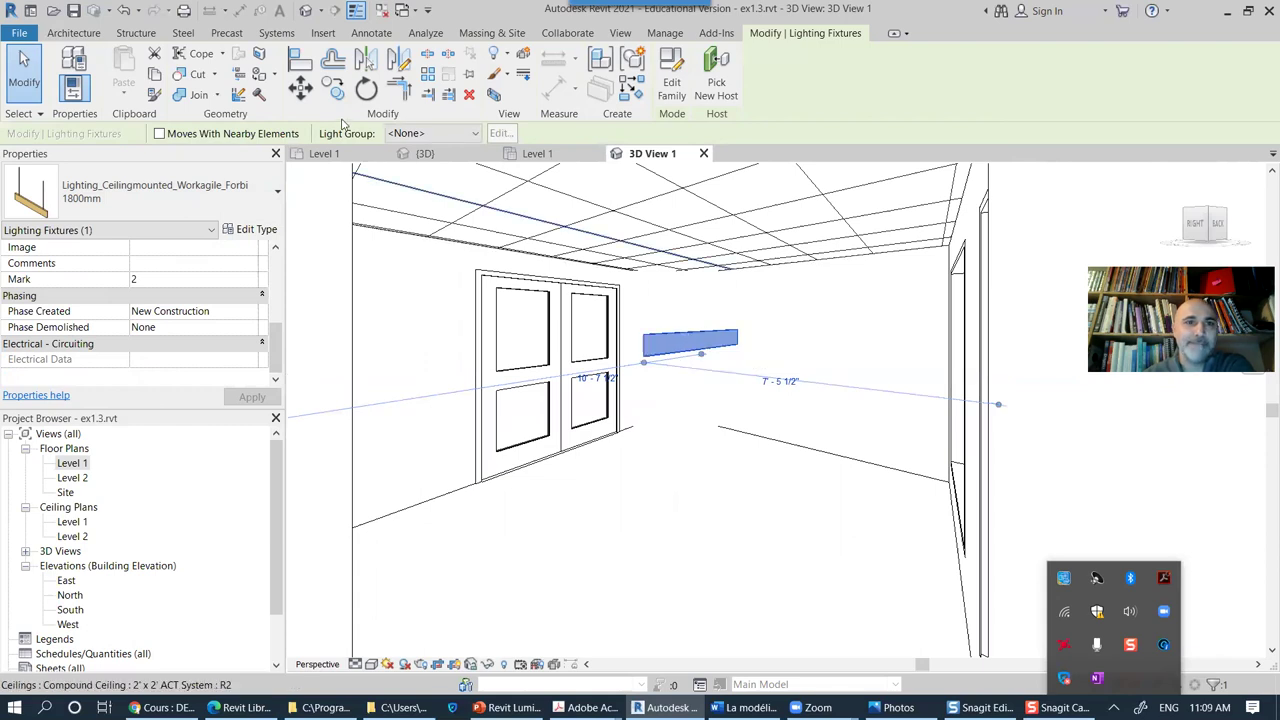
left_click(458, 134)
left_click(461, 137)
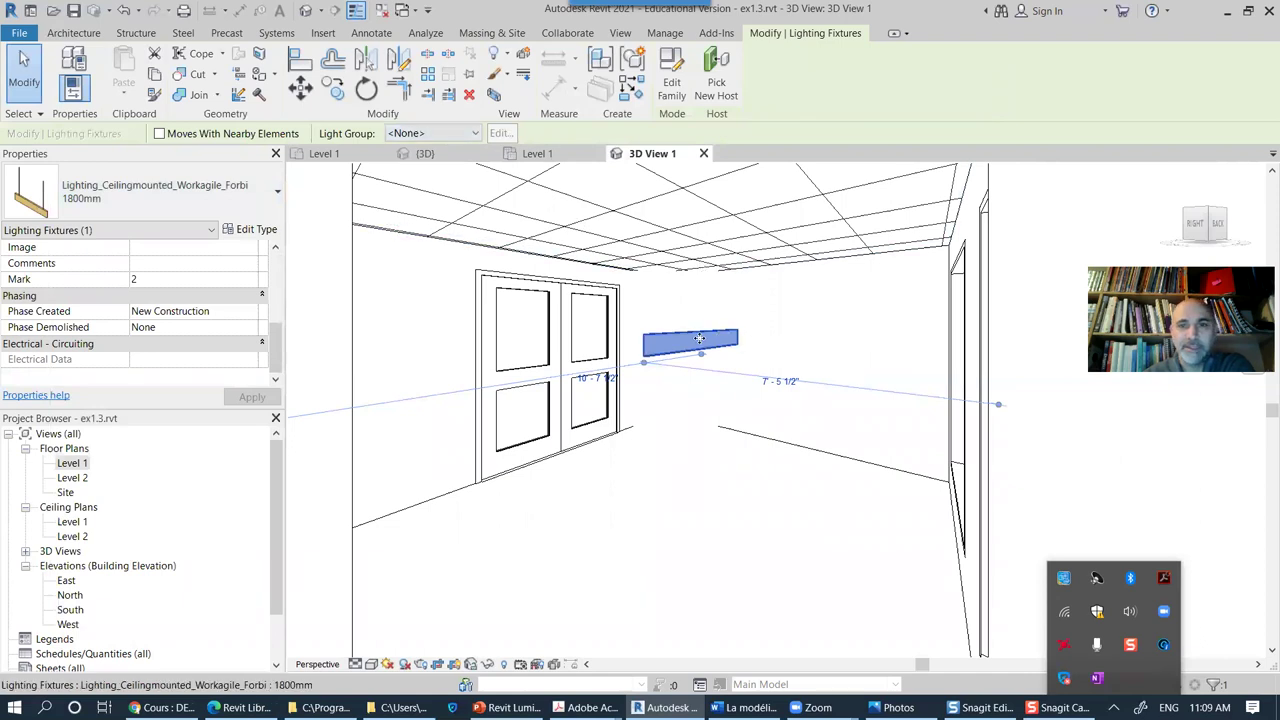
left_click_drag(695, 324, 771, 297)
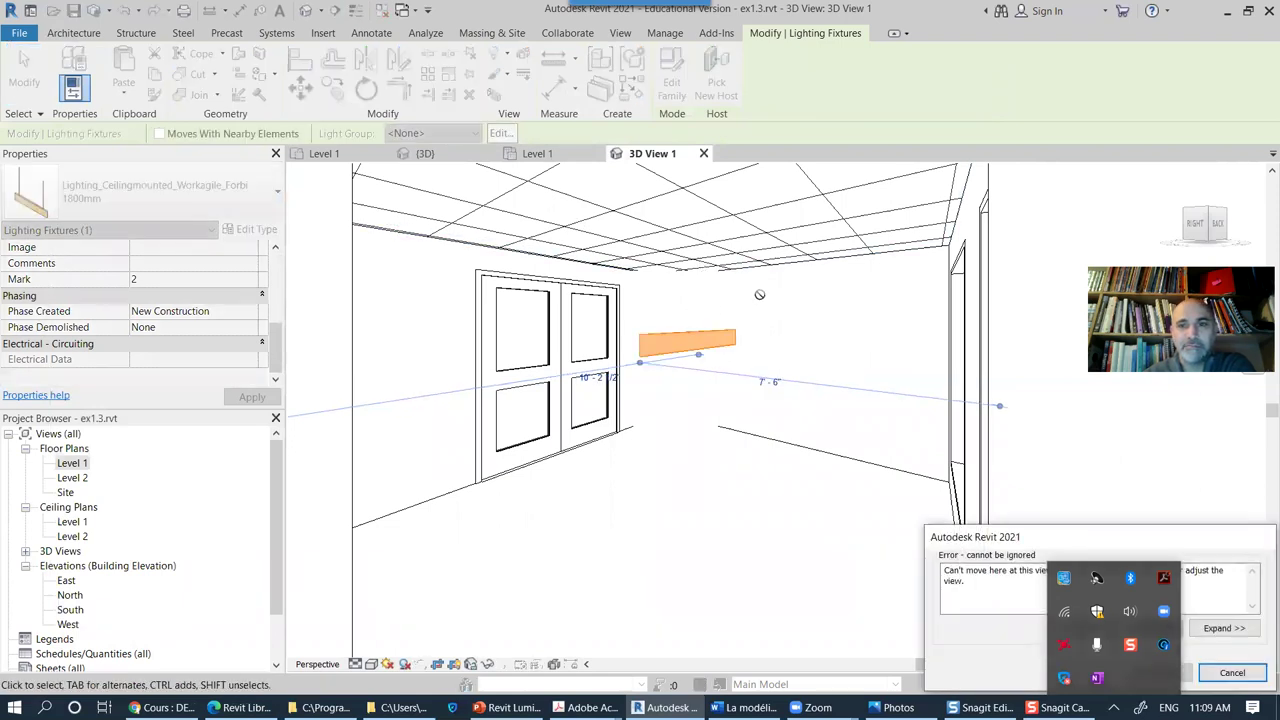
left_click(1232, 672)
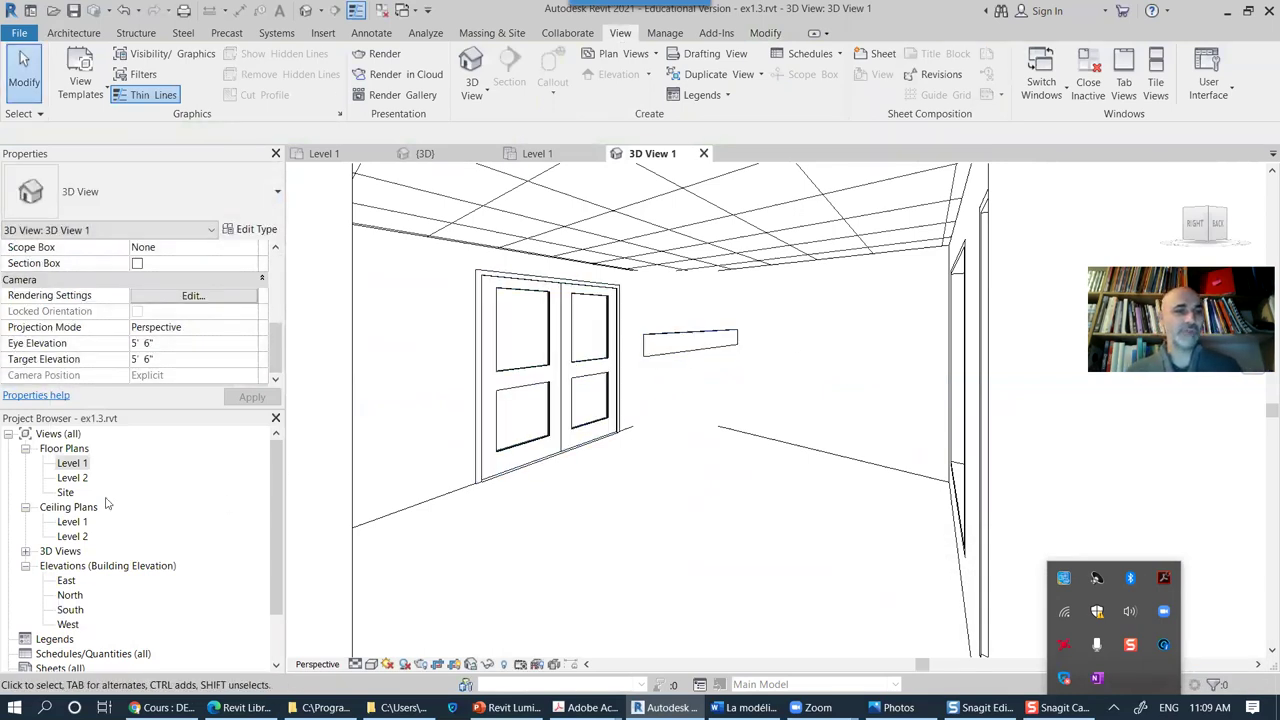
Step: Open the Level 1 reflected ceiling plan and select the linear ceiling fixture
double_click(73, 465)
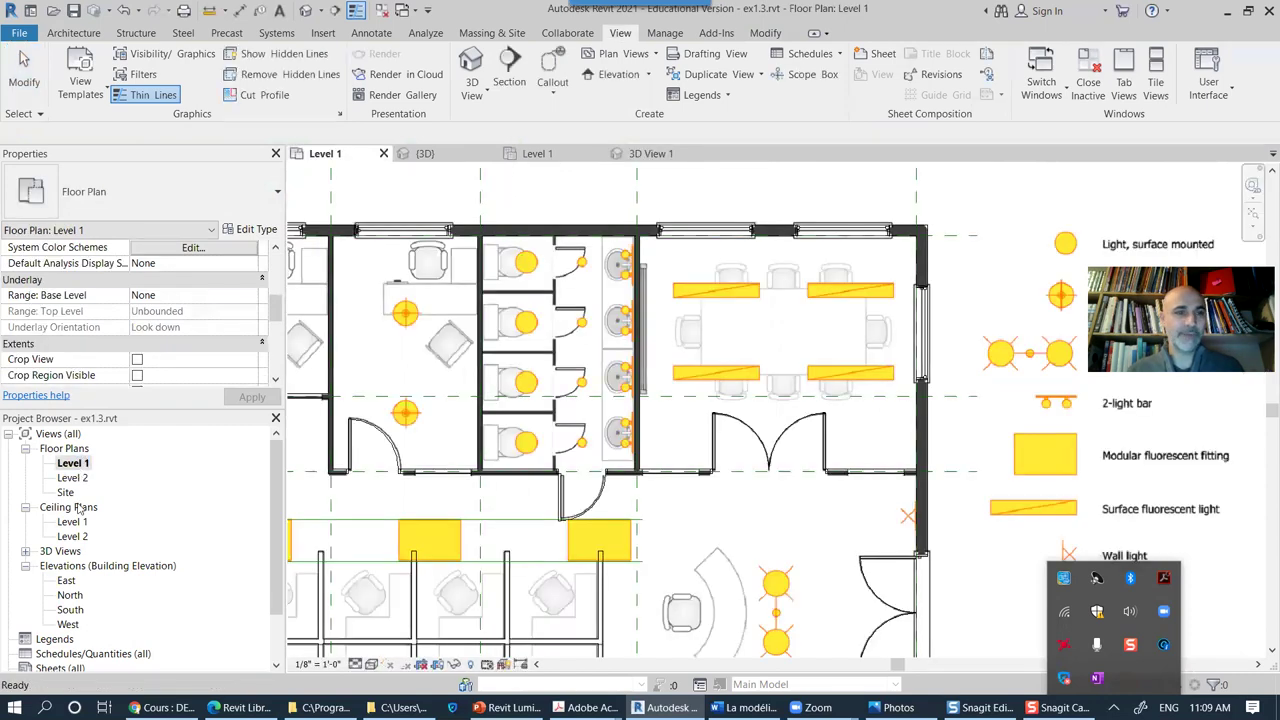
double_click(73, 522)
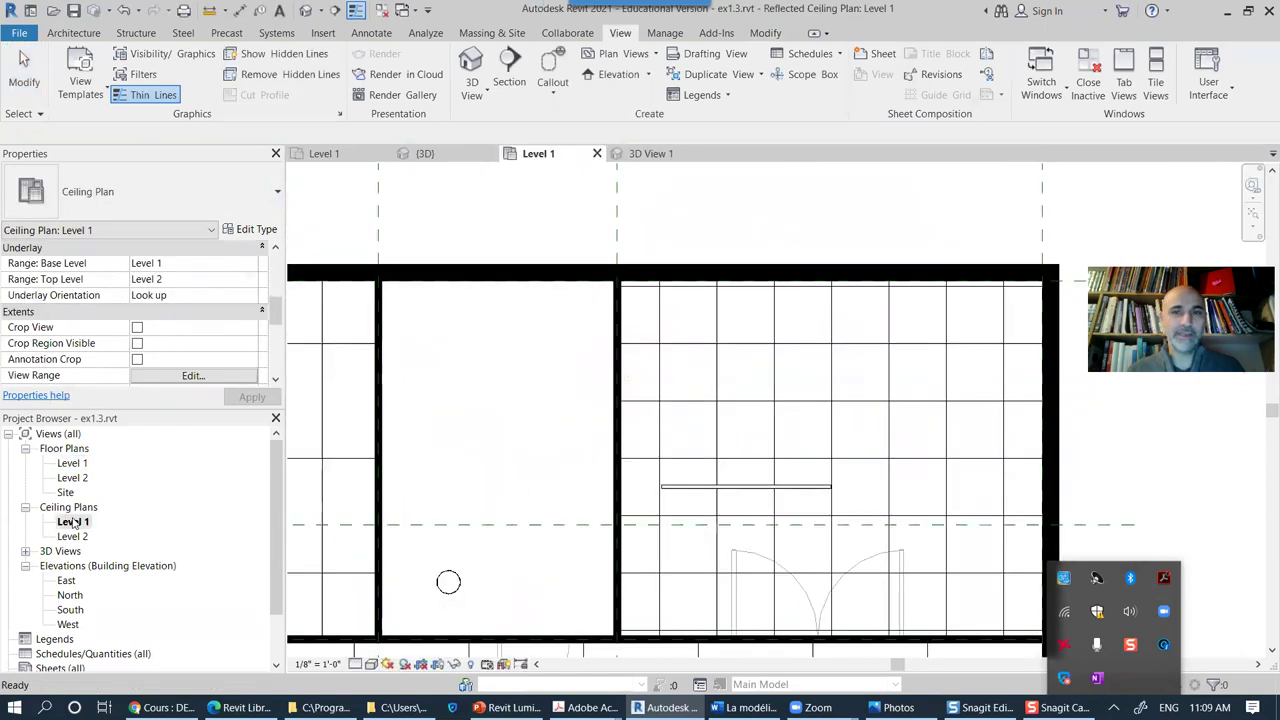
left_click(678, 484)
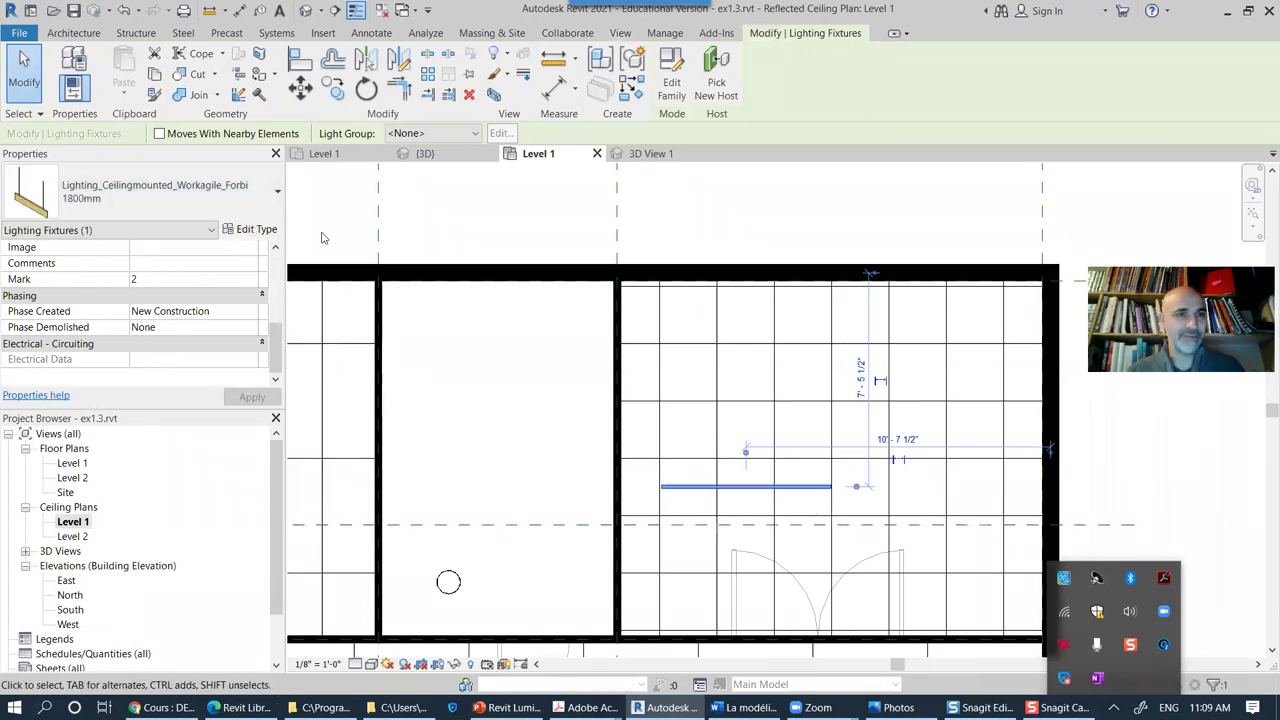
Step: Switch the fixture to the 1200mm type, then delete it from the ceiling plan
left_click(258, 201)
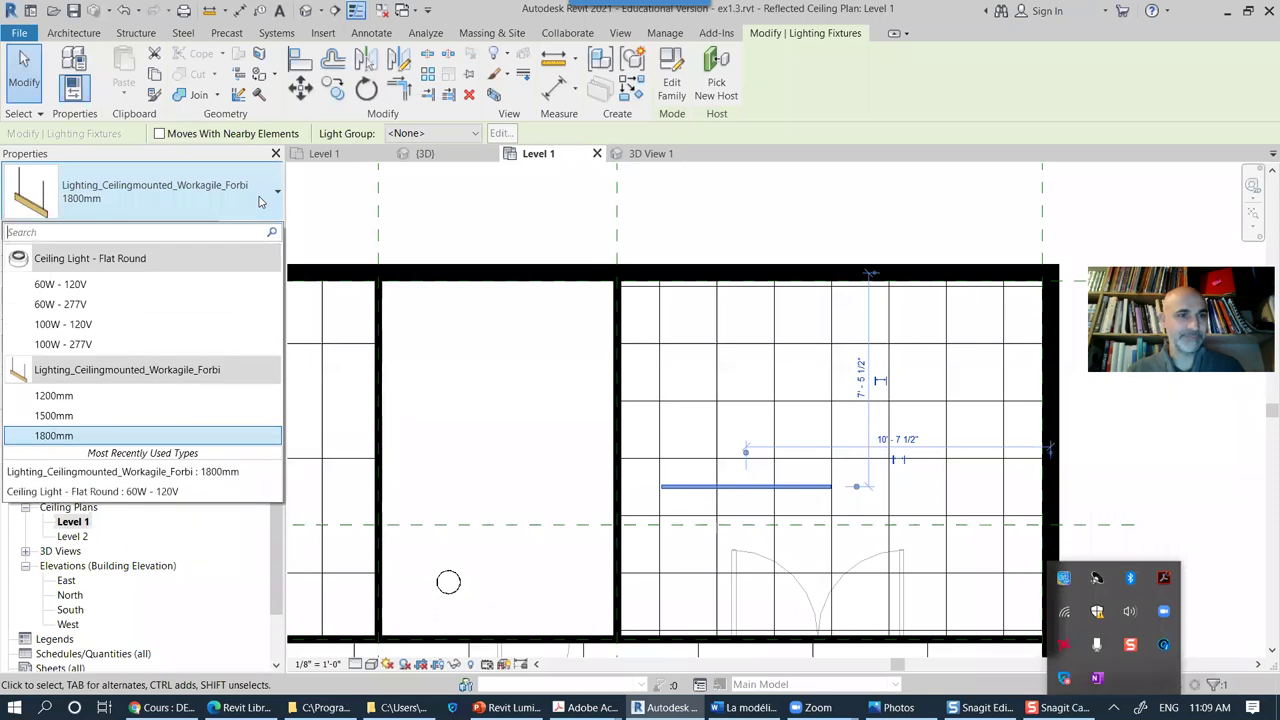
left_click(58, 400)
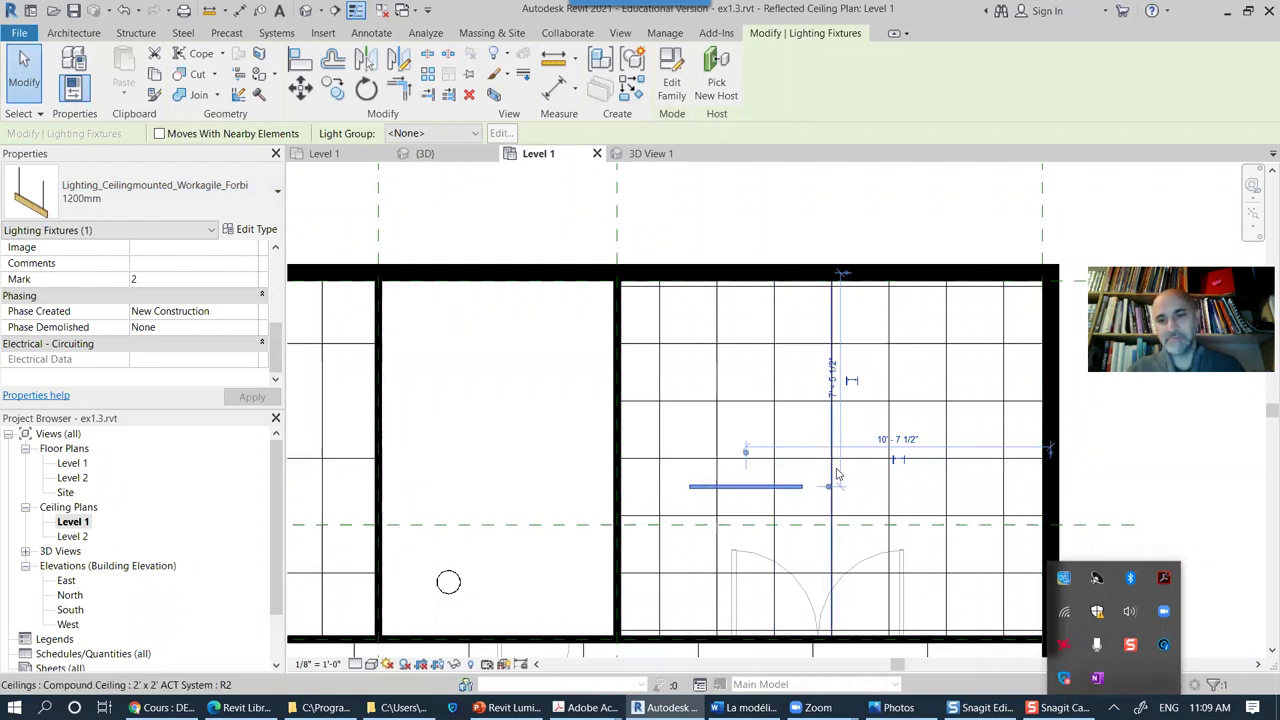
key("Delete")
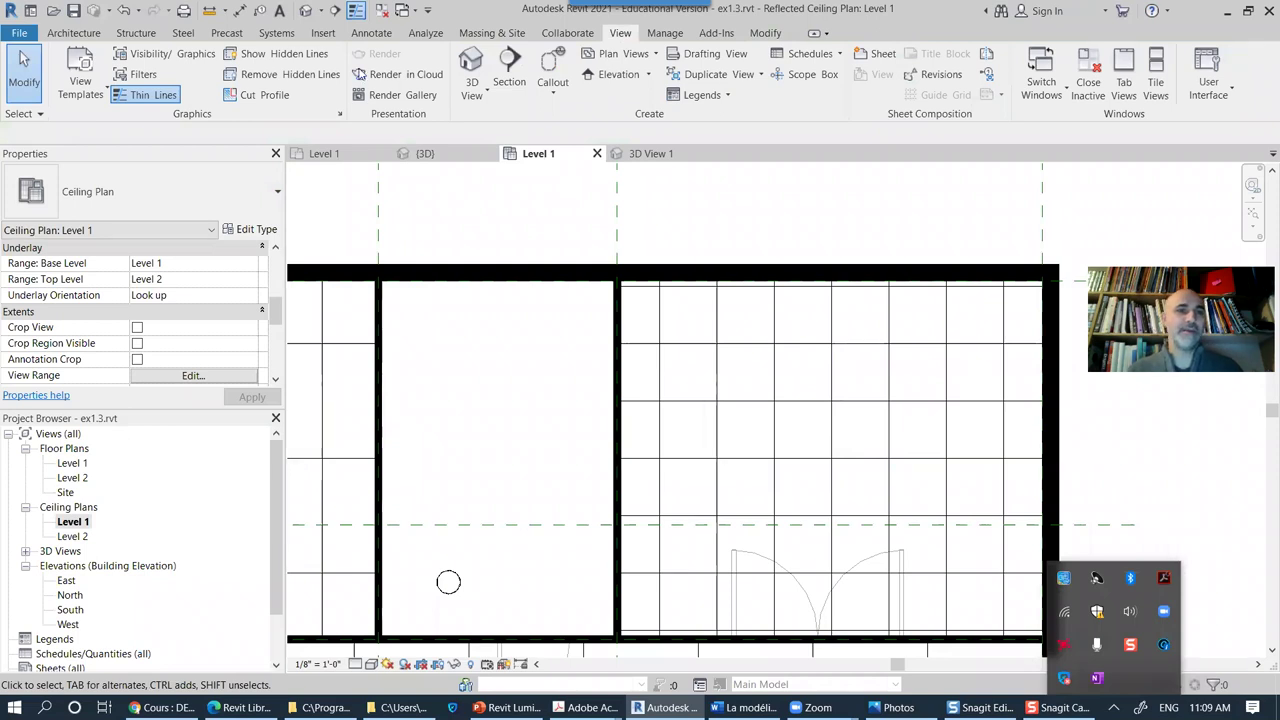
left_click(73, 34)
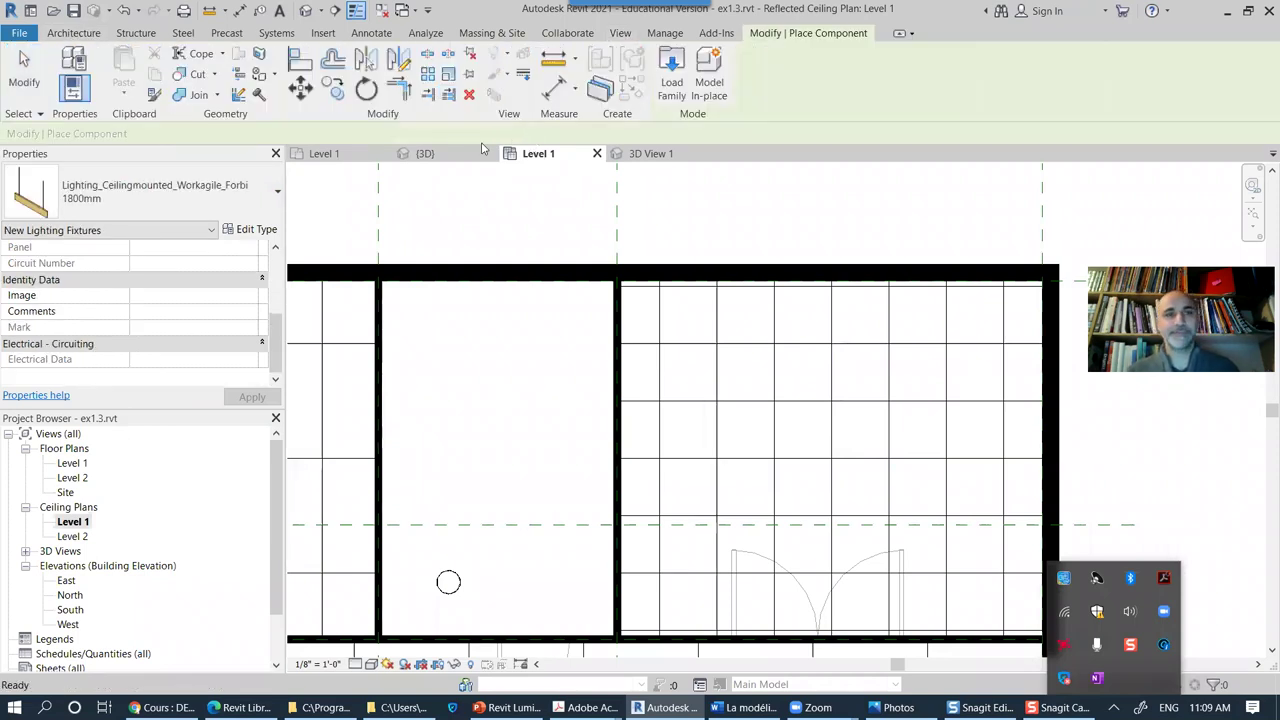
Step: Load the A+_Lighting Pendant Delray Uno Center Mount Cascade family and zoom to the room corner by the doors
left_click(675, 88)
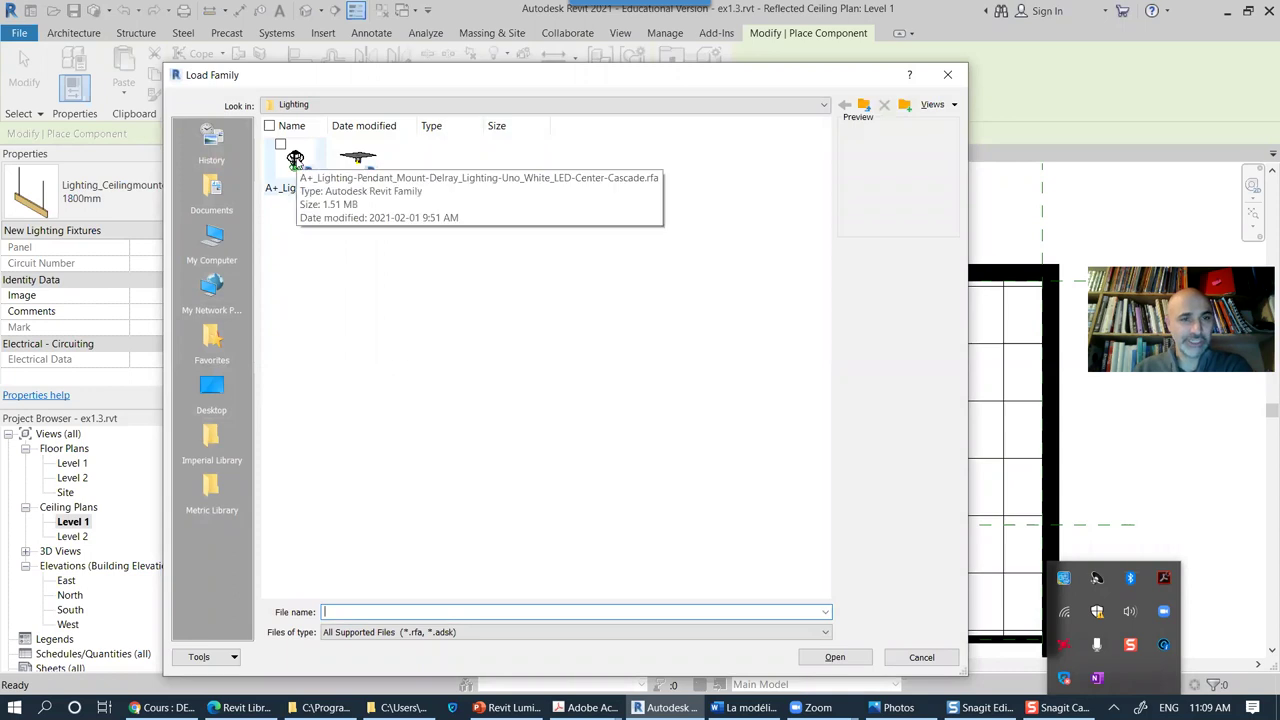
left_click(295, 160)
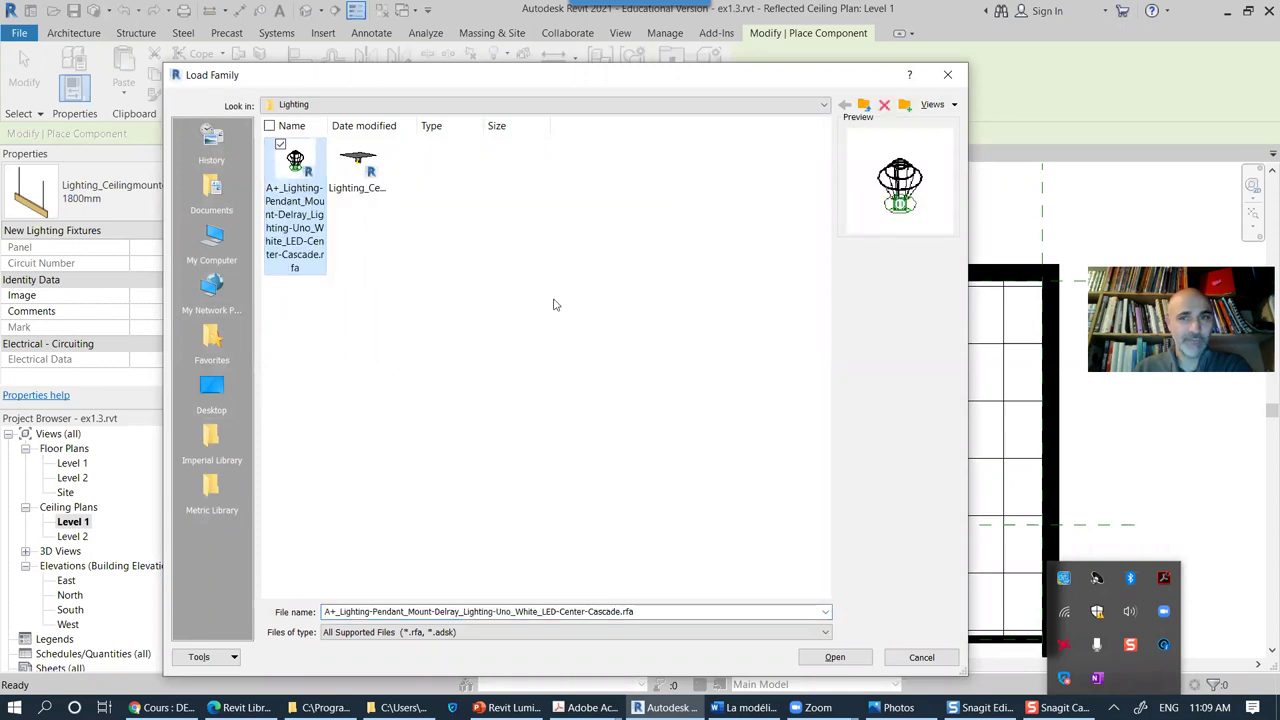
left_click(857, 660)
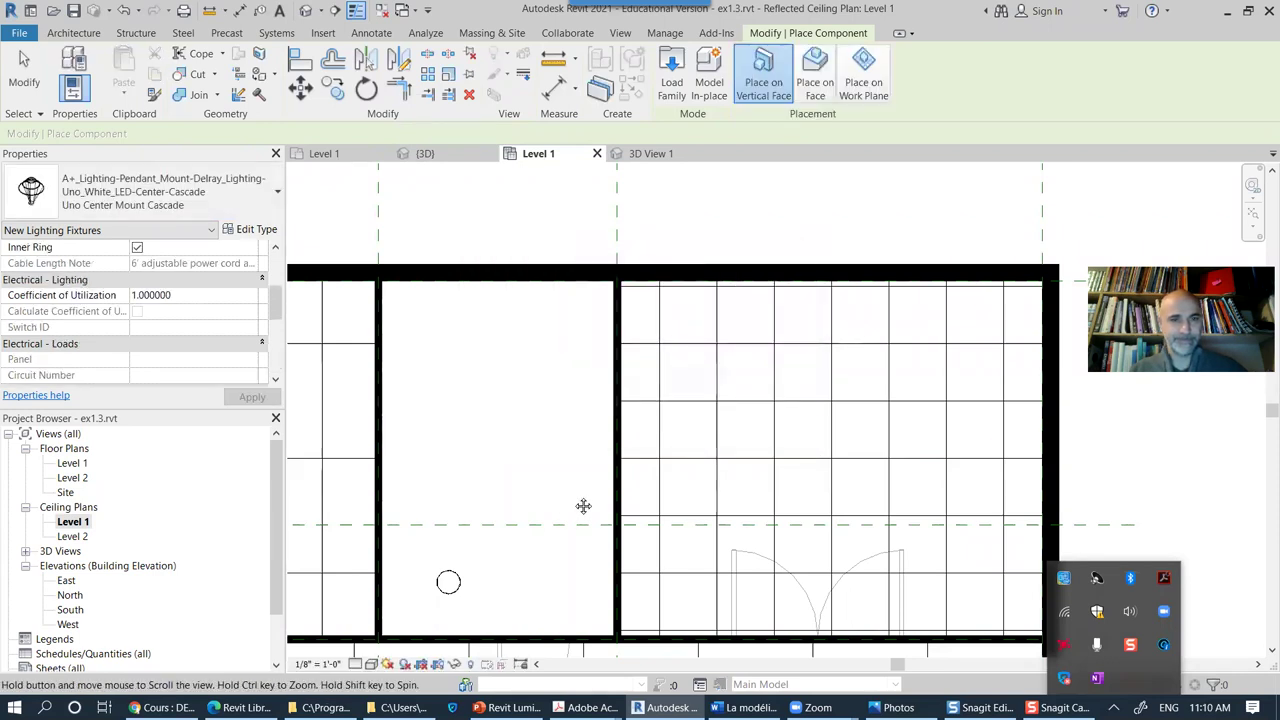
scroll(594, 343, "up", 3)
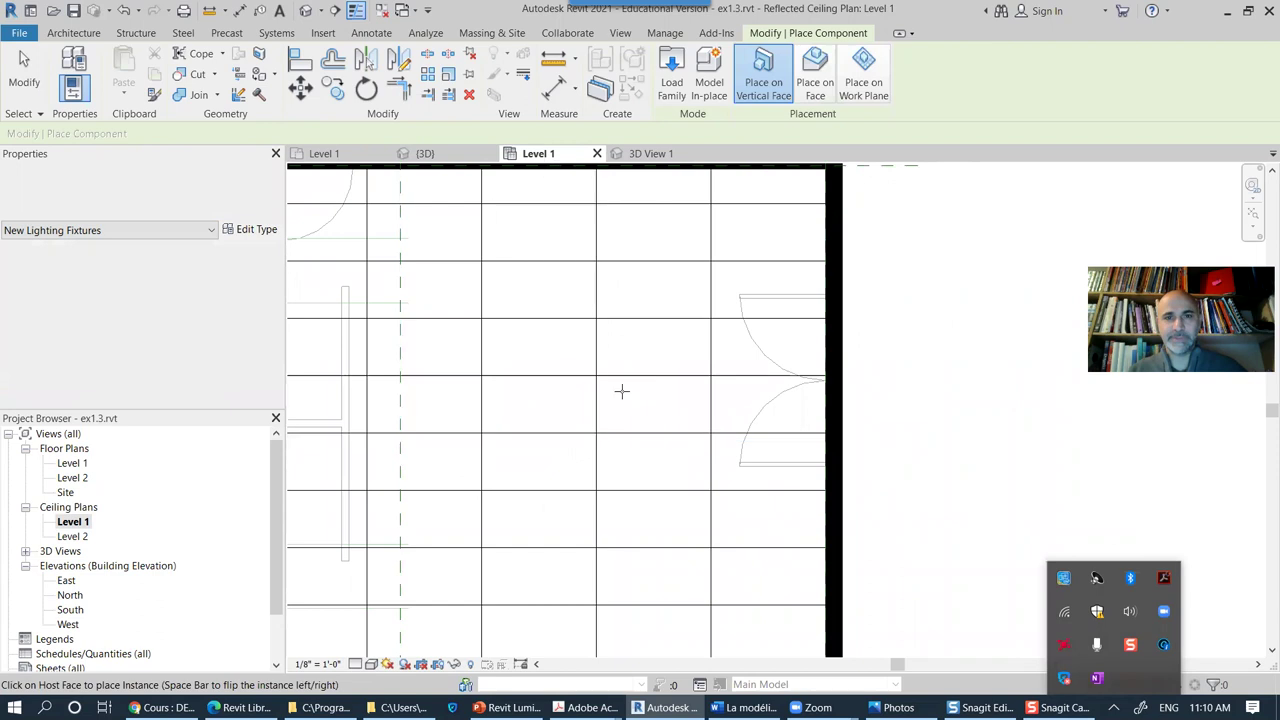
middle_click_drag(674, 543, 720, 429)
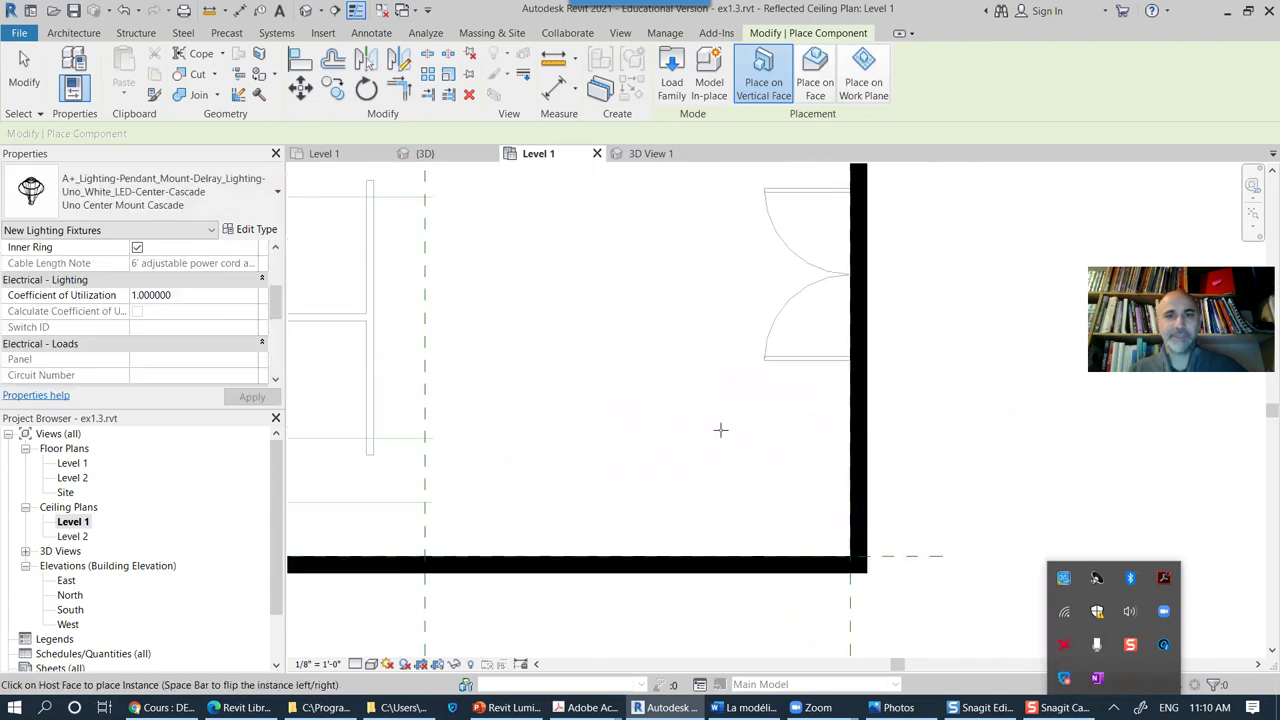
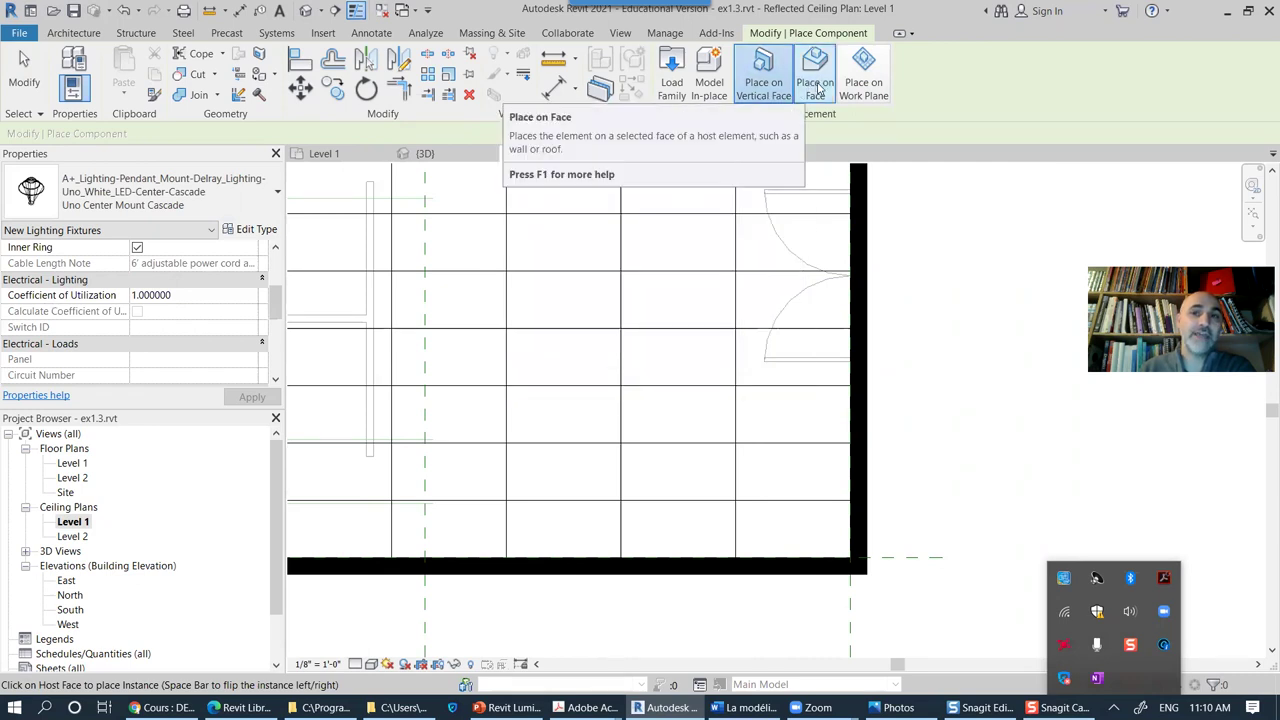
Step: Place the Delray Uno pendant on the ceiling grid face, then end Place Component
left_click(816, 80)
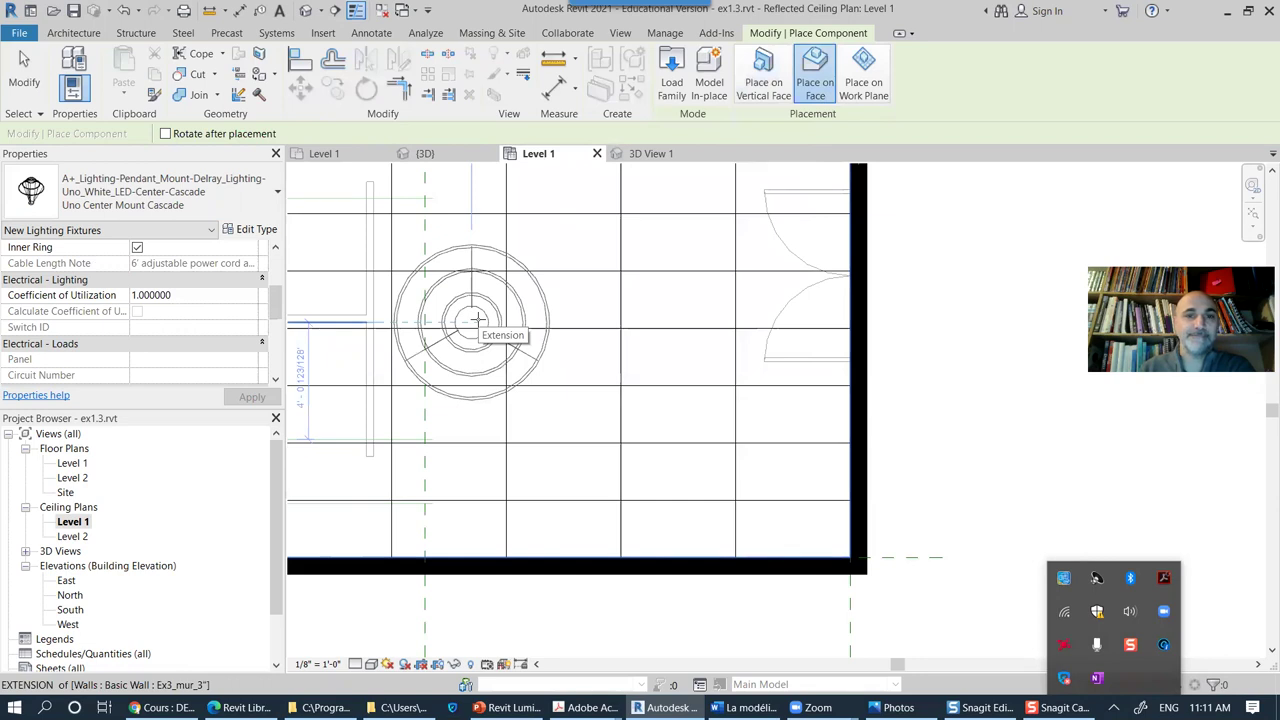
left_click(476, 318)
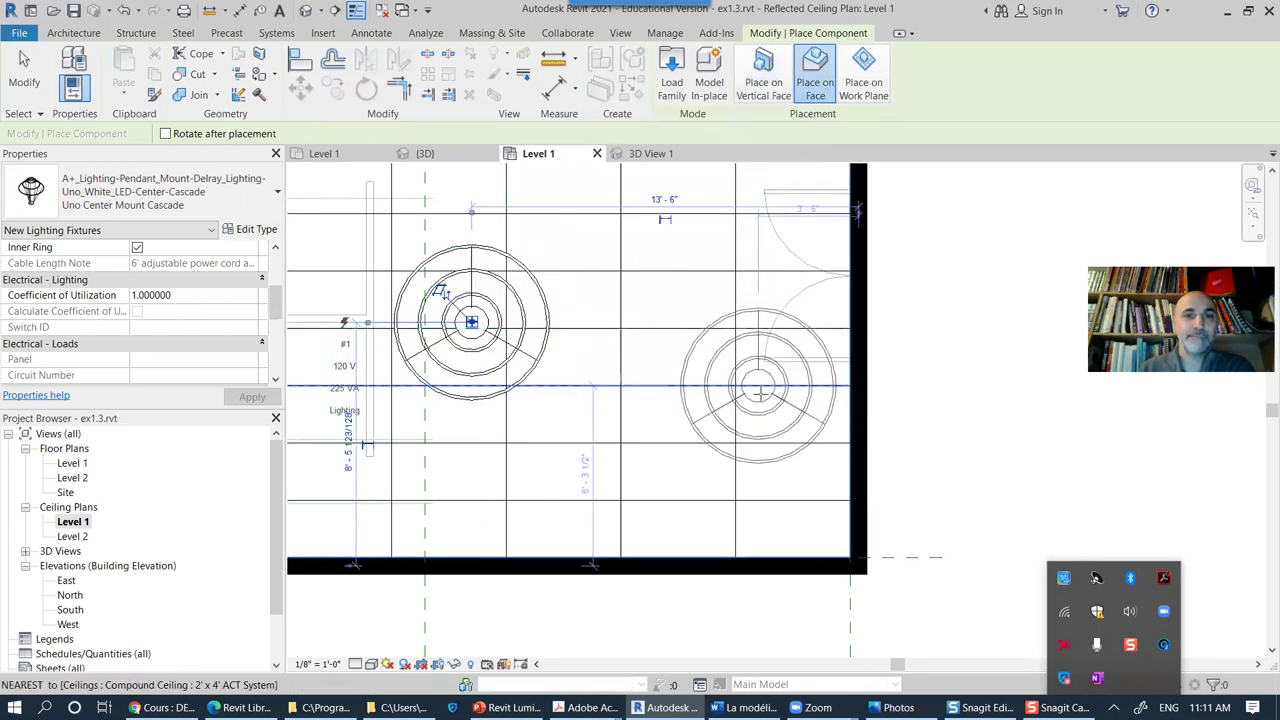
left_click(24, 70)
scroll(665, 300, "down", 3)
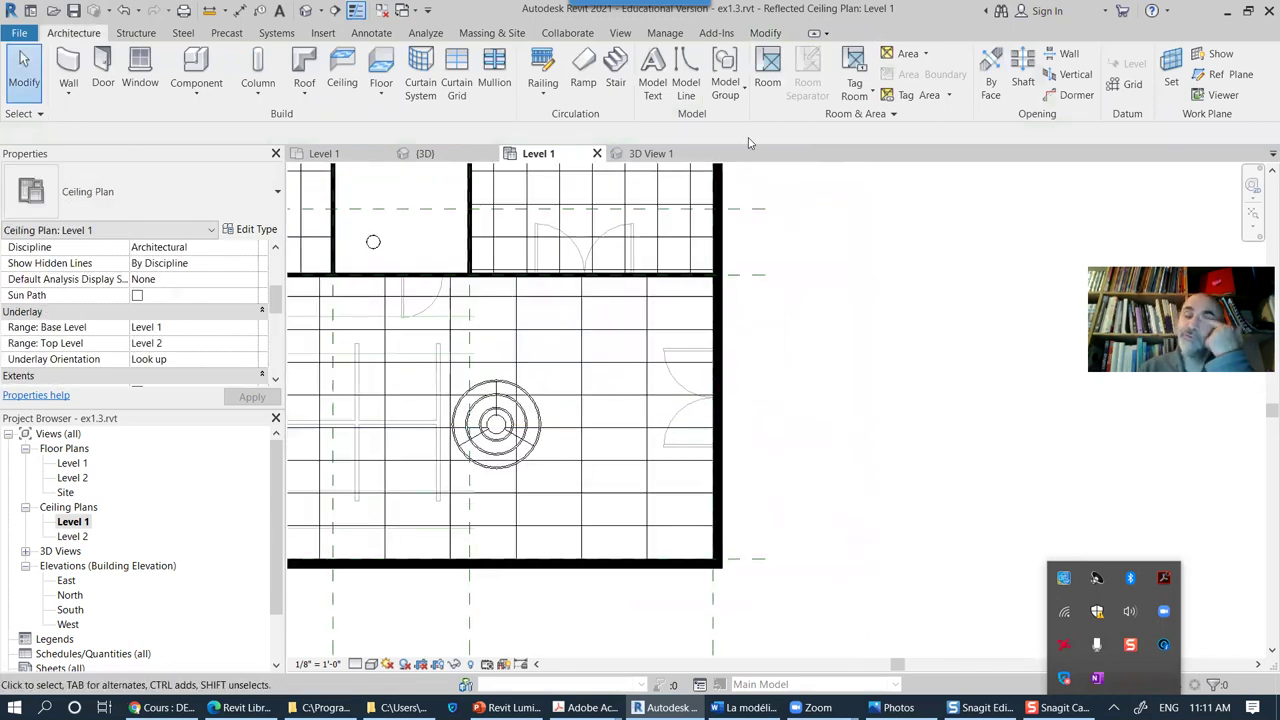
Step: Create a camera view with its eye at upper right, aimed at the pendant light
left_click(620, 33)
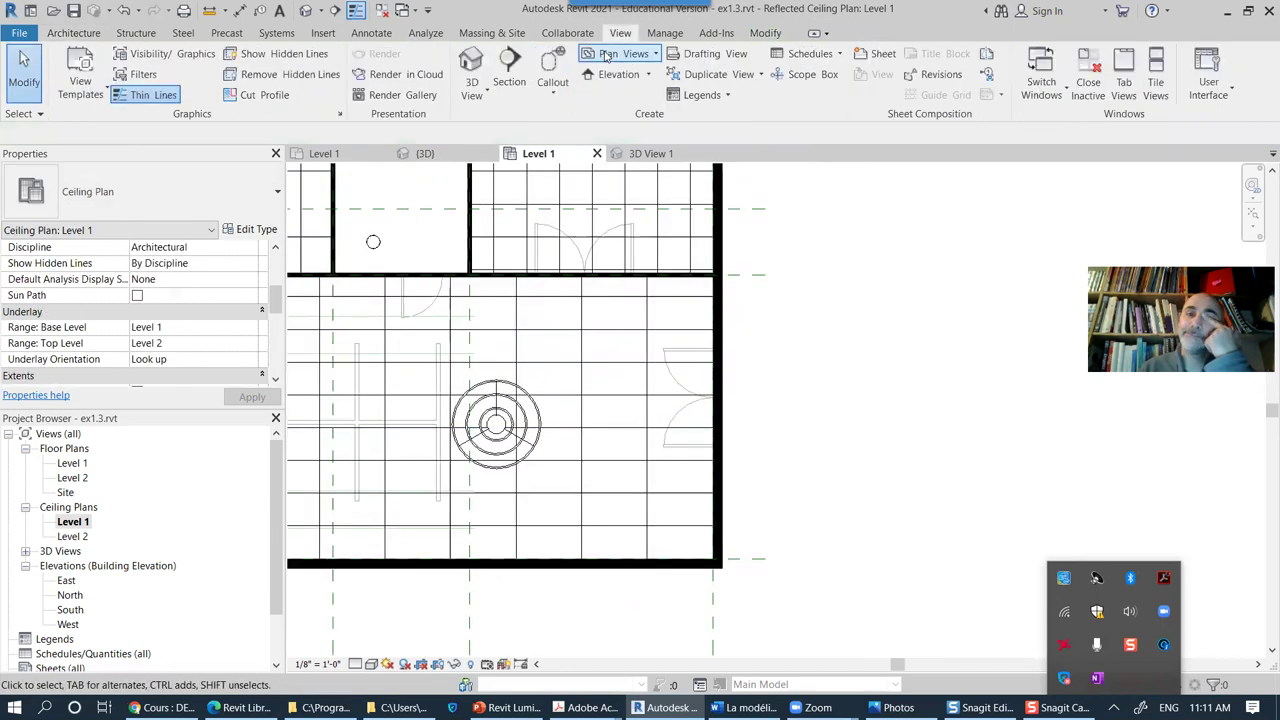
left_click(481, 95)
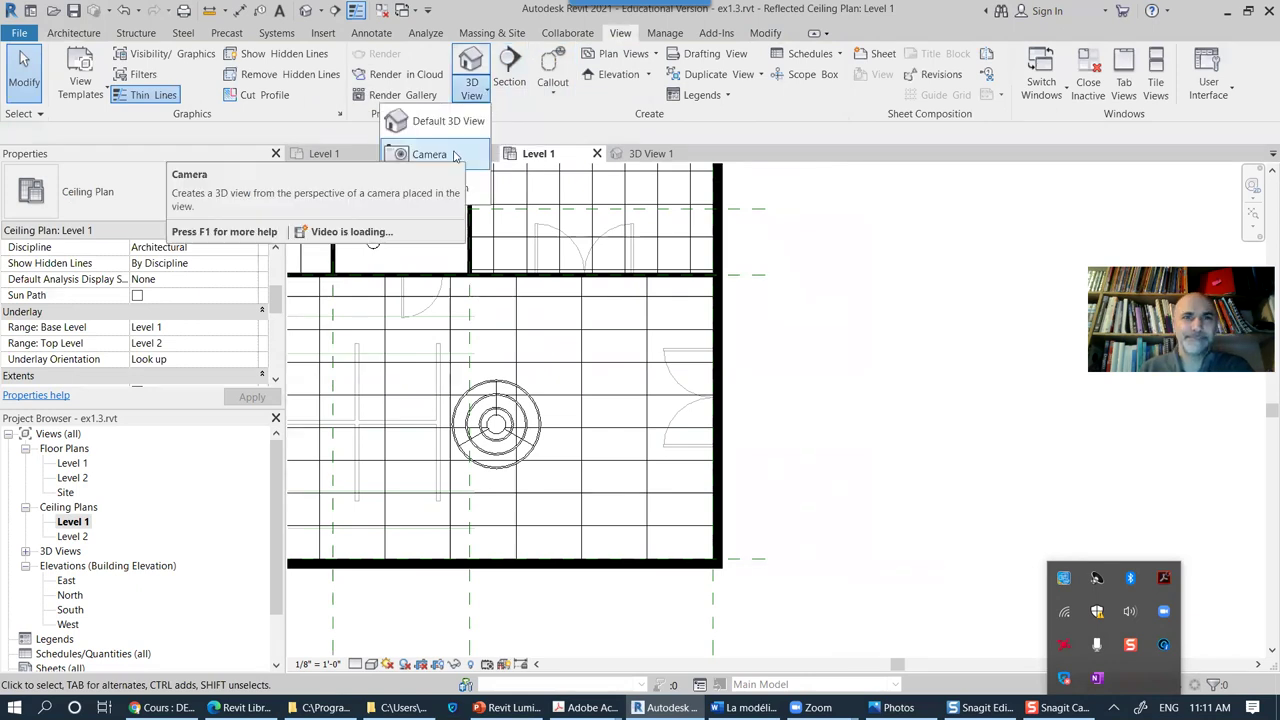
left_click(422, 152)
left_click(704, 295)
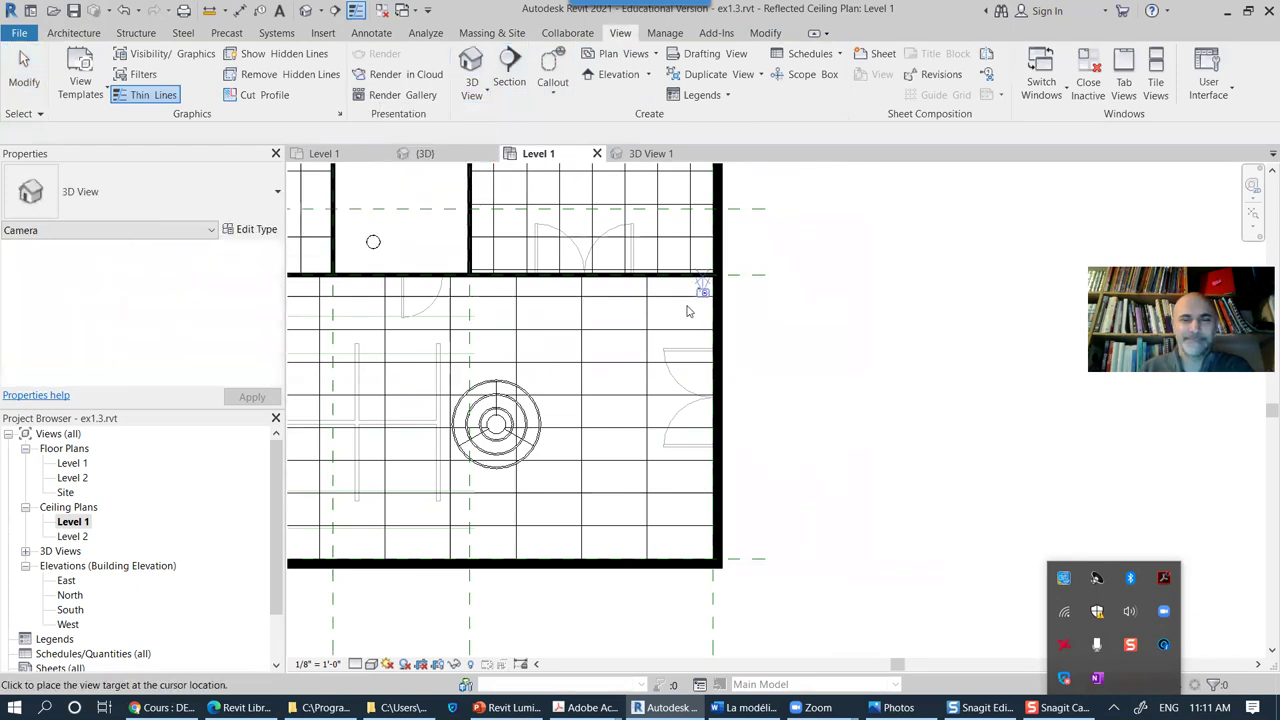
left_click(518, 440)
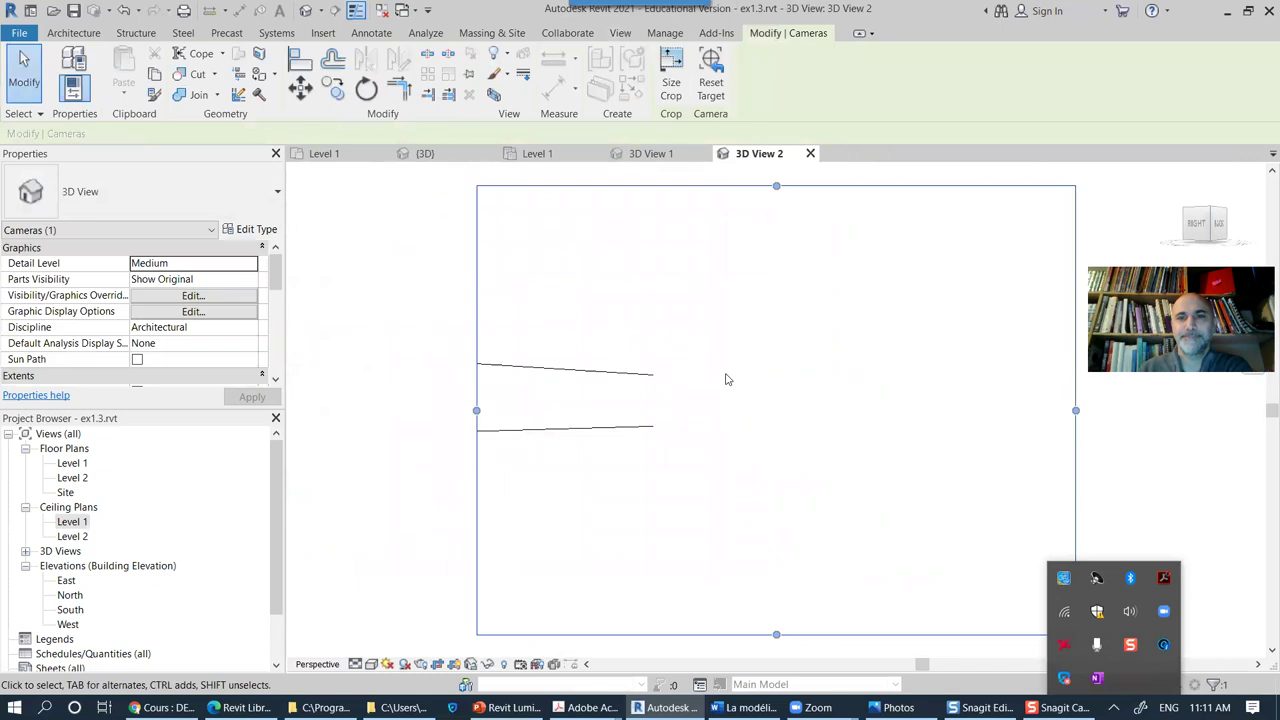
Step: Stretch the camera view's crop region outward on the left, right, top and bottom
scroll(770, 347, "down", 3)
middle_click_drag(763, 374, 600, 394)
left_click_drag(751, 397, 951, 395)
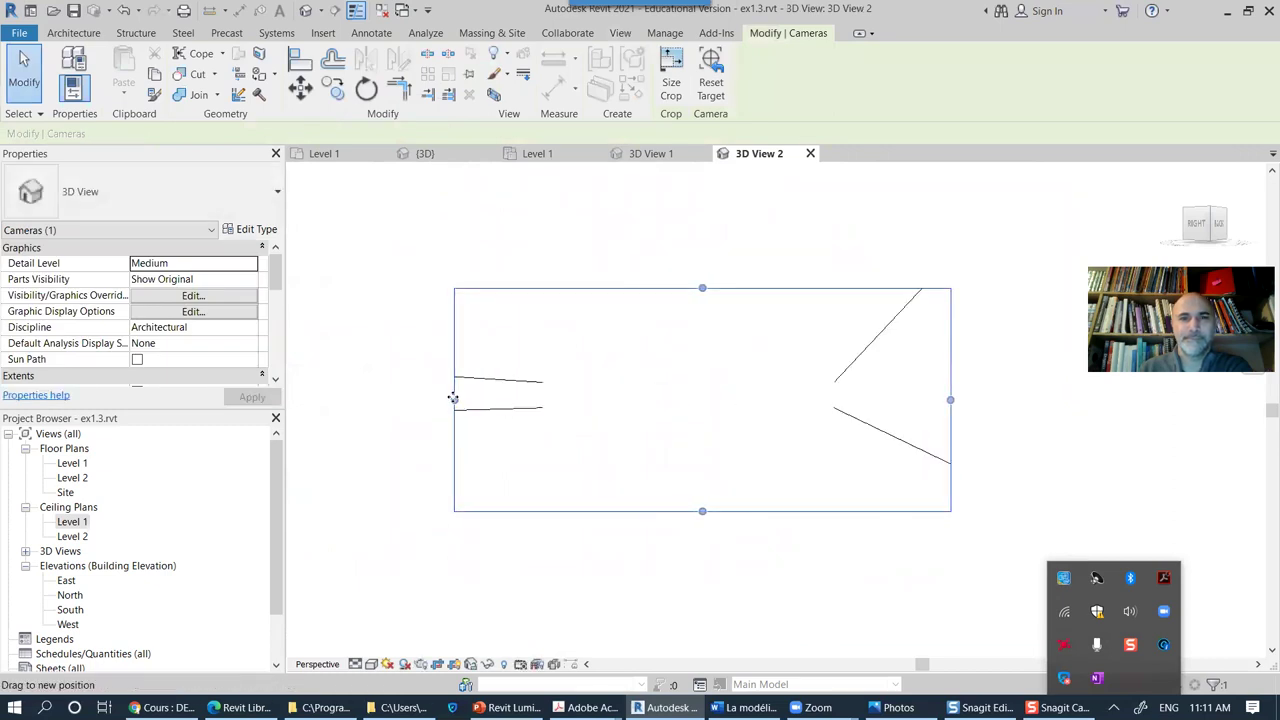
left_click_drag(454, 399, 322, 399)
left_click_drag(636, 288, 636, 169)
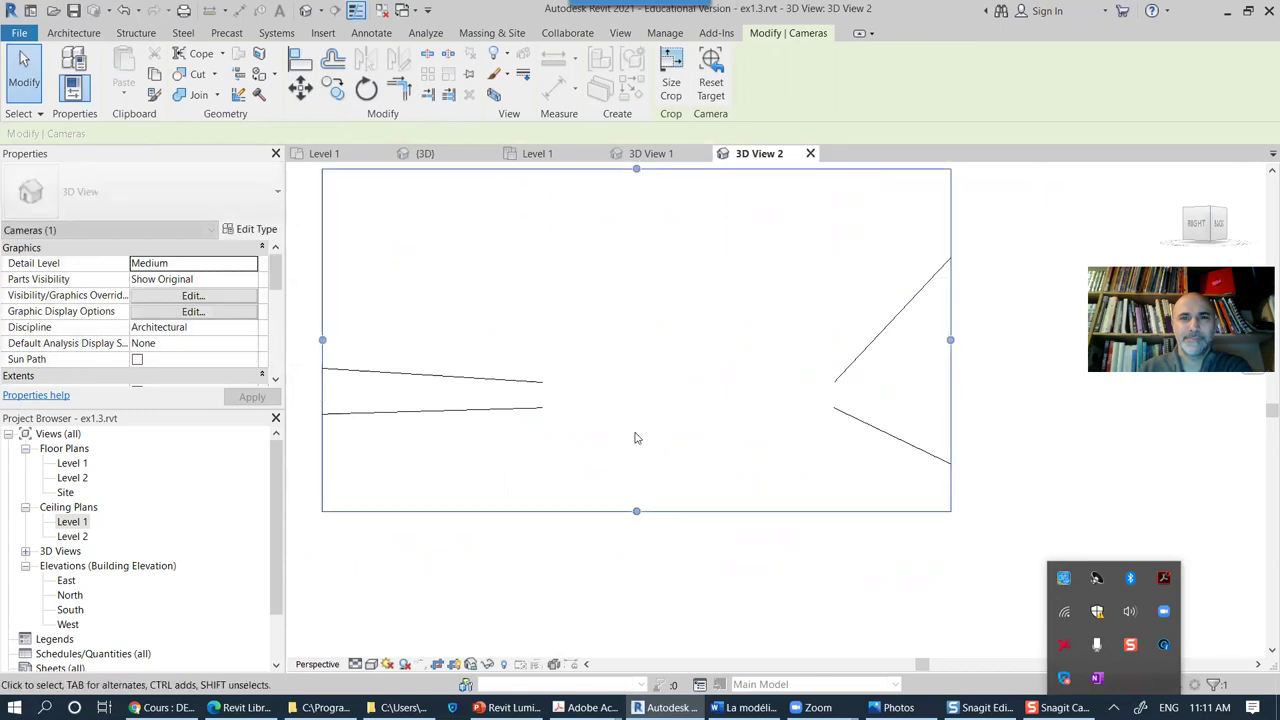
left_click_drag(641, 518, 650, 605)
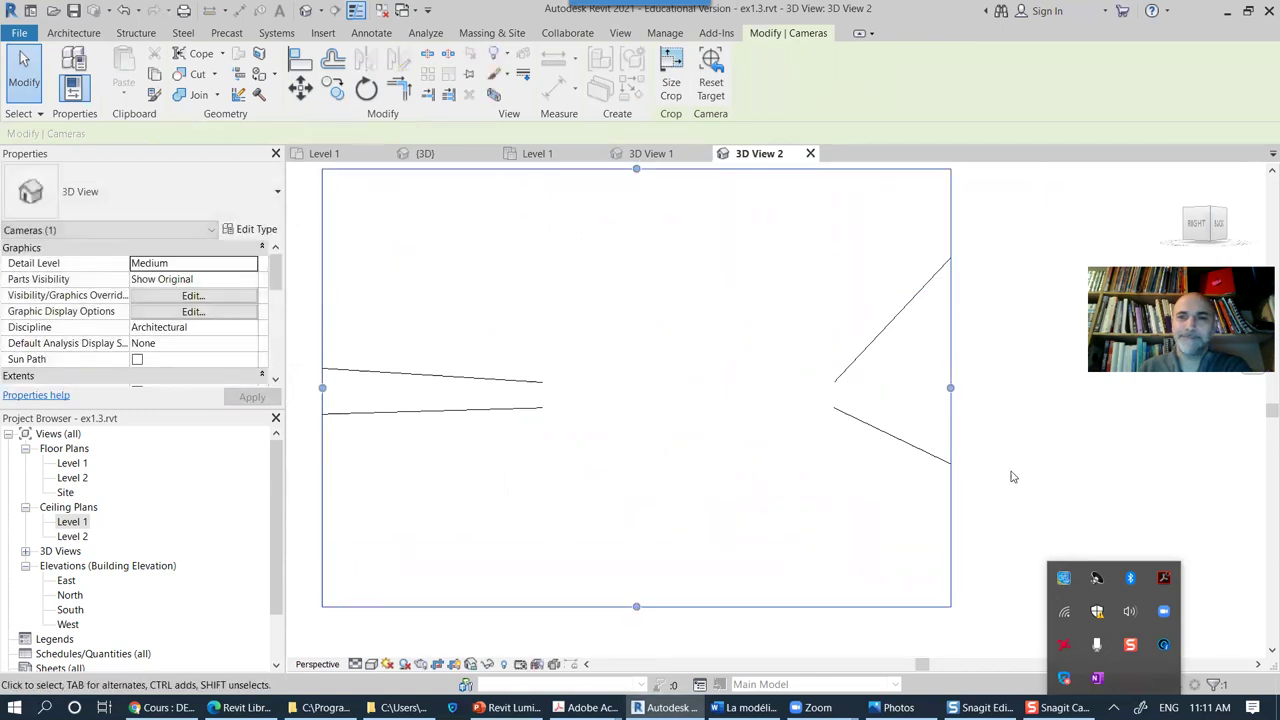
left_click(985, 499)
middle_click_drag(985, 499, 980, 386)
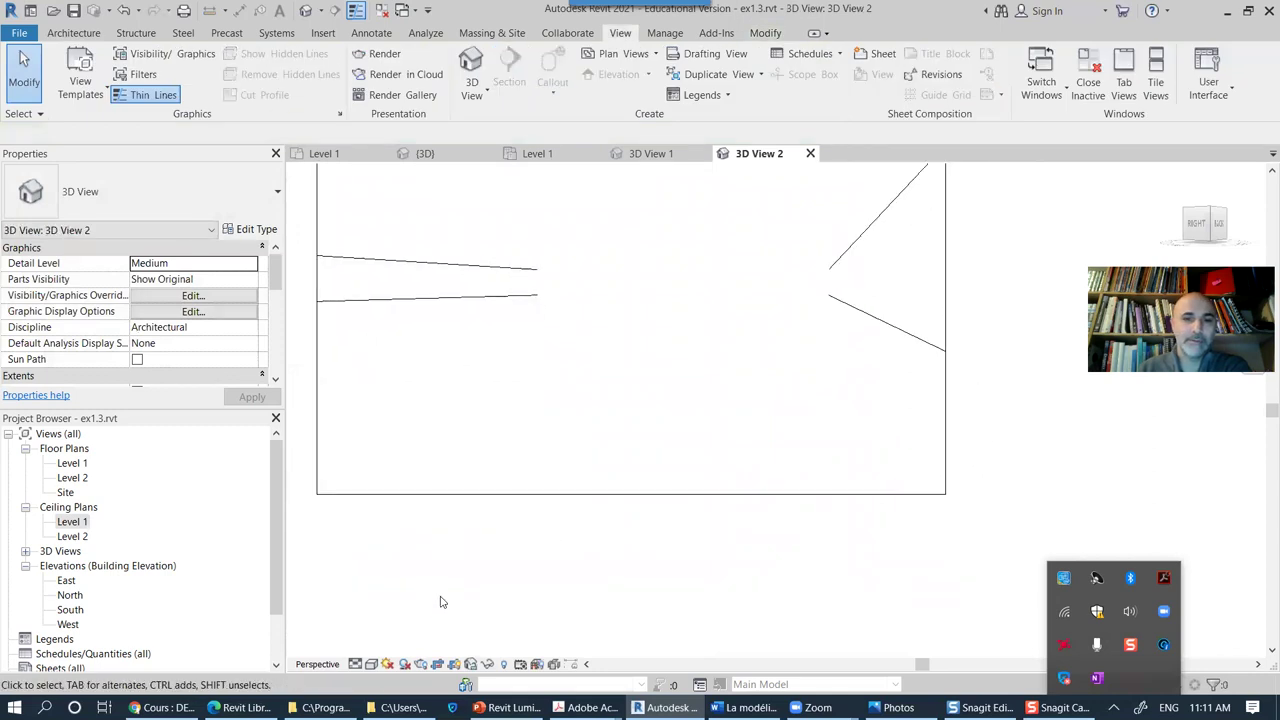
Step: Switch 3D View 2 to Realistic style and orbit up toward the ceiling and chandelier
left_click(372, 665)
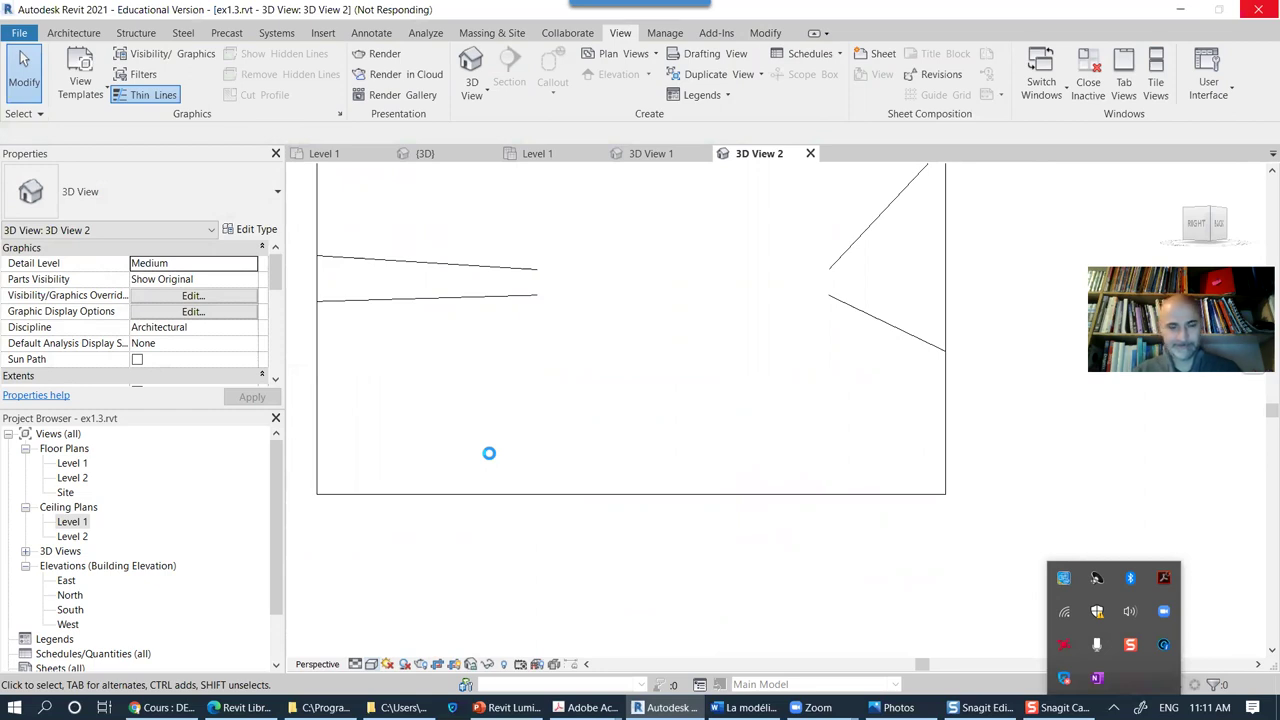
middle_click_drag(524, 446, 692, 526)
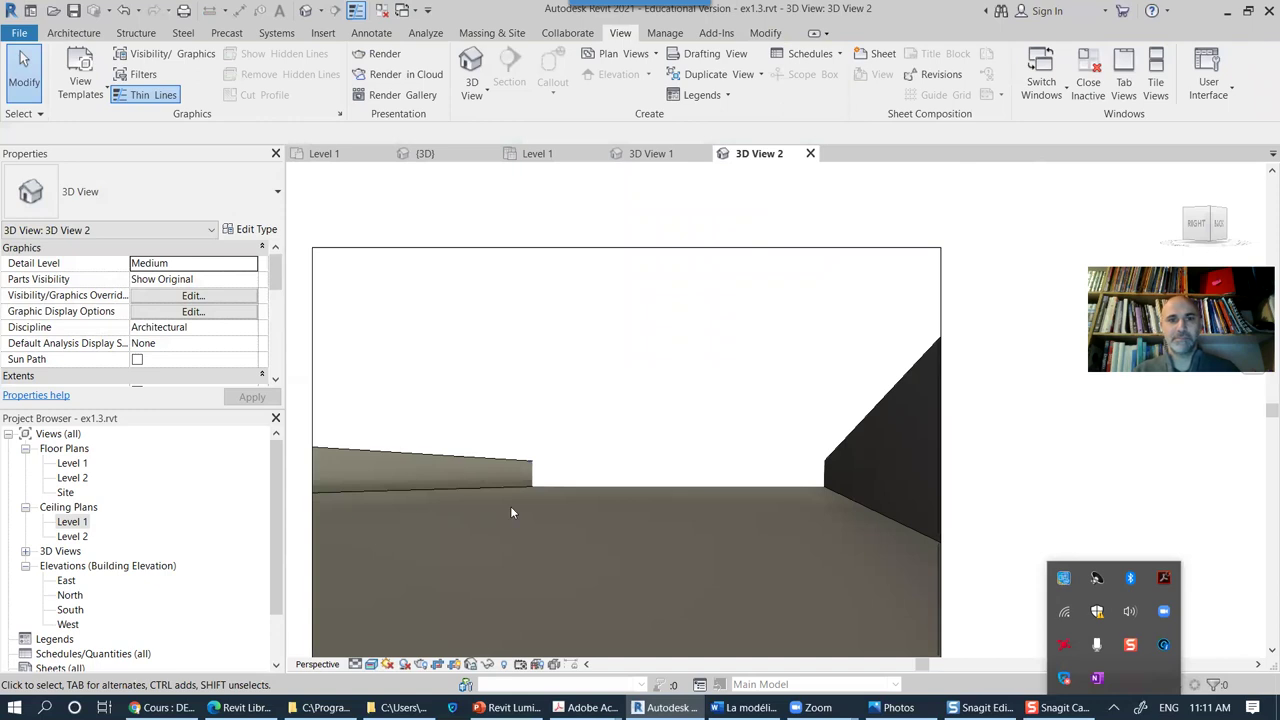
middle_click_drag(704, 565, 649, 480, "shift")
left_click(649, 480)
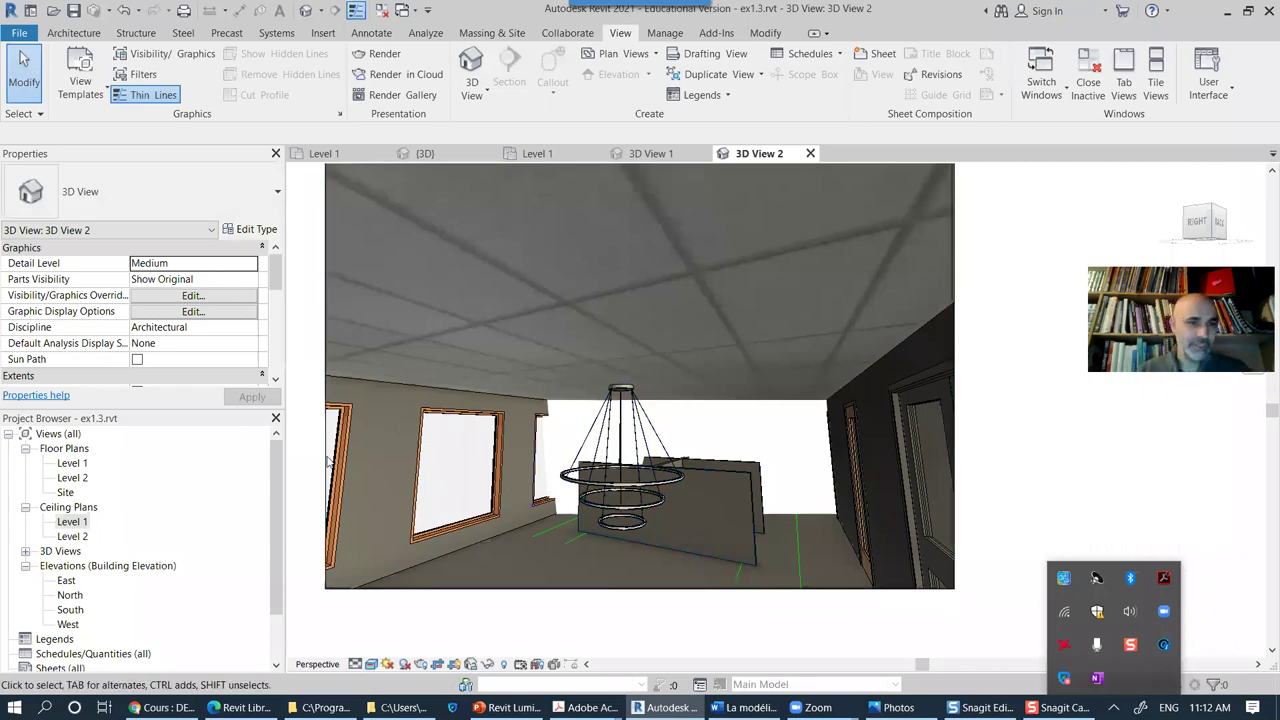
left_click_drag(276, 288, 276, 341)
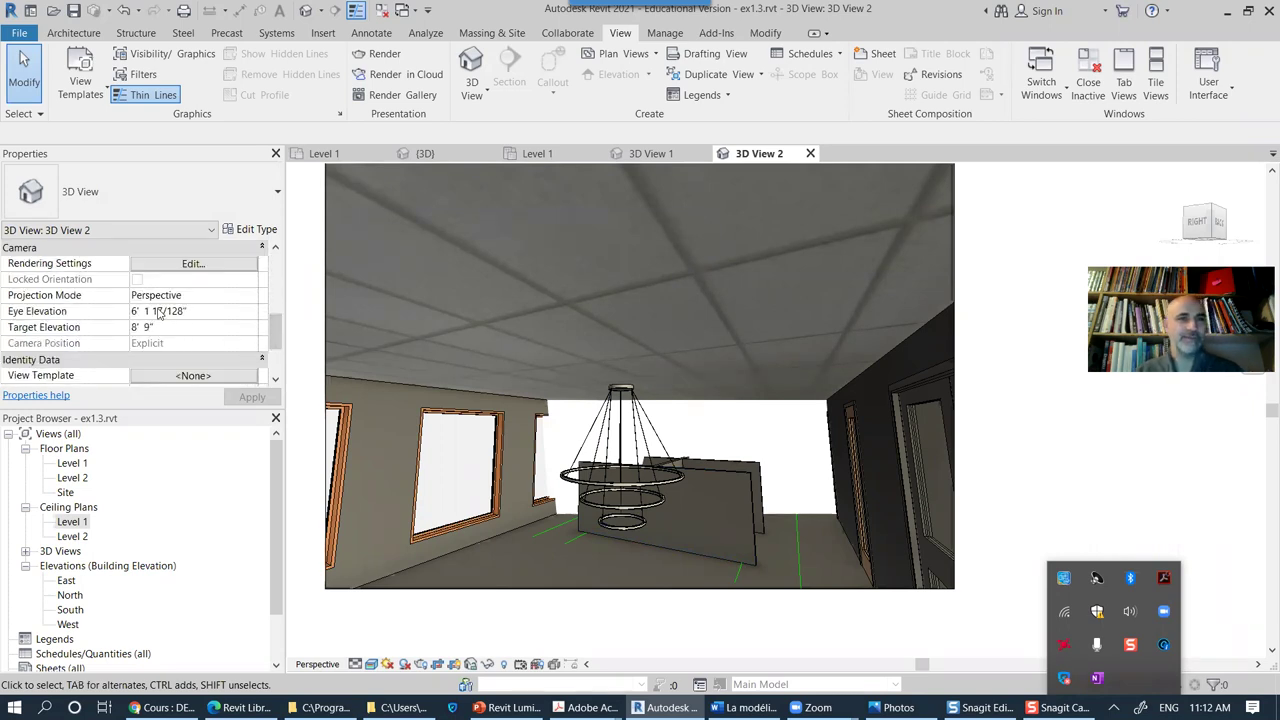
Step: Set the camera's Eye Elevation and Target Elevation to 5' 0" and apply
left_click_drag(188, 311, 90, 310)
type("5")
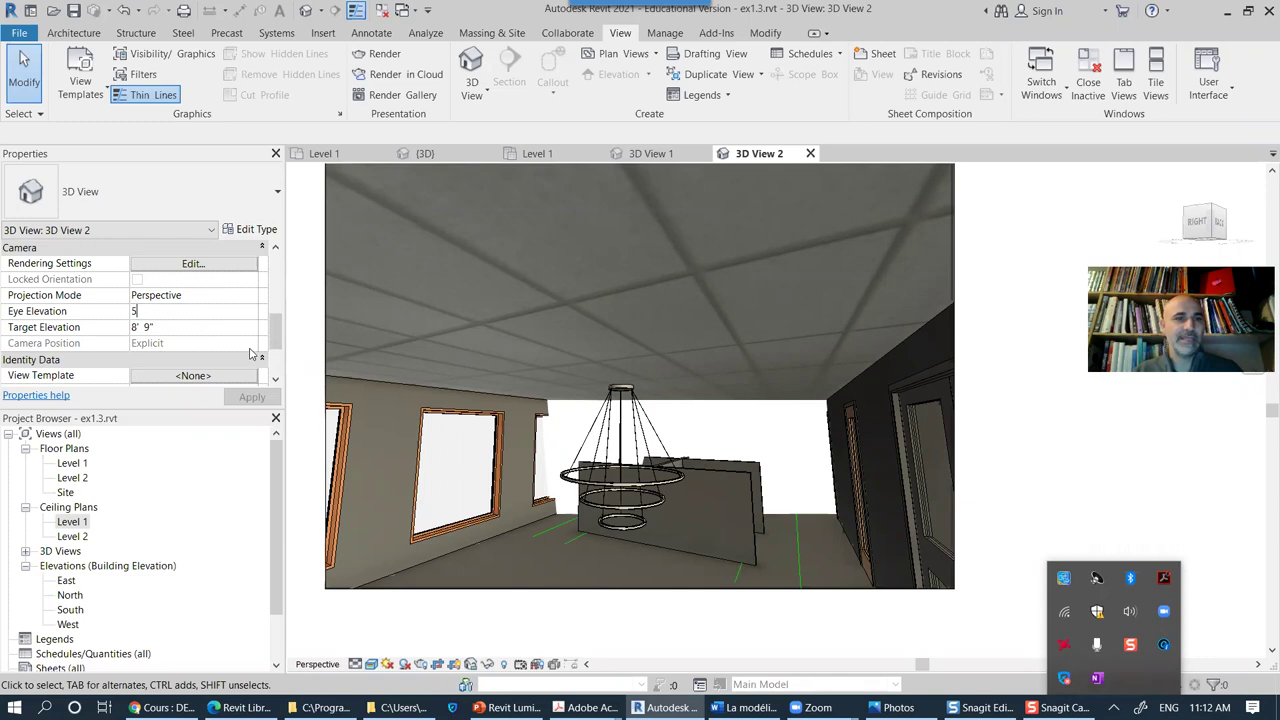
left_click(147, 327)
type("5")
left_click(178, 311)
left_click(252, 397)
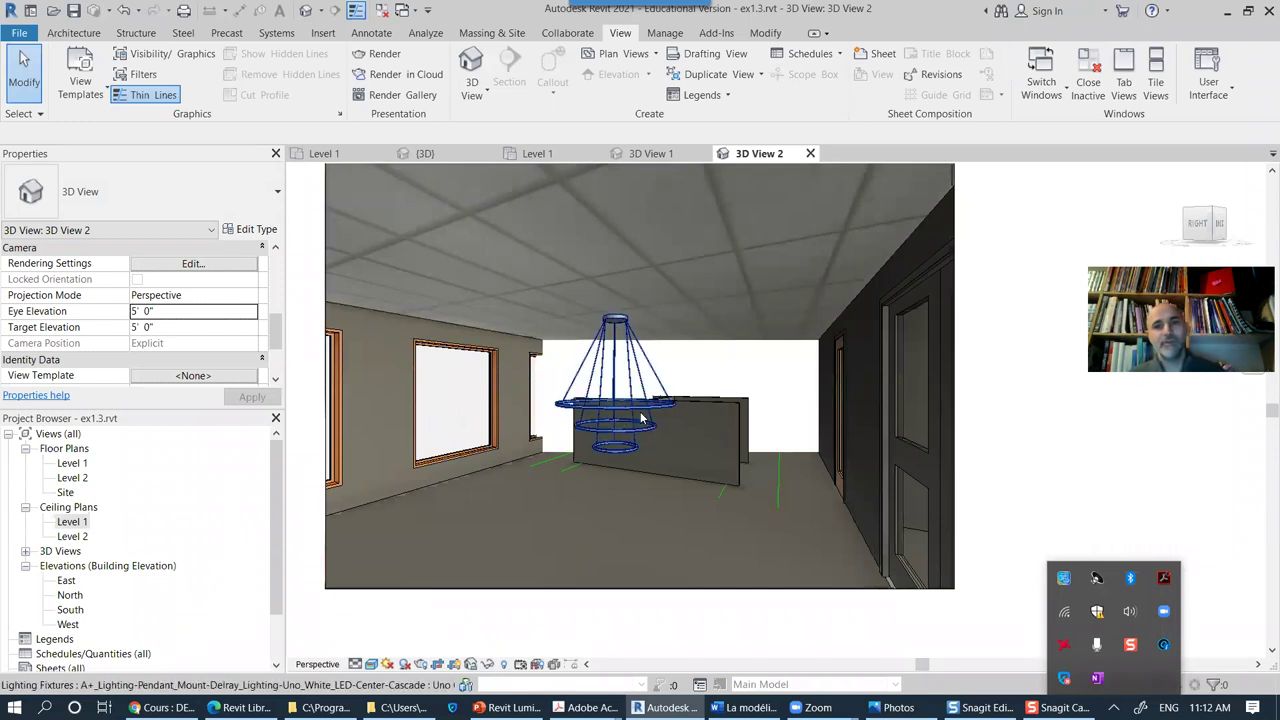
middle_click_drag(638, 450, 702, 436, "shift")
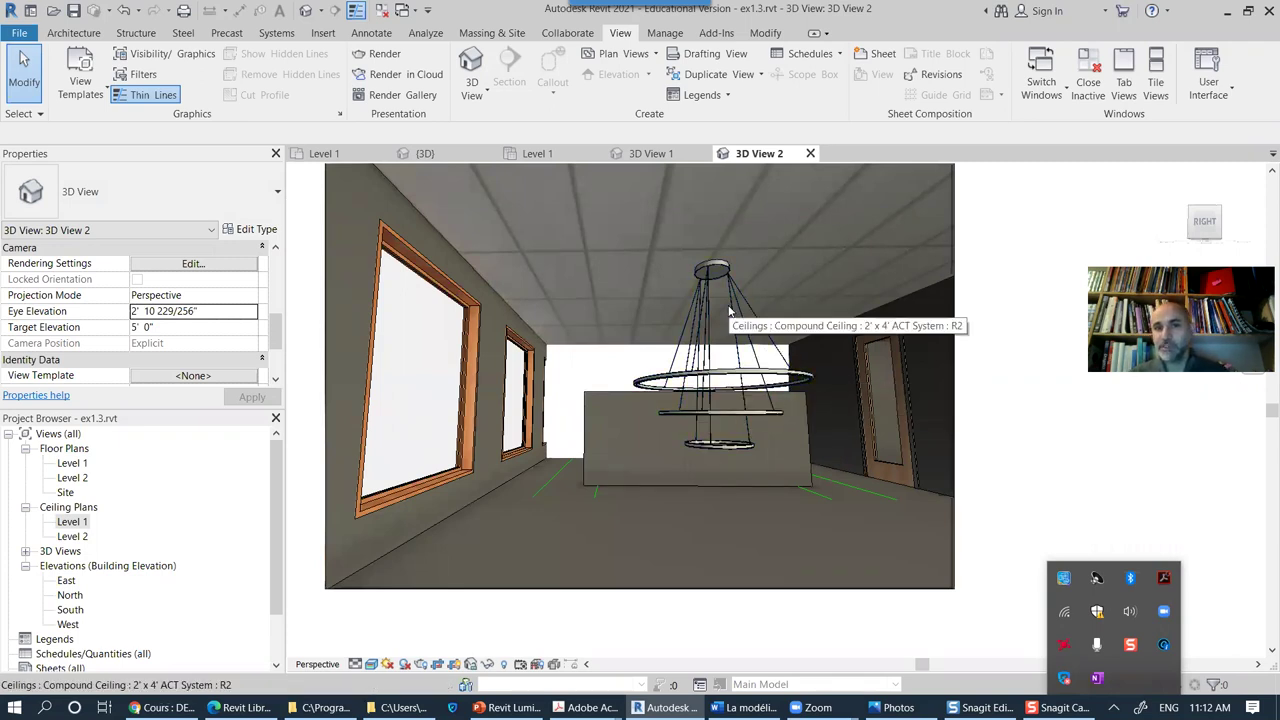
left_click(731, 376)
Step: Delete the selected chandelier
key("Delete")
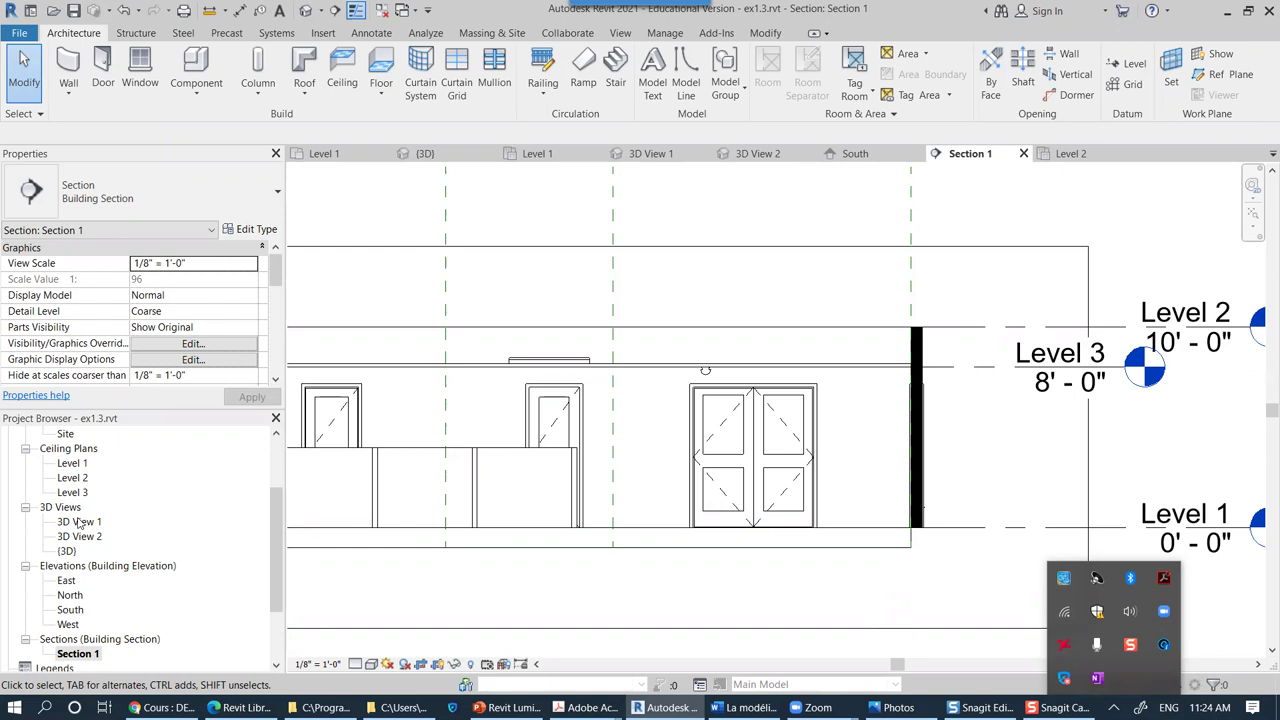
Step: Return to the Level 1 ceiling plan, frame the whole floor, and open Load Family
double_click(72, 464)
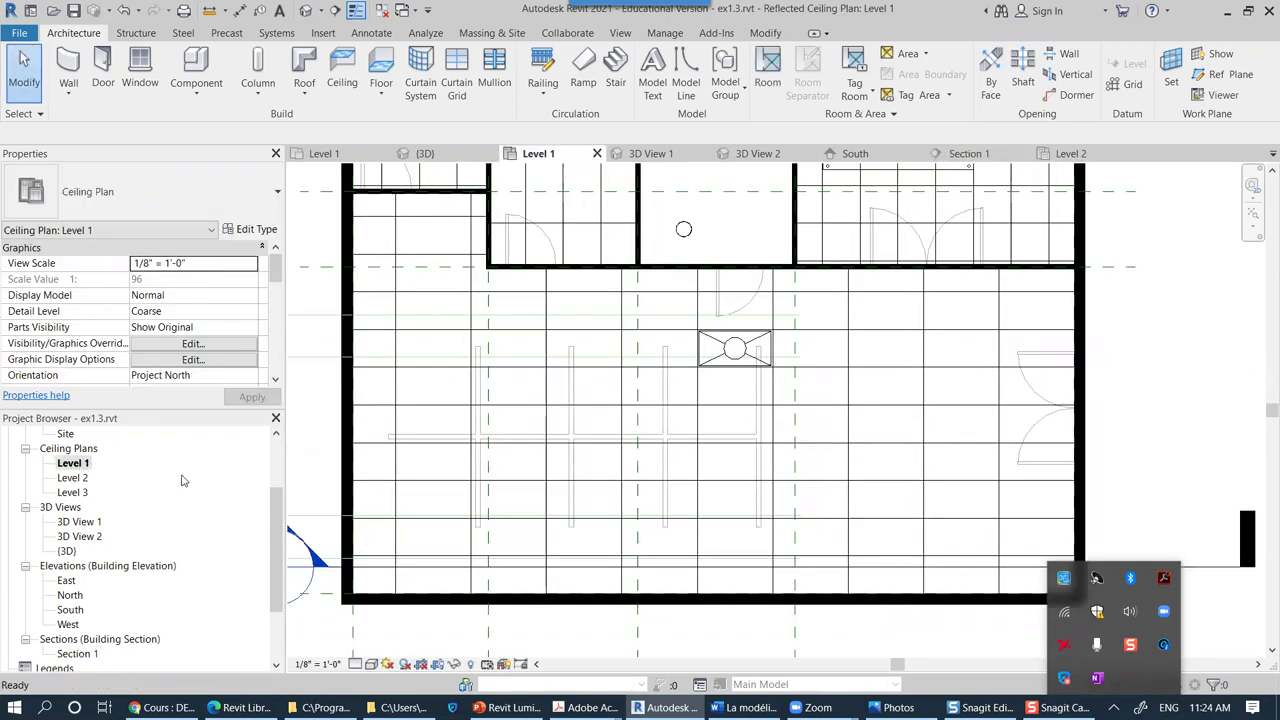
middle_click_drag(854, 350, 800, 441)
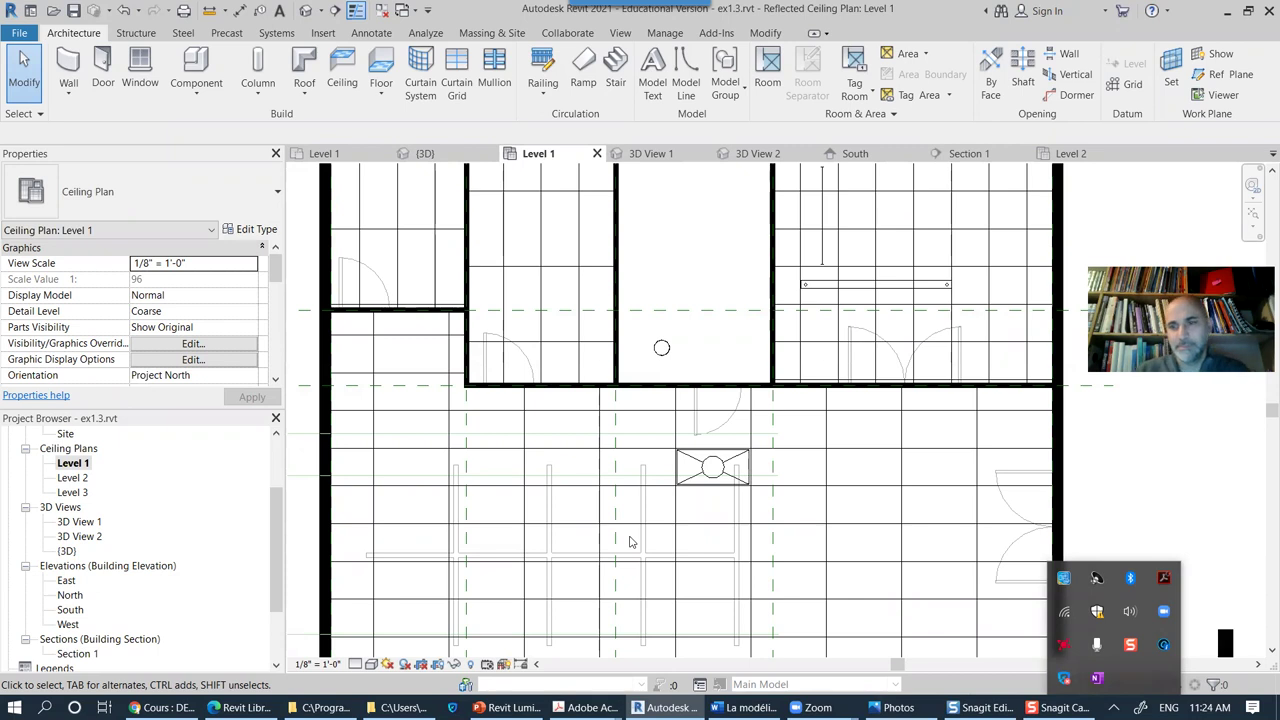
scroll(712, 465, "down", 2)
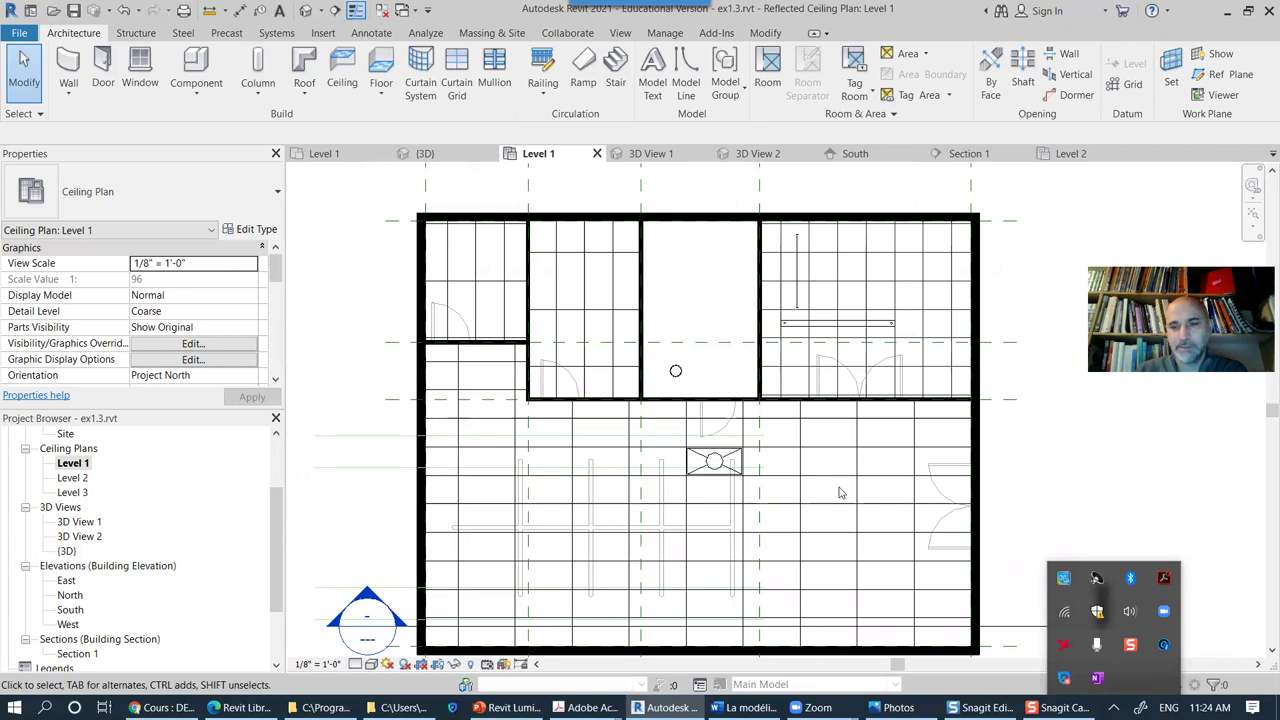
mouse_move(835, 497)
middle_mouse_down()
mouse_move(790, 468)
mouse_move(849, 482)
middle_mouse_up()
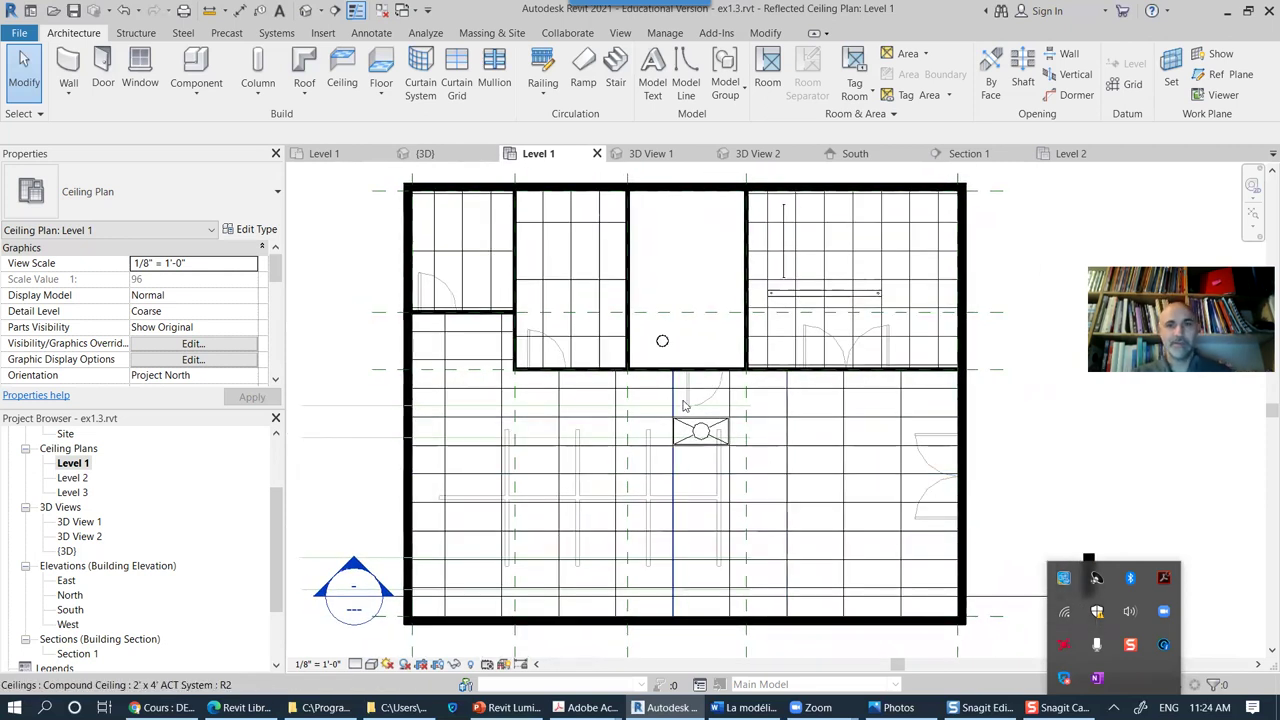
middle_click_drag(602, 423, 623, 427)
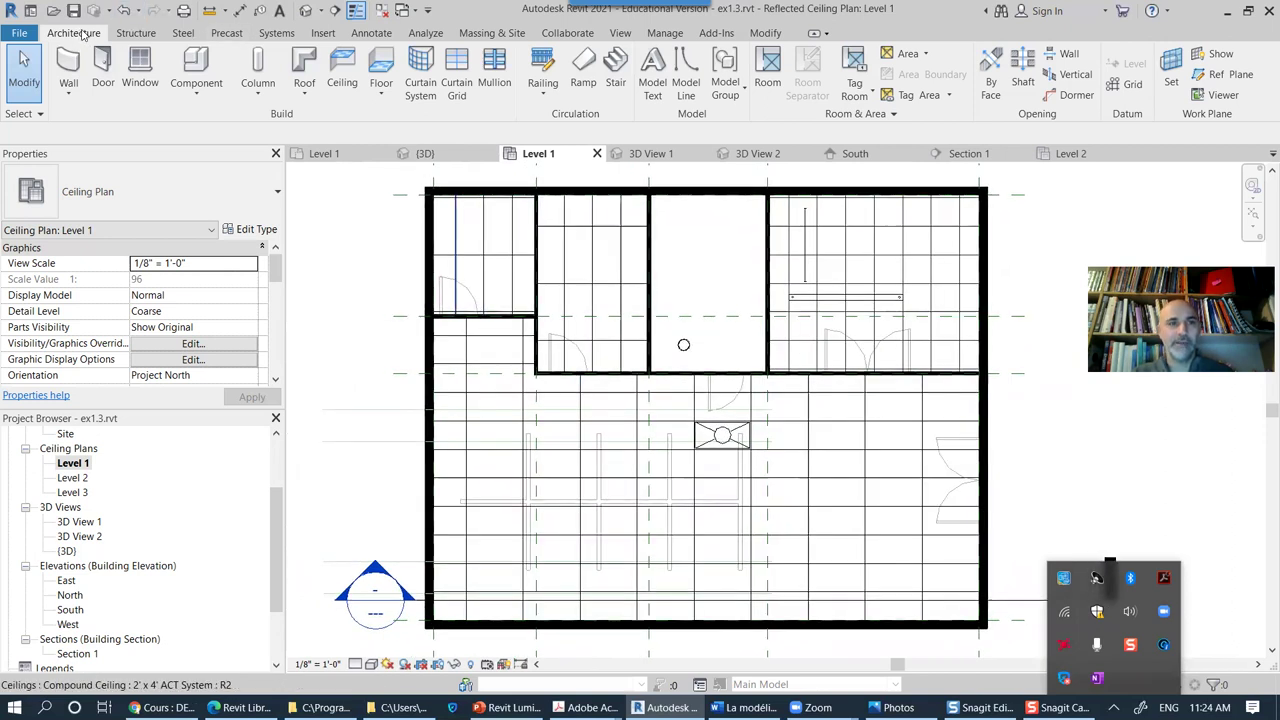
left_click(196, 70)
left_click(668, 72)
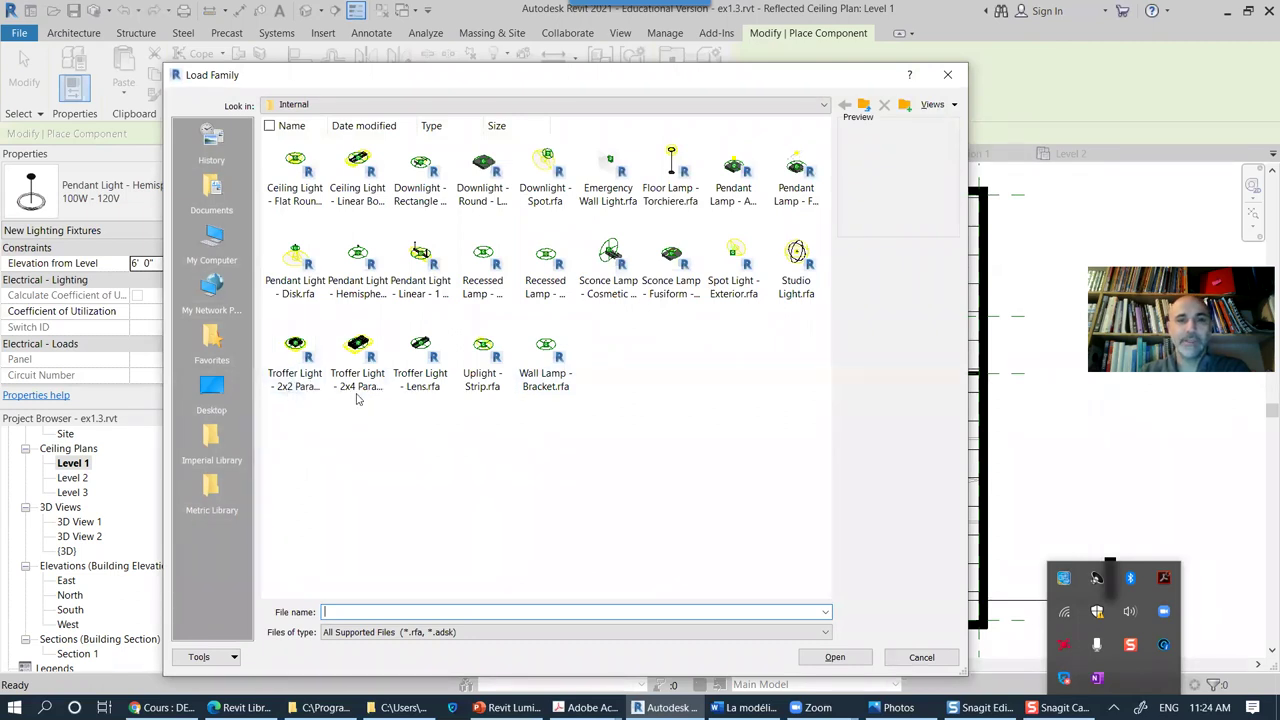
Step: Load the Troffer Light - 2x4 Parabolic family from the Internal lighting folder
left_click(354, 393)
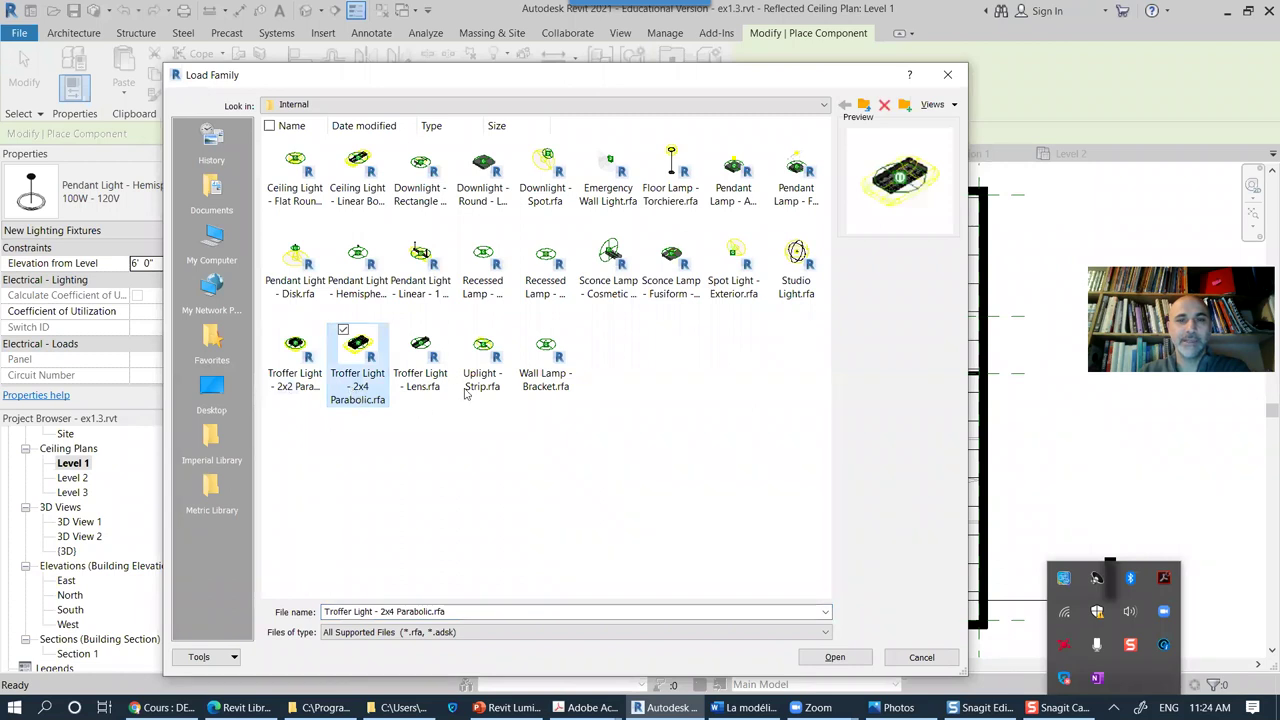
left_click(422, 382)
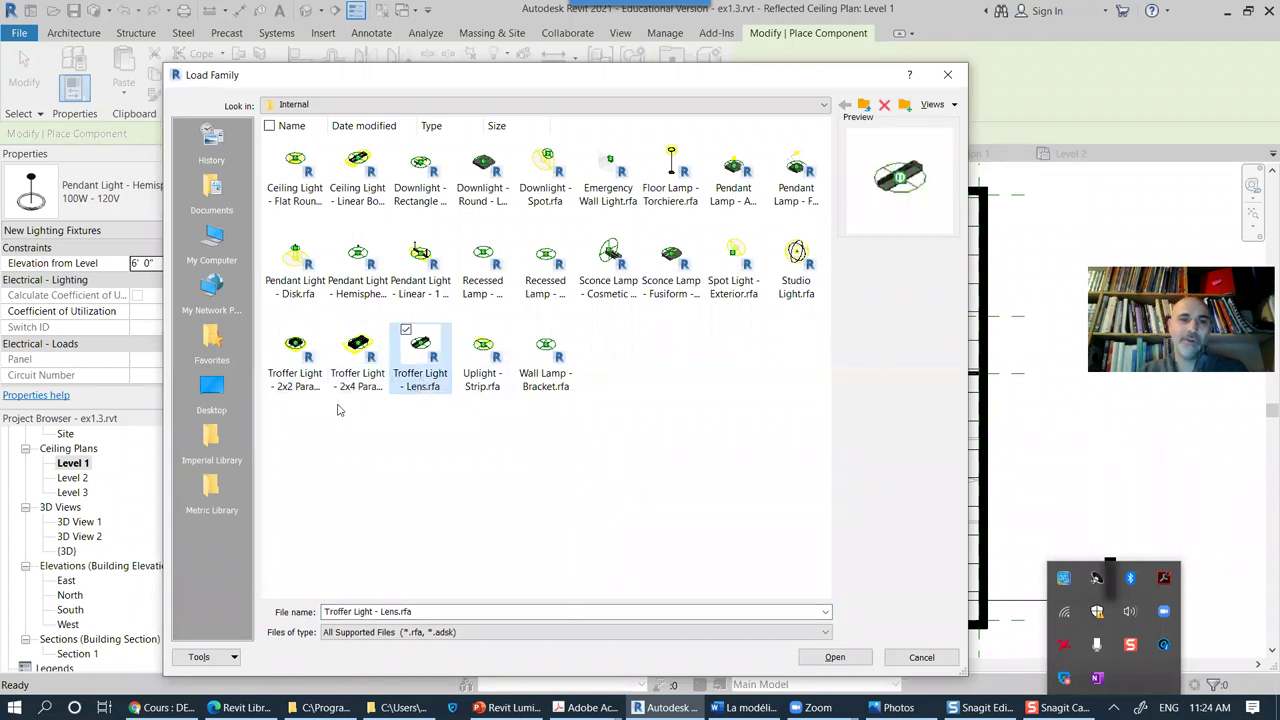
left_click(357, 365)
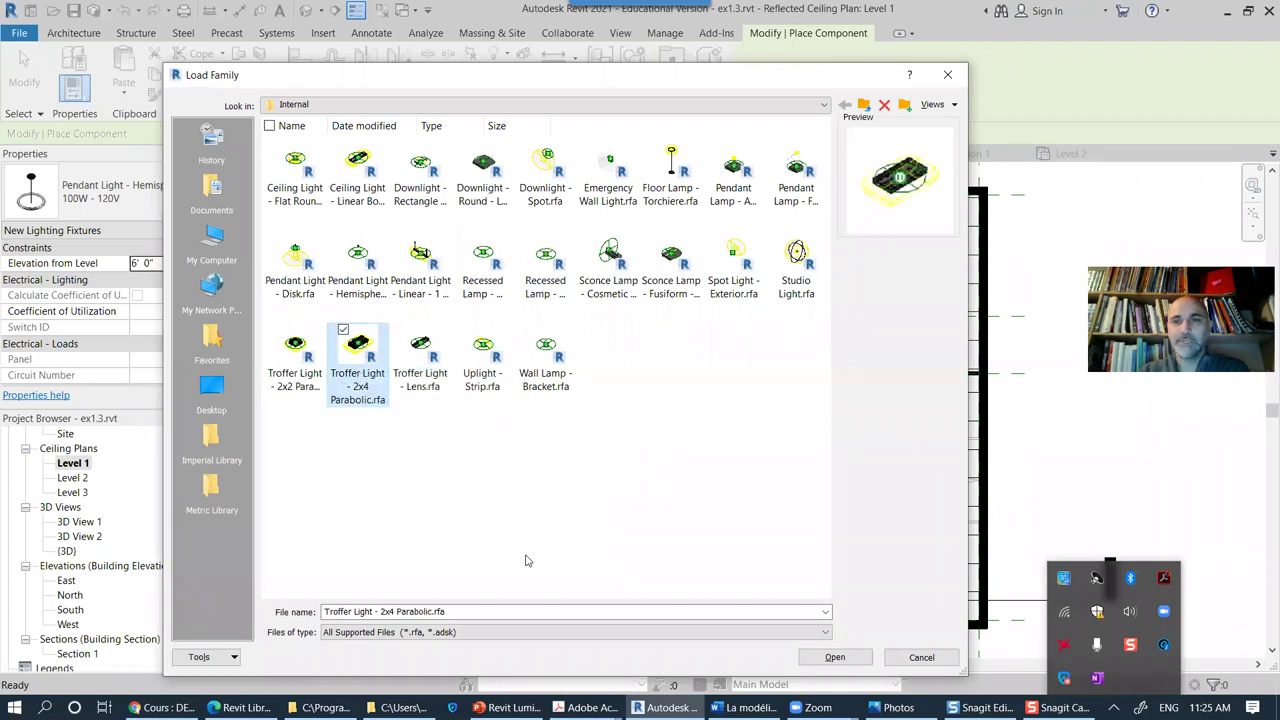
left_click(834, 657)
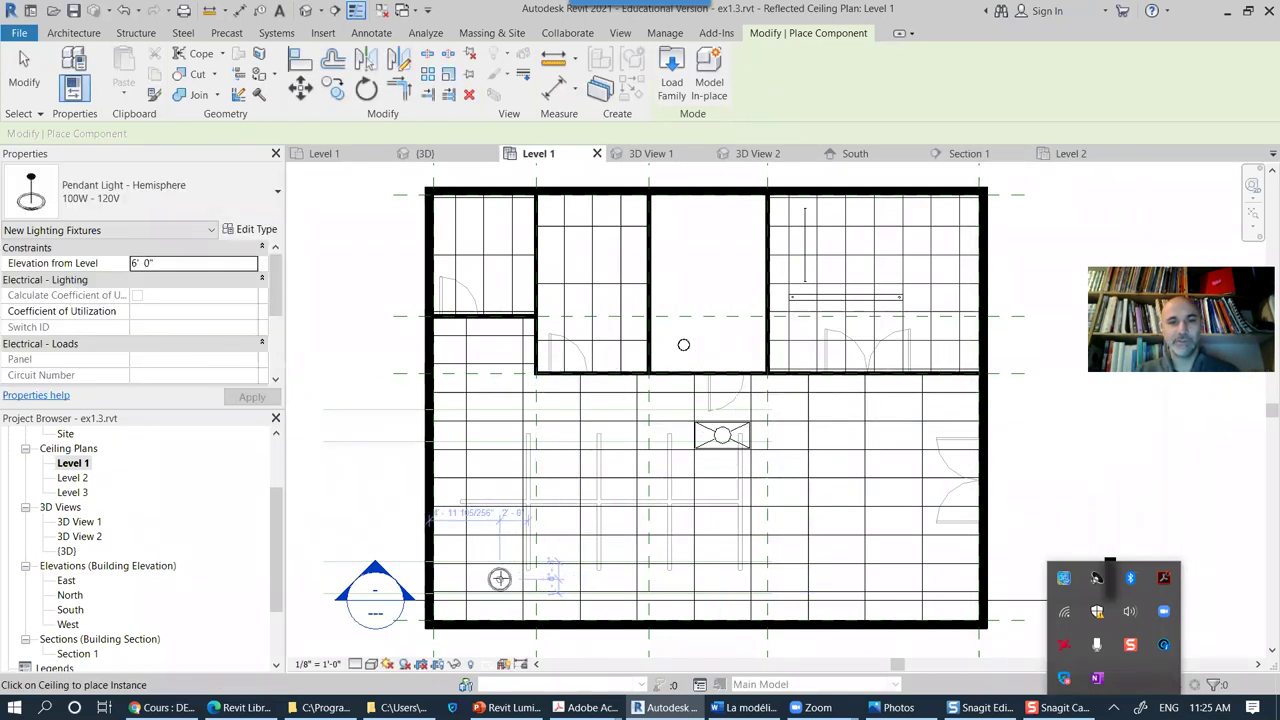
Step: Browse the fixture type list and close it without changing the type
scroll(500, 578, "up", 4)
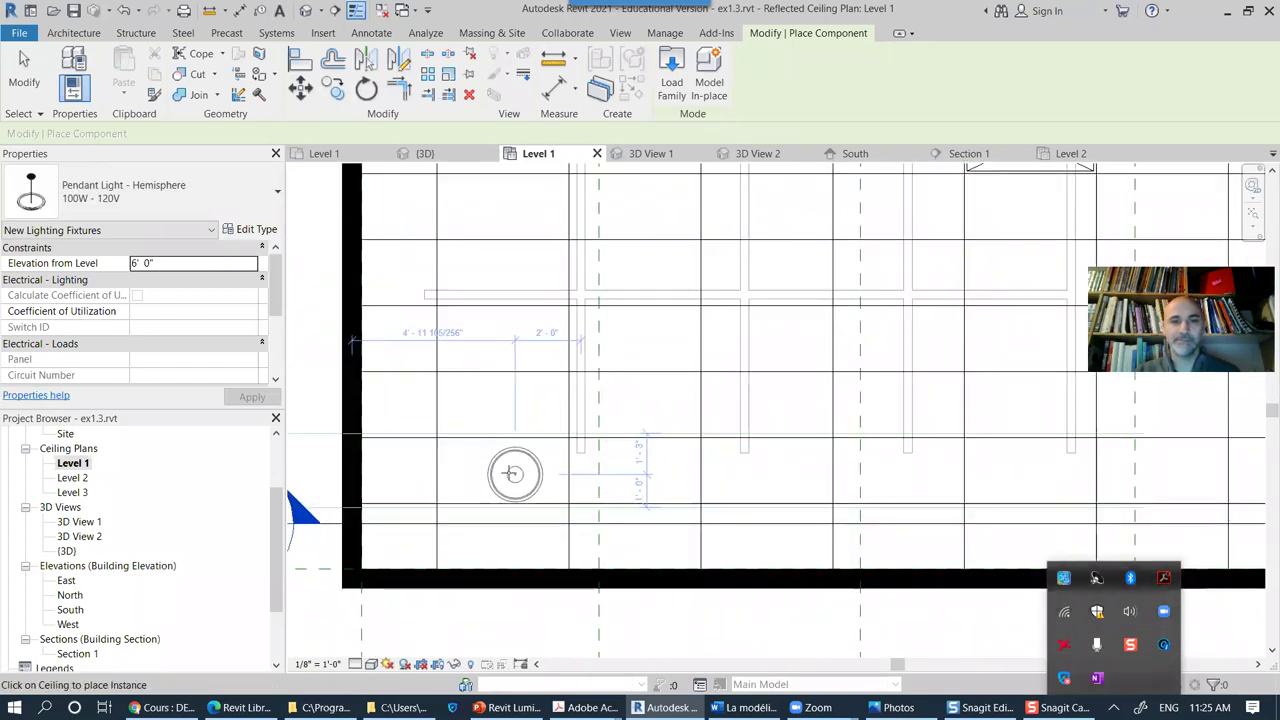
left_click(253, 208)
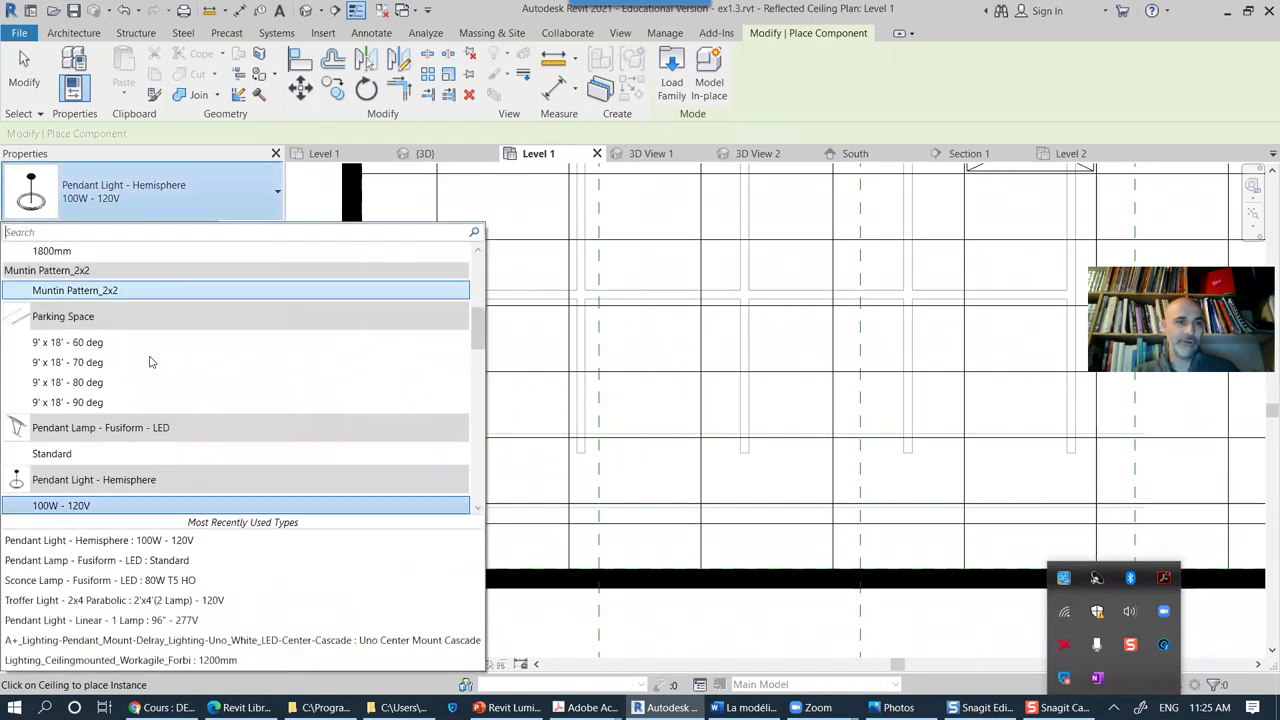
scroll(127, 420, "up", 2)
scroll(120, 430, "up", 2)
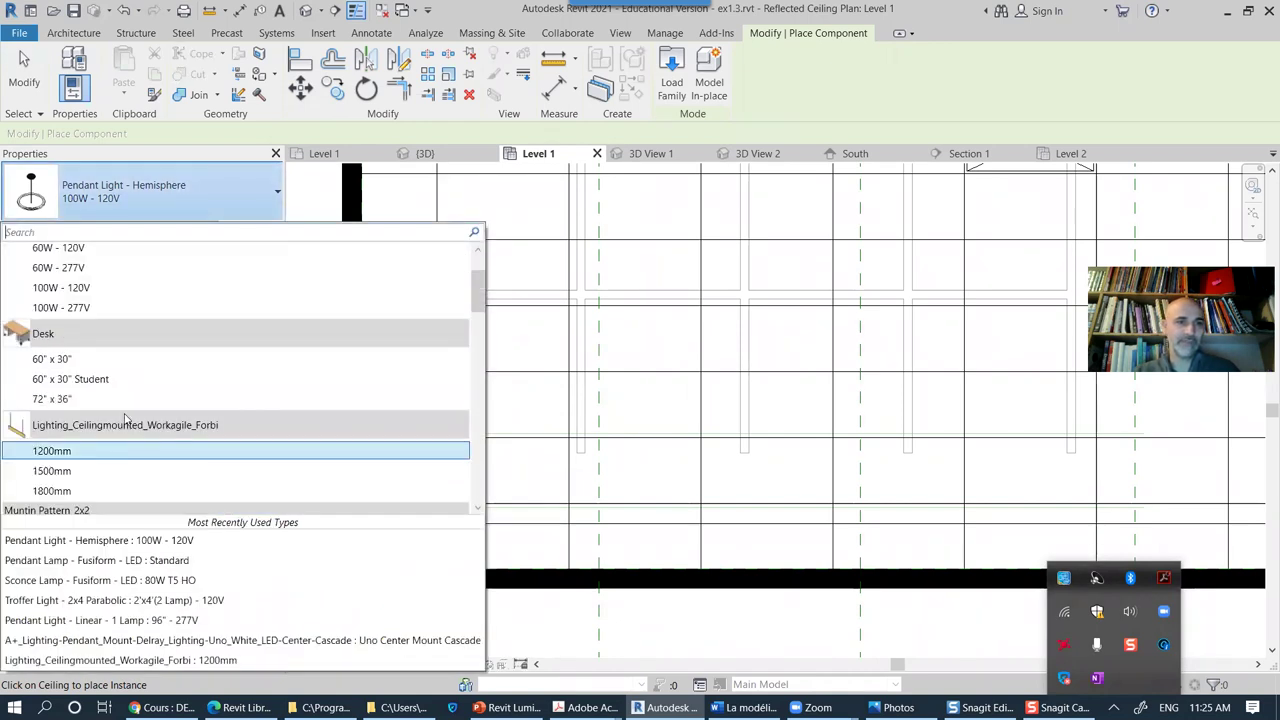
scroll(102, 372, "down", 3)
scroll(105, 428, "down", 2)
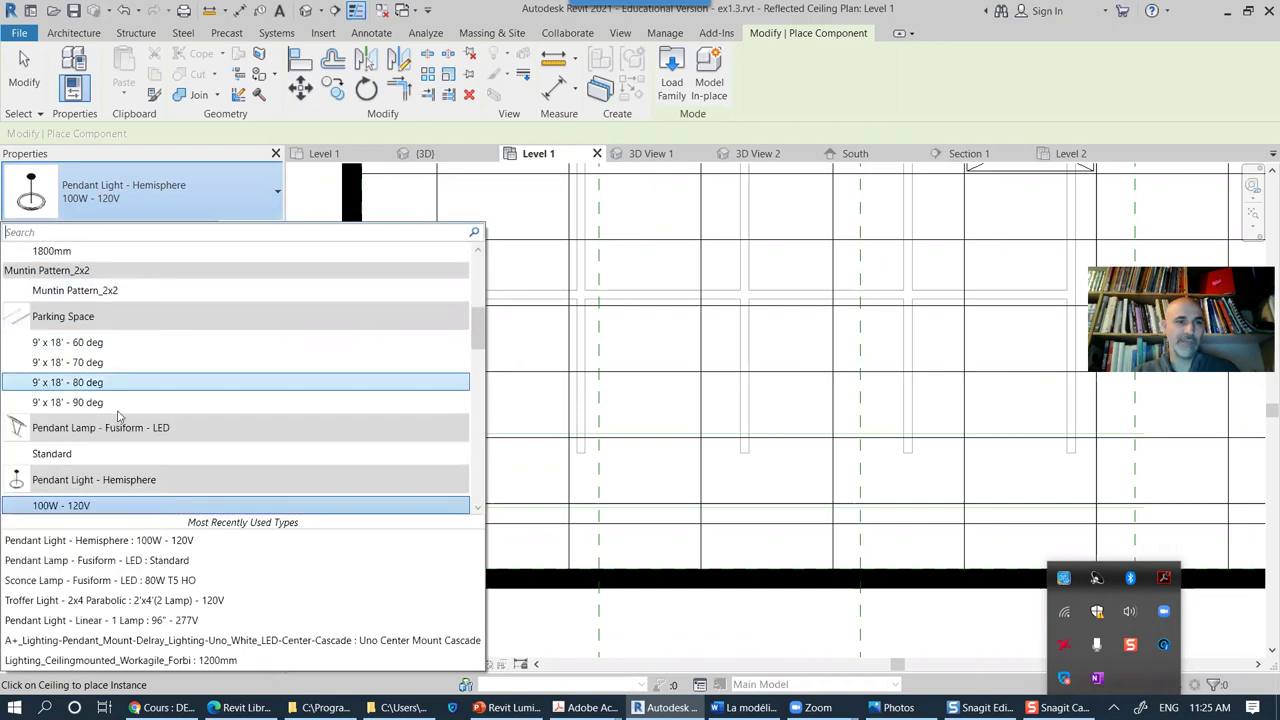
scroll(108, 365, "down", 3)
scroll(110, 370, "down", 2)
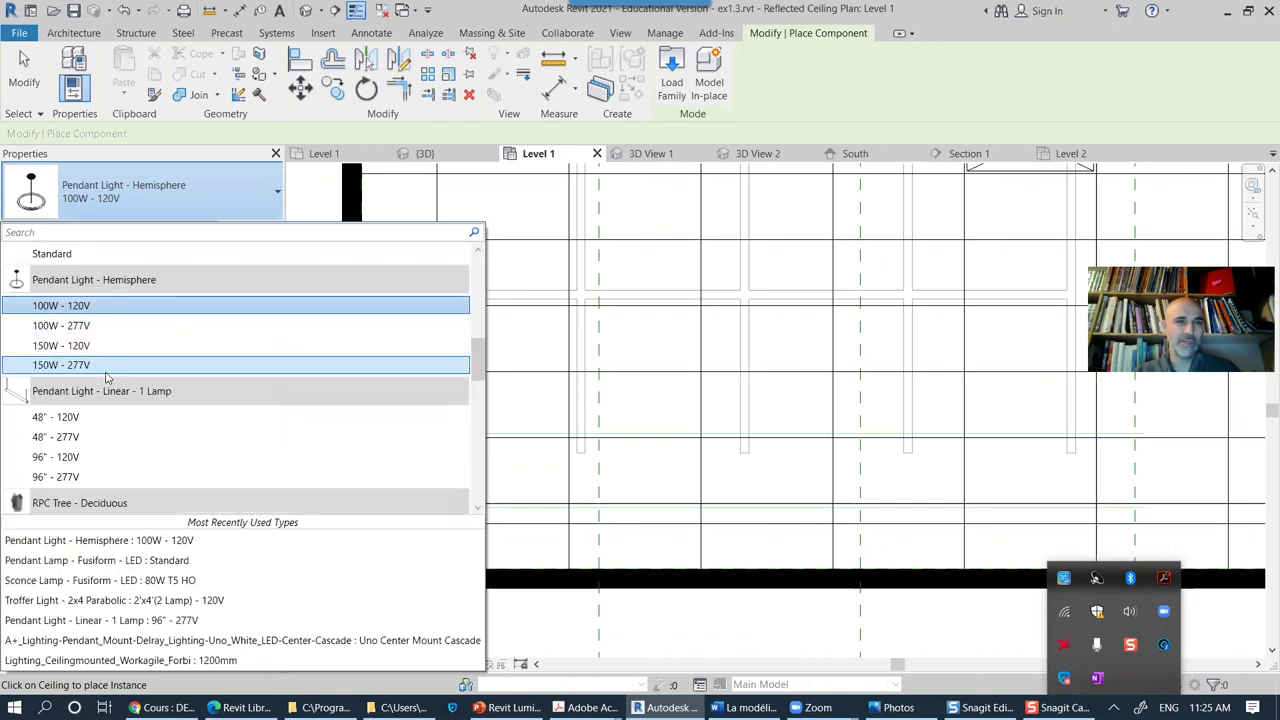
scroll(135, 420, "down", 2)
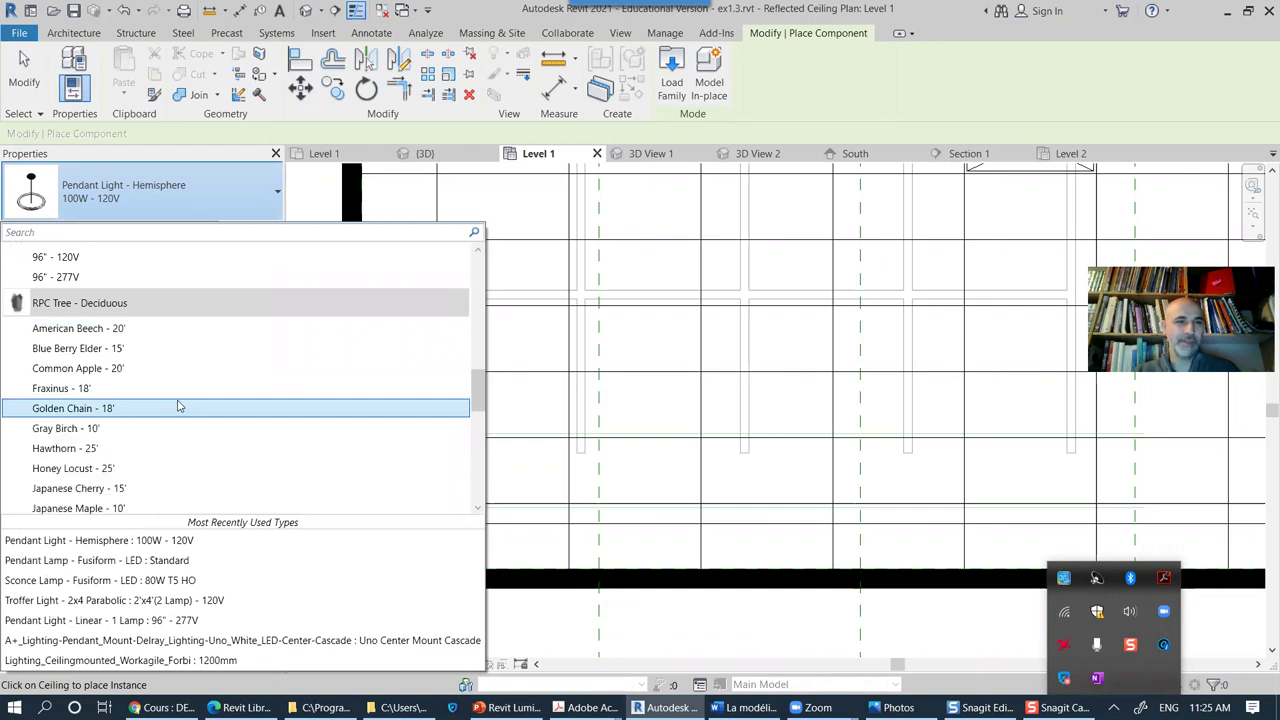
left_click(366, 294)
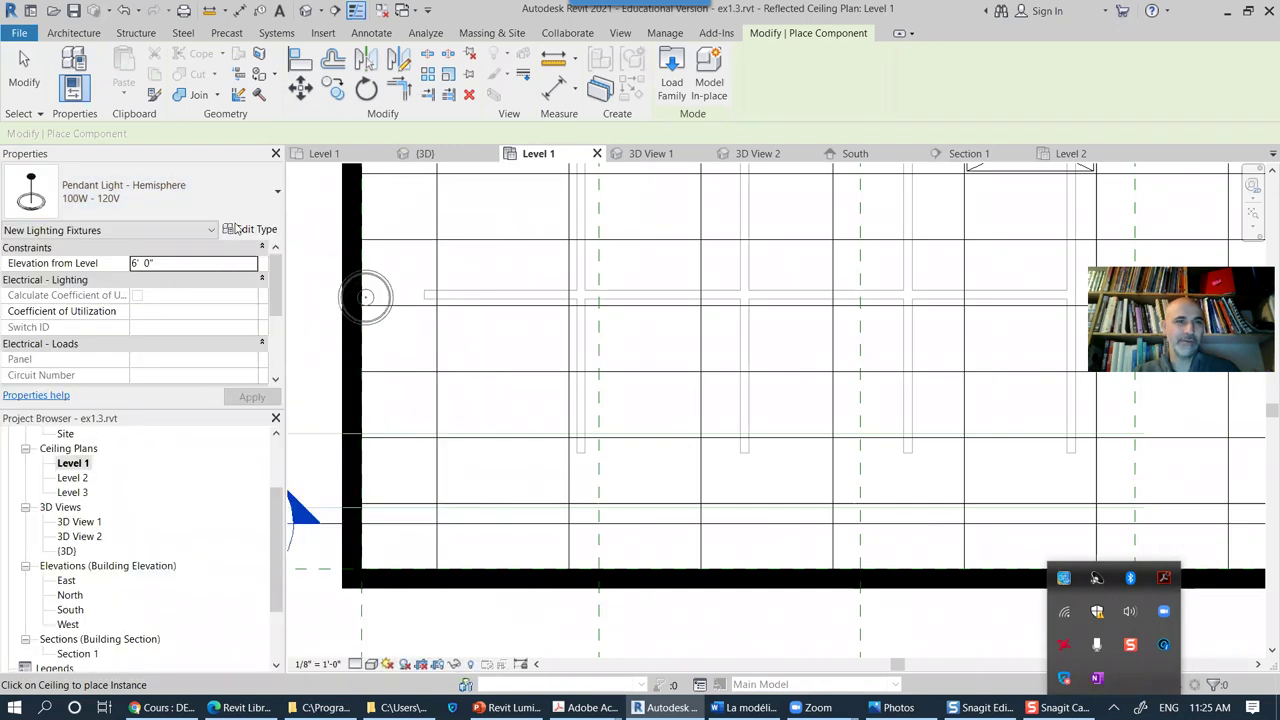
Step: Load Troffer Light - 2x4 Parabolic.rfa and review its 2-lamp and 4-lamp types
left_click(668, 80)
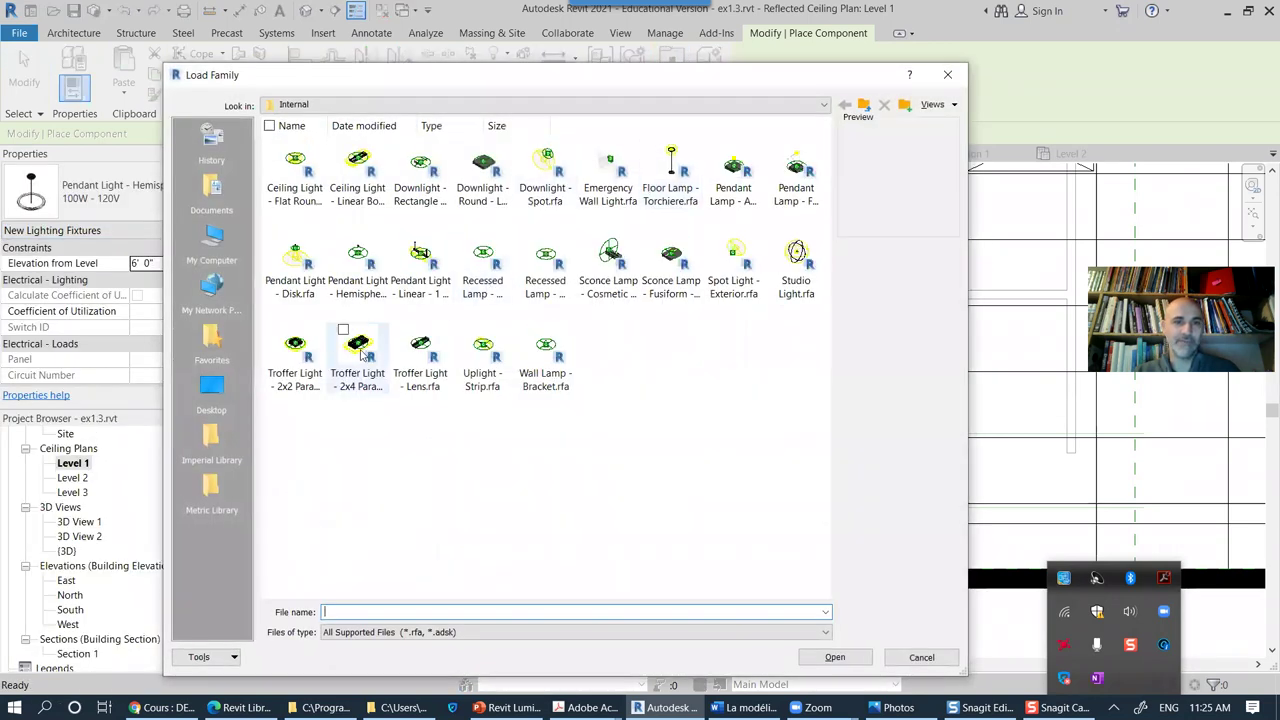
double_click(360, 350)
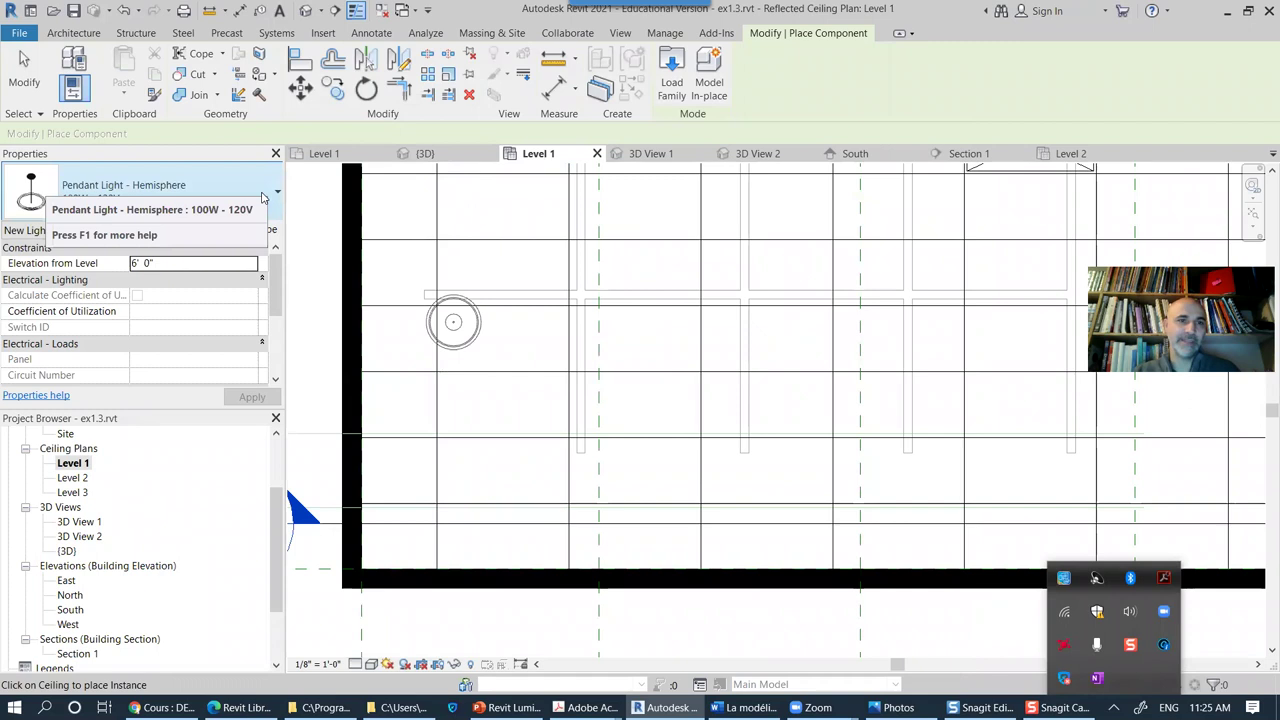
left_click(270, 207)
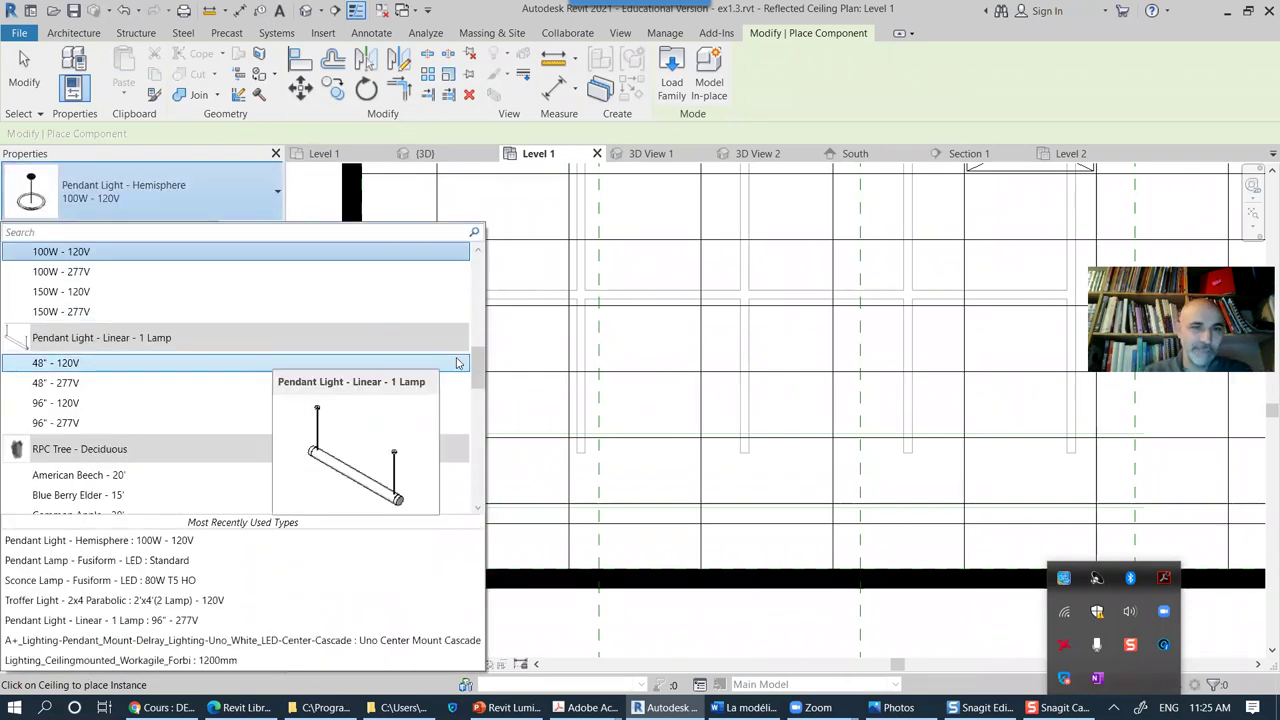
scroll(477, 360, "up", 4)
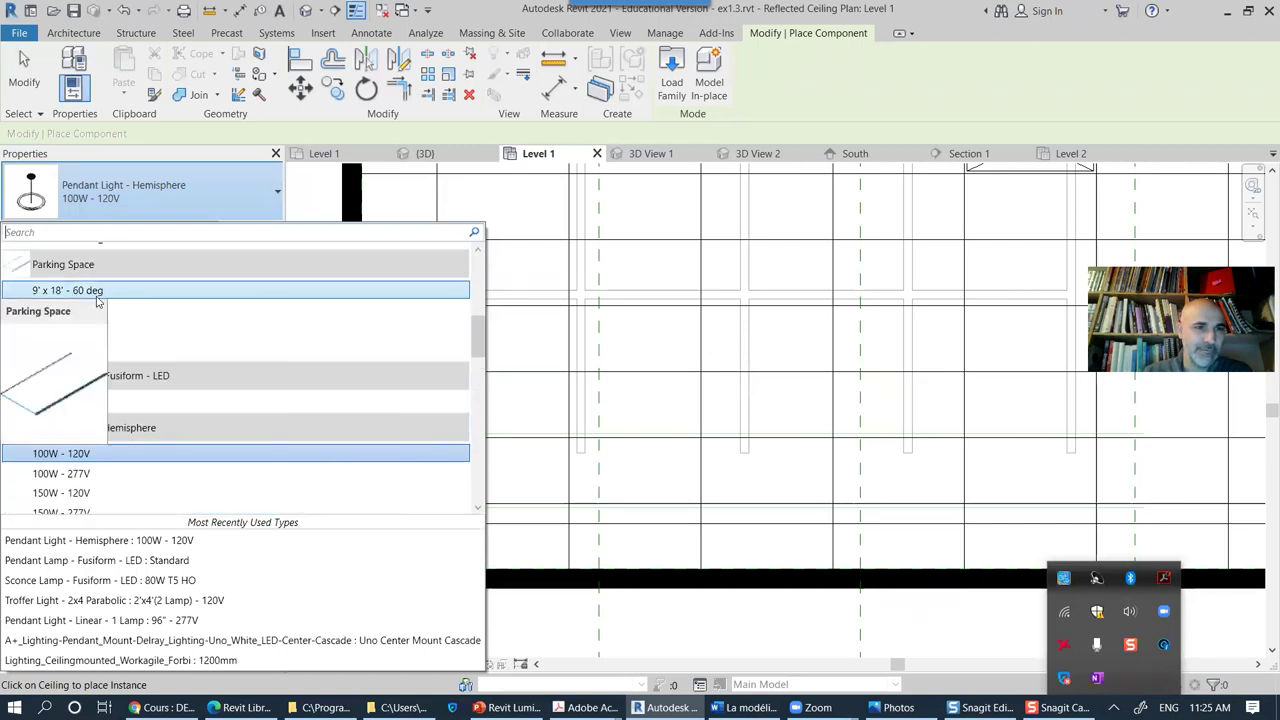
scroll(470, 330, "up", 5)
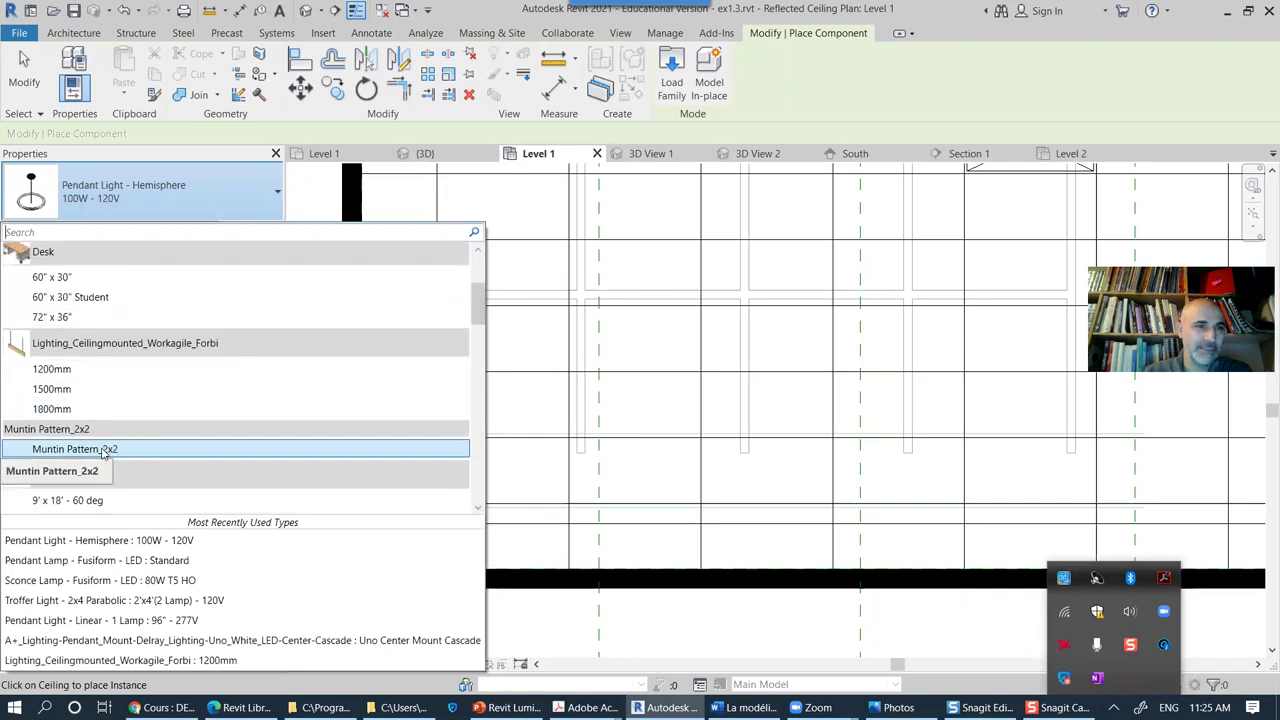
left_click_drag(483, 318, 476, 530)
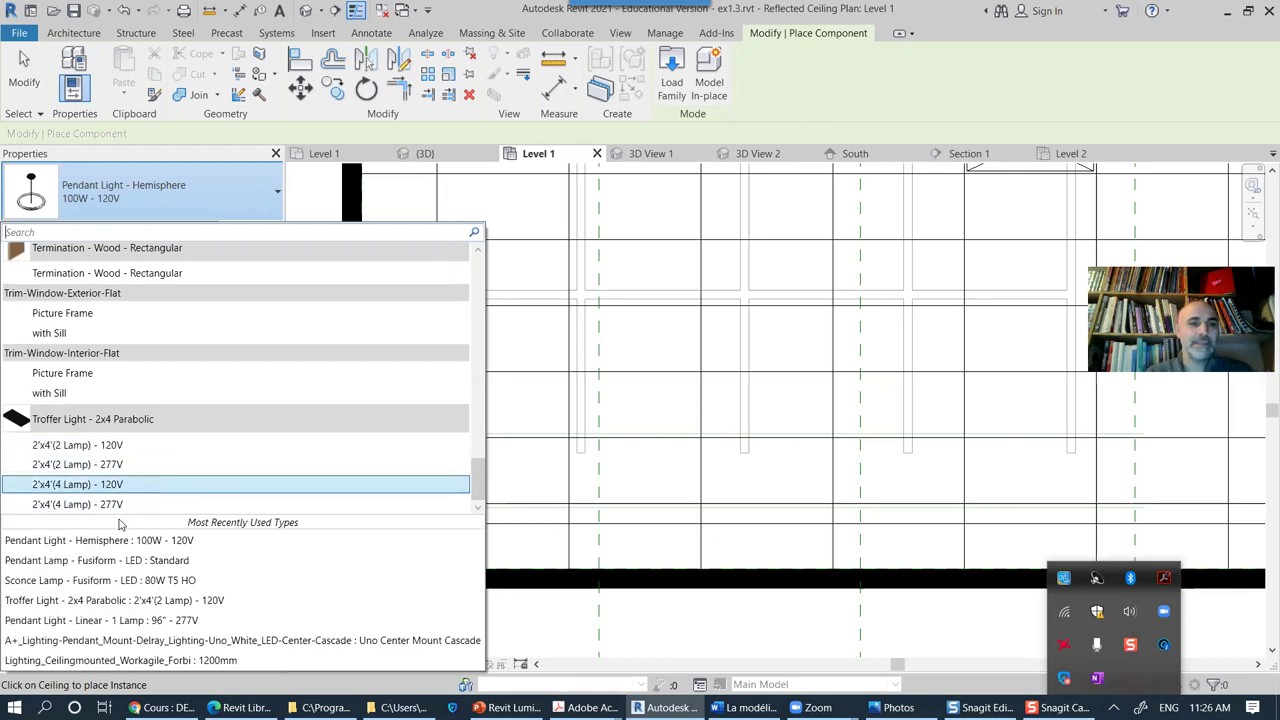
Step: Place a 2'x4'(4 Lamp) - 120V troffer in a ceiling grid tile near the lower-left corner
left_click(69, 484)
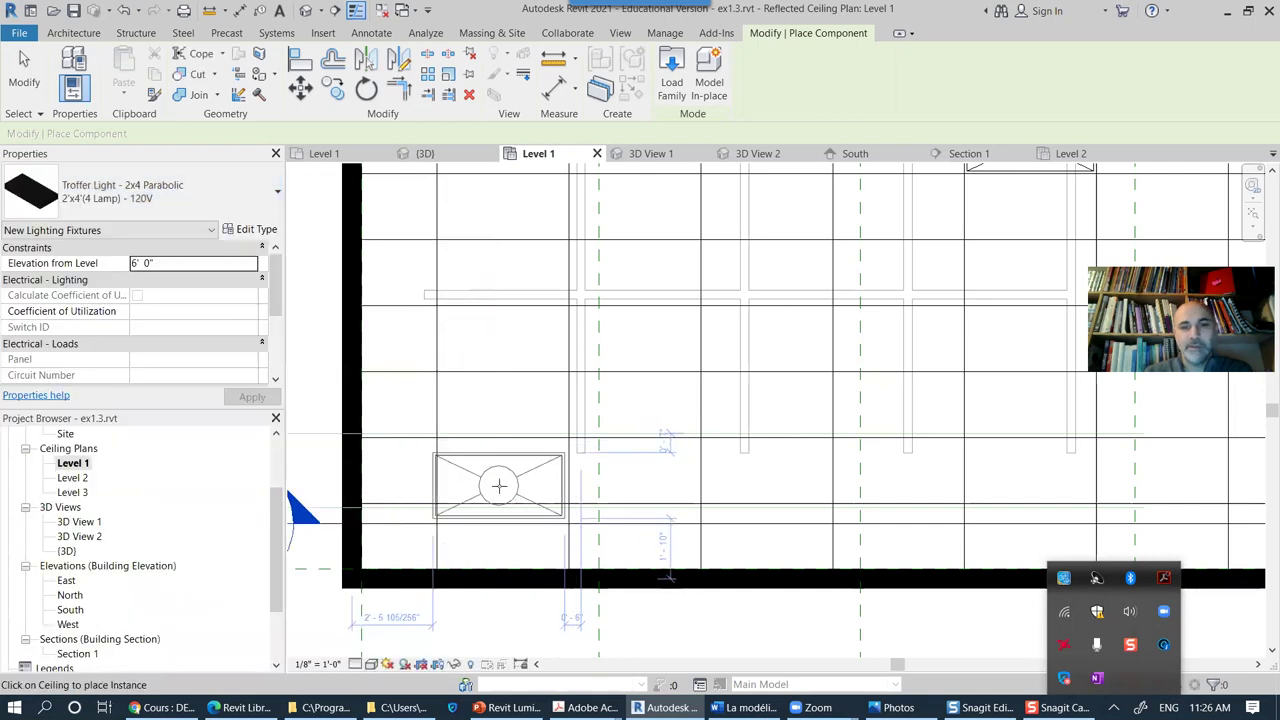
scroll(505, 489, "up", 2)
scroll(615, 466, "up", 2)
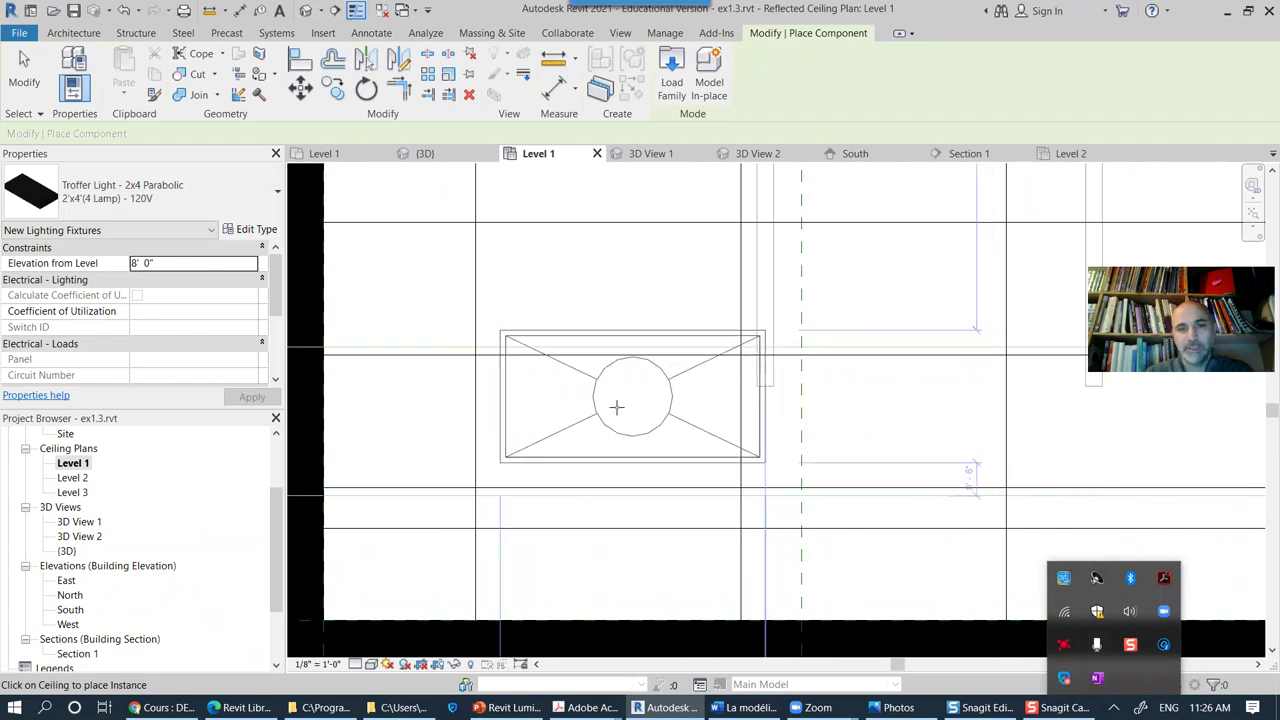
scroll(600, 425, "up", 2)
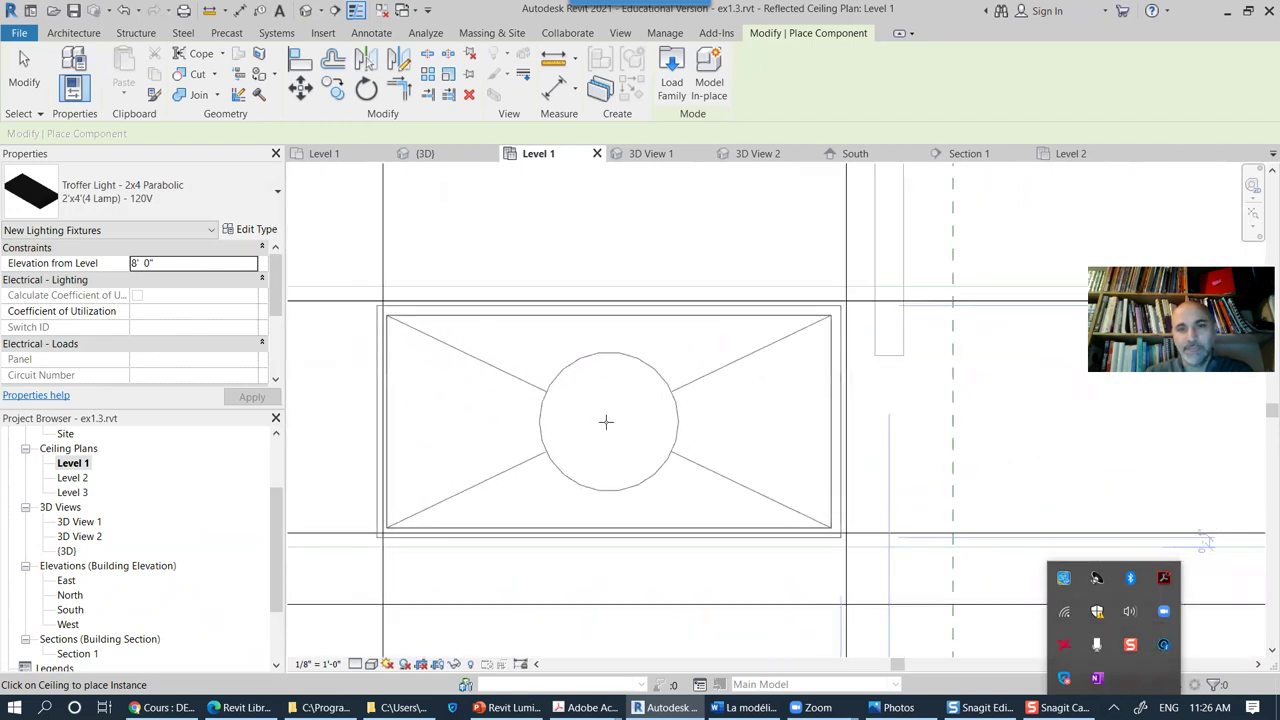
scroll(621, 404, "down", 2)
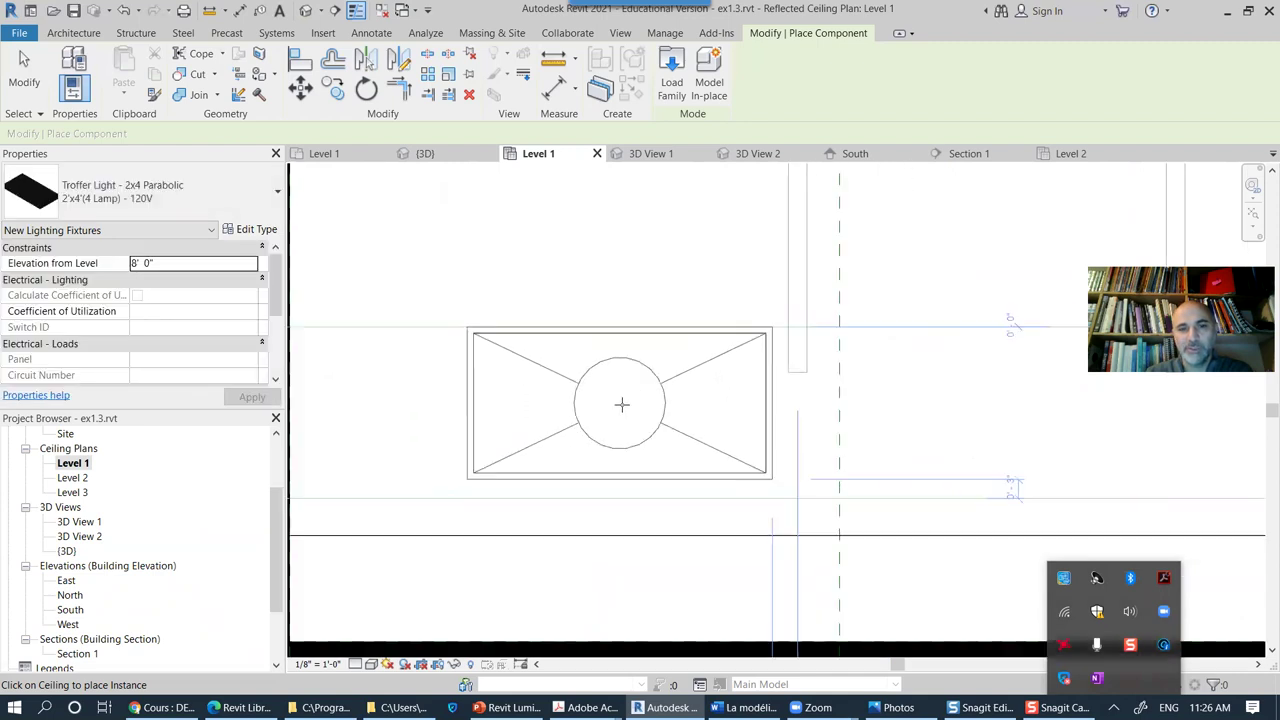
middle_click_drag(621, 404, 668, 449)
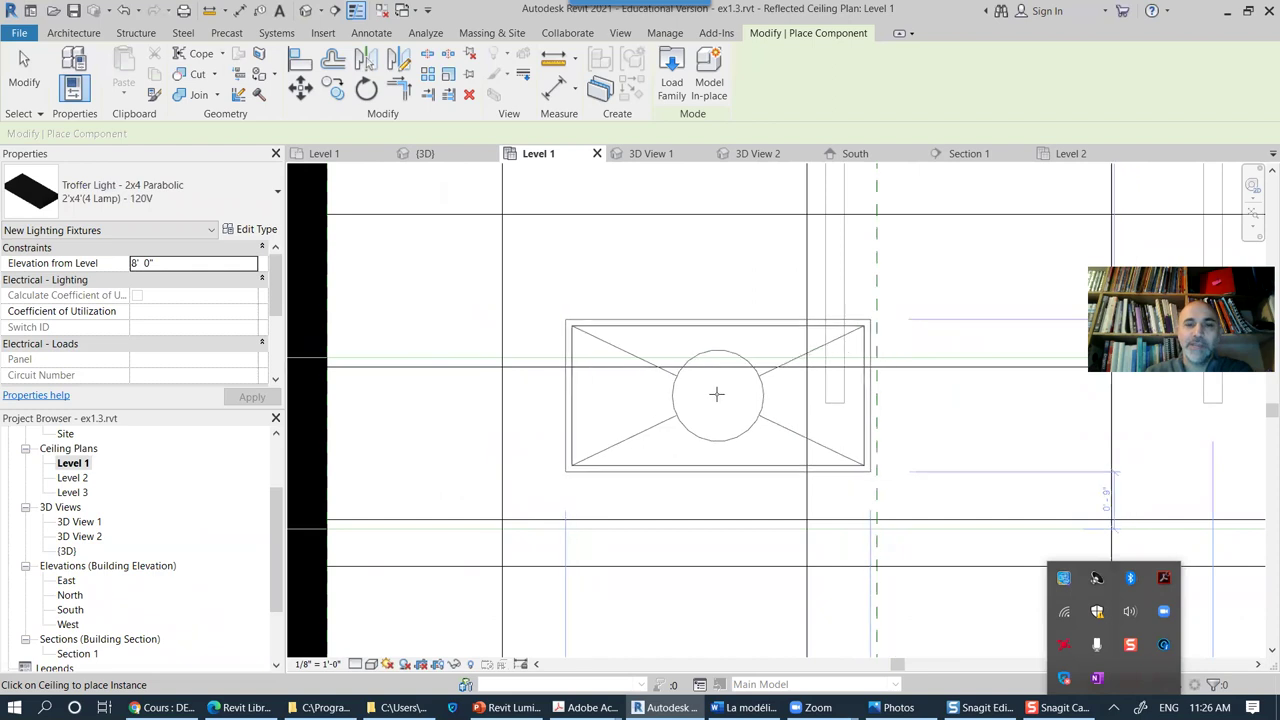
left_click(717, 395)
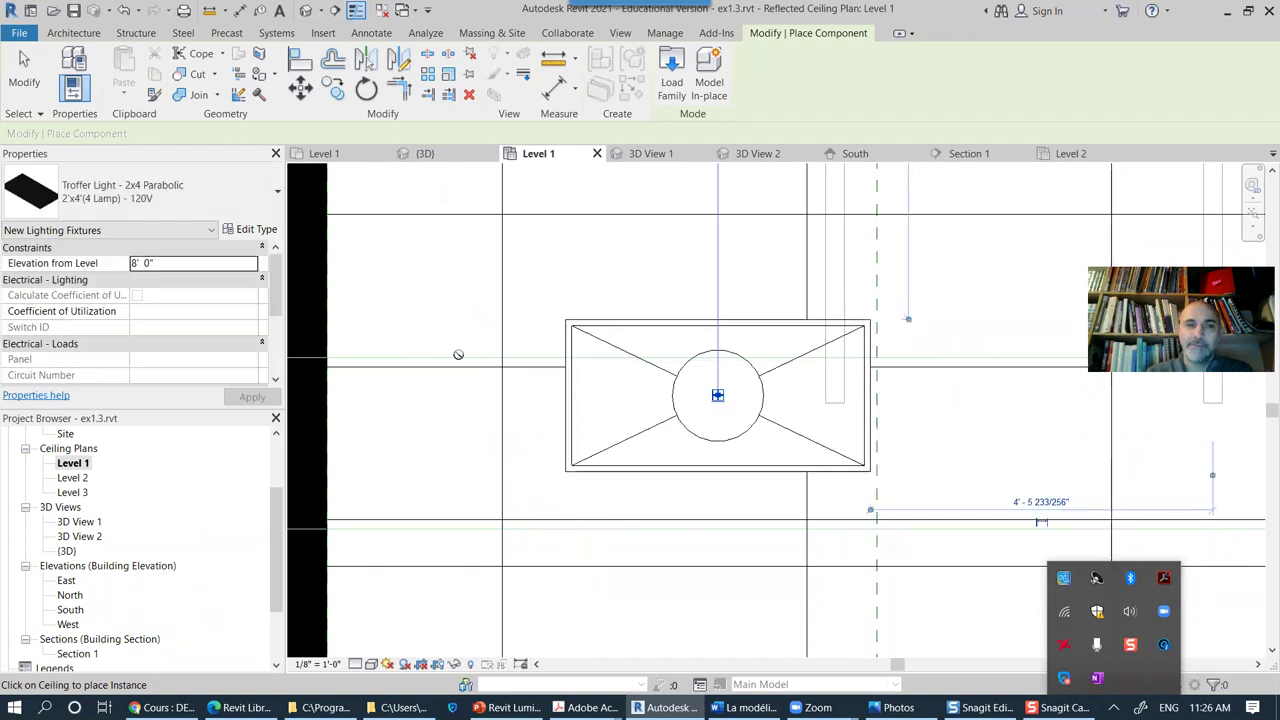
left_click(30, 80)
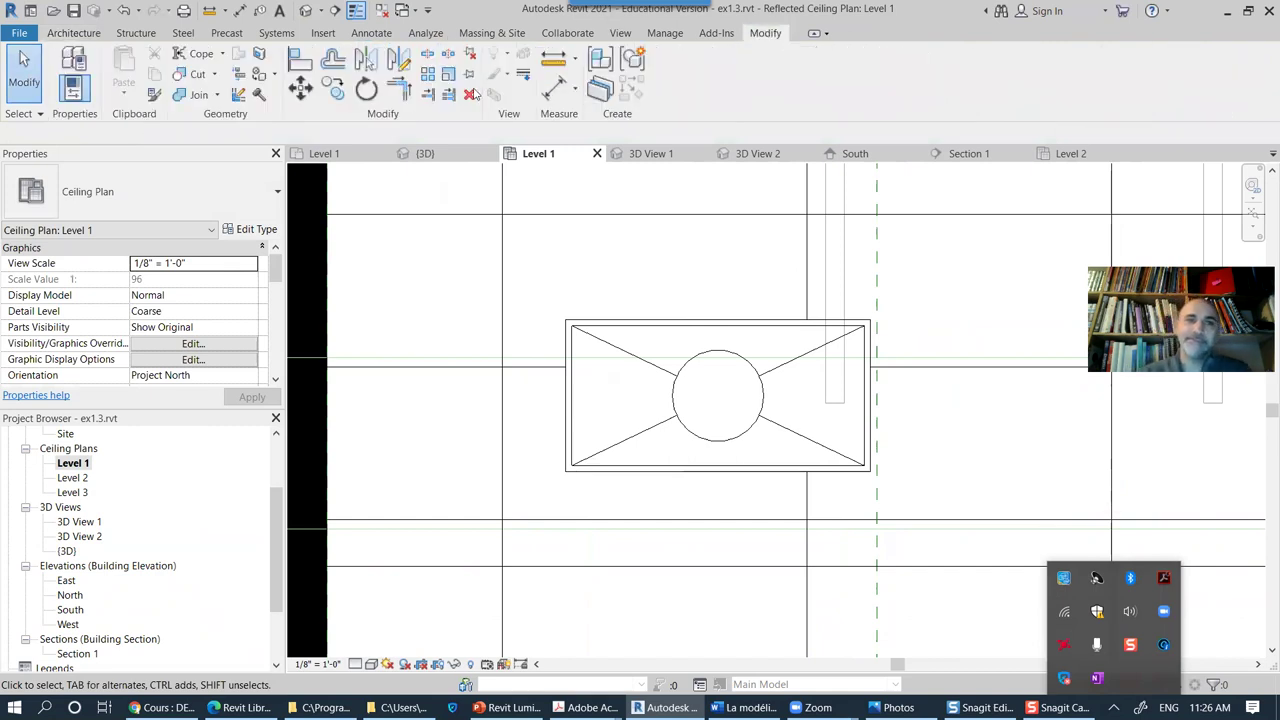
Step: Use AL to align the troffer's edges to the ceiling grid lines and lock them
key("a")
key("l")
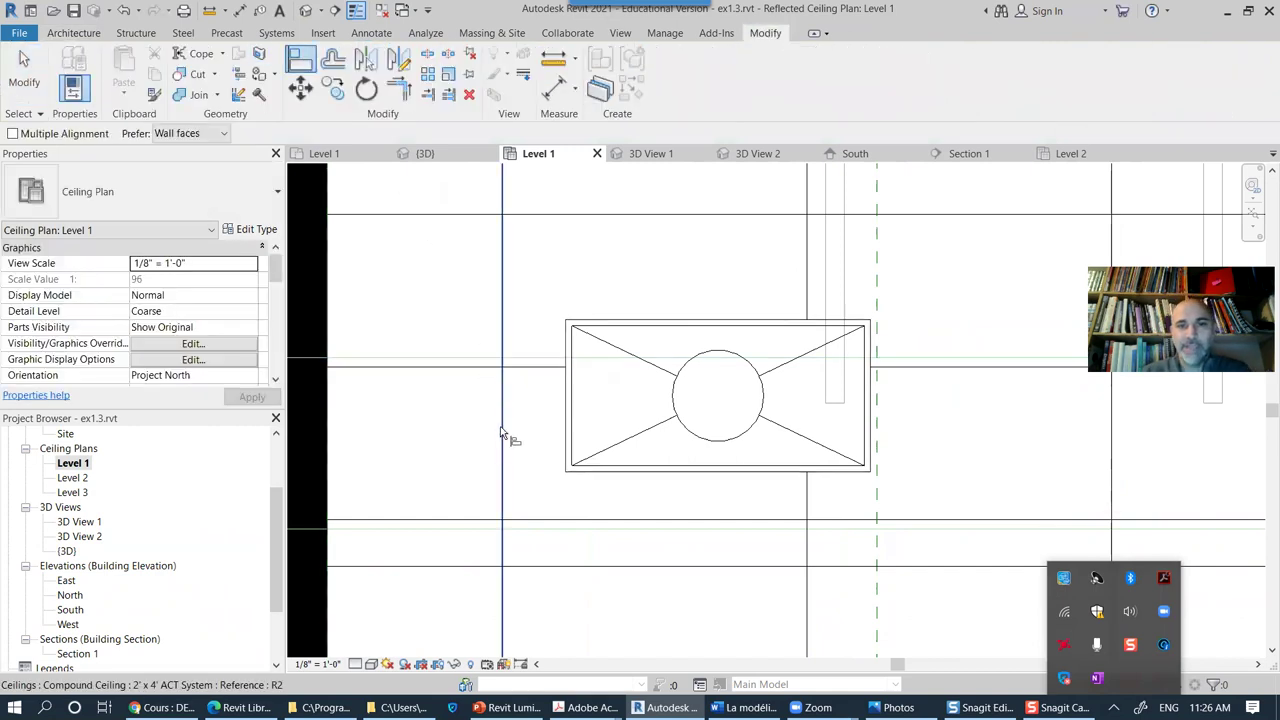
left_click(567, 424)
left_click(551, 520)
left_click(564, 470)
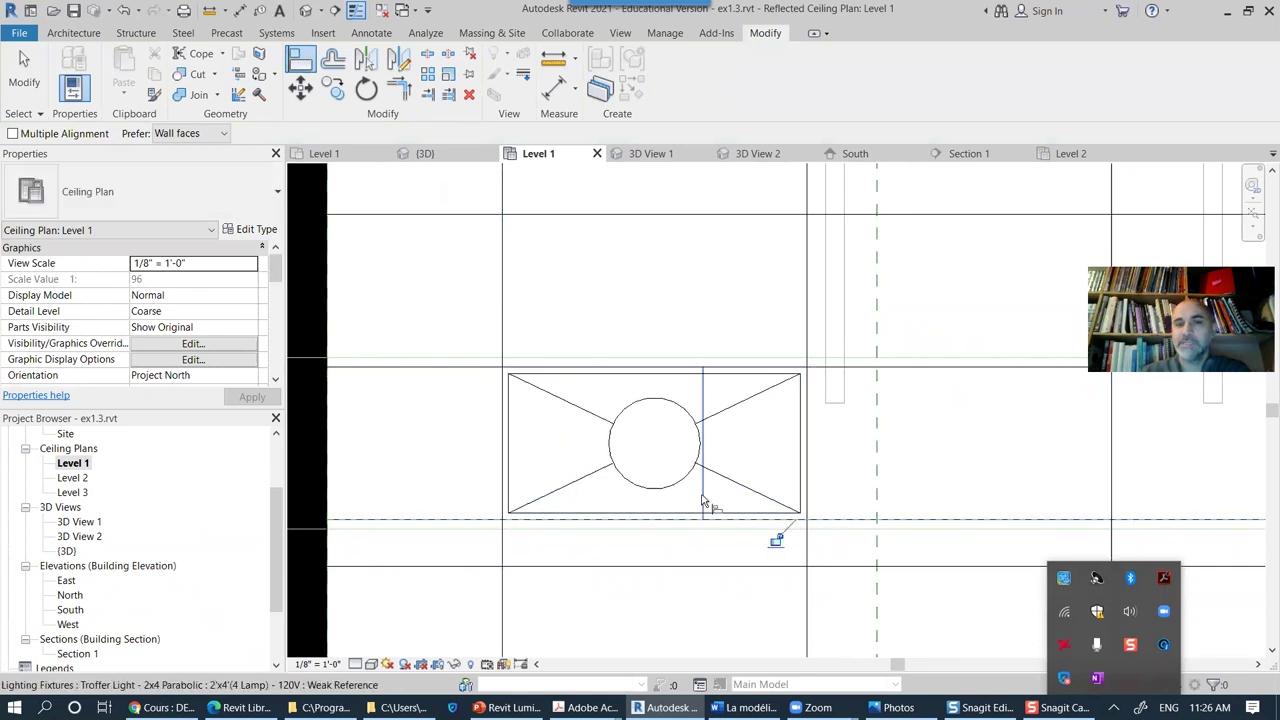
scroll(702, 503, "up", 4)
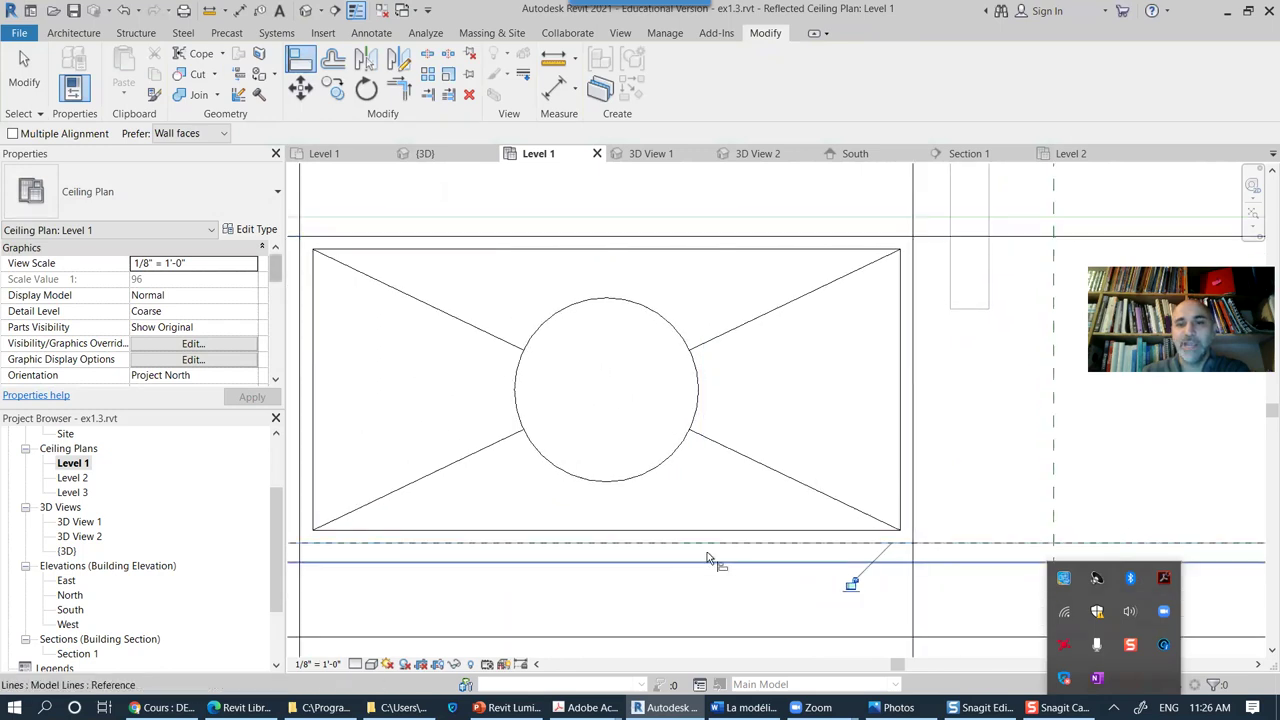
scroll(771, 490, "down", 3)
left_click(832, 564)
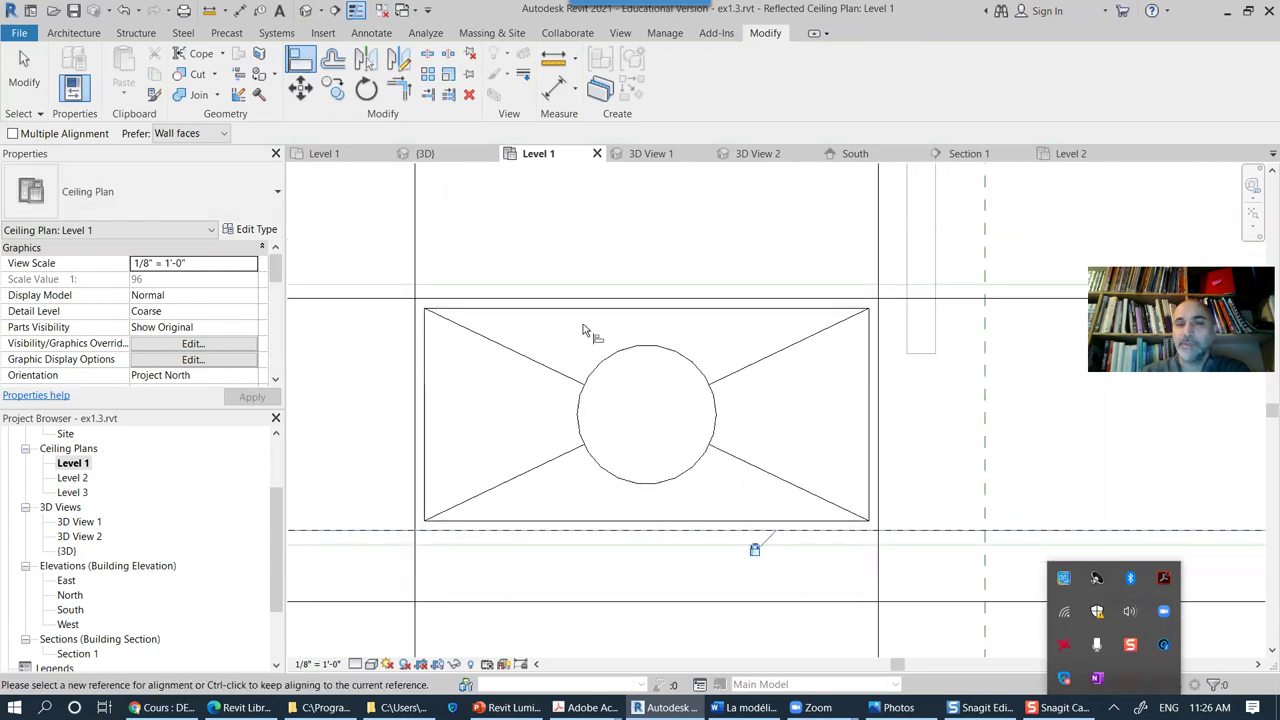
left_click(413, 250)
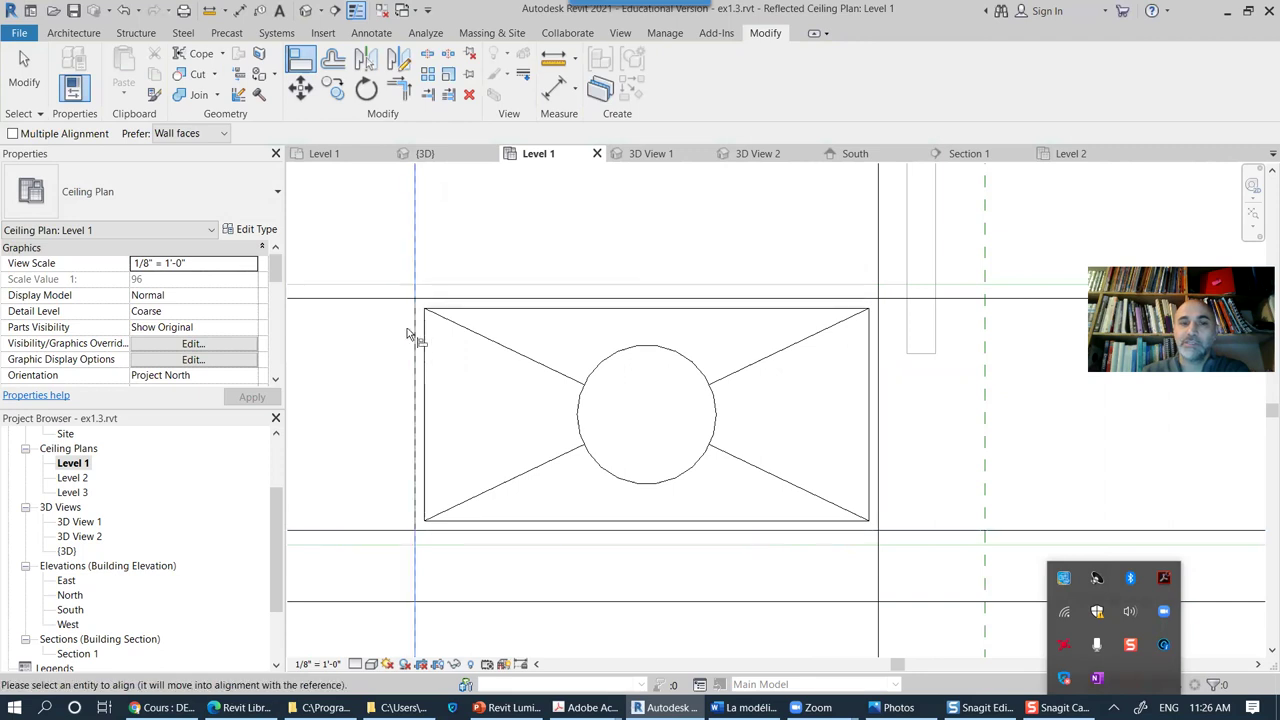
key("Escape")
key("Escape")
Step: Shift the ceiling grid so one tile exactly frames the troffer
scroll(671, 380, "down", 3)
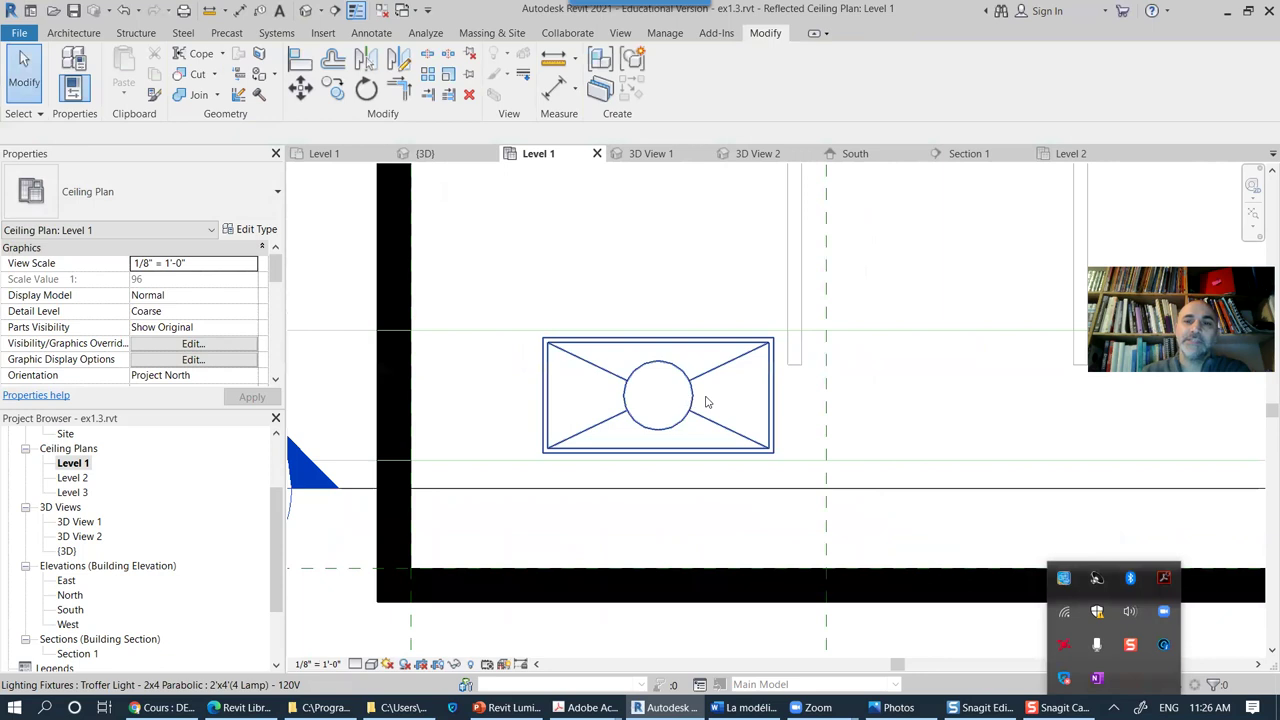
left_click_drag(543, 269, 717, 260)
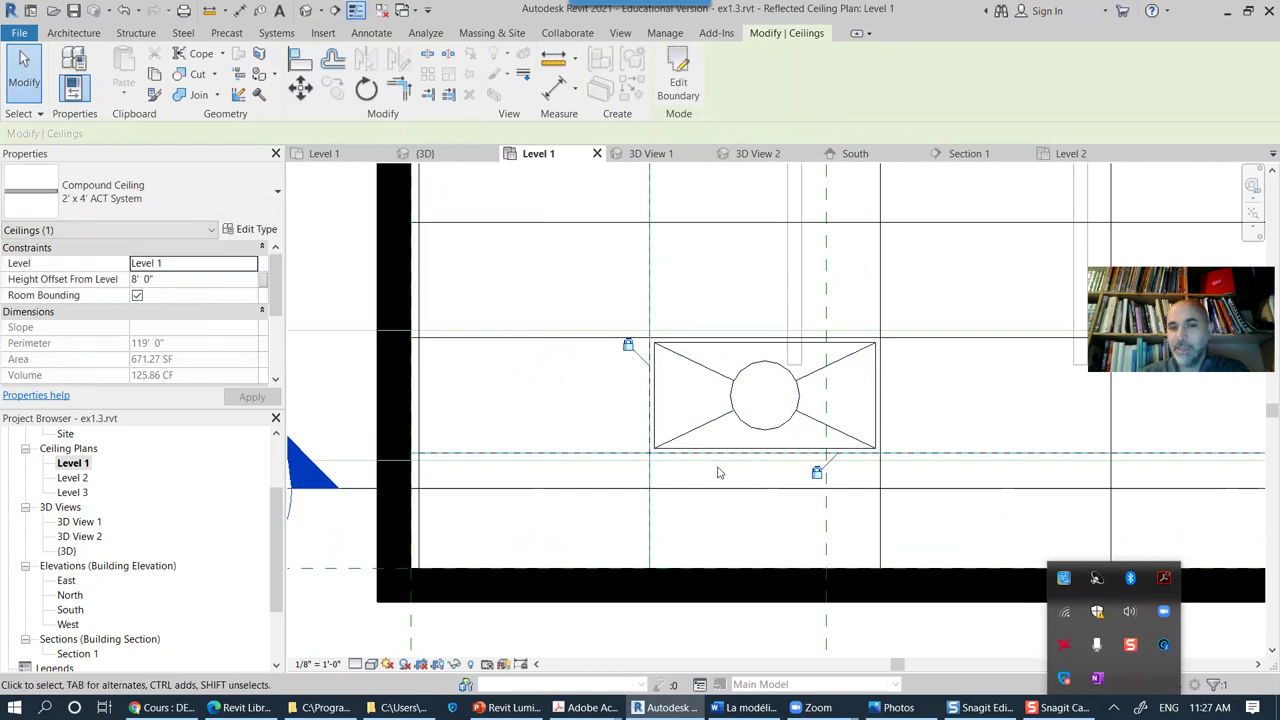
left_click(730, 470)
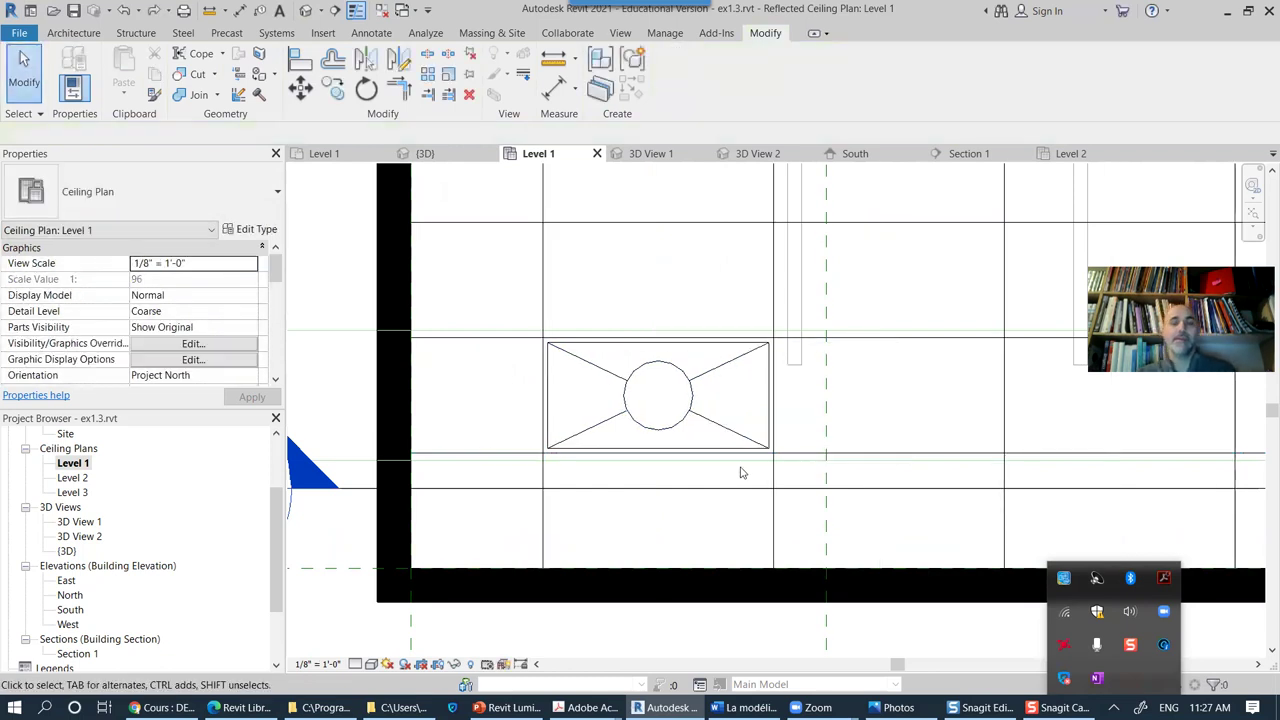
scroll(743, 469, "down", 4)
middle_click_drag(746, 430, 680, 406)
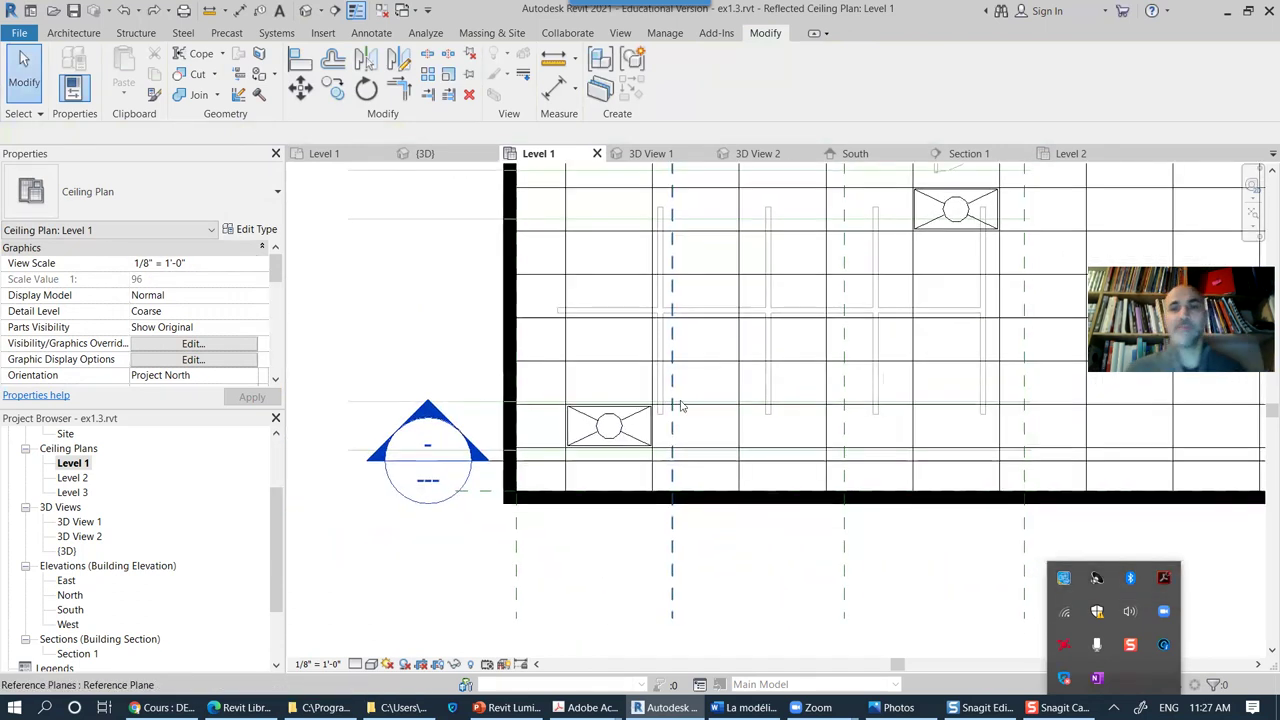
Step: Array the troffer into a row of three fixtures spaced 8'-0" to the right
left_click(958, 210)
left_click(742, 450)
middle_click_drag(742, 450, 646, 477)
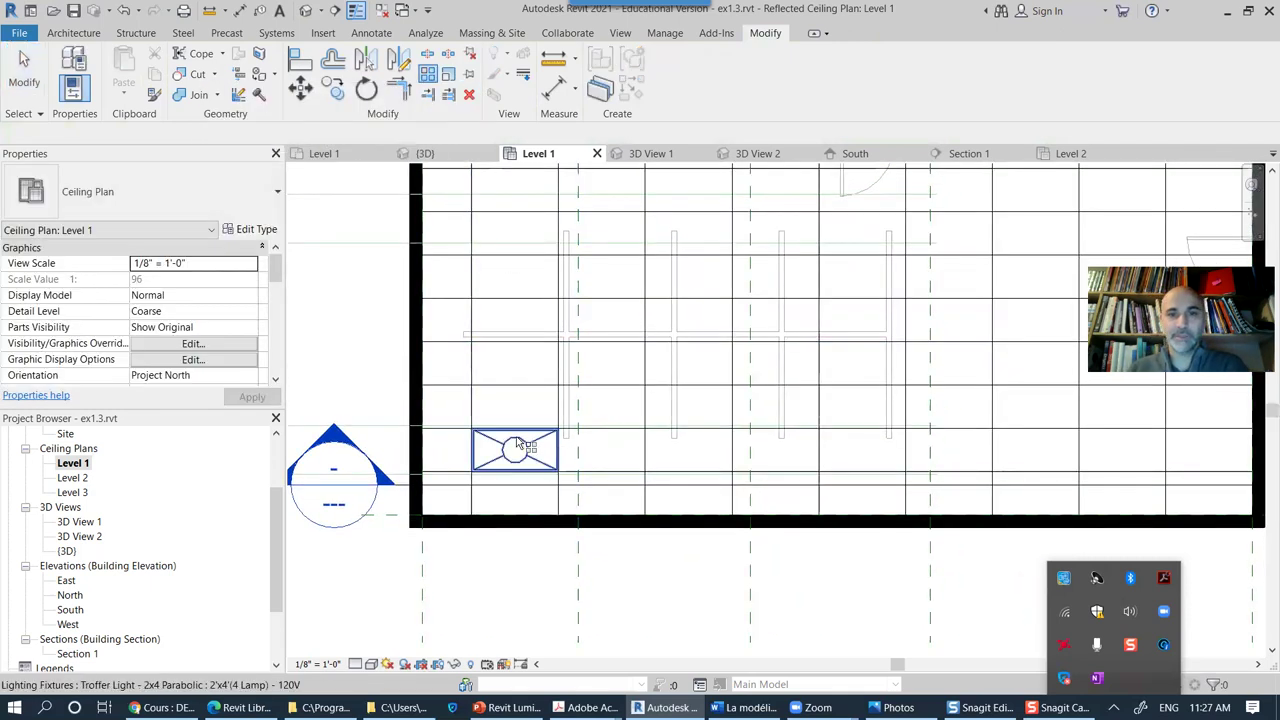
left_click(24, 66)
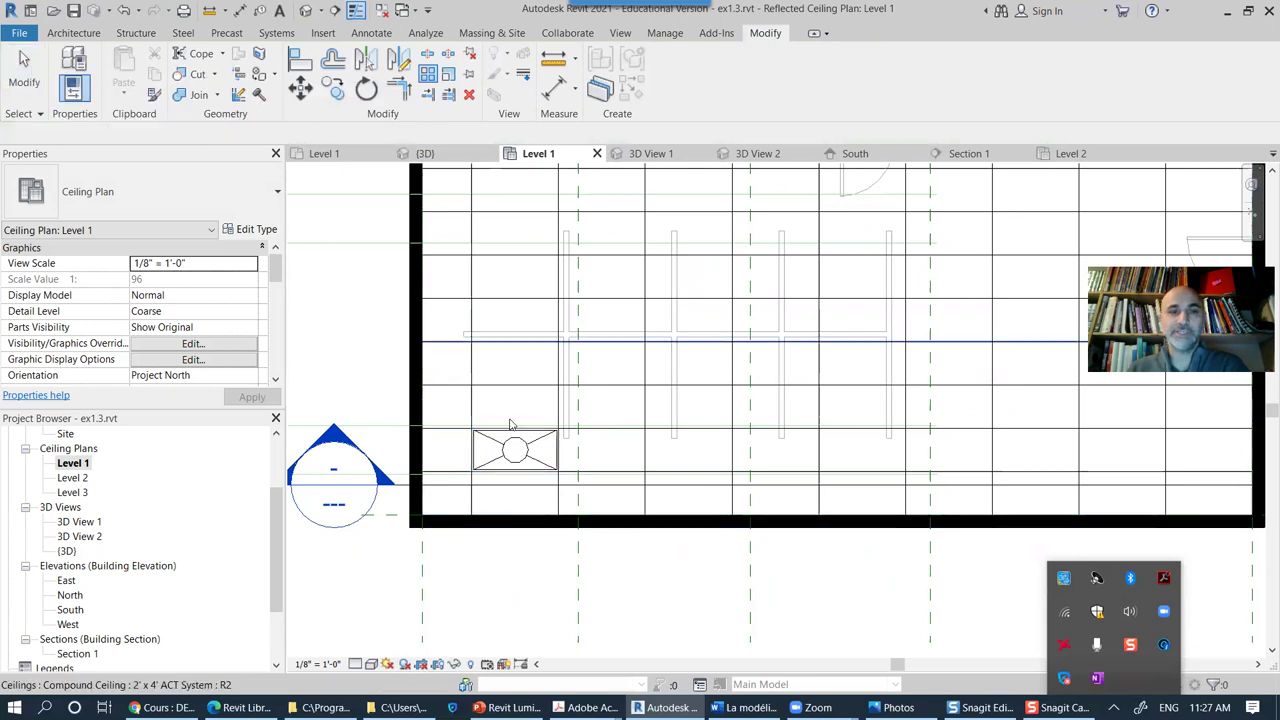
left_click(527, 452)
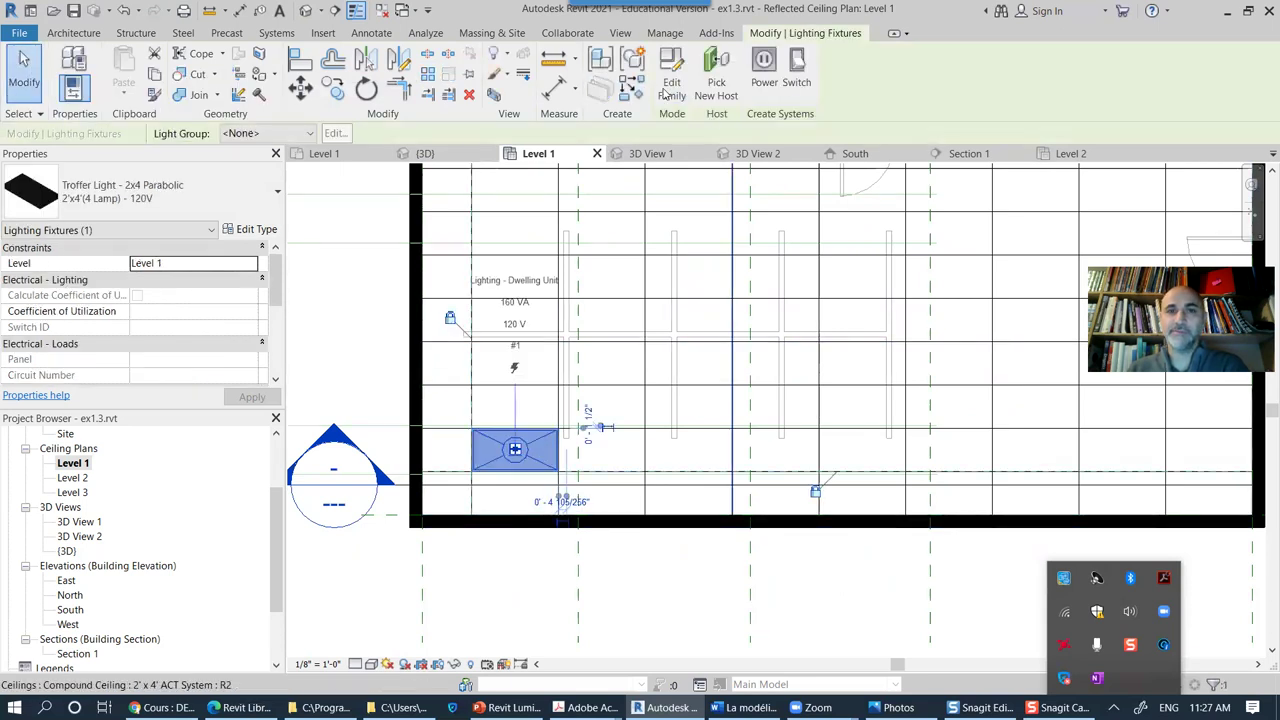
left_click(428, 86)
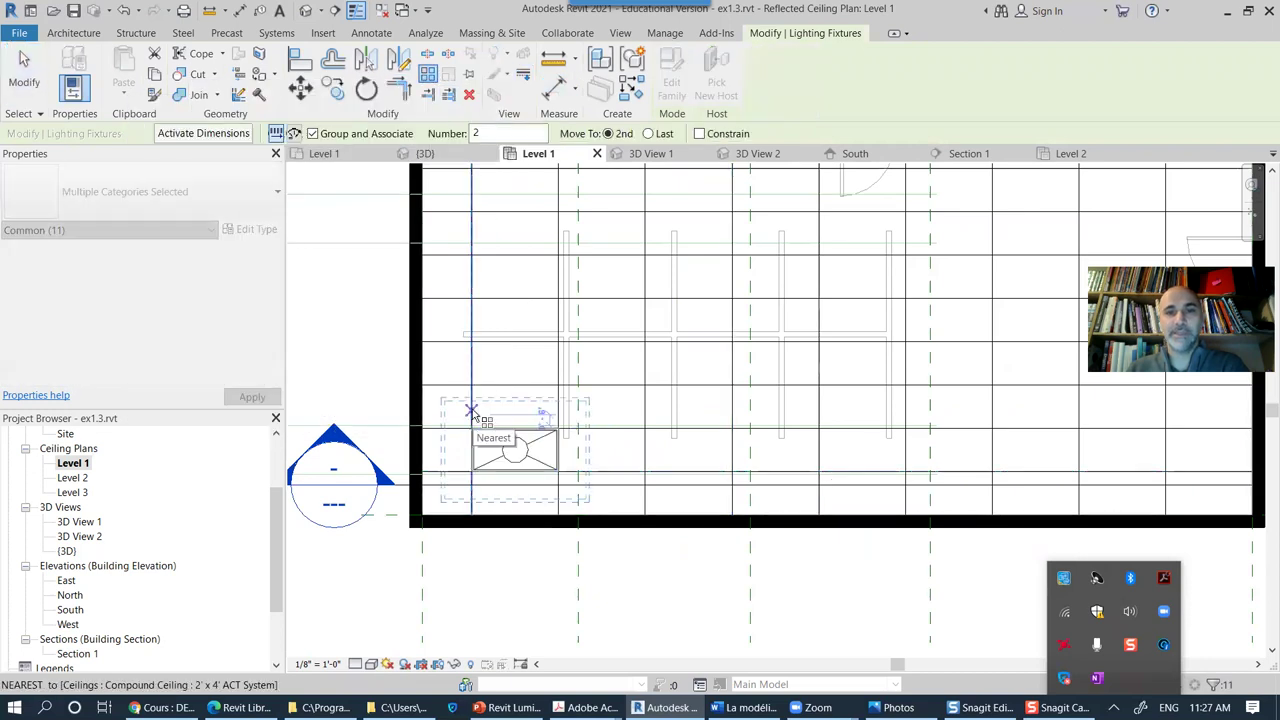
left_click(472, 412)
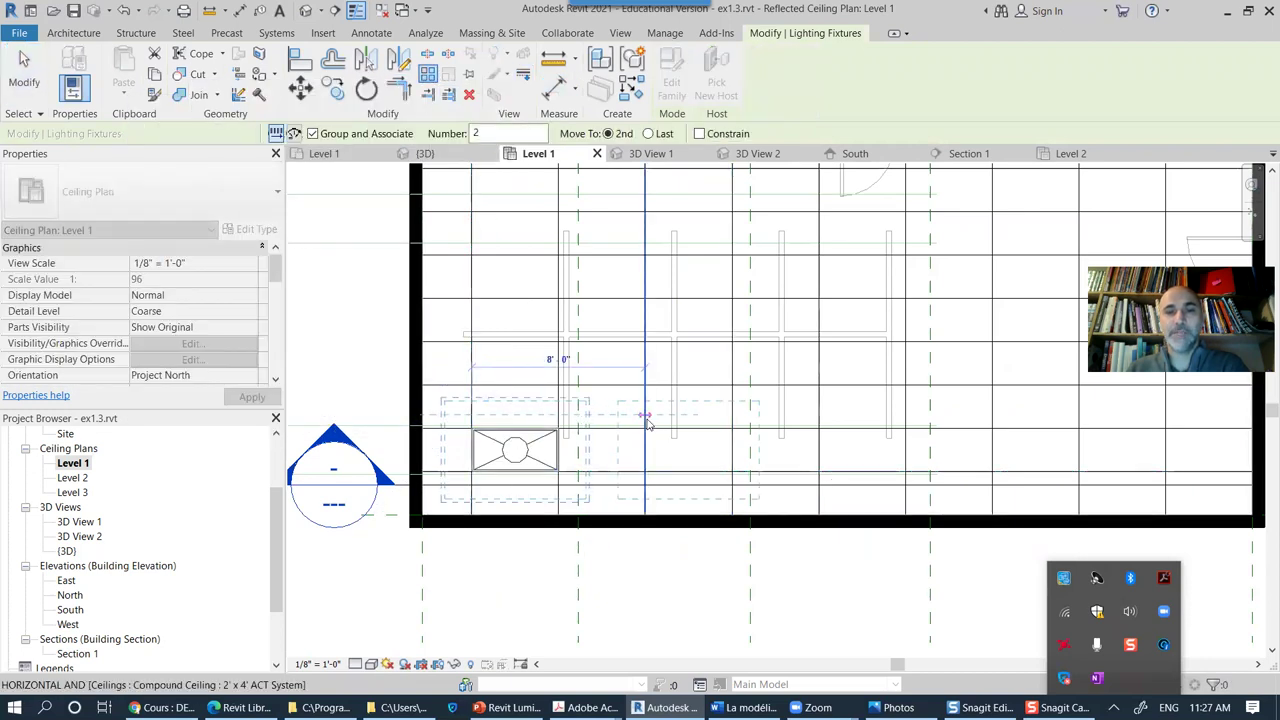
left_click(647, 422)
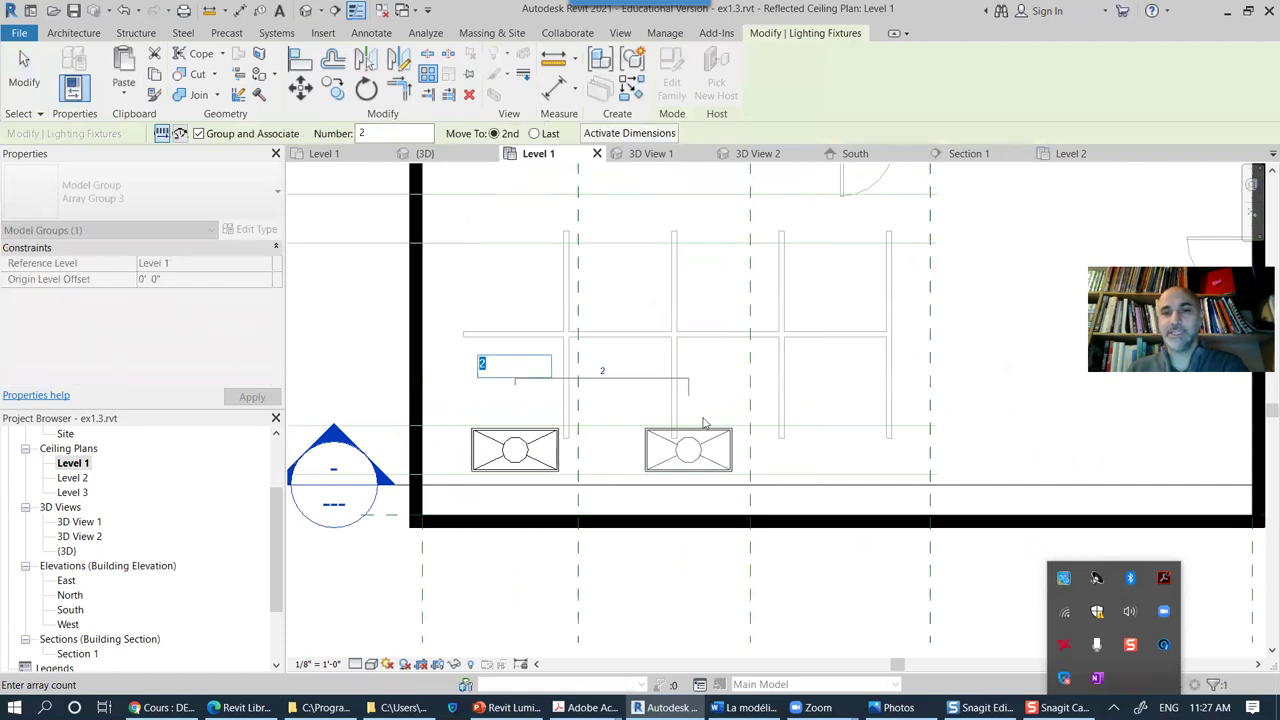
type("3")
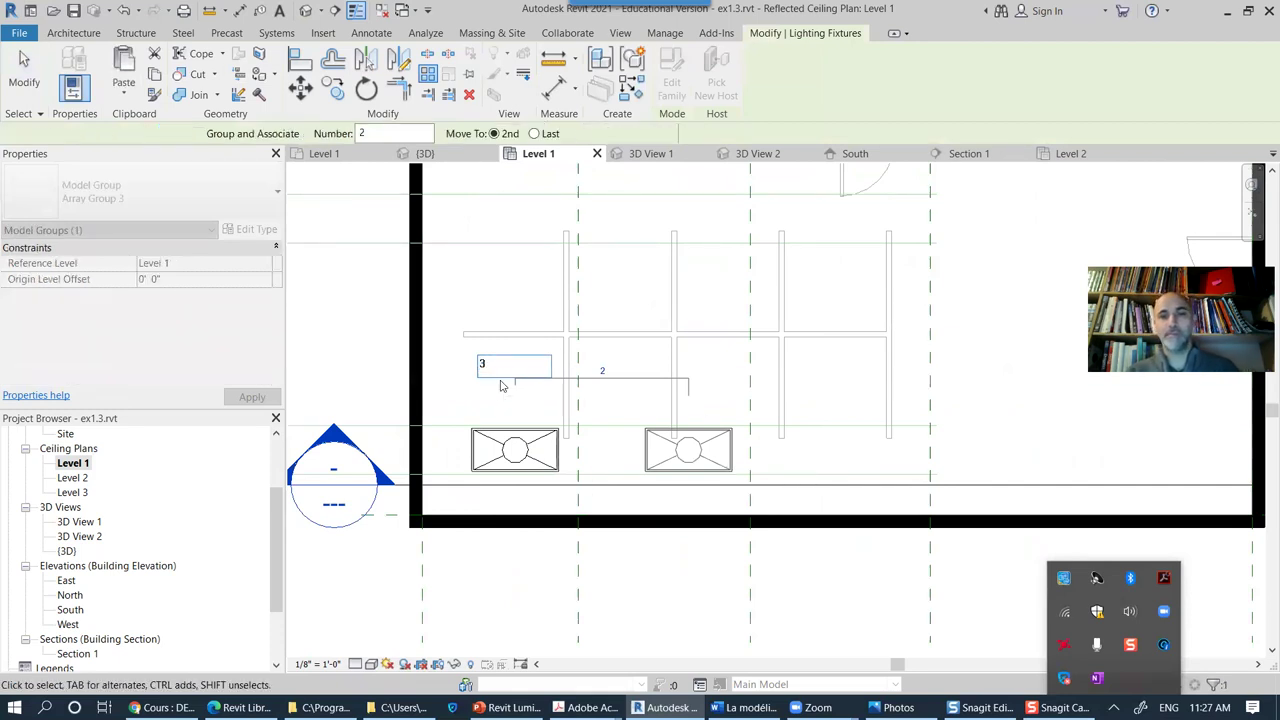
key("Return")
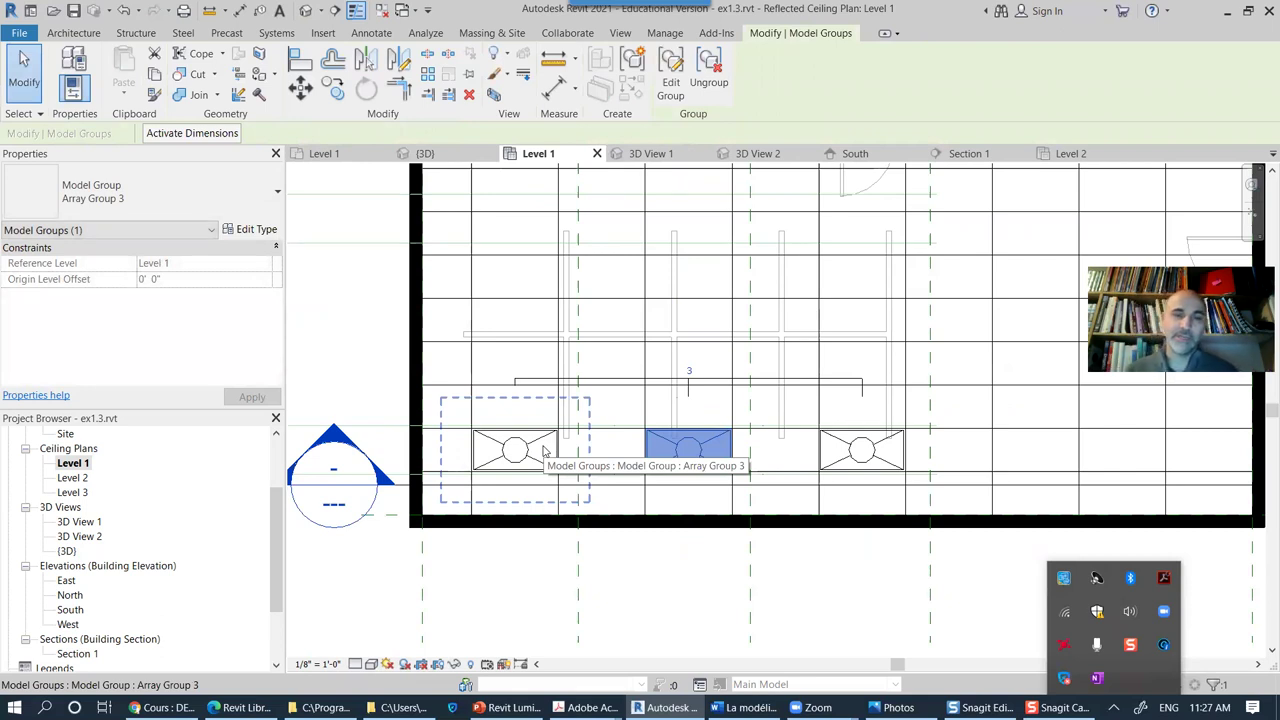
Step: Try shifting the compound ceiling right, undo that move, and select the left troffer group
left_click(27, 94)
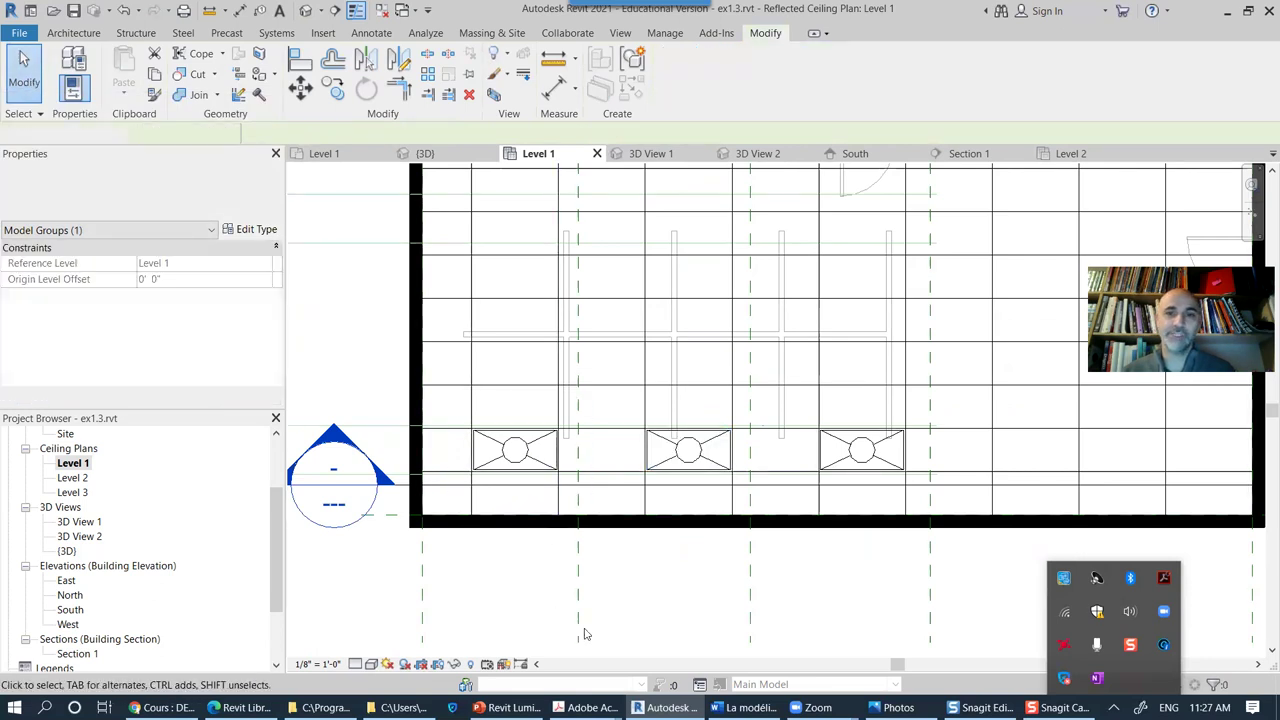
left_click(646, 400)
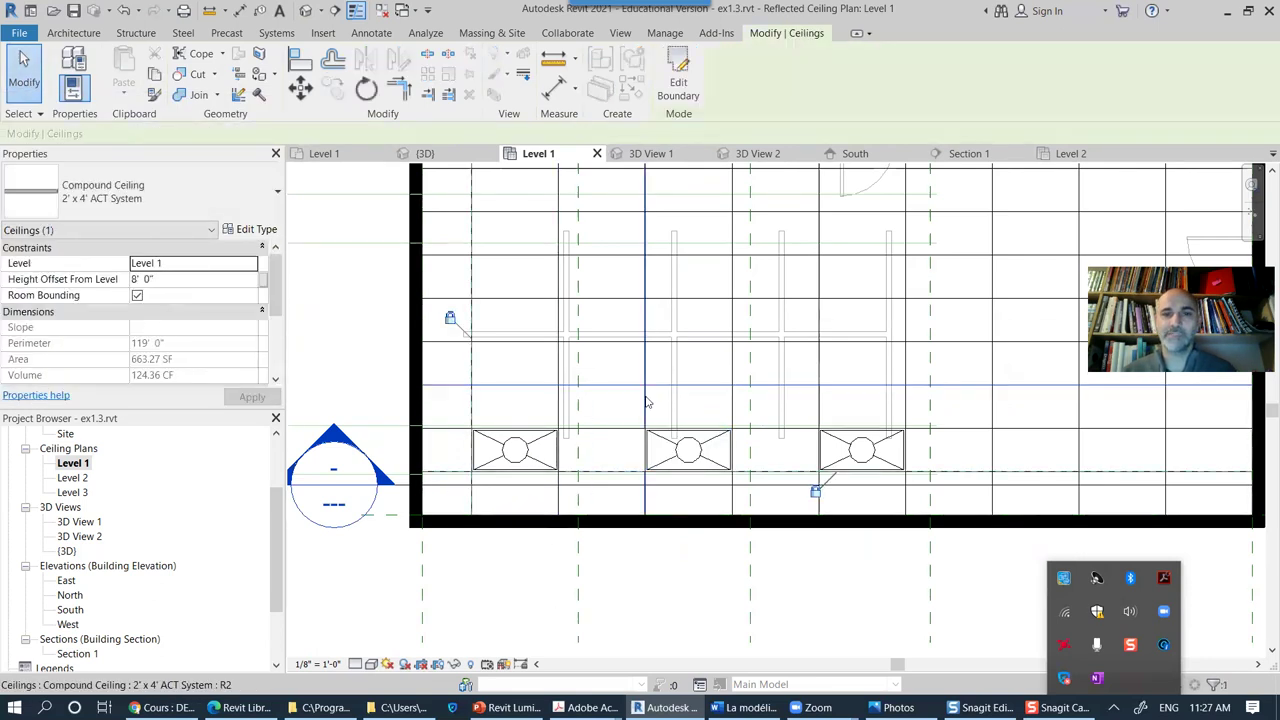
left_click_drag(704, 402, 798, 402)
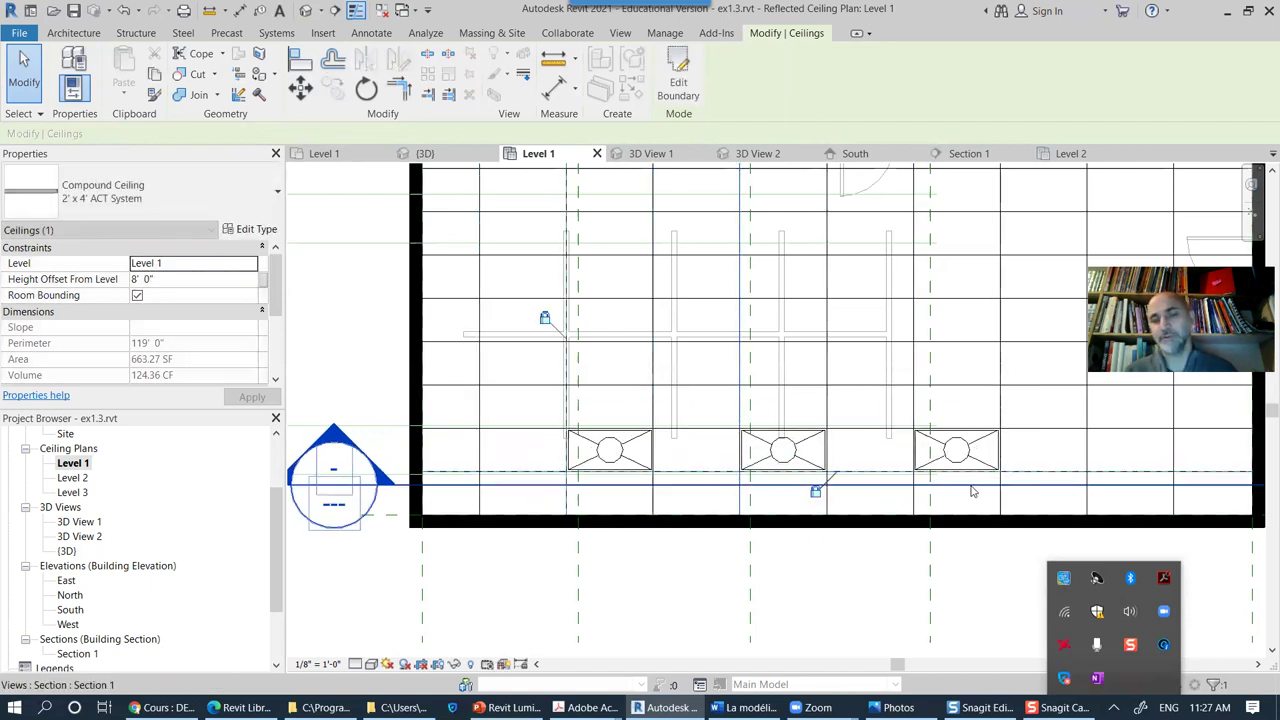
key("ctrl+z")
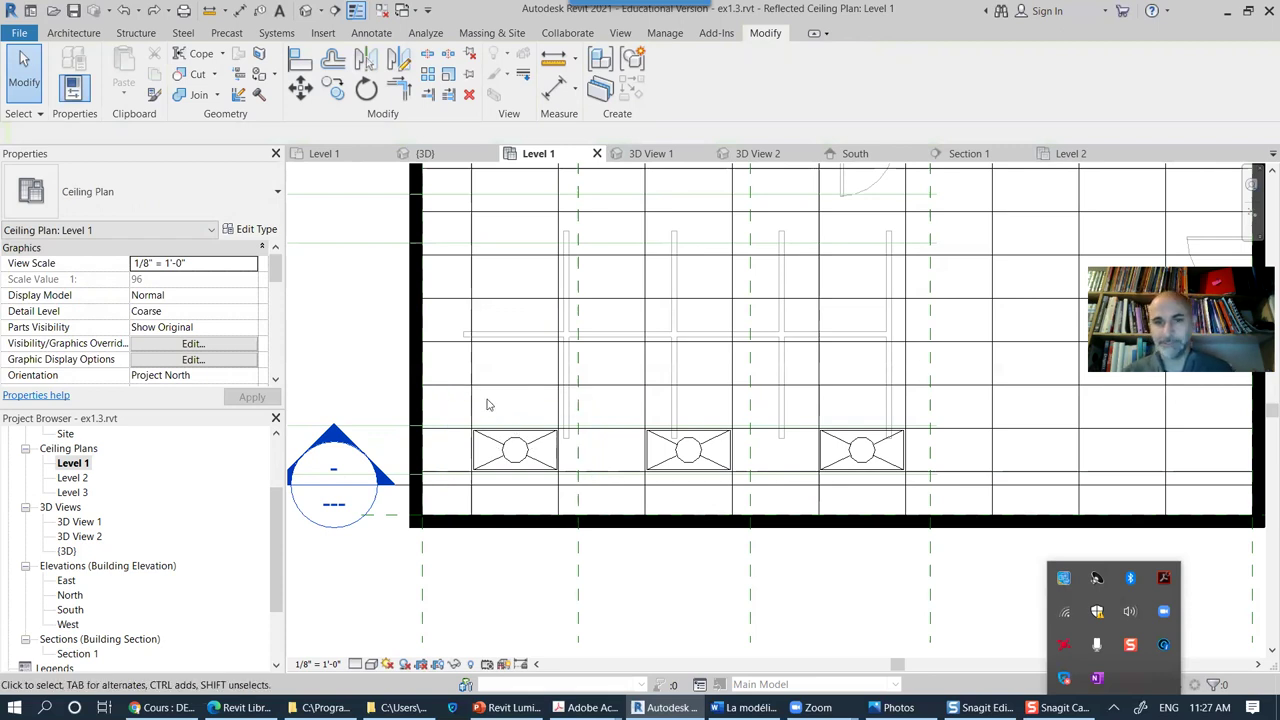
left_click(512, 456)
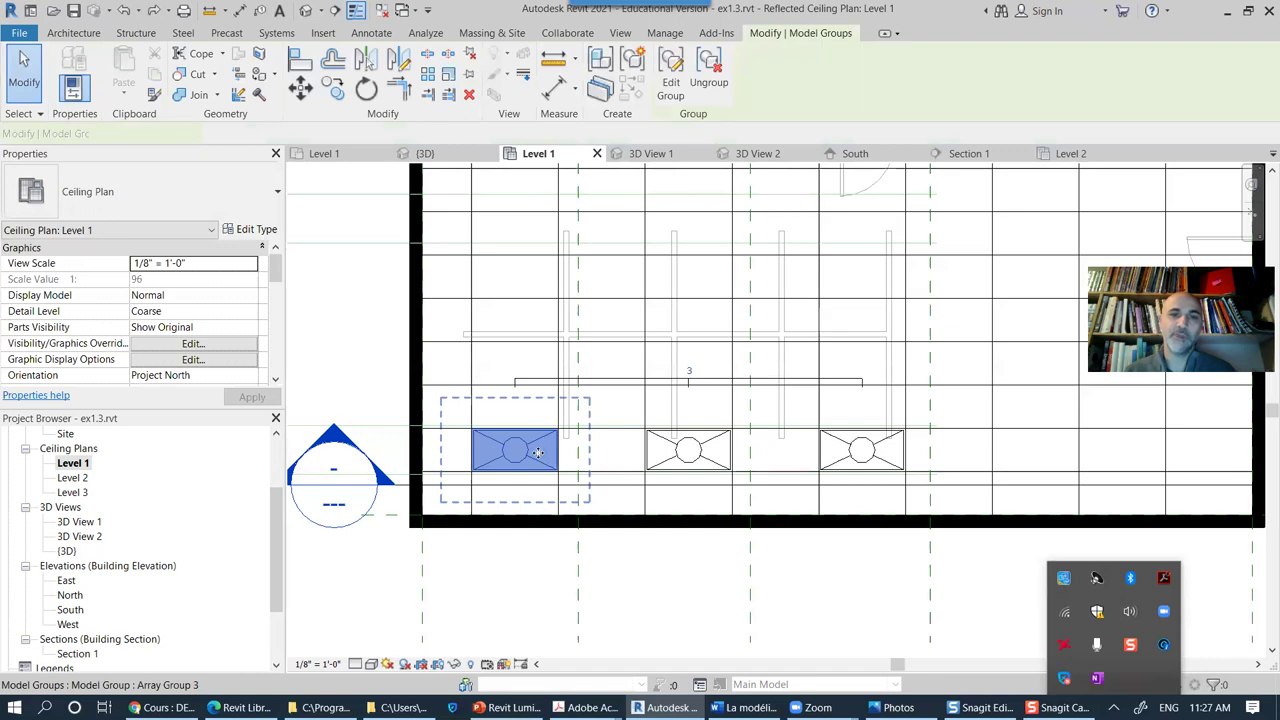
Step: Array the three selected troffer groups into a second row higher in the room
left_click(688, 455, "ctrl")
left_click(850, 455, "ctrl")
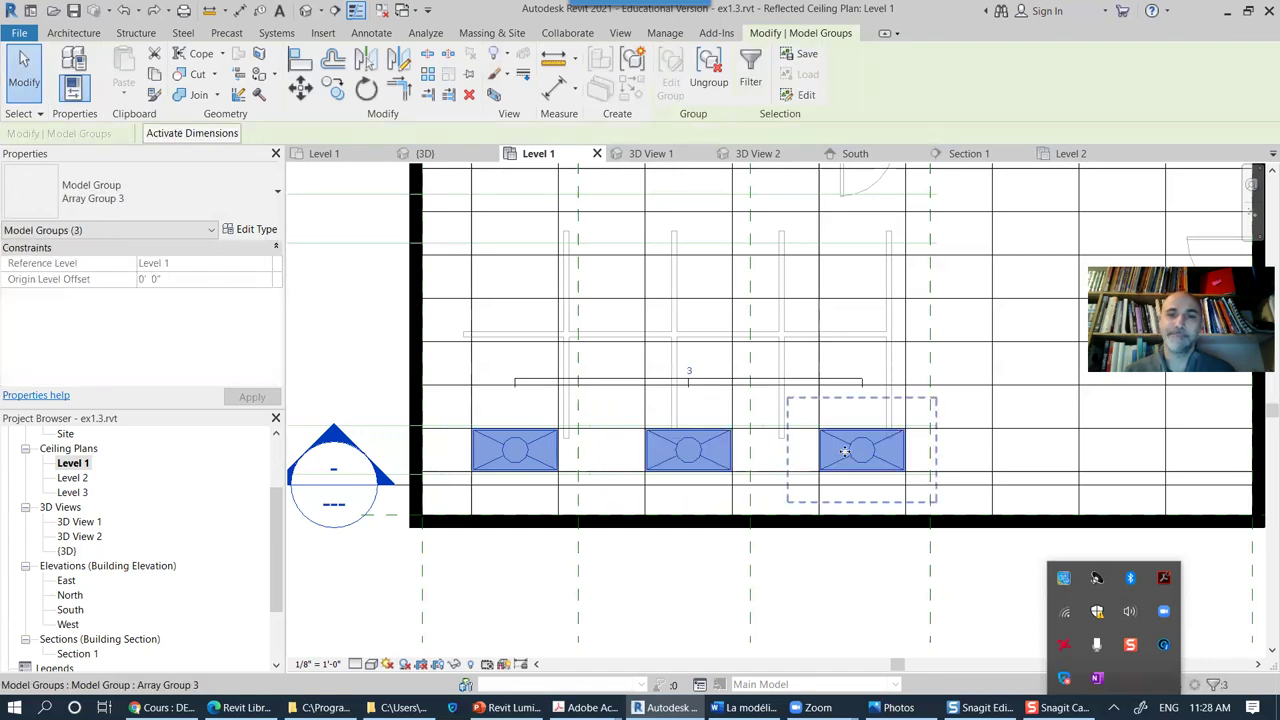
middle_click_drag(596, 332, 608, 354)
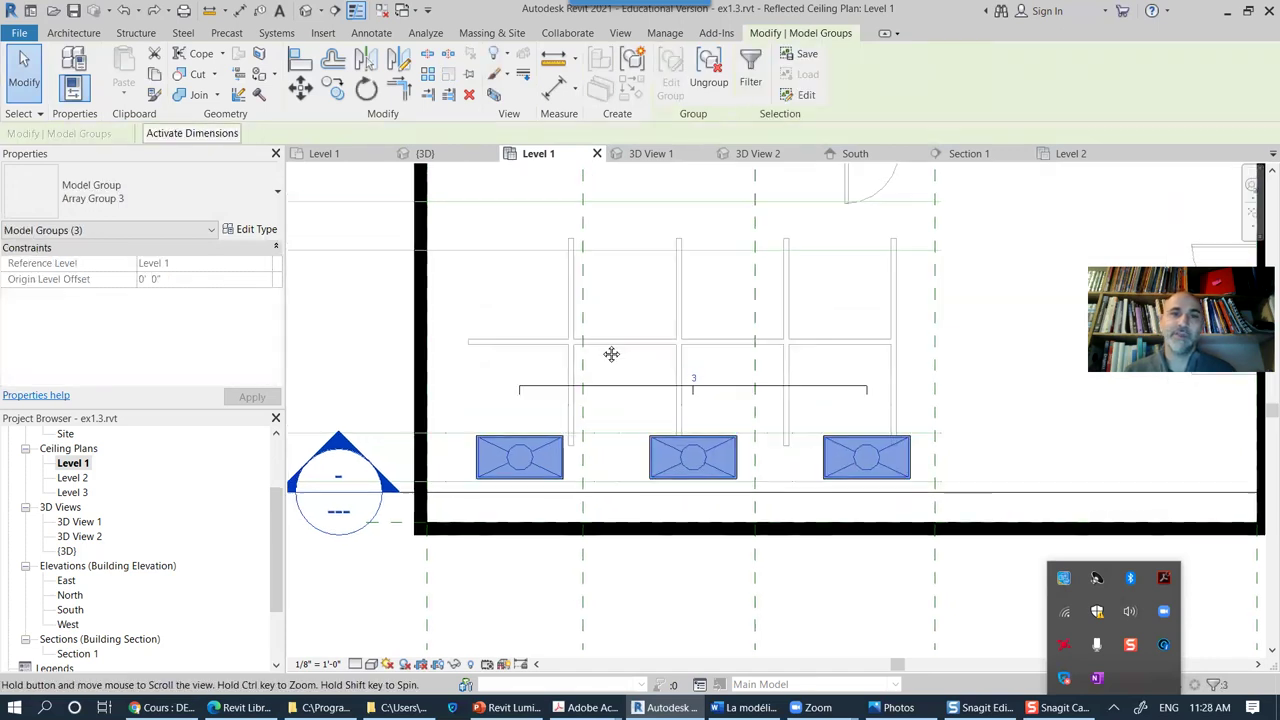
left_click(428, 78)
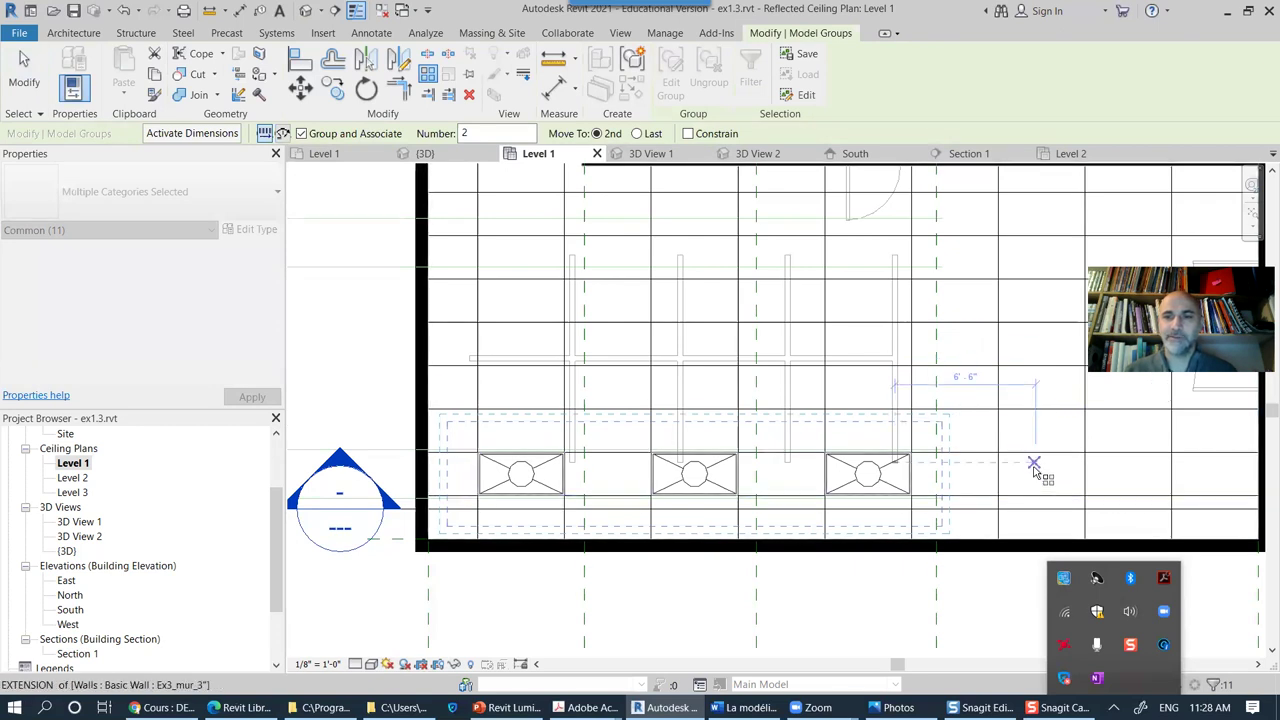
scroll(1006, 480, "up", 2)
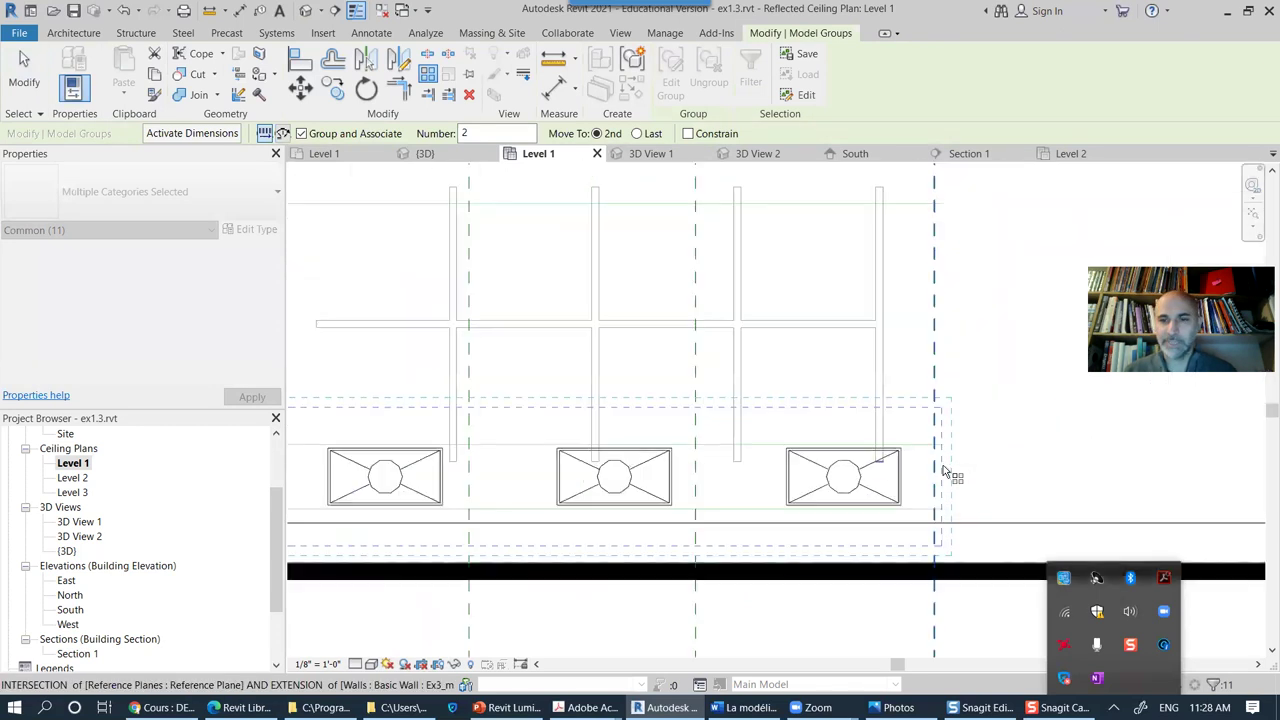
left_click(990, 513)
scroll(983, 360, "down", 3)
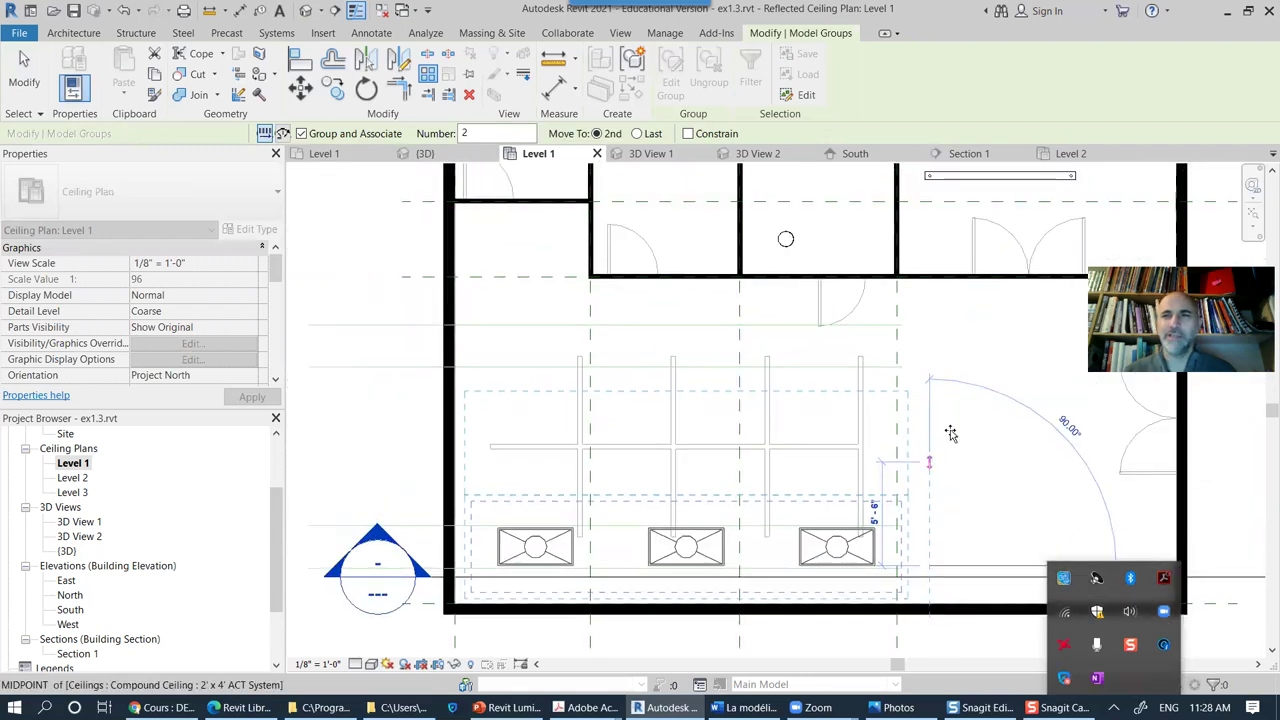
left_click(934, 378)
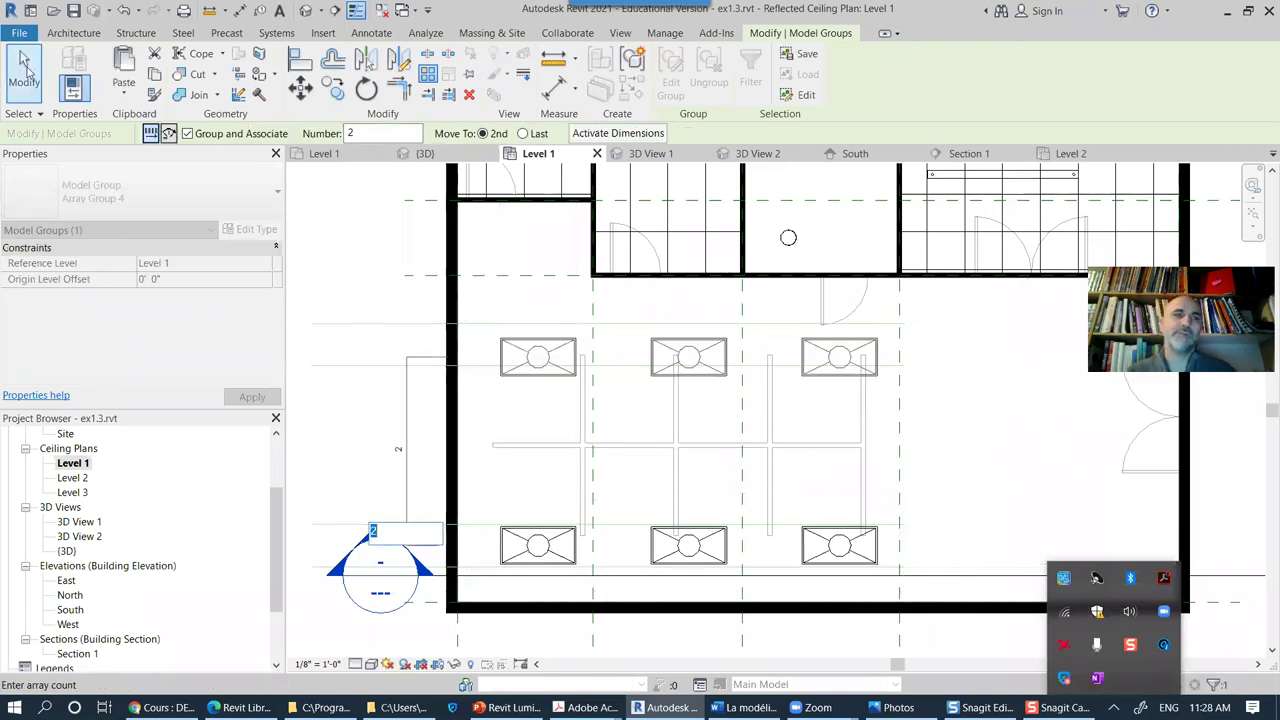
left_click(25, 68)
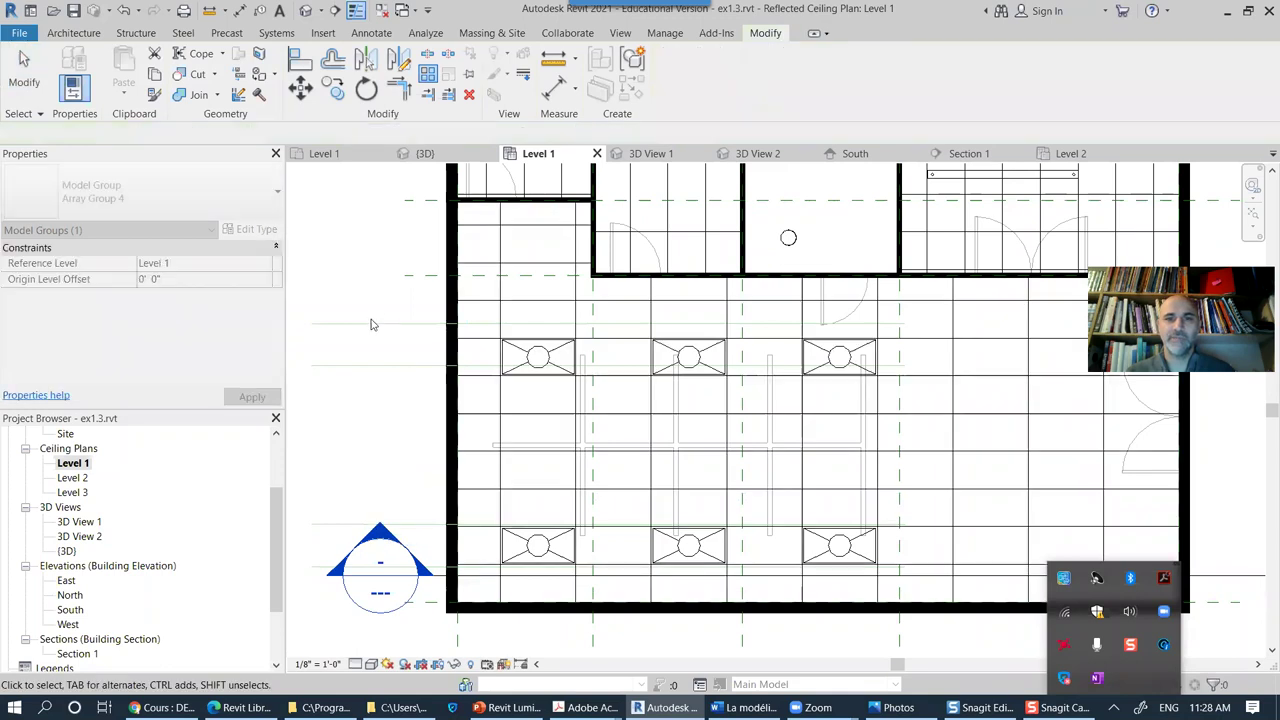
Step: Try moving the compound ceiling upward, undo it, and pan the plan
left_click(935, 415)
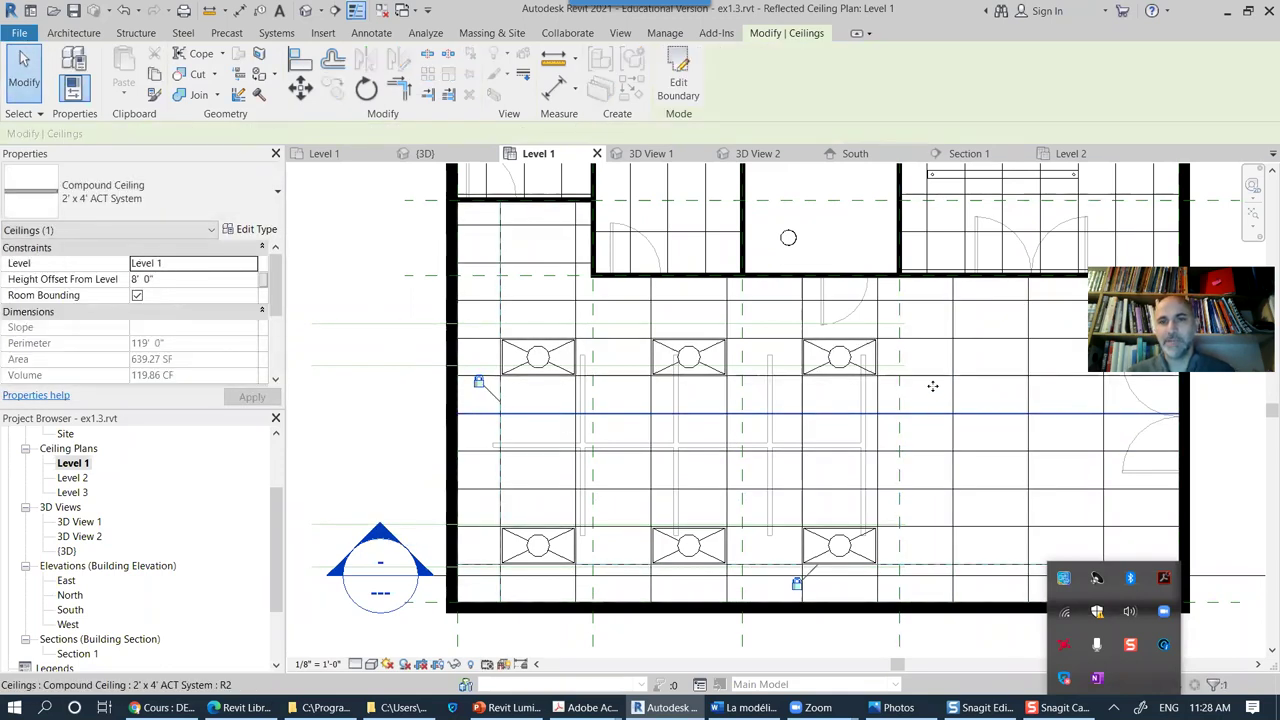
left_click_drag(932, 386, 932, 338)
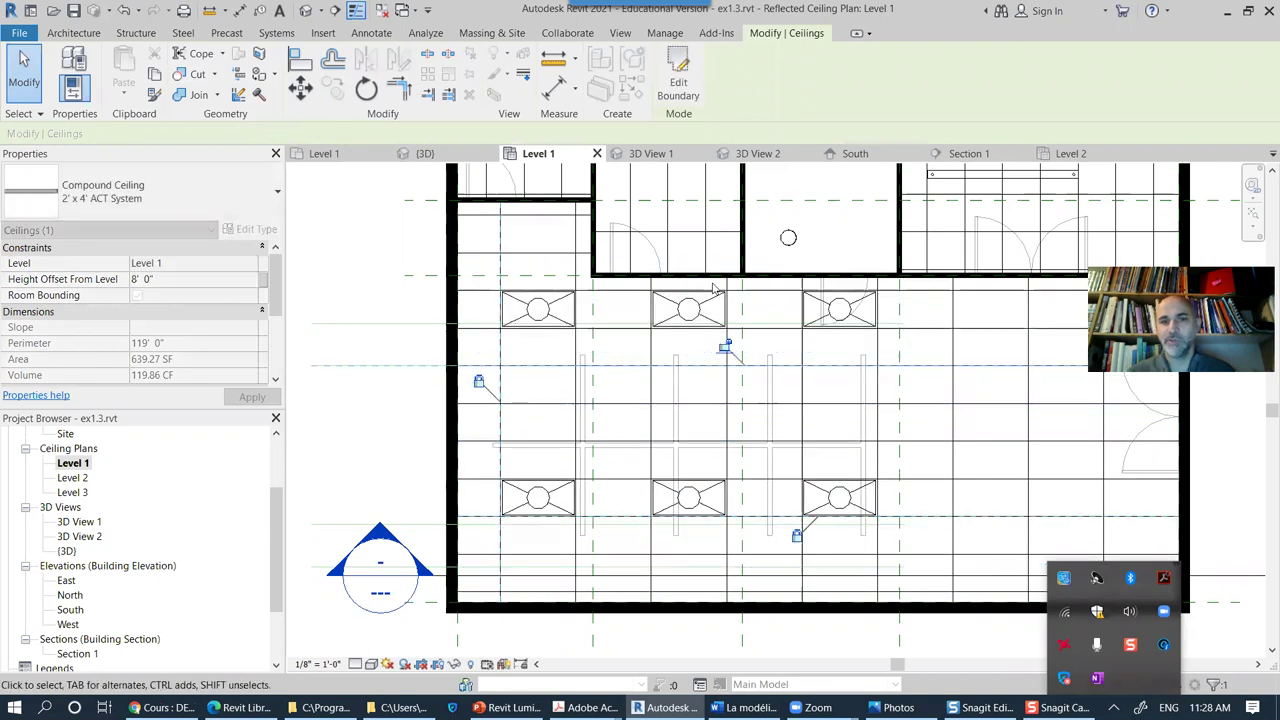
key("ctrl+z")
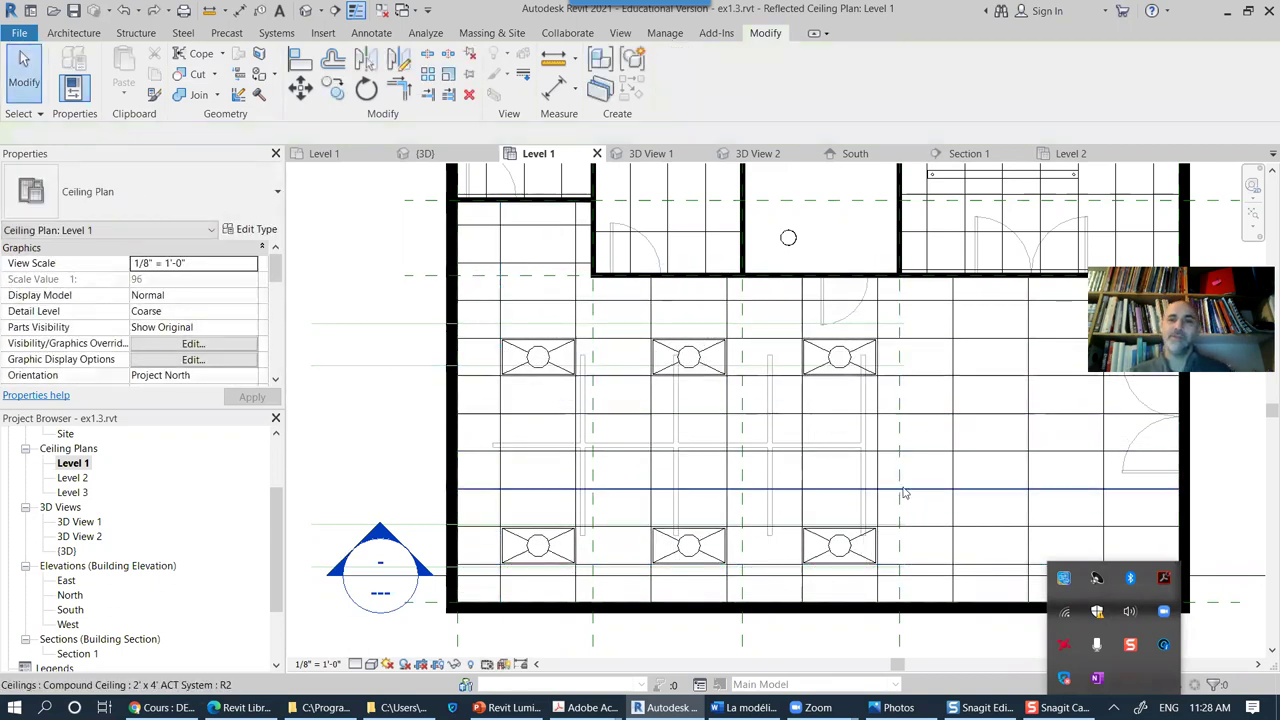
middle_click_drag(903, 492, 1107, 417)
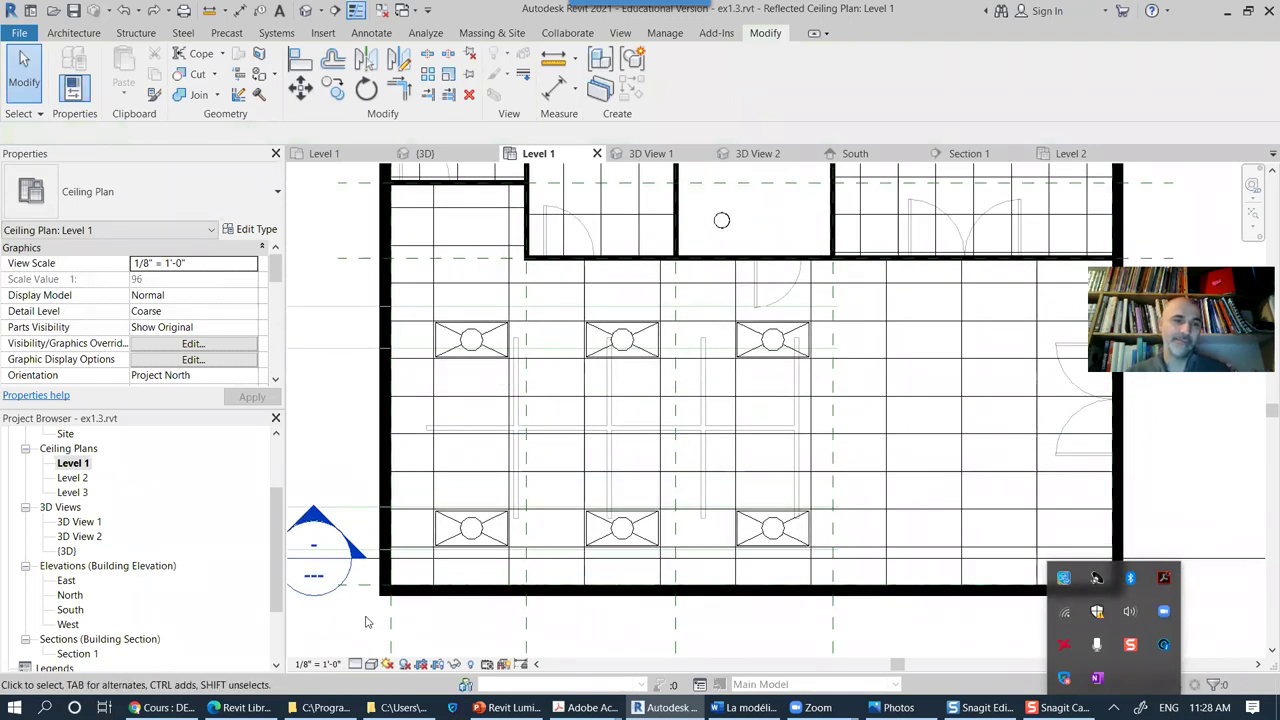
Step: In 3D View 2, delete the sconce lamp from the ceiling
double_click(88, 538)
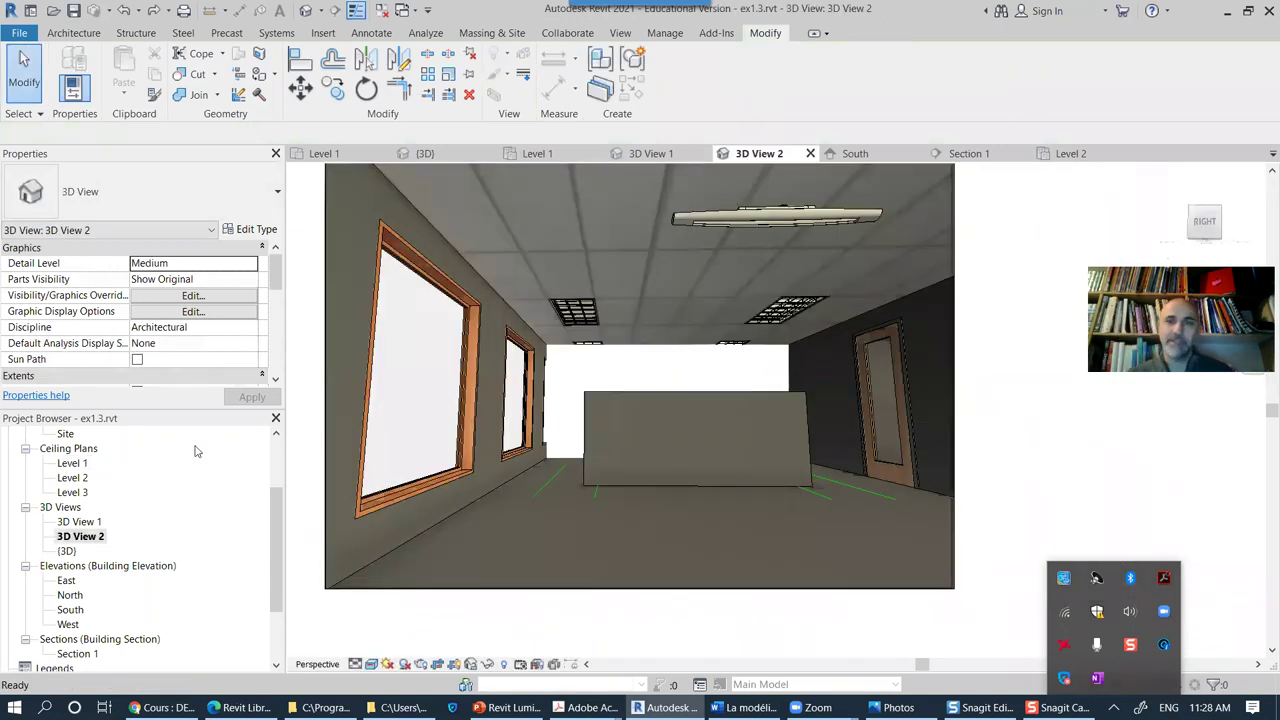
left_click(778, 233)
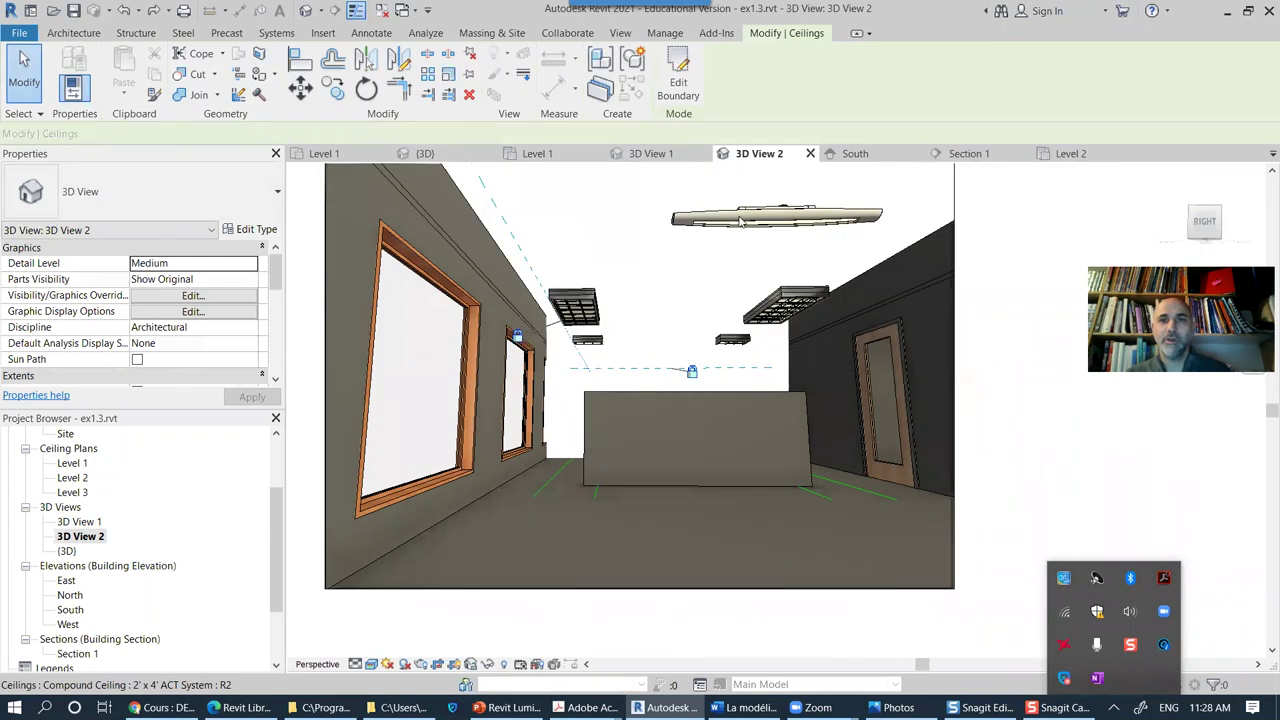
key("Escape")
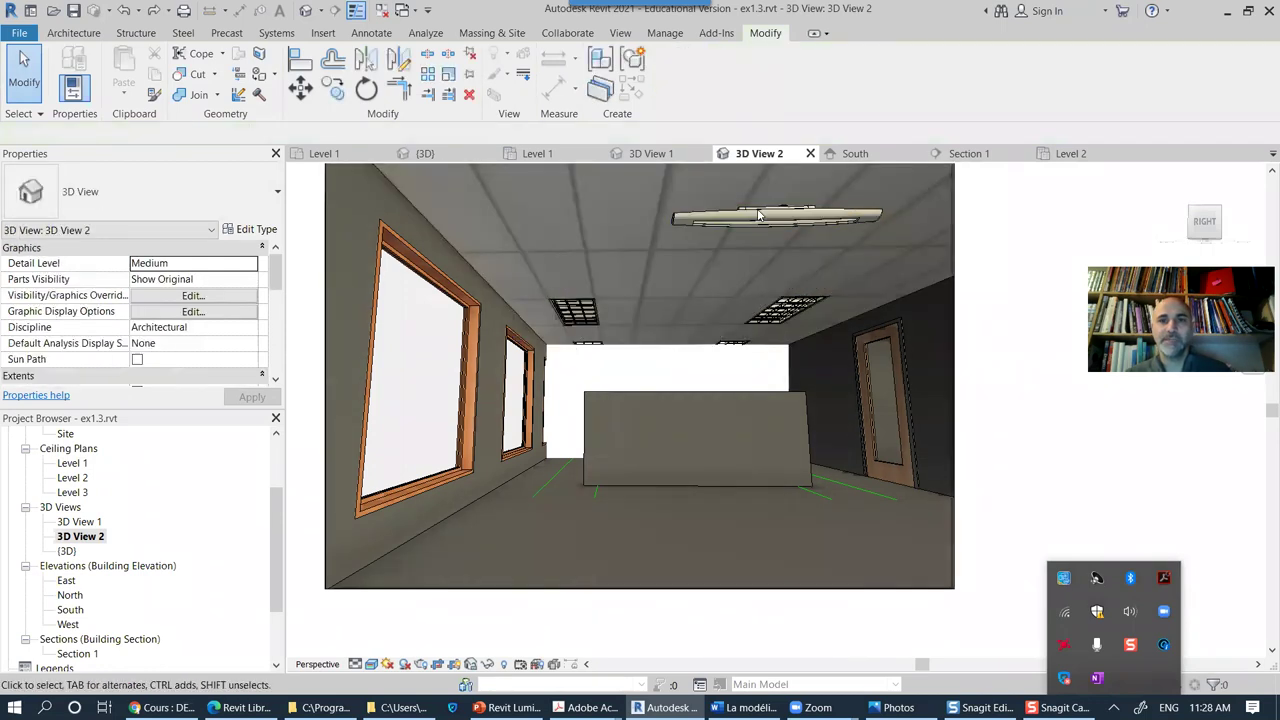
left_click(762, 222)
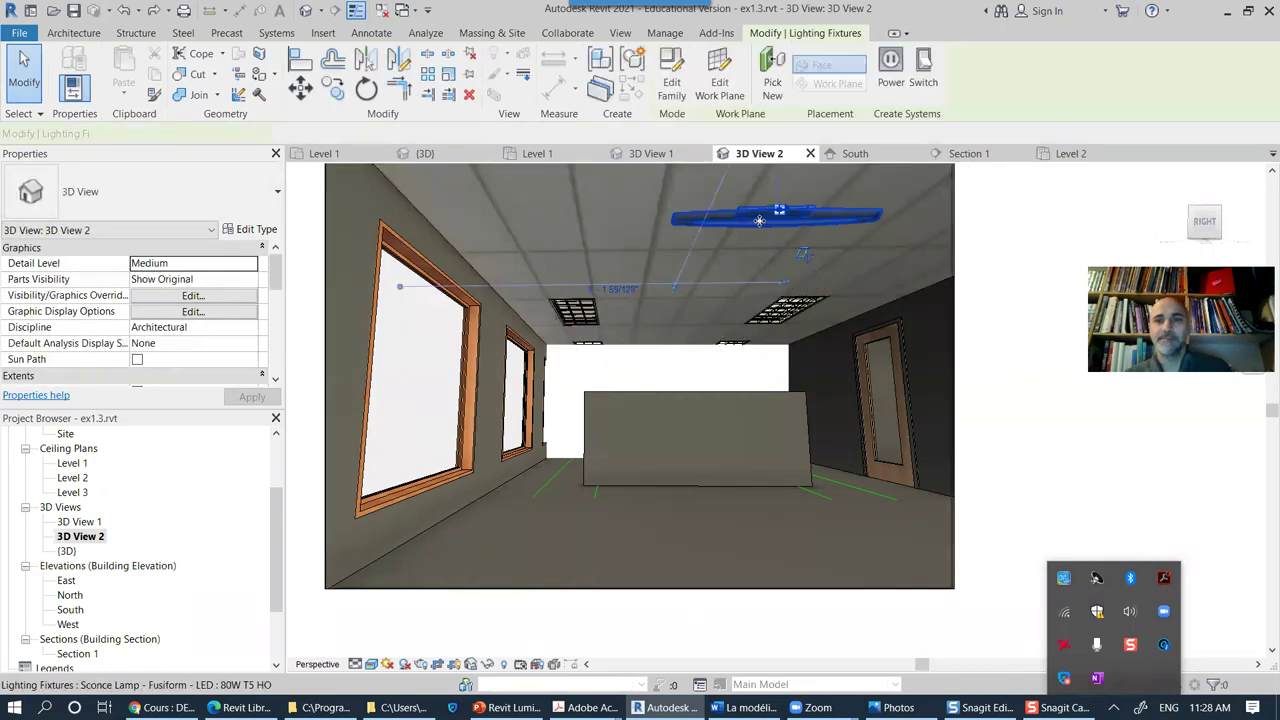
key("Delete")
Step: Set the 3D view's far clip offset to 40'
middle_click_drag(732, 432, 766, 460, "shift")
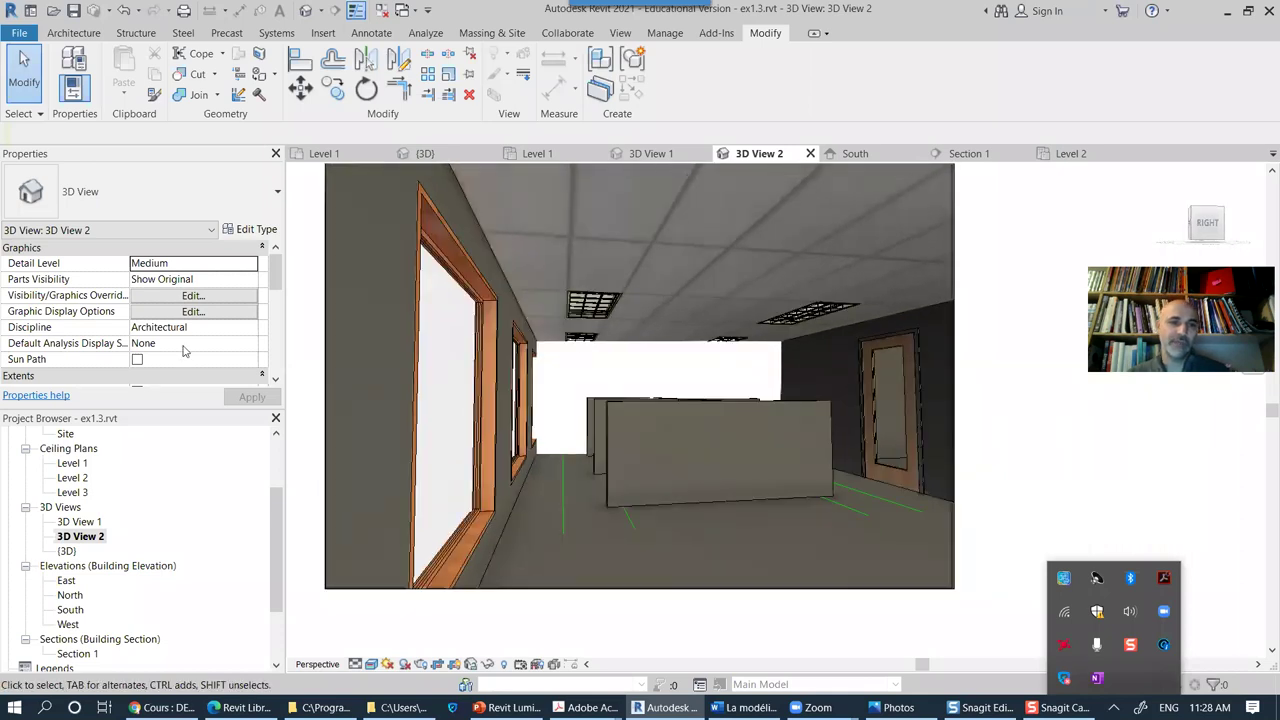
left_click_drag(277, 272, 277, 299)
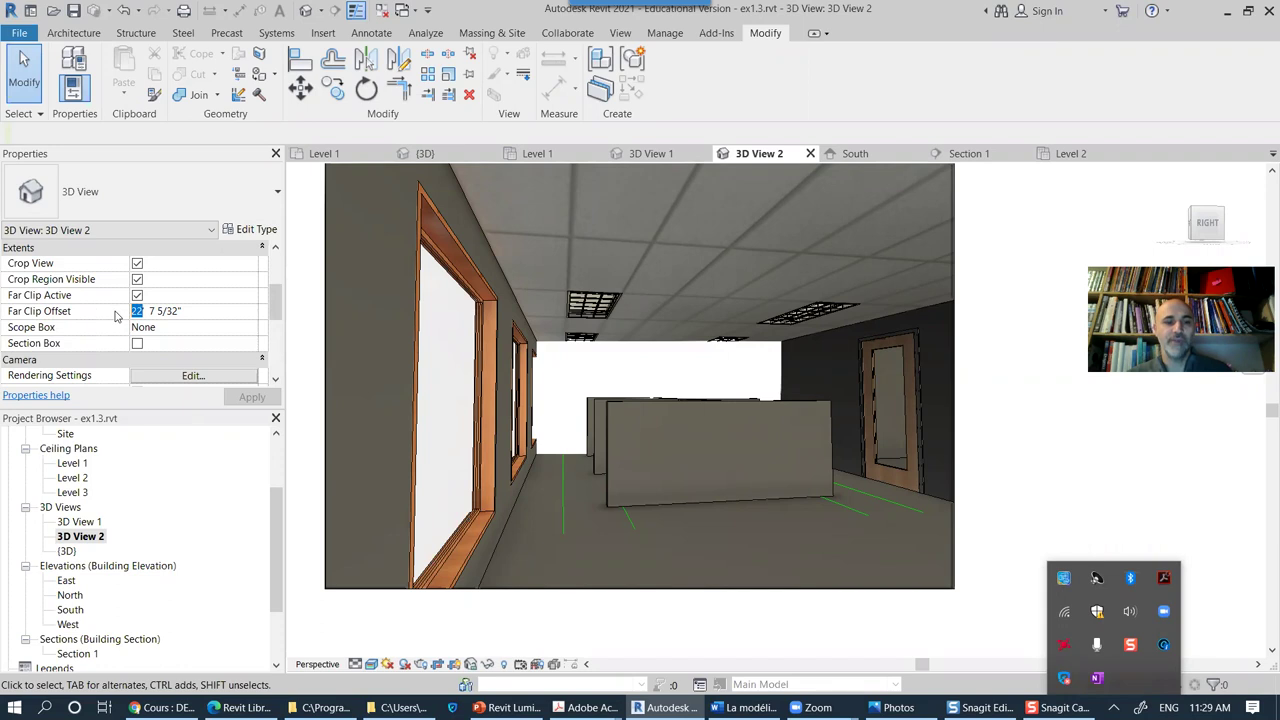
type("40")
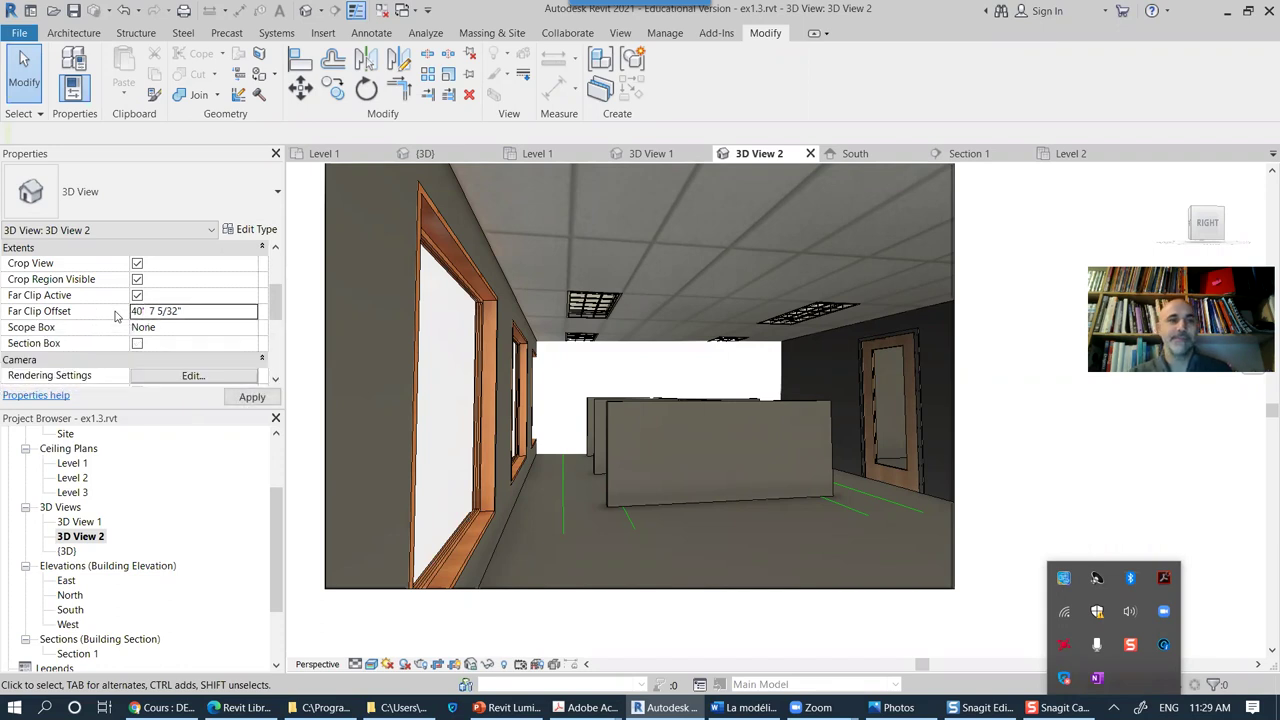
left_click(252, 397)
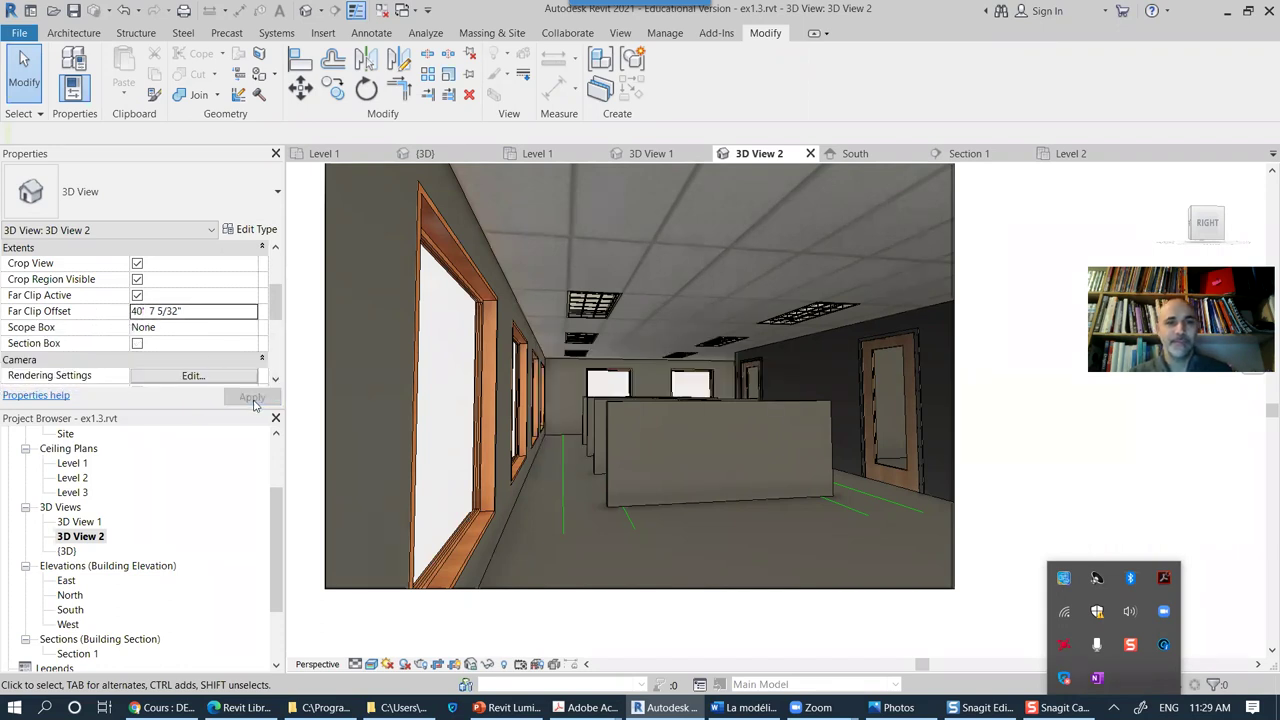
Step: Orbit the perspective view to look along the office toward the partitions
middle_click_drag(629, 464, 590, 418, "shift")
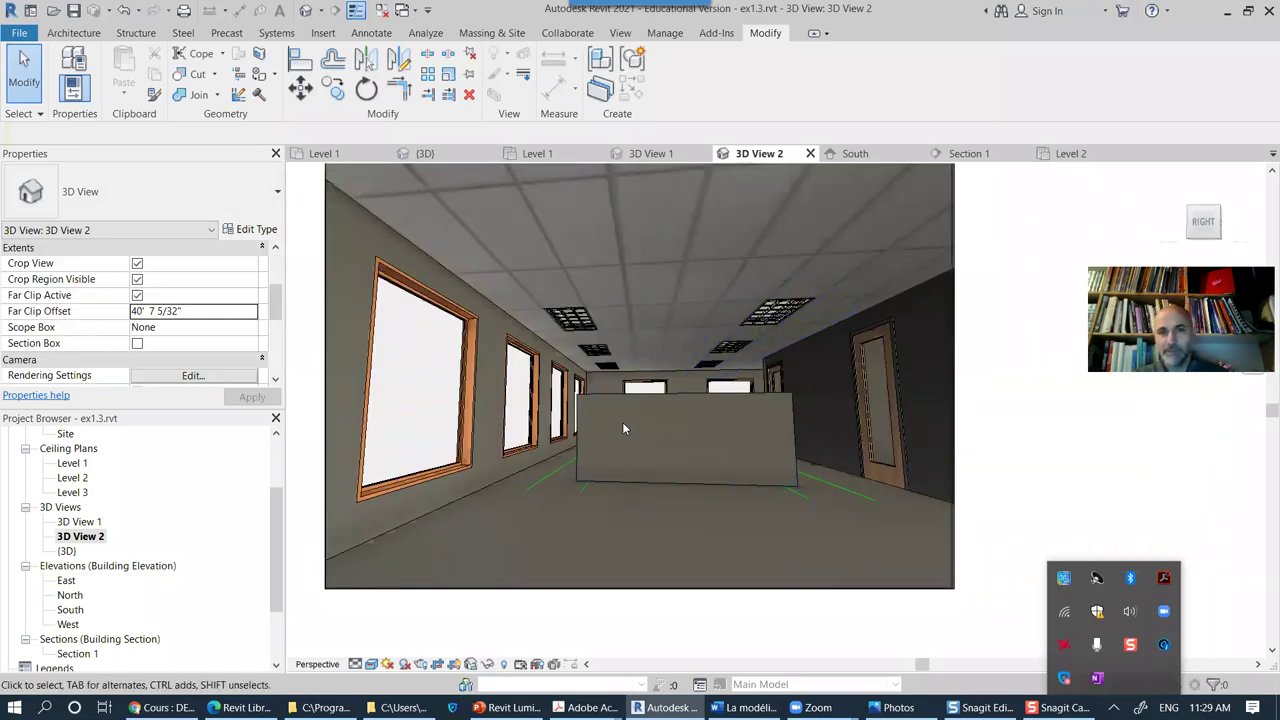
scroll(582, 385, "up", 5)
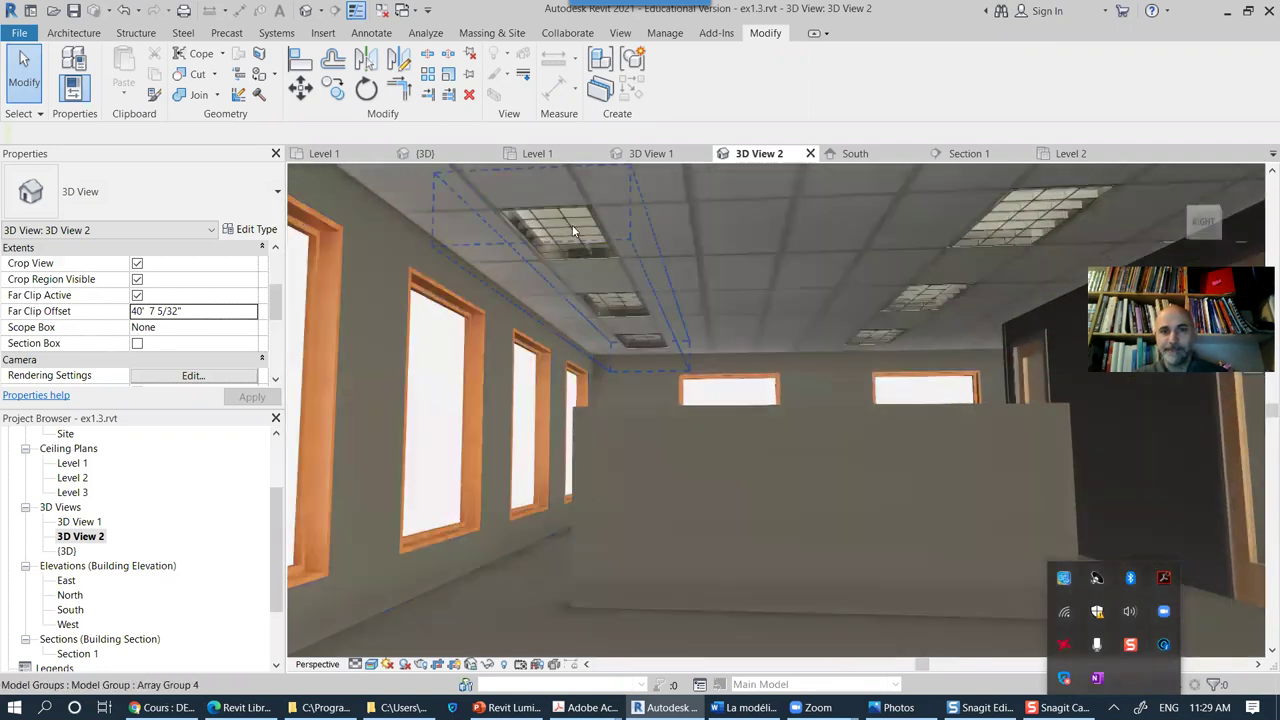
scroll(800, 399, "down", 5)
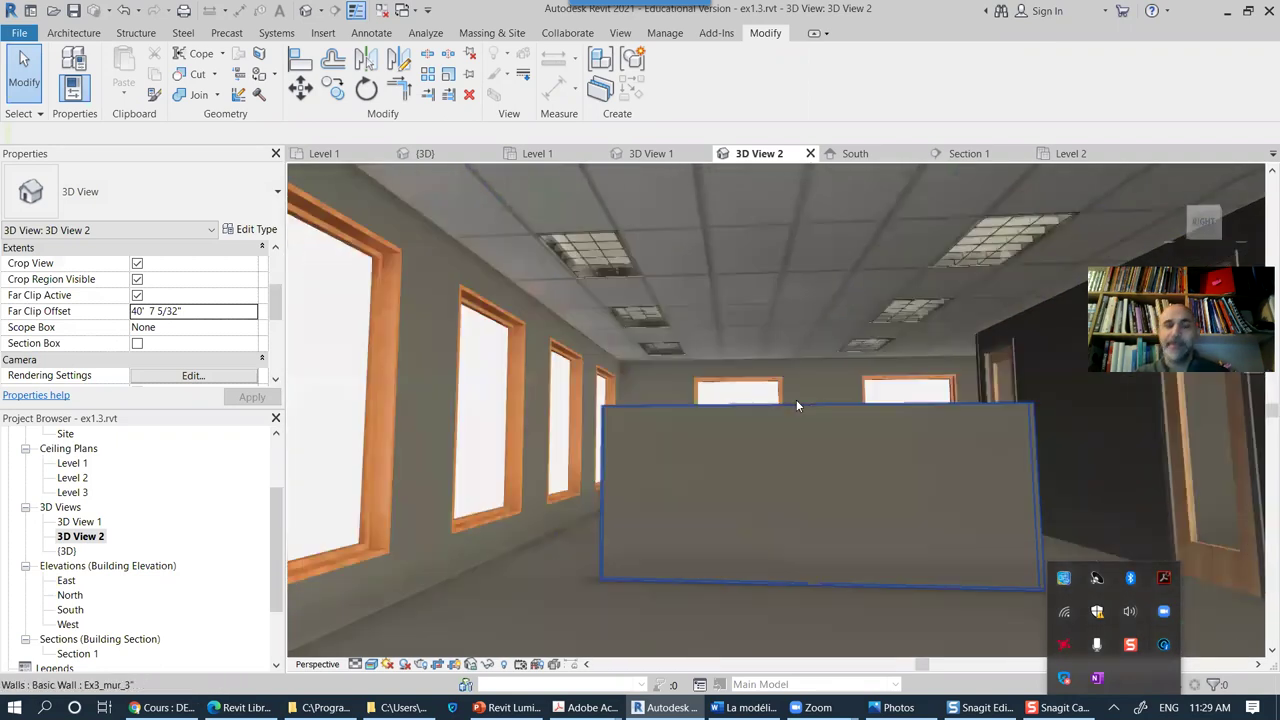
middle_click_drag(766, 483, 744, 506, "shift")
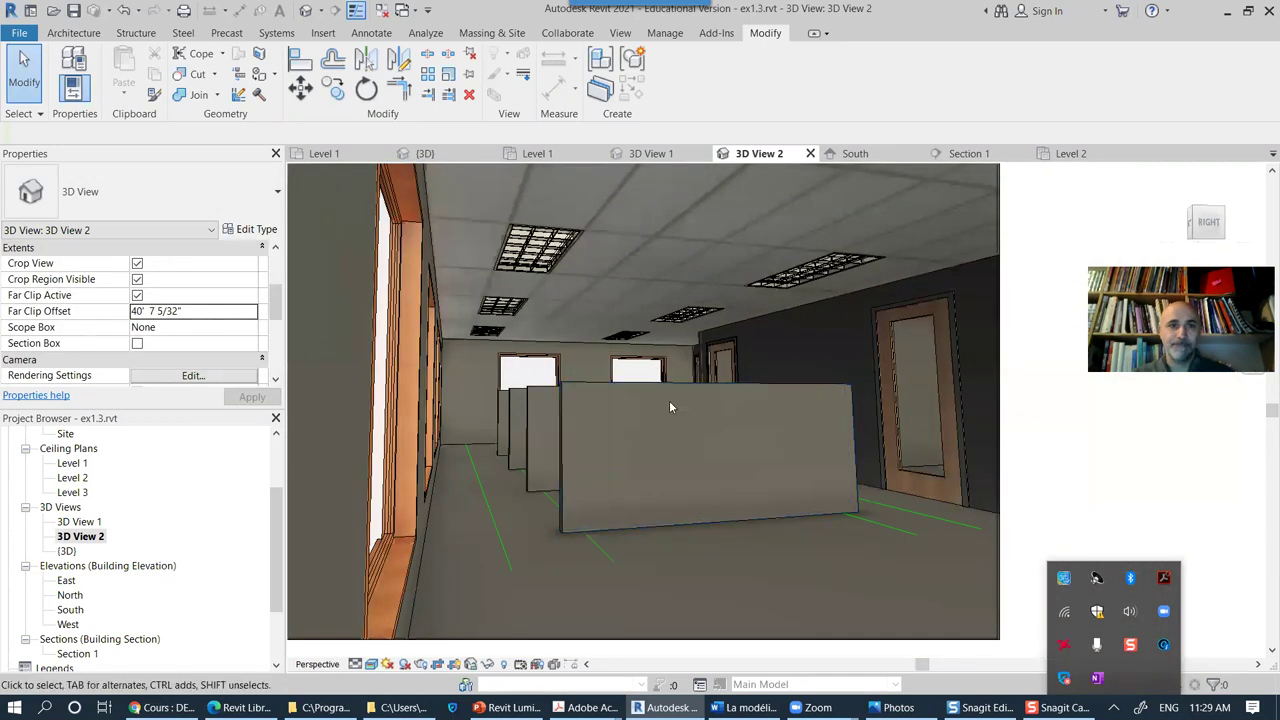
Step: Ungroup the light array groups, selecting all instances visible in view before ungrouping
left_click(547, 255)
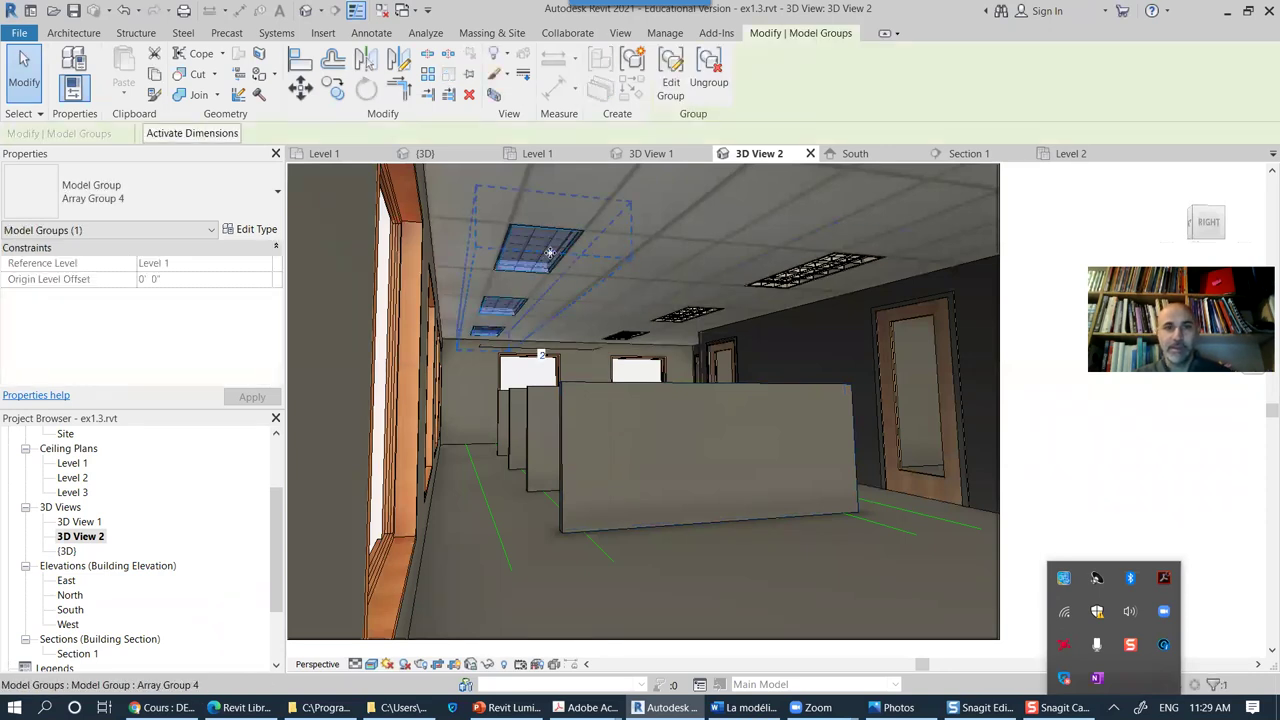
left_click(709, 68)
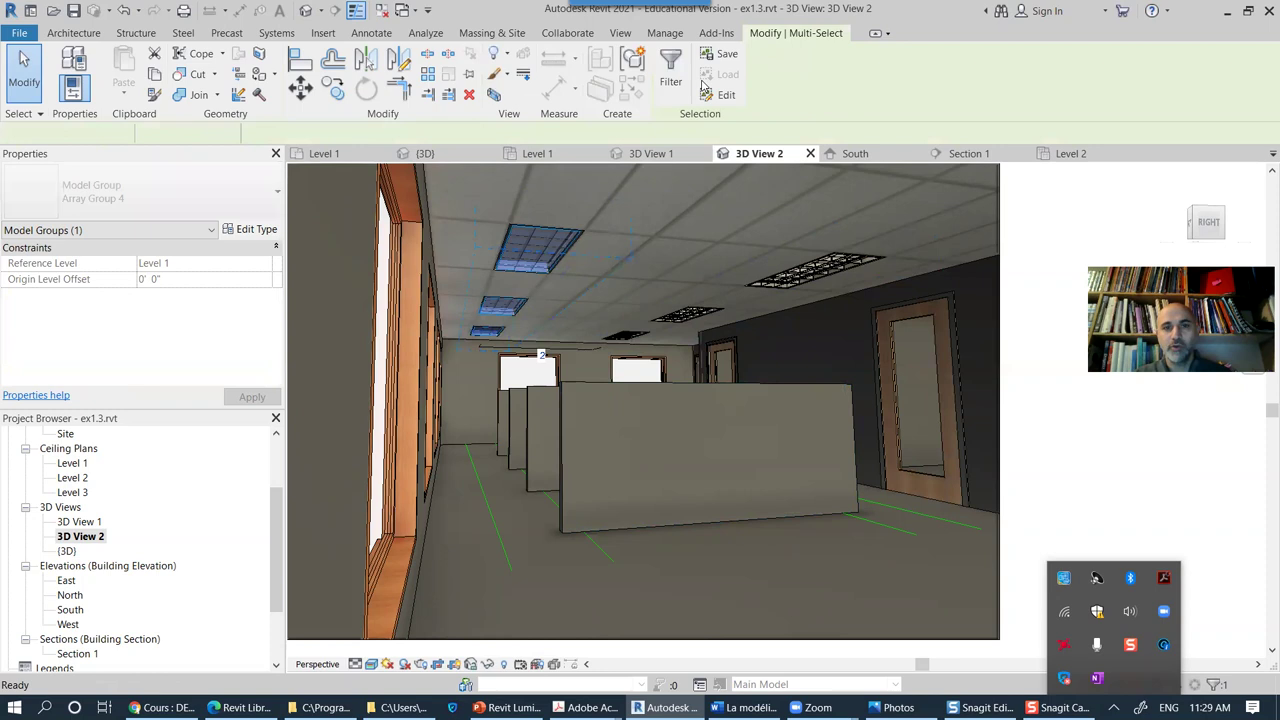
left_click(805, 298)
left_click(709, 68)
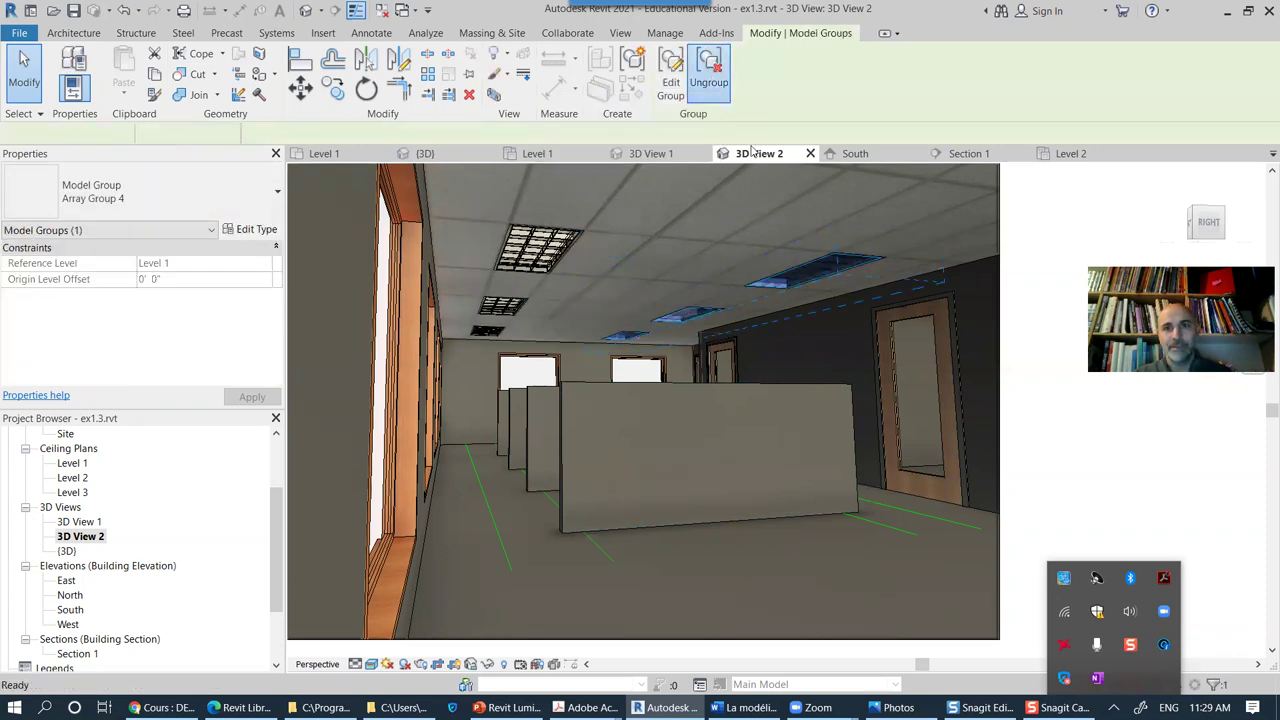
left_click(800, 279)
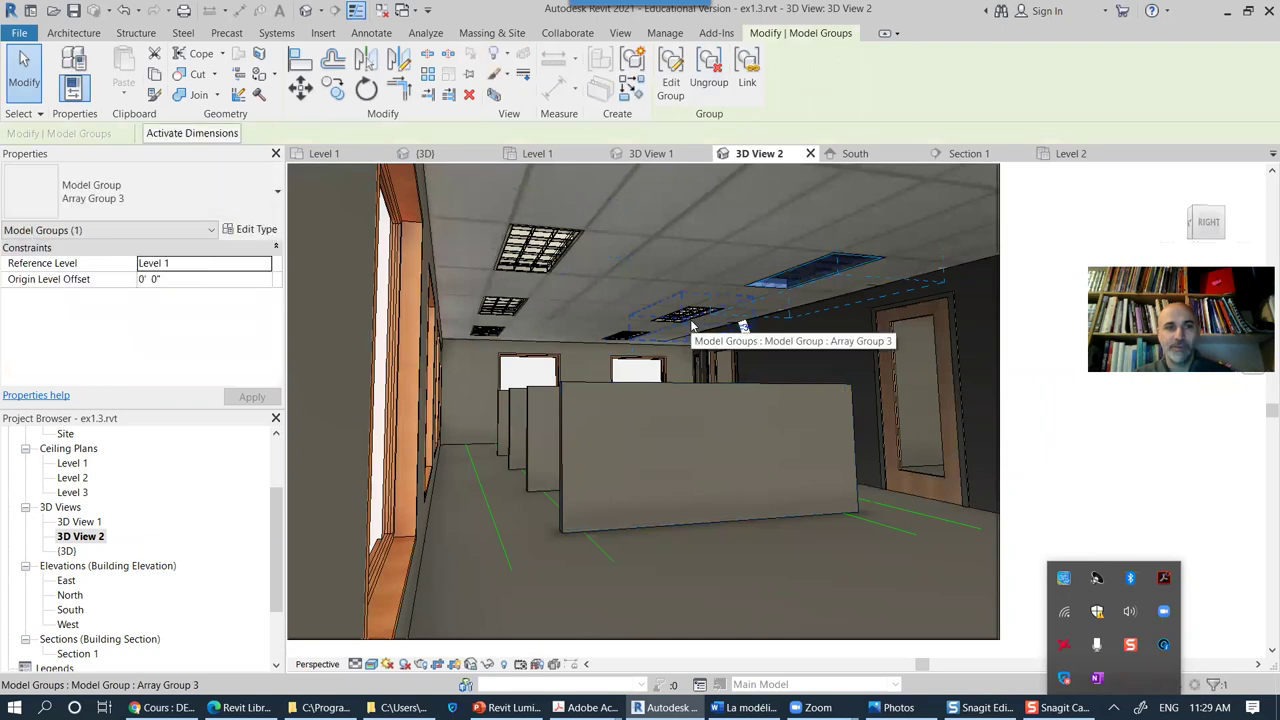
right_click(816, 281)
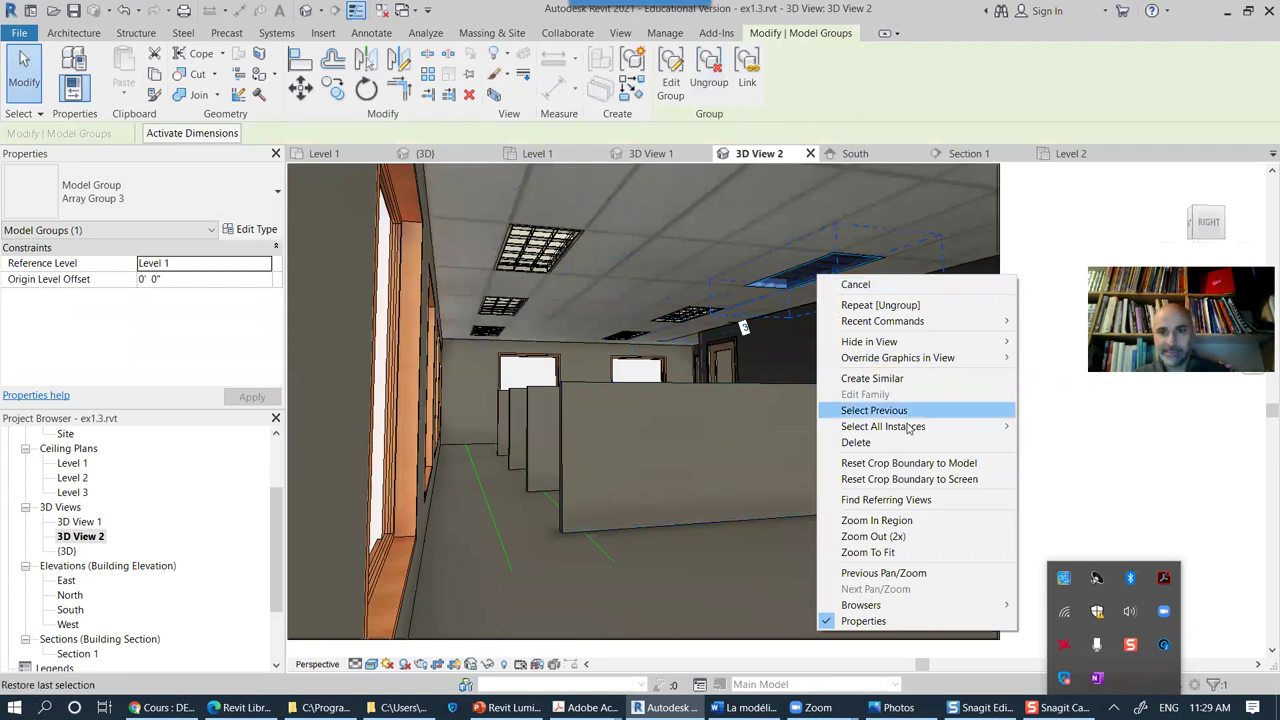
mouse_move(910, 428)
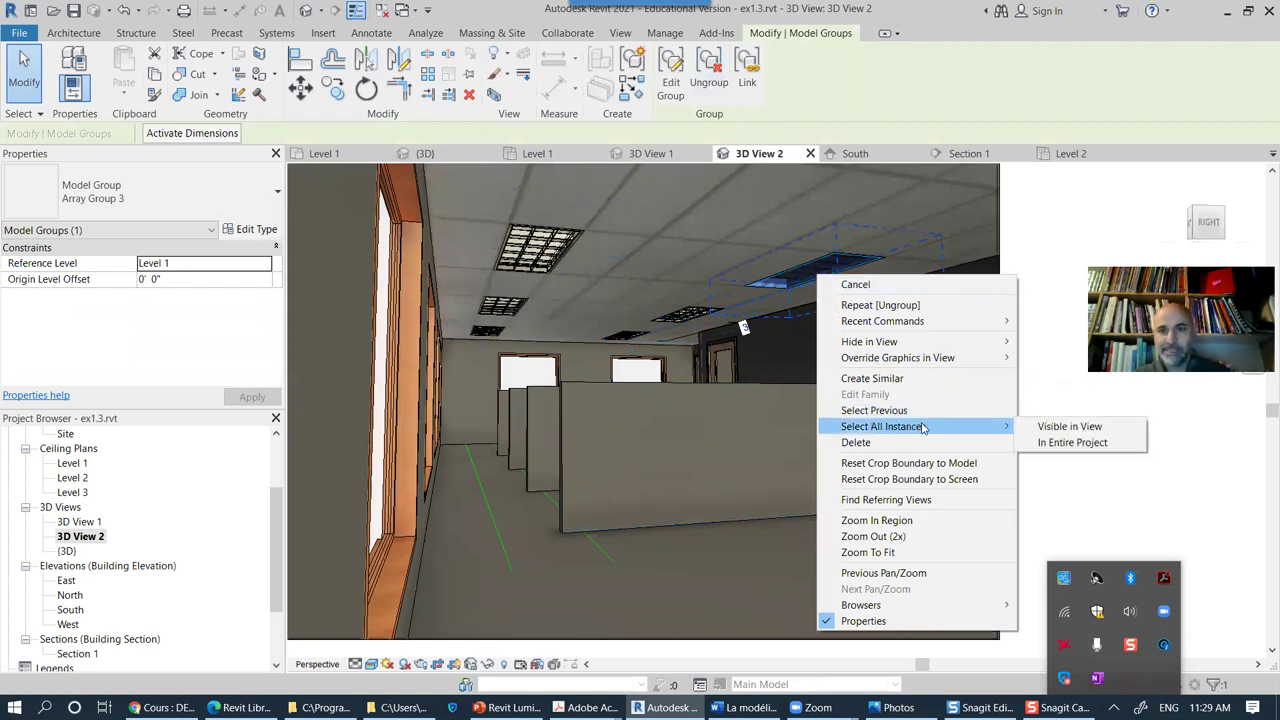
left_click(1066, 427)
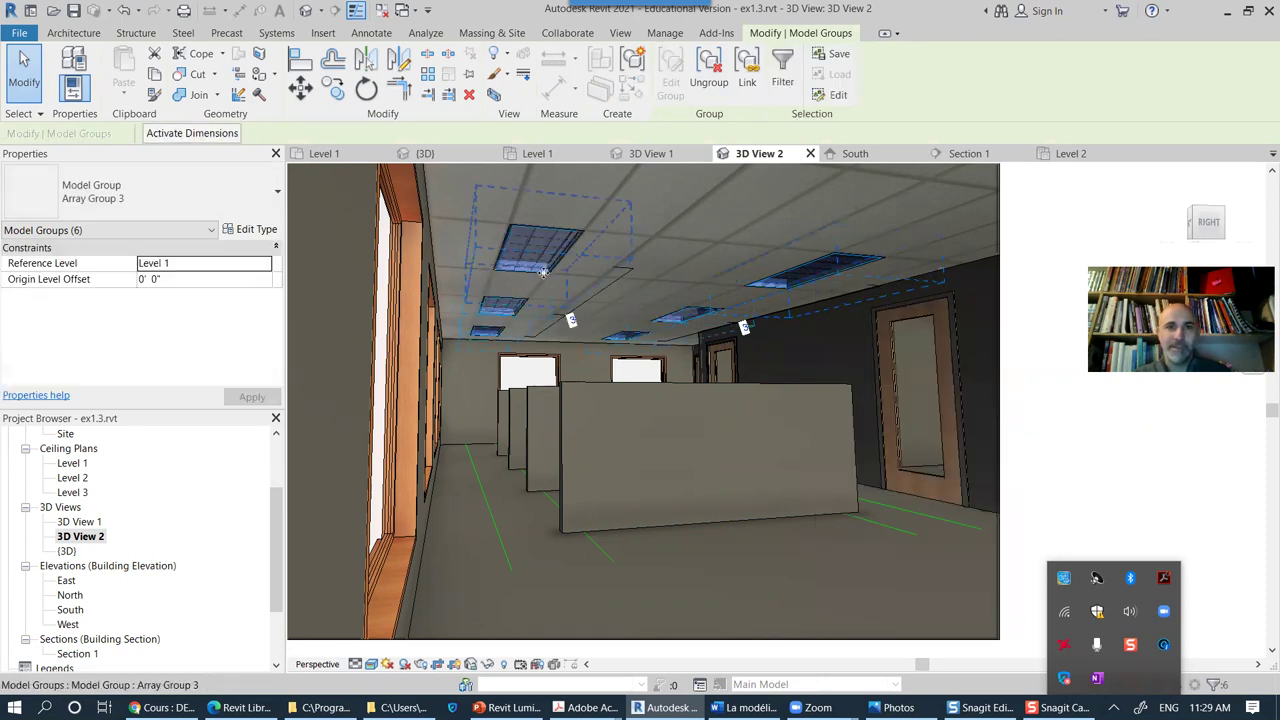
left_click(709, 72)
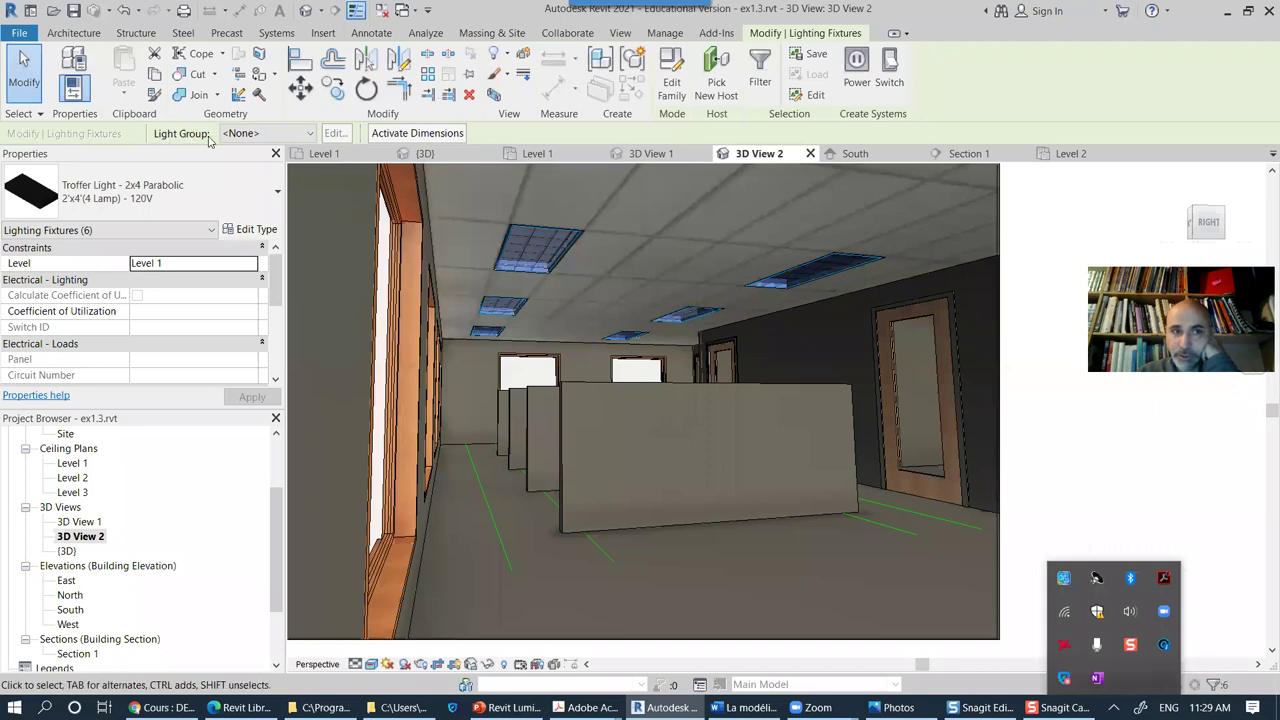
Step: Create a new artificial light group named Entrée via Light Group Edit/New
left_click(308, 134)
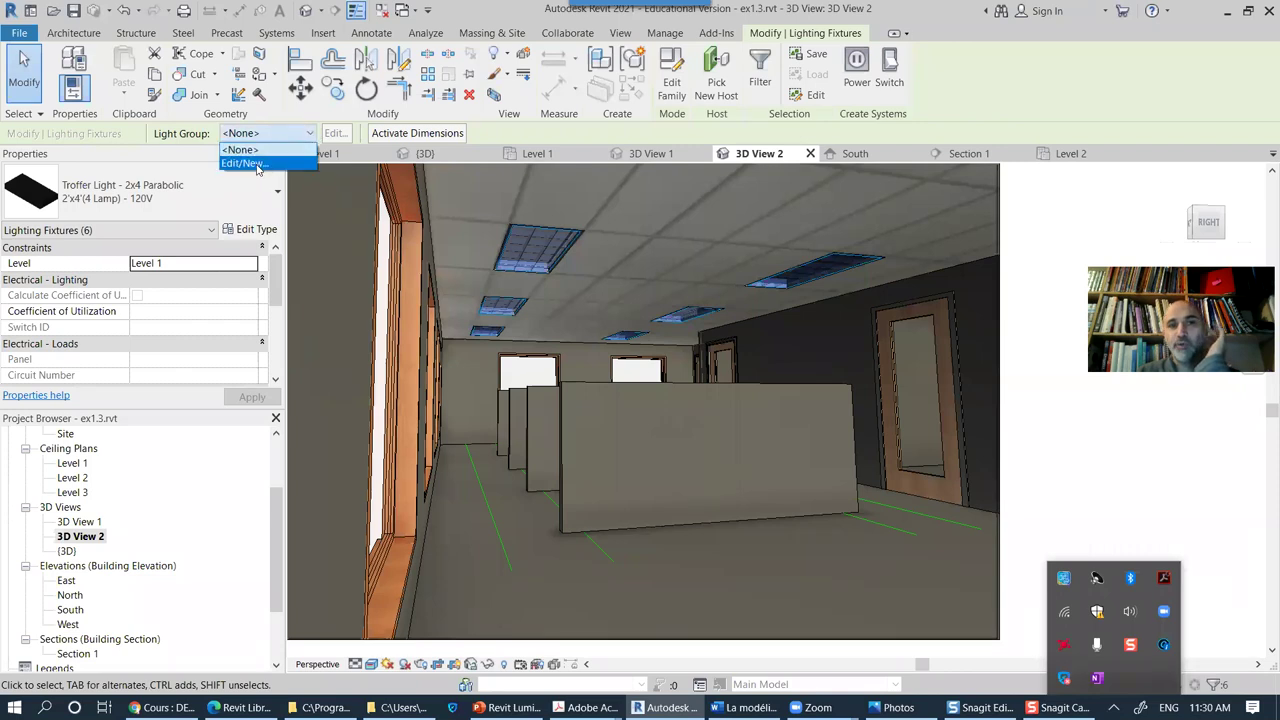
left_click(255, 164)
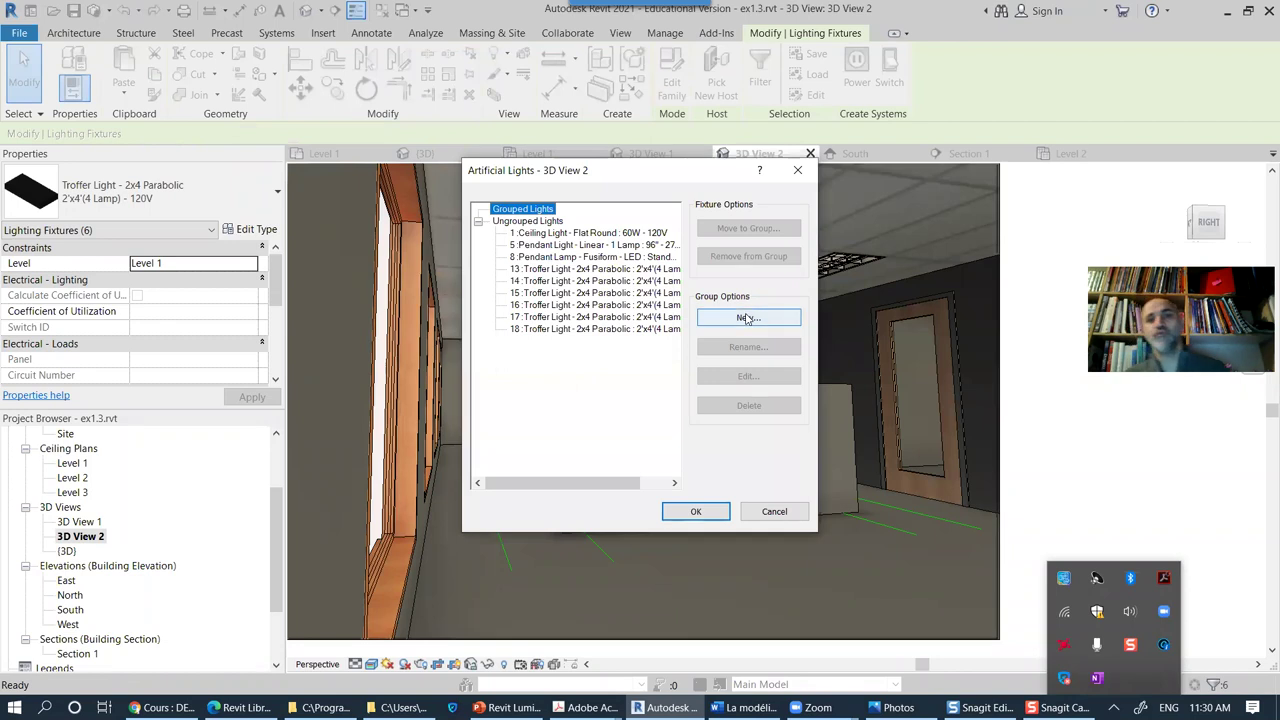
left_click(745, 318)
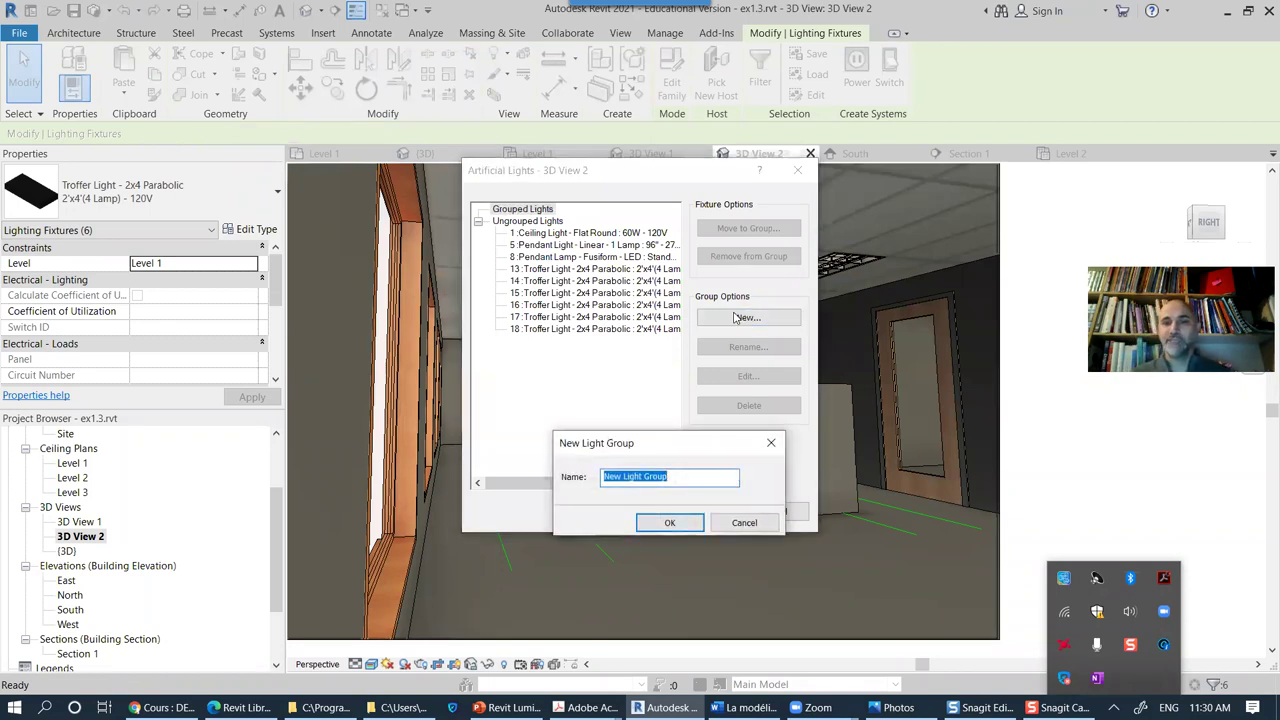
type("Entrée")
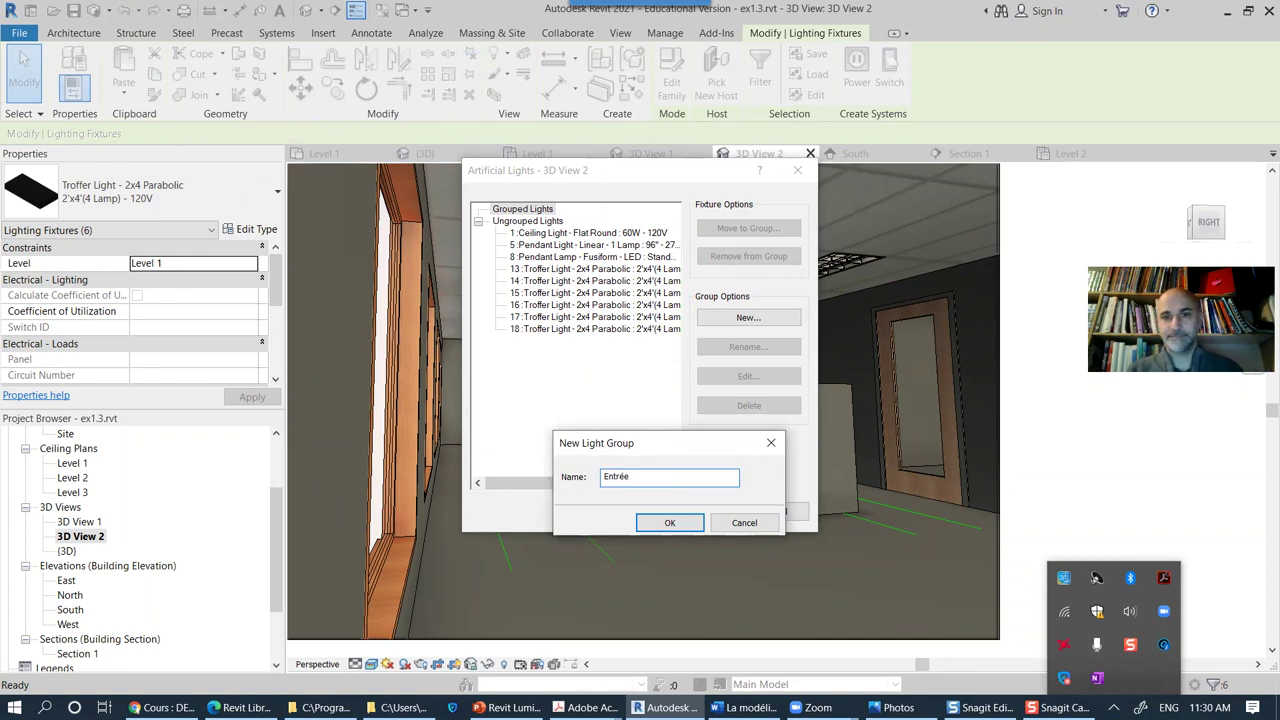
key("Return")
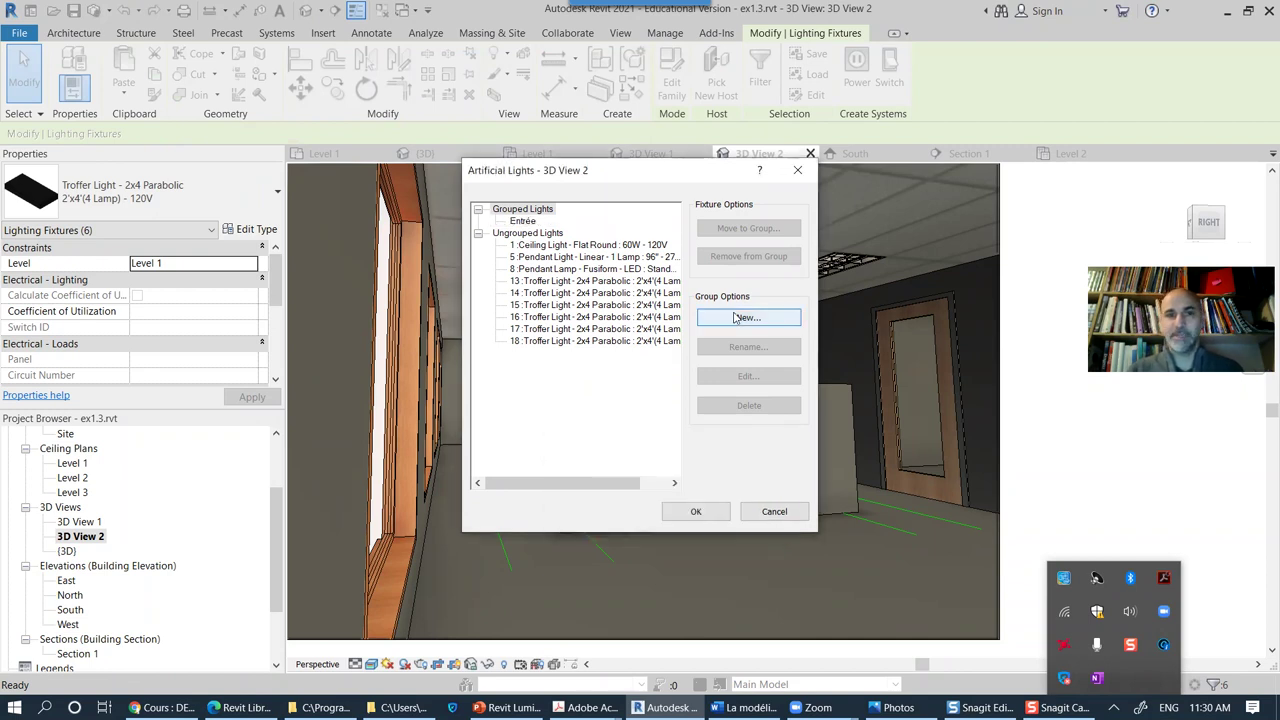
left_click(694, 512)
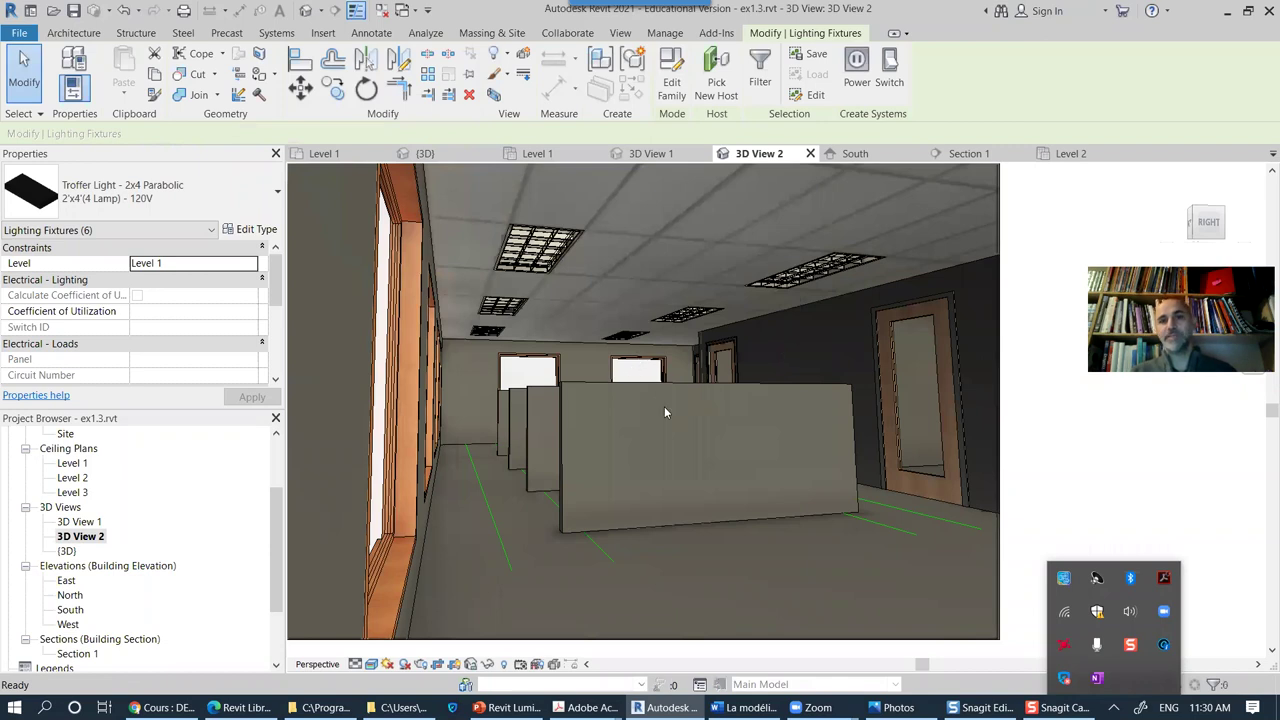
key("Escape")
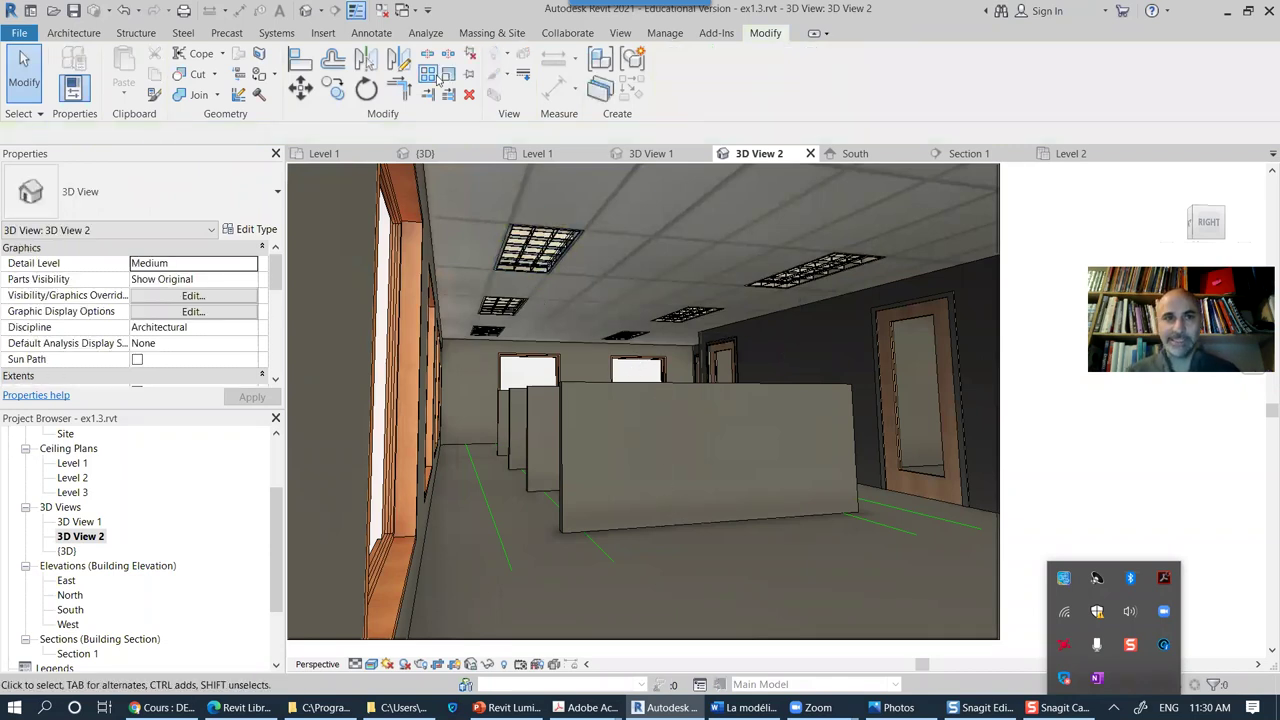
Step: Set the Rendering lighting scheme to Interior: Artificial only, discard Artificial Lights changes, close Rendering
left_click(620, 33)
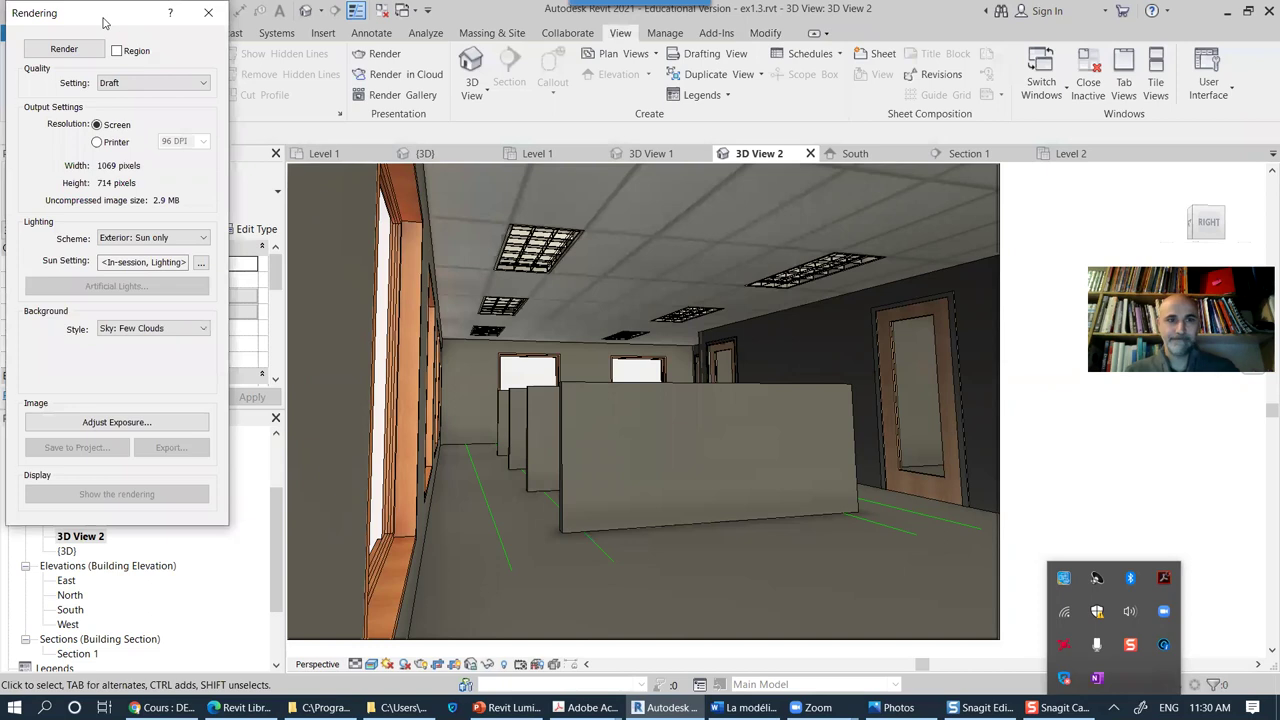
left_click_drag(103, 22, 438, 35)
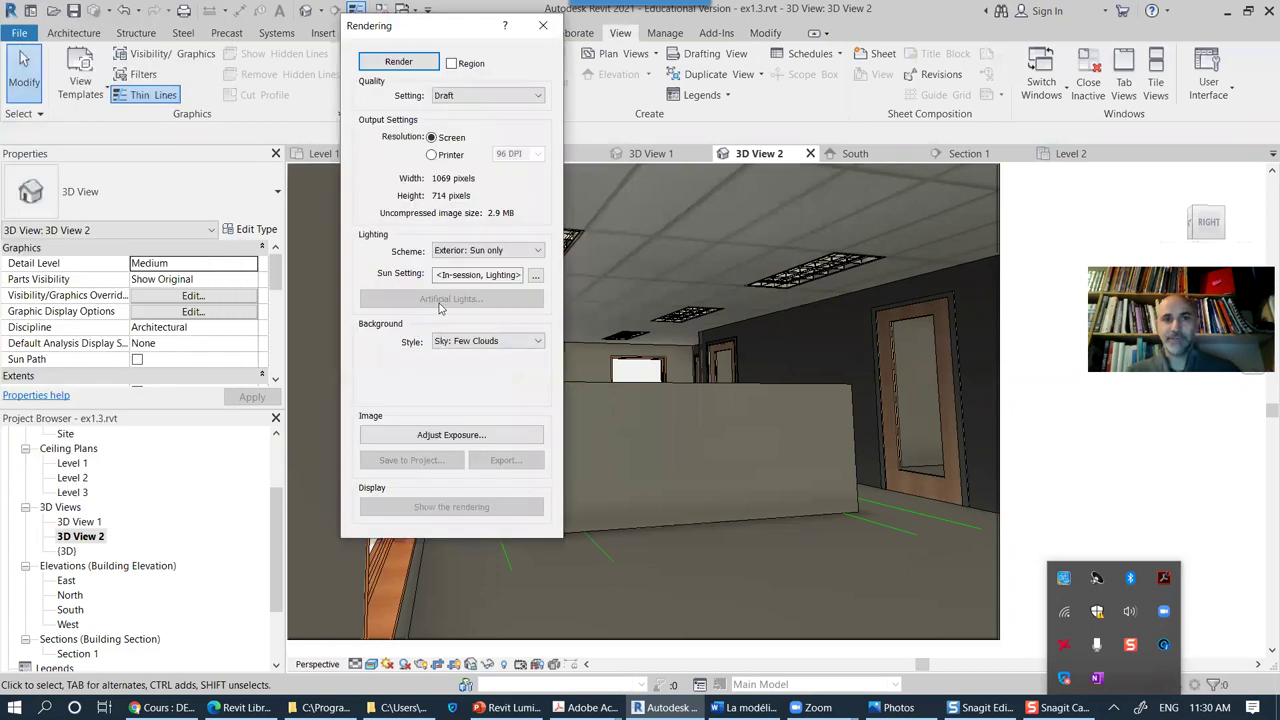
left_click(495, 251)
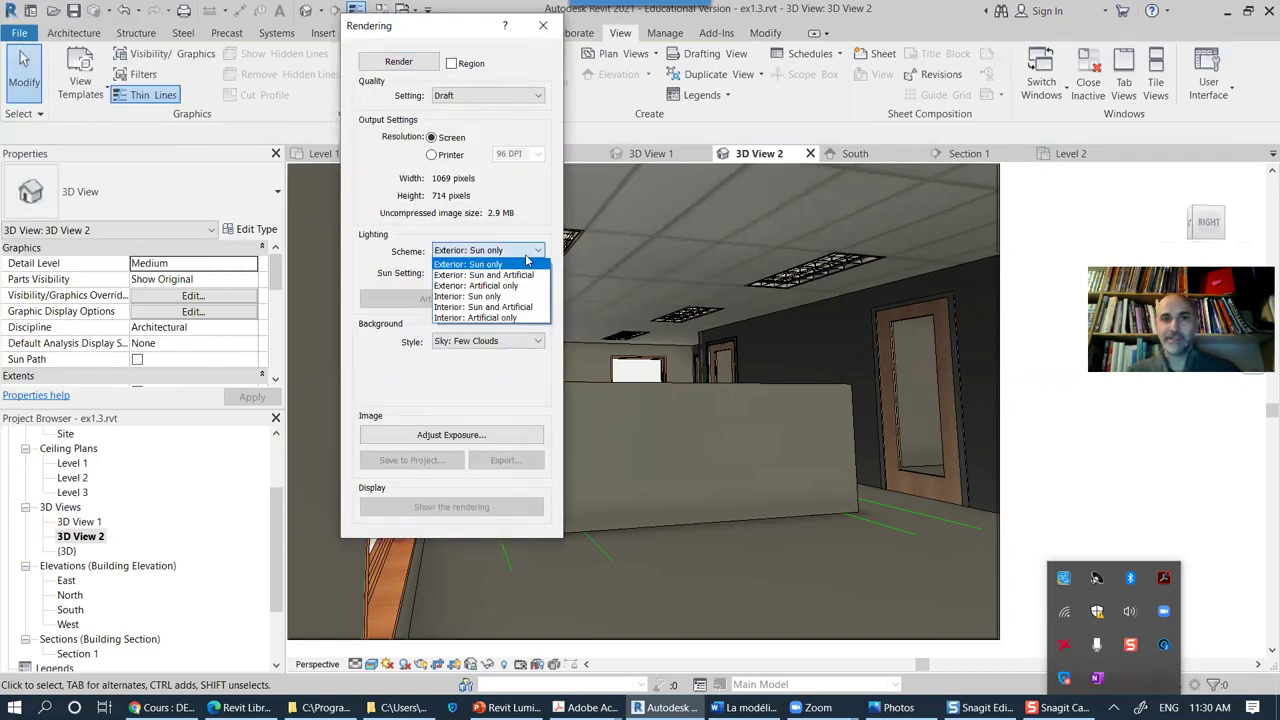
left_click(491, 318)
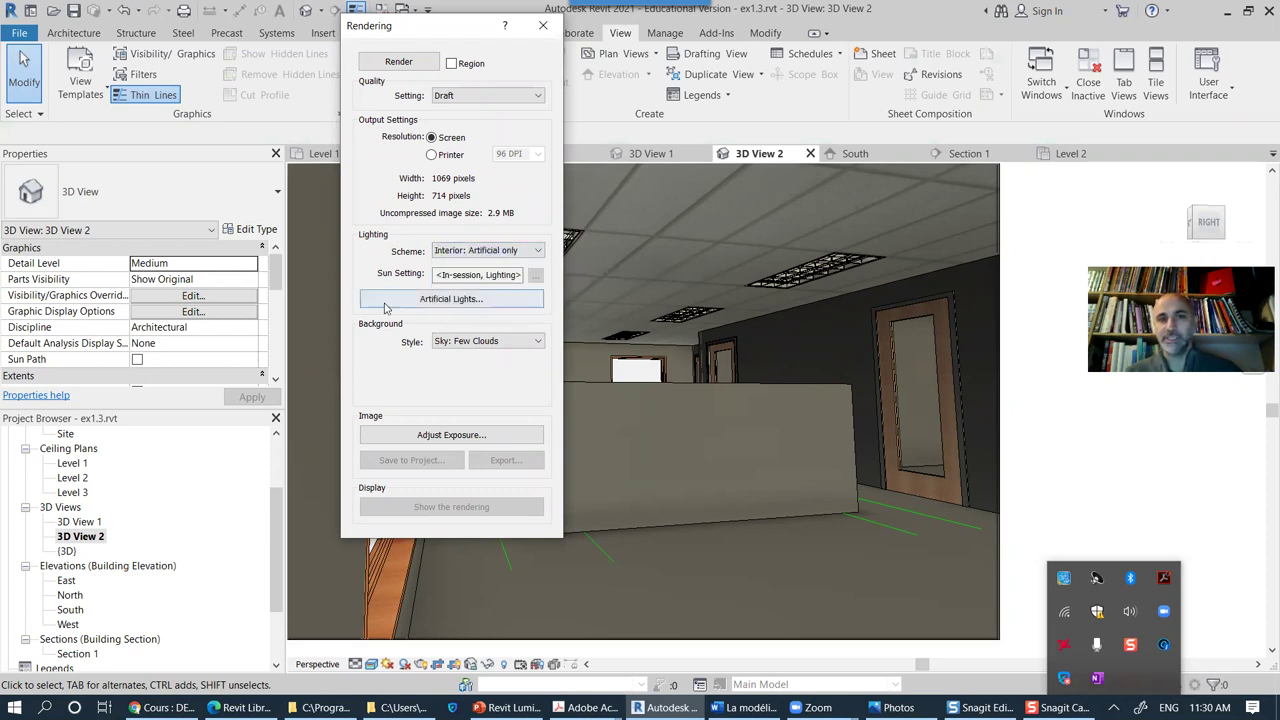
left_click(446, 305)
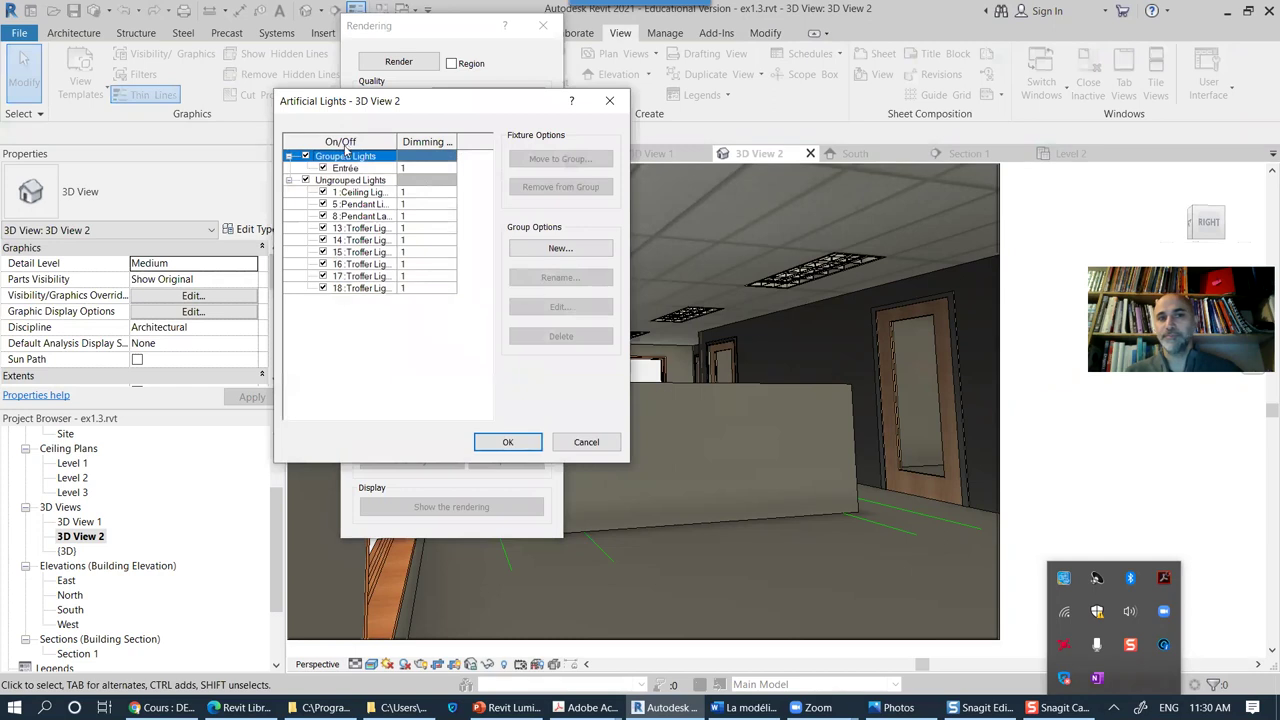
left_click(306, 181)
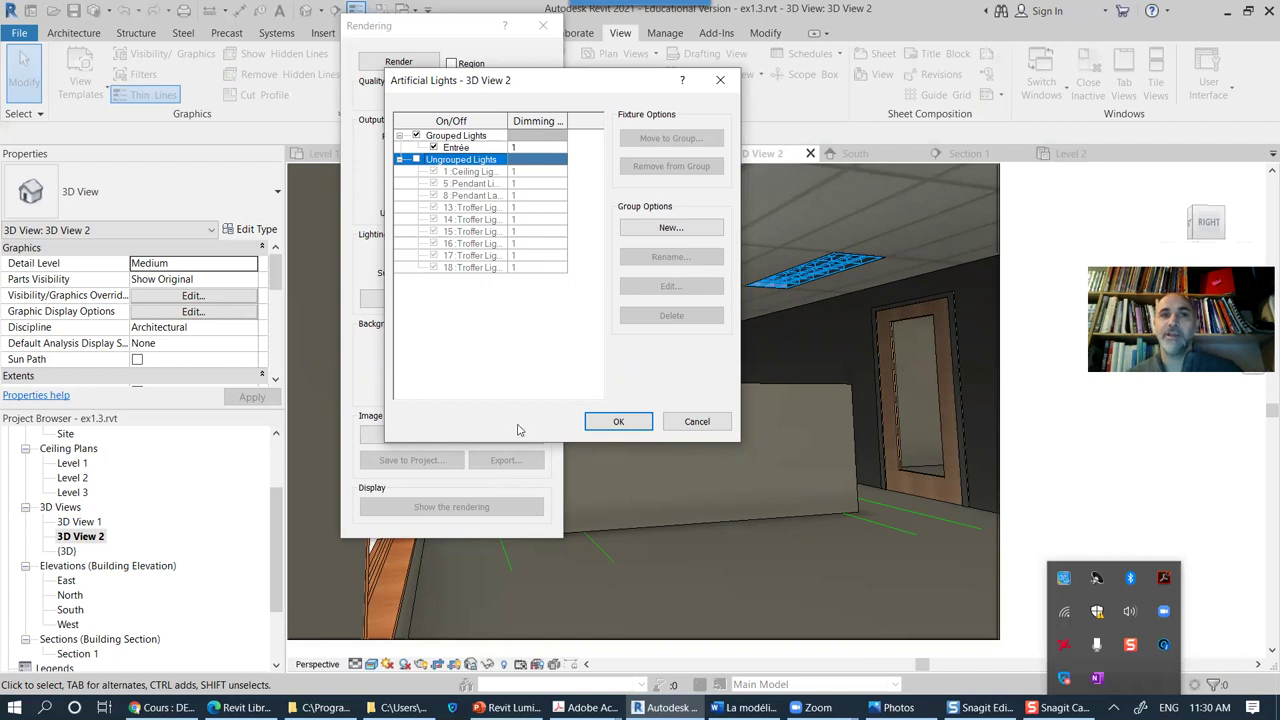
left_click(400, 160)
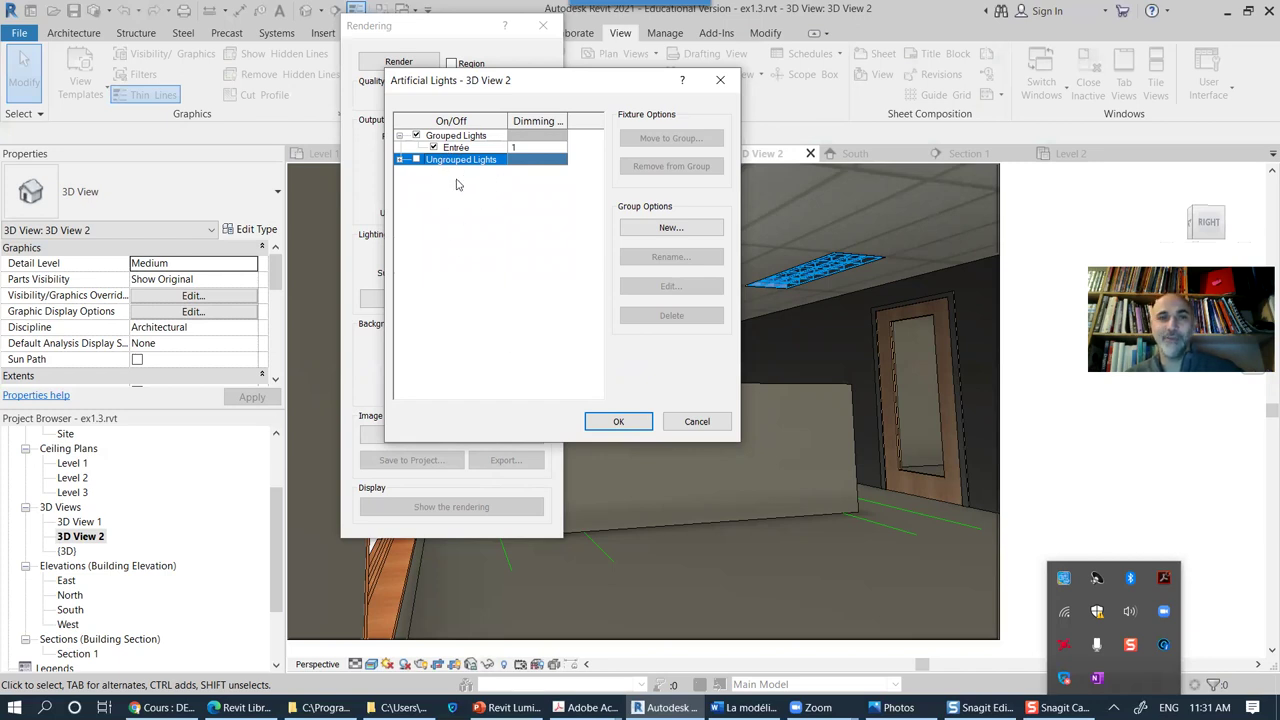
left_click(697, 422)
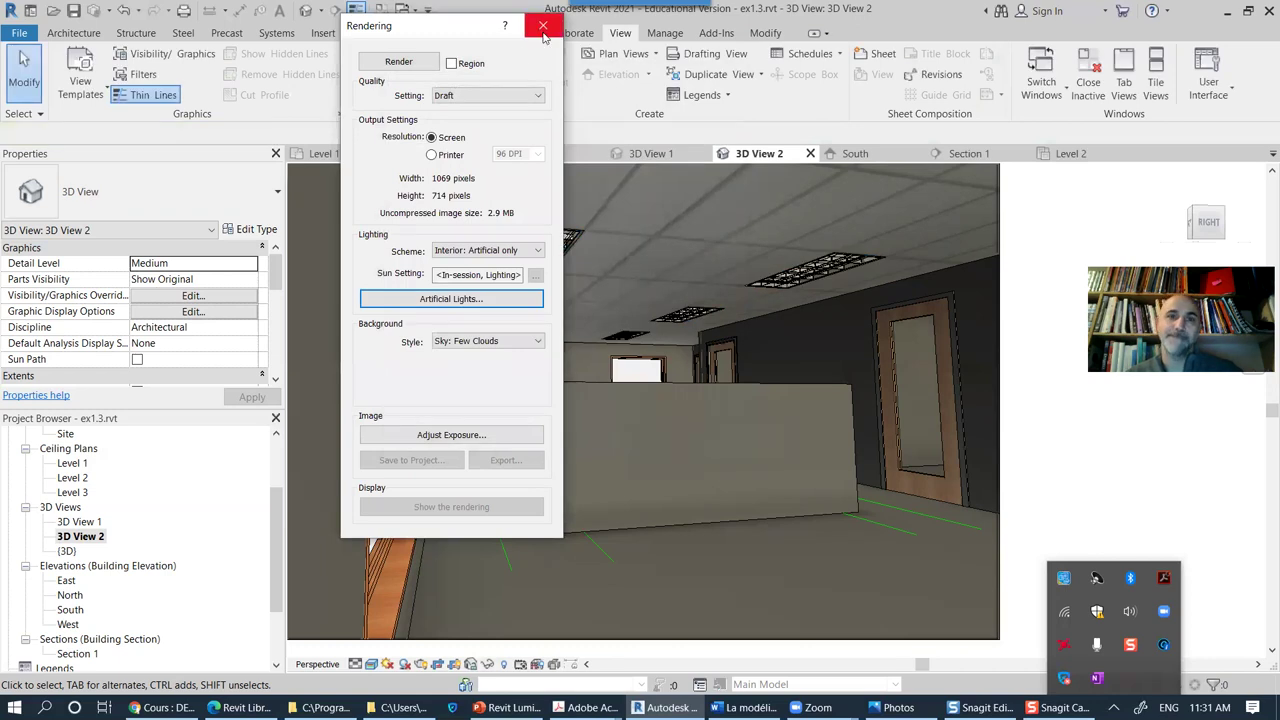
left_click(543, 27)
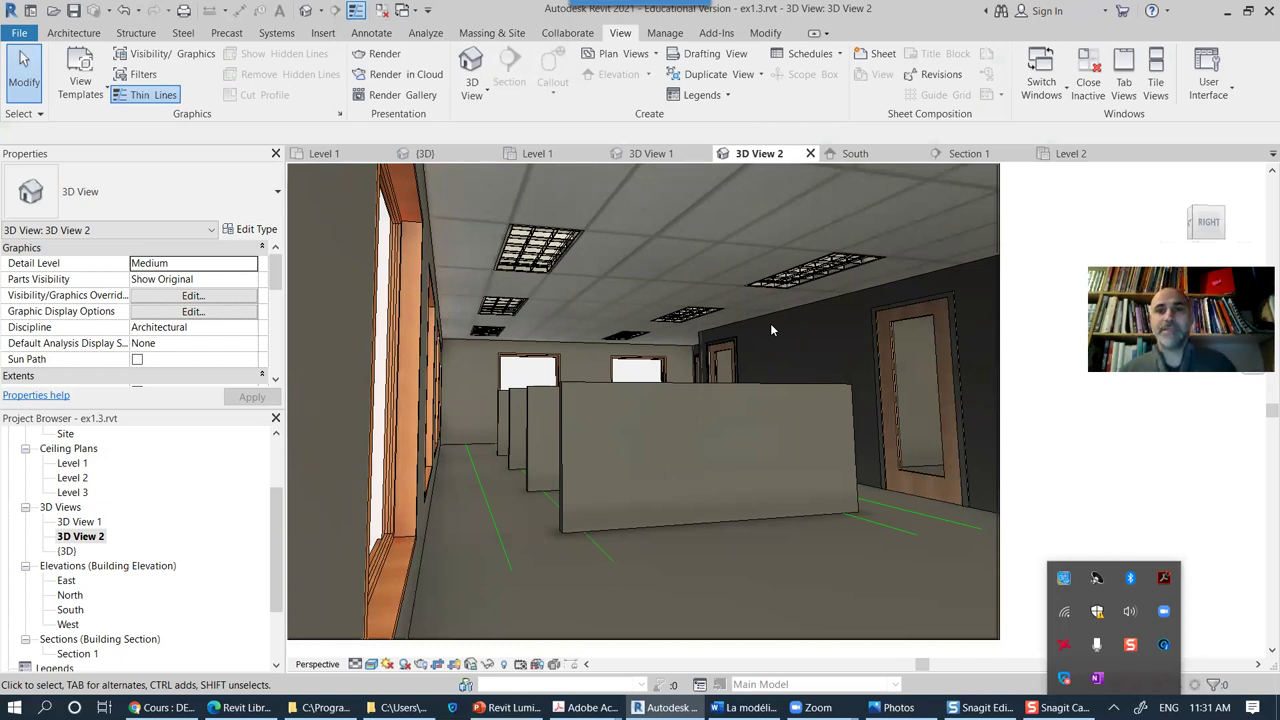
Step: Open the Level 1 reflected ceiling plan and delete the linear pendant light
double_click(78, 465)
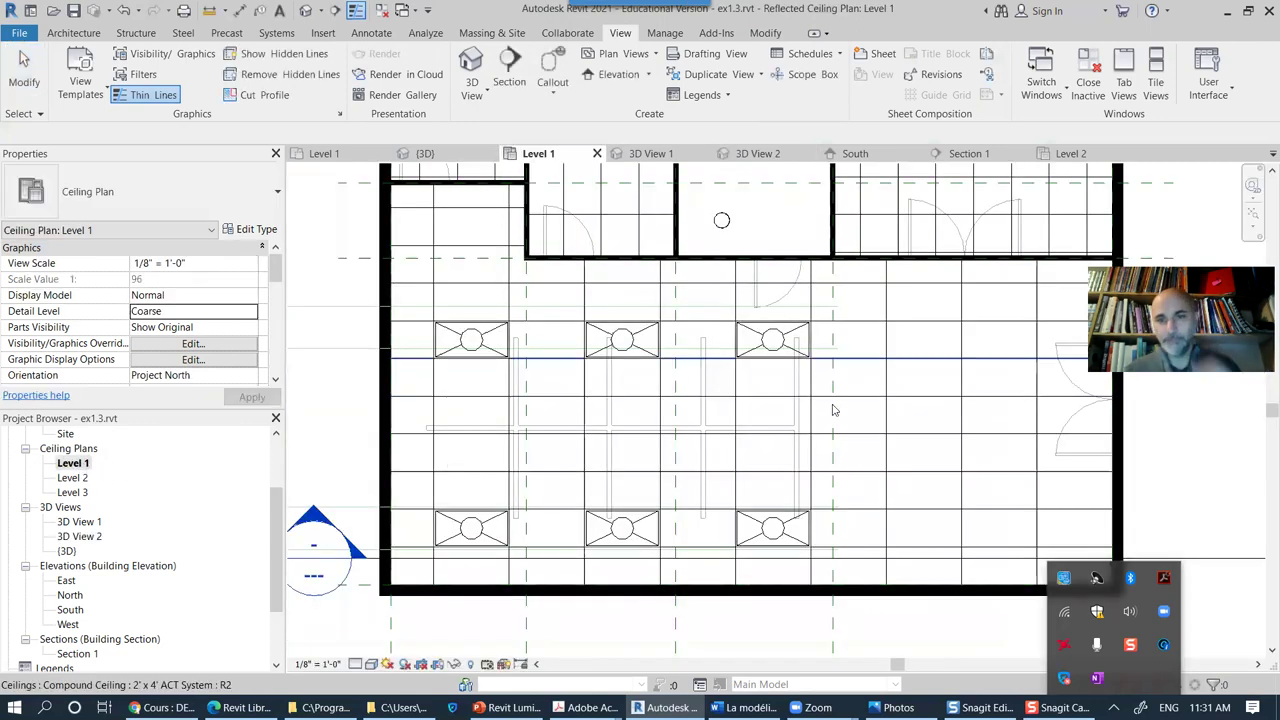
middle_click_drag(752, 418, 676, 432)
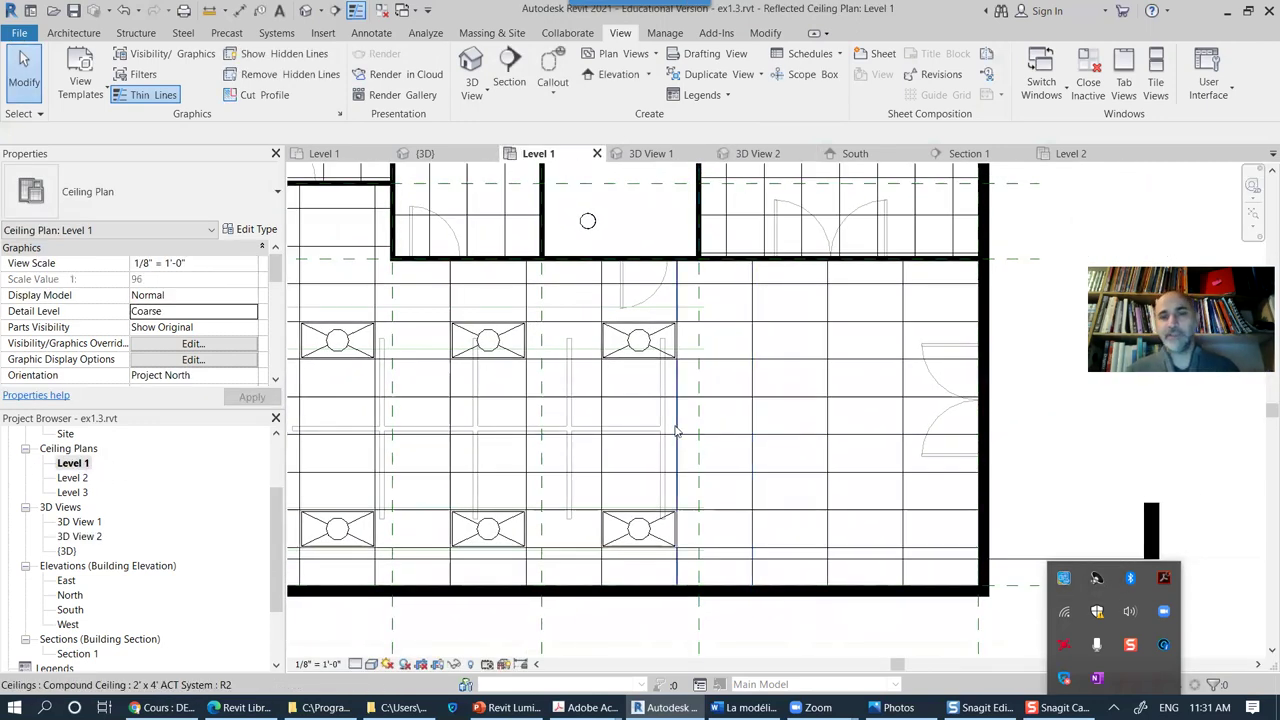
scroll(676, 432, "down", 2)
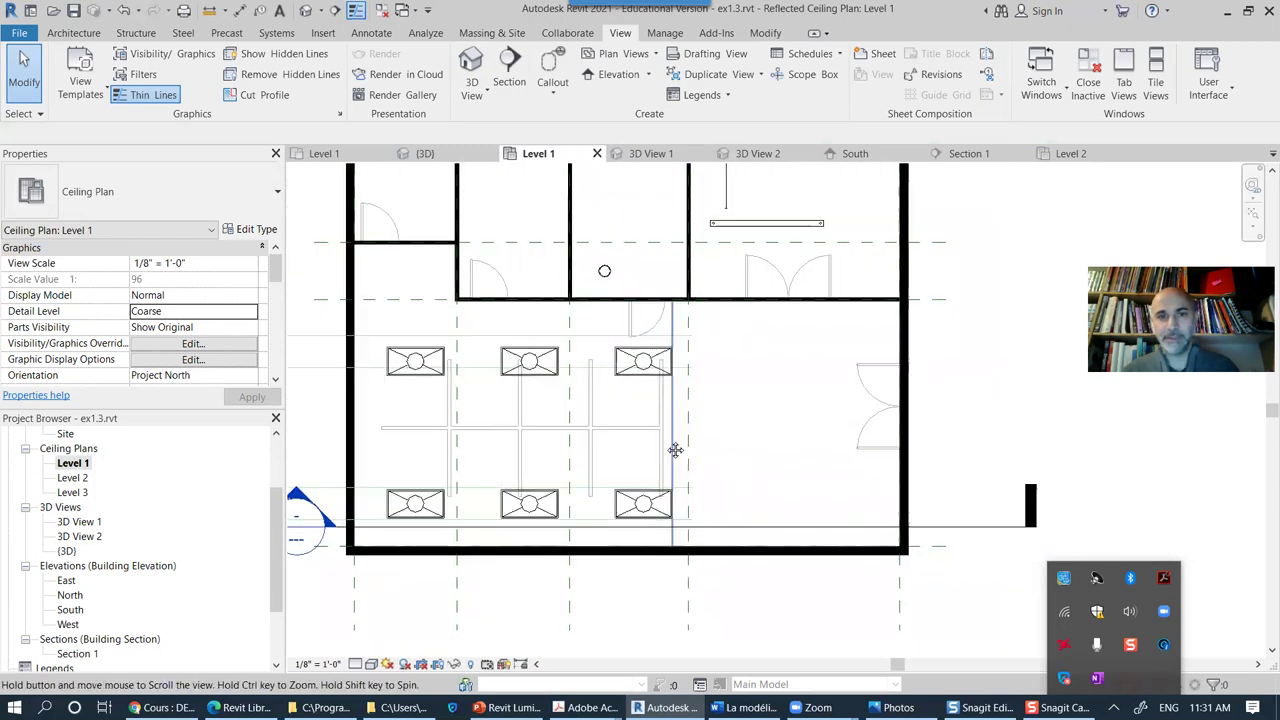
middle_click_drag(676, 450, 654, 525)
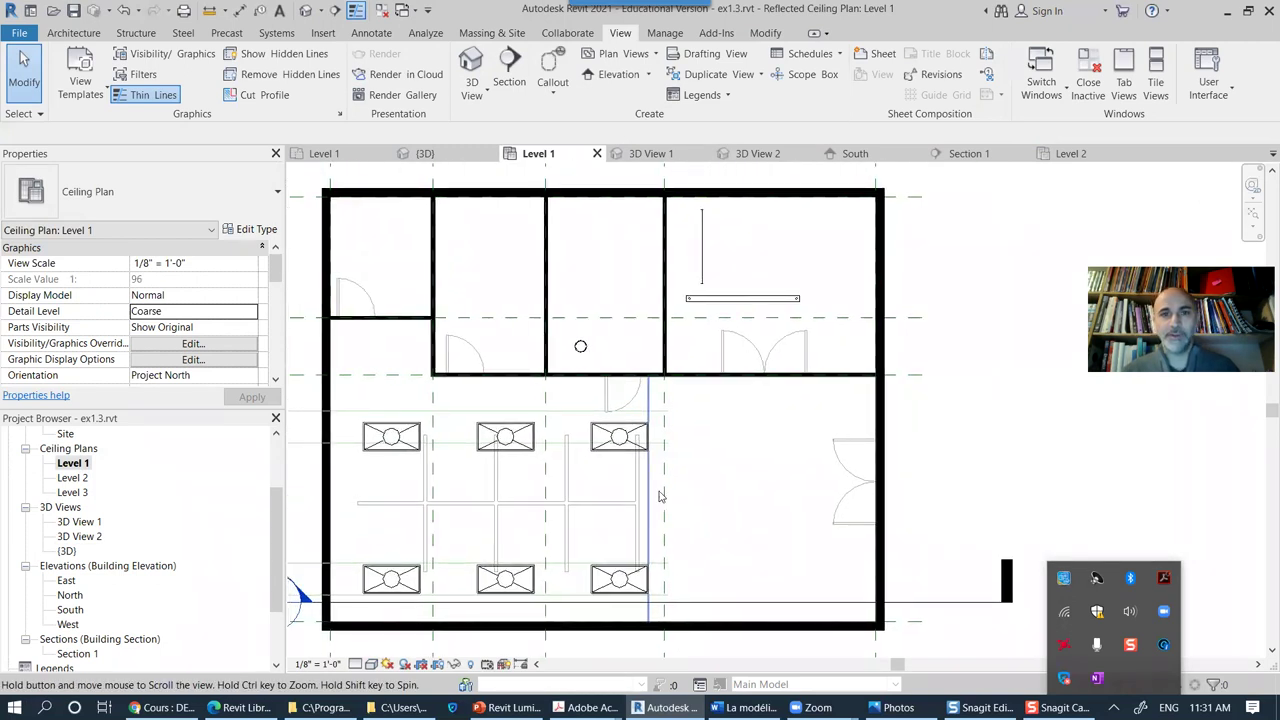
left_click(733, 303)
key("Delete")
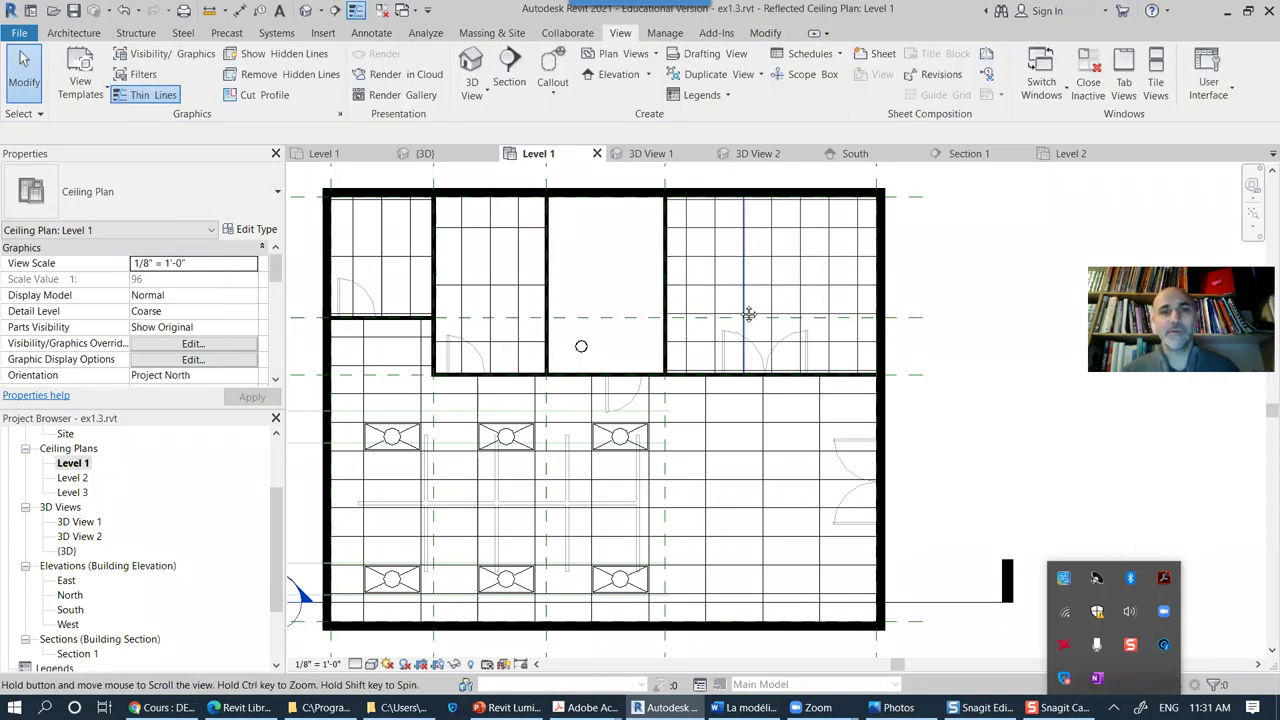
Step: Start placing a component from the Architecture tab
middle_click_drag(746, 309, 744, 355)
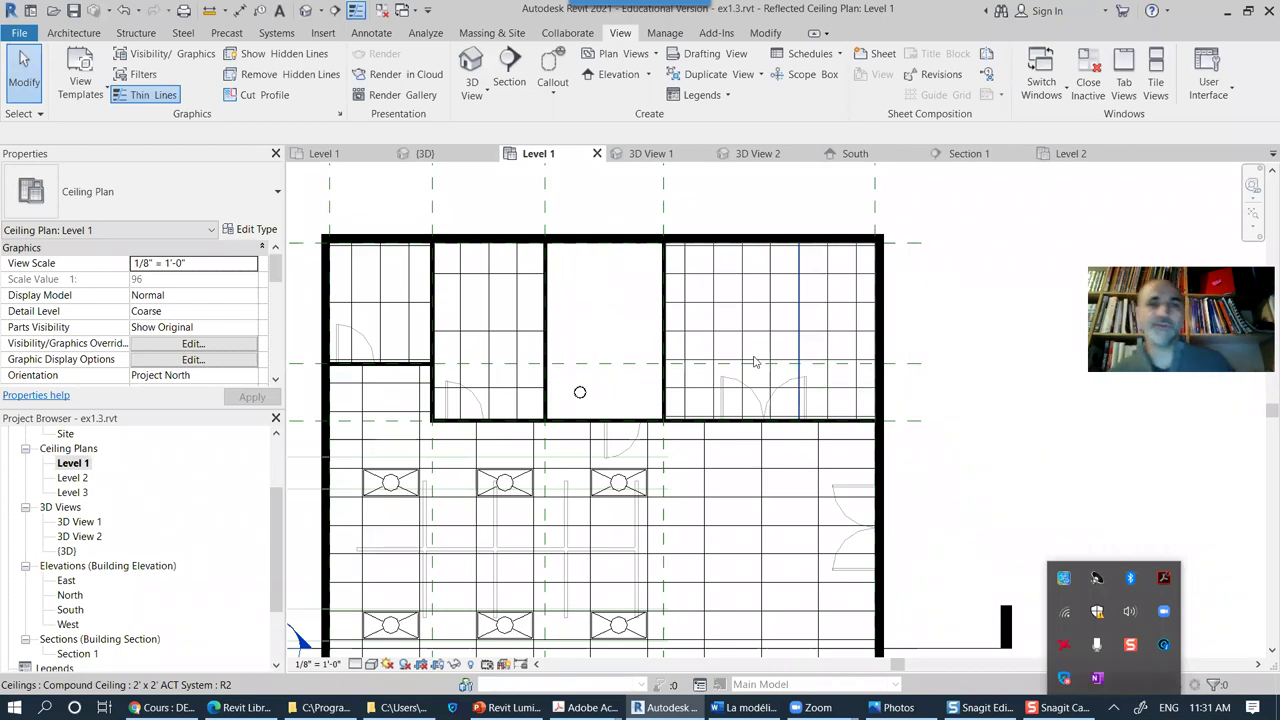
left_click(82, 38)
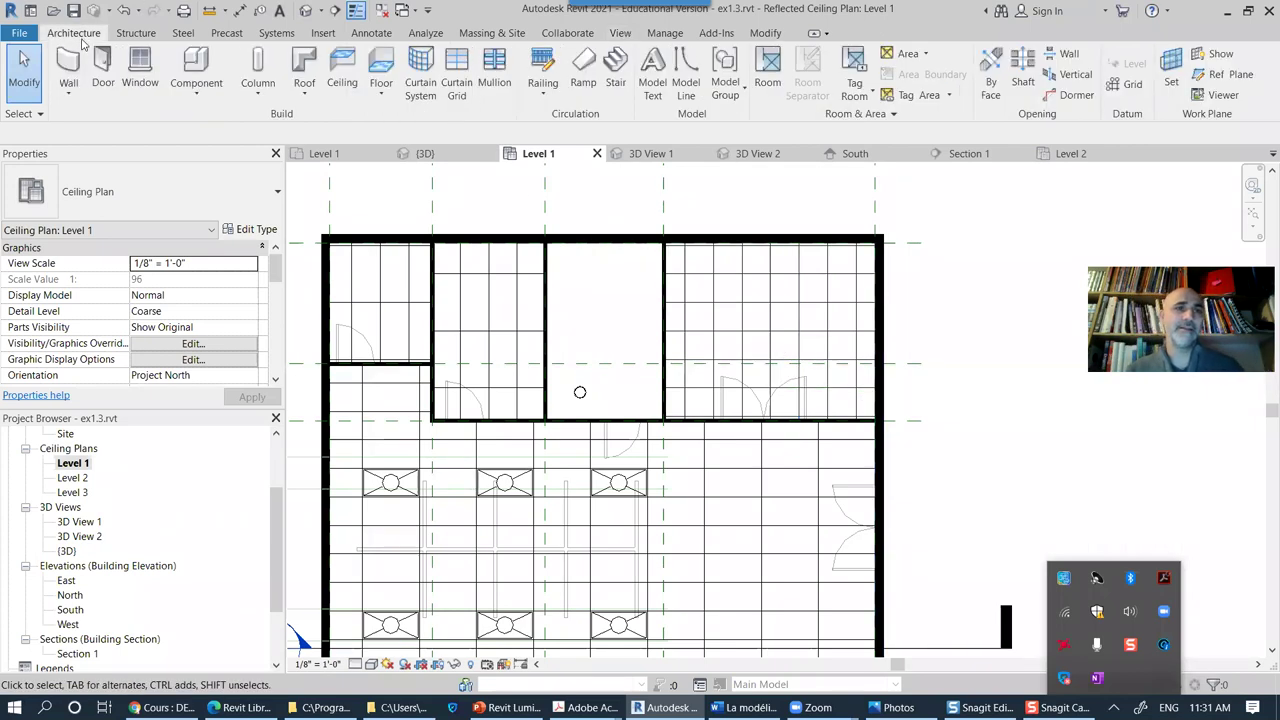
left_click(196, 66)
Step: Load Troffer Light - Lens.rfa and pick its 1'x4'(2 Lamp) - 120V type
left_click(671, 88)
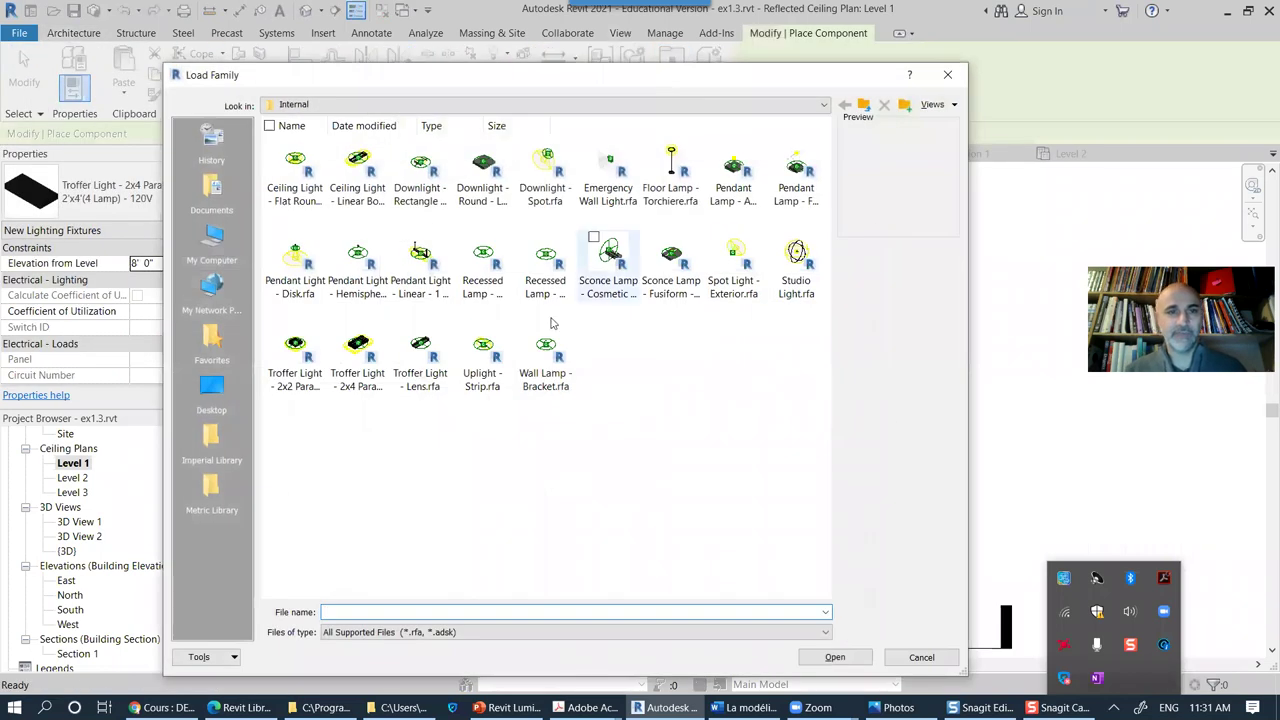
left_click(421, 352)
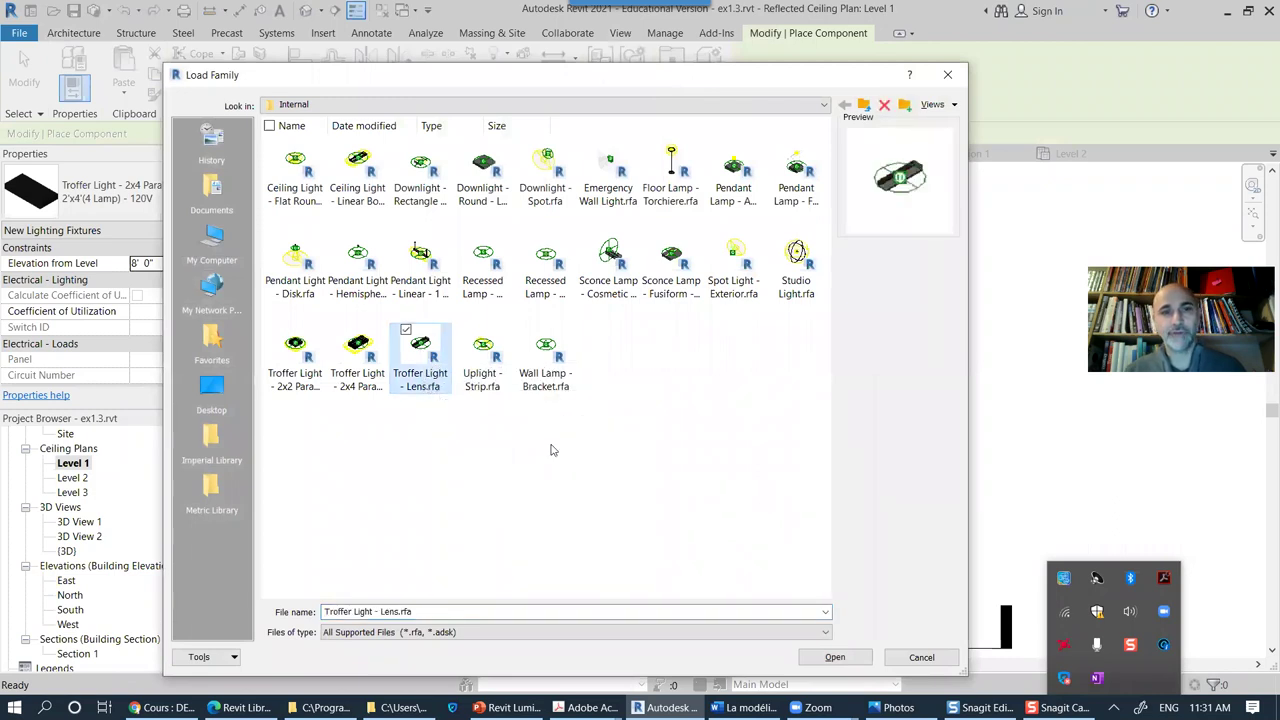
left_click(834, 657)
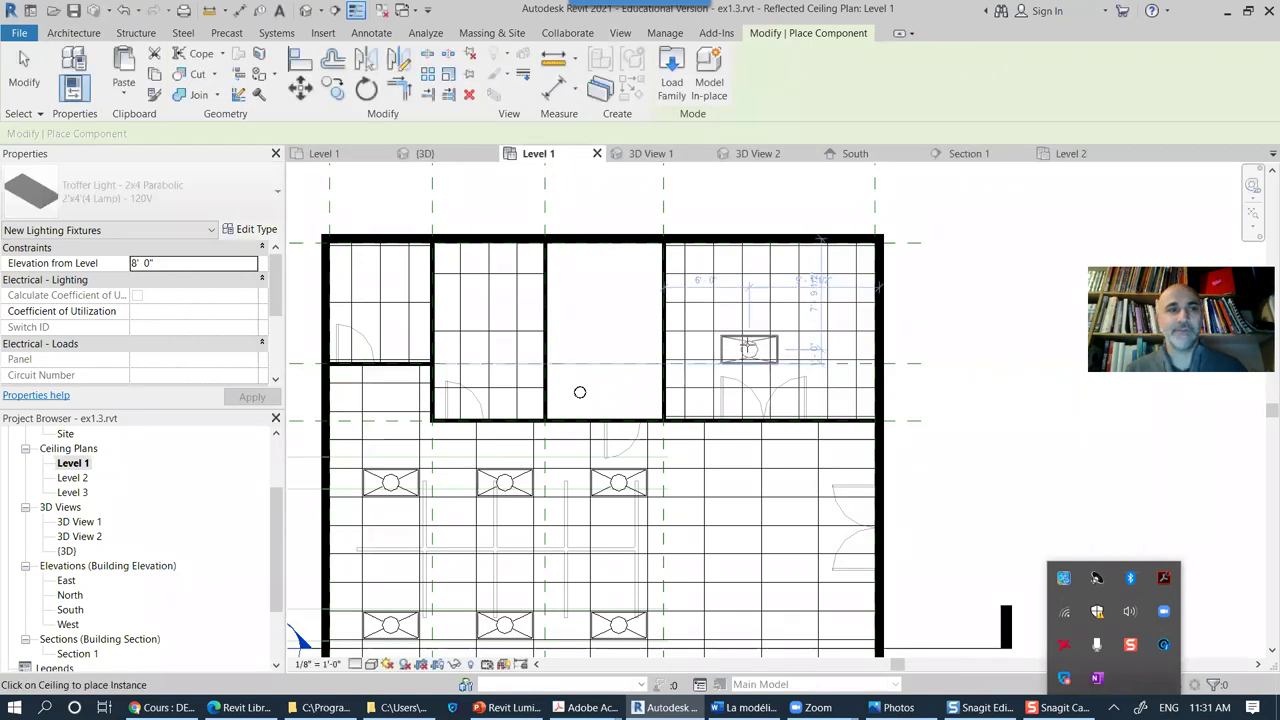
scroll(728, 342, "up", 1)
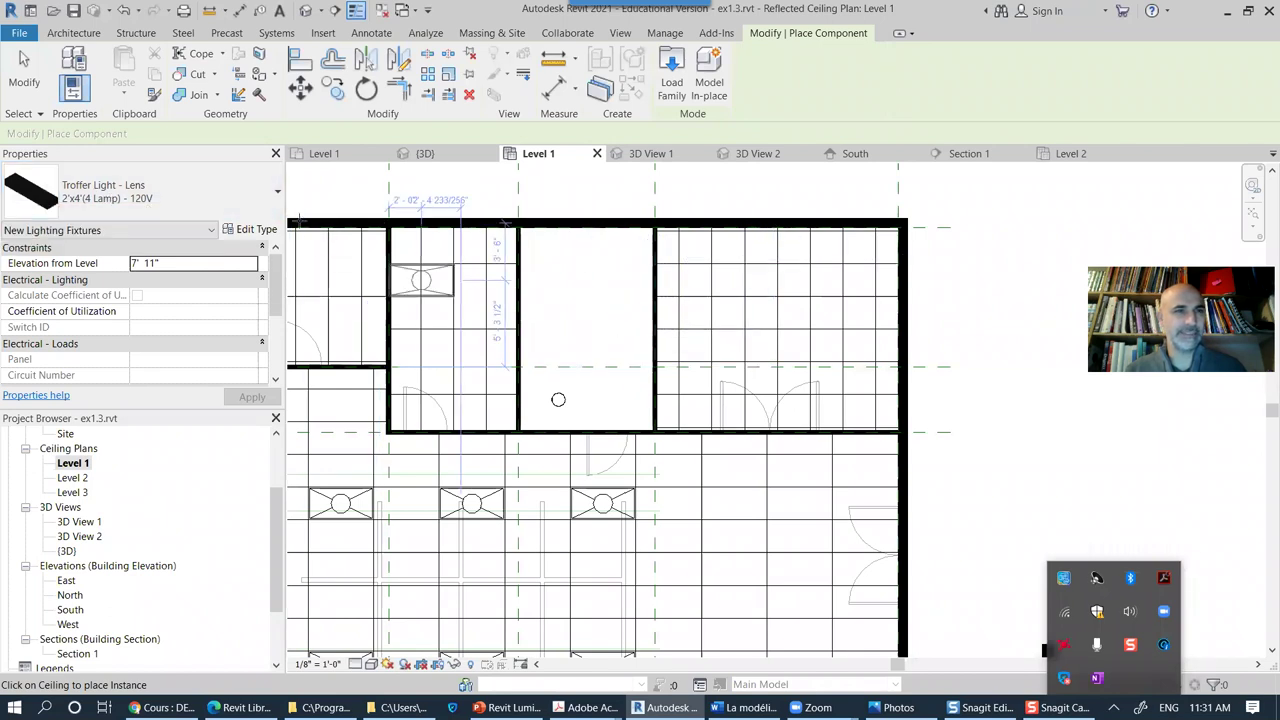
left_click(200, 209)
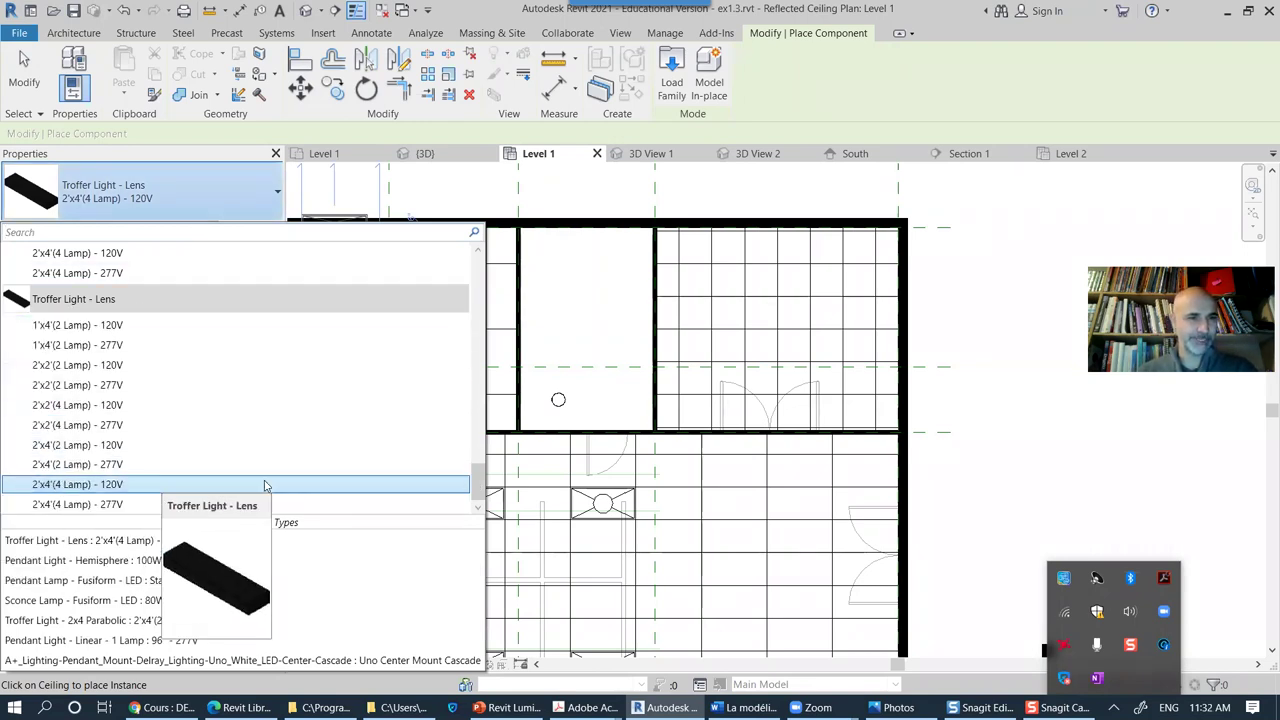
left_click(47, 325)
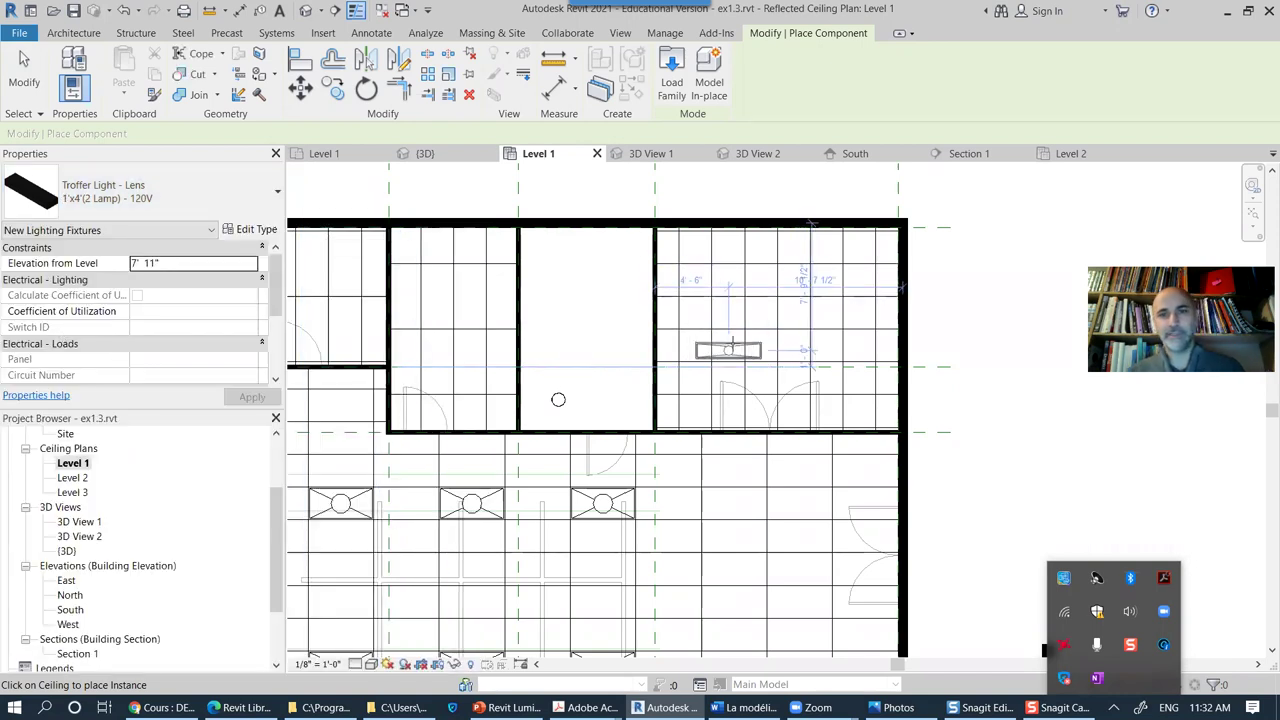
scroll(729, 342, "up", 3)
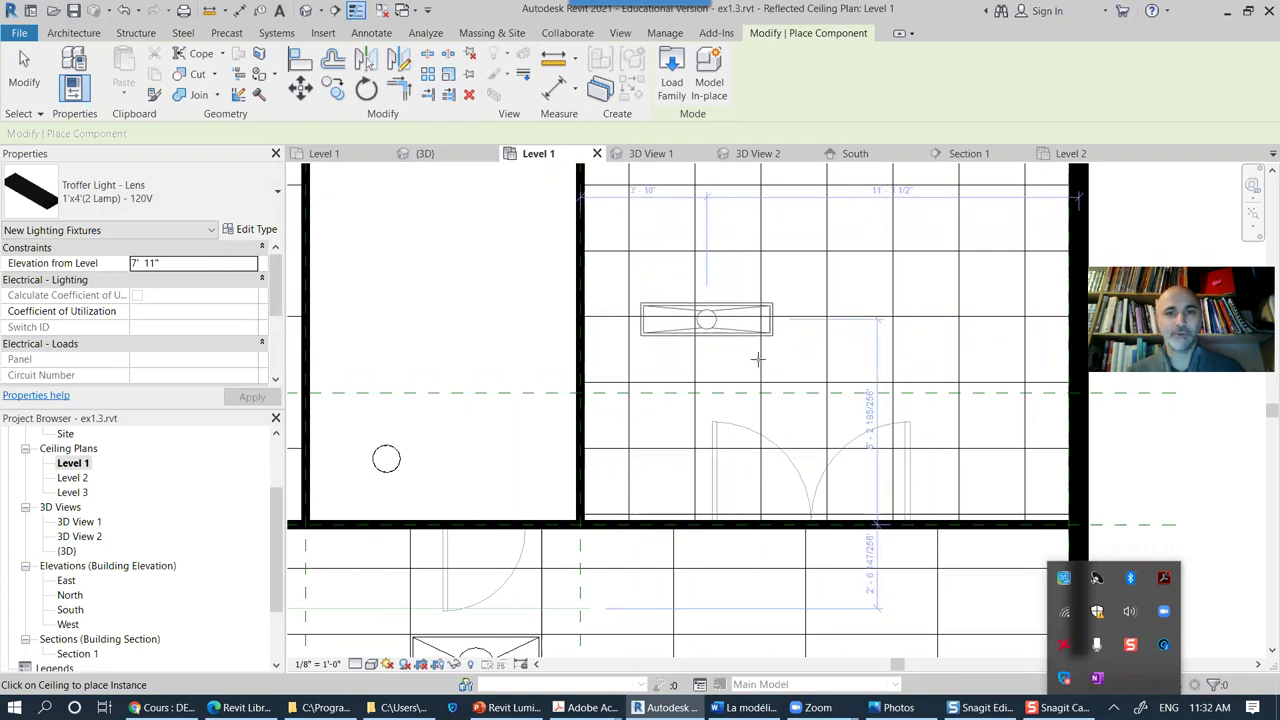
Step: Place the 1'x4' lens troffer inside the room's ceiling grid
left_click(706, 319)
key("Escape")
key("Escape")
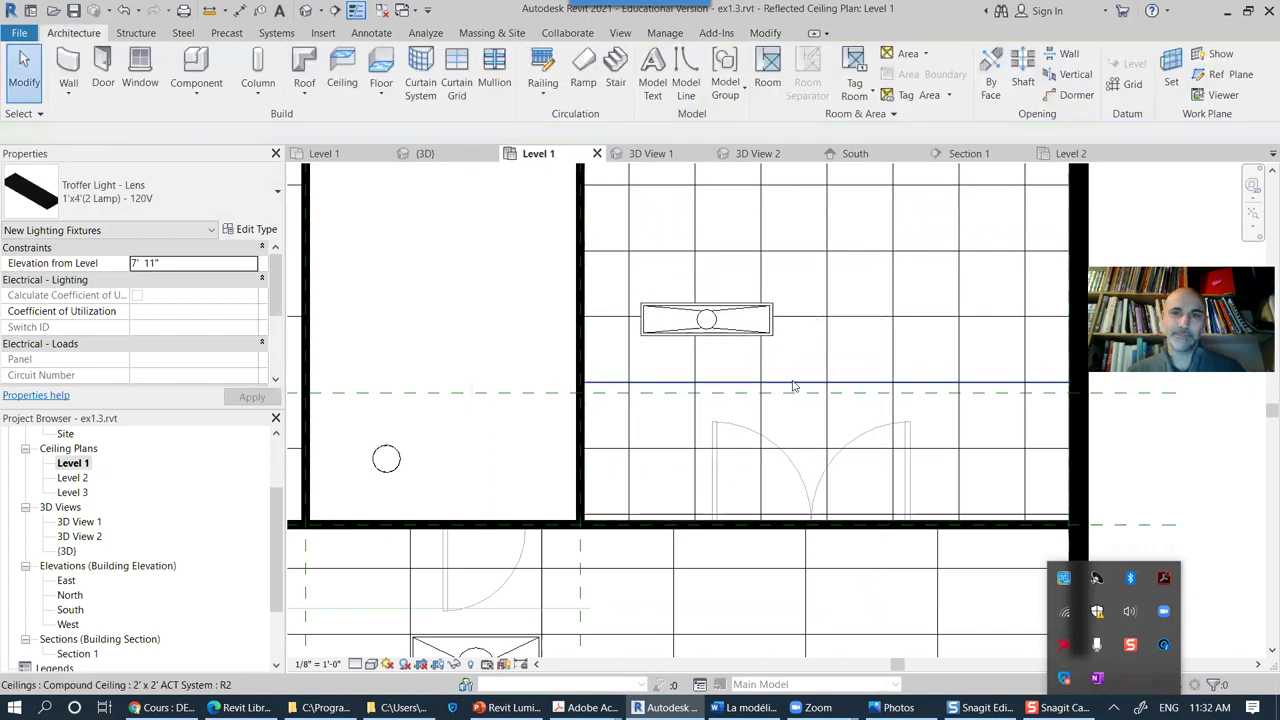
scroll(800, 372, "up", 3)
middle_click_drag(805, 369, 786, 409)
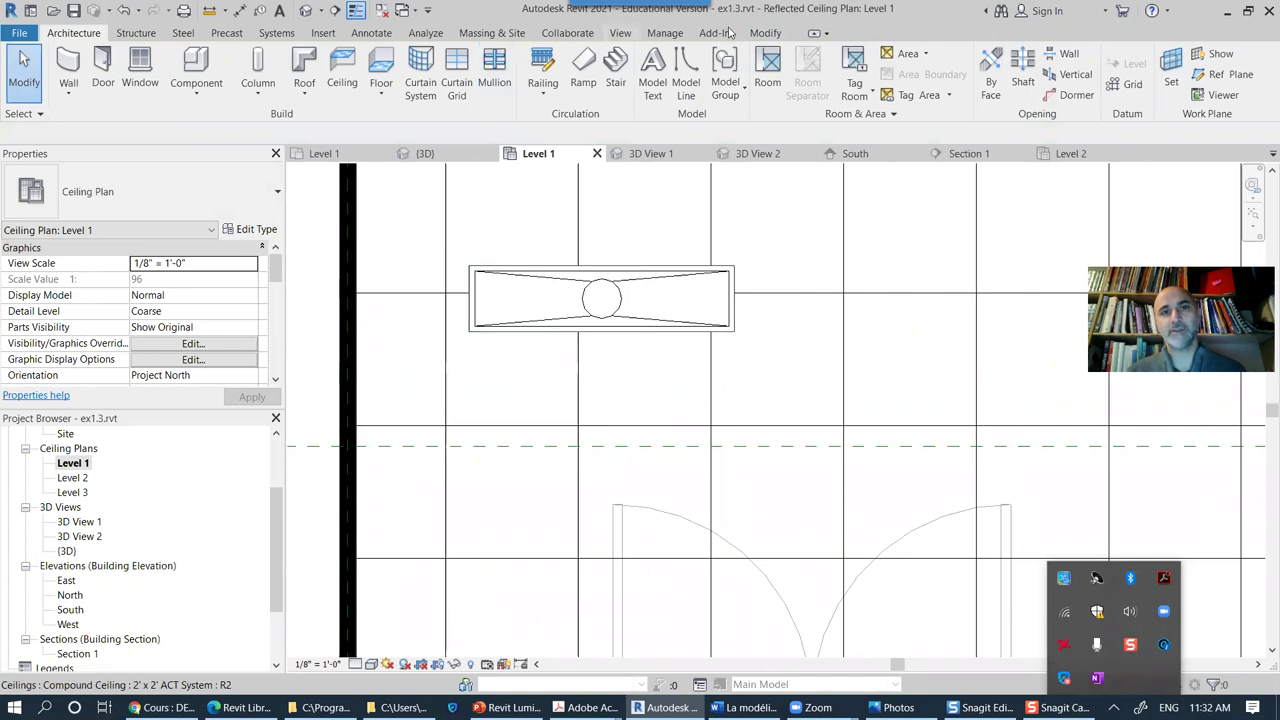
Step: Align the troffer's right end to a vertical ceiling grid line, undoing an accidental grid shift
left_click(766, 33)
left_click(300, 60)
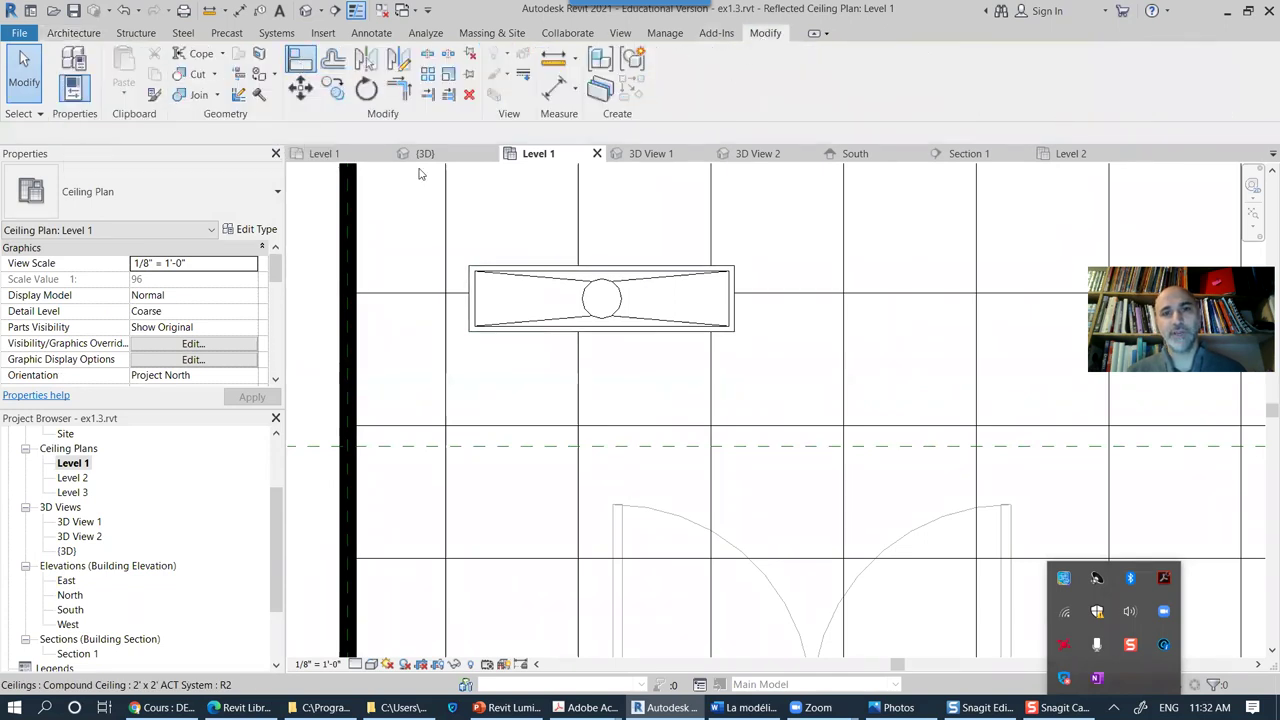
left_click(840, 362)
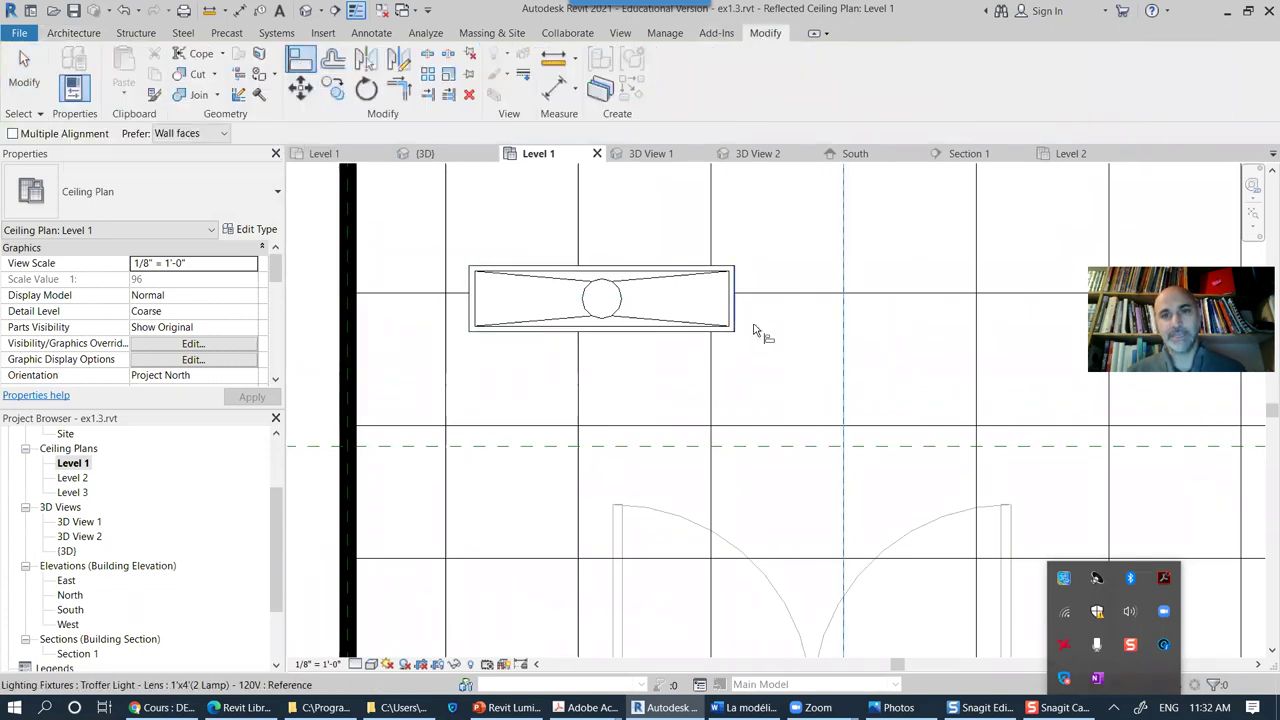
left_click(738, 320)
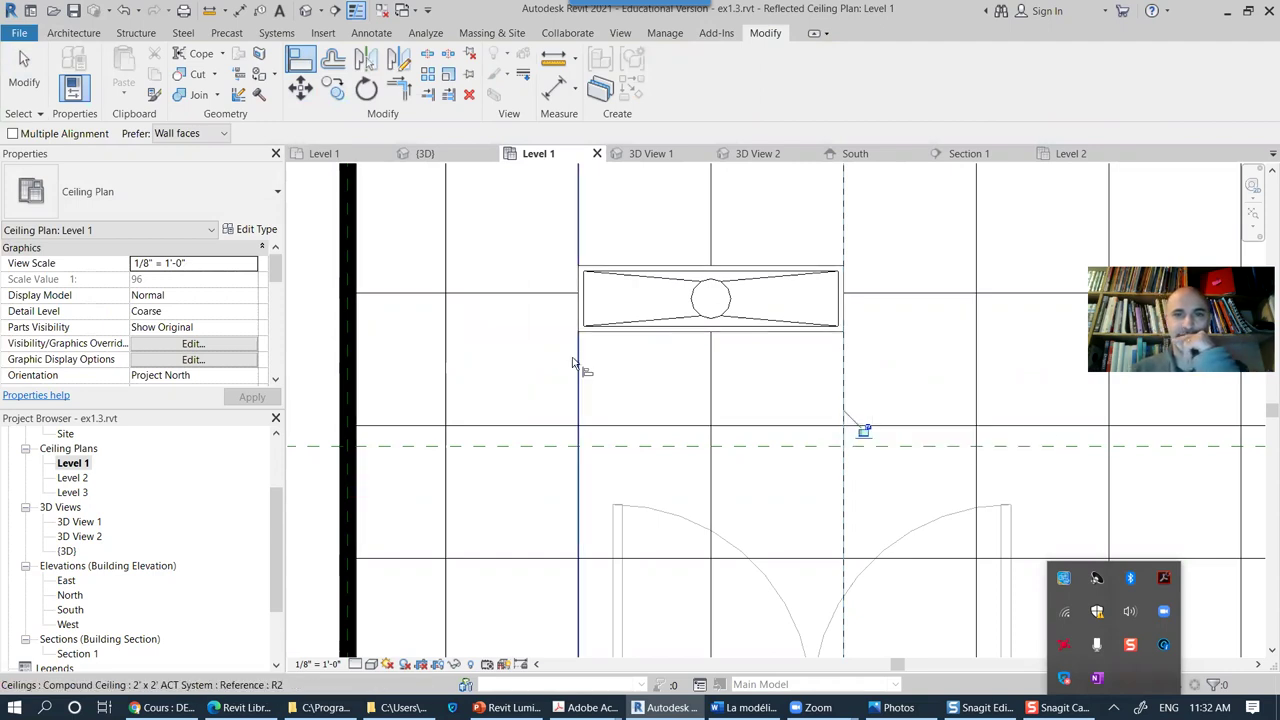
left_click(688, 345)
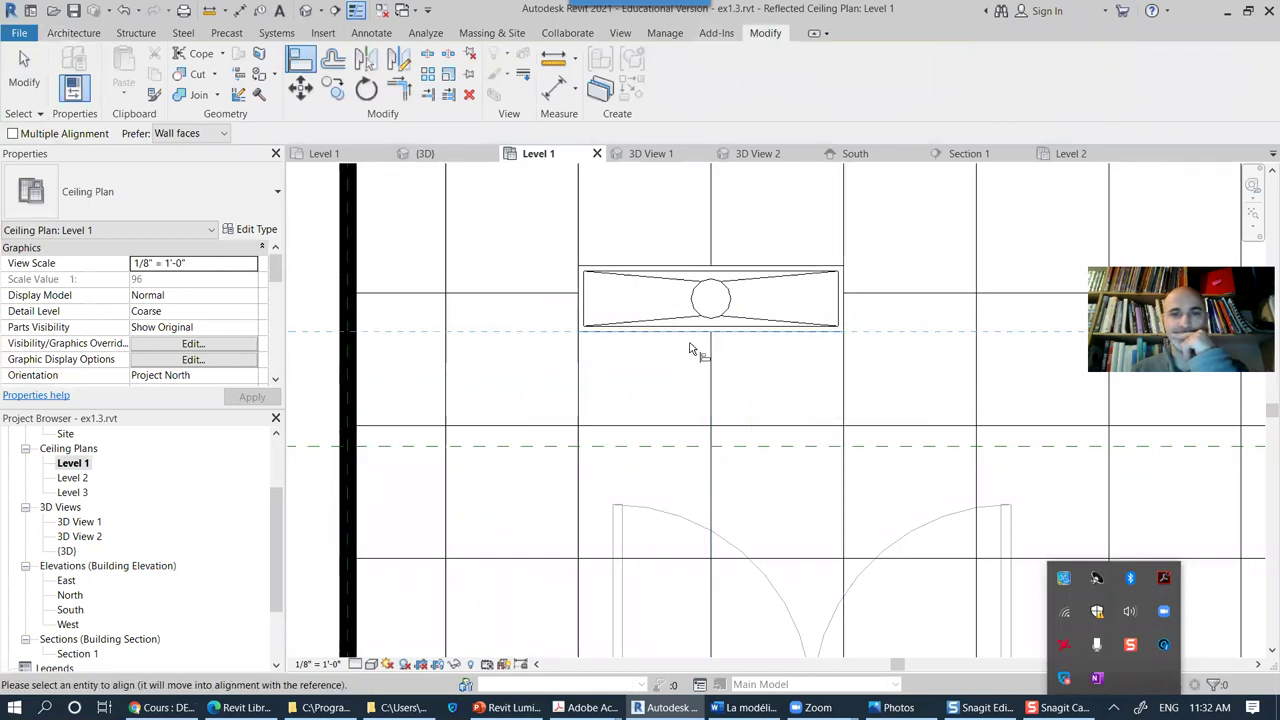
left_click(695, 431)
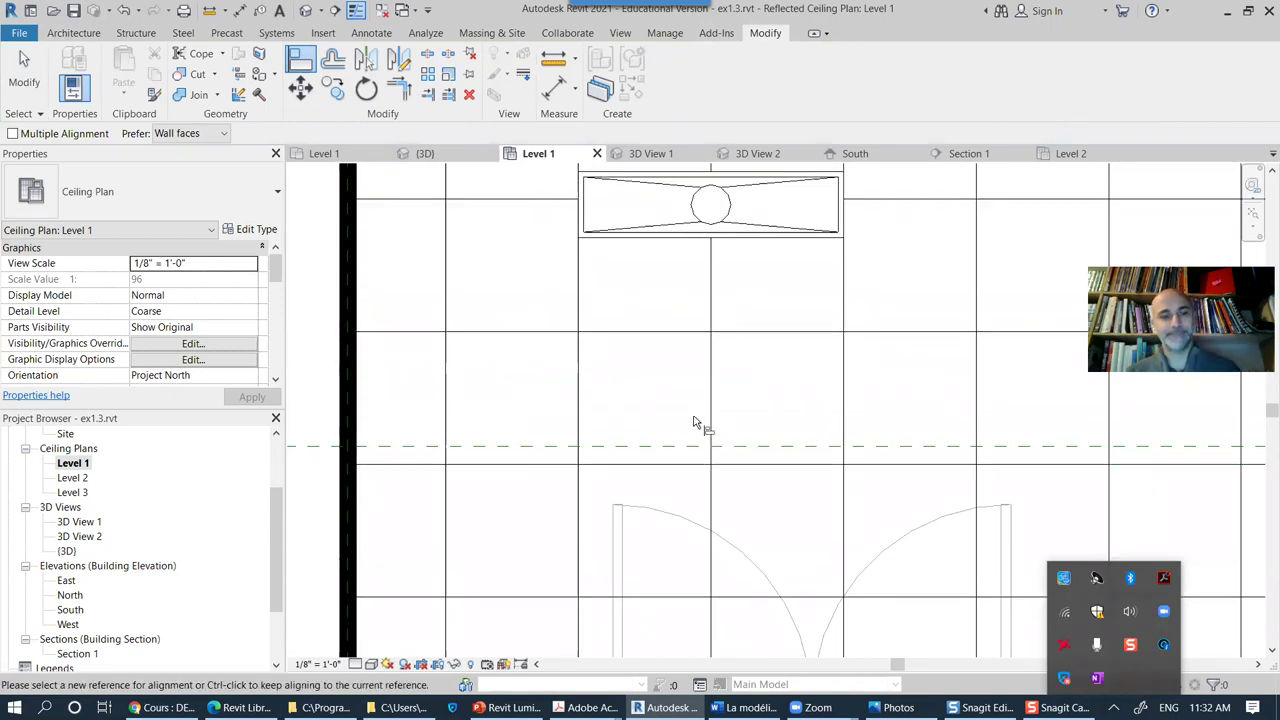
key("ctrl+z")
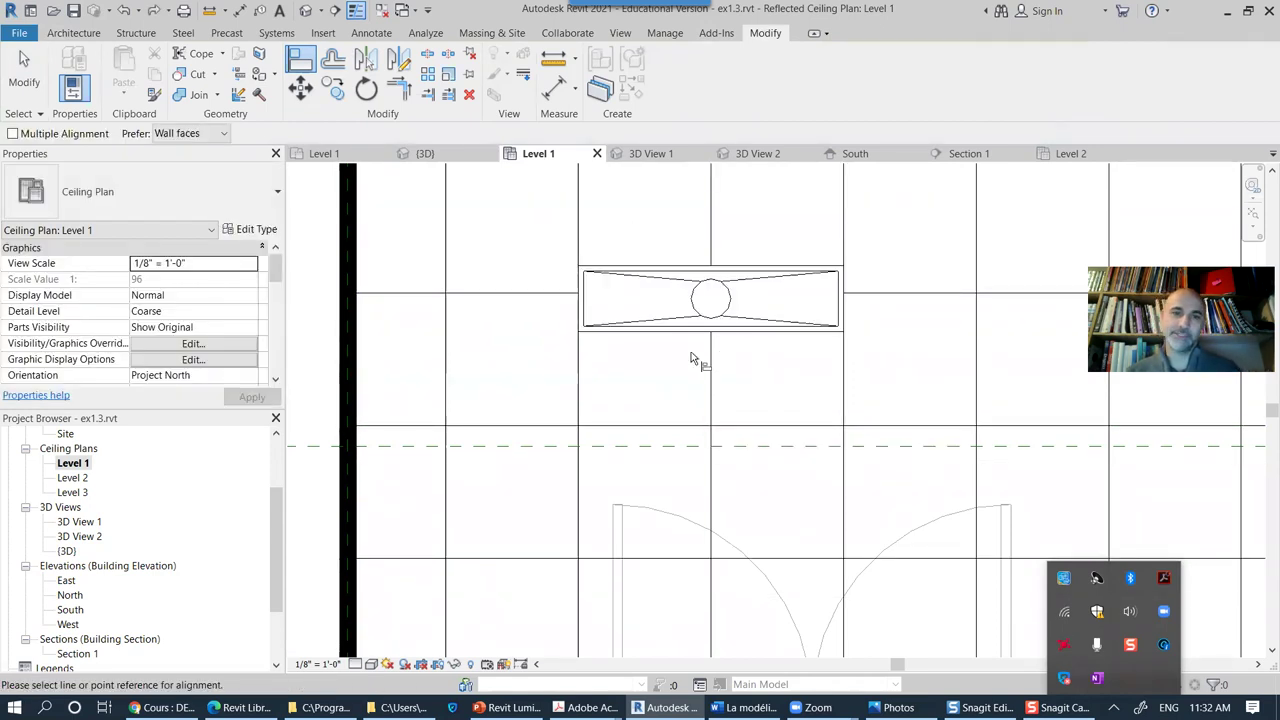
left_click(711, 418)
scroll(705, 414, "down", 2)
key("Escape")
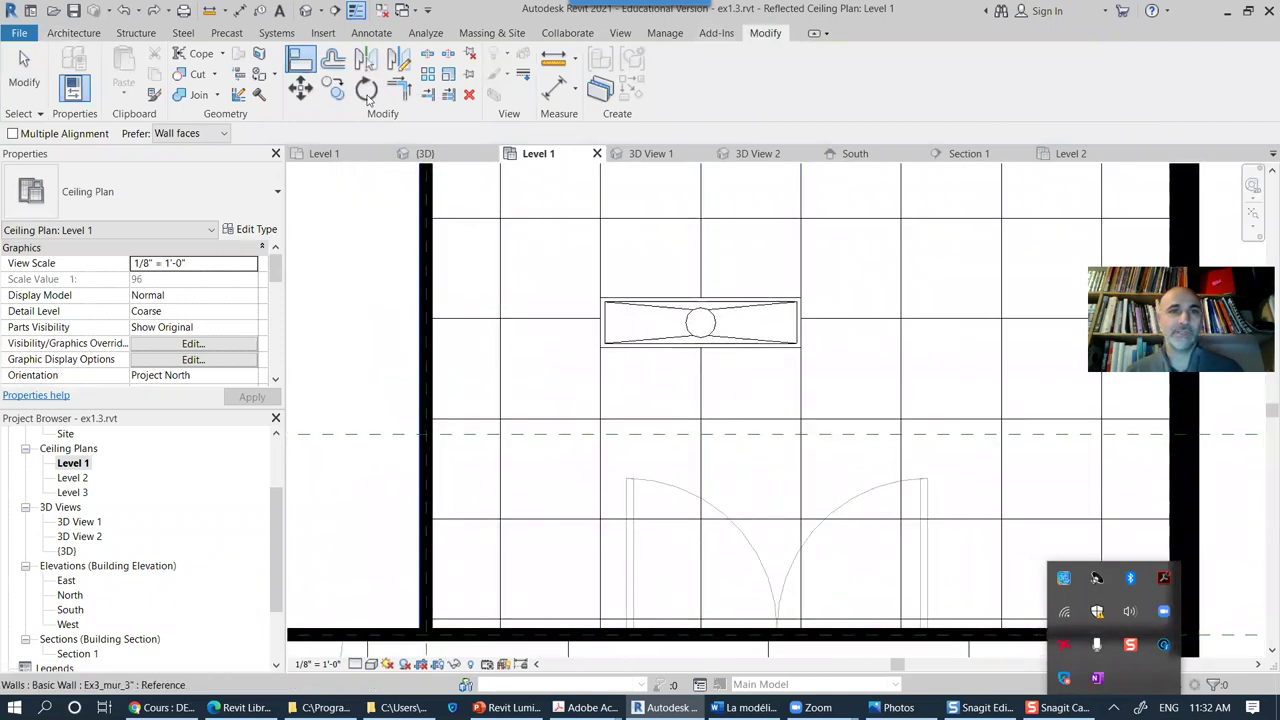
Step: Draw a horizontal model line across the room just below the troffer
left_click(86, 34)
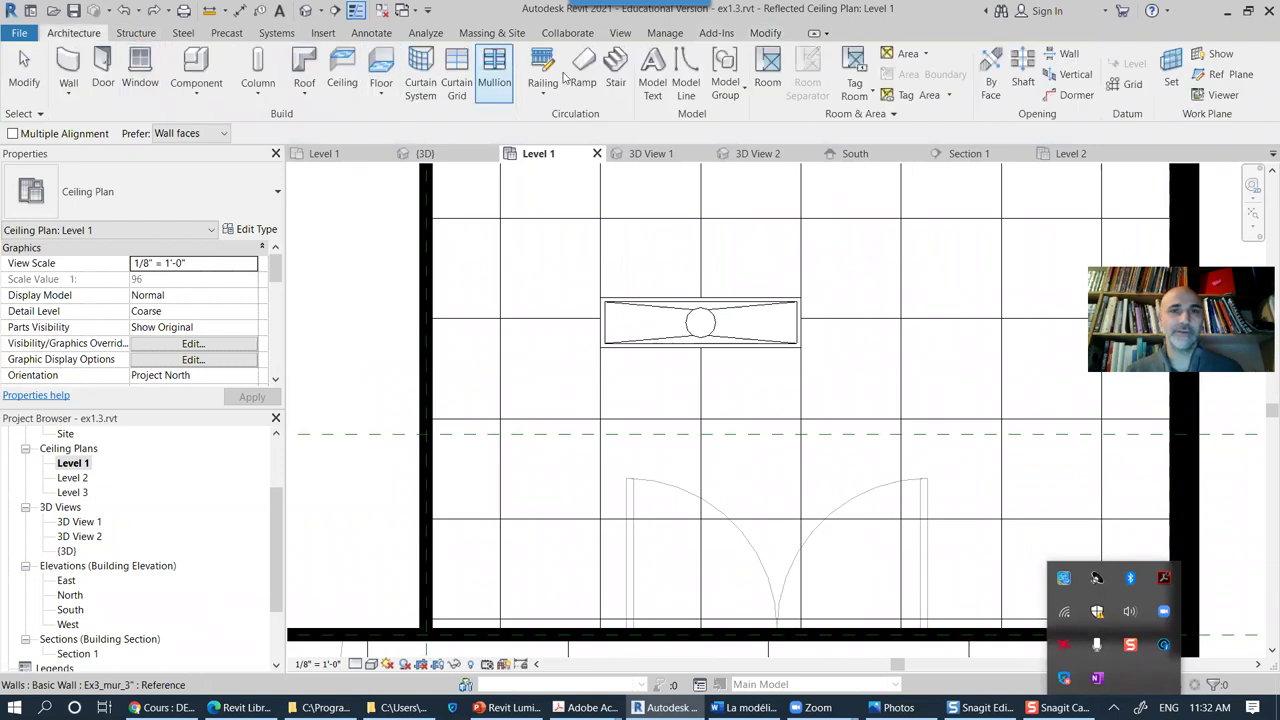
left_click(686, 60)
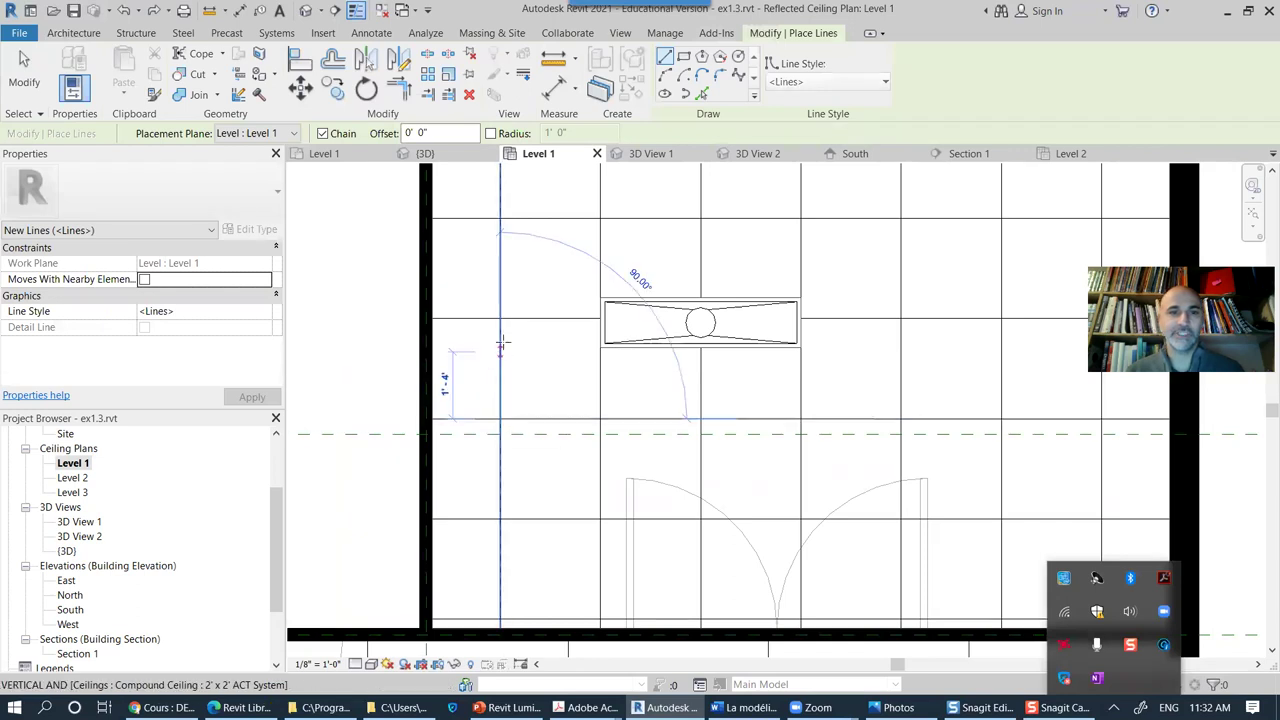
left_click(632, 450)
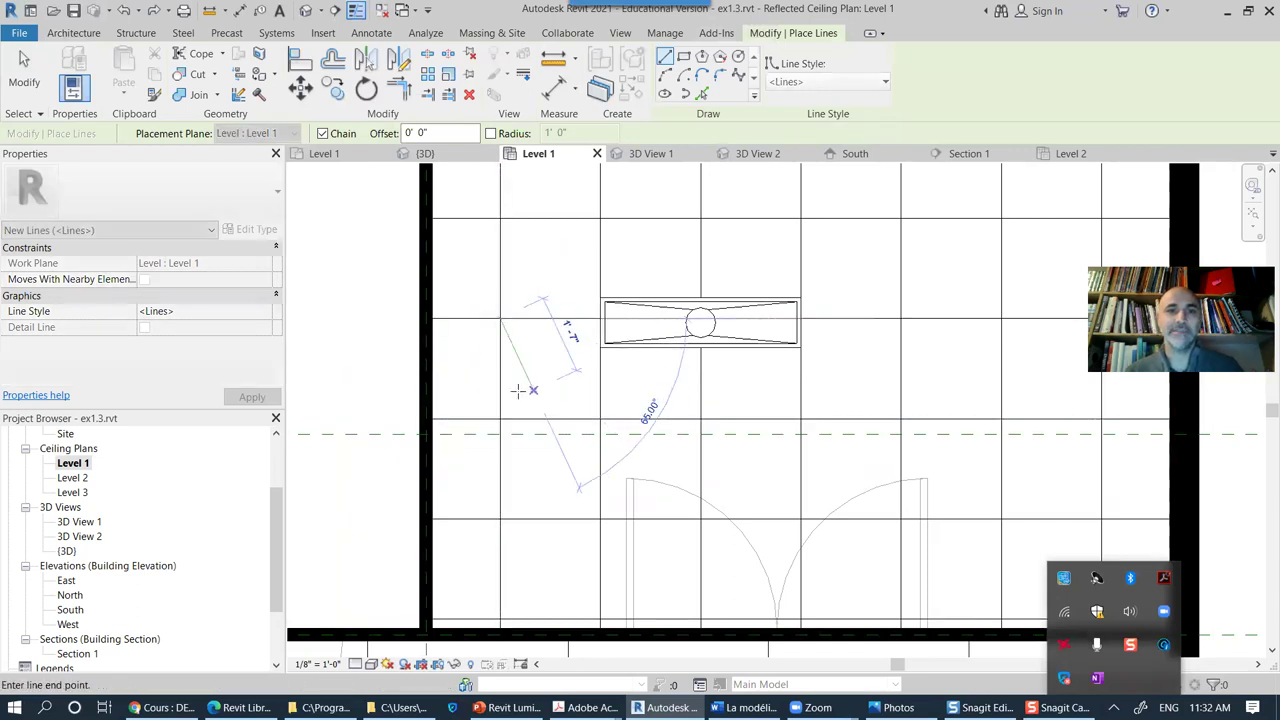
key("Escape")
left_click(500, 366)
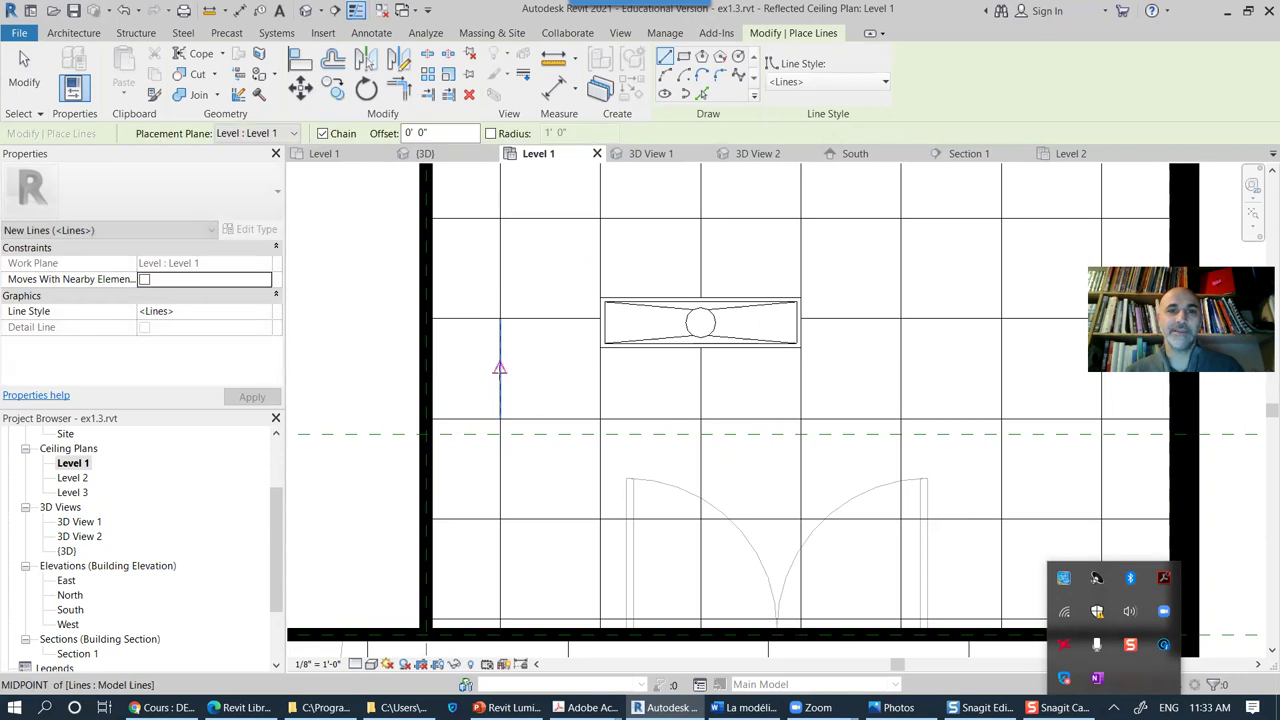
left_click(963, 367)
key("Escape")
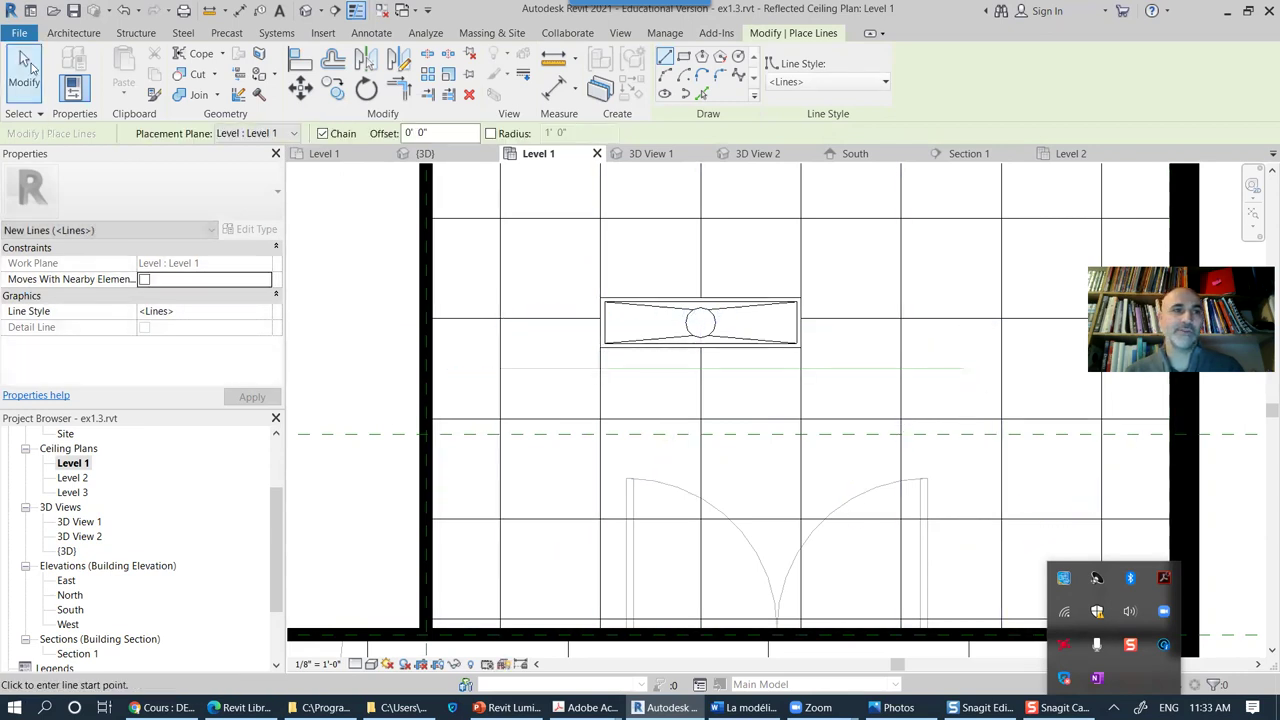
left_click(27, 65)
Step: Start the Delete (DE) command on a window selection, then cancel it
left_click_drag(476, 265, 536, 450)
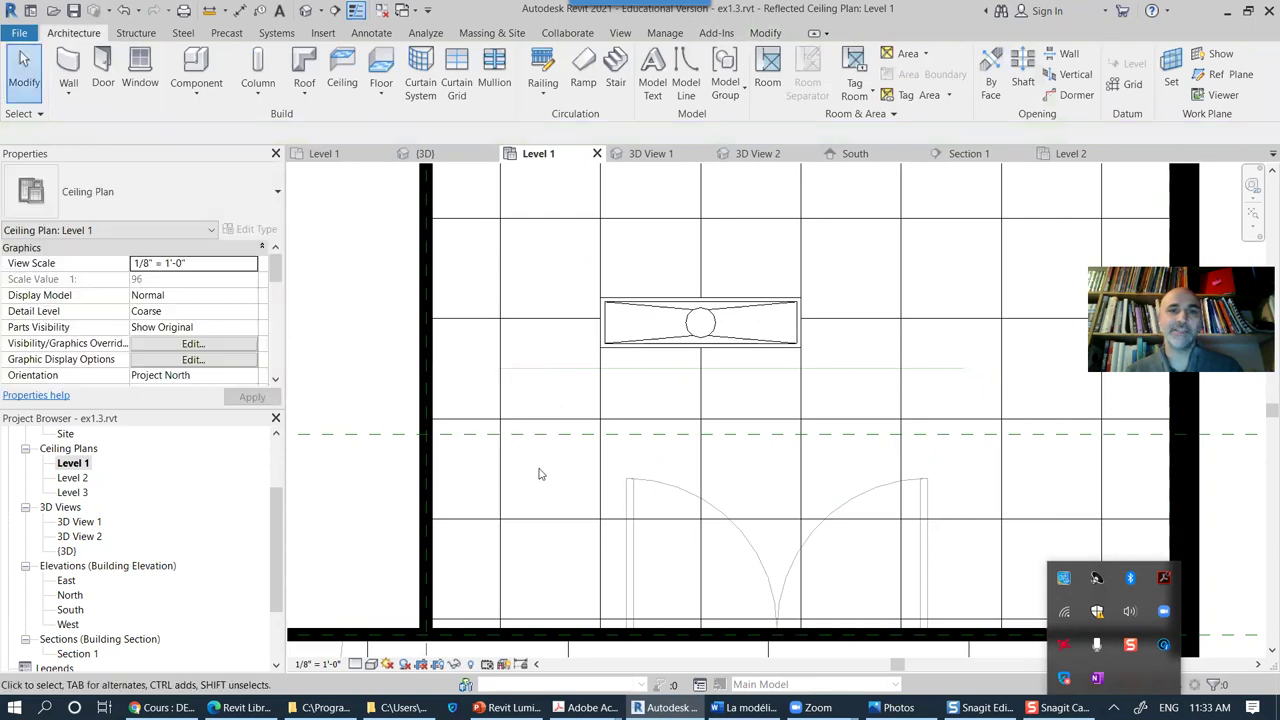
key("d")
key("e")
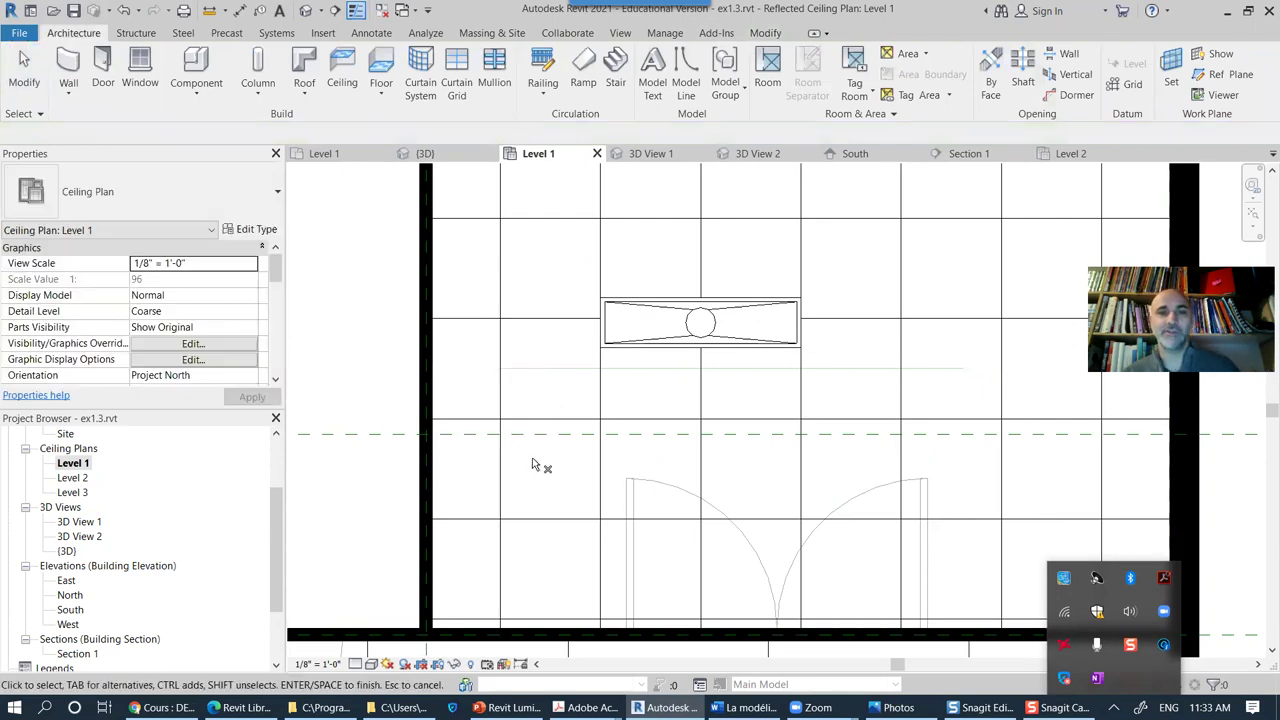
left_click(27, 83)
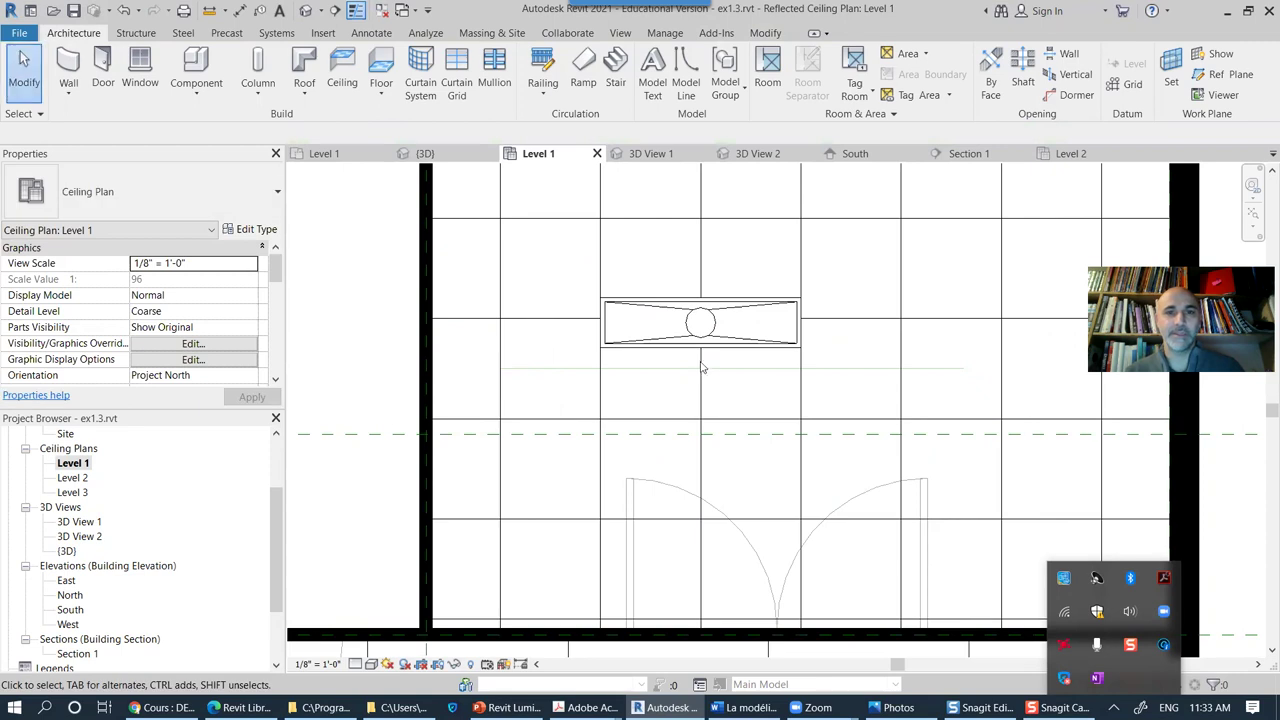
scroll(700, 365, "up", 1)
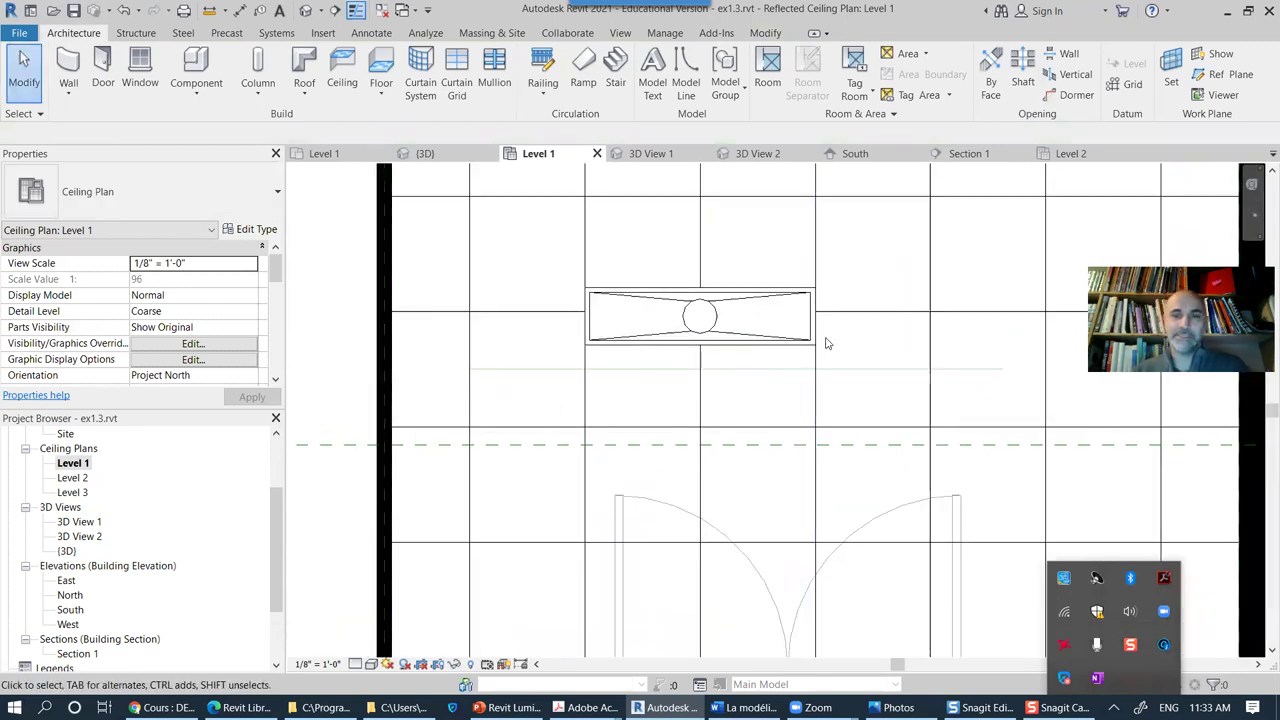
Step: Align the fixture's centre to the new horizontal line and lock the alignment
key("c")
key("m")
left_click(768, 33)
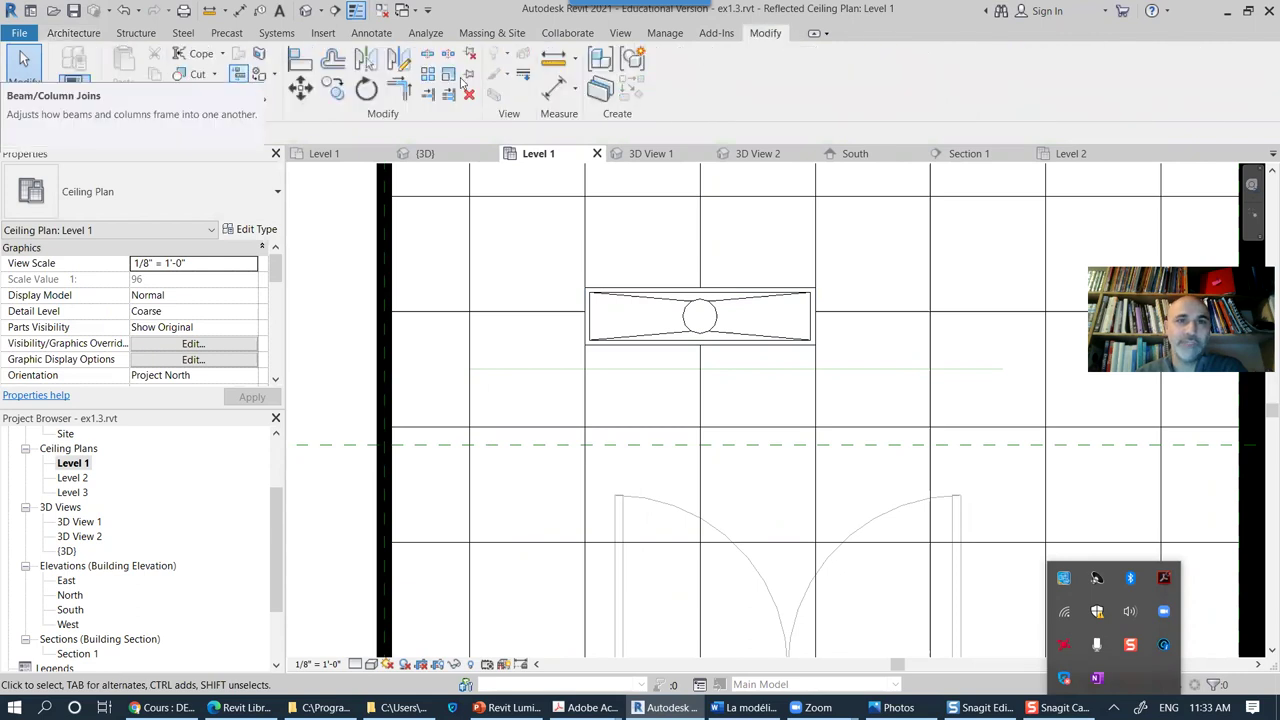
left_click(299, 60)
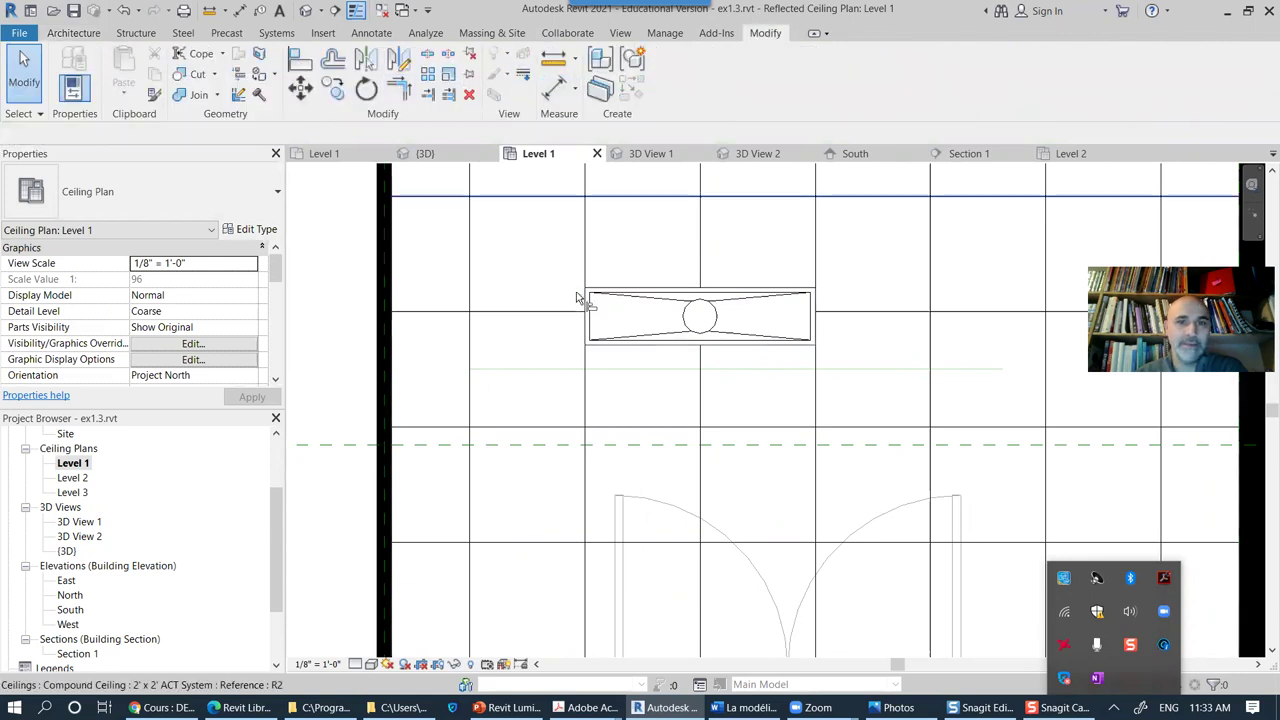
left_click(620, 370)
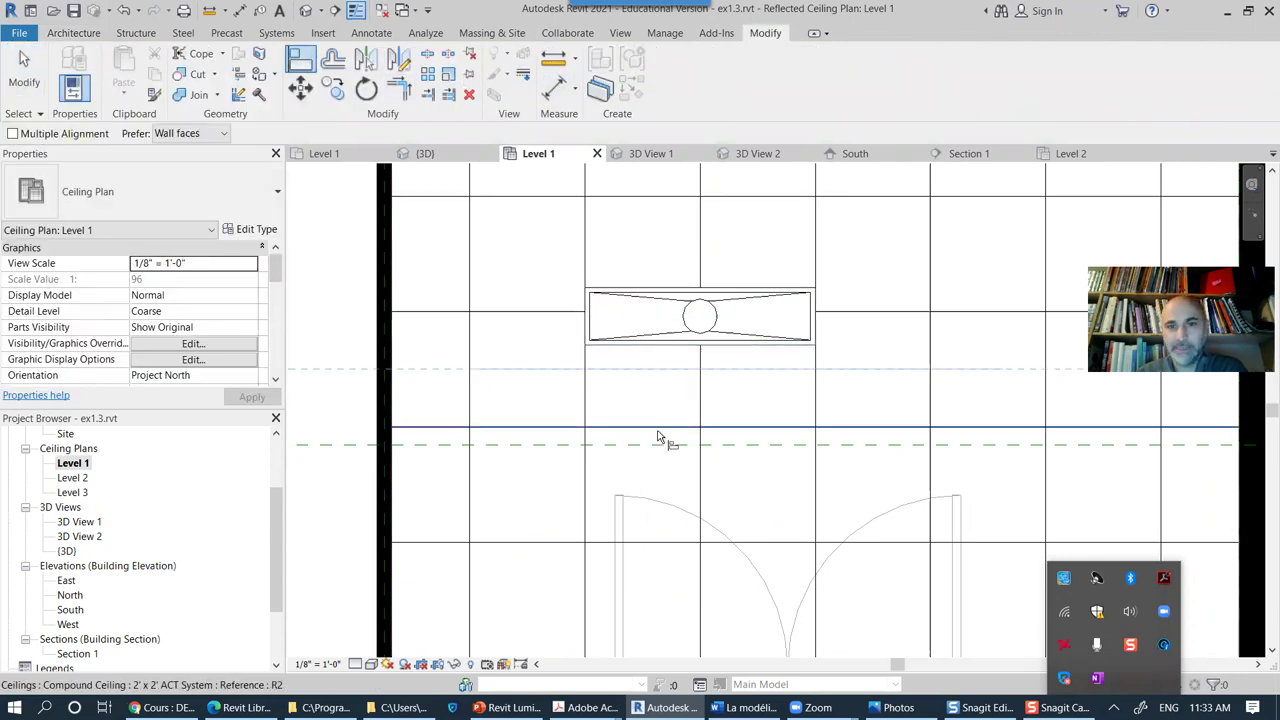
left_click(627, 321)
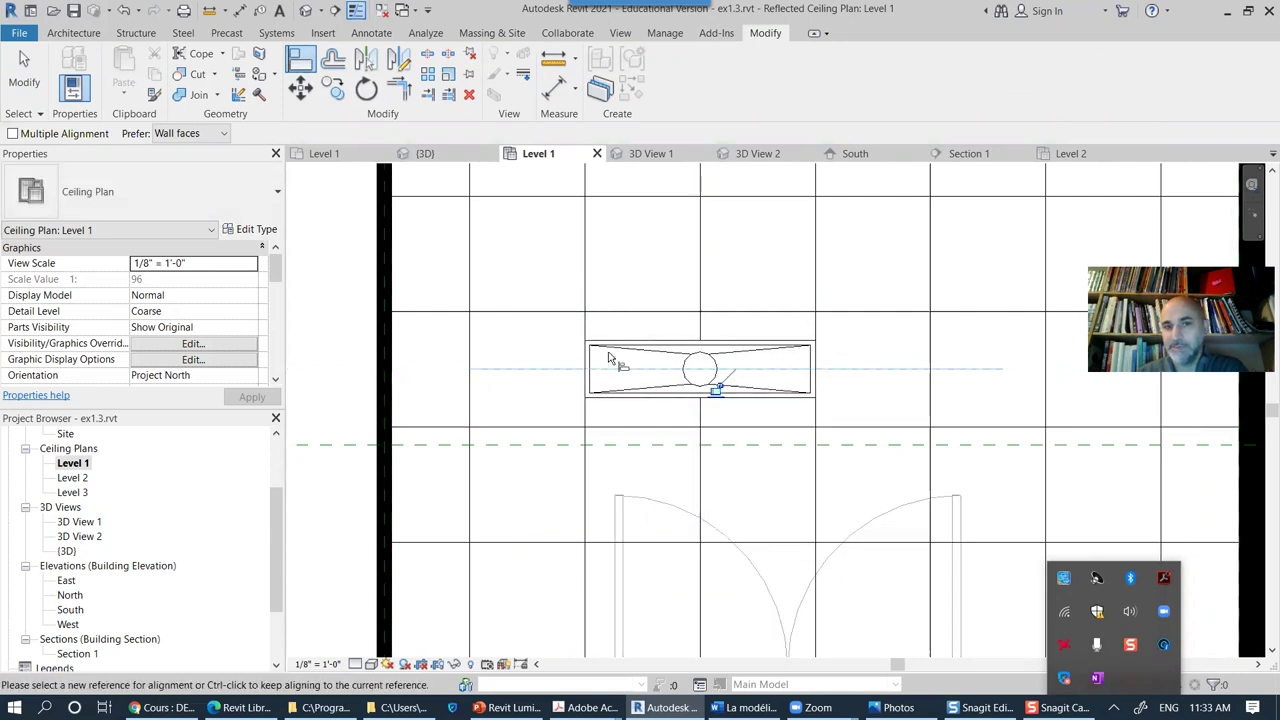
left_click(717, 391)
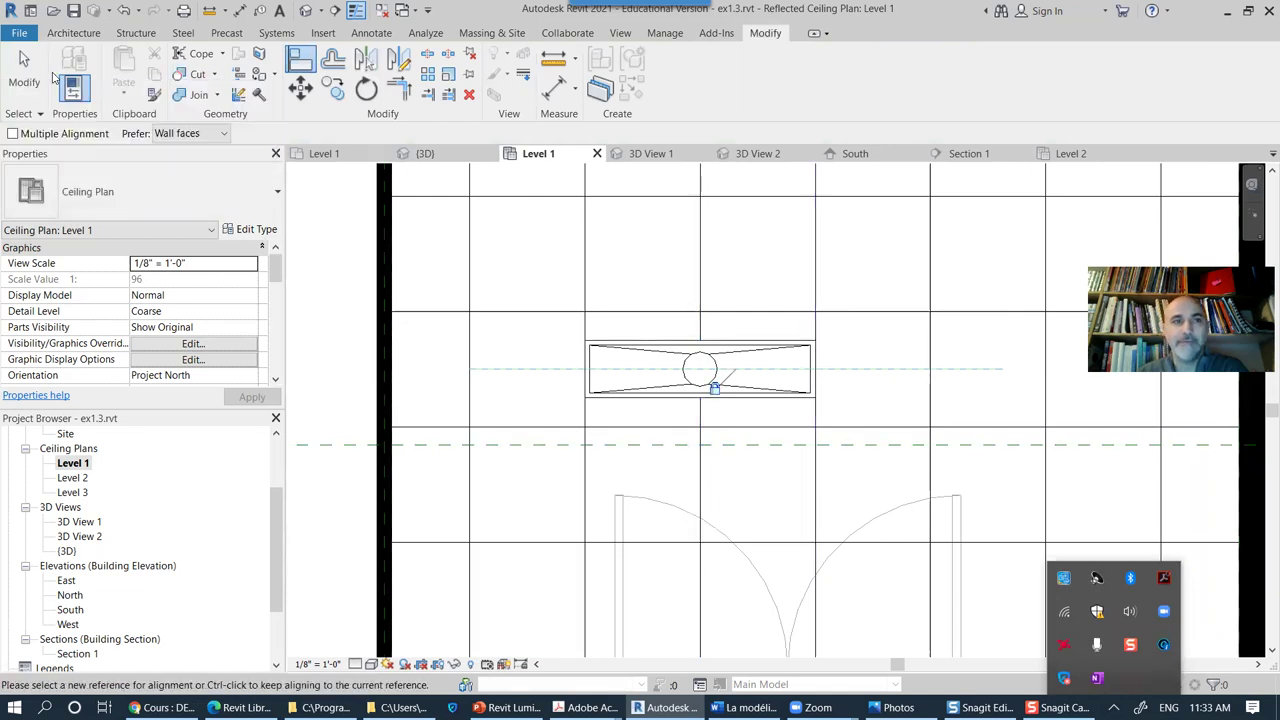
Step: Align the troffer's right end to the vertical ceiling grid line and recentre the room in view
left_click(820, 336)
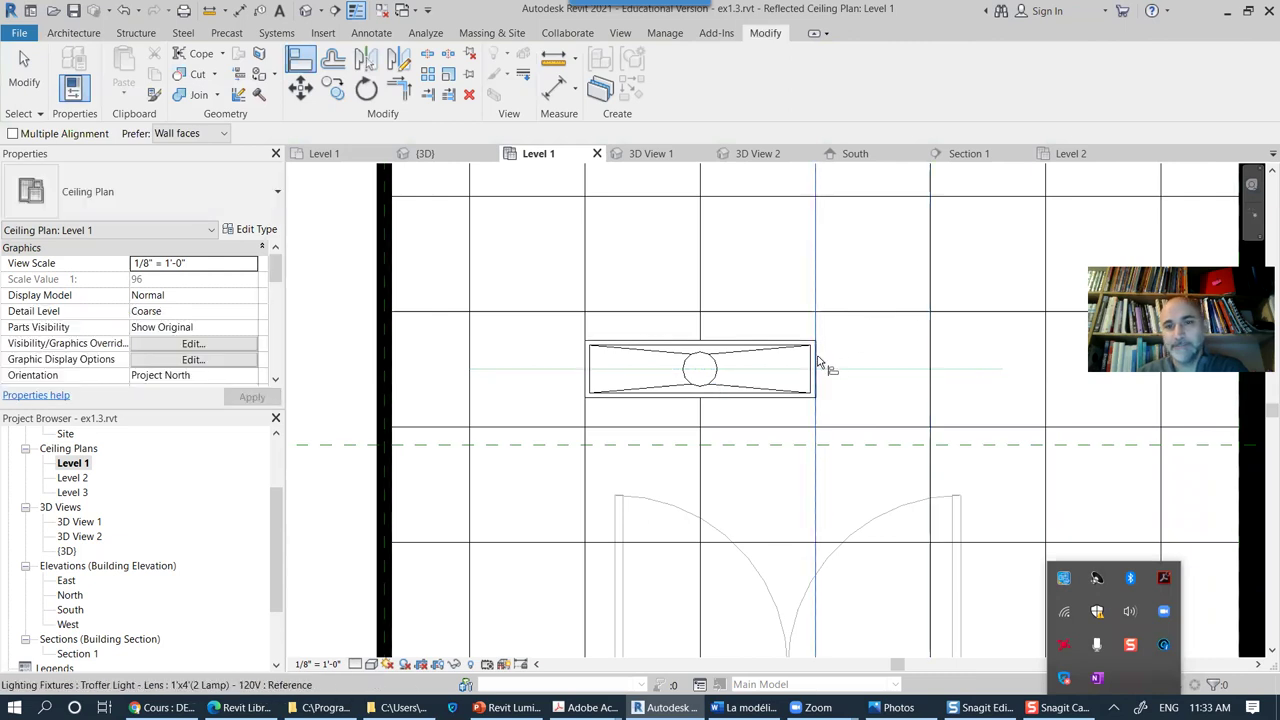
left_click(834, 360)
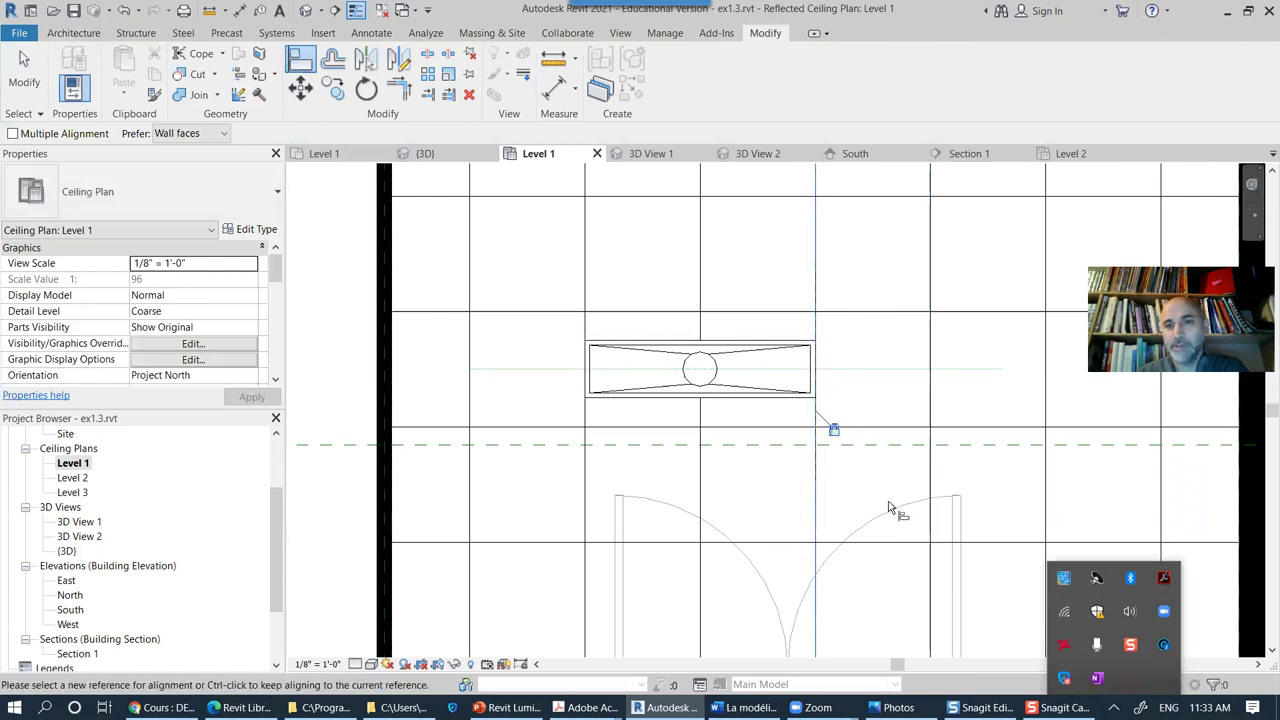
left_click(24, 68)
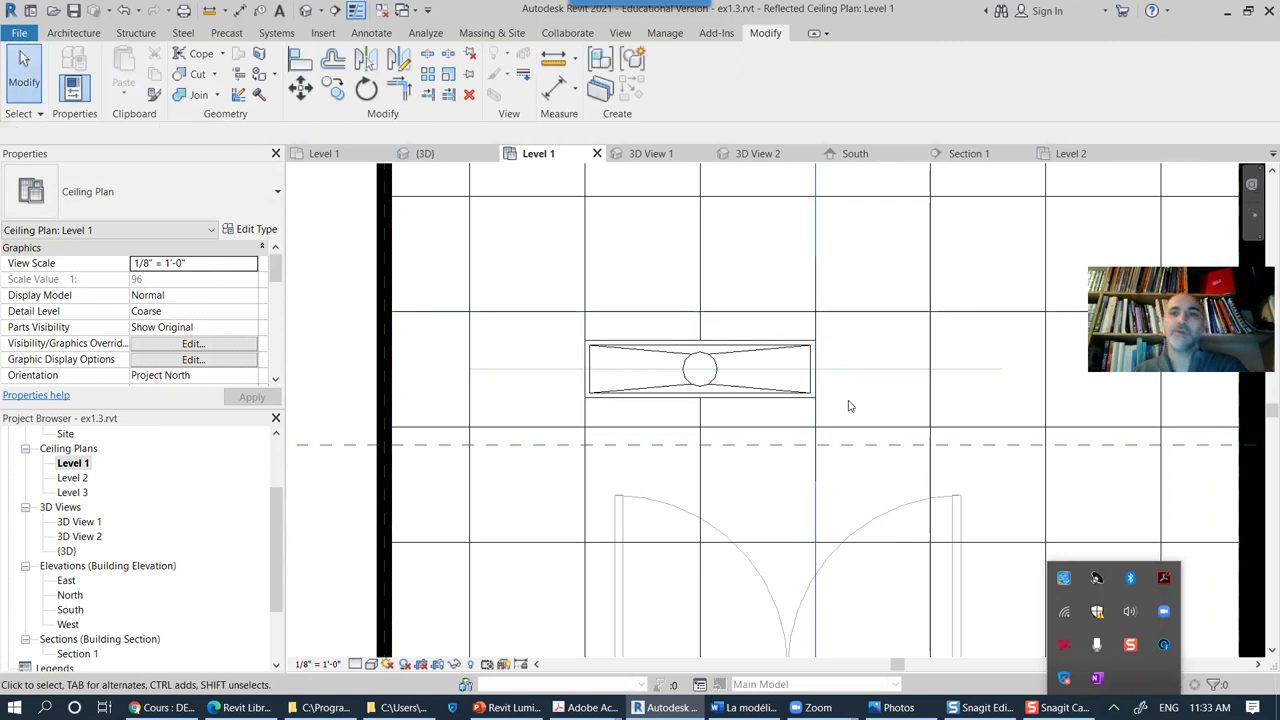
scroll(905, 420, "down", 1)
middle_click_drag(923, 453, 840, 434)
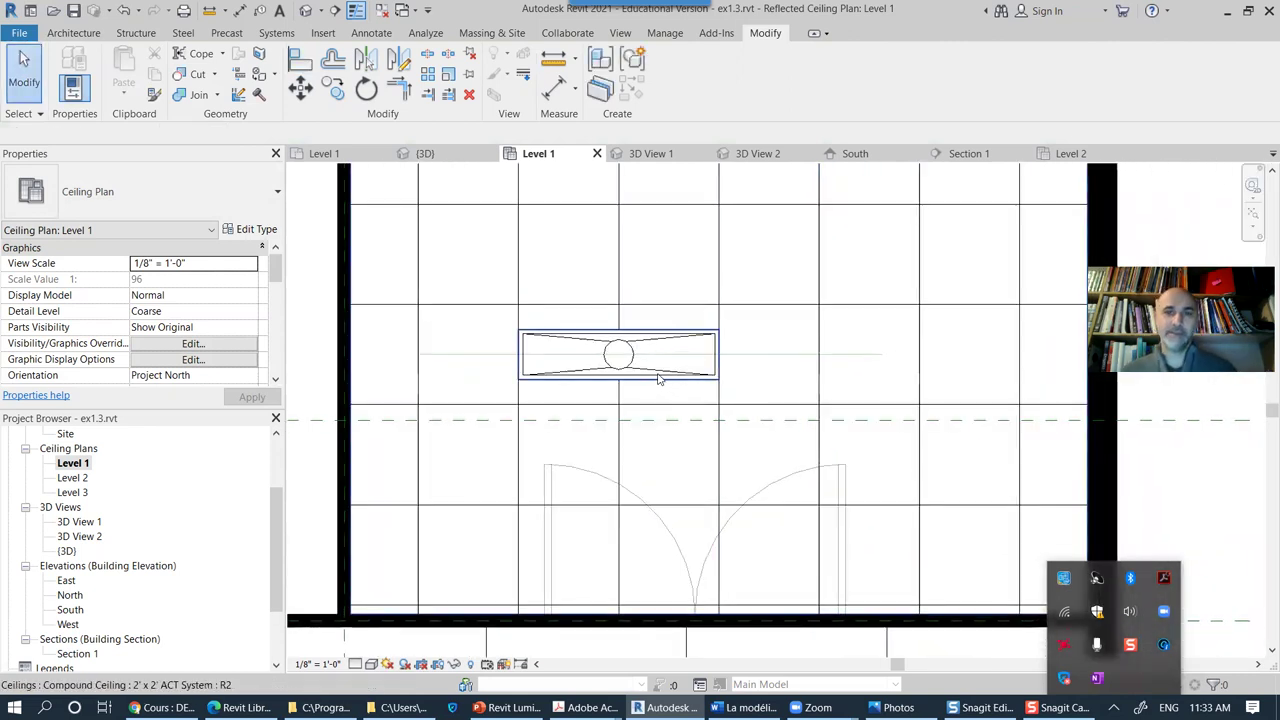
middle_click_drag(634, 409, 544, 446)
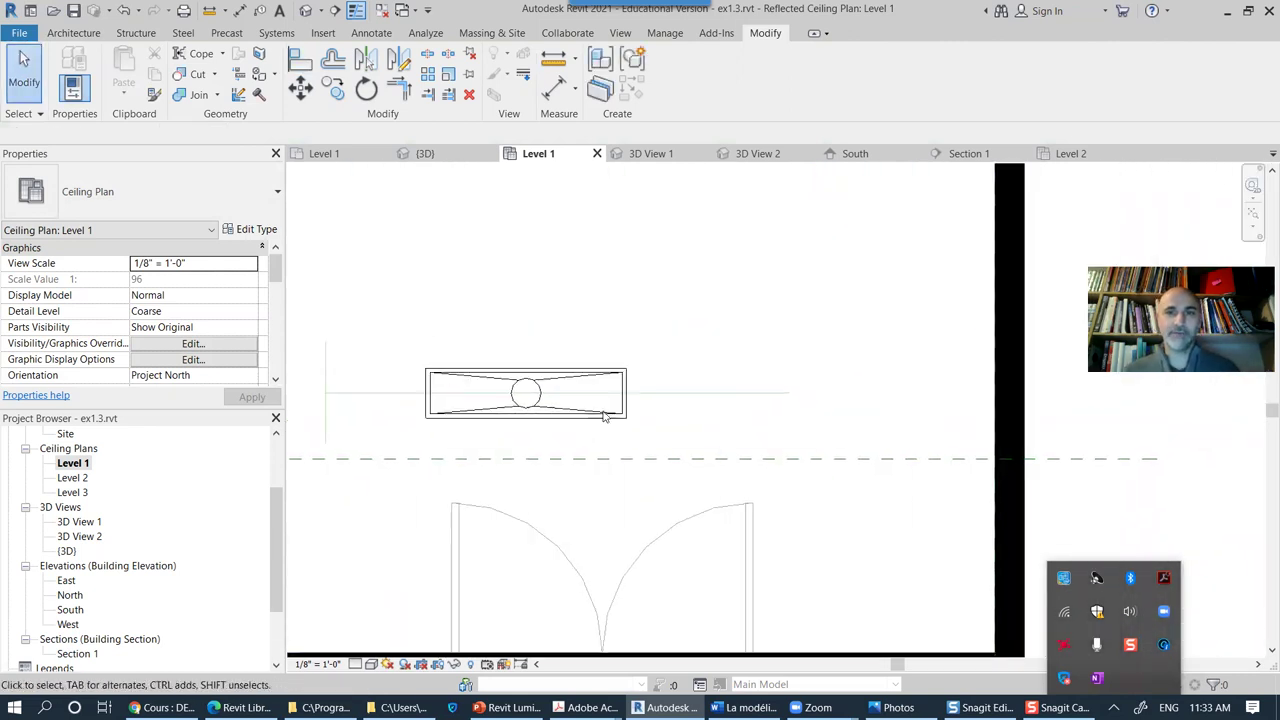
scroll(640, 445, "down", 1)
middle_click_drag(644, 449, 669, 429)
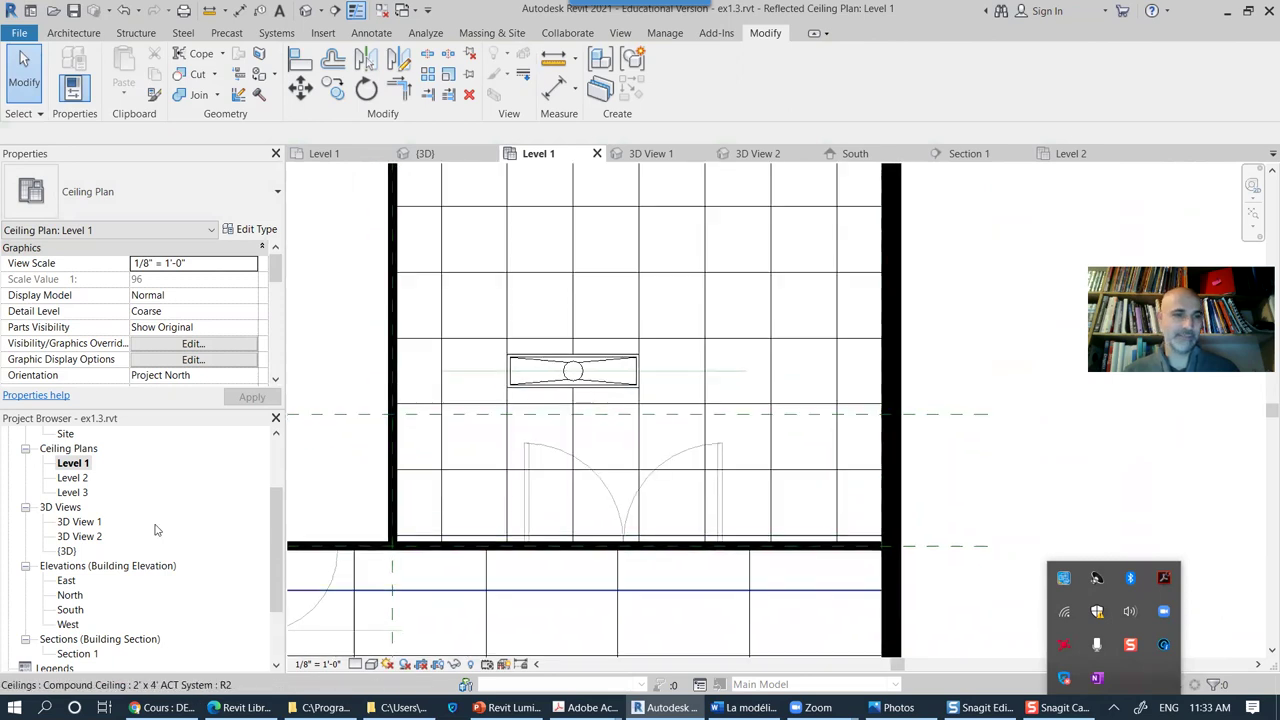
Step: Inspect the model line in 3D View 1, then return to the Level 1 ceiling plan
double_click(80, 522)
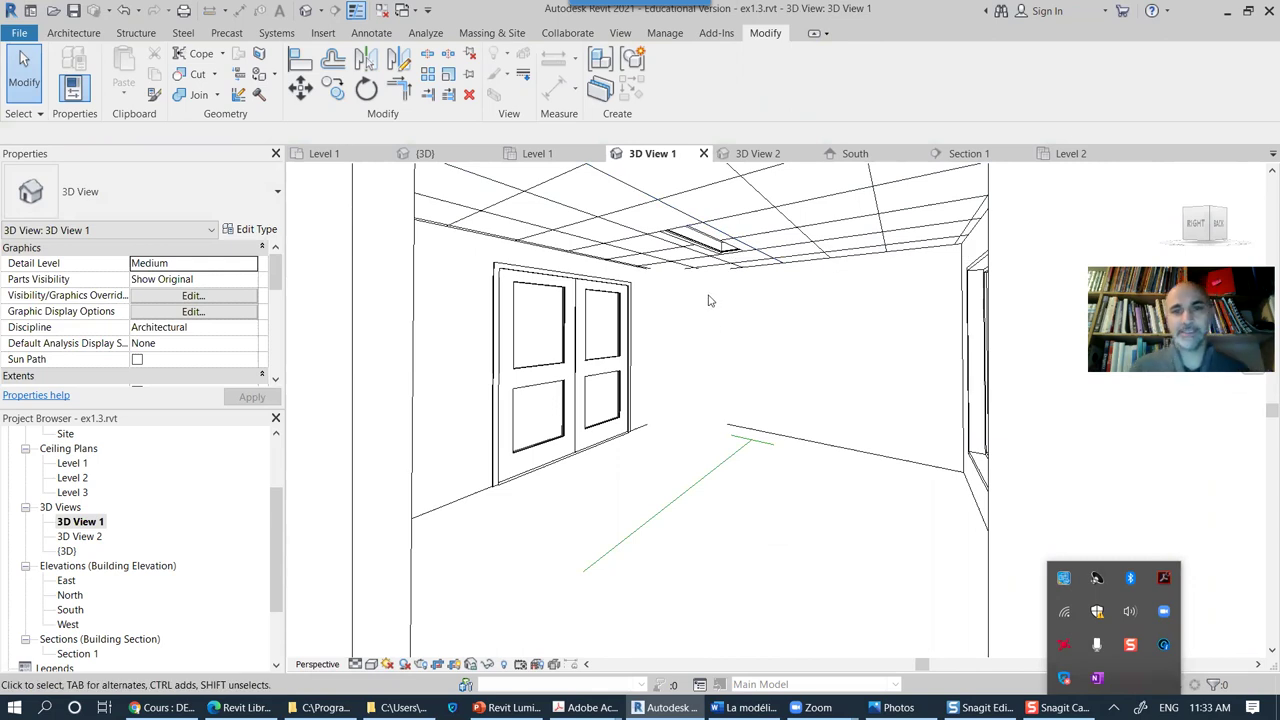
left_click(768, 449)
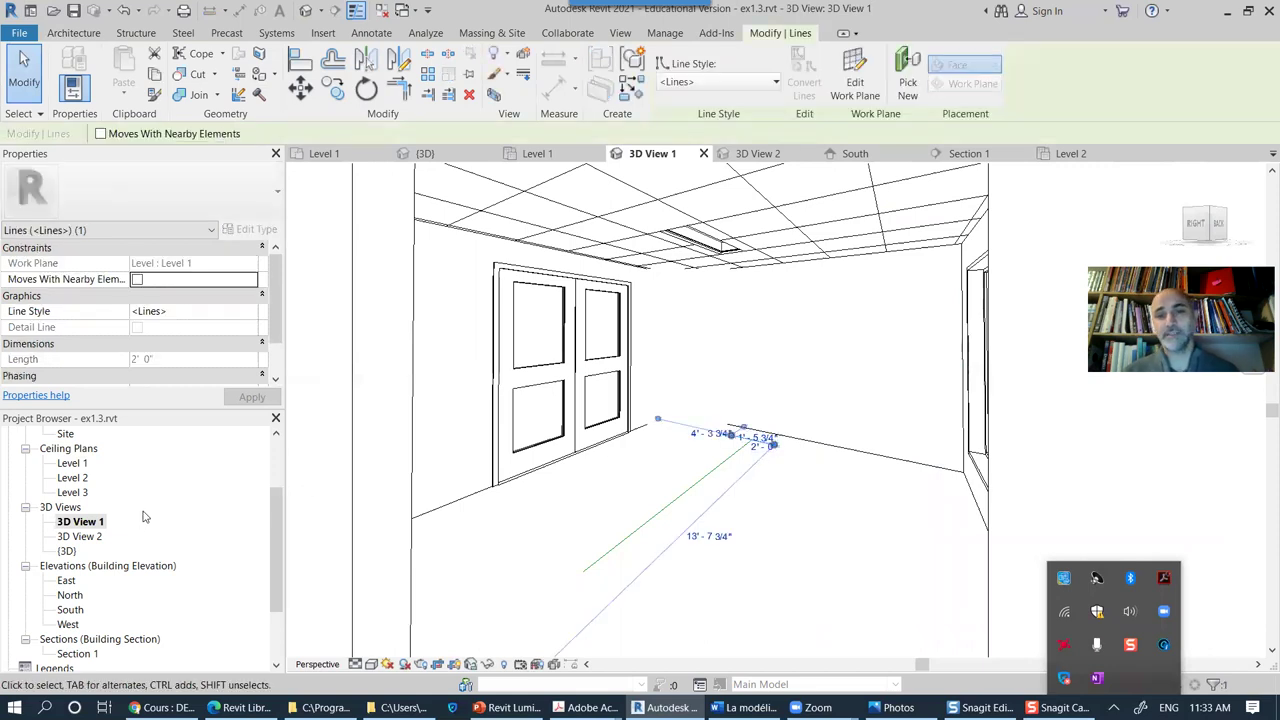
double_click(72, 463)
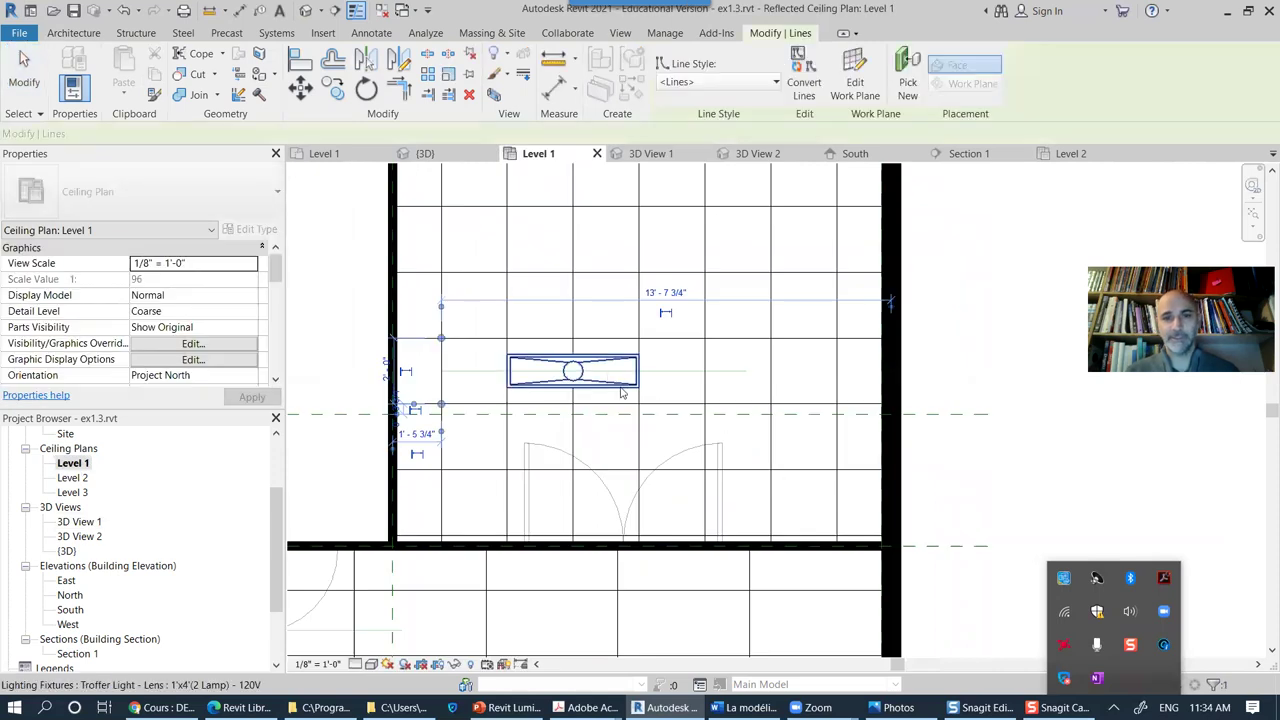
Step: Clear the selection and start placing a lighting component from Architecture > Component
middle_click_drag(635, 403, 689, 481)
left_click(1057, 417)
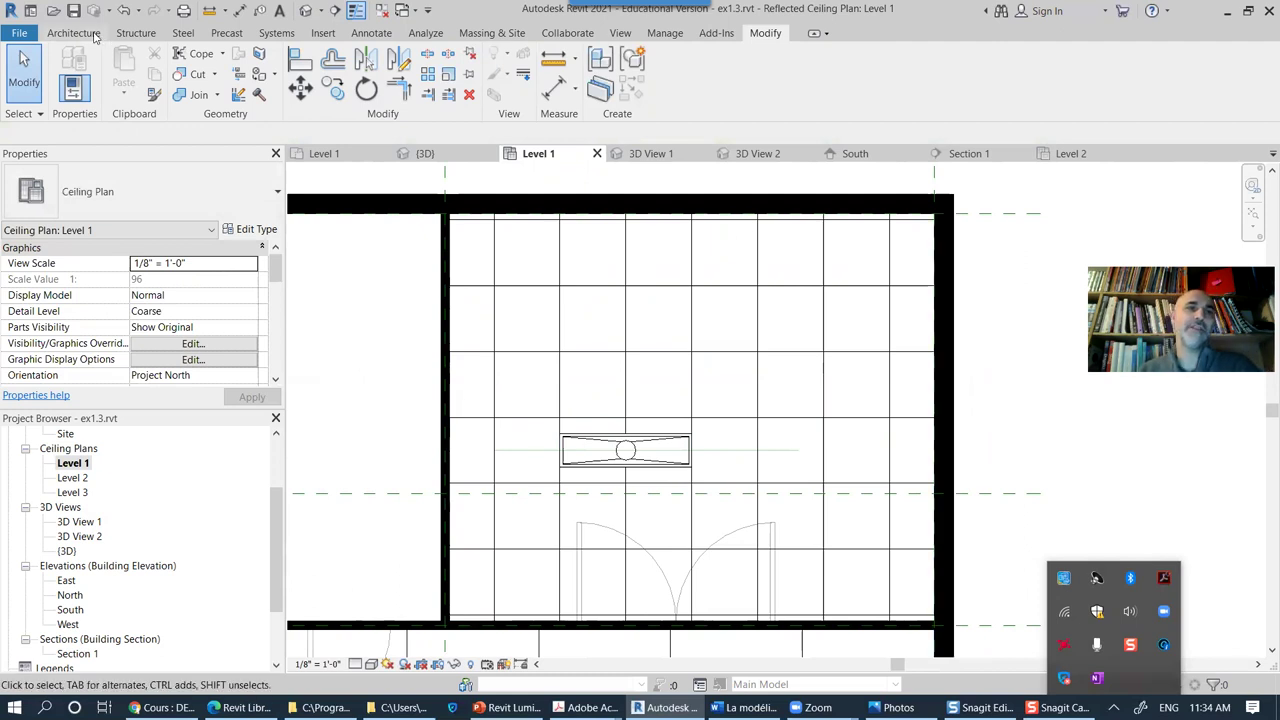
left_click(94, 34)
left_click(194, 72)
Step: Preview the pendant lighting families and load Pendant Light - Linear - 1 Lamp.rfa
left_click(678, 68)
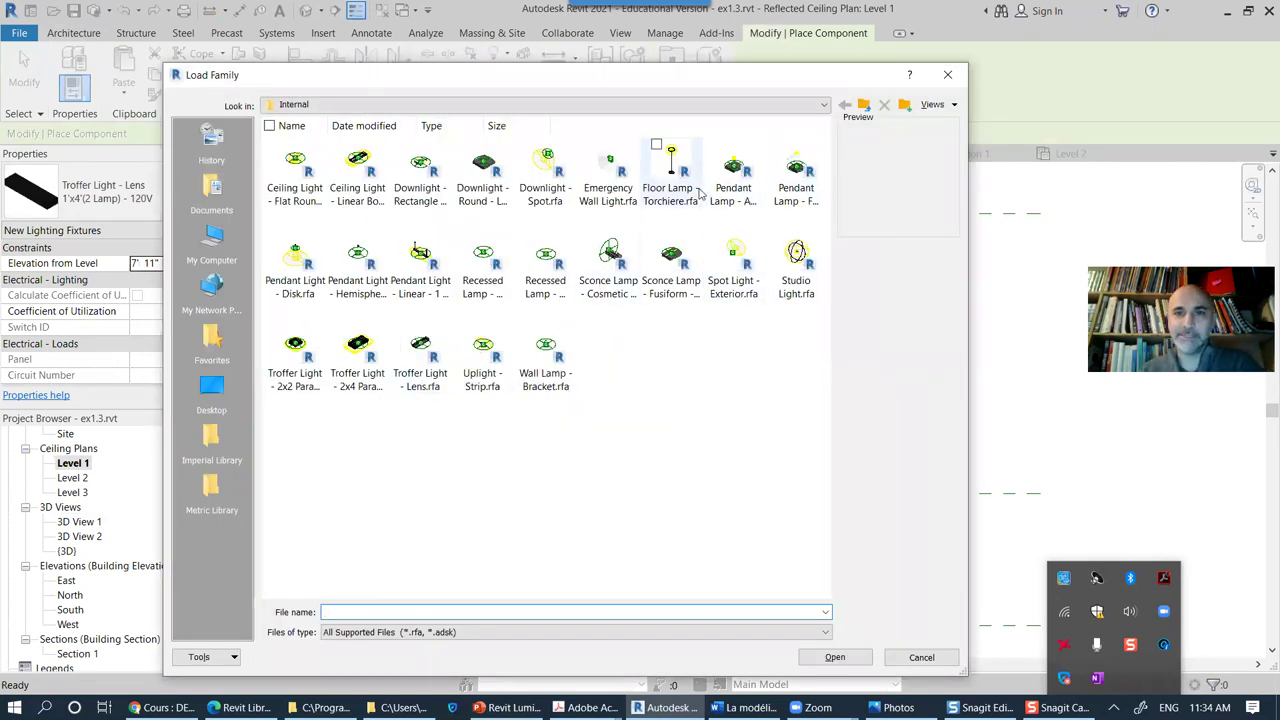
left_click(723, 191)
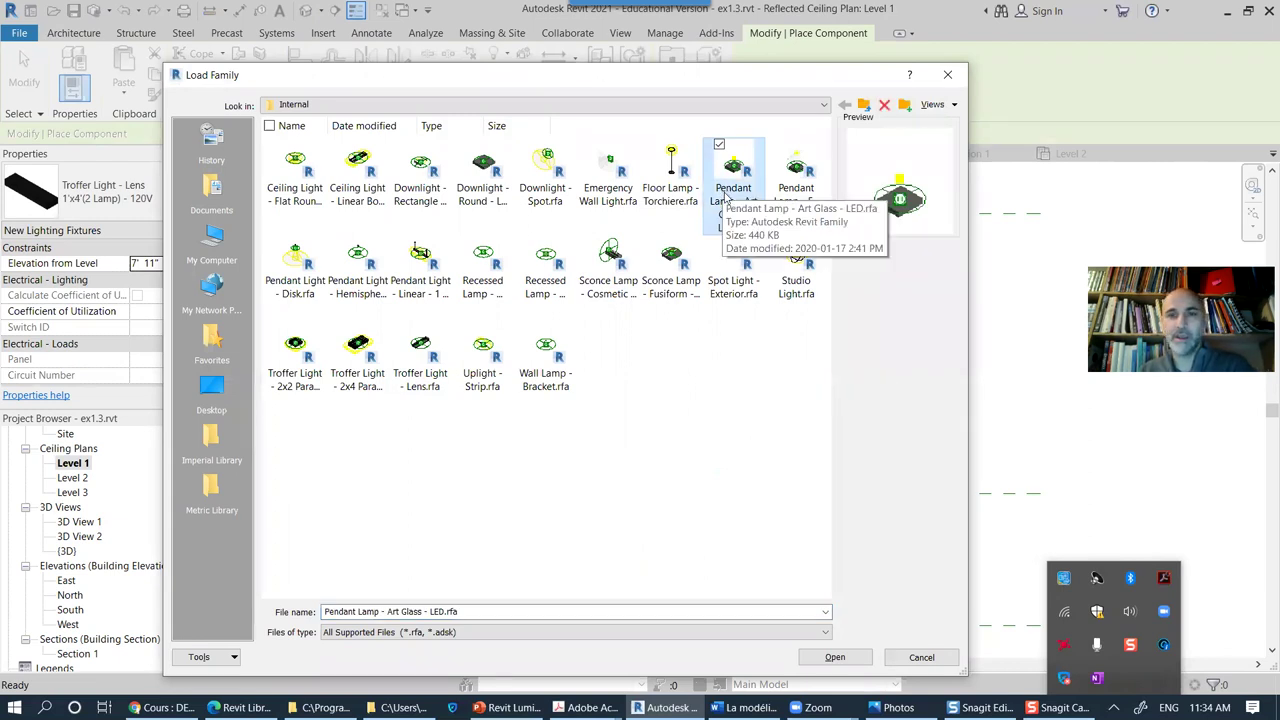
left_click(795, 180)
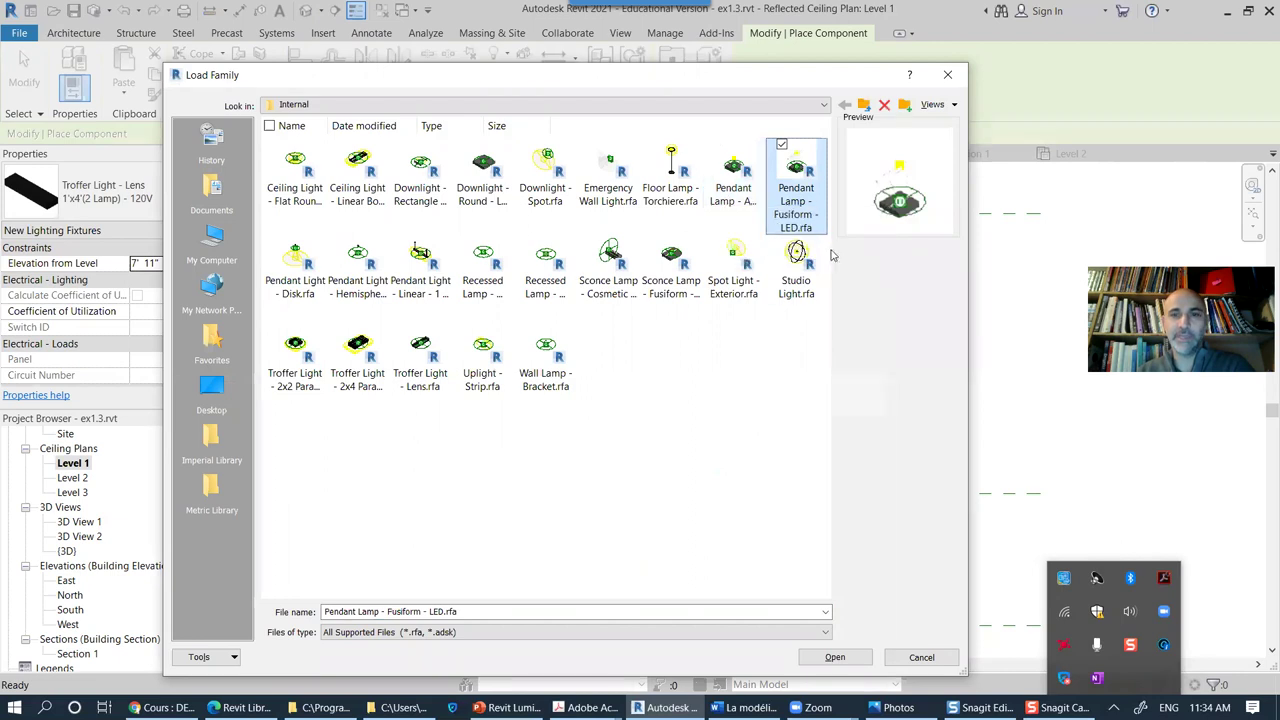
left_click(293, 264)
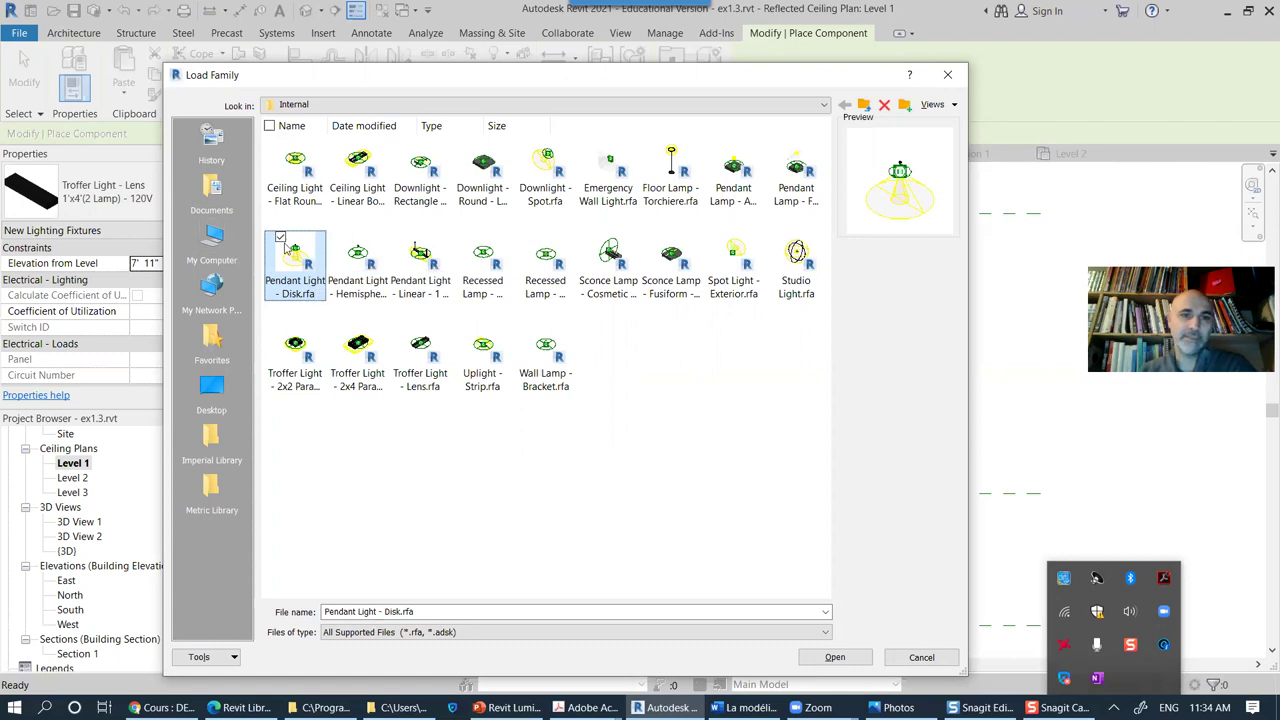
left_click(346, 268)
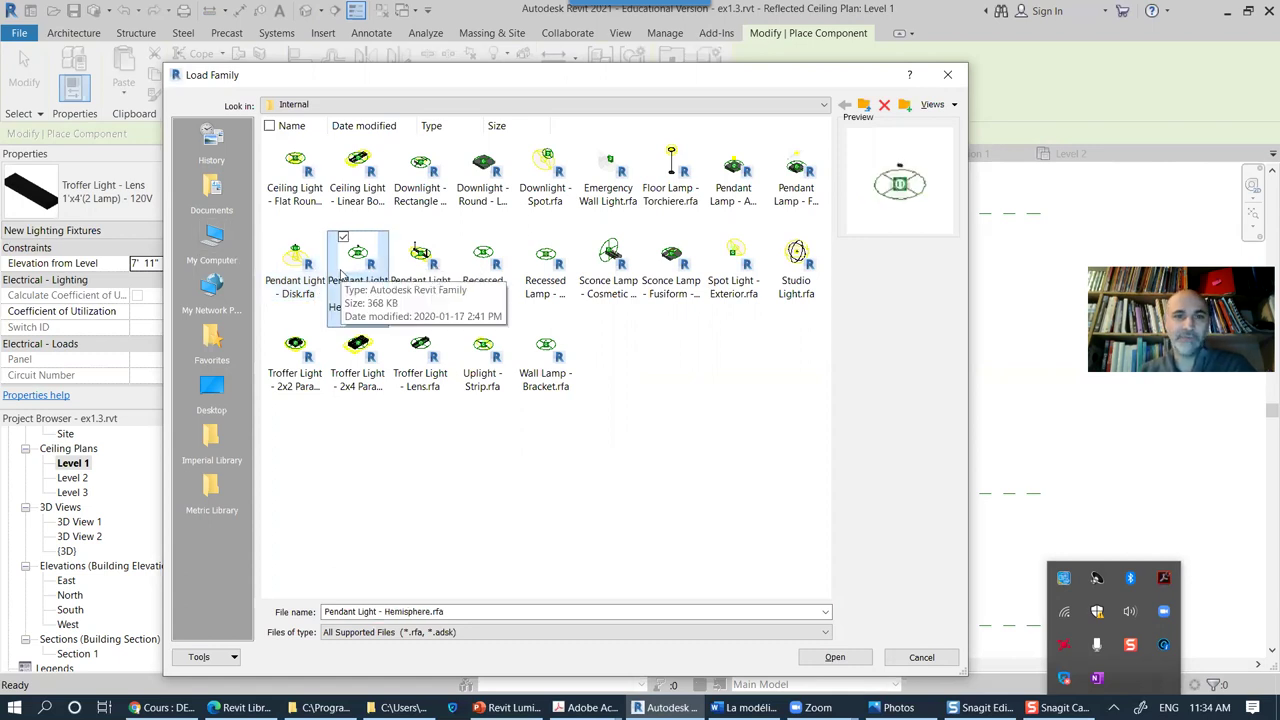
left_click(421, 284)
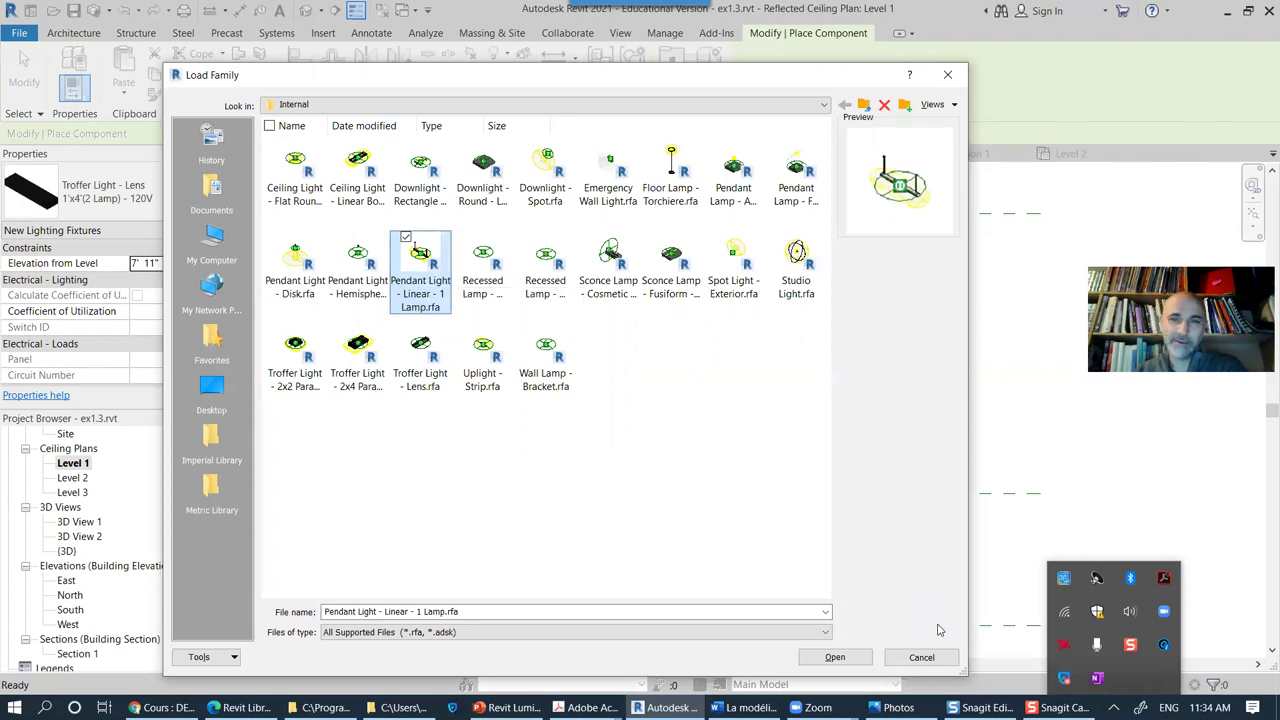
left_click(853, 659)
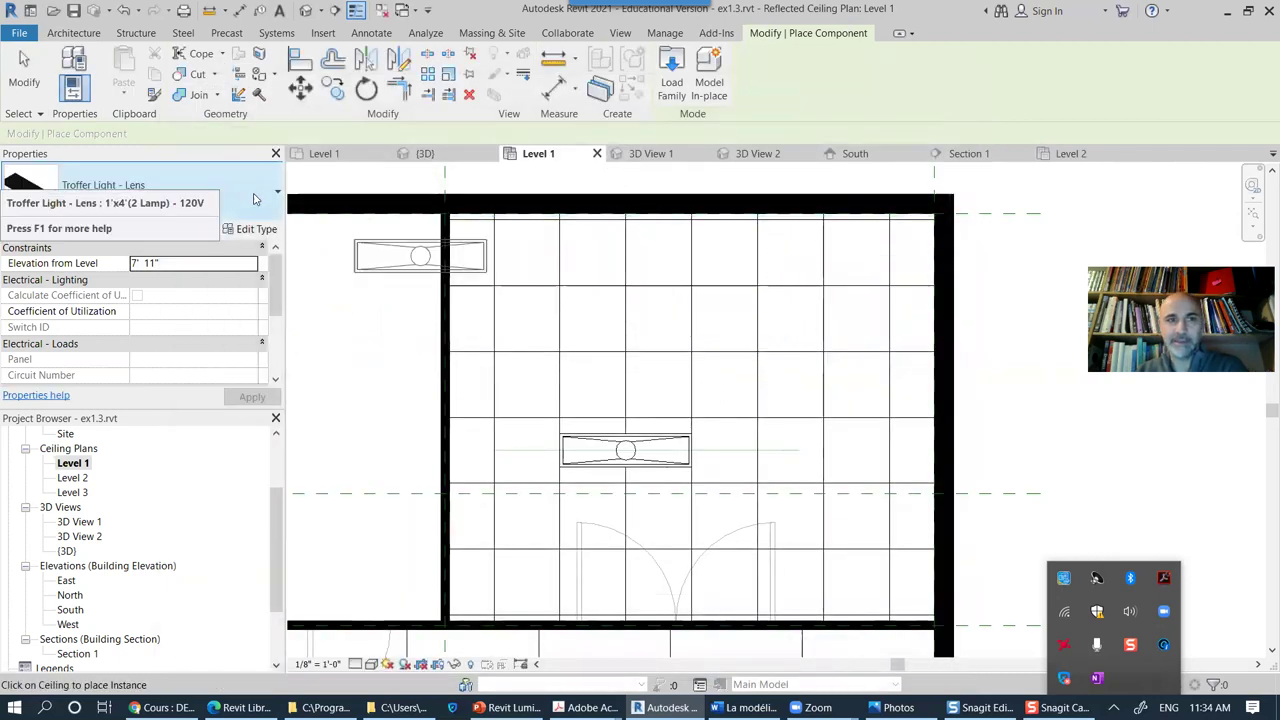
Step: Place one Pendant Light - Linear - 1 Lamp 48" - 120V on the ceiling near the upper wall
left_click(254, 200)
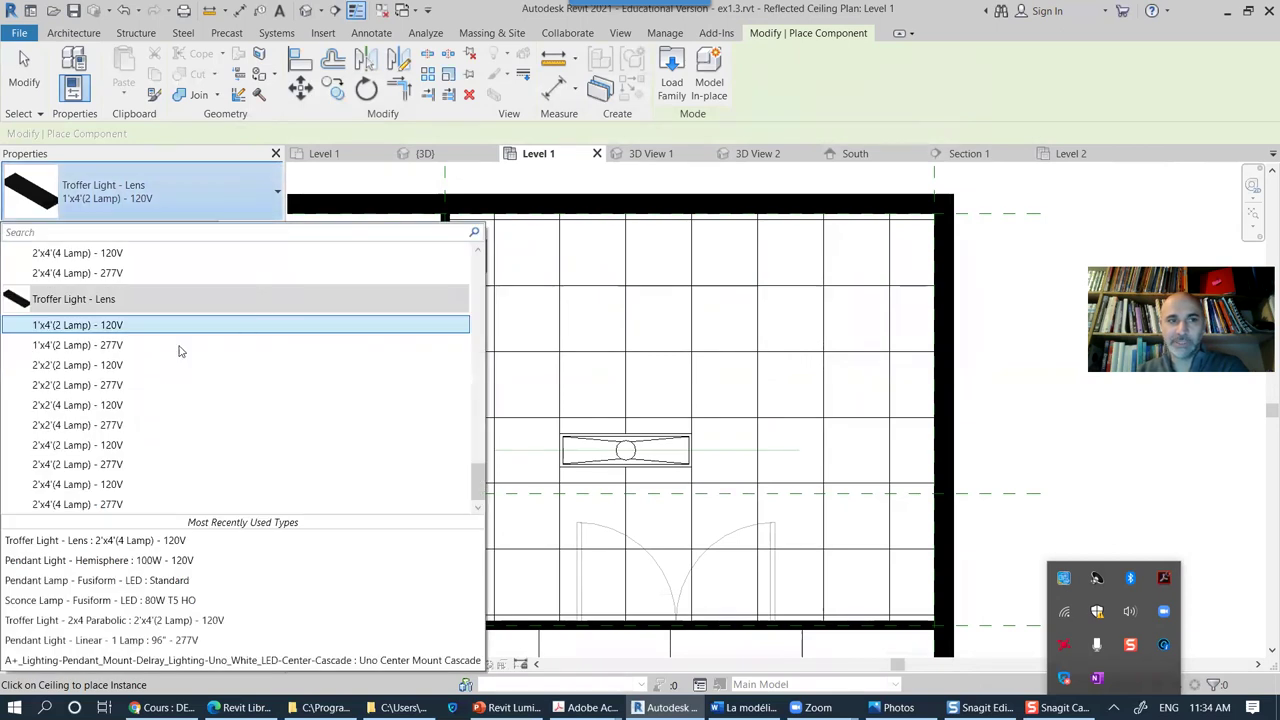
left_click_drag(477, 483, 472, 358)
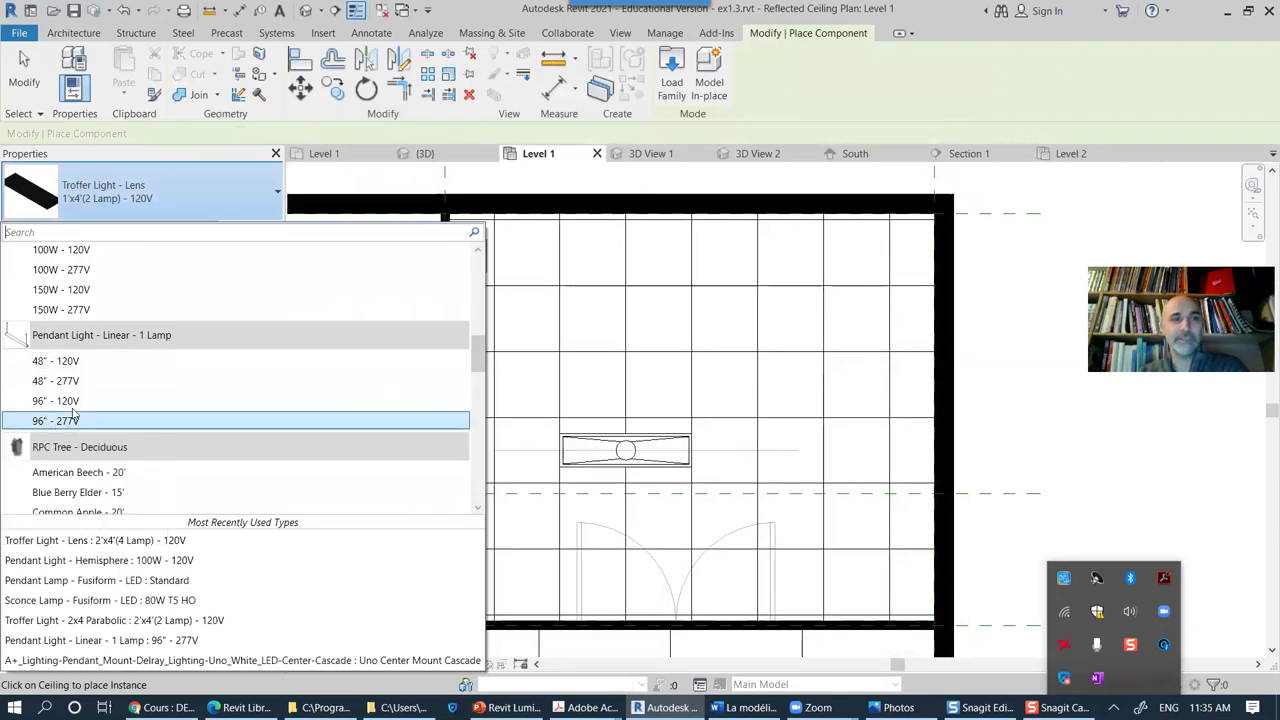
scroll(85, 408, "up", 1)
scroll(95, 408, "down", 2)
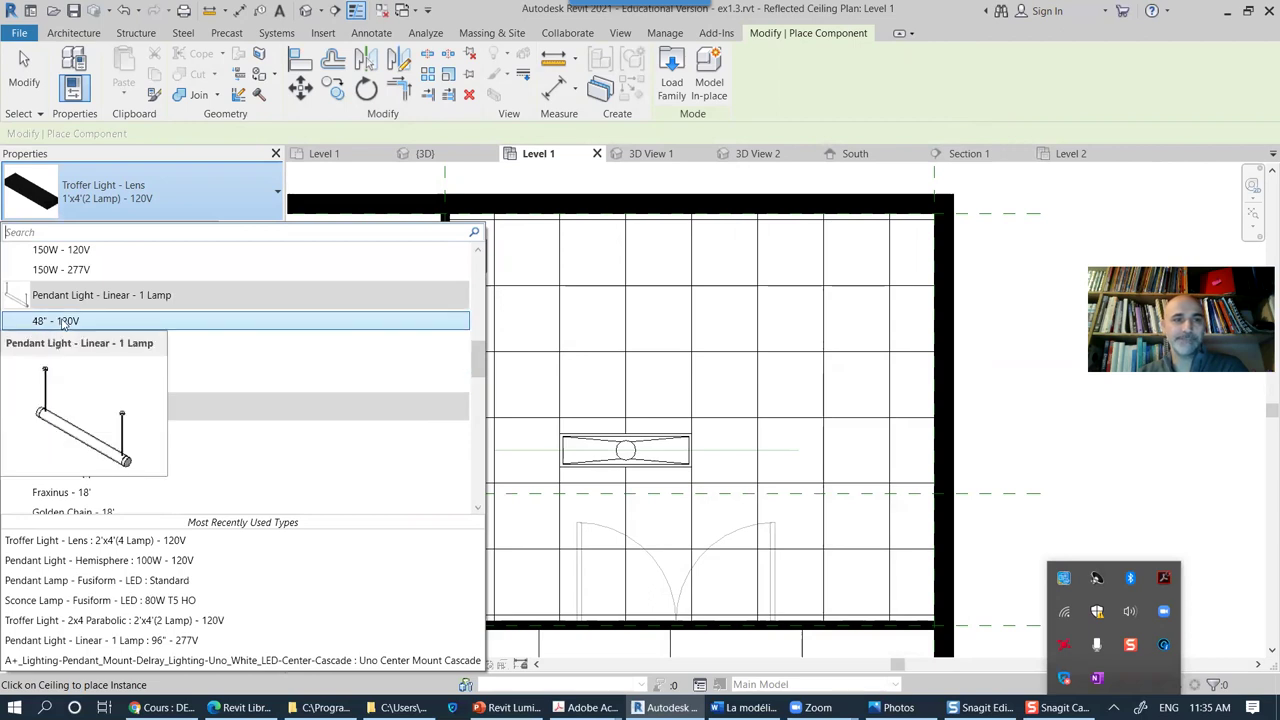
left_click(62, 321)
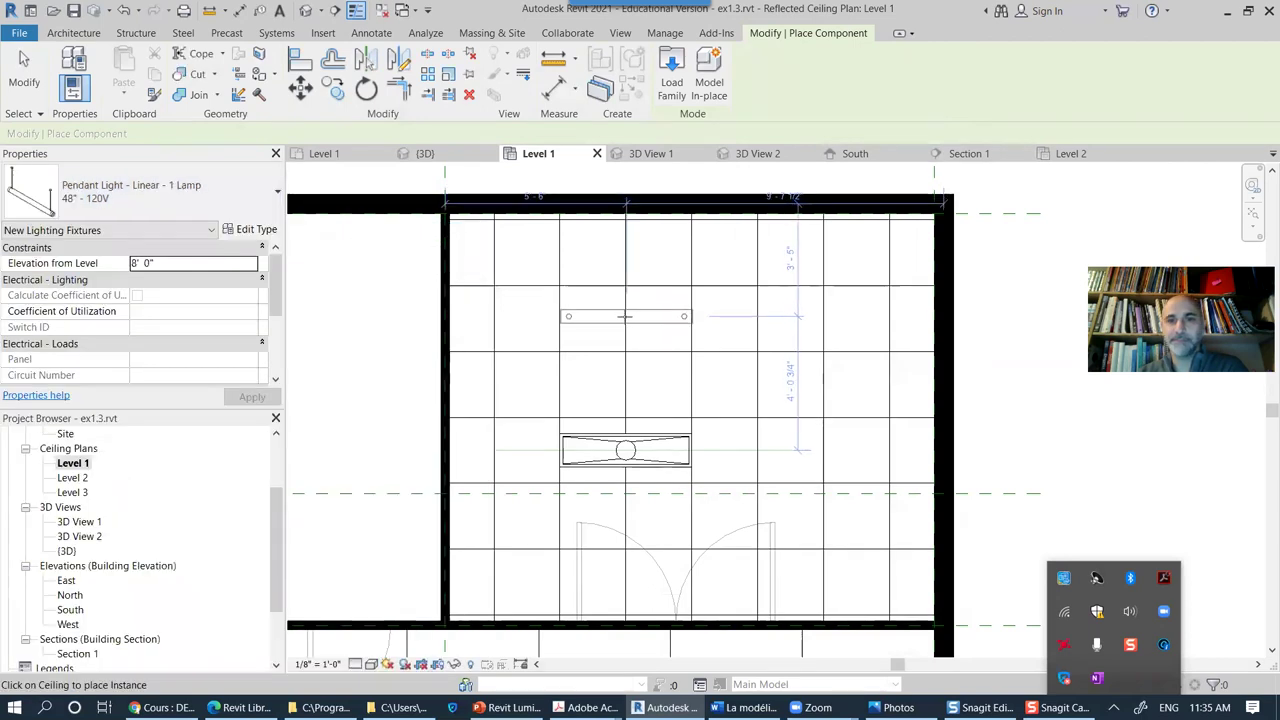
scroll(593, 318, "up", 1)
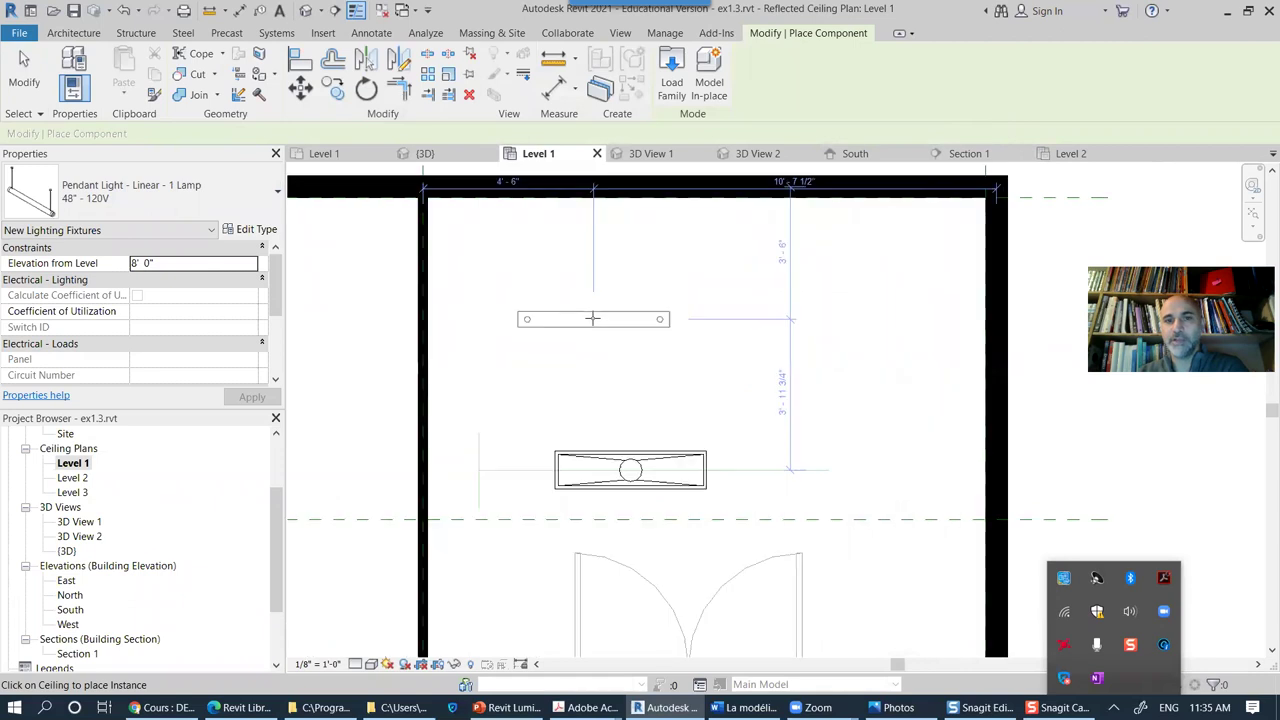
scroll(640, 400, "up", 1)
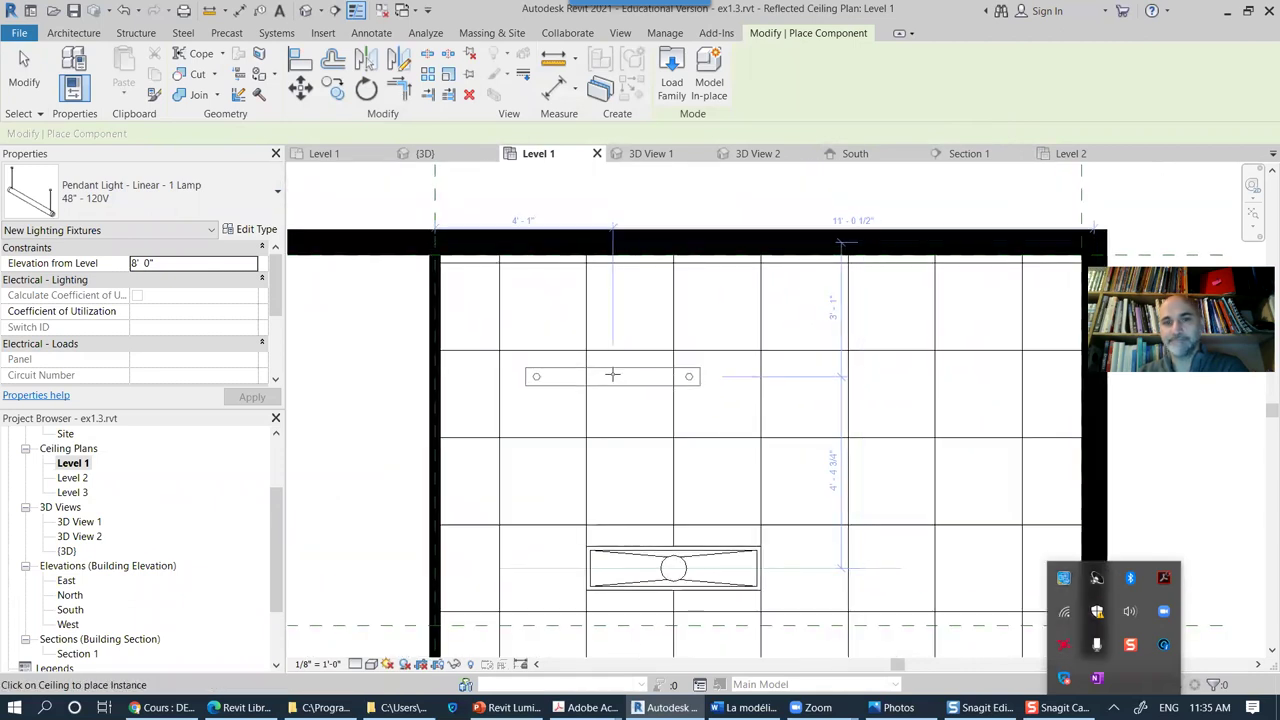
left_click(611, 318)
key("Escape")
key("Escape")
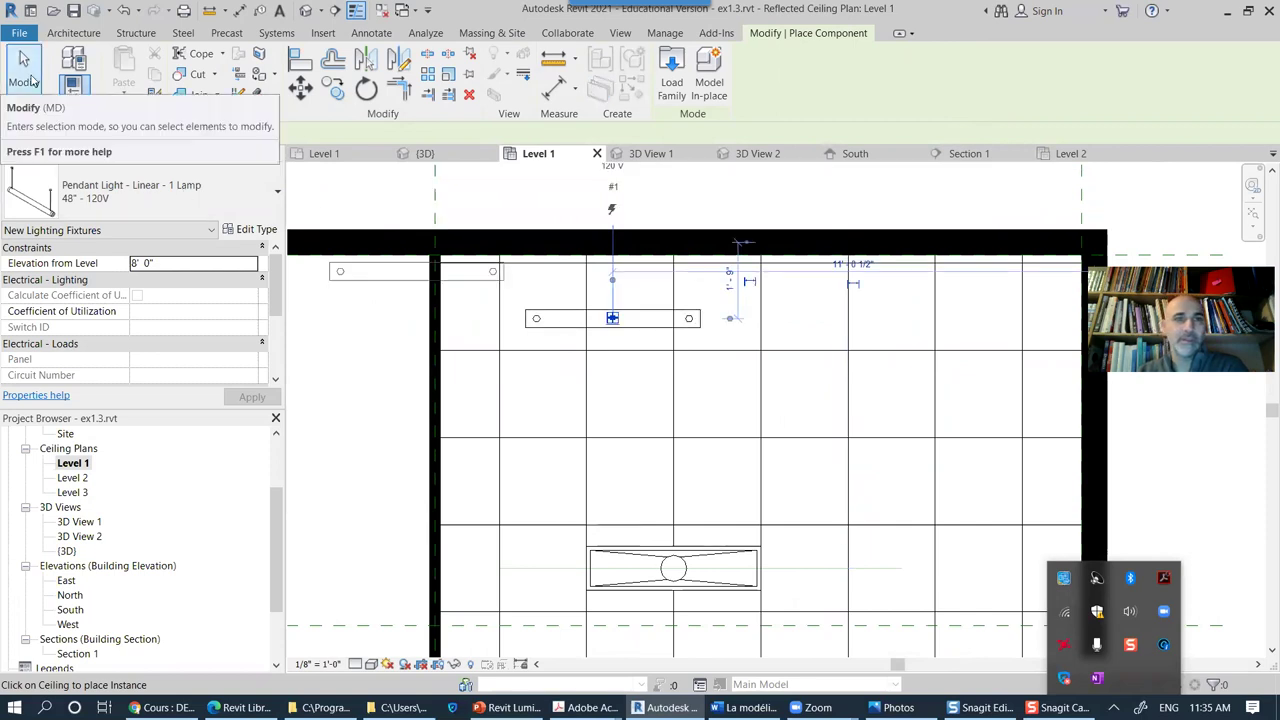
scroll(630, 384, "up", 2)
scroll(628, 386, "up", 1)
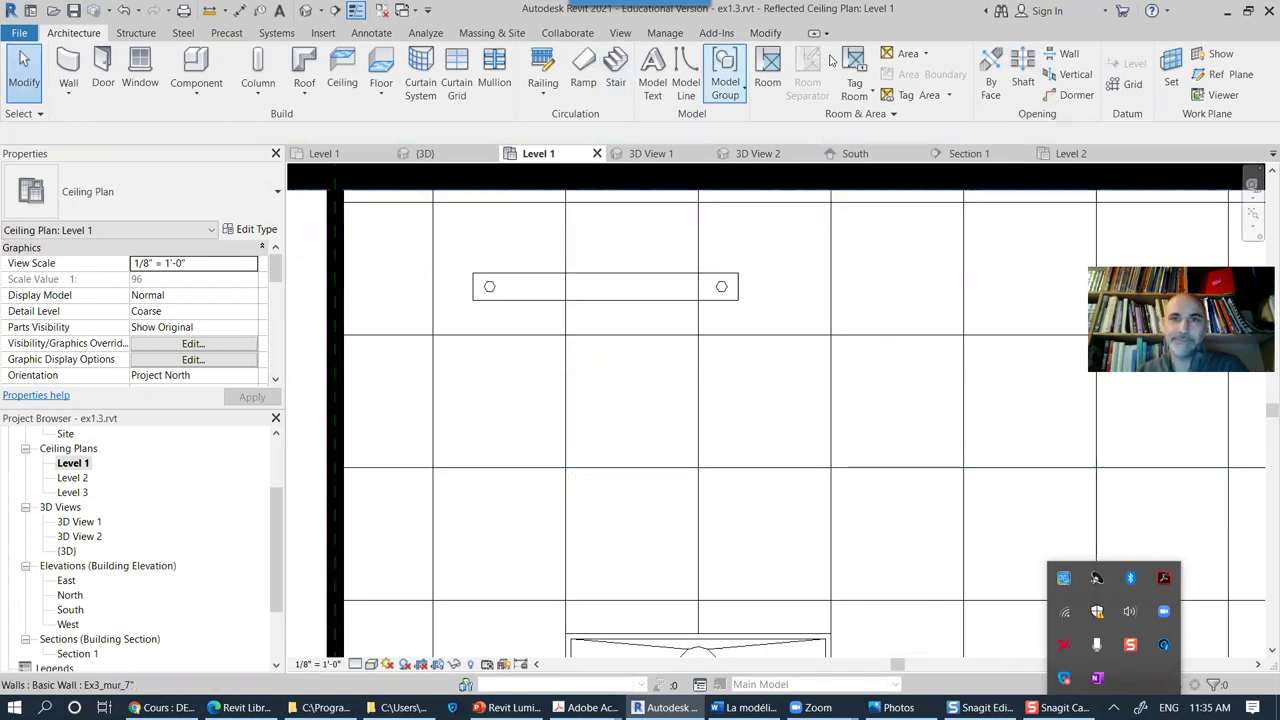
Step: Align the pendant light's end to a ceiling grid line
left_click(766, 33)
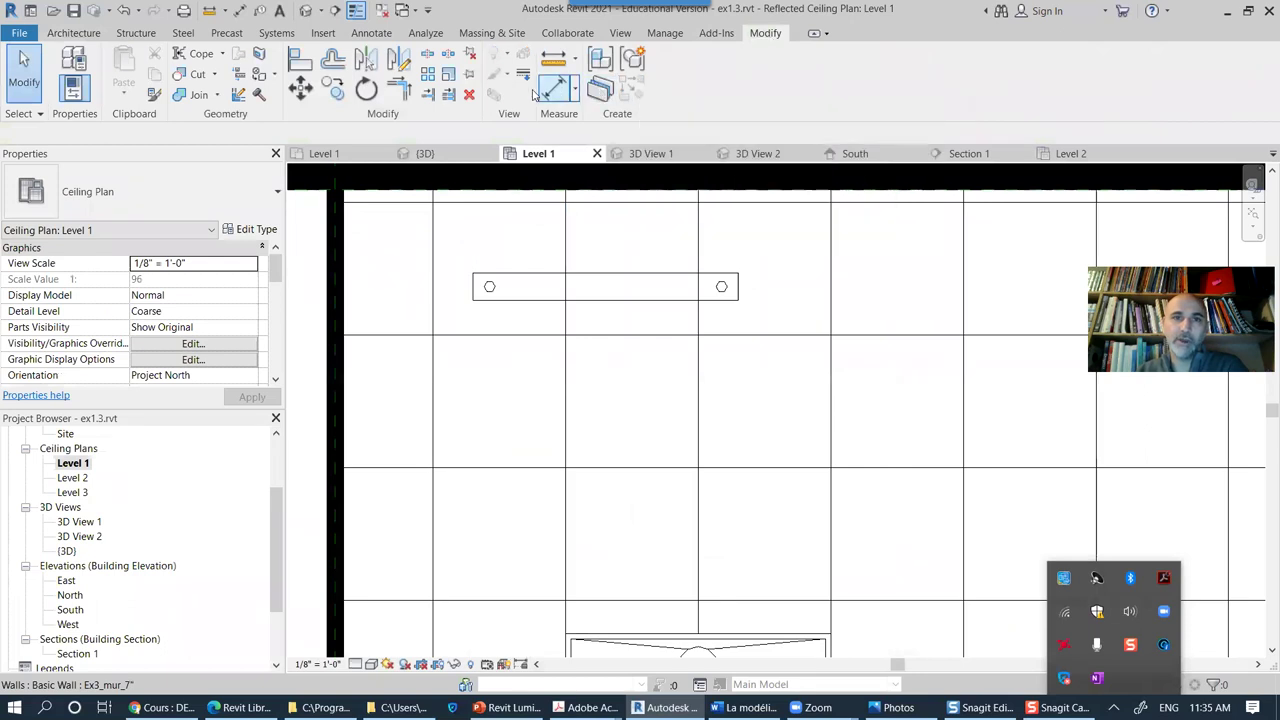
left_click(299, 64)
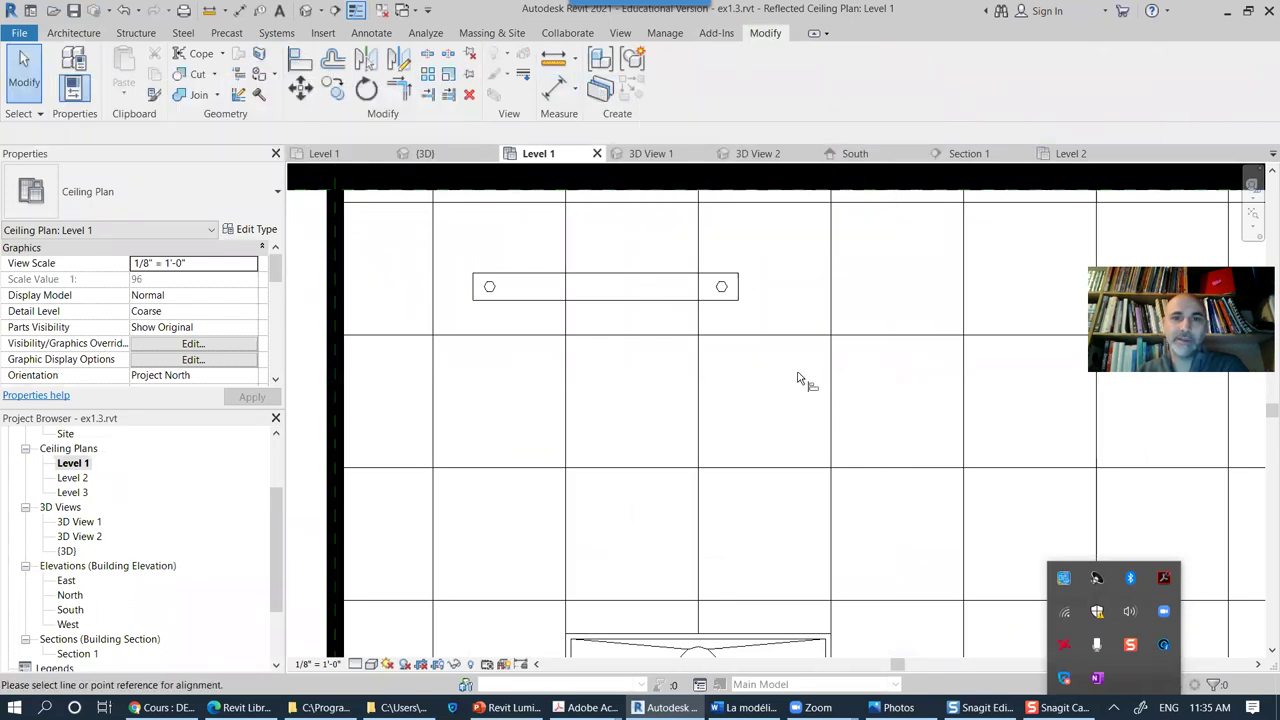
left_click(831, 391)
left_click(737, 288)
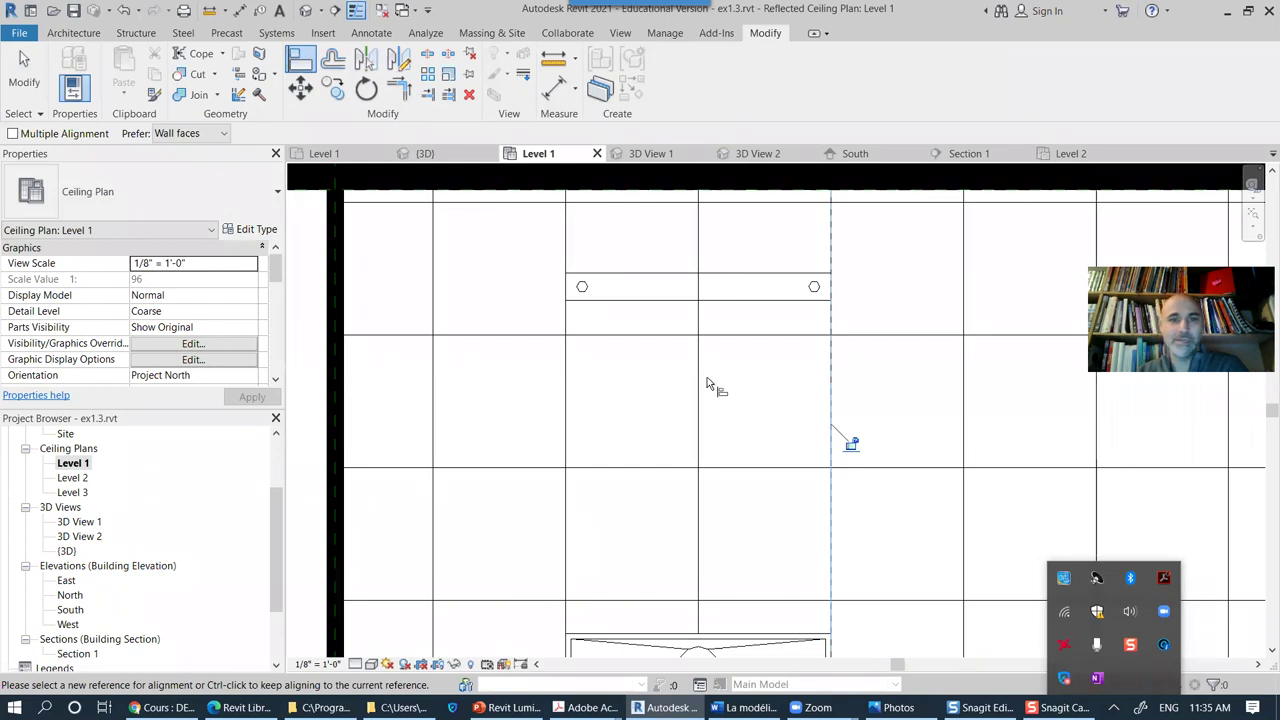
Step: Draw a model line along the ceiling gridline
left_click(73, 33)
left_click(683, 62)
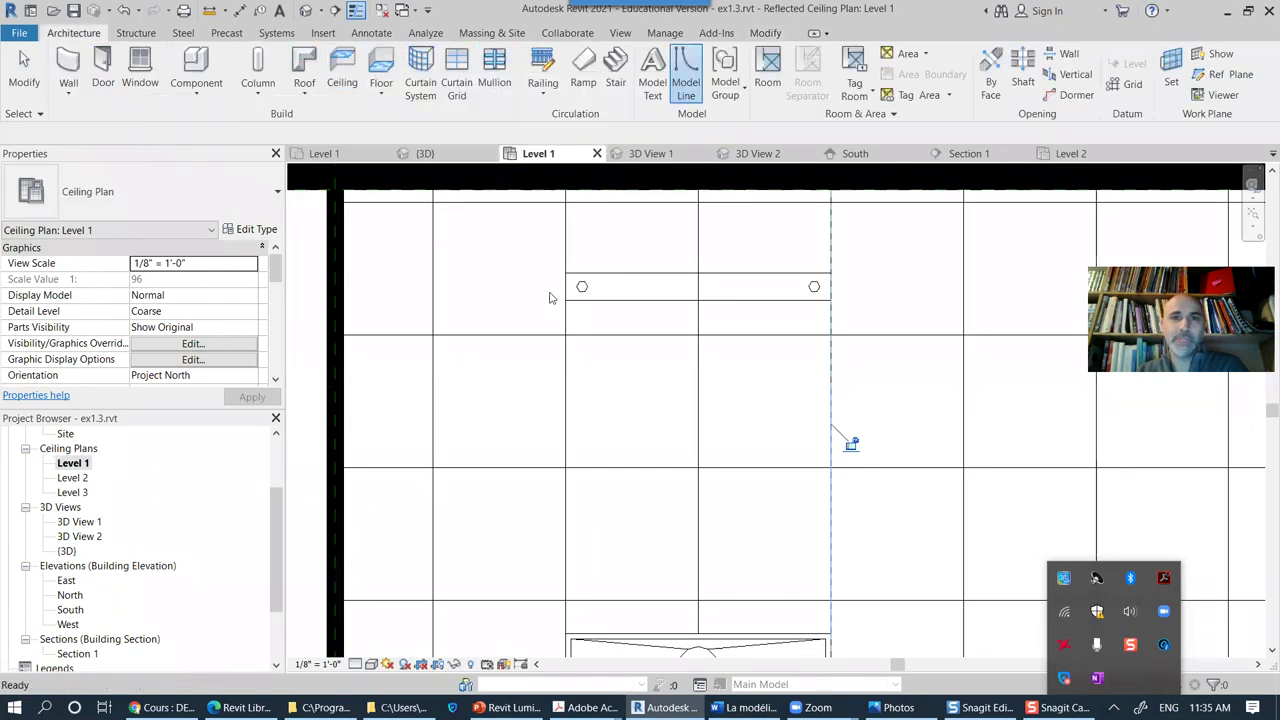
left_click(488, 335)
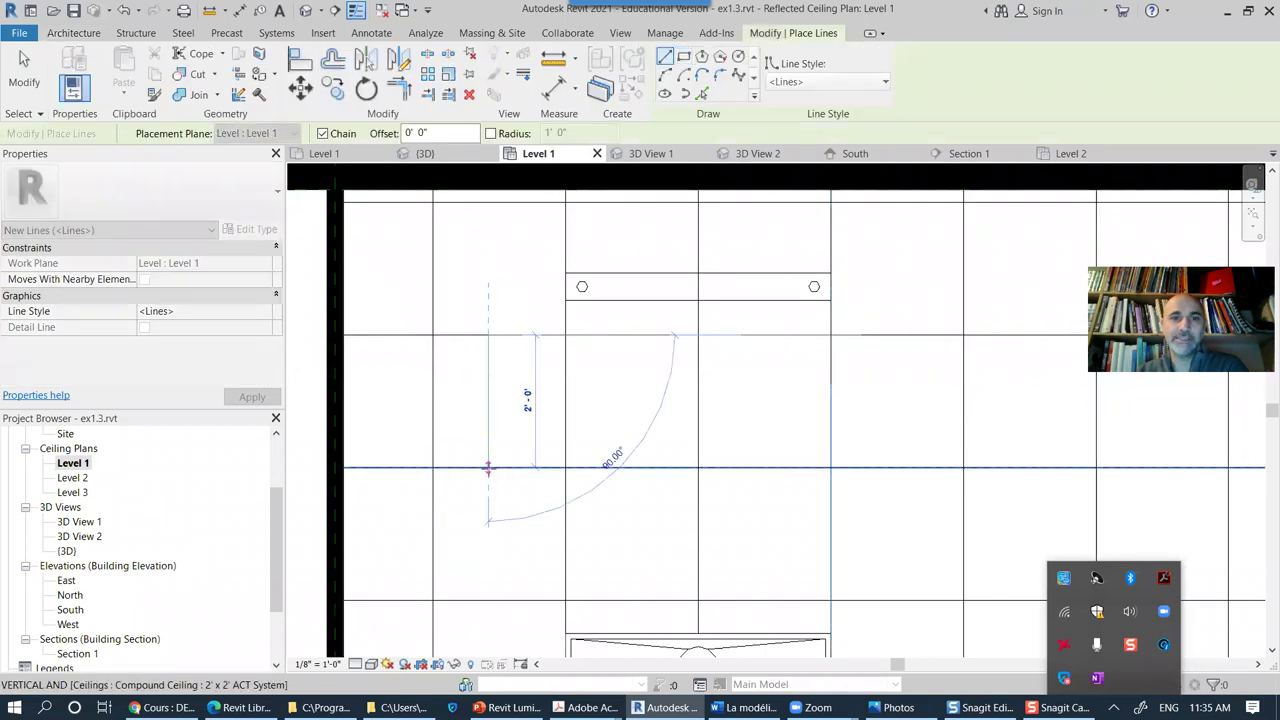
left_click(488, 469)
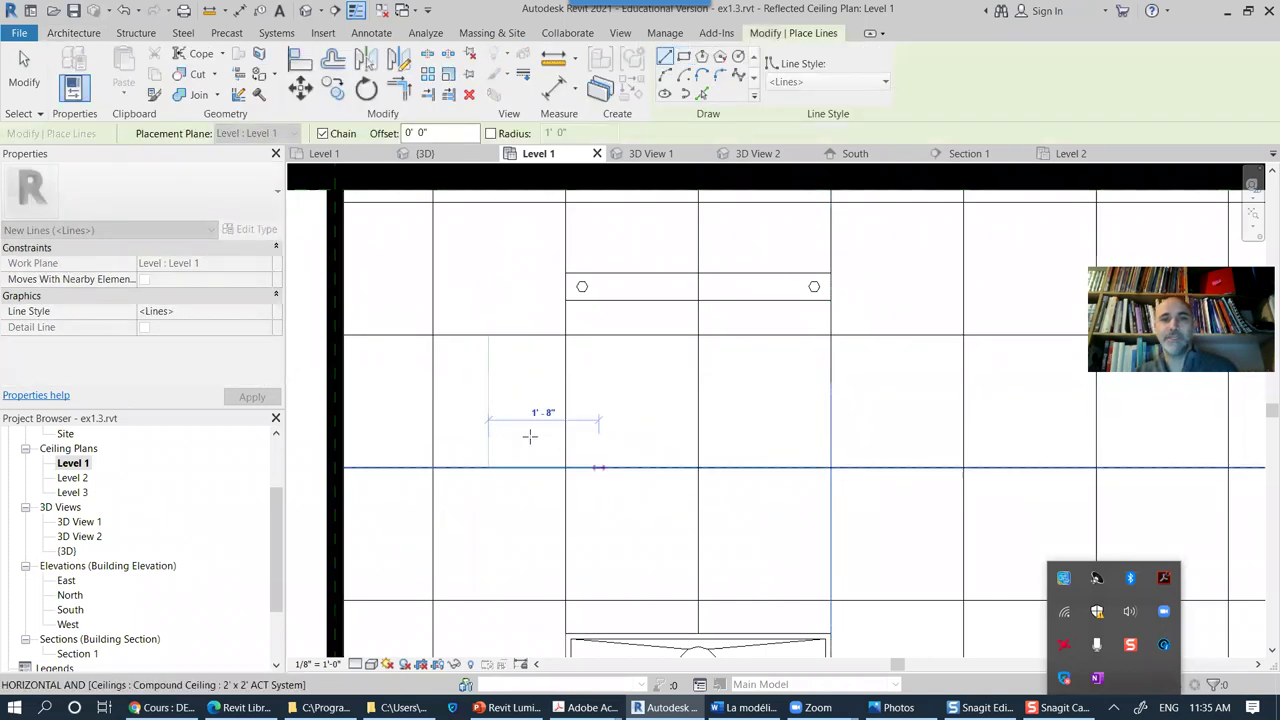
key("Escape")
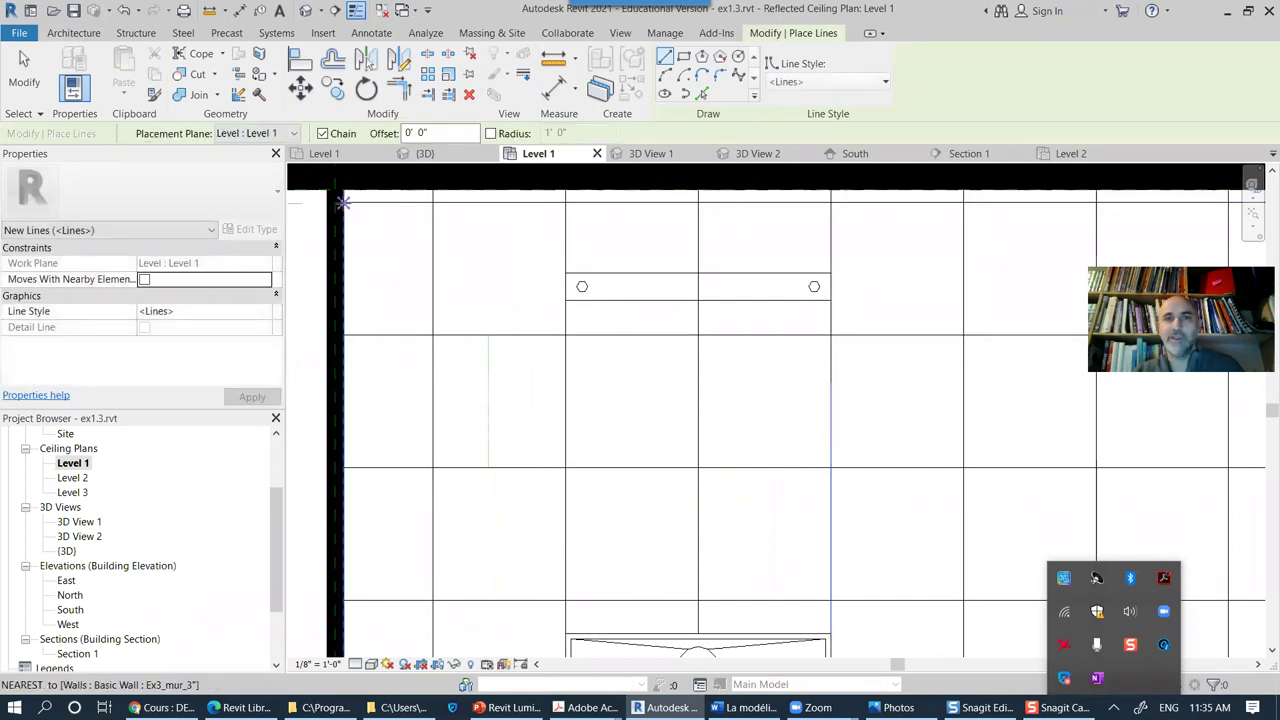
Step: Align the light fixture row onto the ceiling gridline
left_click(301, 58)
left_click(812, 342)
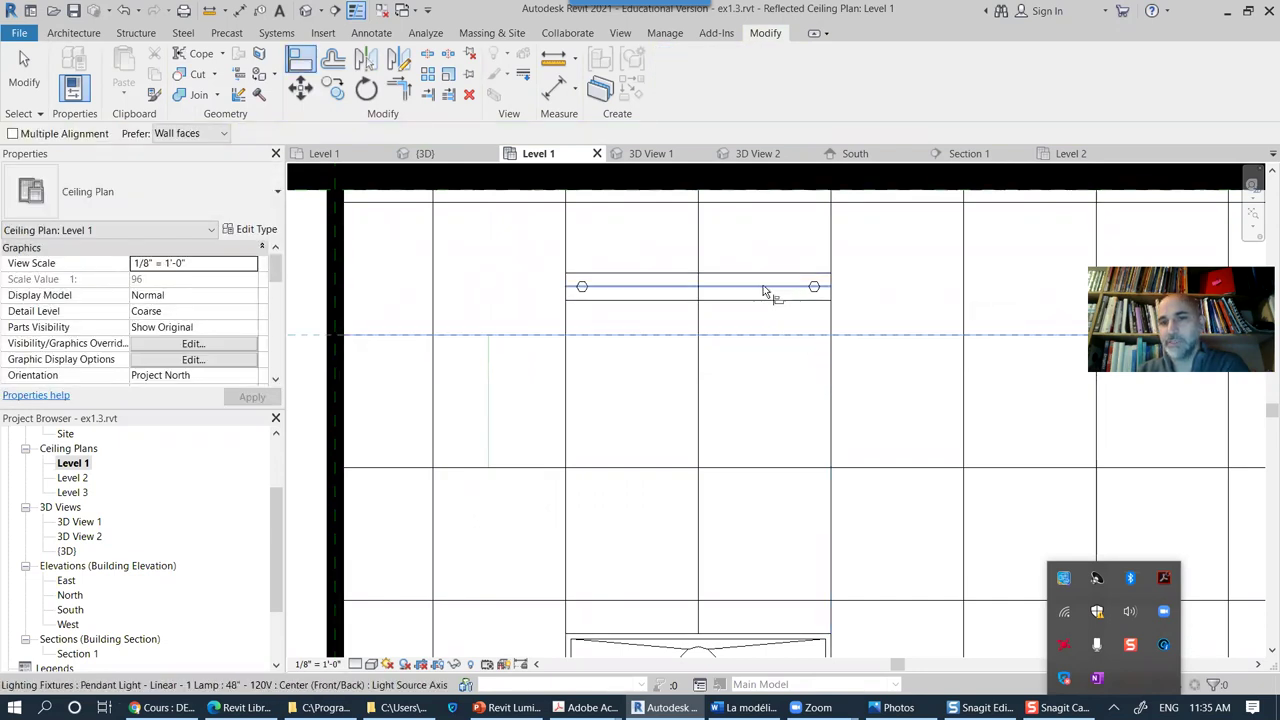
left_click(763, 285)
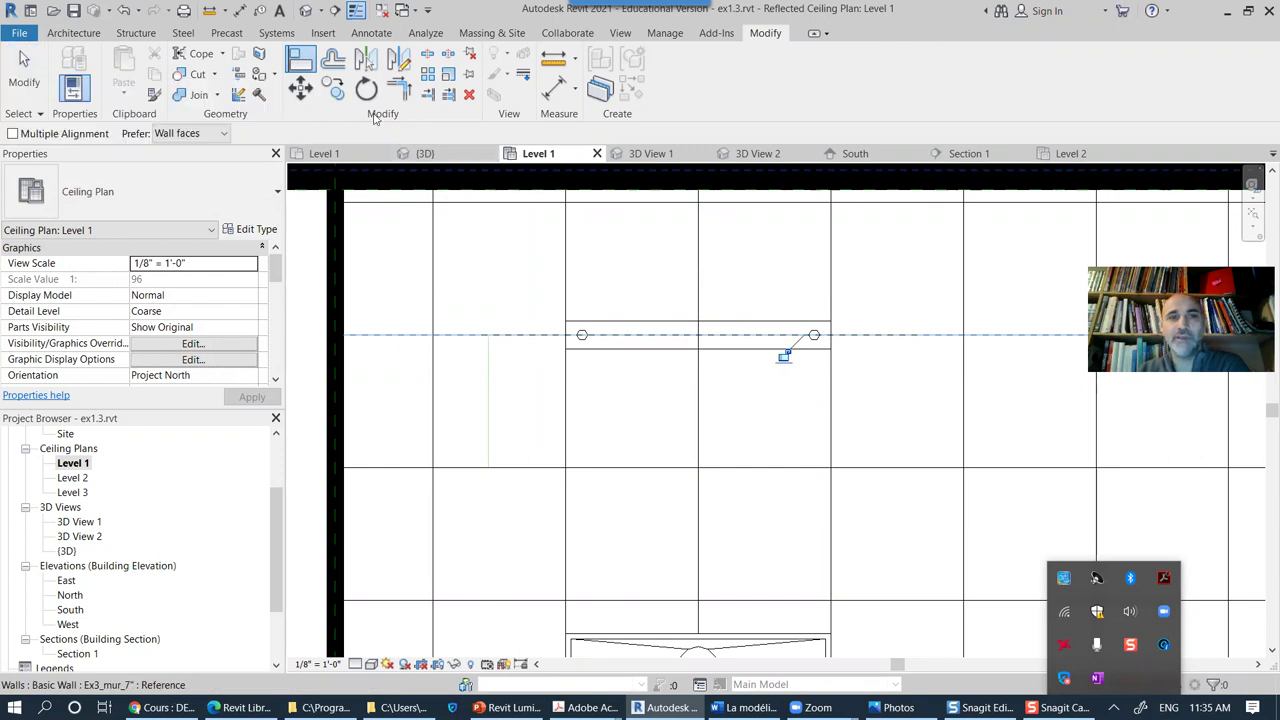
left_click(27, 75)
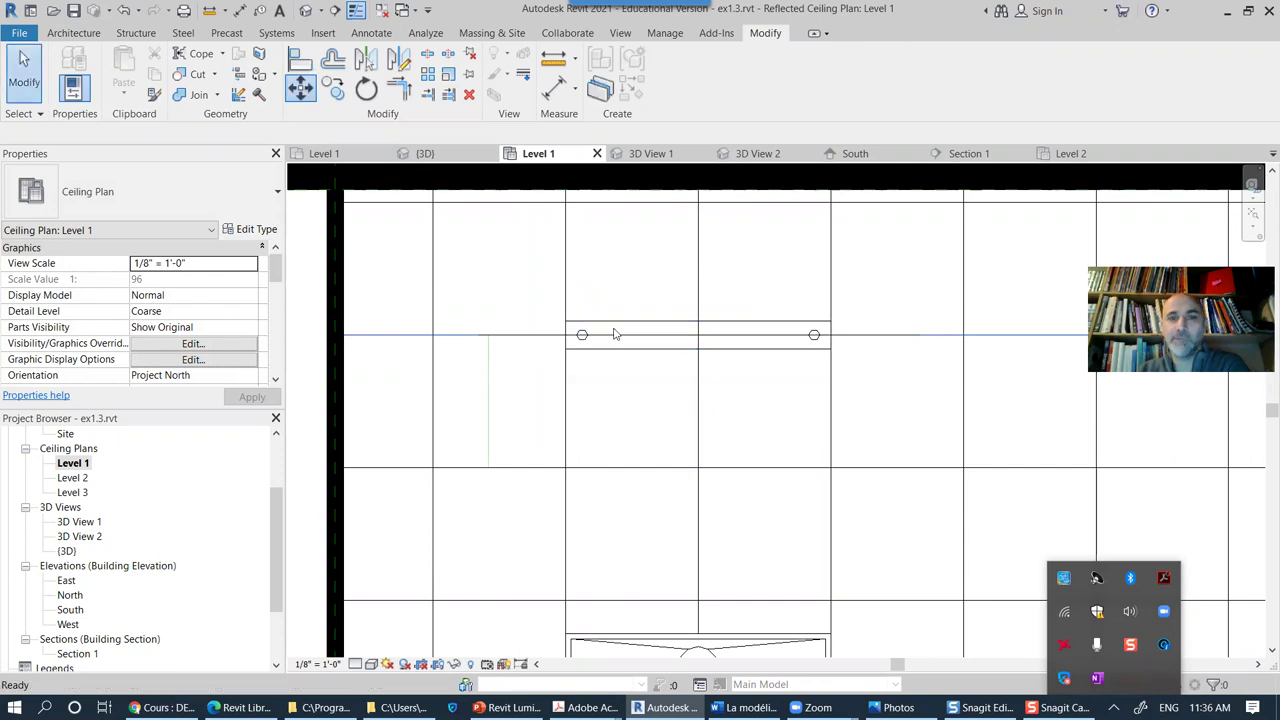
Step: Move the pendant light down one foot into the middle of the tile row
left_click(638, 375)
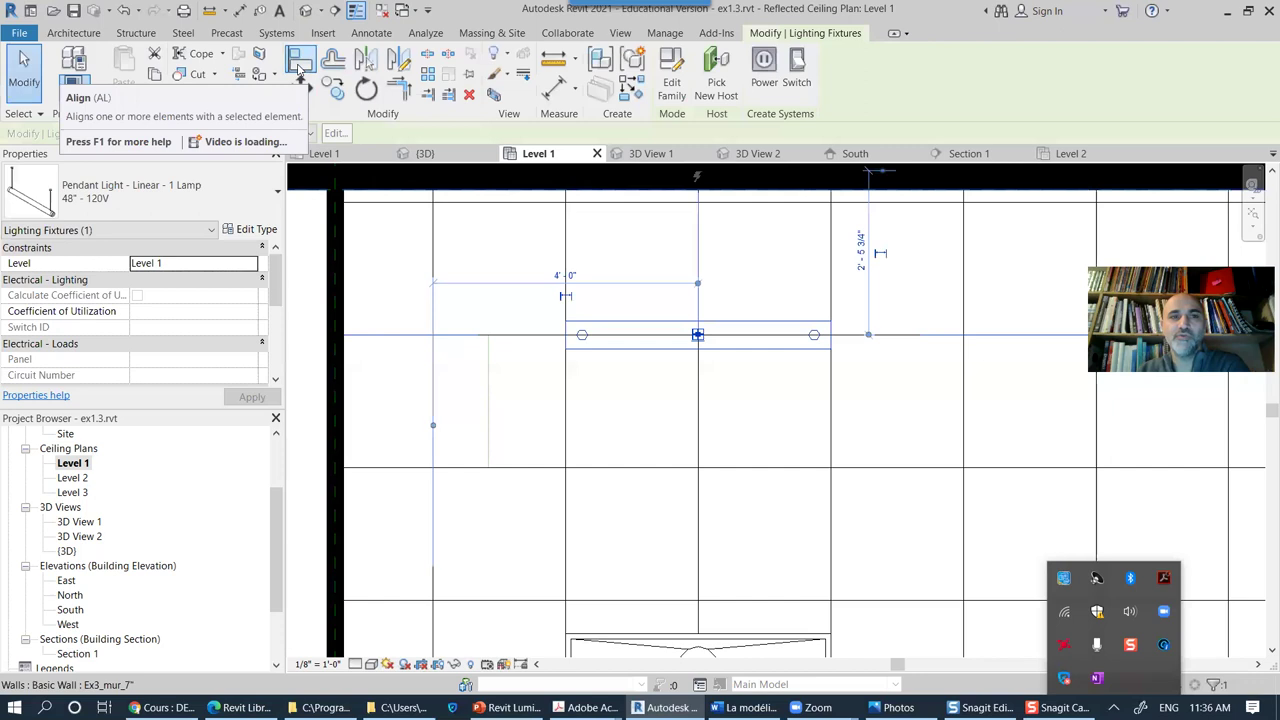
left_click(299, 68)
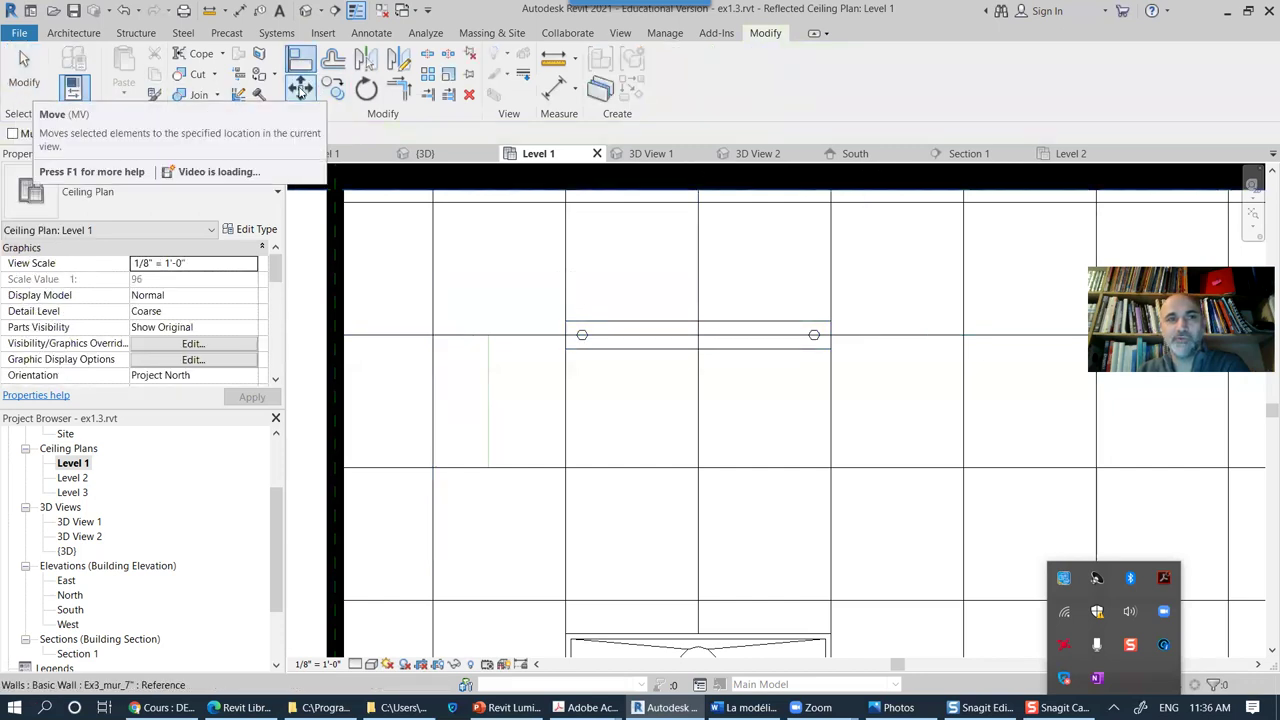
left_click(300, 88)
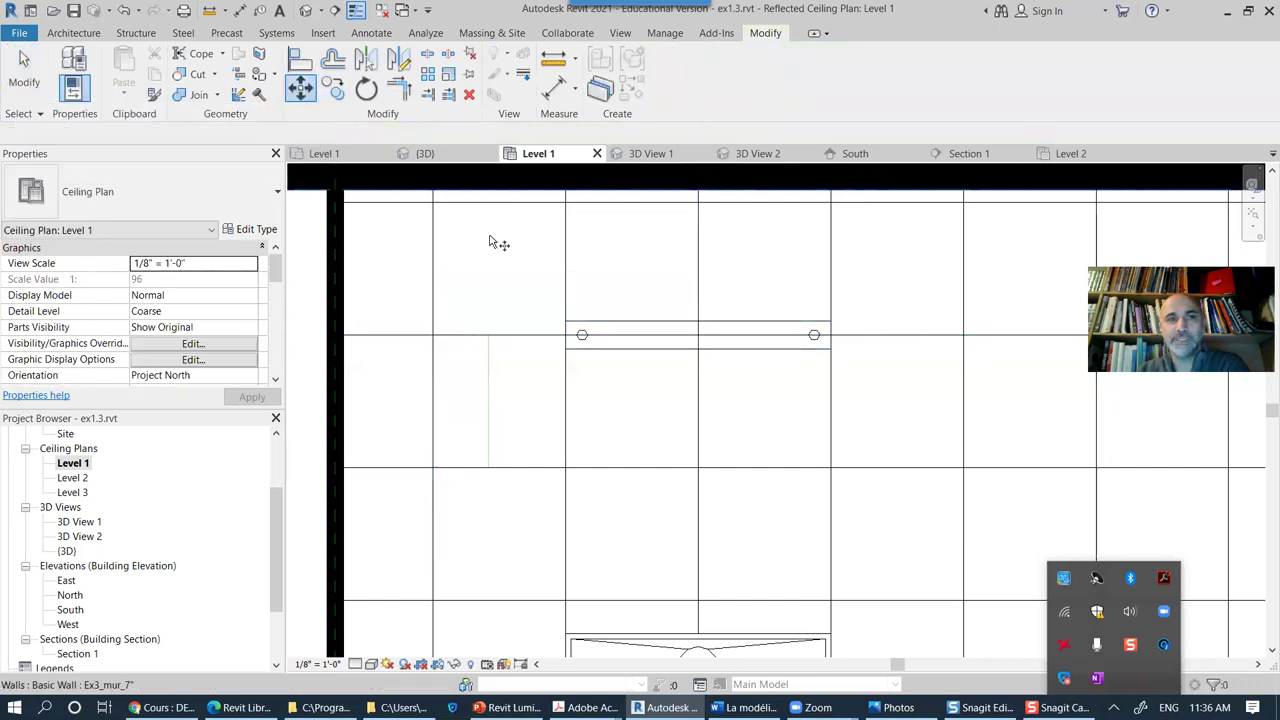
left_click(600, 352)
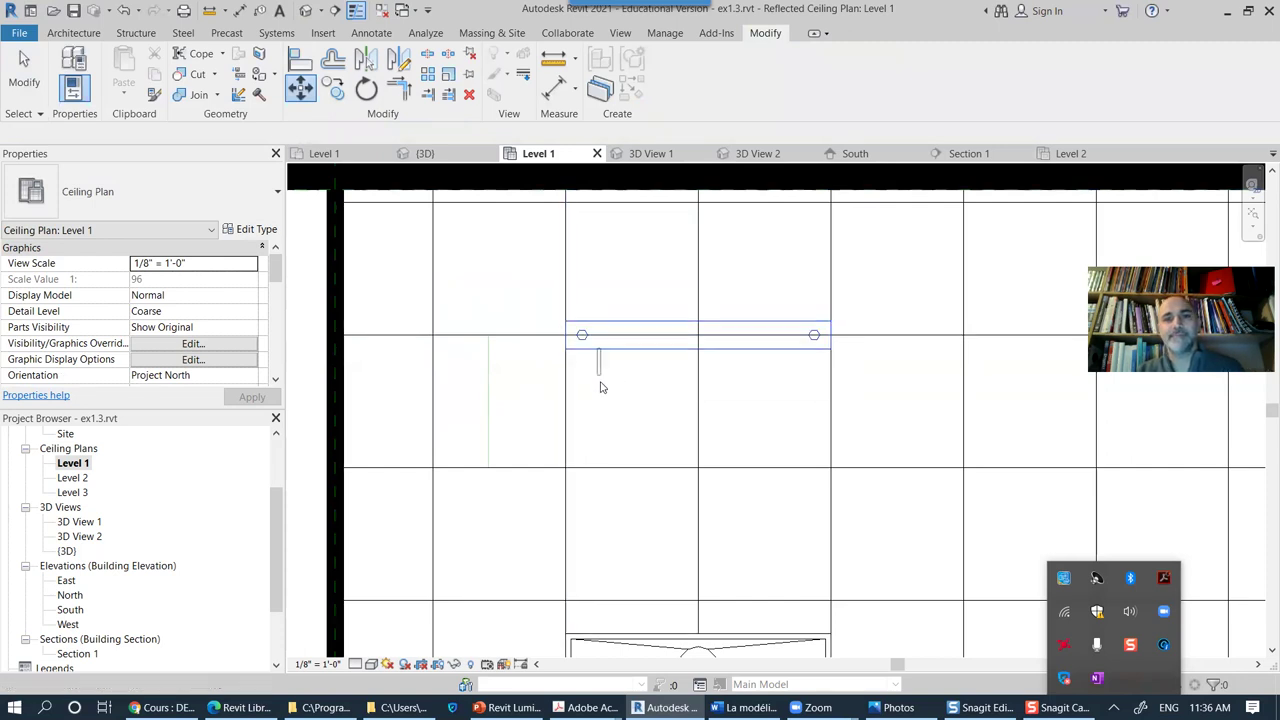
key("Escape")
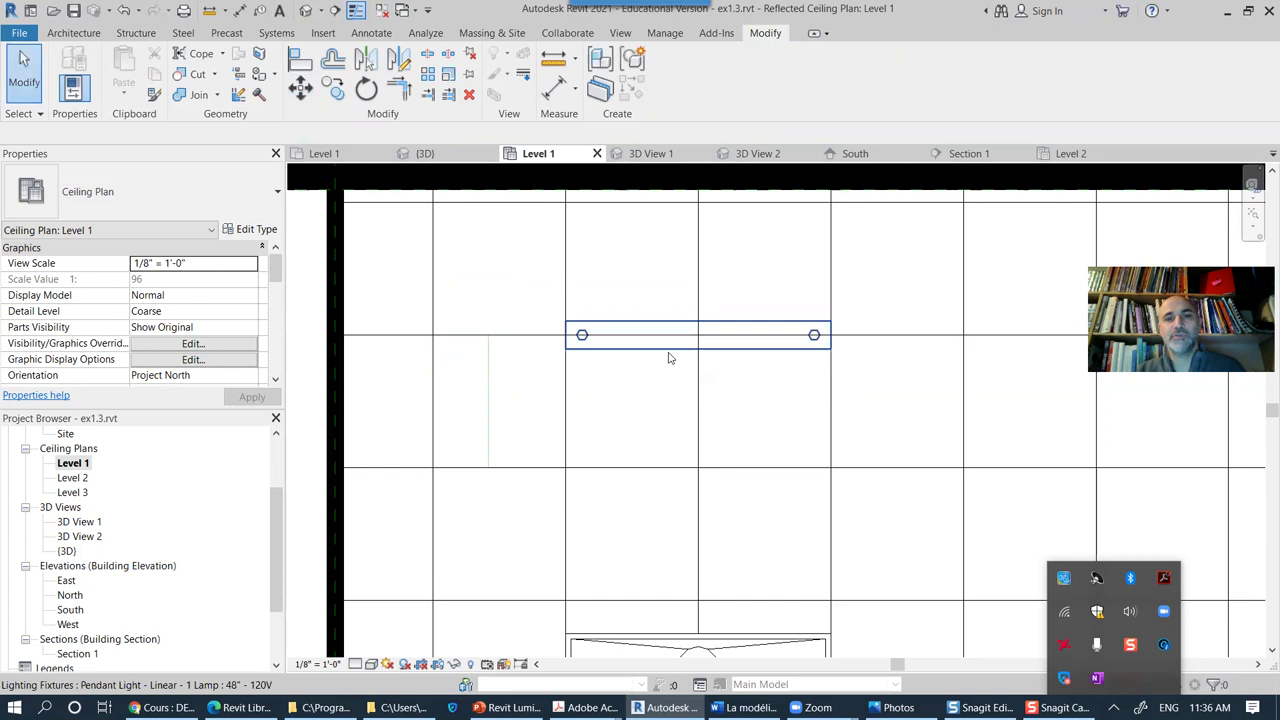
left_click(622, 343)
left_click(300, 88)
left_click(566, 335)
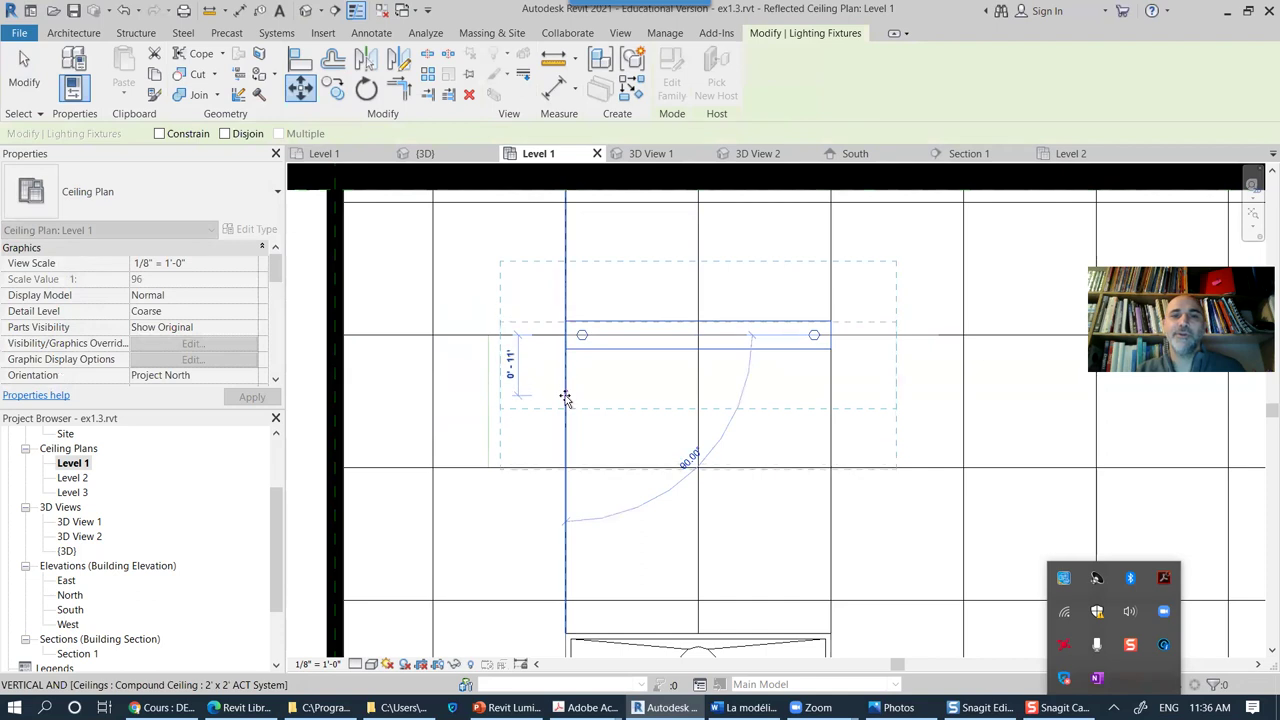
left_click(568, 400)
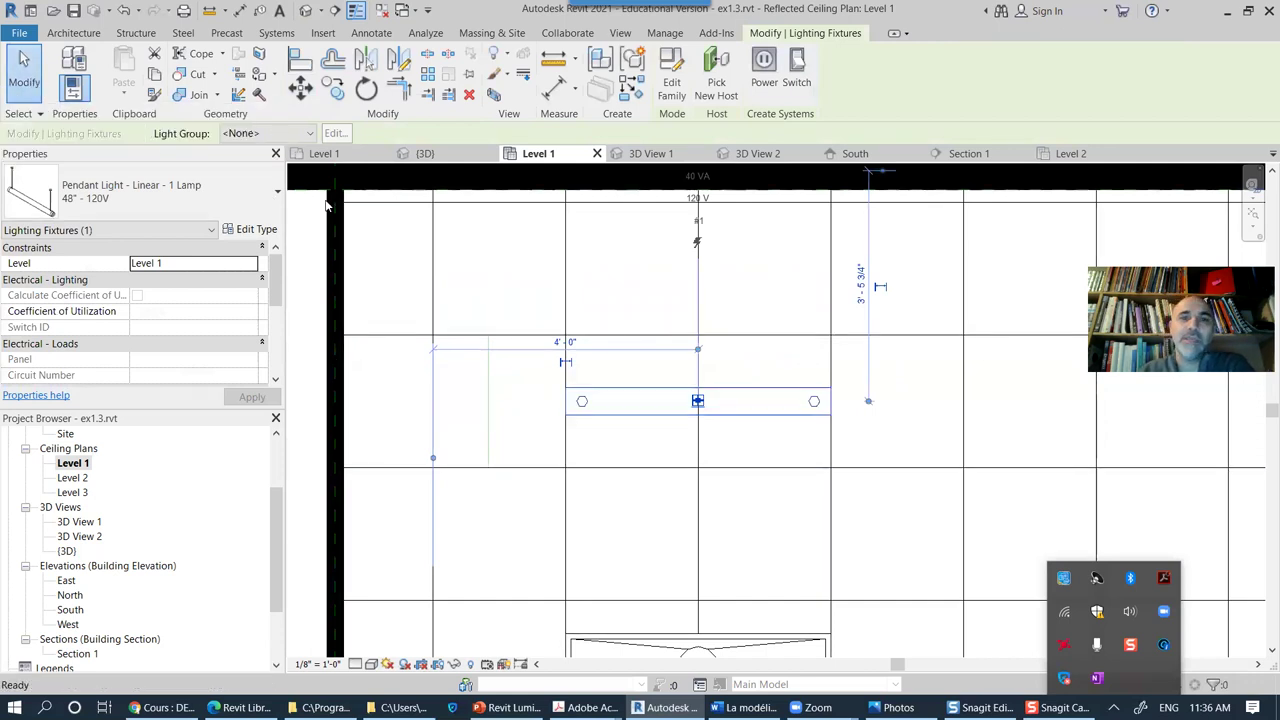
Step: Align the pendant light's centre to the vertical gridline between its two tiles using AL
left_click(836, 349)
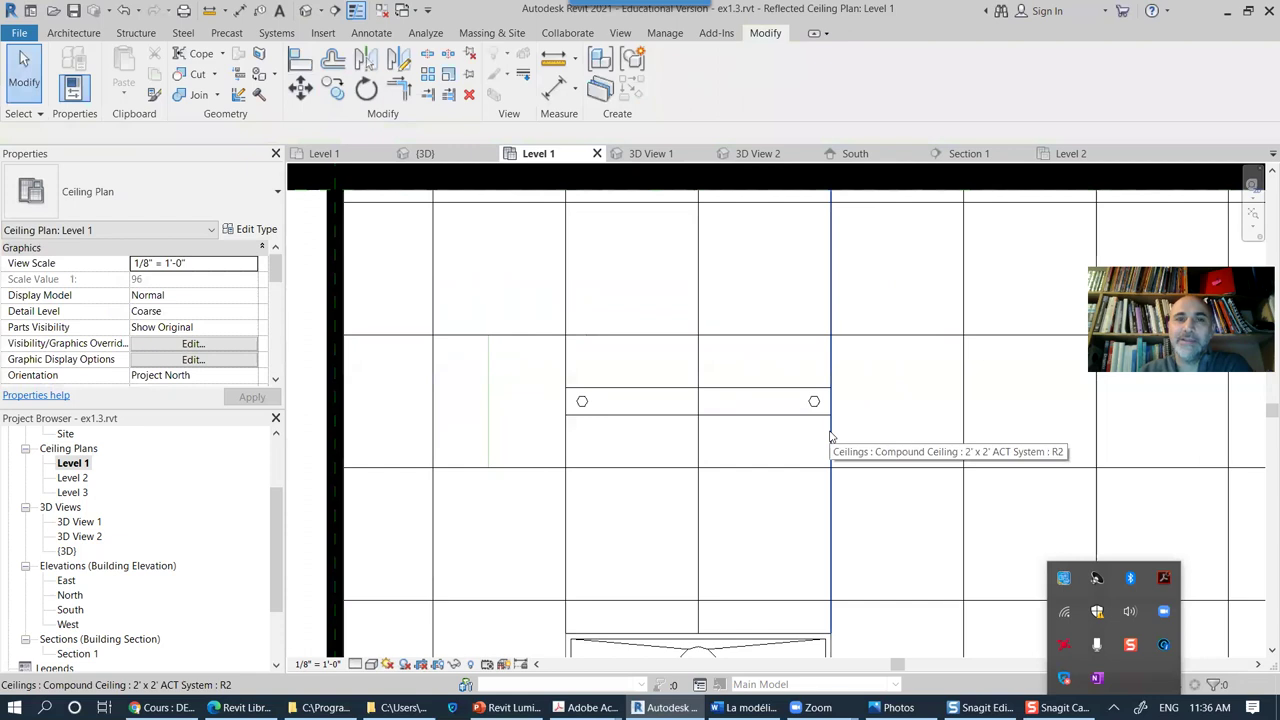
left_click(829, 438)
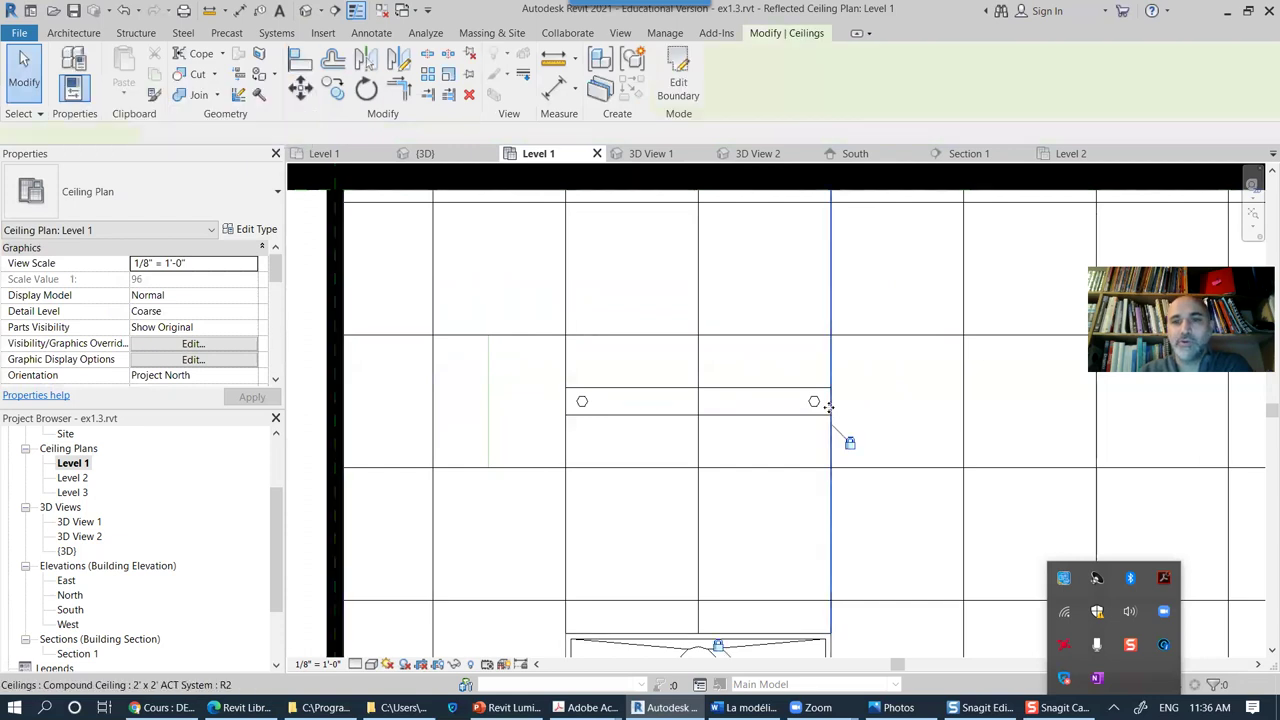
left_click(820, 443)
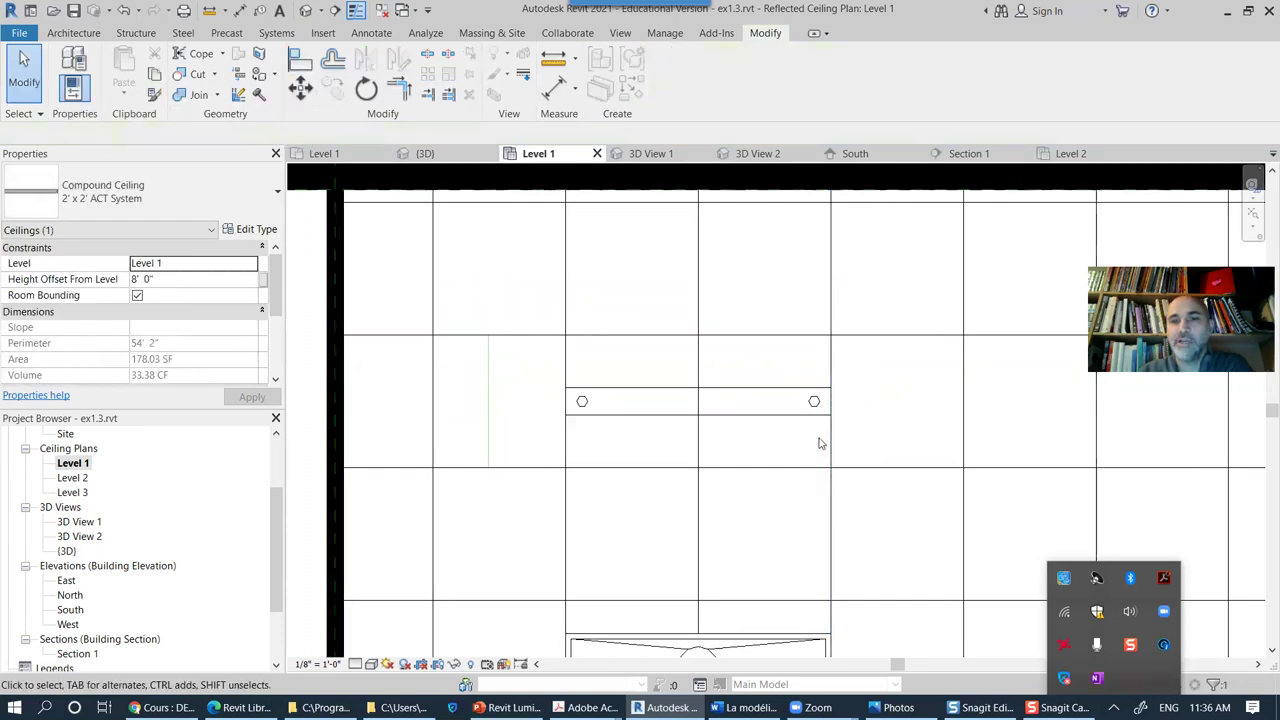
key("a")
key("l")
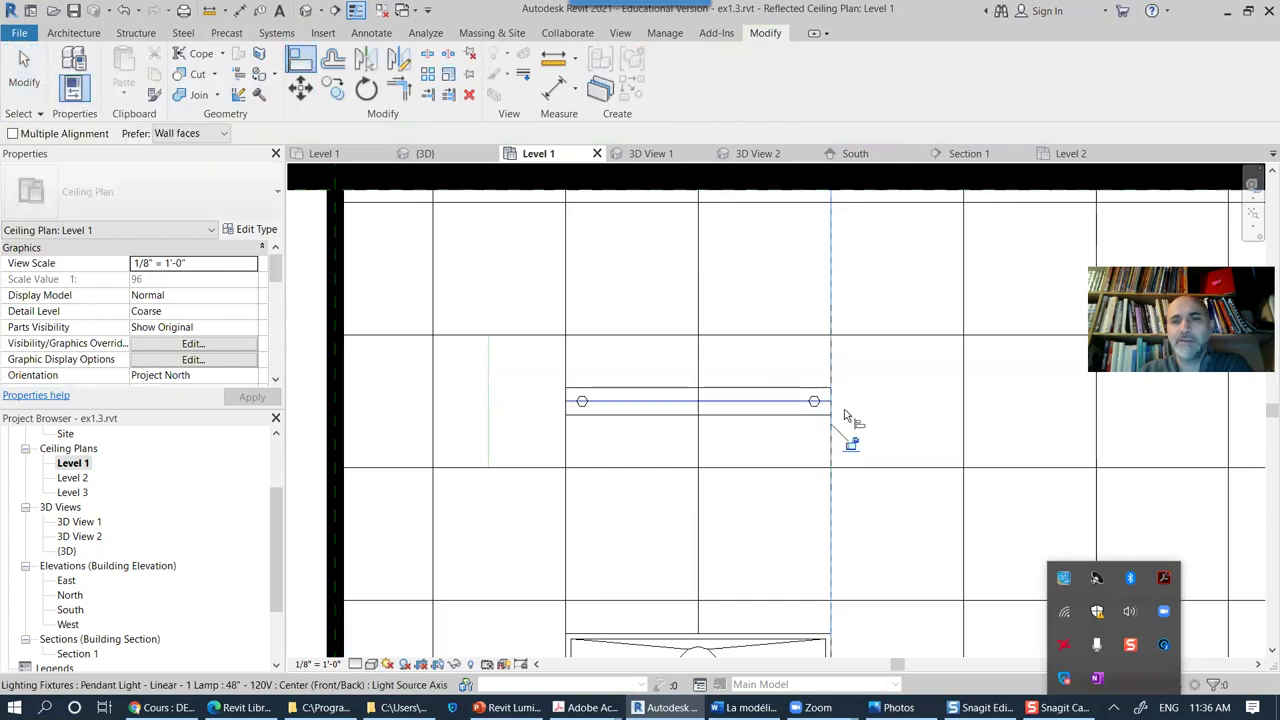
left_click(850, 446)
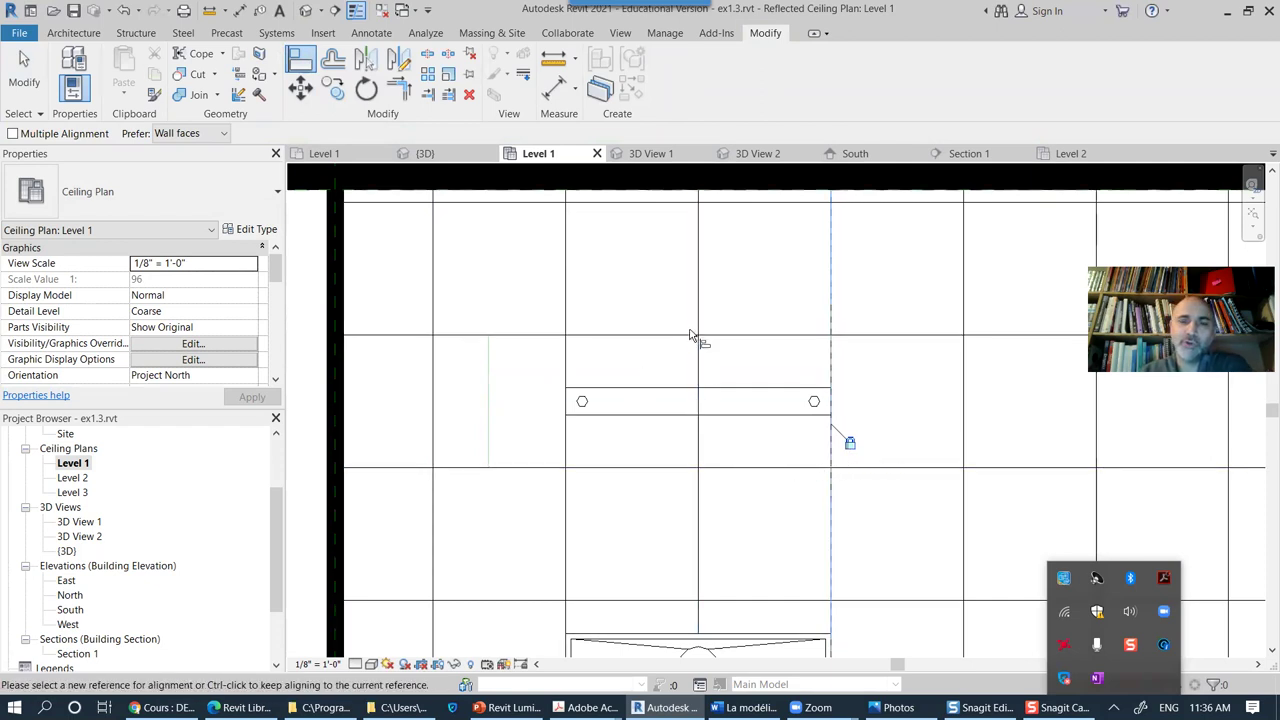
left_click(698, 440)
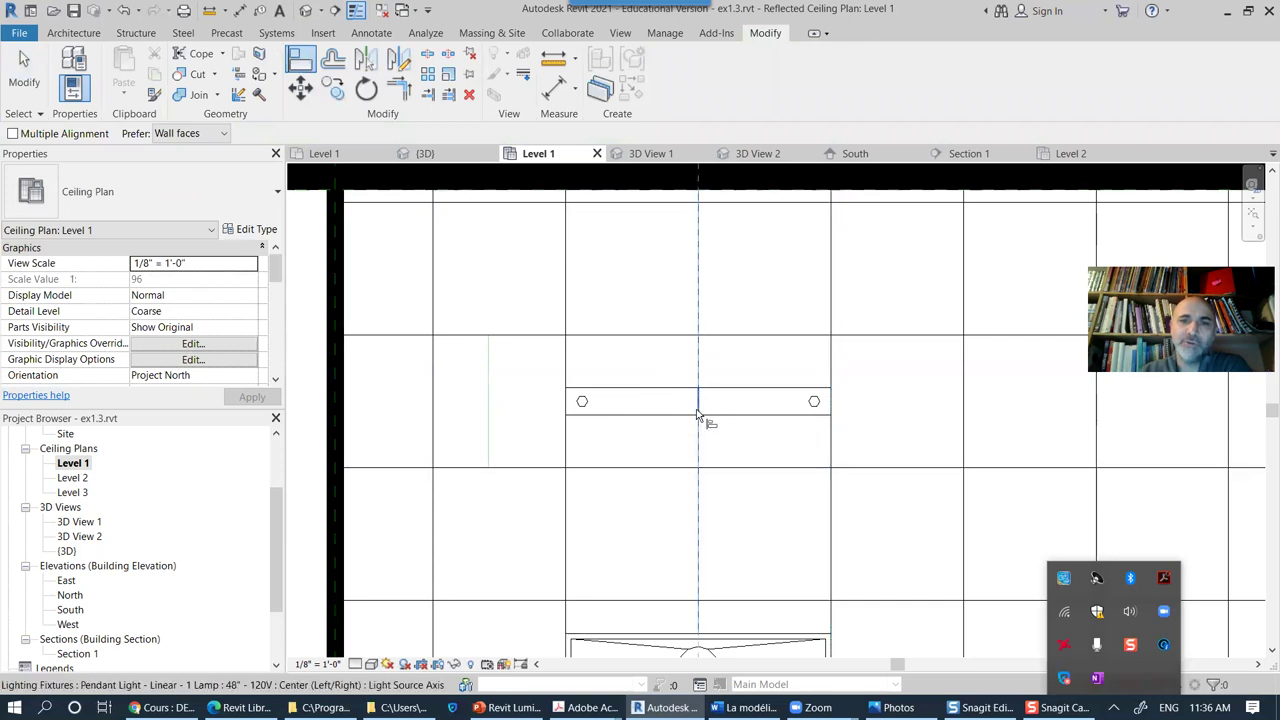
left_click(698, 418)
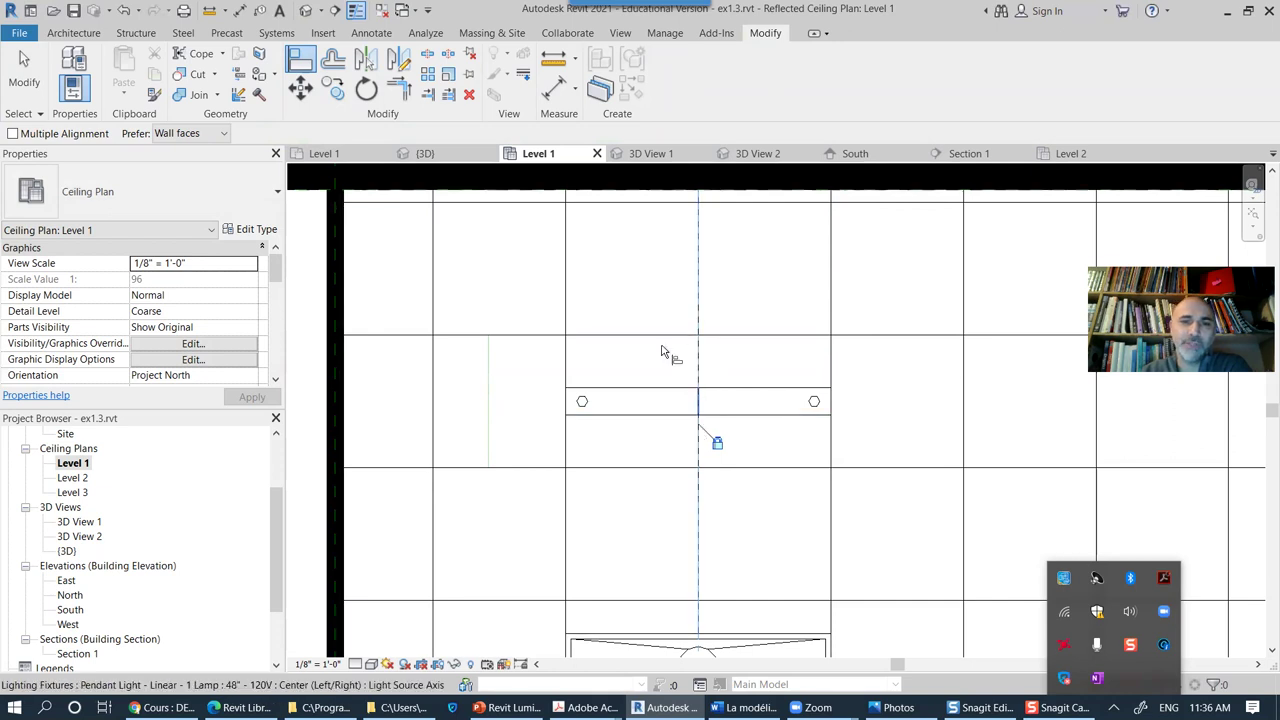
left_click(24, 70)
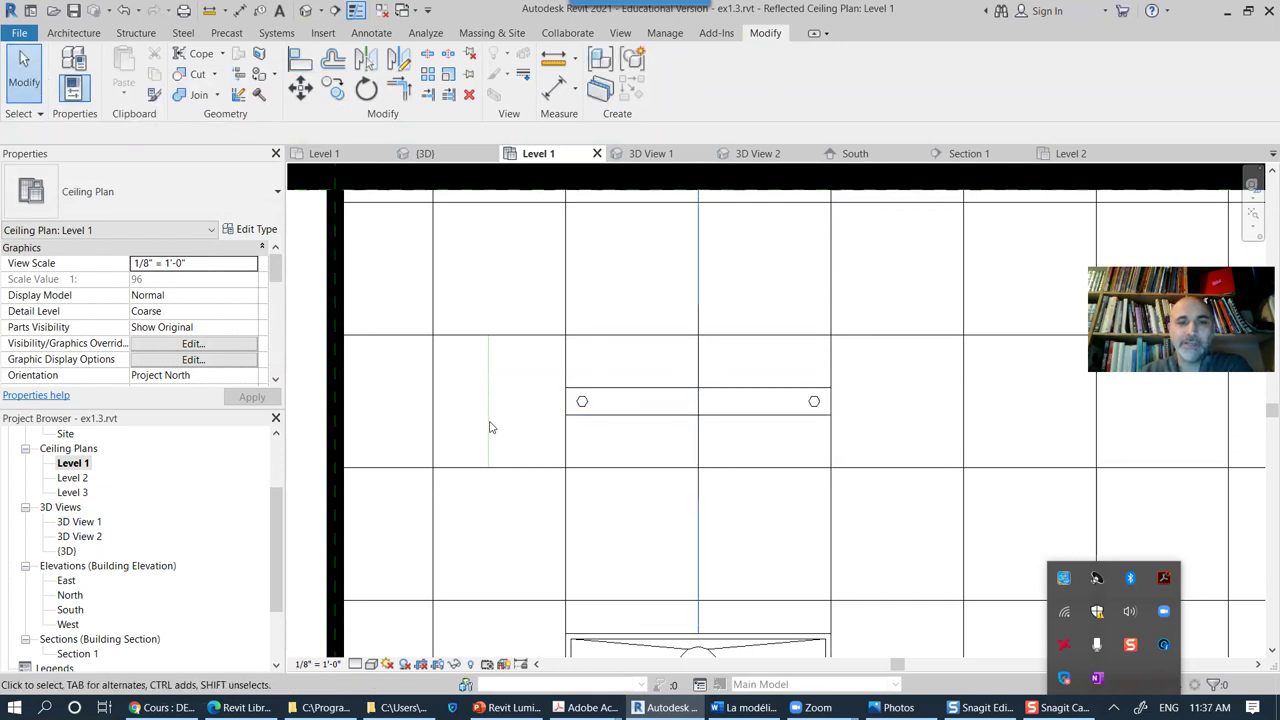
scroll(734, 374, "down", 2)
Step: Select the pendant light in 3D View 1 and open its Type Properties
middle_click_drag(914, 460, 742, 434)
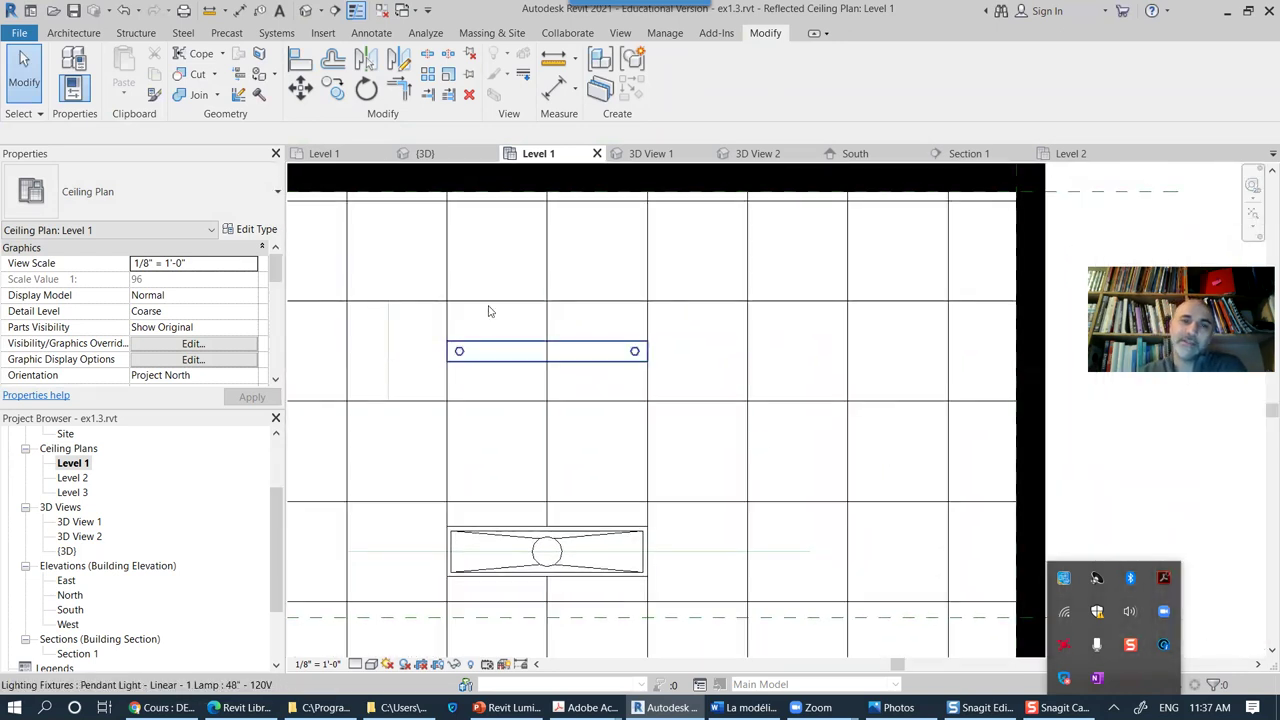
double_click(90, 522)
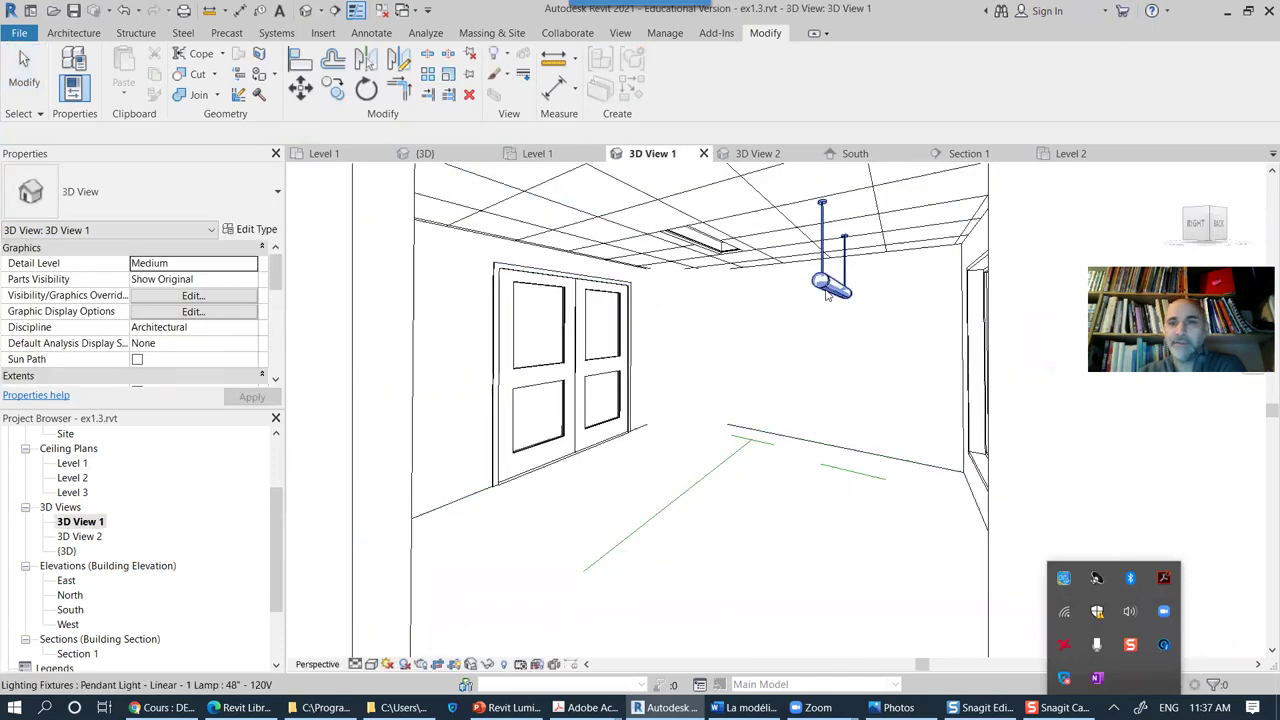
scroll(897, 289, "up", 1)
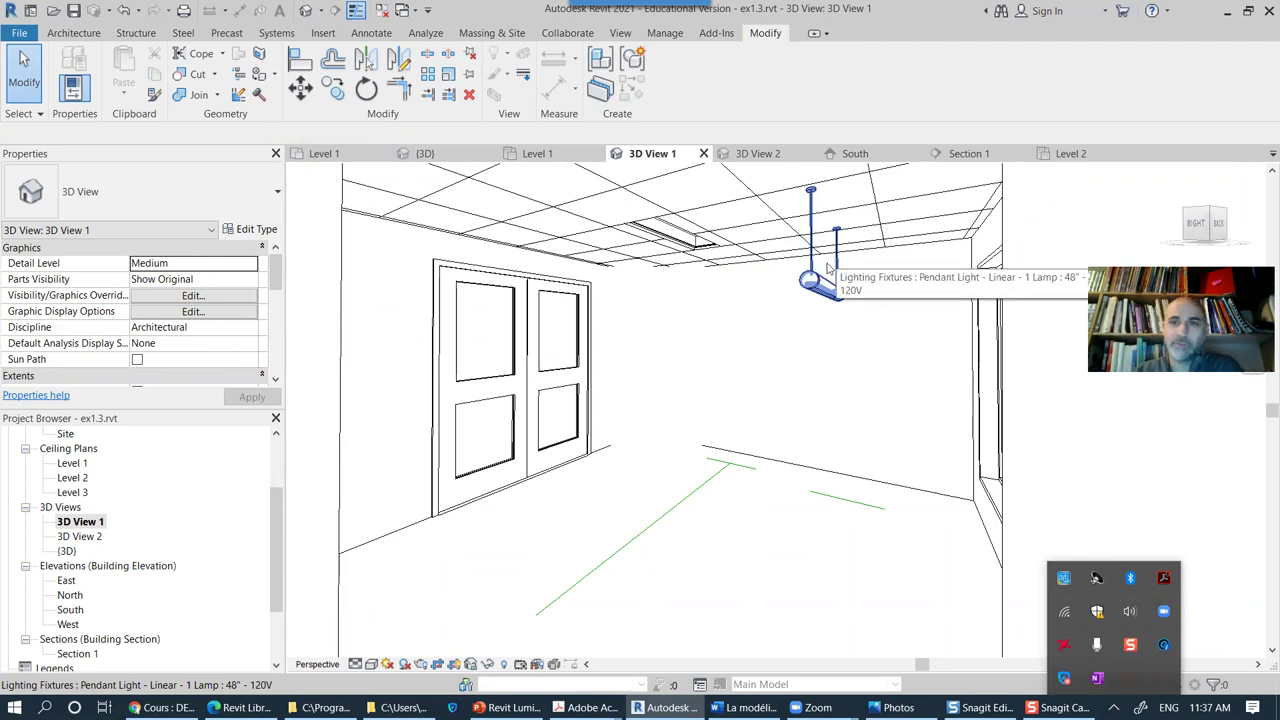
left_click(817, 284)
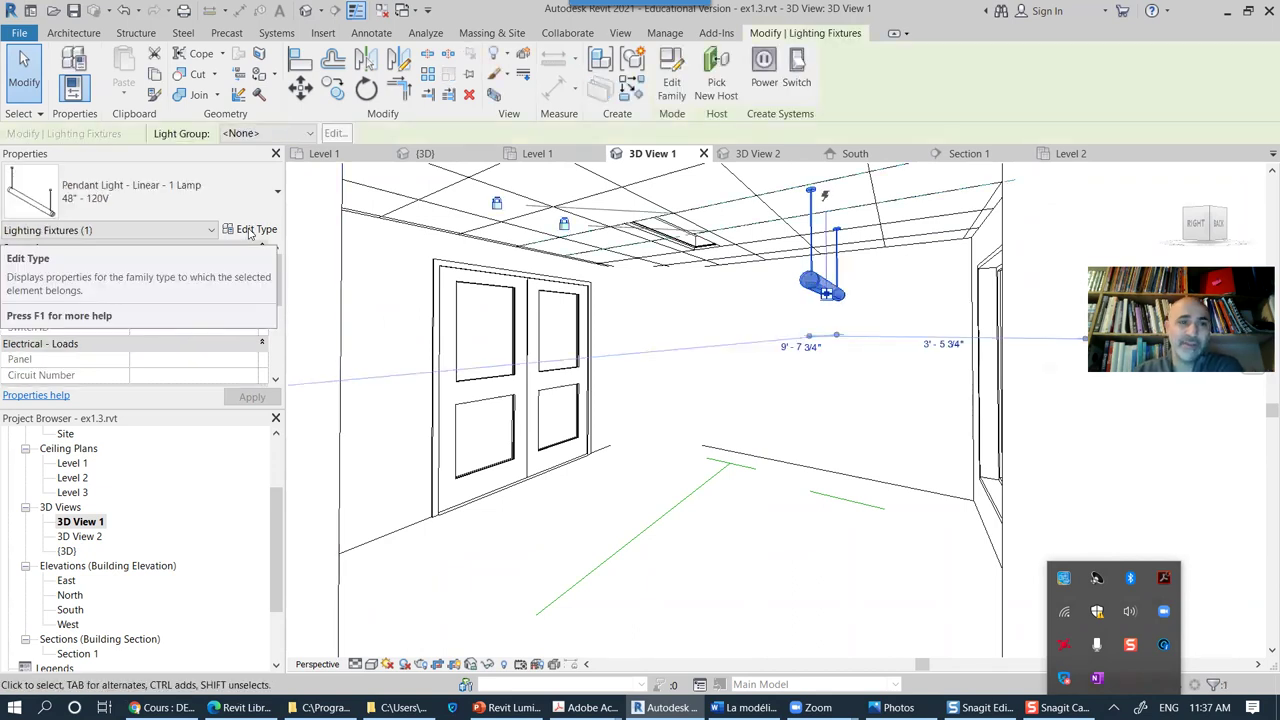
mouse_move(277, 286)
left_mouse_down()
mouse_move(279, 364)
mouse_move(283, 300)
mouse_move(276, 288)
mouse_move(274, 335)
mouse_move(268, 290)
left_mouse_up()
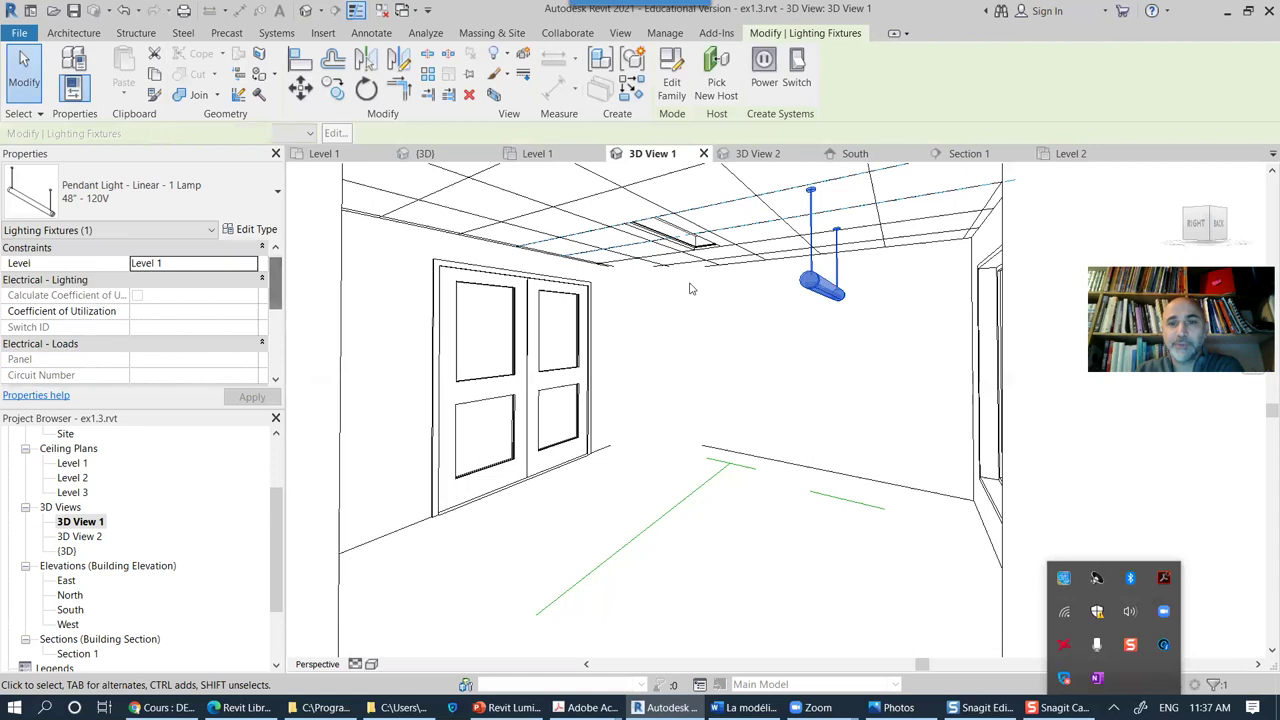
left_click(818, 285)
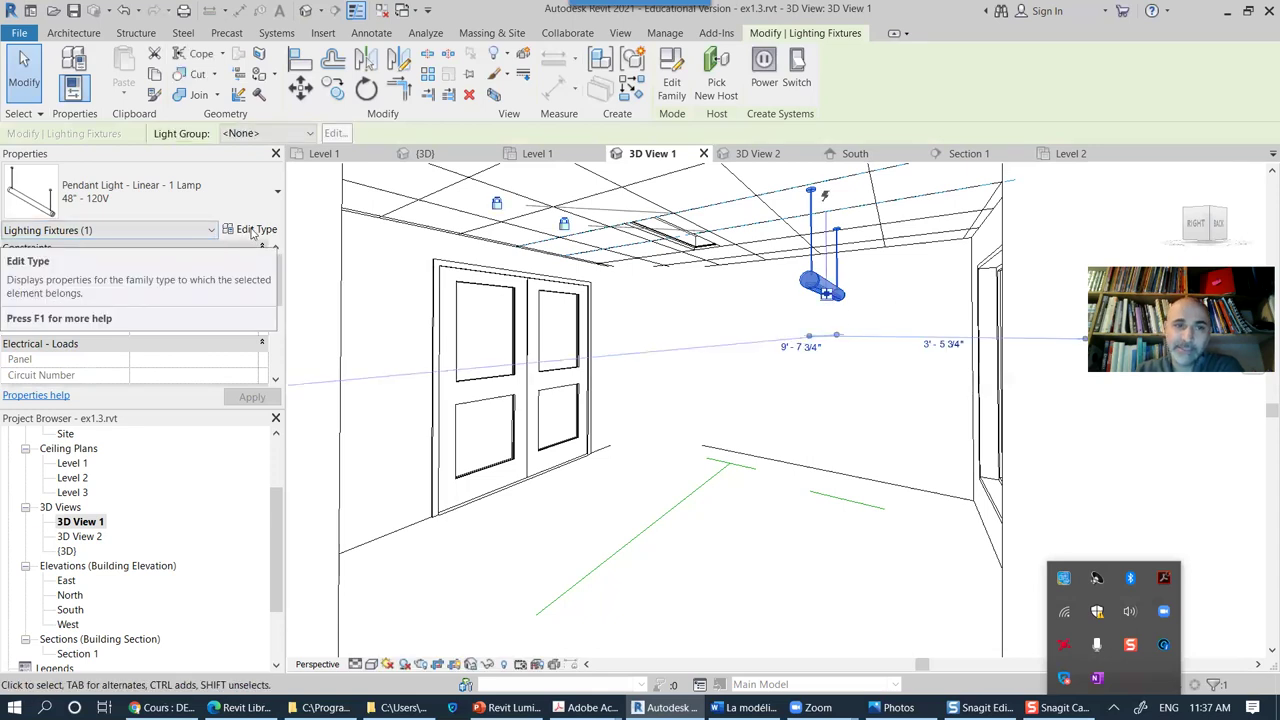
left_click(251, 230)
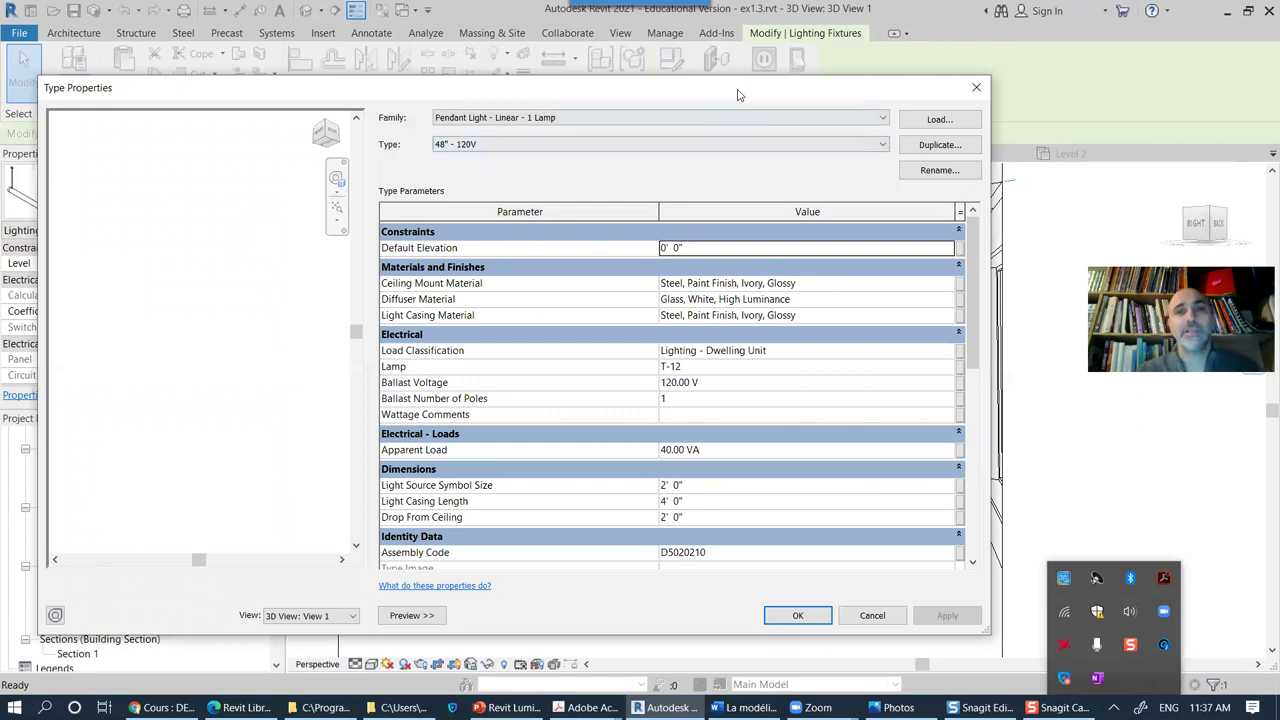
Step: Move the Type Properties dialog aside and scroll down to the Photometrics parameters
left_click_drag(737, 95, 454, 76)
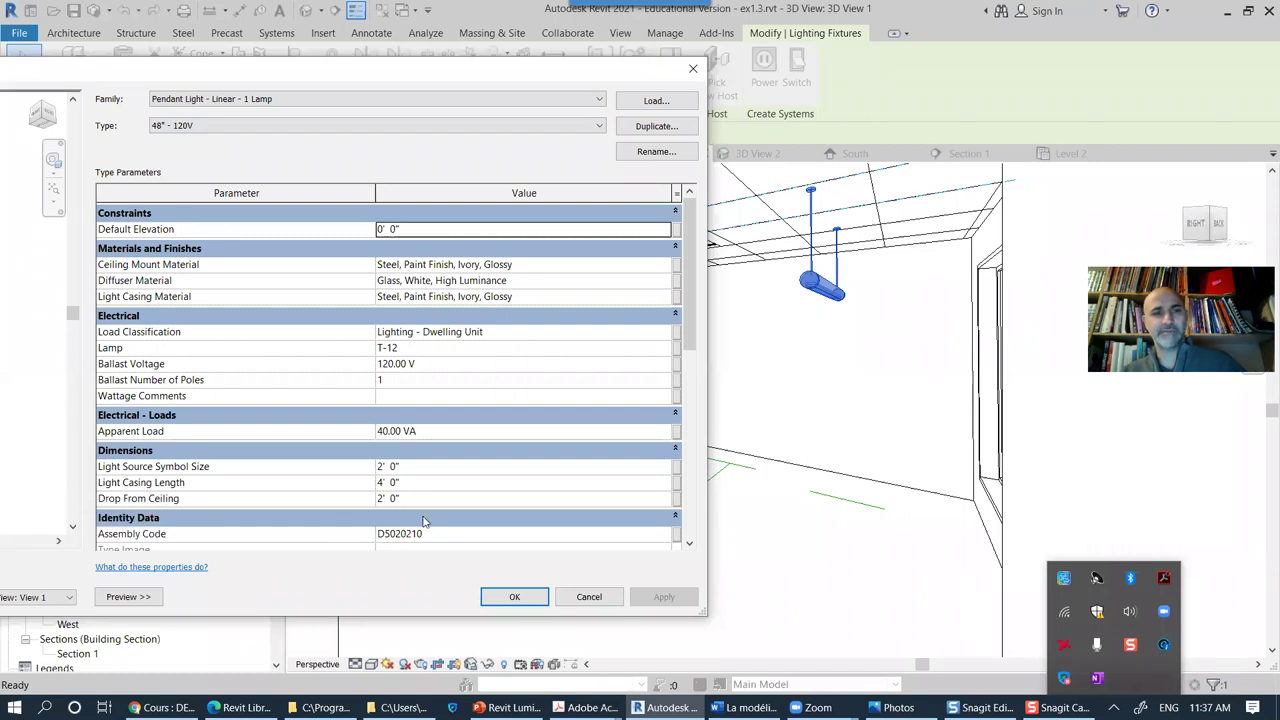
left_click(381, 482)
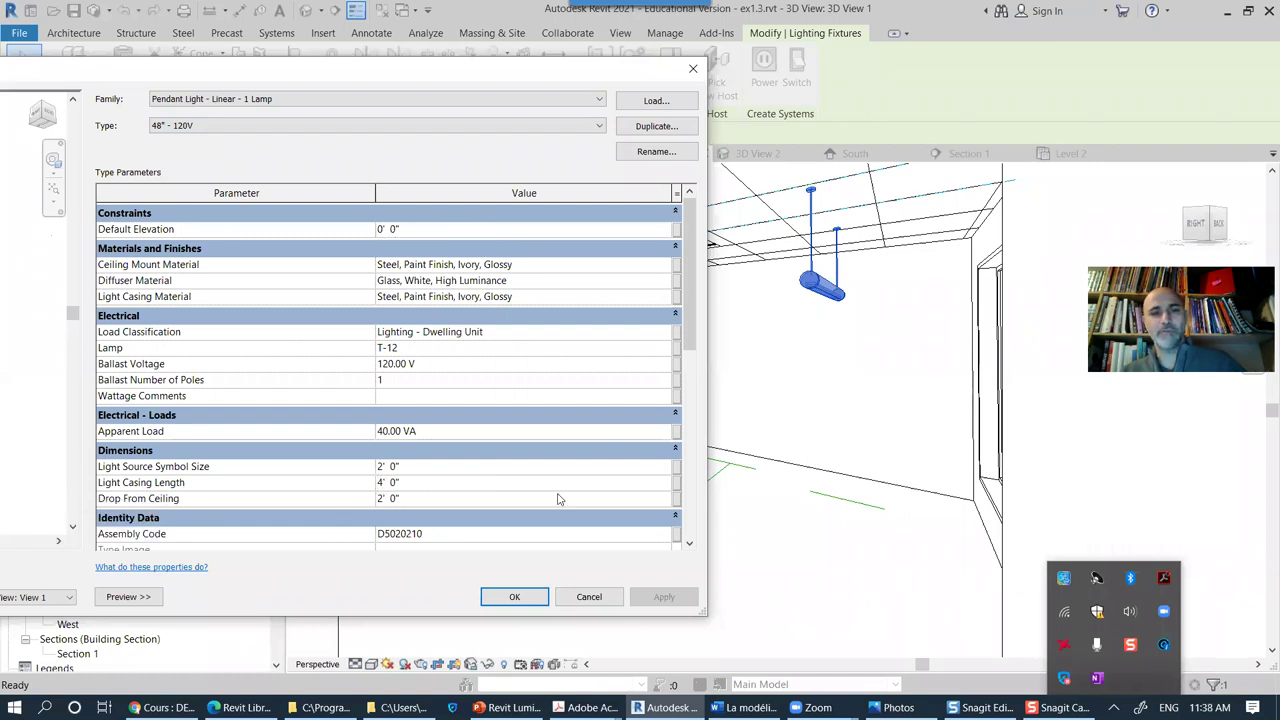
left_click_drag(686, 340, 681, 535)
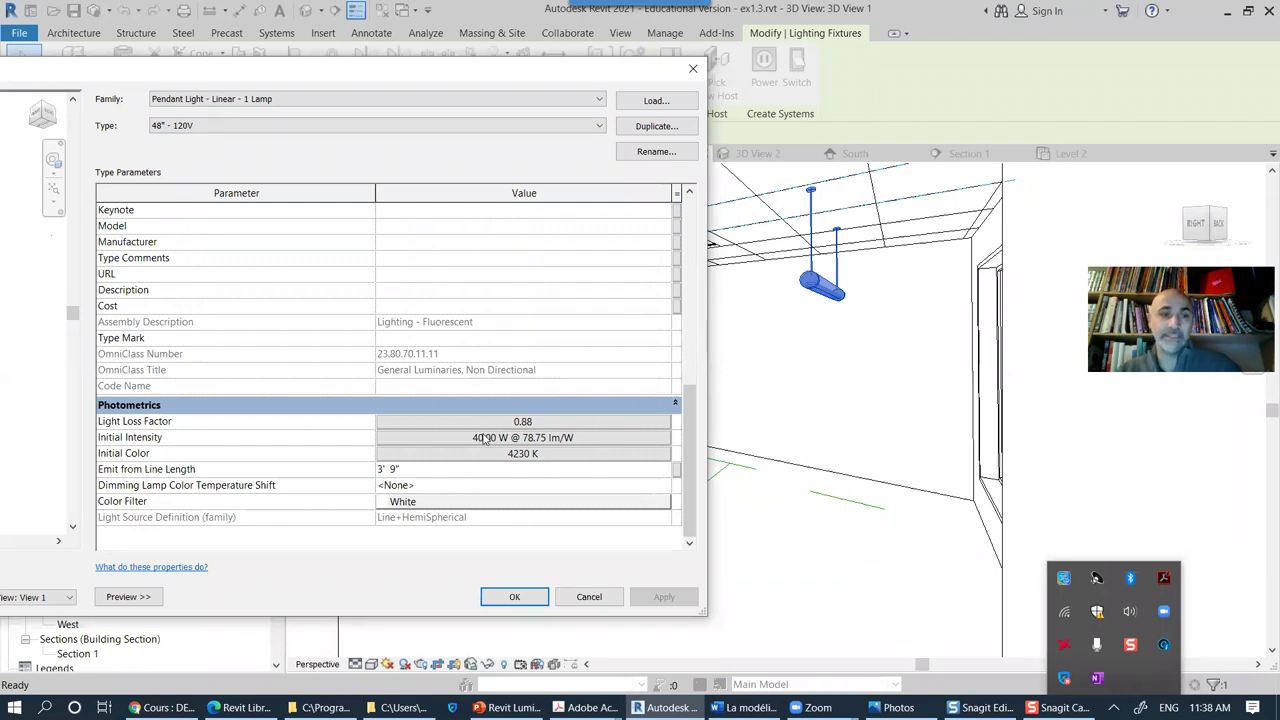
Step: Change the pendant's Initial Intensity from 3150.00 lm to 12000 lm luminous flux
left_click(545, 438)
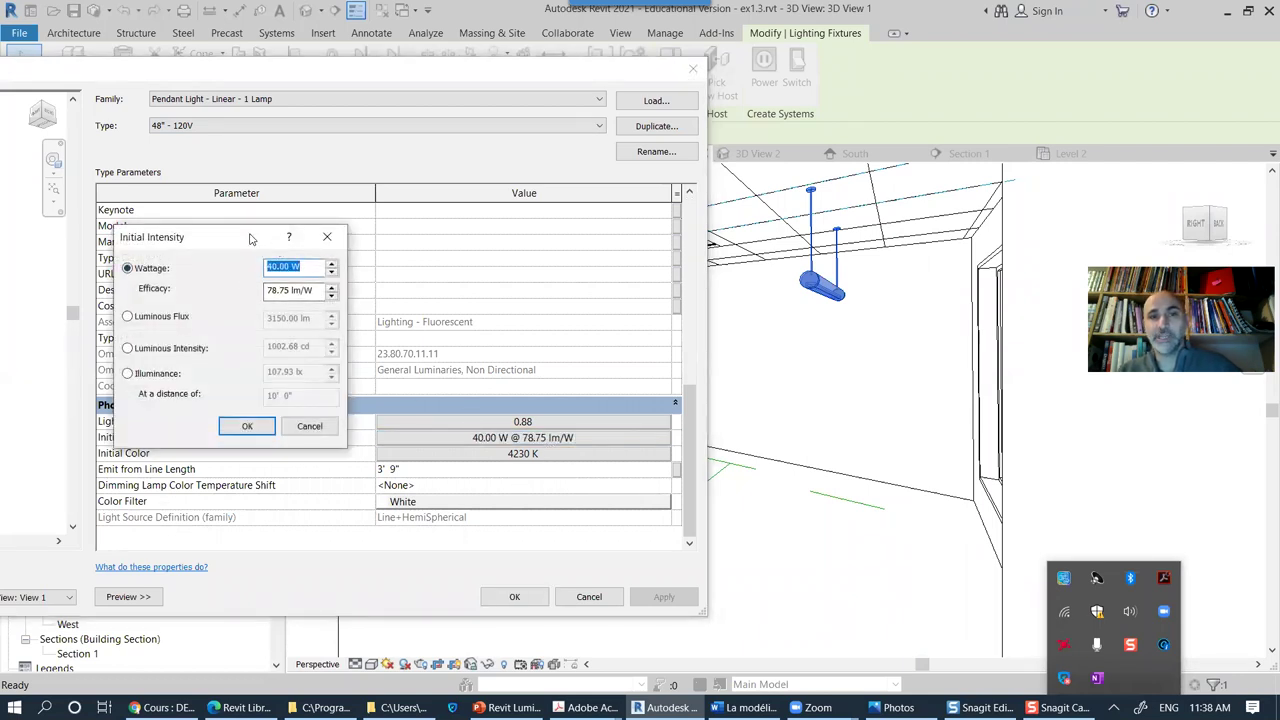
left_click_drag(251, 239, 560, 125)
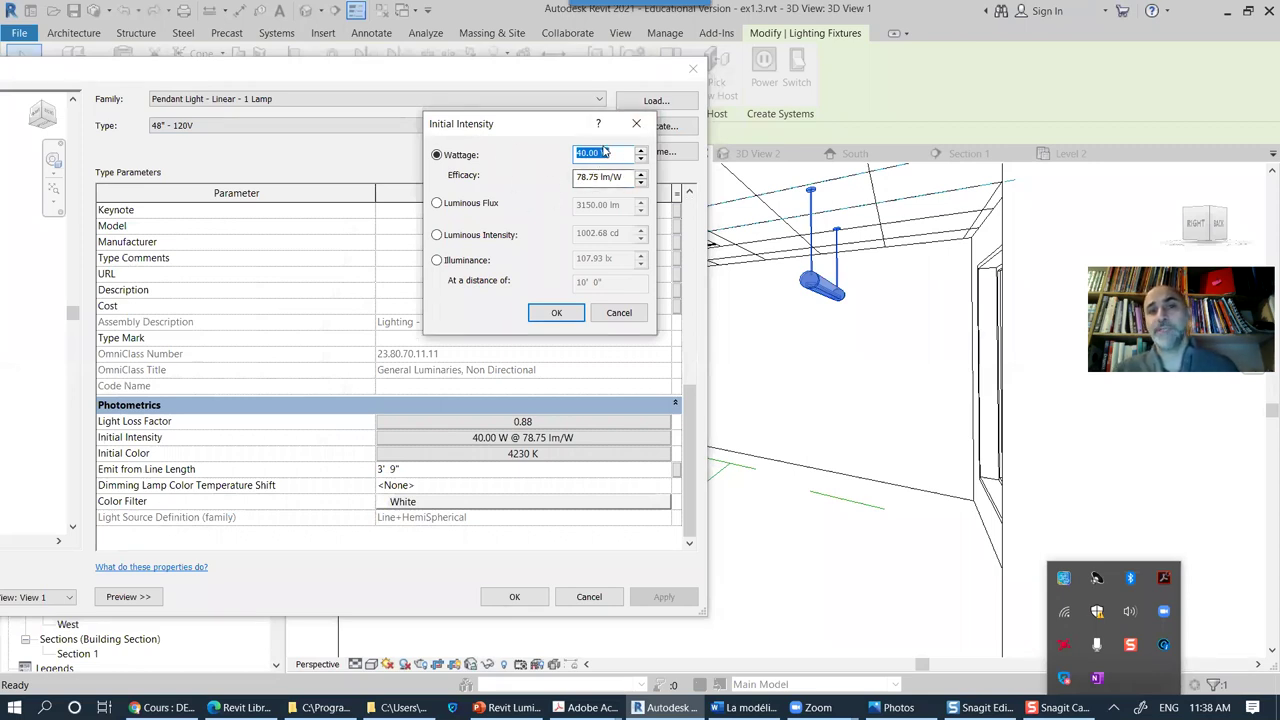
left_click(438, 204)
left_click(600, 205)
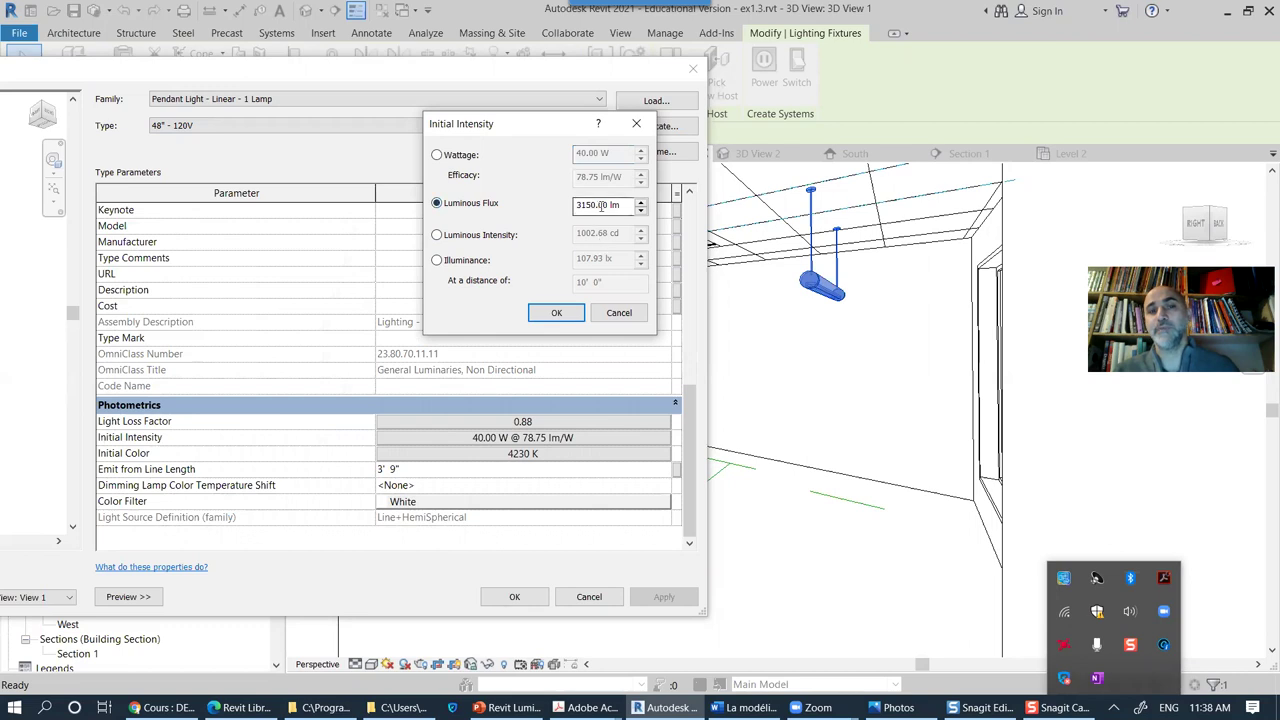
left_click_drag(612, 204, 558, 210)
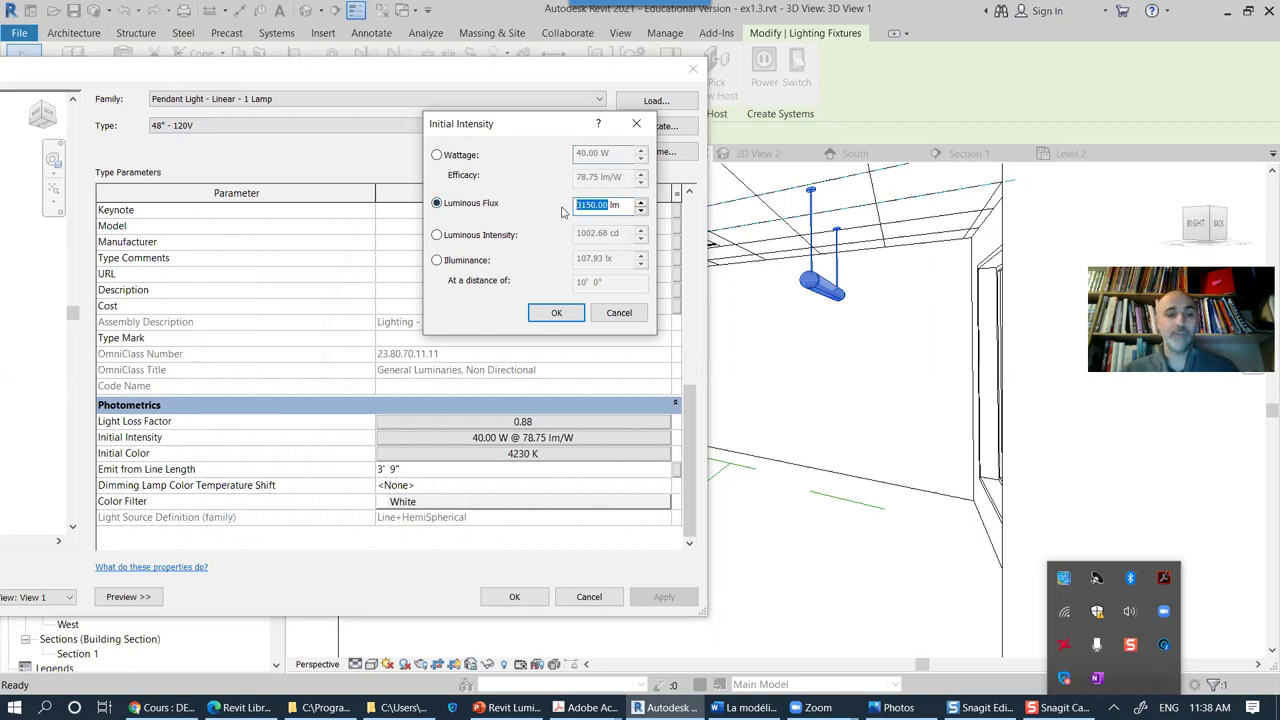
type("1200")
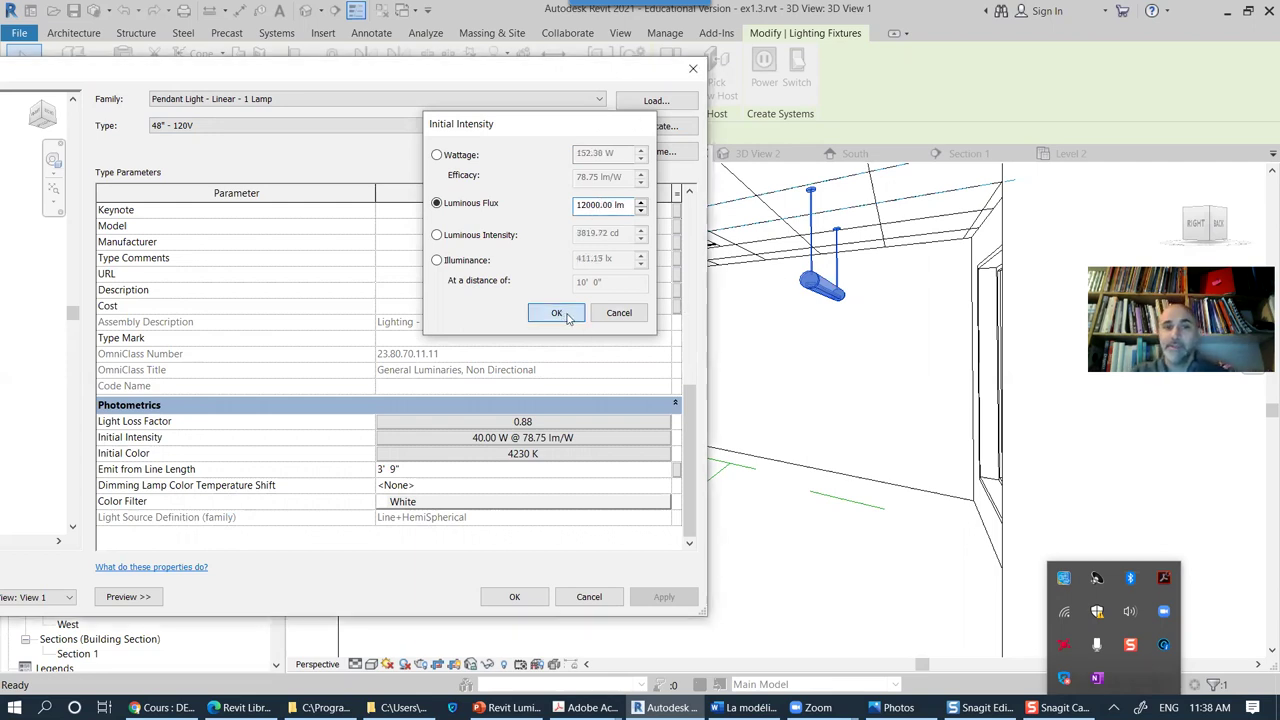
left_click(556, 312)
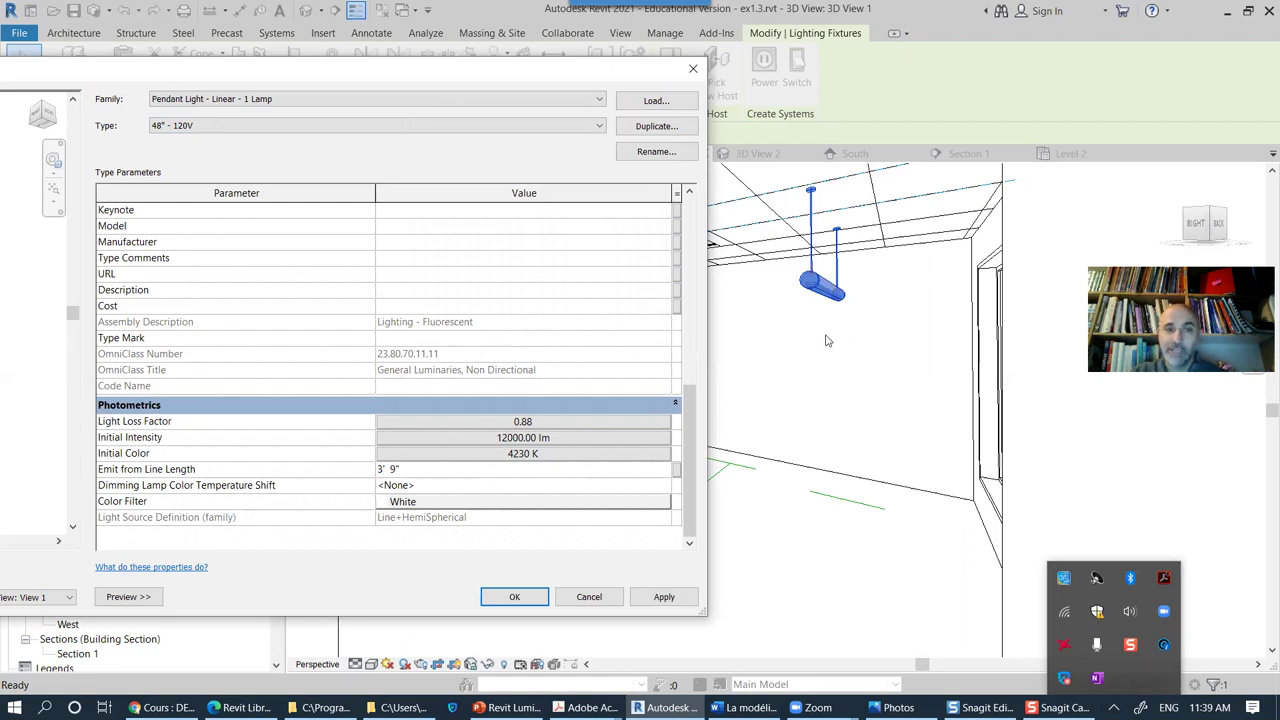
left_click_drag(697, 383, 697, 225)
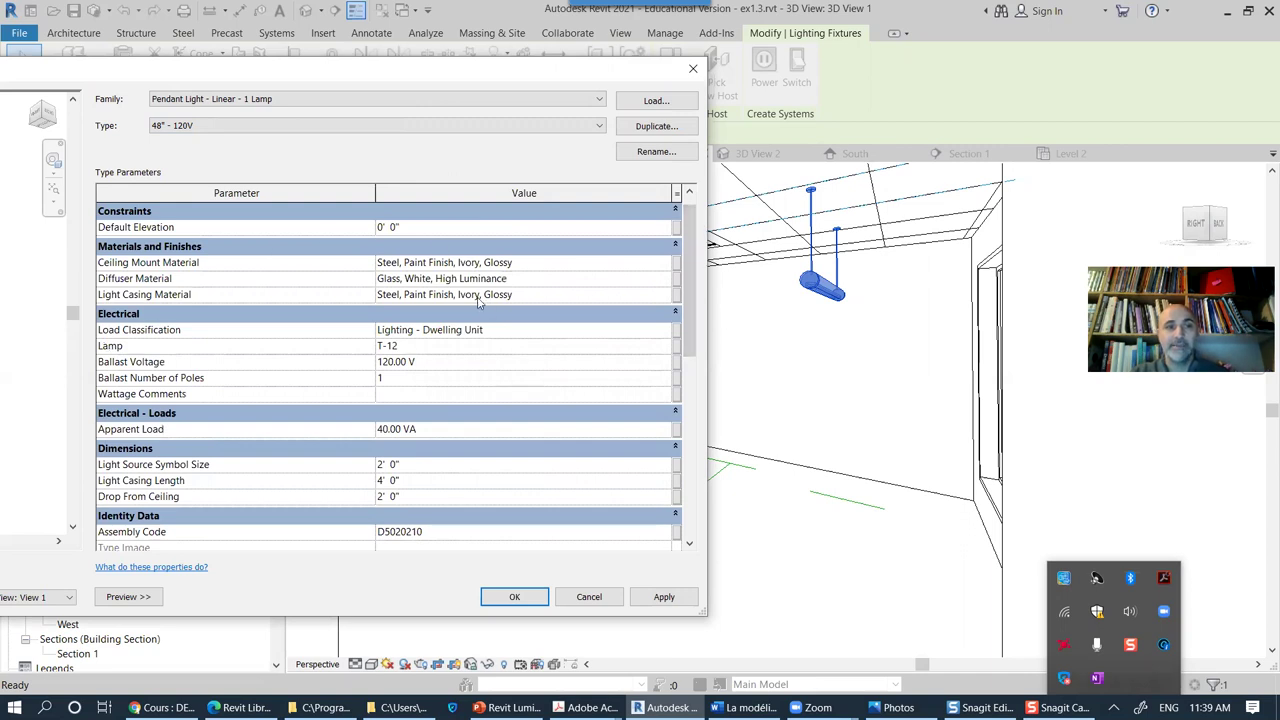
left_click_drag(689, 270, 692, 462)
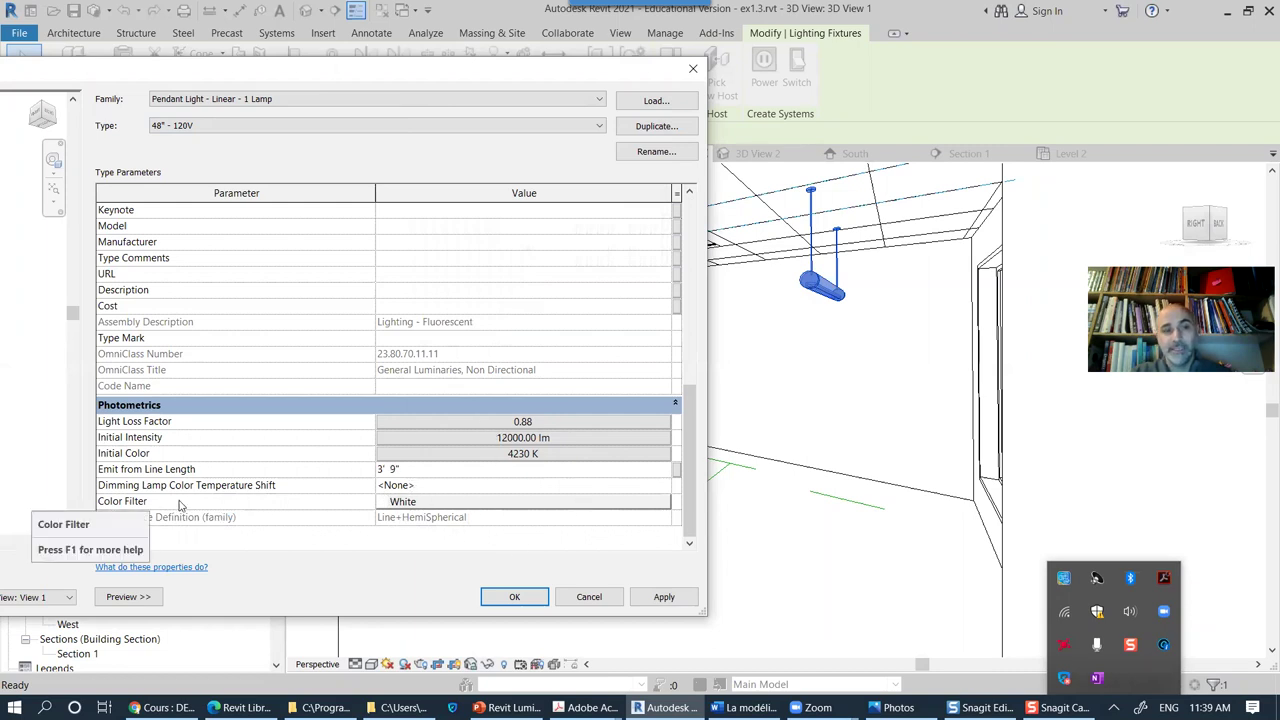
left_click(443, 502)
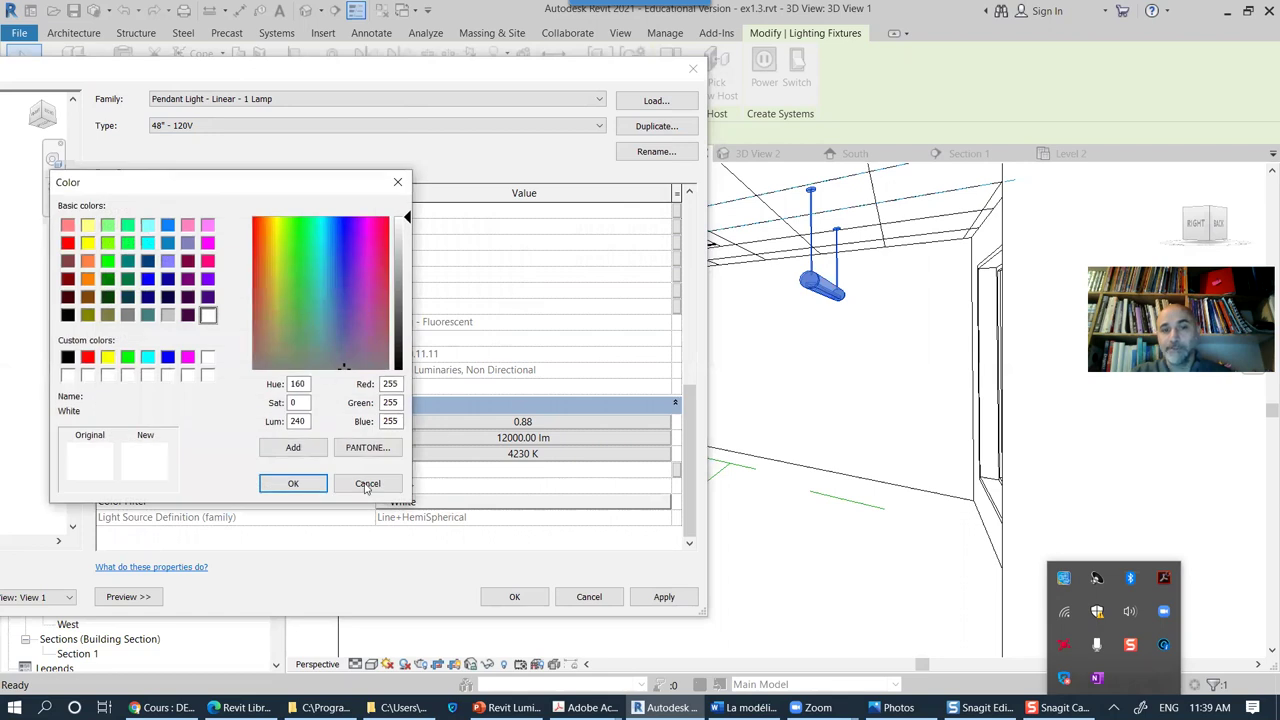
left_click(367, 484)
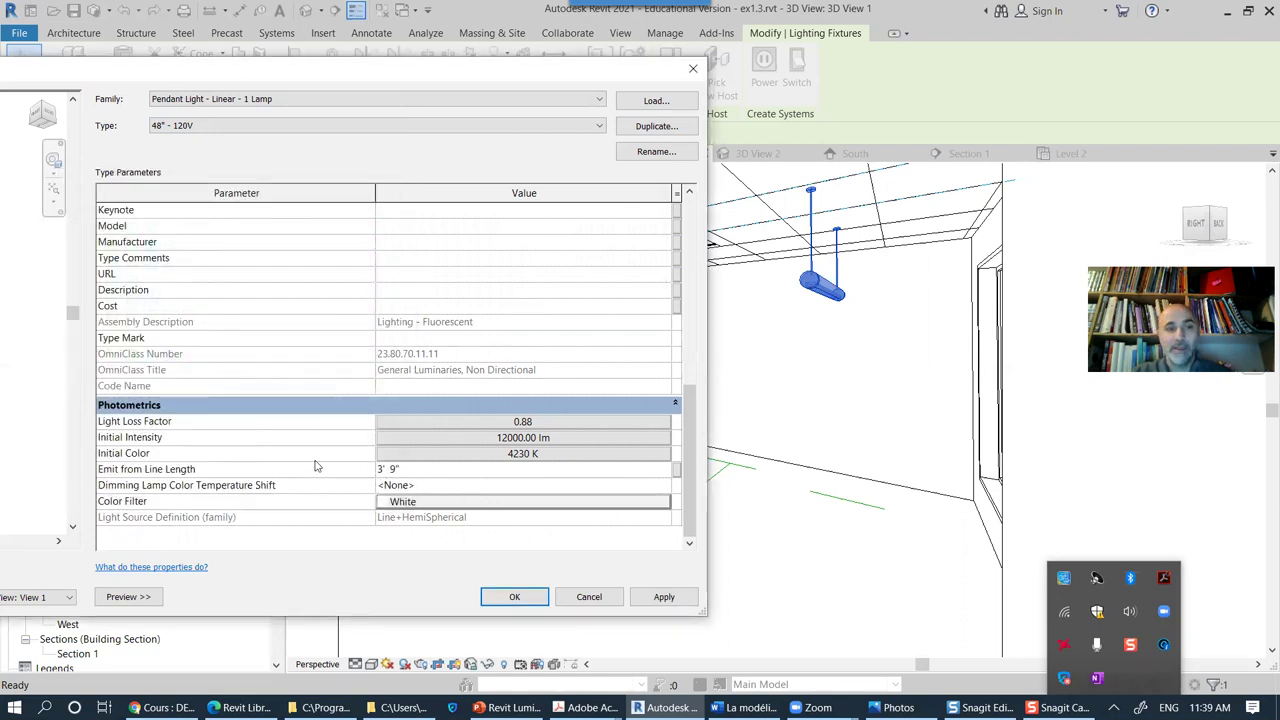
left_click(535, 455)
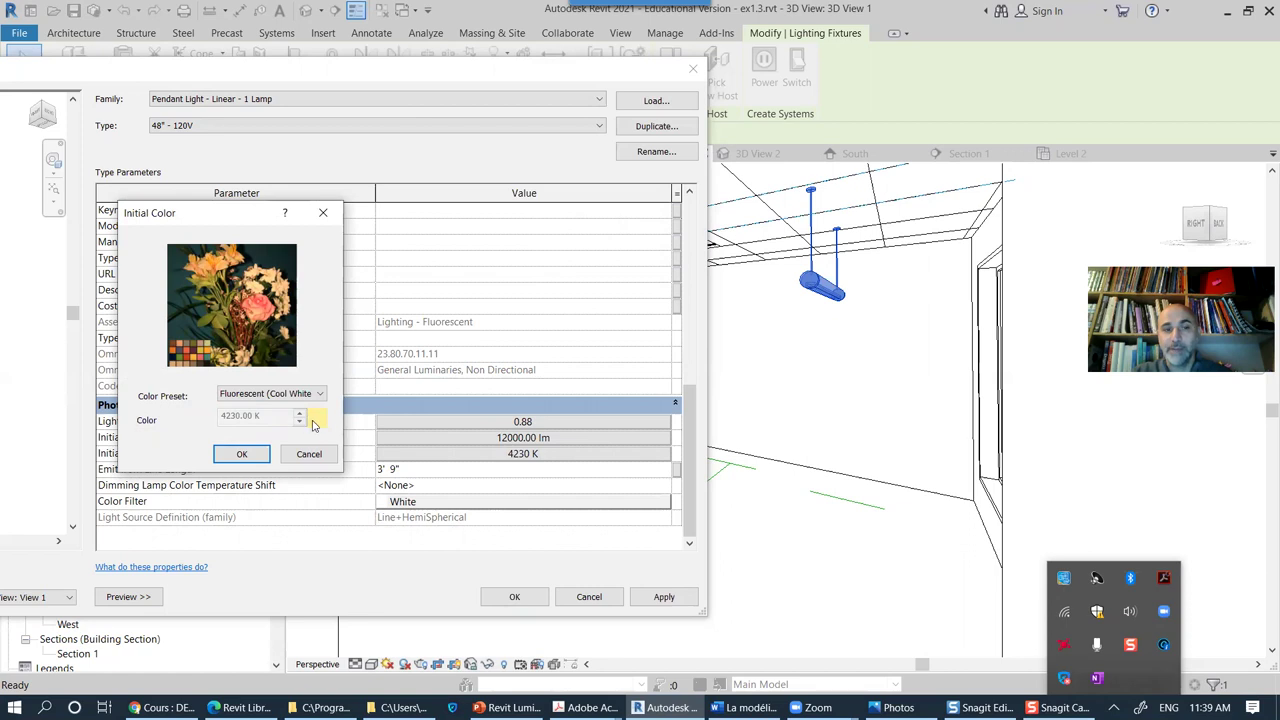
left_click(241, 453)
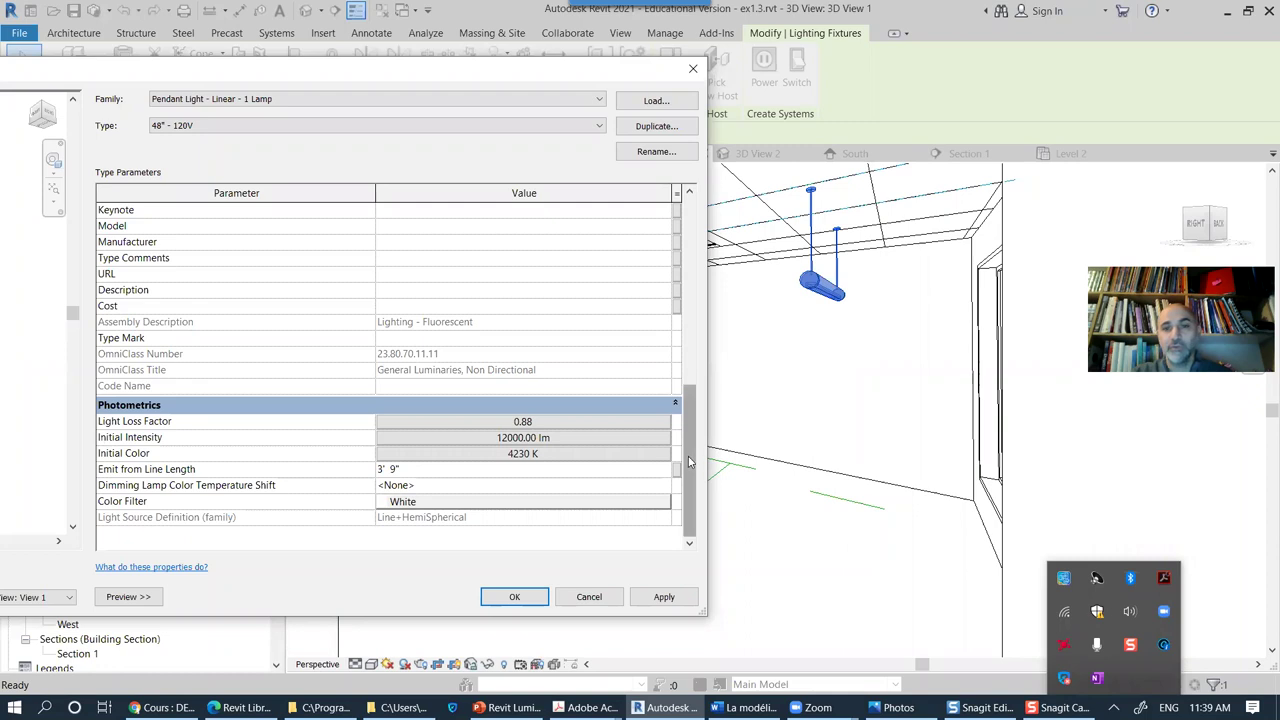
scroll(700, 367, "up", 4)
left_click_drag(700, 367, 700, 316)
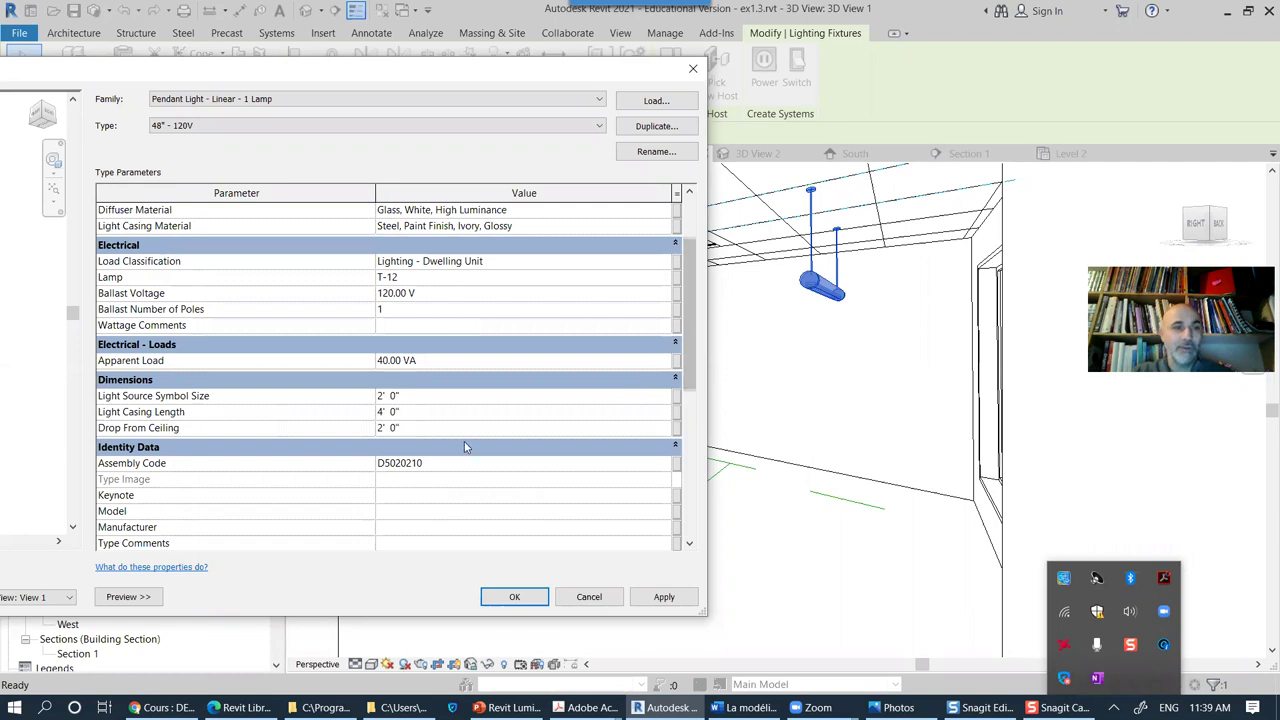
scroll(430, 348, "up", 2)
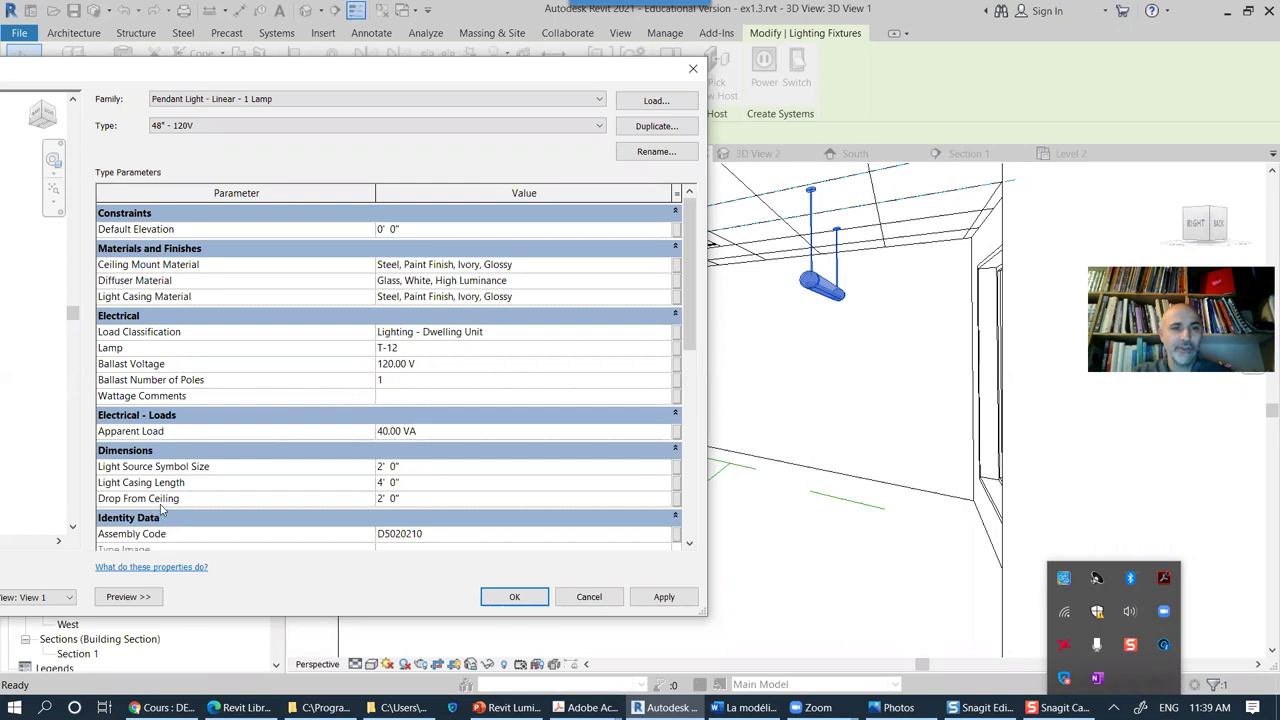
Step: Apply a Drop From Ceiling of 1' 0", then 3' 0", and close Type Properties
left_click(382, 500)
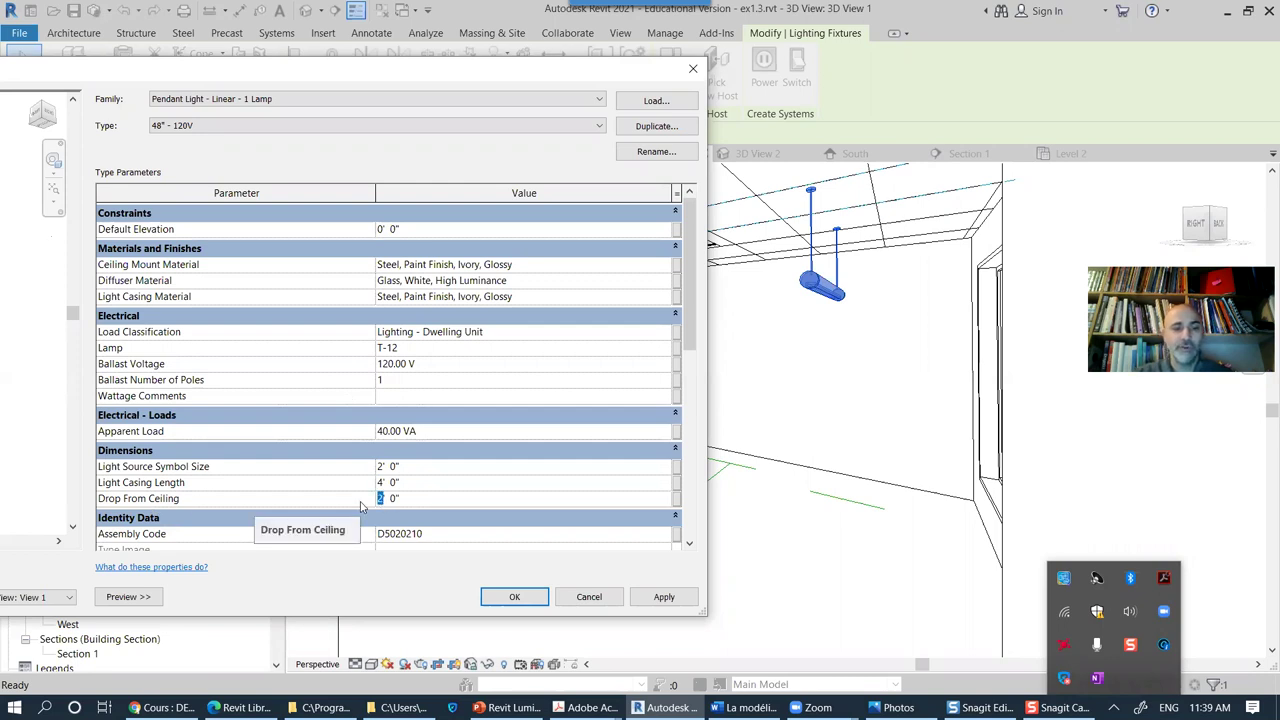
type("1")
left_click(663, 597)
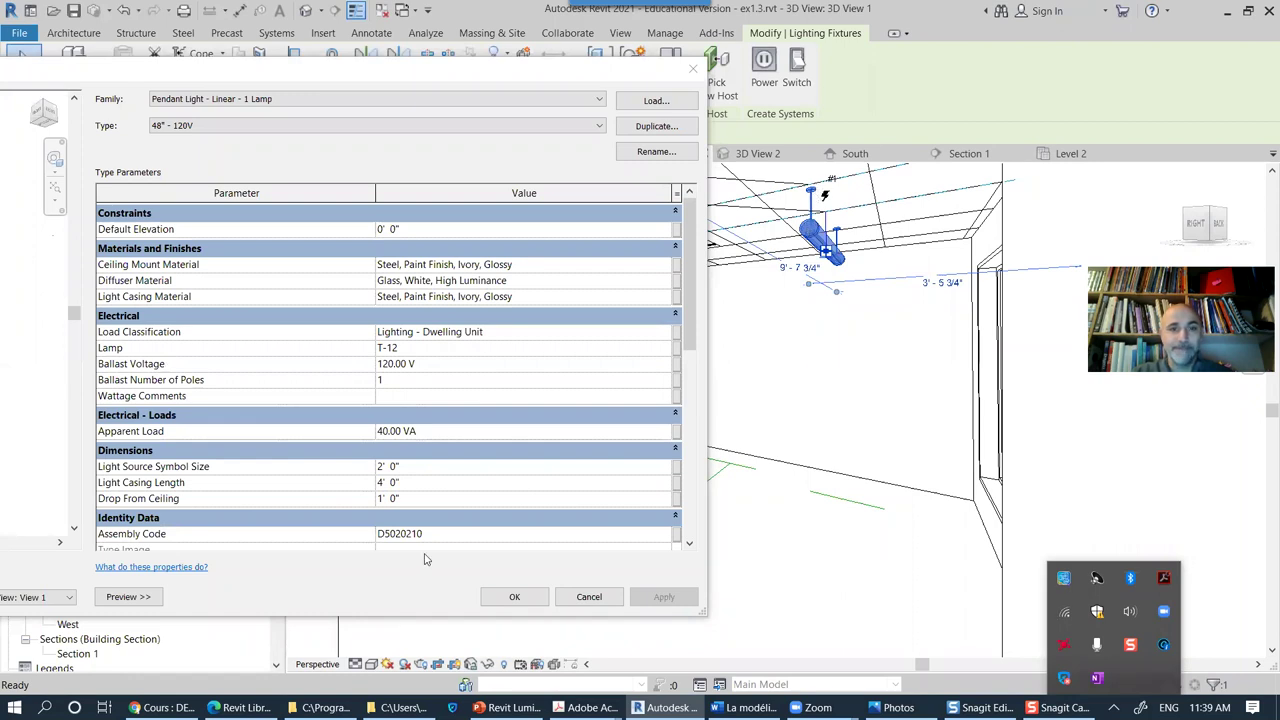
left_click(381, 500)
double_click(381, 500)
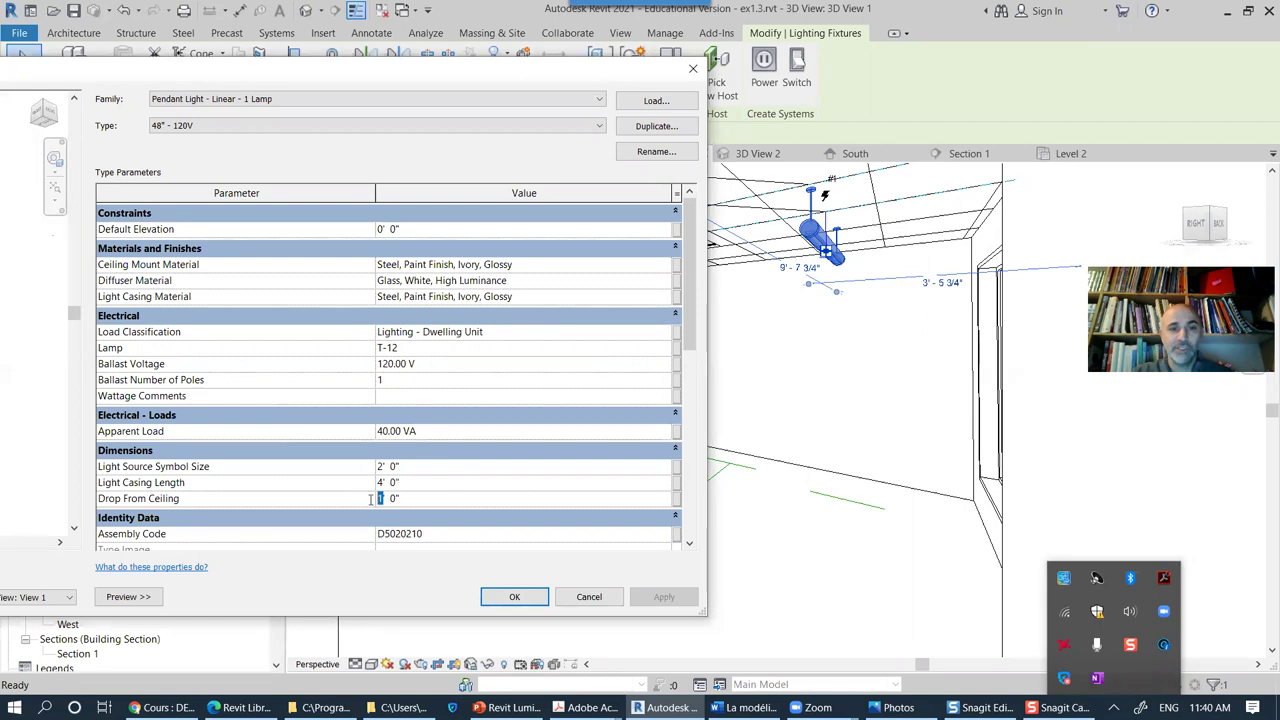
type("3")
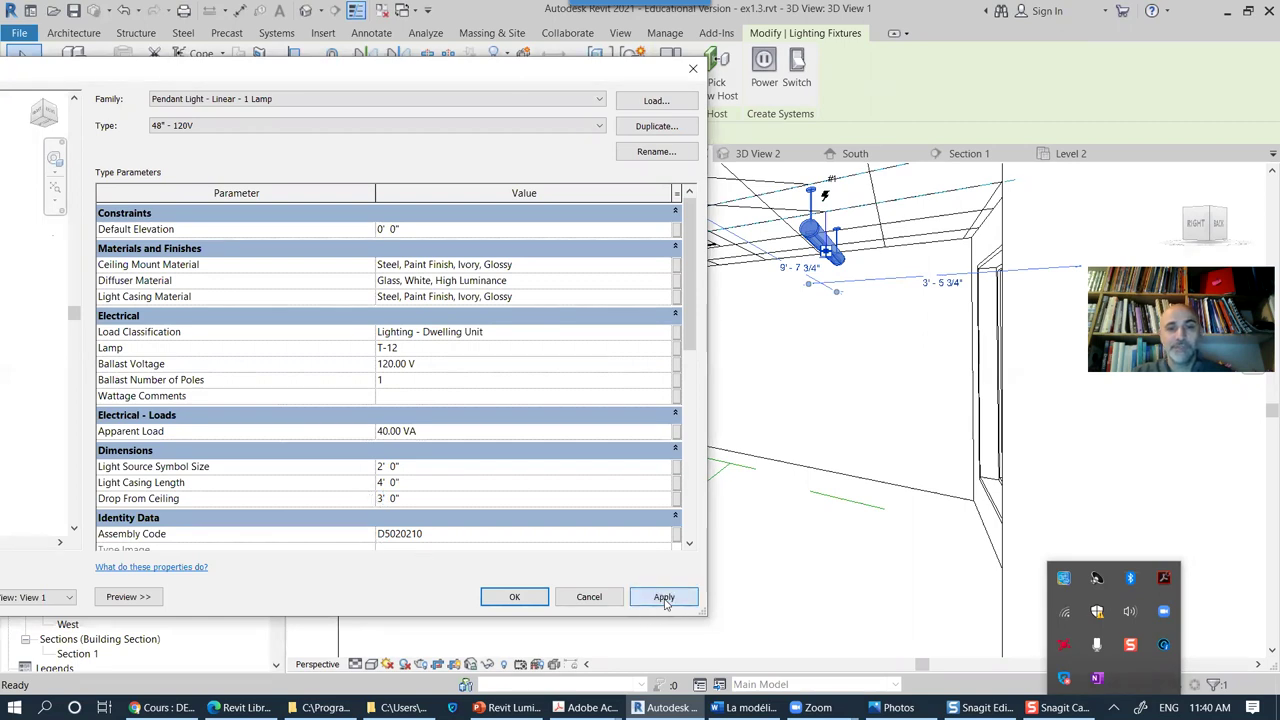
left_click(666, 597)
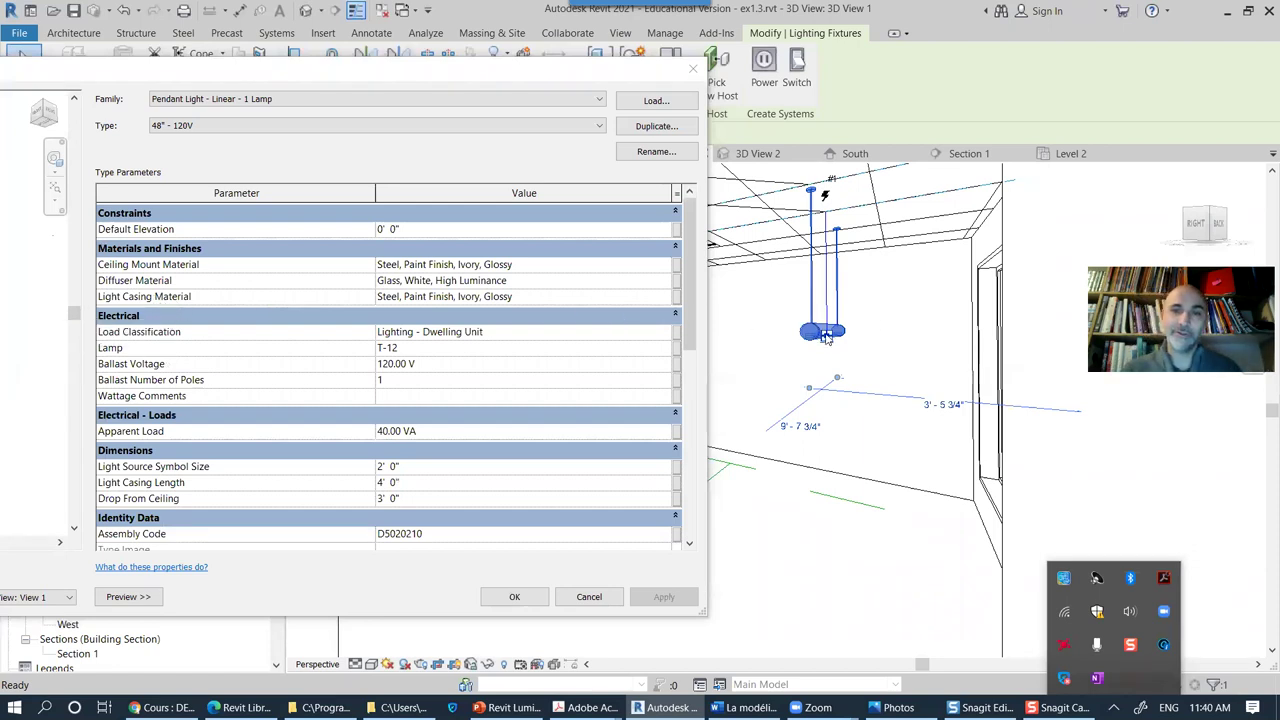
left_click(533, 597)
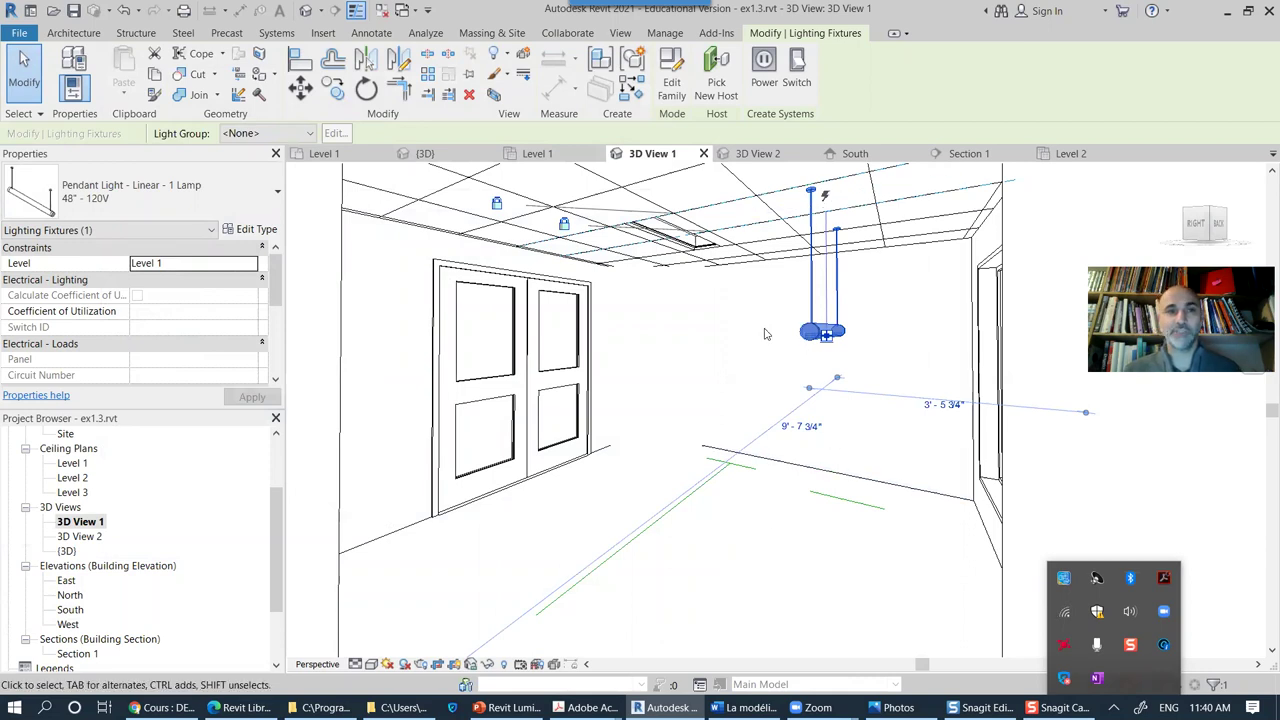
Step: With the troffer and pendant selected, create a new light group named Salle-de-conference
left_click(690, 244, "ctrl")
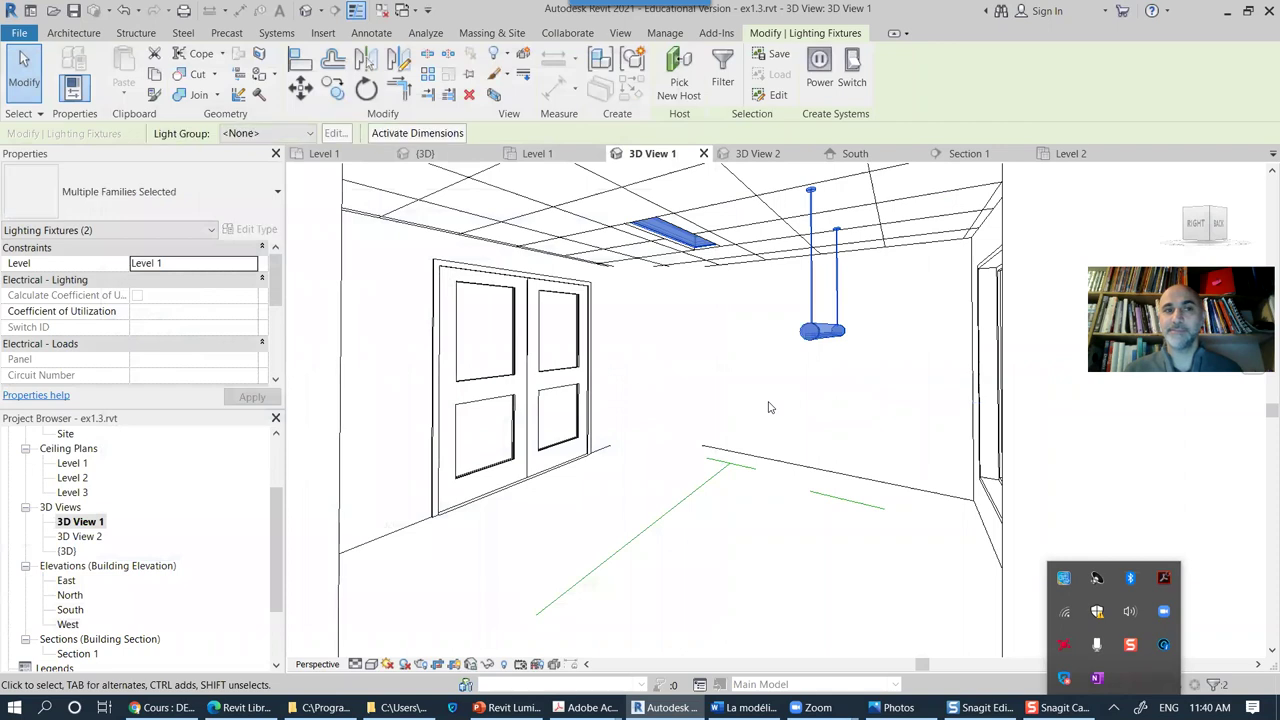
left_click(309, 138)
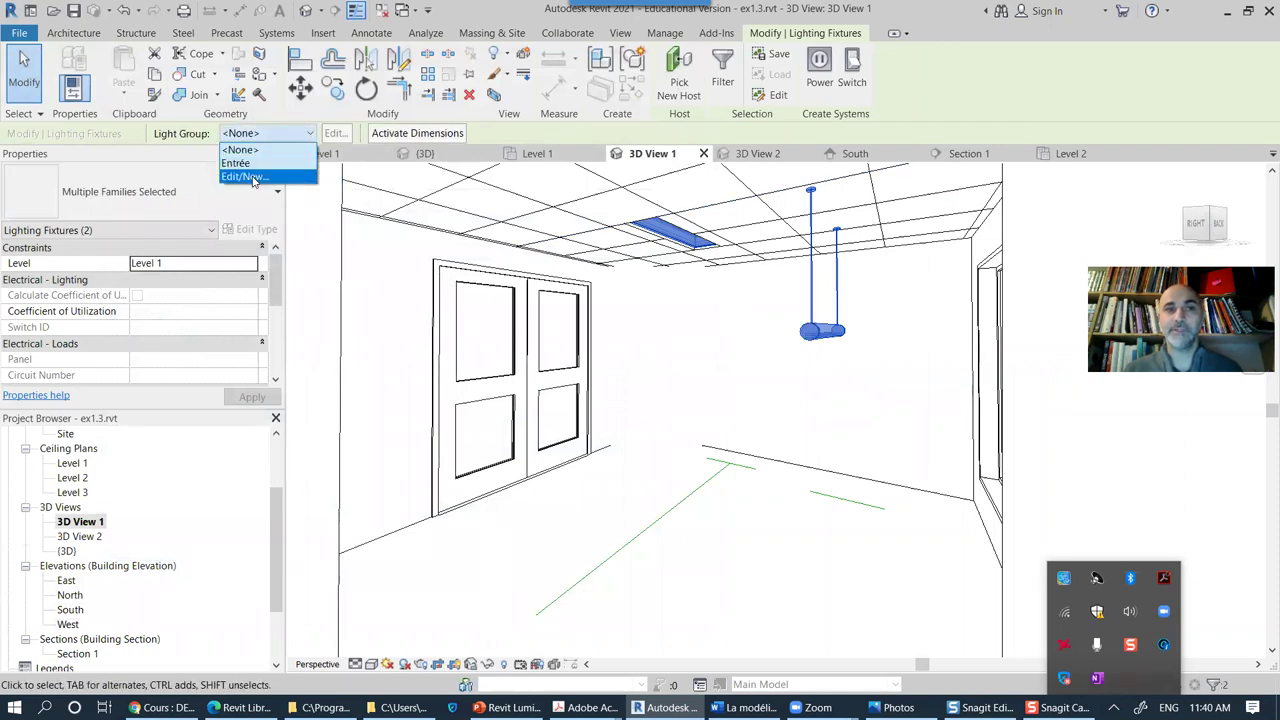
left_click(312, 224)
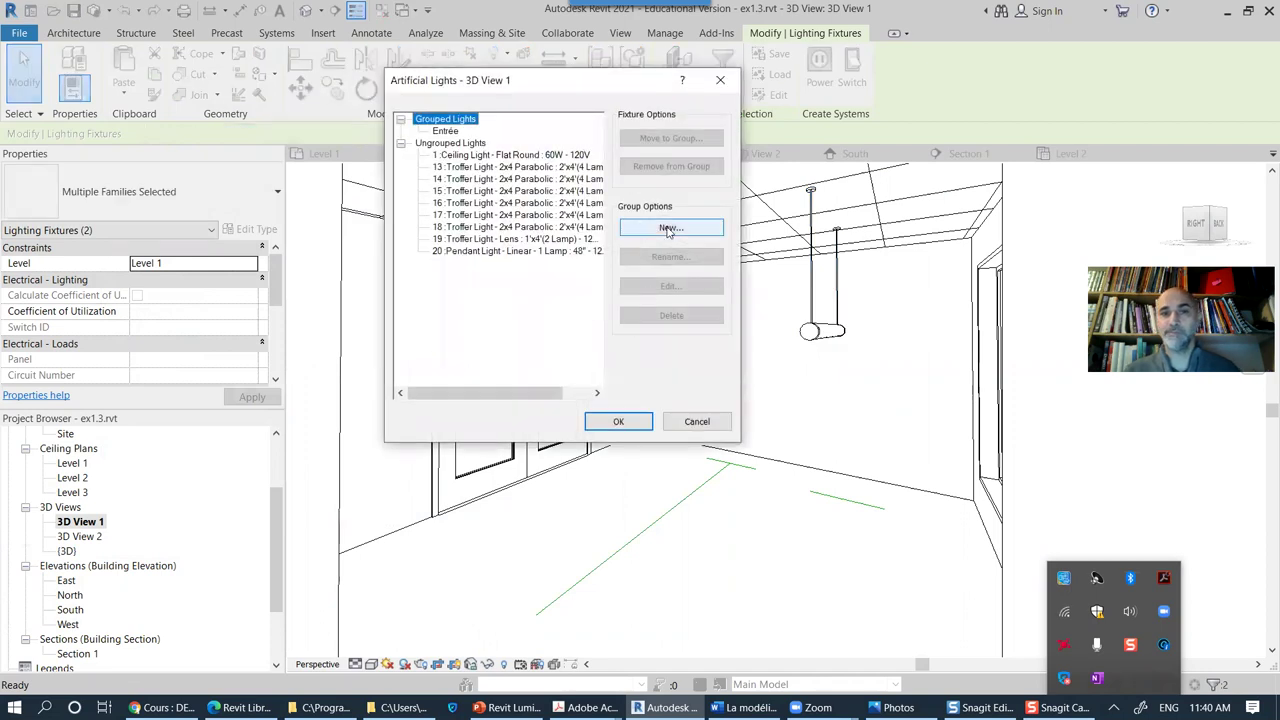
left_click(669, 228)
type("Salle-de-con")
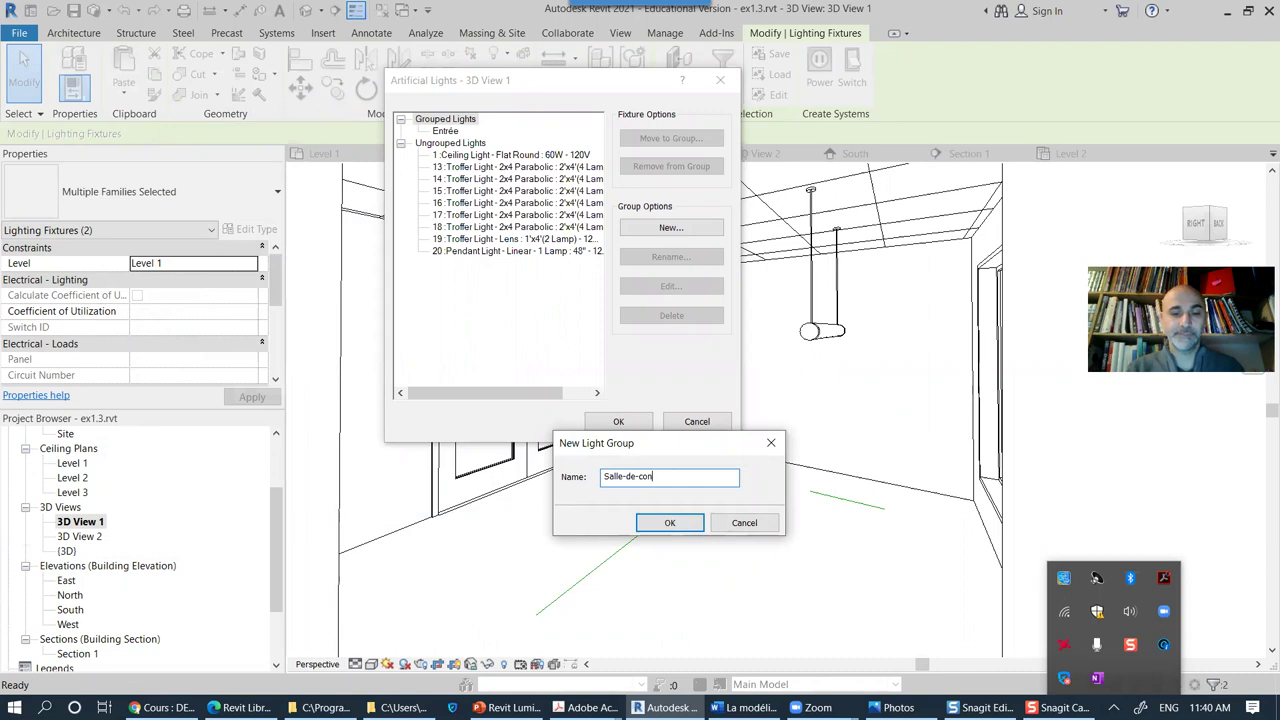
type("ference")
key("Return")
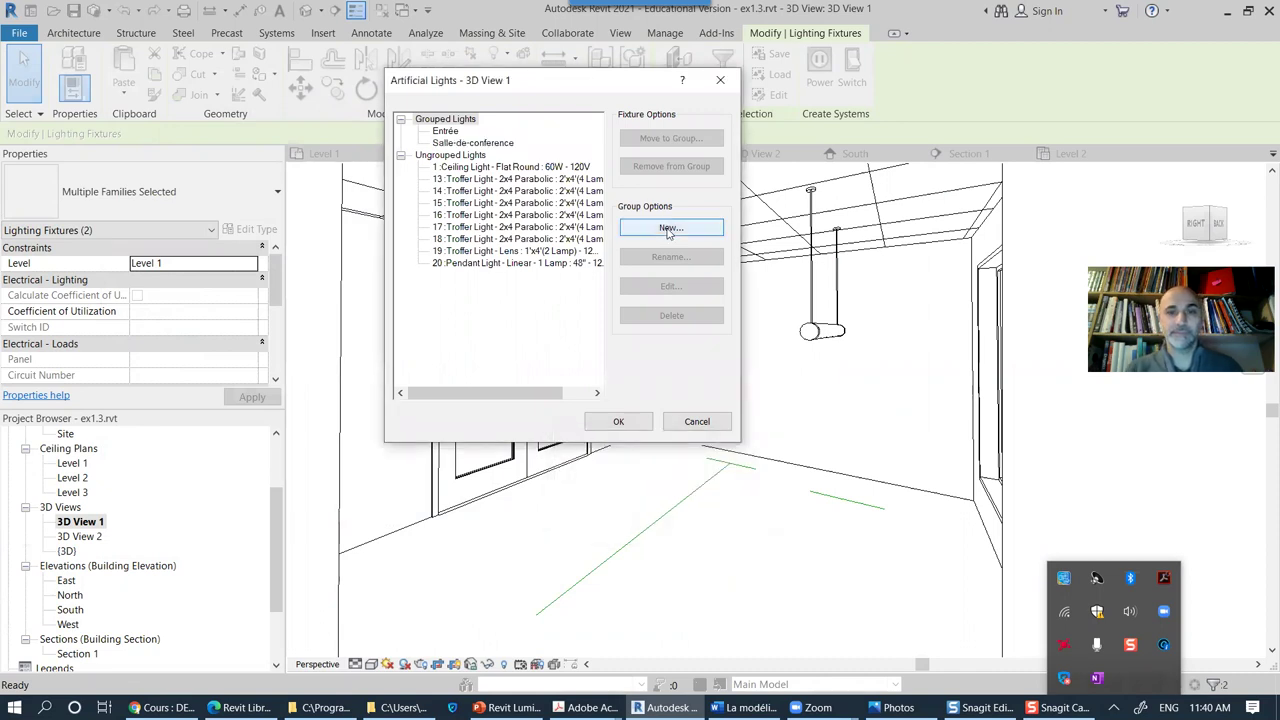
left_click(614, 421)
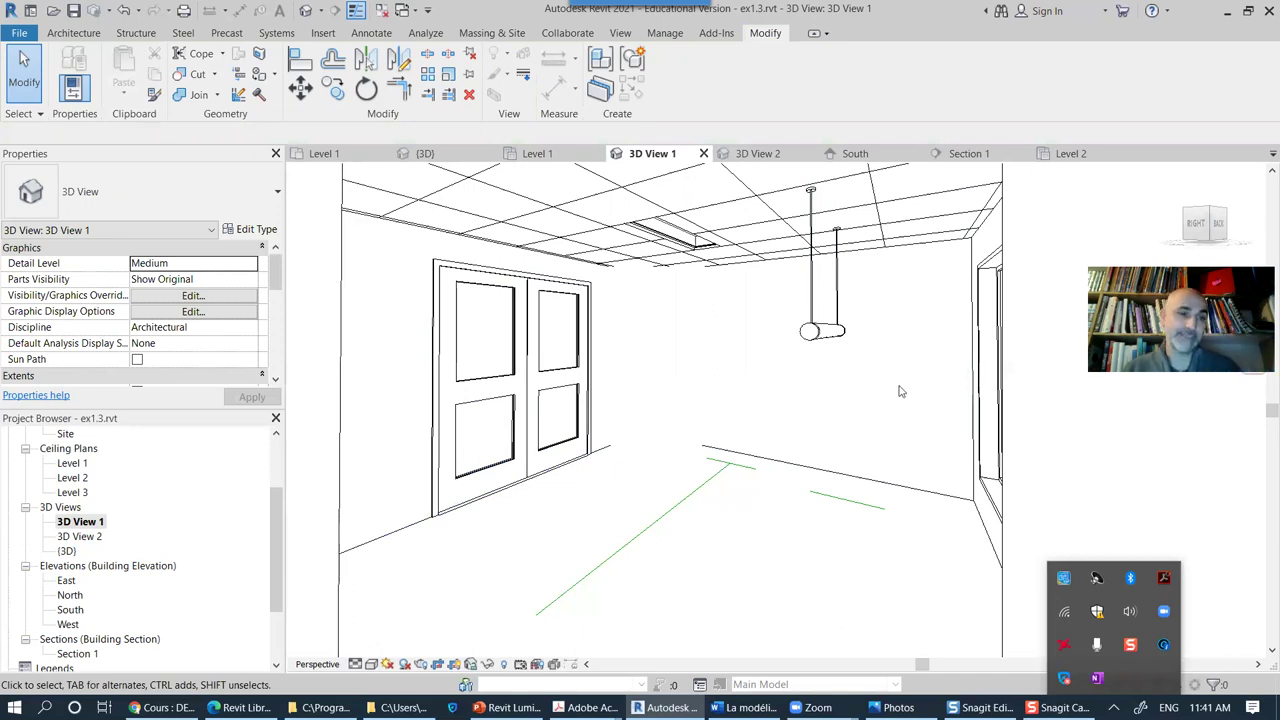
Step: Open the Level 1 ceiling plan and pan around the troffer rows and linear pendant
double_click(72, 463)
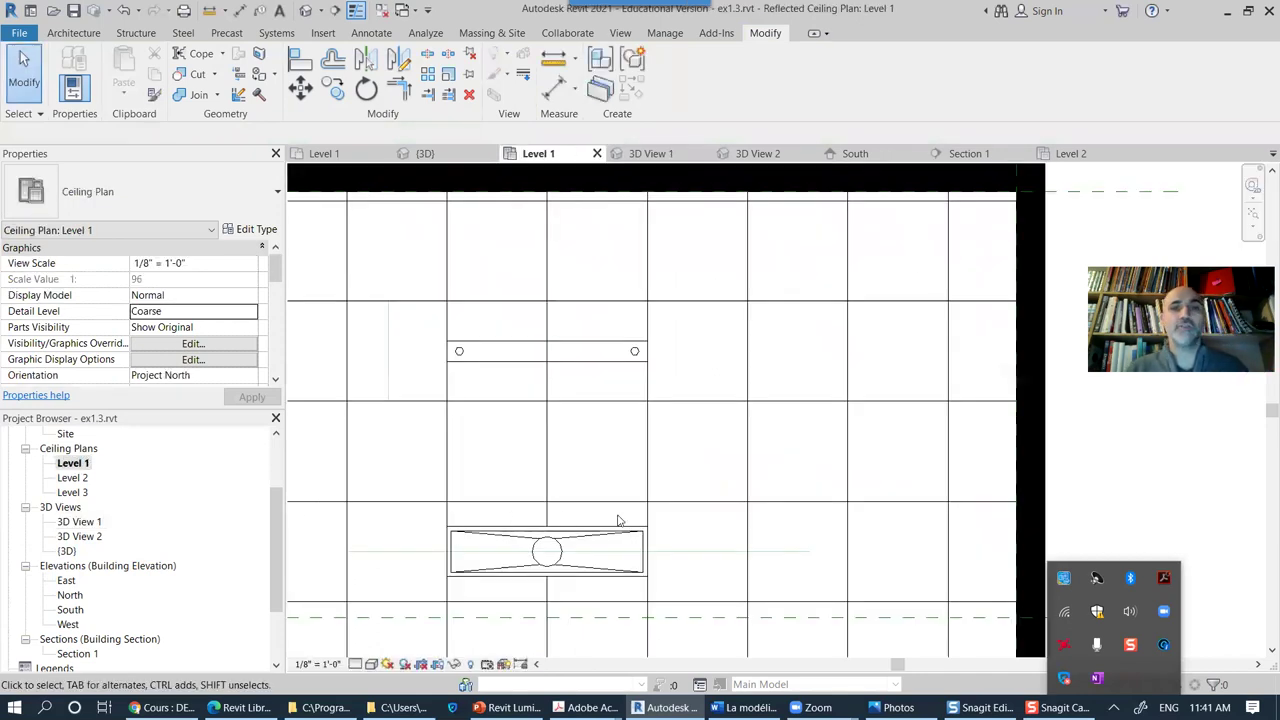
scroll(710, 440, "down", 4)
middle_click_drag(697, 467, 808, 346)
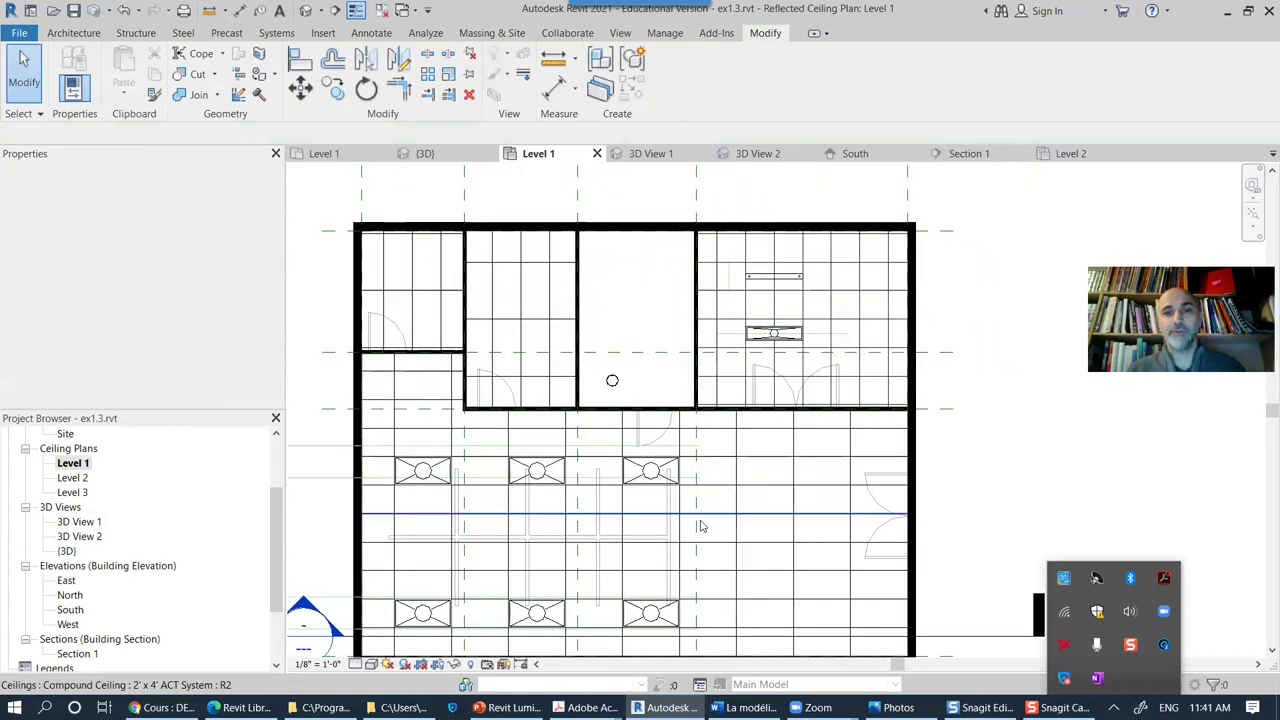
middle_click_drag(700, 526, 705, 453)
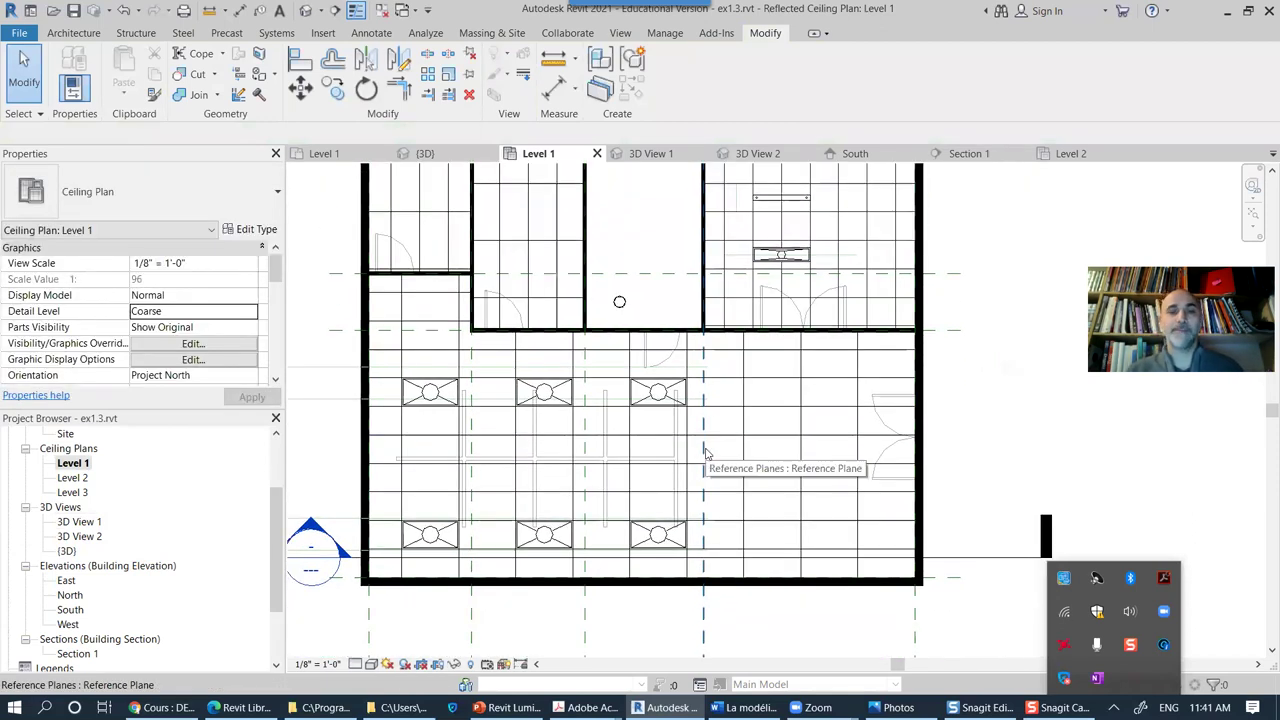
middle_click_drag(705, 453, 684, 532)
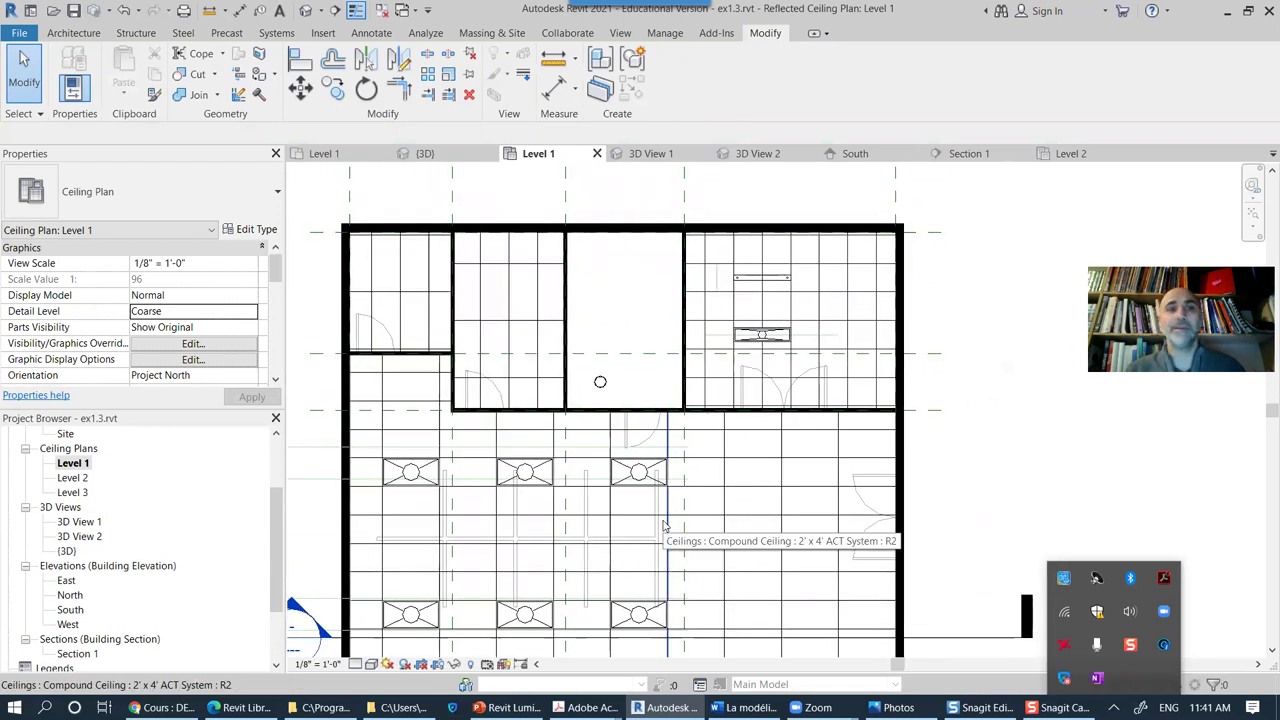
middle_click_drag(683, 529, 743, 540)
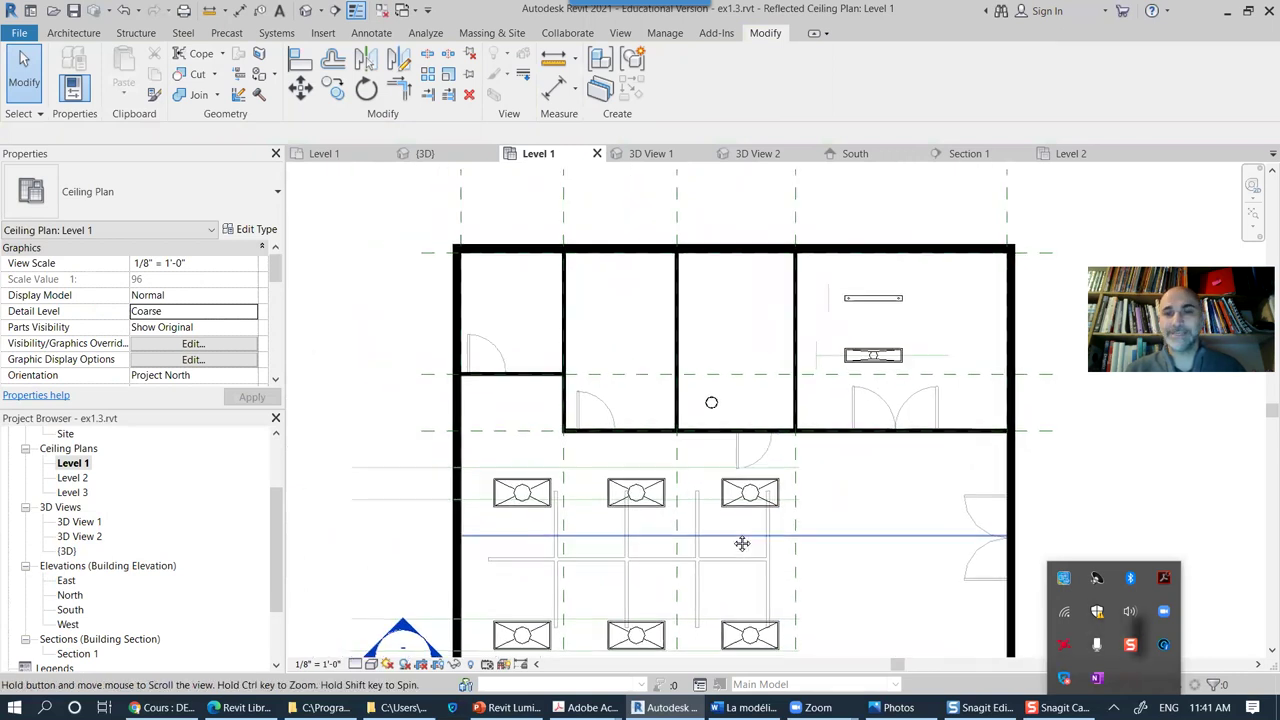
scroll(517, 330, "up", 2)
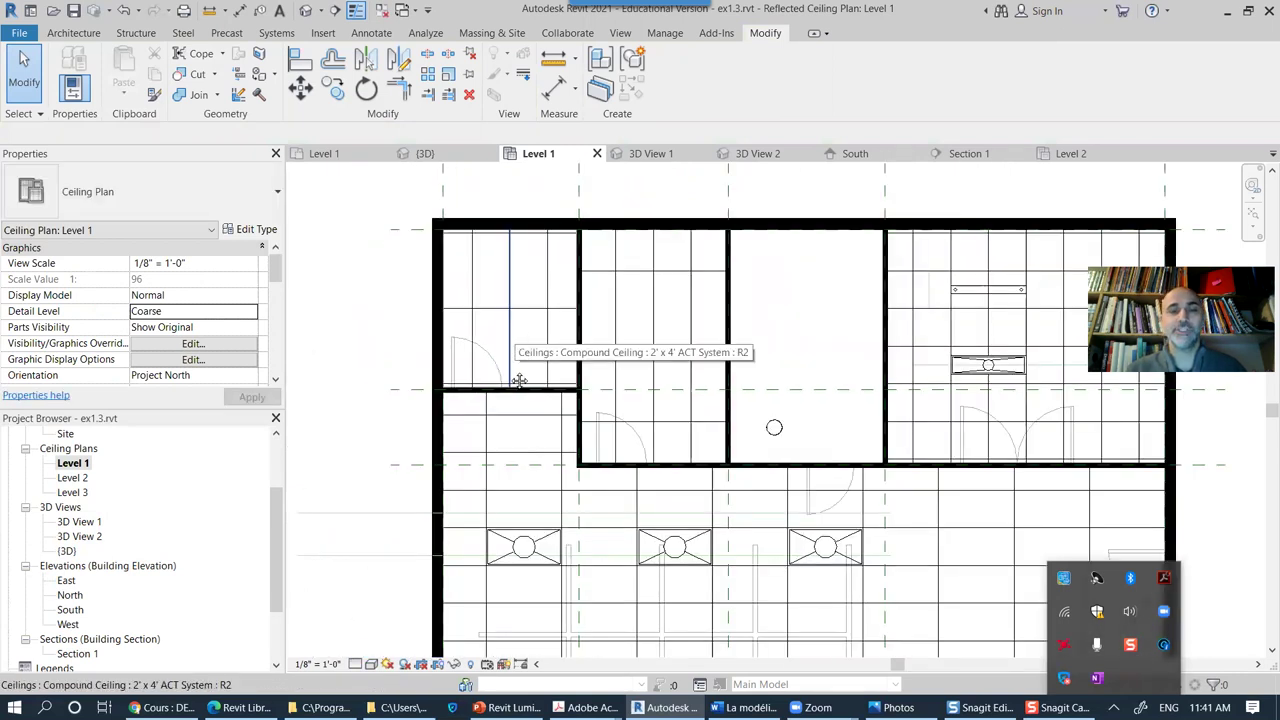
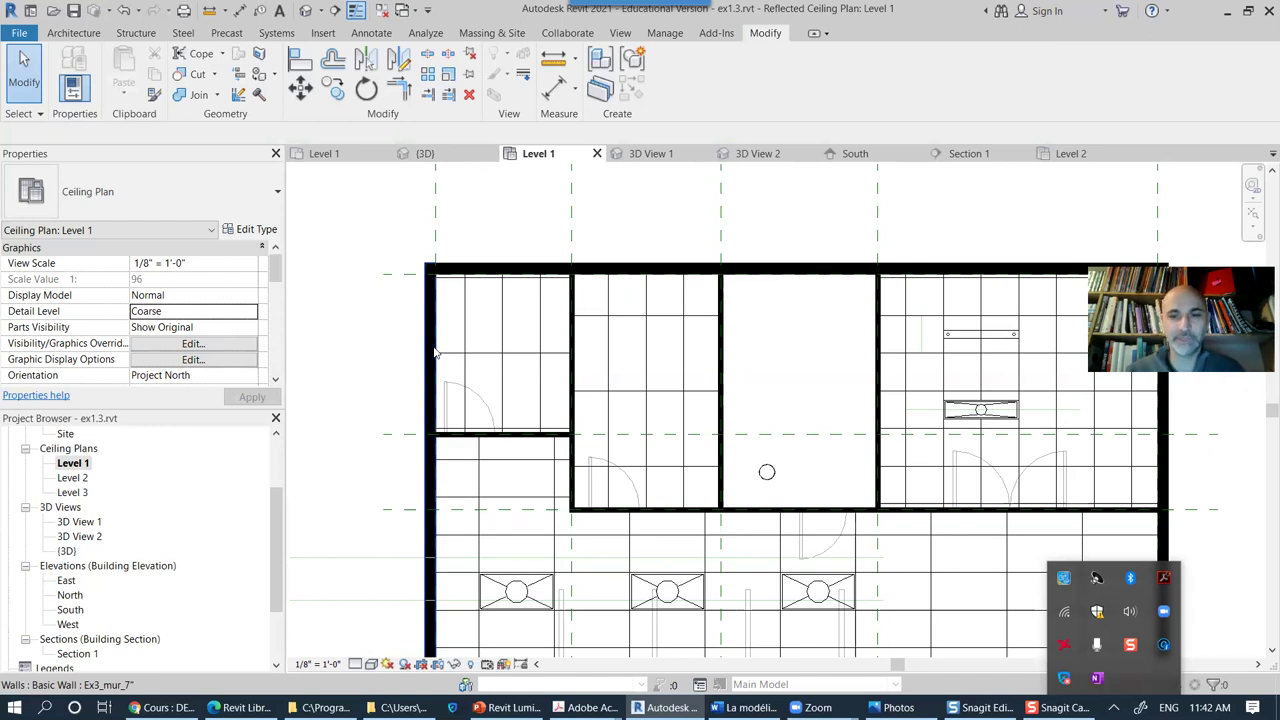
Step: Load the Studio Light.rfa family and place one fixture in the upper-left room's ceiling
scroll(689, 423, "down", 1)
middle_click_drag(629, 609, 577, 466)
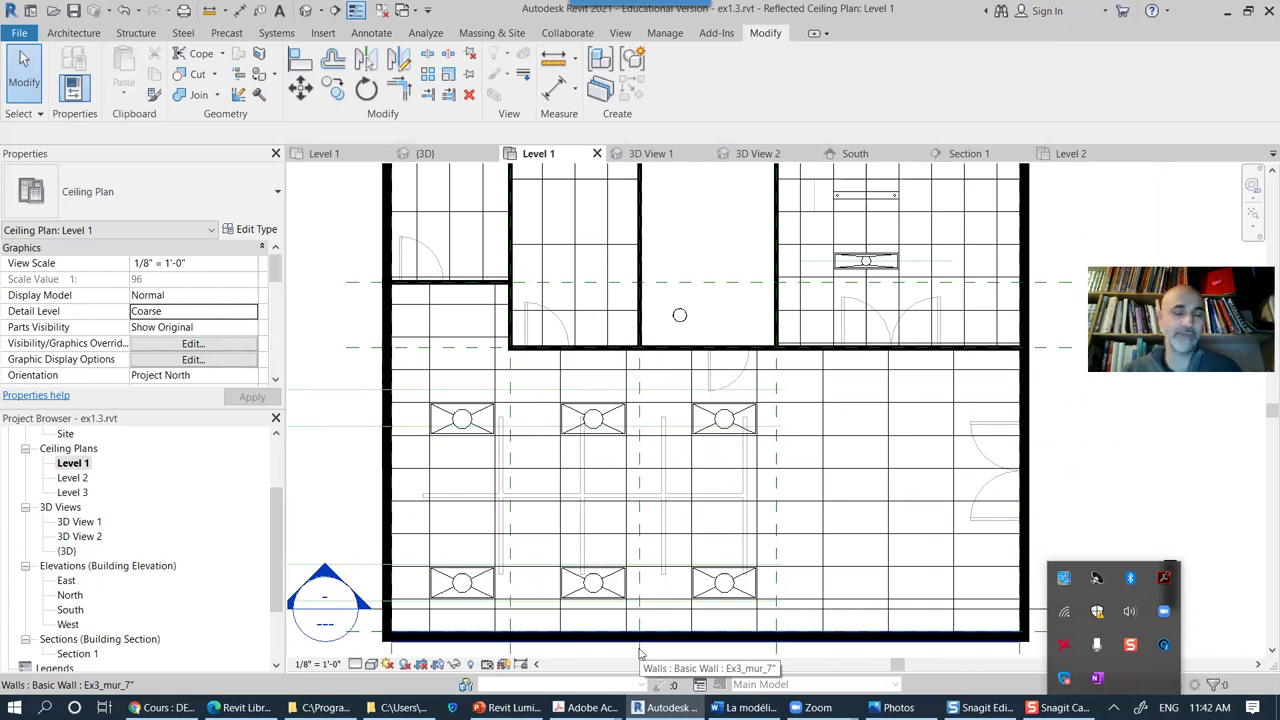
middle_click_drag(677, 480, 709, 524)
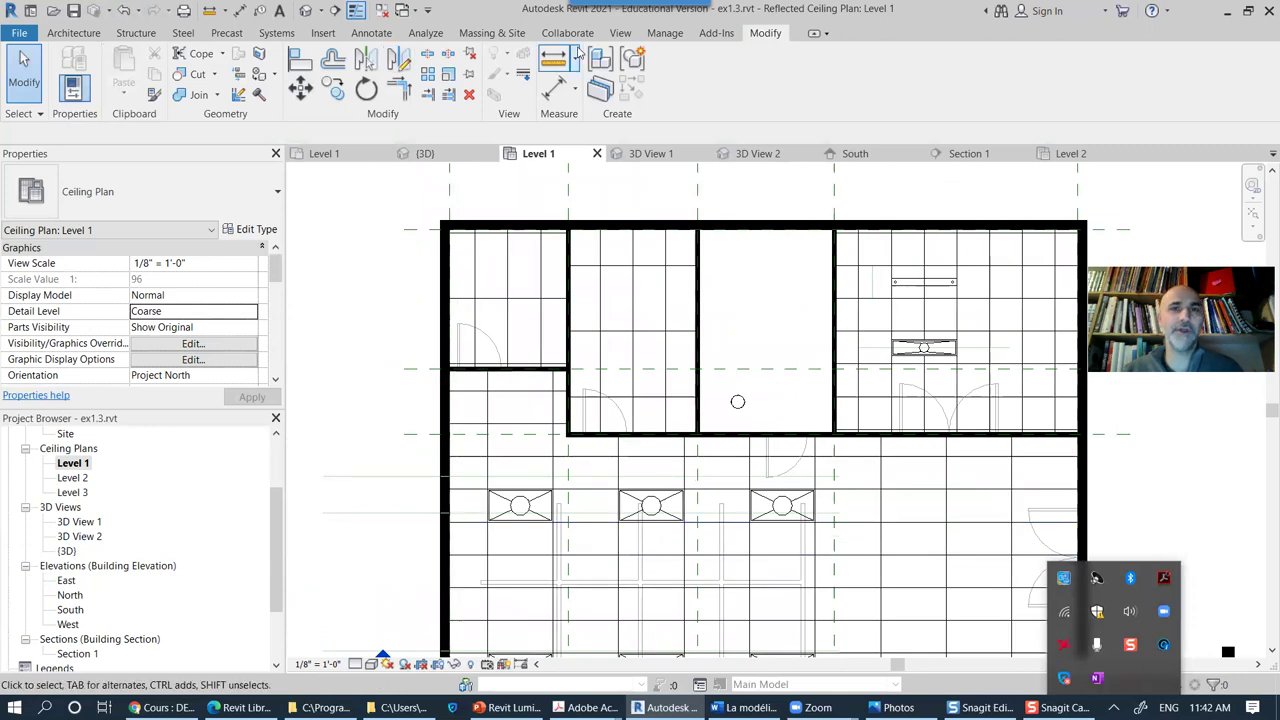
left_click(93, 33)
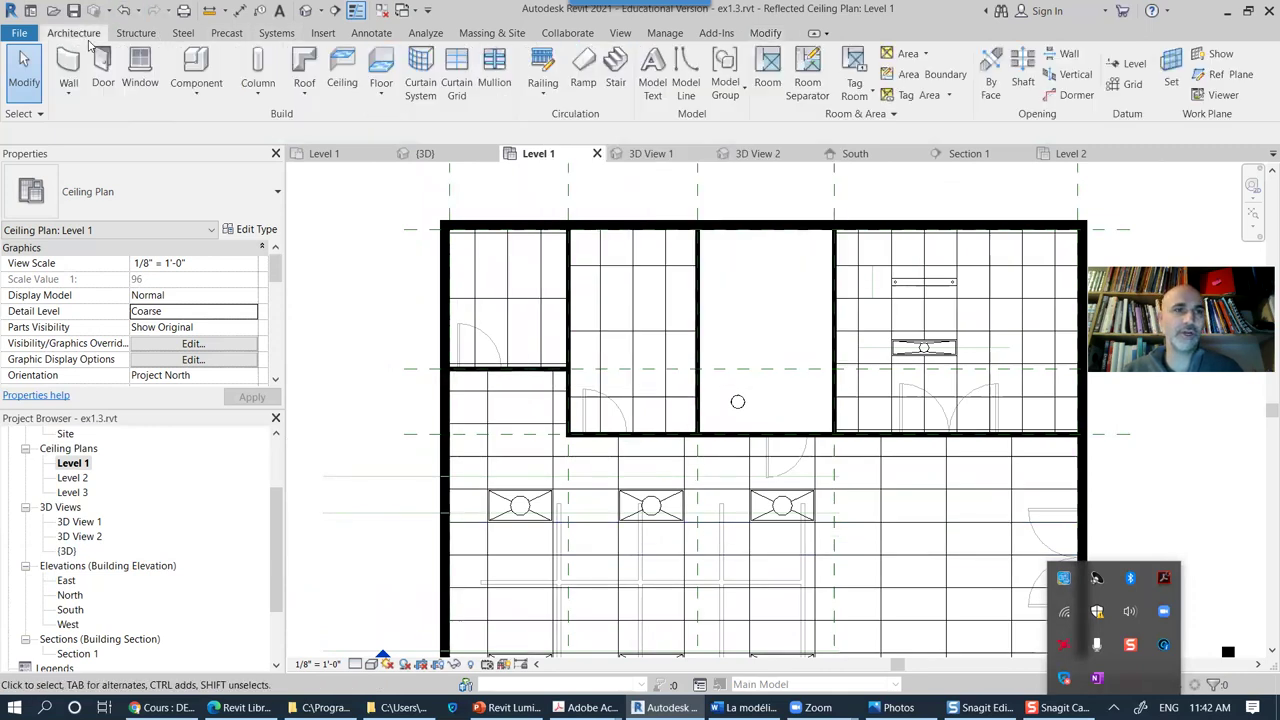
left_click(194, 62)
left_click(672, 72)
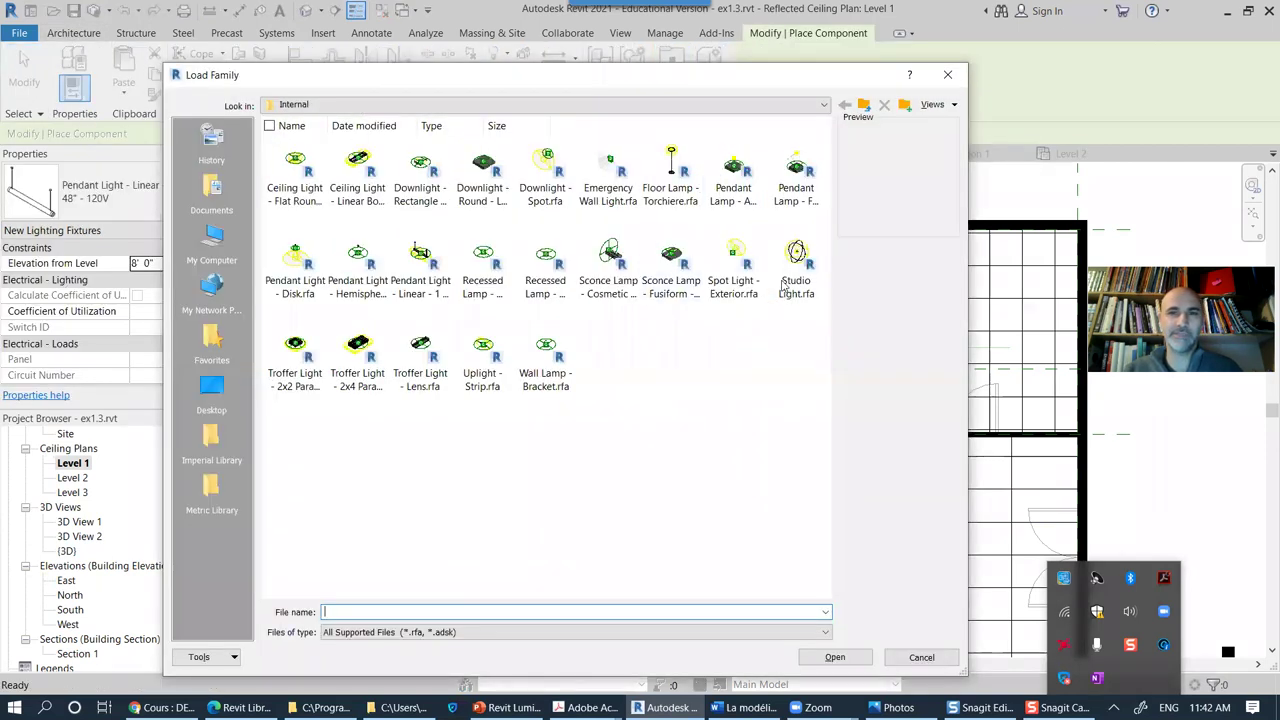
left_click(795, 270)
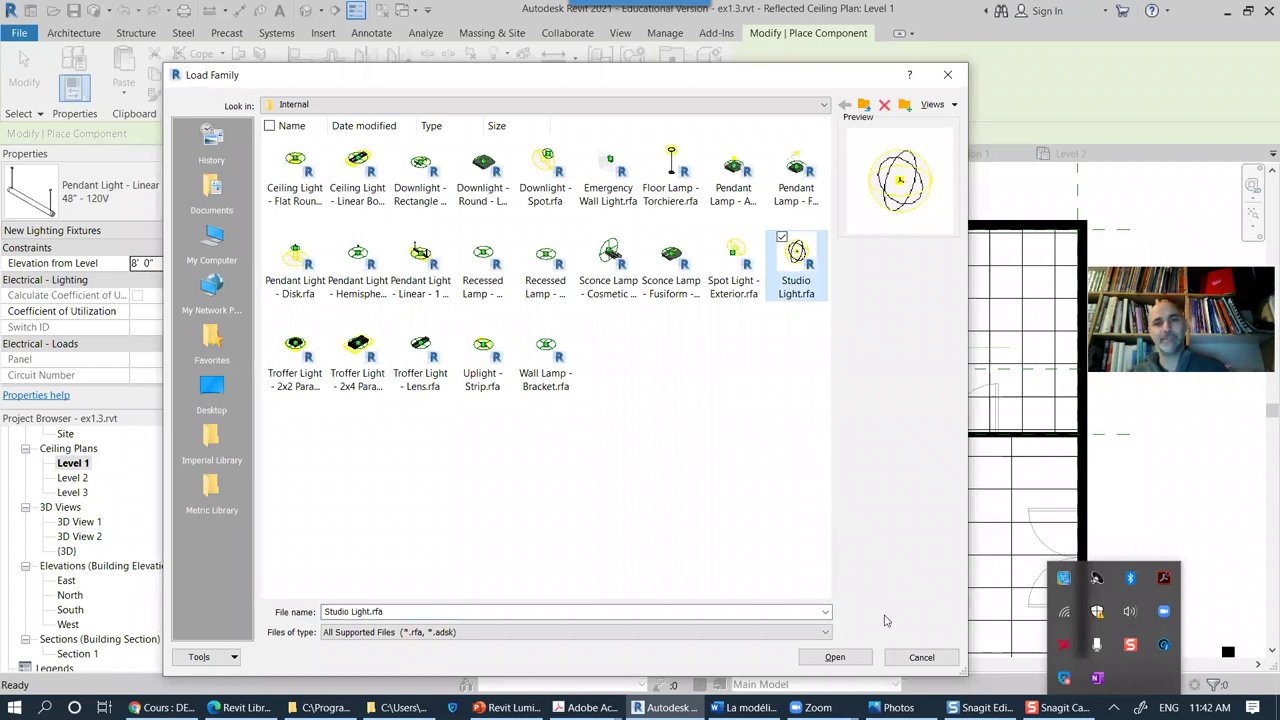
left_click(836, 657)
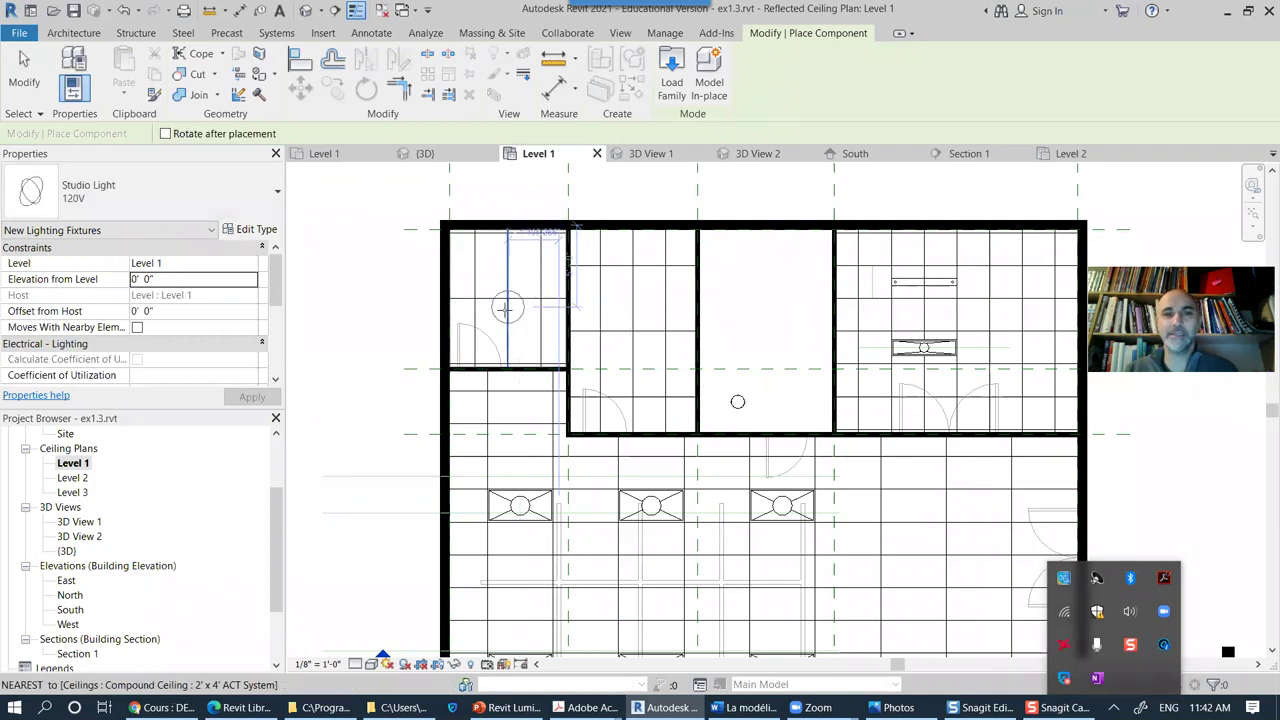
left_click(500, 300)
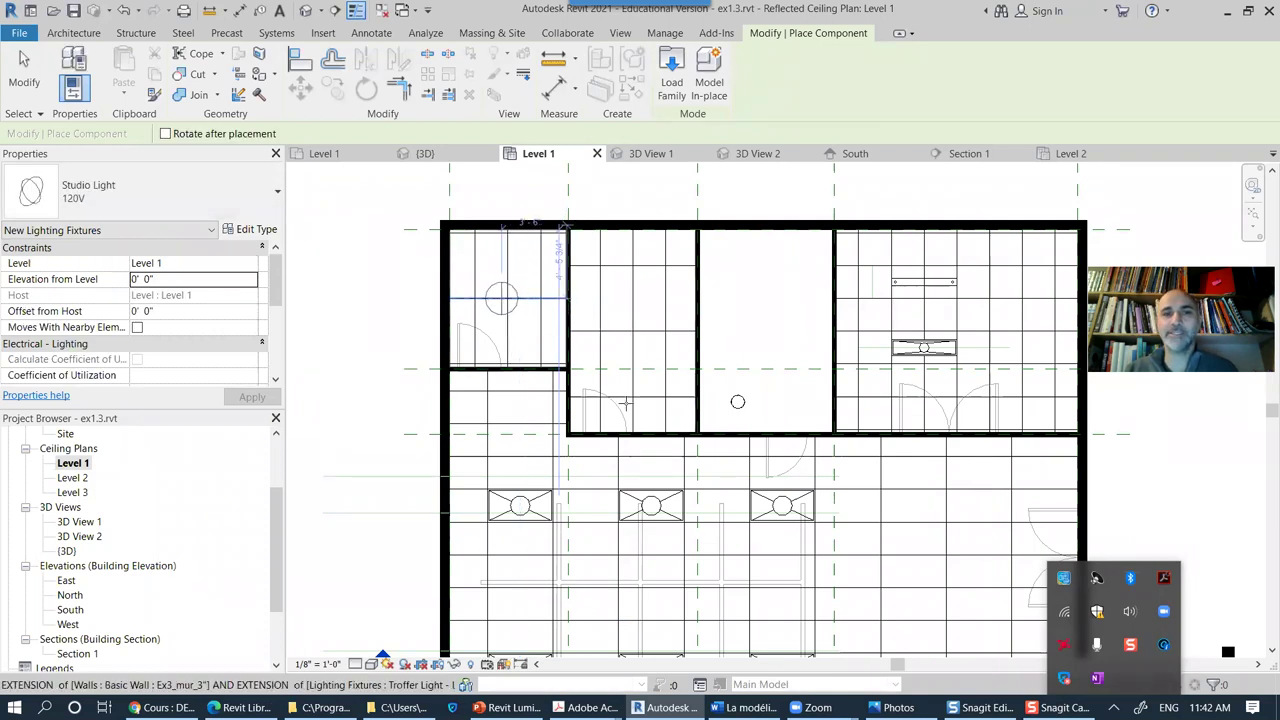
left_click(24, 80)
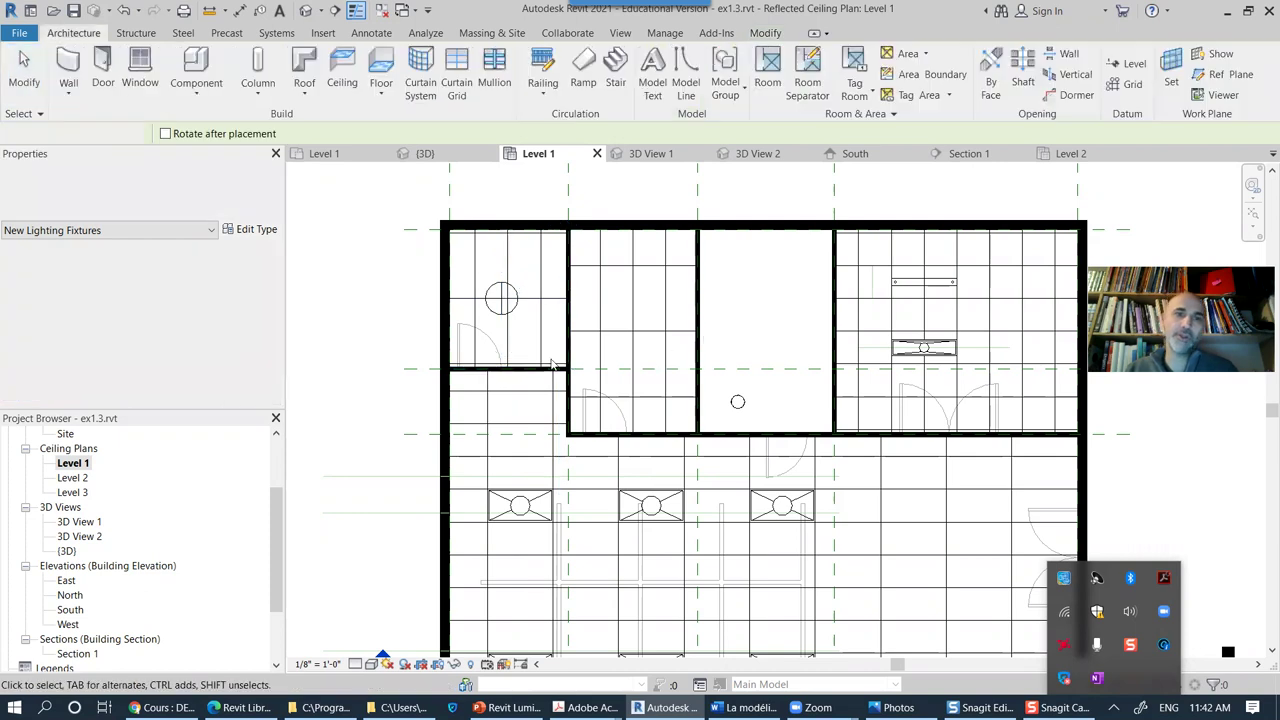
scroll(505, 300, "up", 3)
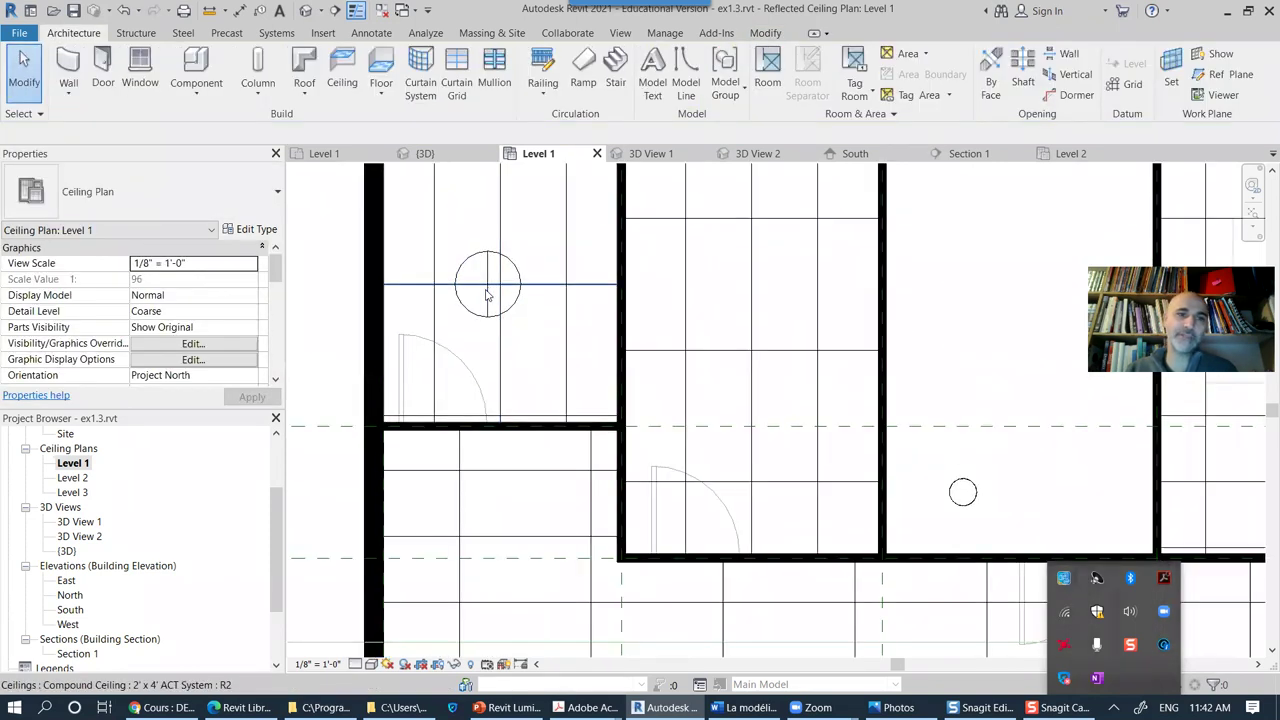
left_click(474, 318)
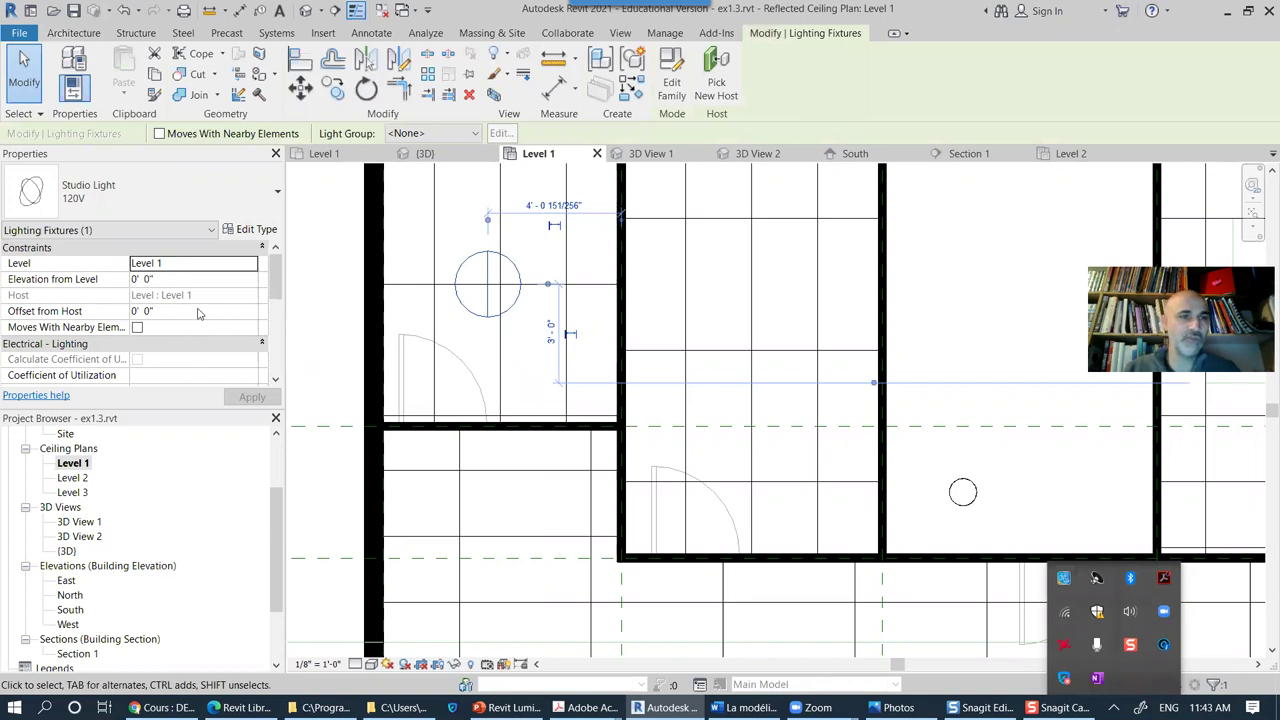
left_click(272, 276)
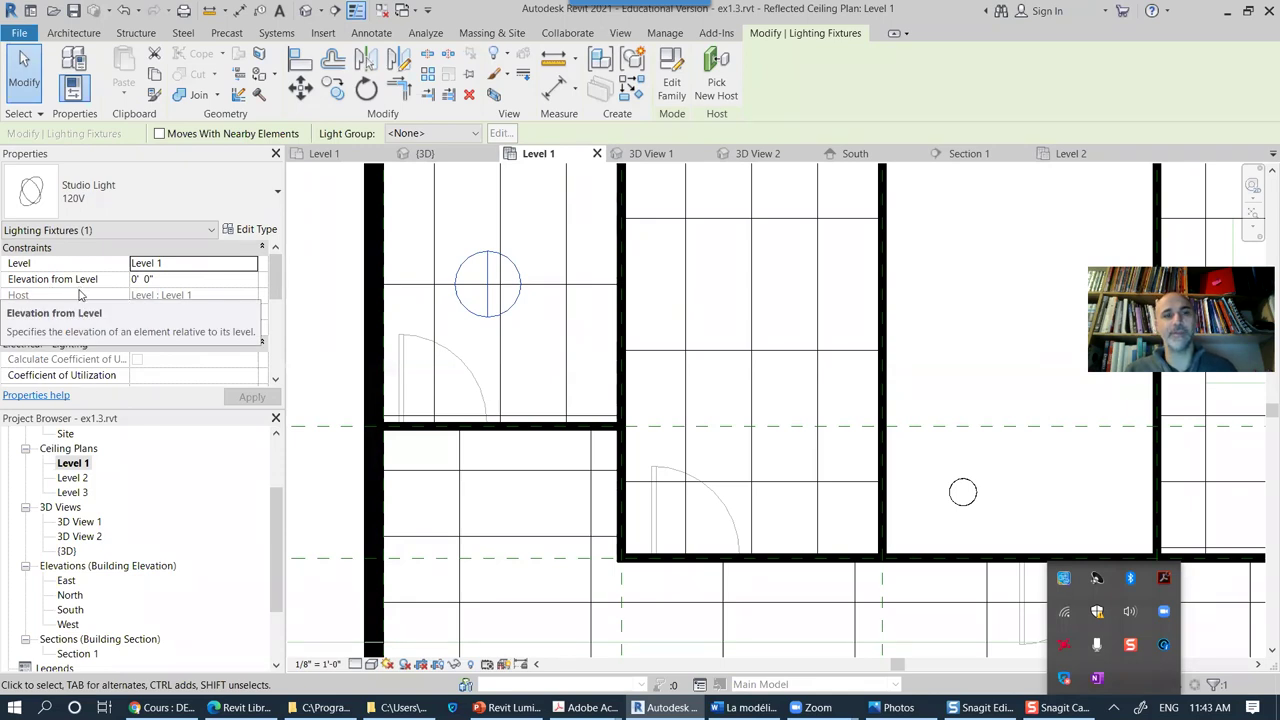
scroll(590, 345, "down", 3)
middle_click_drag(605, 365, 666, 390)
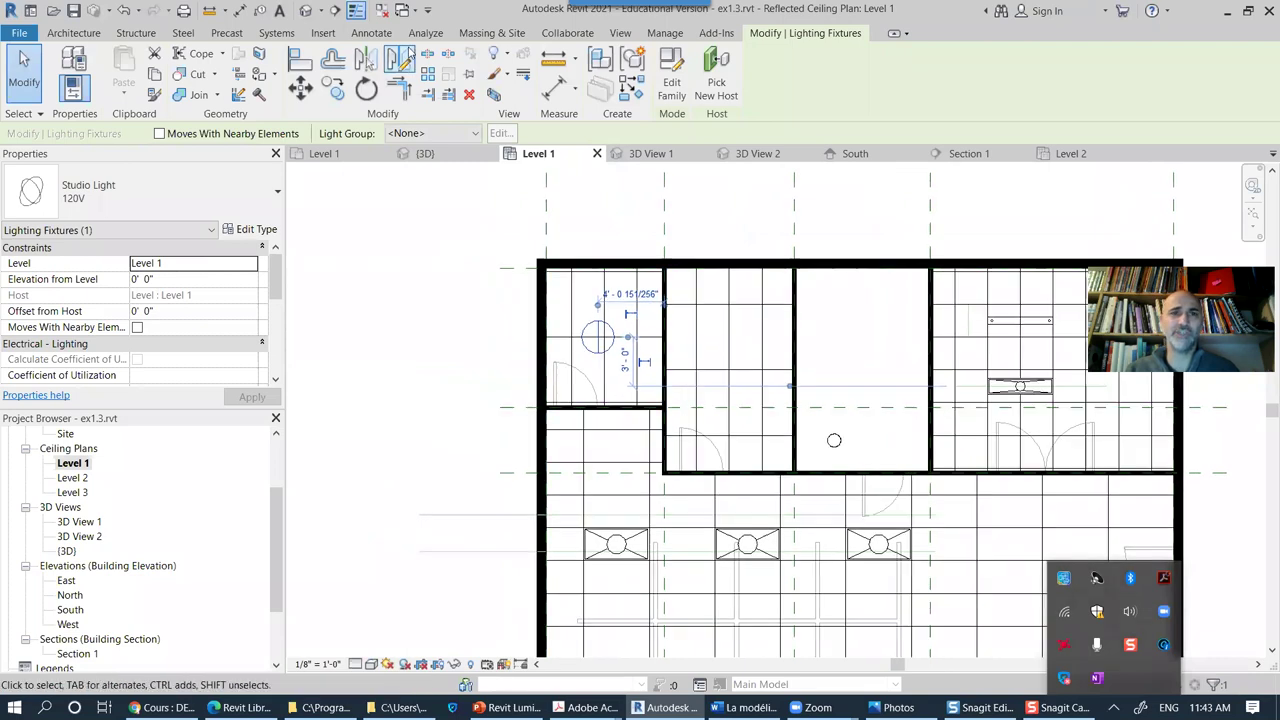
Step: Place an elevation marker beside the Studio Light in the upper-left room
left_click(620, 35)
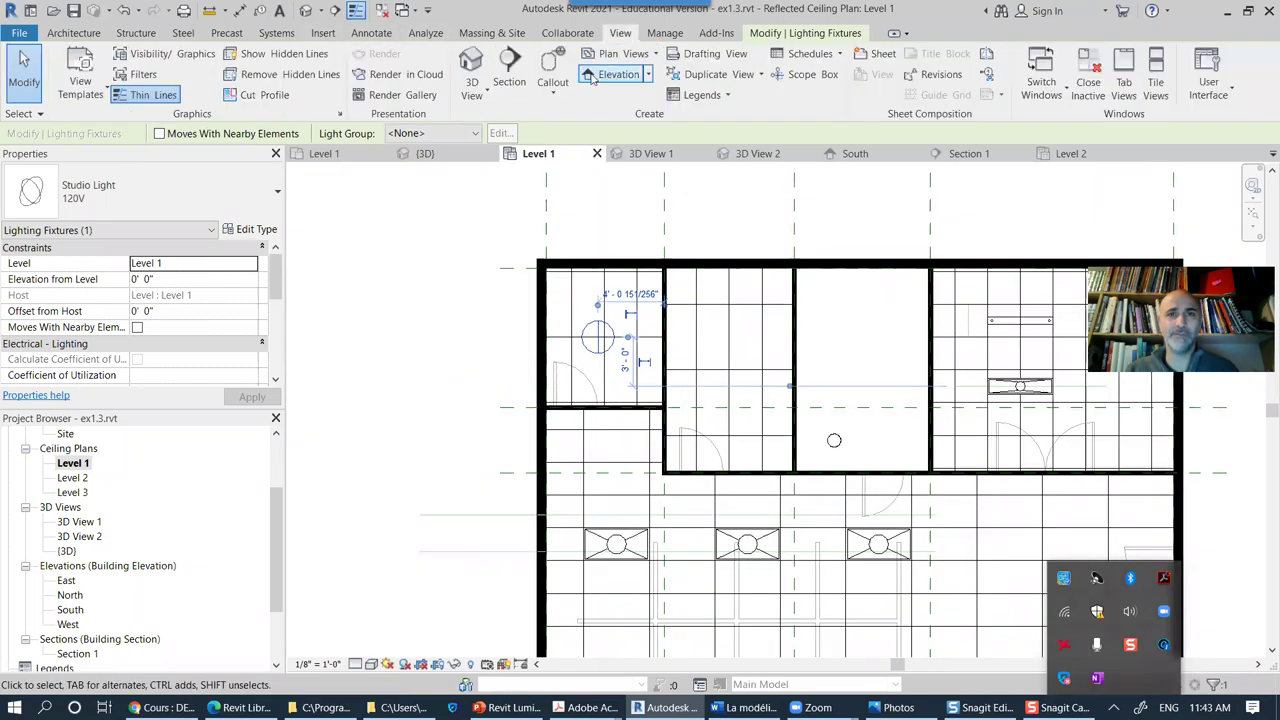
left_click(648, 74)
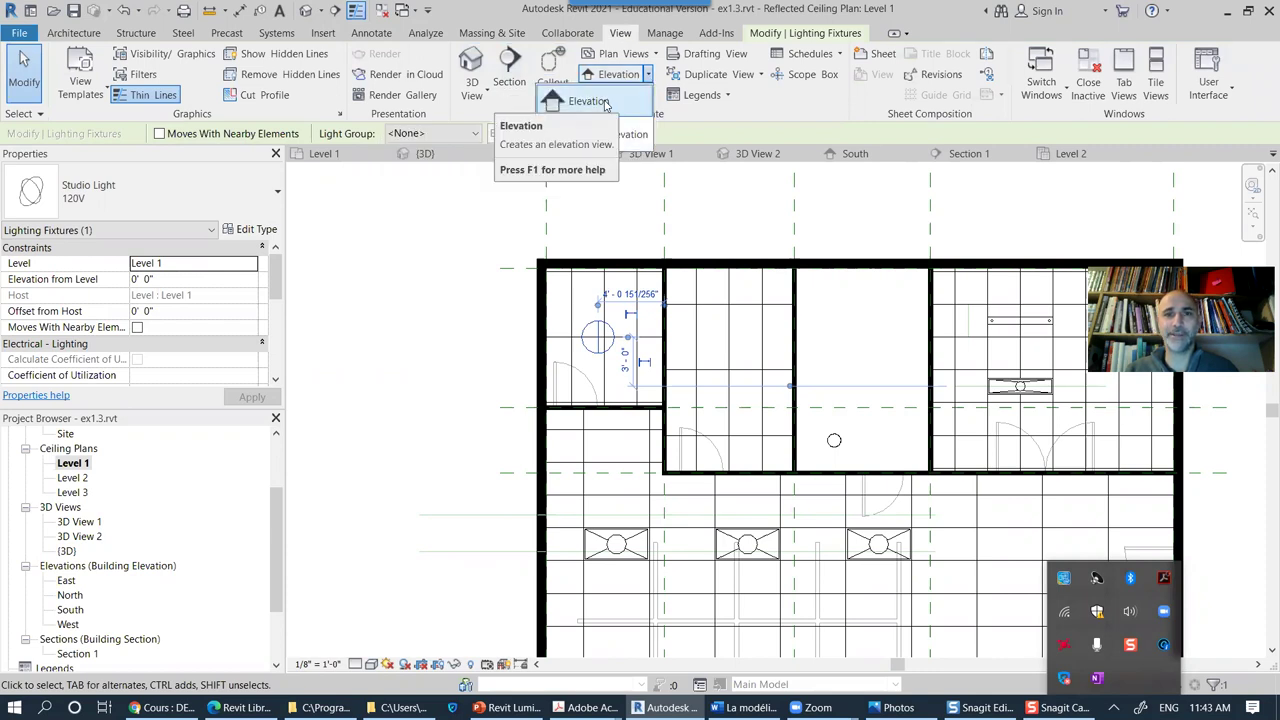
left_click(600, 102)
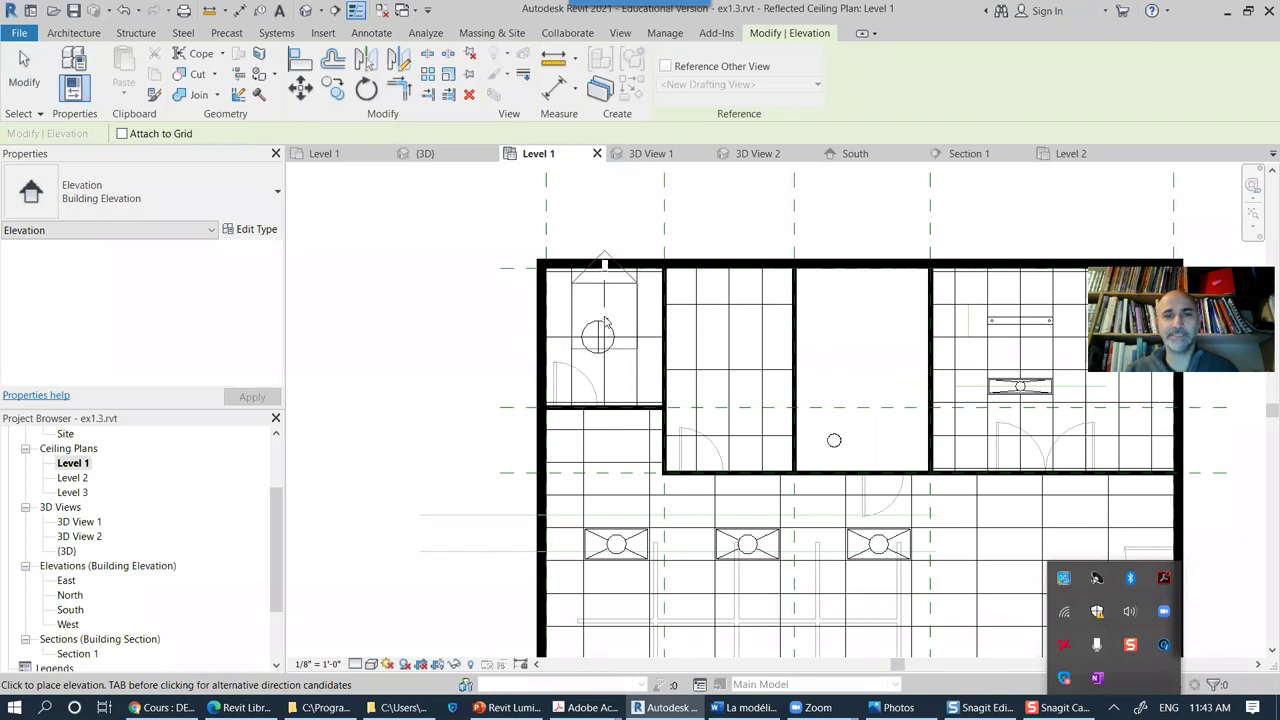
left_click(563, 398)
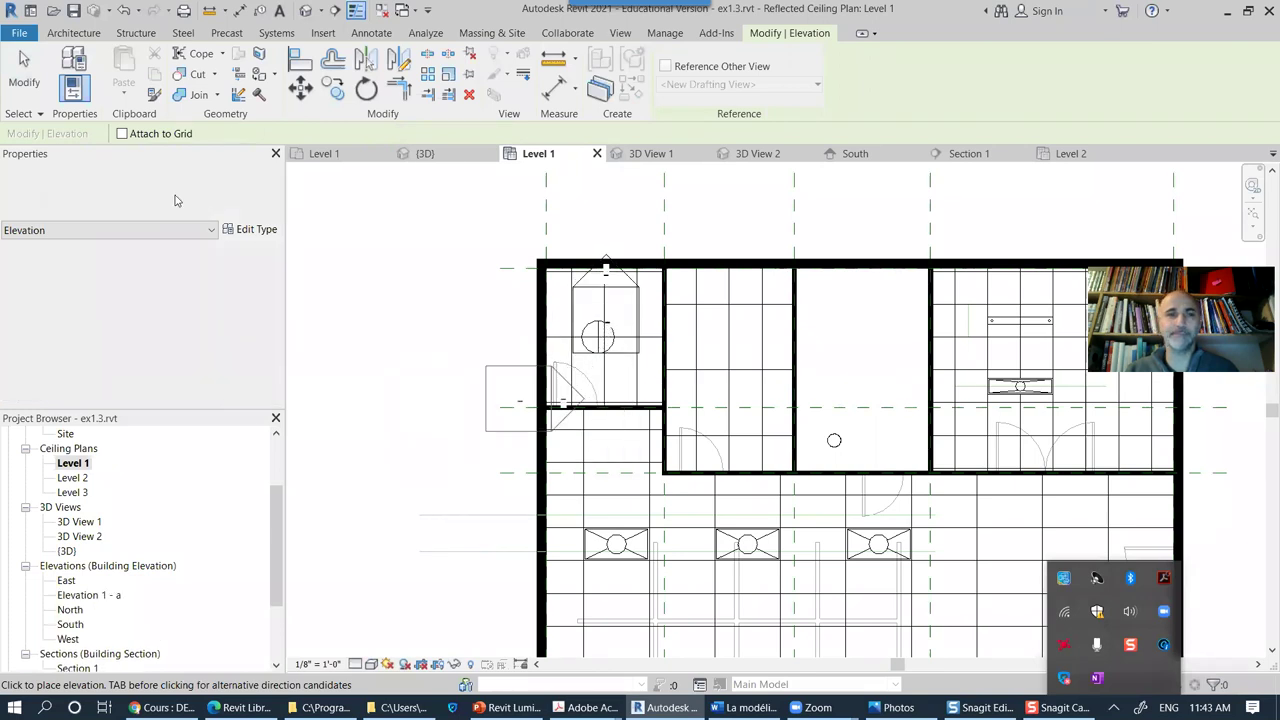
key("Escape")
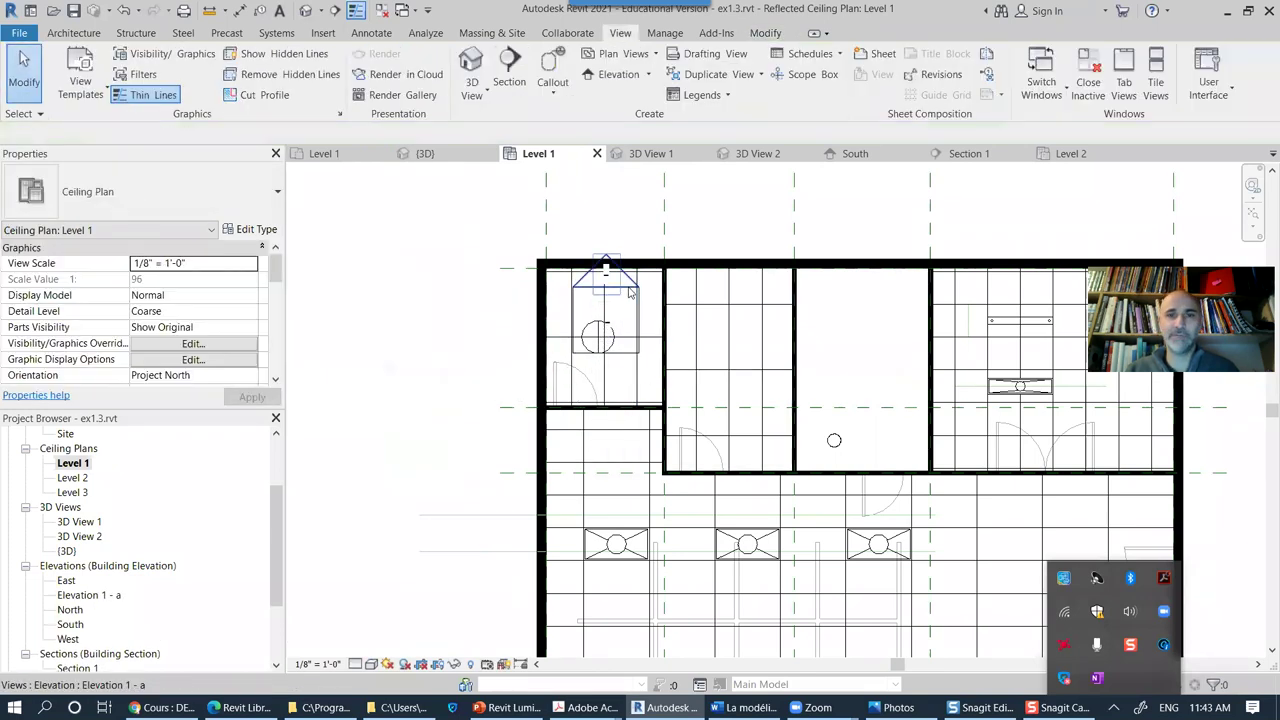
Step: Change the new marker's type to Interior Elevation
left_click(619, 364)
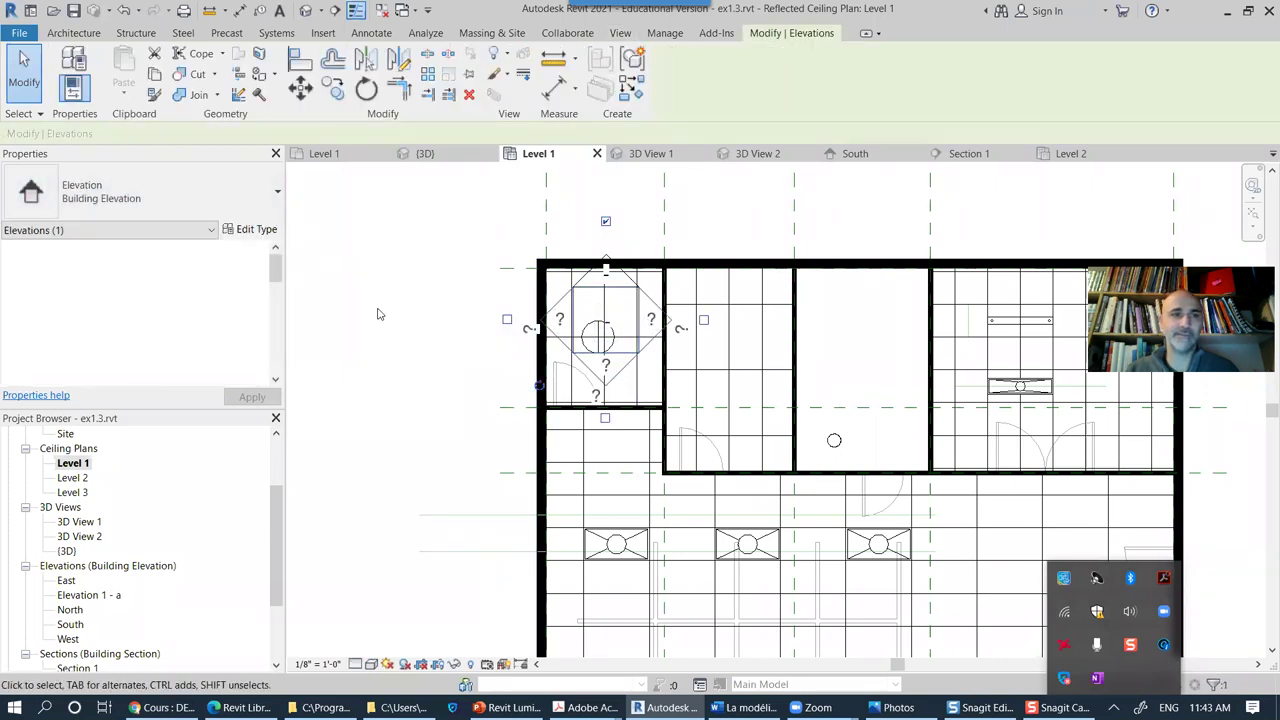
left_click(160, 195)
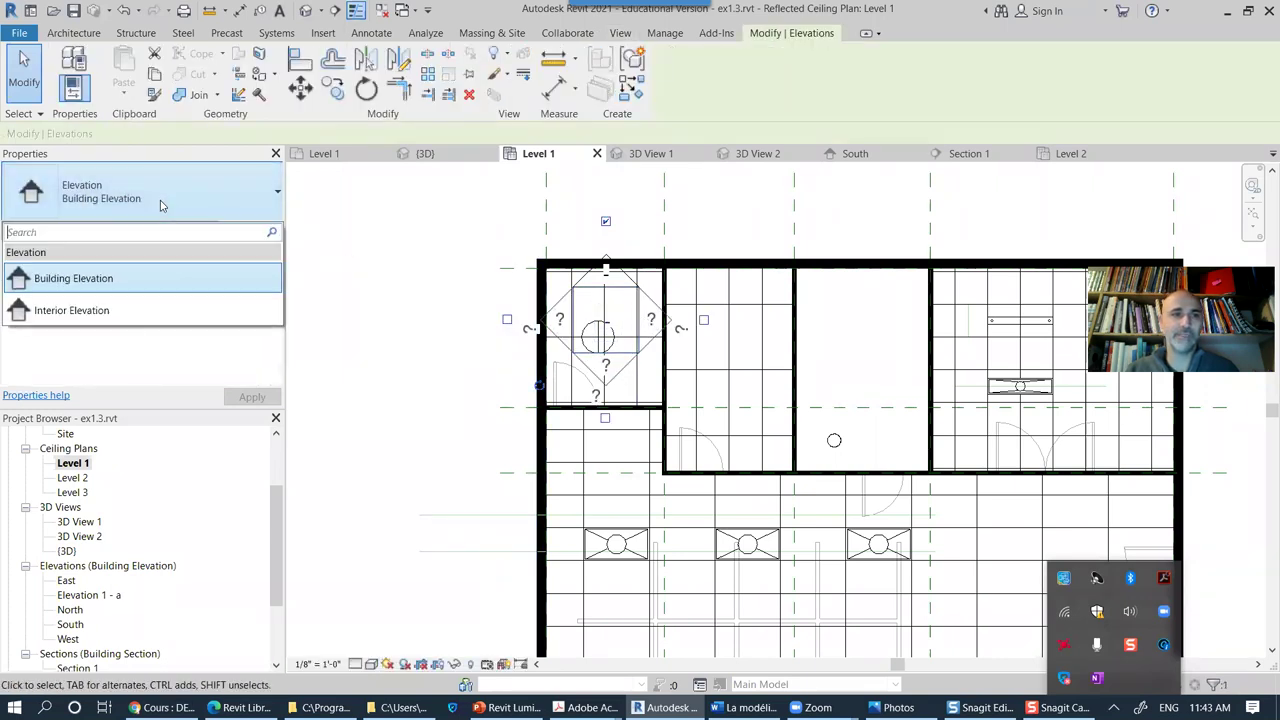
left_click(78, 312)
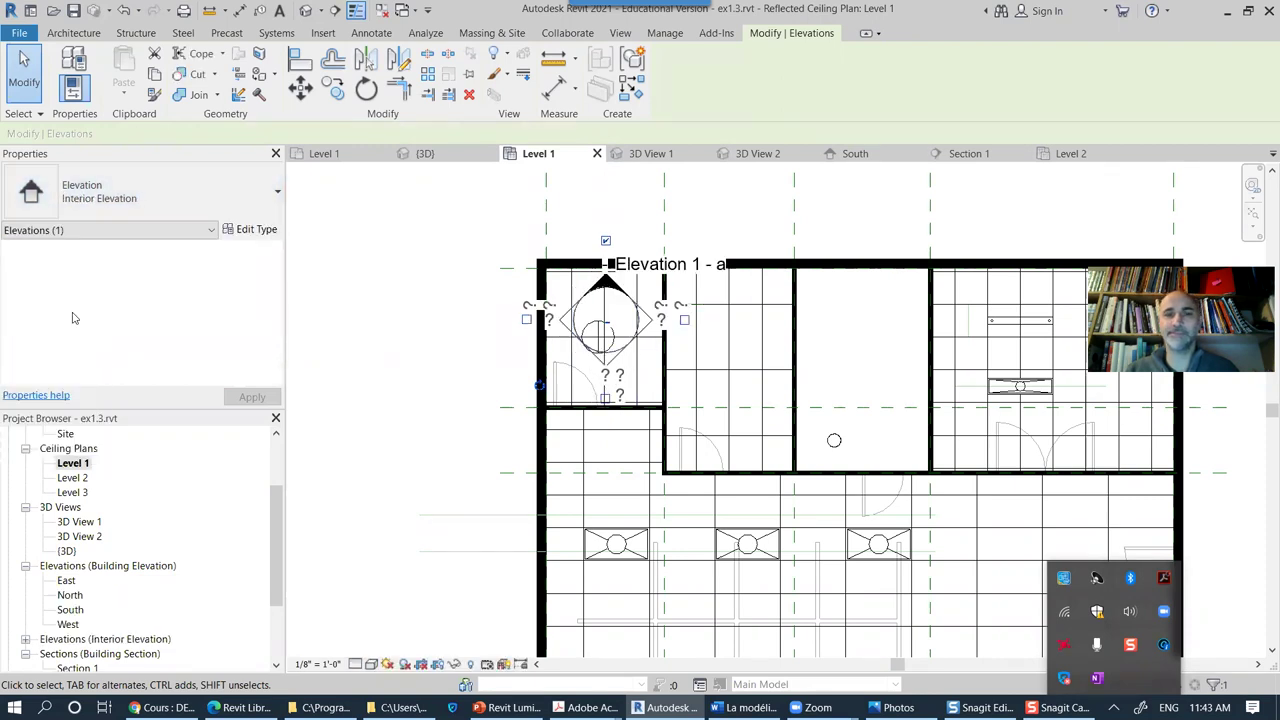
key("Escape")
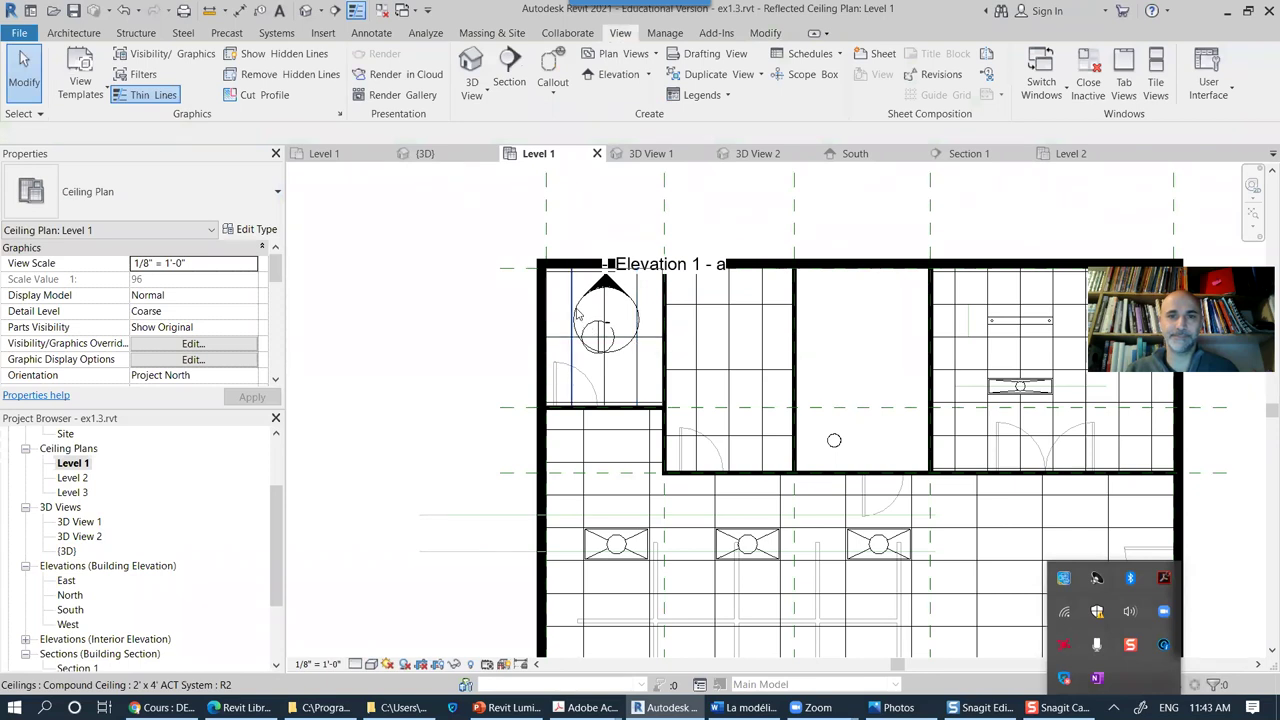
scroll(588, 333, "down", 4)
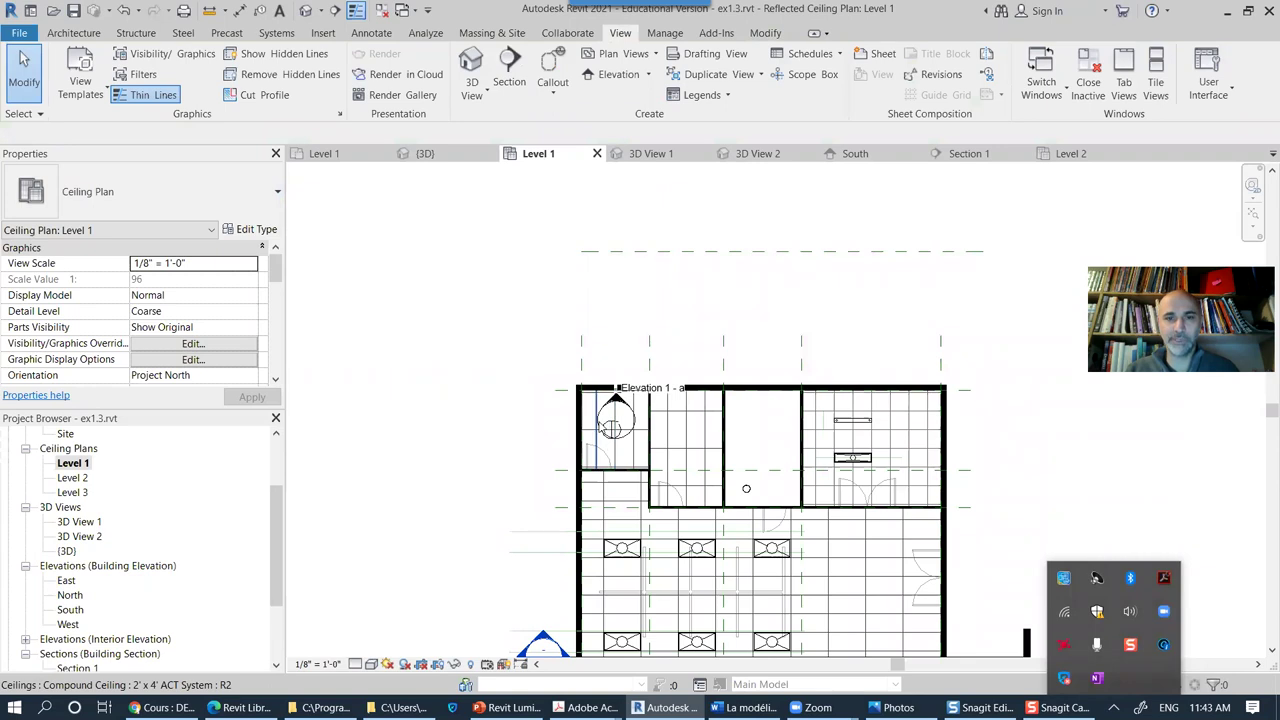
scroll(611, 442, "up", 3)
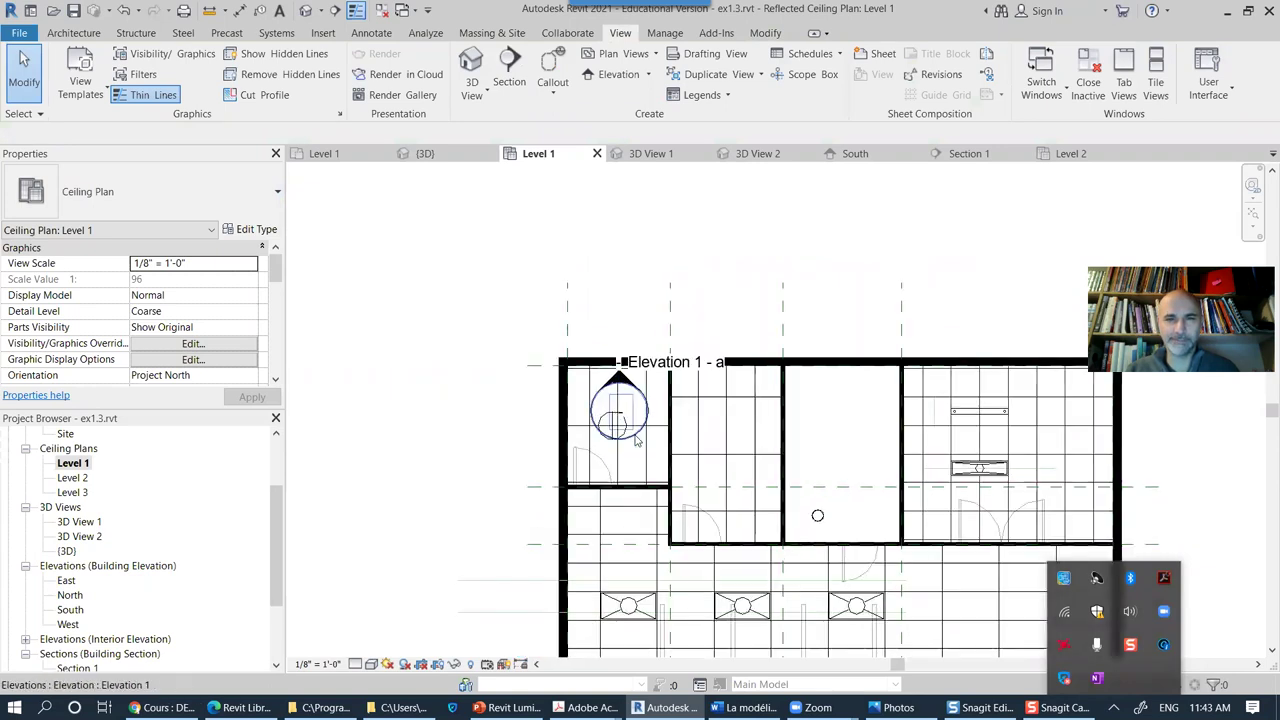
left_click(630, 428)
left_click_drag(633, 428, 636, 478)
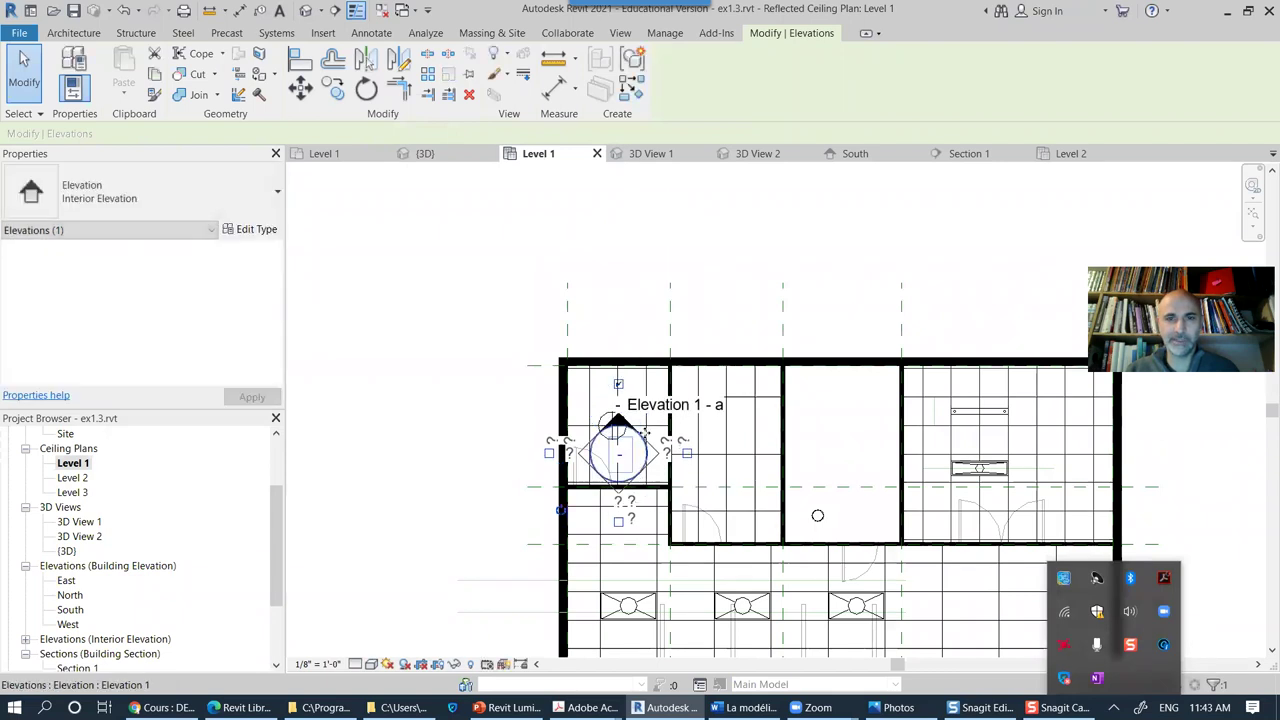
scroll(660, 420, "down", 3)
left_click(751, 252)
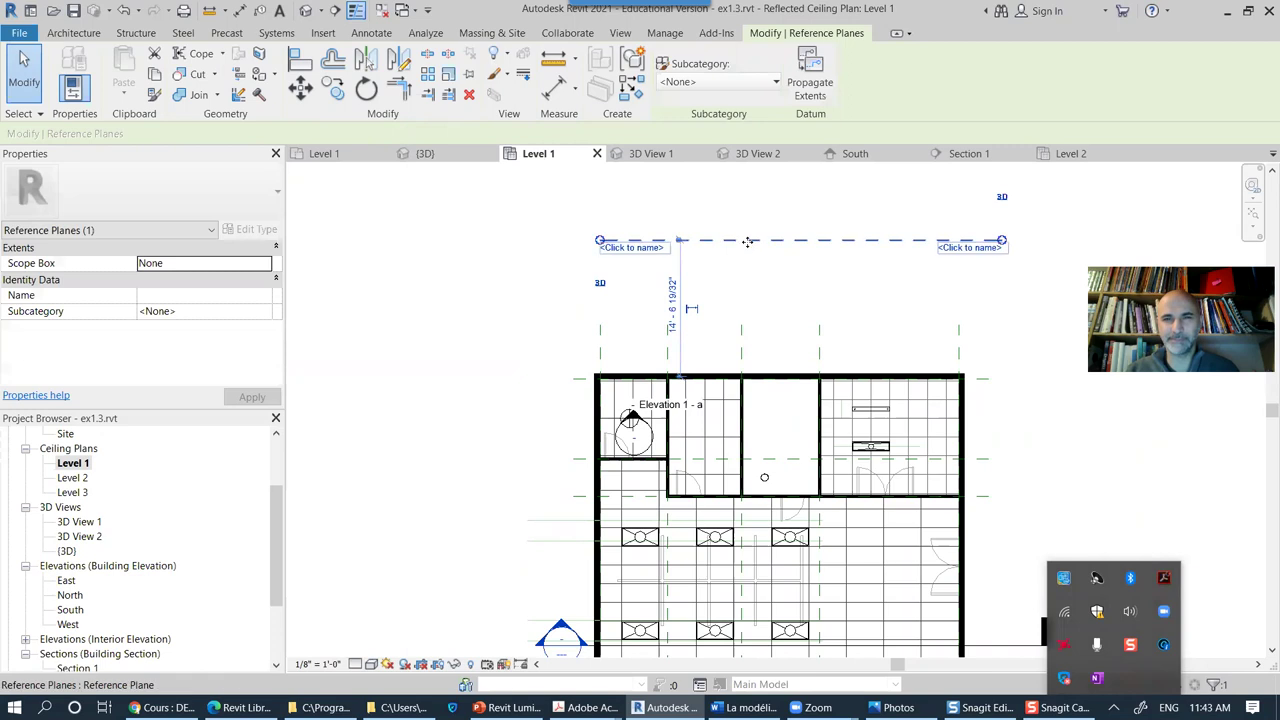
left_click_drag(749, 239, 678, 289, "ctrl")
scroll(772, 394, "up", 3)
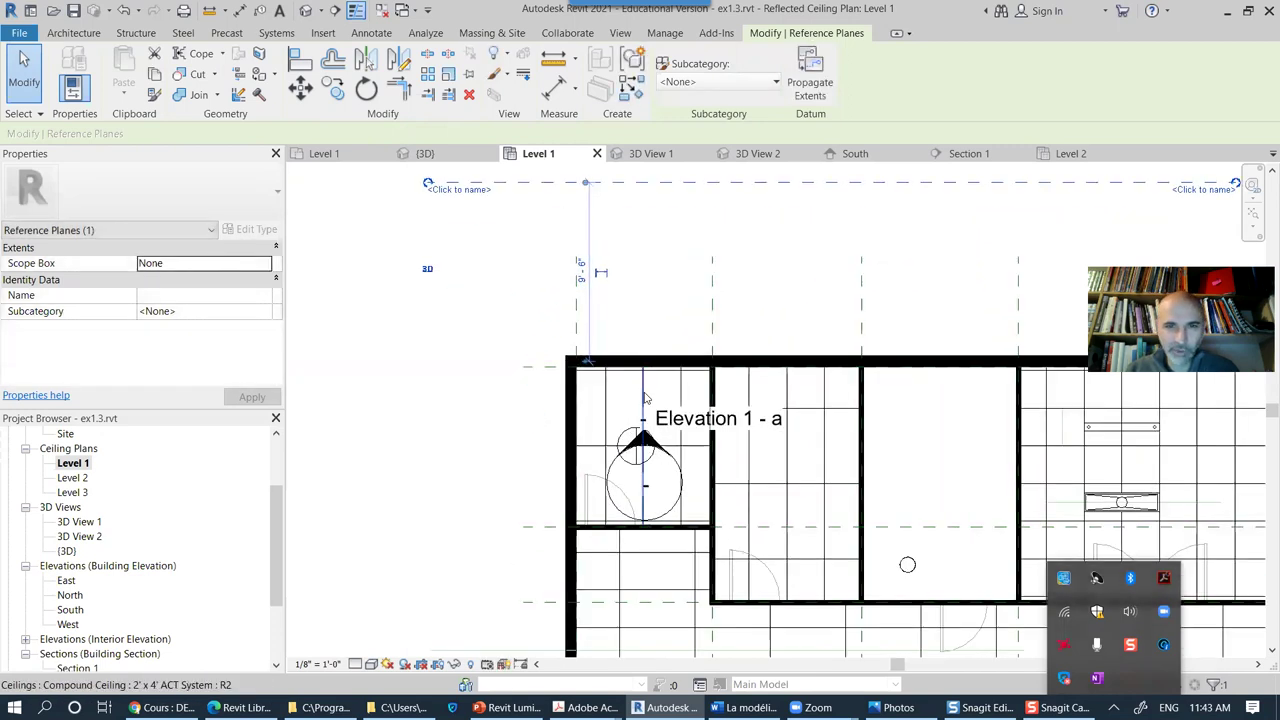
scroll(645, 387, "up", 3)
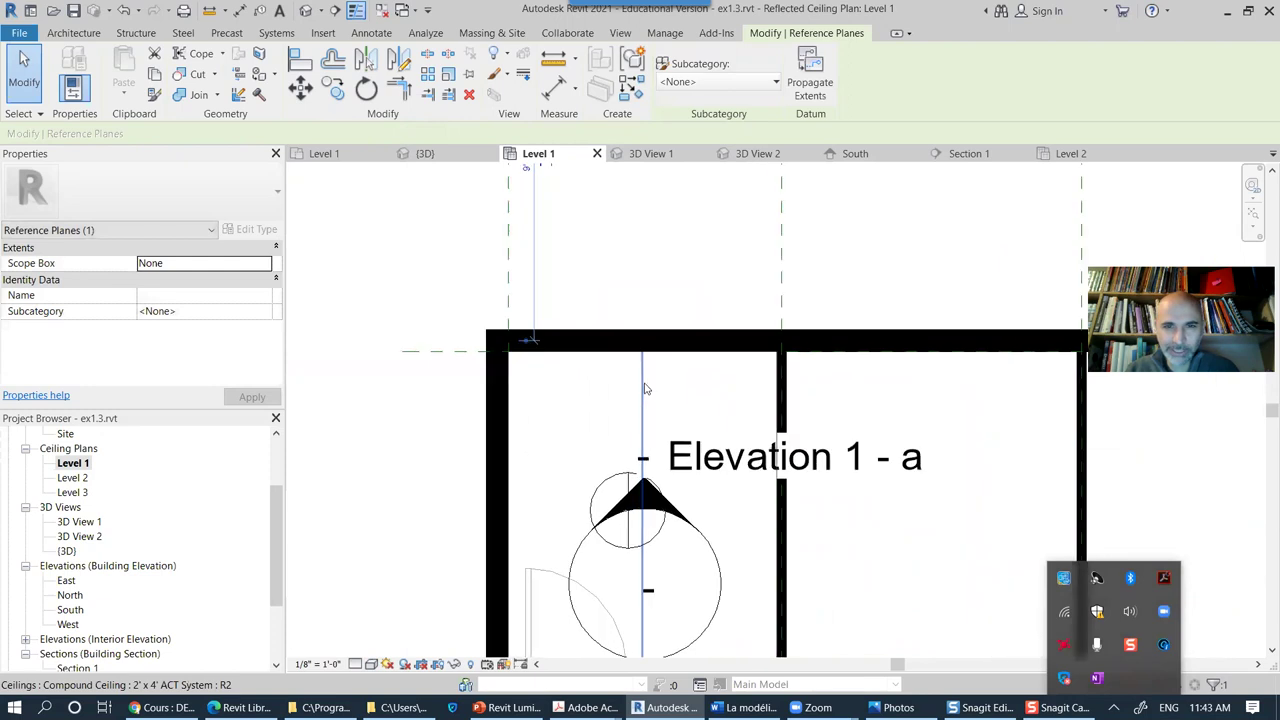
left_click(705, 540)
scroll(710, 522, "down", 2)
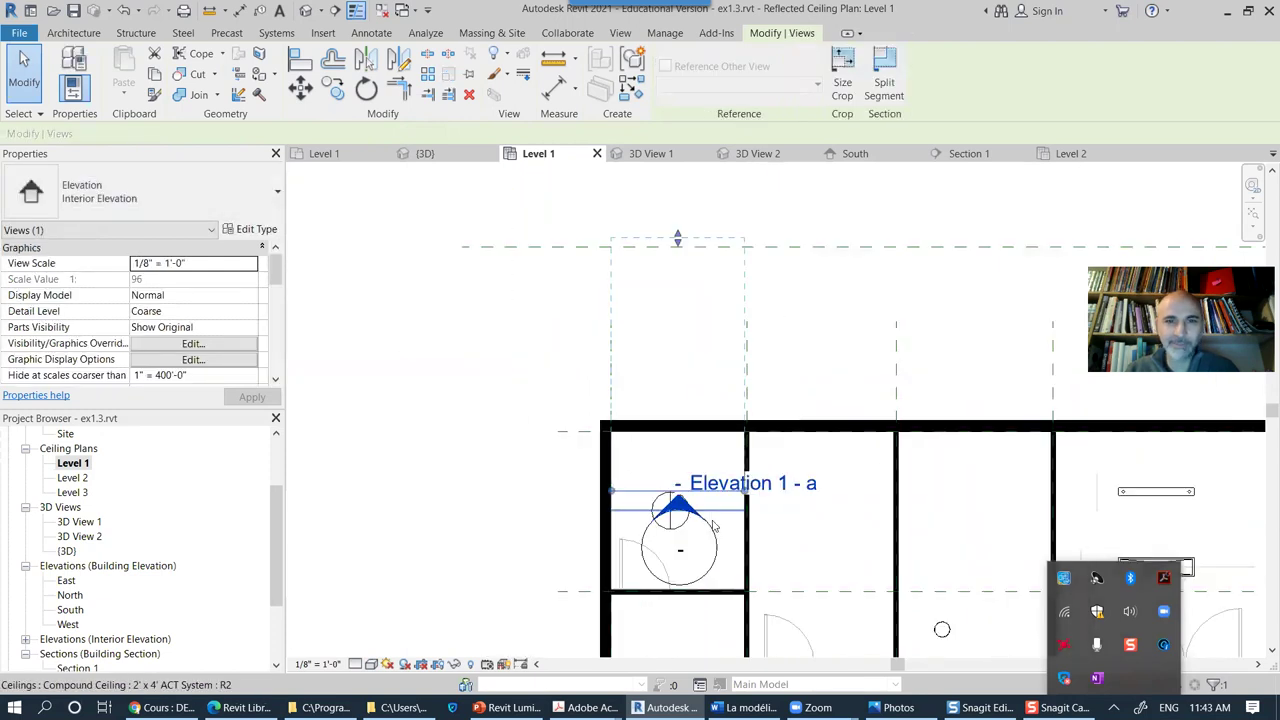
scroll(672, 528, "up", 3)
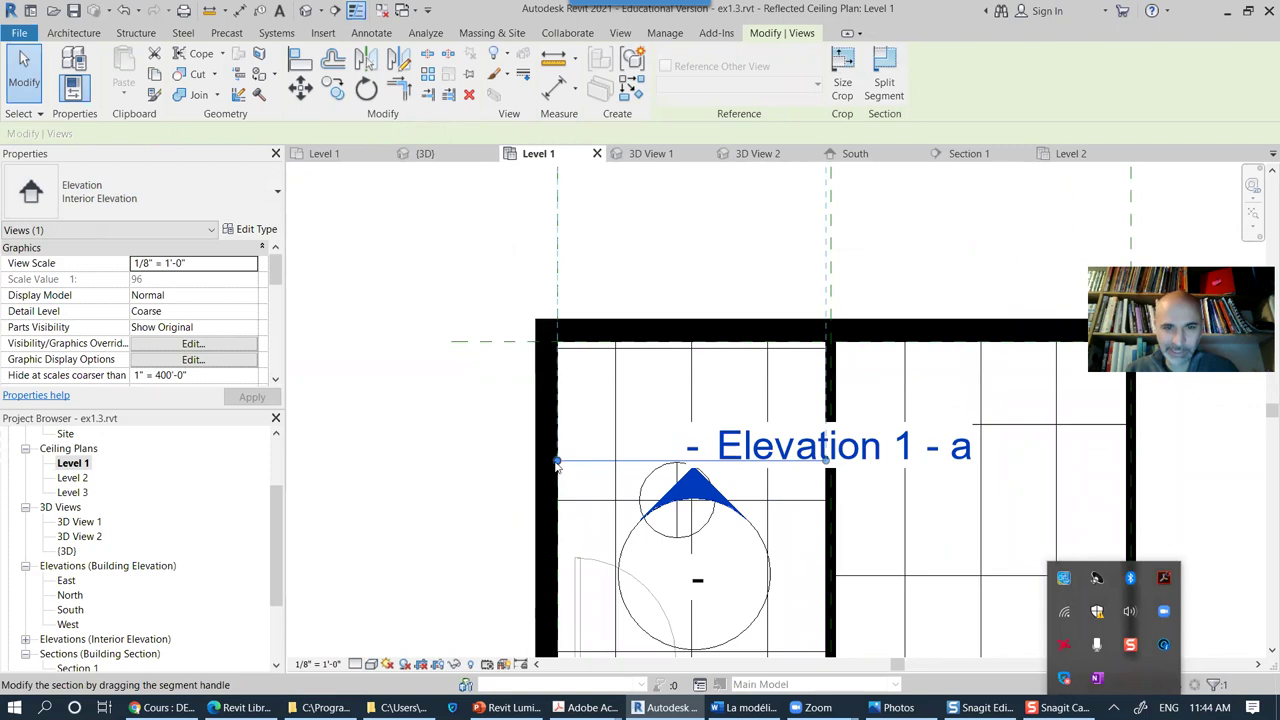
left_click_drag(565, 464, 587, 466)
left_click_drag(753, 457, 750, 458)
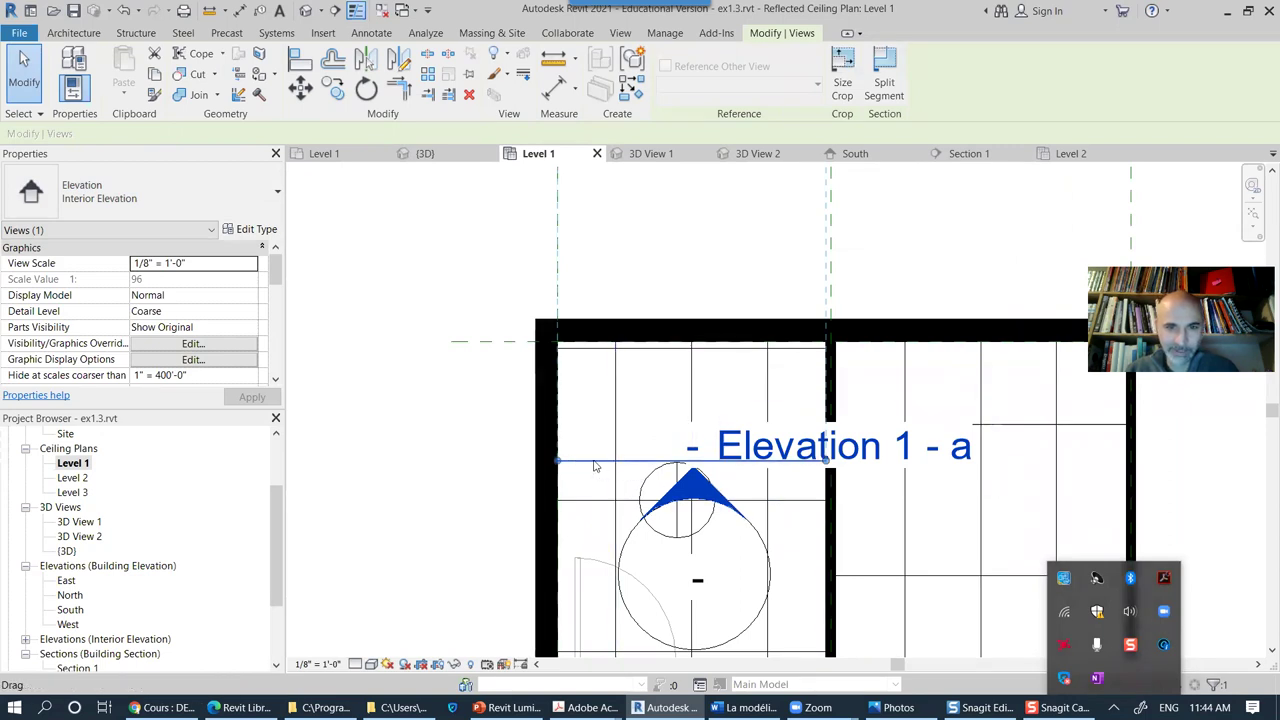
scroll(591, 466, "down", 3)
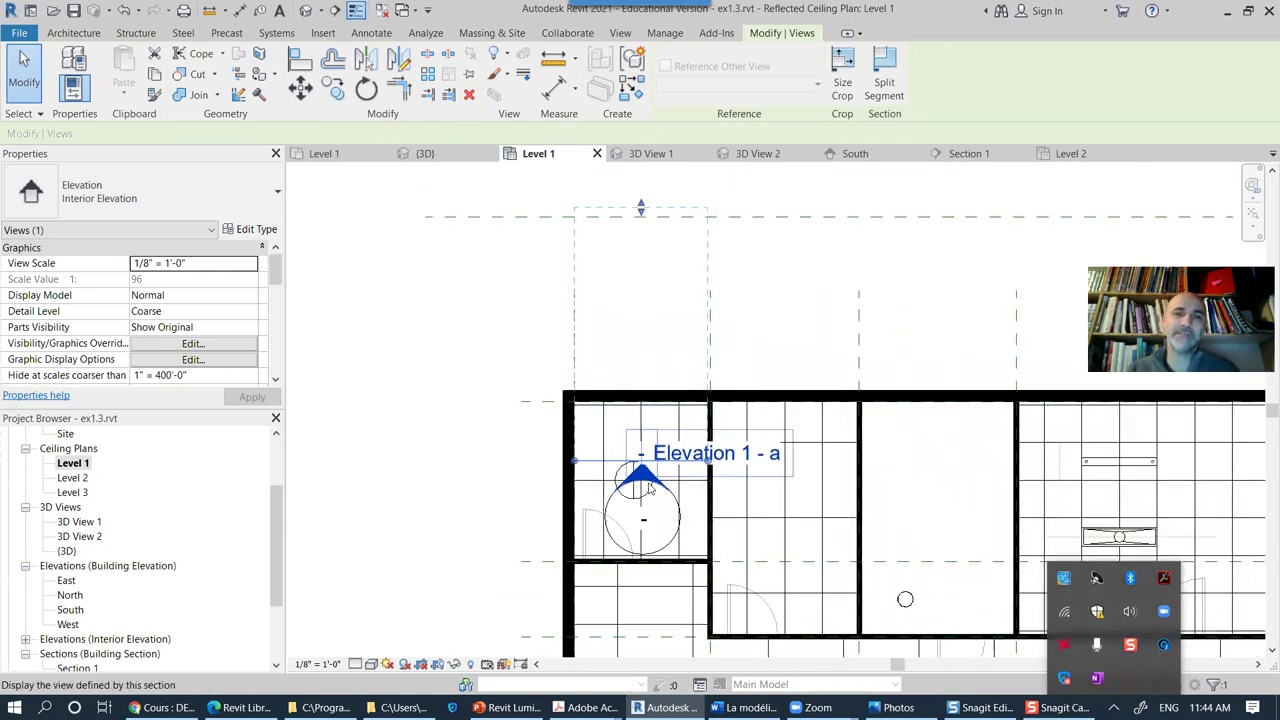
Step: Move the Elevation 1 marker down past the wall so it looks into the small room
left_click(617, 546)
left_click_drag(617, 550, 604, 613)
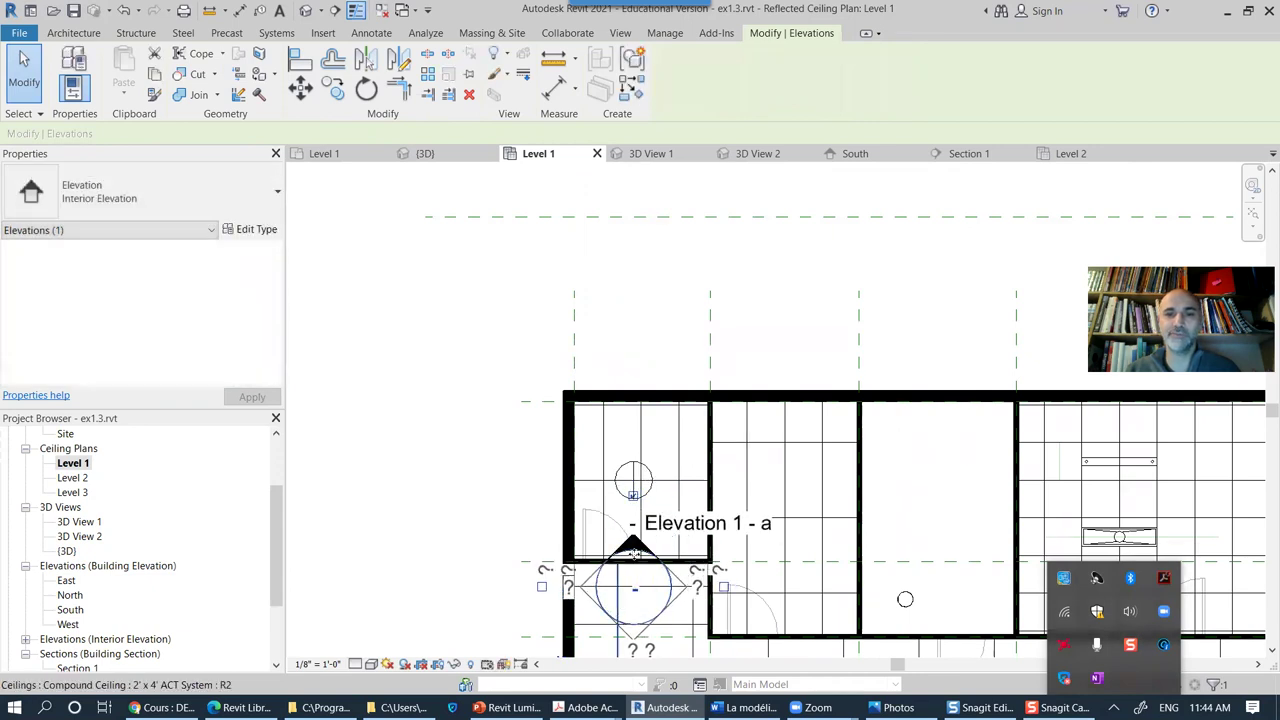
left_click(478, 440)
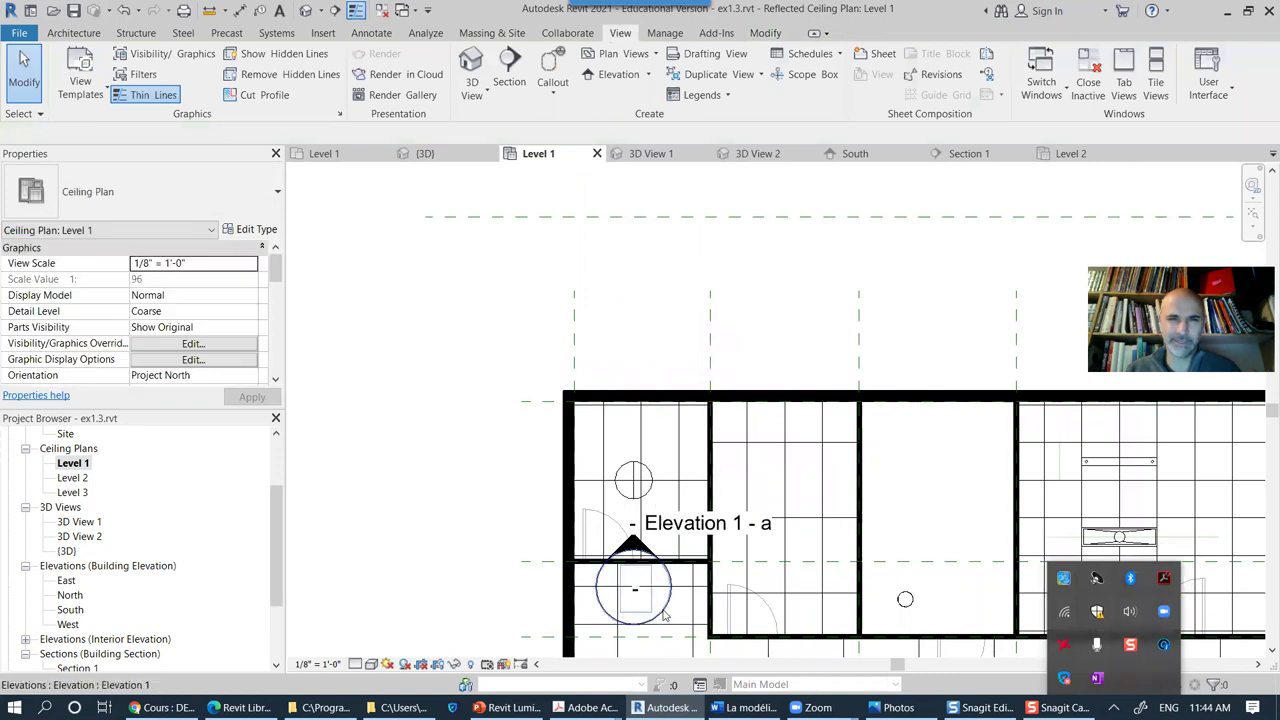
left_click(665, 615)
middle_click_drag(742, 485, 759, 382)
left_click(491, 477)
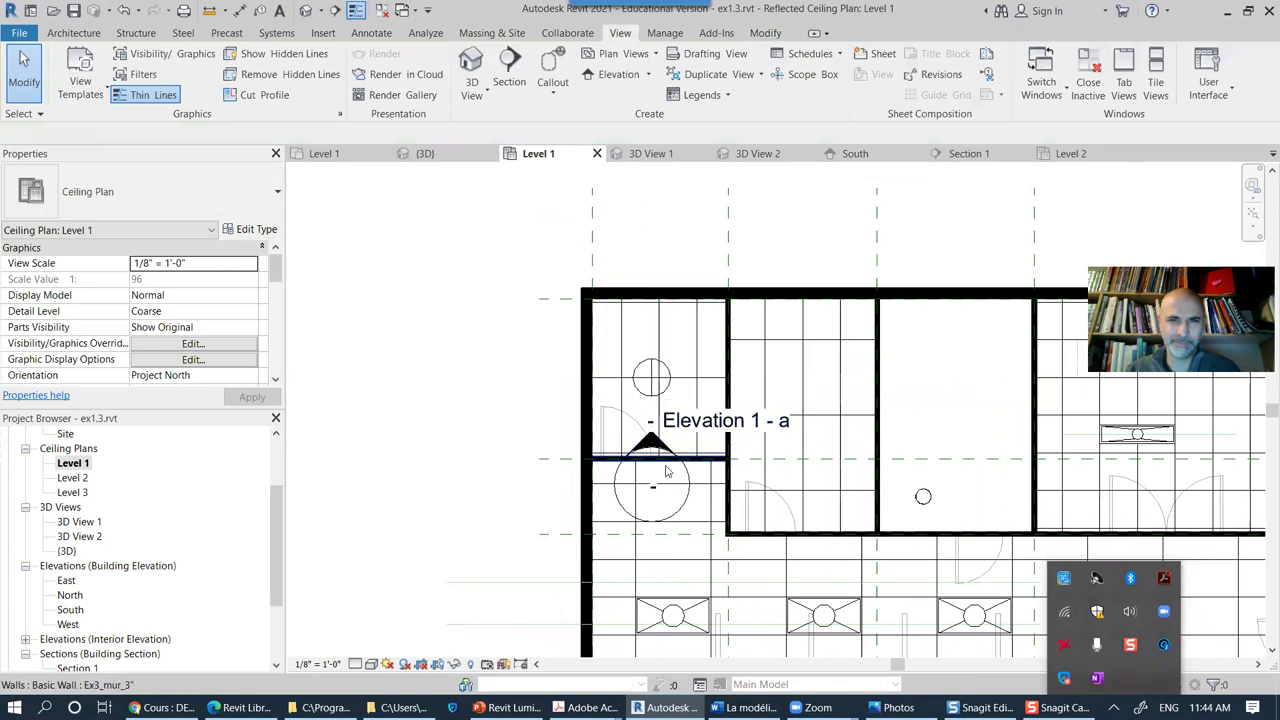
scroll(671, 451, "up", 4)
left_click(700, 440)
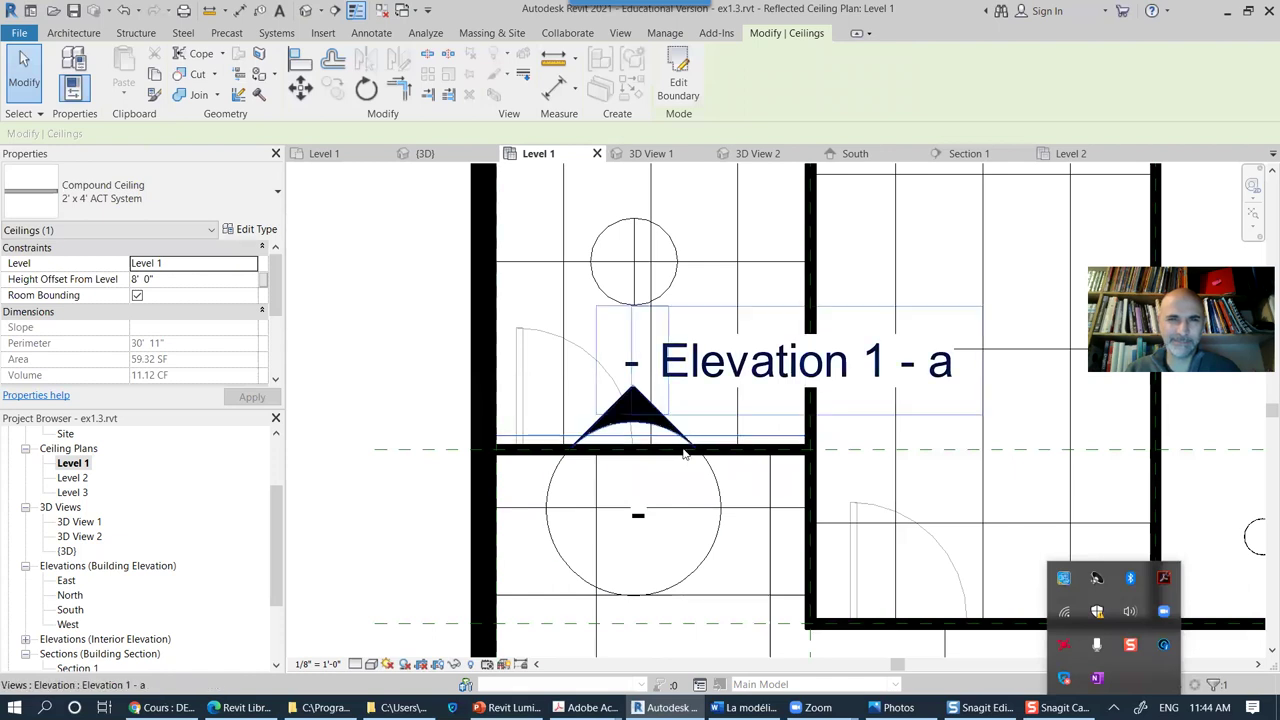
left_click(293, 376)
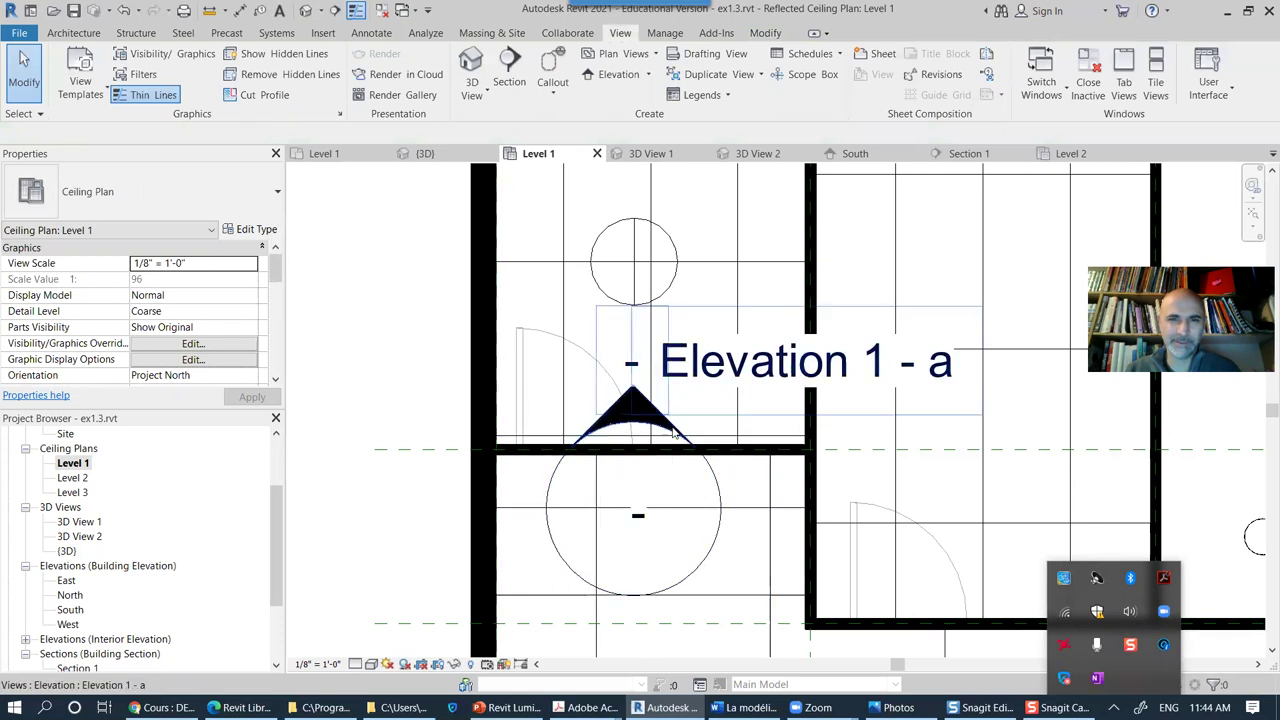
Step: Split the Elevation 1 - a view line with a split point near the room's right wall
left_click(662, 428)
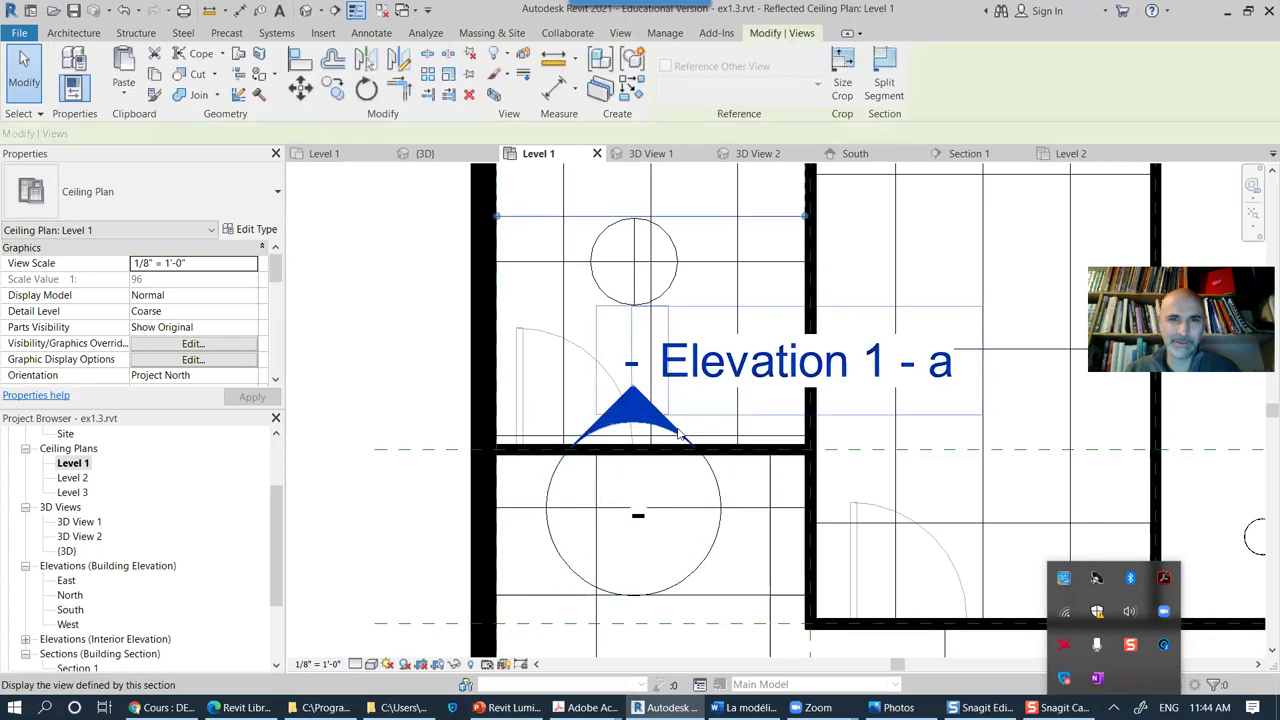
scroll(812, 478, "down", 1)
scroll(816, 472, "down", 1)
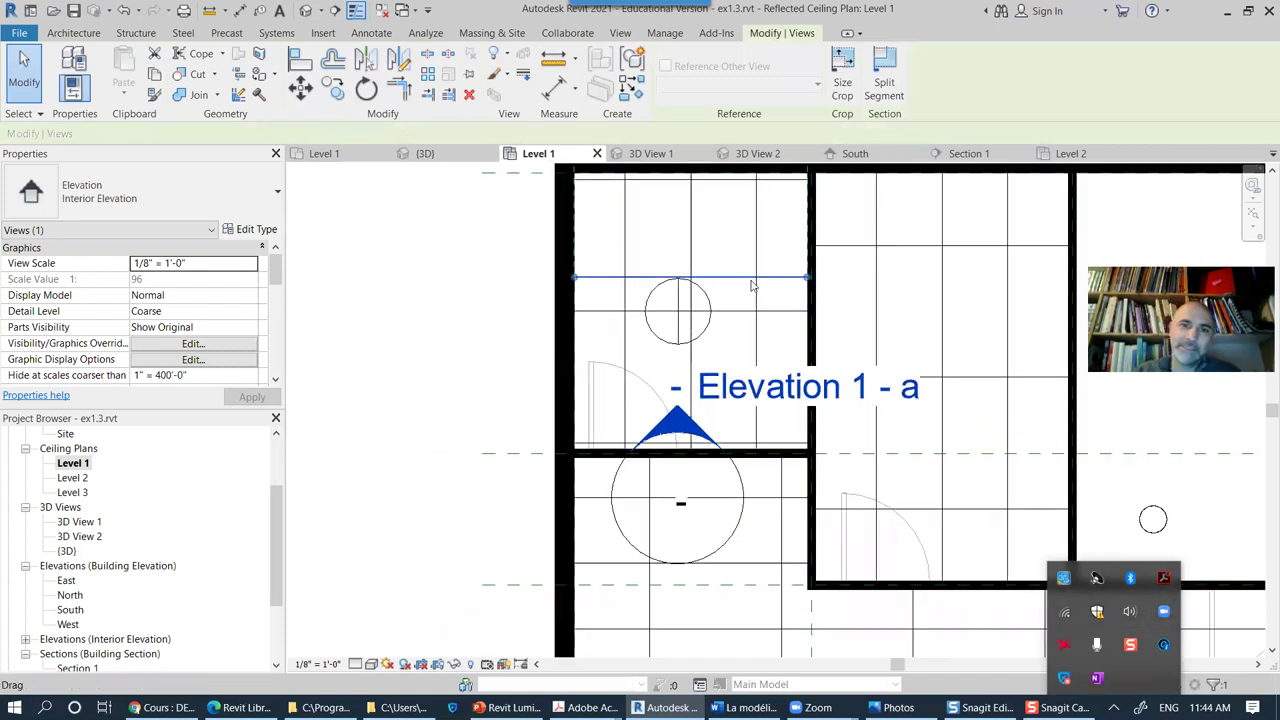
left_click(808, 280)
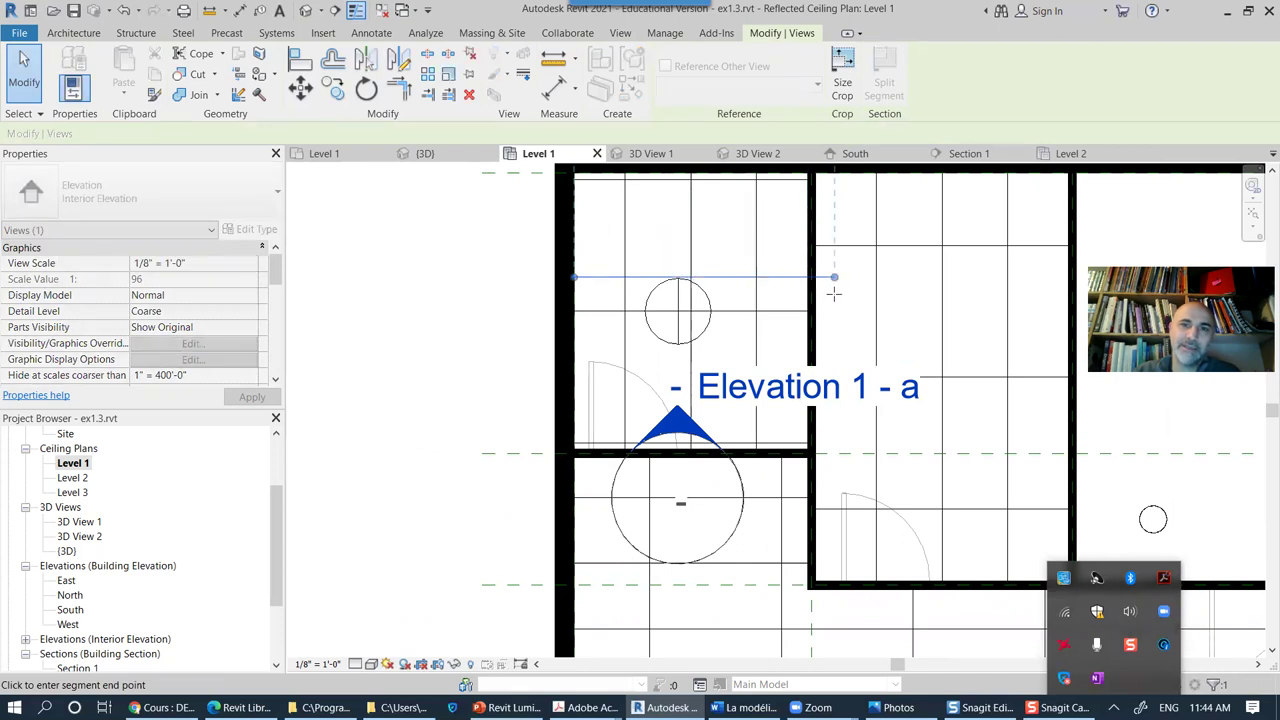
left_click(834, 293)
scroll(744, 403, "down", 5)
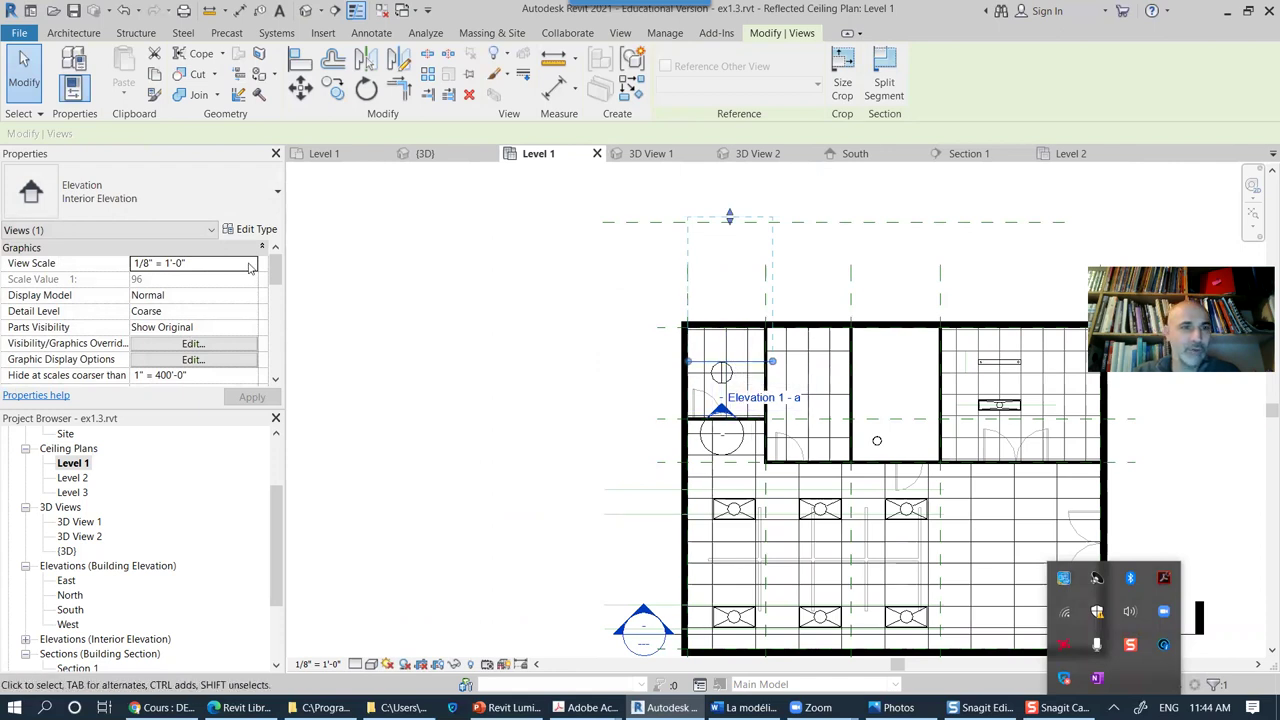
Step: Change Elevation 1 - a's Far Clipping extent property to No clip
left_click_drag(279, 280, 278, 320)
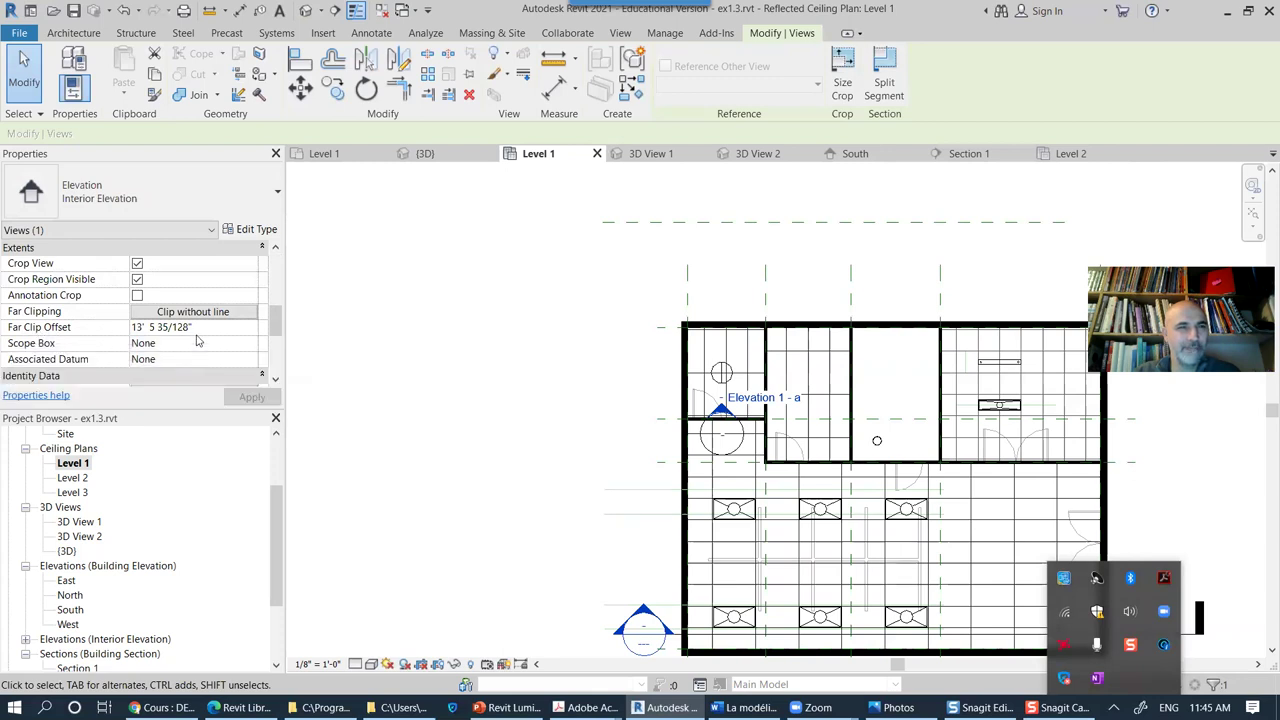
scroll(276, 340, "down", 2)
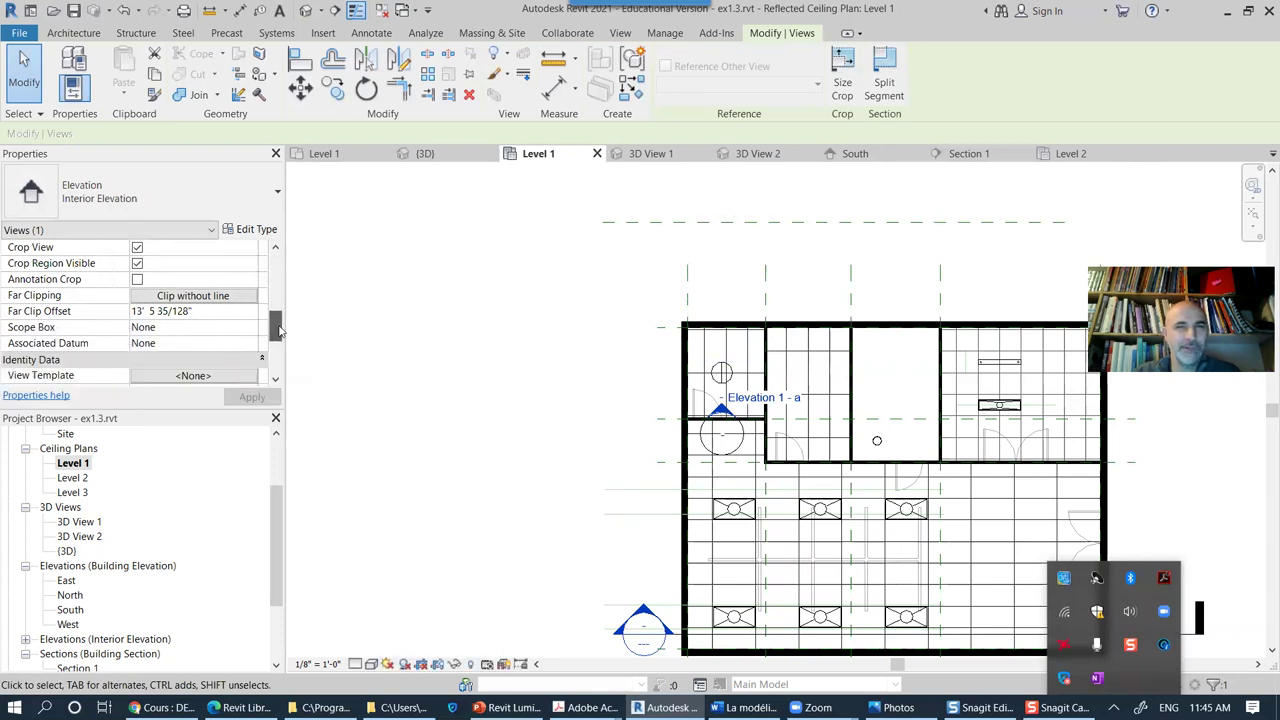
scroll(279, 341, "down", 1)
scroll(279, 341, "up", 3)
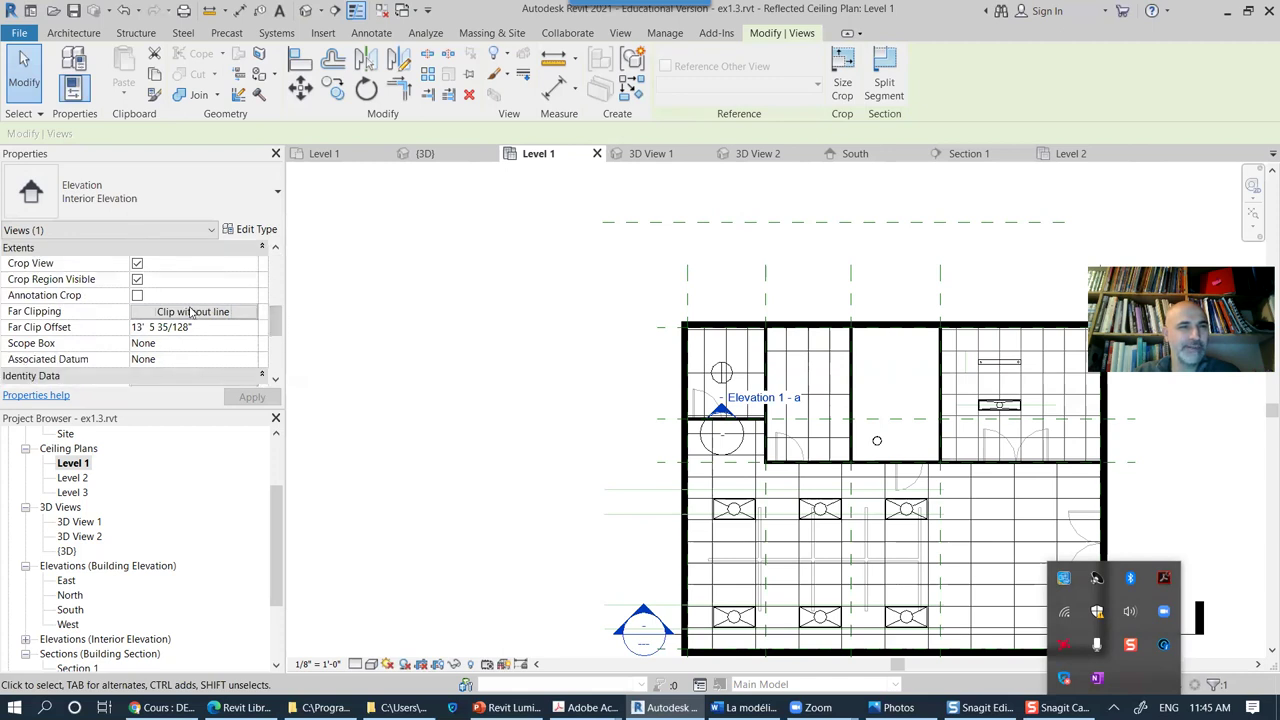
left_click(192, 312)
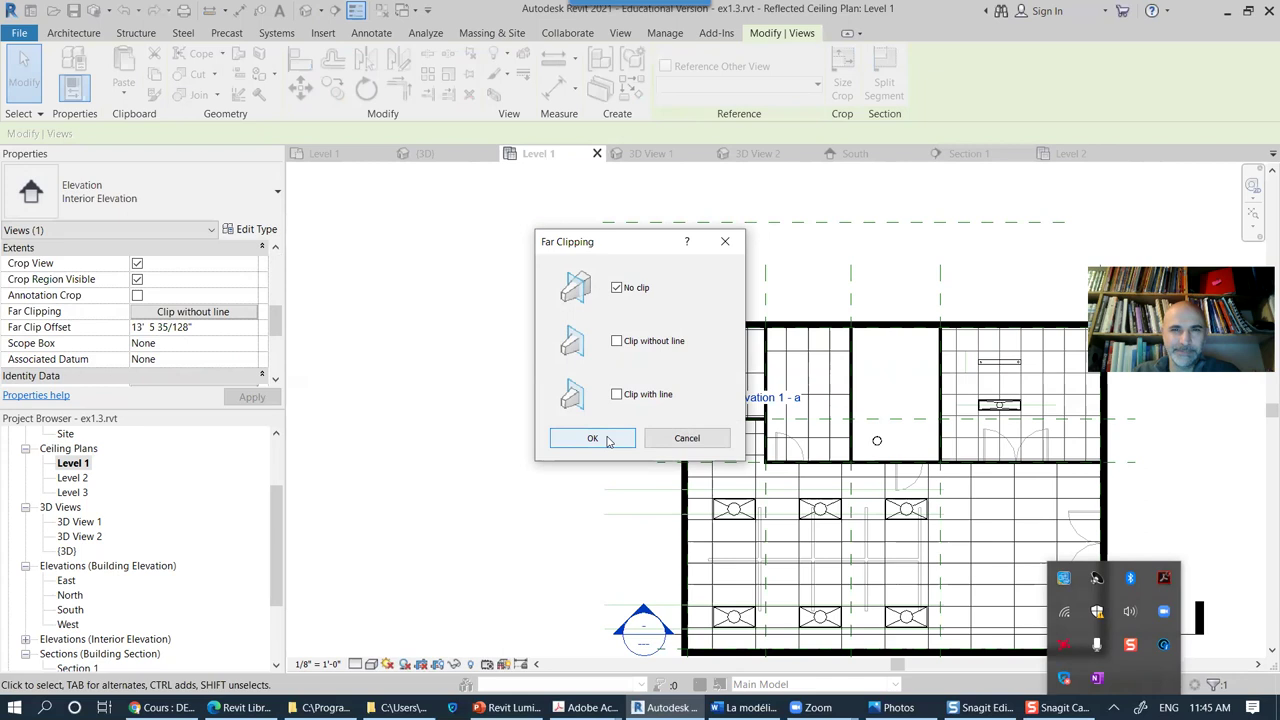
left_click(592, 439)
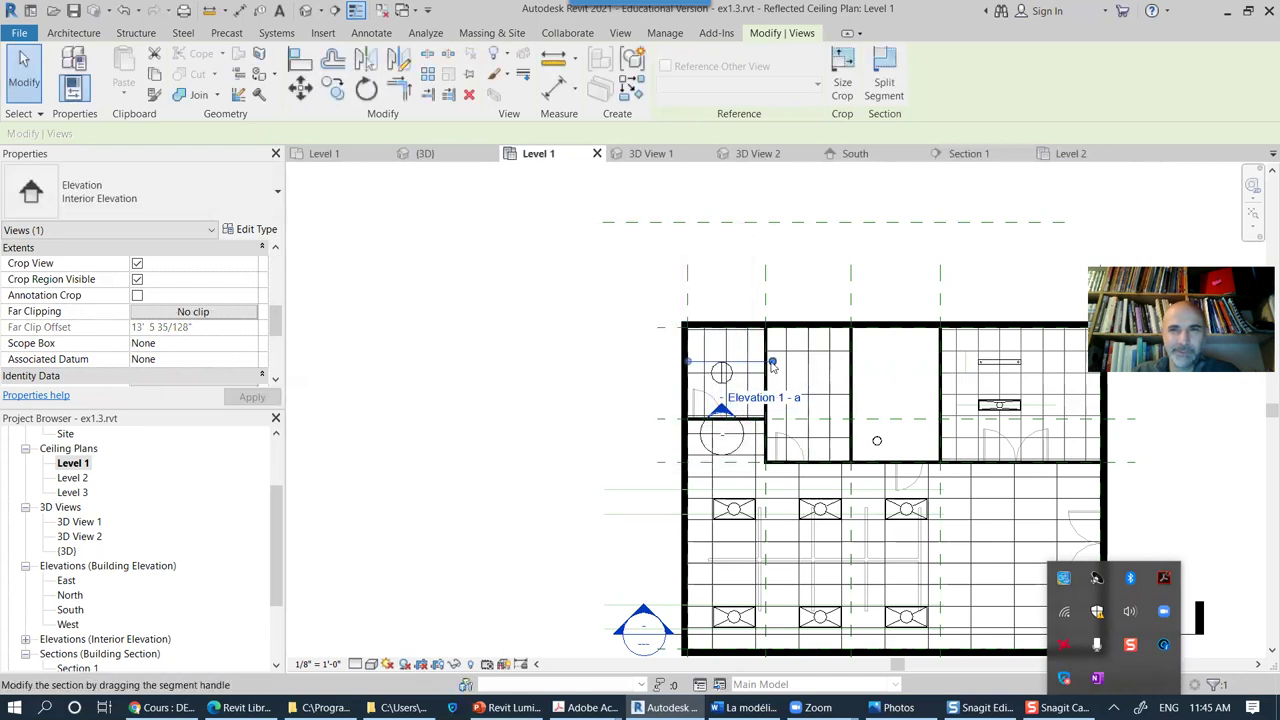
Step: Adjust the elevation's crop segment and move its marker down into the large lower room
left_click_drag(772, 364, 745, 374)
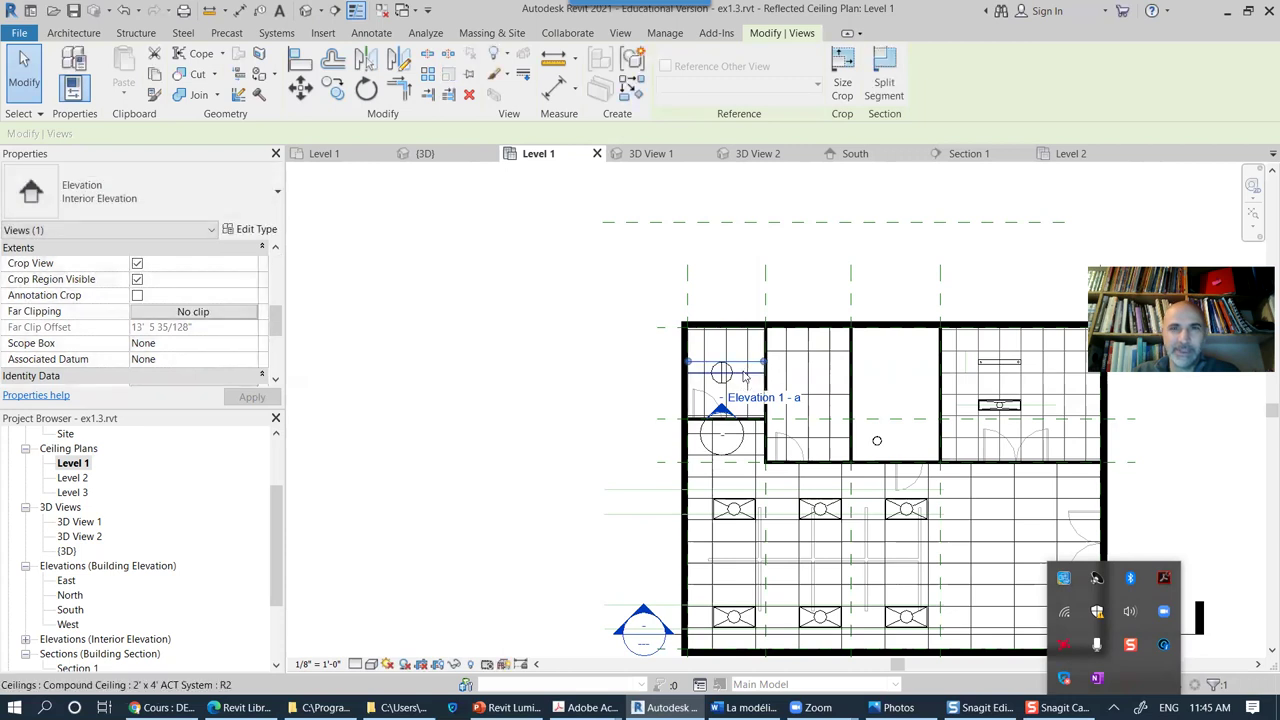
left_click(724, 432)
left_click_drag(743, 443, 748, 516)
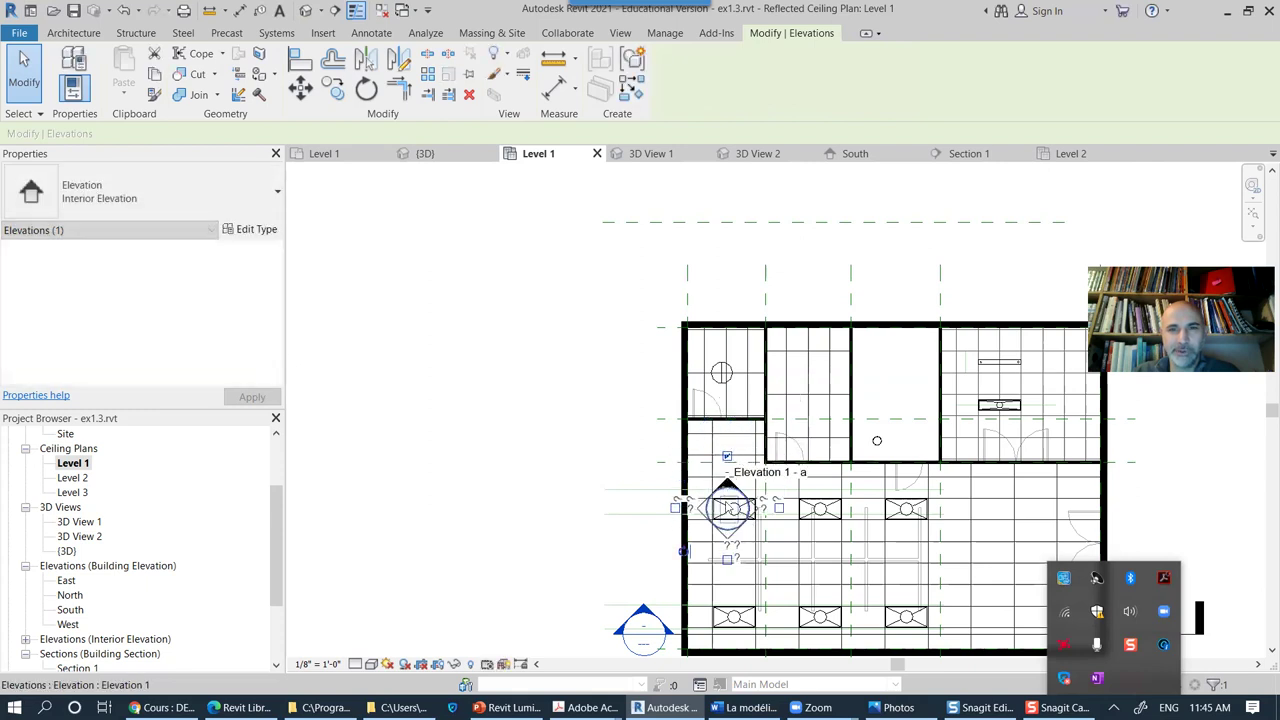
key("Escape")
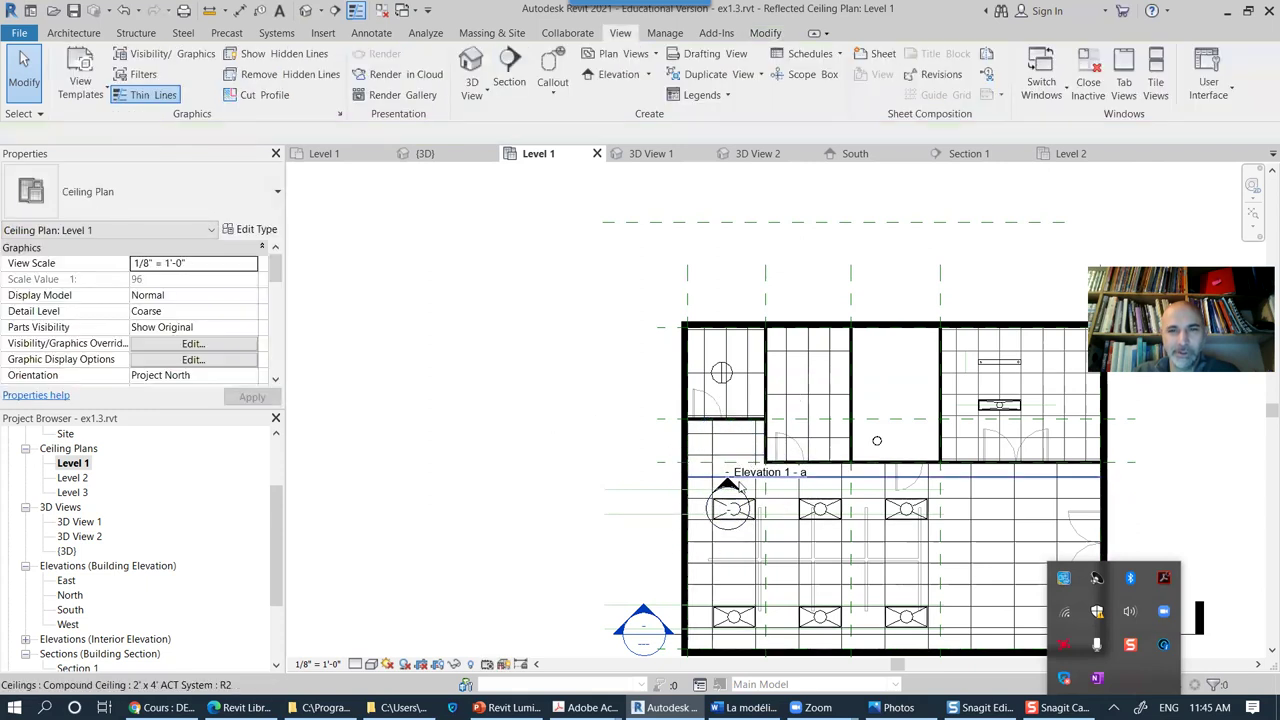
scroll(722, 493, "up", 2)
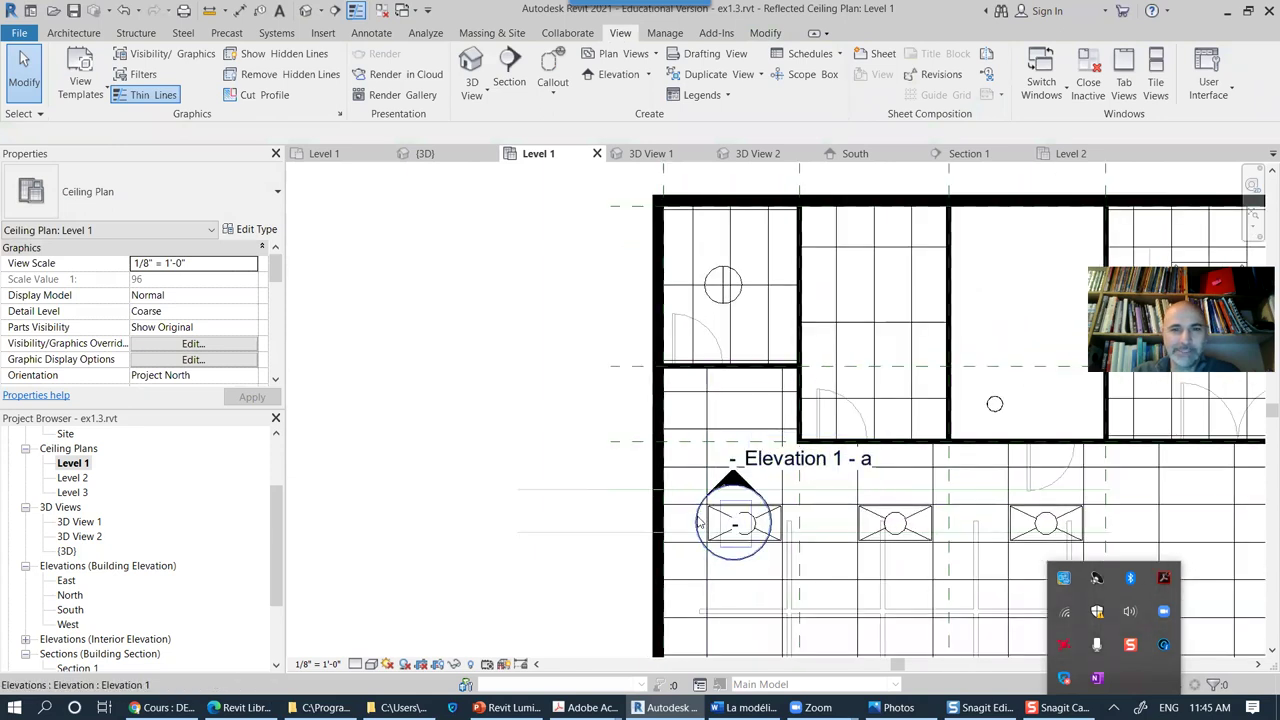
Step: Delete the Elevation 1 - a view and its leftover marker, confirming the warning
left_click(700, 517)
left_click(568, 464)
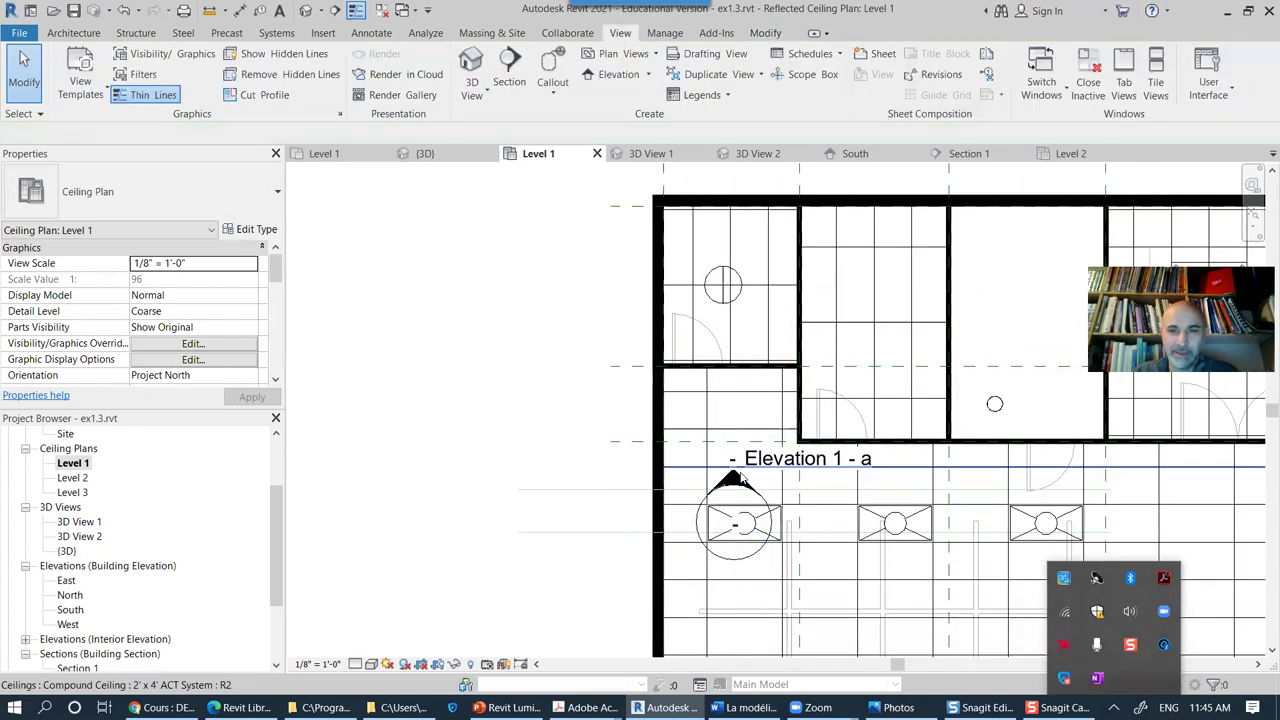
left_click(750, 482)
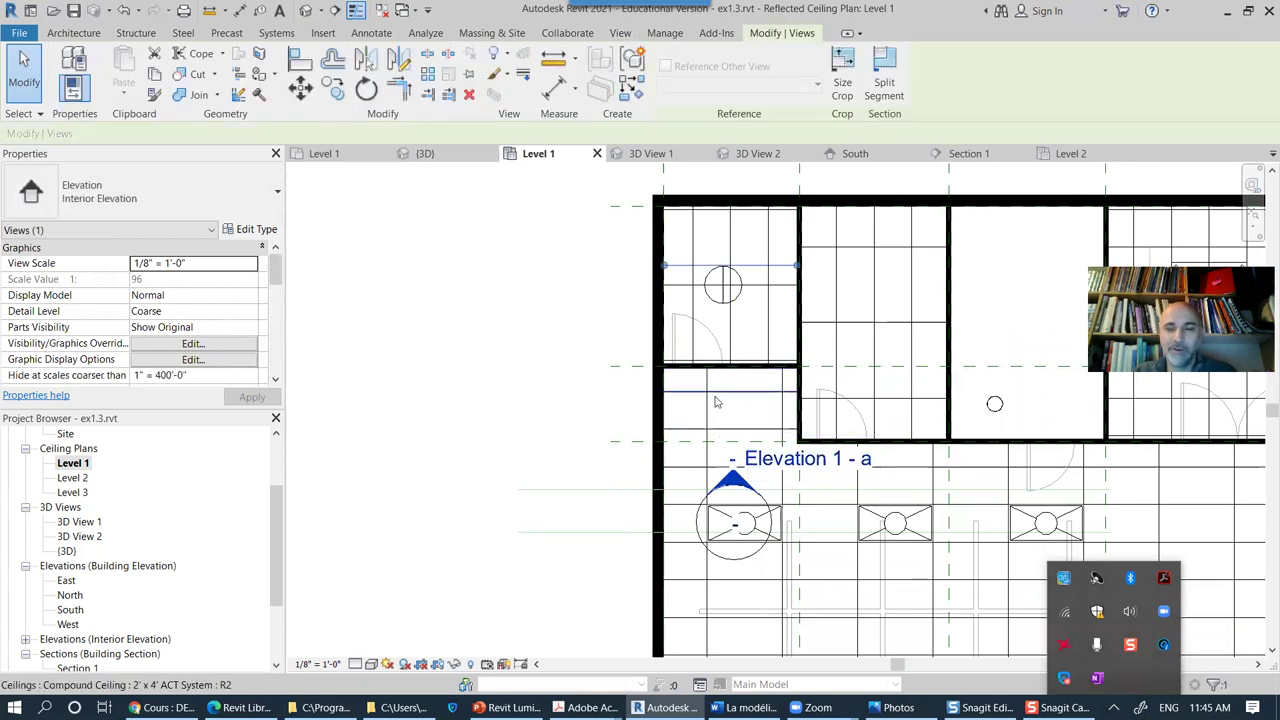
key("Delete")
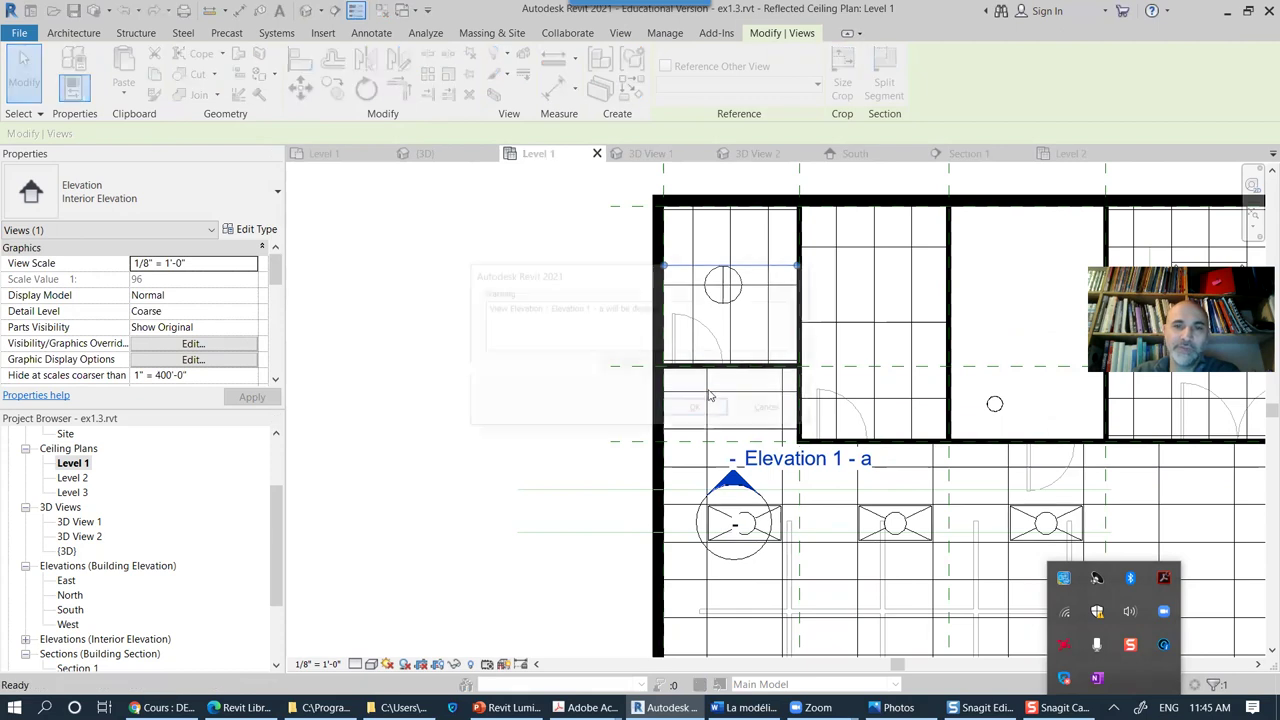
left_click(695, 411)
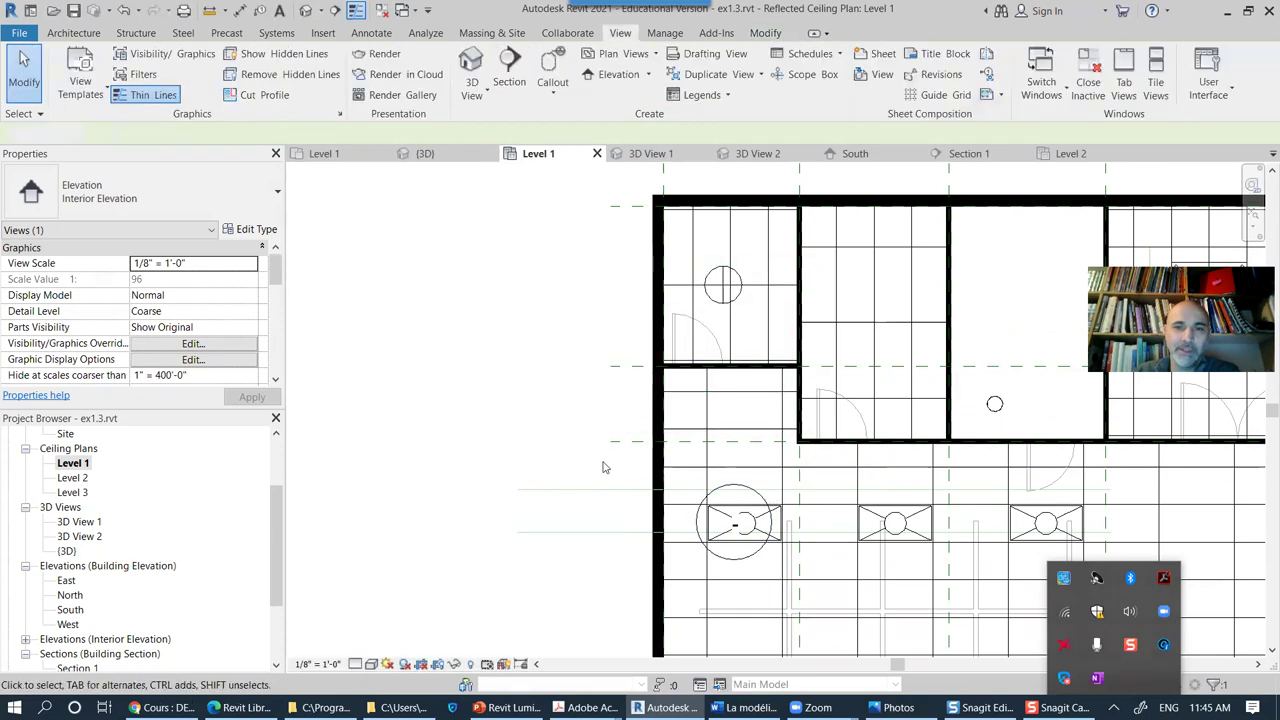
left_click(755, 493)
key("Delete")
scroll(700, 388, "down", 1)
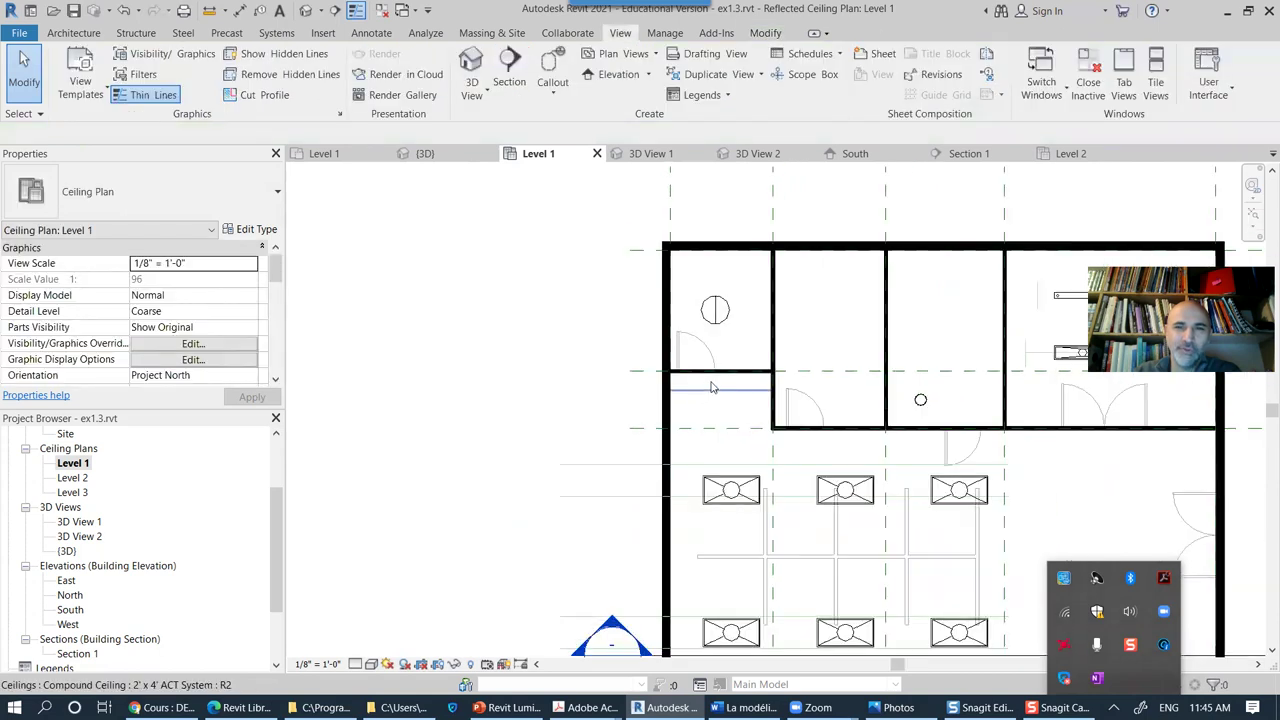
middle_click_drag(712, 388, 626, 468)
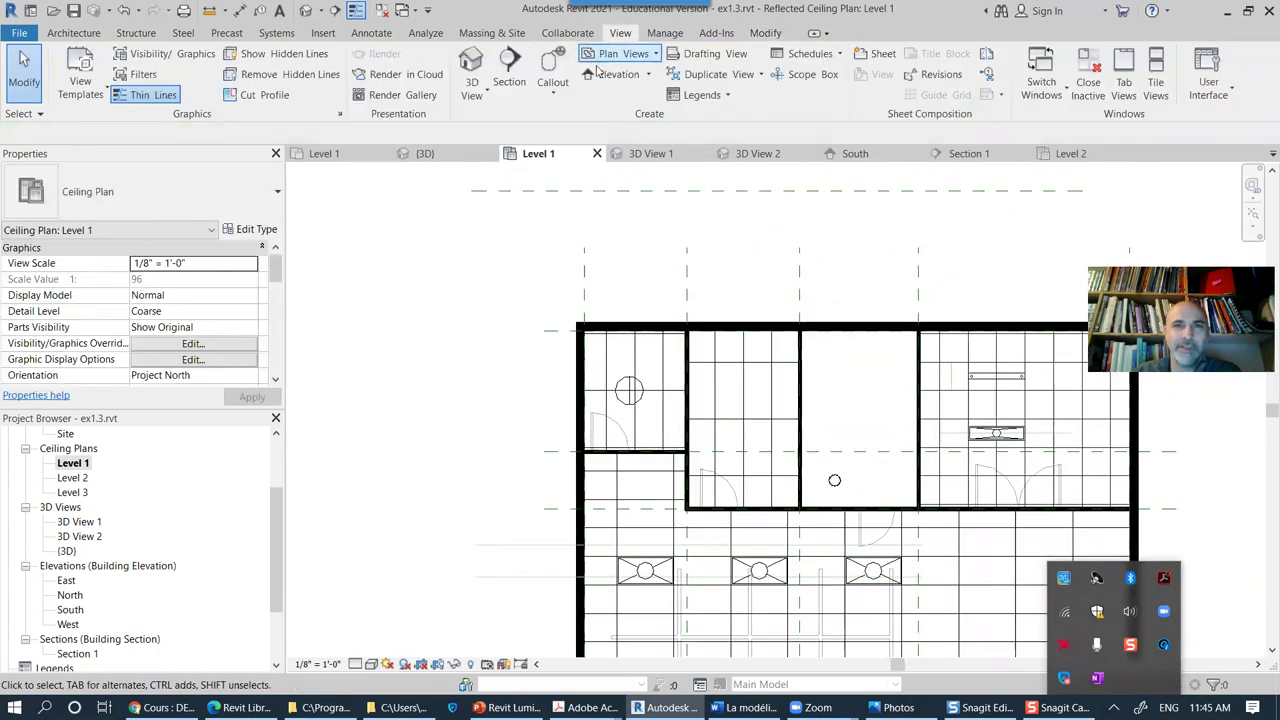
Step: Place a new elevation marker in the room and extend how far its view reaches
left_click(648, 74)
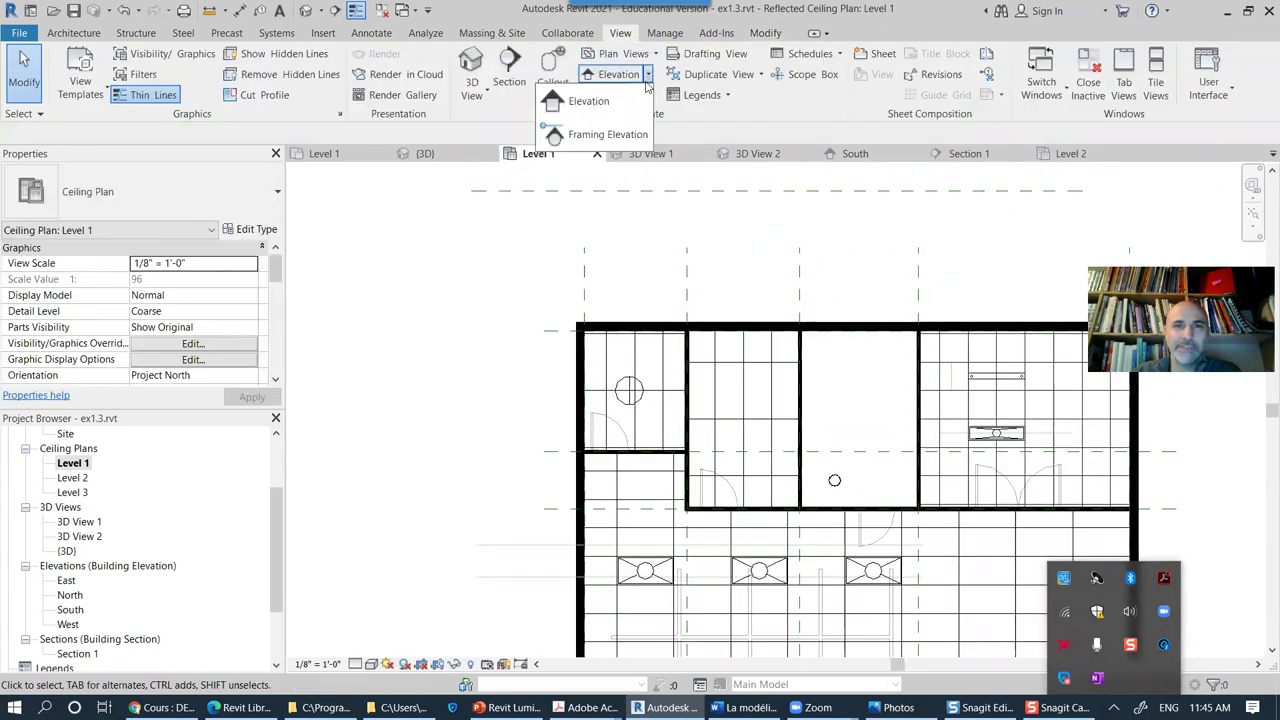
left_click(598, 107)
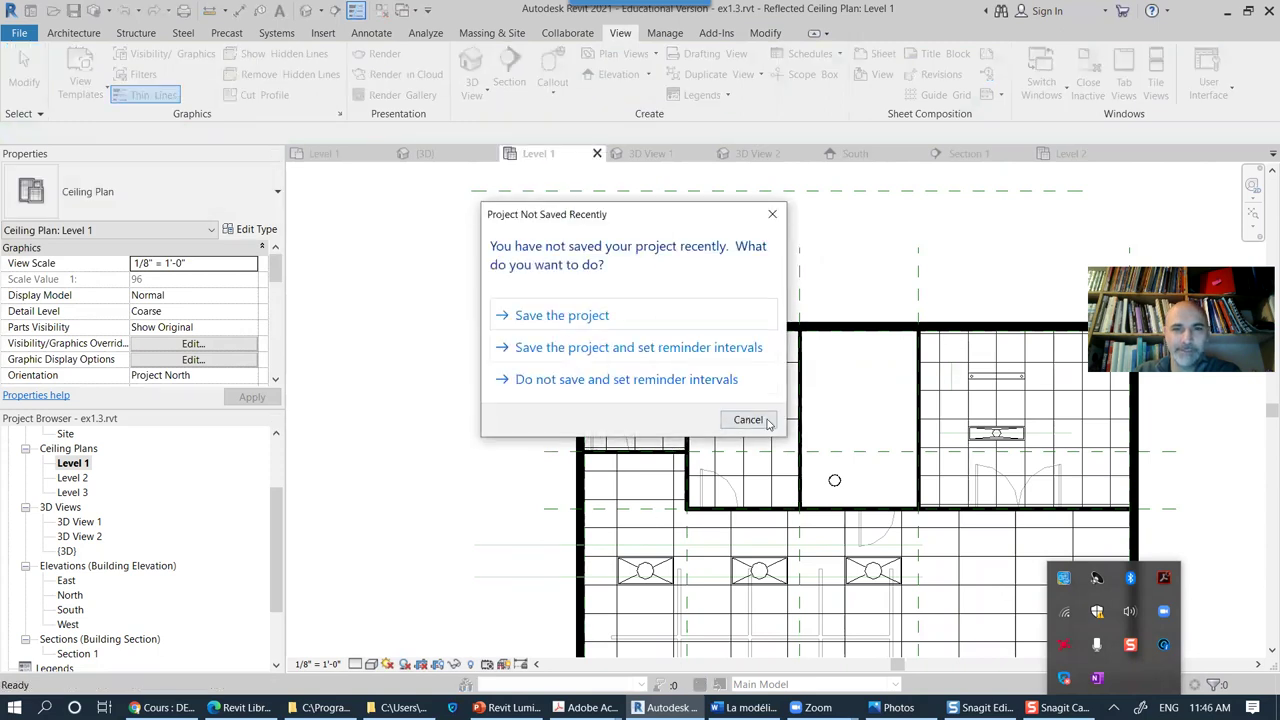
left_click(760, 420)
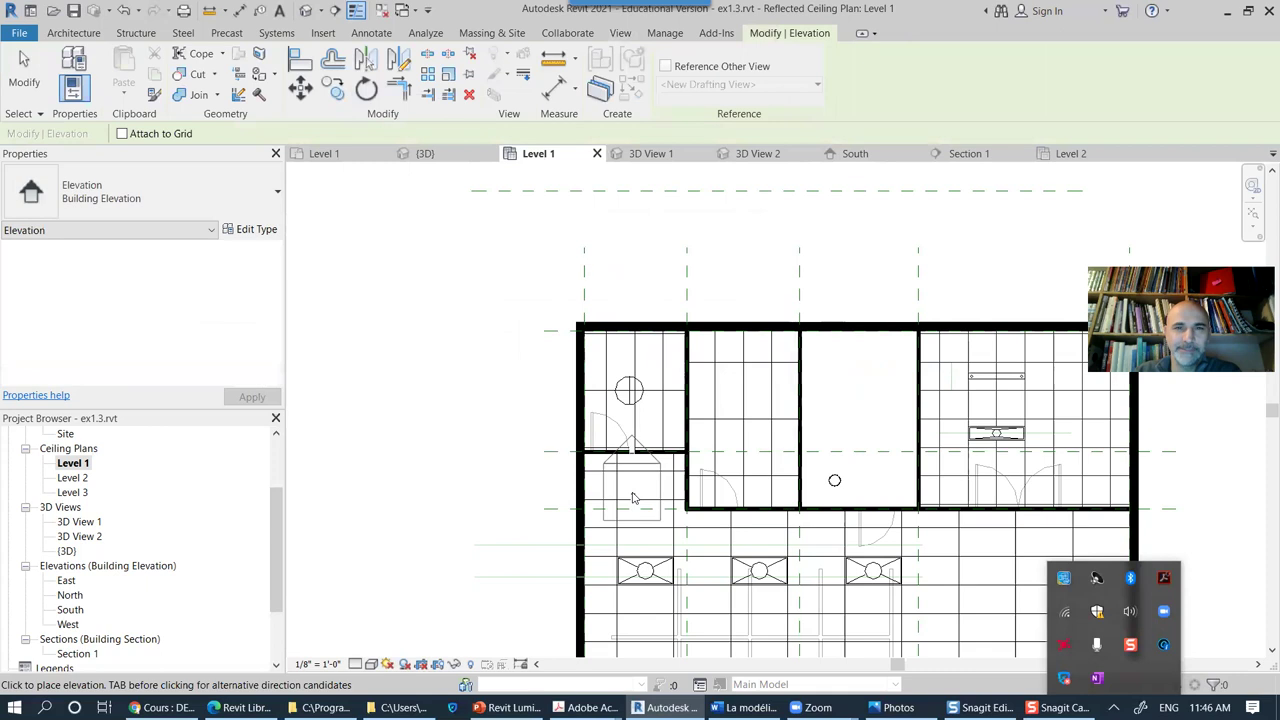
left_click(632, 497)
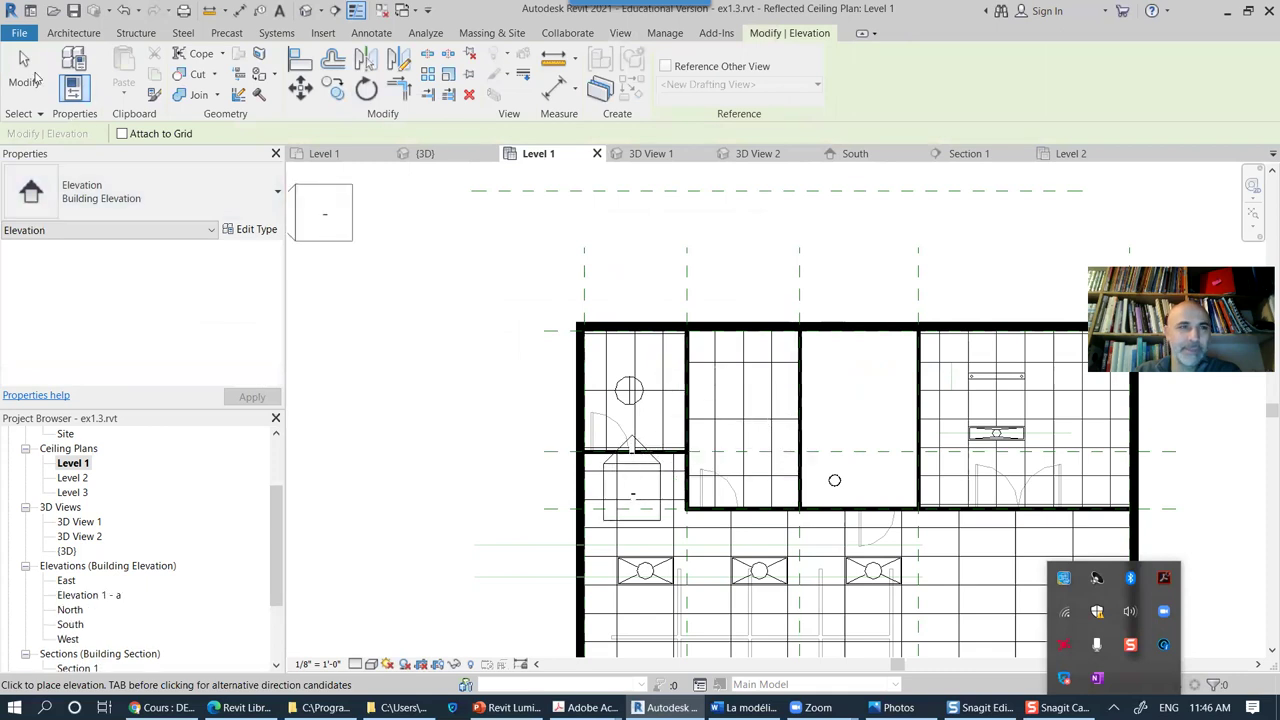
key("Escape")
key("Escape")
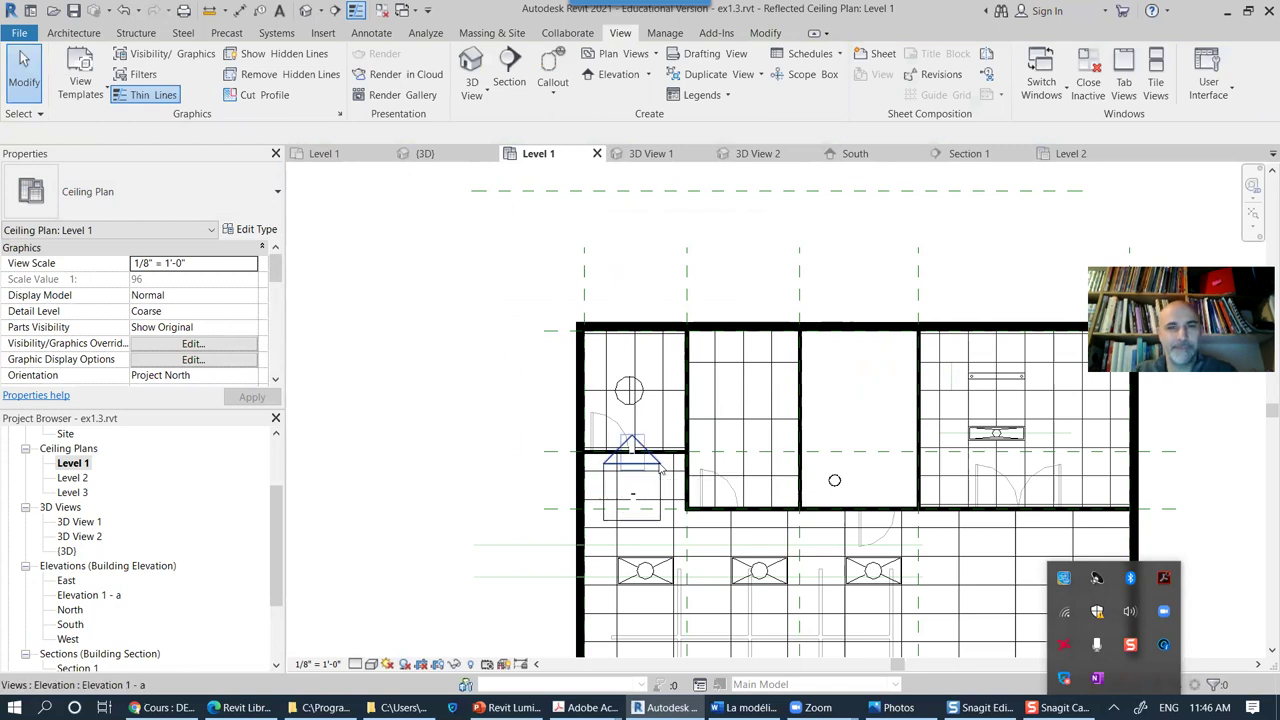
left_click(660, 469)
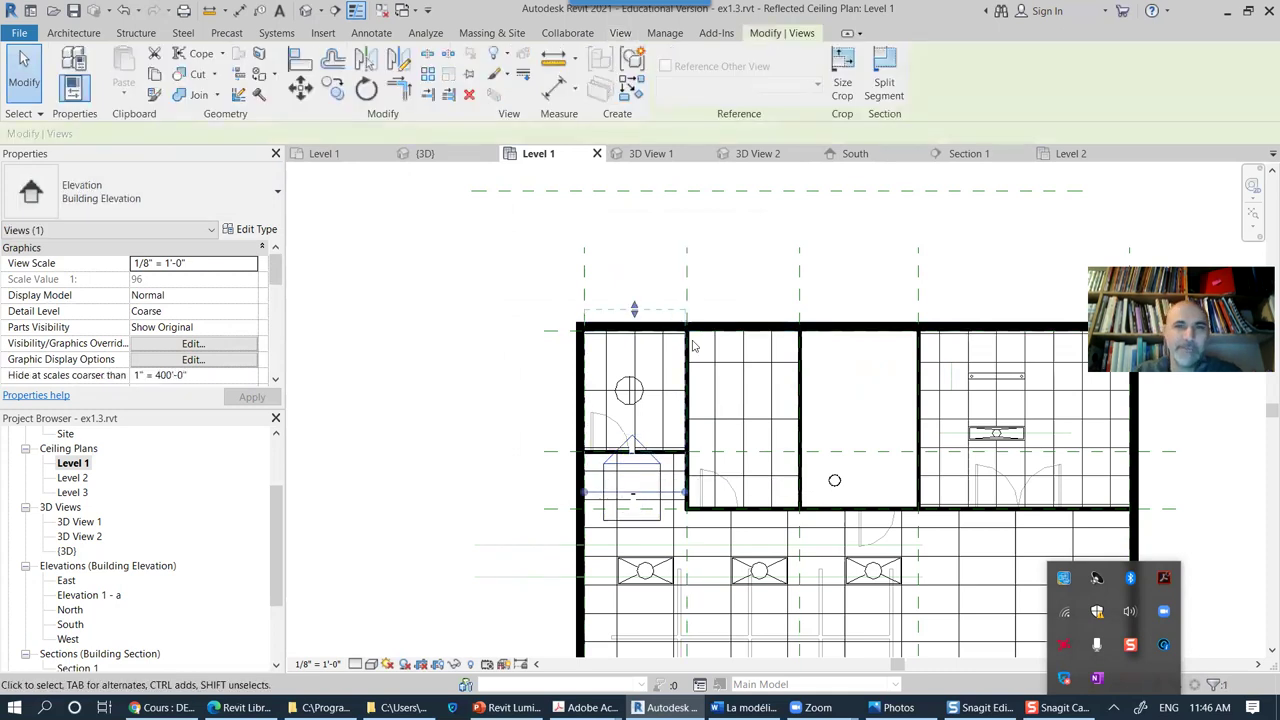
left_click_drag(603, 347, 592, 502)
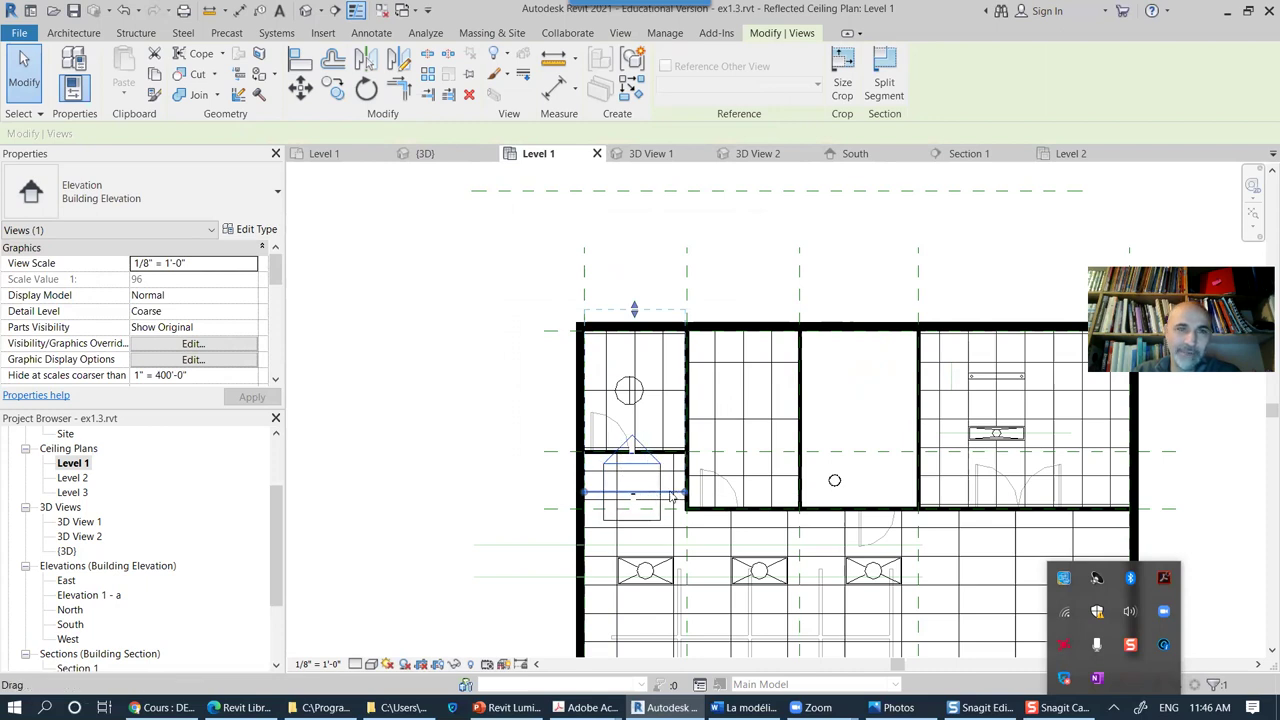
Step: Switch Elevation 1 - a to Interior Elevation, then delete it and confirm
left_click(150, 191)
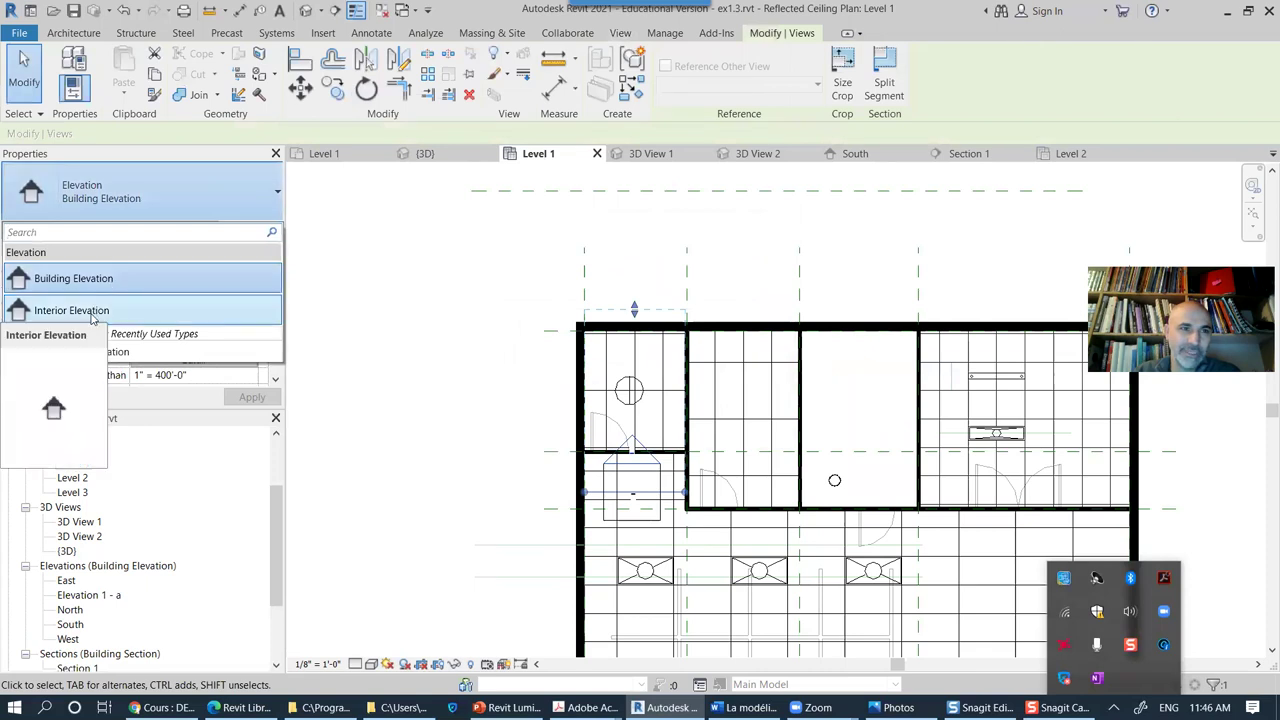
left_click(92, 316)
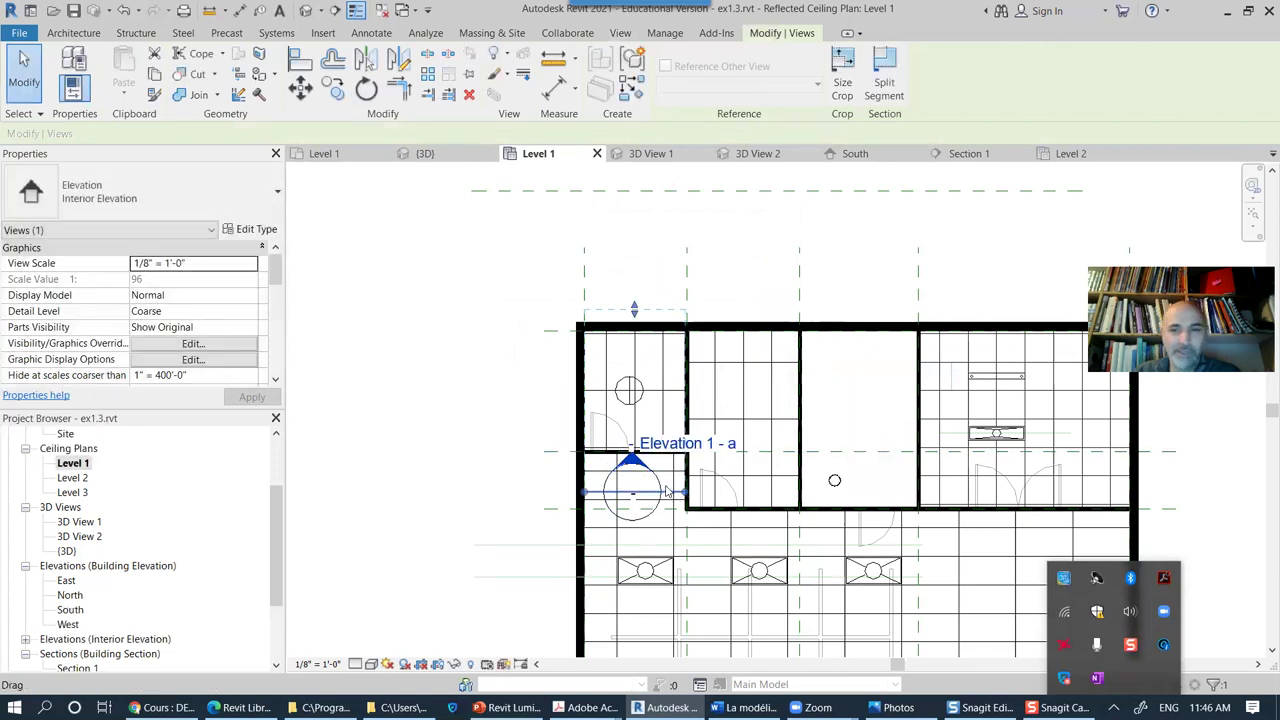
key("Delete")
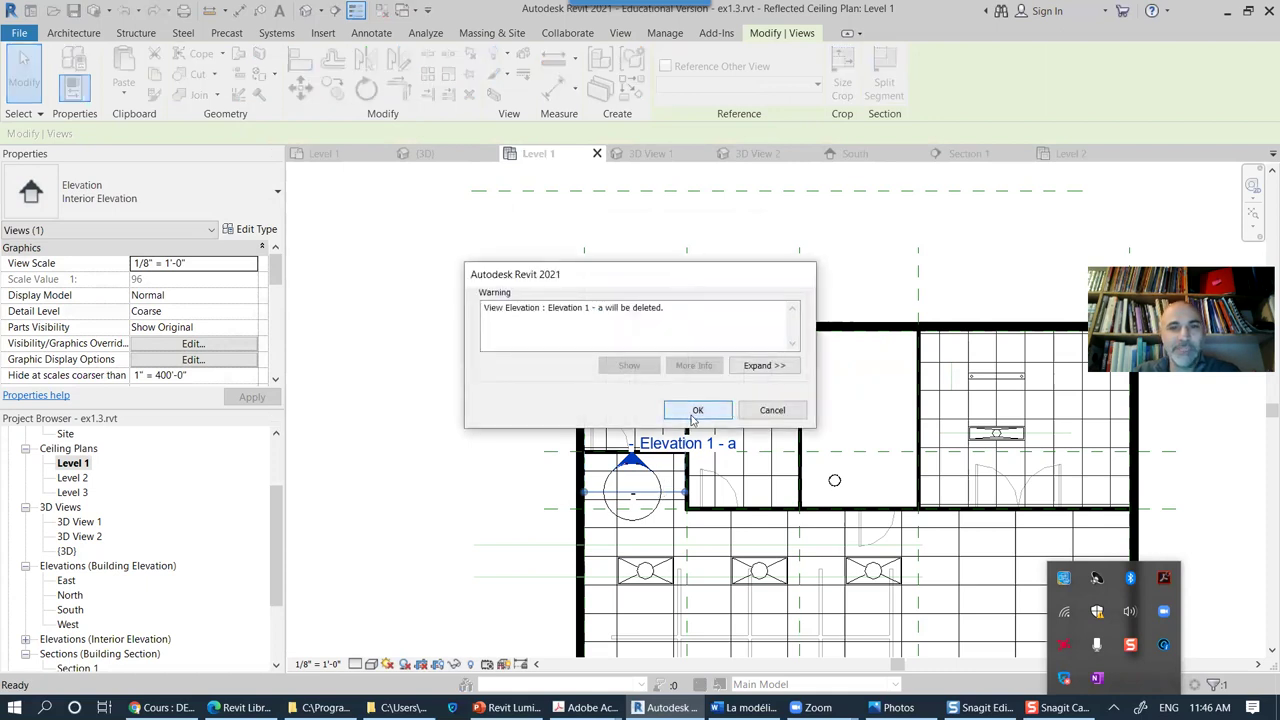
left_click(697, 410)
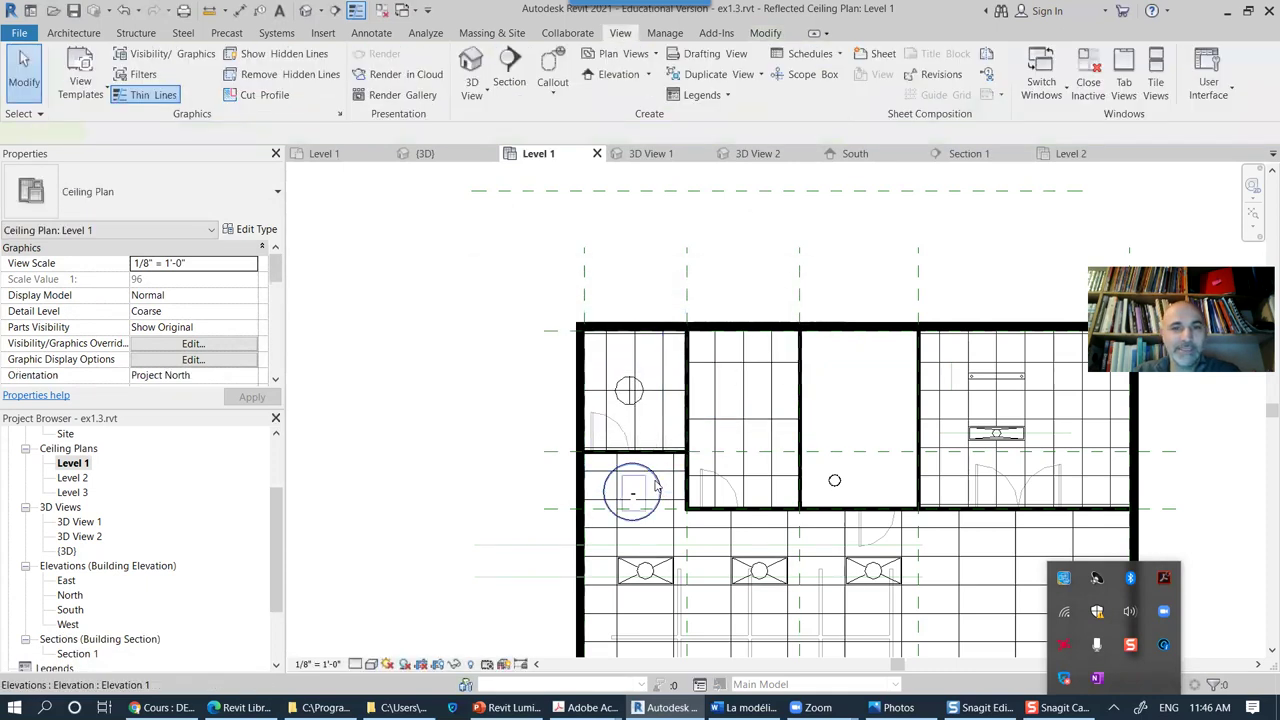
Step: Remove the leftover marker and place a new elevation facing the upper-left room's top wall
left_click(655, 486)
key("Delete")
left_click(648, 75)
left_click(598, 100)
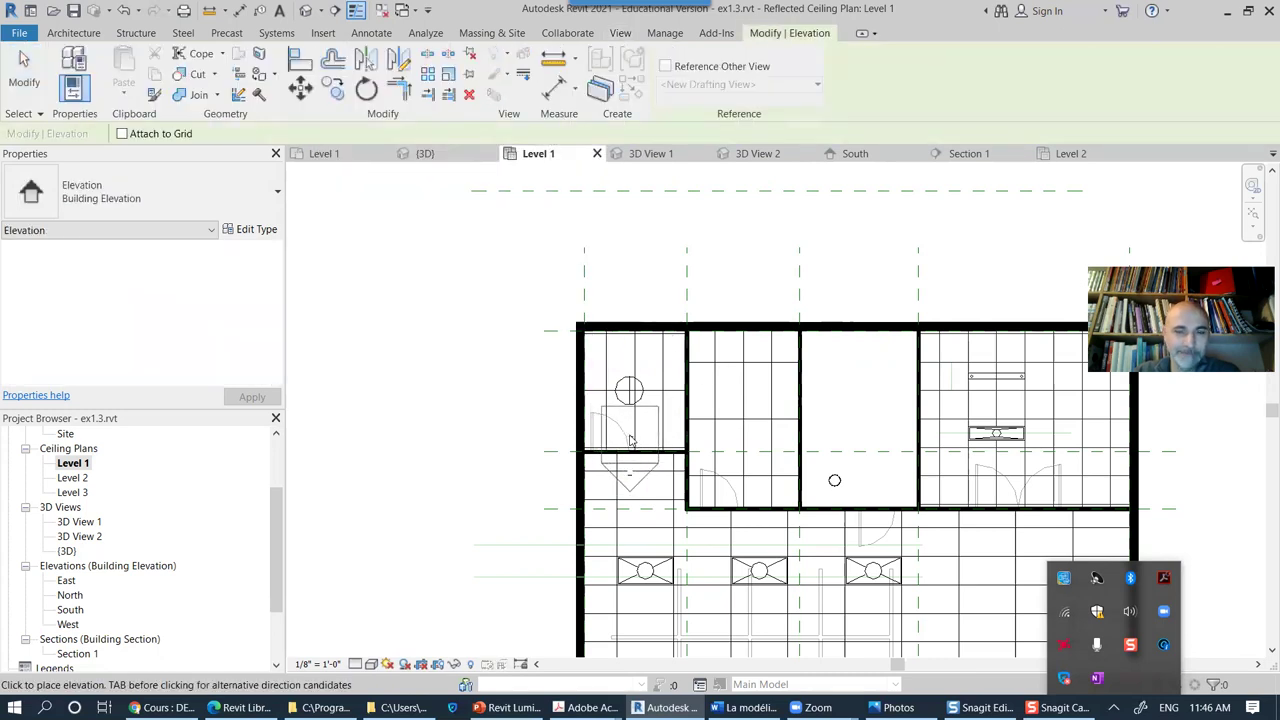
left_click(631, 440)
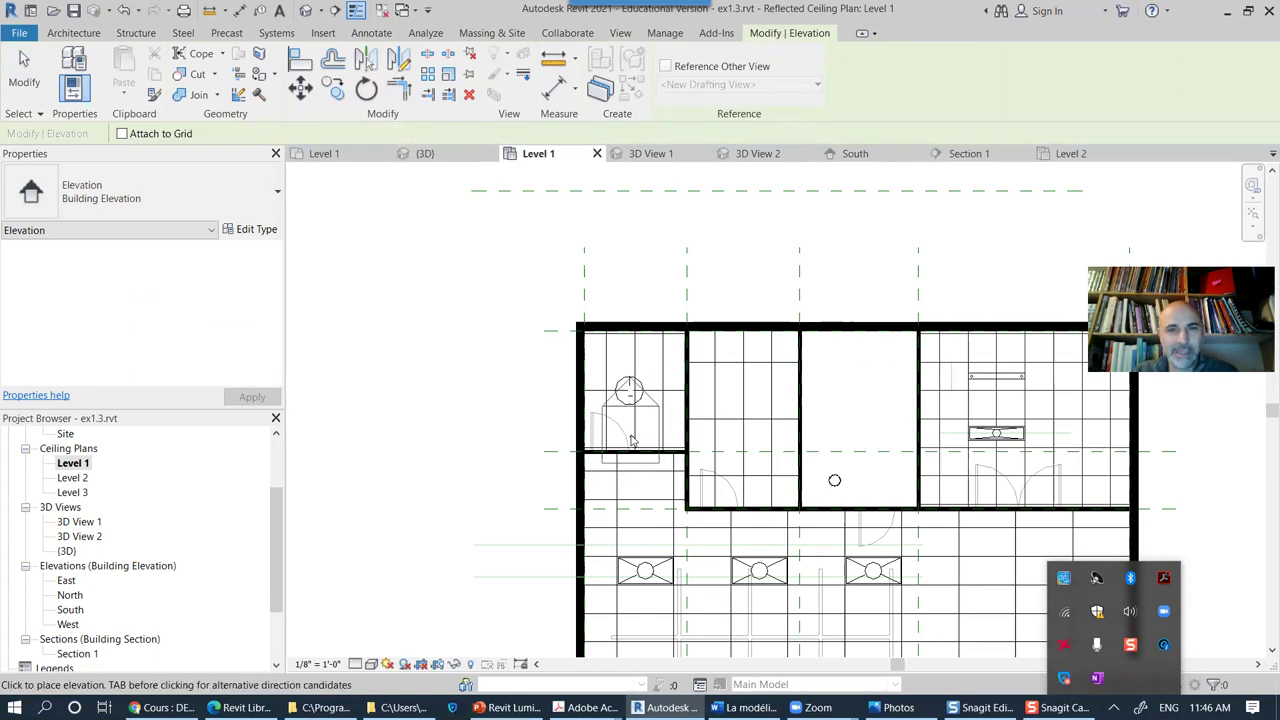
left_click(631, 440)
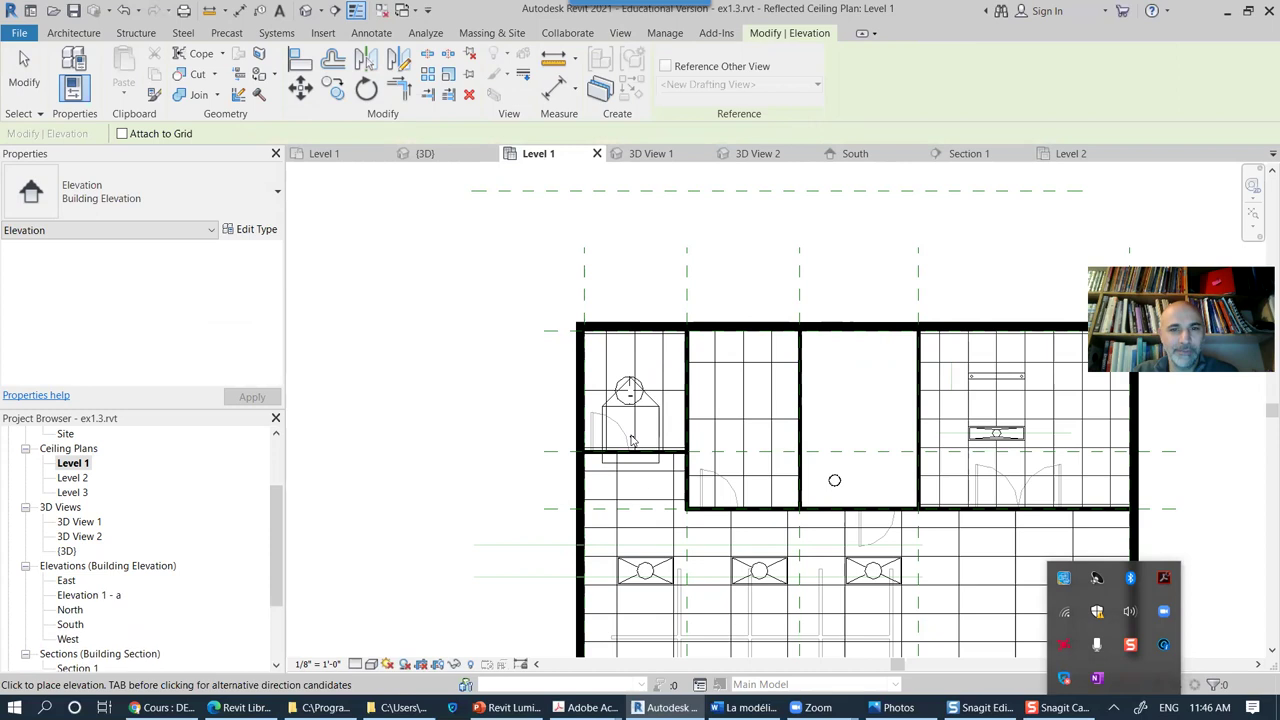
left_click(30, 72)
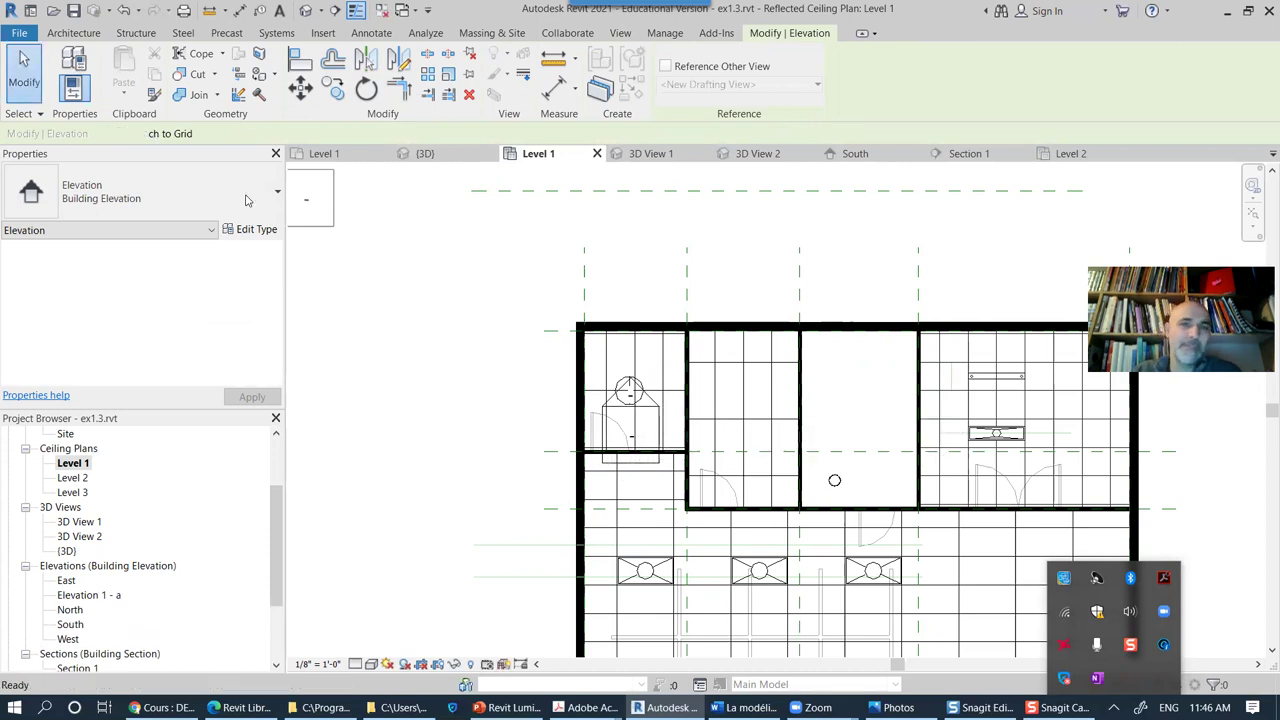
Step: Set the new elevation's type to Interior Elevation
left_click(648, 434)
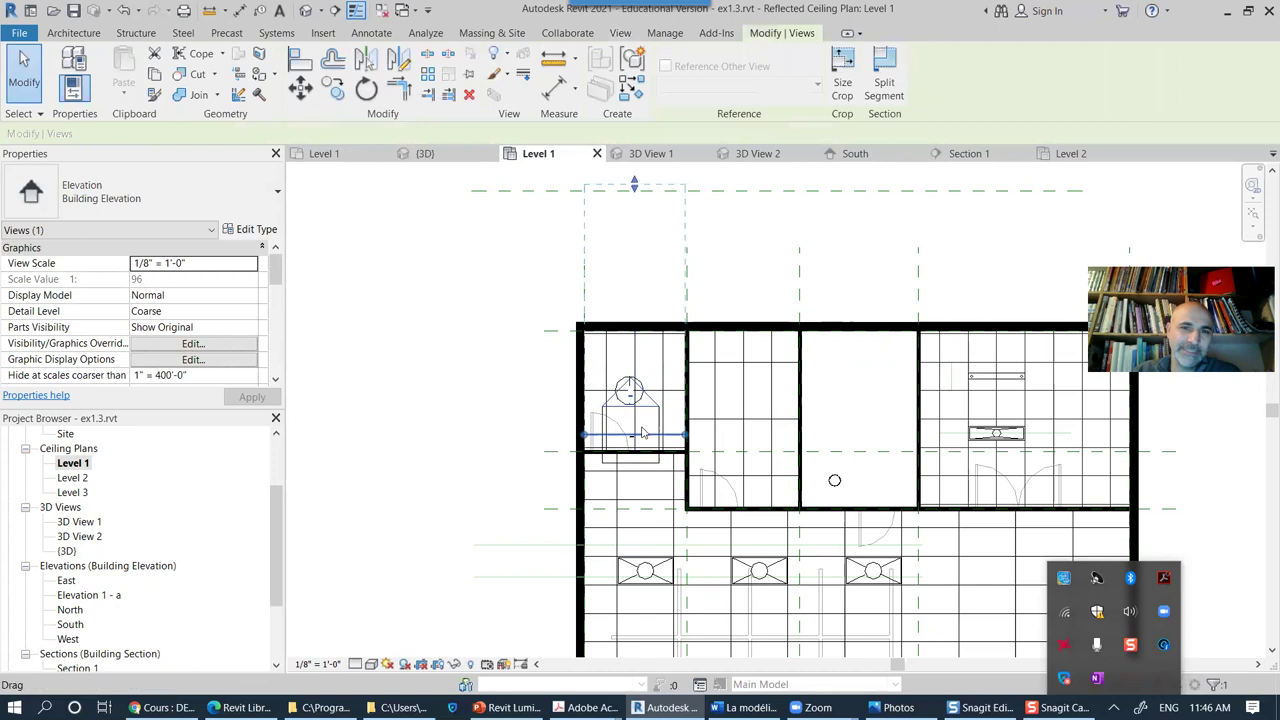
left_click(170, 192)
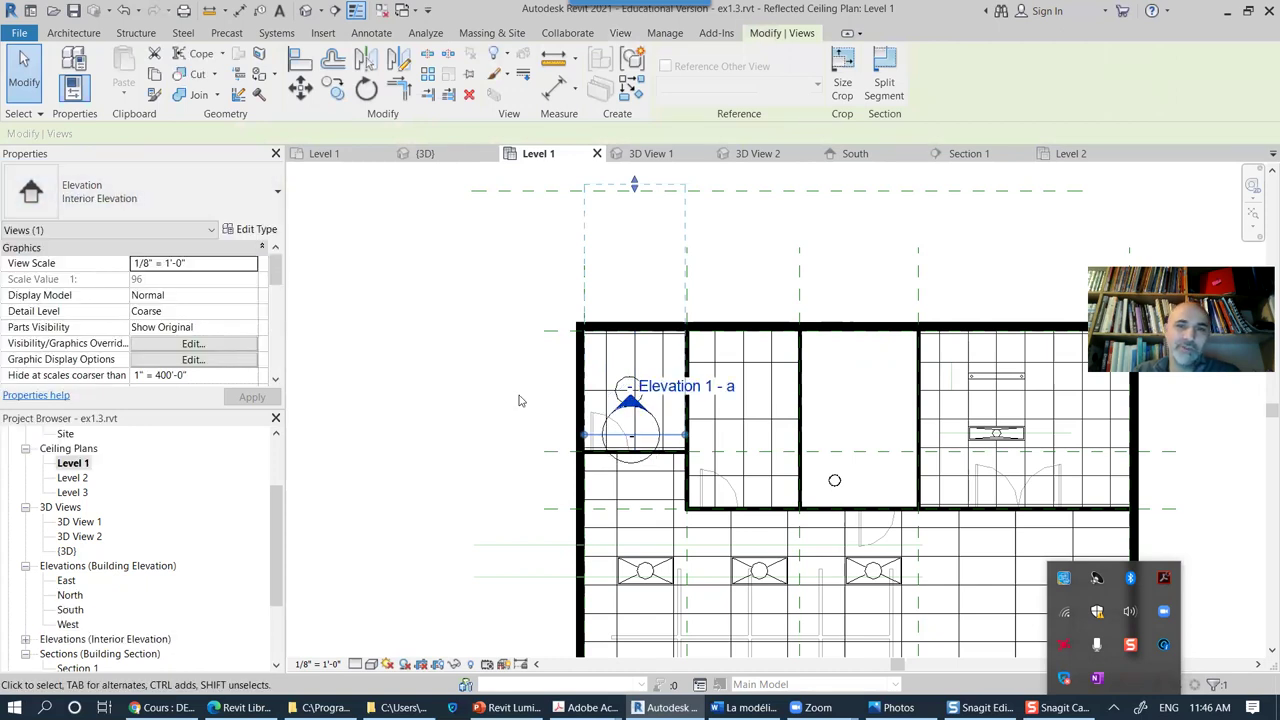
left_click(636, 343)
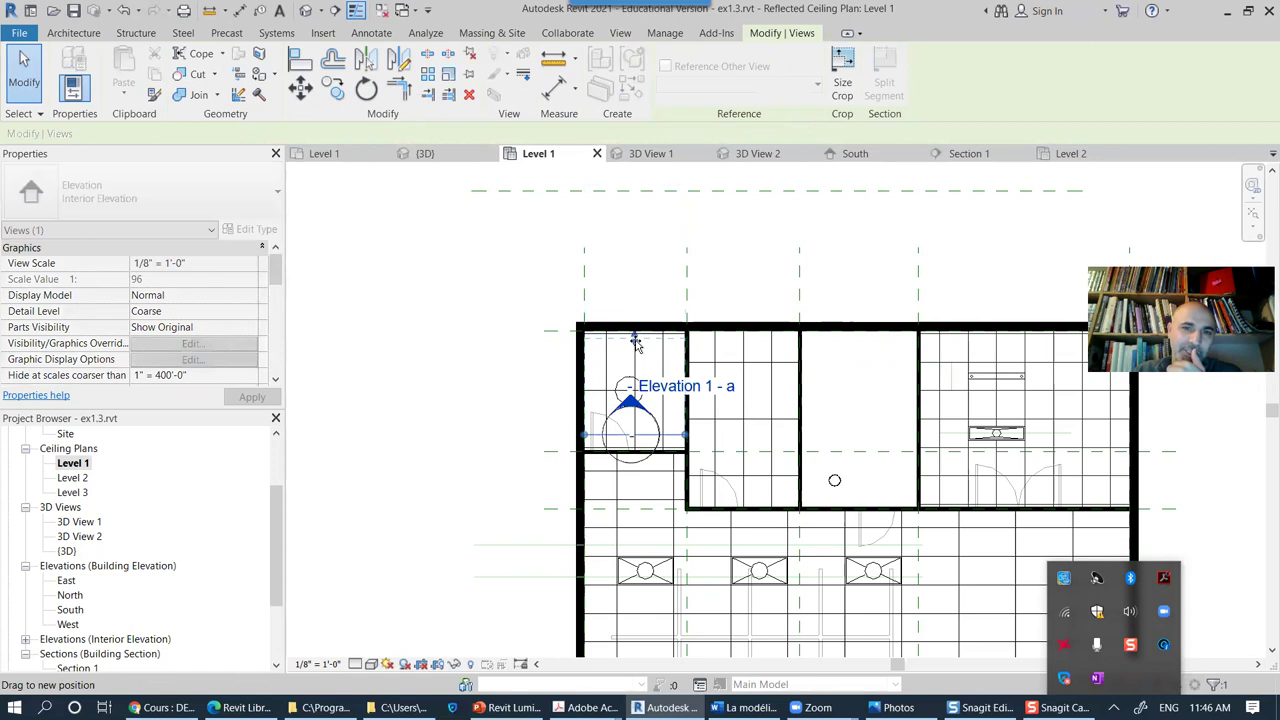
right_click(654, 421)
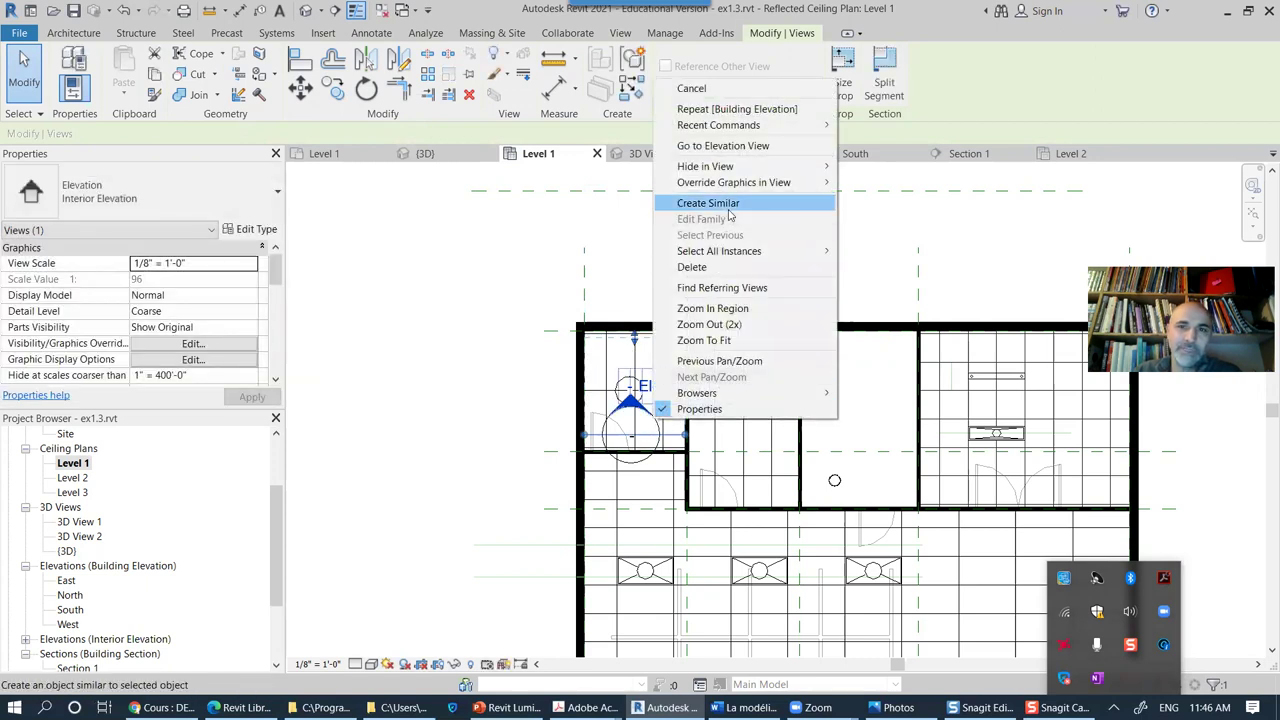
Step: In the Elevation 1 - a view, move the Studio Light to -4' 8 61/128" from level, below the ceiling
left_click(723, 146)
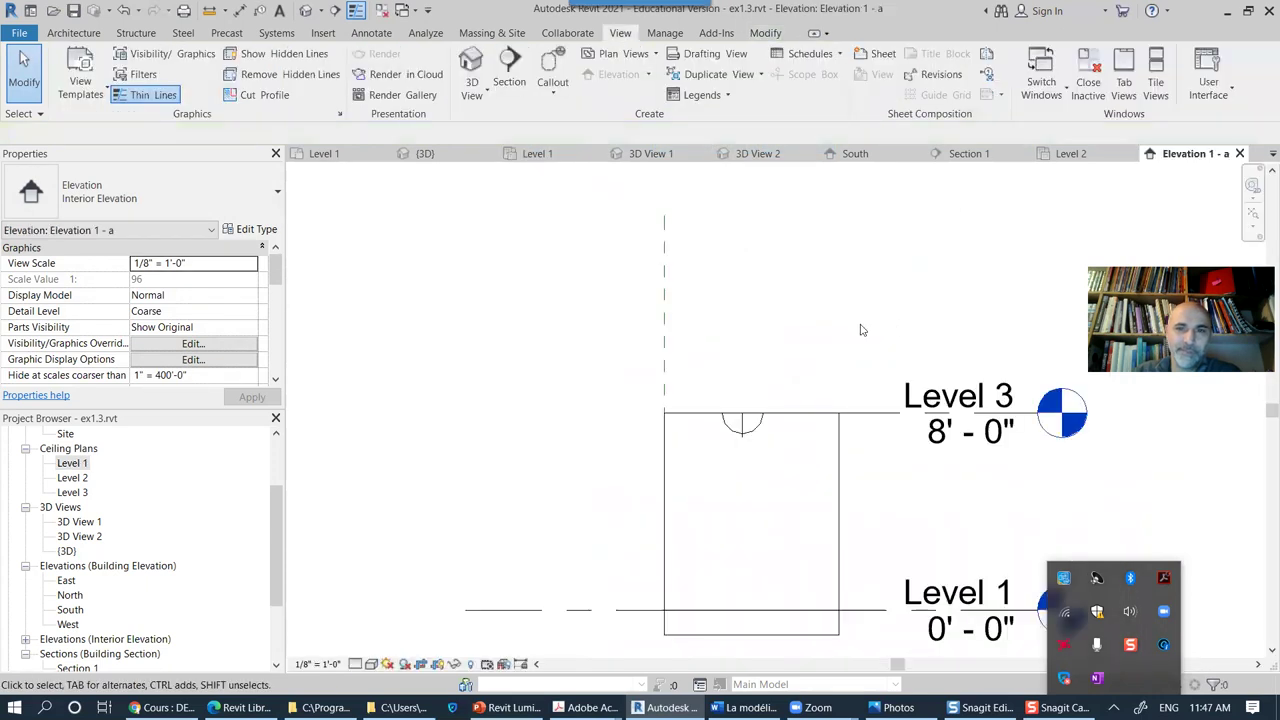
scroll(752, 560, "up", 4)
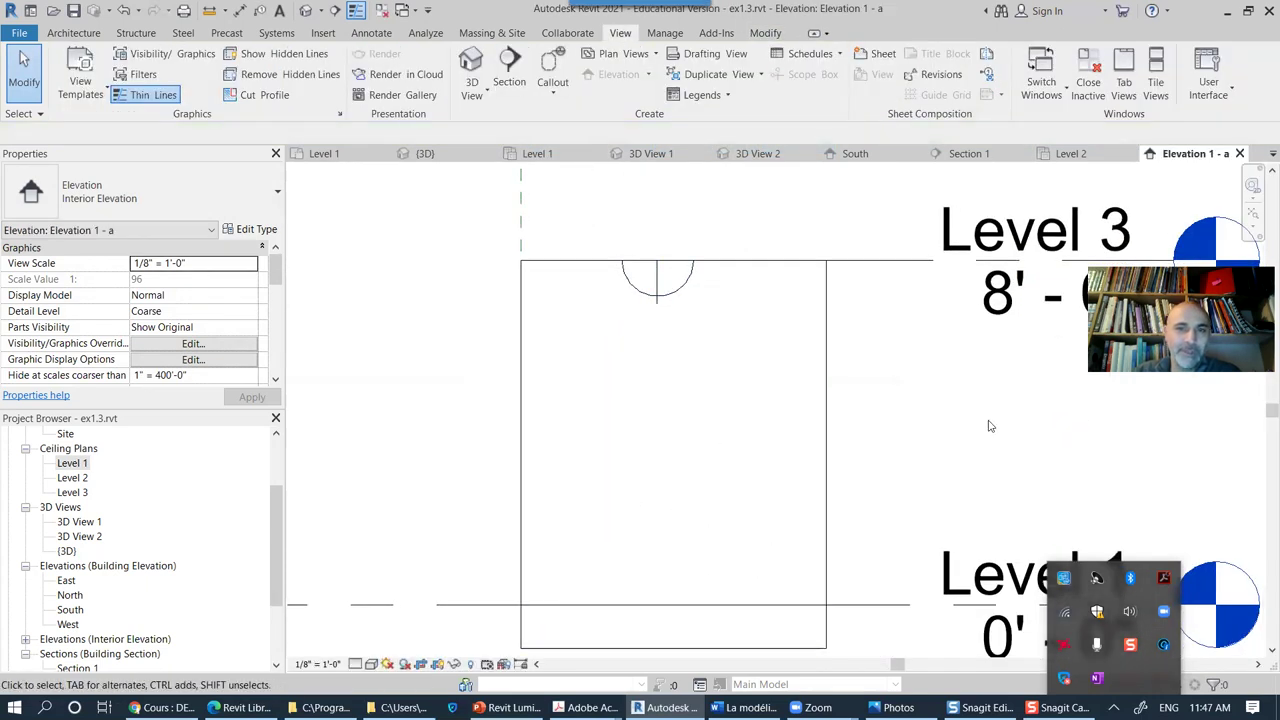
left_click(686, 304)
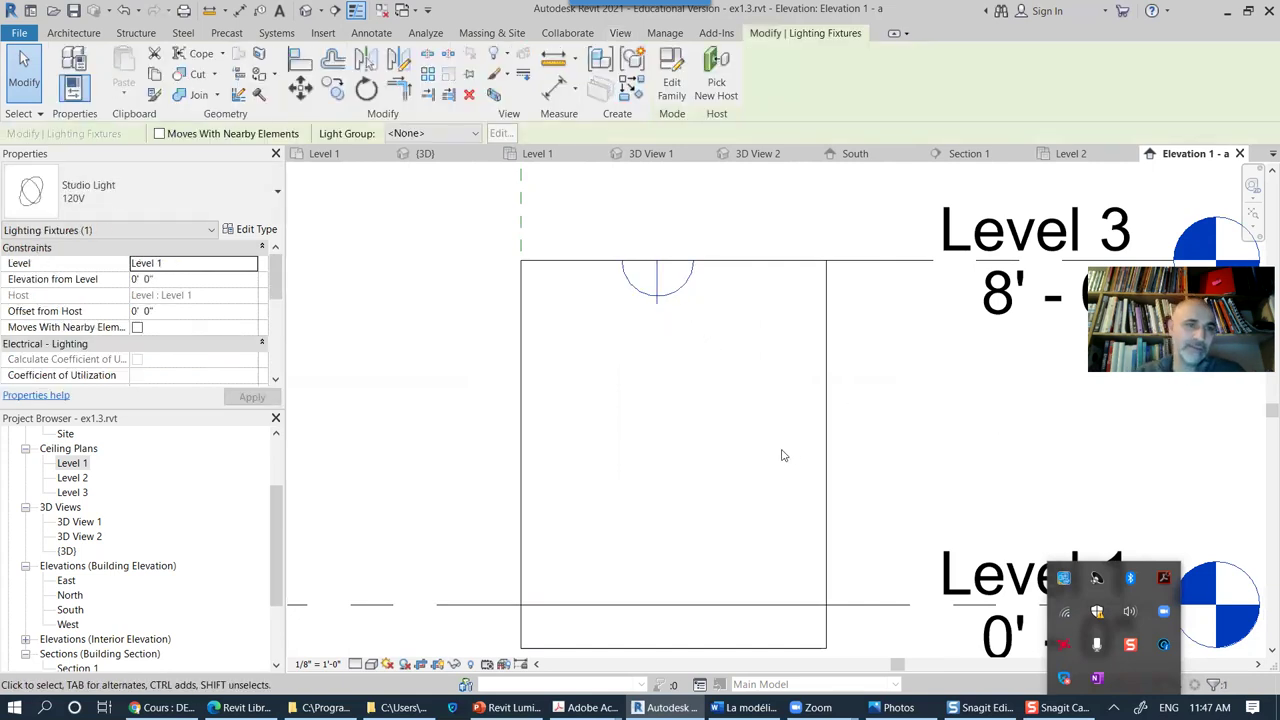
left_click_drag(687, 286, 686, 413)
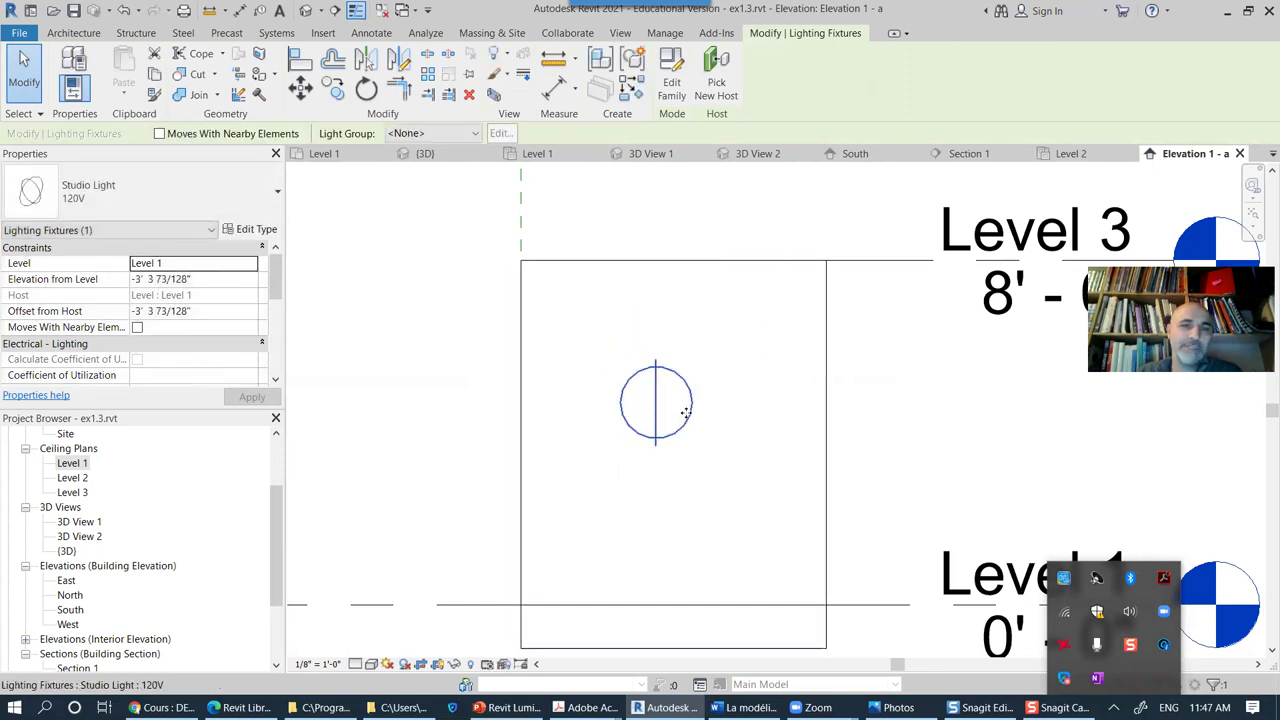
left_click_drag(698, 428, 678, 325)
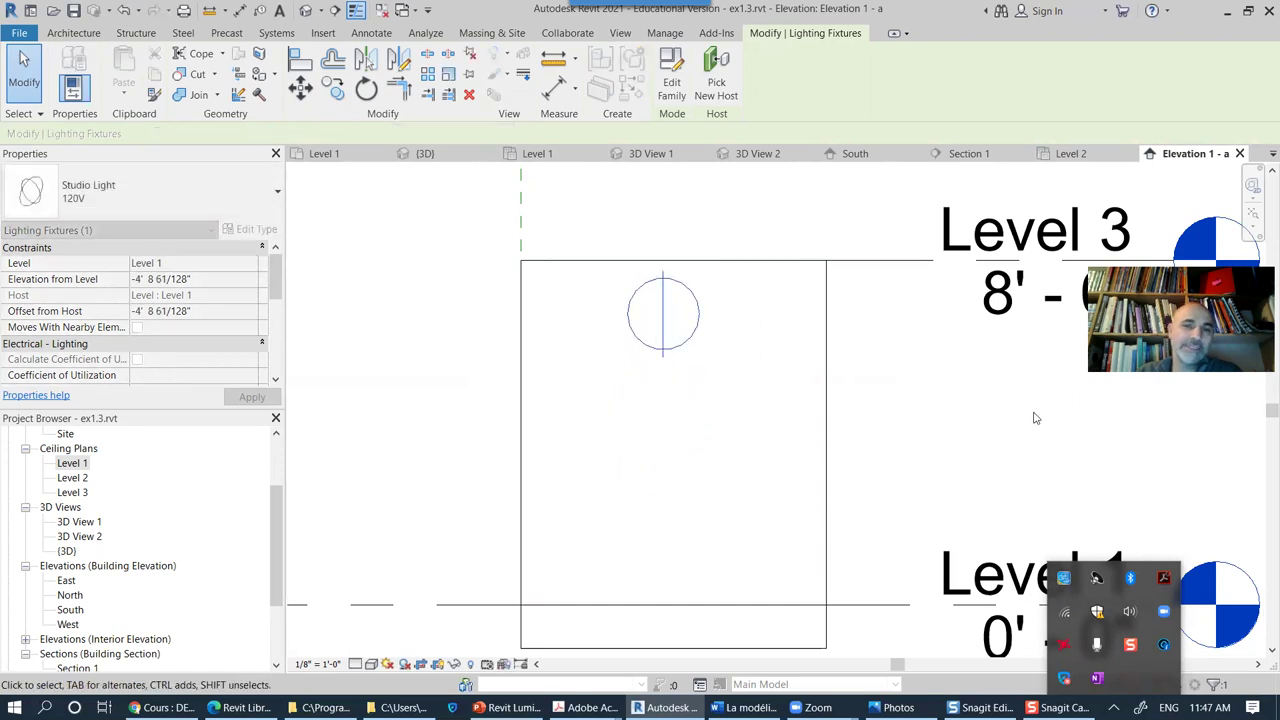
left_click(974, 451)
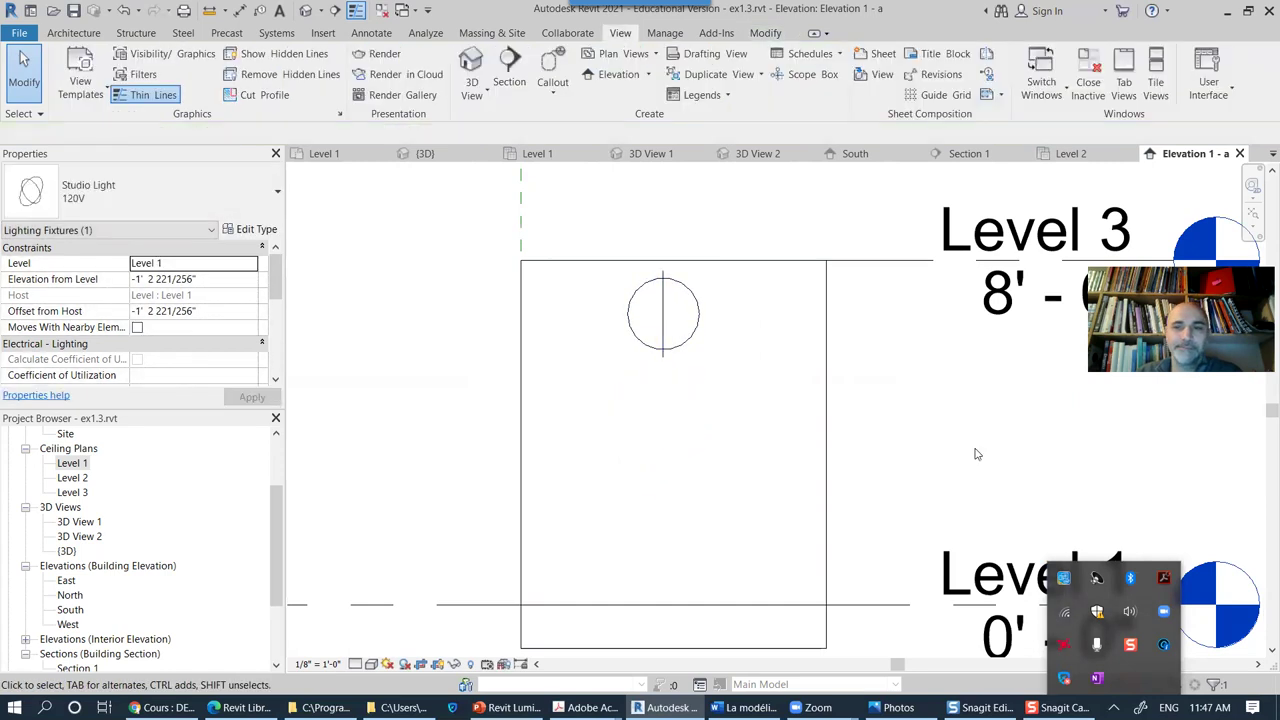
left_click(699, 330)
mouse_move(275, 302)
left_mouse_down()
mouse_move(275, 352)
mouse_move(275, 285)
left_mouse_up()
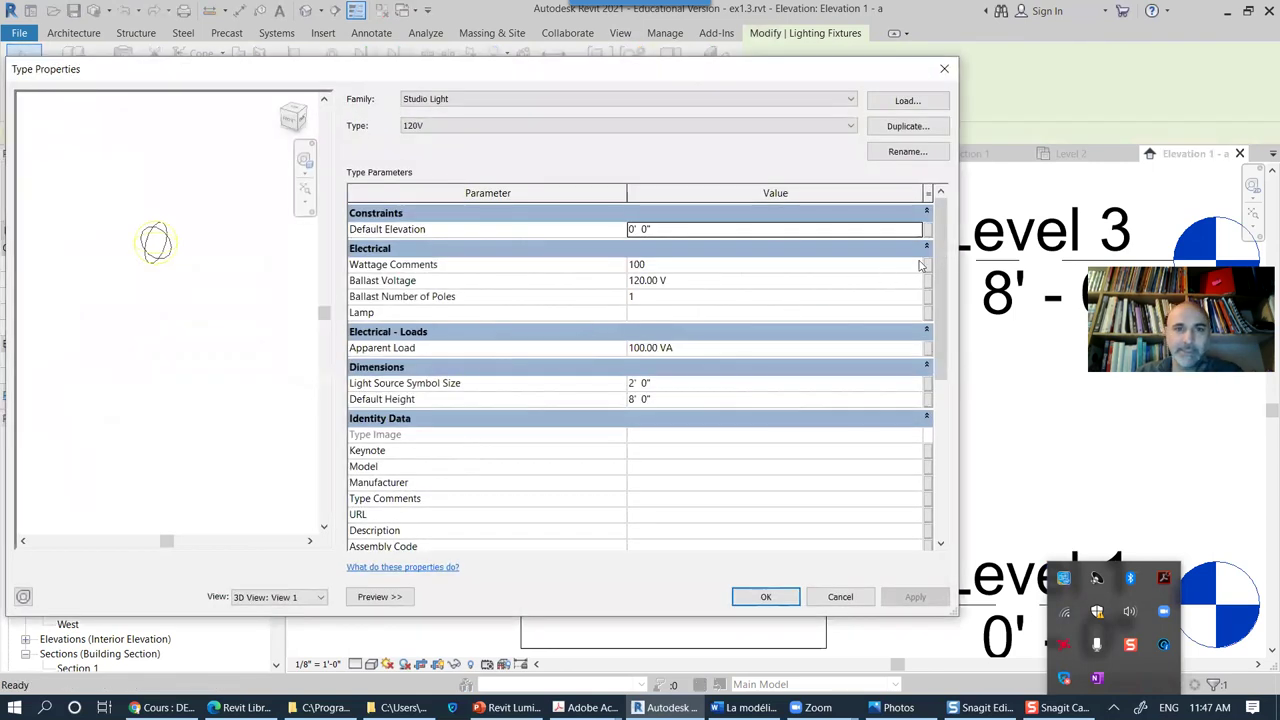
left_click_drag(940, 265, 940, 414)
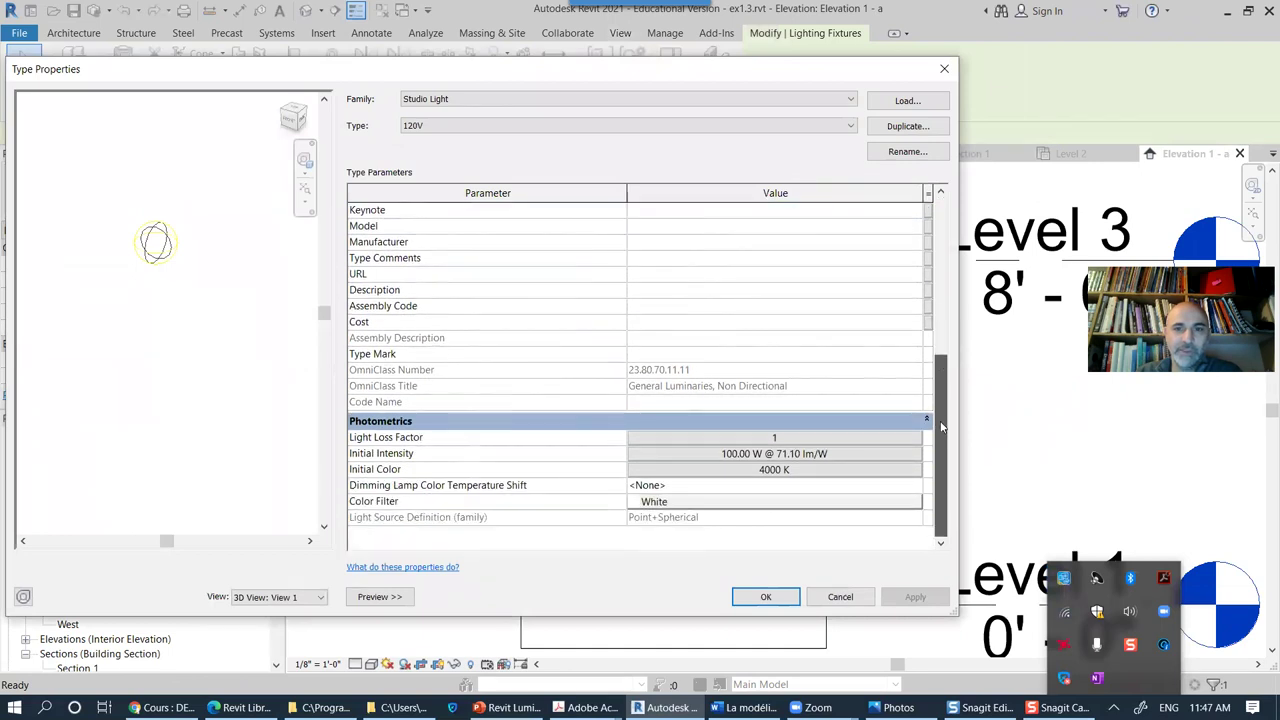
left_click(770, 454)
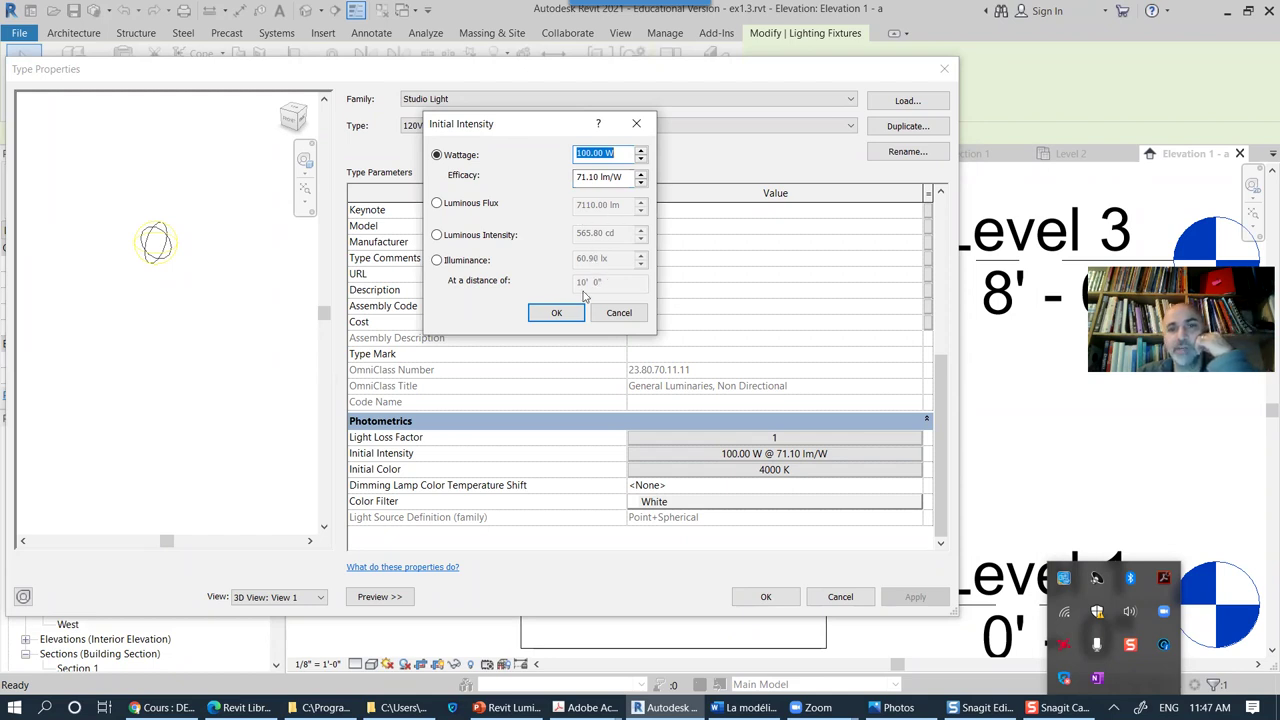
left_click(558, 314)
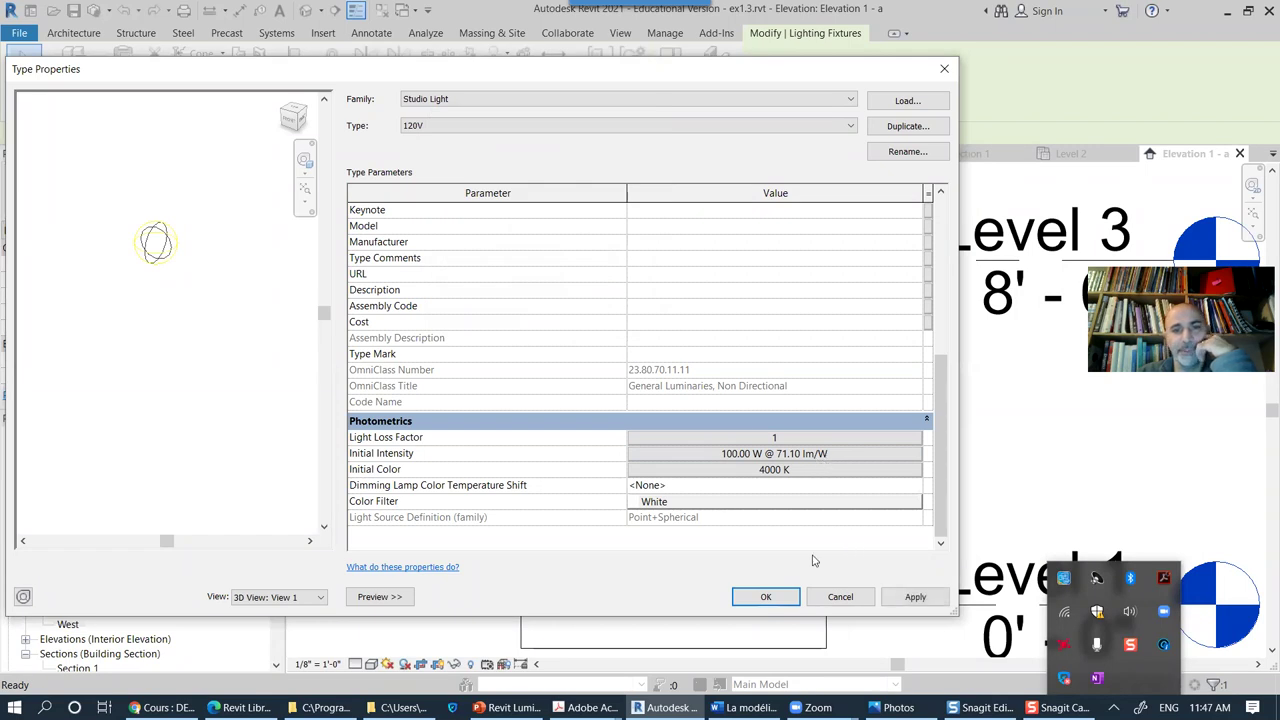
left_click(766, 597)
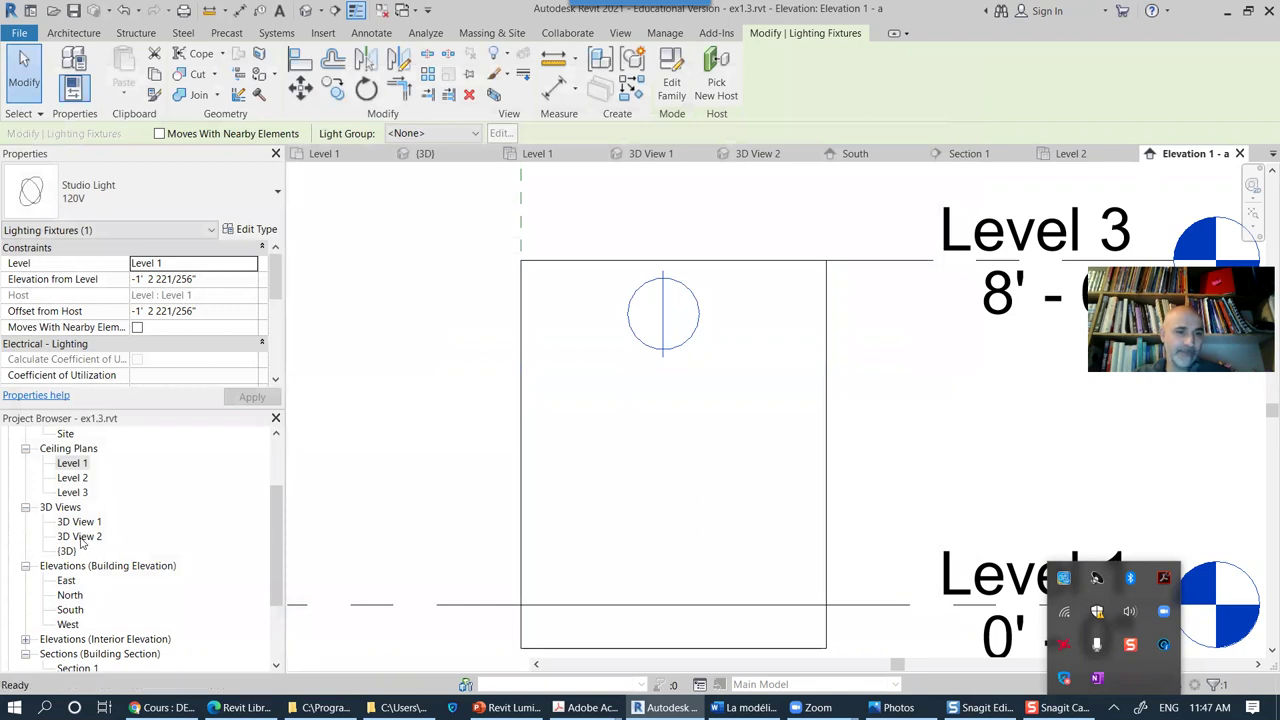
Step: Open the Level 1 floor plan from the Project Browser
double_click(80, 537)
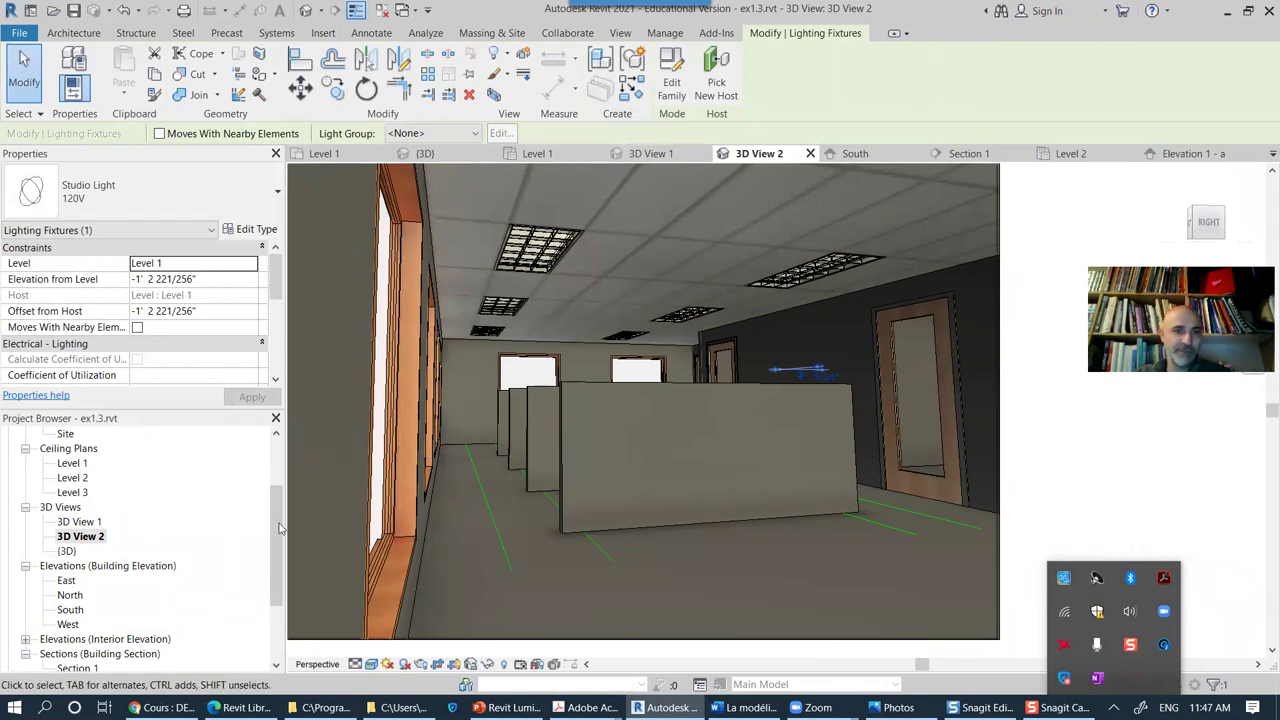
scroll(280, 528, "up", 5)
left_click(70, 478)
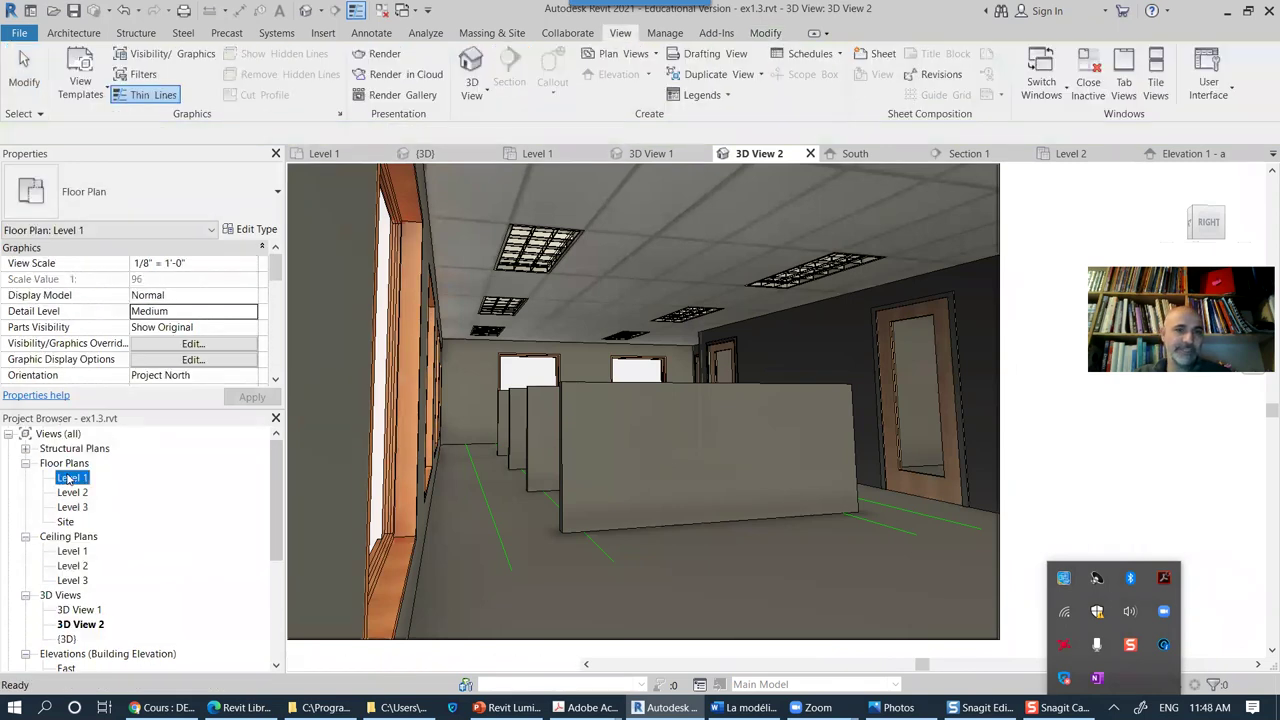
double_click(70, 478)
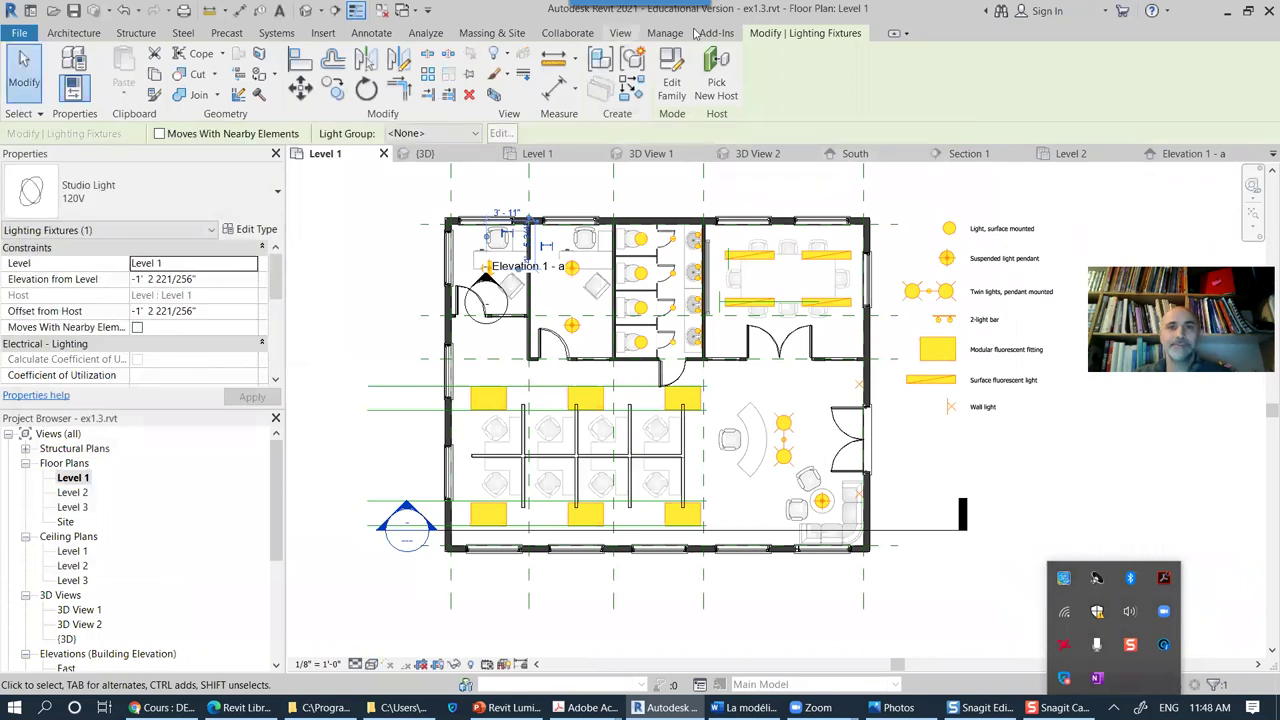
Step: Start a perspective Camera and set its eye point among the cubicles
left_click(621, 33)
left_click(471, 92)
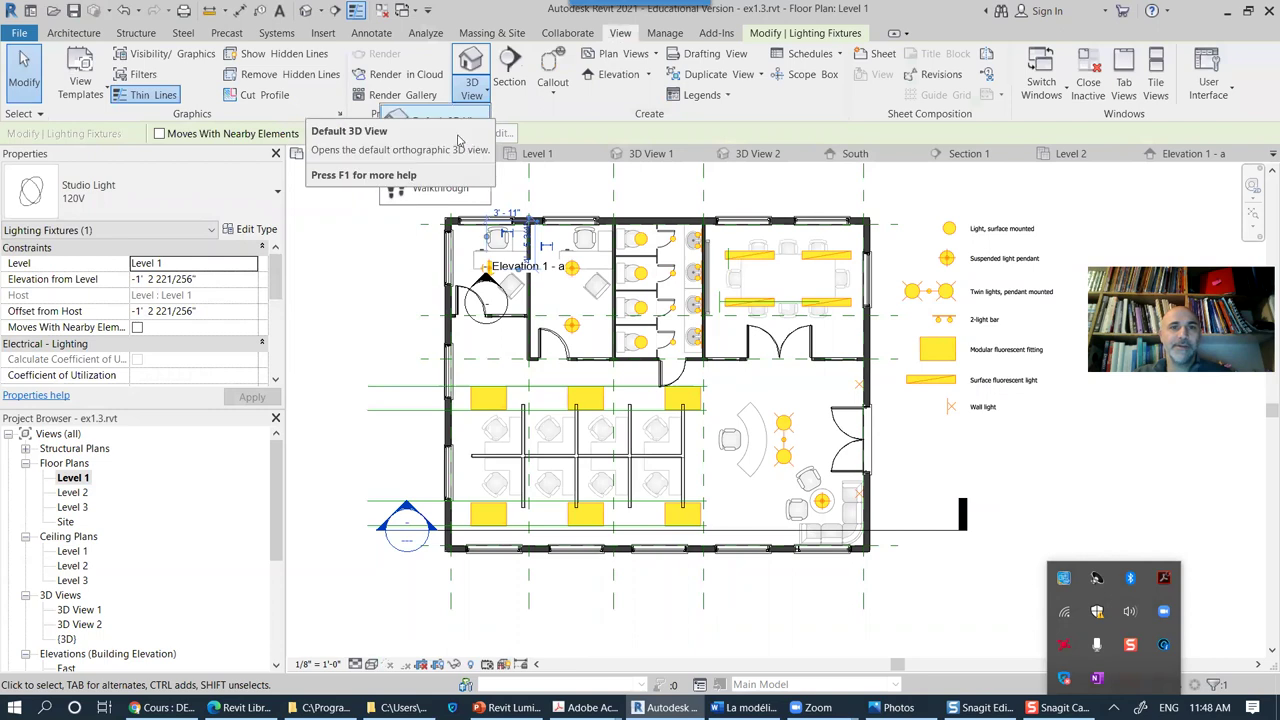
left_click(429, 156)
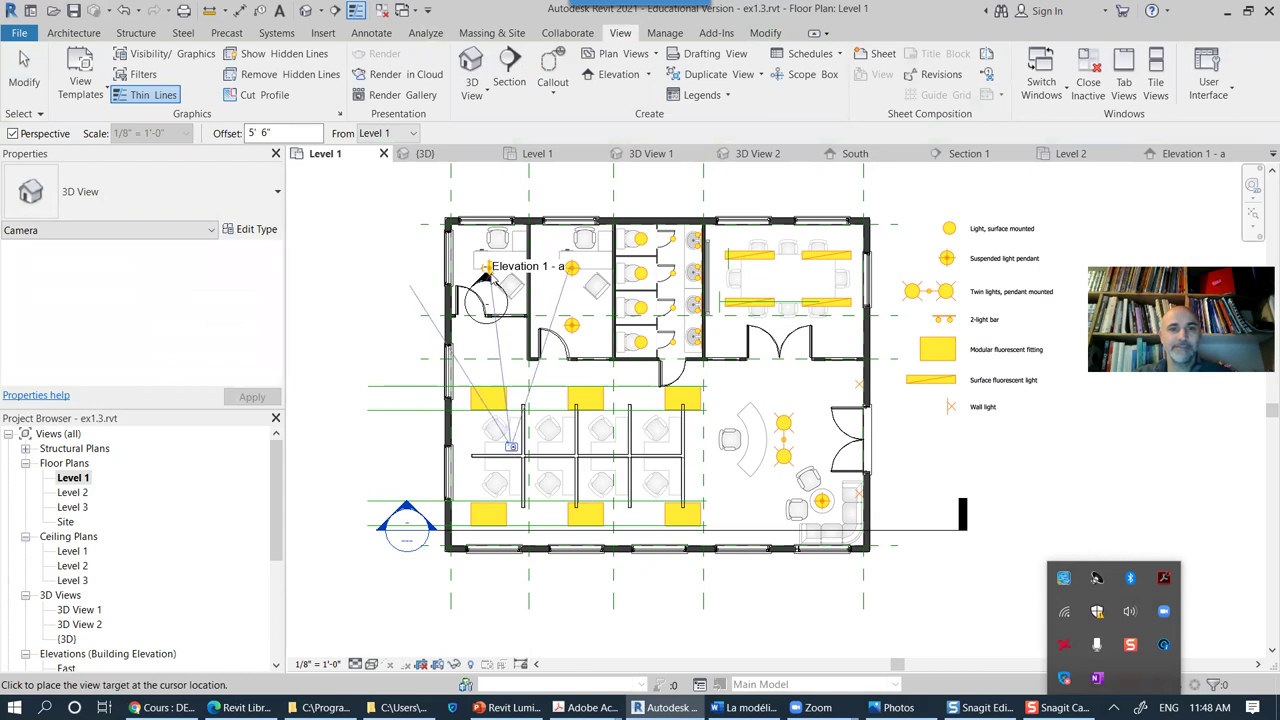
Step: Set the camera target, then stretch 3D View 3's crop on all sides to show ceiling grid, window and doorways
left_click(490, 279)
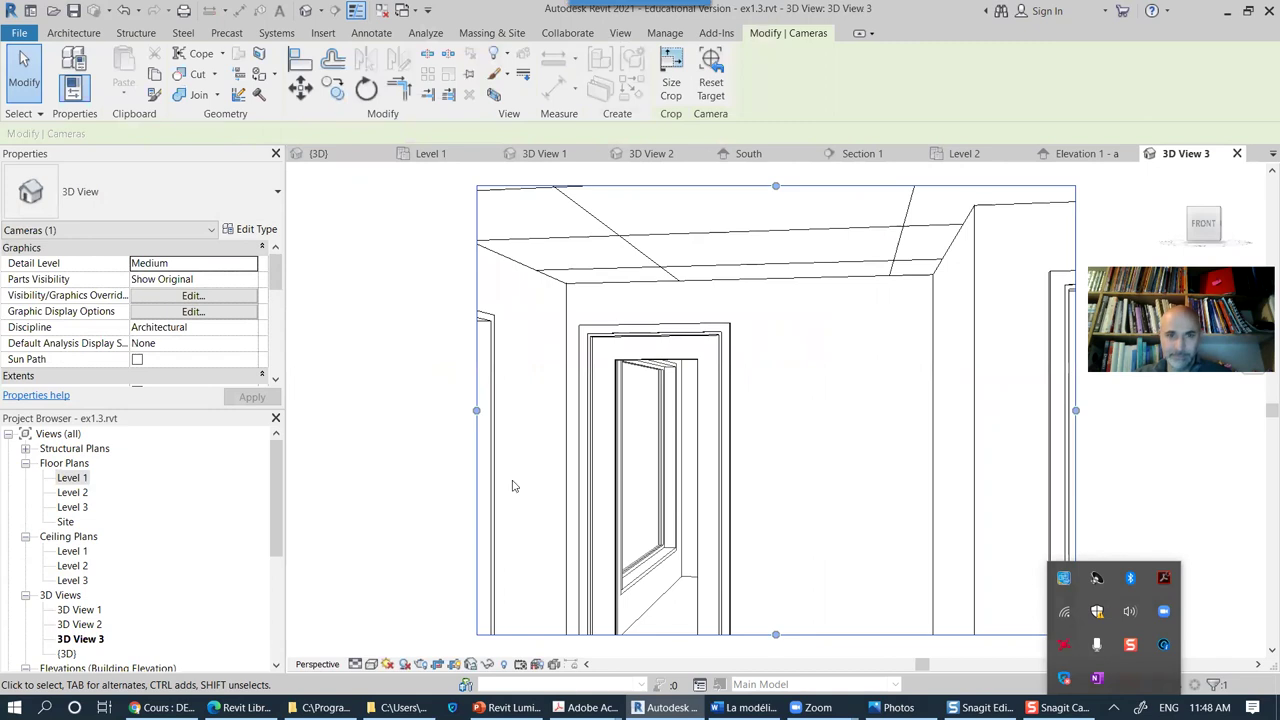
scroll(513, 486, "down", 5)
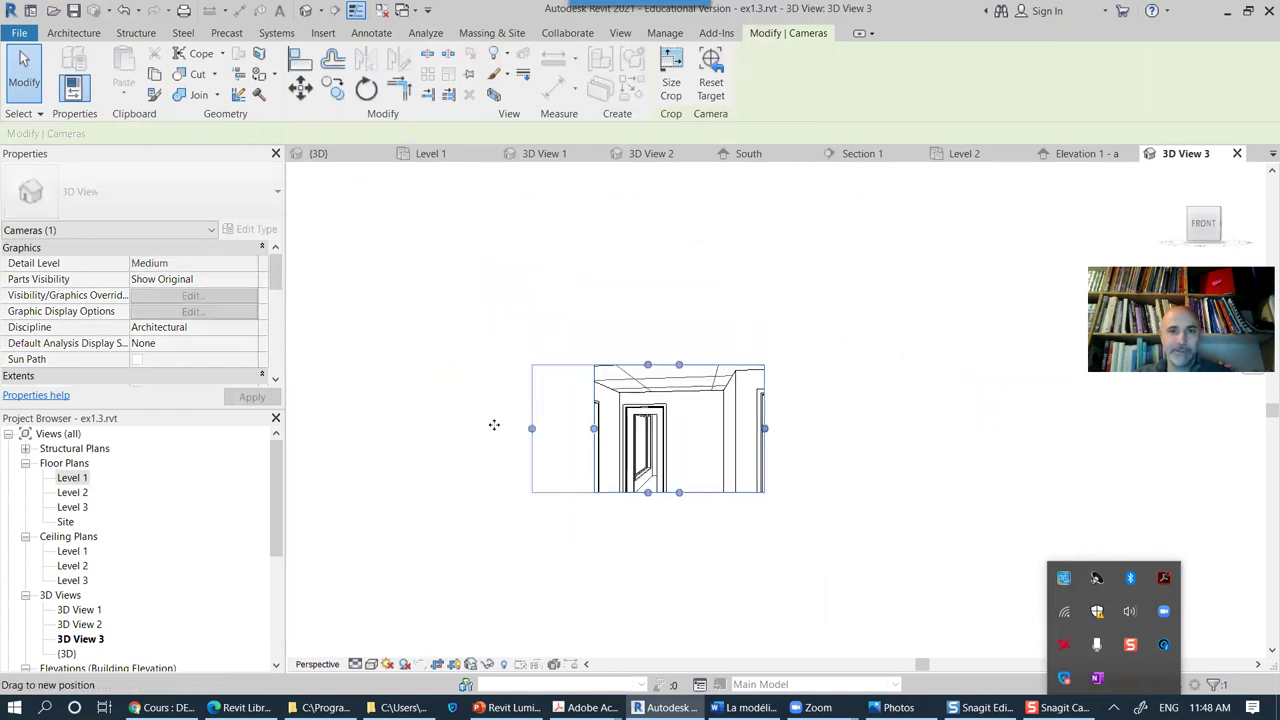
left_click_drag(494, 425, 486, 428)
left_click_drag(625, 492, 625, 609)
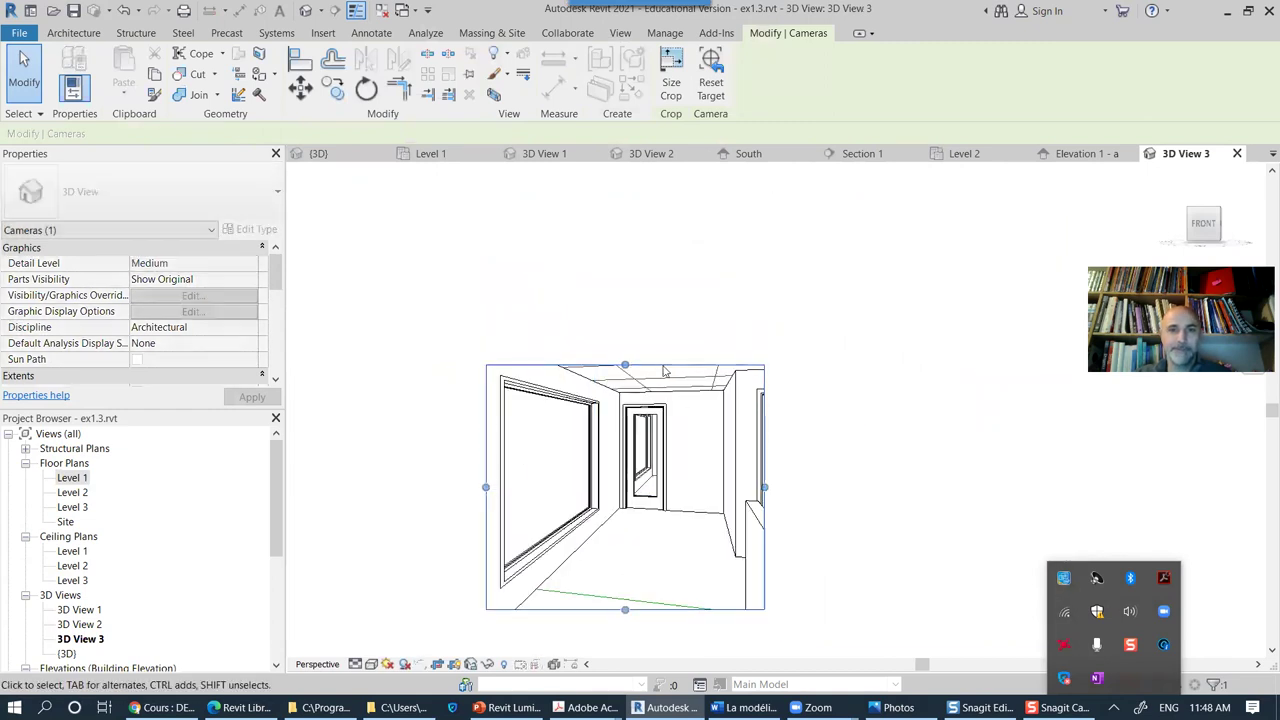
left_click_drag(625, 366, 625, 219)
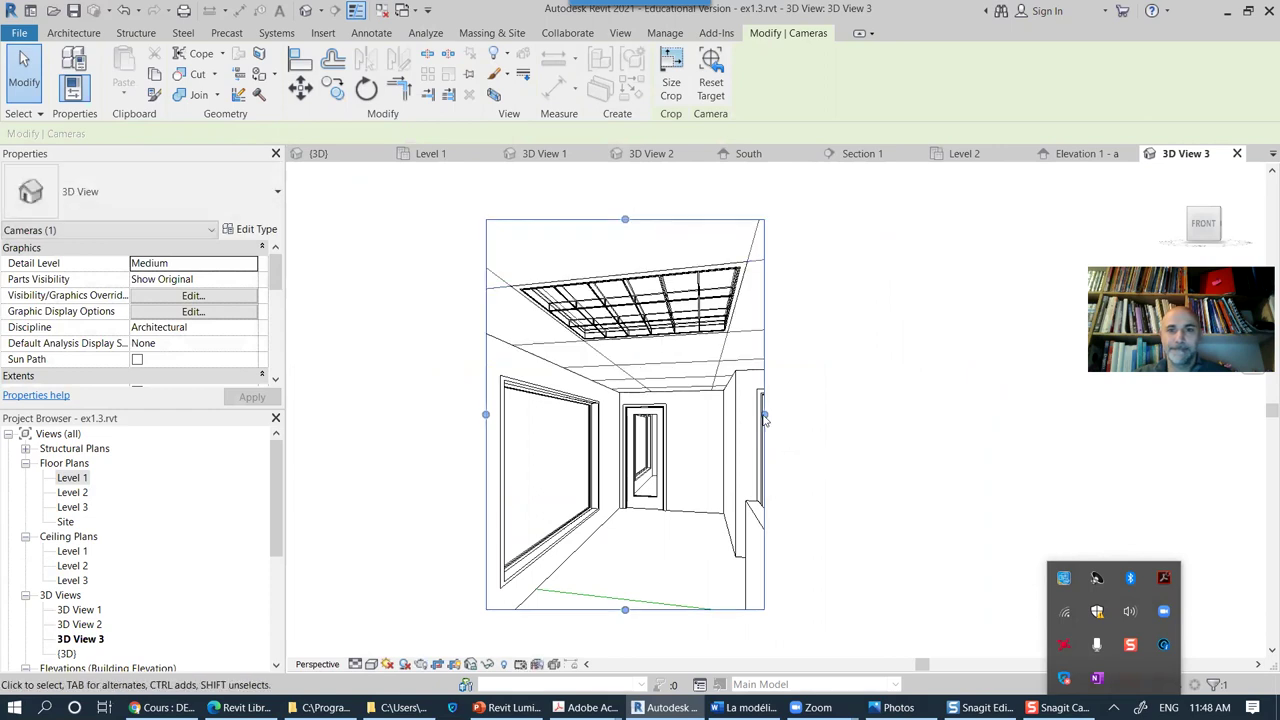
left_click_drag(764, 417, 915, 425)
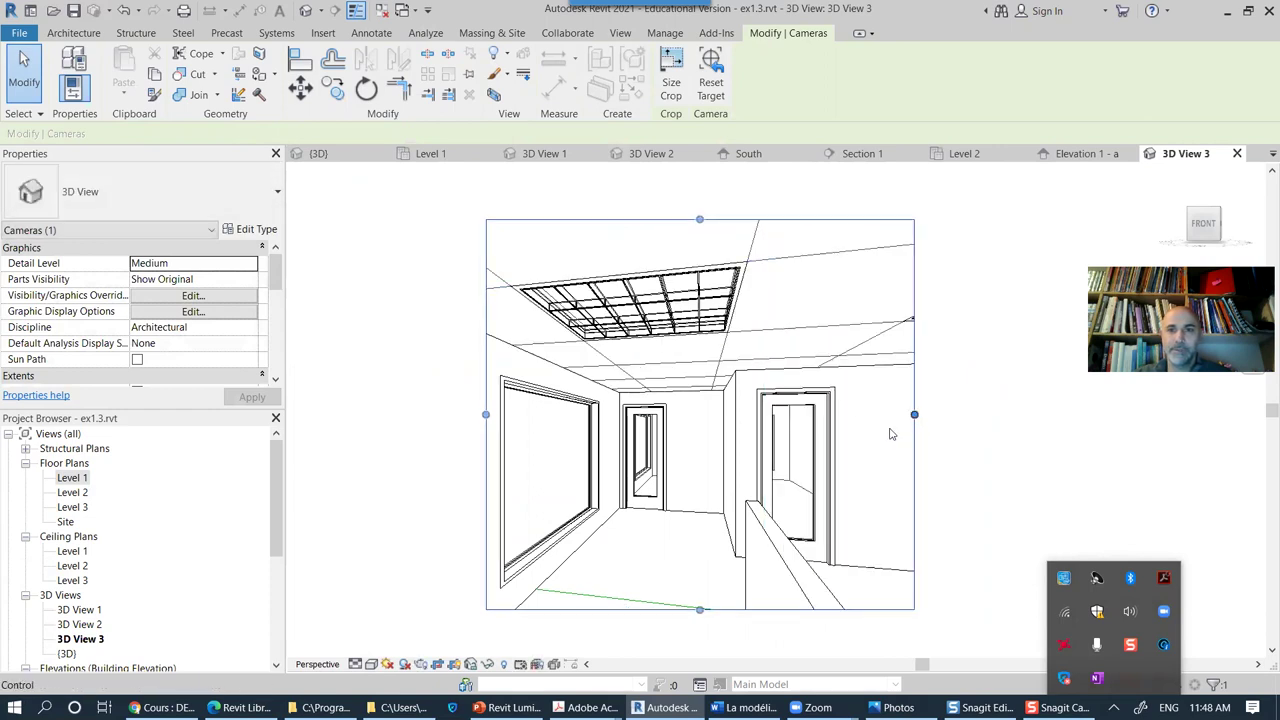
scroll(891, 434, "down", 2)
middle_click_drag(884, 420, 708, 394)
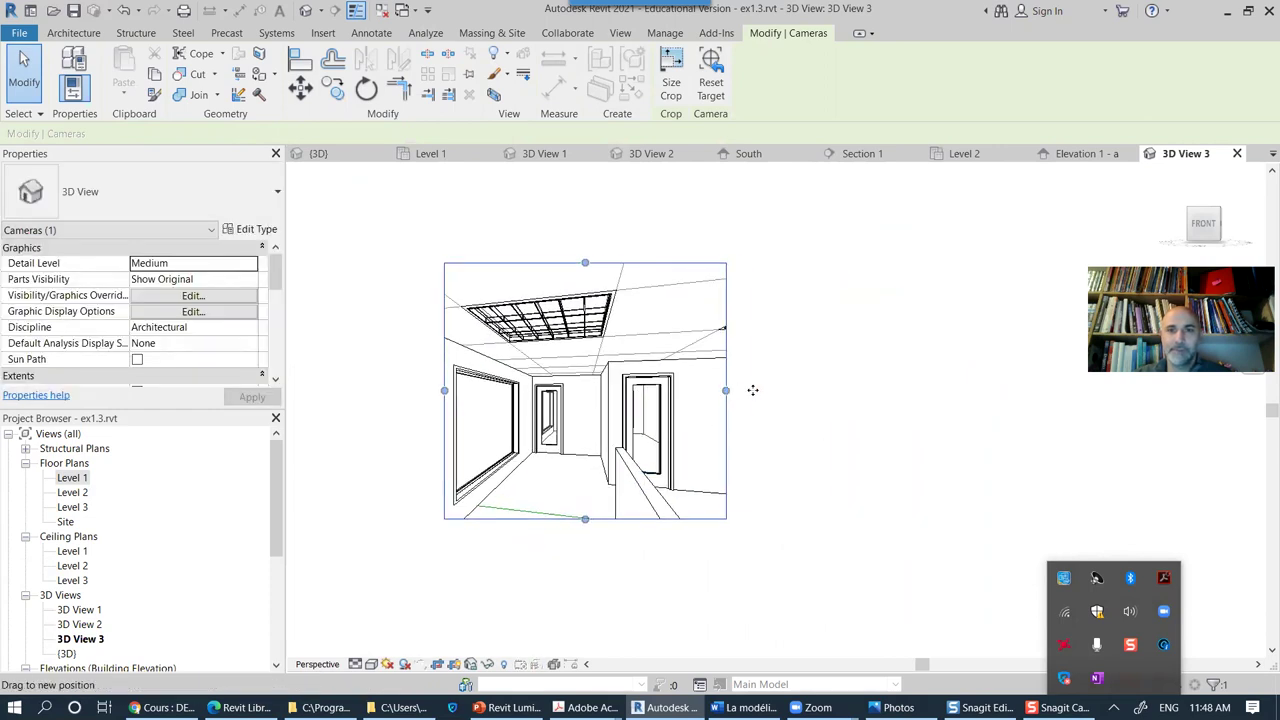
left_click_drag(753, 390, 825, 390)
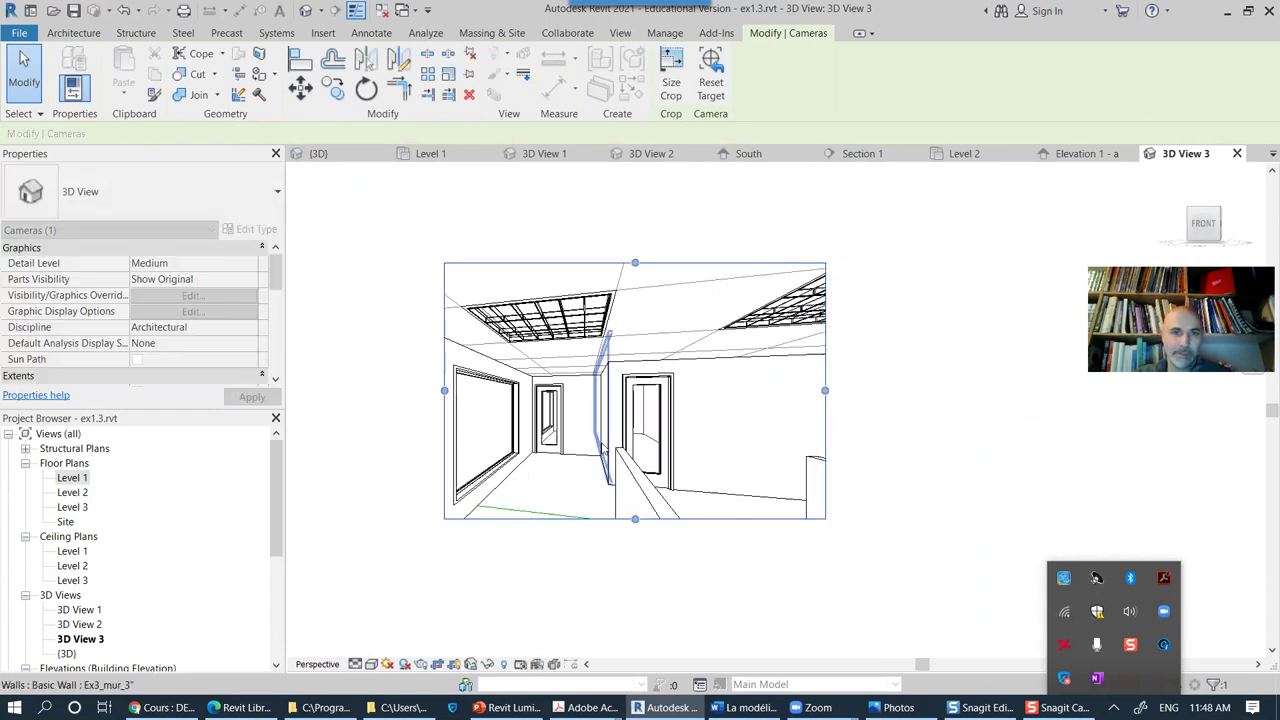
scroll(620, 440, "up", 3)
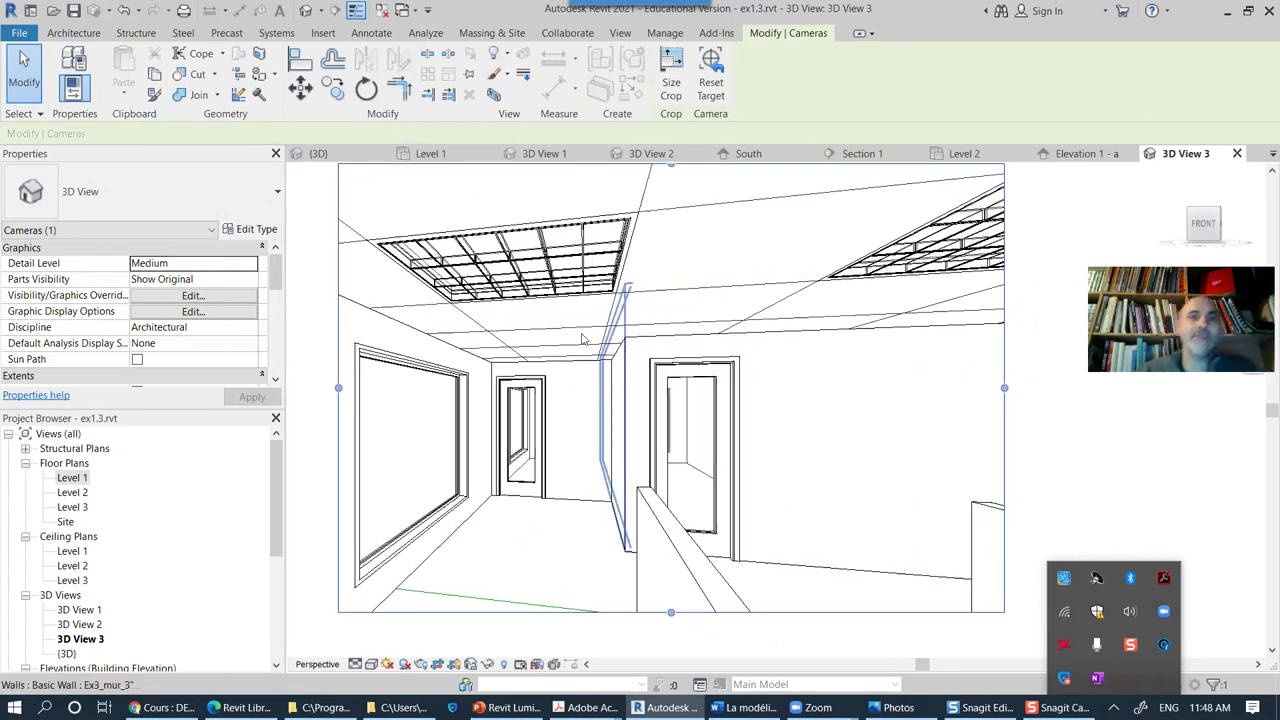
left_click(621, 33)
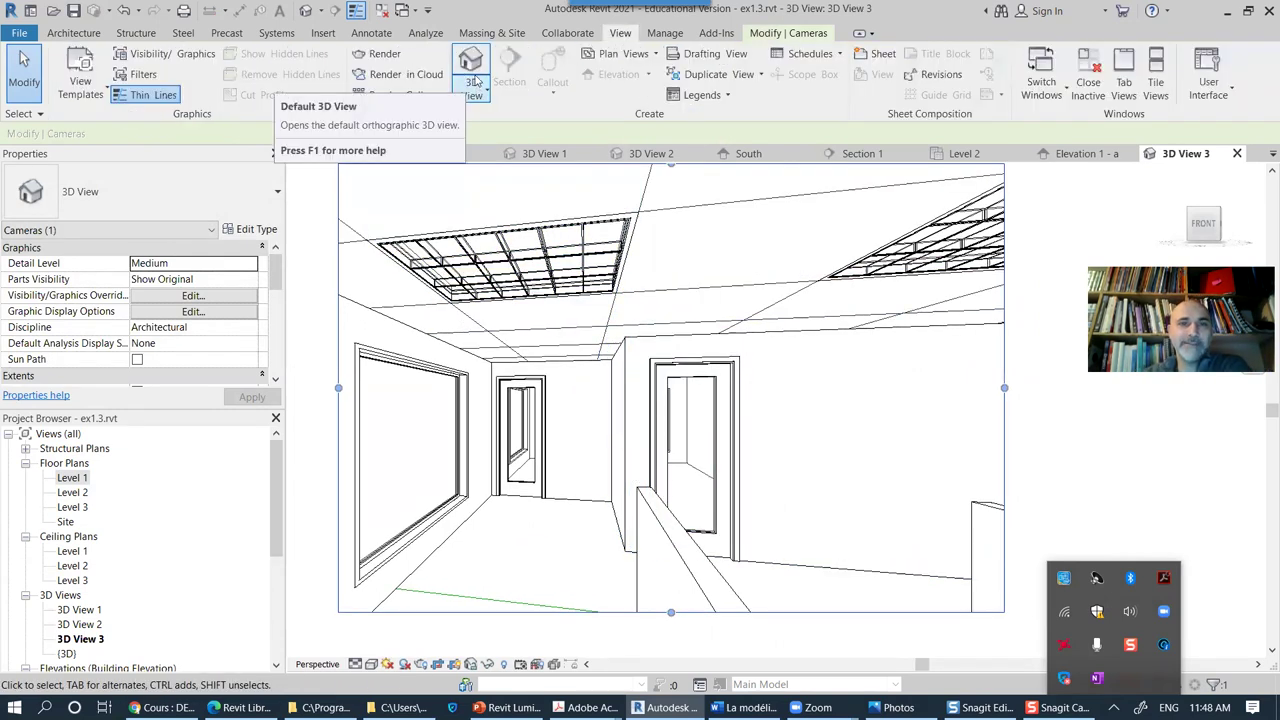
Step: Switch 3D View 3's rendering lighting to Interior: Artificial only and open its Artificial Lights list
left_click(380, 54)
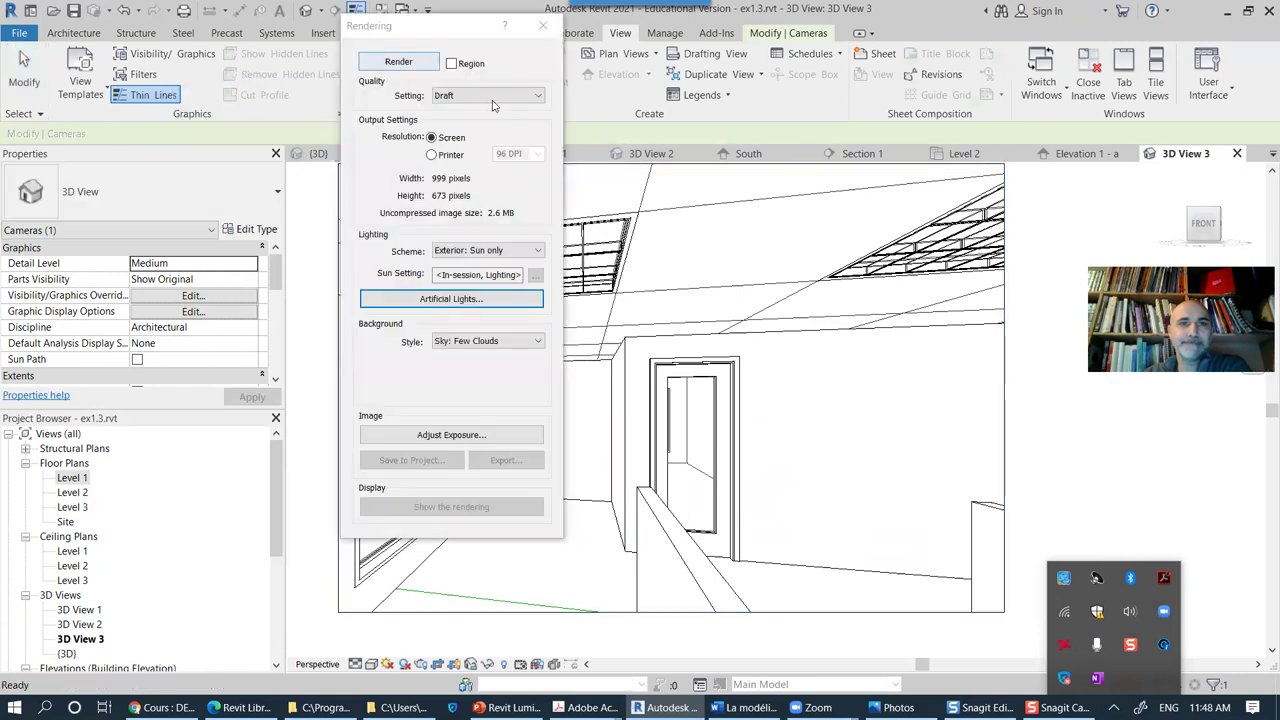
left_click(519, 252)
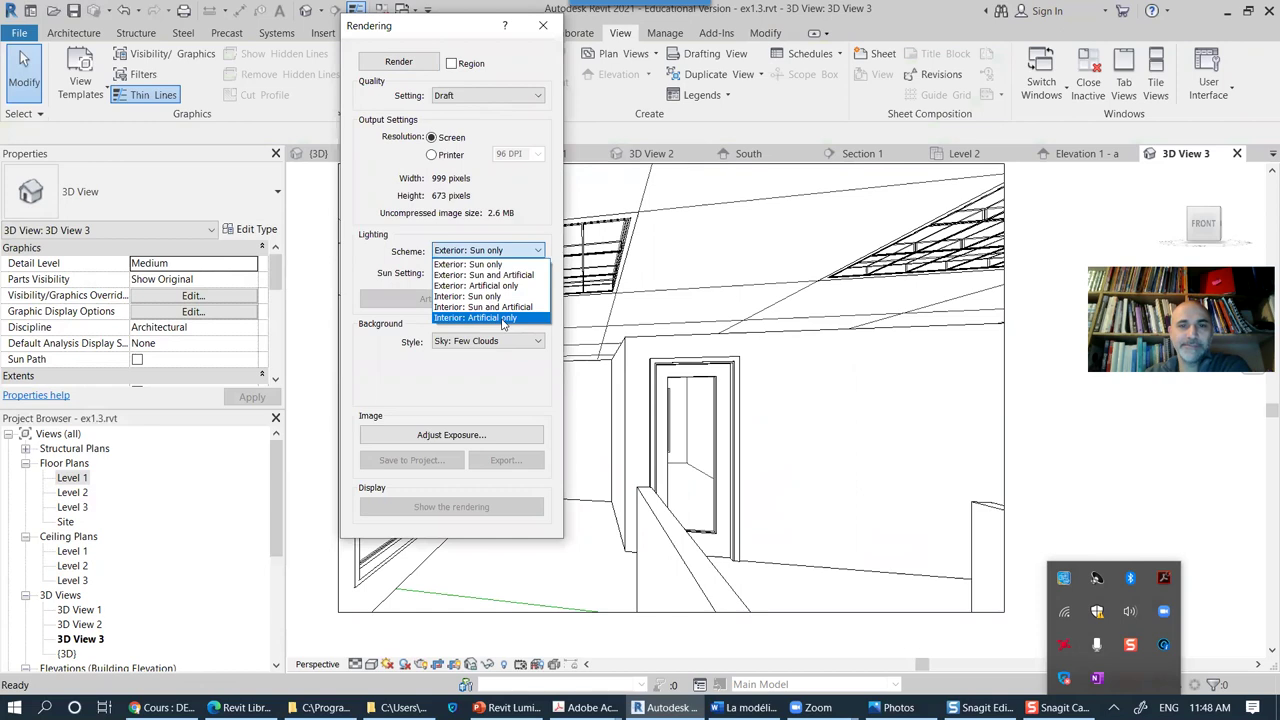
left_click(512, 318)
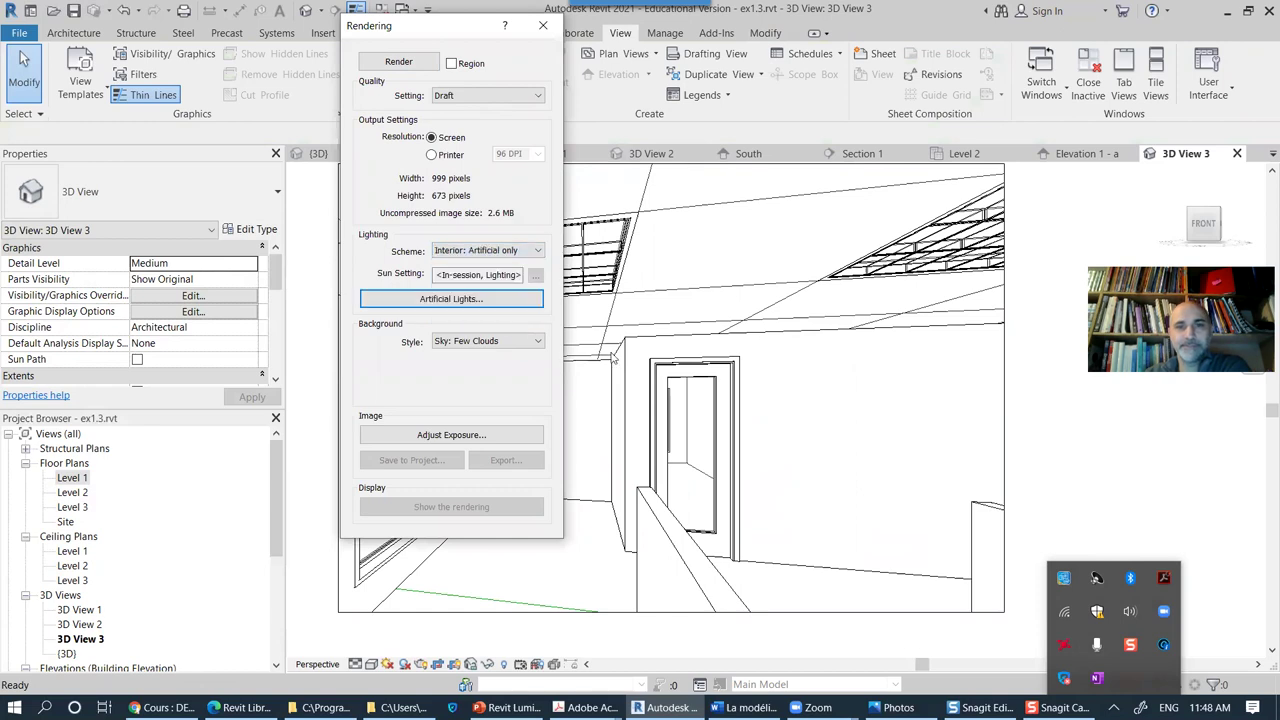
left_click(449, 298)
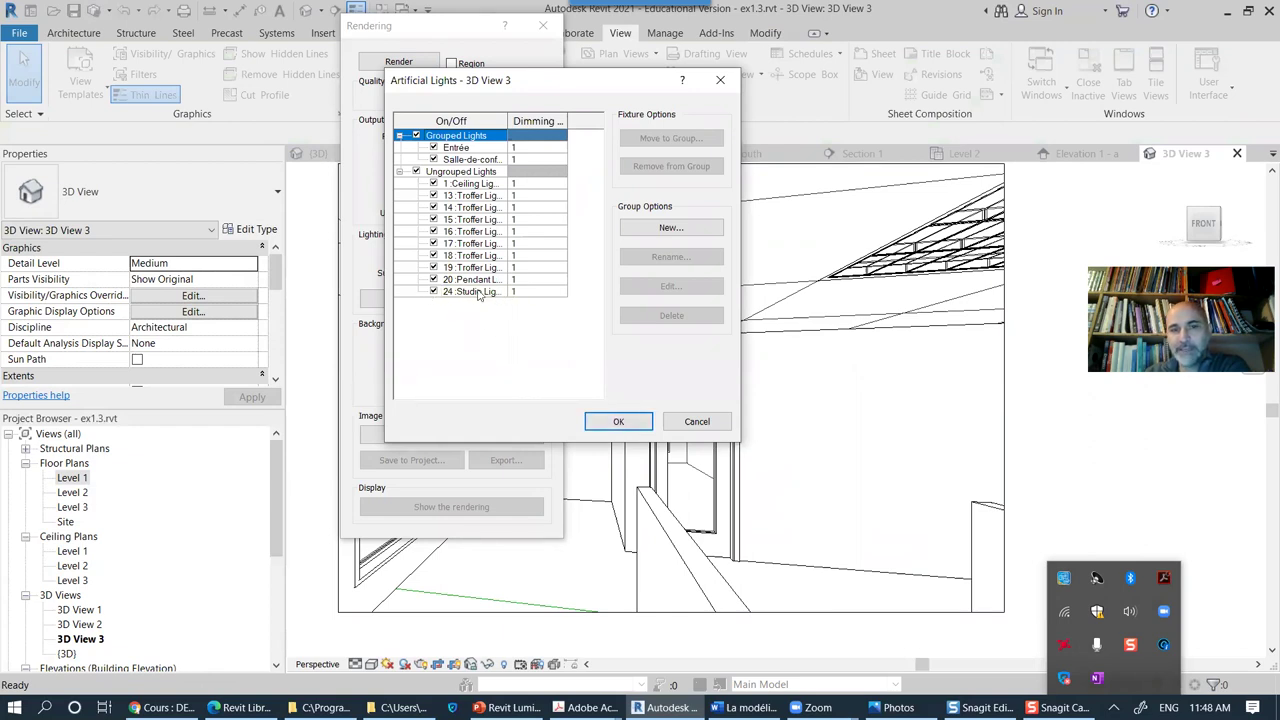
Step: Create a new light group named Office-4
left_click(670, 230)
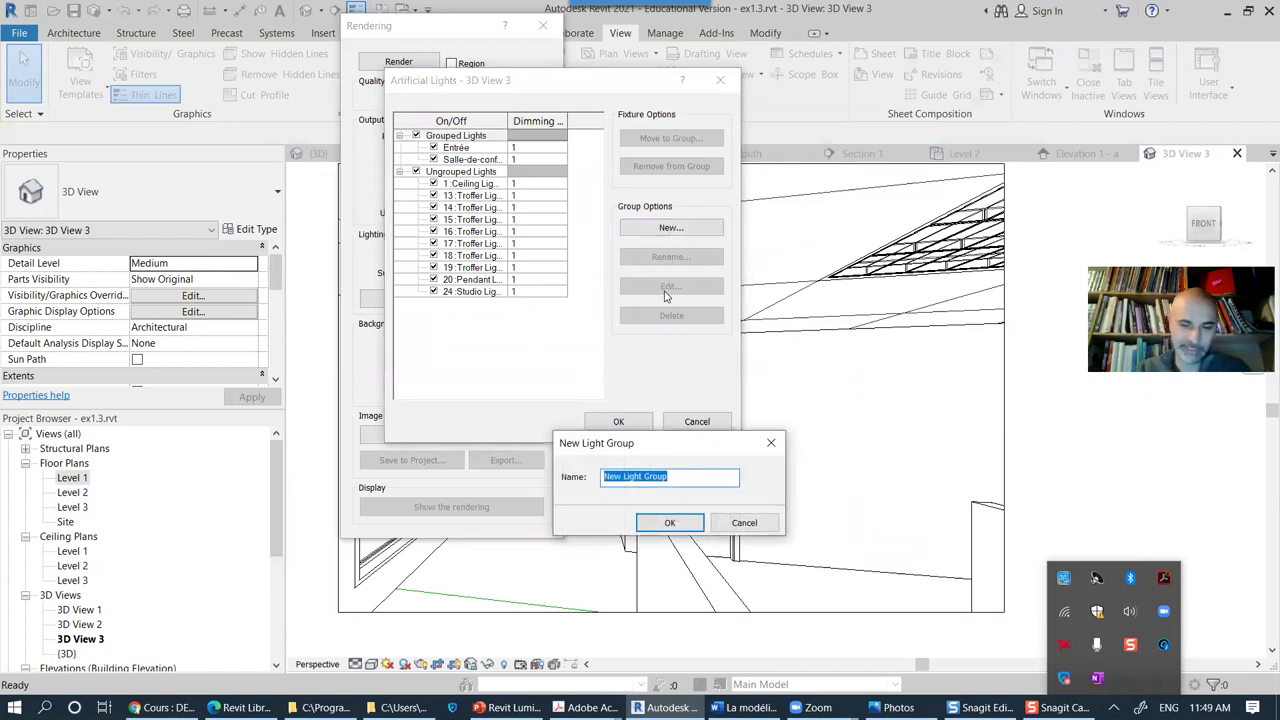
type("0")
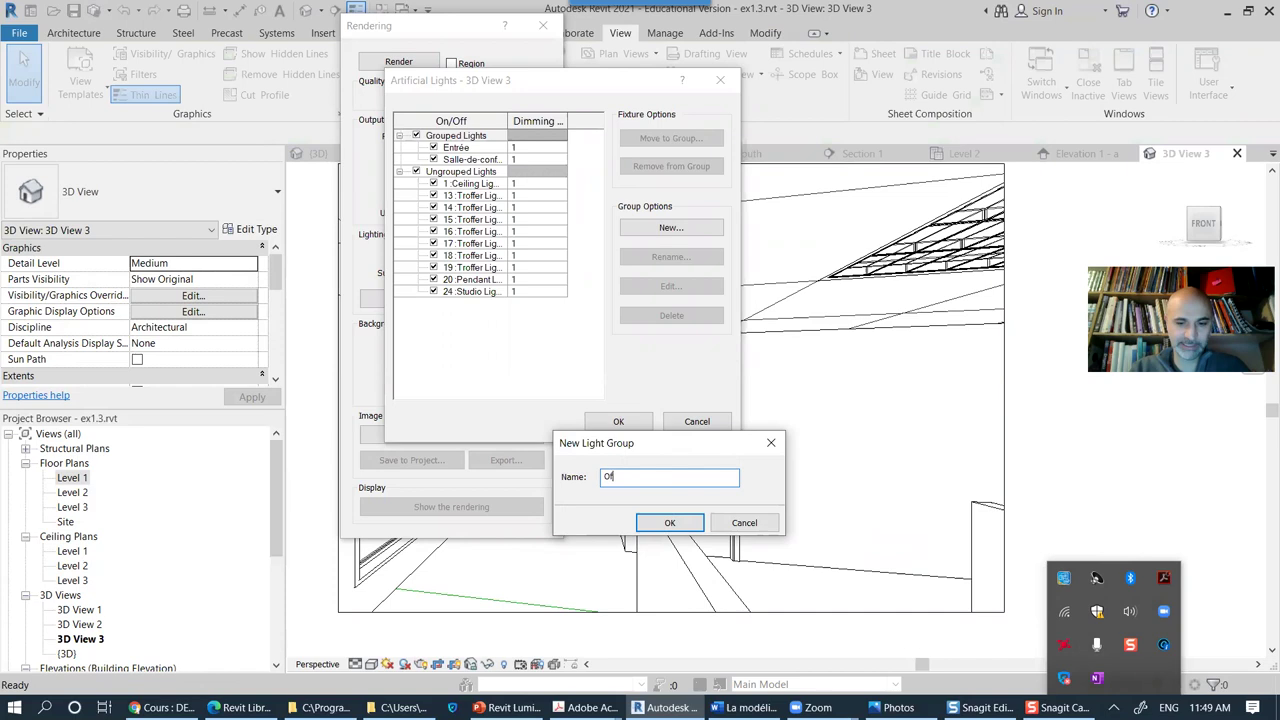
type("ffice-4")
key("Return")
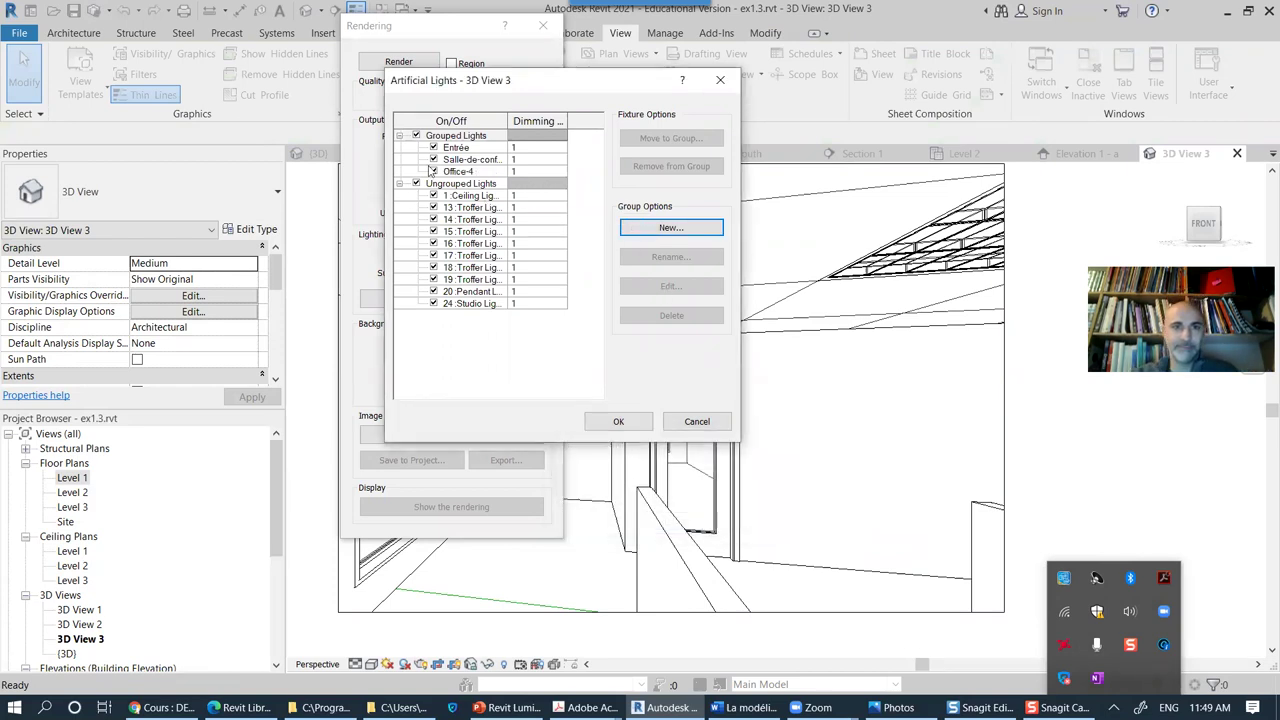
Step: Move the 24 Studio Light from the ungrouped lights into the Office-4 group
left_click(466, 171)
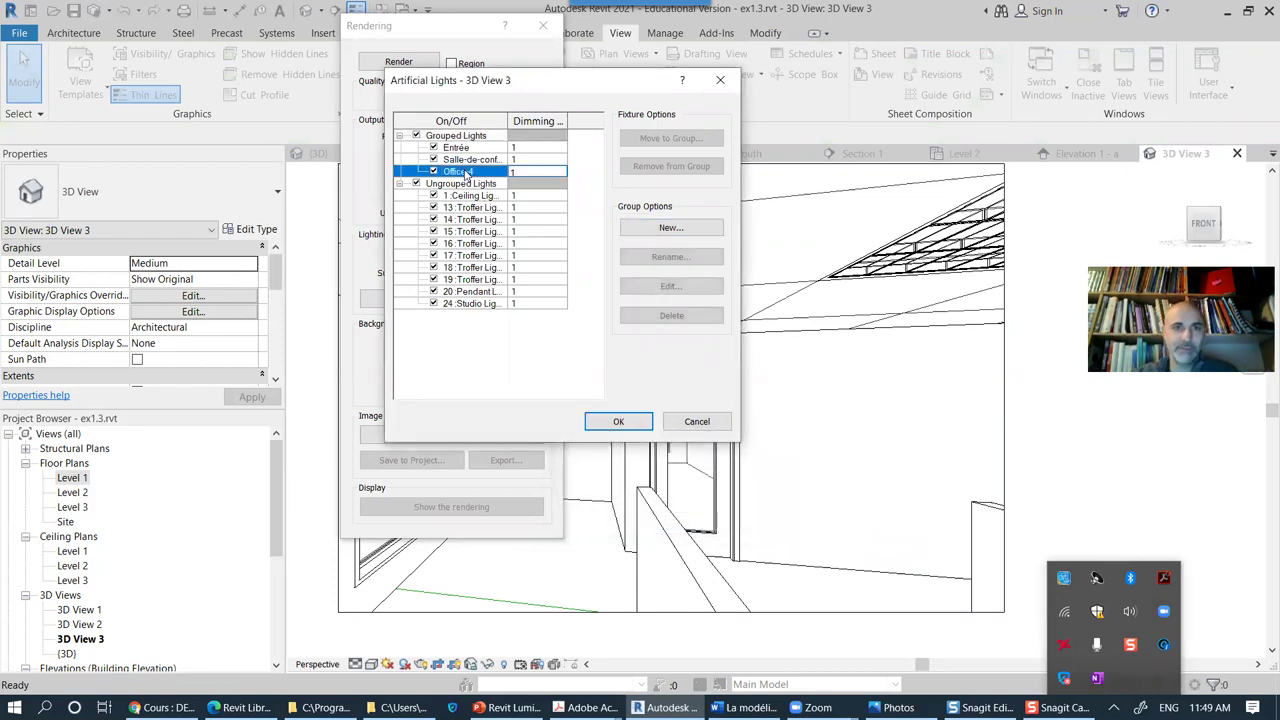
left_click(465, 304)
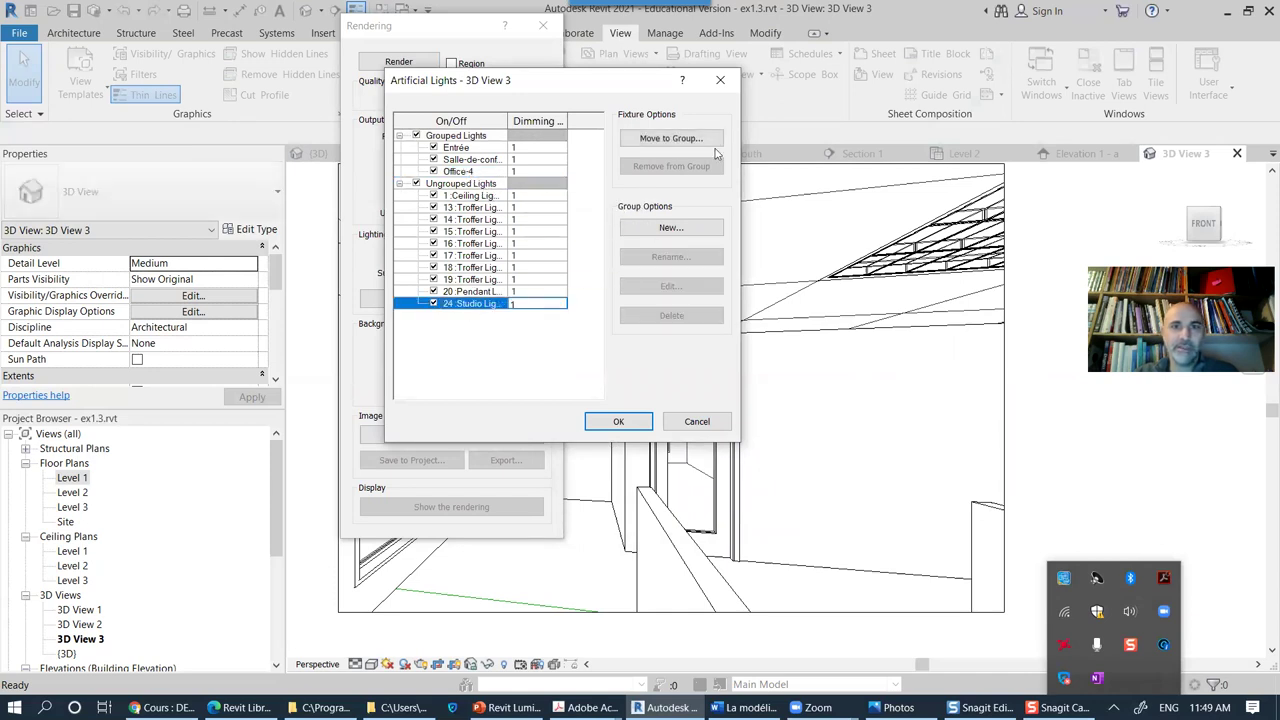
left_click(655, 139)
left_click(590, 254)
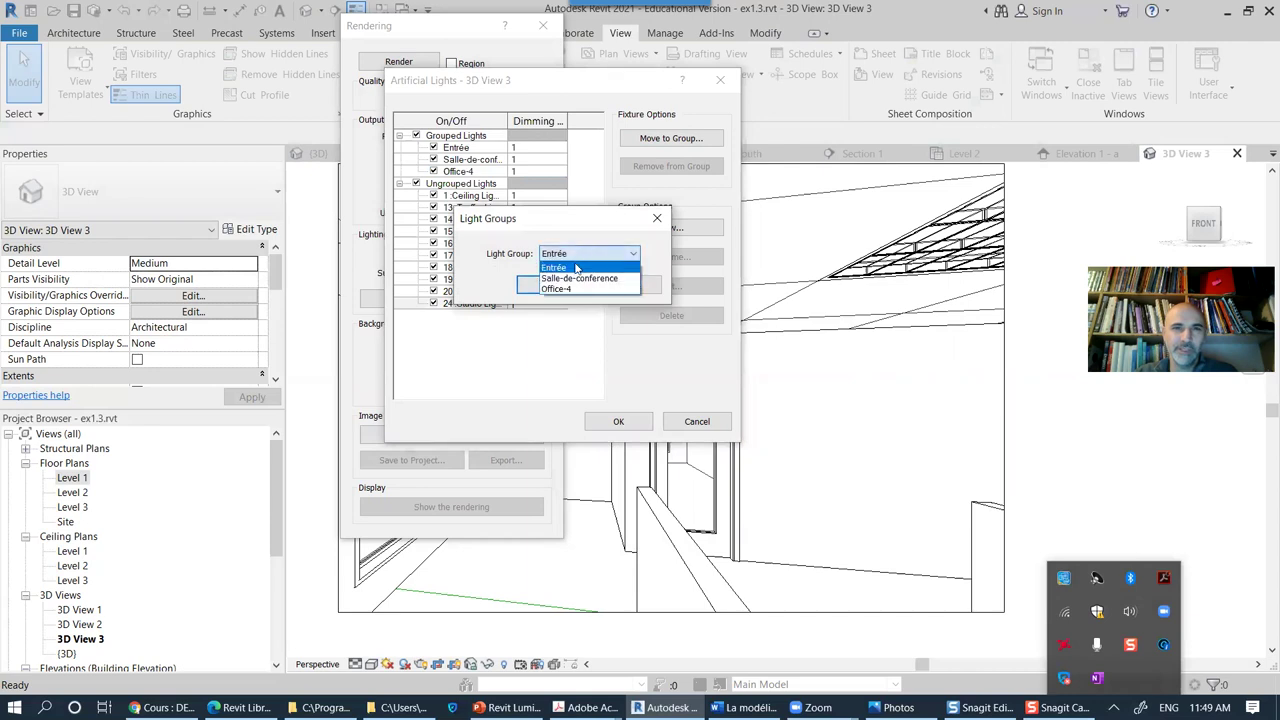
left_click(565, 288)
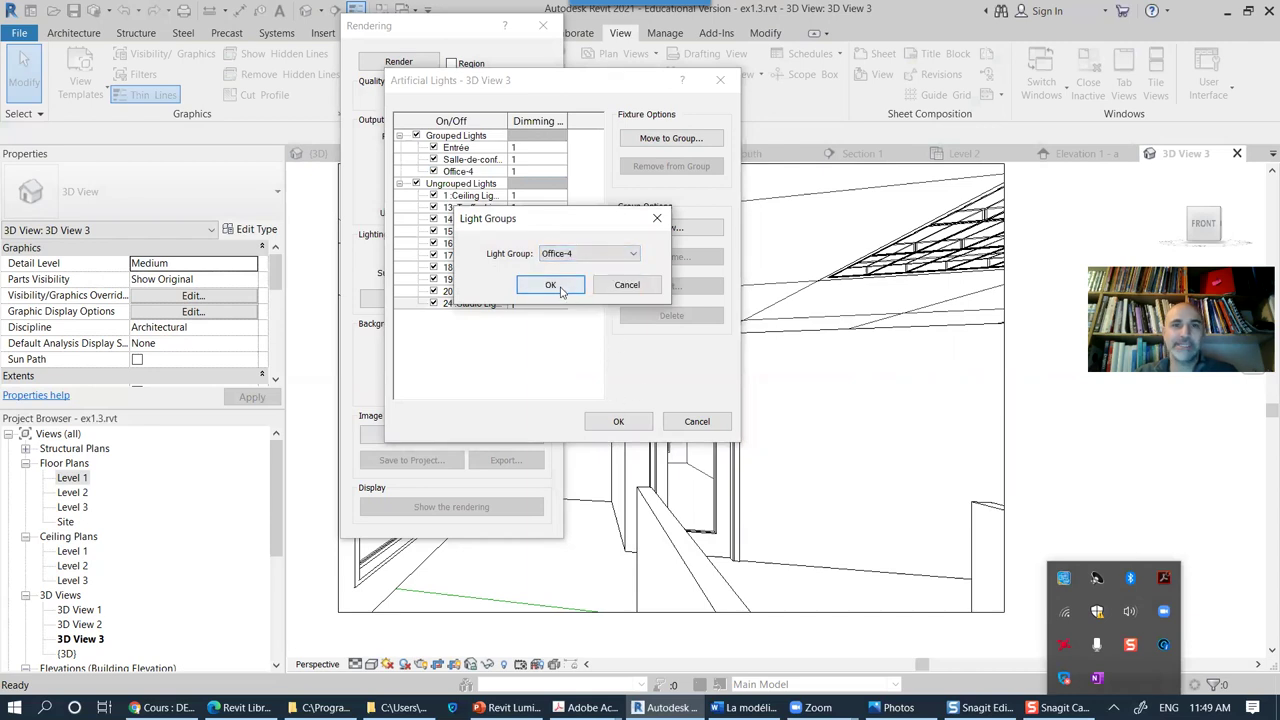
left_click(551, 286)
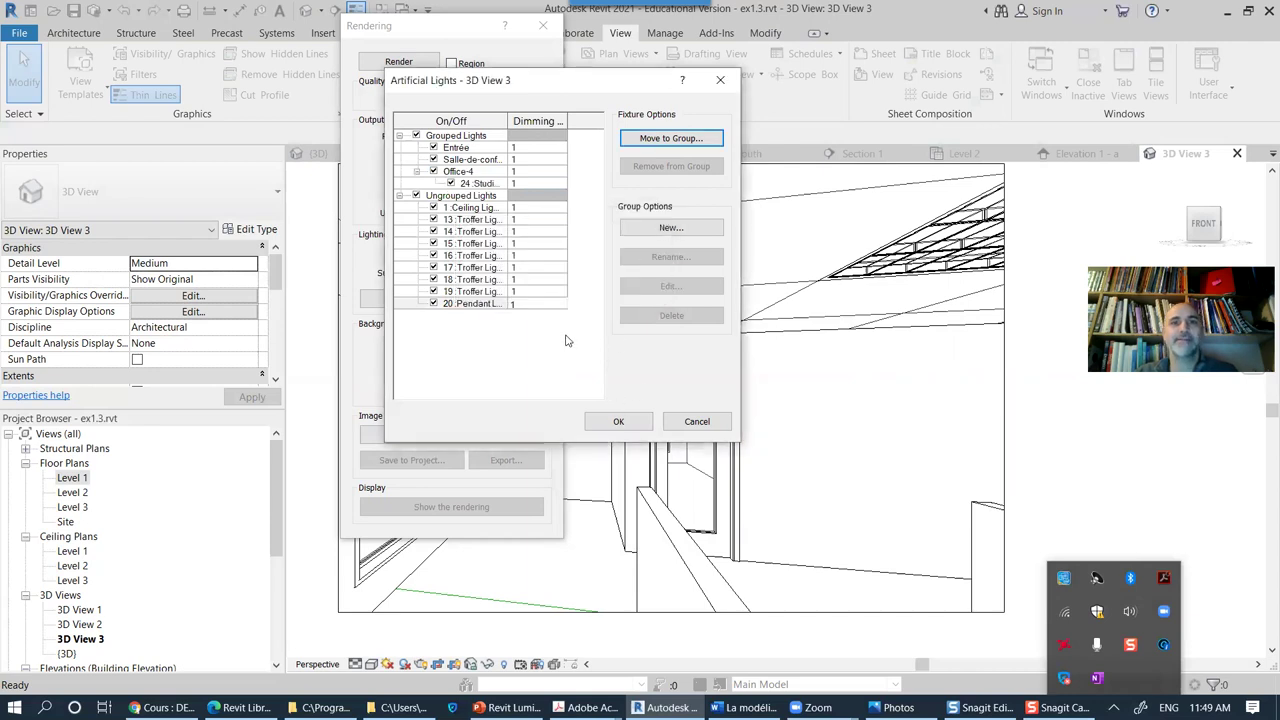
left_click(416, 172)
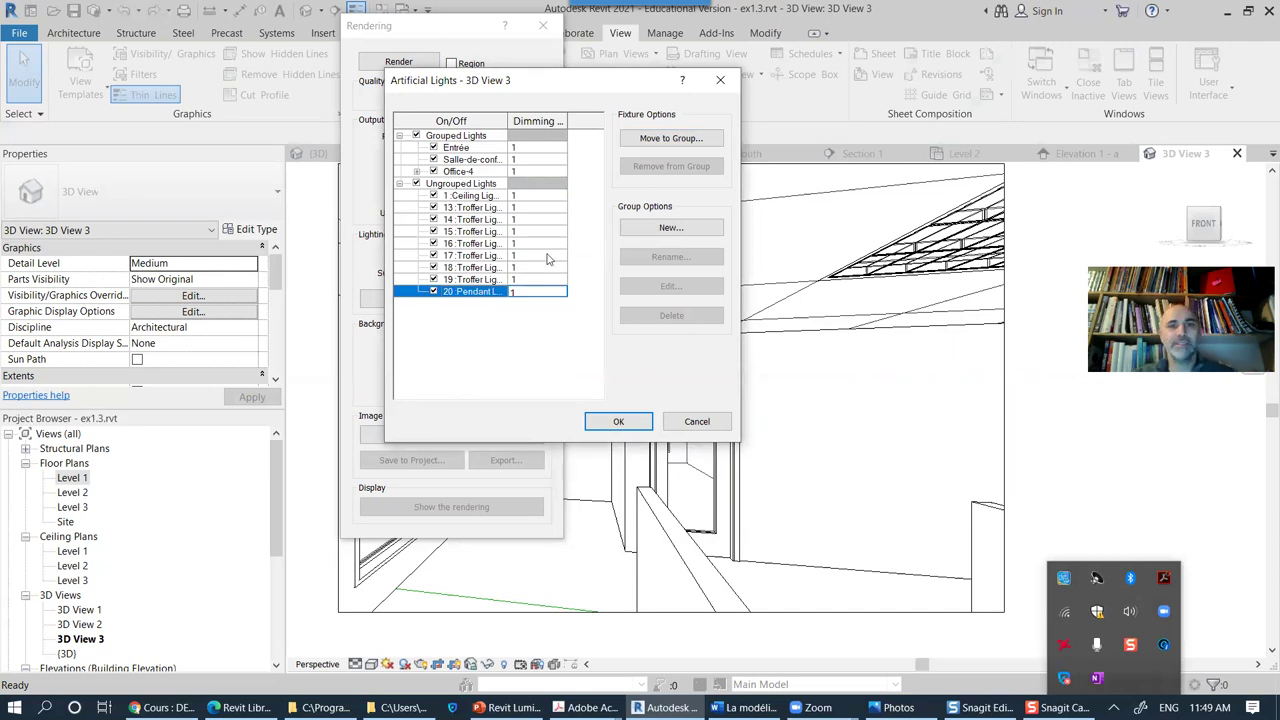
Step: Move Troffer lights 13 through 19 into the Entrée light group
left_click(485, 208)
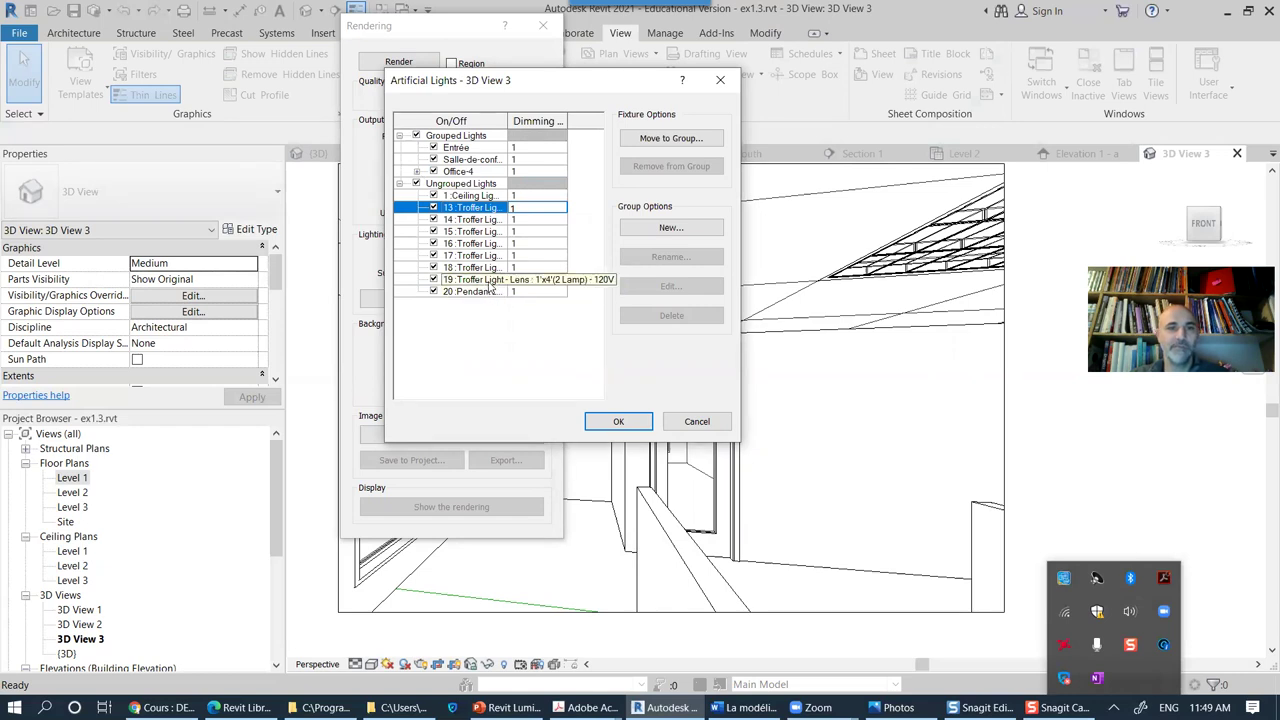
left_click(488, 281, "shift")
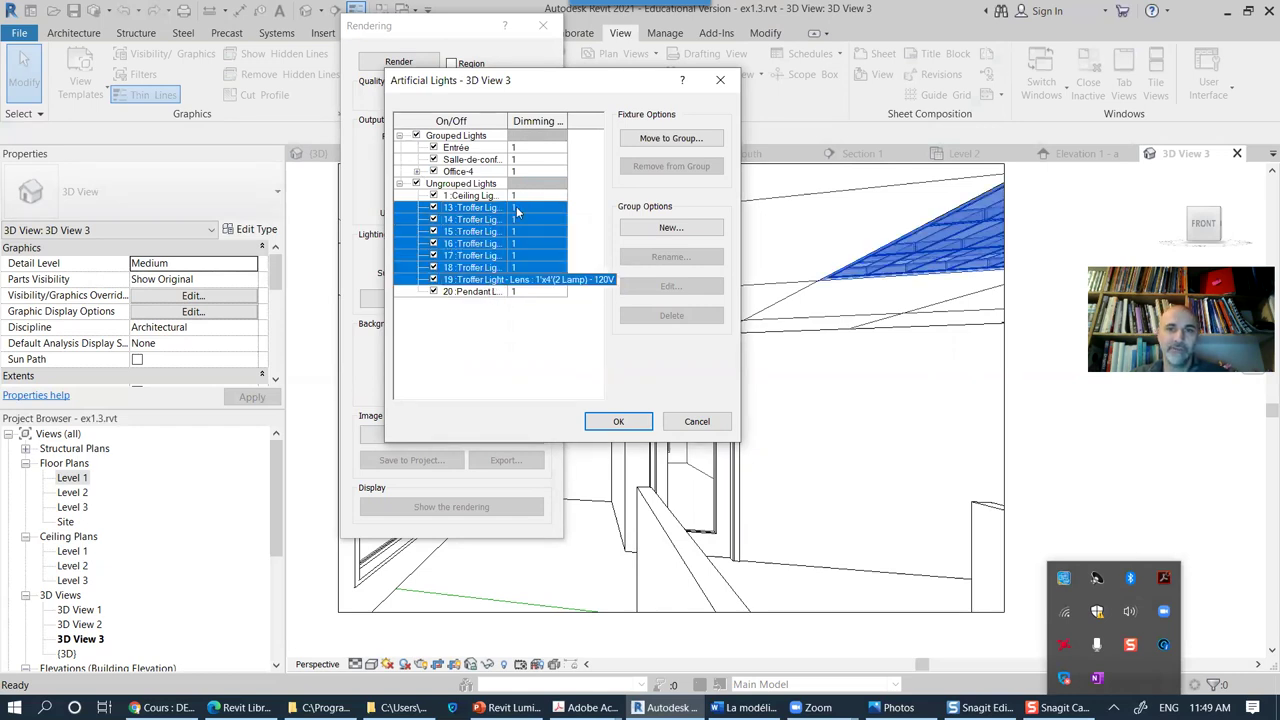
left_click_drag(548, 87, 524, 99)
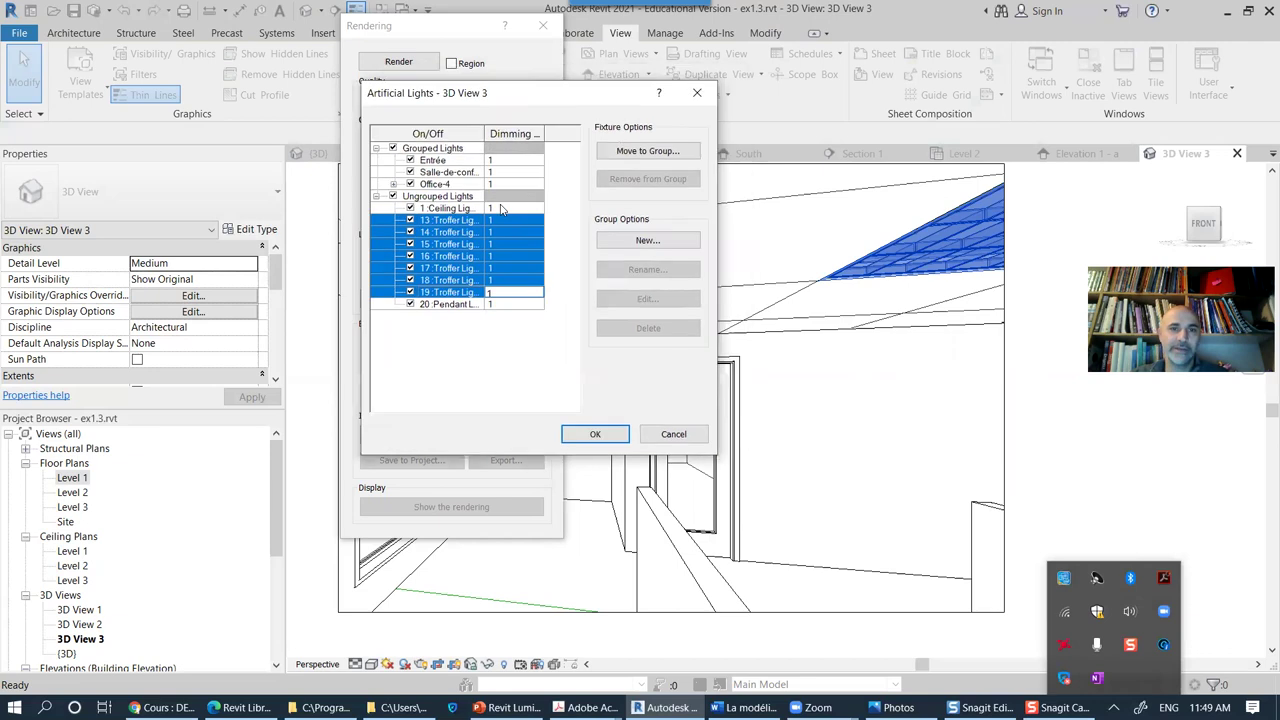
left_click(645, 151)
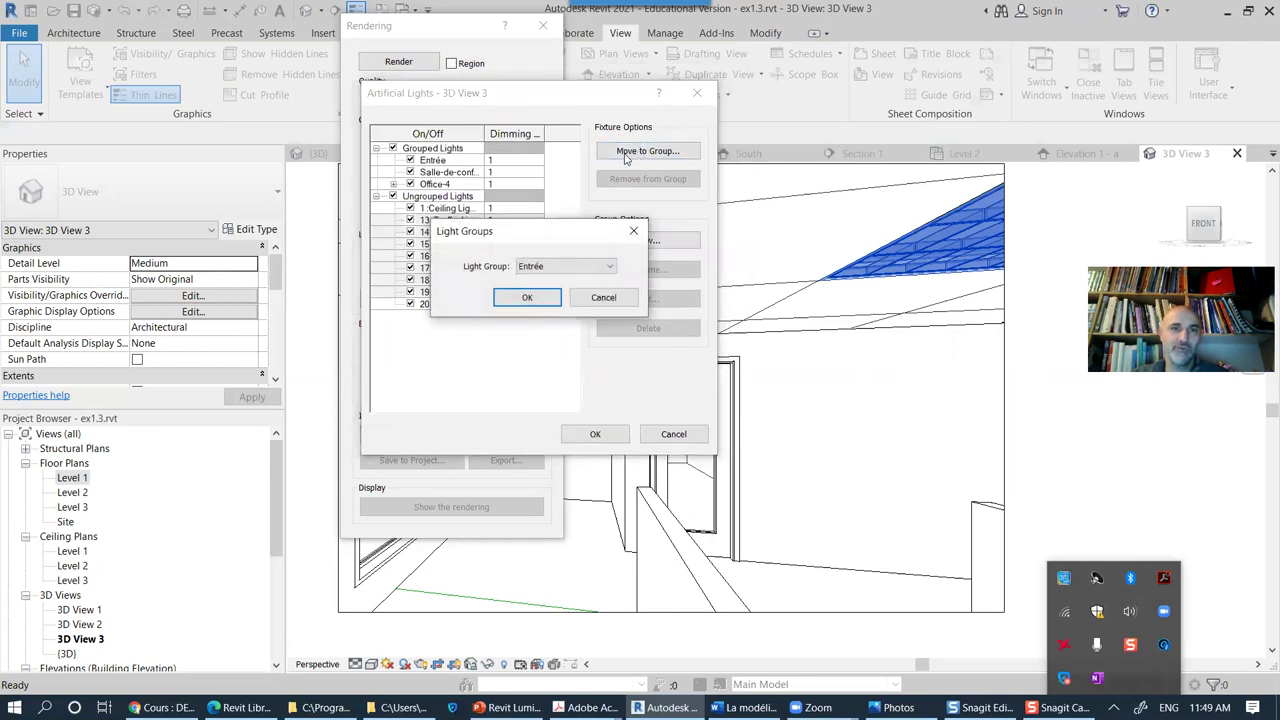
left_click(529, 297)
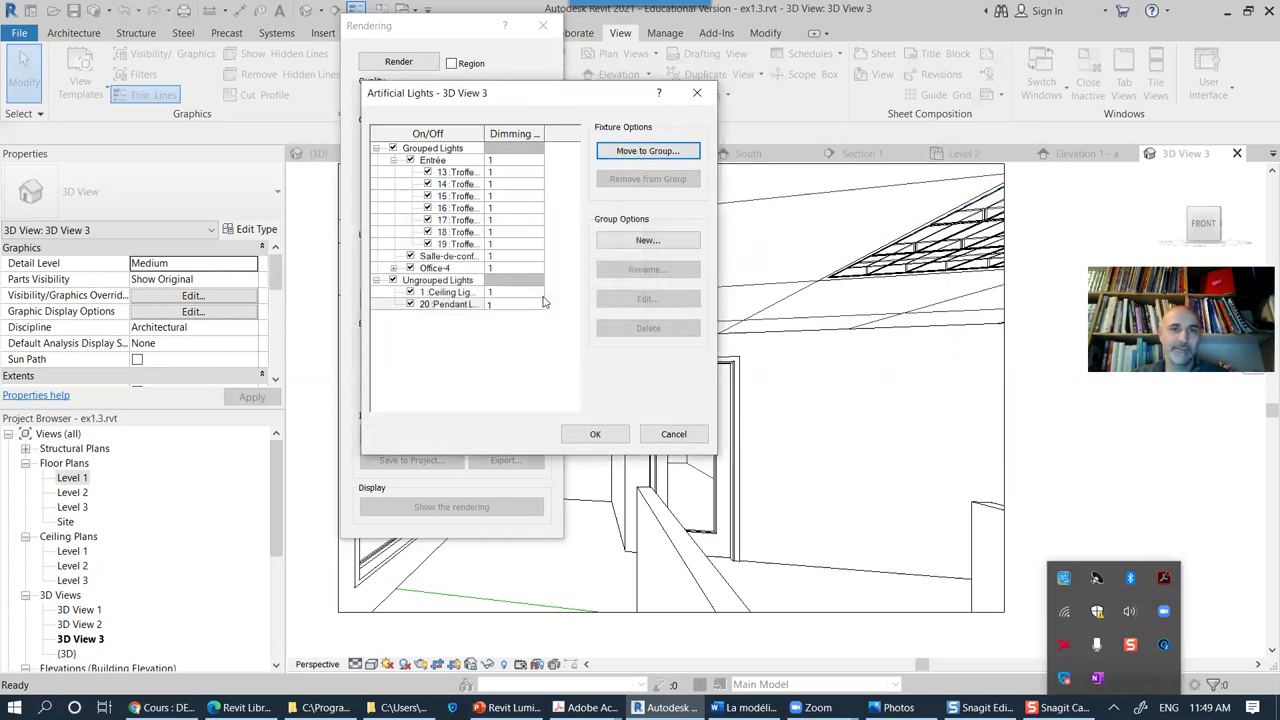
left_click(394, 161)
Step: Move the Ceiling Light 1 and Pendant Light 20 into Salle-de-conference, leaving no ungrouped lights
left_click(478, 221)
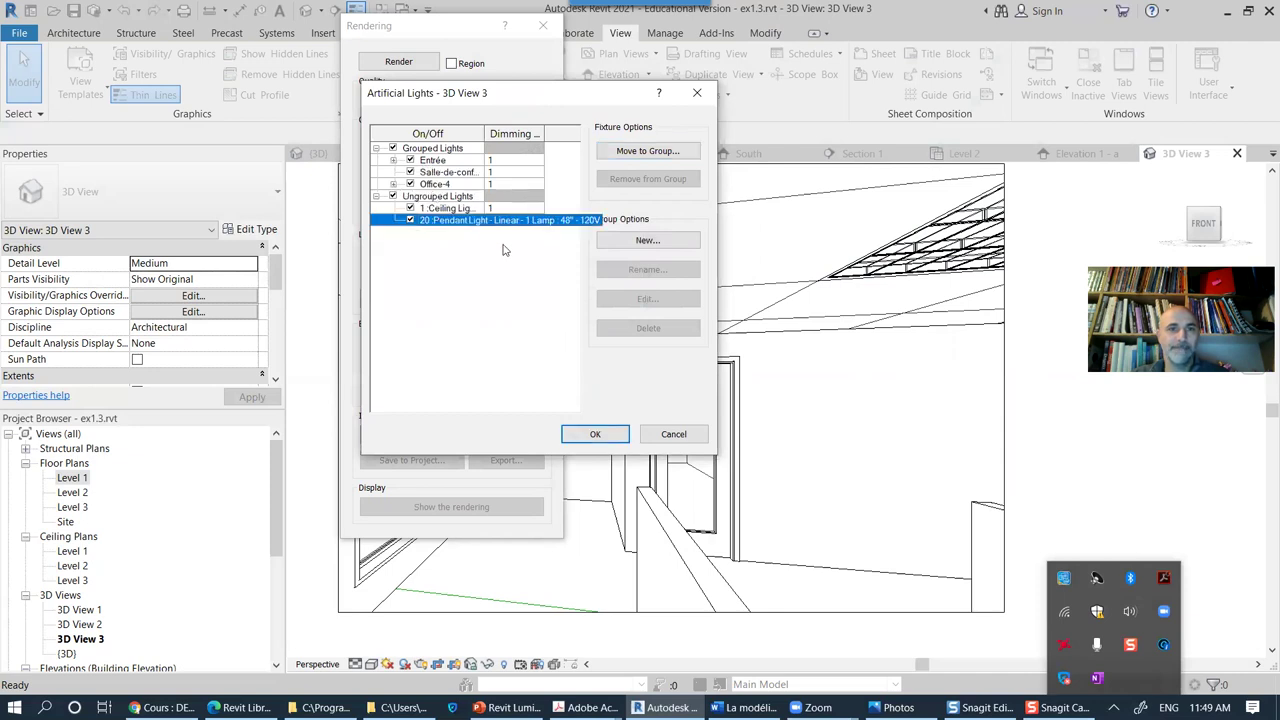
left_click(461, 209)
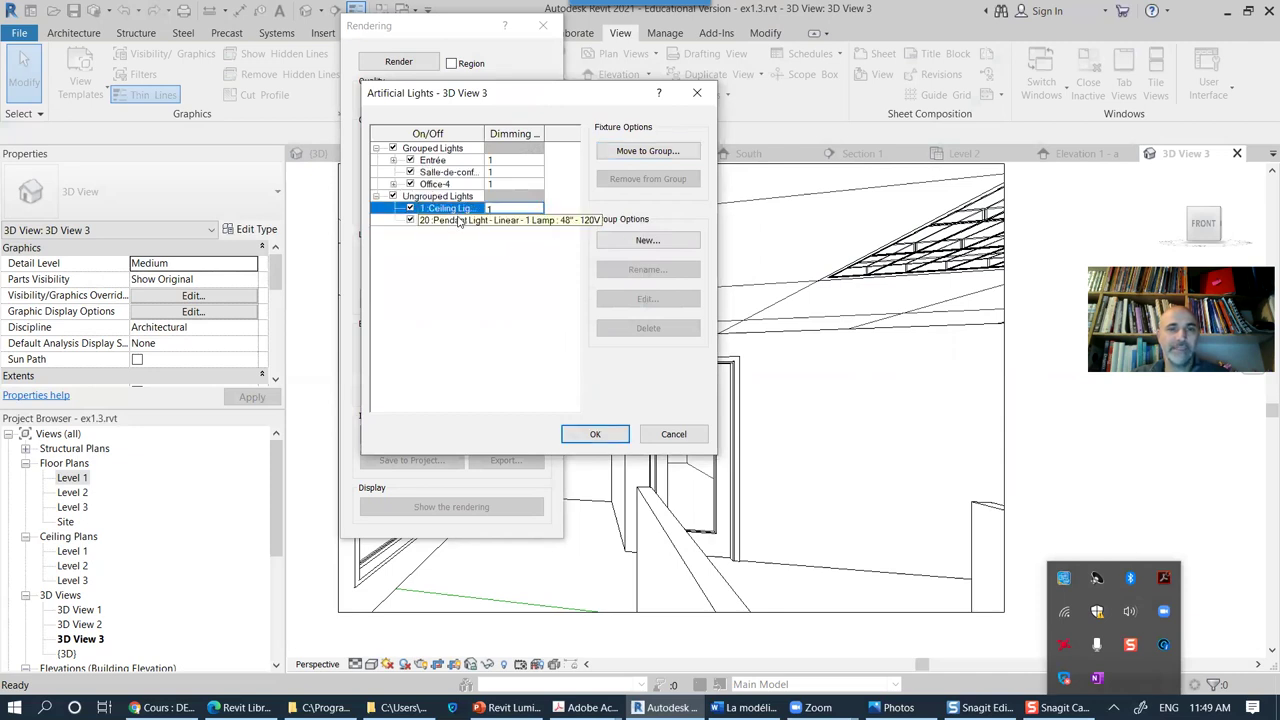
left_click(450, 222)
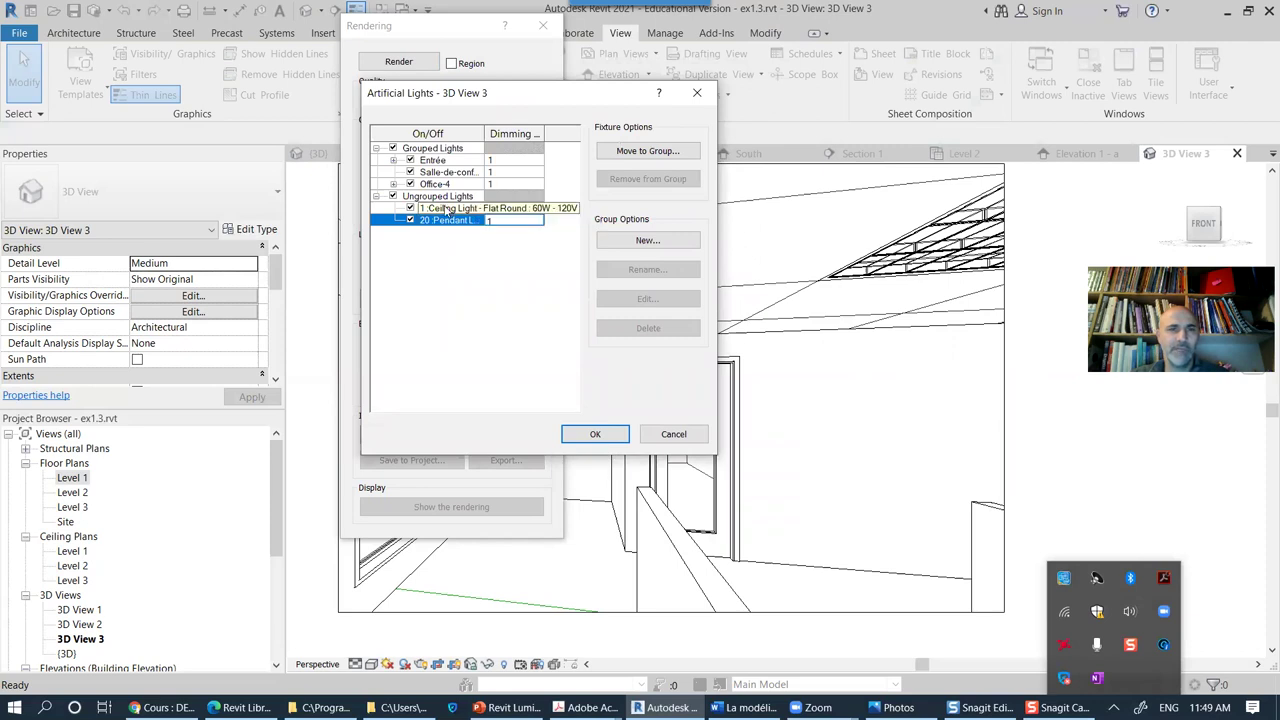
left_click(478, 210, "shift")
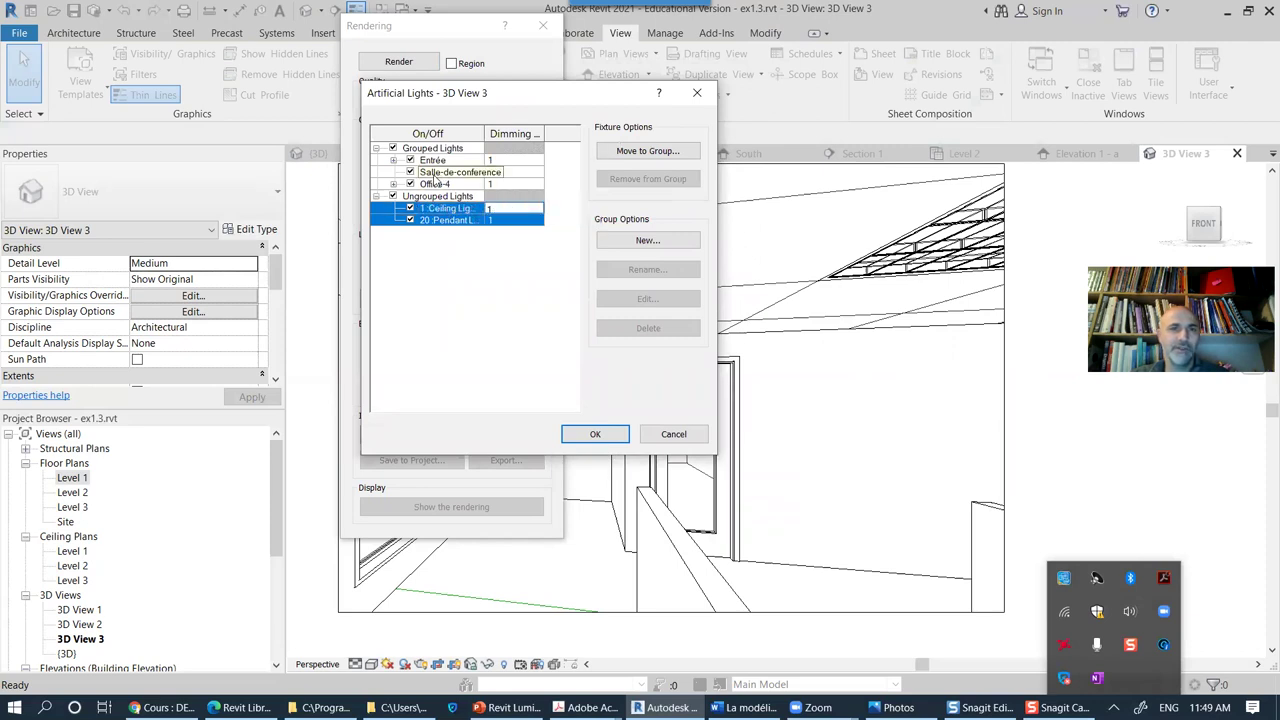
left_click(650, 152)
left_click(540, 268)
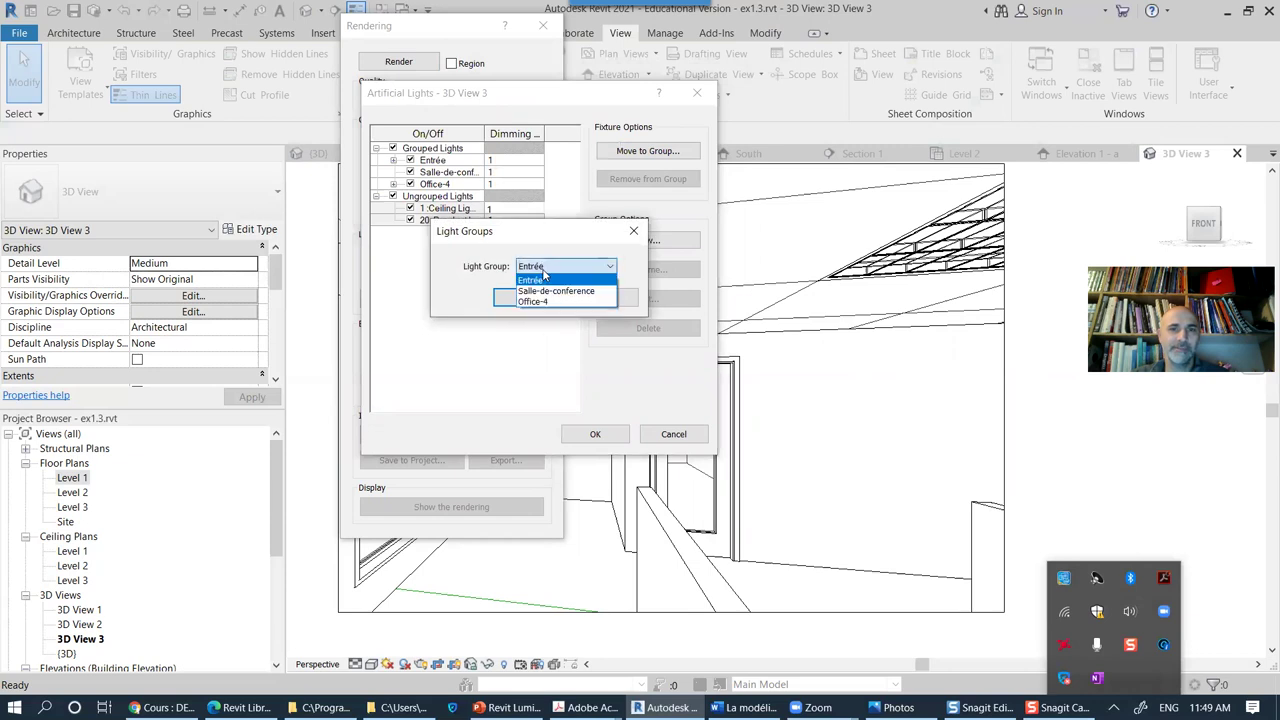
left_click(541, 291)
left_click(545, 299)
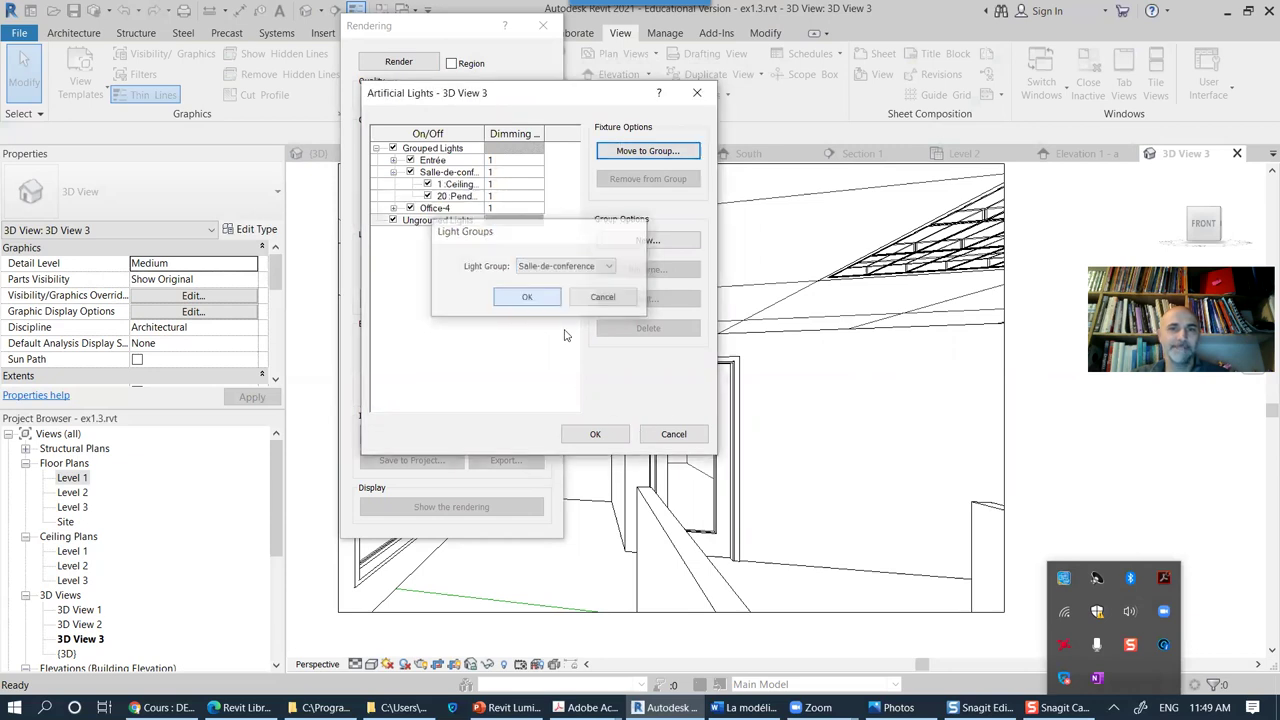
left_click(420, 247)
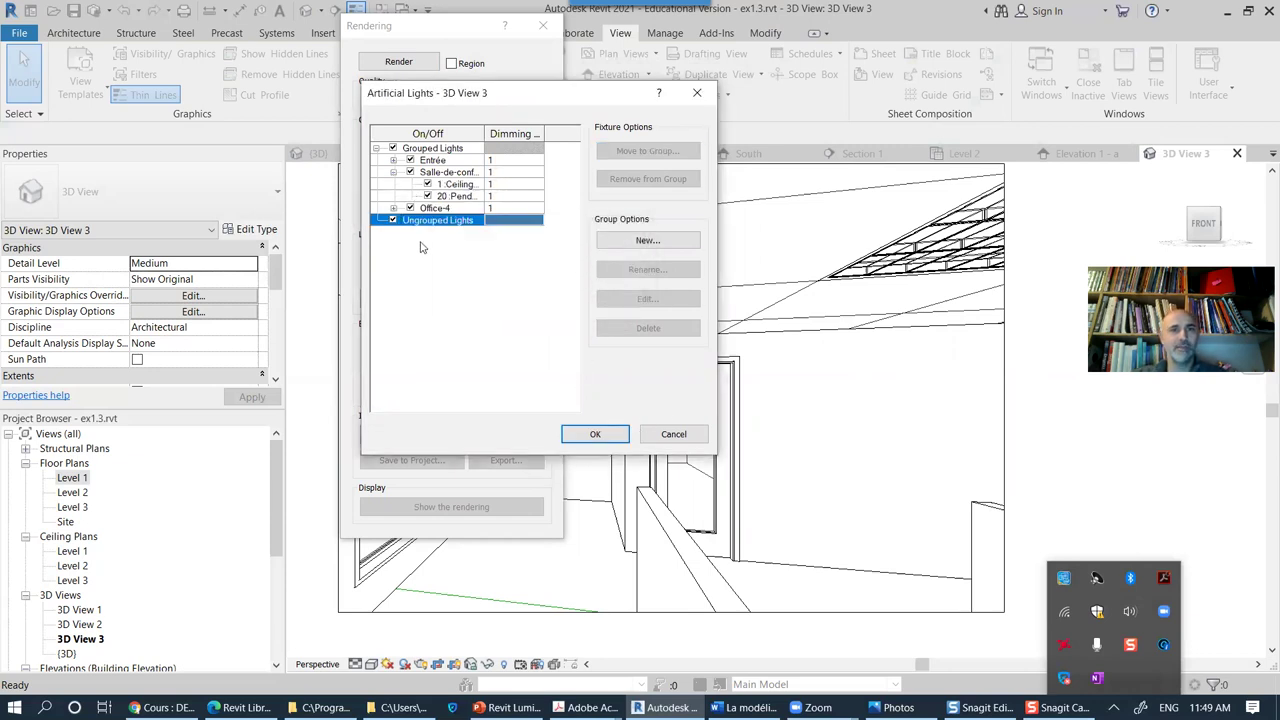
left_click(394, 173)
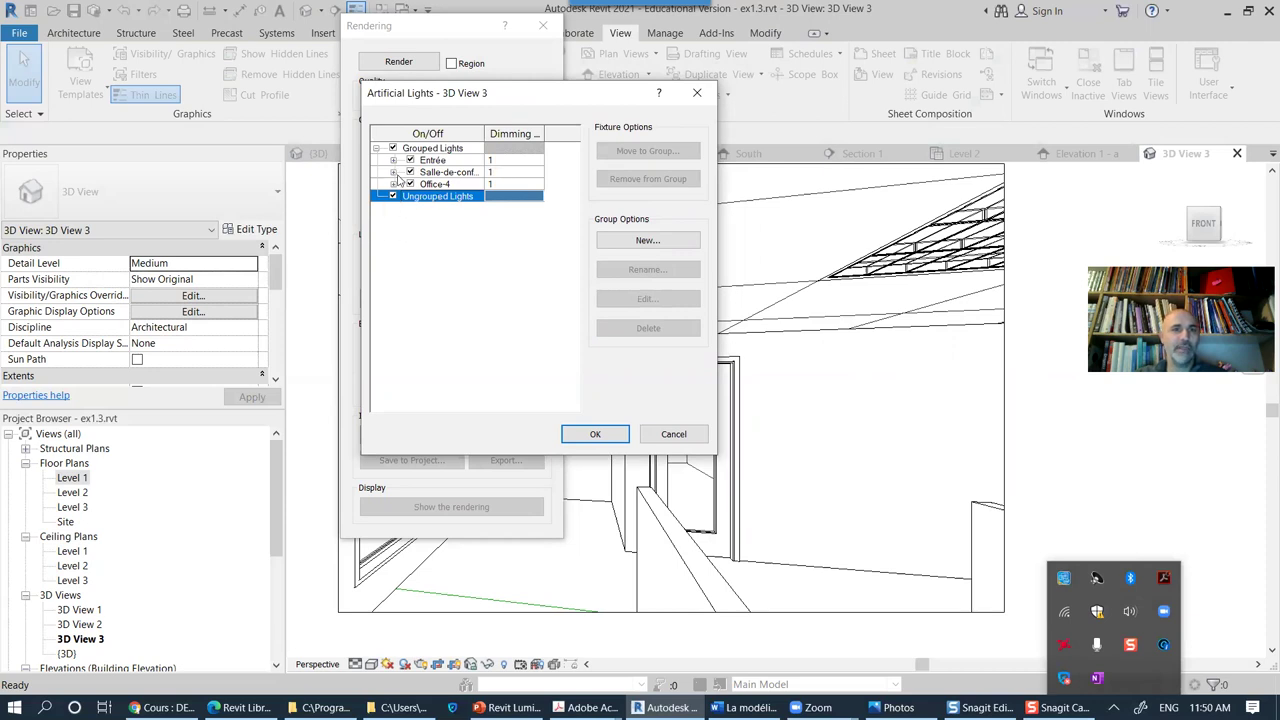
left_click(596, 434)
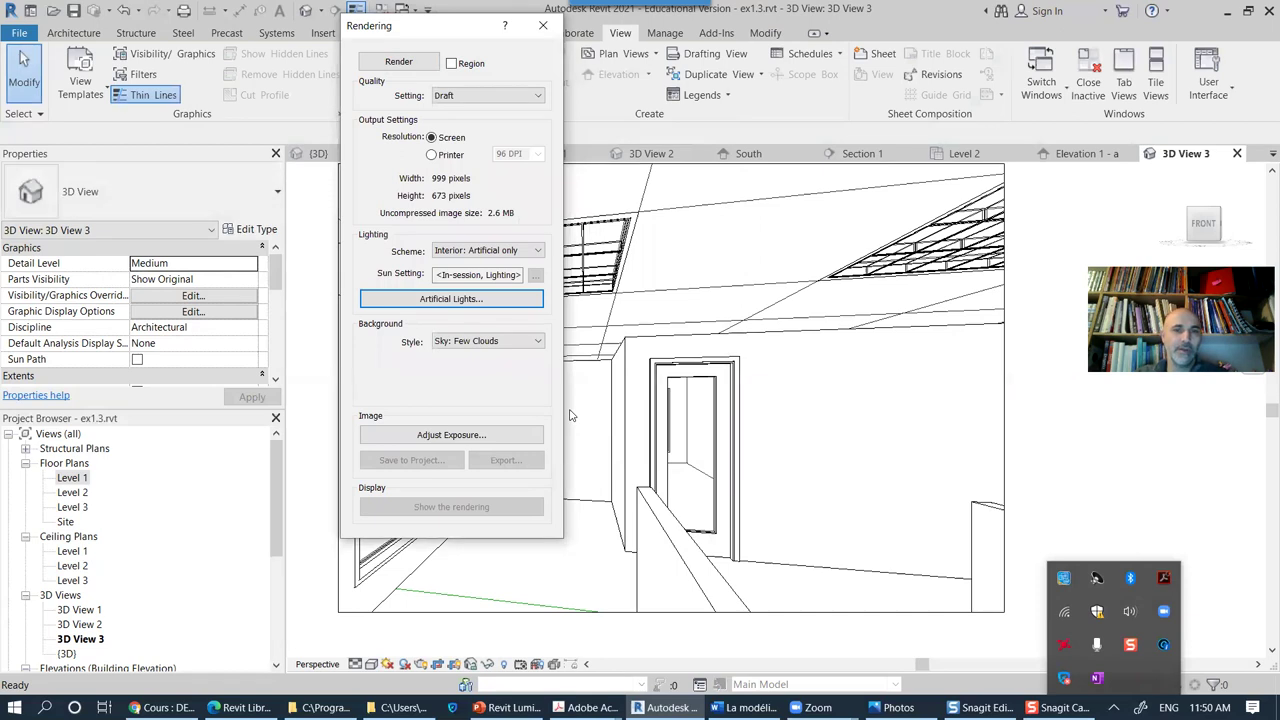
Step: Switch off the Salle-de-conference lights, keep Entrée and Office-4 on, and render 3D View 3
left_click(482, 300)
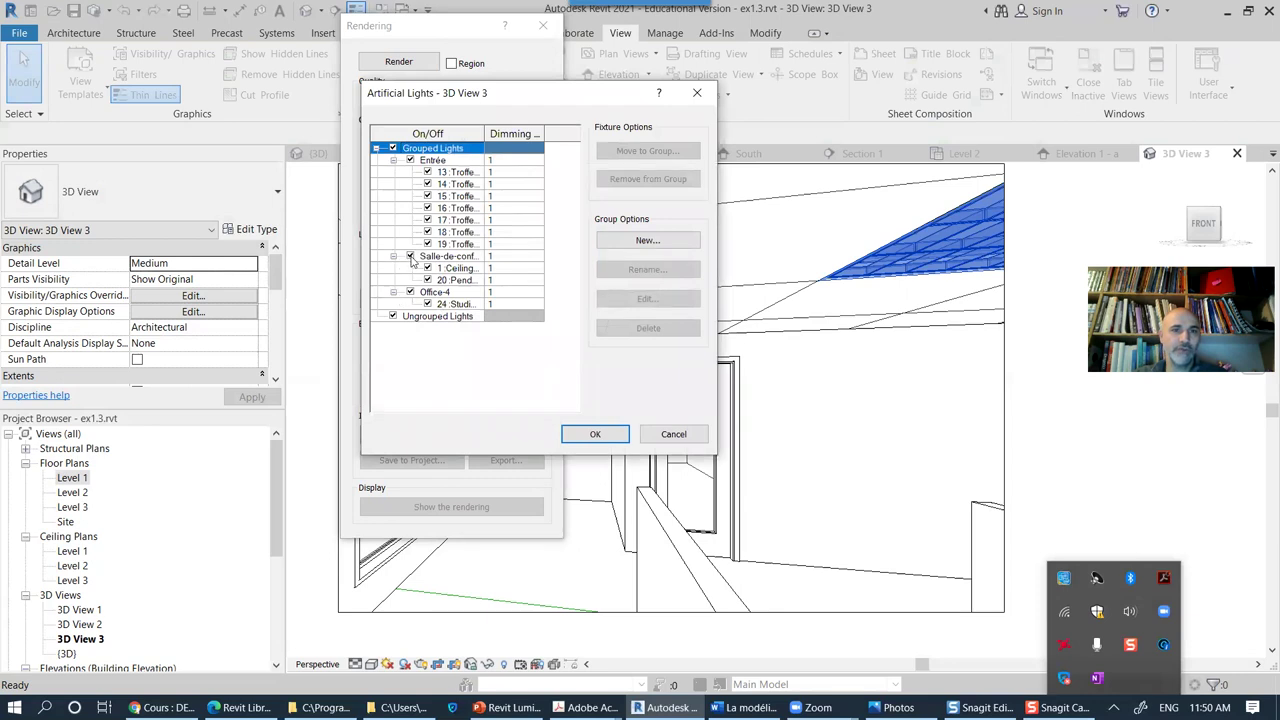
left_click(410, 257)
left_click(410, 257)
left_click(410, 257)
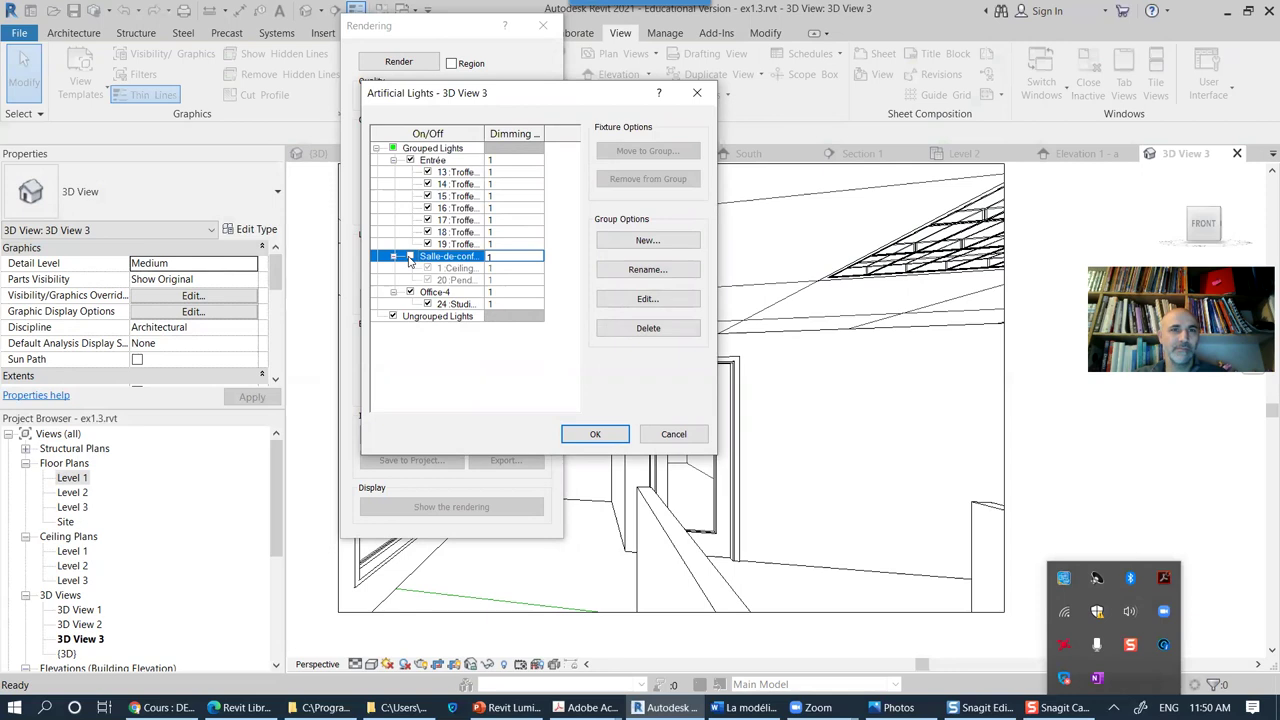
left_click(433, 161)
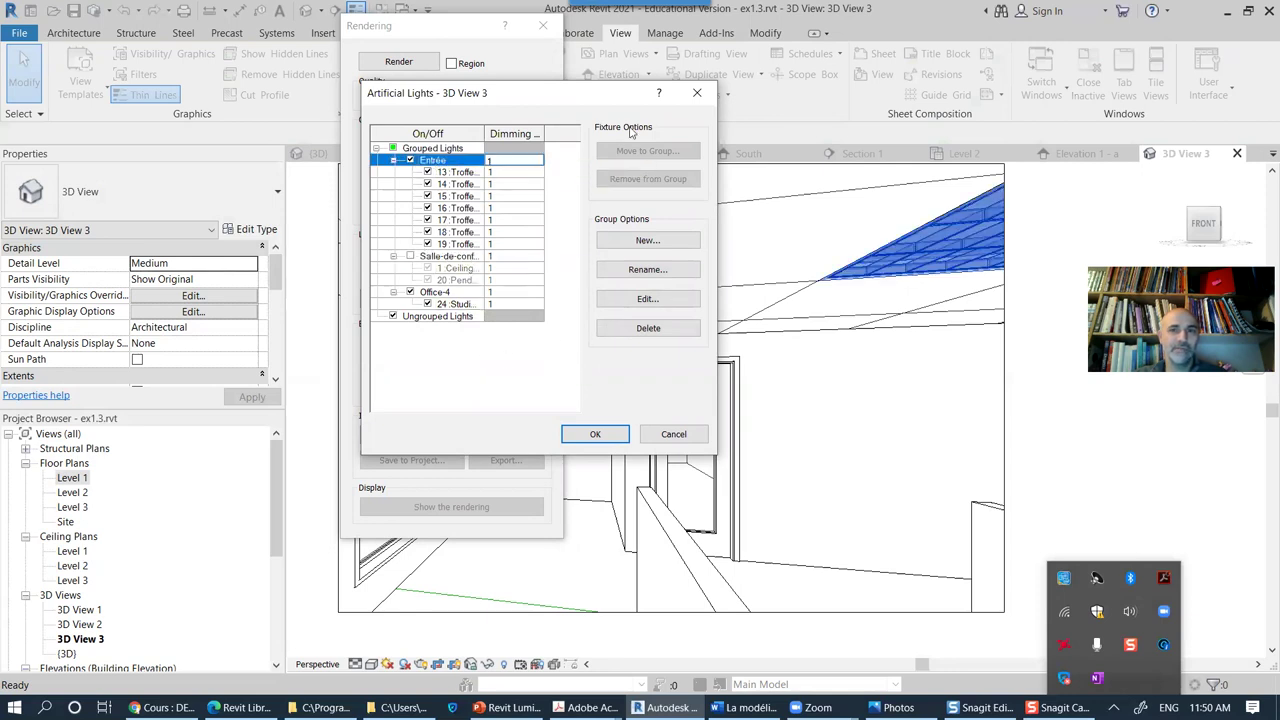
left_click_drag(595, 100, 499, 317)
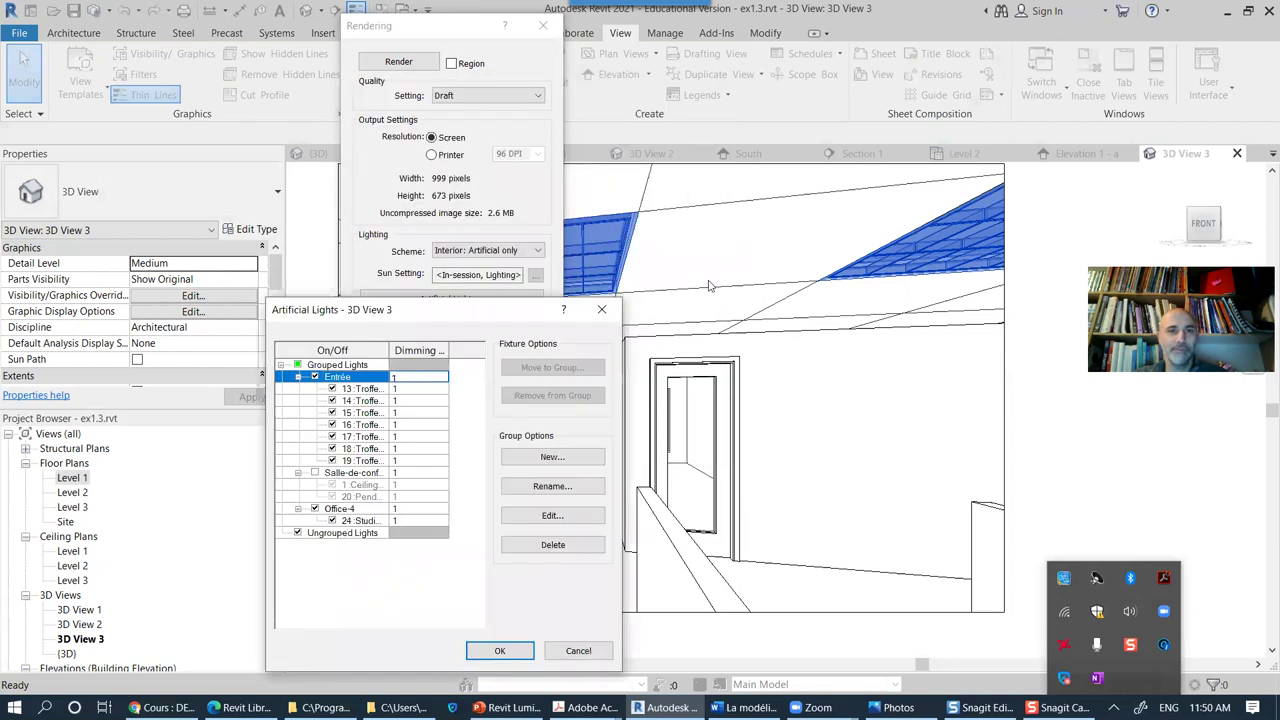
left_click(350, 510)
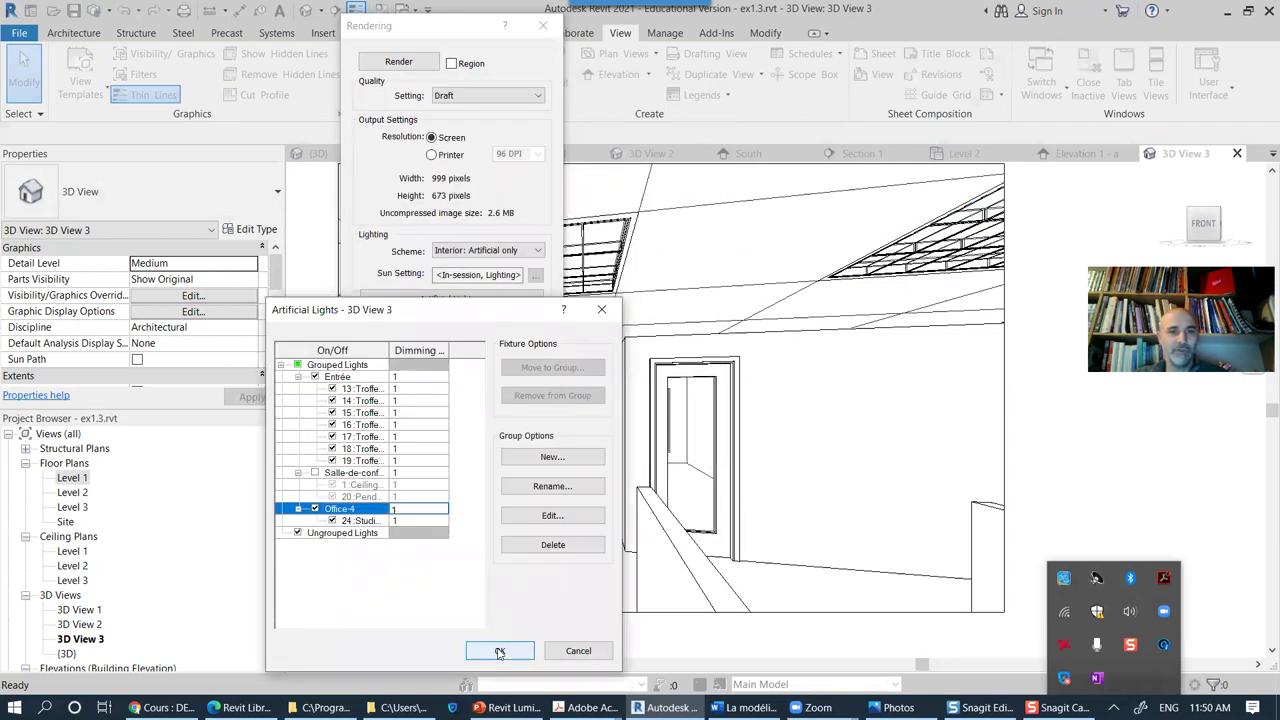
left_click(500, 652)
left_click(398, 62)
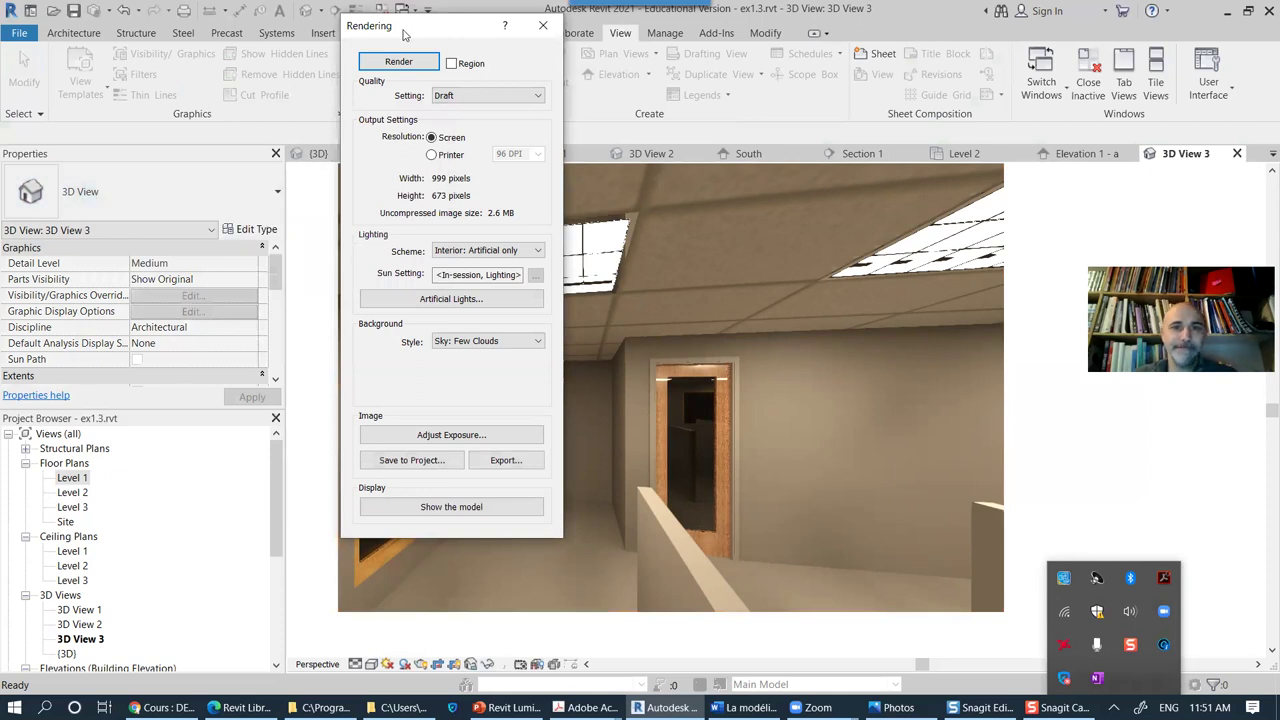
Step: Move the Rendering dialog left to reveal the finished draft render of the corridor
left_click_drag(404, 33, 139, 110)
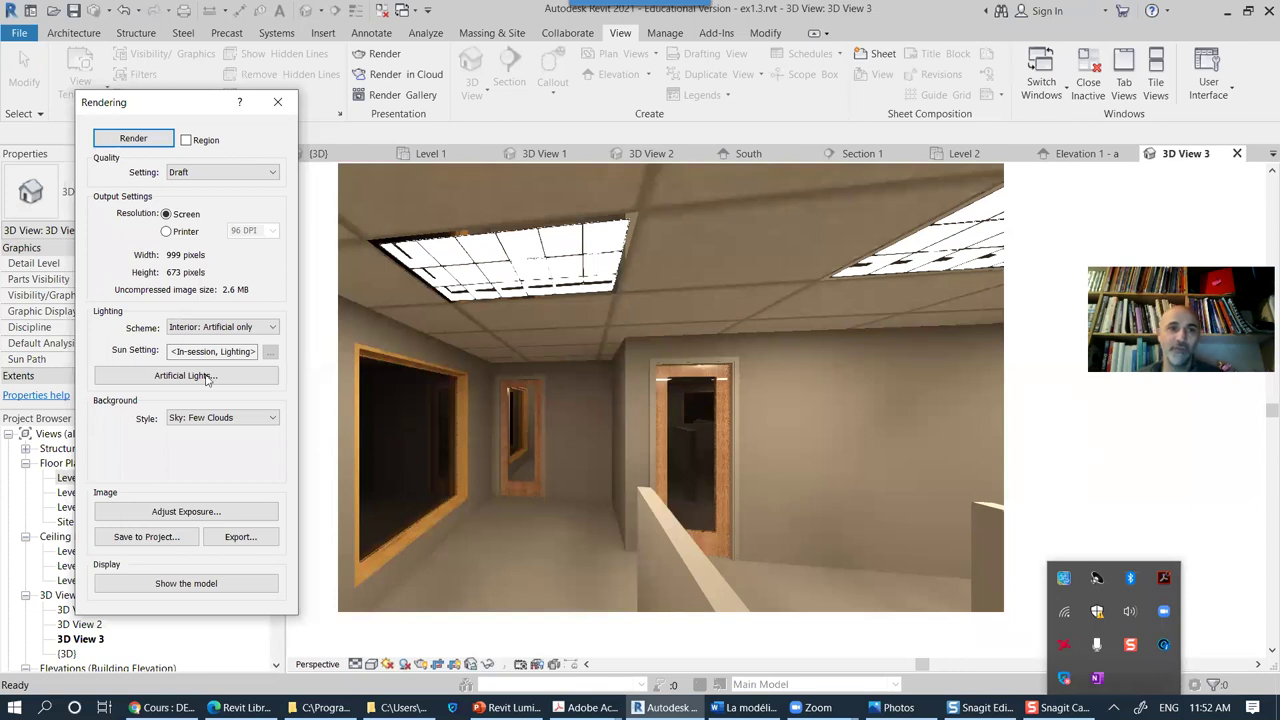
Step: Close the Rendering dialog to return 3D View 3 to its hidden-line display
left_click(277, 102)
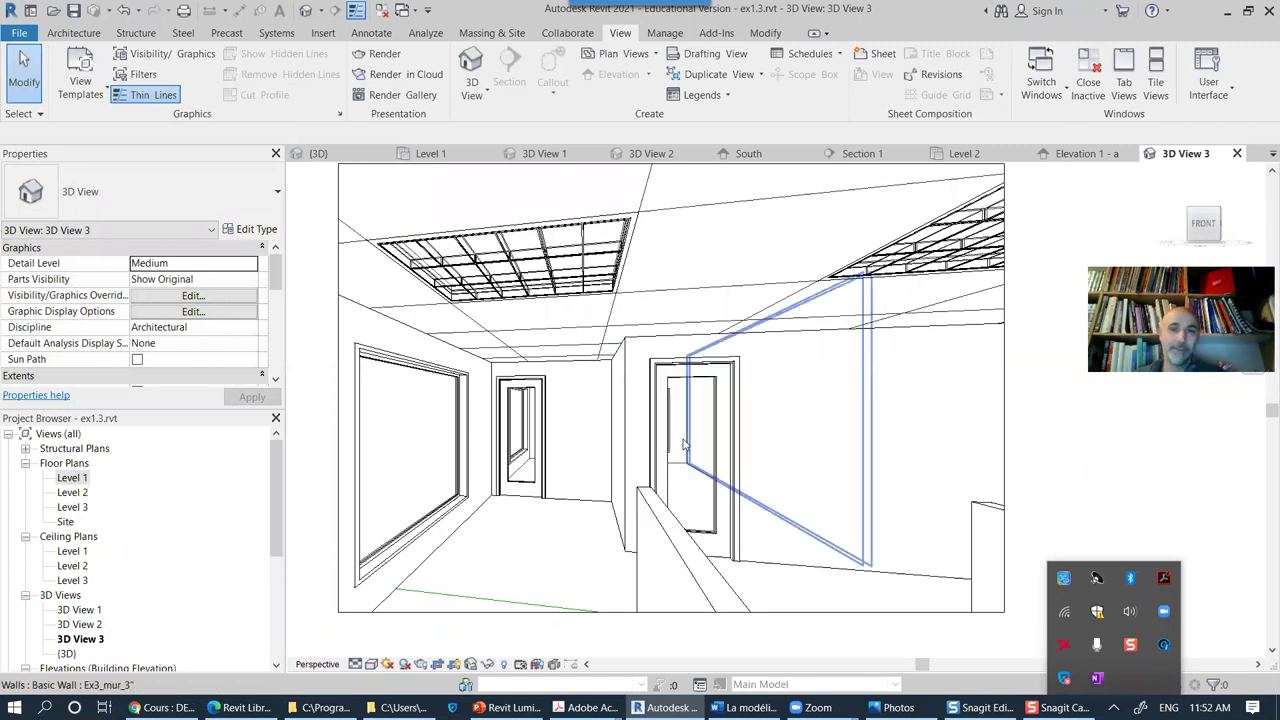
Step: Scroll down to the Building Section group in the Project Browser and open Section 1
scroll(685, 445, "down", 5)
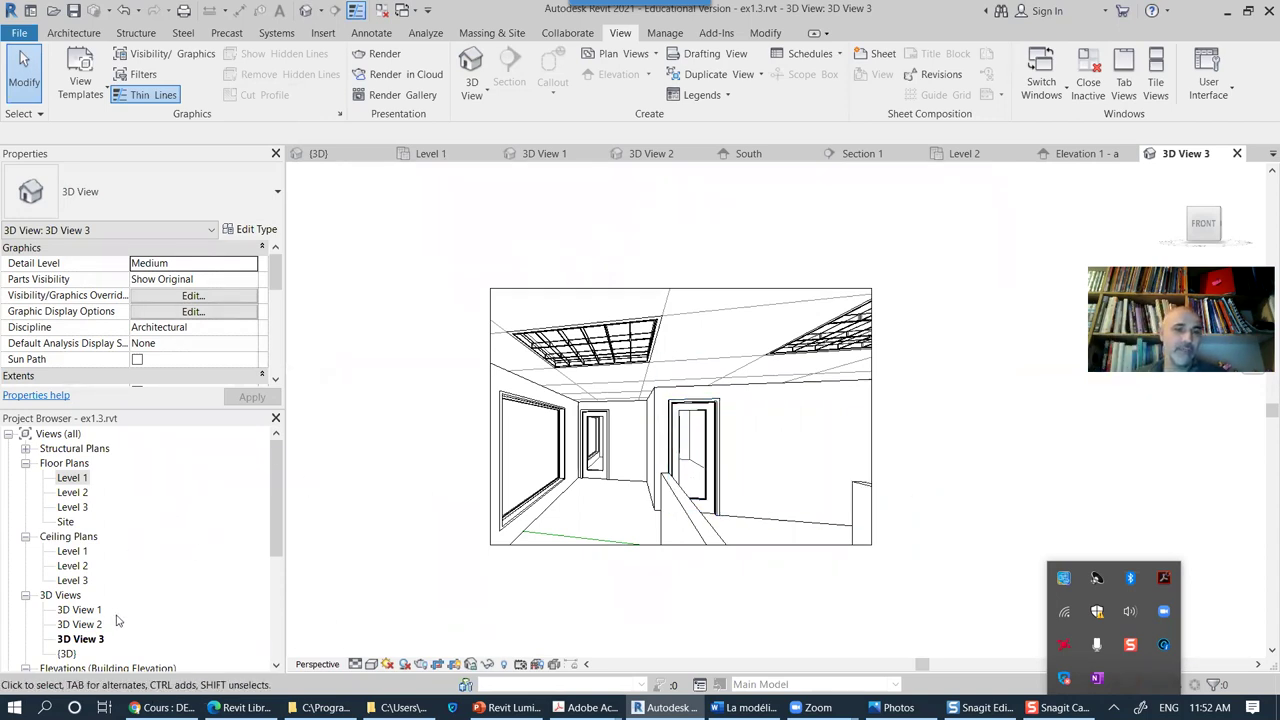
scroll(112, 607, "down", 3)
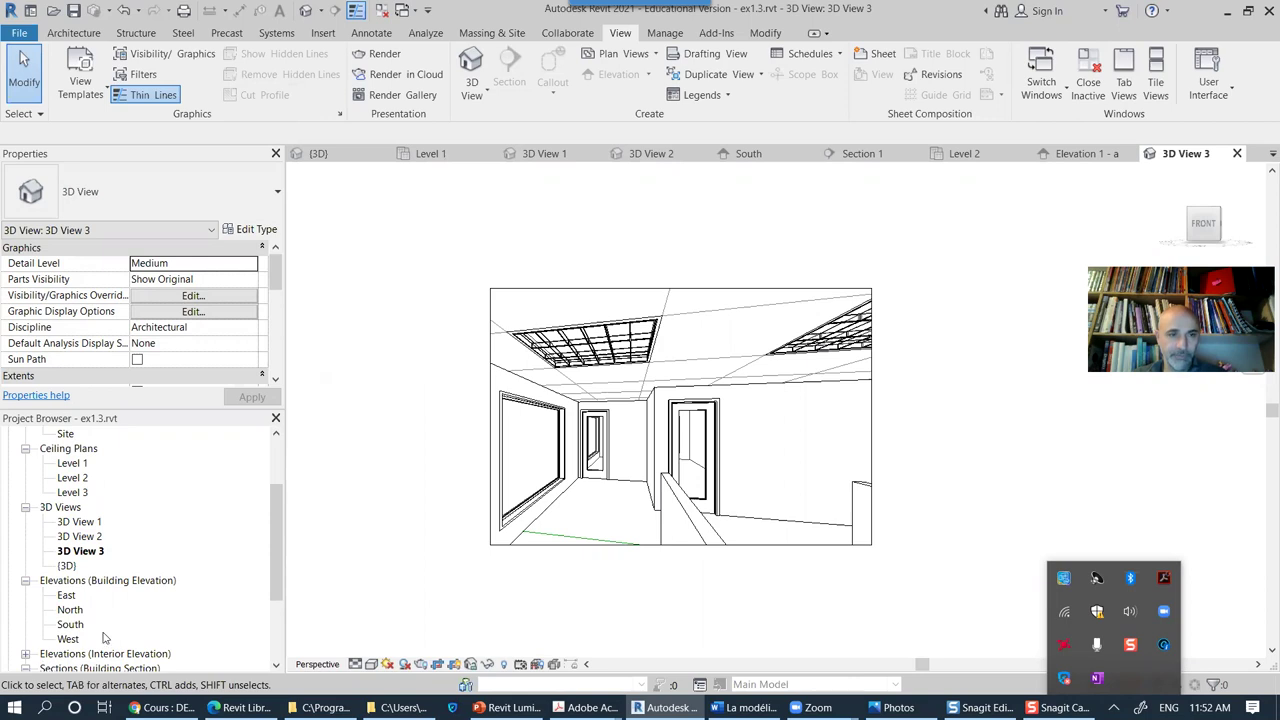
scroll(95, 636, "down", 1)
left_click(23, 640)
scroll(80, 632, "down", 3)
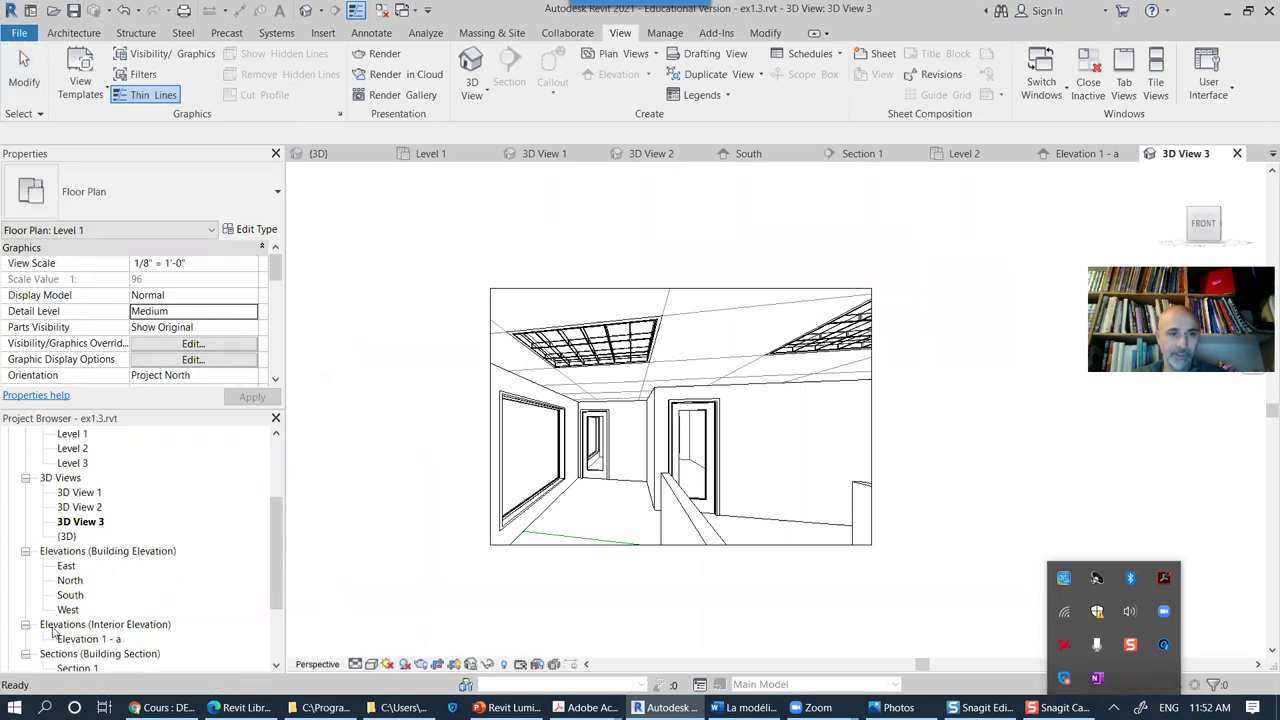
double_click(75, 640)
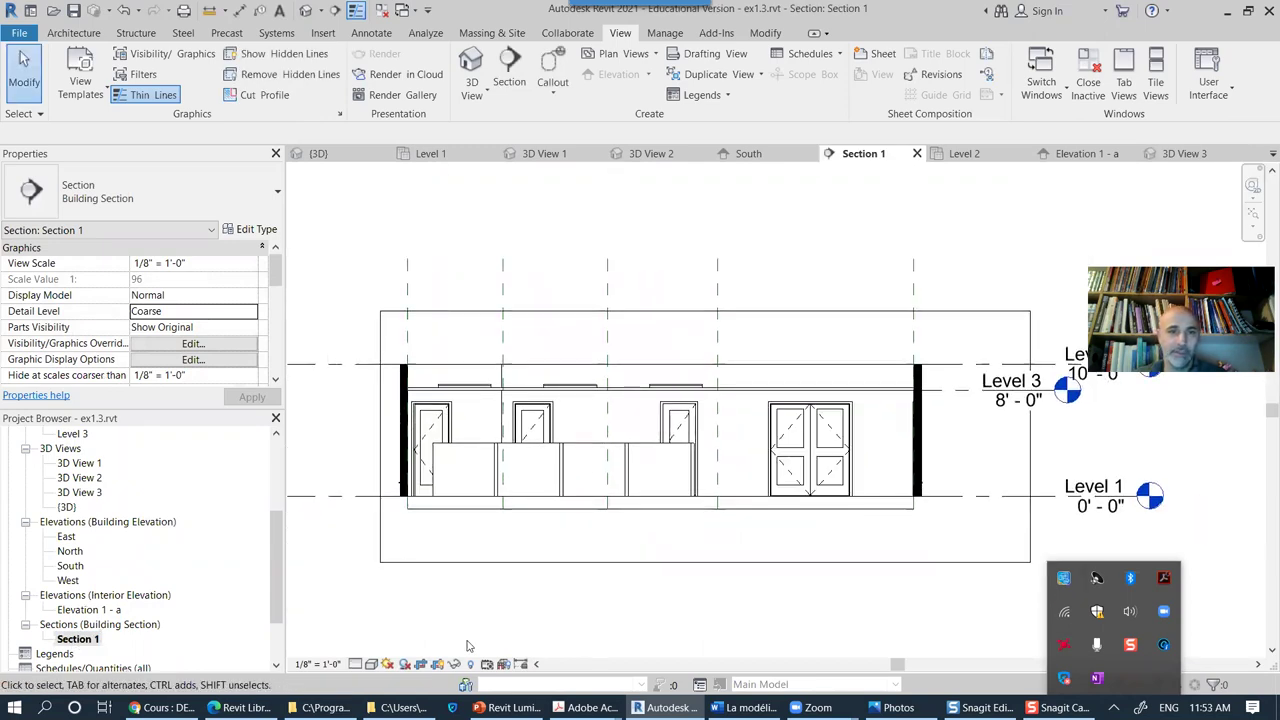
Step: Show Section 1 in Realistic visual style, dismiss the sign-in prompt, and select the Level 1 floor plan
left_click(372, 664)
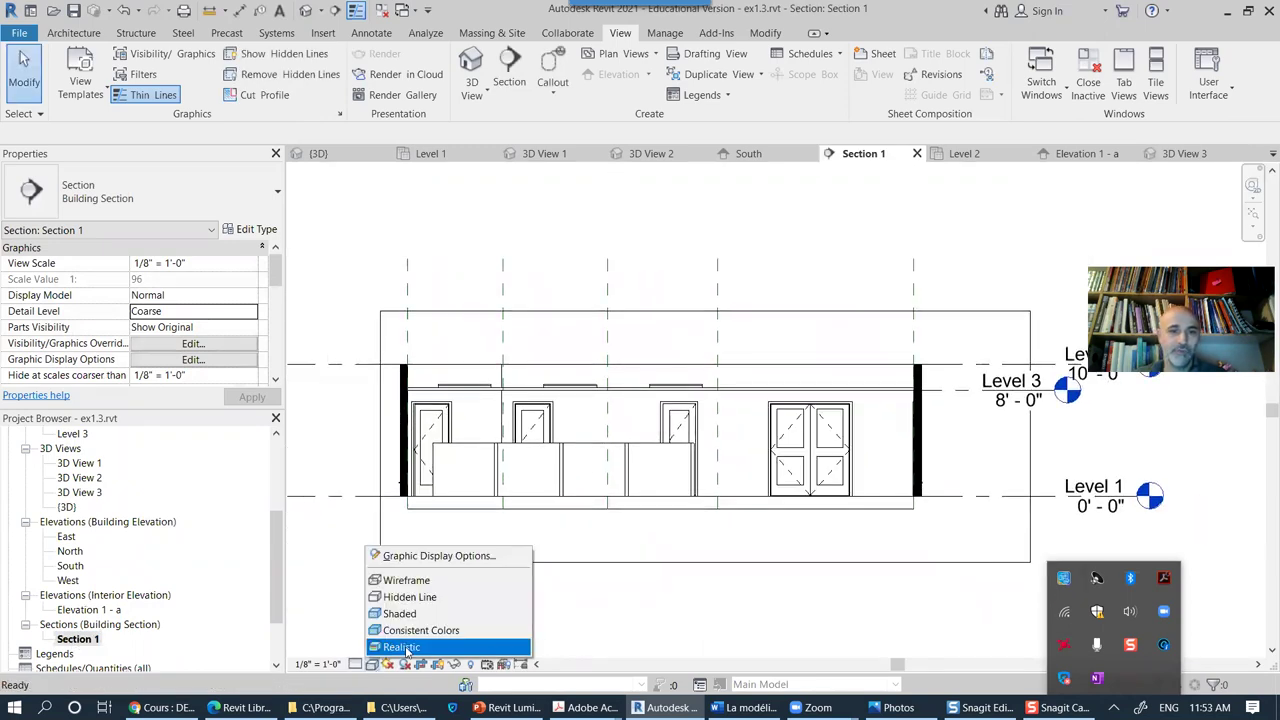
left_click(403, 648)
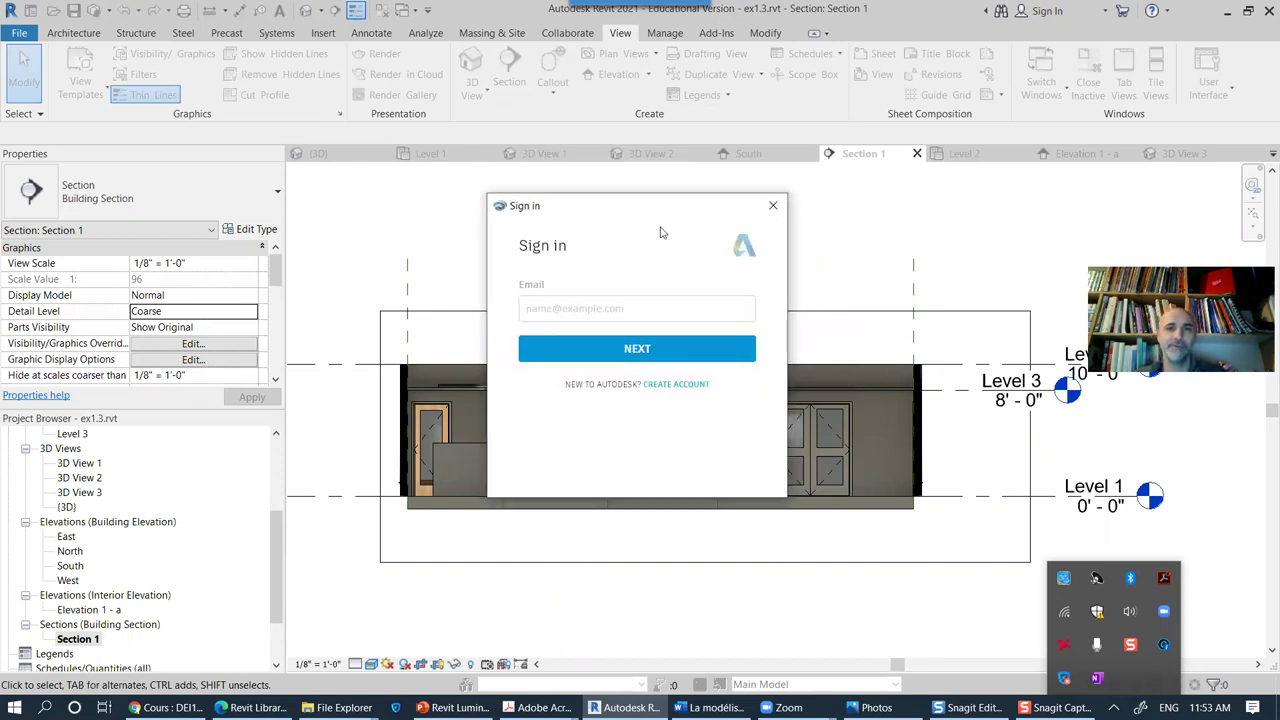
left_click(615, 307)
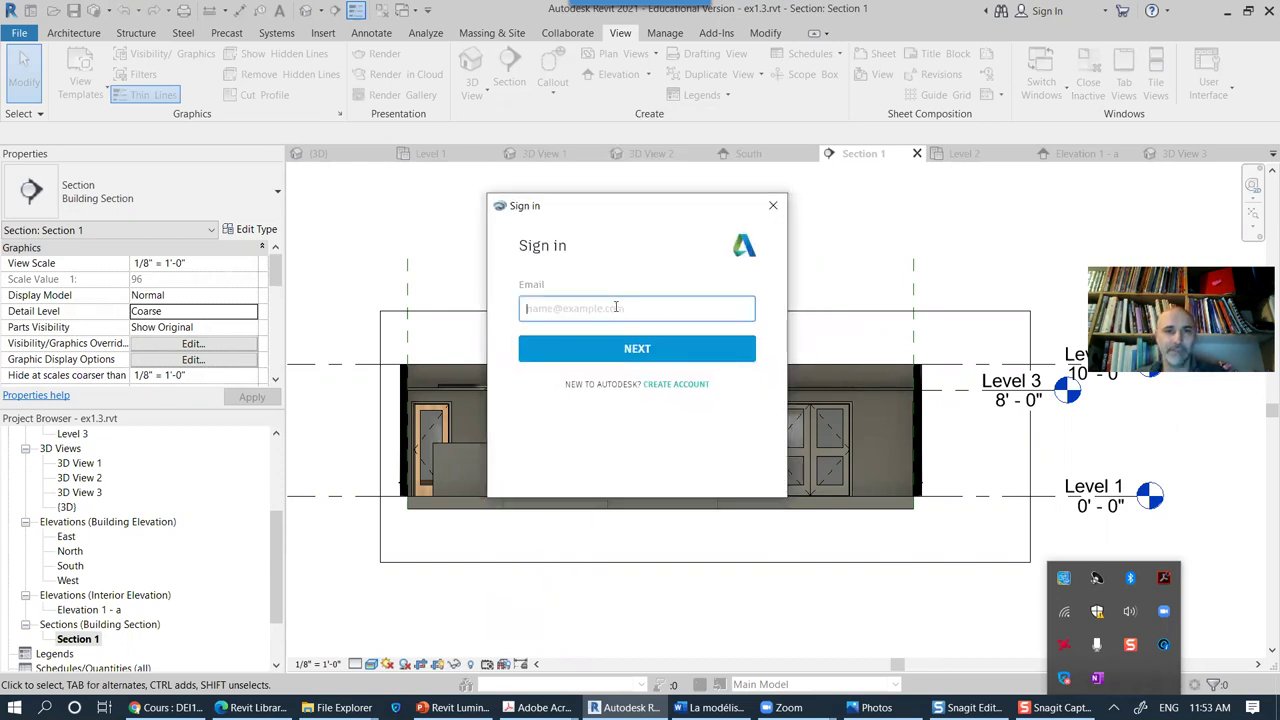
left_click(773, 206)
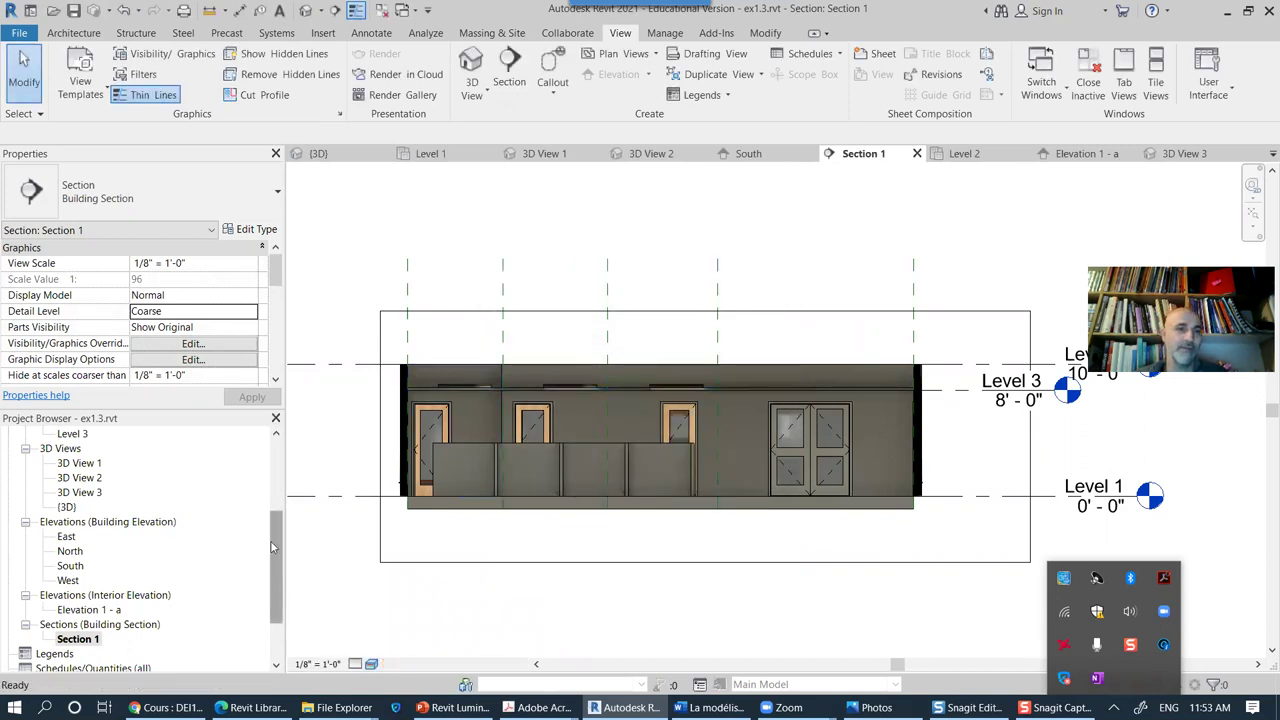
left_click_drag(279, 579, 279, 505)
left_click(72, 479)
Step: From the Level 1 plan, place a camera south of the building aimed into the office
double_click(72, 479)
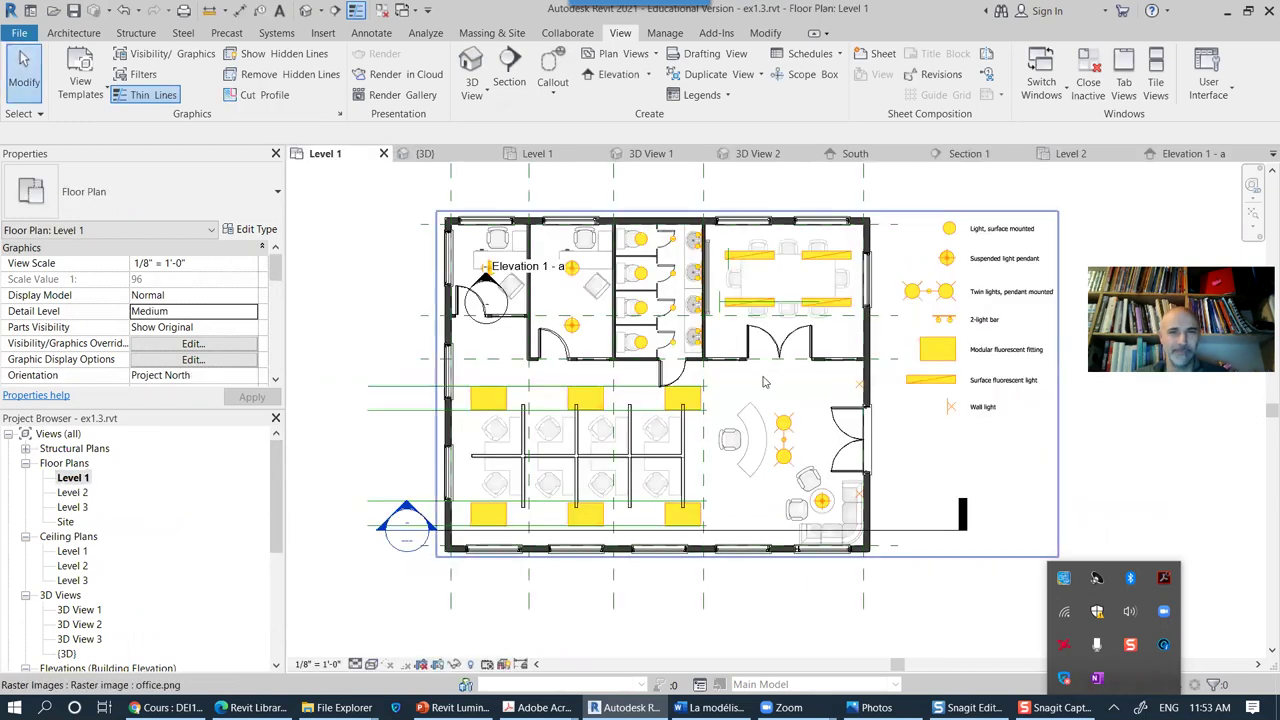
scroll(750, 422, "down", 2)
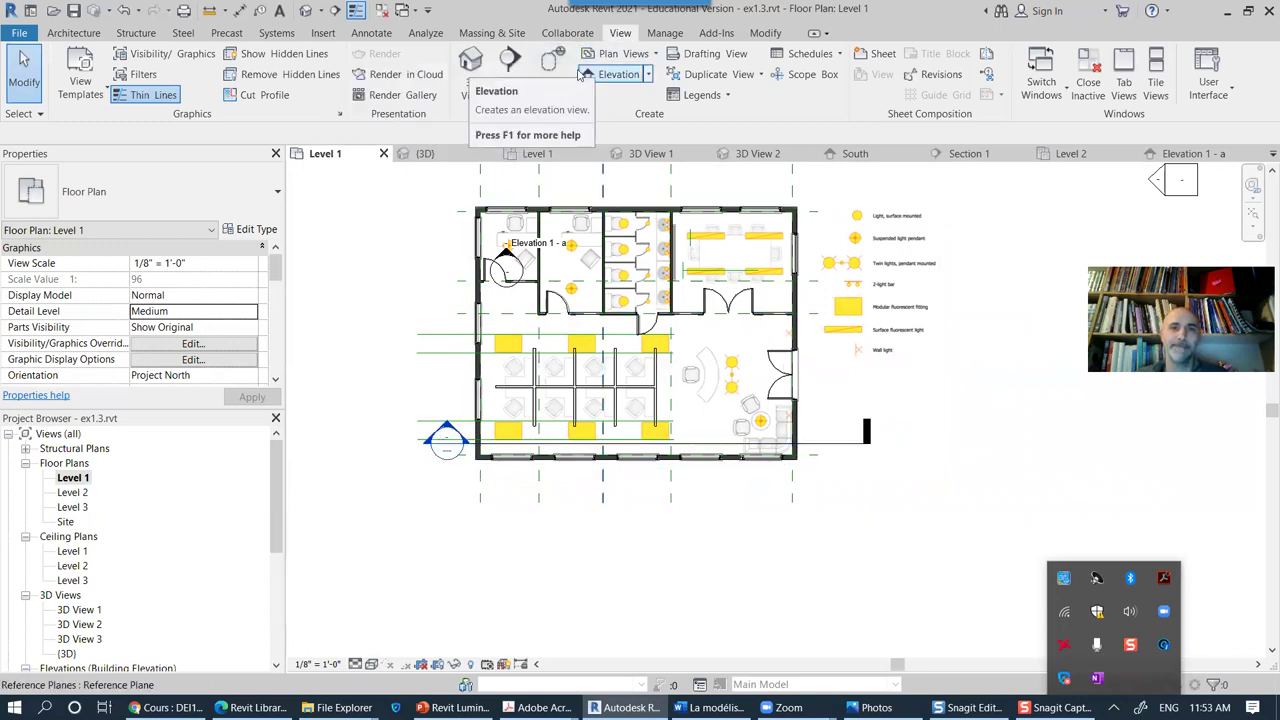
left_click(471, 92)
left_click(448, 121)
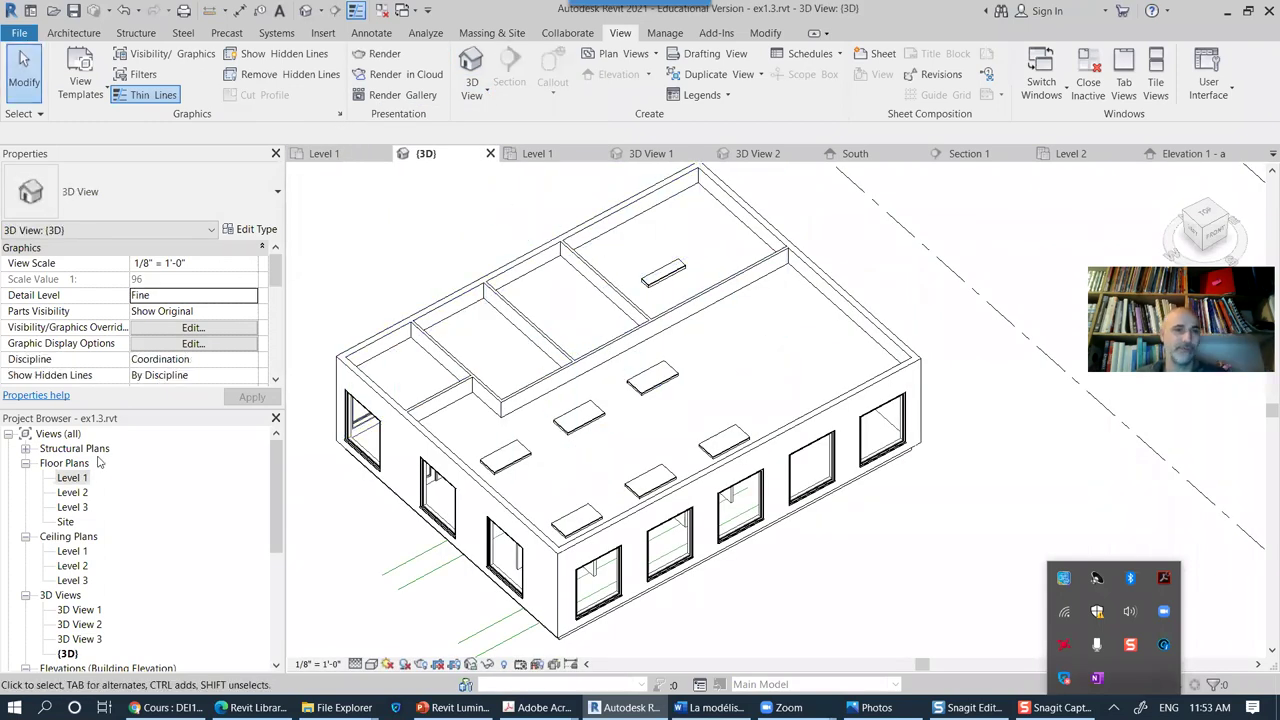
double_click(72, 478)
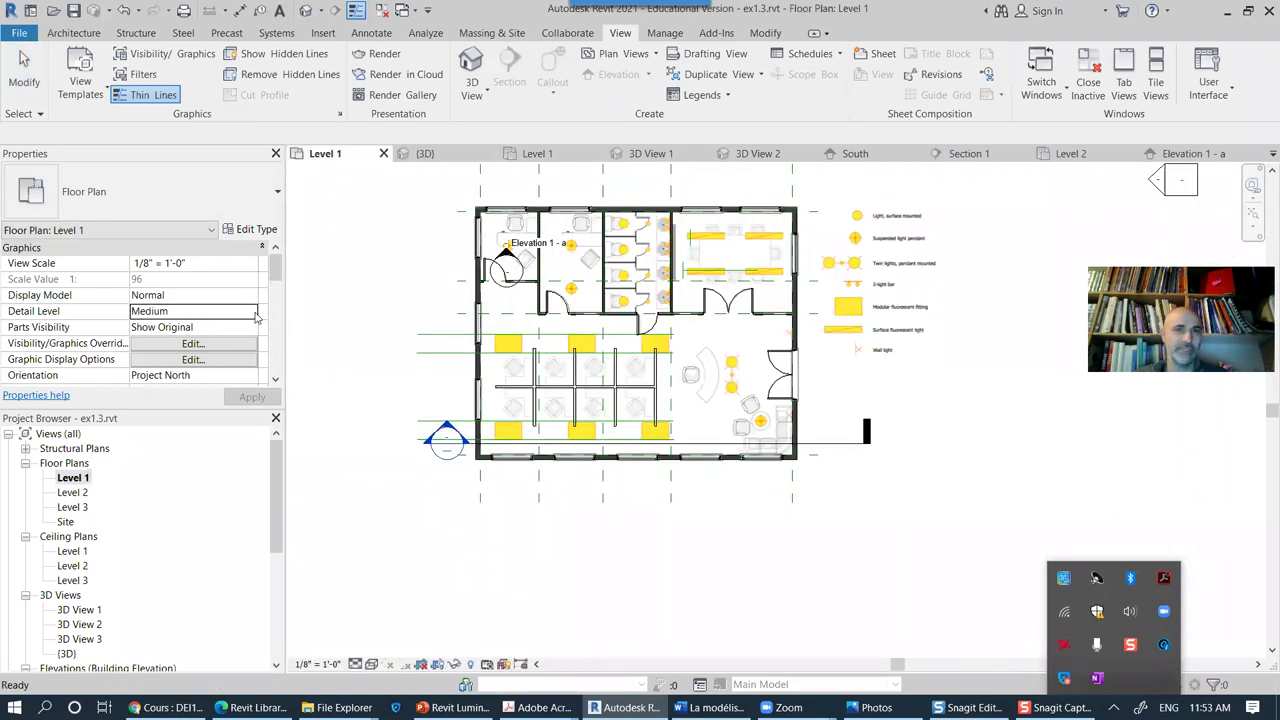
left_click(471, 88)
left_click(429, 154)
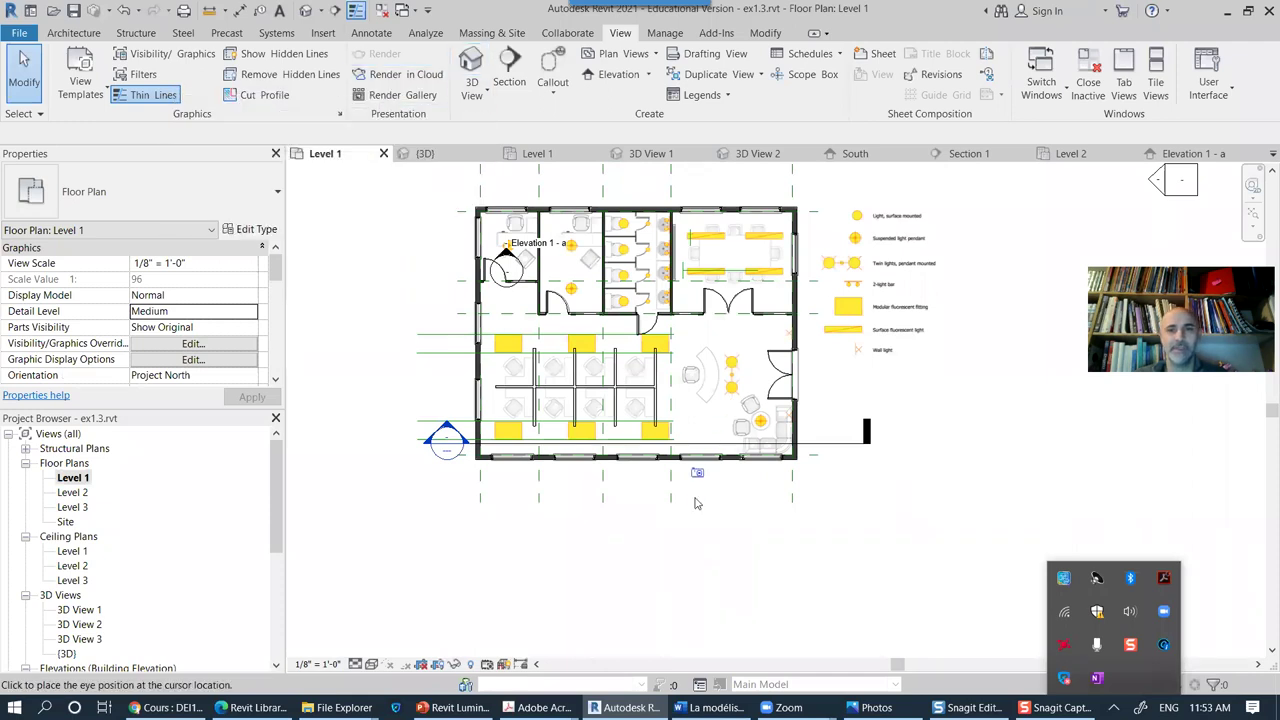
left_click(635, 615)
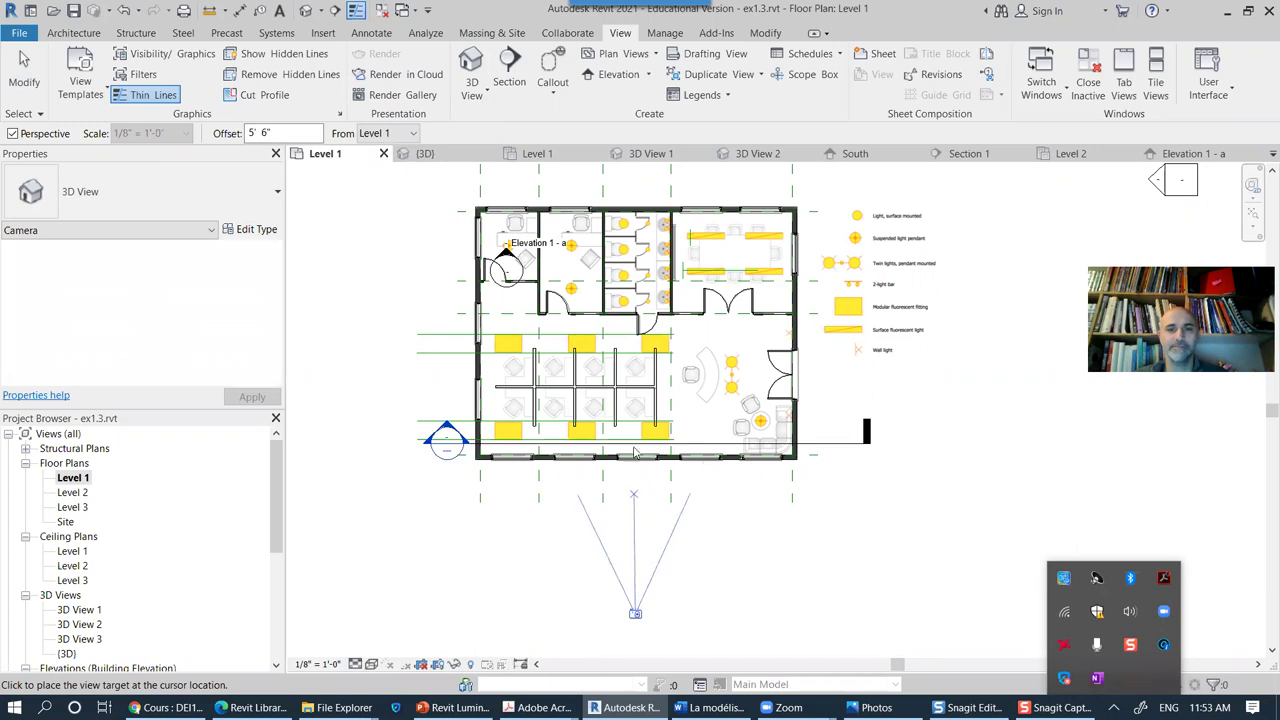
left_click(633, 302)
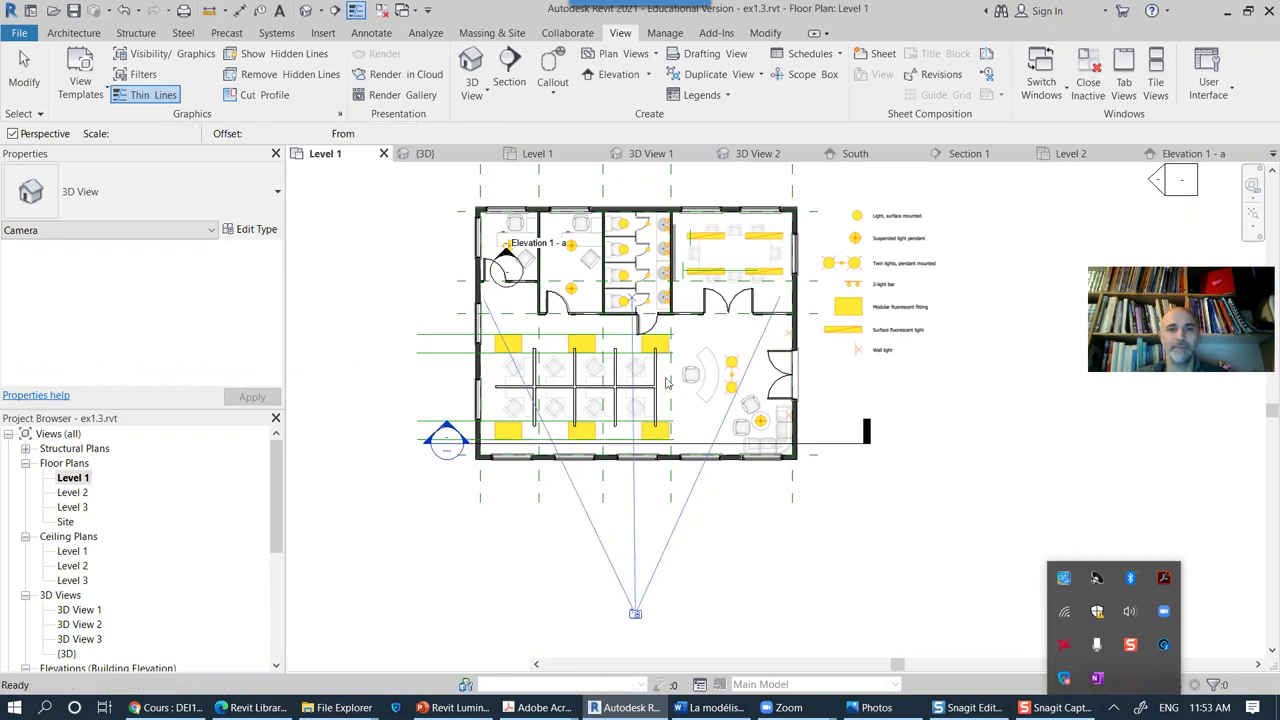
Step: Widen 3D View 4's crop frame to the left and right
scroll(578, 415, "down", 5)
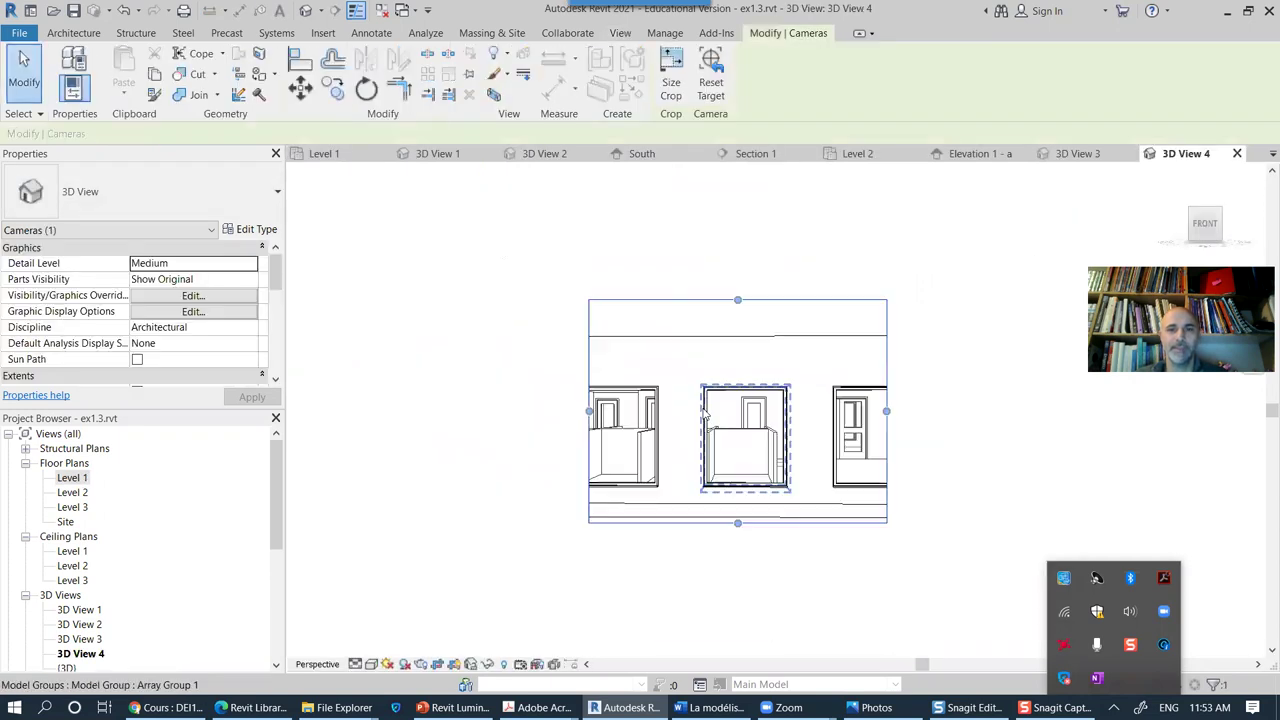
left_click_drag(670, 400, 882, 400)
left_click_drag(500, 400, 343, 399)
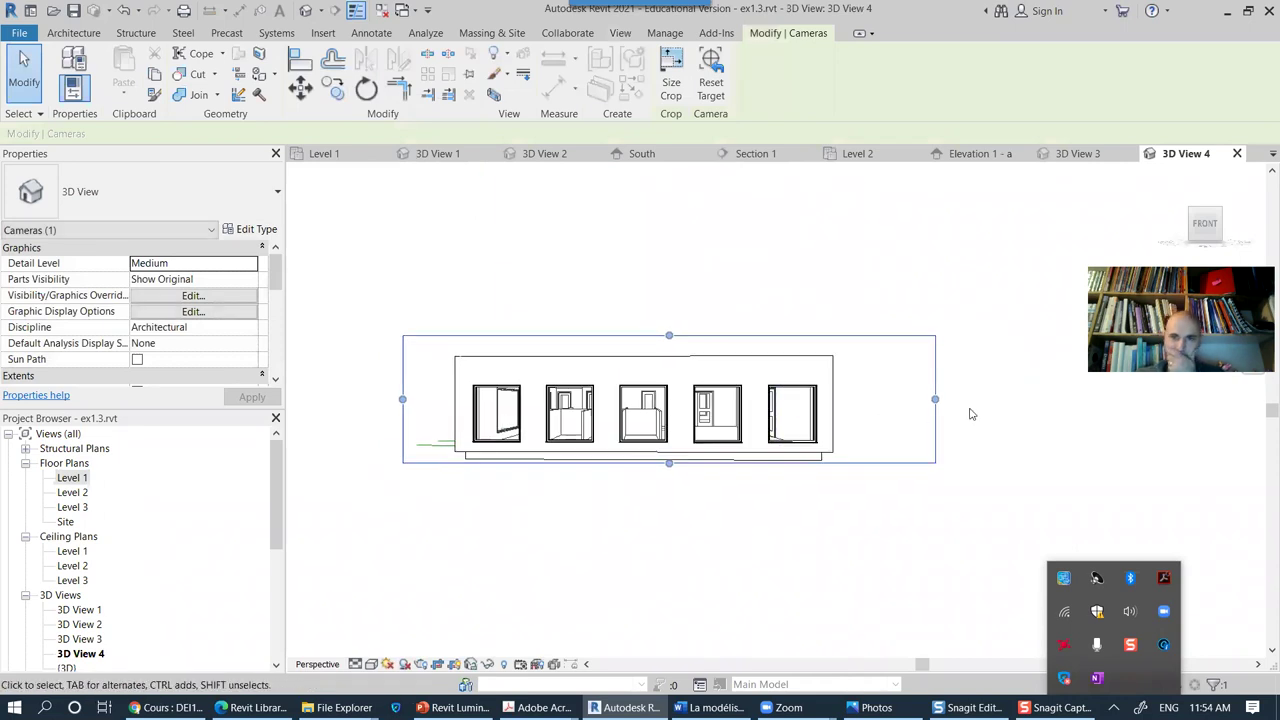
left_click_drag(935, 399, 840, 399)
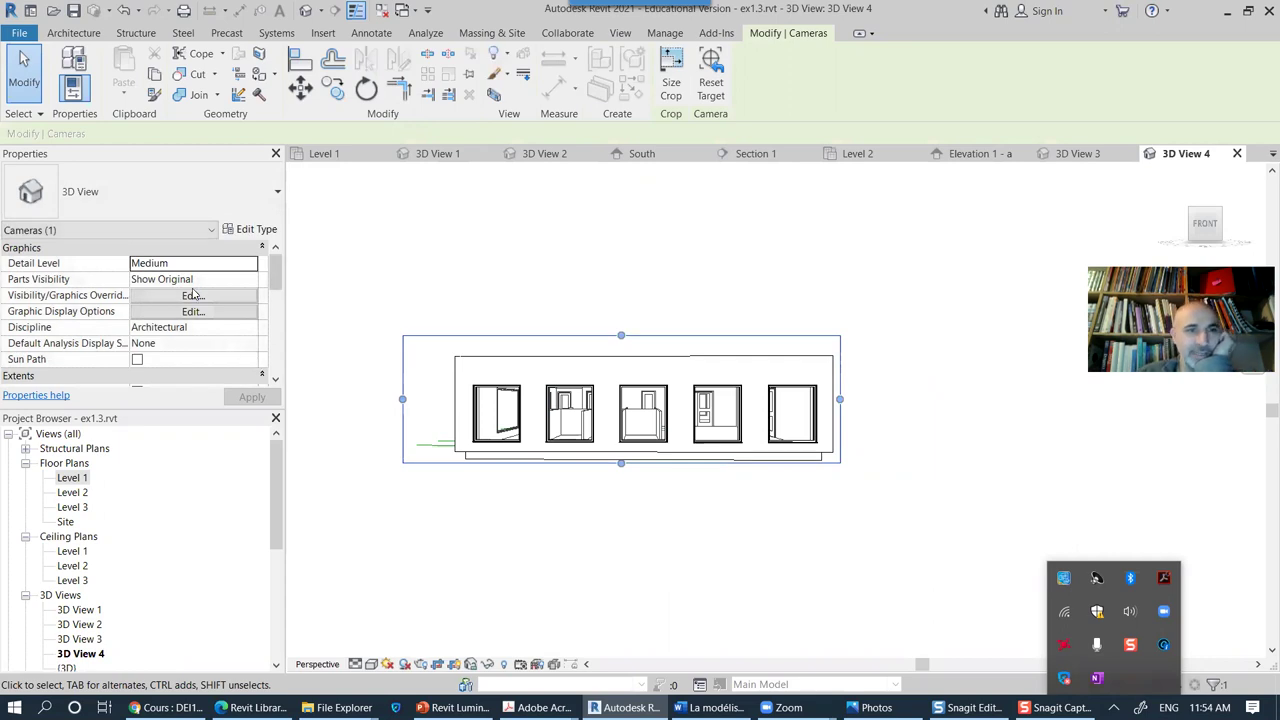
Step: Turn on Section Box under Extents in the view's Properties
left_click_drag(278, 280, 279, 307)
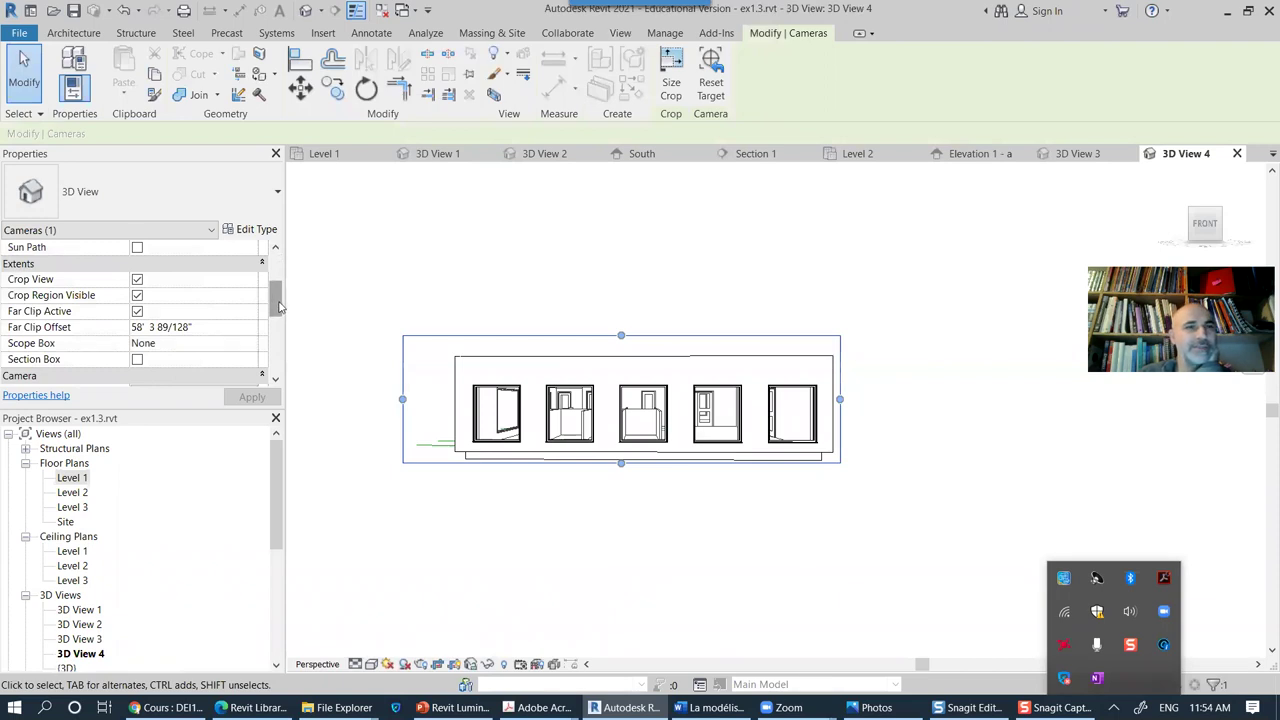
scroll(279, 307, "down", 1)
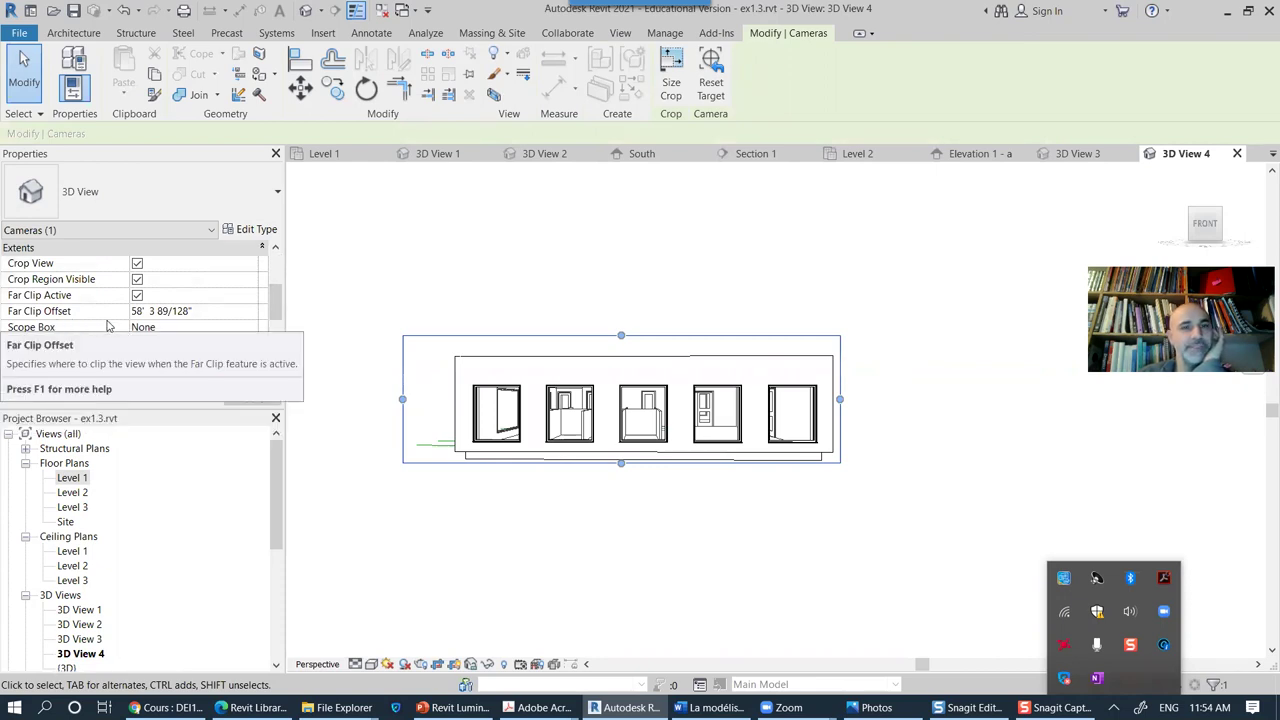
left_click(137, 343)
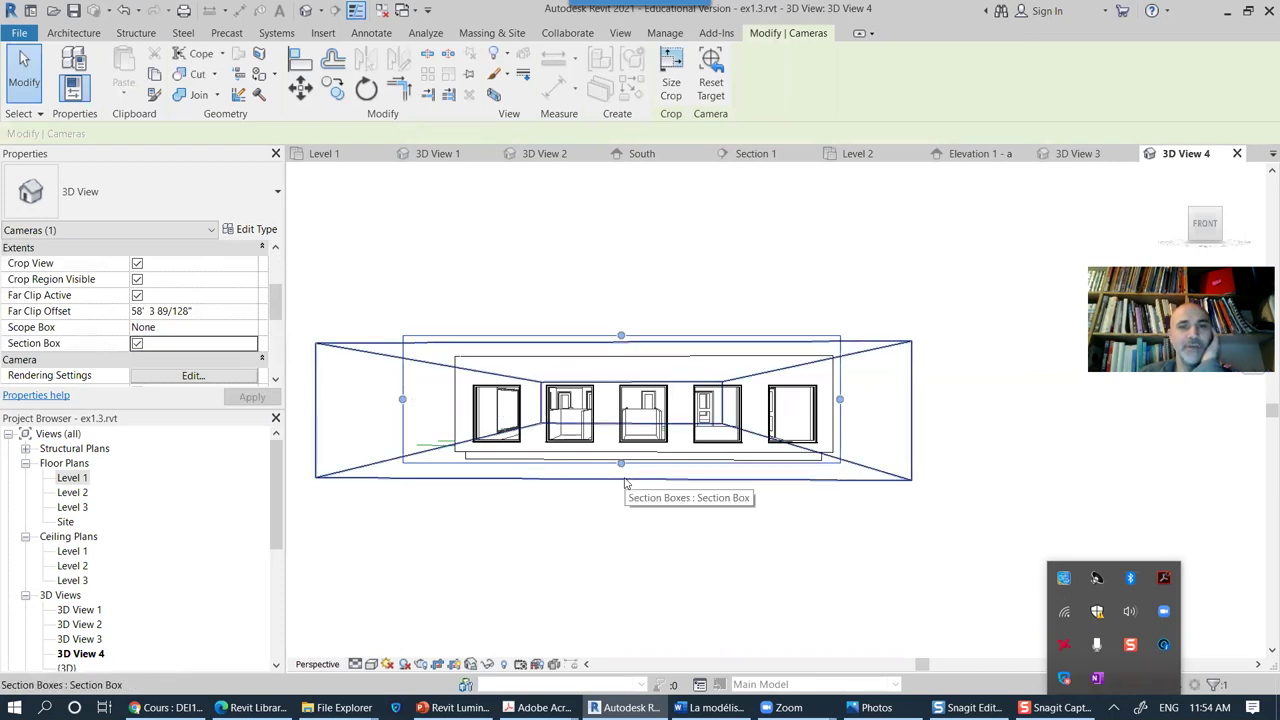
Step: Tighten the section box around the open-plan room by dragging its grip inward
left_click(626, 480)
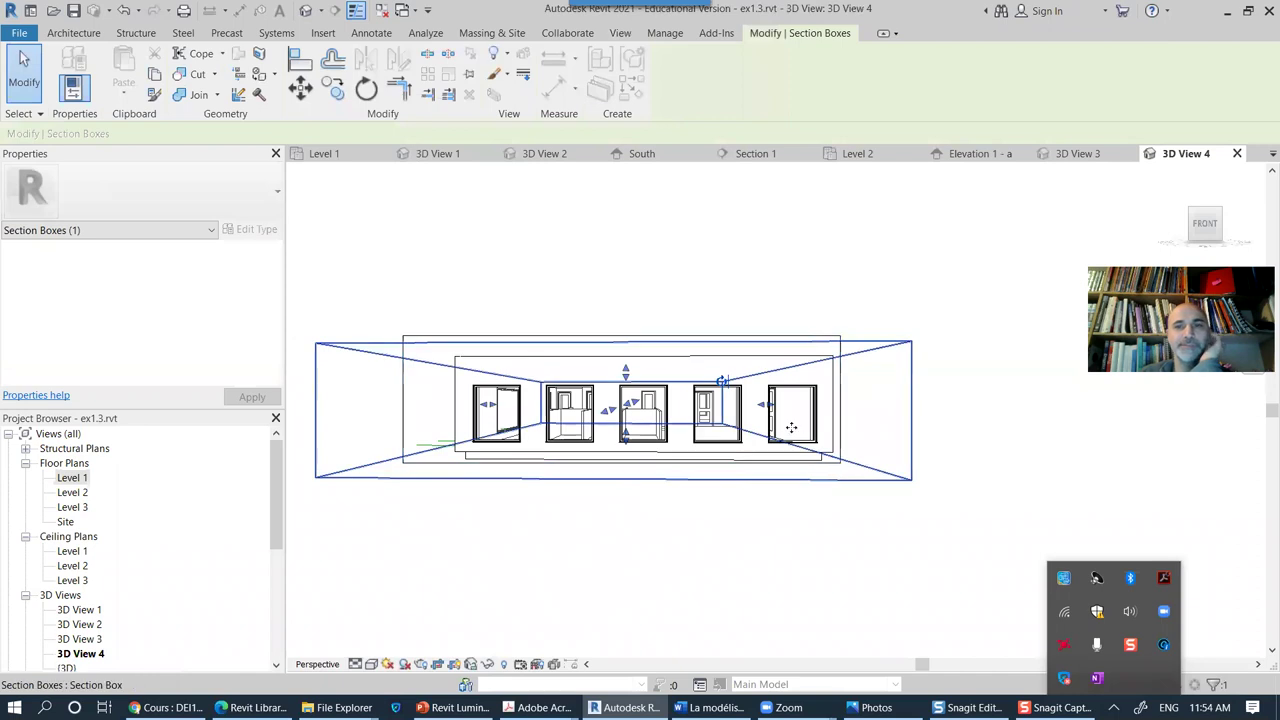
left_click_drag(611, 418, 624, 412)
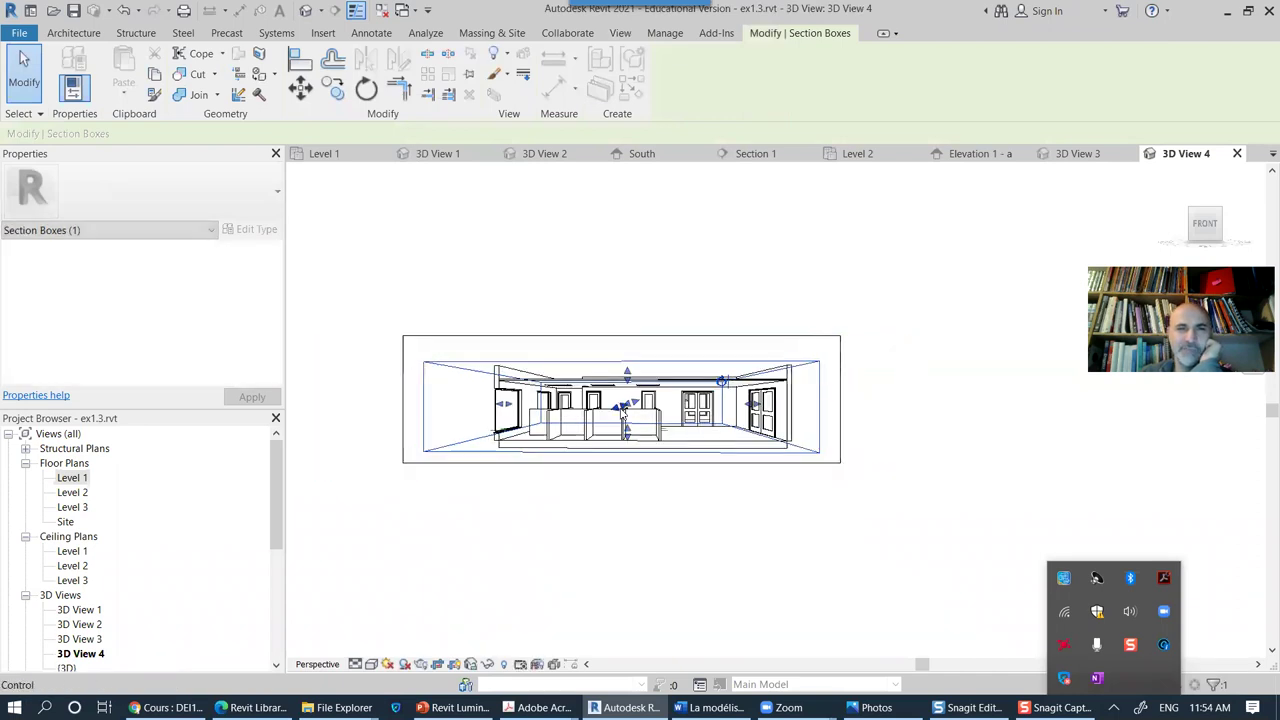
left_click(652, 507)
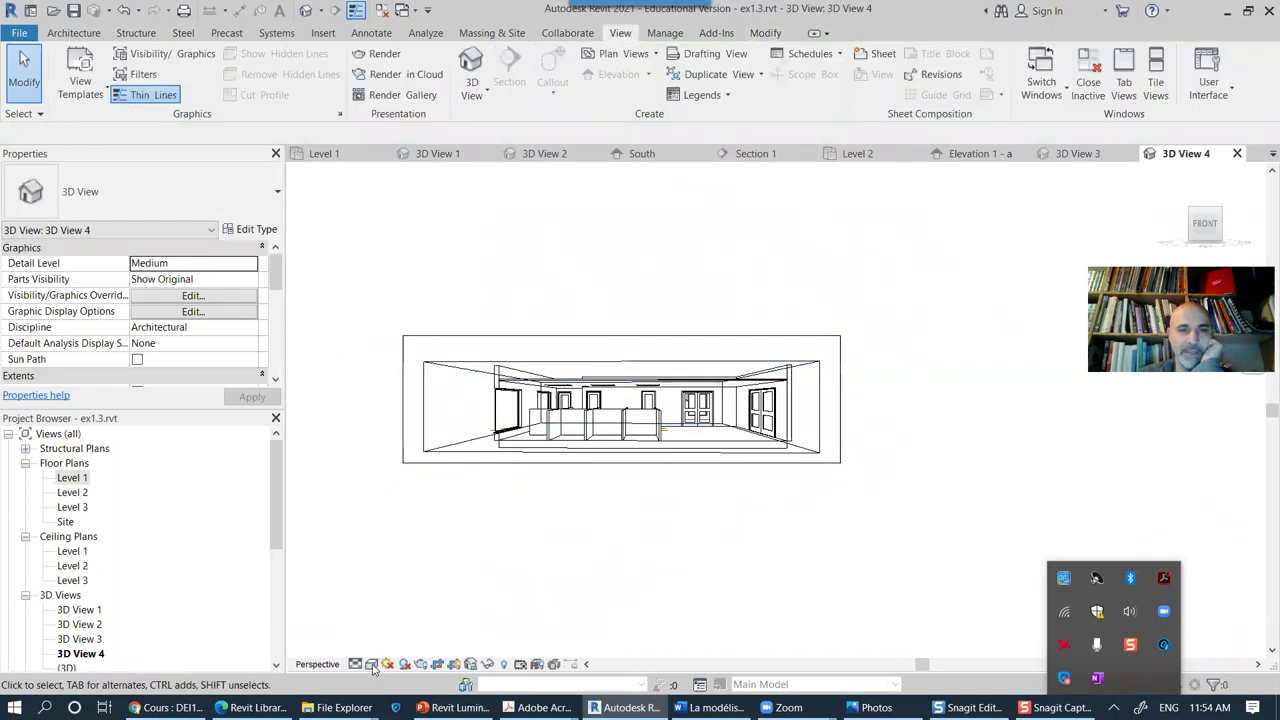
Step: Switch 3D View 4 to the Consistent Colors visual style and zoom in on the room
left_click(371, 664)
left_click(420, 629)
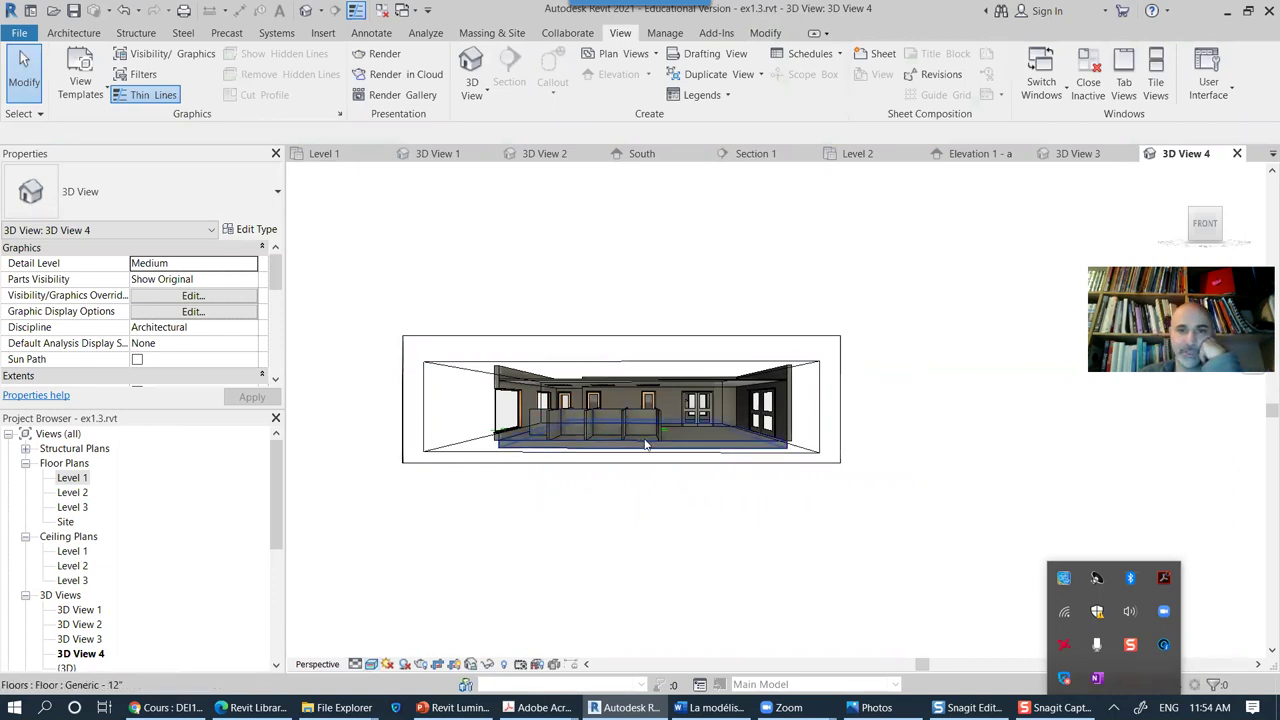
scroll(645, 444, "up", 5)
middle_click_drag(646, 451, 674, 466)
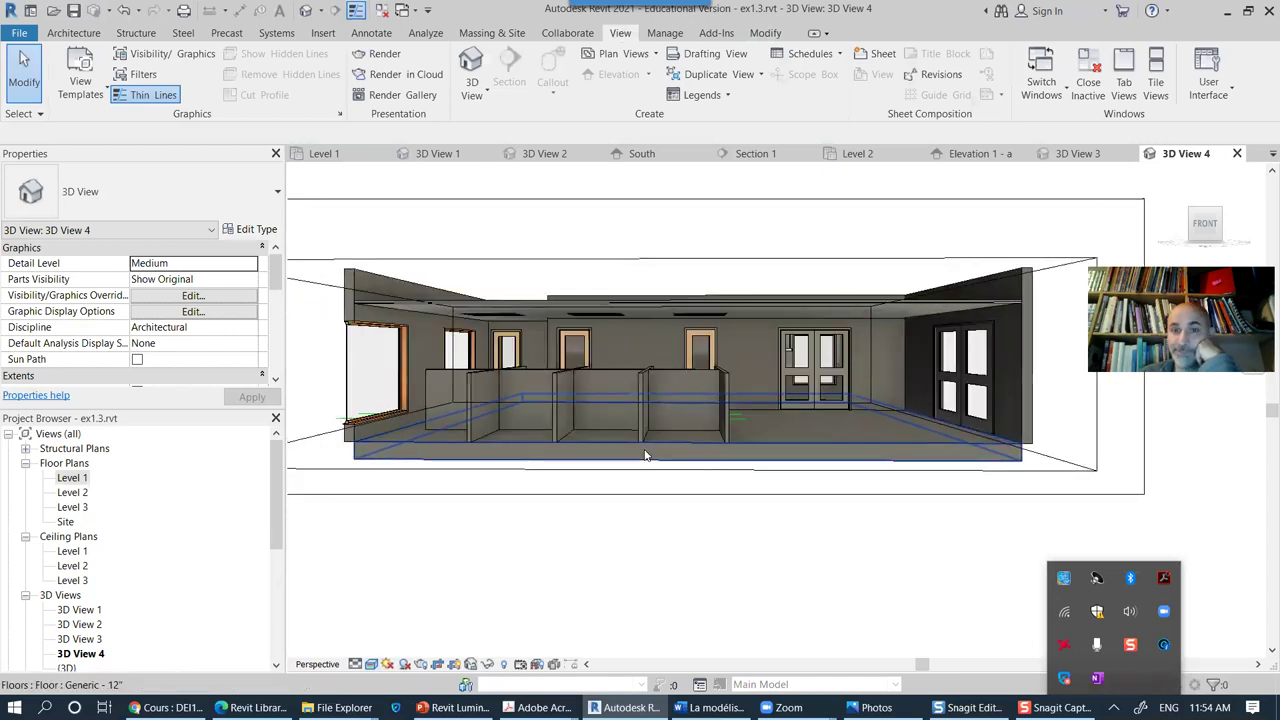
scroll(645, 455, "up", 2)
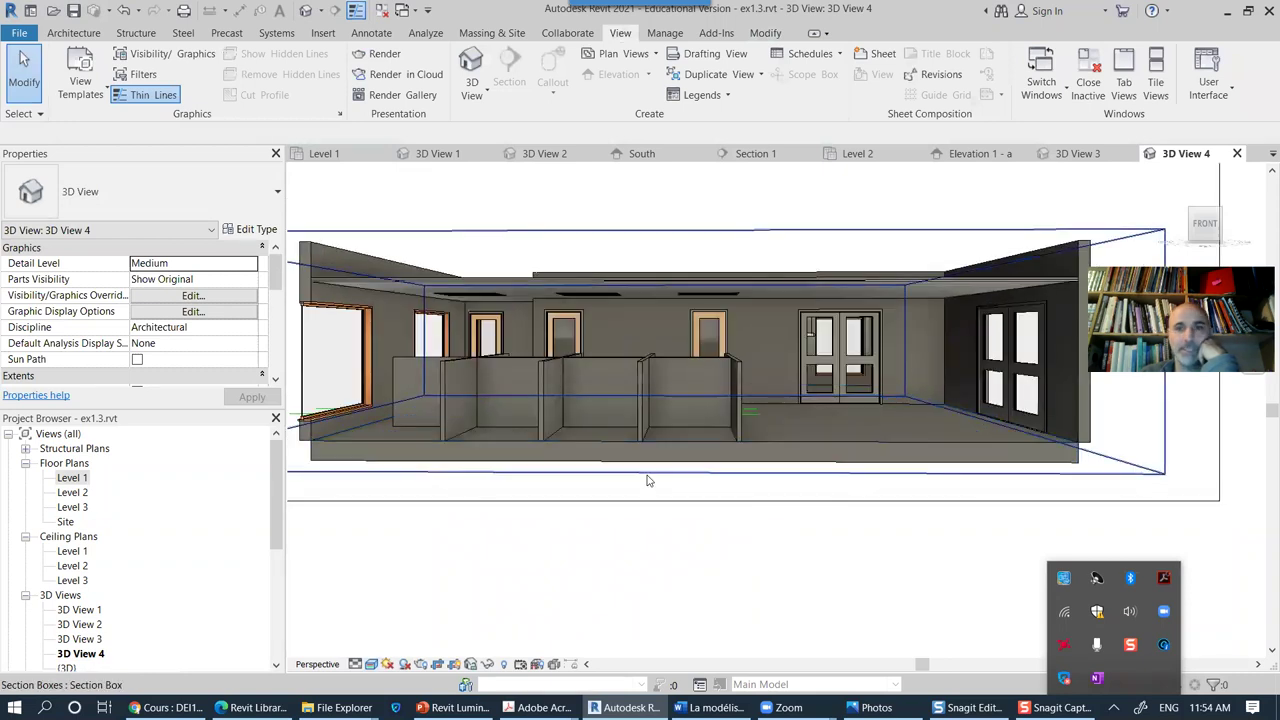
Step: Set the Draft render lighting scheme to Interior: Artificial only and confirm the artificial light groups
middle_click_drag(654, 510, 657, 534)
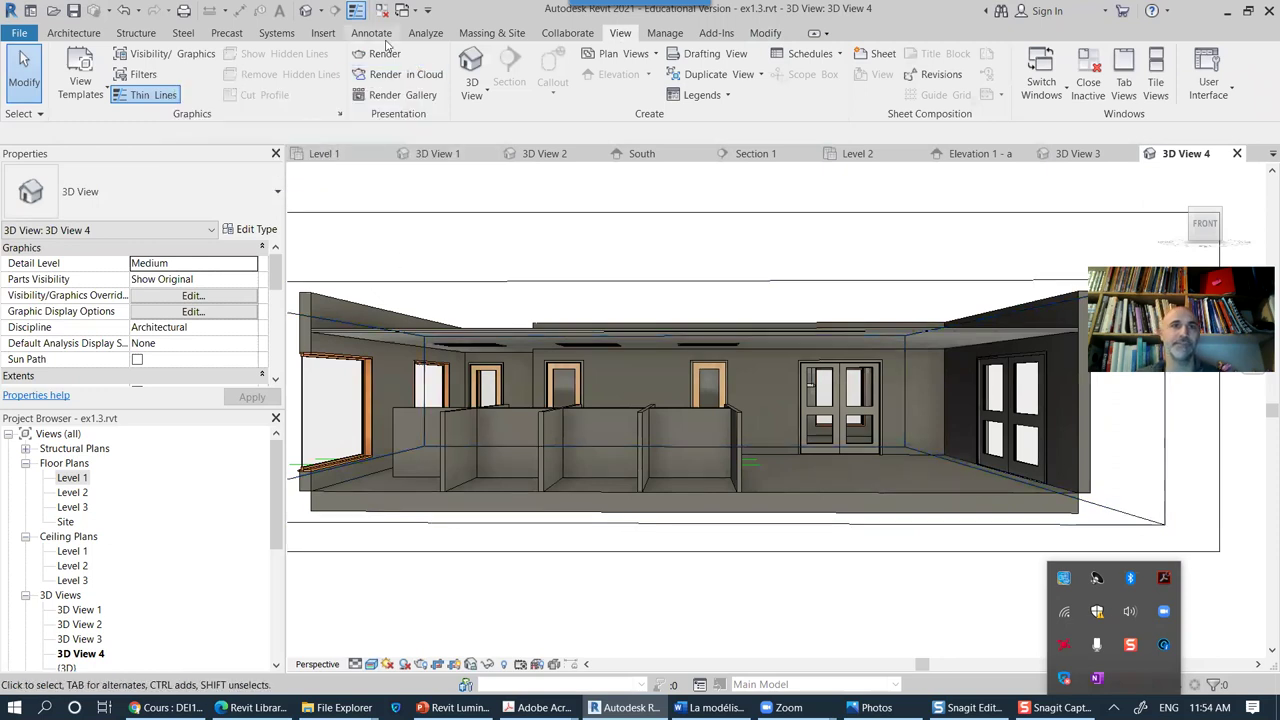
left_click(472, 88)
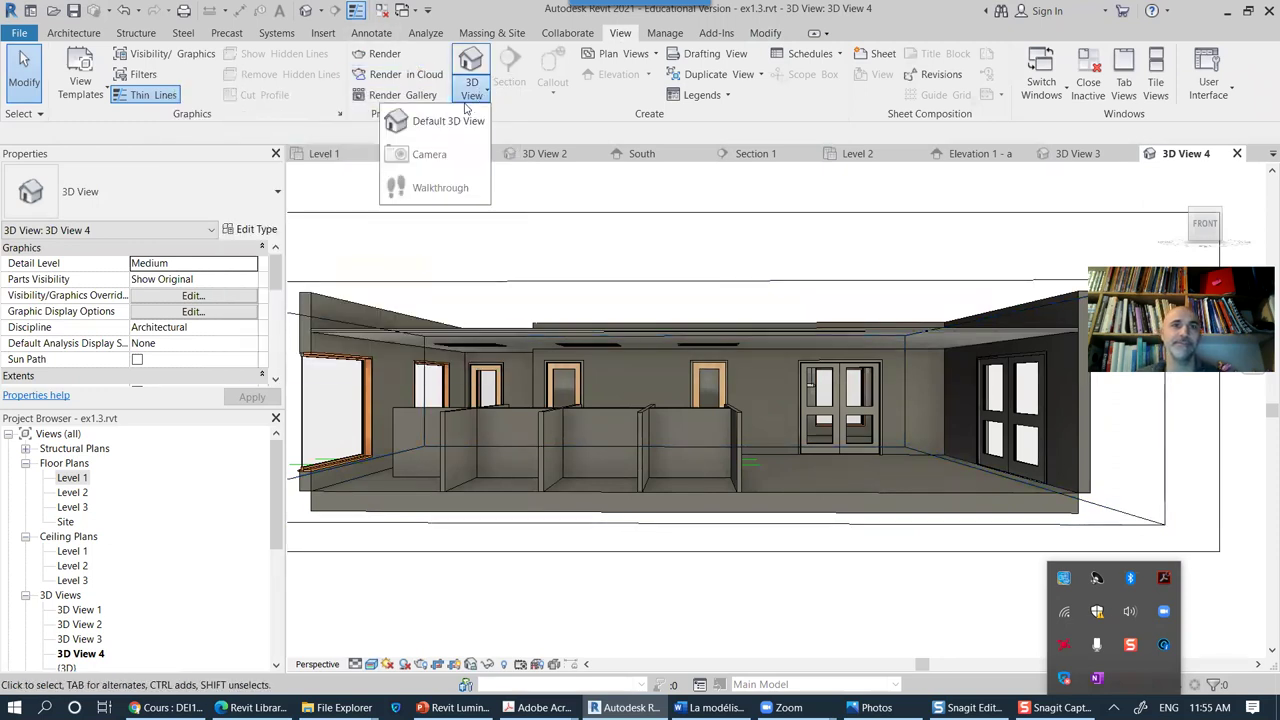
left_click(388, 58)
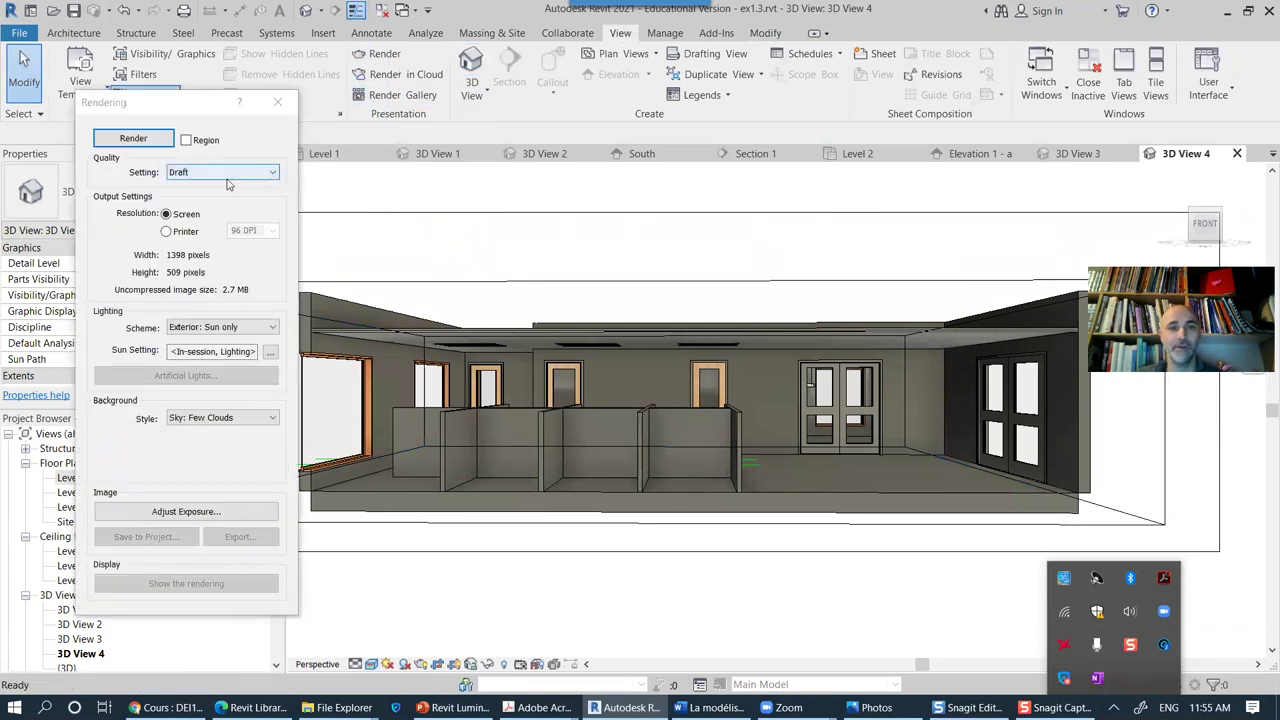
left_click(263, 330)
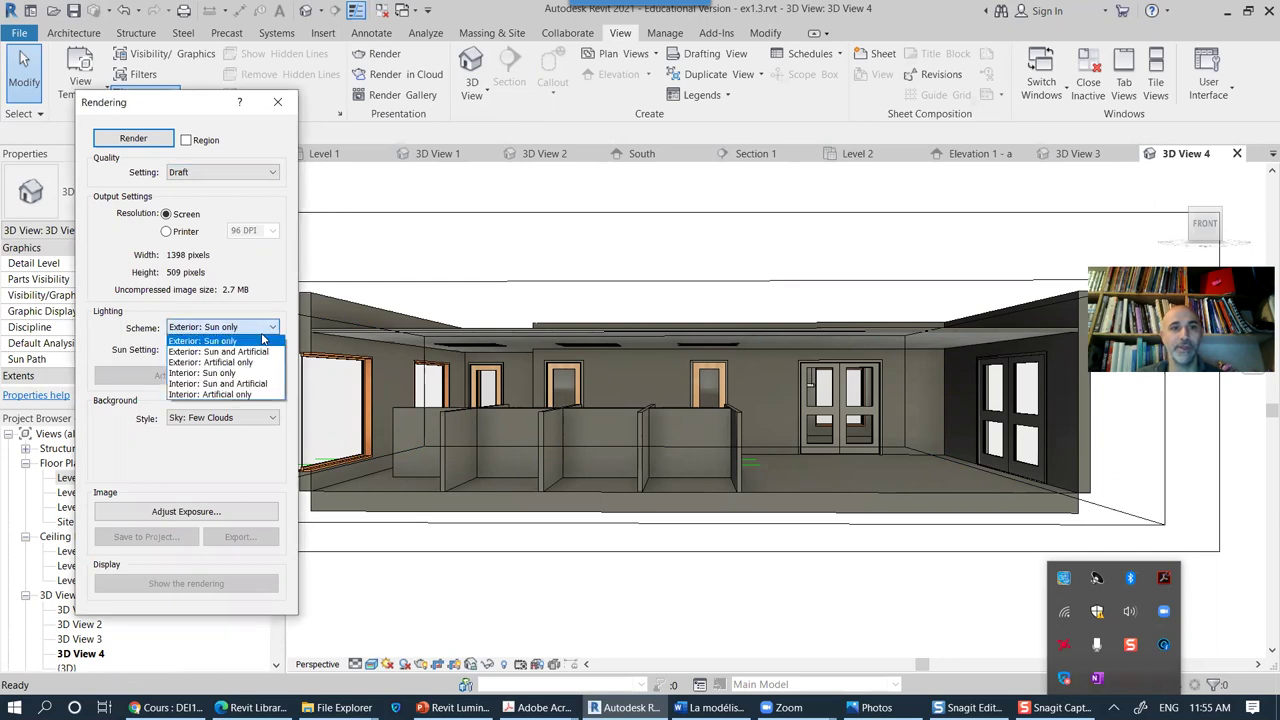
left_click(235, 394)
left_click(235, 376)
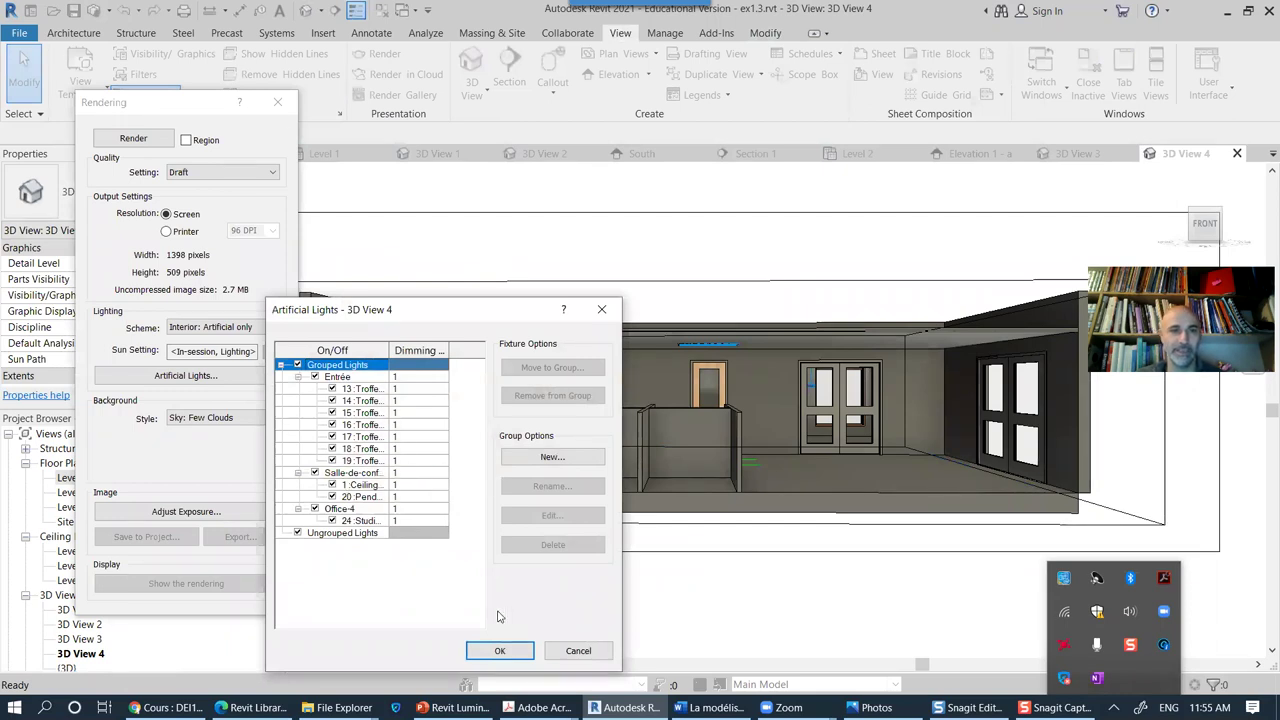
left_click(500, 652)
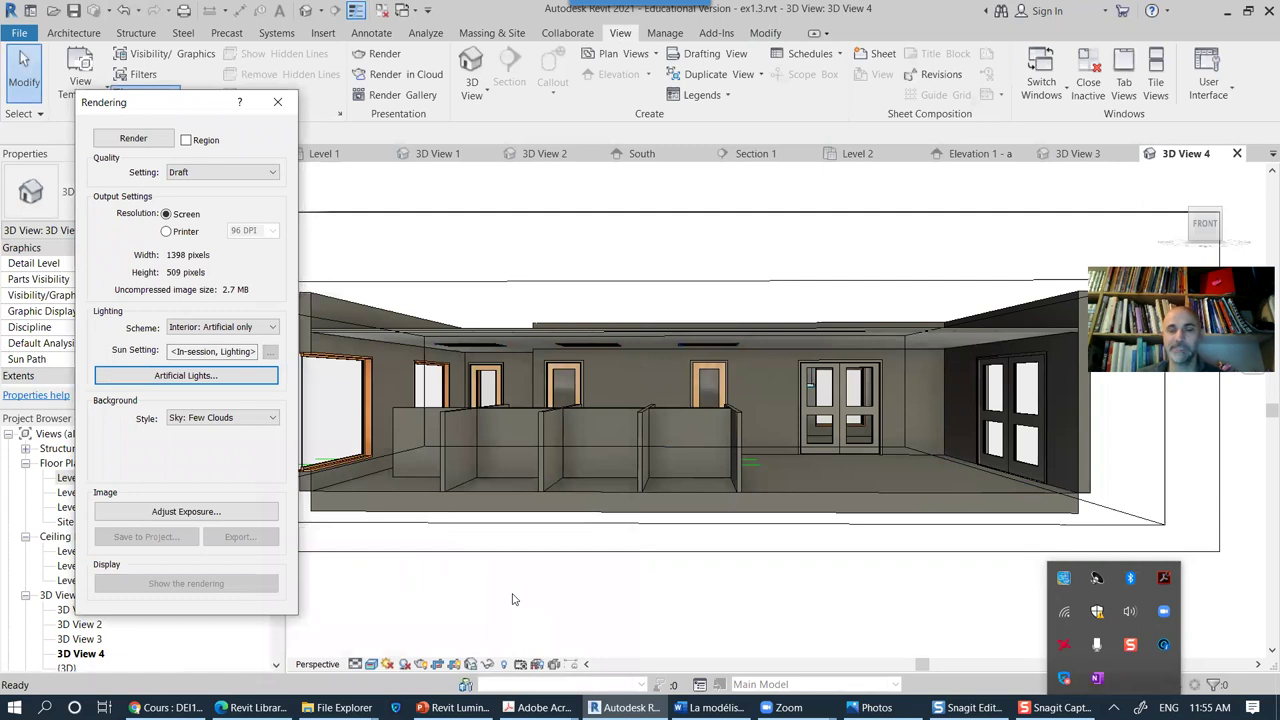
Step: Render a Draft image of the office interior lit only by its ceiling lights
left_click(147, 140)
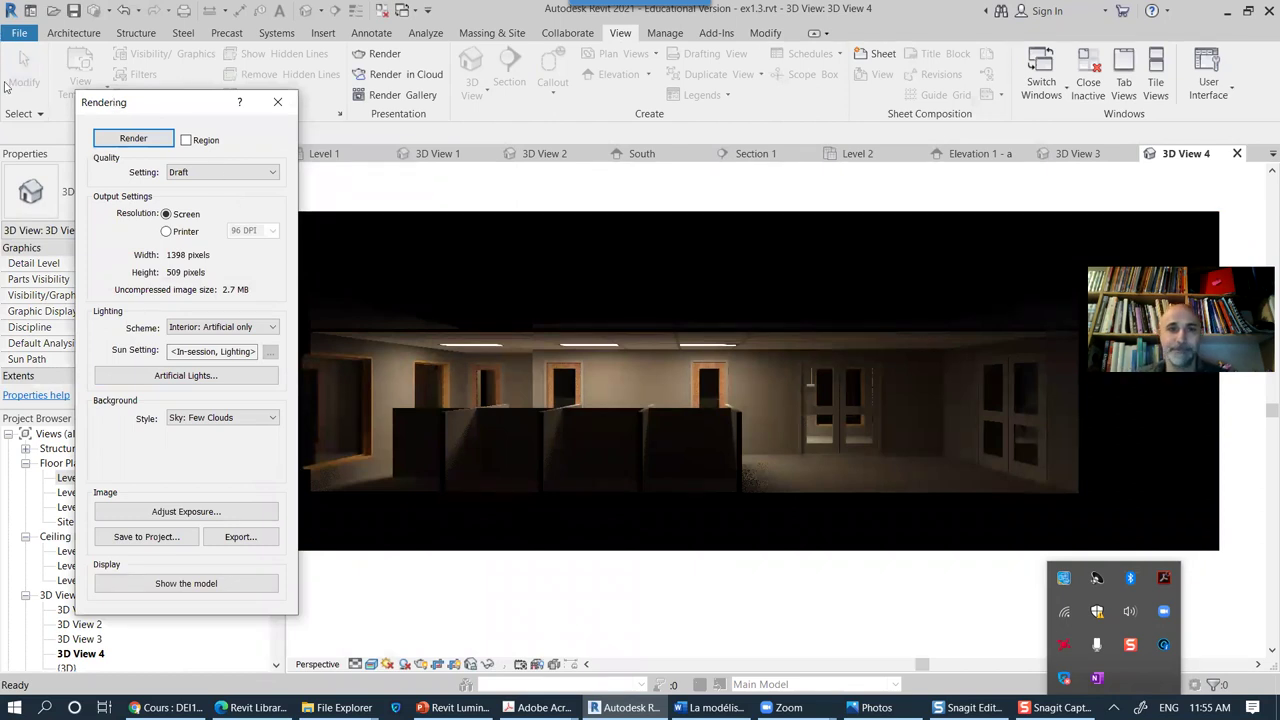
left_click_drag(170, 110, 120, 113)
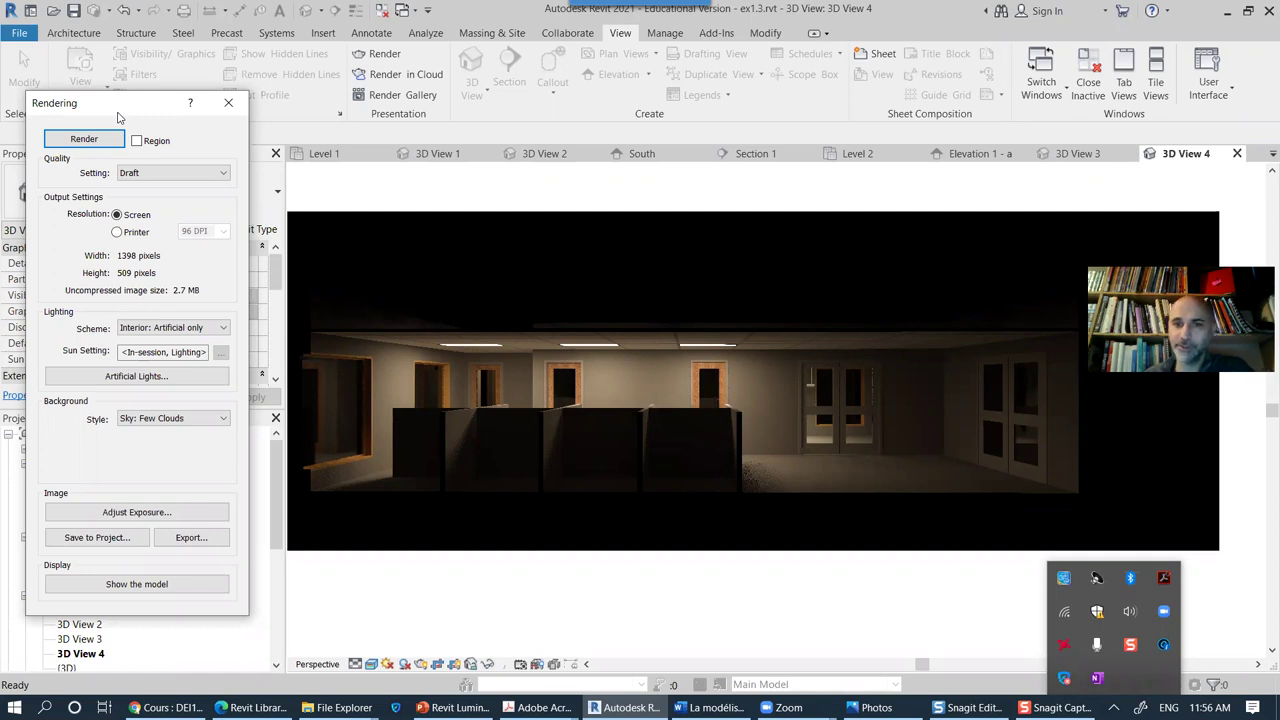
Step: Close the render, zoom out, and turn on cast shadows in 3D View 4
left_click(228, 104)
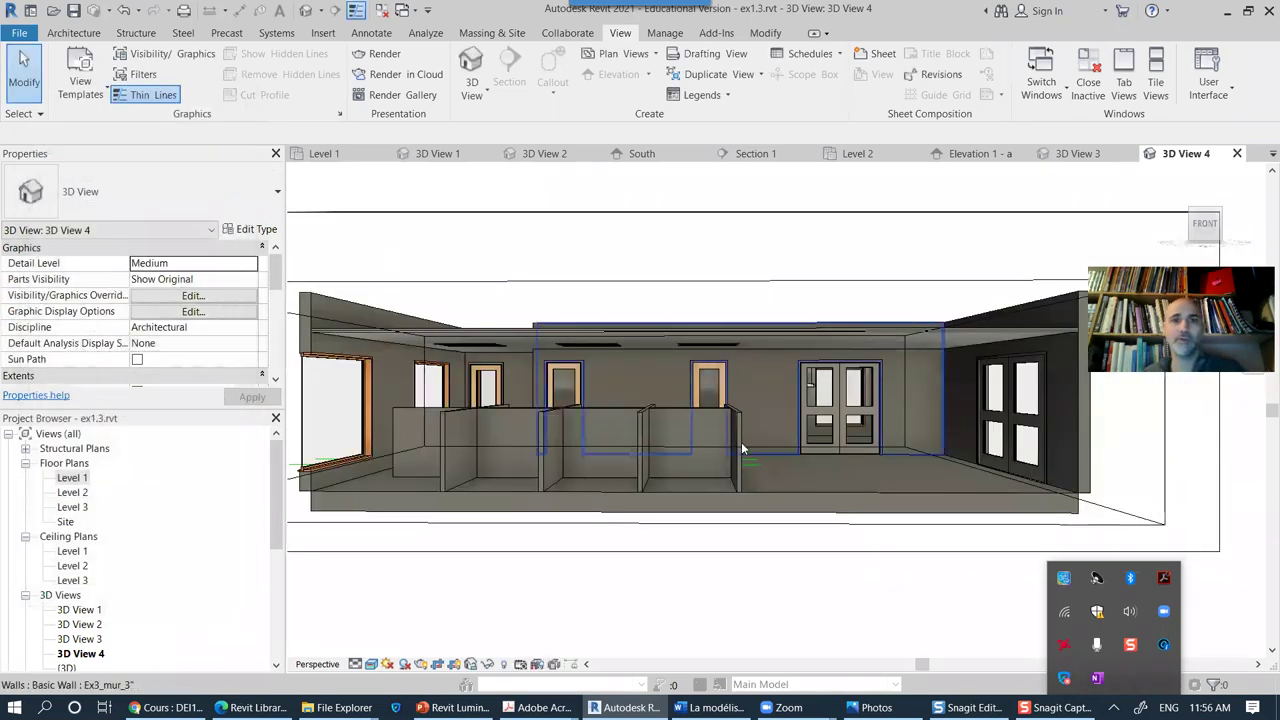
scroll(780, 455, "down", 2)
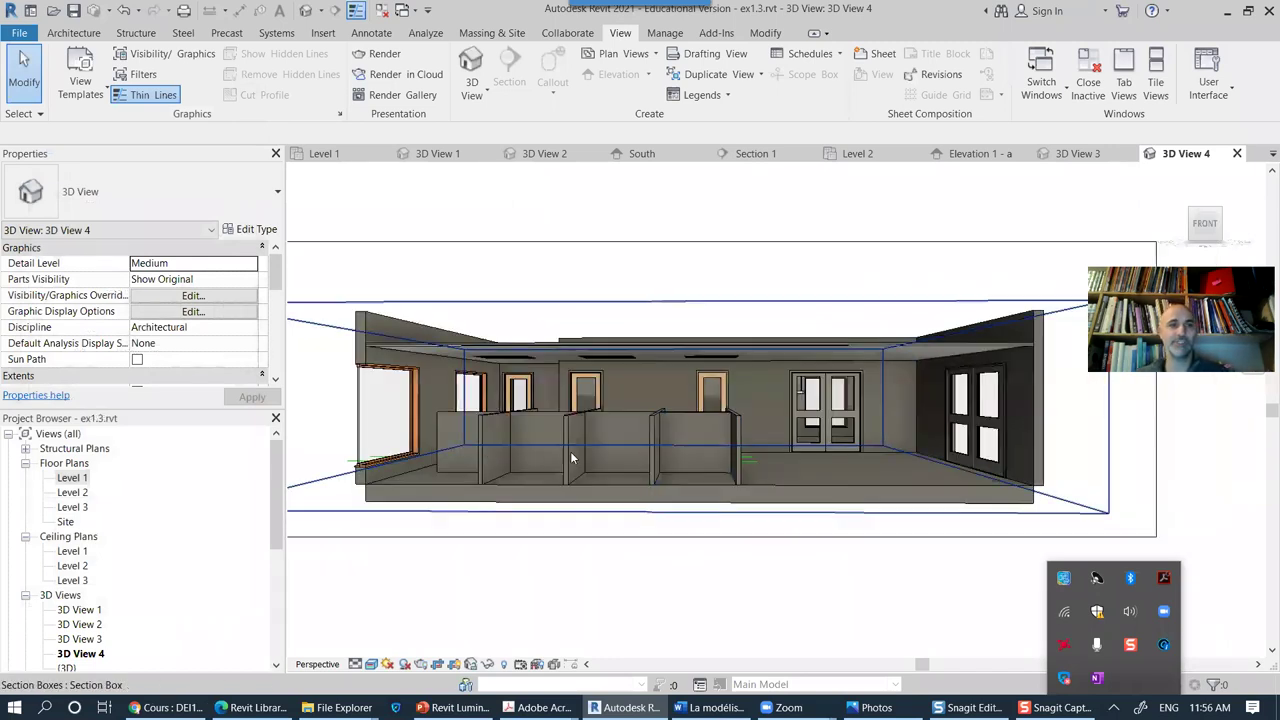
scroll(278, 285, "down", 3)
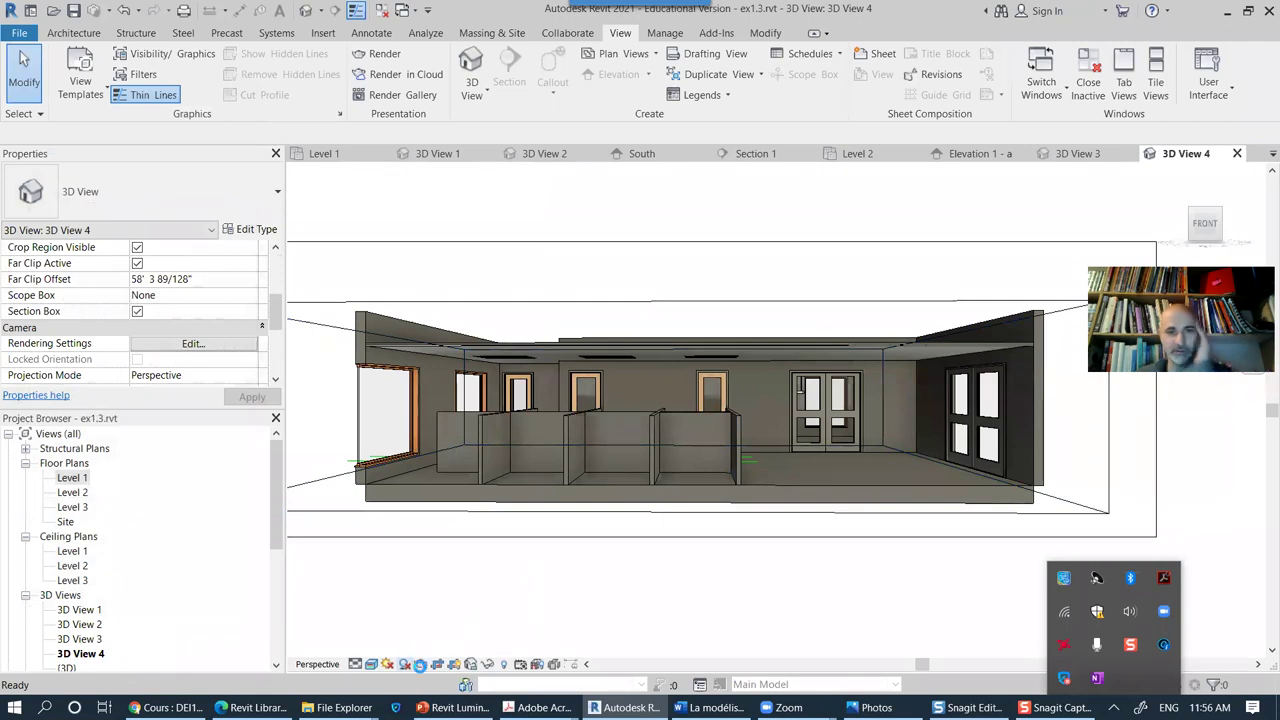
left_click(404, 664)
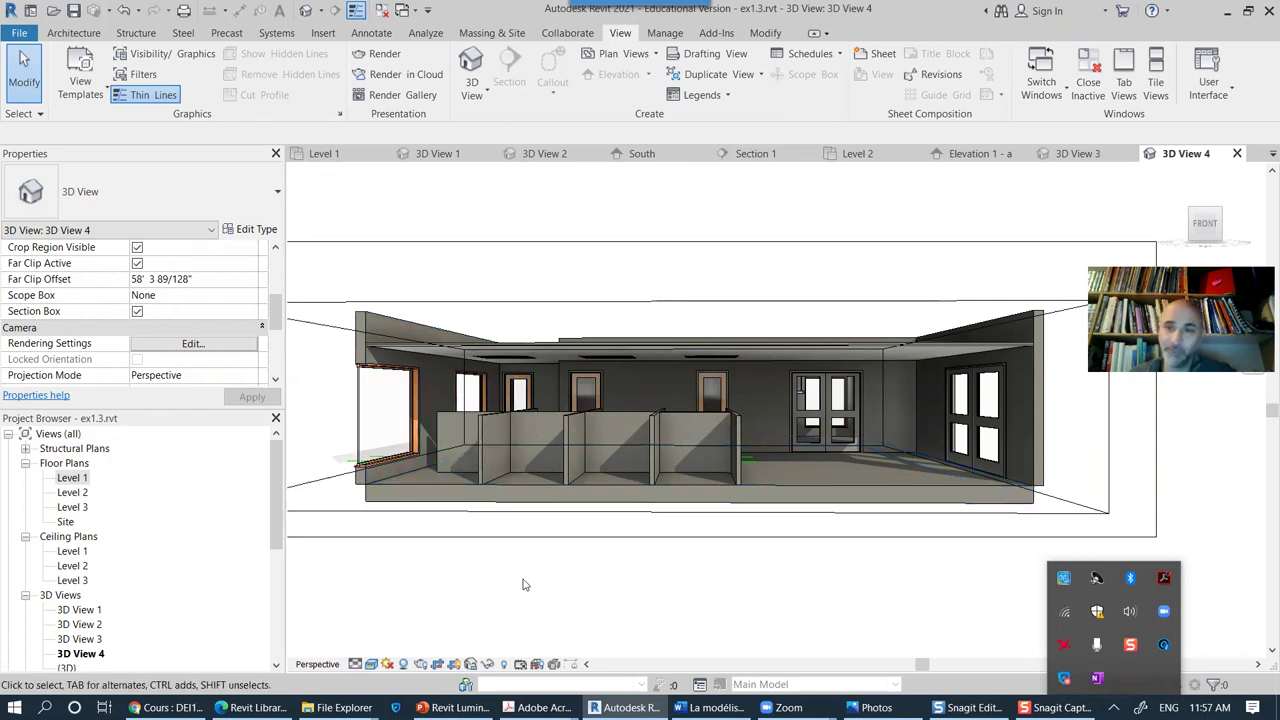
Step: Set the sun to a still Summer Solstice study in Boston, MA, 2010-06-21 at 5:00 PM
left_click(387, 665)
left_click(425, 604)
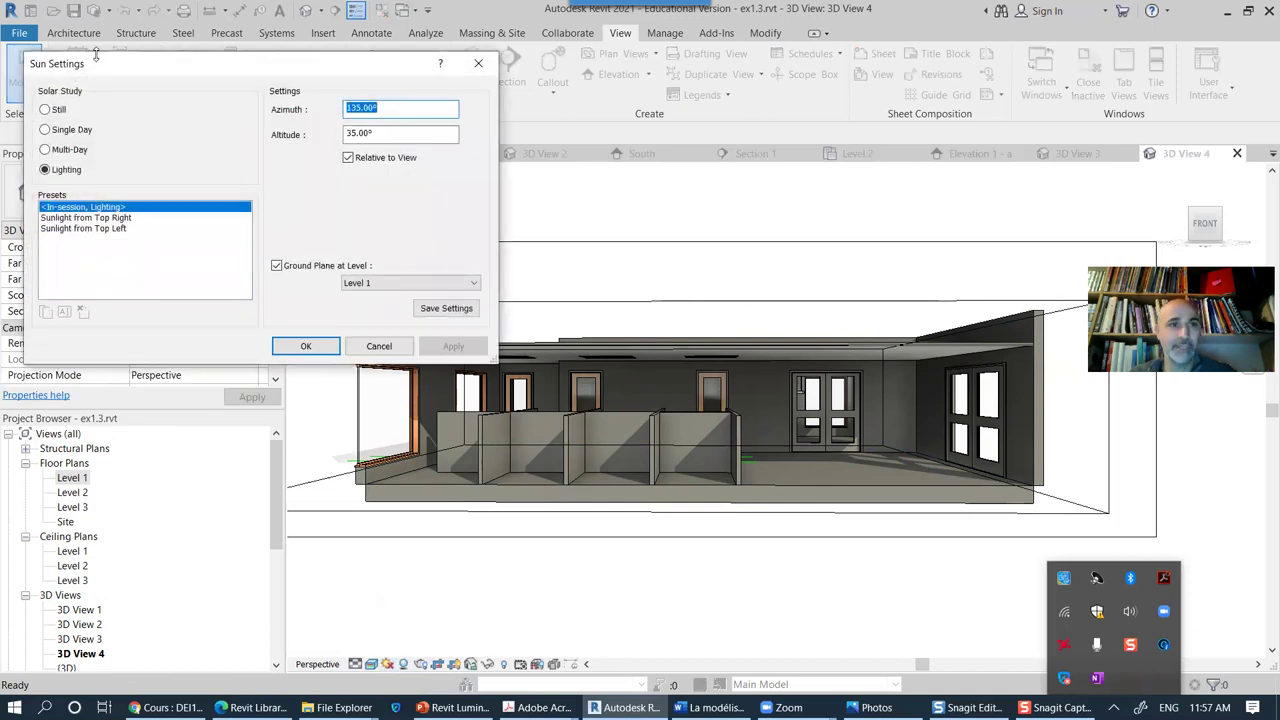
left_click_drag(96, 65, 61, 64)
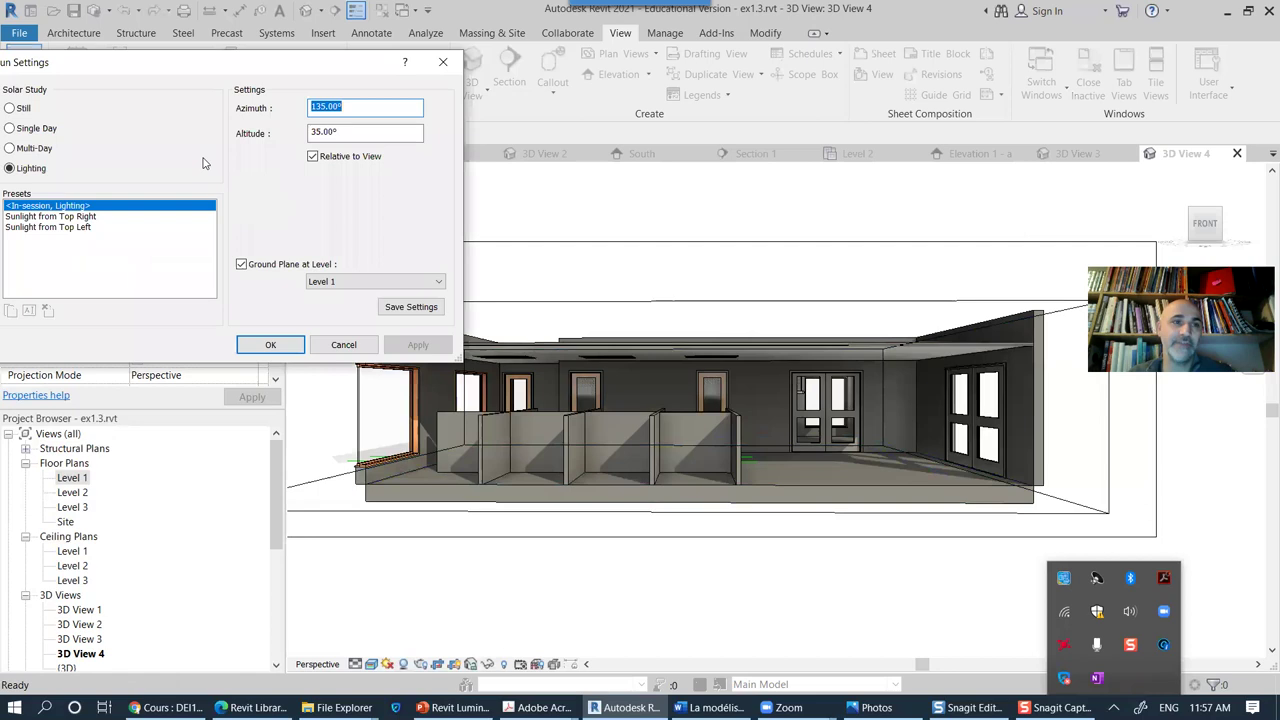
left_click(12, 110)
left_click(55, 216)
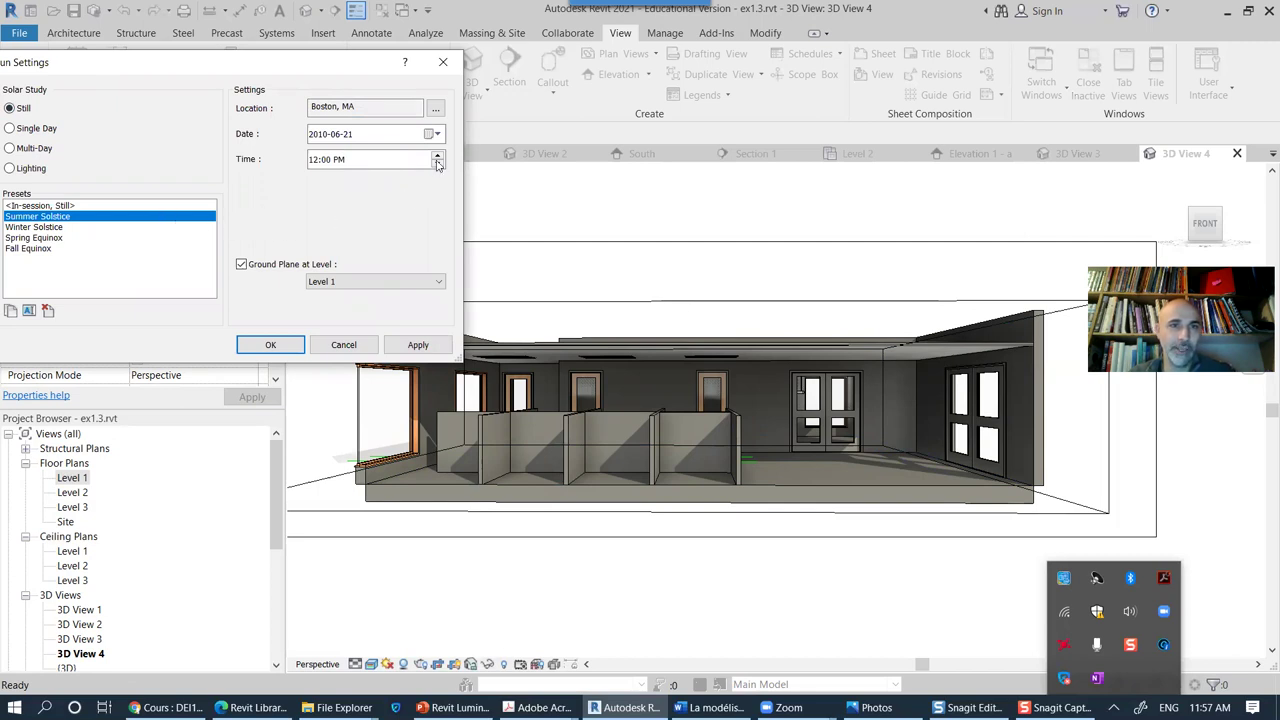
left_click(317, 163)
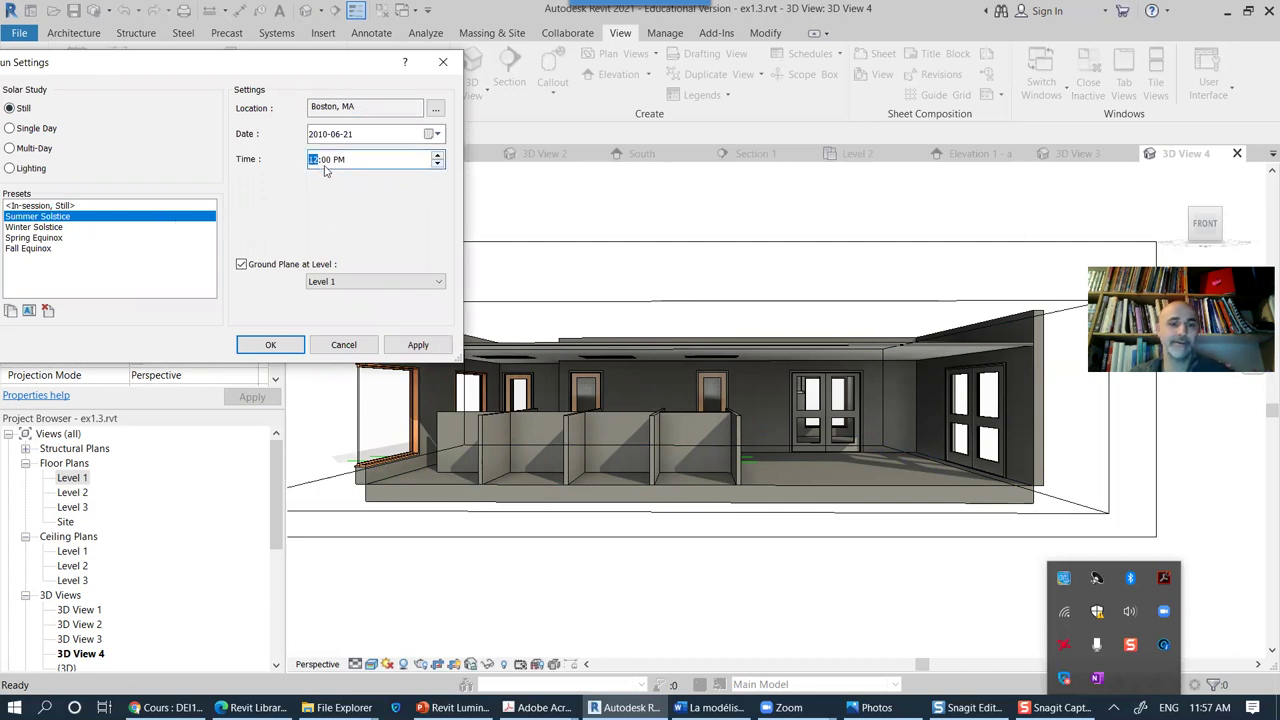
type("4")
left_click(420, 346)
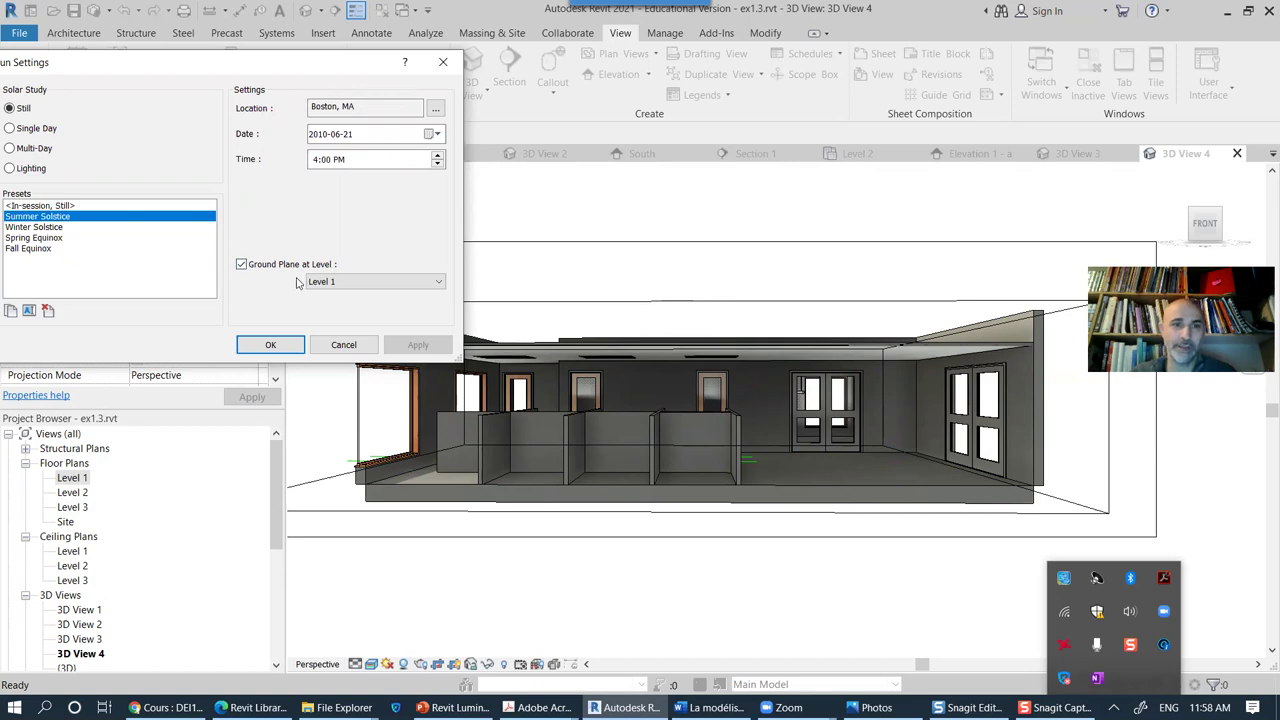
left_click(437, 155)
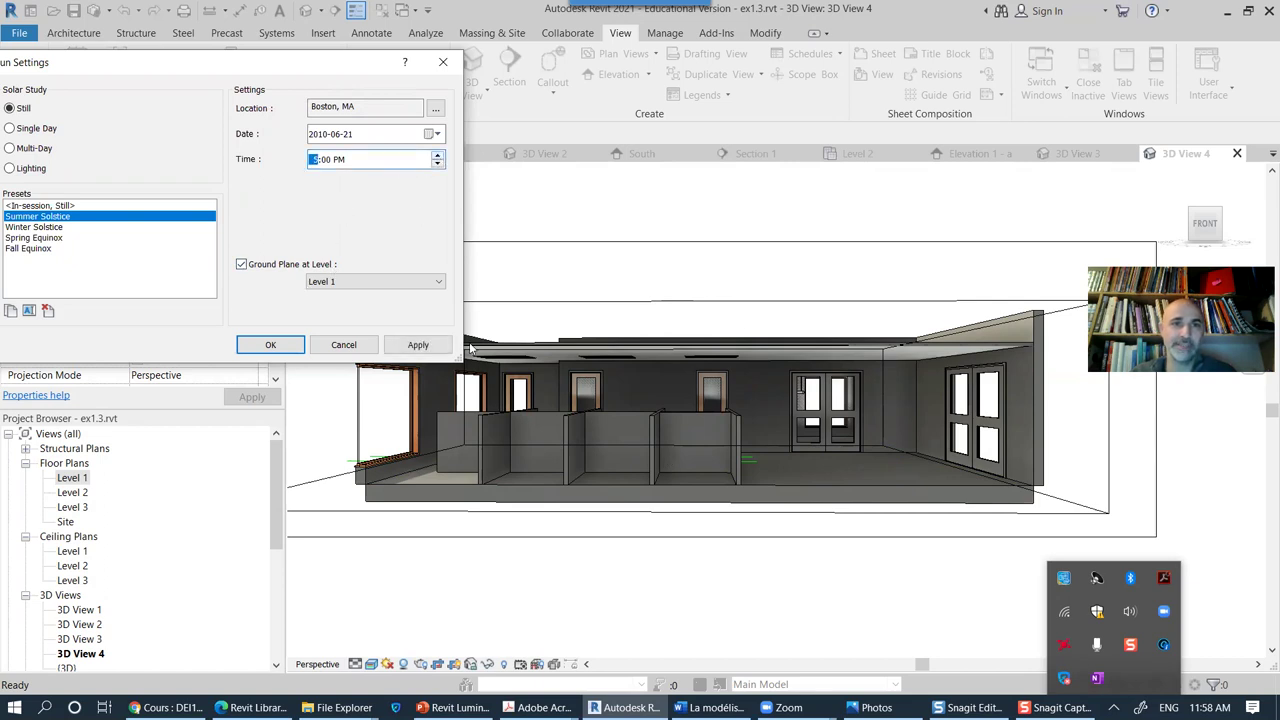
left_click(437, 346)
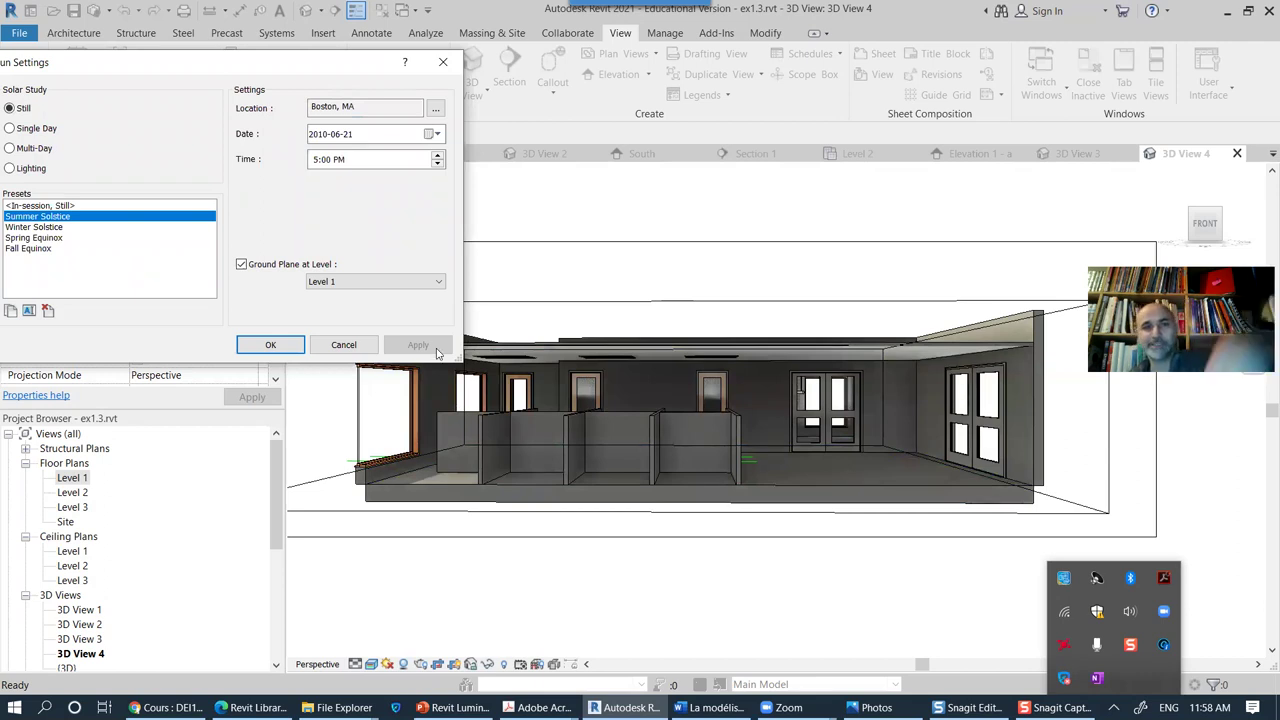
left_click(269, 345)
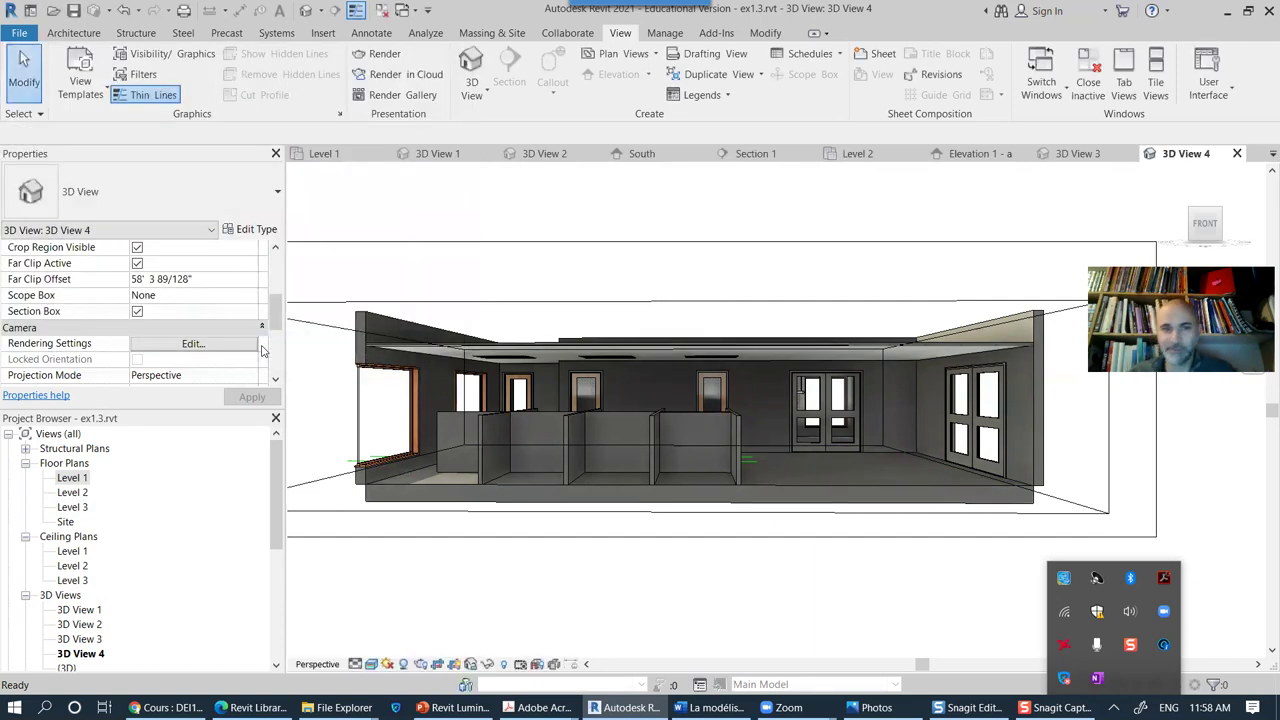
Step: Start a render of 3D View 4 from the Rendering dialog, then cancel it
left_click(386, 56)
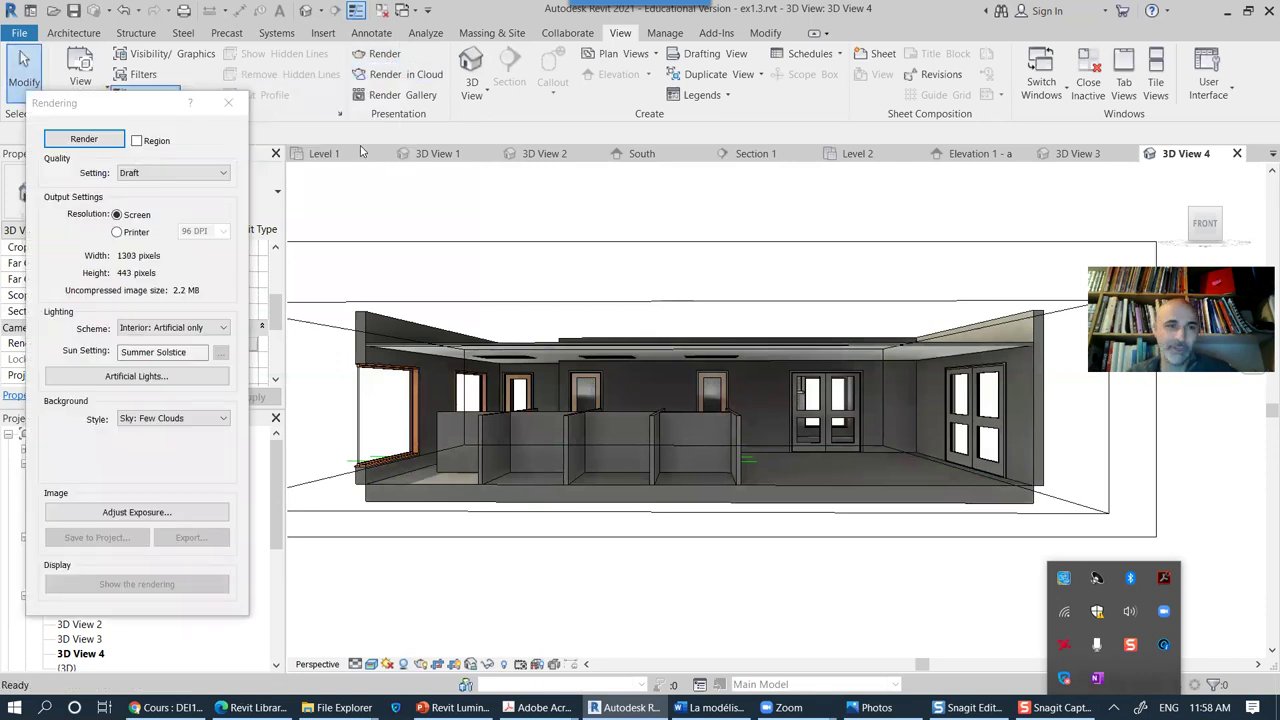
left_click(99, 142)
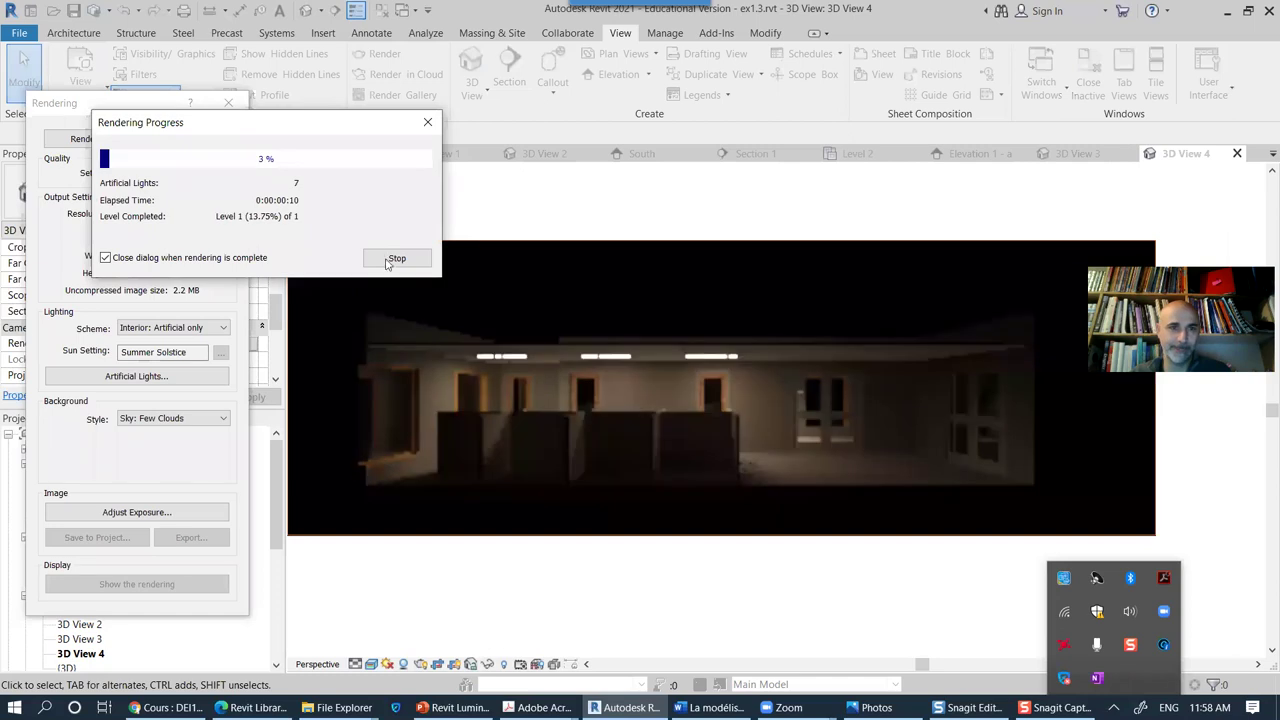
left_click(397, 258)
left_click(680, 358)
Step: Switch the lighting scheme to Interior: Sun and Artificial and render the view again
left_click(215, 330)
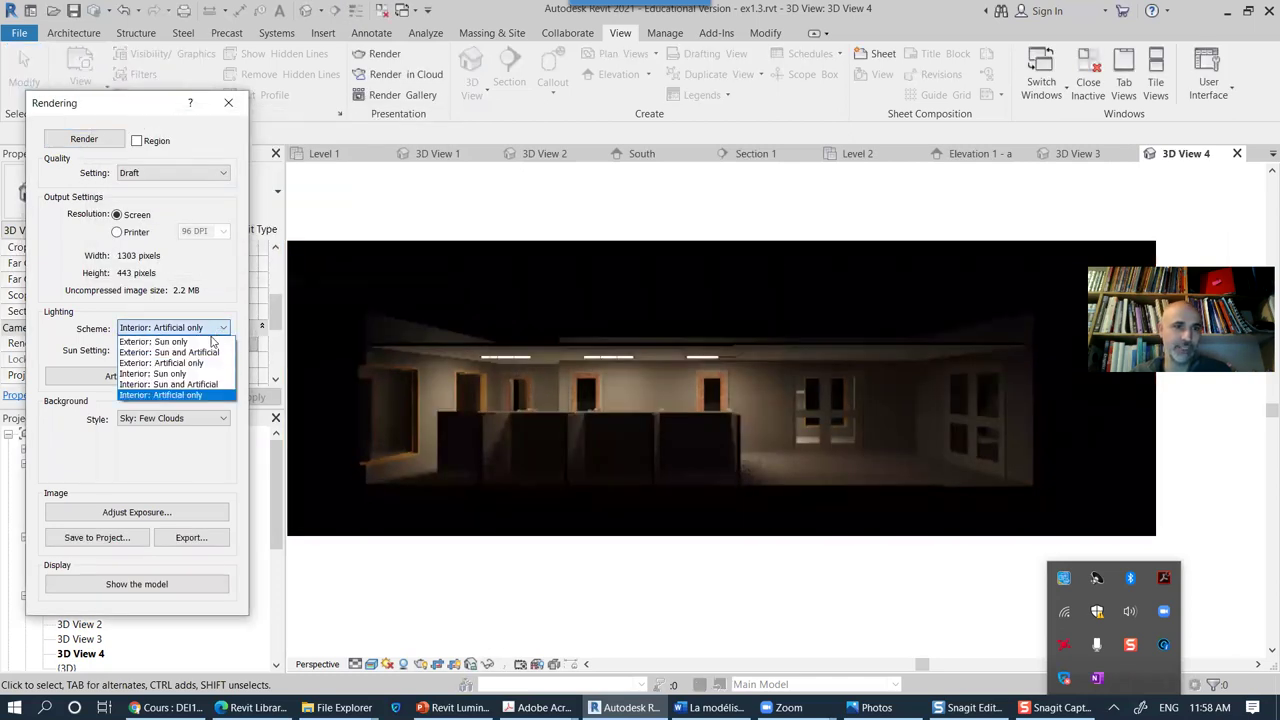
left_click(190, 385)
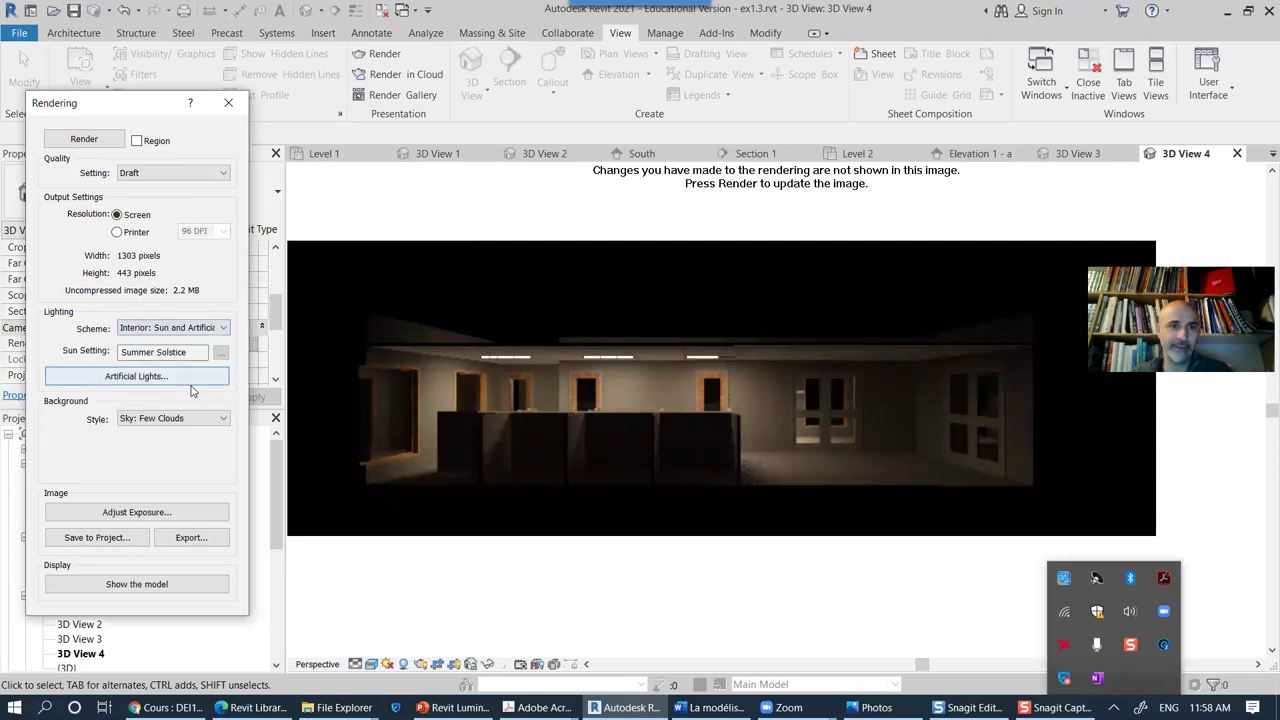
left_click(86, 141)
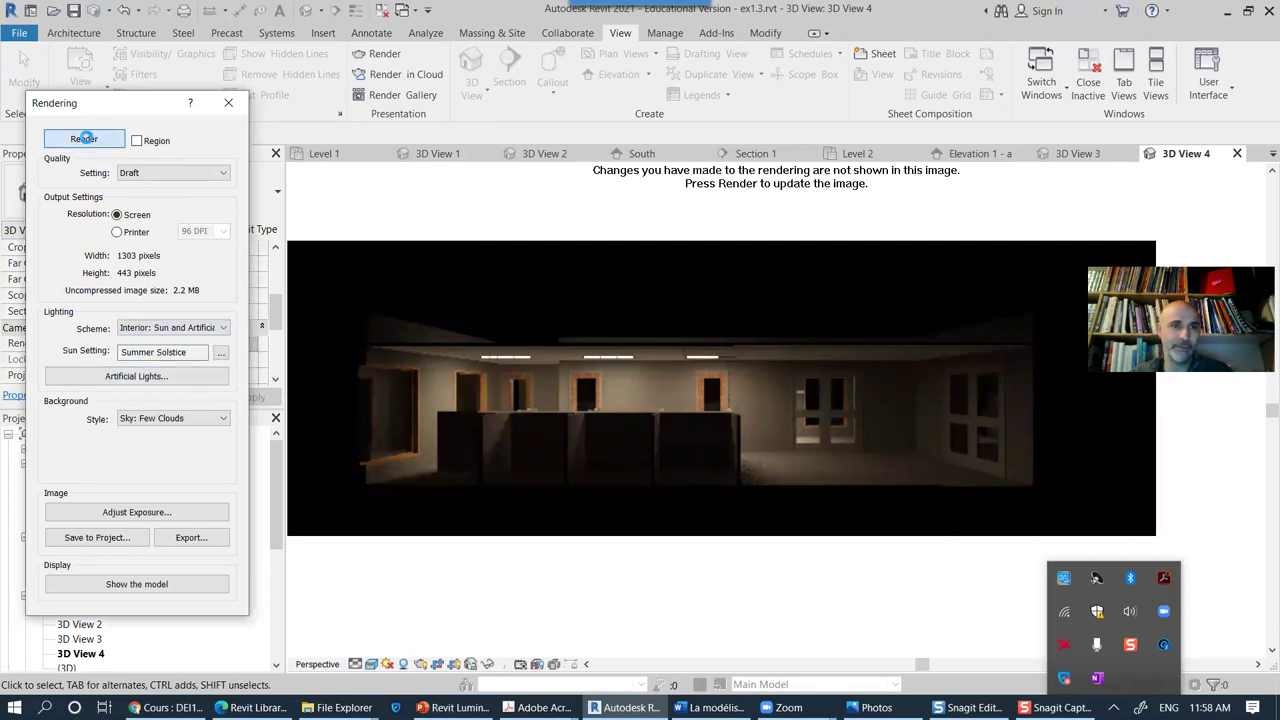
left_click(86, 140)
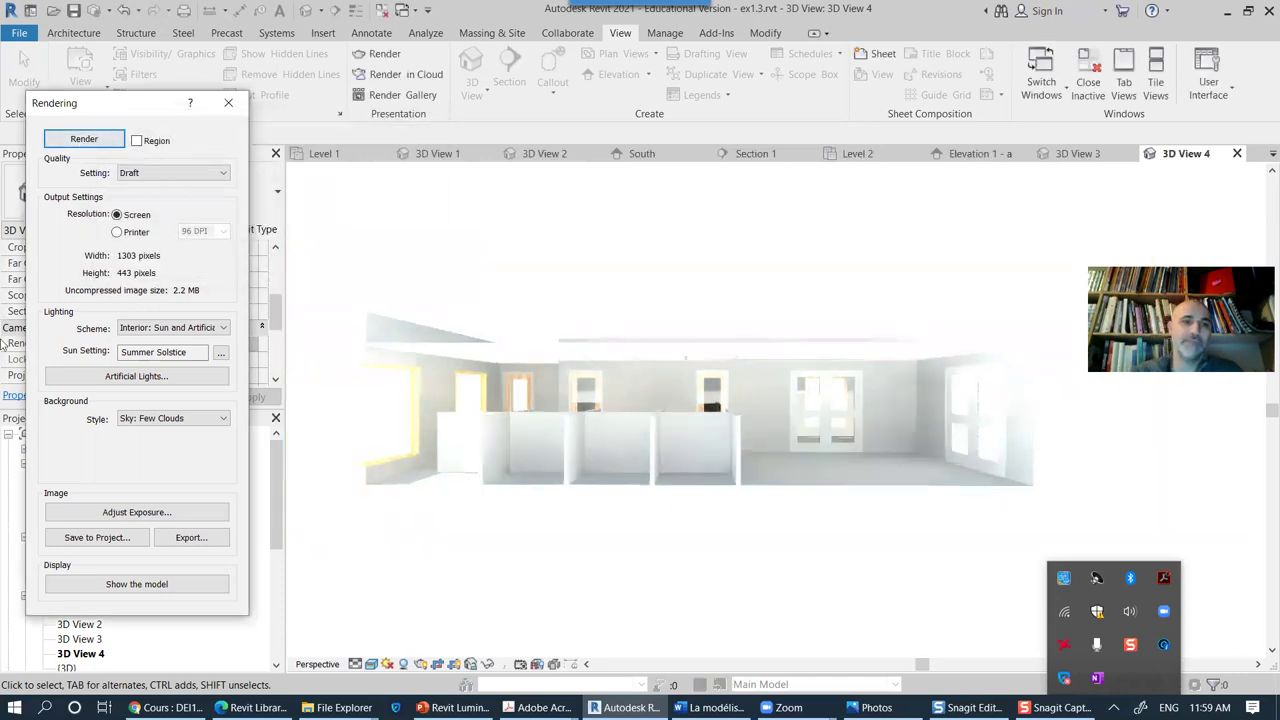
Step: Raise the render's exposure value to 11.32 in Exposure Control
left_click(205, 512)
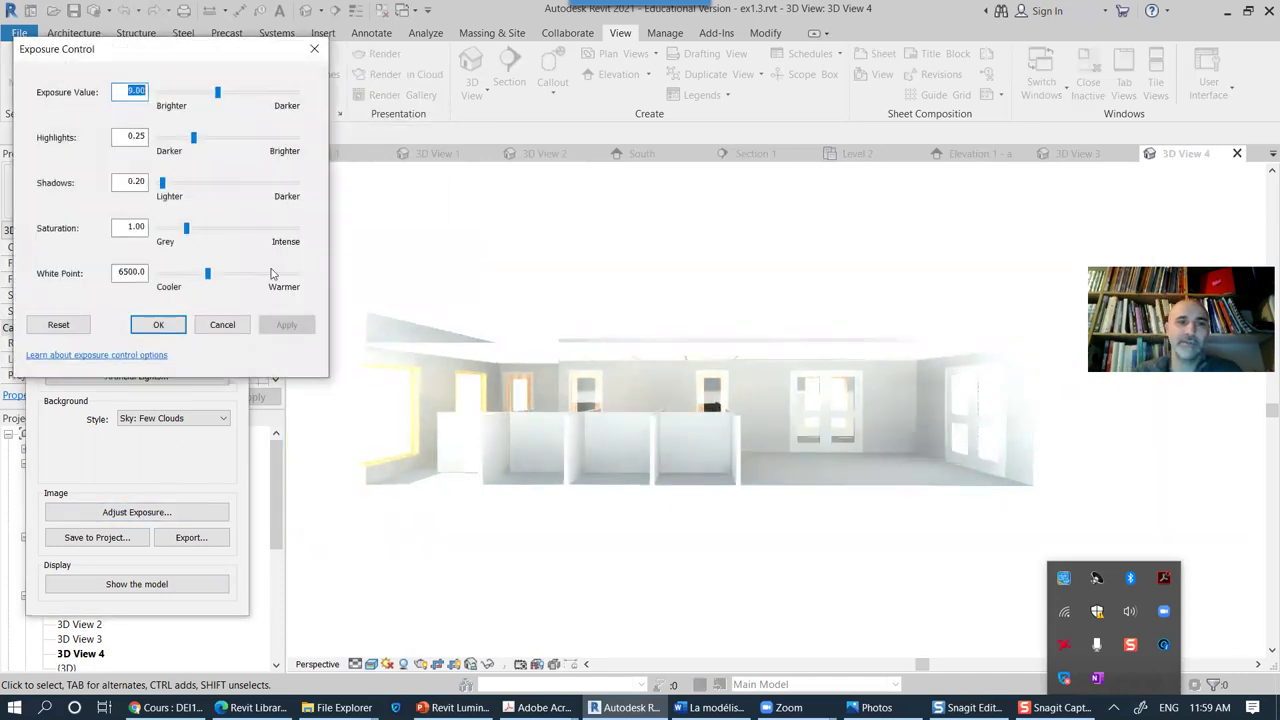
left_click(218, 91)
left_click_drag(218, 91, 233, 94)
left_click(287, 324)
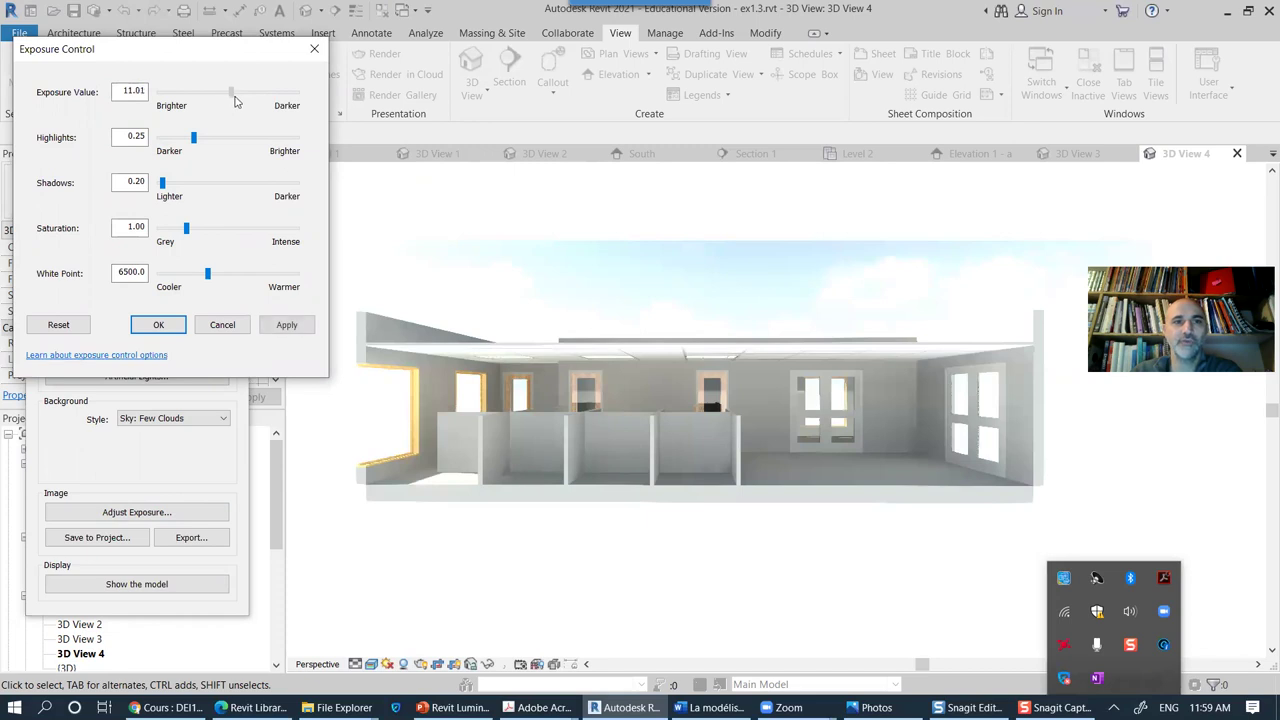
left_click(287, 324)
left_click(285, 330)
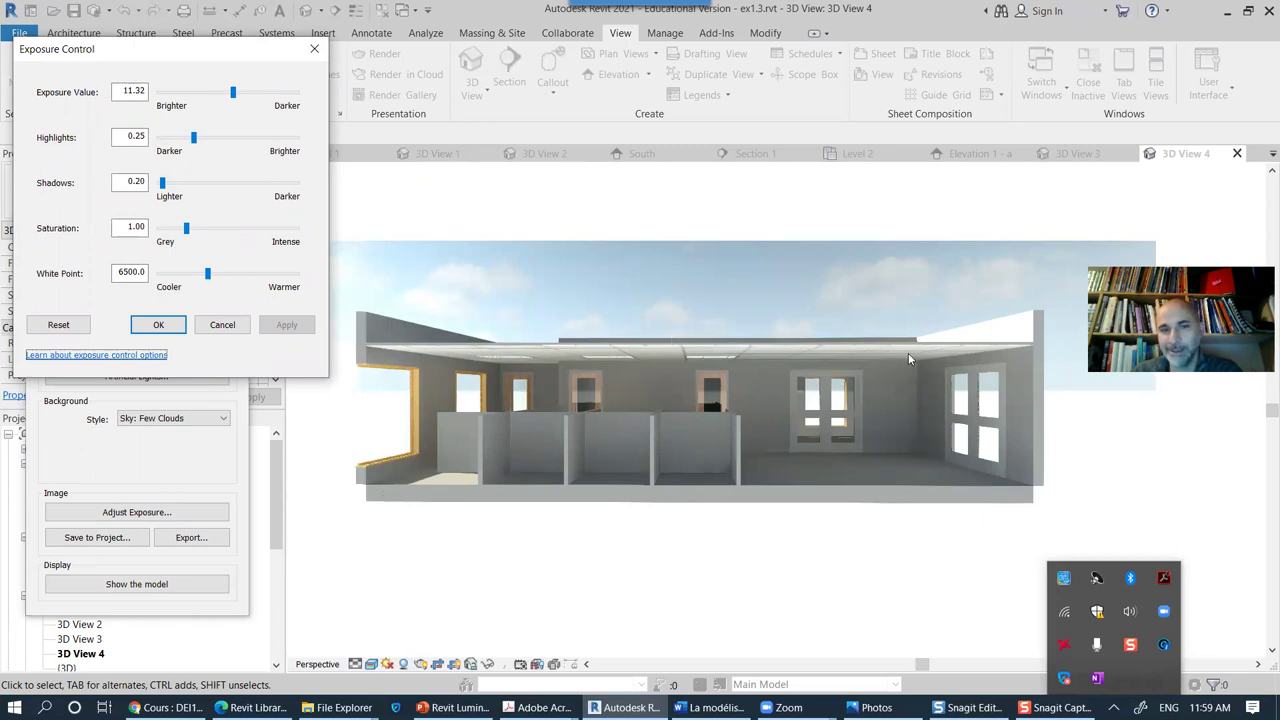
Step: Darken the shadows to 3.57 and set the white point to 9937.9
left_click_drag(163, 181, 258, 199)
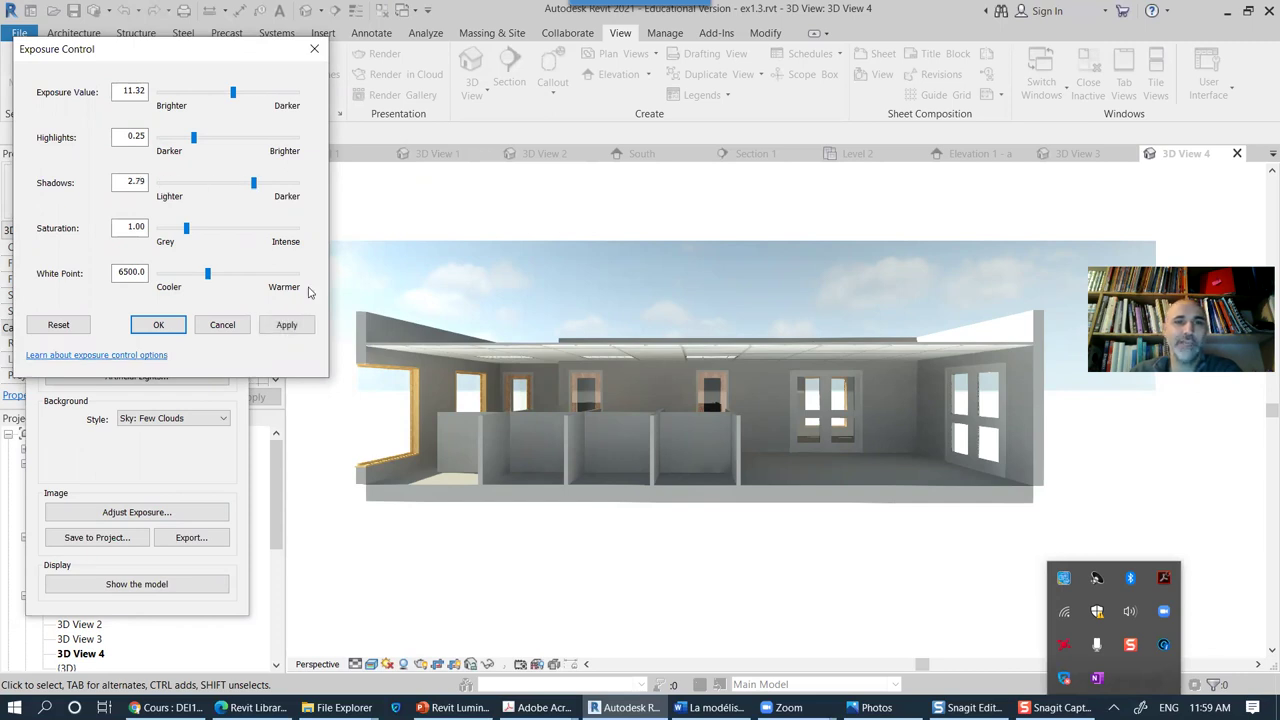
left_click(287, 325)
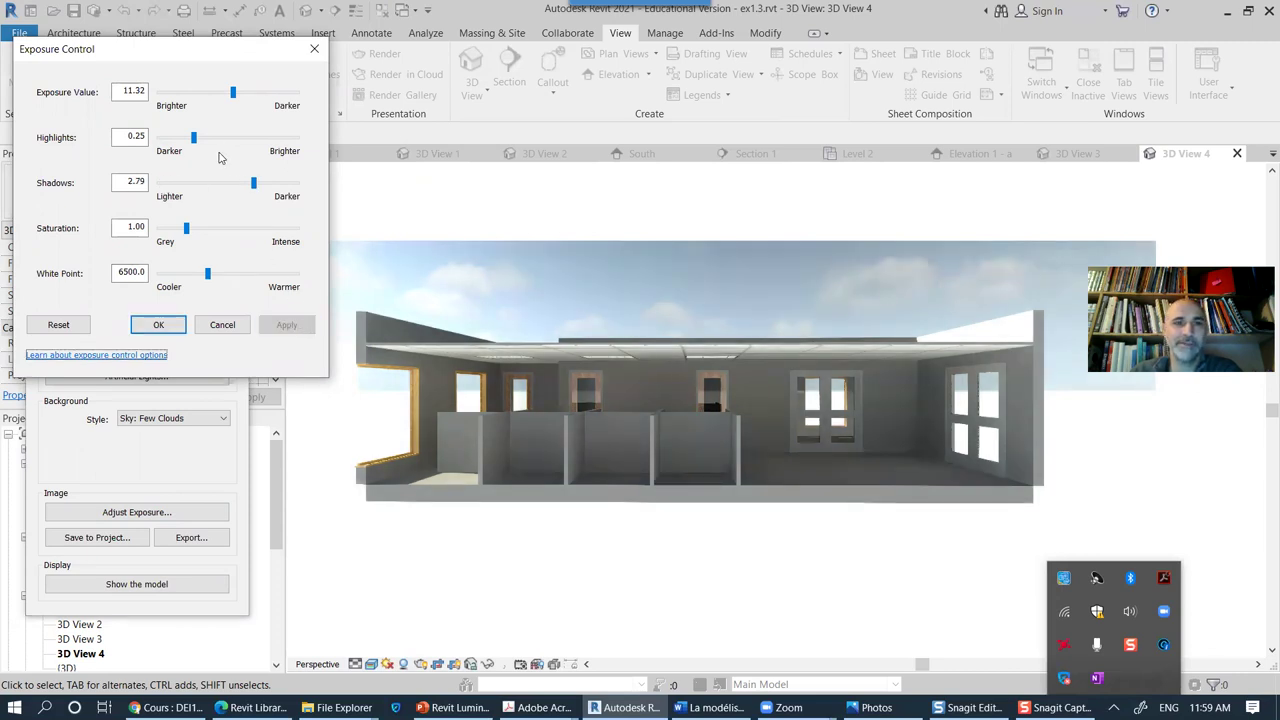
left_click_drag(253, 183, 281, 184)
left_click(298, 324)
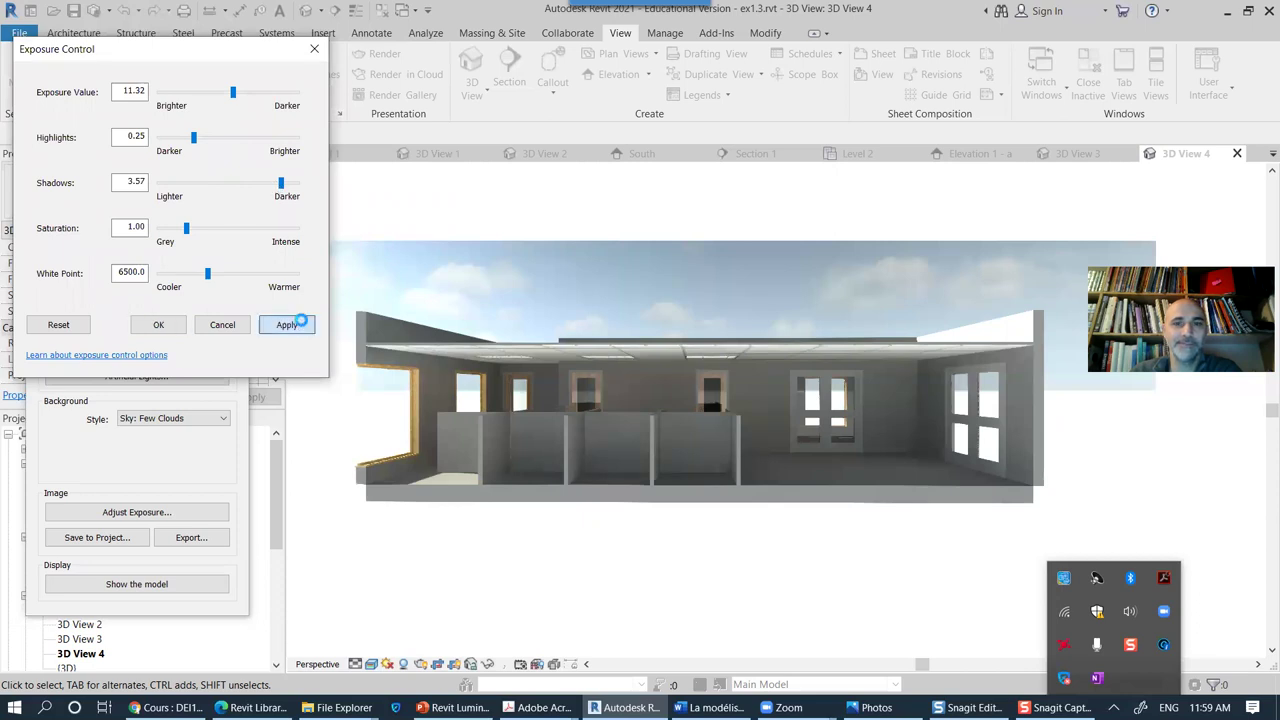
left_click_drag(207, 274, 245, 281)
left_click(286, 327)
left_click(285, 327)
left_click(285, 326)
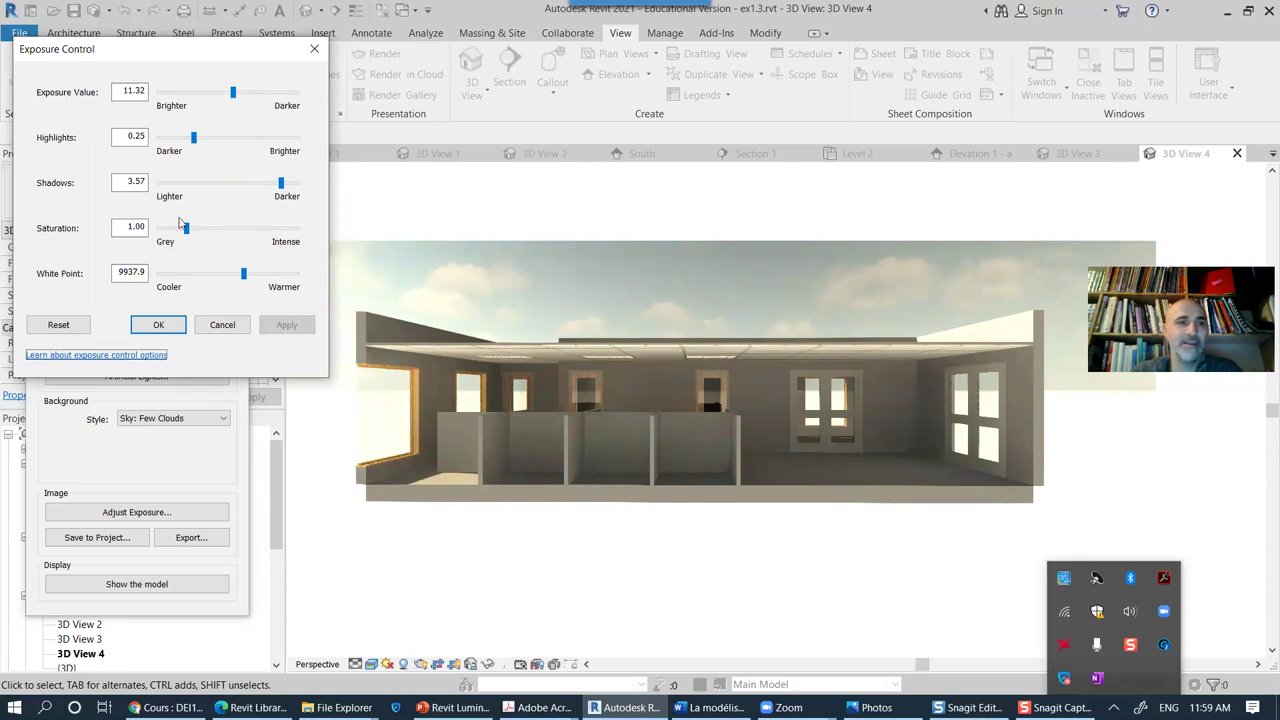
Step: Set saturation to 1.09 and highlights to 0.20
left_click_drag(187, 230, 190, 230)
left_click(293, 327)
left_click(293, 327)
left_click_drag(196, 139, 171, 139)
left_click(287, 325)
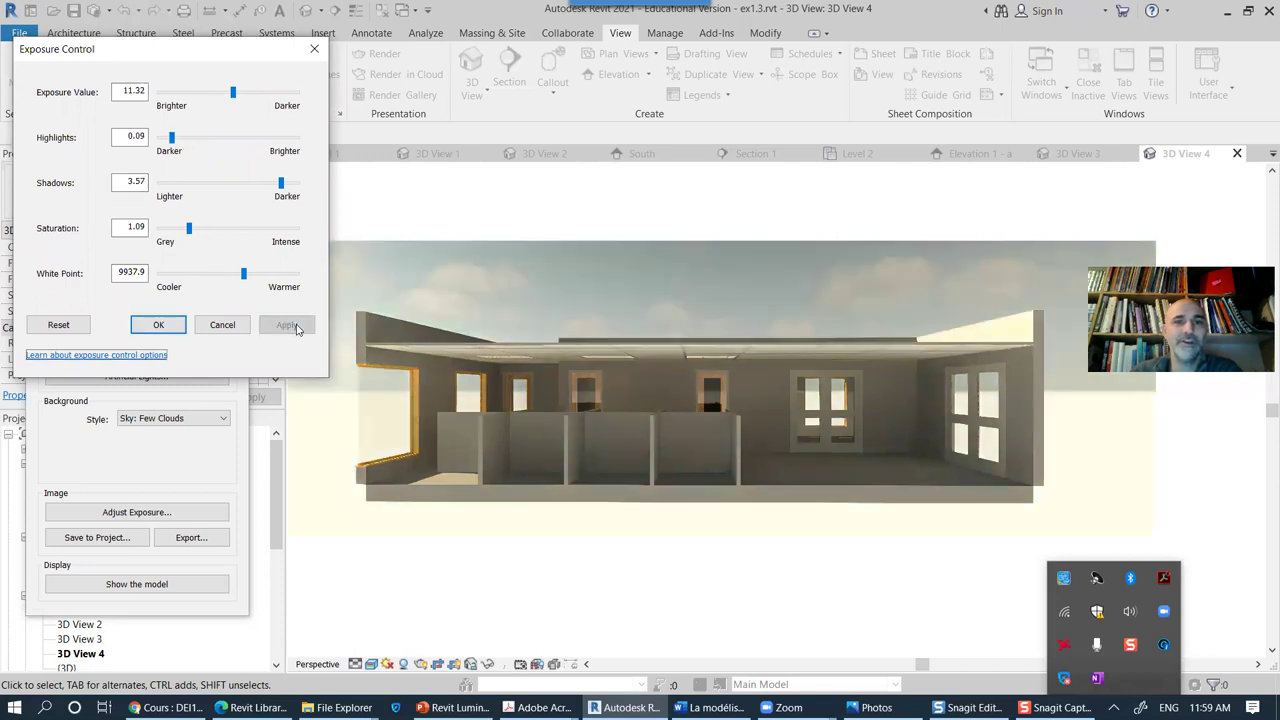
left_click_drag(171, 139, 186, 139)
left_click(287, 325)
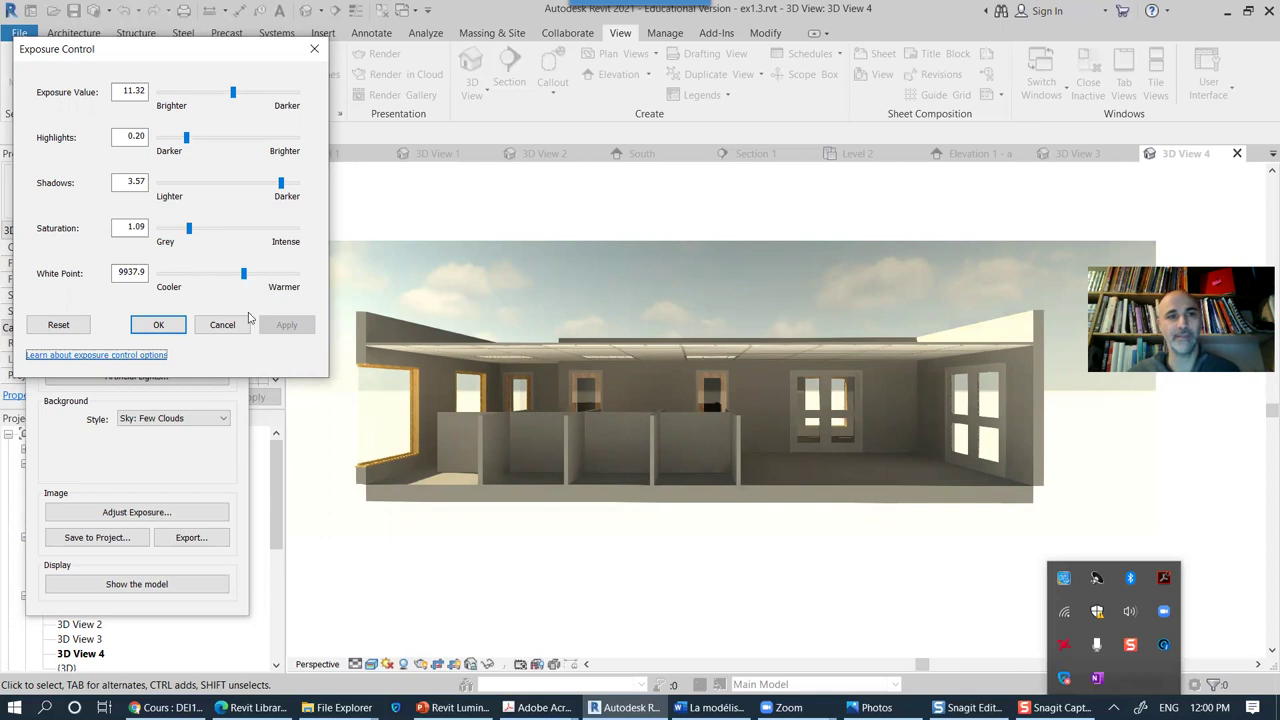
Step: Warm the white point to 12949.5 and close the exposure controls
left_click_drag(245, 281, 276, 284)
left_click(287, 325)
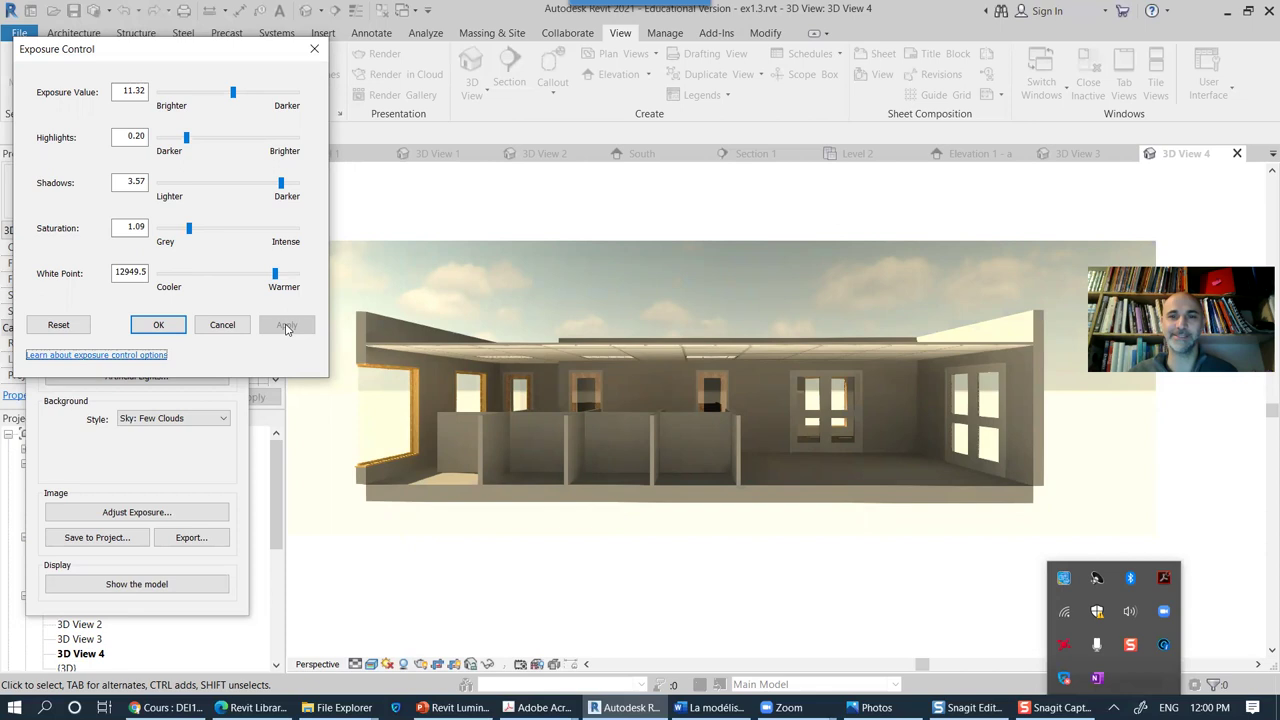
left_click(314, 48)
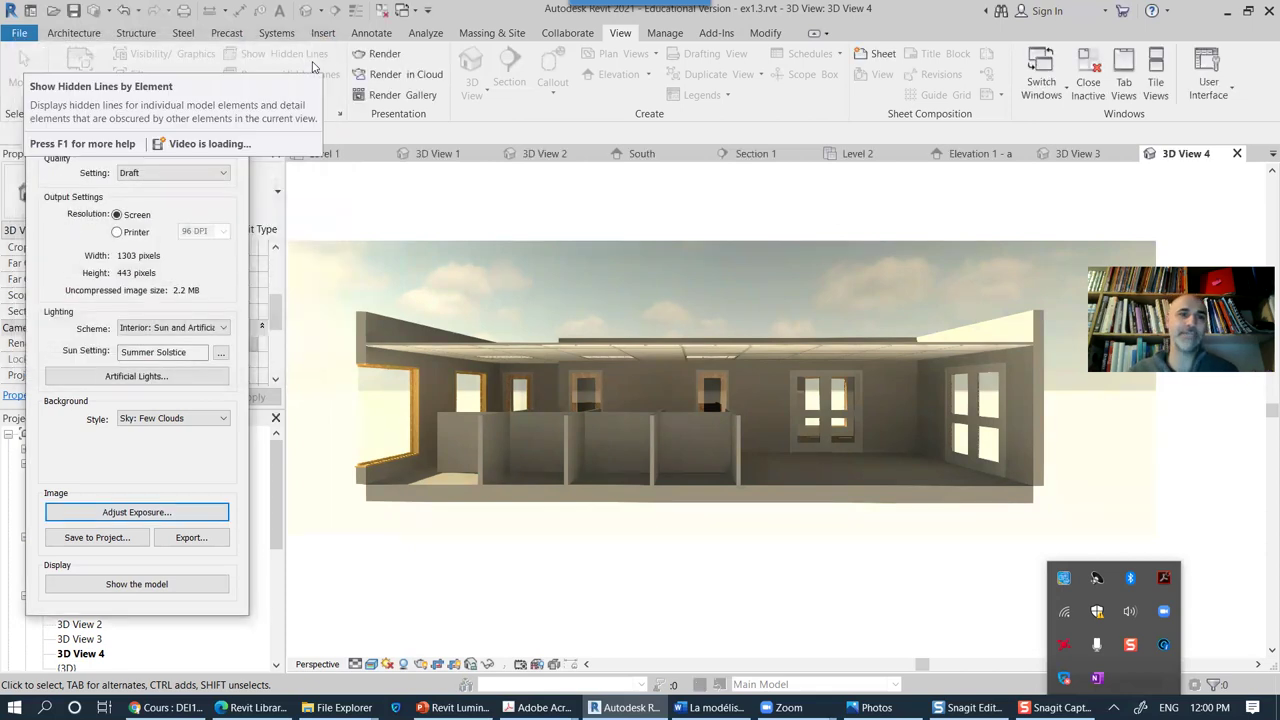